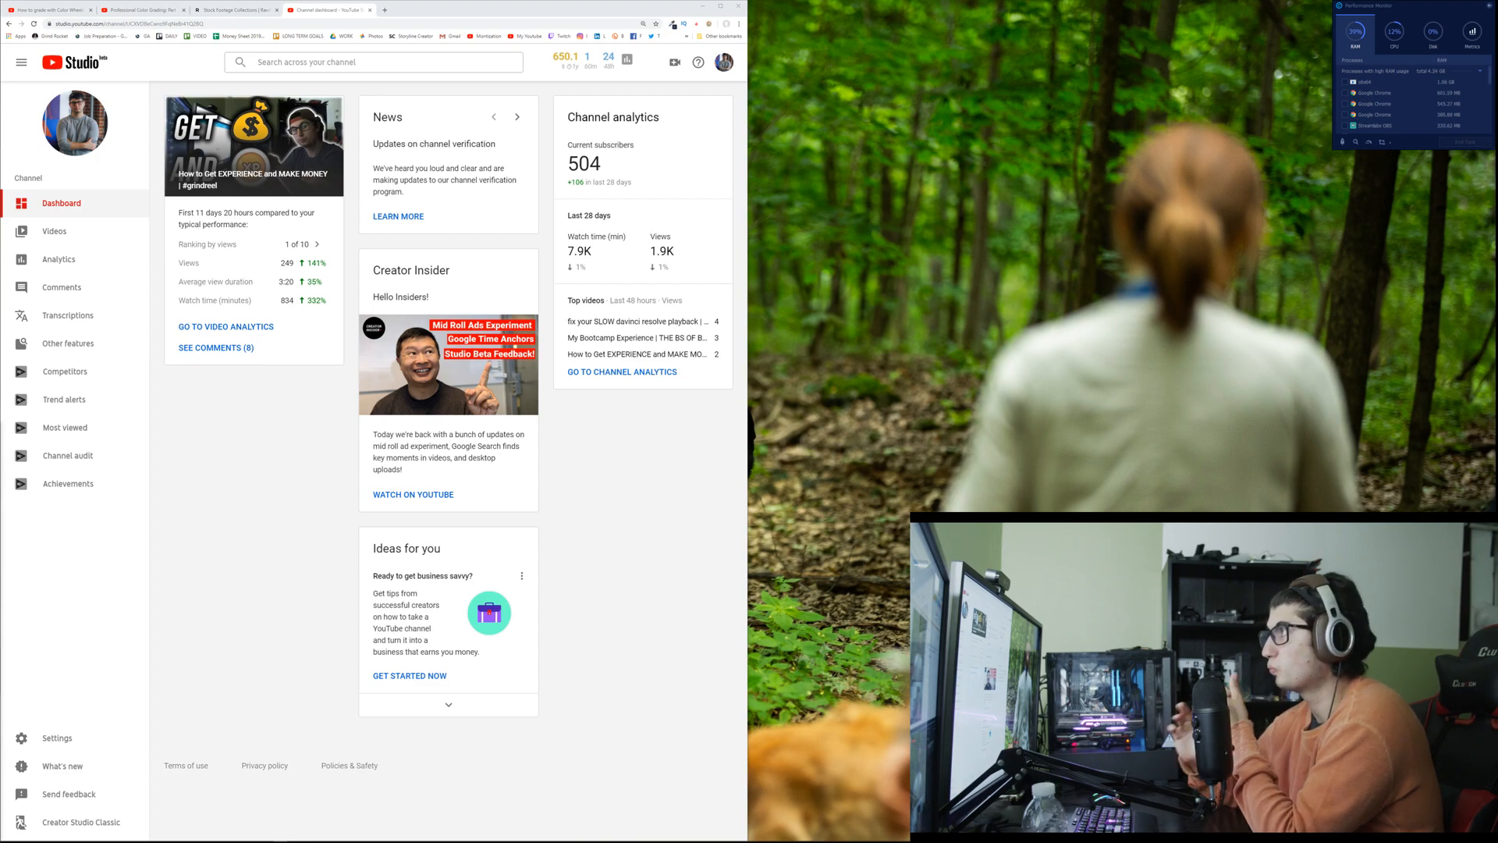
Step: Switch to the RawFilm stock footage page and open the Steak collection
left_click(215, 11)
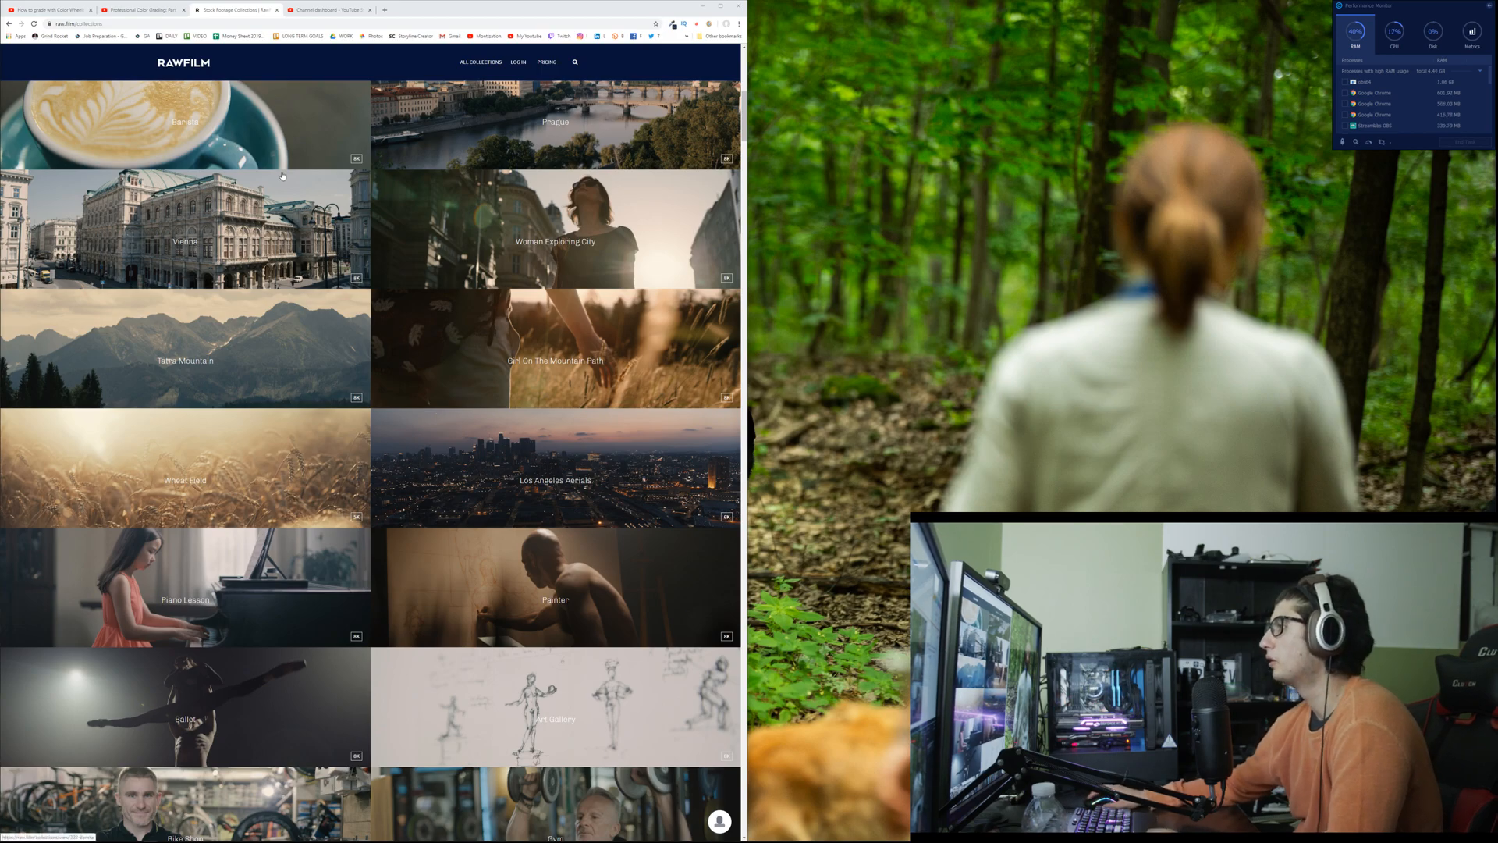
scroll(272, 183, "up", 1)
scroll(272, 184, "up", 5)
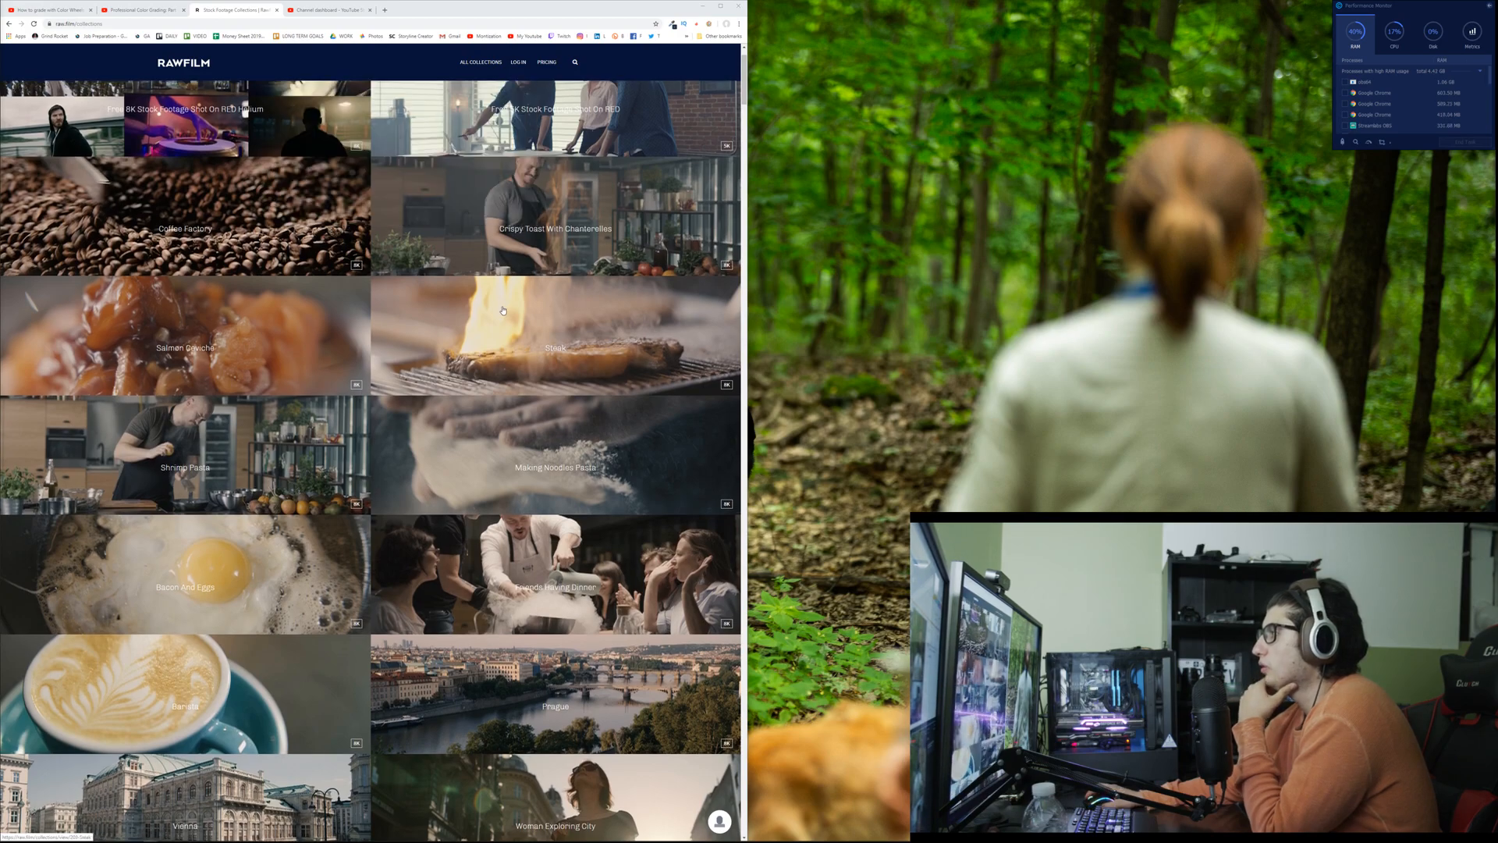
left_click(503, 311)
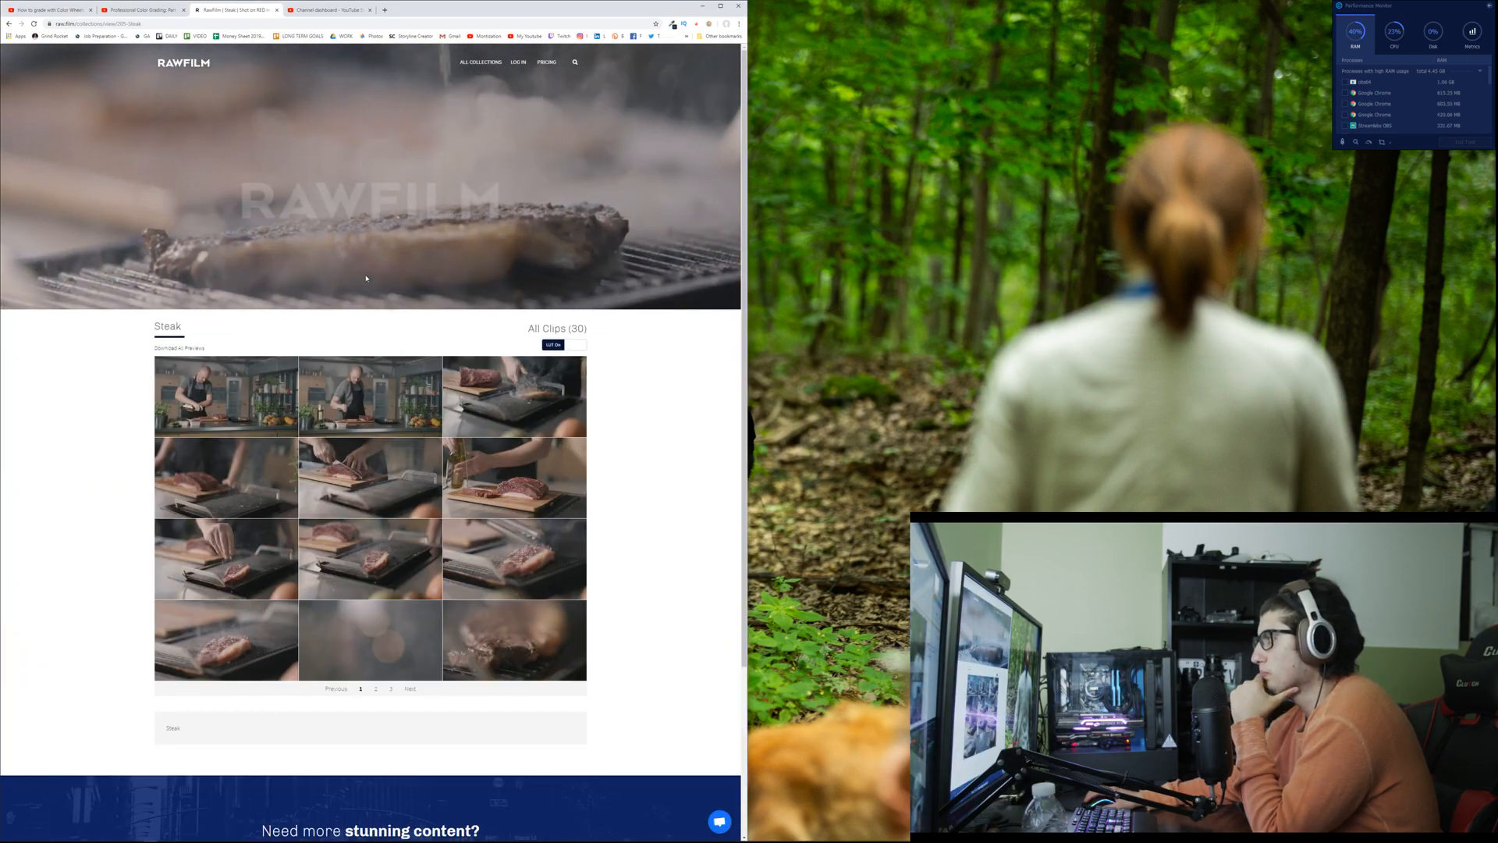
Step: Turn the LUT off for the Steak clip previews and open the first clip, showing the chef in the kitchen
left_click(574, 346)
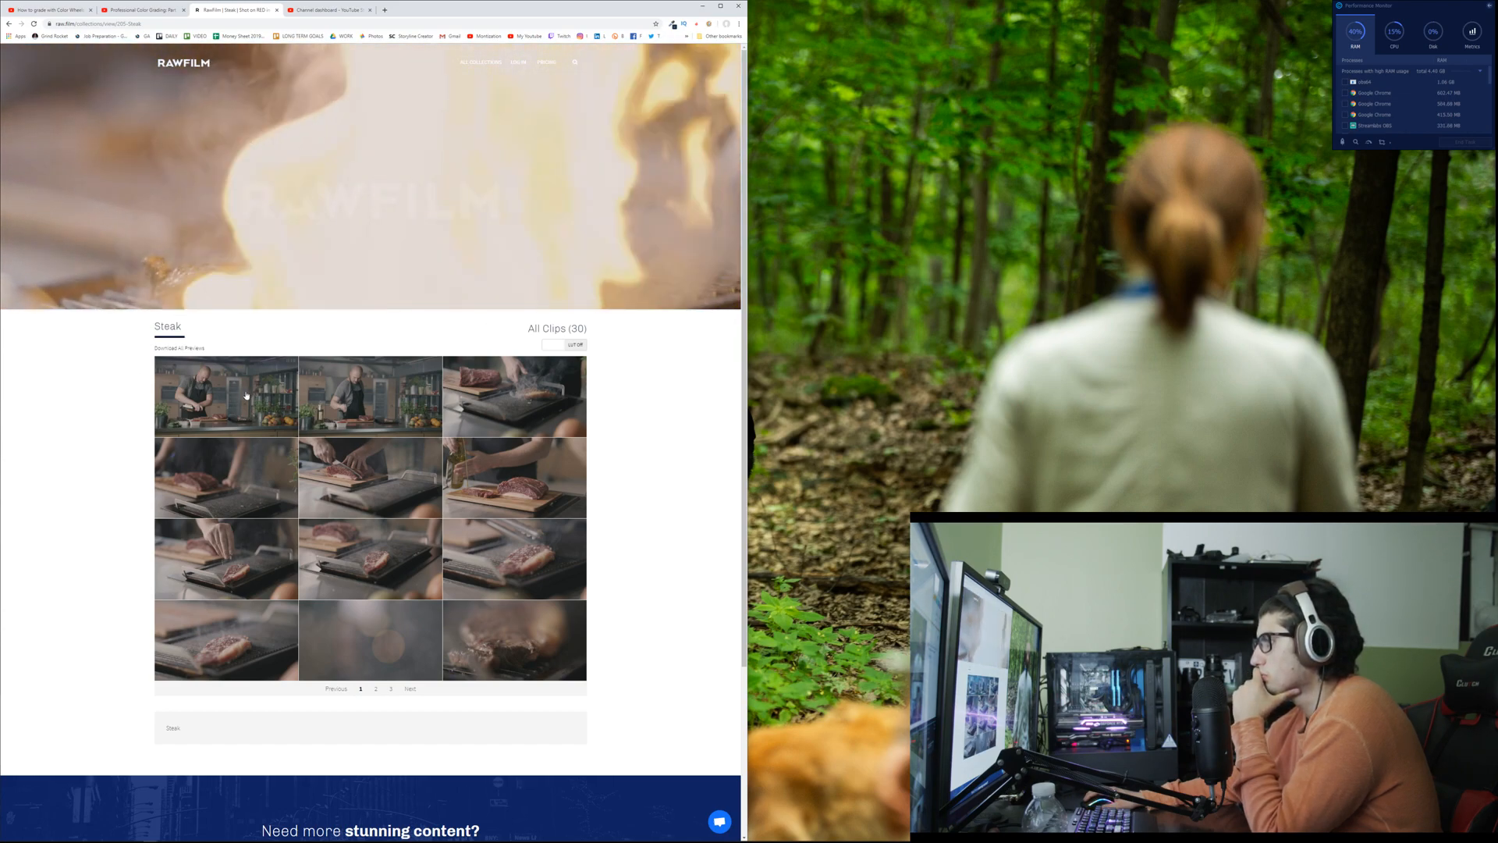
mouse_move(239, 394)
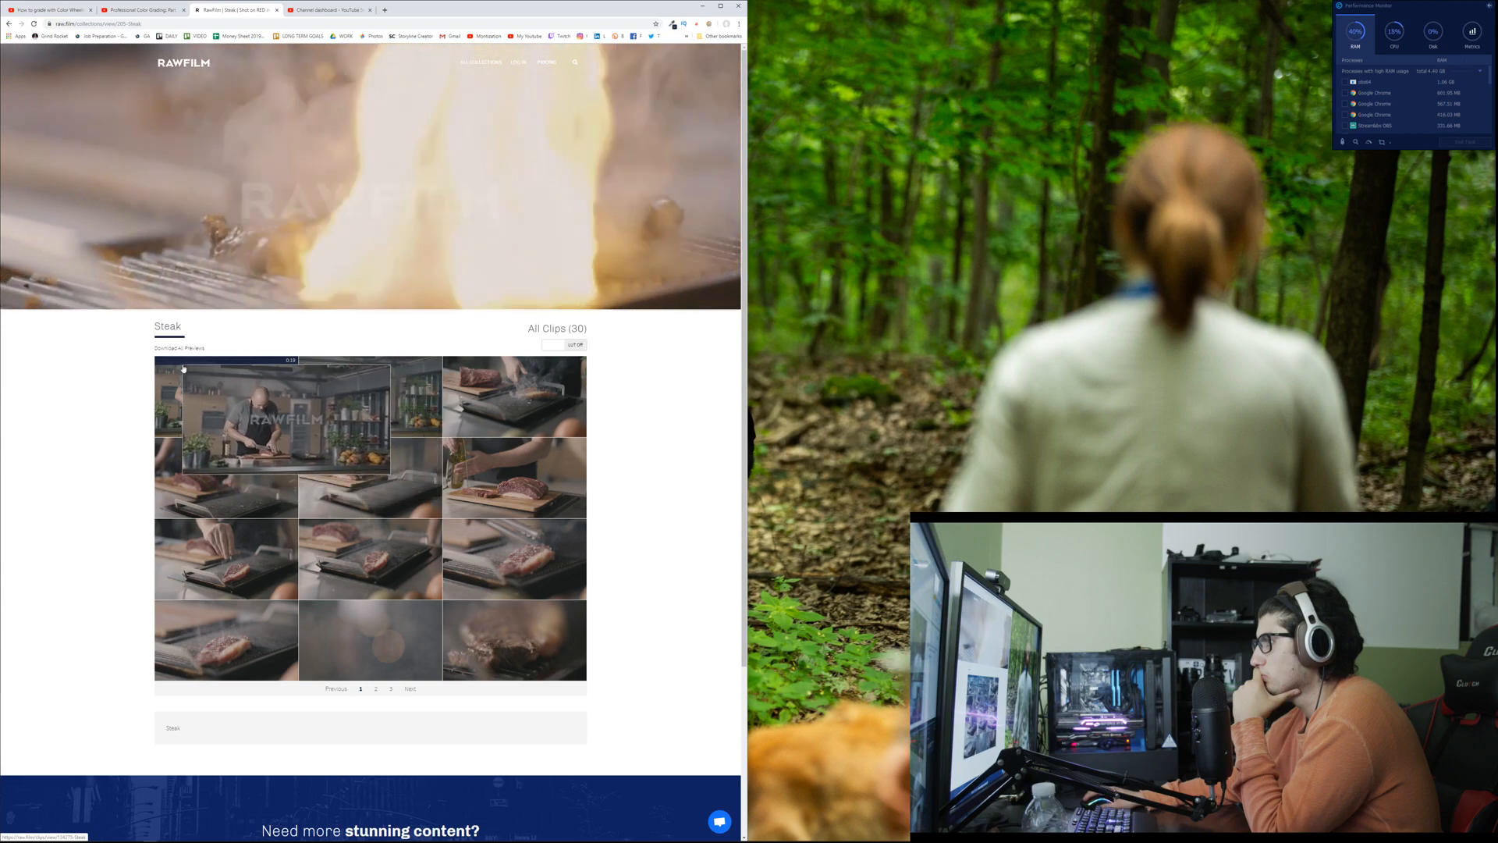
left_click(207, 395)
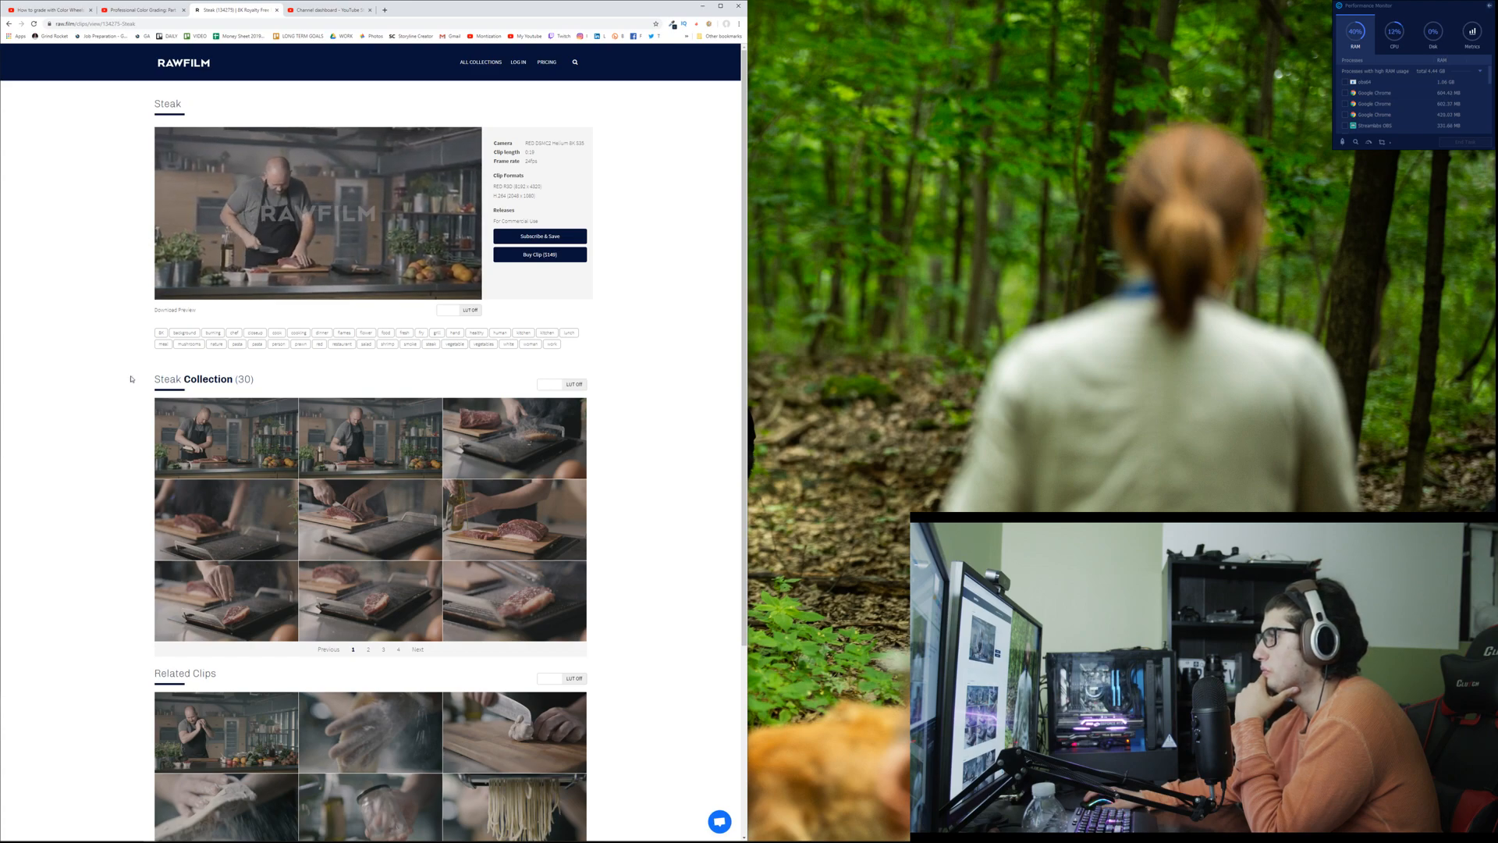
Step: Search the web for "free raw stock video" and open Videvo's raw stock footage page
left_click(149, 25)
type("free raw")
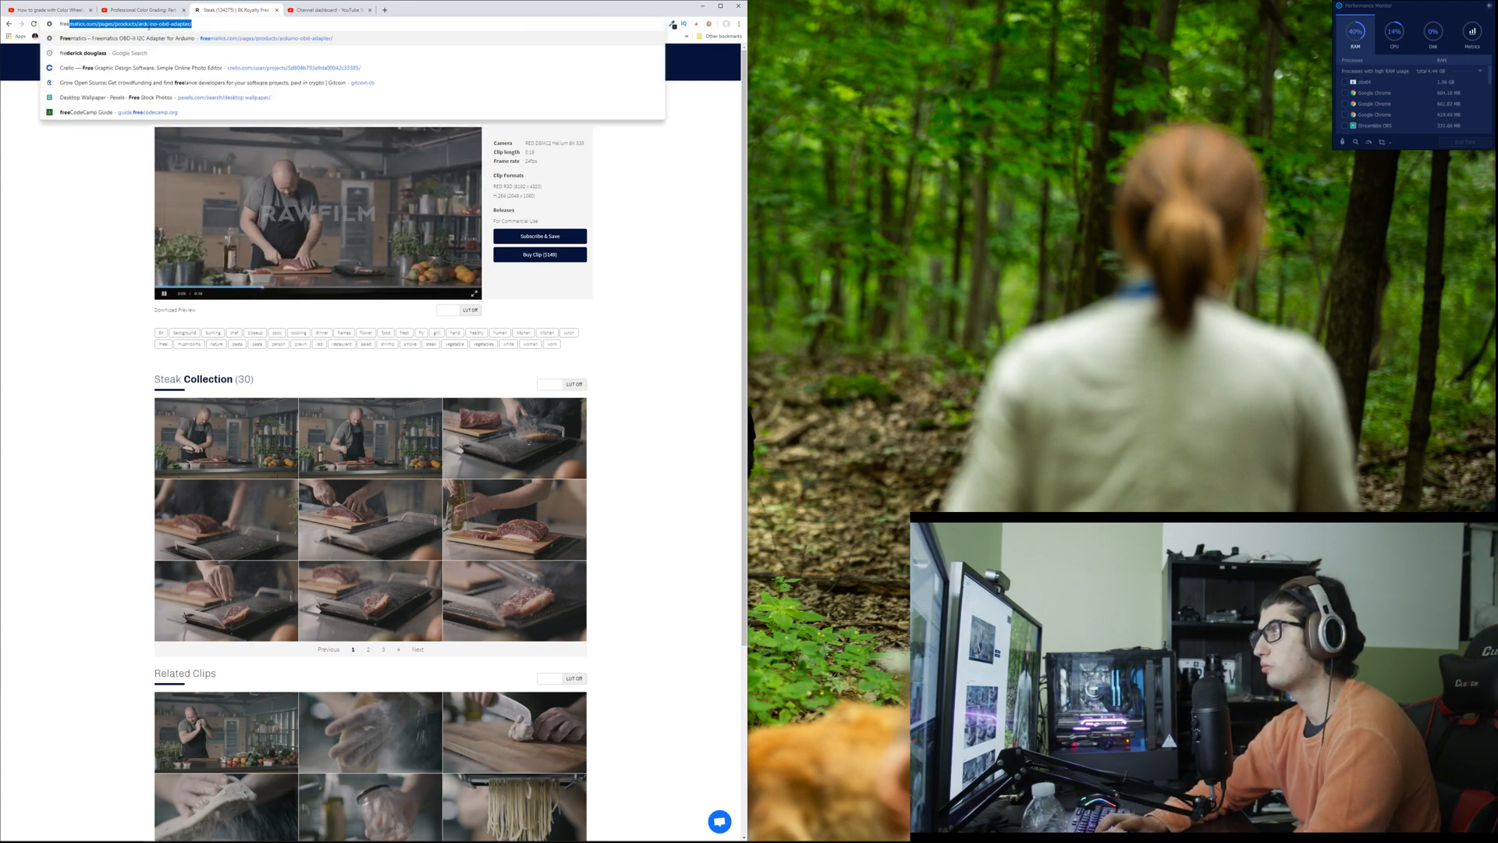
type(" stock video")
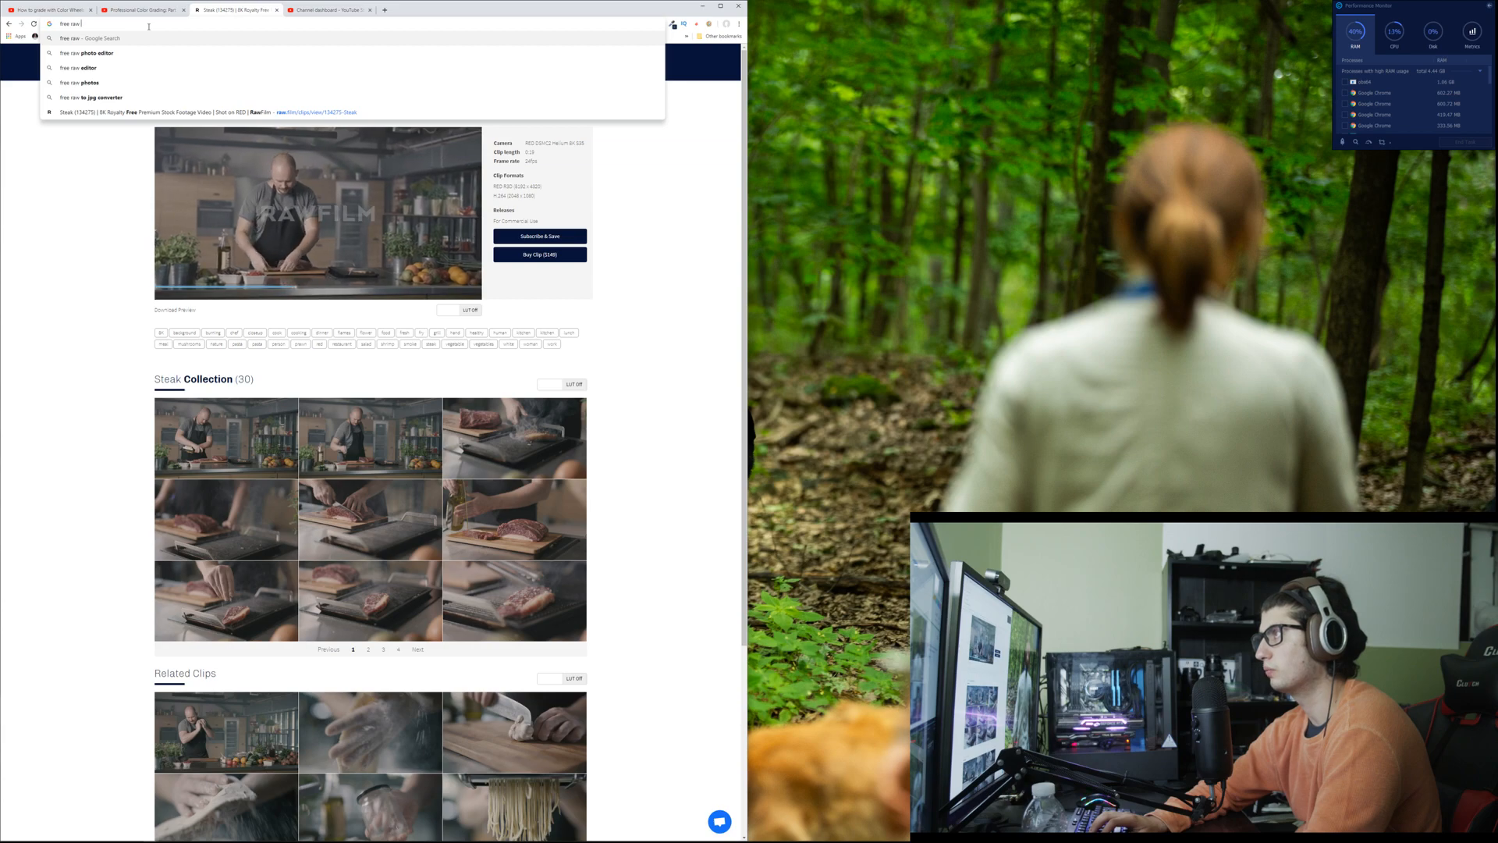
key("Return")
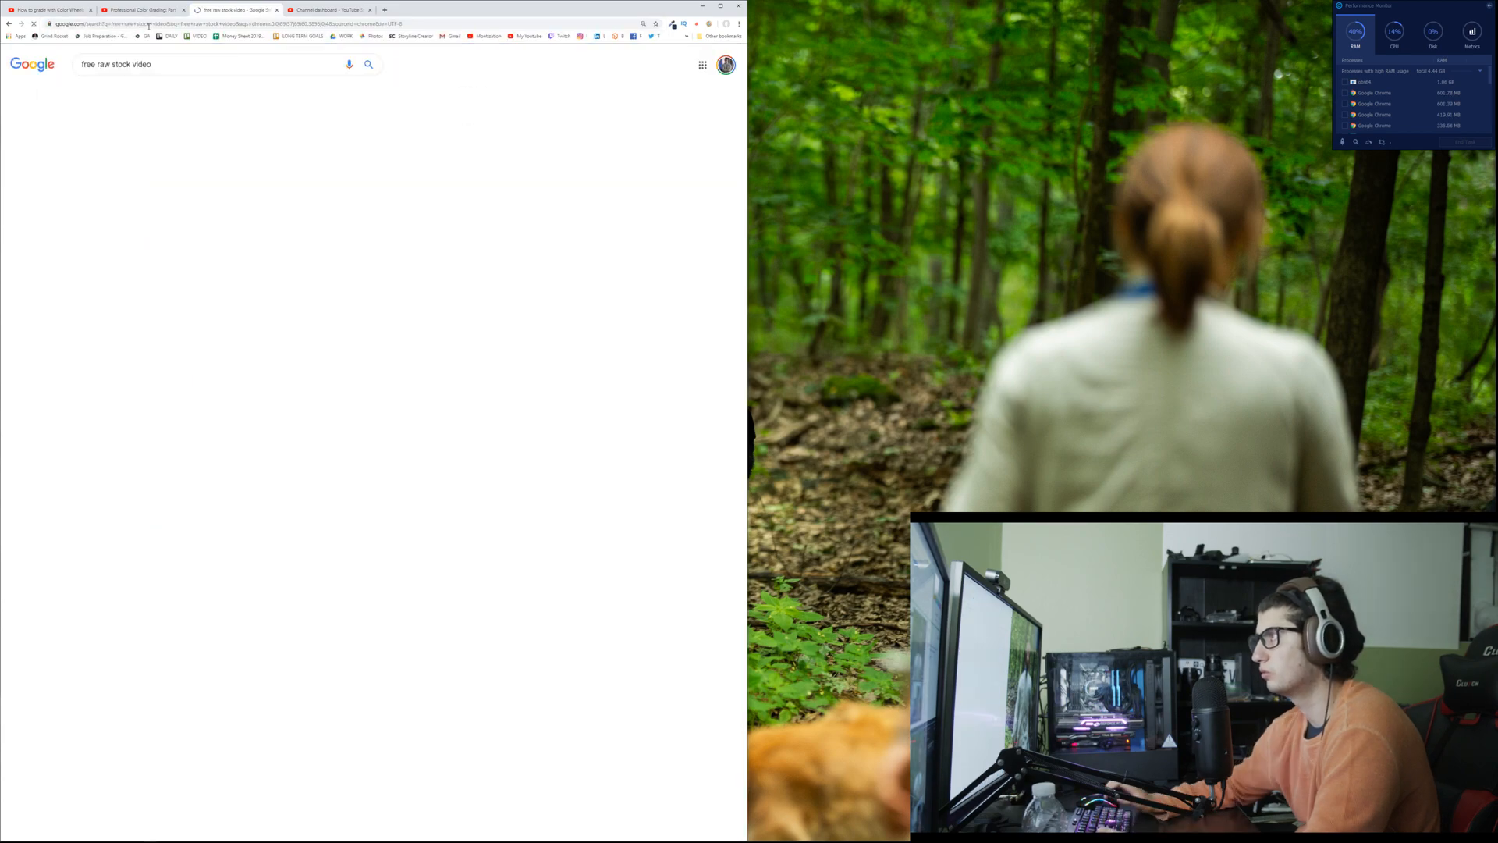
left_click(172, 136)
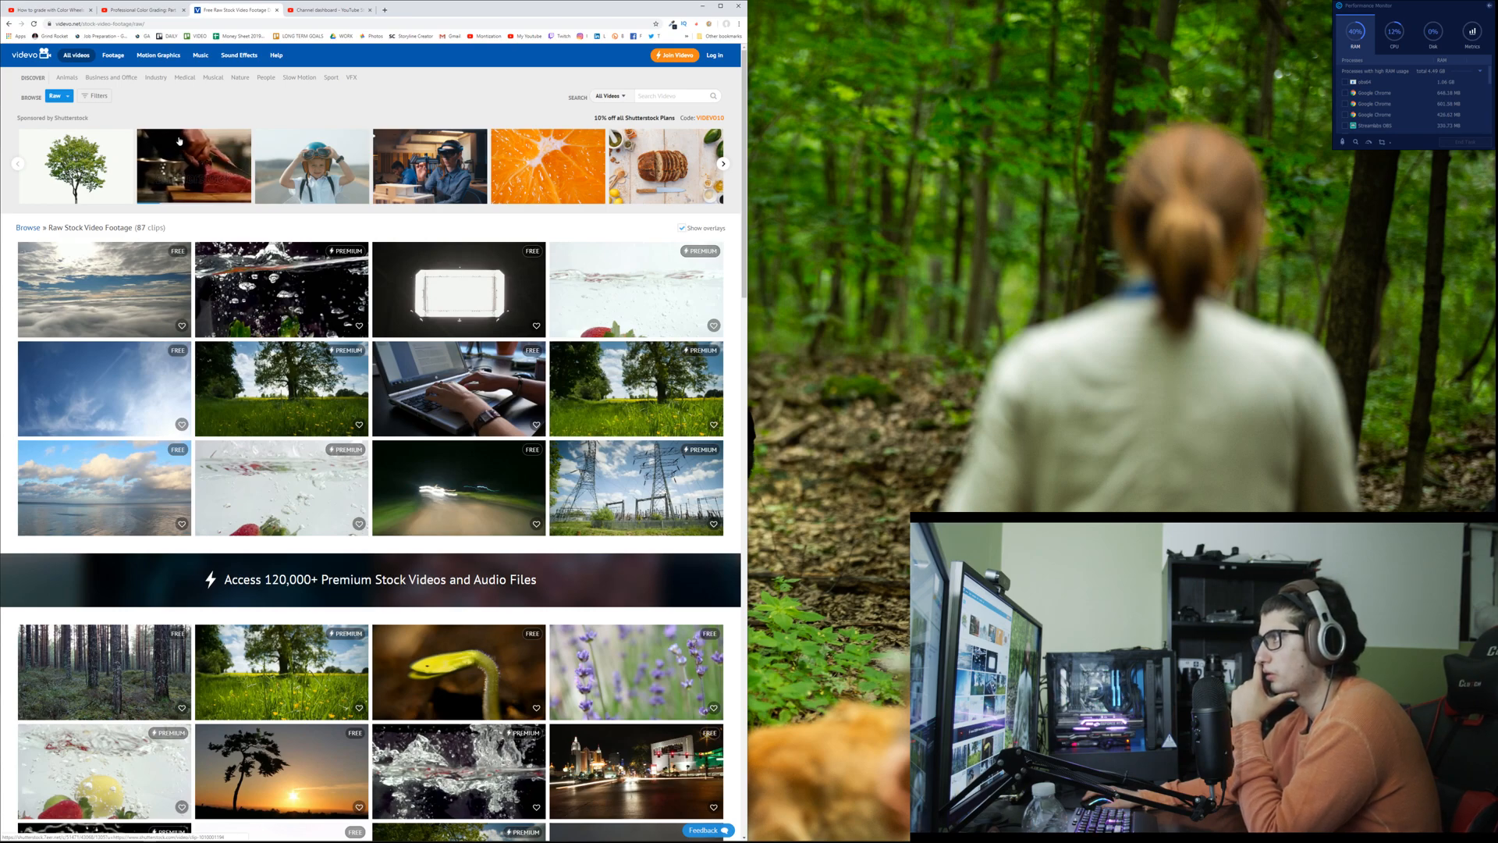
Step: Look through Videvo's raw stock footage, go to page 2 of the clips, and close the Shutterstock error tab
scroll(144, 139, "down", 6)
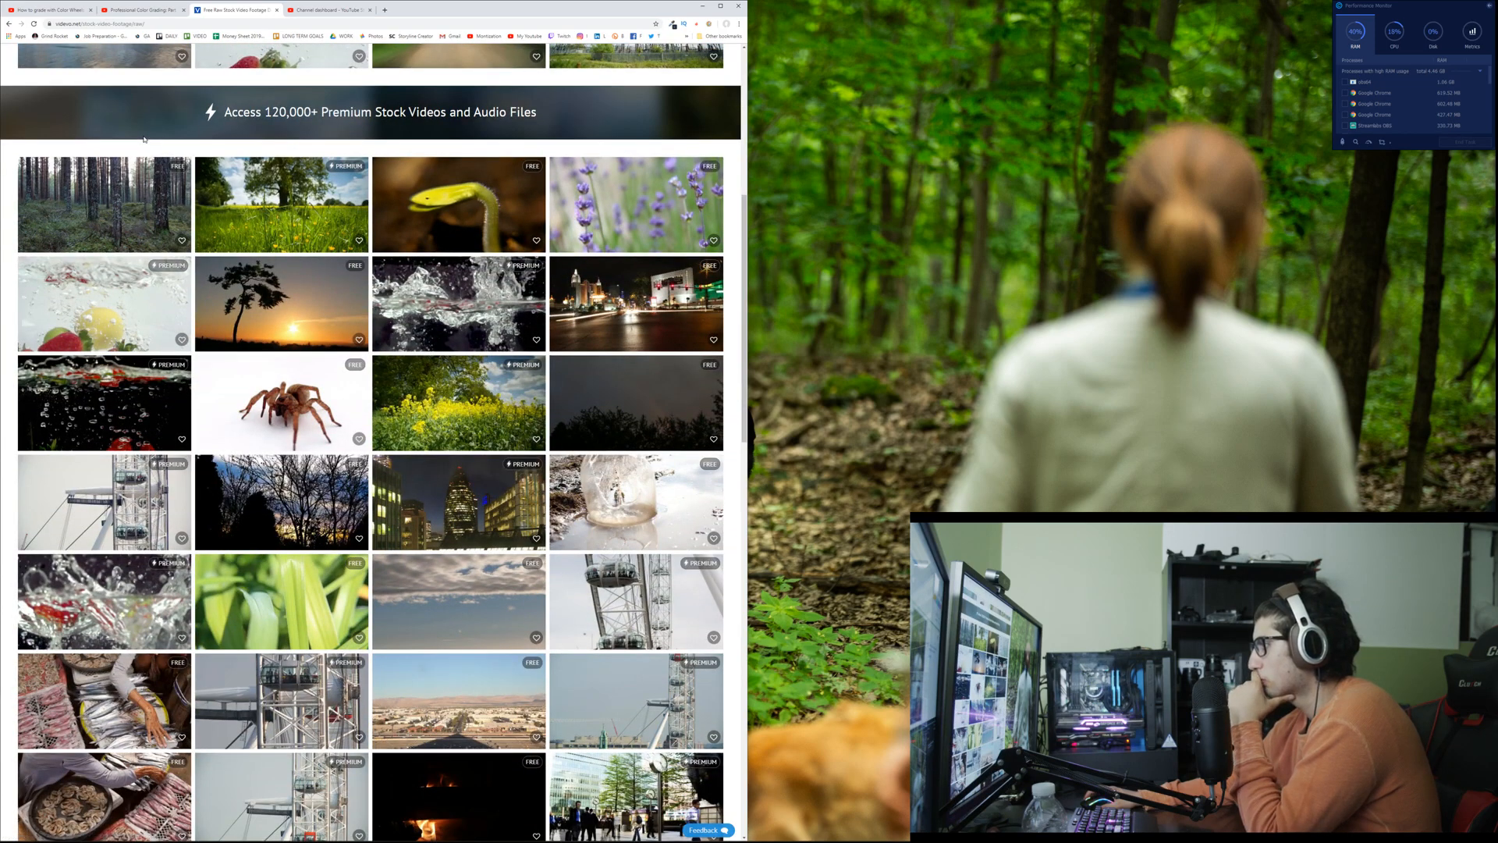
scroll(145, 138, "down", 3)
scroll(145, 139, "down", 1)
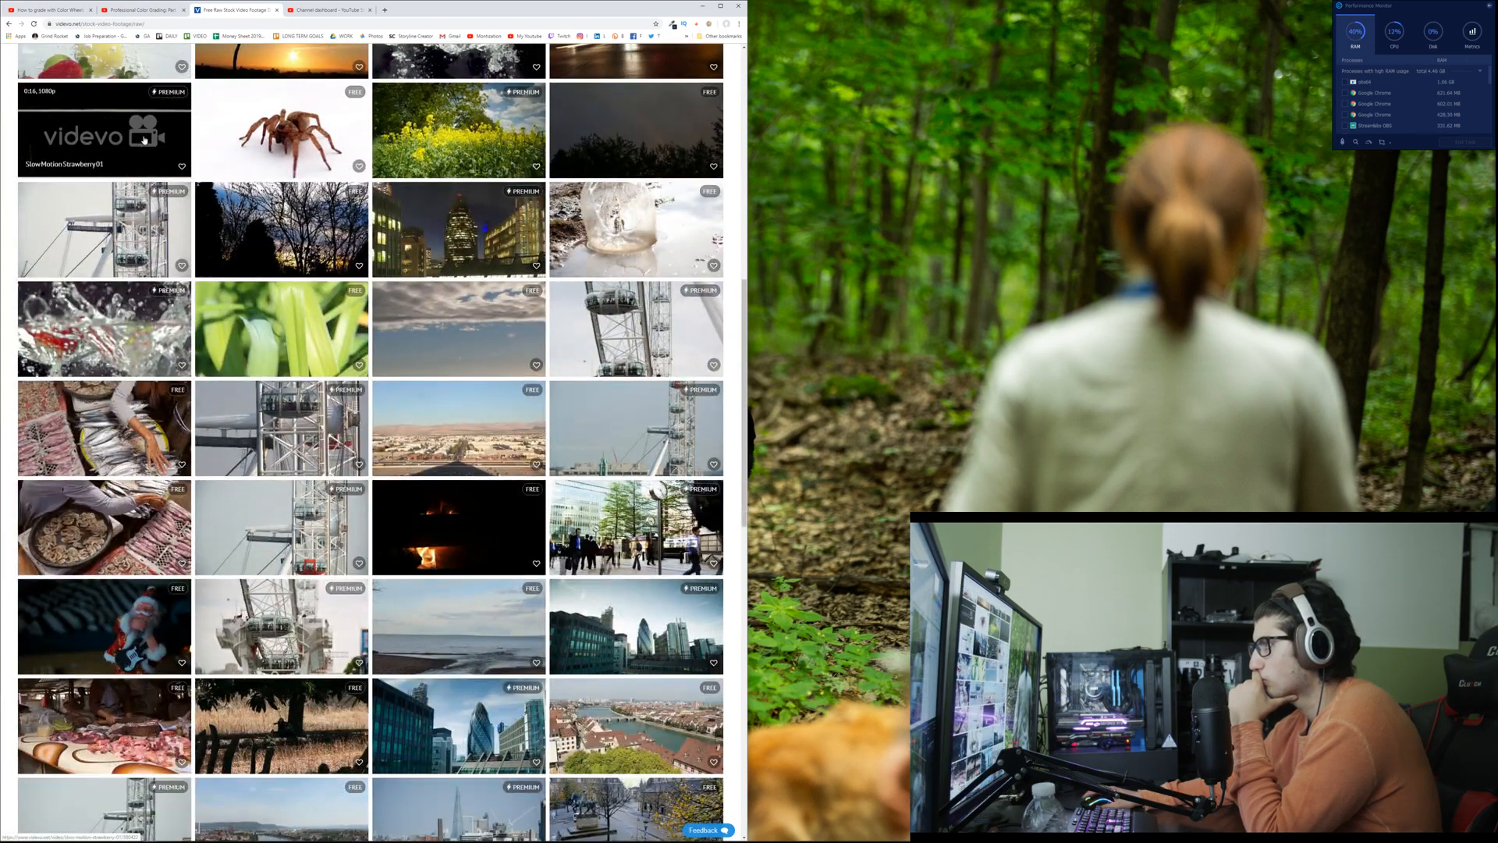
scroll(145, 138, "down", 2)
scroll(145, 139, "down", 3)
scroll(145, 139, "down", 3)
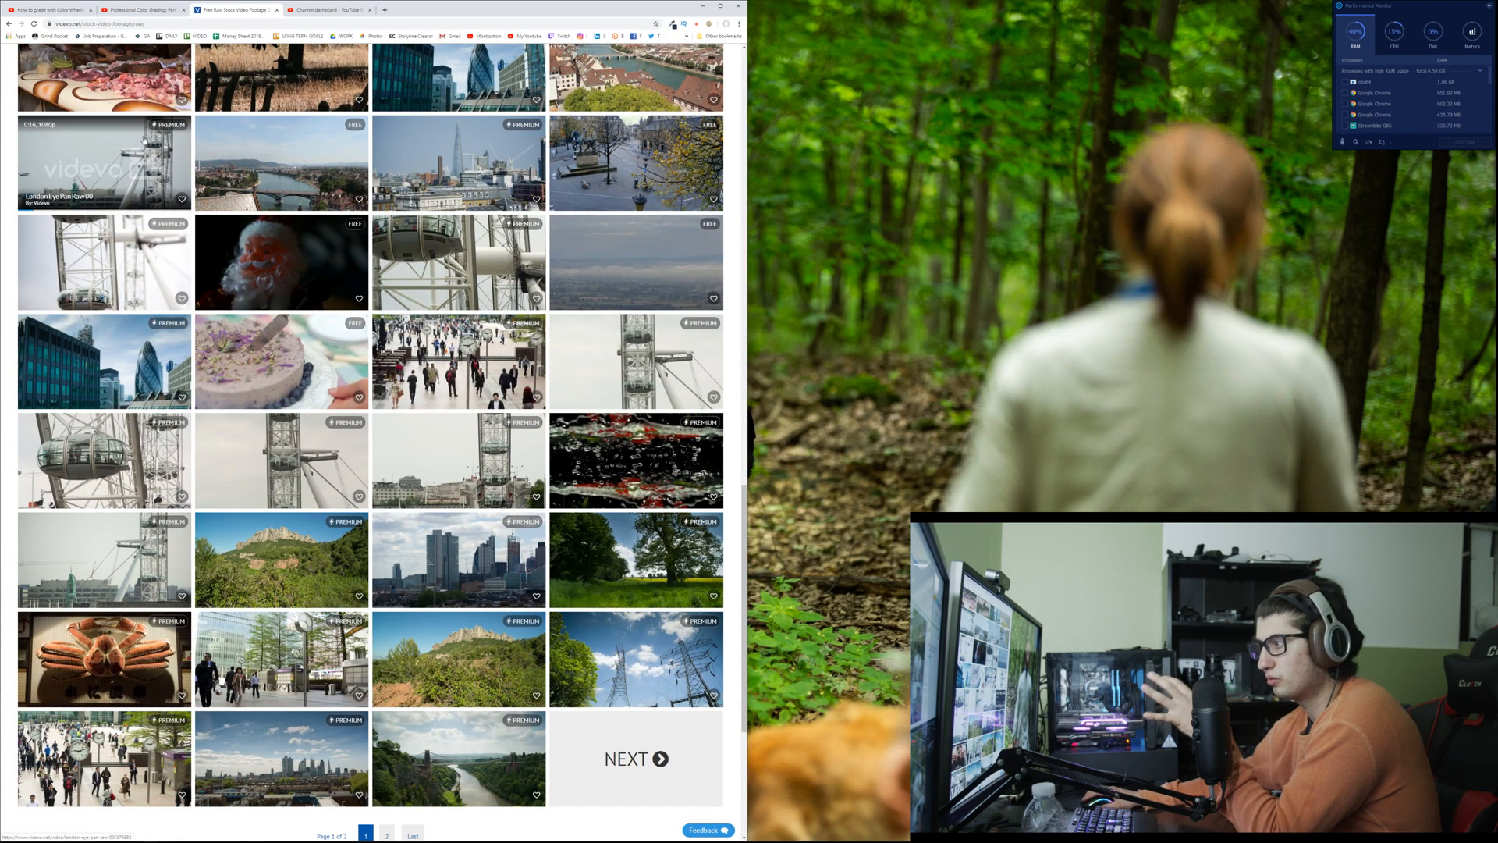
scroll(144, 139, "down", 3)
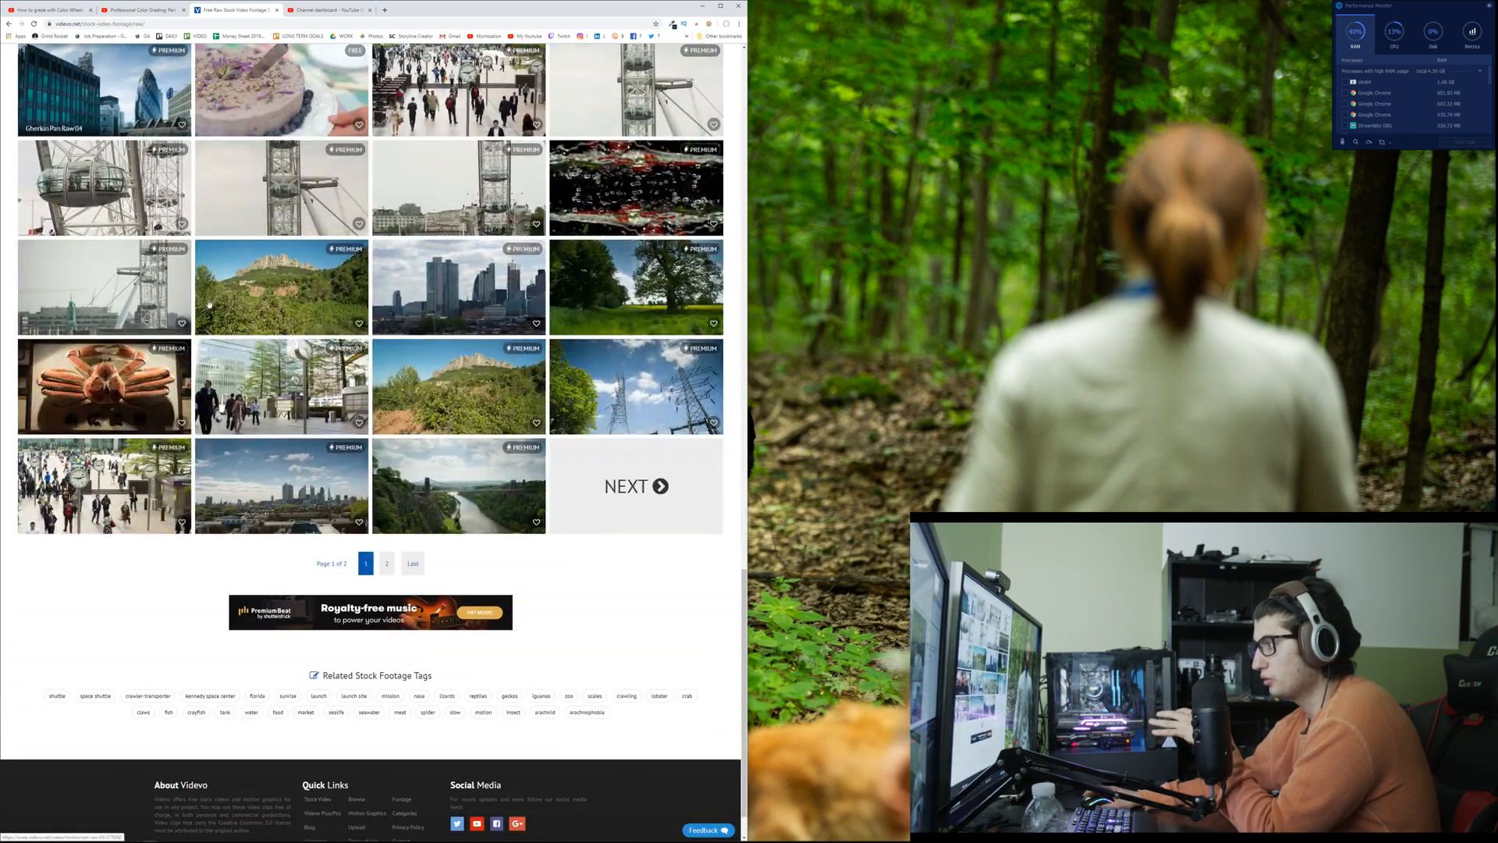
left_click(387, 563)
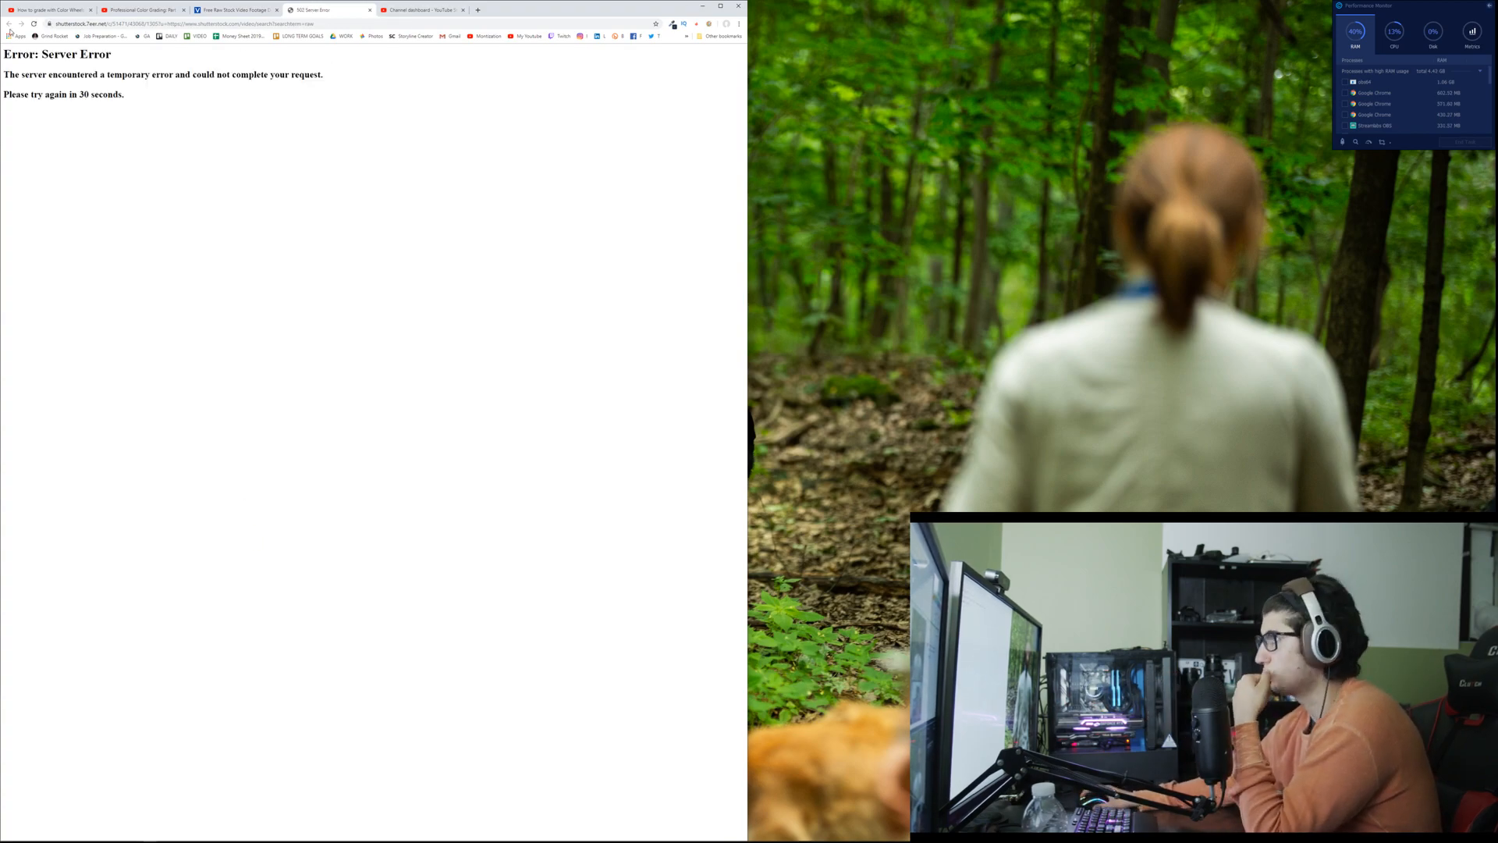
key("ctrl+w")
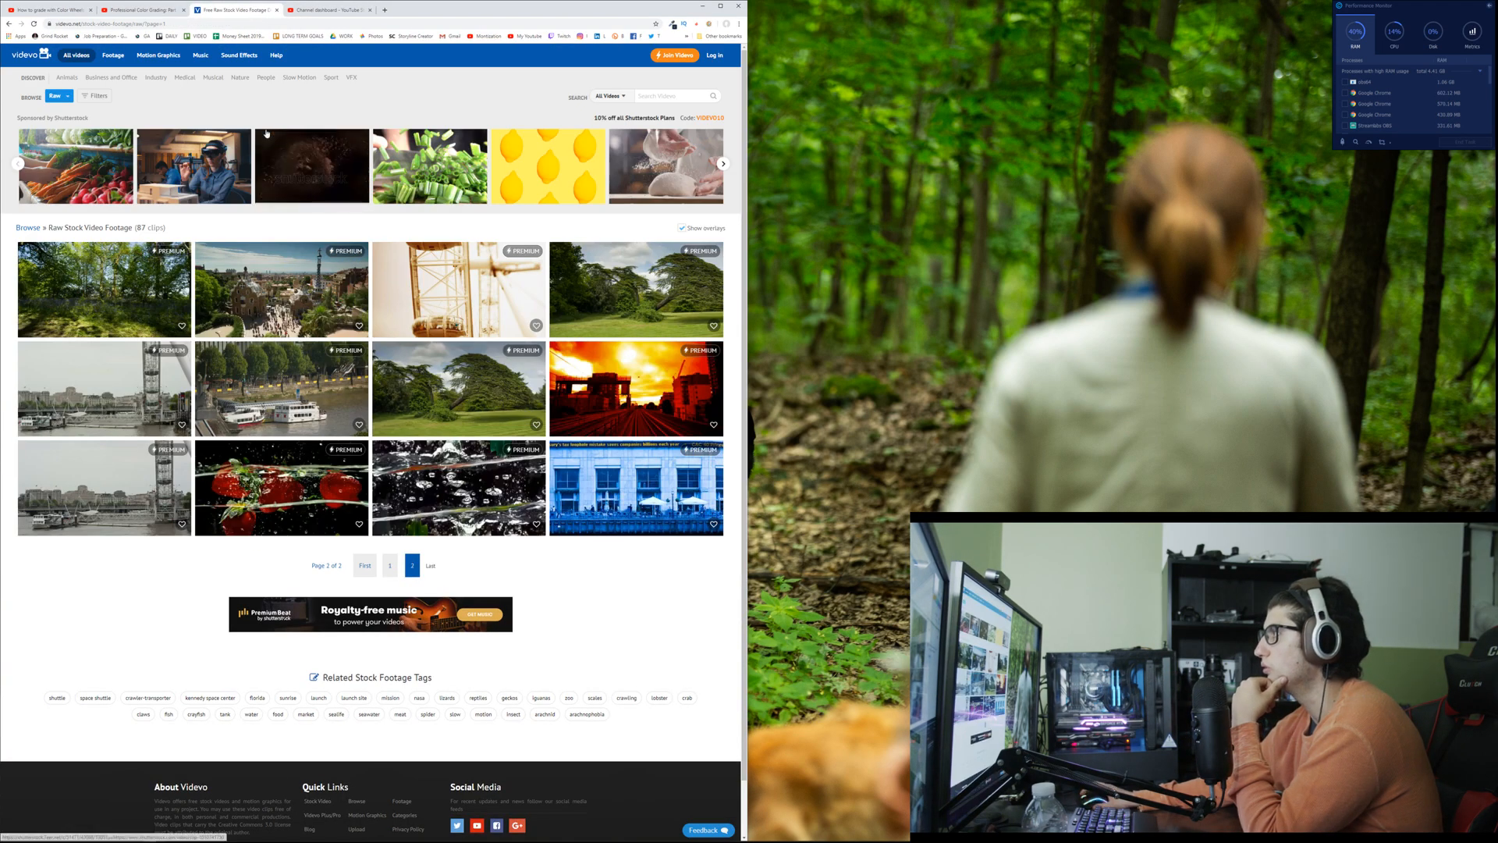
Step: Search Videvo's stock videos for "fishing" and skim the resulting clips
left_click(669, 91)
type("fishing")
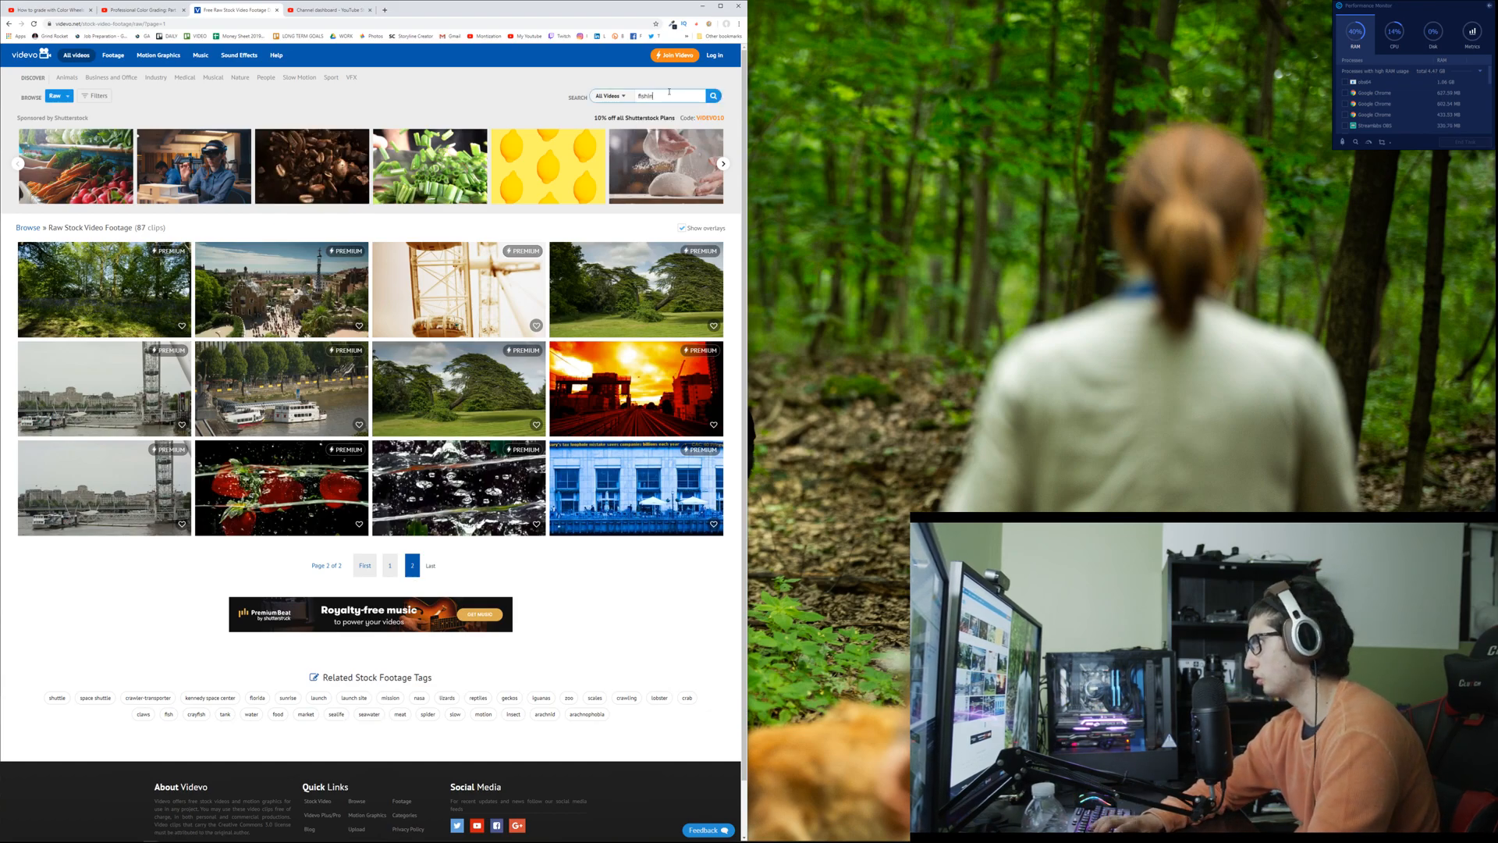
key("Return")
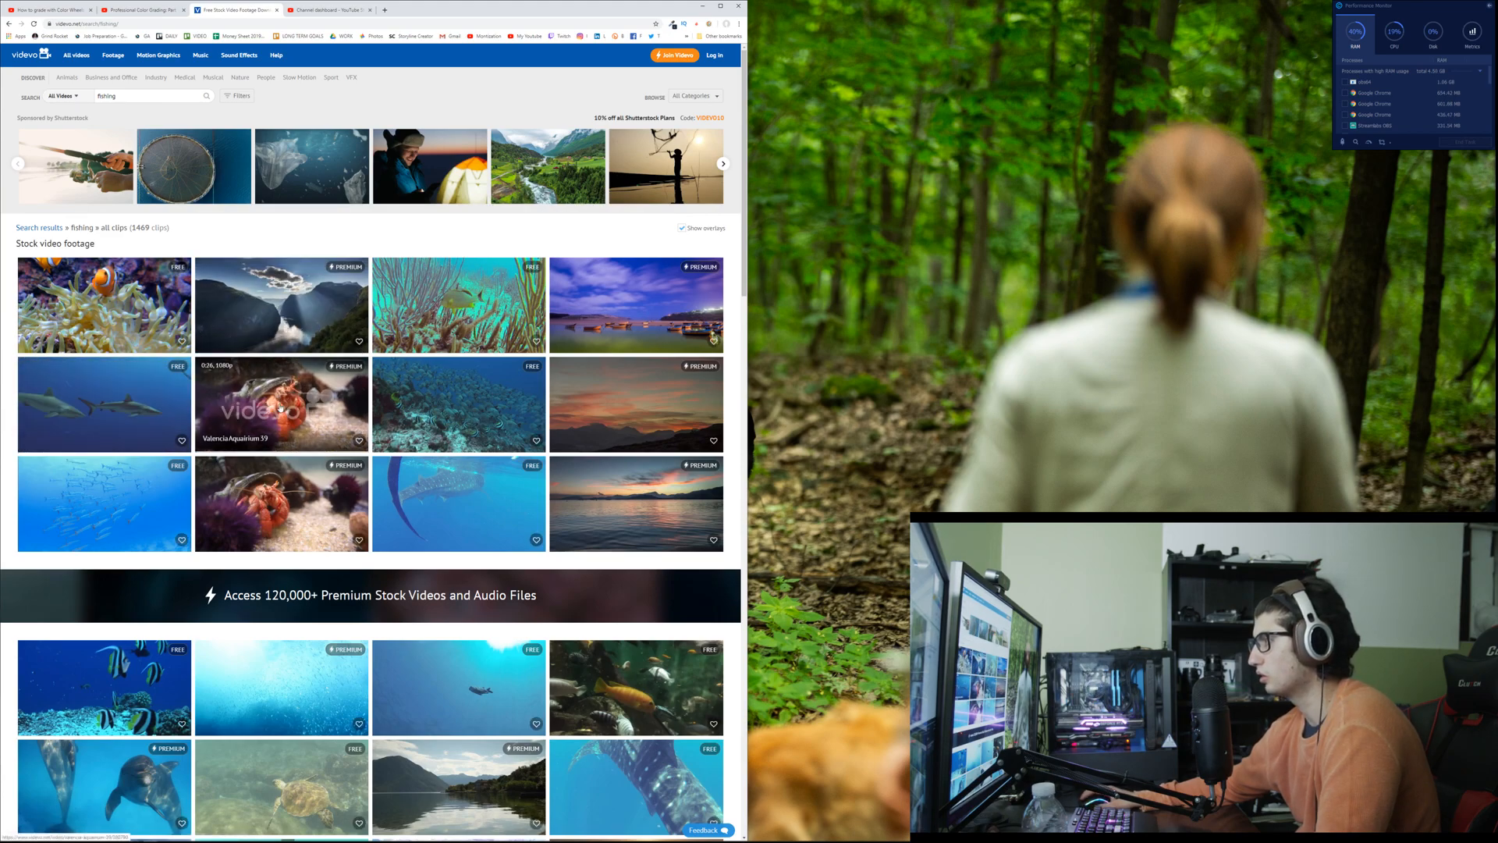
scroll(273, 400, "down", 3)
scroll(273, 400, "down", 2)
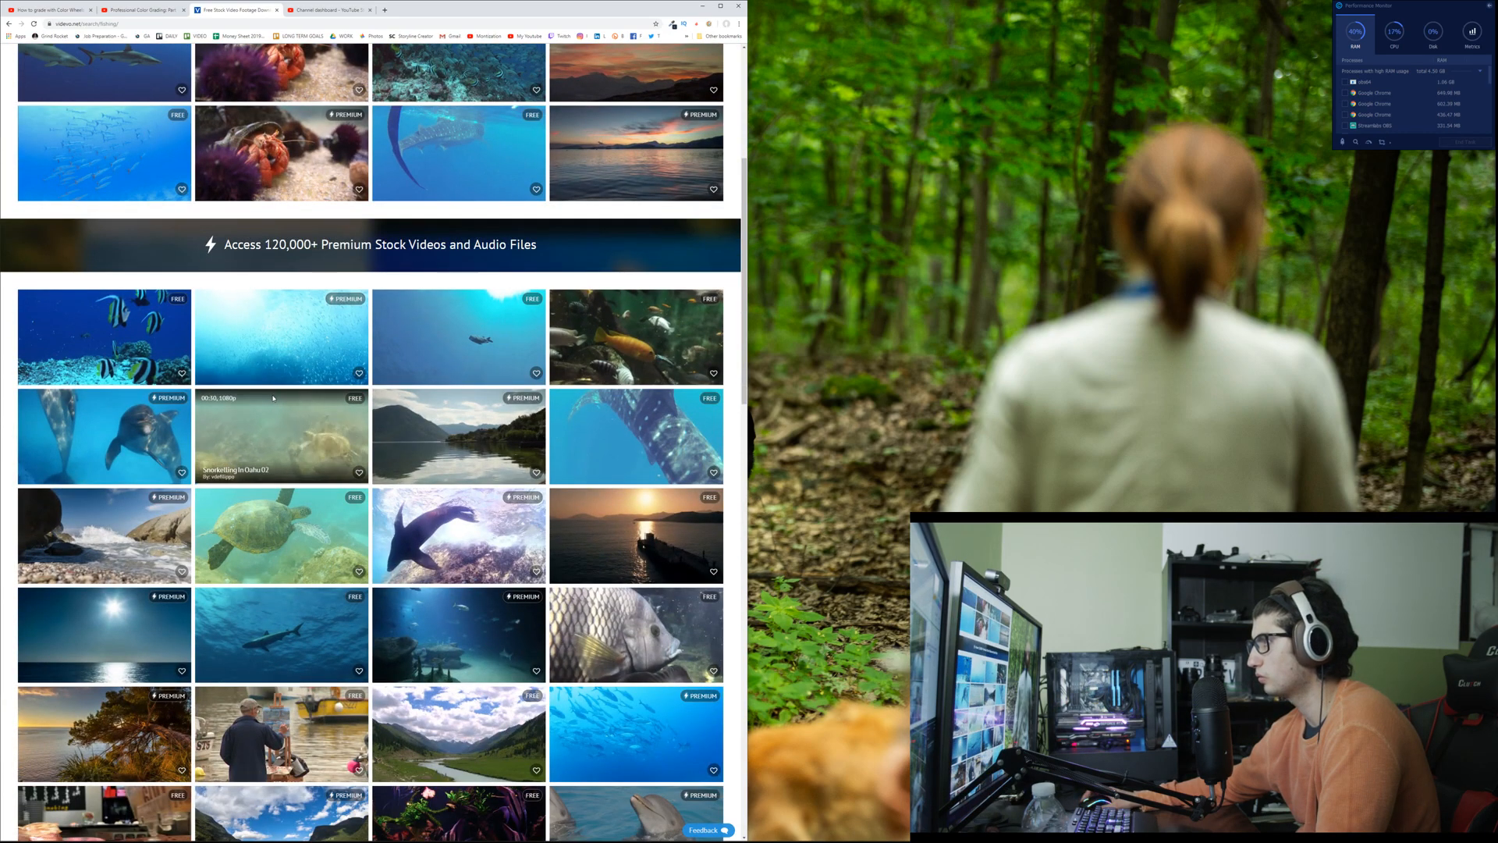
scroll(171, 377, "up", 5)
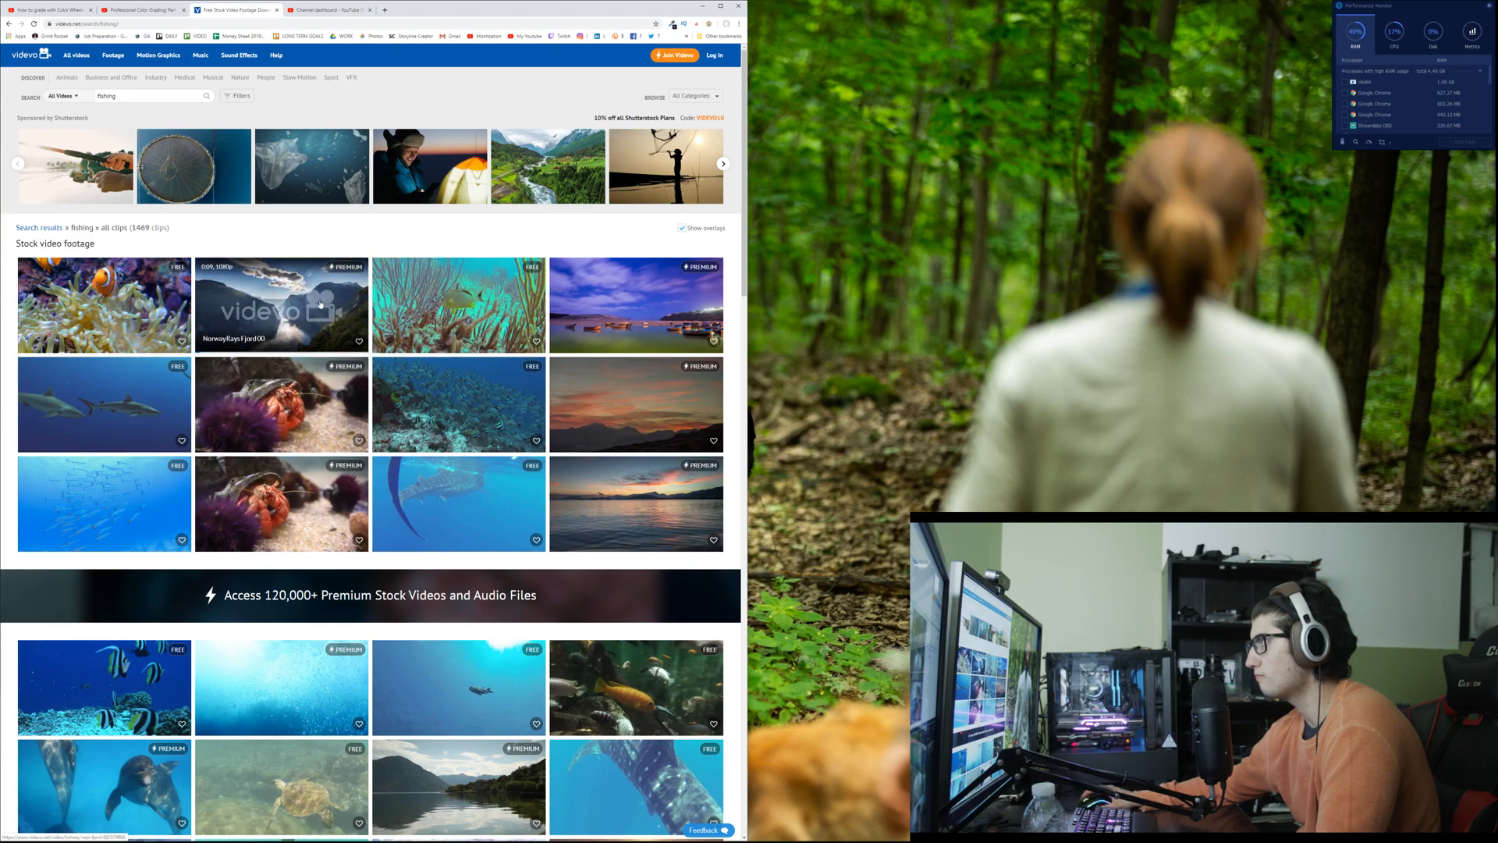
Step: Show the search filters and limit the fishing footage to only free clips
left_click(706, 95)
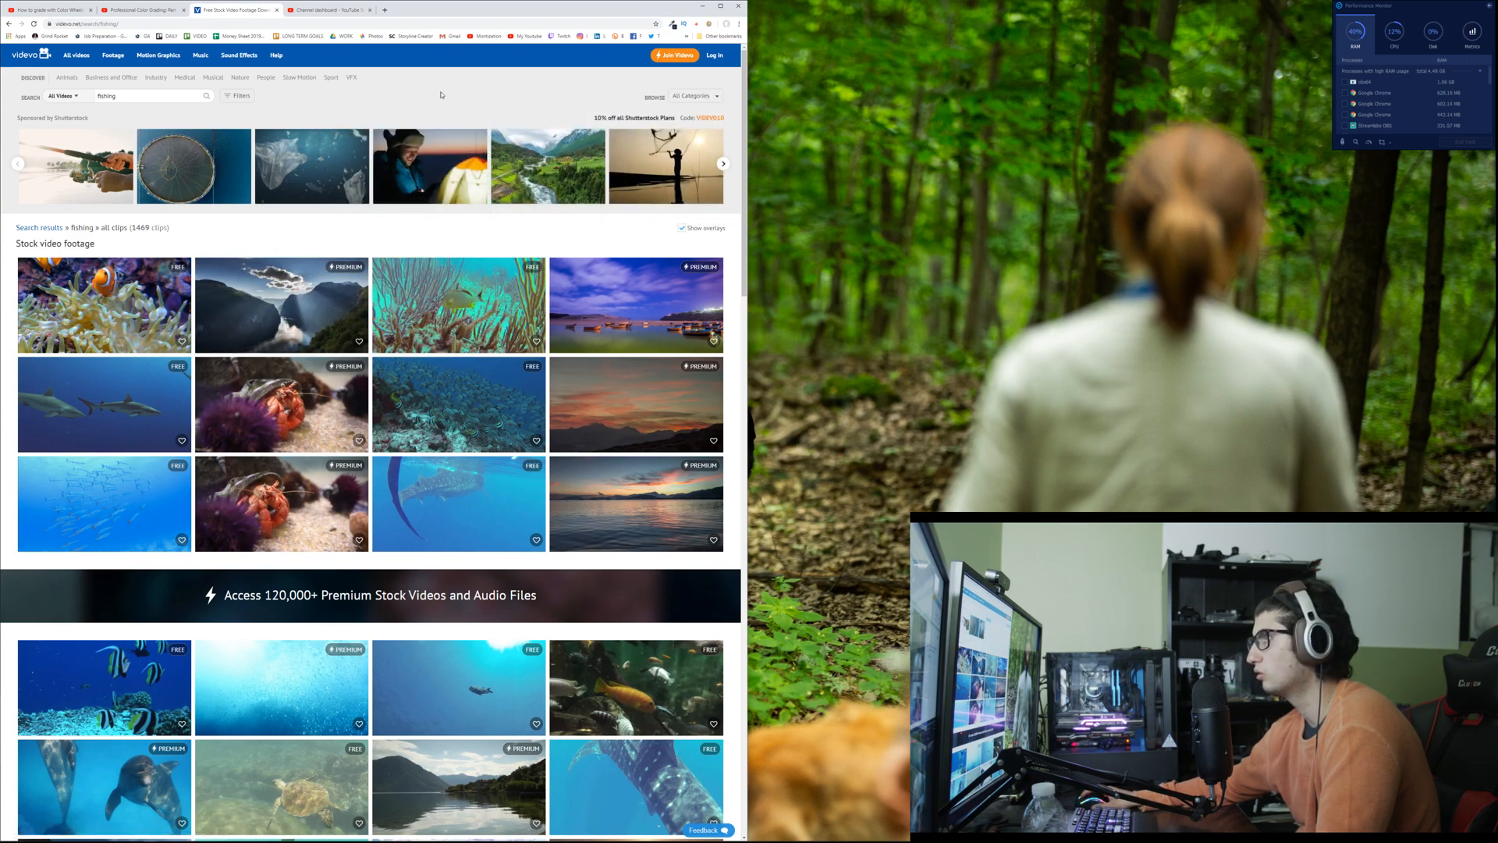
left_click(237, 95)
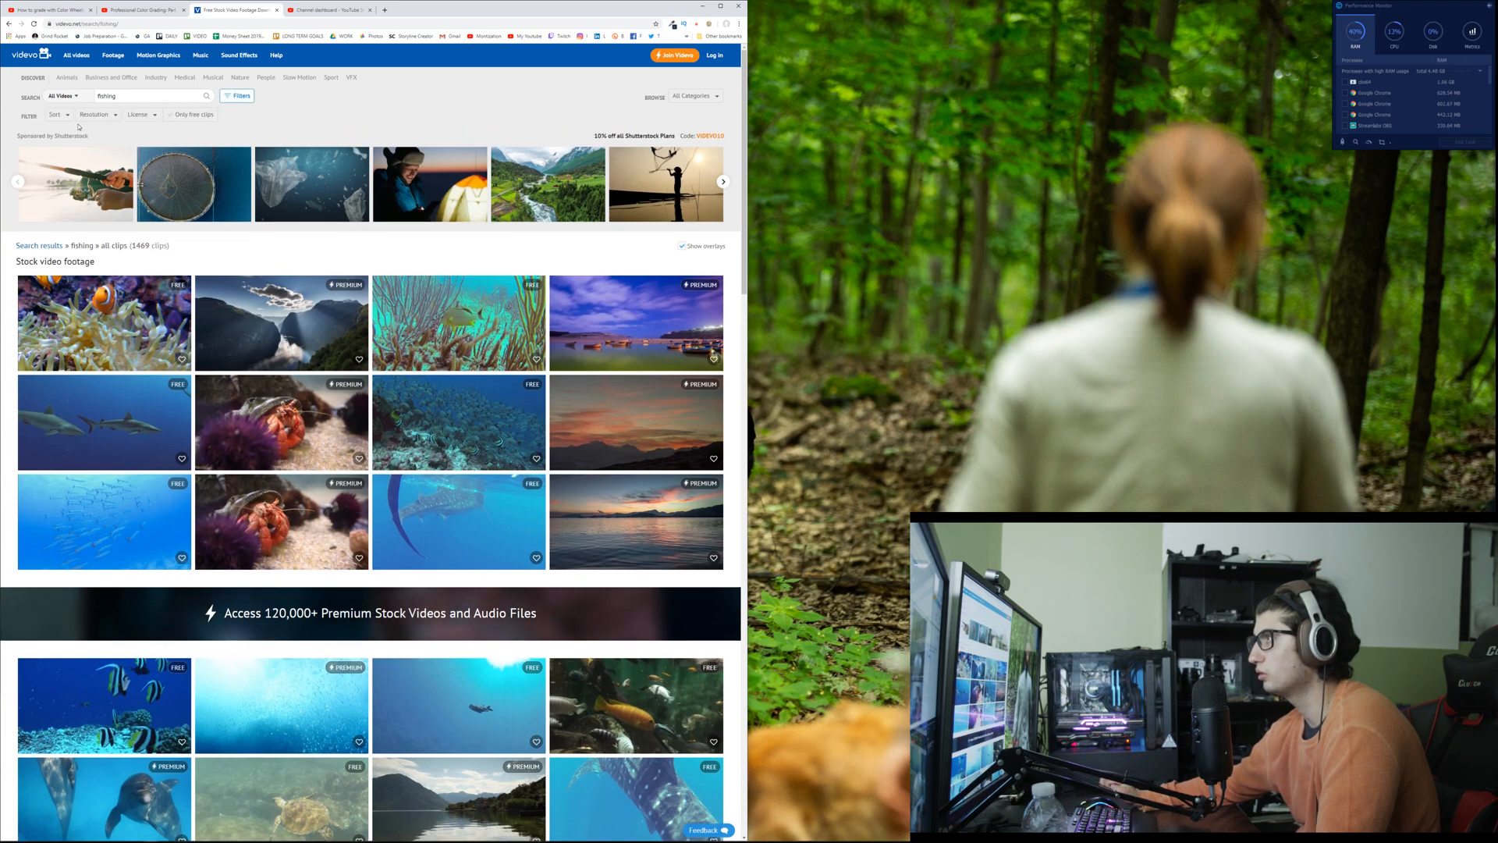
left_click(177, 117)
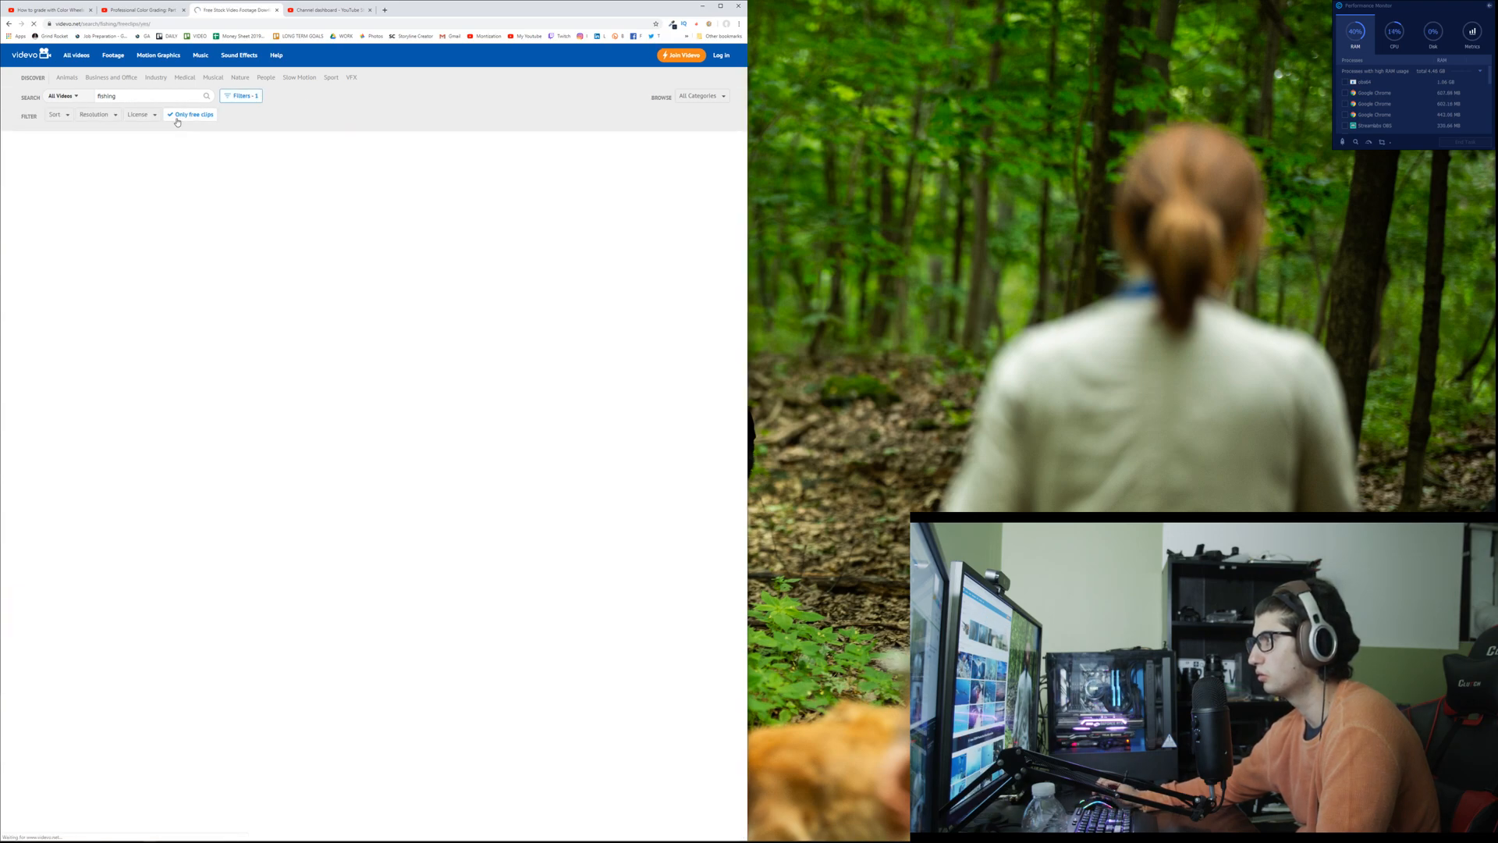
Step: Open the clips of the artist painting fishing boats, the mountain river and the fly fisherman in separate background tabs
scroll(240, 268, "down", 4)
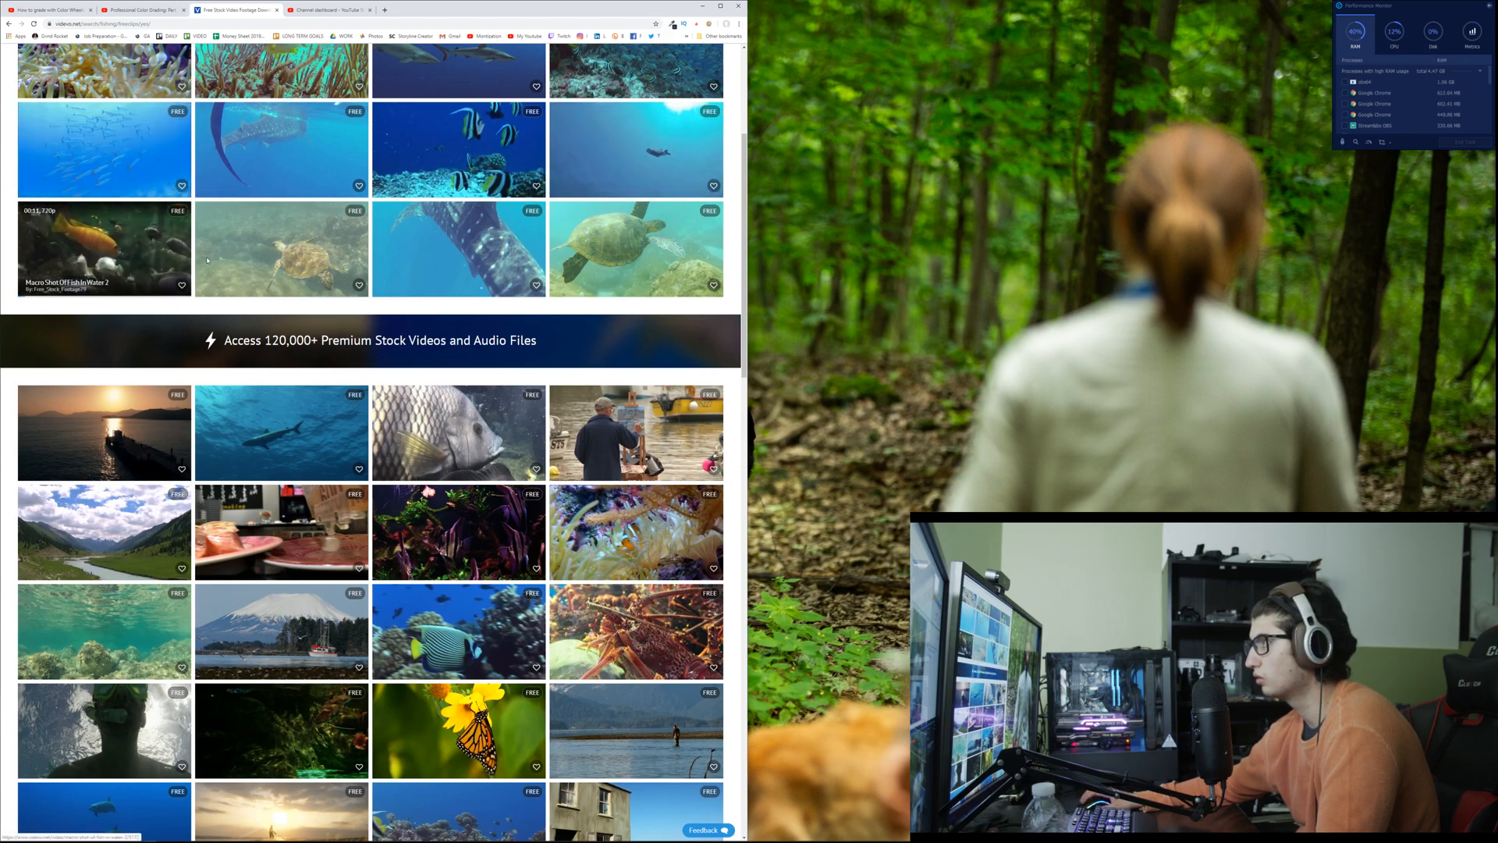
scroll(273, 257, "down", 3)
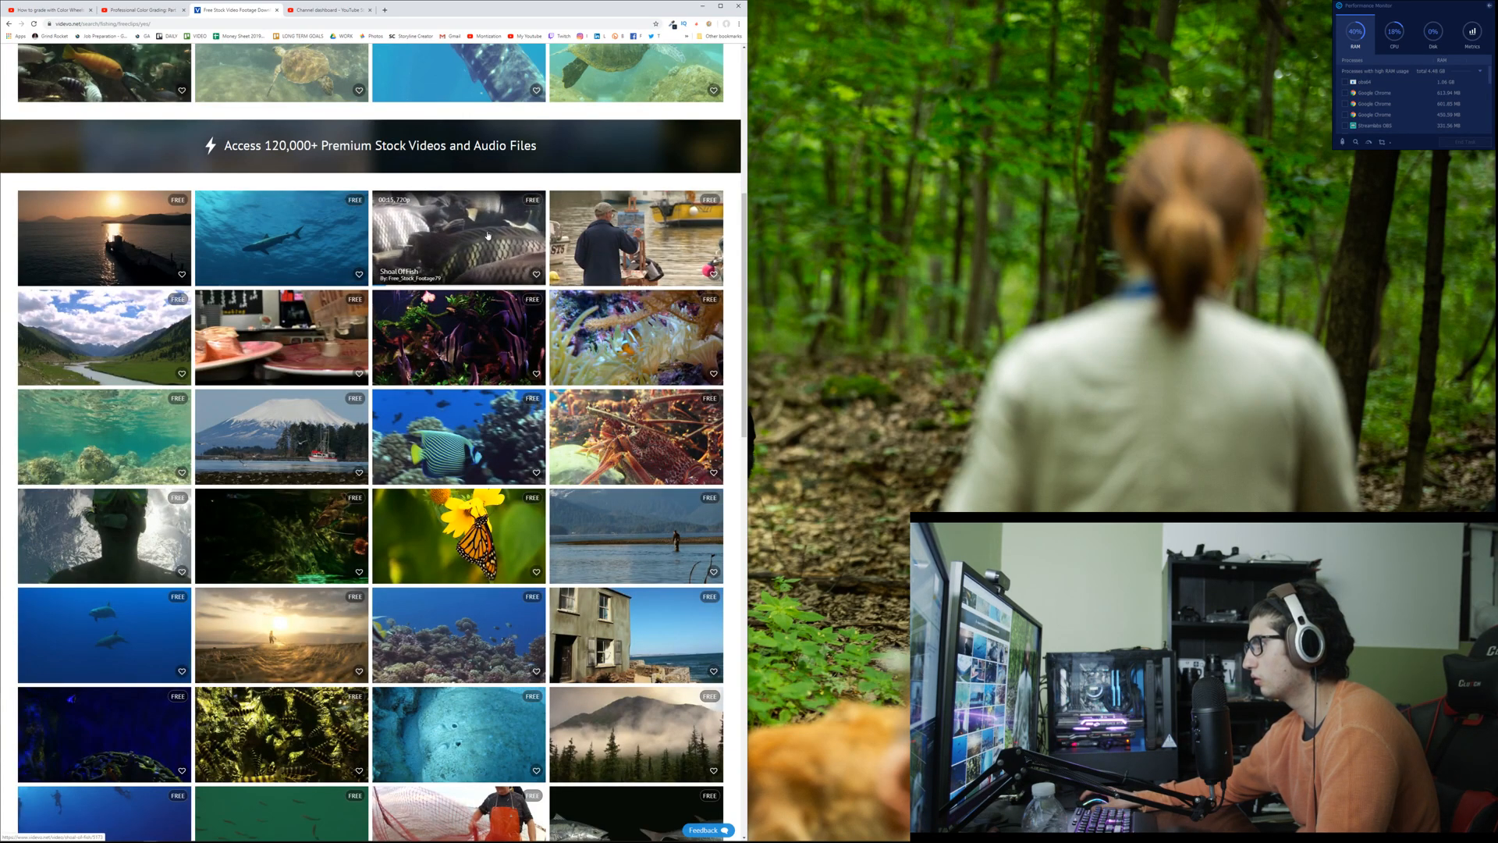
middle_click(618, 243)
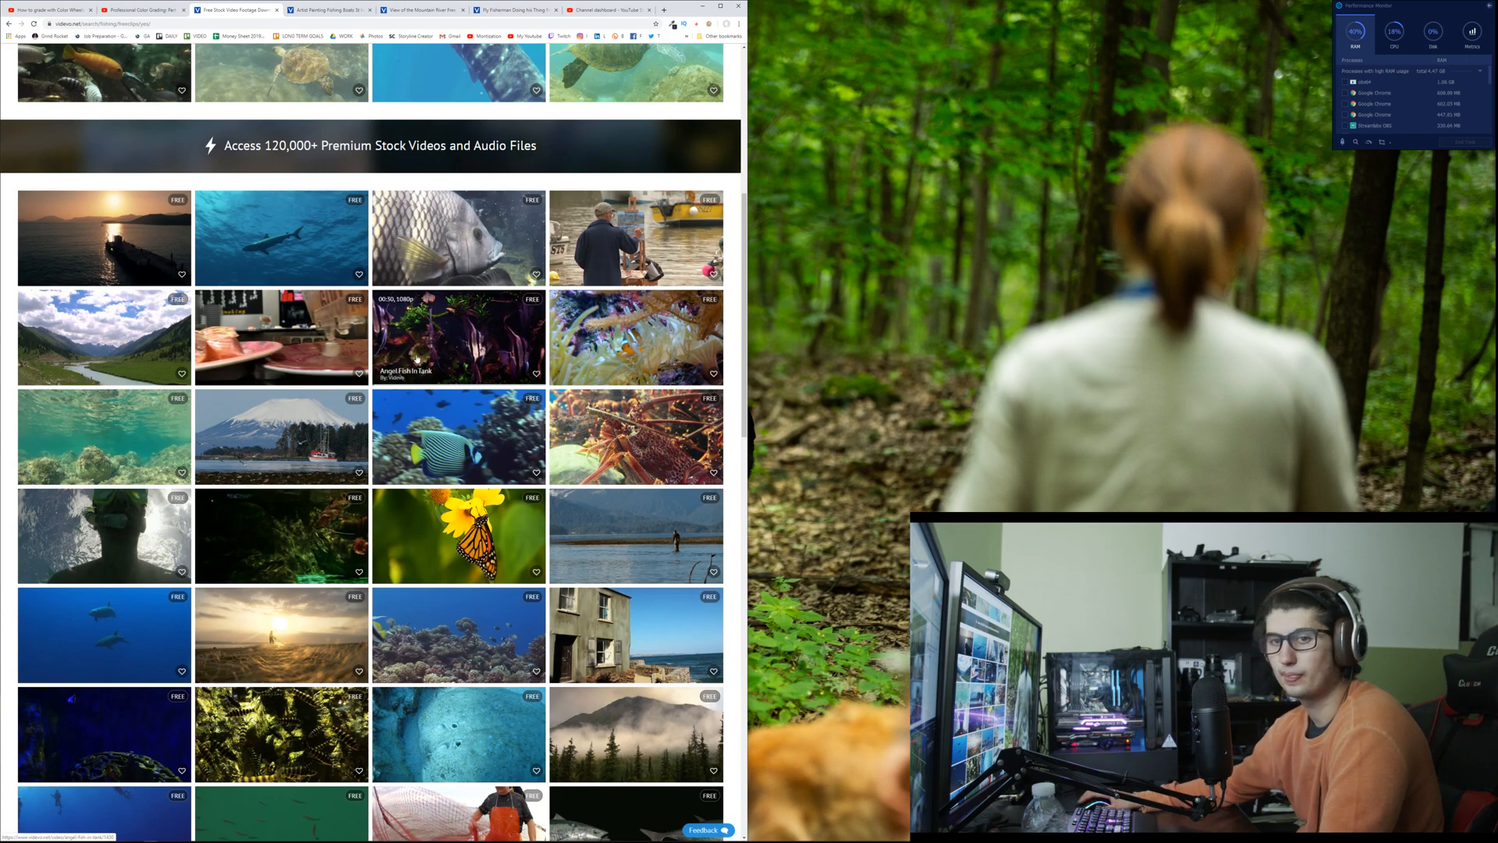
Step: Look through the remaining free fishing clips on the first page and go to page 2 of the results
scroll(409, 355, "down", 3)
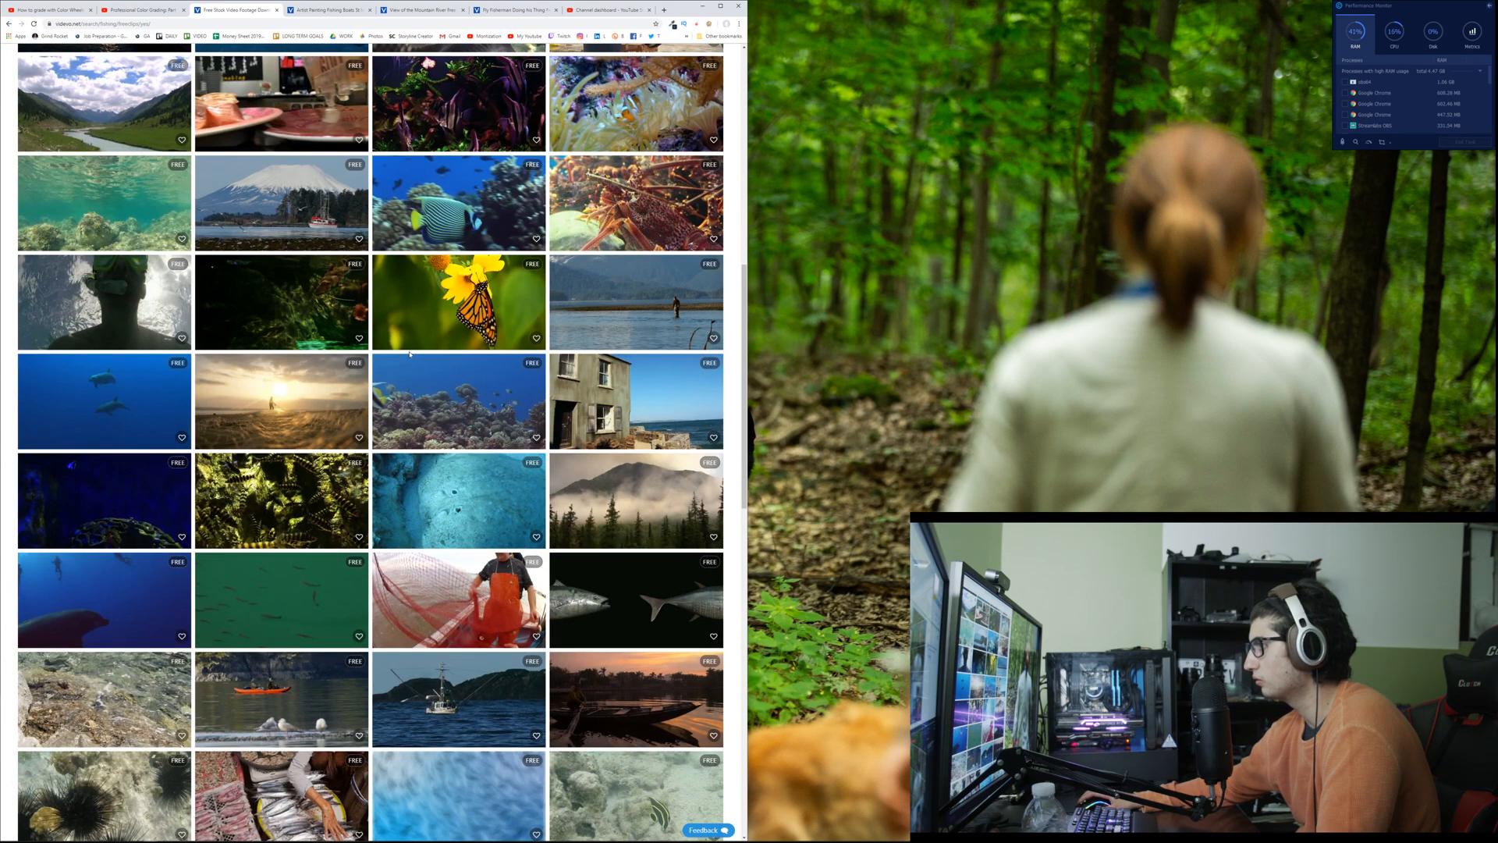
scroll(409, 354, "down", 2)
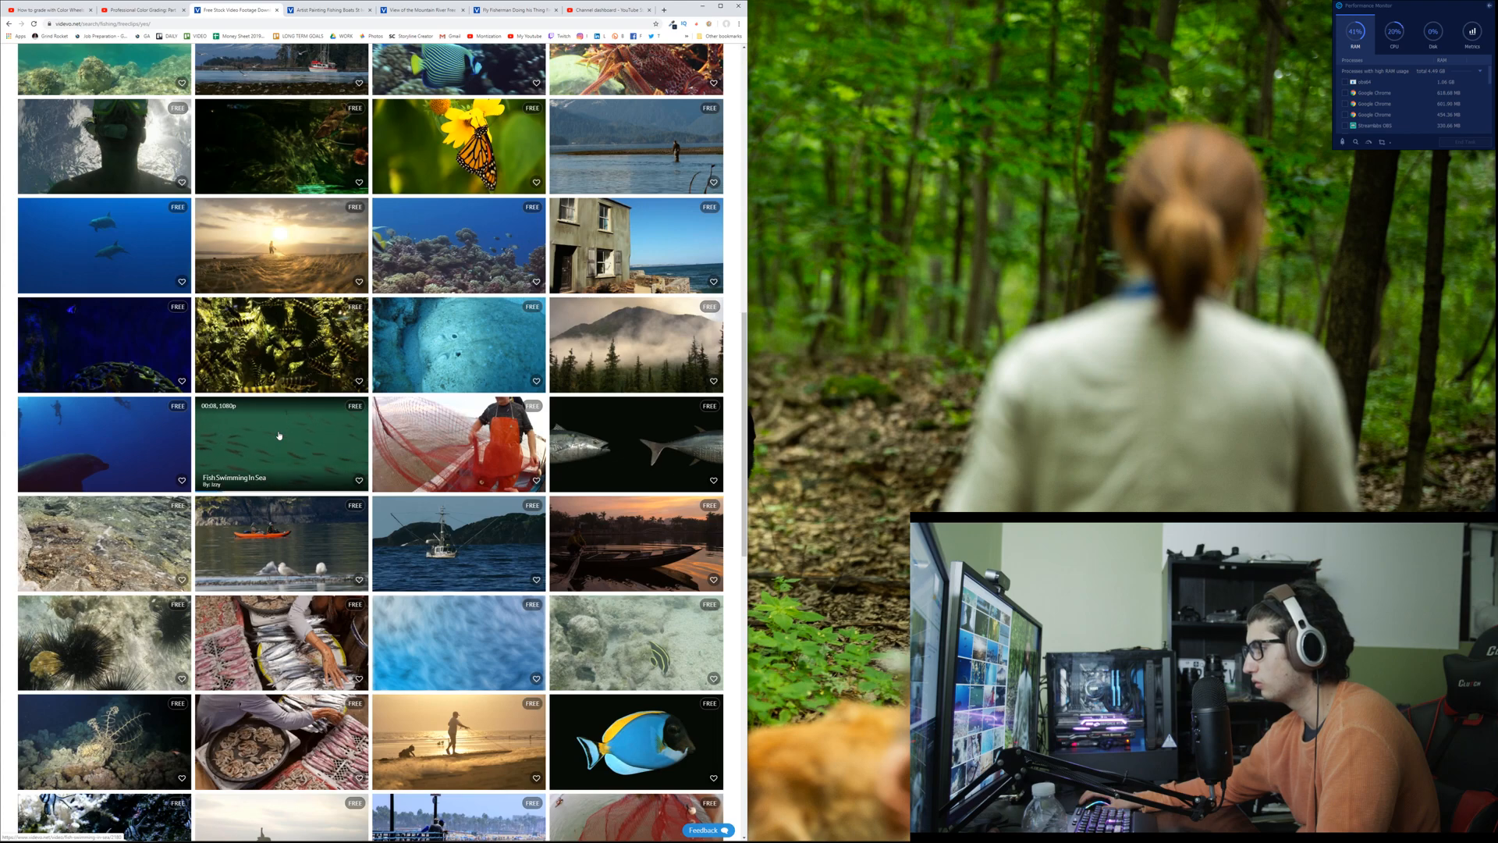
scroll(279, 435, "down", 2)
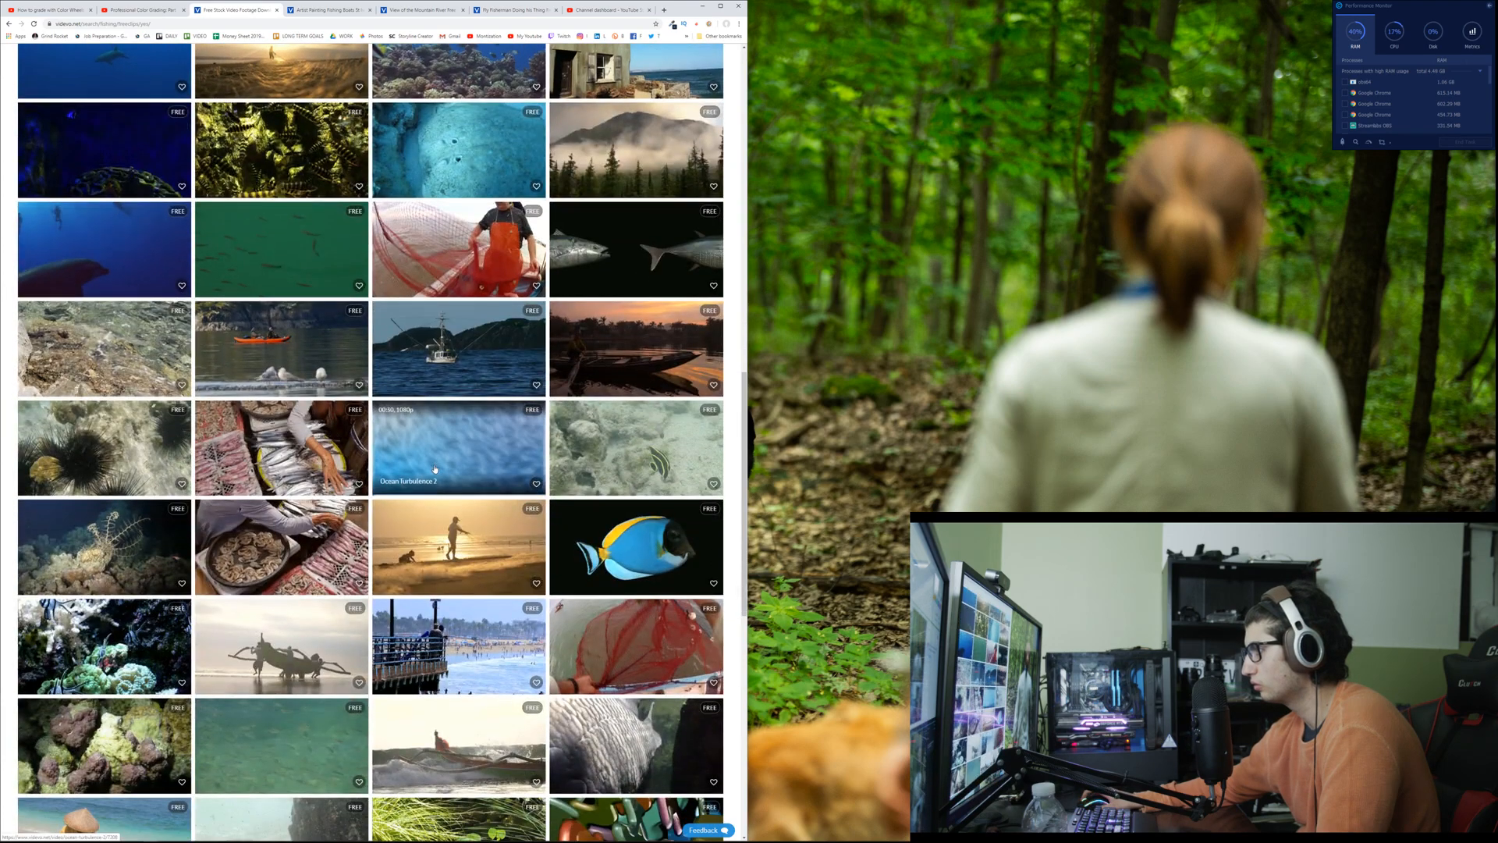
scroll(441, 459, "down", 2)
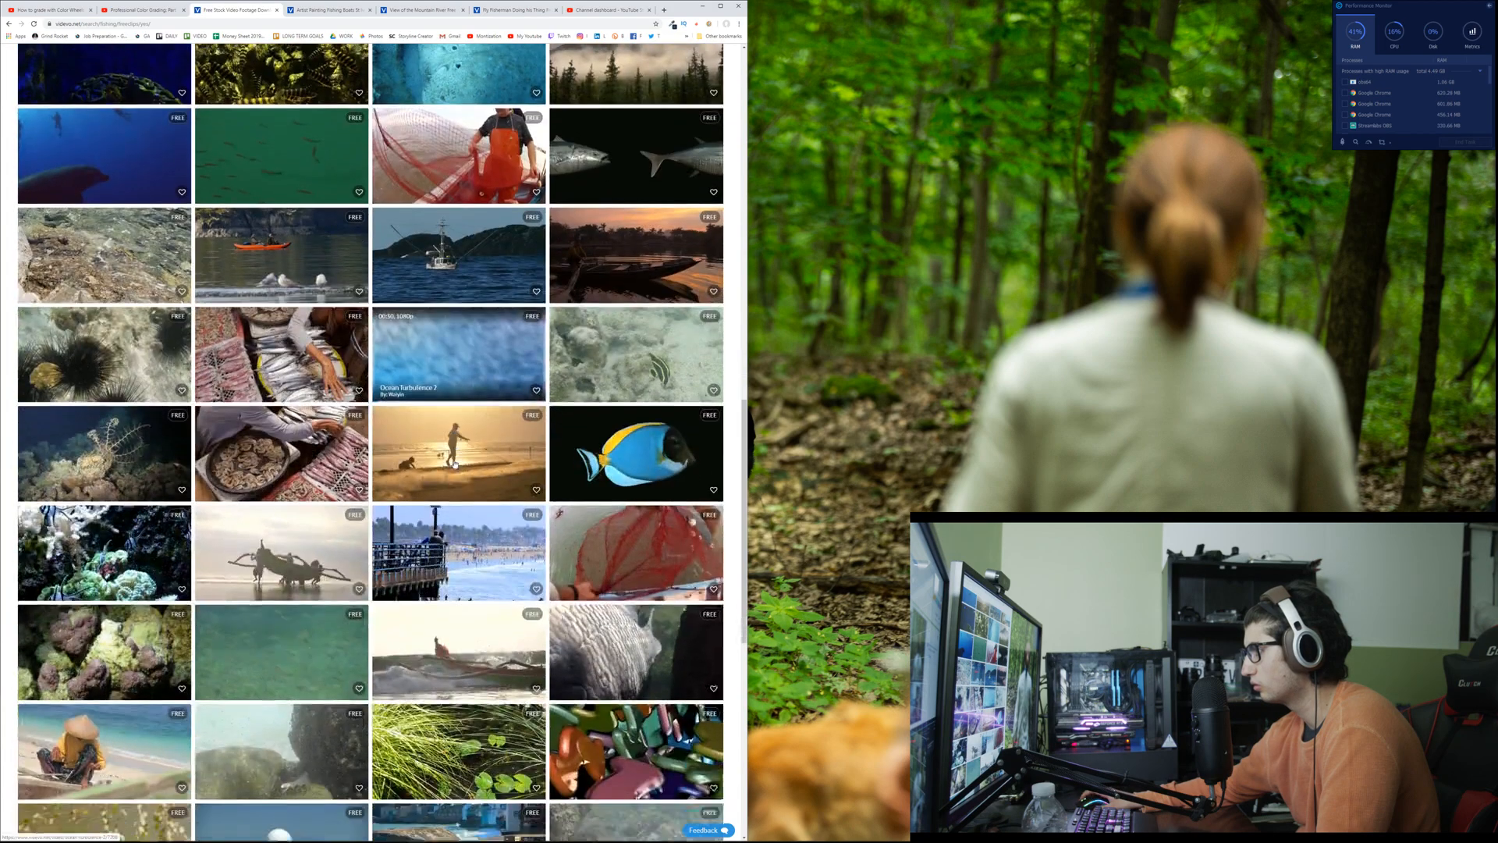
scroll(454, 462, "down", 3)
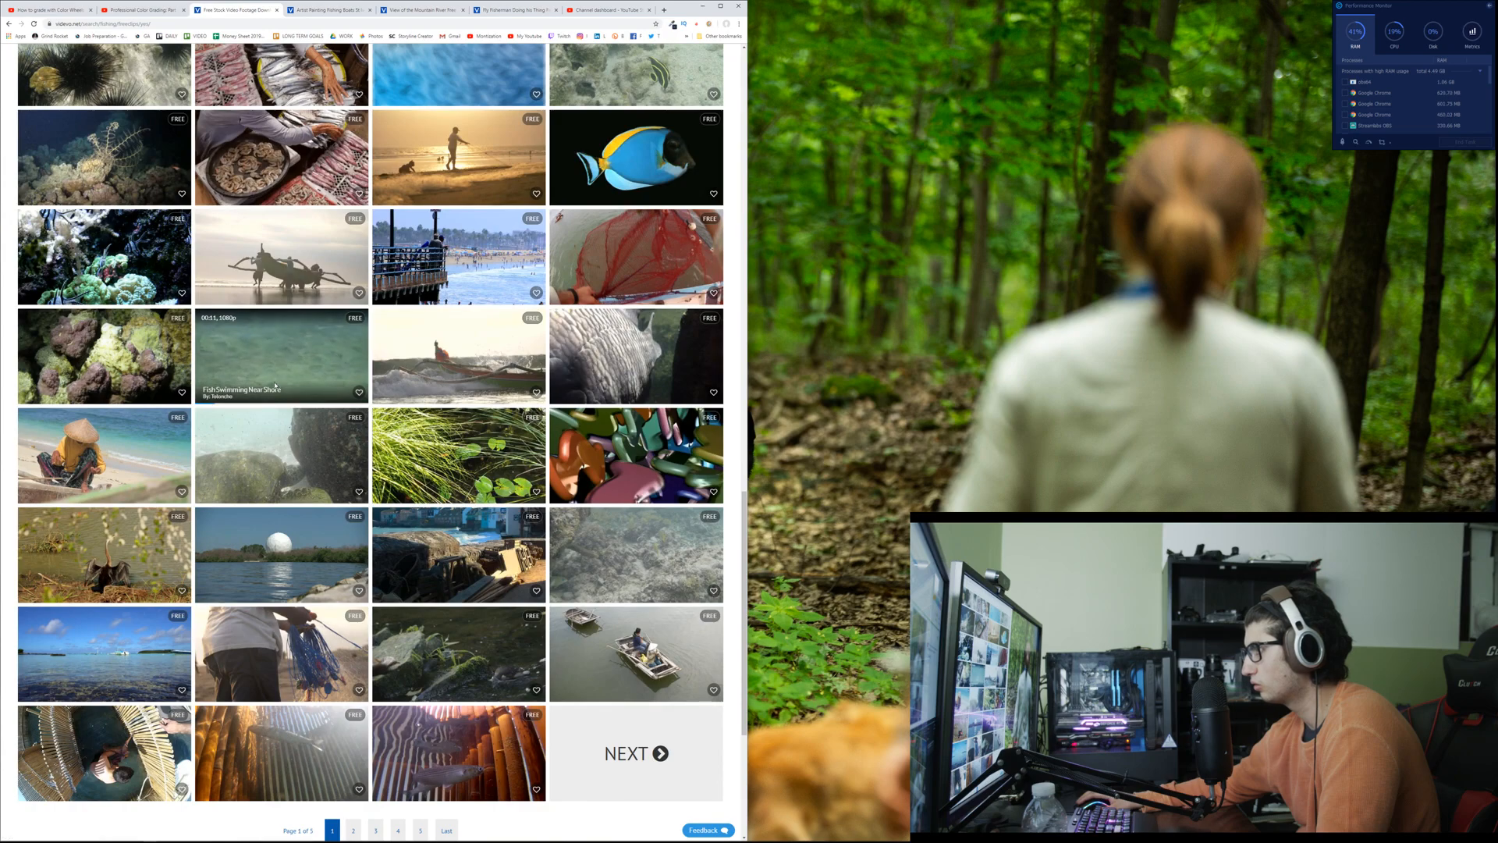
scroll(167, 444, "down", 2)
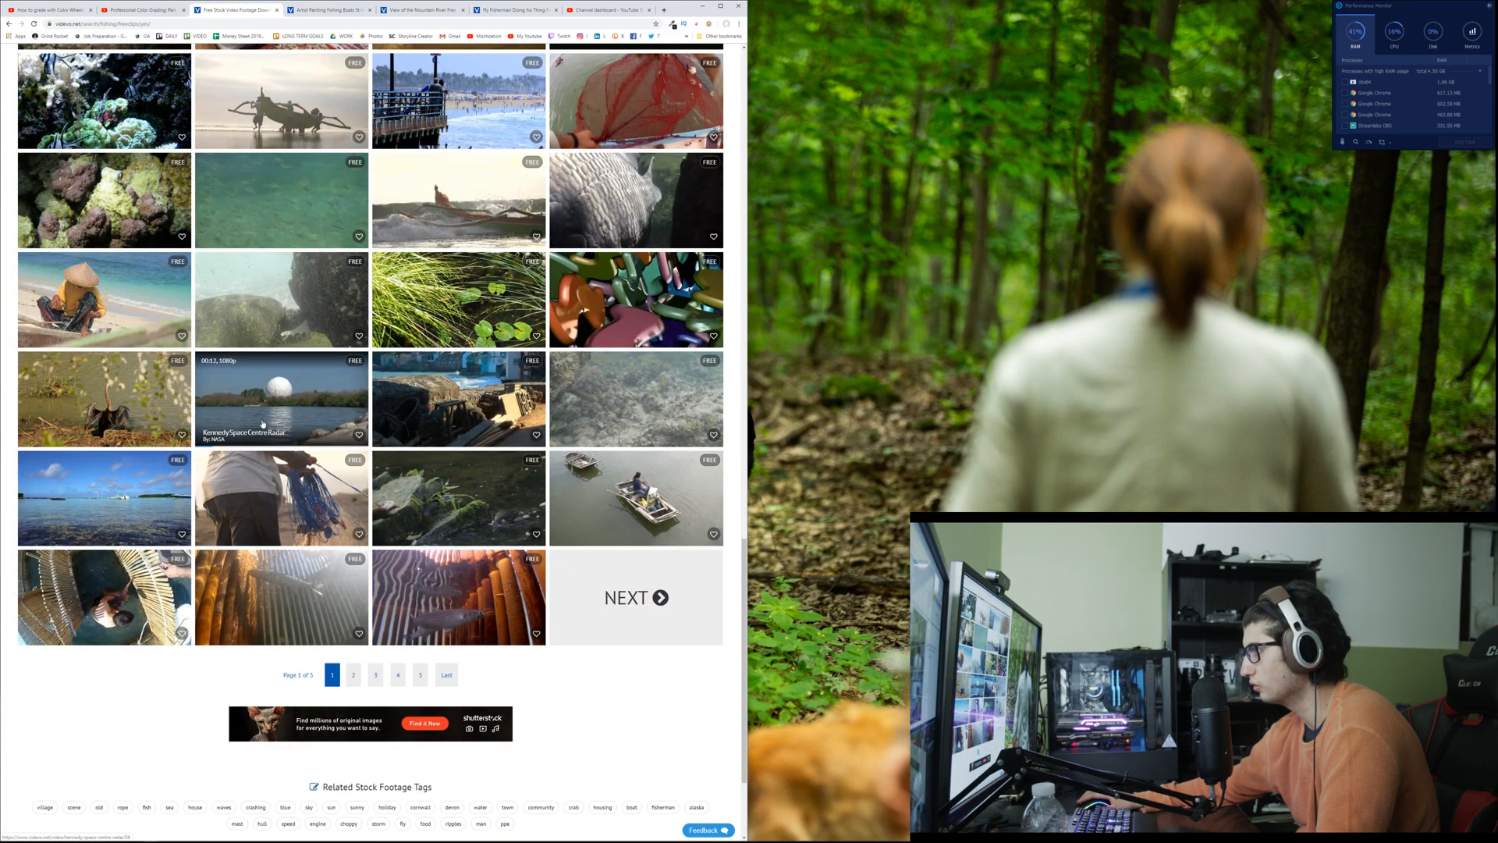
scroll(263, 424, "down", 1)
left_click(352, 597)
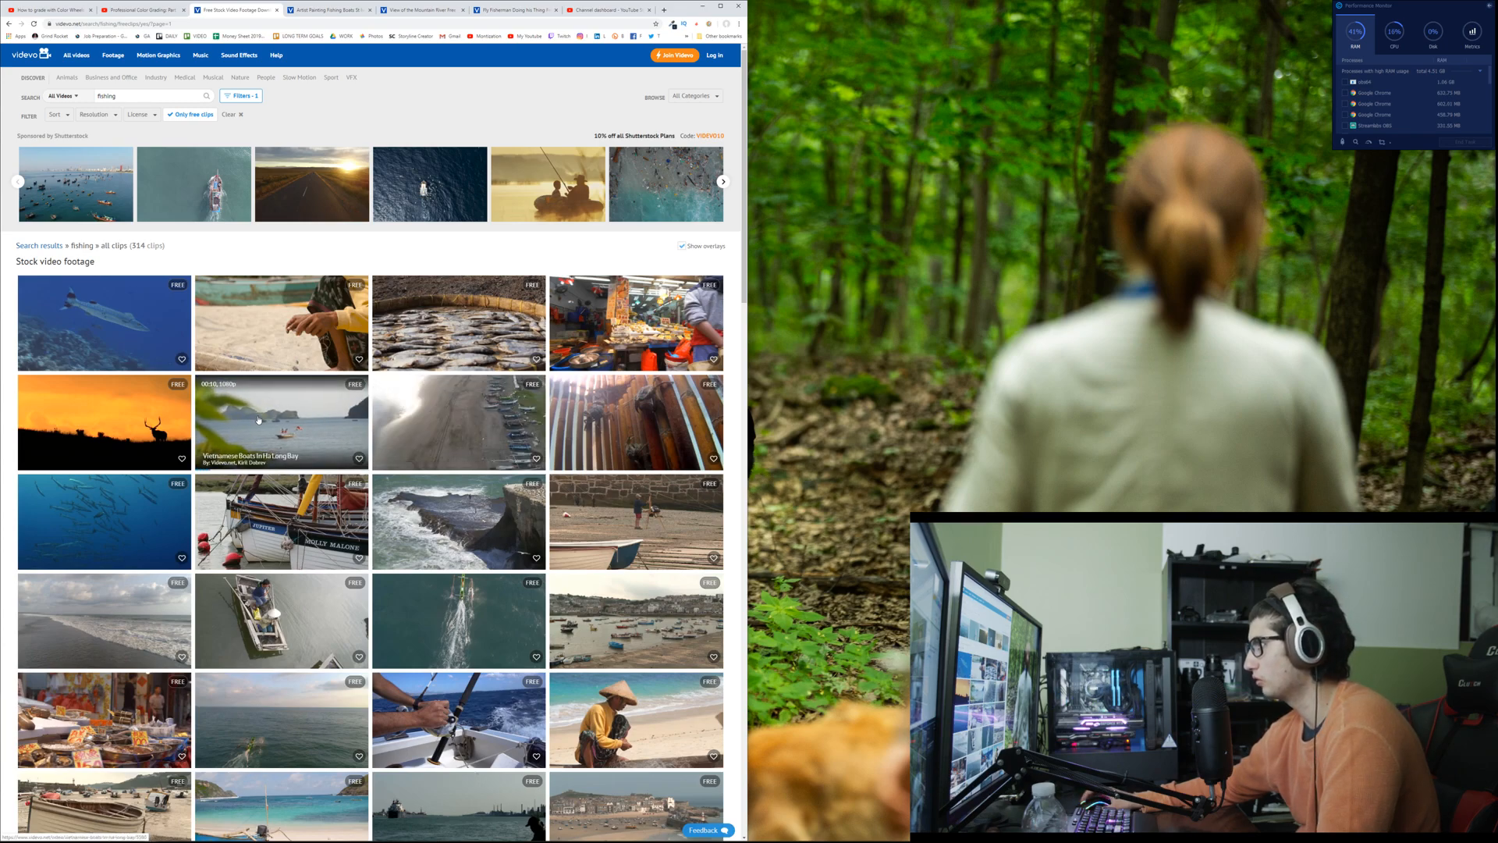
Step: Open the clip of fish drying in the sun and the Hong Kong produce clip in background tabs
middle_click(466, 309)
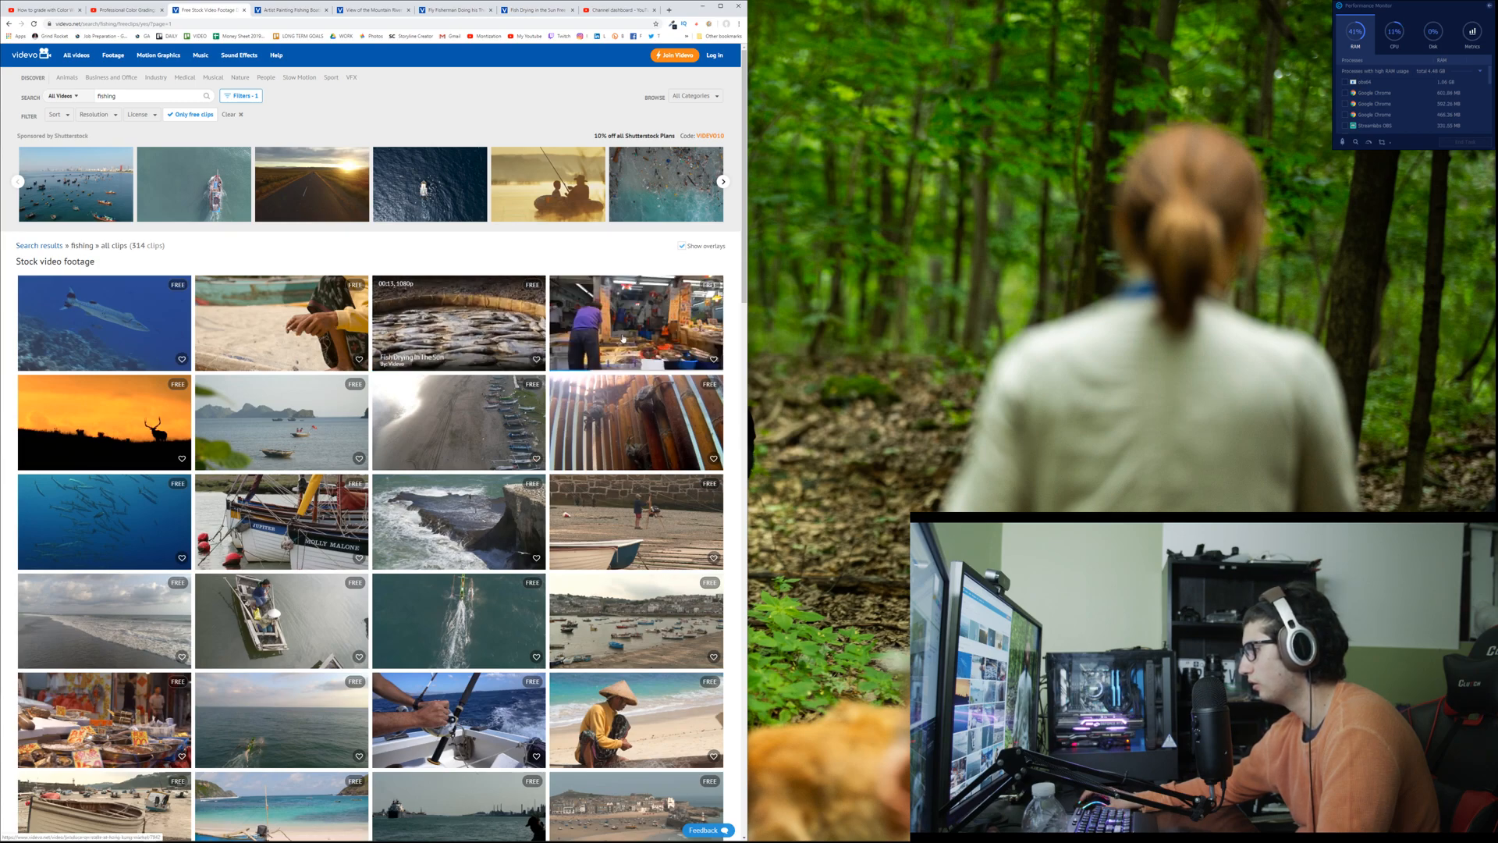
middle_click(160, 715)
scroll(596, 312, "down", 1)
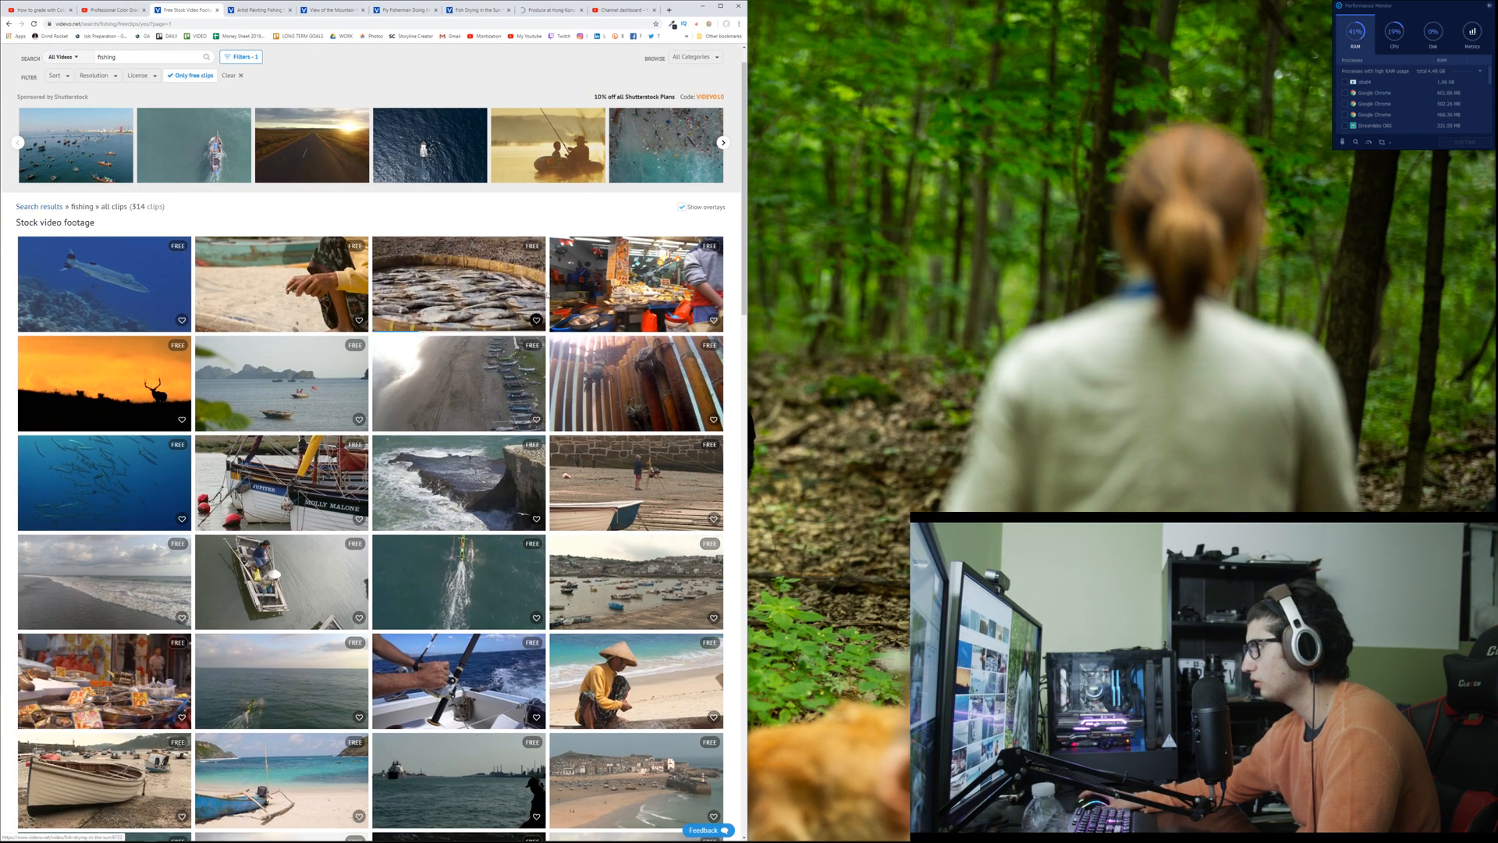
Step: Open the clips of produce on stalls at Hong Kong Market and the fish stall at Kowloon Market in background tabs
middle_click(596, 283)
scroll(286, 478, "down", 8)
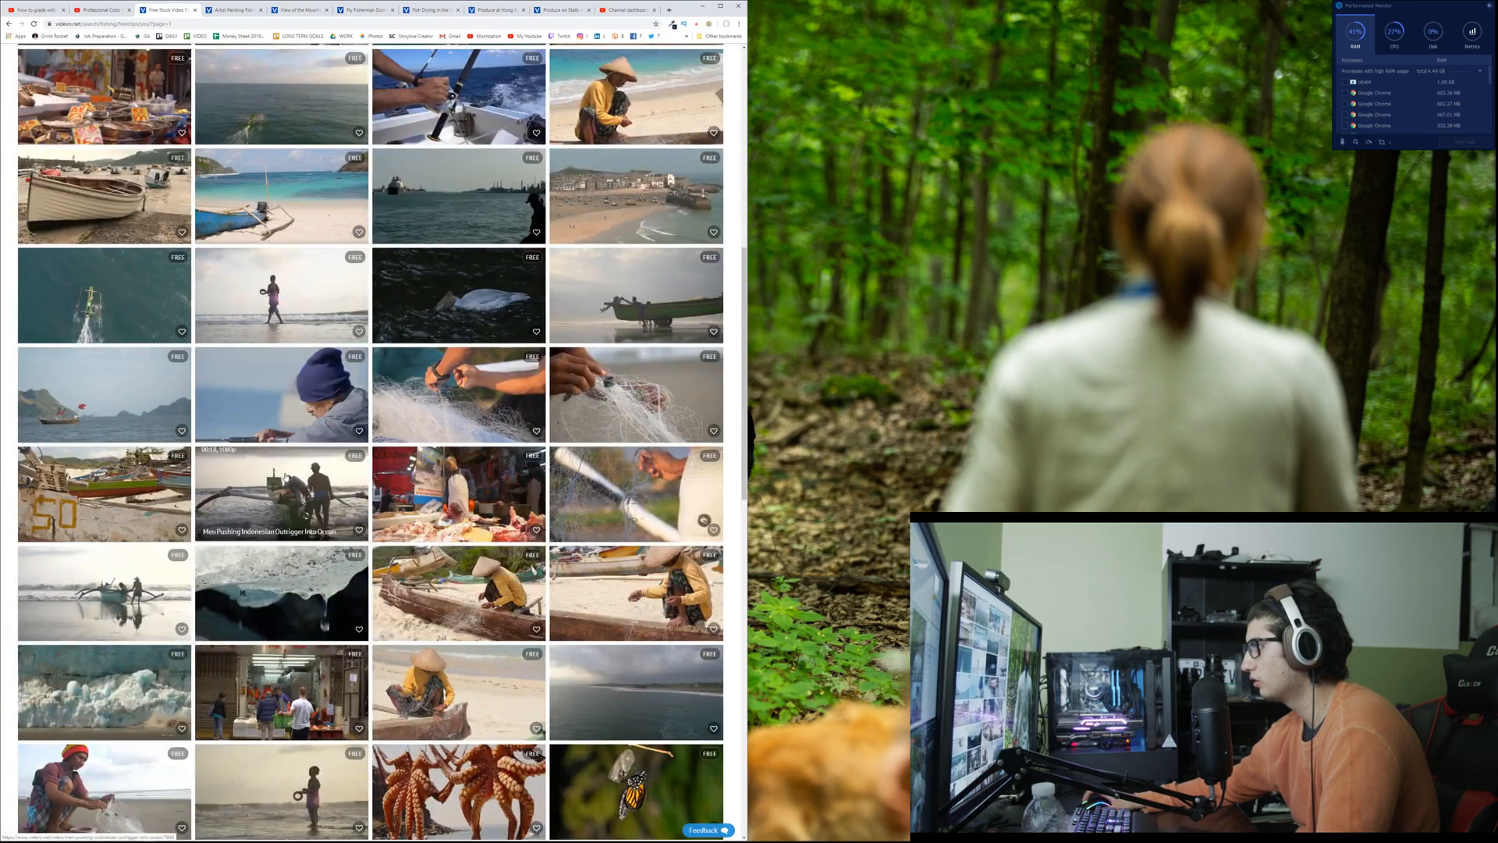
middle_click(467, 479)
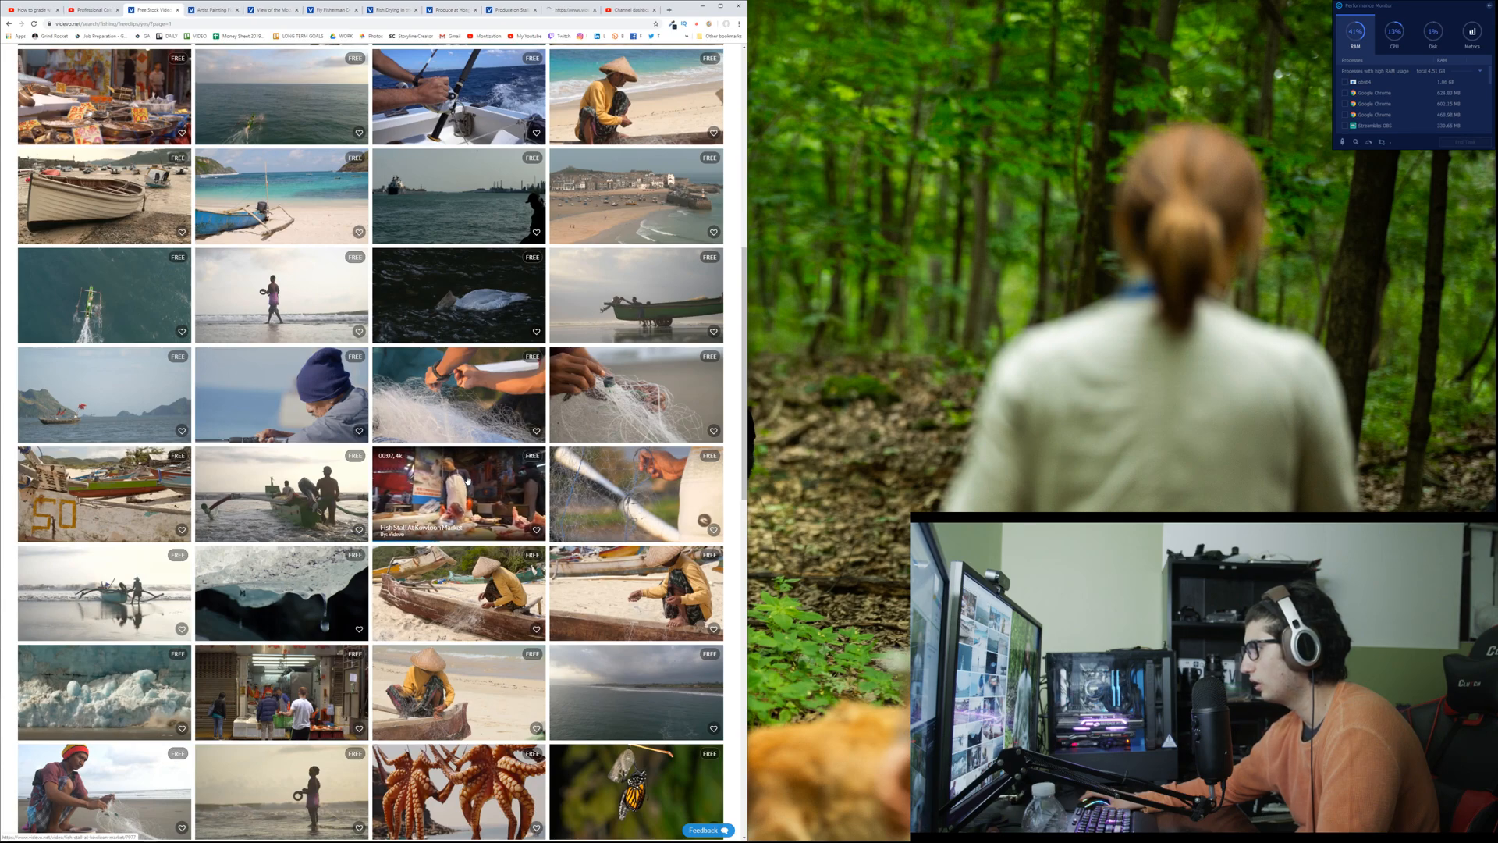
Step: Search all videos for "restaurant" footage, correcting the misspelled search term
scroll(468, 480, "up", 10)
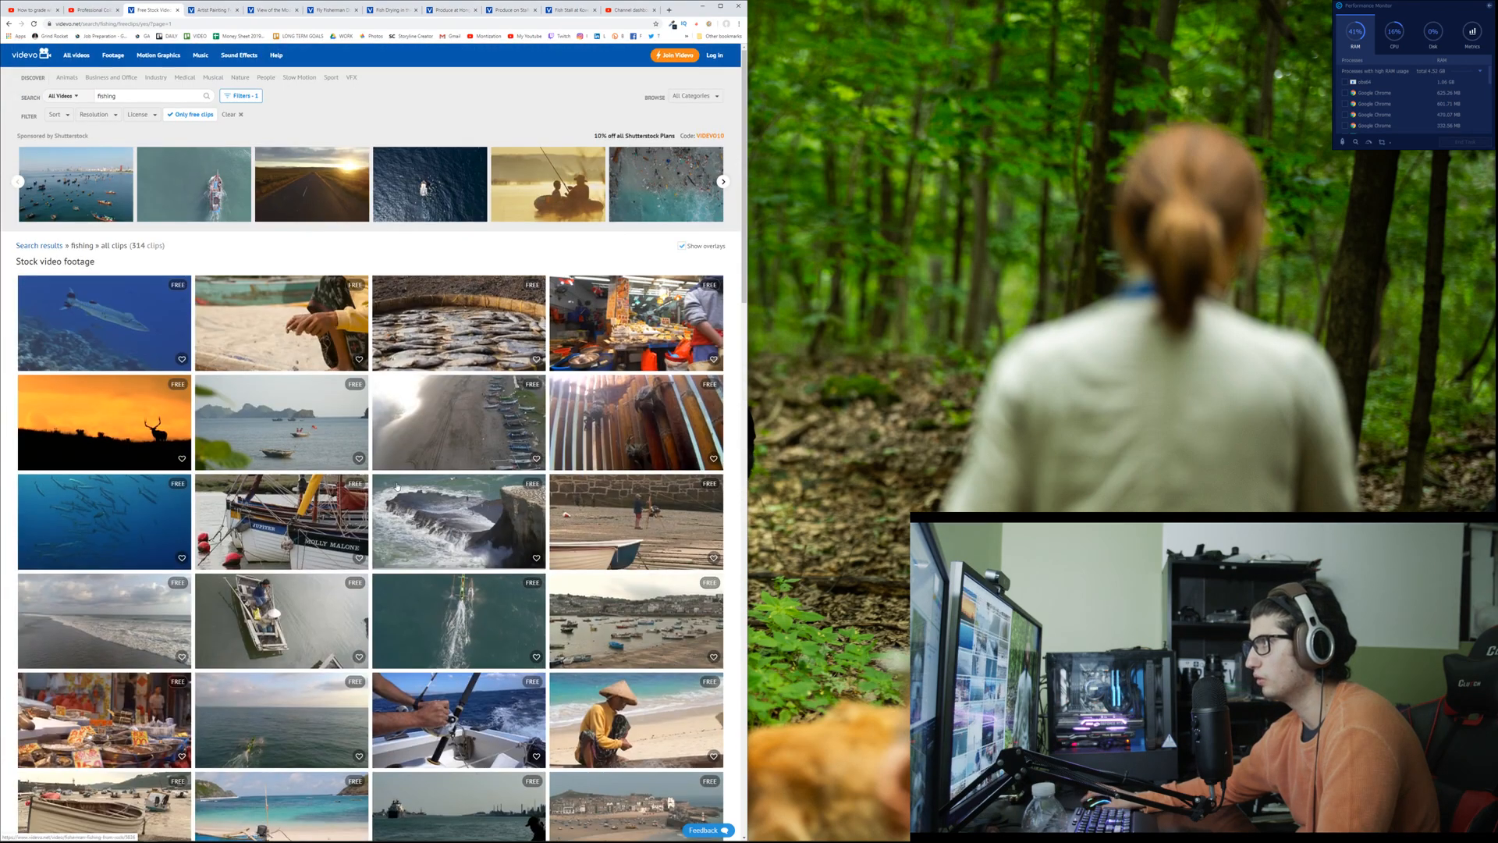
triple_click(133, 97)
type("eeeeeeeeee")
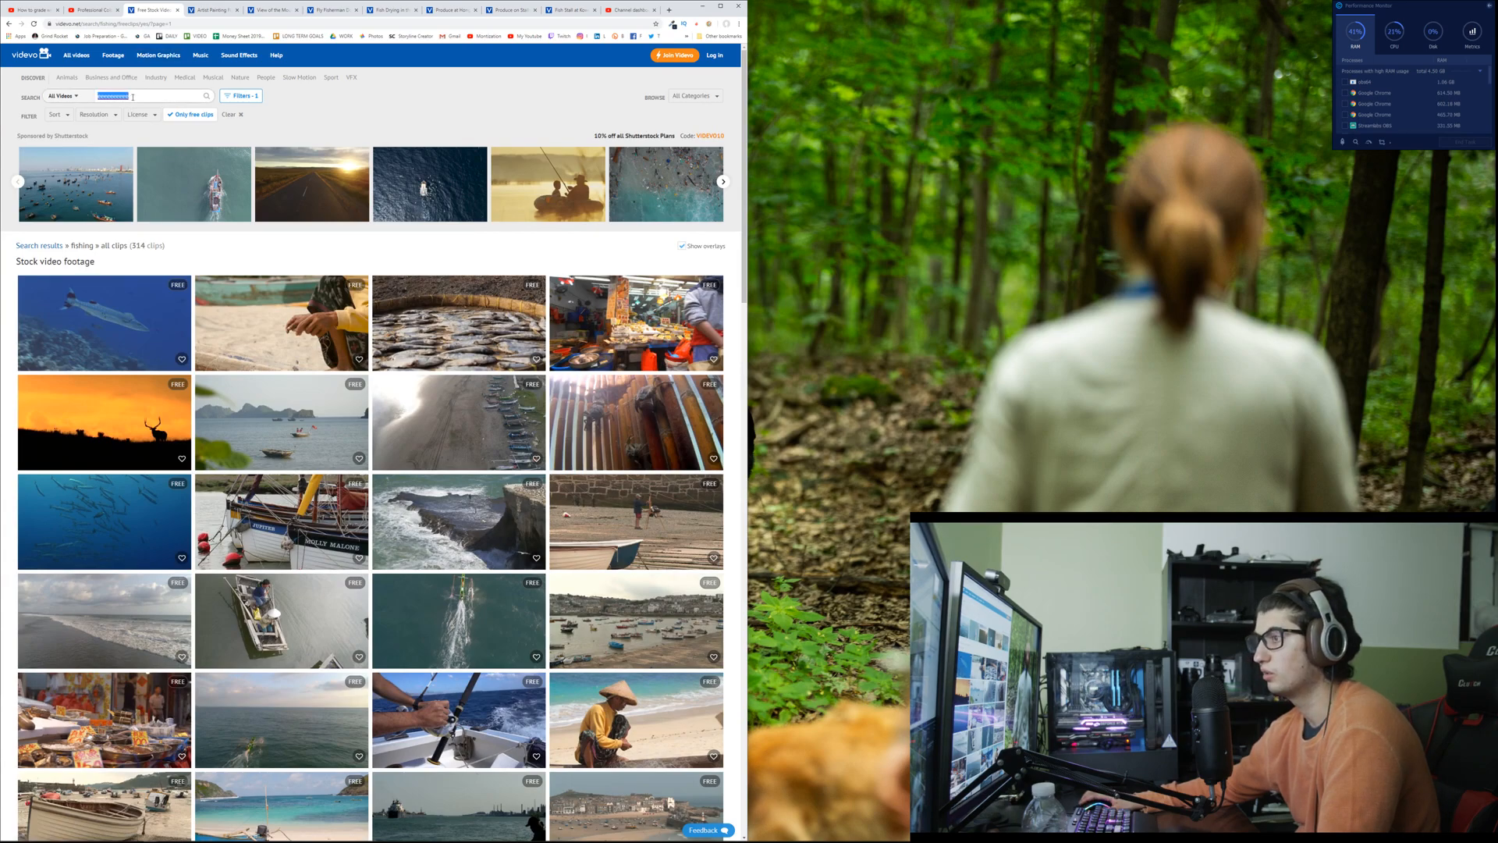
type("reste")
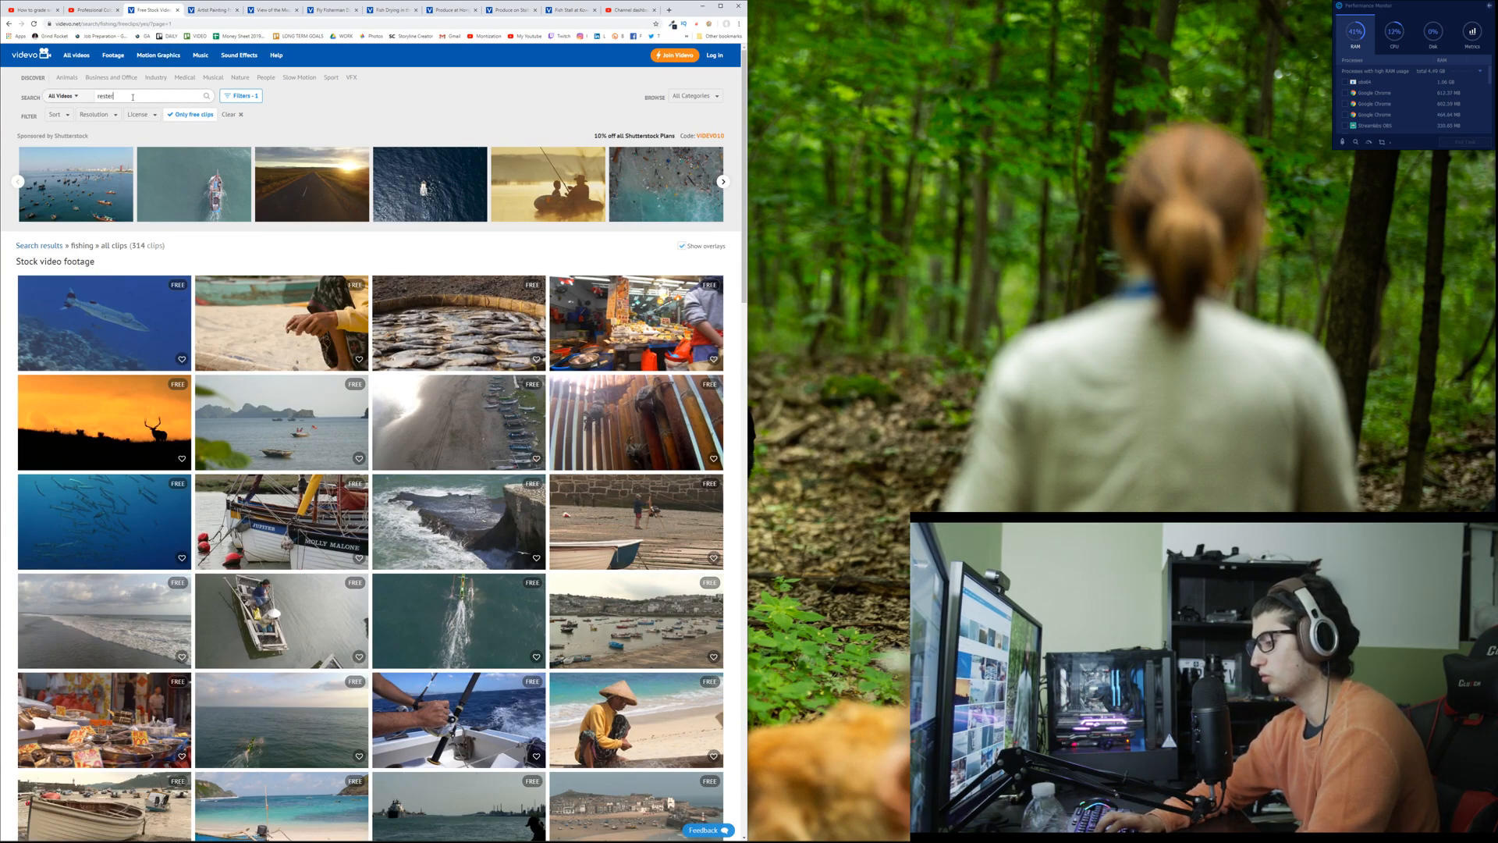
type("raun")
right_click(117, 96)
left_click(157, 95)
type("t")
key("Return")
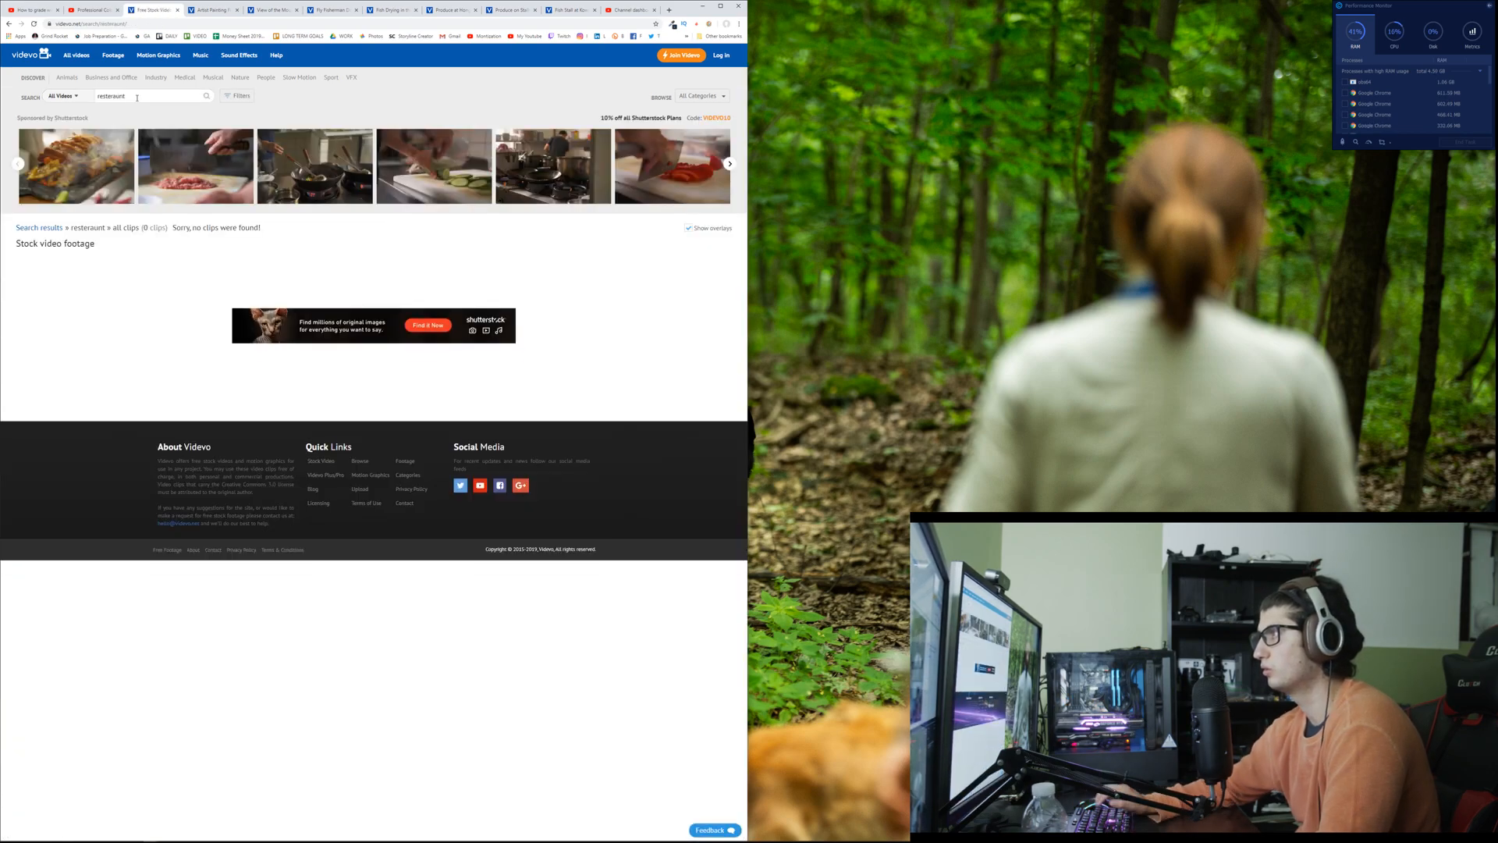
right_click(117, 96)
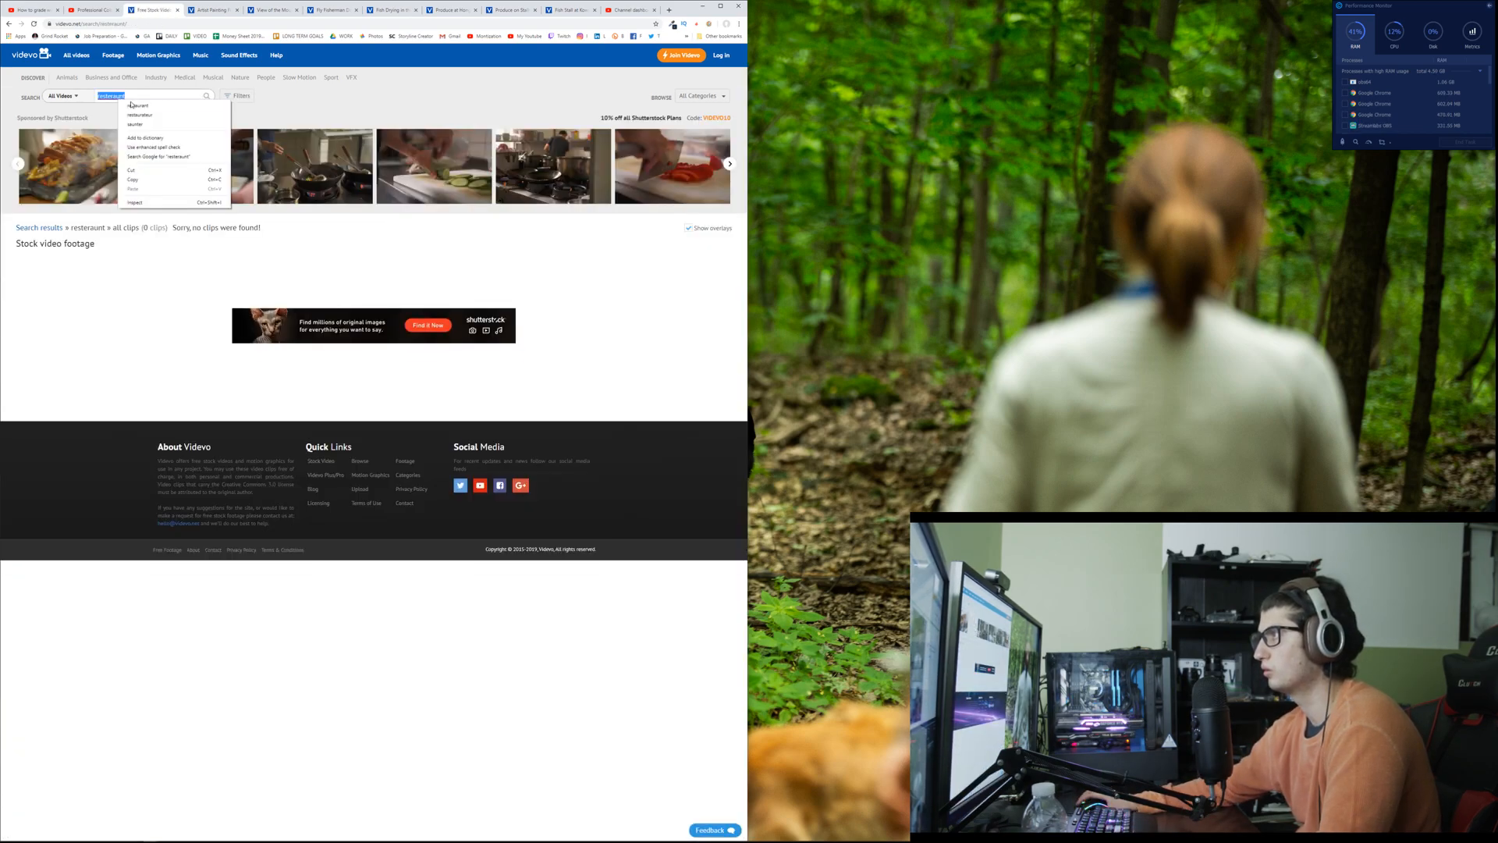
left_click(137, 105)
key("Return")
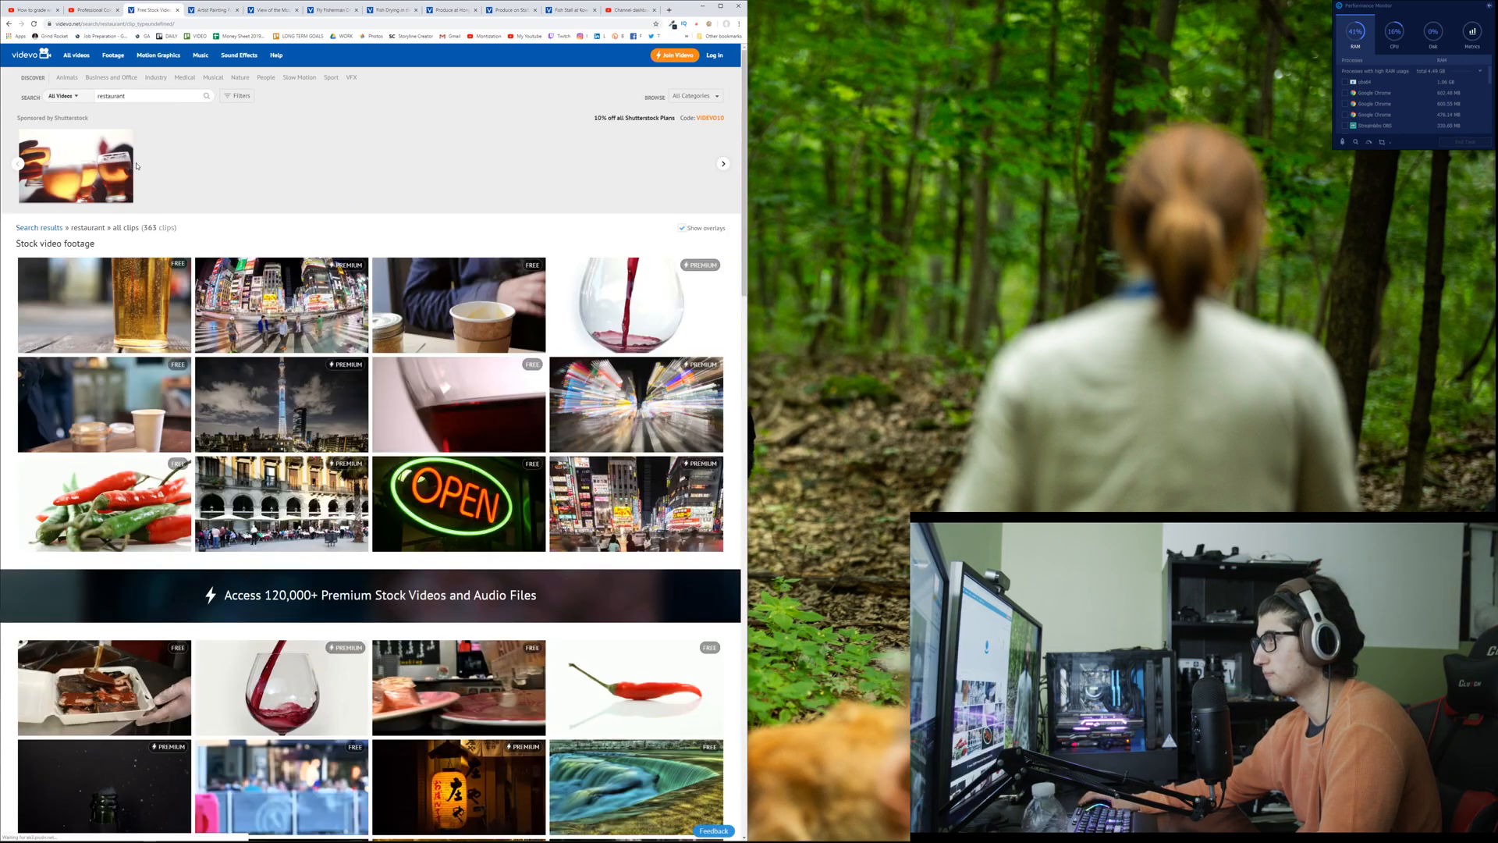
Step: Look over the restaurant clips and refine the search to "restaurant fish"
scroll(195, 171, "down", 3)
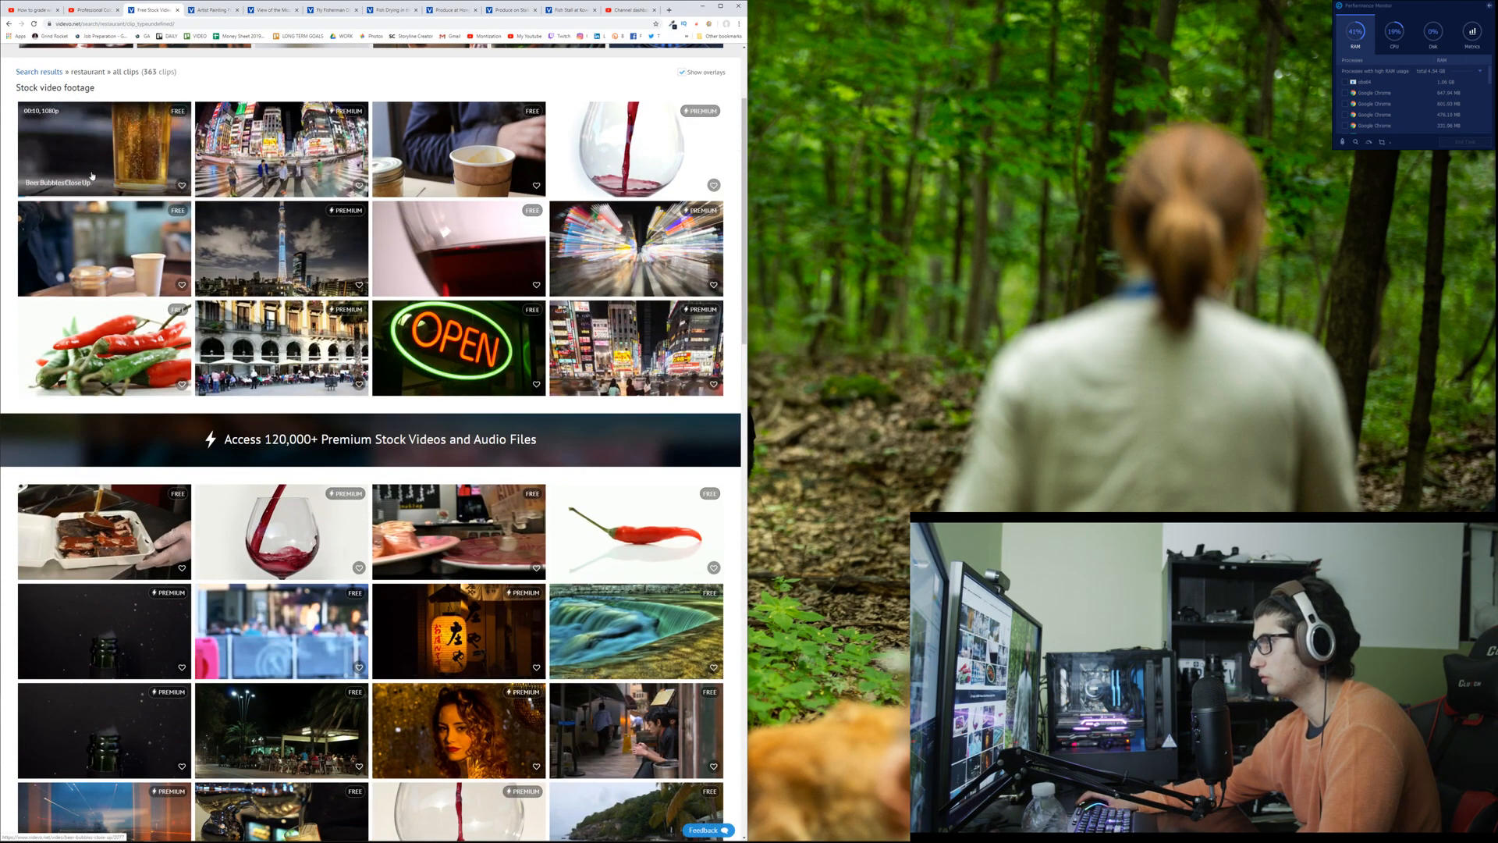
scroll(92, 176, "down", 3)
scroll(91, 175, "up", 3)
scroll(128, 95, "up", 2)
left_click(128, 96)
type("fish")
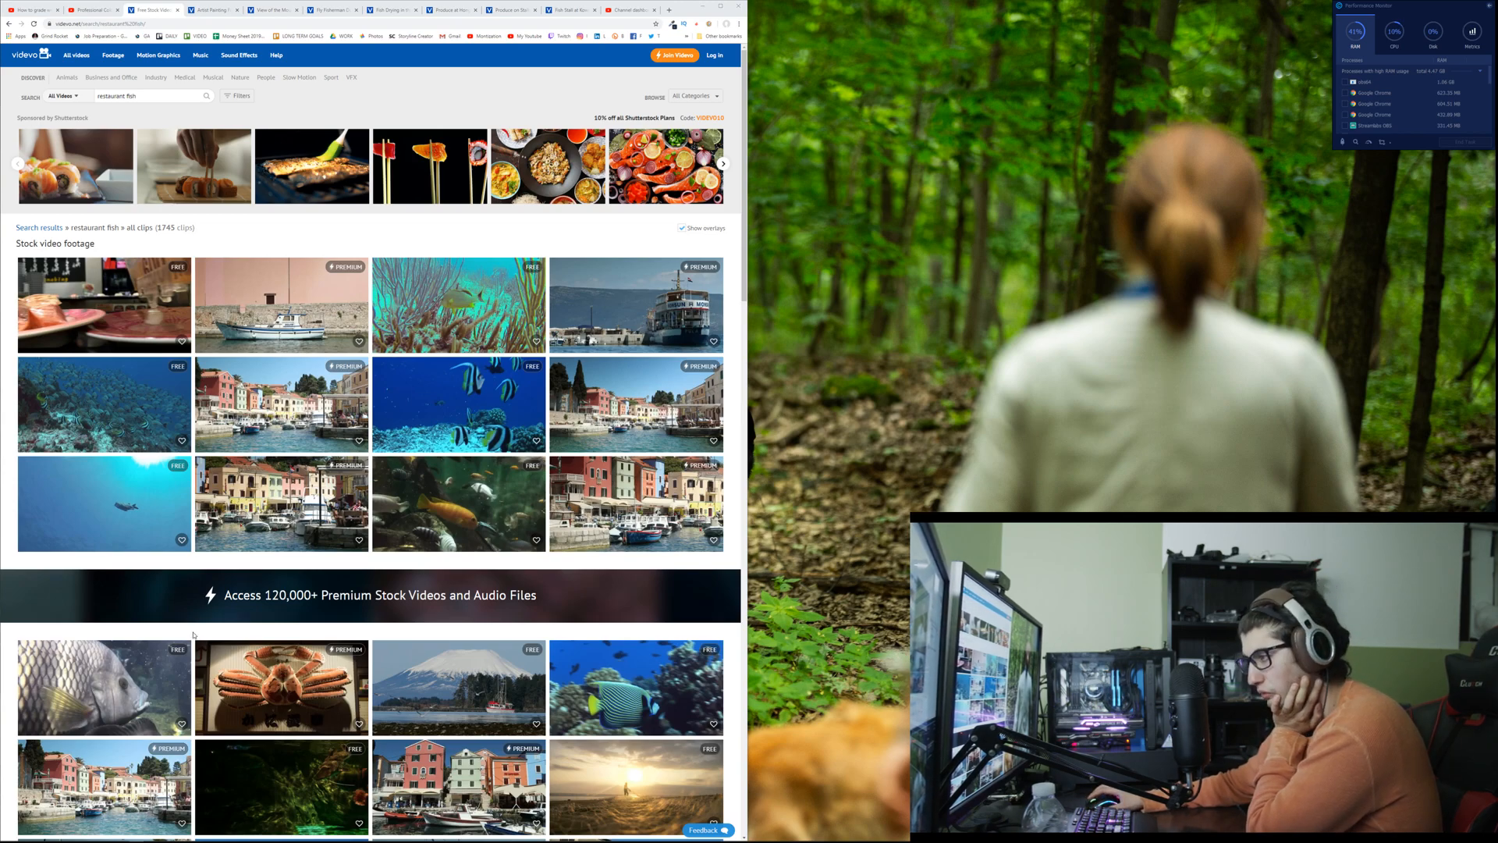
Step: Skim the restaurant fish results and preview the clip of the artist painting fishing boats in its own tab
scroll(193, 535, "down", 3)
scroll(190, 632, "up", 3)
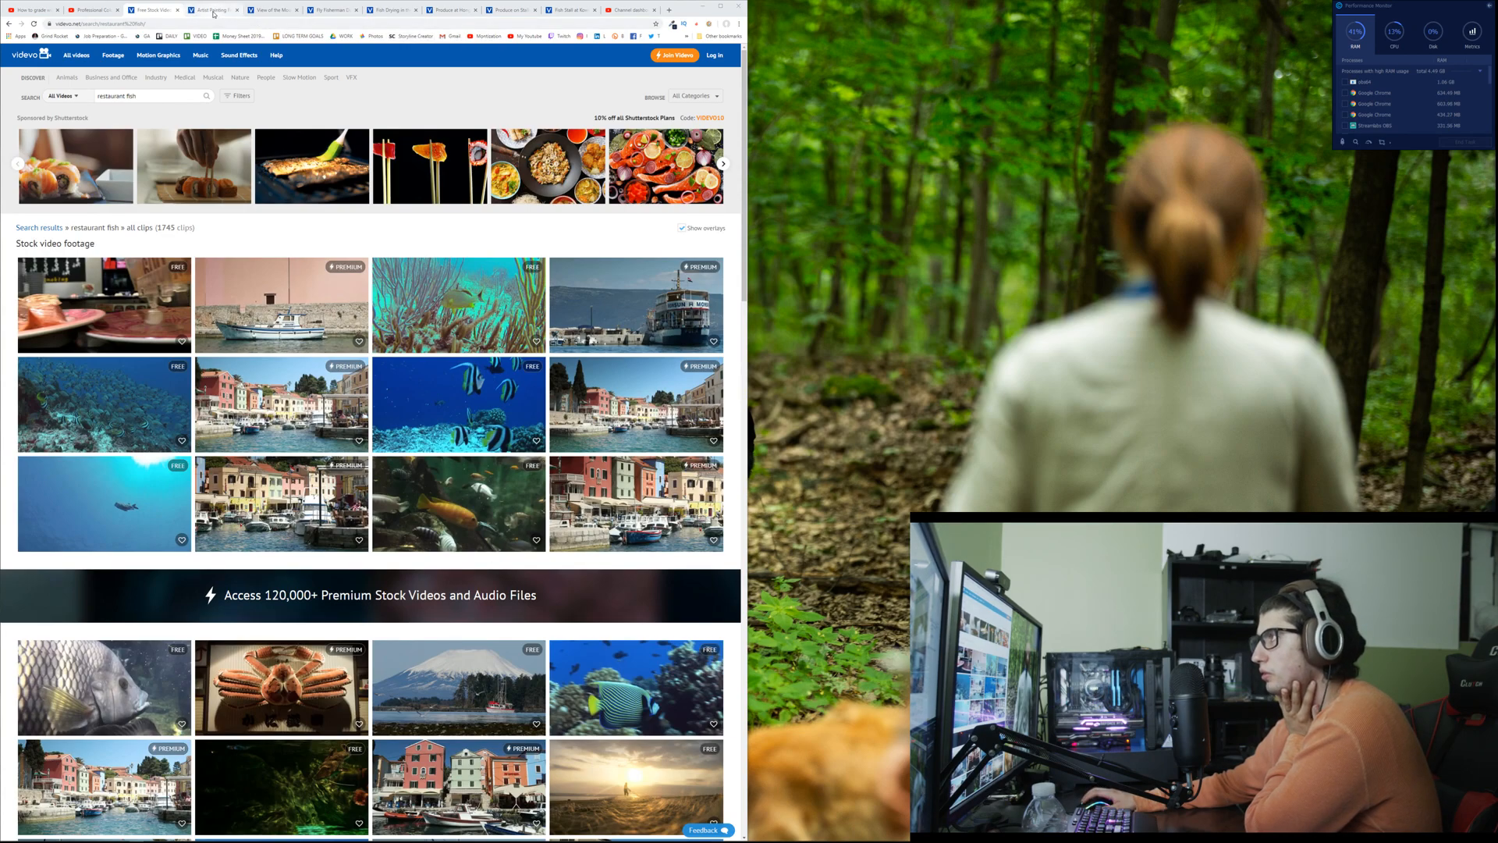
left_click(213, 11)
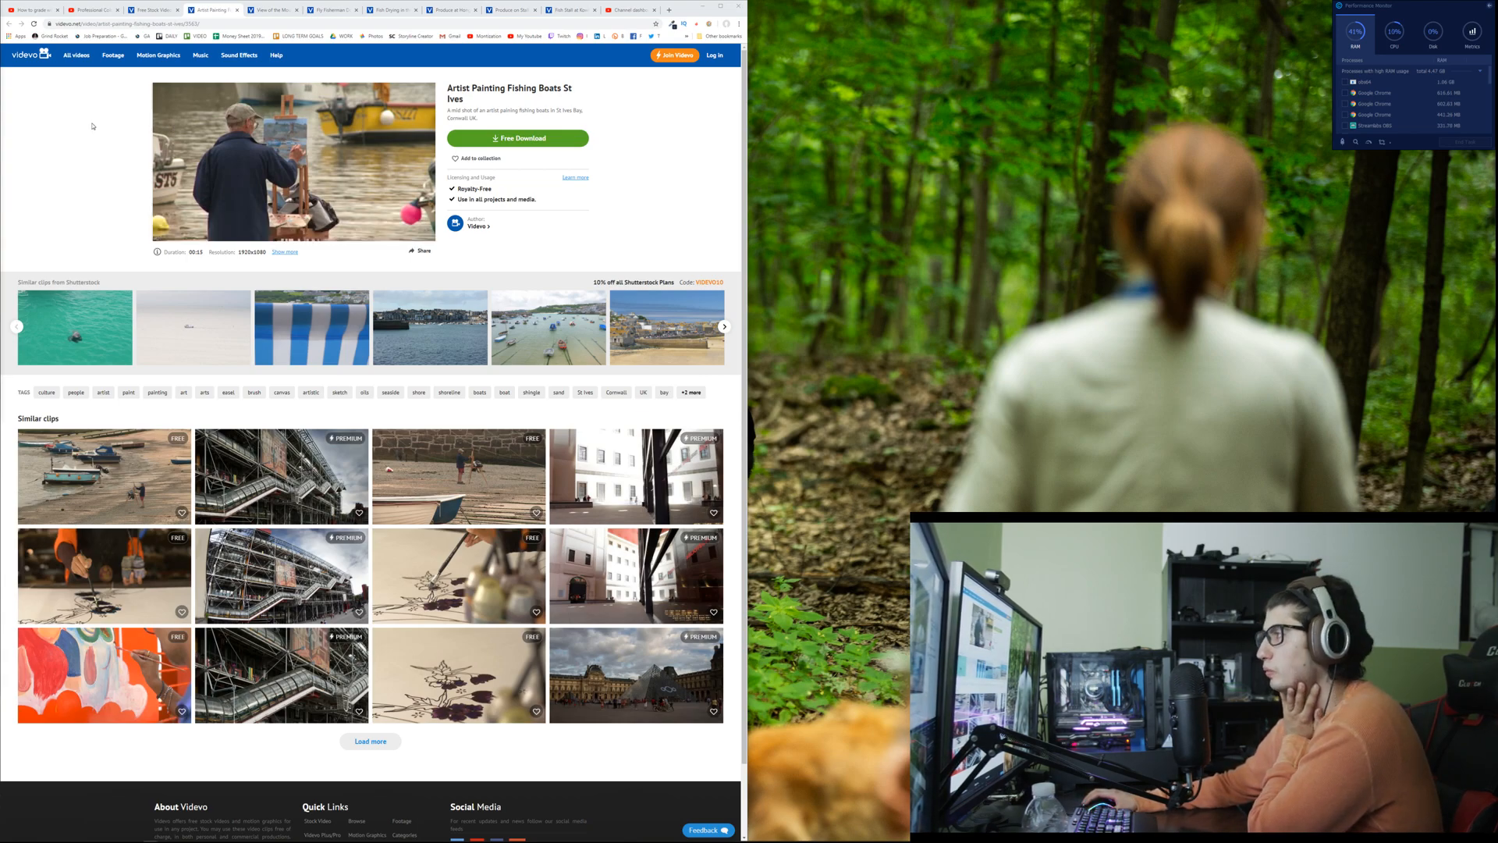
mouse_move(336, 122)
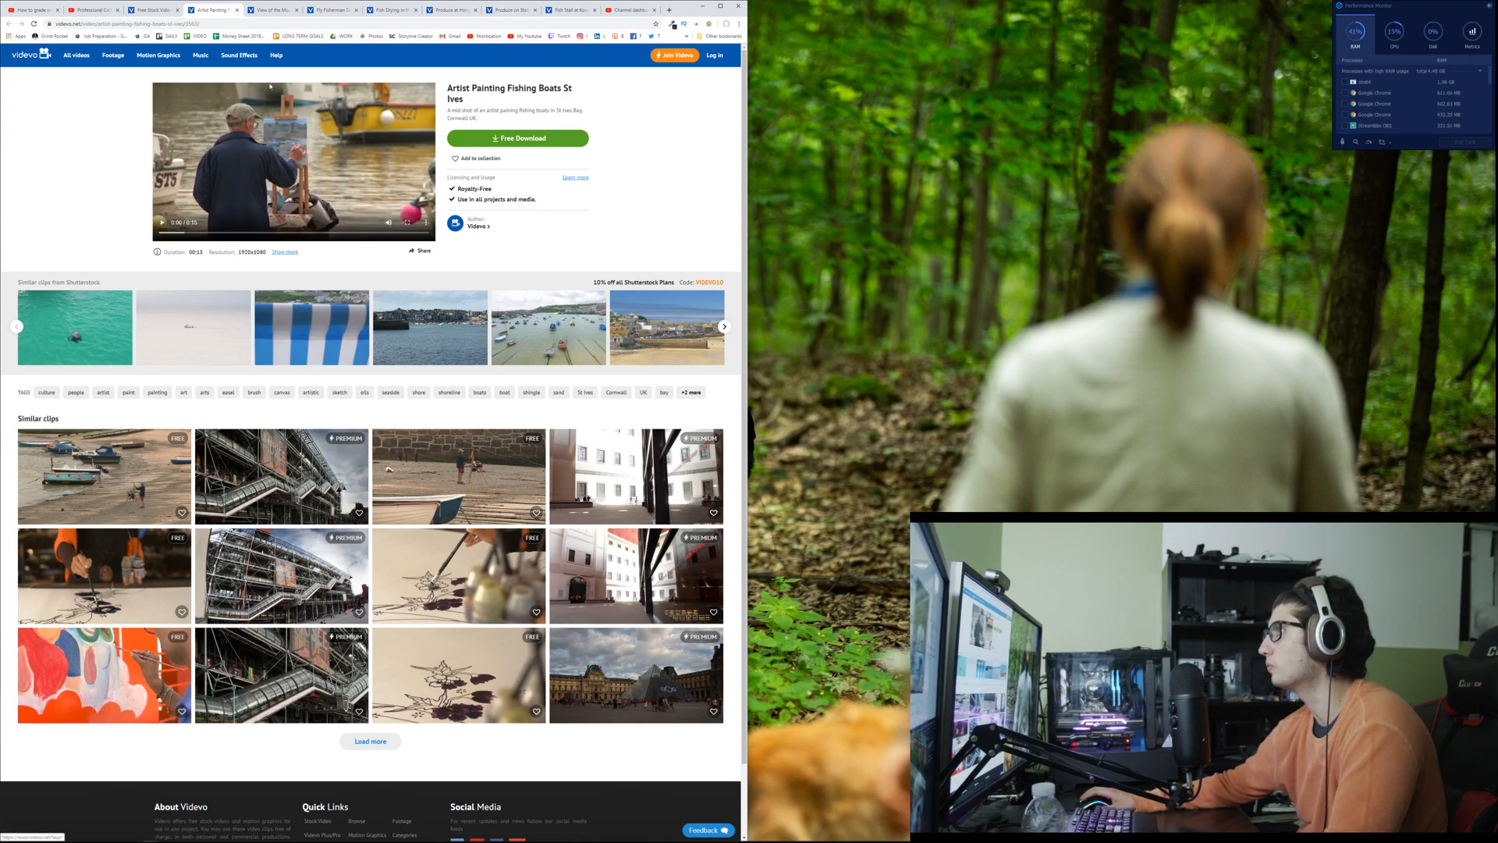
left_click(144, 13)
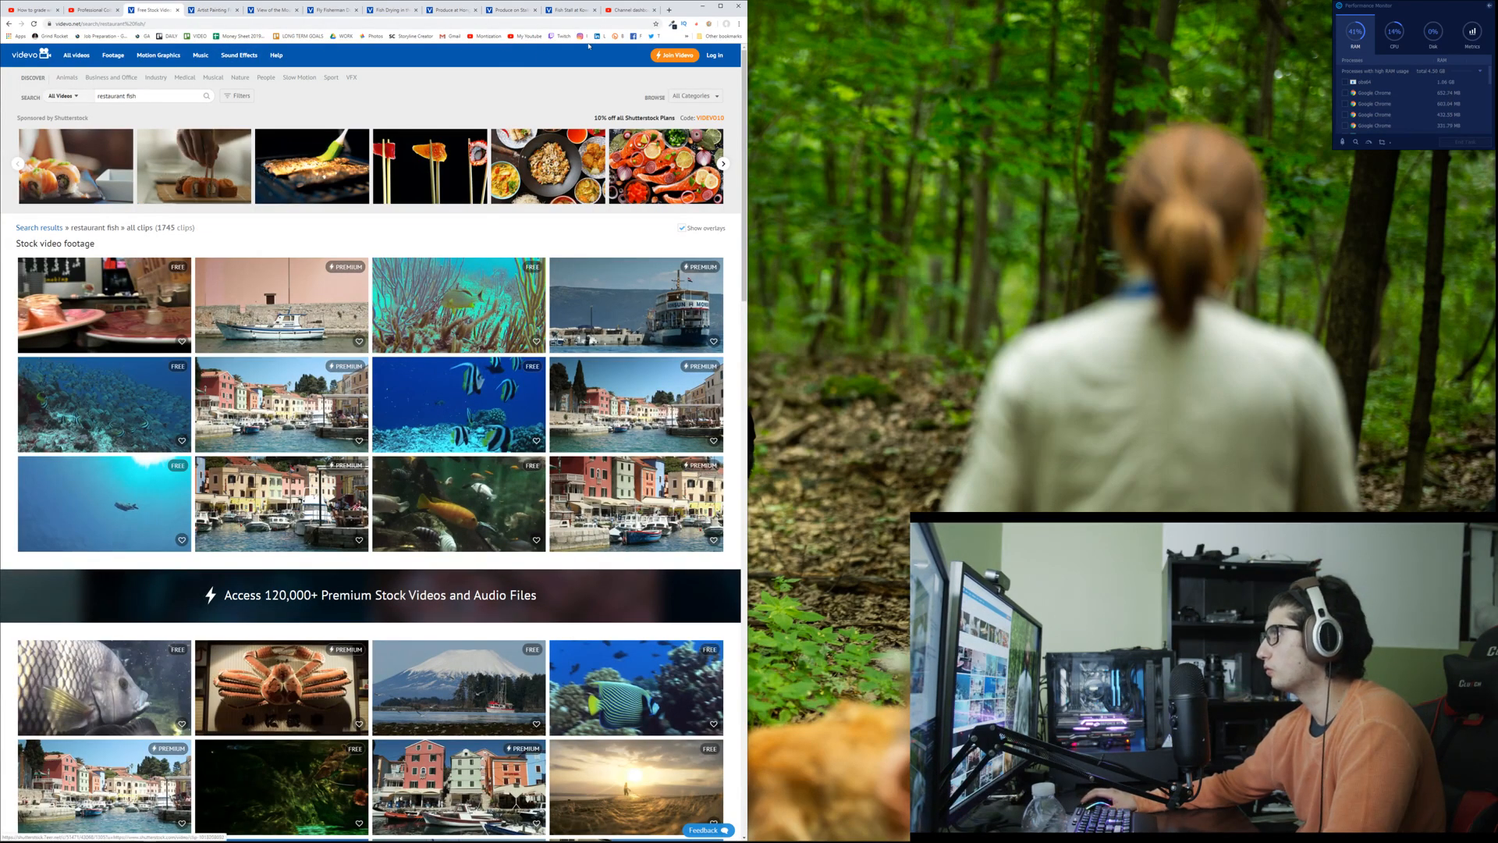
Step: Close the mountain river and fly fisherman clips, keeping the artist painting fishing boats clip open
left_click(211, 8)
left_click(259, 11)
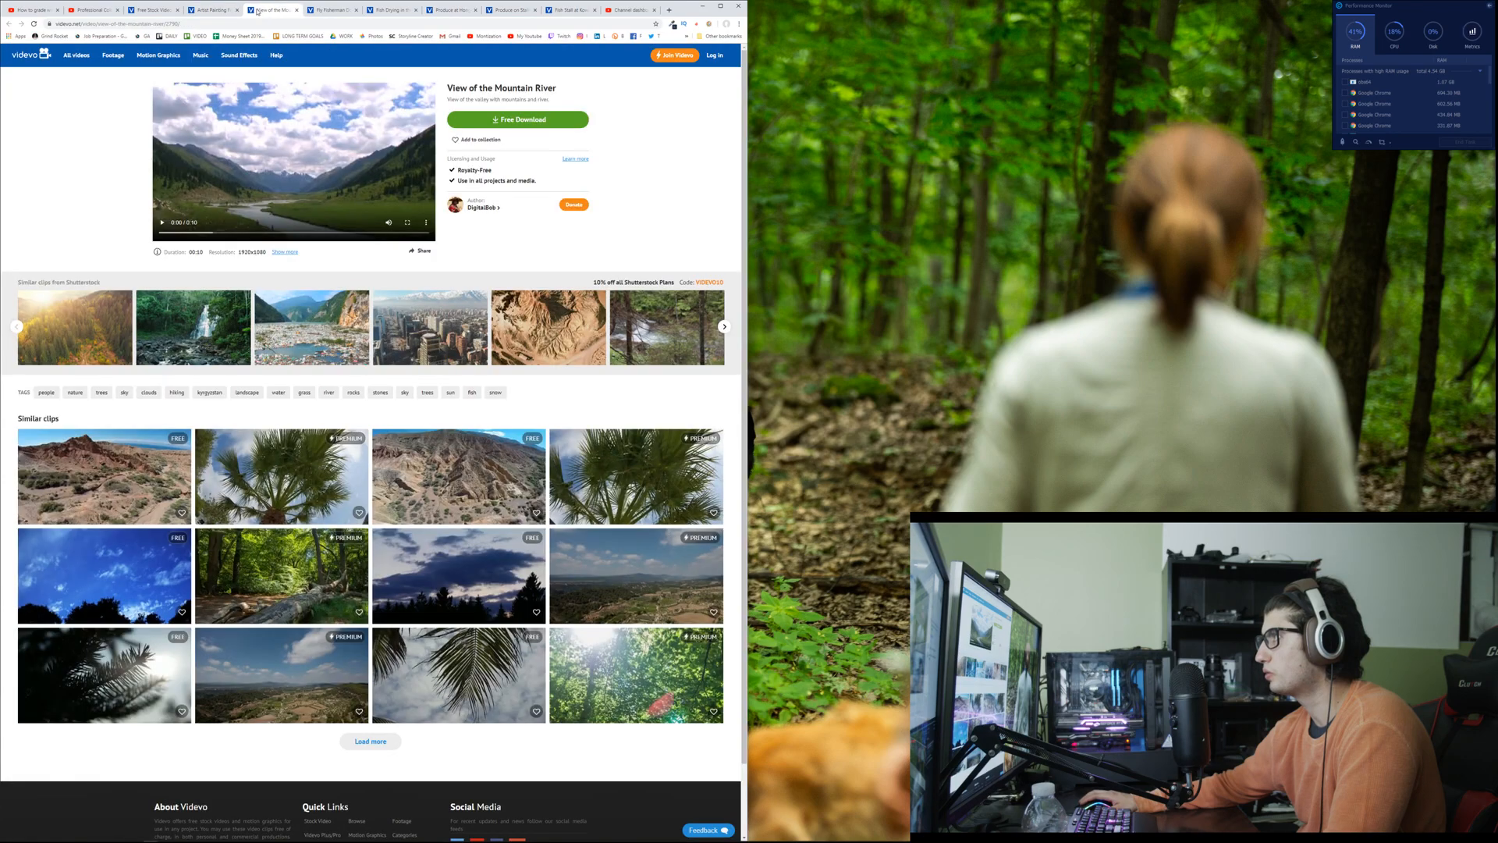
middle_click(264, 12)
left_click(212, 12)
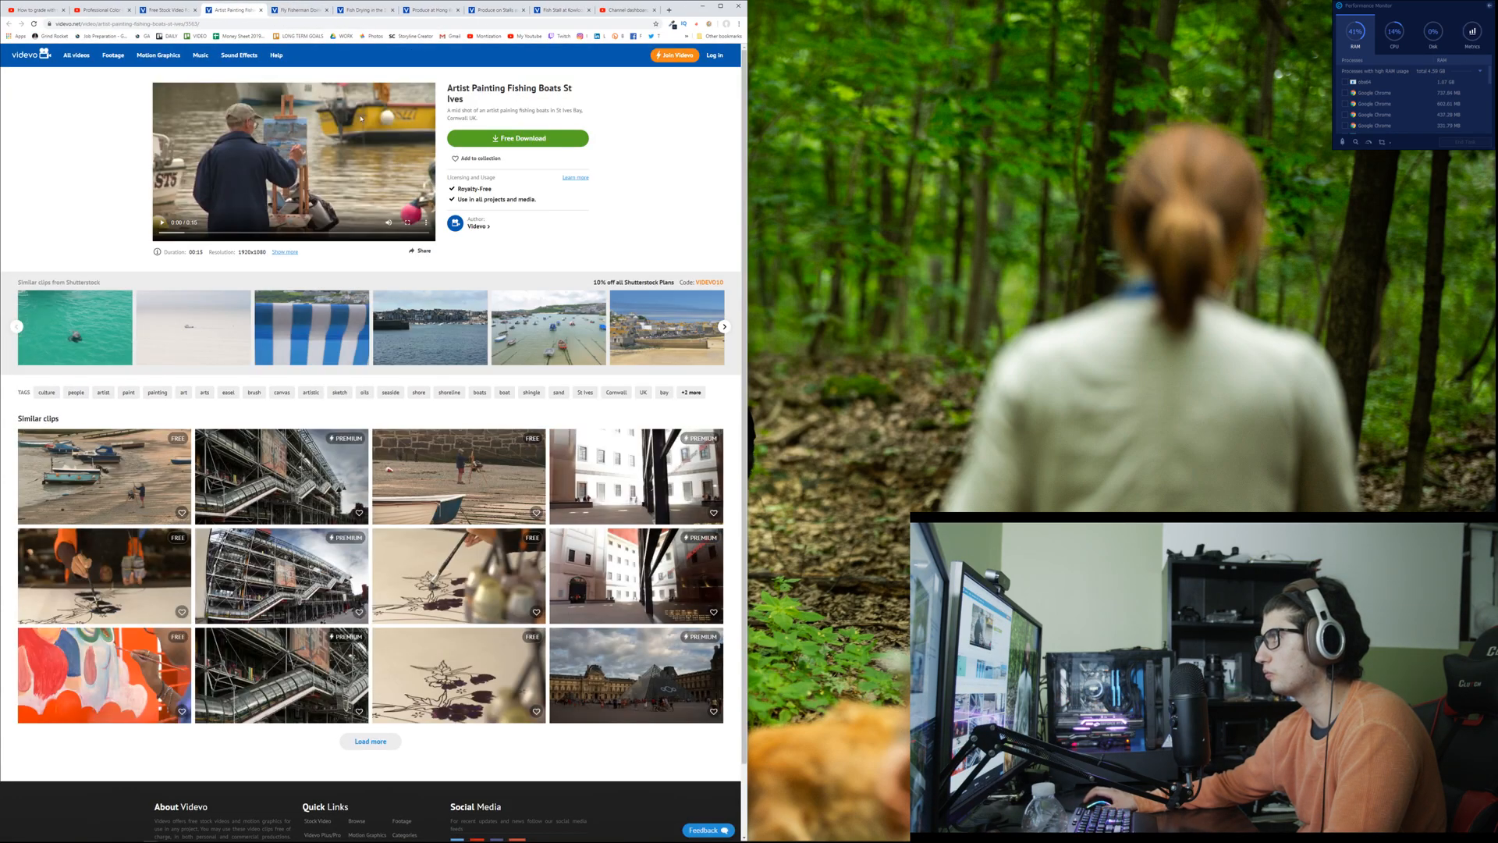
left_click(299, 10)
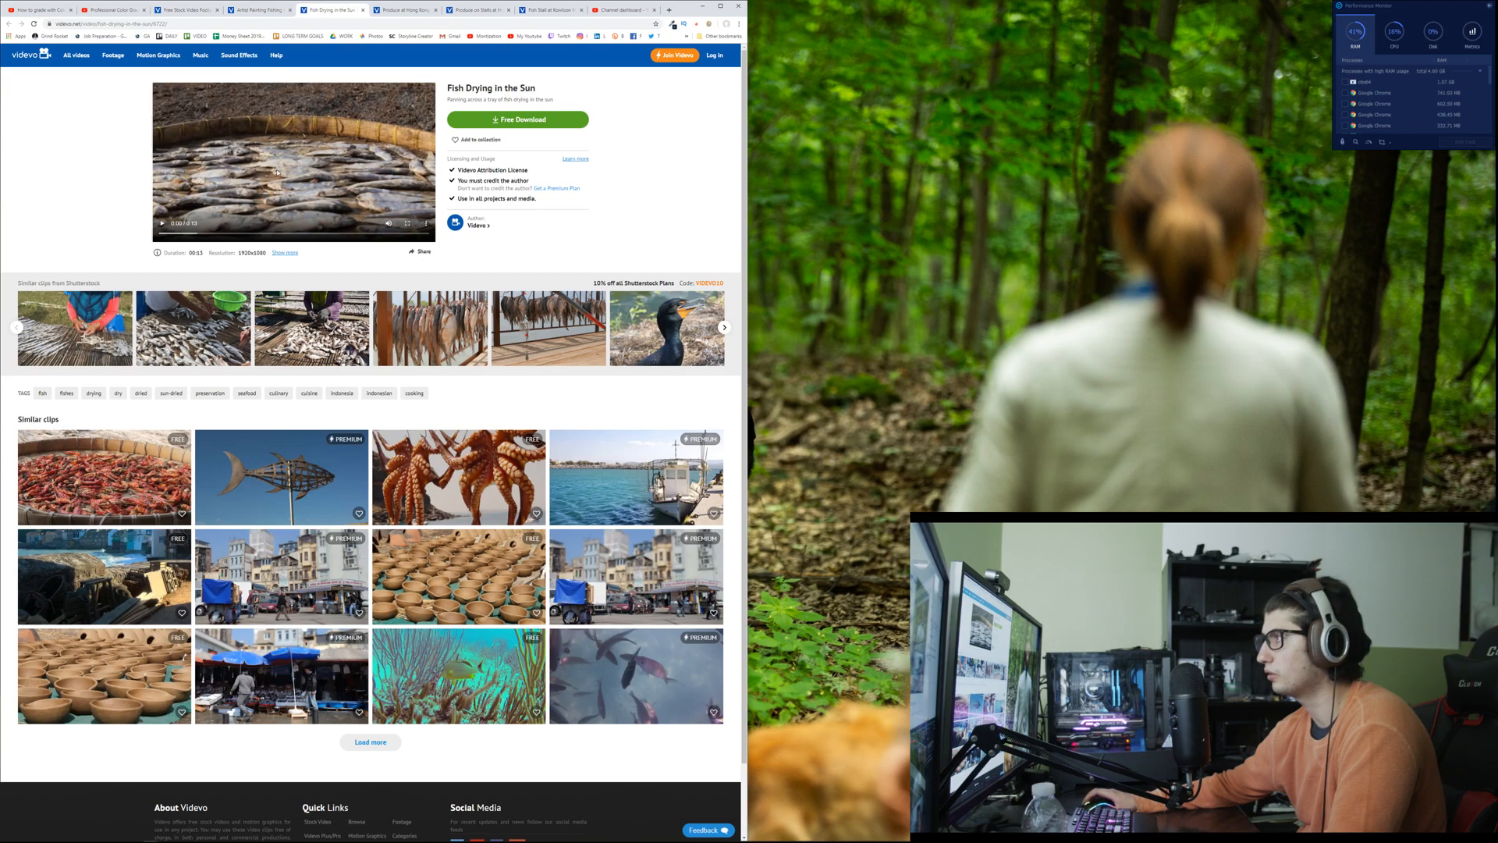
Step: Maximize the browser window and enlarge the Fish Drying in the Sun page to 175% zoom
key("ctrl+plus")
key("ctrl+plus")
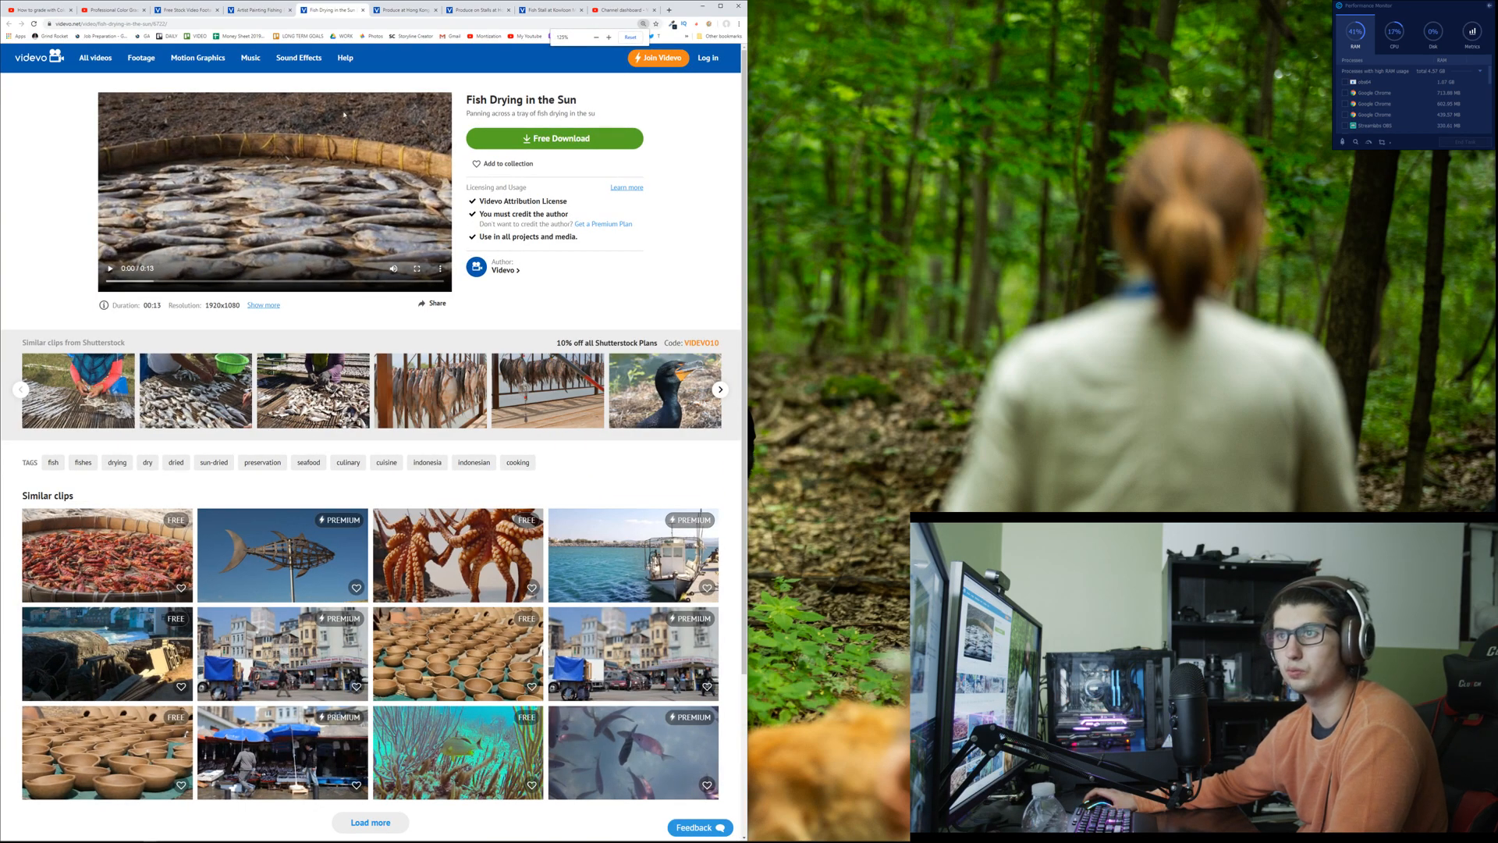
key("super+Up")
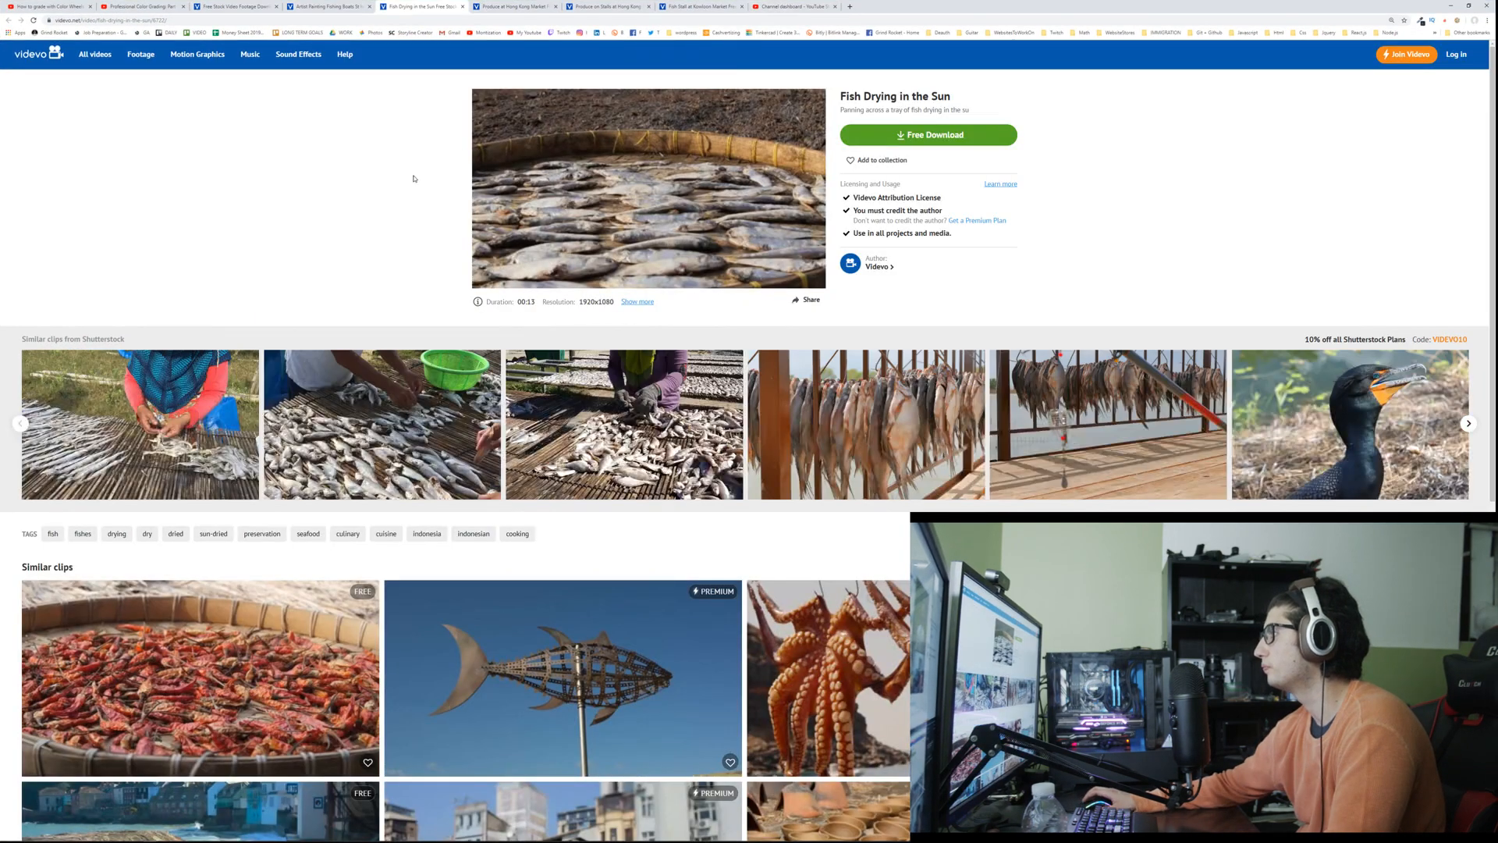
key("ctrl+plus")
key("ctrl+plus")
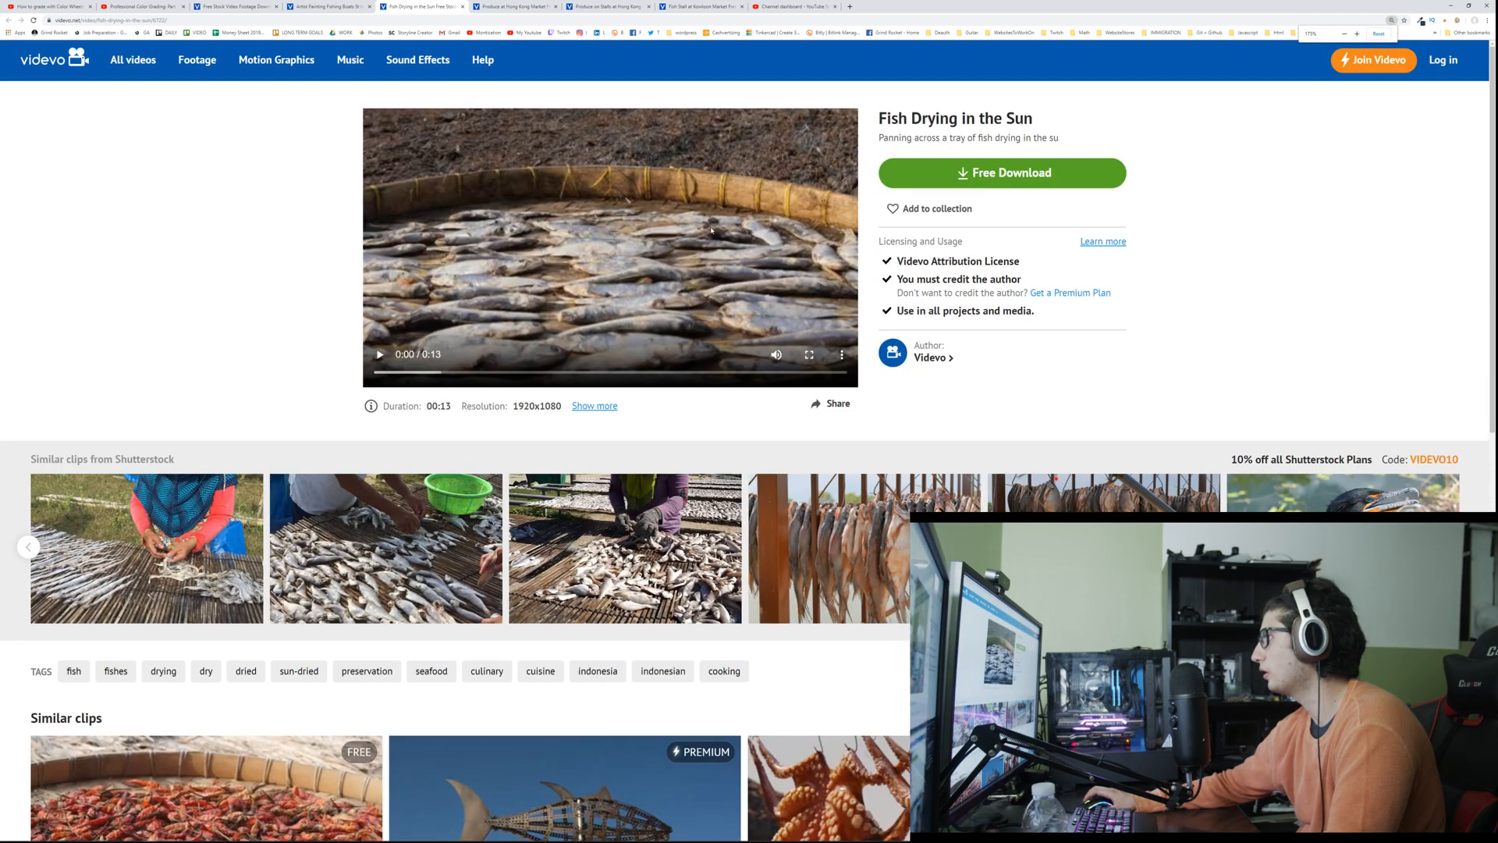
Step: Review the two Hong Kong Market produce clips and the Kowloon Market fish stall clip in their open tabs
left_click(515, 6)
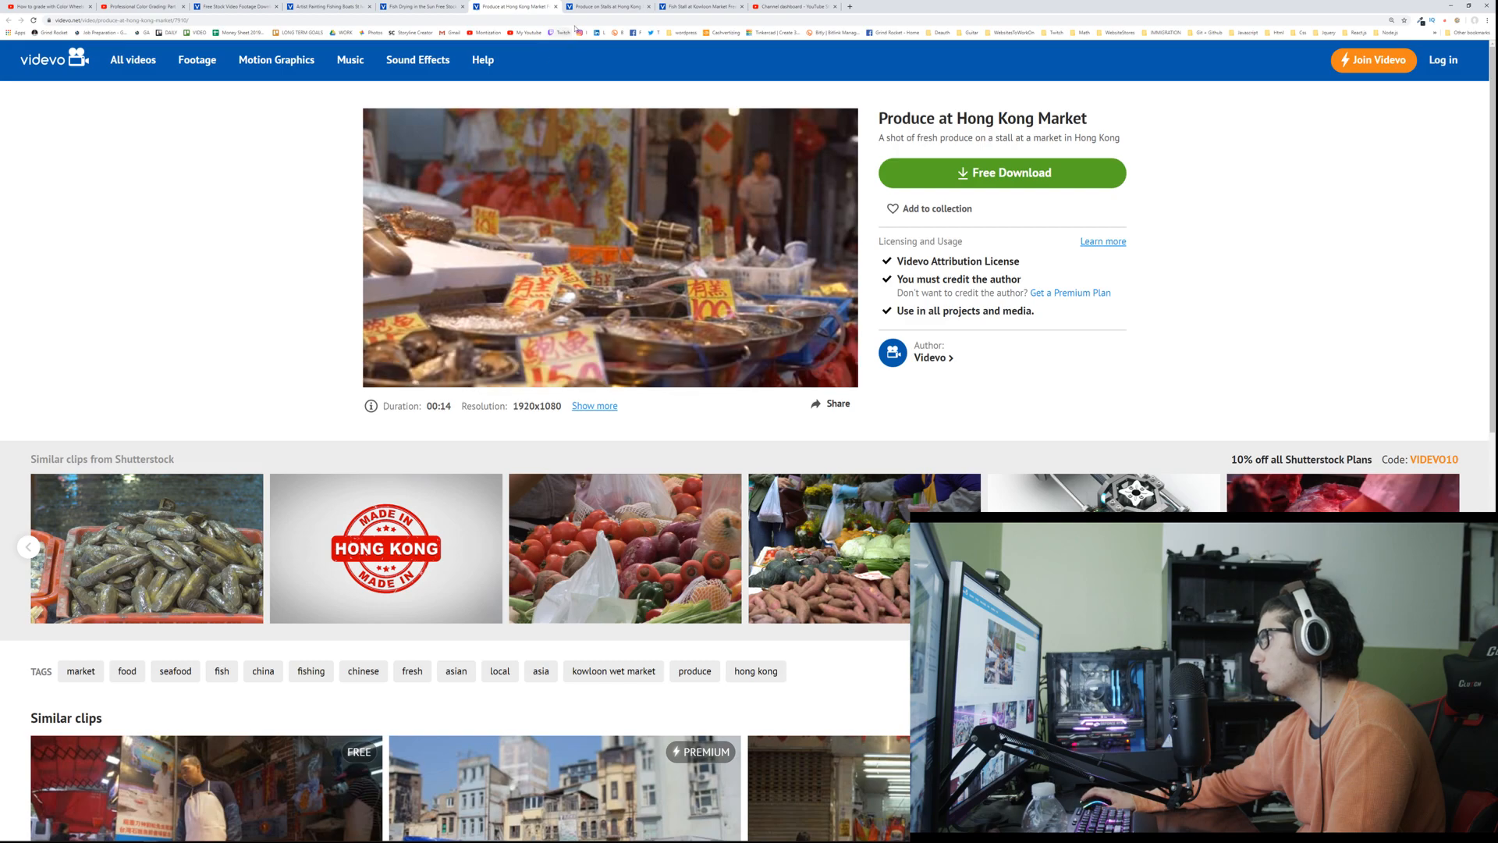
left_click(597, 7)
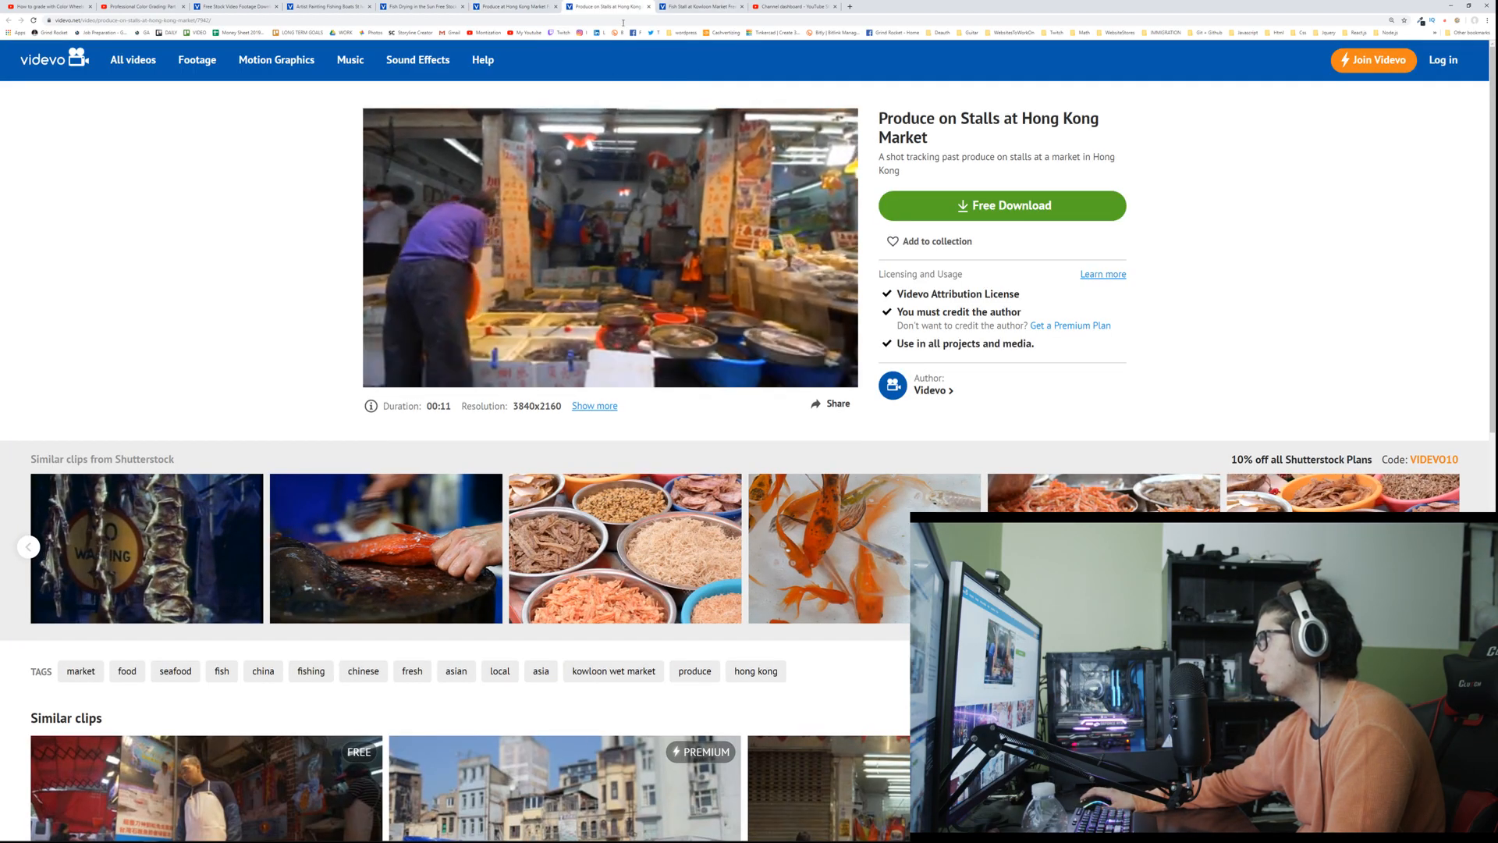
left_click(677, 8)
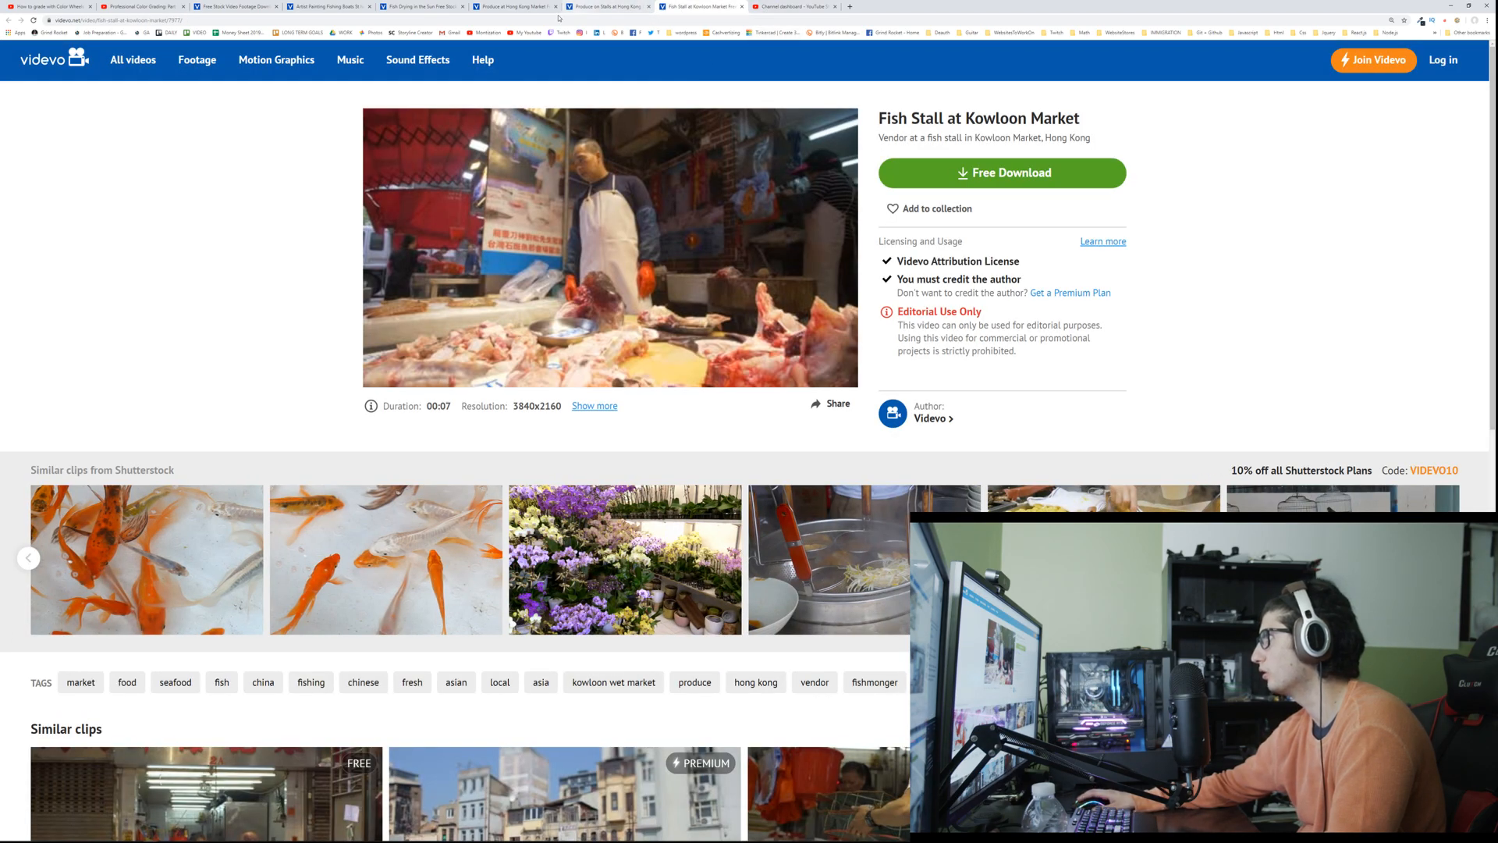
Step: Look through the first page of restaurant fish results for usable free clips and go to page 2
left_click(327, 6)
left_click(255, 8)
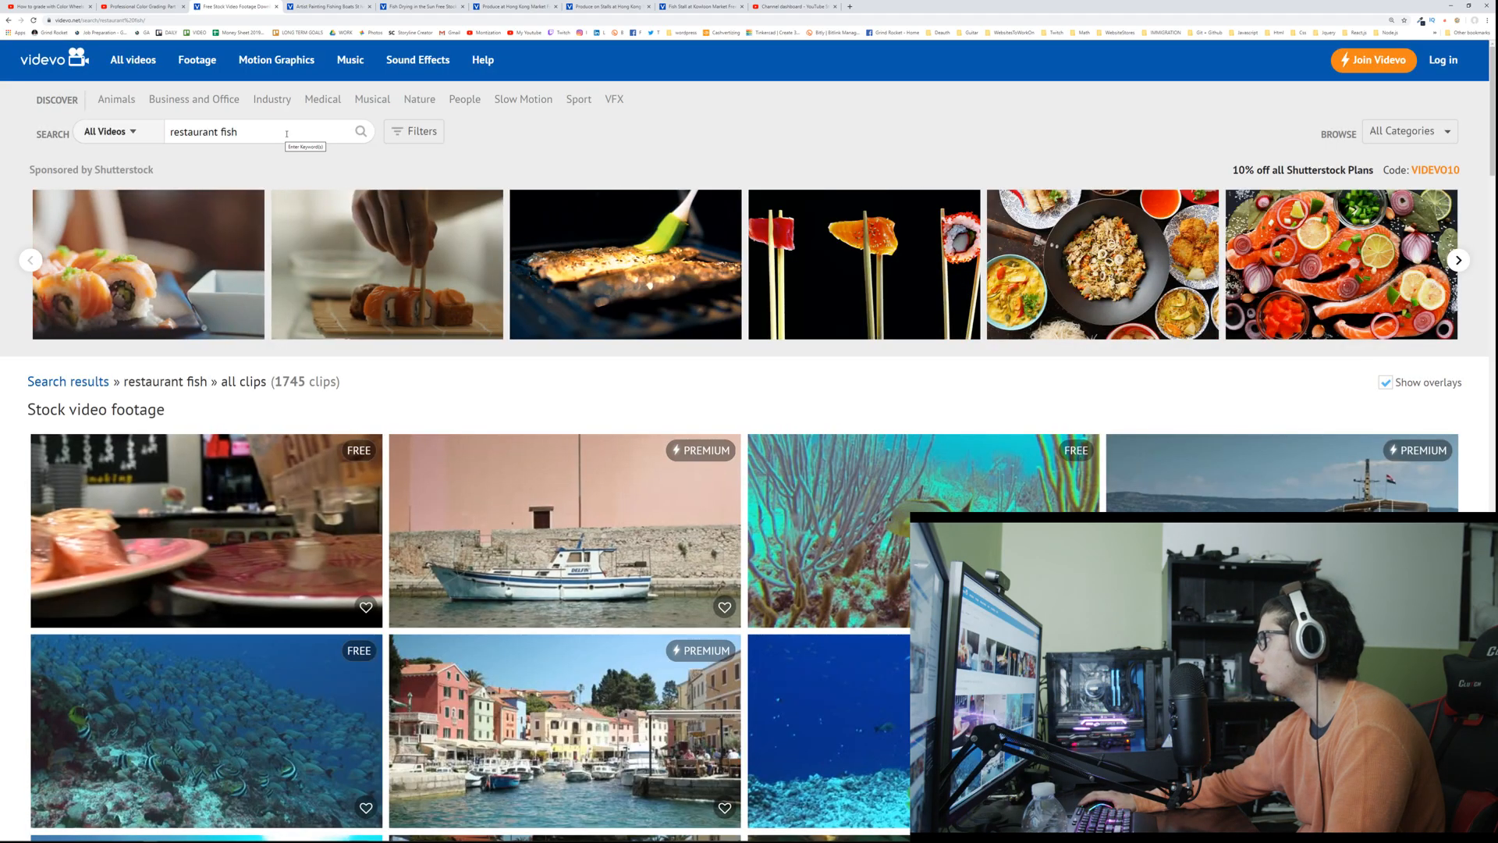
scroll(287, 134, "down", 1)
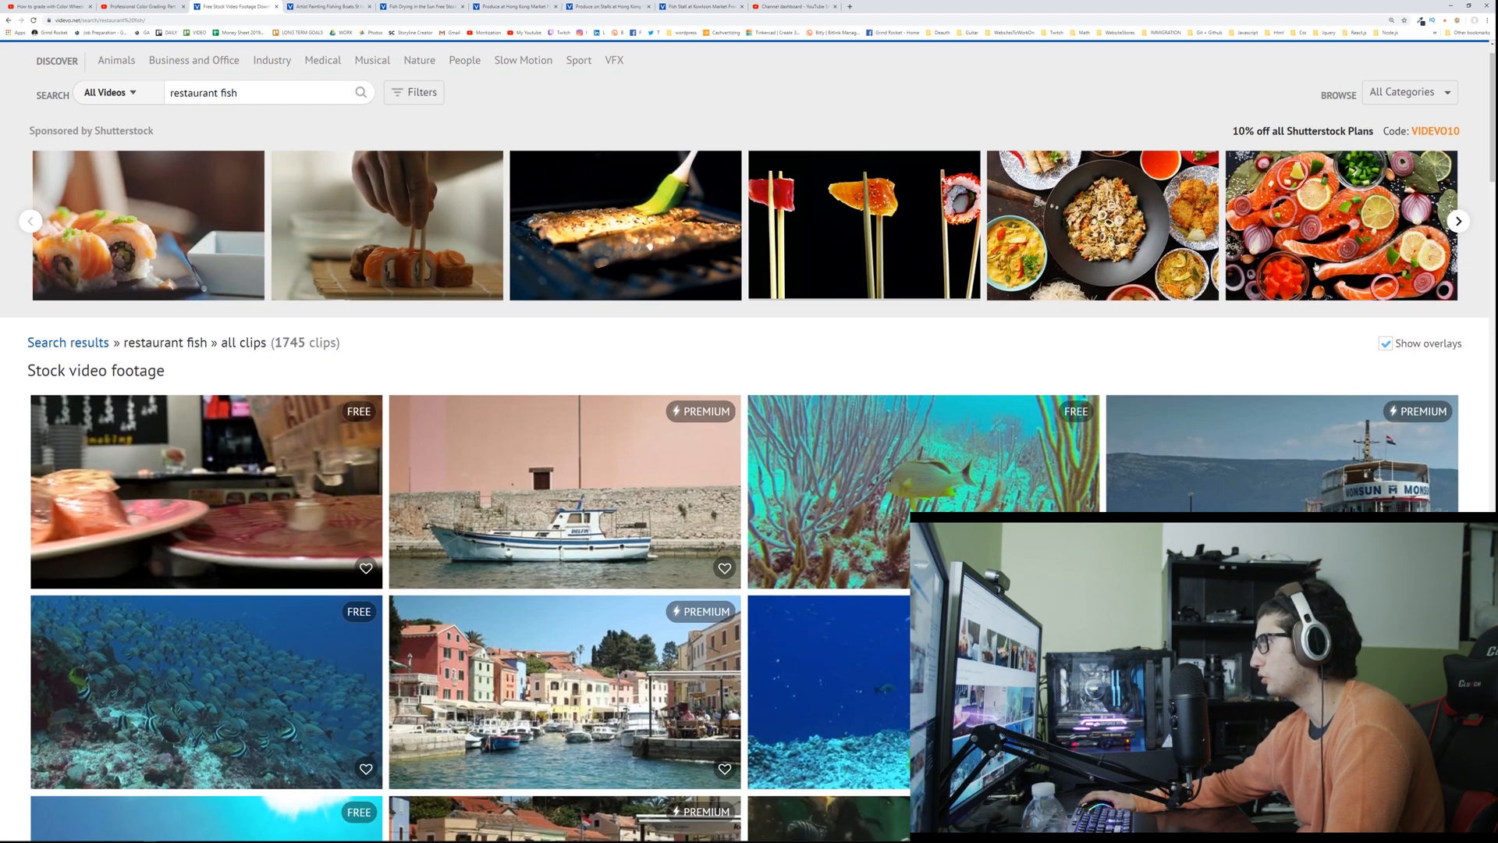
scroll(197, 291, "down", 3)
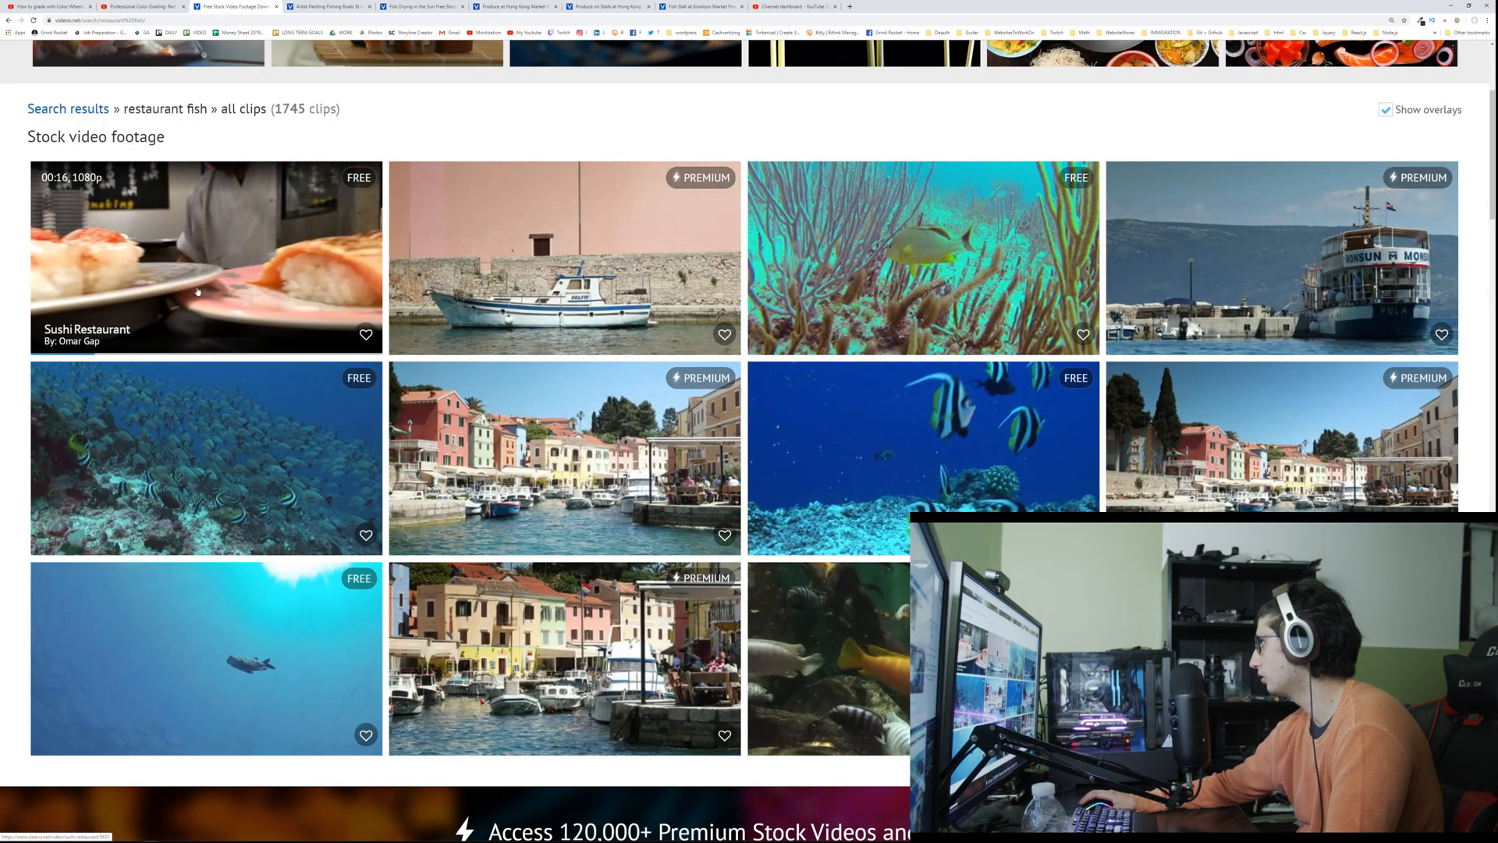
scroll(197, 291, "down", 3)
scroll(195, 290, "down", 8)
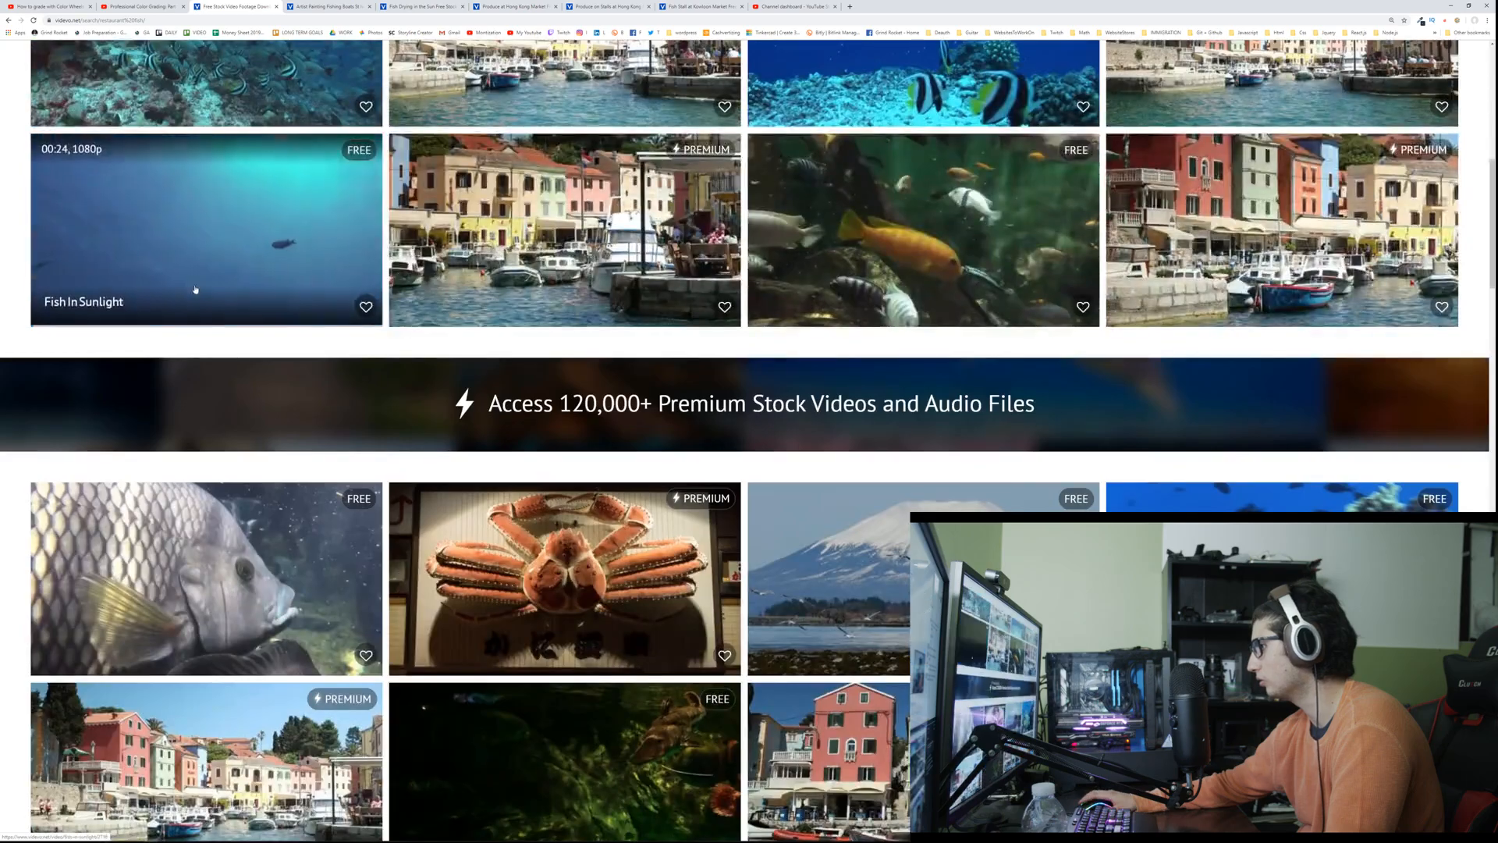
scroll(195, 290, "down", 10)
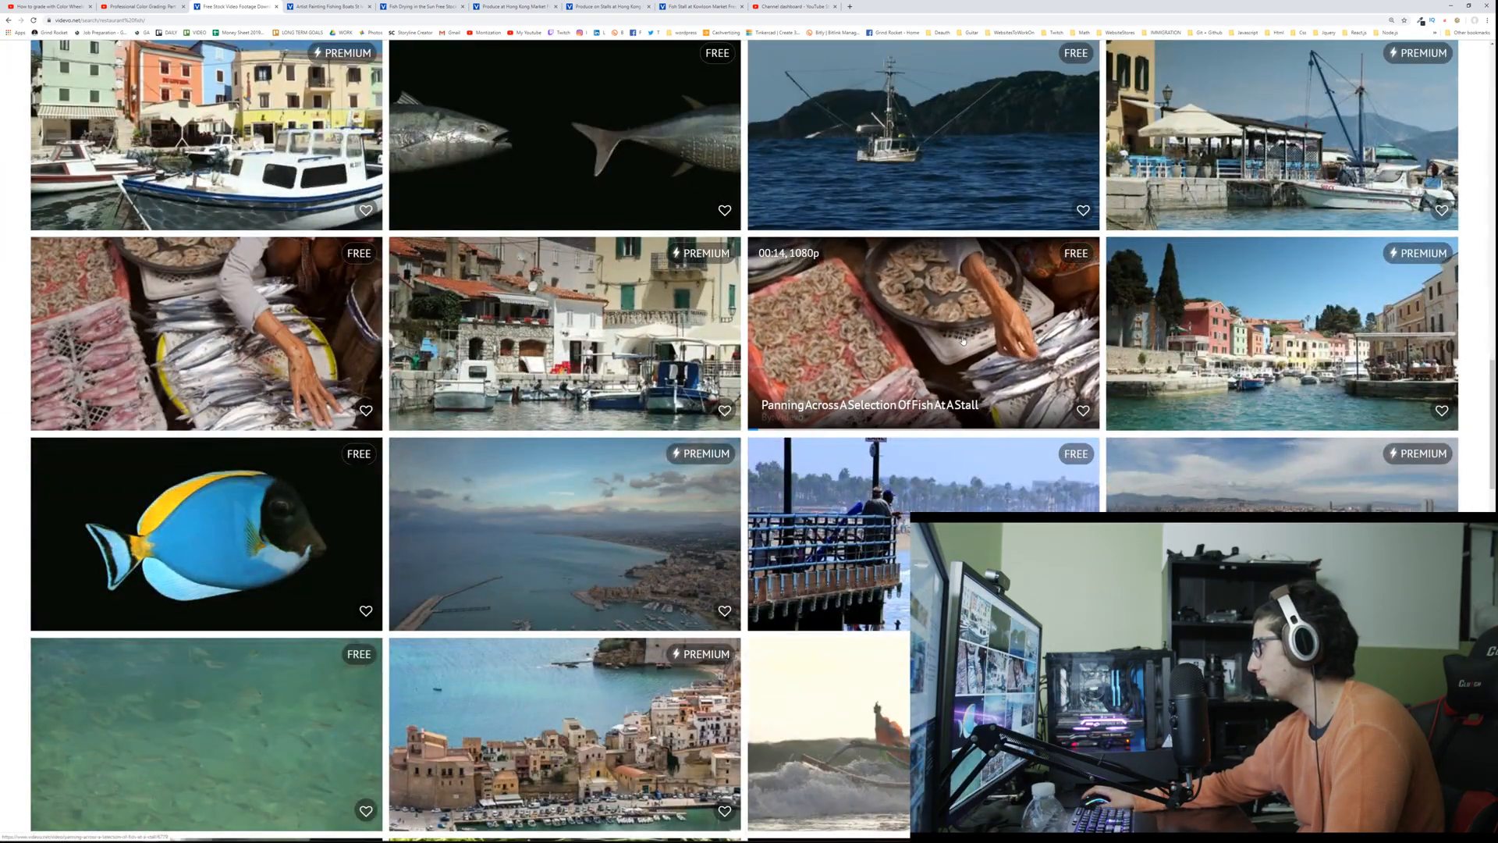
scroll(341, 300, "down", 10)
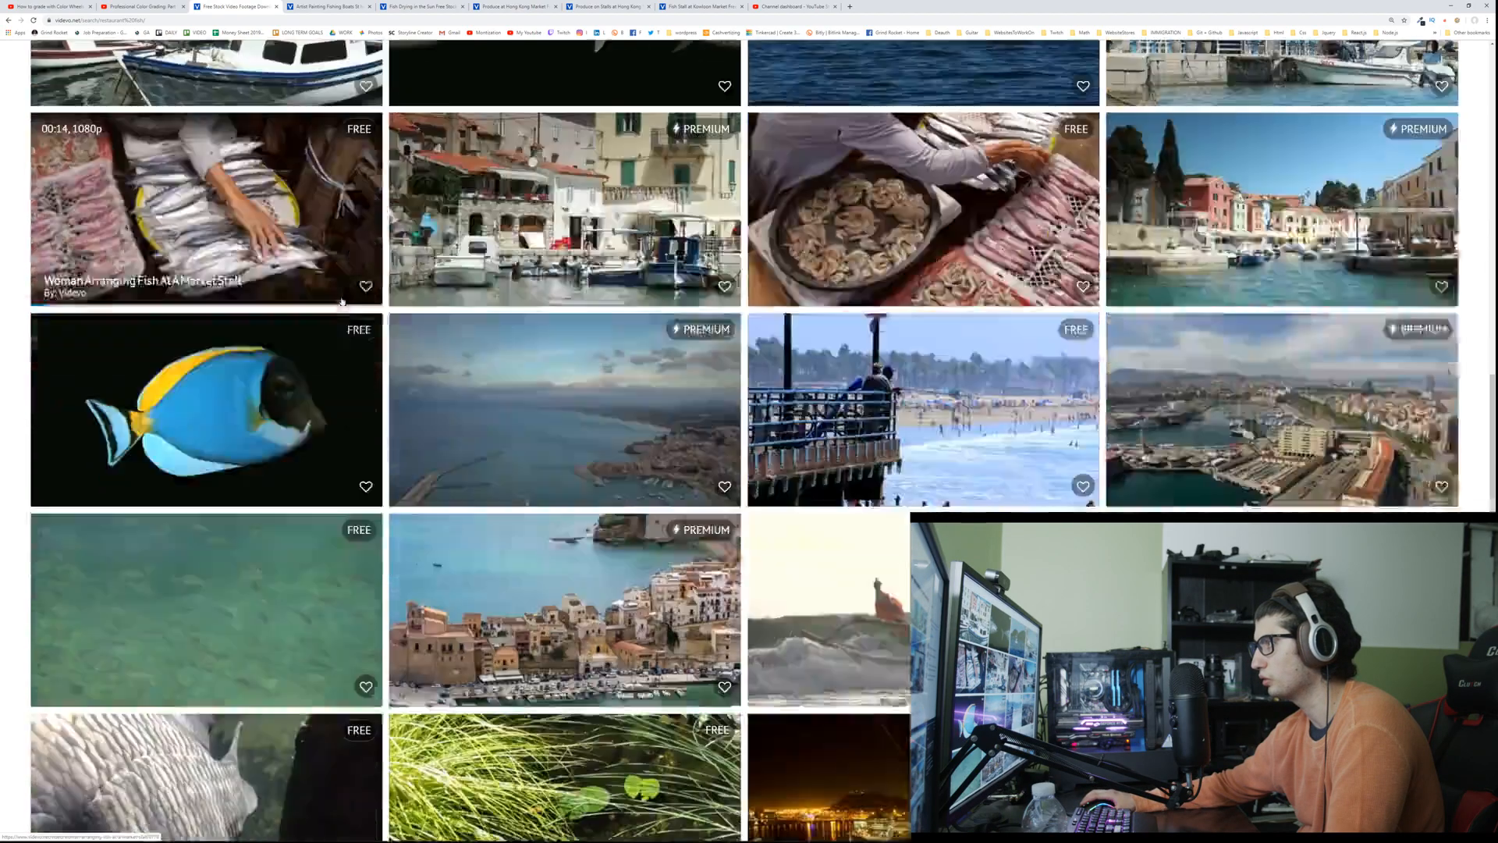
scroll(341, 300, "down", 7)
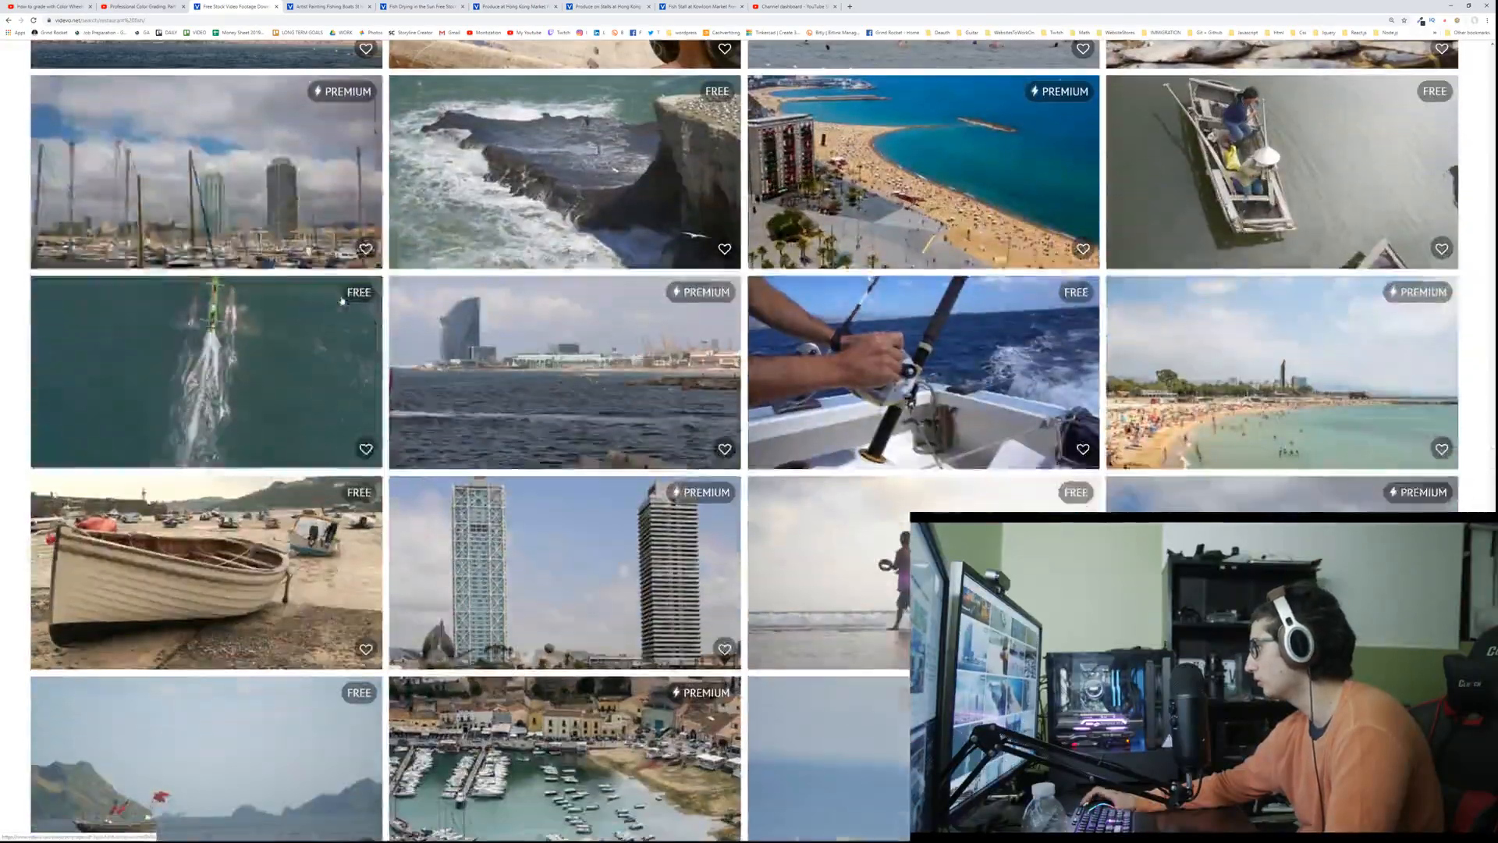
scroll(341, 300, "down", 4)
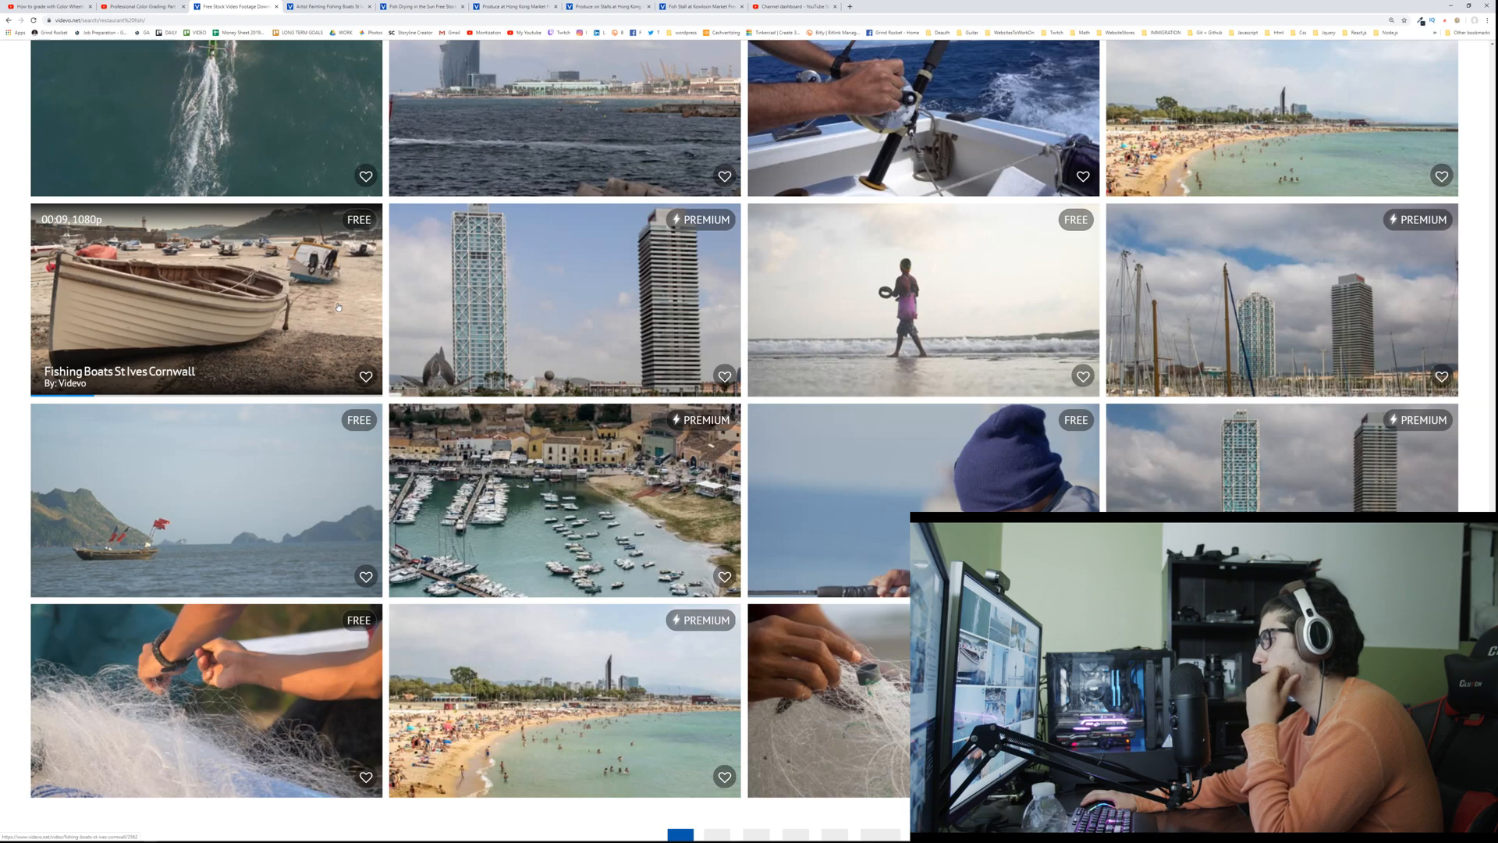
scroll(334, 310, "down", 3)
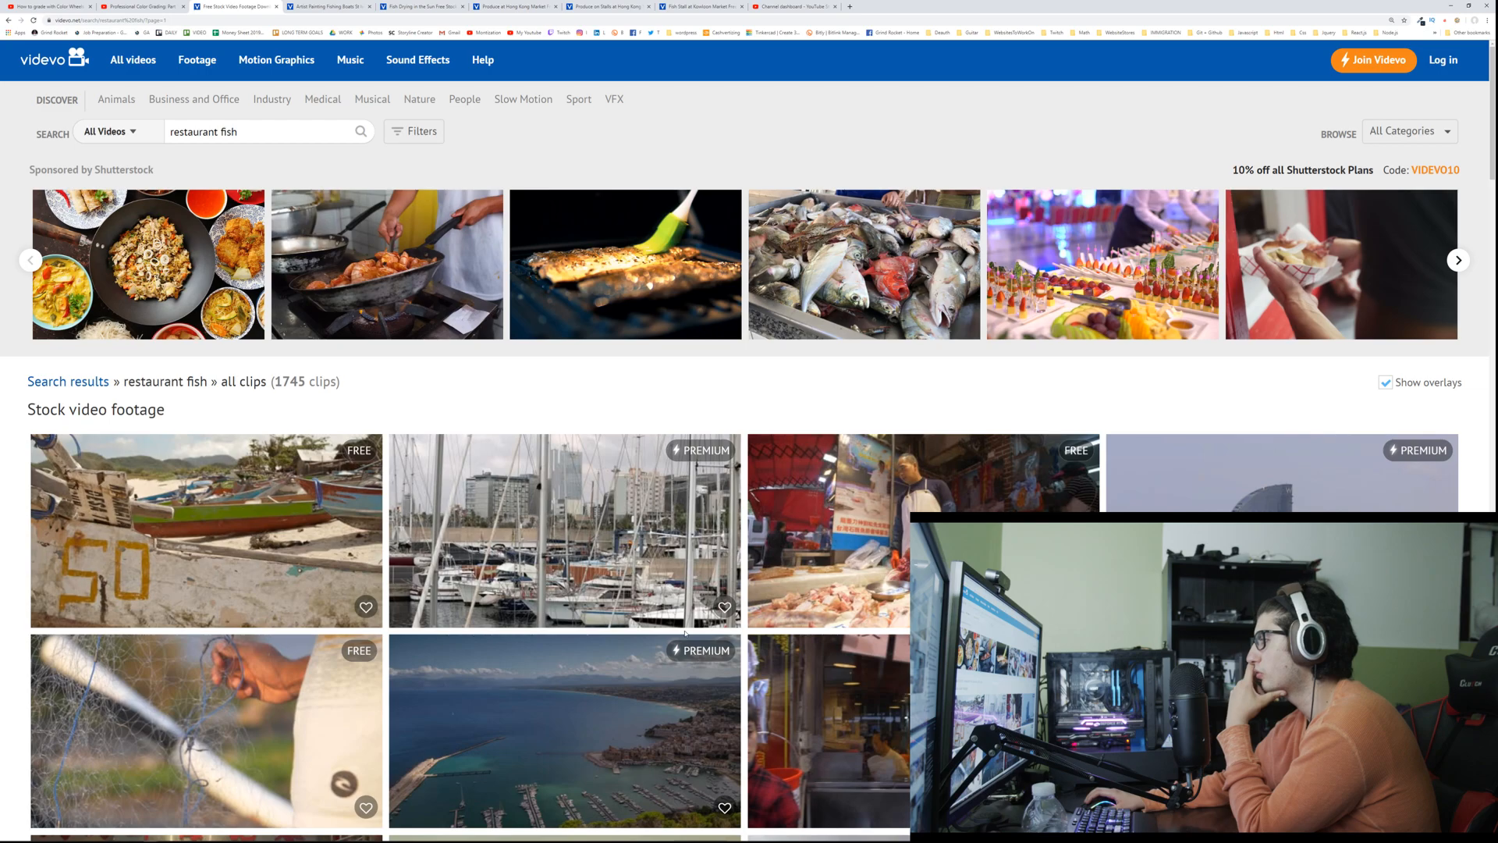
Step: Look through page 2 of the restaurant fish results for usable free clips
mouse_move(676, 627)
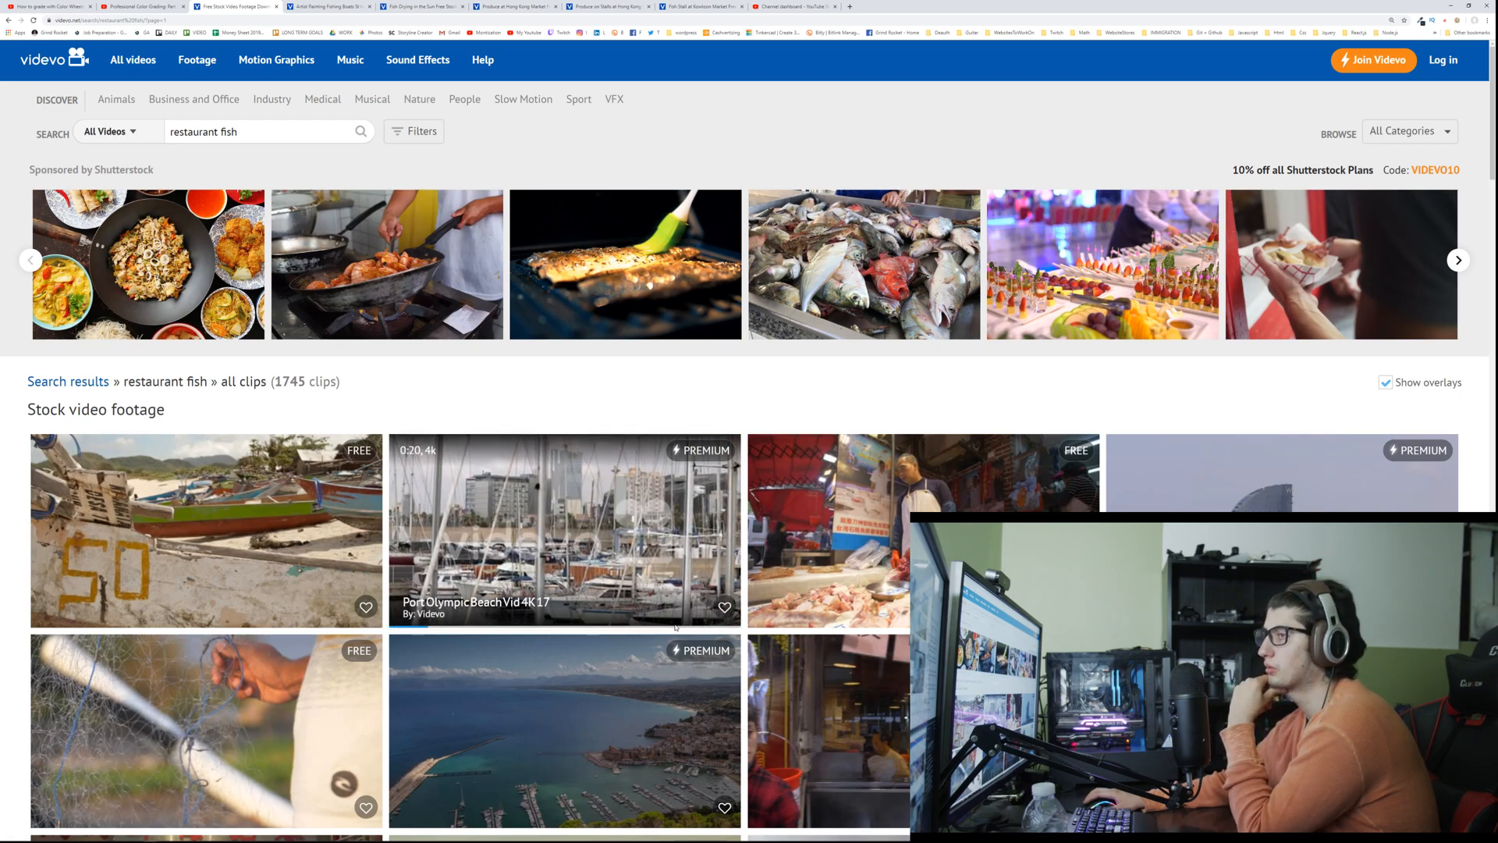
scroll(675, 626, "down", 3)
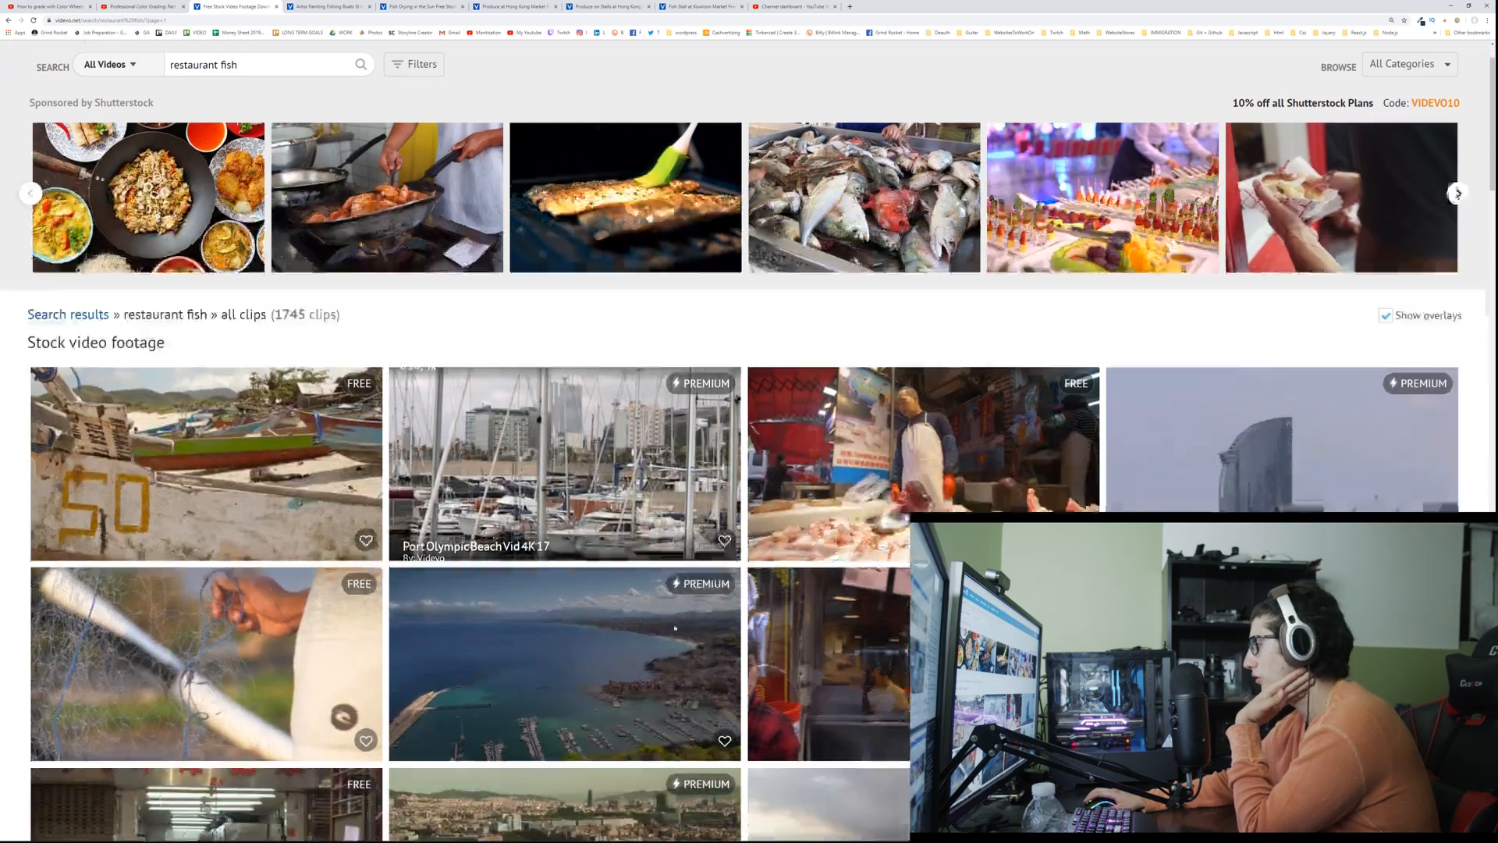
scroll(676, 628, "down", 6)
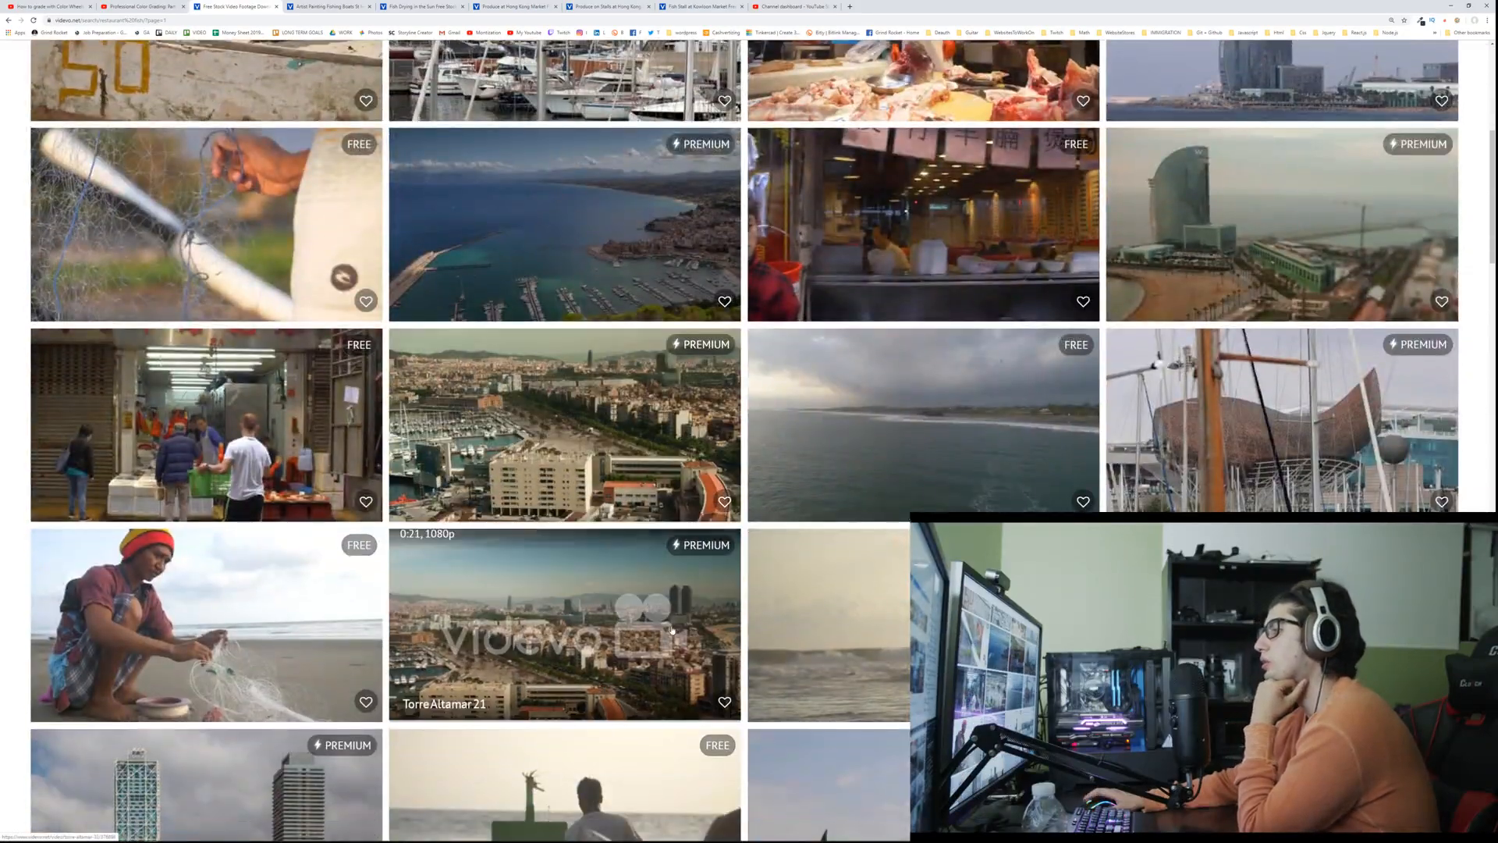
scroll(671, 630, "down", 4)
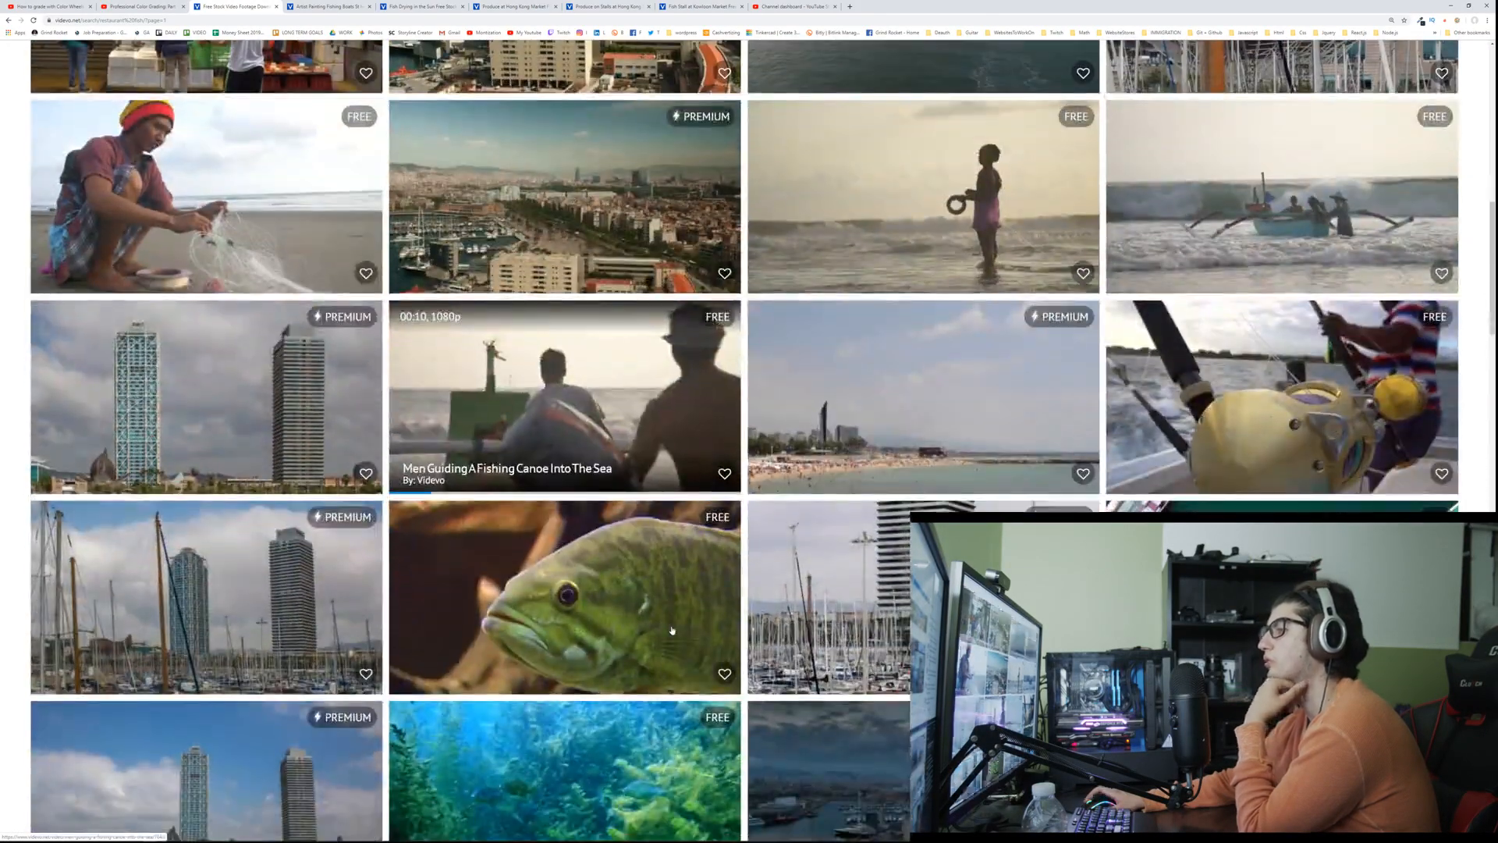
scroll(671, 629, "down", 3)
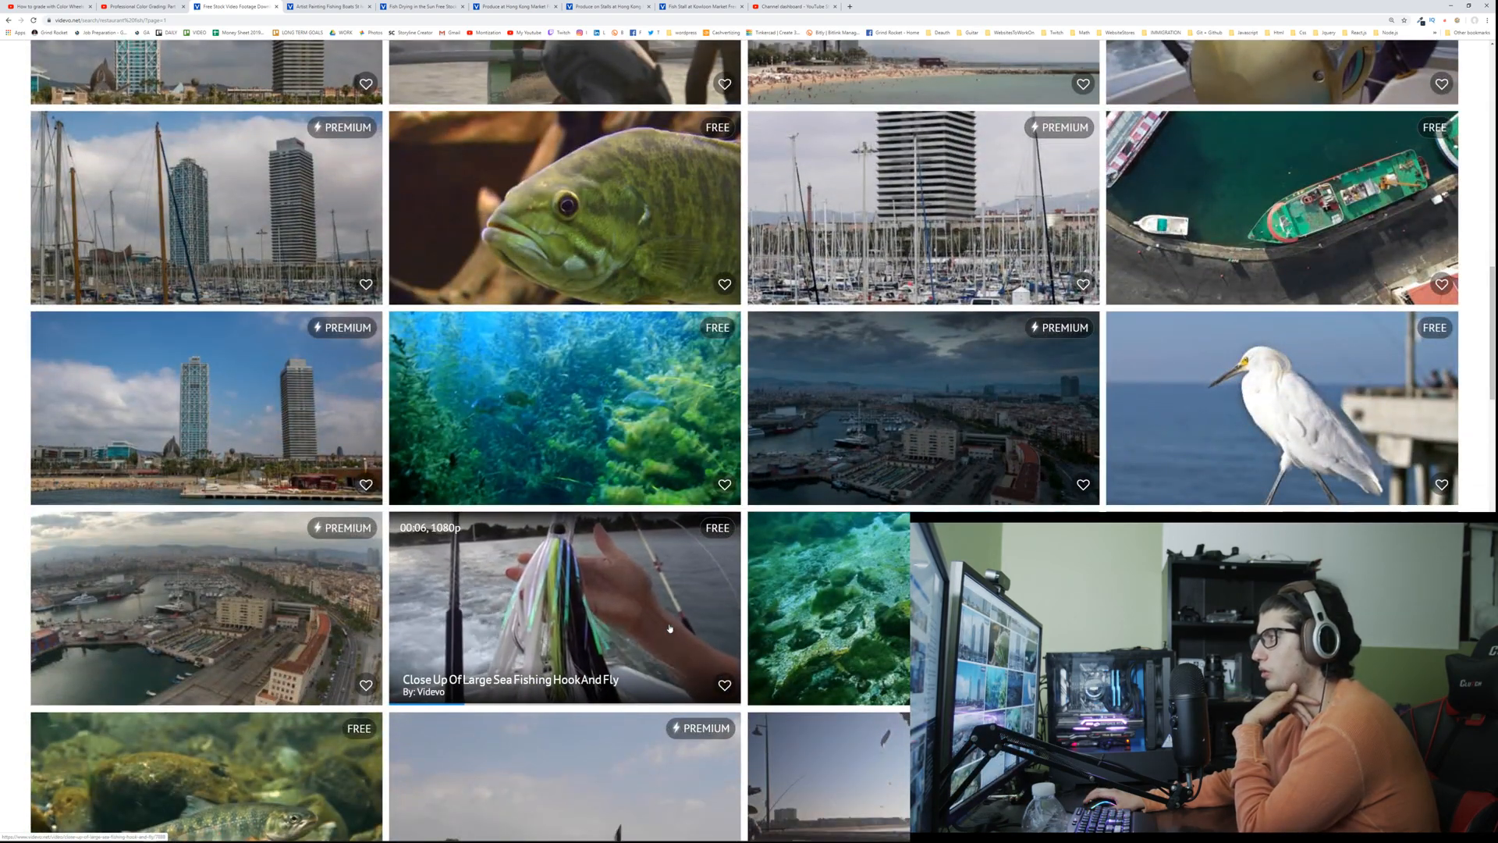
scroll(669, 628, "down", 2)
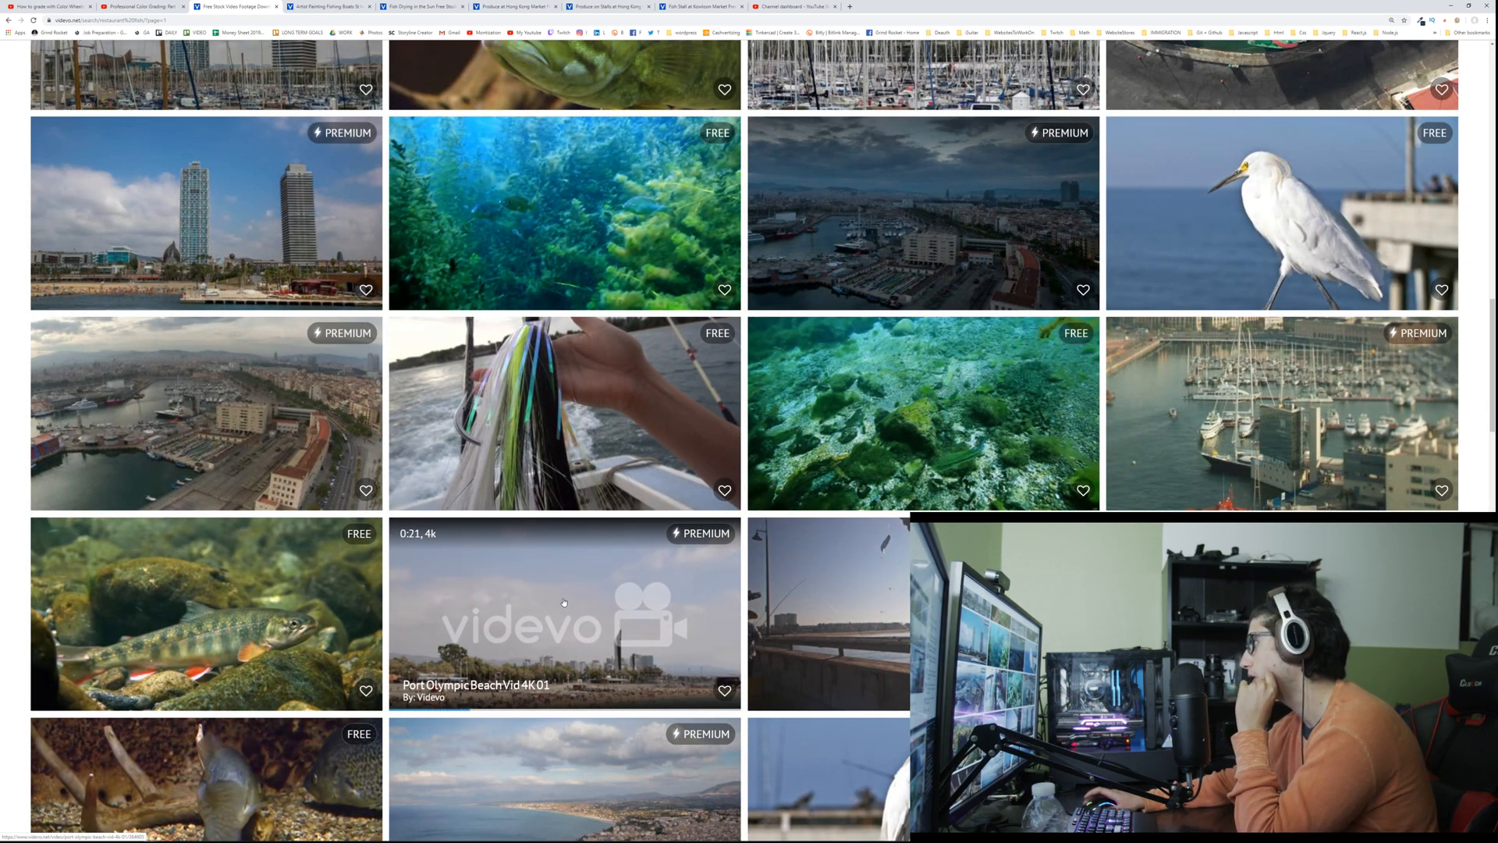
scroll(562, 601, "down", 3)
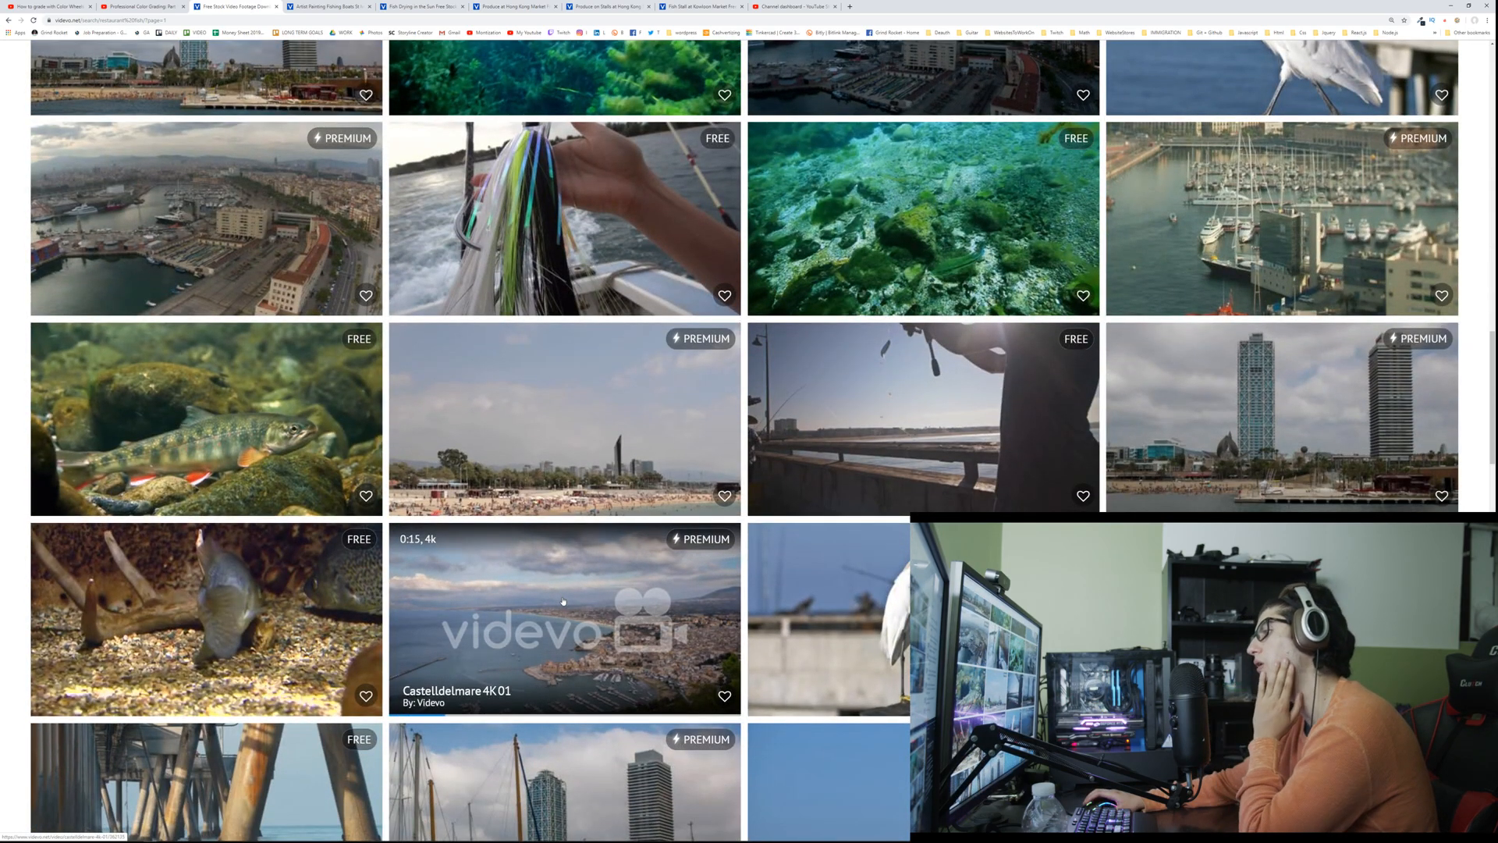
scroll(562, 601, "down", 5)
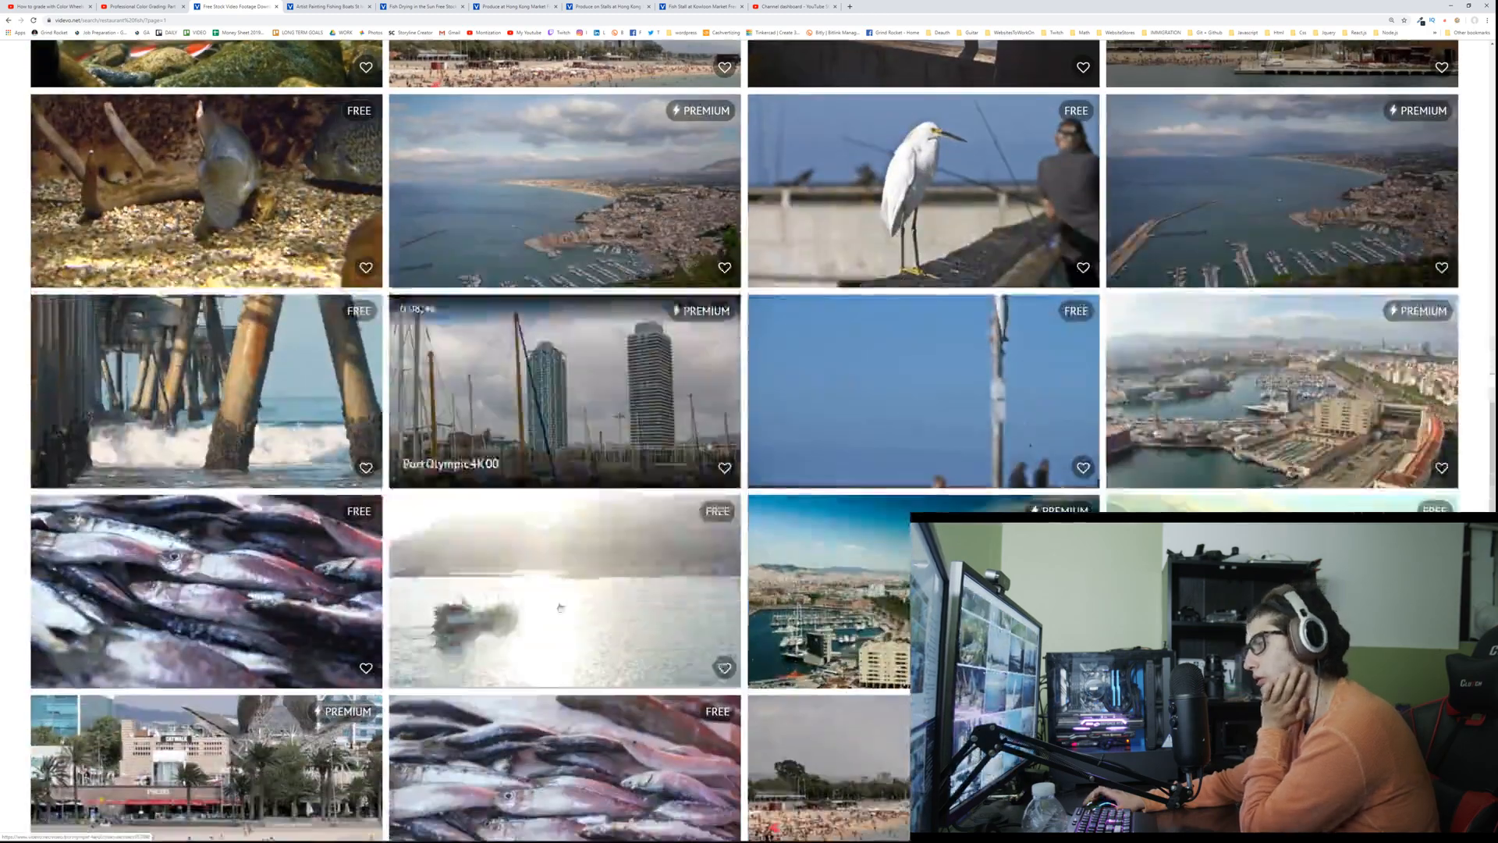
scroll(138, 536, "down", 3)
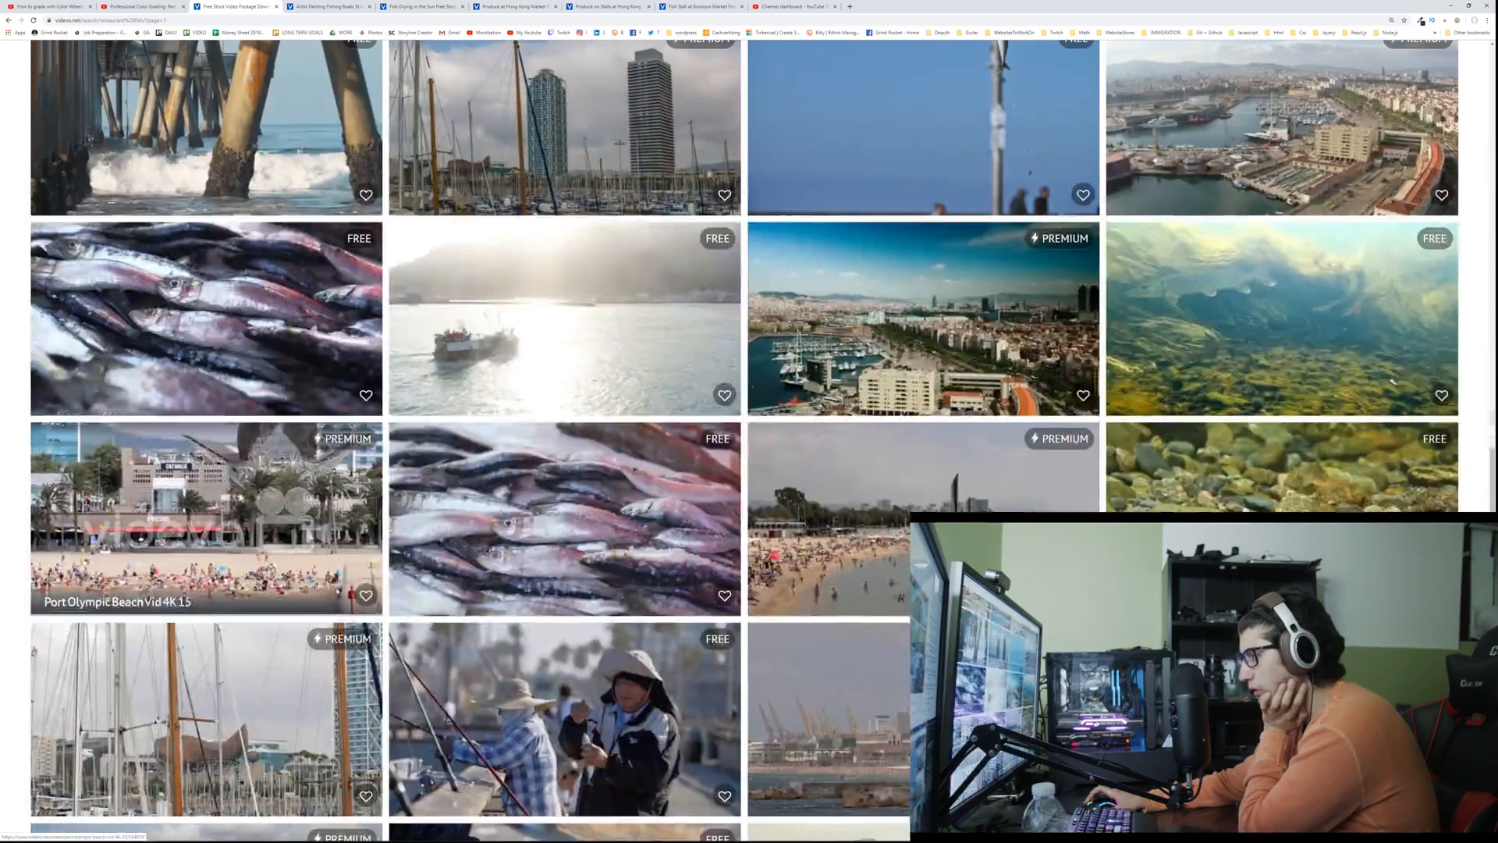
Step: Close the five open clip tabs: artist painting fishing boats, fish drying, two Hong Kong Market produce clips and the Kowloon fish stall
scroll(139, 537, "up", 10)
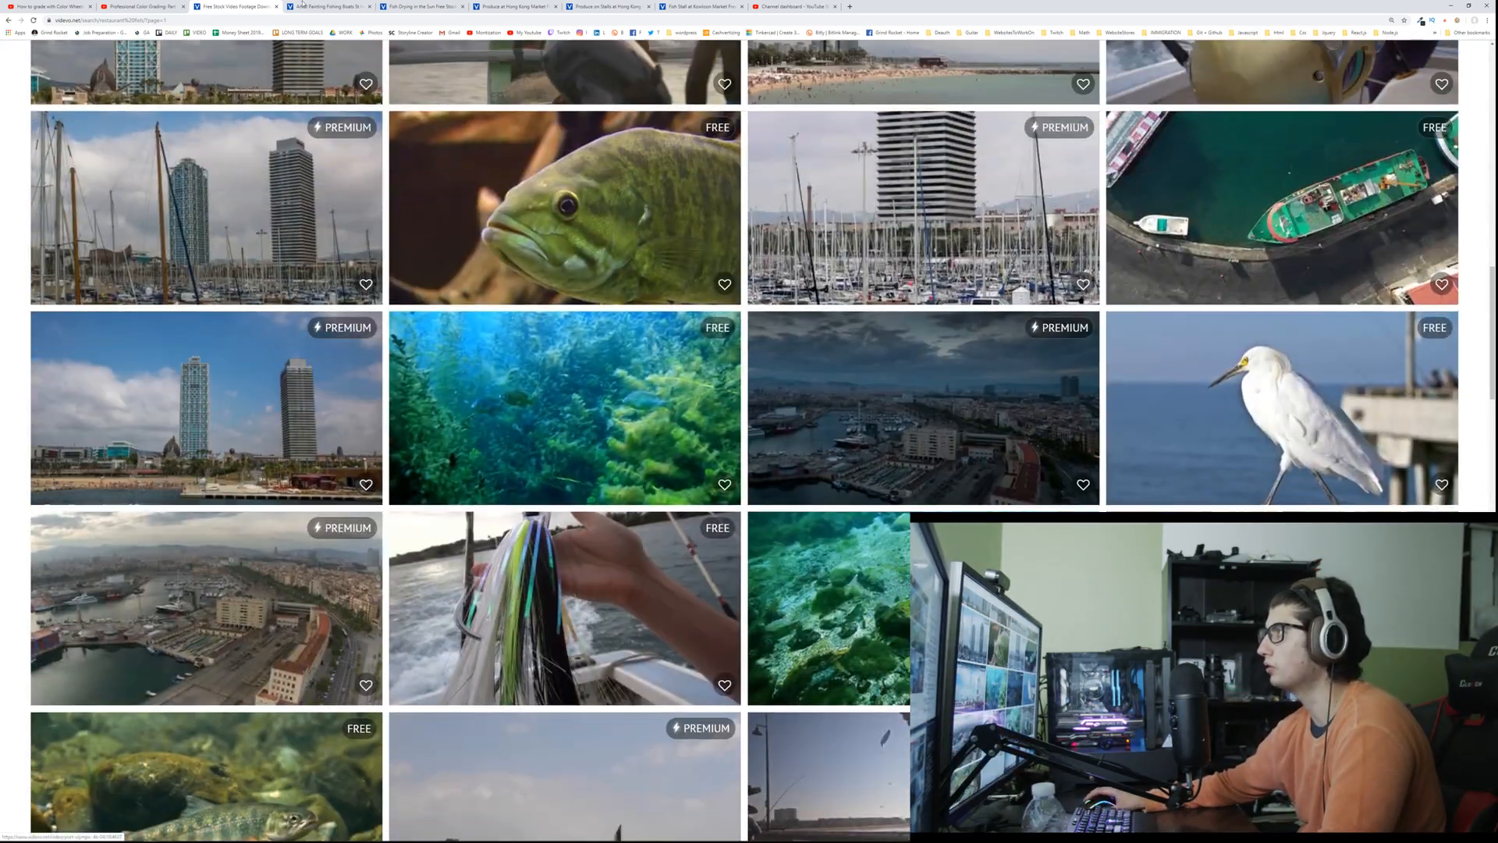
middle_click(304, 6)
middle_click(328, 7)
middle_click(334, 8)
middle_click(334, 8)
middle_click(334, 8)
Step: Replace the restaurant fish query and search all videos for "phone factor"
scroll(270, 203, "up", 7)
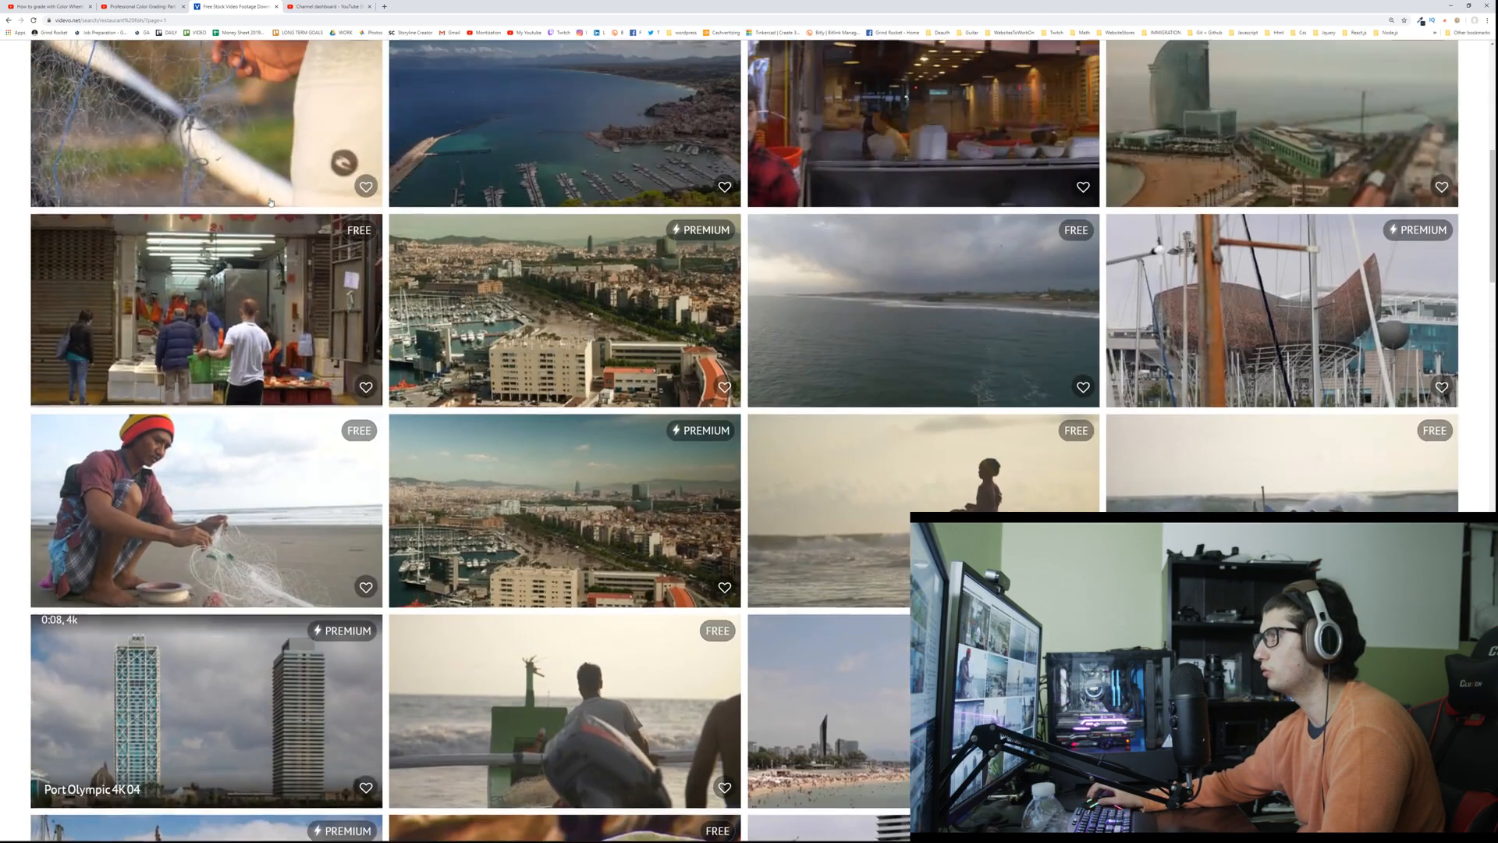
scroll(271, 202, "up", 7)
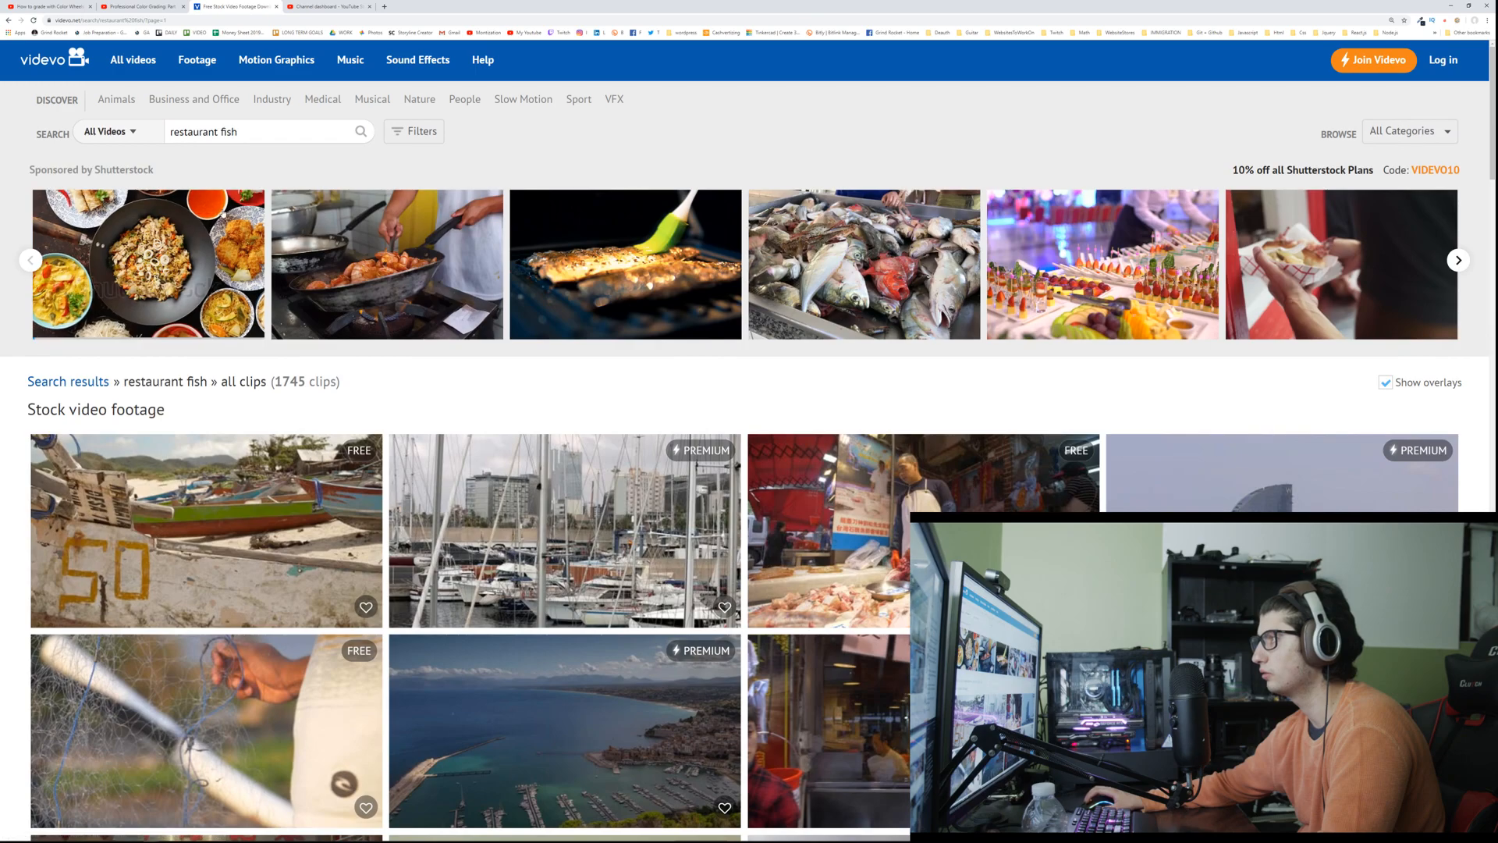
triple_click(203, 131)
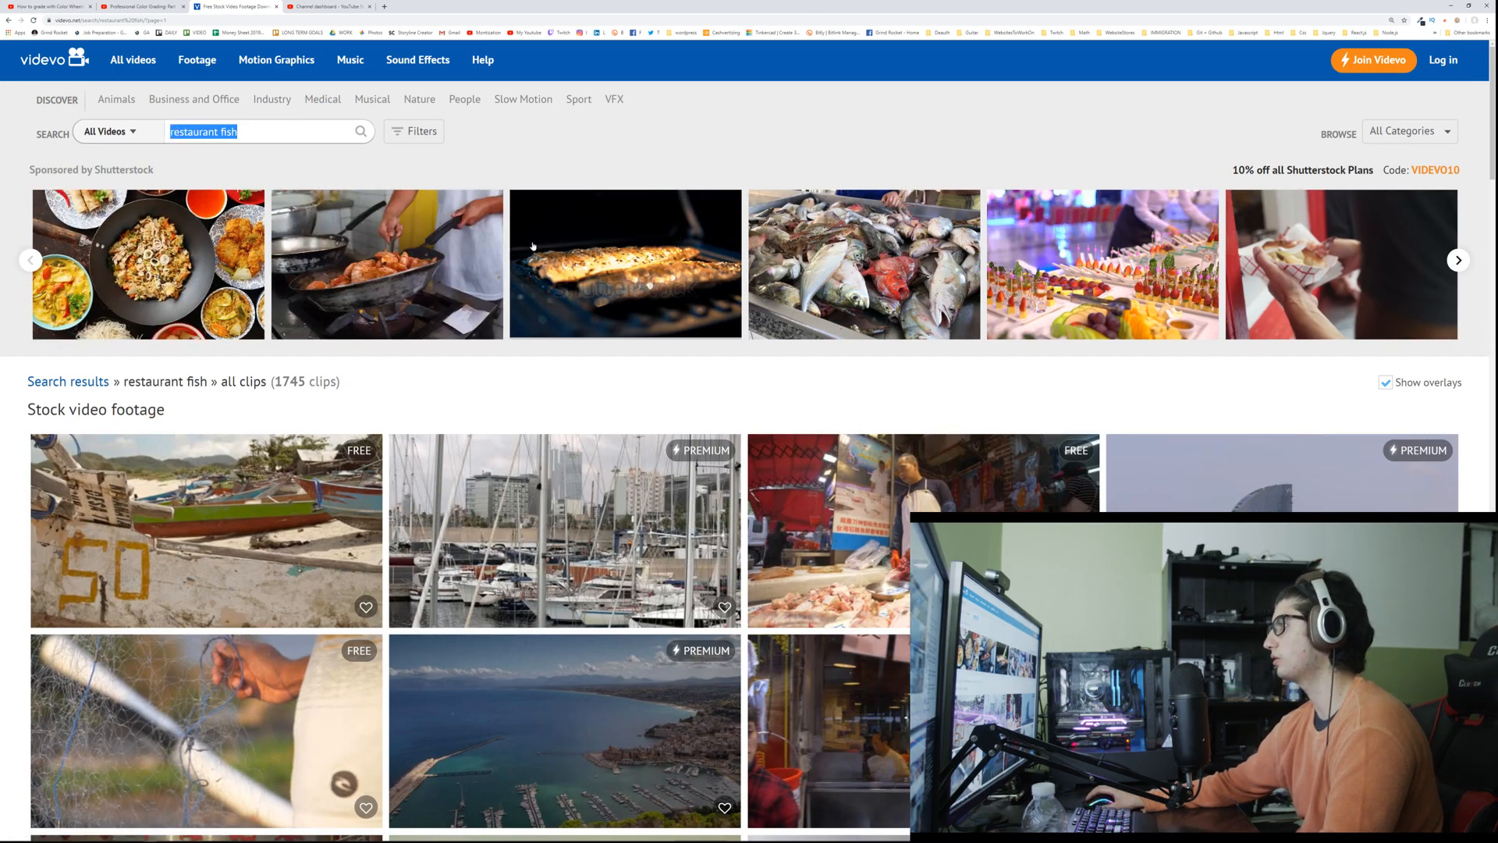
triple_click(275, 137)
key("BackSpace")
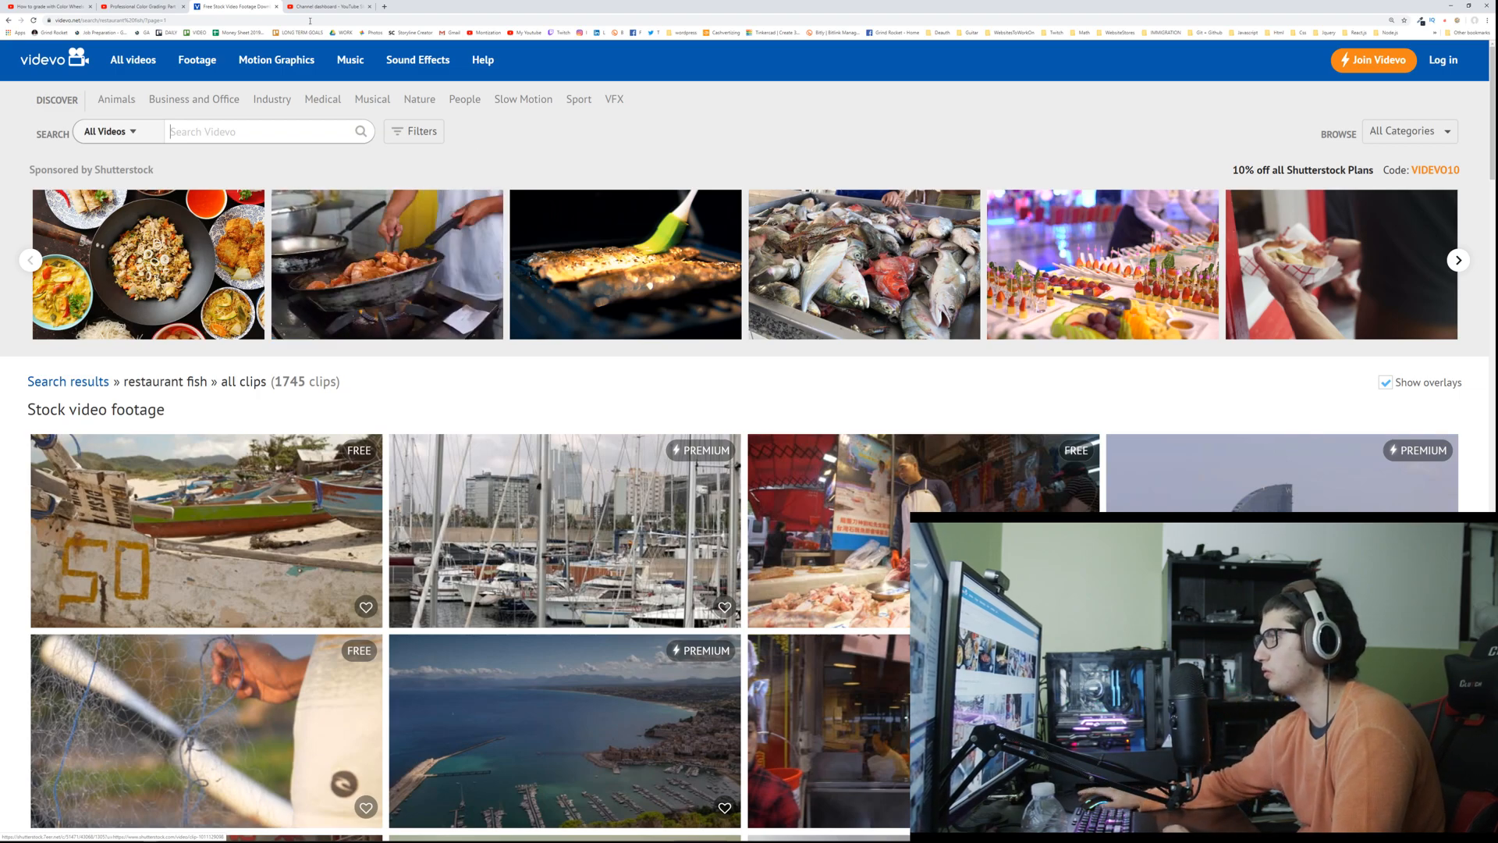
left_click(294, 130)
type("phon")
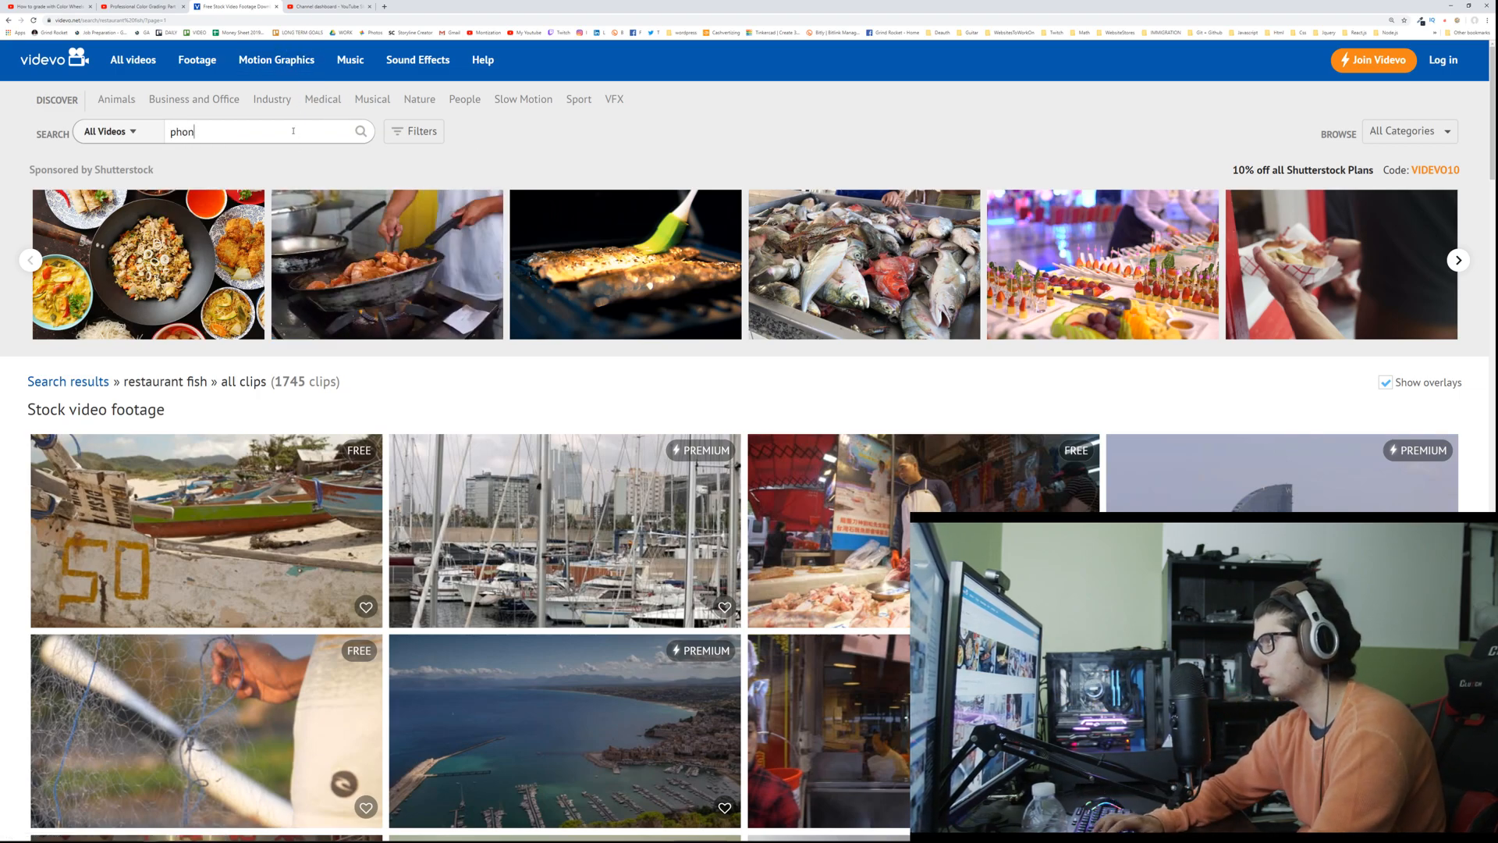
type("e factor")
left_click(361, 133)
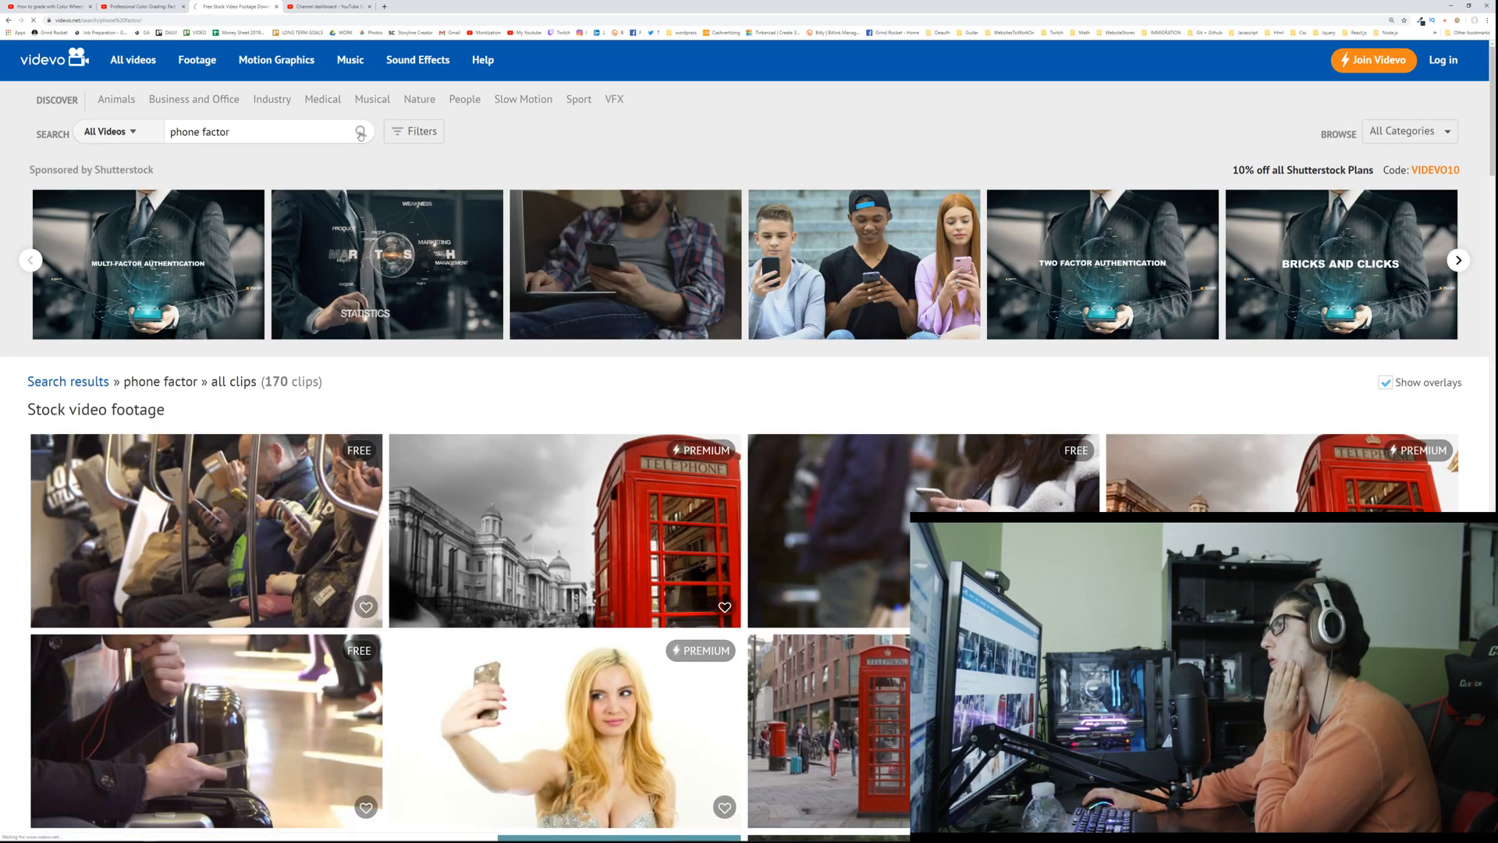
Step: Skim the phone factor results and filter them to only free clips
scroll(390, 195, "down", 2)
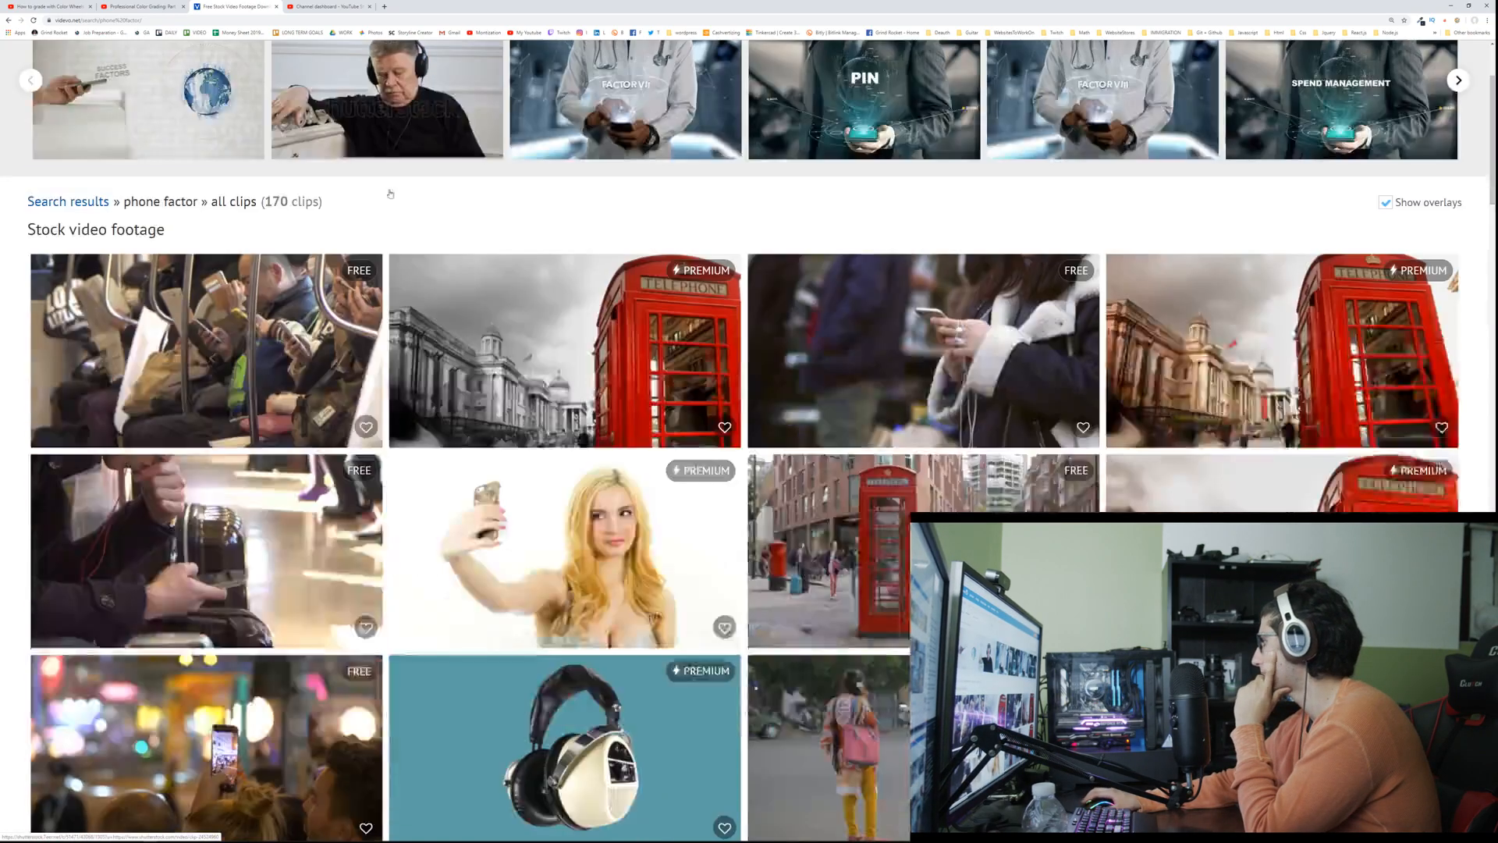
scroll(390, 196, "down", 9)
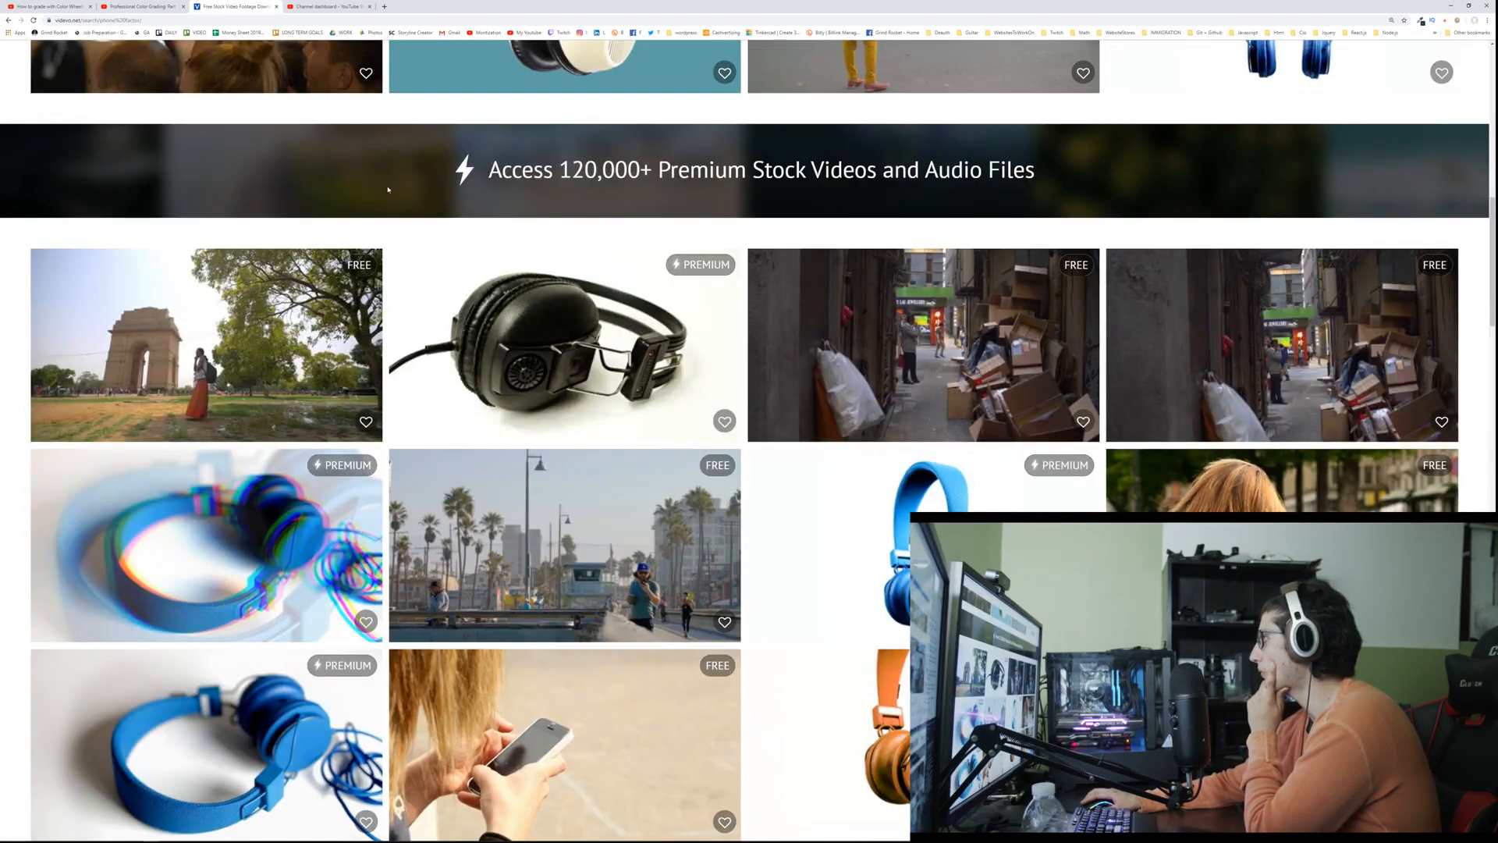
scroll(386, 189, "up", 12)
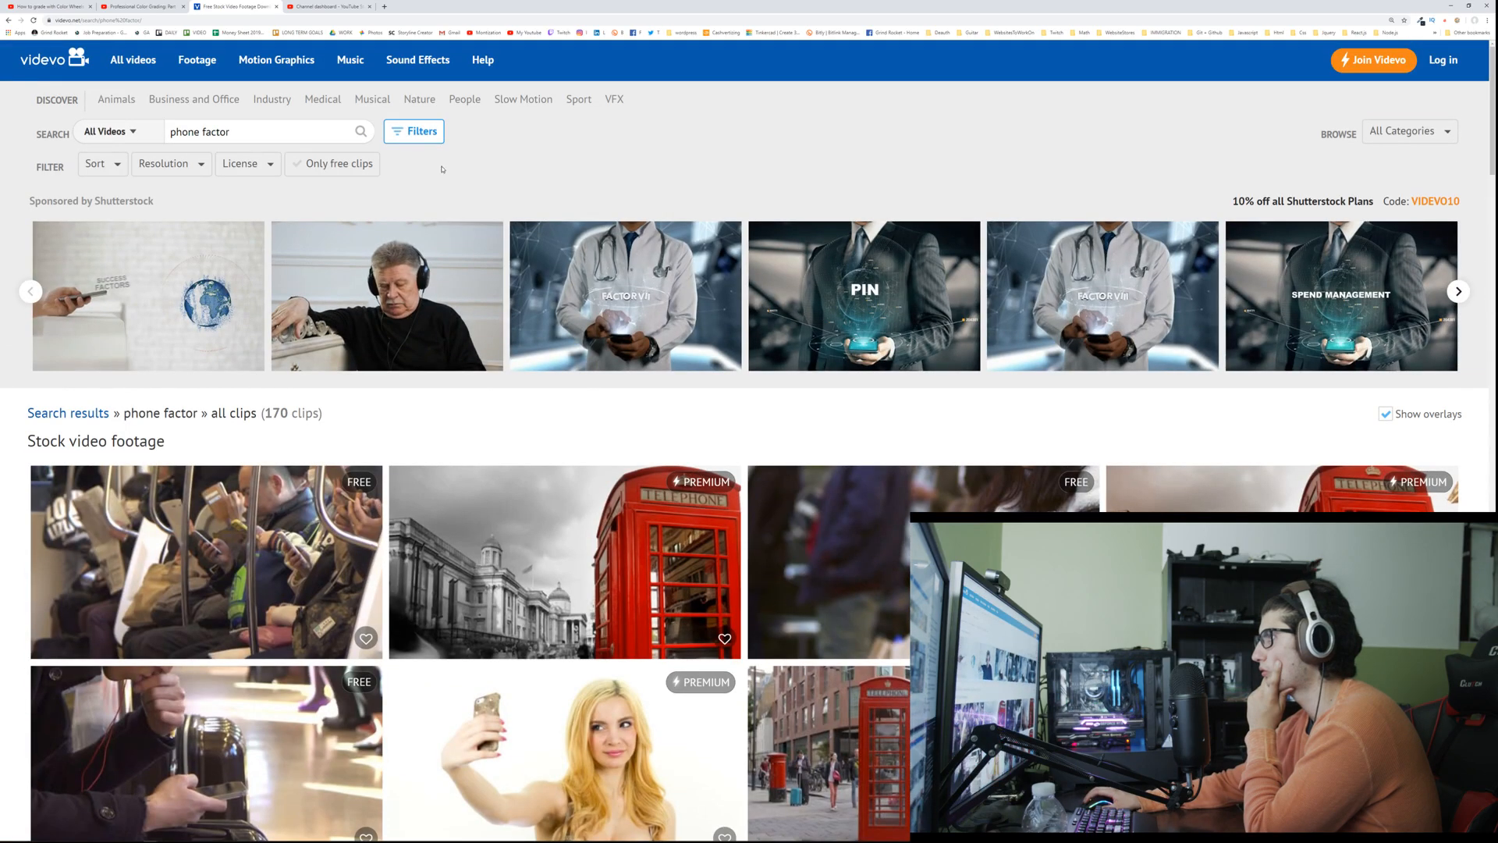
left_click(369, 167)
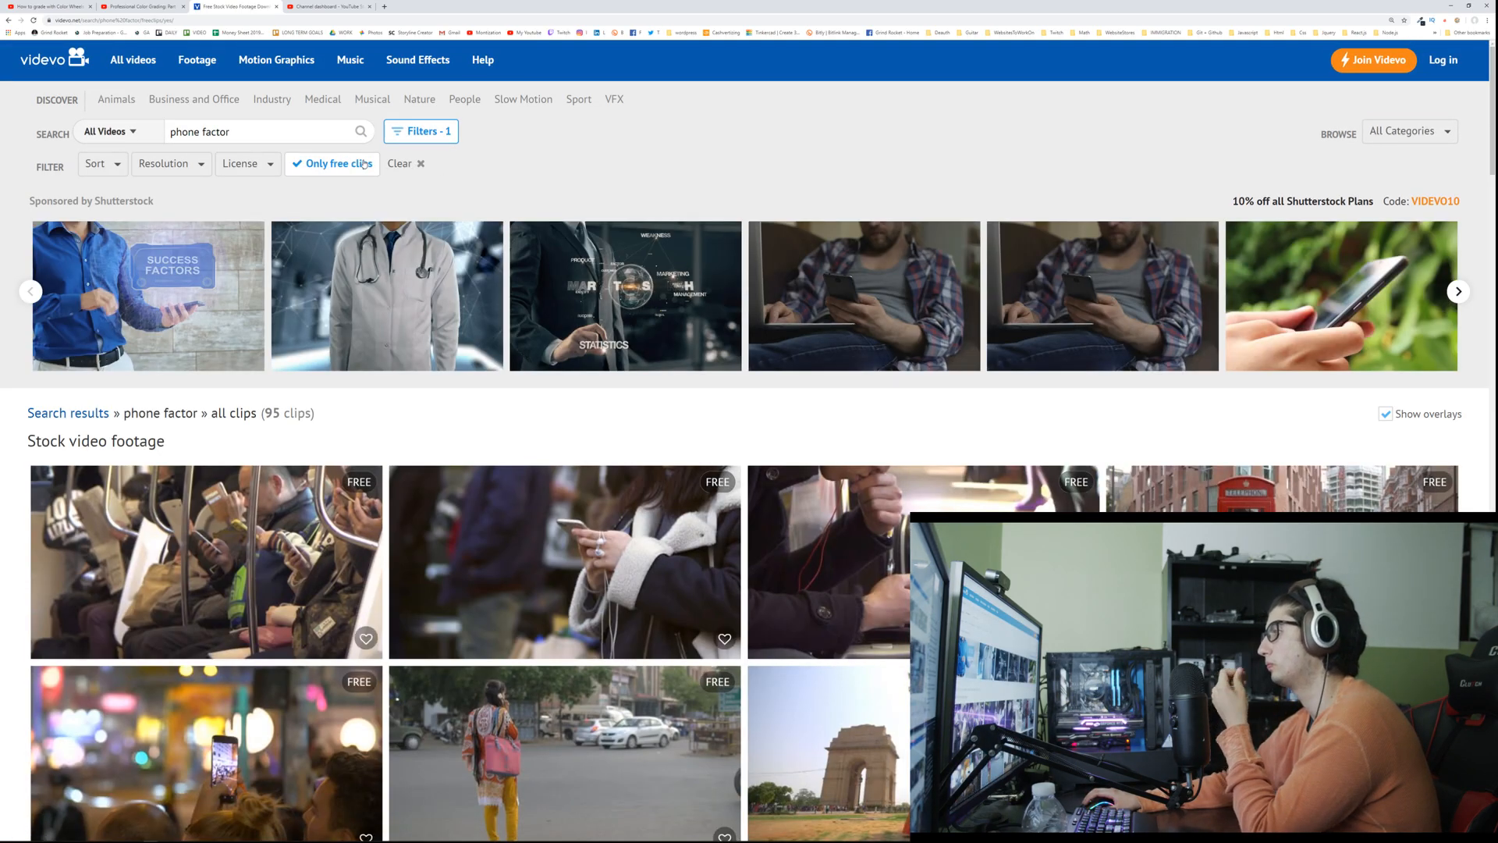
Step: Look through both pages of the free phone factor clips for usable phone footage
scroll(363, 164, "down", 11)
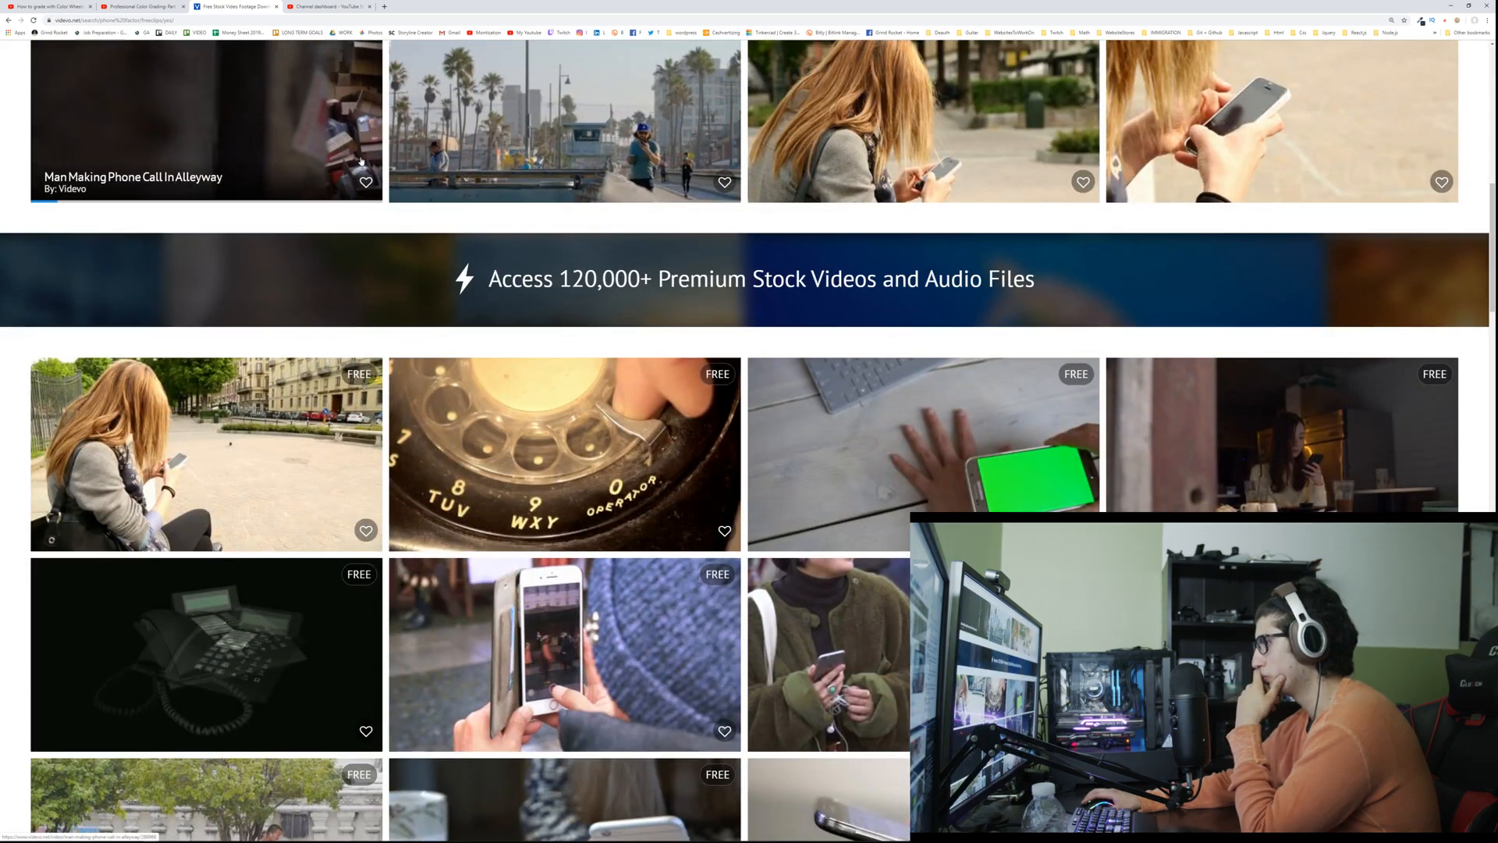
scroll(361, 161, "down", 3)
scroll(361, 162, "down", 3)
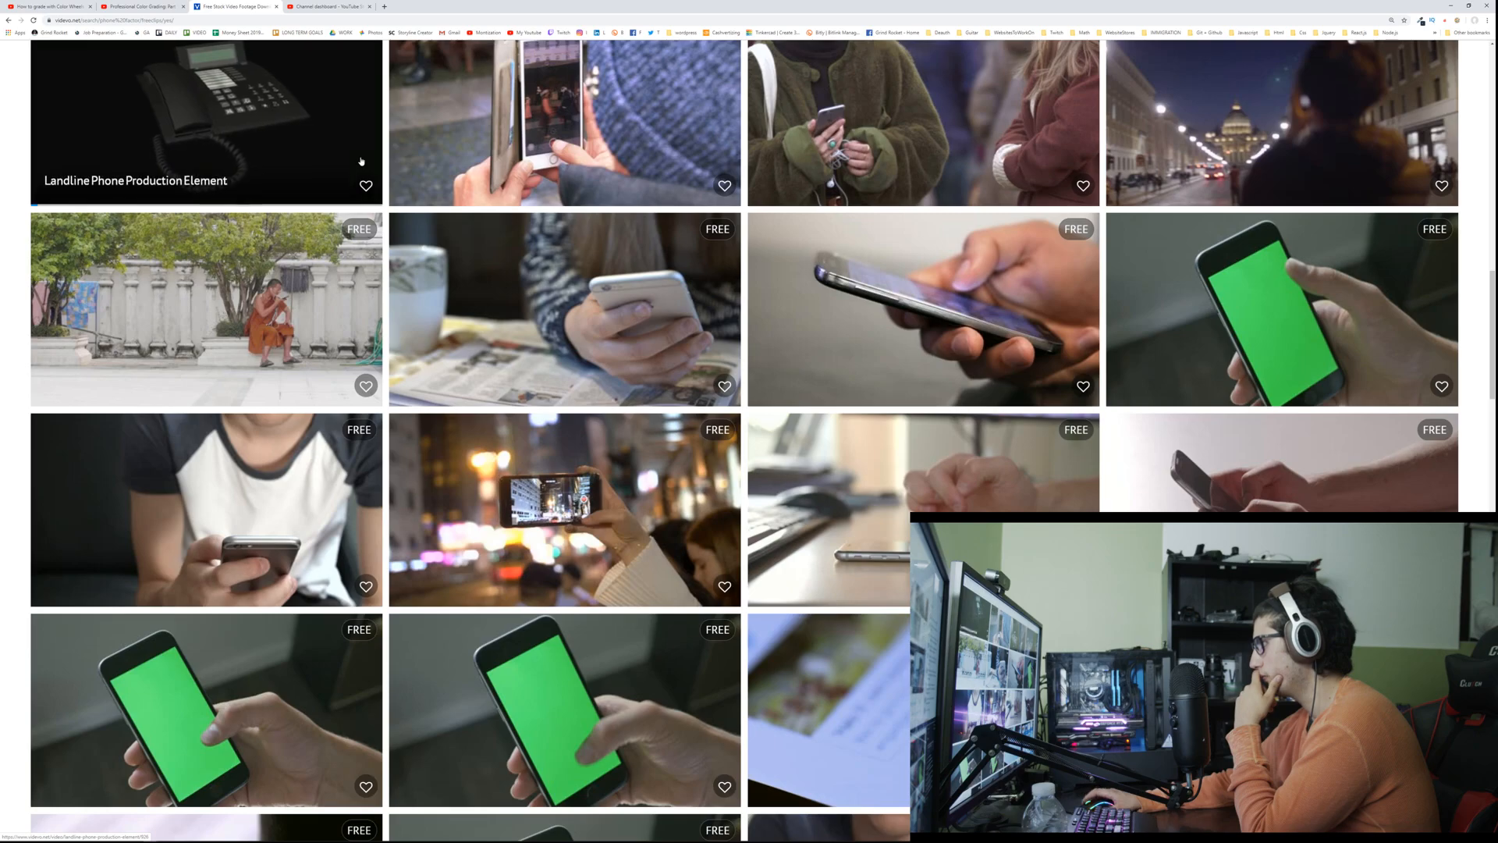
scroll(362, 162, "down", 6)
scroll(361, 162, "down", 3)
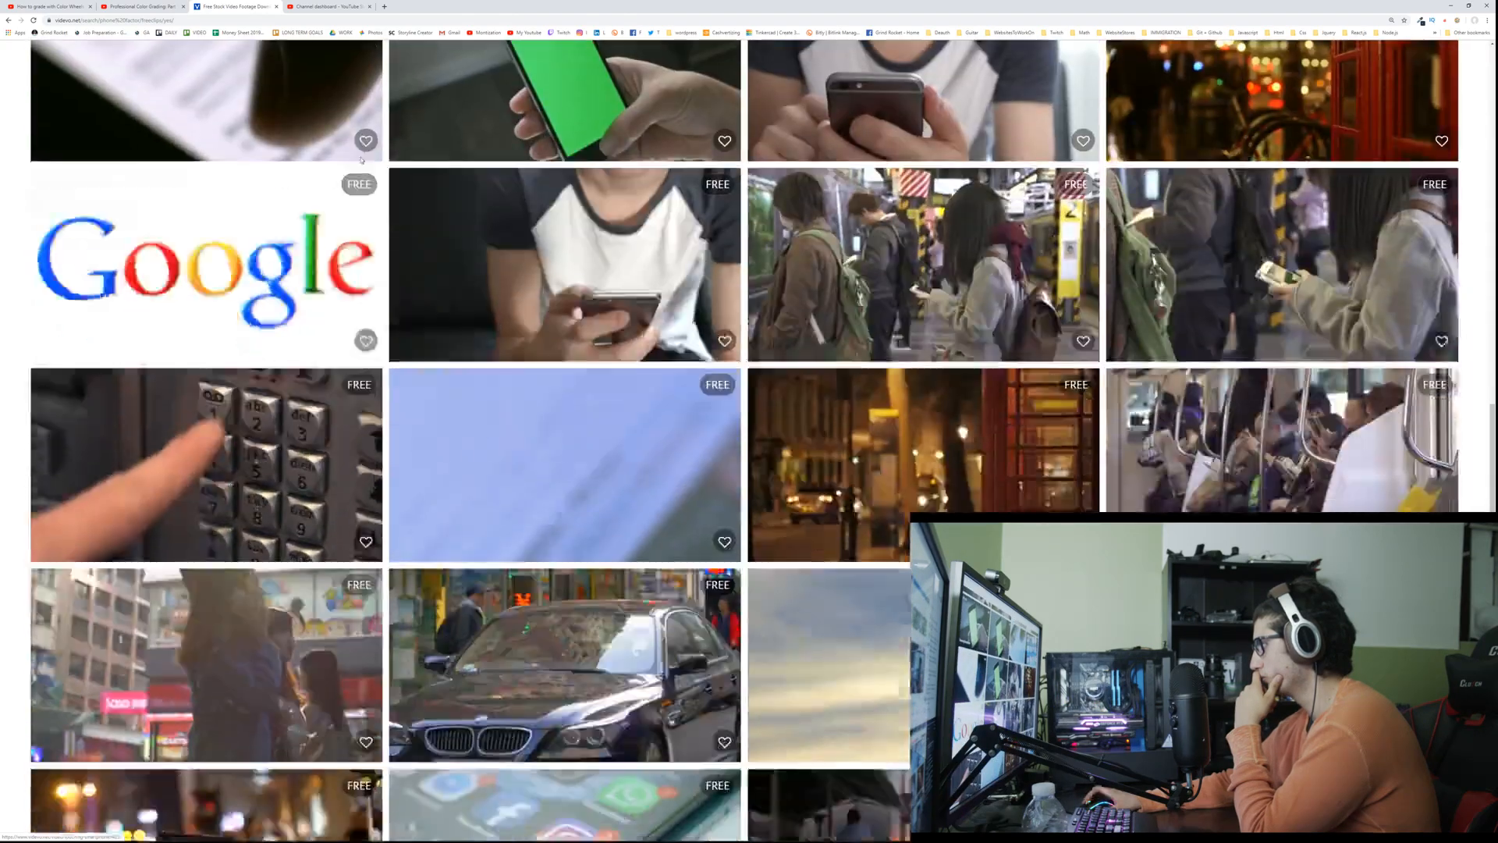
scroll(361, 162, "down", 3)
scroll(362, 162, "down", 3)
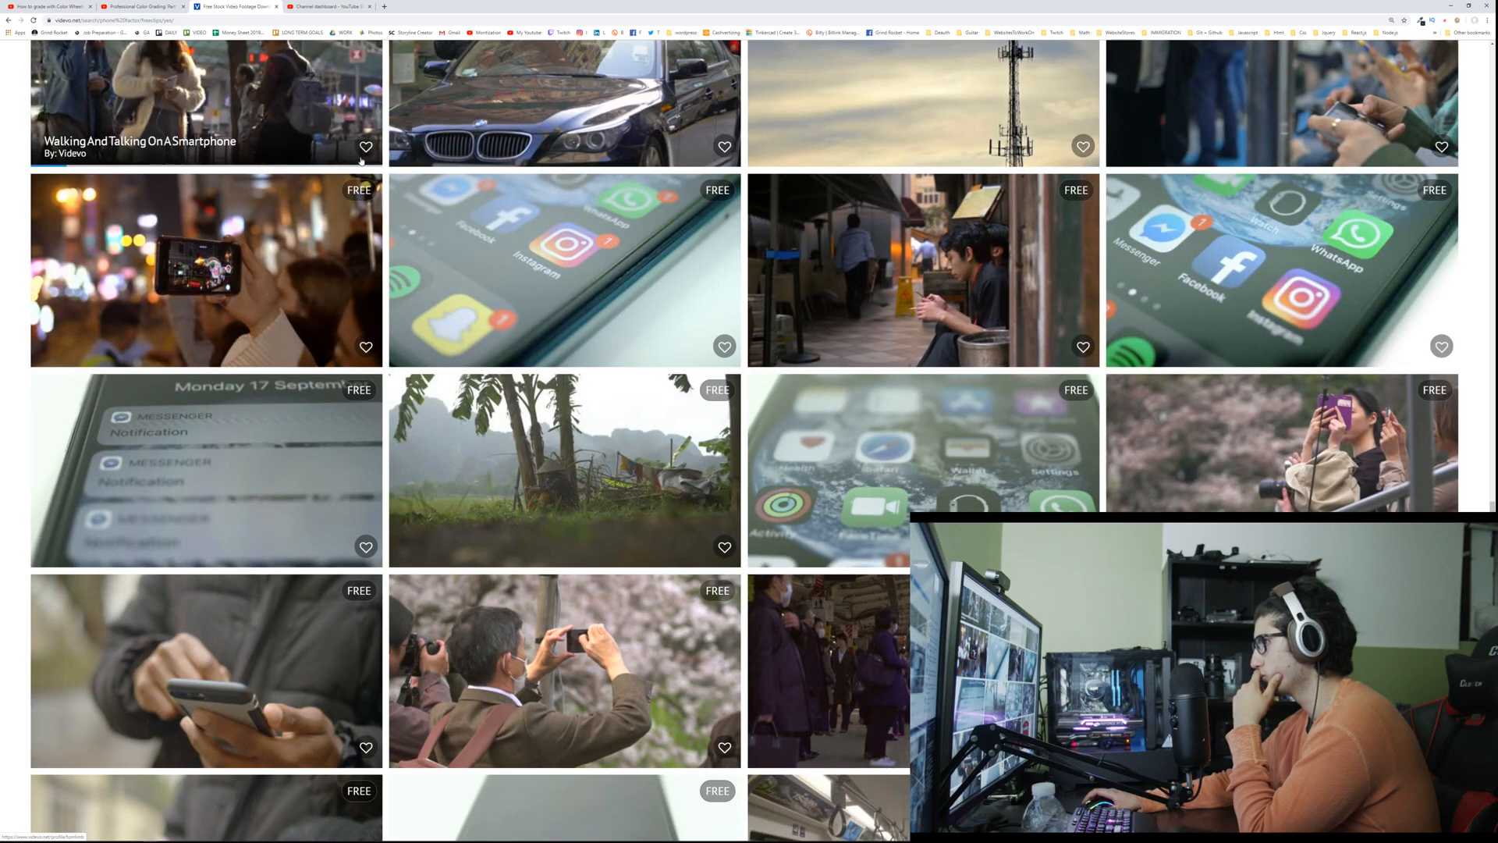
scroll(362, 162, "down", 8)
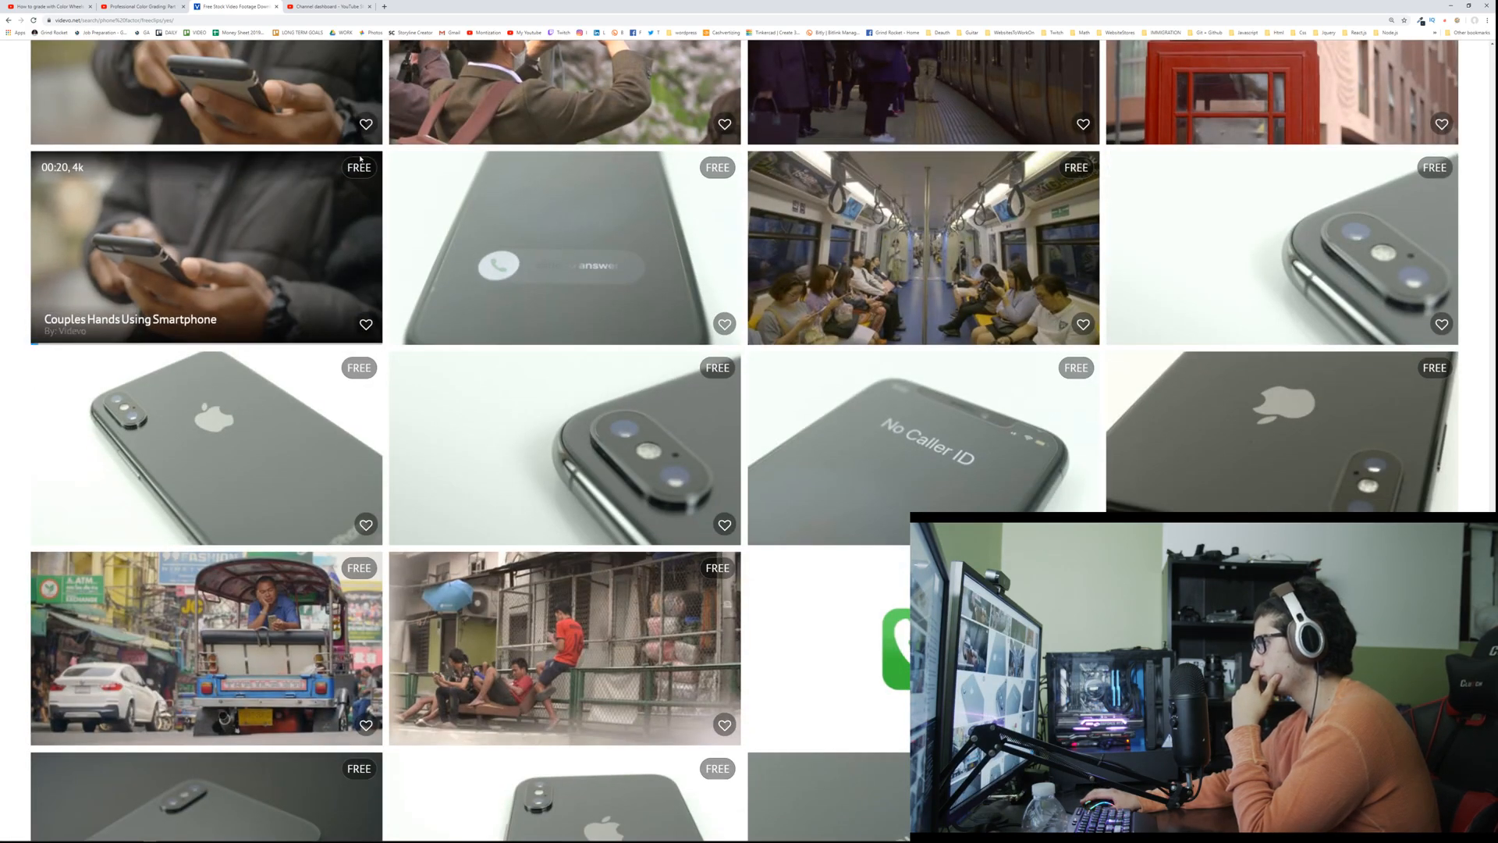
scroll(359, 160, "down", 3)
scroll(359, 160, "down", 3)
scroll(647, 343, "up", 1)
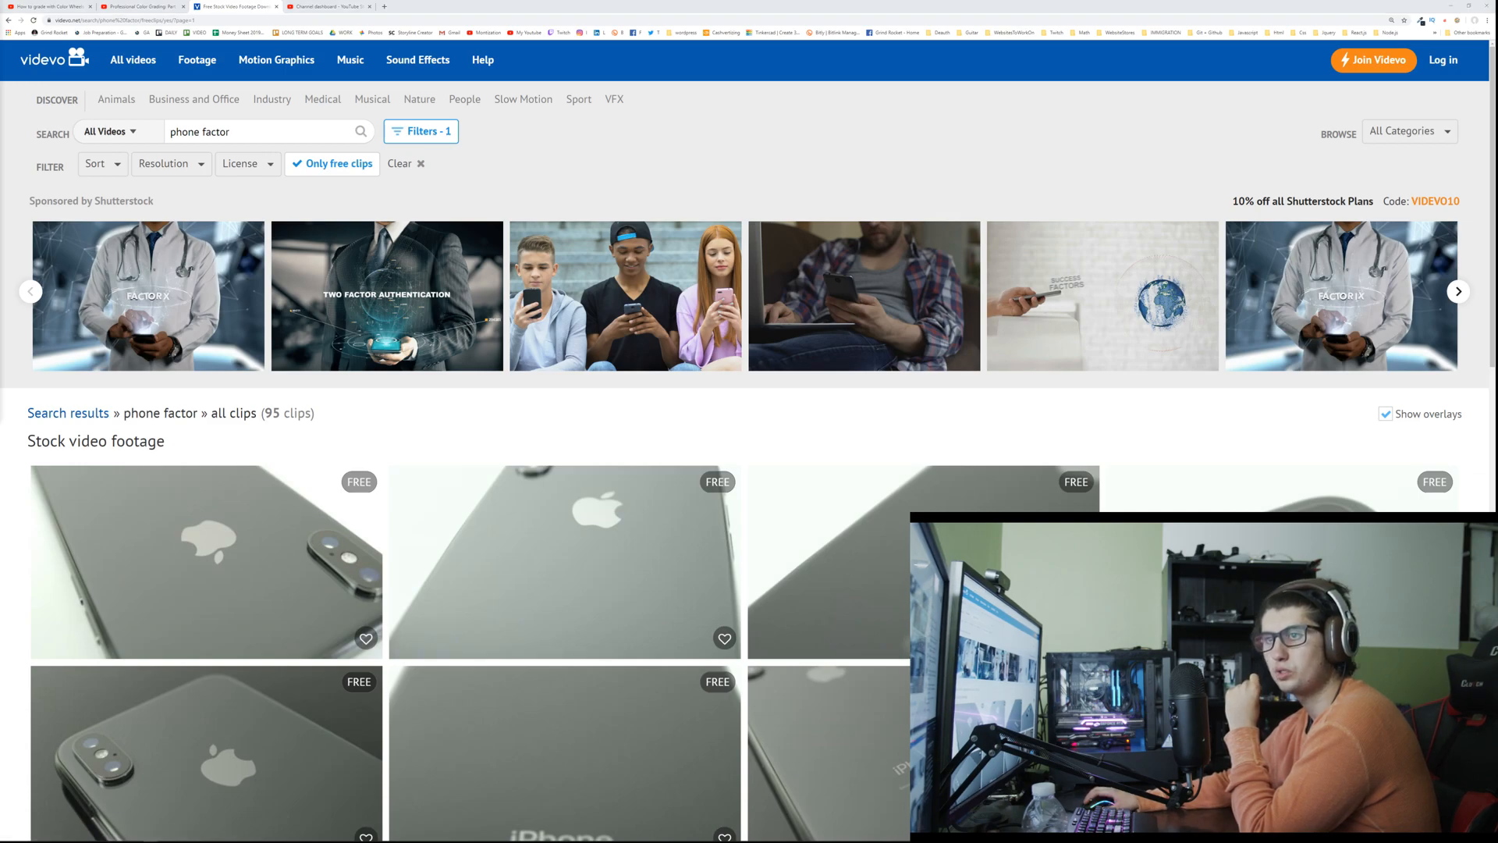
scroll(486, 281, "down", 8)
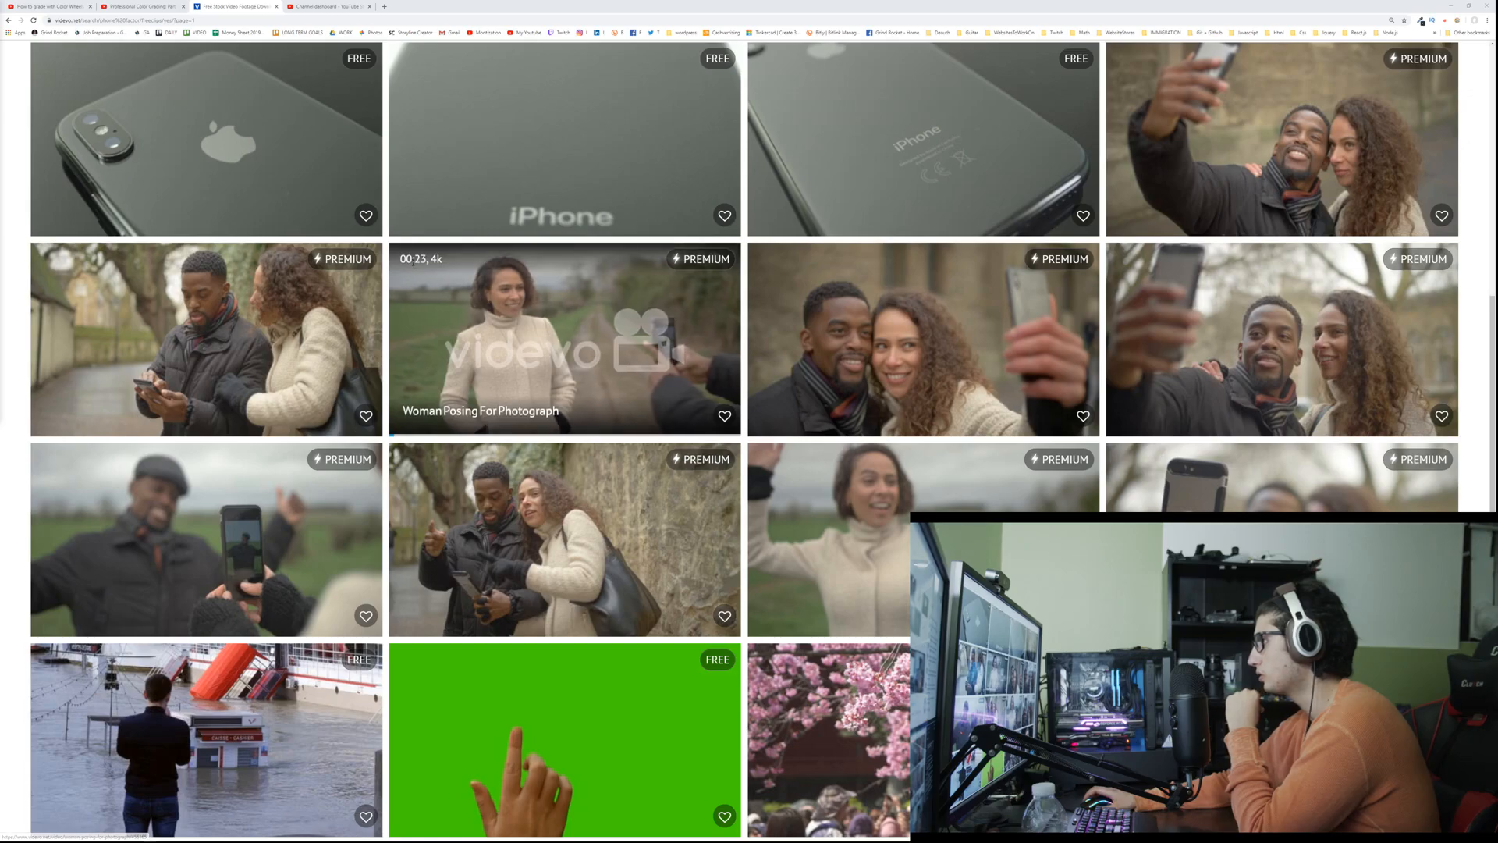
scroll(413, 261, "down", 3)
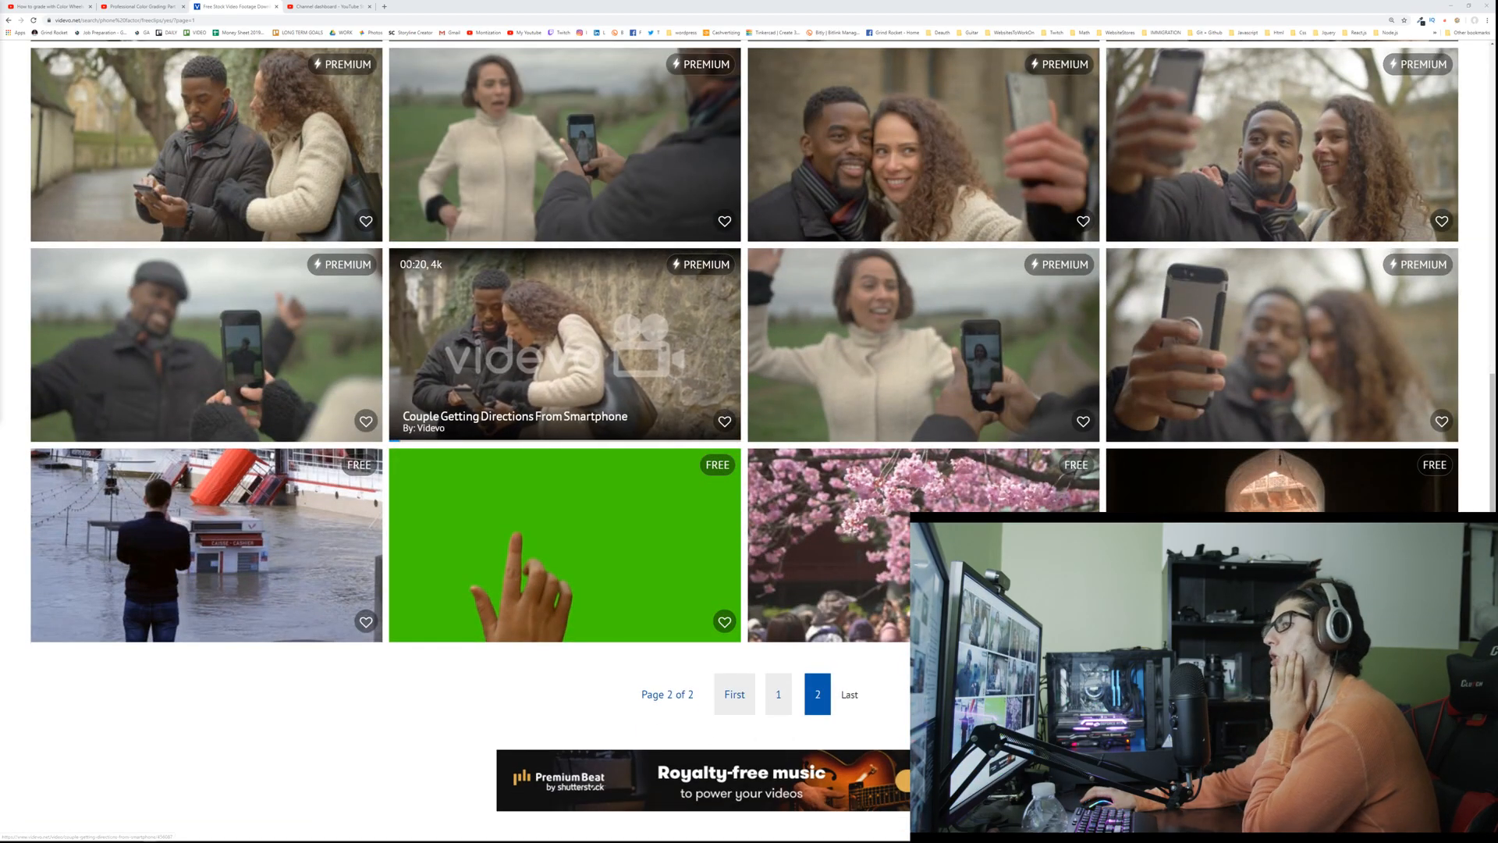
Step: Search all videos for "pizza" and look through the resulting clips for usable footage
scroll(398, 269, "up", 11)
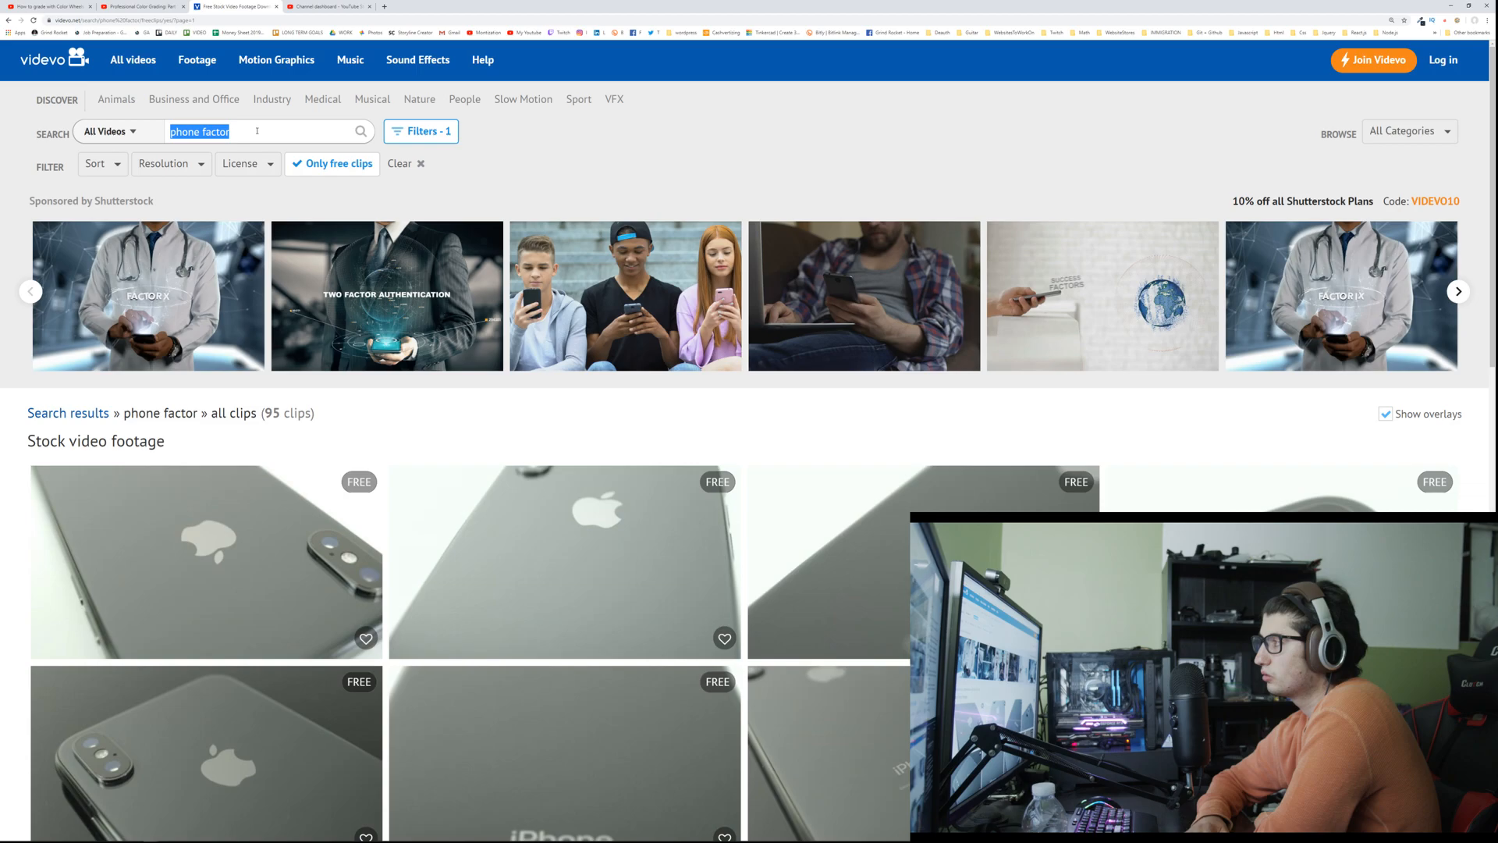
type("pizza")
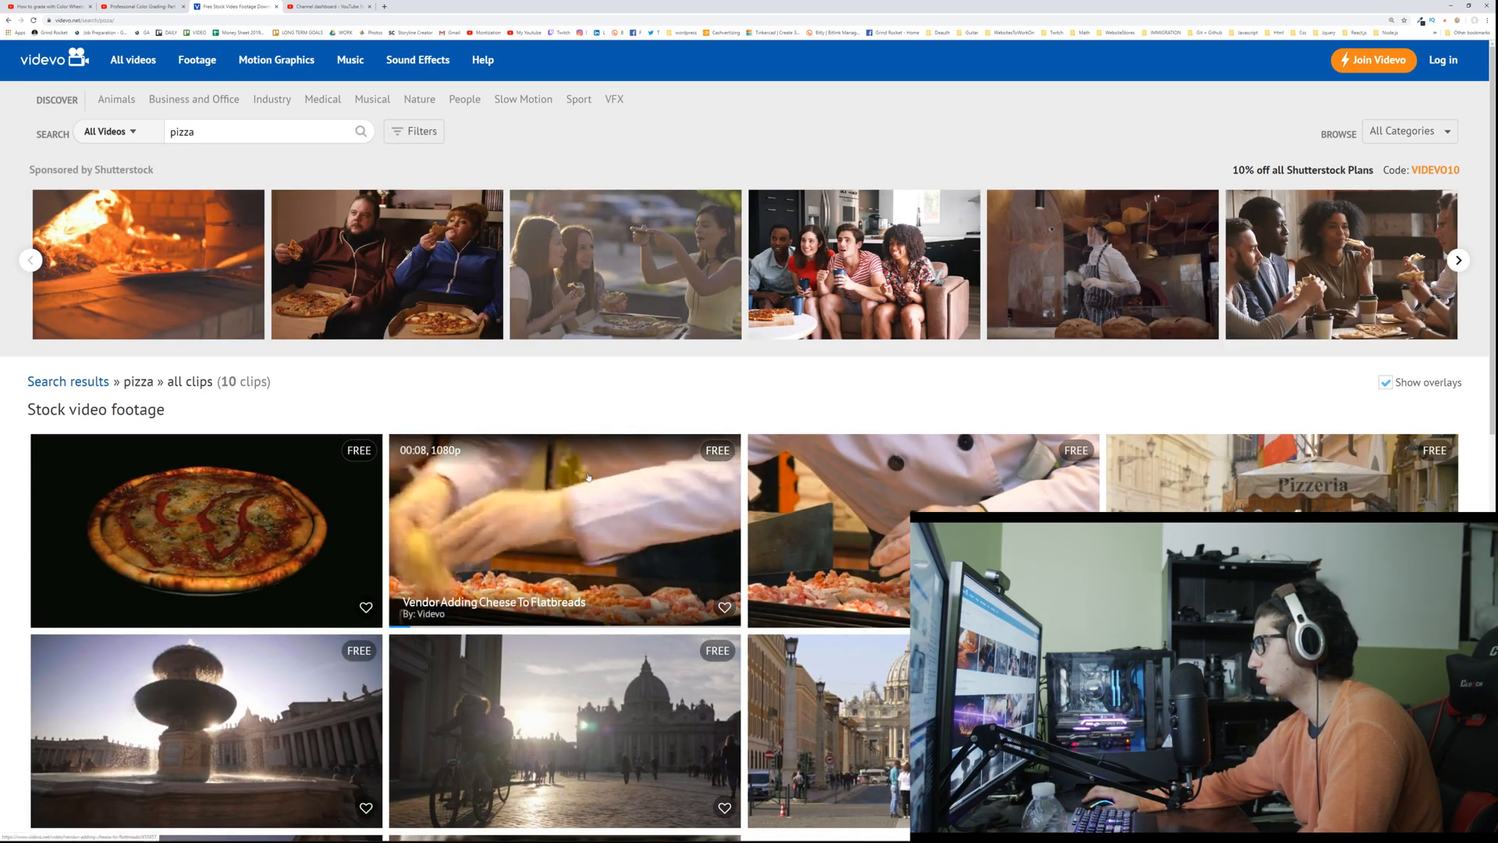
scroll(587, 475, "down", 3)
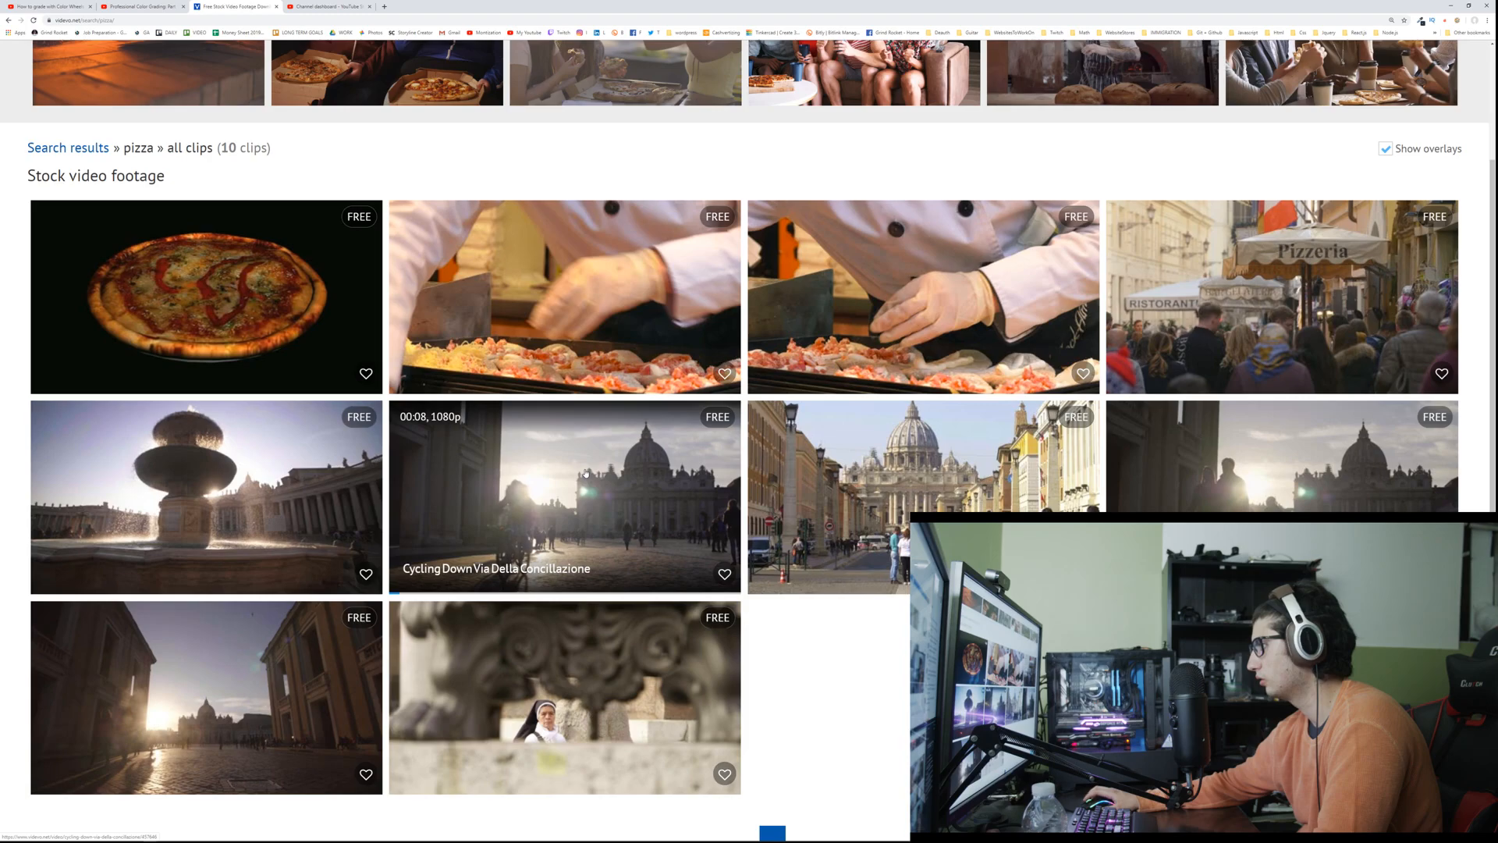
scroll(582, 471, "down", 3)
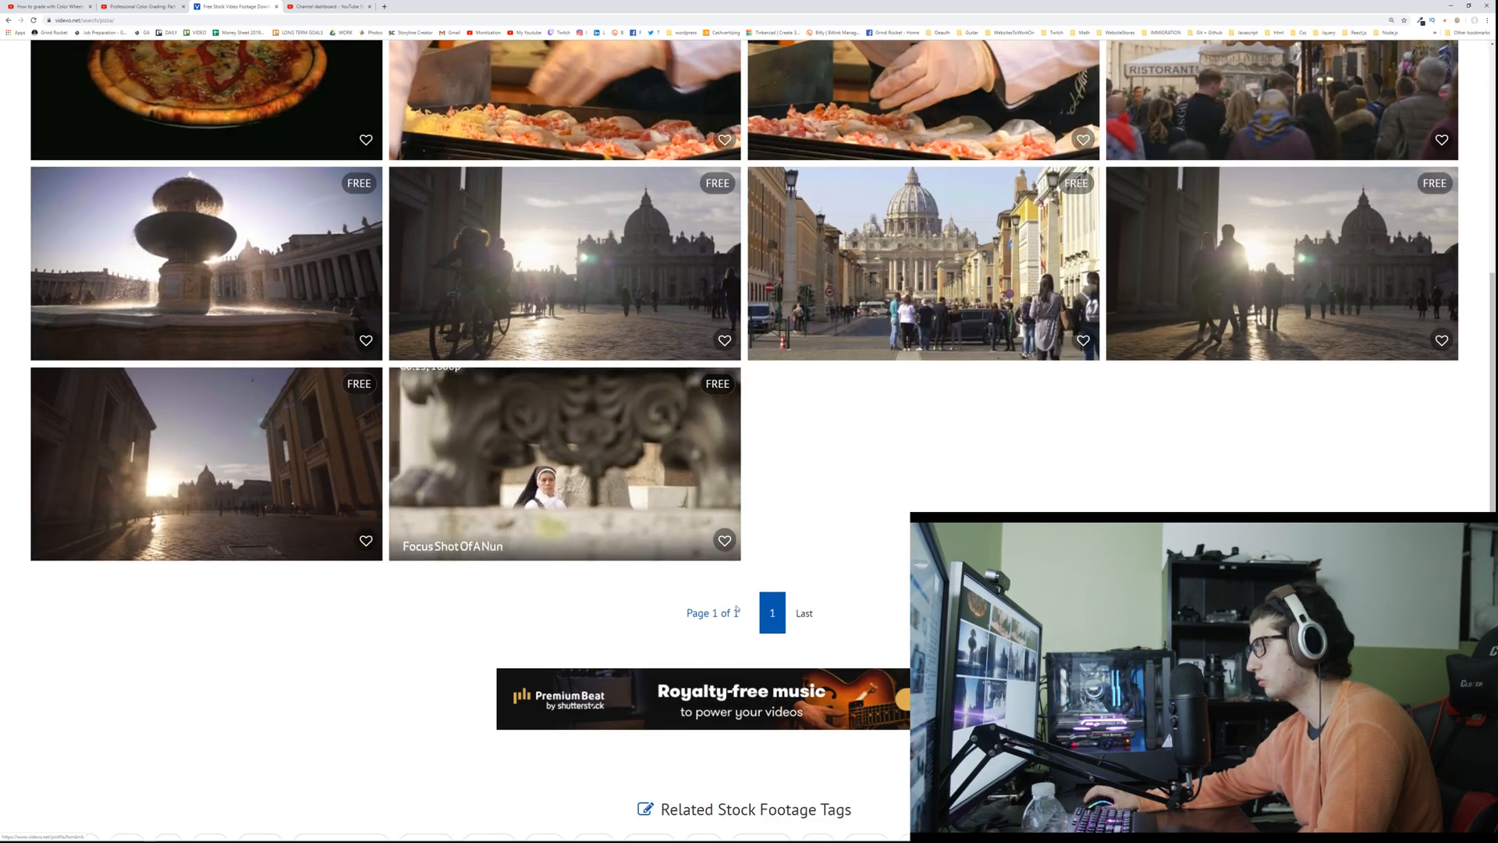
scroll(423, 529, "up", 6)
scroll(423, 530, "down", 4)
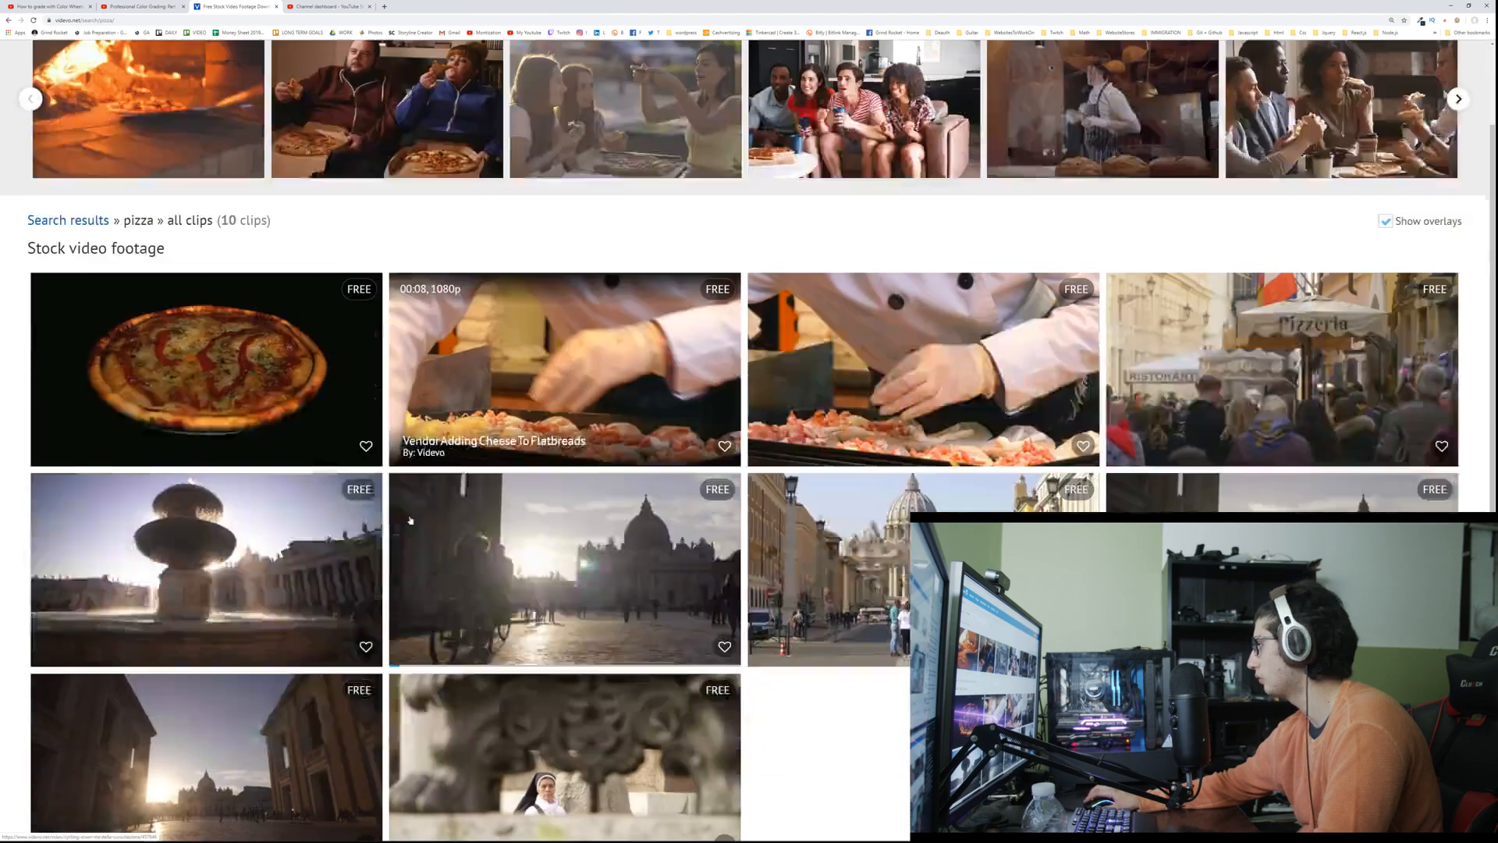
scroll(406, 508, "up", 3)
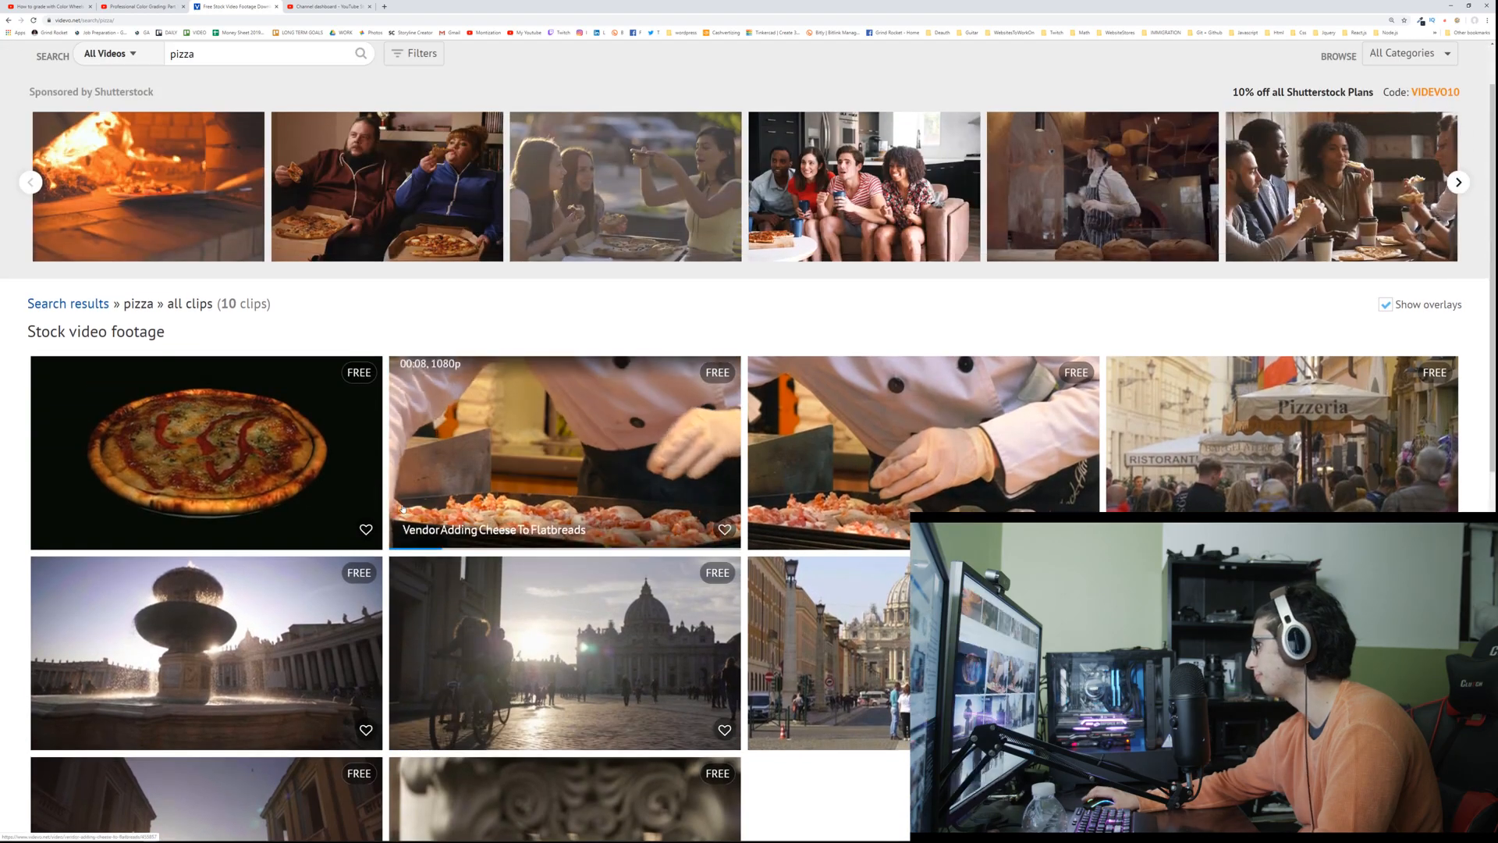
scroll(348, 485, "up", 1)
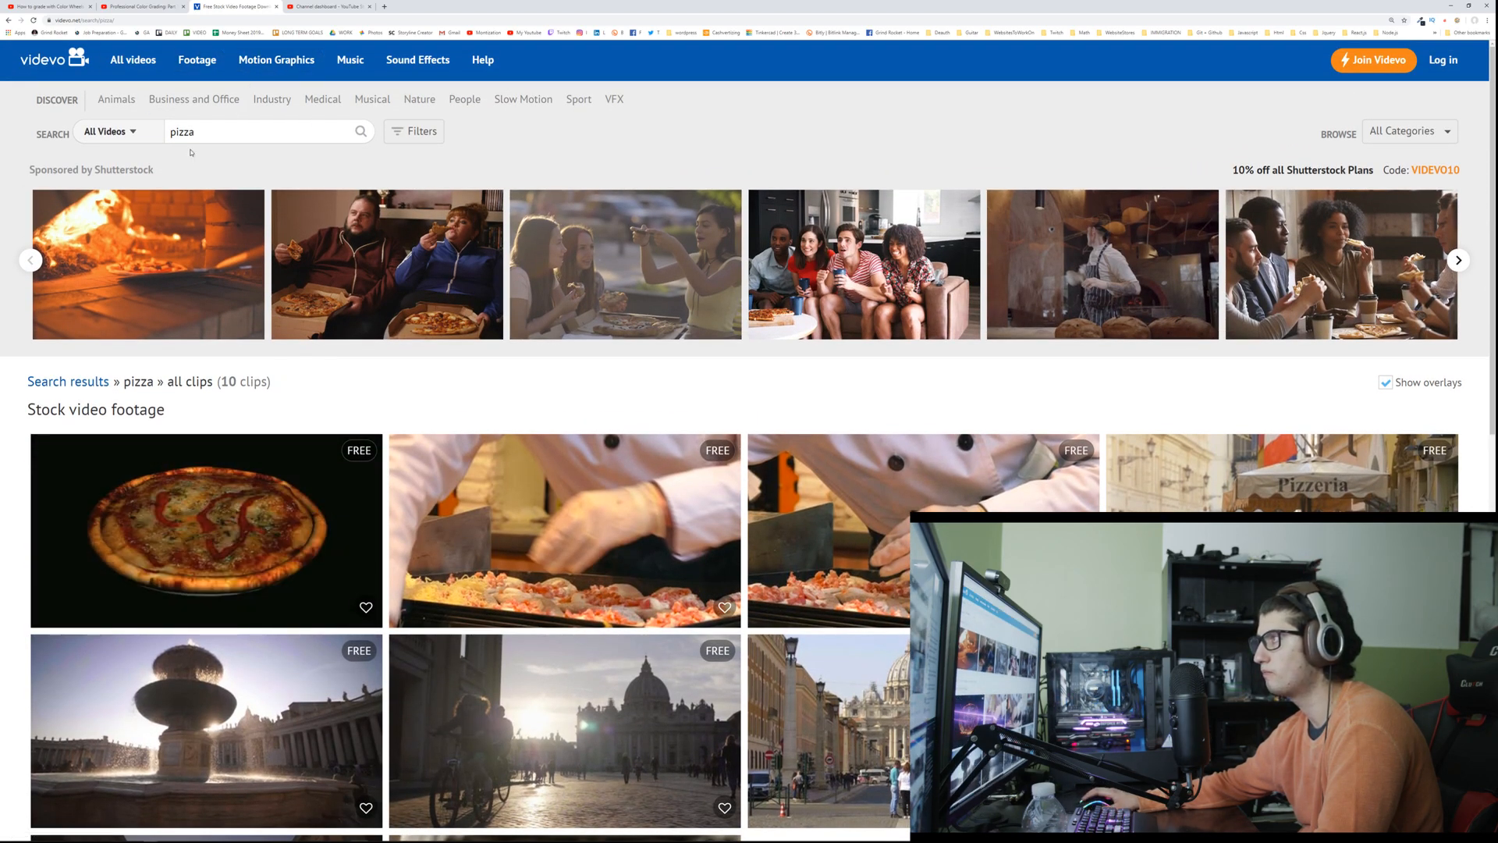
left_click(151, 138)
left_click(151, 138)
key("ctrl+shift+i")
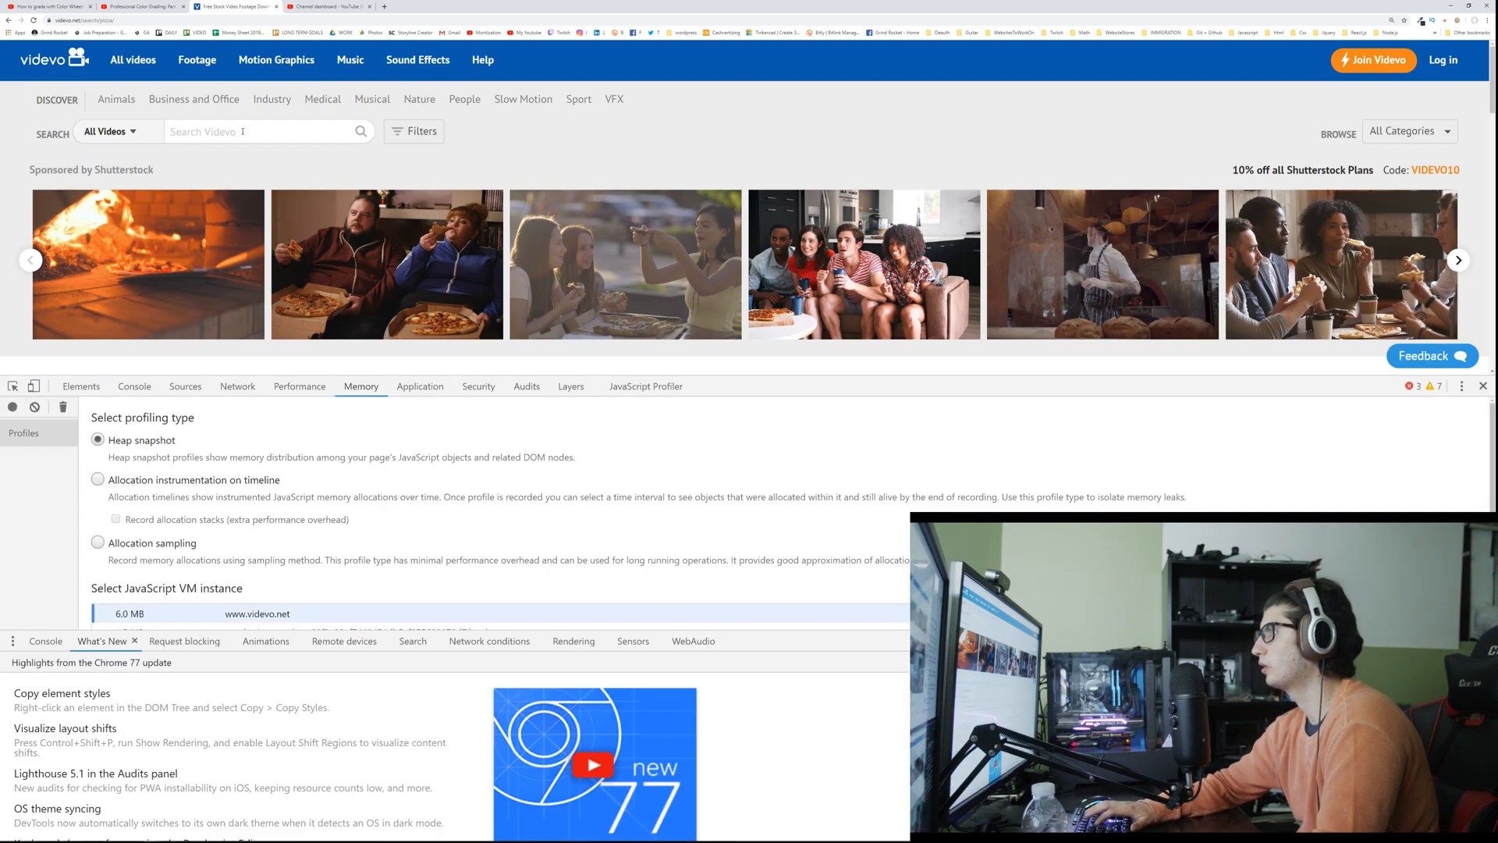
key("ctrl+shift+i")
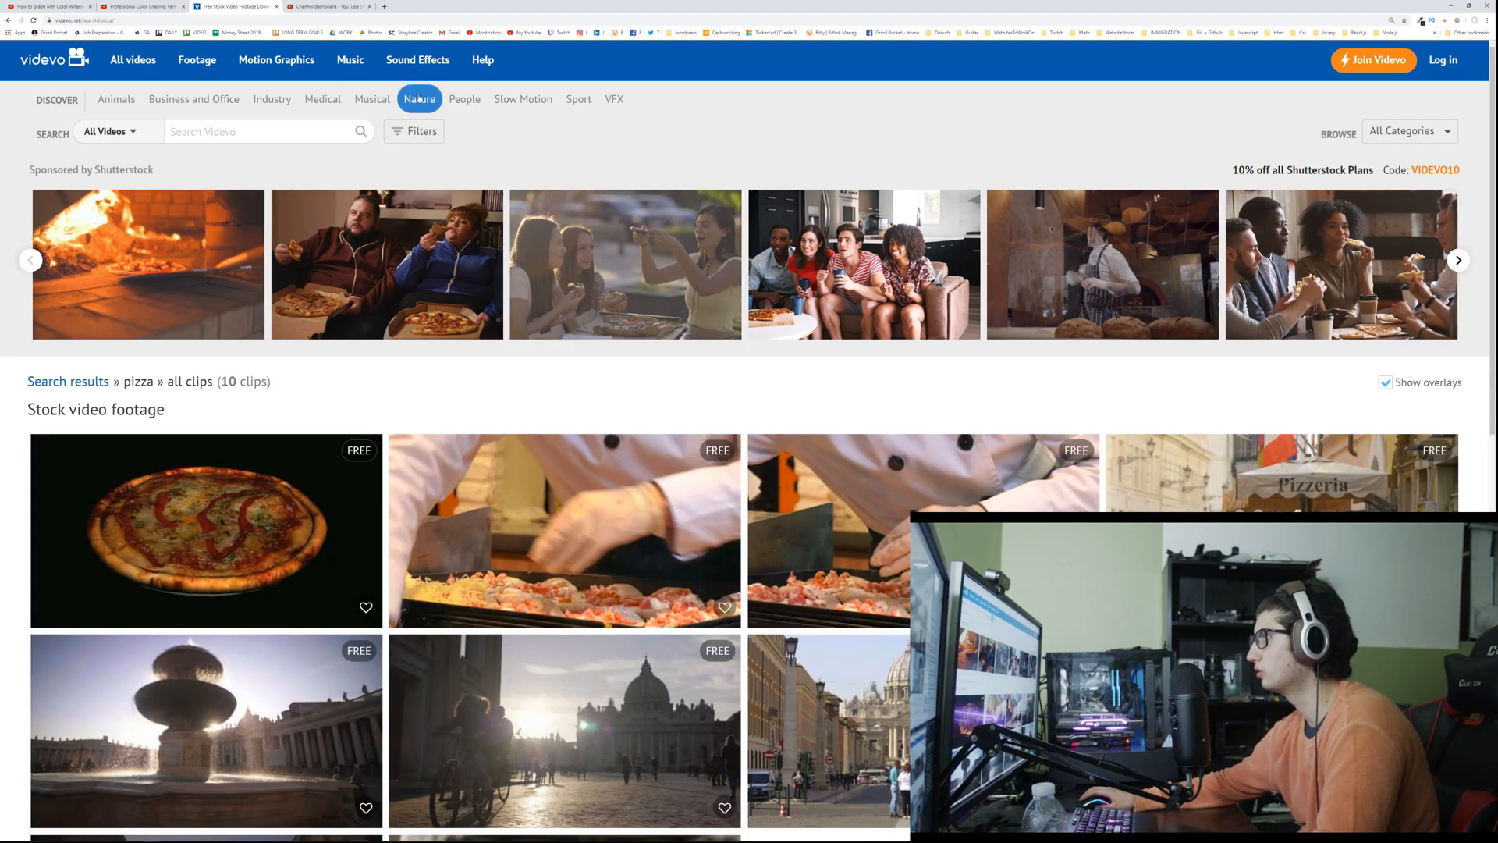
Step: Browse the Nature and Slow Motion categories, previewing the slow-motion strawberry and playing-card clips
scroll(300, 152, "down", 3)
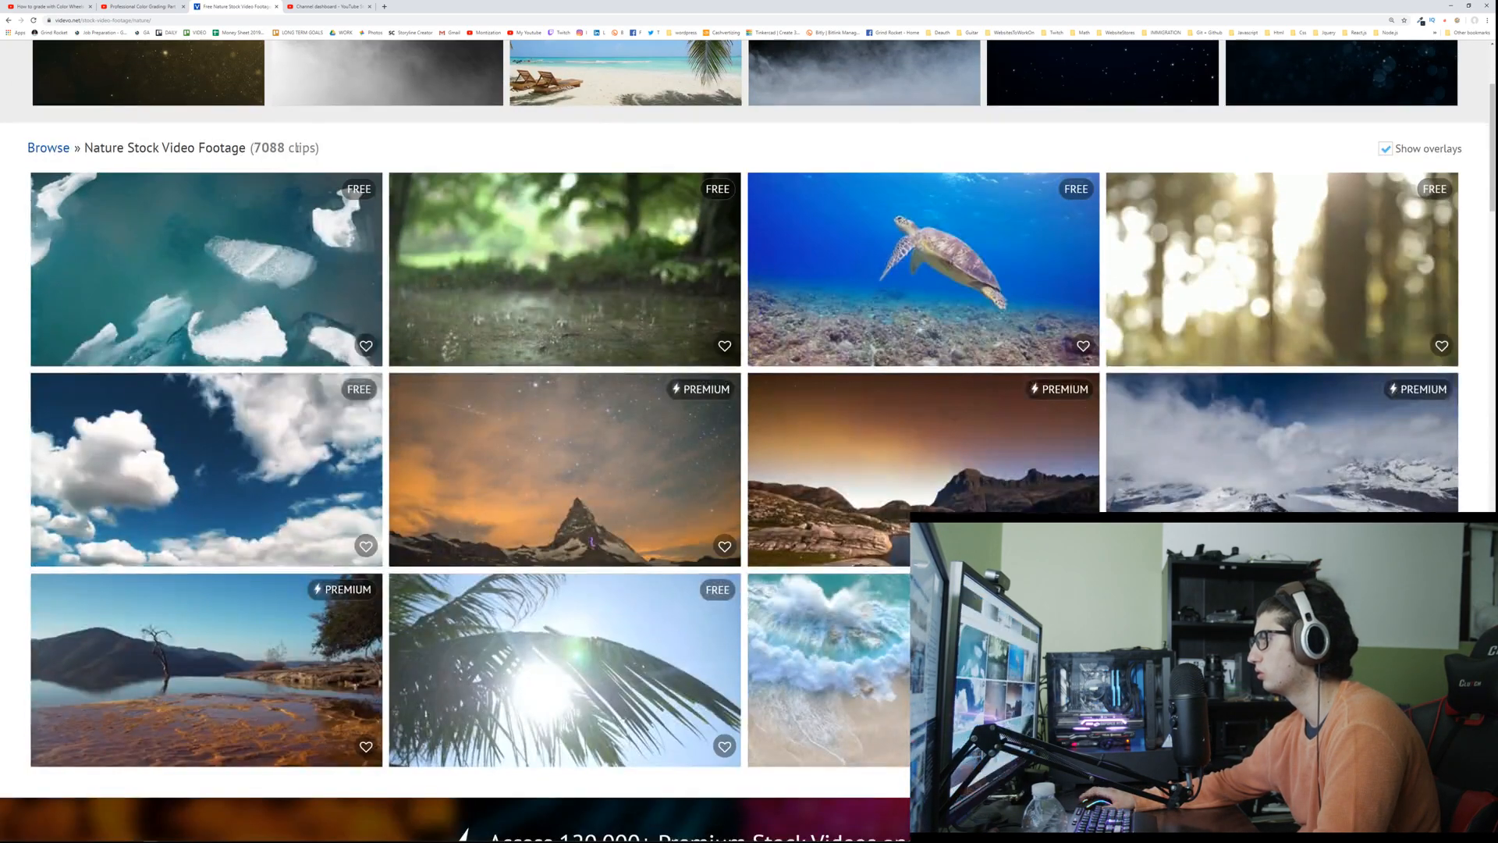
scroll(298, 148, "up", 3)
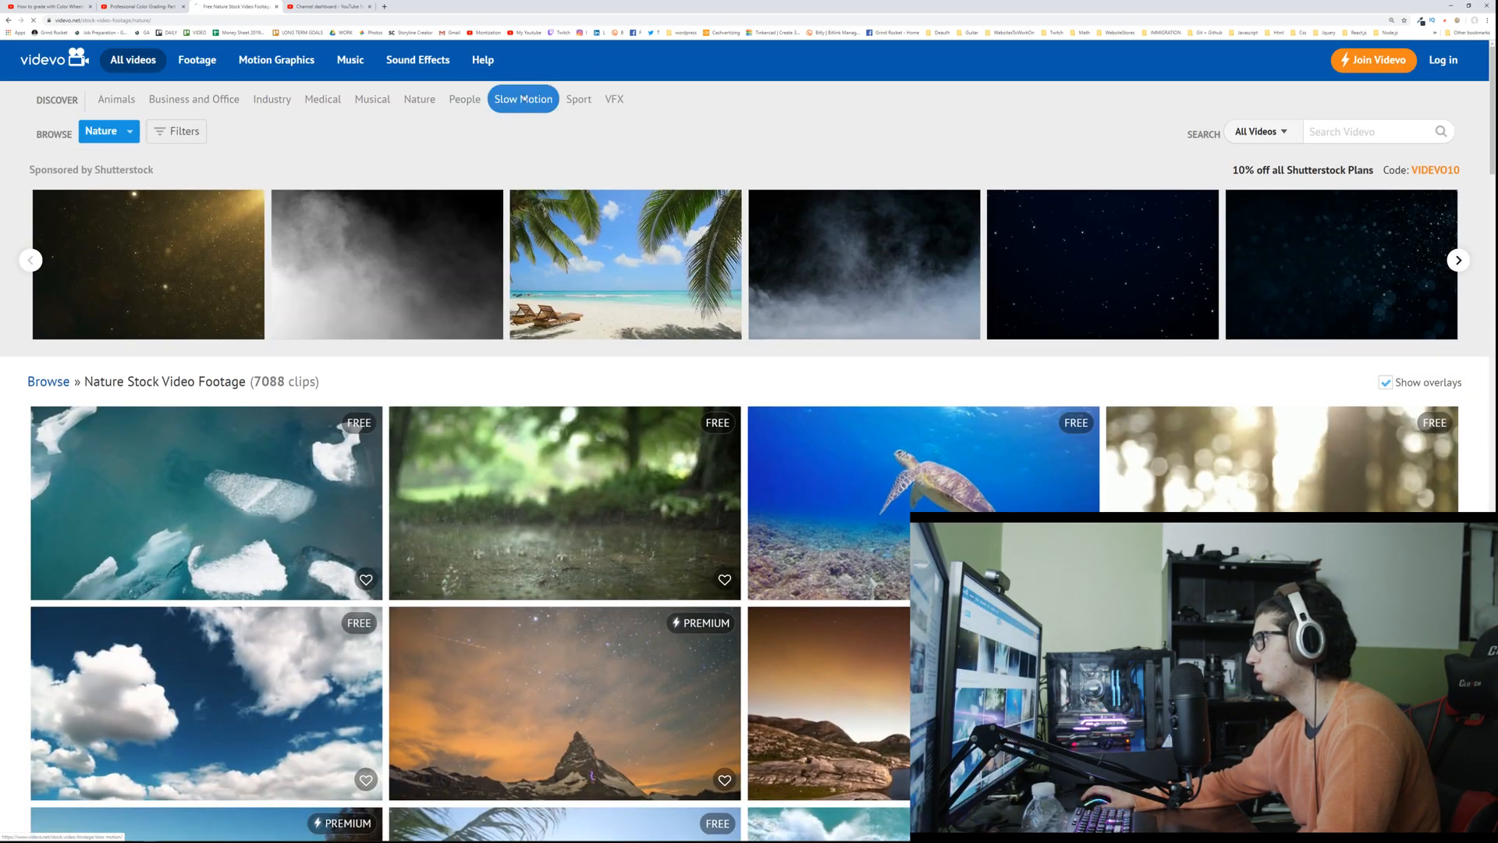
scroll(242, 226, "down", 3)
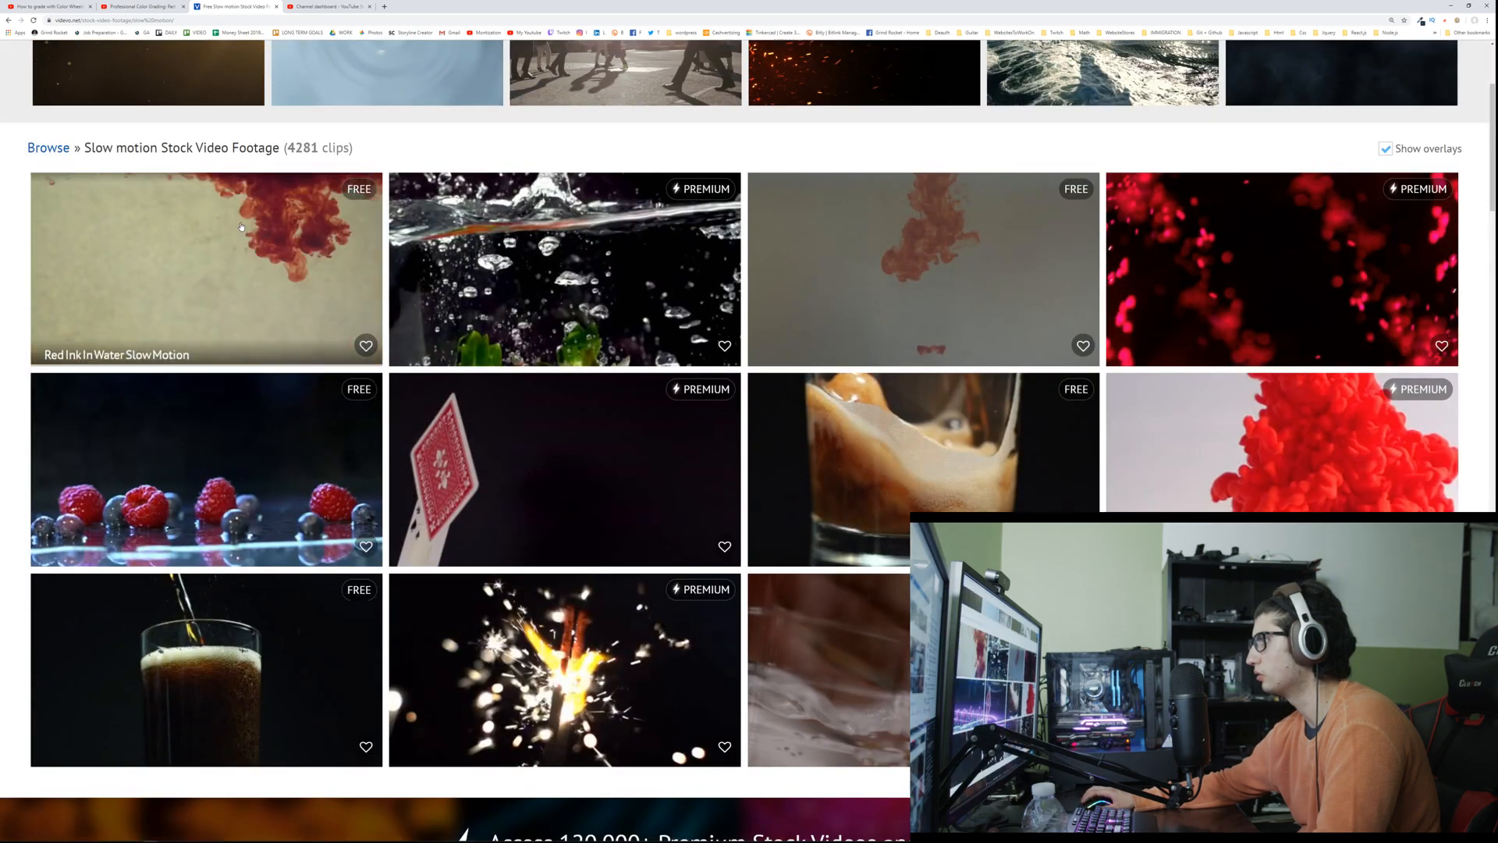
mouse_move(493, 273)
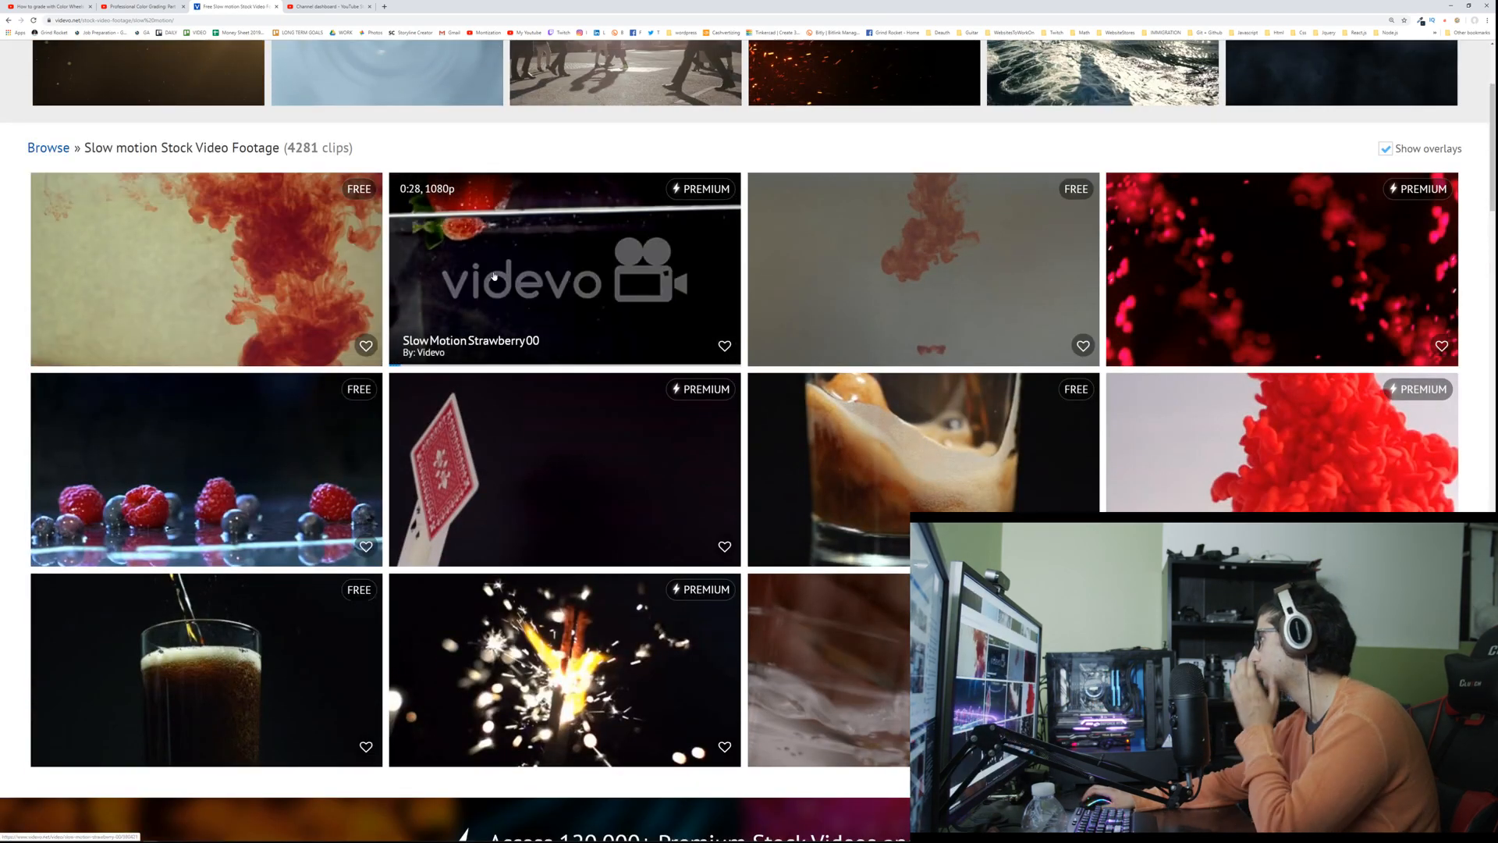
mouse_move(519, 451)
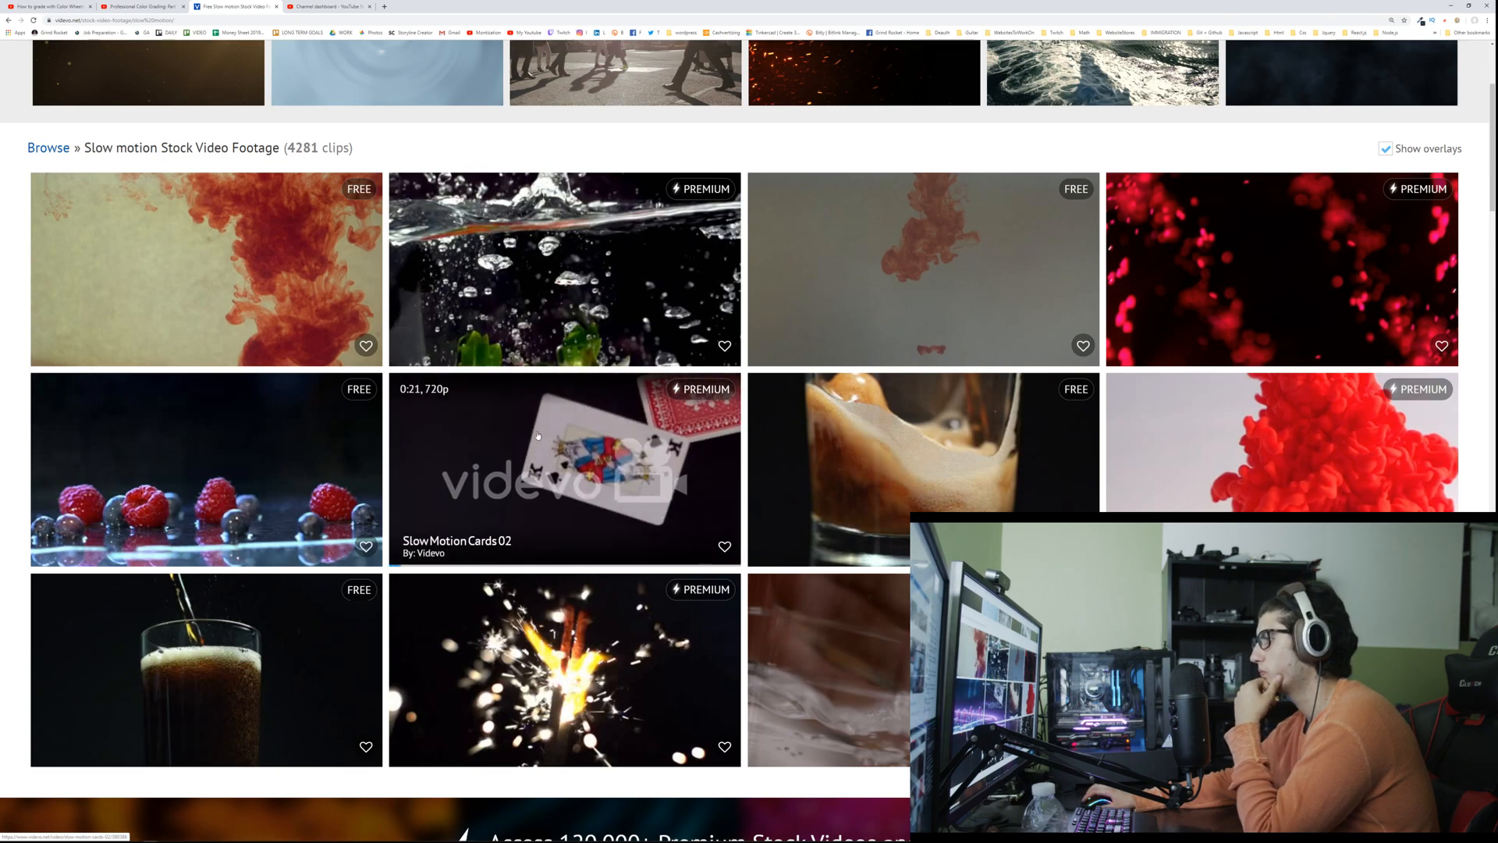
Step: Filter the Slow Motion category to only free clips
scroll(437, 312, "up", 3)
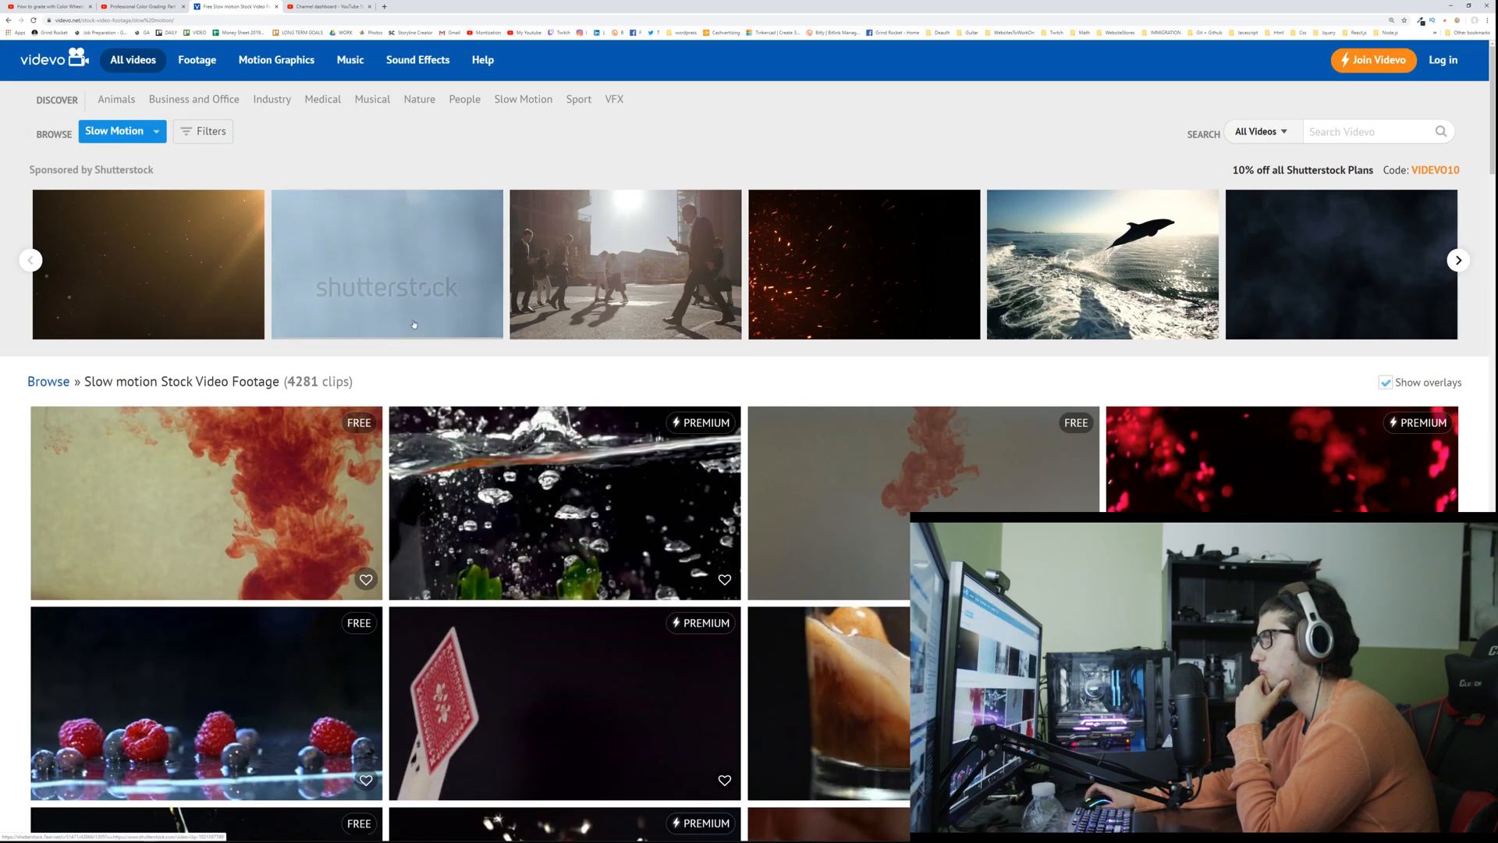
left_click(189, 136)
left_click(320, 164)
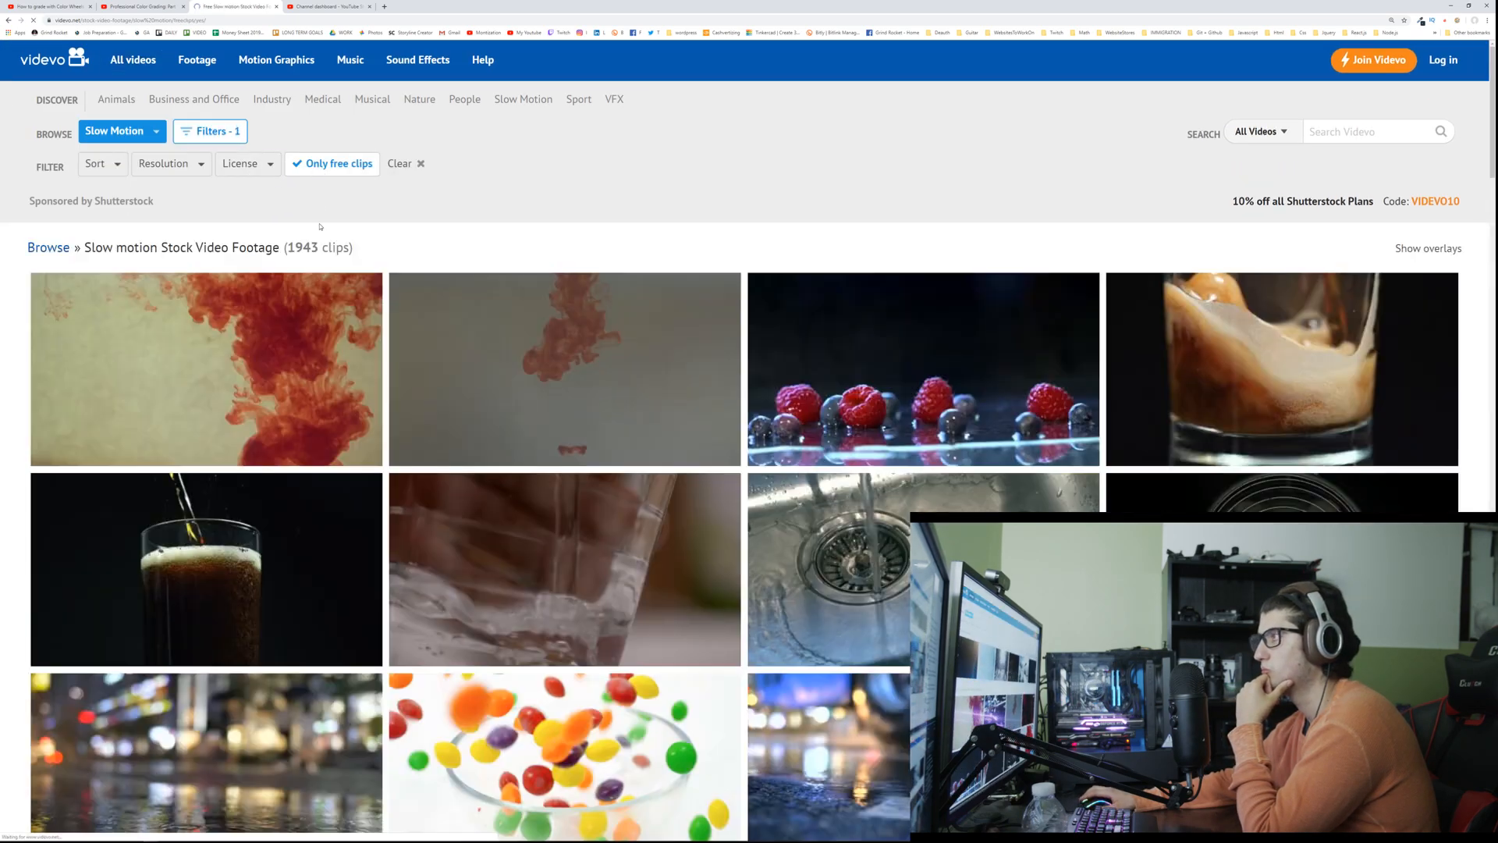
Step: Look through the free slow-motion clips for usable footage, including the ink, candy and water droplet clips
scroll(319, 218, "down", 3)
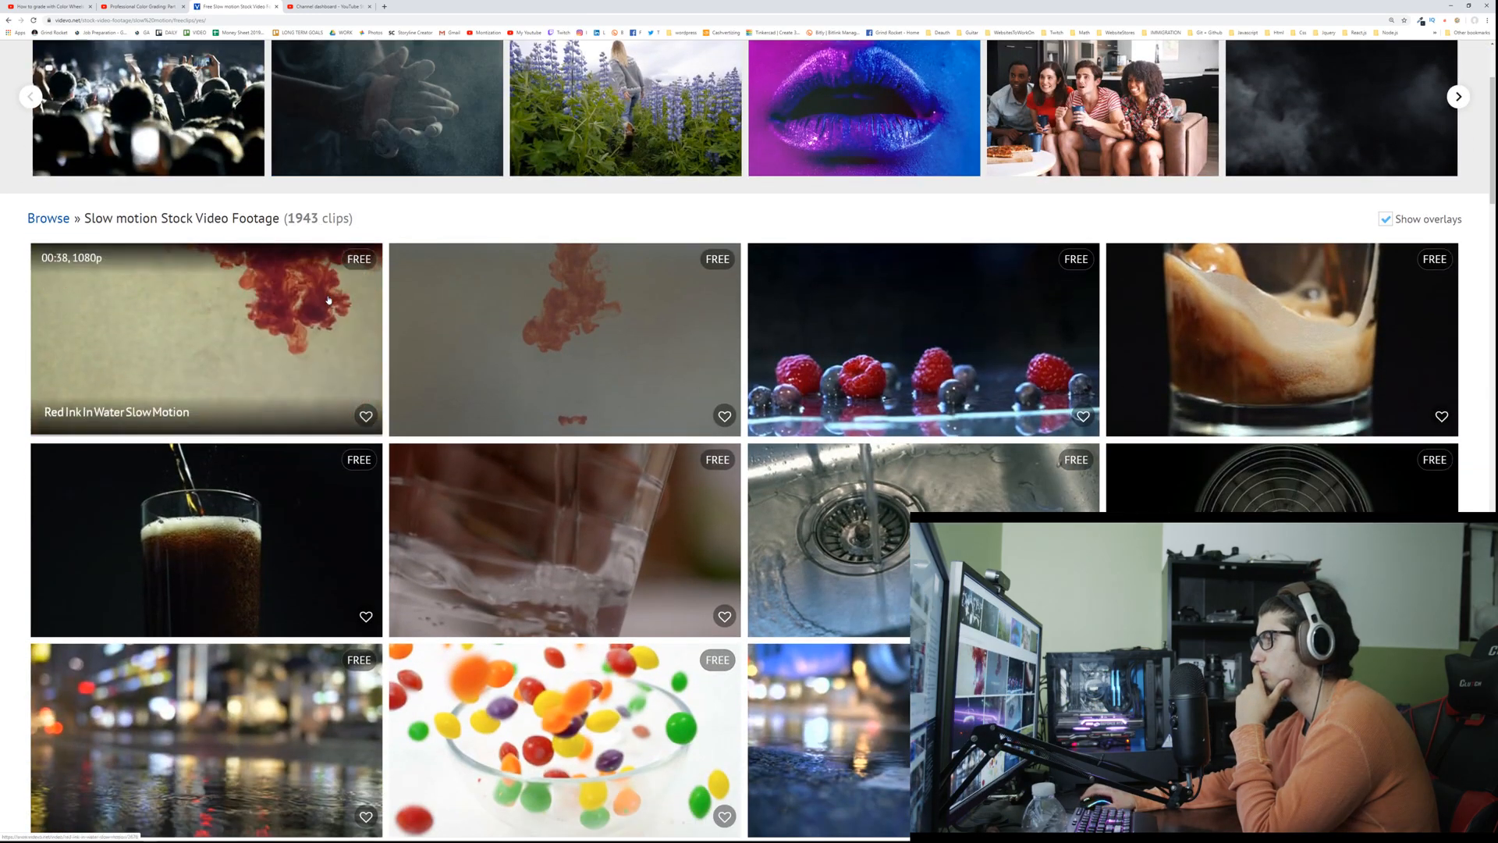
scroll(324, 297, "down", 3)
scroll(326, 304, "down", 3)
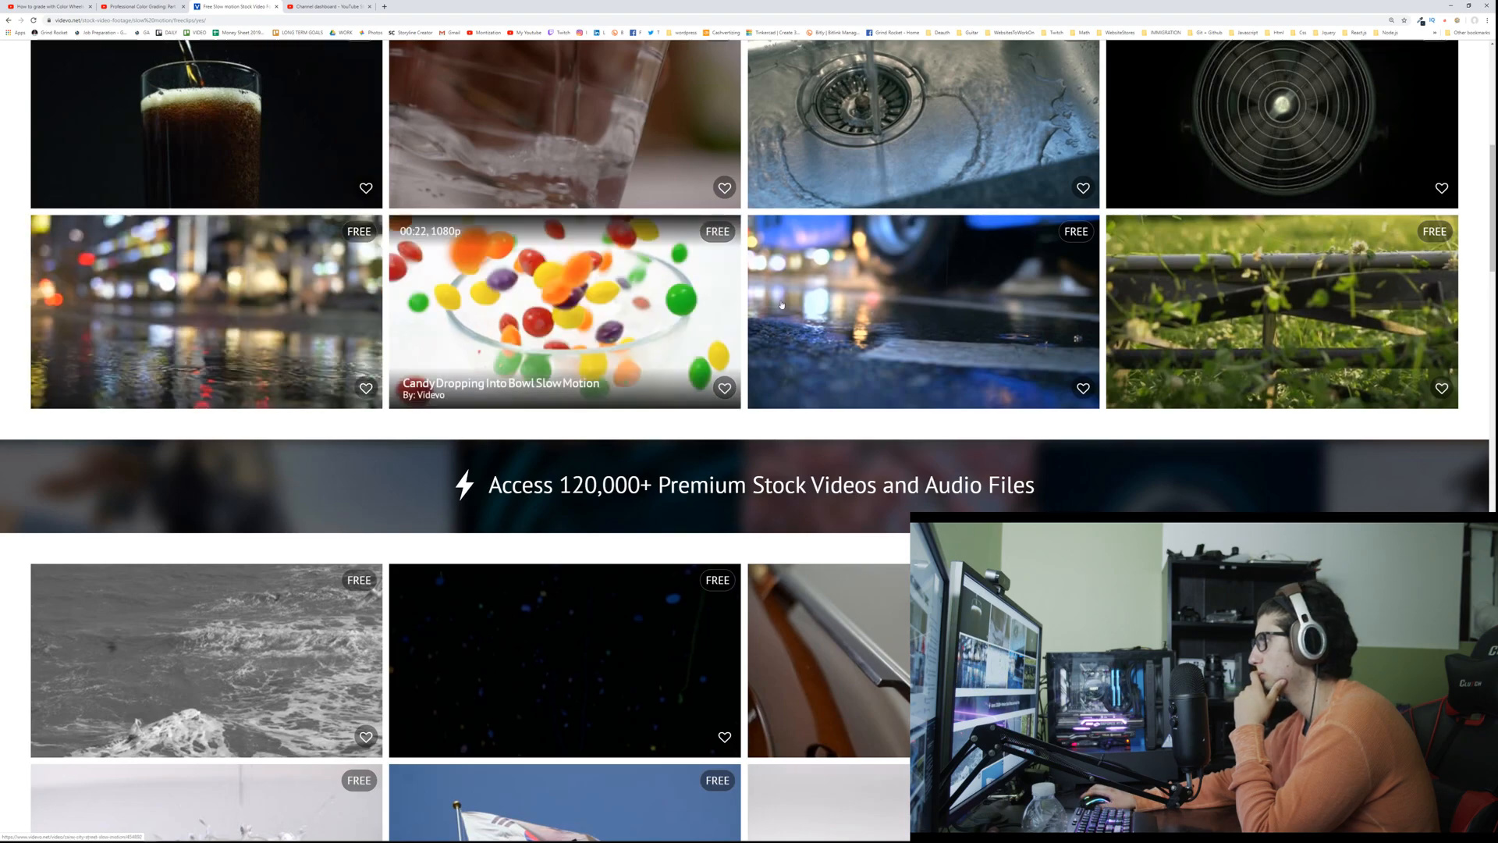
scroll(781, 304, "down", 3)
scroll(773, 303, "down", 3)
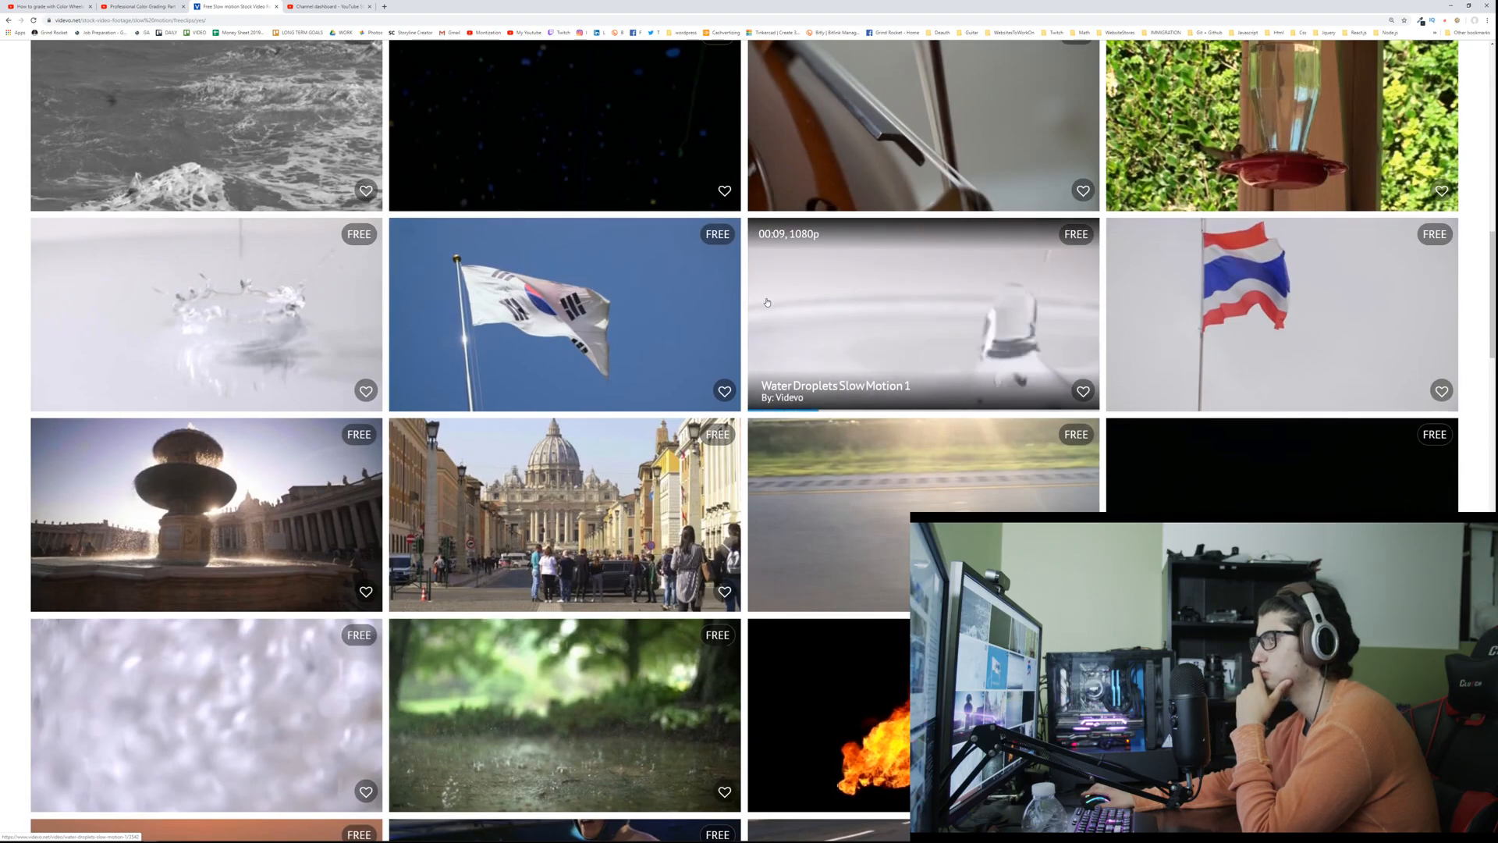
scroll(769, 302, "down", 6)
scroll(703, 306, "down", 3)
scroll(663, 311, "up", 3)
scroll(646, 316, "down", 2)
scroll(646, 316, "up", 20)
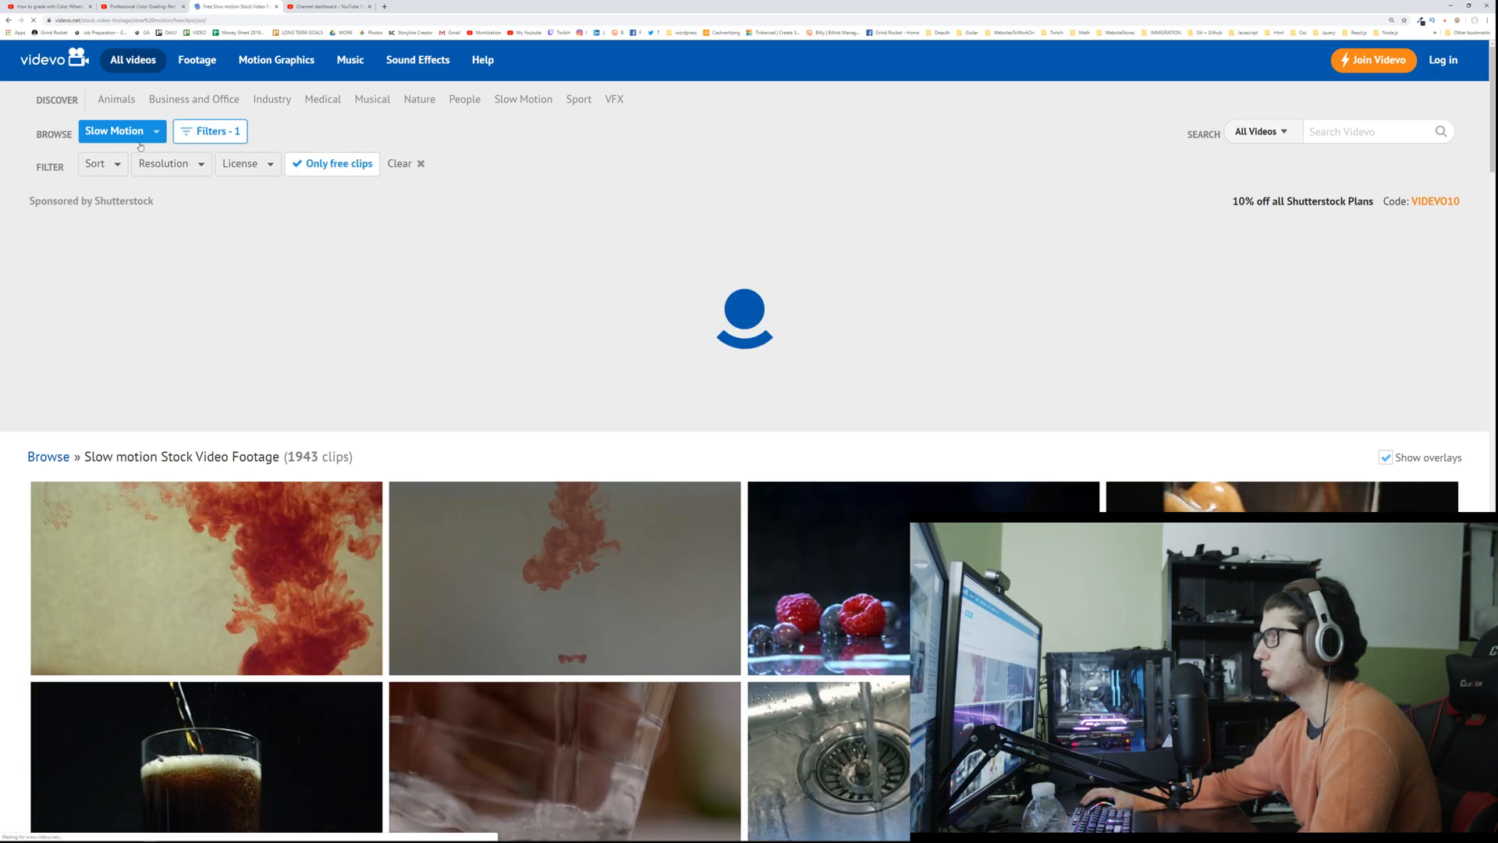
Step: Switch browsing to All Categories with only free clips, and search all videos for "training"
left_click(149, 134)
left_click(123, 161)
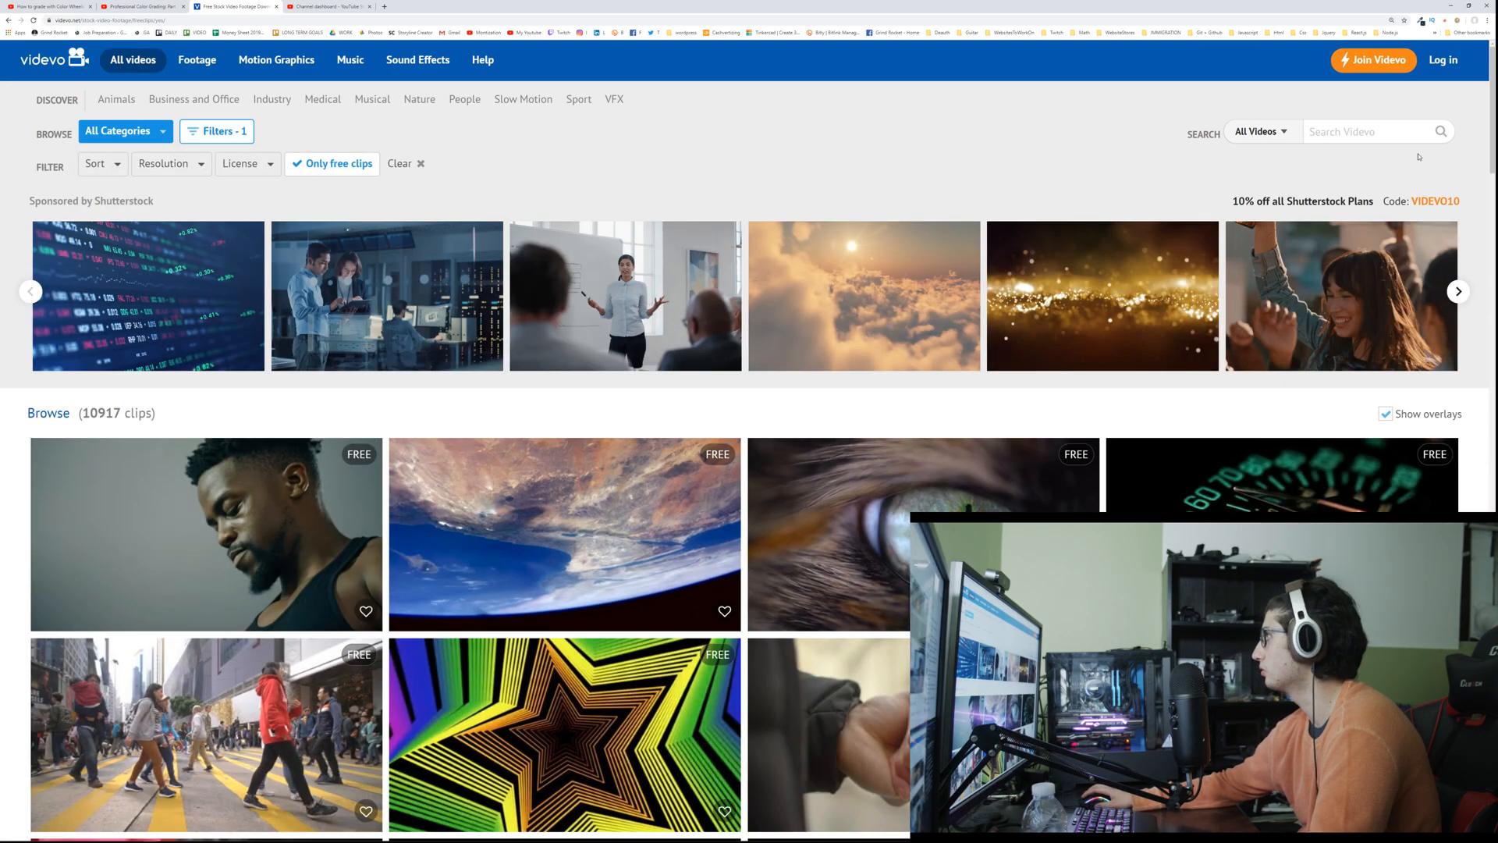
left_click(1416, 130)
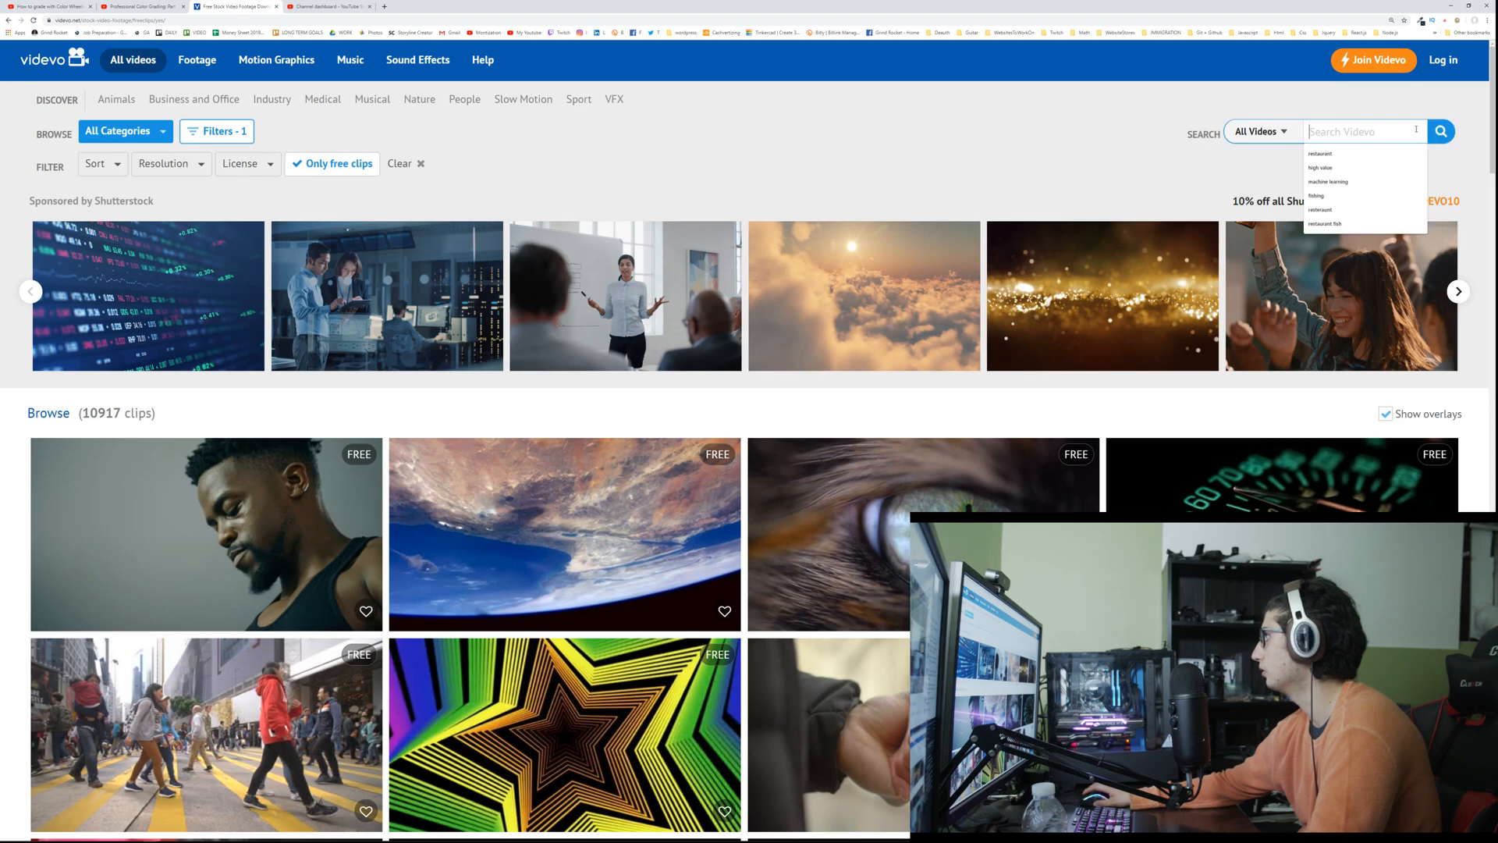
type("training")
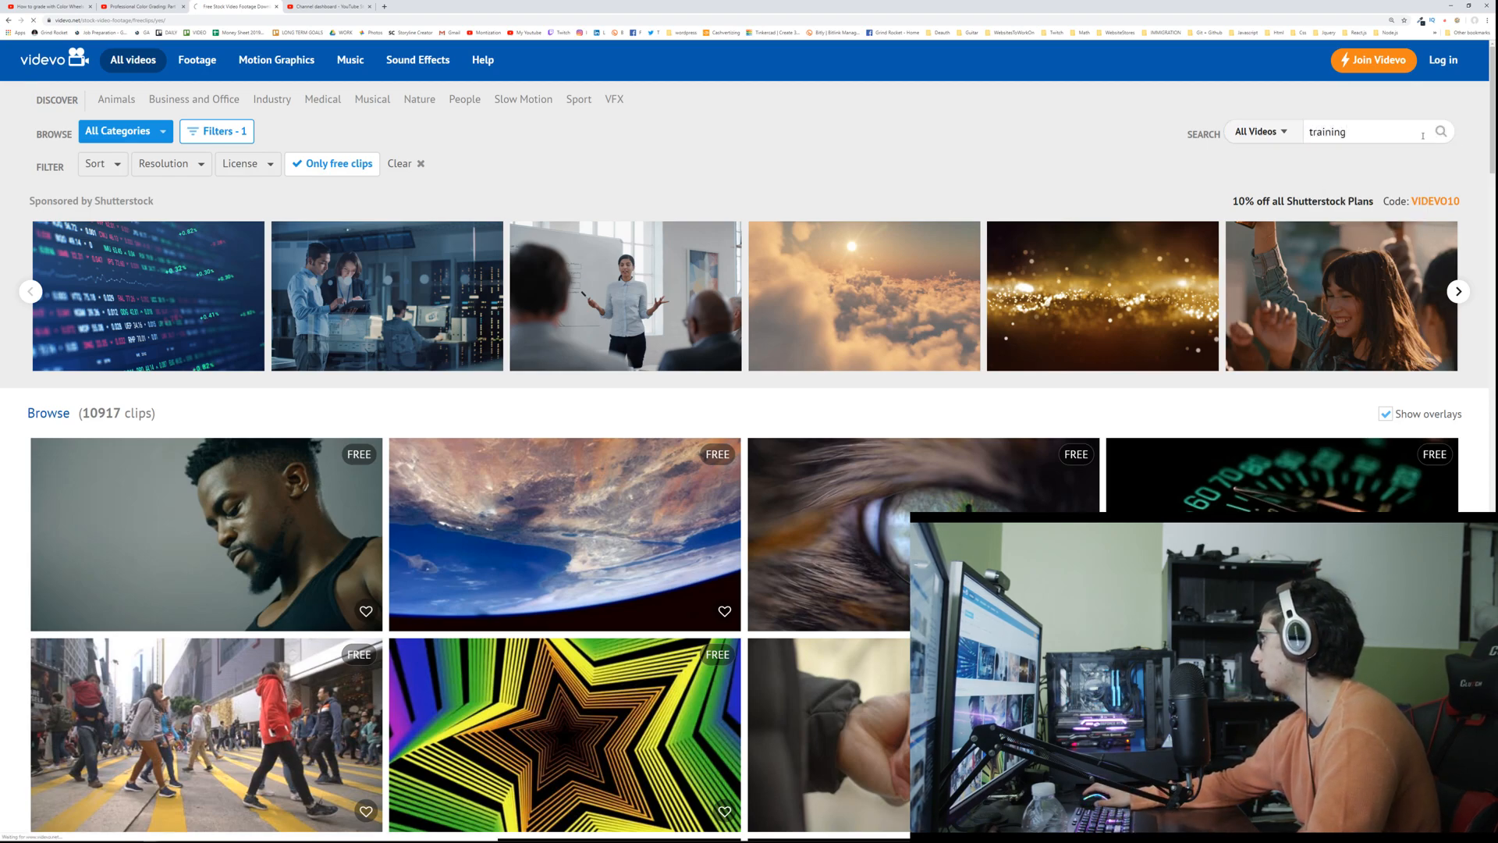
Step: Skim the training search results and preview the train timelapse clip
scroll(629, 221, "down", 3)
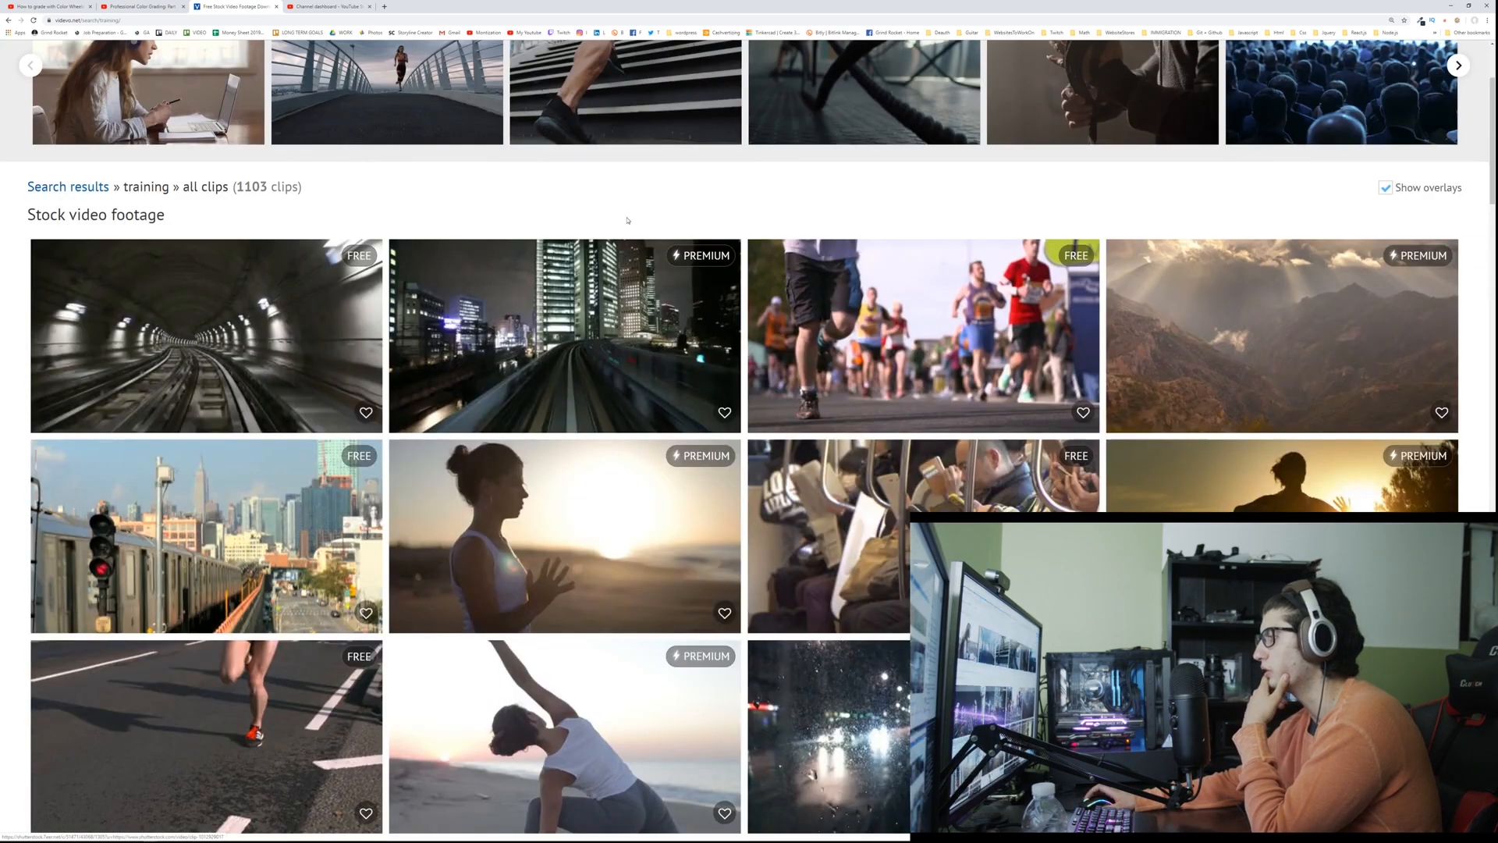
scroll(627, 219, "down", 2)
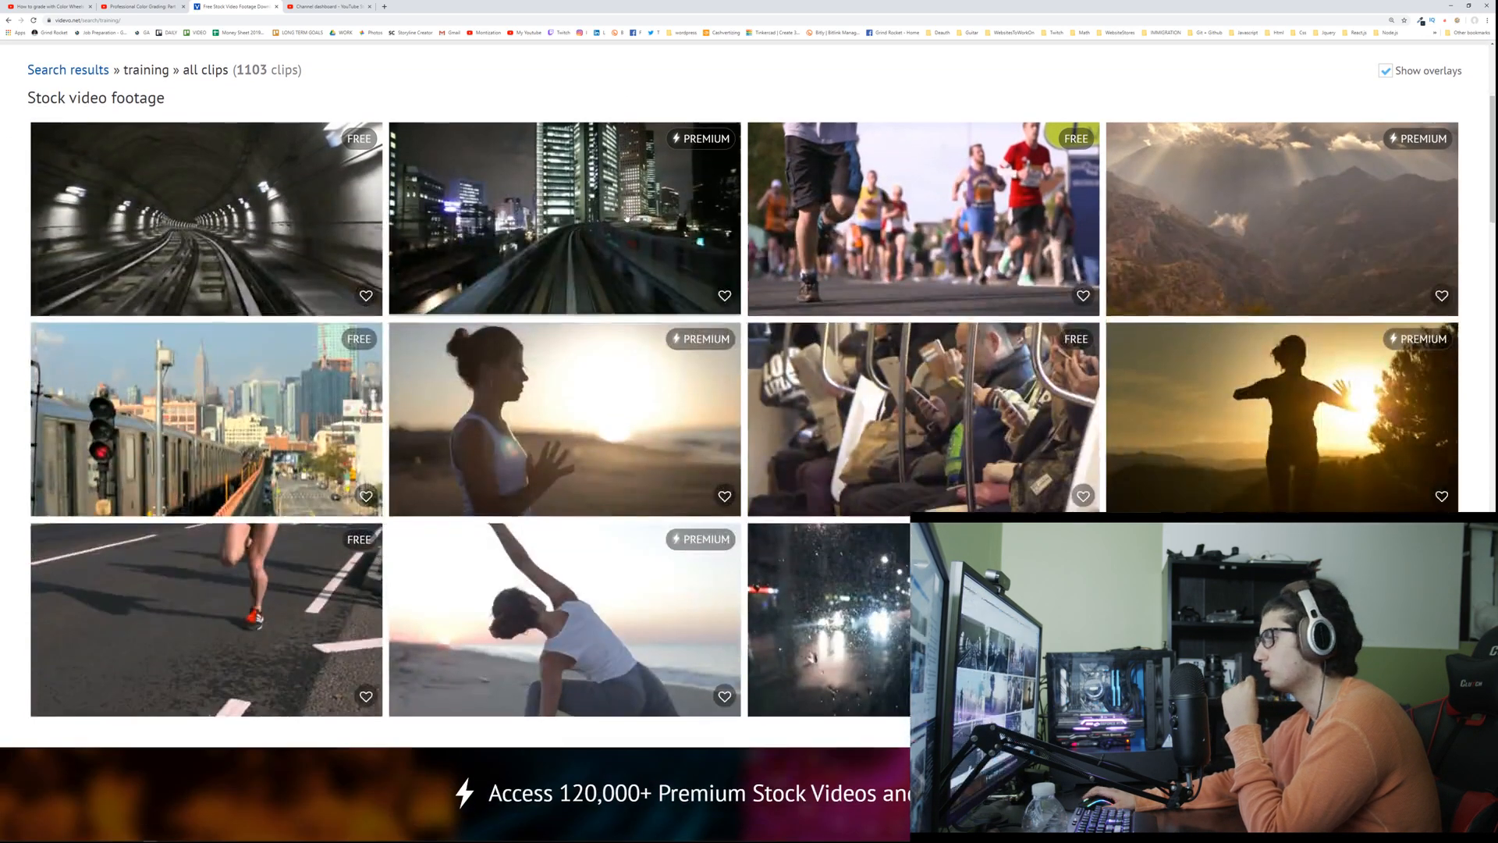
scroll(562, 329, "up", 3)
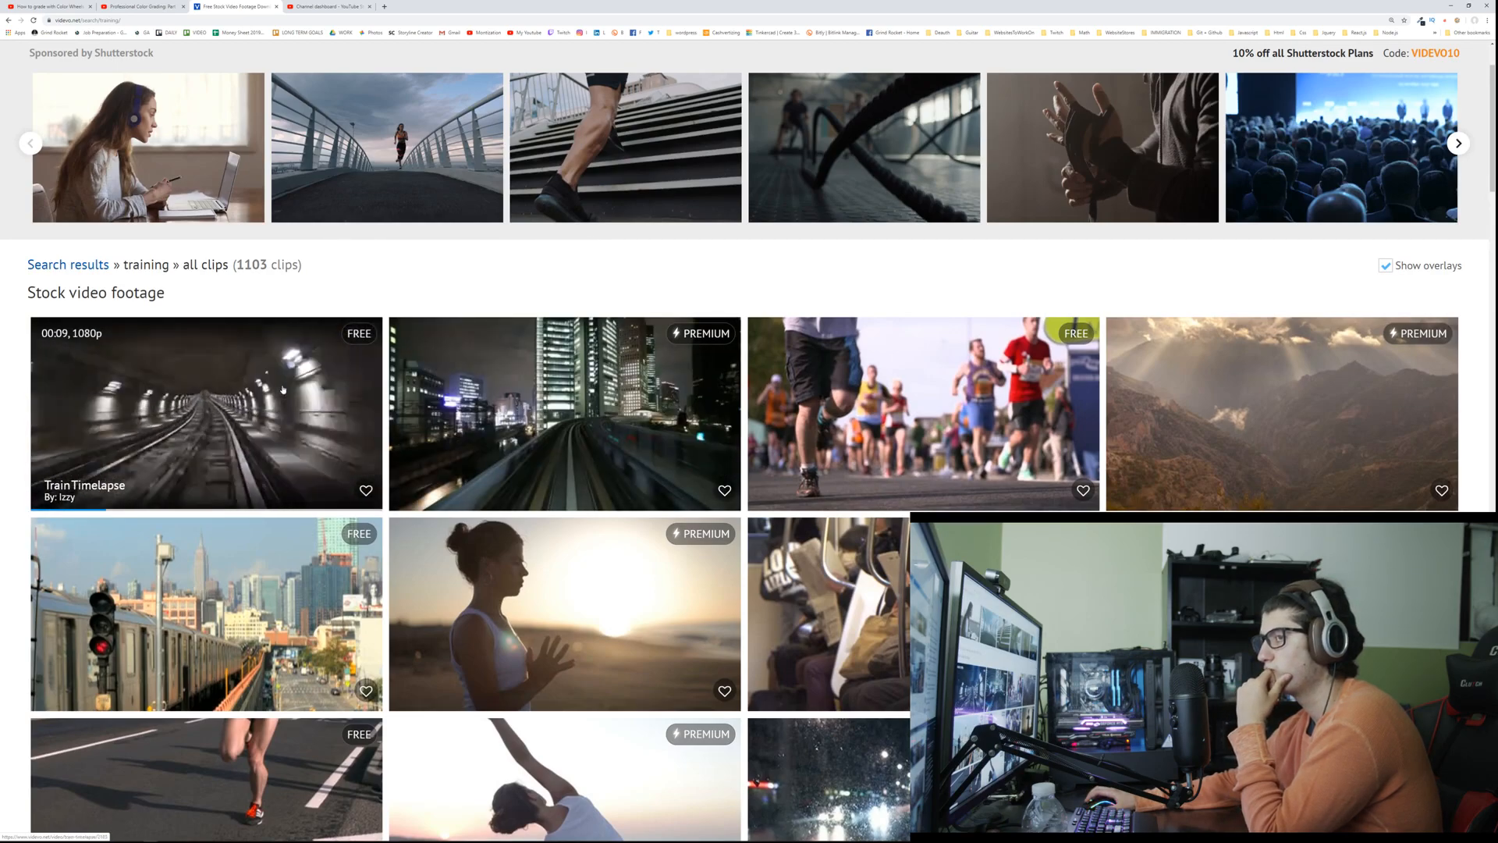
Step: Browse the Animals category and look through its first page of clips for usable animal footage
scroll(282, 388, "up", 2)
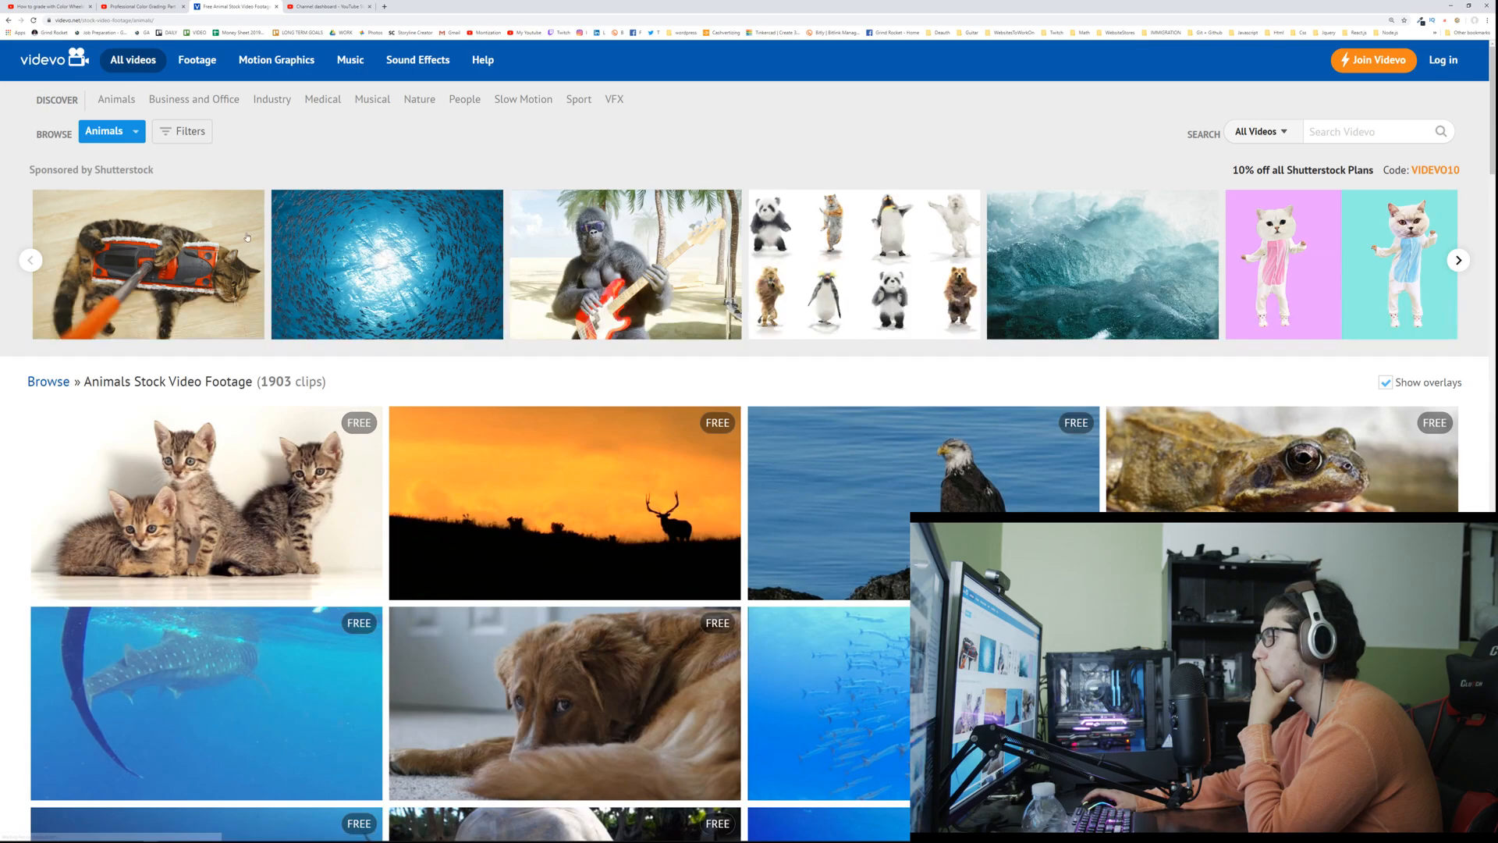
scroll(266, 245, "down", 4)
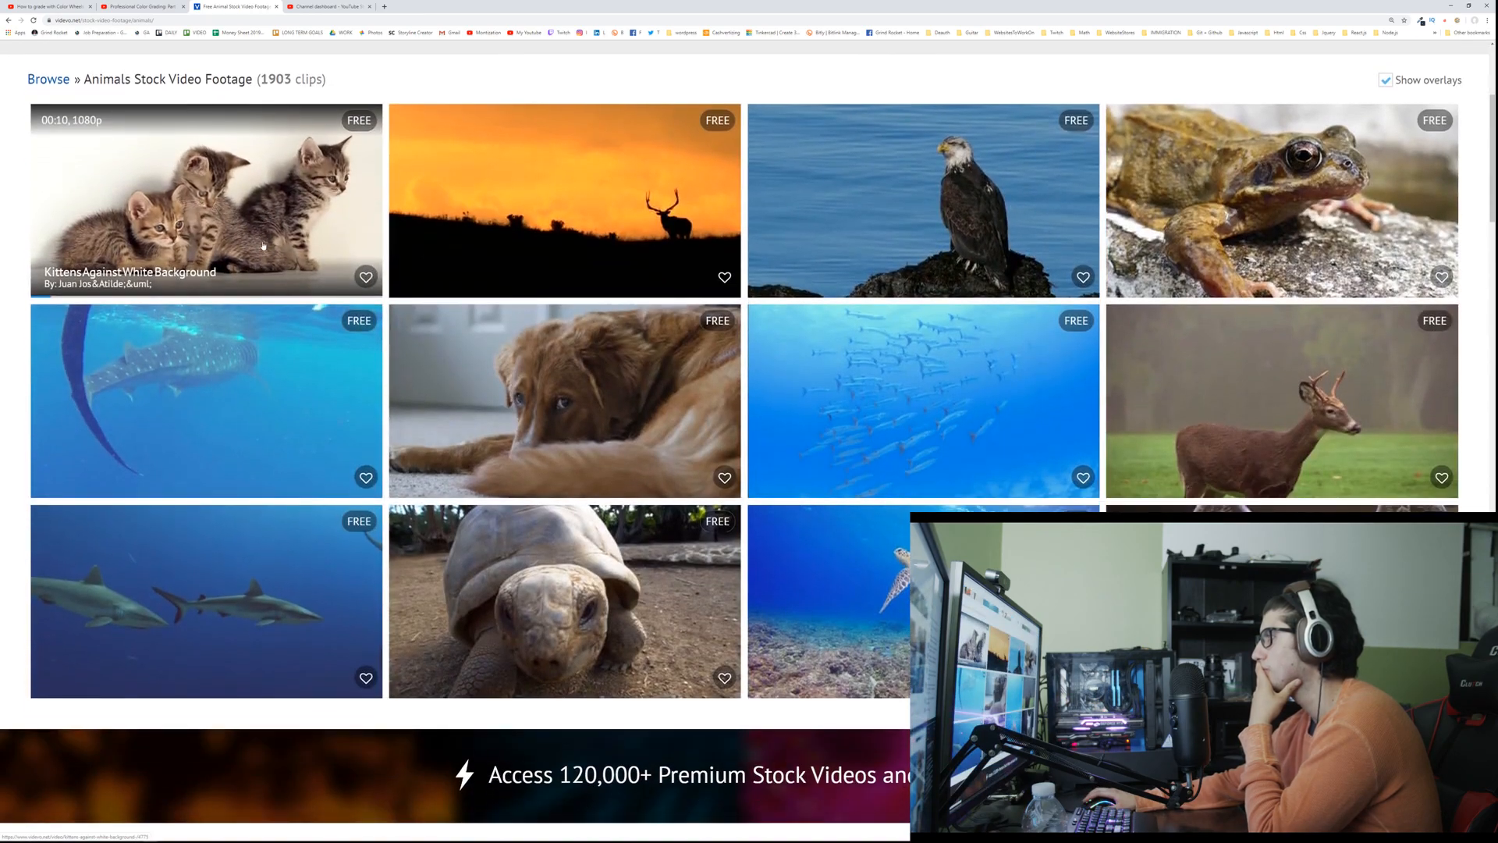
scroll(263, 245, "down", 3)
scroll(260, 241, "down", 4)
scroll(260, 242, "down", 3)
scroll(260, 244, "down", 3)
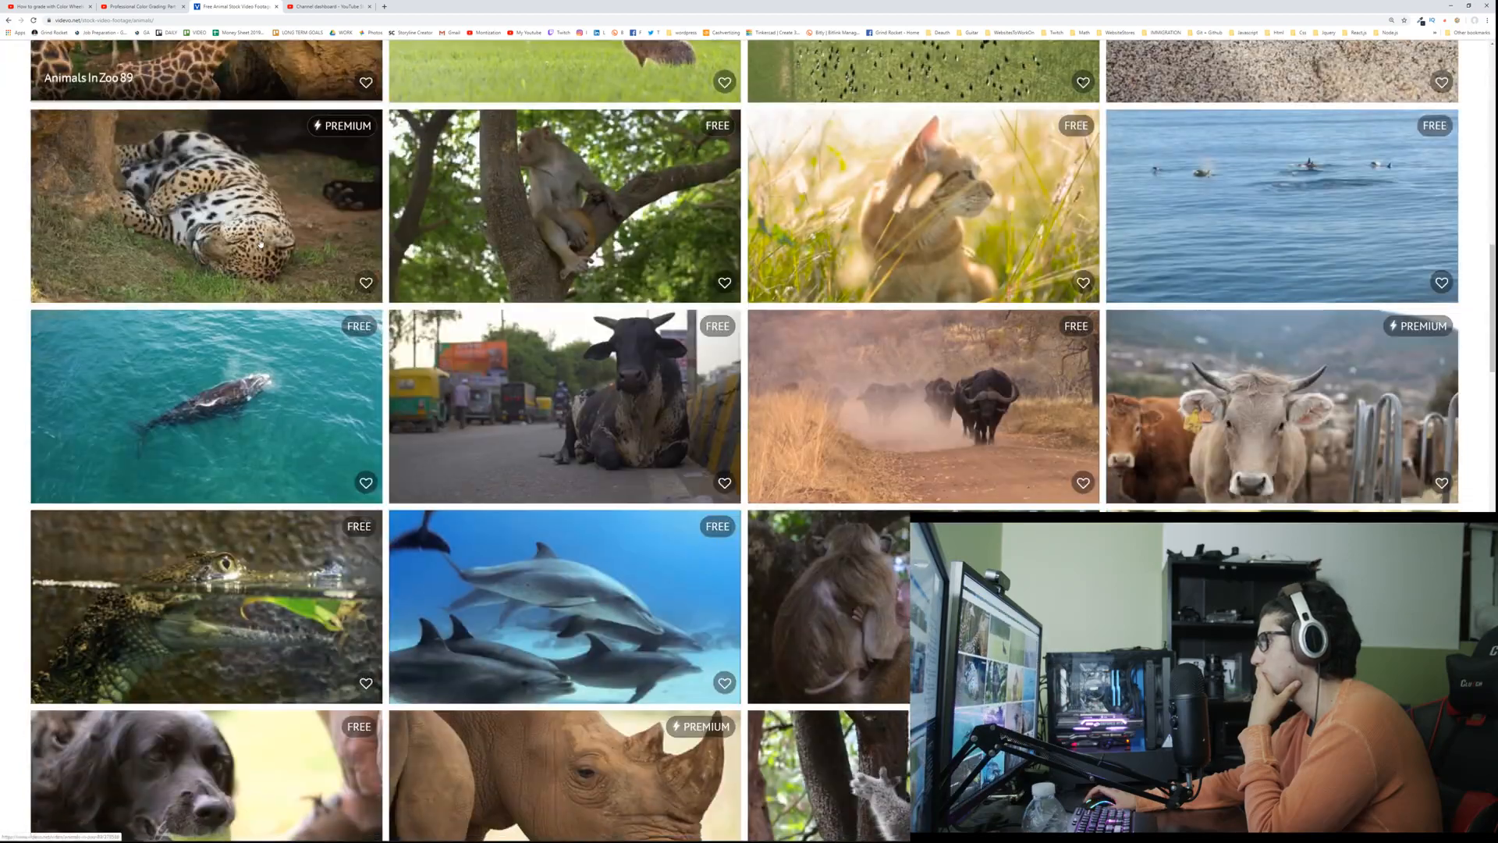
scroll(260, 244, "down", 2)
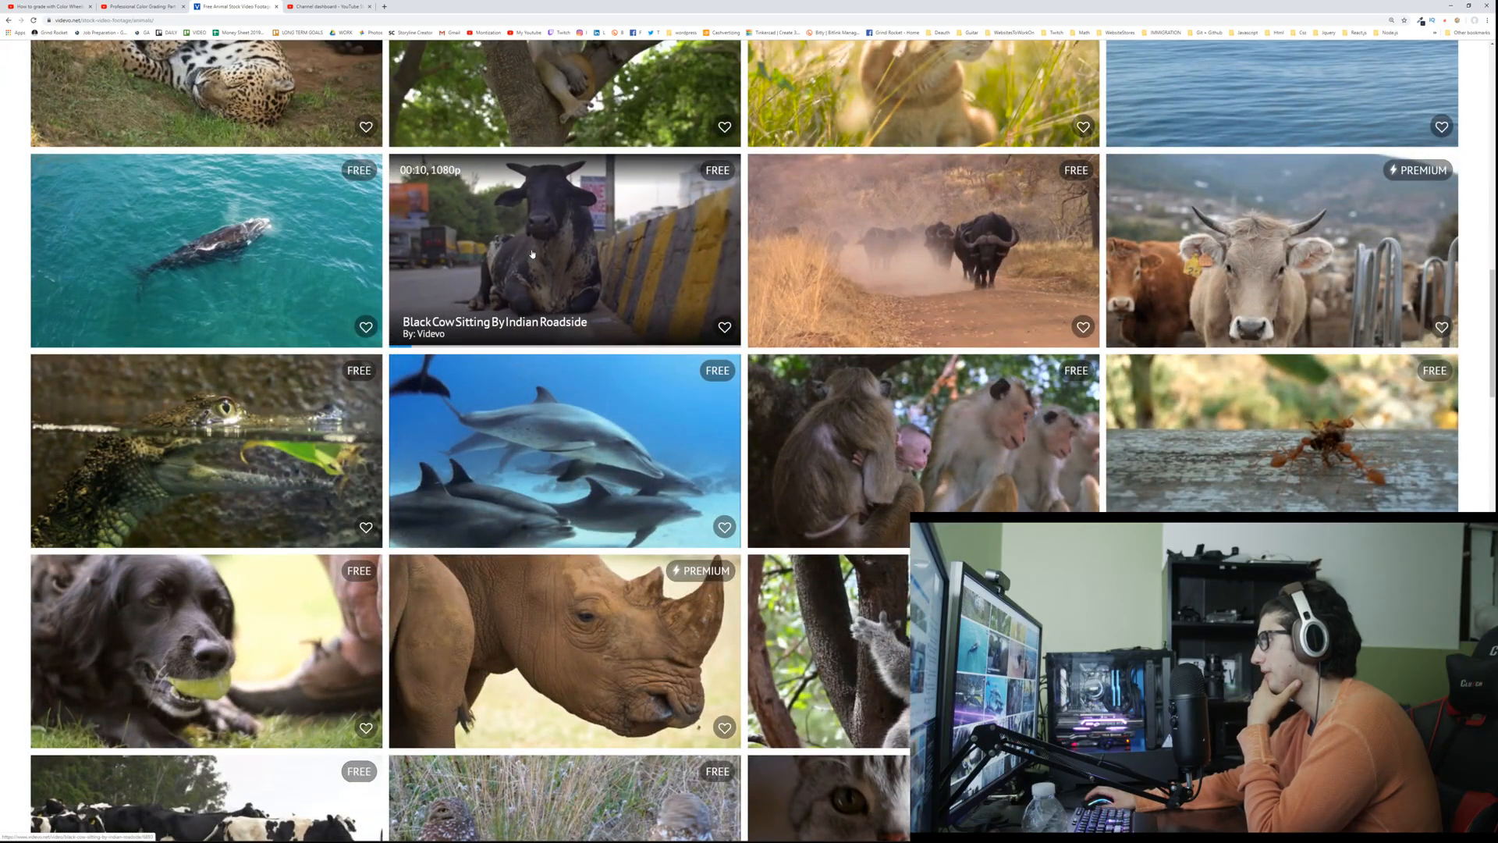
scroll(530, 258, "down", 3)
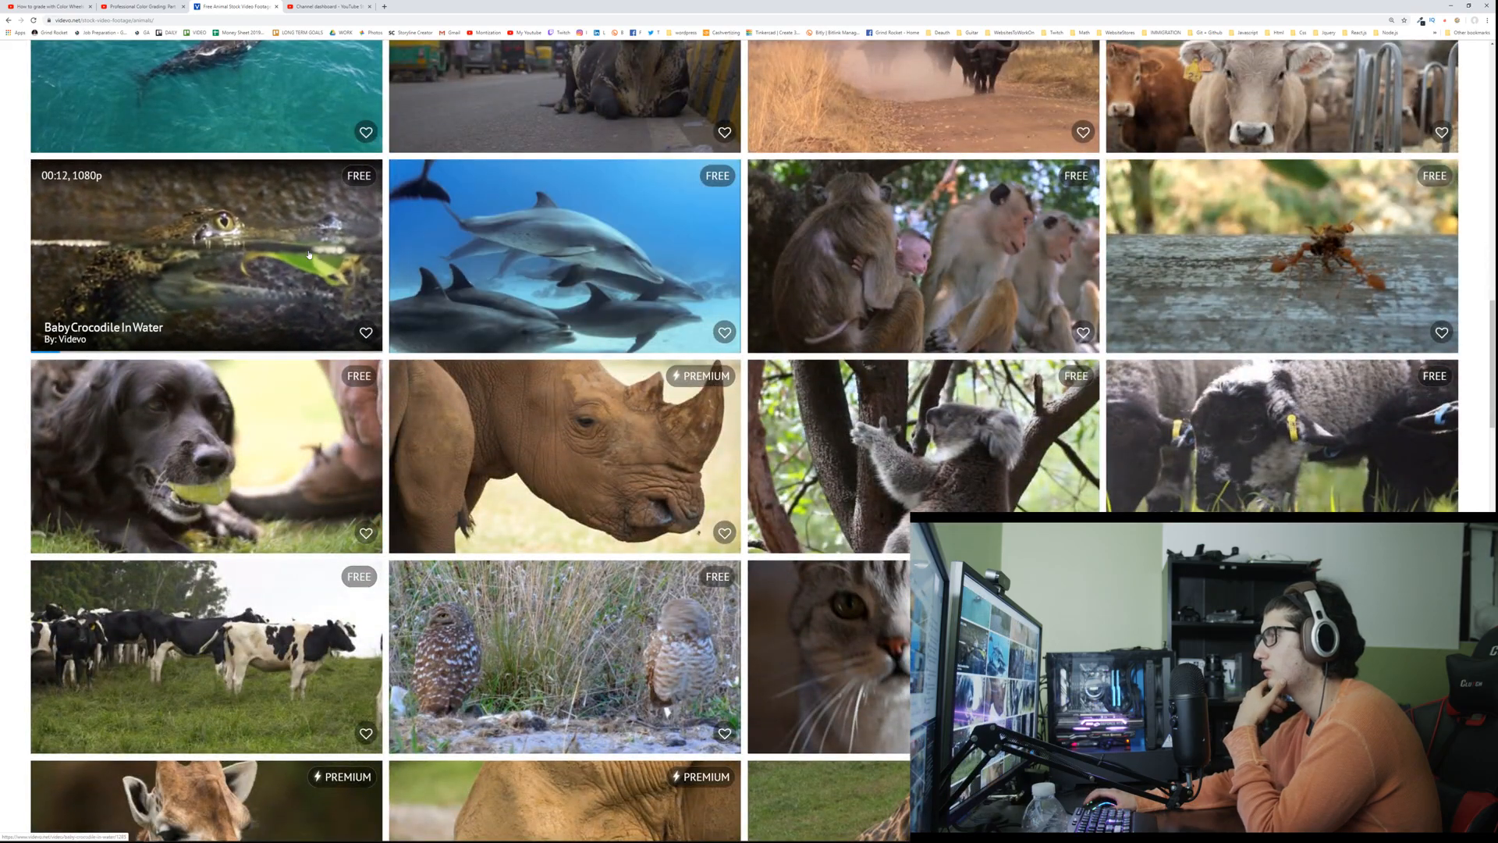
scroll(309, 253, "down", 5)
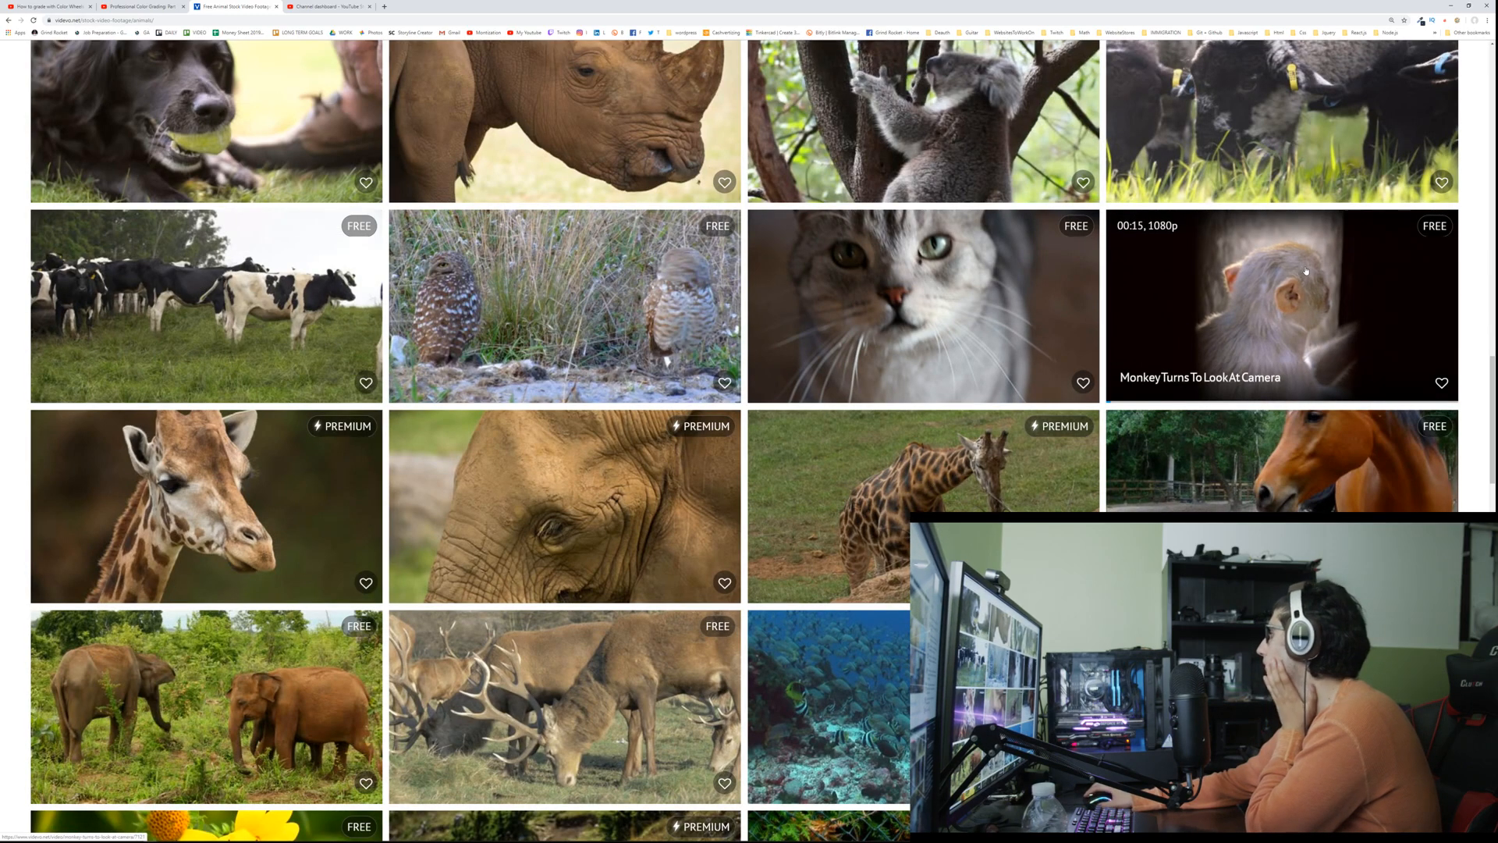
scroll(1161, 245, "down", 7)
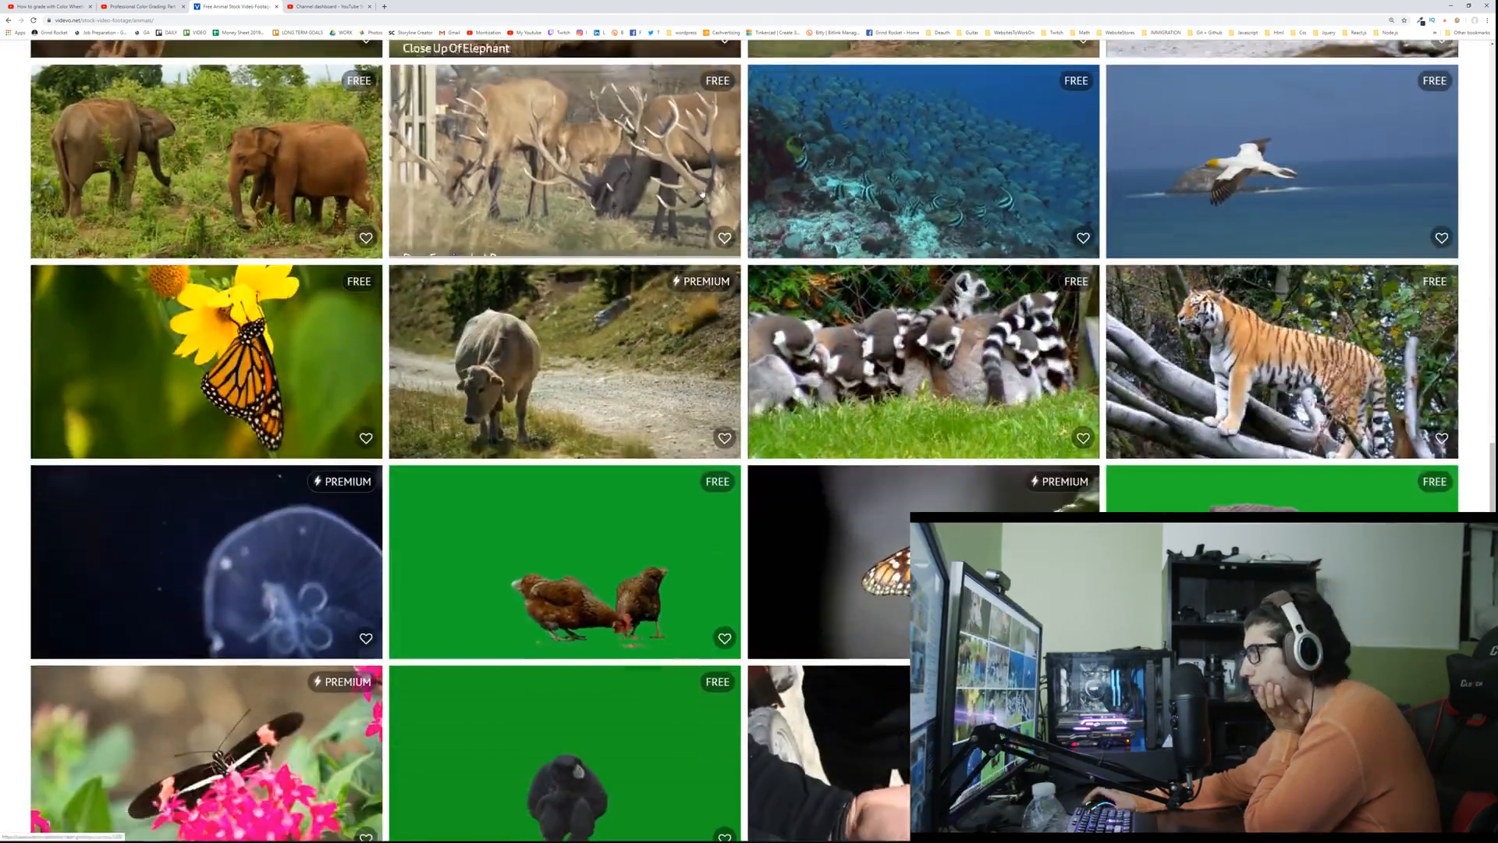
scroll(700, 194, "down", 7)
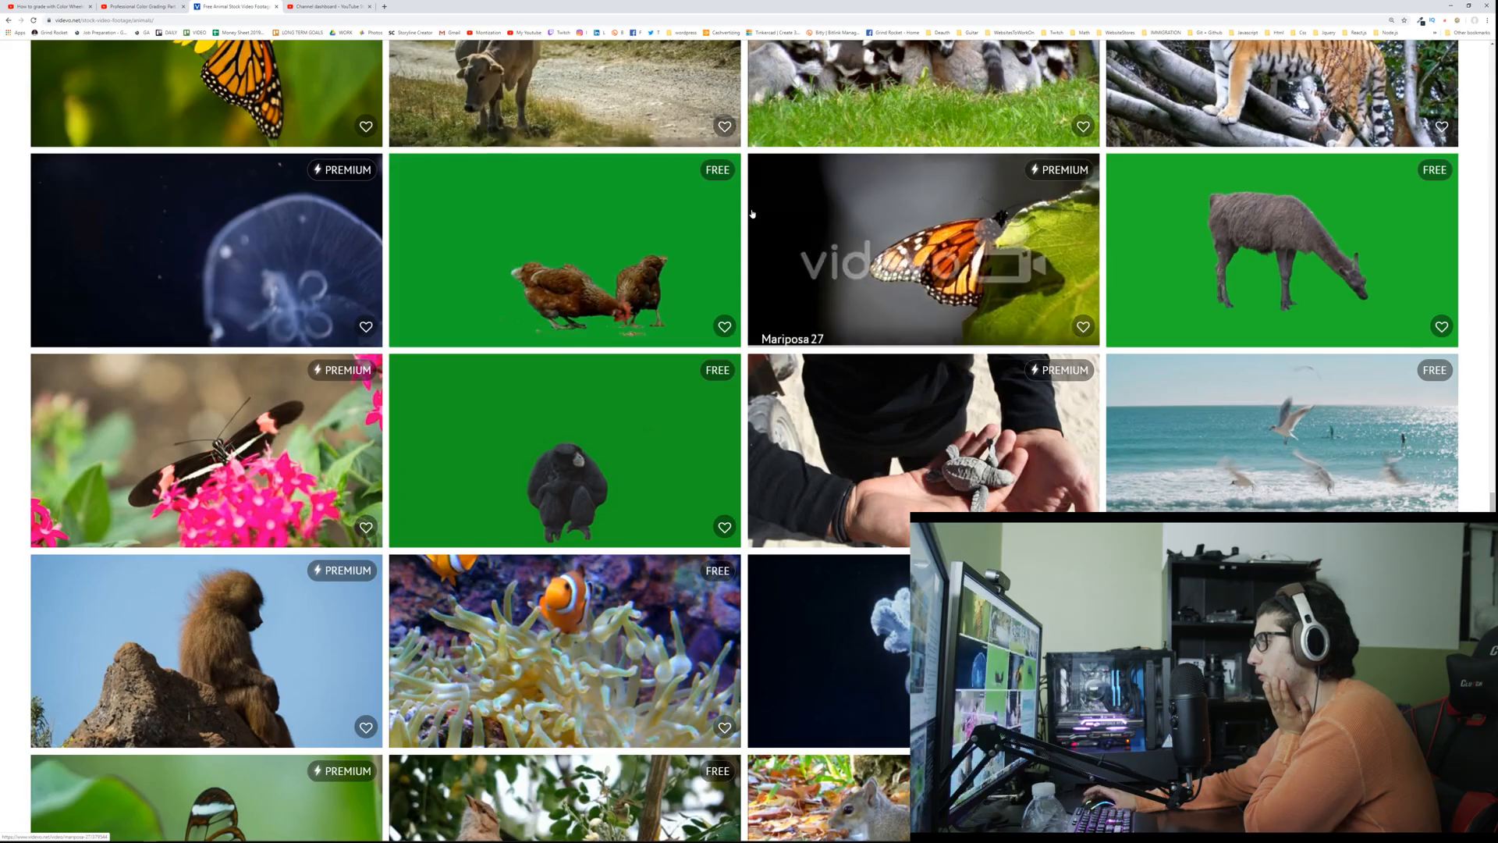
scroll(751, 213, "down", 3)
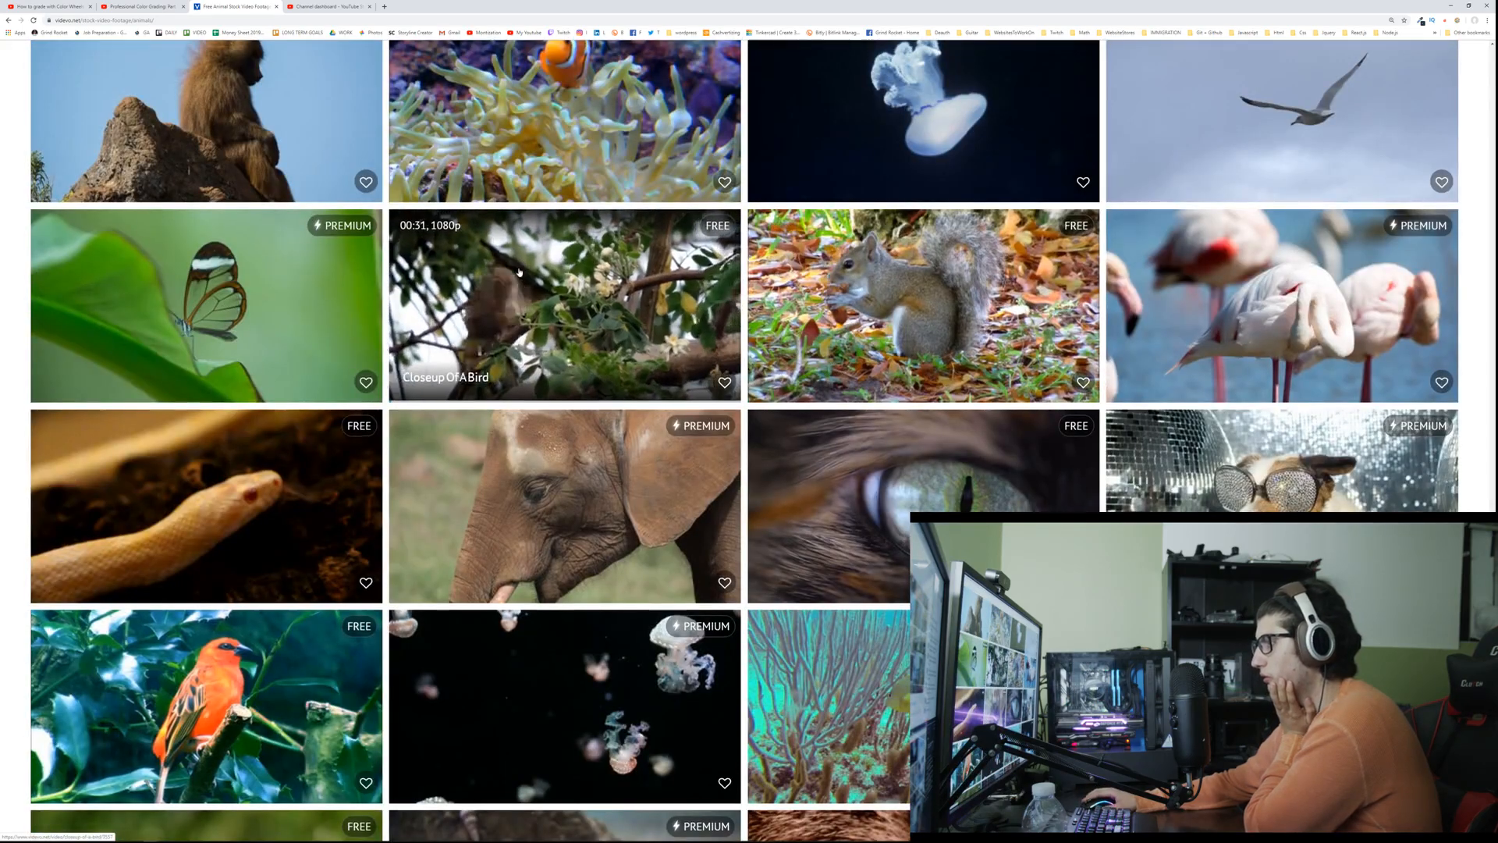
scroll(515, 271, "down", 3)
scroll(515, 271, "down", 3)
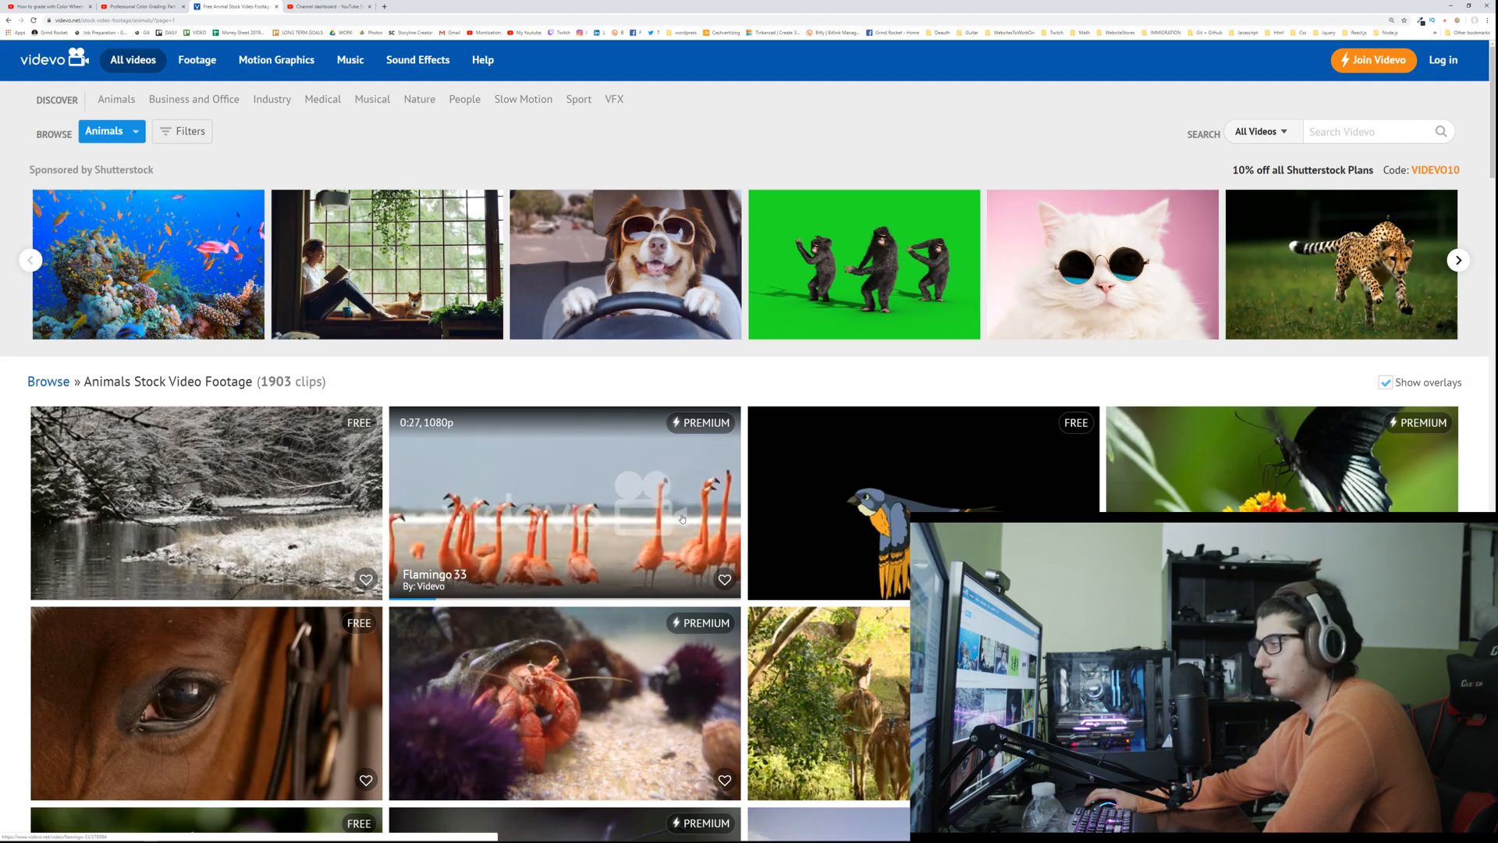
Step: Examine the next page of the Animals category for further usable clips
scroll(682, 518, "down", 4)
scroll(681, 517, "down", 3)
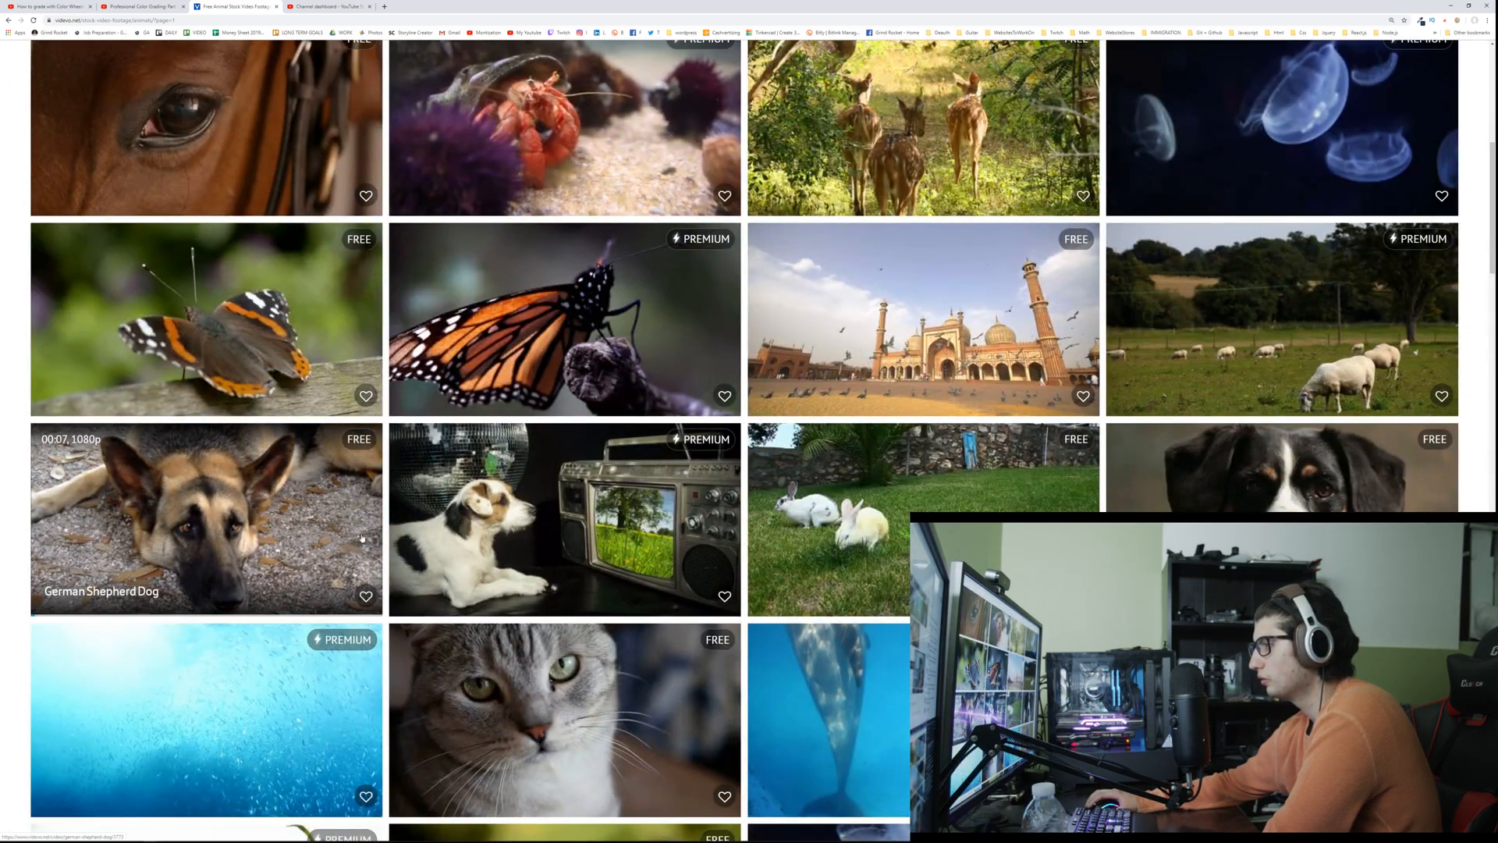
scroll(361, 536, "down", 3)
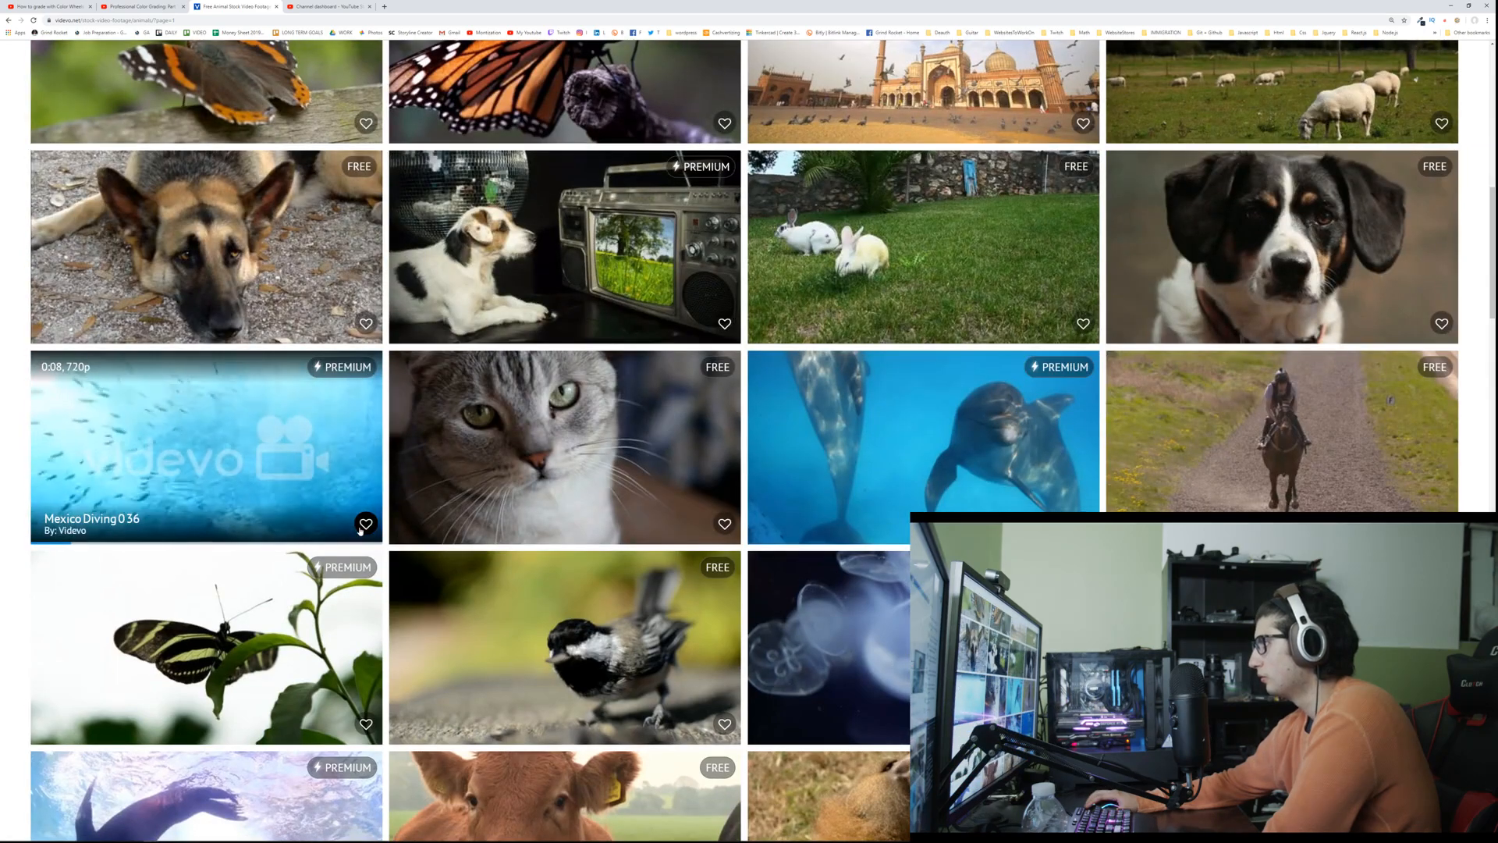
scroll(359, 531, "down", 2)
scroll(313, 510, "down", 3)
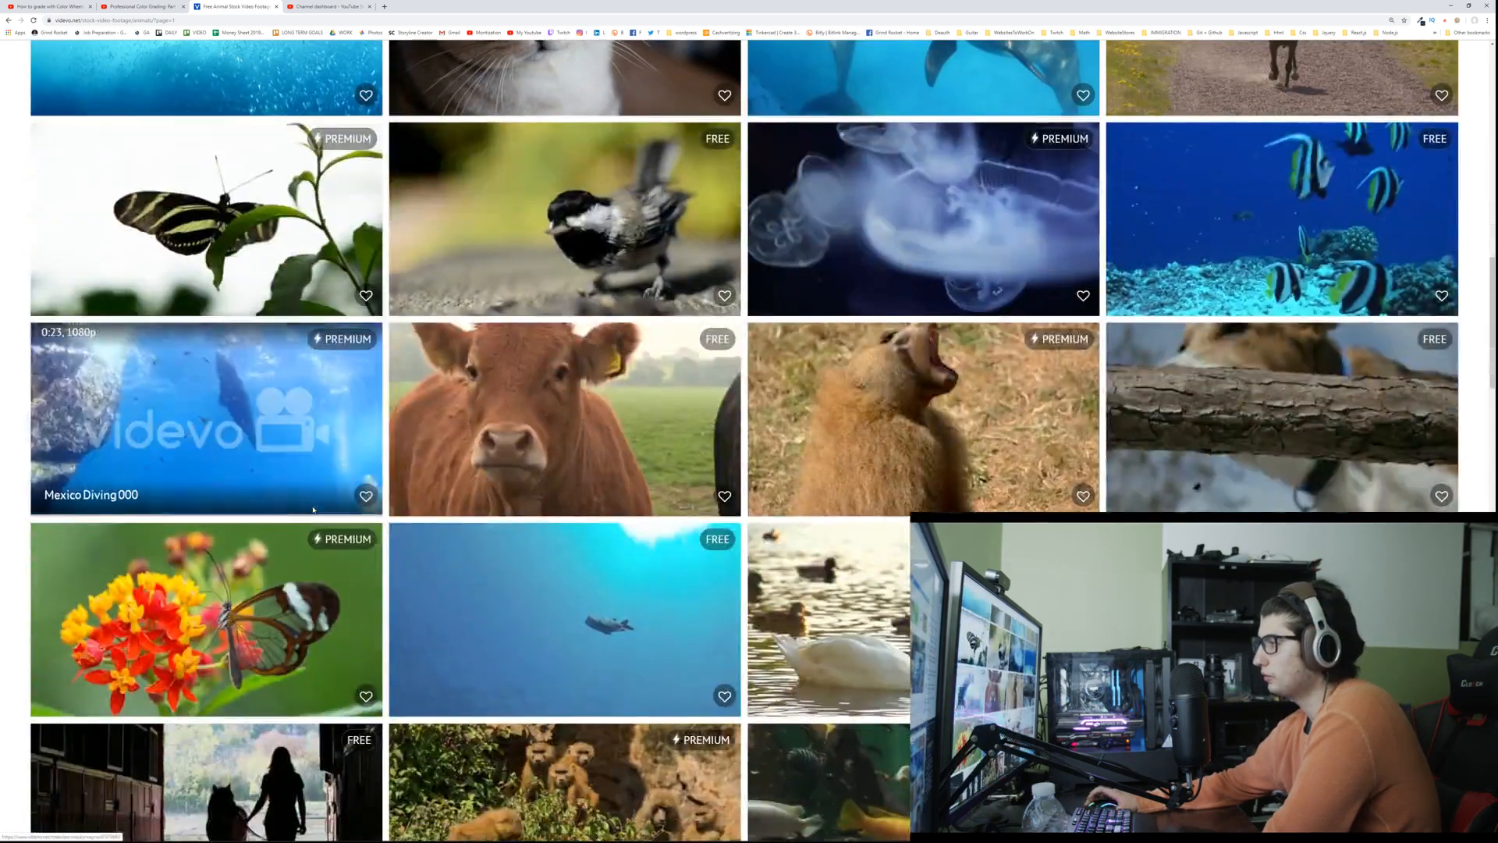
scroll(313, 509, "down", 3)
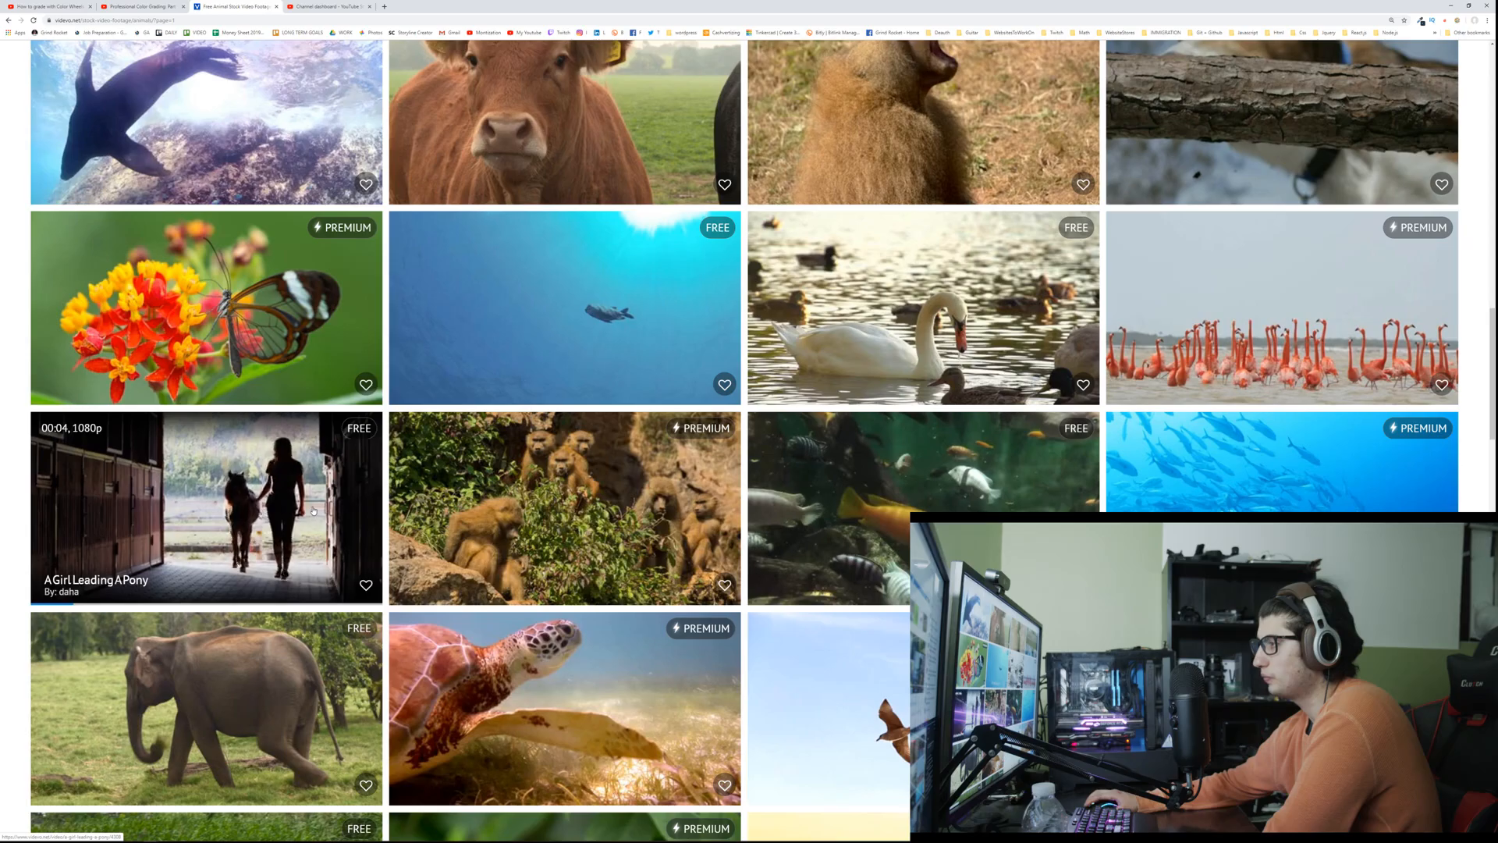
scroll(313, 511, "down", 5)
scroll(304, 504, "down", 5)
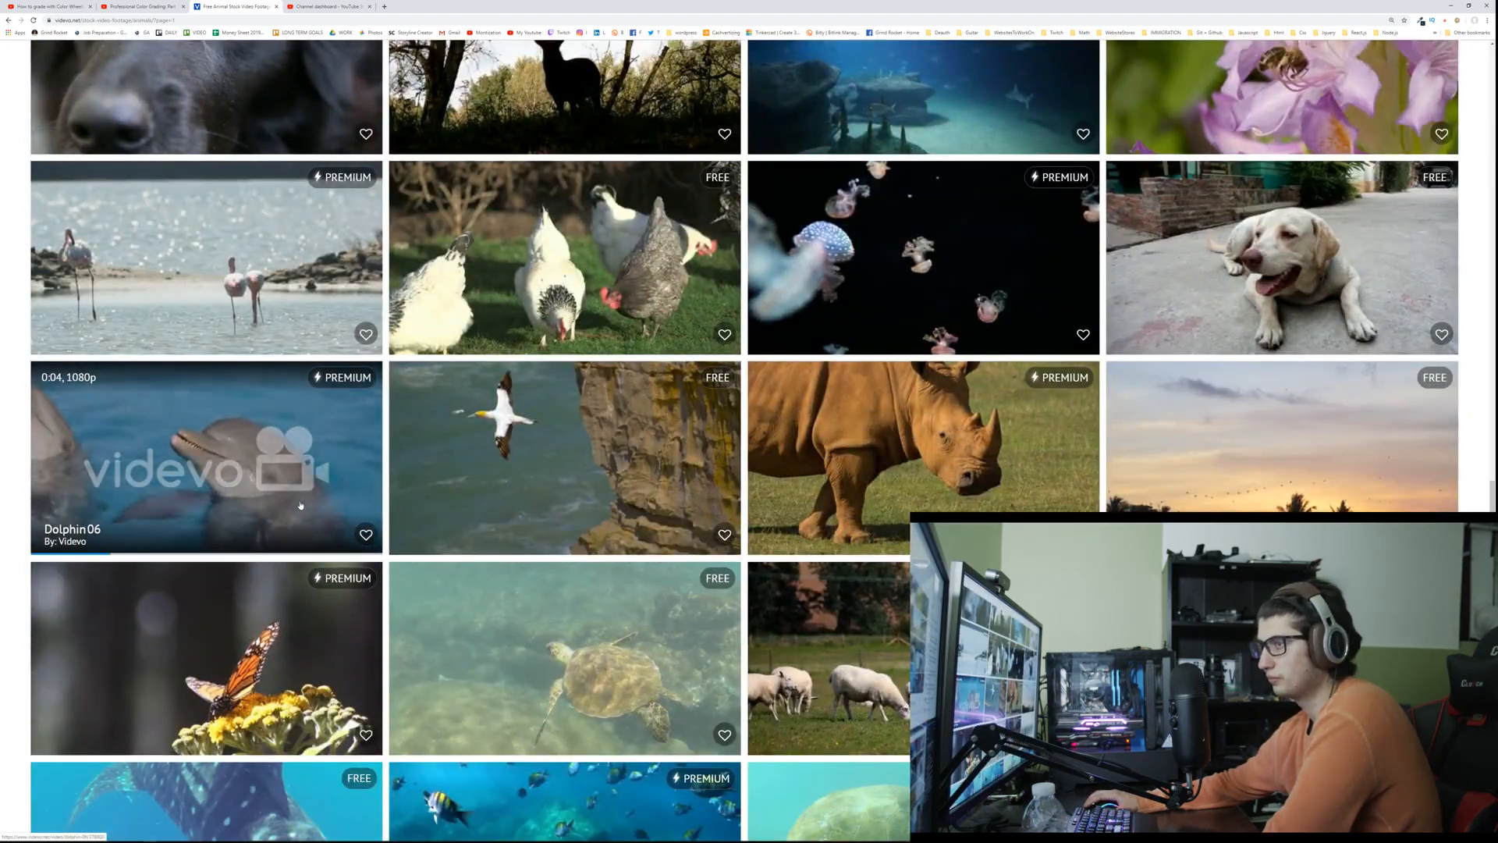
scroll(300, 505, "down", 2)
scroll(299, 503, "down", 6)
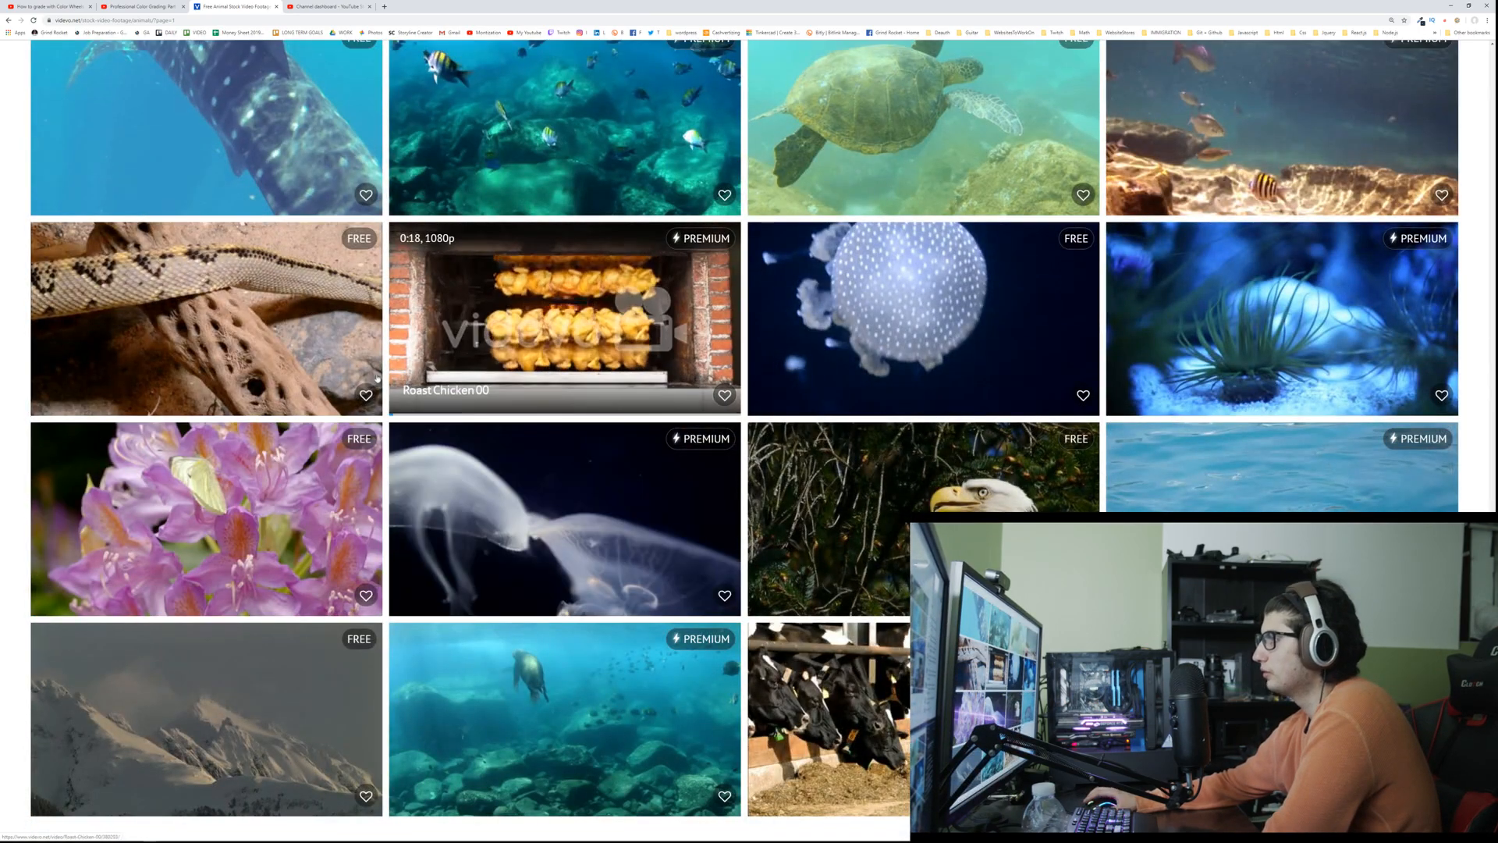
Step: Look through another page of Animals clips for usable footage
scroll(283, 349, "down", 4)
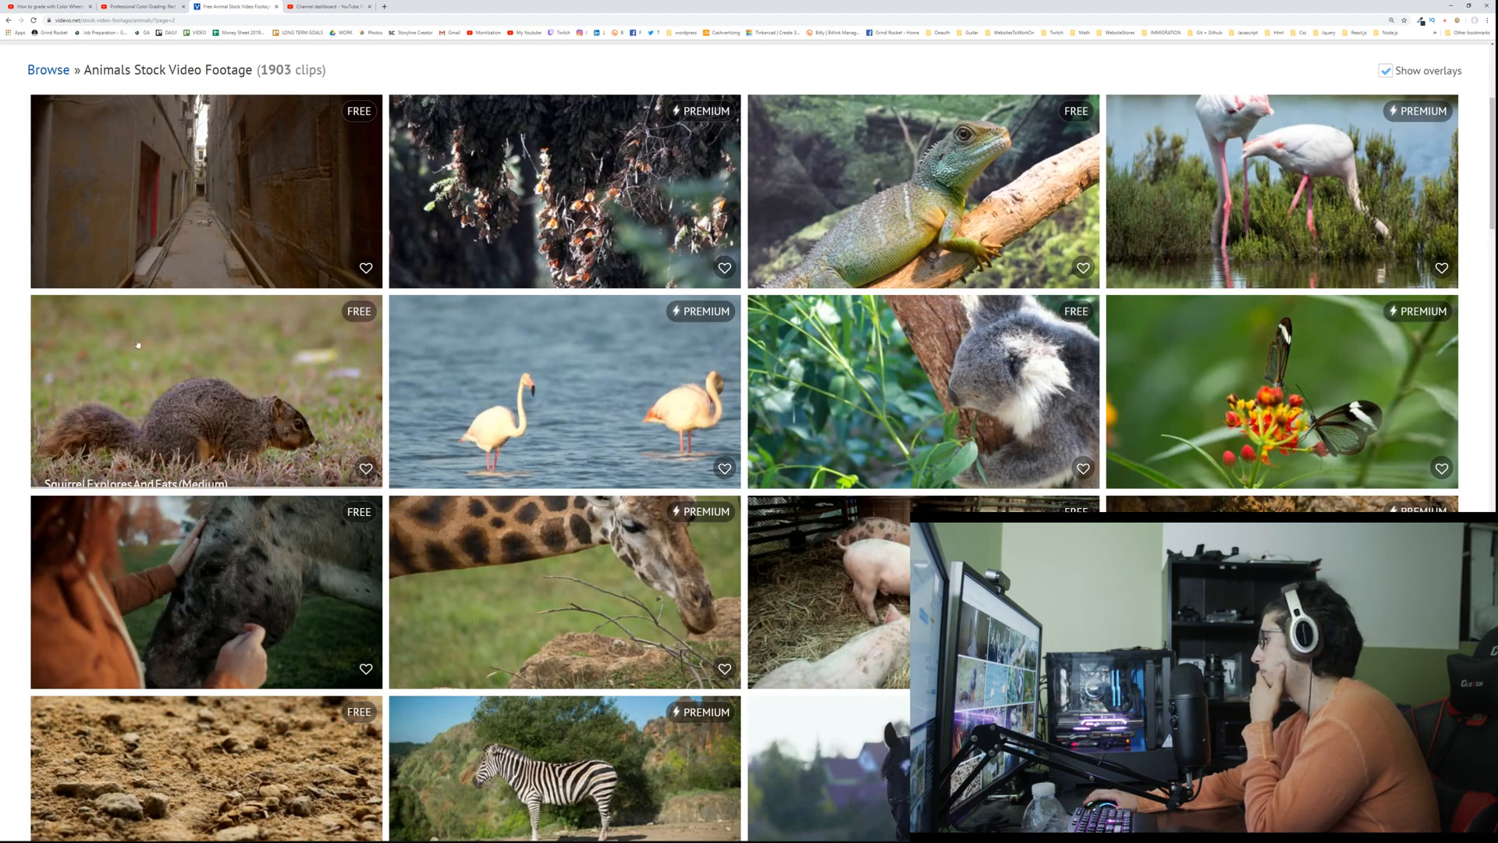
scroll(142, 331, "down", 3)
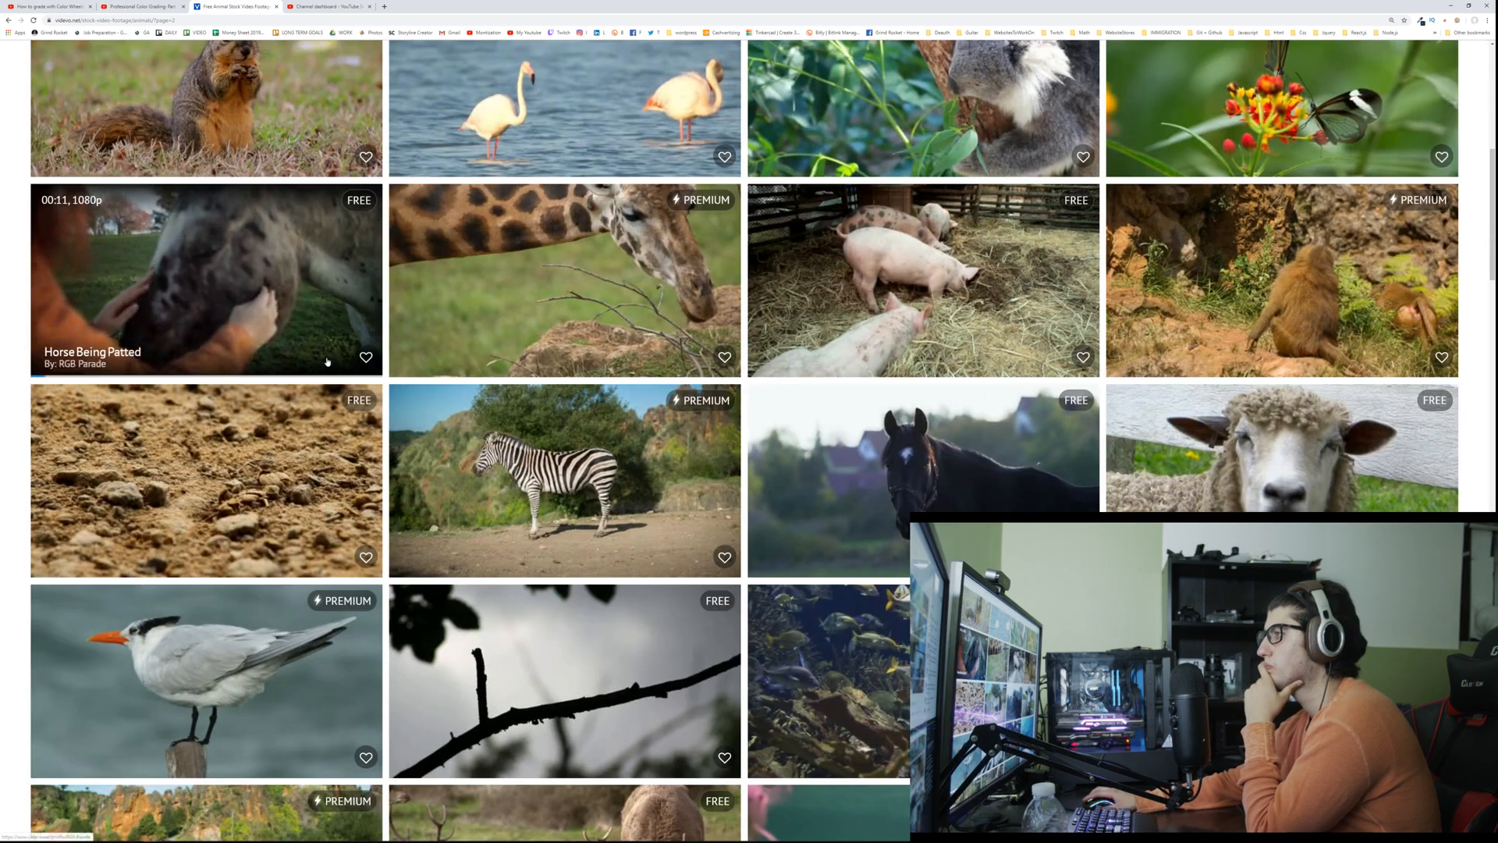
scroll(234, 343, "down", 6)
scroll(267, 349, "up", 3)
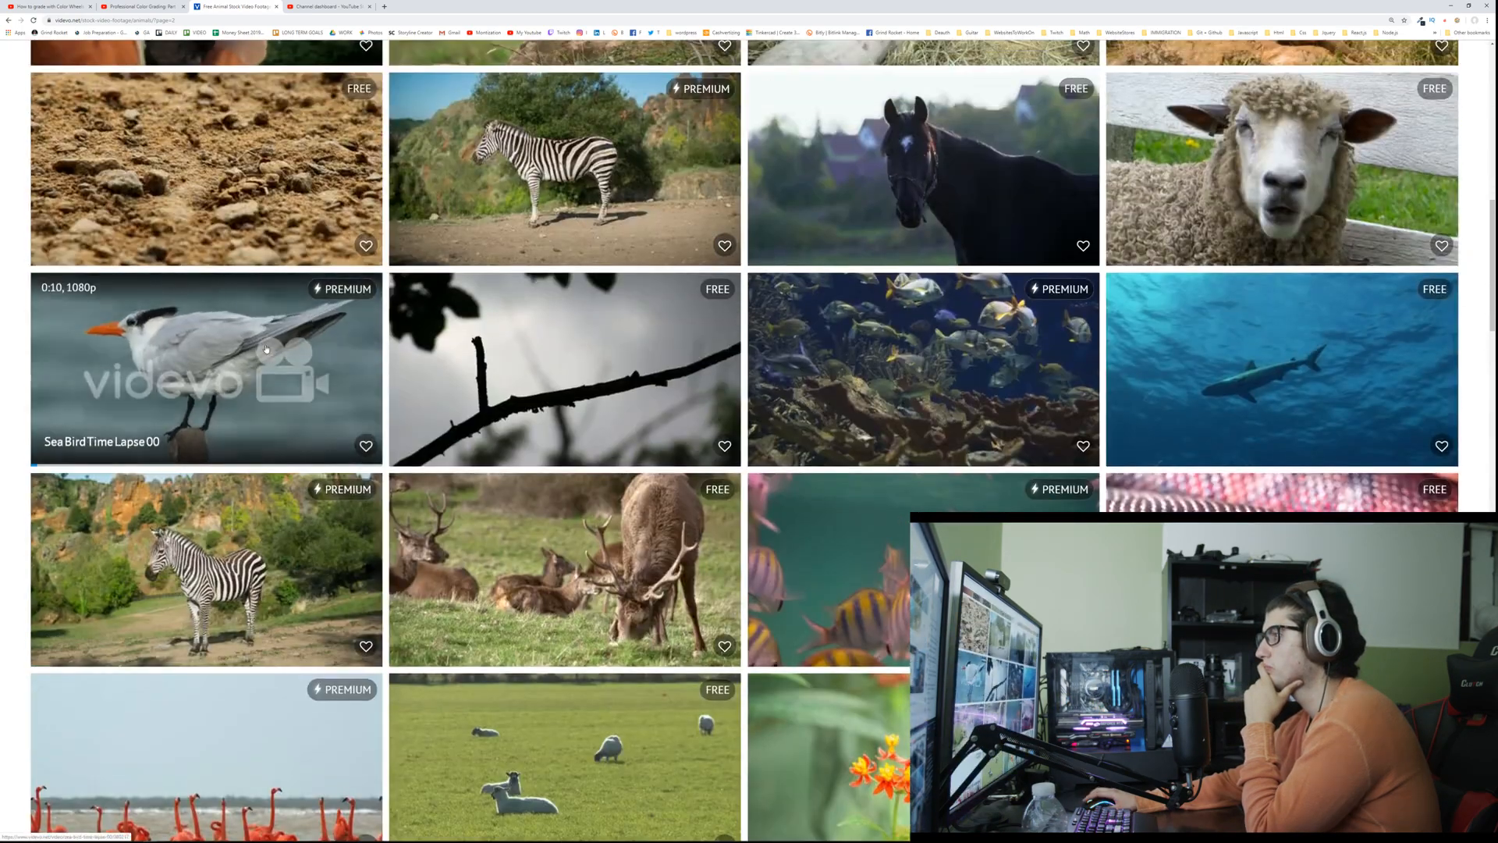
scroll(266, 349, "up", 10)
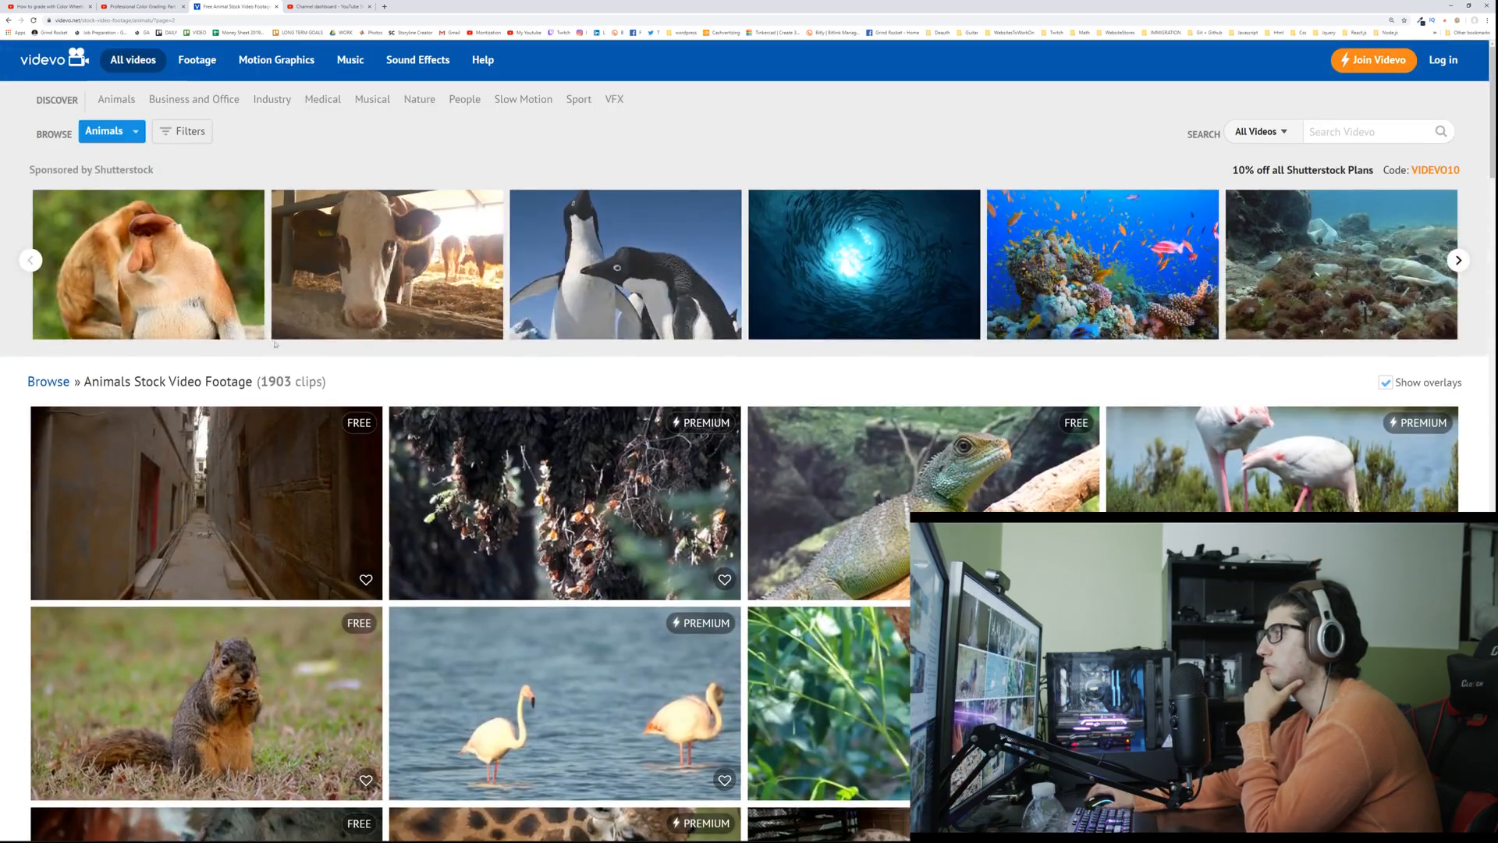
Step: Filter the Animals clips to 4k resolution and open the Dog Slider Shot 4K clip in a new tab
left_click(181, 131)
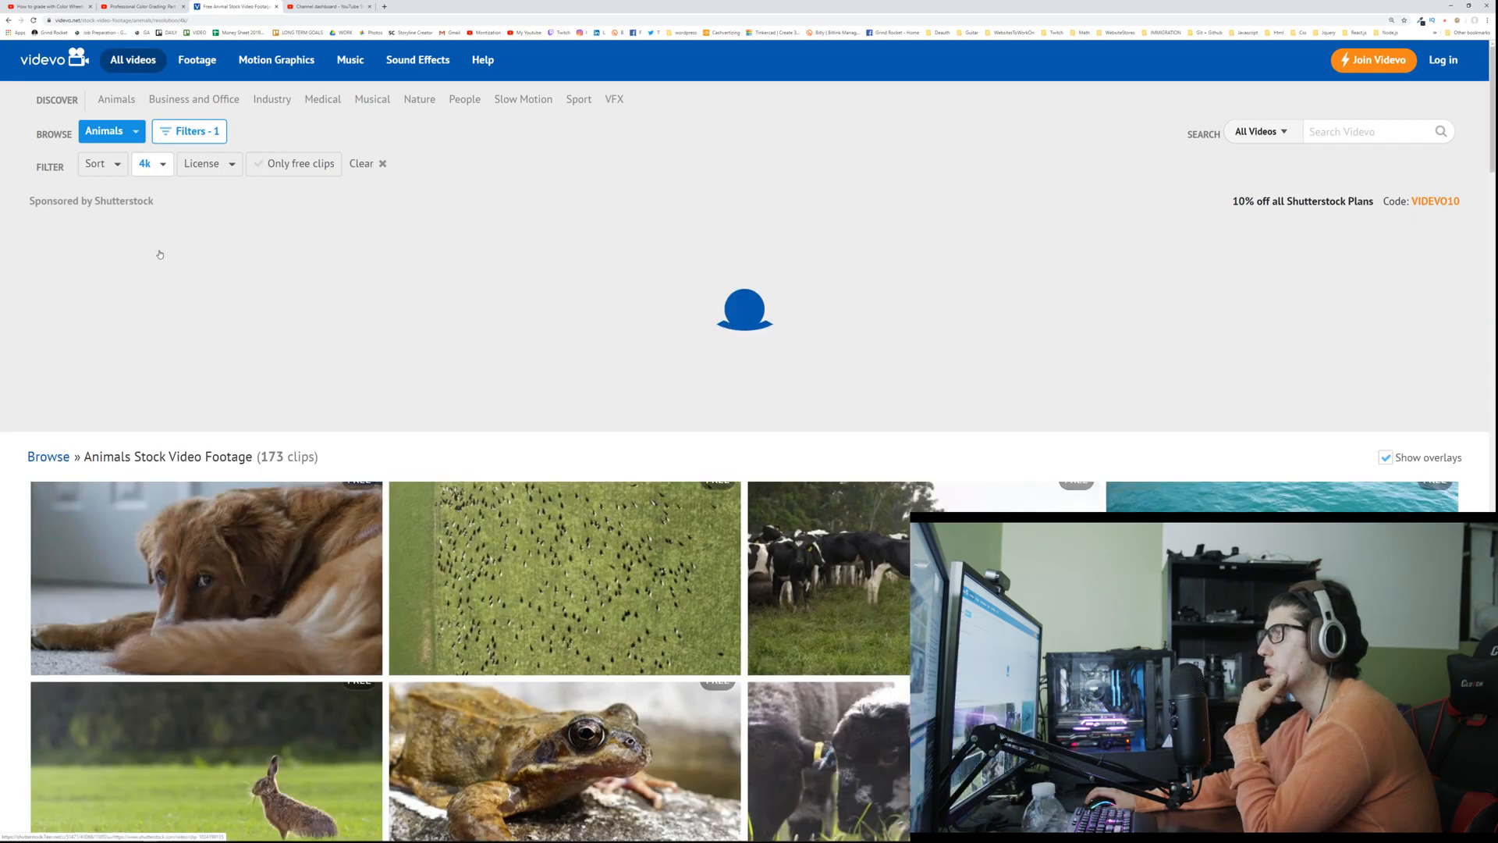
scroll(156, 250, "down", 3)
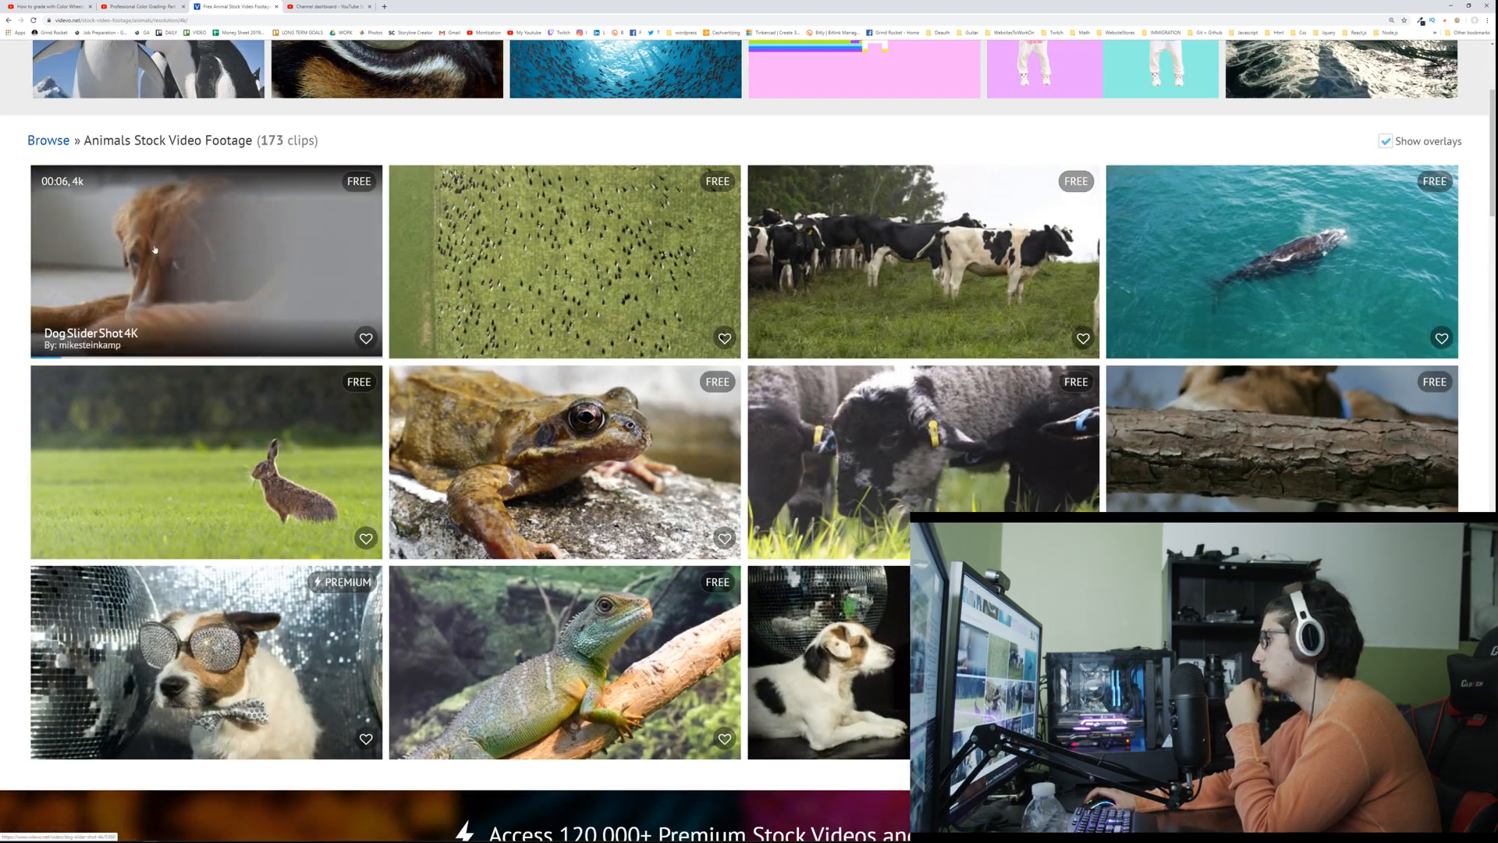
scroll(154, 249, "down", 2)
scroll(155, 249, "up", 2)
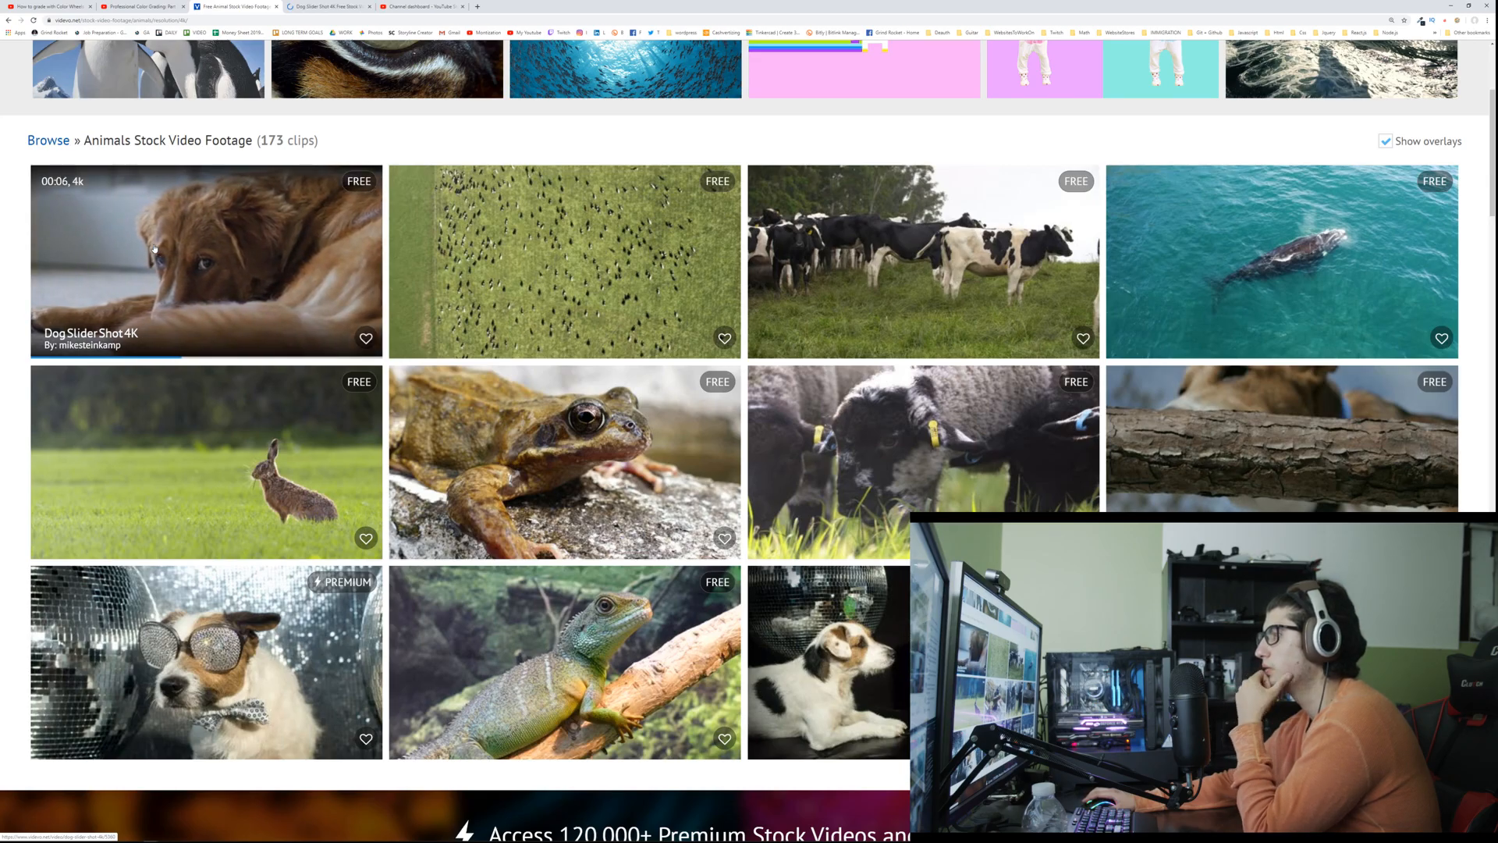
Step: Examine the first page of 4k Animals clips down to the page links for usable free footage
scroll(707, 270, "down", 3)
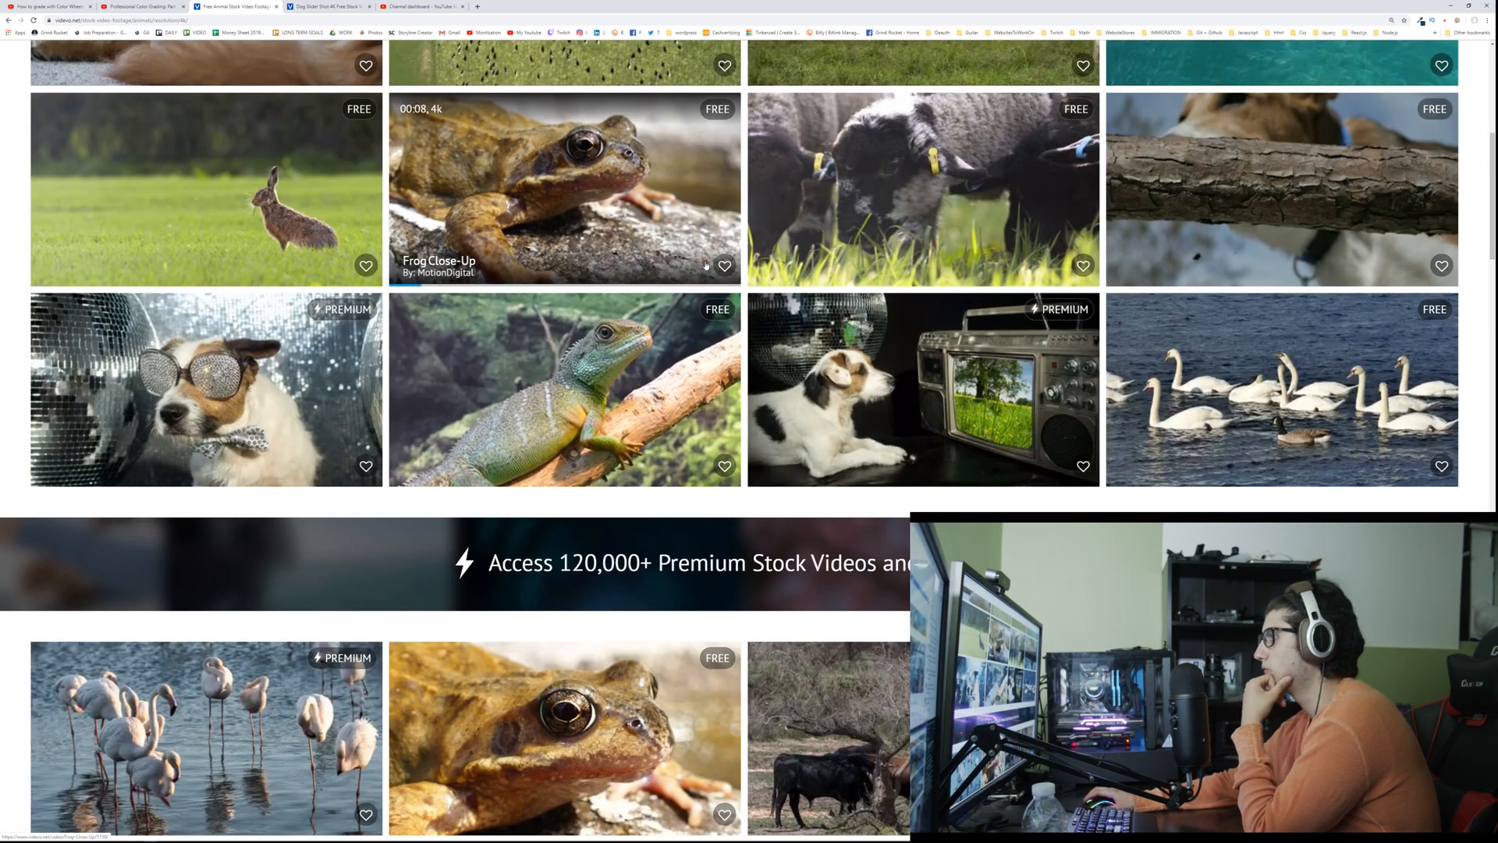
scroll(705, 263, "down", 3)
scroll(704, 263, "down", 3)
scroll(705, 262, "down", 3)
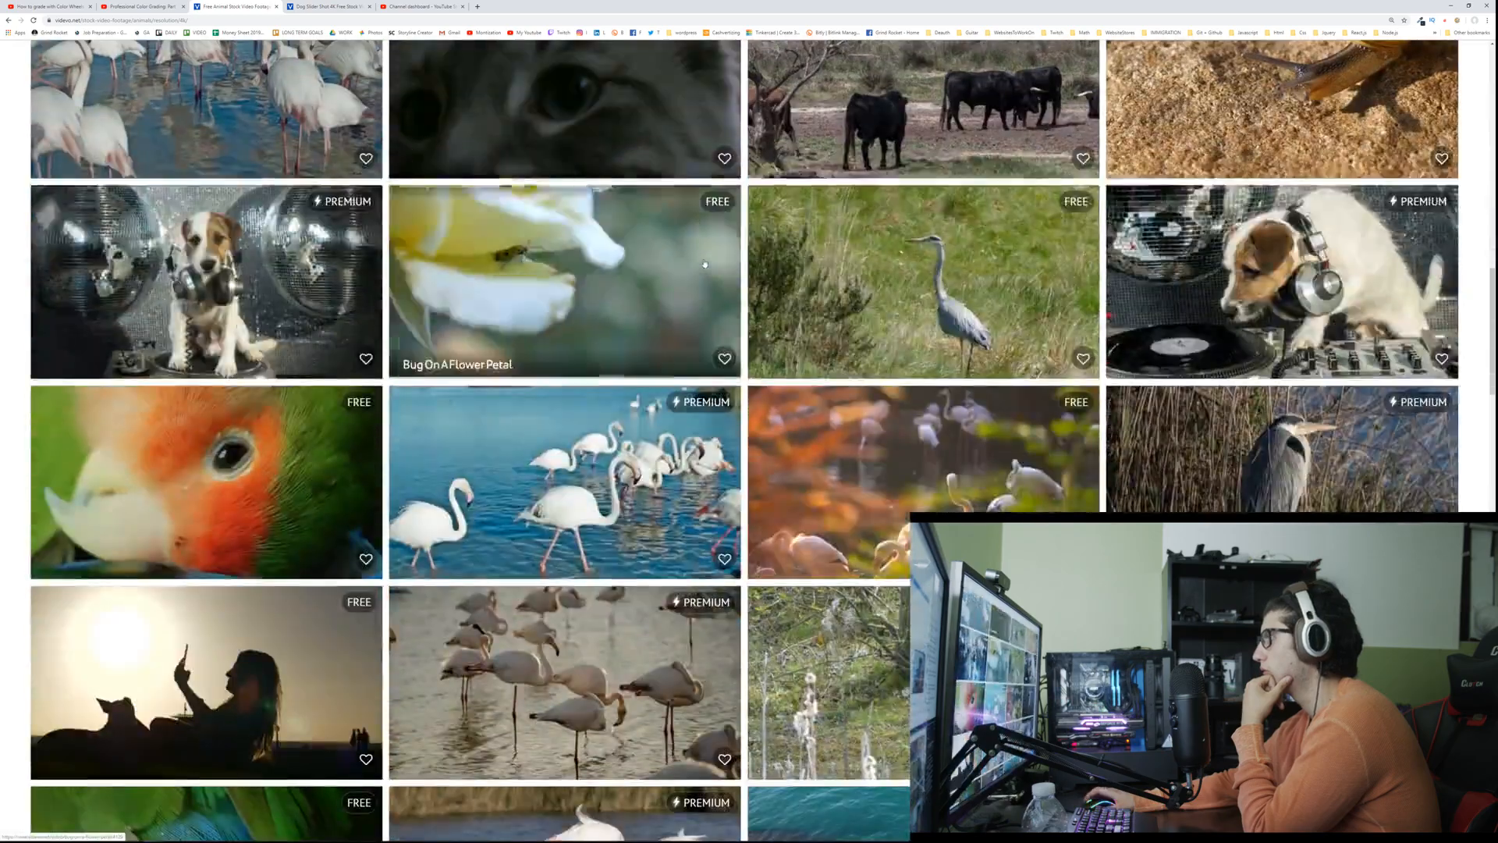
scroll(702, 262, "down", 3)
scroll(700, 262, "down", 3)
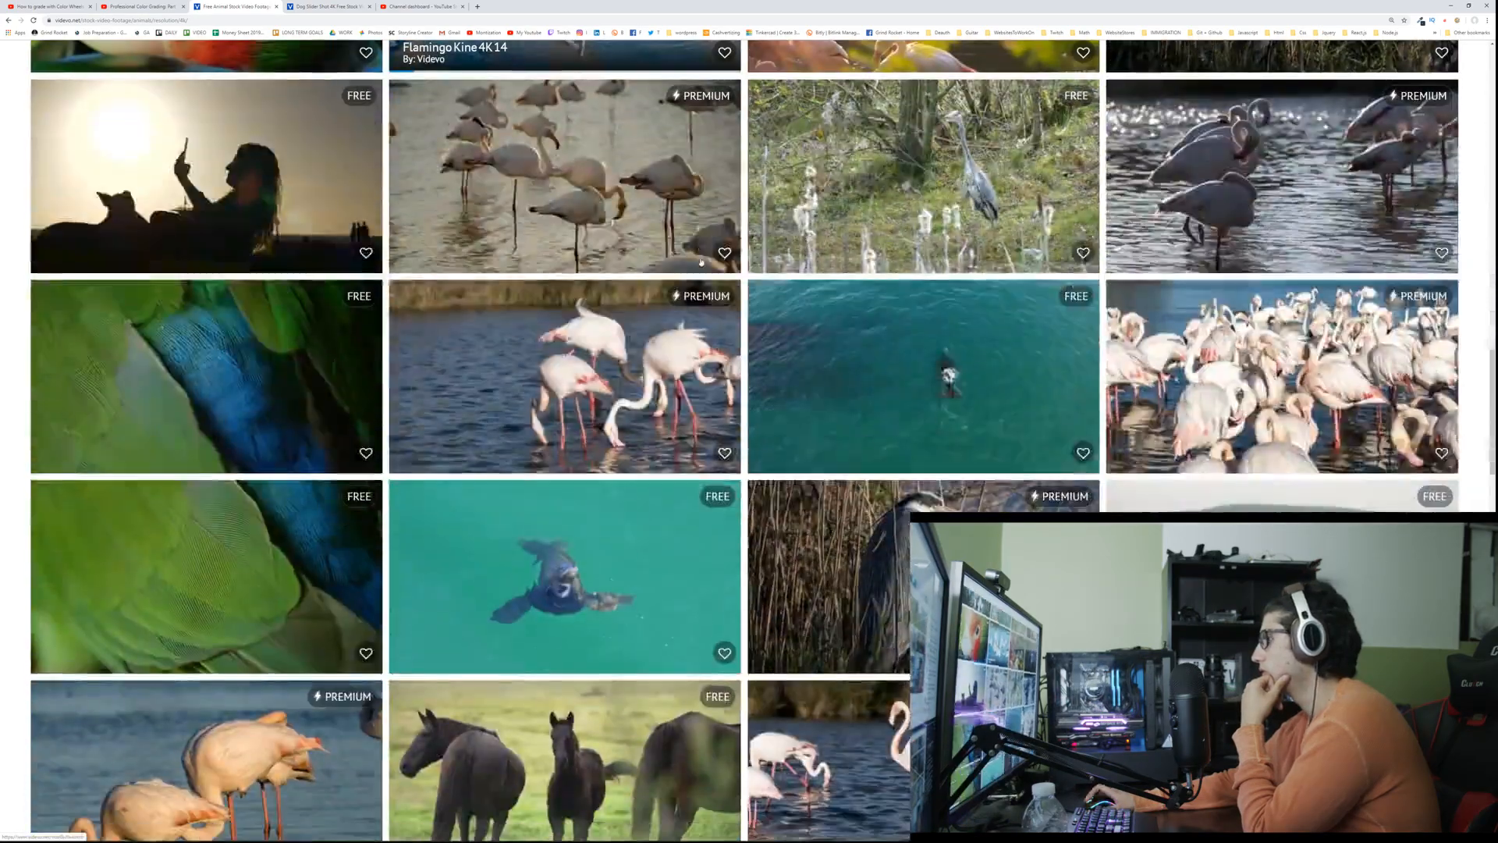
scroll(700, 262, "down", 3)
scroll(699, 261, "down", 3)
scroll(698, 257, "down", 3)
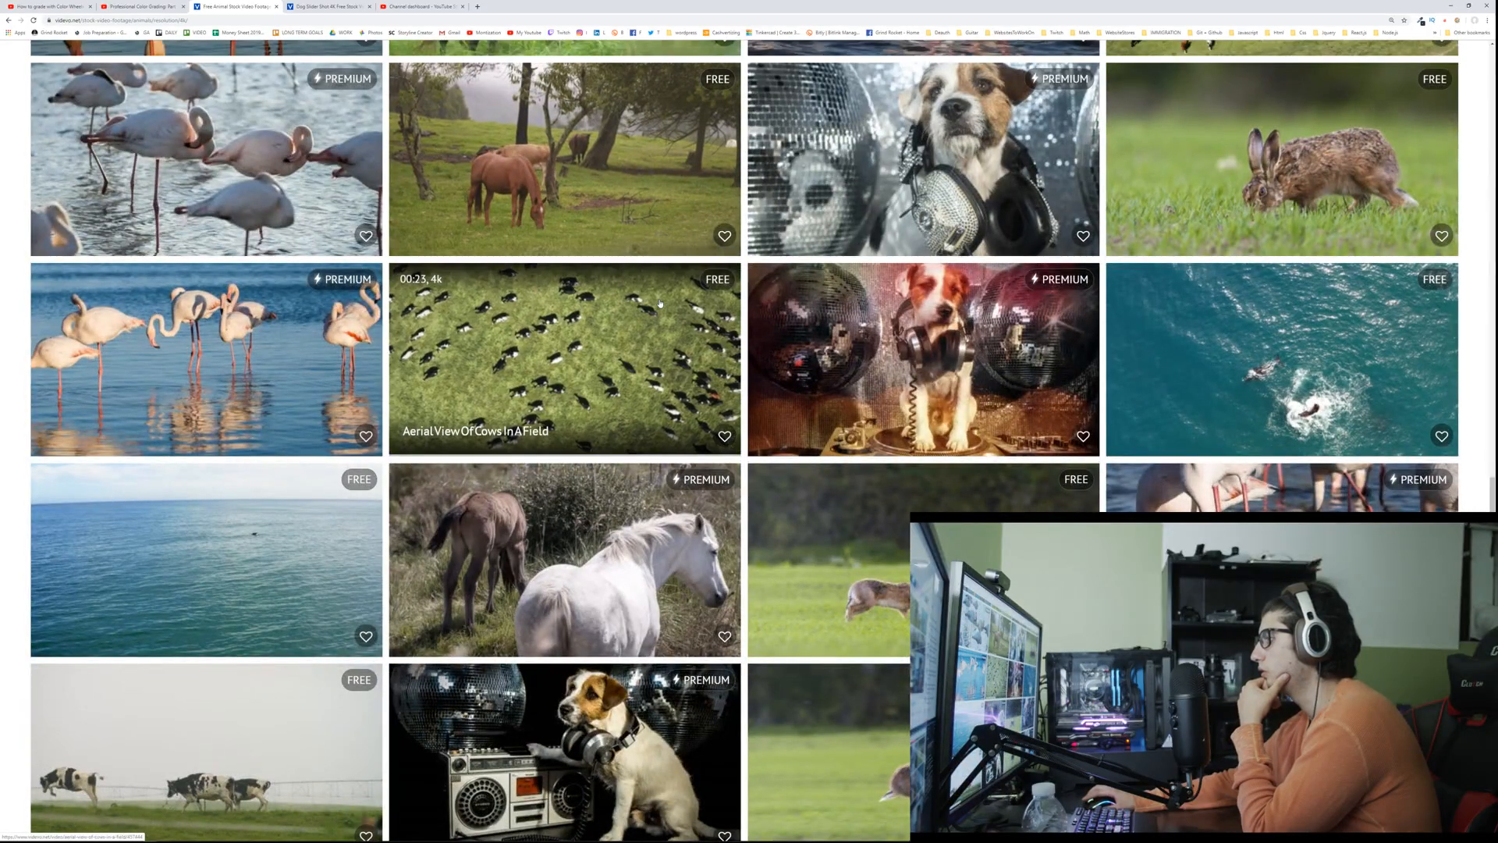
scroll(648, 265, "down", 3)
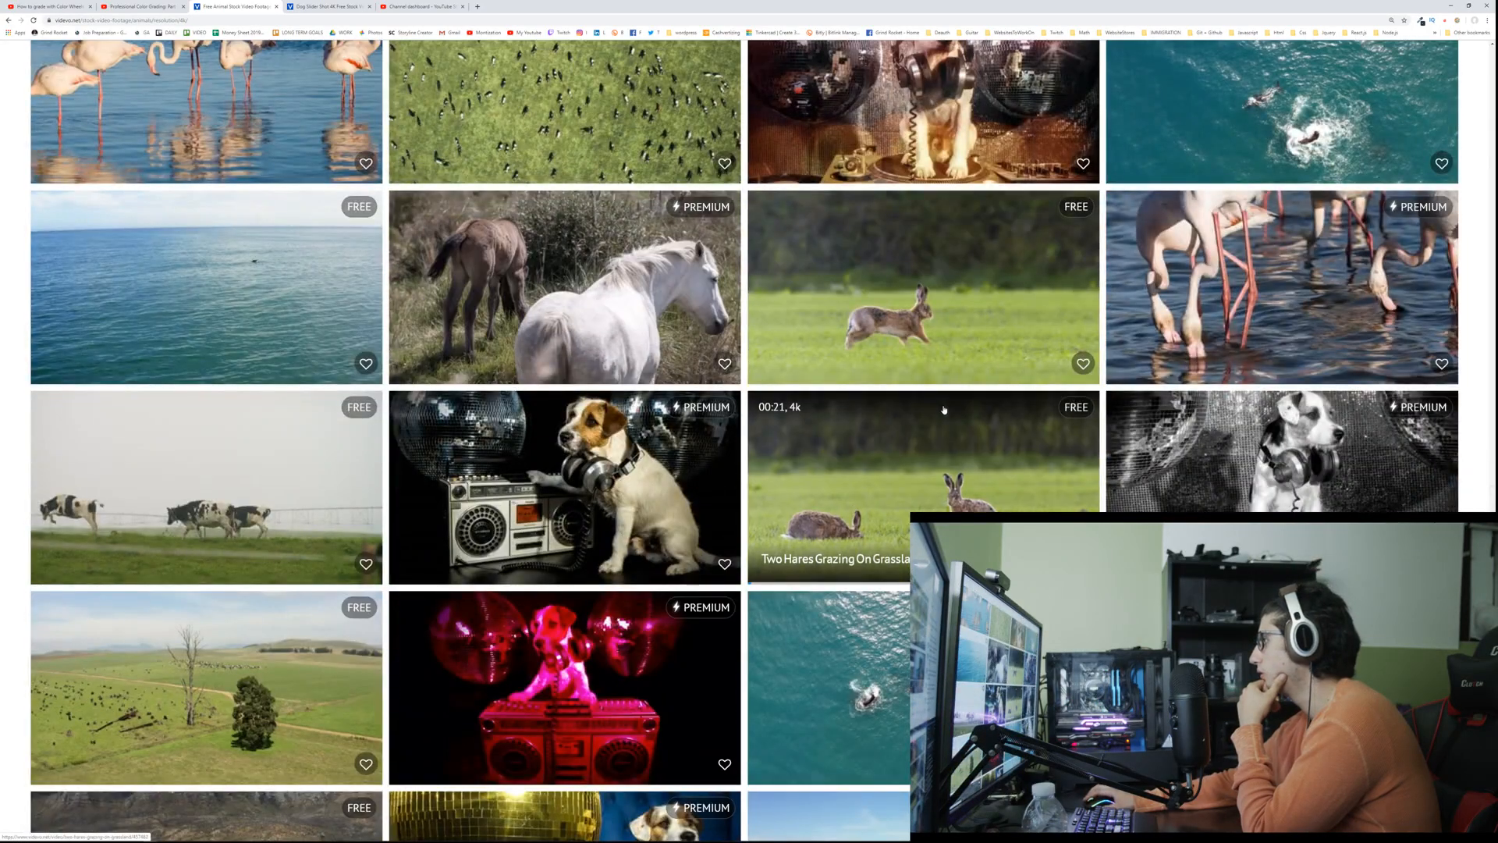
scroll(943, 408, "down", 6)
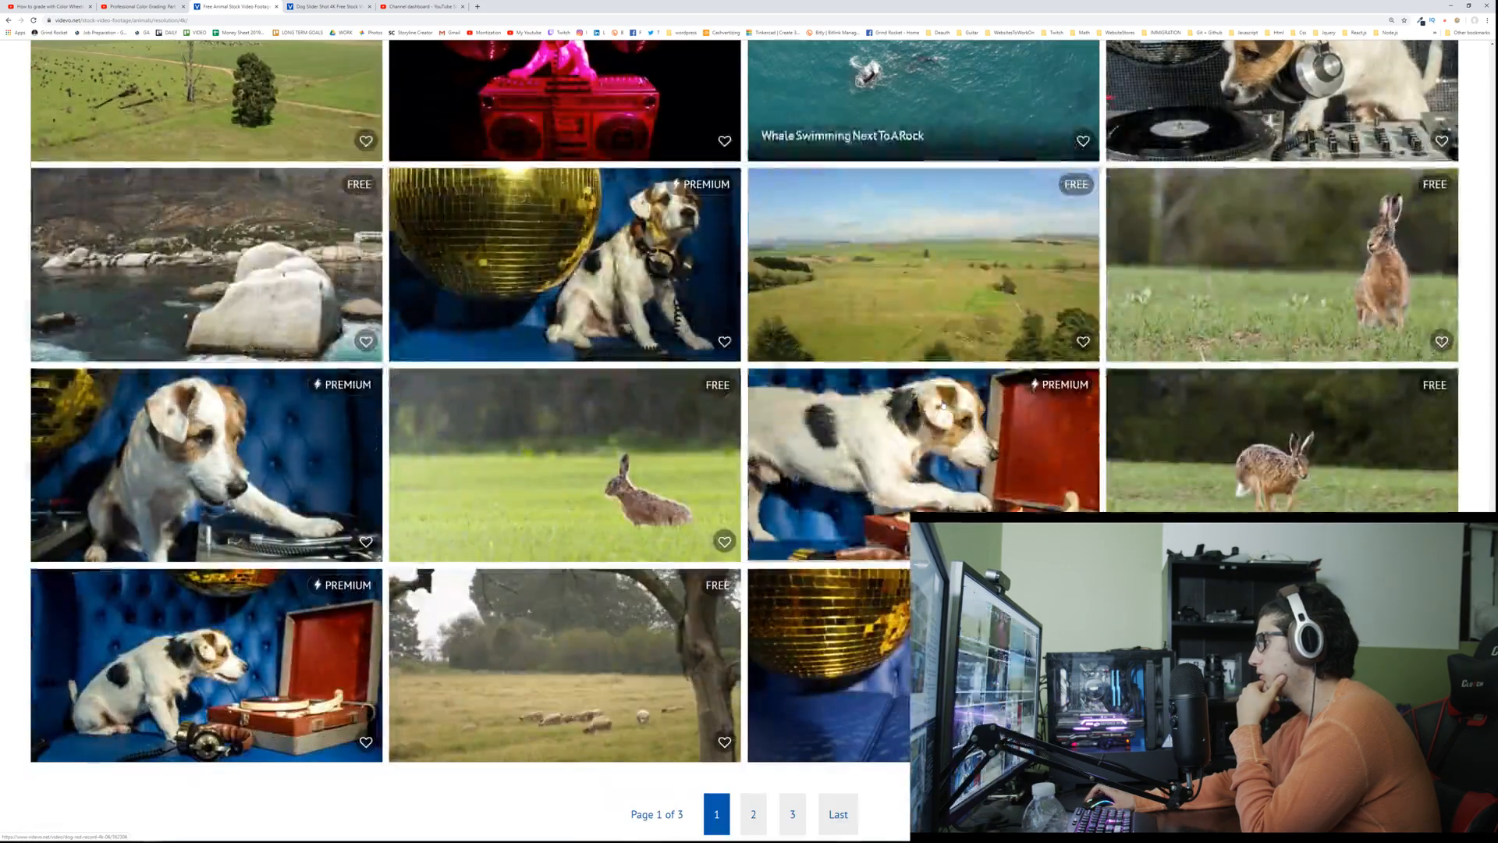
scroll(939, 398, "down", 3)
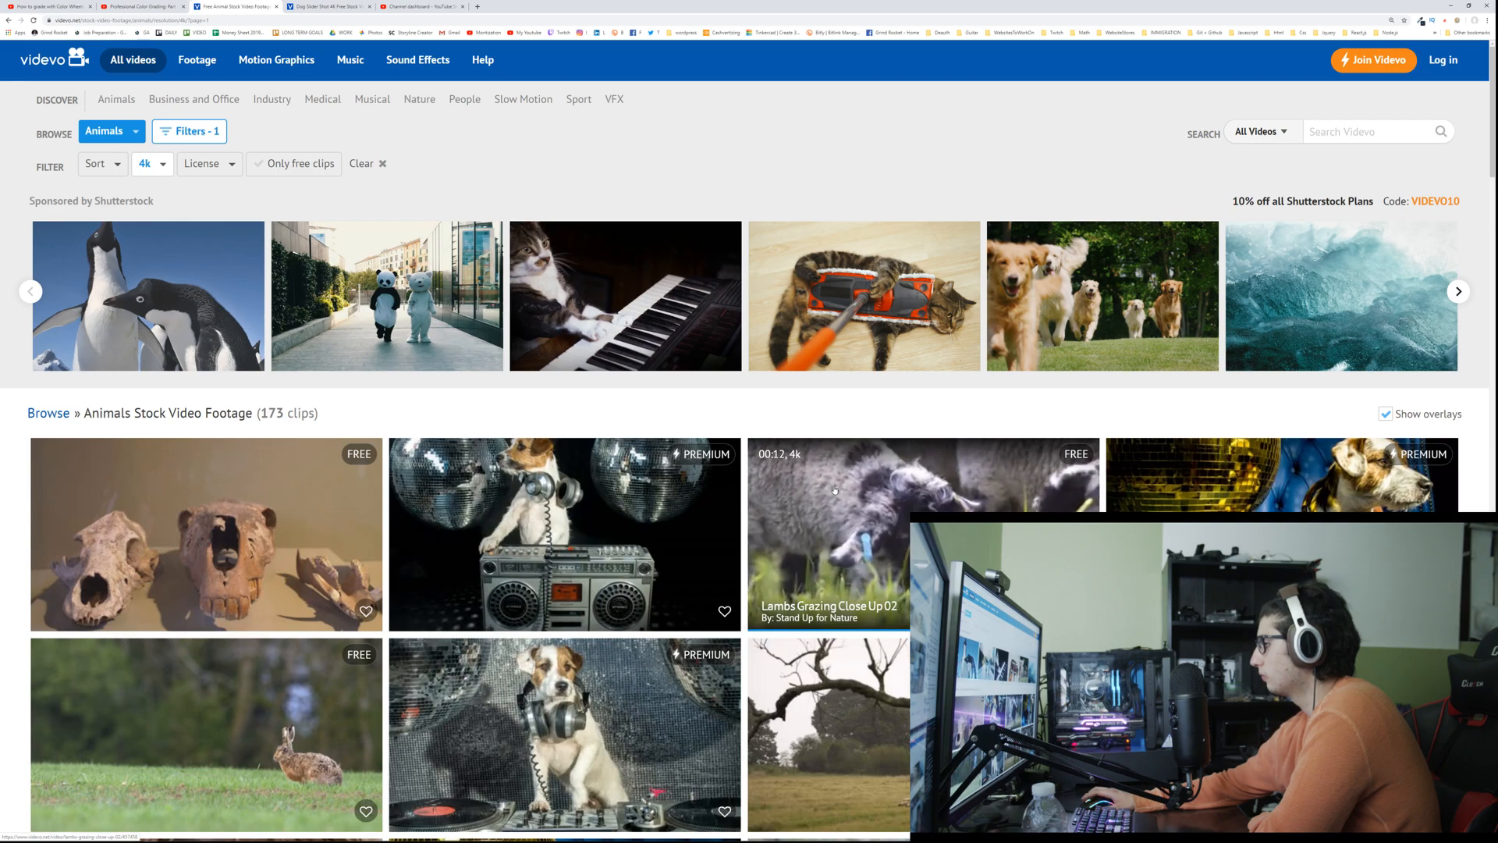
Step: Look through the next page of 4k Animals clips, and view the available license filter options
scroll(834, 490, "down", 4)
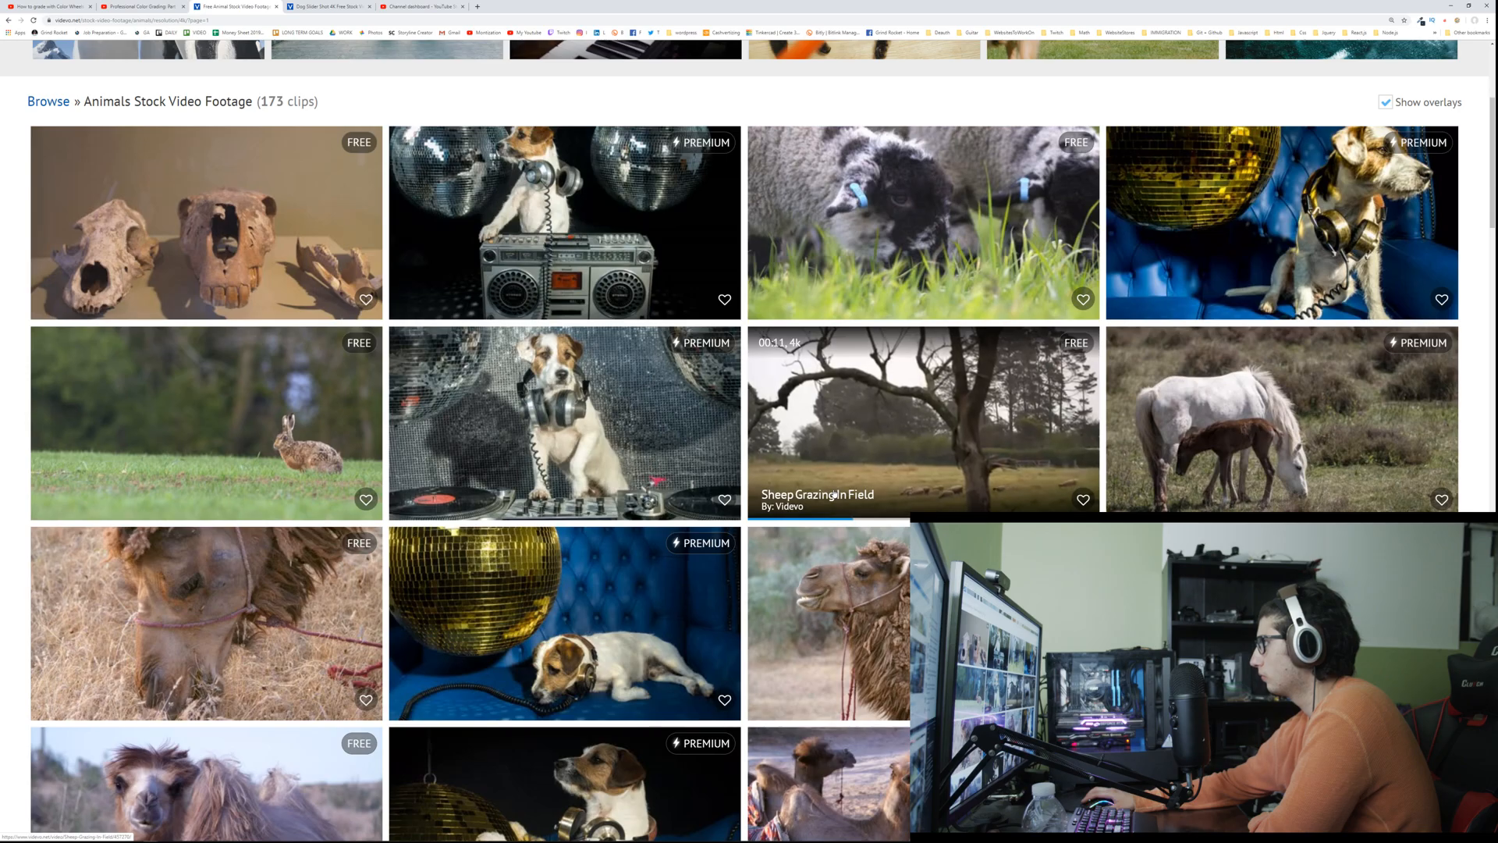
scroll(834, 494, "down", 7)
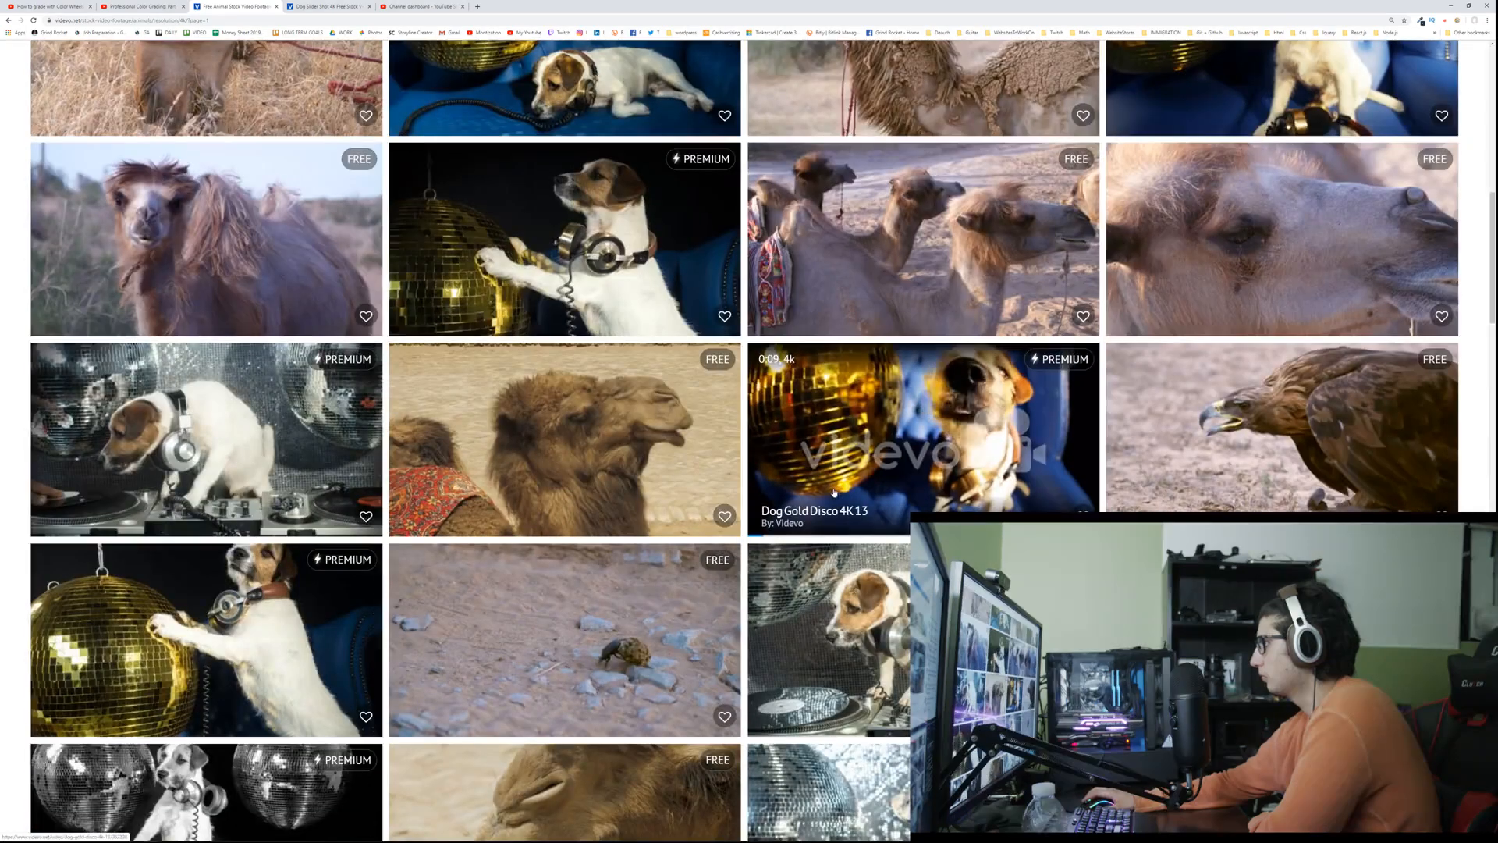
scroll(834, 491, "down", 4)
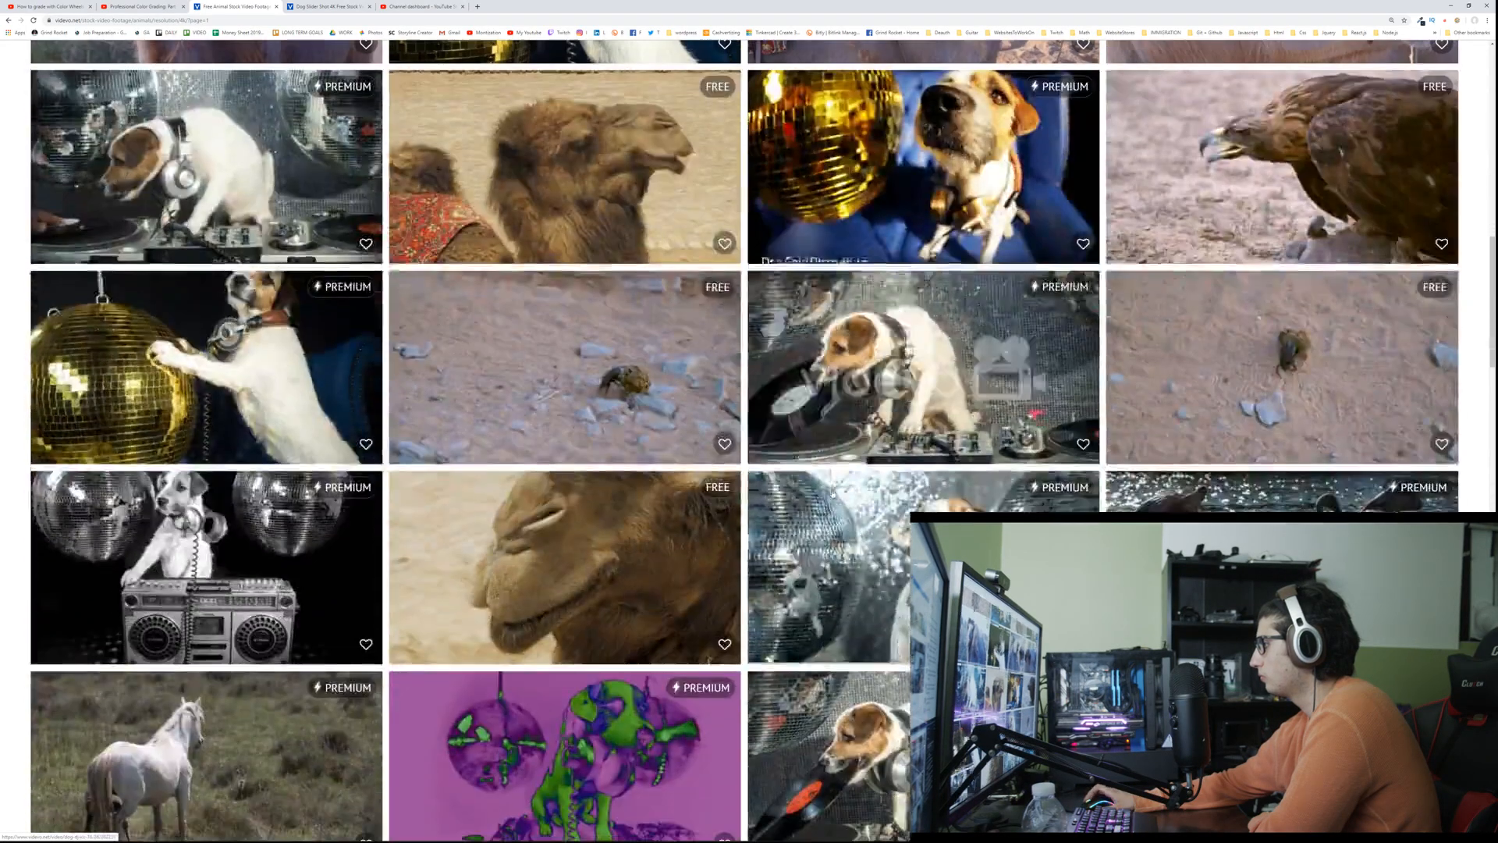
scroll(834, 492, "down", 3)
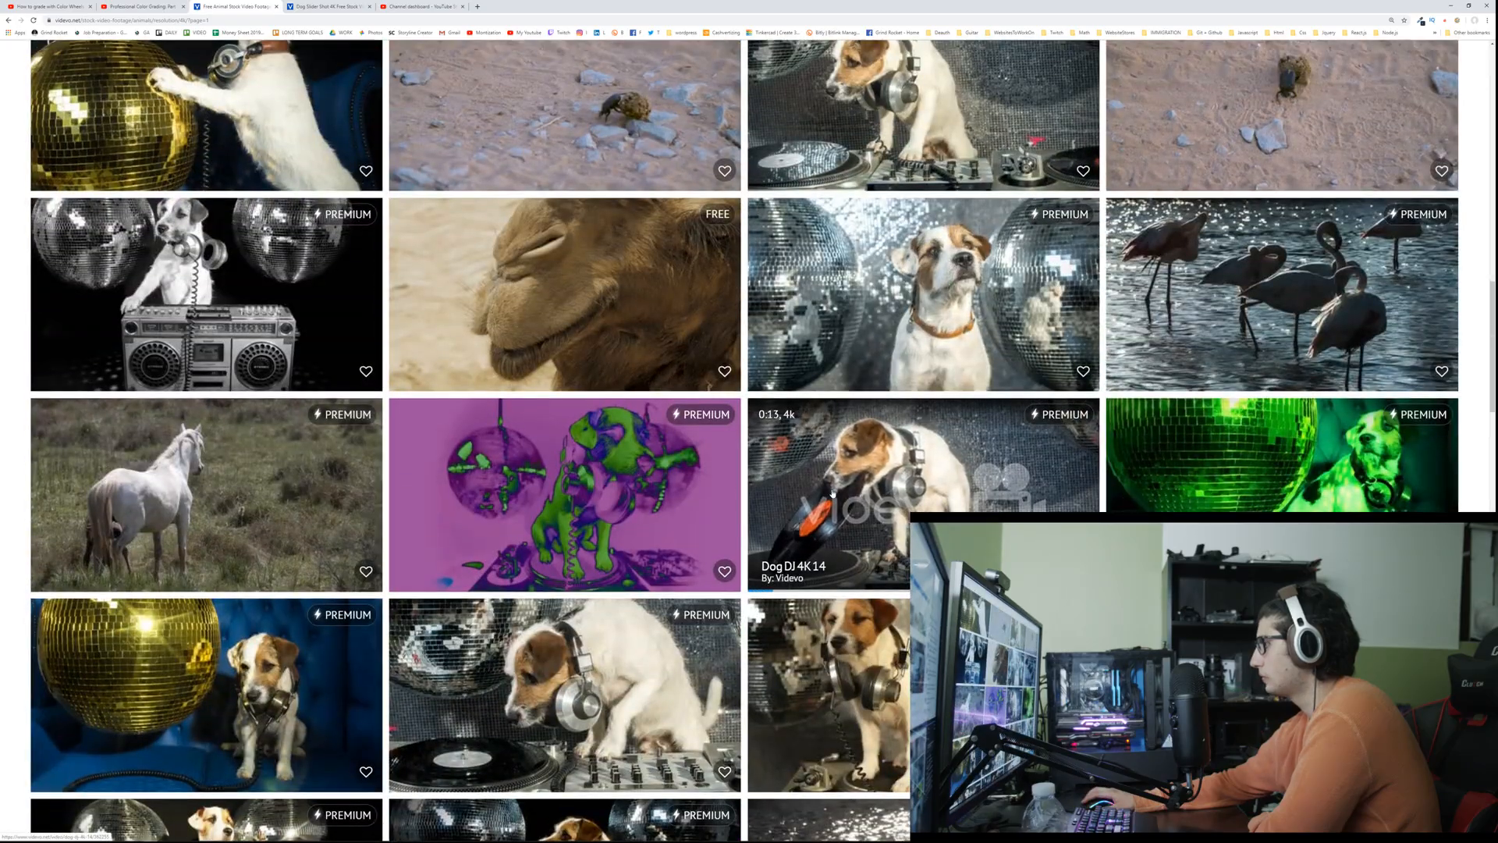
scroll(833, 492, "down", 10)
scroll(832, 494, "down", 8)
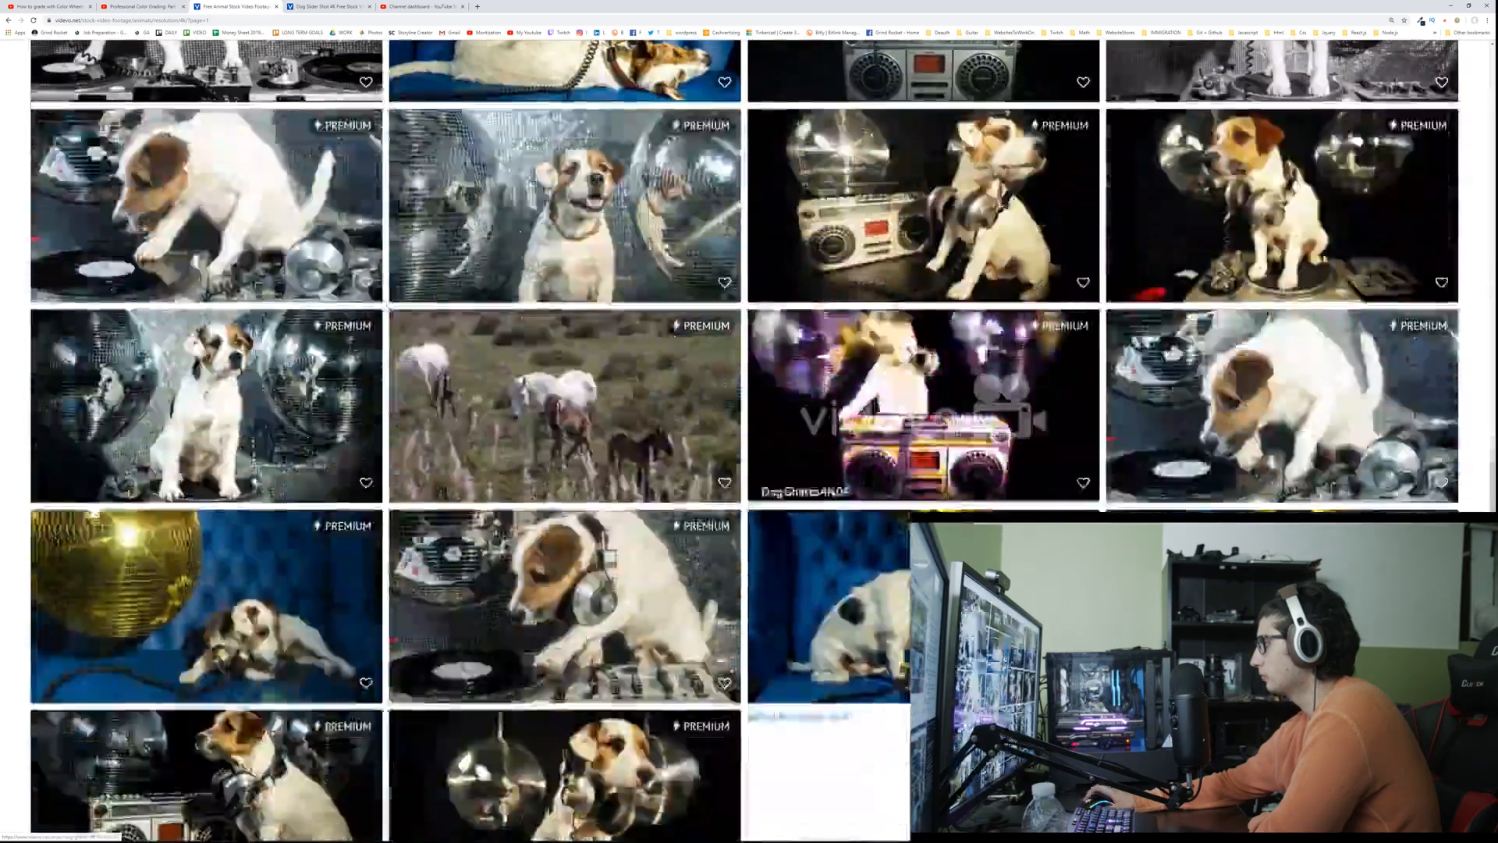
scroll(832, 494, "down", 4)
scroll(833, 494, "down", 7)
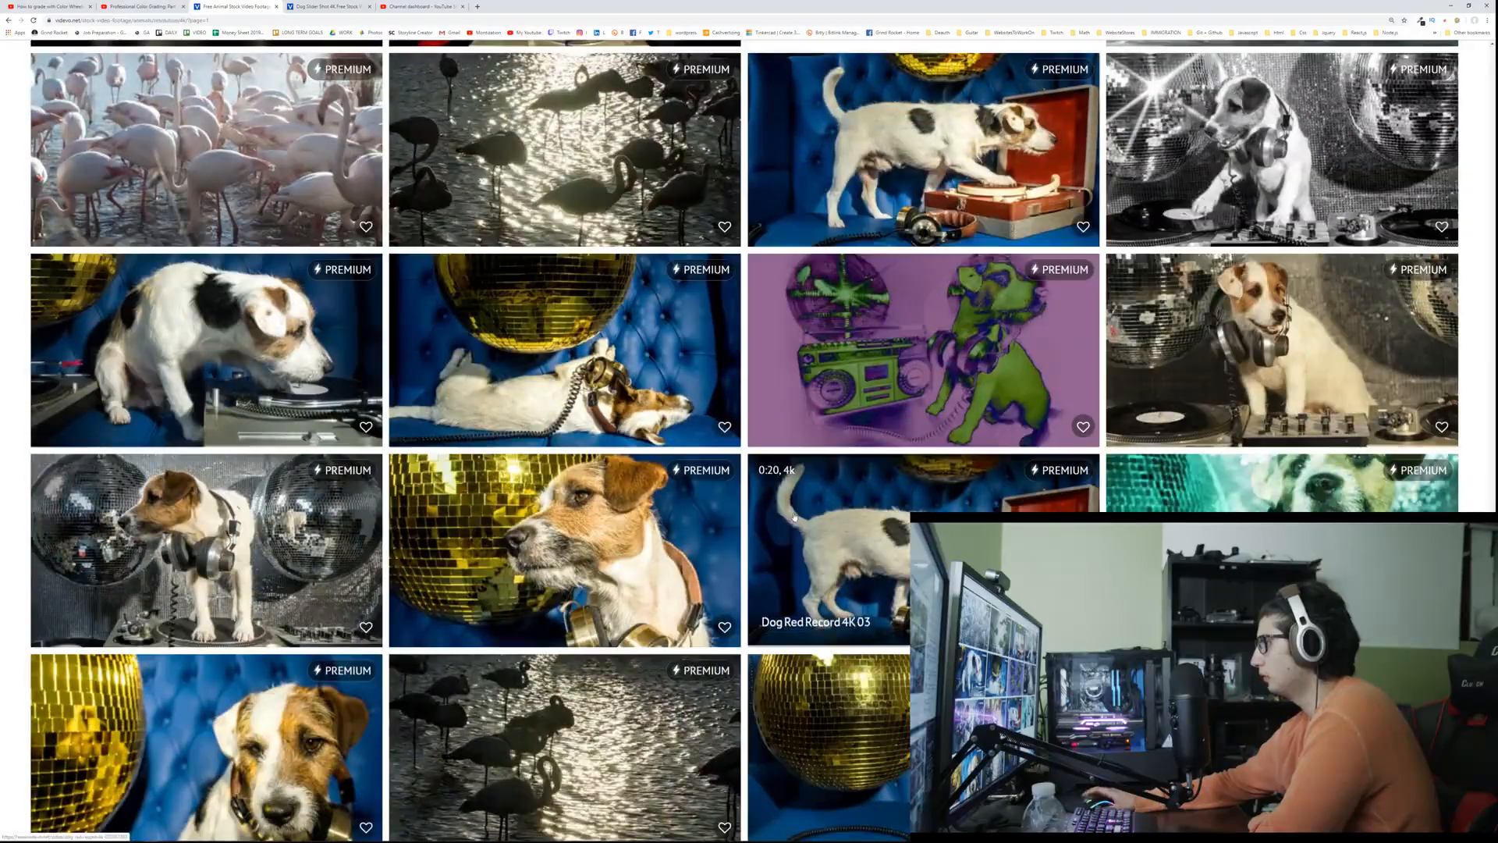
scroll(622, 488, "up", 20)
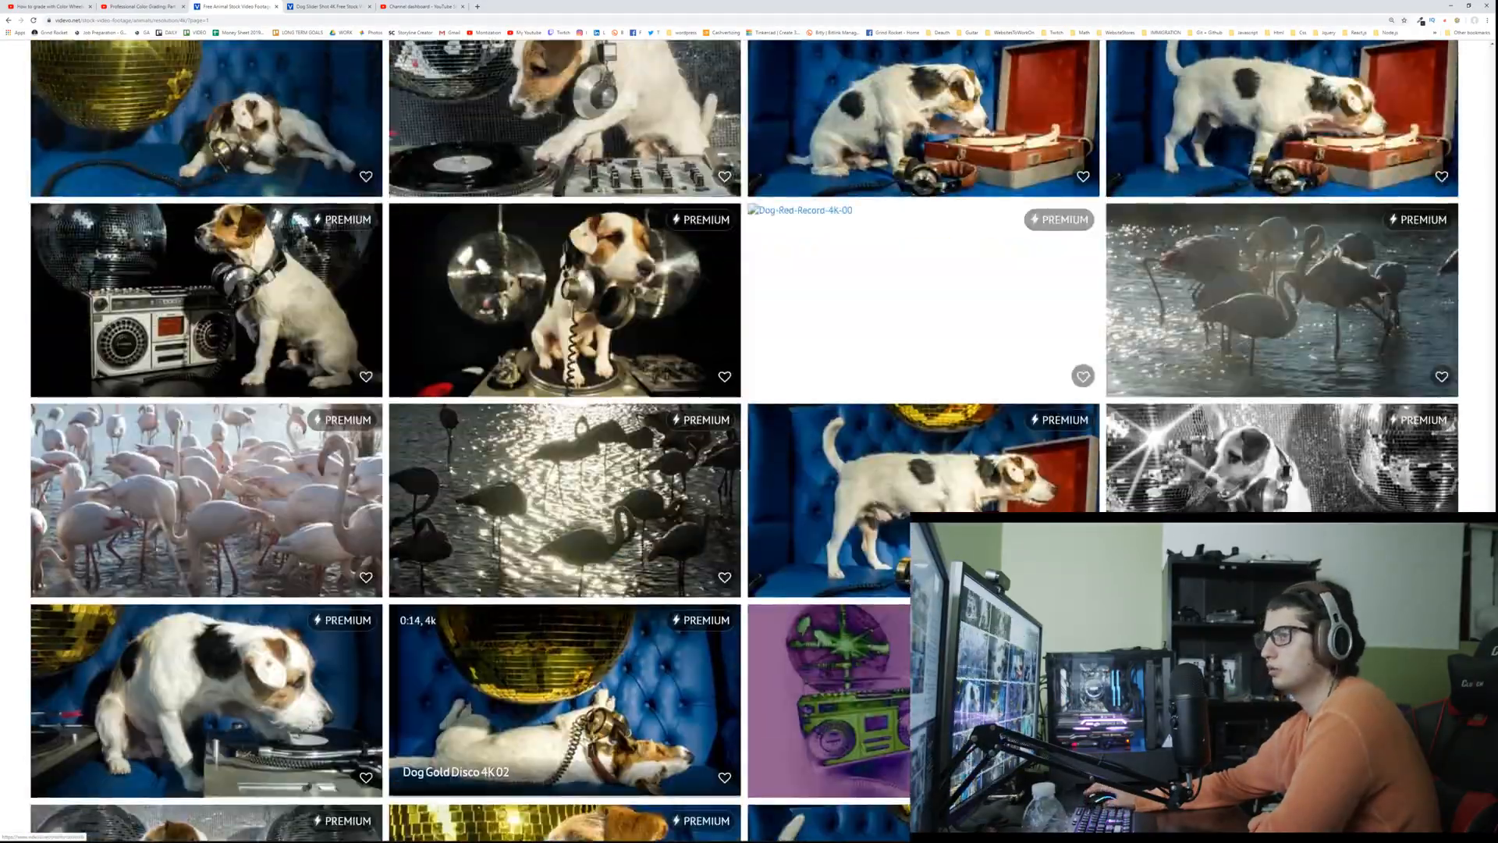
scroll(622, 488, "up", 15)
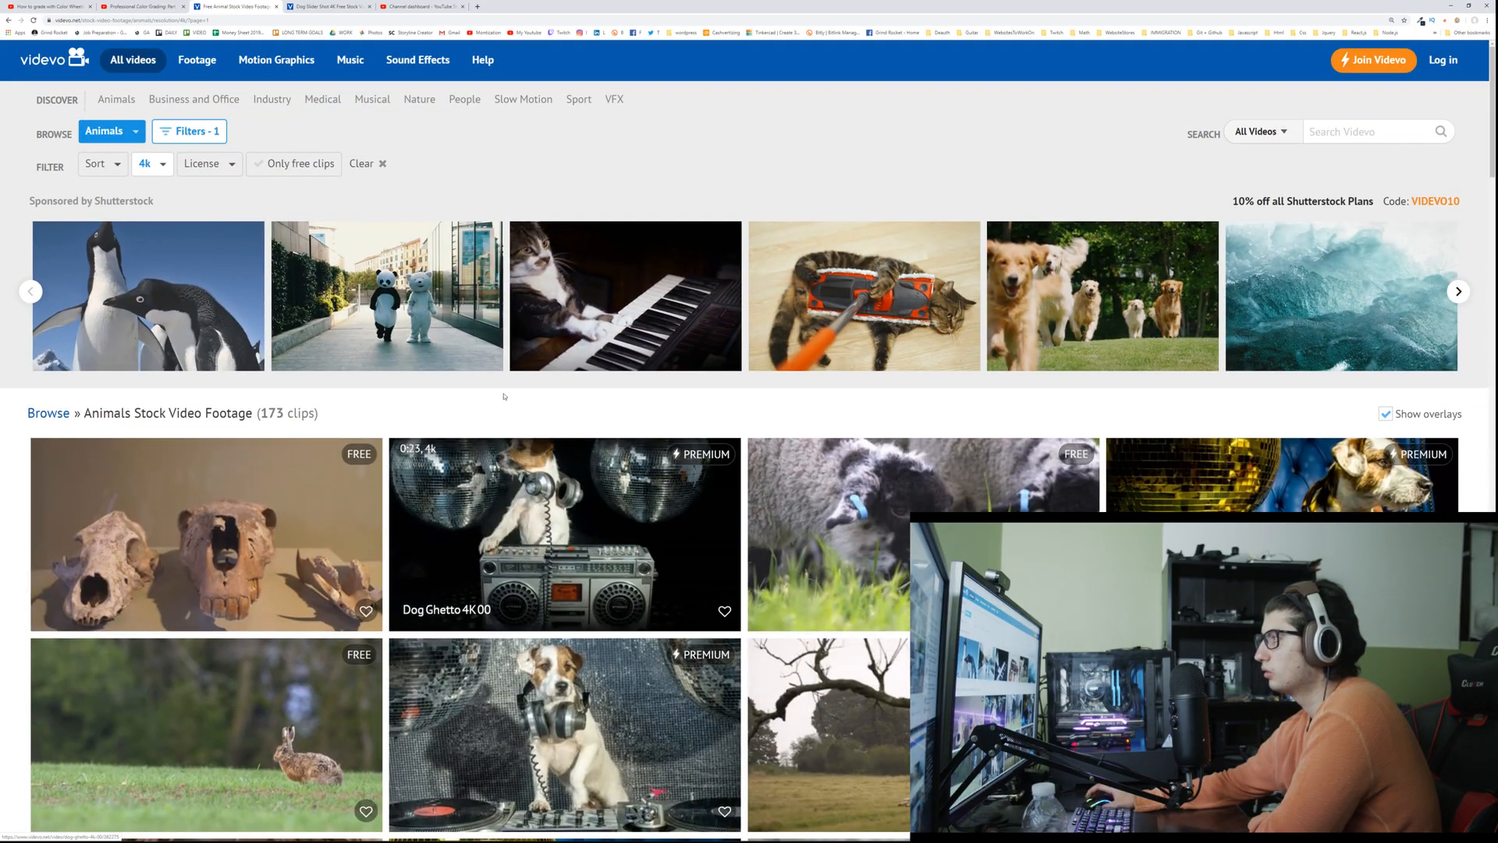
left_click(185, 163)
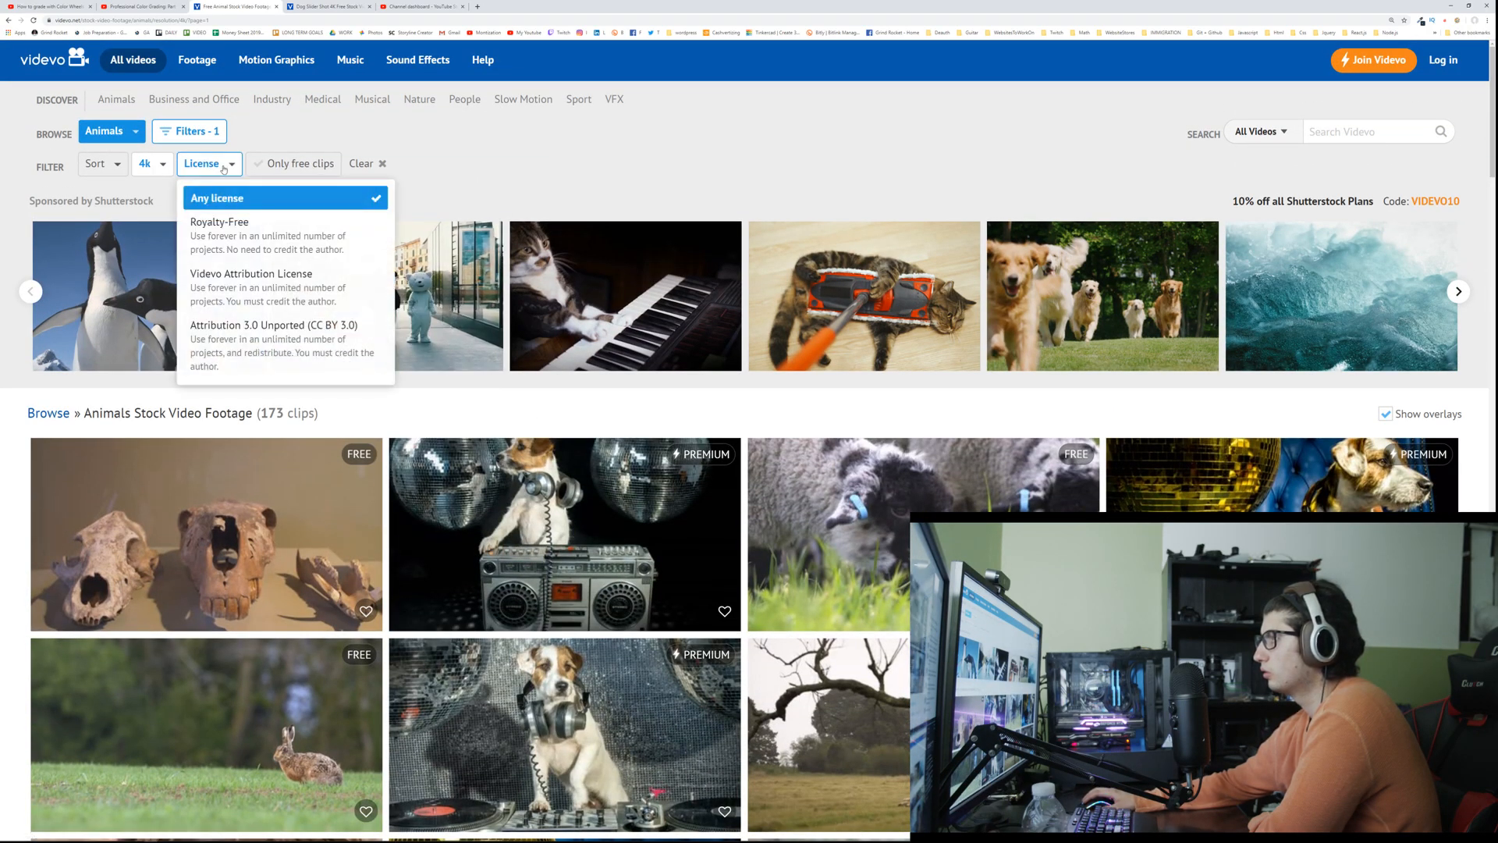
Step: Open motionarray.com in a new browser tab and list everything in its Stock Video category
left_click(477, 6)
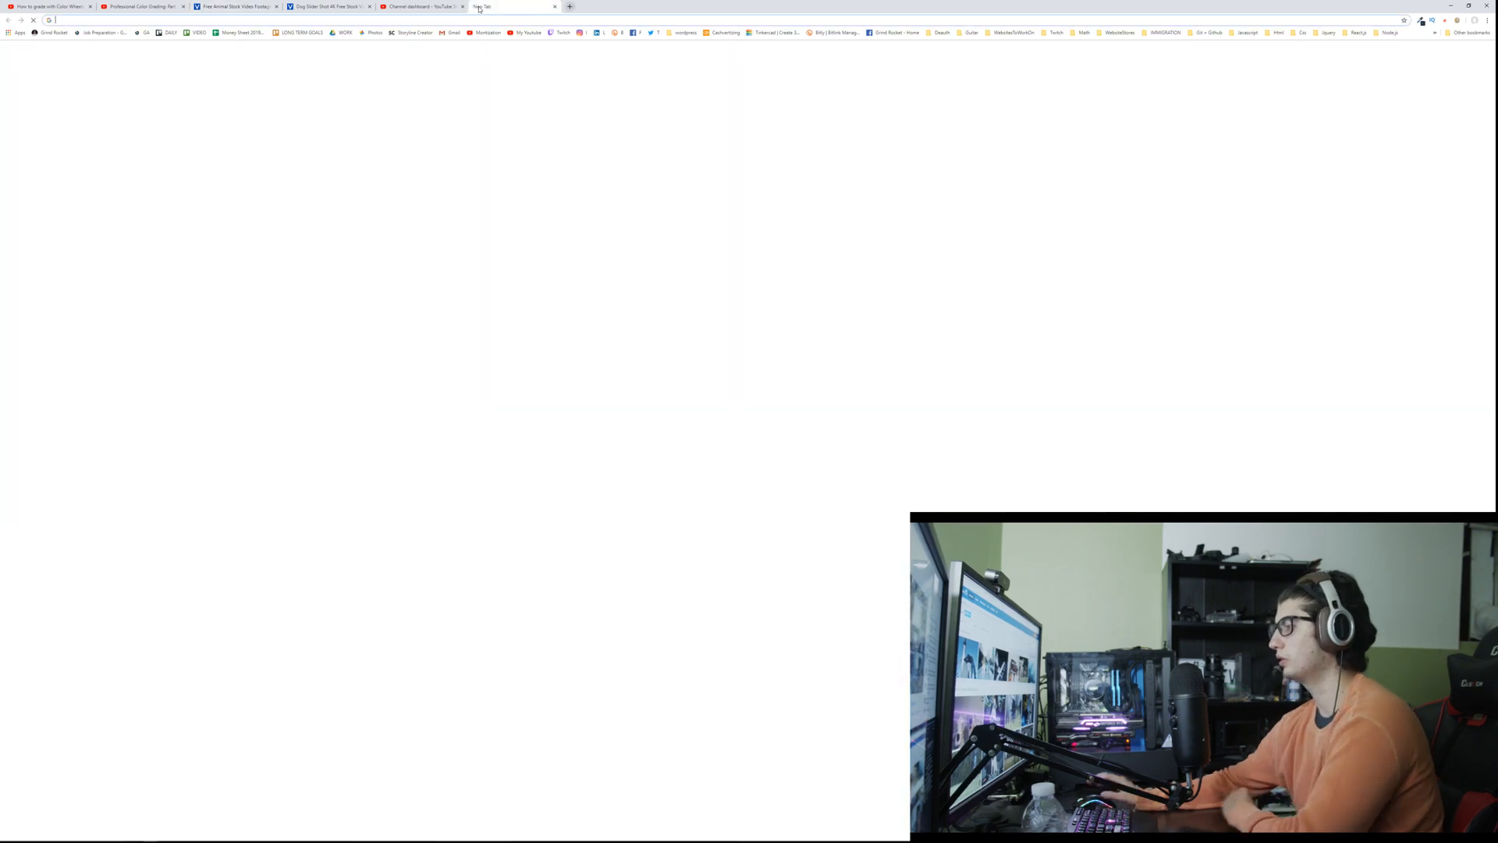
type("motionarray.com")
key("Return")
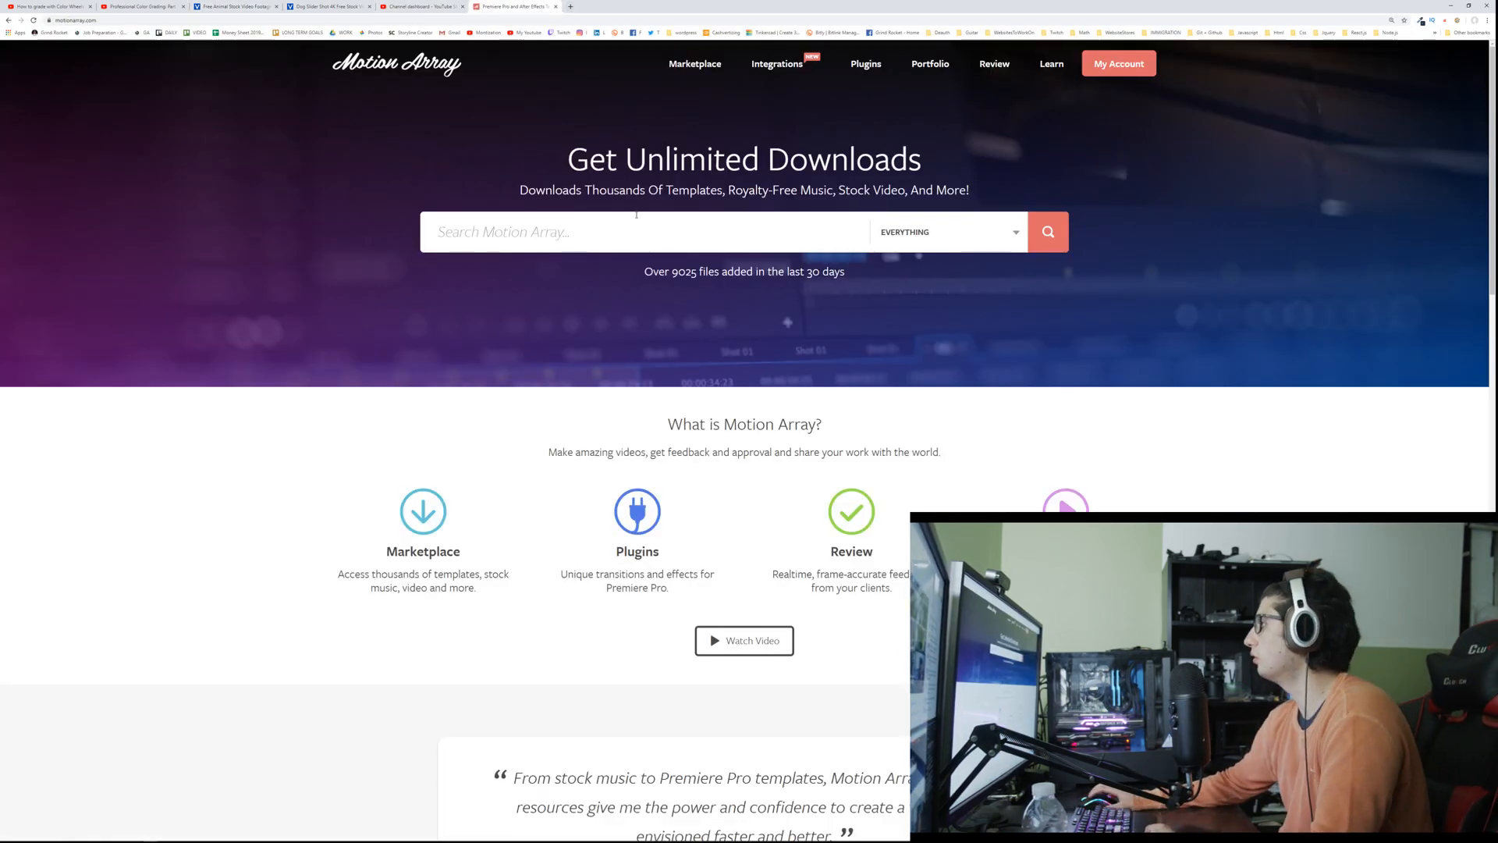
left_click(886, 228)
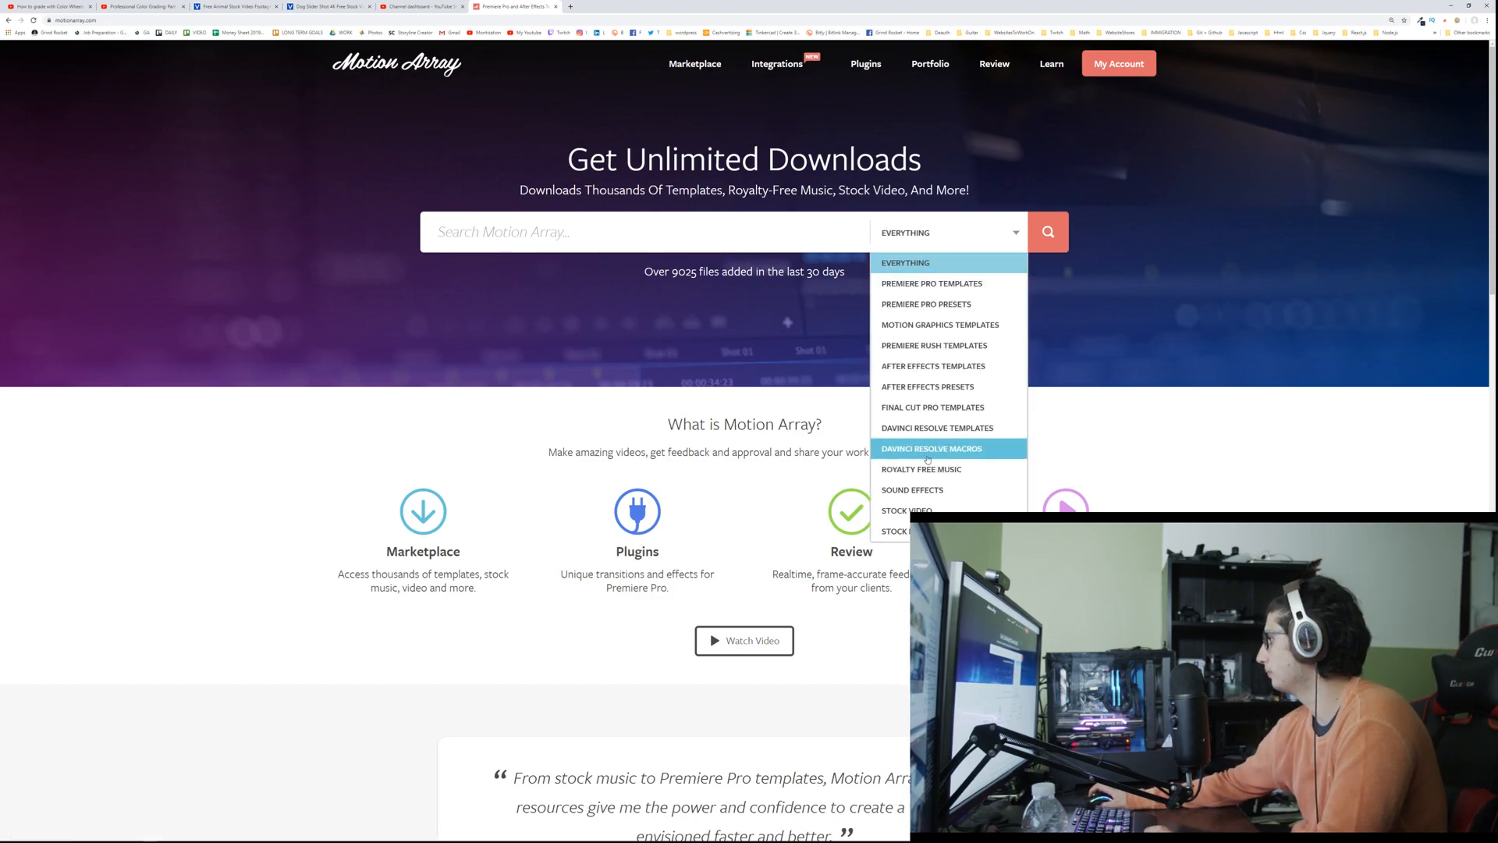
left_click(905, 509)
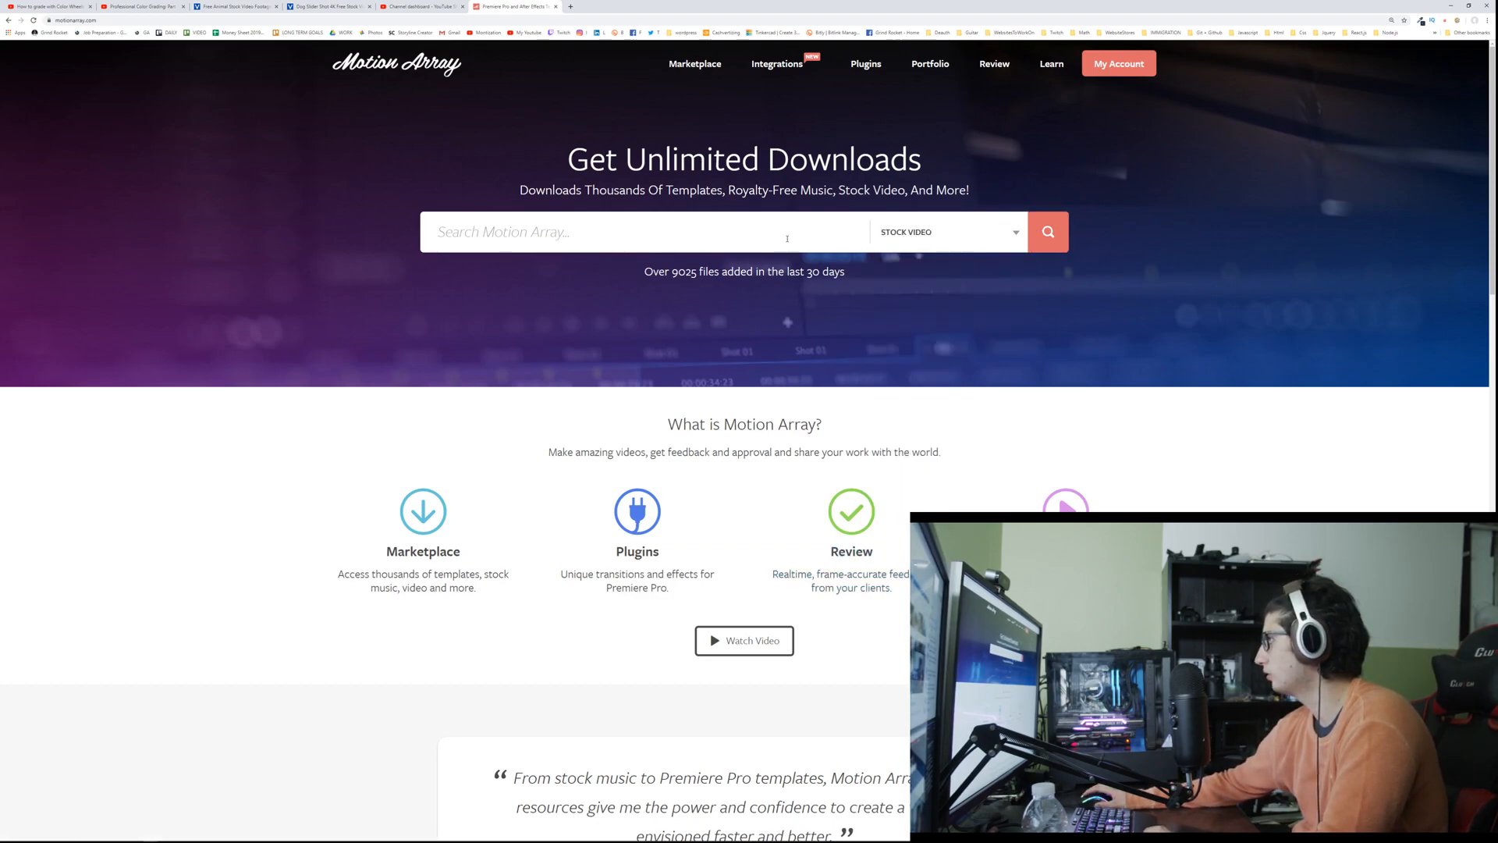
left_click(1048, 231)
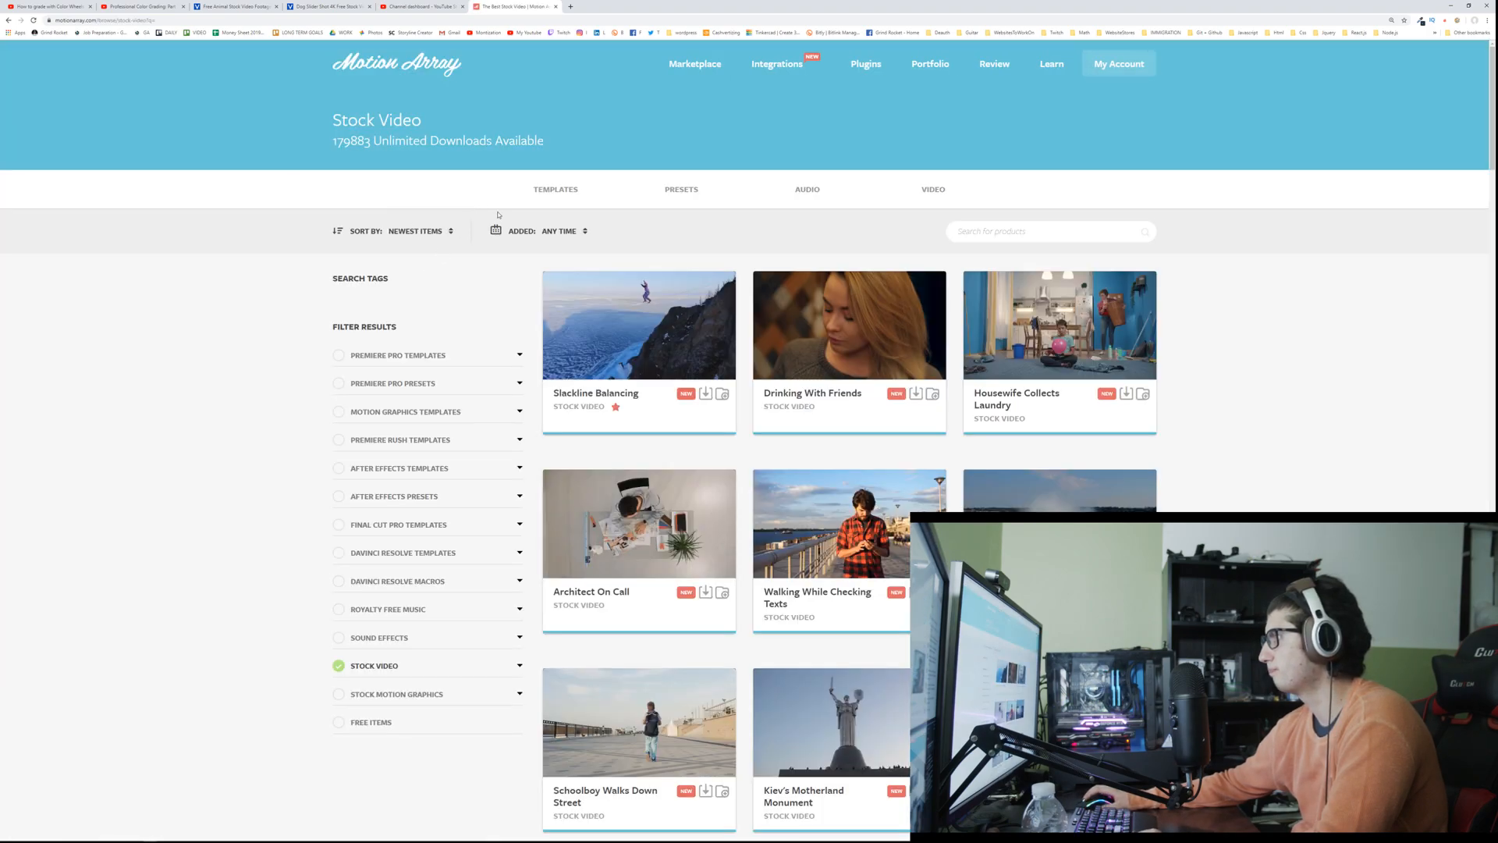
Step: Expand the Stock Video subcategories in the result filters and restrict the results to Animals
left_click(519, 669)
scroll(455, 635, "down", 3)
left_click(441, 728)
scroll(421, 687, "down", 8)
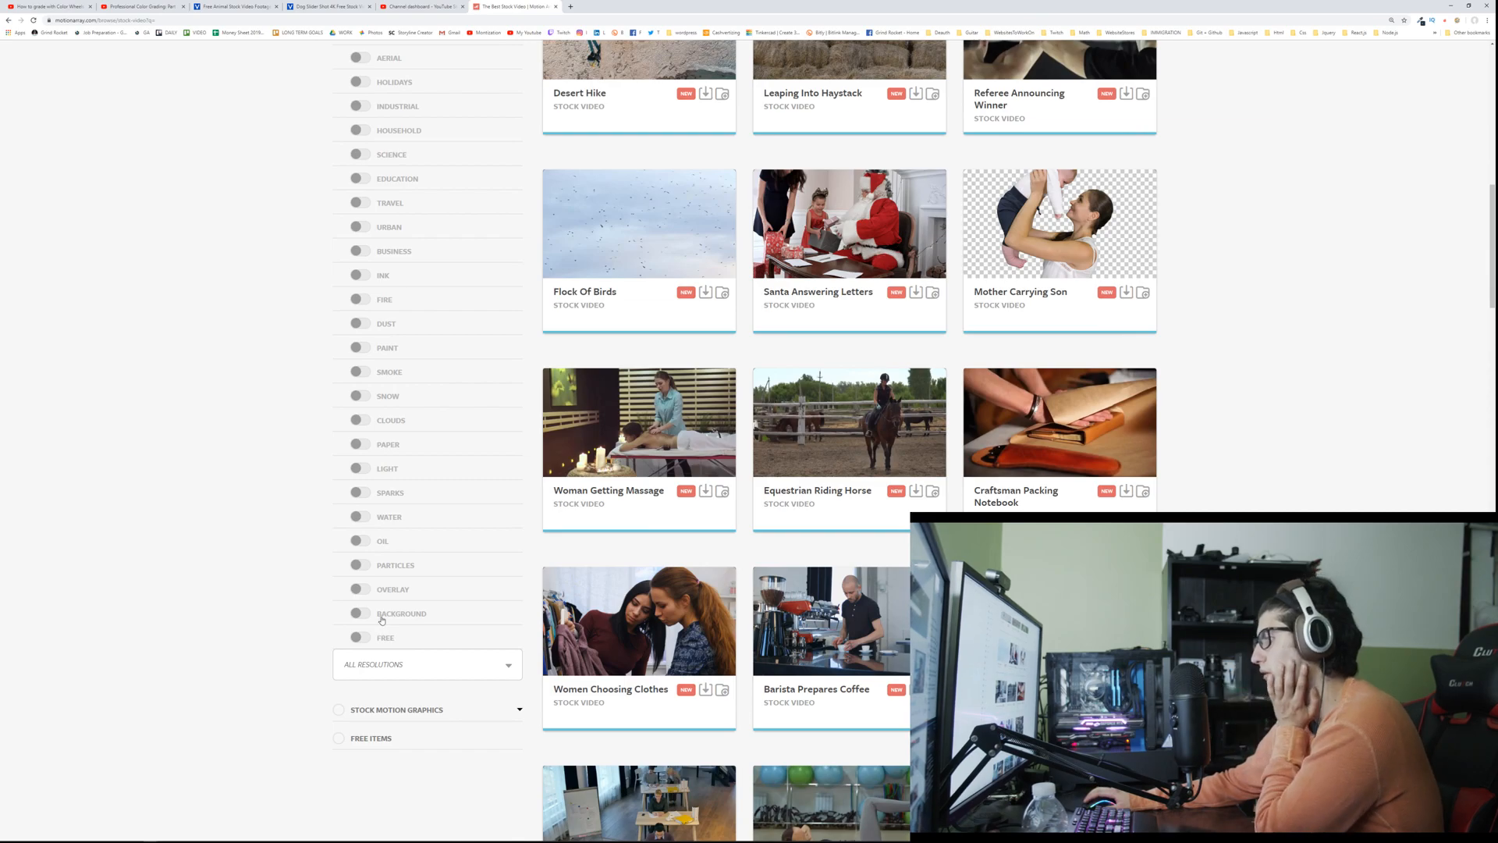
scroll(381, 620, "up", 4)
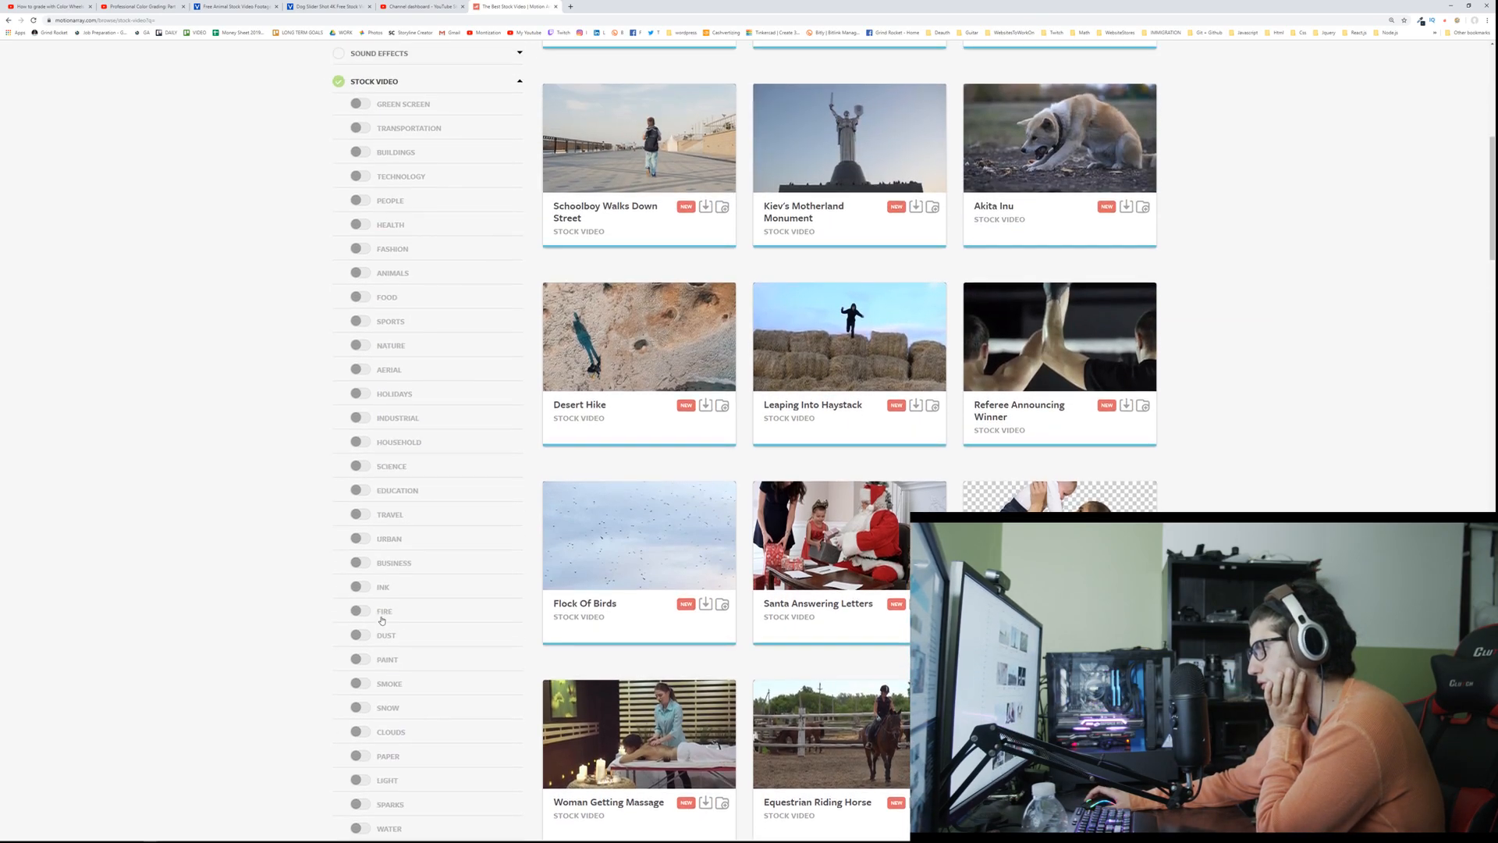
scroll(381, 620, "up", 2)
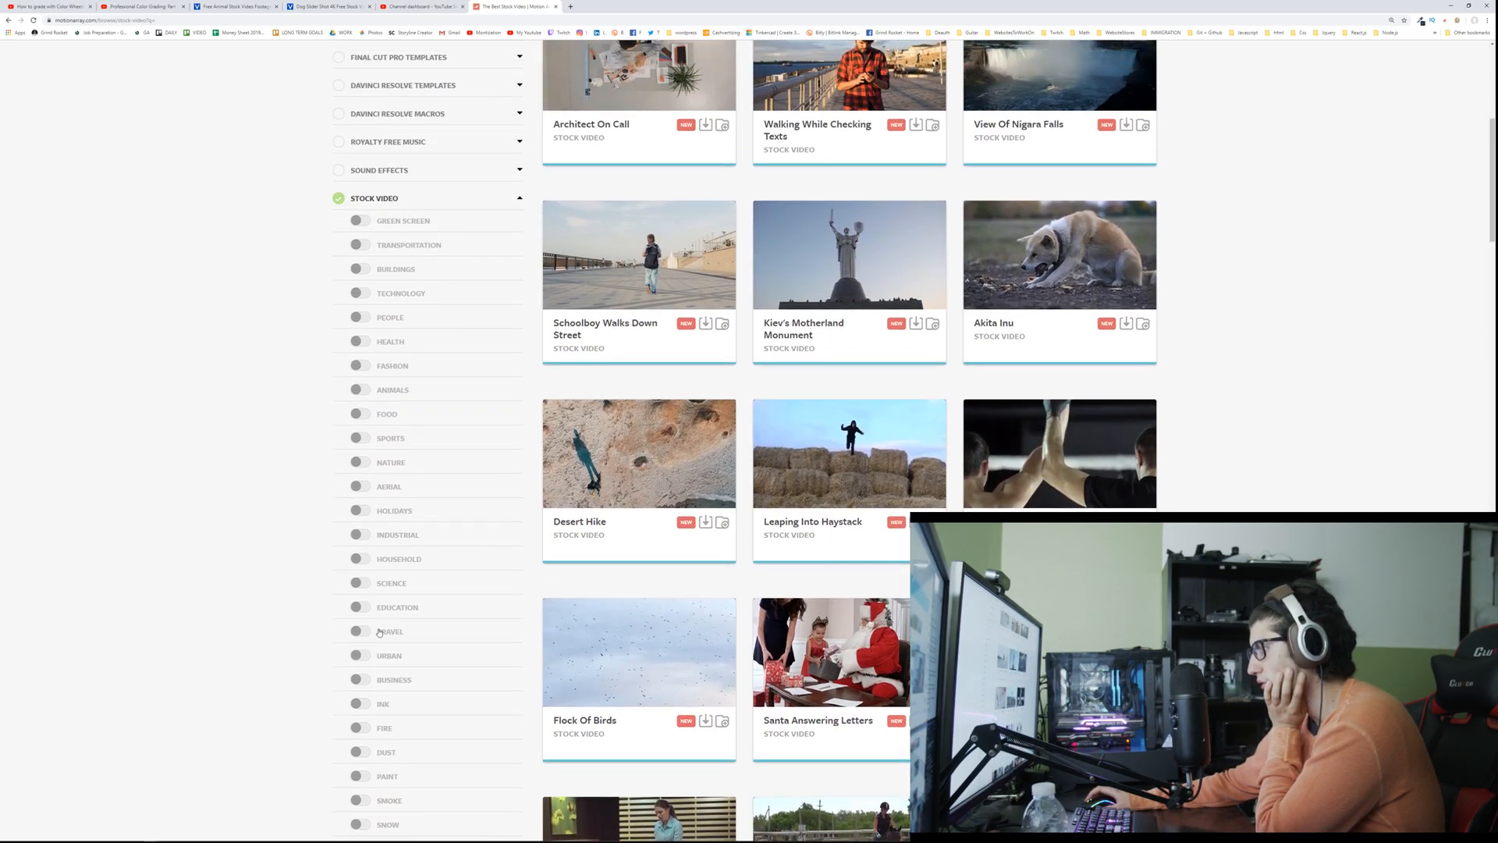
left_click(386, 392)
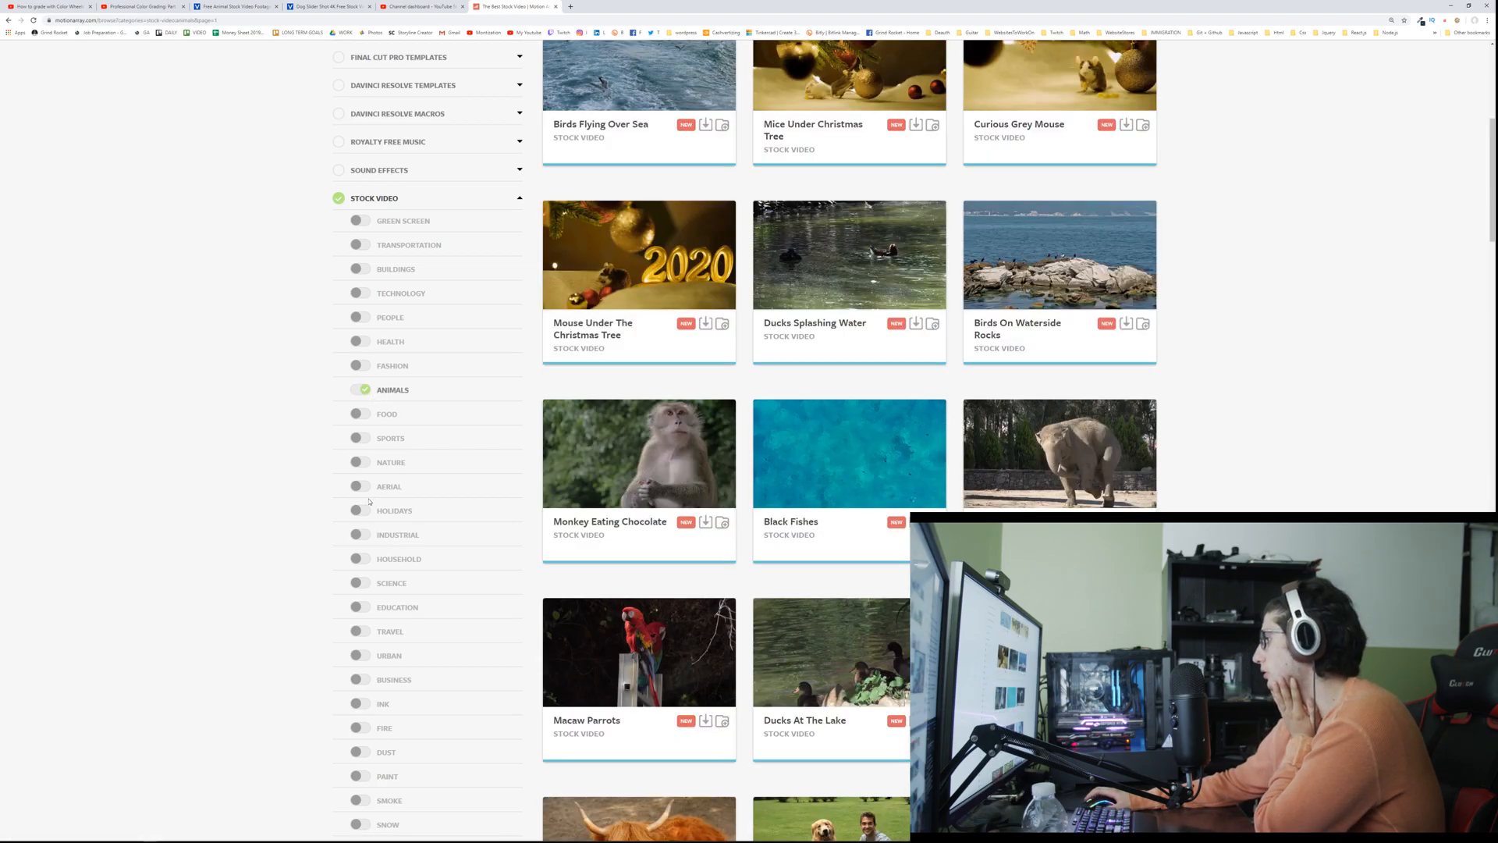
Step: Browse the Animals stock videos on Motion Array for usable clips
scroll(491, 568, "down", 3)
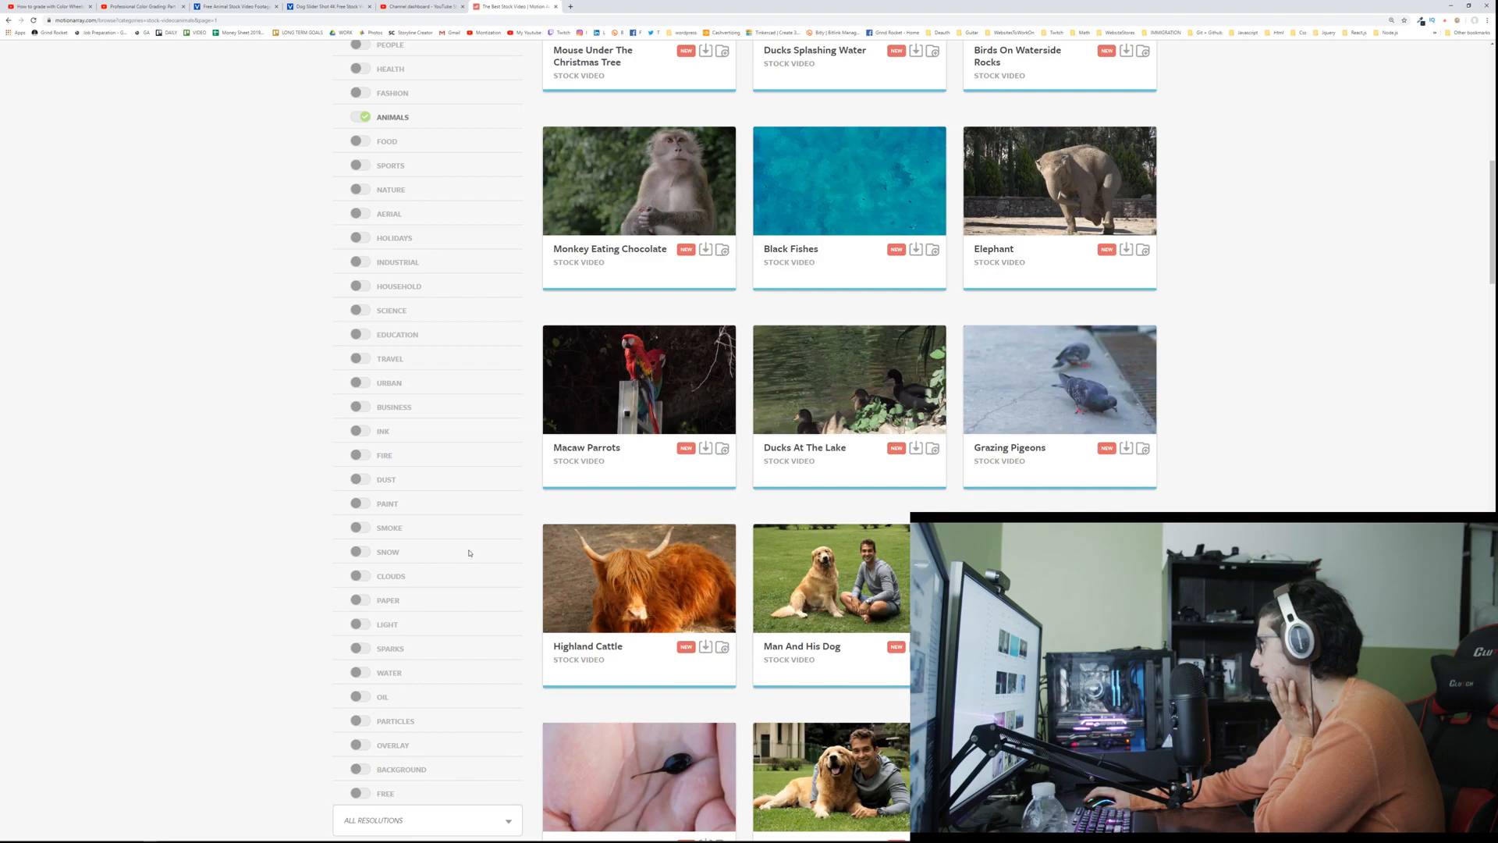
scroll(468, 552, "down", 6)
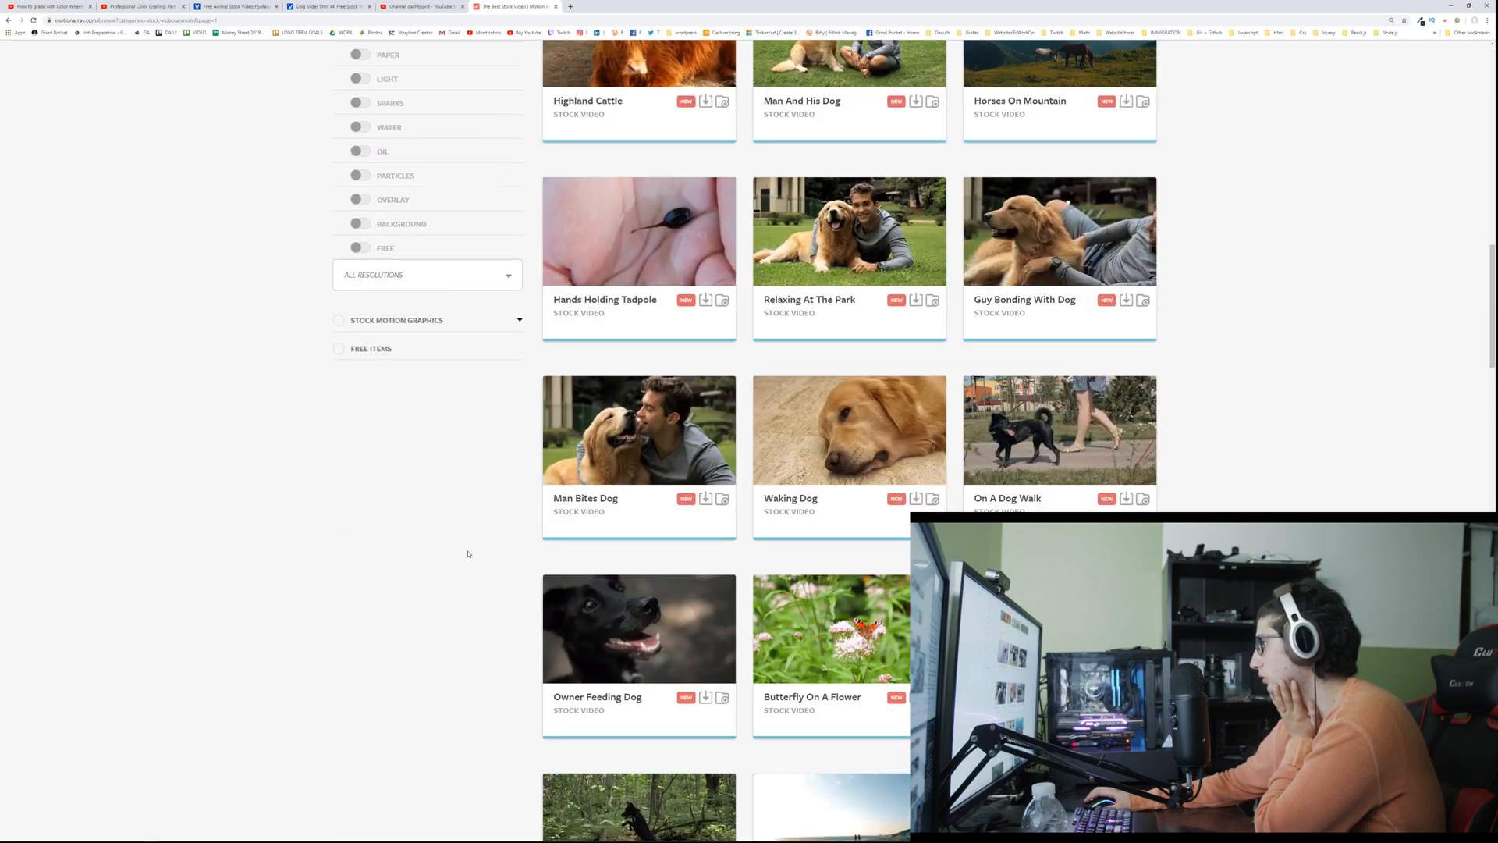
scroll(468, 553, "down", 3)
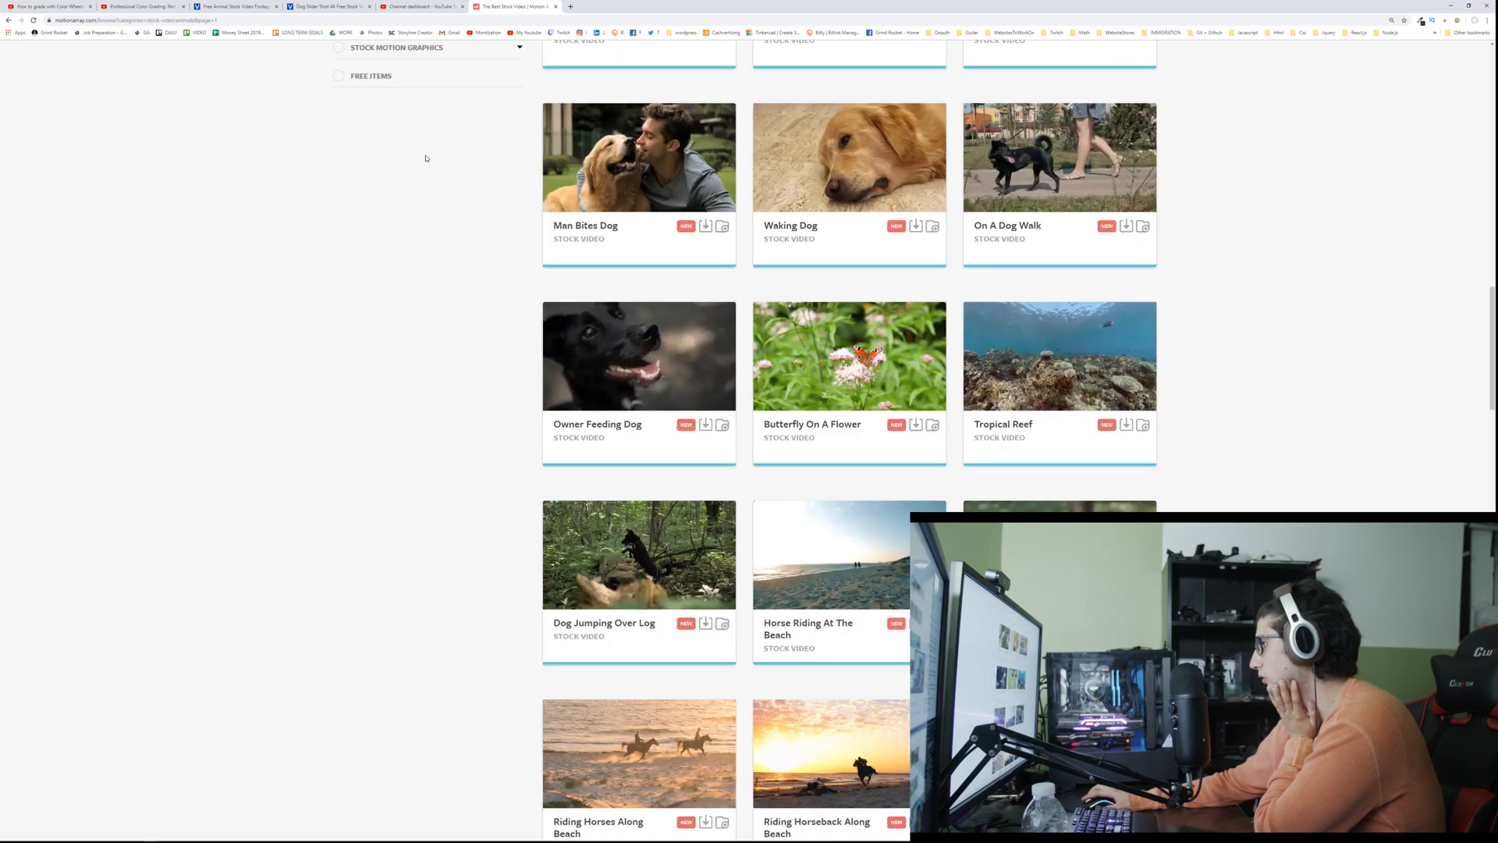
Step: Download the free Dog Slider Shot 4K clip from Videvo, dismissing the account and sharing prompts
left_click(334, 8)
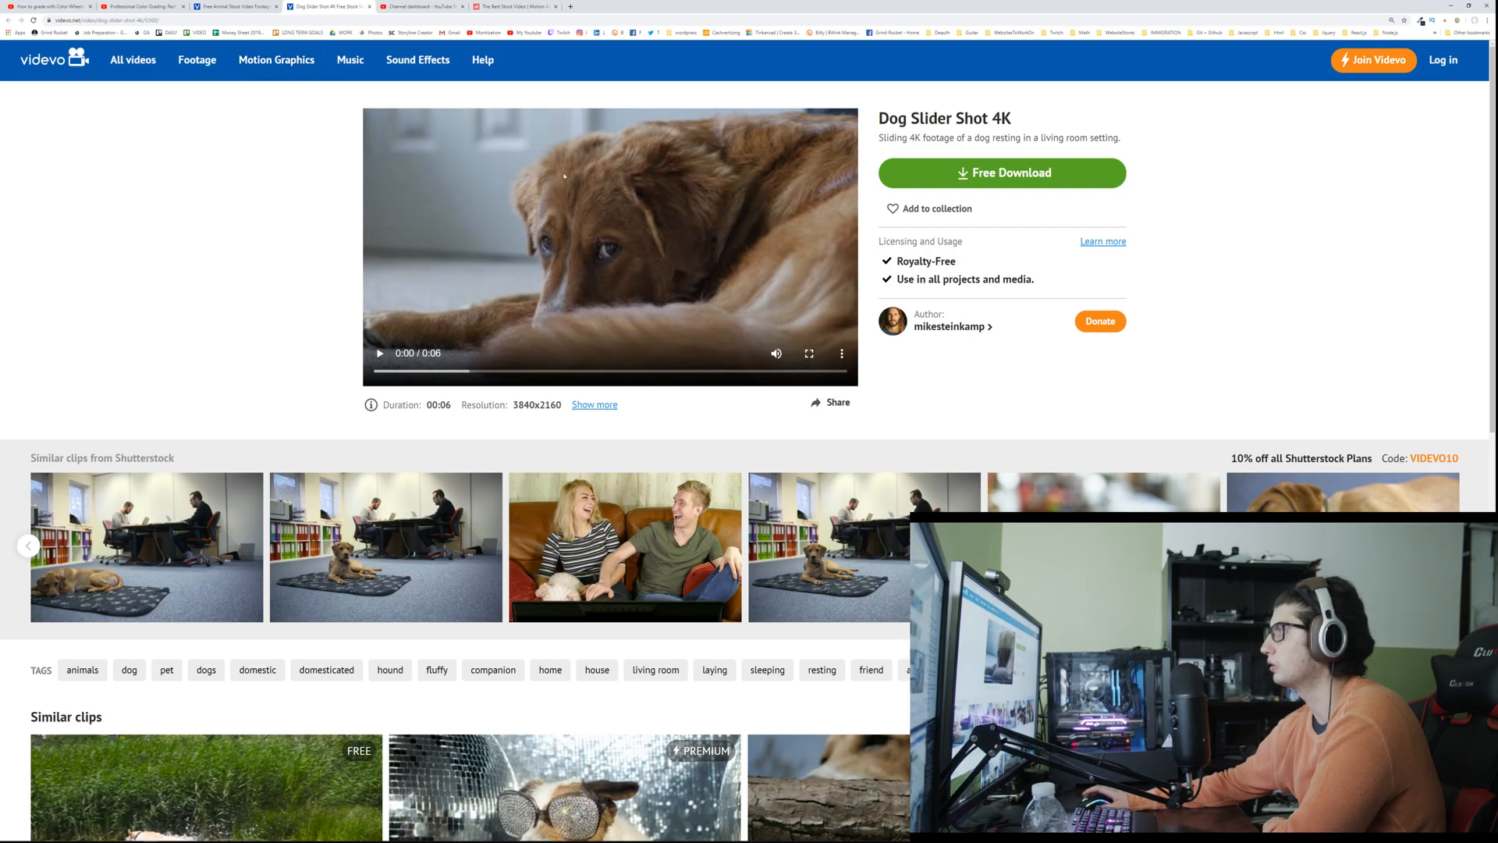
left_click(890, 181)
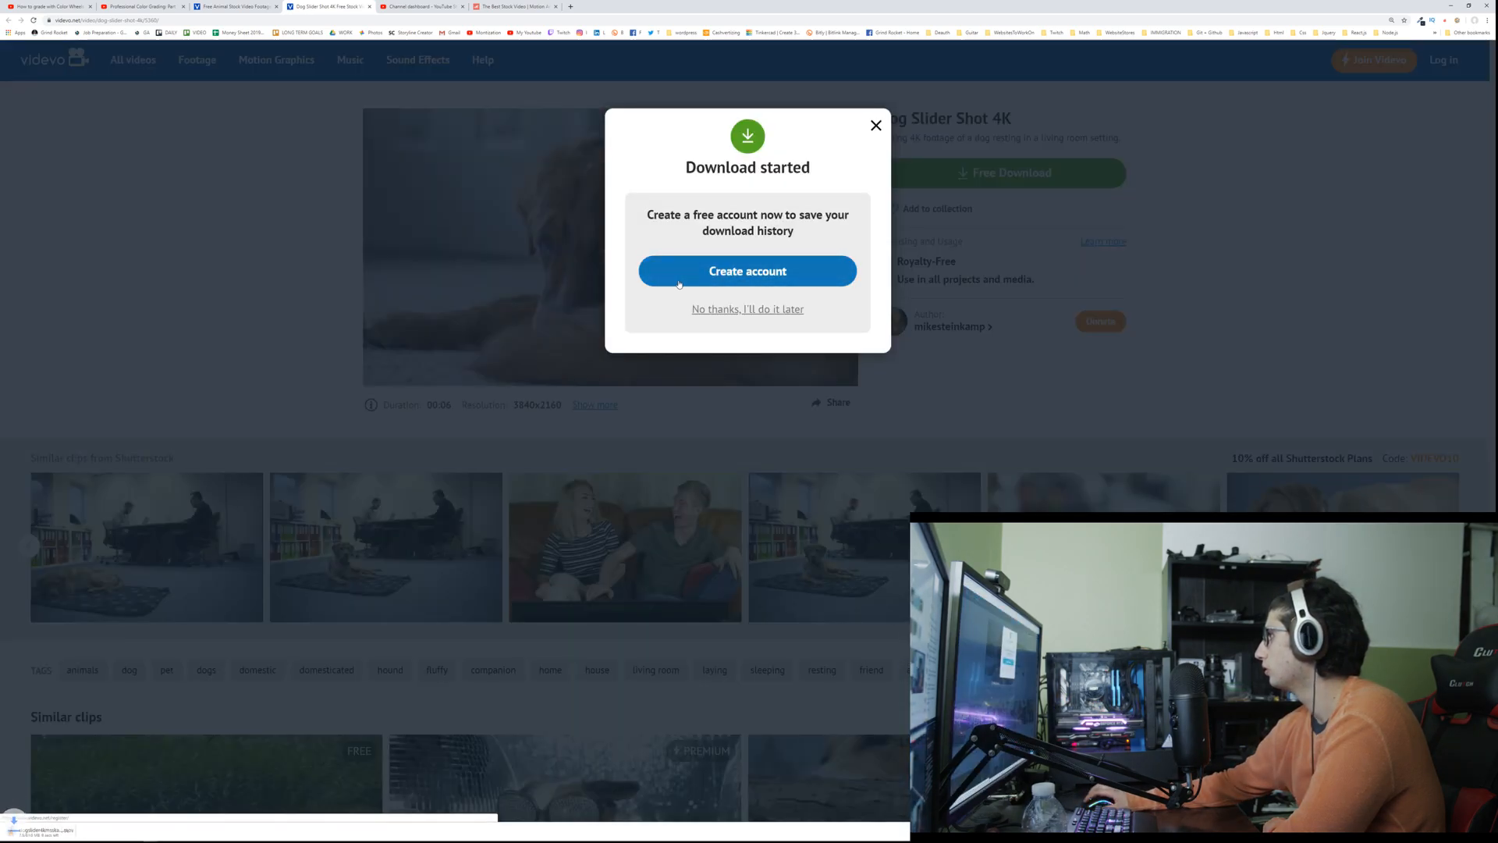
left_click(722, 310)
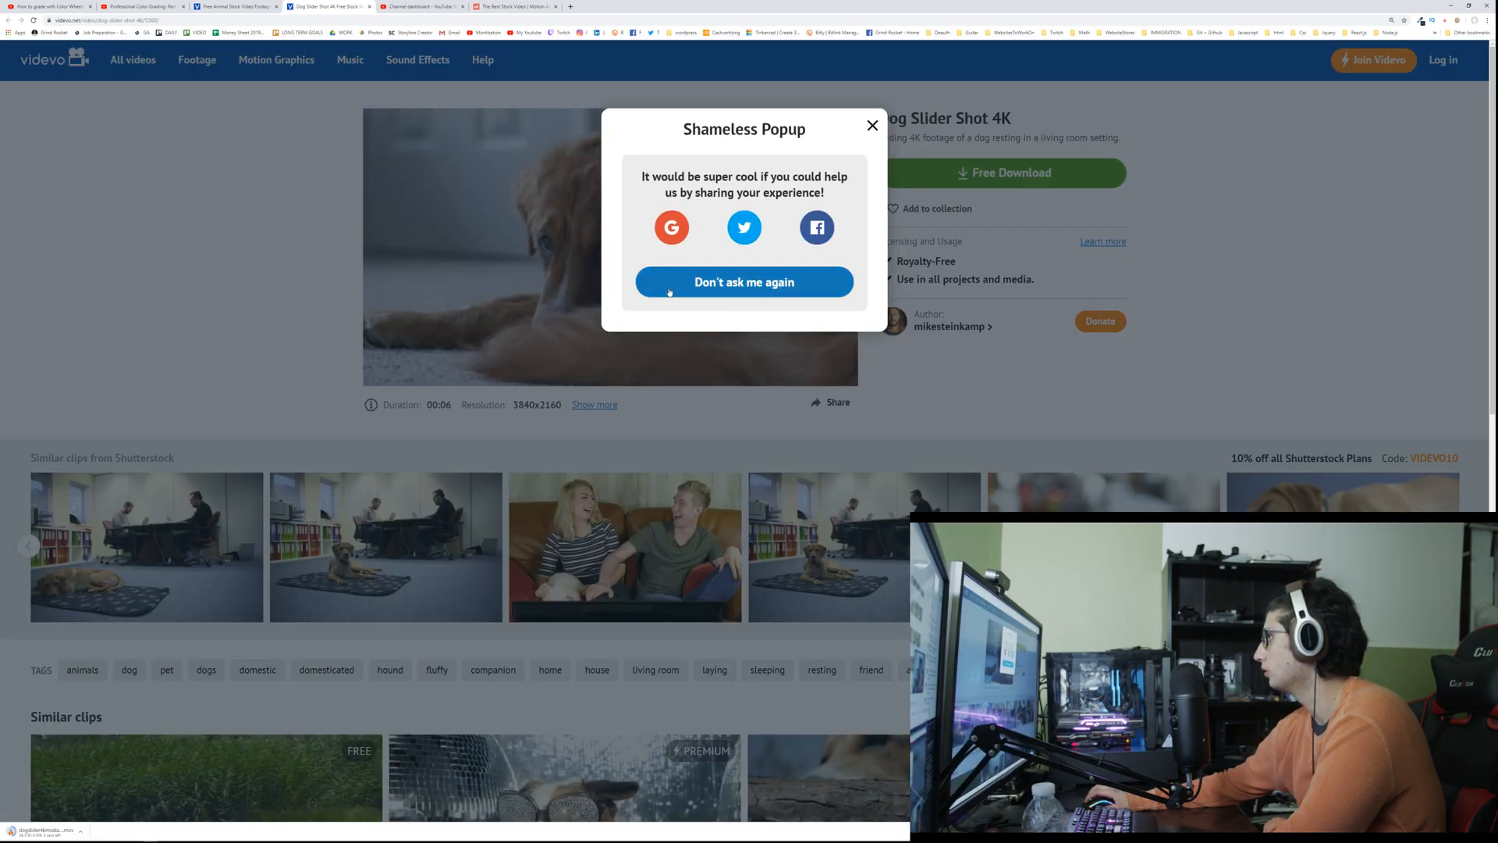
left_click(744, 292)
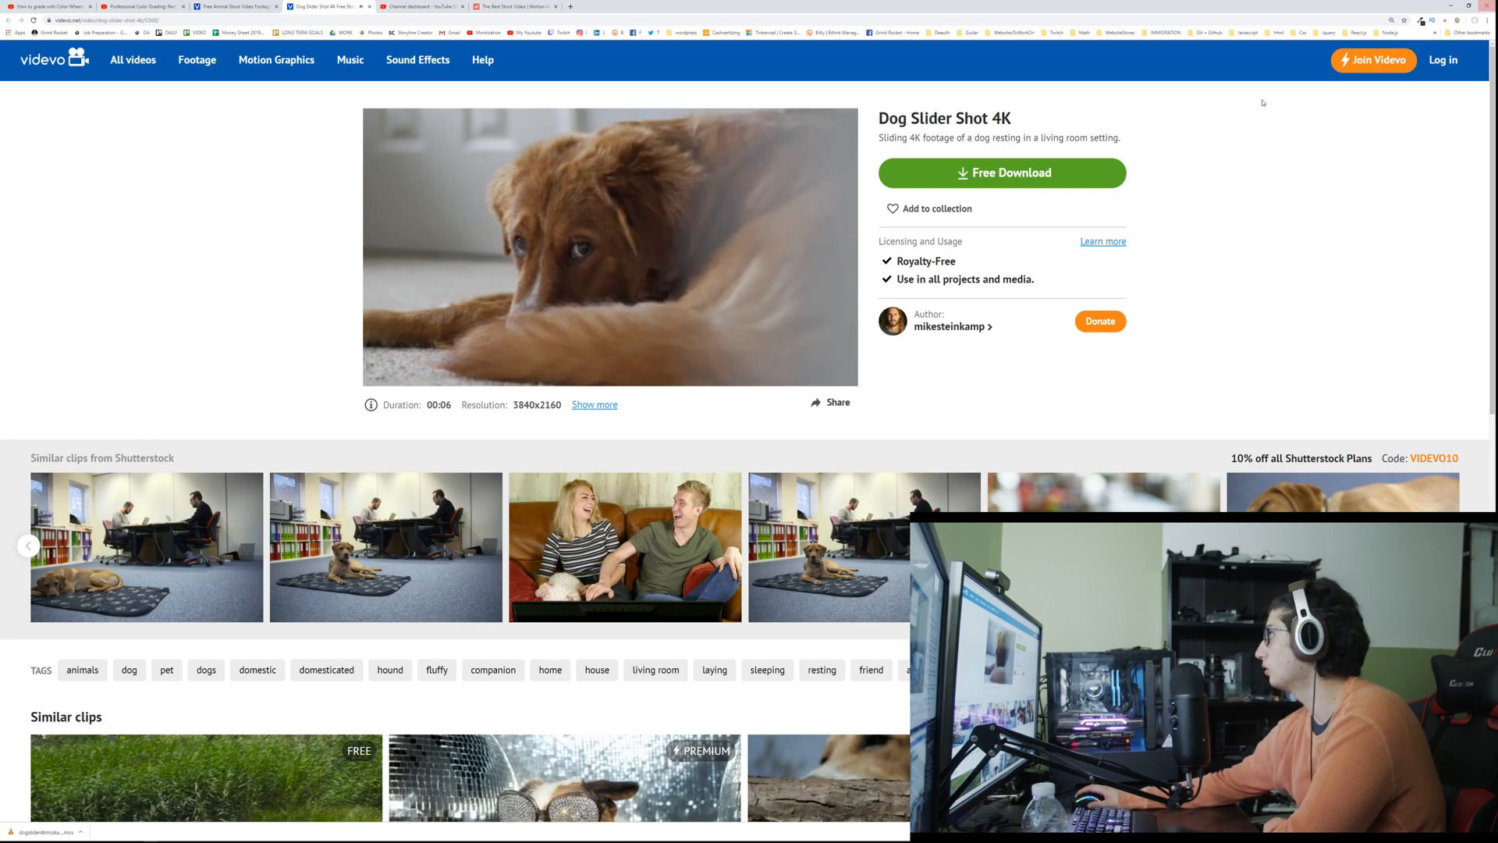
left_click(81, 832)
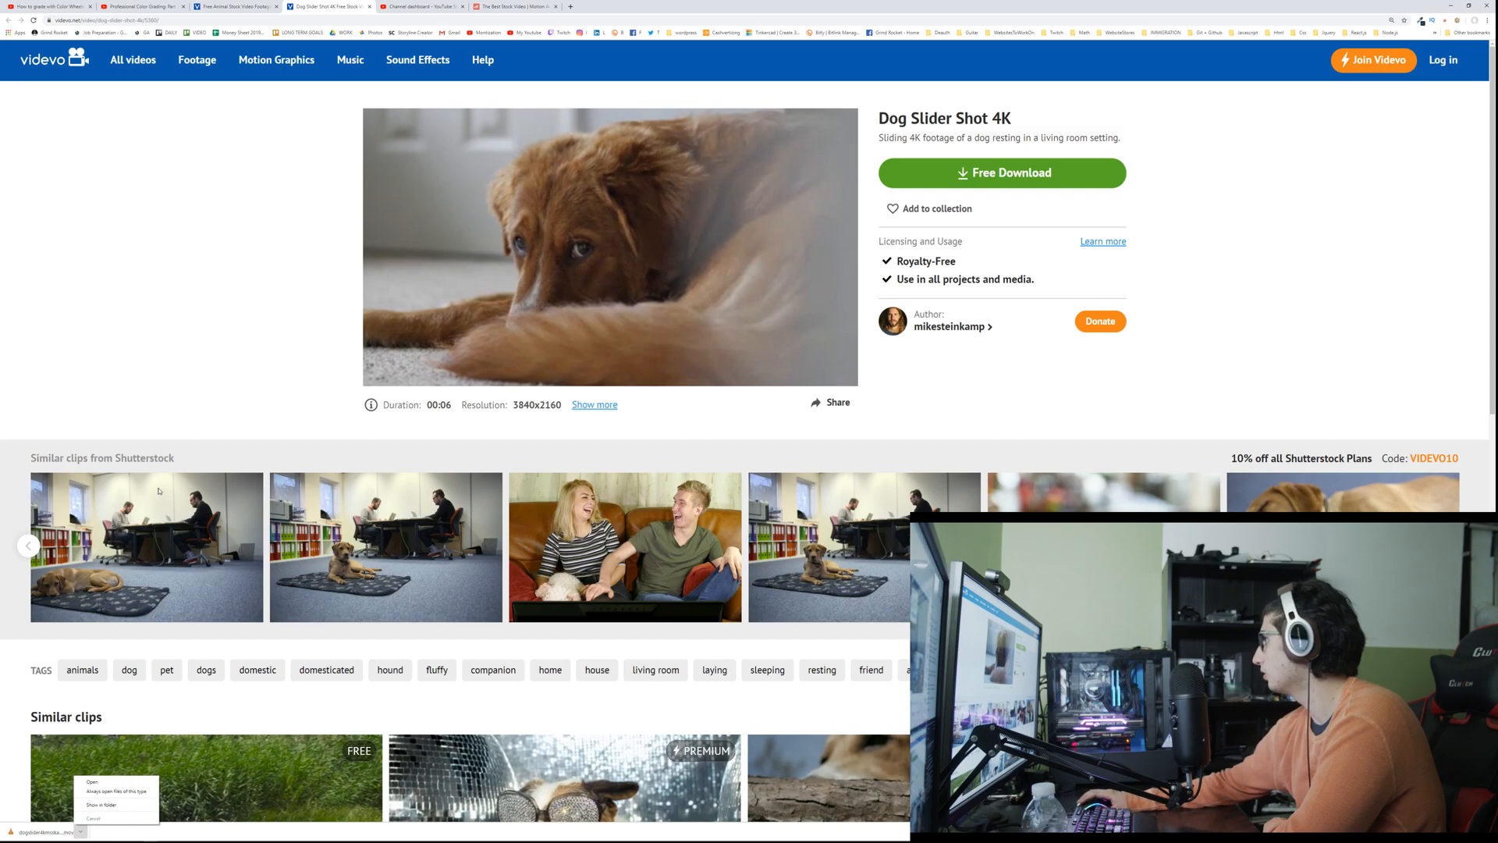
left_click(177, 362)
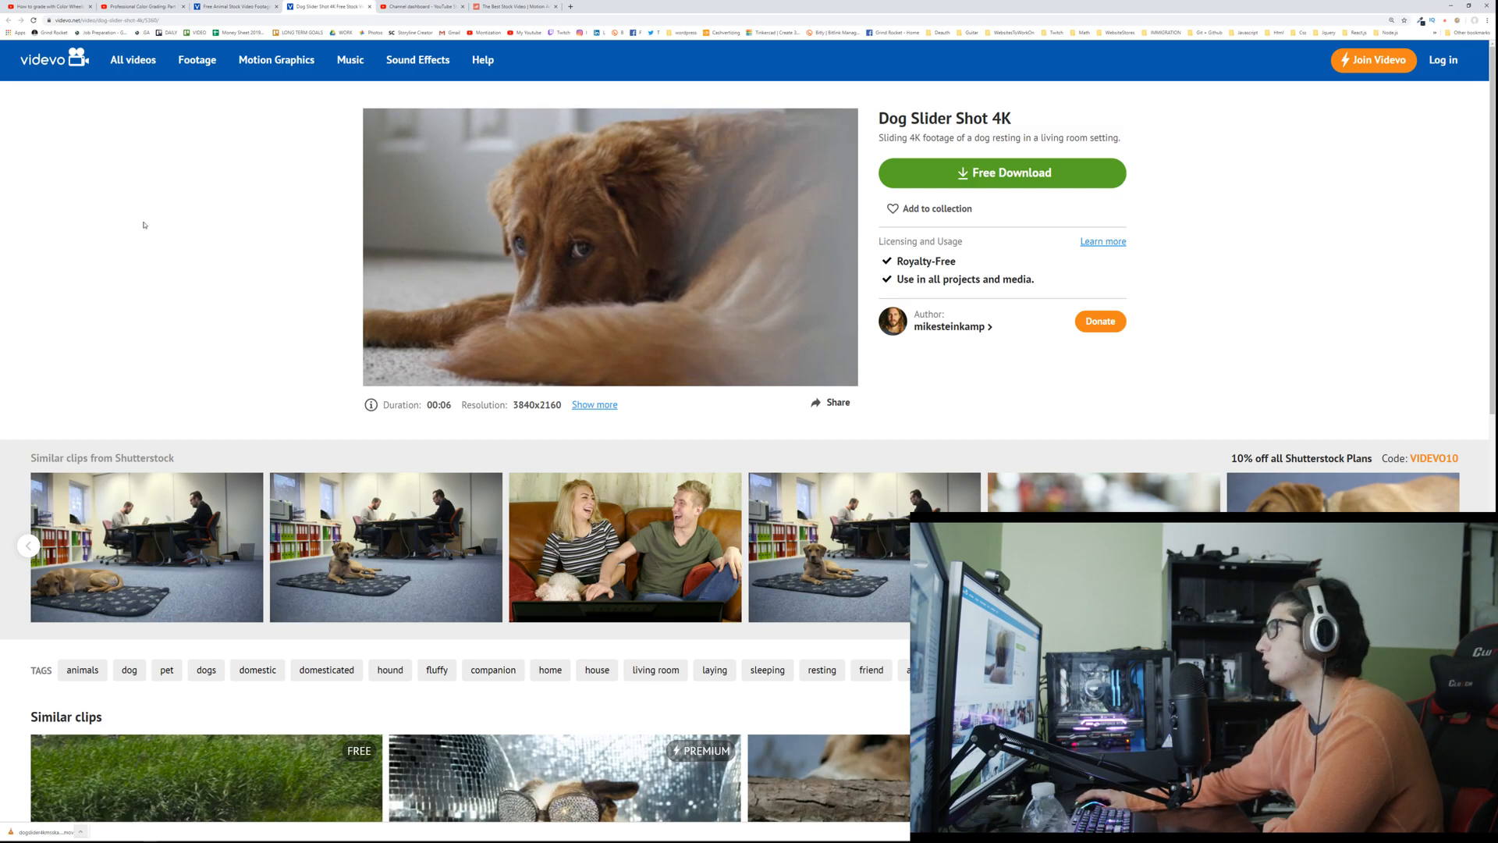
Step: Close the dog clip's page and restrict Videvo's 4k Animals listing to only free clips
middle_click(310, 9)
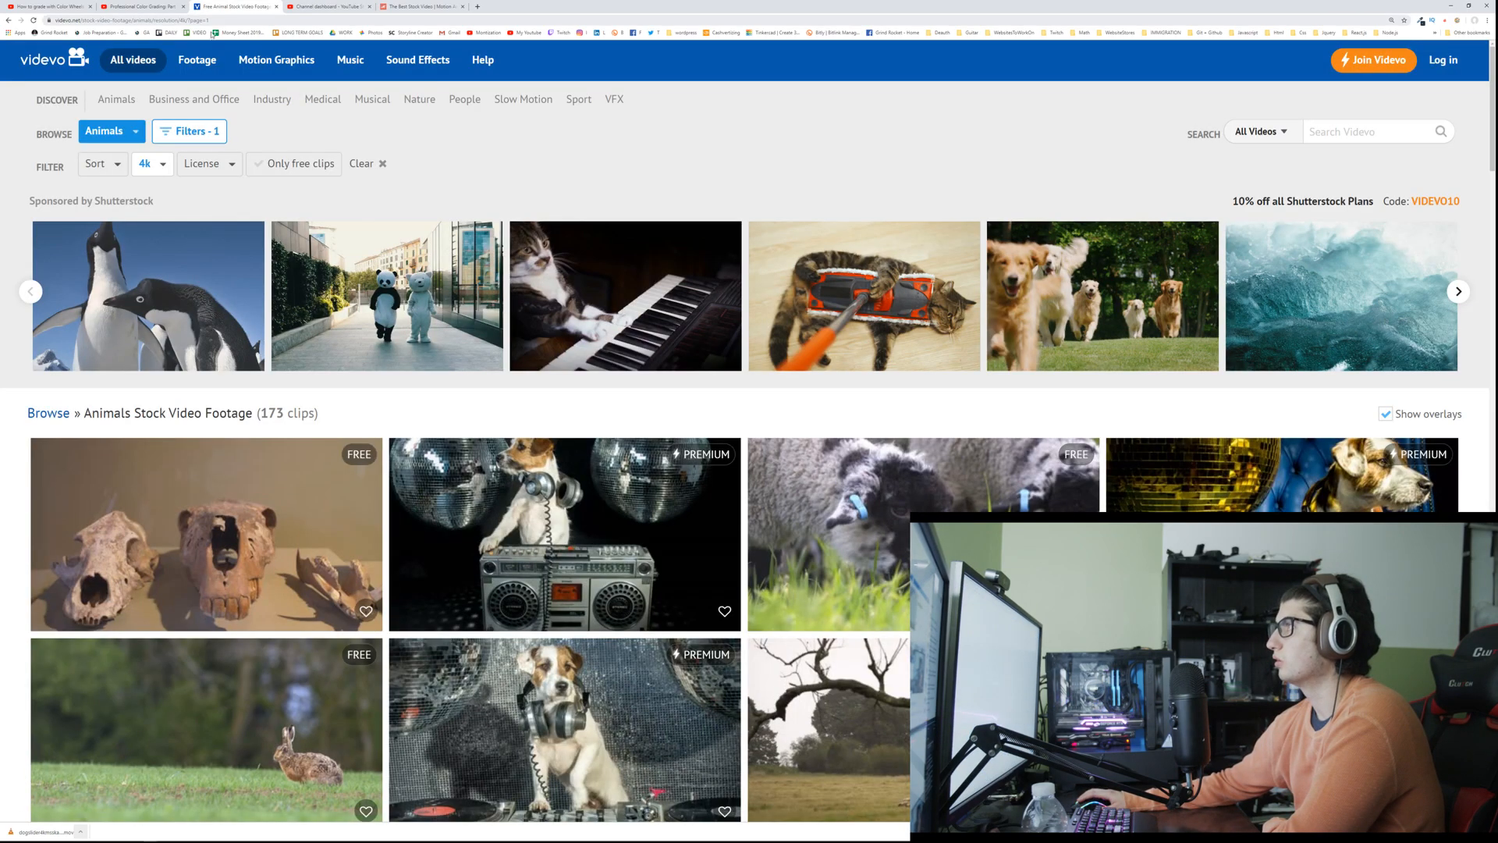
left_click(203, 164)
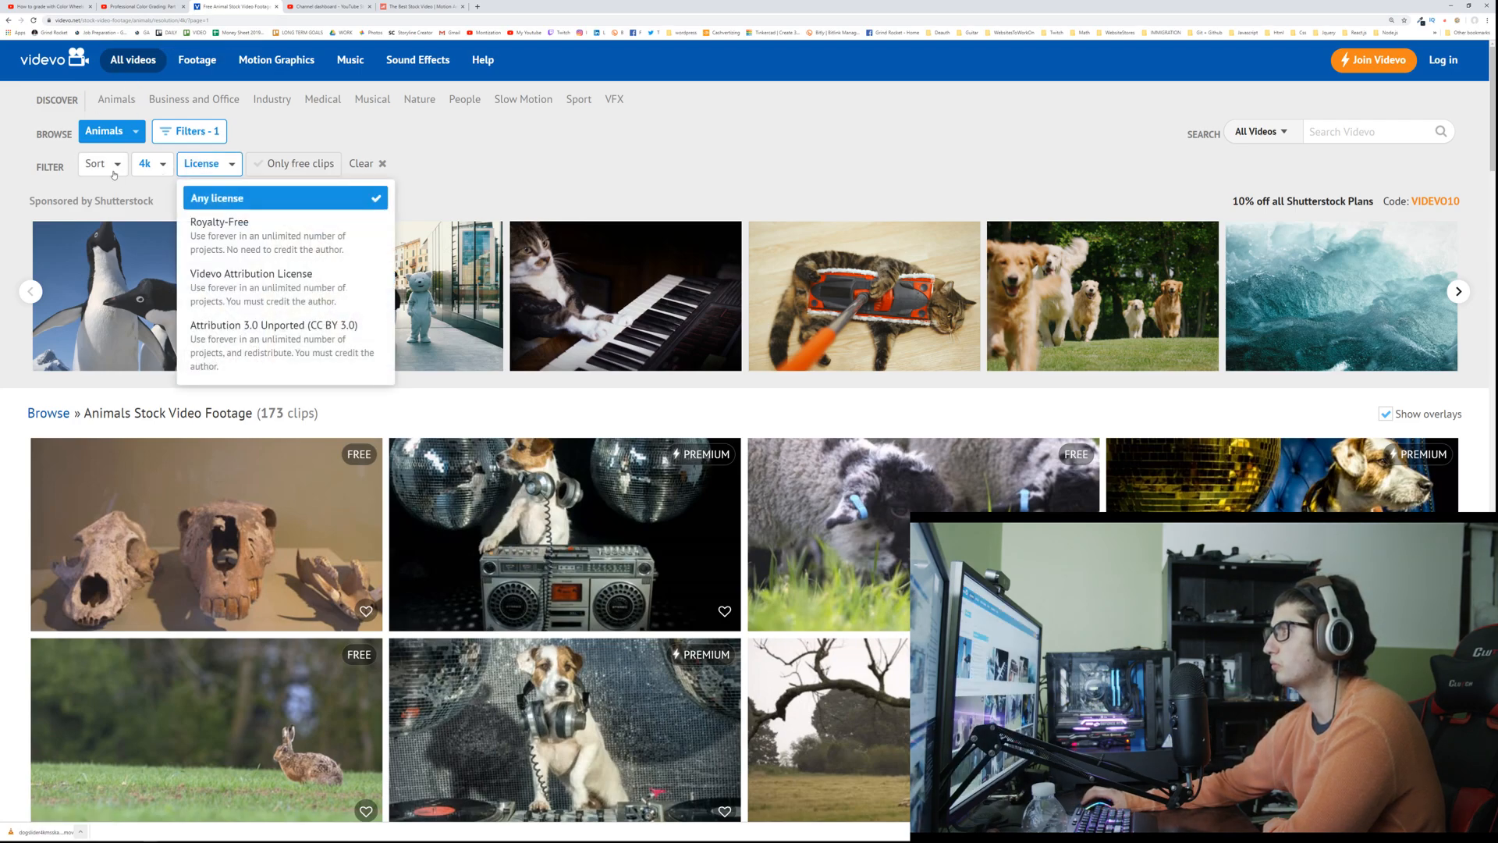
left_click(97, 163)
left_click(310, 160)
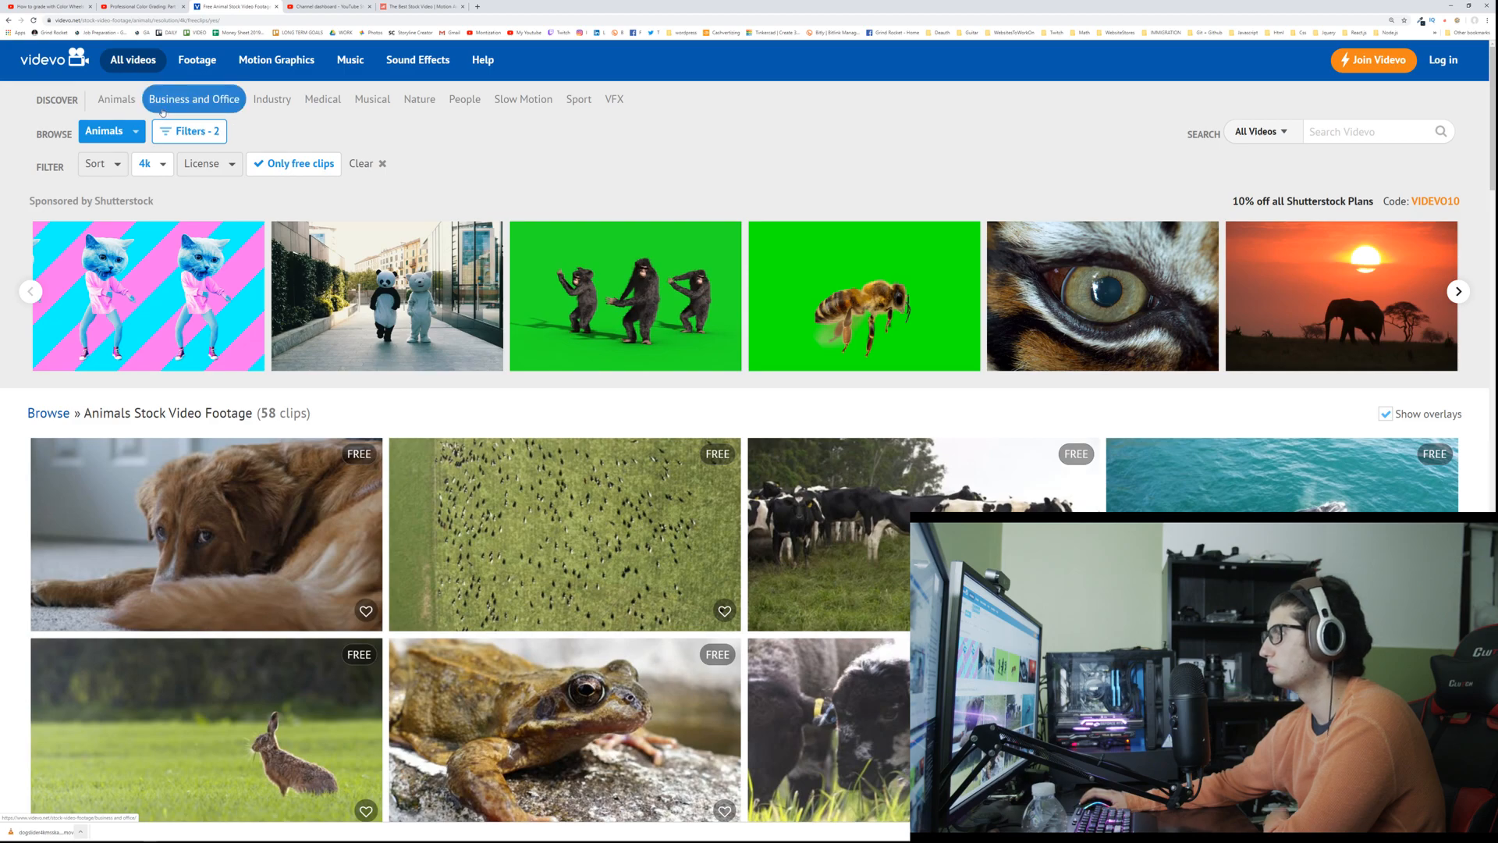
Step: Close the Videvo listing, return to the Motion Array page and search the web from there for "free raw files"
middle_click(239, 11)
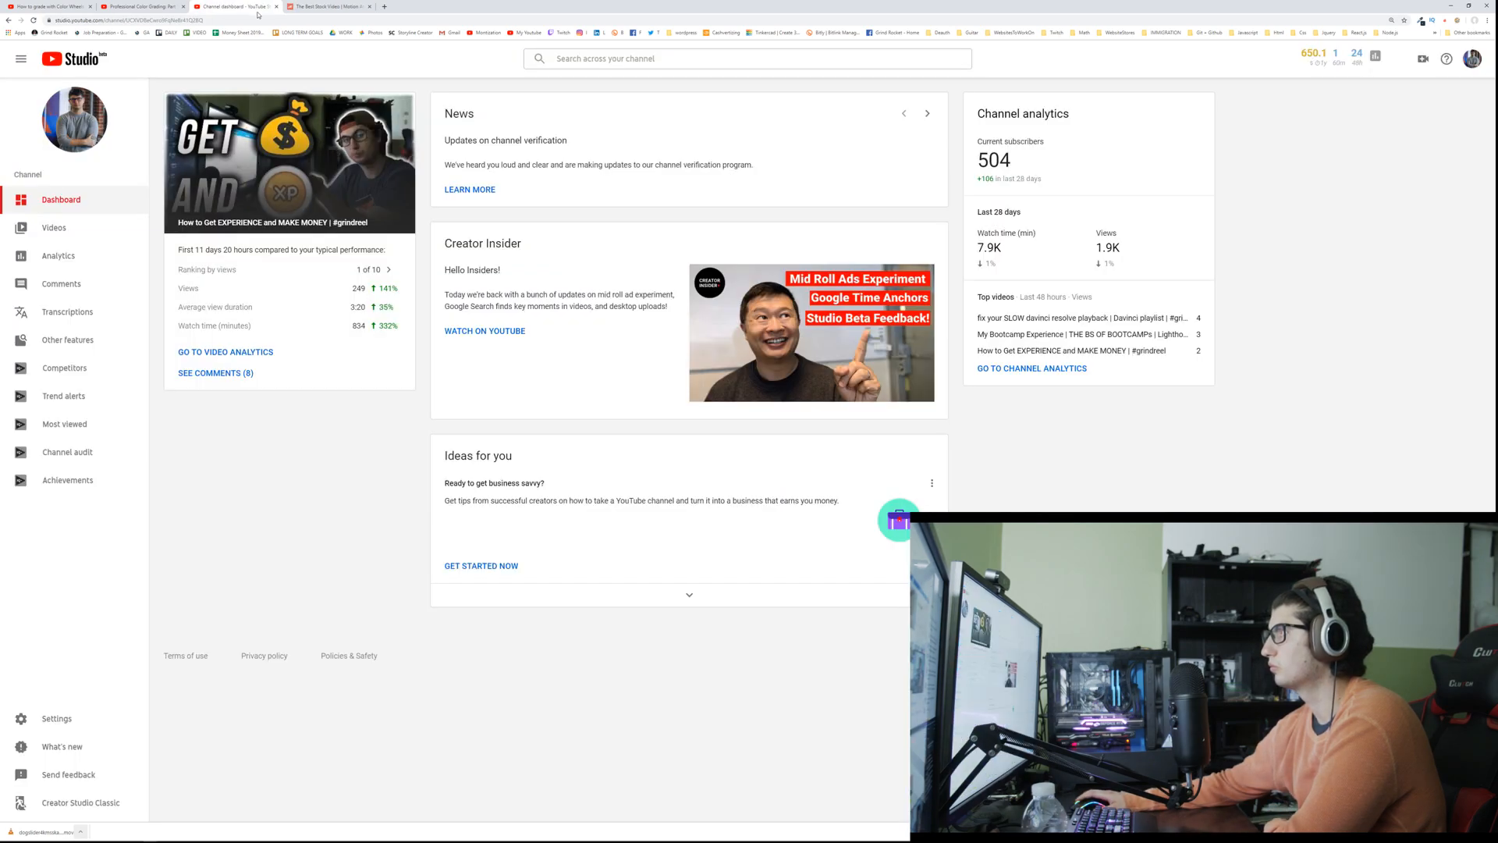
left_click(344, 8)
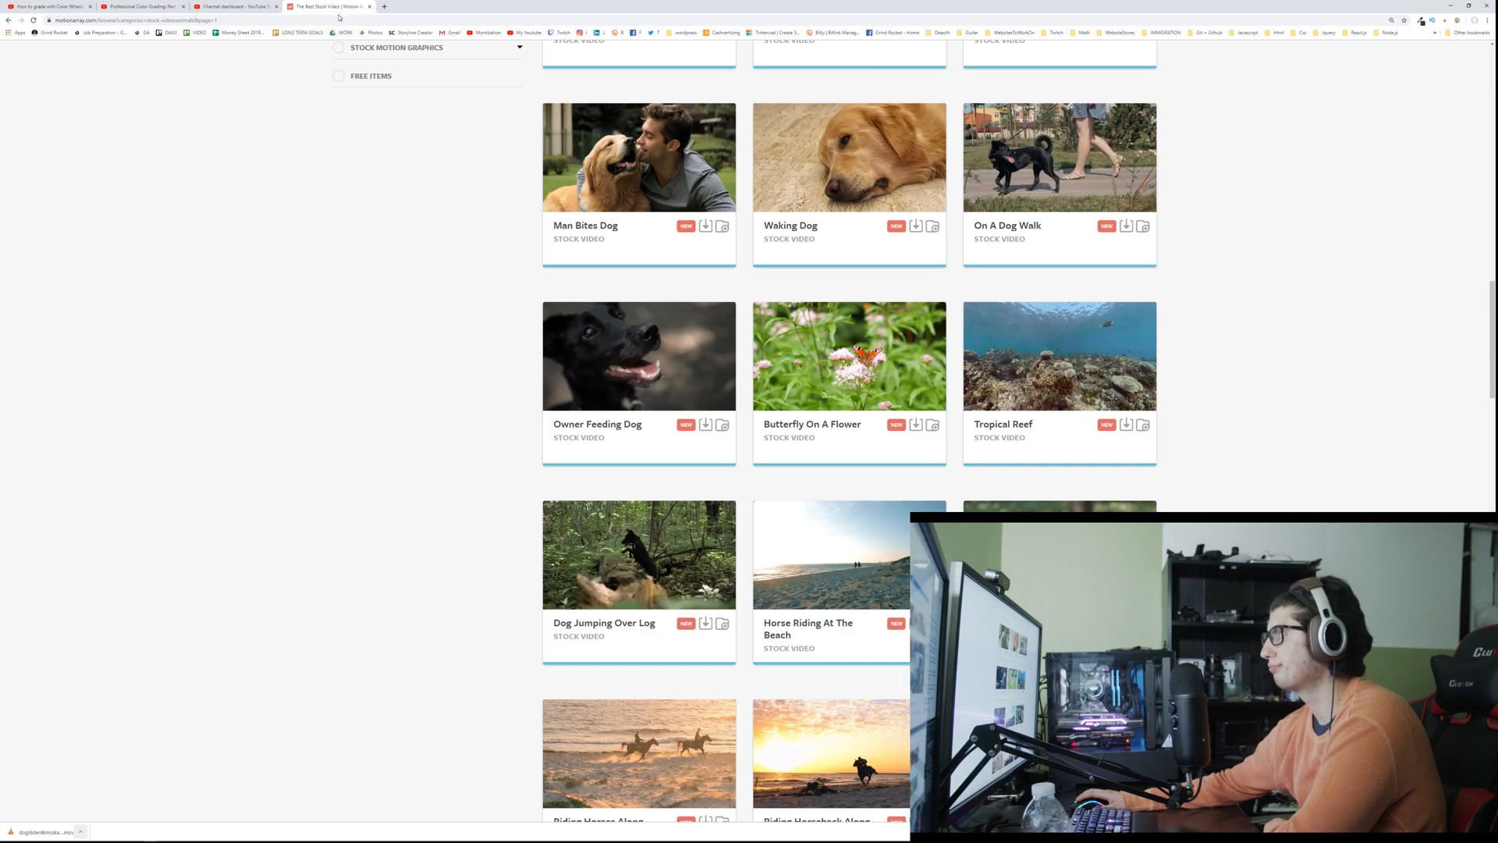
left_click(339, 18)
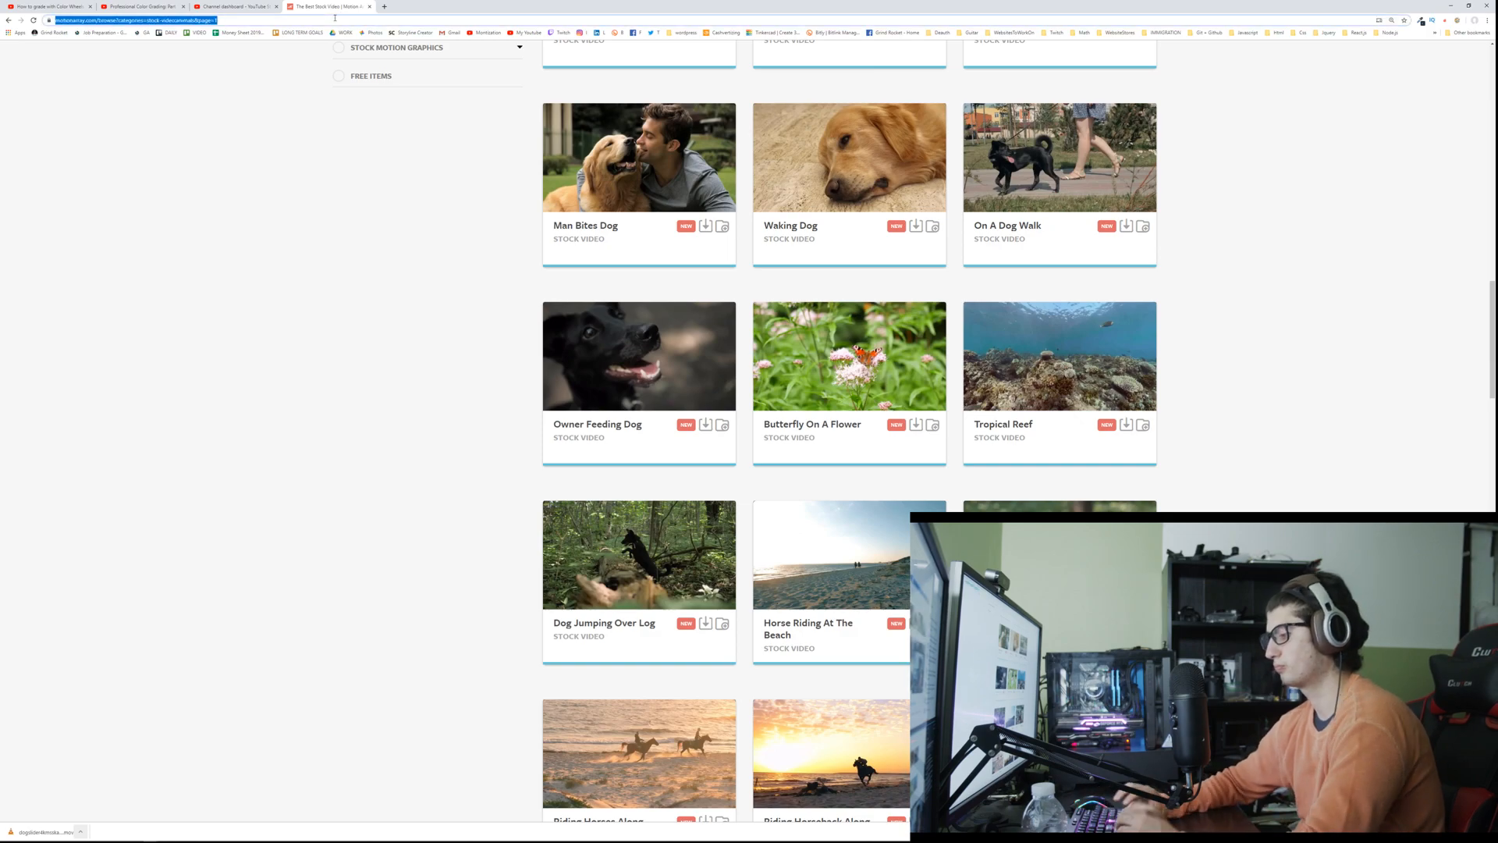
type("free raw files")
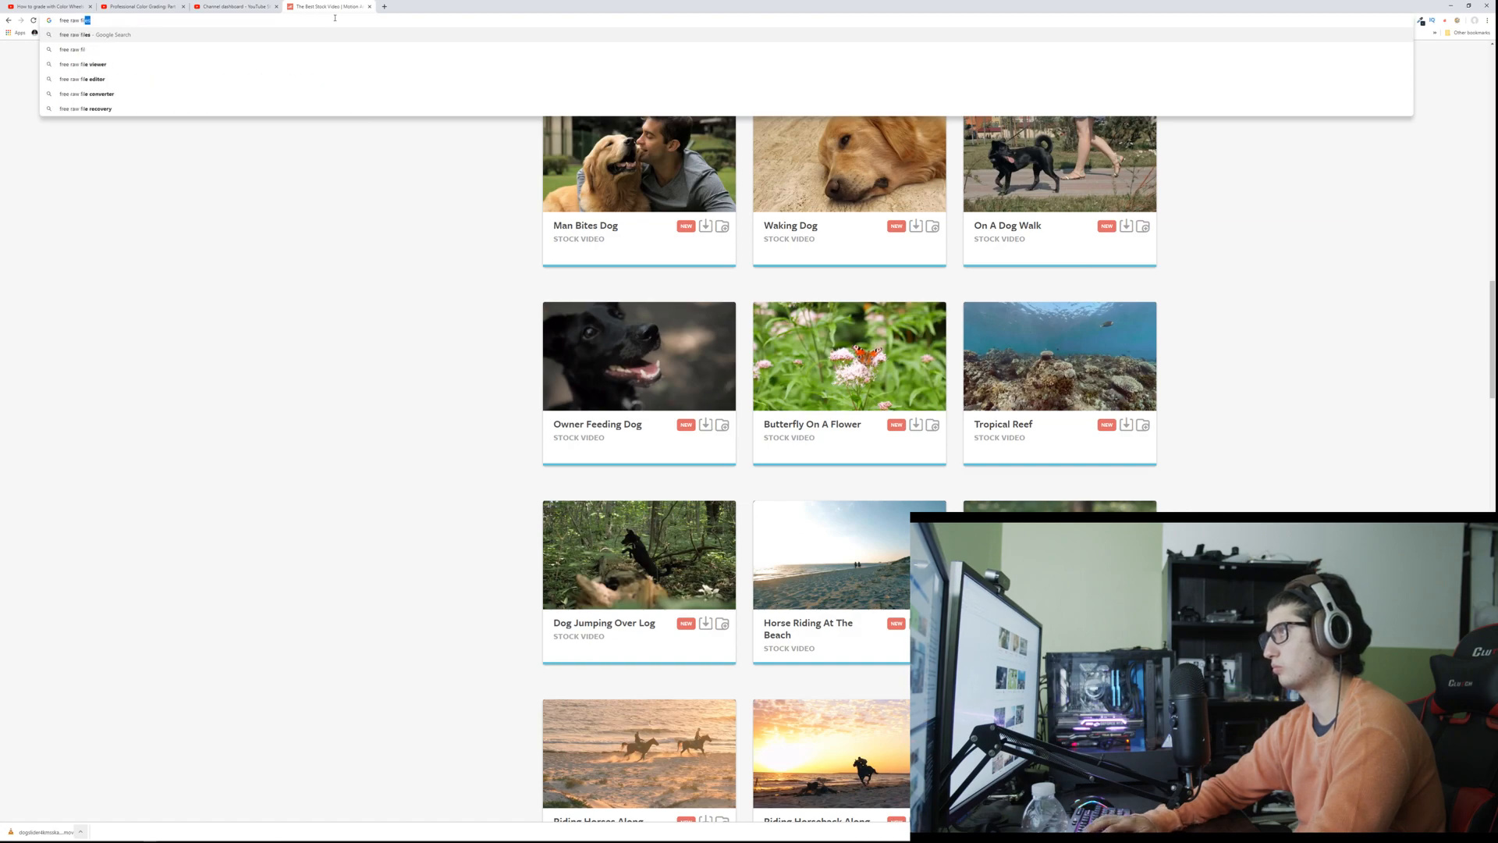
key("Return")
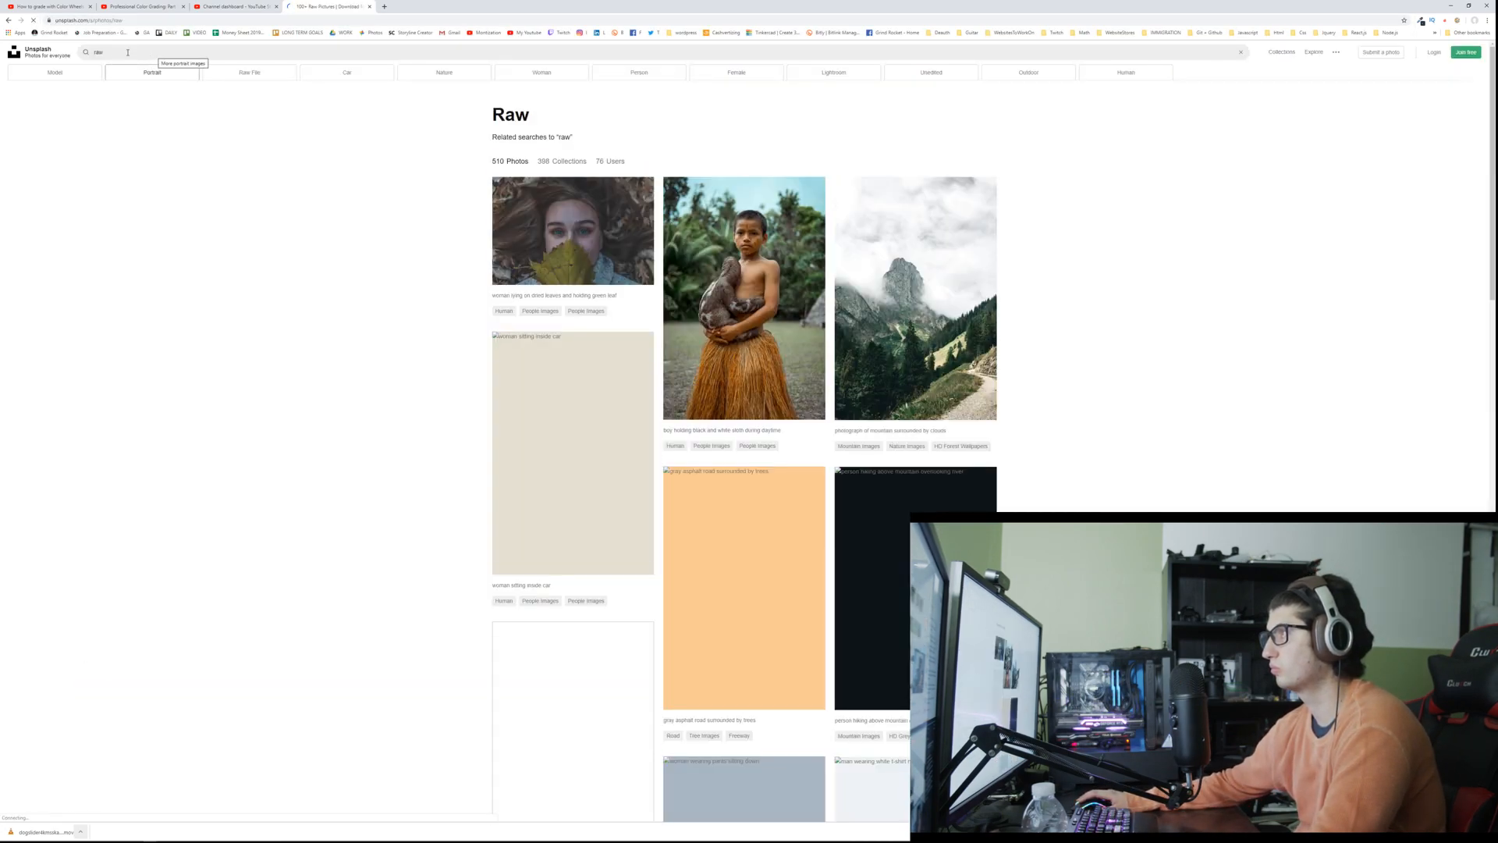
Step: Search the web for "free raw video footage" and open the Storyblocks raw video listing
left_click(172, 21)
type("f")
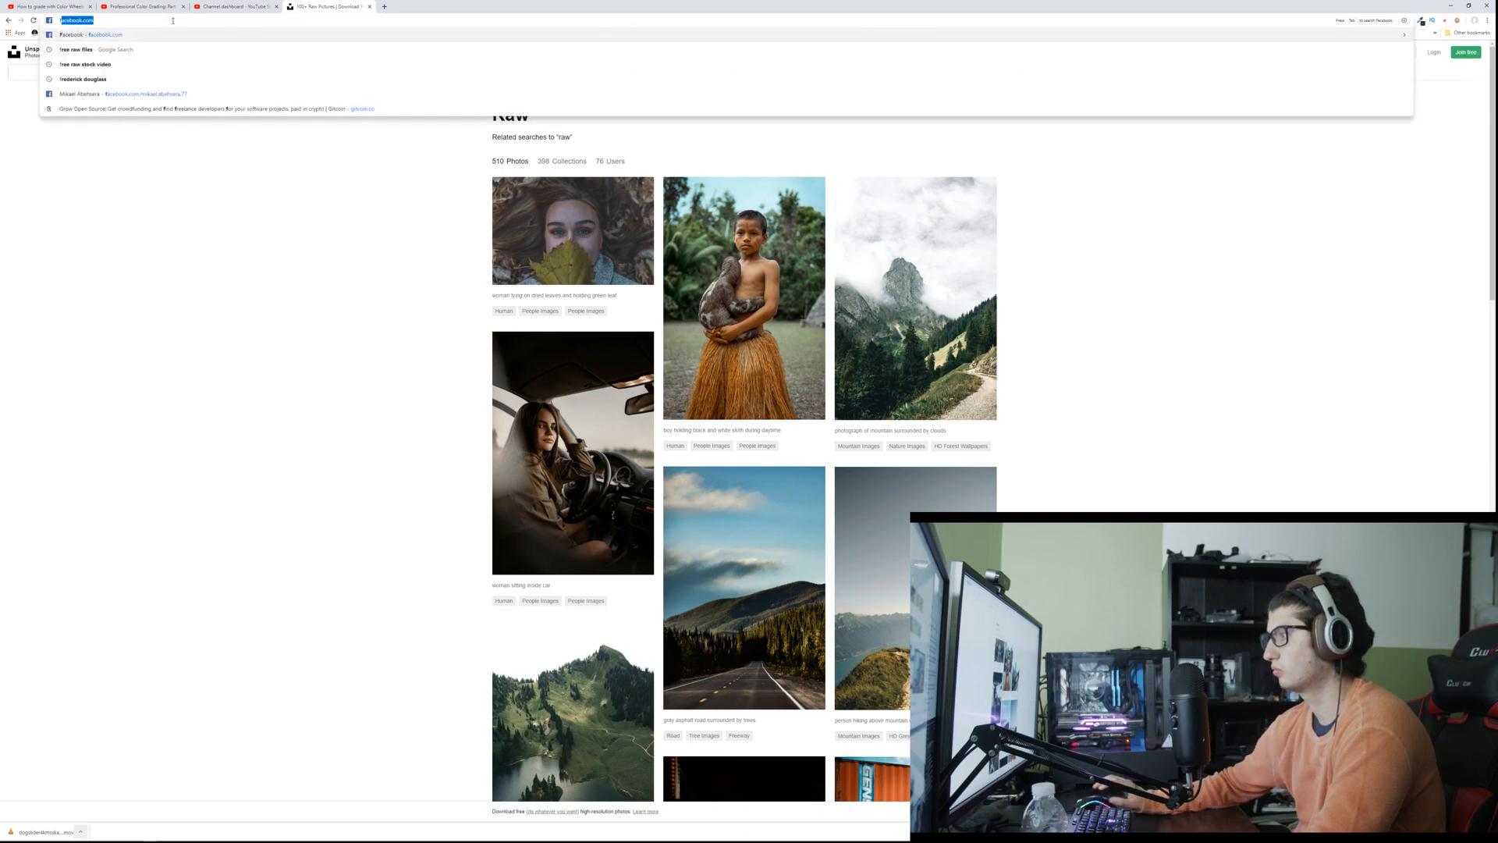
type("ree raw video footage")
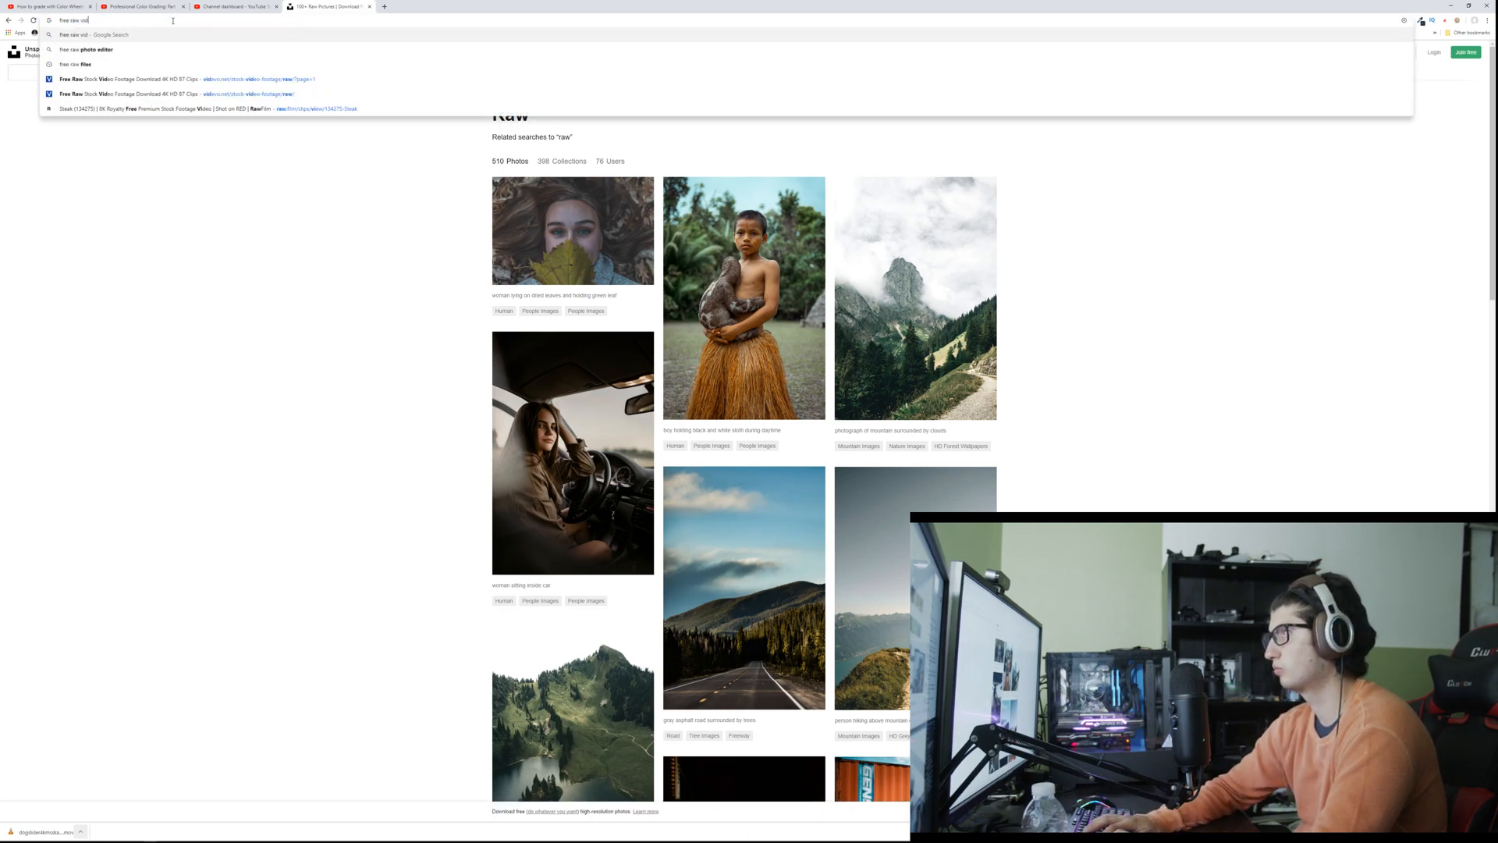
key("Return")
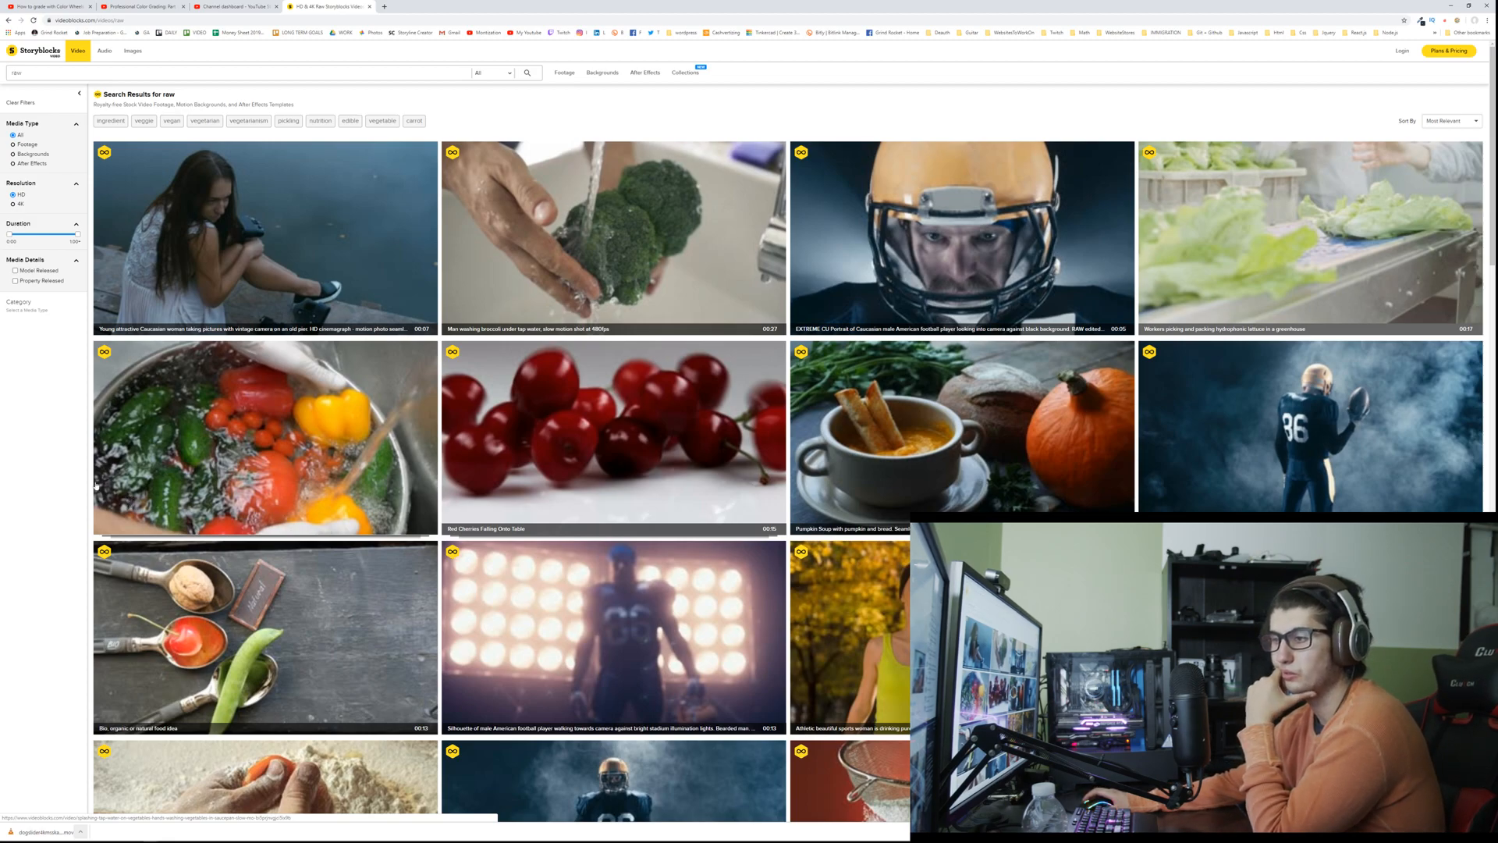
Step: Browse the Storyblocks results for raw and examine which clips are available
scroll(97, 486, "down", 3)
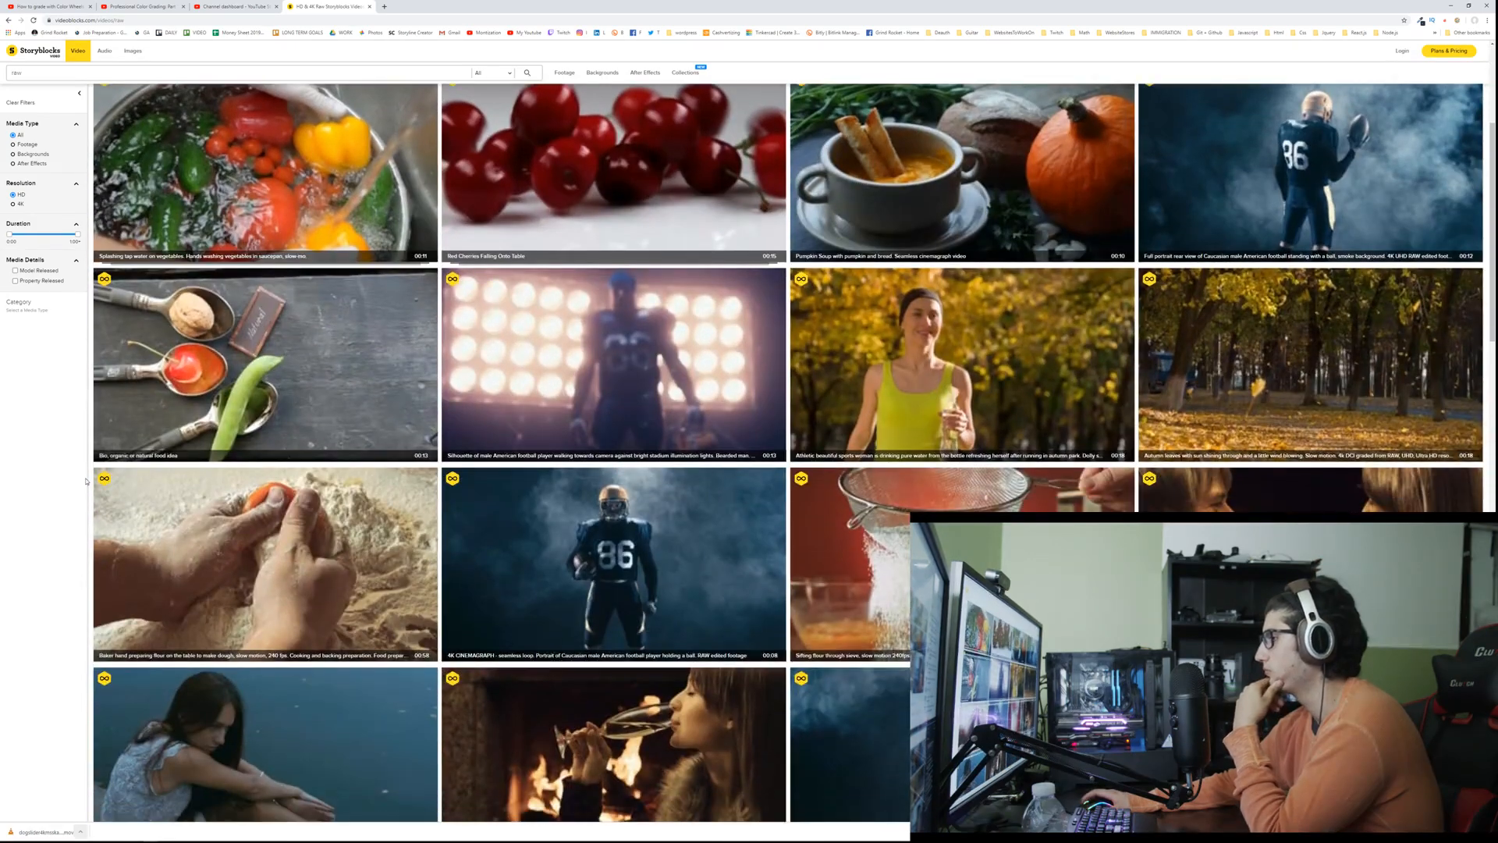
scroll(98, 437, "down", 1)
scroll(191, 352, "down", 2)
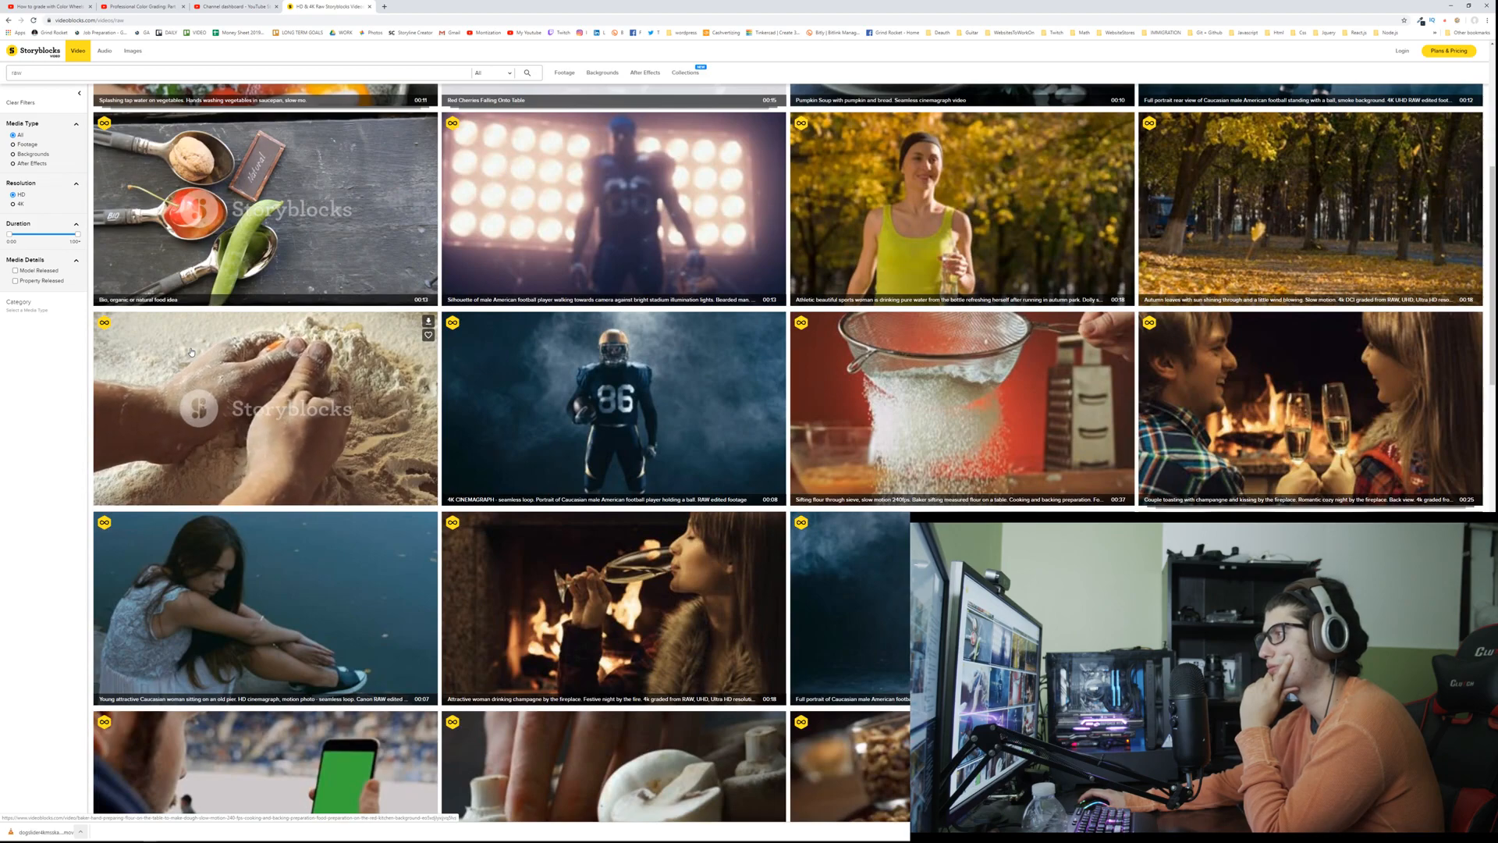
scroll(188, 352, "up", 5)
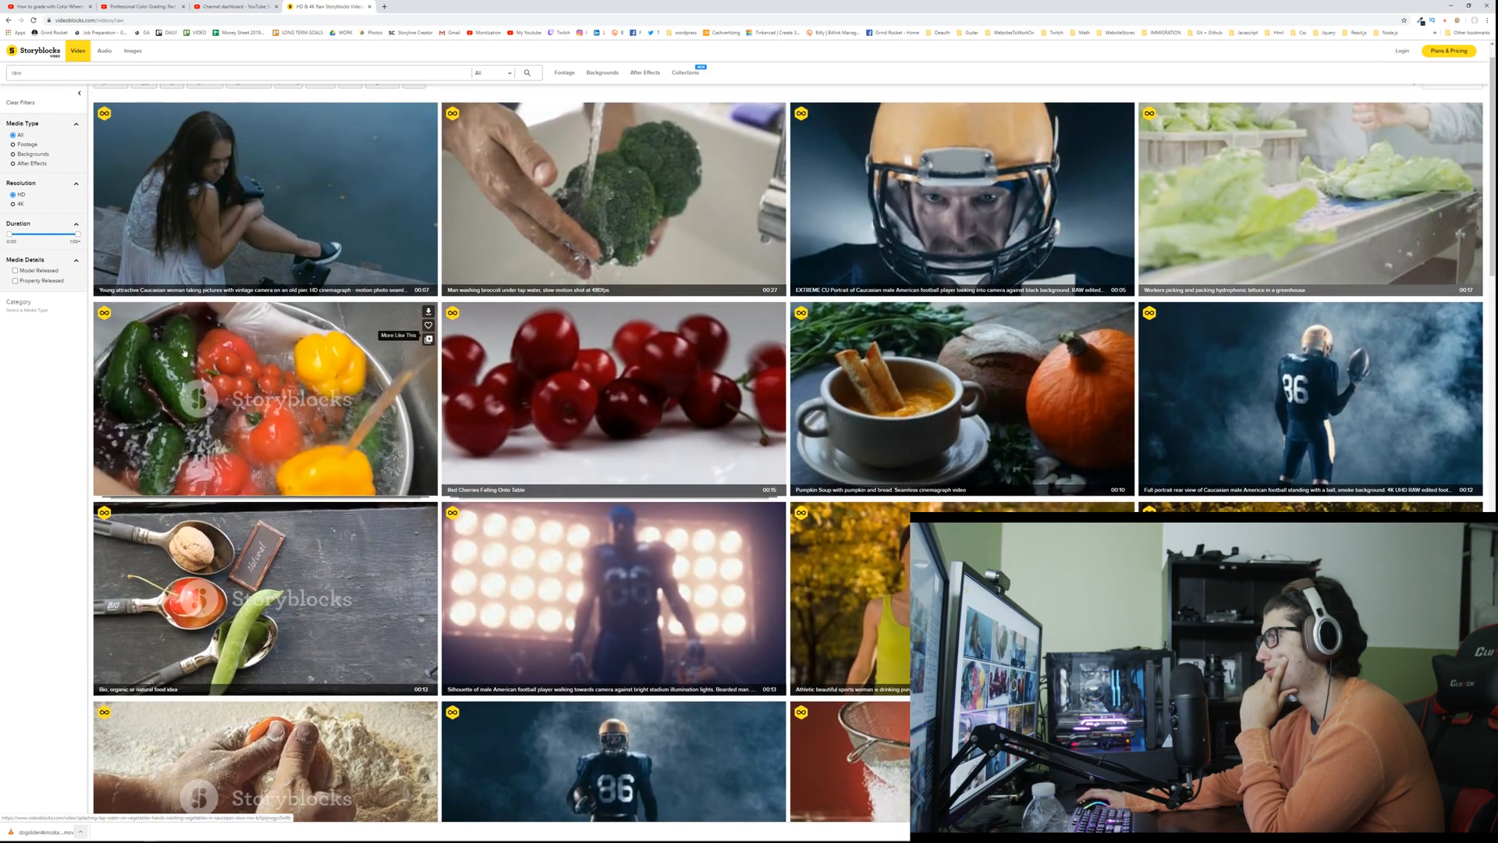
scroll(184, 352, "down", 10)
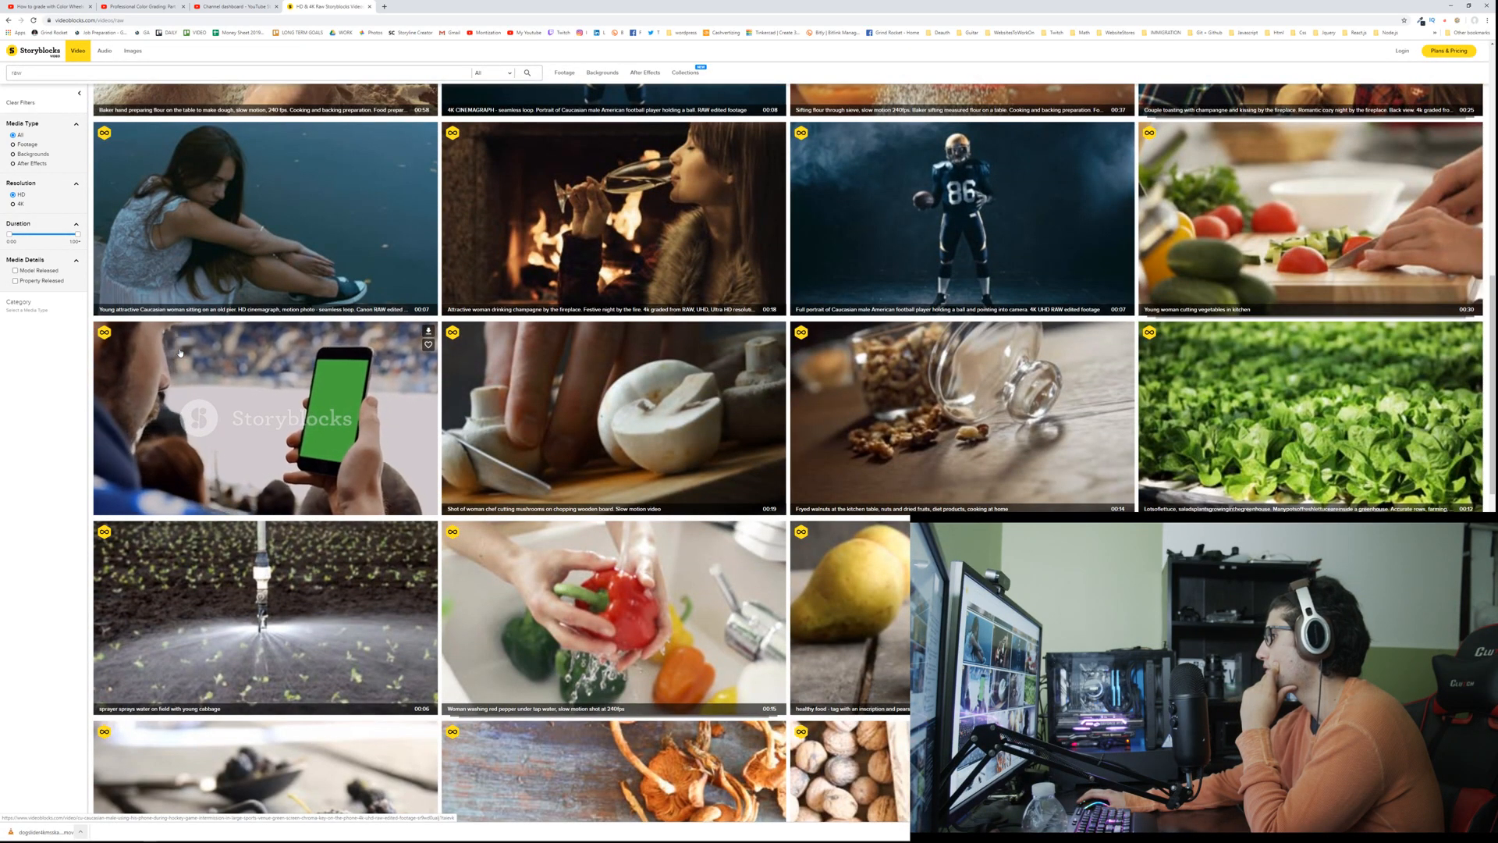
scroll(179, 352, "down", 3)
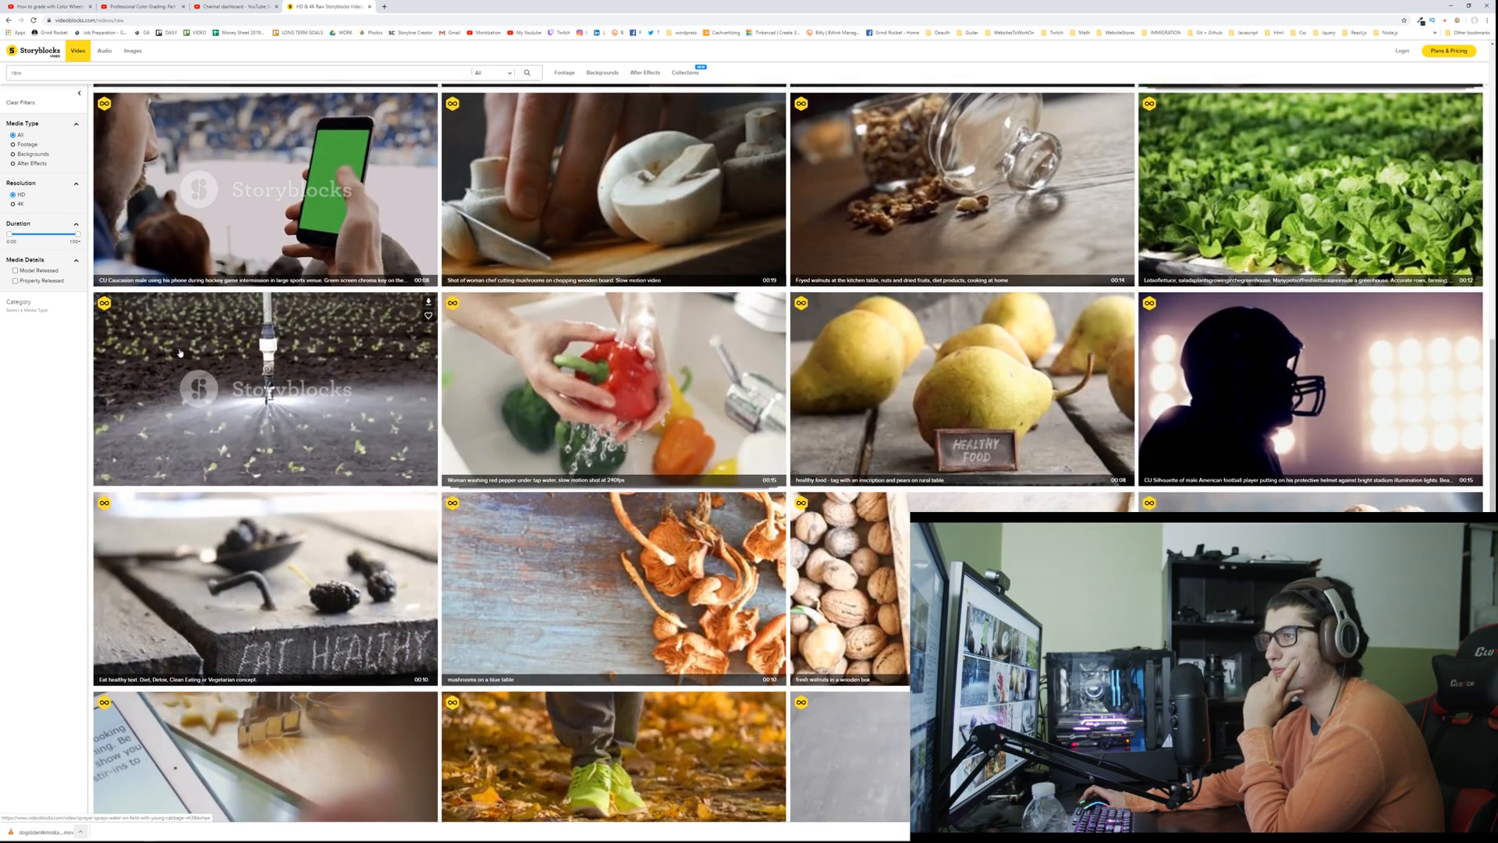
scroll(179, 353, "up", 8)
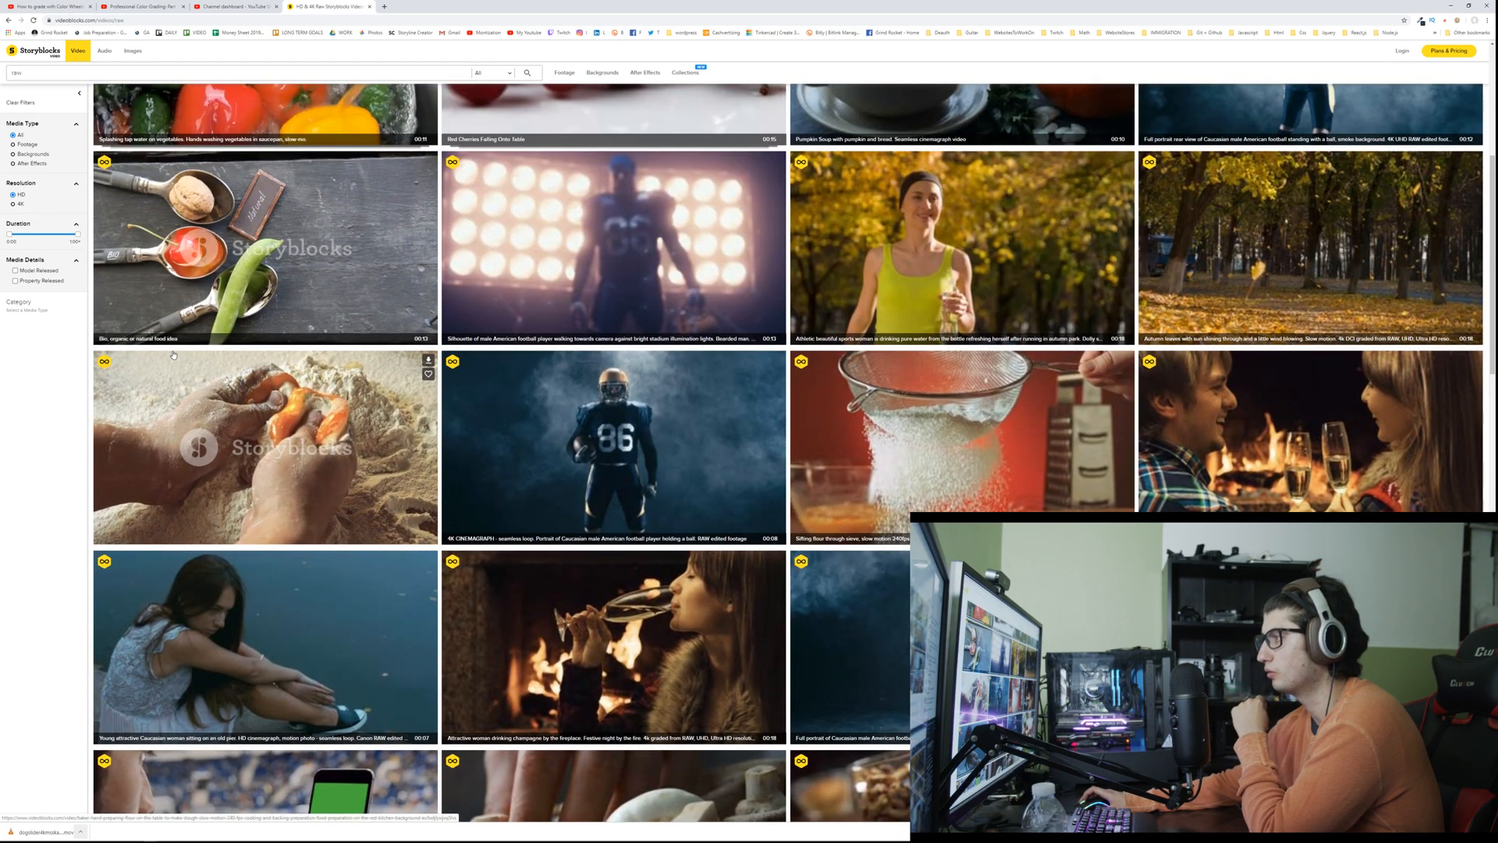
scroll(174, 355, "up", 5)
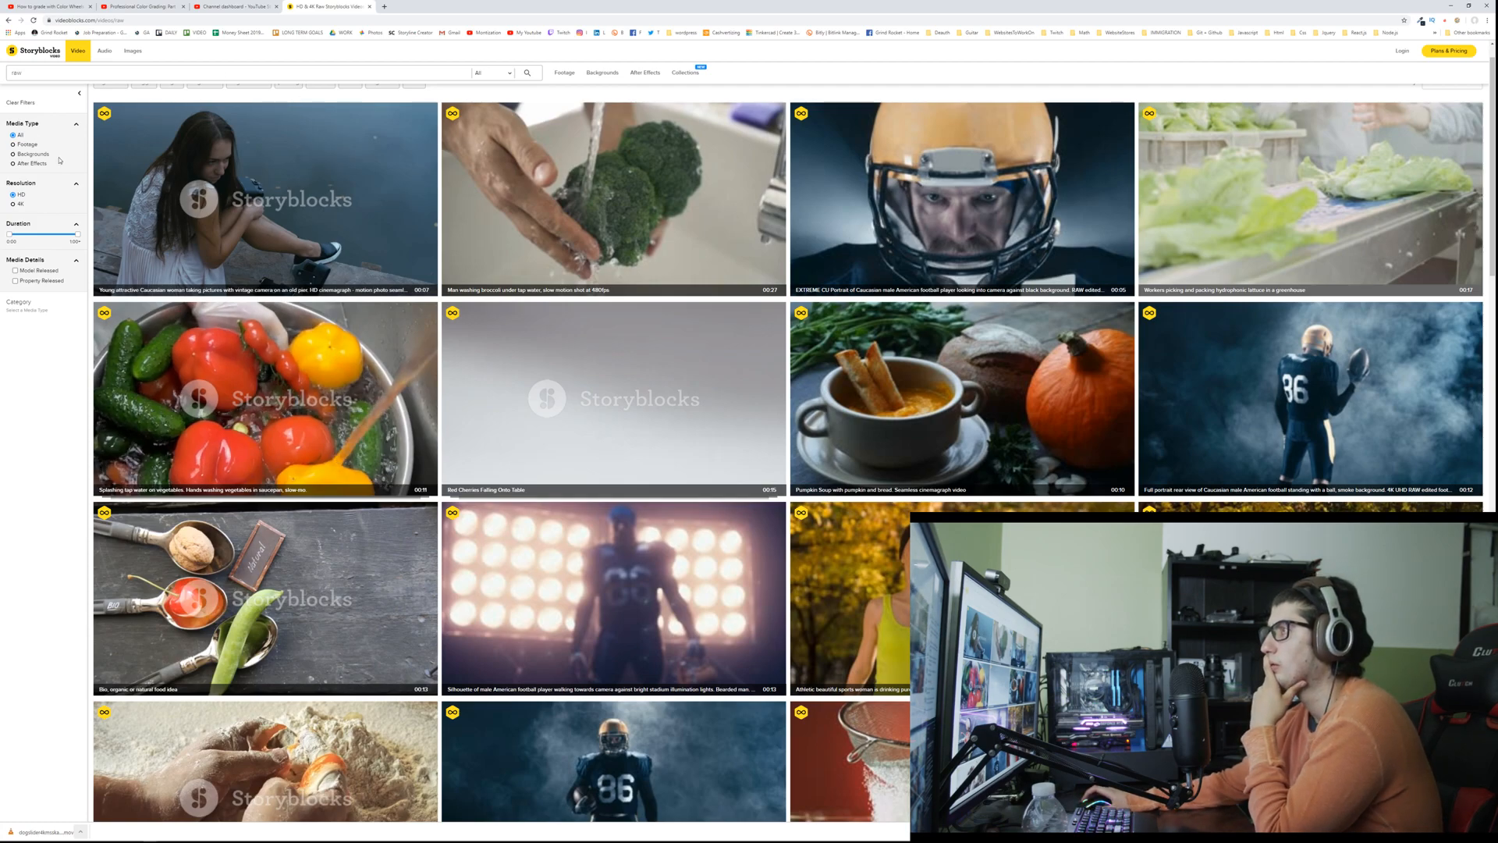
scroll(47, 179, "up", 1)
Step: Restrict the Storyblocks raw results to 4K resolution, and go back to the Google results
left_click(20, 203)
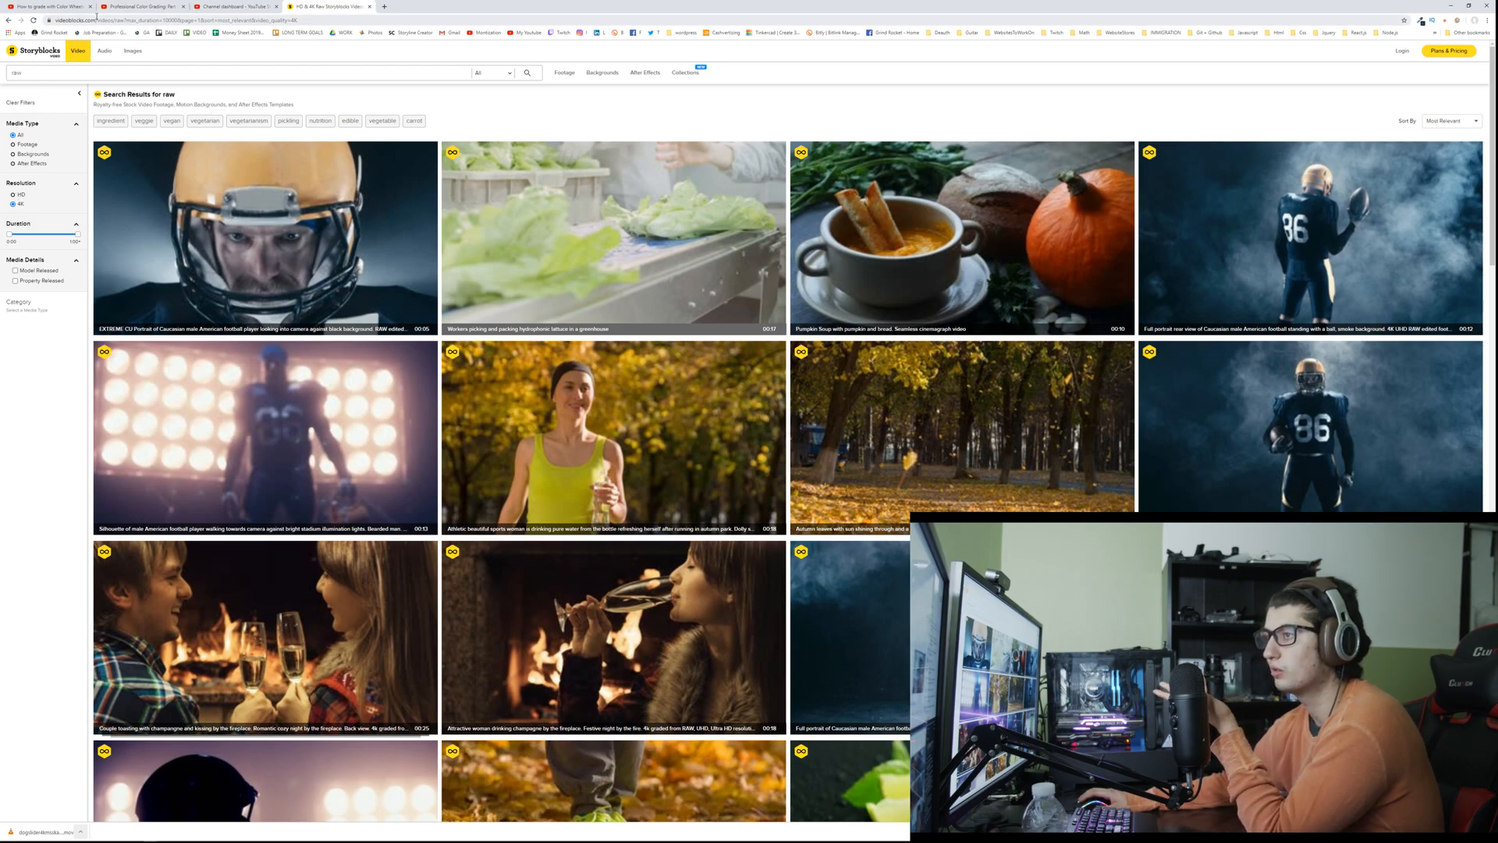
left_click(121, 20)
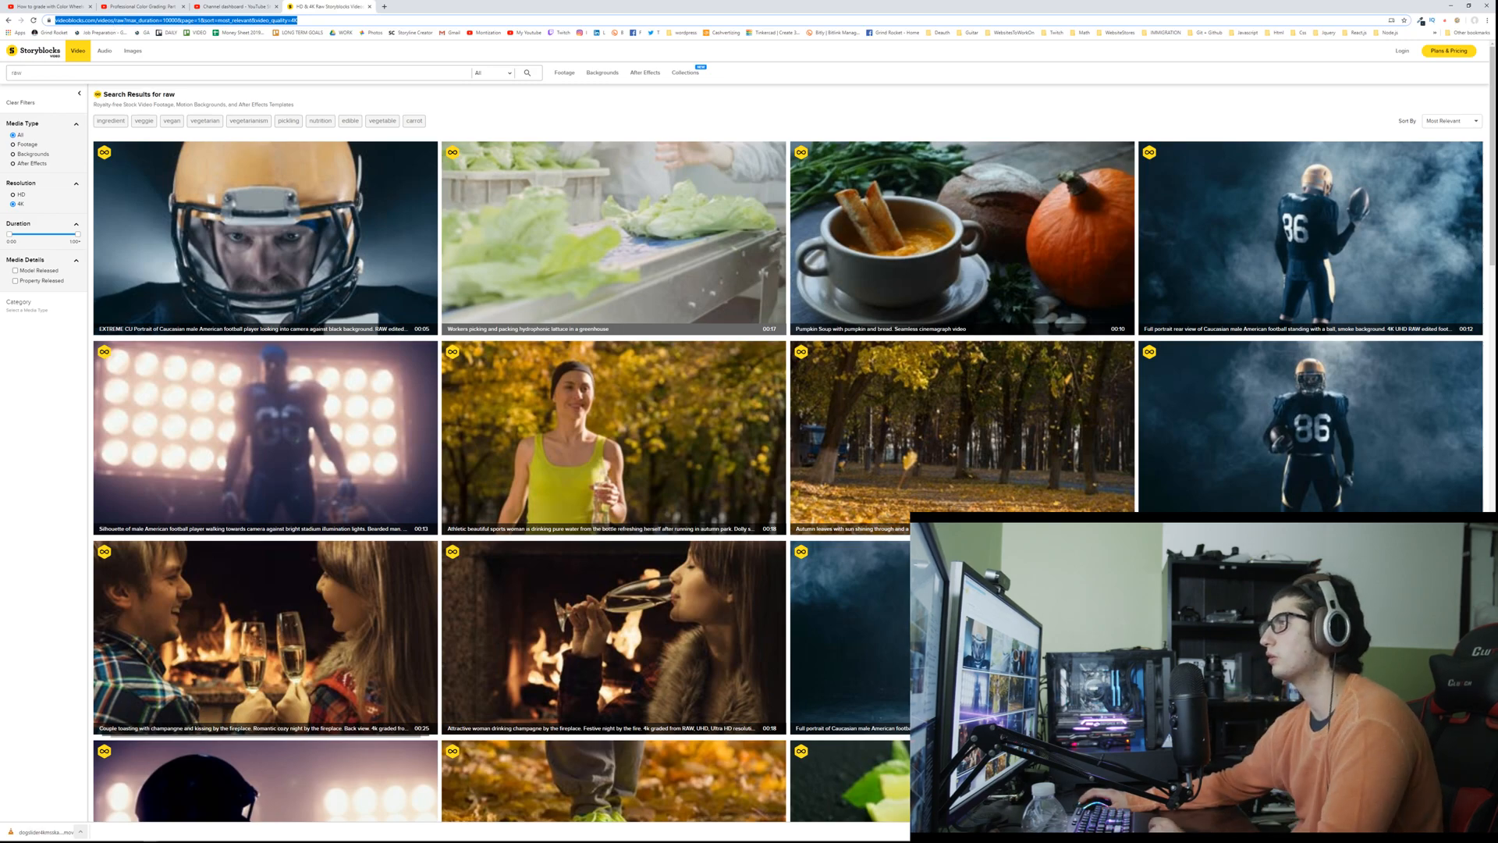
left_click(8, 20)
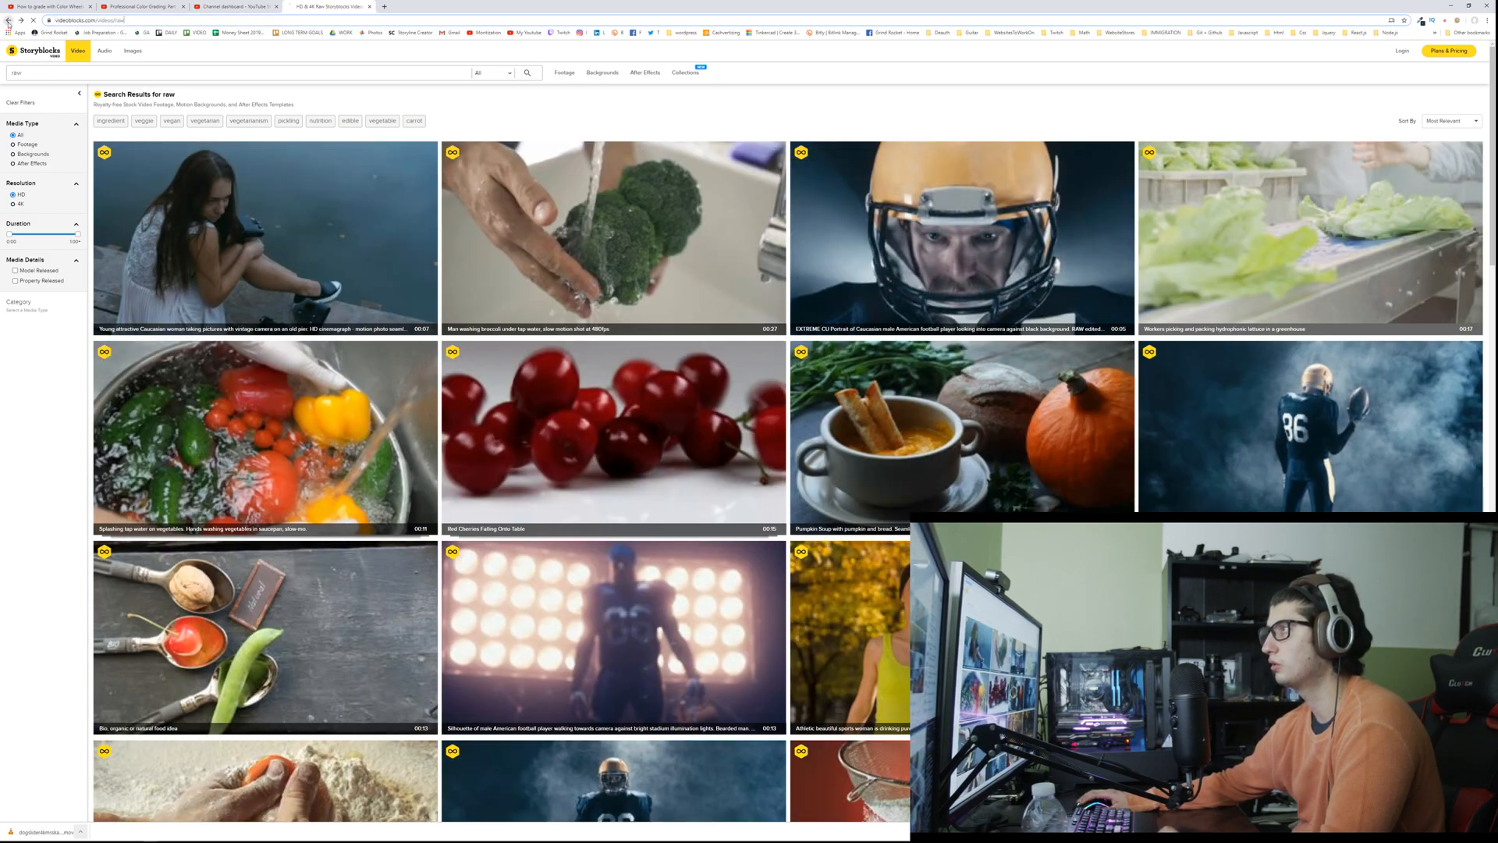
left_click(9, 20)
Step: Reopen the Storyblocks raw video listing from the Google results and restrict it to 4K resolution
scroll(56, 215, "down", 3)
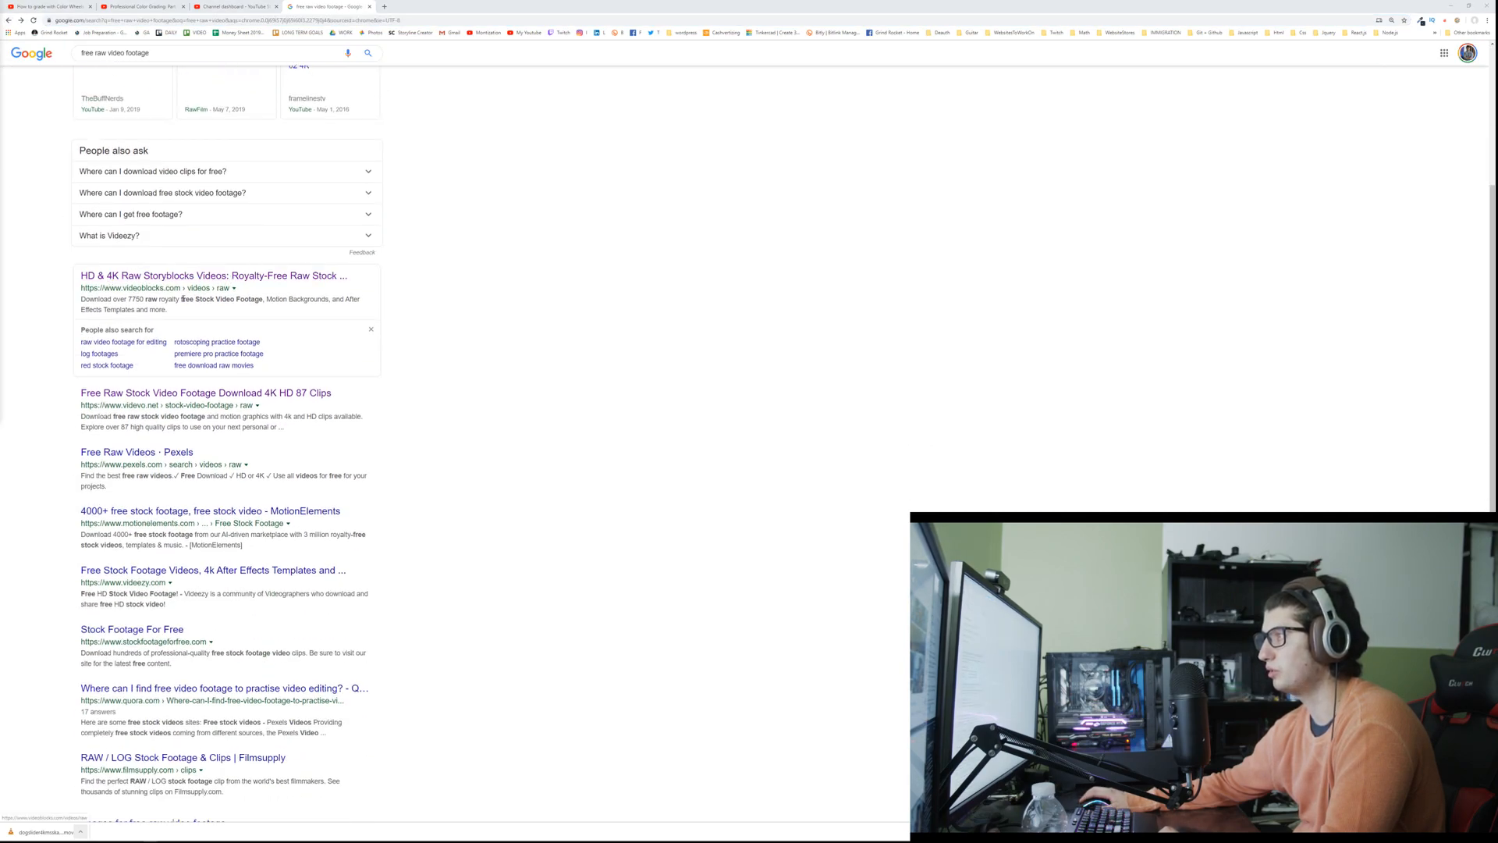
left_click(113, 277)
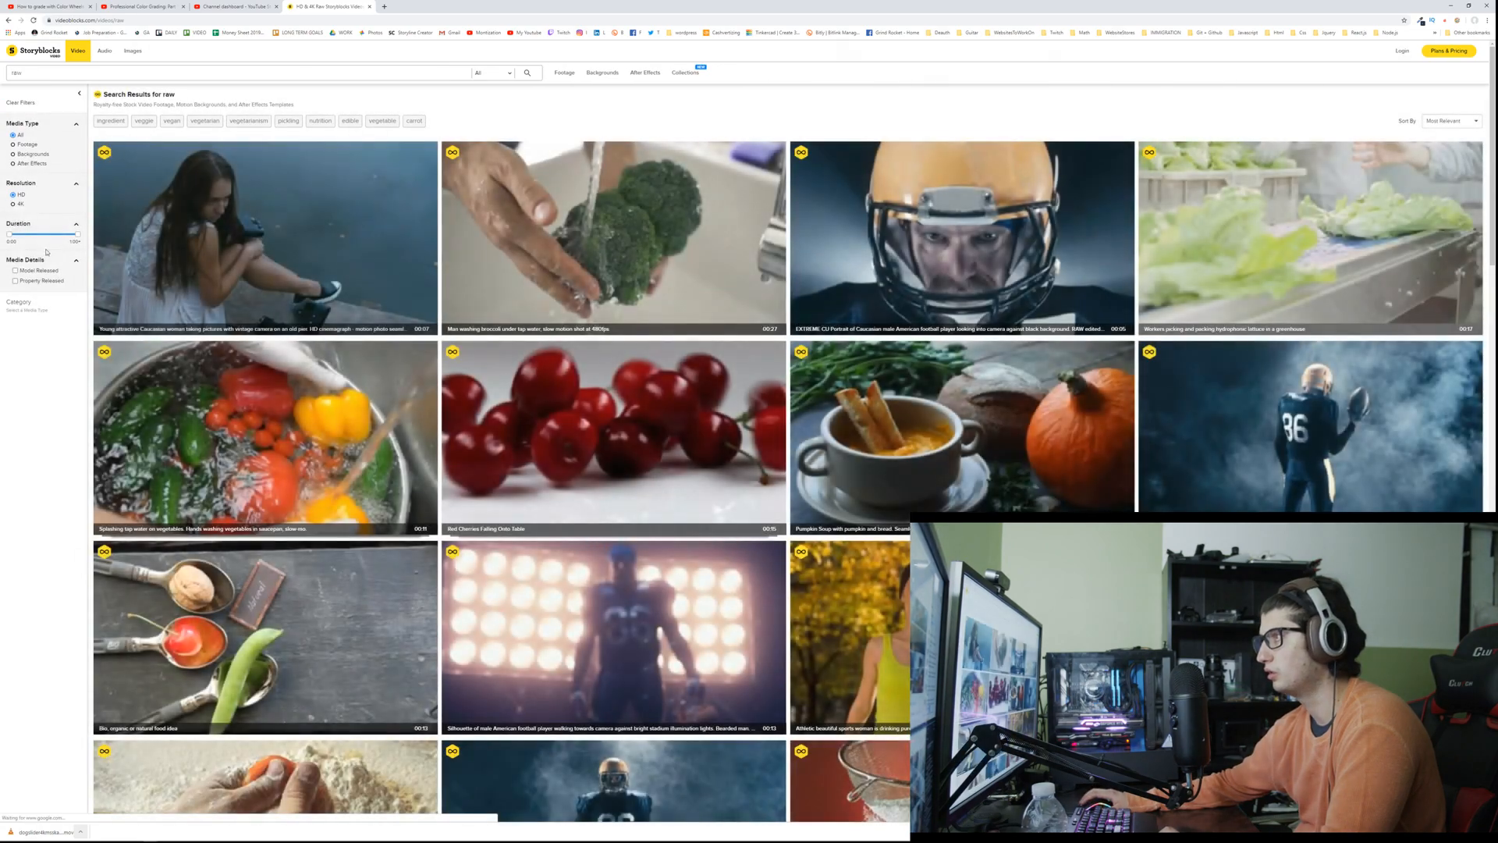
left_click(13, 204)
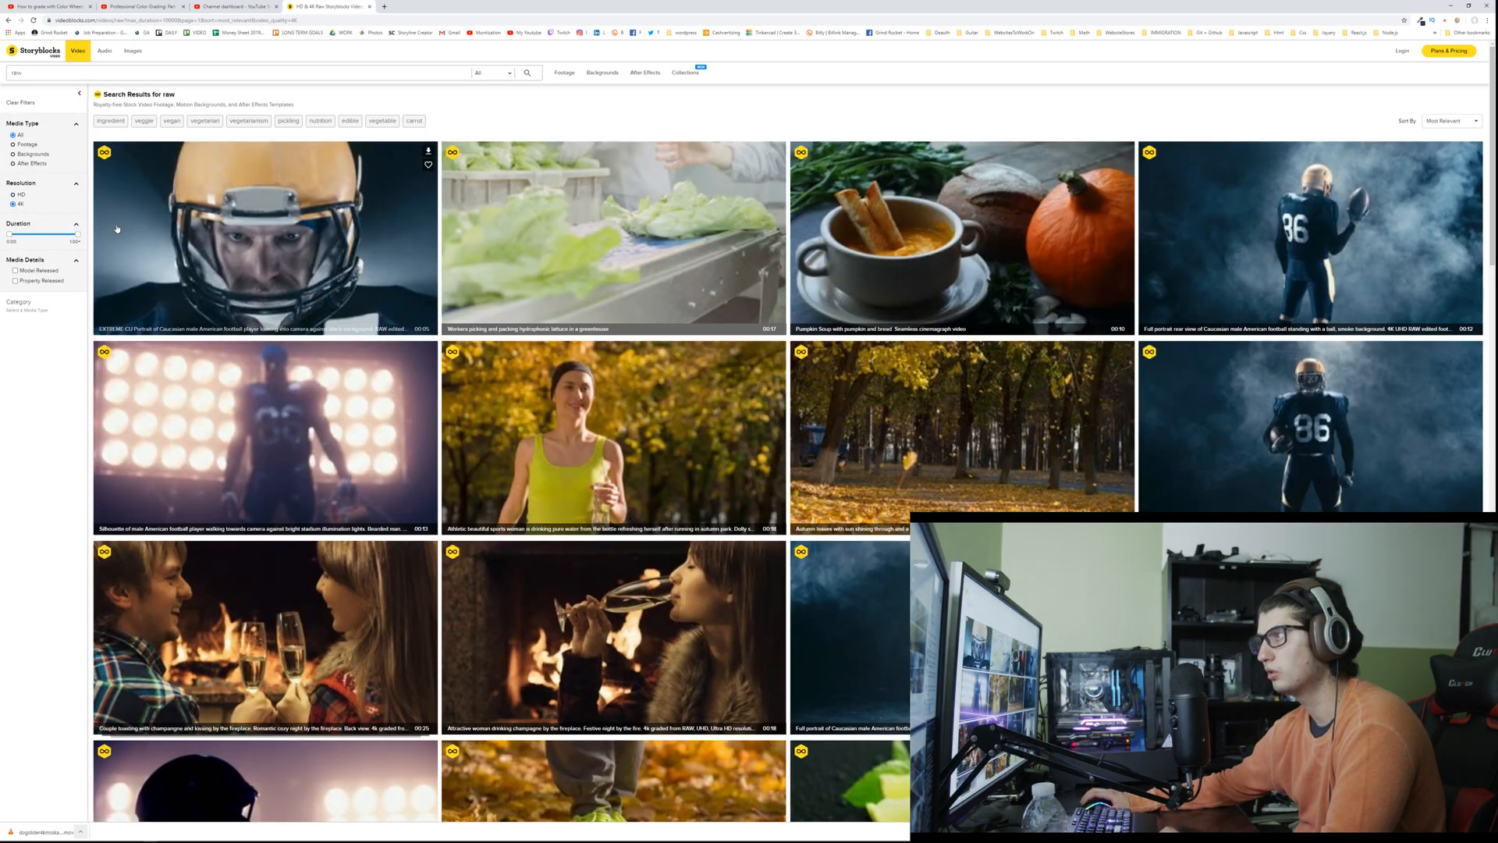
Step: Replace the search term raw with "pizza" and search the 4K Storyblocks videos
left_click(181, 73)
key("BackSpace")
key("BackSpace")
key("BackSpace")
type("pizza")
key("Return")
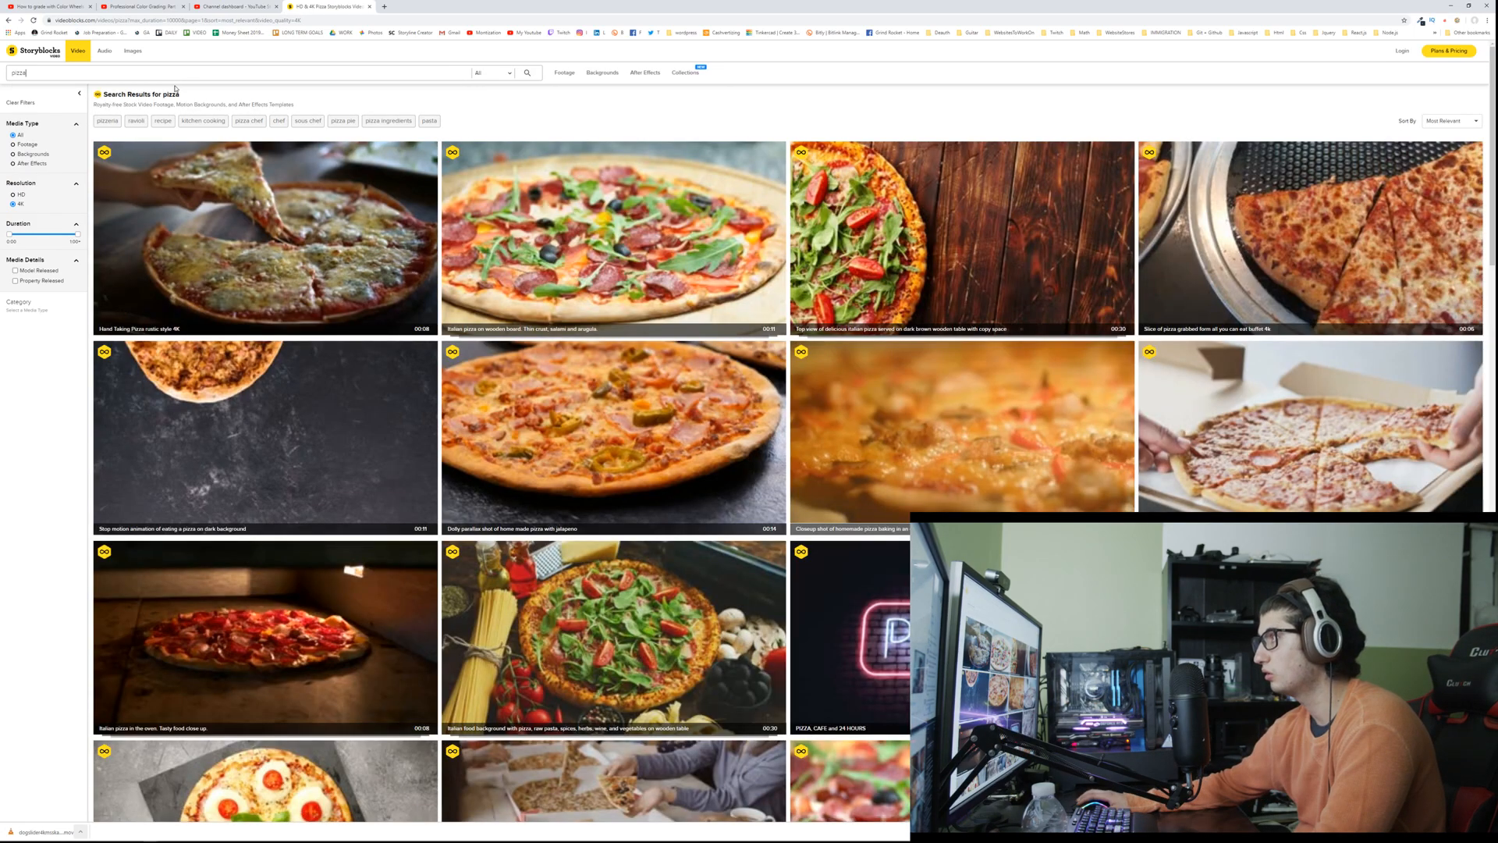
Step: Open the Chef Making A Pizza clip from the pizza results and select its 4K MP4 (h264) version
scroll(525, 160, "down", 5)
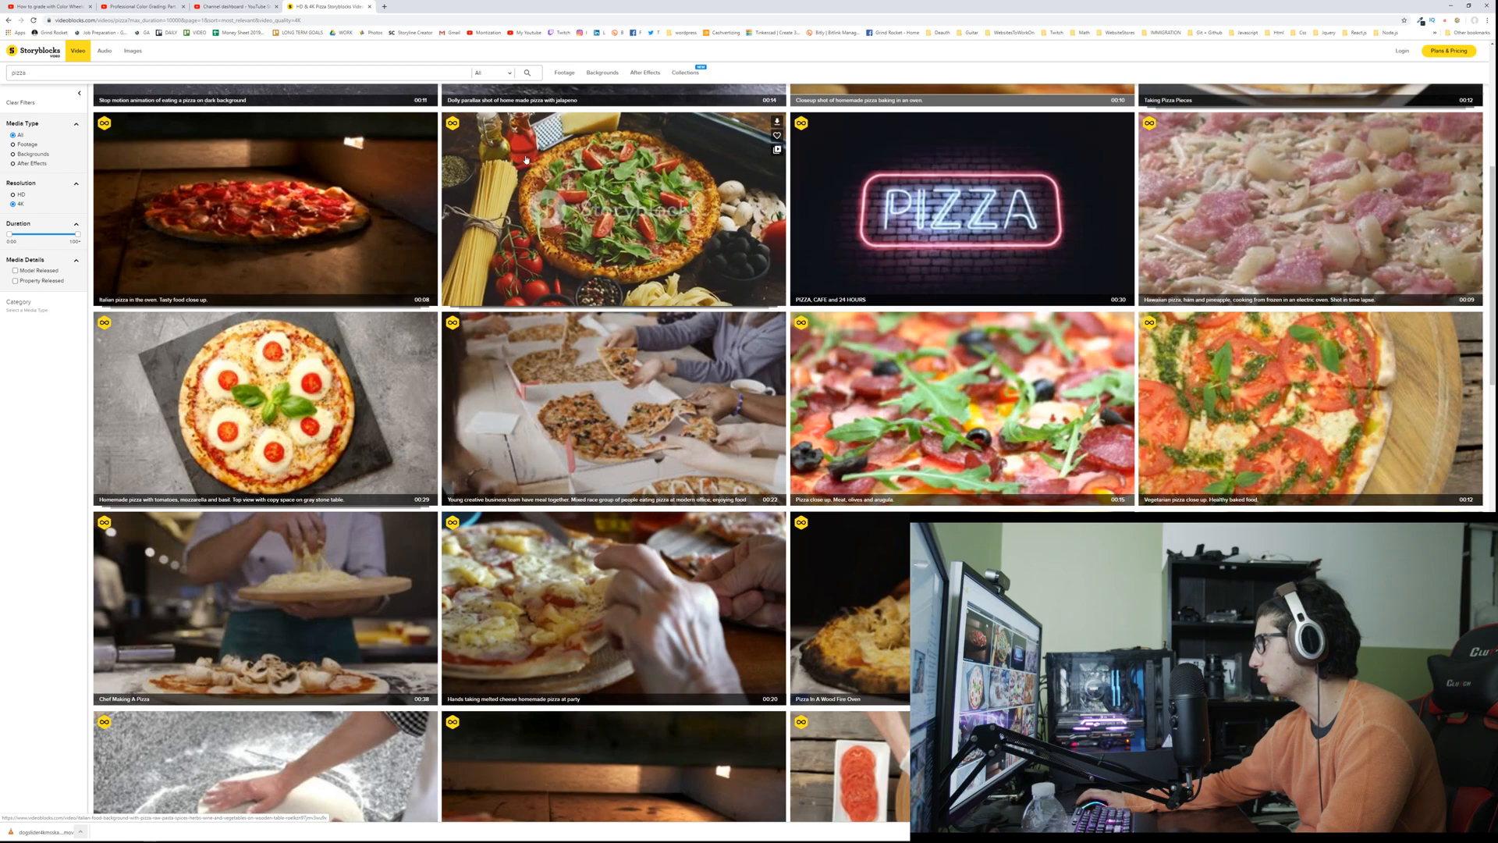
scroll(295, 401, "down", 3)
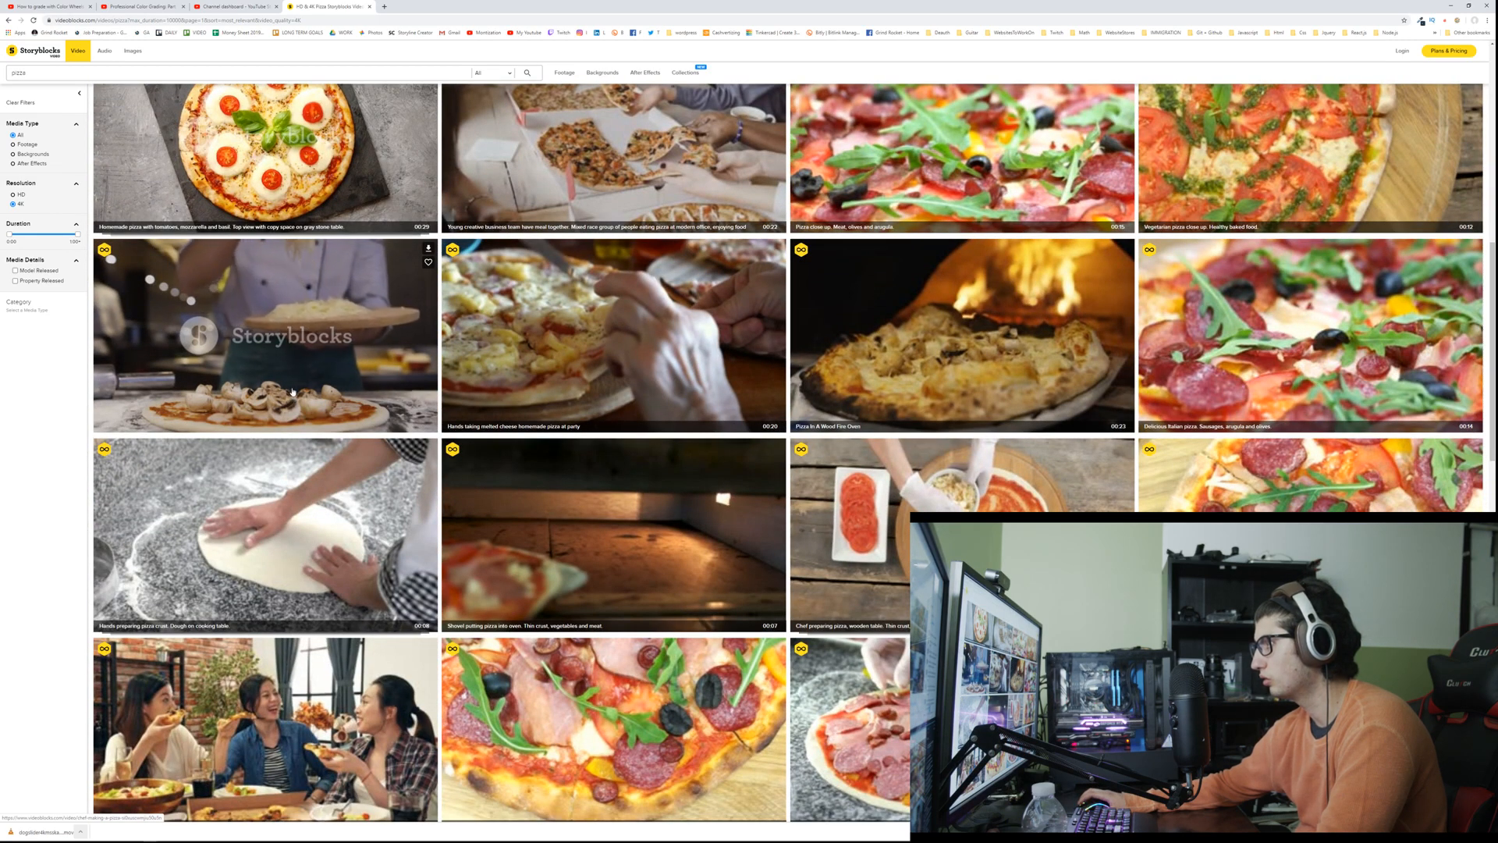
left_click(241, 355)
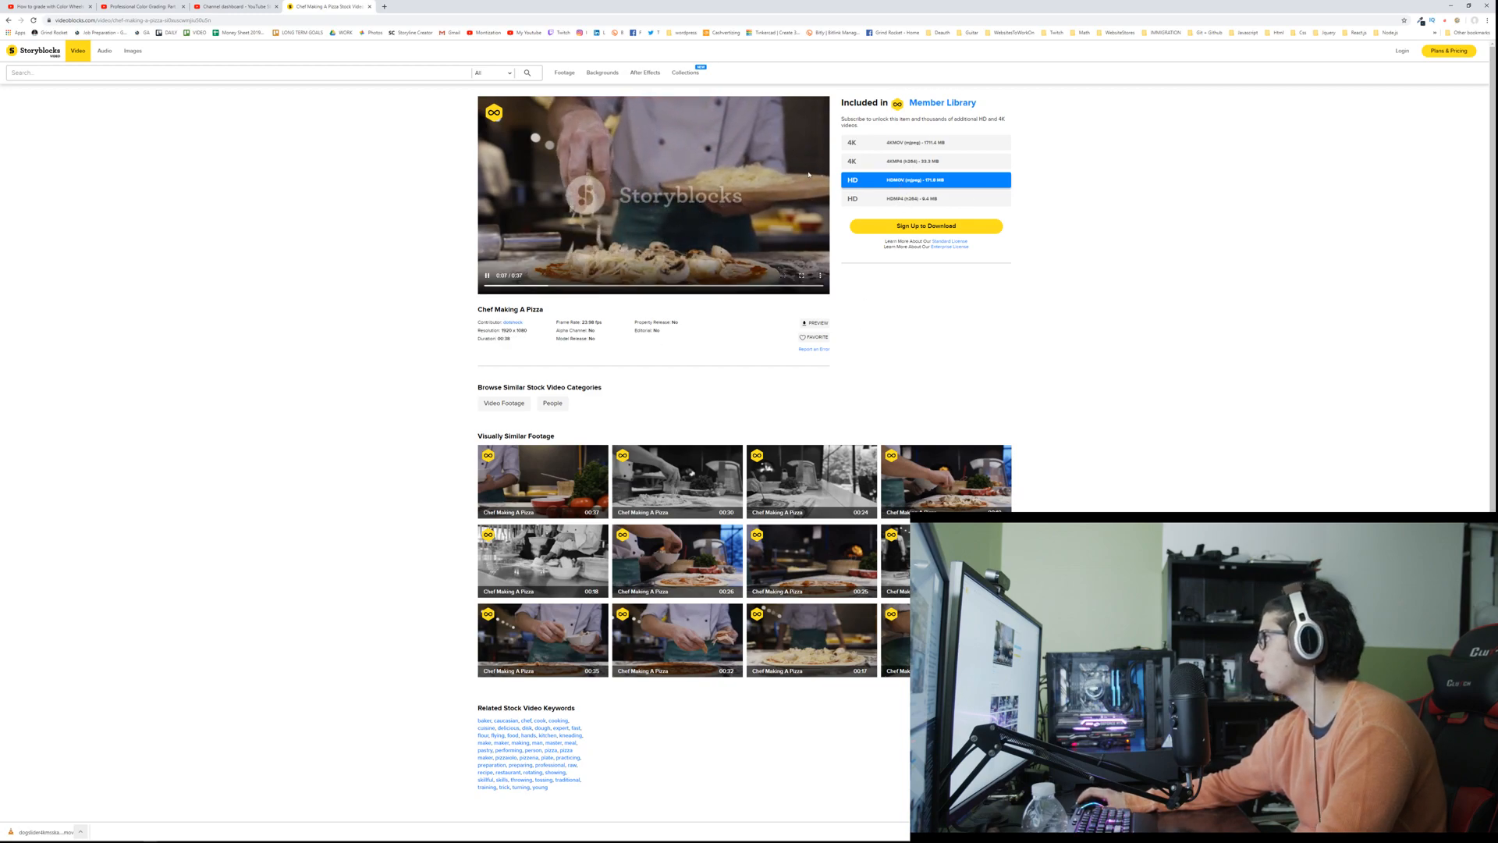
left_click(866, 160)
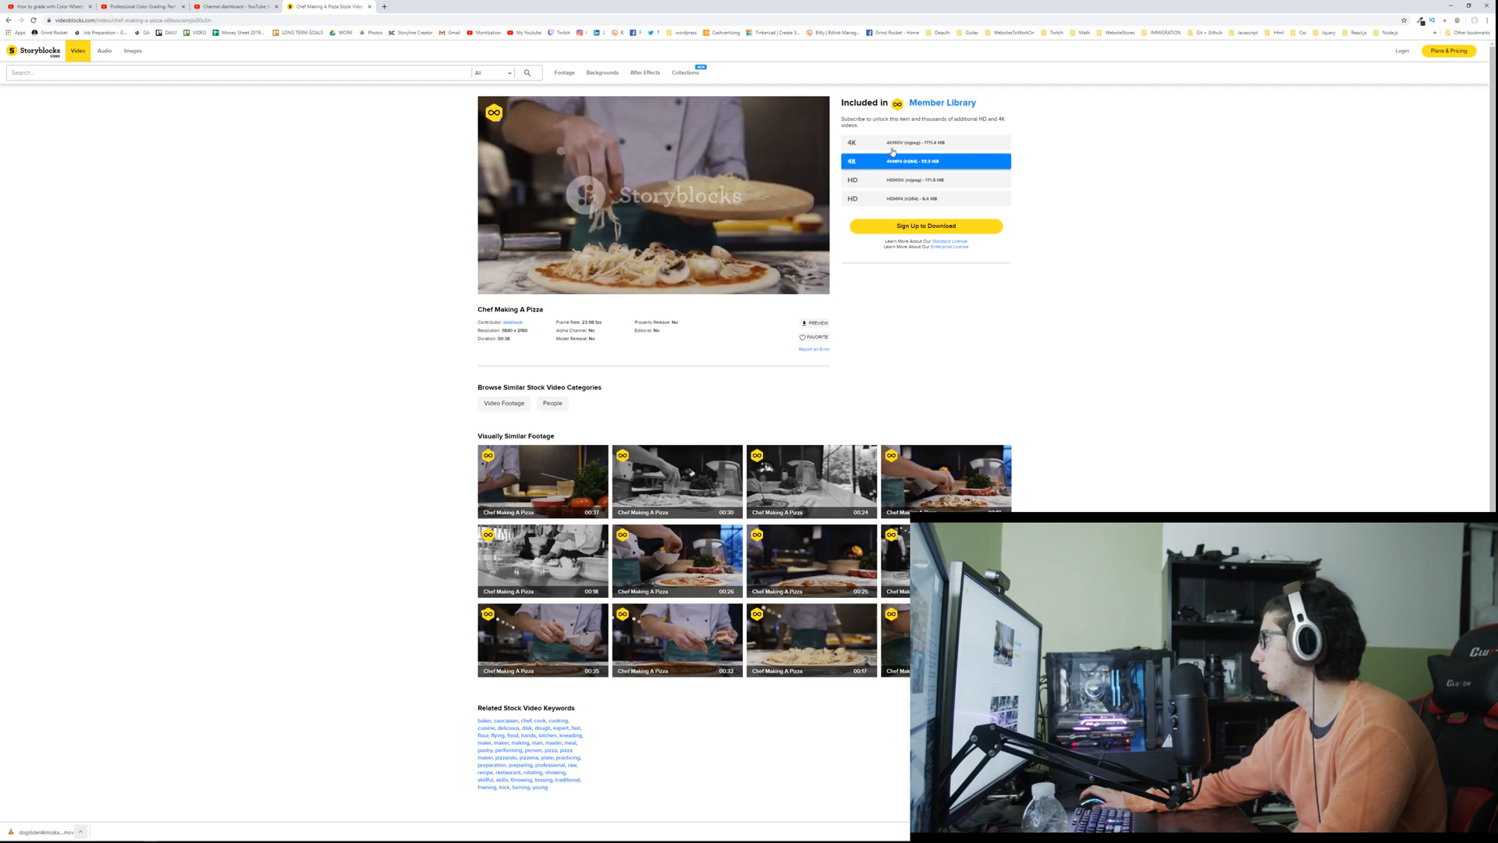
Step: Select the Chef Making A Pizza clip's 4K MOV version, then close the Storyblocks page and minimise the browser
left_click(892, 145)
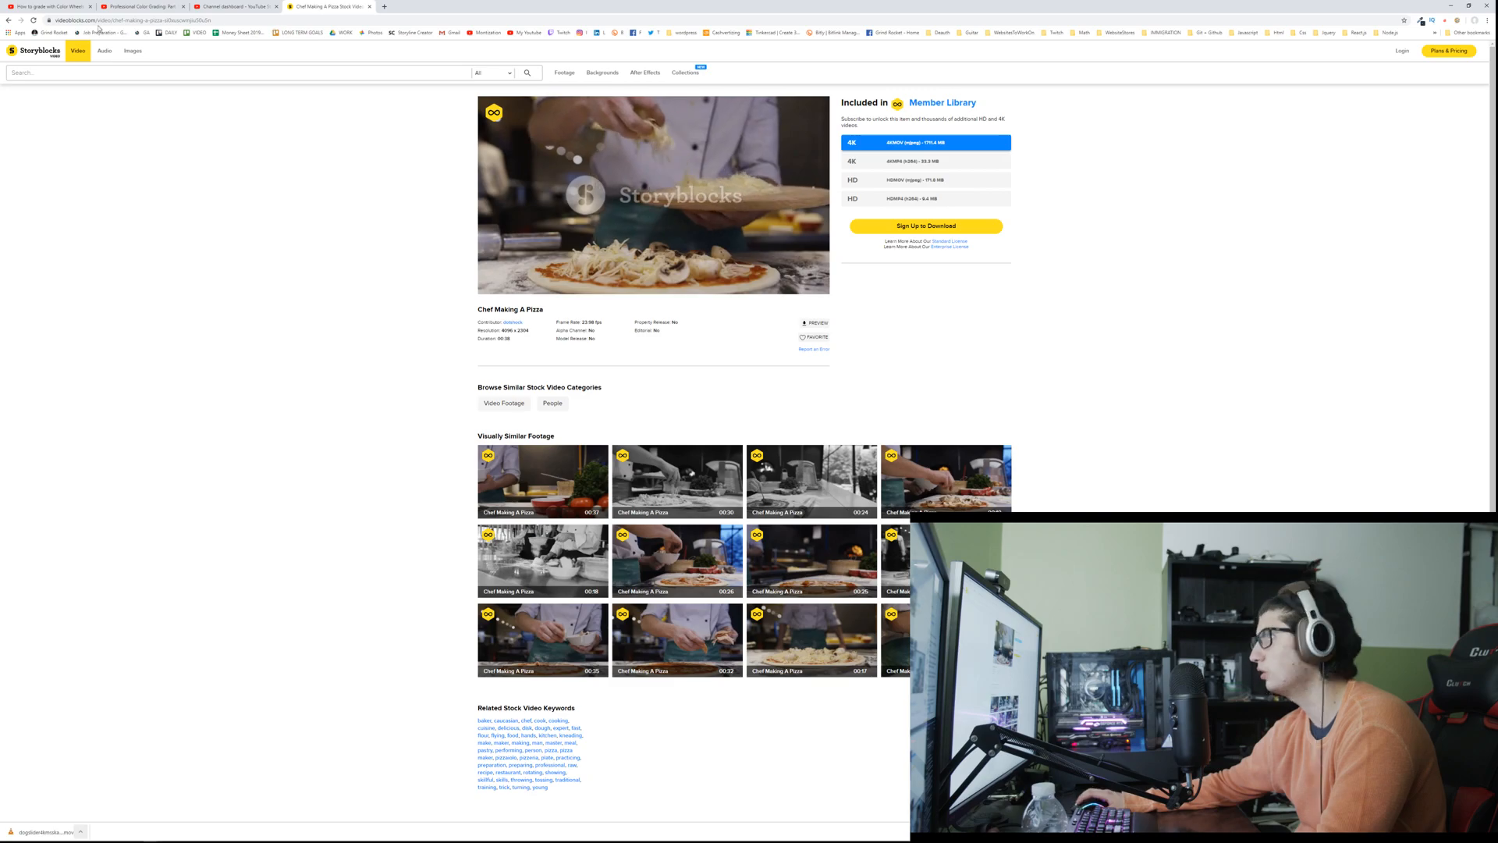
left_click(7, 22)
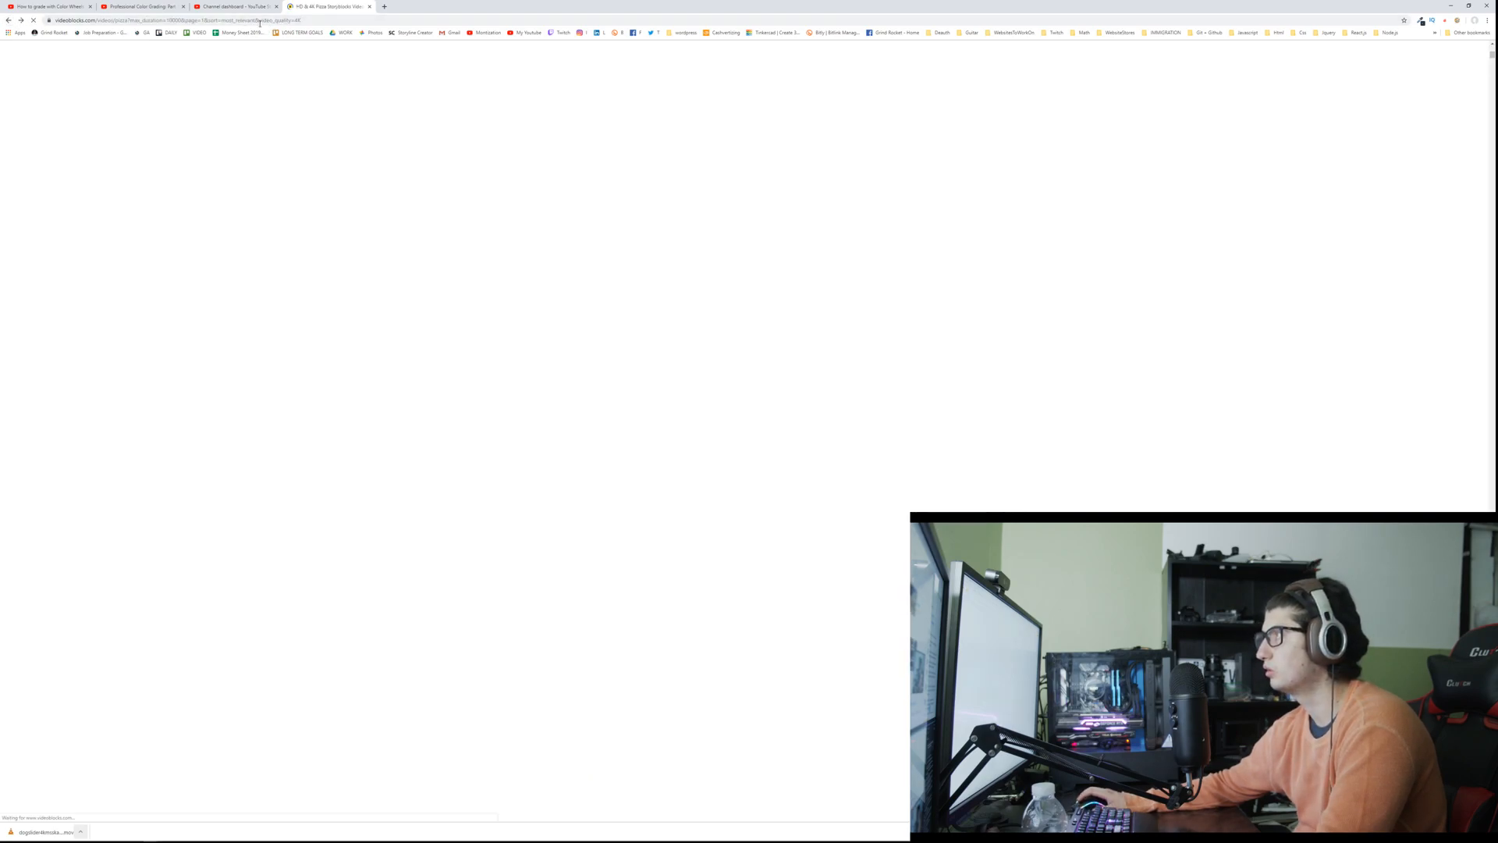
middle_click(327, 9)
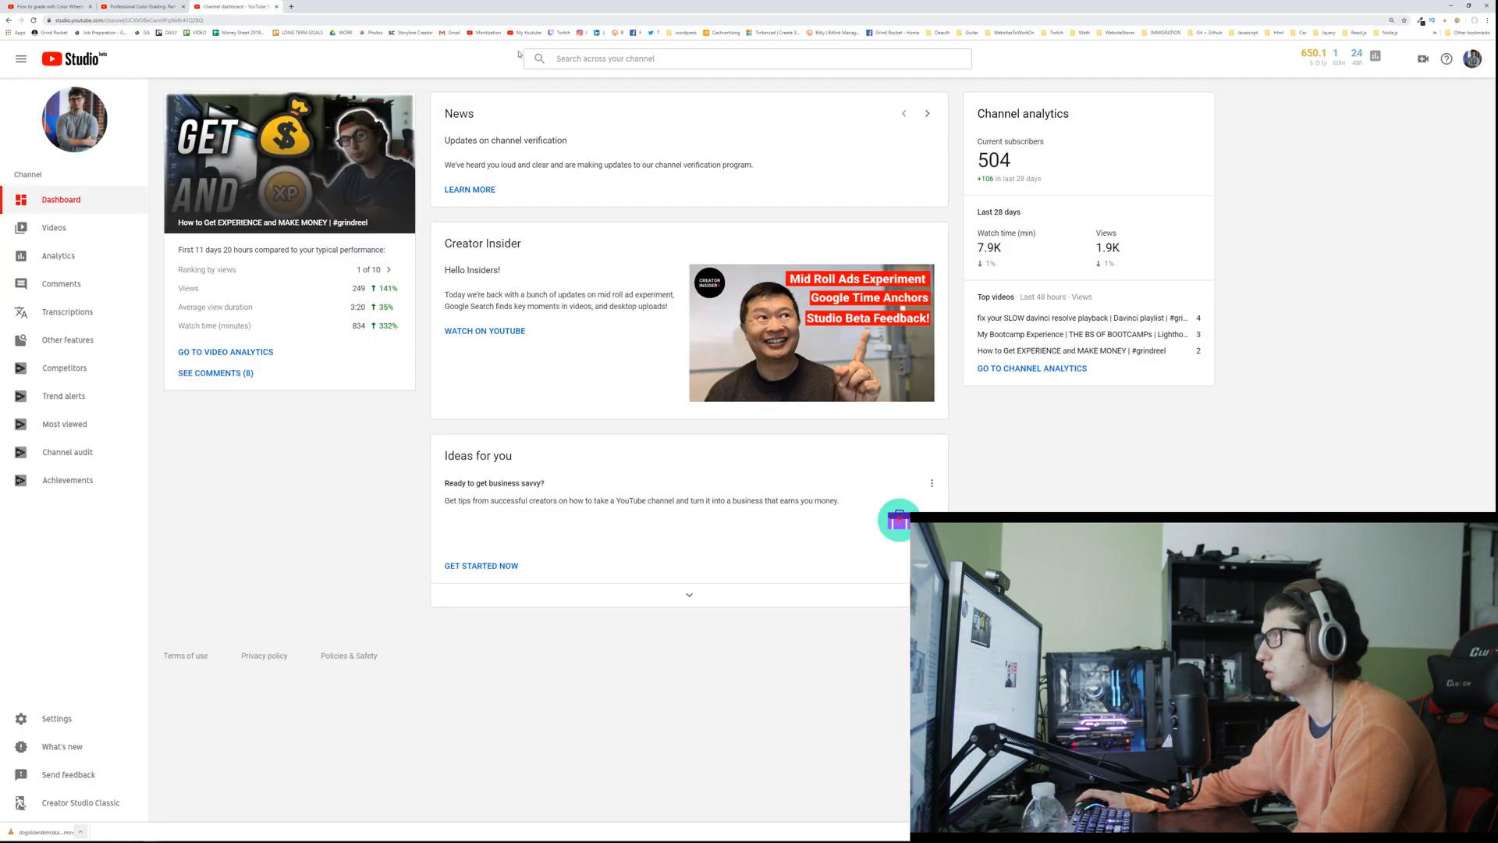
left_click(1451, 8)
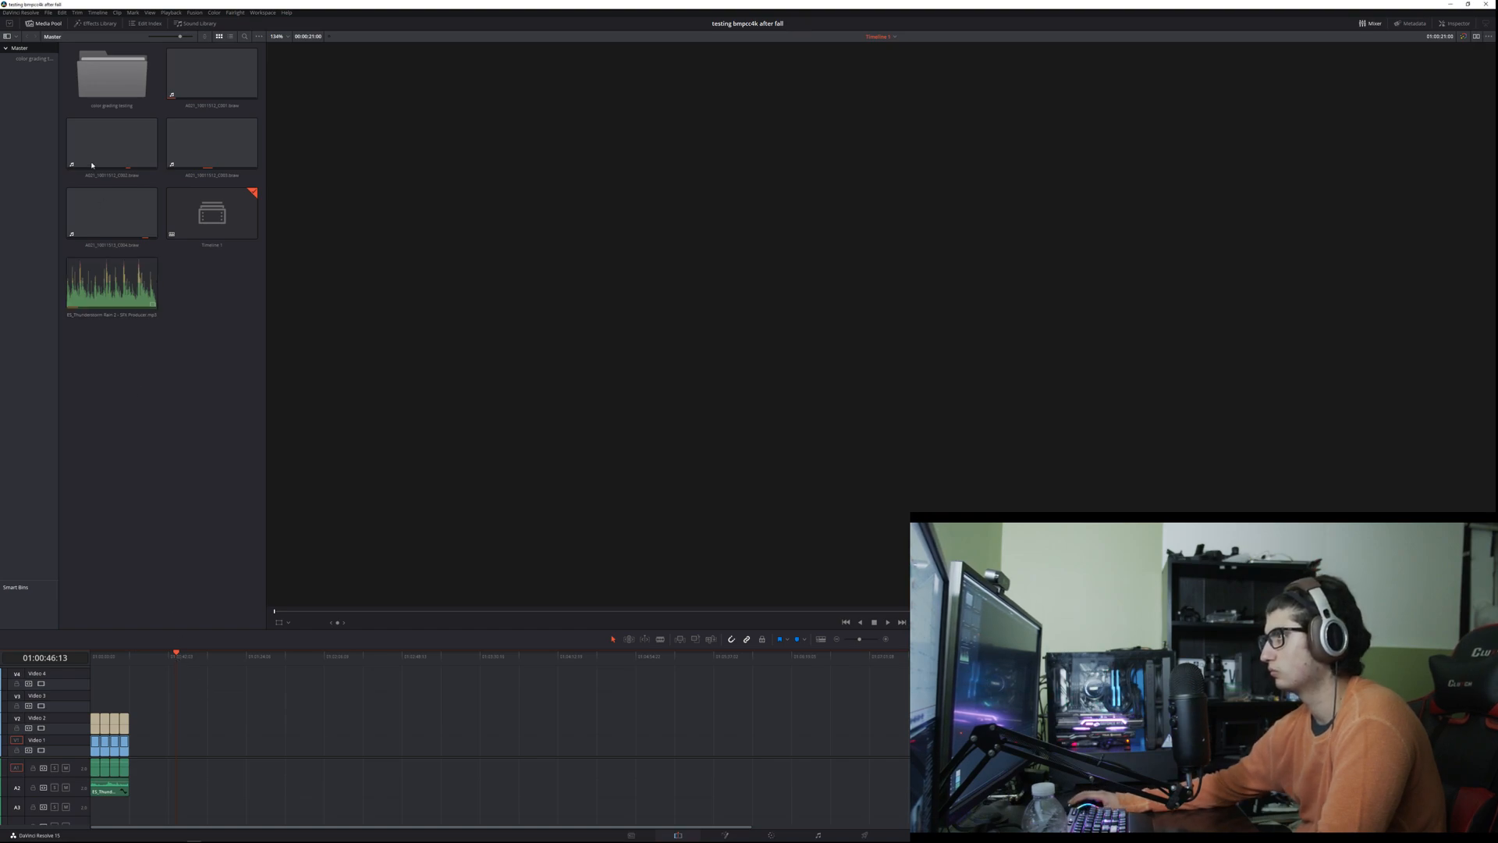
Step: Open the color grading testing bin in DaVinci Resolve and delete its selected offline clips
double_click(111, 74)
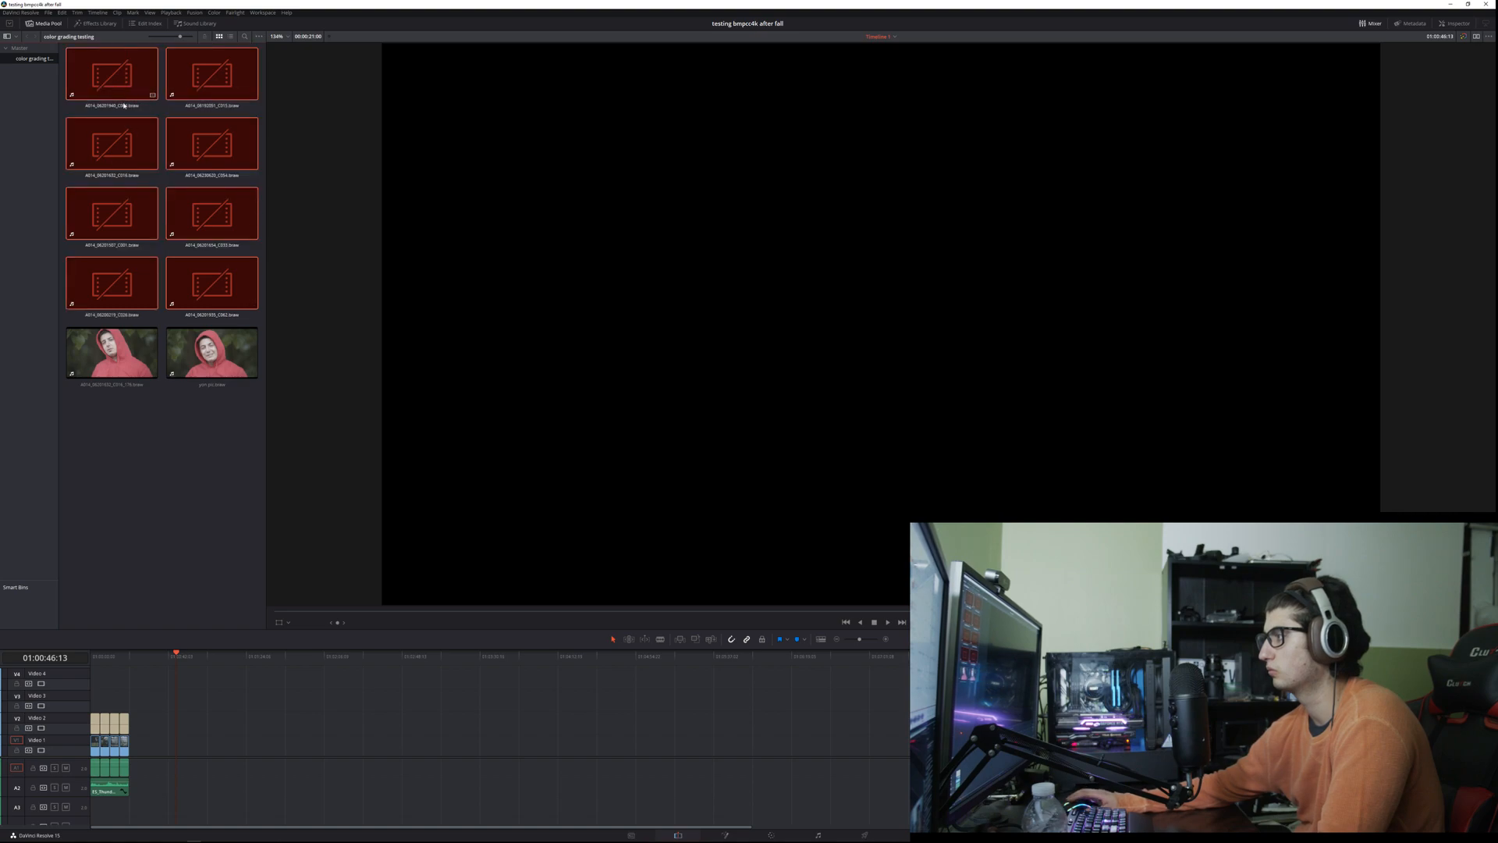
key("Delete")
key("Return")
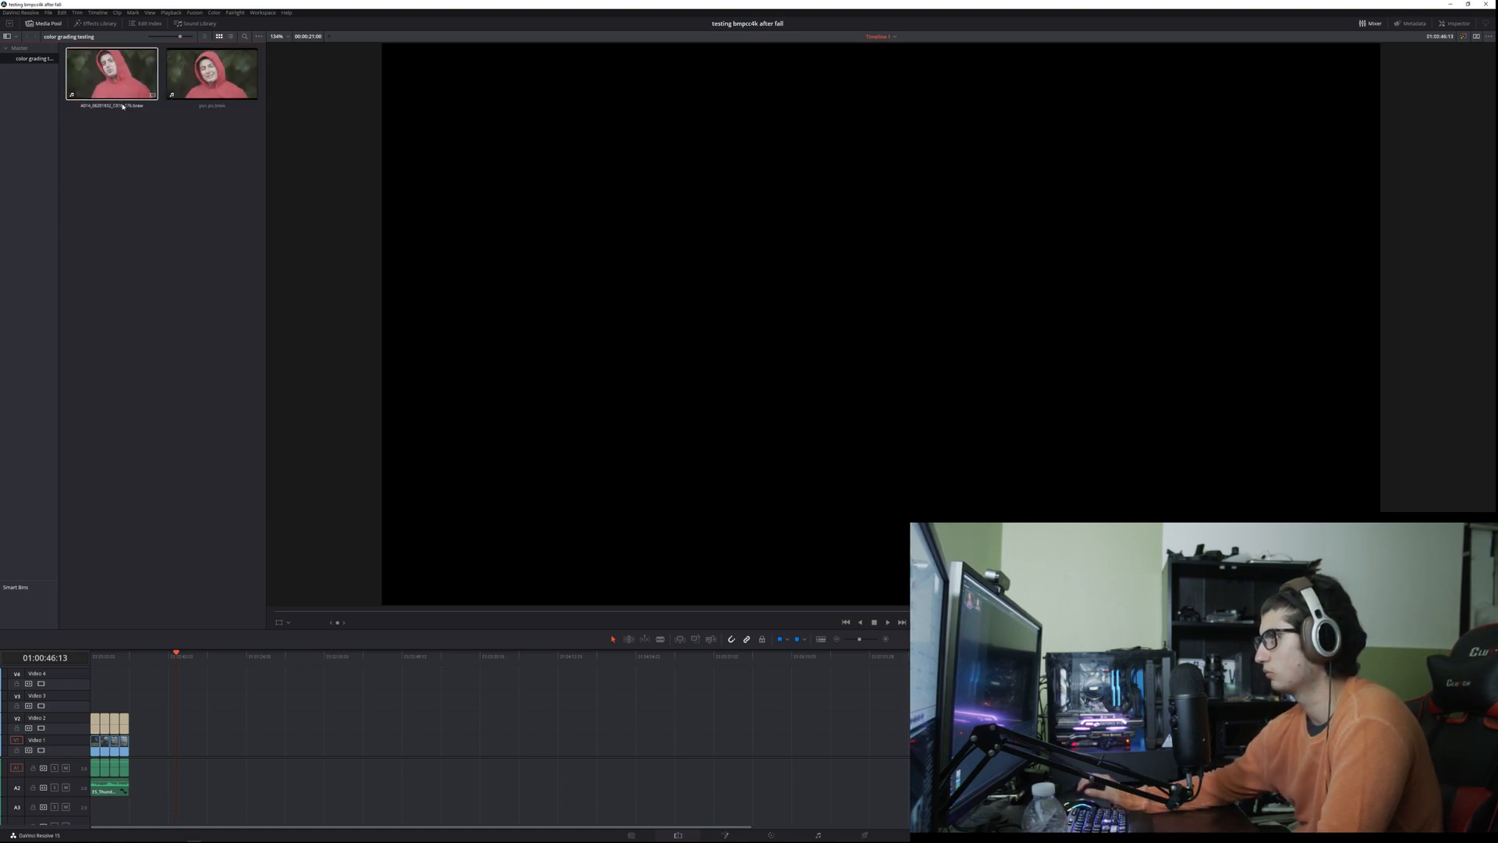
Step: Open a File Explorer window and minimise DaVinci Resolve to expose the desktop
mouse_move(190, 838)
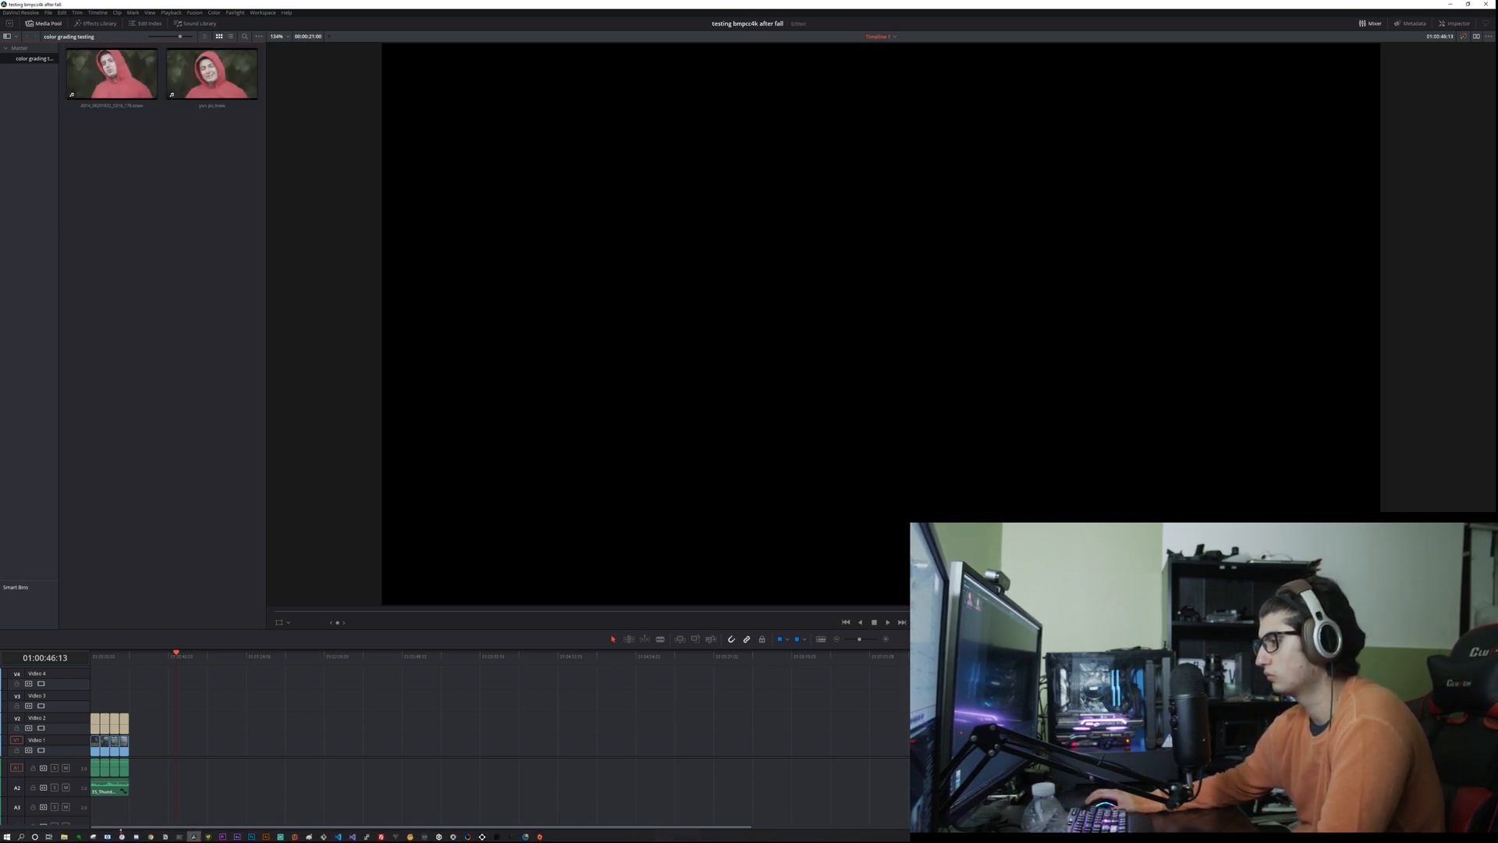
left_click(64, 836)
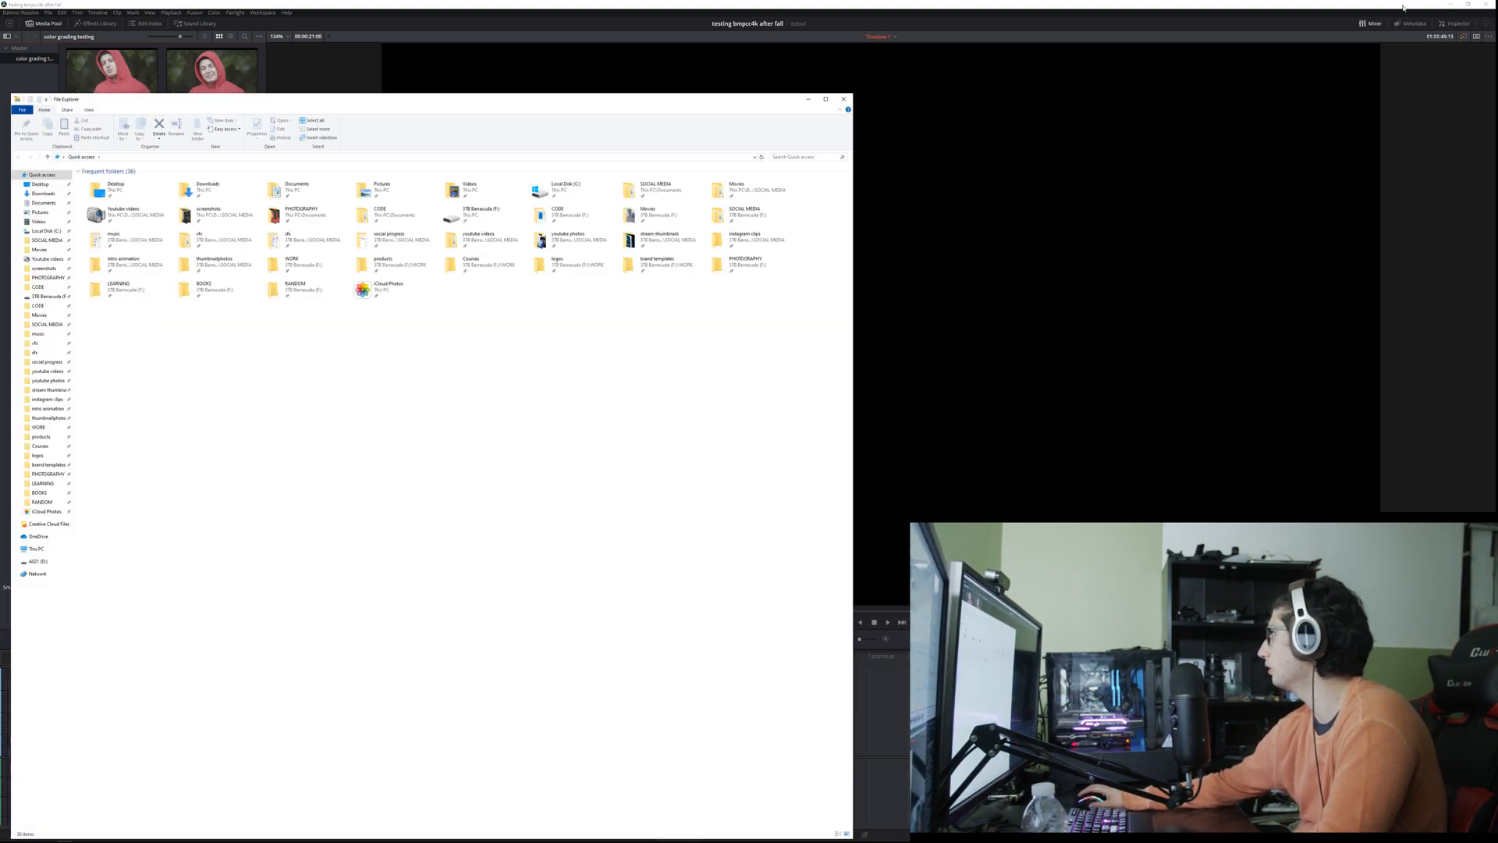
left_click(1403, 8)
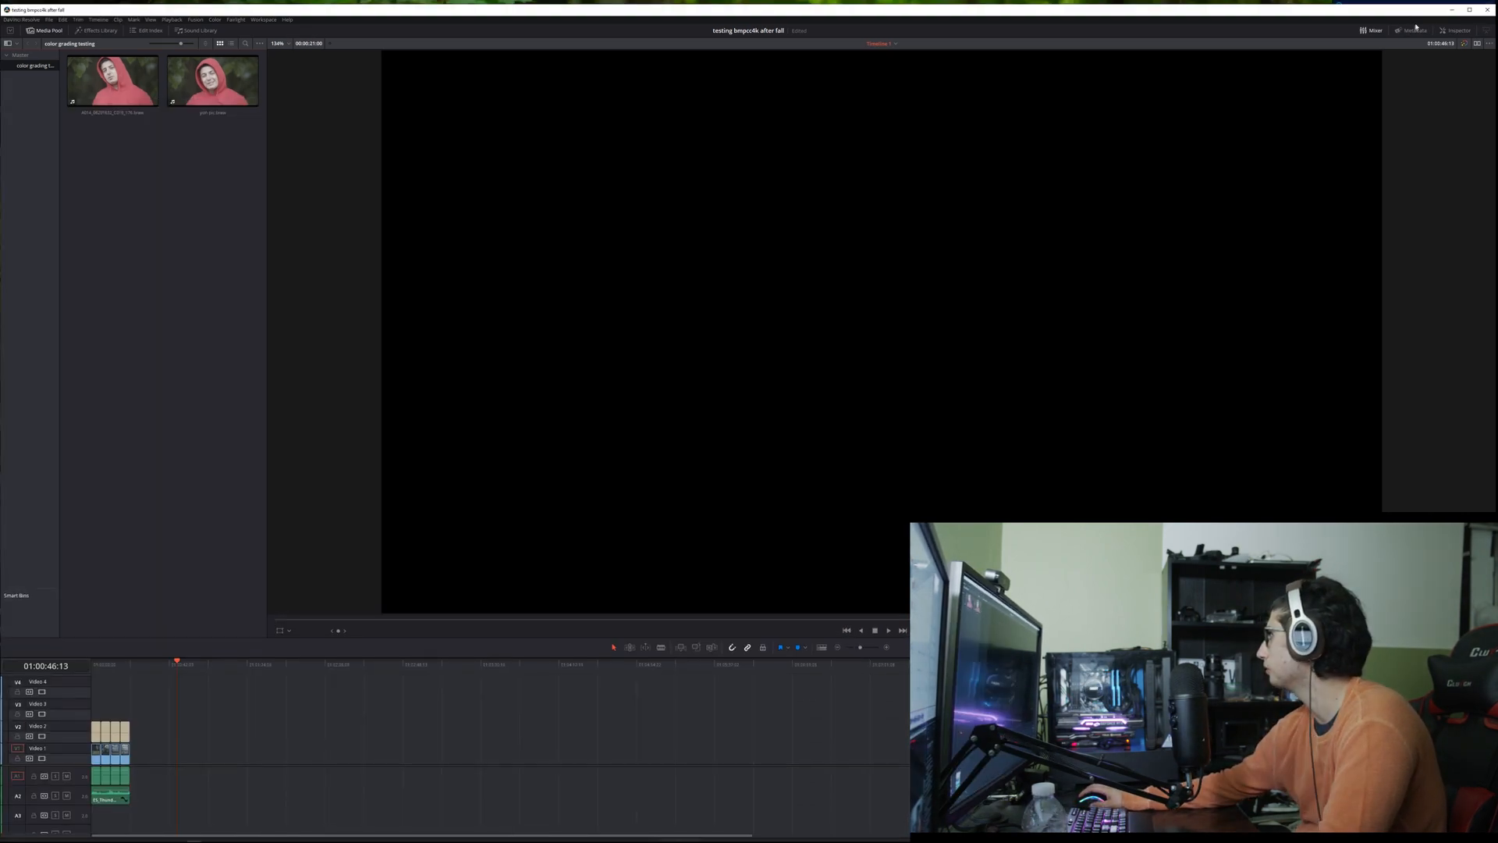
left_click_drag(1403, 8, 1345, 29)
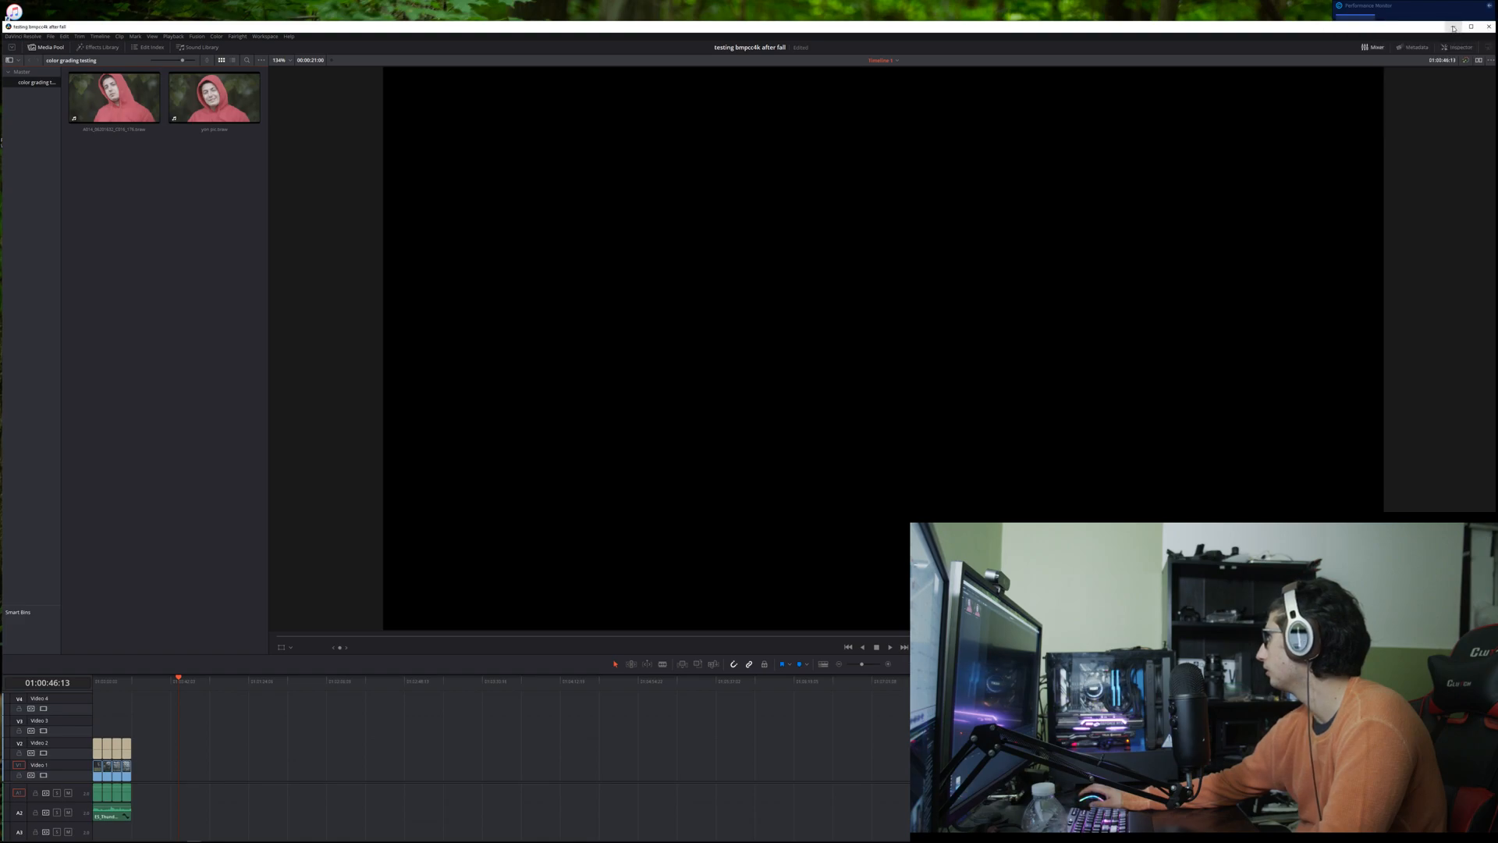
left_click(1453, 27)
right_click(1475, 12)
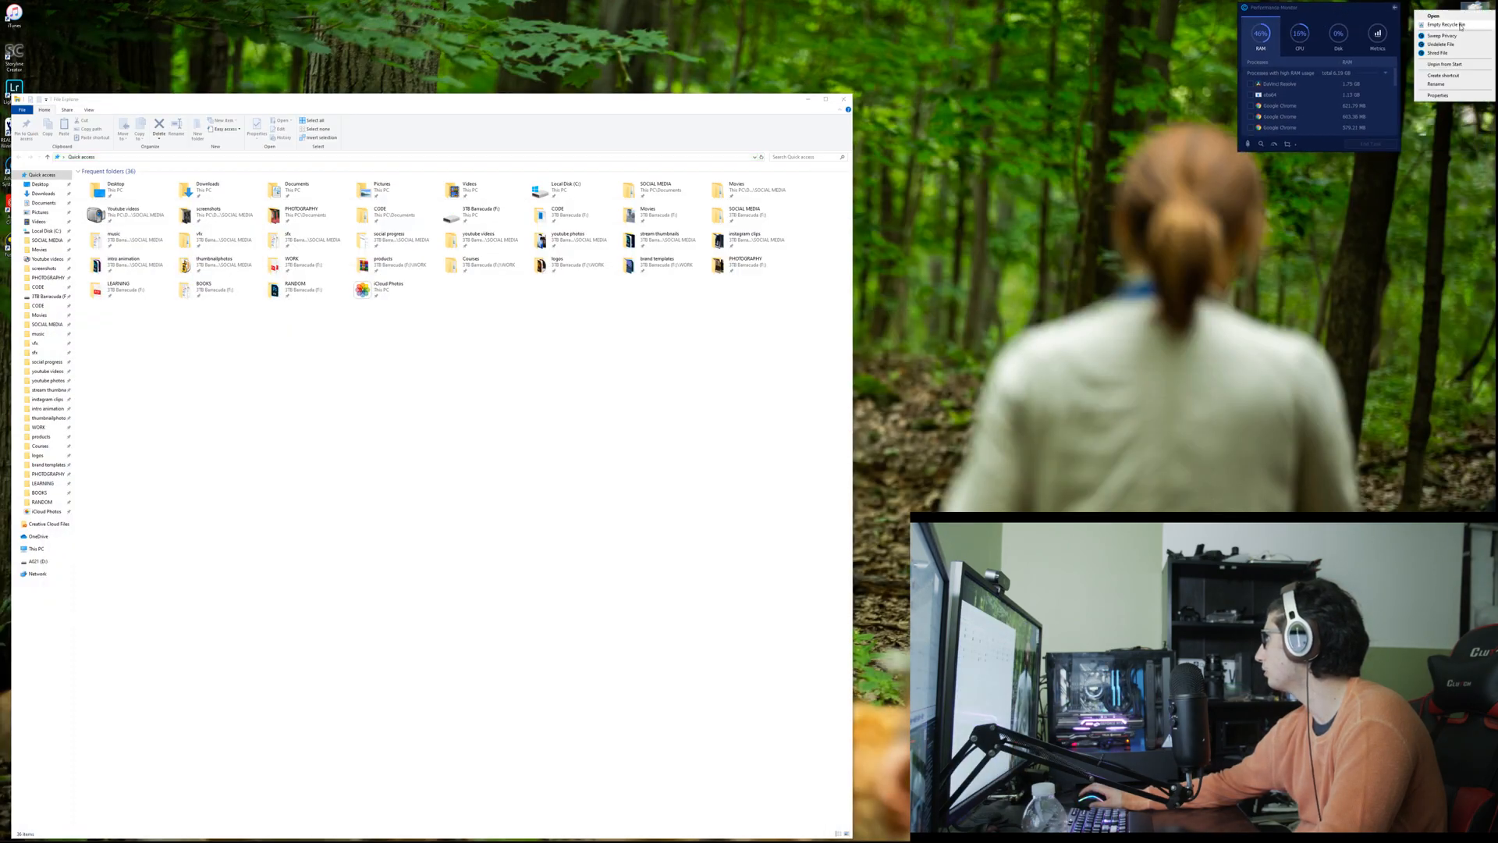
left_click(1460, 25)
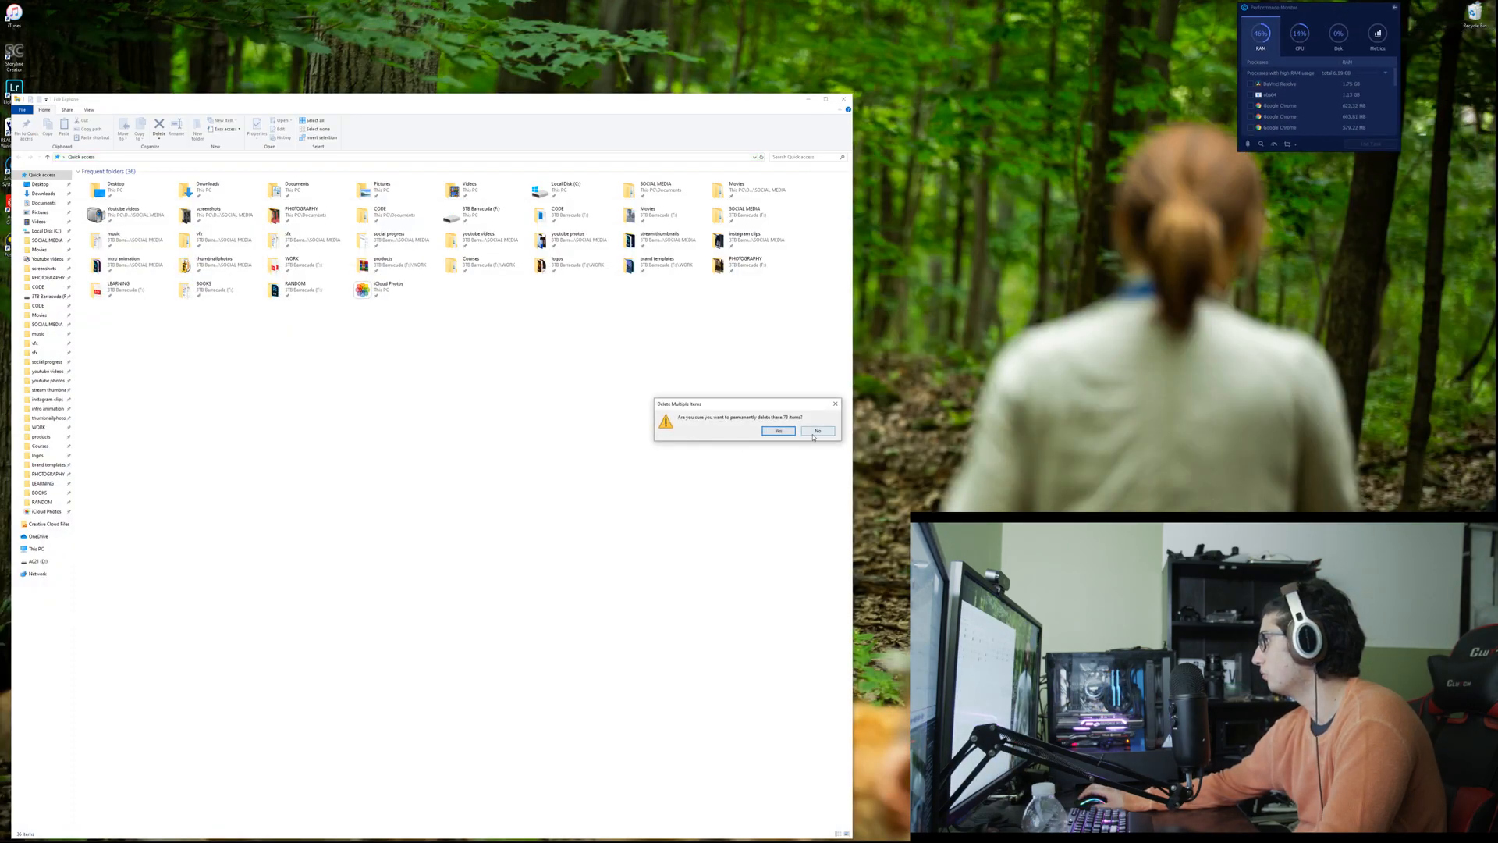
left_click(813, 436)
Step: Open the Recycle Bin, check the properties of all its items together, and close it
double_click(1475, 14)
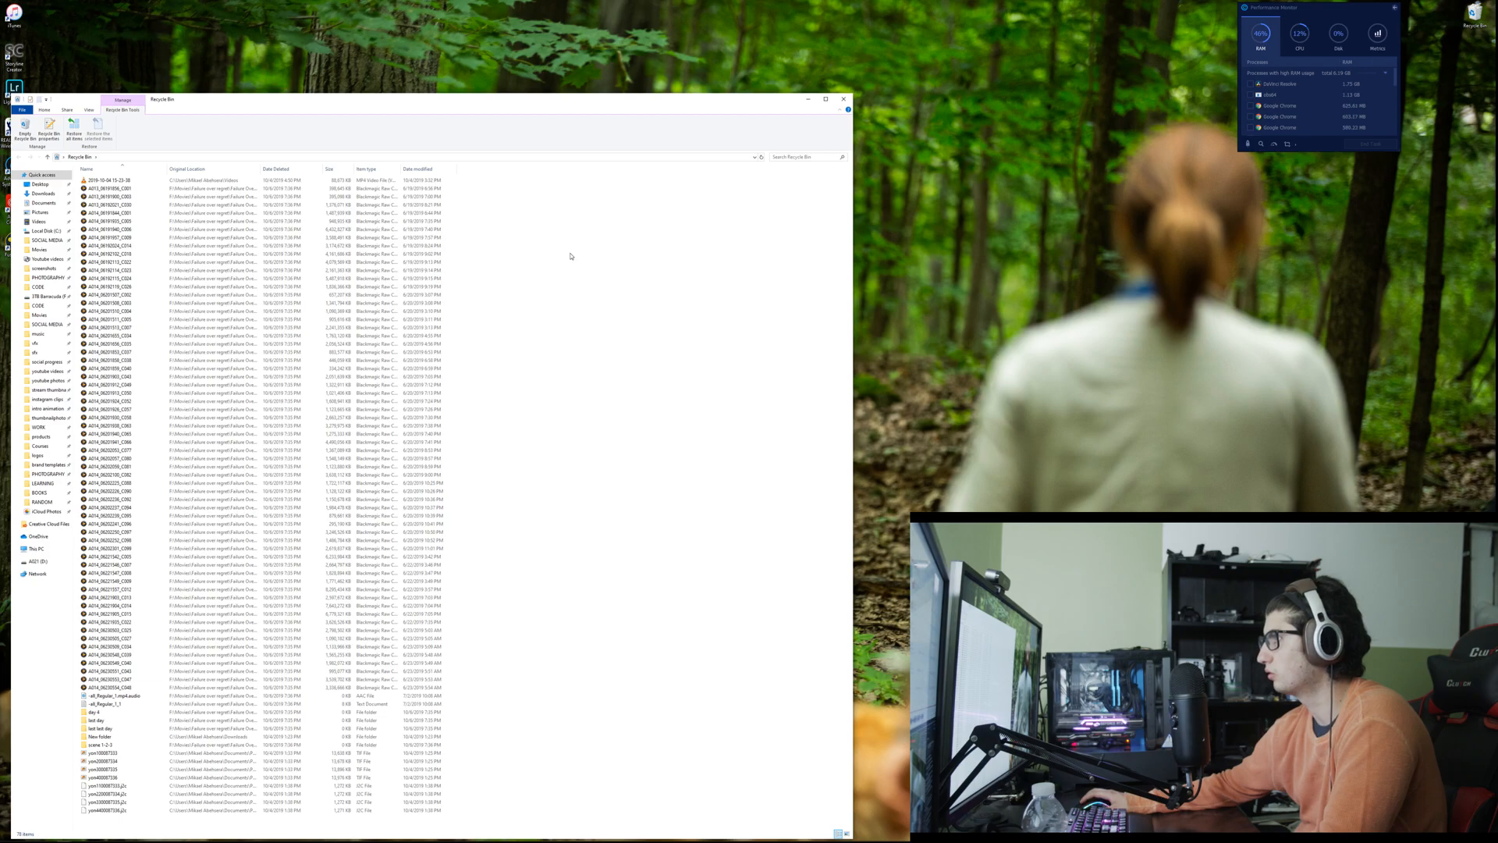
key("ctrl+a")
right_click(451, 259)
left_click(470, 299)
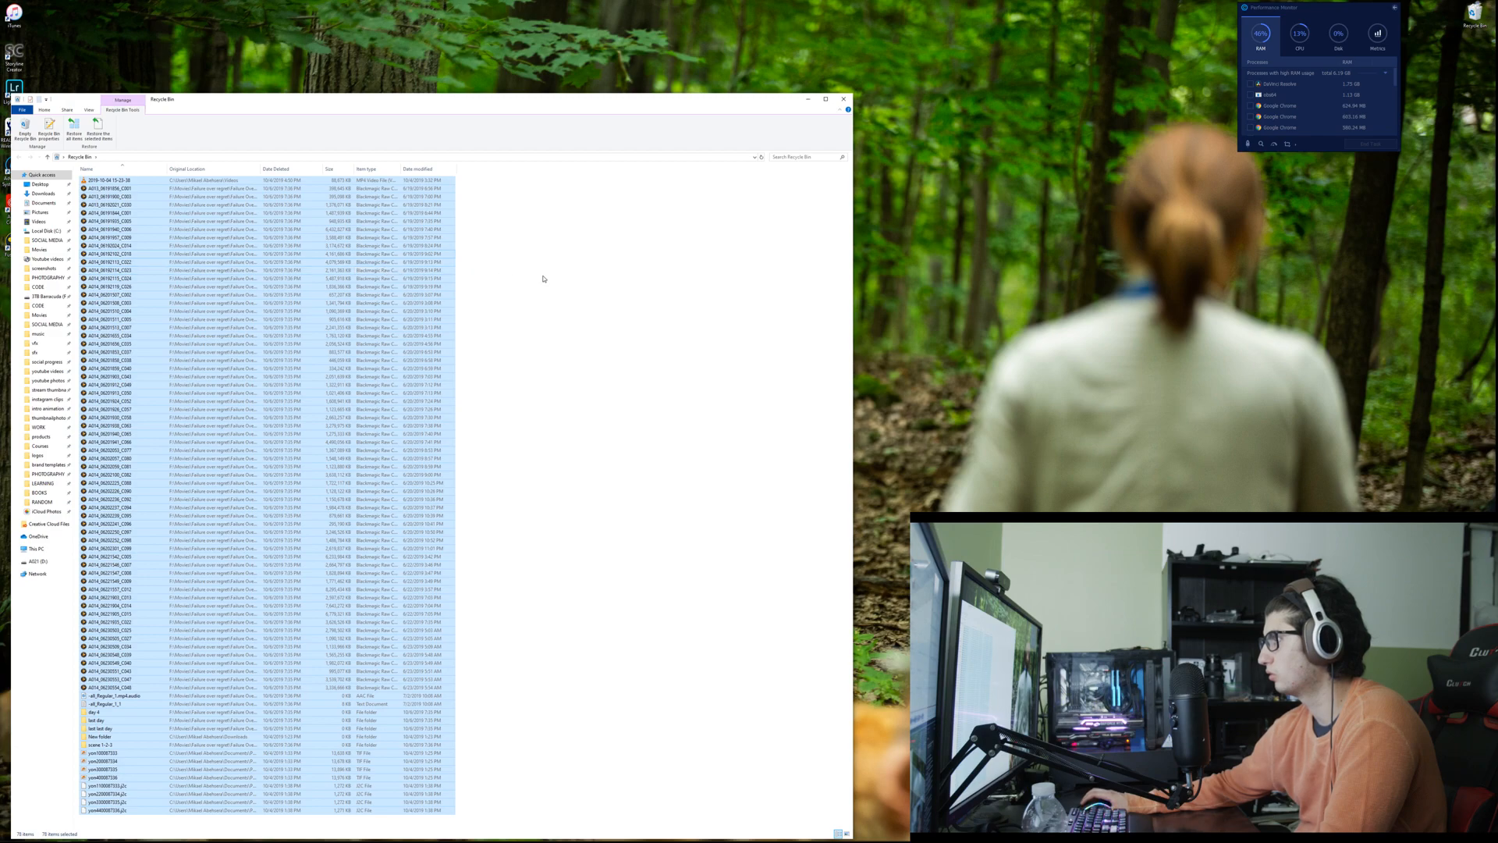
right_click(422, 243)
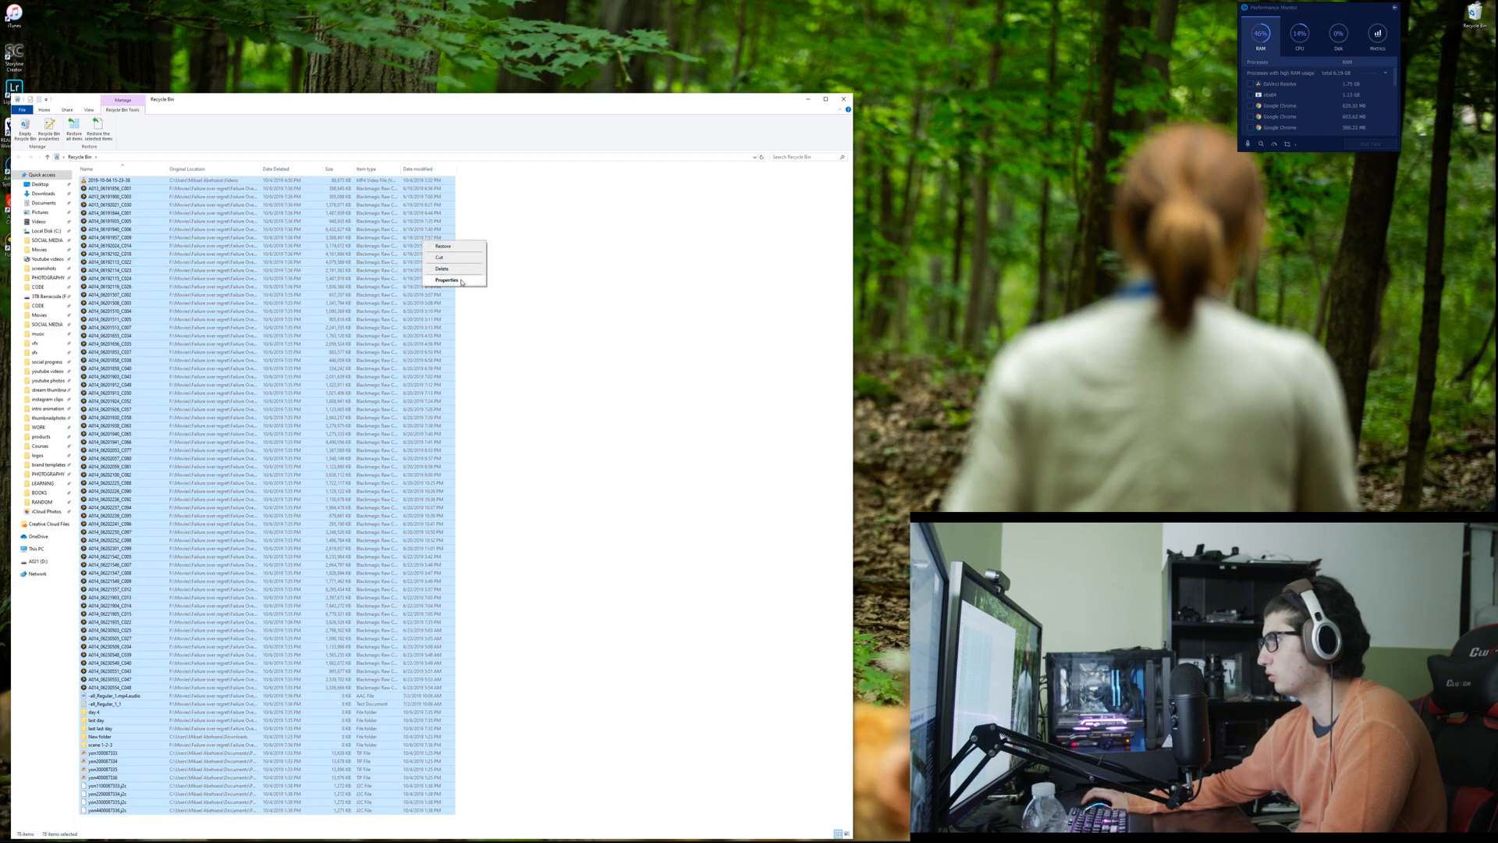
left_click(461, 282)
left_click(582, 274)
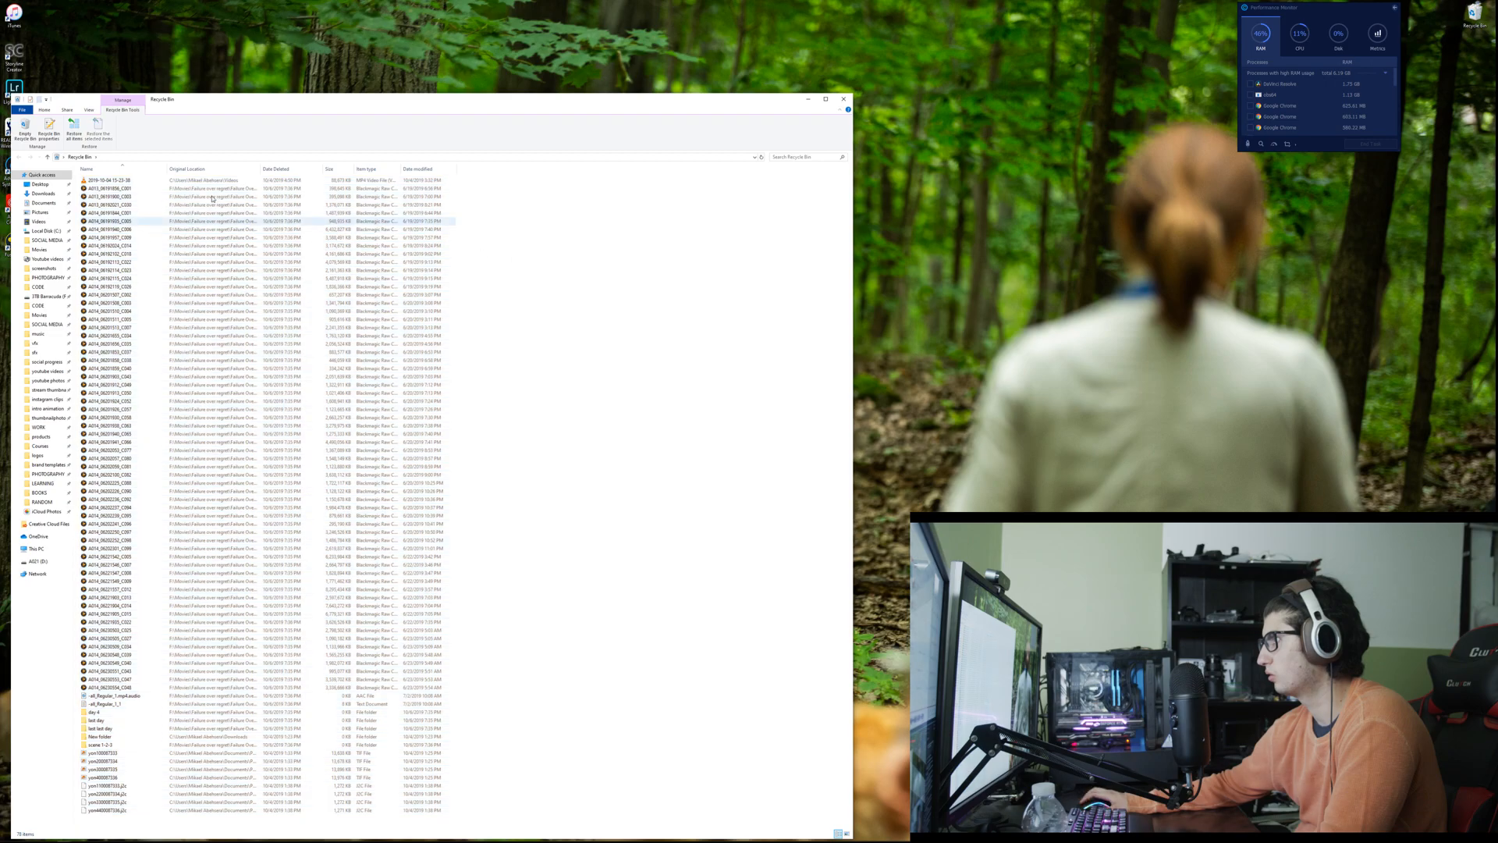
left_click(843, 99)
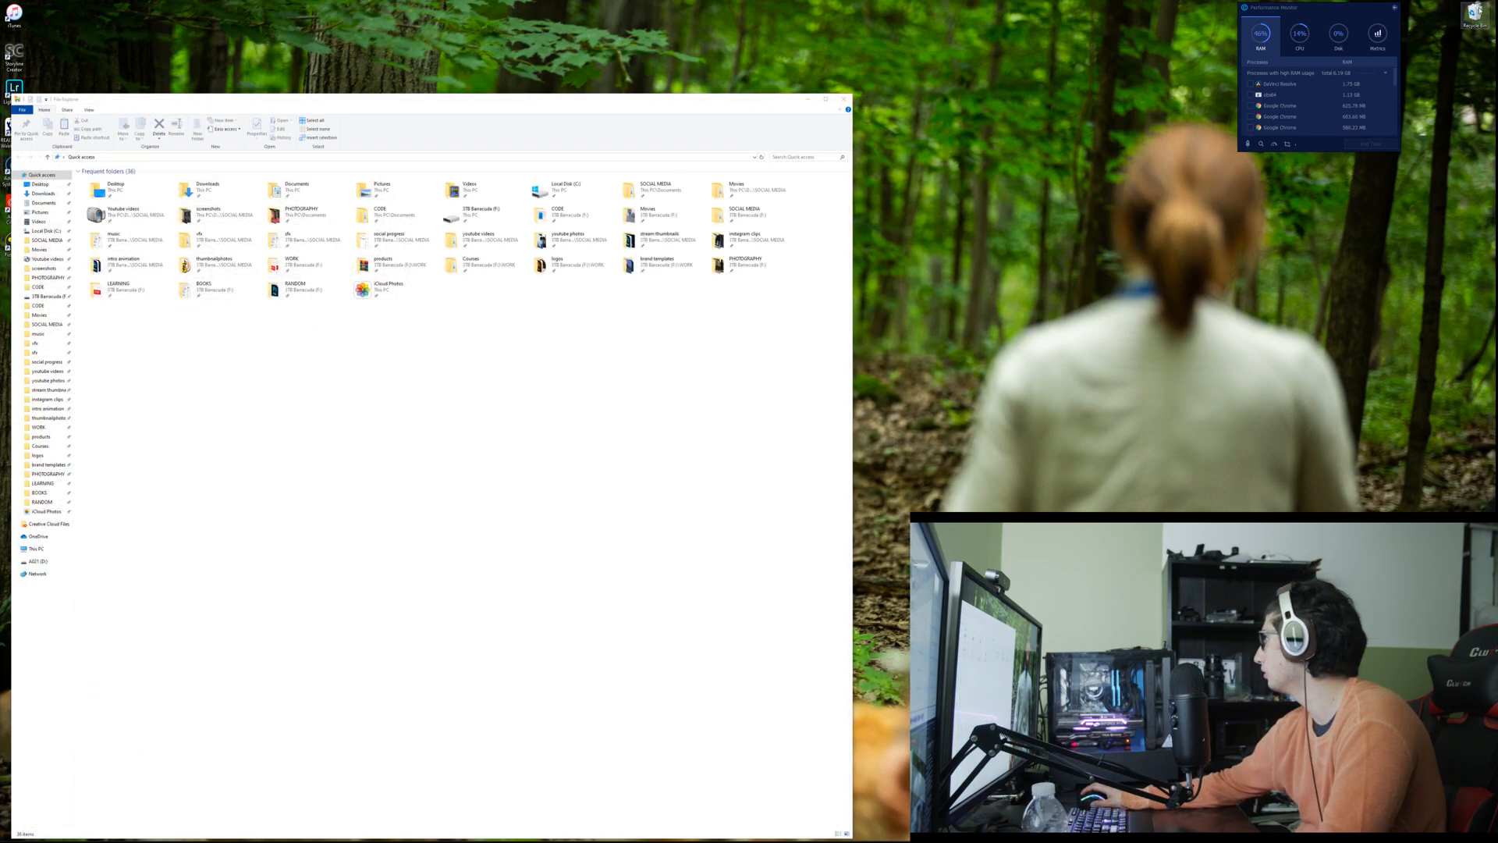
Step: Check the Recycle Bin's own properties from the desktop and again from inside its opened folder
right_click(1475, 14)
left_click(1451, 94)
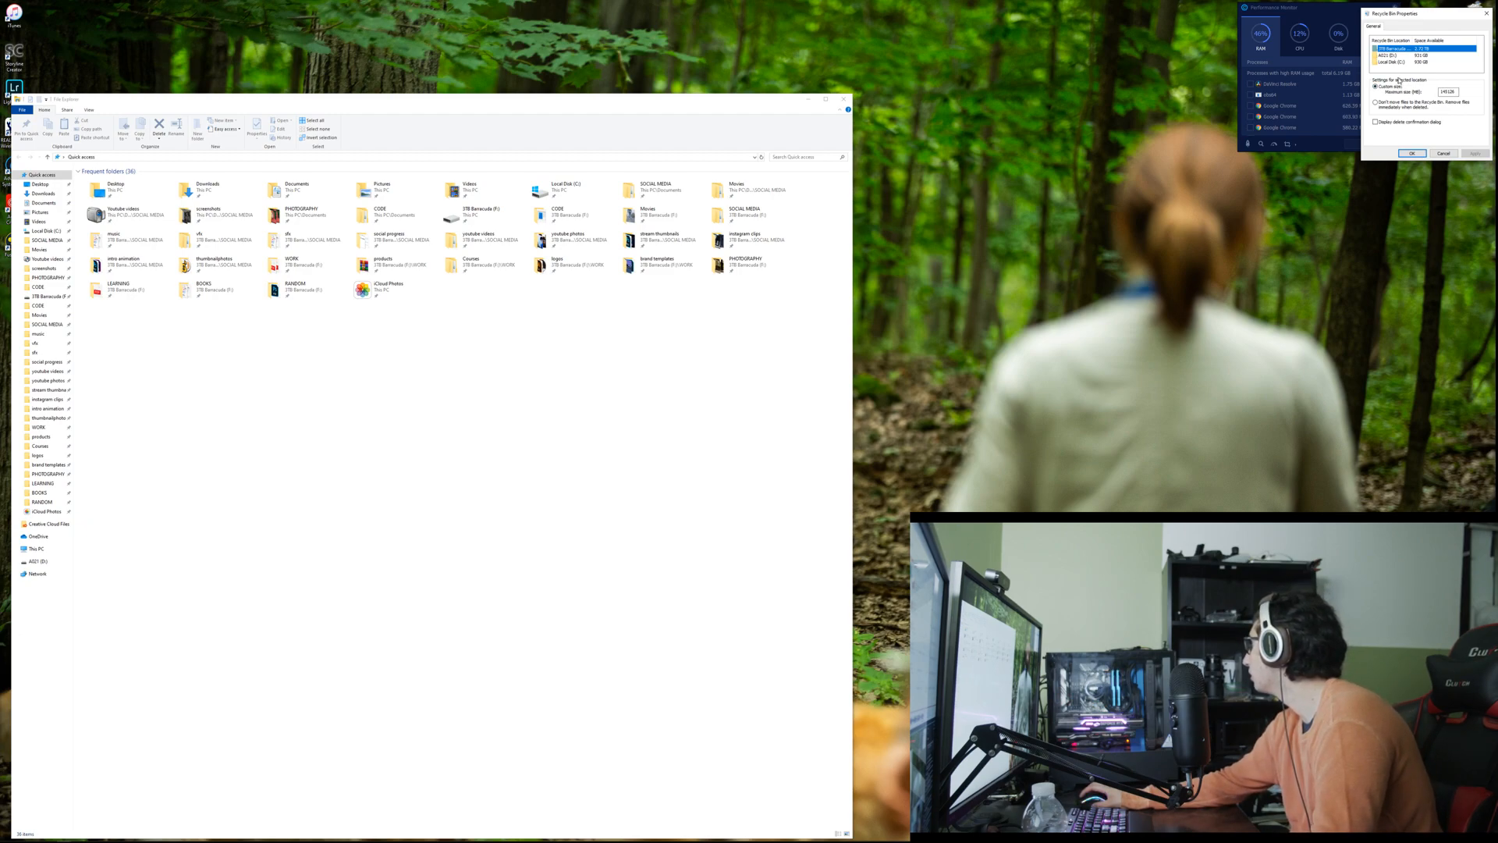
left_click(1437, 154)
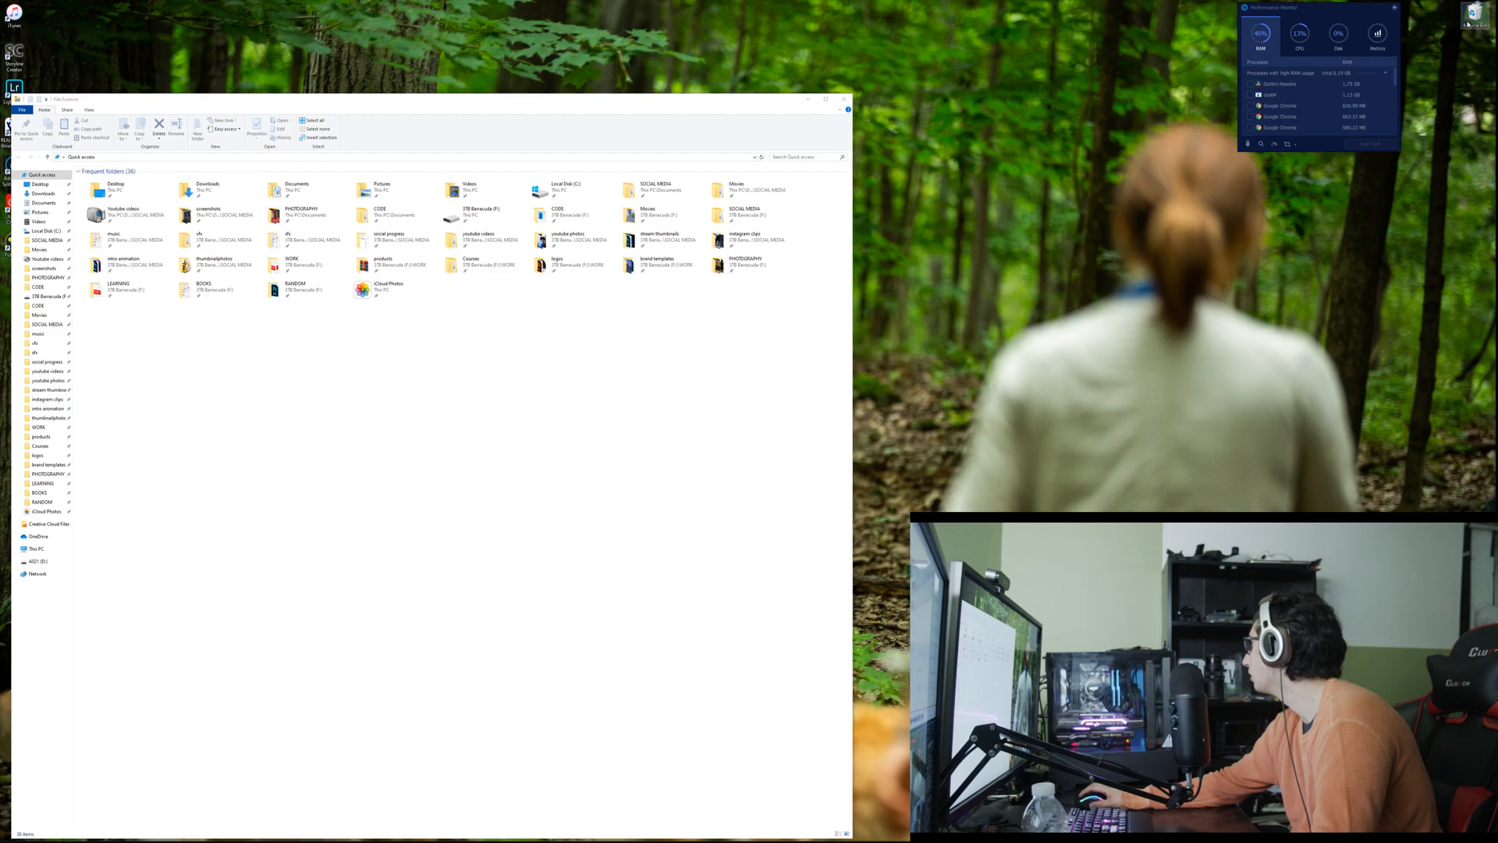
double_click(1467, 23)
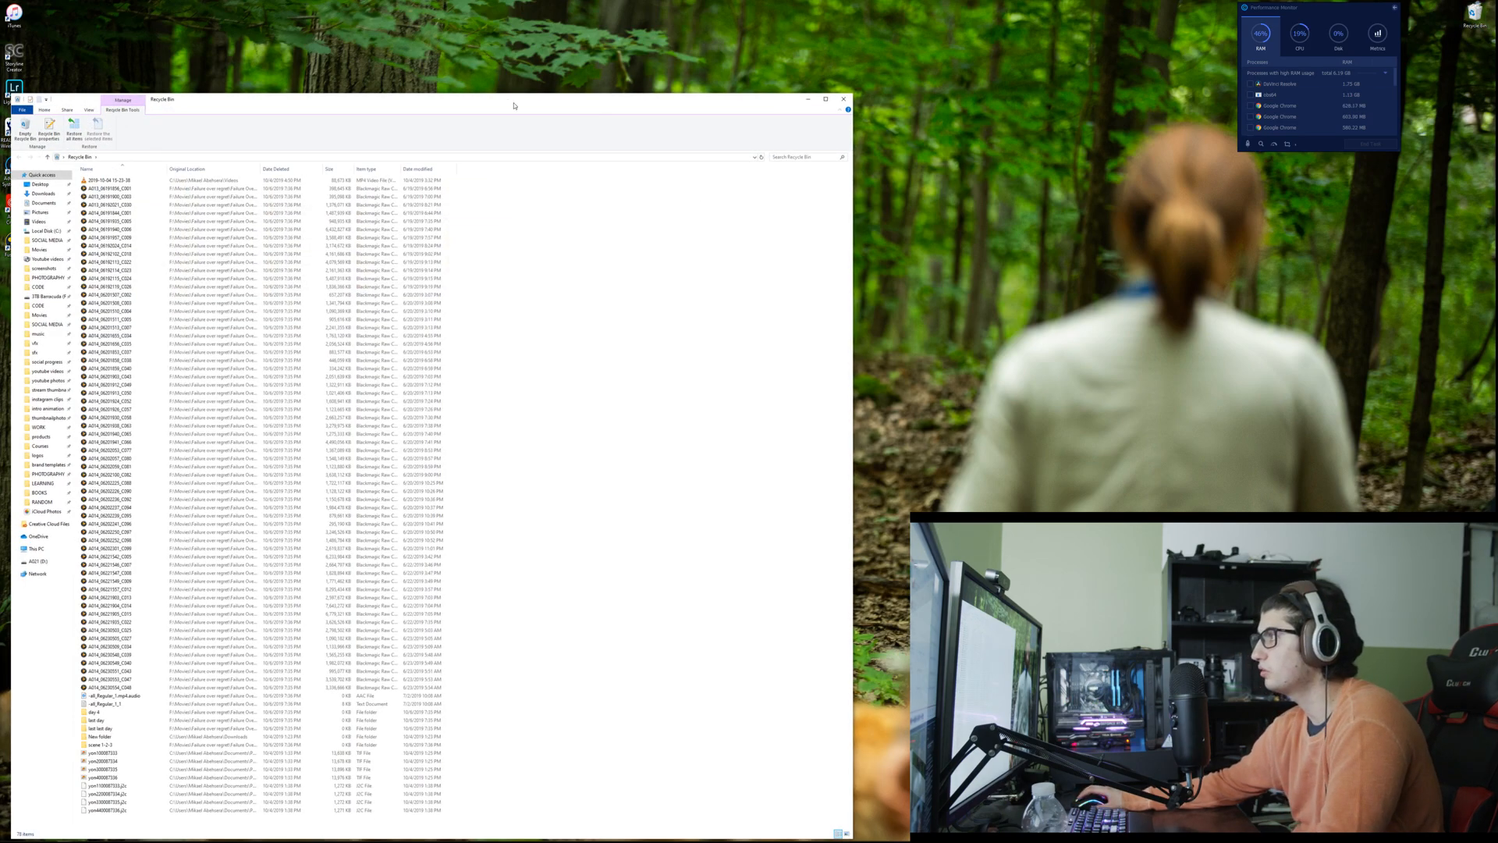
right_click(530, 229)
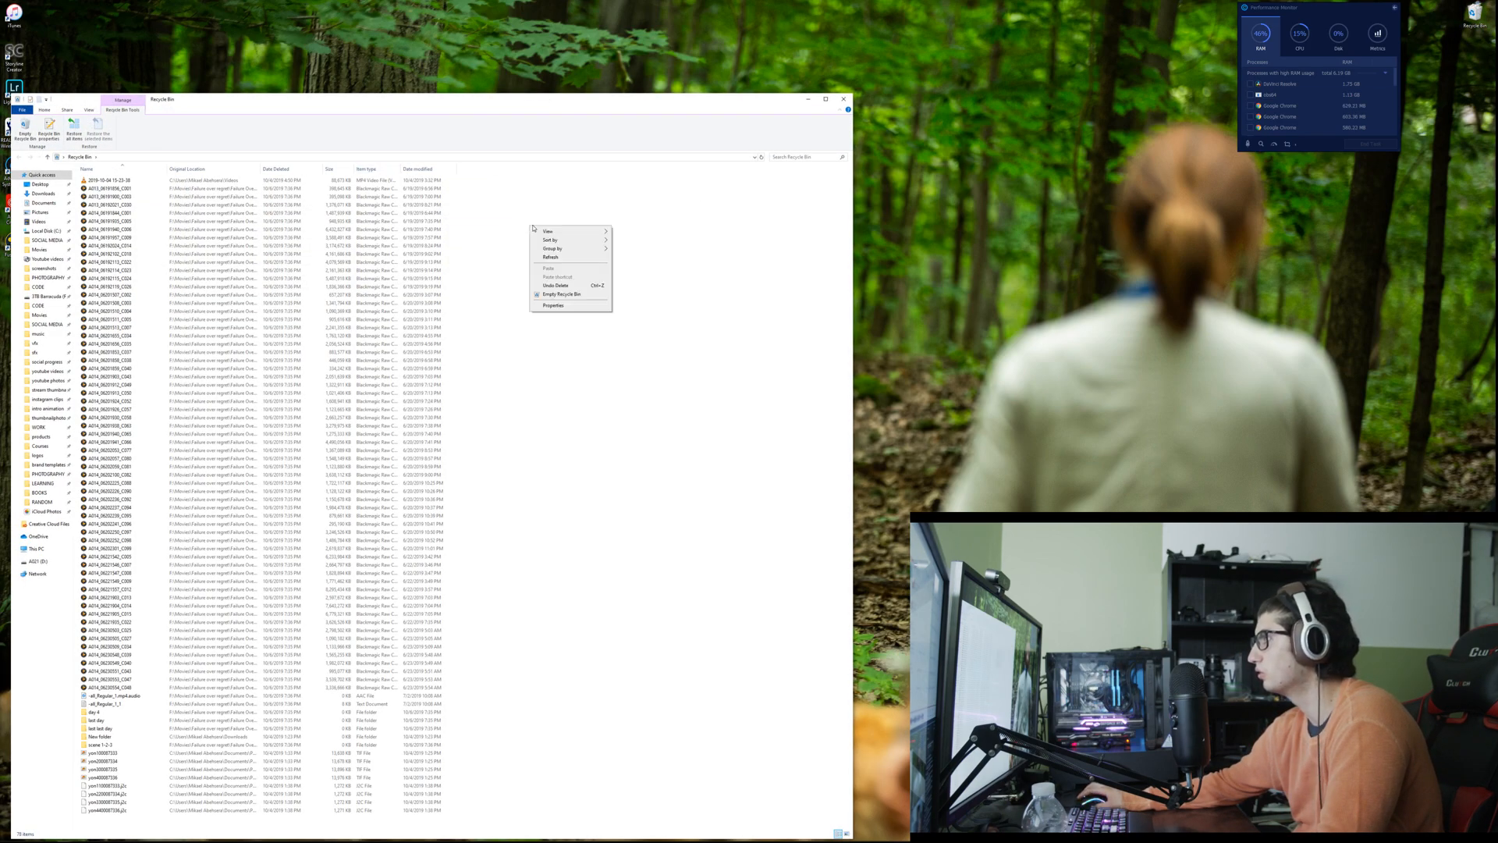
left_click(551, 304)
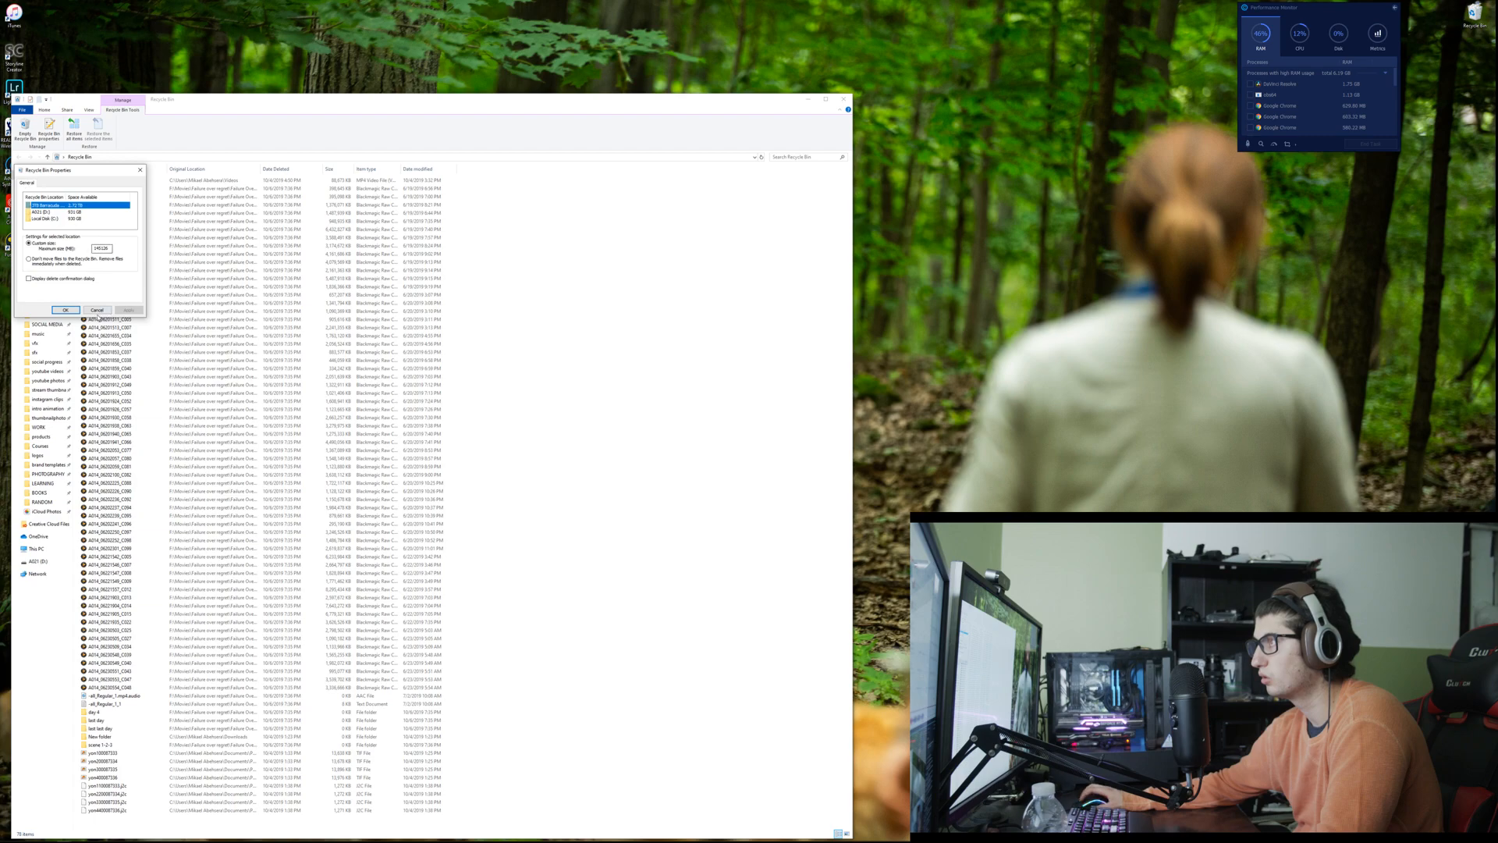
left_click(97, 310)
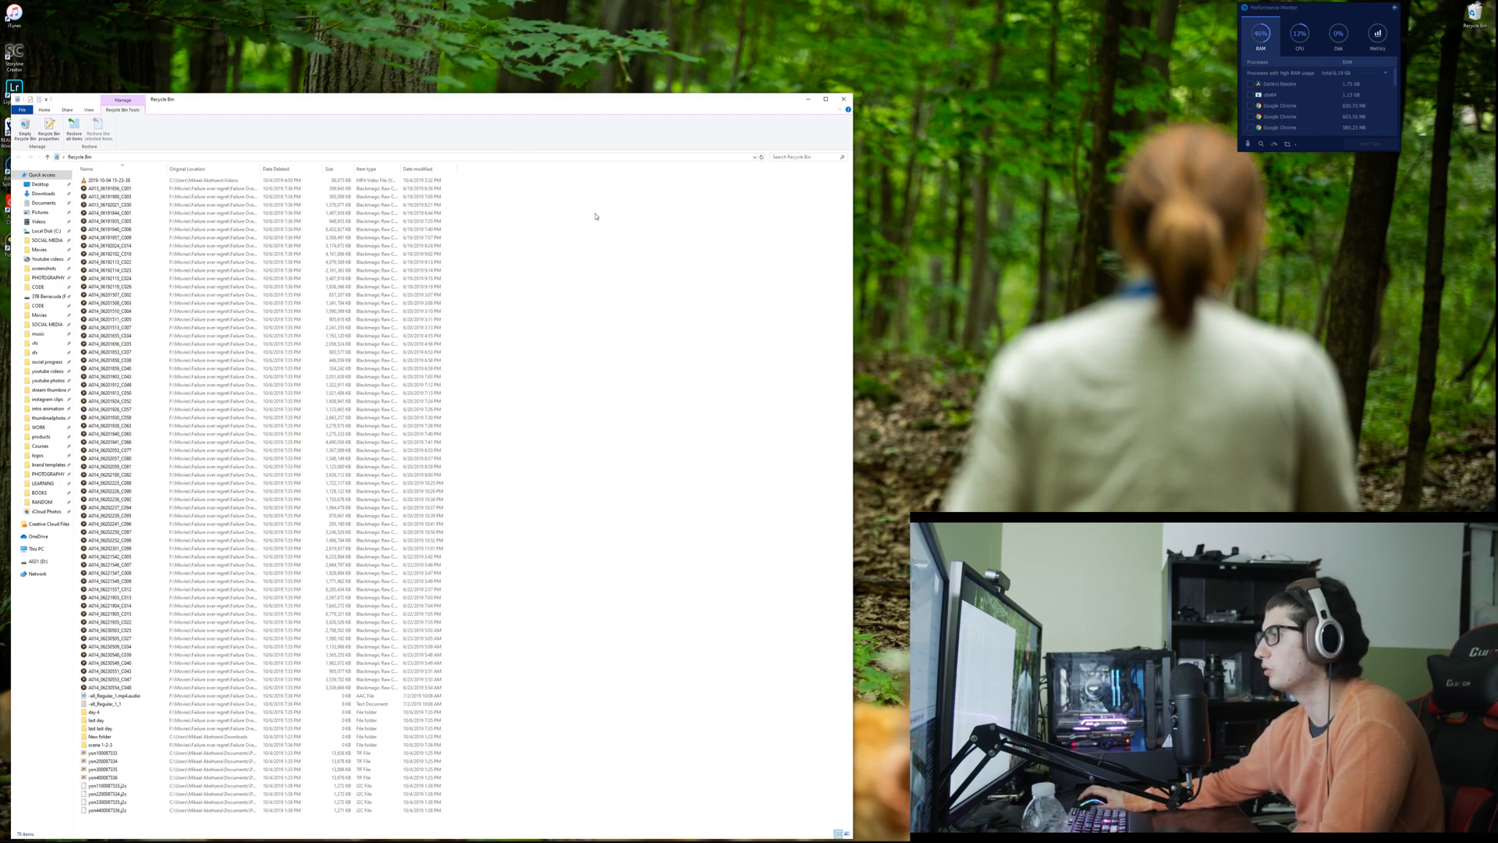
Step: Permanently delete all items in the Recycle Bin and close its window
key("ctrl+a")
key("Delete")
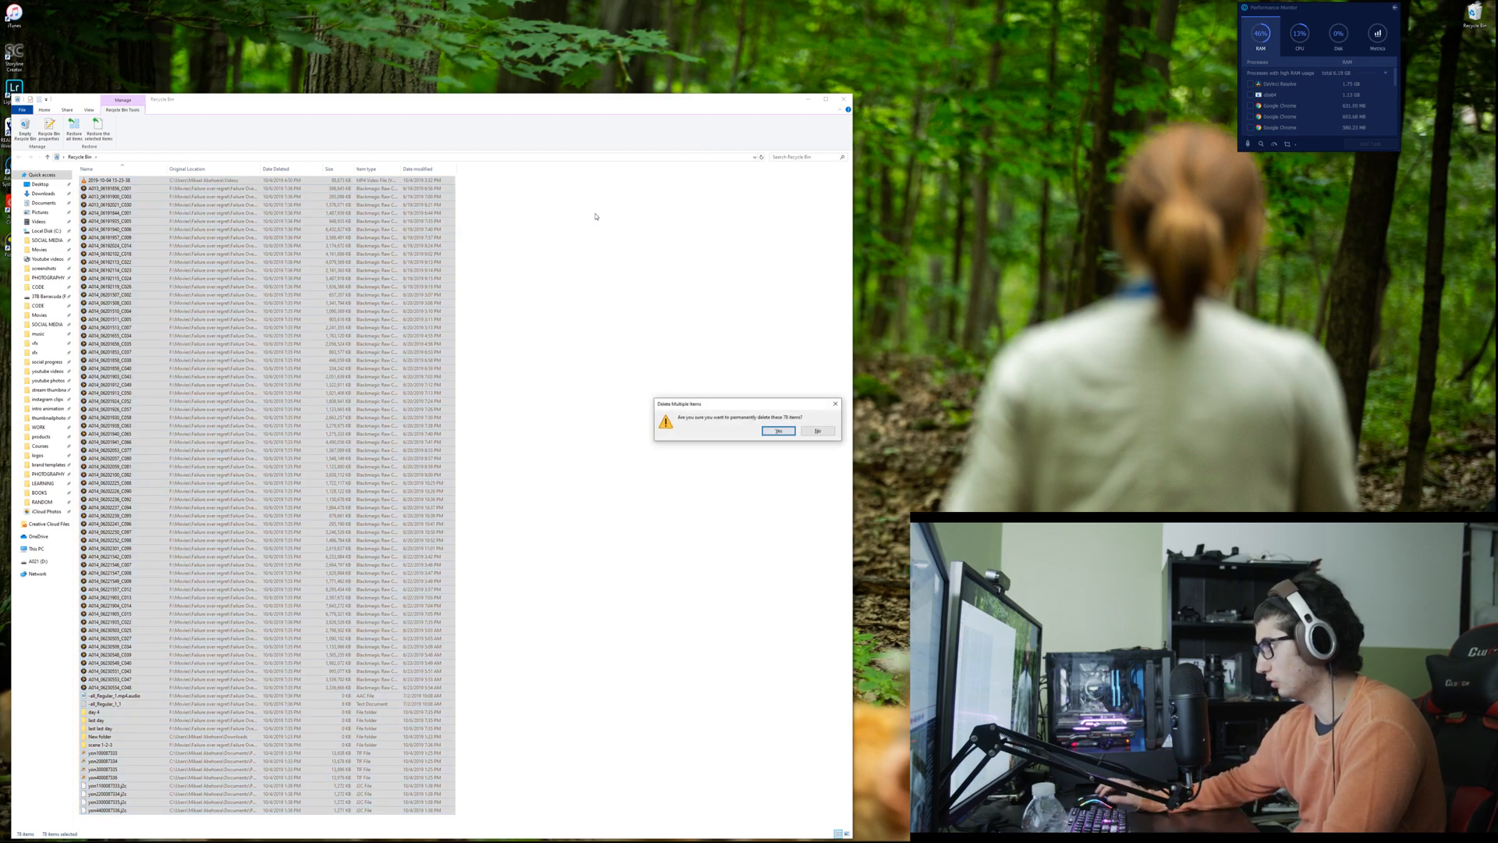
key("Return")
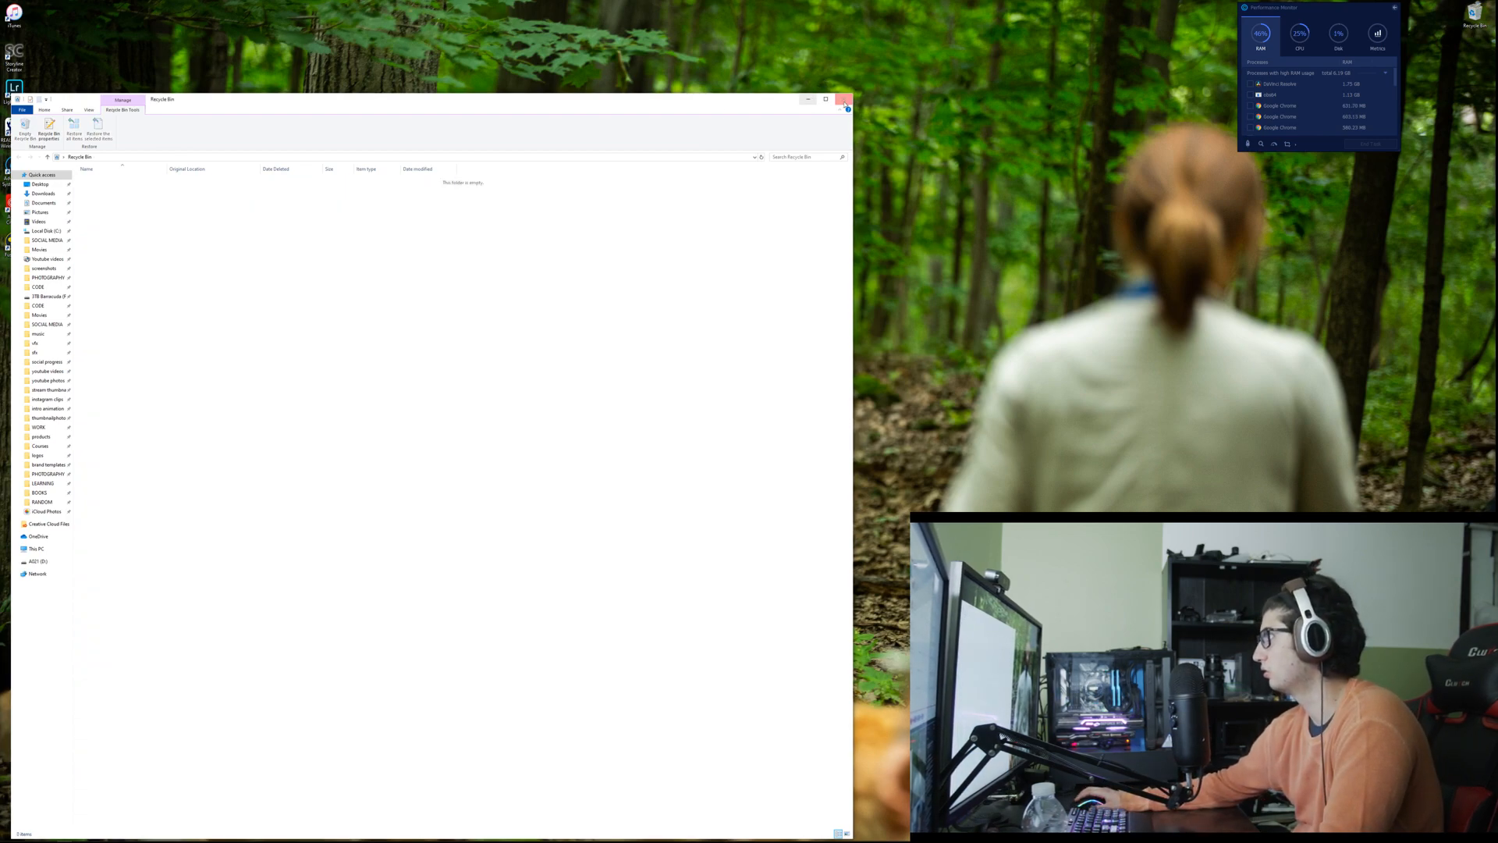
left_click(843, 102)
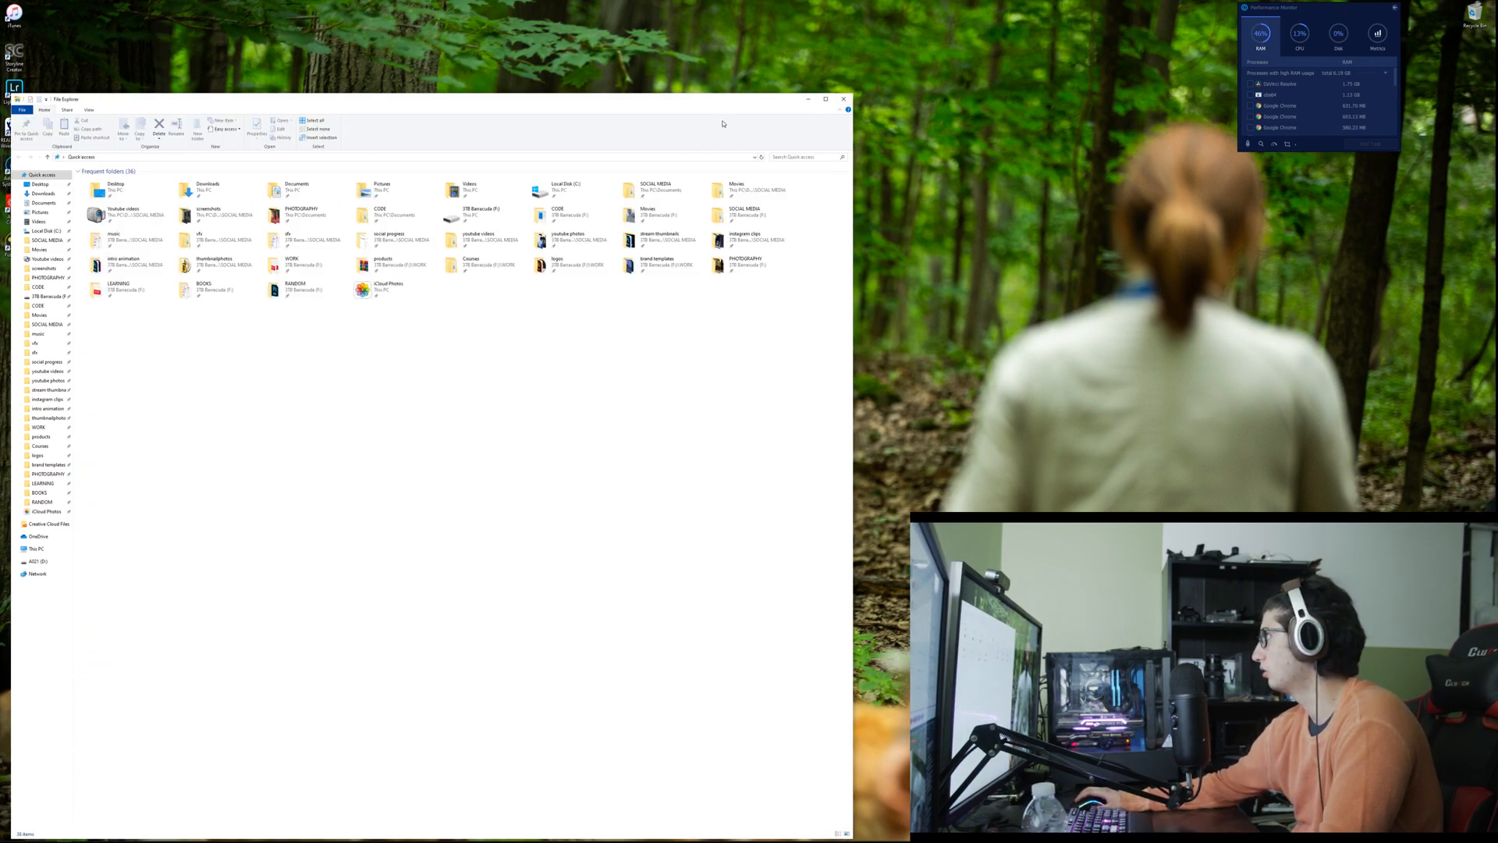
Step: Snap File Explorer to half the screen and maximise DaVinci Resolve behind it
left_click_drag(710, 101, 0, 77)
key("alt+Tab")
left_click(641, 353)
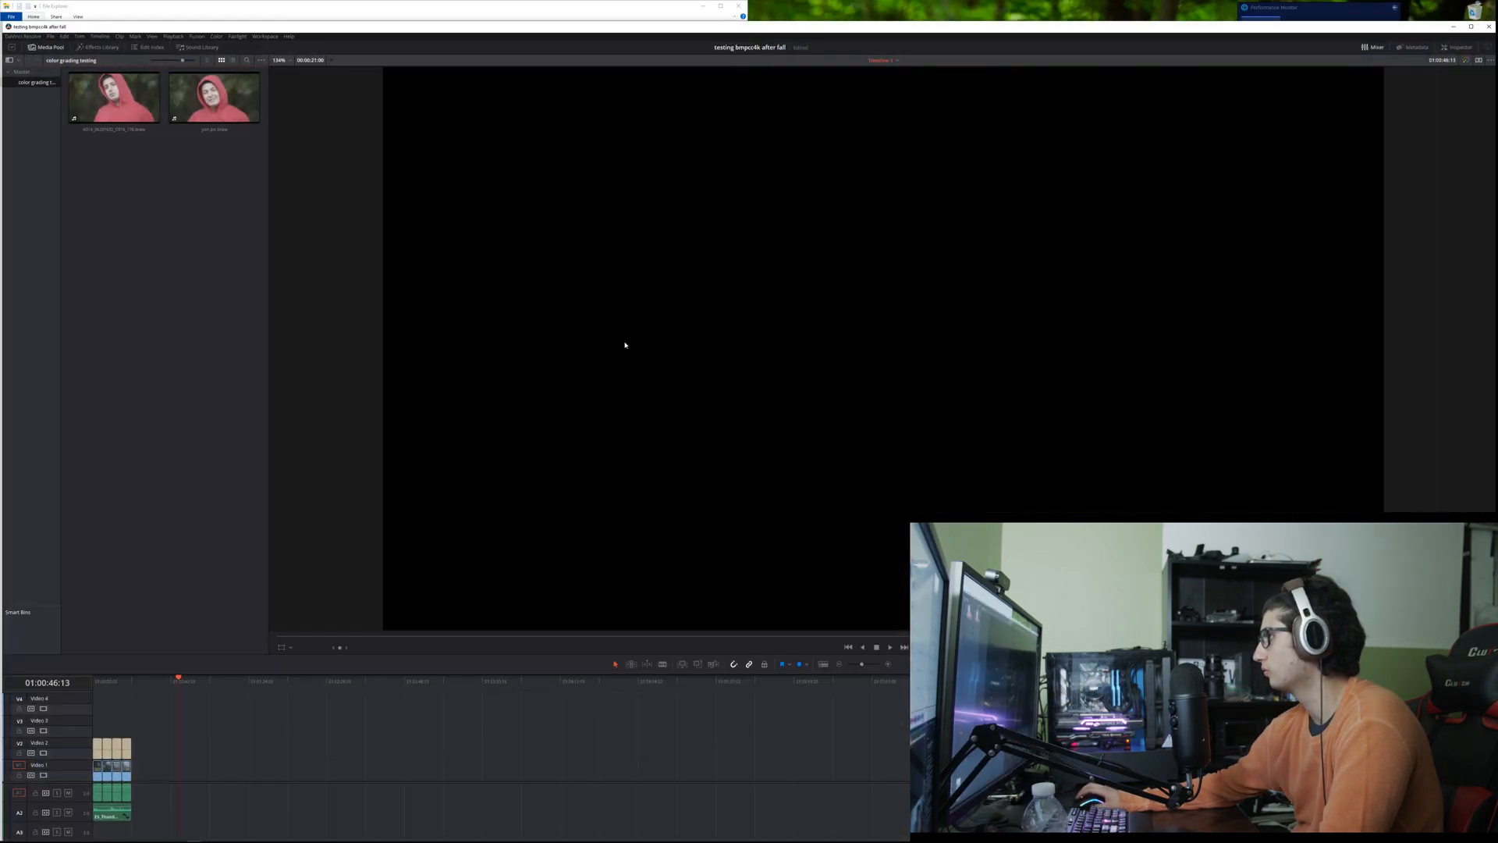
left_click(217, 14)
left_click_drag(982, 25, 973, 0)
key("alt+Tab")
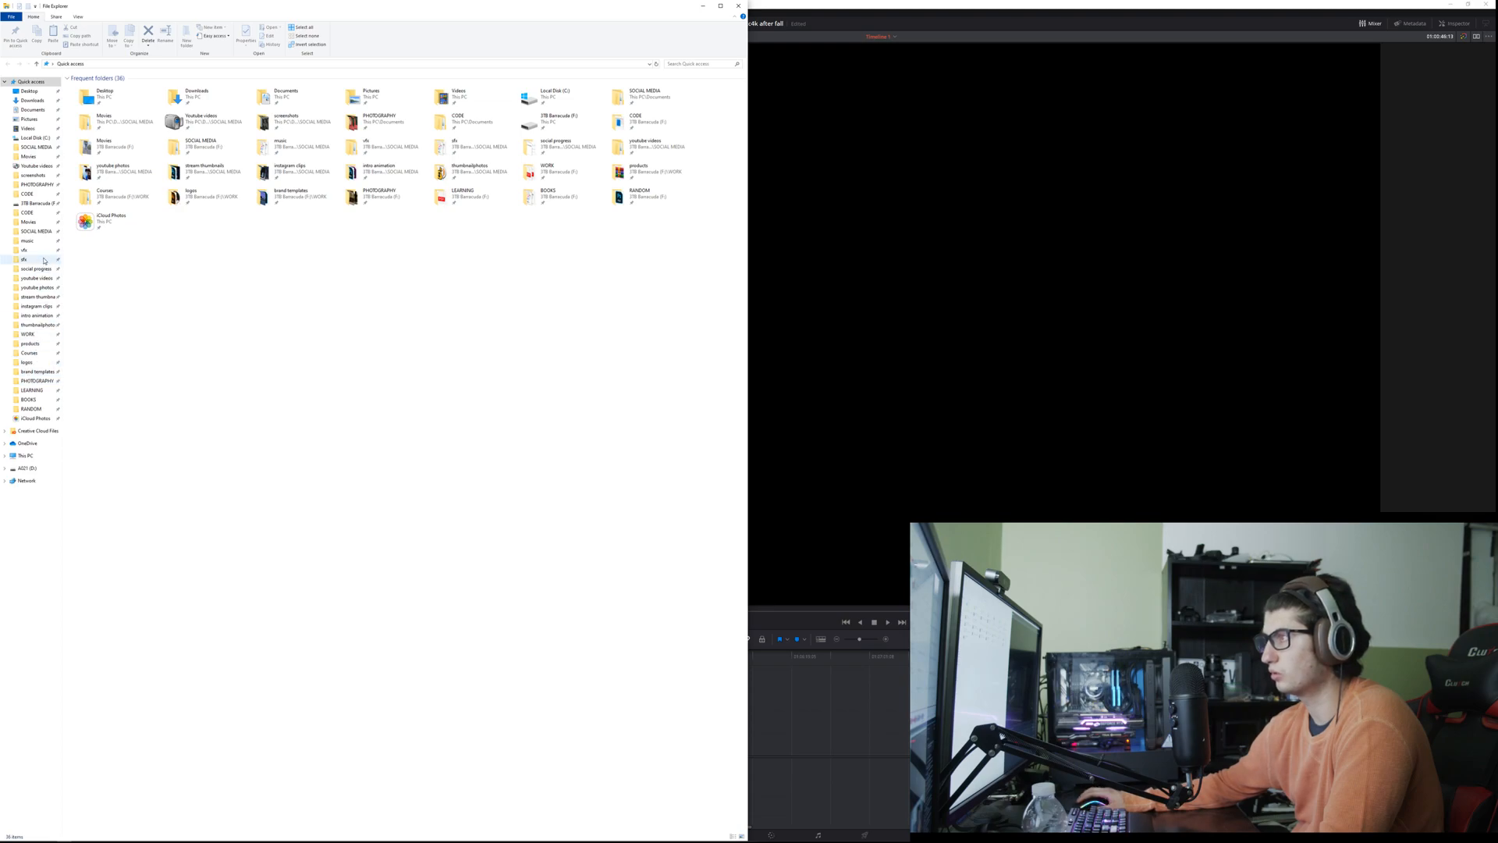
Step: In the Movies > Failure over regret folder, look inside unused 3 and open the unused 2 folder
left_click(28, 221)
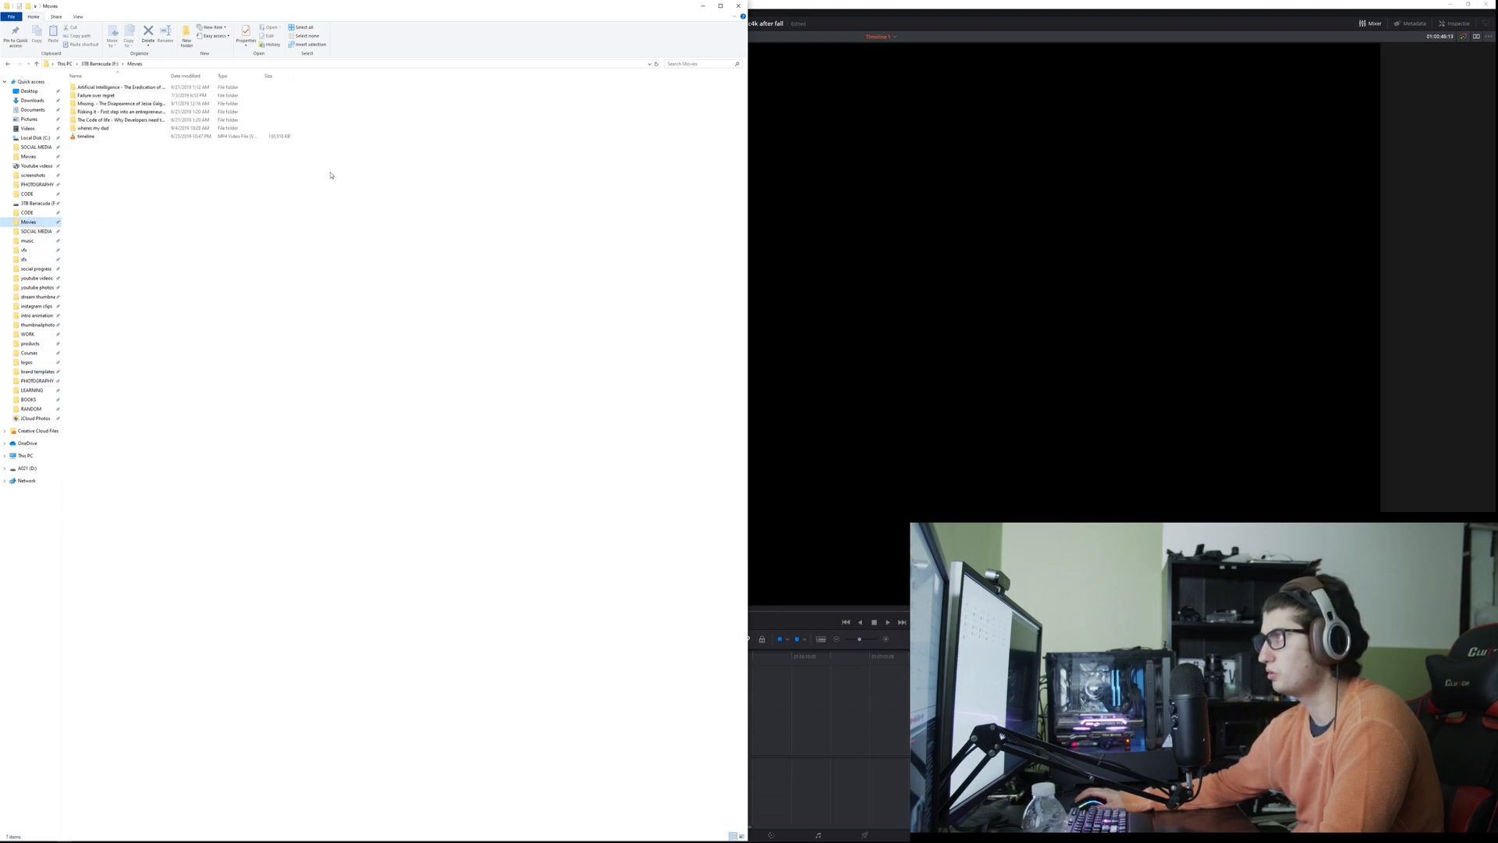
double_click(187, 96)
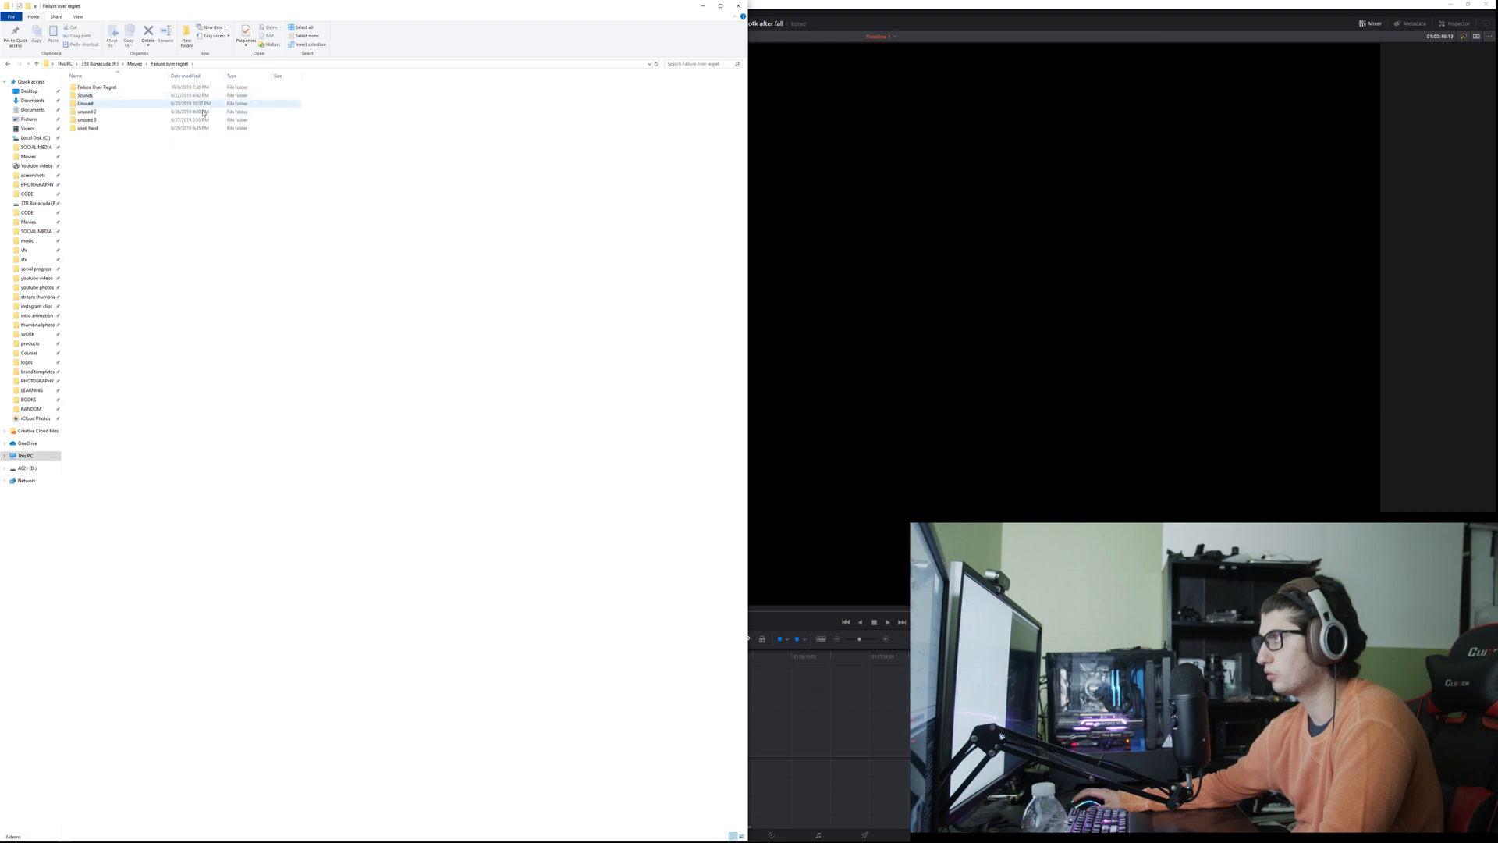
double_click(104, 121)
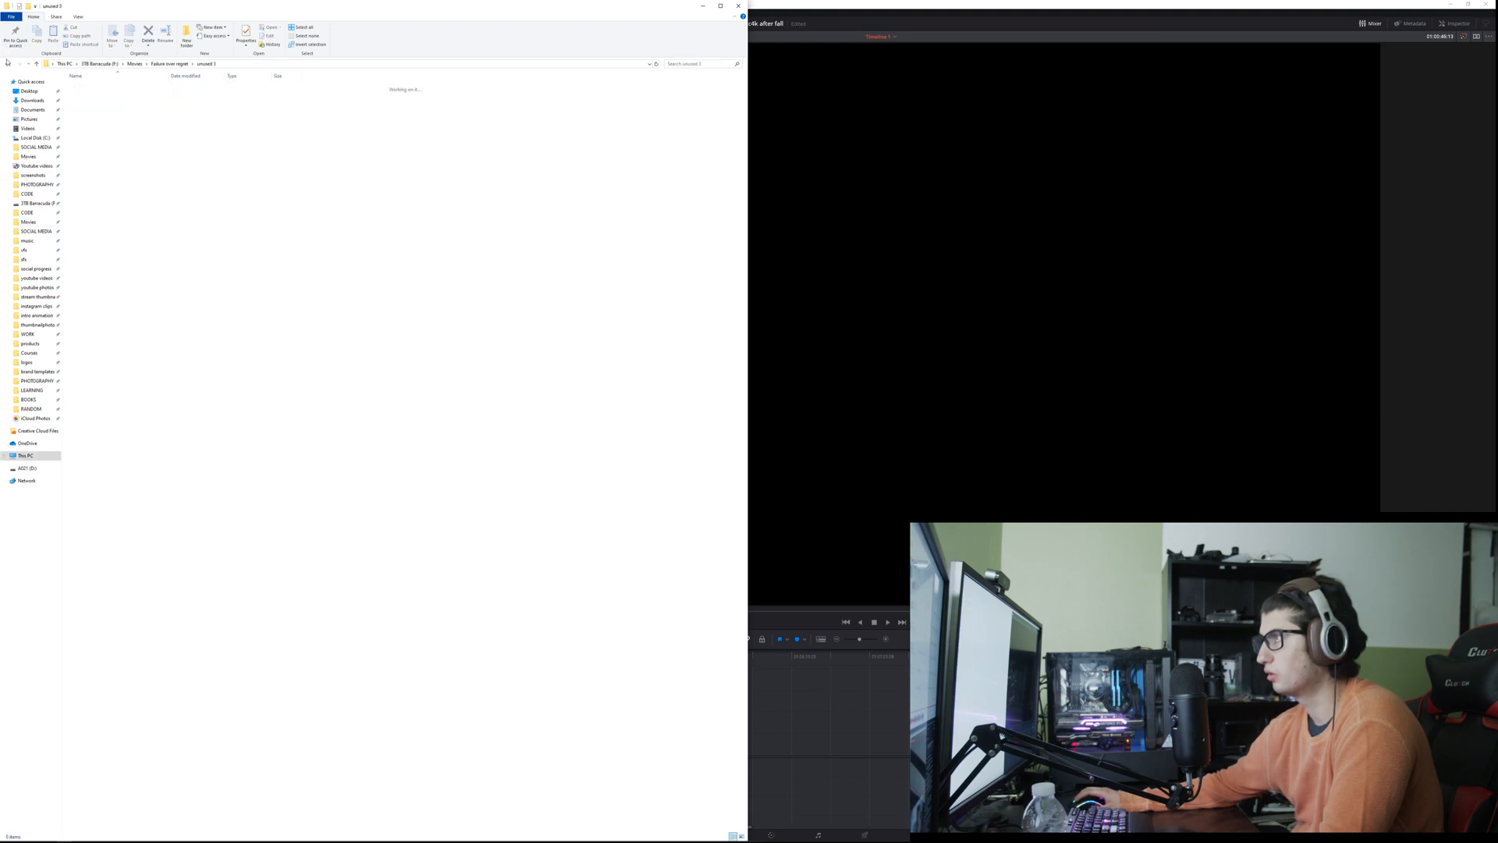
left_click(7, 63)
left_click(96, 113)
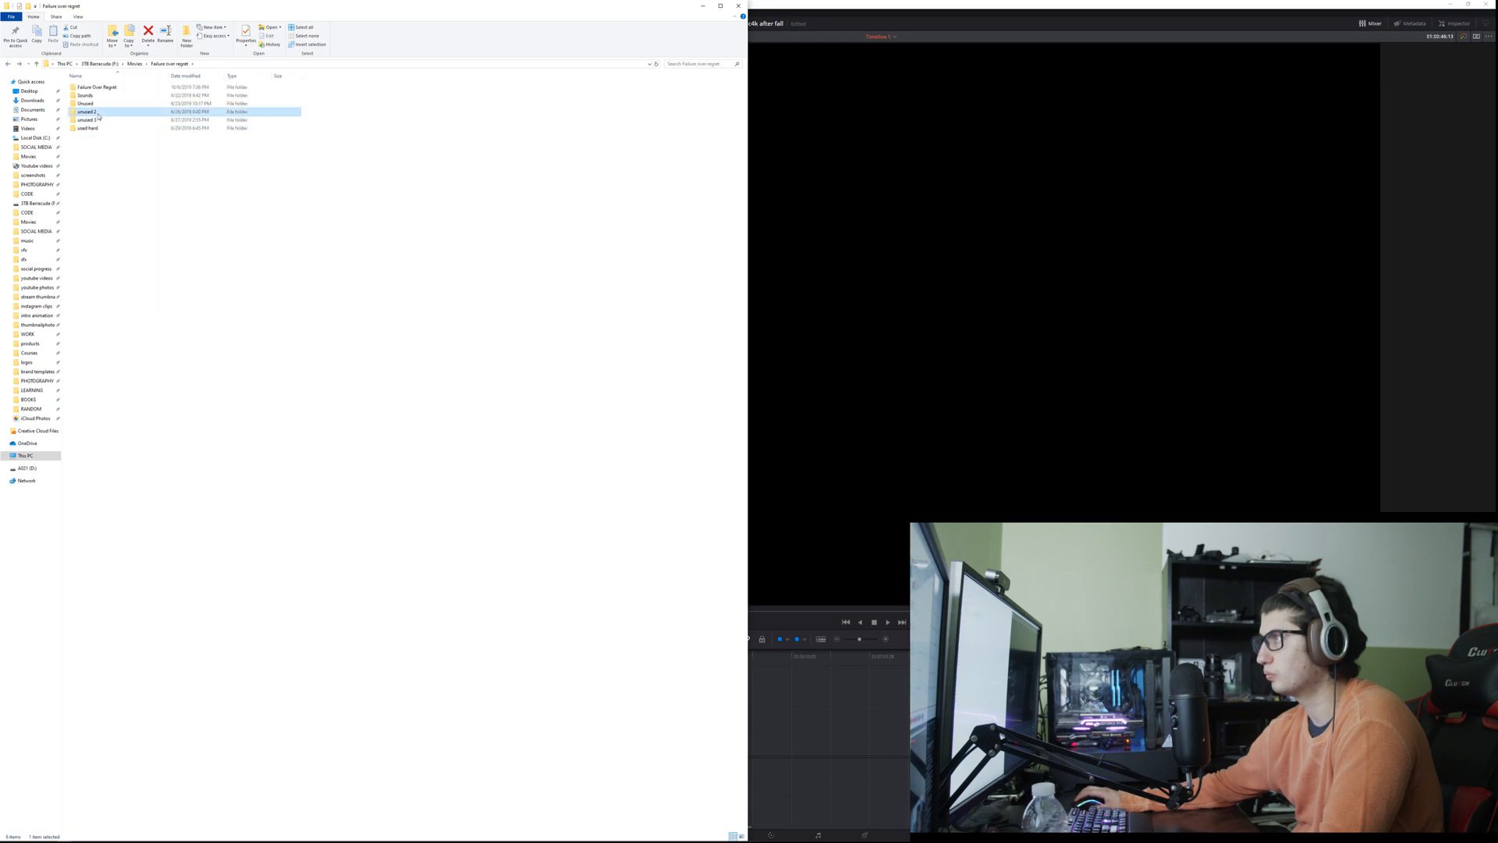
double_click(98, 115)
Step: Display the clips in the unused 2 folder as thumbnails and delete all of them
key("alt")
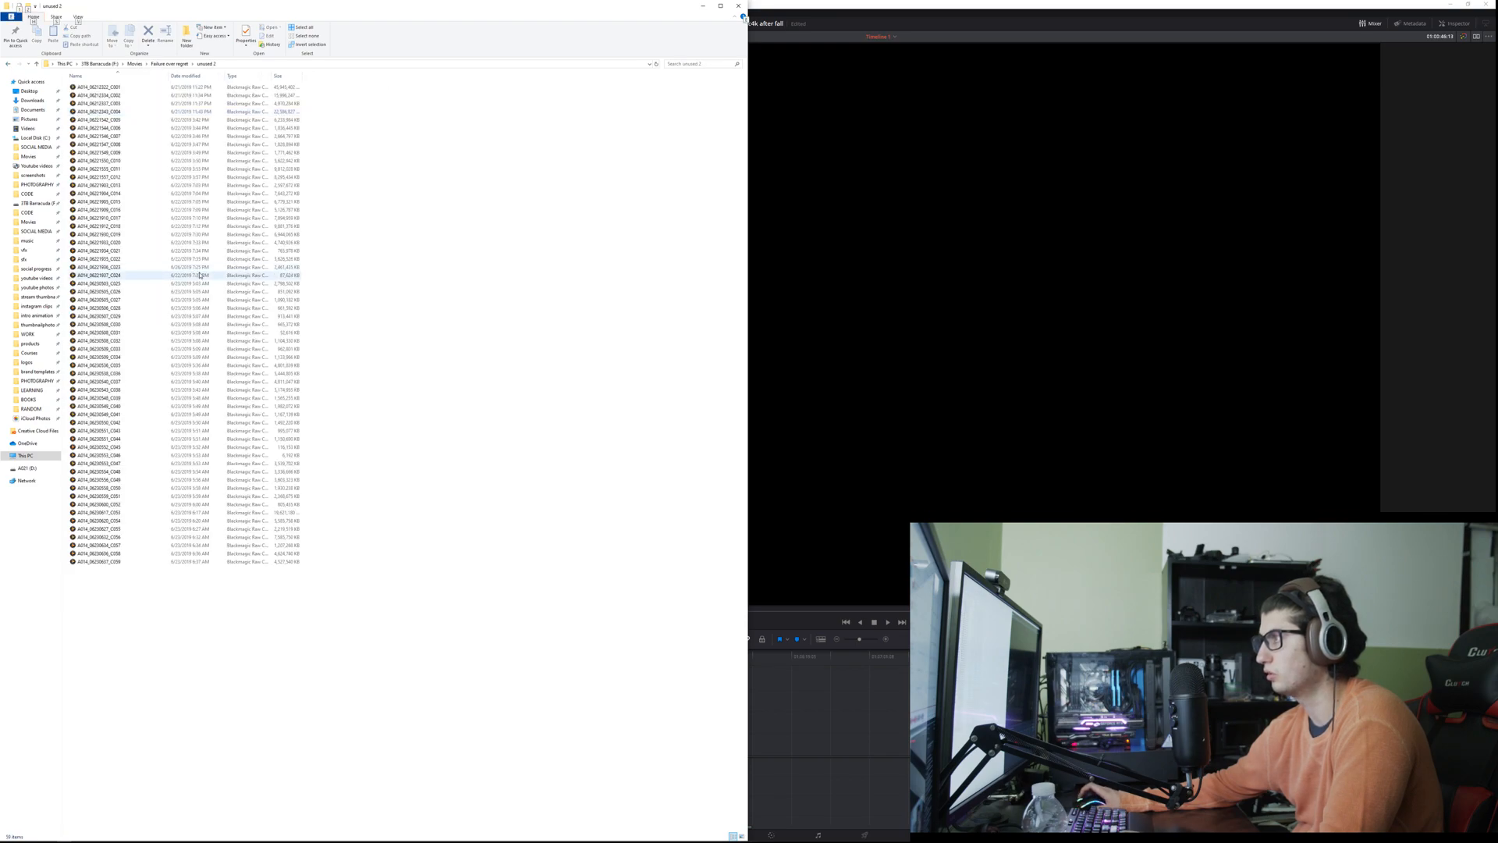
scroll(200, 277, "up", 4)
scroll(206, 281, "up", 3)
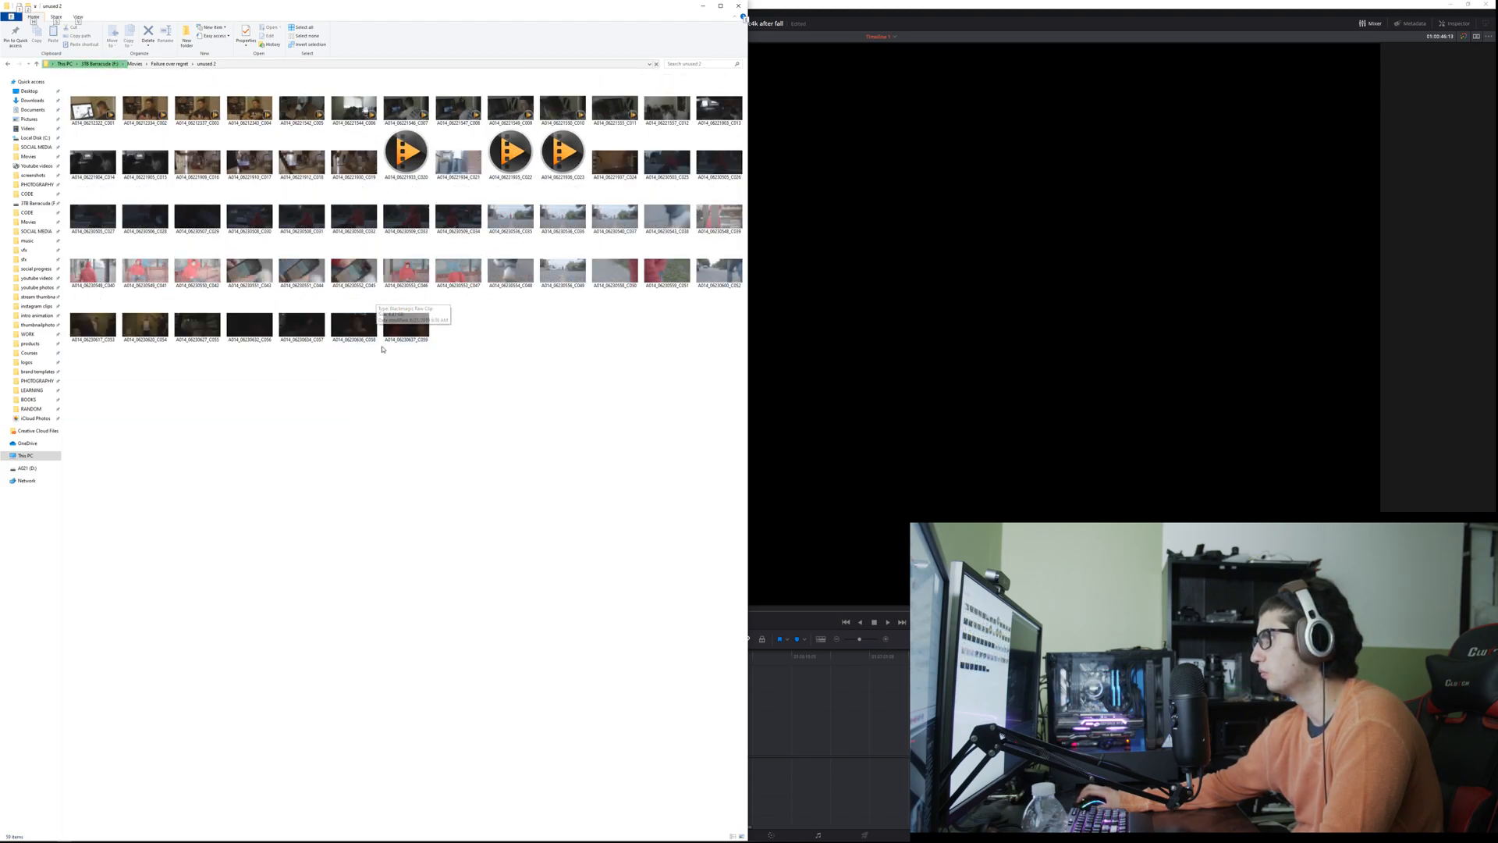
left_click_drag(86, 379, 739, 104)
key("Delete")
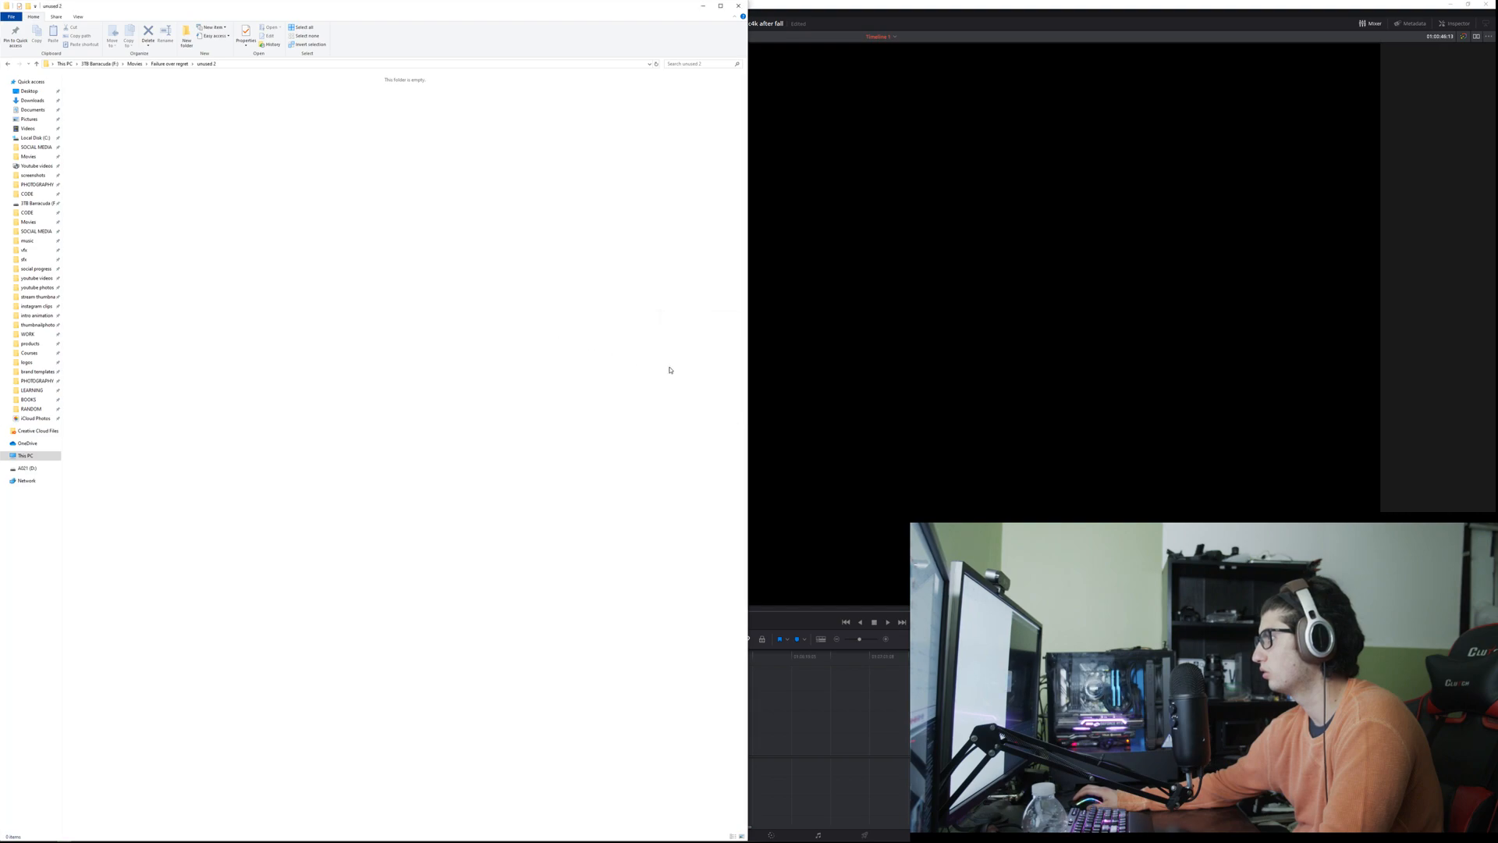
Step: Go back to the Failure over regret folder, open Unused and display its clips as large thumbnails
left_click(9, 66)
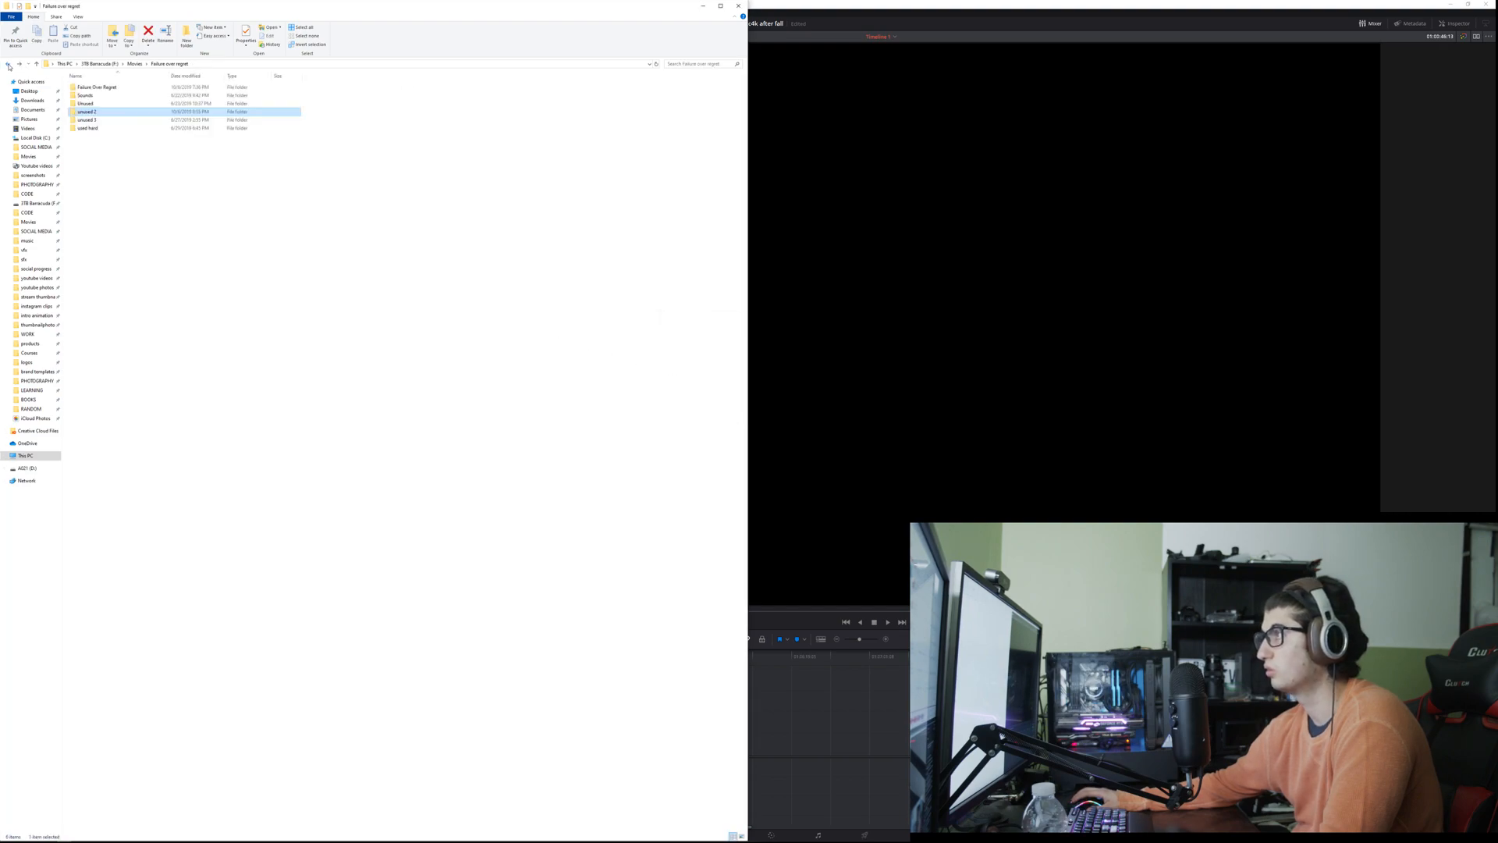
double_click(124, 108)
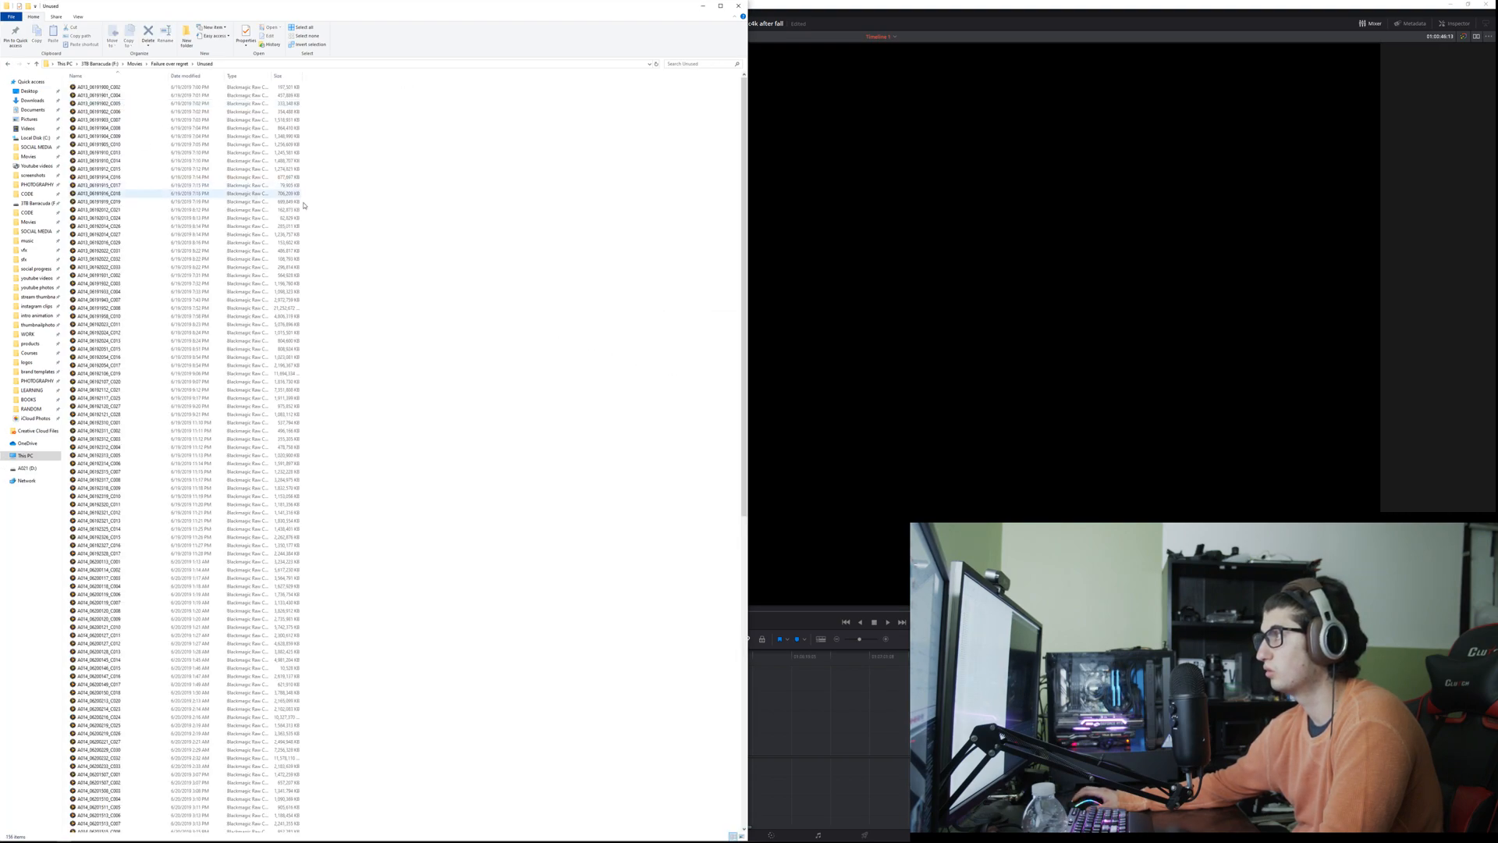
scroll(339, 275, "up", 4, "ctrl")
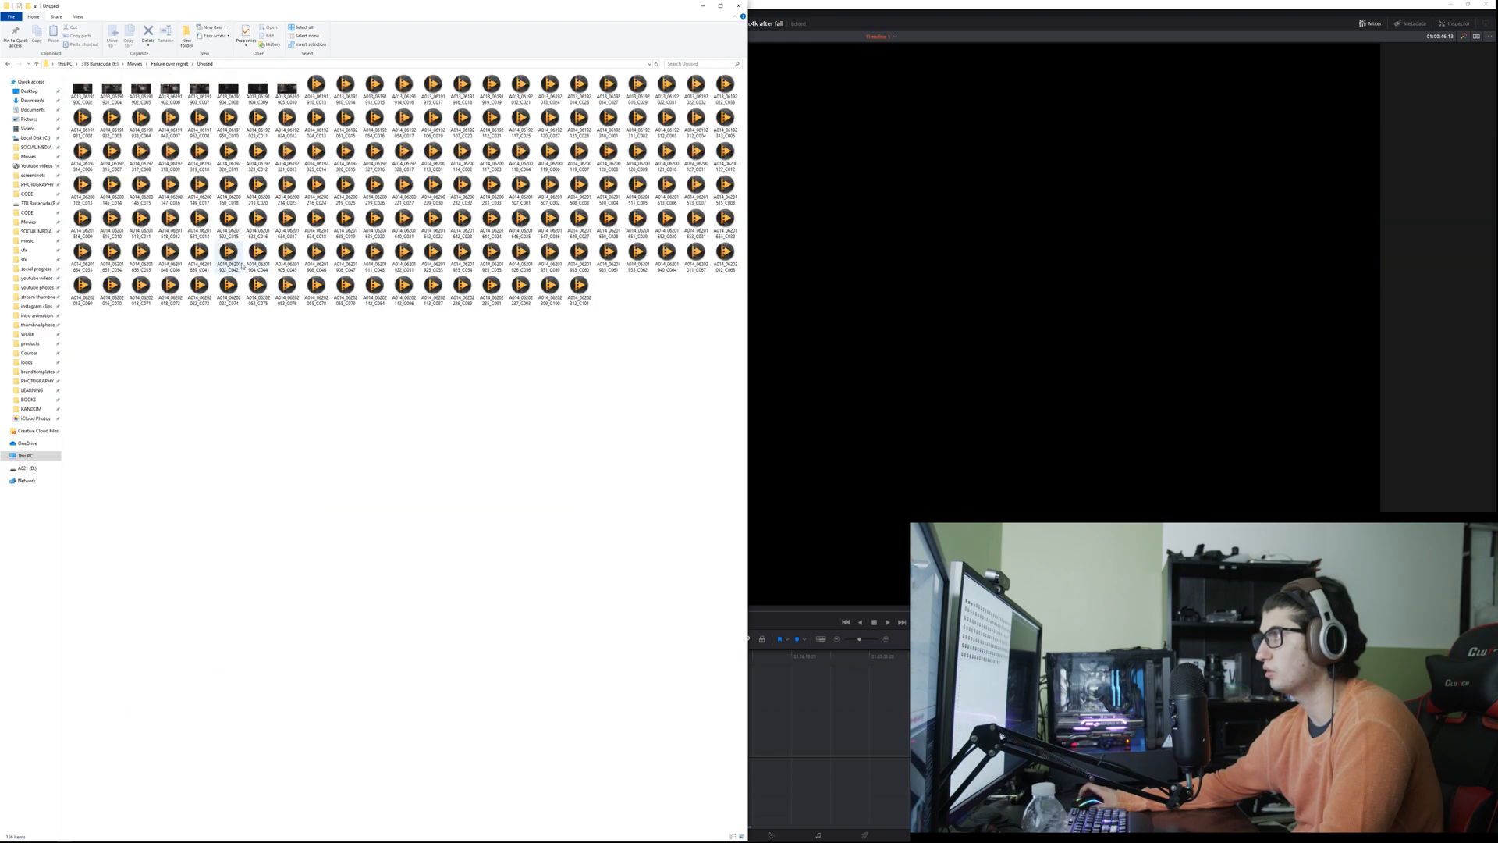
scroll(242, 265, "up", 1, "ctrl")
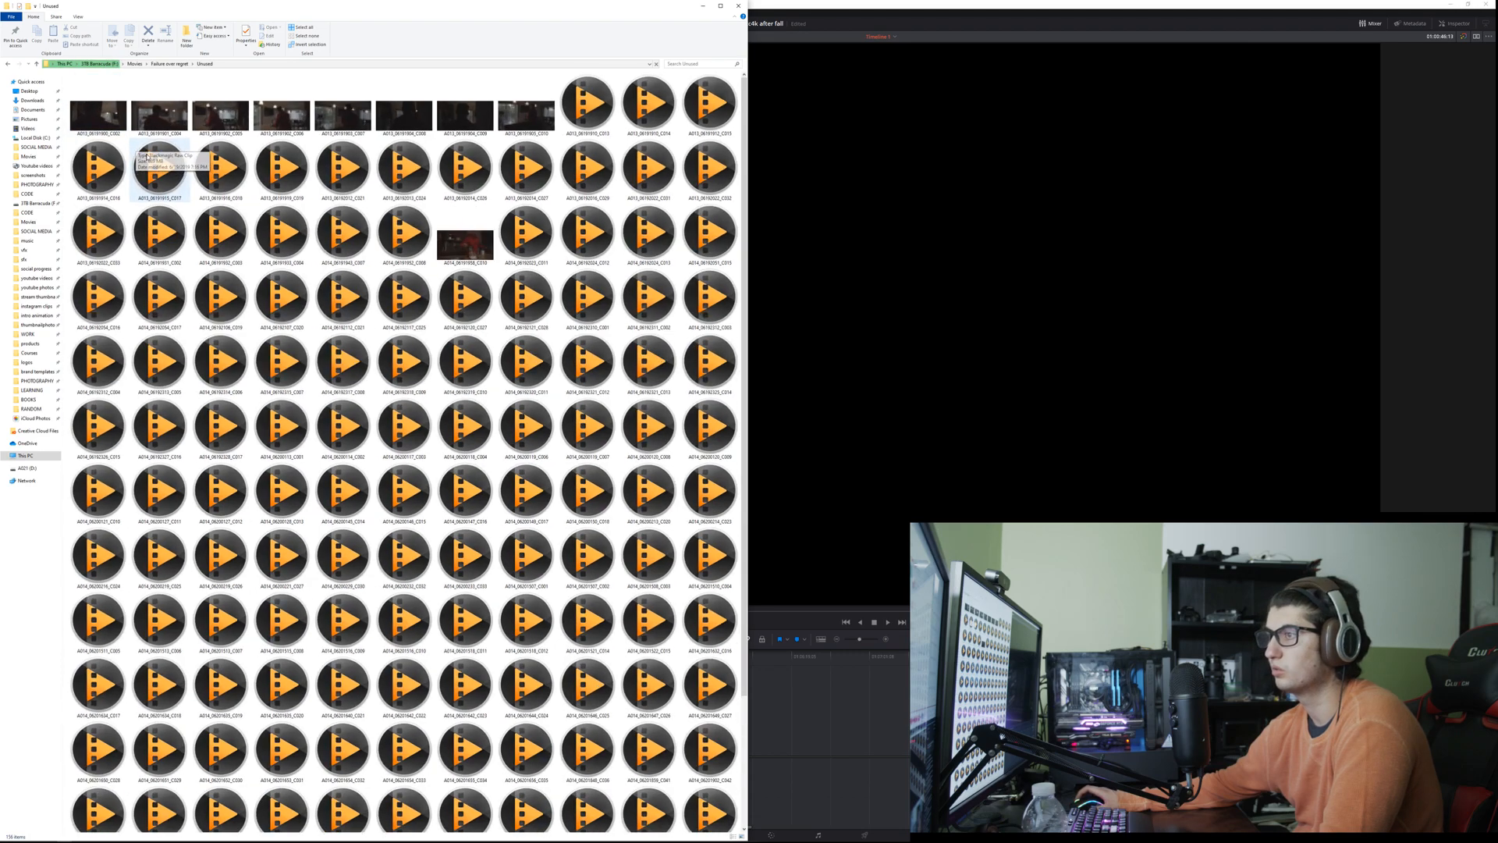
Step: Return to the Failure over regret folder and check the Unused folder's size in its properties
left_click(174, 64)
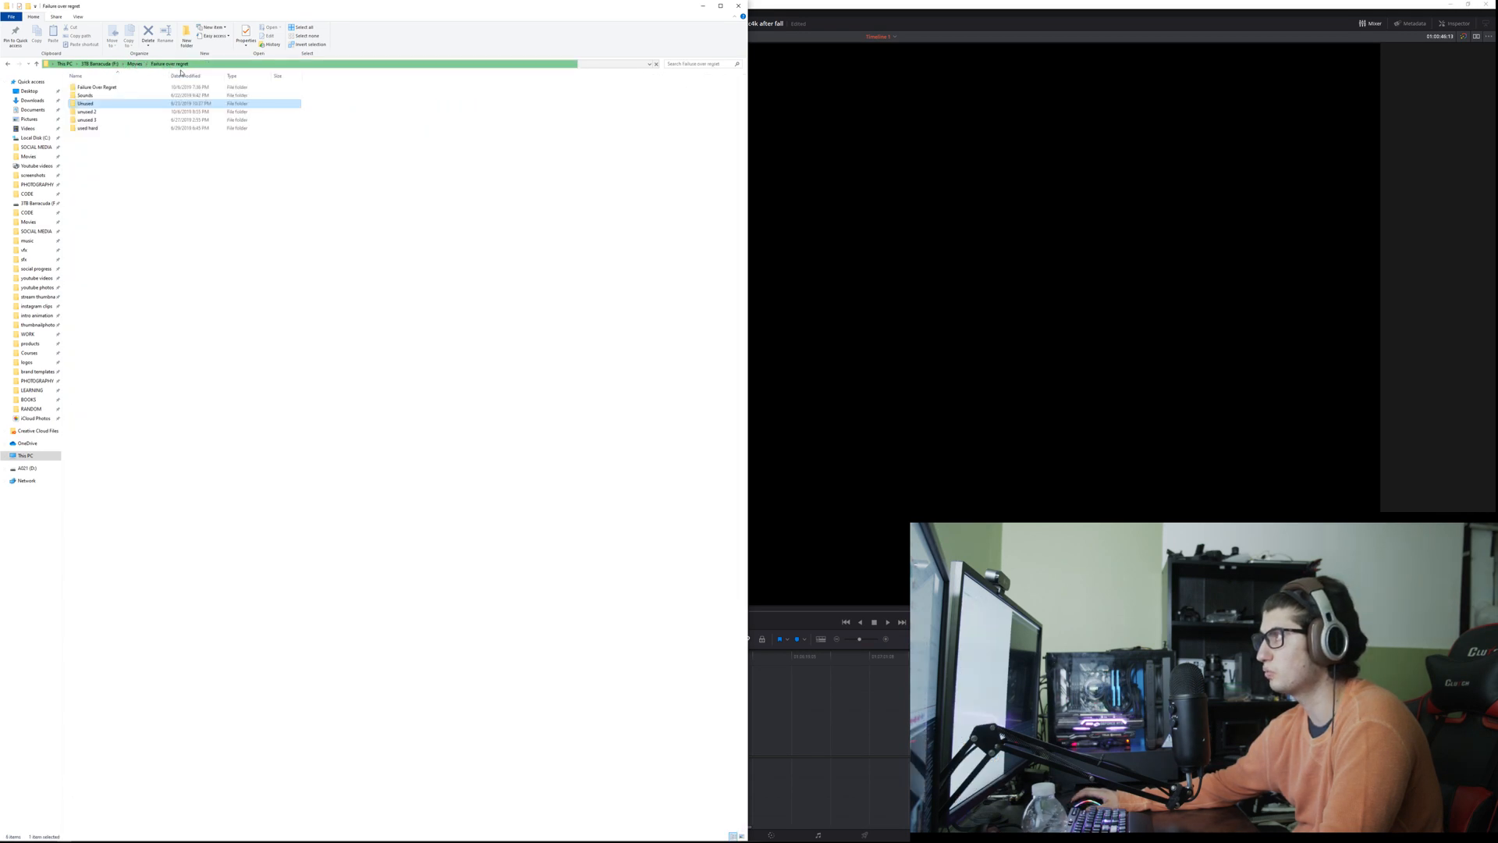
right_click(83, 106)
left_click(133, 336)
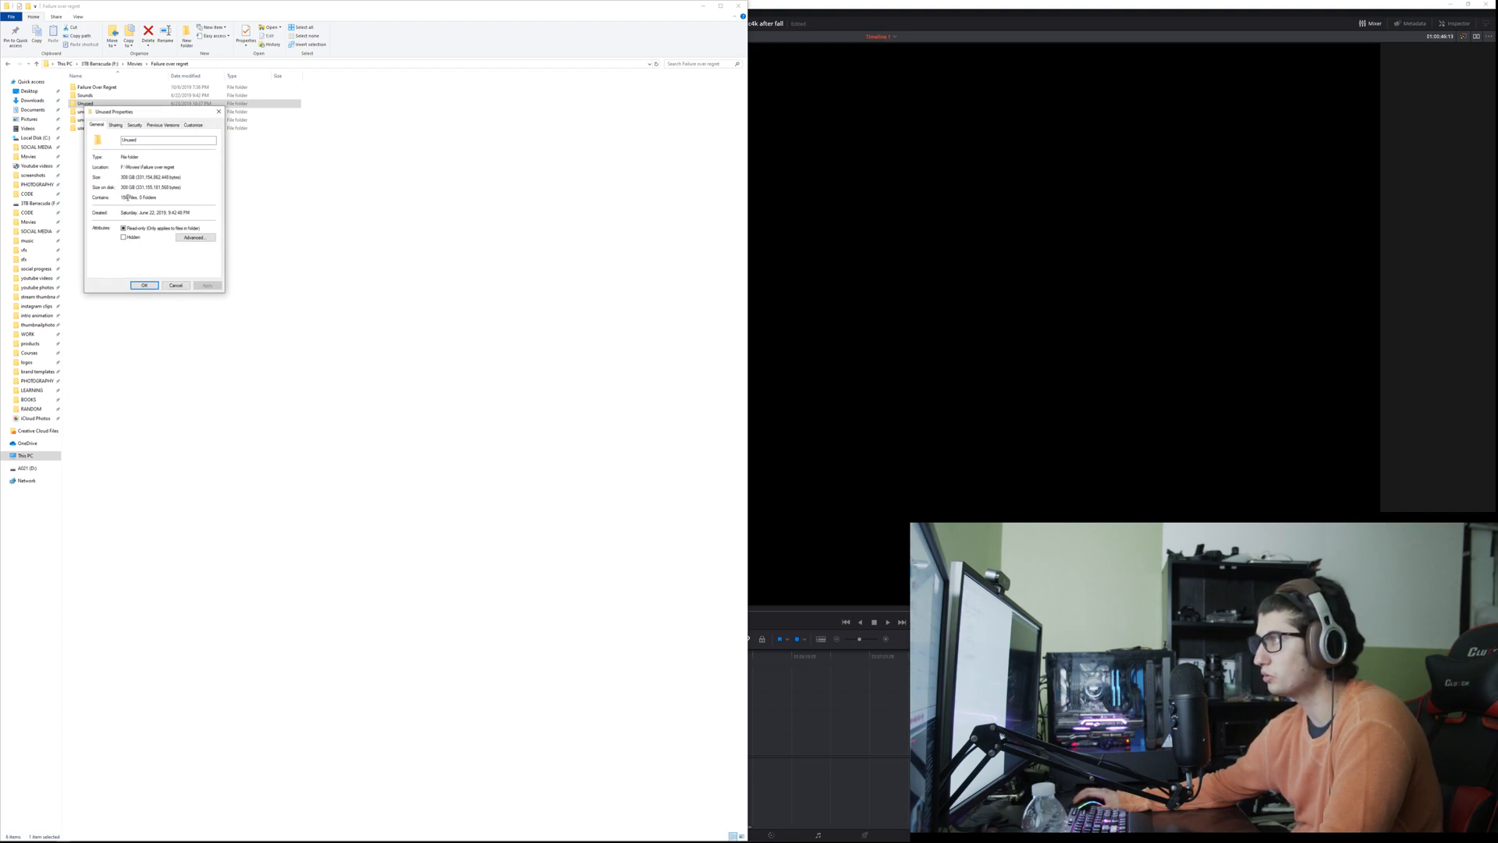
left_click(176, 285)
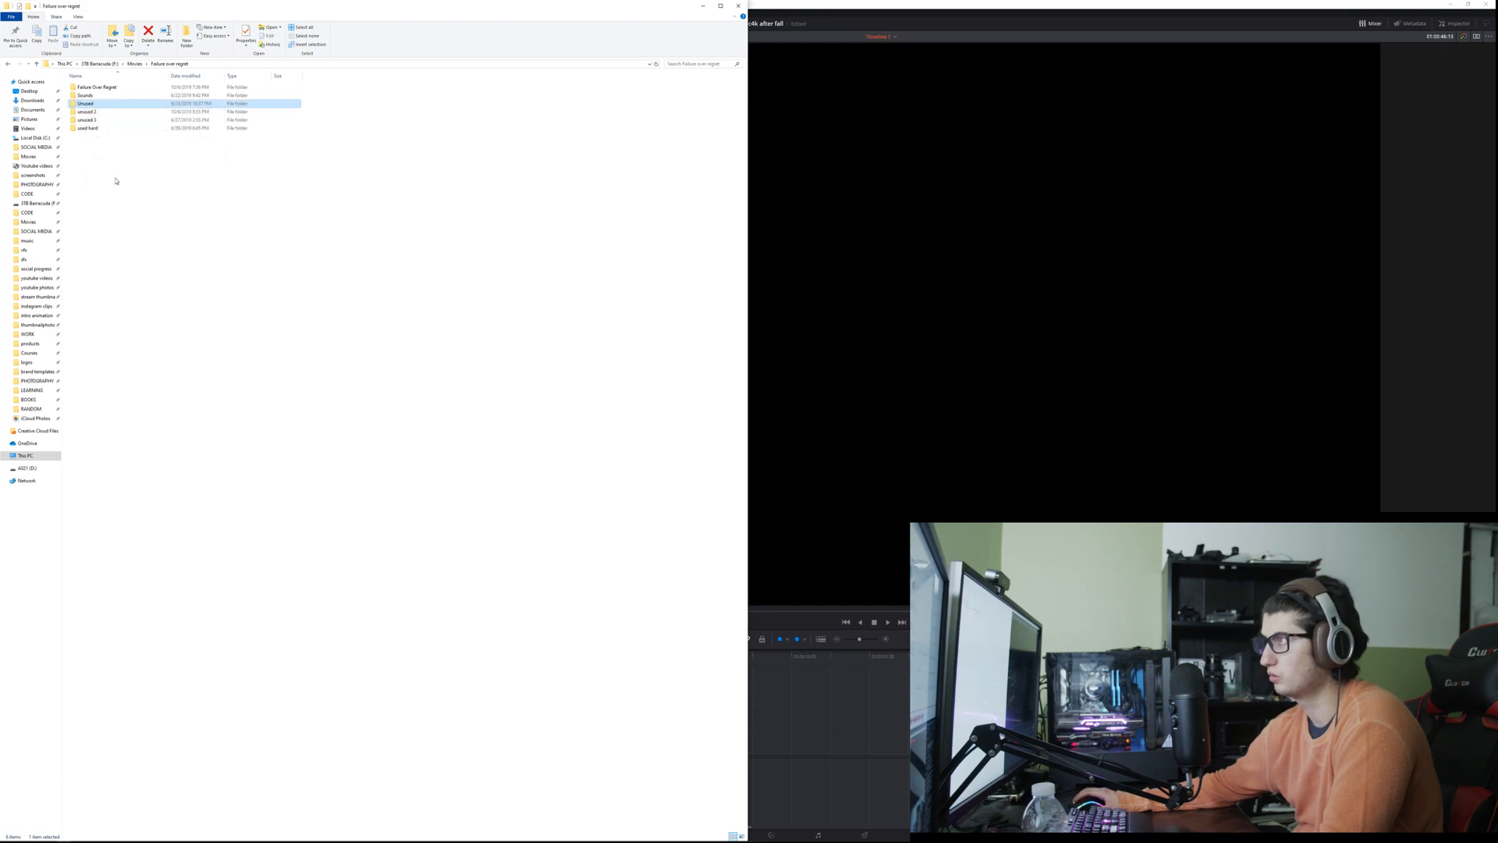
Step: Open the used hard folder and display its Blackmagic raw clips as larger thumbnails
left_click_drag(93, 158, 110, 130)
double_click(109, 130)
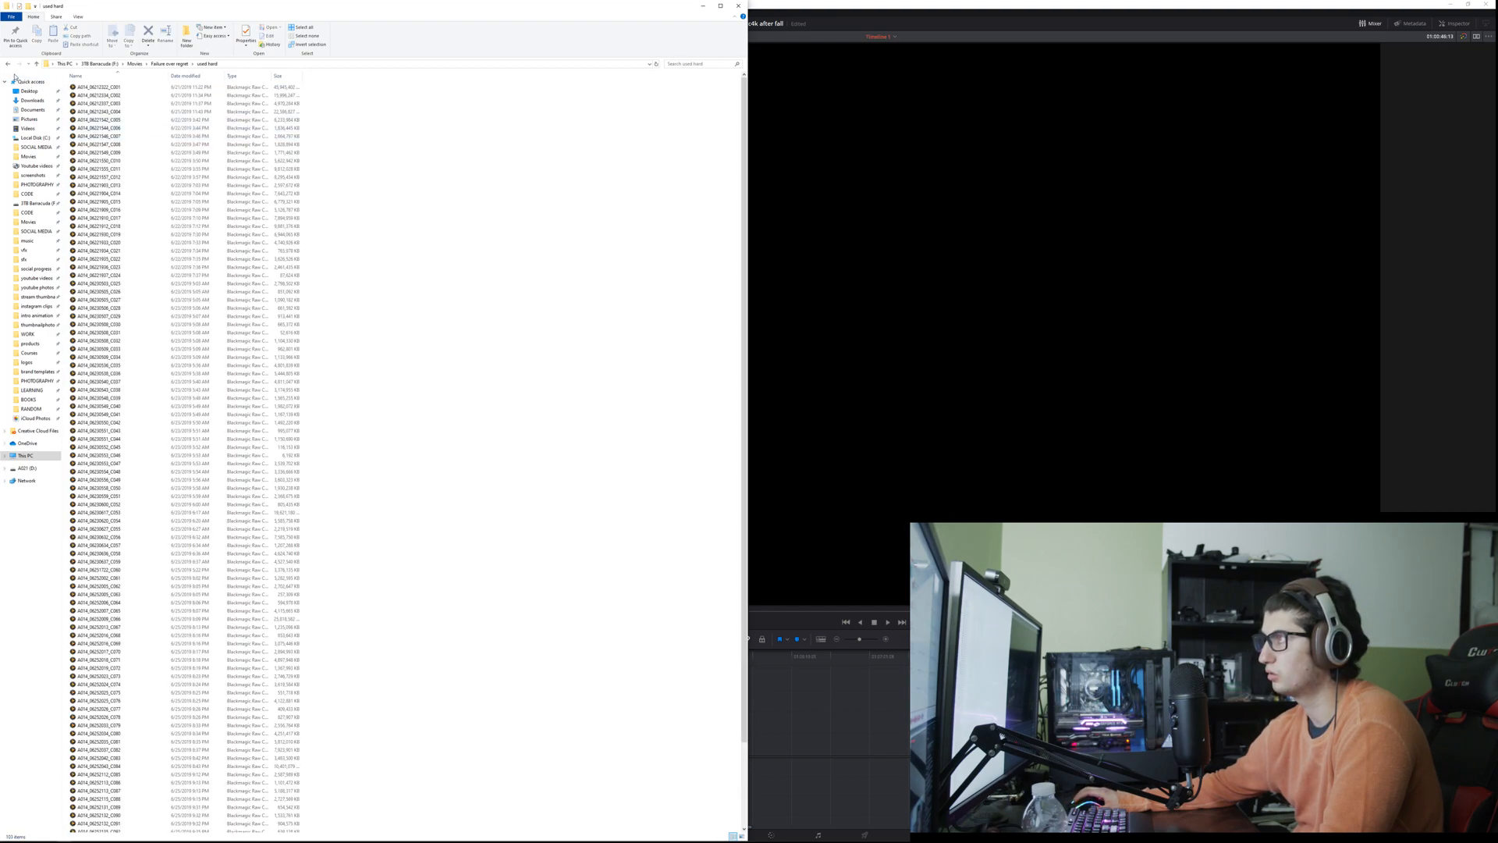
scroll(224, 256, "up", 4, "ctrl")
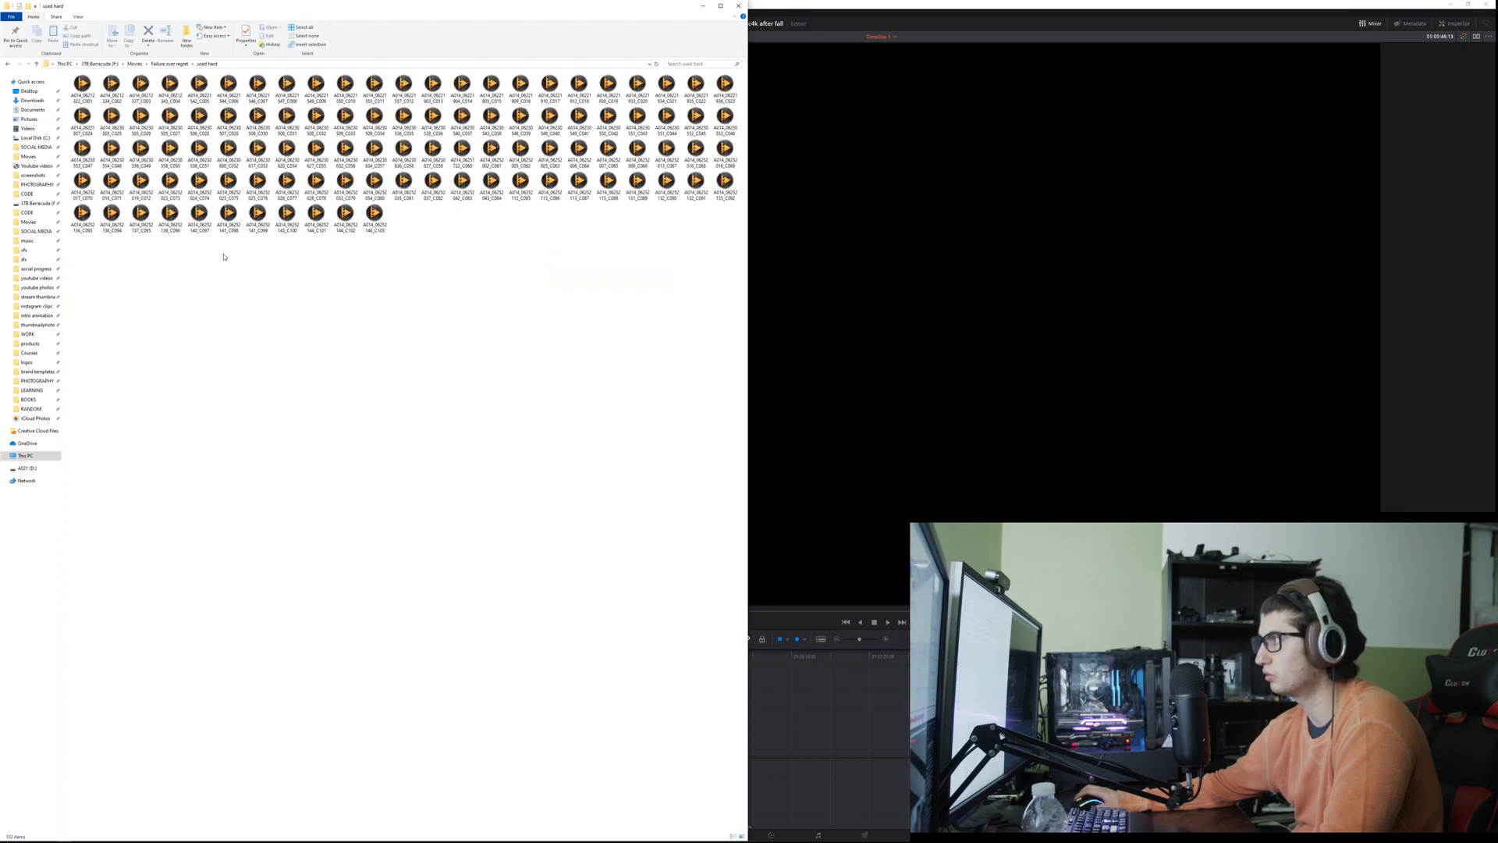
scroll(224, 257, "up", 2, "ctrl")
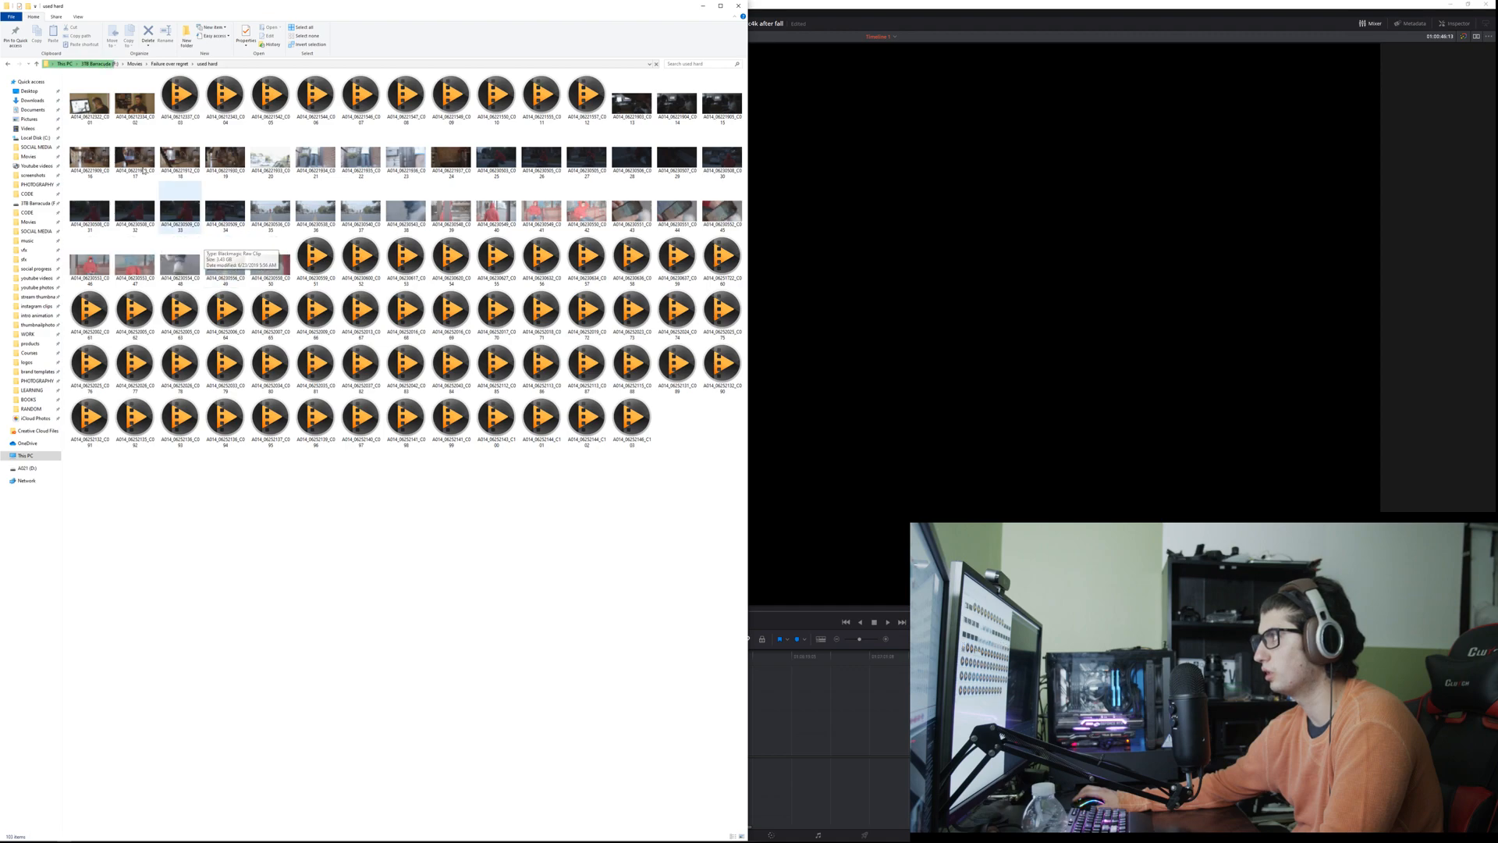
Step: Return to the parent folder and check the used hard folder's size in its properties
left_click(7, 63)
right_click(88, 131)
left_click(113, 358)
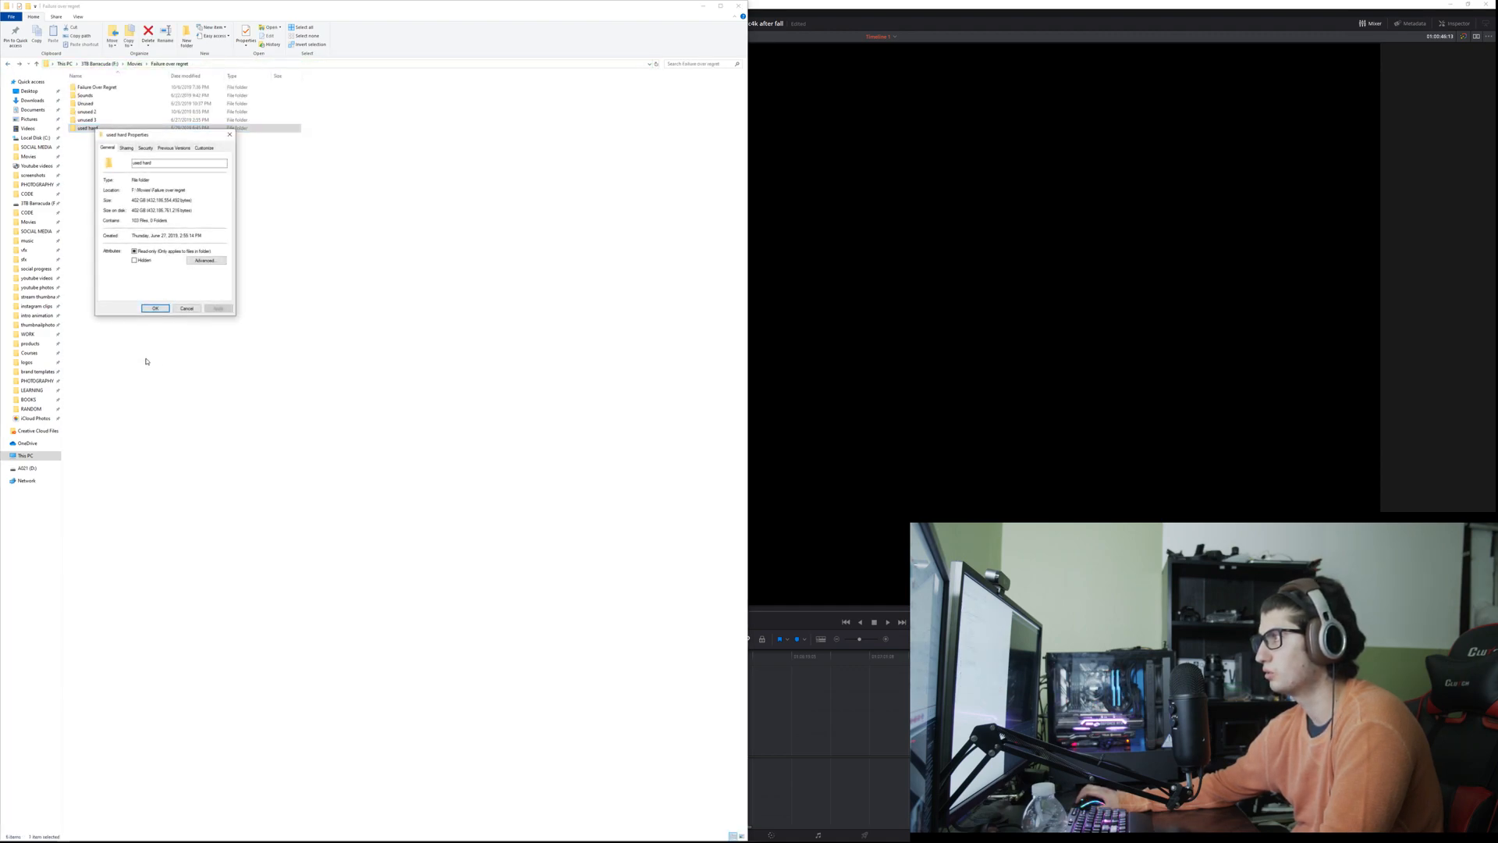
left_click(187, 308)
Step: Delete the Unused, unused 2, unused 3 and used hard folders from Failure over regret
left_click(88, 141)
left_click_drag(91, 144, 93, 107)
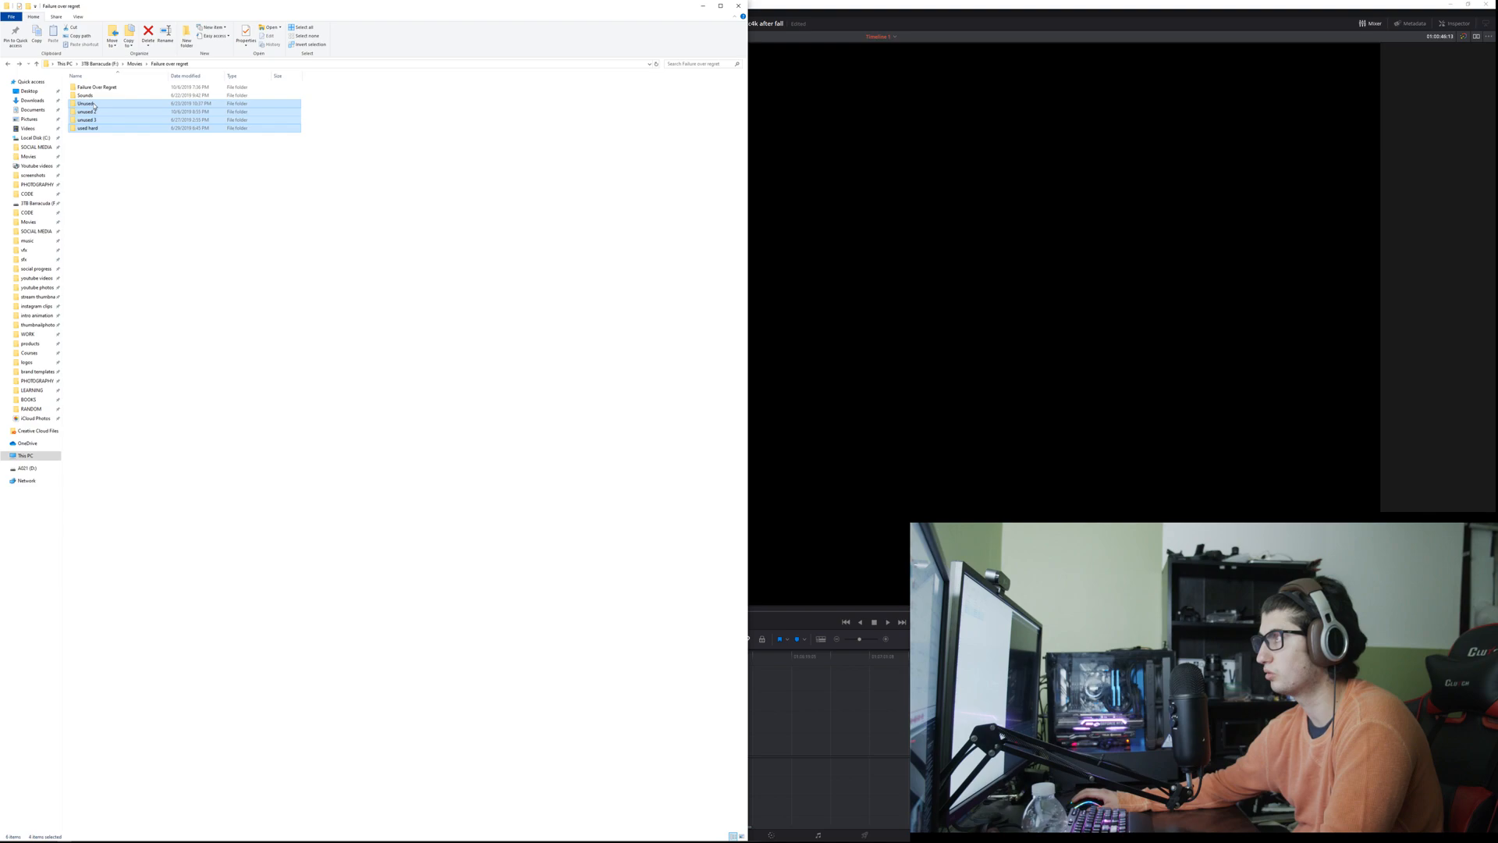
key("Delete")
key("Return")
Step: Check the Sounds folder's size in its properties and close the dialog without changes
right_click(96, 98)
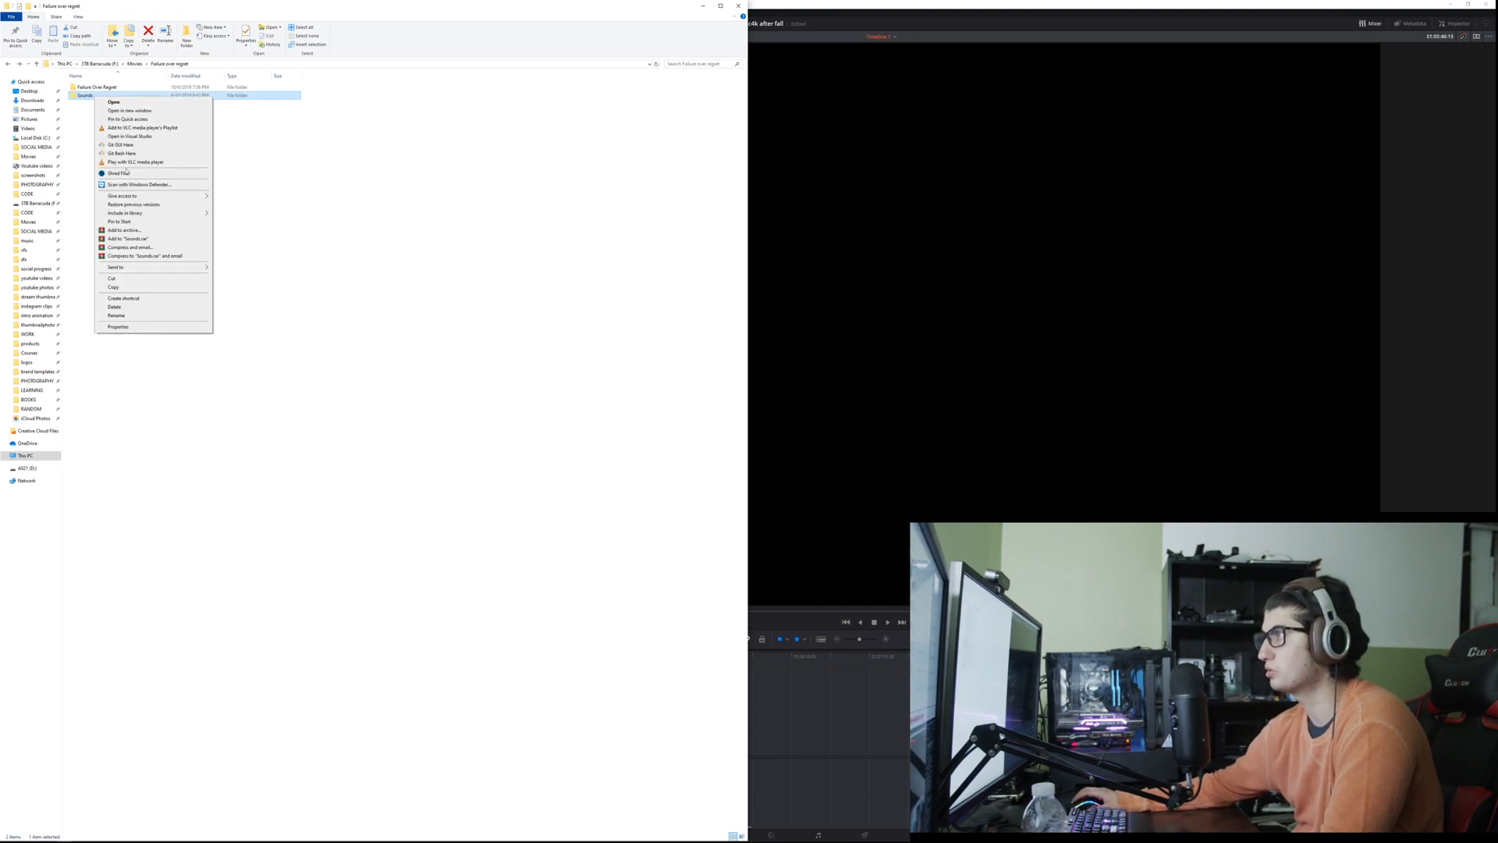
left_click(158, 330)
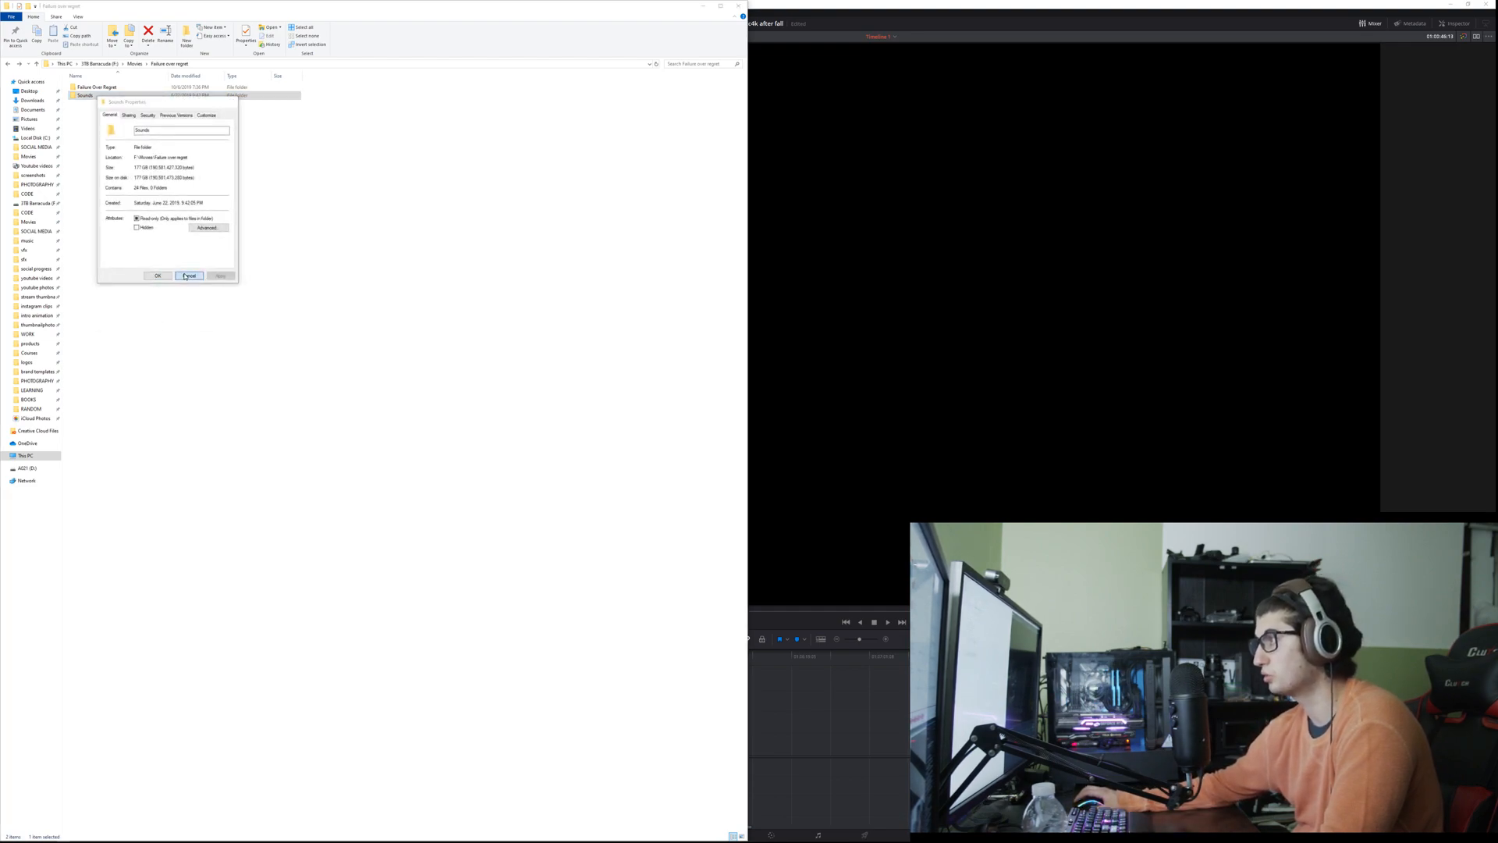
left_click(185, 275)
key("F2")
key("BackSpace")
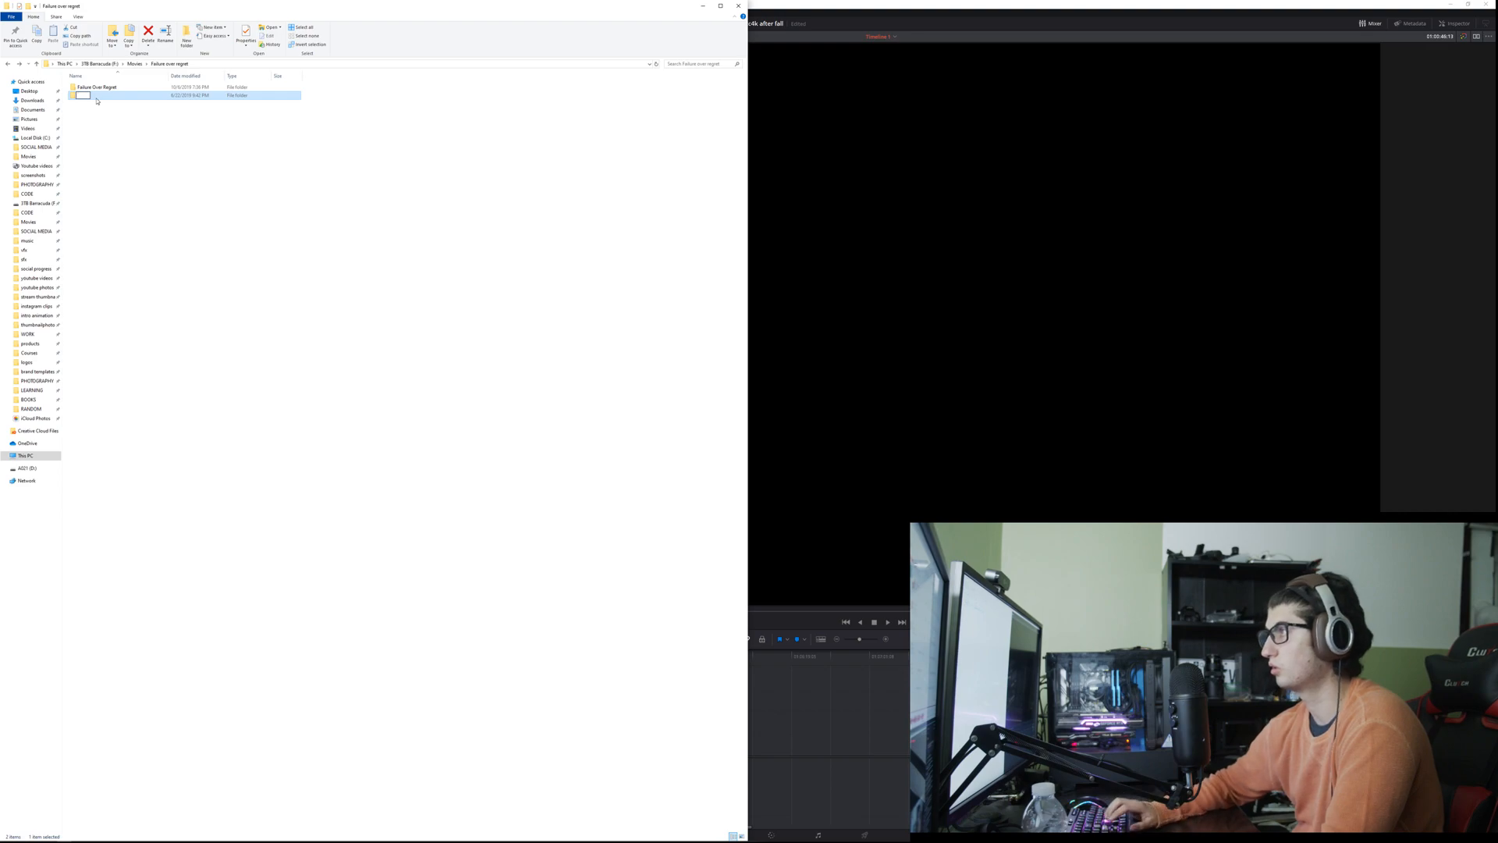
right_click(93, 99)
key("Escape")
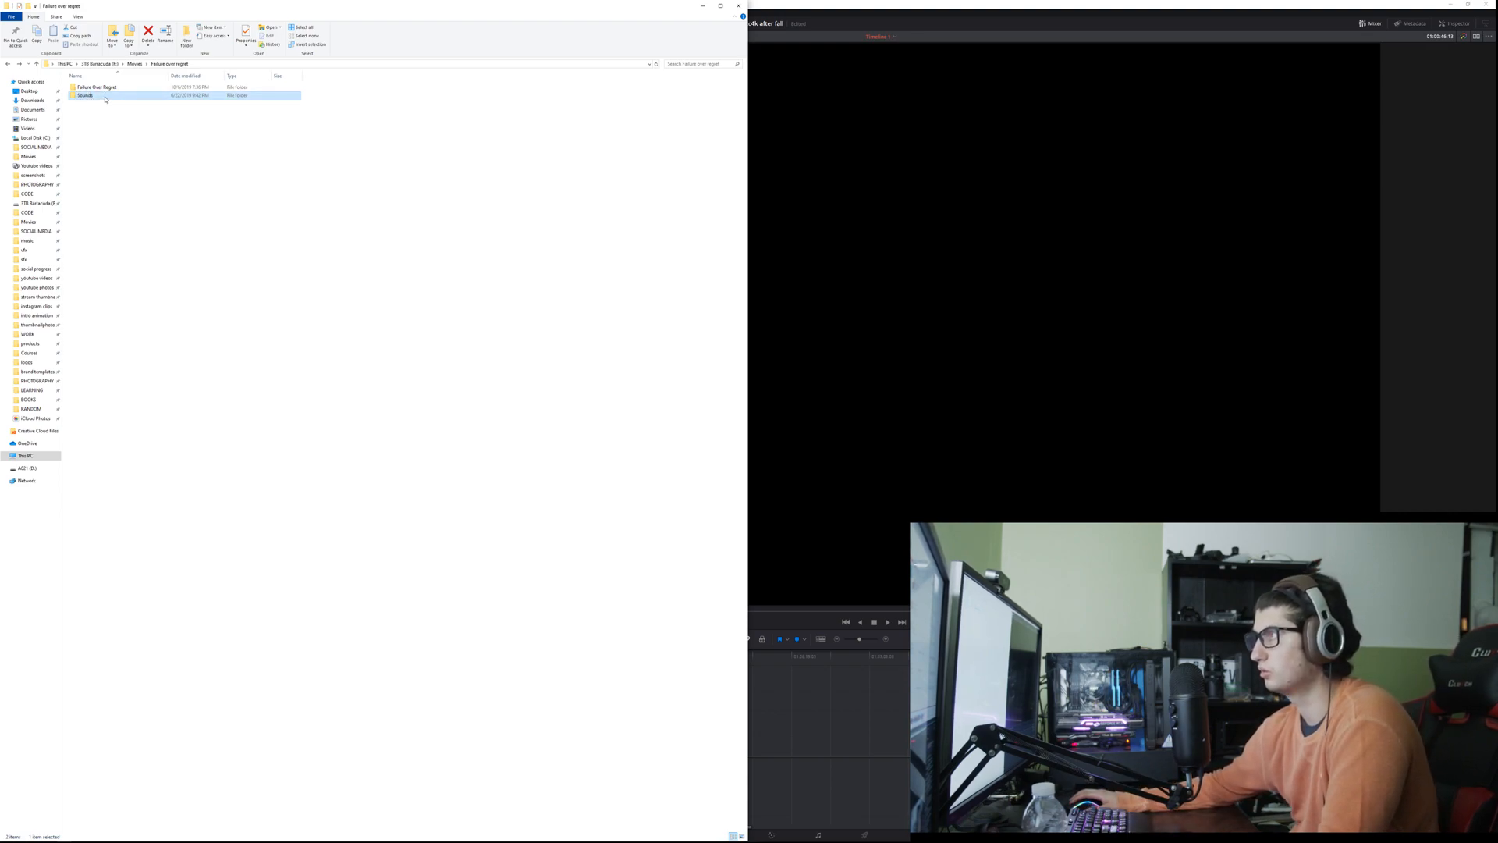
Step: Permanently delete the Sounds folder from Failure over regret
right_click(101, 98)
key("Escape")
key("Delete")
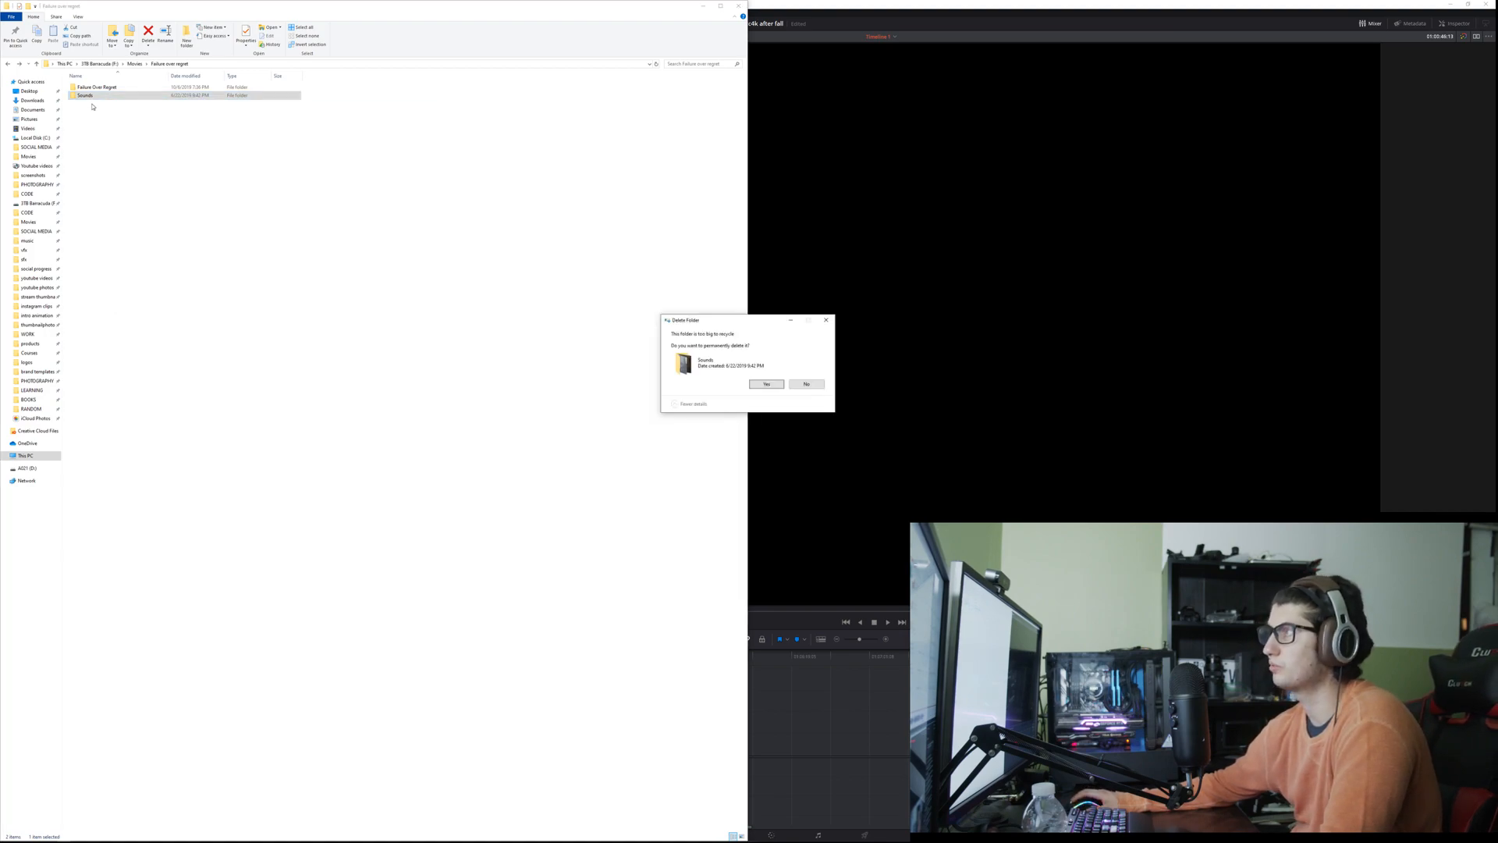
left_click(764, 386)
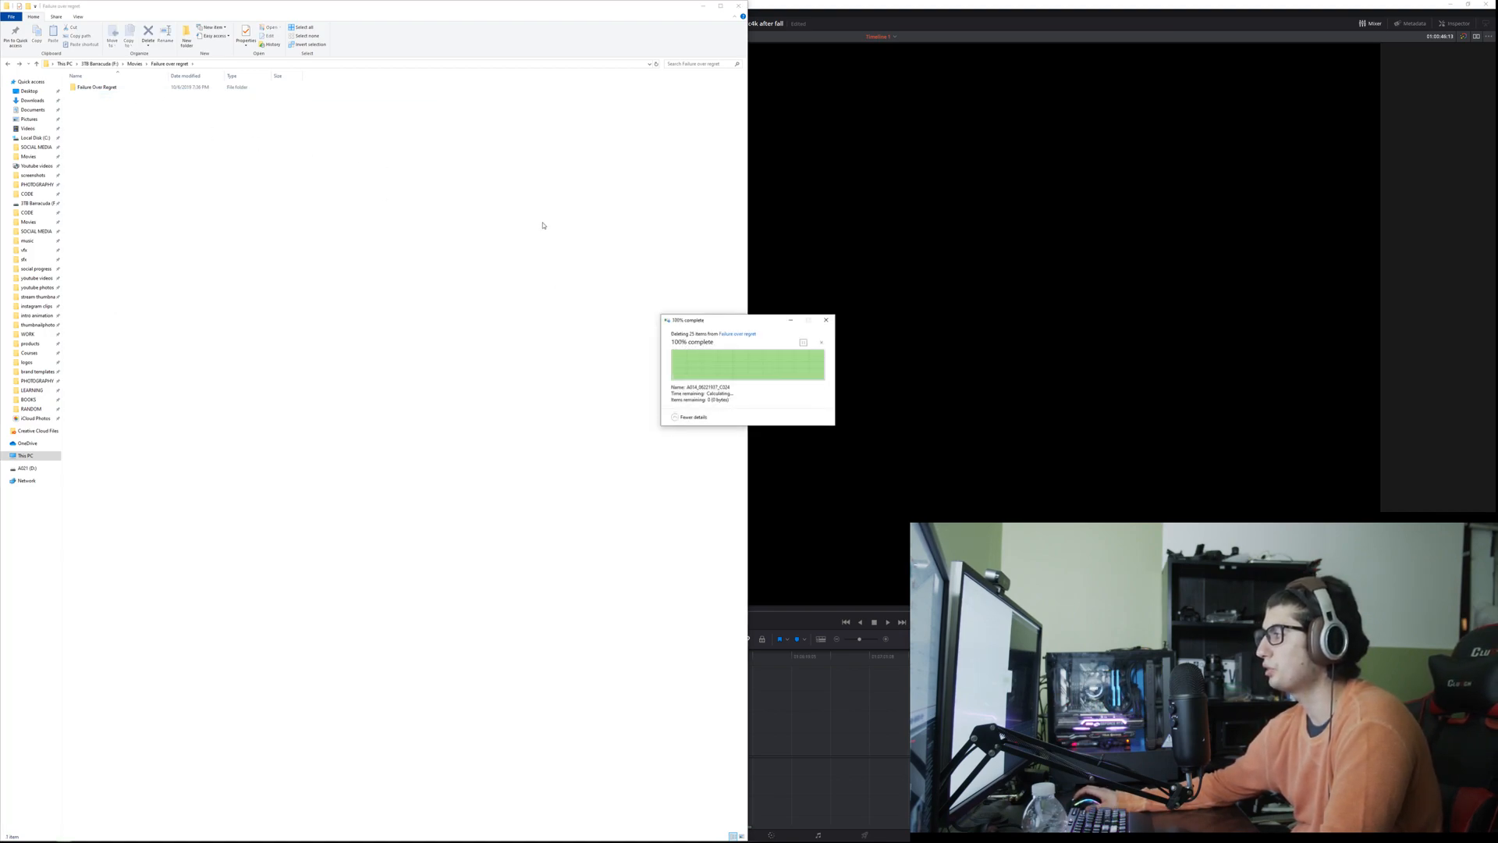
Step: Open Left over clips inside the Failure Over Regret subfolder and unsnap the window to reveal the DaVinci Resolve media pool
double_click(117, 87)
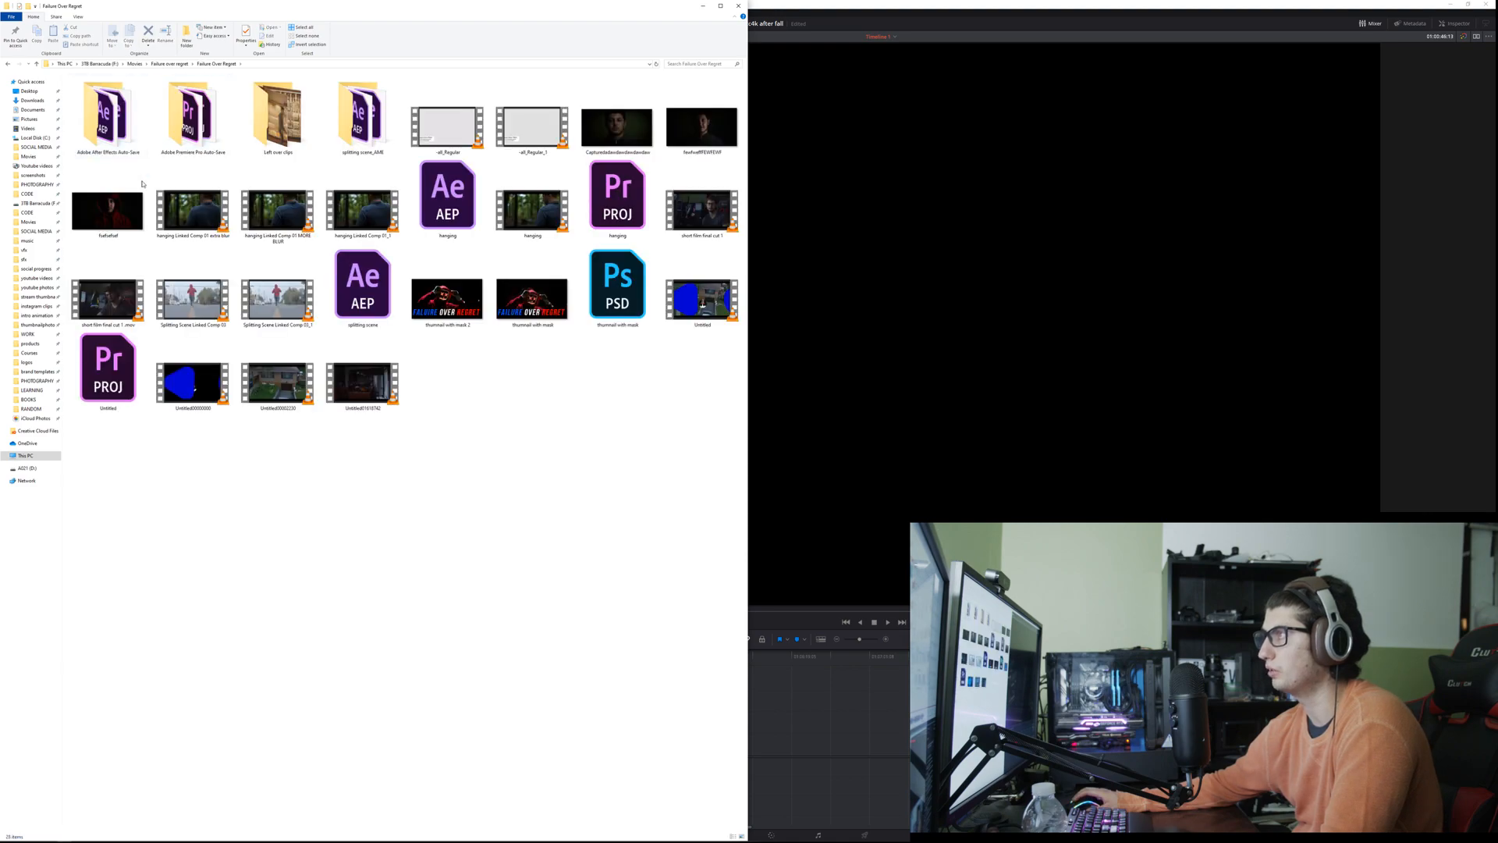
double_click(289, 129)
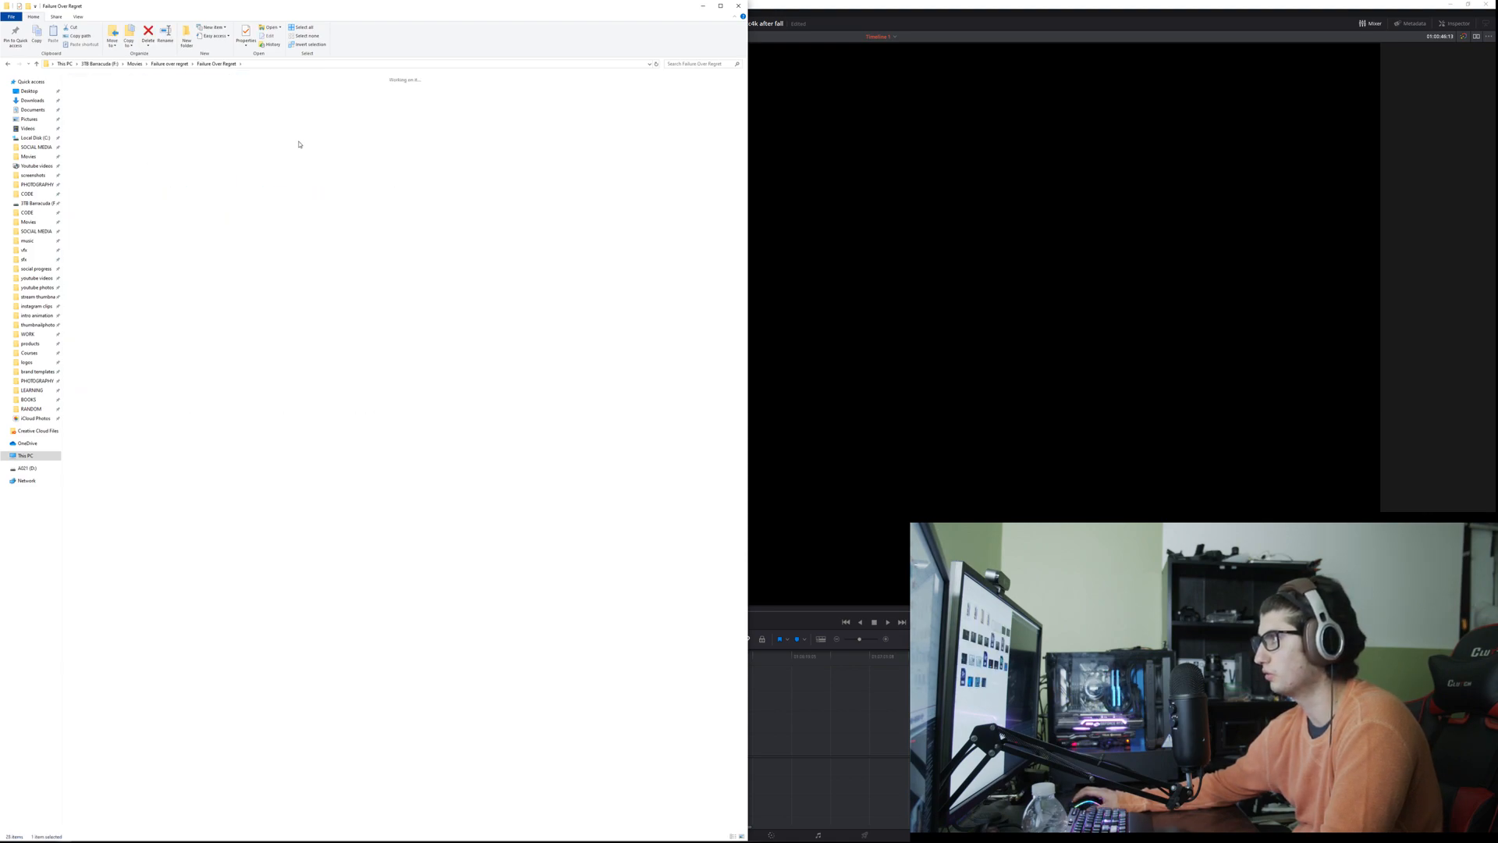
left_click_drag(160, 17, 455, 73)
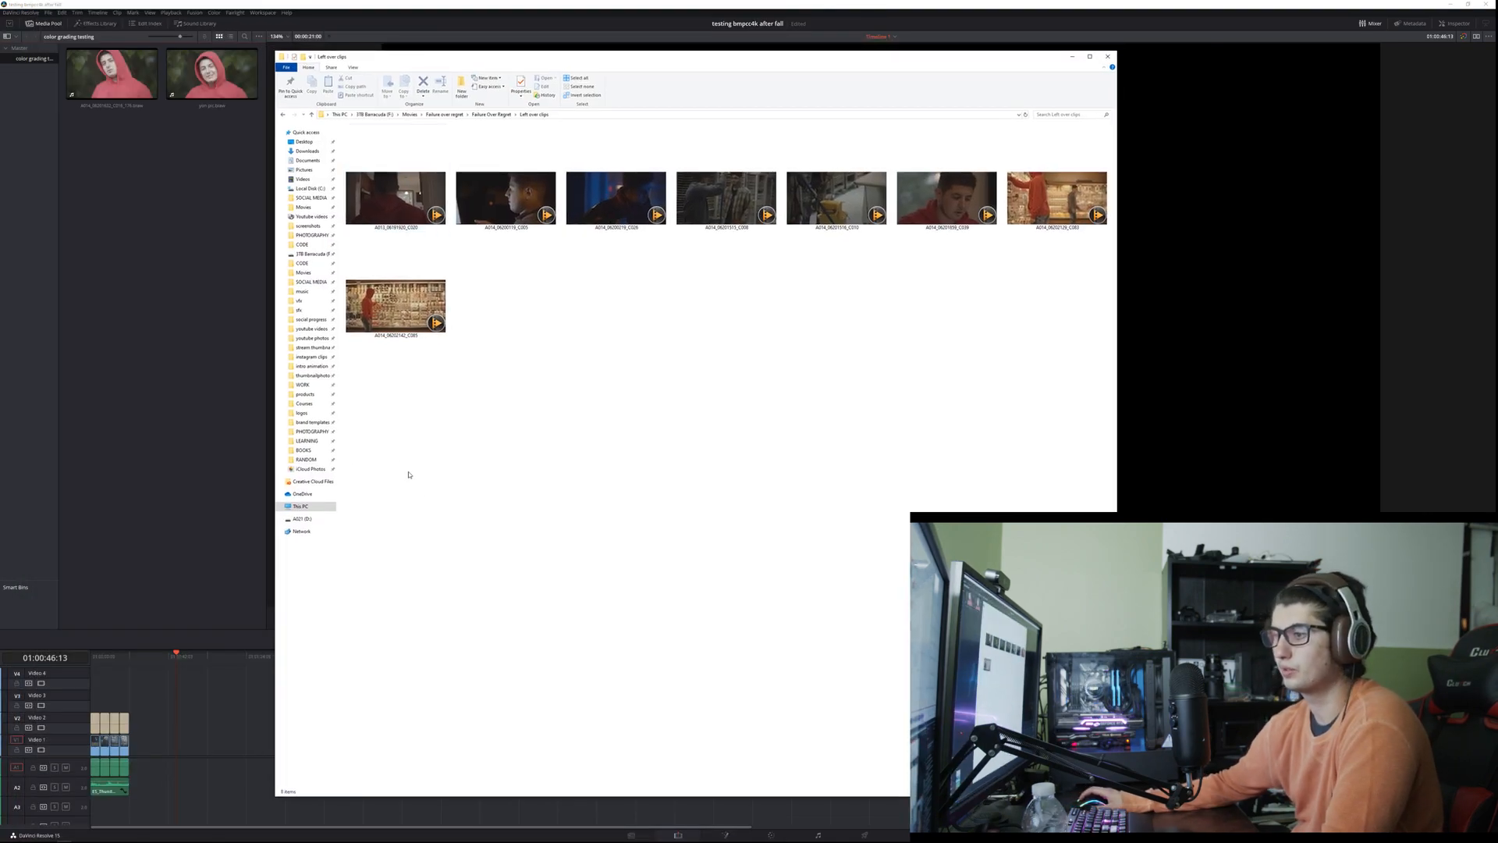
Step: Import all the clips from the Left over clips folder into the color grading testing bin in DaVinci Resolve
key("ctrl+a")
left_click_drag(363, 183, 176, 406)
left_click(178, 406)
left_click(160, 448)
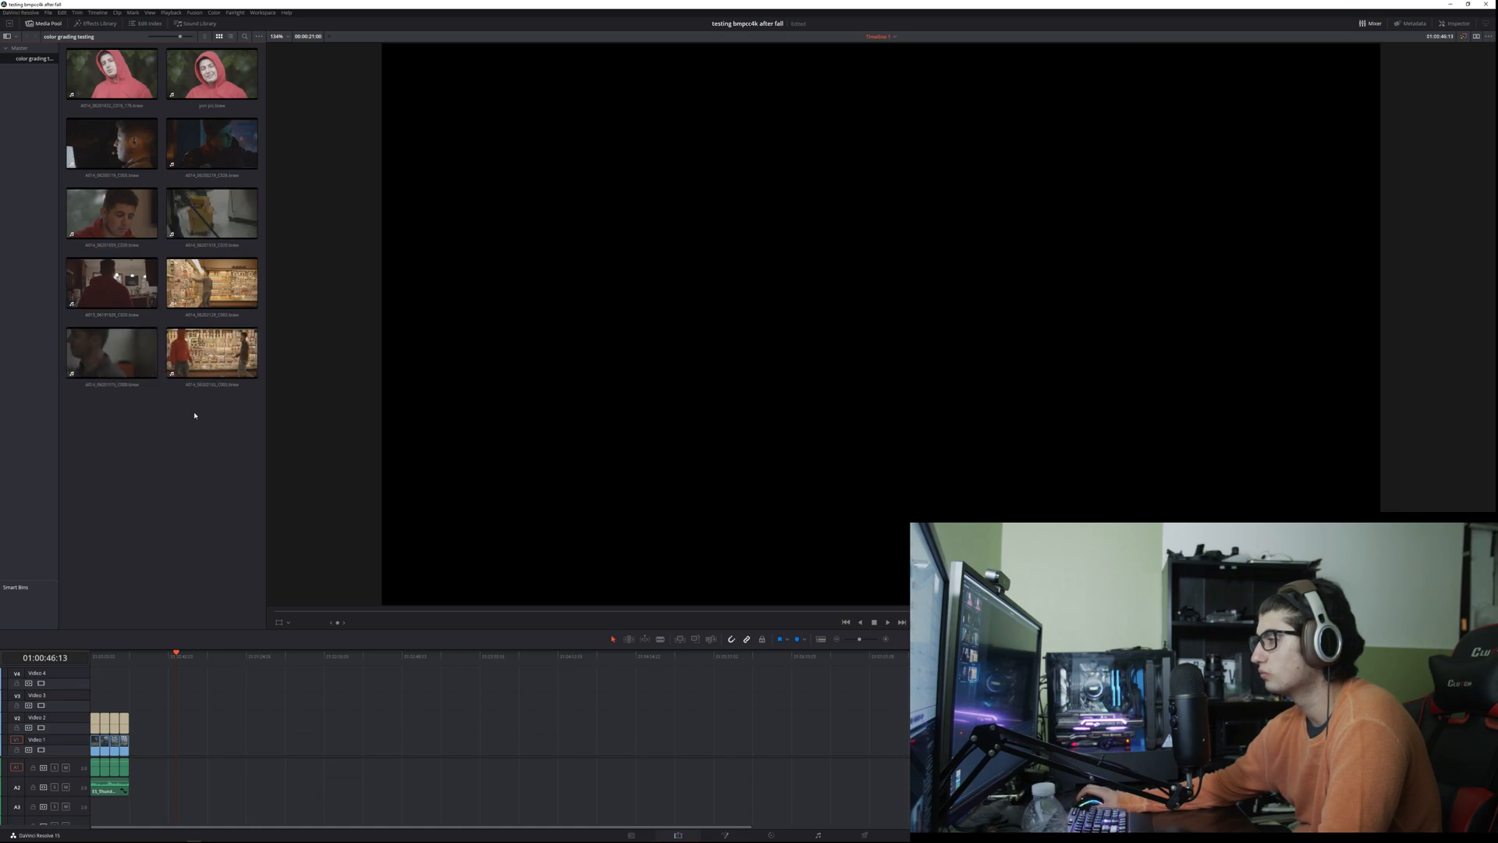
key("alt+Tab")
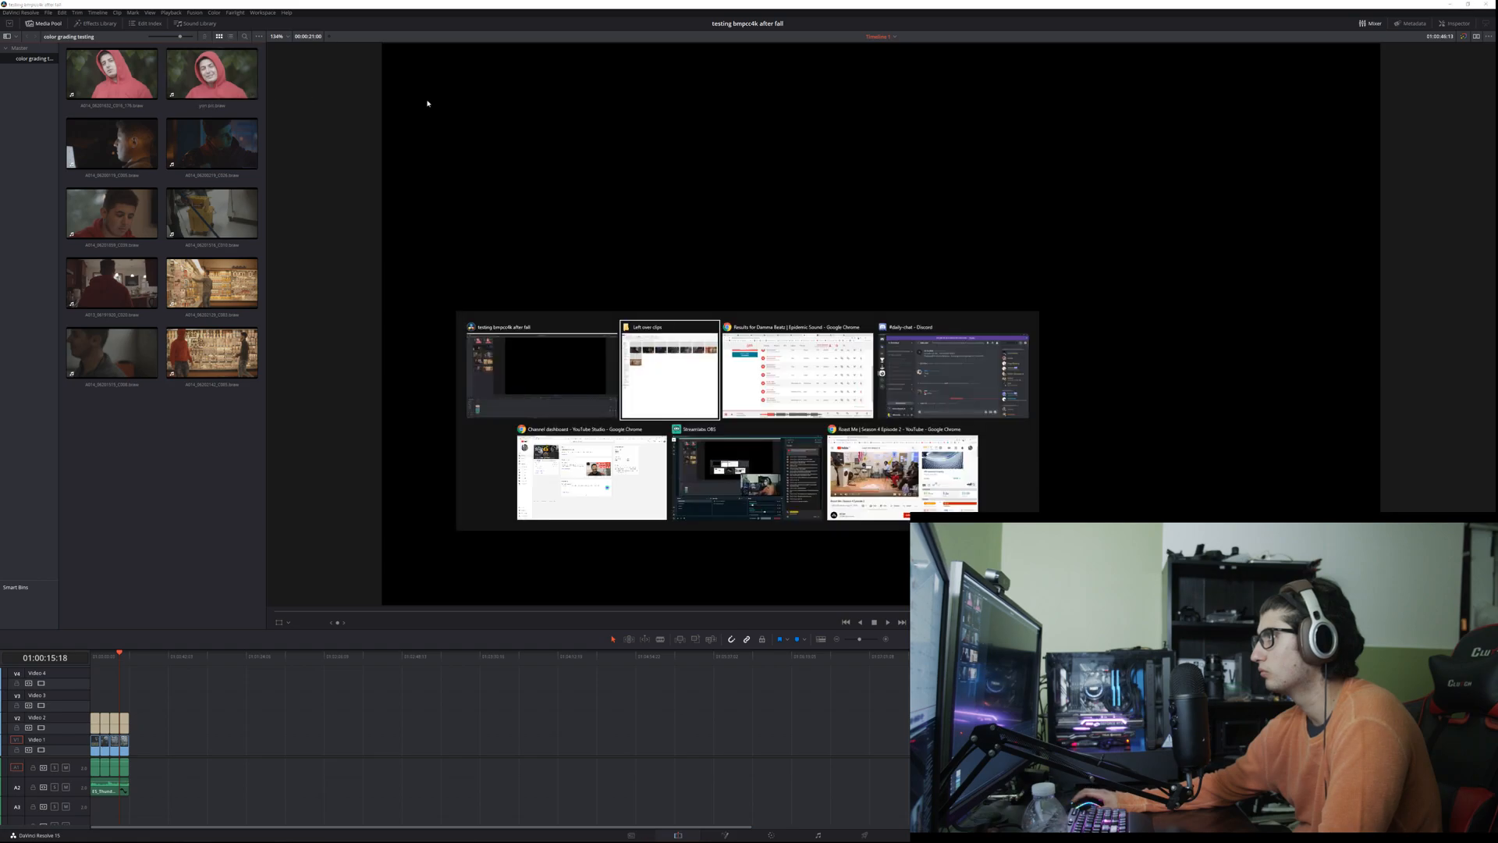
key("alt+Tab")
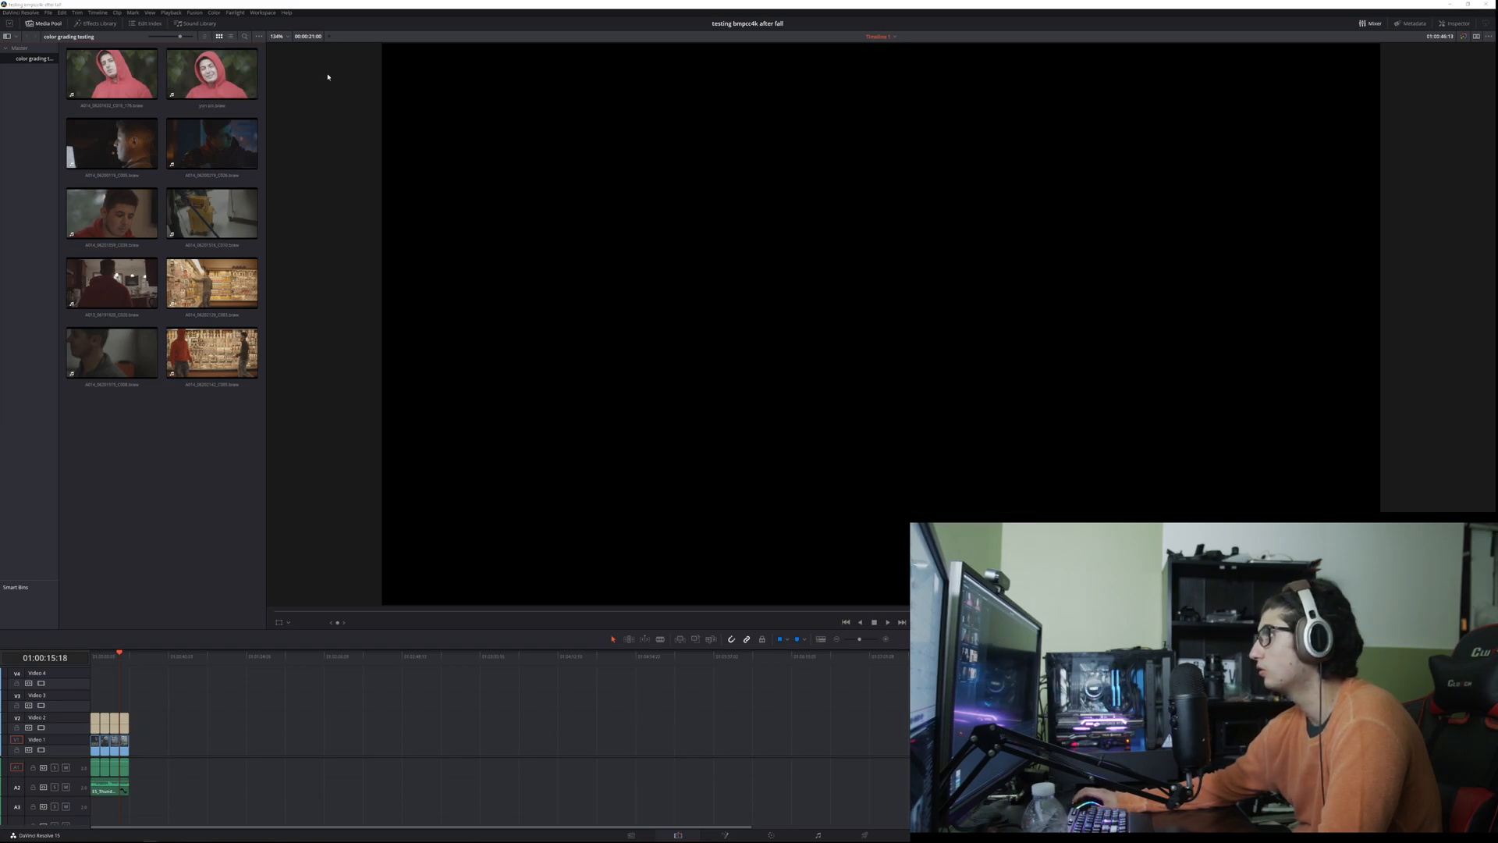
key("alt+Tab")
key("alt+Tab")
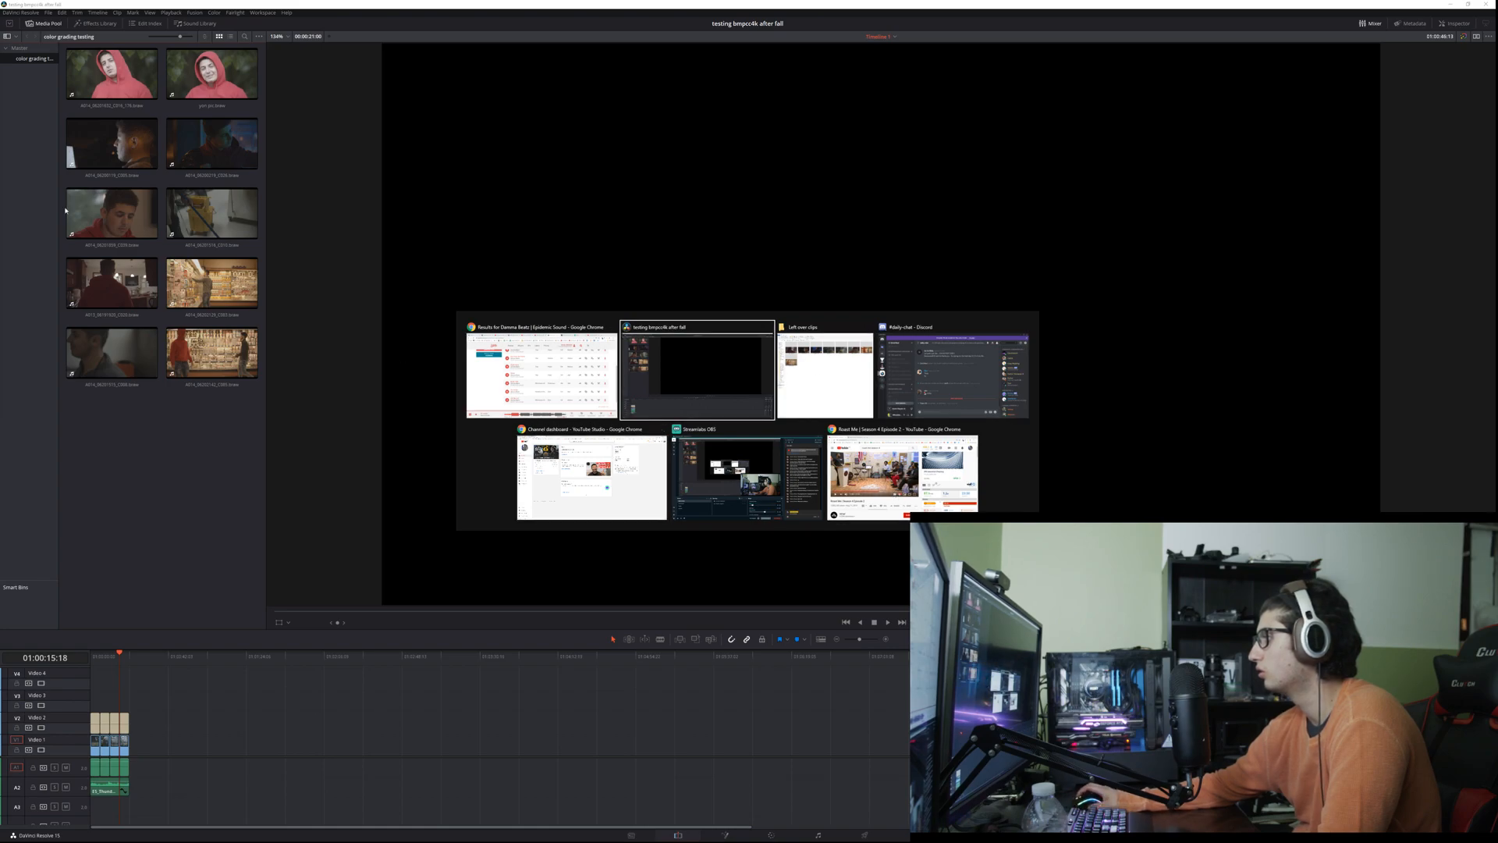
Step: Bring a new Chrome window onto the main screen and search Google for "bmpcc4k raw files"
left_click_drag(0, 86, 444, 1)
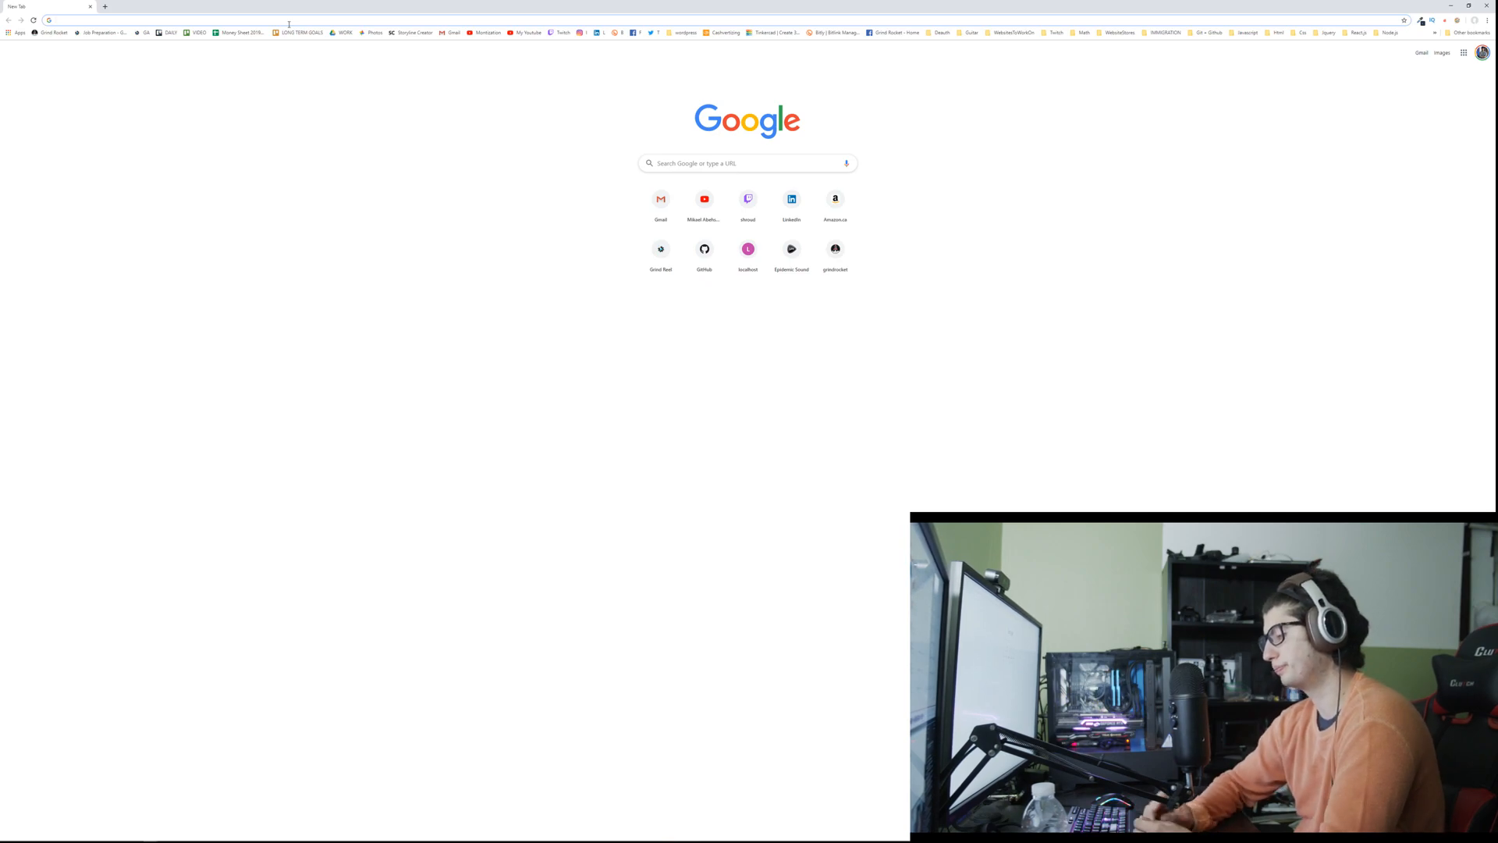
type("bmpcc4k raw files")
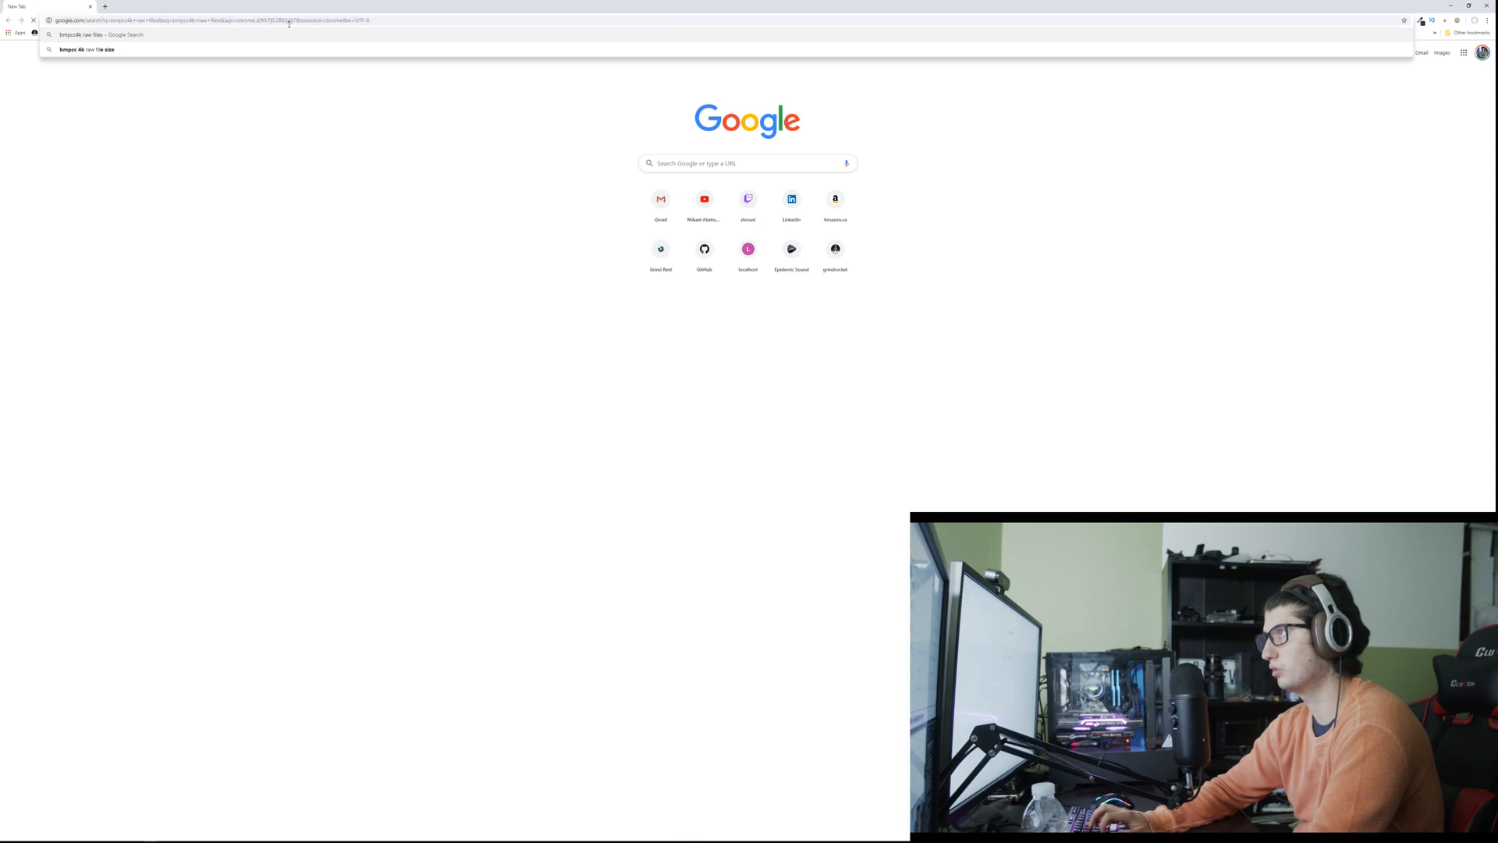
key("Return")
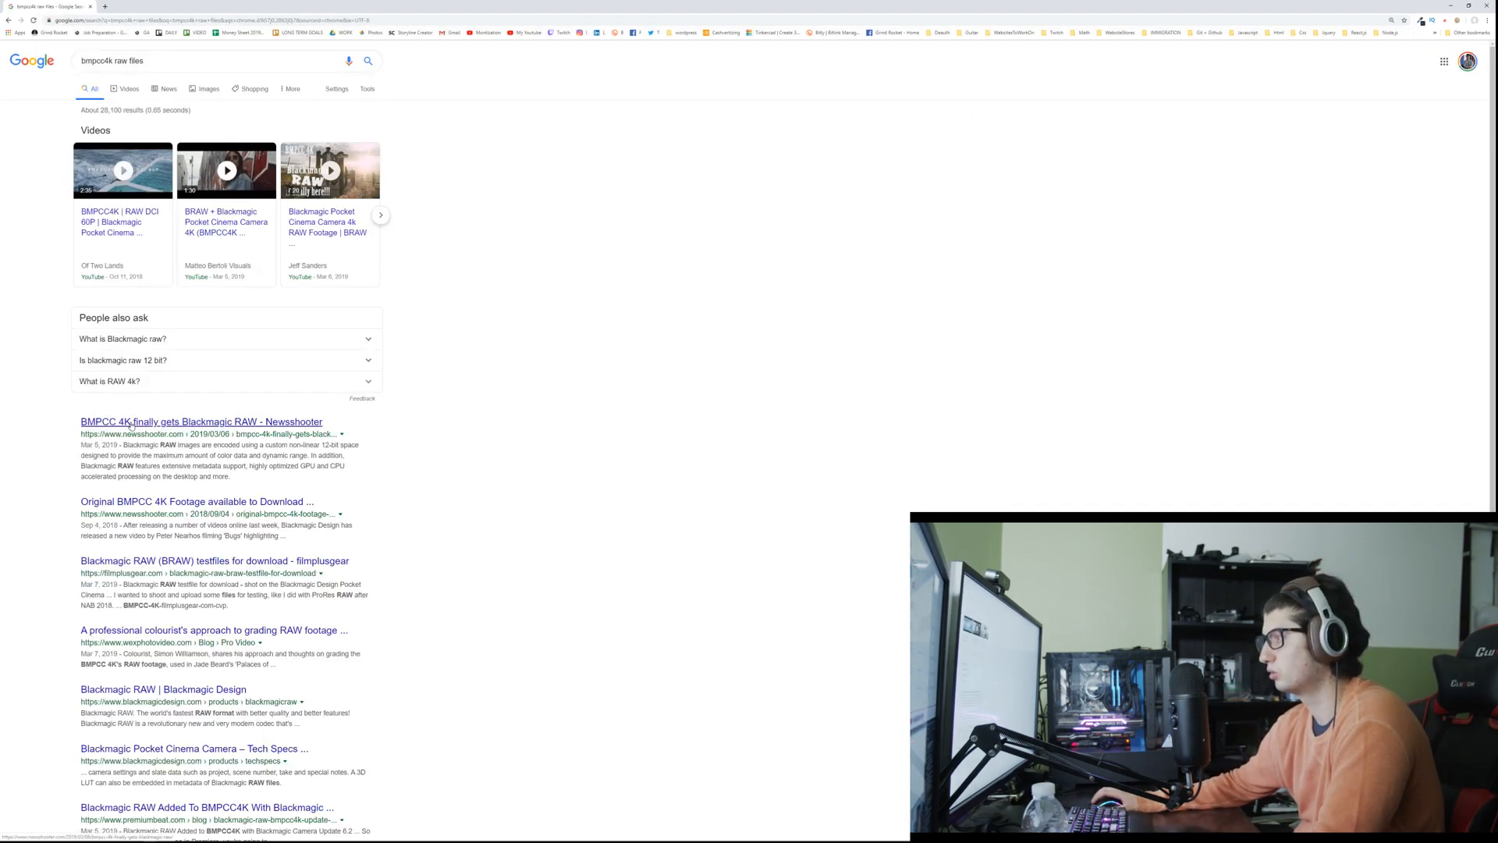
Step: Replace the Google query with a search for "free raw video footage for editing practice"
left_click_drag(153, 61, 69, 61)
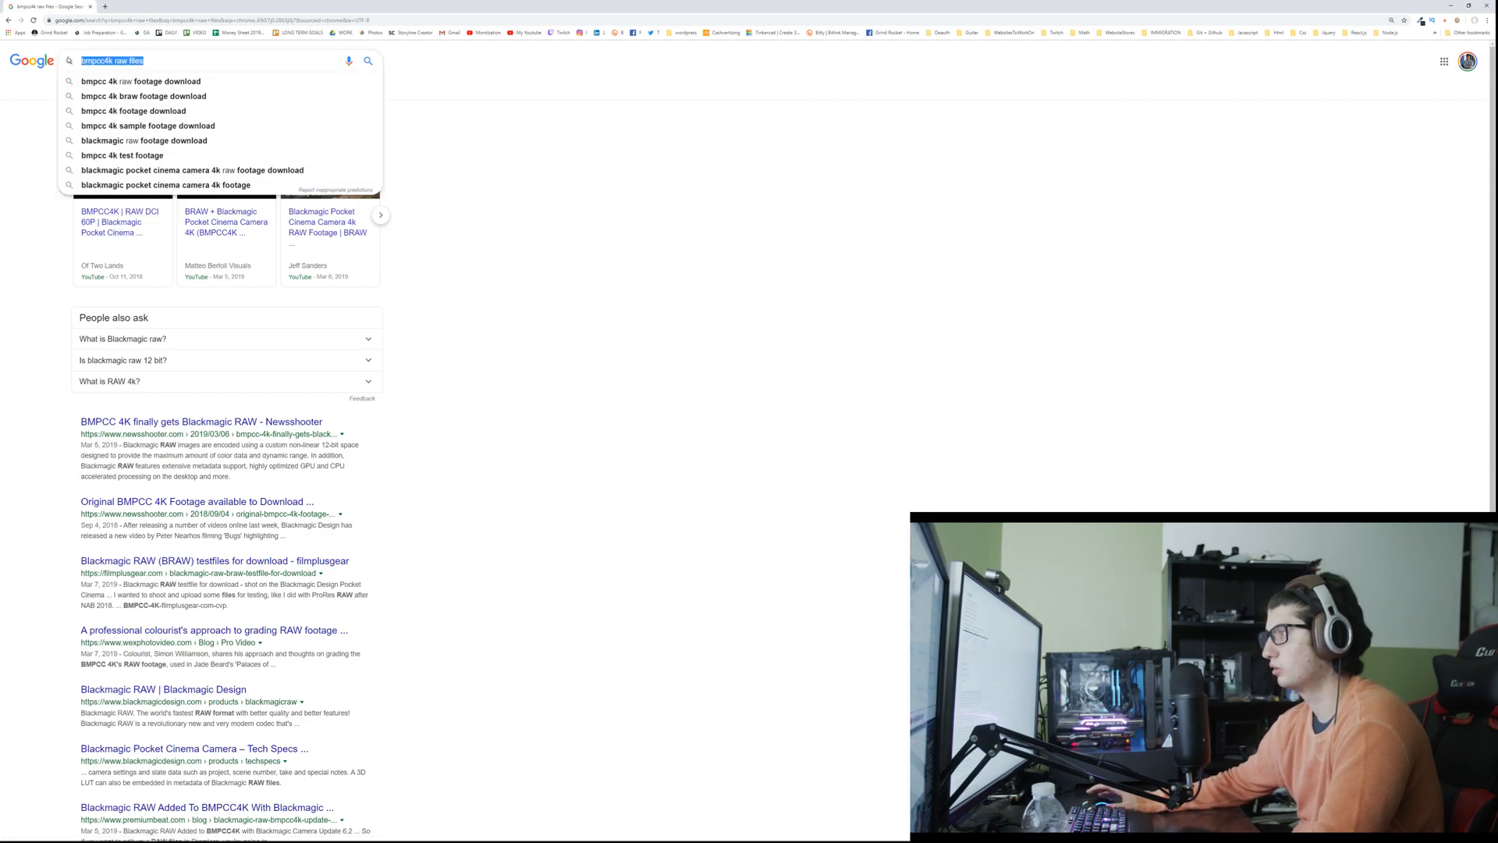
type("free raw video")
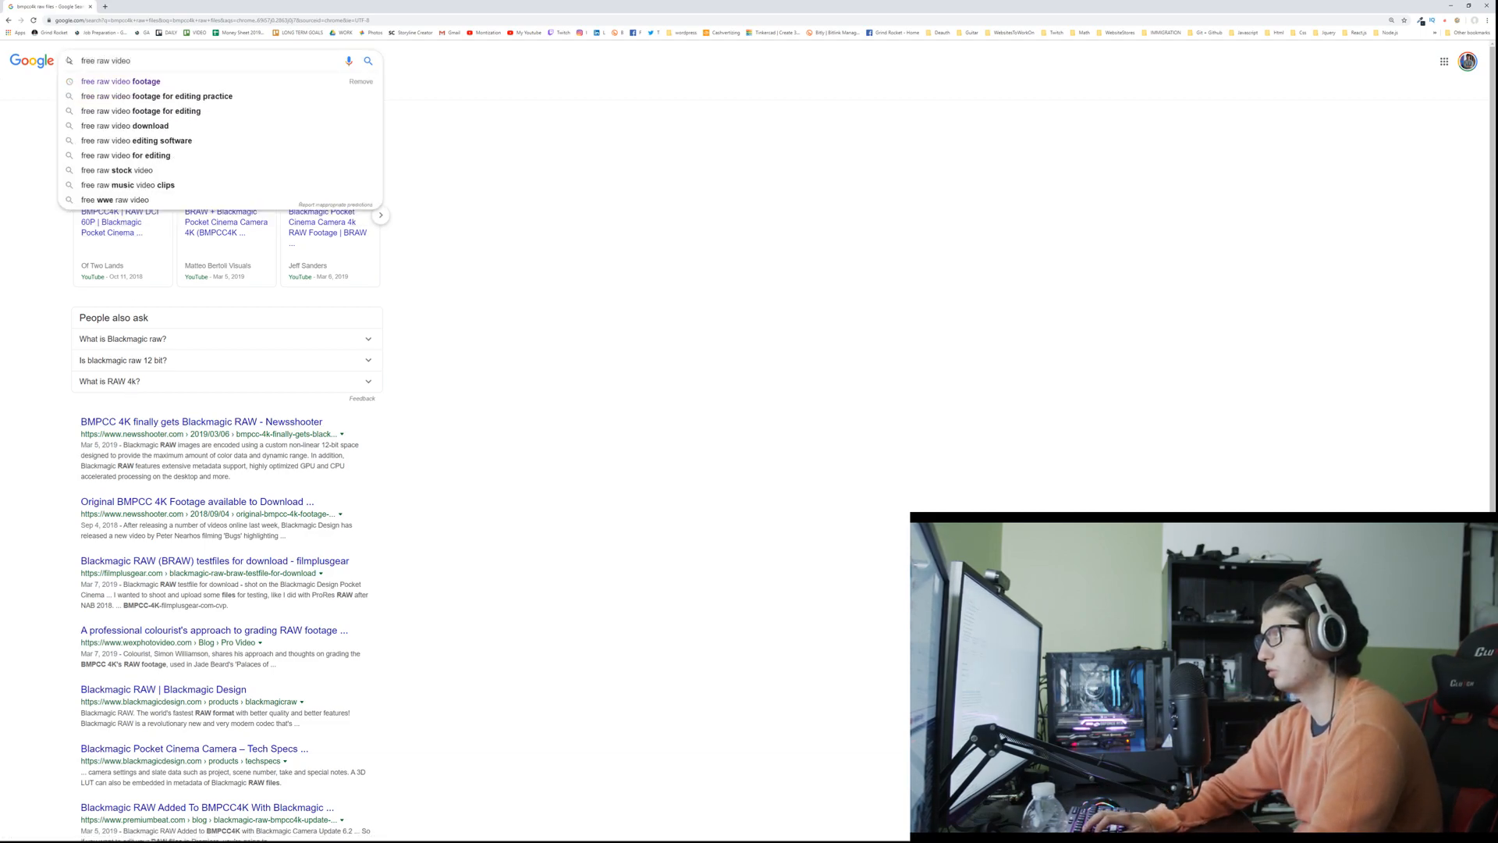
left_click(156, 96)
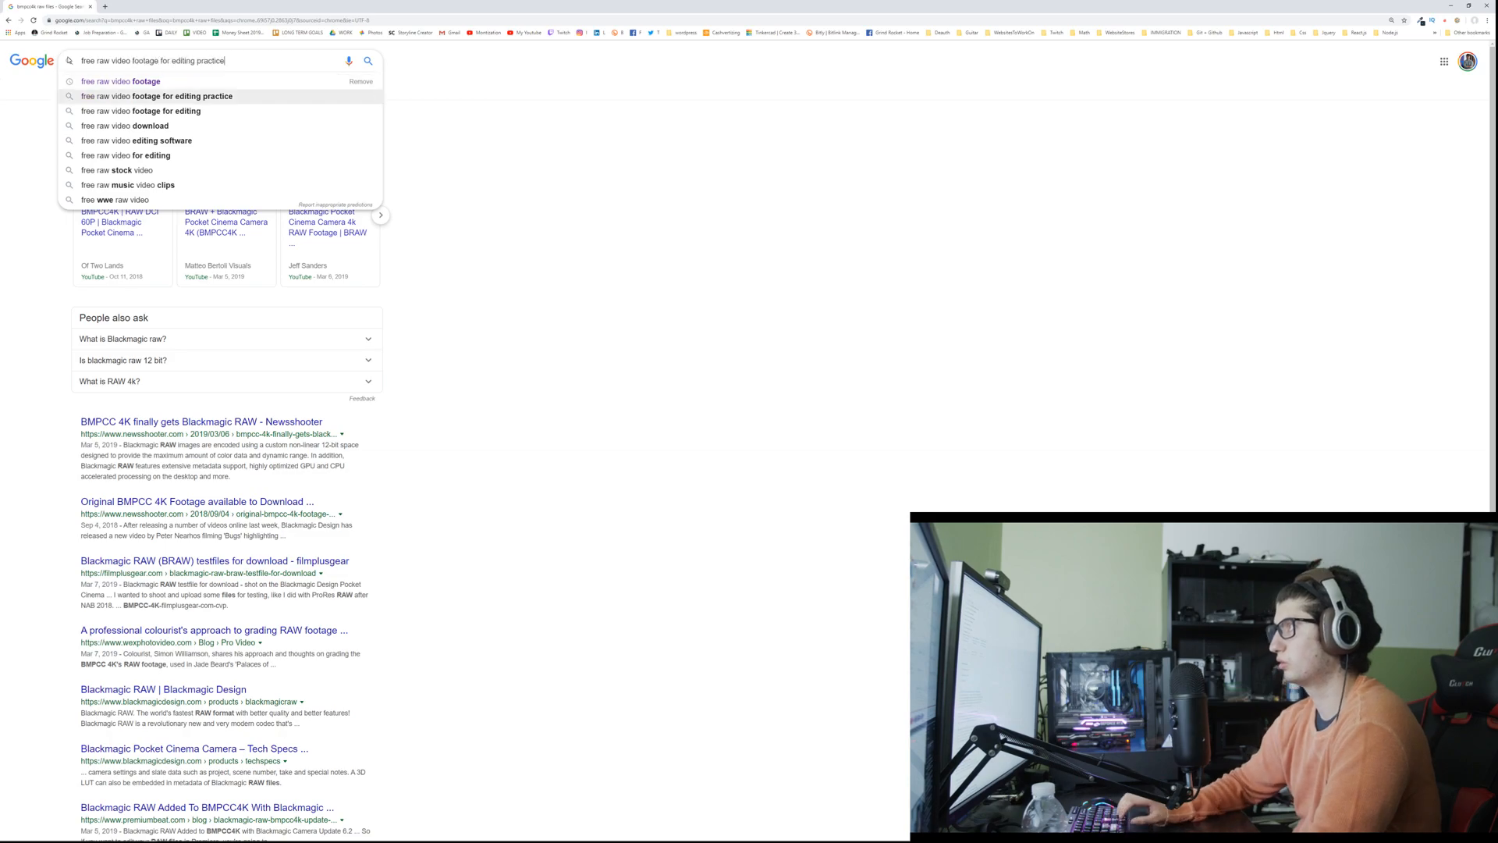
Step: Read the Quora answers on free footage for practising video editing, return to the search results and look through them
left_click(105, 145)
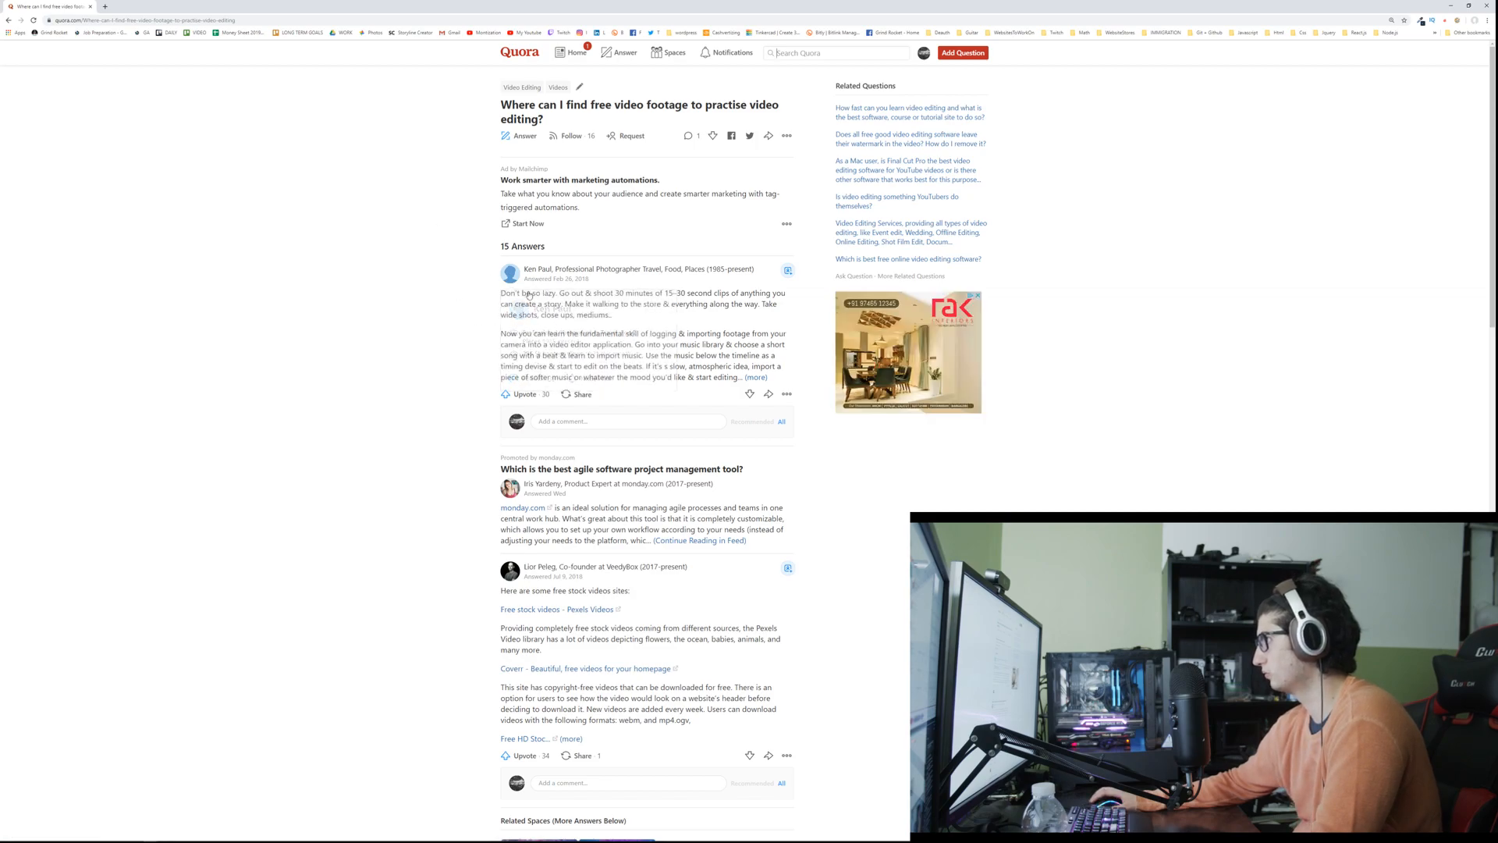
scroll(362, 252, "down", 1)
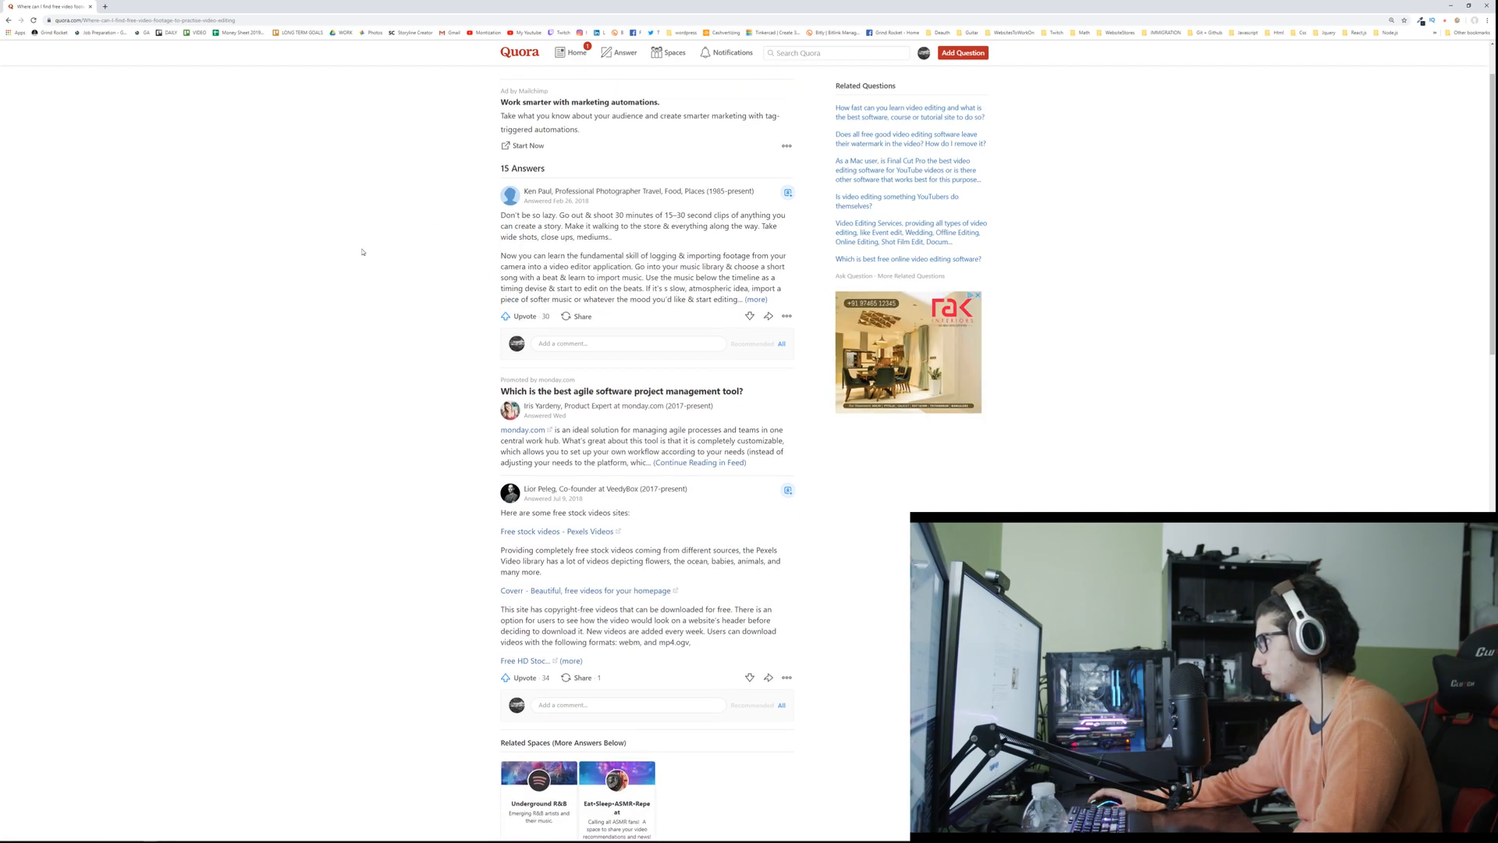
scroll(486, 495, "down", 1)
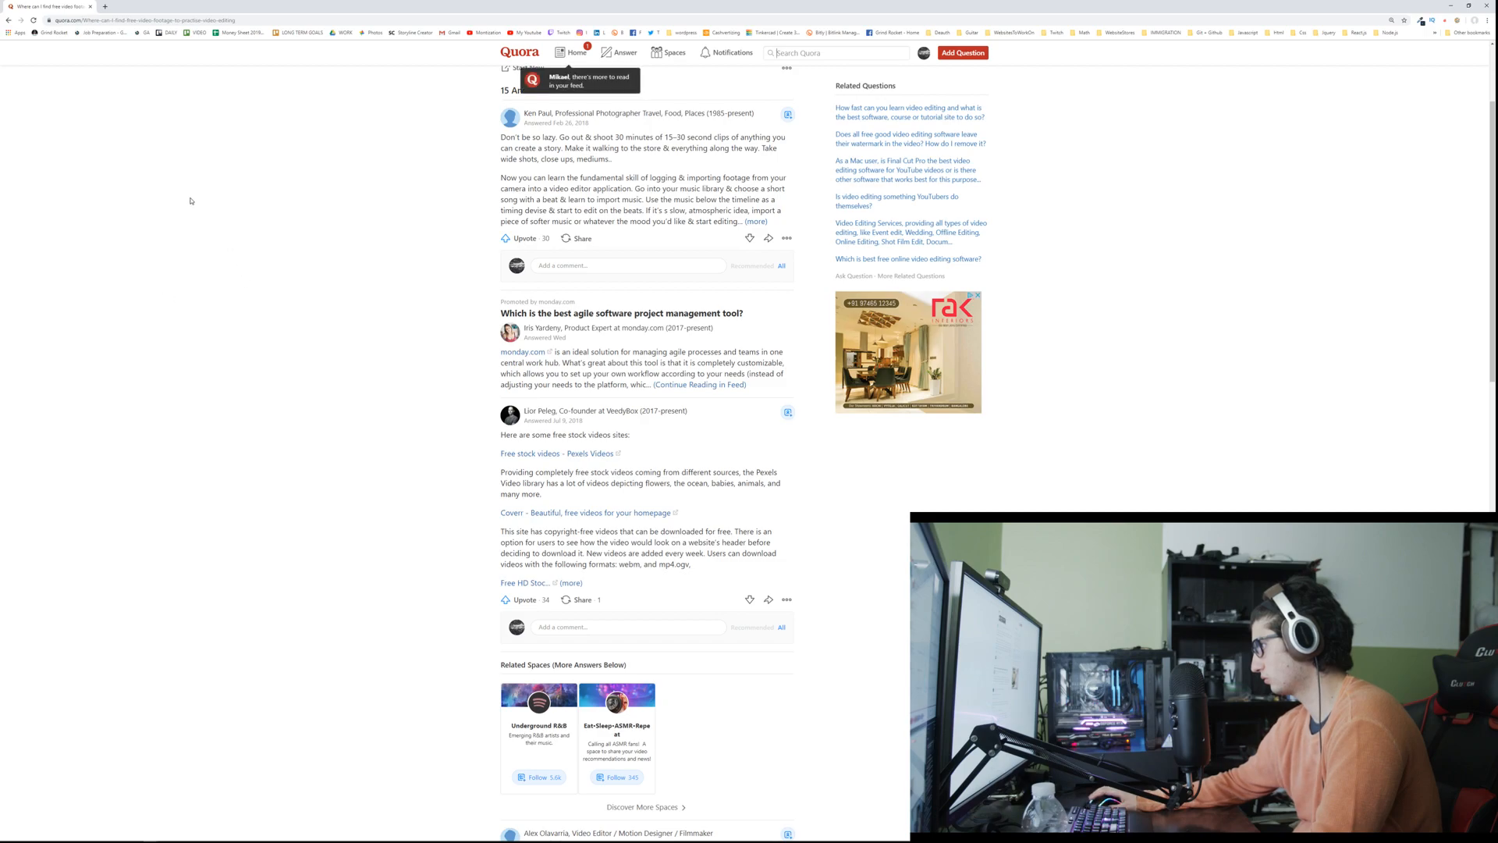
left_click(8, 20)
scroll(130, 375, "down", 2)
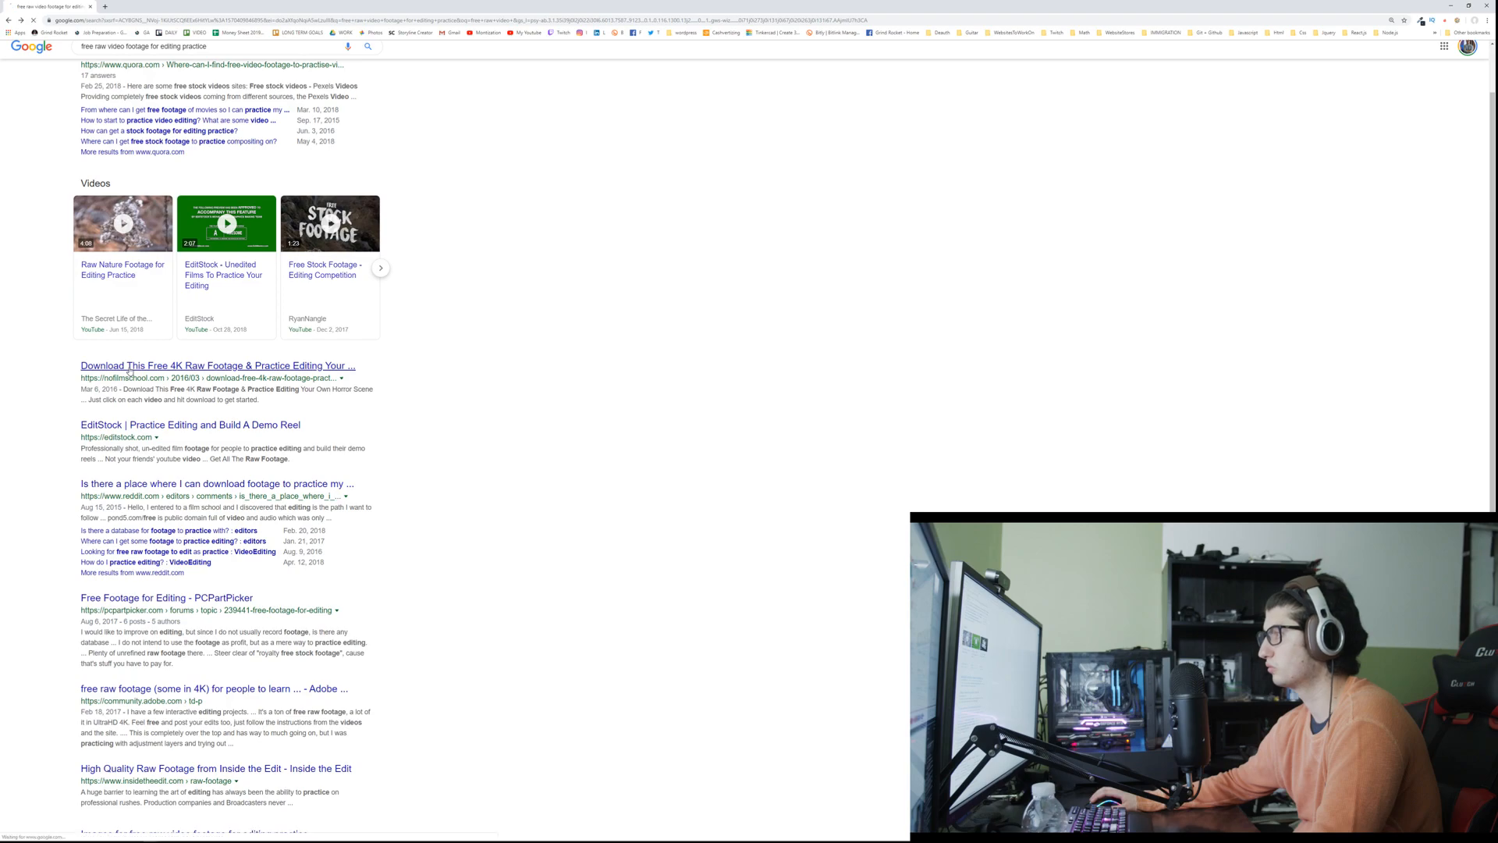
Step: Read the No Film School article on free 4K raw footage, watch its Cinestudy video and return to the search results
scroll(406, 416, "down", 3)
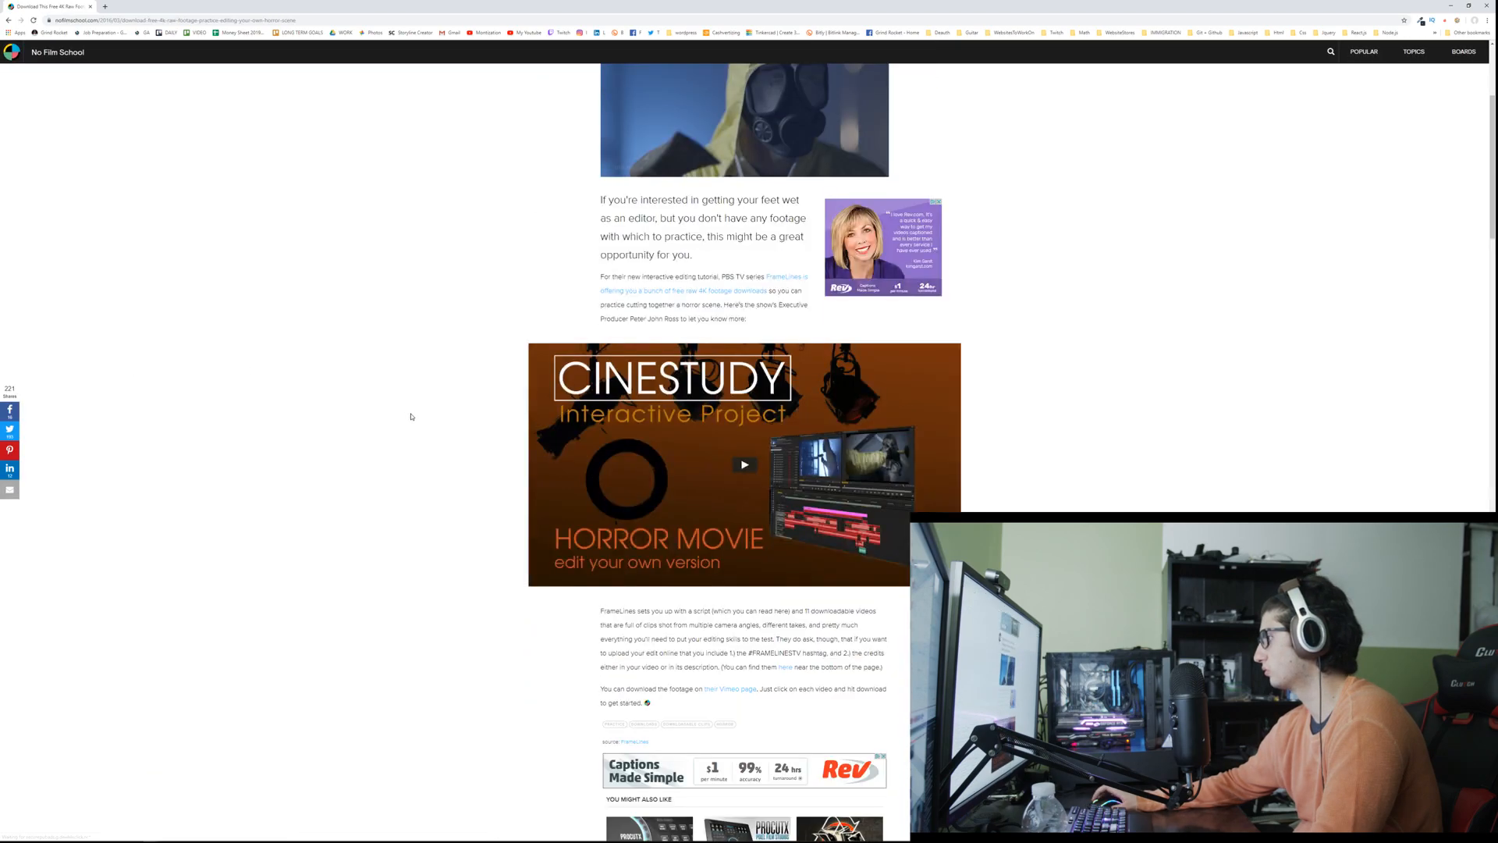
scroll(412, 417, "down", 3)
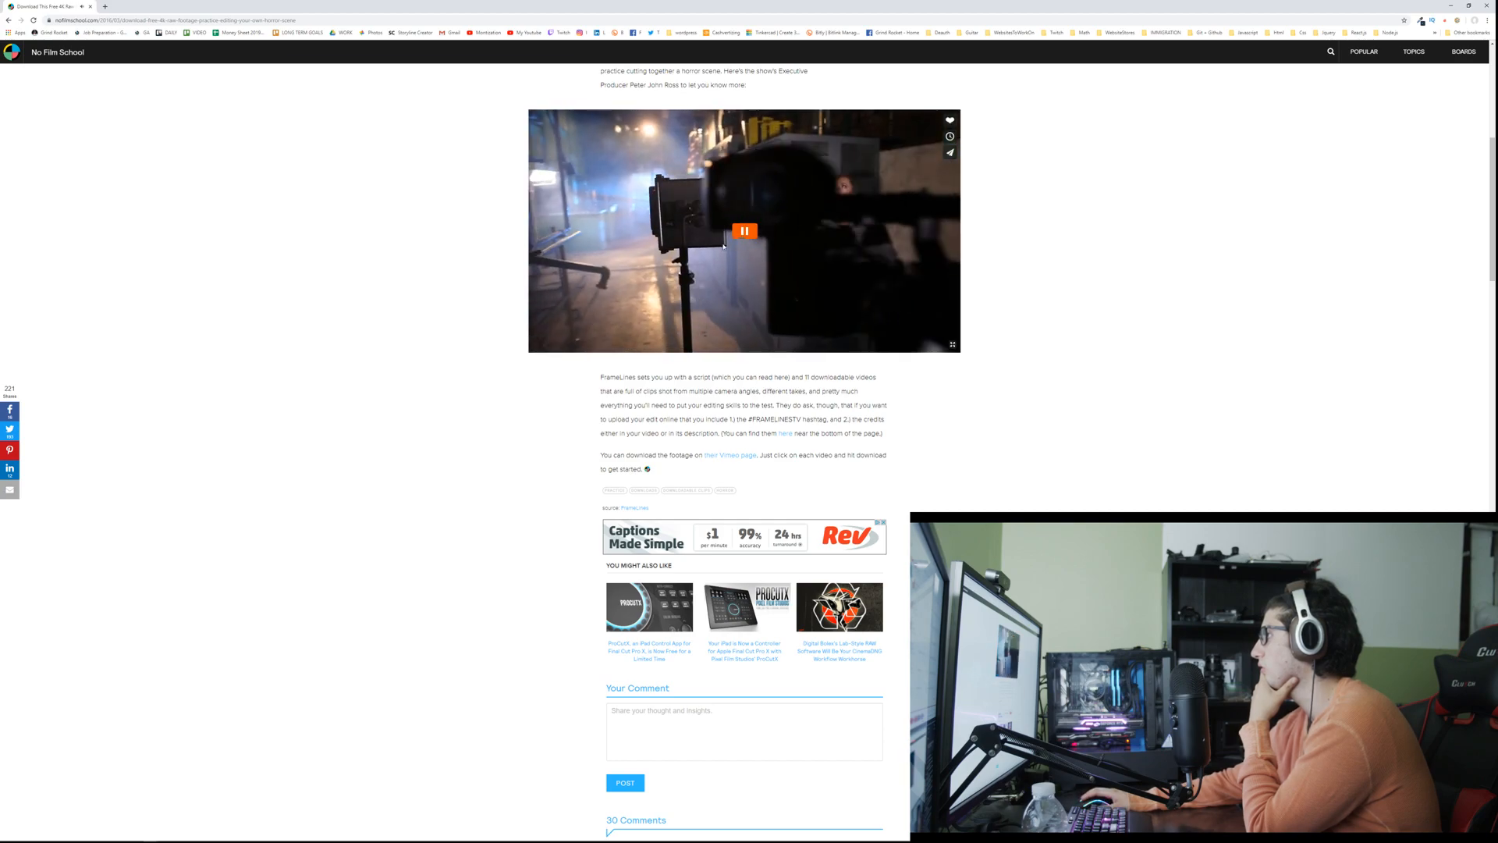
left_click_drag(654, 471, 590, 348)
left_click(478, 373)
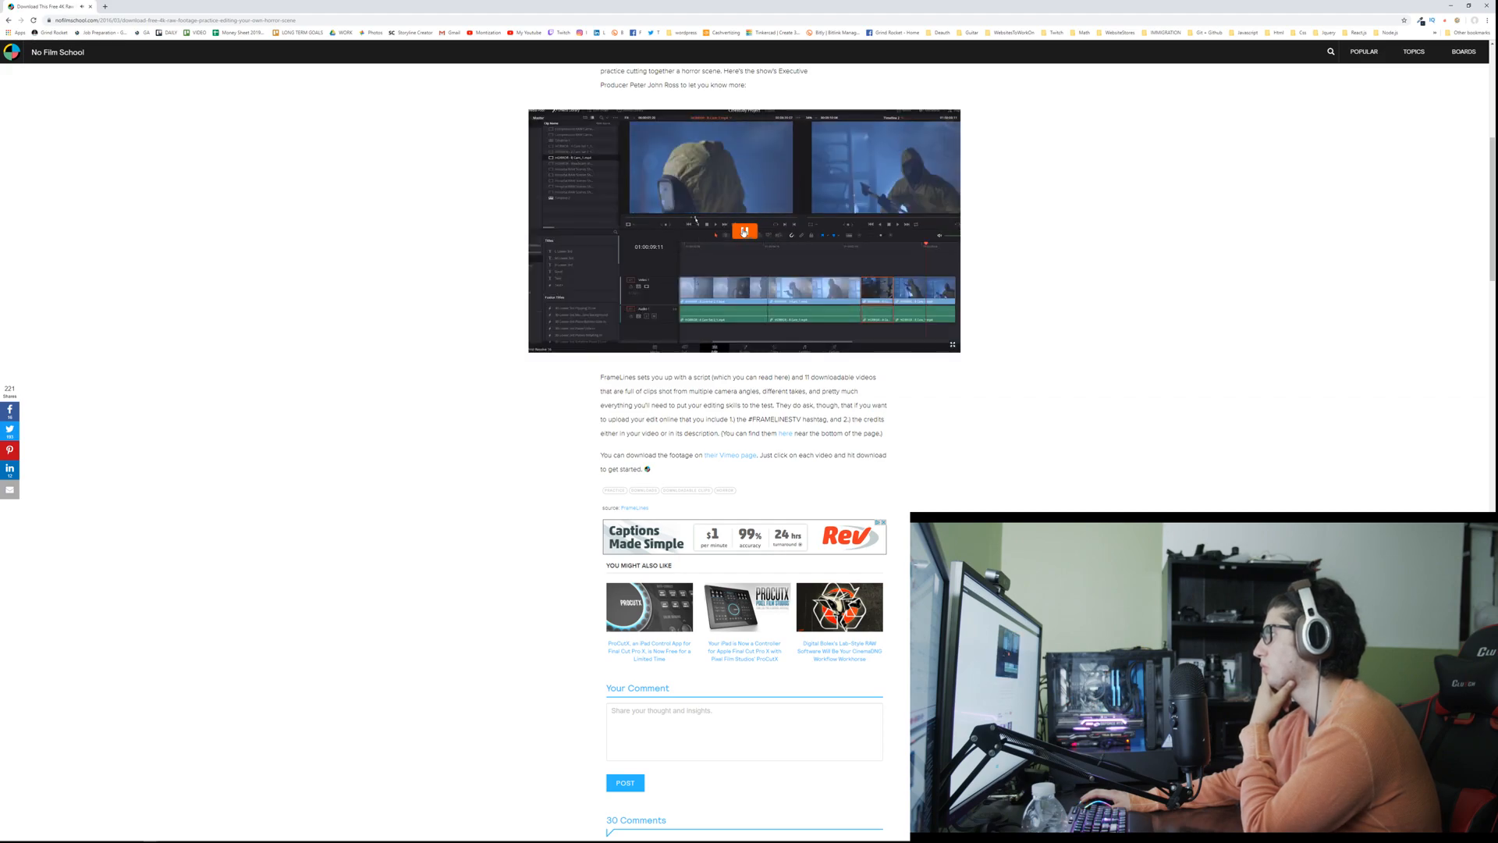
scroll(546, 379, "down", 3)
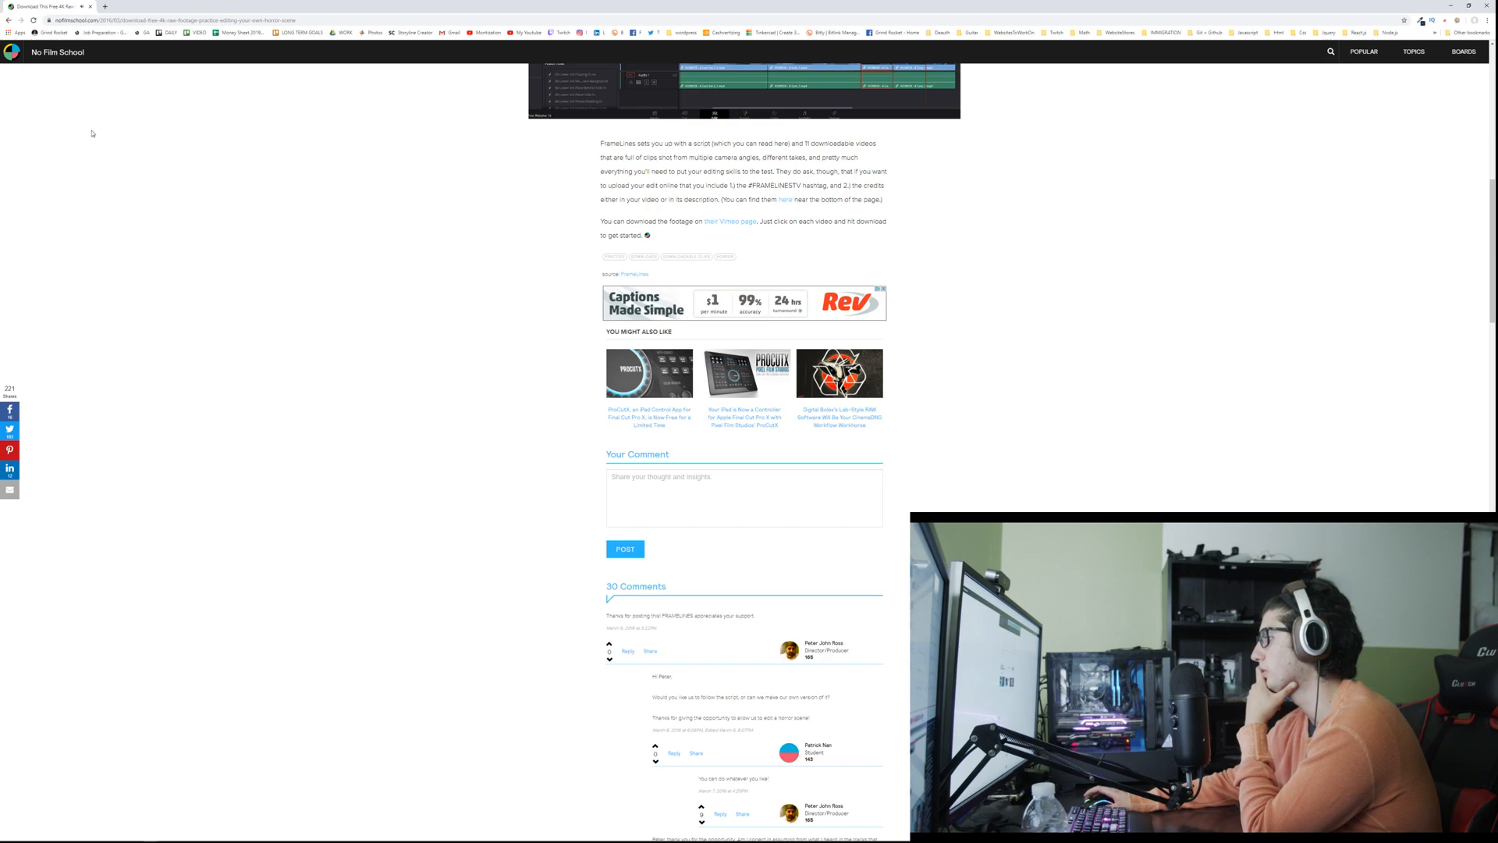
left_click(10, 21)
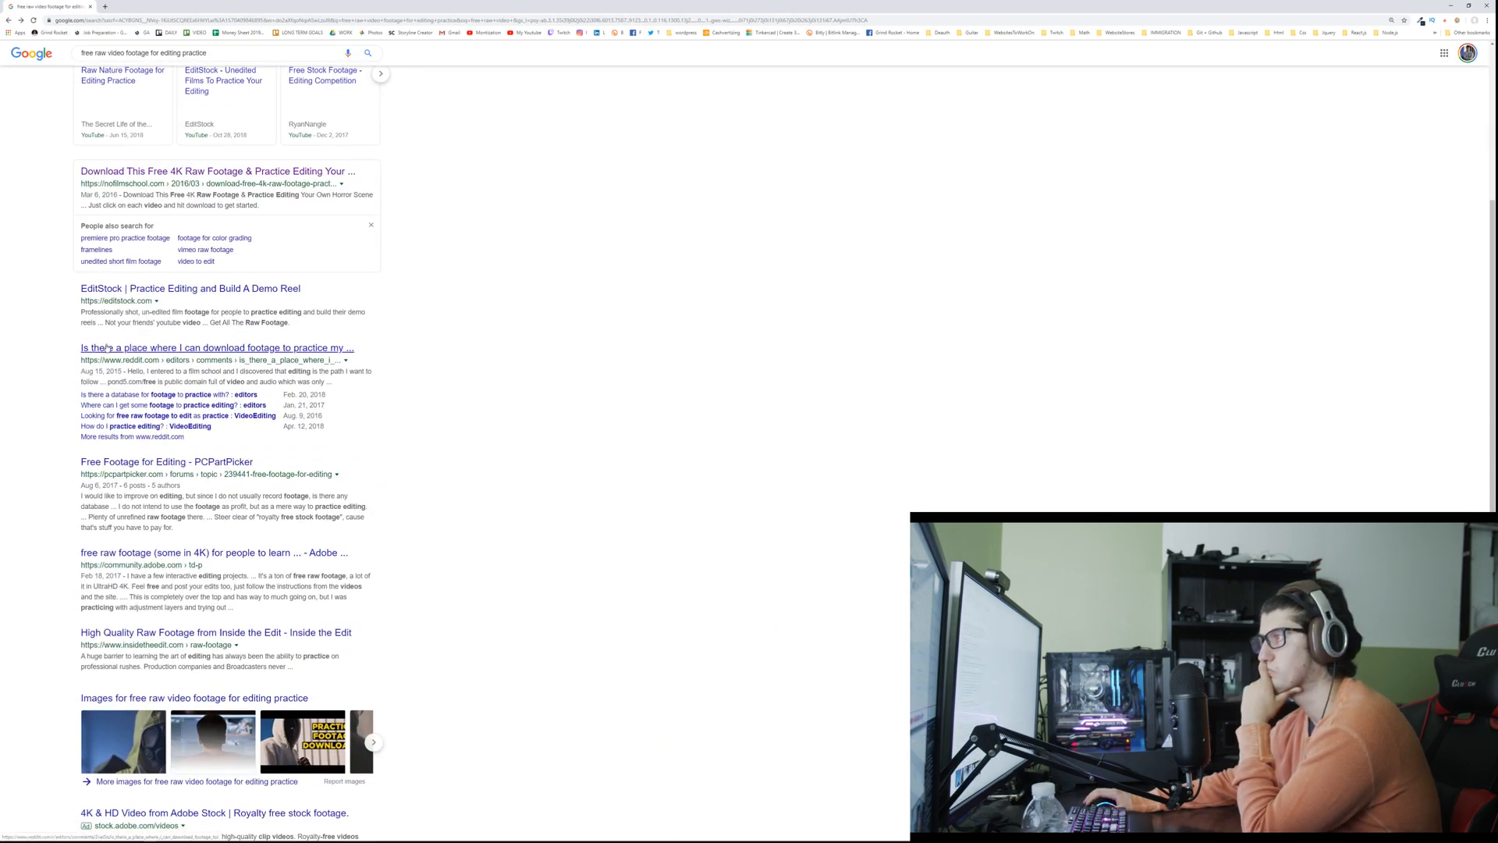
Step: Open the EditStock site from the results, browse its practice film catalogue and dismiss the free scene sign-up offer
left_click(128, 295)
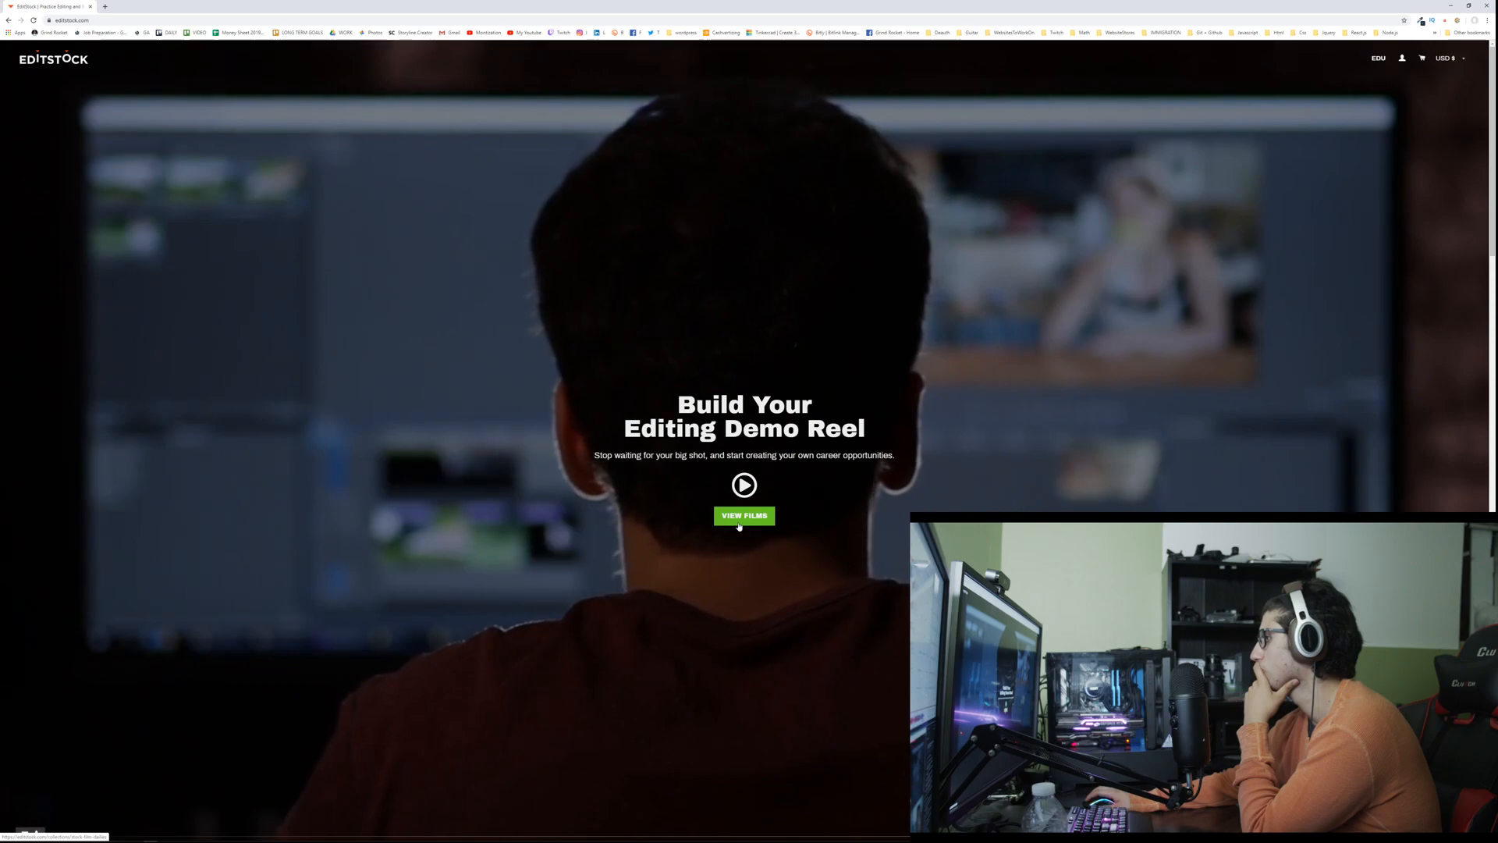
left_click(739, 519)
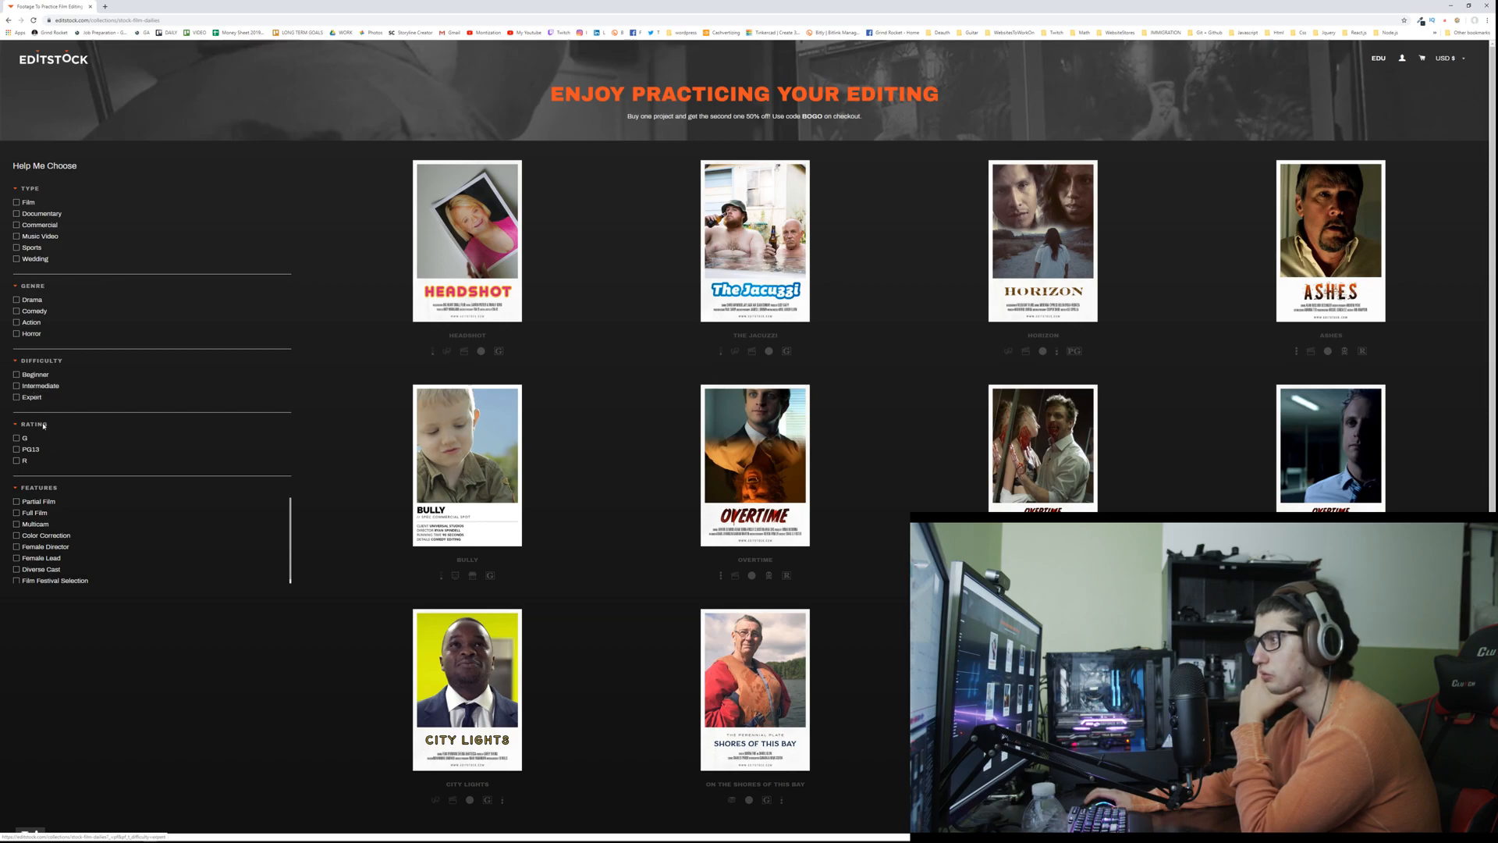
scroll(53, 437, "down", 6)
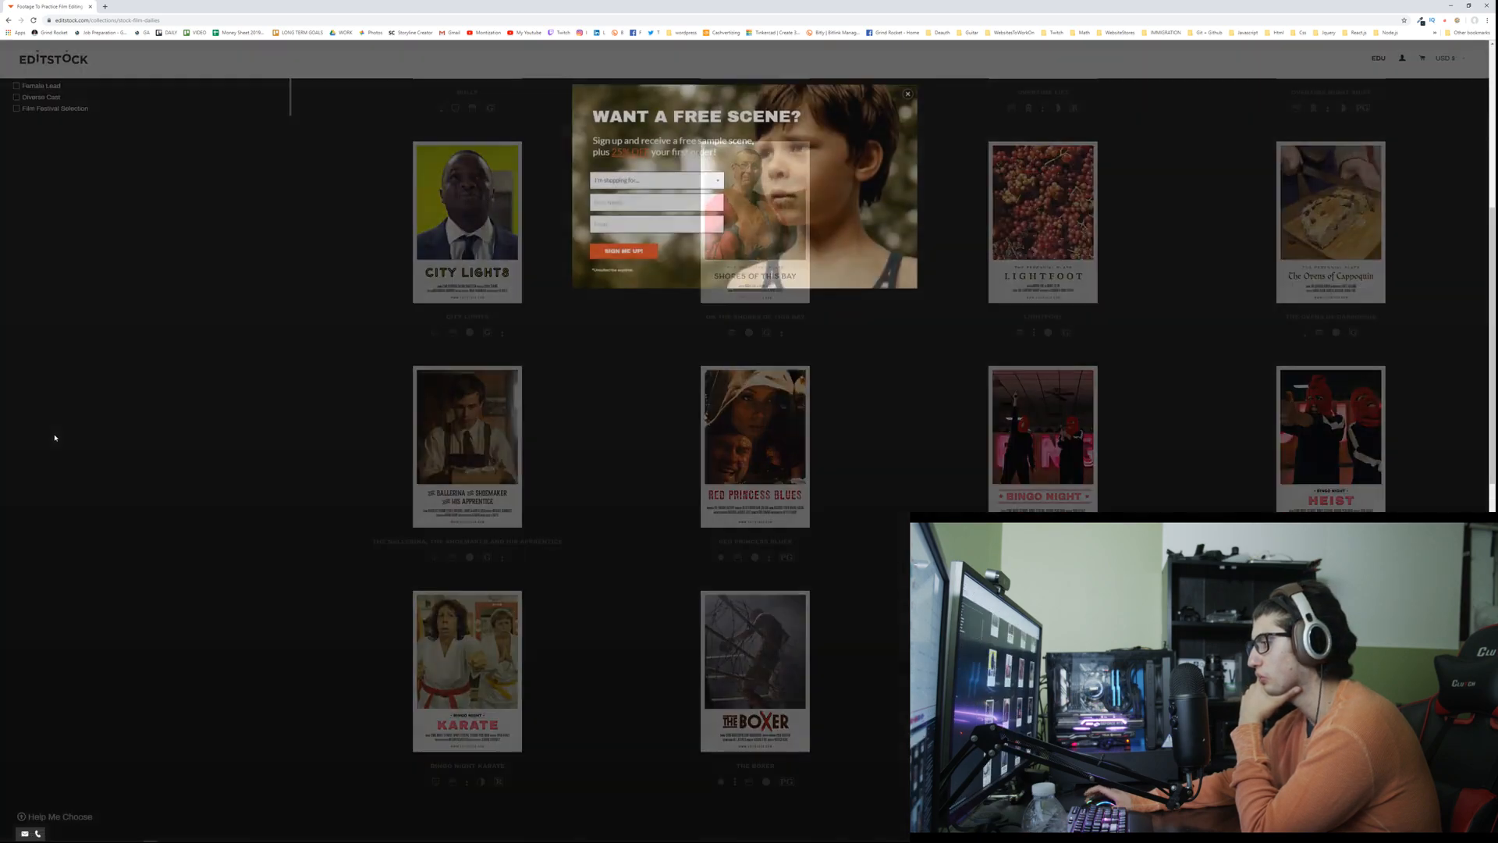
left_click(54, 438)
Step: Preview the final cut of EditStock's Bingo Night Karate project, check its project details and return to the Google results
left_click(457, 616)
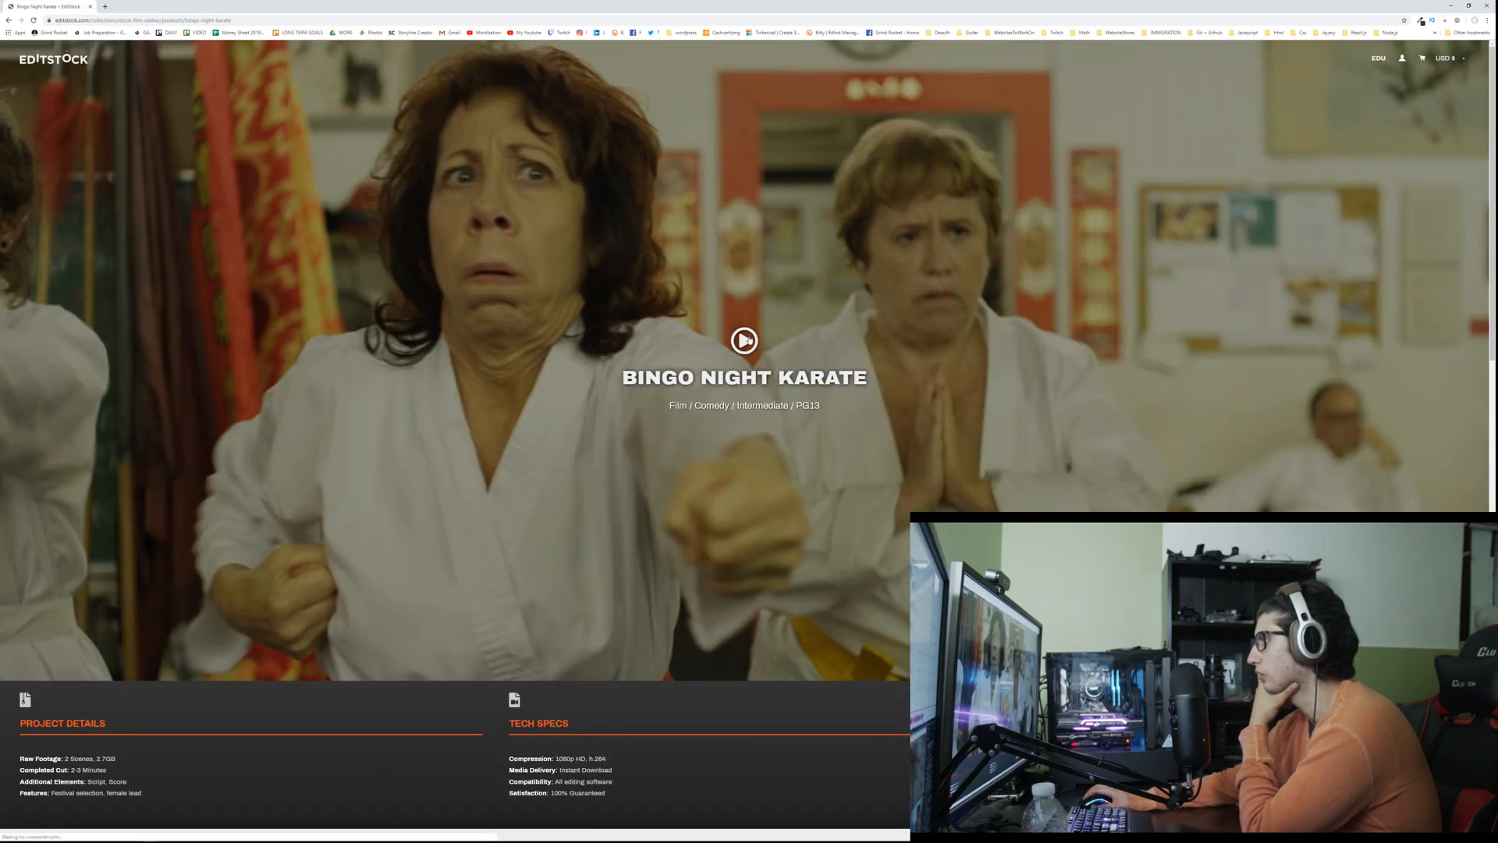
left_click(745, 339)
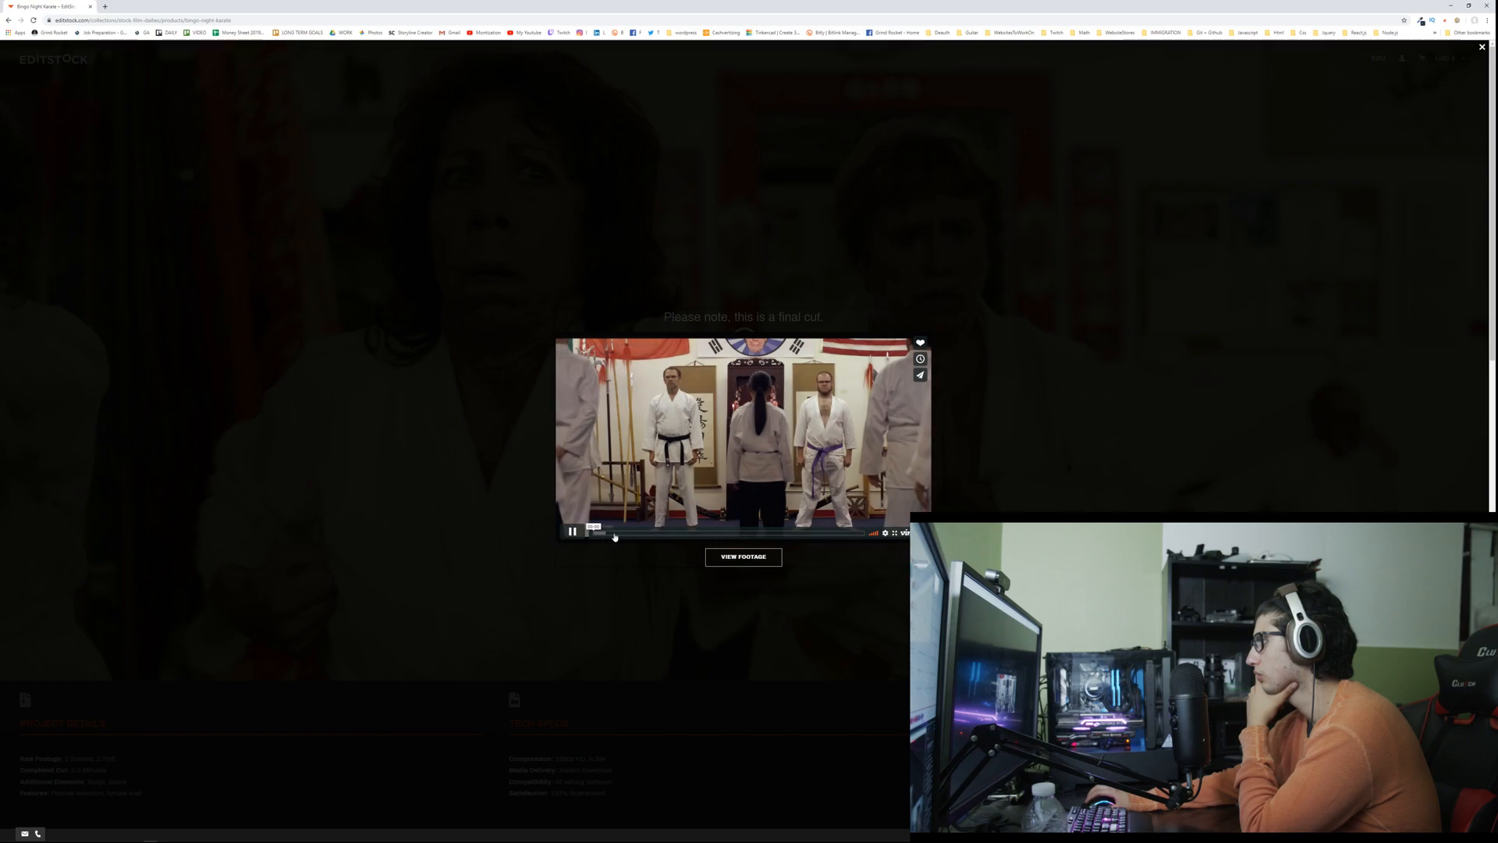
left_click(726, 533)
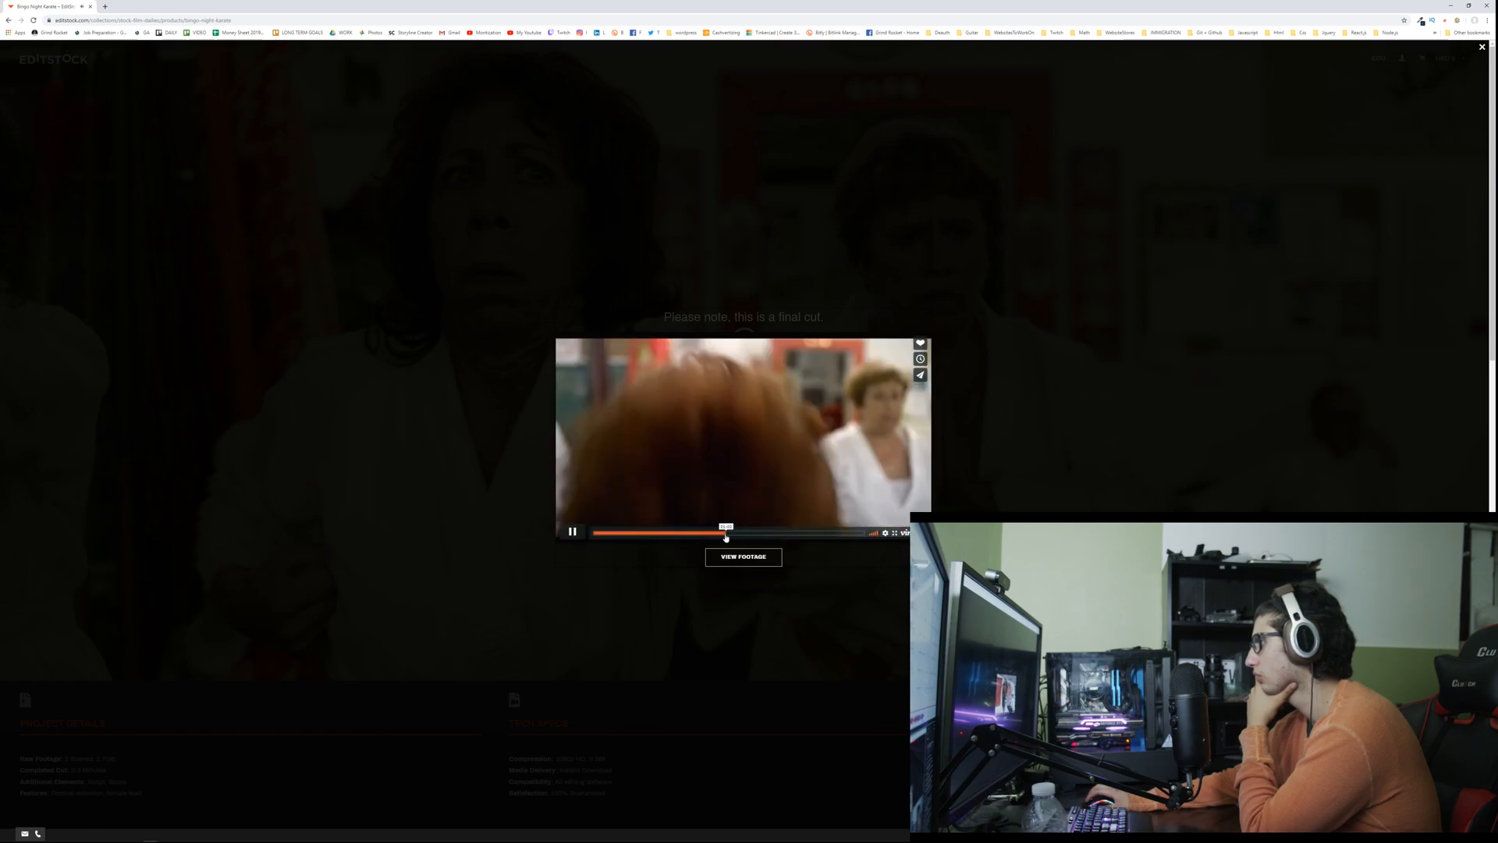
left_click(484, 434)
scroll(258, 292, "down", 2)
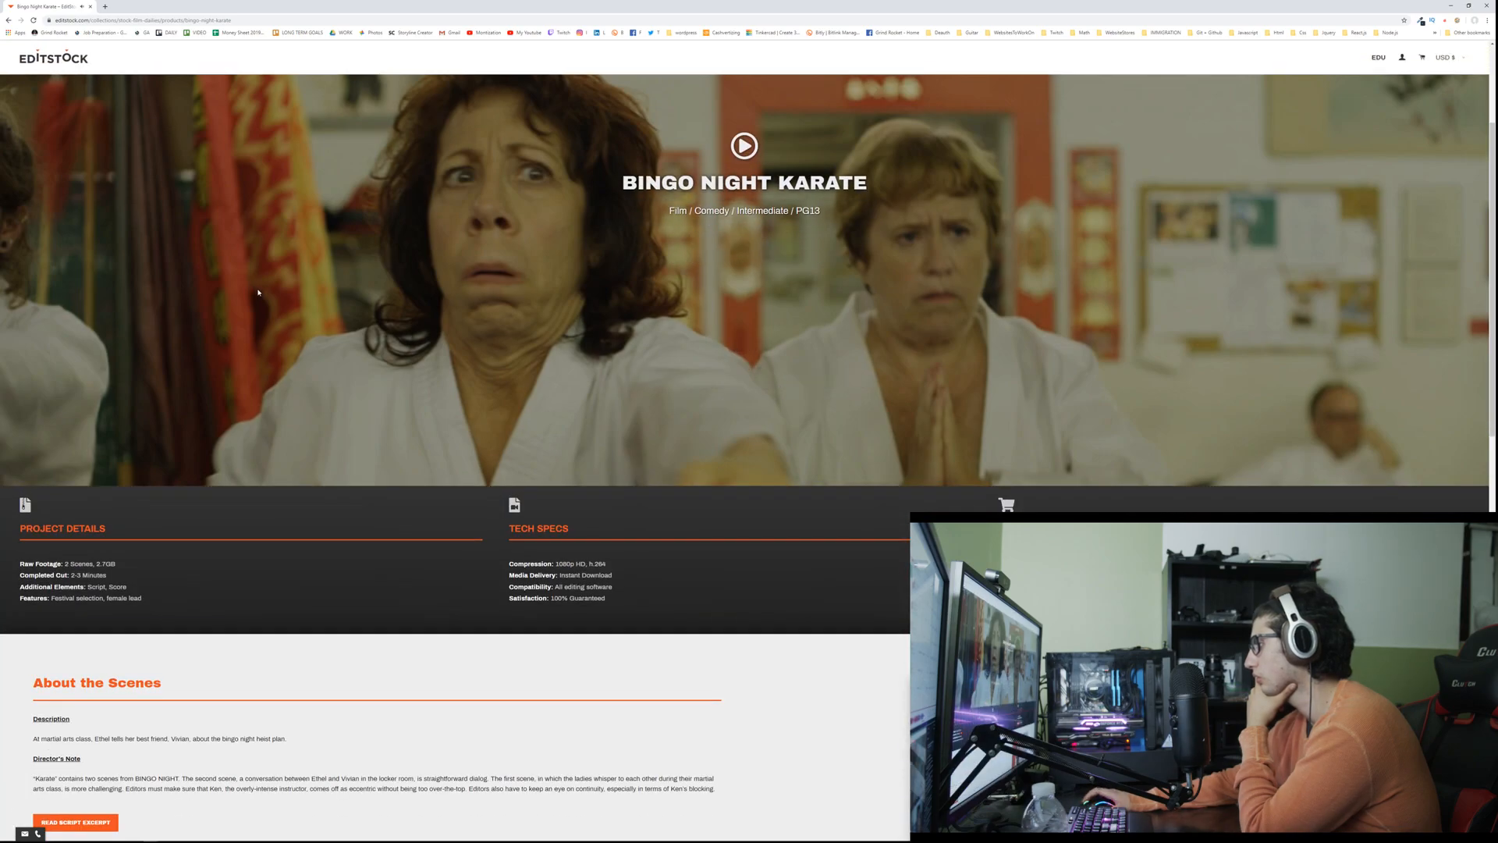
left_click(9, 21)
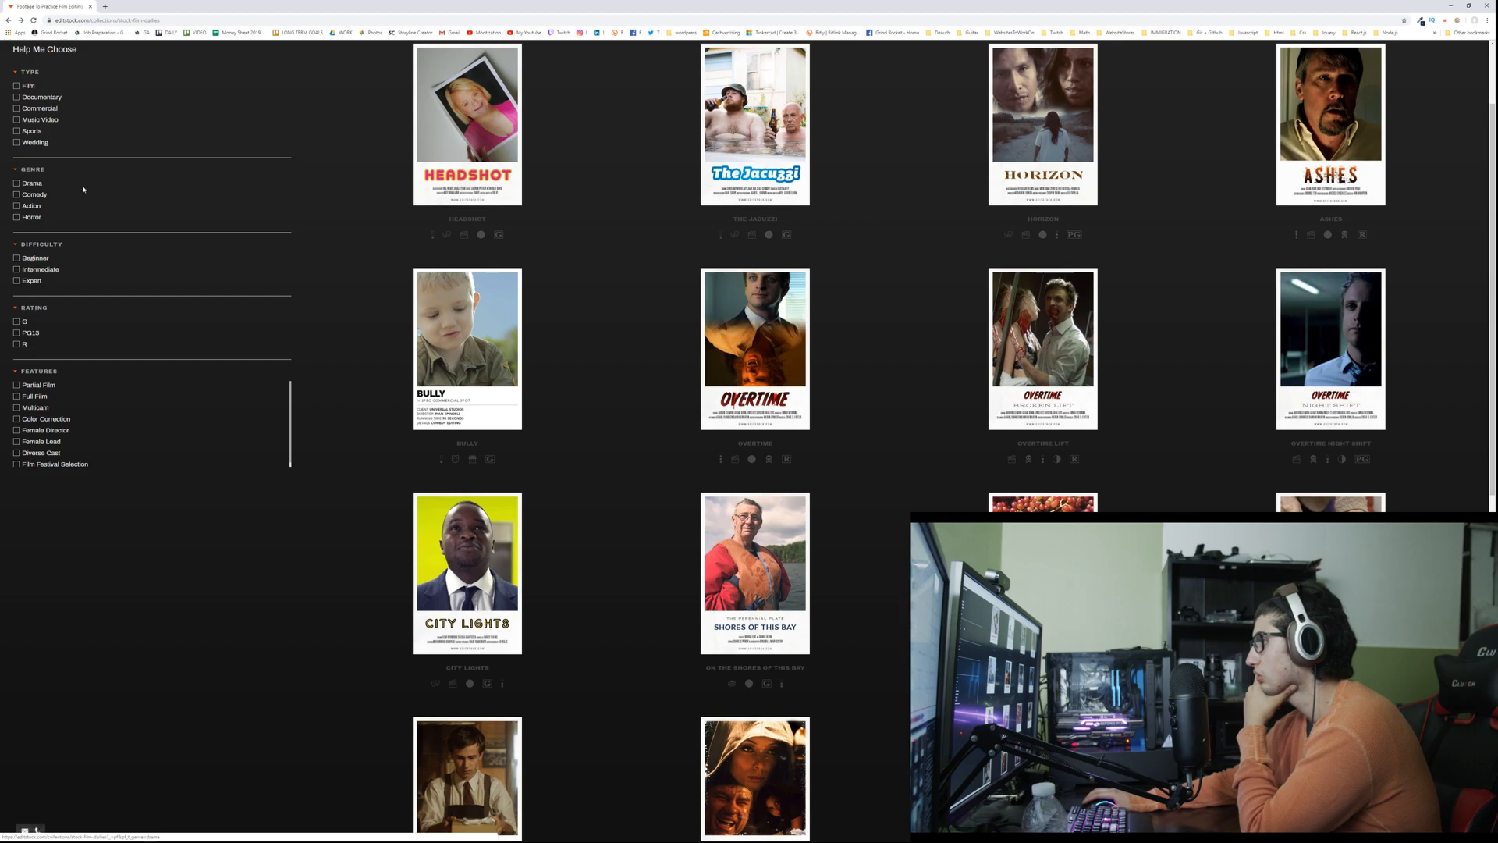
left_click(9, 21)
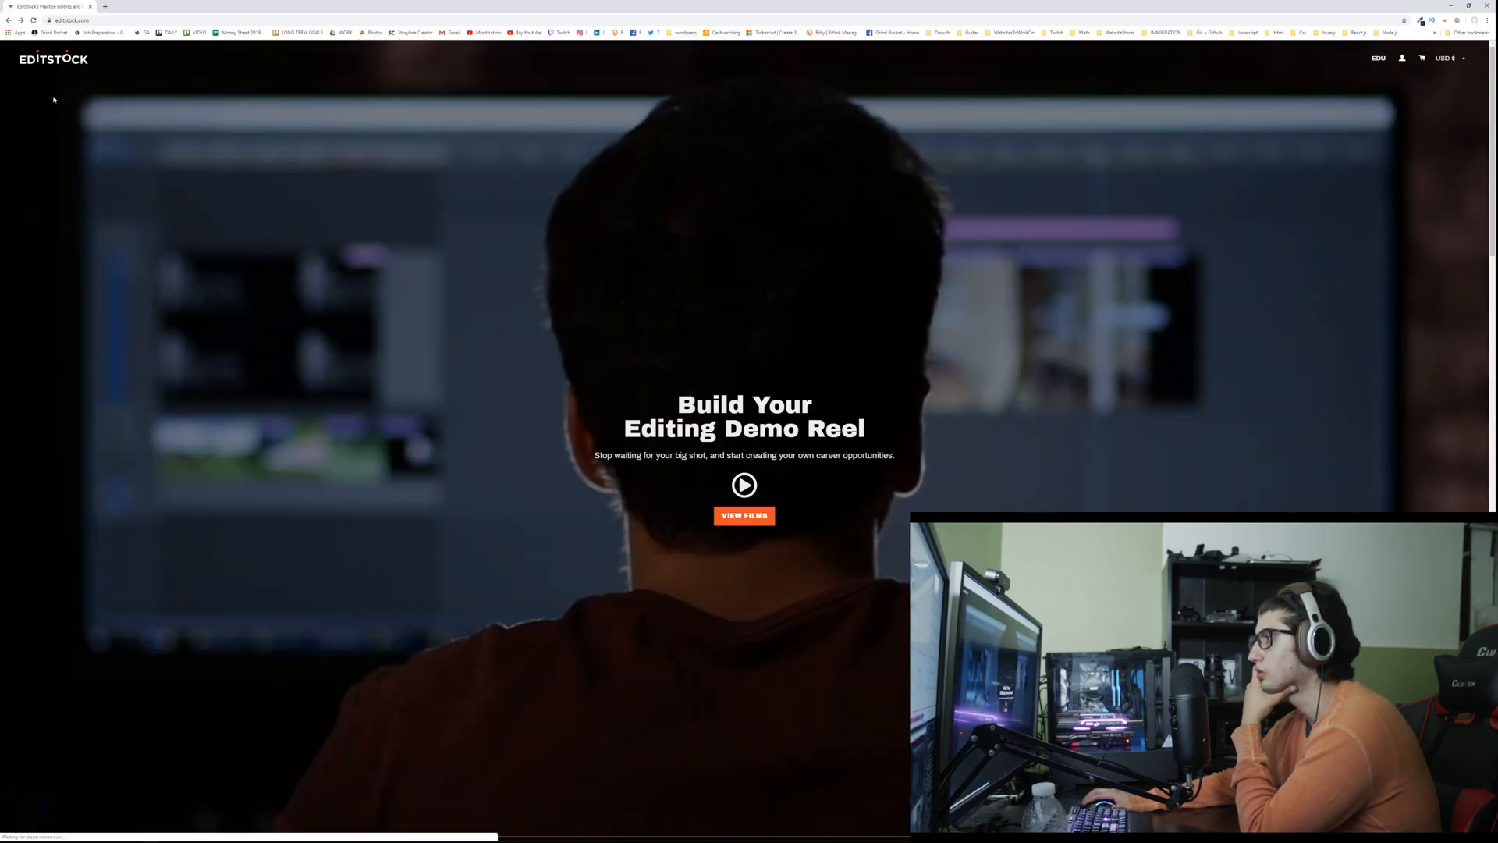
key("alt+Left")
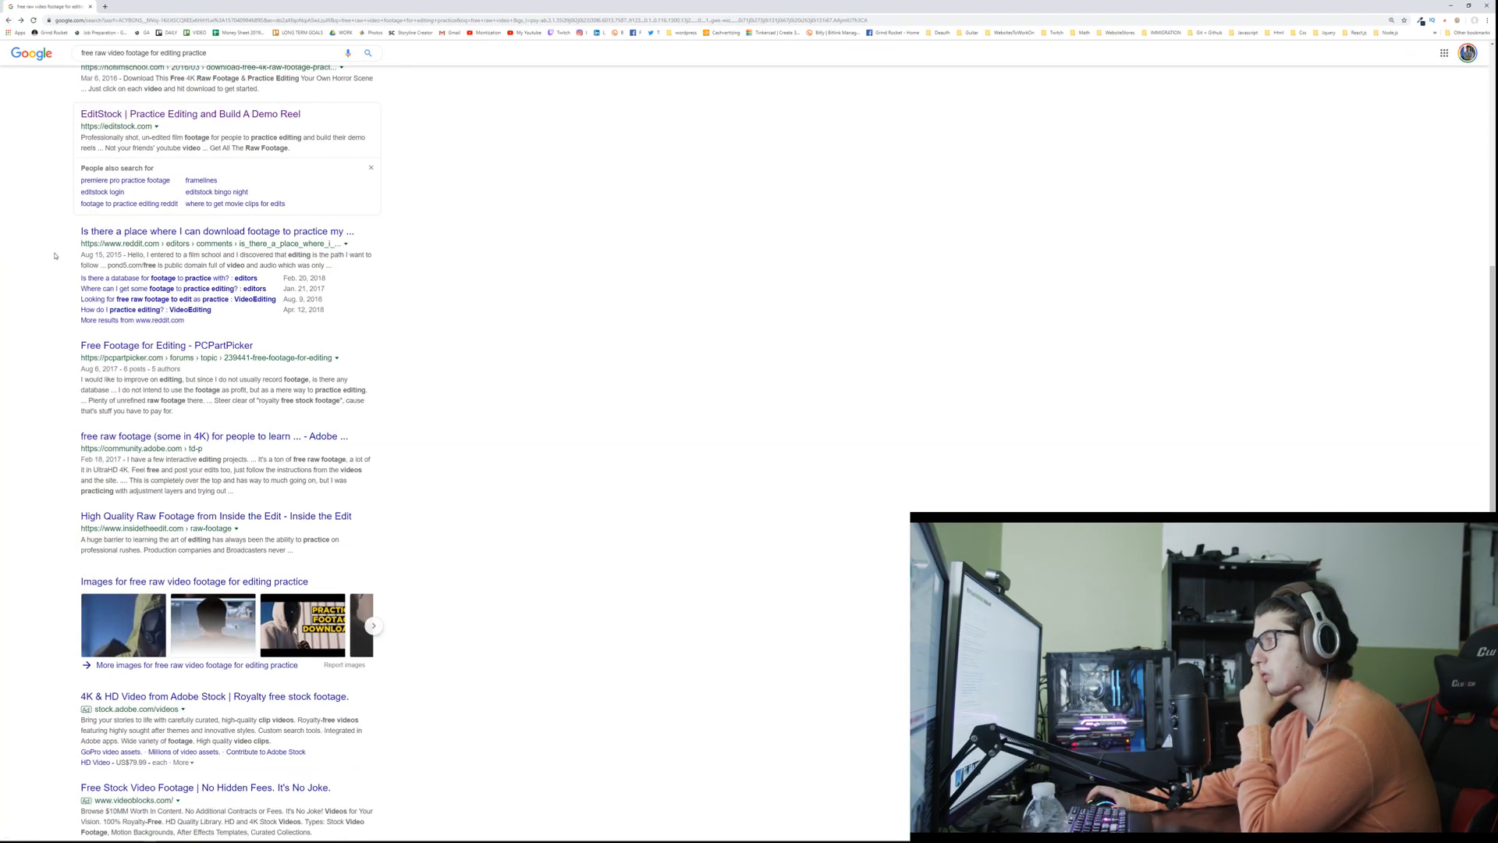
Step: Read the Adobe community post on free raw footage and the Reddit thread on practice footage, then return to the search results
left_click(114, 439)
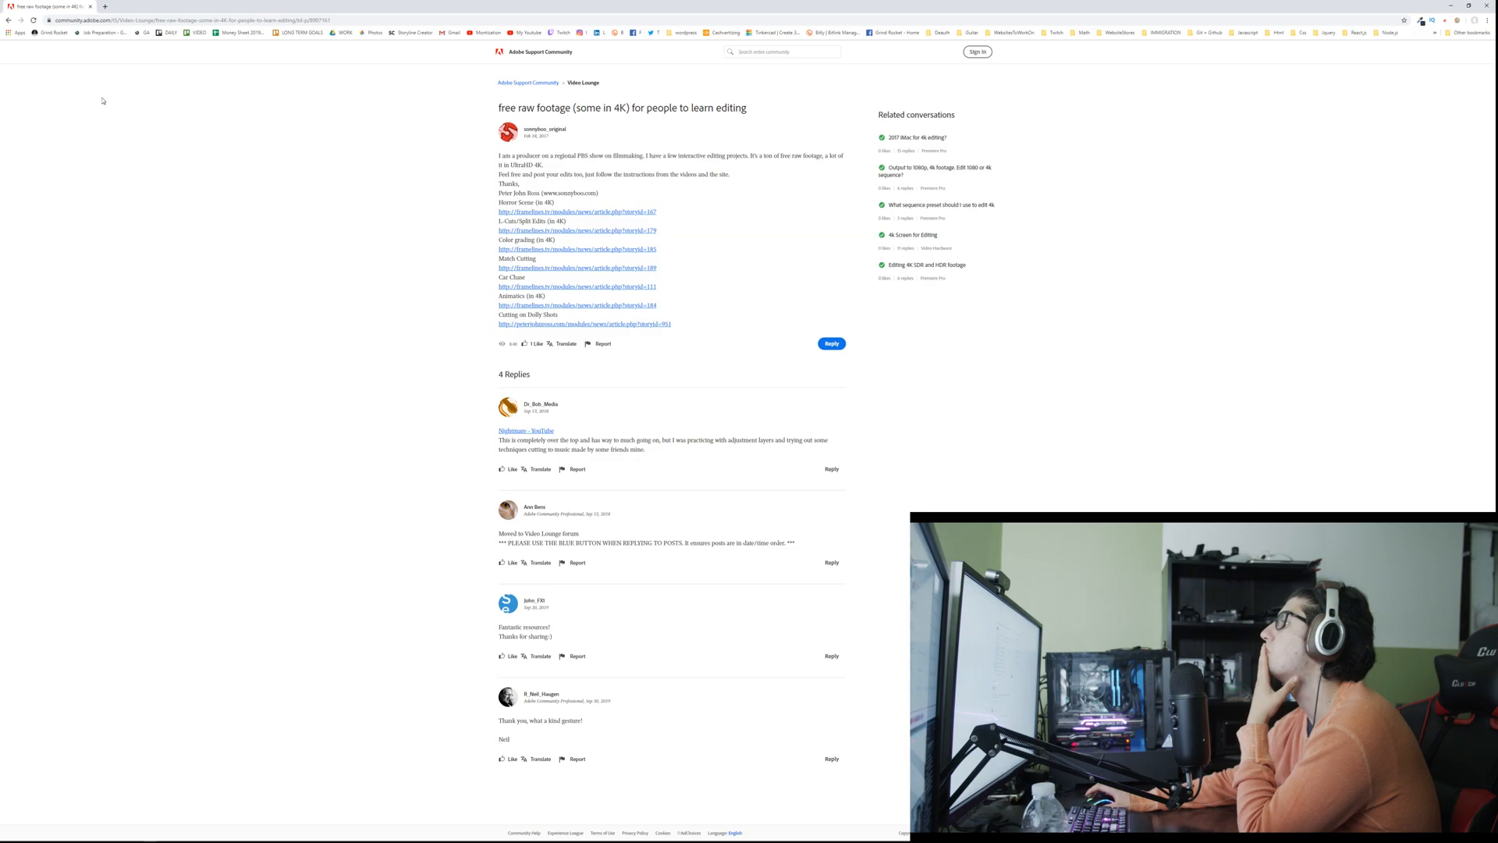
key("alt+Left")
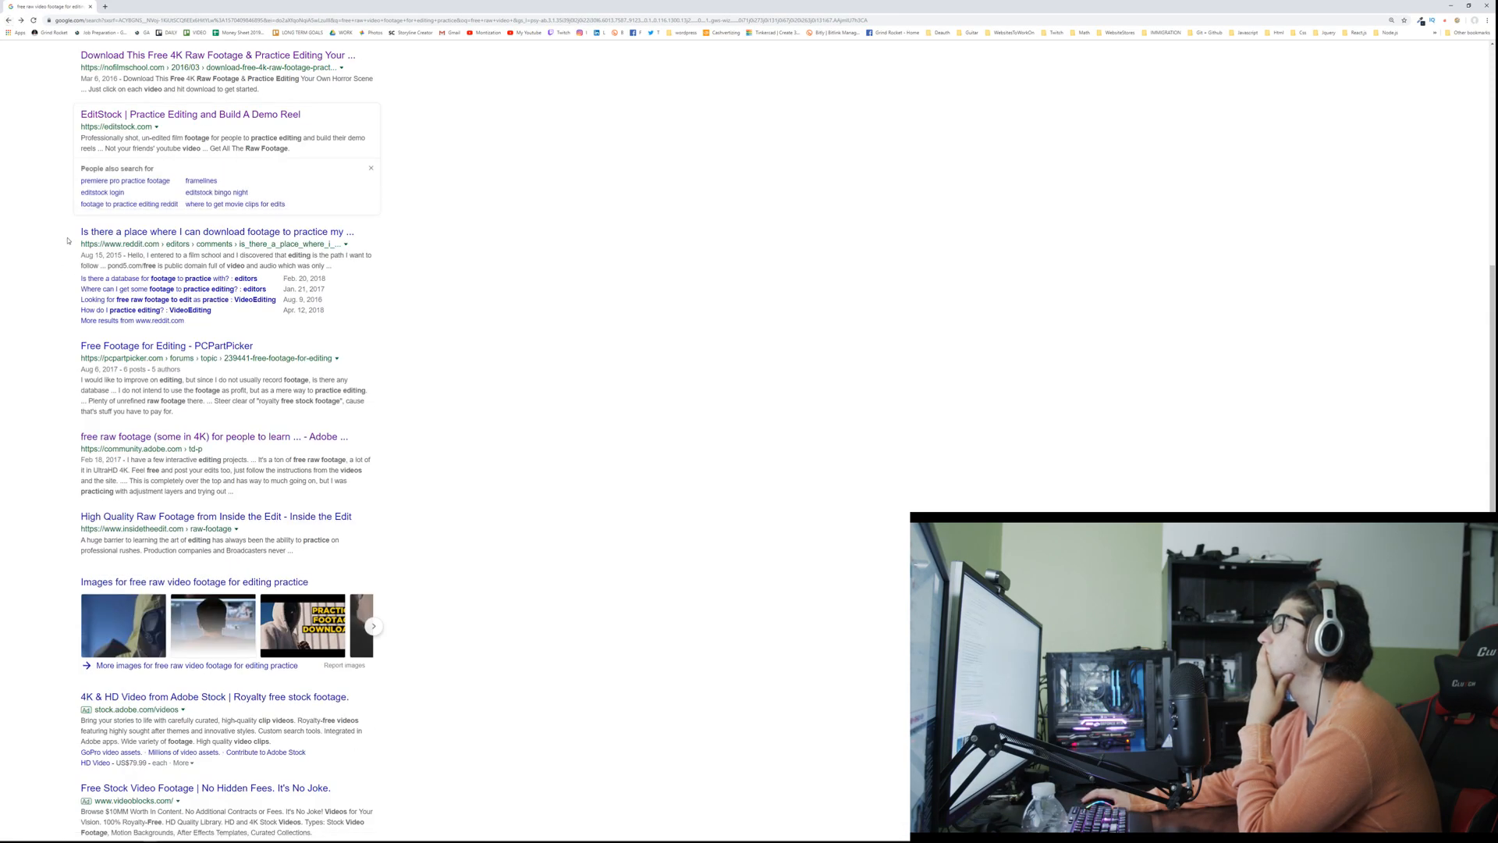
left_click(112, 236)
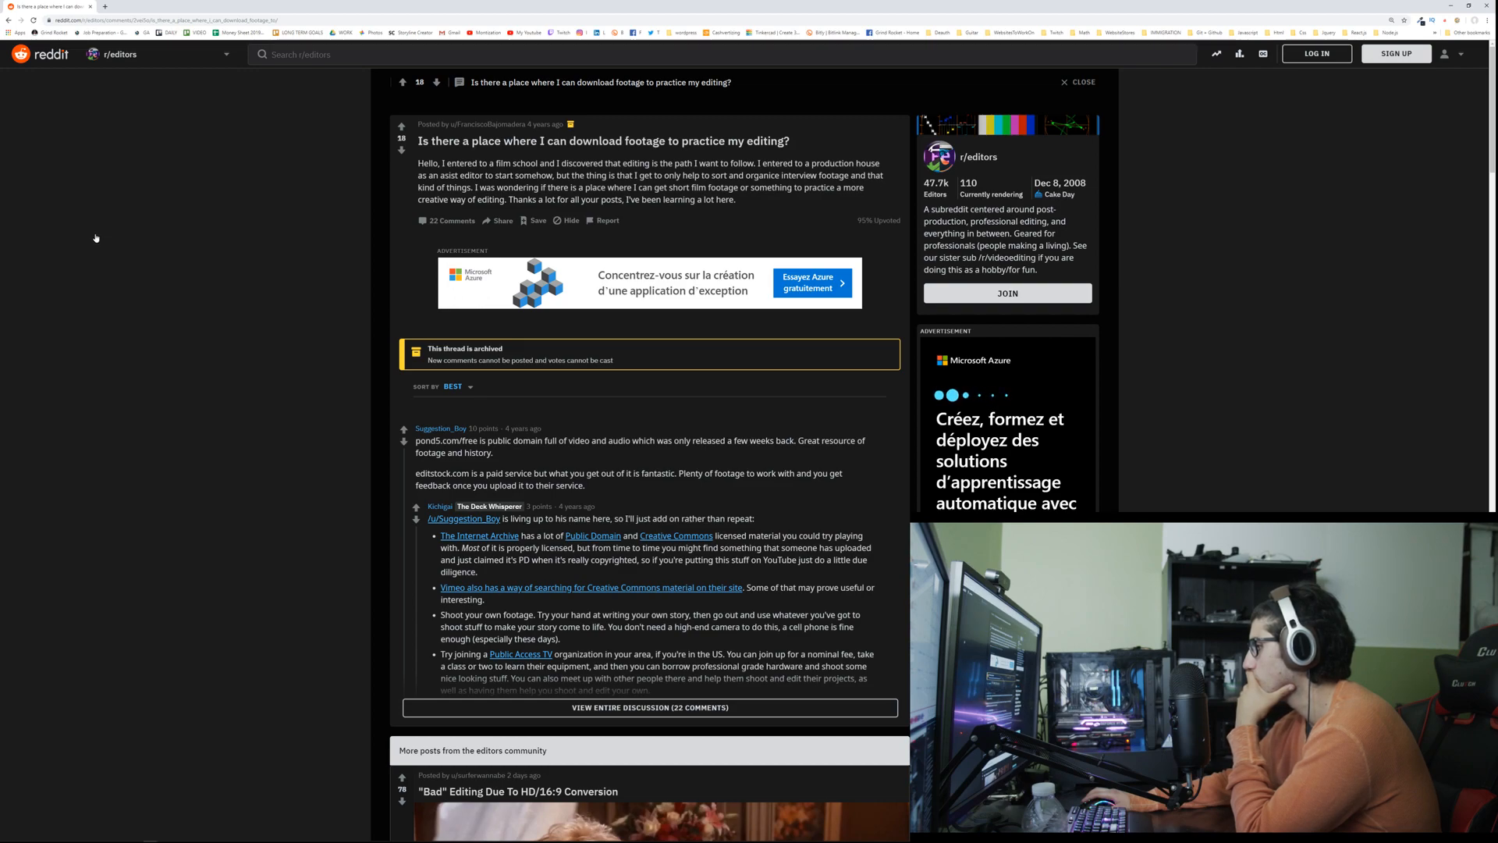
left_click(9, 20)
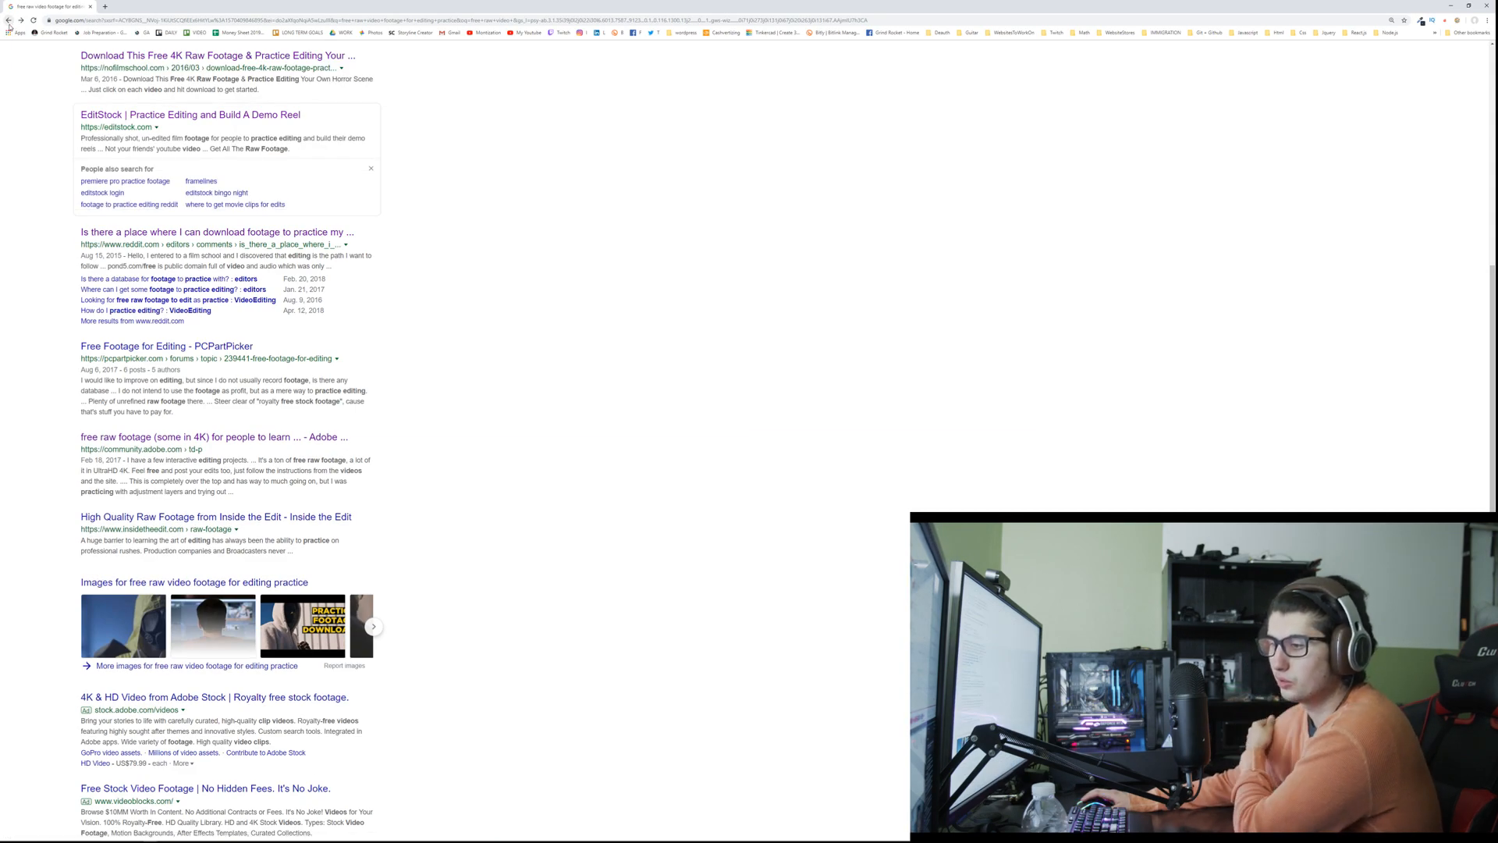
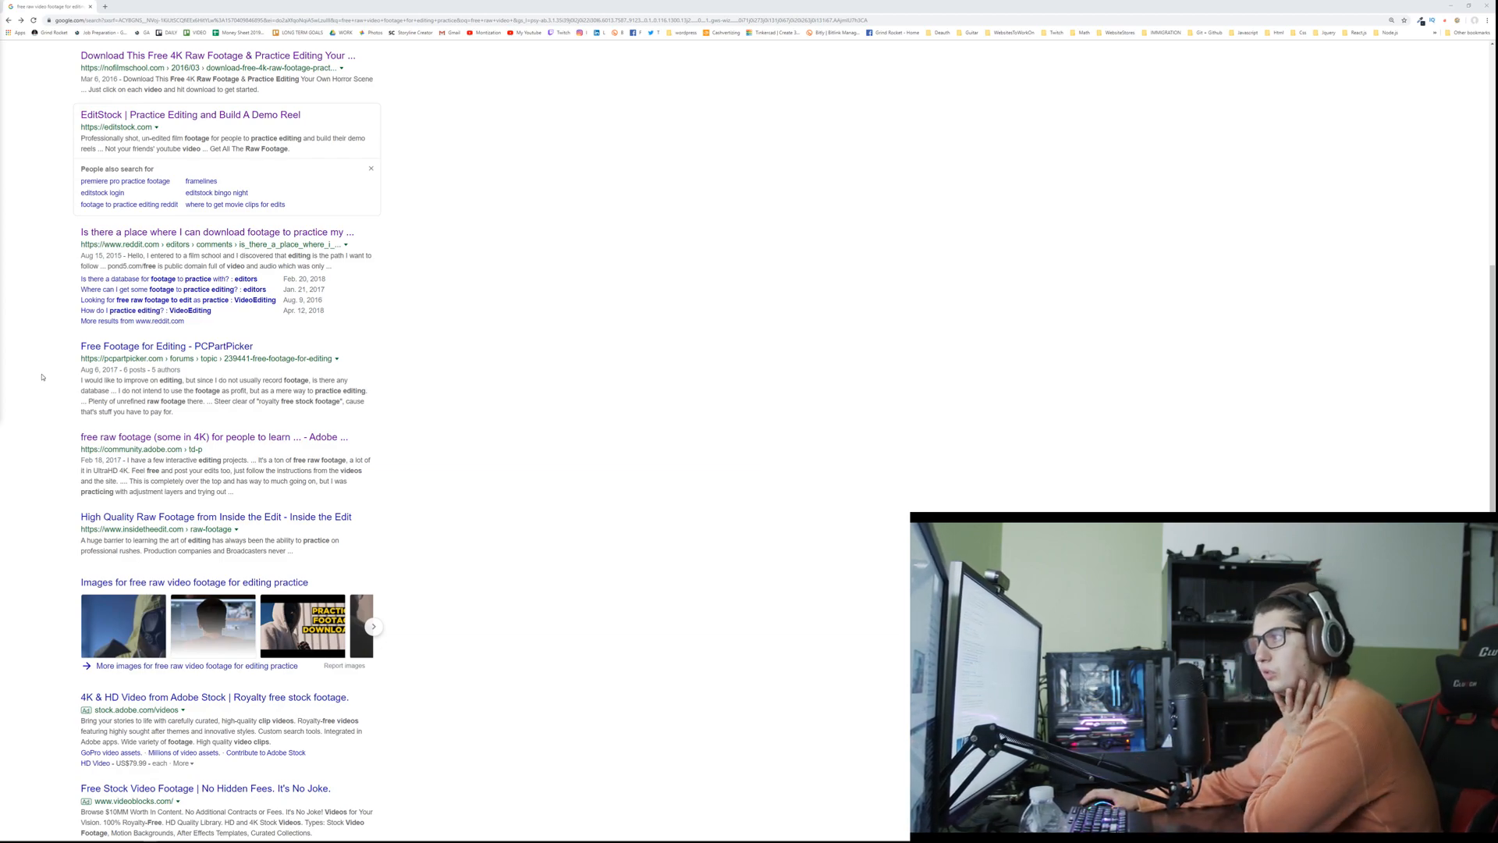
Step: Check the second page of Google results, view the RAW FOOTAGE showcase on Vimeo and return to the results
scroll(42, 377, "down", 3)
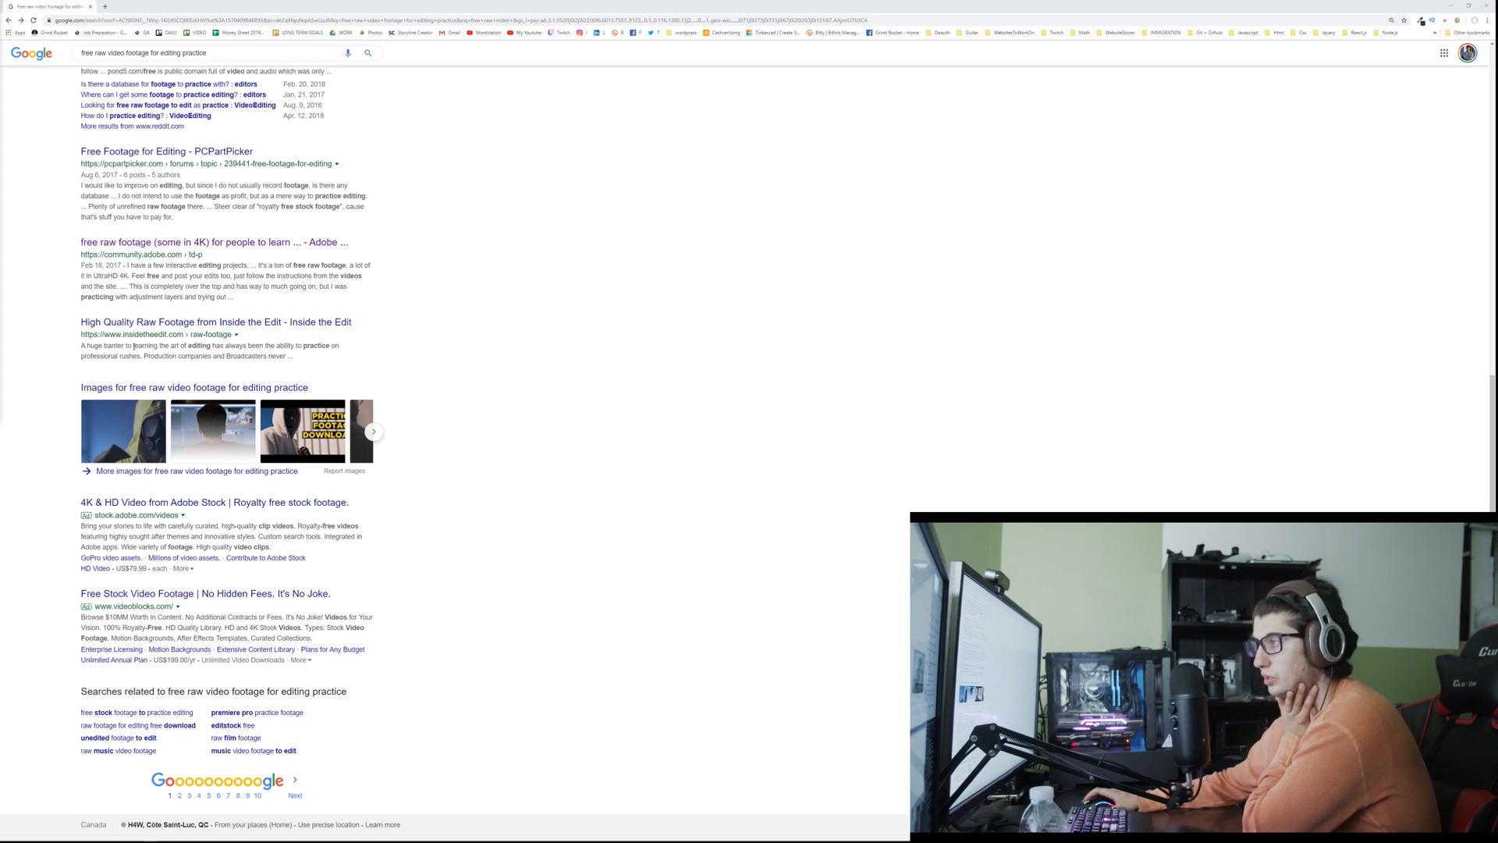
scroll(145, 342, "down", 1)
left_click(179, 771)
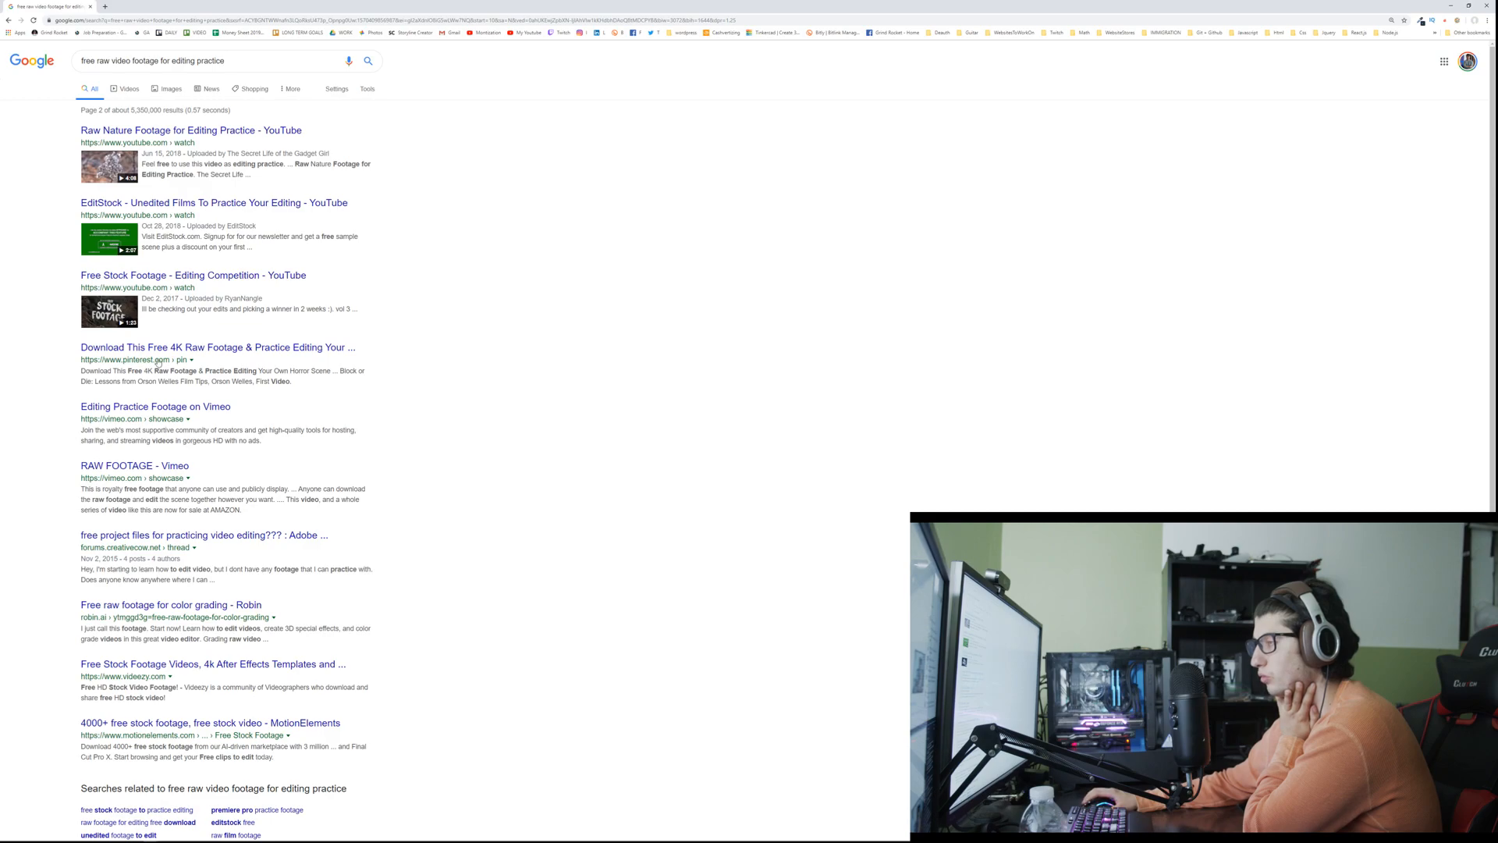
left_click(134, 466)
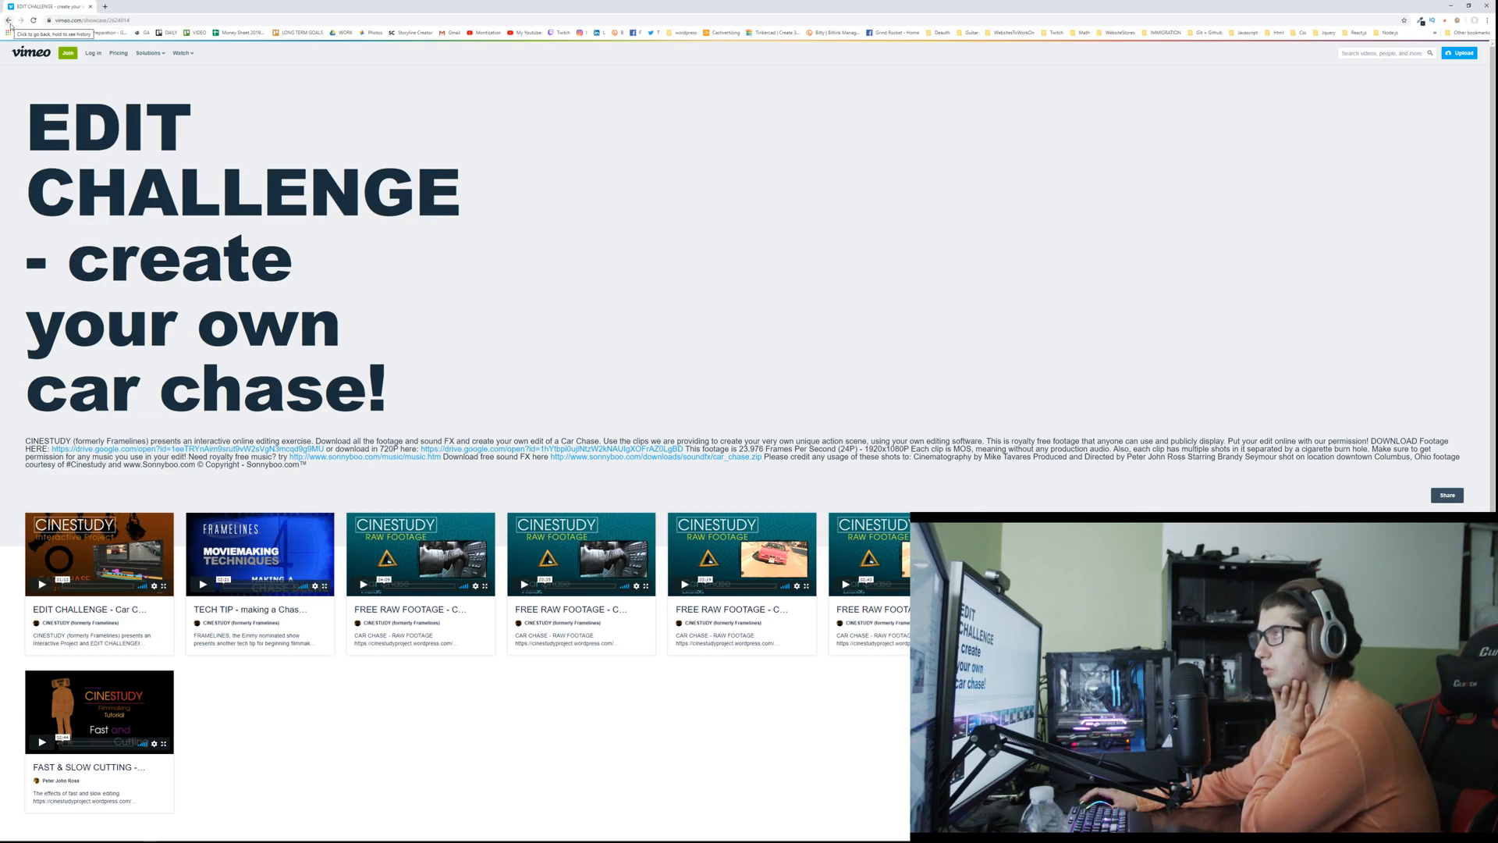
left_click(9, 21)
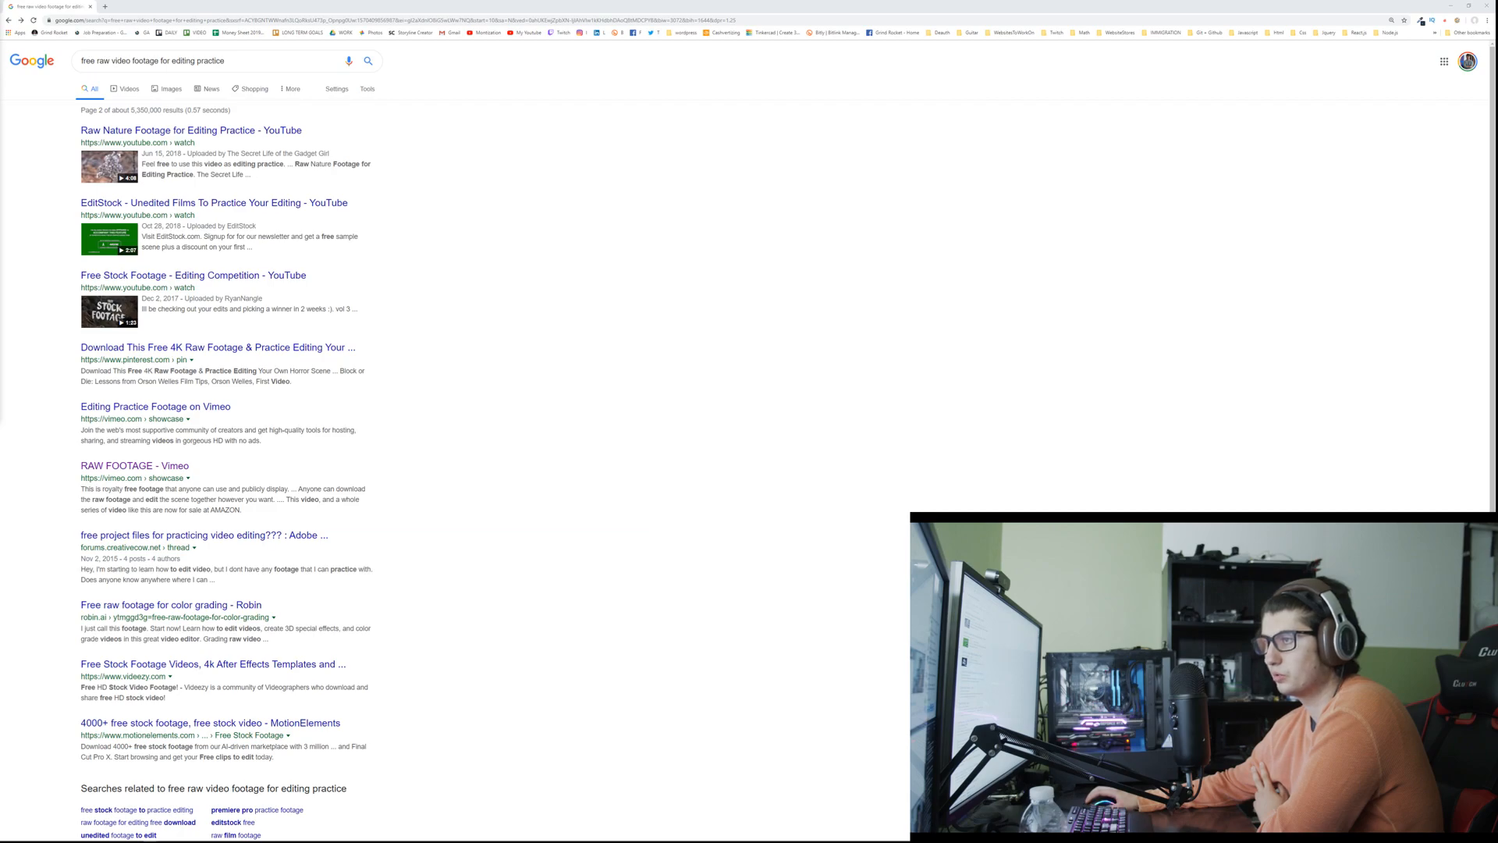
Step: Open the Videezy free stock footage site from the results and browse its popular footage, backgrounds and templates
scroll(33, 351, "down", 2)
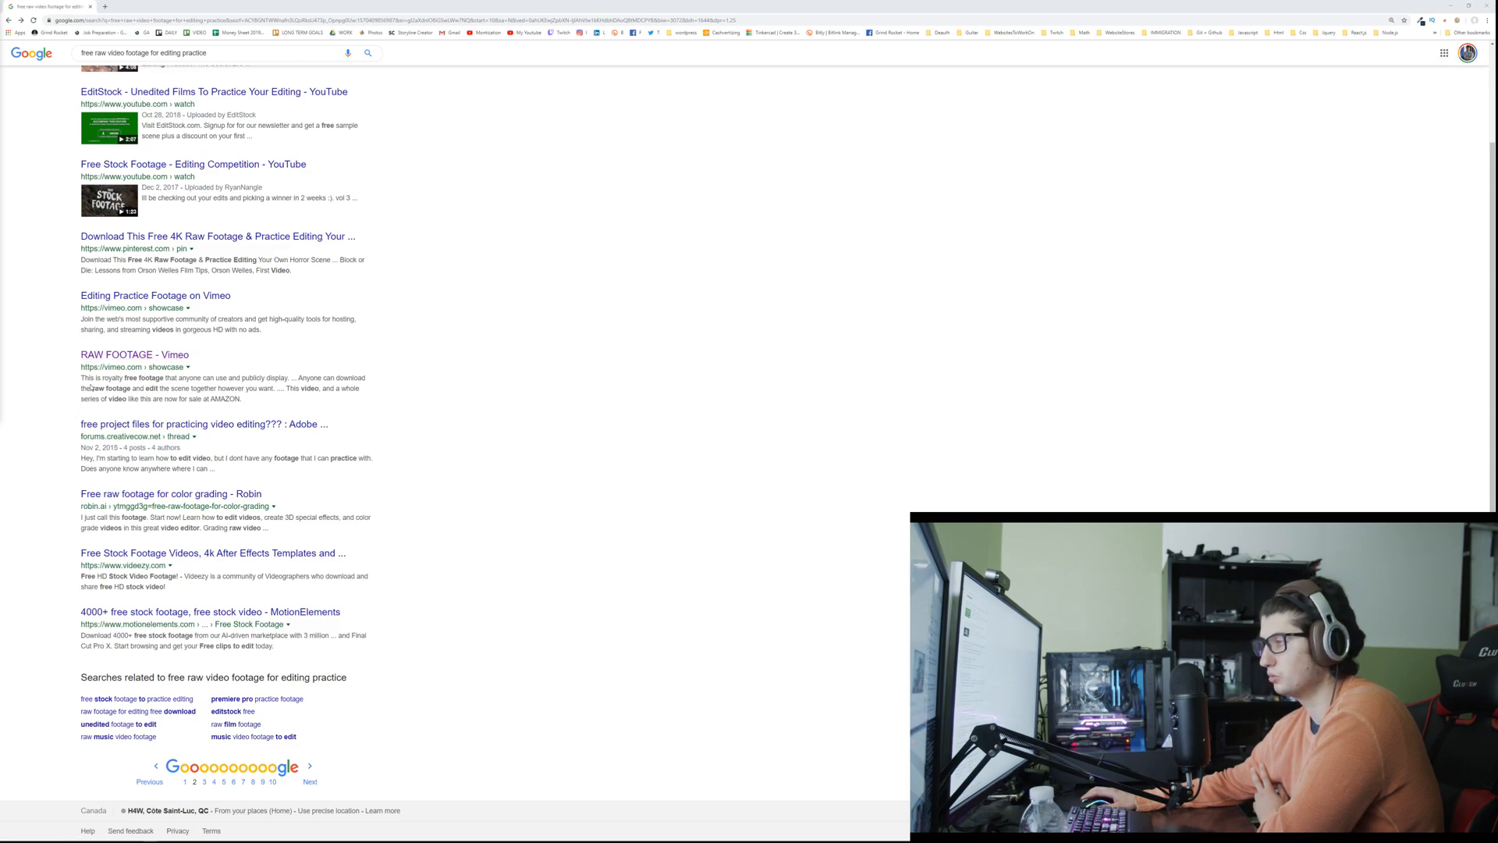
left_click(136, 554)
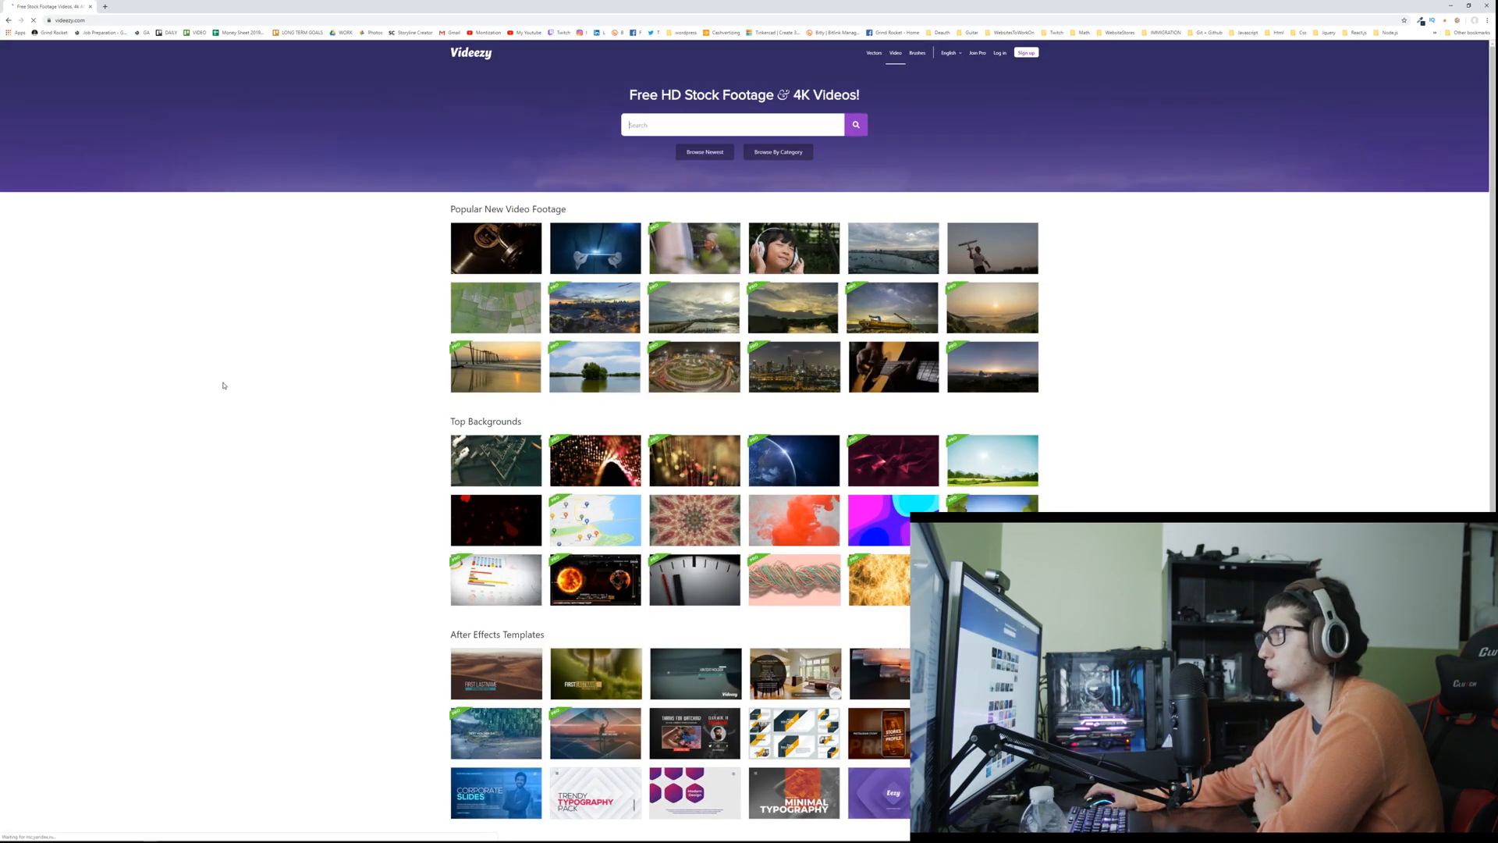
scroll(326, 259, "down", 1)
scroll(327, 258, "up", 1)
scroll(326, 258, "down", 3)
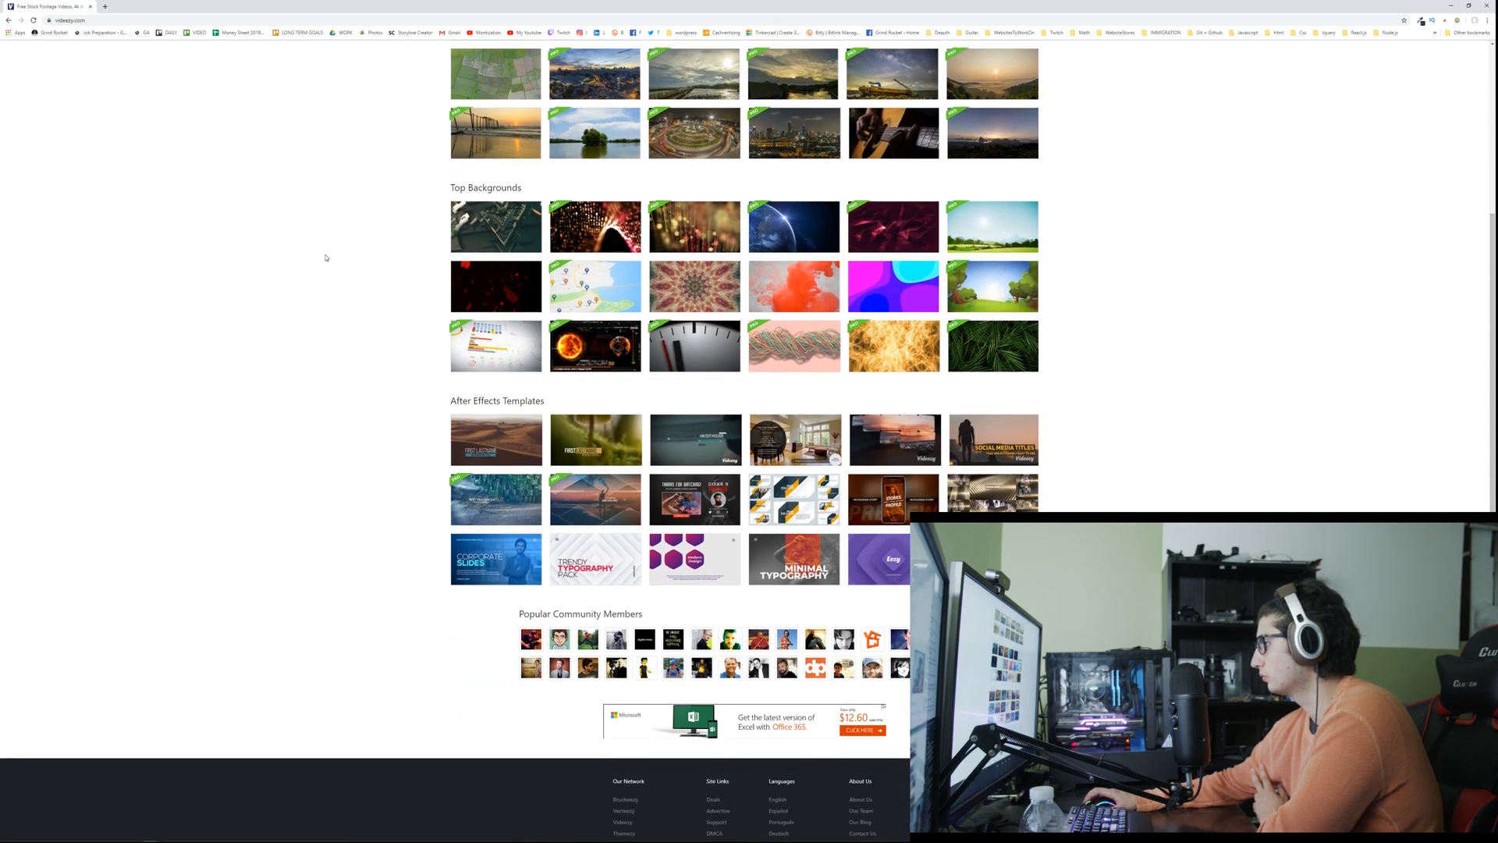
scroll(327, 259, "up", 3)
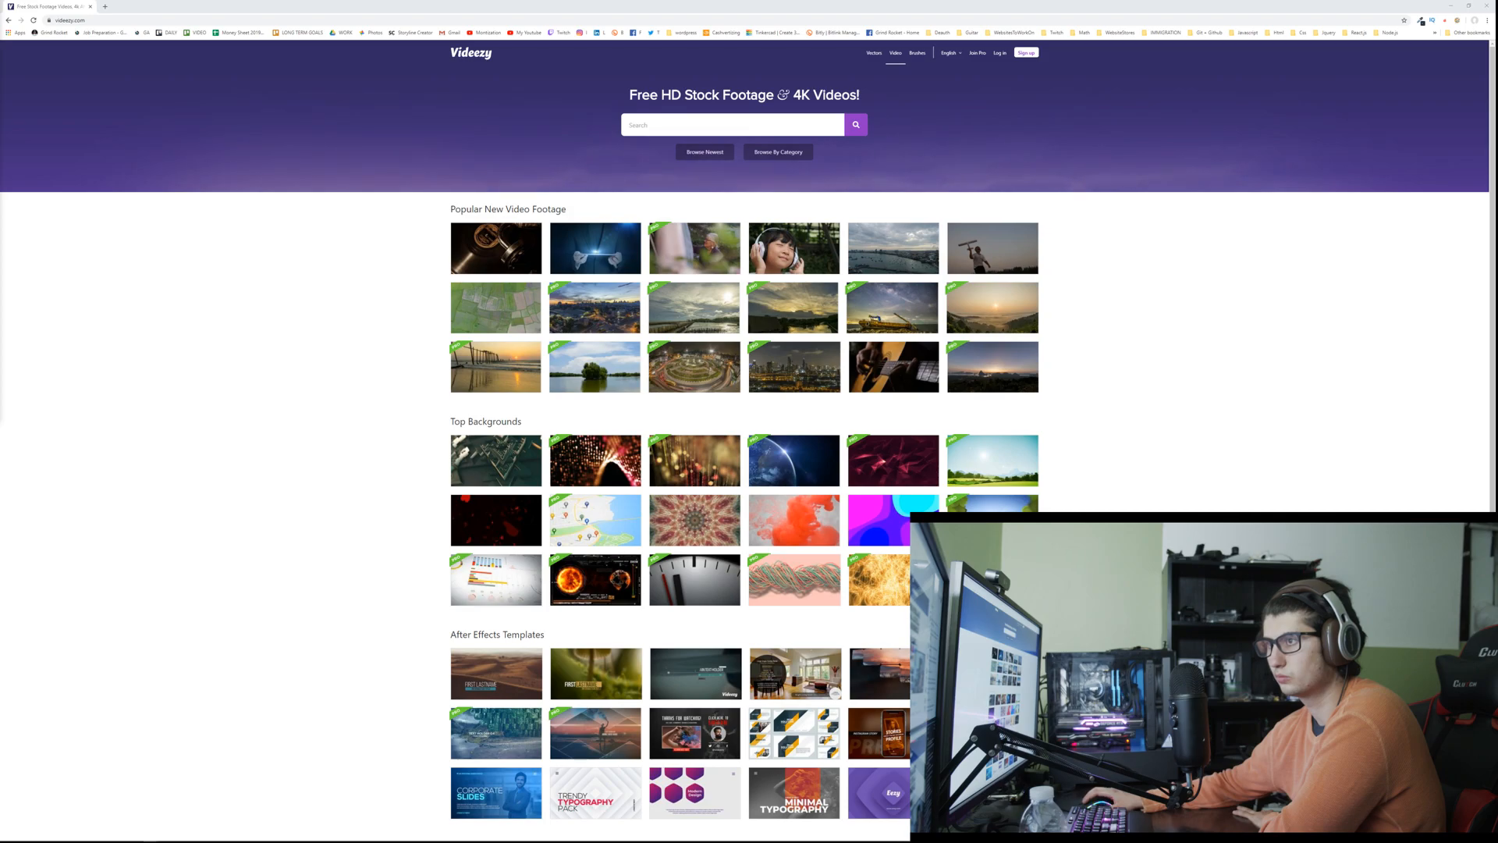
scroll(76, 365, "down", 2)
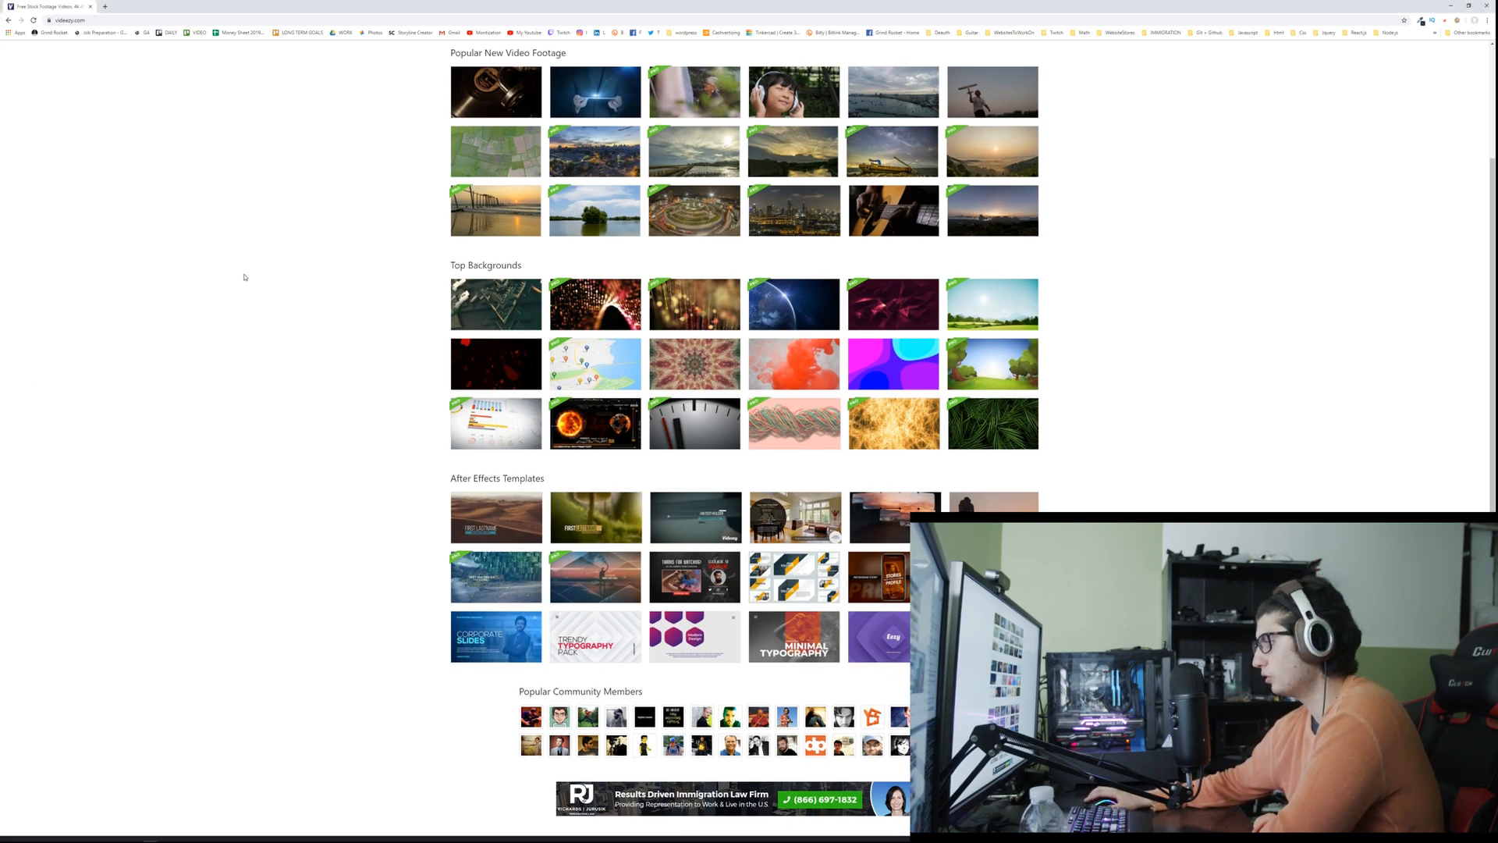
scroll(242, 276, "down", 2)
scroll(241, 276, "up", 3)
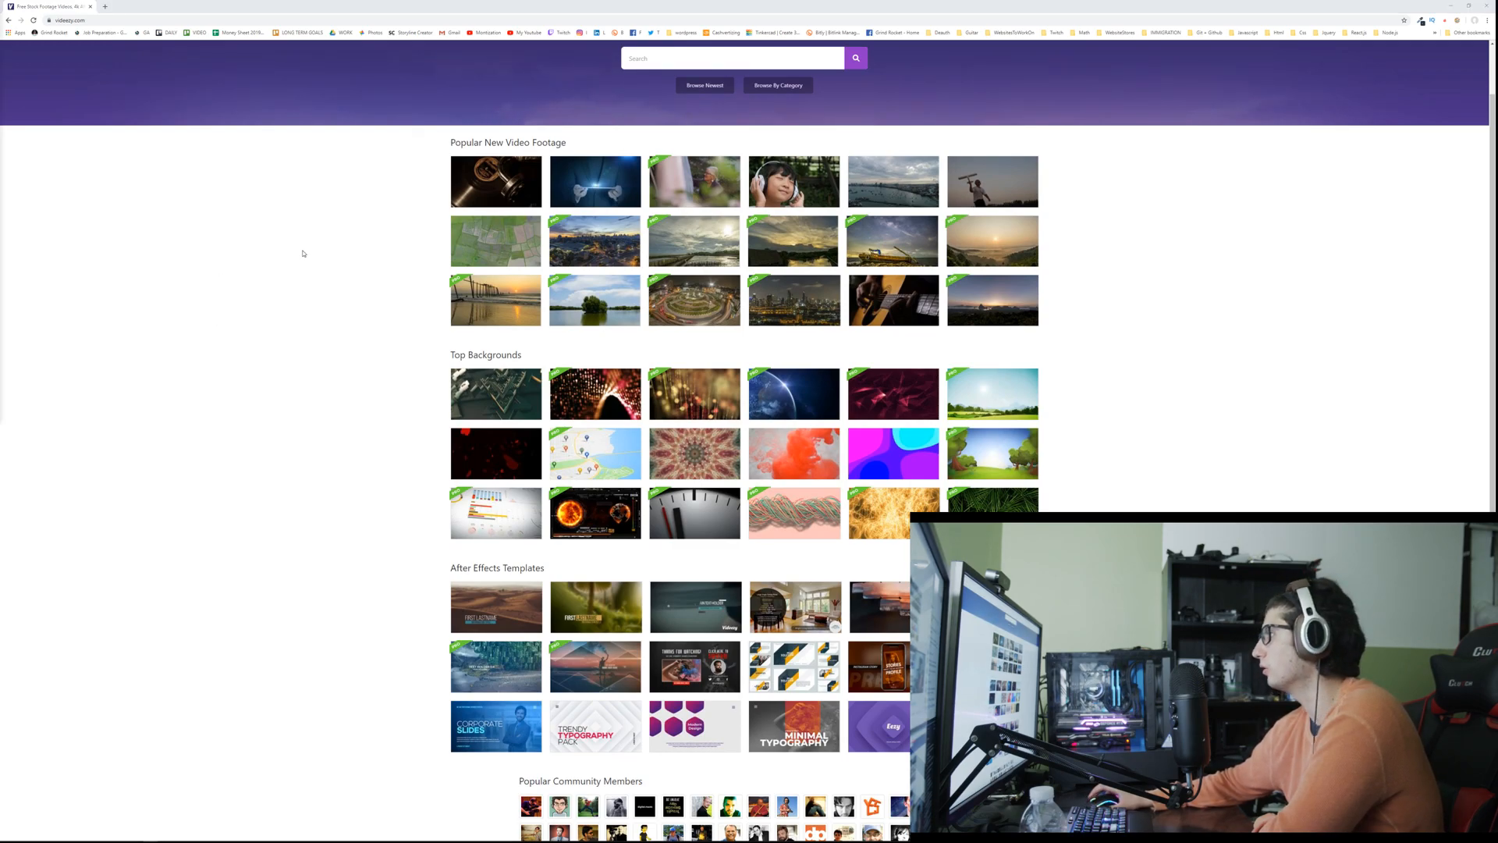
scroll(308, 226, "up", 1)
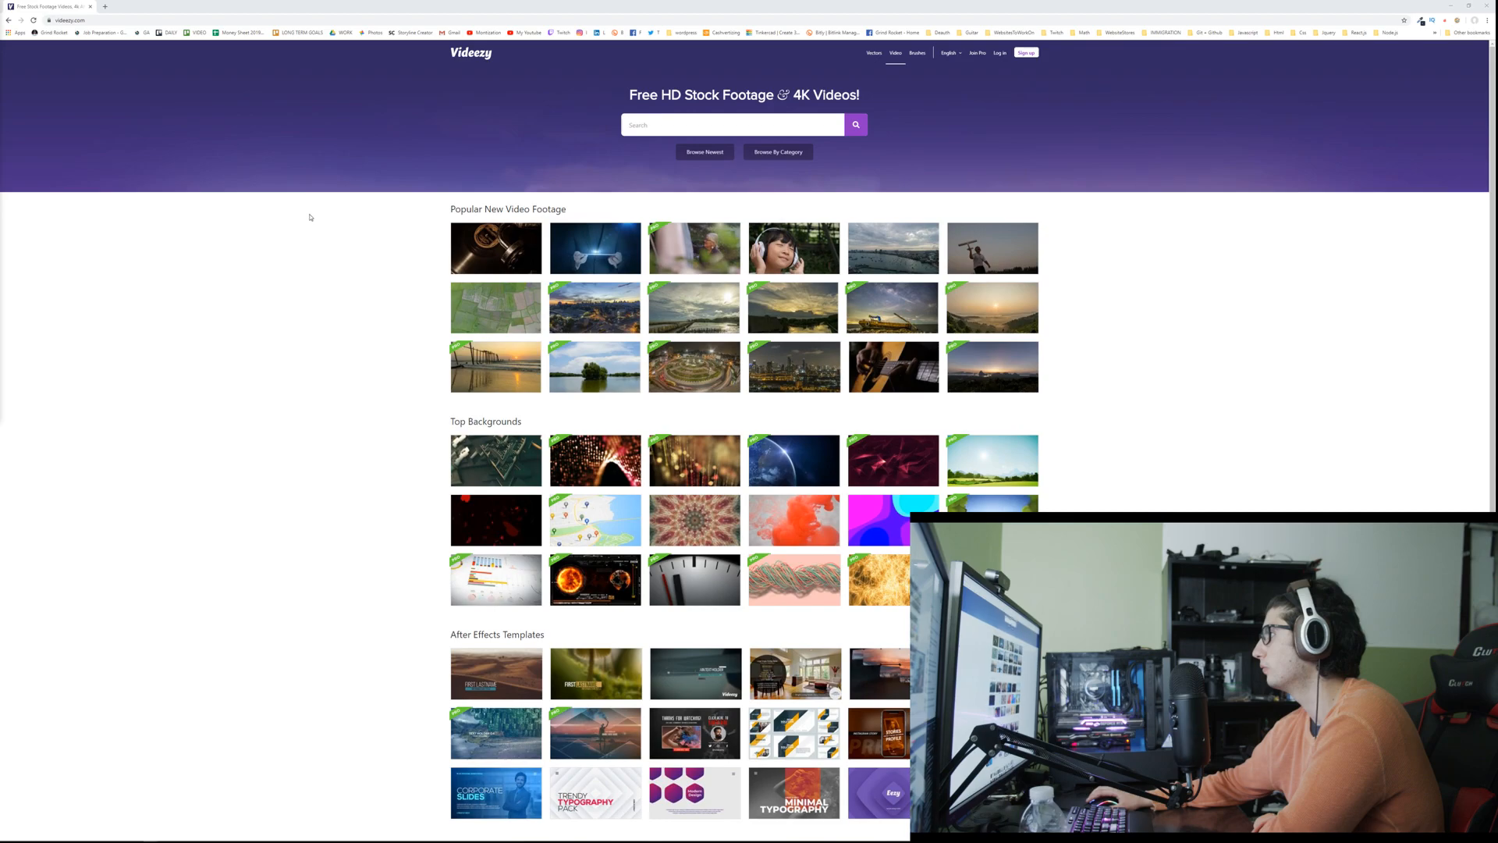
Step: Search the web for "osmo pocket 4k specs" and open the DPReview review of the DJI Osmo Pocket
left_click(363, 17)
type("osma")
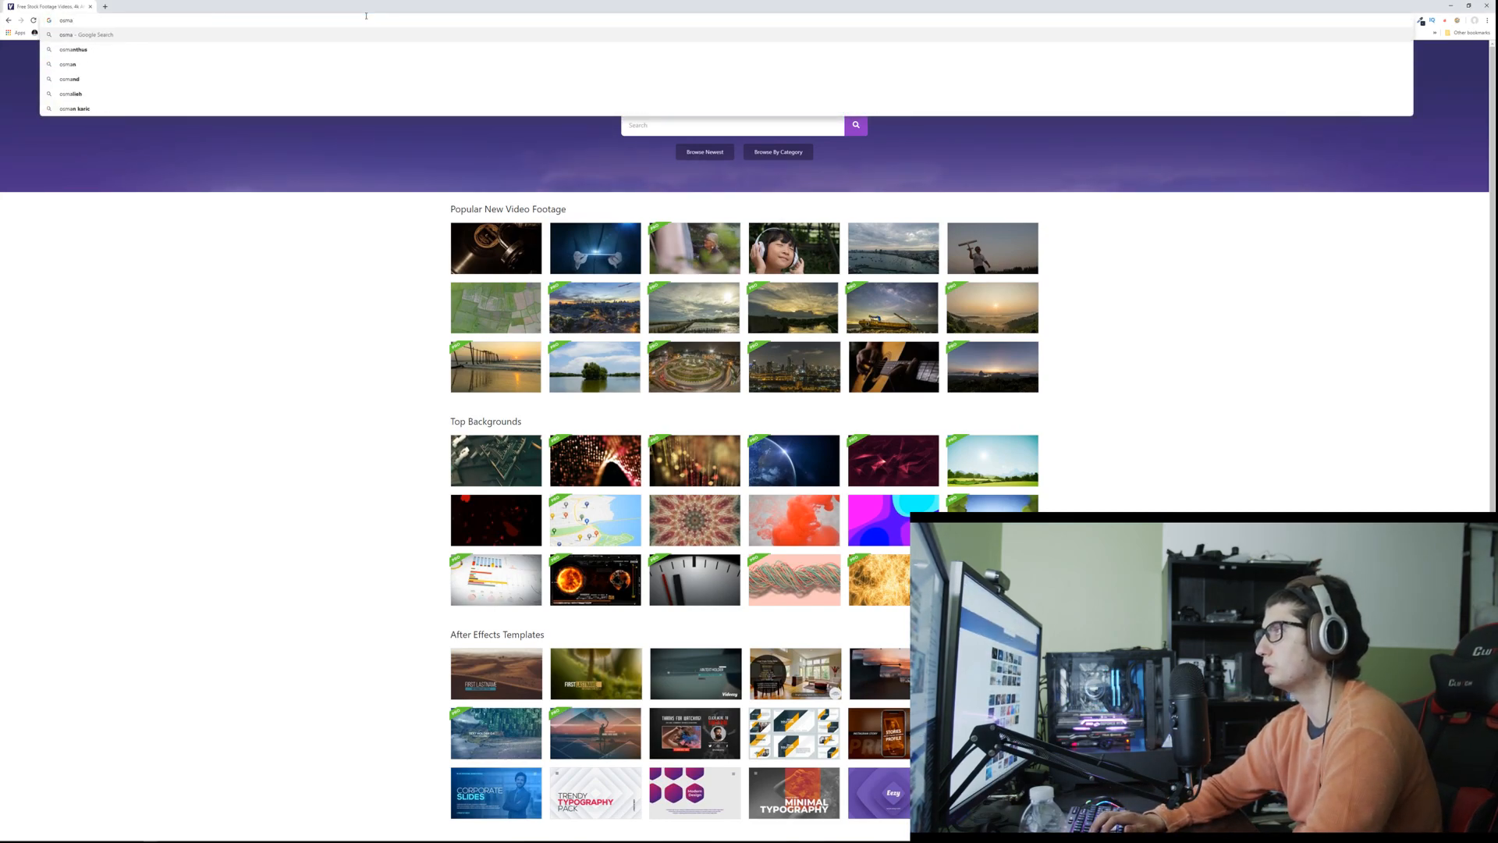
key("BackSpace")
type("o pocket 4k se")
key("BackSpace")
type("pecs")
key("Return")
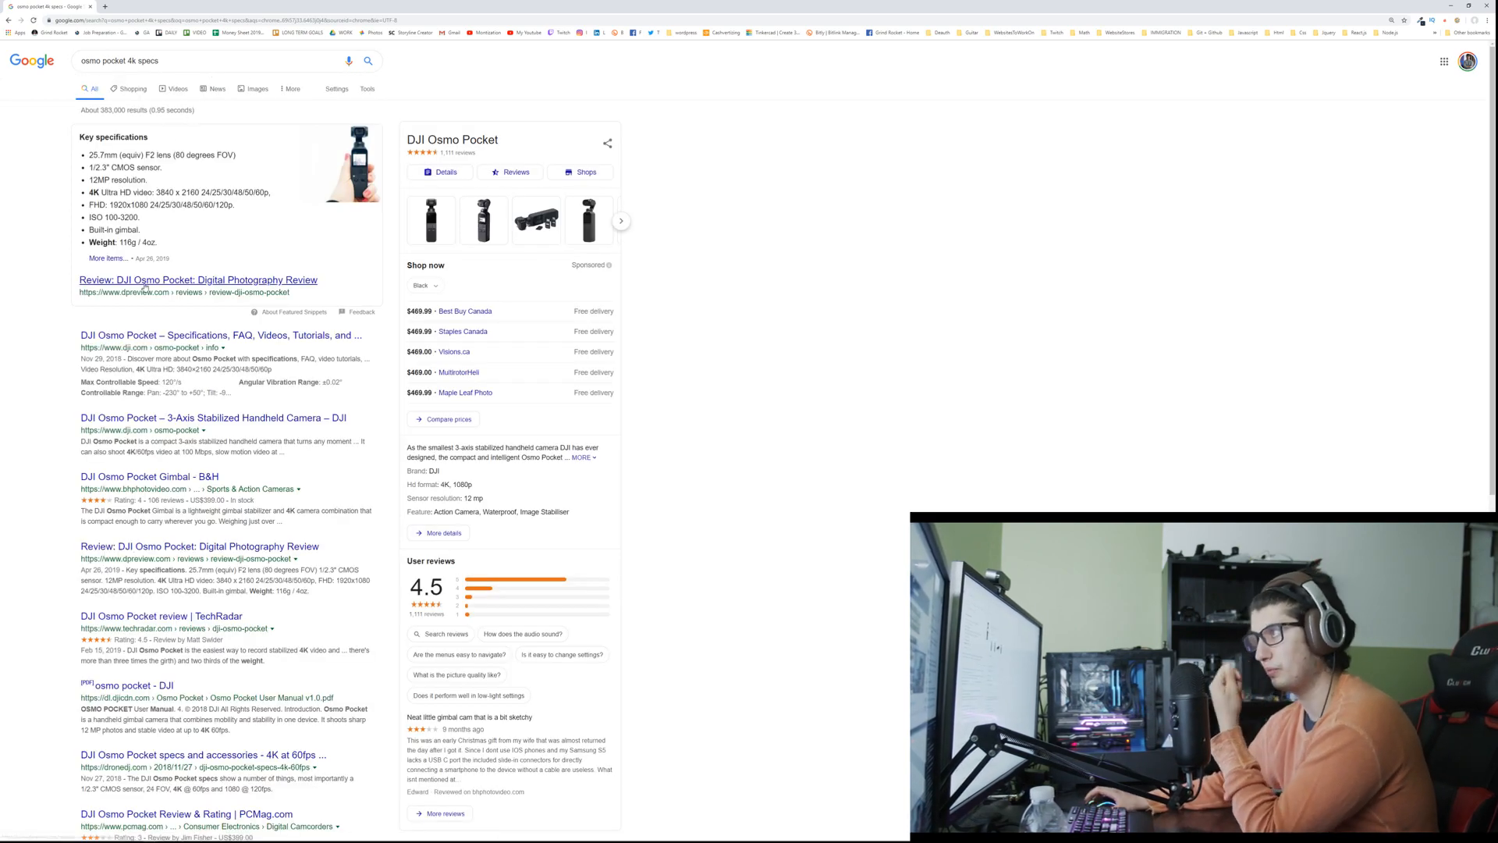
left_click(144, 283)
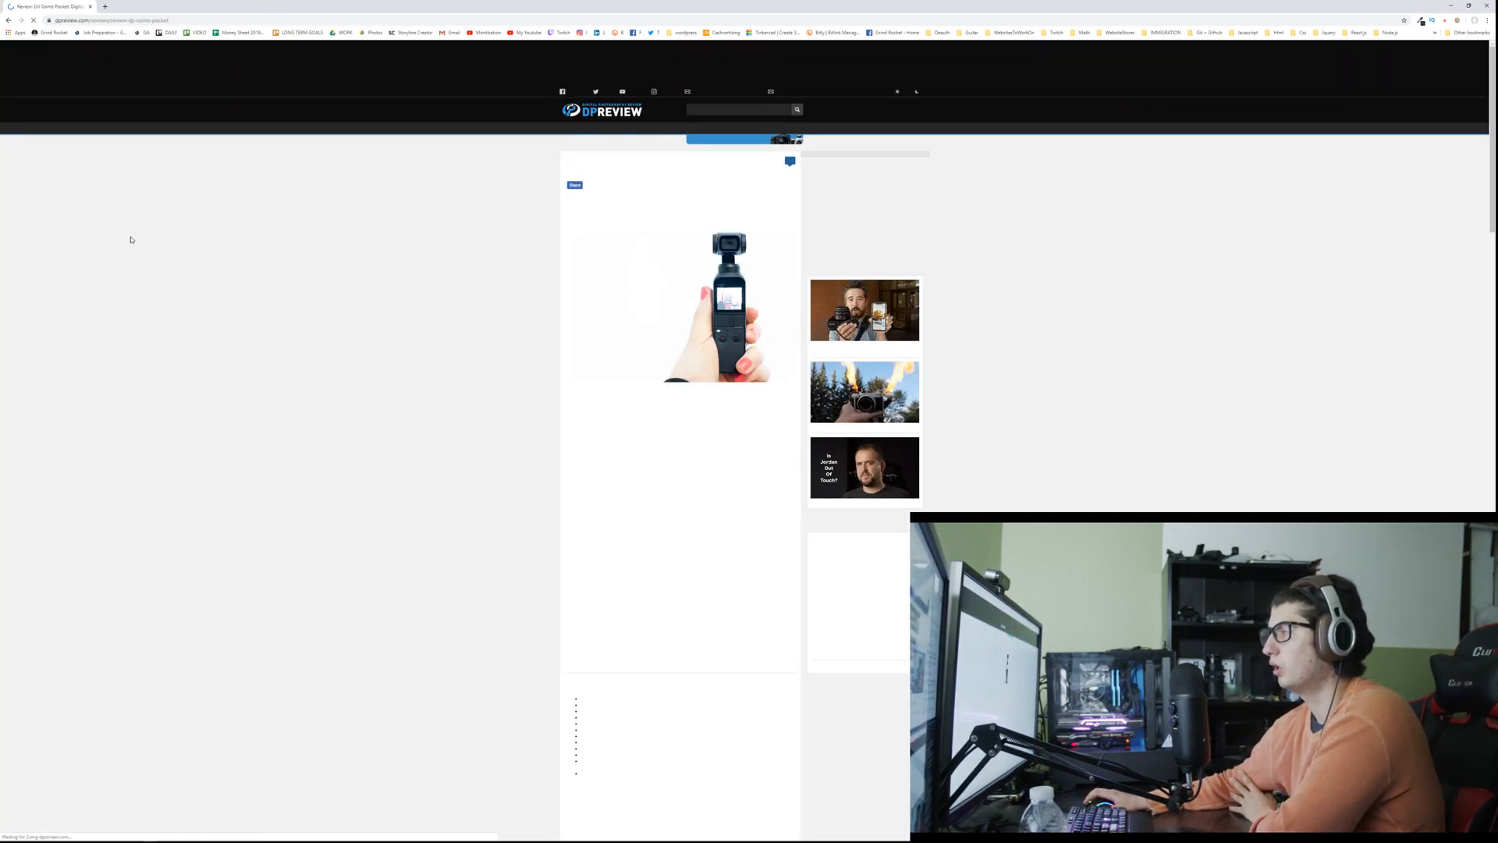
Step: Read the Osmo Pocket's key specifications, highlighting the sensor, resolution, 4K and FHD video lines
scroll(351, 213, "down", 2)
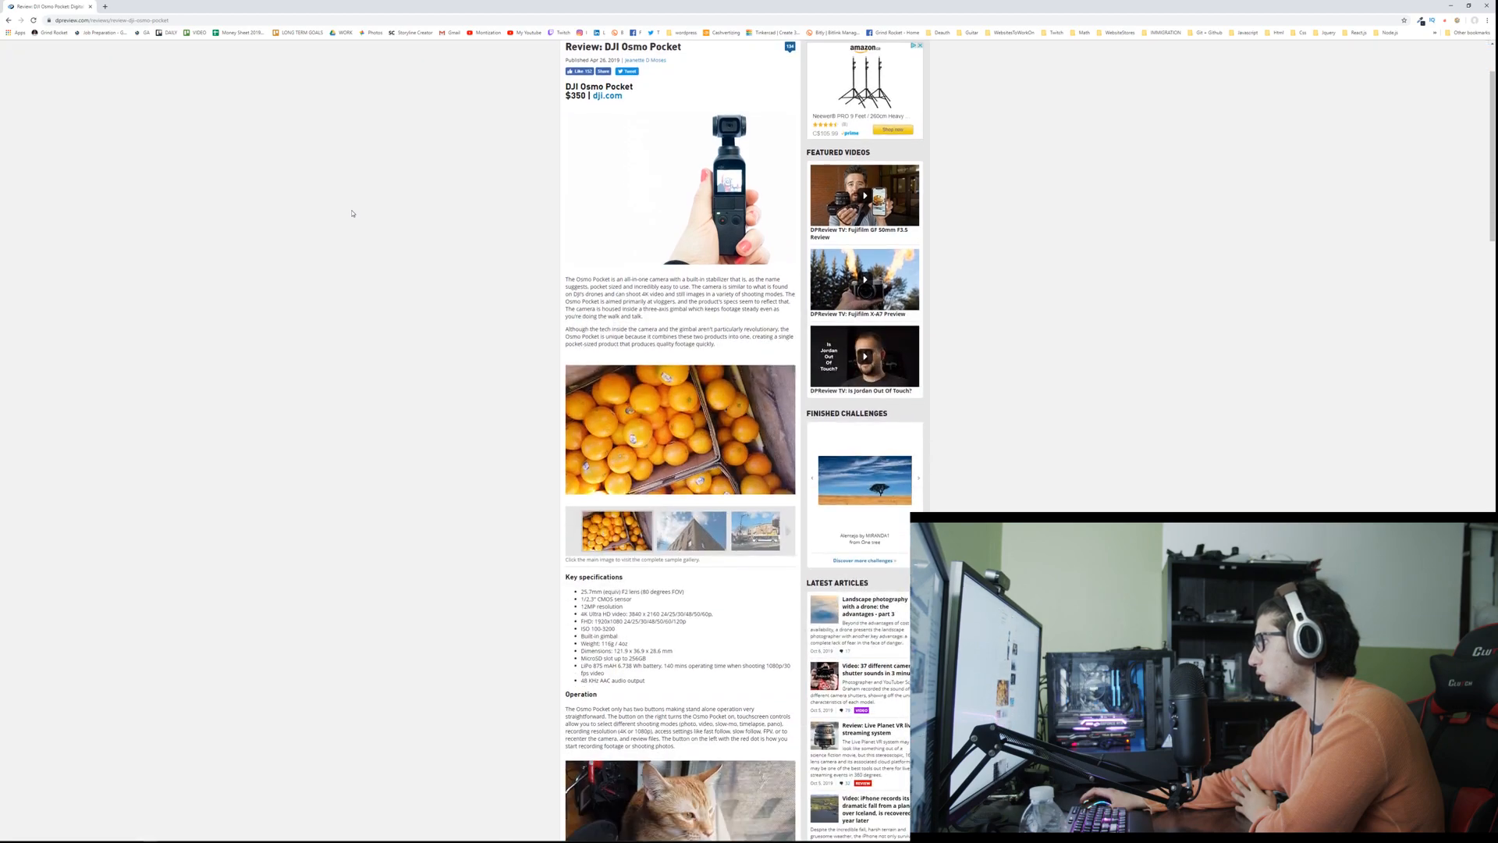
scroll(347, 212, "down", 2)
scroll(342, 210, "down", 1)
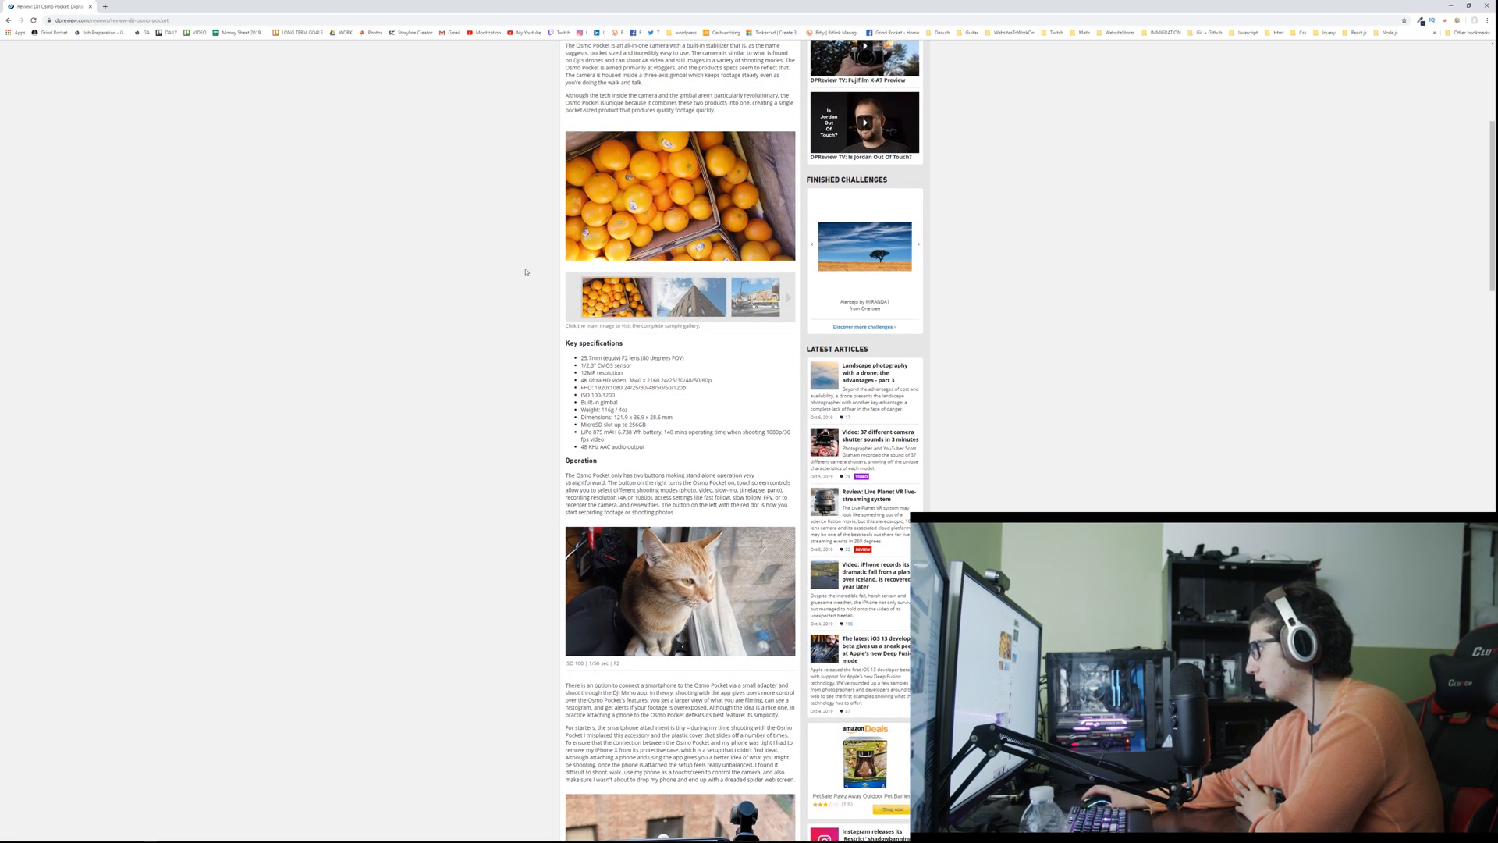
triple_click(593, 366)
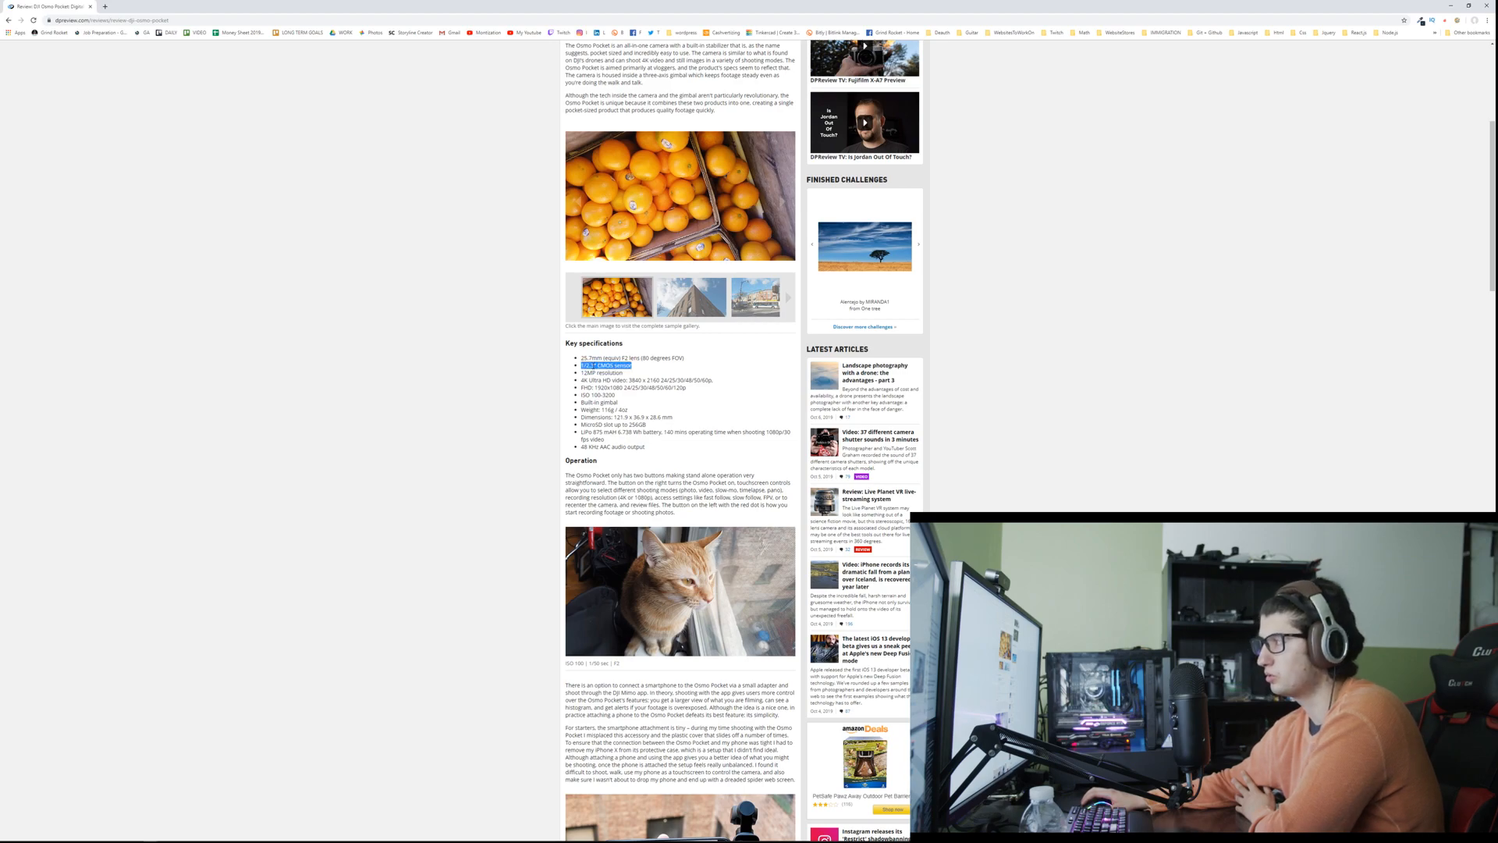
triple_click(594, 373)
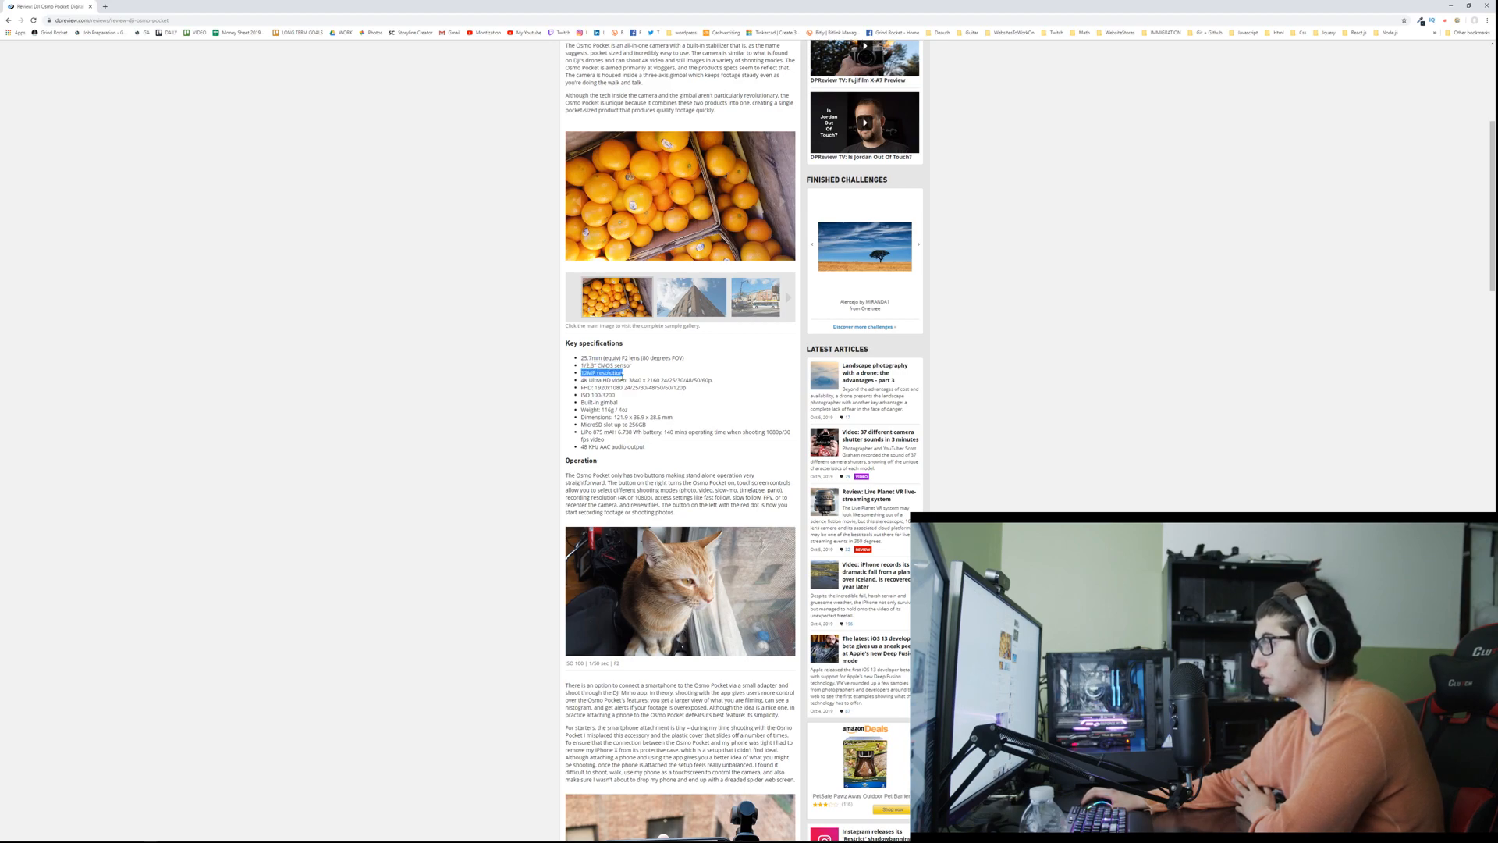
triple_click(640, 381)
left_click(640, 381)
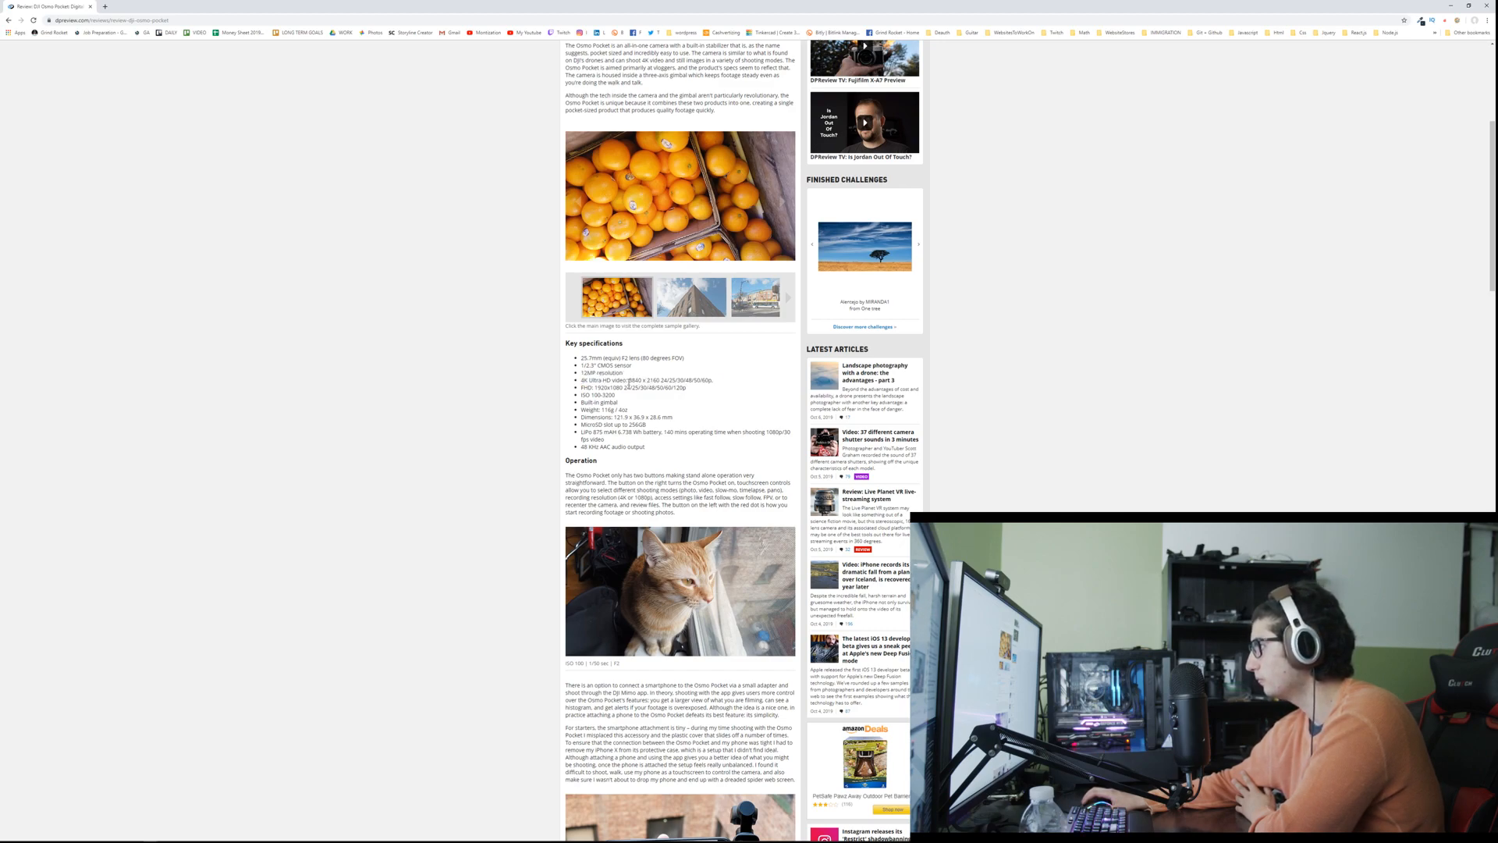
triple_click(596, 388)
left_click(616, 395)
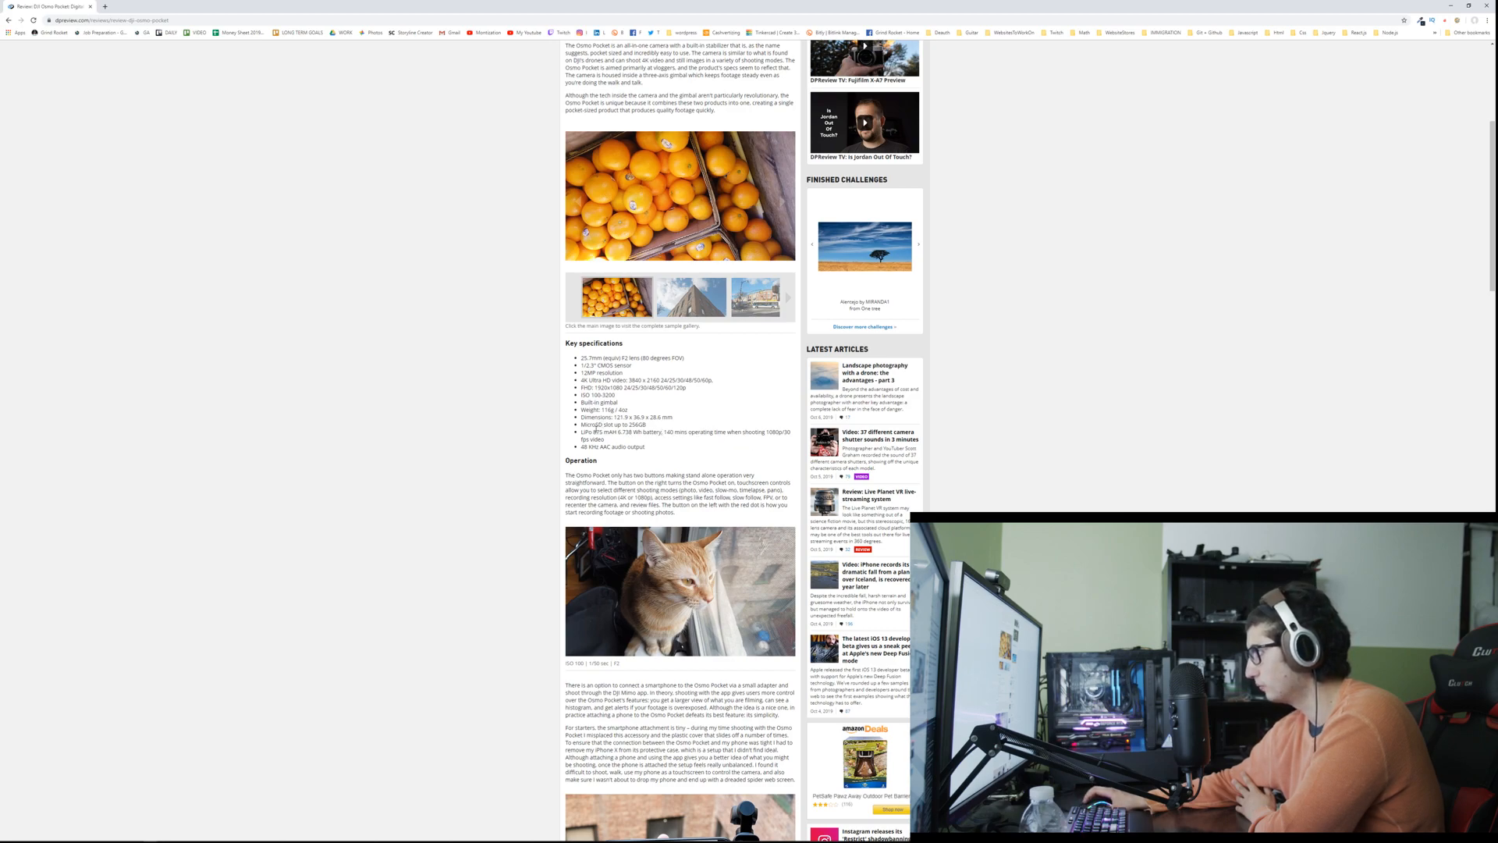
Step: Skim the rest of the Osmo Pocket review through its conclusion and go back to the key specifications
scroll(596, 426, "down", 5)
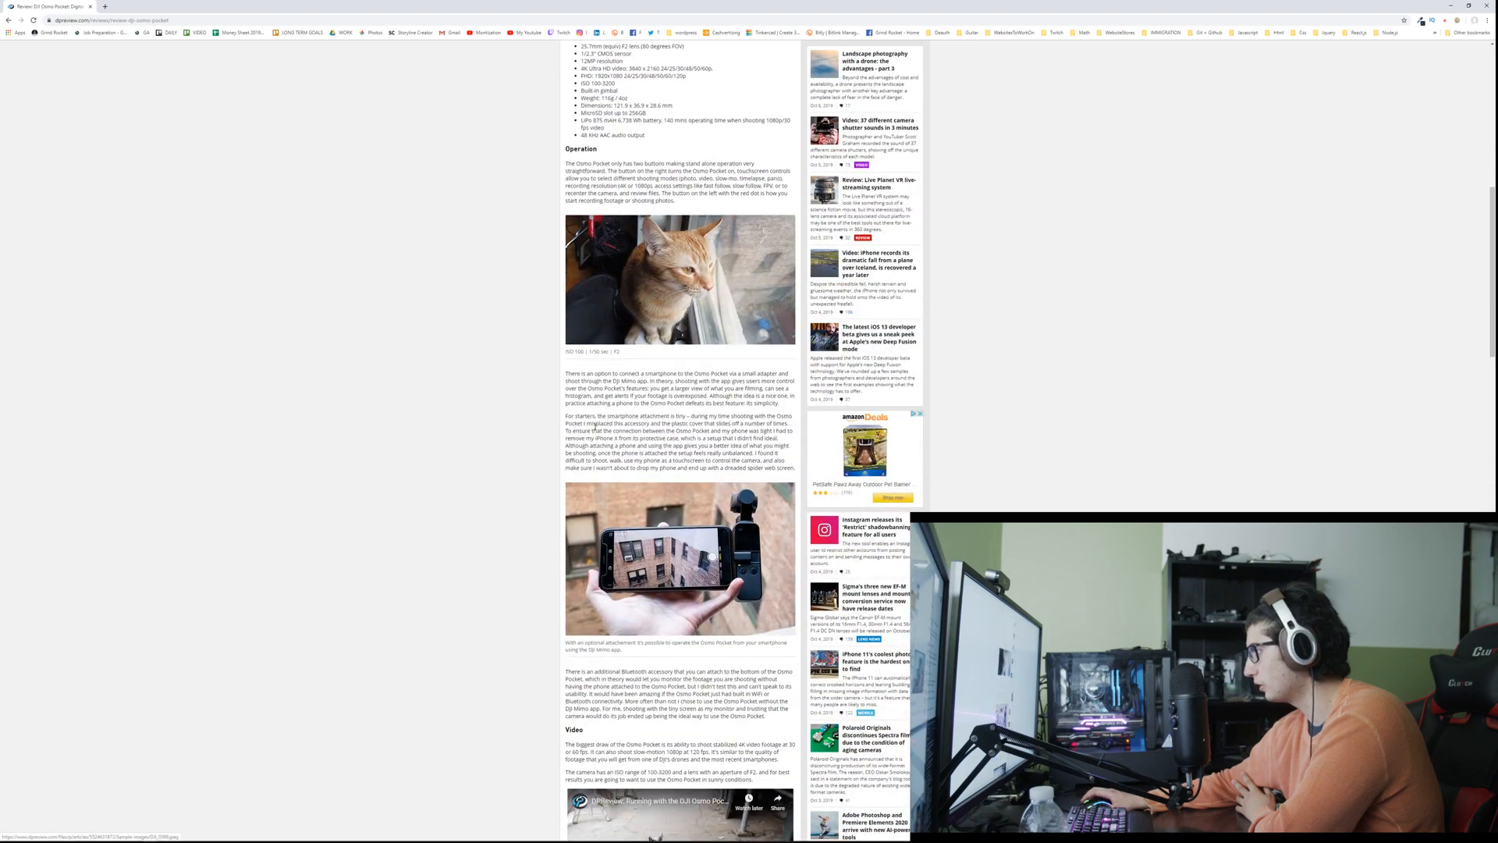
scroll(594, 428, "down", 3)
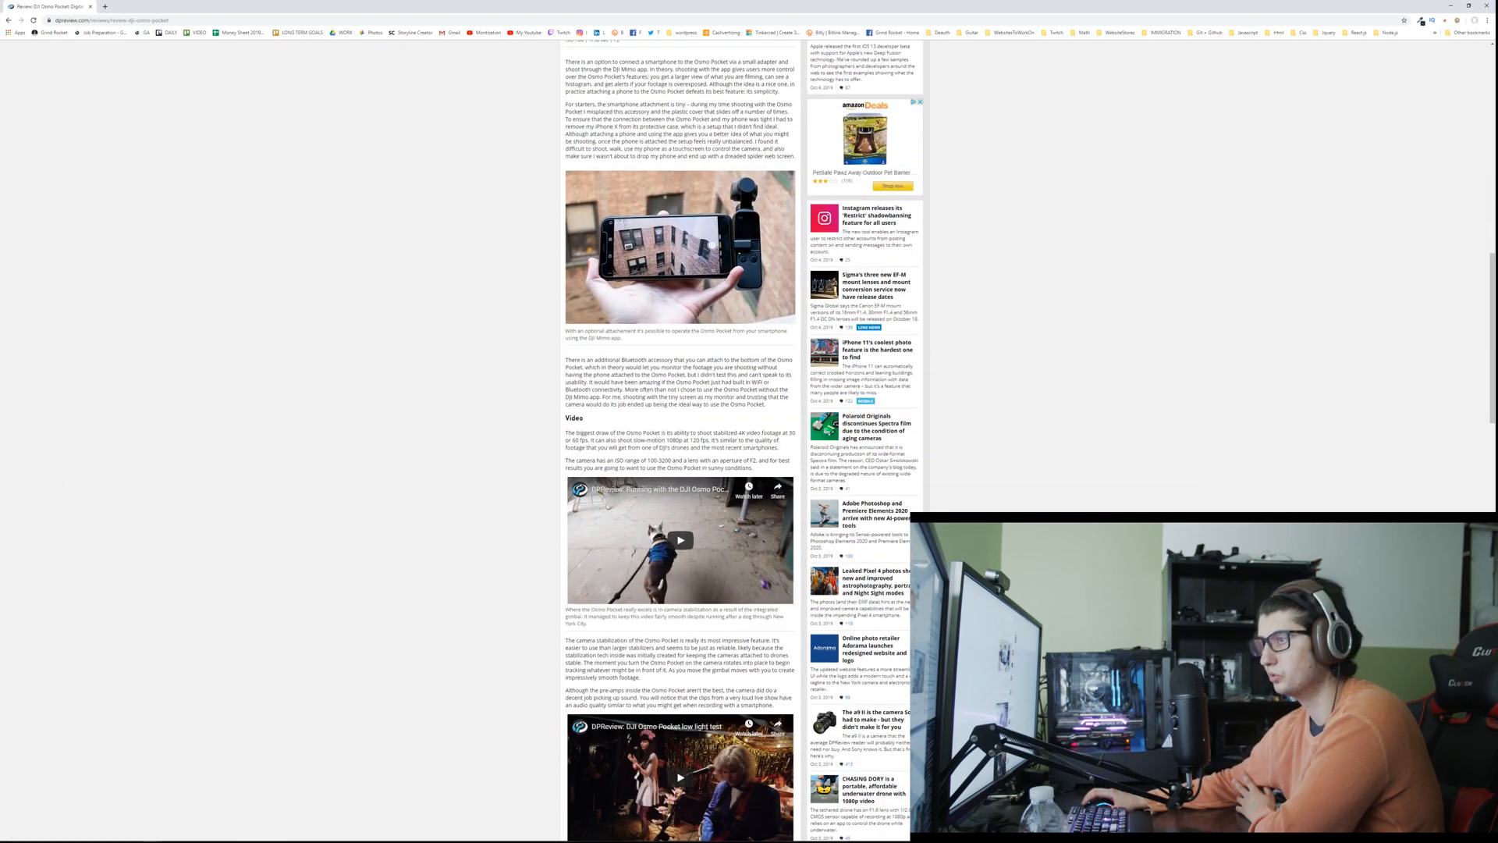
scroll(452, 388, "down", 7)
scroll(453, 390, "down", 5)
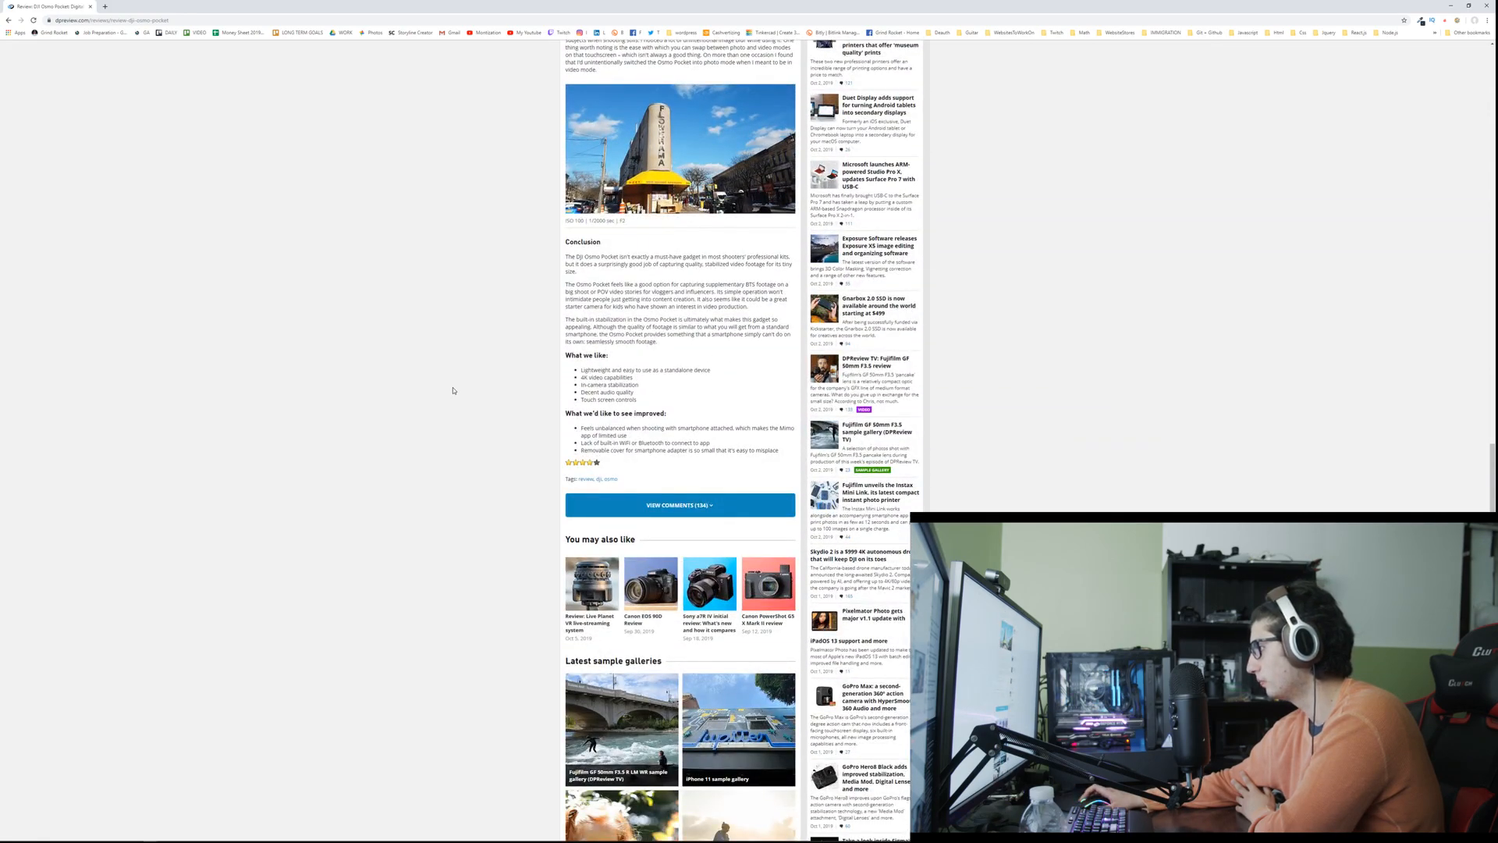
scroll(453, 391, "up", 9)
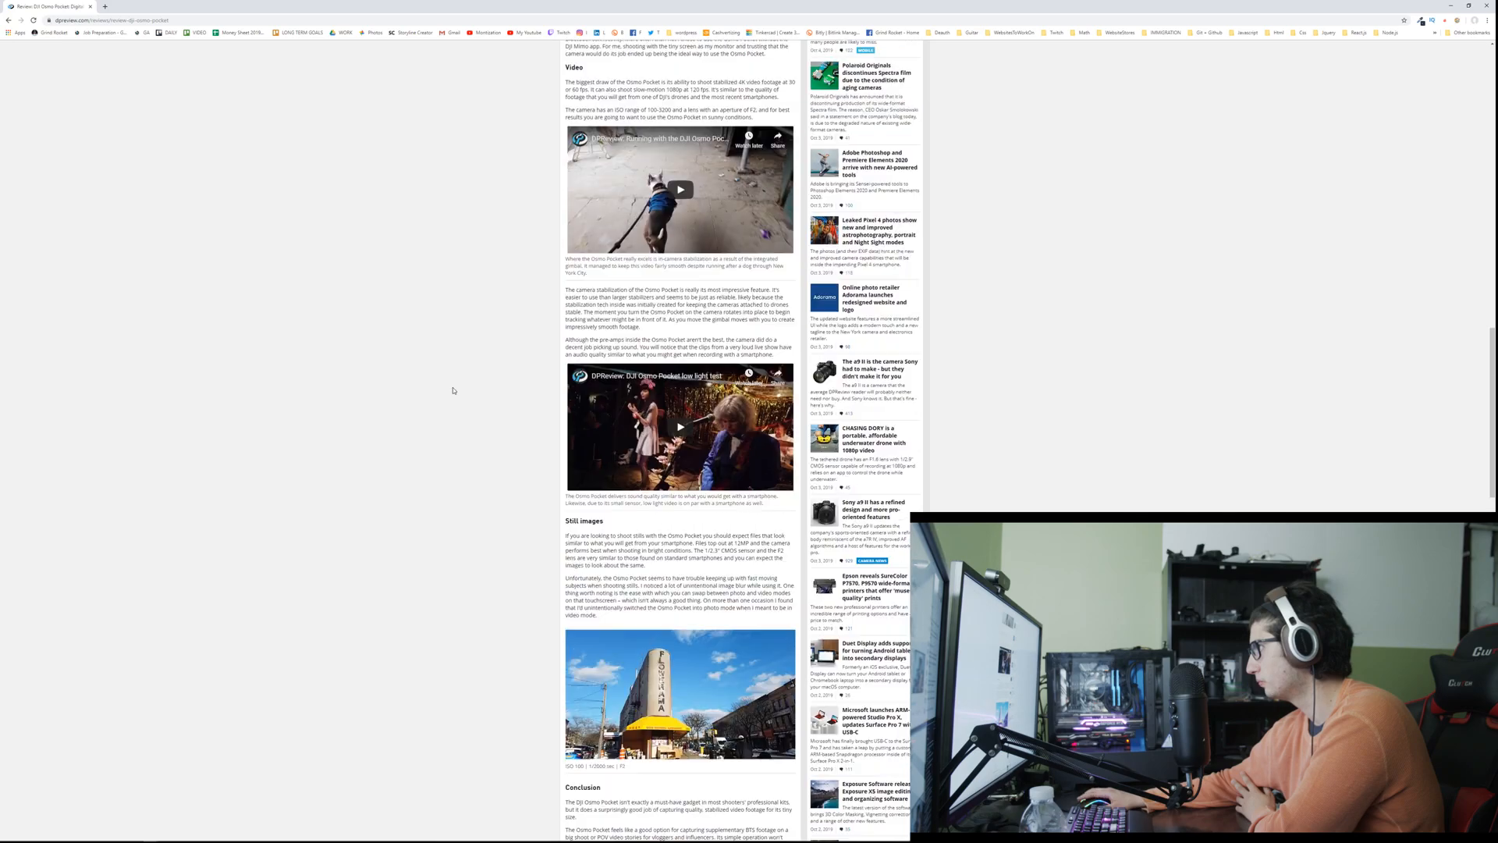
scroll(451, 390, "up", 3)
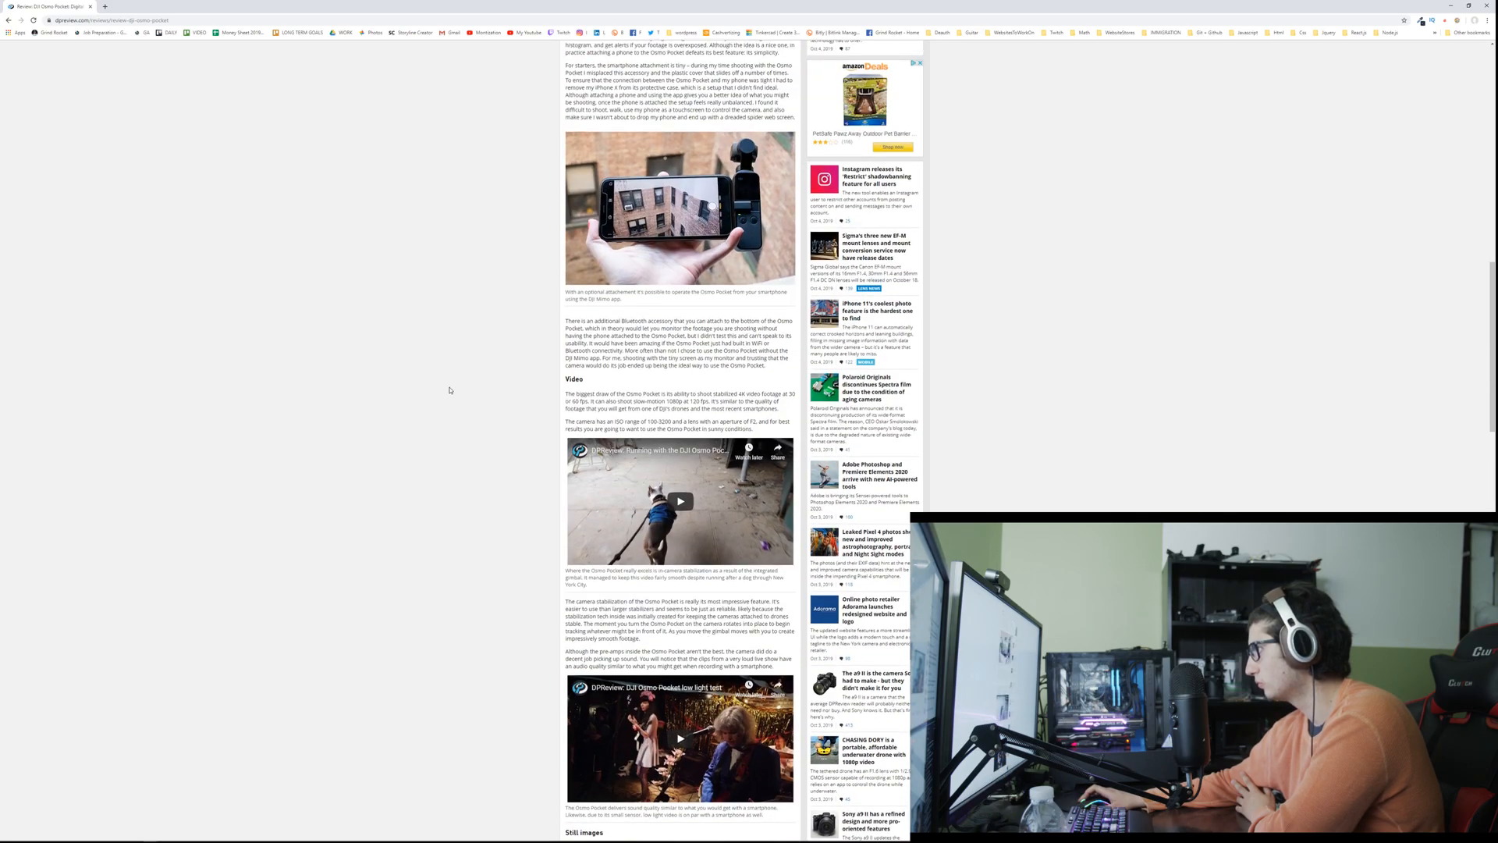
scroll(450, 391, "up", 8)
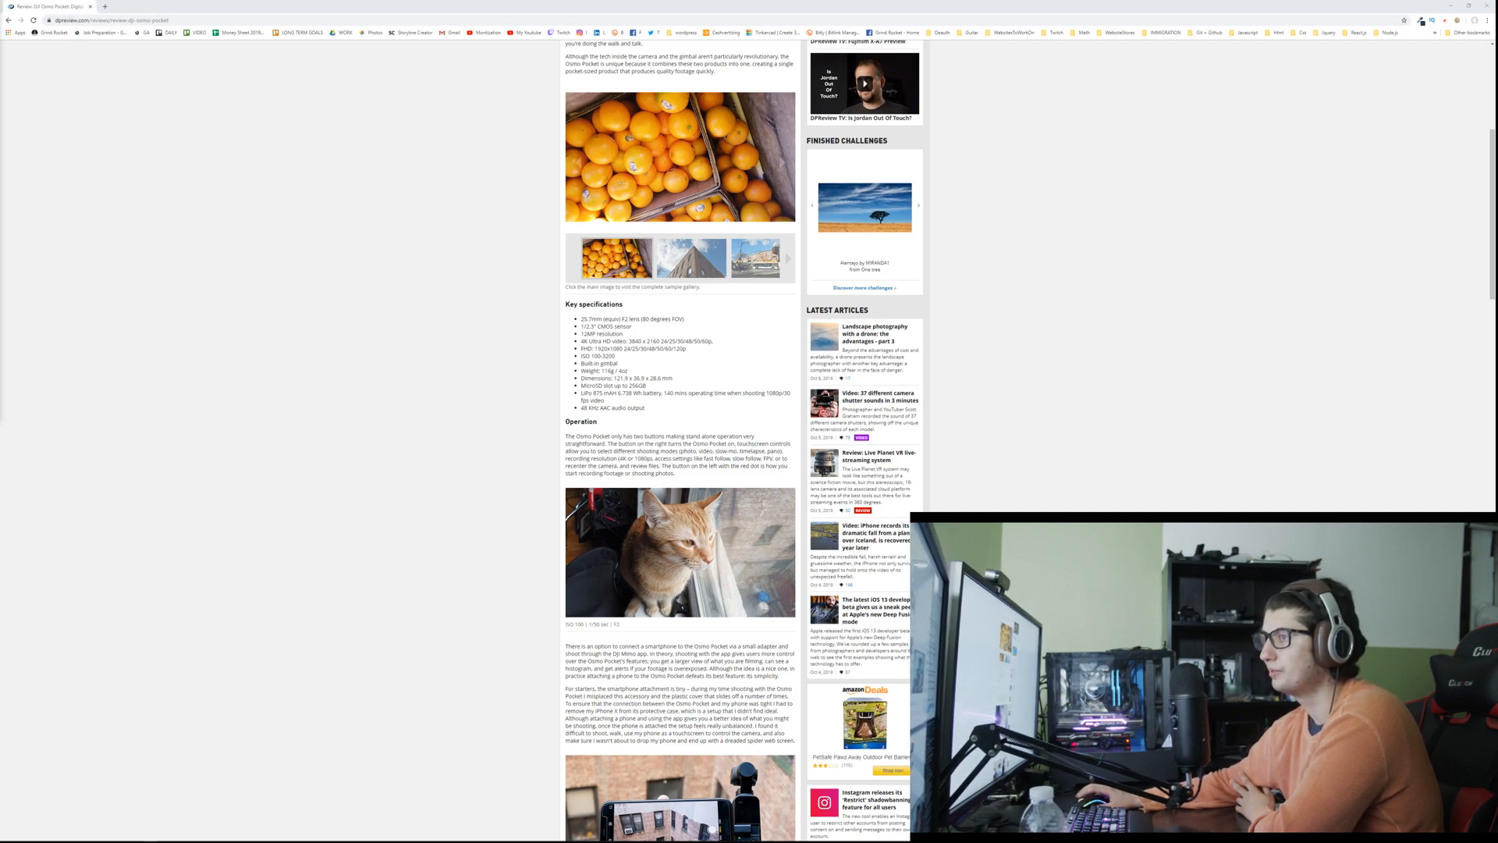
Step: Search Google for "fauda" and show the image results
left_click(254, 20)
type("fauda")
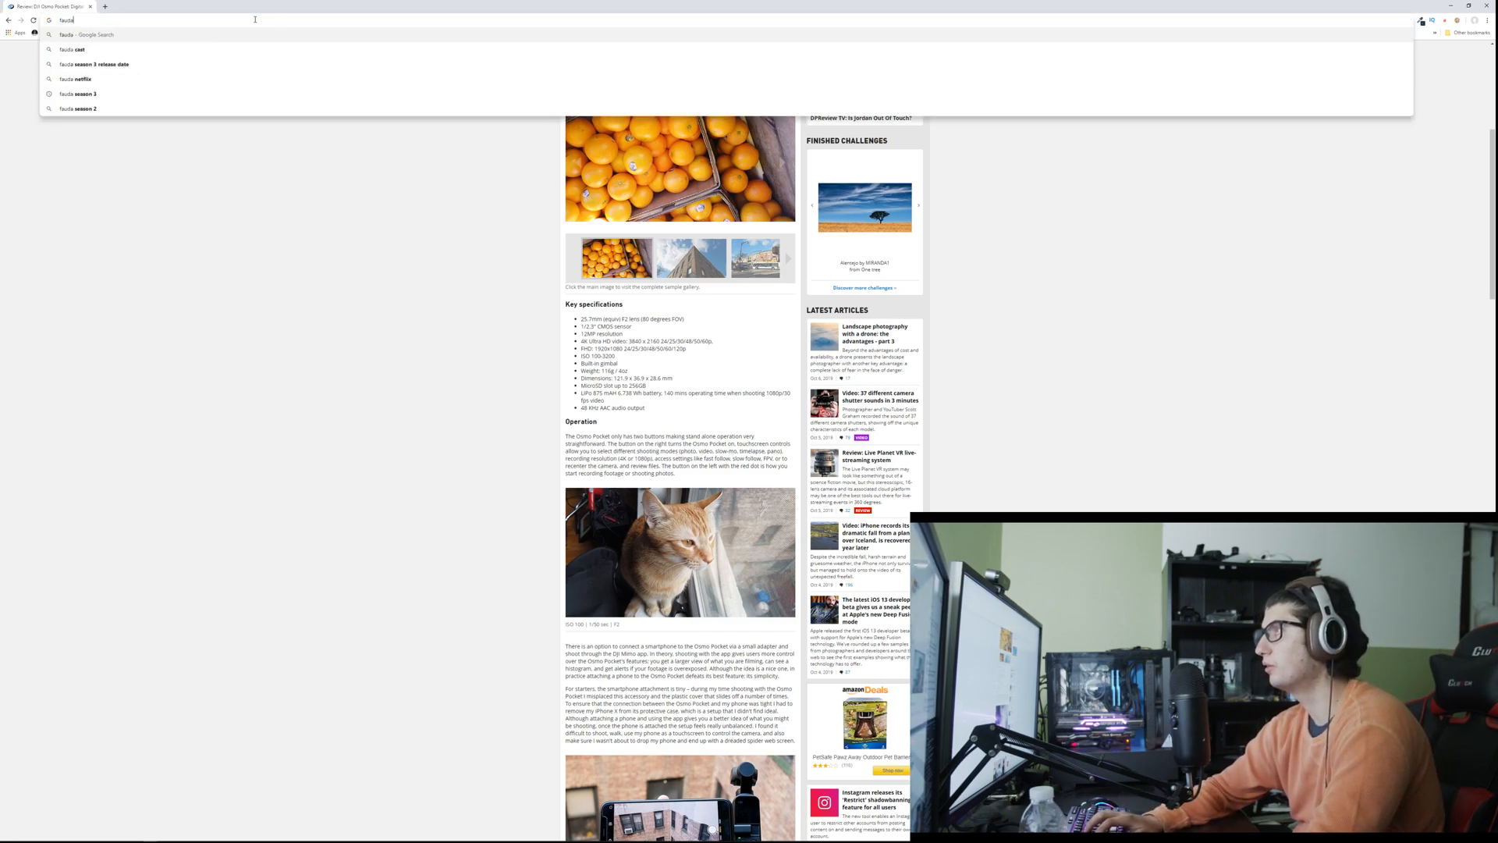
key("Return")
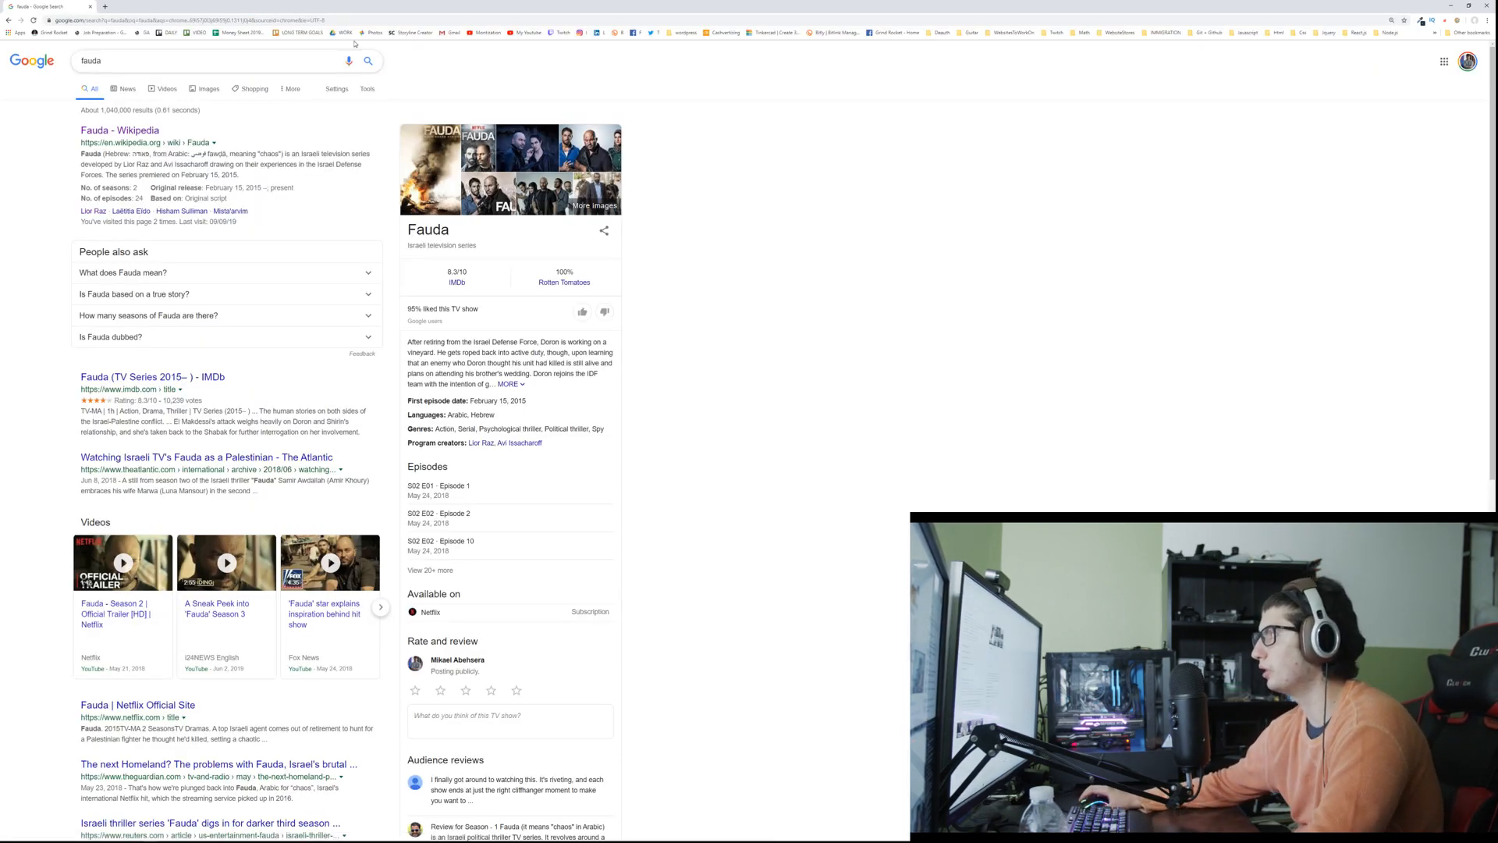
left_click(203, 89)
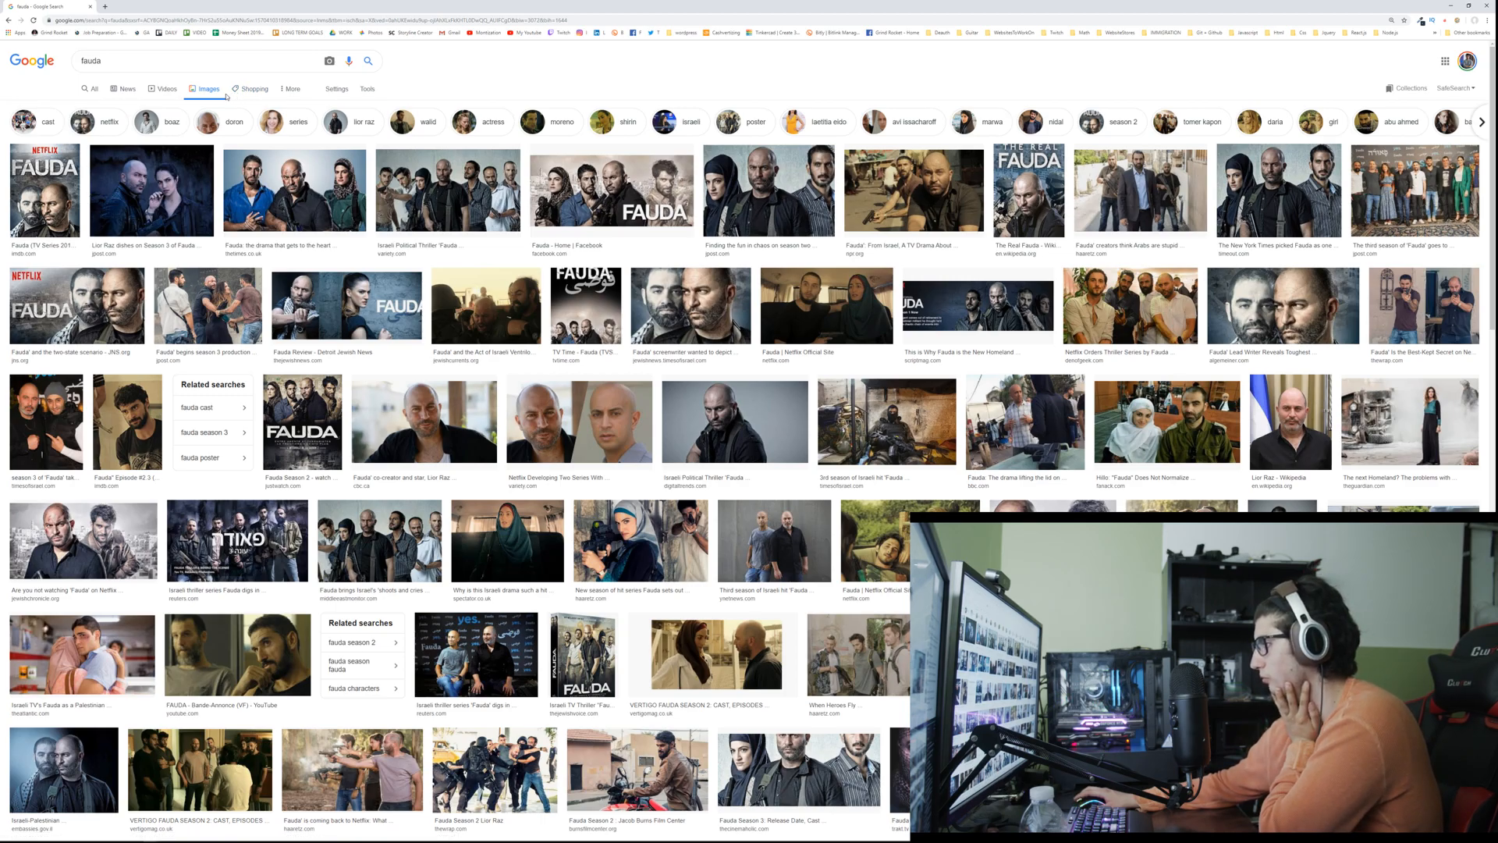
Step: Browse the Fauda stills, enlarge the TV Time Episode 9 image, and replace the image results with a blank browser tab
scroll(227, 97, "down", 3)
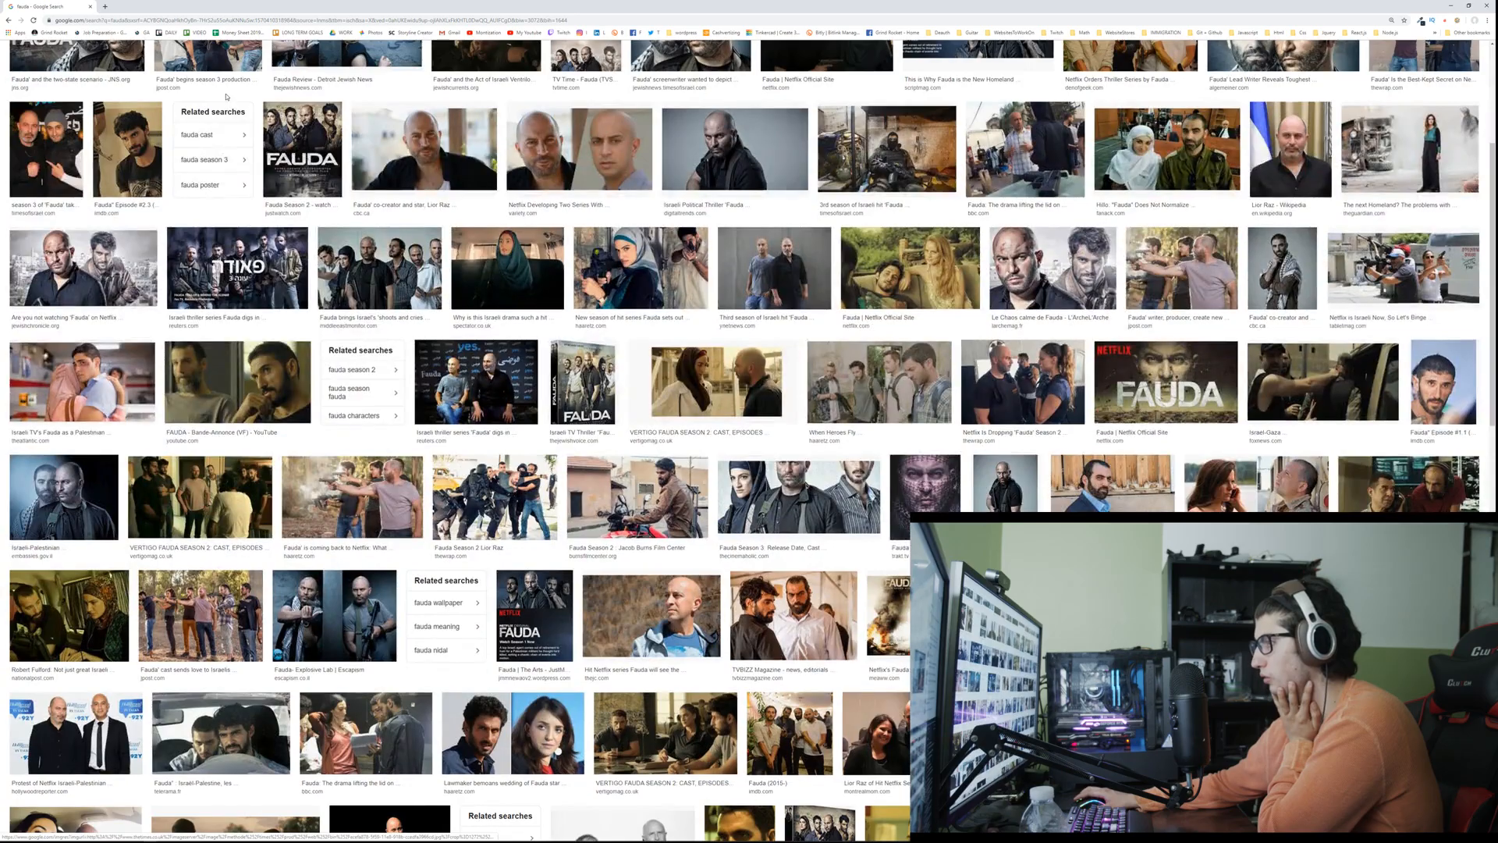
scroll(227, 97, "down", 2)
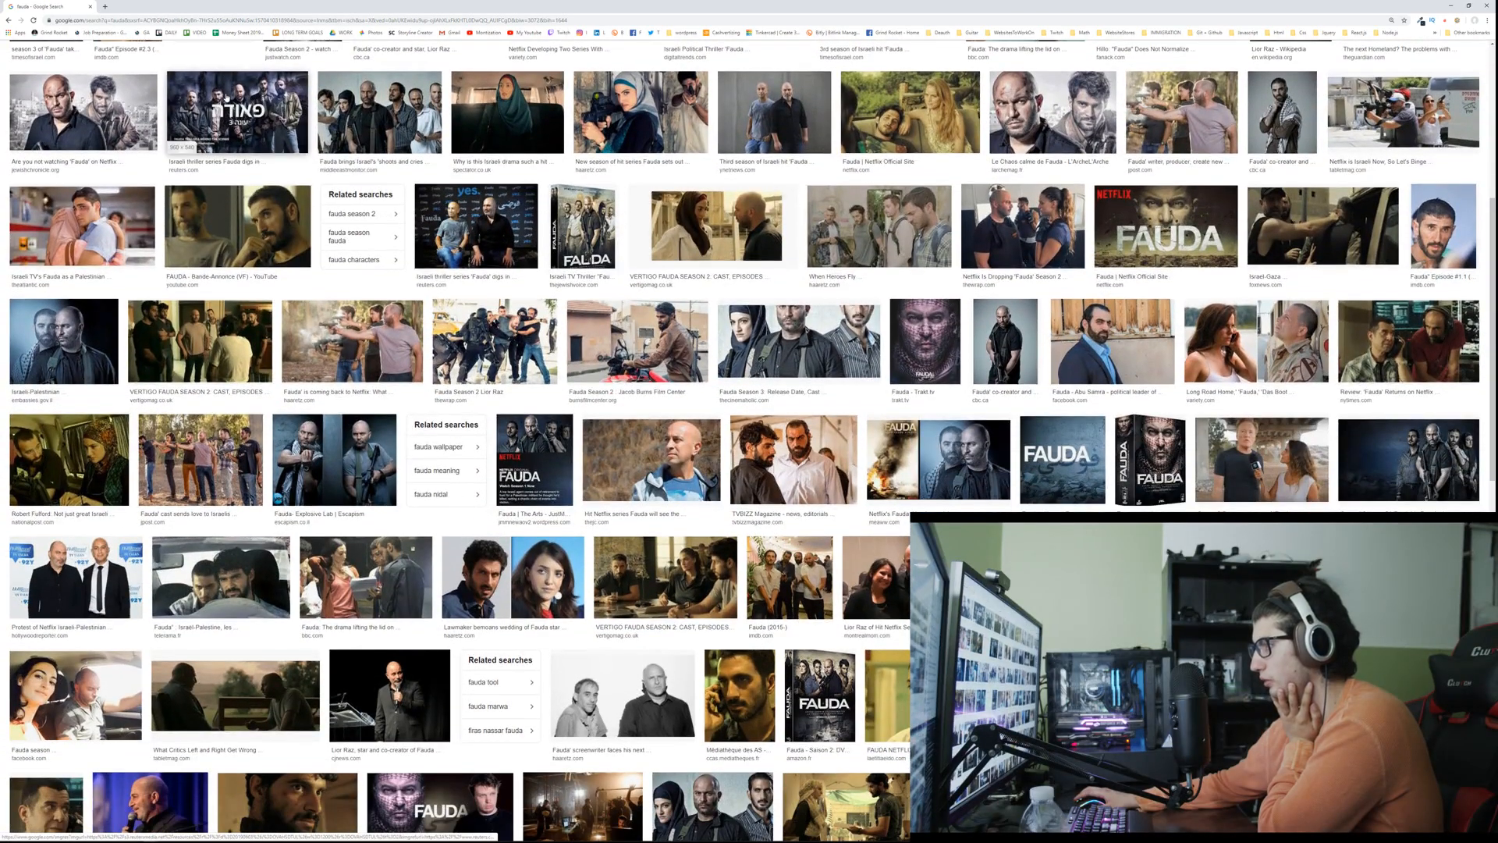
scroll(227, 97, "down", 2)
scroll(227, 97, "down", 6)
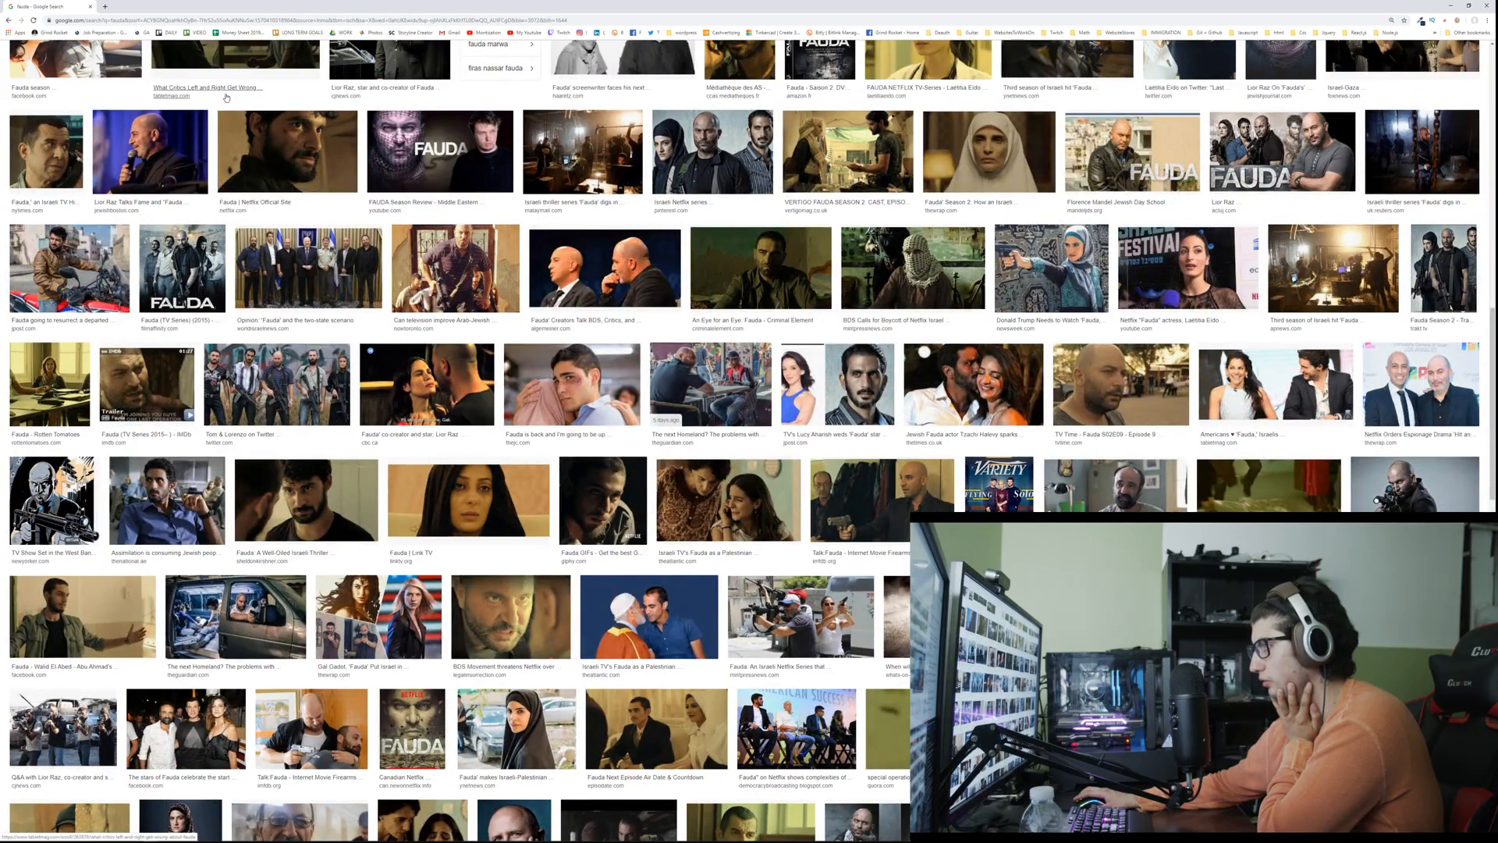
scroll(227, 97, "down", 1)
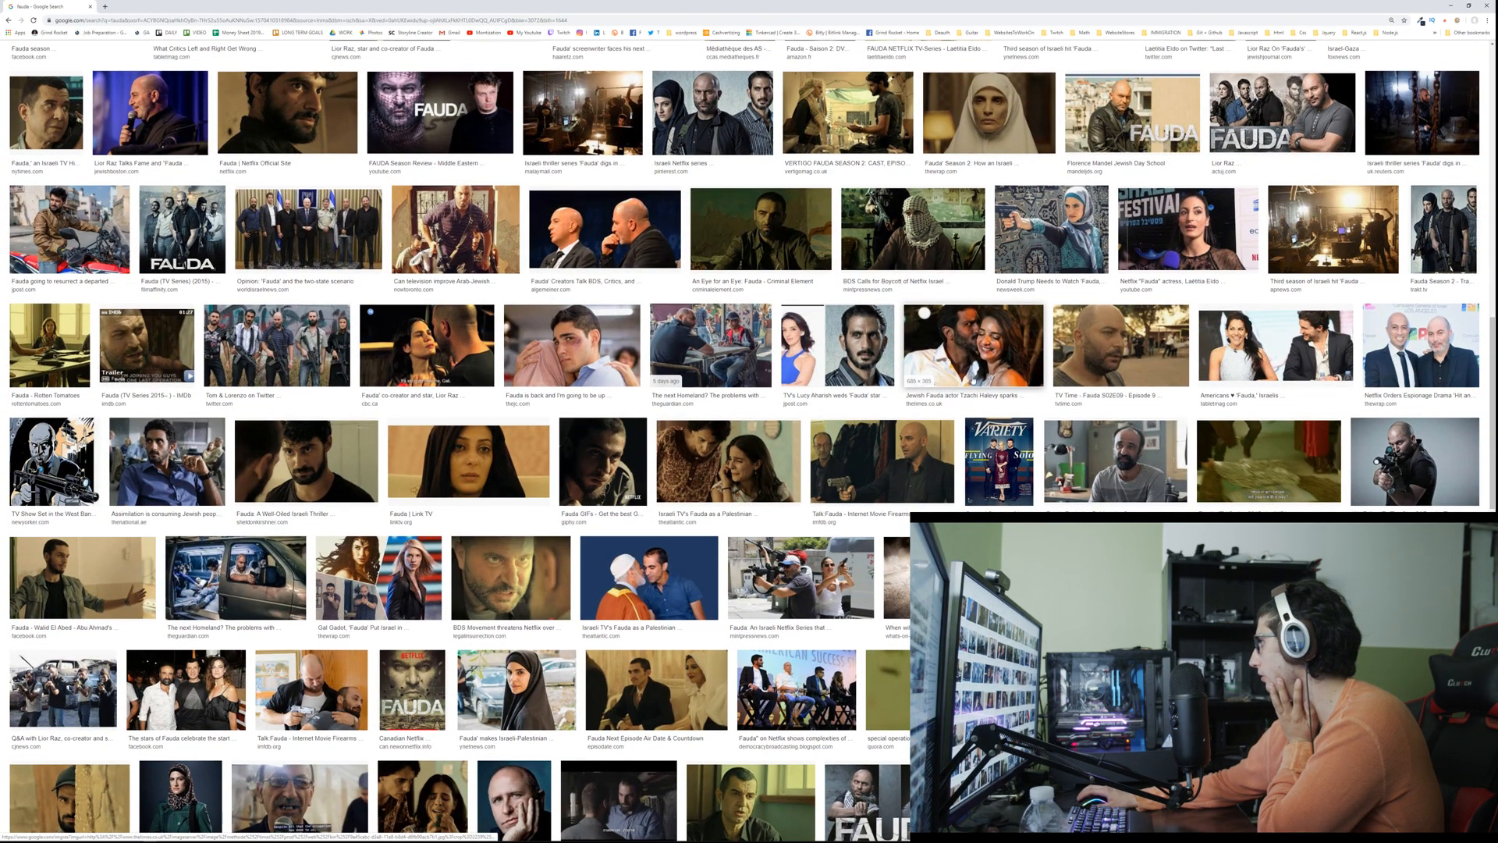
left_click(1121, 348)
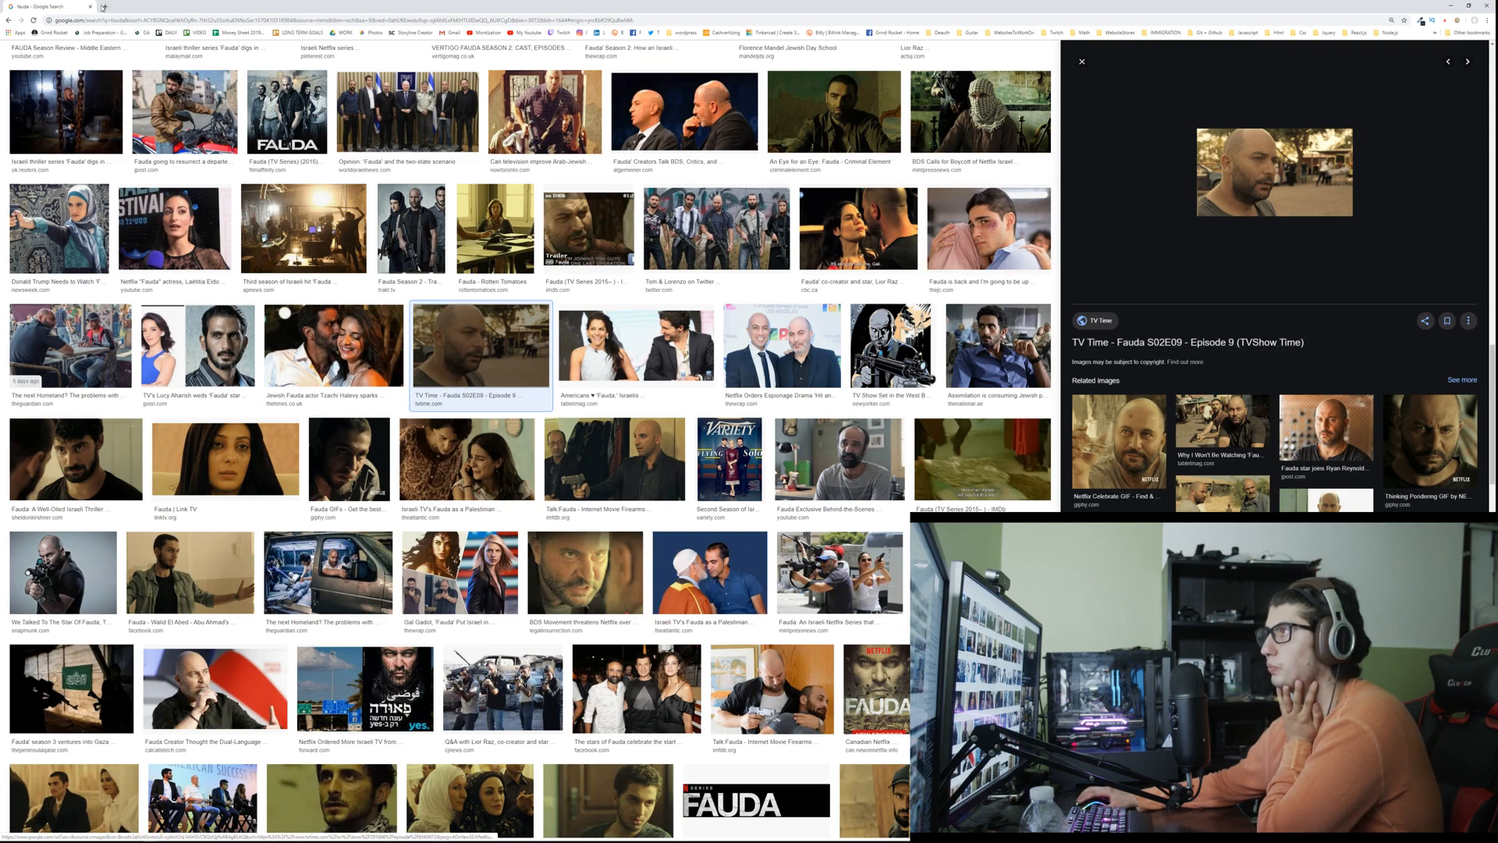
left_click(104, 7)
middle_click(68, 7)
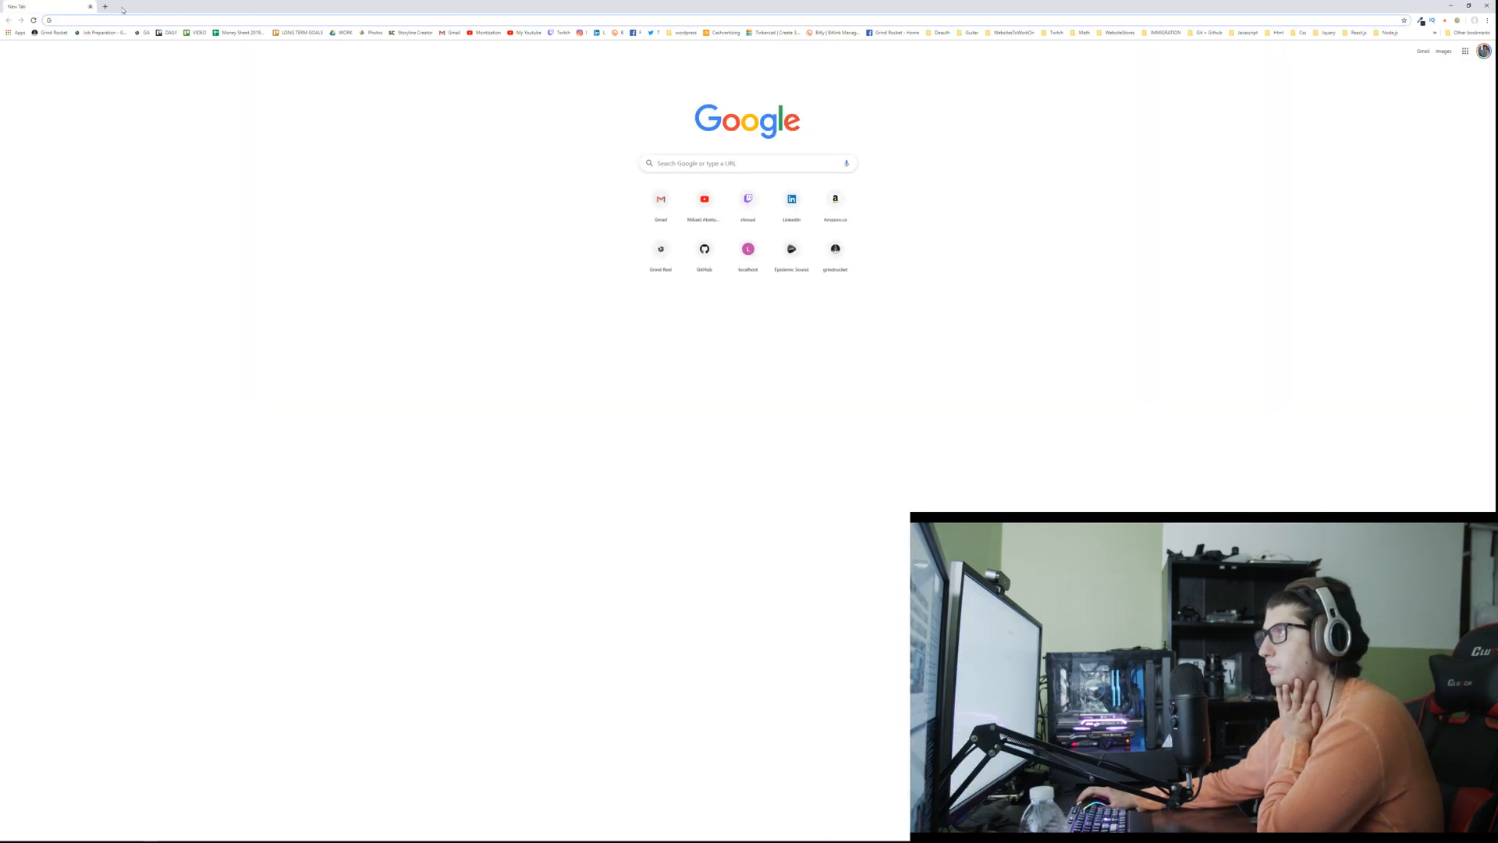
Step: Search Google for "red footage download", open RED's Sample R3D Files page, and maximize the browser window
double_click(109, 9)
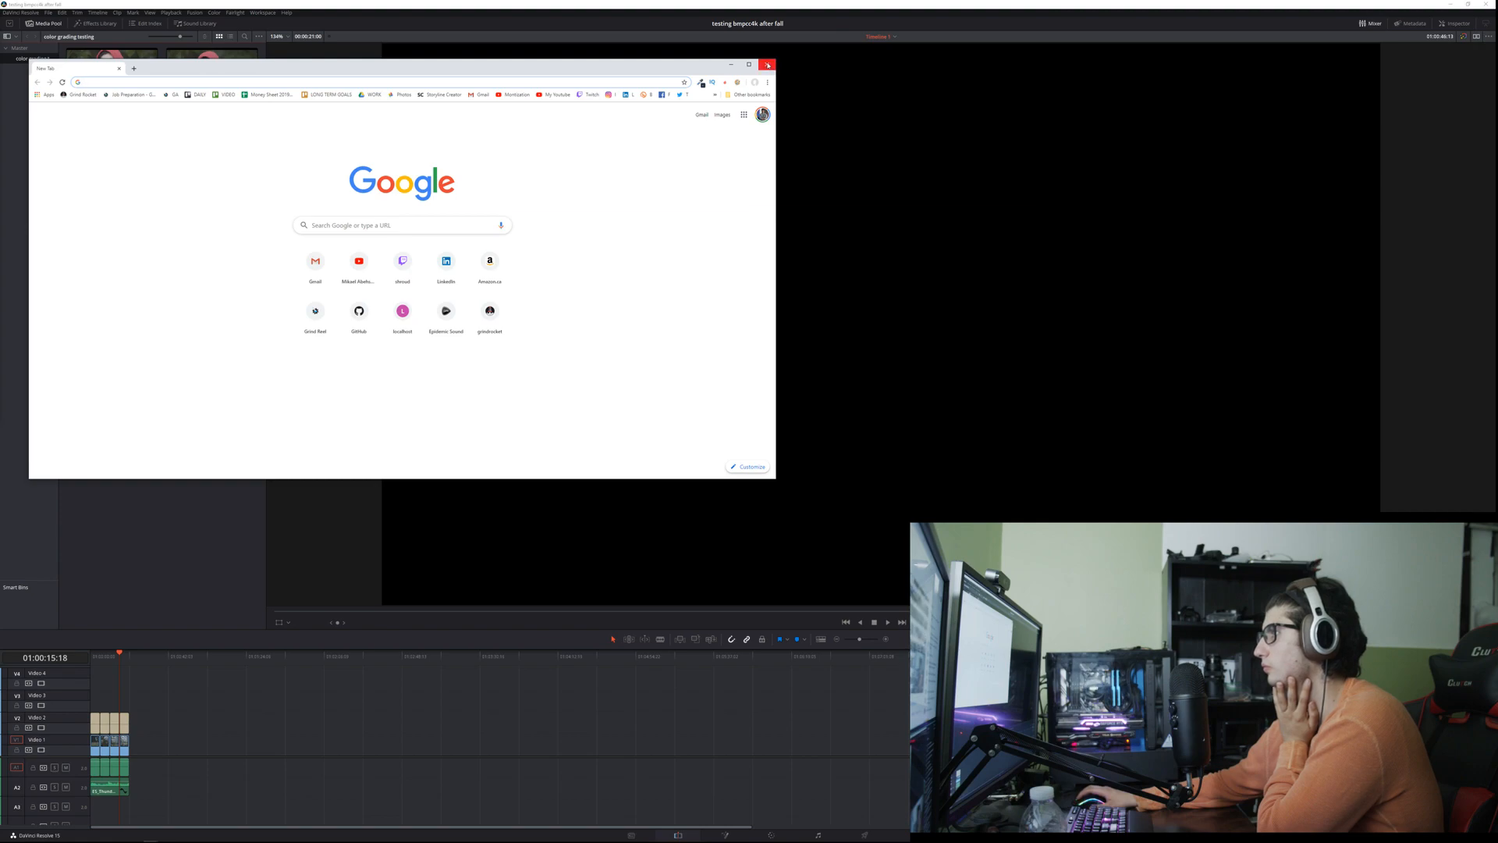
type("red")
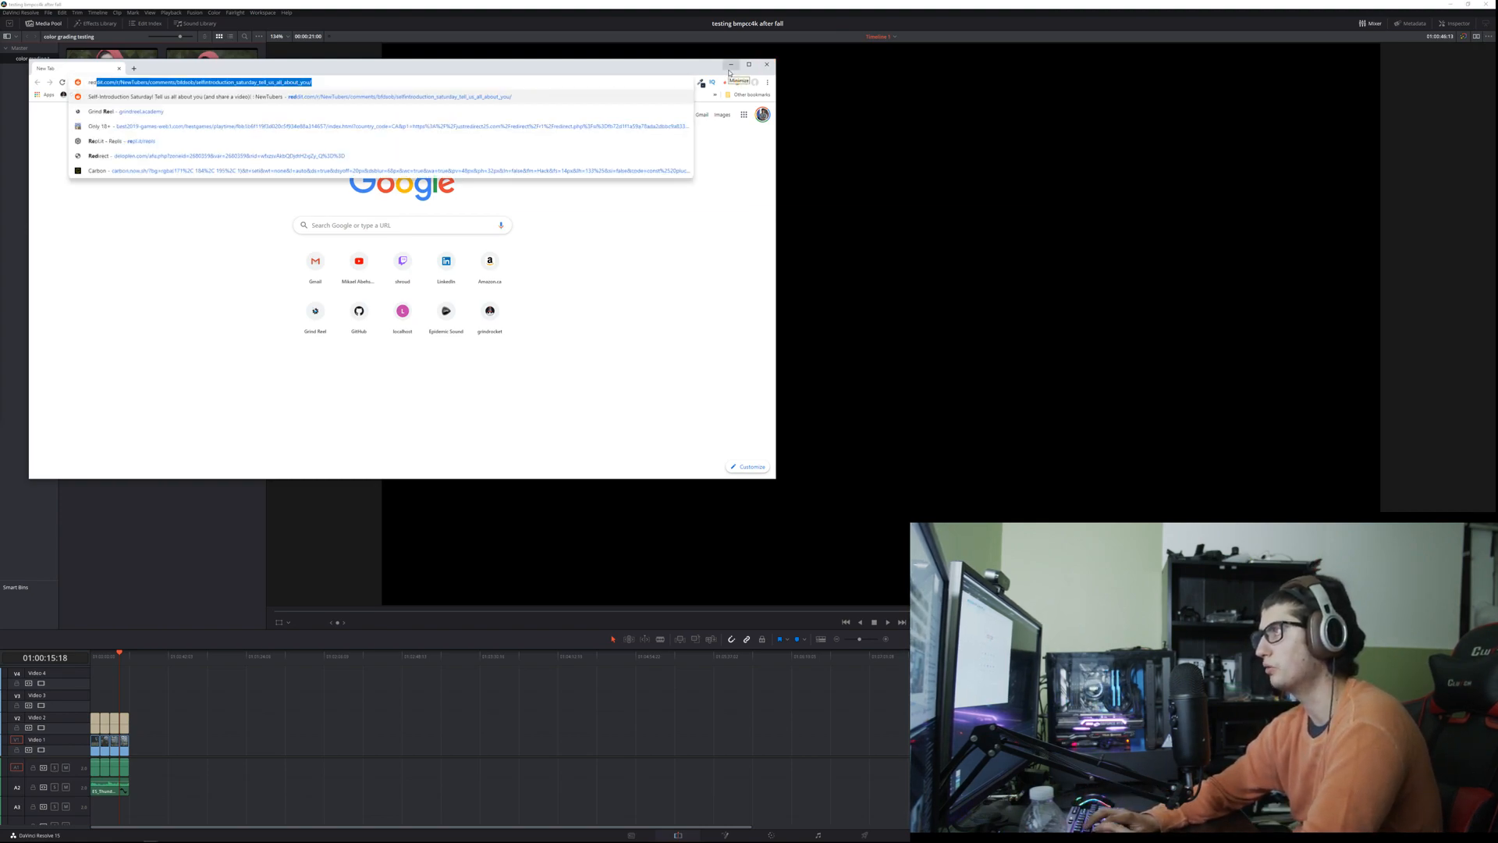
type(" footage download")
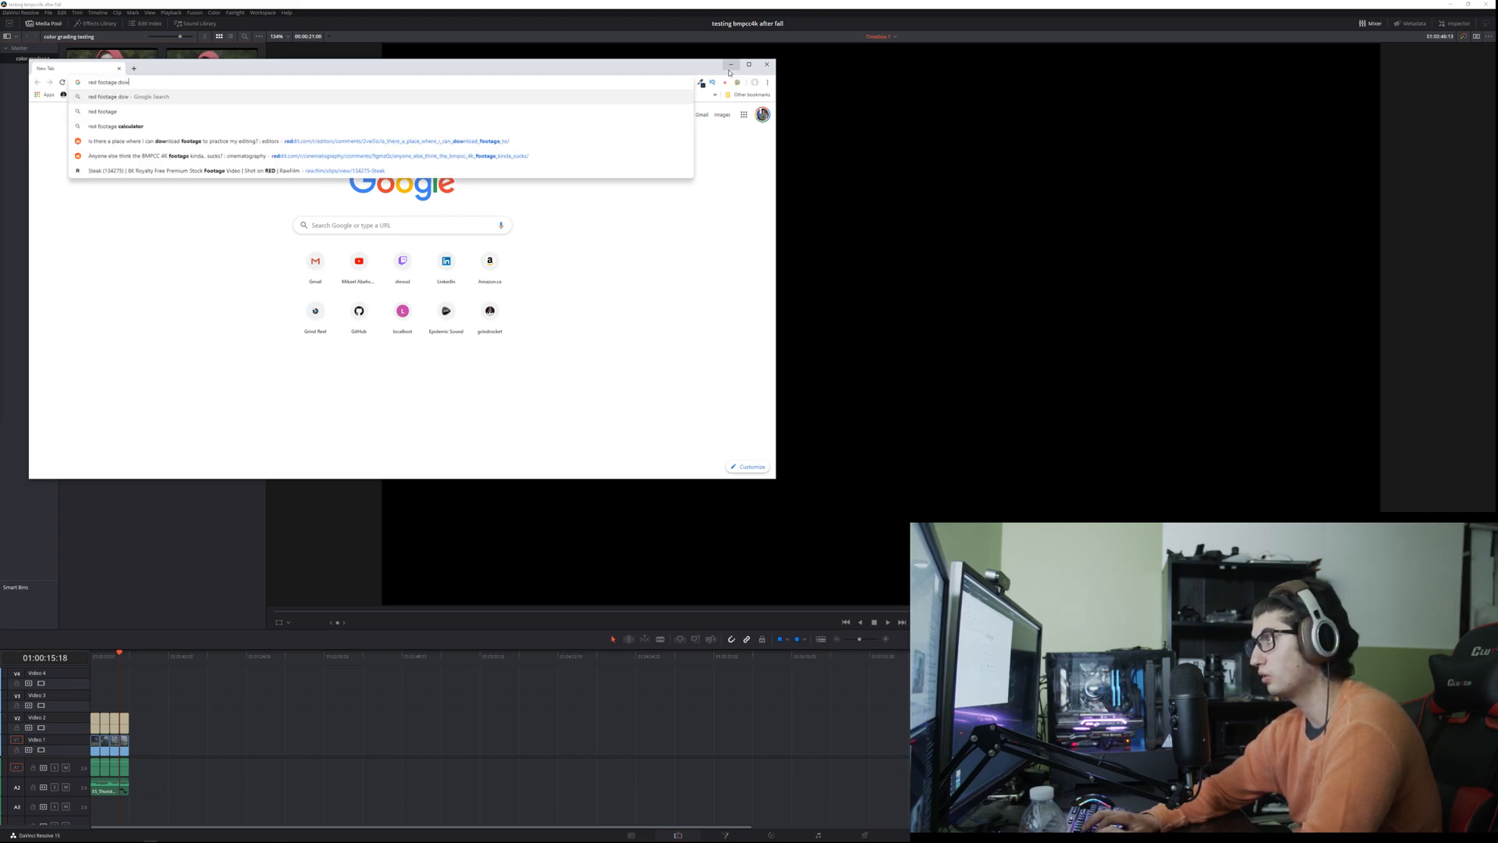
key("Return")
left_click_drag(569, 76, 562, 2)
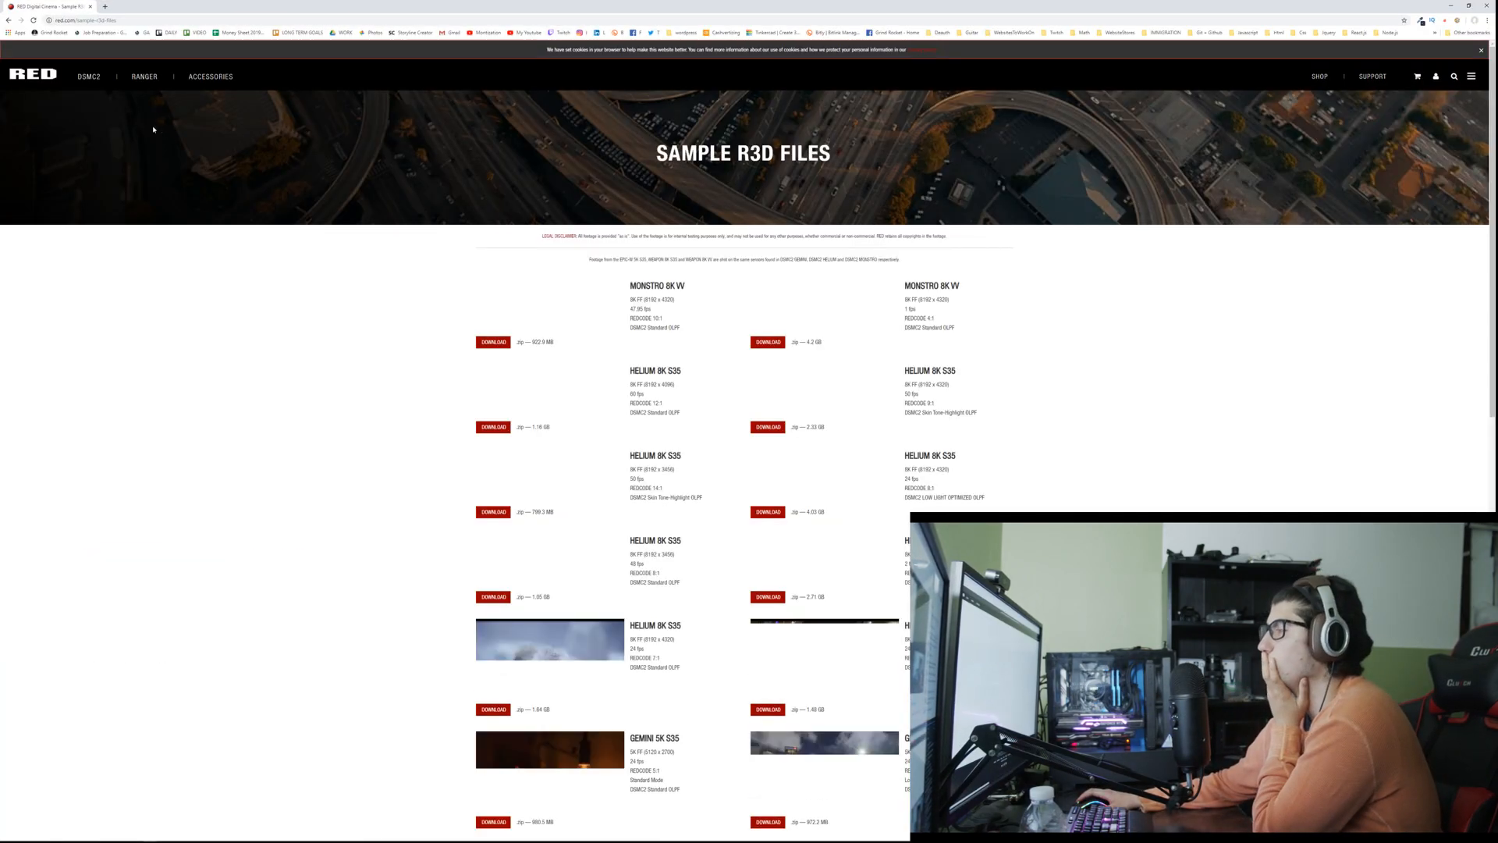
Step: Look through RED's sample R3D clips, from the Monstro 8K VV entries to Red One Mysterium, and return to the page's beginning
scroll(396, 289, "down", 3)
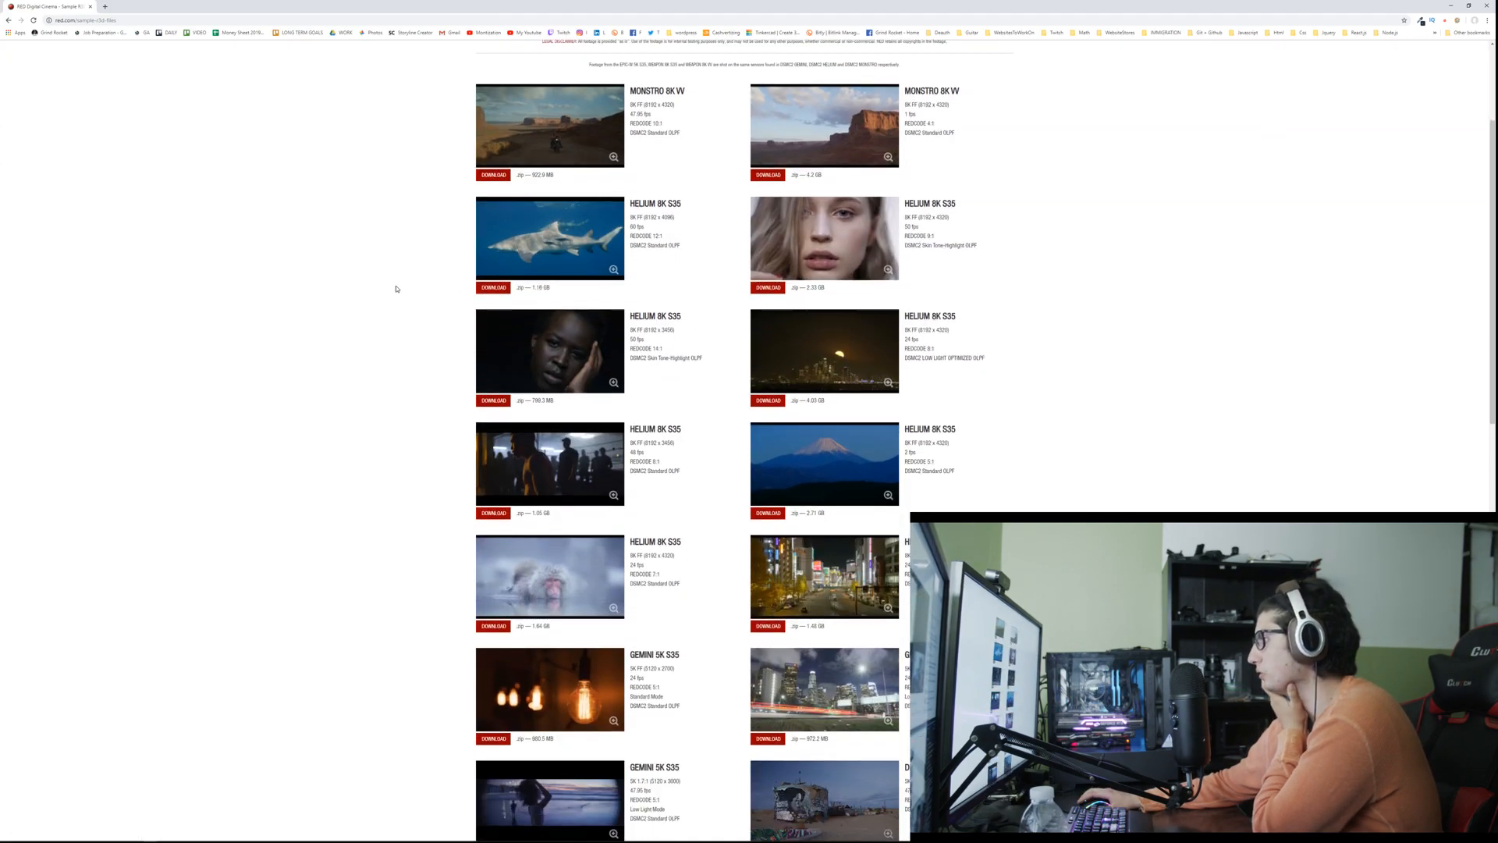
scroll(396, 288, "down", 3)
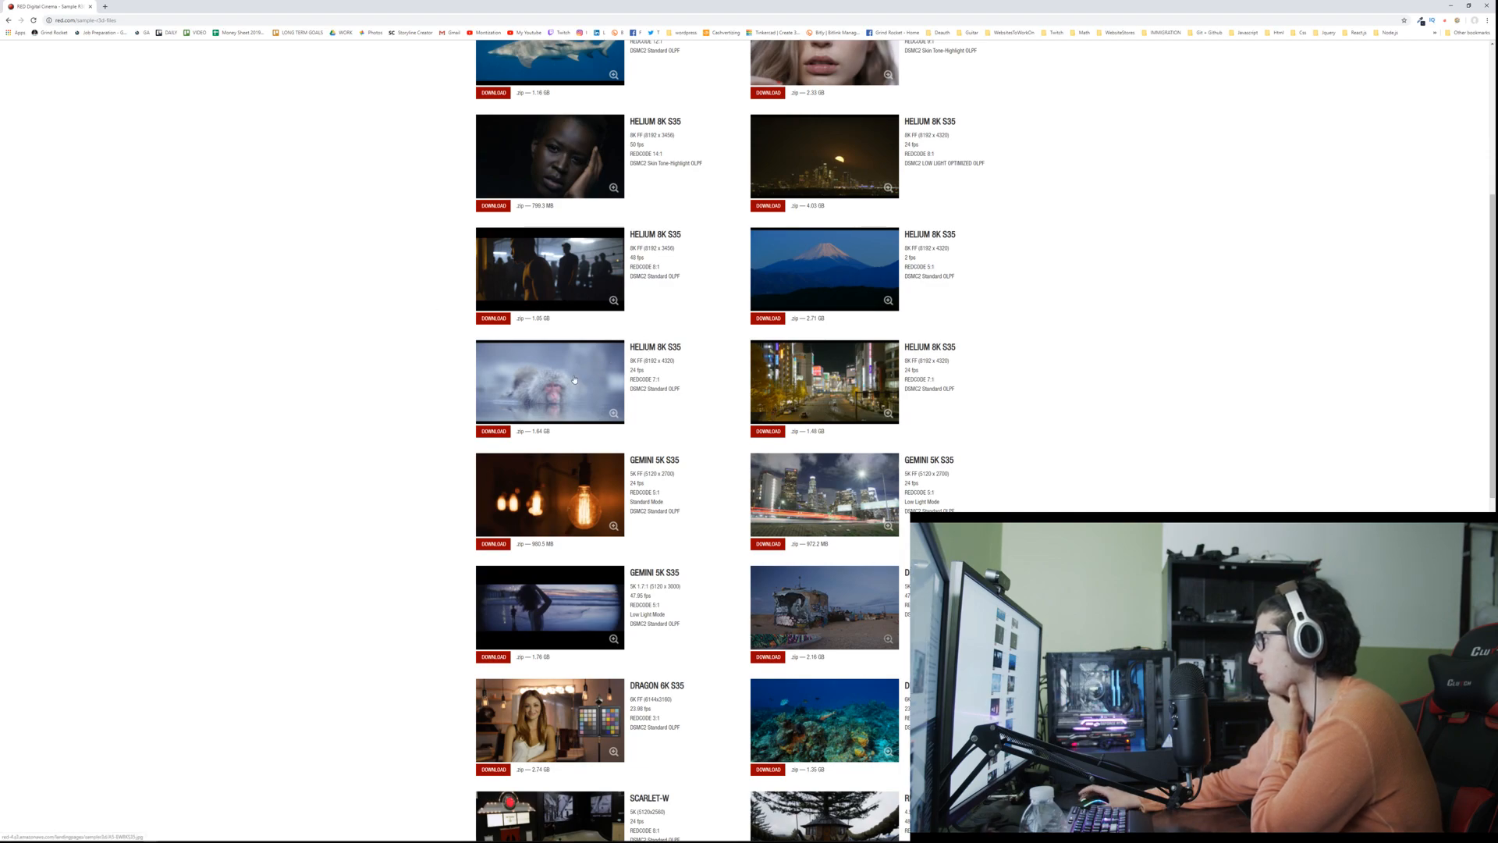
left_click(130, 7)
middle_click(131, 7)
scroll(421, 405, "down", 3)
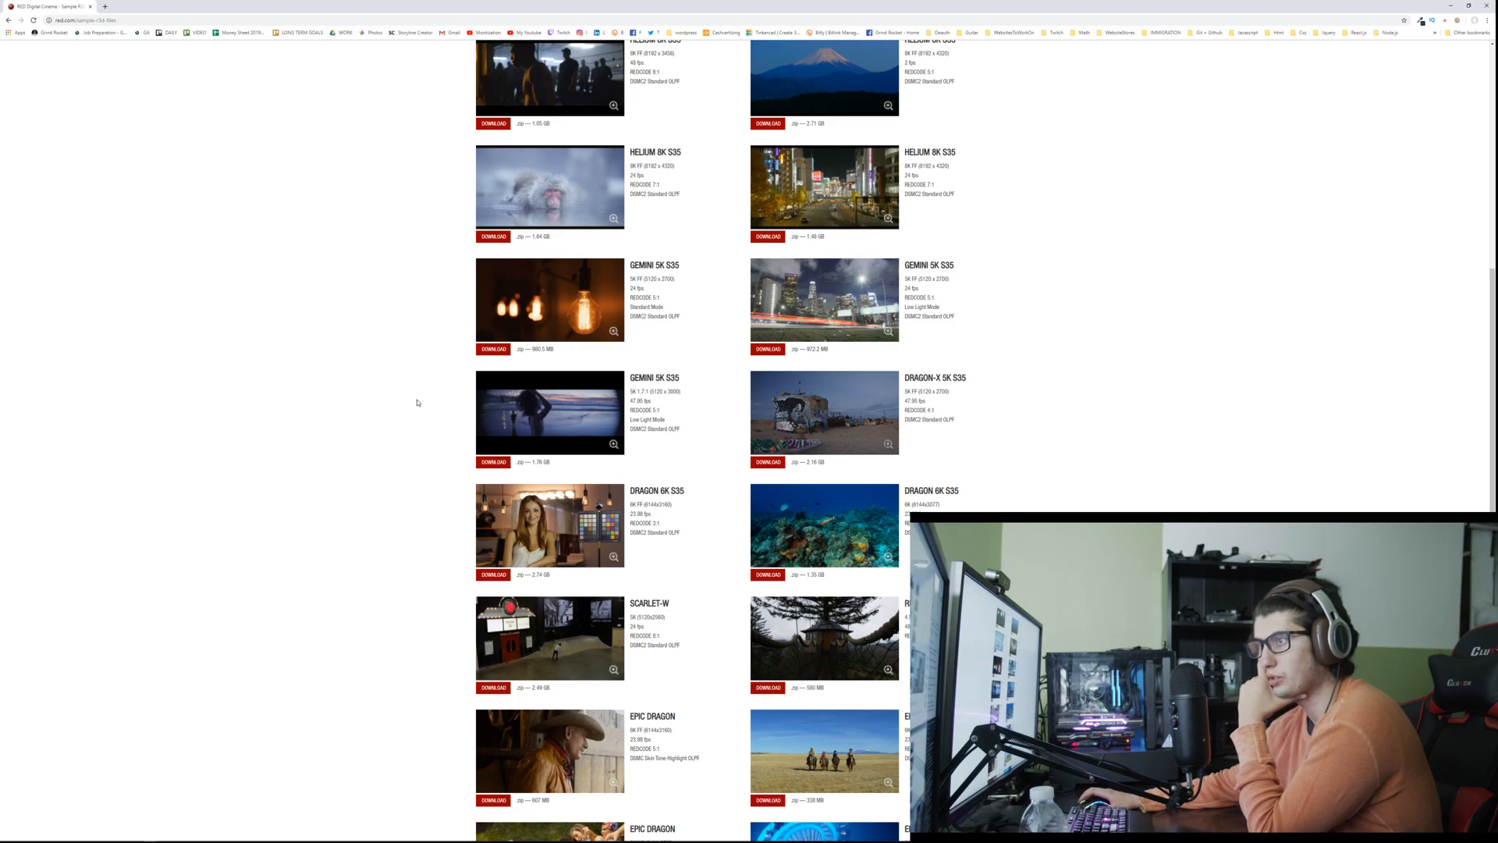
scroll(417, 403, "down", 2)
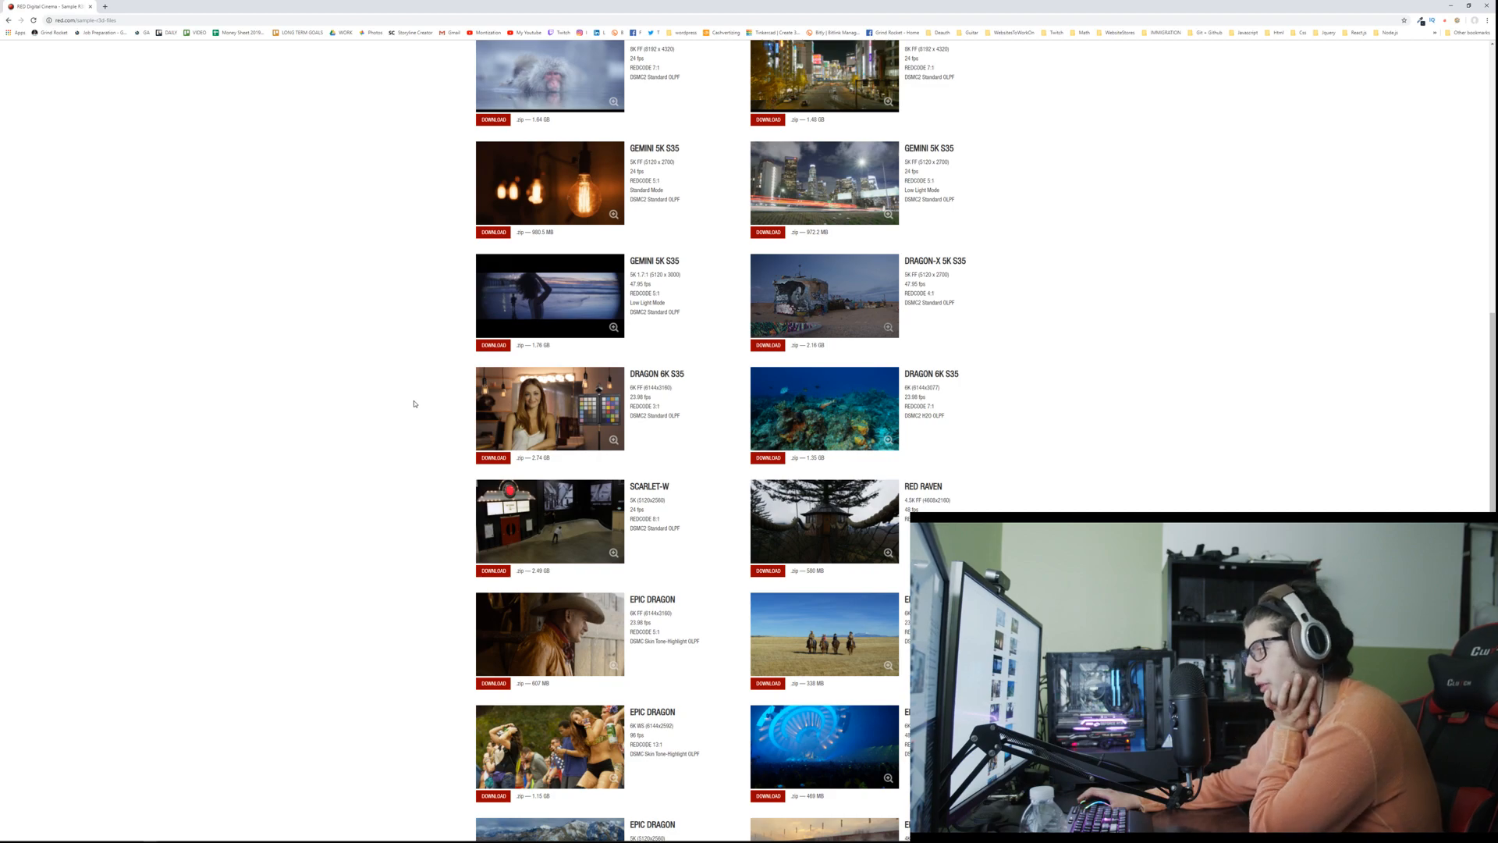
scroll(415, 403, "down", 7)
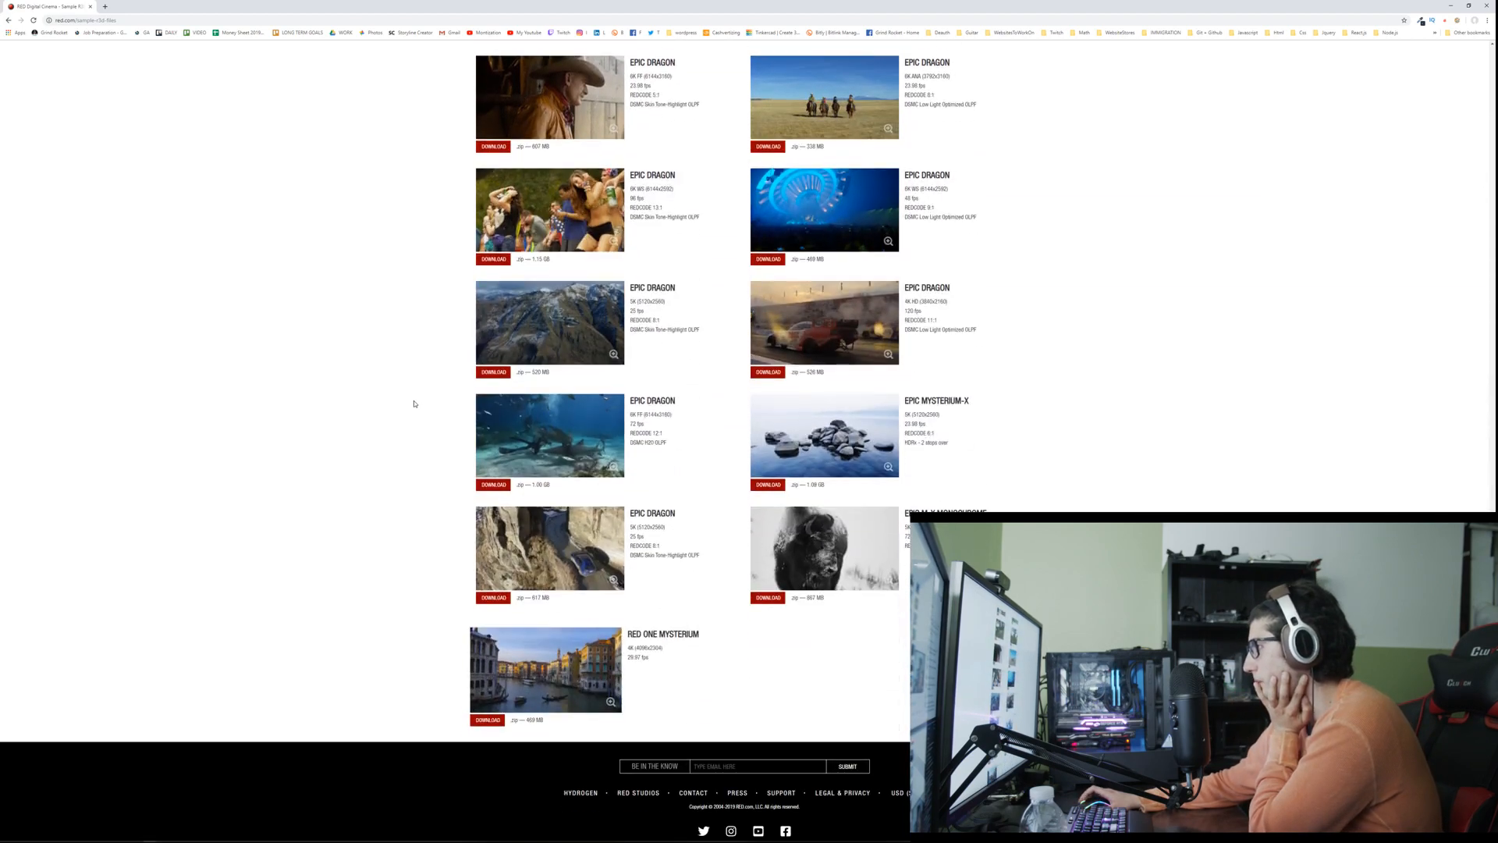
scroll(415, 404, "down", 1)
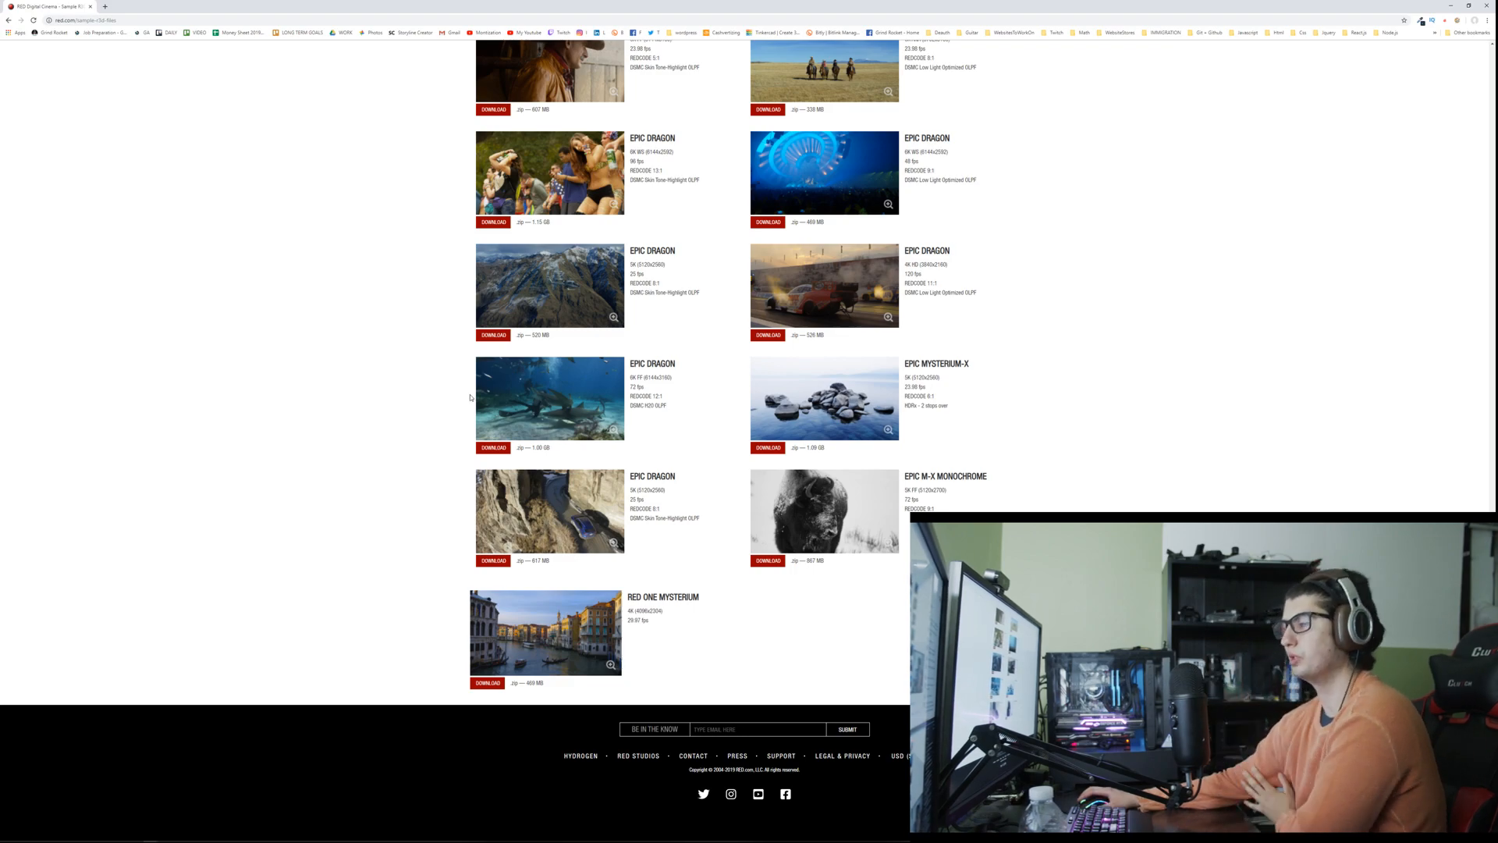
scroll(133, 411, "up", 7)
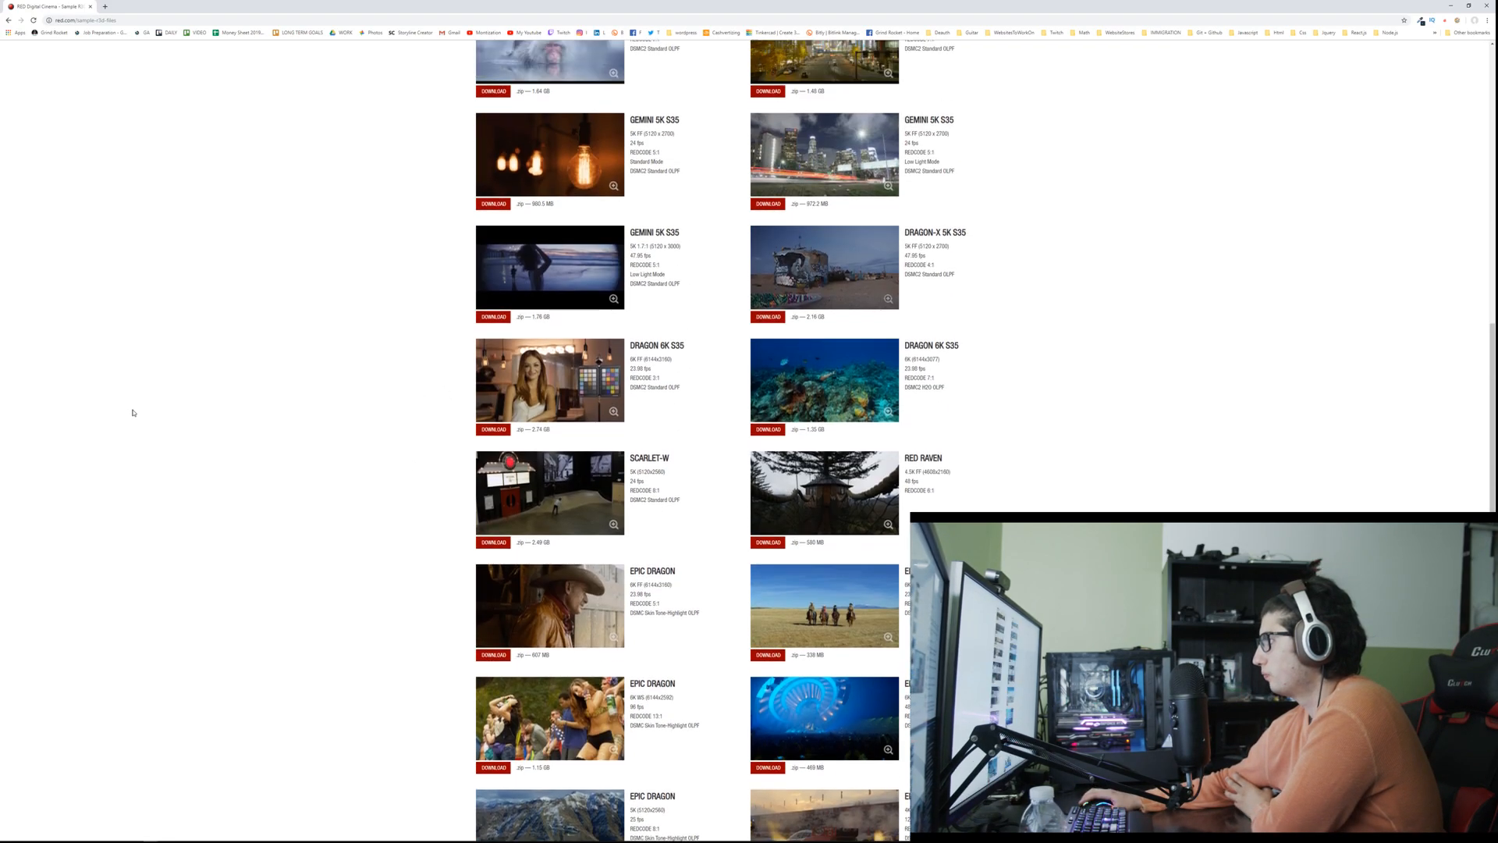
scroll(133, 412, "up", 9)
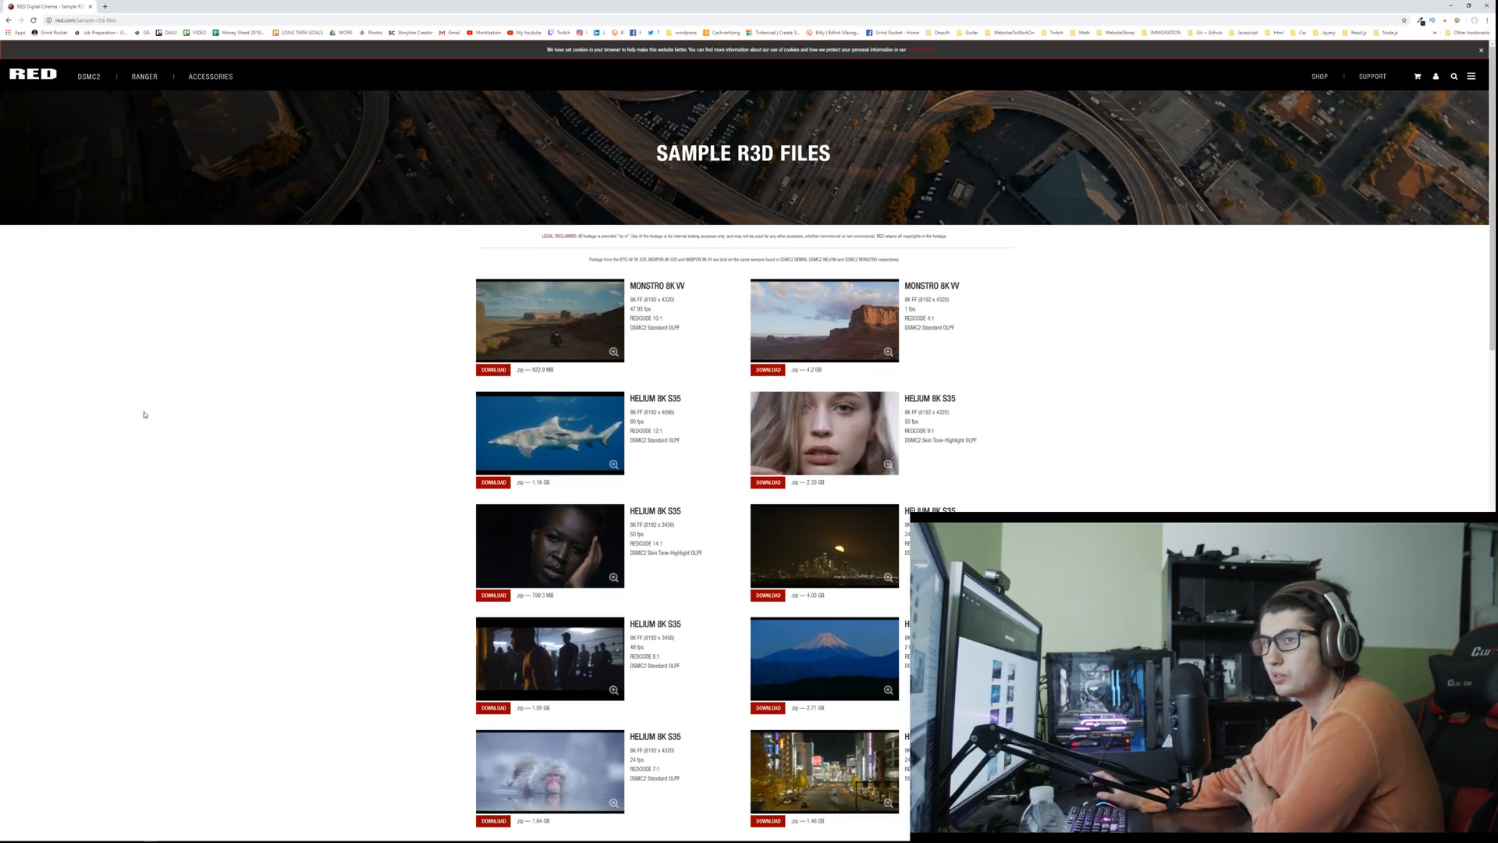
Step: Open the previously visited YouTube video "Silent Forest - Cinematic Footage Shot on Blackmagic Pocket Cinema Camera 4K" in a new tab and pause it
left_click(105, 6)
type("footage")
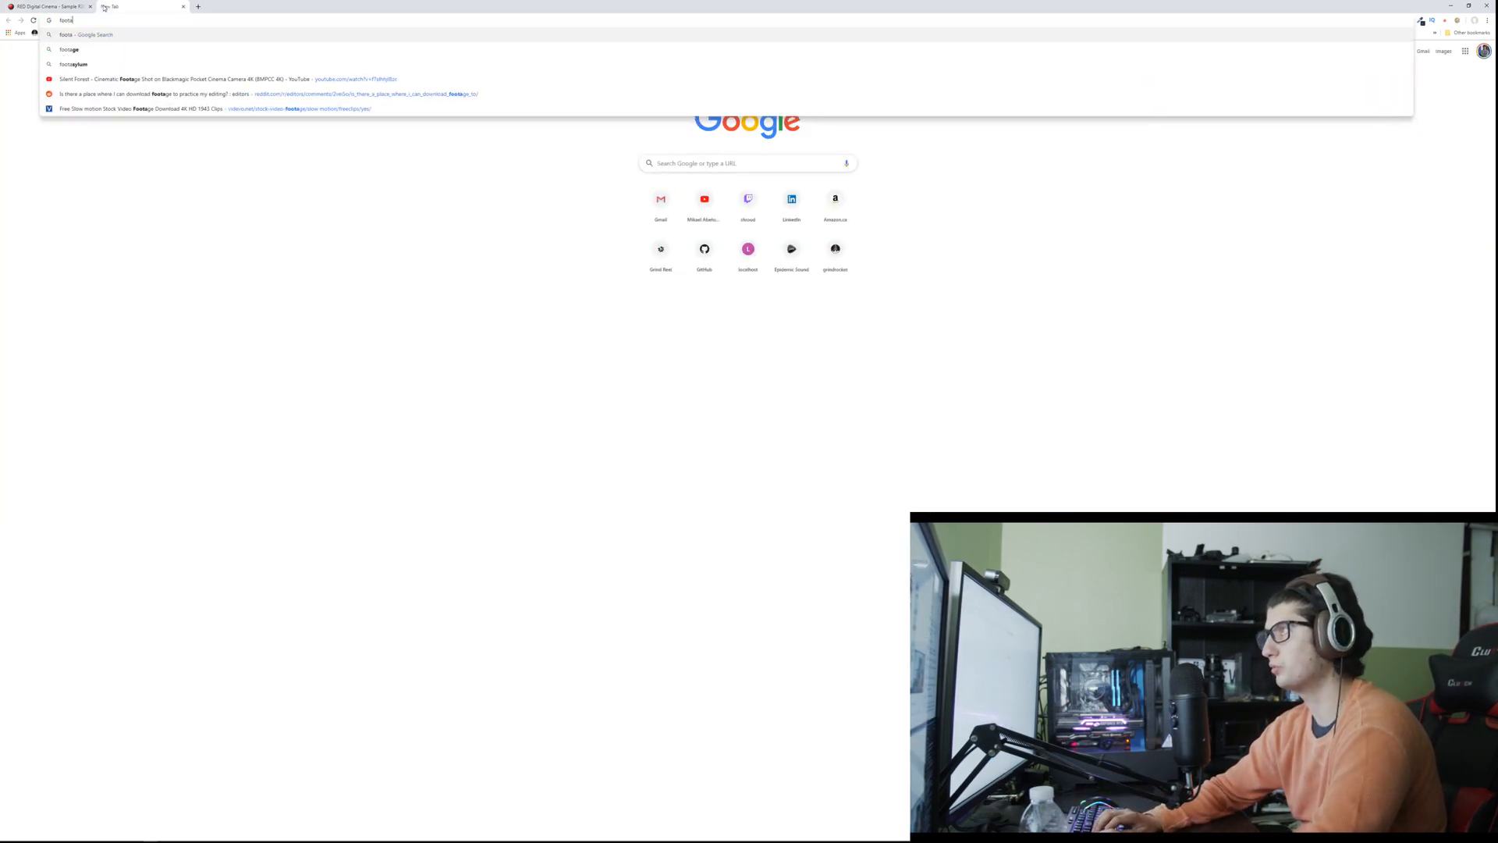
key("BackSpace")
key("BackSpace")
key("BackSpace")
key("BackSpace")
type("rest")
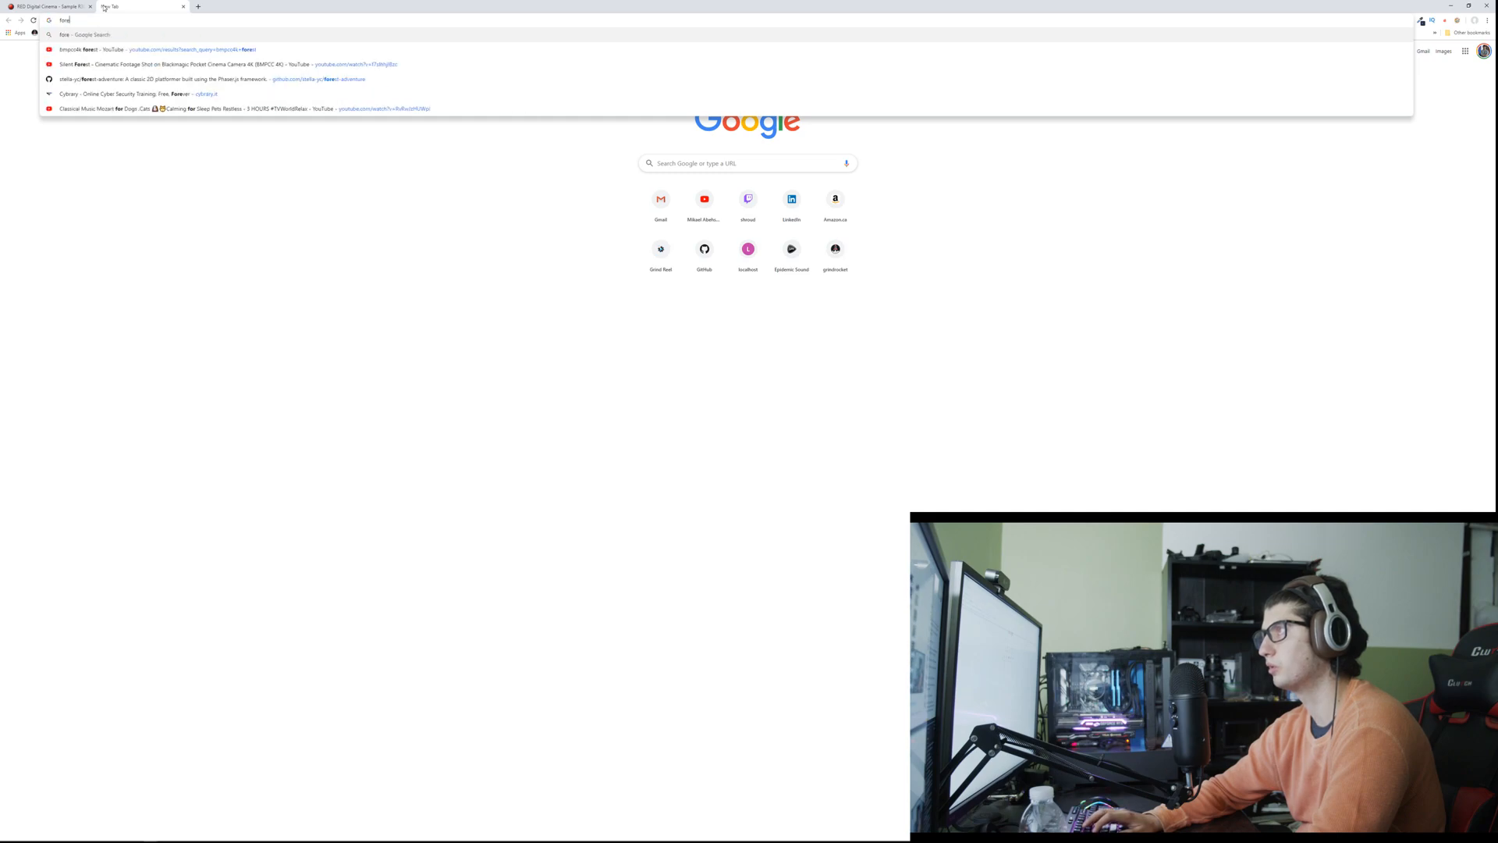
key("Down")
key("Down")
key("Down")
key("Down")
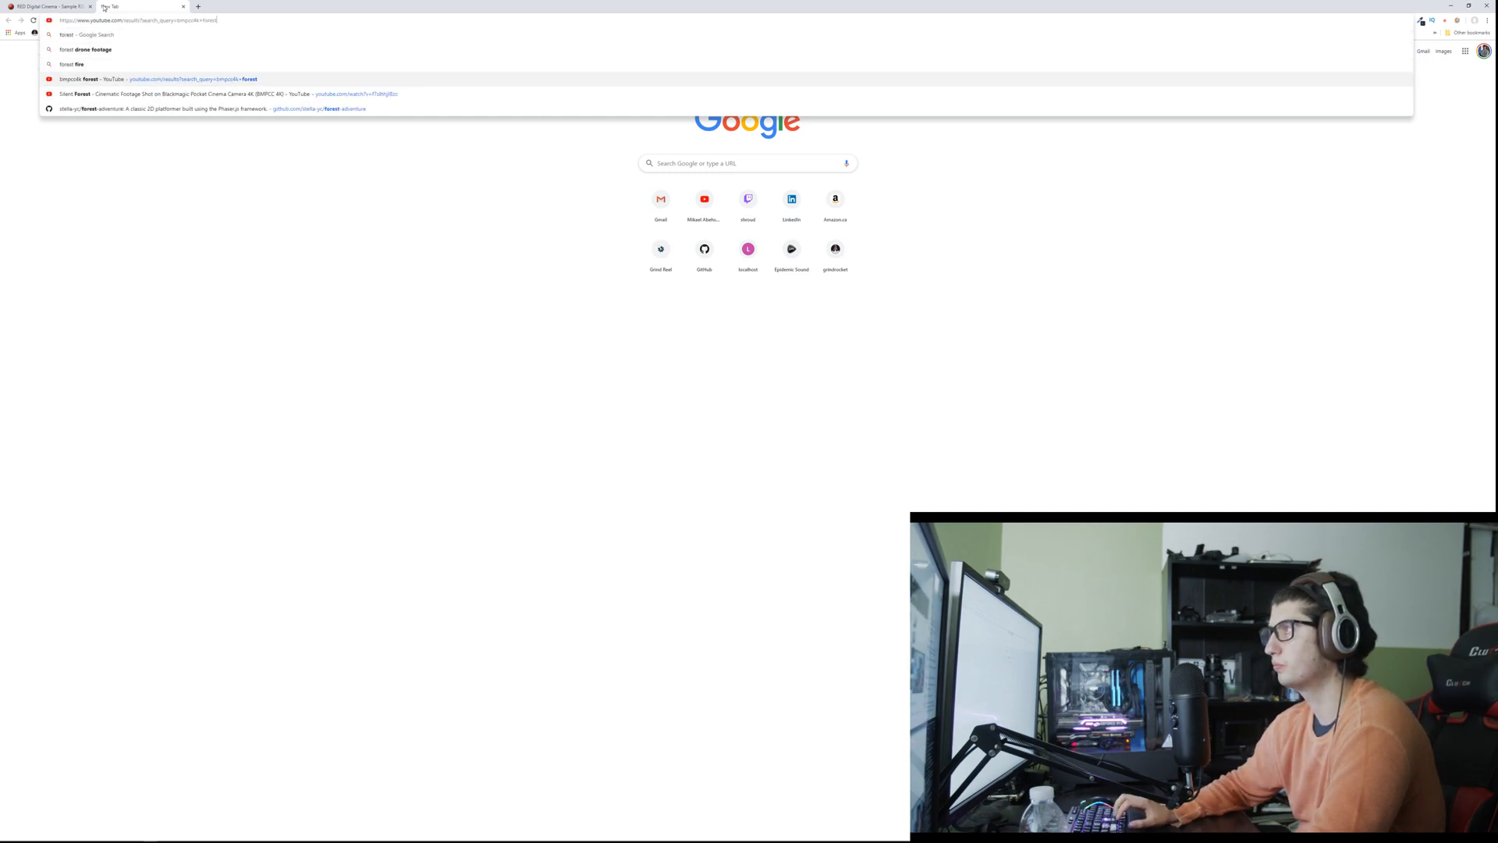
key("Return")
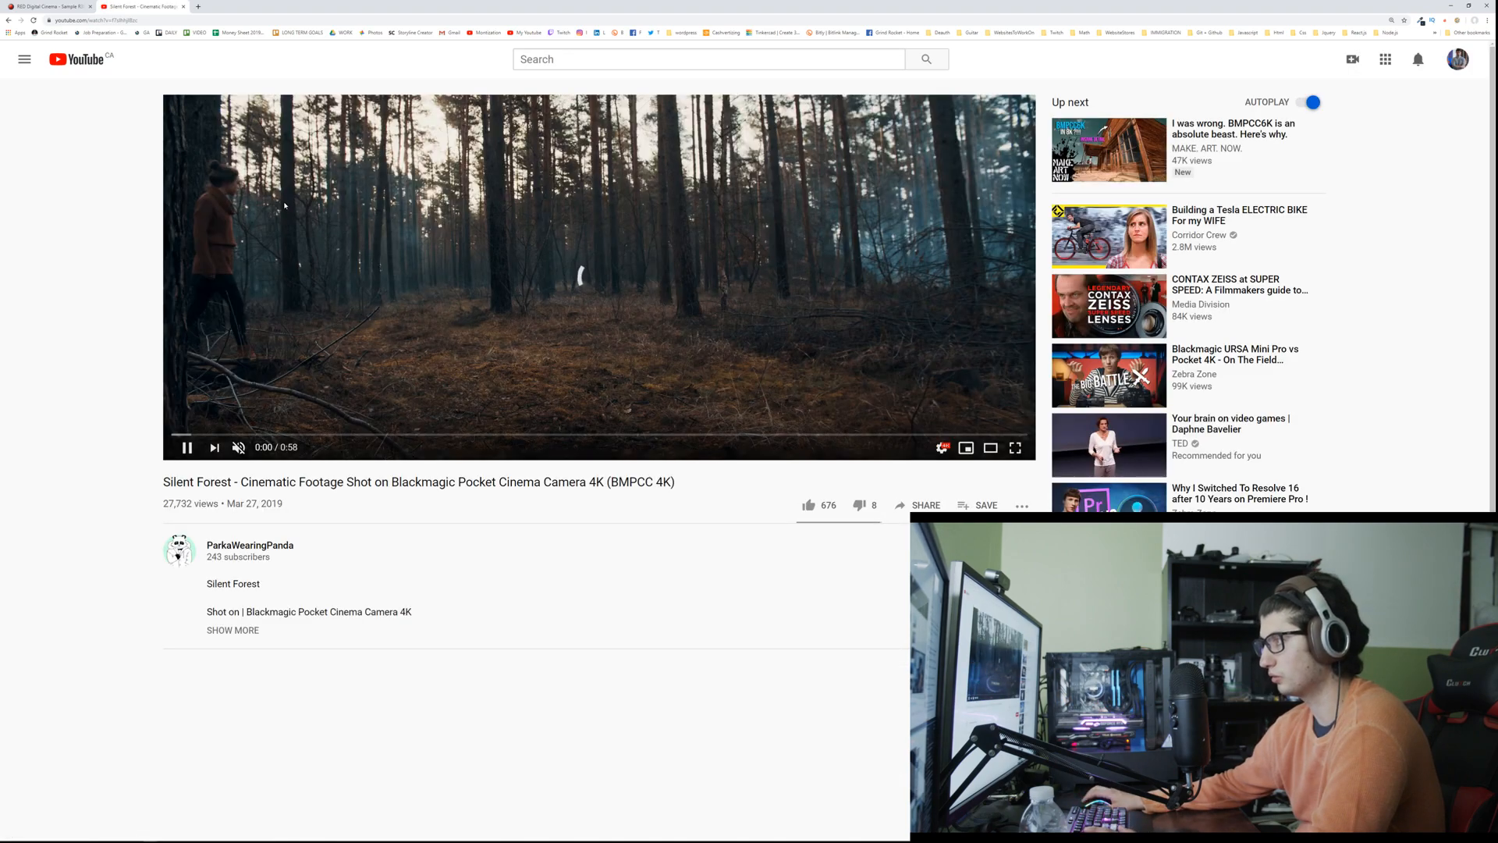
left_click(286, 213)
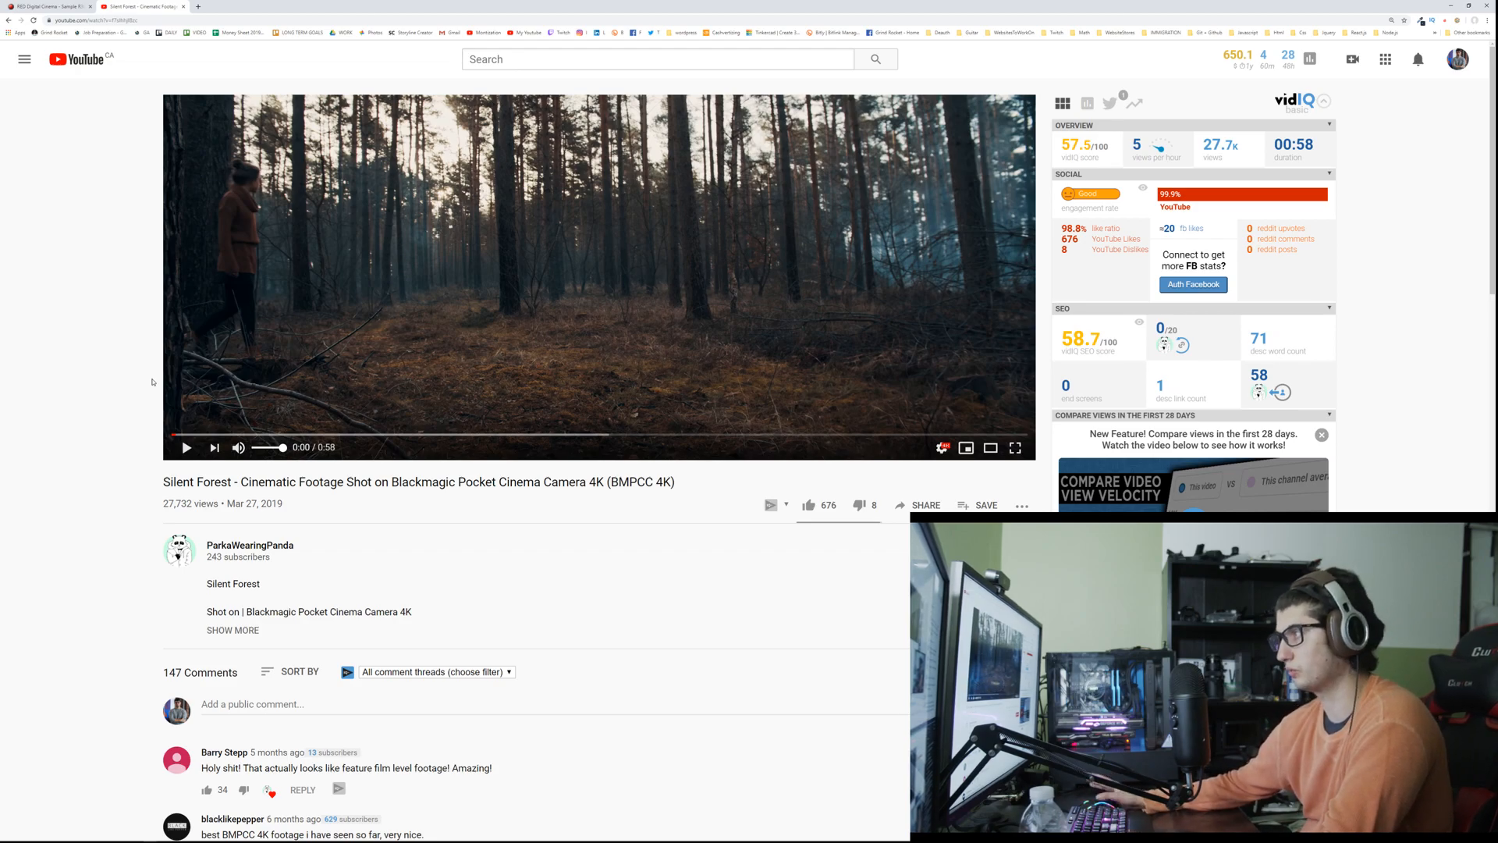
Step: Watch the opening of the Silent Forest video in full screen and go back to the woman's close-up at 0:05
double_click(270, 351)
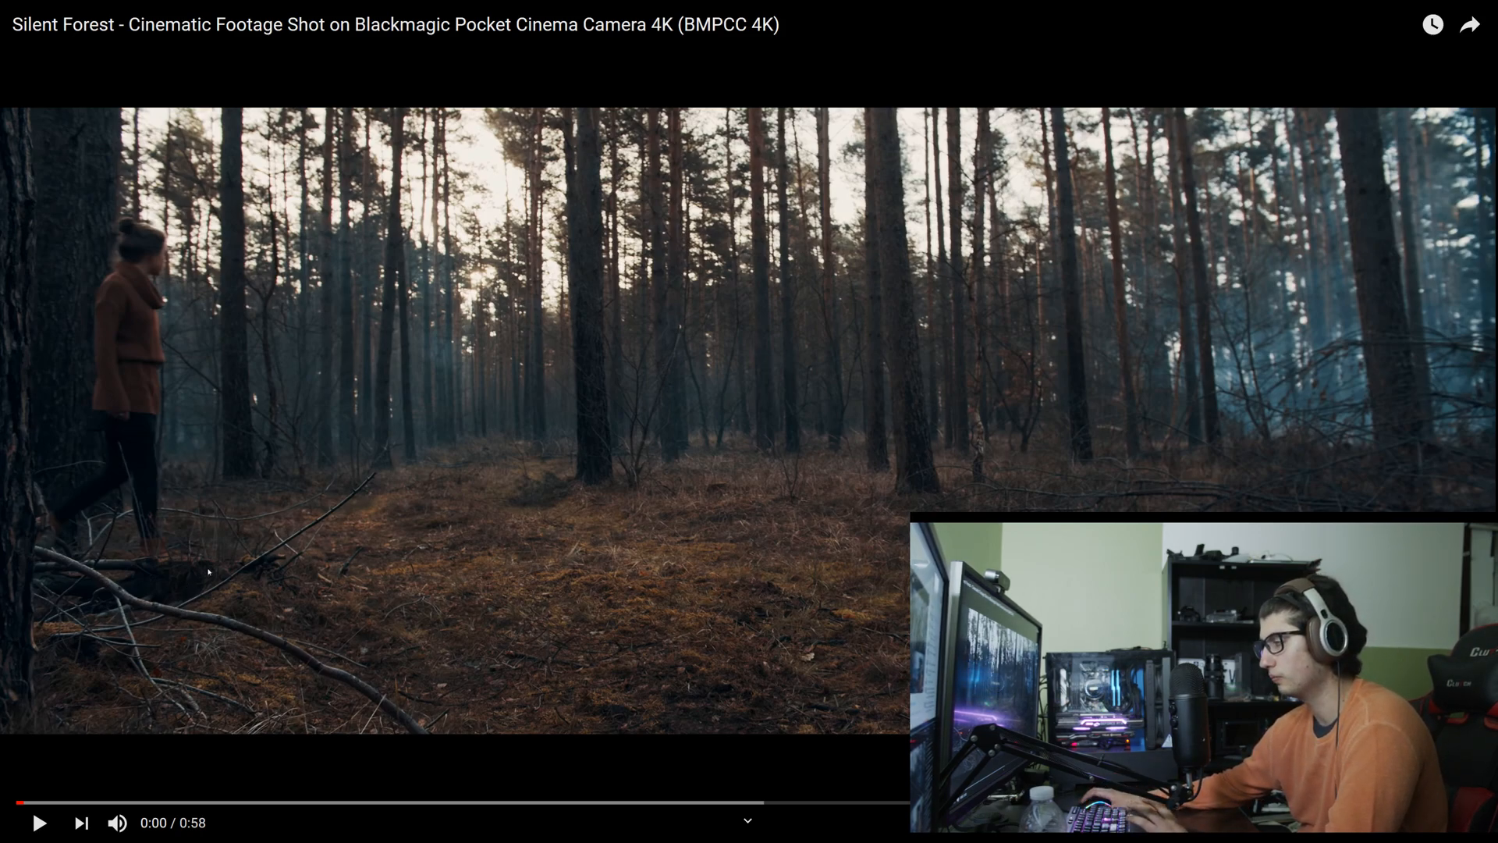
left_click(421, 495)
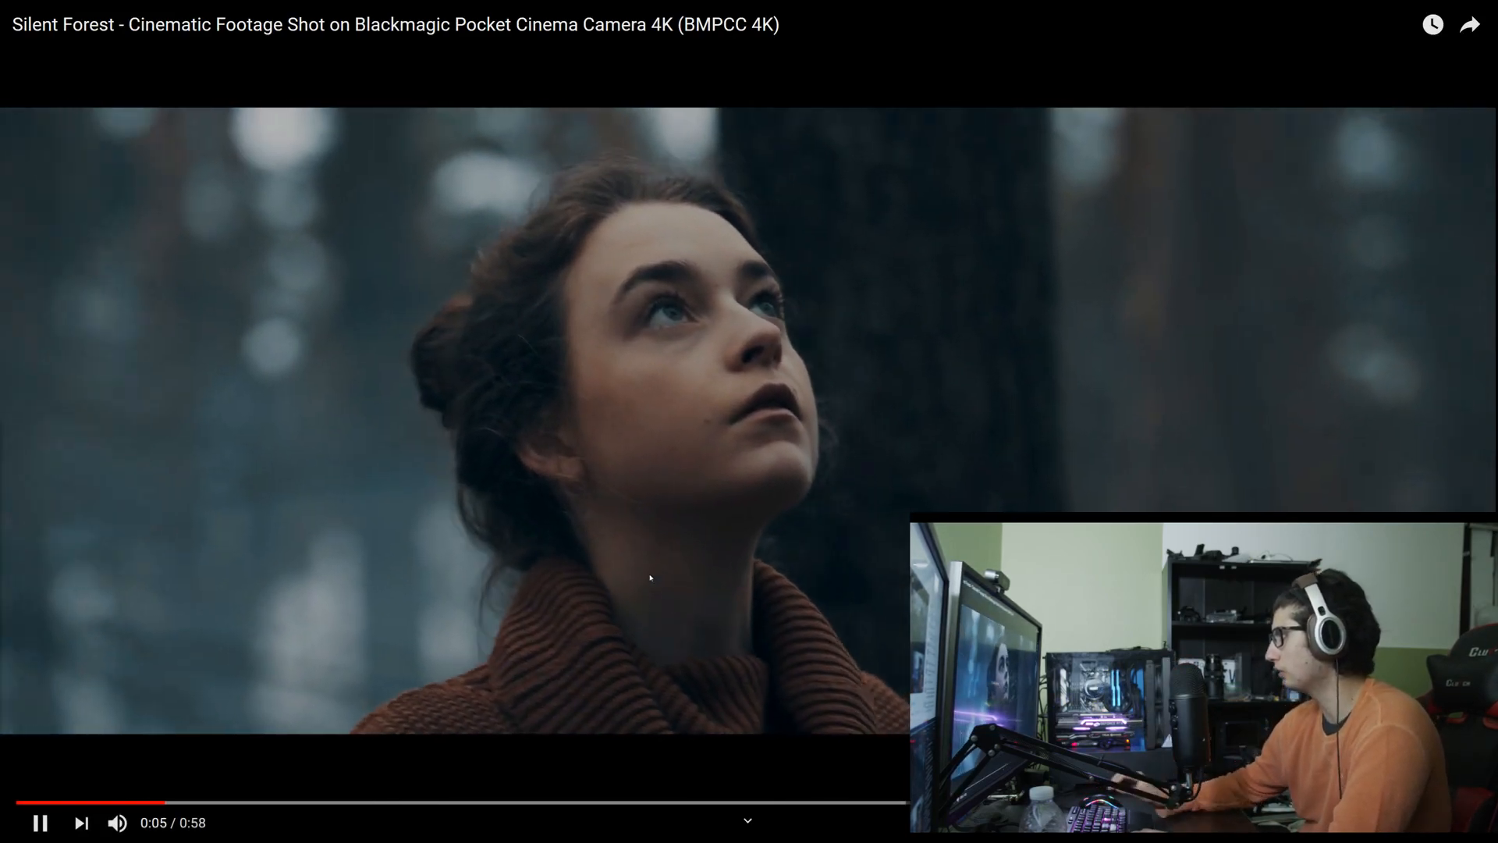
left_click(650, 578)
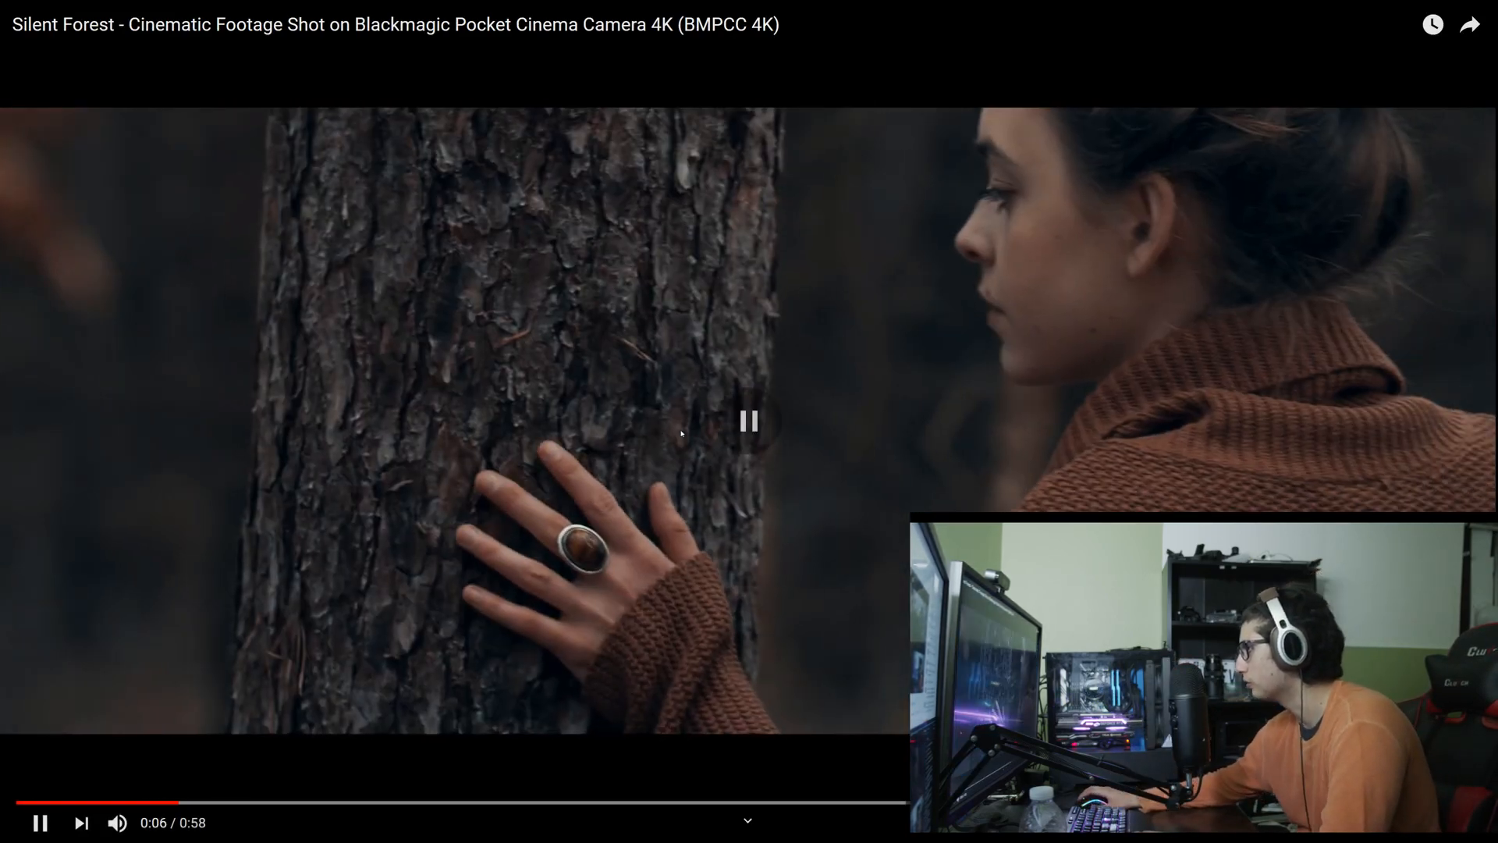
left_click(165, 802)
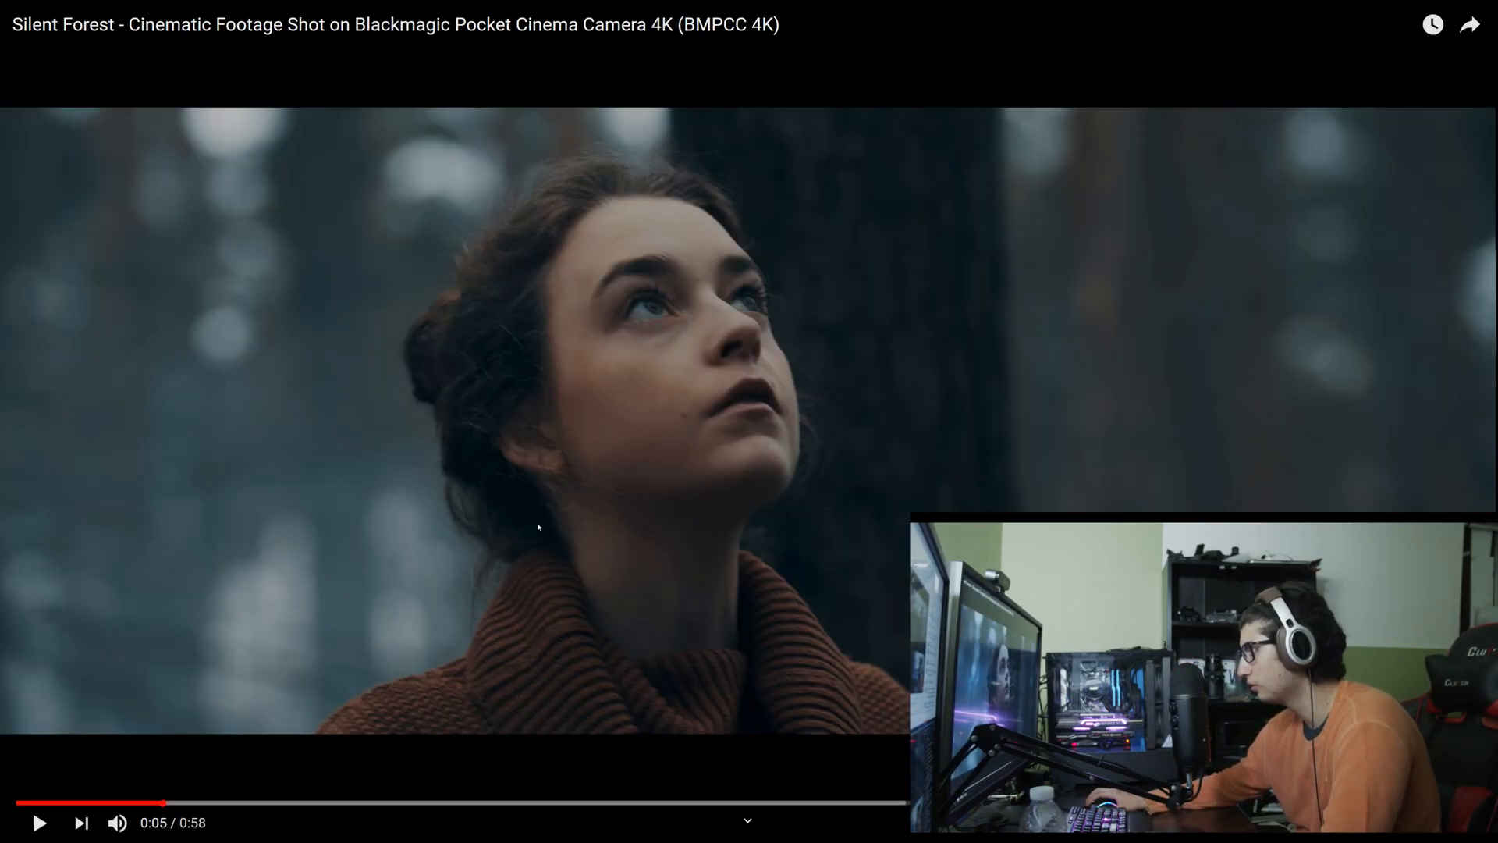
Step: Examine the grading of the woman's face in short playback bursts from 0:05, stopping at the tree shot at 0:07
key("Left")
key("Left")
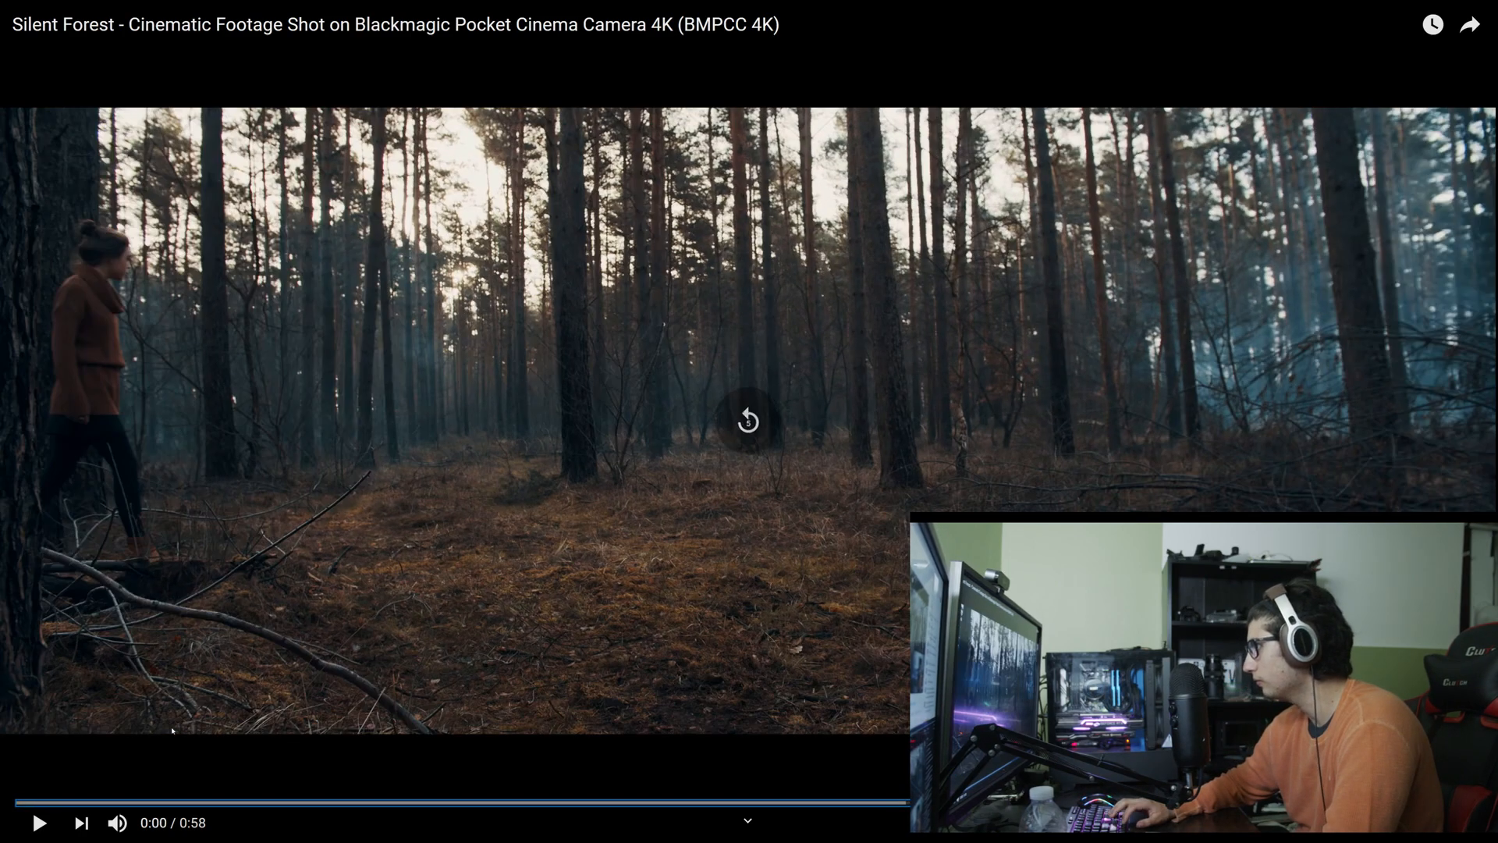
key("Right")
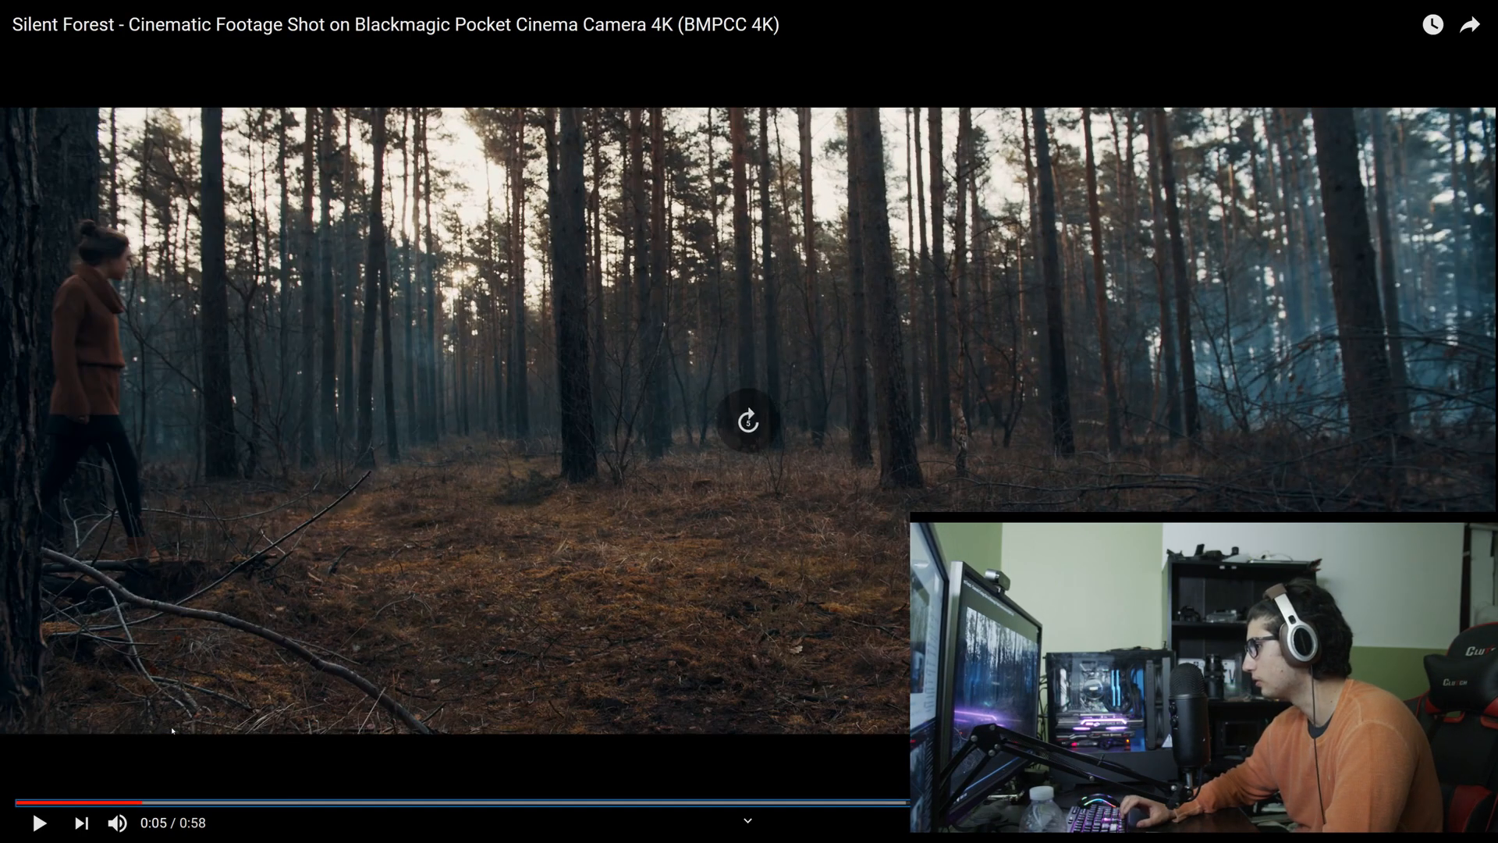
key("space")
key("space")
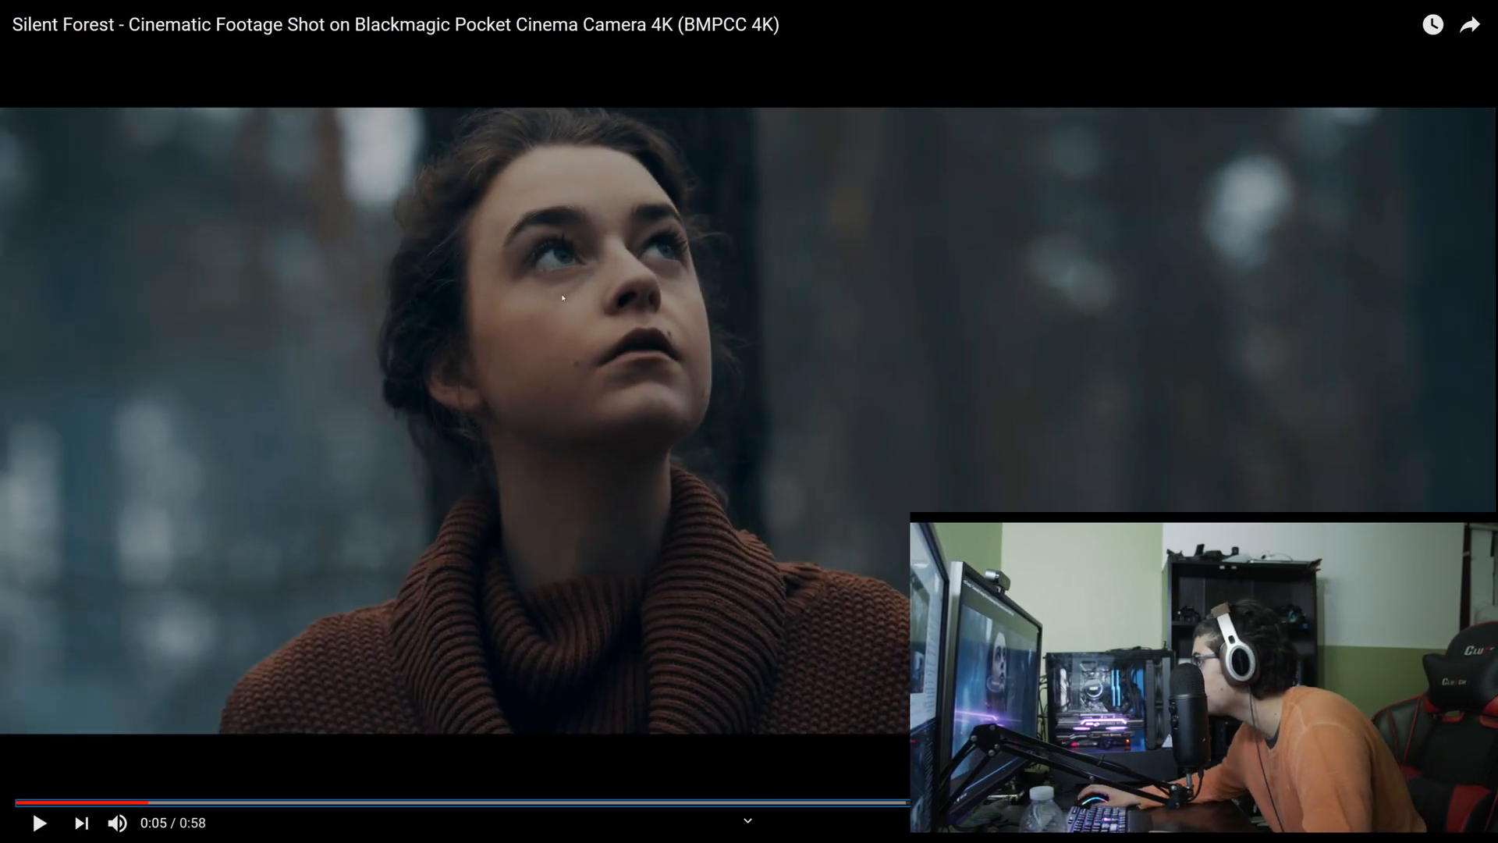
key("space")
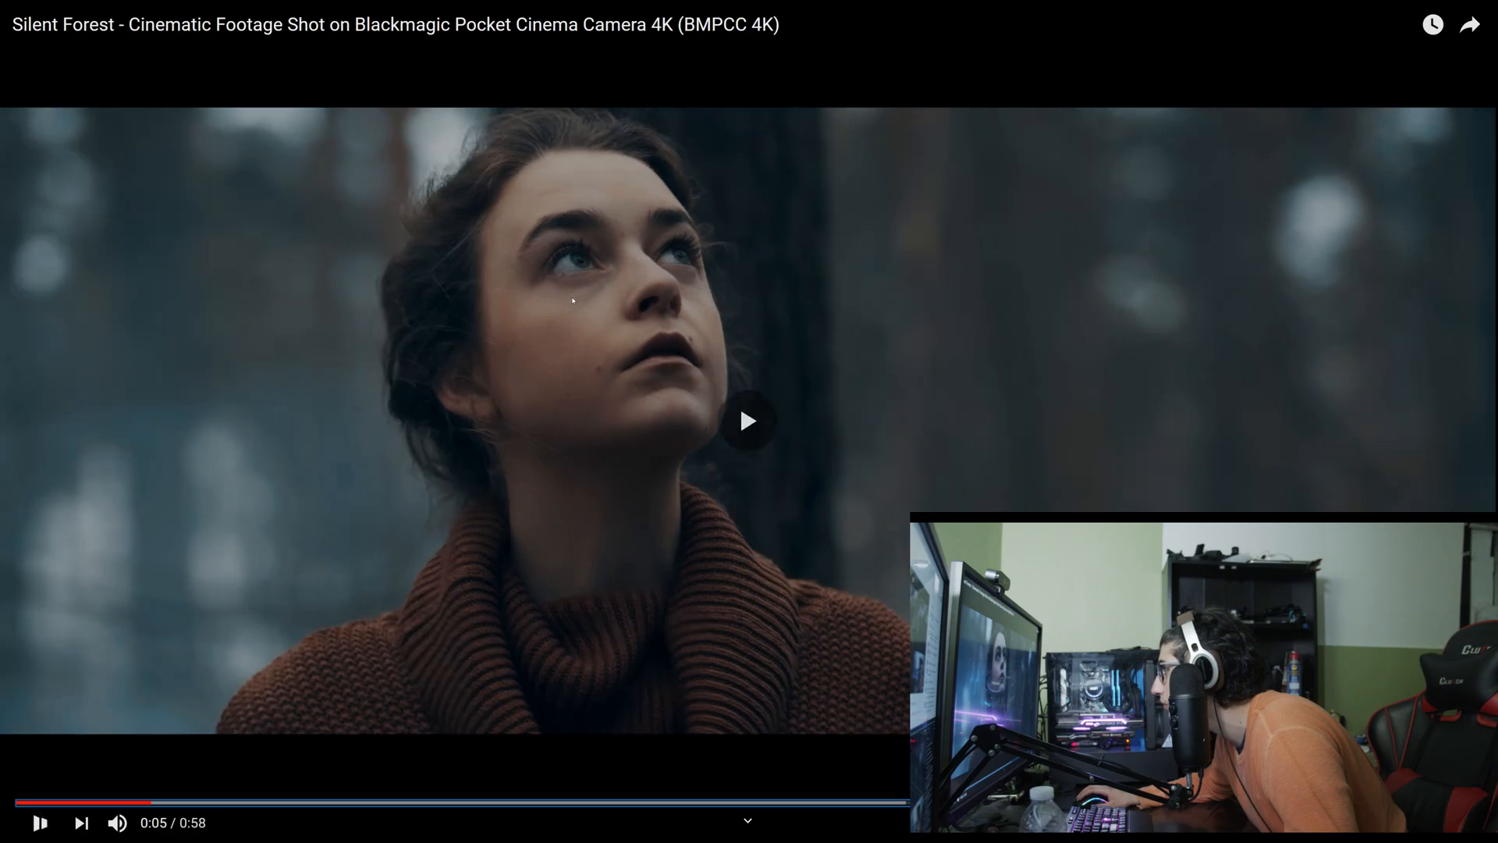
key("space")
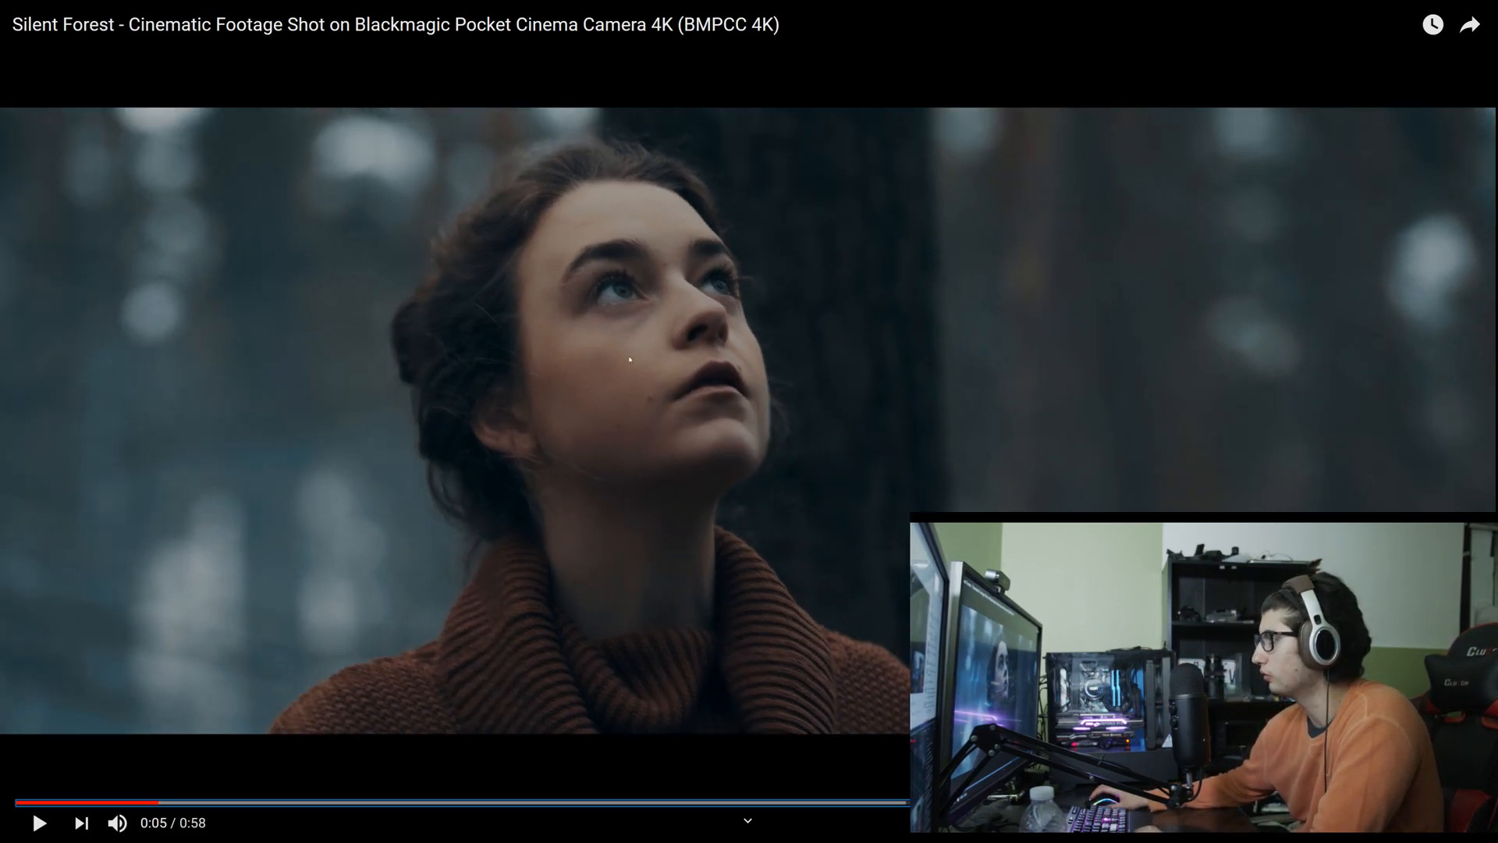
key("space")
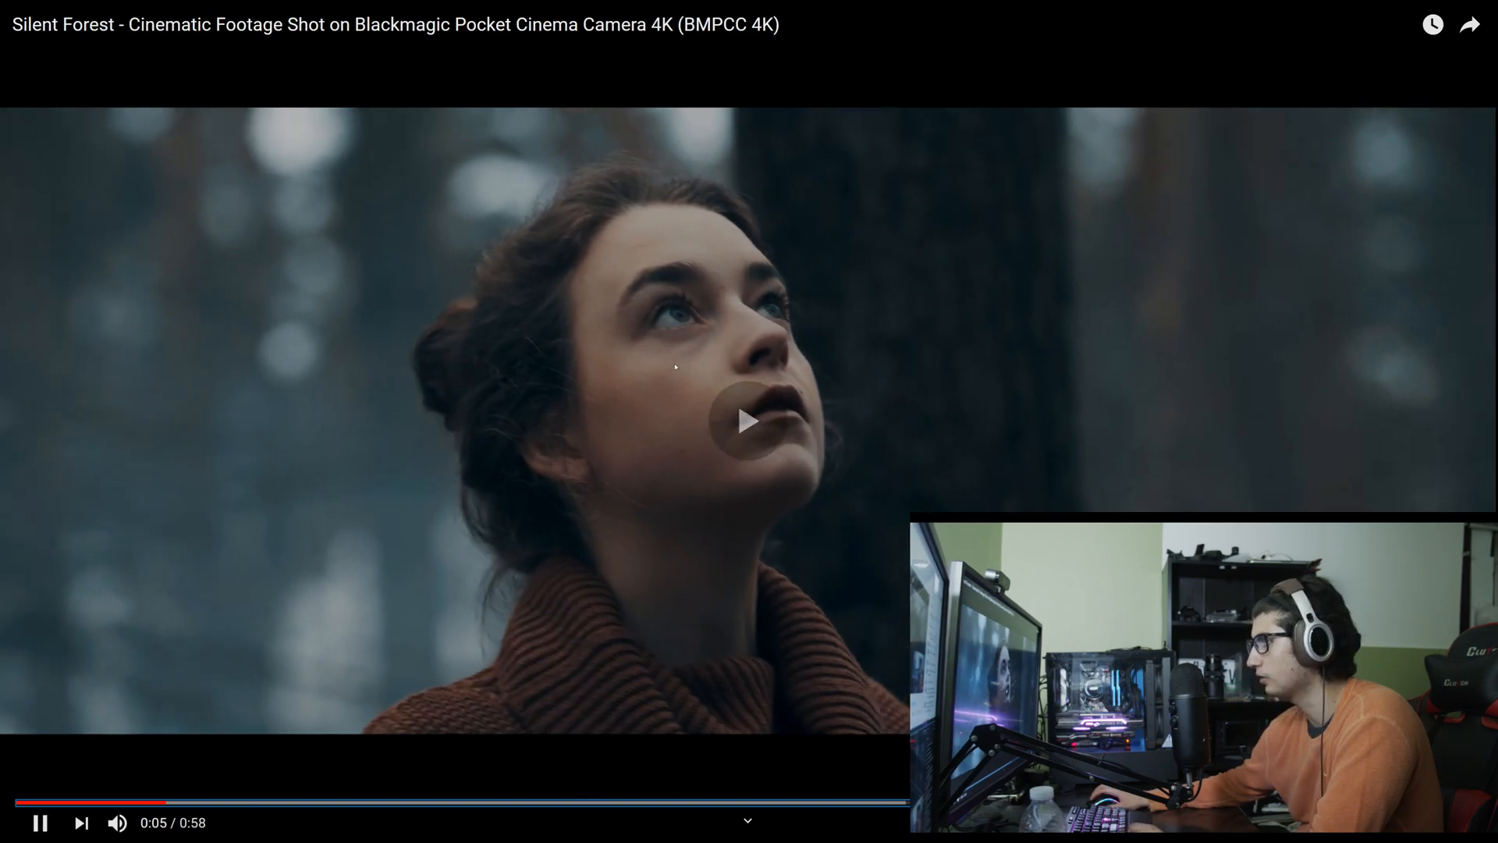
key("space")
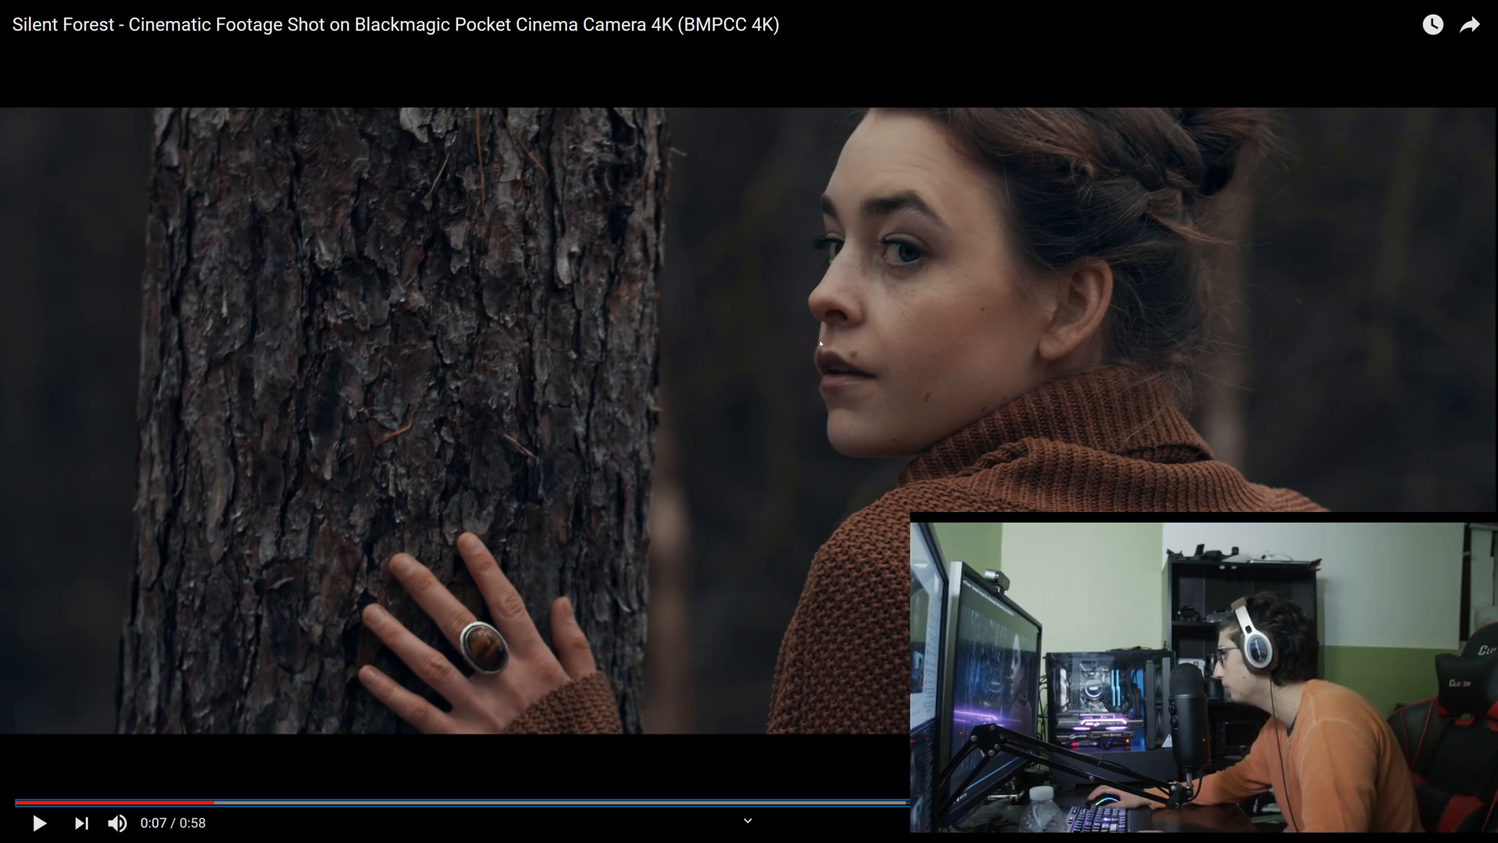
Step: Skip ahead to the shot of the ringed hand, pause at 0:16 to examine its colours, and leave full screen
left_click(827, 349)
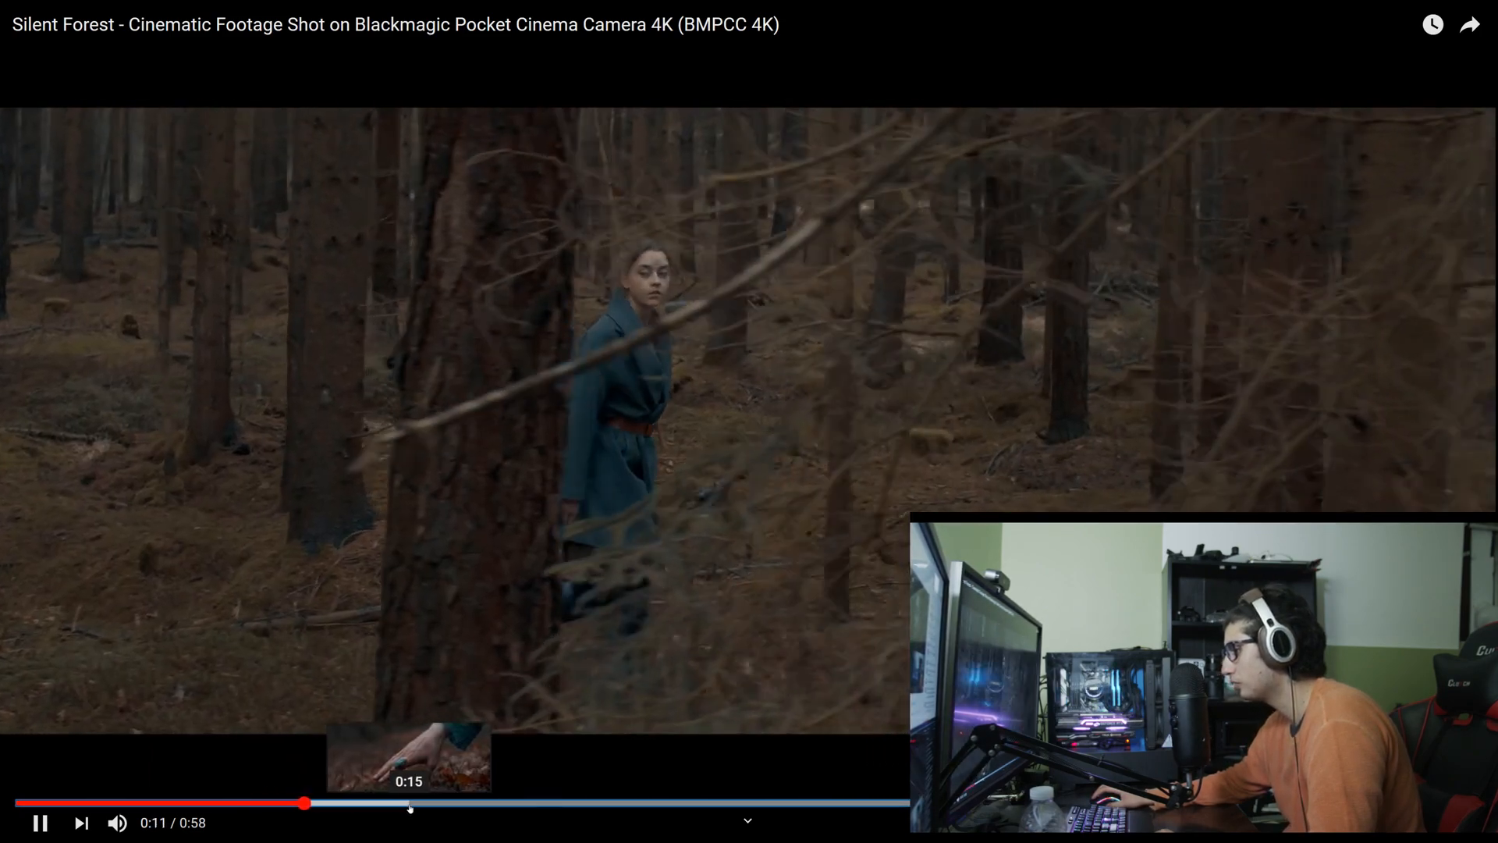
left_click(406, 802)
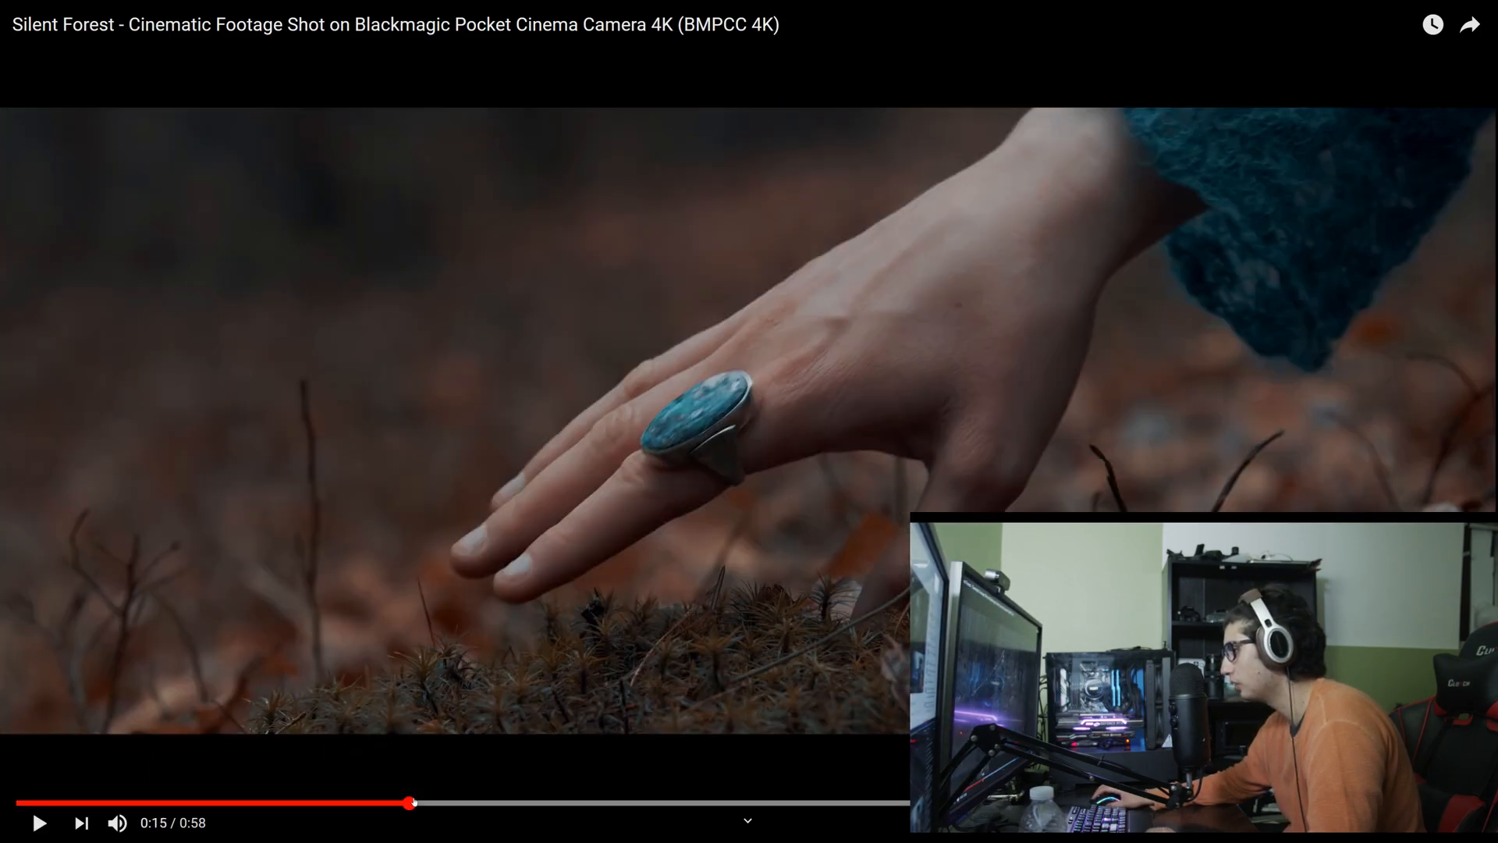
left_click(428, 644)
left_click(671, 560)
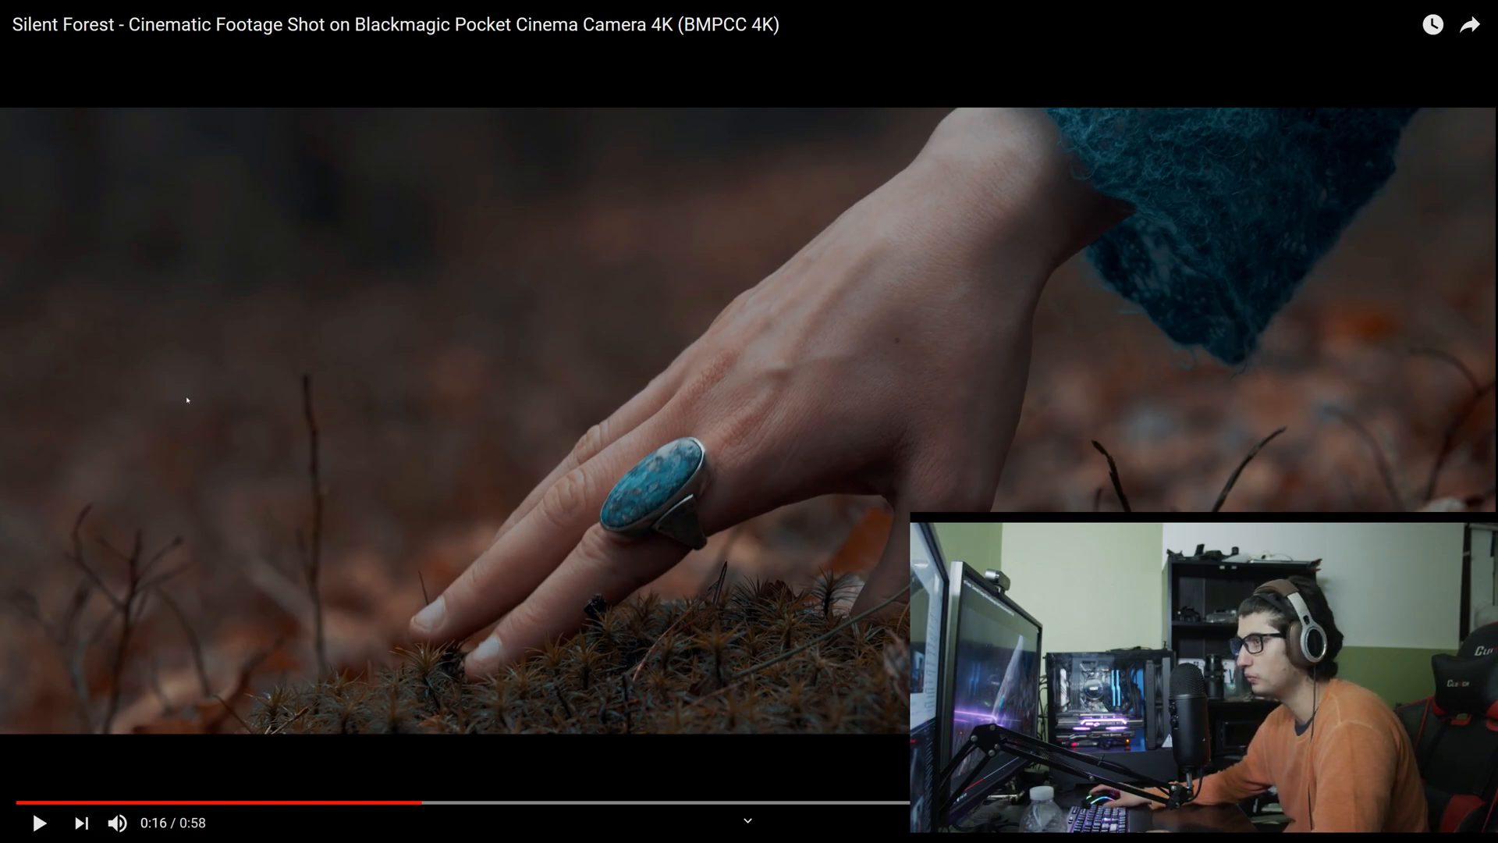
key("Escape")
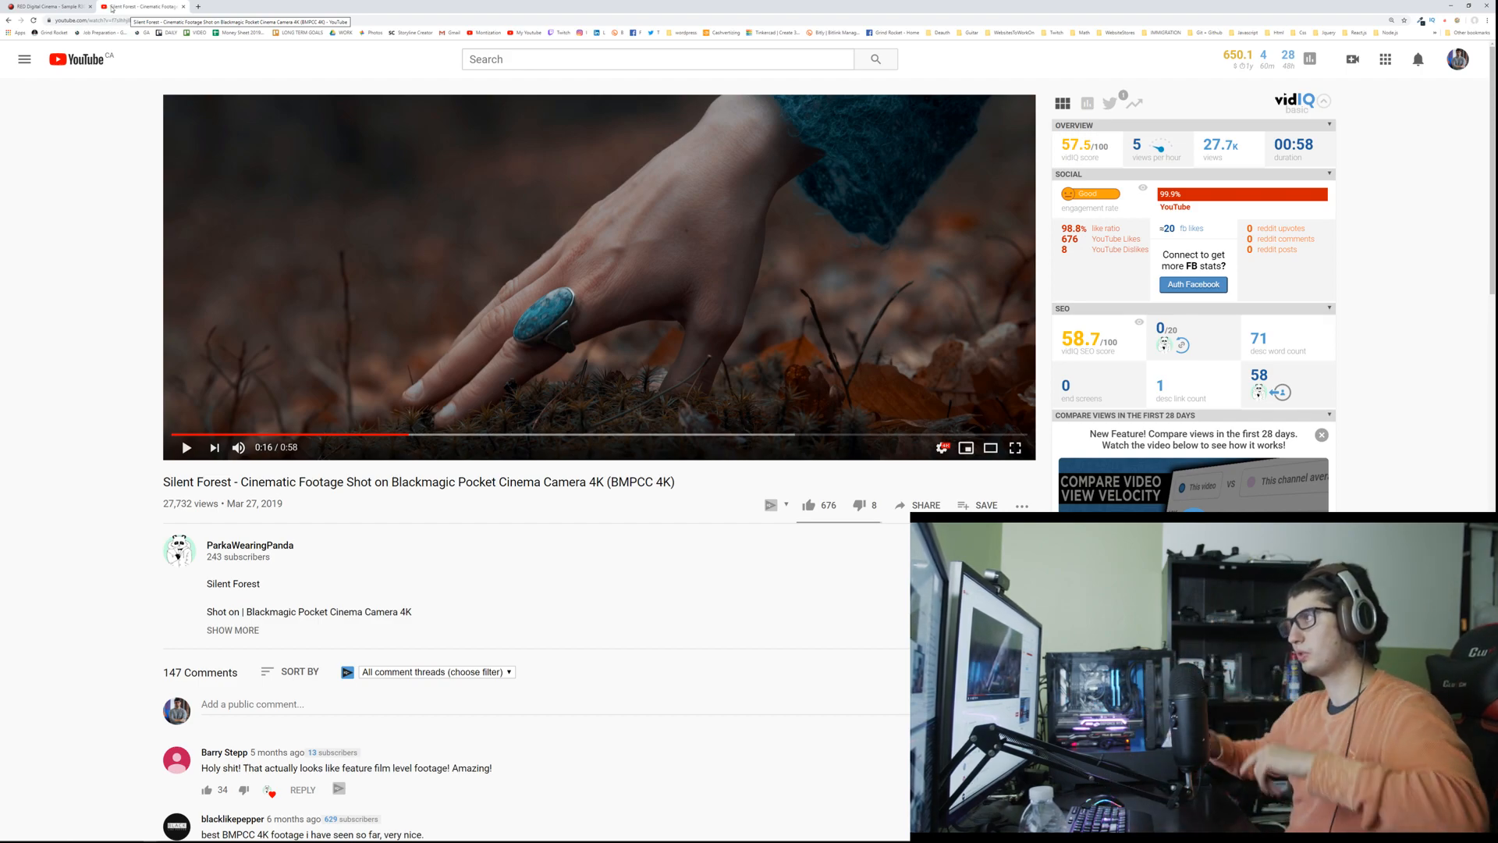
Step: Search Google for "6k" in a new tab, skim the image results, and close that tab
left_click(198, 7)
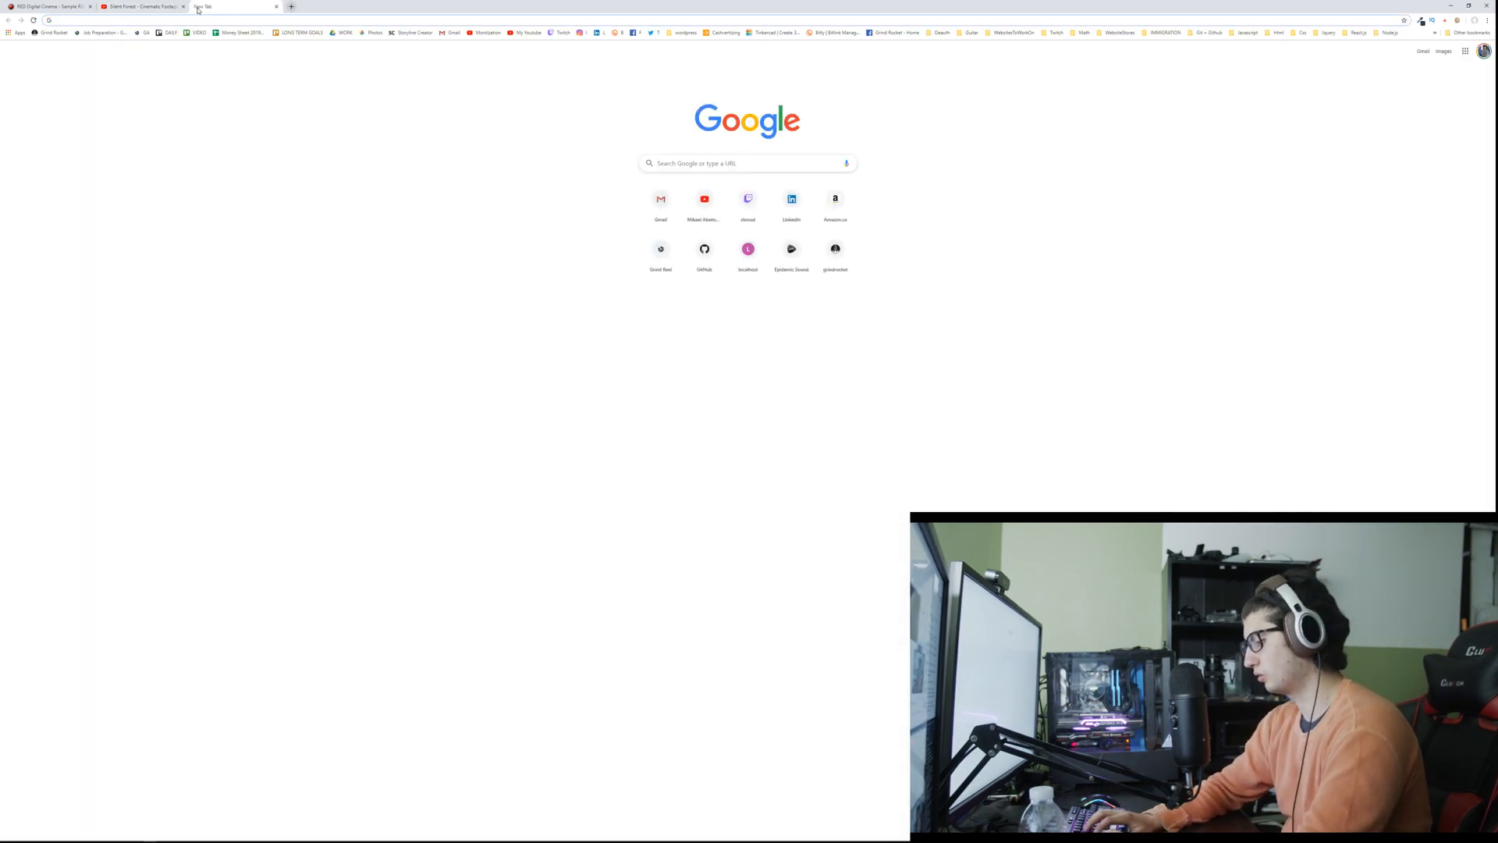
type("6k")
key("Return")
left_click(121, 92)
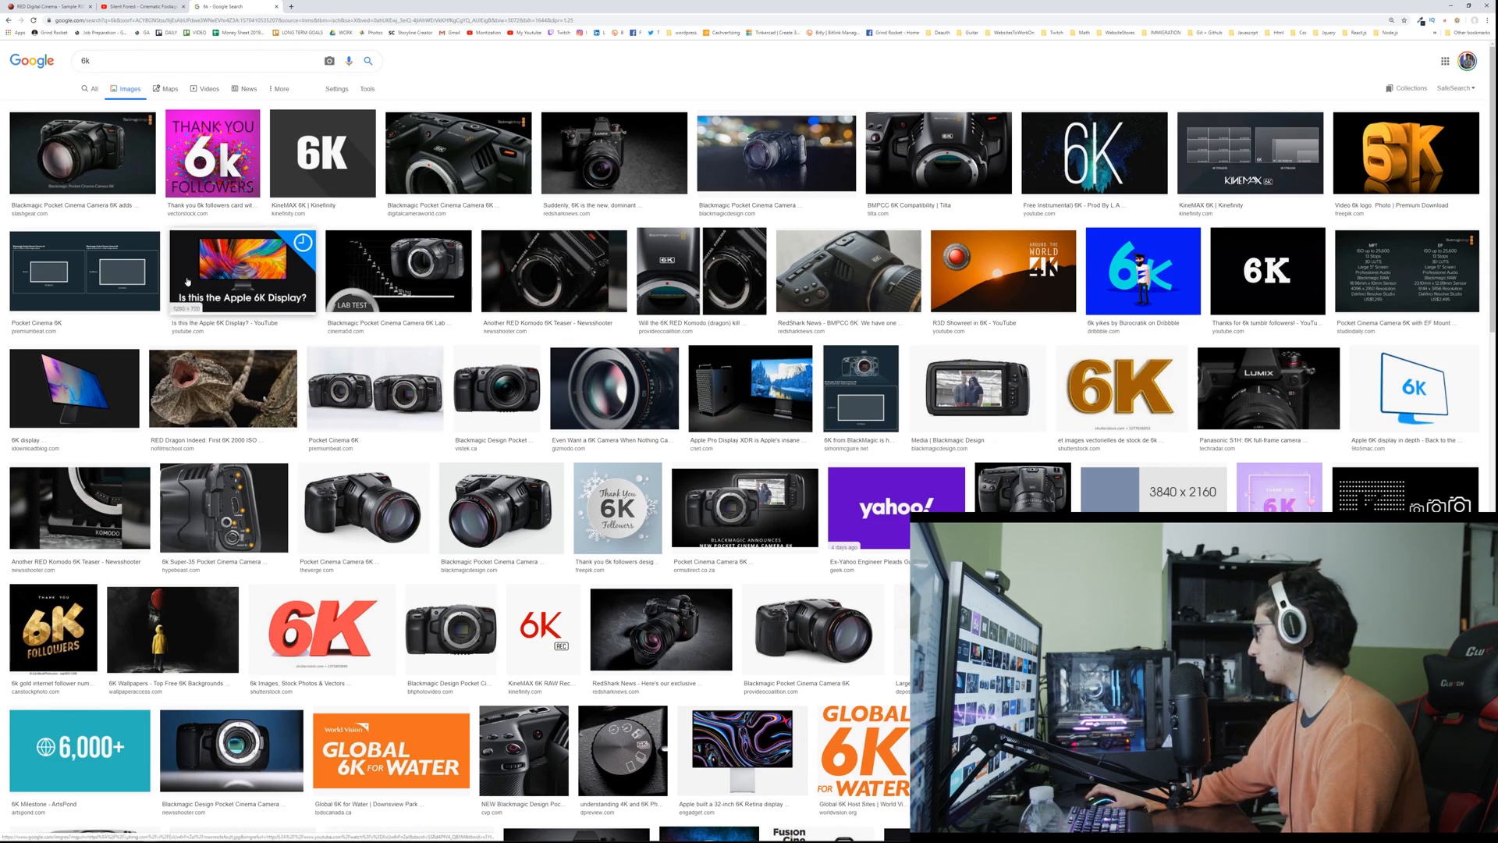
scroll(185, 281, "down", 3)
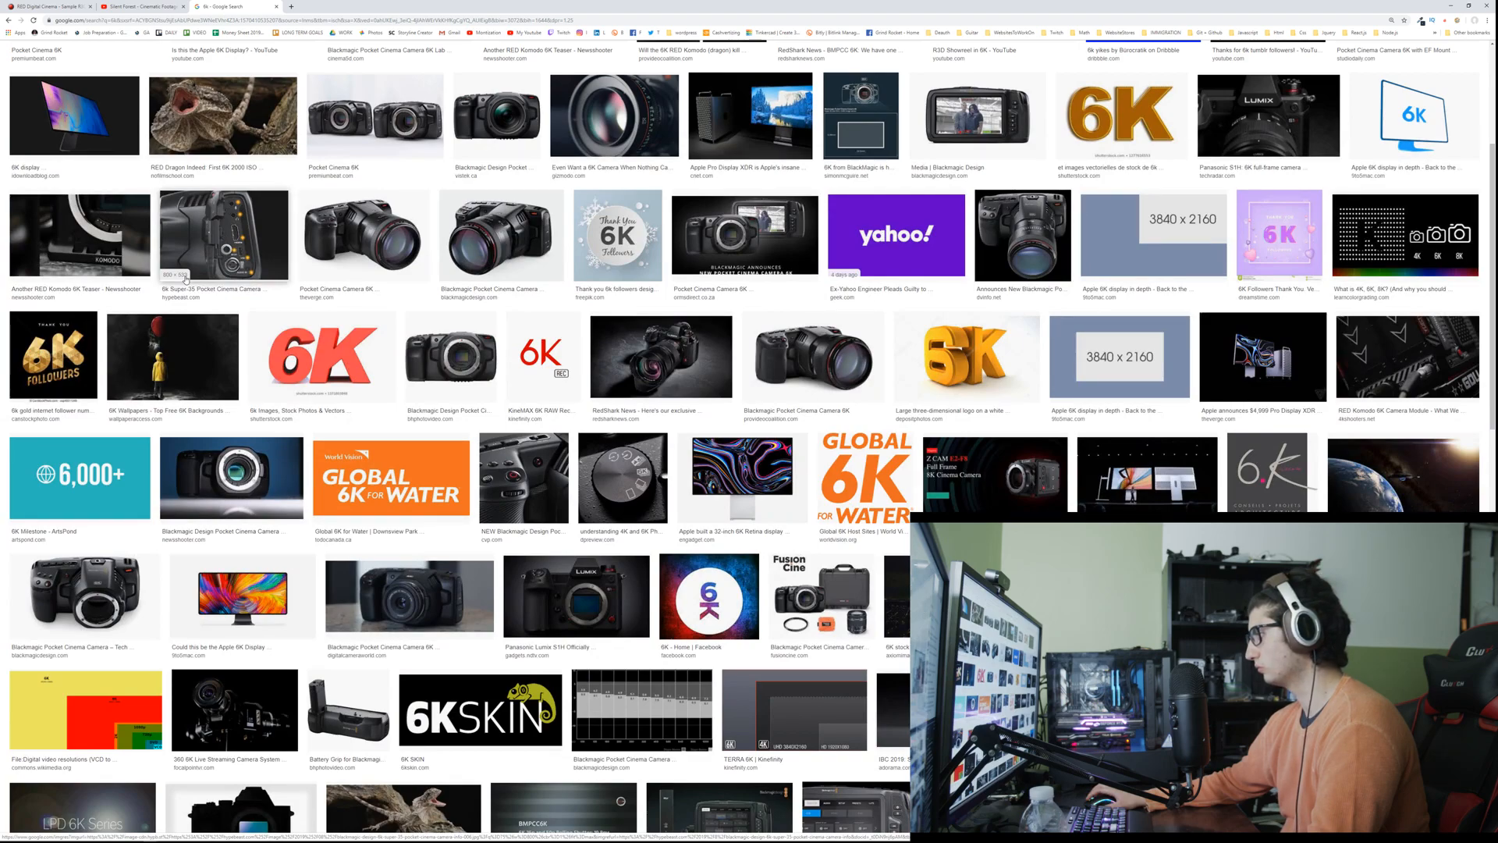
middle_click(211, 10)
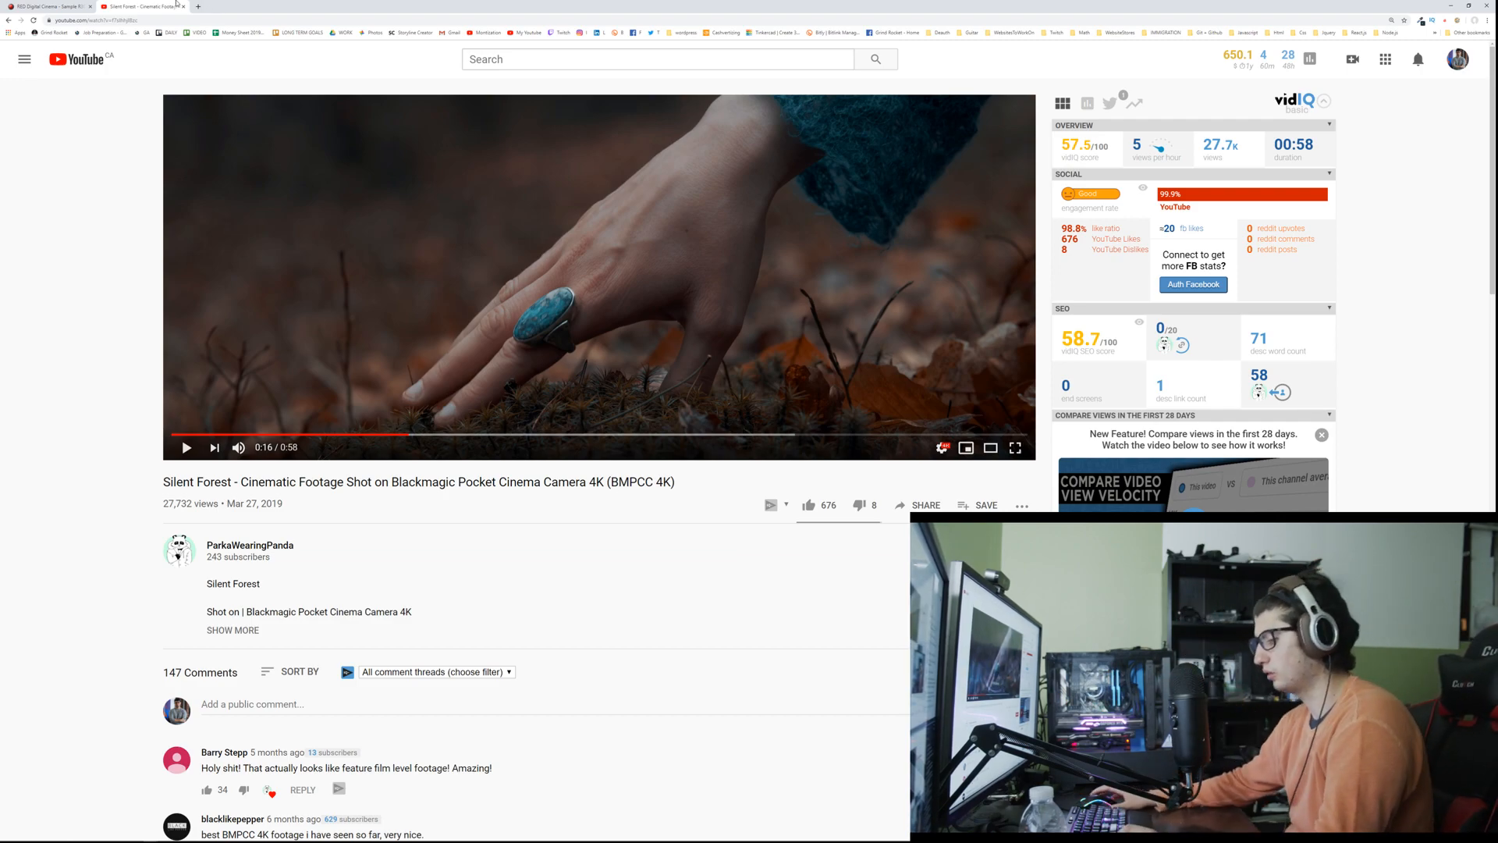
Step: Switch to a new Paint canvas and sketch a large black rectangular frame labelled "6K"
key("super")
key("Return")
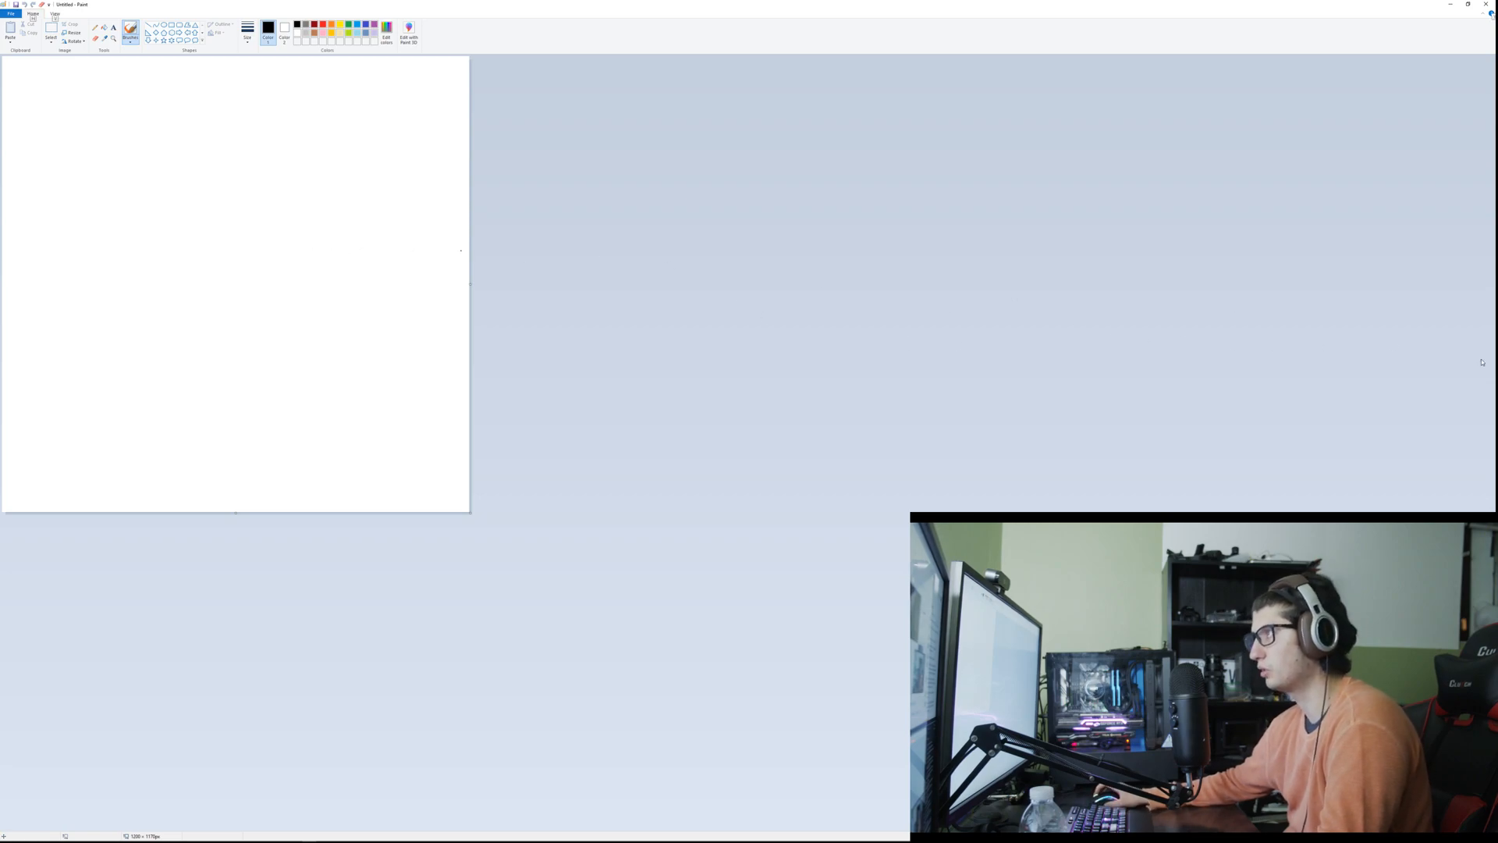
scroll(1160, 282, "up", 1)
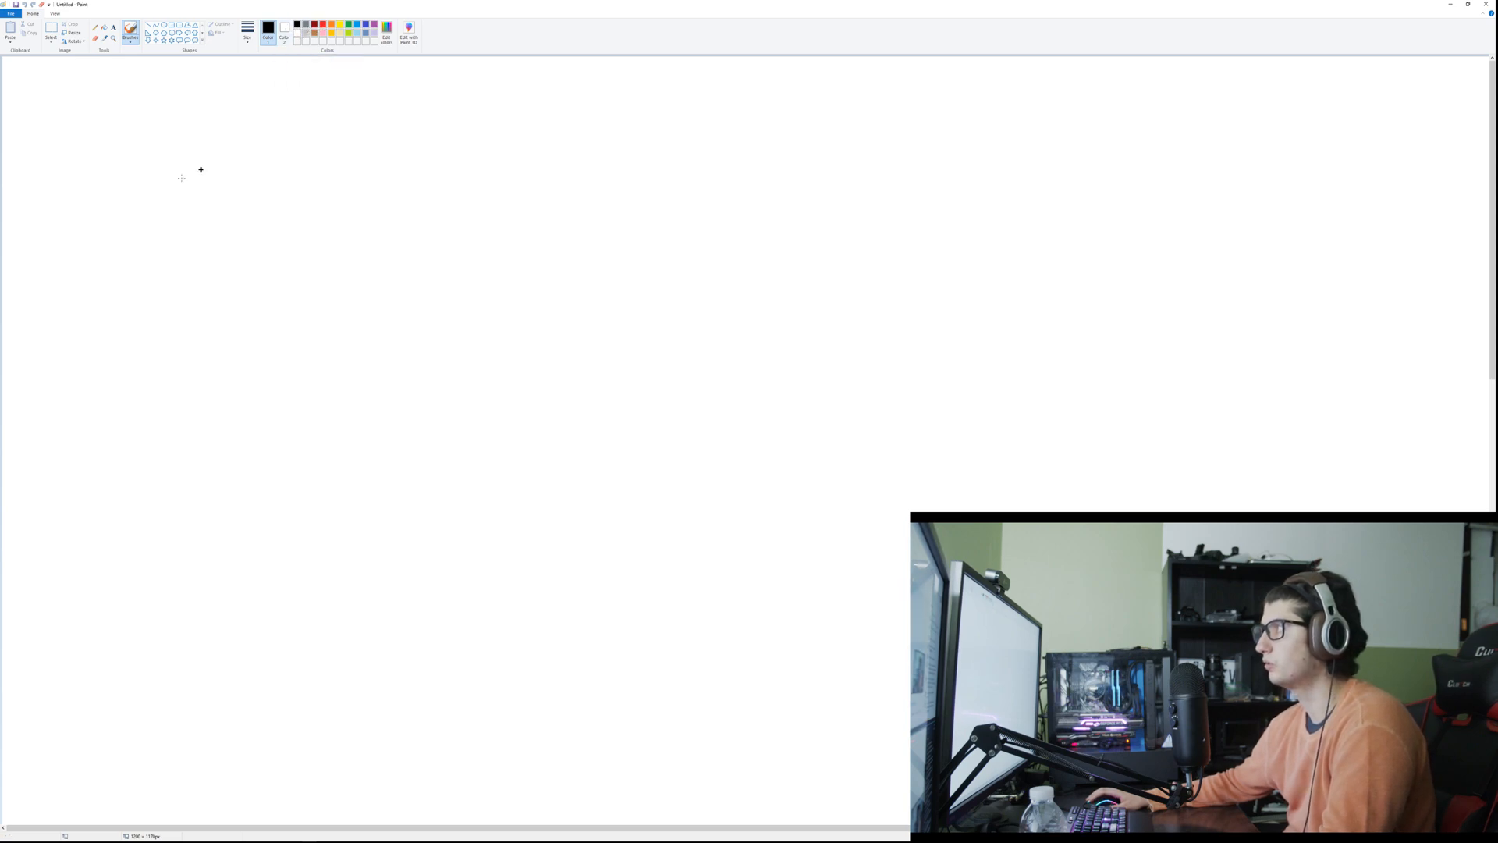
mouse_move(251, 148)
left_mouse_down()
mouse_move(220, 162)
mouse_move(251, 175)
left_mouse_up()
mouse_move(286, 147)
left_mouse_down()
mouse_move(287, 172)
mouse_move(861, 163)
mouse_move(892, 560)
mouse_move(643, 571)
mouse_move(341, 556)
mouse_move(304, 308)
mouse_move(305, 135)
left_mouse_up()
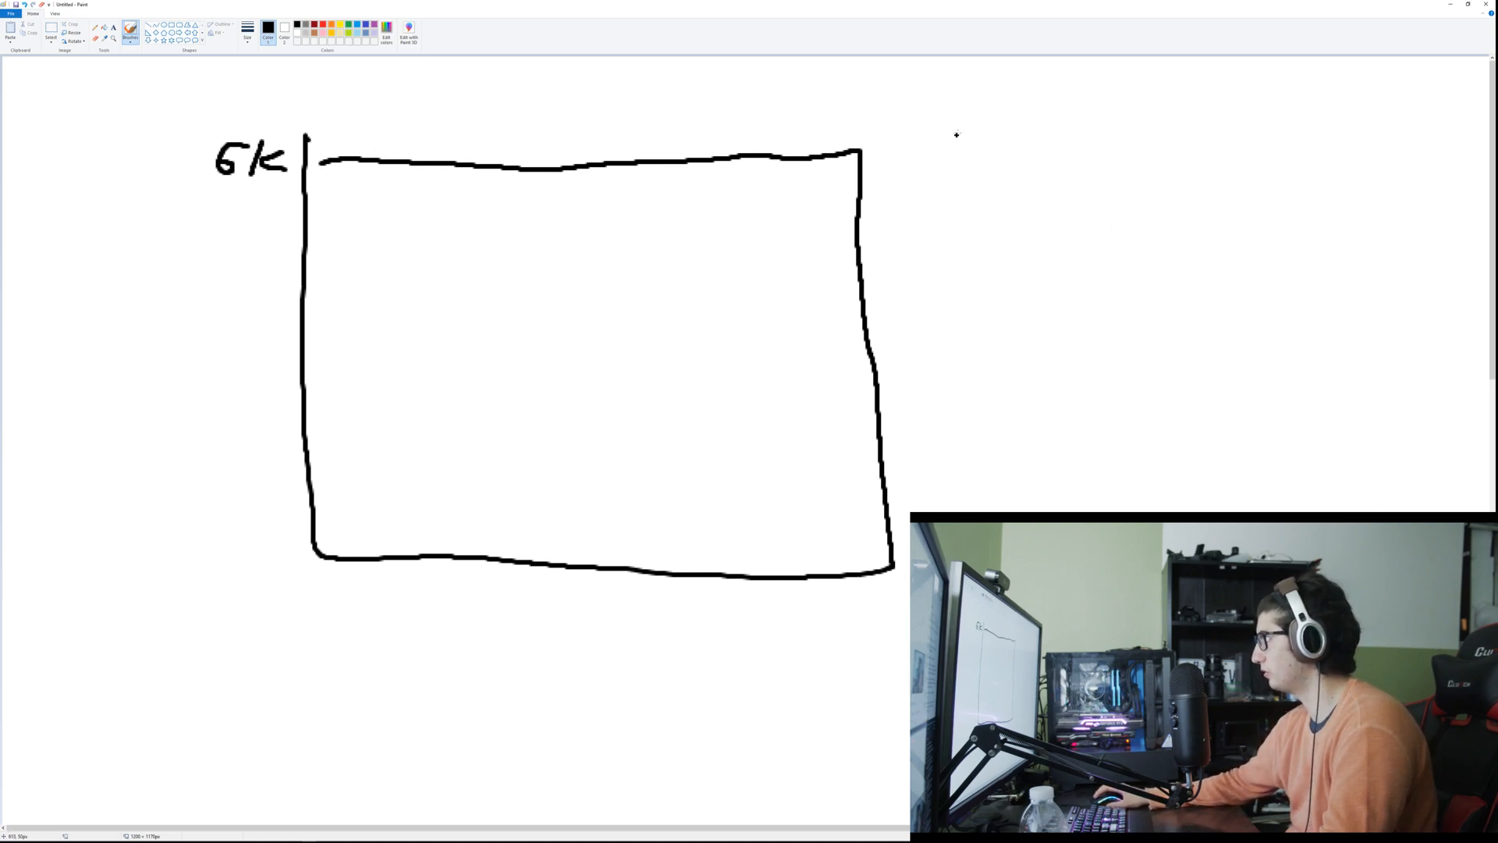
Step: Sketch a small, wide black rectangle above and beyond the 6K frame's right-hand corner
left_click_drag(990, 88, 1212, 82)
left_click_drag(1001, 146, 1238, 143)
left_click_drag(1015, 92, 1005, 143)
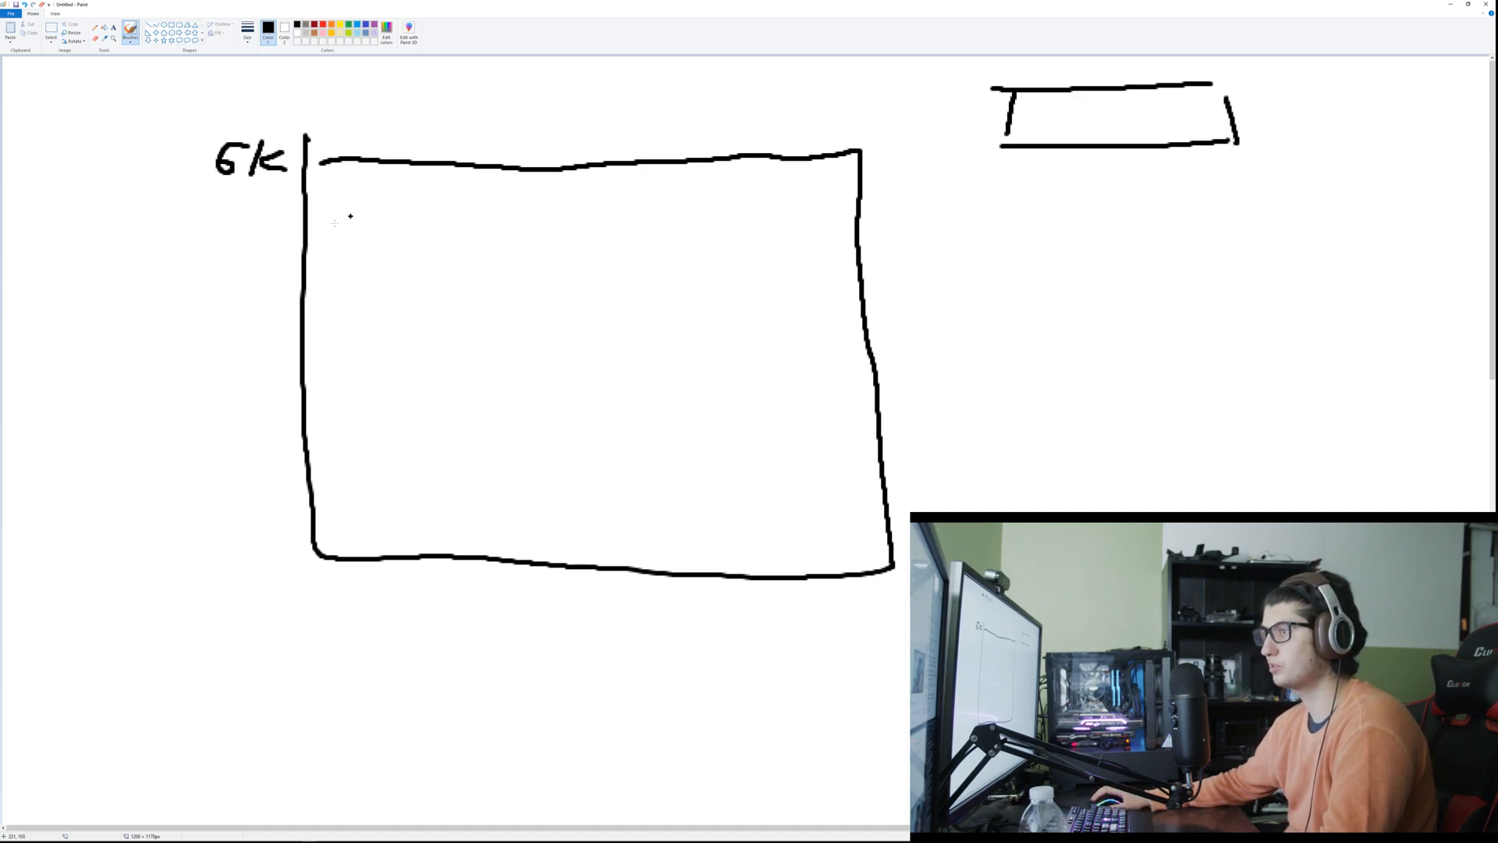
Step: Draw a shorter frame labelled "4K" inside the 6K frame, with outward arrows across its upper and lower edges
mouse_move(305, 229)
left_mouse_down()
mouse_move(858, 222)
mouse_move(885, 435)
mouse_move(844, 485)
mouse_move(434, 475)
mouse_move(288, 431)
mouse_move(304, 221)
mouse_move(344, 289)
left_mouse_up()
mouse_move(341, 274)
left_mouse_down()
mouse_move(323, 275)
mouse_move(335, 252)
mouse_move(365, 285)
left_mouse_up()
mouse_move(383, 251)
left_mouse_down()
mouse_move(367, 268)
mouse_move(392, 277)
left_mouse_up()
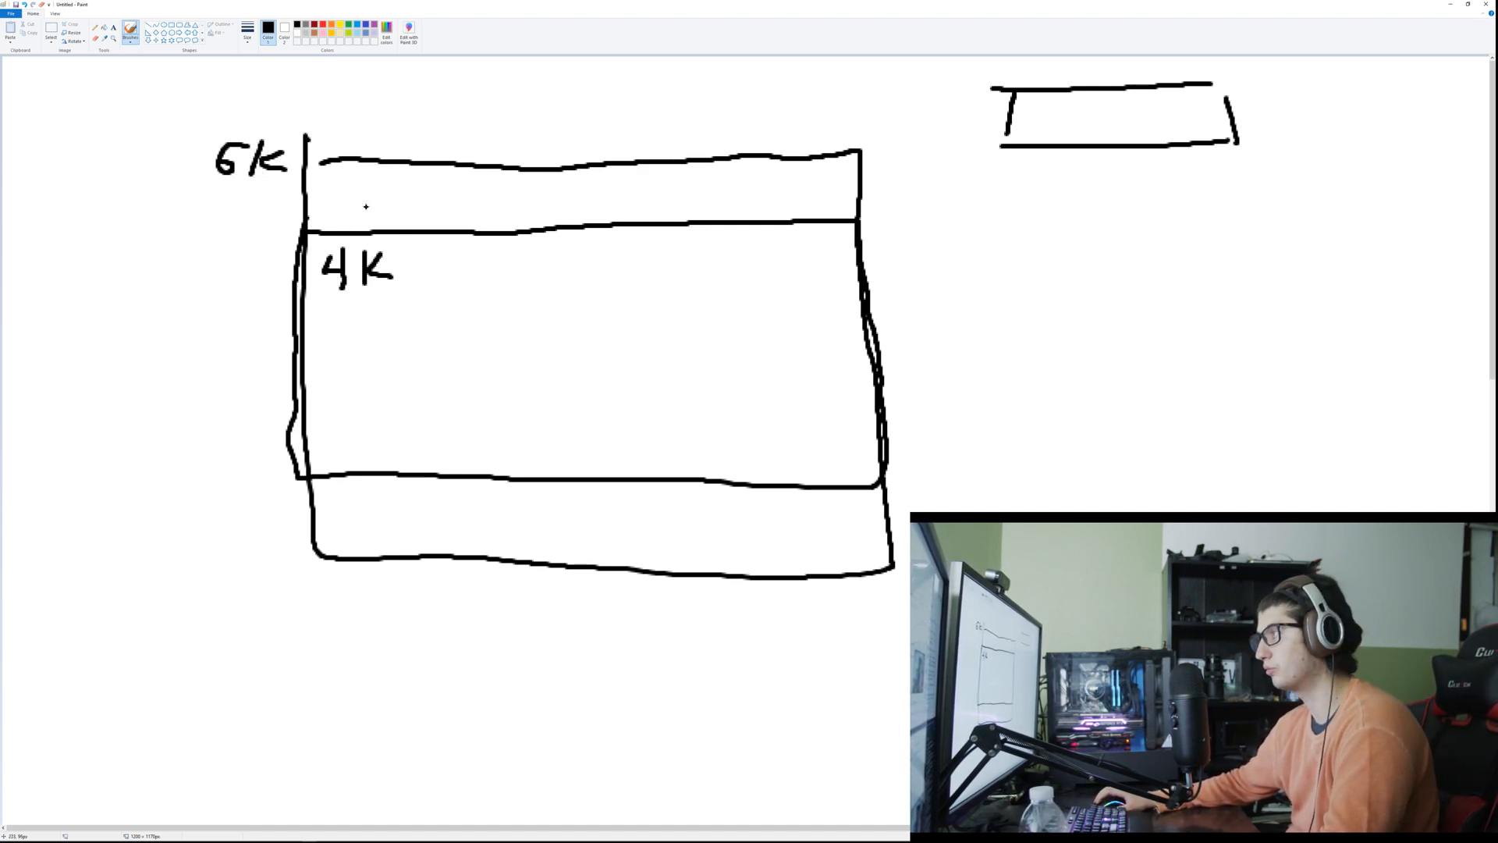
mouse_move(528, 221)
left_mouse_down()
mouse_move(529, 261)
mouse_move(533, 210)
mouse_move(506, 240)
left_mouse_up()
mouse_move(529, 452)
left_mouse_down()
mouse_move(528, 503)
mouse_move(550, 502)
left_mouse_up()
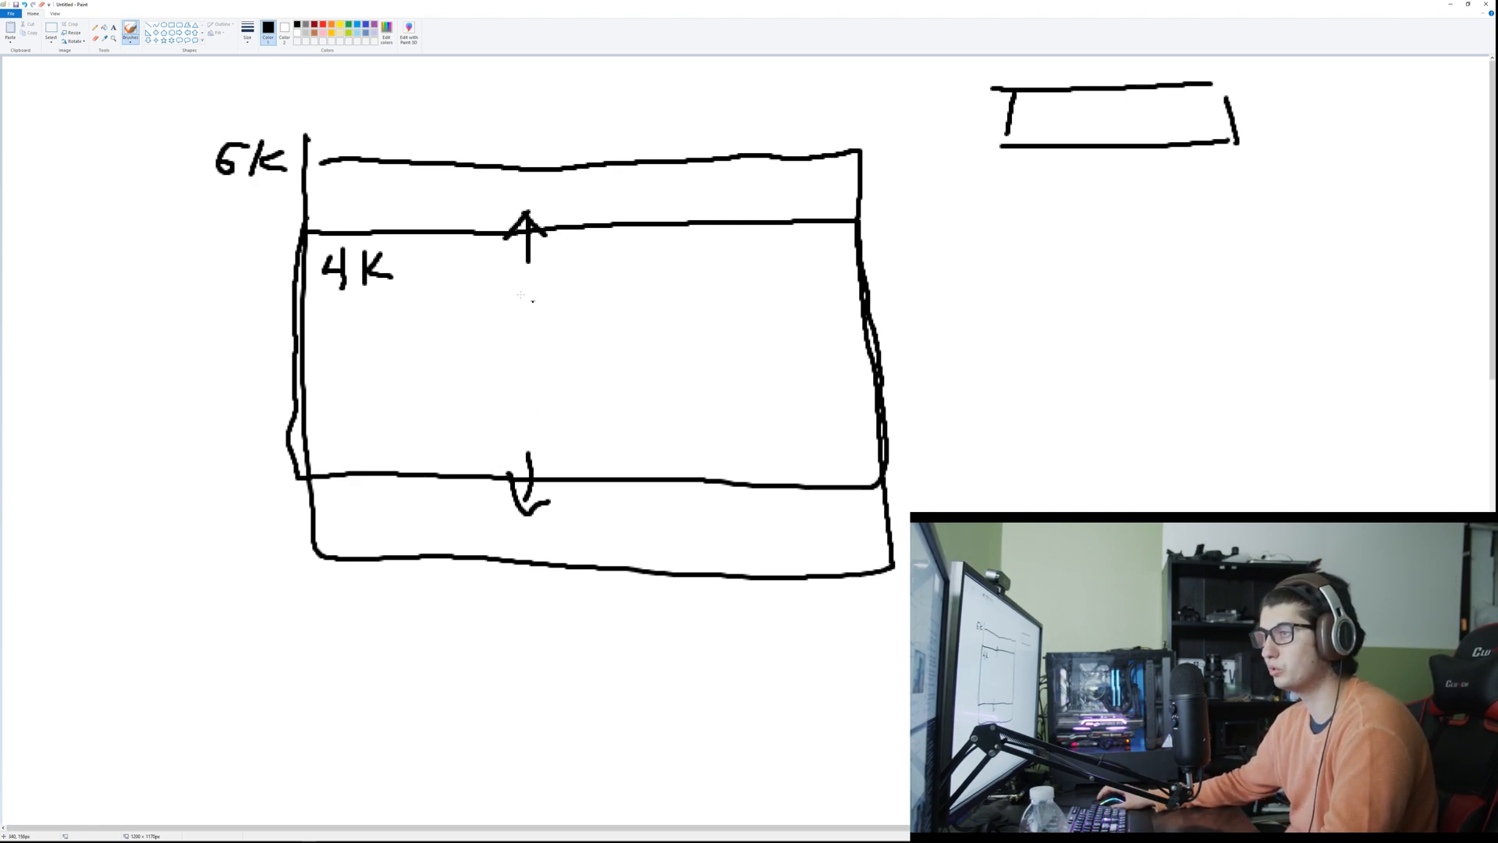
Step: Sketch an outer frame labelled "8K" around the 6K one, with ovals at the upper corners and an intermediate frame between them
left_click_drag(191, 63, 260, 67)
left_click_drag(312, 68, 396, 75)
mouse_move(148, 61)
left_mouse_down()
mouse_move(1057, 81)
mouse_move(1081, 624)
mouse_move(413, 758)
mouse_move(156, 522)
mouse_move(174, 71)
mouse_move(106, 78)
mouse_move(109, 123)
mouse_move(126, 62)
mouse_move(139, 148)
mouse_move(142, 103)
mouse_move(205, 166)
mouse_move(181, 70)
left_mouse_up()
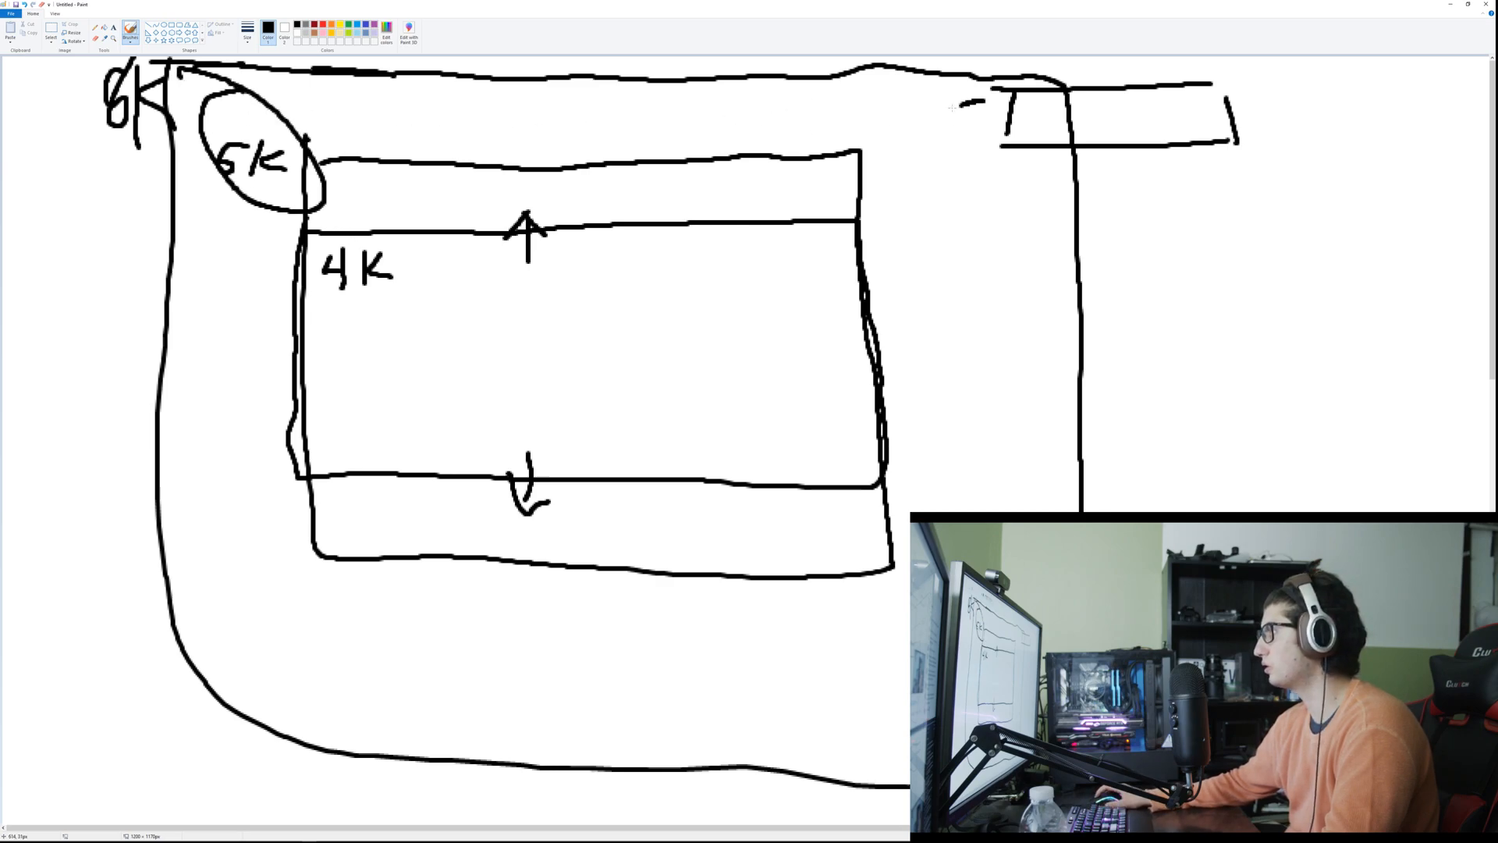
left_click_drag(964, 104, 968, 96)
mouse_move(273, 119)
left_mouse_down()
mouse_move(917, 109)
mouse_move(948, 202)
mouse_move(811, 761)
mouse_move(312, 728)
mouse_move(306, 274)
left_mouse_up()
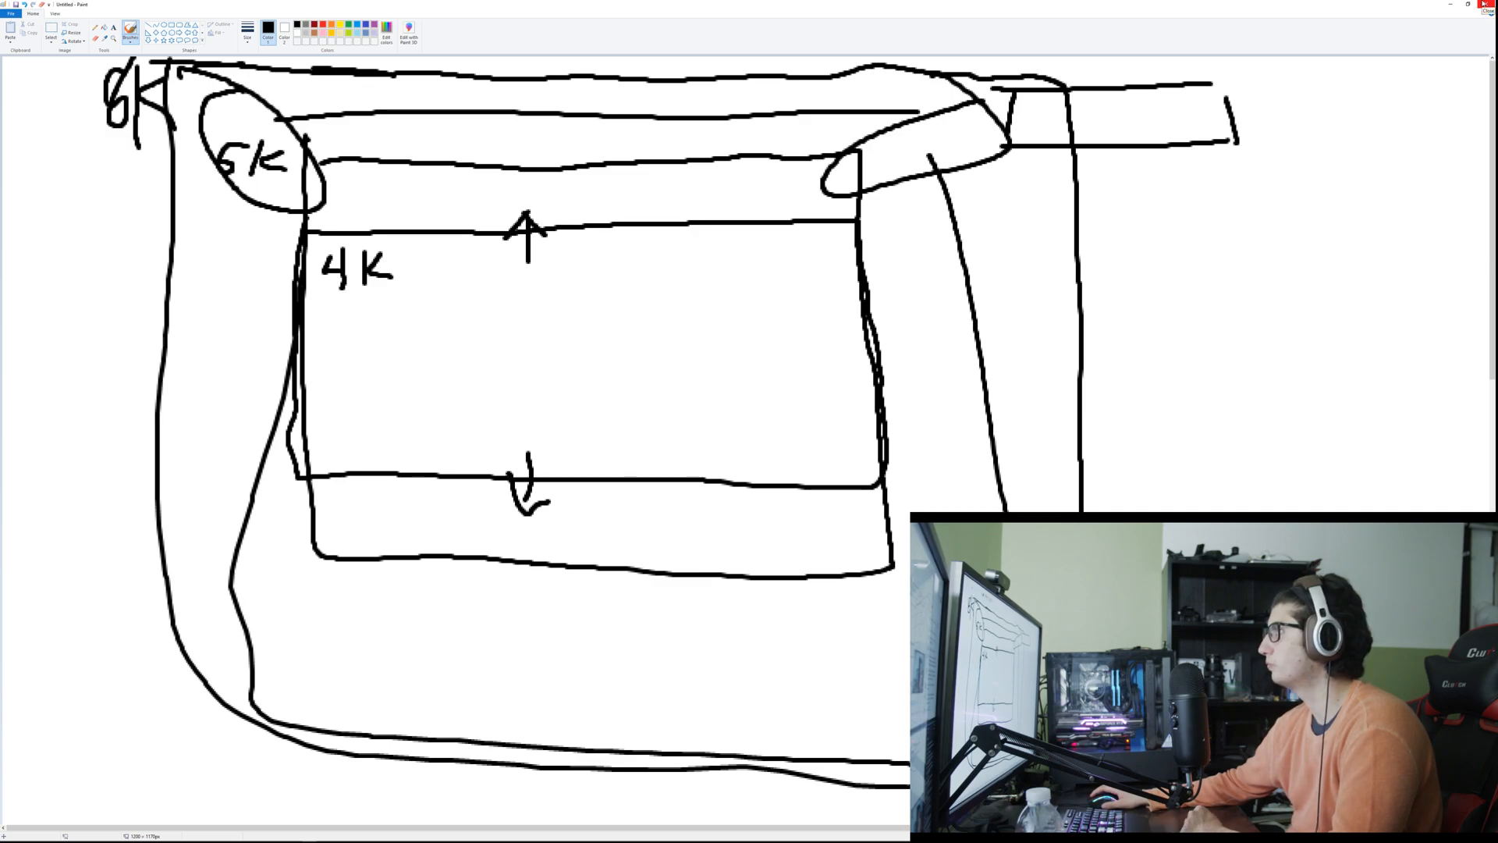
Step: Discard the resolution drawing and open a fresh blank Paint canvas for another sketch
left_click(1483, 5)
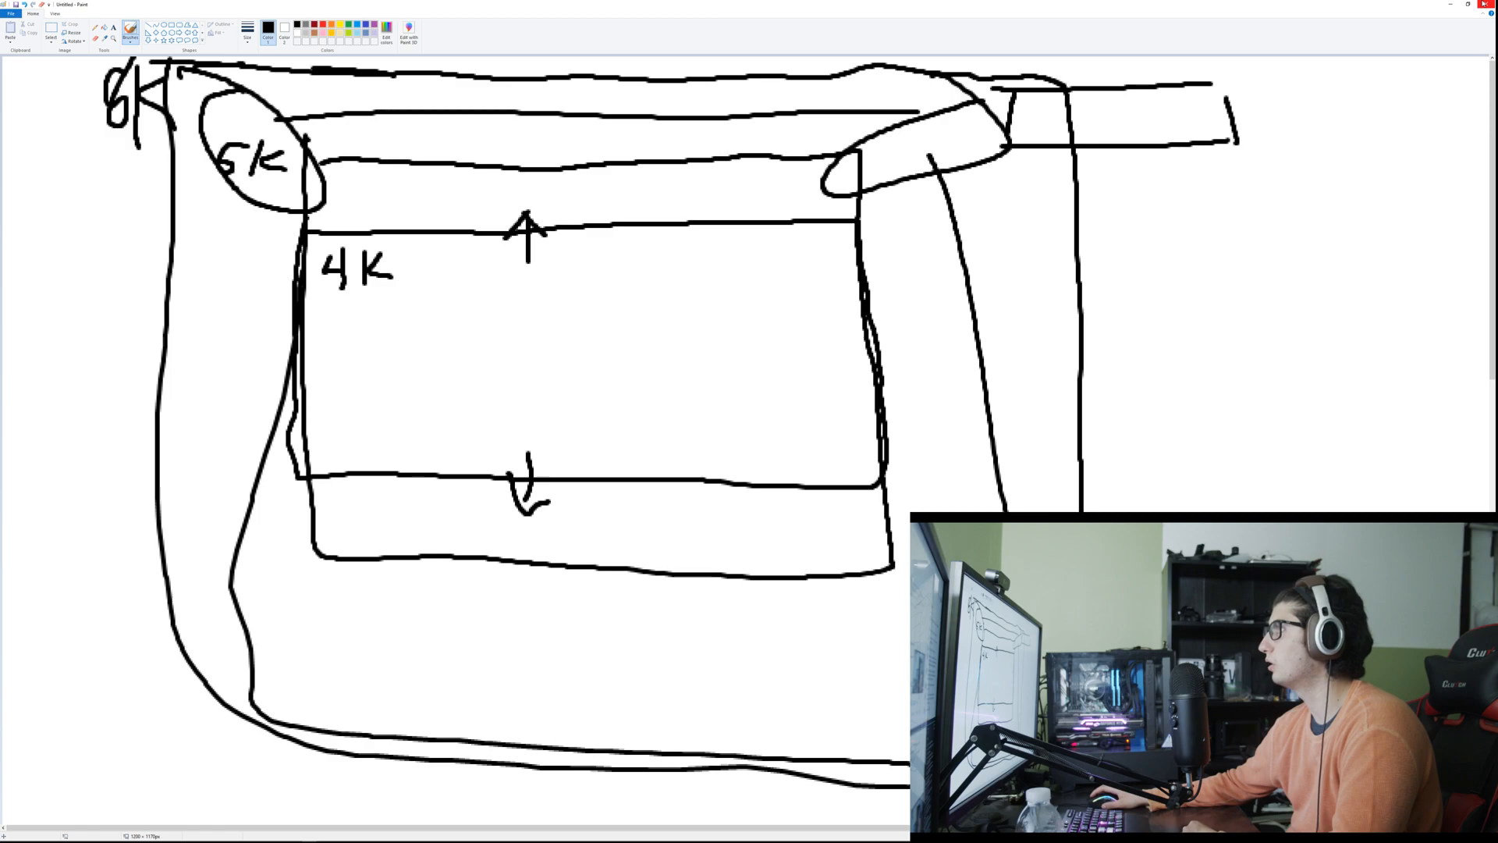
left_click(761, 424)
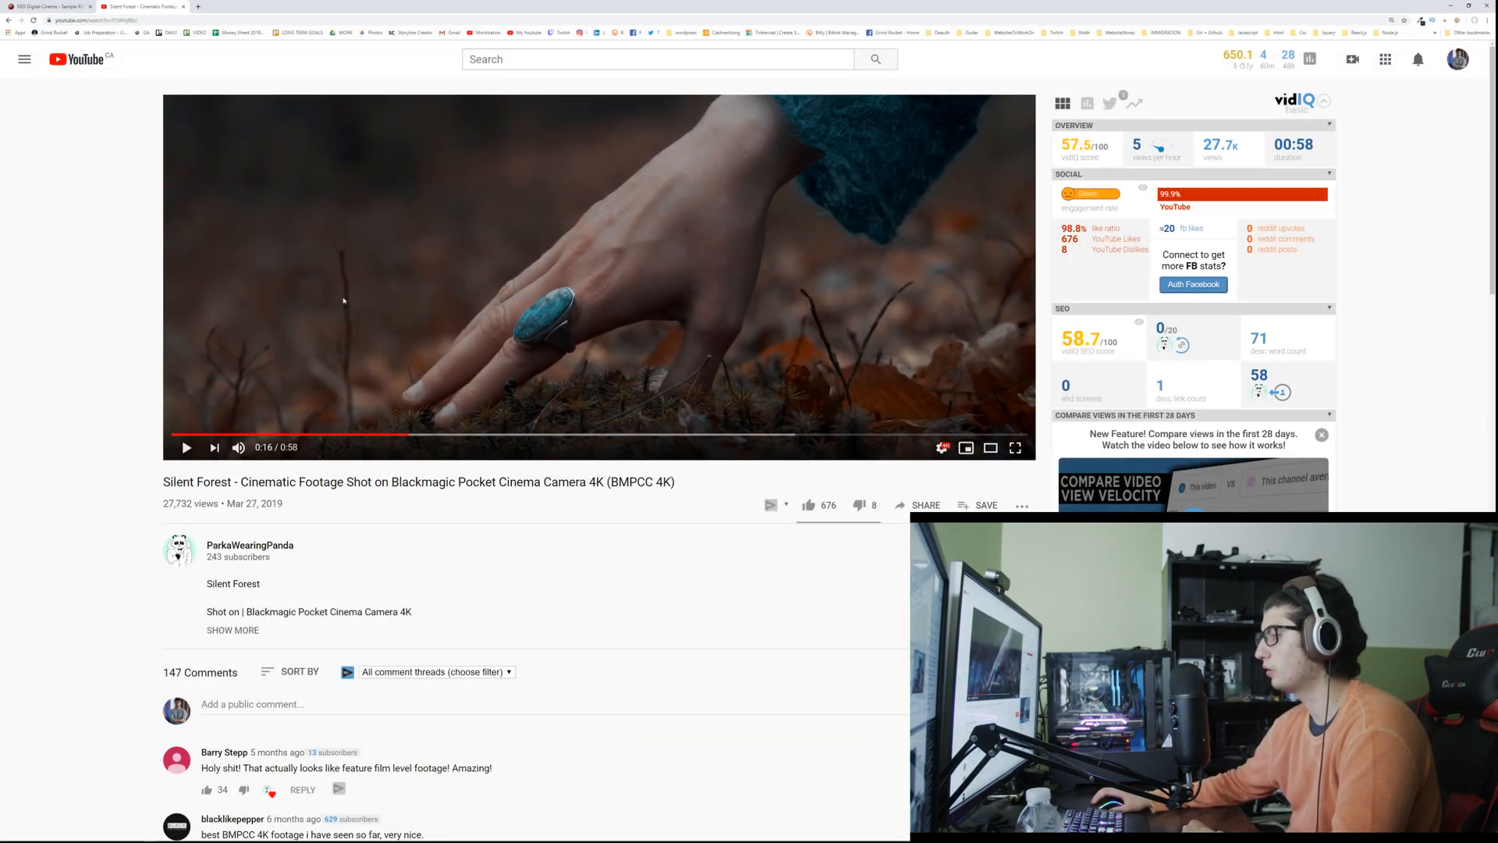
key("alt+Tab")
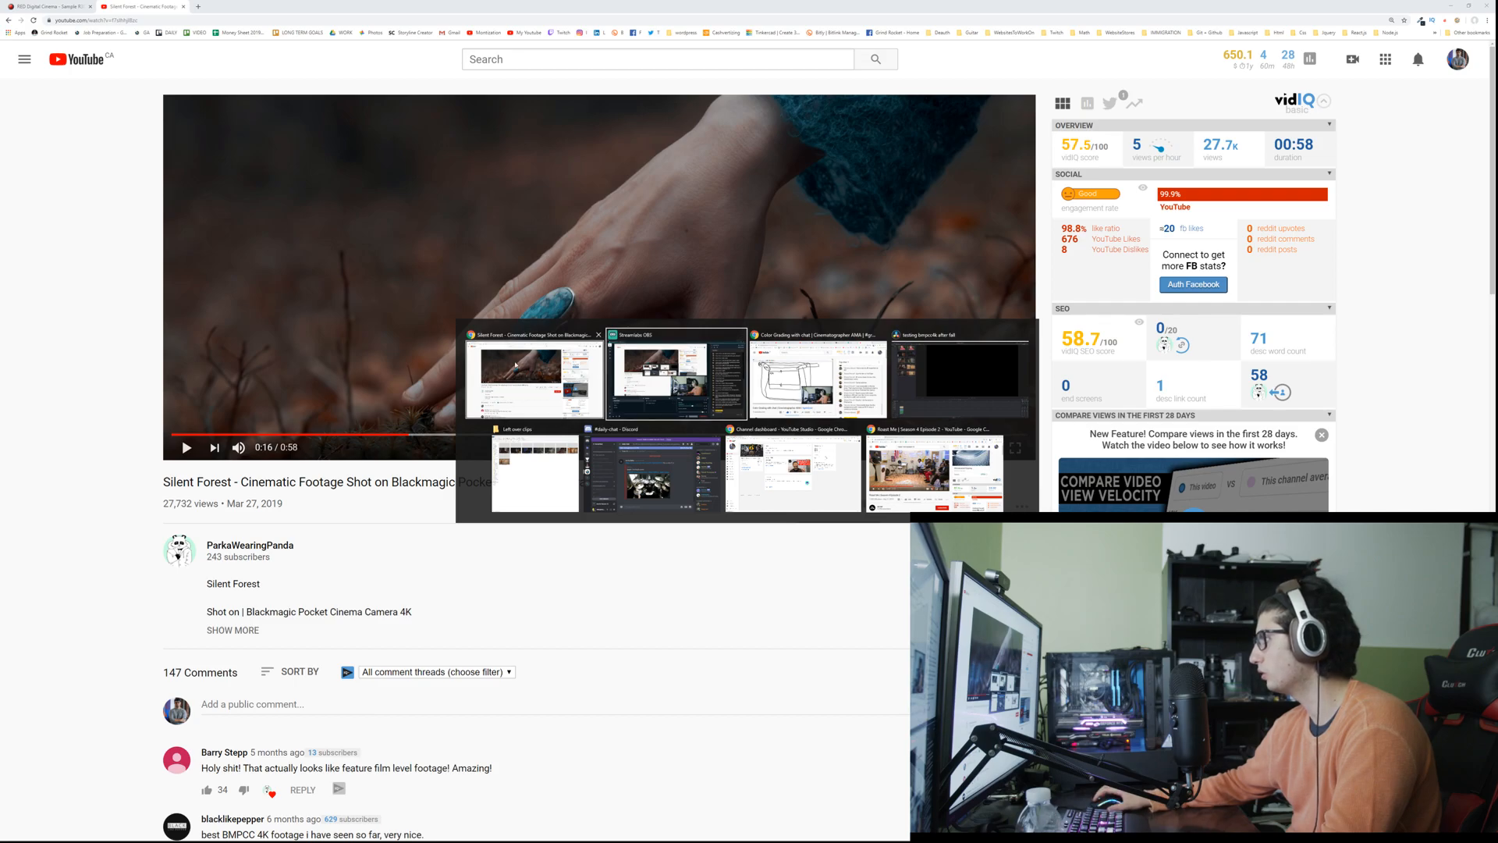
key("super")
key("super")
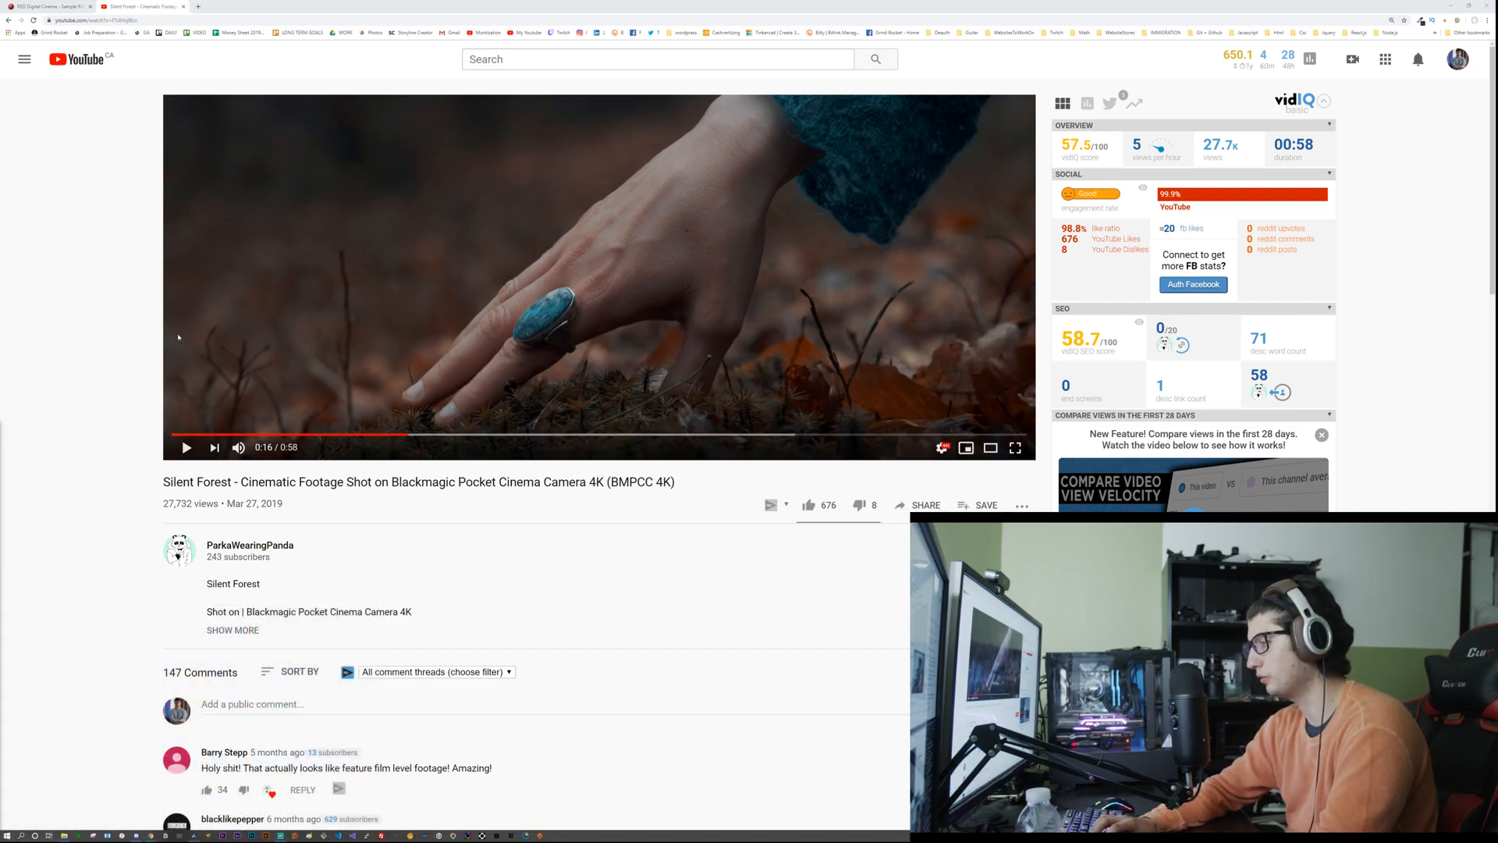
type("paint")
key("Return")
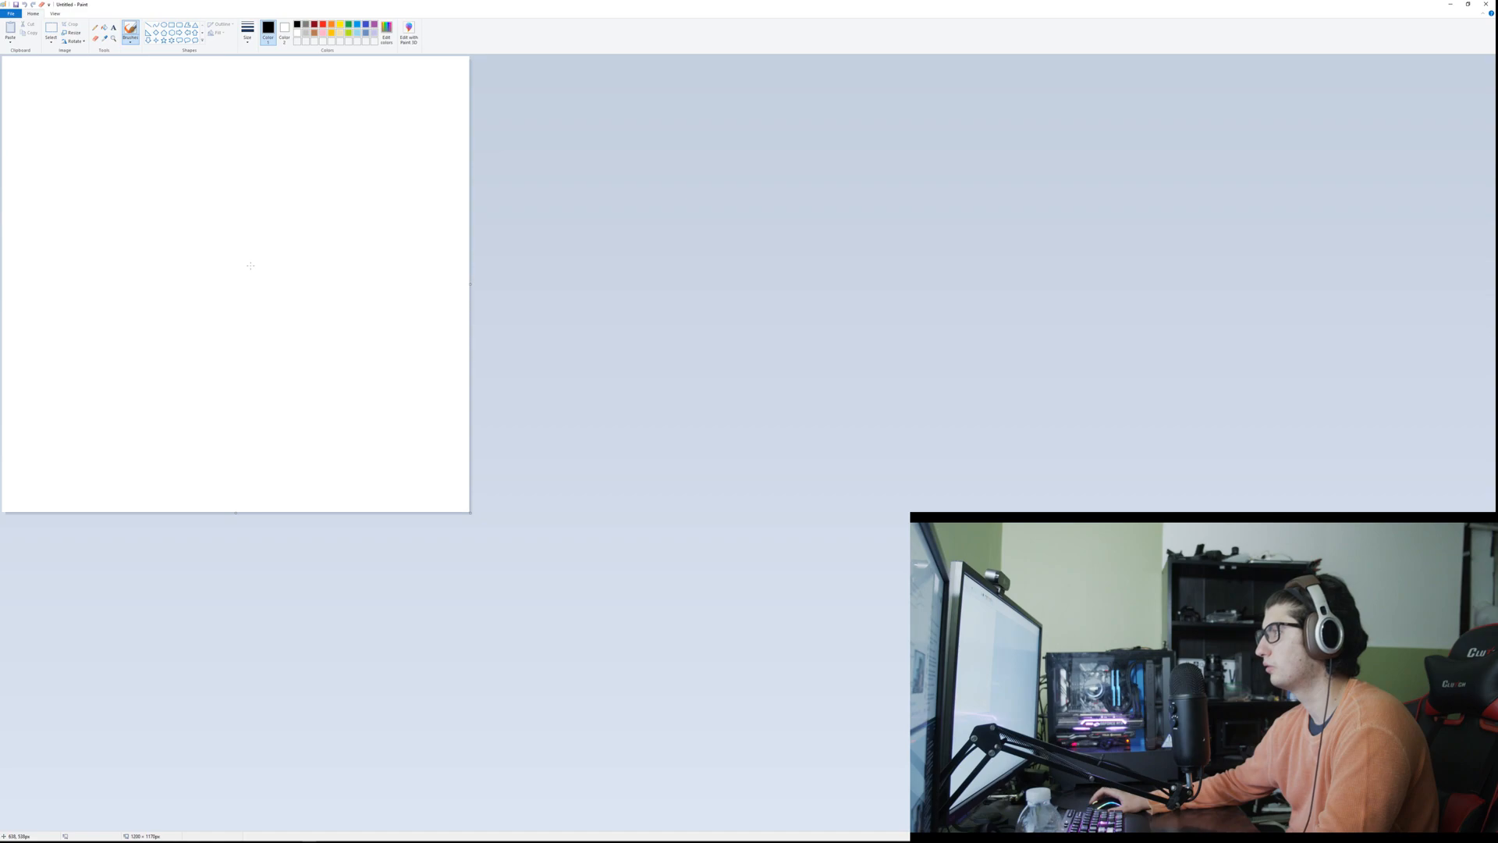
key("super")
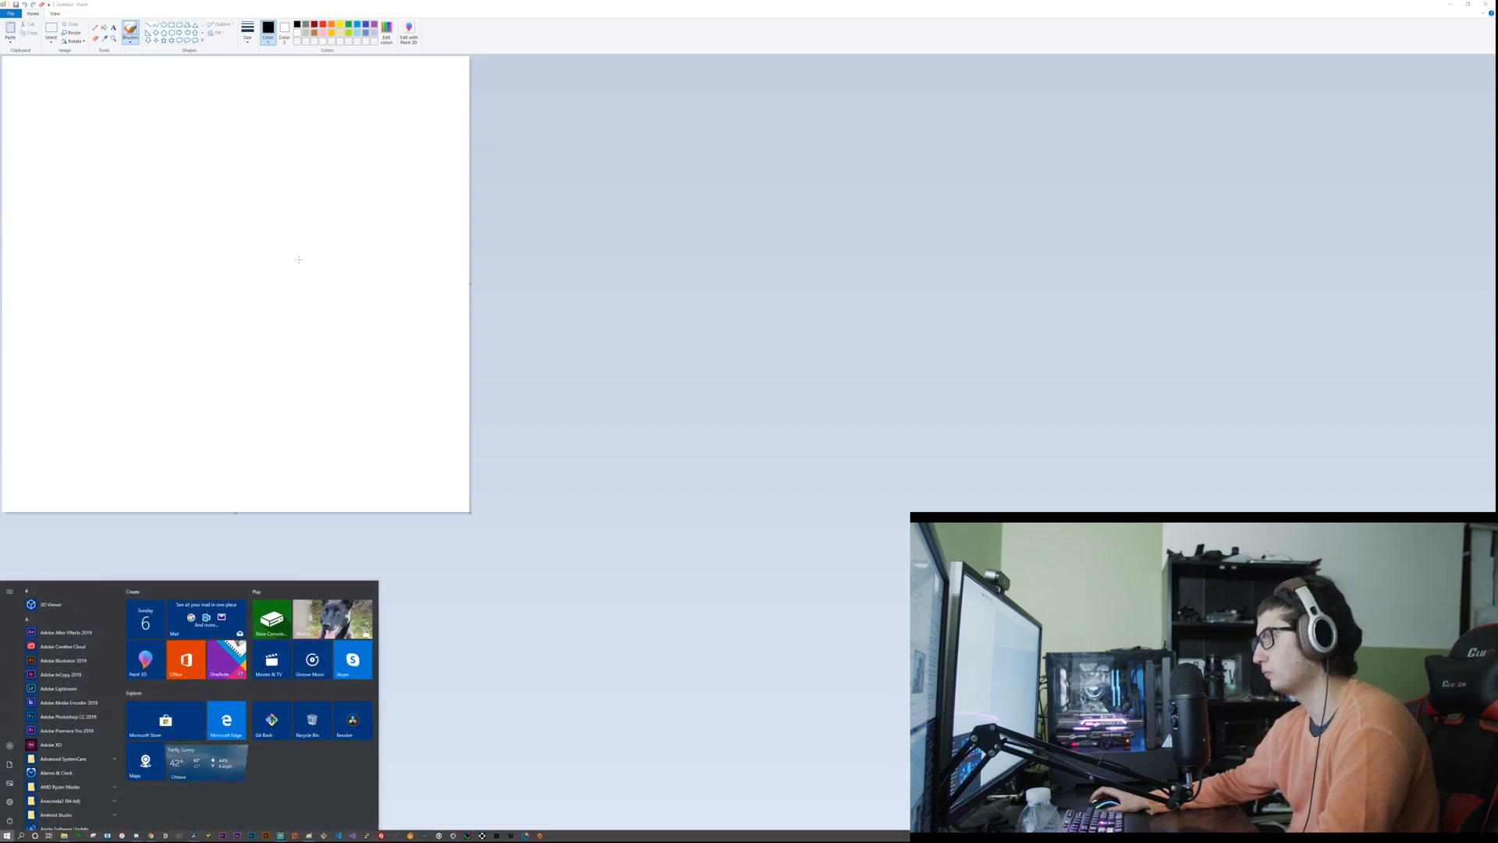
left_click(299, 259)
scroll(299, 259, "up", 1)
scroll(299, 259, "up", 1)
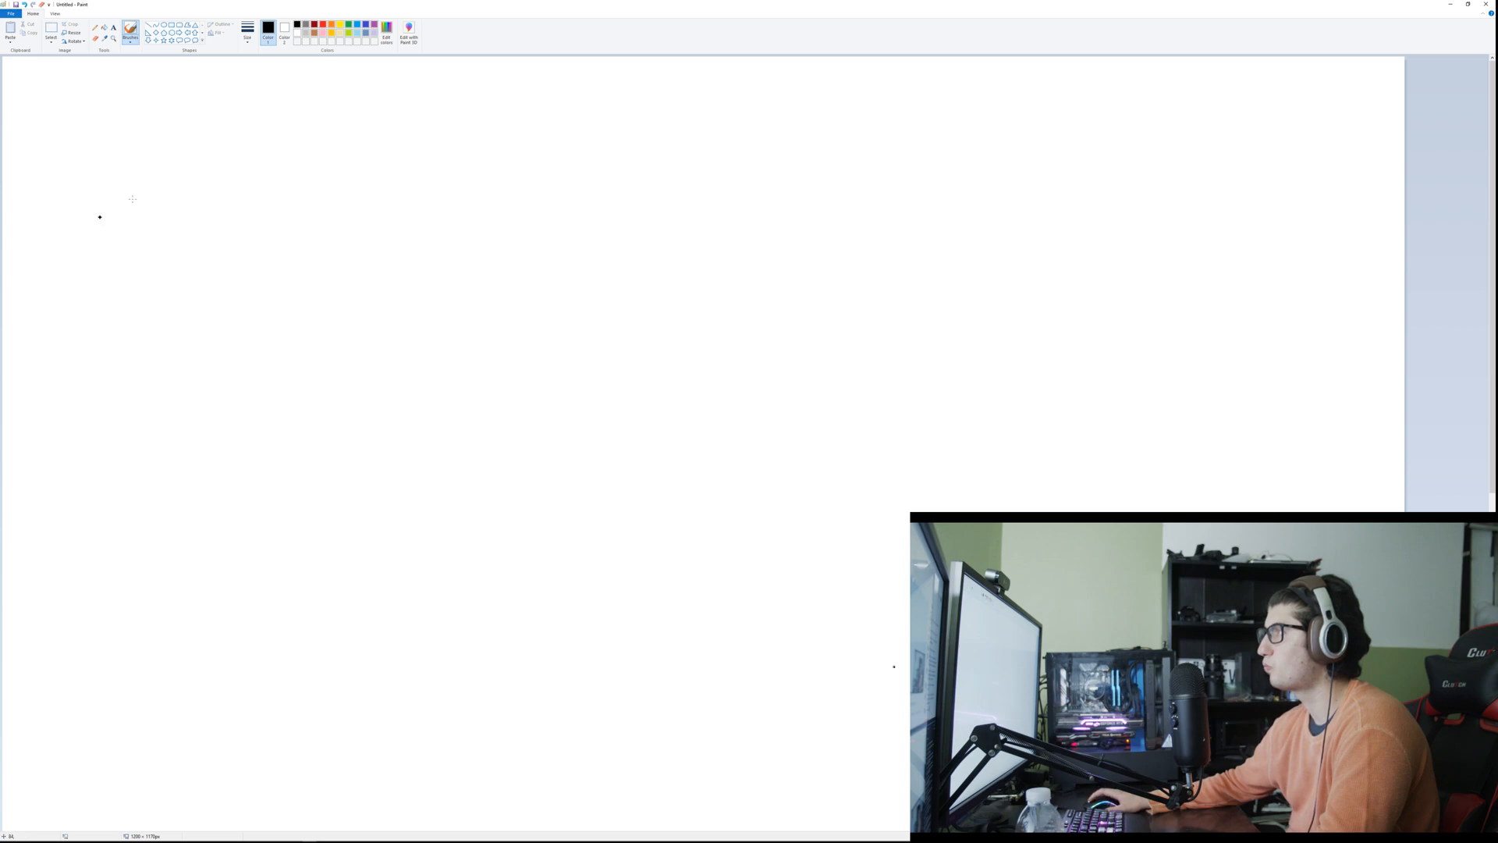
Step: Sketch a black camera in the canvas's upper corner as a square body with a narrow lens facing right
left_click_drag(94, 103, 97, 191)
mouse_move(100, 98)
left_mouse_down()
mouse_move(97, 191)
mouse_move(162, 107)
mouse_move(168, 175)
mouse_move(89, 184)
left_mouse_up()
mouse_move(191, 123)
left_mouse_down()
mouse_move(260, 141)
mouse_move(157, 149)
left_mouse_up()
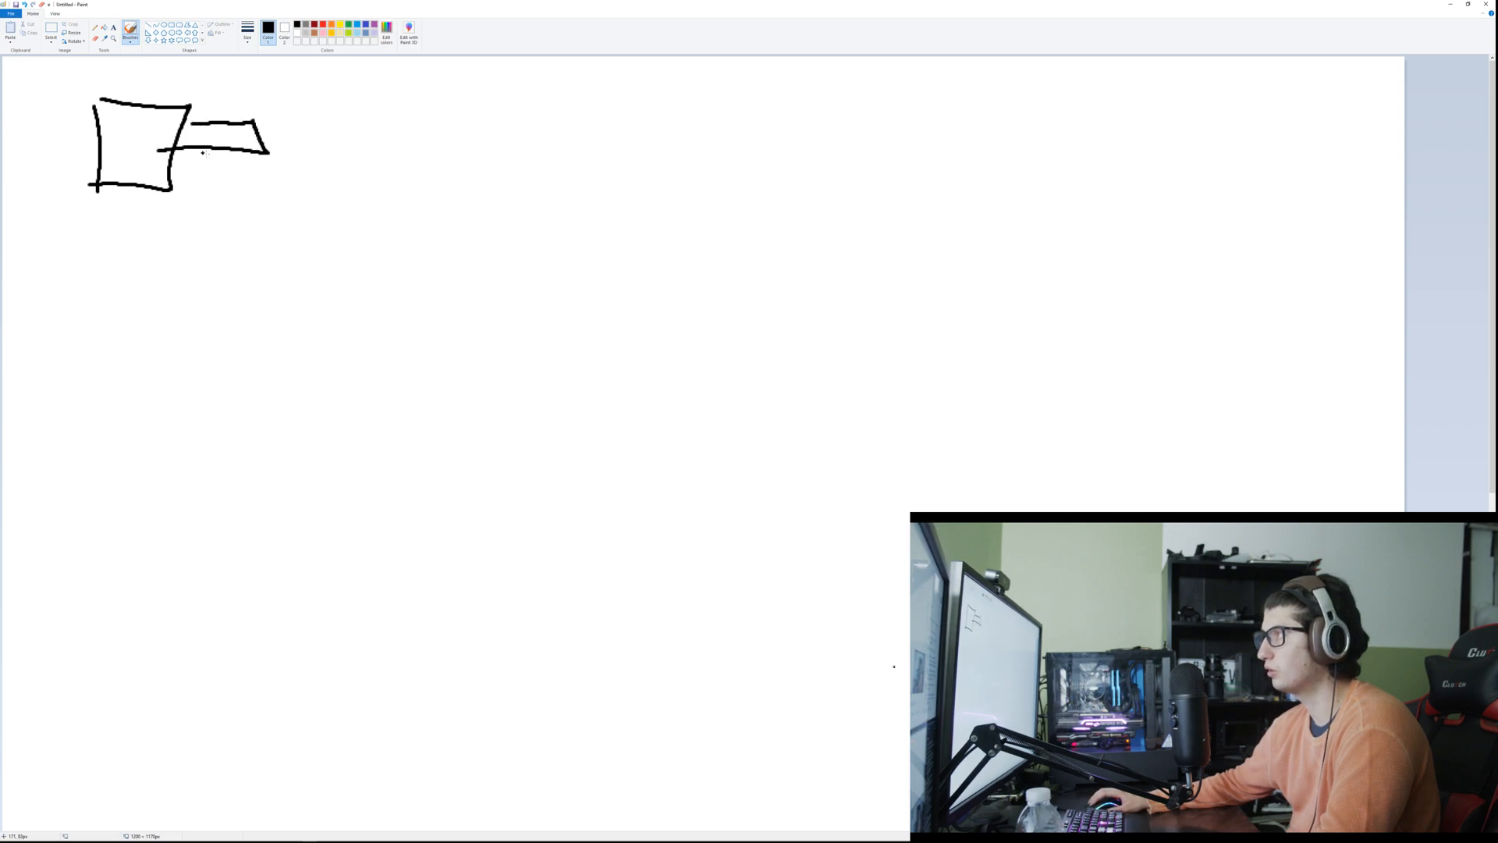
mouse_move(578, 78)
left_mouse_down()
mouse_move(274, 120)
mouse_move(361, 159)
mouse_move(624, 183)
left_mouse_up()
left_click_drag(661, 72, 654, 185)
key("ctrl+z")
key("ctrl+z")
key("ctrl+z")
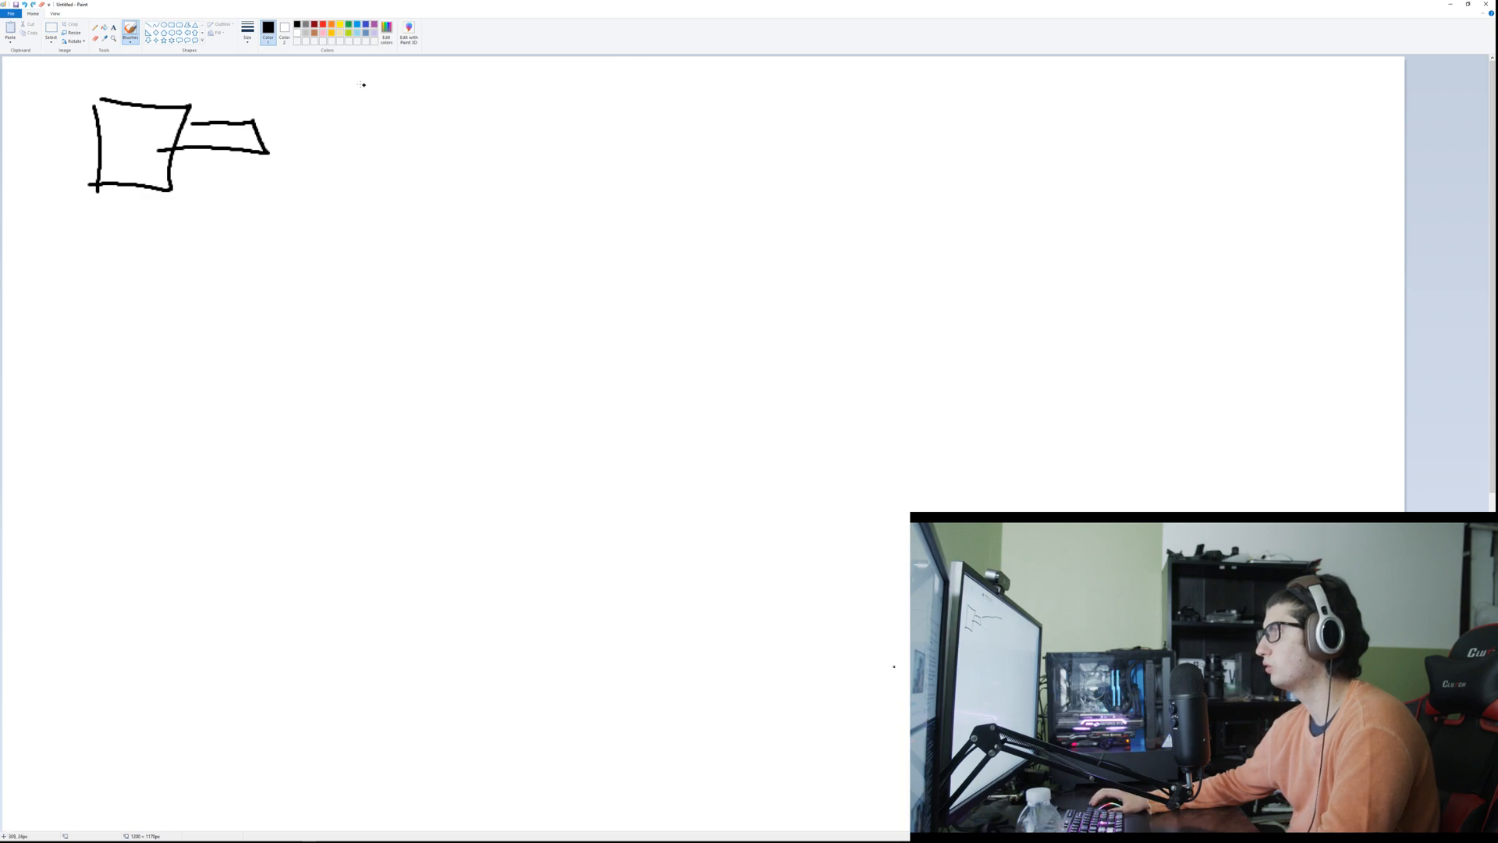
Step: Draw the camera's field of view in blue as two diverging lines with a vertical end line, and switch to orange
left_click(355, 26)
left_click_drag(281, 128, 898, 65)
left_click_drag(282, 139, 886, 206)
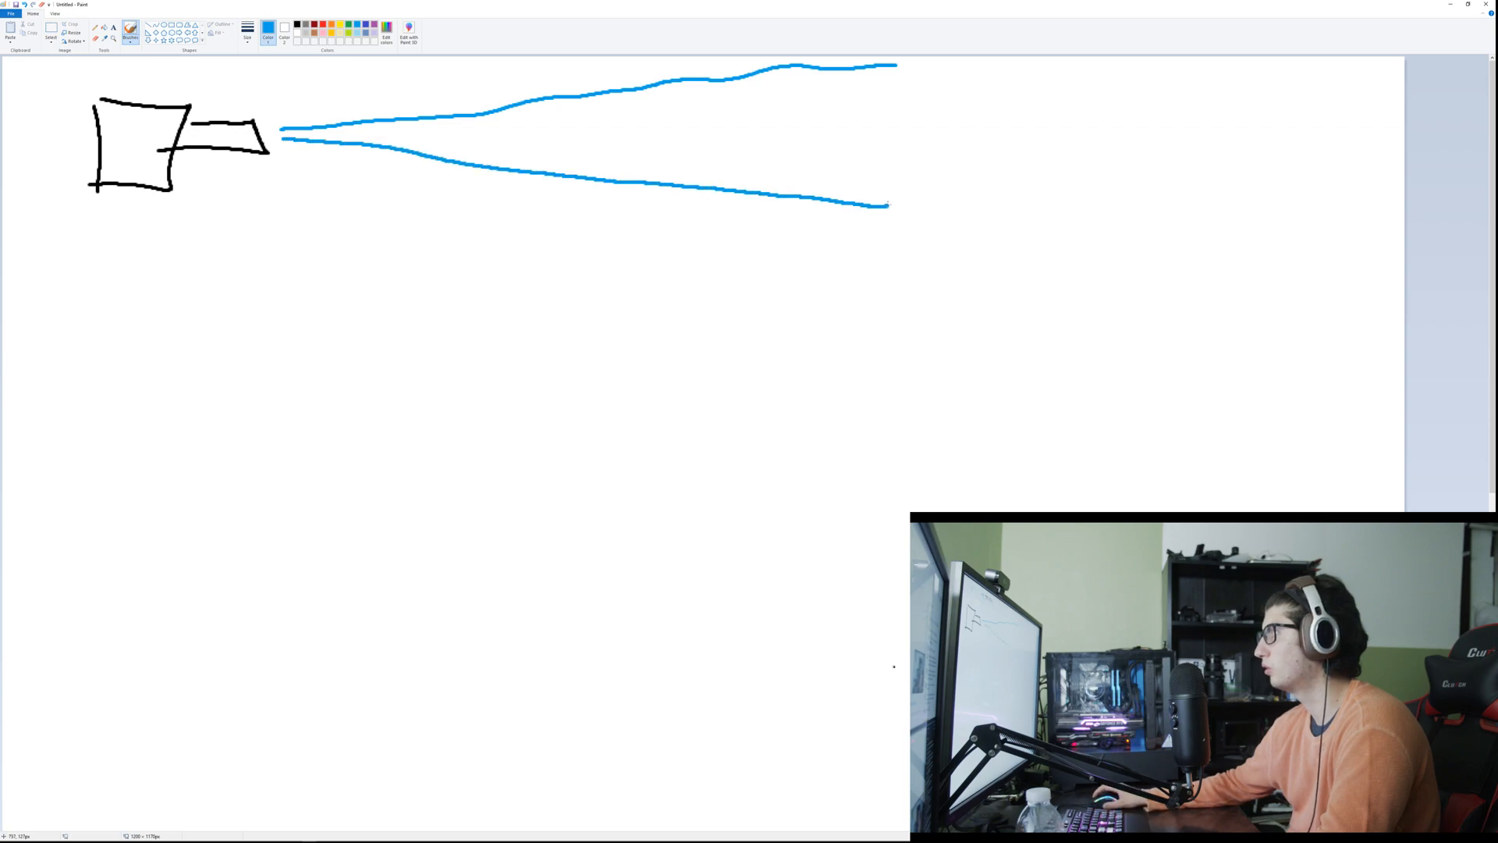
left_click_drag(882, 82, 879, 199)
left_click(332, 25)
left_click_drag(961, 69, 946, 58)
mouse_move(978, 121)
left_mouse_down()
mouse_move(1010, 184)
mouse_move(947, 169)
mouse_move(1030, 113)
left_mouse_up()
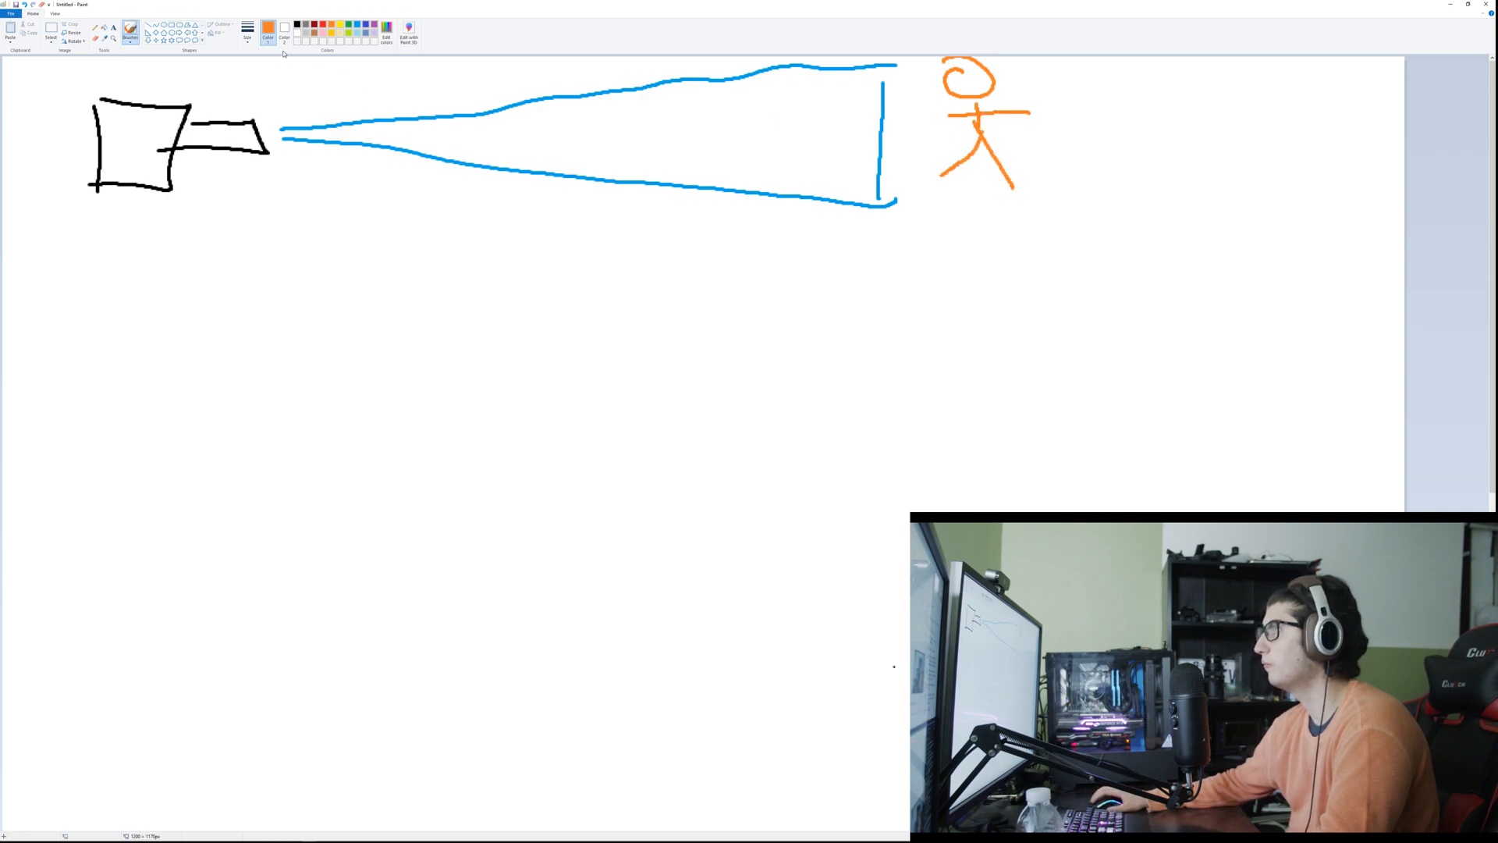
key("ctrl+z")
key("ctrl+z")
key("ctrl+z")
key("ctrl+z")
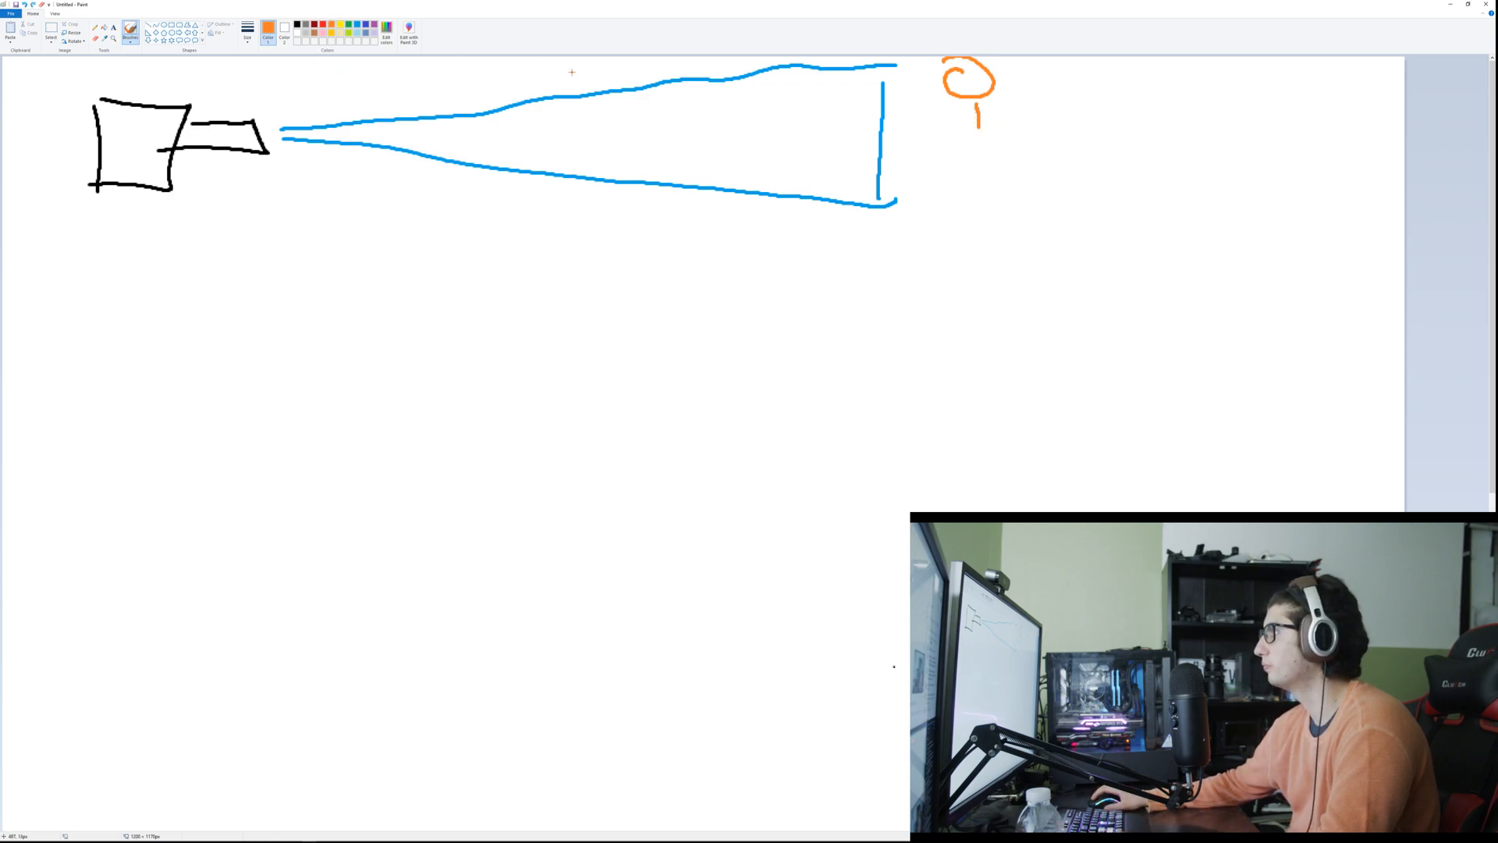
Step: Draw an orange stick figure inside the blue field of view, towards its wide end
mouse_move(732, 69)
left_mouse_down()
mouse_move(692, 95)
mouse_move(713, 75)
mouse_move(714, 149)
left_mouse_up()
left_click_drag(722, 141, 766, 201)
left_click_drag(708, 169, 690, 211)
left_click_drag(691, 110, 792, 111)
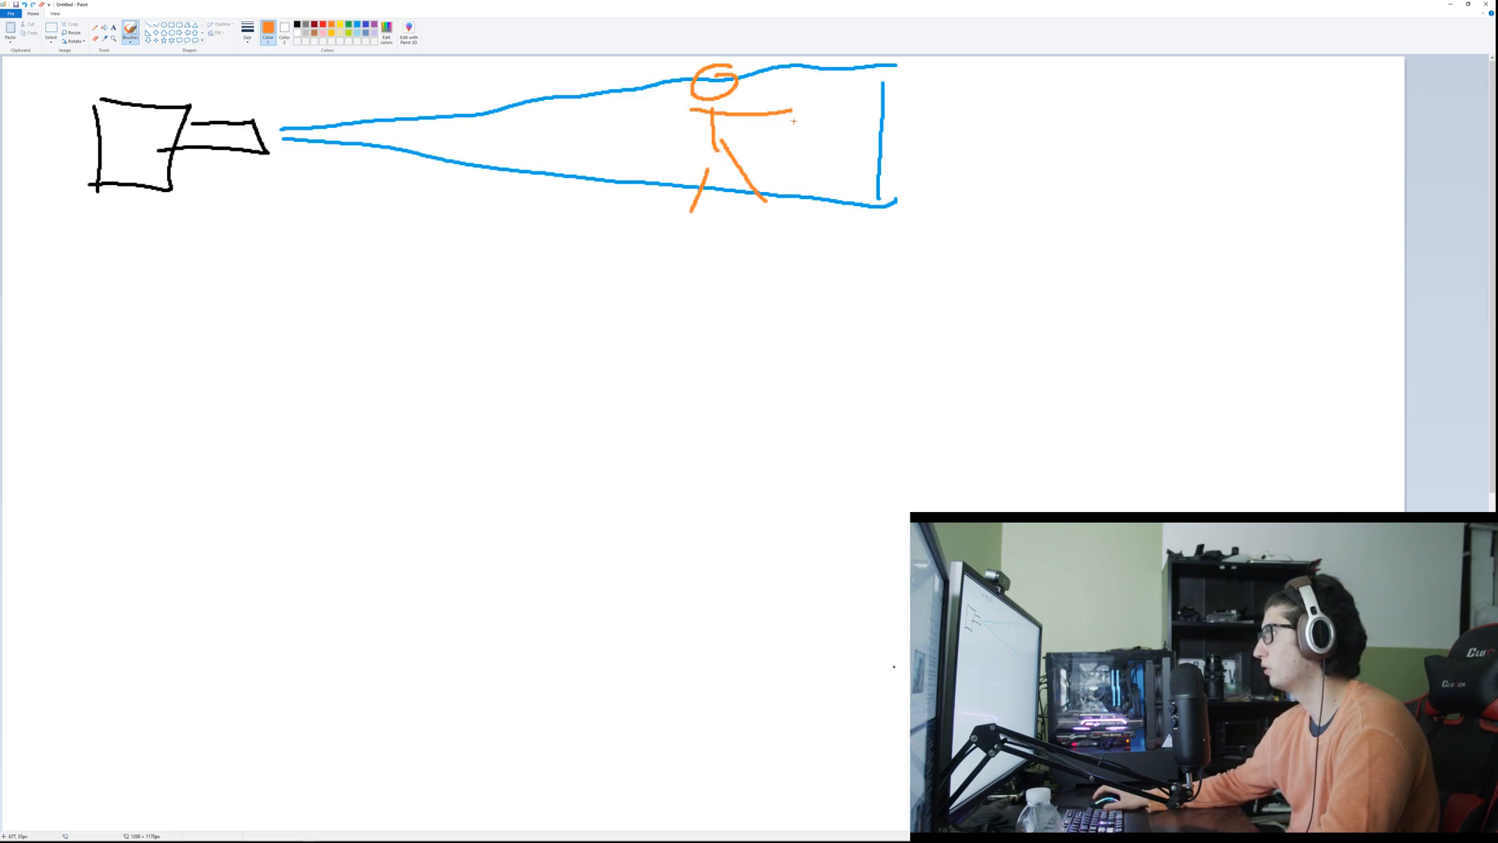
Step: Draw a black circle below the camera as a lens outline, and undo the extra stroke inside it
left_click(323, 26)
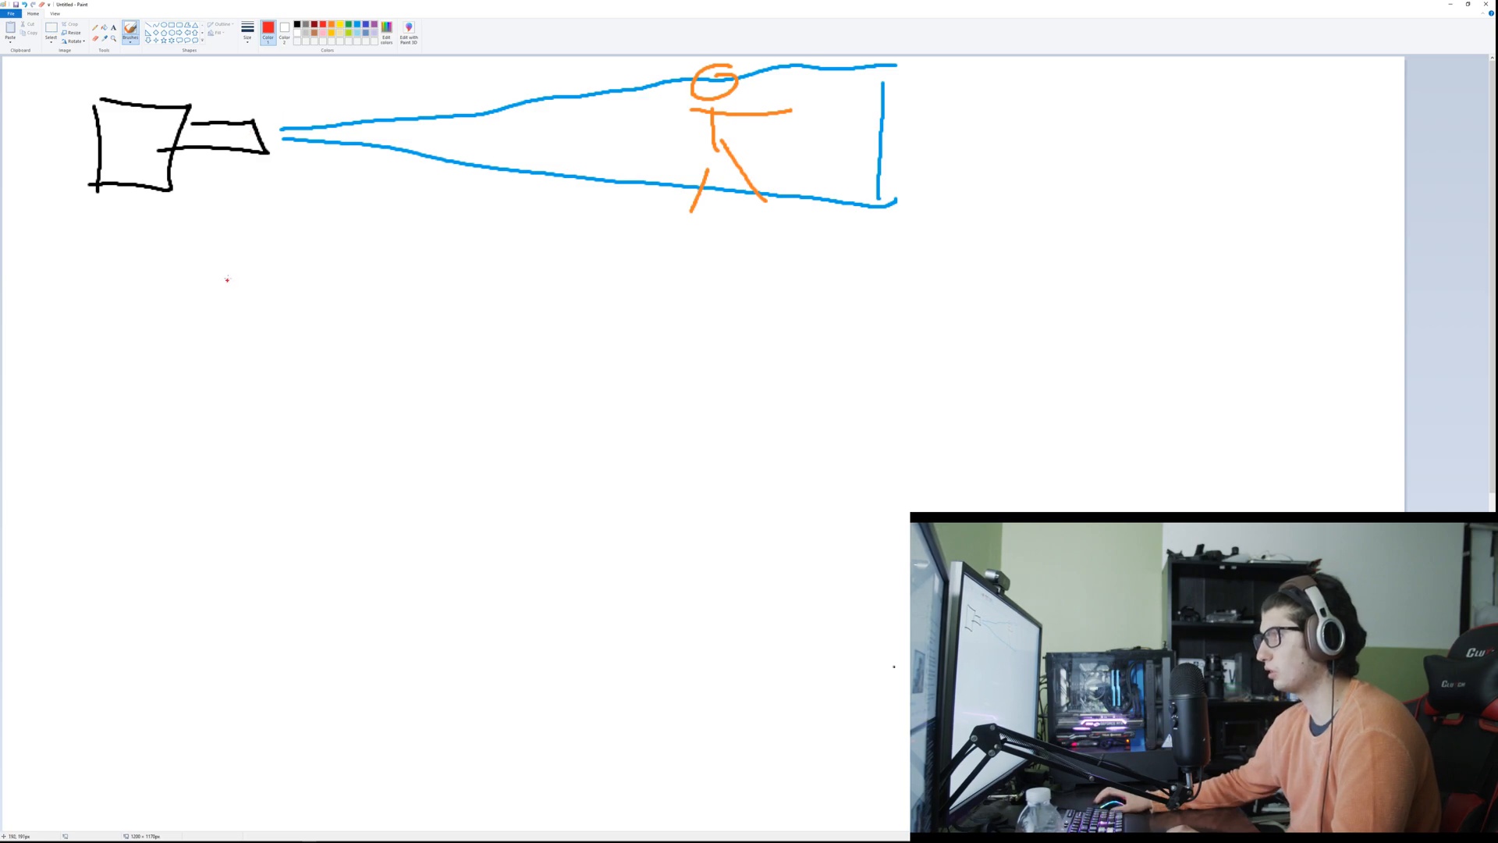
mouse_move(234, 264)
left_mouse_down()
mouse_move(70, 348)
mouse_move(135, 223)
left_mouse_up()
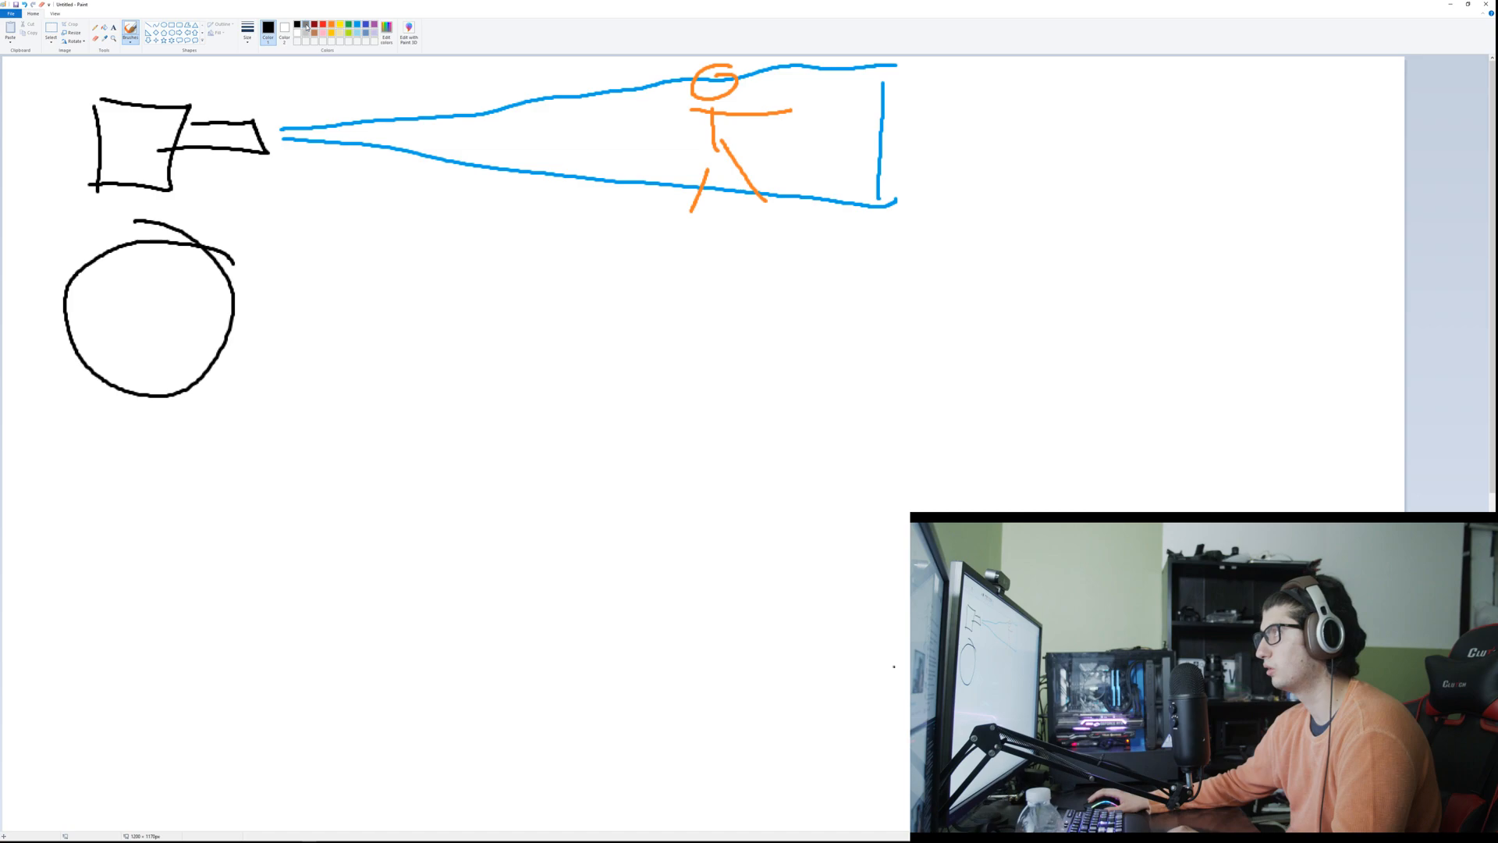
mouse_move(158, 248)
left_mouse_down()
mouse_move(189, 246)
mouse_move(116, 282)
mouse_move(67, 326)
left_mouse_up()
key("ctrl+z")
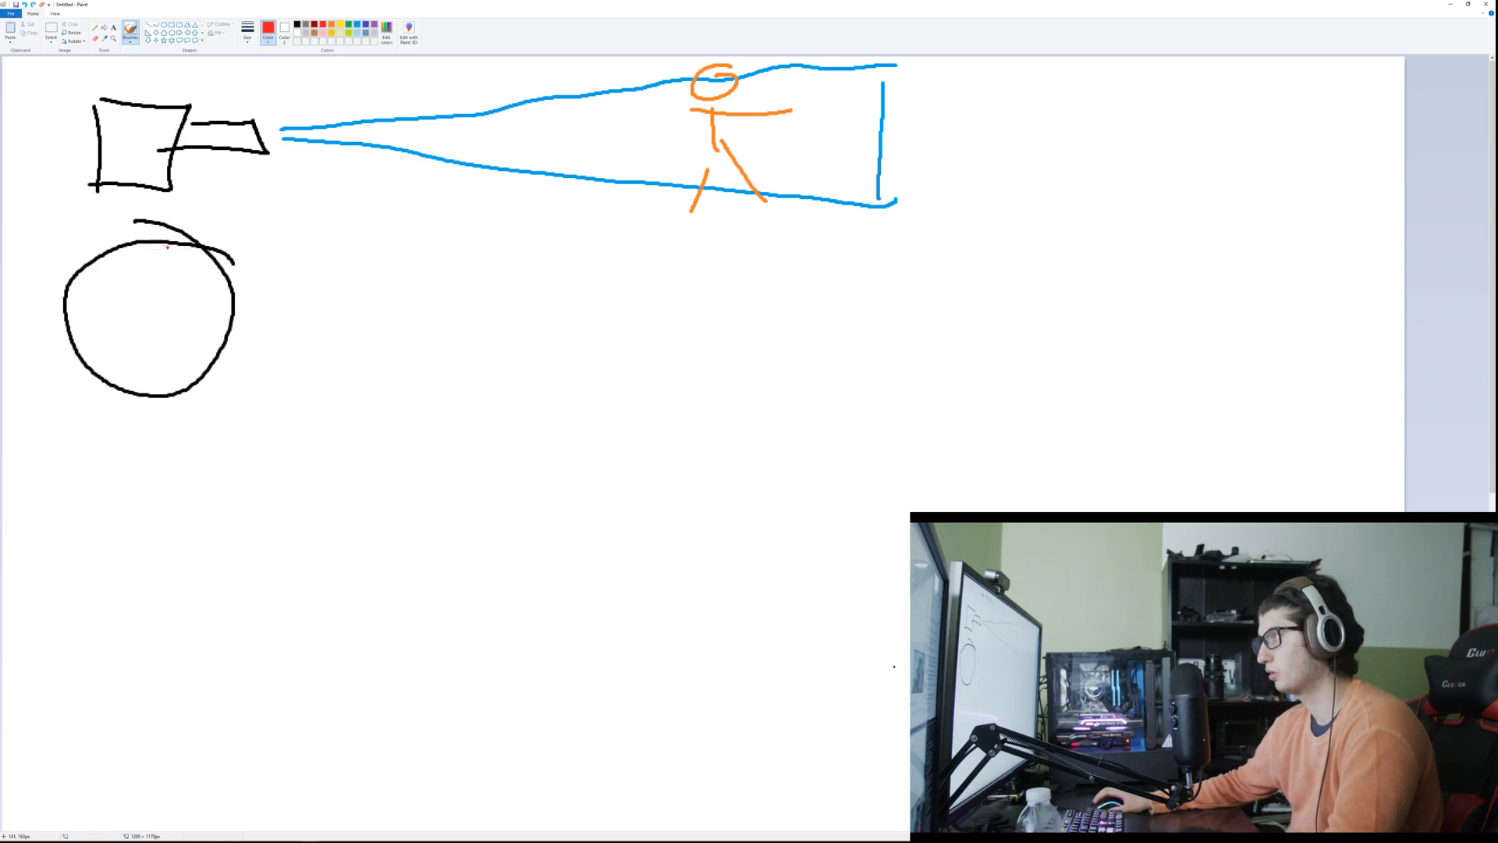
Step: Fill the circle with red aperture blades radiating from a small central opening
mouse_move(148, 255)
left_mouse_down()
mouse_move(122, 298)
mouse_move(89, 295)
mouse_move(129, 309)
left_mouse_up()
left_click_drag(78, 355, 130, 307)
left_click_drag(112, 373, 121, 331)
left_click_drag(145, 382, 129, 325)
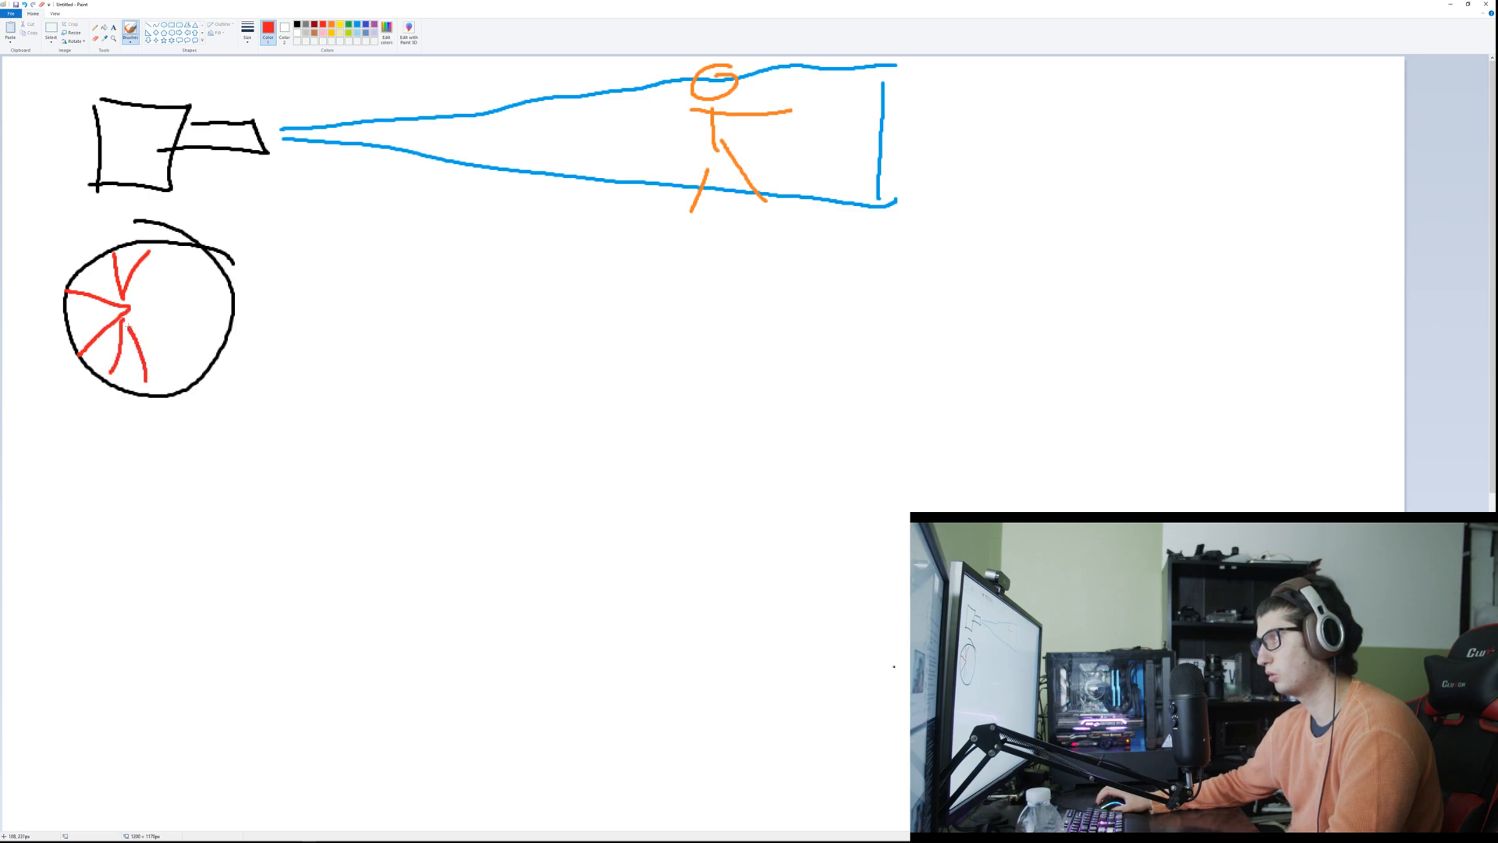
mouse_move(191, 363)
left_mouse_down()
mouse_move(129, 326)
mouse_move(152, 300)
mouse_move(121, 295)
left_mouse_up()
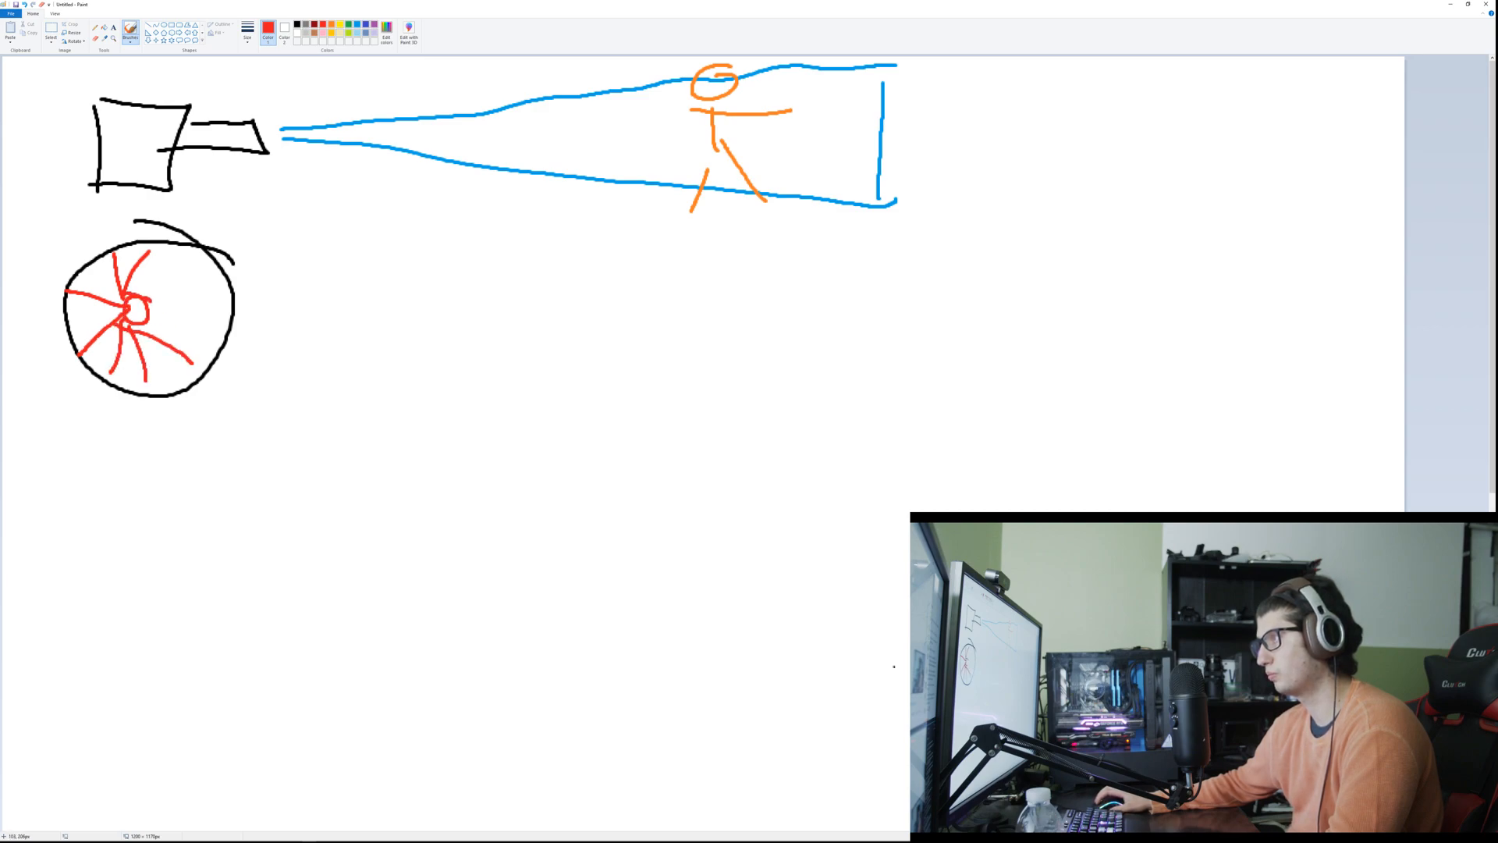
left_click_drag(204, 263, 152, 295)
left_click_drag(241, 313, 147, 306)
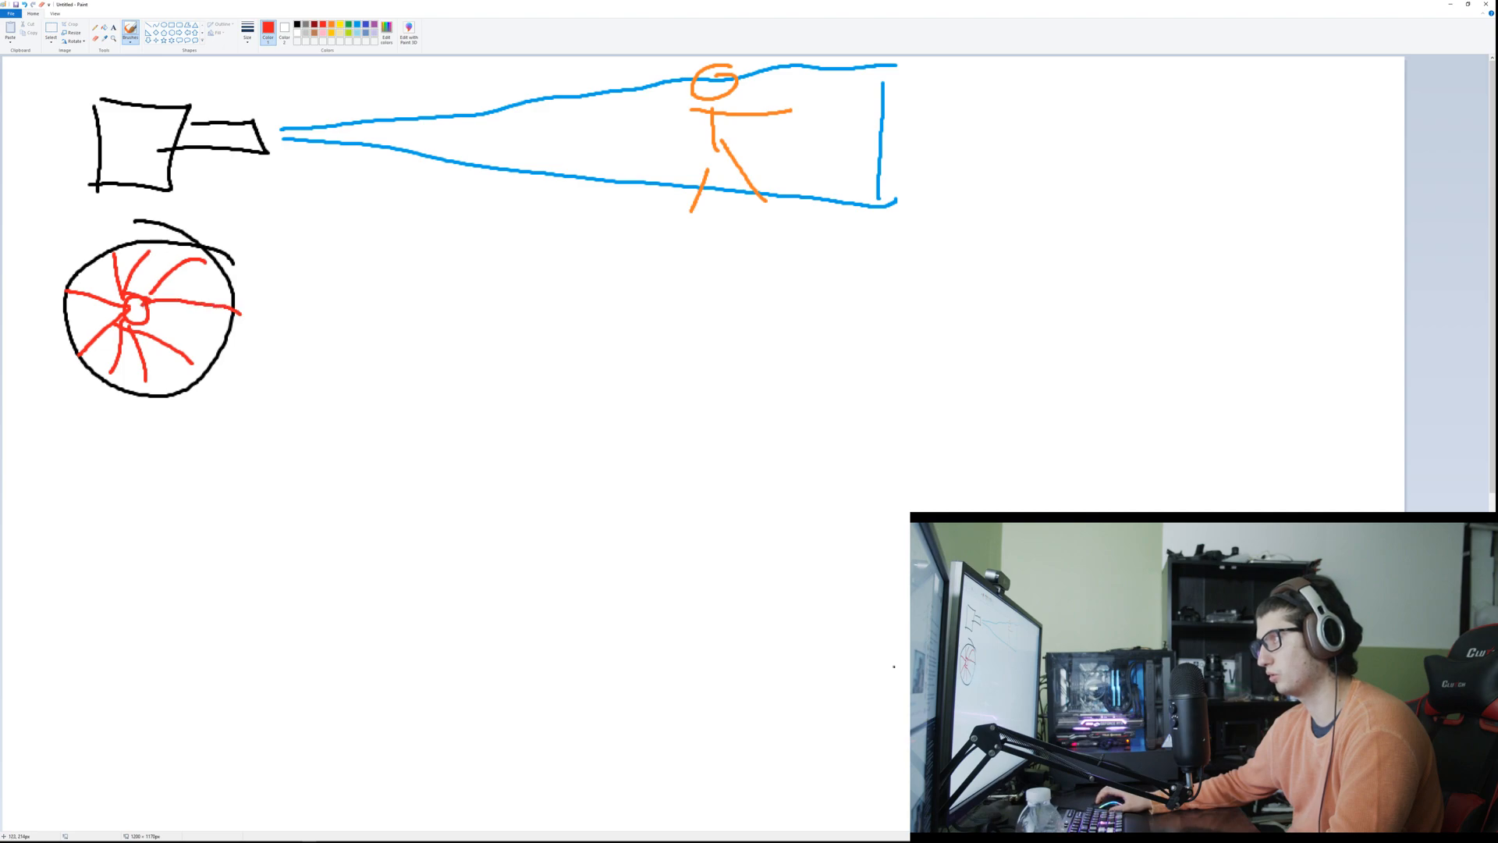
left_click(296, 25)
mouse_move(149, 446)
left_mouse_down()
mouse_move(72, 472)
mouse_move(240, 556)
mouse_move(135, 388)
left_mouse_up()
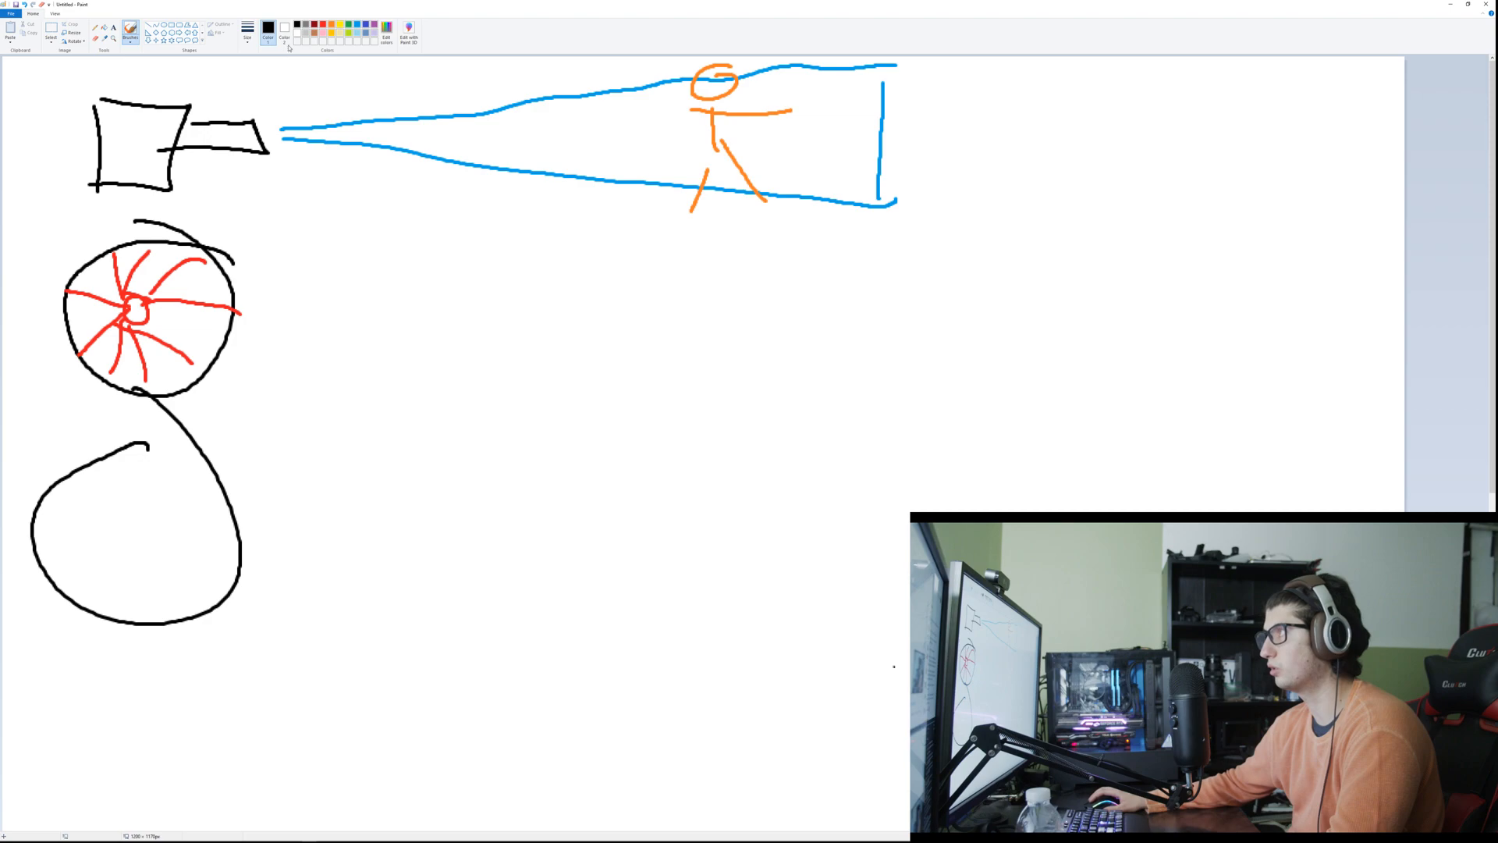
left_click(323, 24)
mouse_move(145, 515)
left_mouse_down()
mouse_move(125, 554)
mouse_move(166, 508)
left_mouse_up()
key("ctrl+z")
key("ctrl+z")
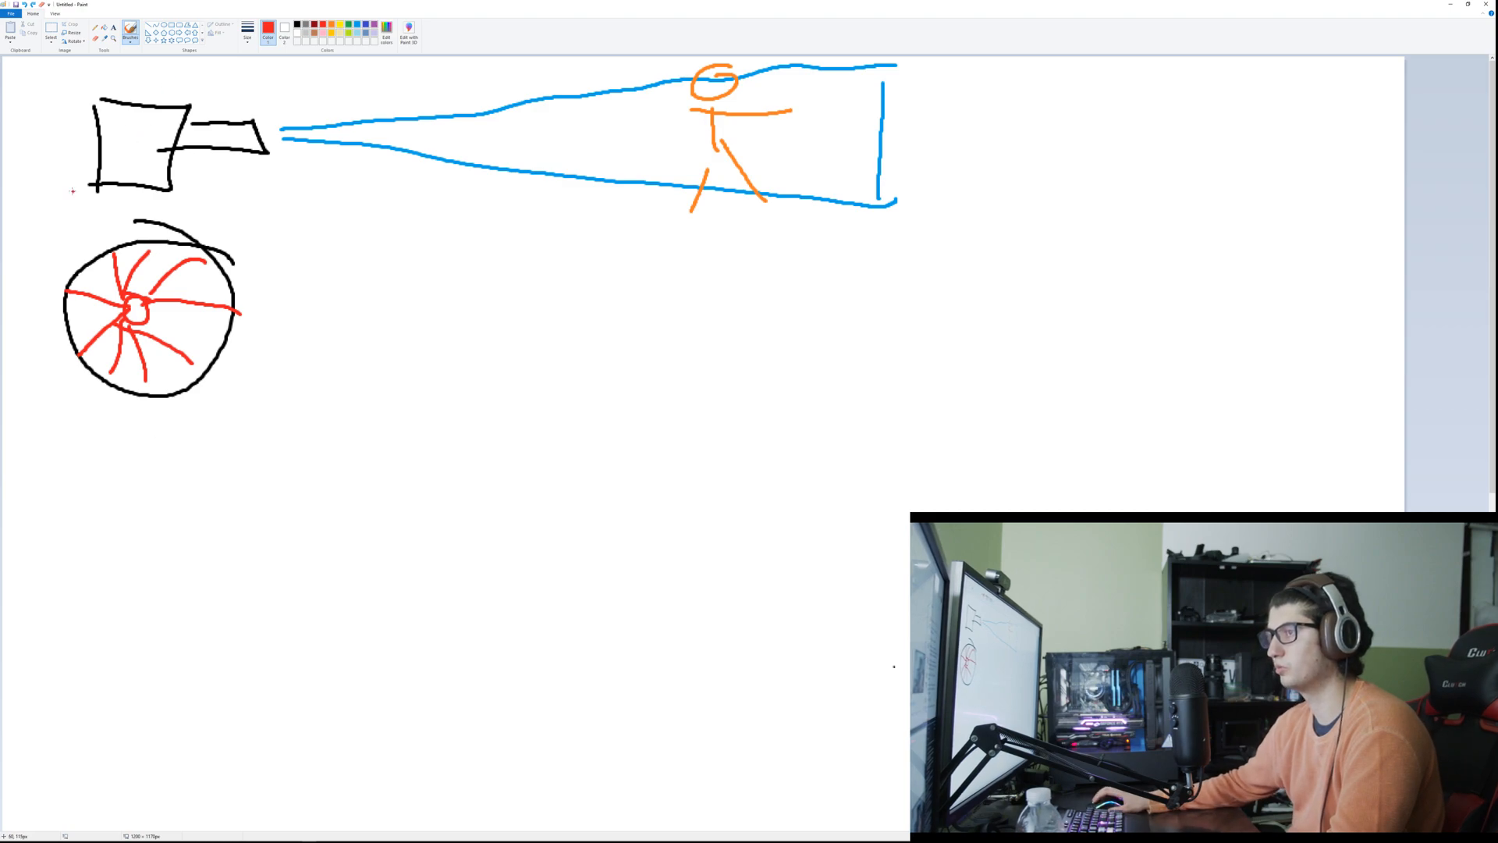
Step: Draw a second black lens circle below the first, with red aperture blades around a wide central opening
left_click(299, 24)
mouse_move(166, 426)
left_mouse_down()
mouse_move(65, 497)
mouse_move(205, 533)
mouse_move(138, 456)
mouse_move(106, 481)
mouse_move(118, 510)
mouse_move(186, 503)
mouse_move(168, 455)
mouse_move(195, 423)
mouse_move(113, 454)
mouse_move(78, 526)
mouse_move(206, 522)
left_mouse_up()
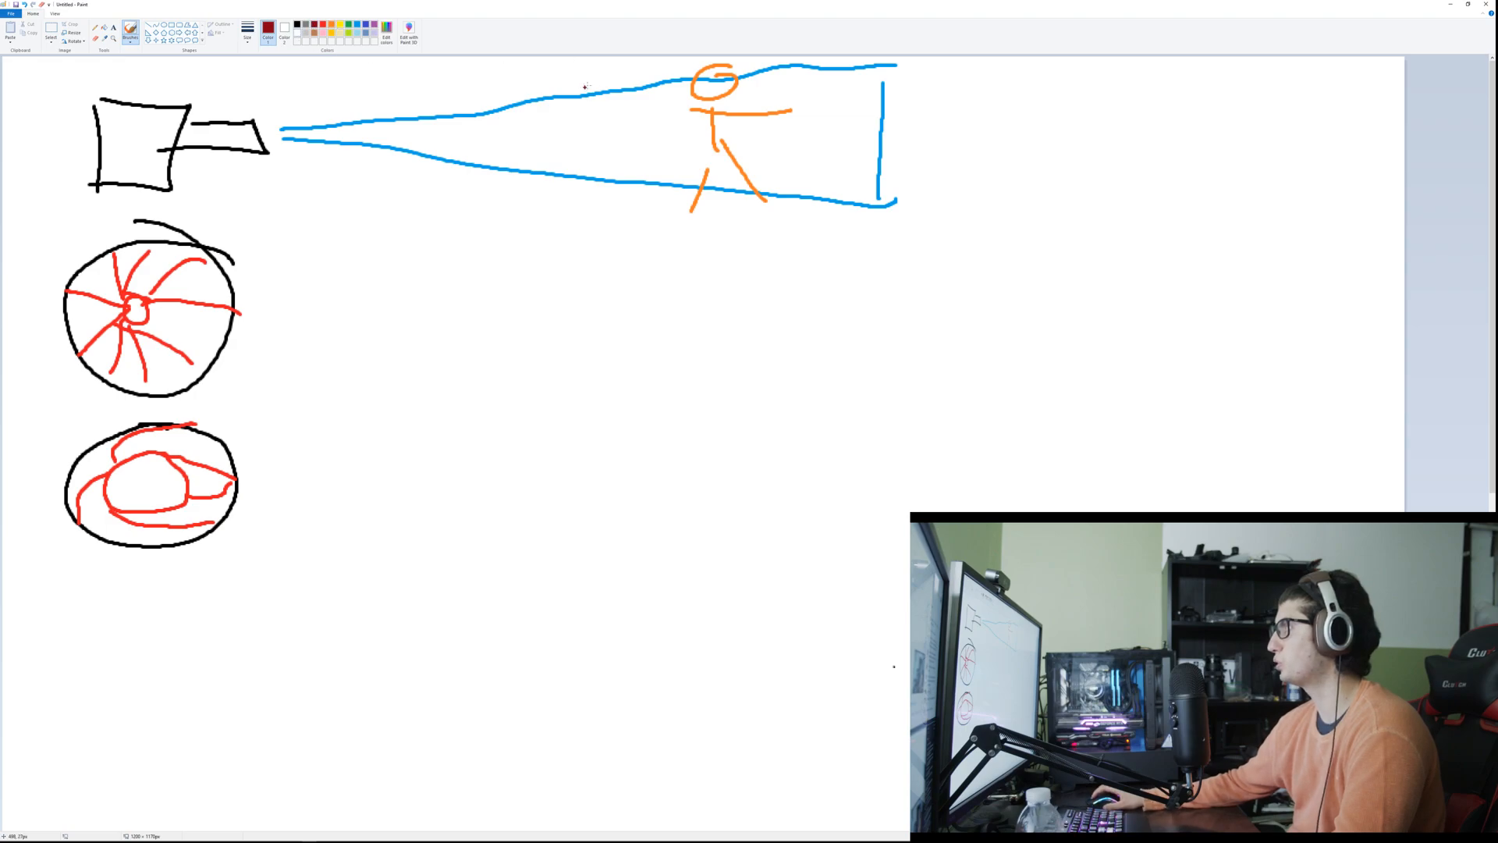
Step: Mark the zone around the stick figure with a dark red vertical line on each side and write "F4" below it
left_click_drag(626, 61, 624, 200)
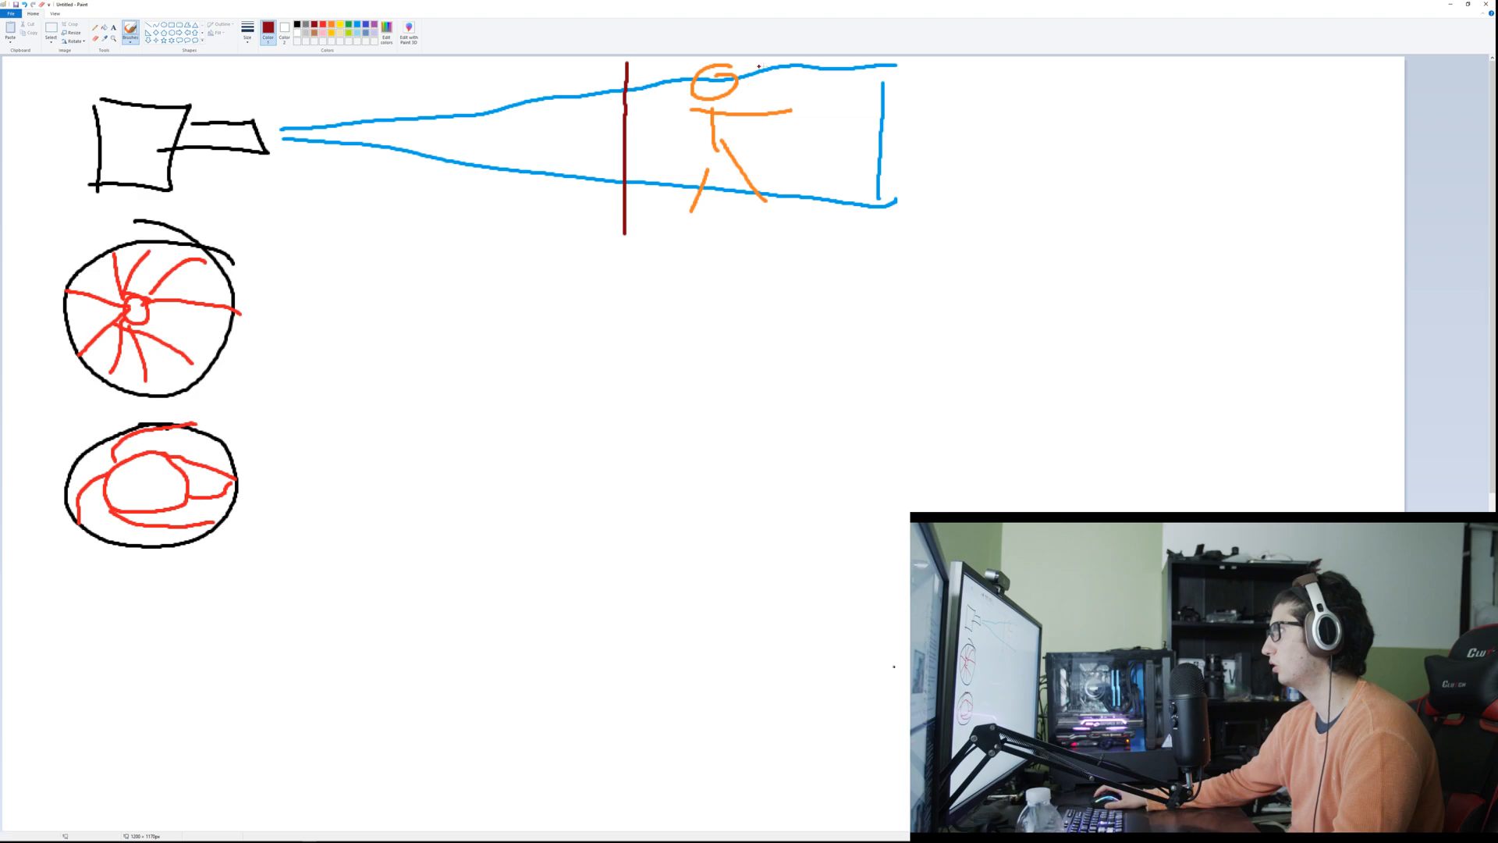
left_click_drag(795, 60, 792, 182)
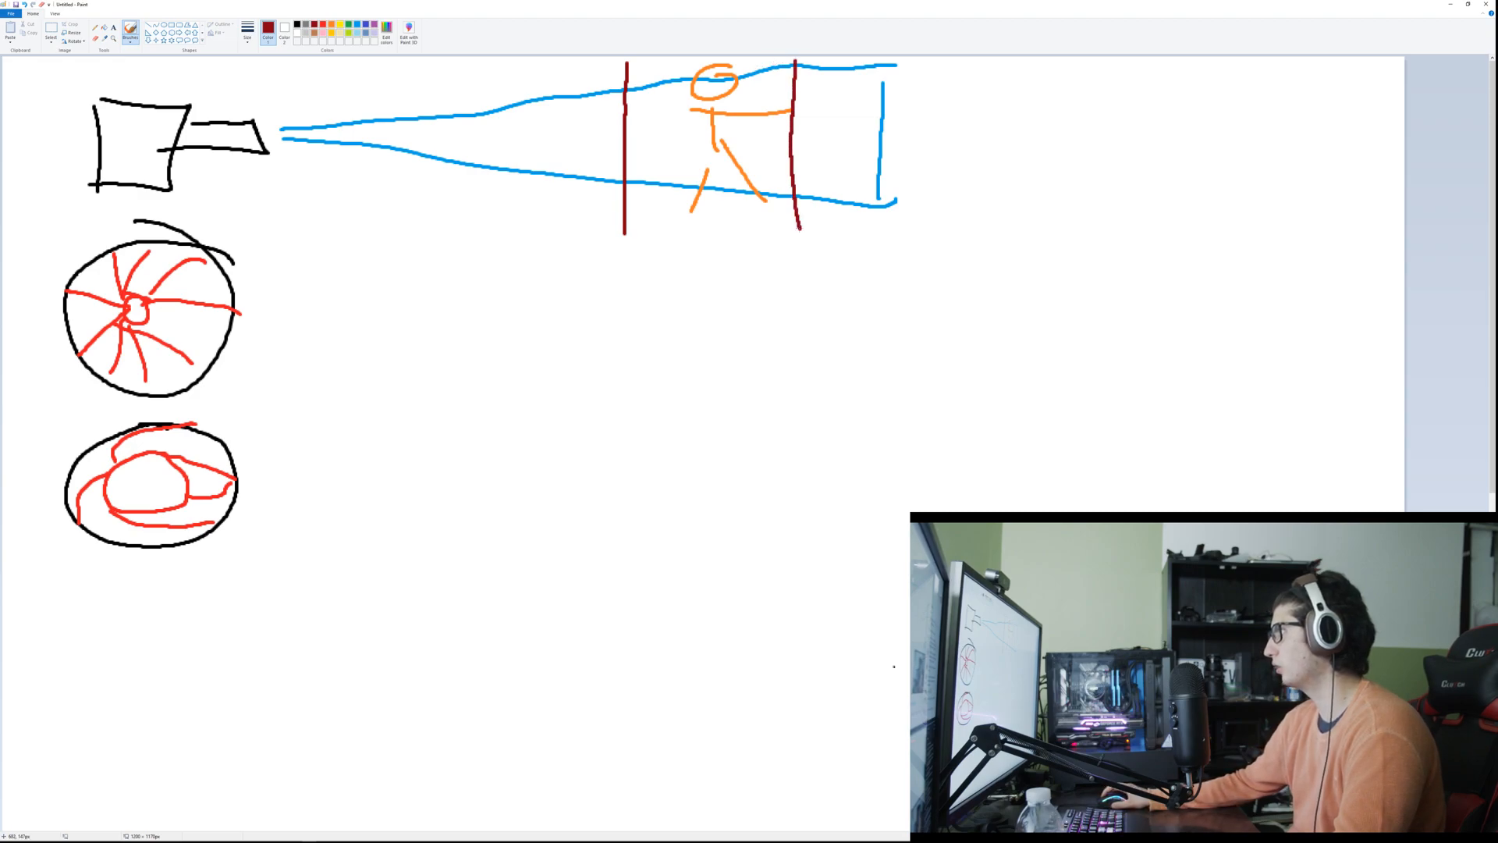
mouse_move(665, 289)
left_mouse_down()
mouse_move(635, 340)
mouse_move(671, 316)
mouse_move(711, 348)
mouse_move(686, 286)
left_mouse_up()
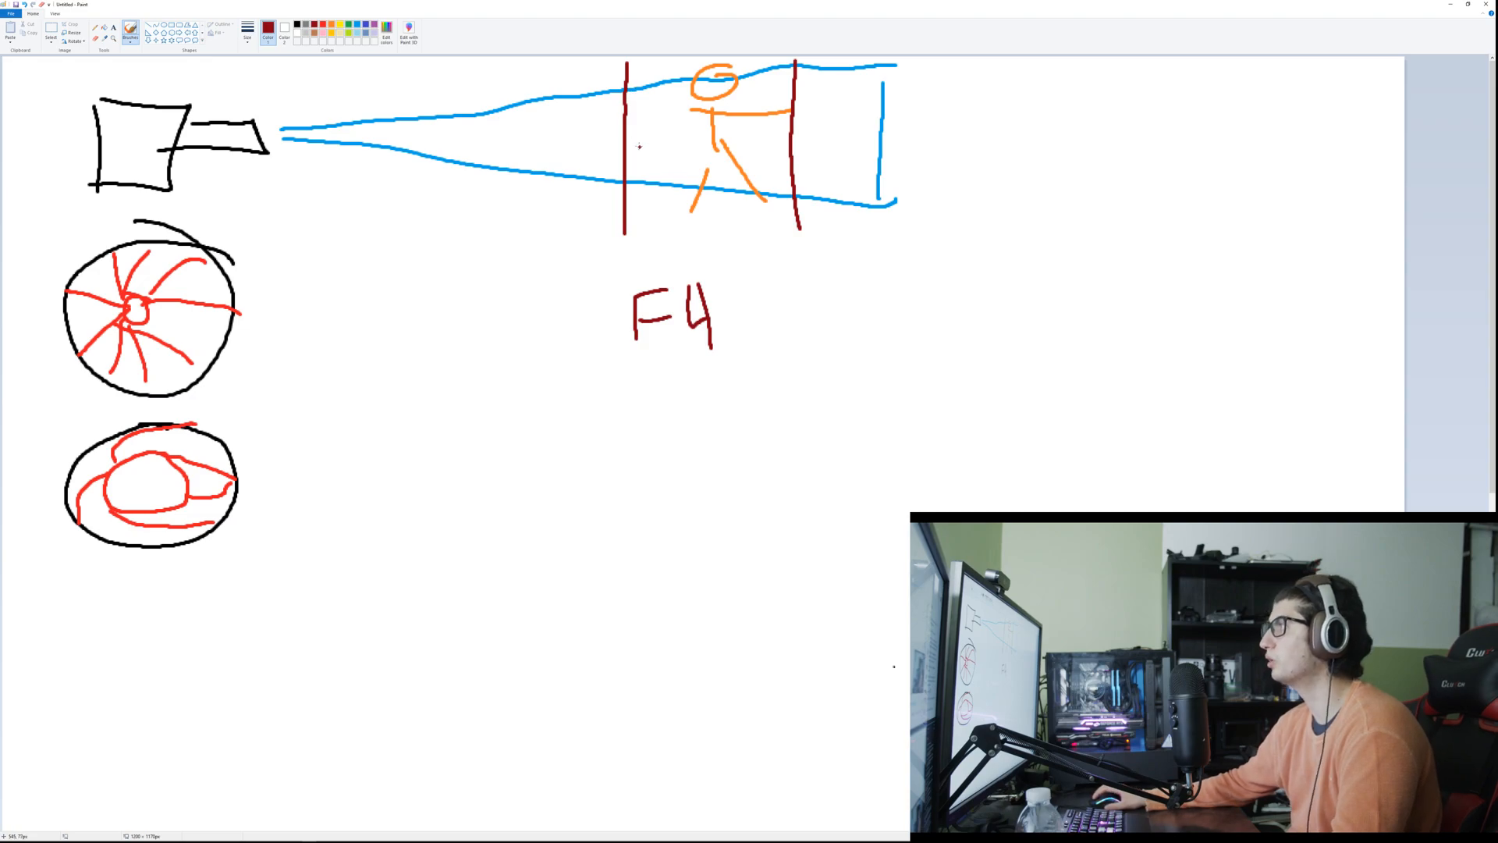
Step: Connect the two dark red lines horizontally and extend the connection as an arrow past the end of the field of view
left_click_drag(684, 134, 793, 128)
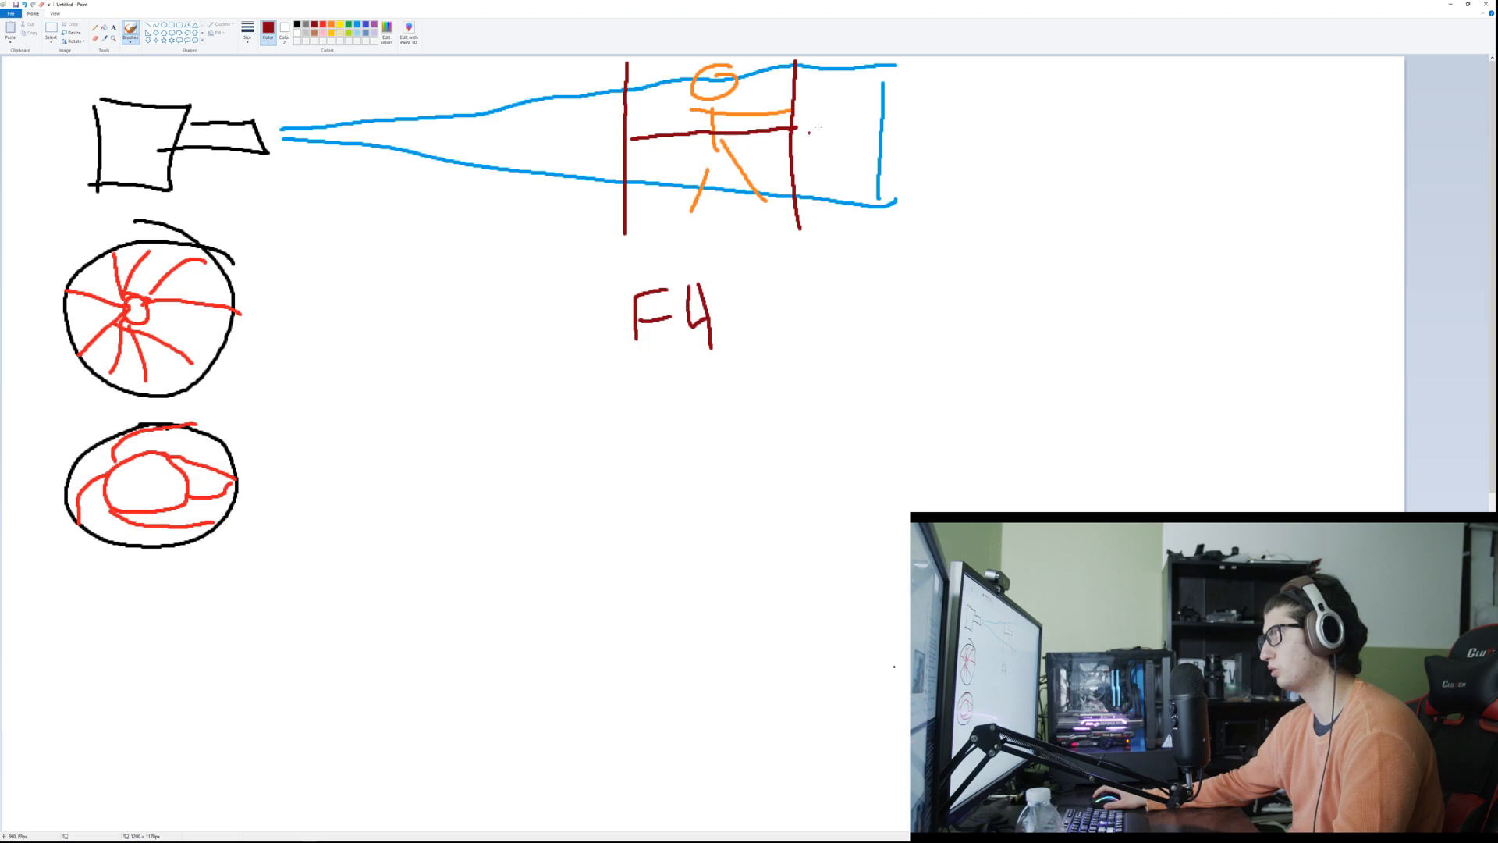
mouse_move(799, 125)
left_mouse_down()
mouse_move(979, 126)
mouse_move(1042, 134)
left_mouse_up()
left_click_drag(1042, 134, 927, 168)
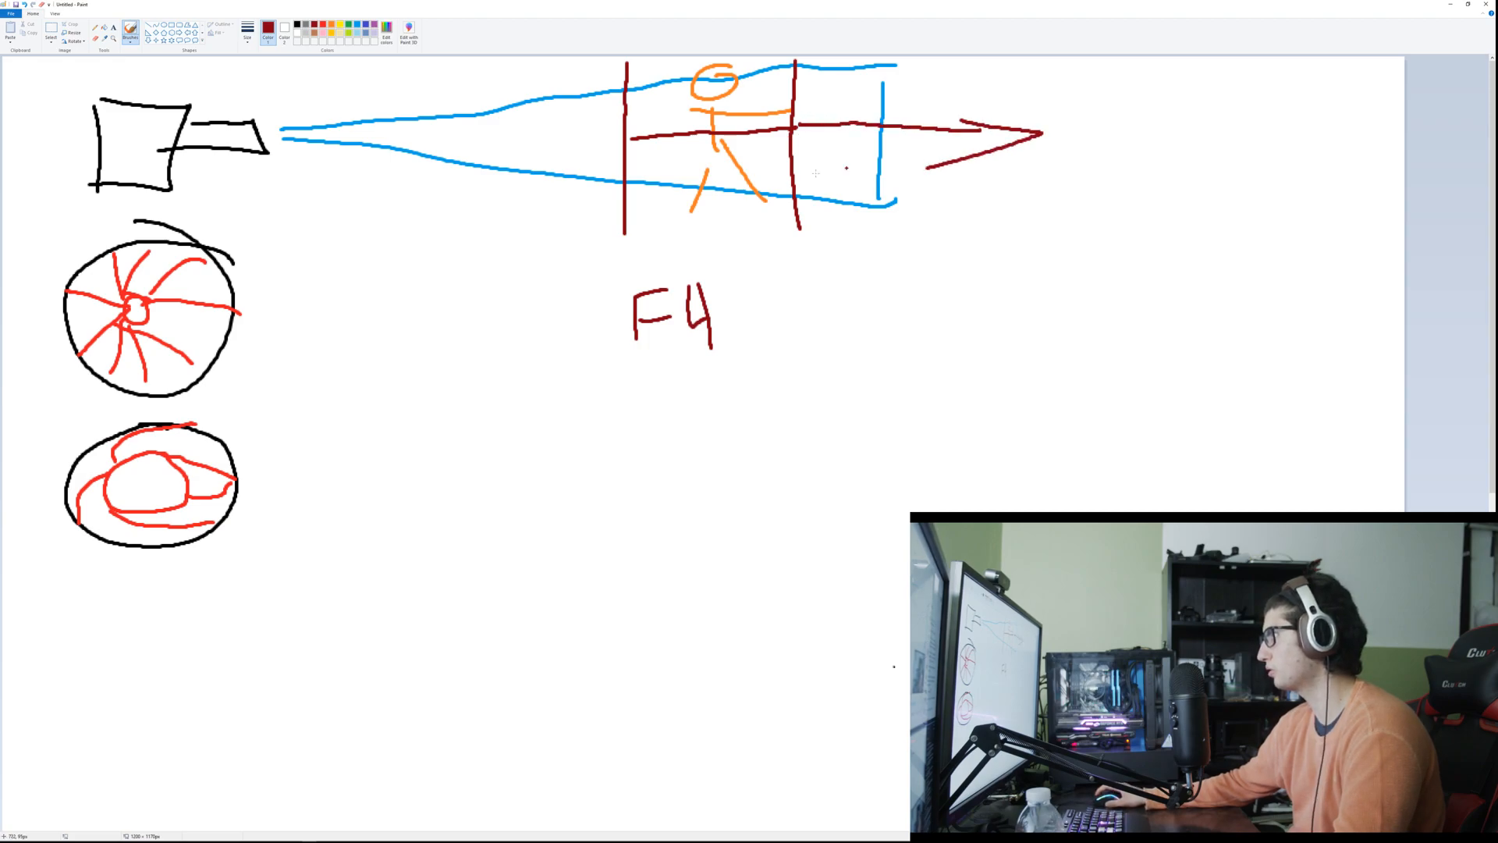
Step: Draw a dark red arrow from the near zone line back toward the camera
left_click_drag(610, 131, 506, 133)
left_click_drag(533, 115, 521, 152)
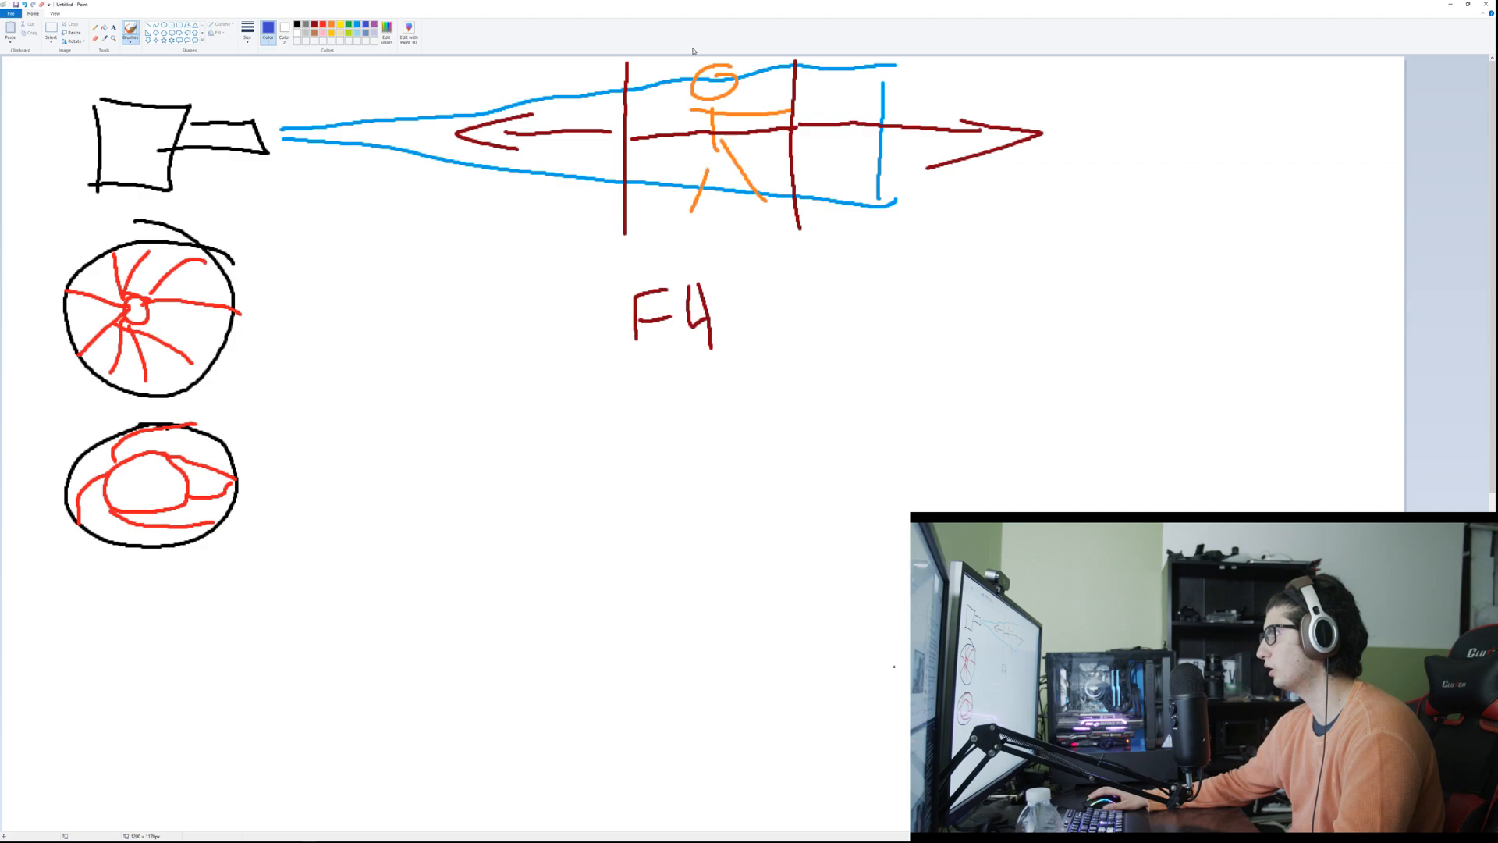
Step: Draw two close indigo vertical lines through the stick figure, short arrows pointing outward from them, and a long indigo arrow past the field of view
left_click_drag(697, 101, 693, 208)
left_click_drag(709, 72, 708, 208)
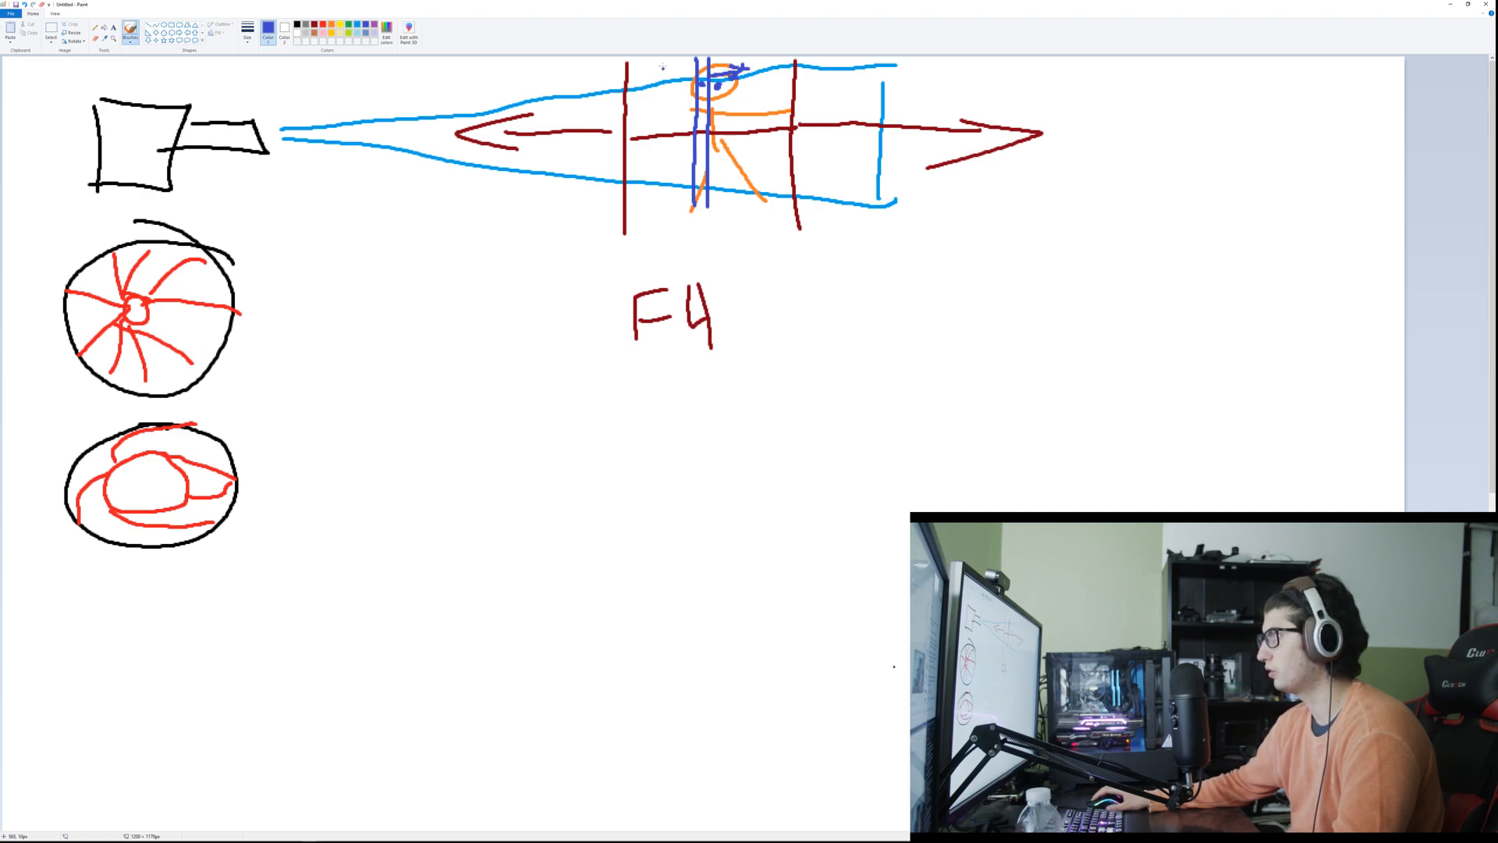
left_click_drag(670, 62, 669, 79)
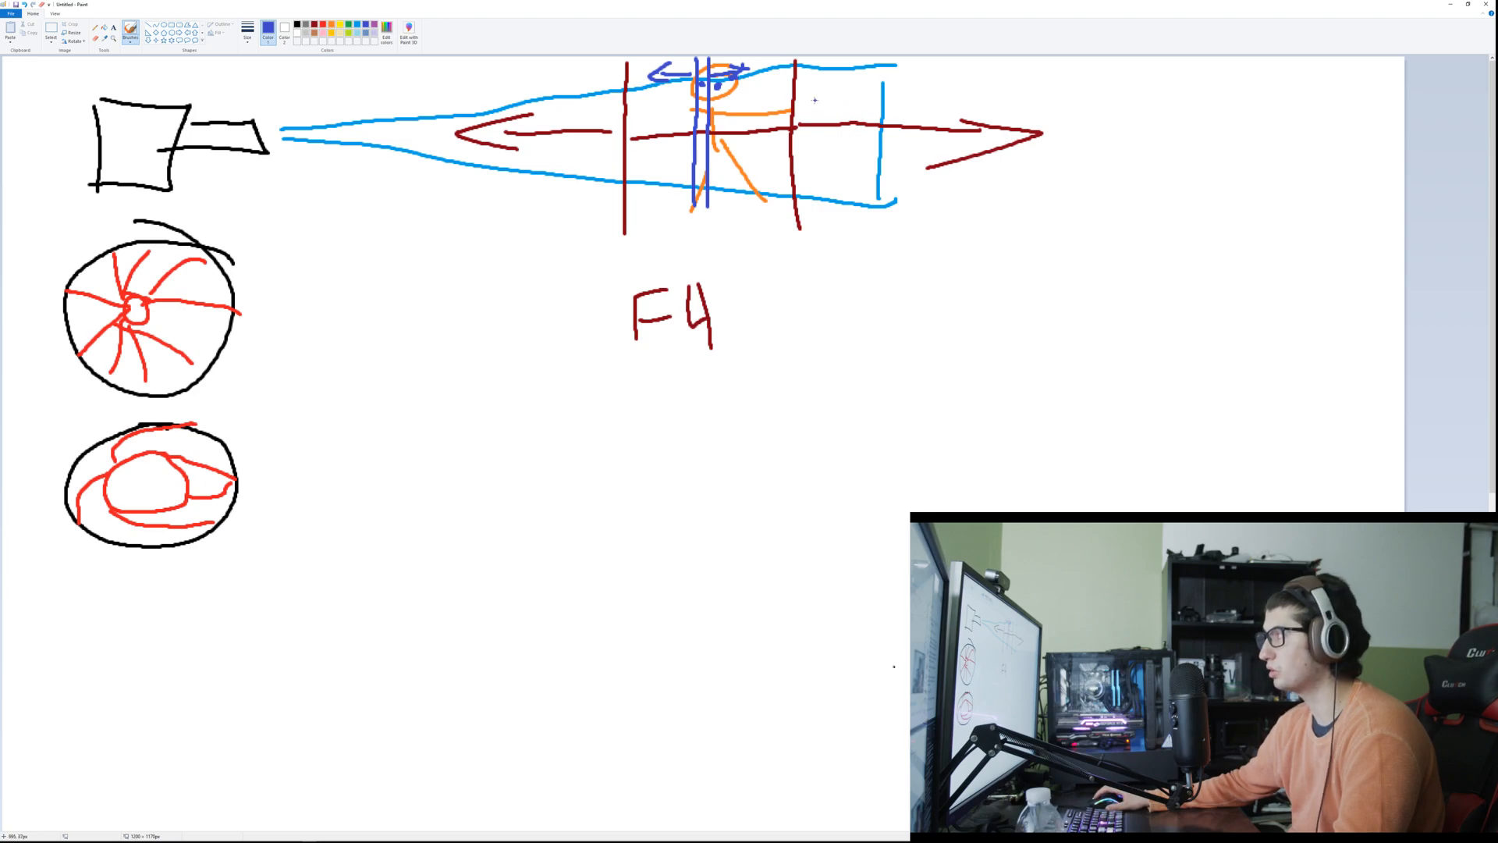
left_click_drag(800, 99, 1012, 76)
mouse_move(952, 71)
left_mouse_down()
mouse_move(1011, 81)
mouse_move(982, 90)
left_mouse_up()
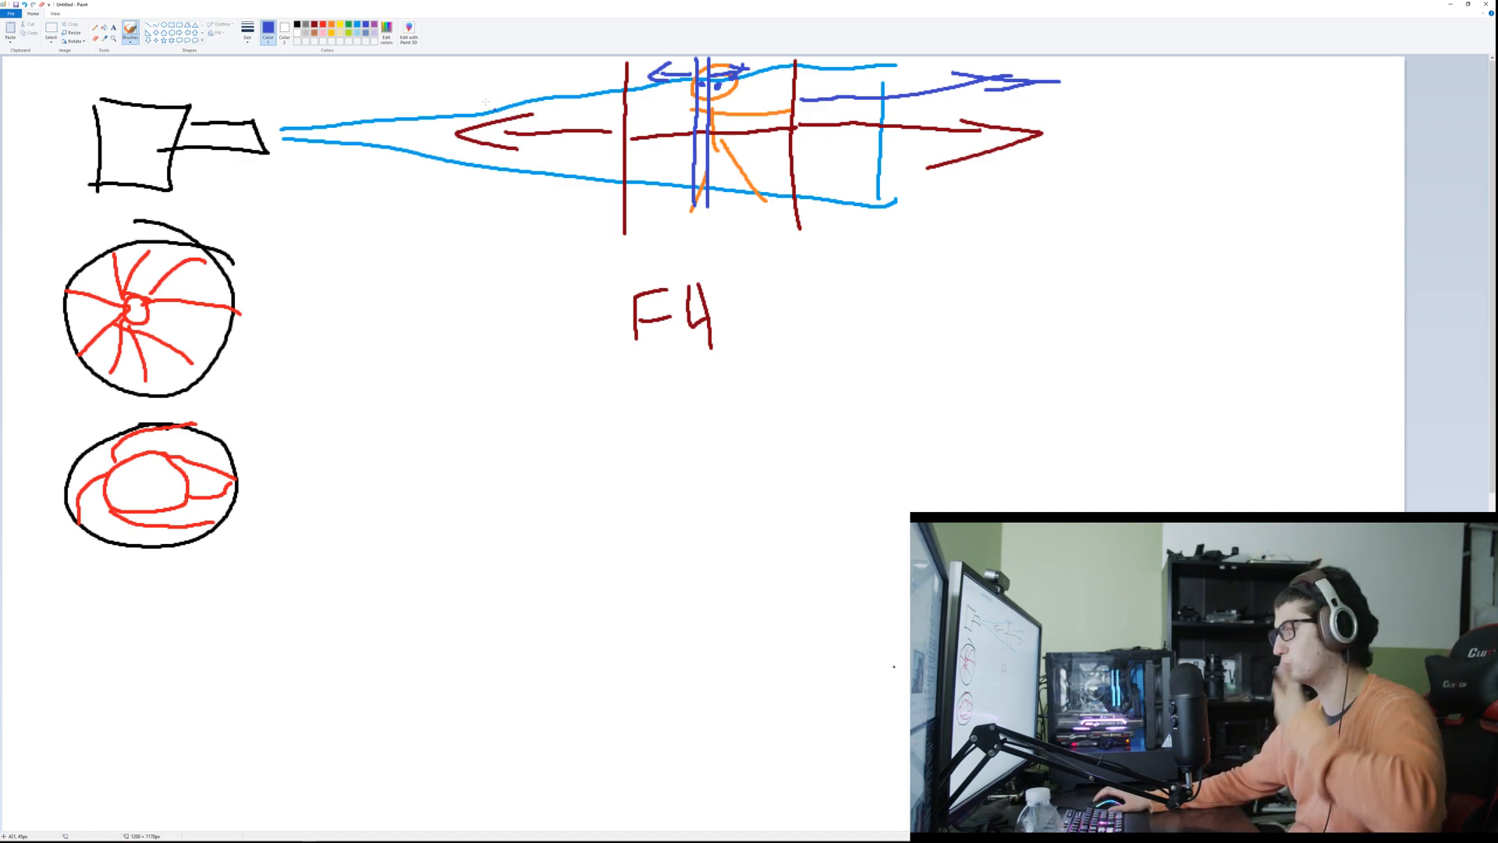
Step: Switch to the browser and examine the Silent Forest video's depth of field in full screen, moving playback to 0:17
key("alt+Tab")
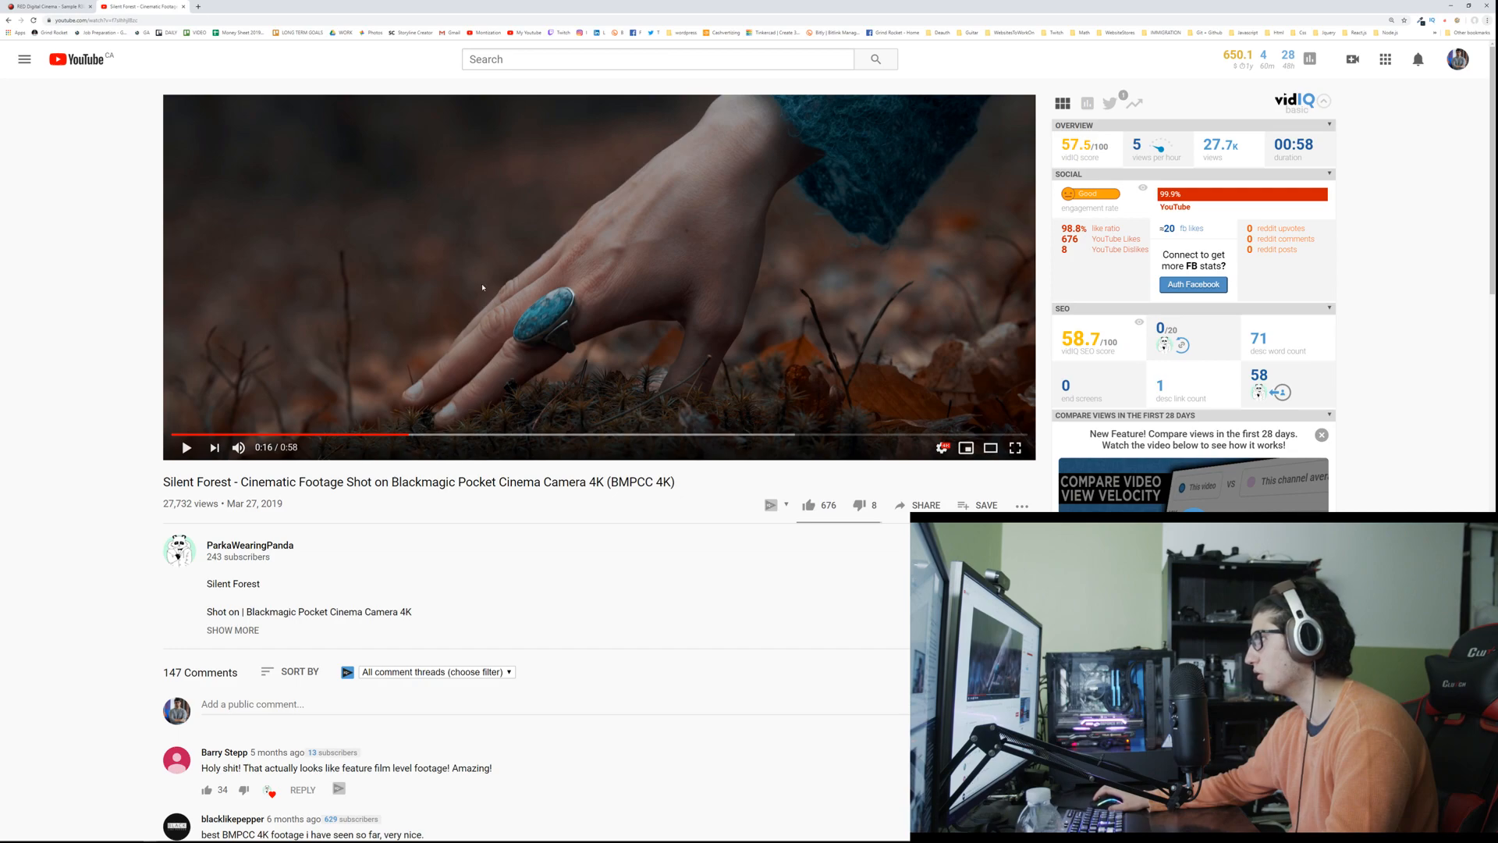
double_click(491, 288)
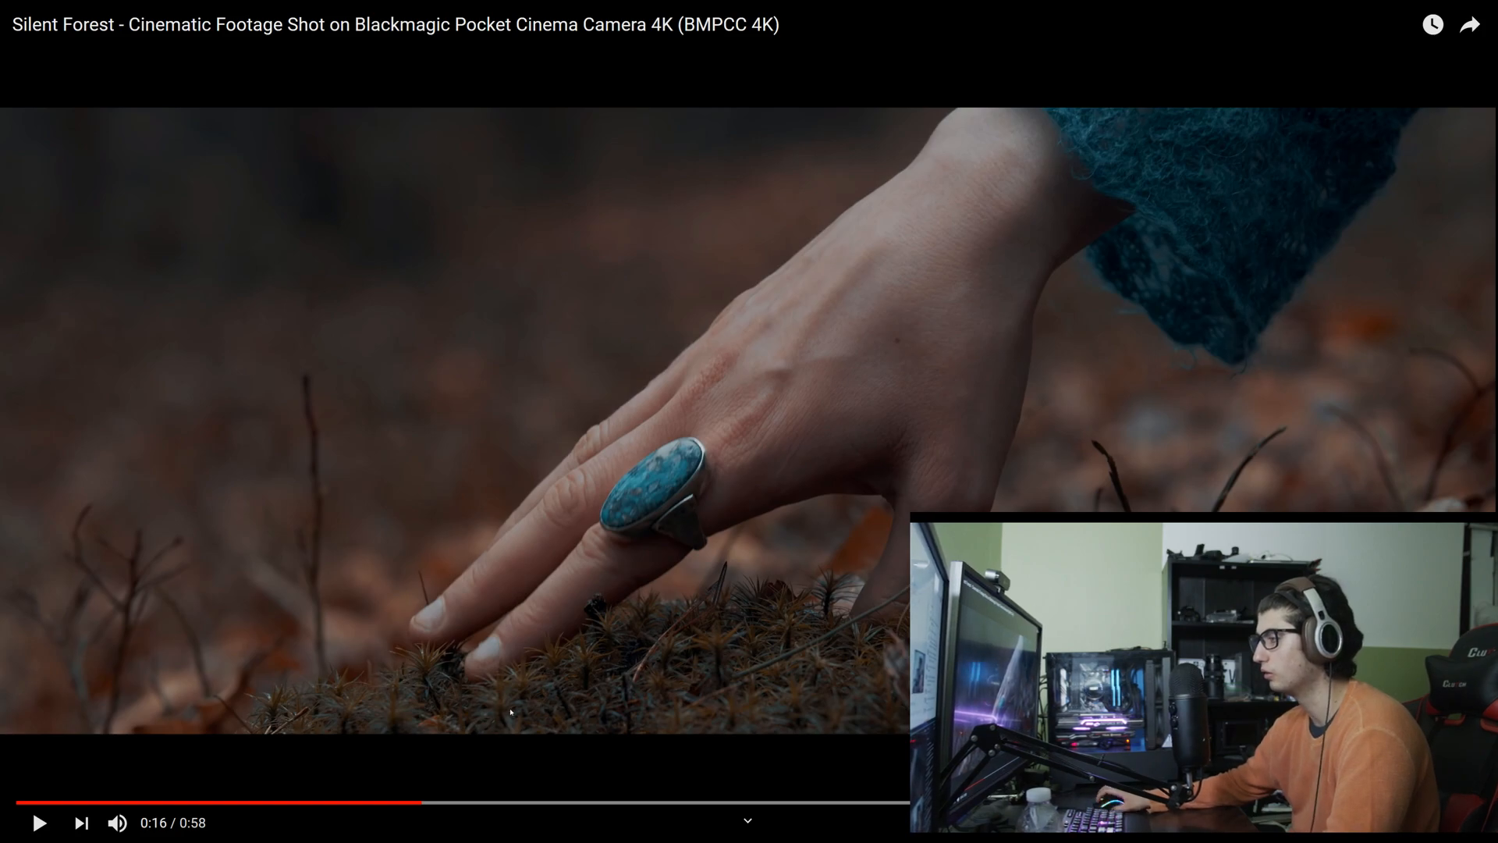
left_click(341, 802)
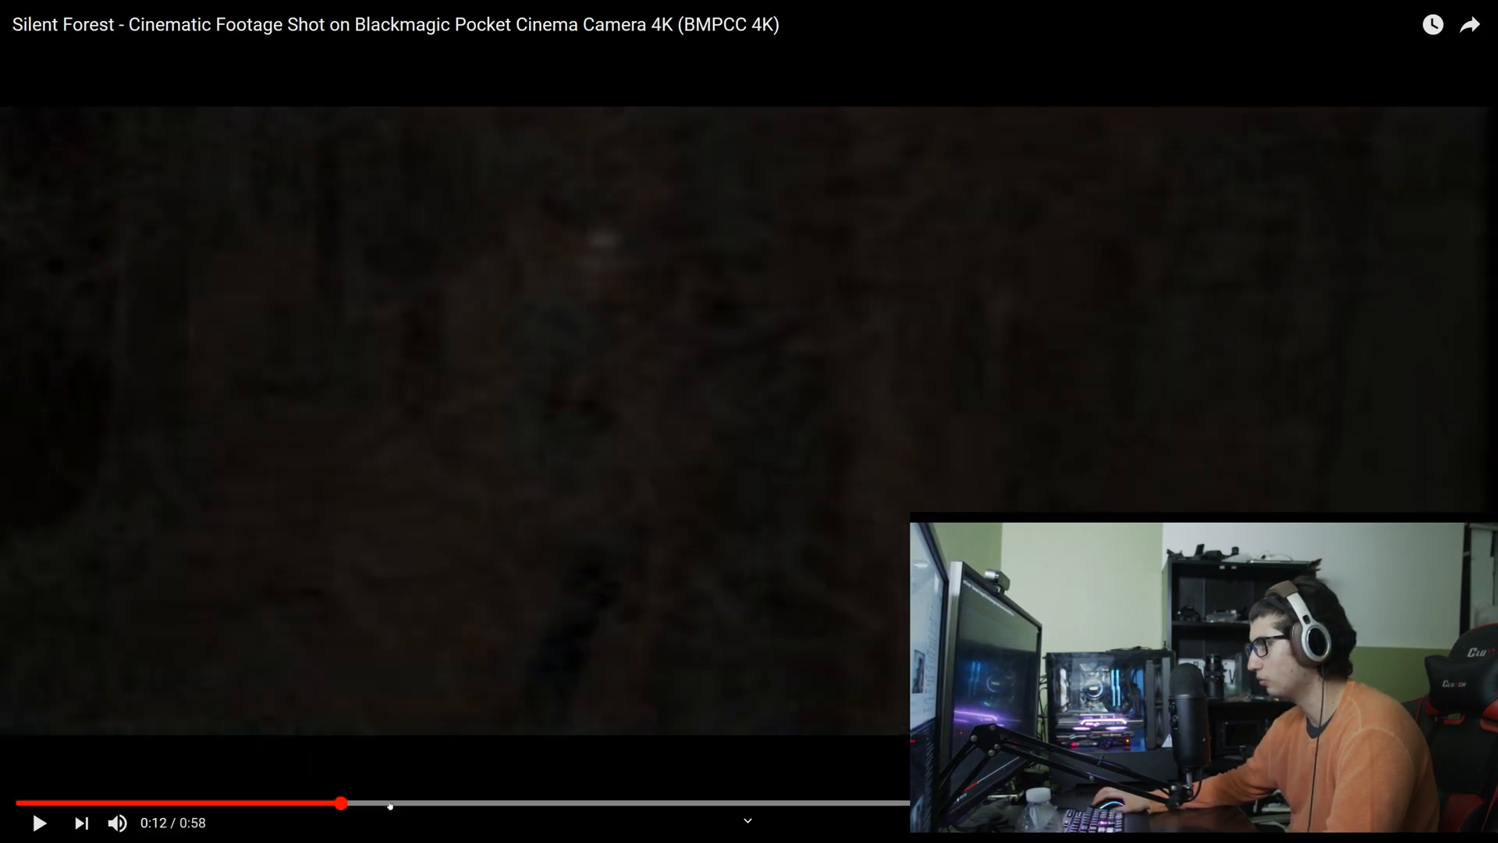
left_click_drag(390, 806, 458, 803)
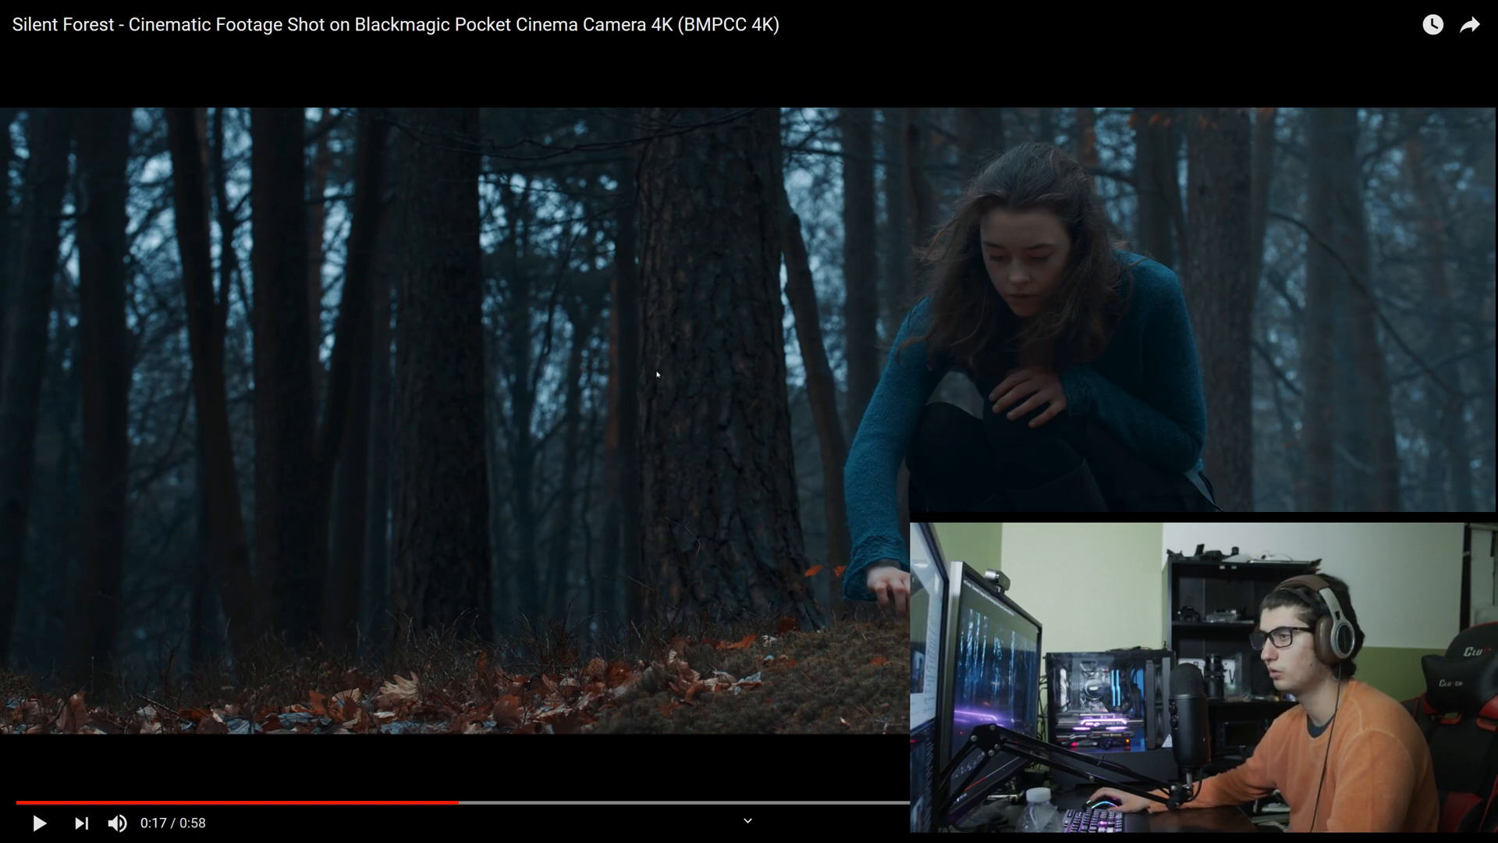
key("Escape")
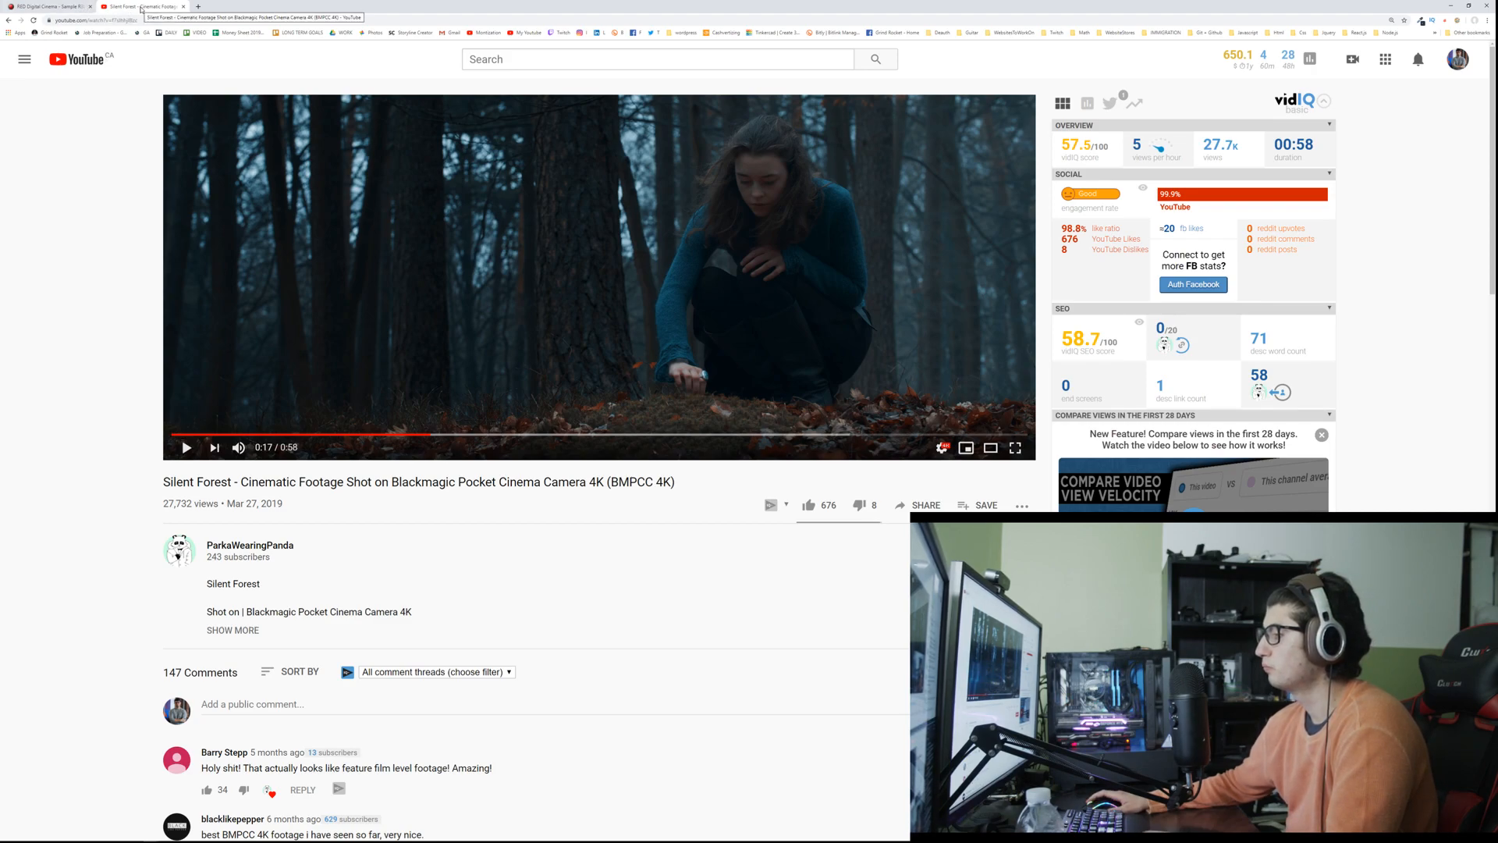
Step: Download the Helium 8K S35 snow monkey clip from RED's Sample R3D Files page
left_click(49, 6)
scroll(312, 344, "down", 1)
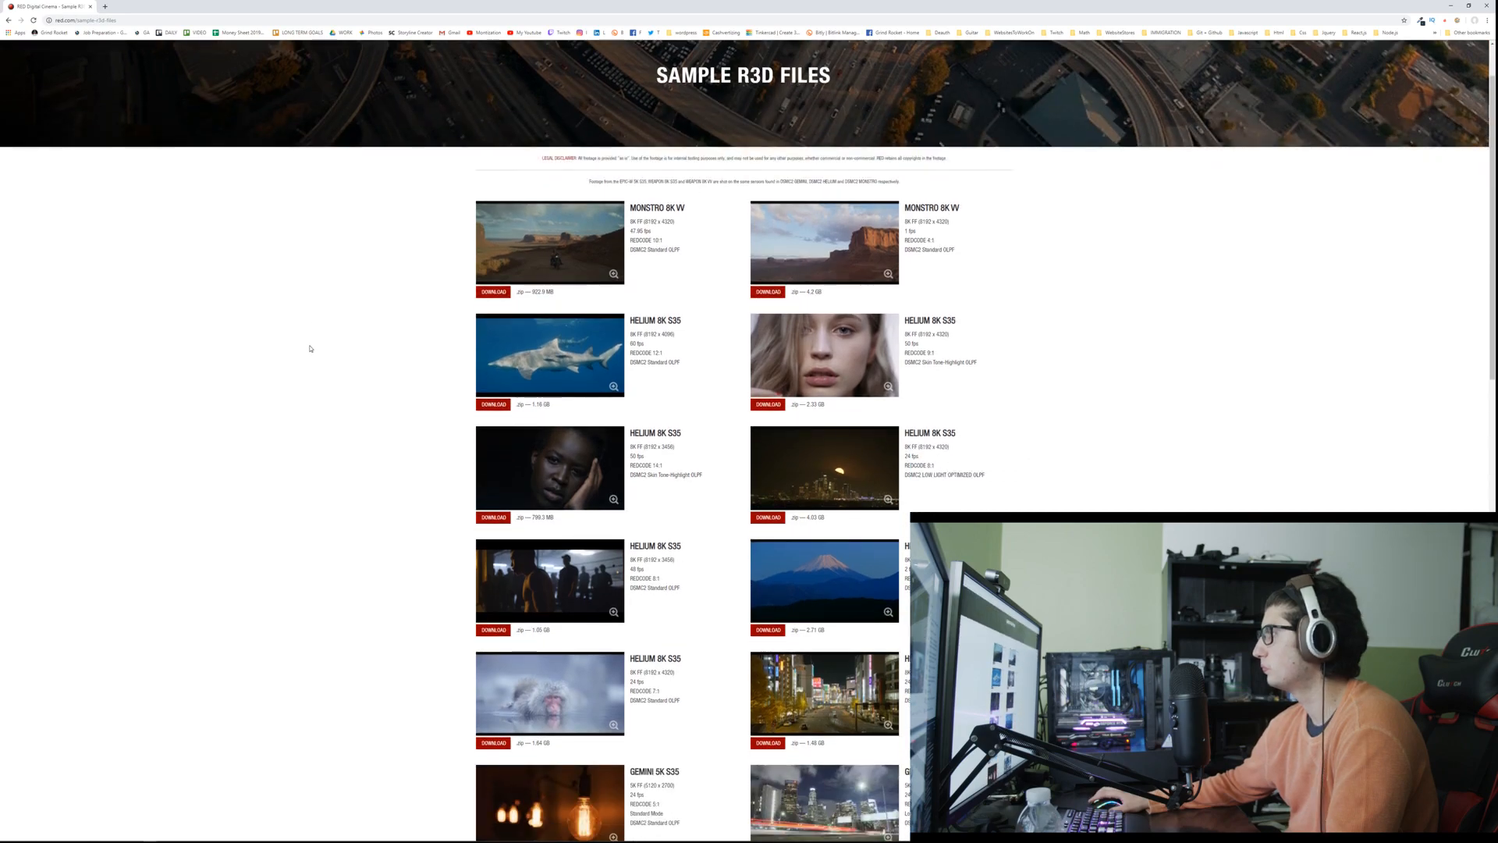
scroll(281, 340, "down", 8)
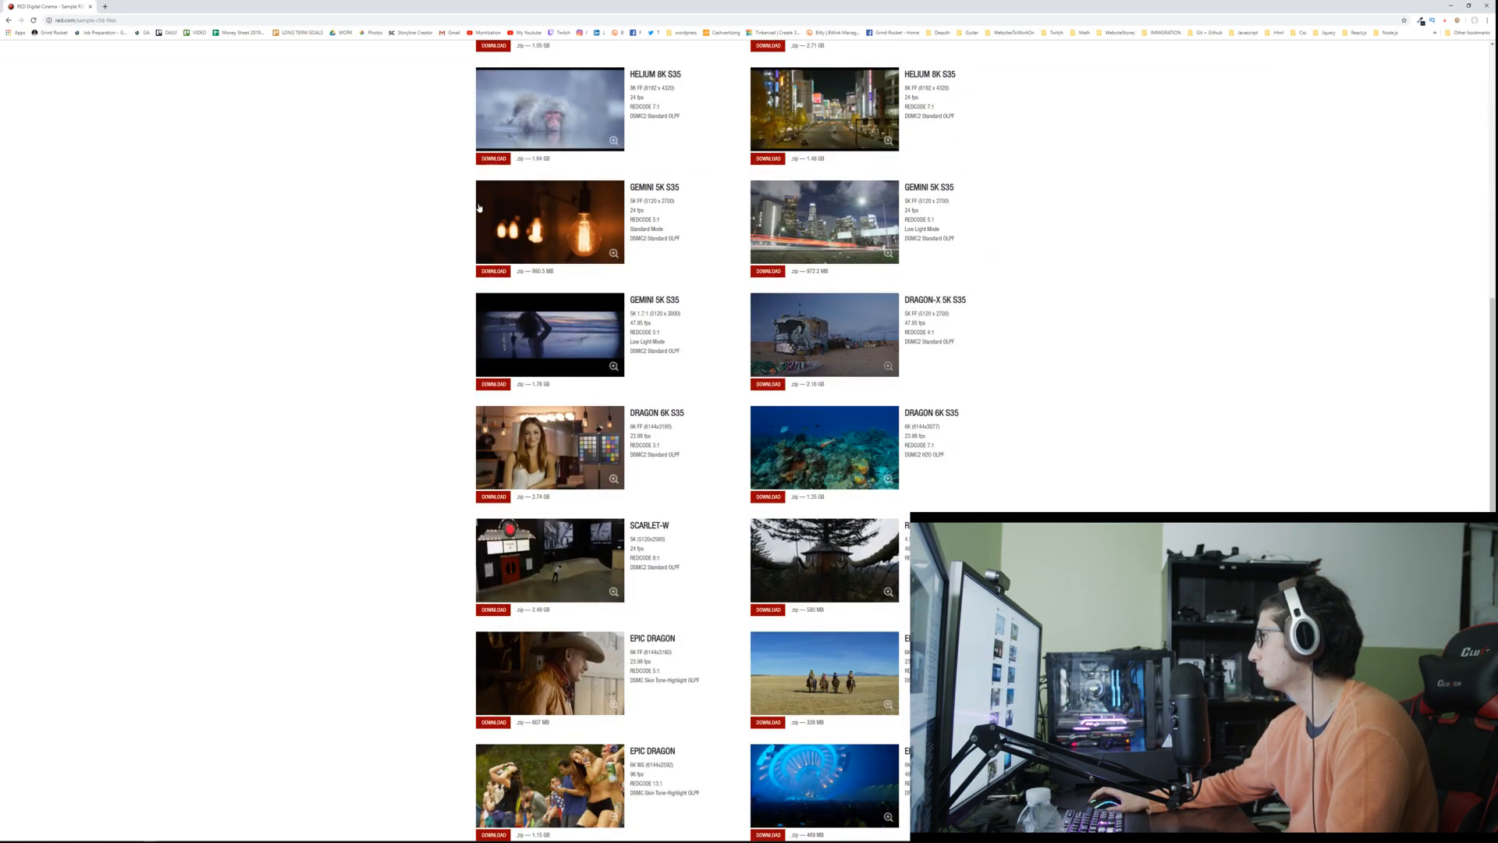
left_click(485, 160)
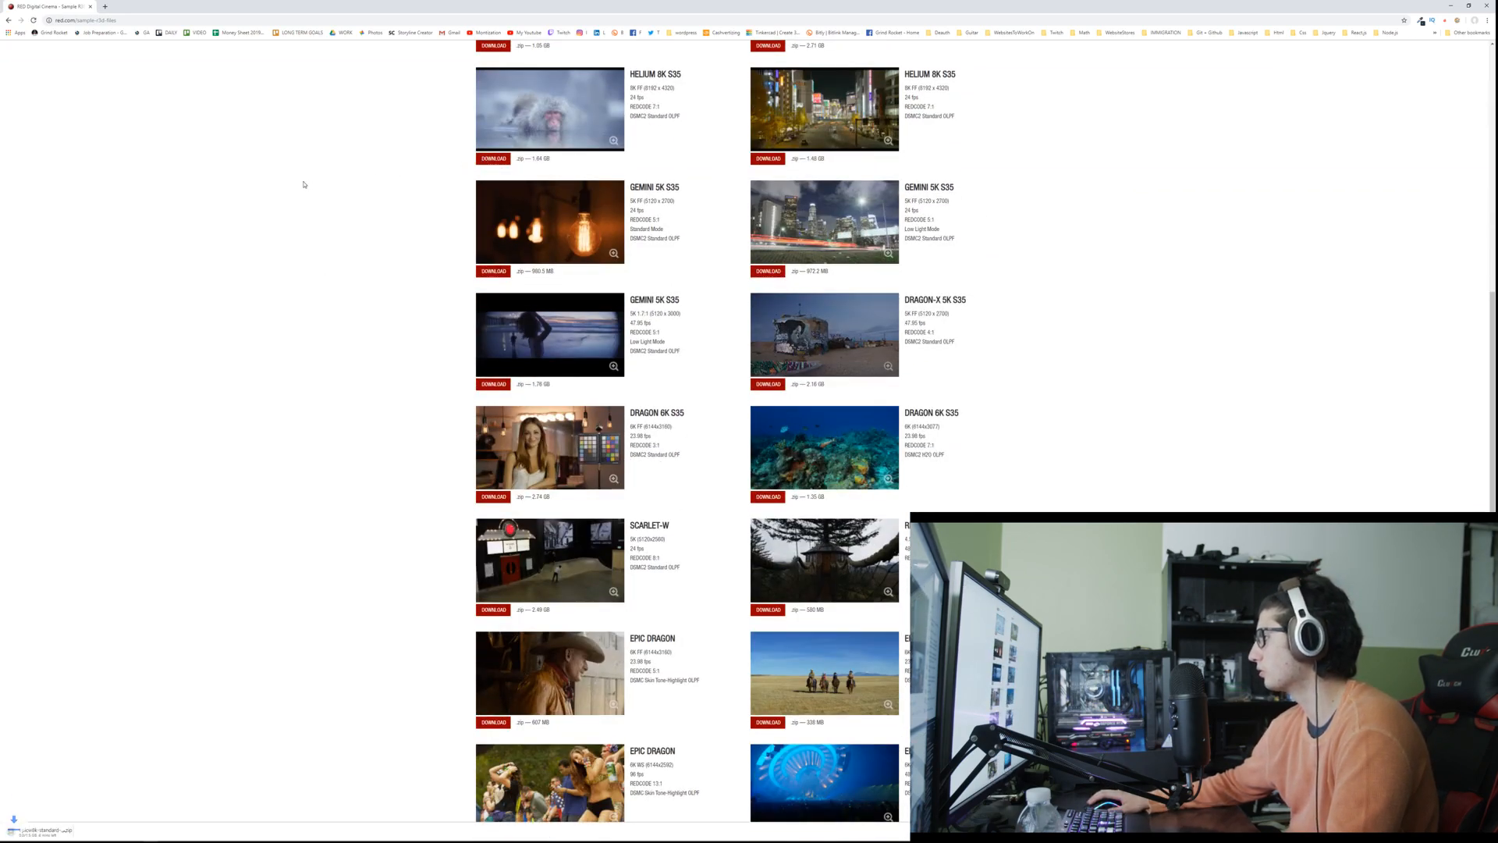
Step: Look through the remaining RED sample clips and search the web for "raw footage download"
scroll(260, 379, "down", 5)
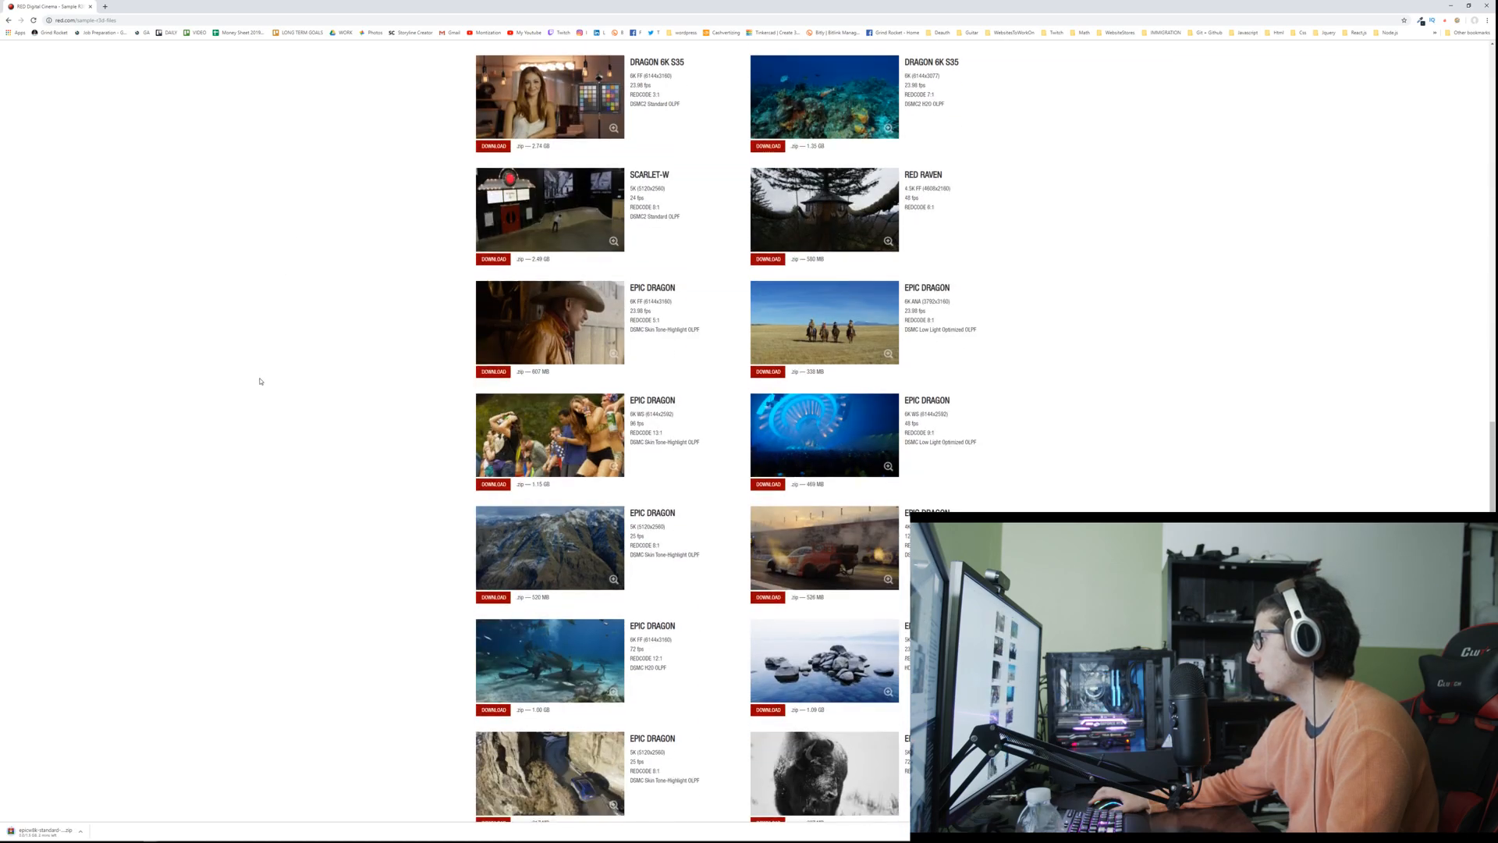
scroll(260, 381, "down", 4)
scroll(258, 380, "up", 3)
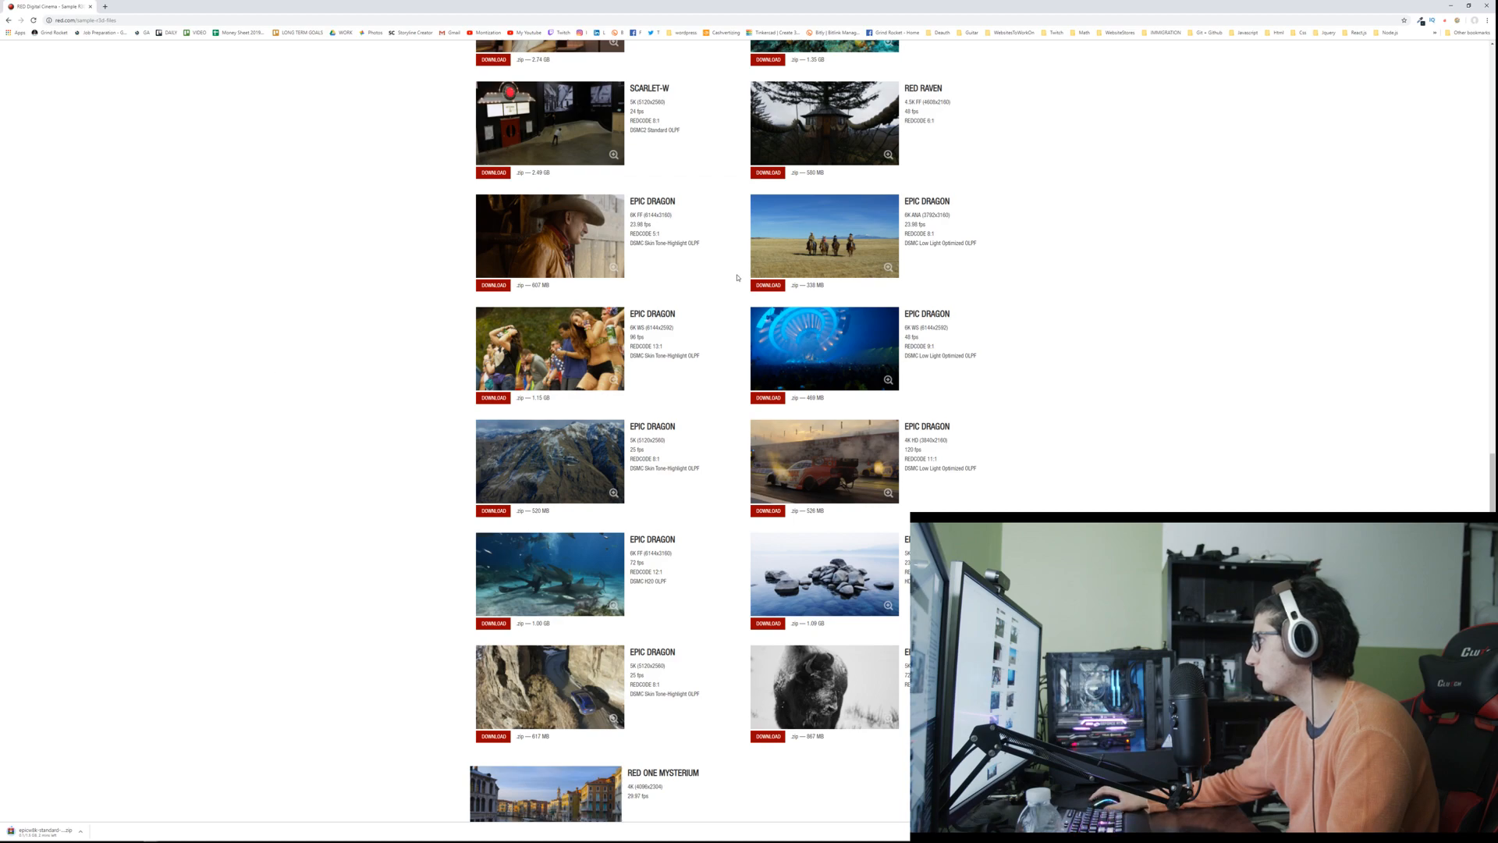
scroll(671, 263, "down", 3)
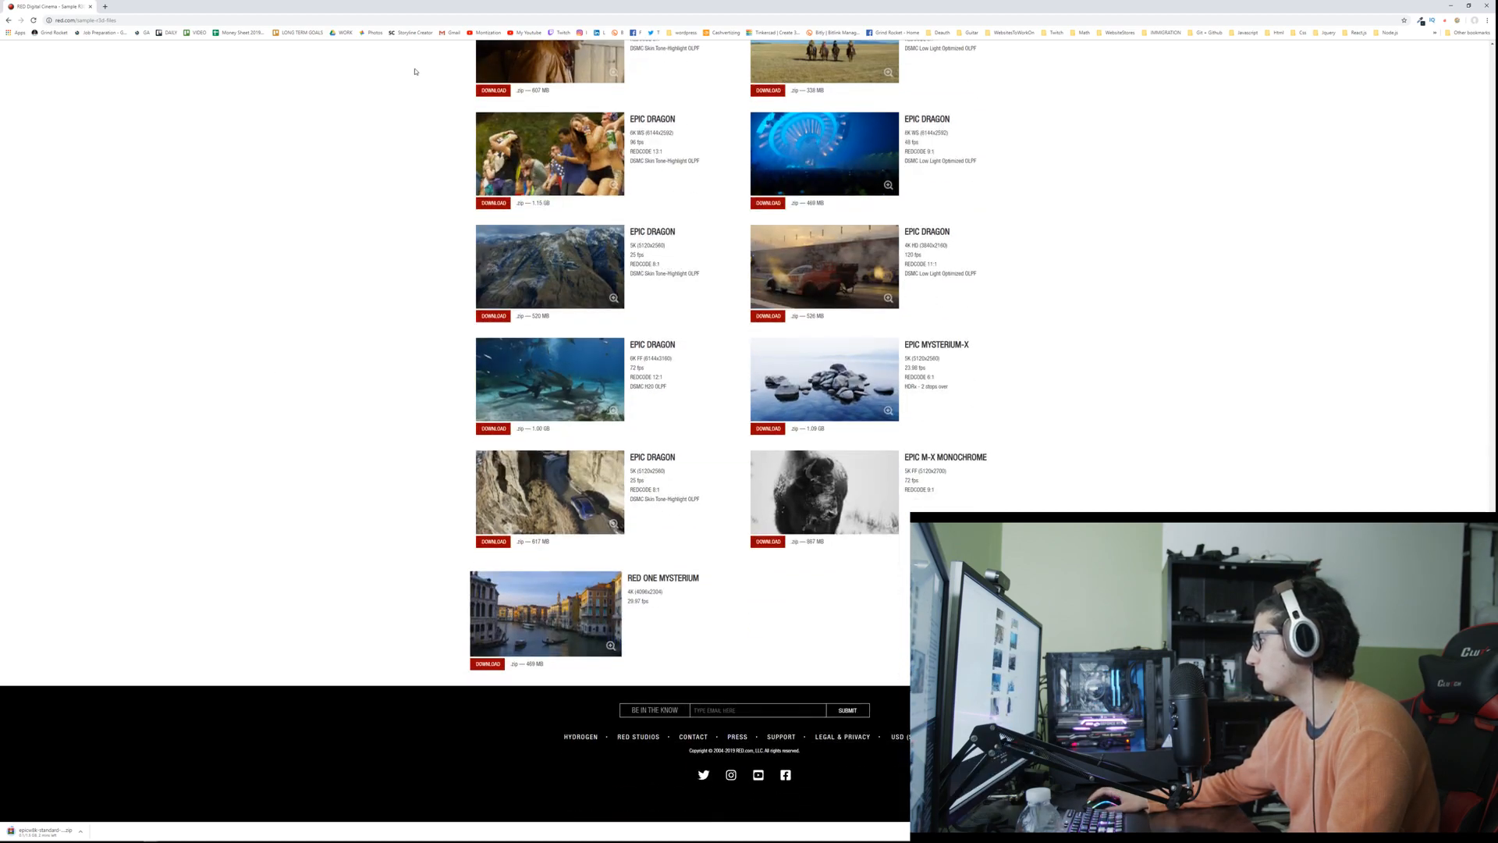
left_click(341, 18)
type("raw footage downlo")
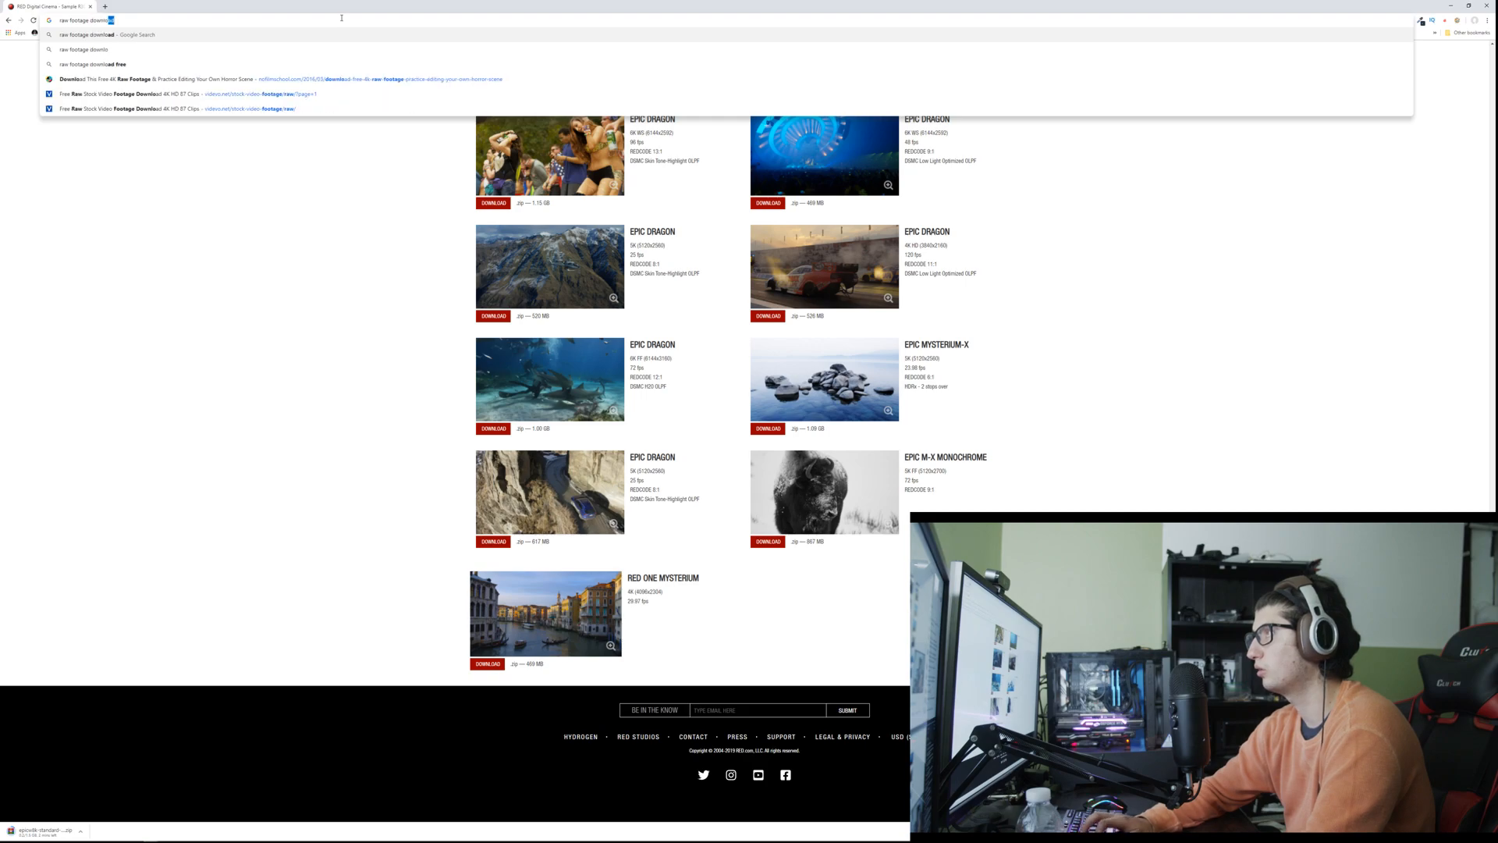
type("ad")
key("Return")
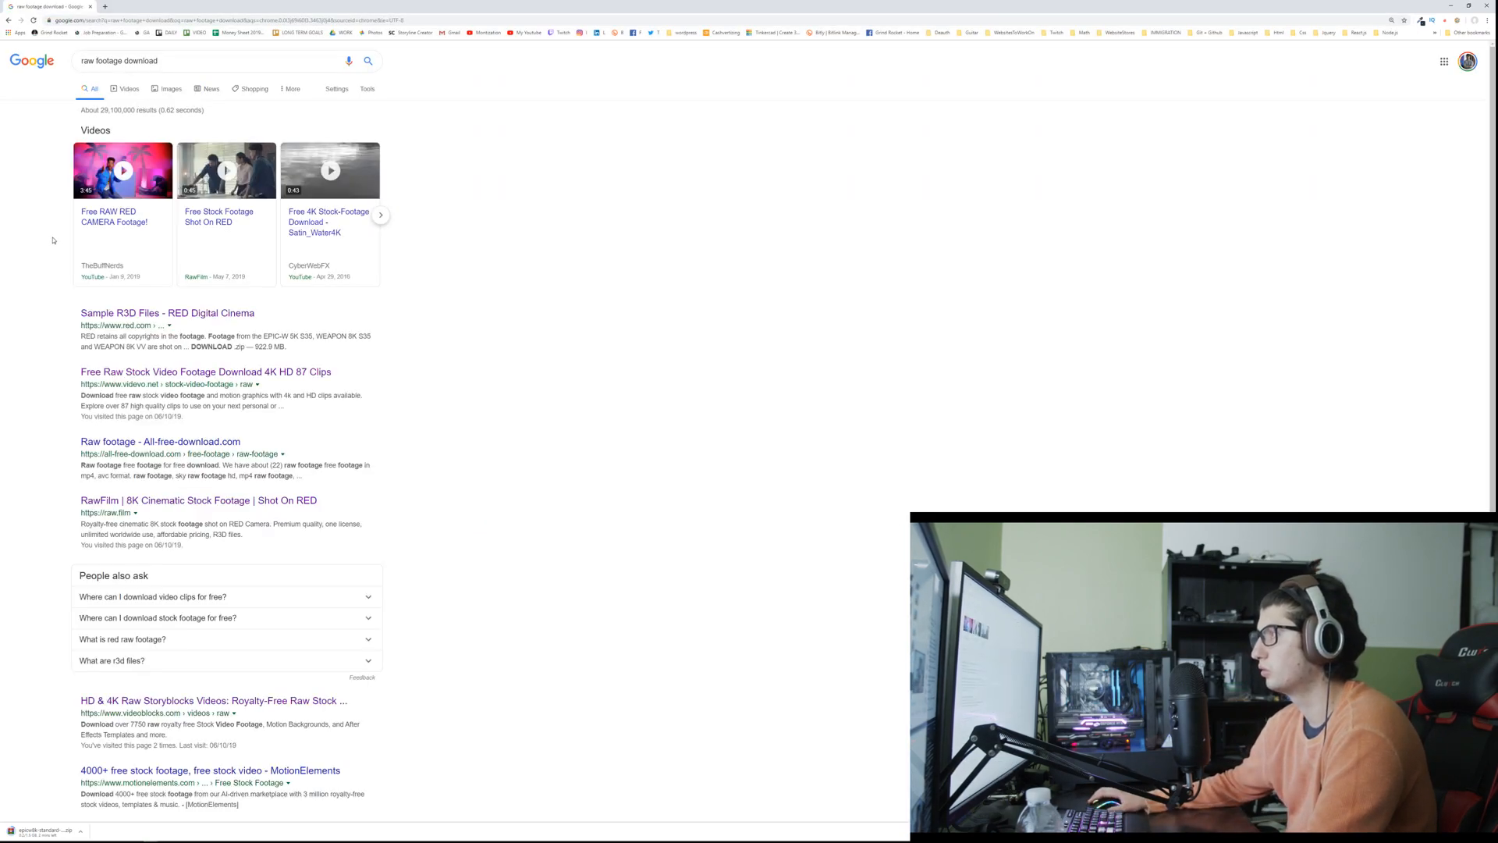
Step: Open the RawFilm search result and view the first clip in its Coffee Factory collection
scroll(53, 241, "down", 2)
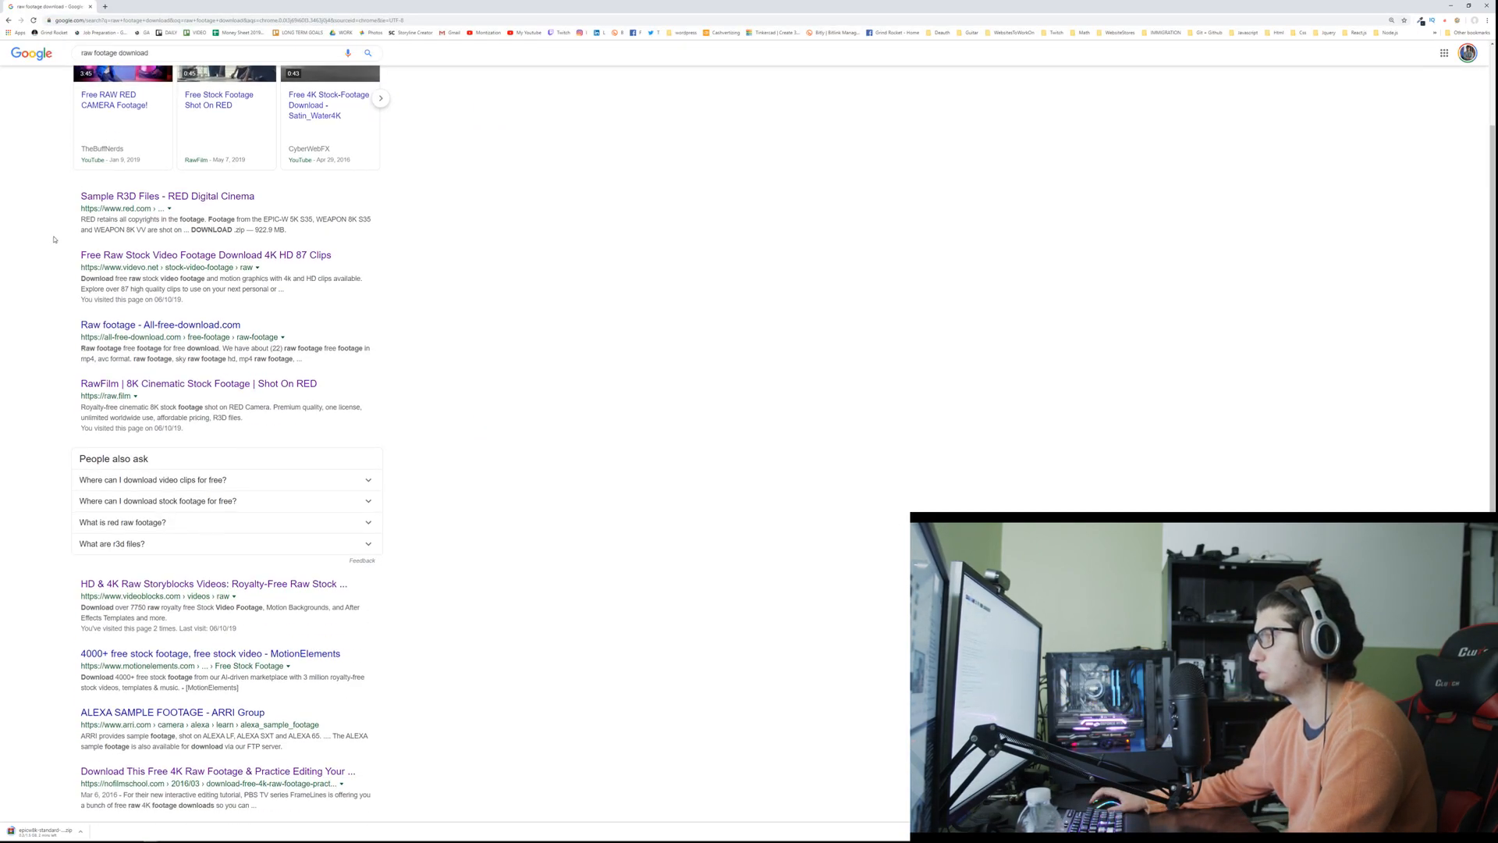
scroll(96, 279, "down", 1)
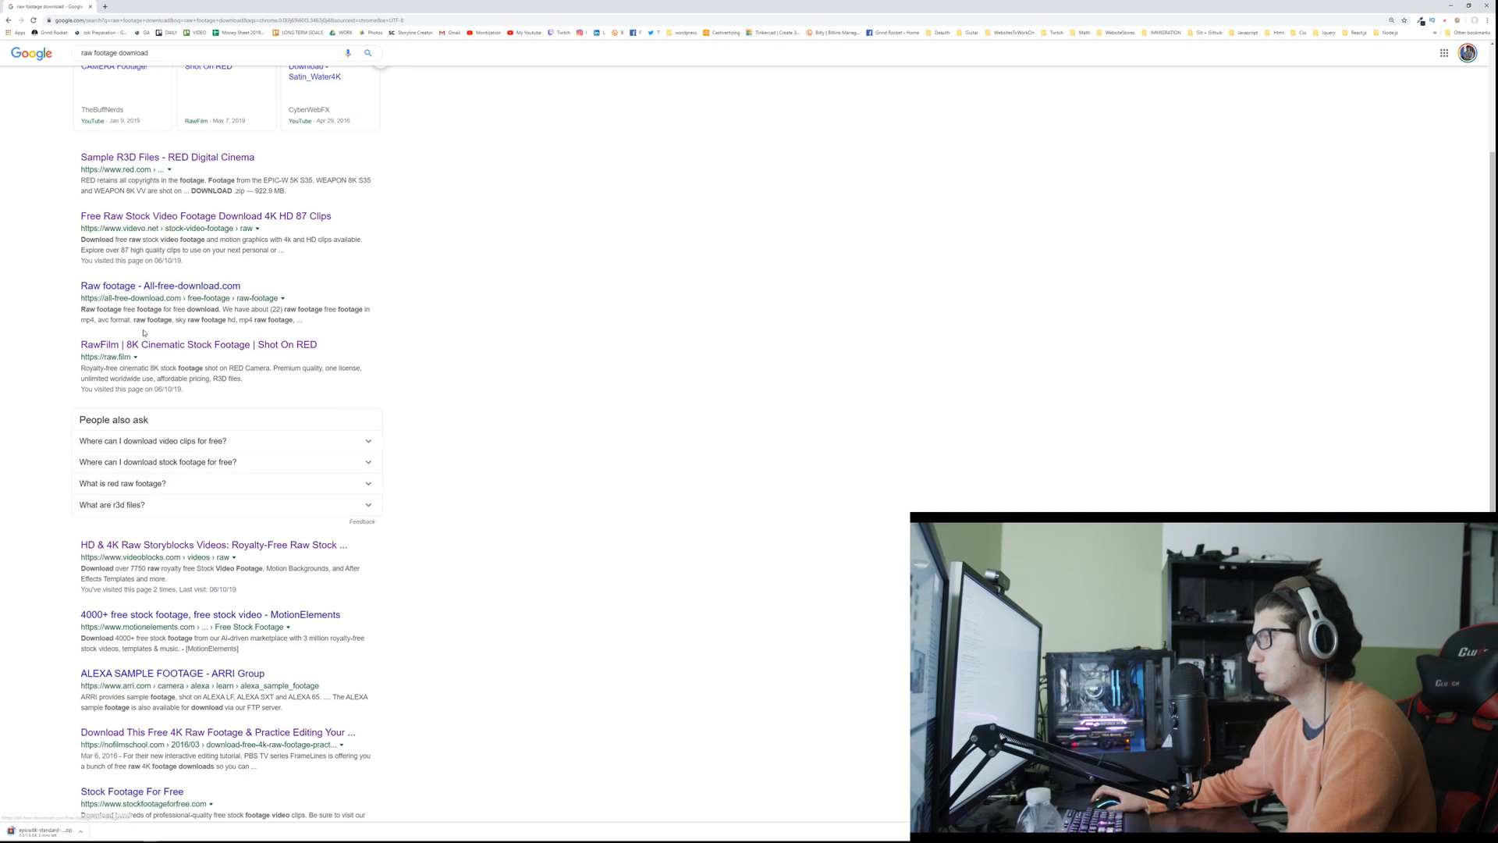
left_click(145, 346)
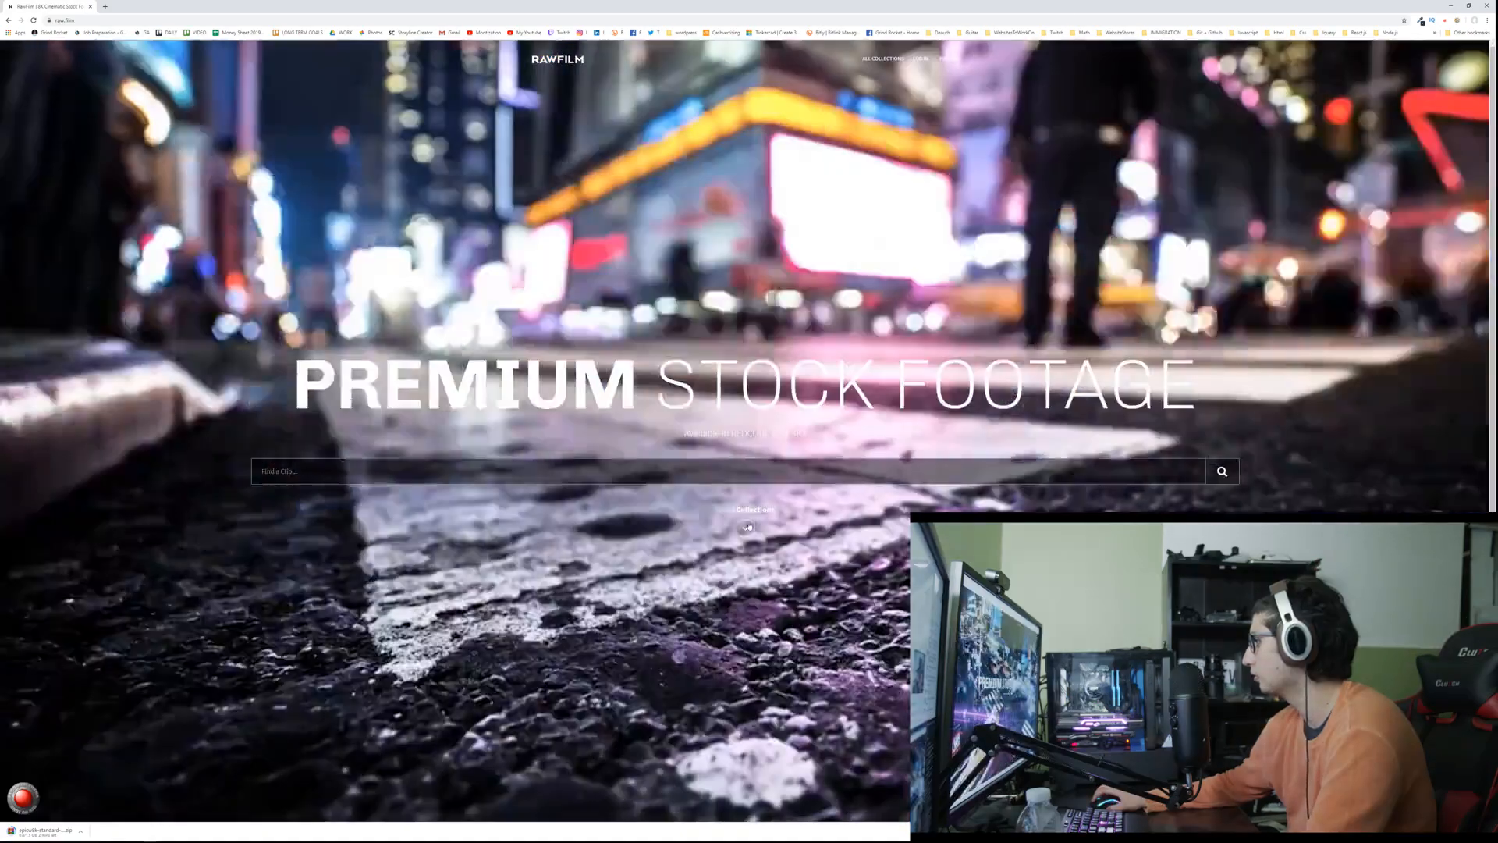
left_click(744, 519)
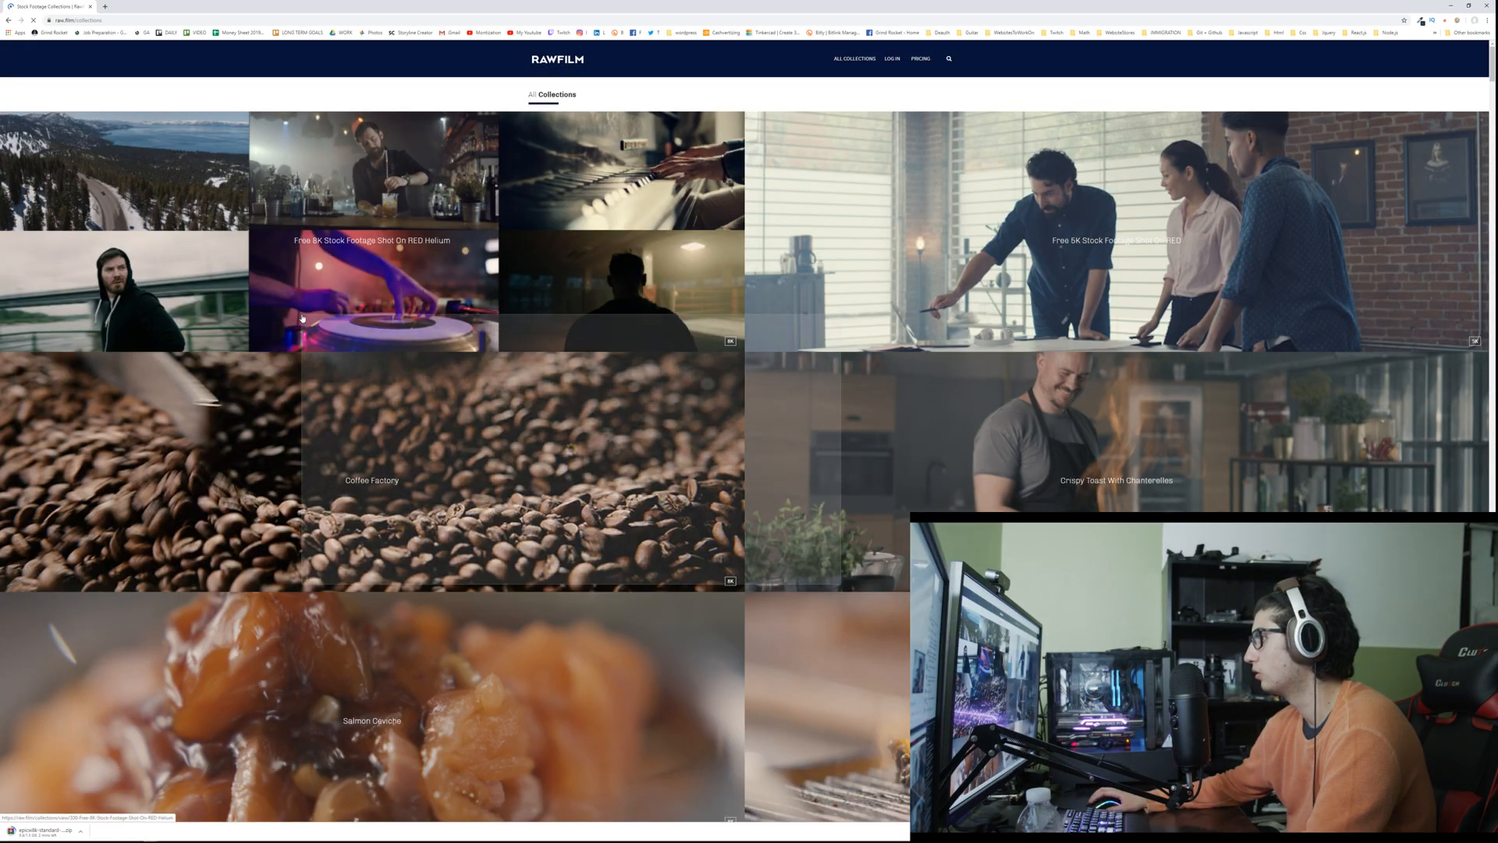
left_click(333, 462)
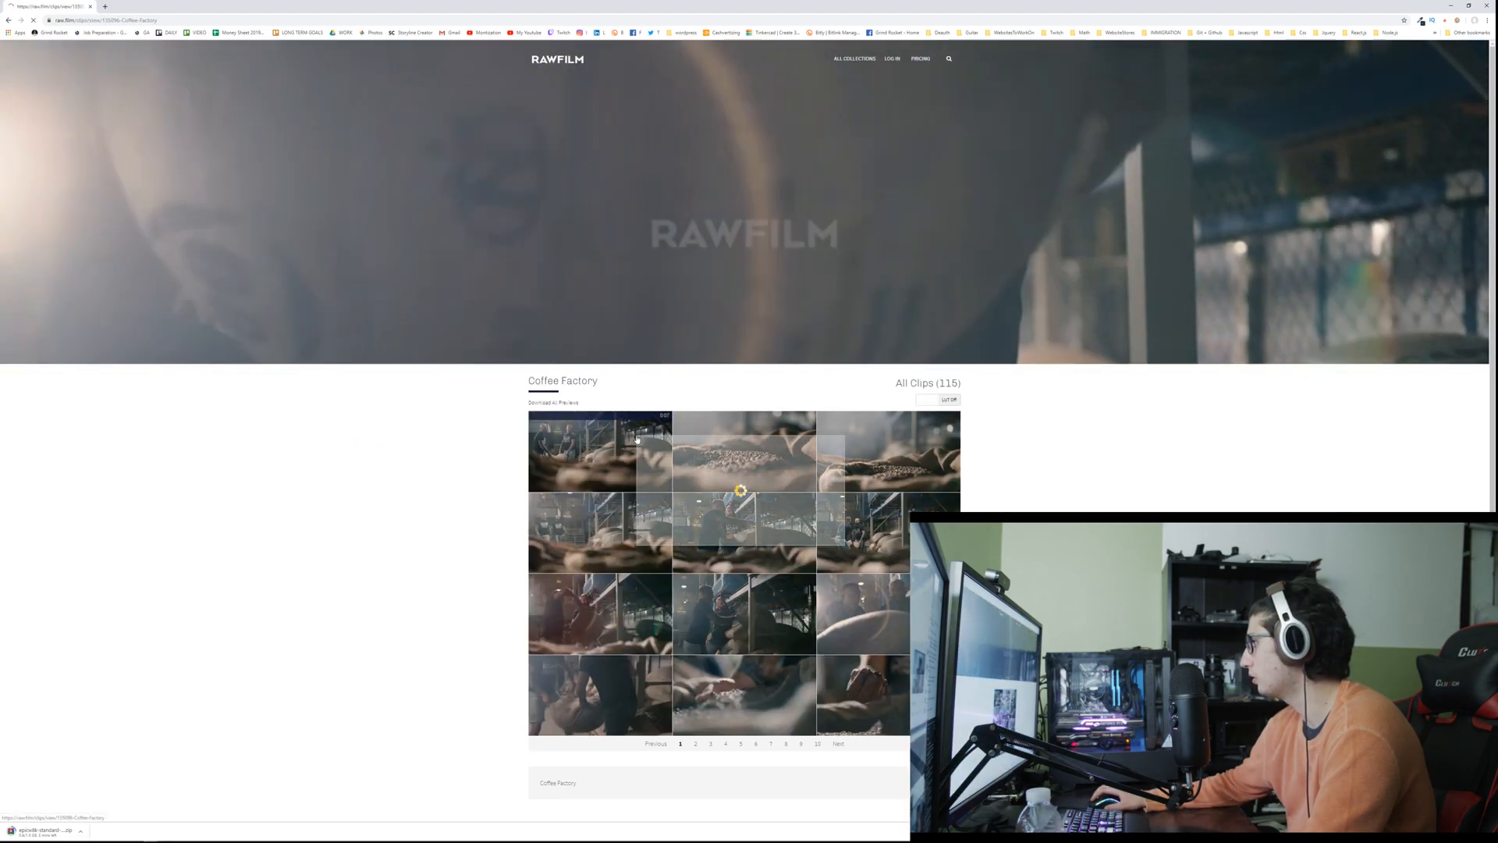
left_click(628, 437)
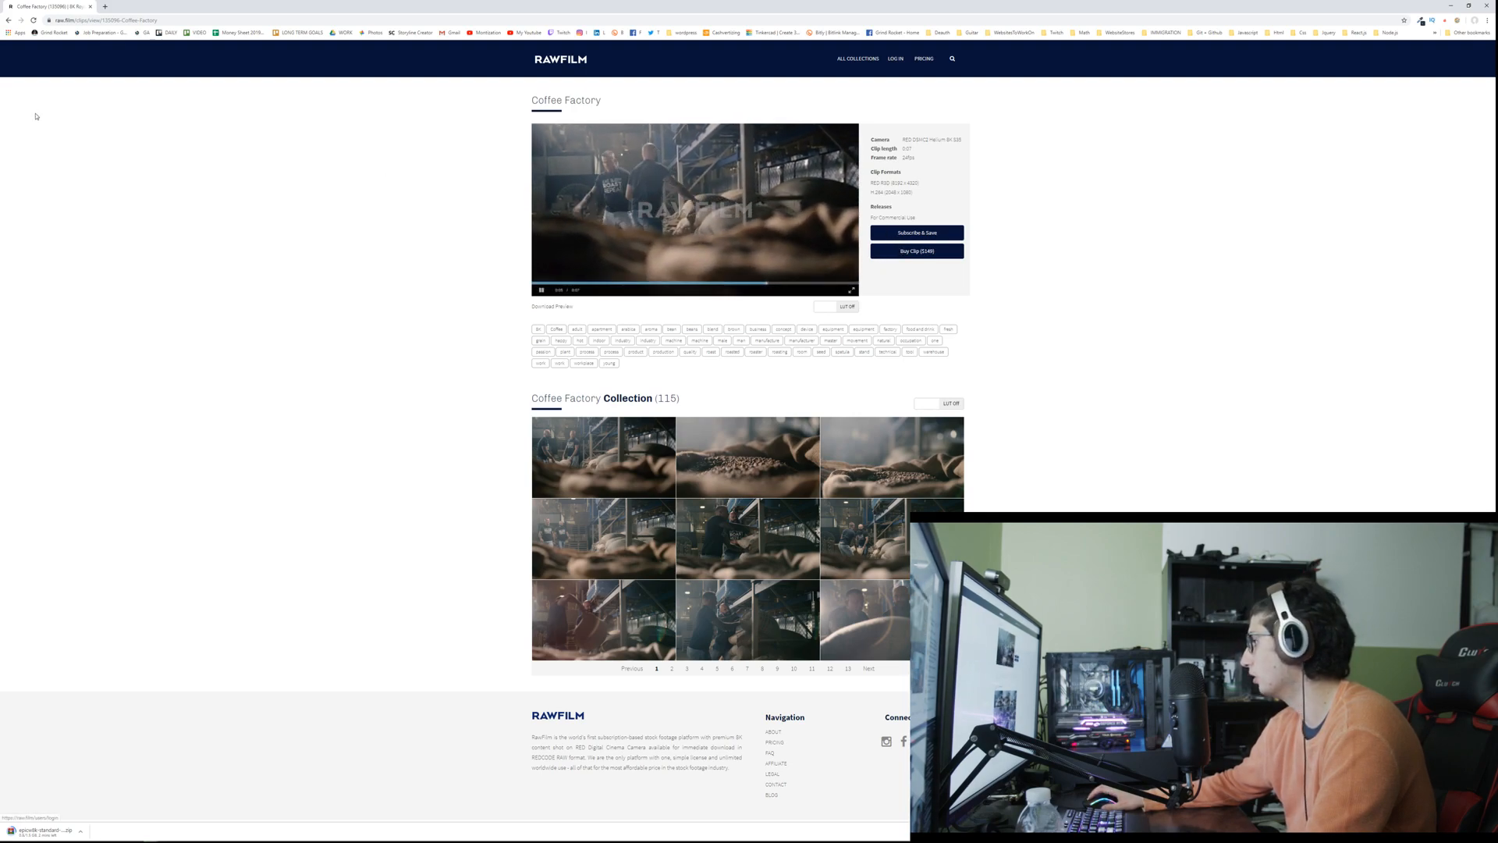
Step: Return to the search results and open the ARRI Group's ALEXA Sample Footage page
left_click(6, 21)
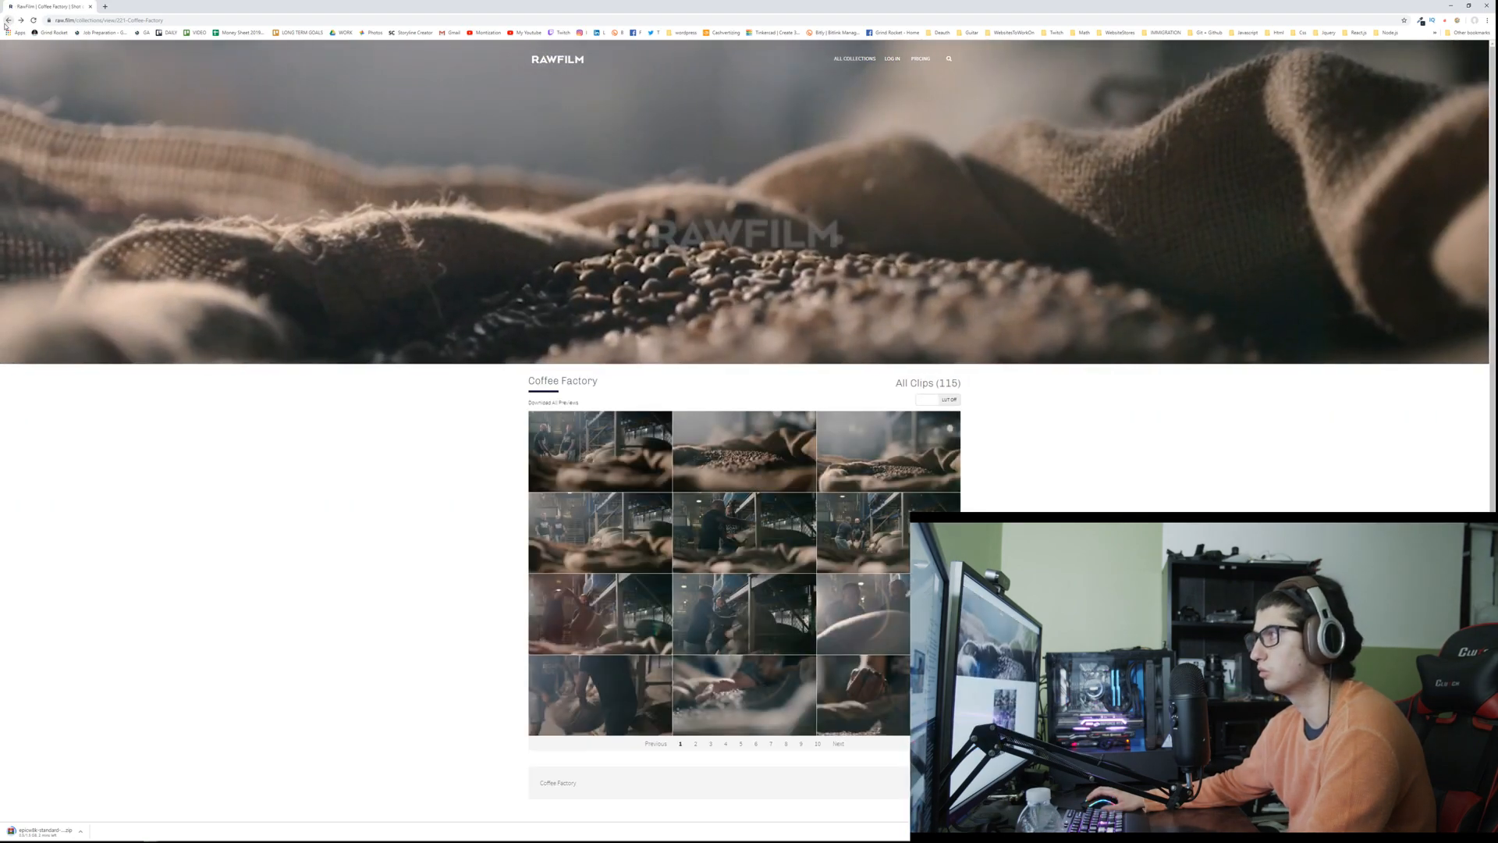
left_click(6, 22)
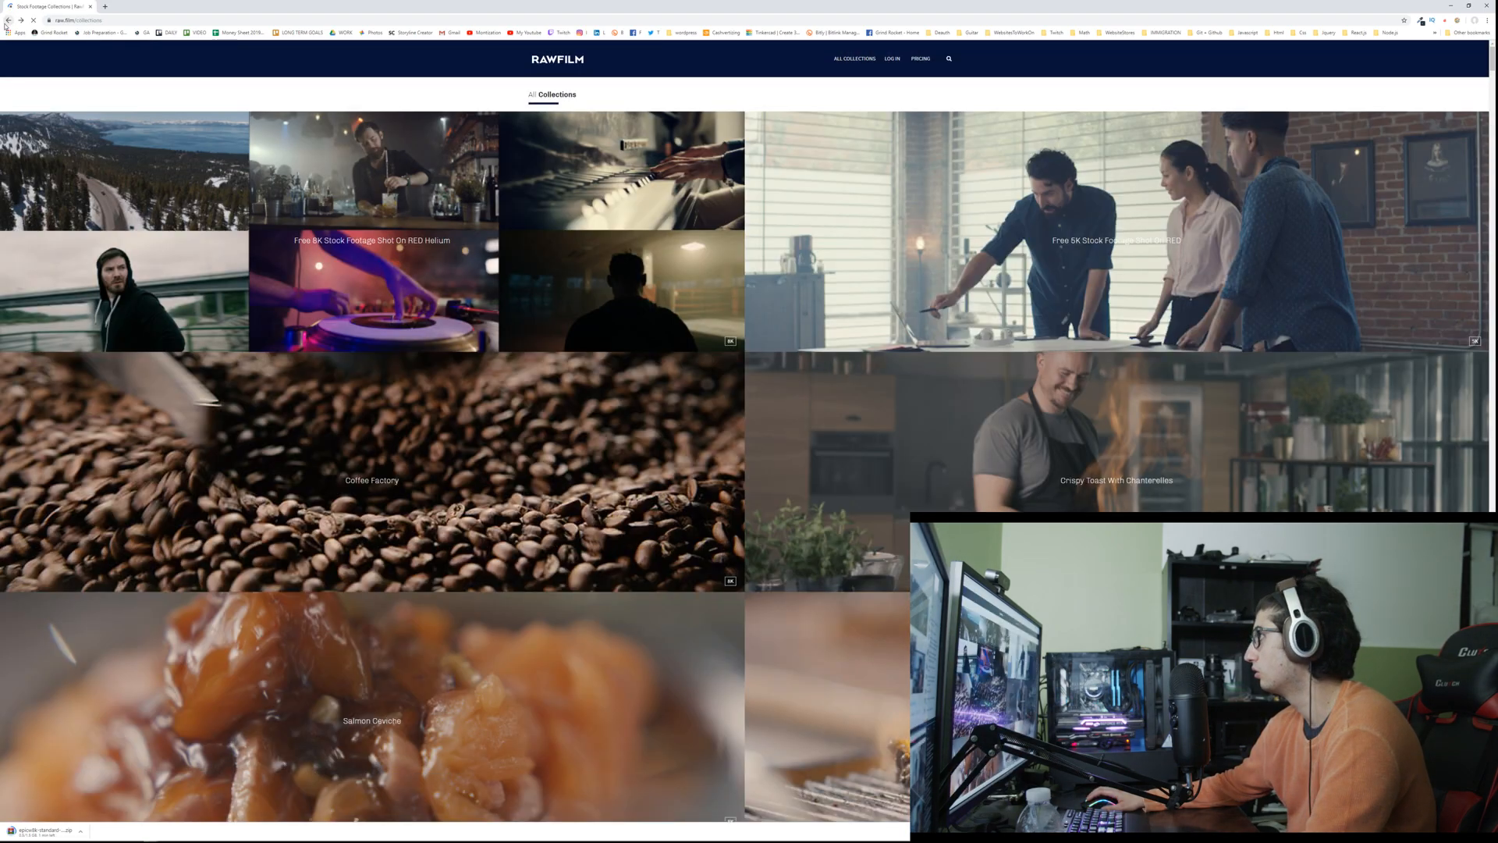
left_click(7, 22)
left_click(6, 22)
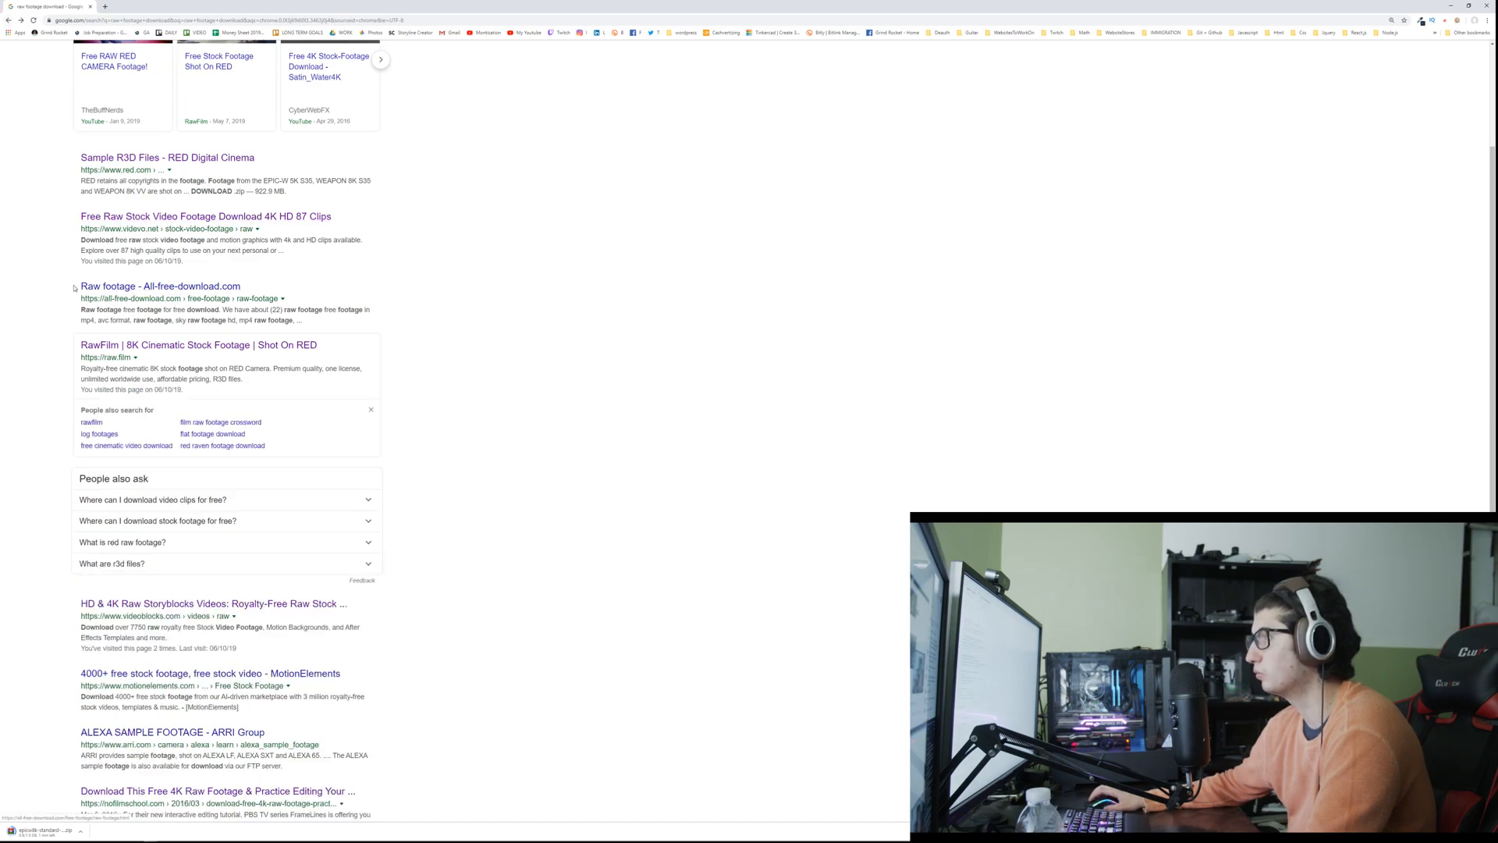
scroll(75, 315, "down", 1)
scroll(76, 314, "down", 2)
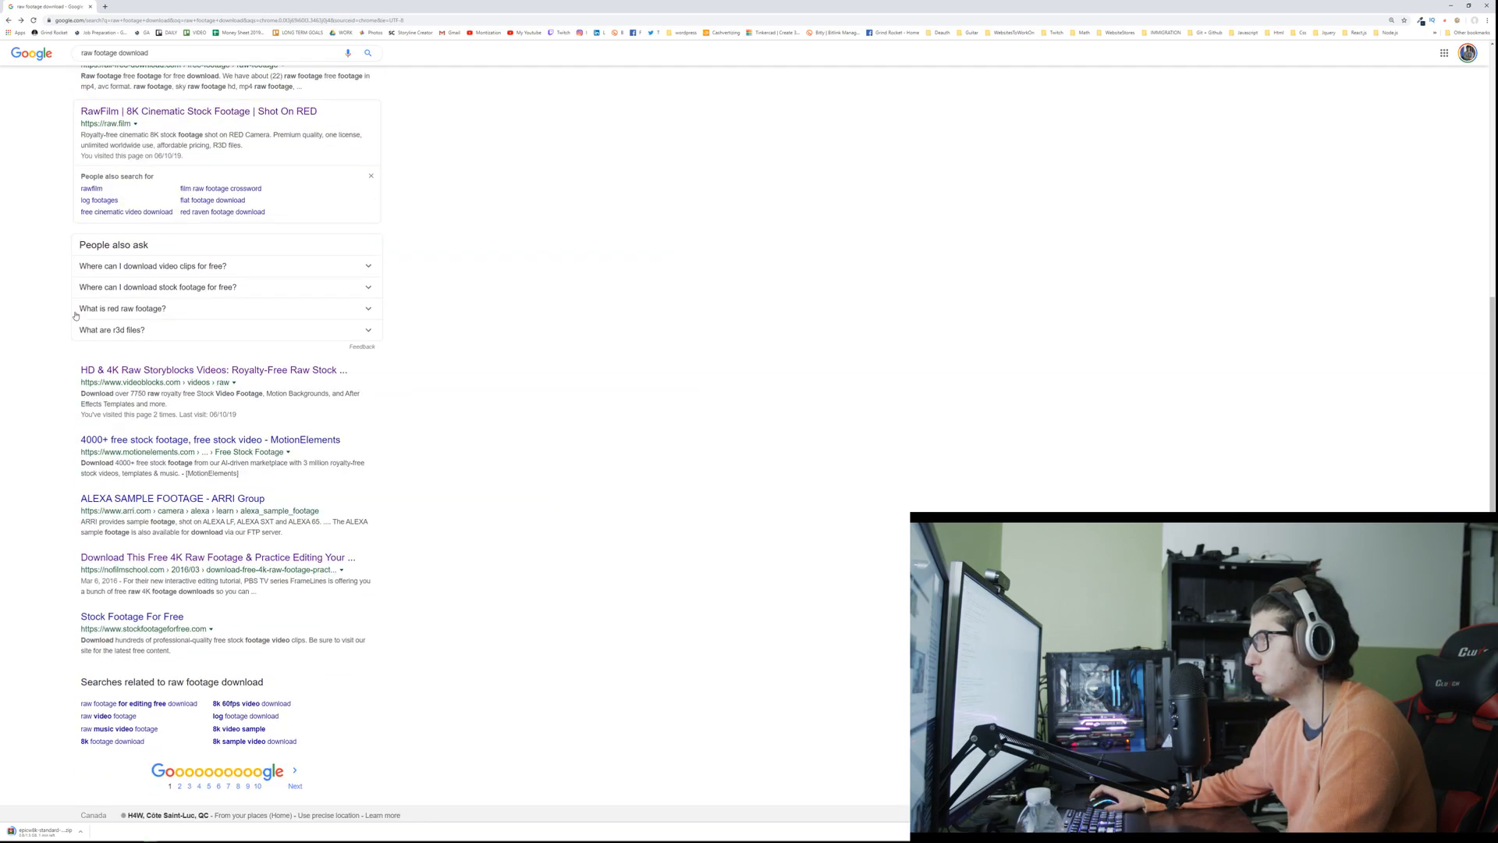
scroll(76, 314, "down", 1)
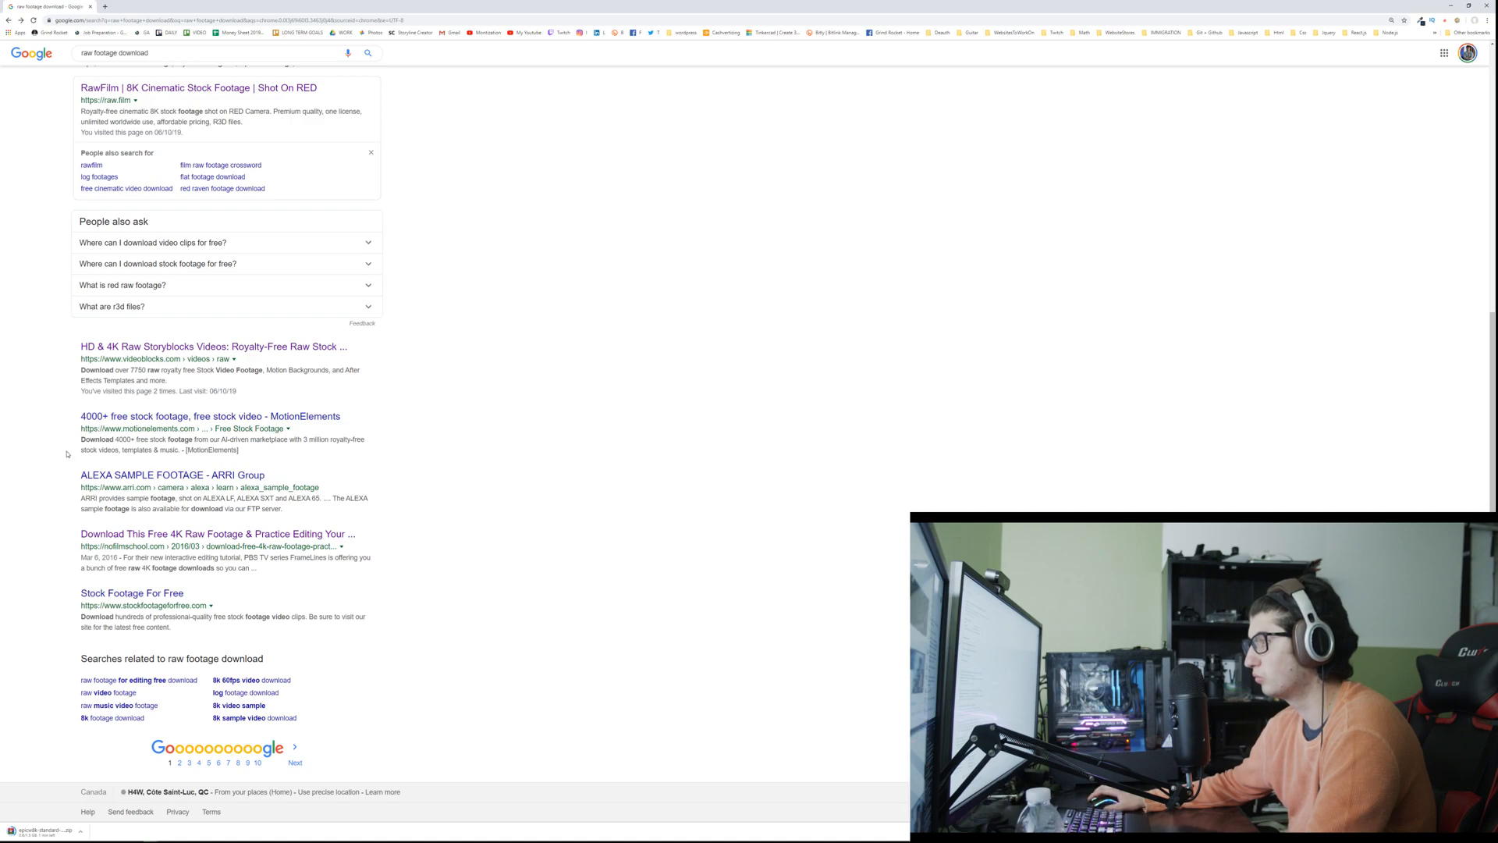
left_click(121, 475)
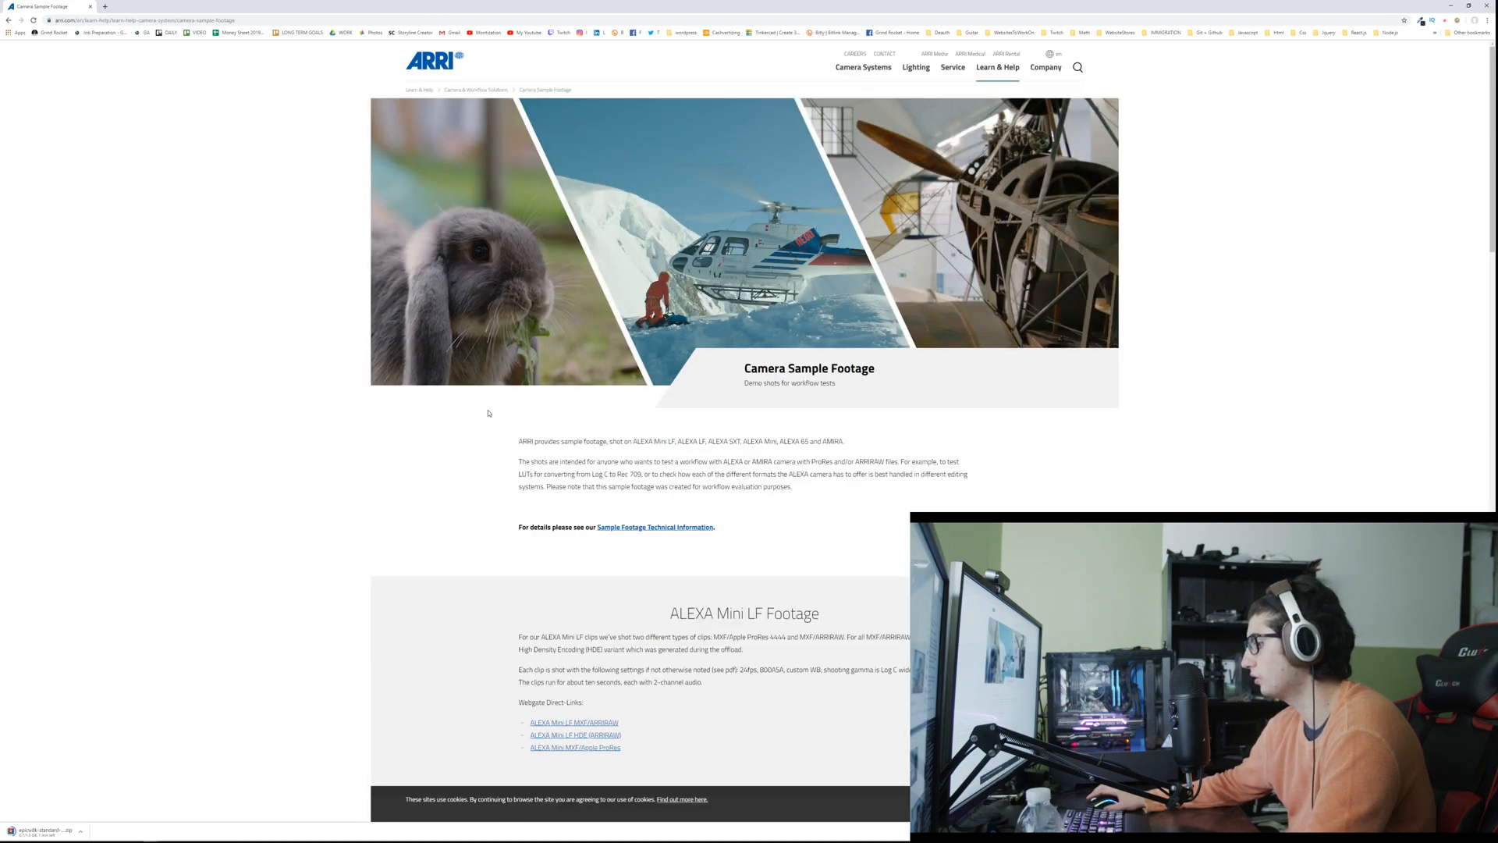
Step: Check the file lists for the ALEXA Mini LF MXF/ARRIRAW, ALEXA Mini LF HDE (ARRIRAW) and ALEXA LF ARRIRAW sample footage
scroll(483, 401, "down", 2)
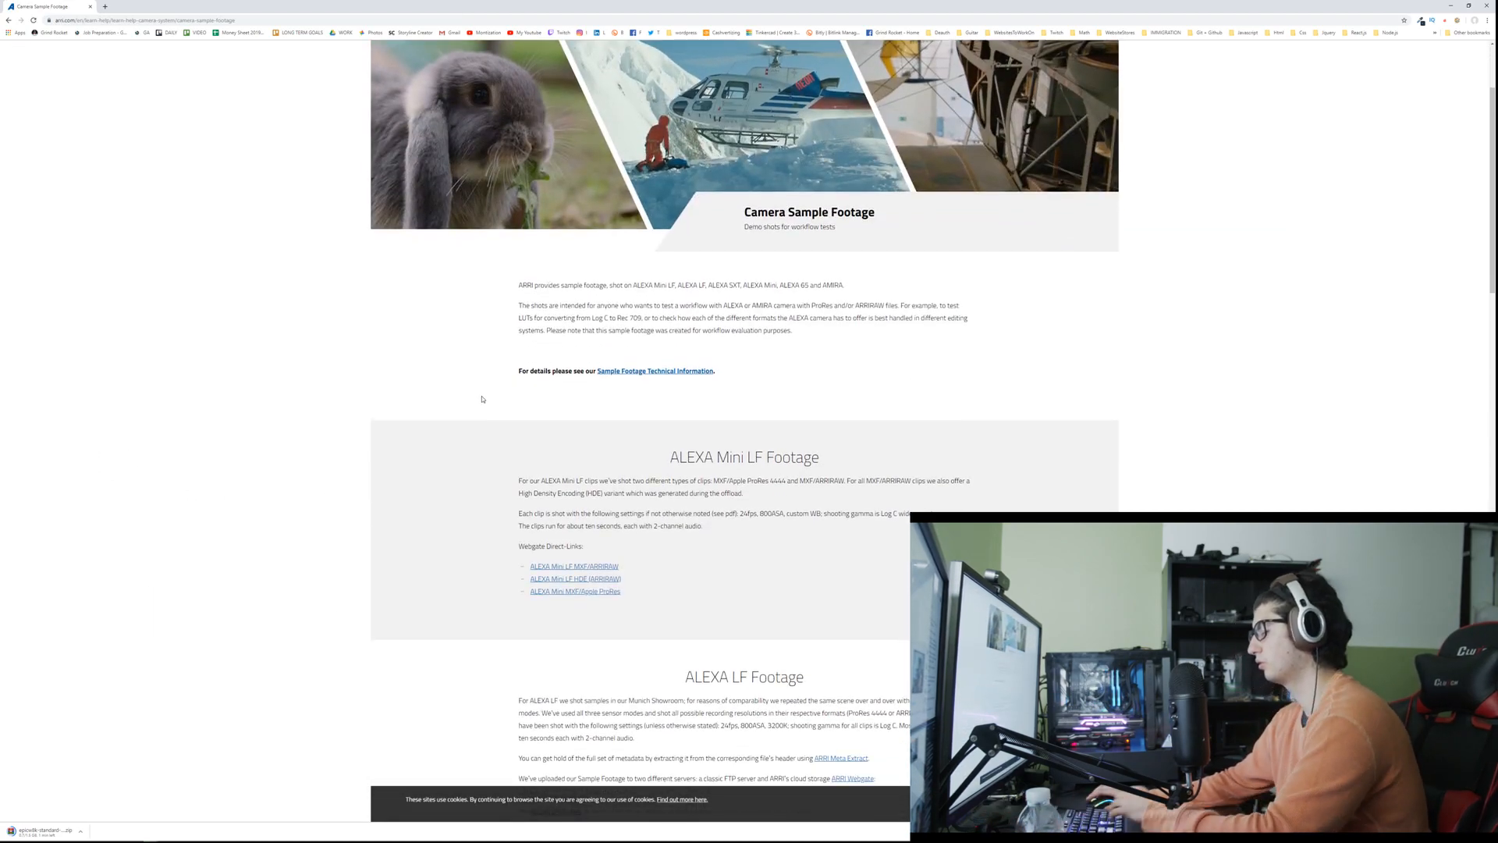
scroll(482, 399, "down", 3)
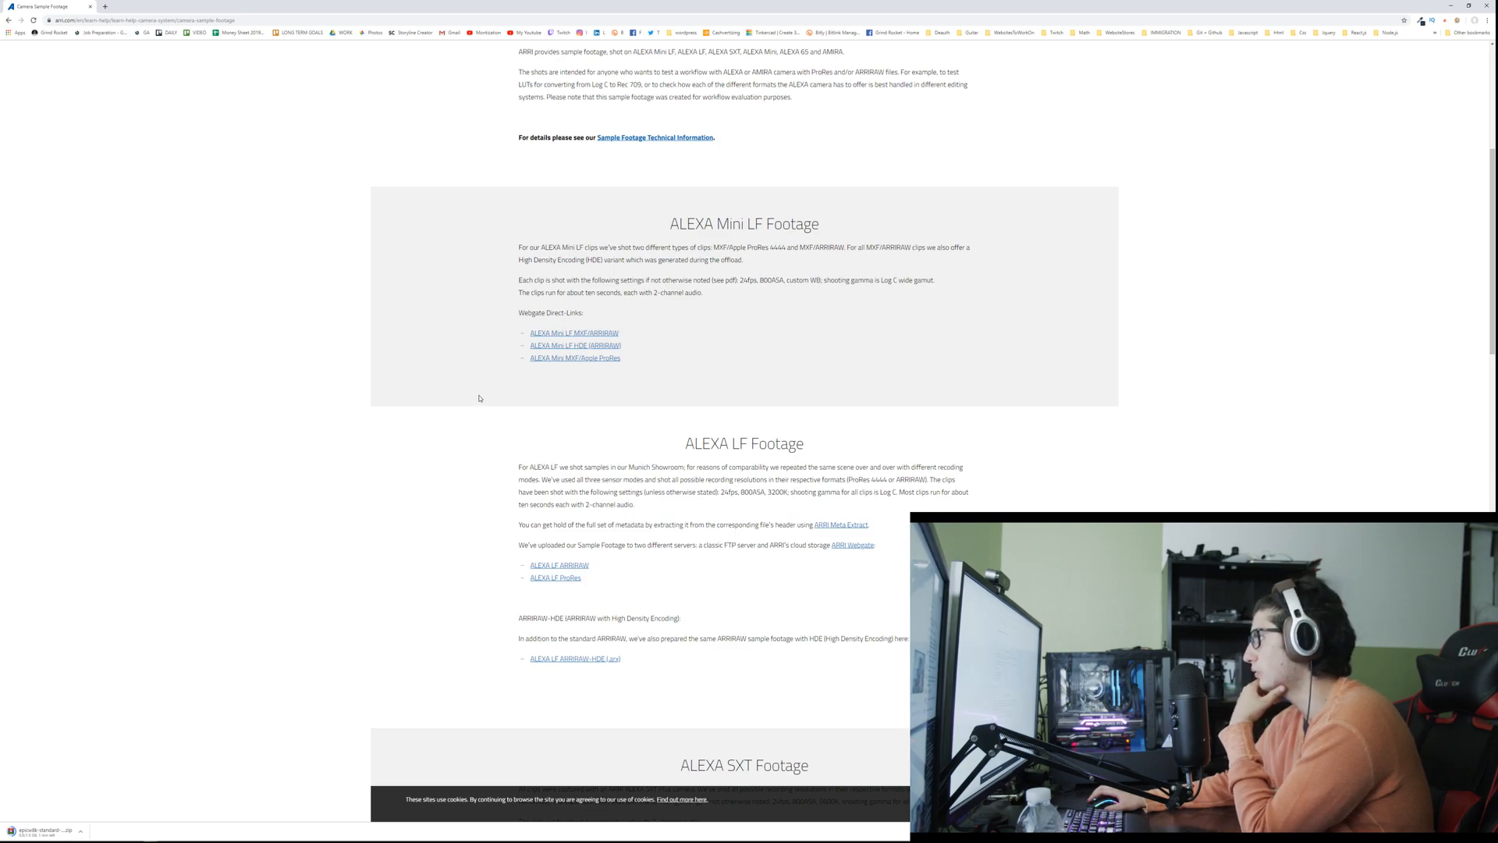
middle_click(600, 335)
middle_click(577, 346)
left_click(130, 6)
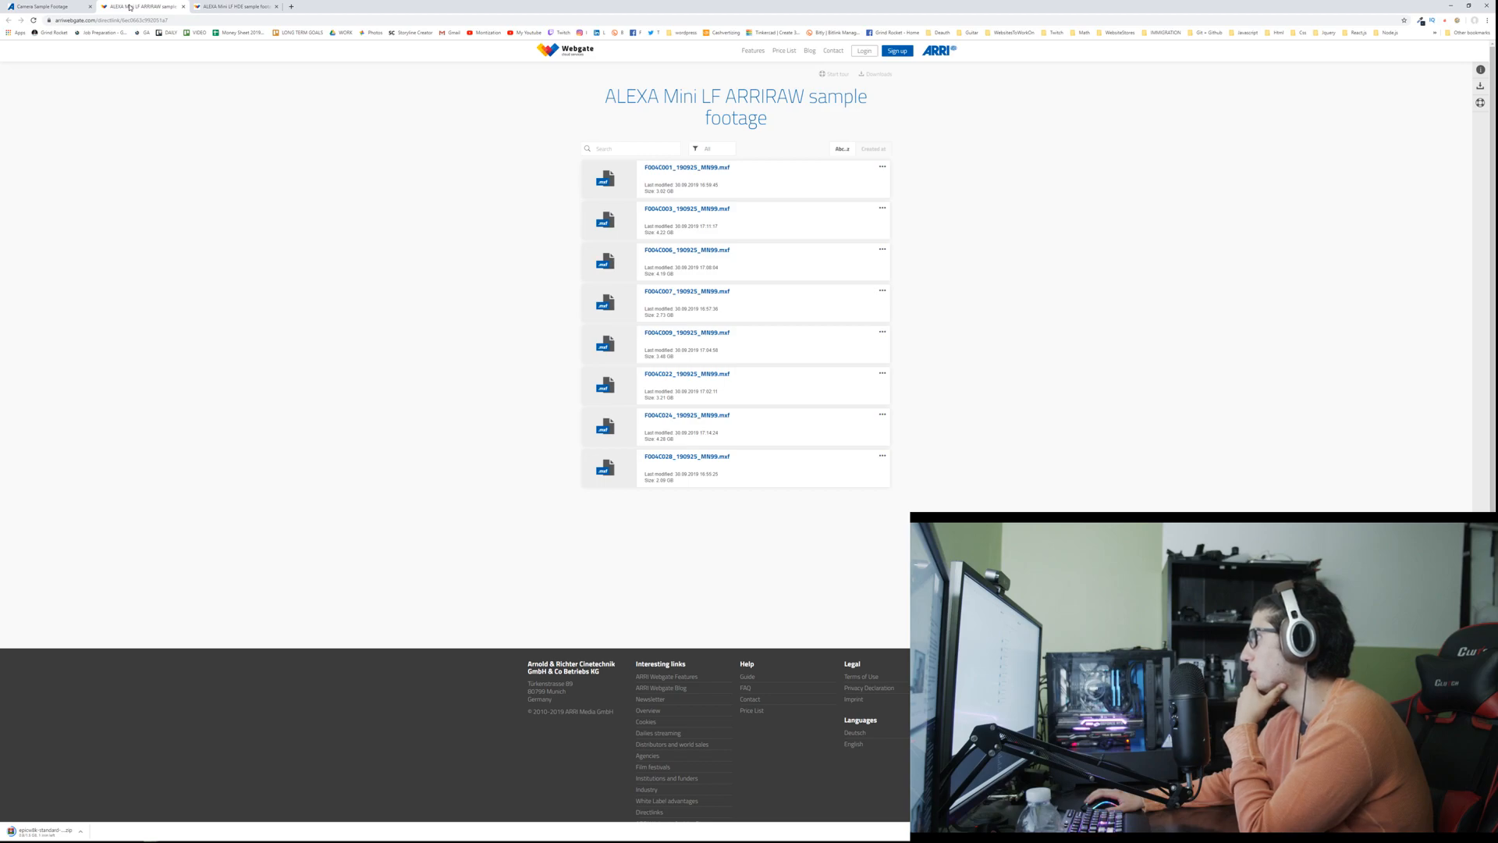
left_click(234, 6)
left_click(68, 7)
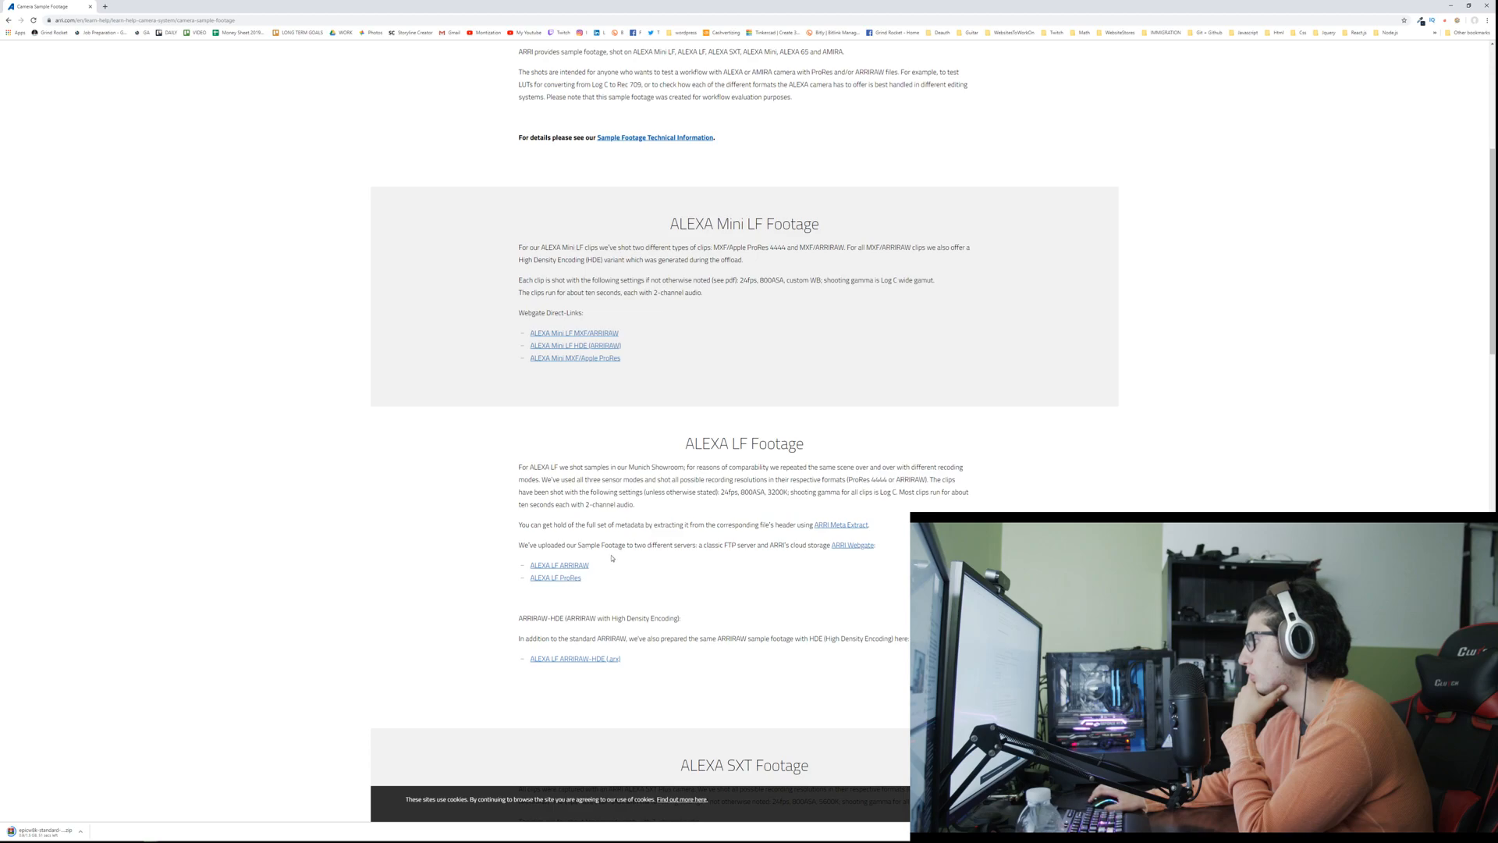
left_click(585, 566)
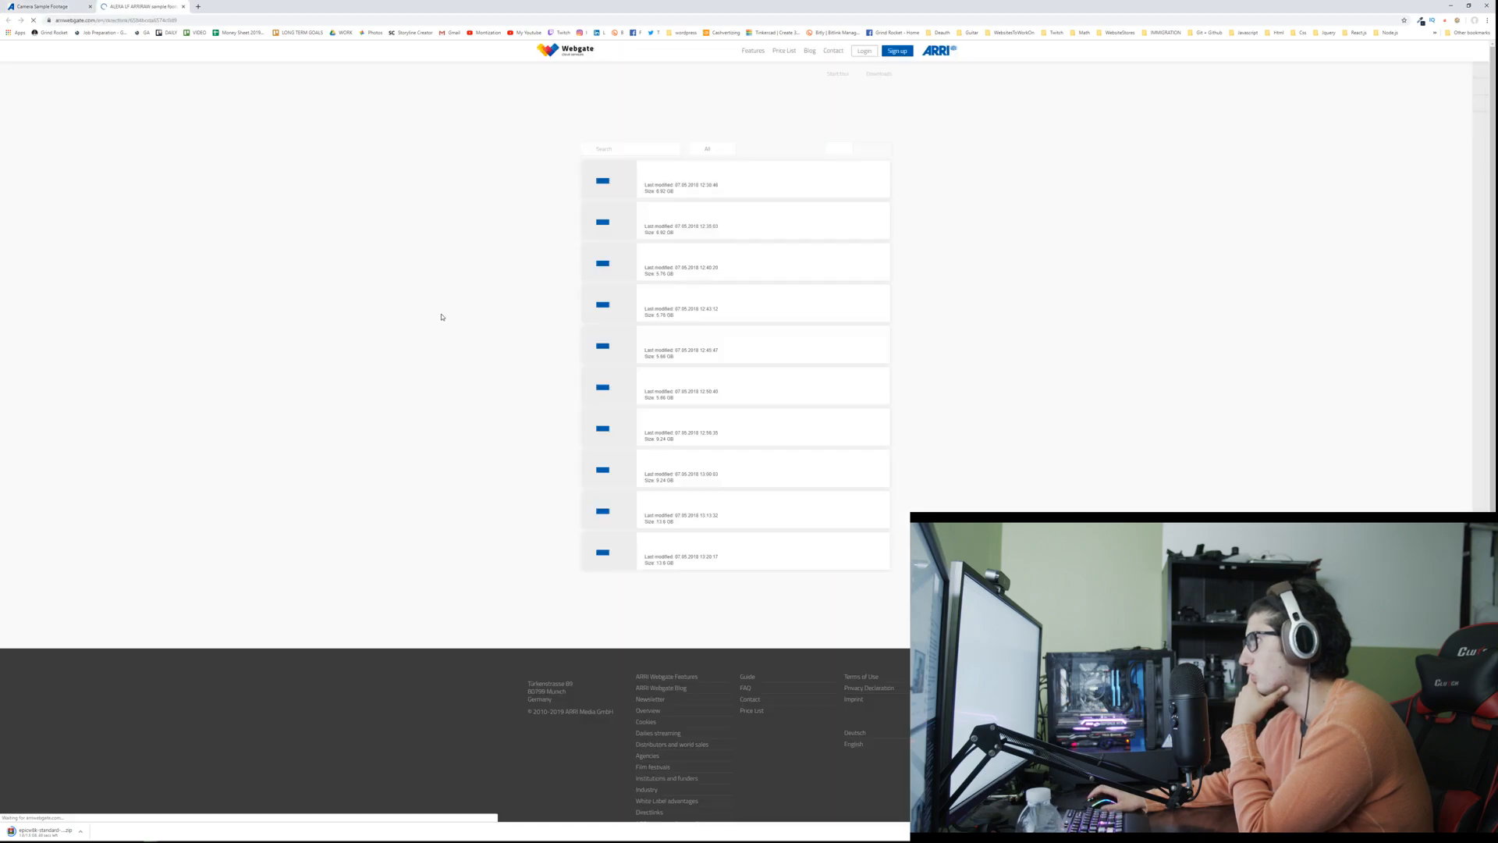
key("ctrl+w")
Step: Return to the web search results and search for "bmpcc 6k sample footage" instead
left_click(9, 21)
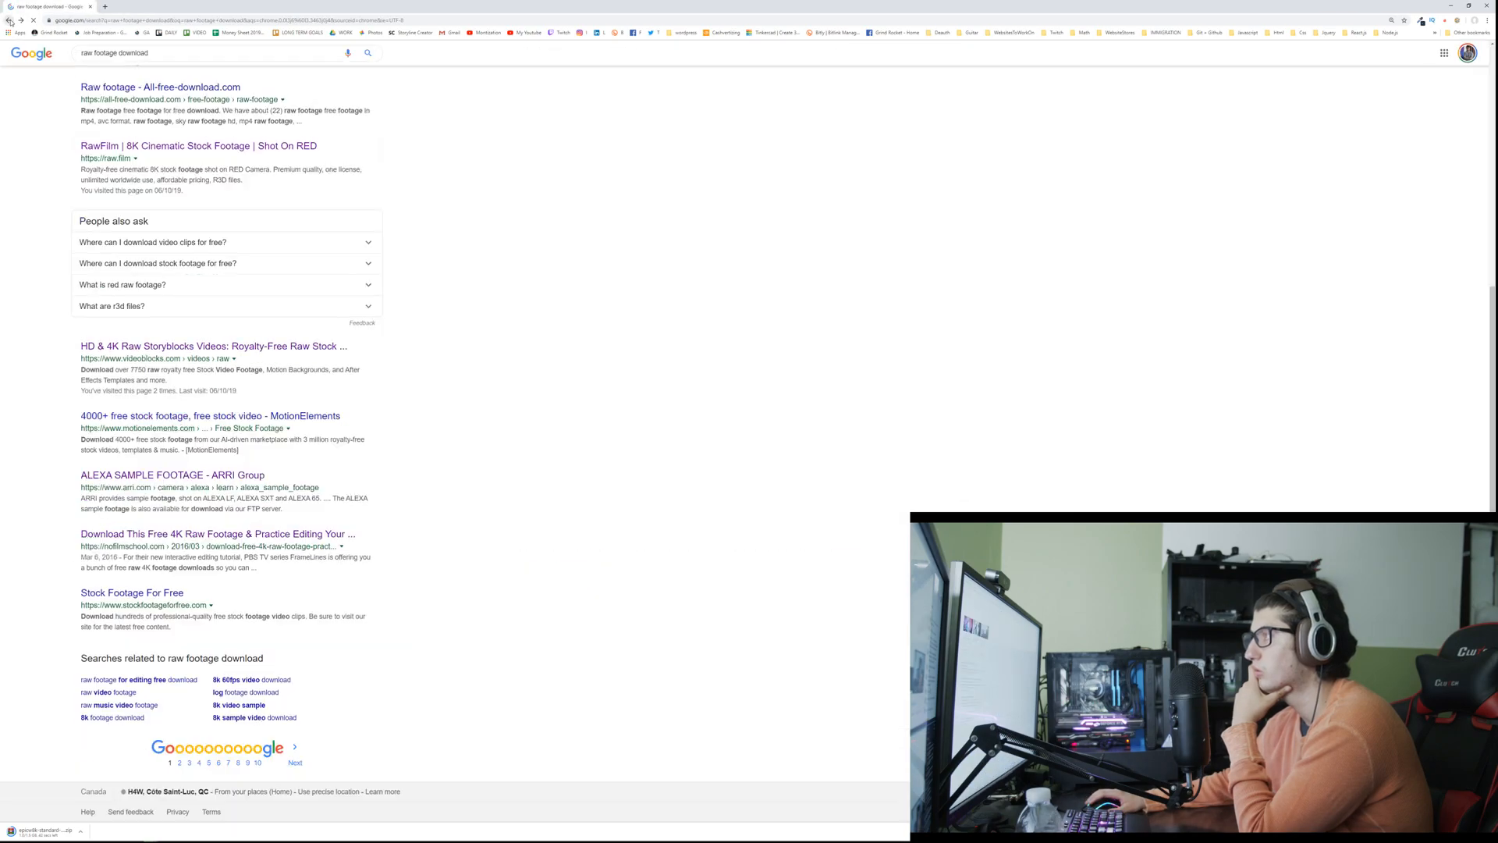
triple_click(117, 53)
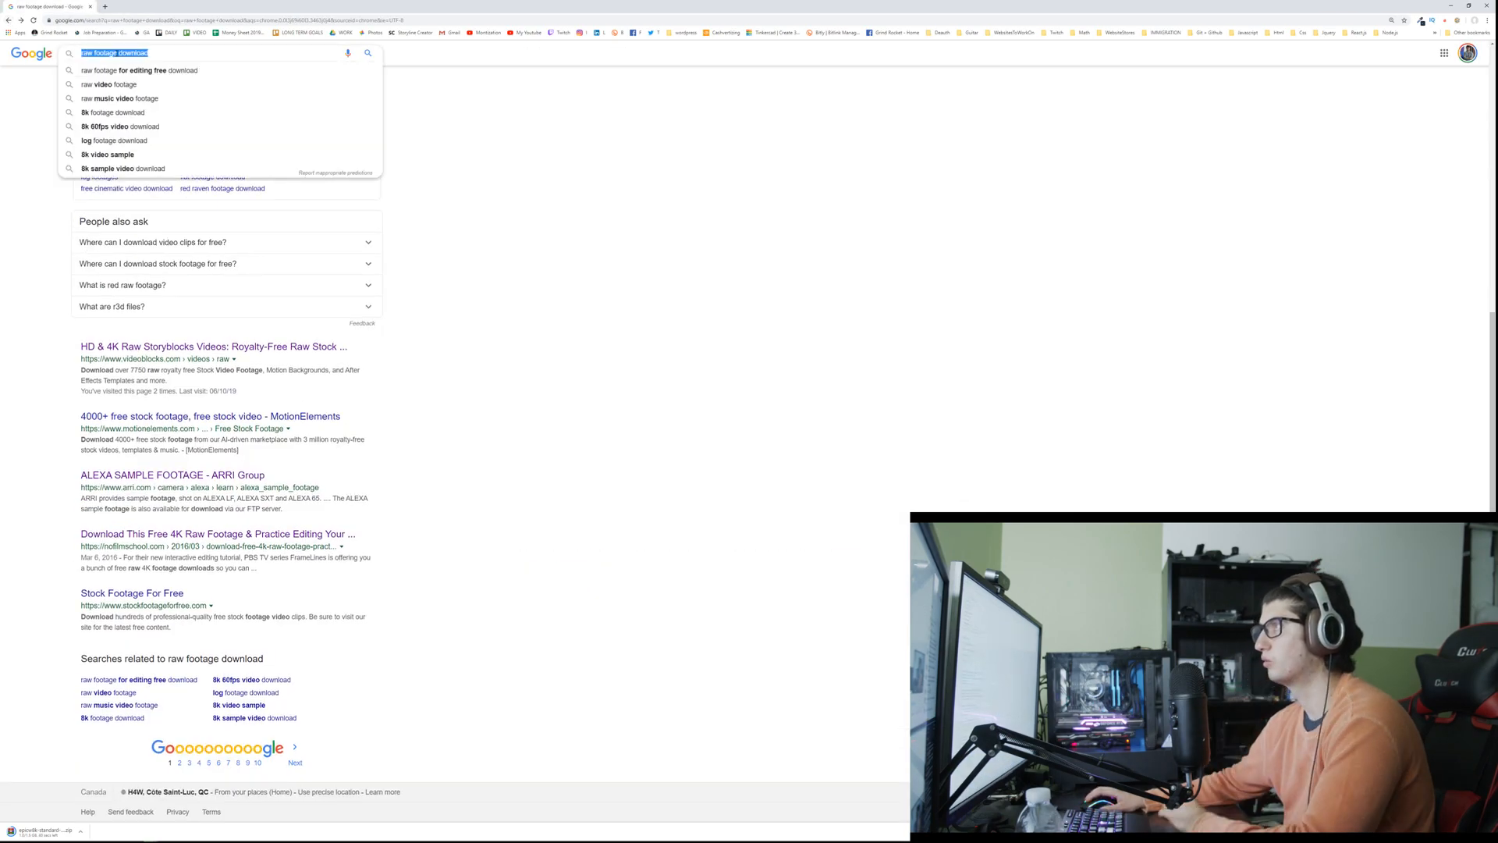
type("bmpcc5k")
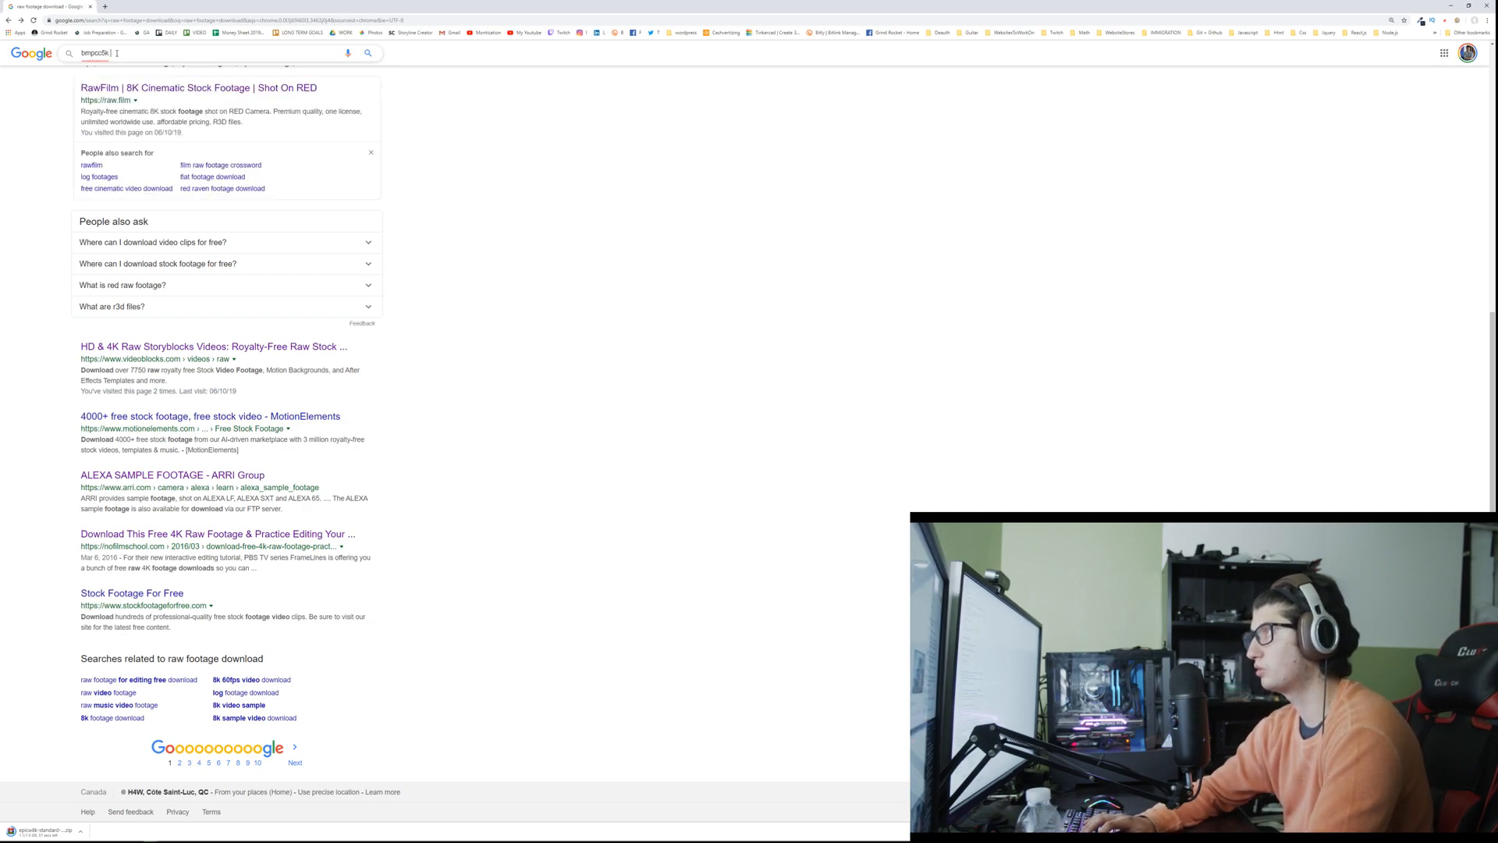
type("6k da")
key("BackSpace")
key("BackSpace")
type("sample")
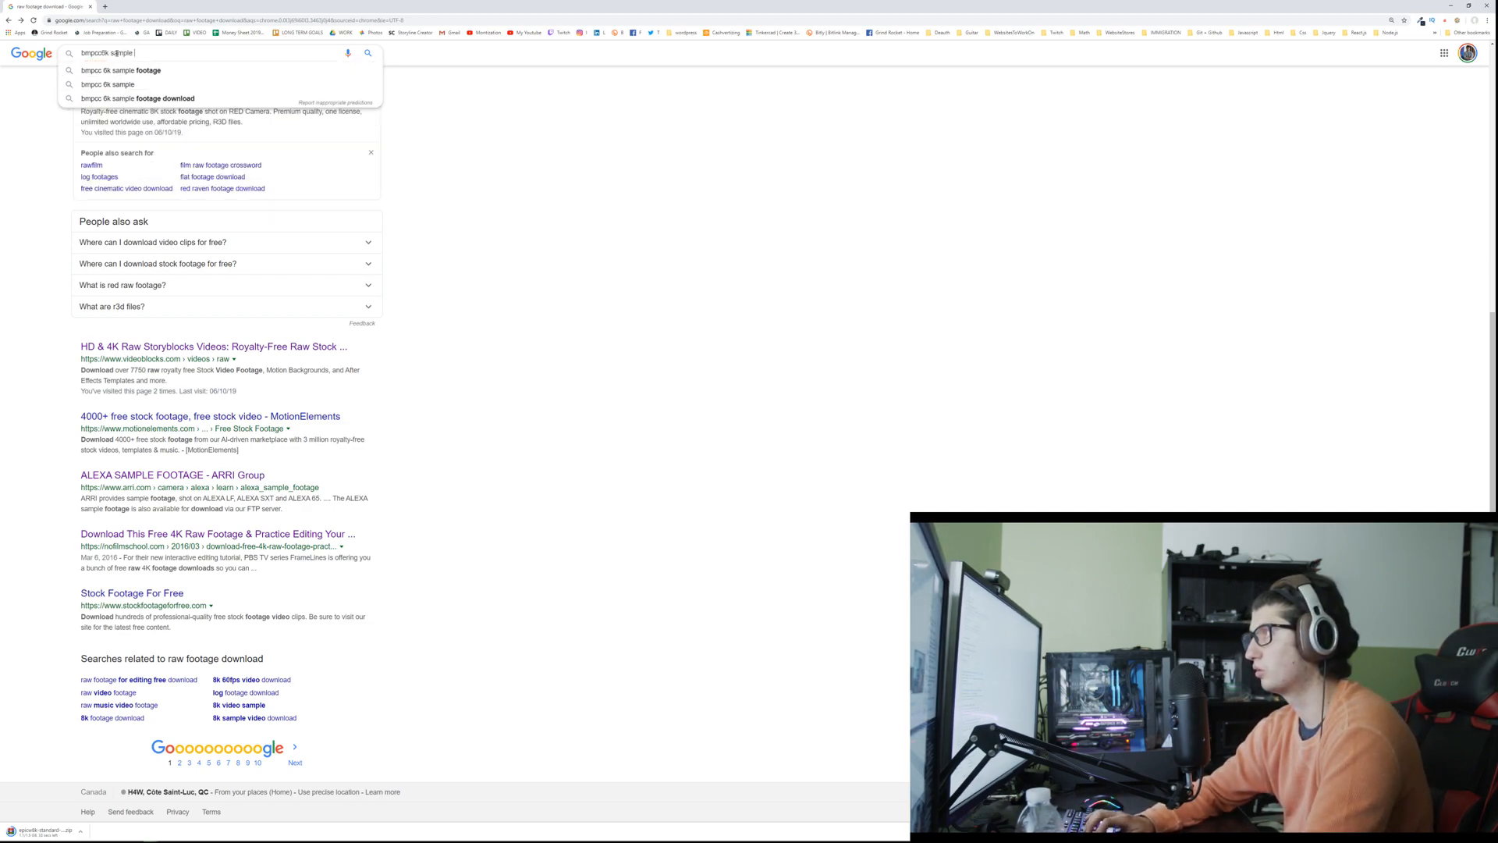
key("Down")
key("Return")
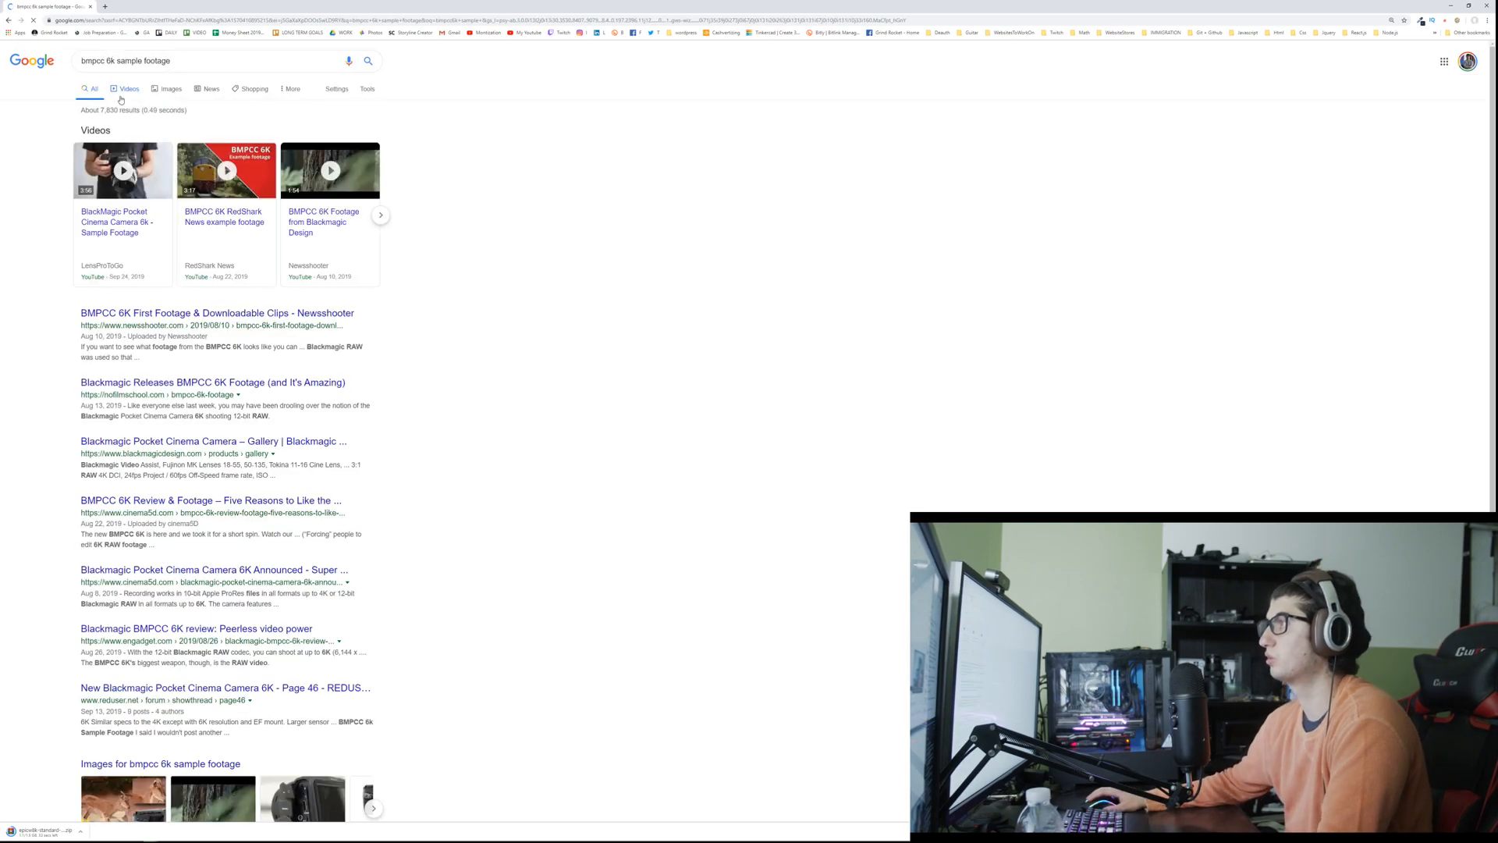
Step: Open Newsshooter's BMPCC 6K First Footage & Downloadable Clips article, start the second Documentary download and dismiss the newsletter prompt
left_click(131, 314)
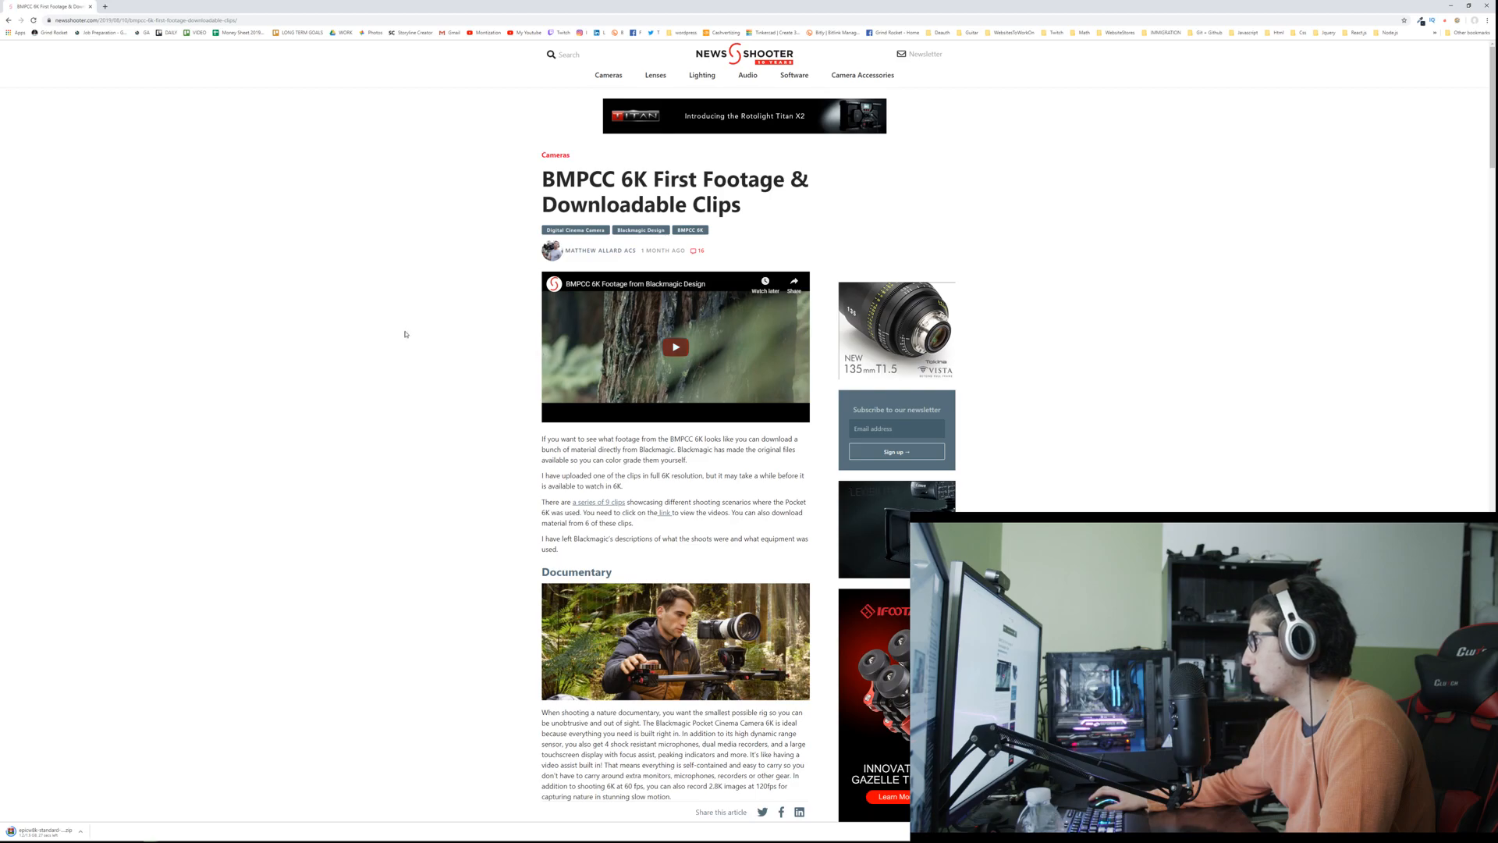
scroll(402, 336, "down", 4)
scroll(400, 337, "down", 4)
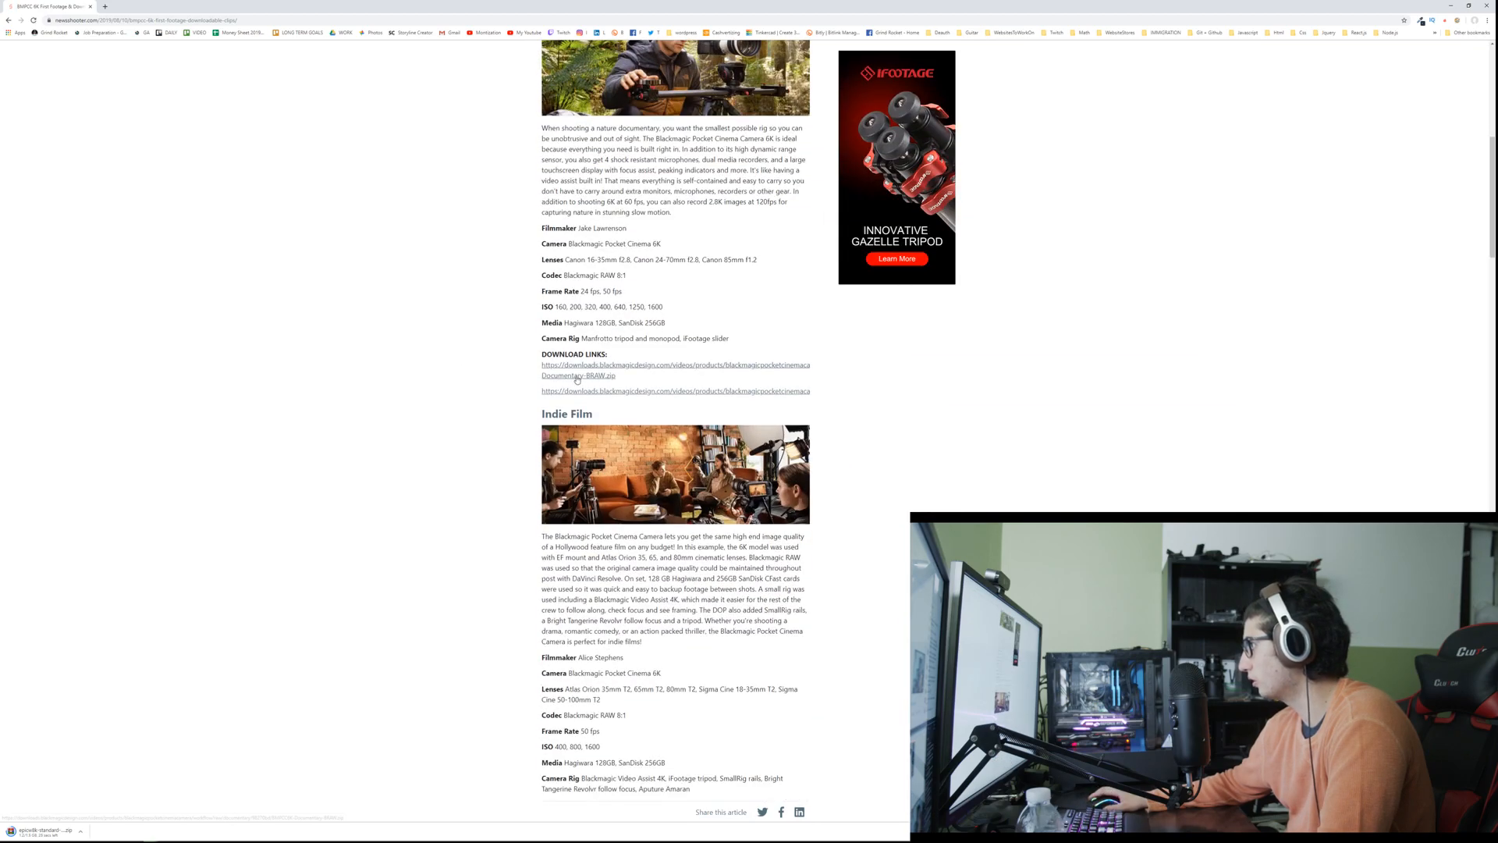
scroll(582, 394, "up", 1)
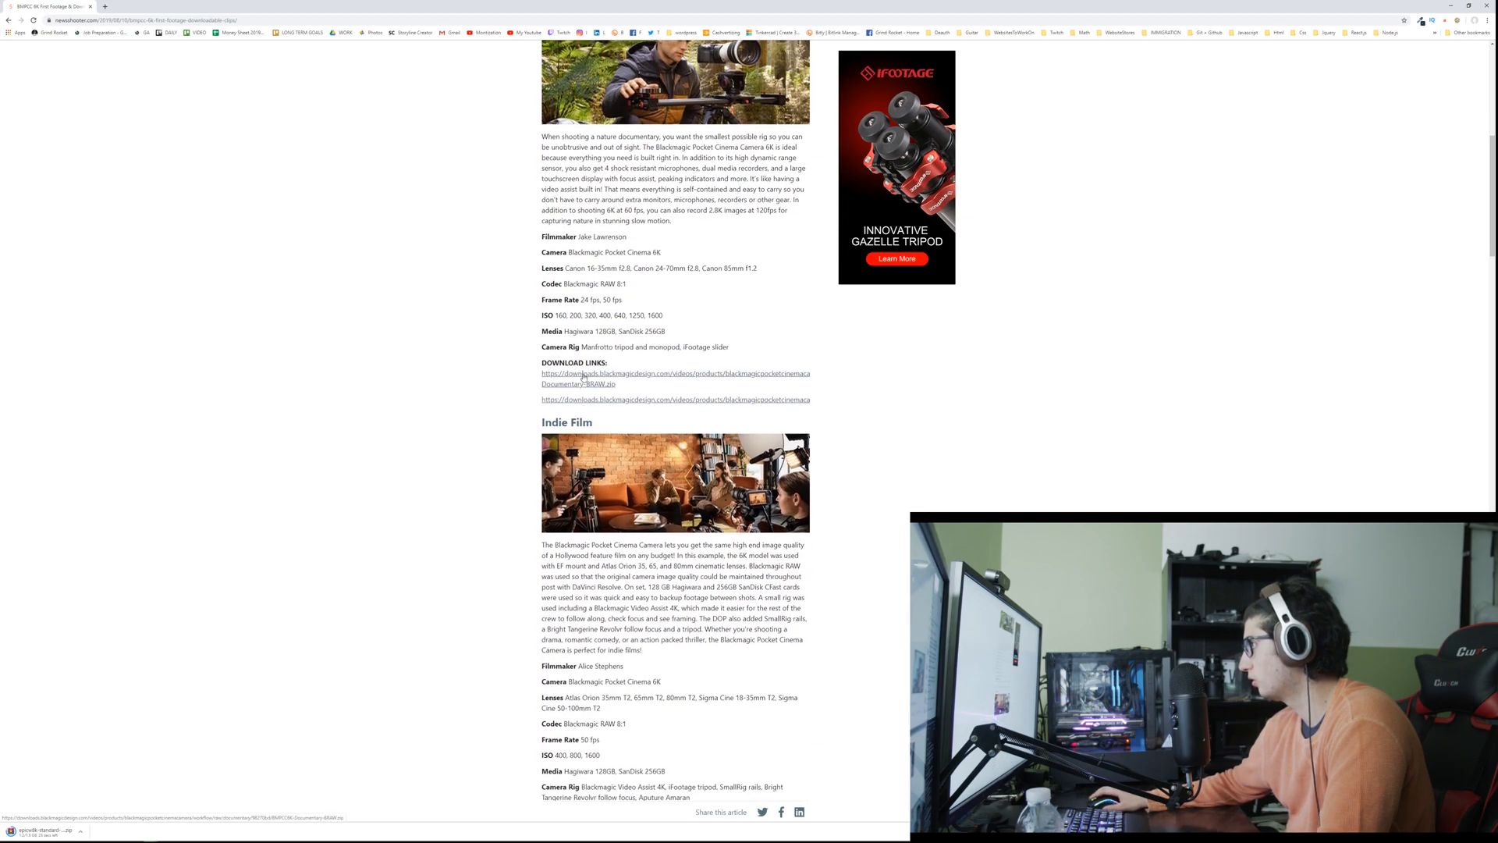
left_click(582, 401)
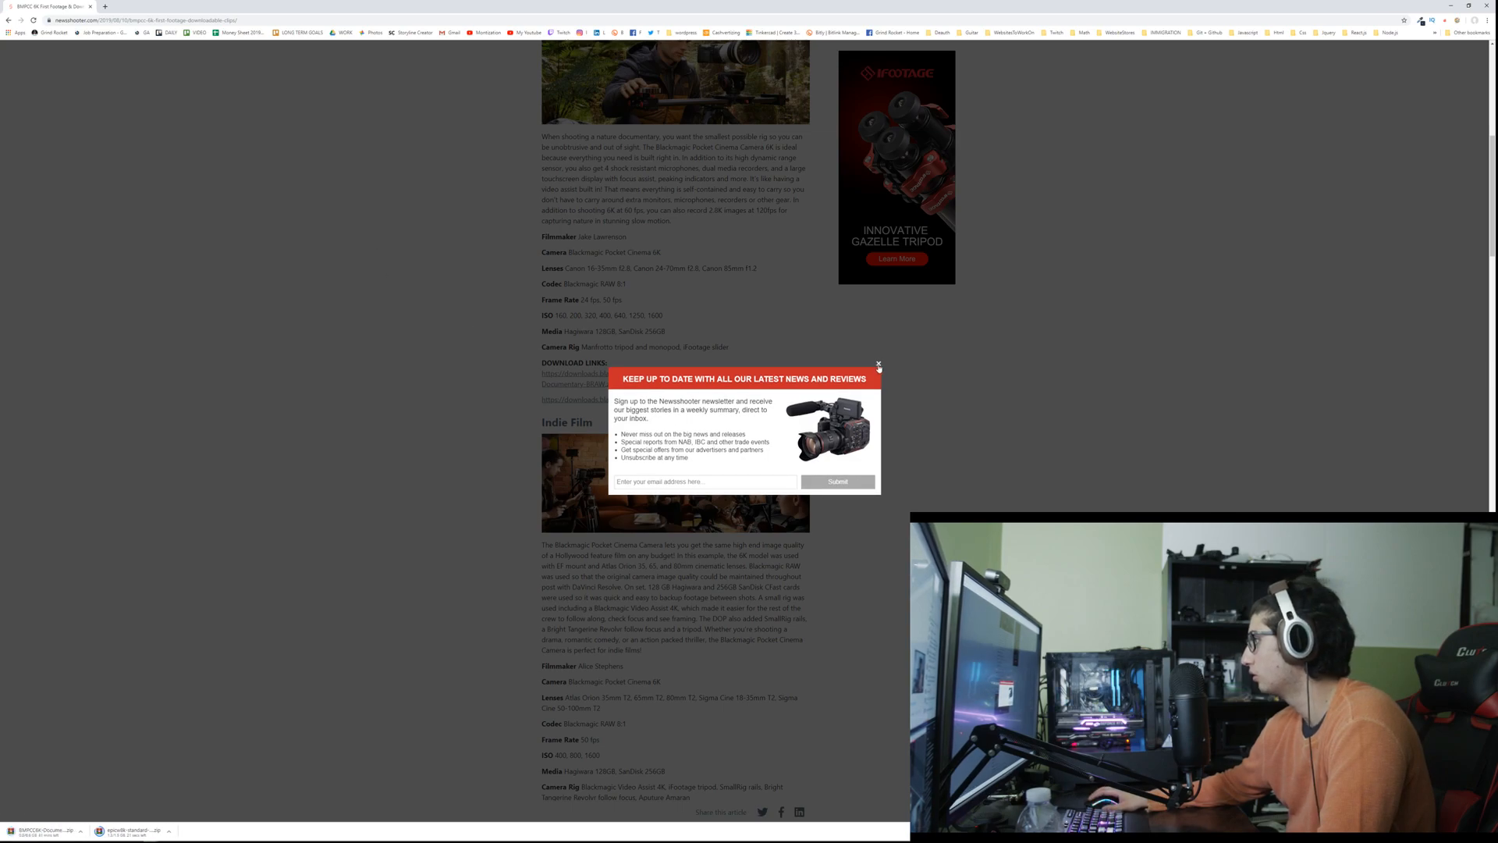
left_click(879, 363)
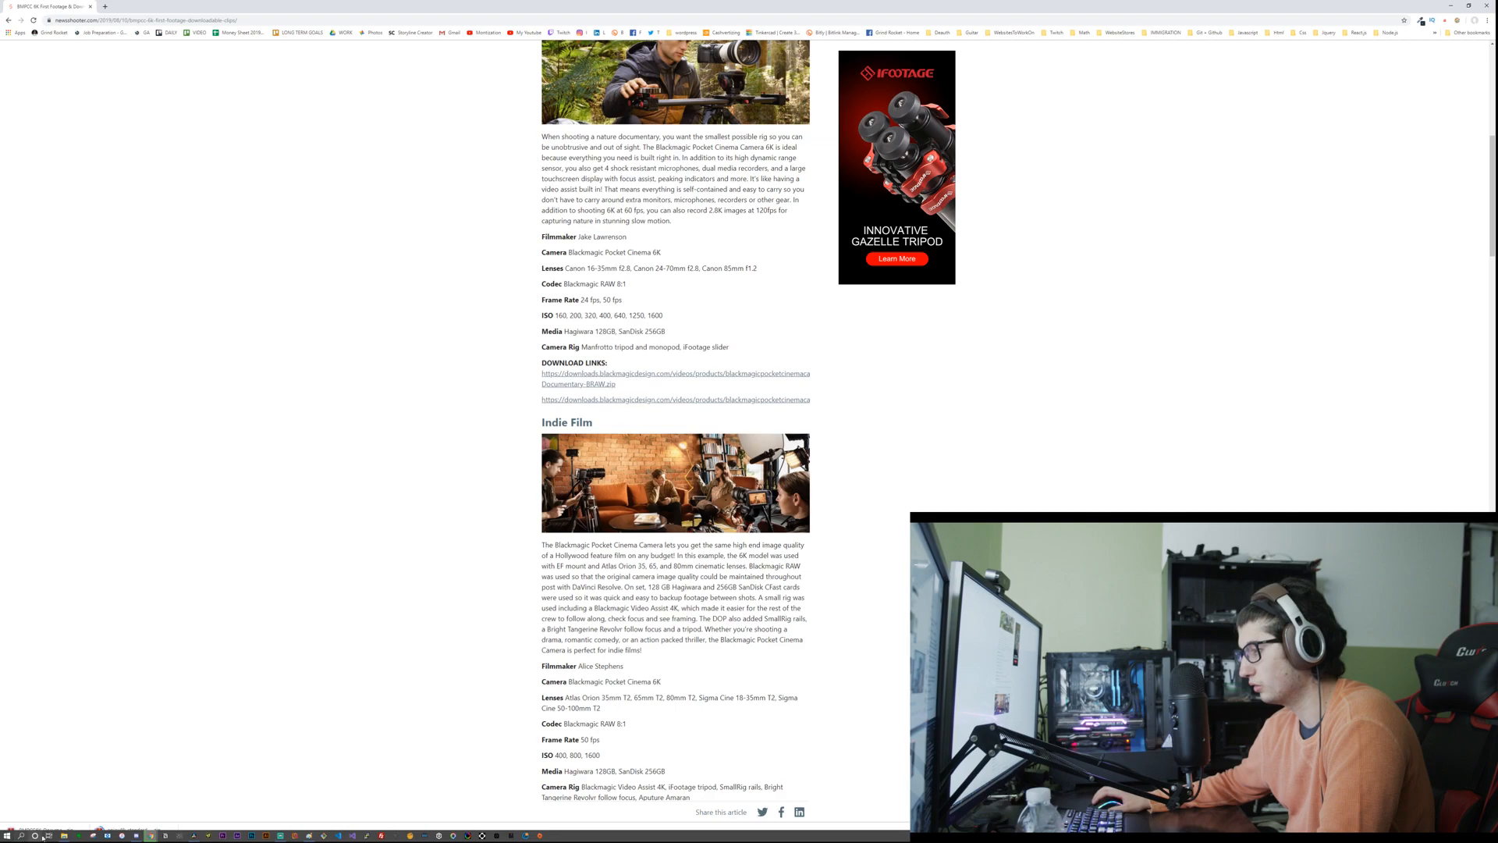
Step: Switch to File Explorer, show the Downloads folder and group its files by type
left_click(64, 835)
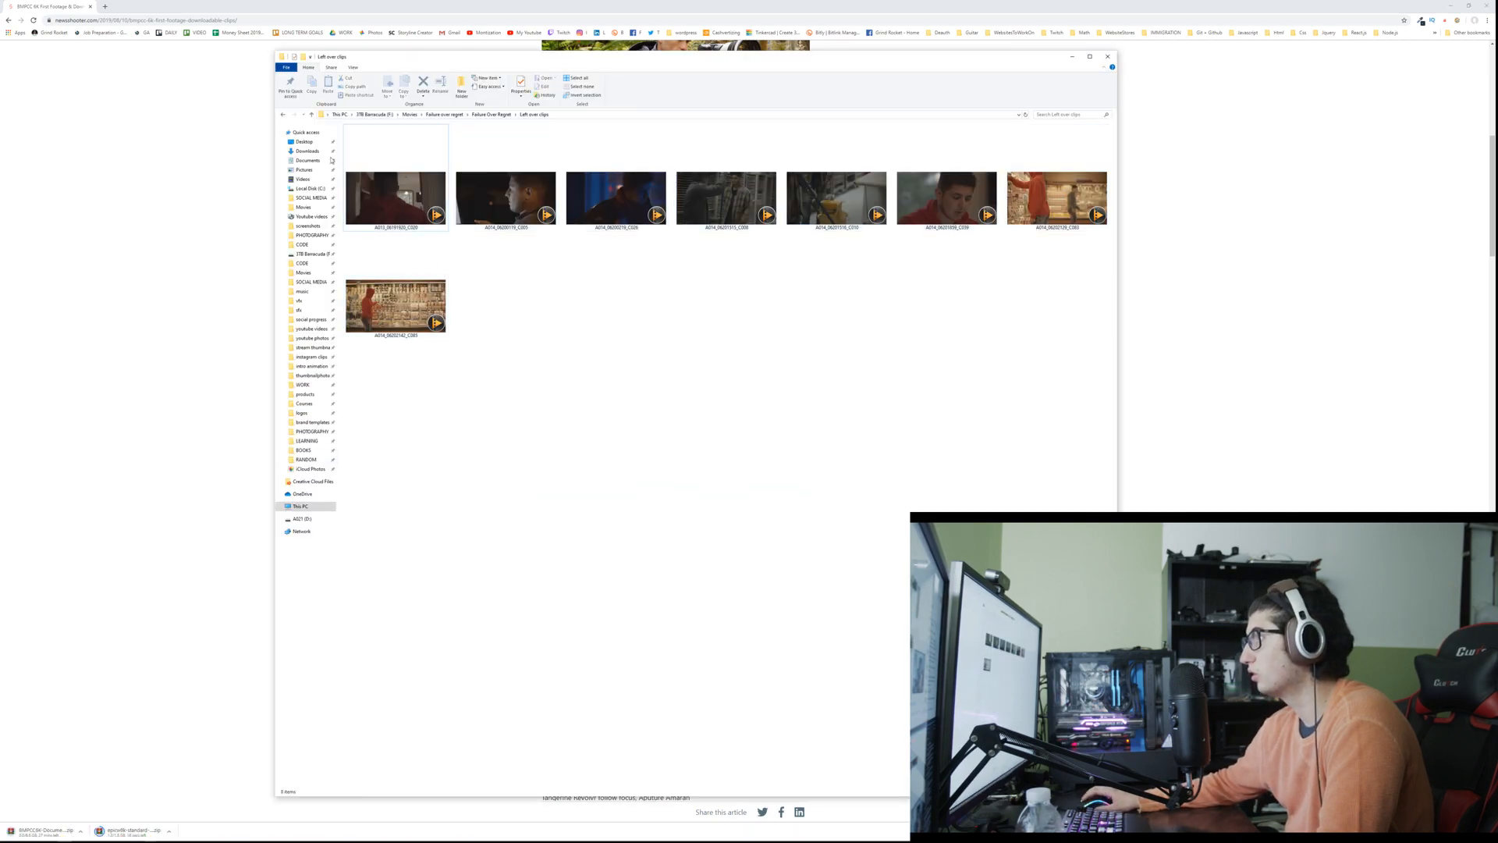
left_click(308, 150)
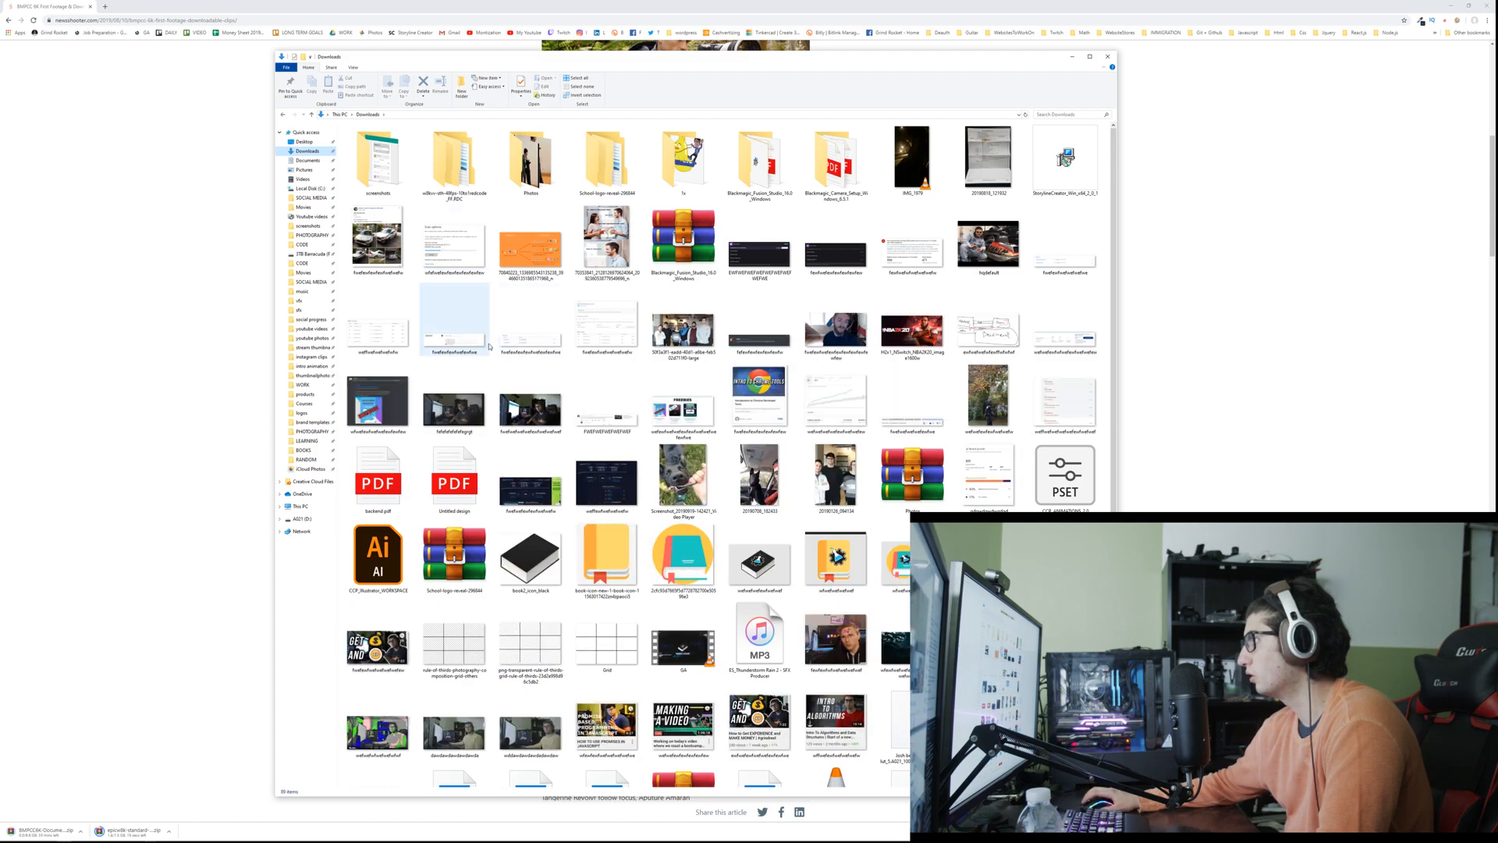
scroll(449, 329, "down", 1)
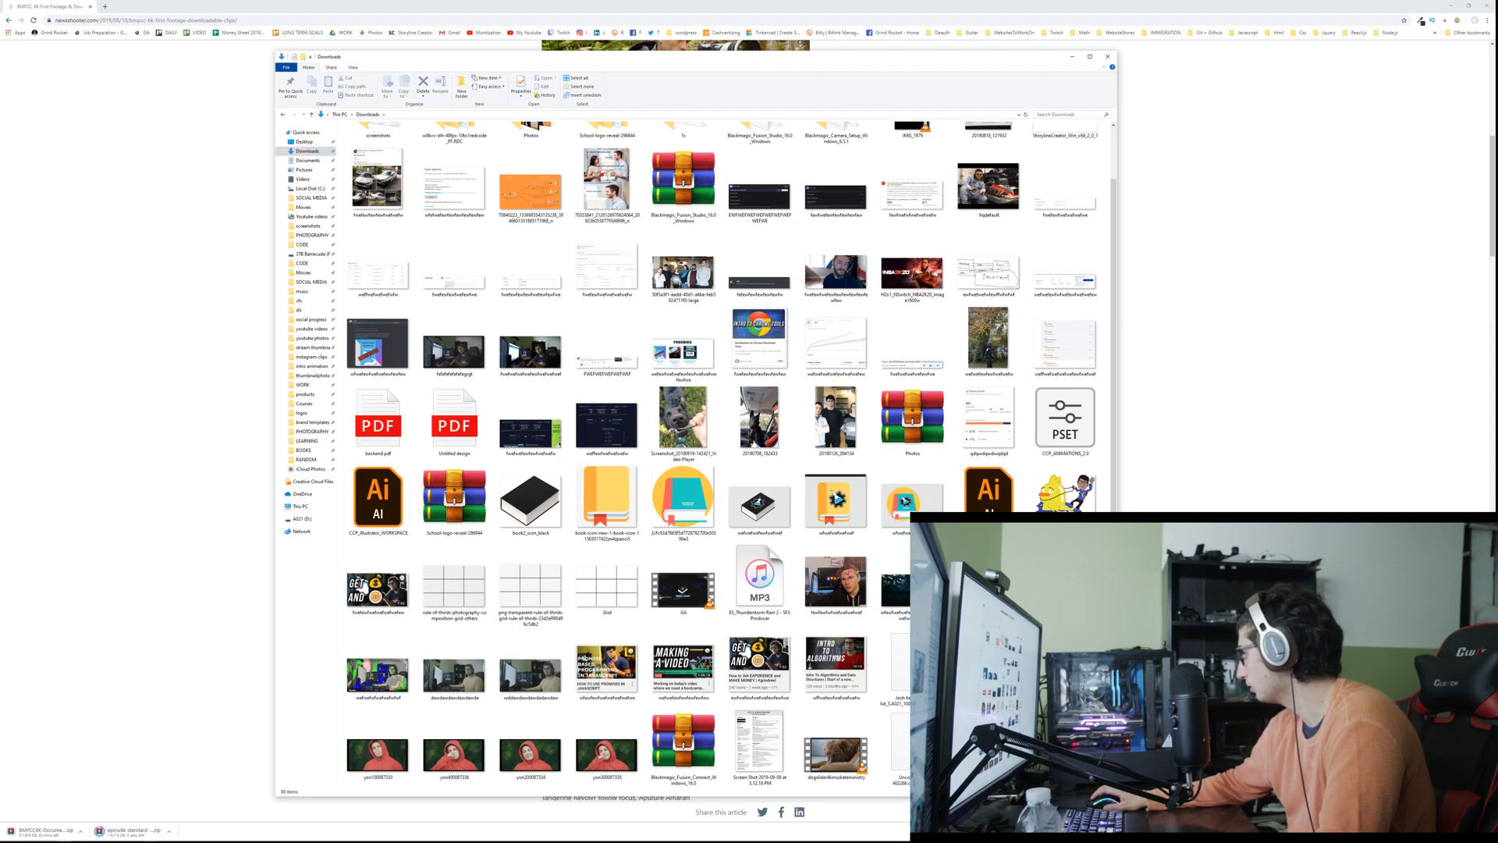
left_click(622, 316)
scroll(623, 316, "up", 1)
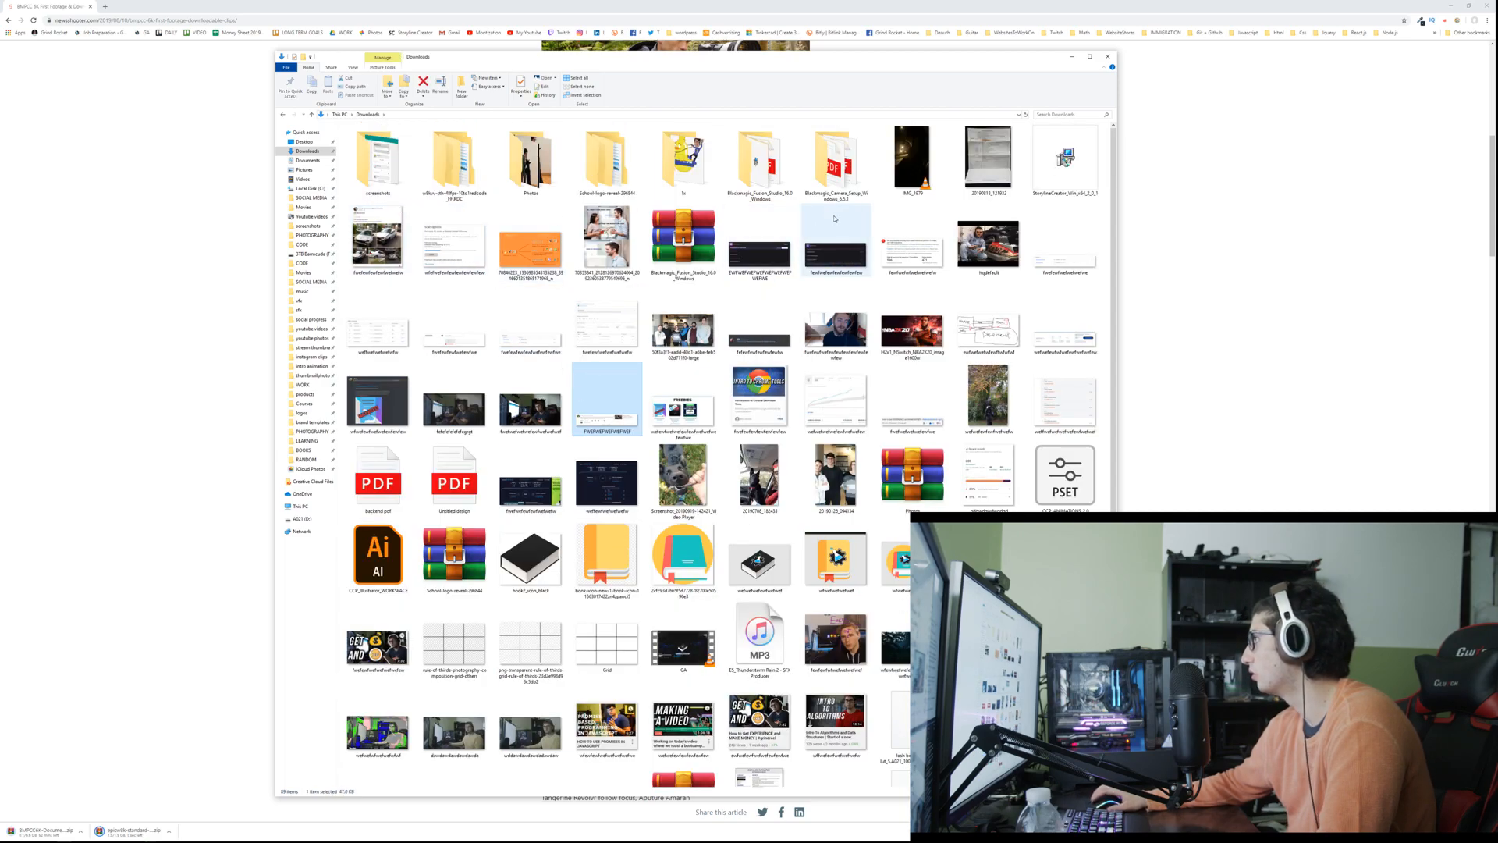
right_click(782, 124)
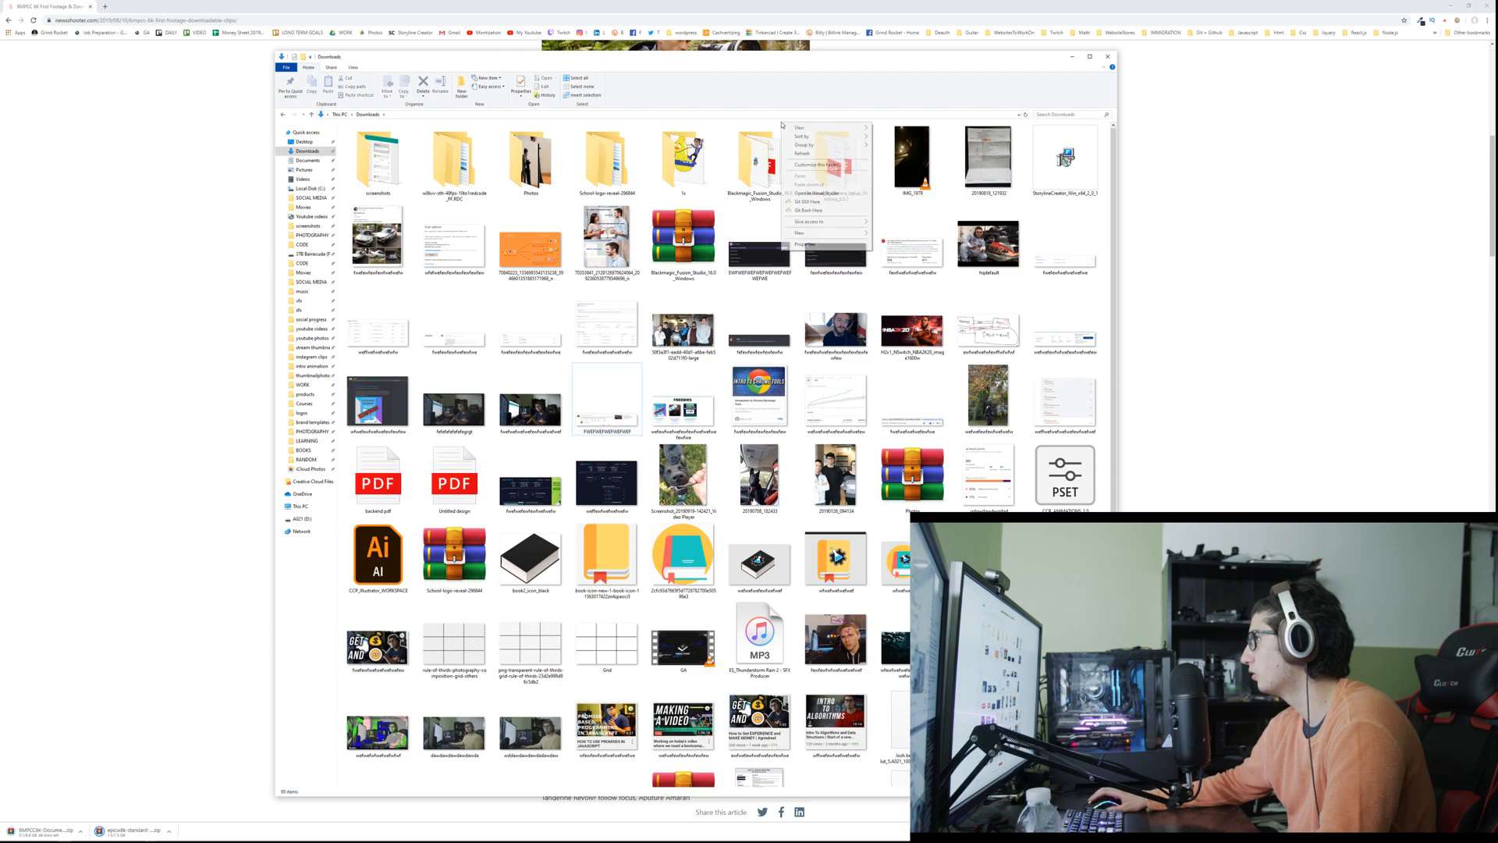
mouse_move(858, 138)
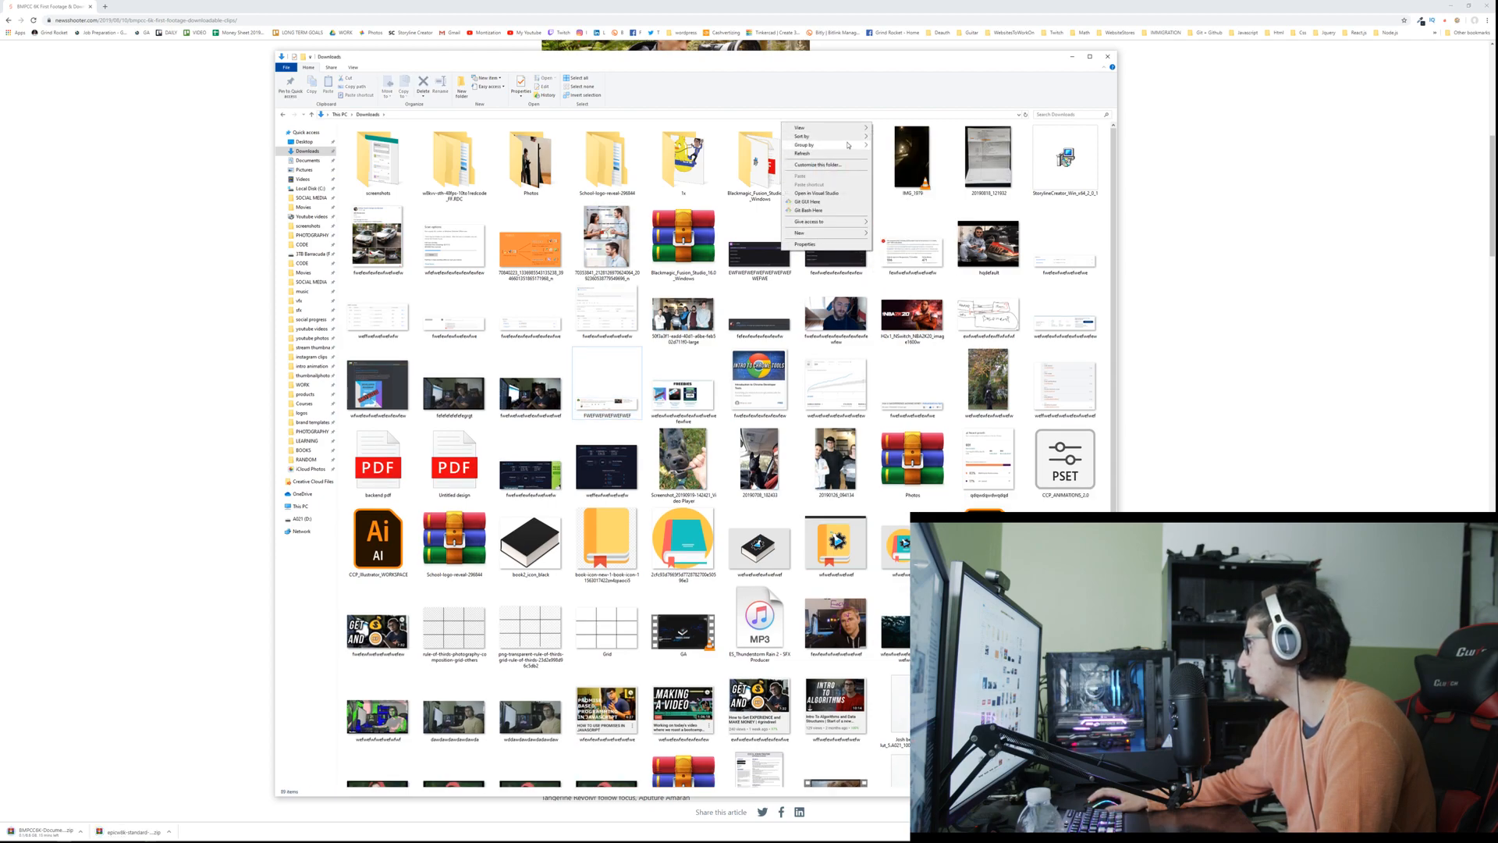
left_click(887, 162)
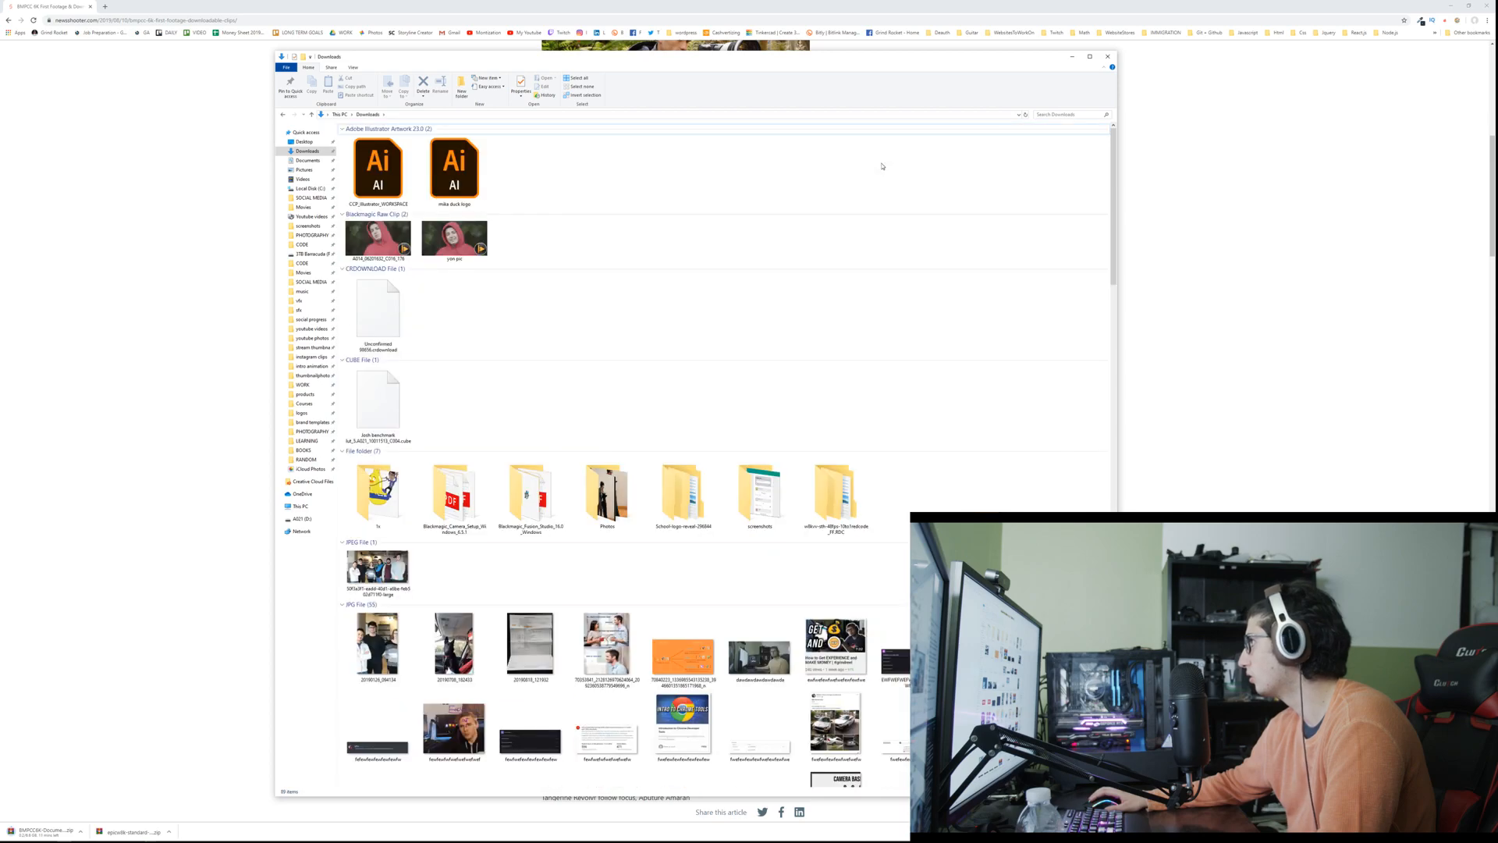
Step: Extract the downloaded standard 24fps 7to1 redcode ZIP archive directly into the Downloads folder
scroll(664, 247, "down", 15)
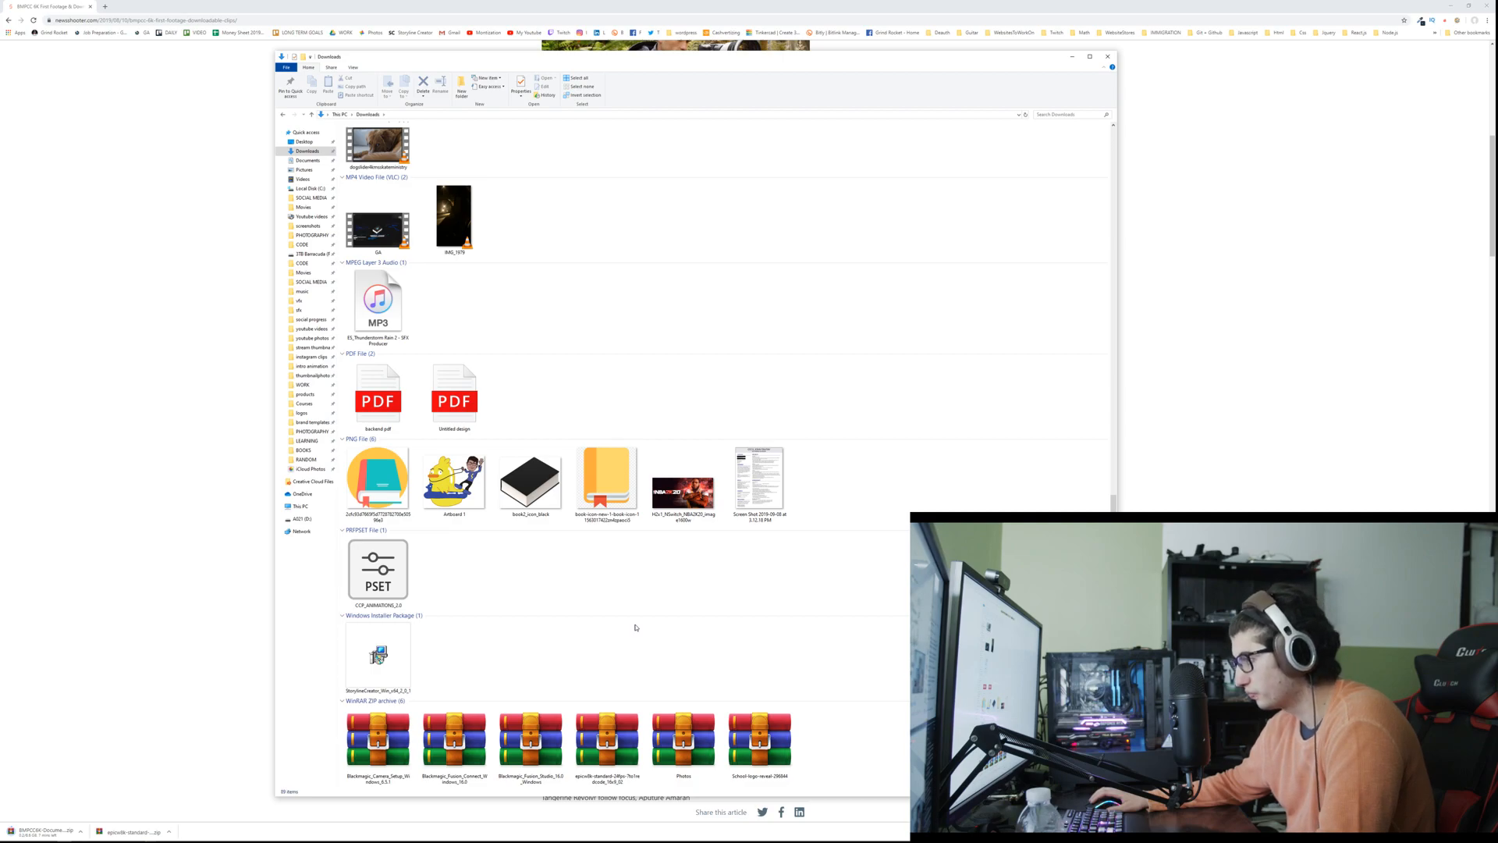
right_click(606, 751)
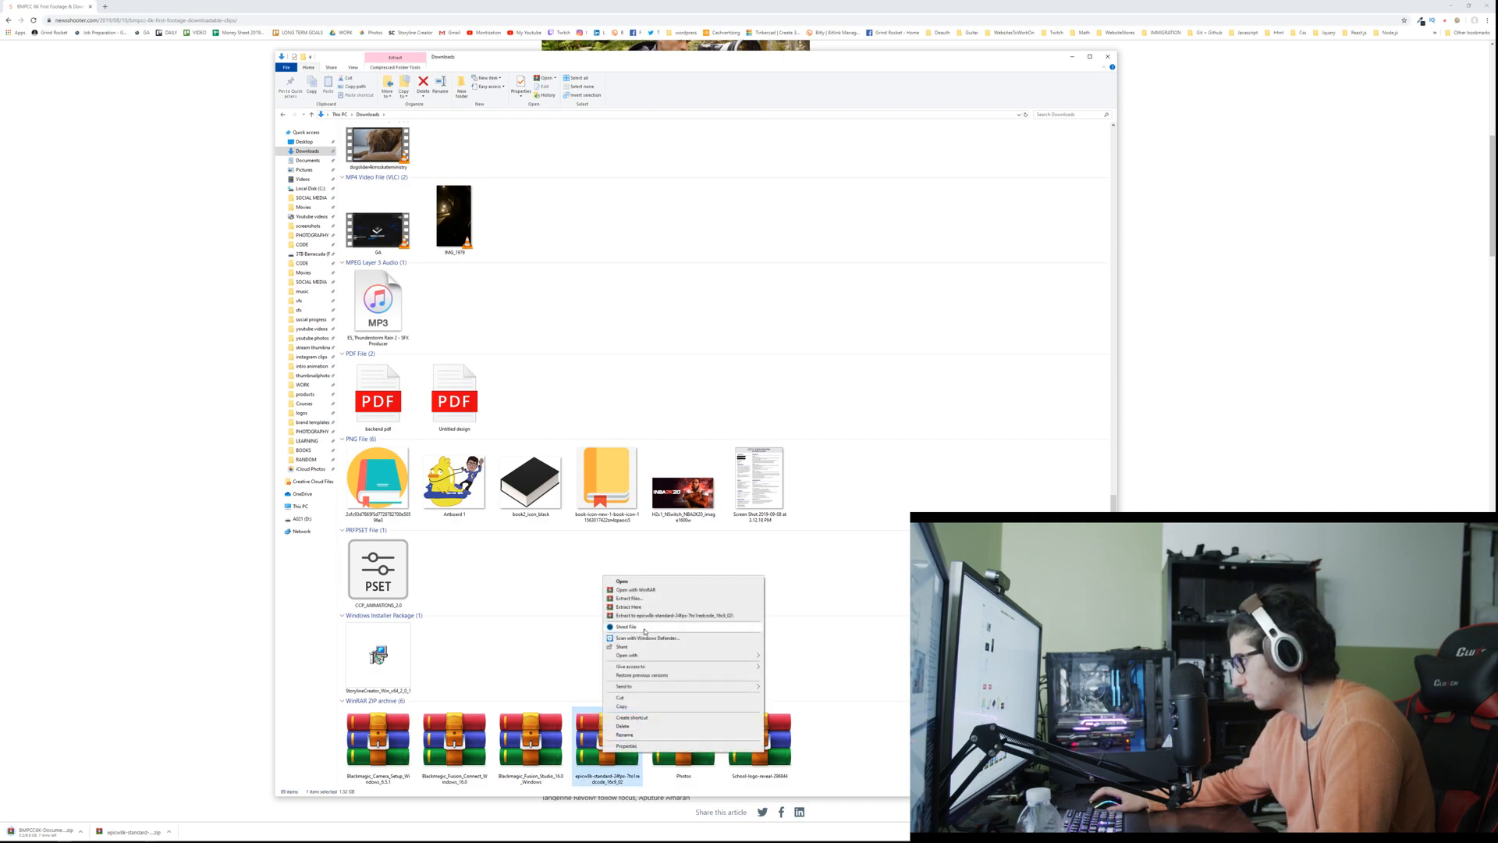
left_click(644, 610)
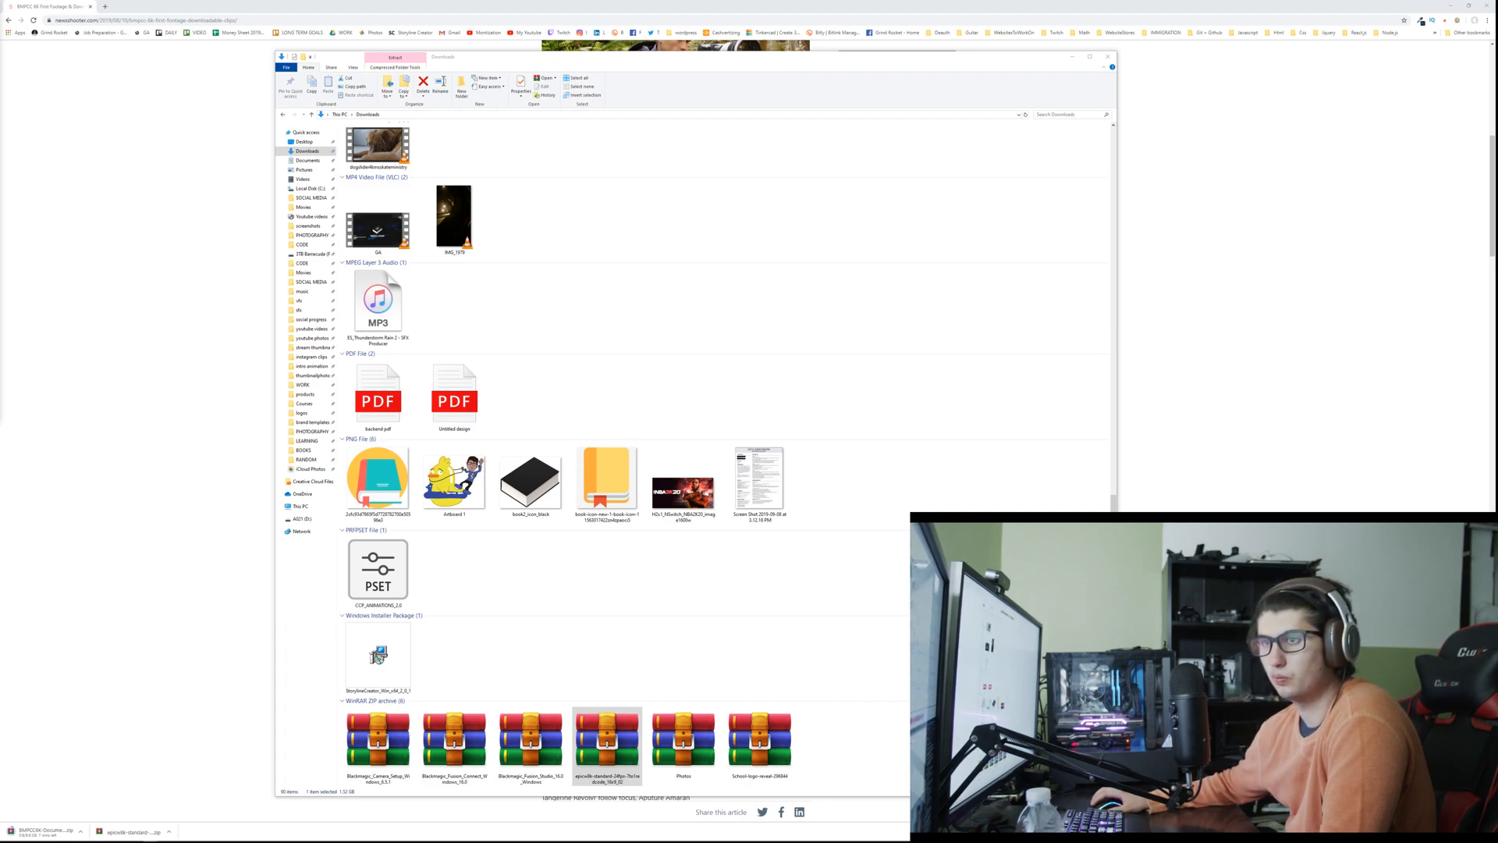
Step: Adjust the system volume, lowering it one step and raising it three
key("XF86AudioLowerVolume")
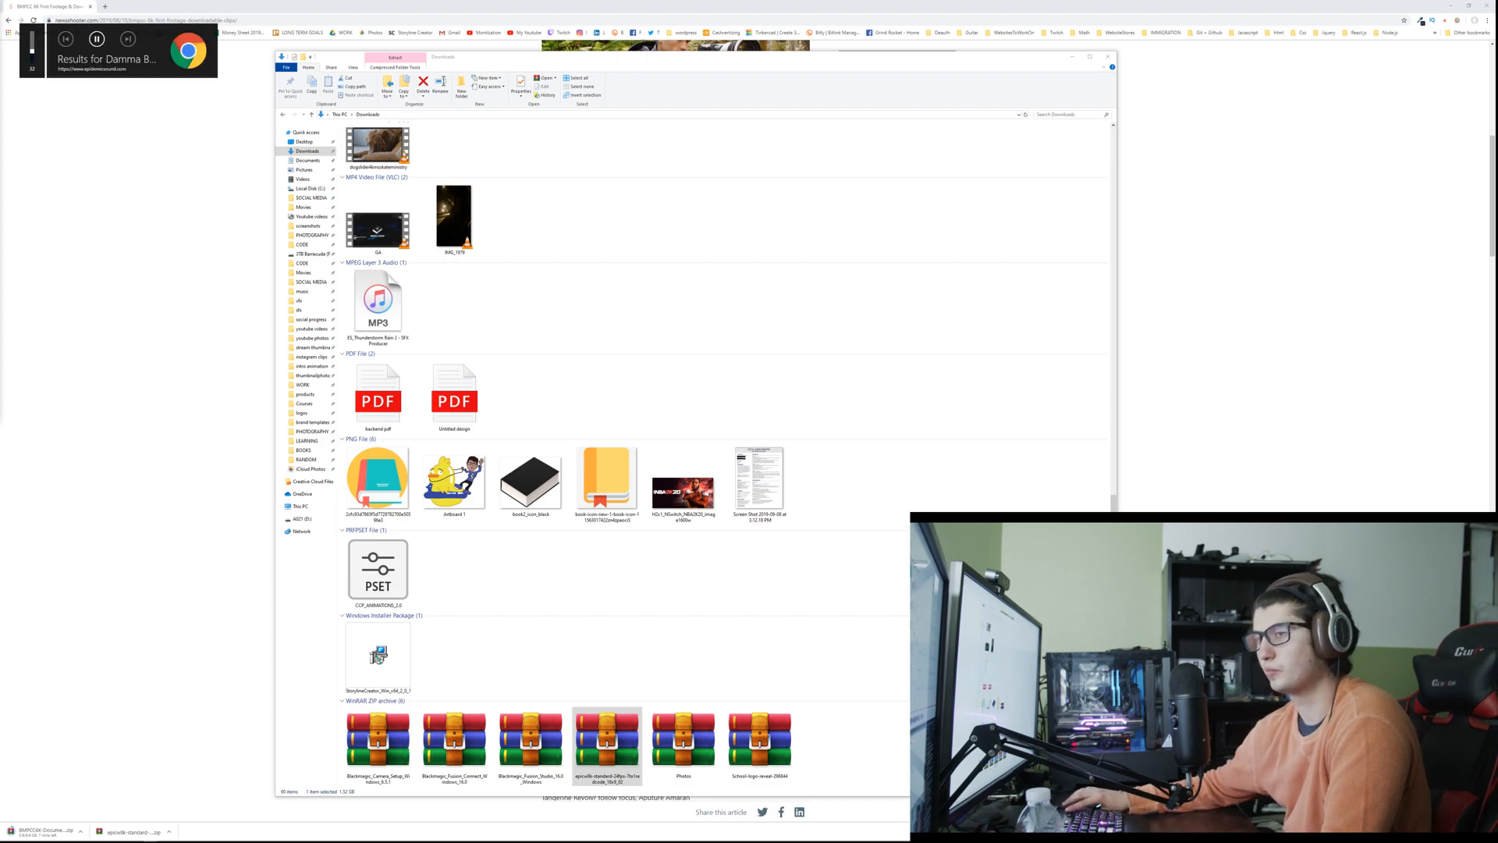
key("XF86AudioRaiseVolume")
key("XF86AudioRaiseVolume")
key("XF86AudioRaiseVolume")
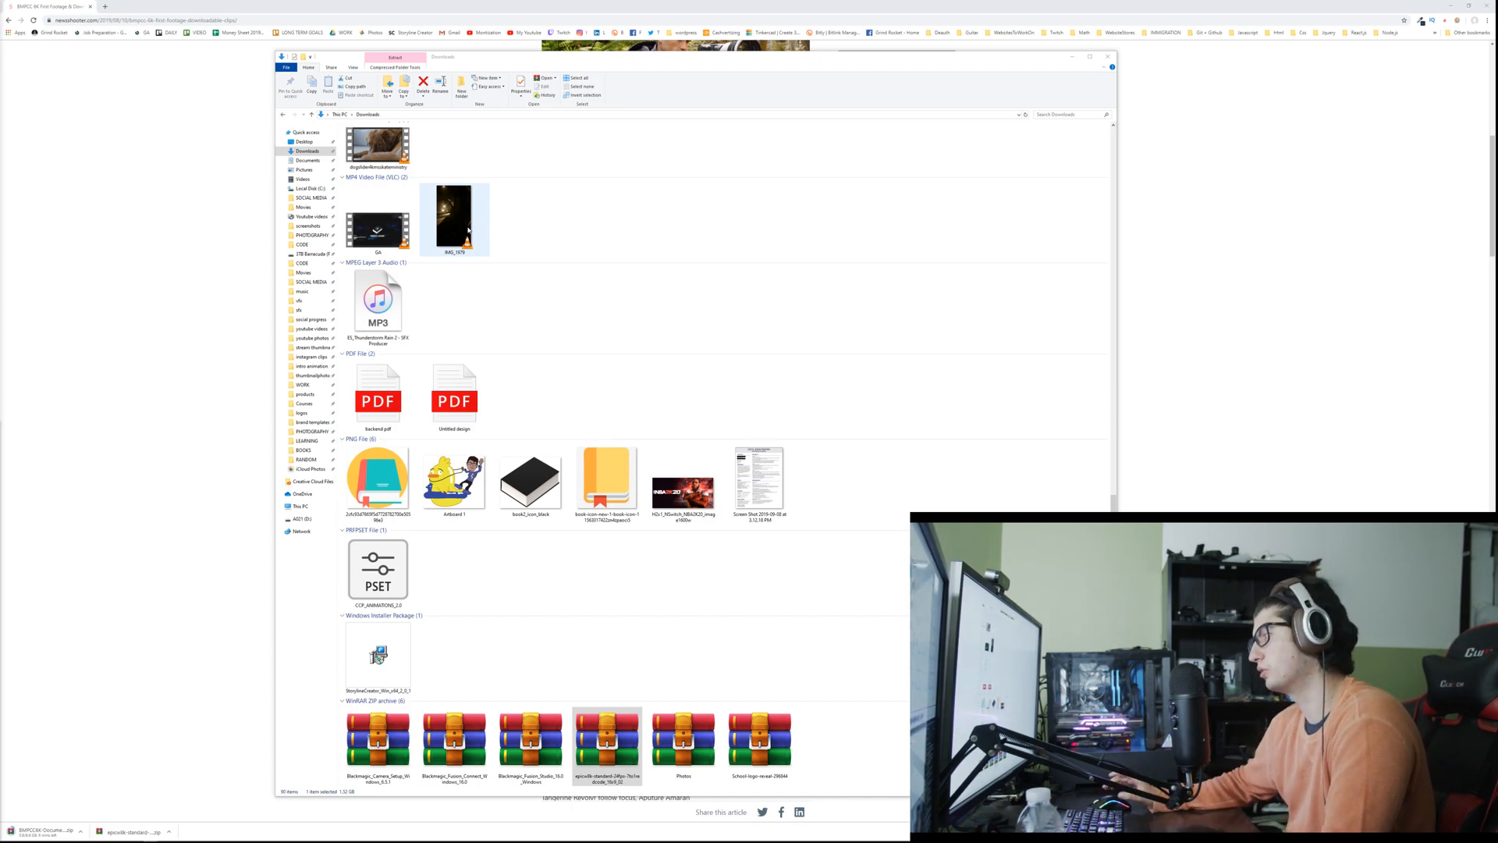
Step: Switch back to the BMPCC 6K article in the browser and review its introduction and Documentary section
left_click(161, 279)
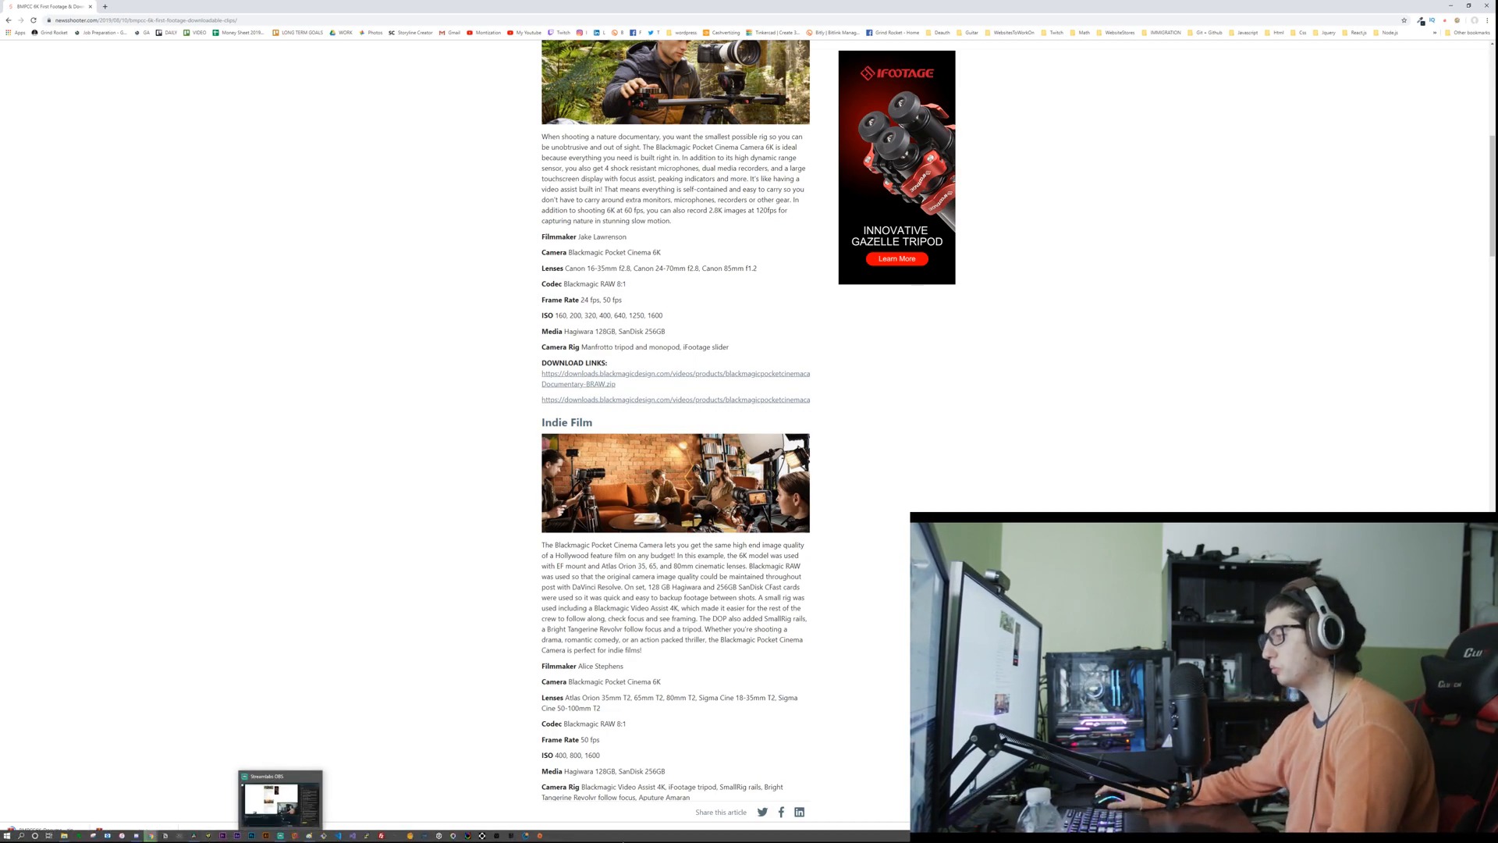
mouse_move(151, 836)
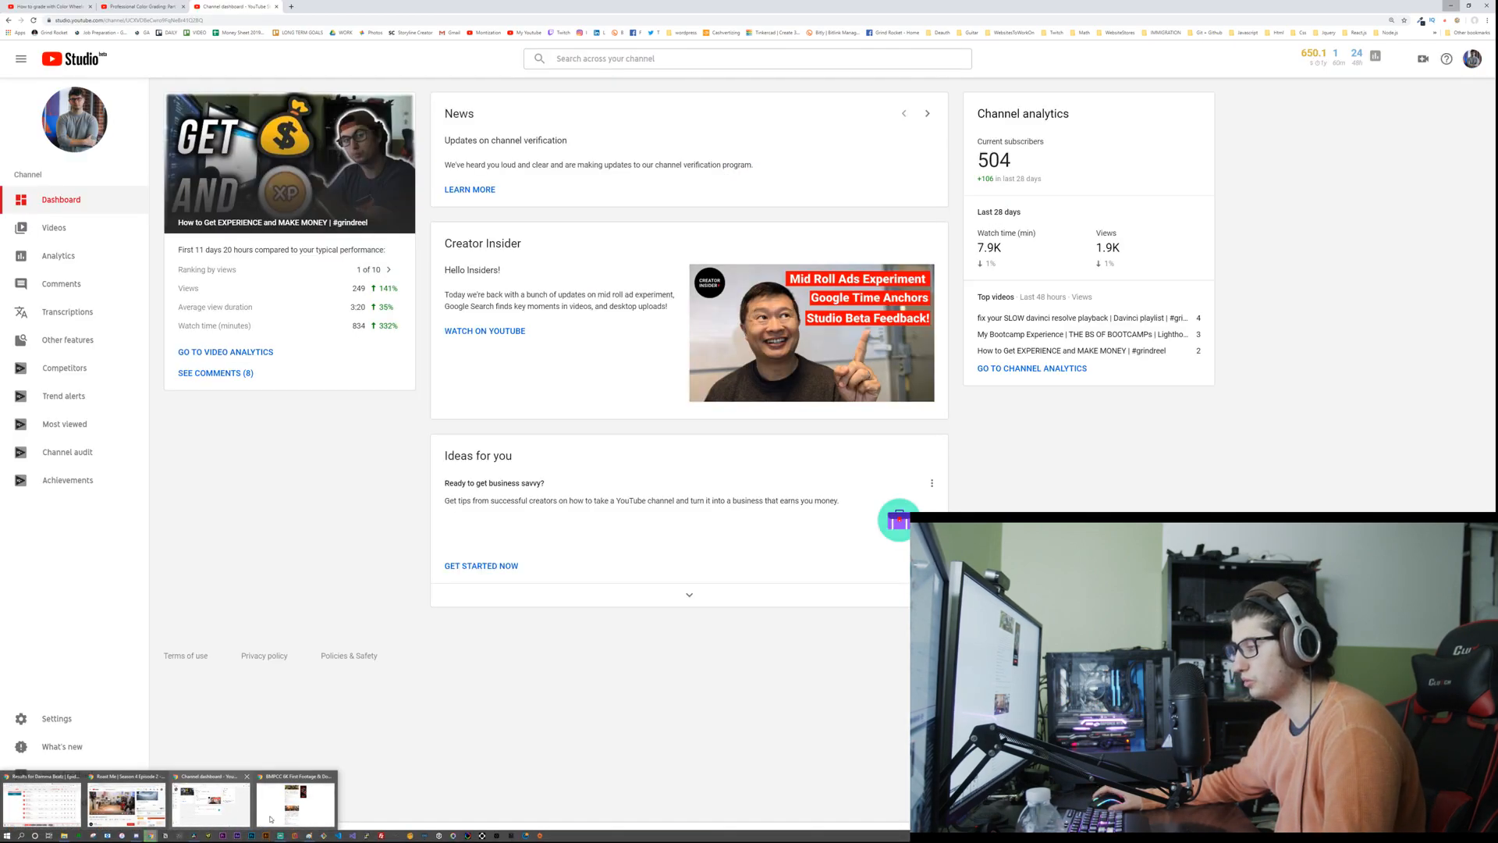
left_click(270, 819)
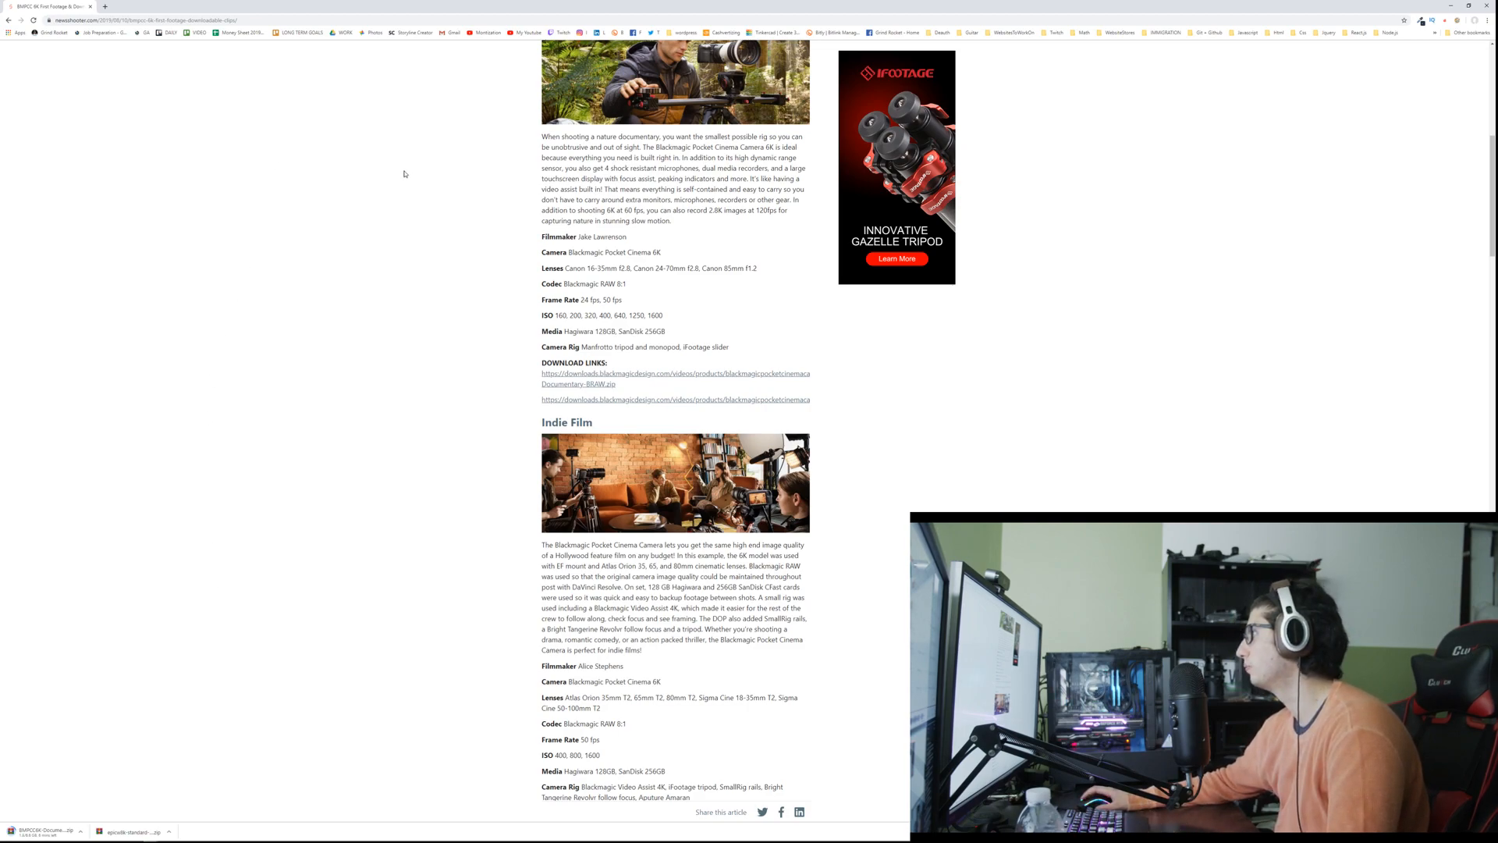
scroll(398, 175, "up", 1)
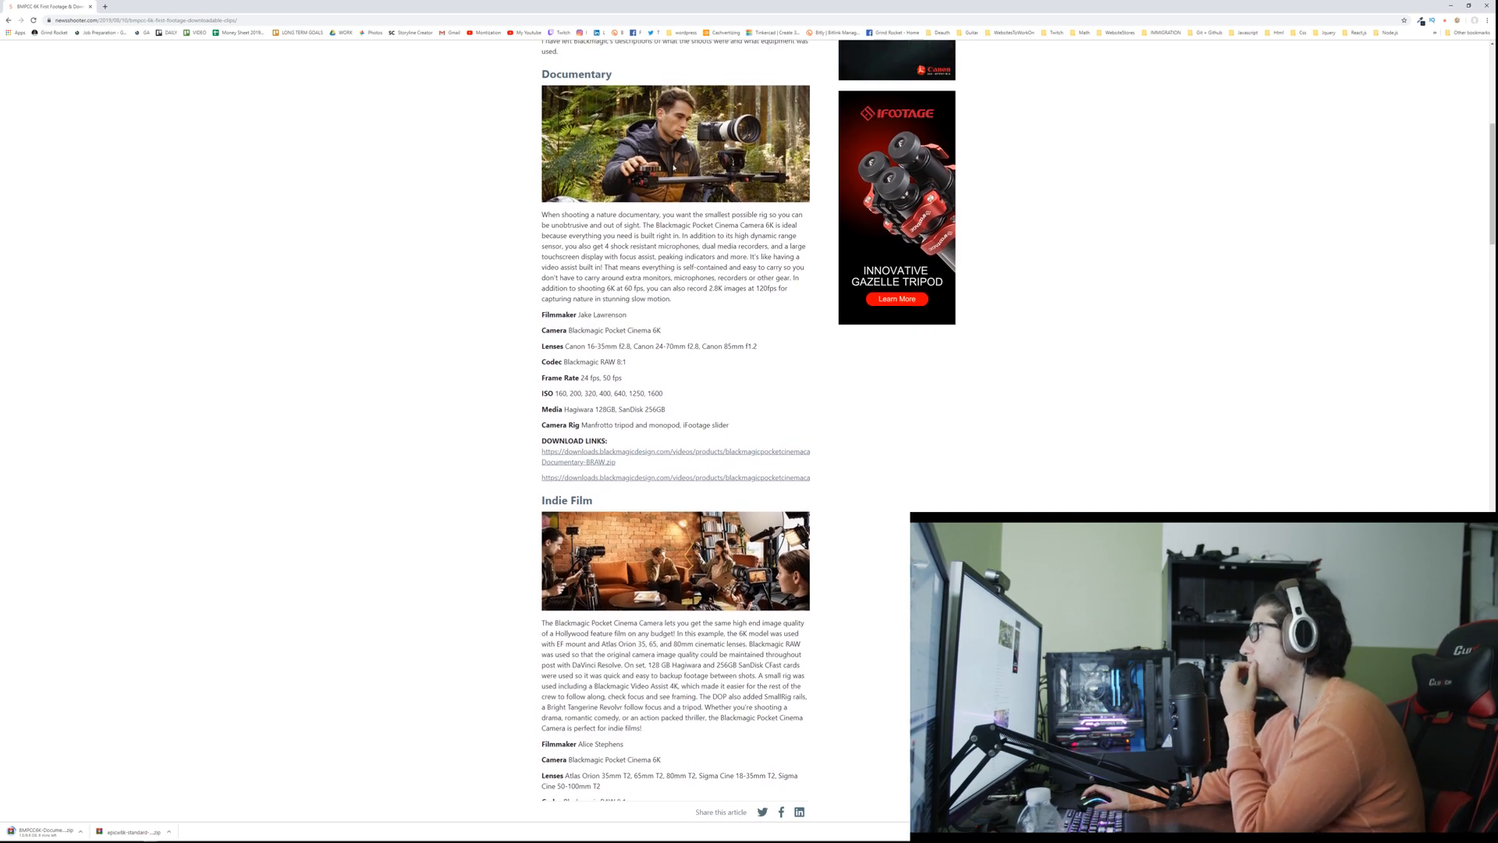
scroll(546, 172, "up", 3)
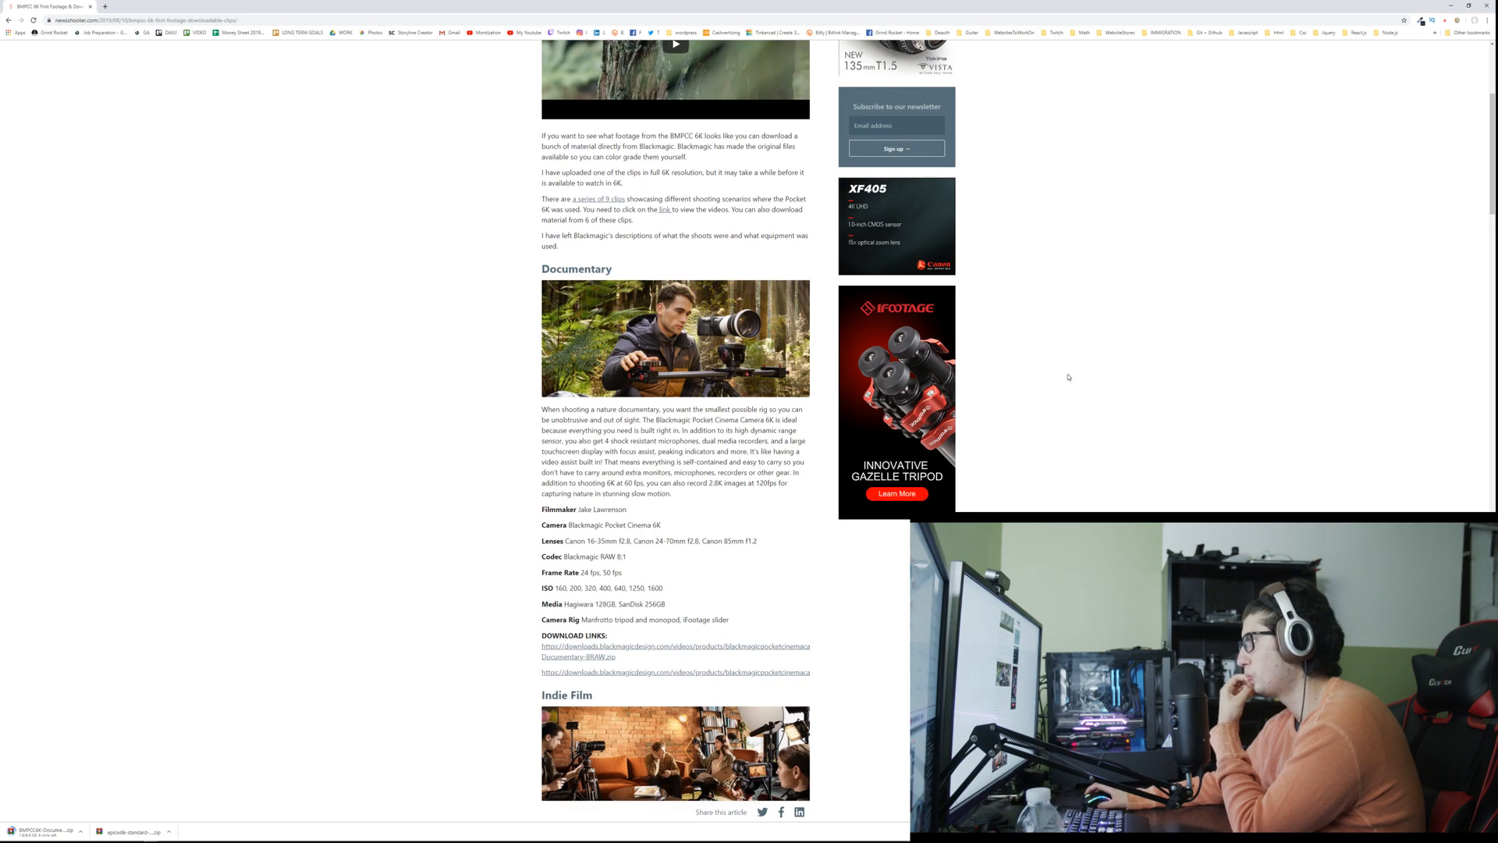
Step: Open the iFootage Gazelle Tripod advertisement in a new tab and dismiss the site's mailing list prompt
middle_click(909, 485)
left_click(113, 9)
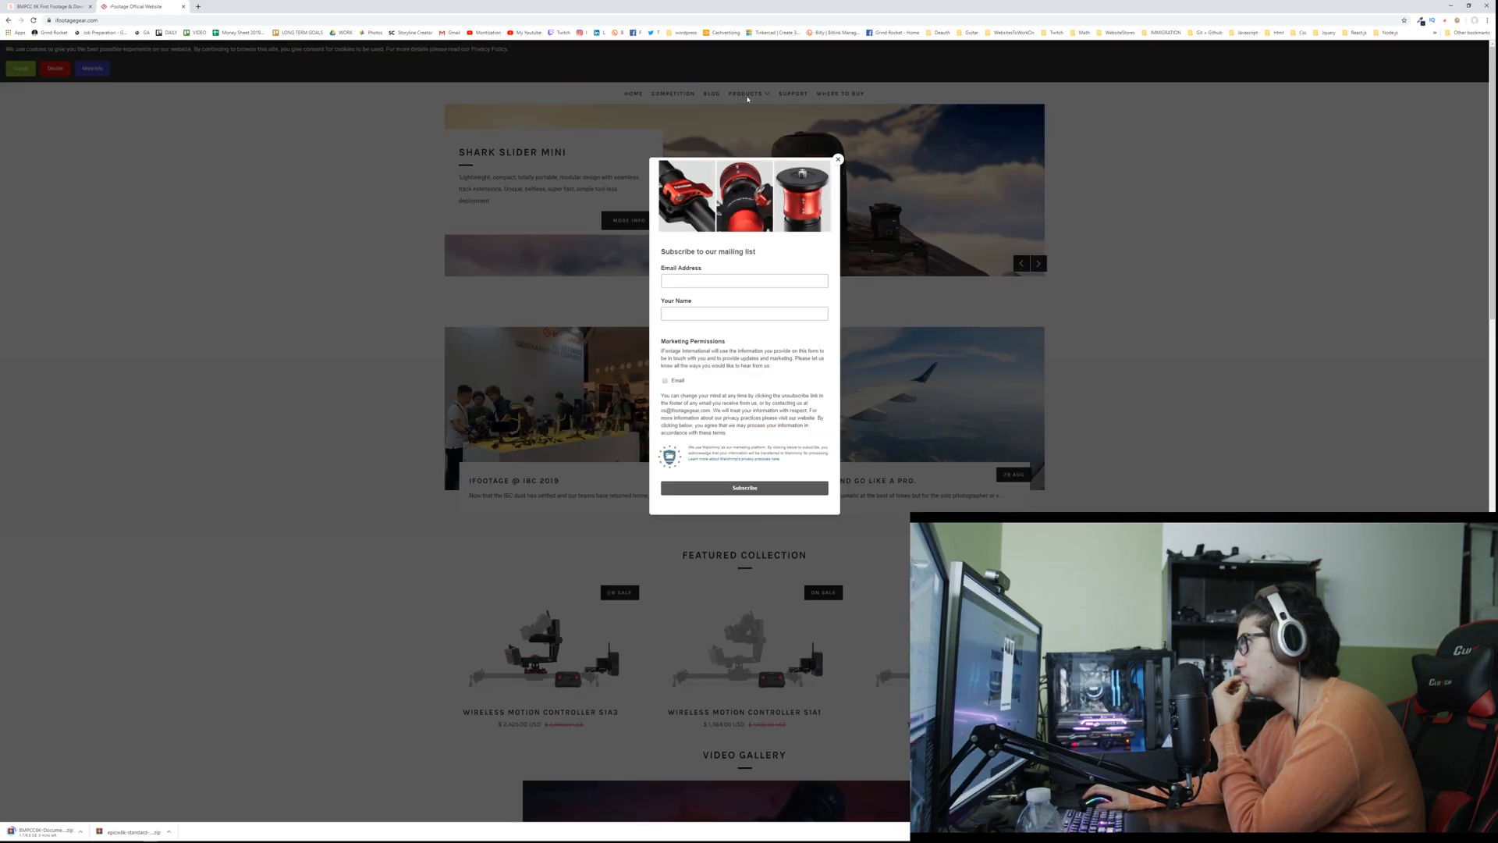
left_click(838, 159)
Step: Open the Gazelle FastBowl tripod's product page and look through its price, videos and feature descriptions
mouse_move(745, 99)
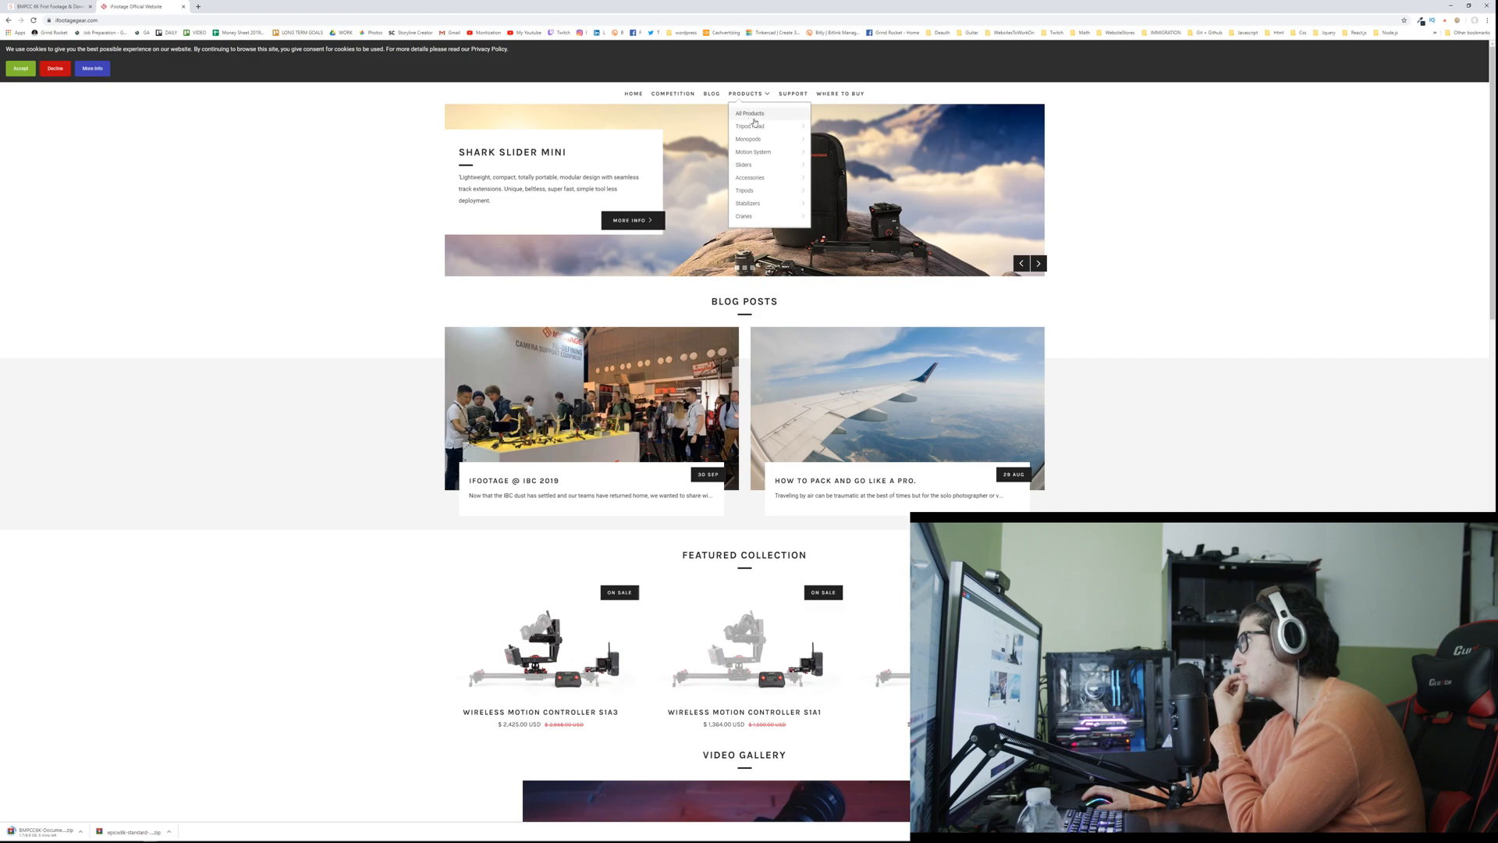
mouse_move(757, 131)
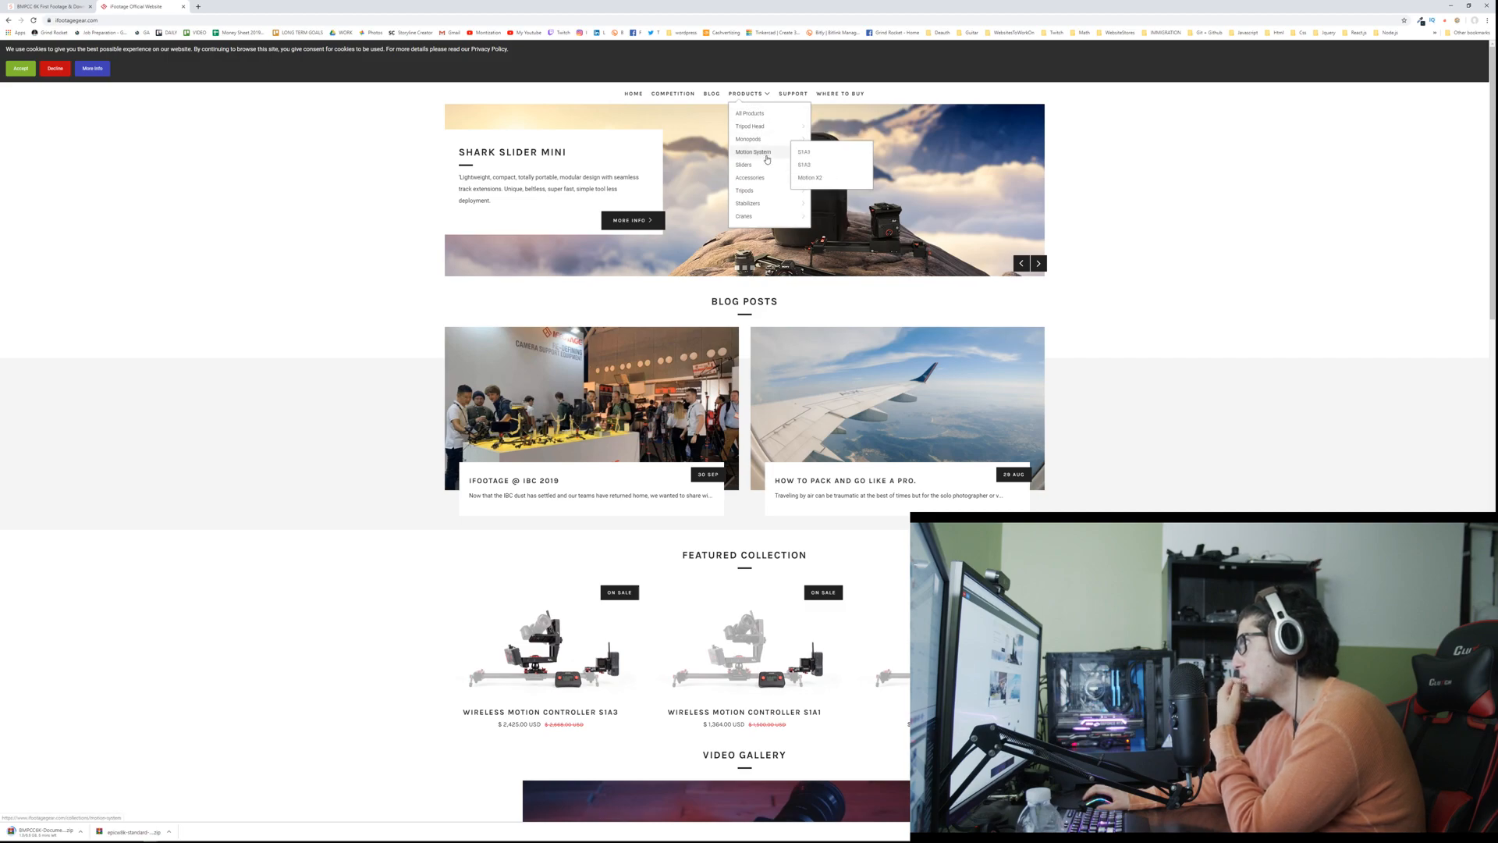
mouse_move(753, 191)
left_click(815, 194)
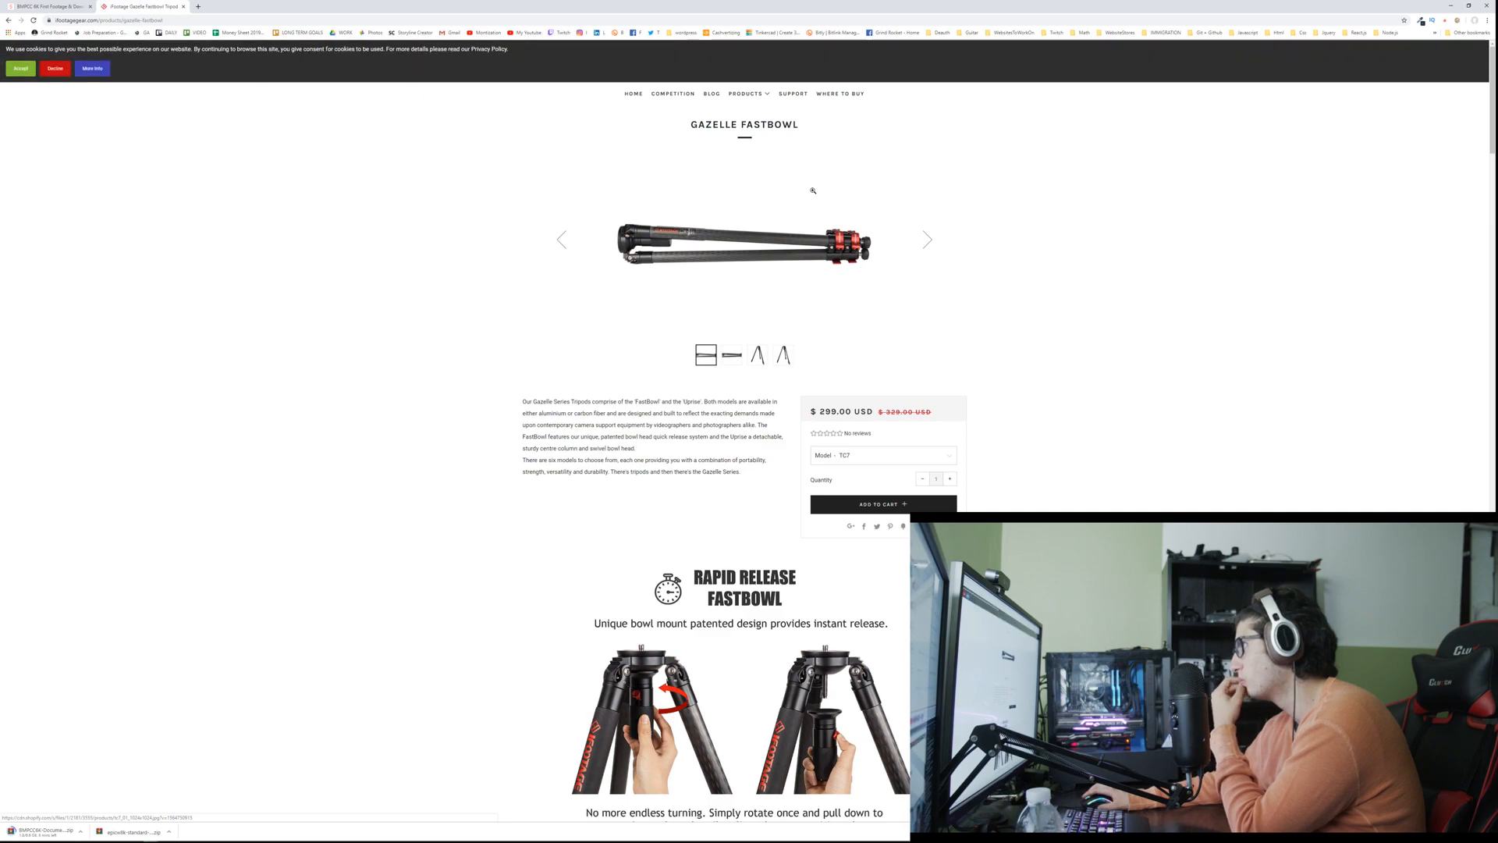
scroll(813, 190, "down", 3)
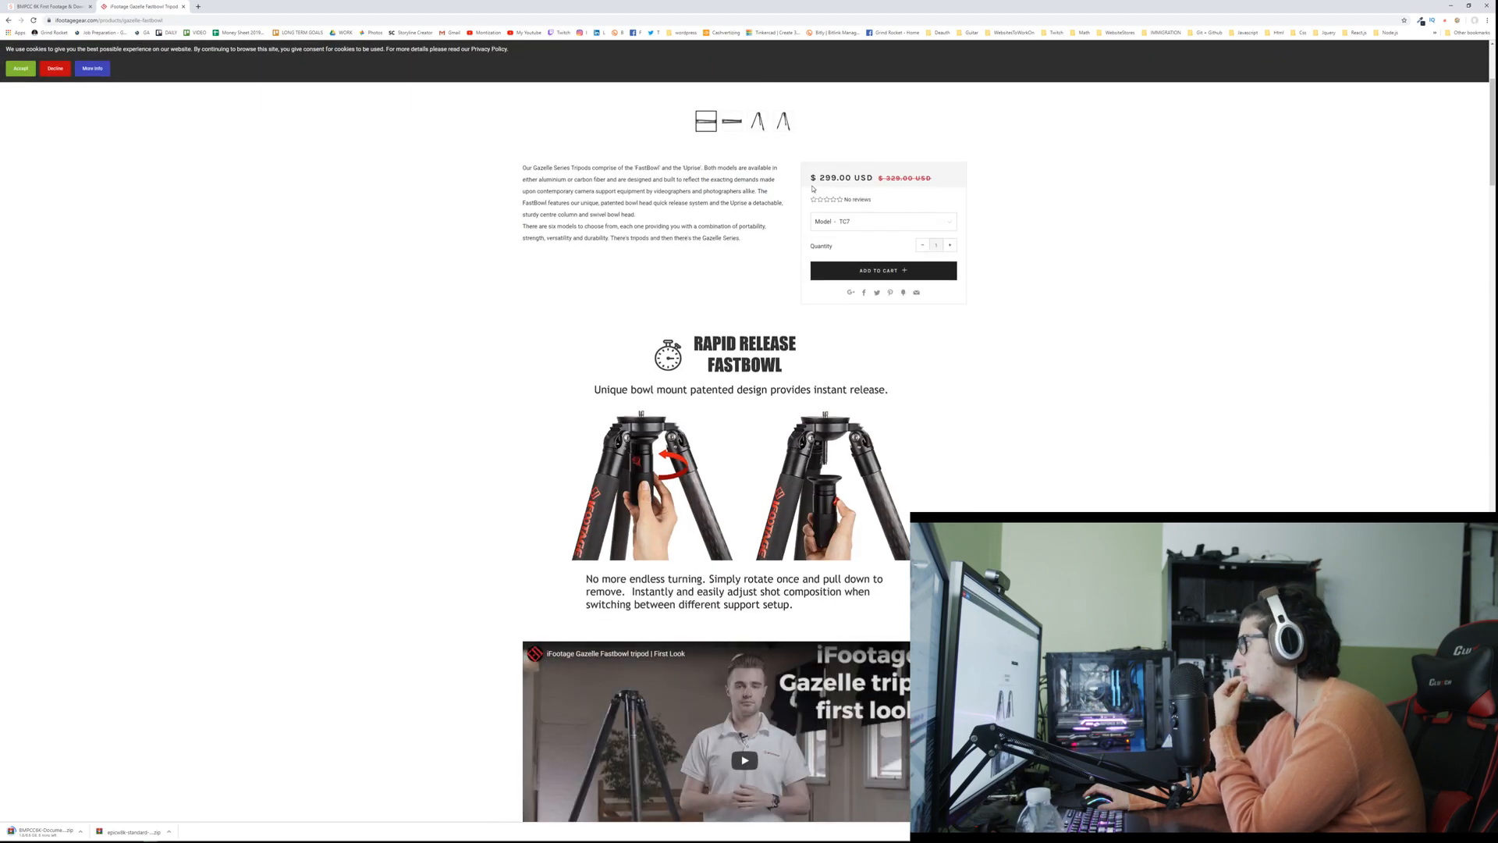
scroll(812, 189, "down", 3)
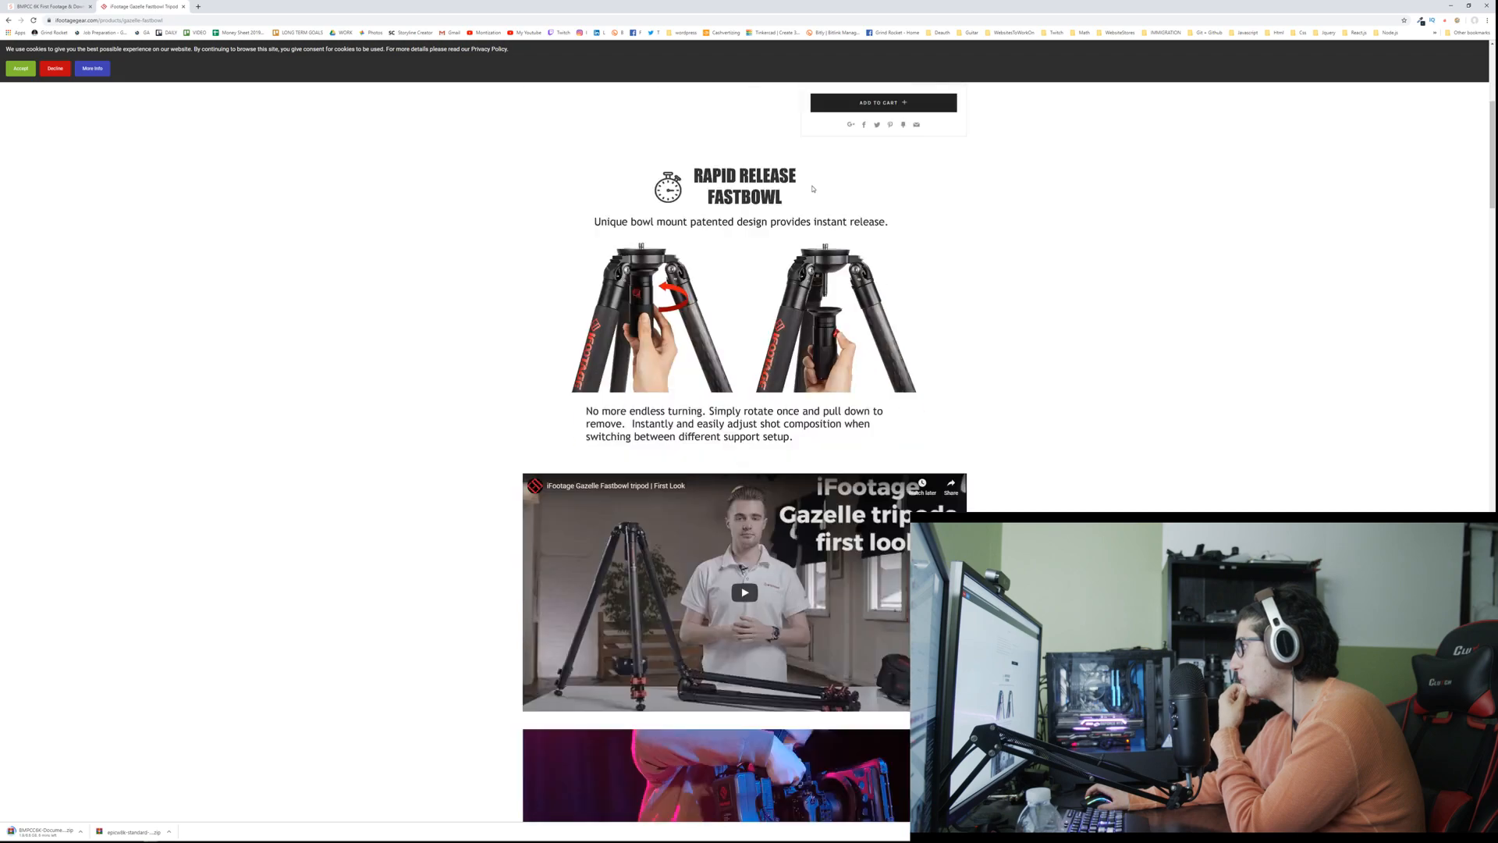
scroll(812, 189, "down", 2)
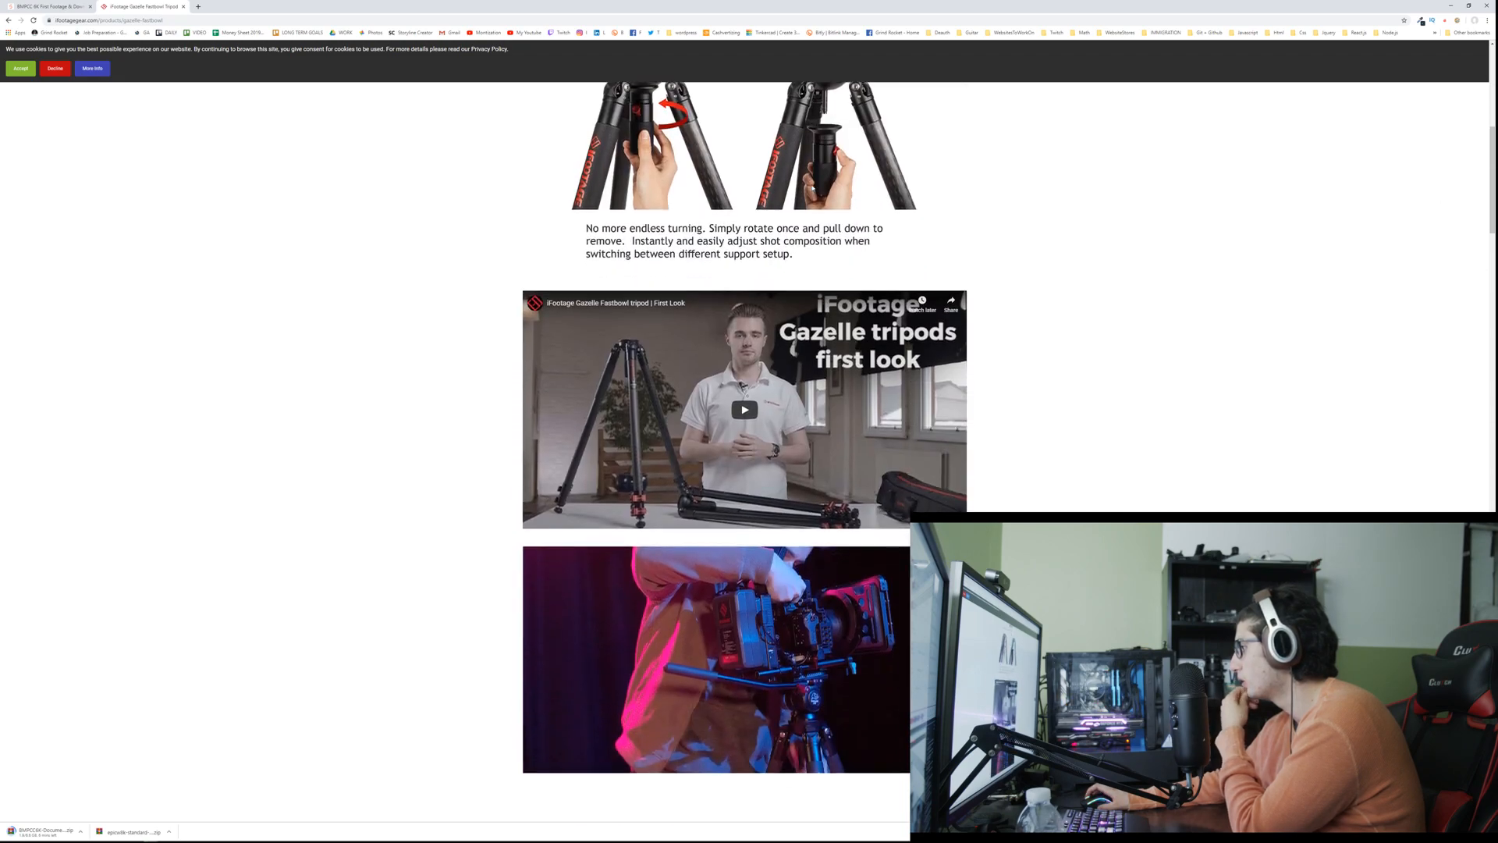
scroll(812, 189, "down", 5)
scroll(811, 187, "down", 13)
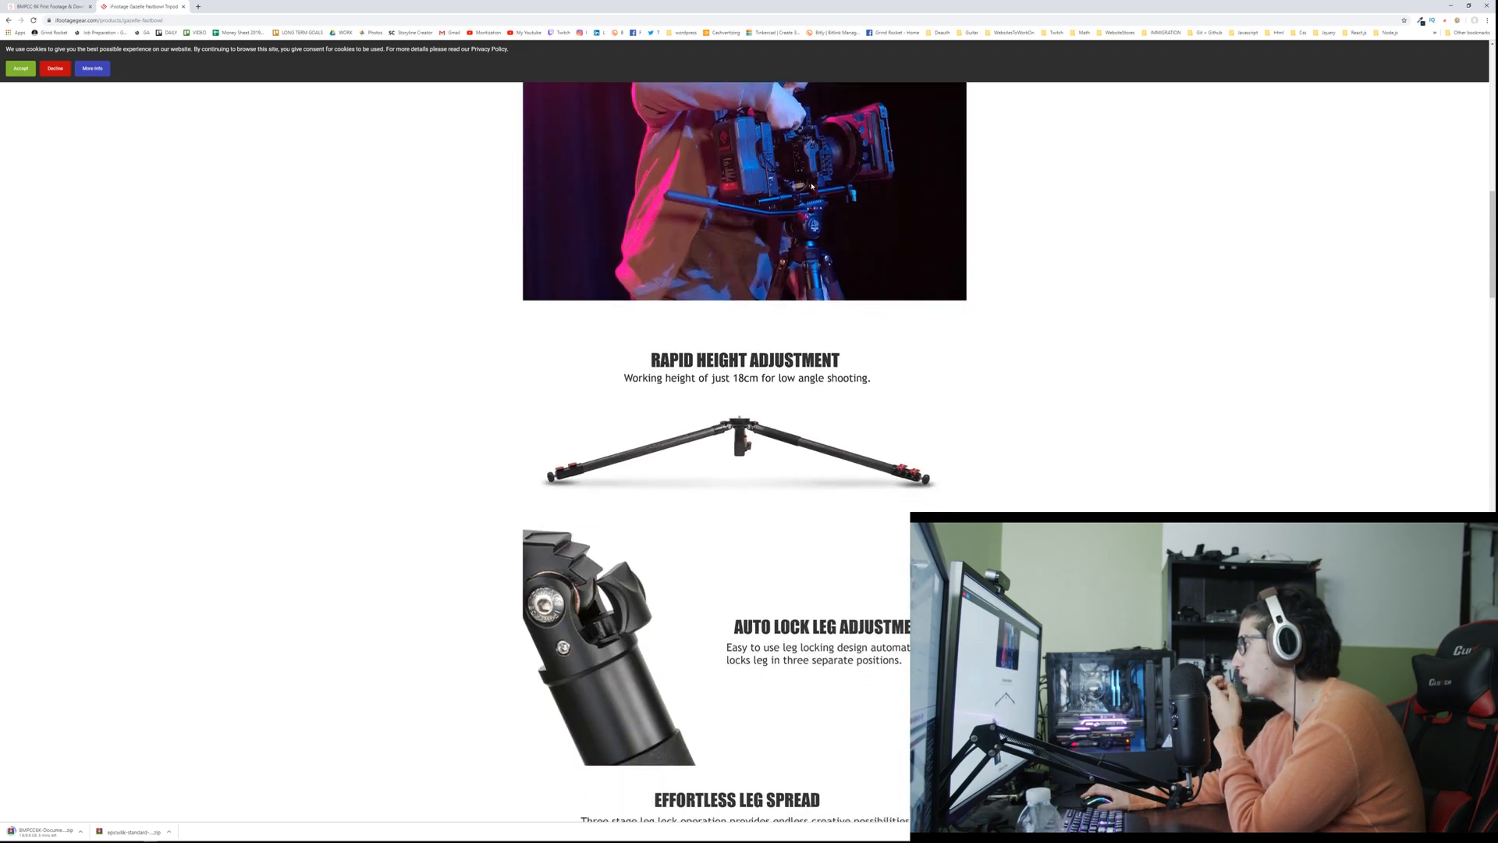
Step: Look through the rest of the Gazelle FastBowl page: height range, feet, materials, components, the TA7 and TC7 specification table, and related products
scroll(812, 188, "down", 10)
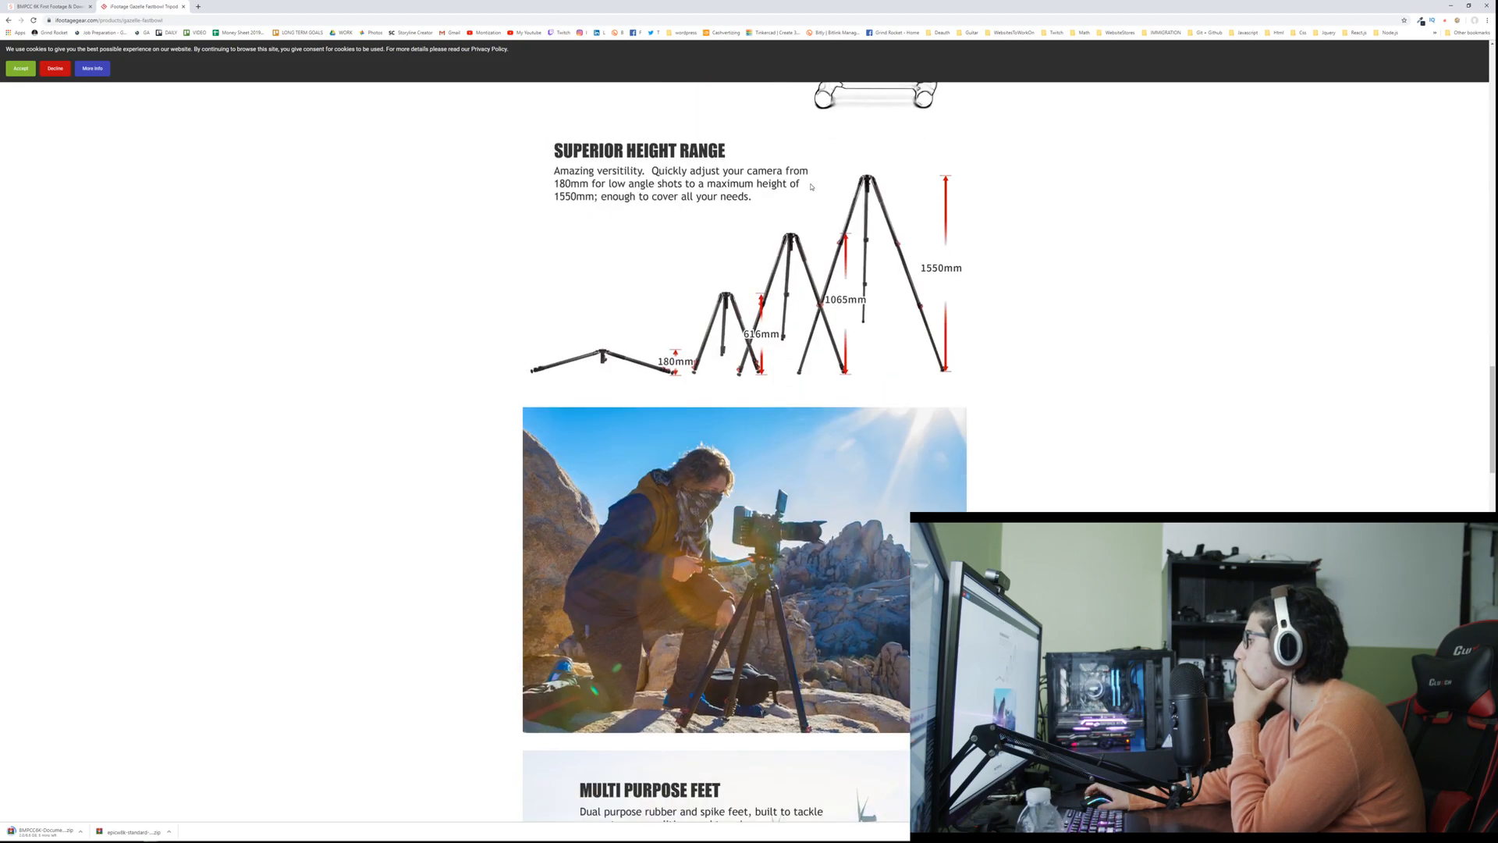
scroll(806, 185, "up", 3)
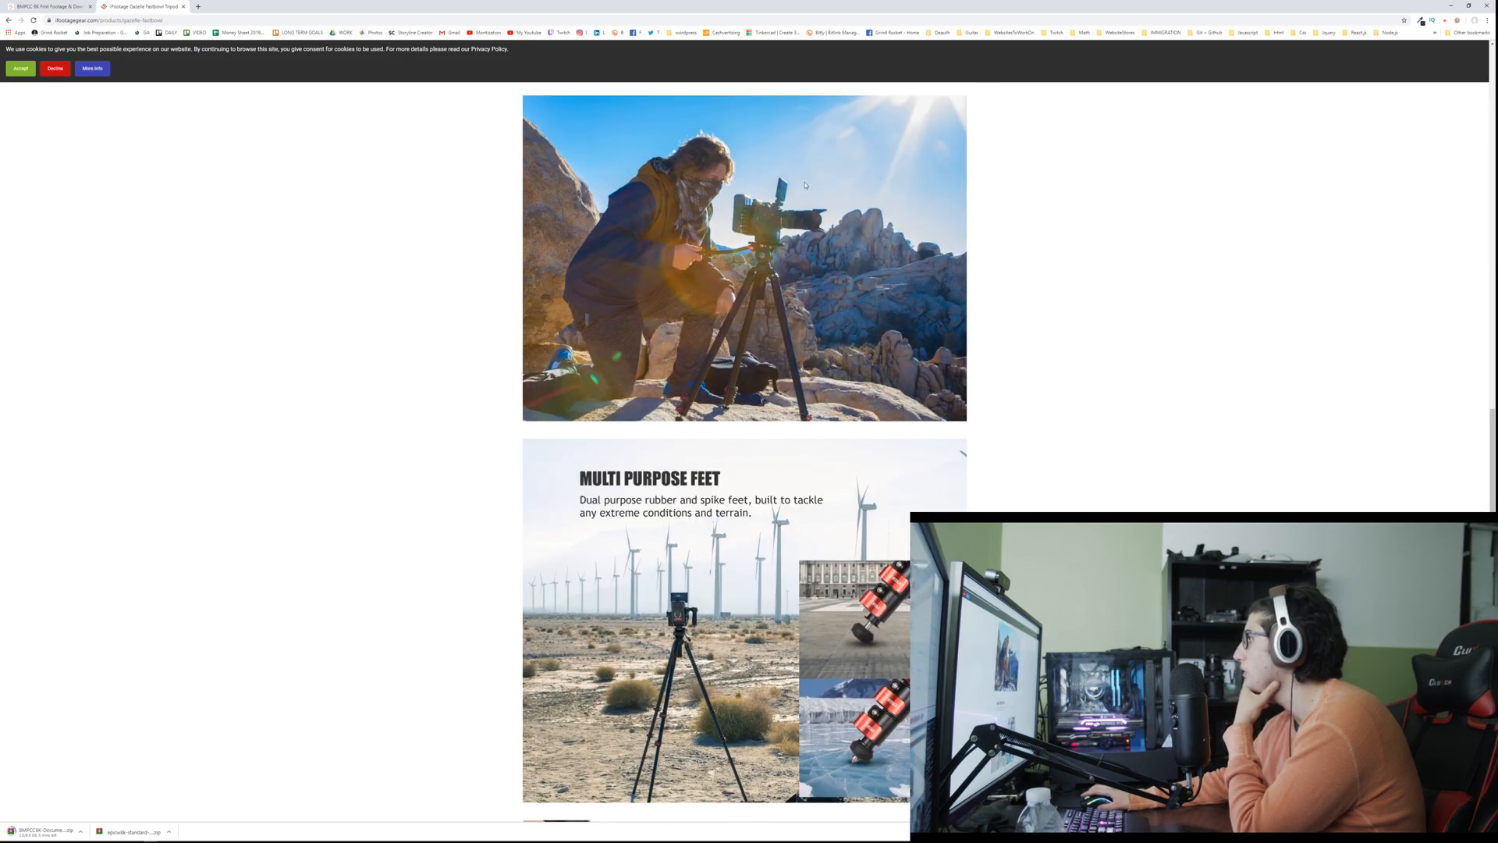
scroll(805, 185, "down", 9)
scroll(805, 184, "down", 6)
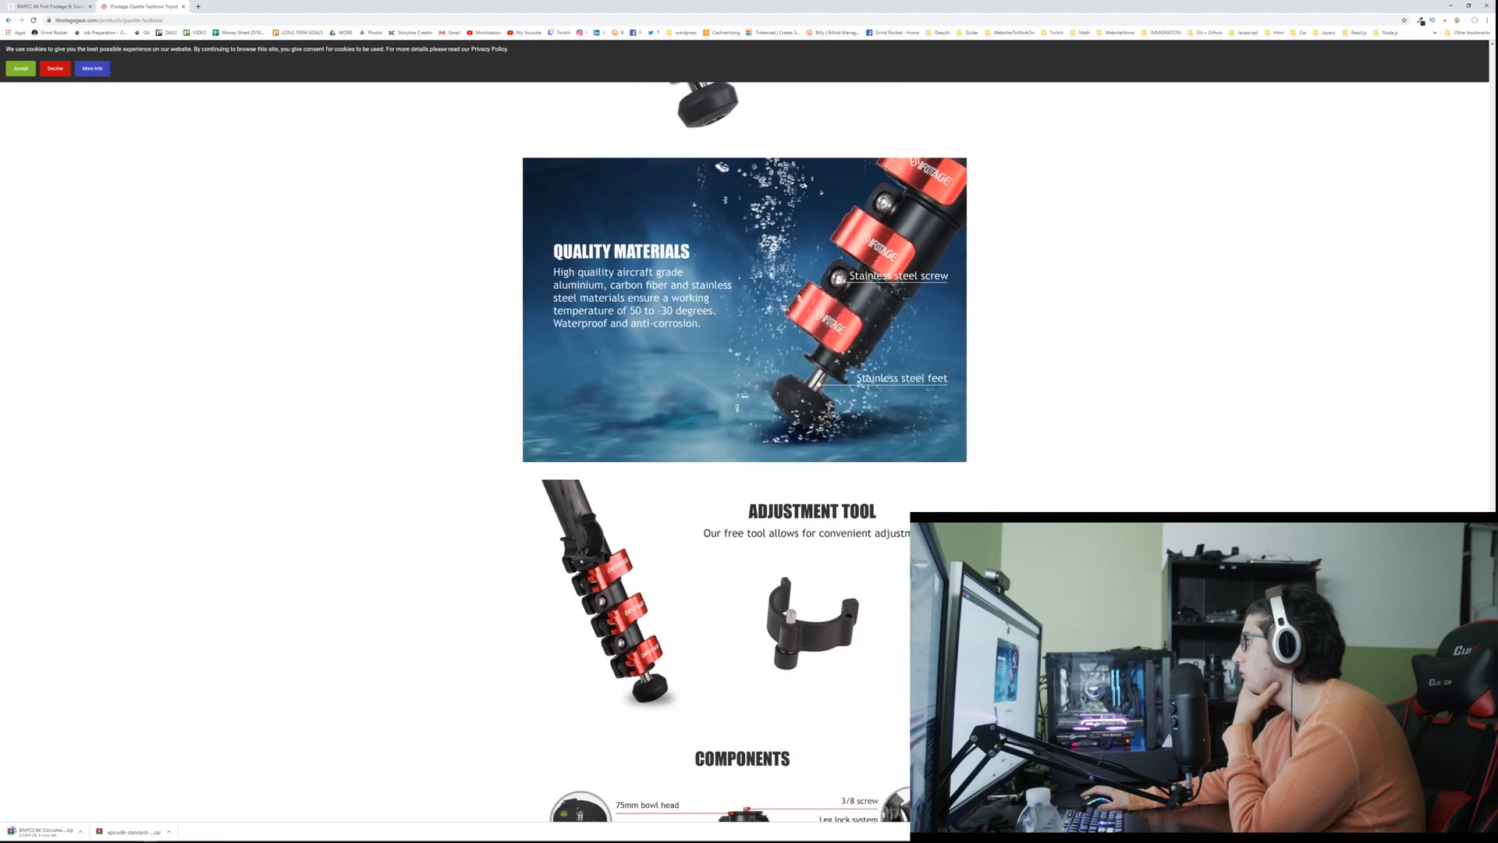
scroll(805, 185, "down", 6)
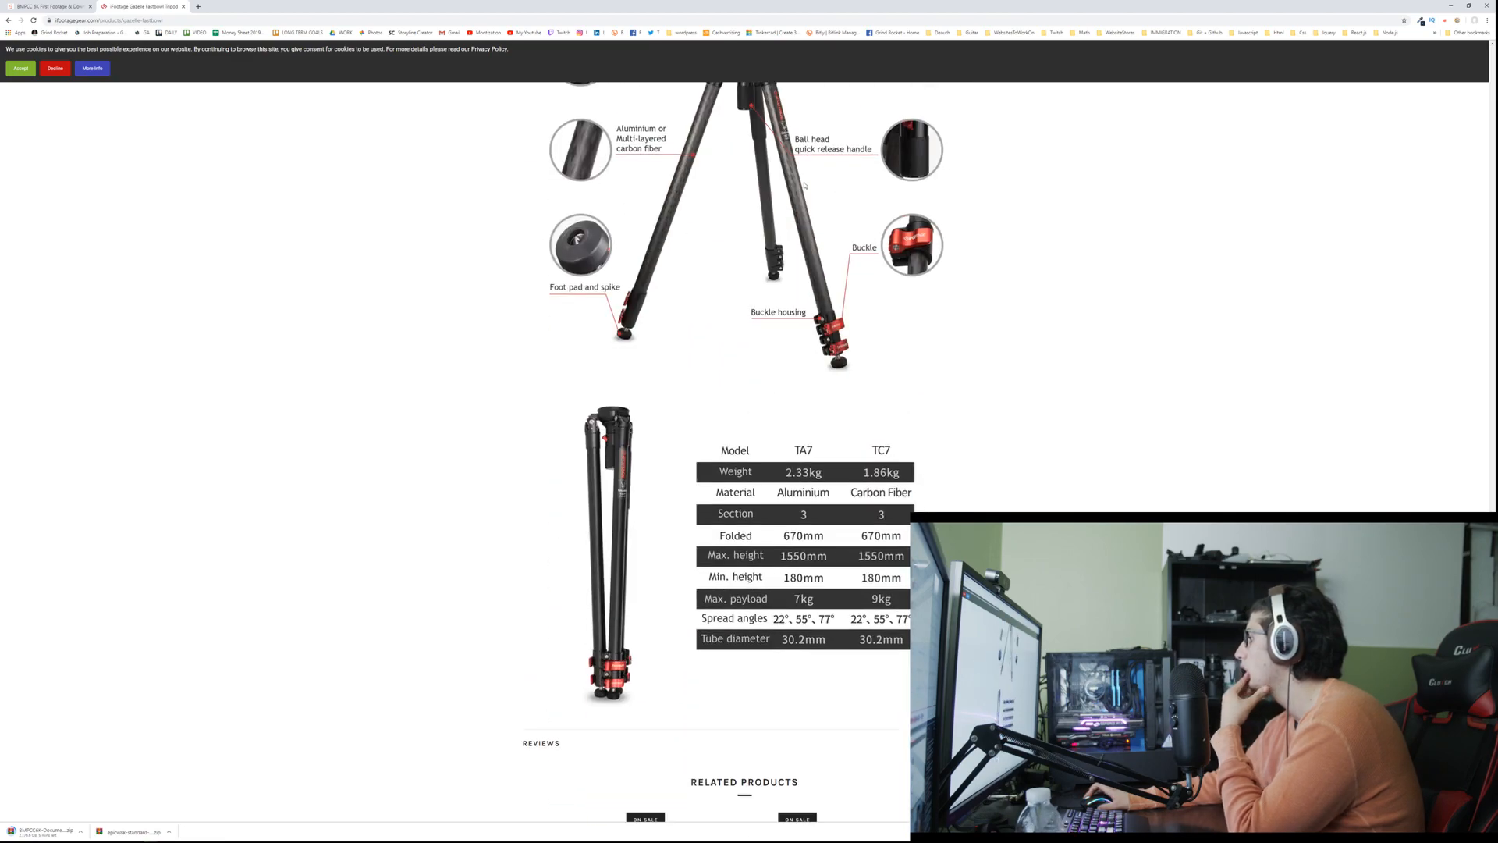
scroll(804, 183, "down", 3)
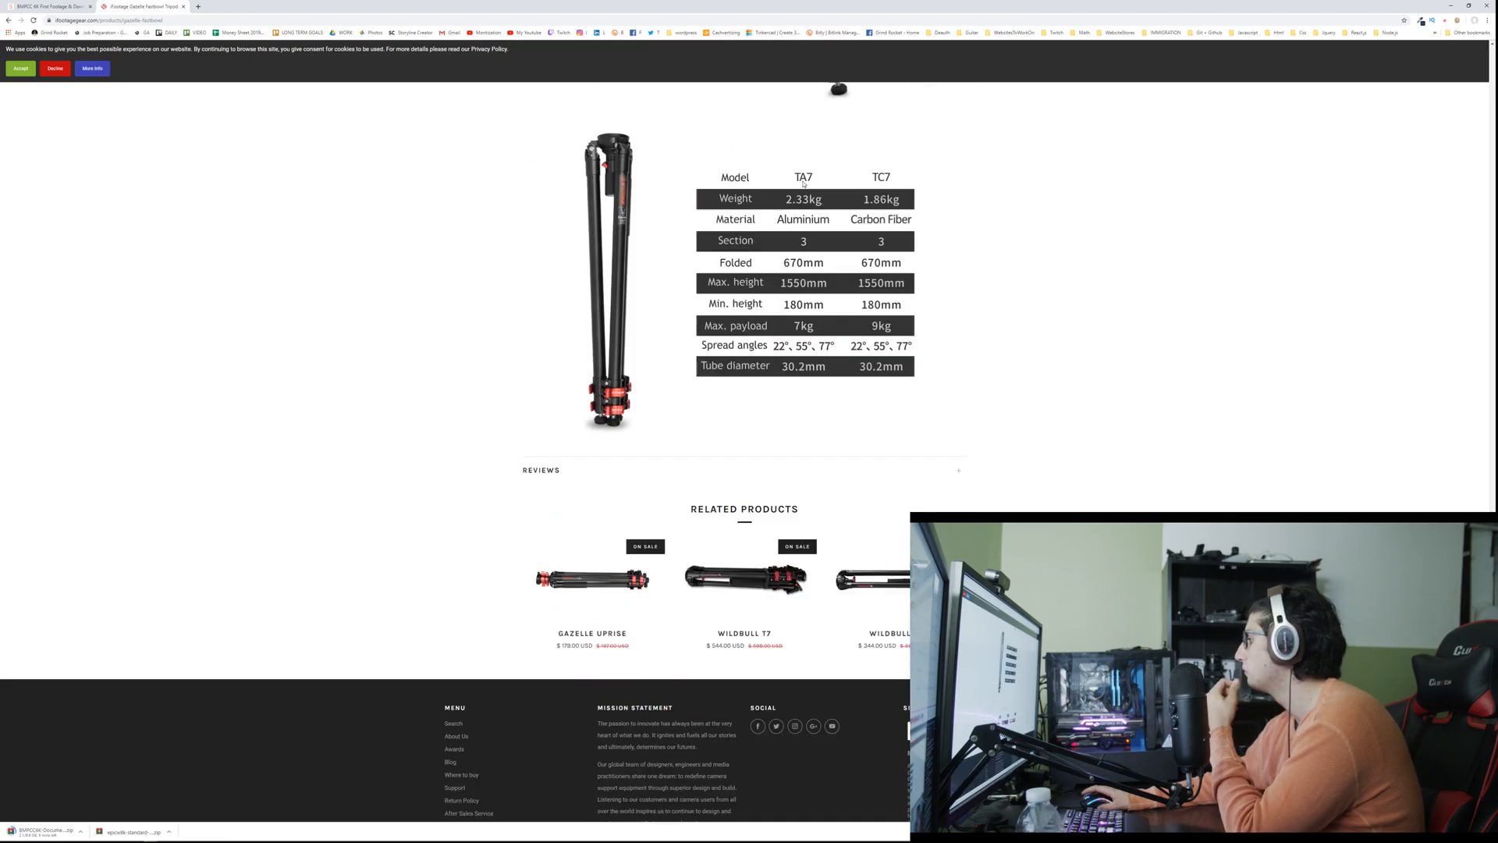
scroll(804, 183, "down", 2)
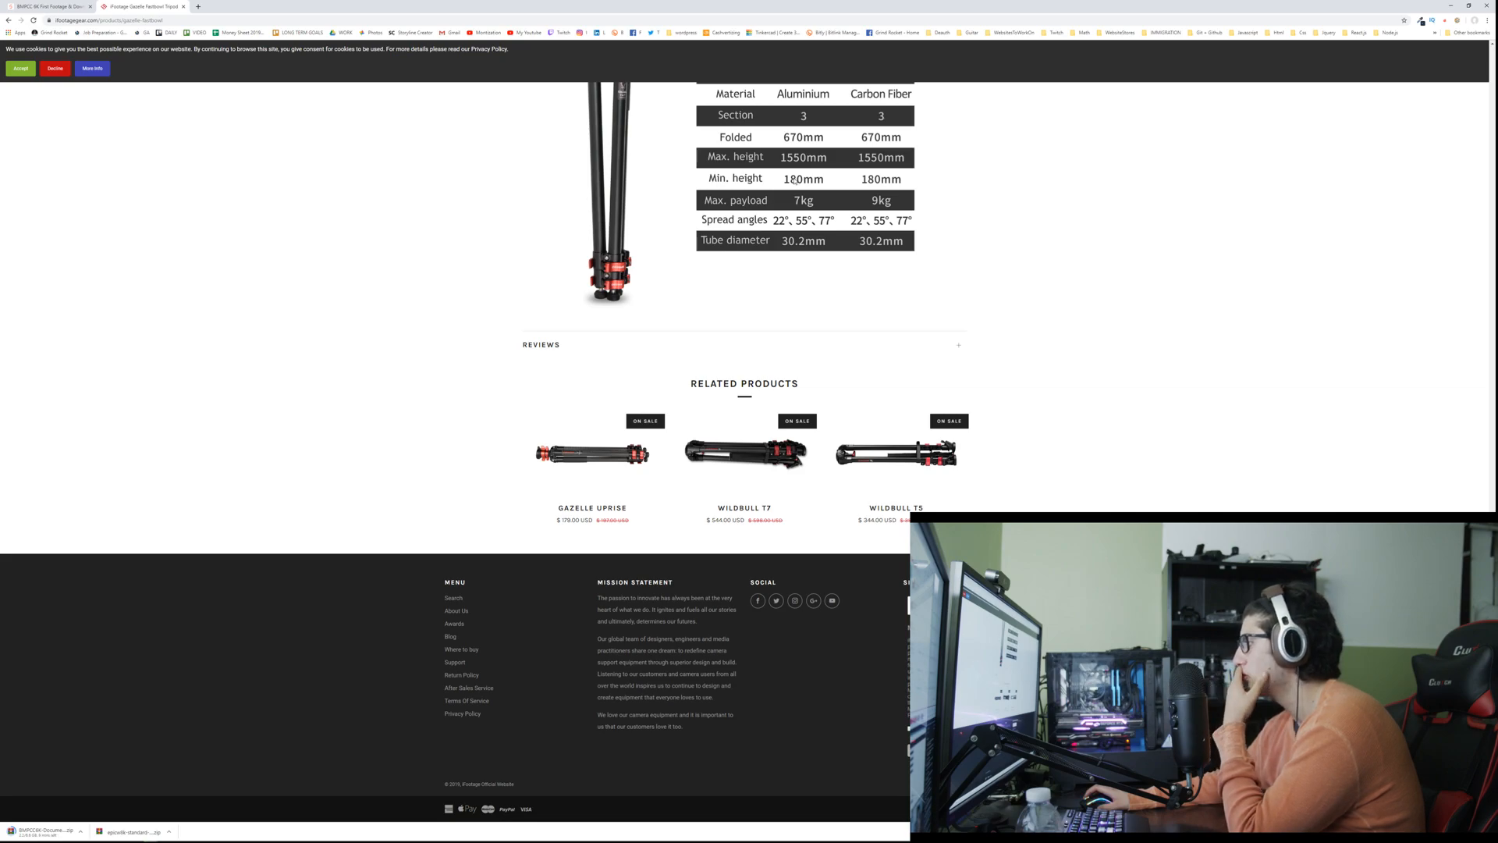
scroll(794, 179, "up", 20)
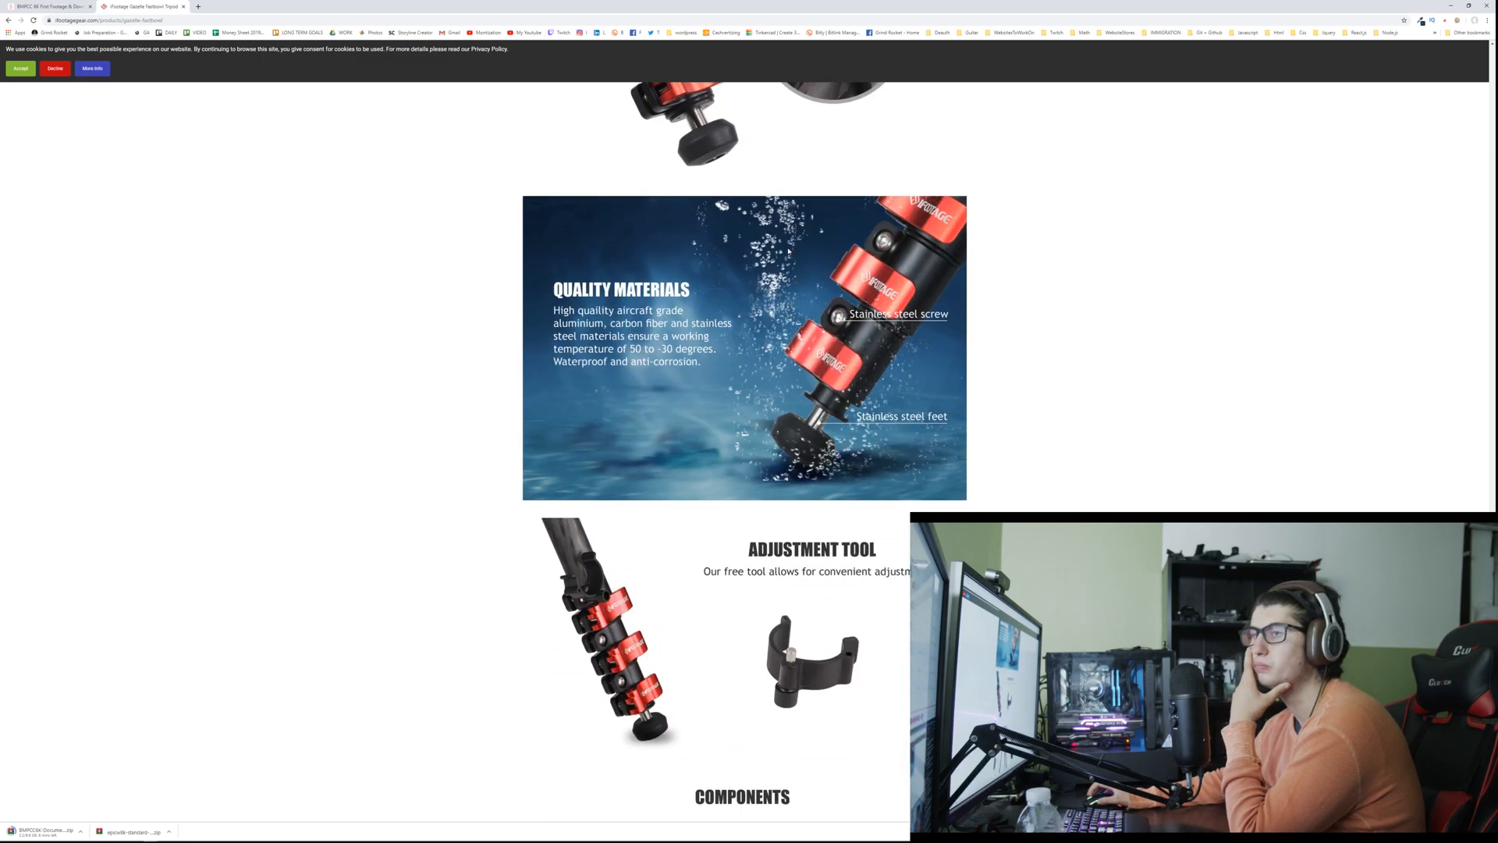
scroll(786, 250, "up", 20)
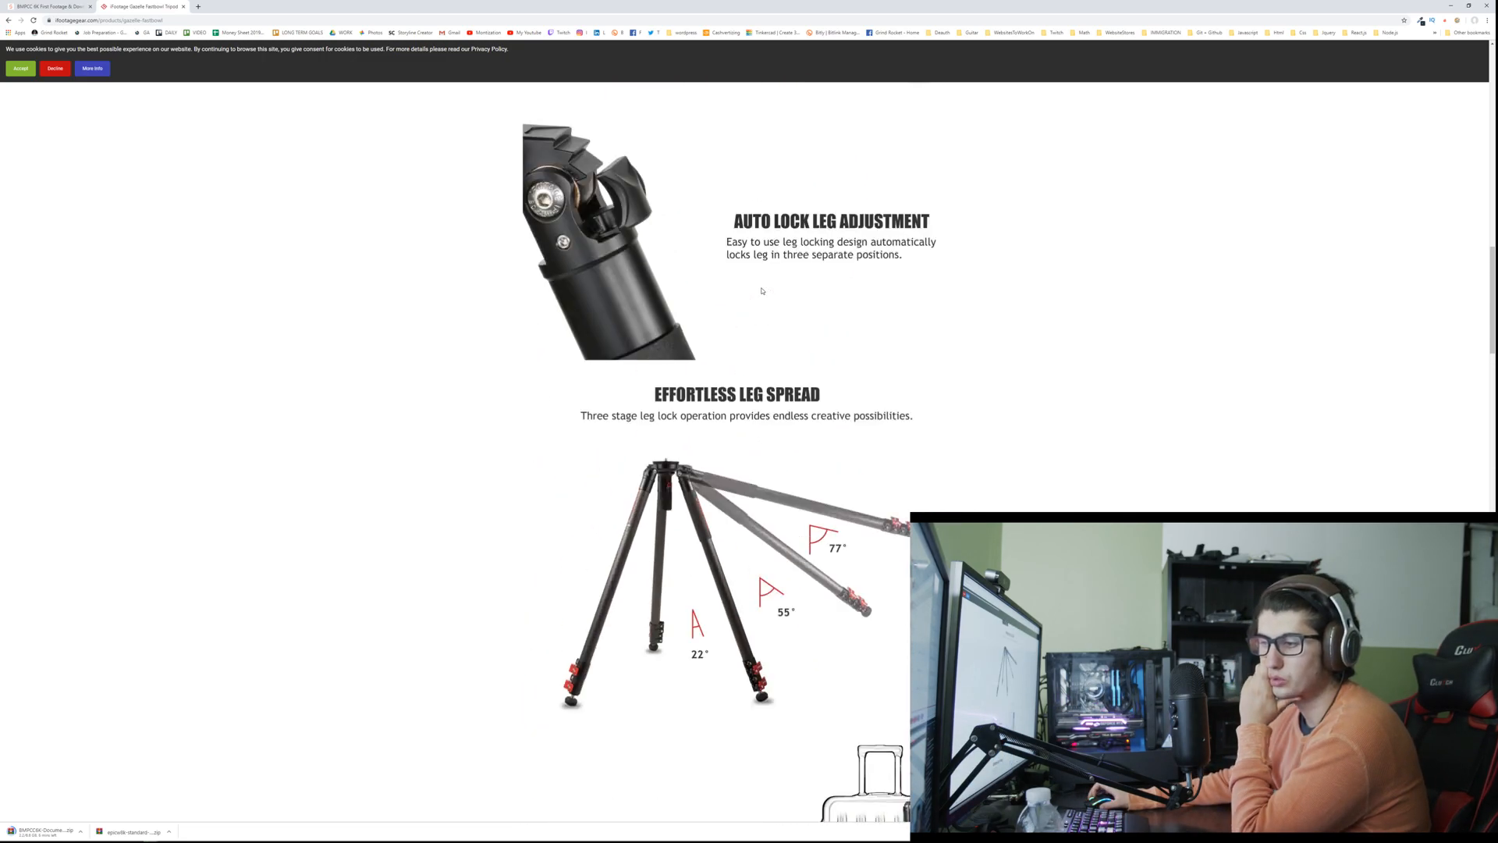
scroll(757, 290, "up", 20)
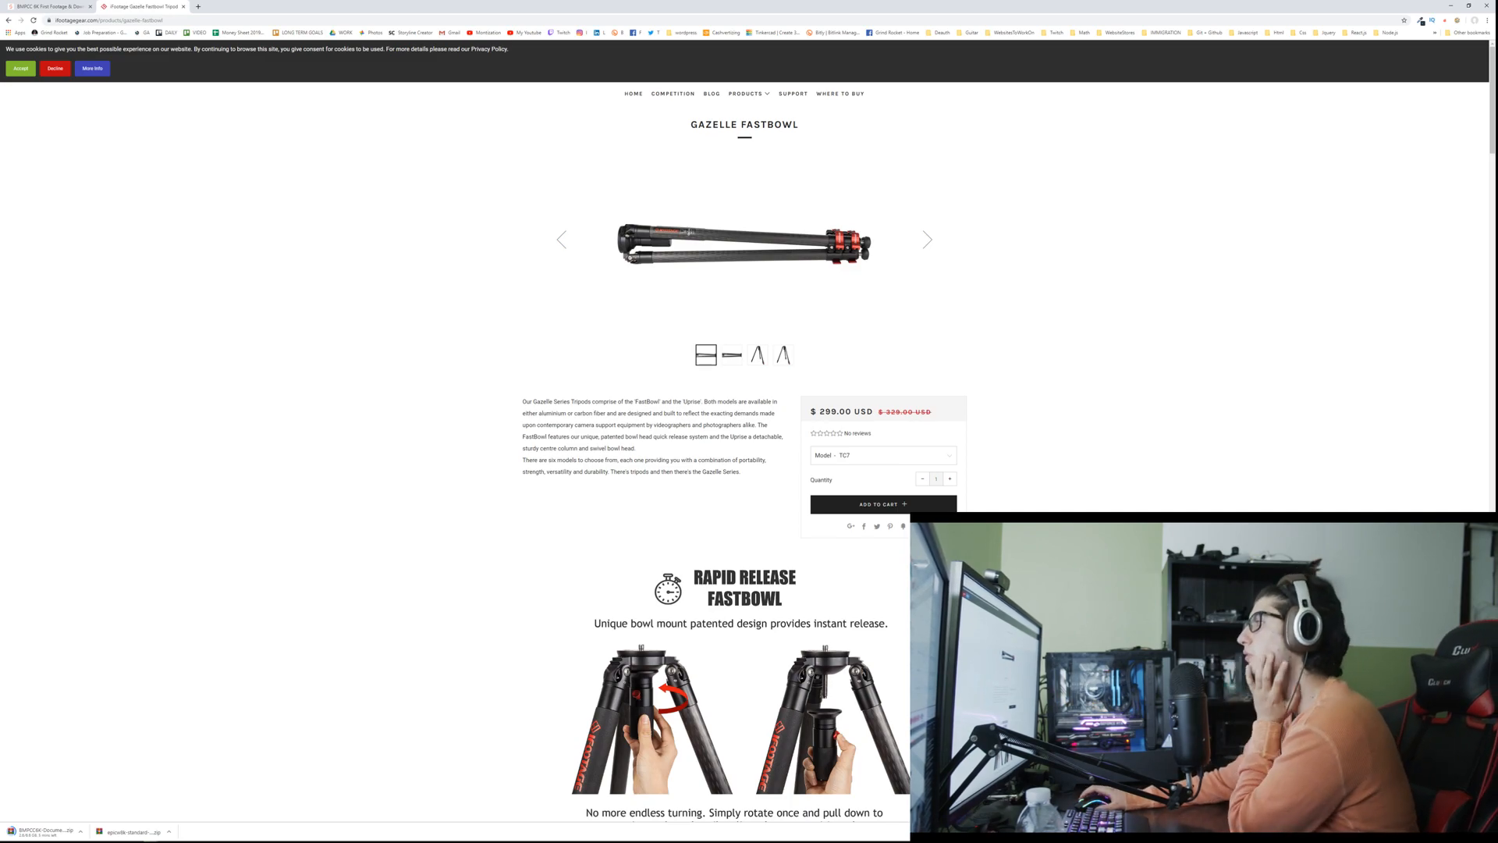
Step: Return to the BMPCC 6K article, then open the extracted epicw8k-standard footage folder from Downloads in File Explorer
key("ctrl+shift+Tab")
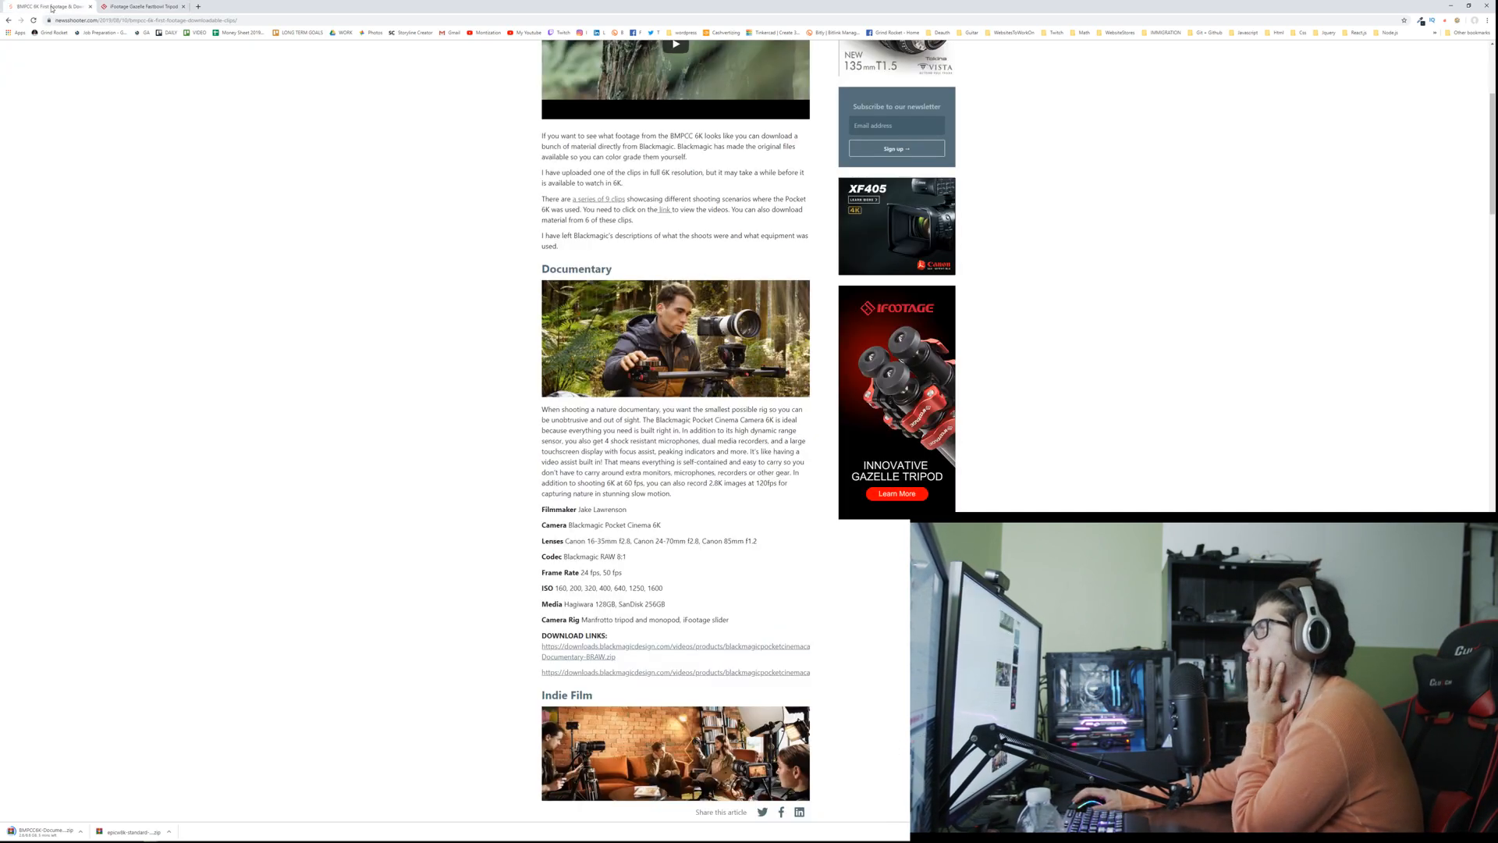
mouse_move(265, 840)
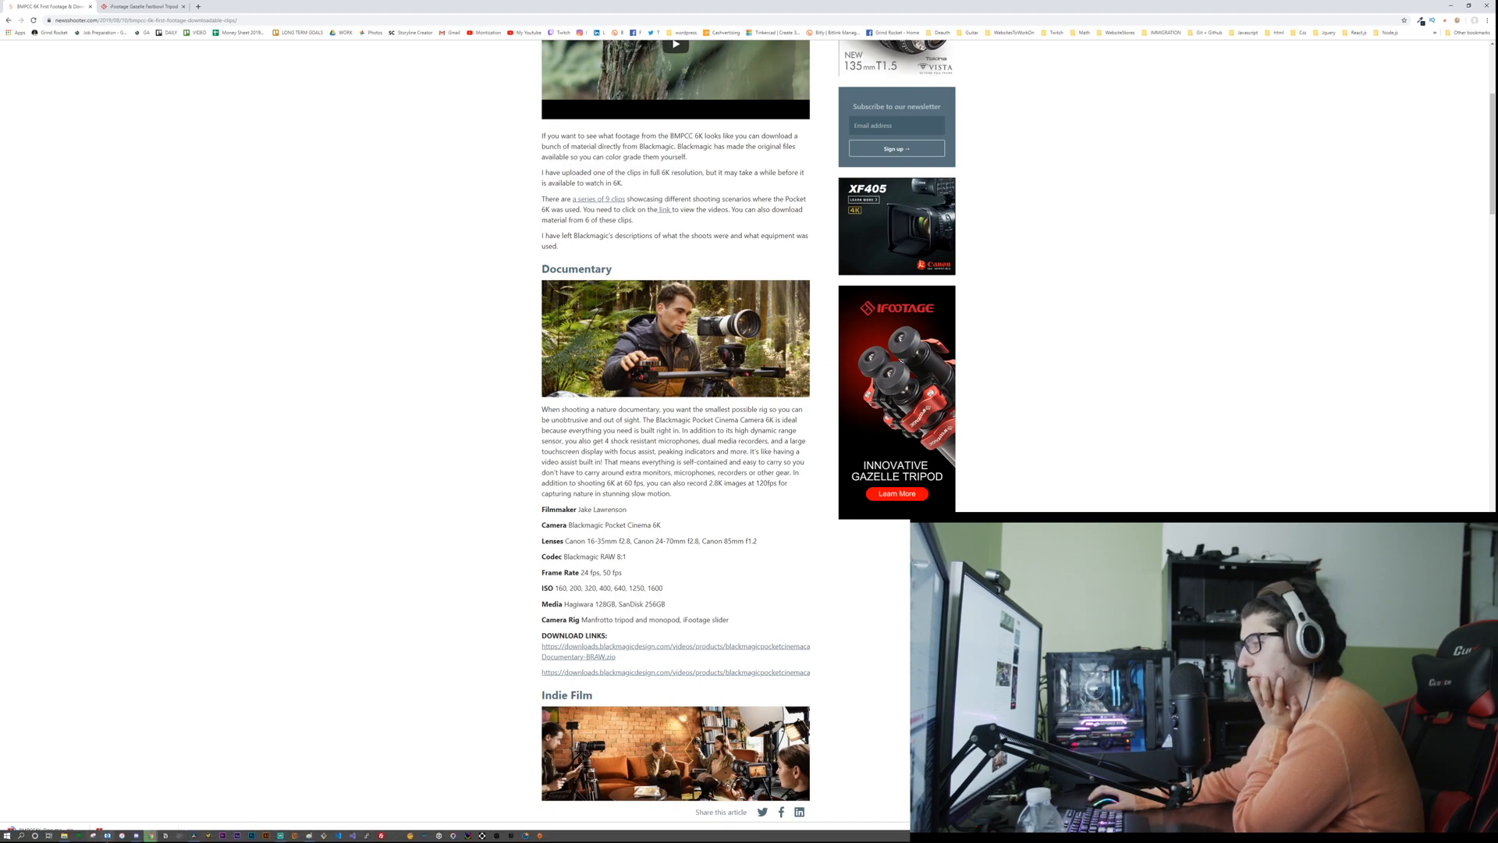
left_click(191, 838)
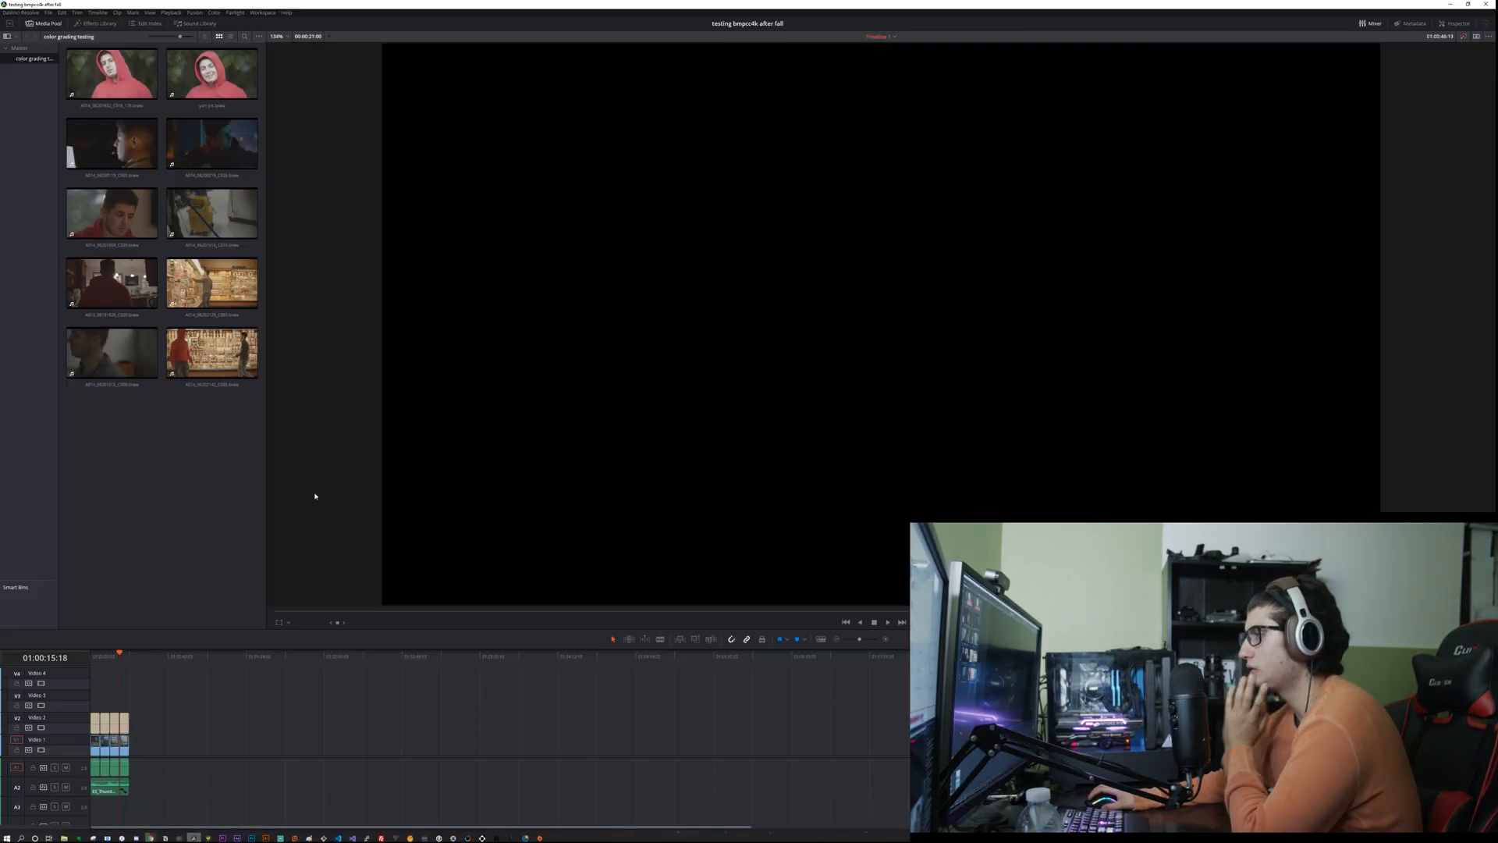
key("alt+Tab")
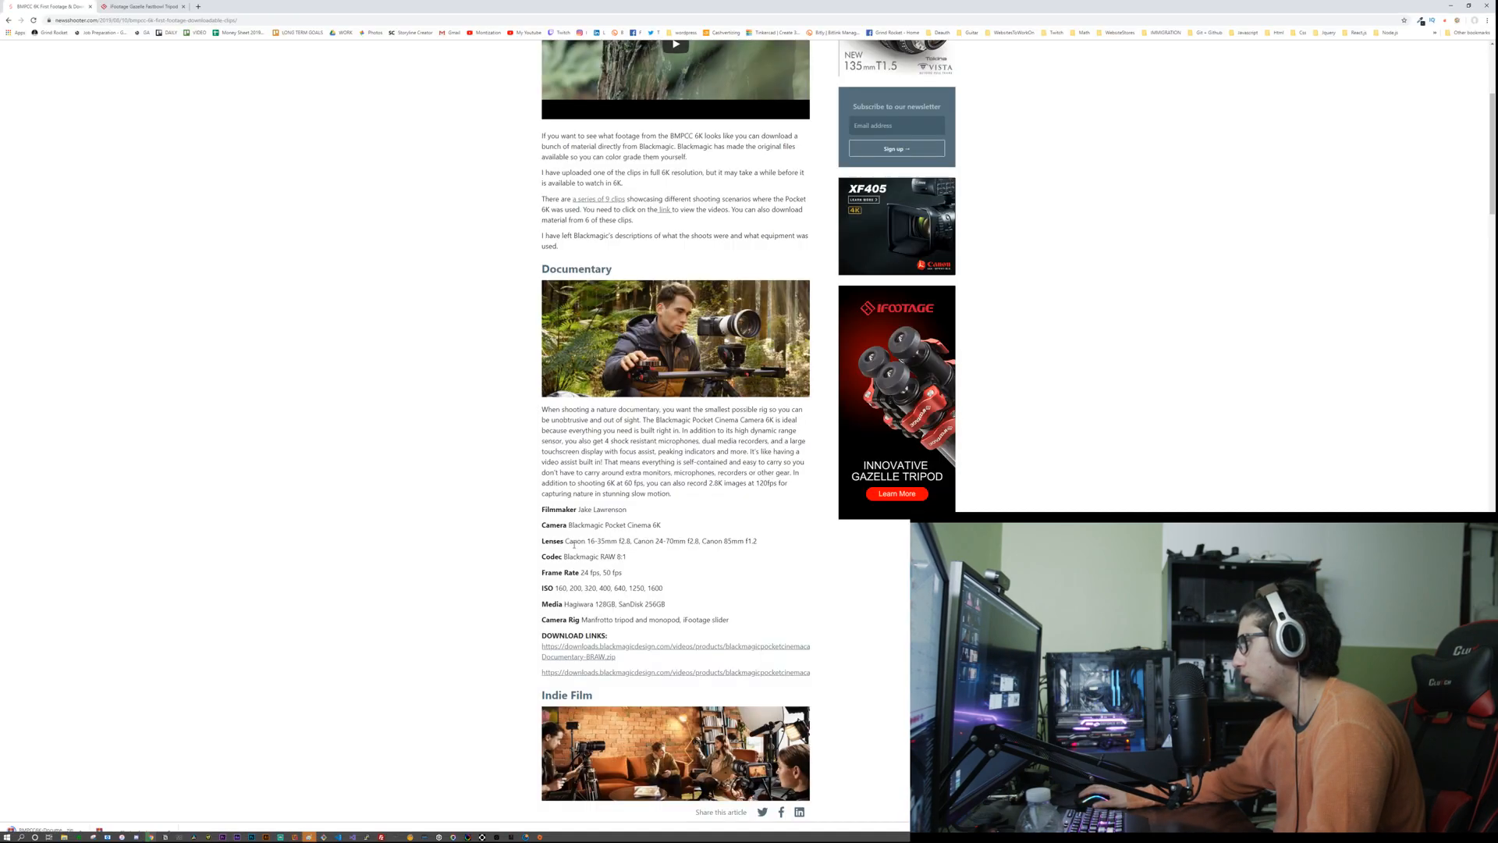
left_click(64, 835)
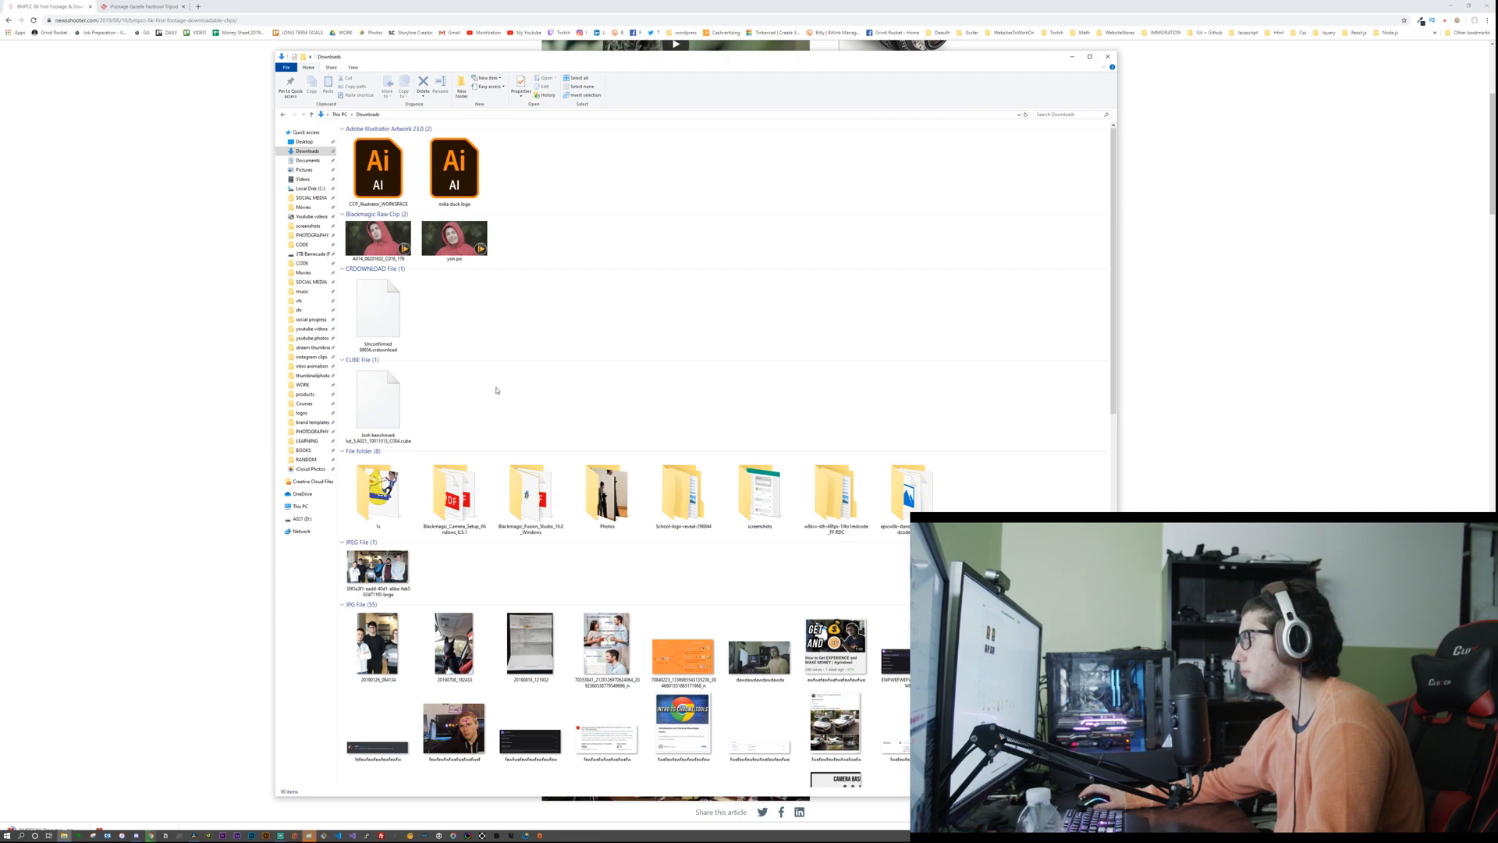
double_click(906, 492)
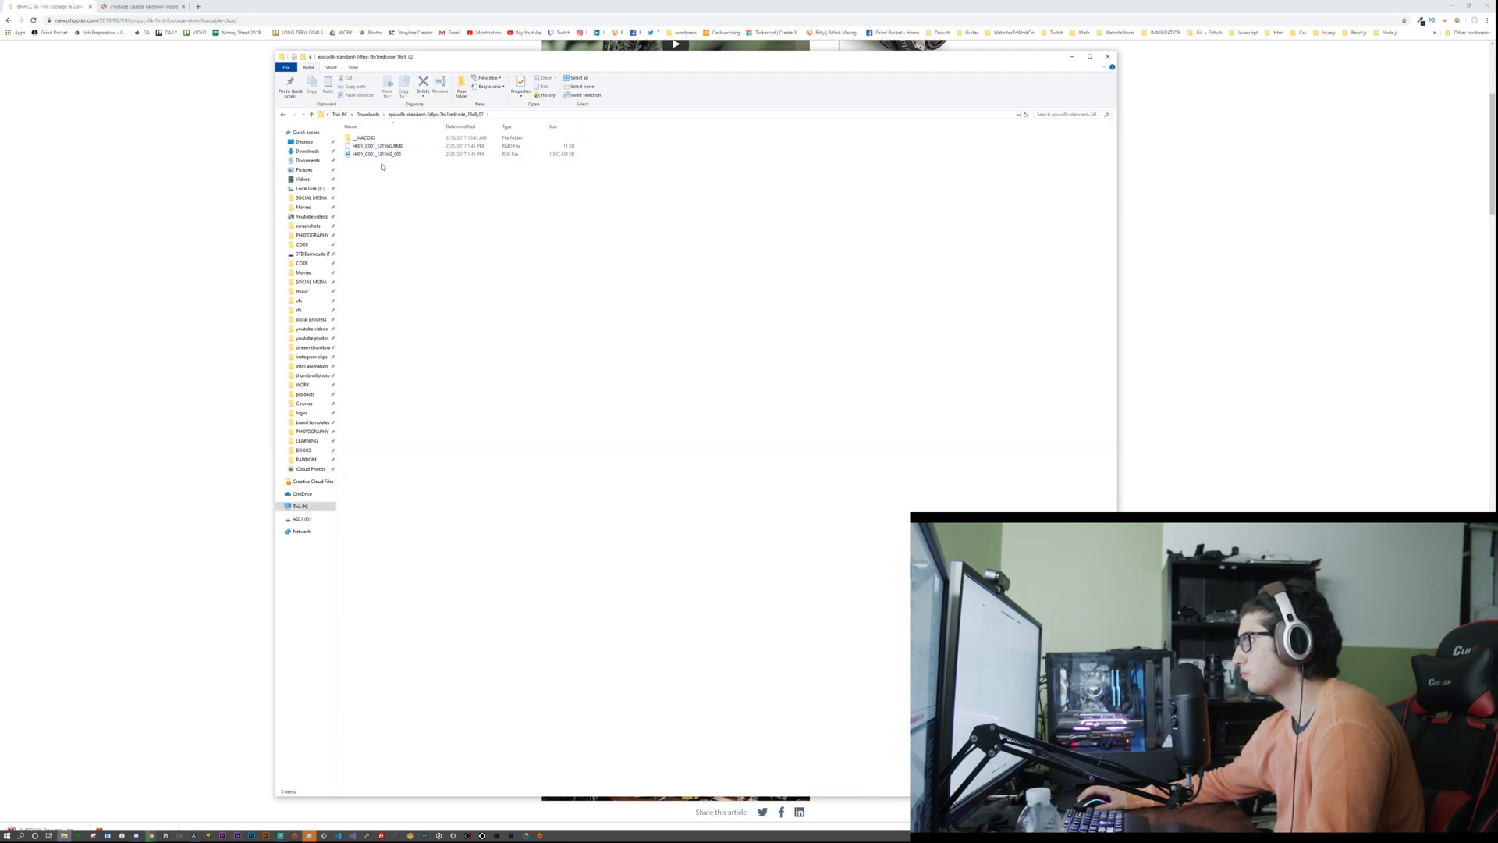
Step: Switch to DaVinci Resolve and import the R3D clip from the extracted folder into the media pool
key("alt+Tab")
key("alt+Tab")
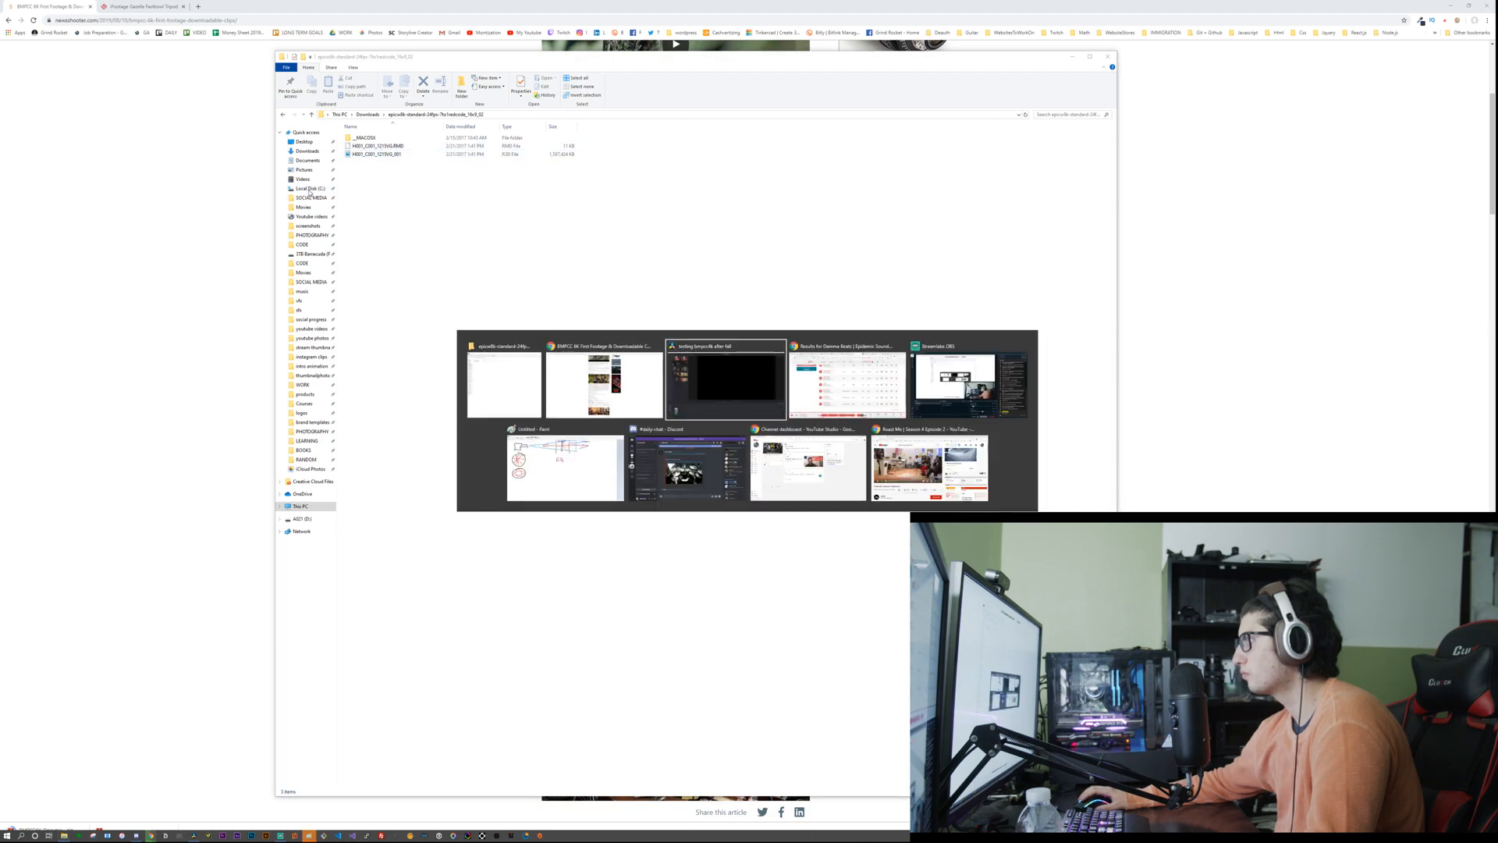
key("alt+Tab")
left_click_drag(377, 147, 171, 431)
left_click_drag(415, 178, 176, 468)
left_click(176, 465)
Step: Place the snow monkey R3D clip on the Video 1 track and move it earlier to start at 01:00:26:20
left_click_drag(140, 422, 153, 739)
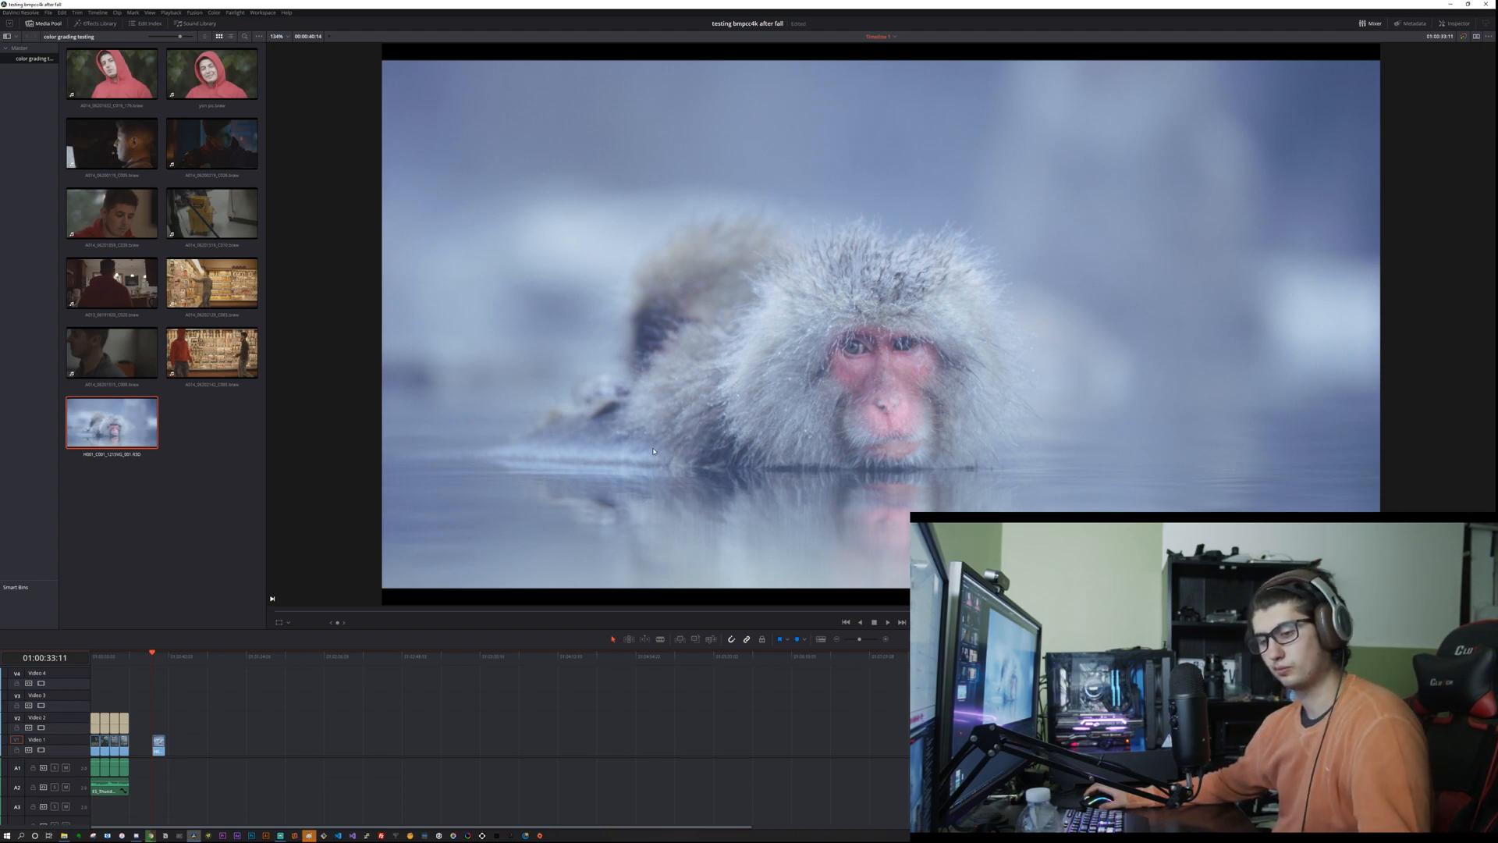
scroll(201, 686, "up", 5)
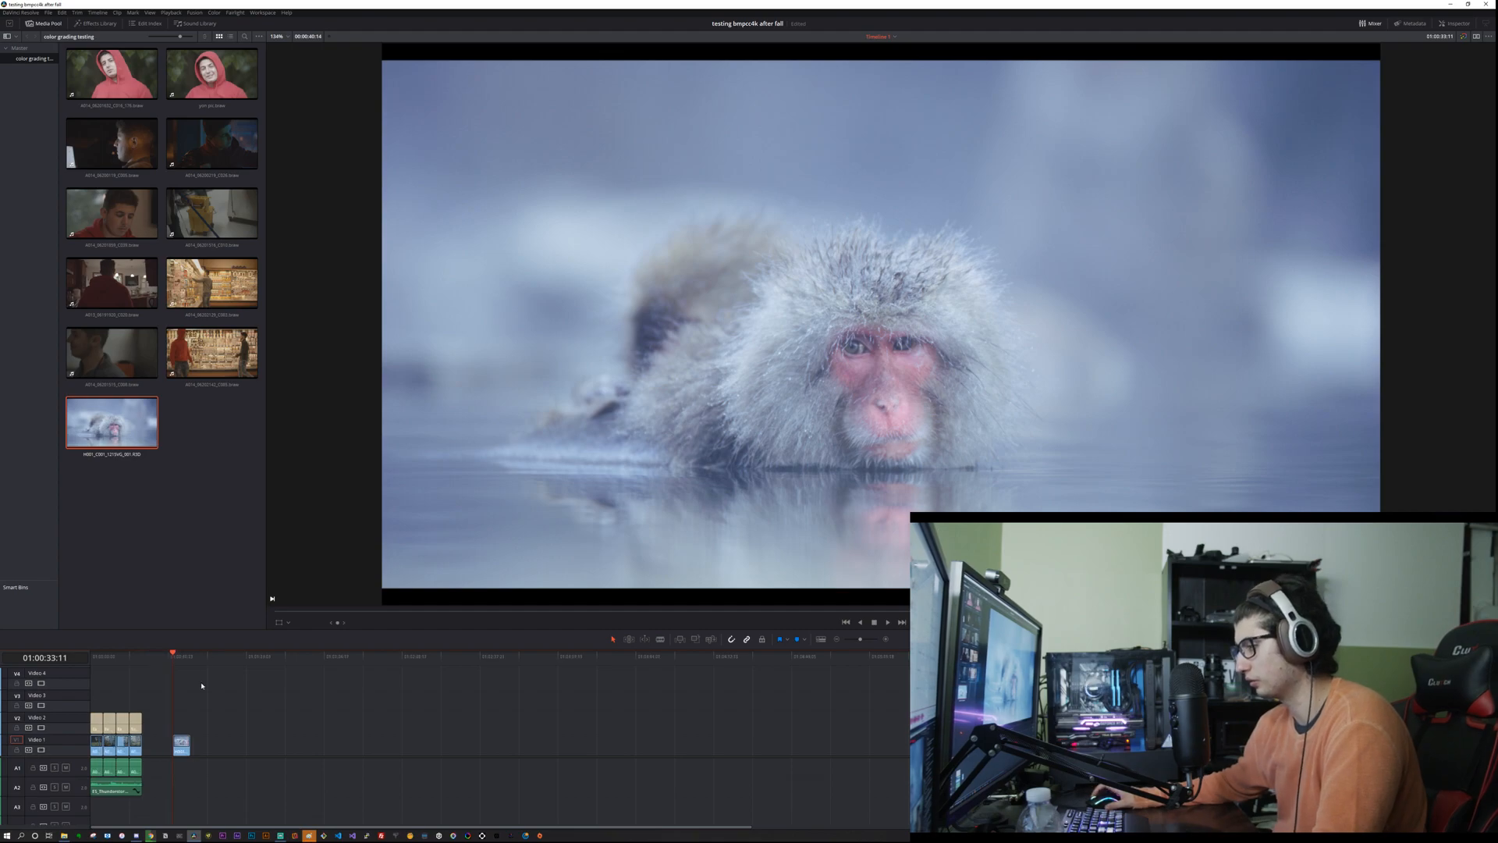
scroll(586, 698, "up", 3)
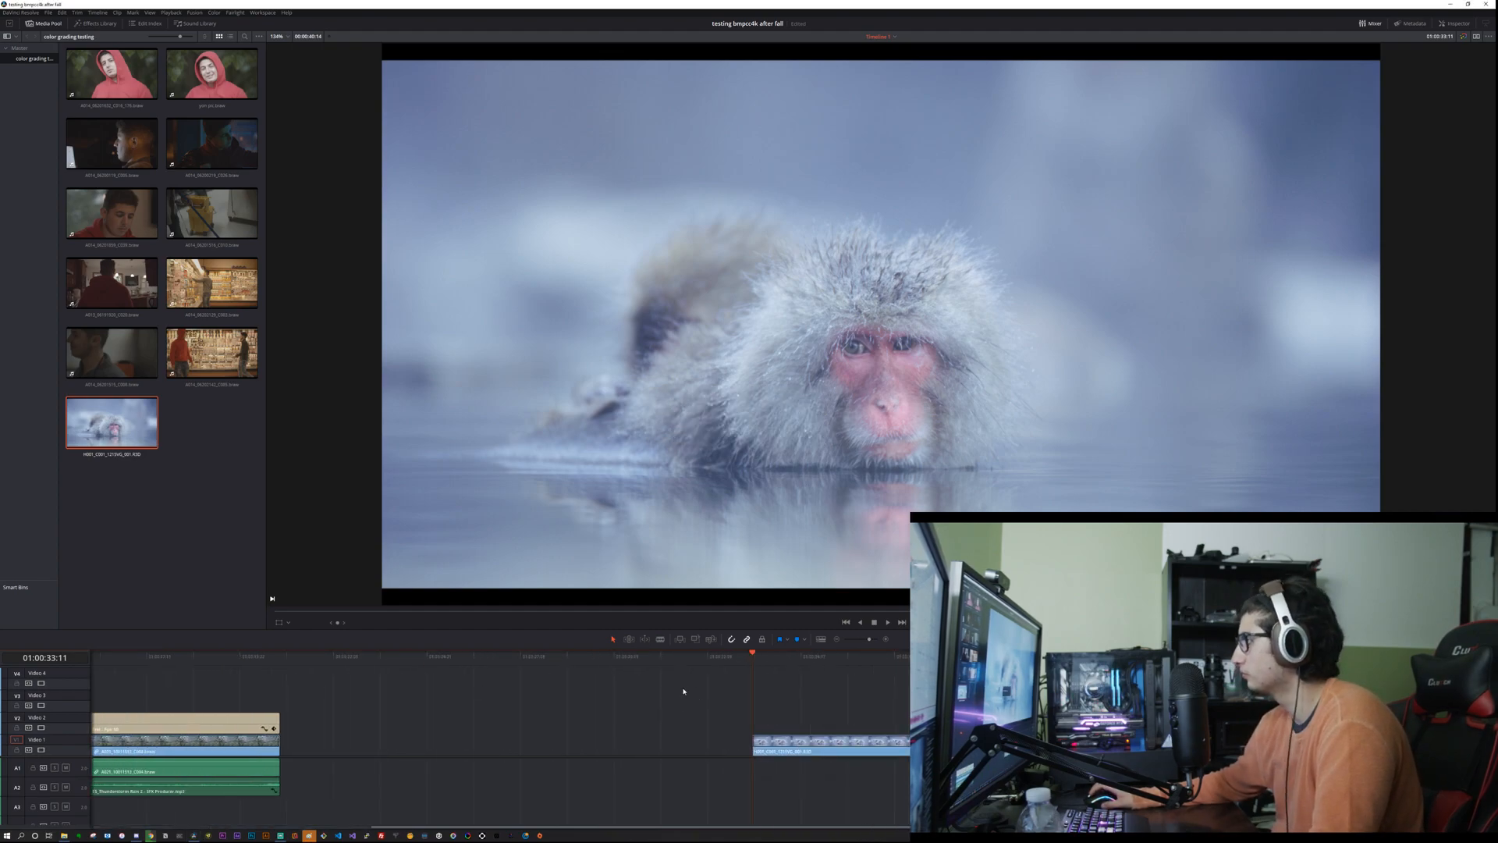
left_click_drag(811, 747, 561, 751)
Step: Play the snow monkey clip from its start several times to review the ungraded footage
left_click(503, 657)
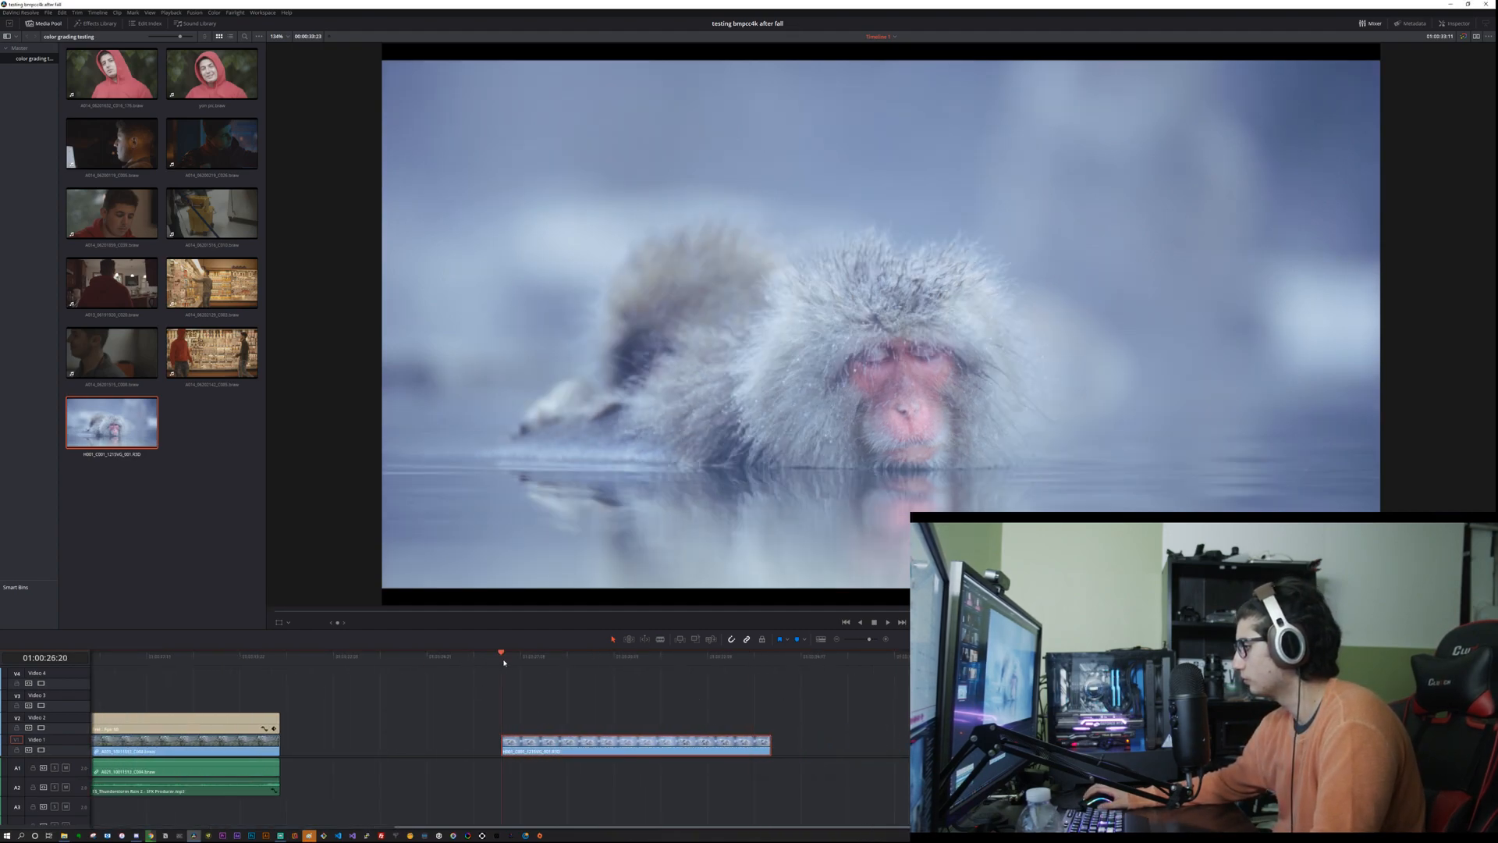
left_click(552, 689)
key("space")
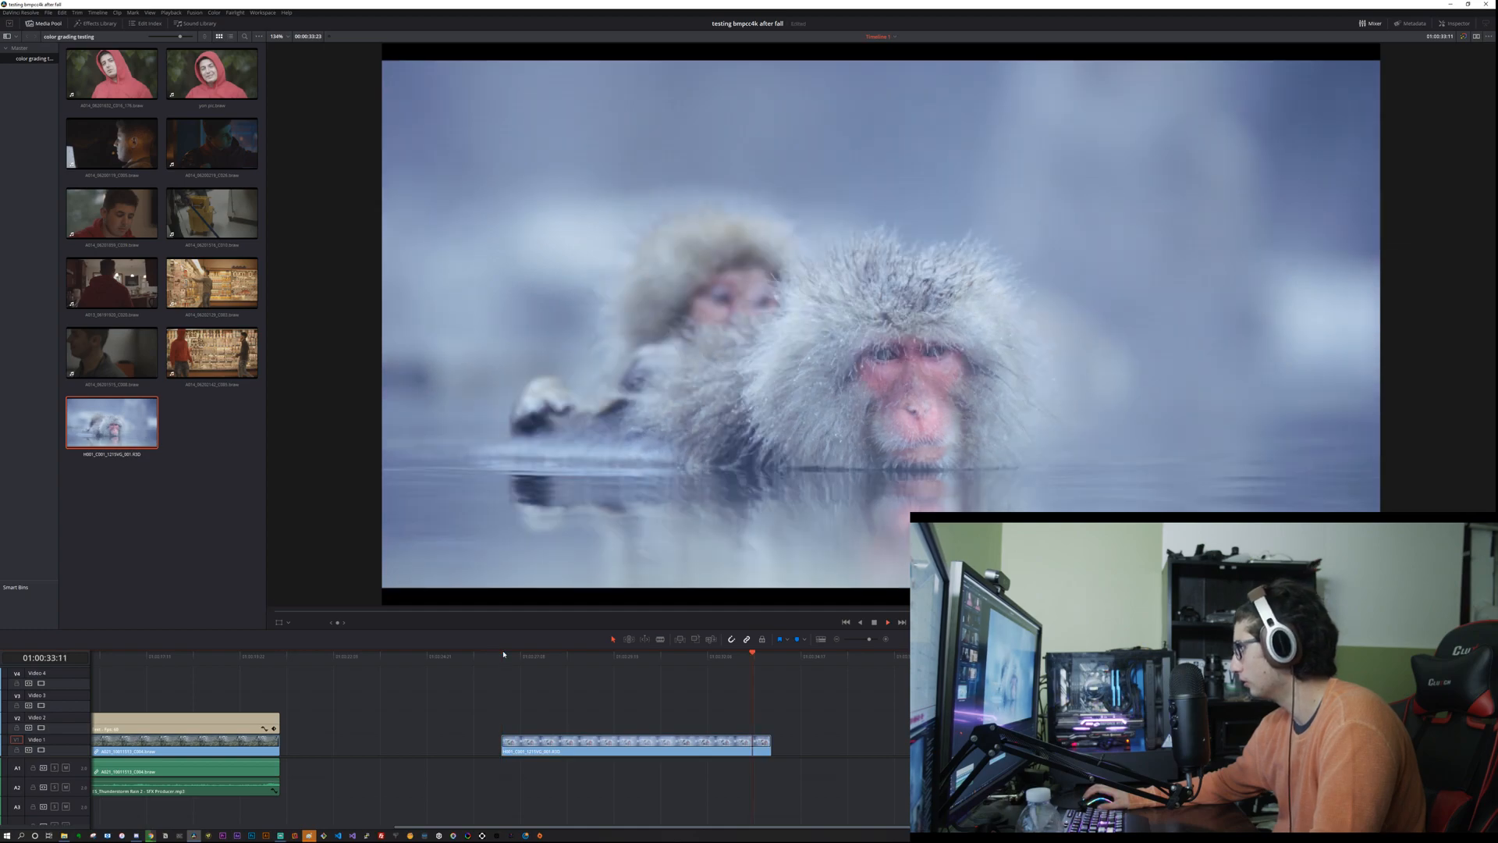
left_click(503, 654)
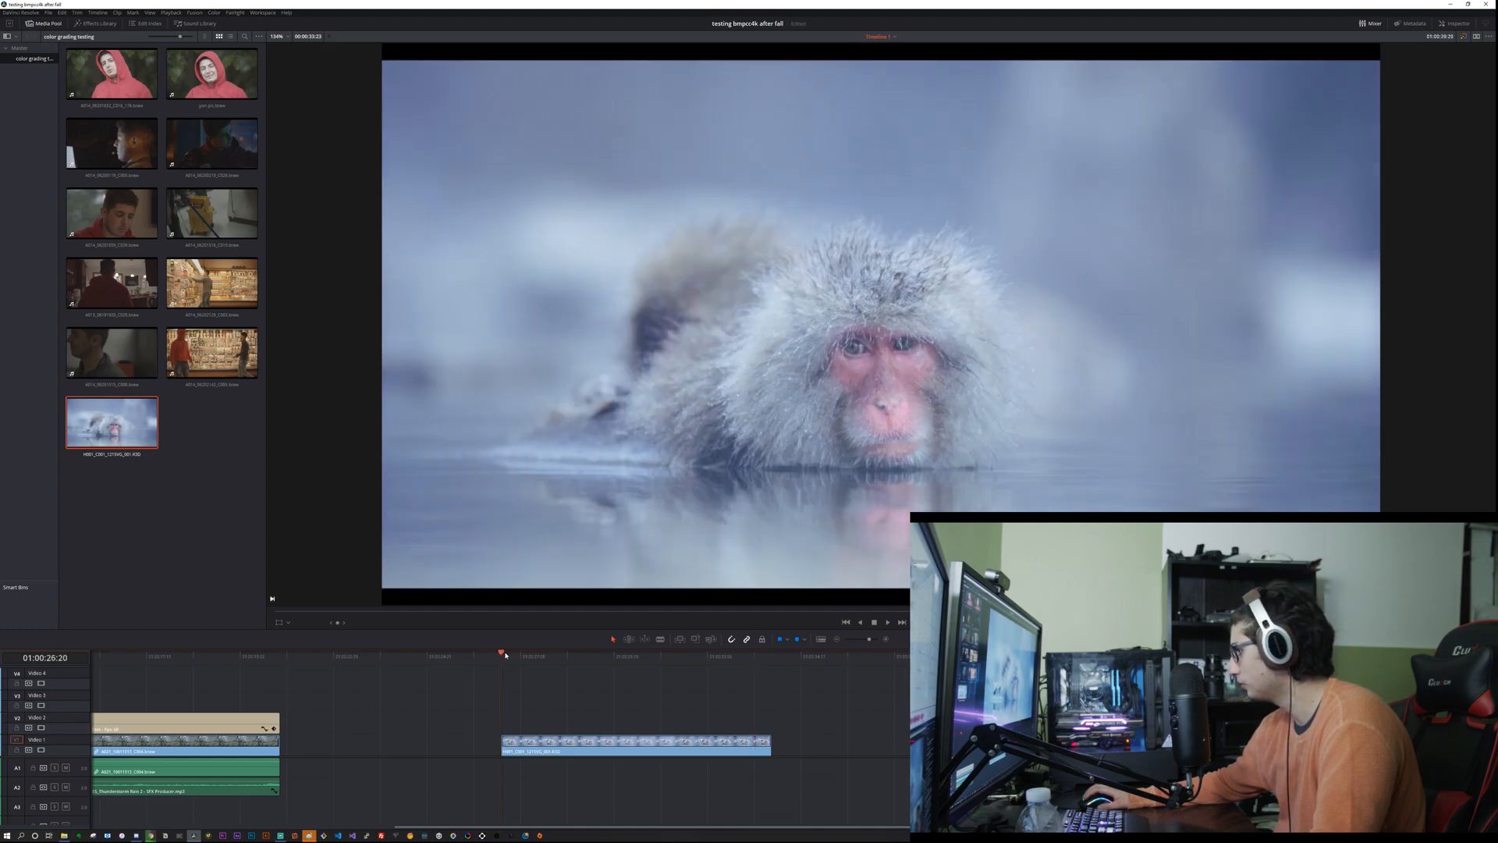
key("space")
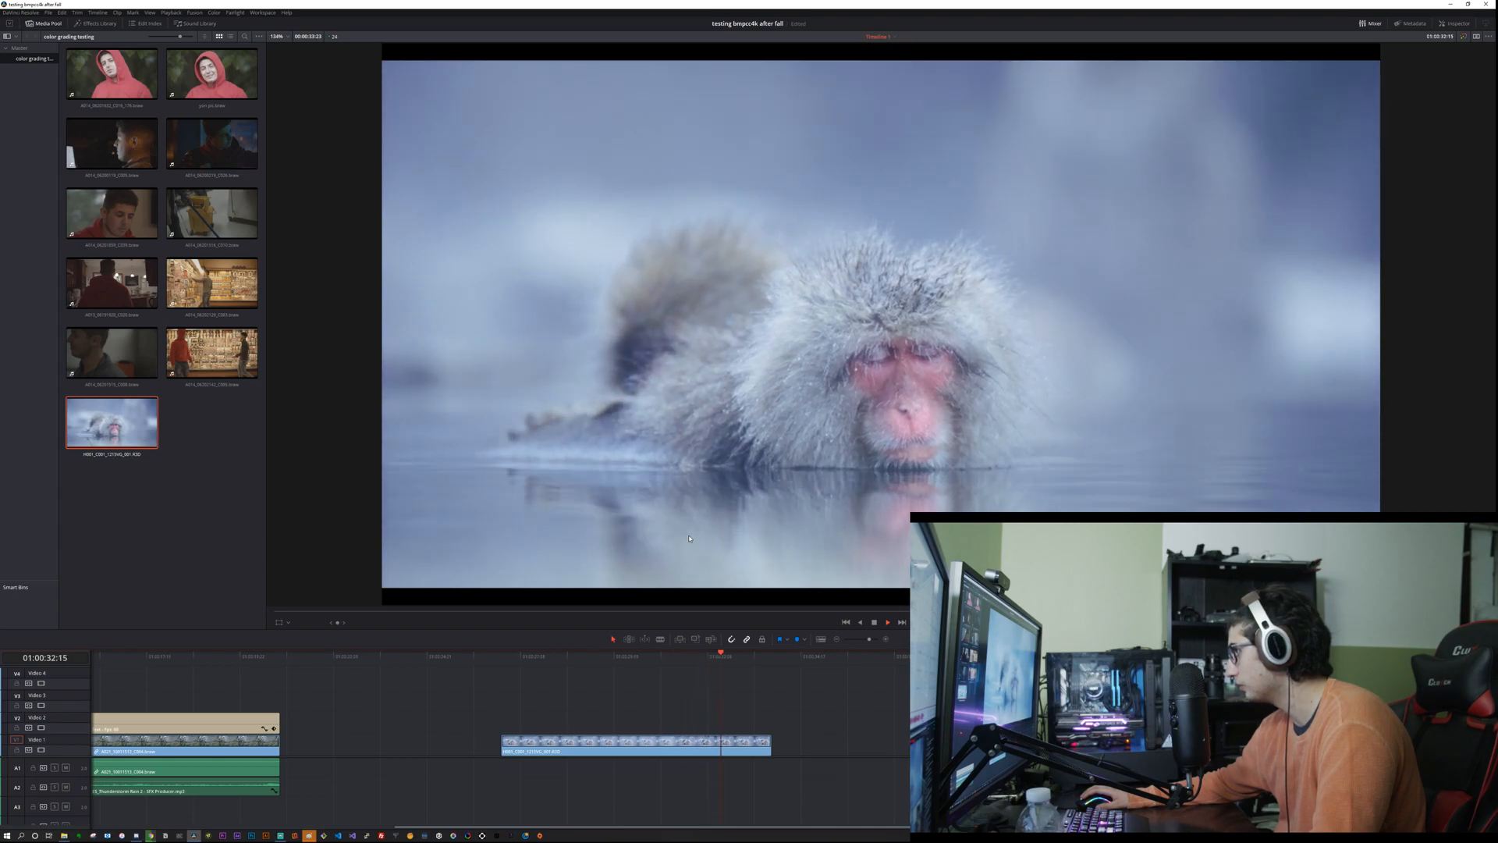
key("space")
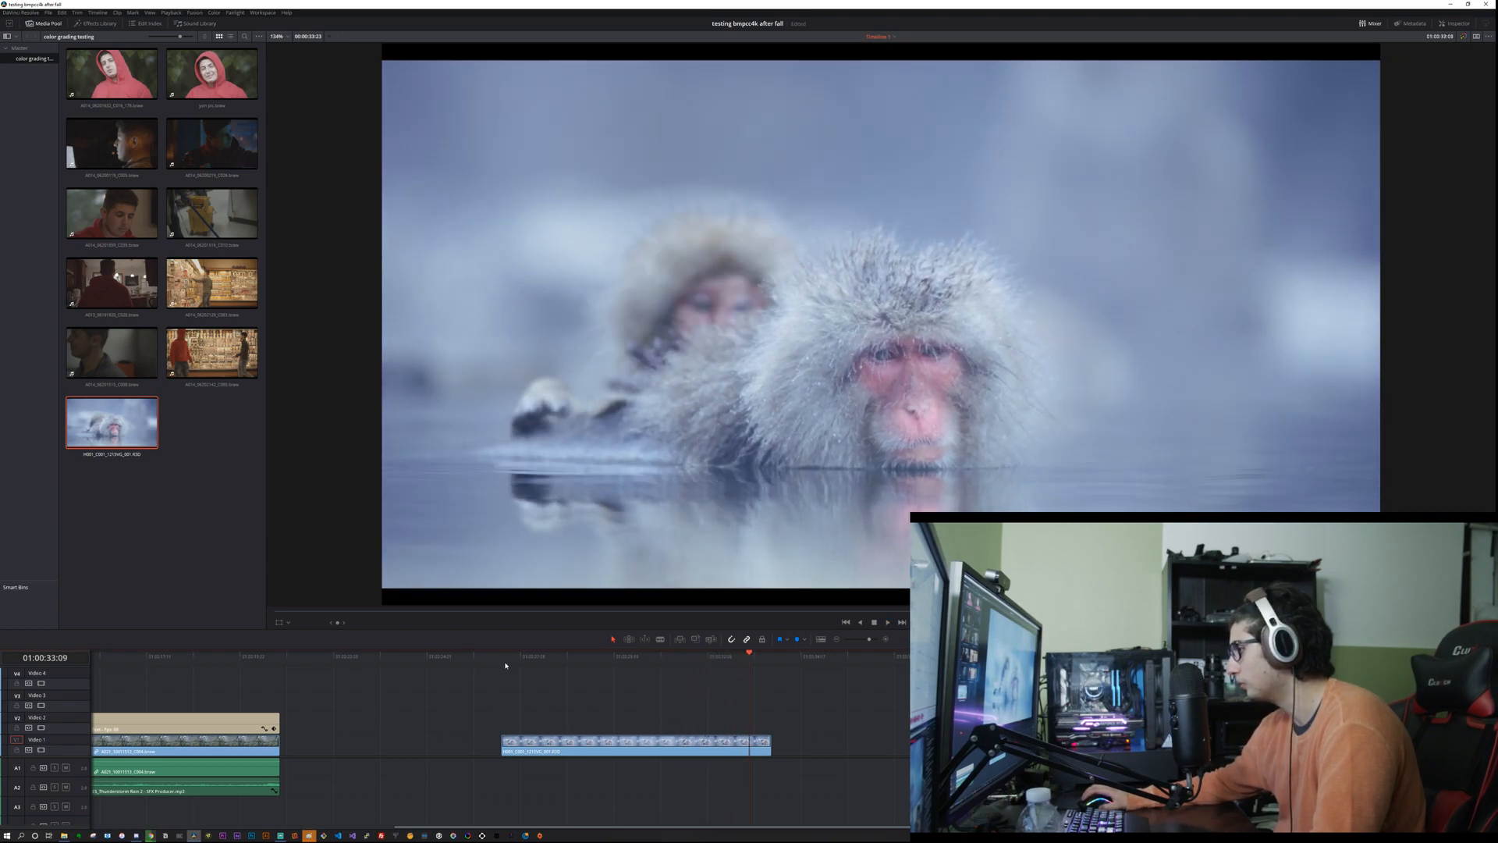
left_click(505, 666)
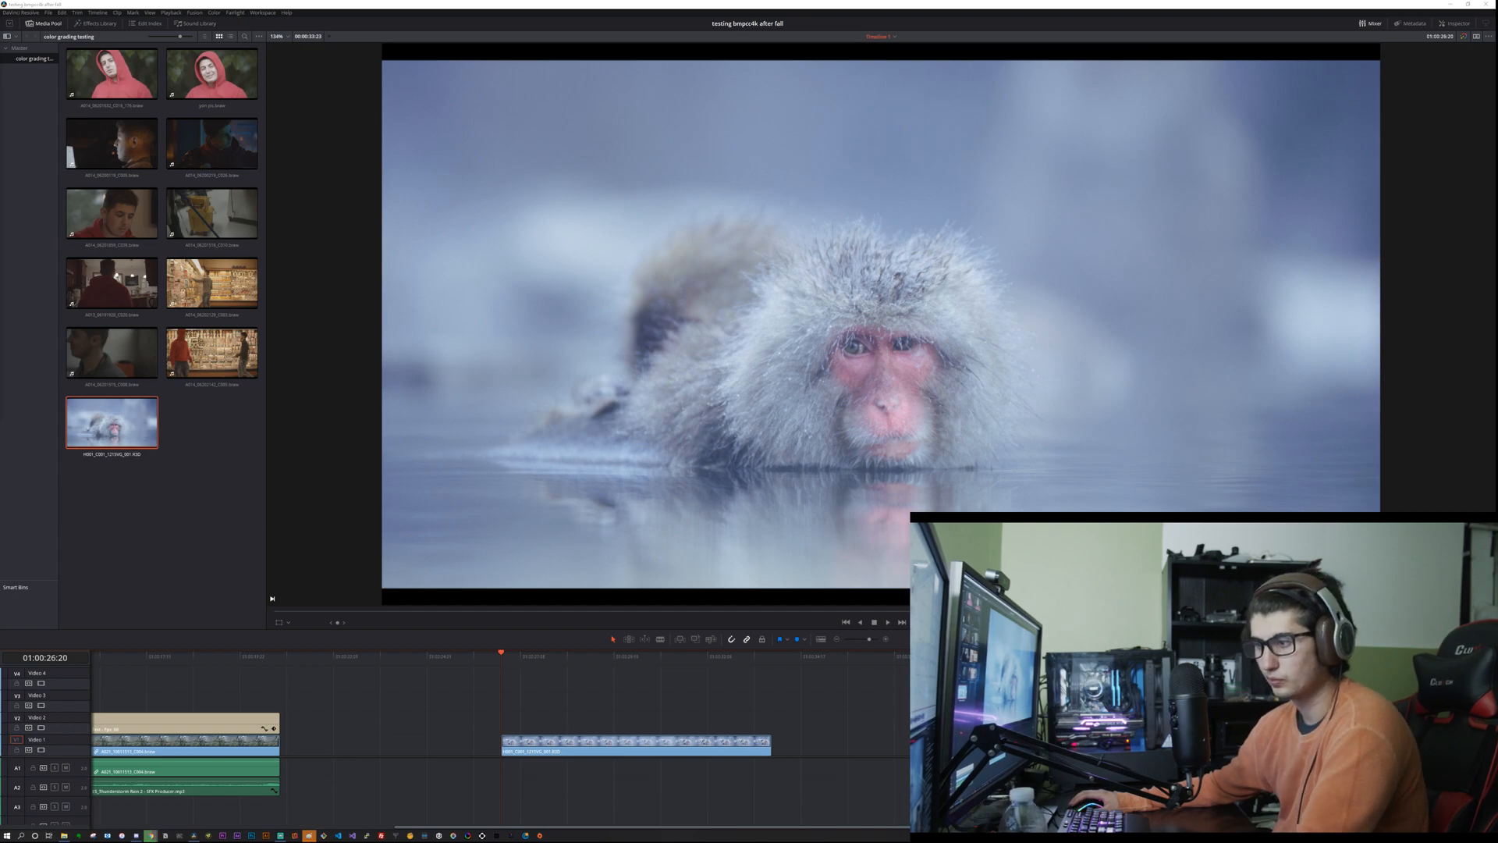
Step: Magnify the monkey's face and fur in the viewer during playback to examine the clip's fine detail, then restore the full-frame view
scroll(861, 366, "up", 5)
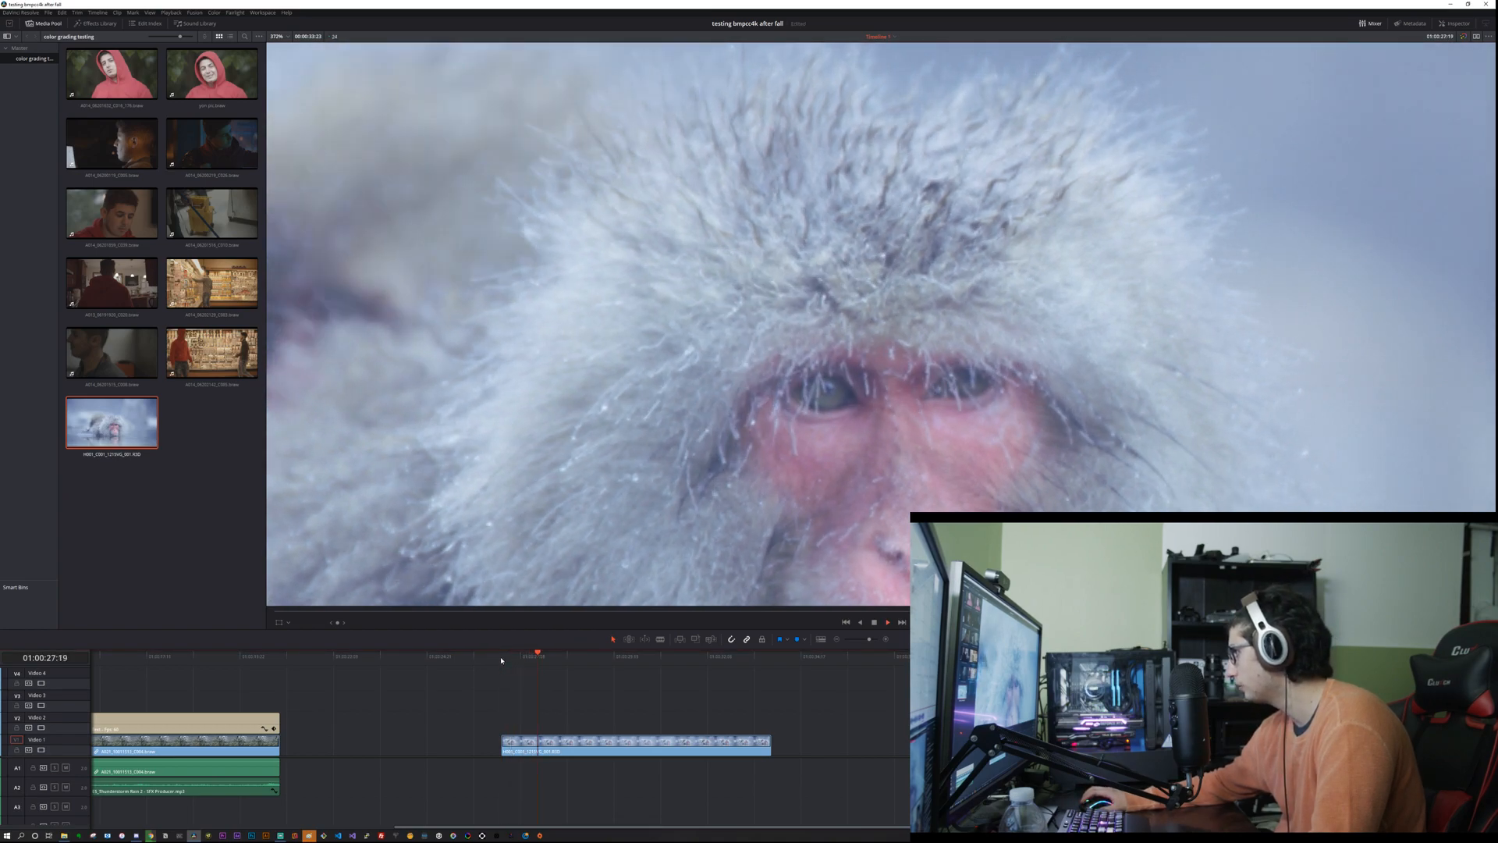
key("space")
scroll(657, 563, "up", 2)
key("space")
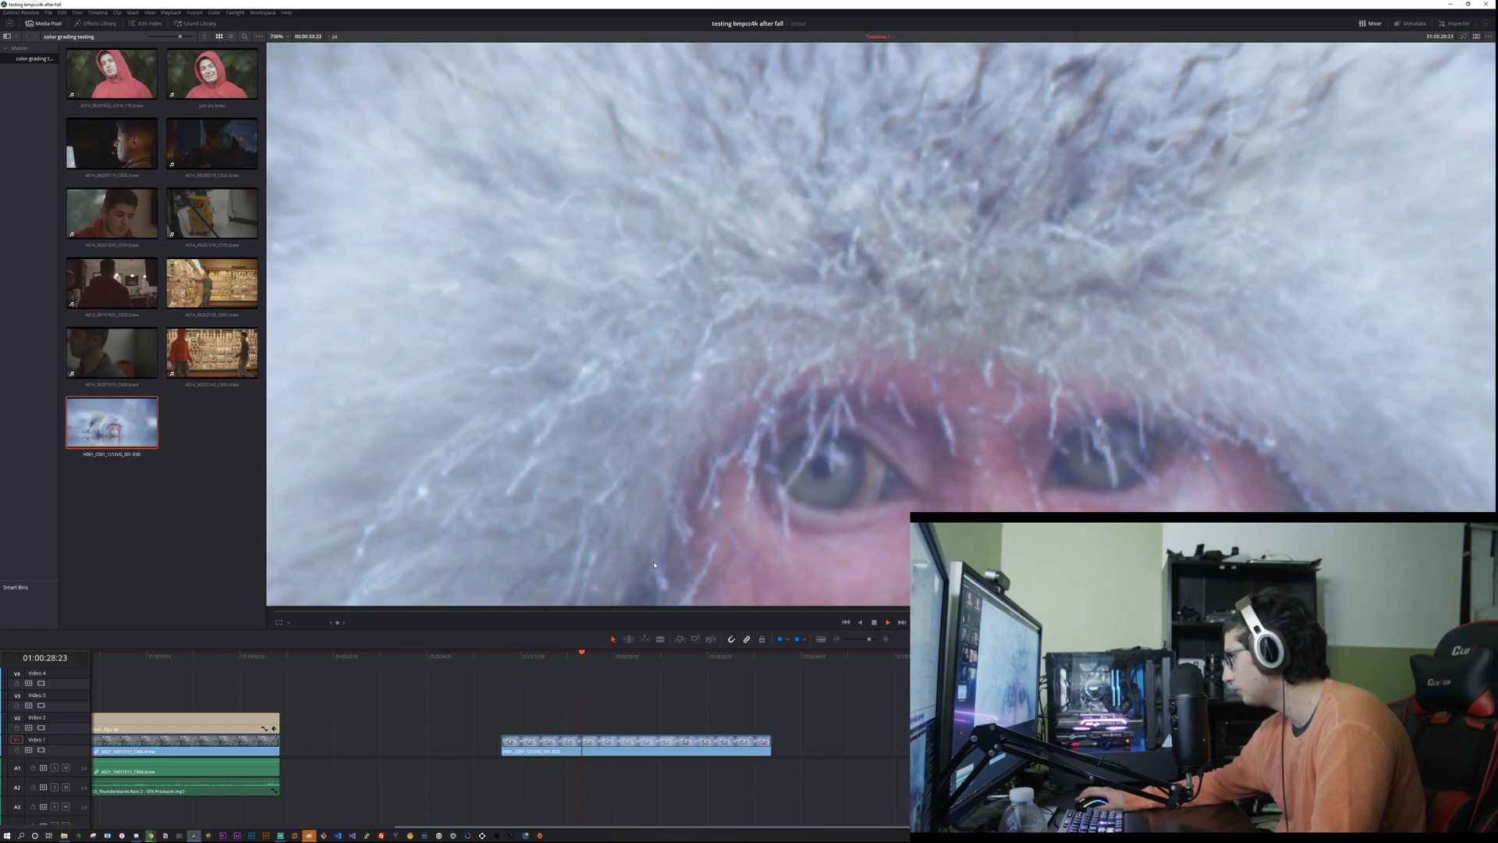
scroll(652, 563, "down", 2)
scroll(652, 562, "down", 4)
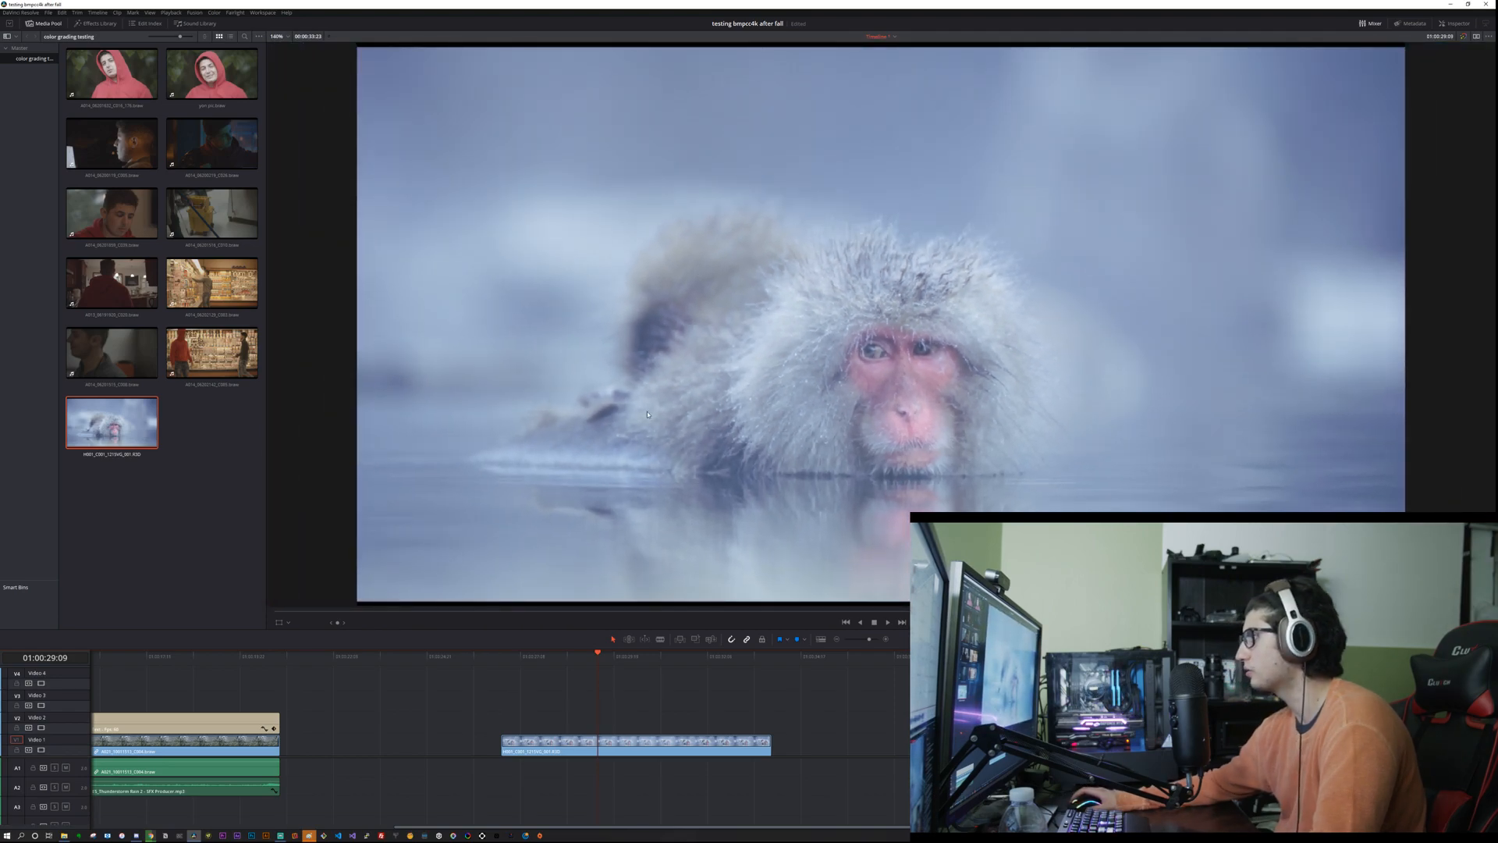
mouse_move(653, 663)
left_mouse_down()
mouse_move(666, 661)
mouse_move(624, 659)
left_mouse_up()
key("space")
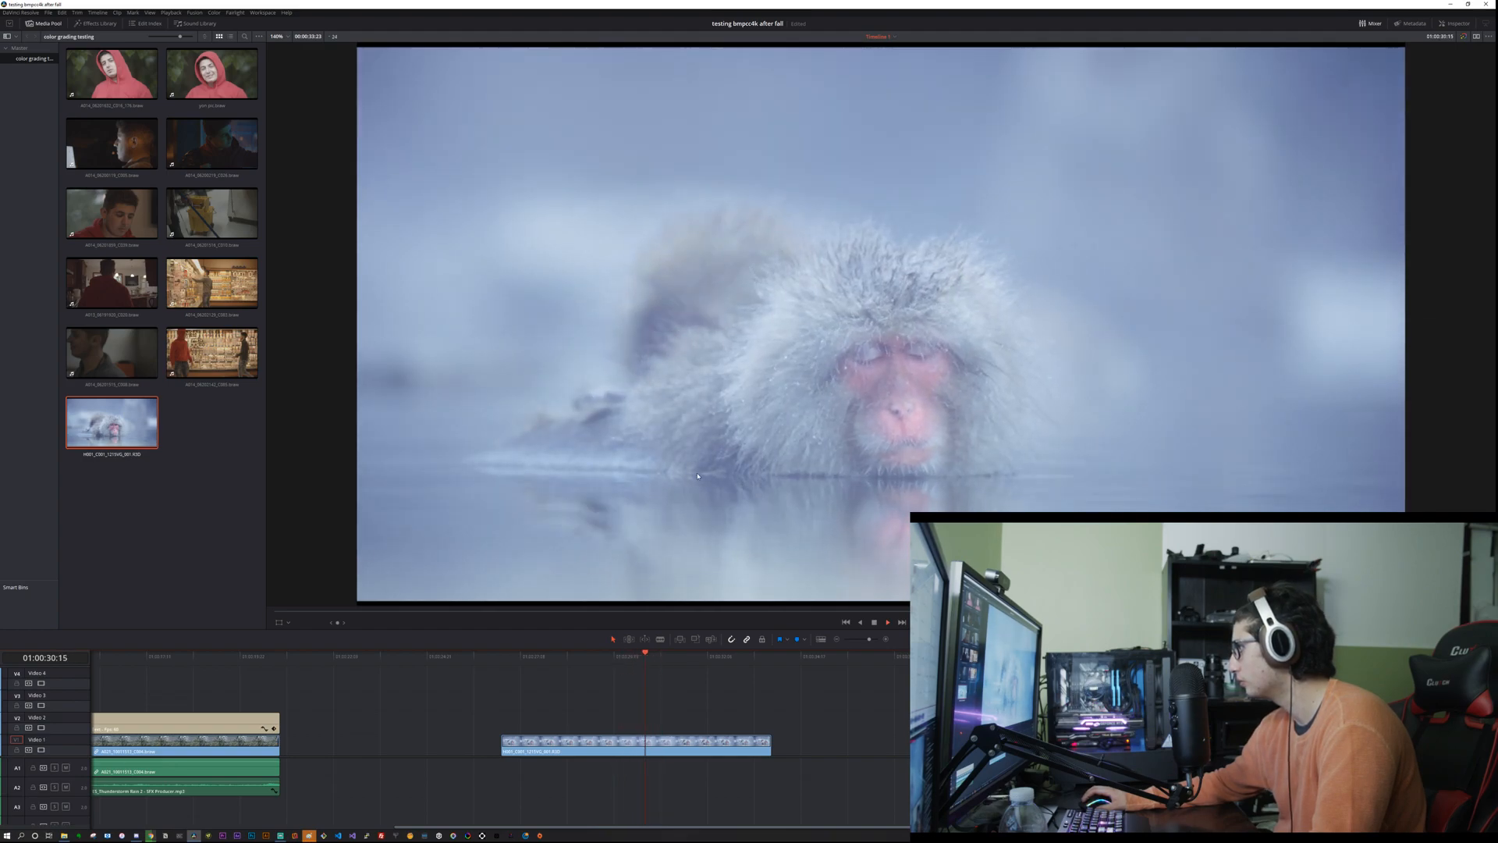
scroll(799, 513, "up", 3)
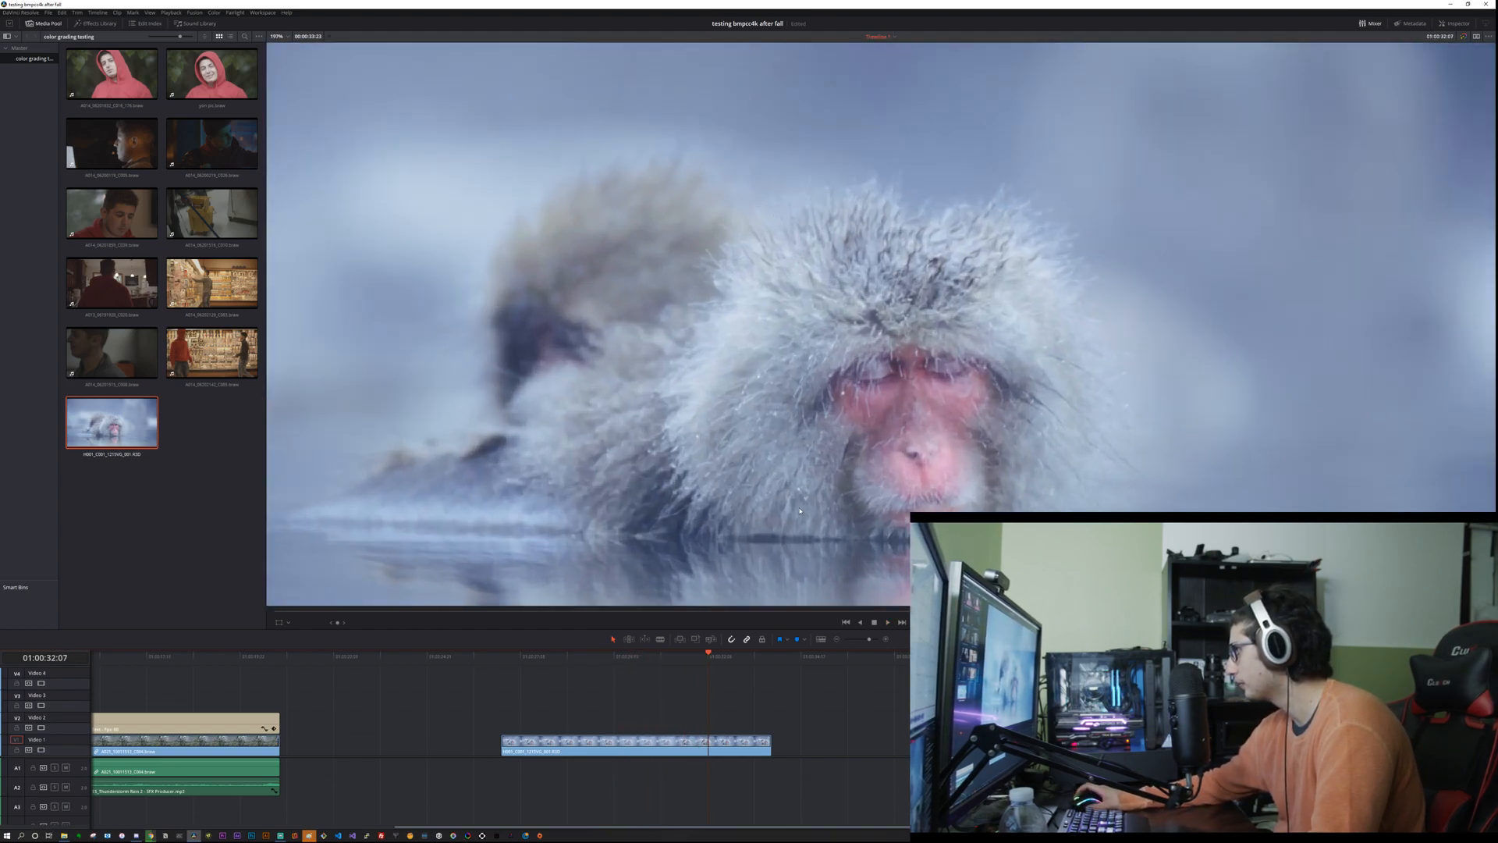
scroll(799, 513, "up", 1)
scroll(788, 519, "down", 4)
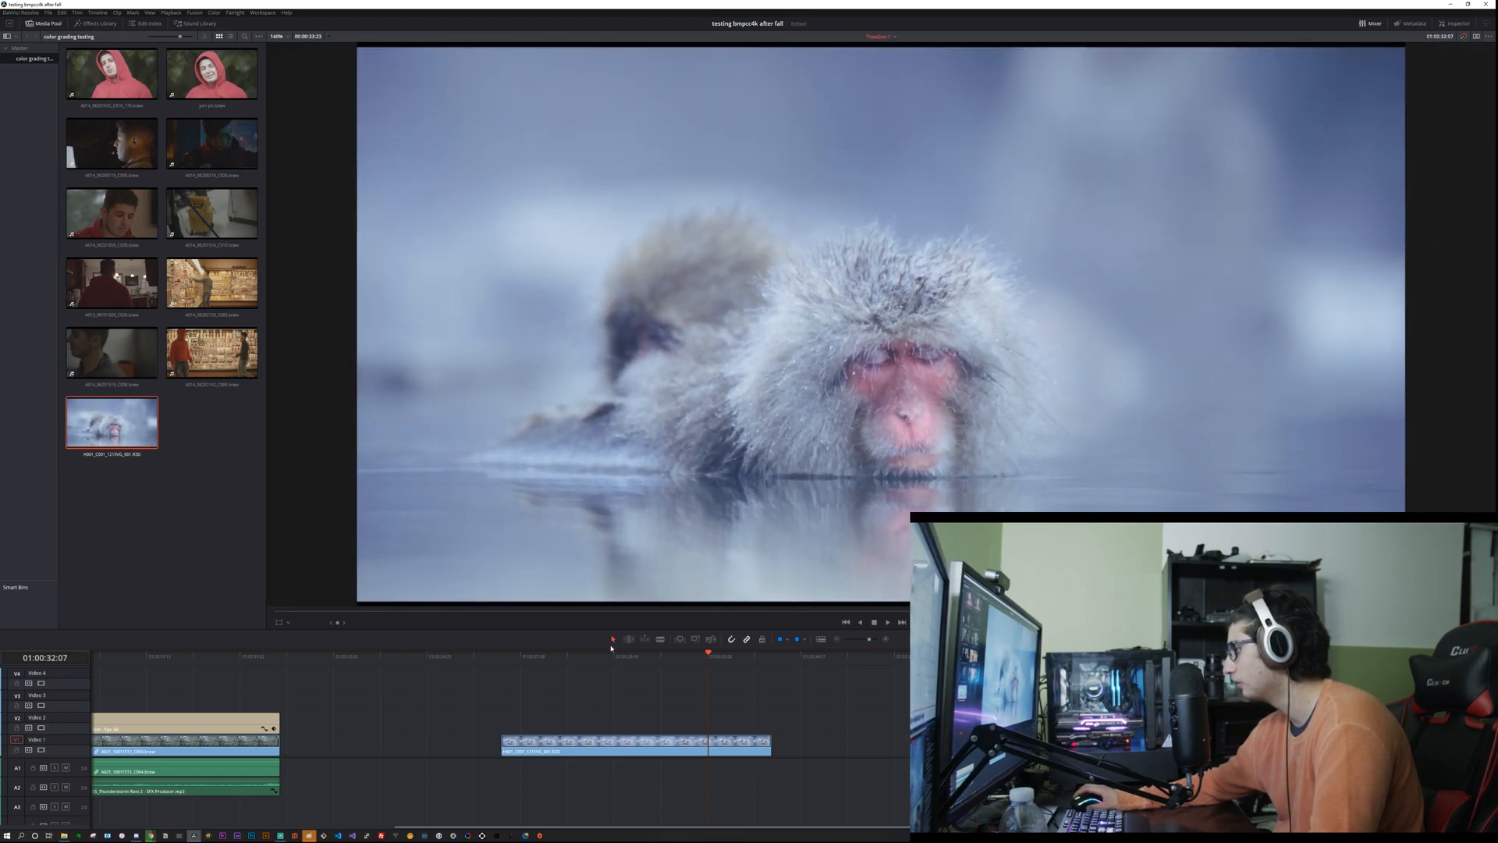
Step: Return the playhead to the start of the snow monkey clip and open the Color page for grading
left_click(531, 748)
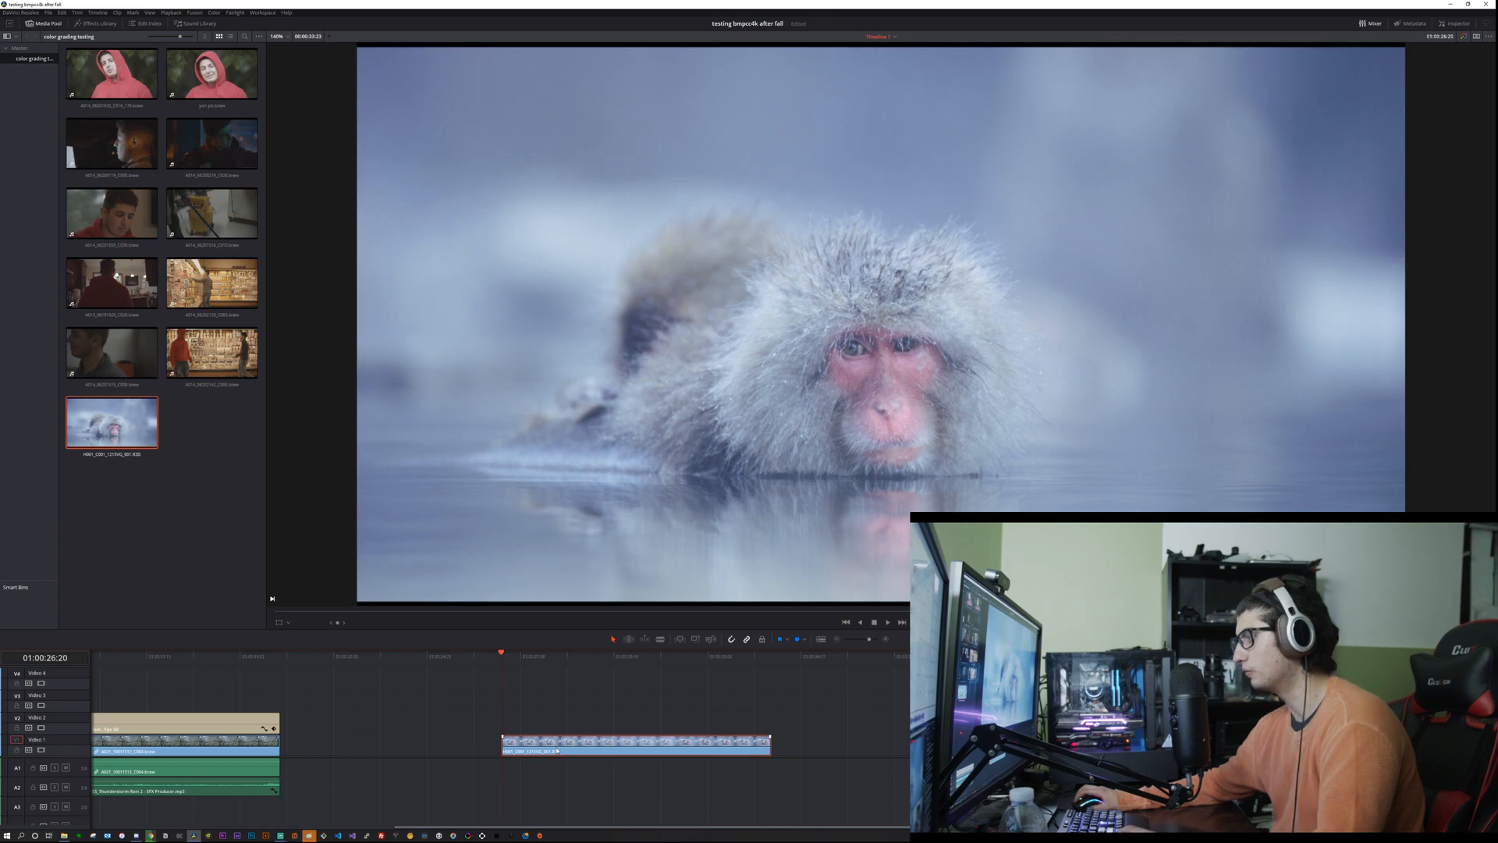
left_click(448, 752)
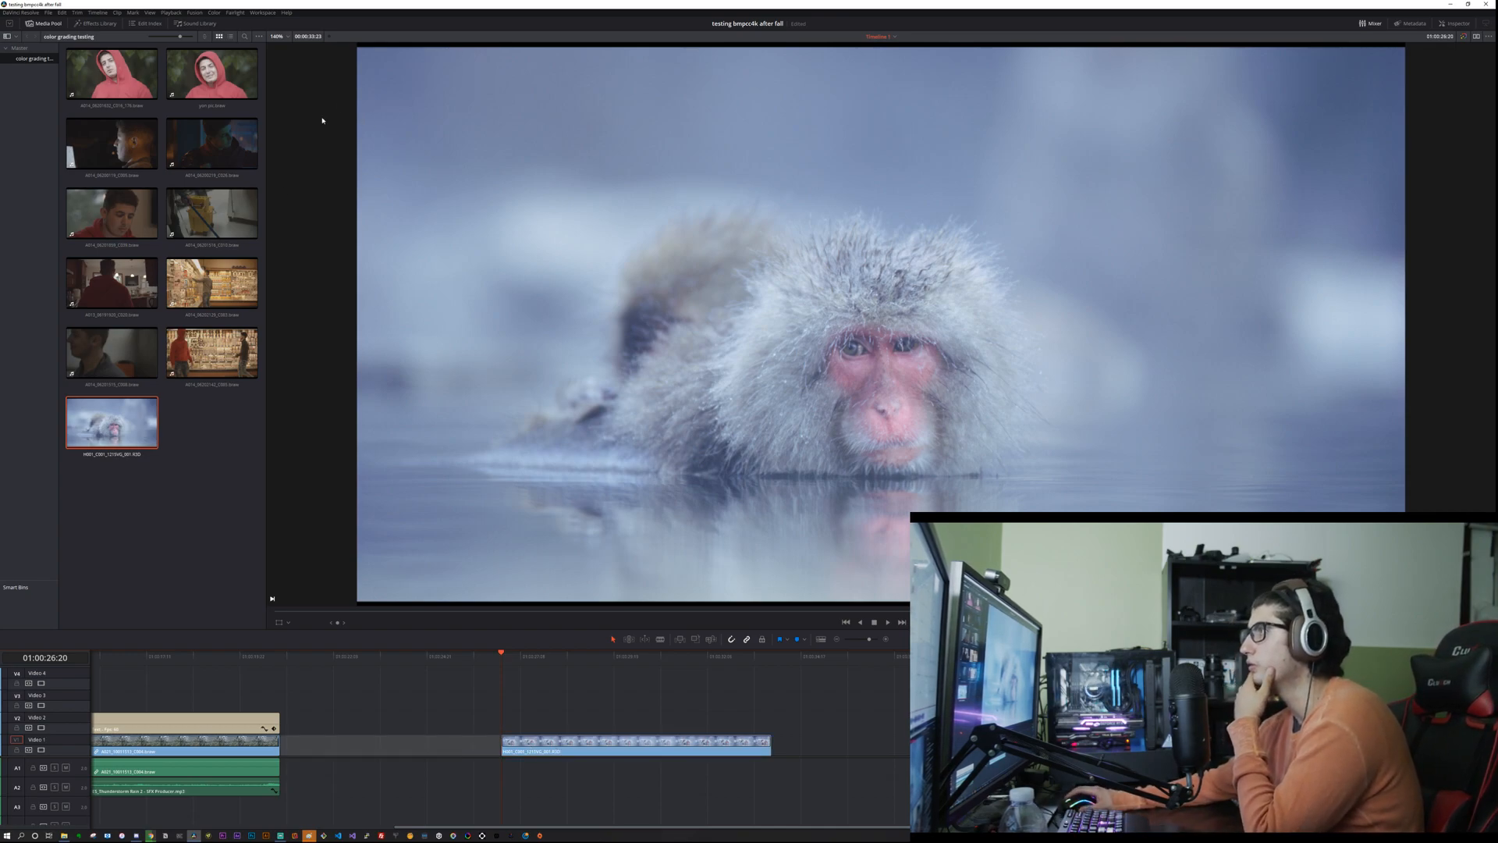
left_click(620, 804)
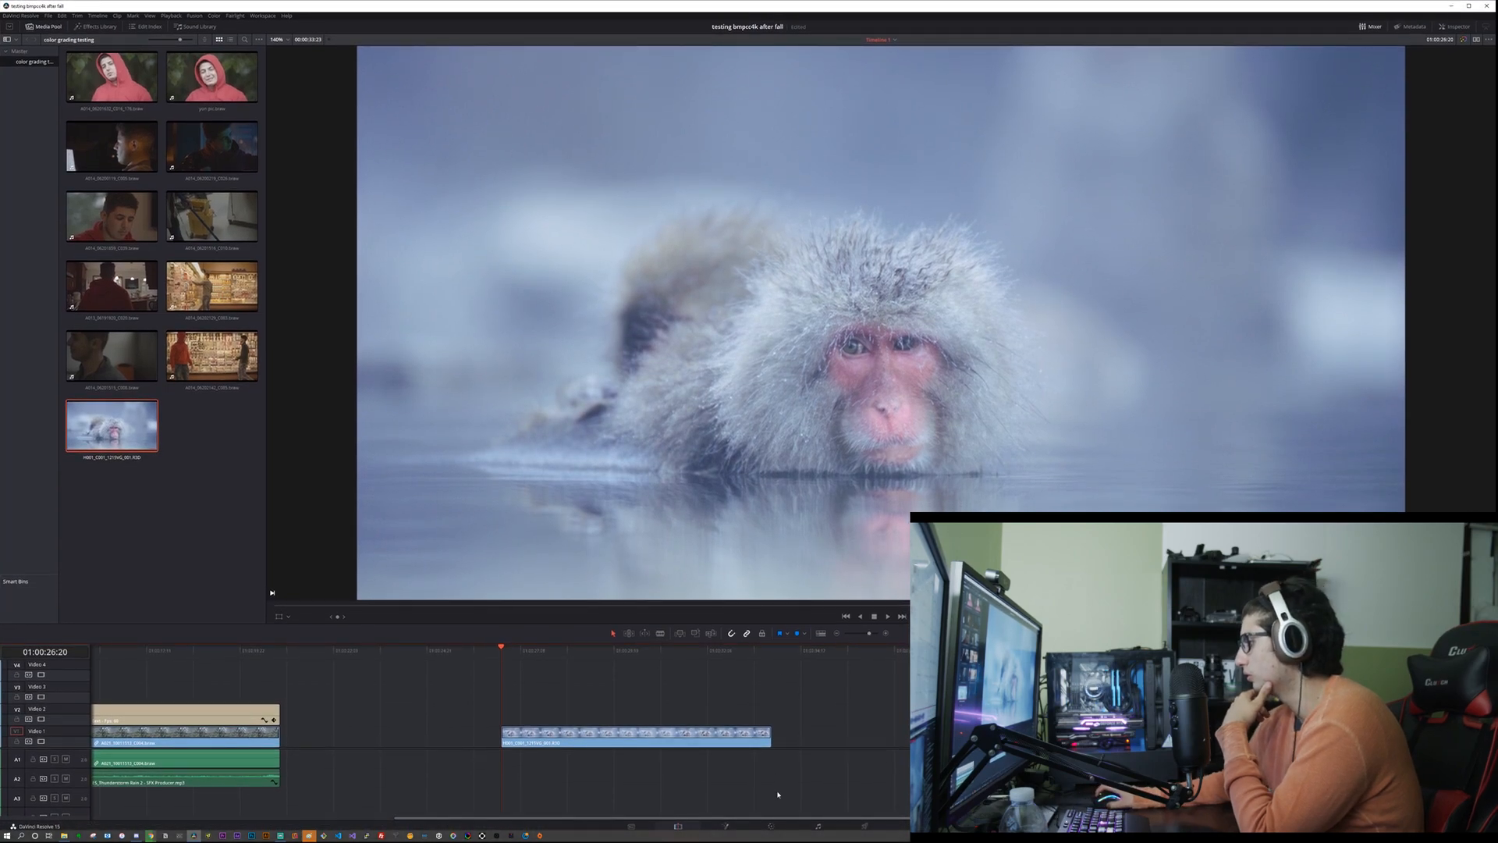
left_click(772, 825)
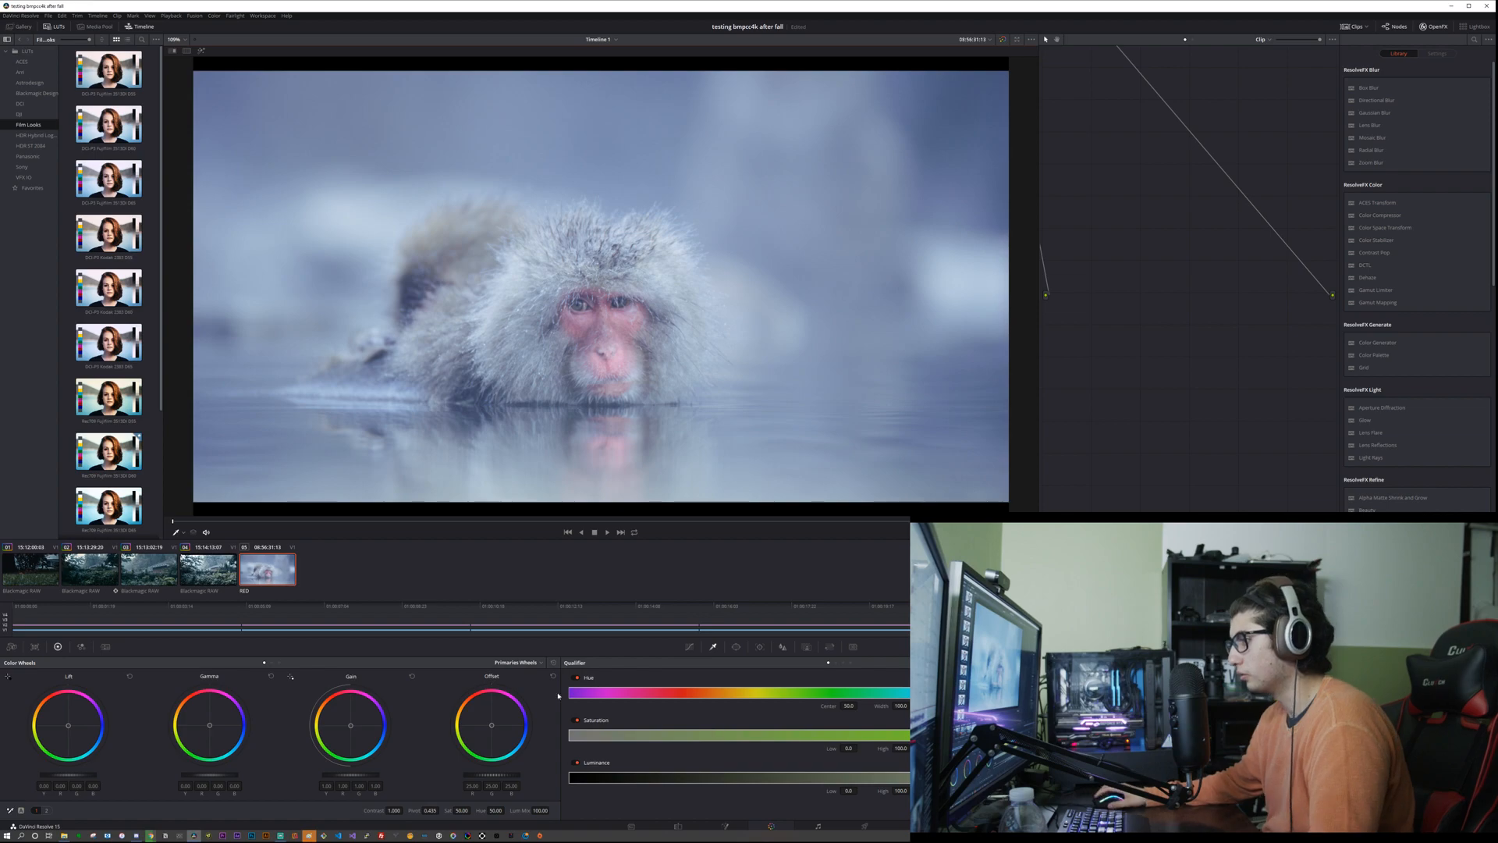
Step: Raise red in the Red Output, green in the Green Output and blue in the Blue Output to maximum in the RGB Mixer
left_click(81, 647)
left_click_drag(74, 712, 73, 687)
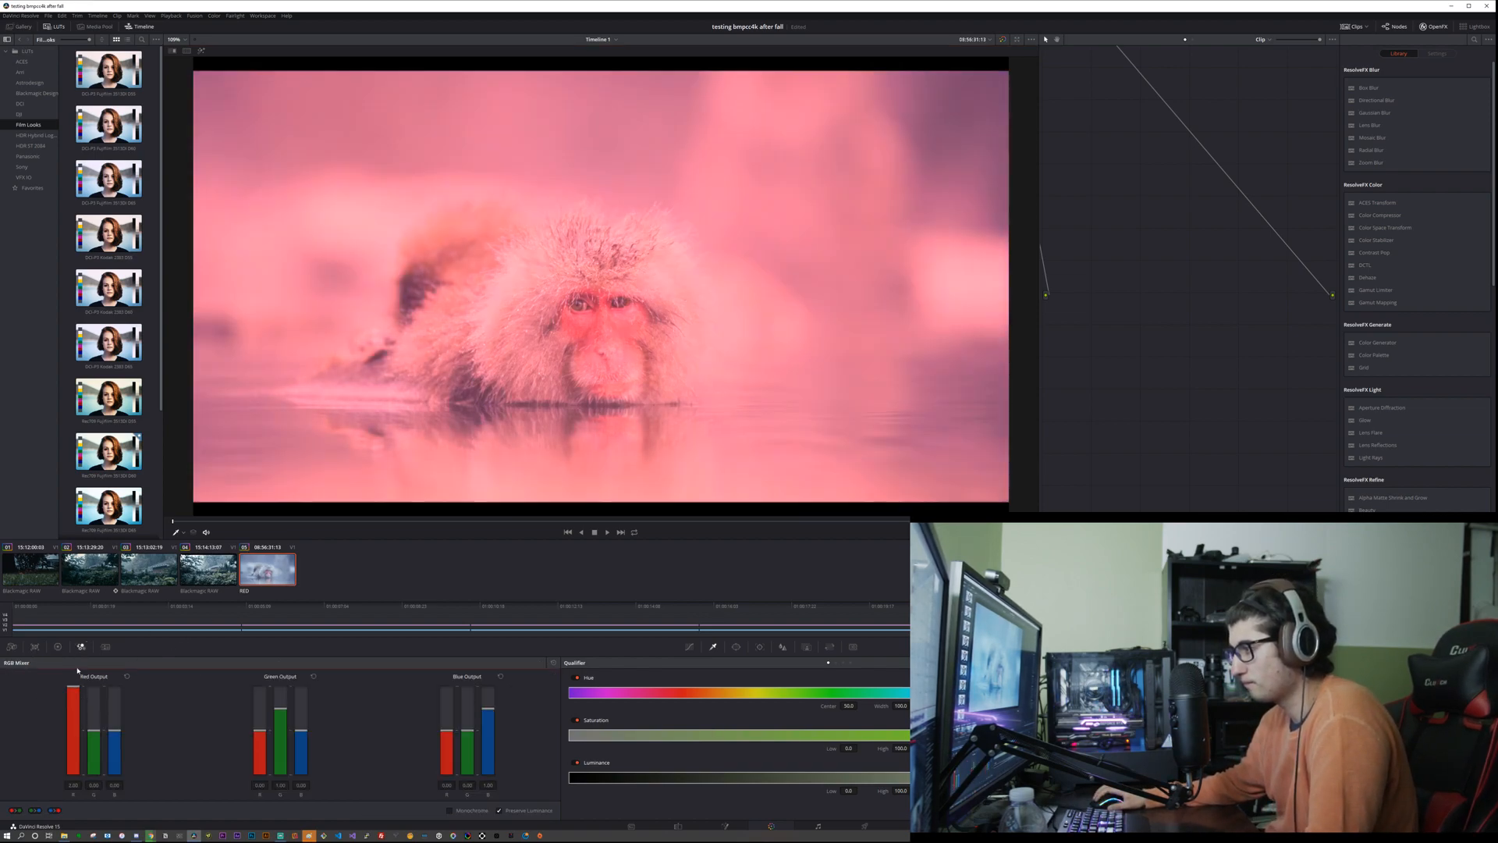
left_click_drag(260, 730, 284, 681)
key("ctrl+z")
key("ctrl+z")
left_click_drag(488, 710, 492, 663)
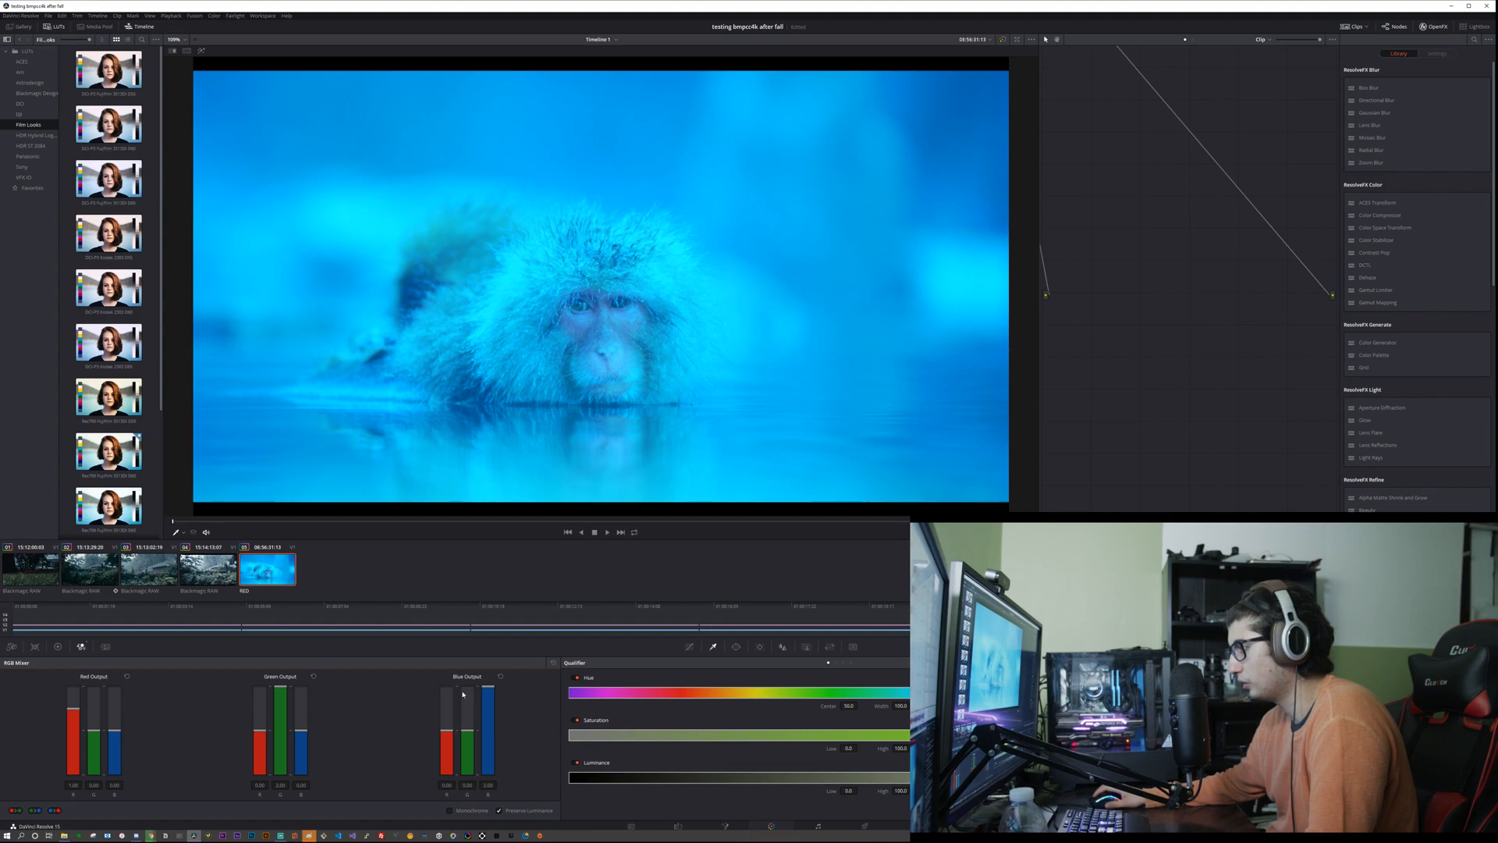
left_click_drag(74, 706, 73, 686)
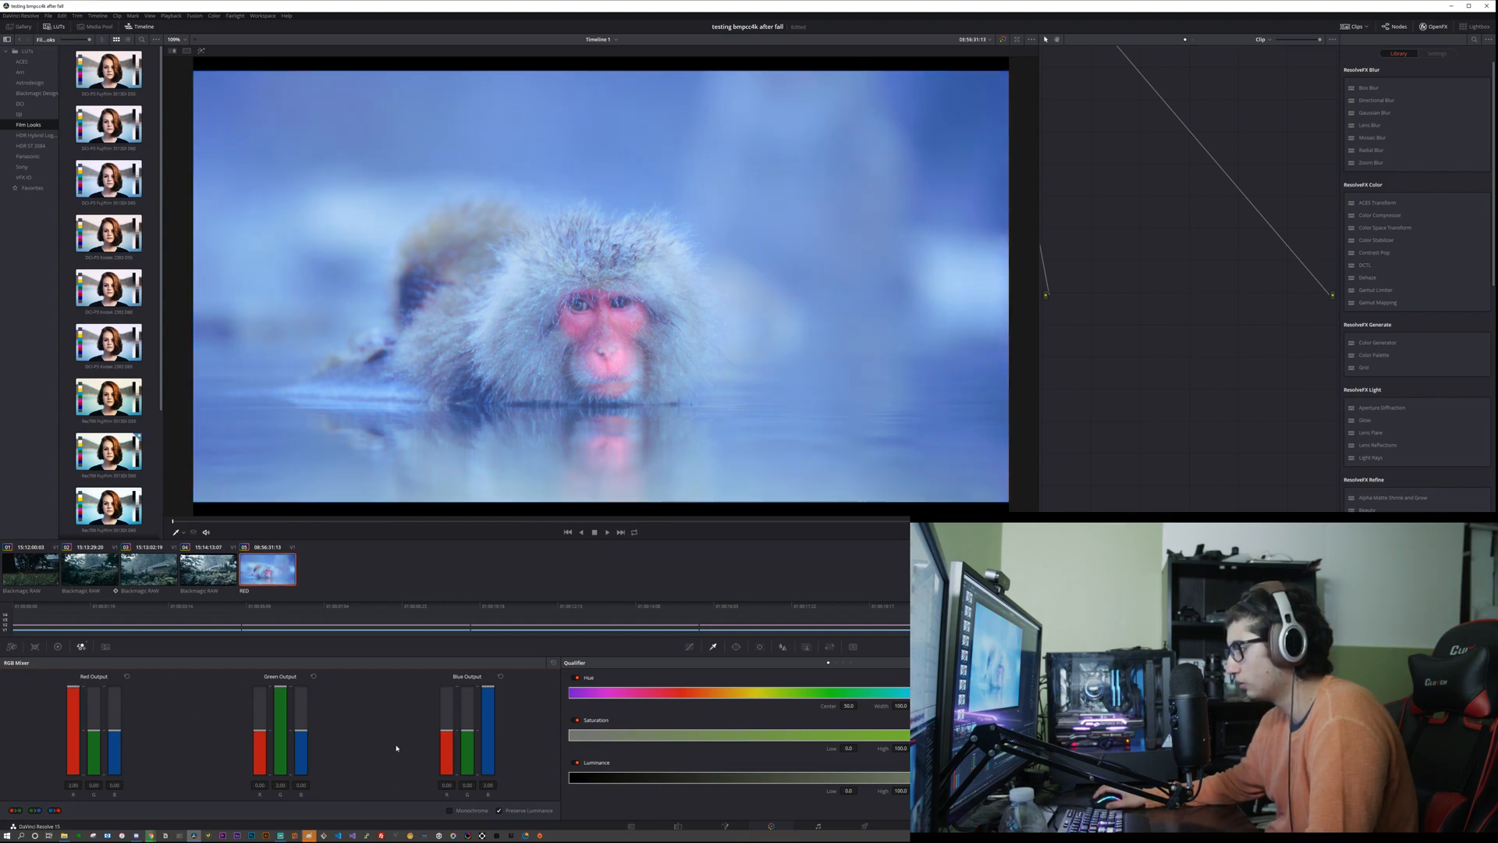
left_click(57, 648)
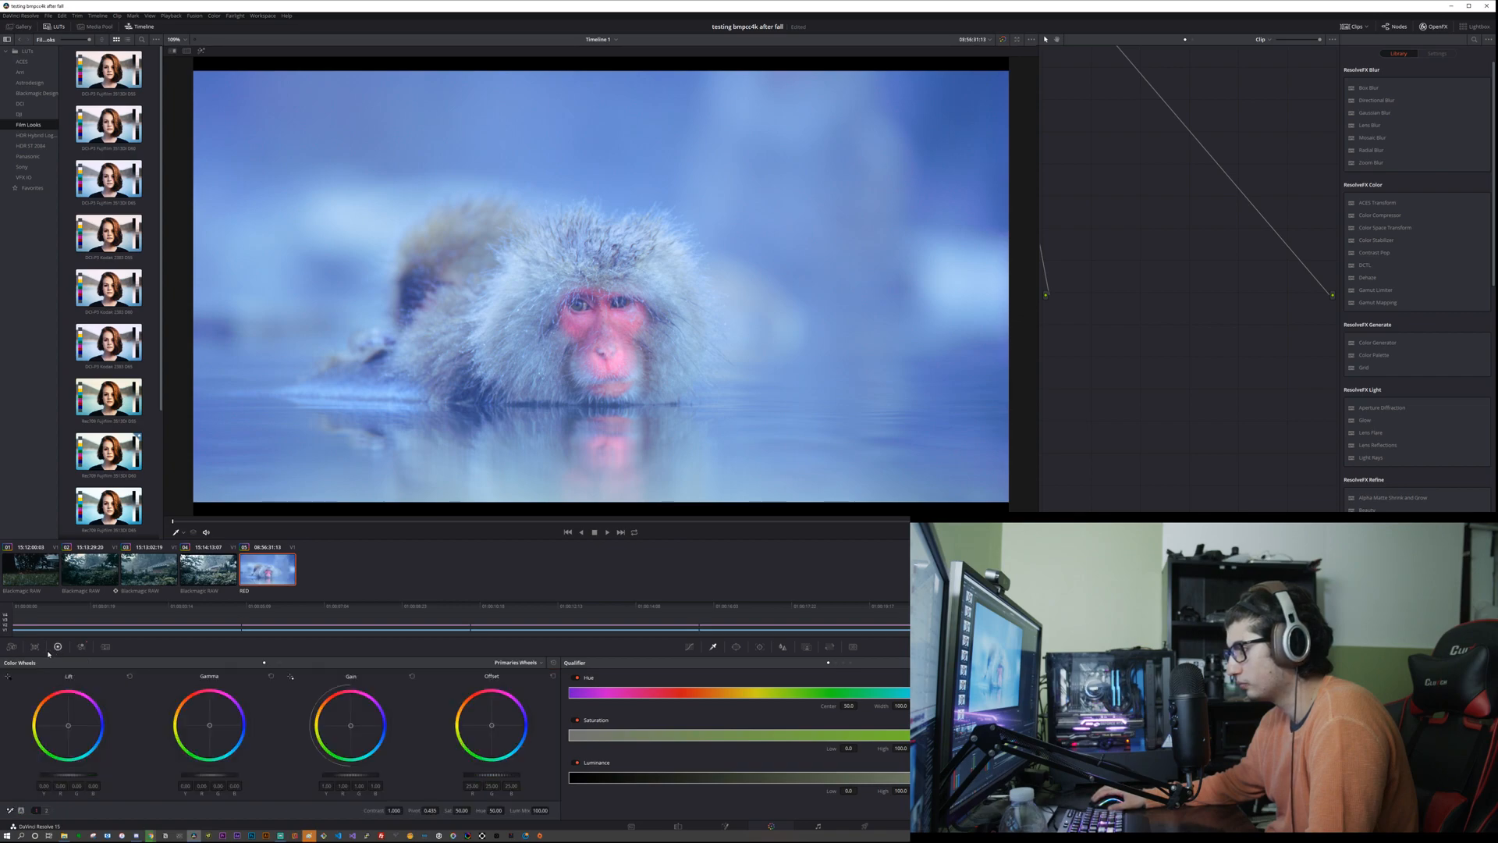
Step: Bring the snow monkey clip's first node into view and add a serial node after it
left_click_drag(1169, 179, 1215, 345)
left_click_drag(1073, 146, 1163, 443)
left_click_drag(1202, 507, 1155, 399)
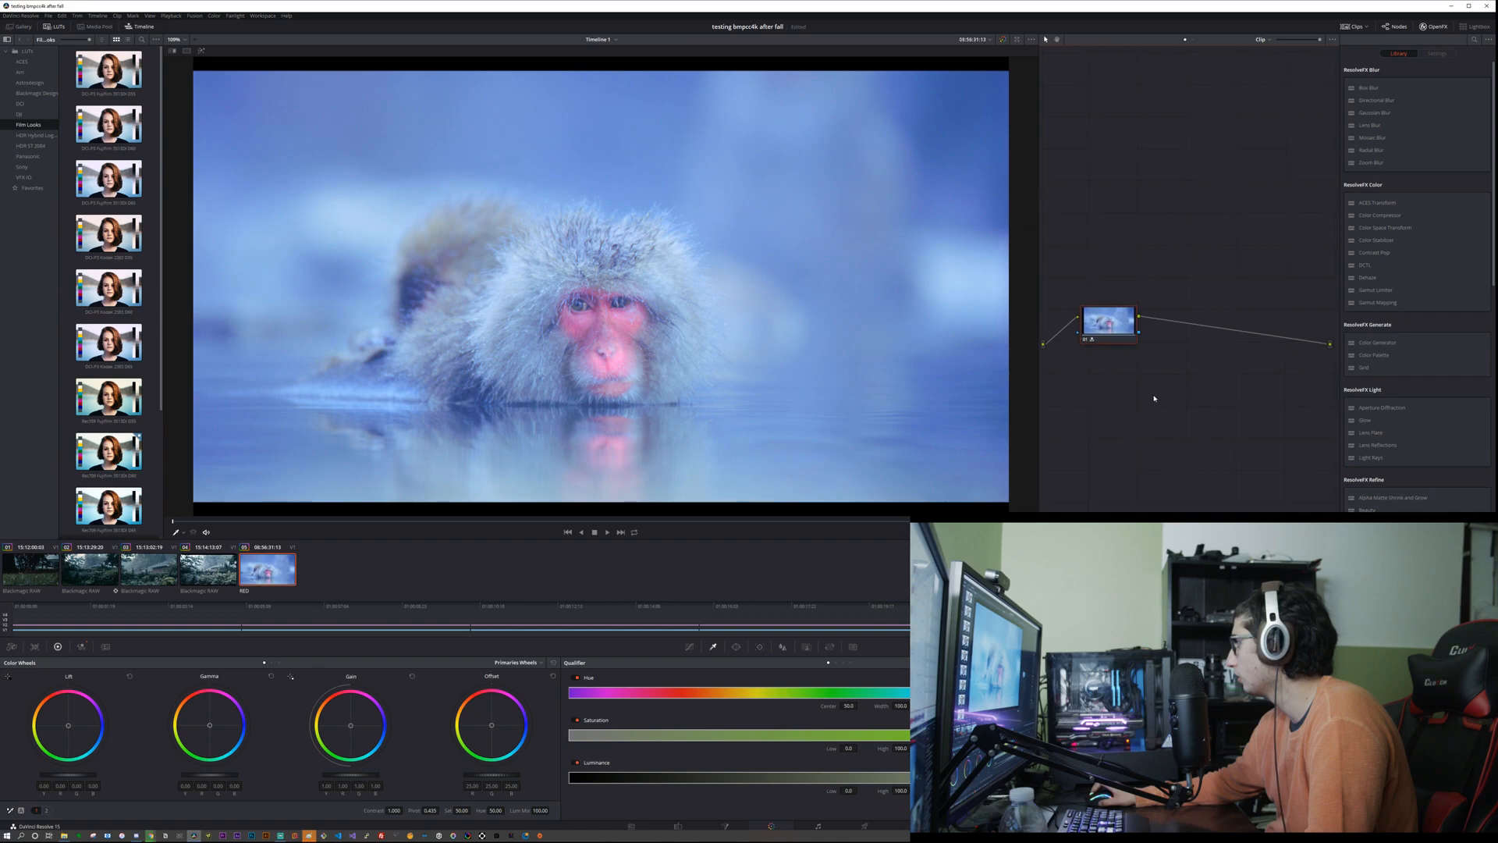
key("alt+s")
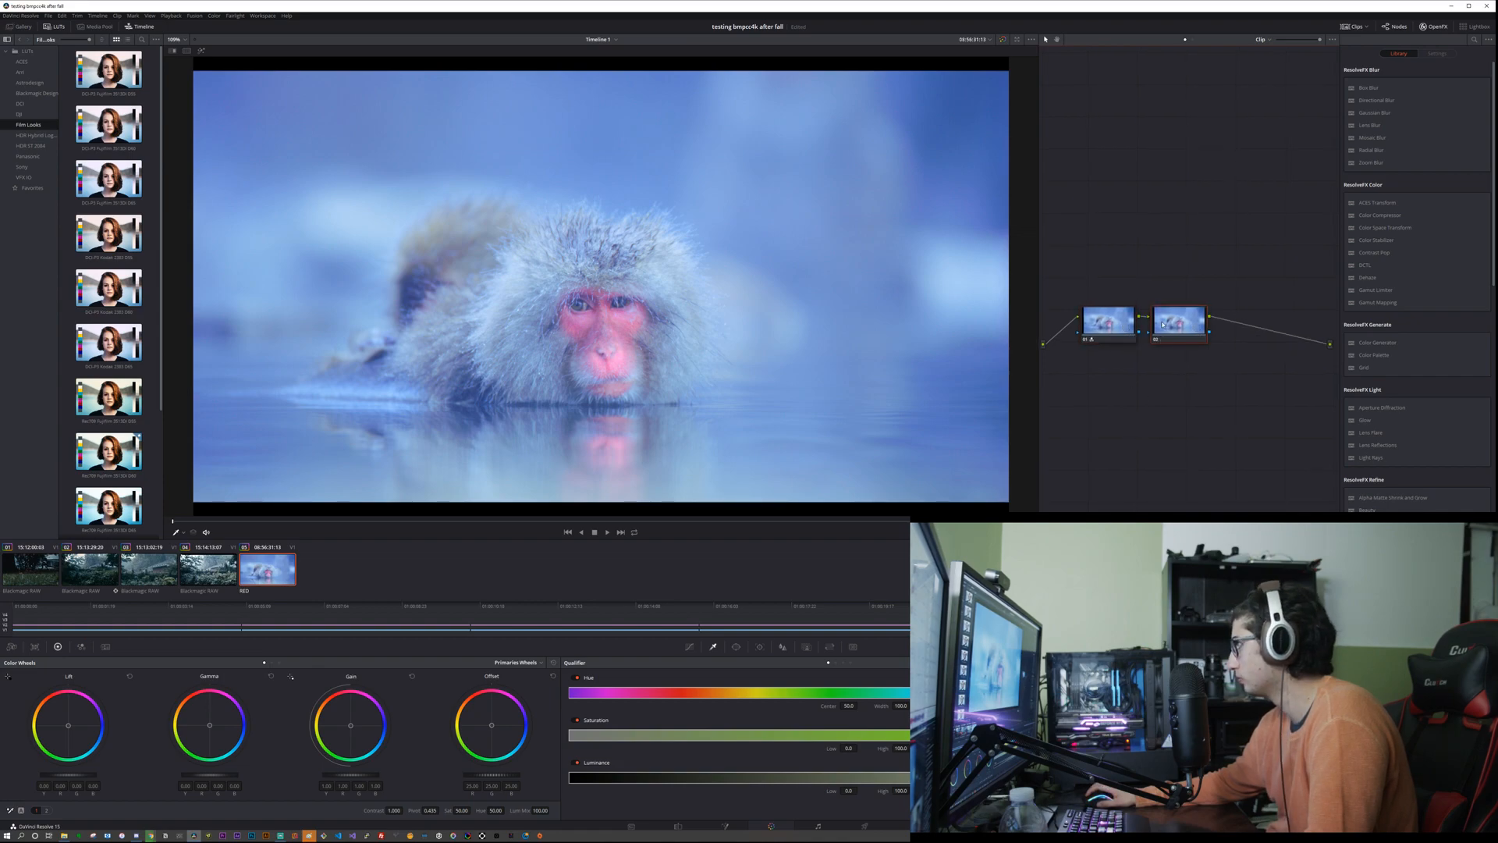
Step: Label the first node RGB
right_click(1112, 323)
left_click(1128, 337)
type("REC")
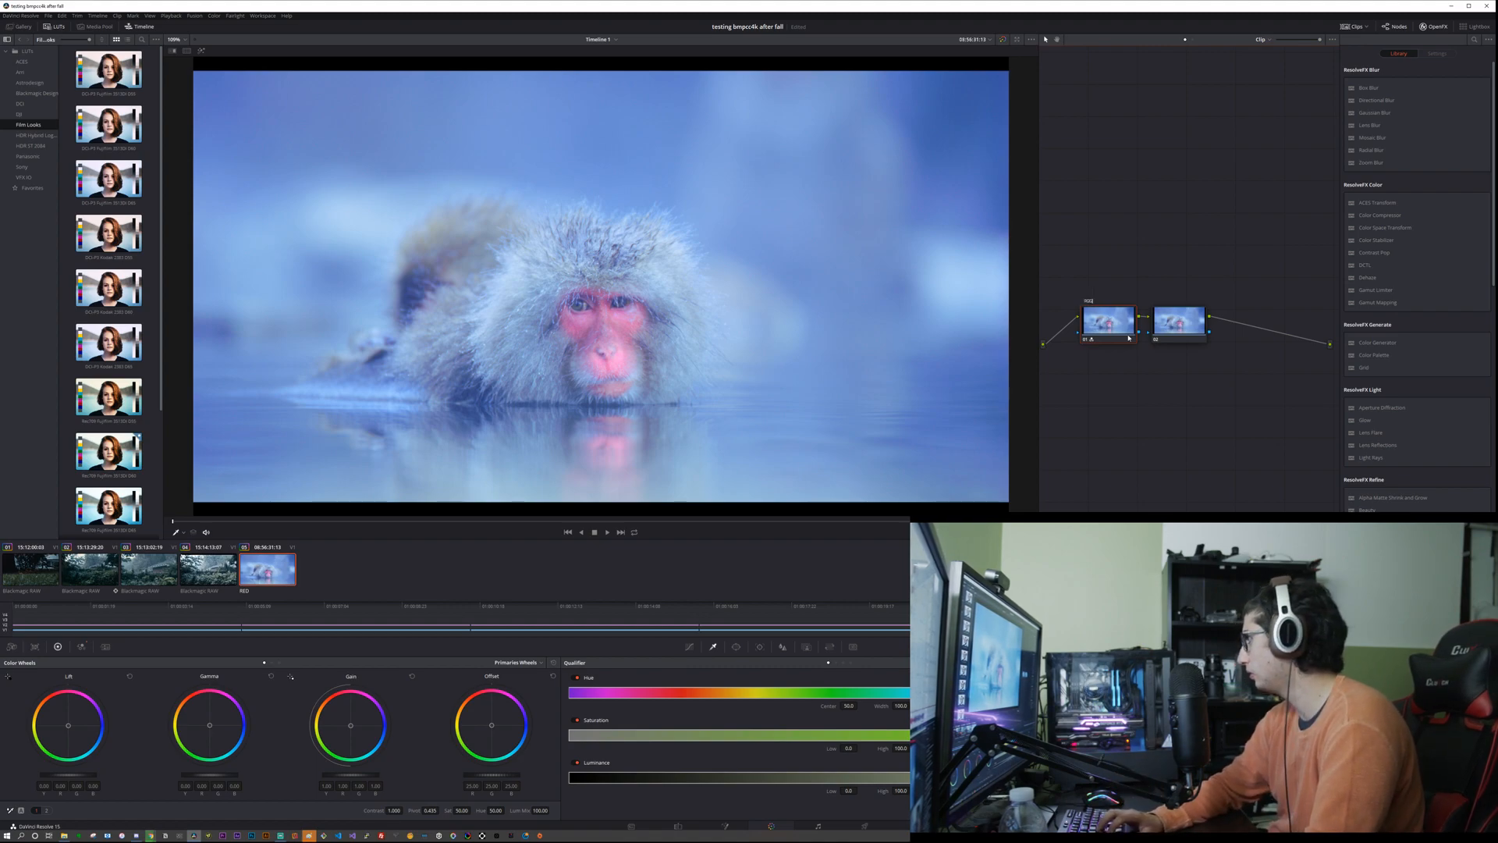
right_click(1131, 340)
left_click(1135, 337)
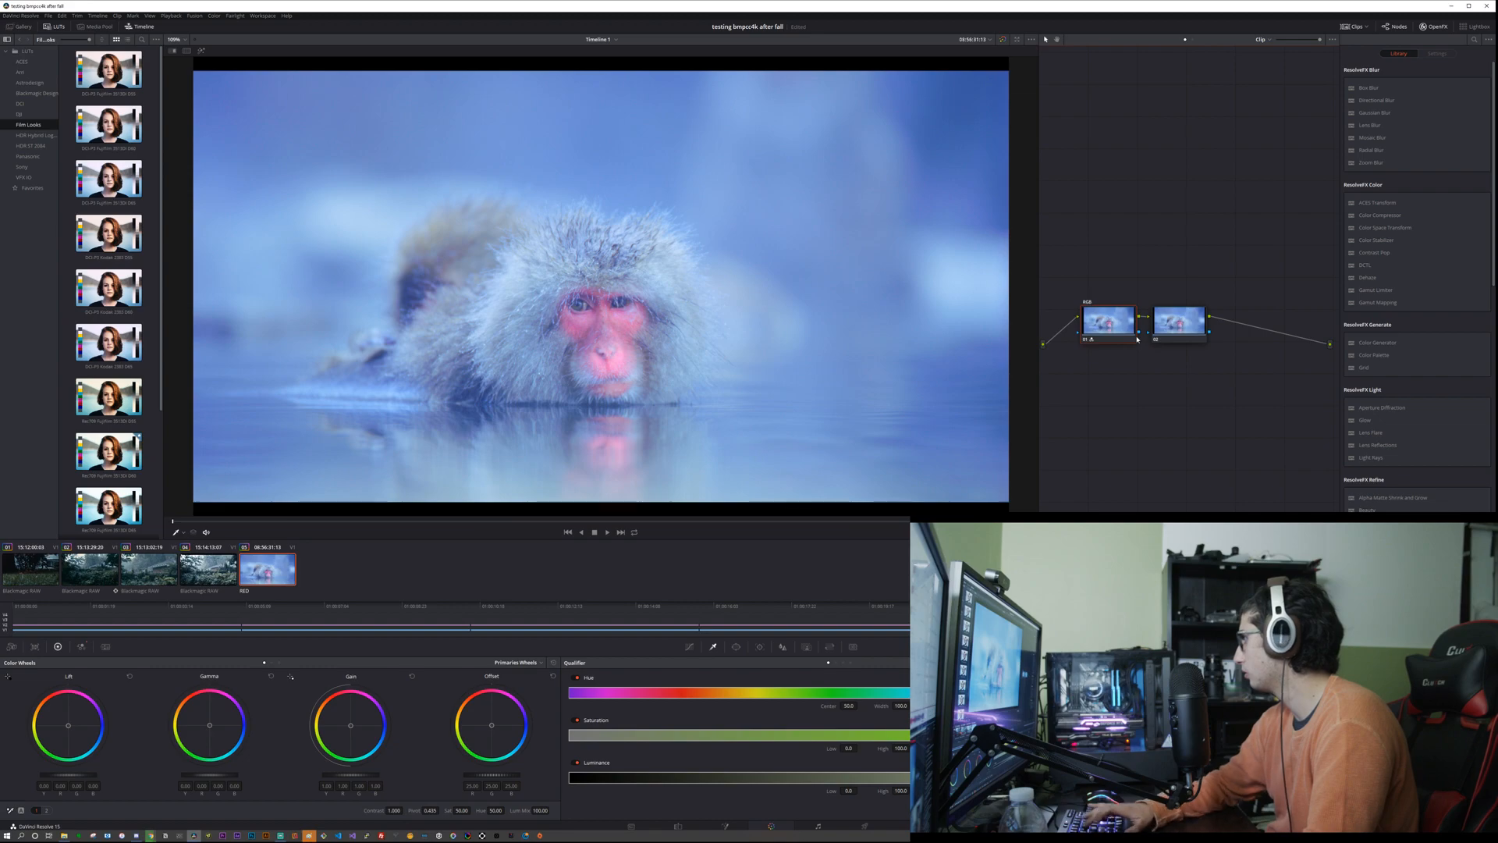
Step: Label the second node Primaries
left_click(1162, 316)
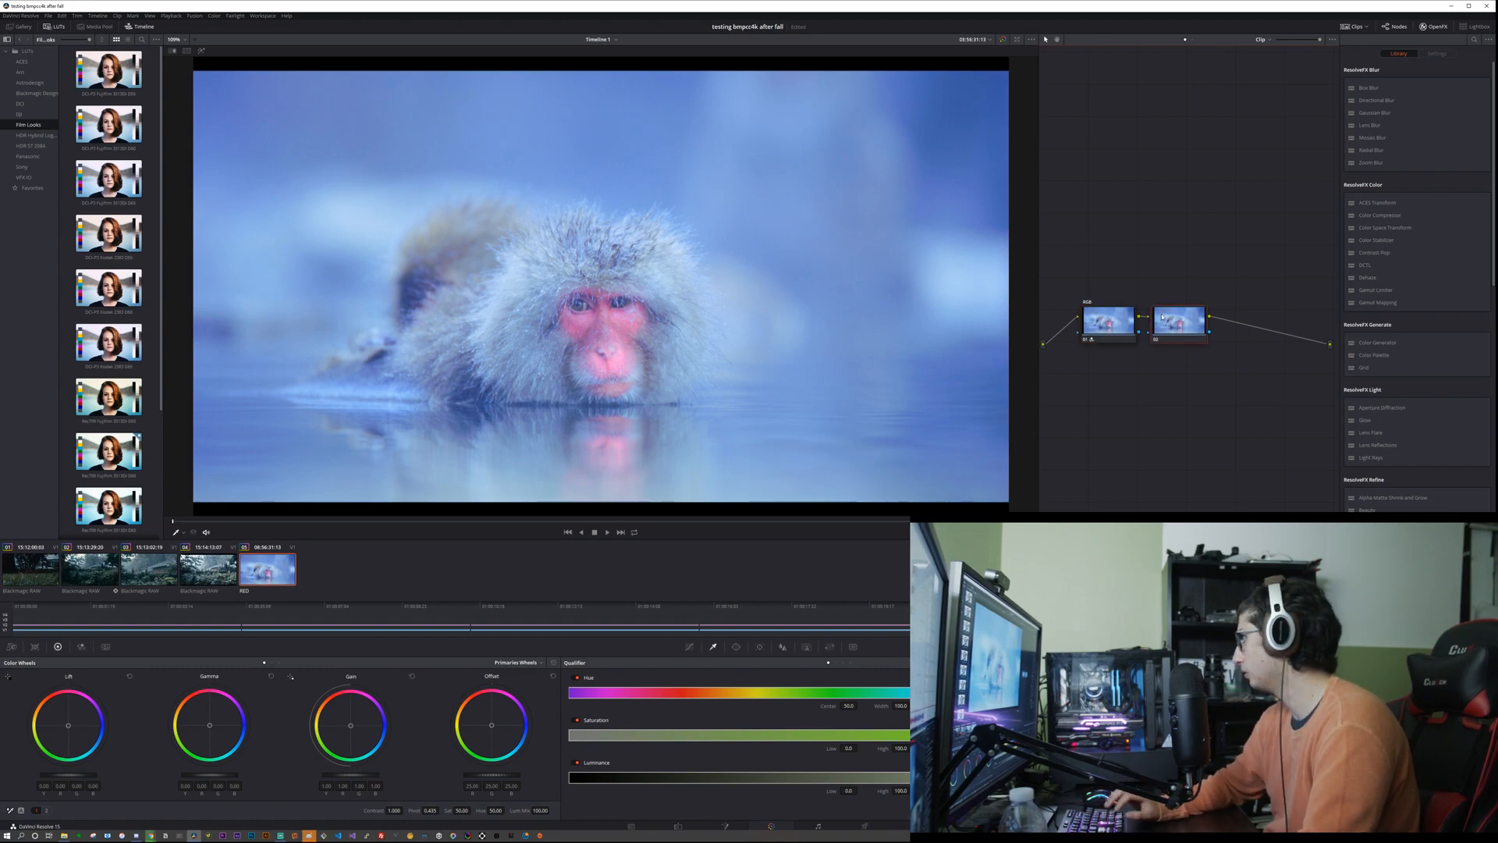
right_click(1169, 317)
left_click(1185, 331)
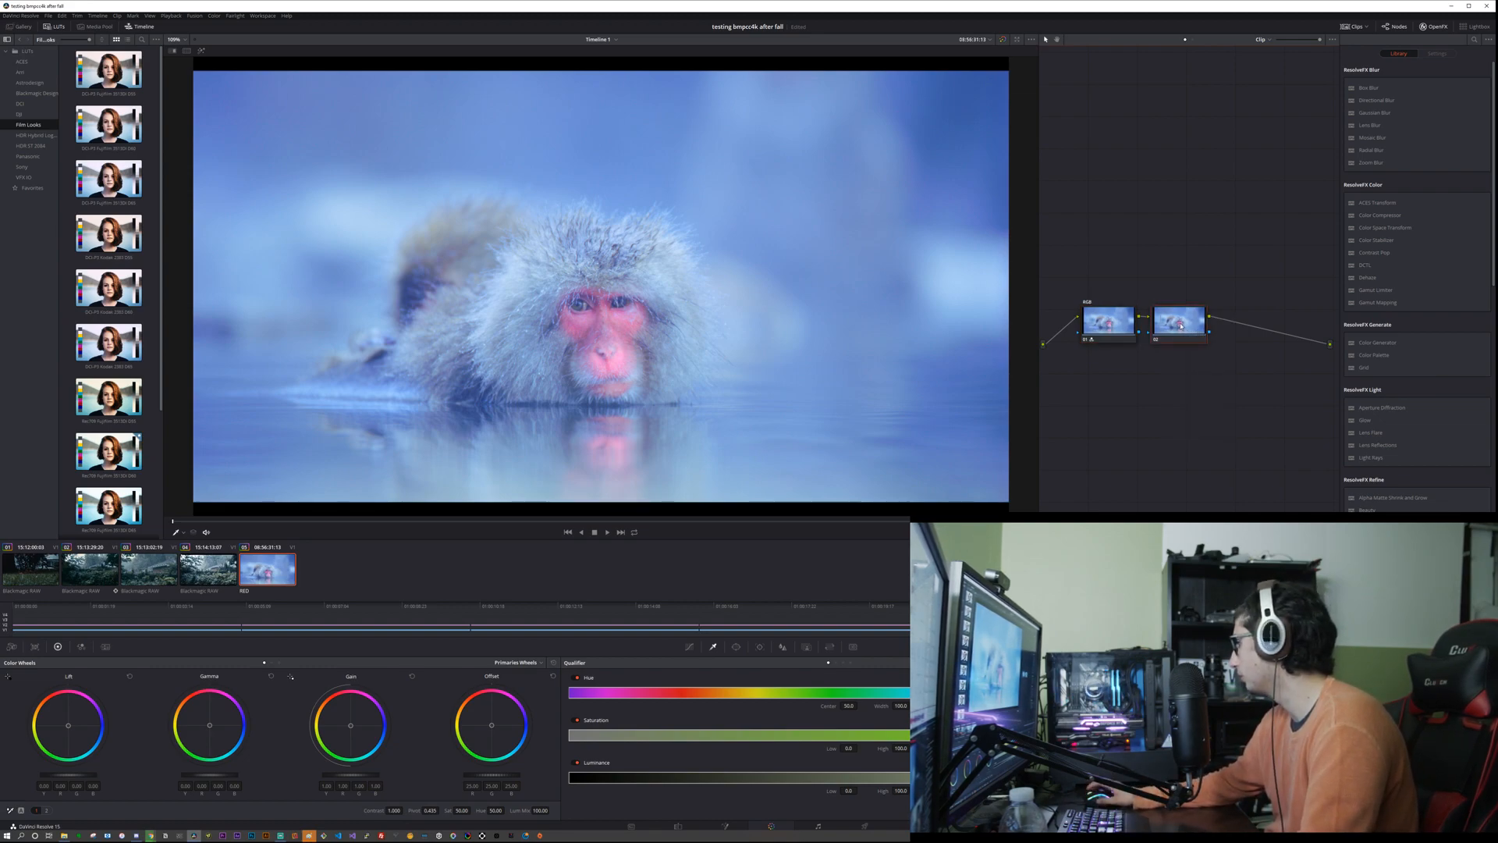
type("Pri")
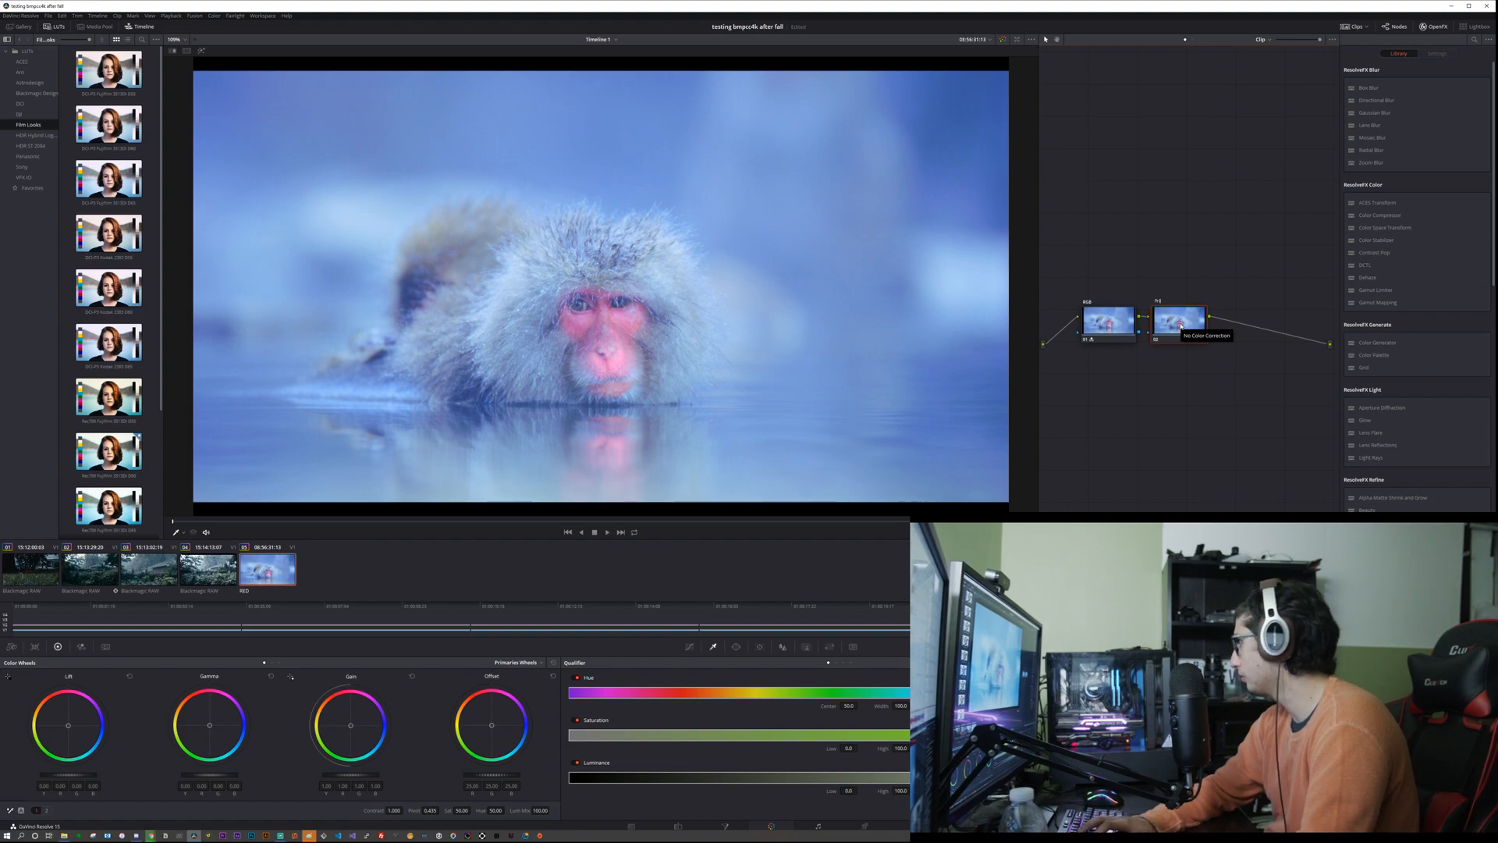
type("maries")
key("Return")
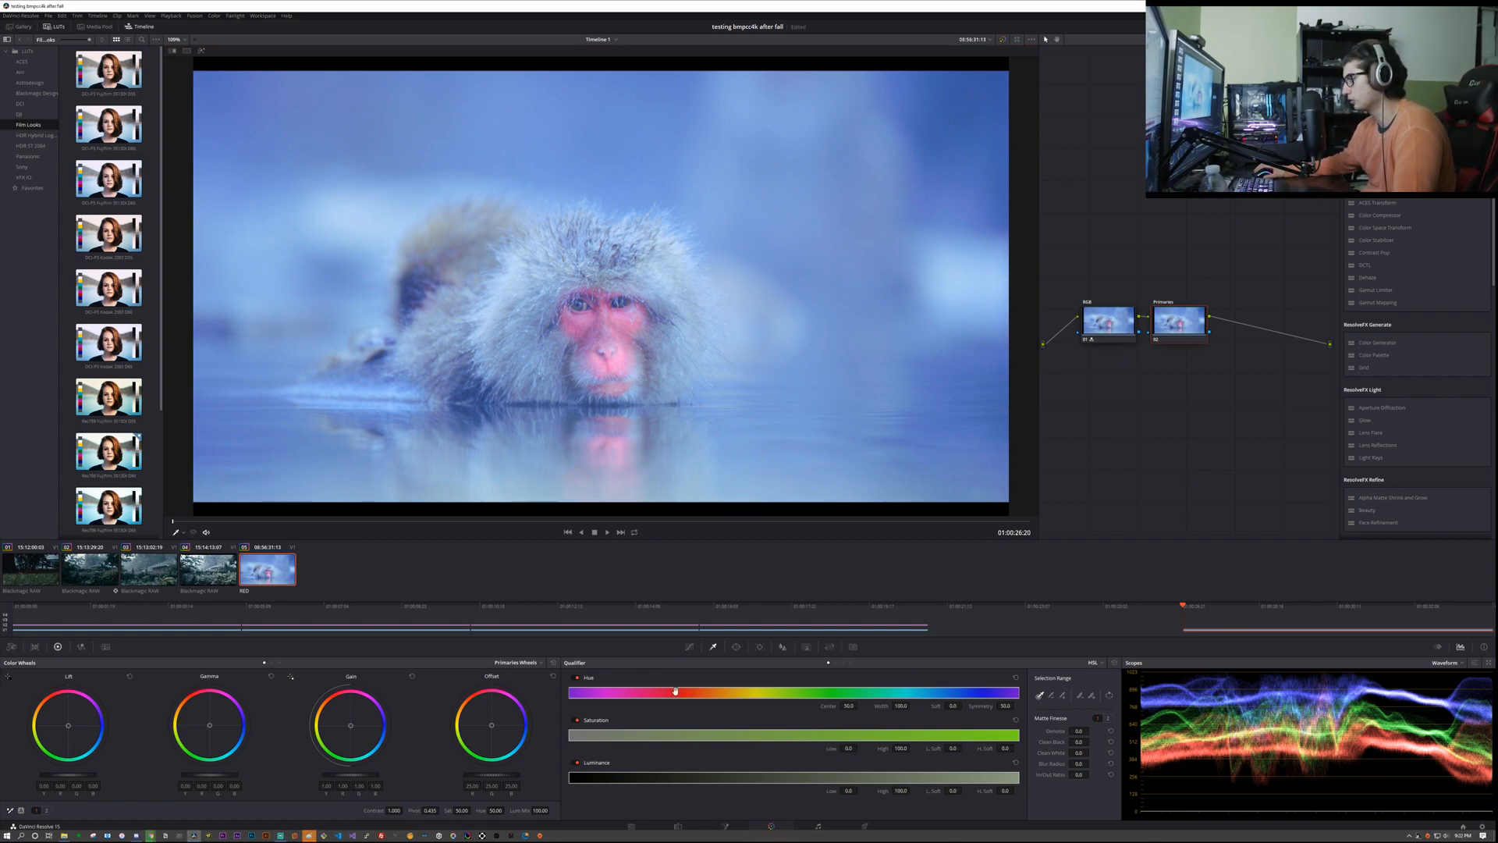
Step: Set the snow monkey clip's Camera Raw decoding to Clip and its color science to Version 2
left_click(10, 646)
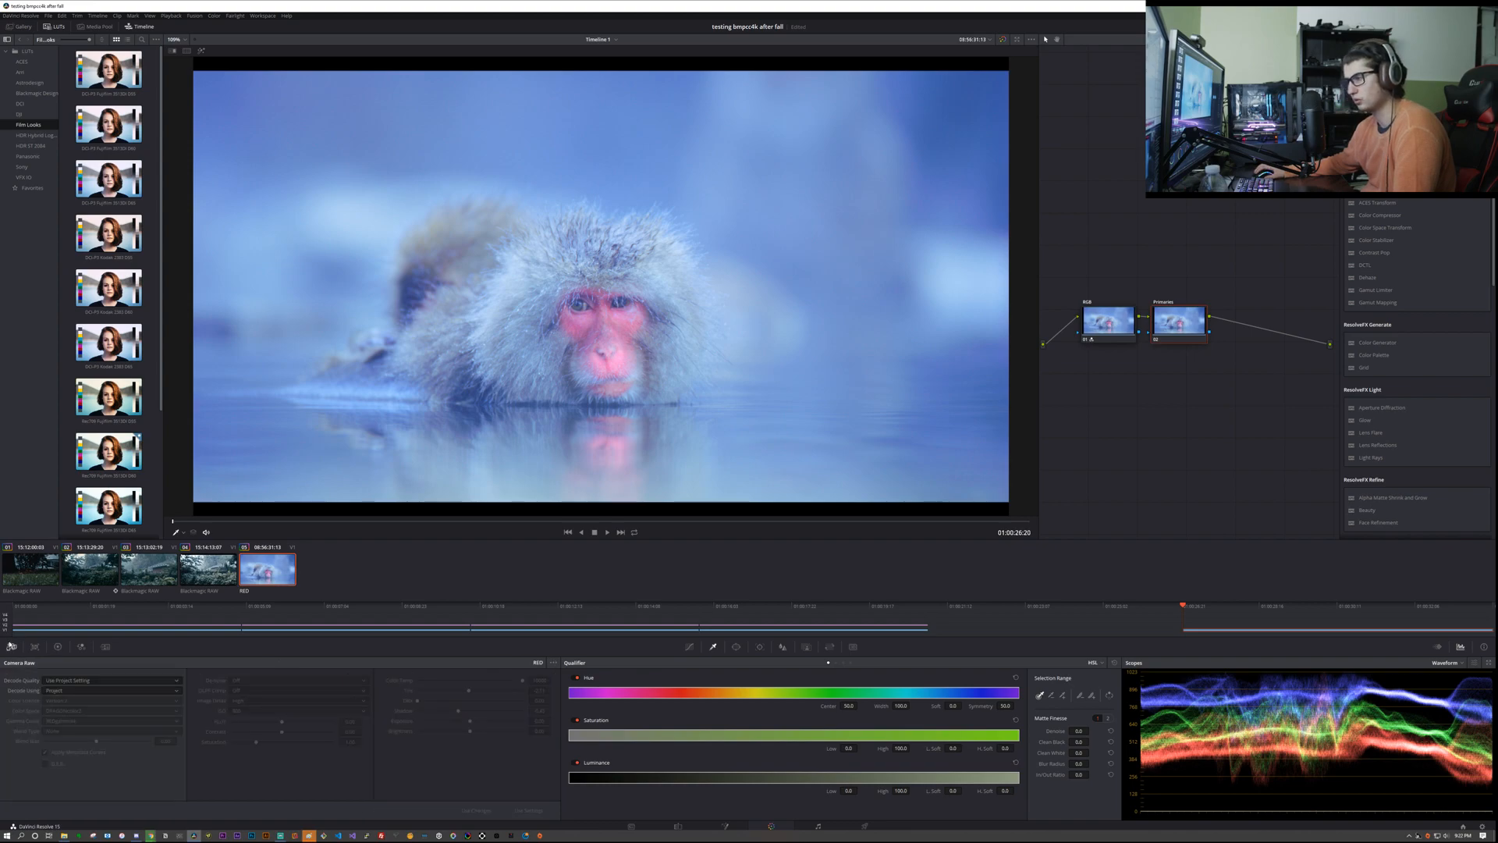
left_click(85, 690)
left_click(73, 727)
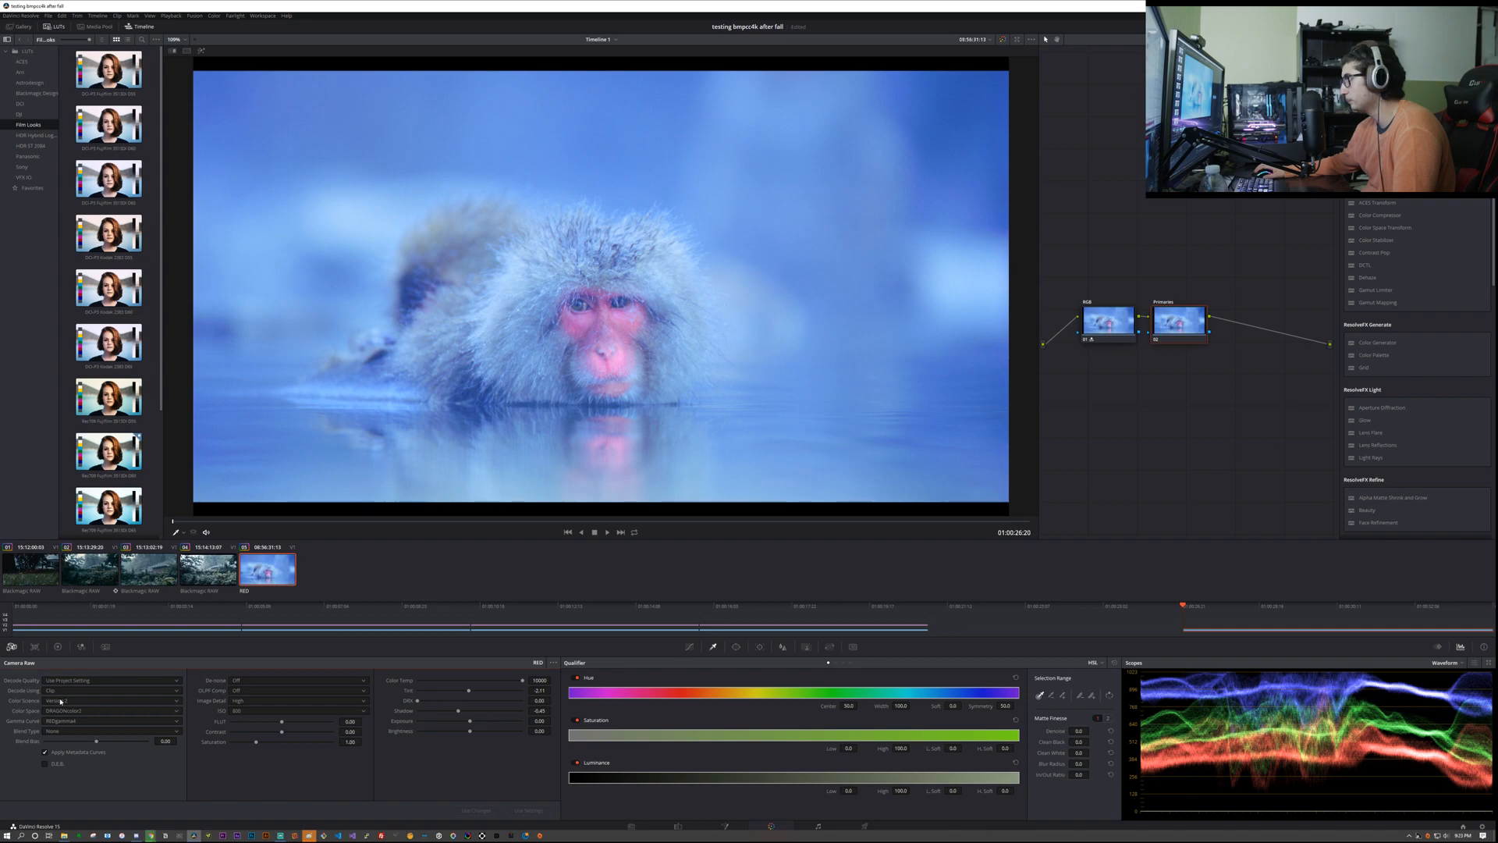
left_click(60, 701)
left_click(57, 720)
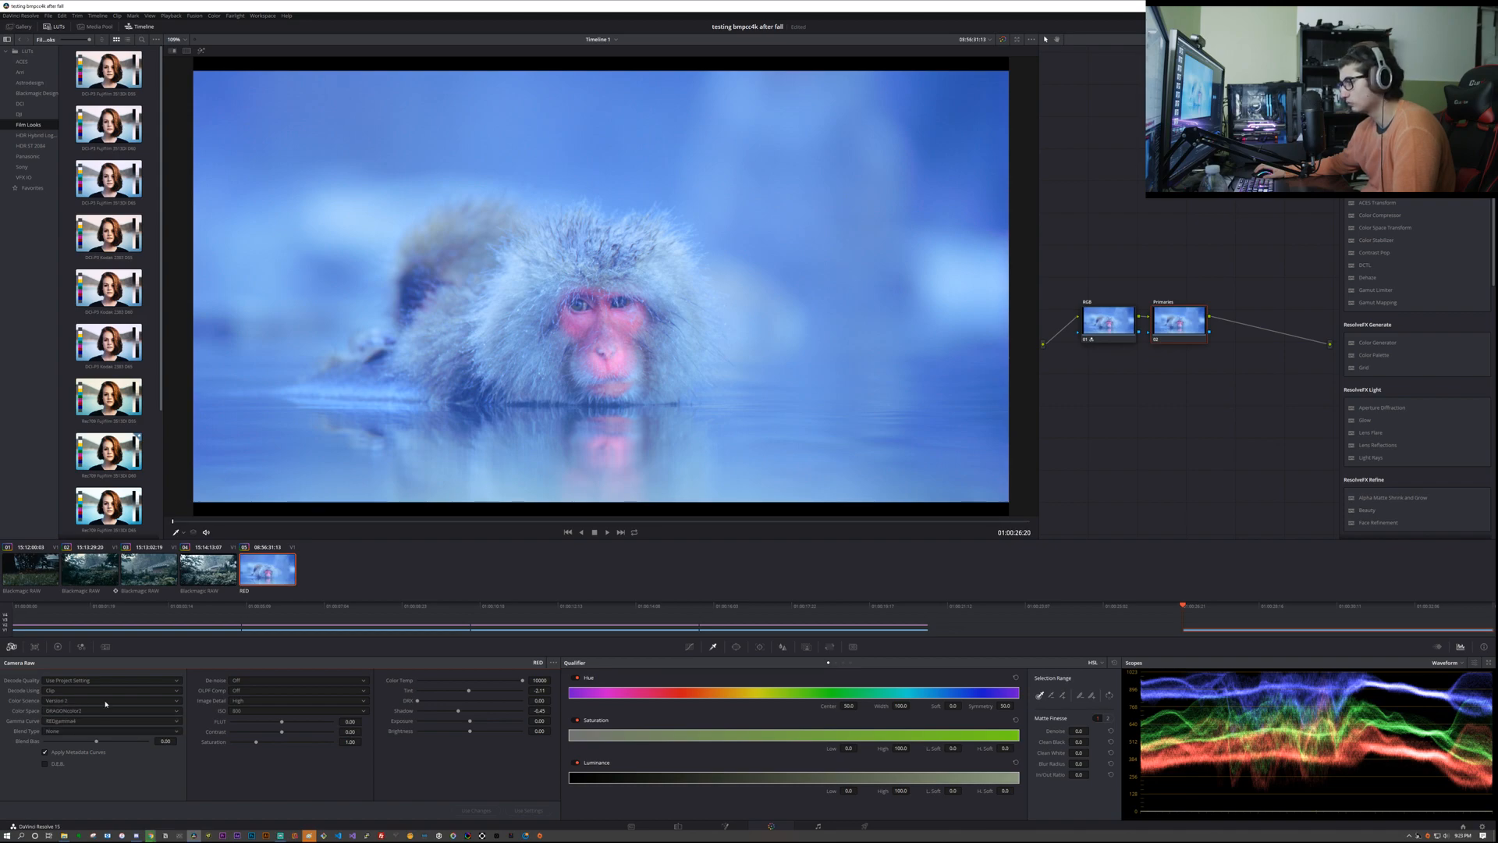
Step: Briefly bypass all grades to compare, disable only the RGB node, and select the Primaries node
left_click(1093, 333)
key("alt+d")
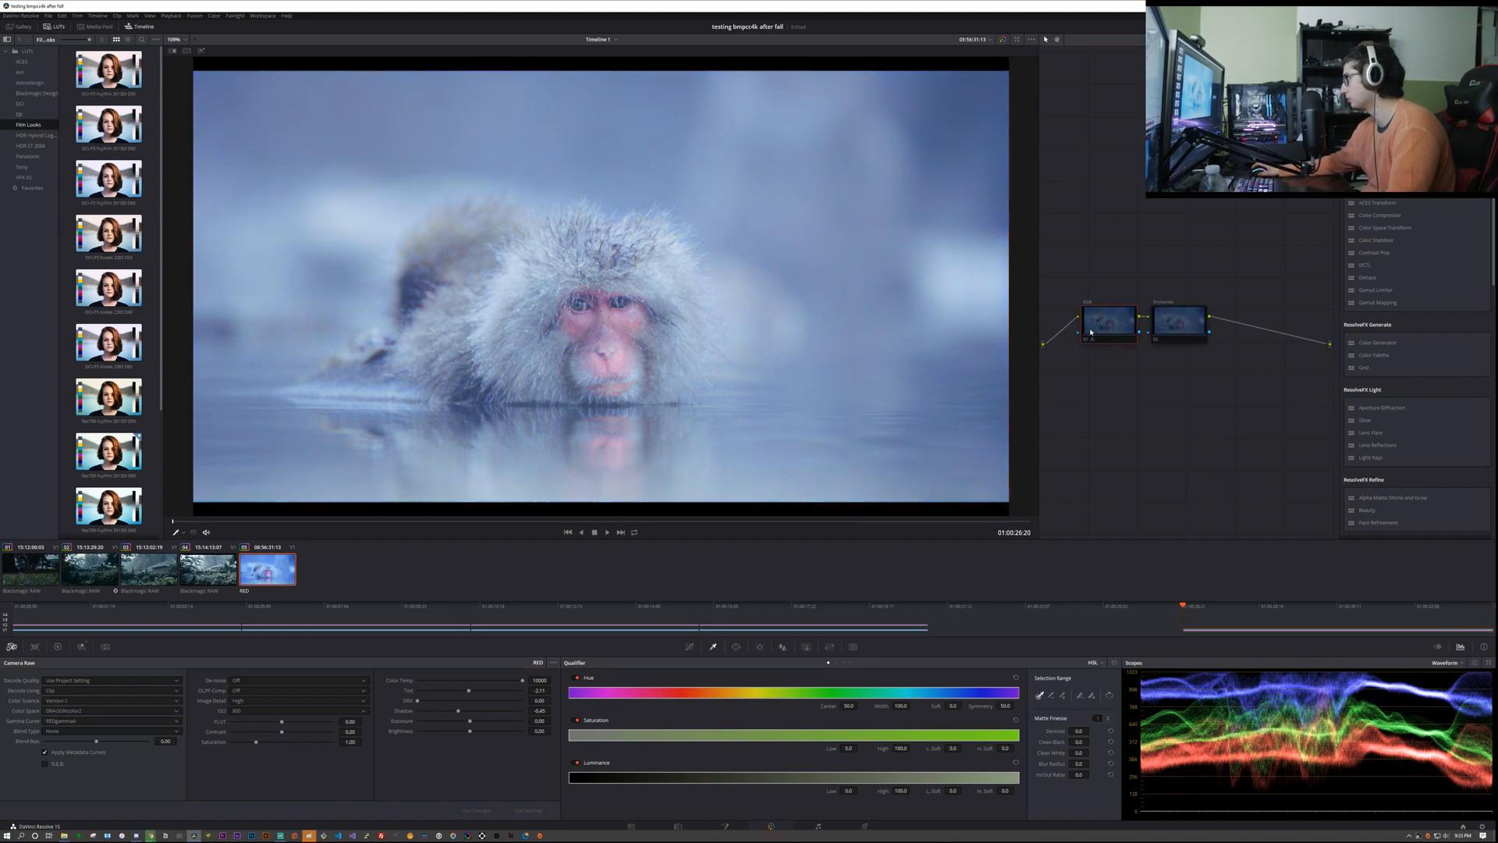
key("alt+d")
key("ctrl+d")
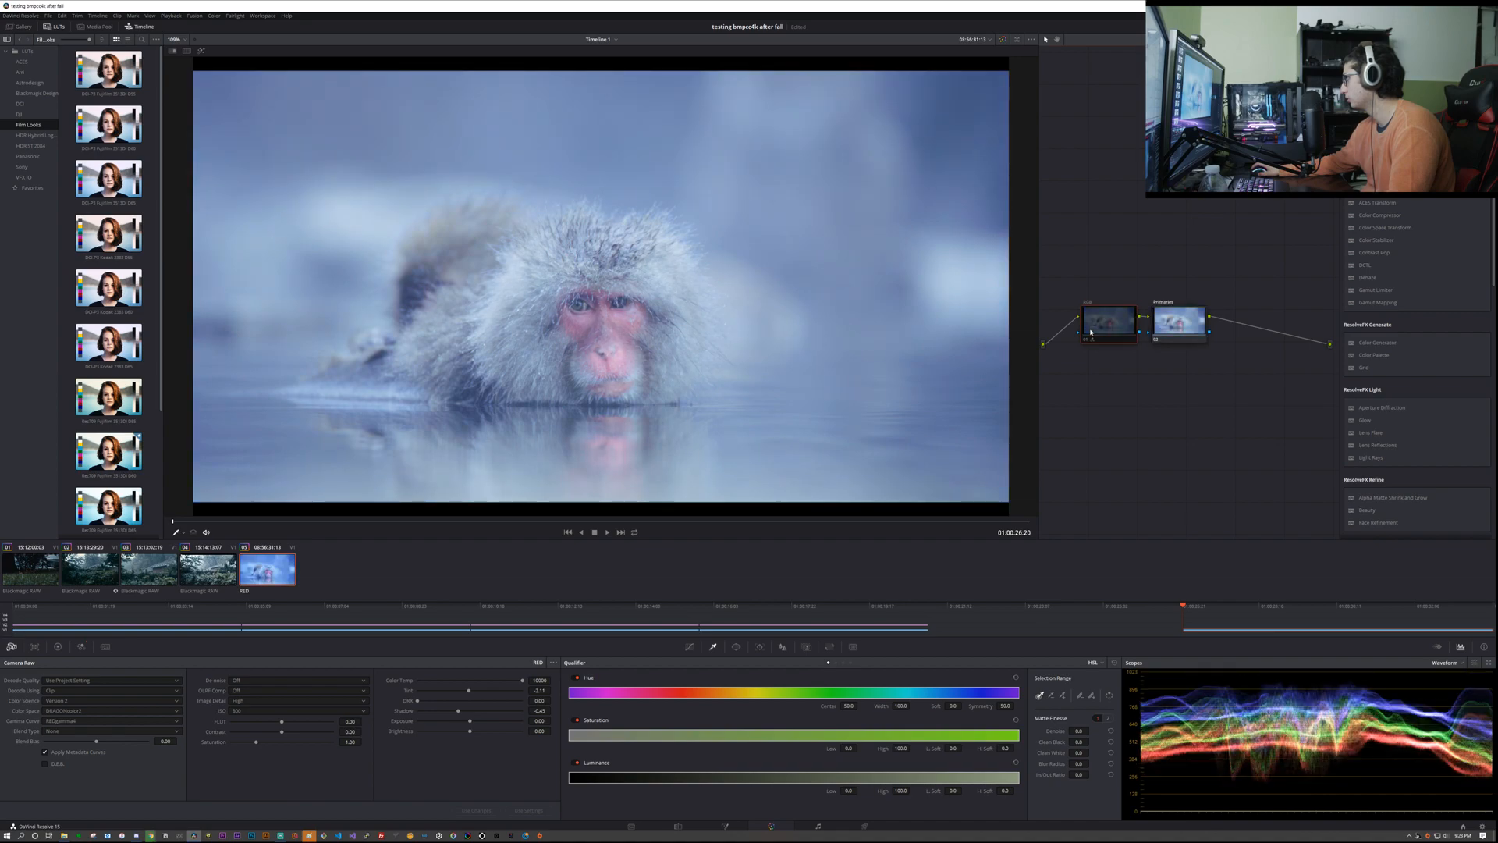
left_click(1191, 336)
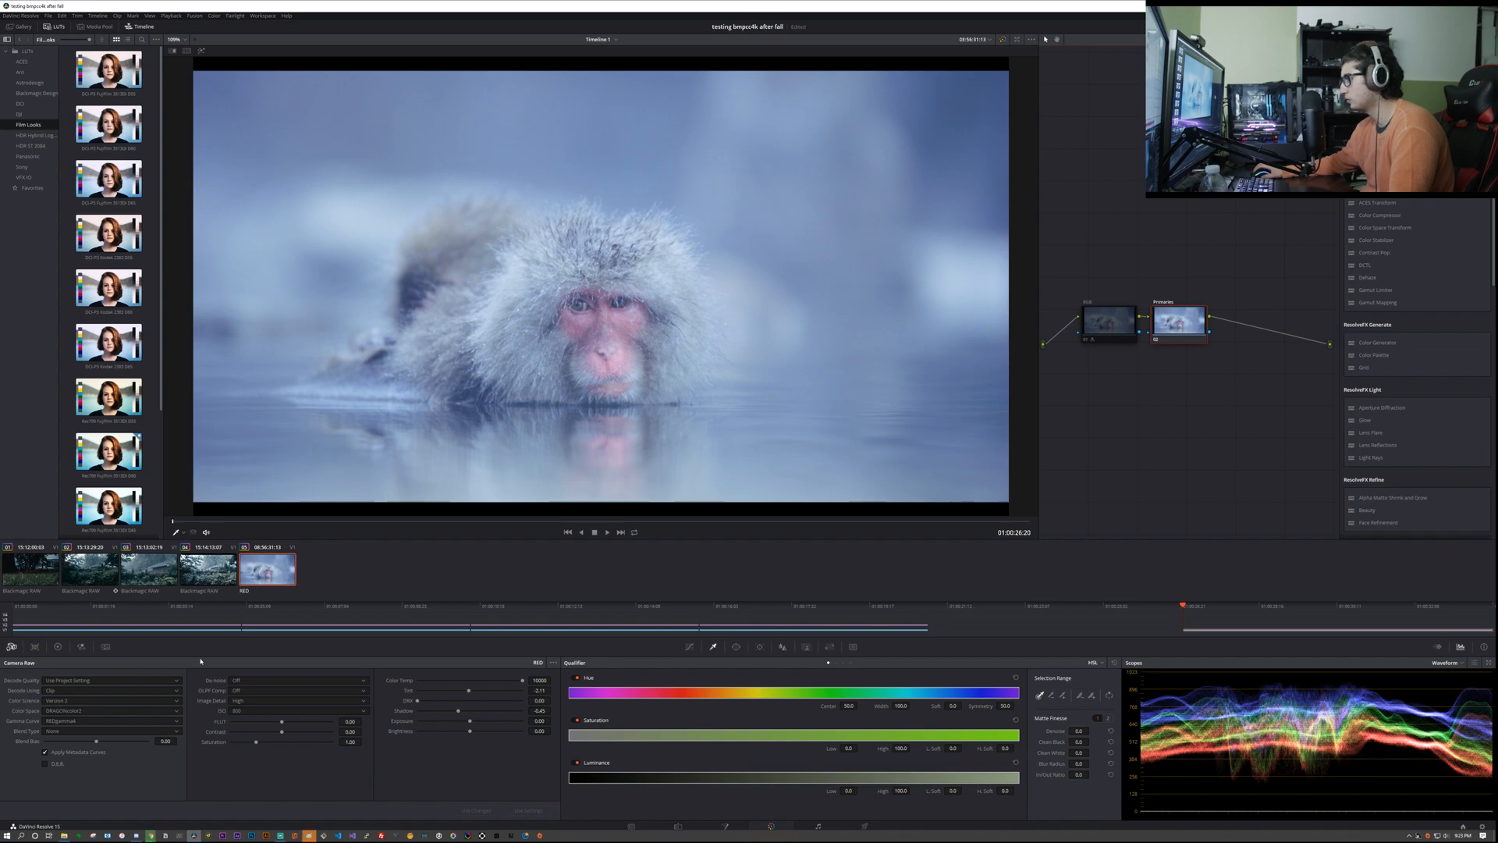
Step: Examine the available color space, gamma curve and blend type options in the clip's Camera Raw settings
left_click(70, 721)
left_click(73, 721)
left_click(74, 712)
left_click(72, 720)
left_click(67, 731)
left_click(67, 734)
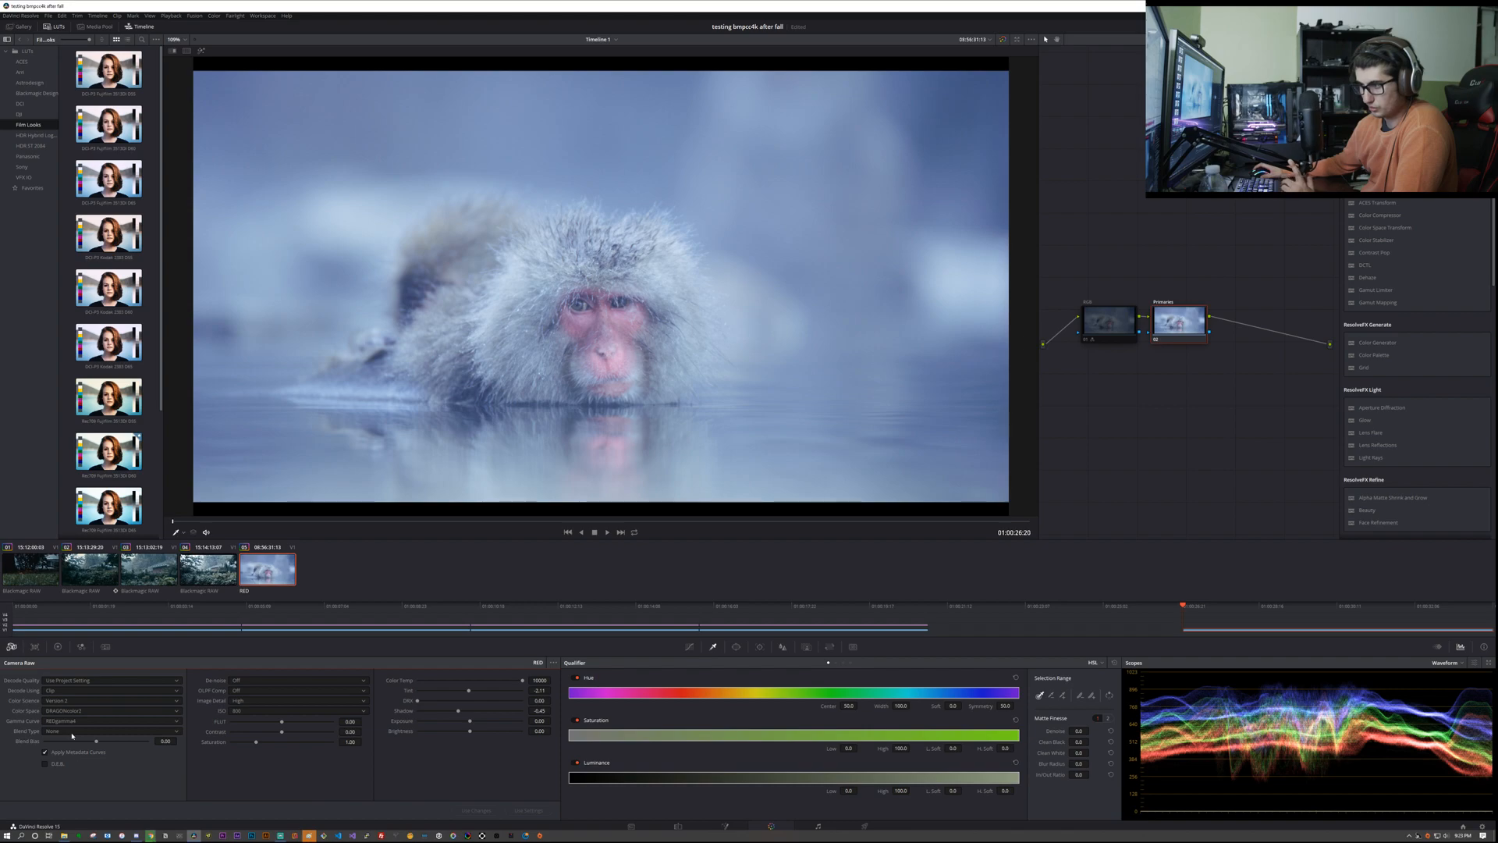
left_click(58, 732)
left_click(57, 731)
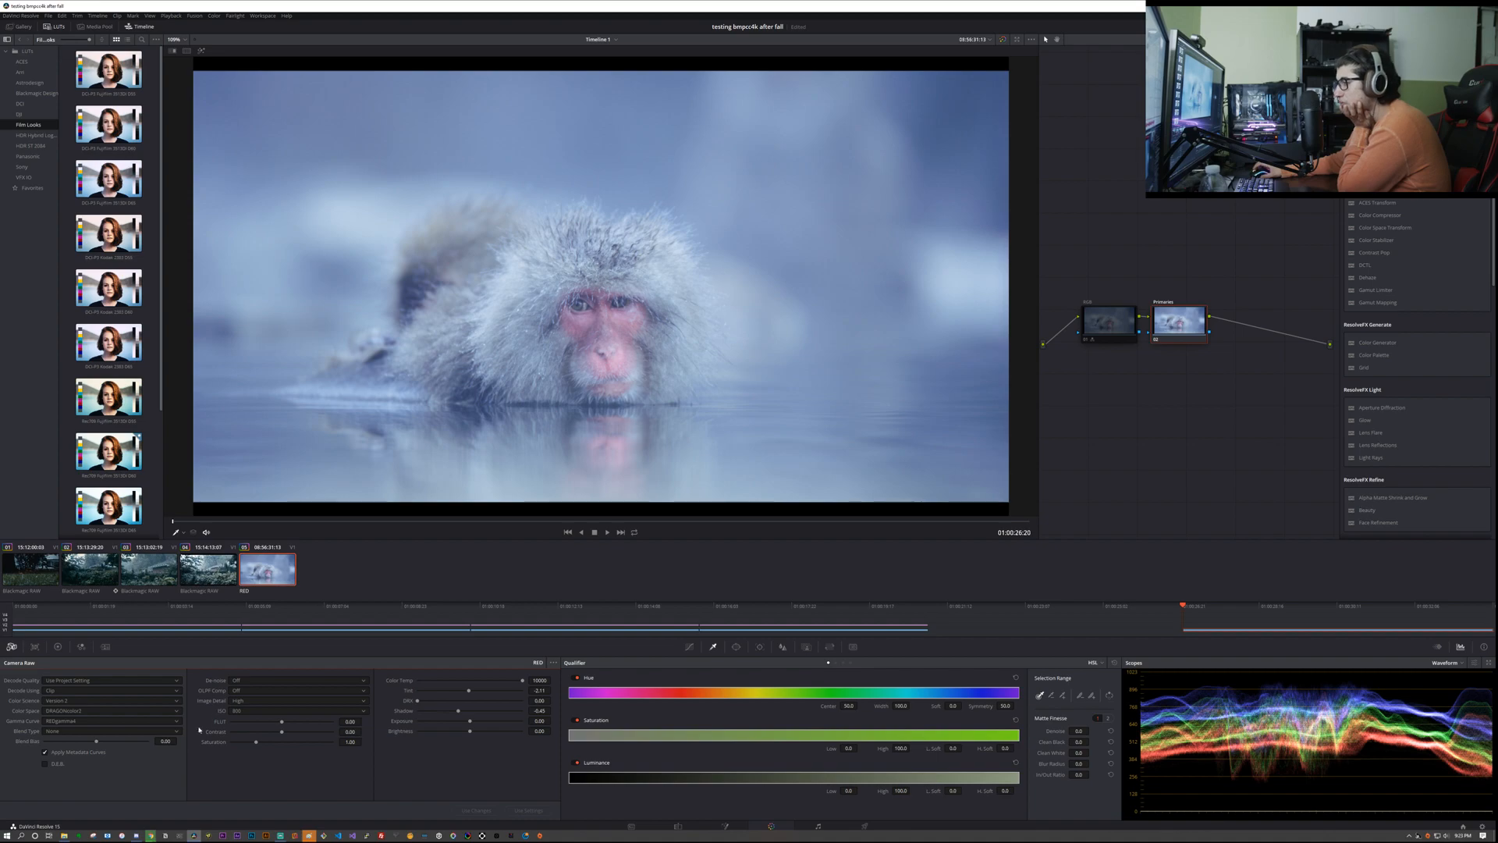
left_click(258, 680)
left_click(244, 742)
left_click(266, 681)
left_click(234, 690)
Step: Try ISO 400 in the clip's raw settings and settle on ISO 640
left_click(253, 711)
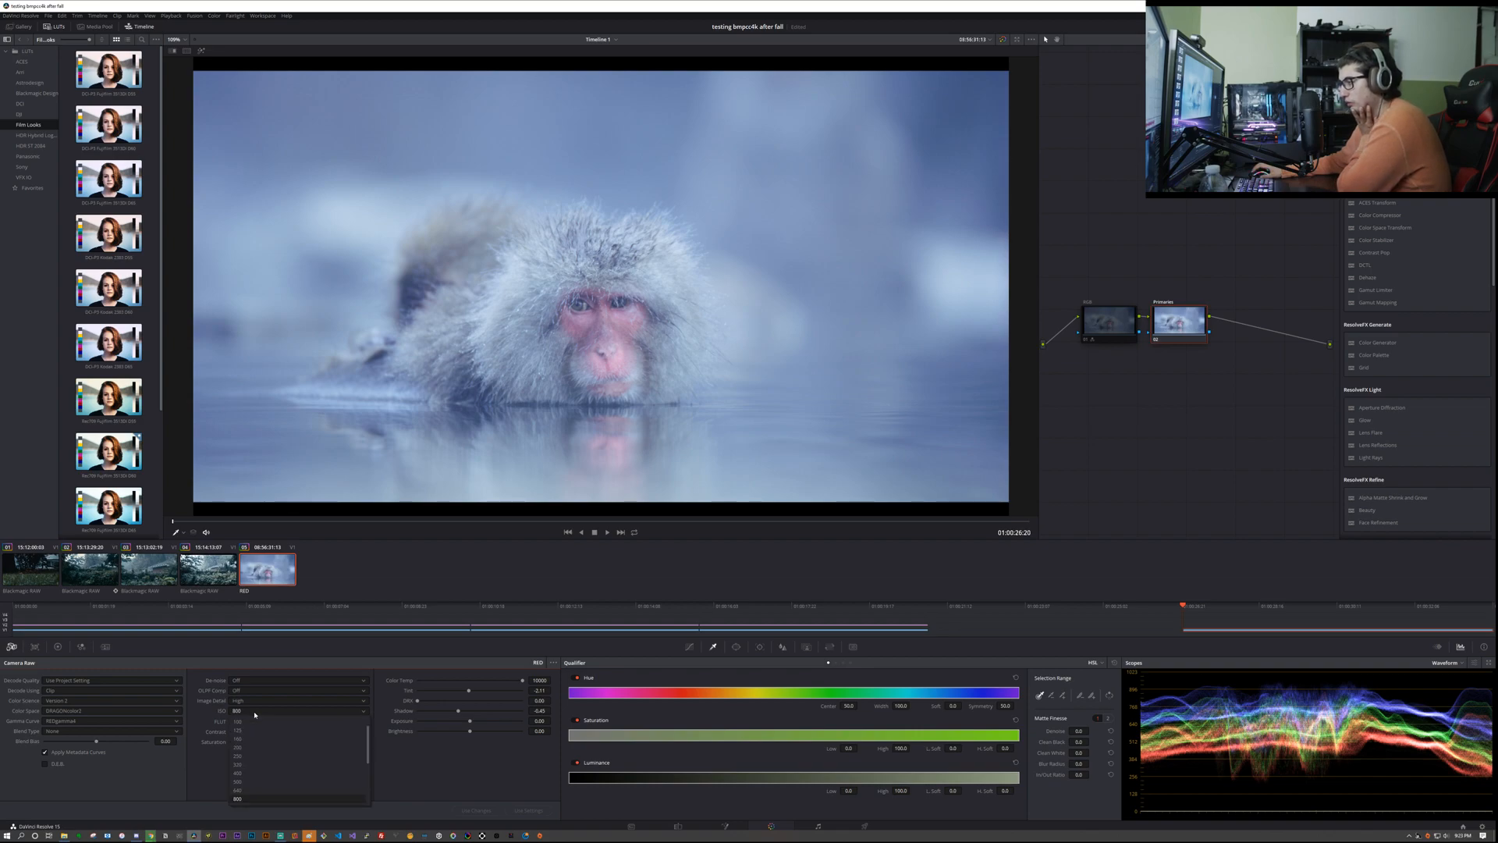
left_click(253, 772)
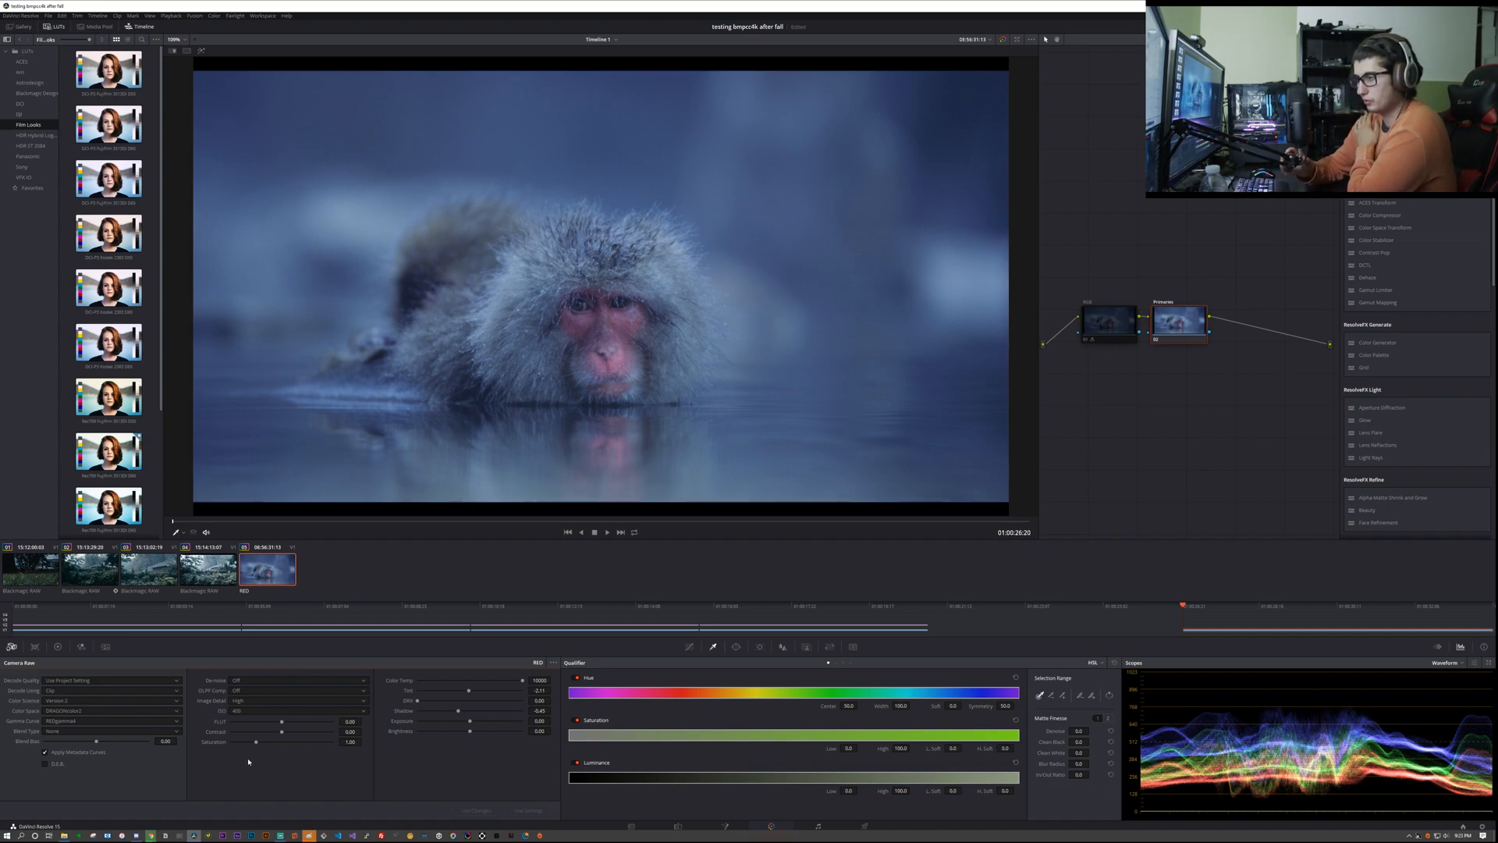
left_click(262, 711)
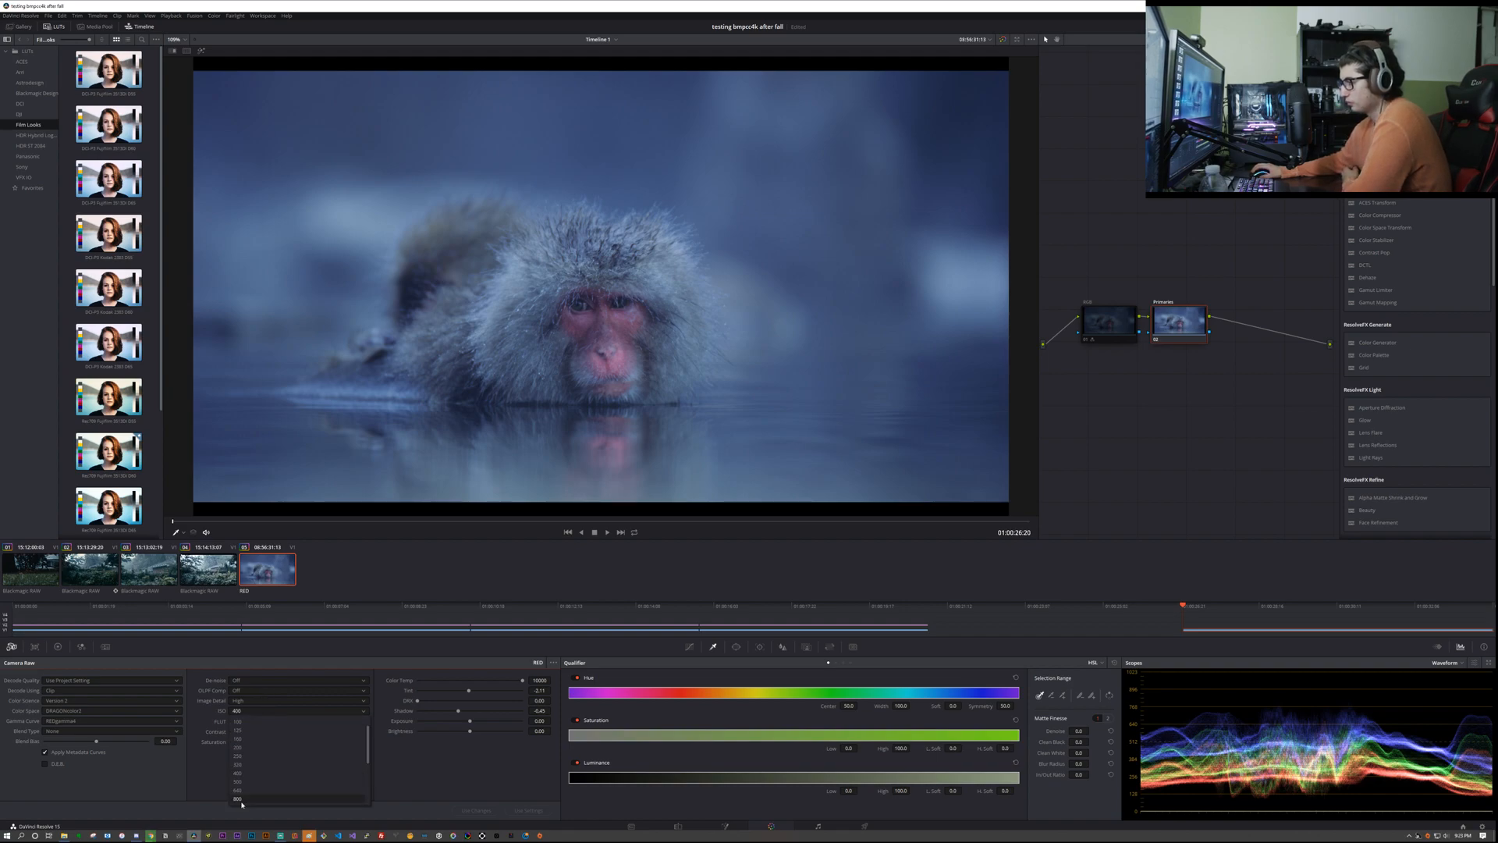
scroll(264, 761, "up", 3)
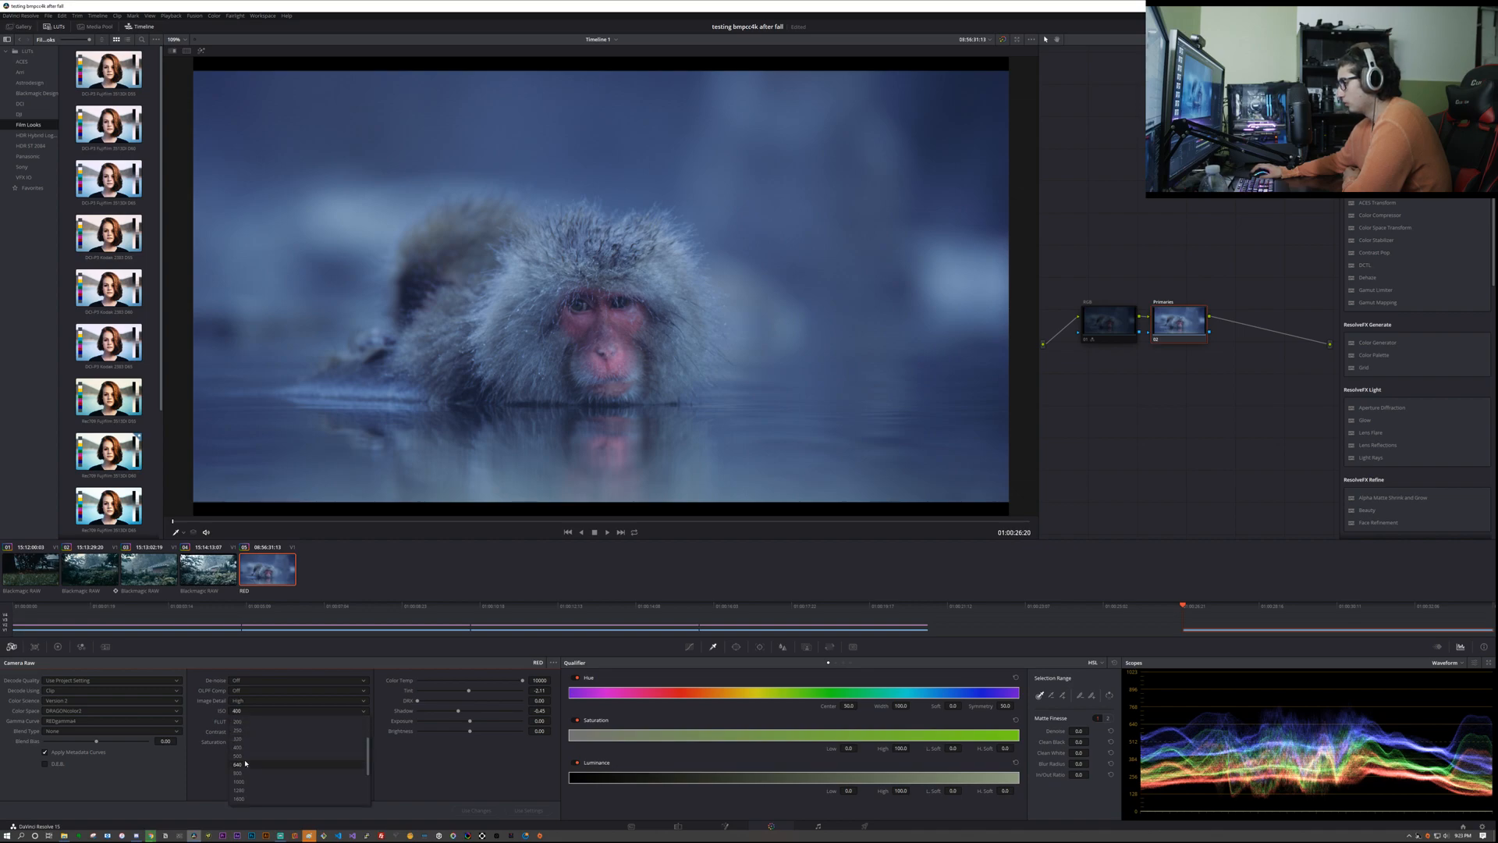
left_click(245, 764)
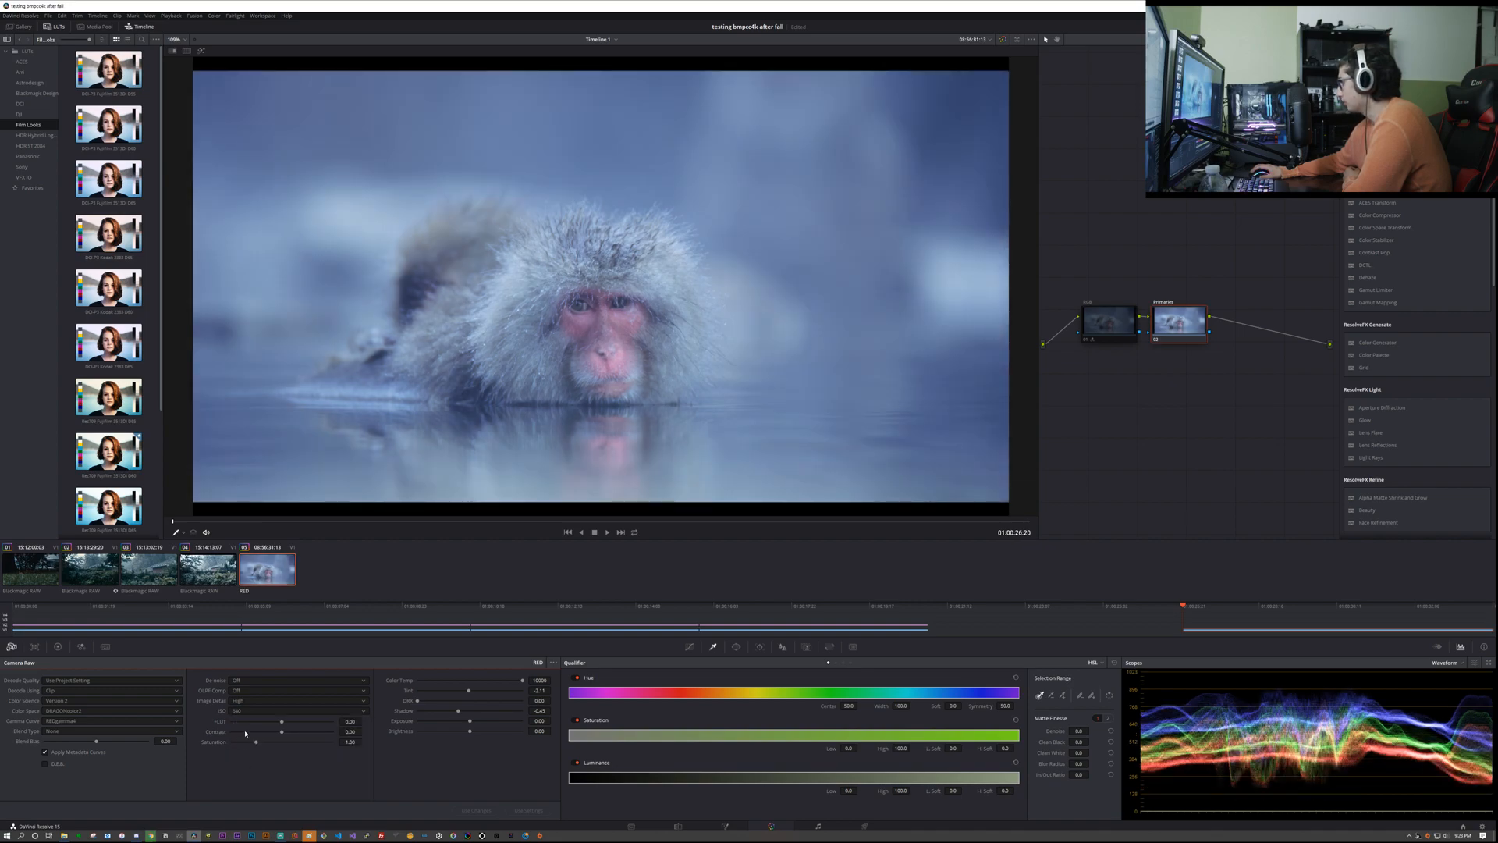
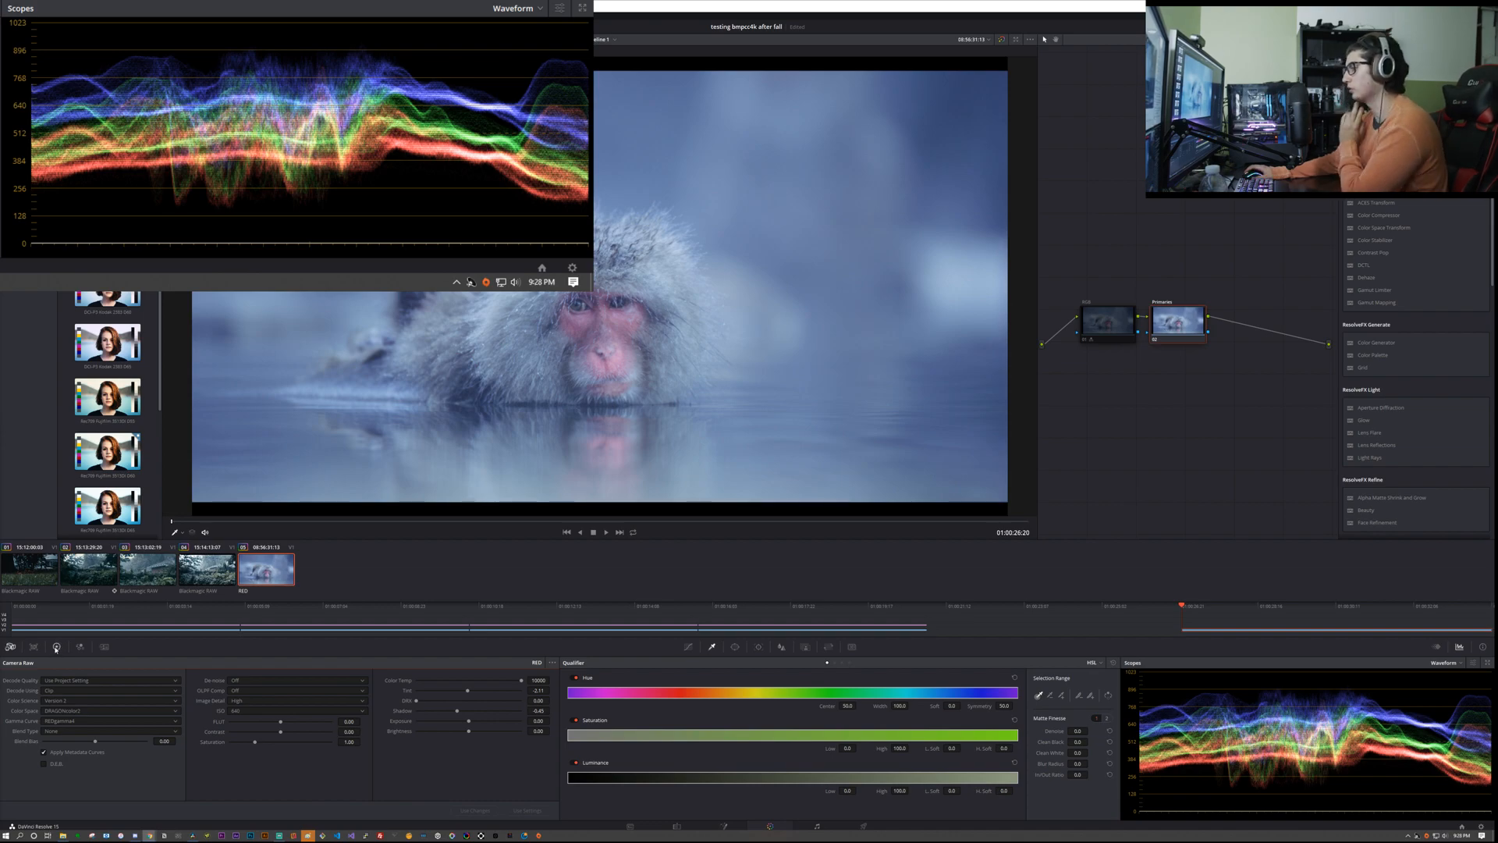
Step: Show the primary color wheels and the curves, look through the other curve modes, and return to Custom
left_click(56, 647)
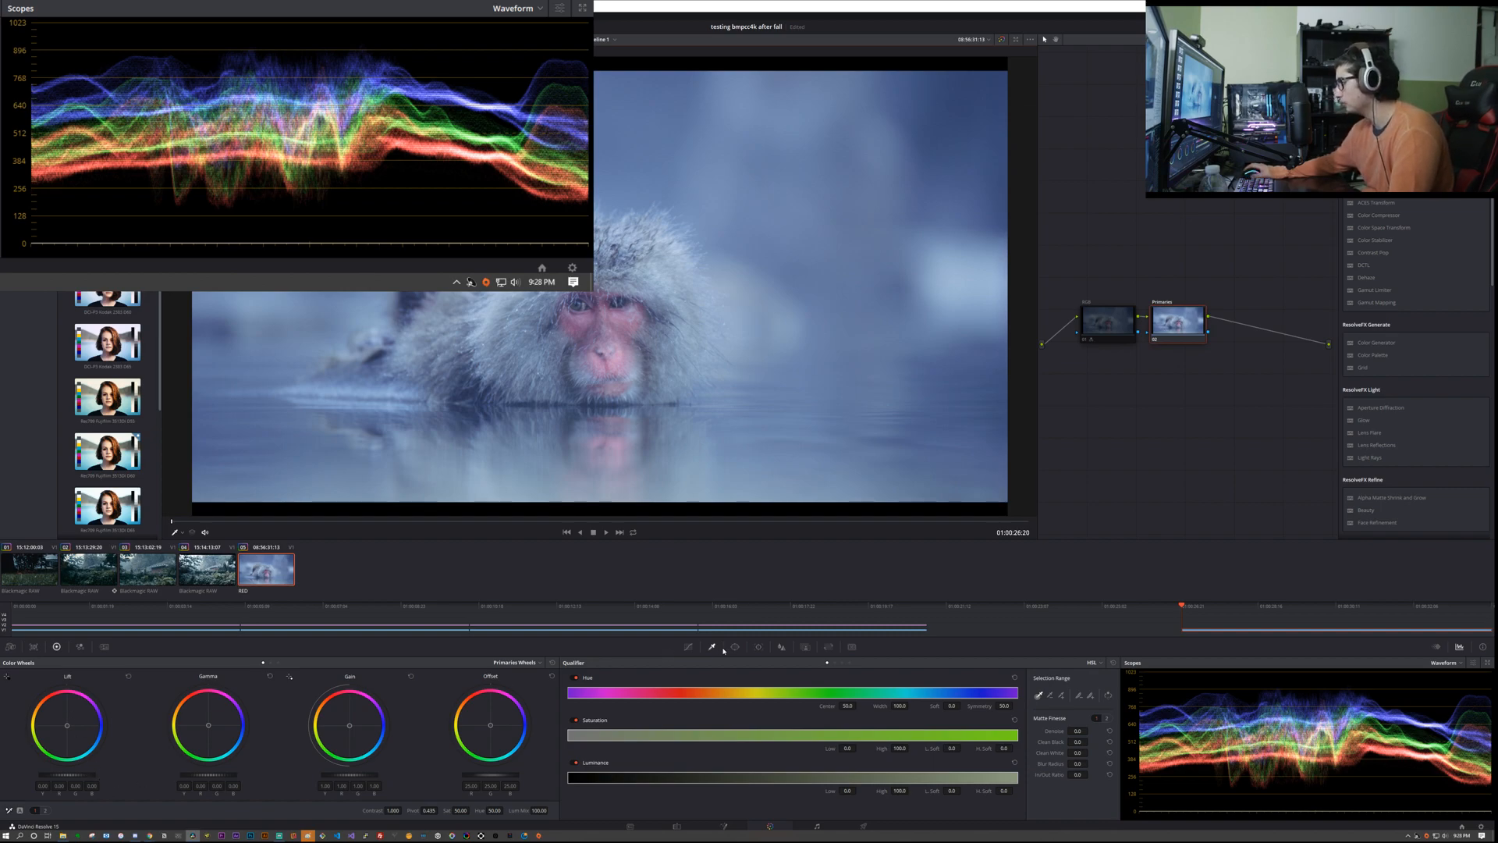
left_click(689, 646)
left_click(1112, 662)
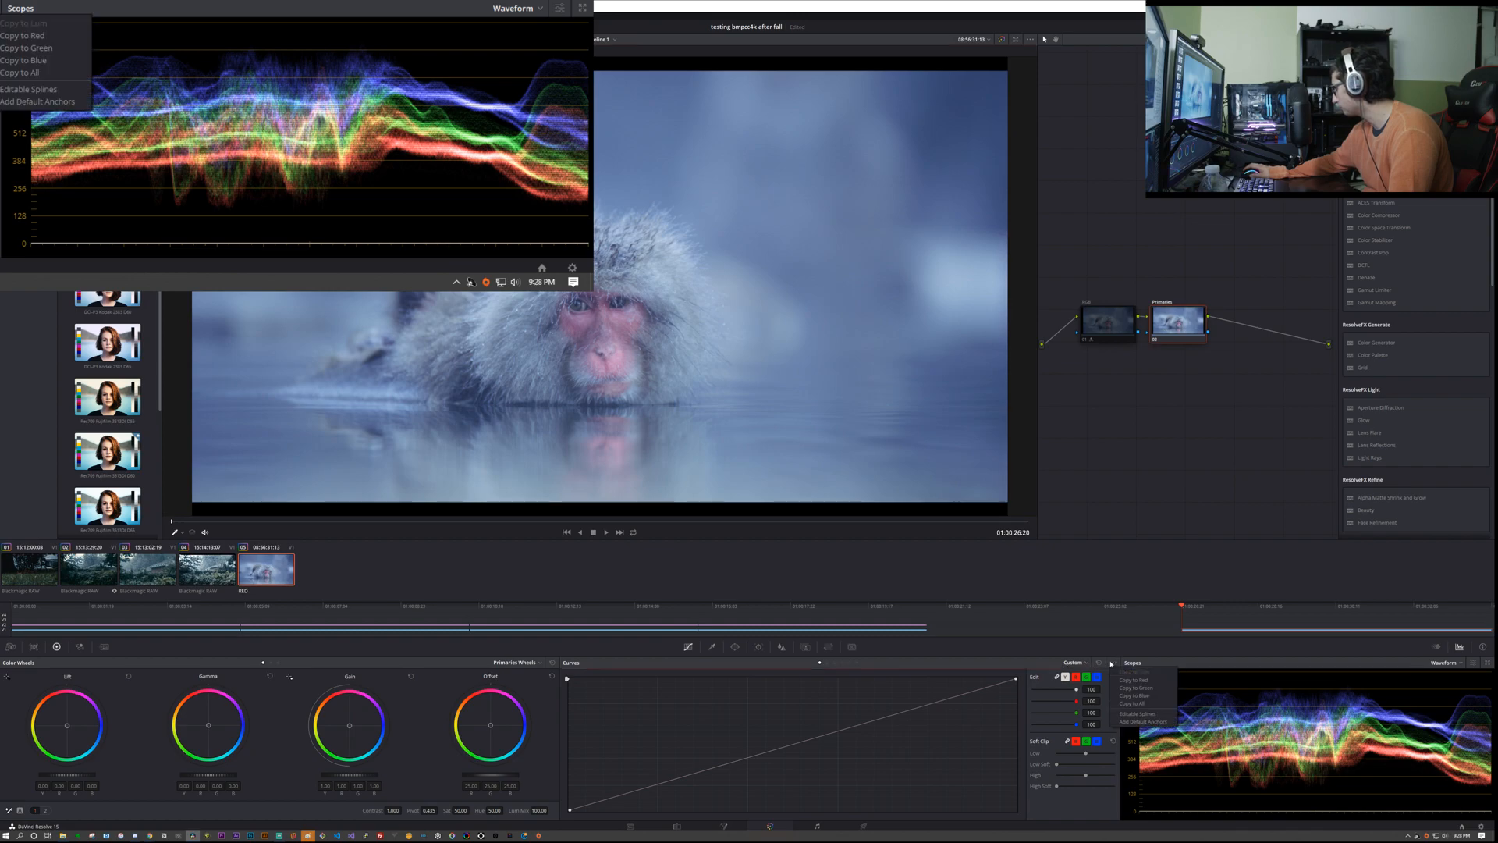
left_click(1109, 662)
left_click(1085, 662)
left_click(1014, 665)
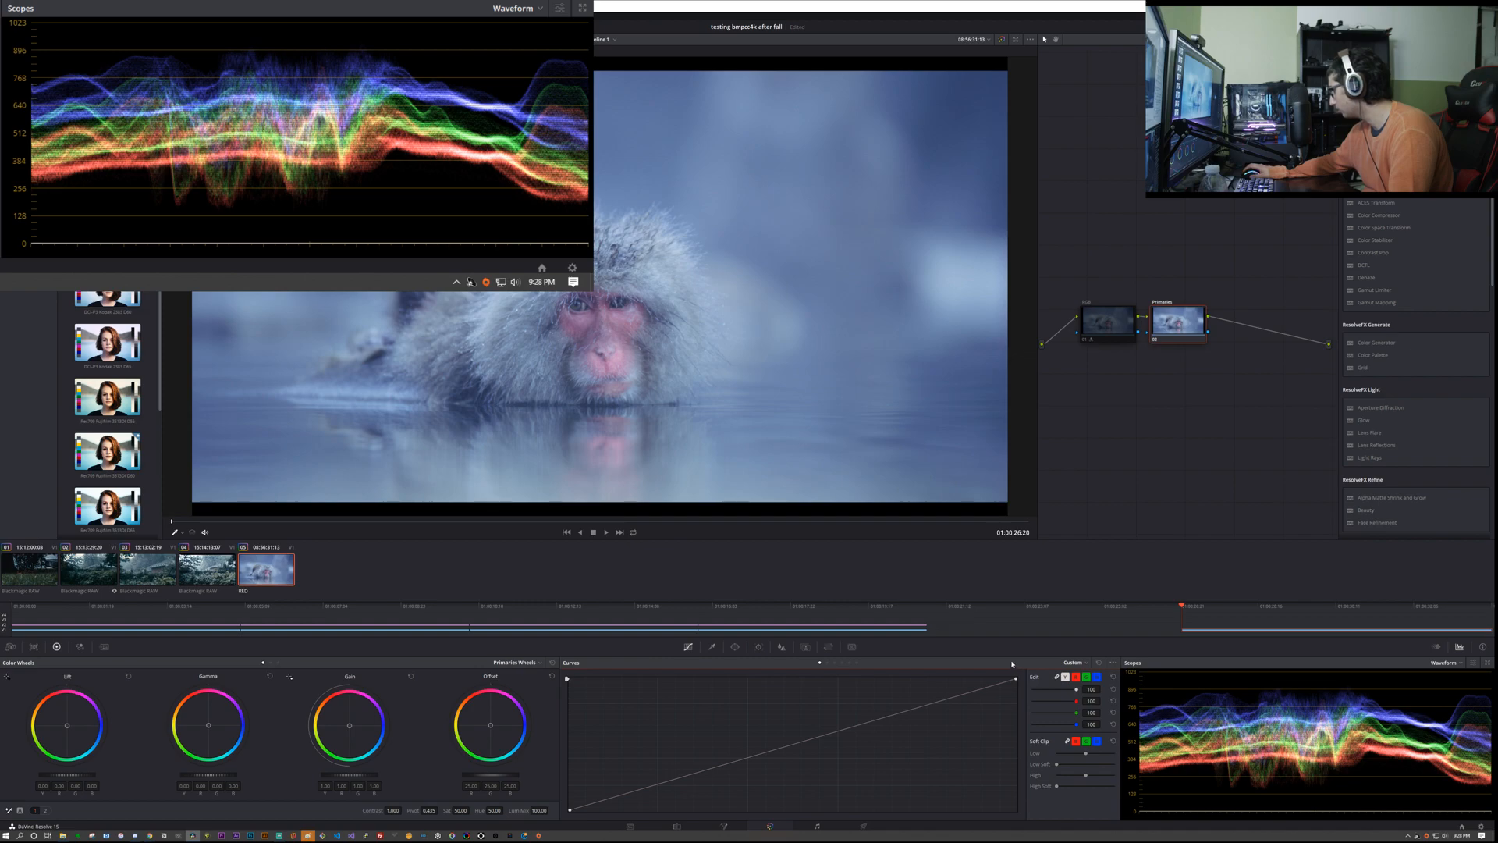
left_click(835, 663)
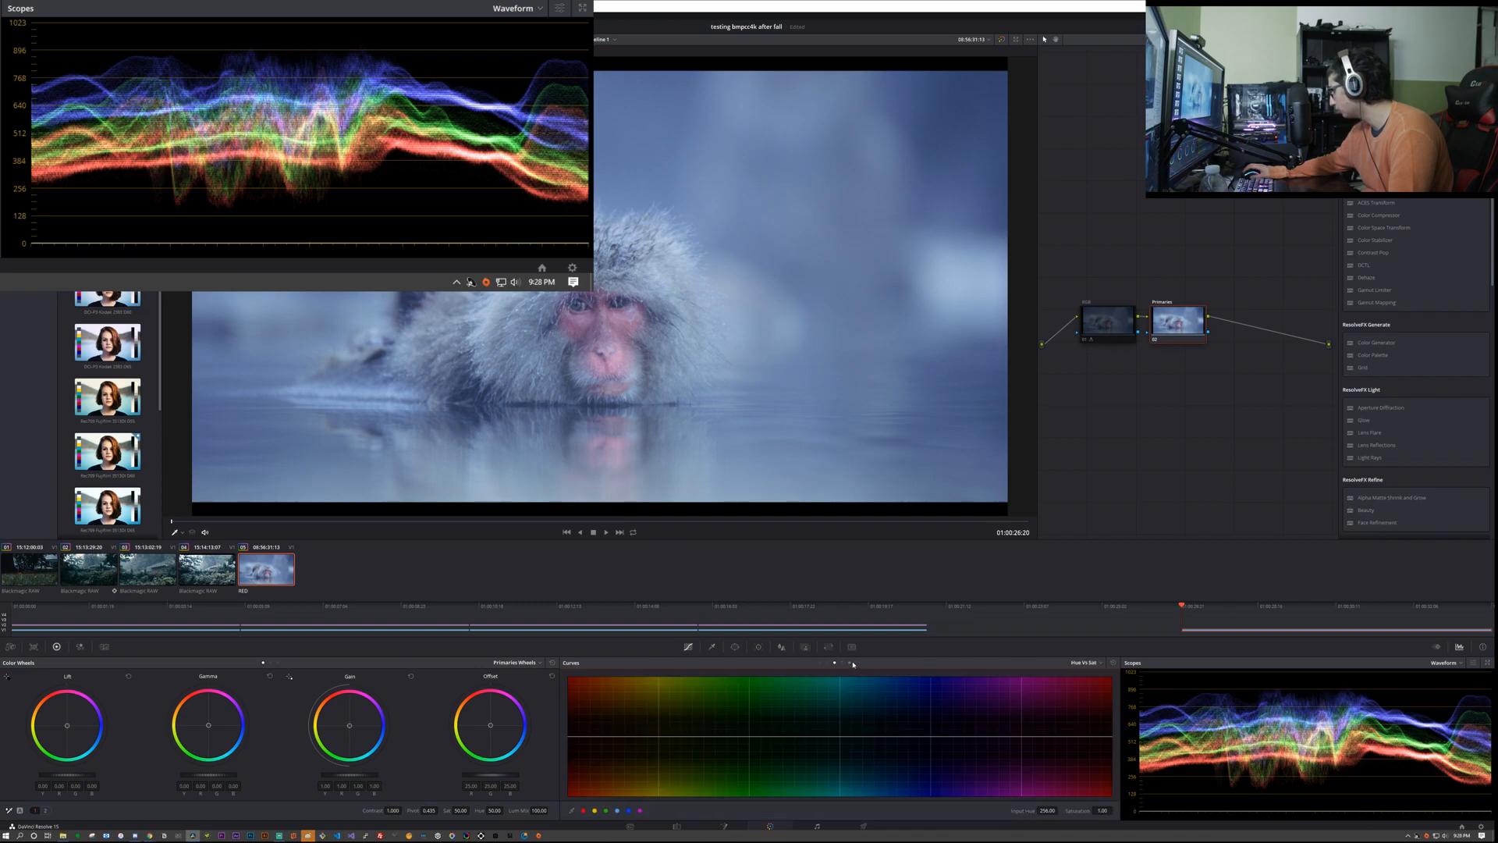
left_click(850, 662)
left_click(820, 663)
Step: Examine the available curve modes and the custom curve options, including Copy to All, Editable Splines and Add Default Anchors
left_click(1076, 662)
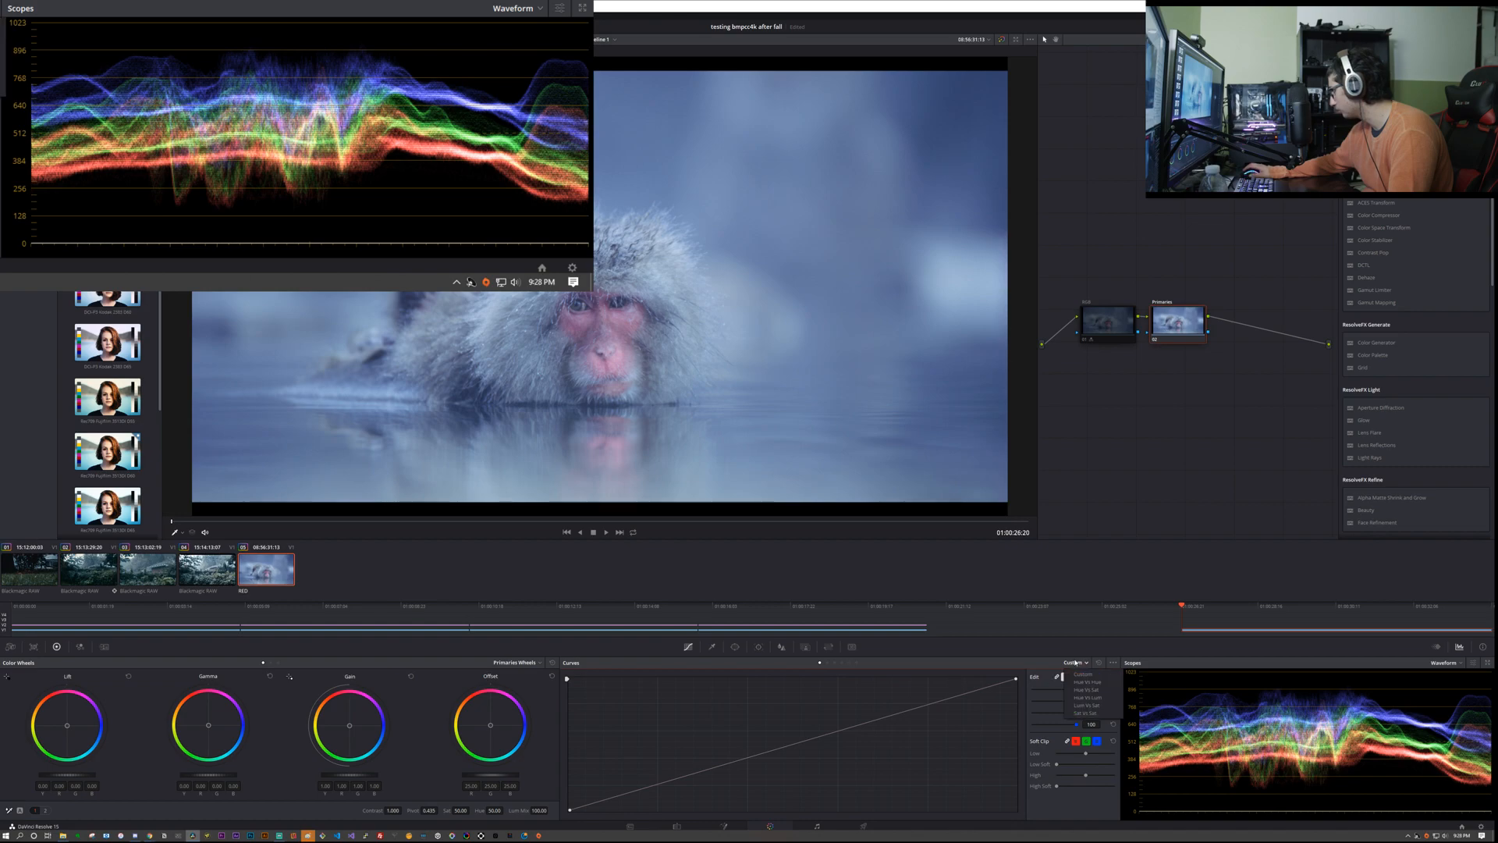
left_click(1102, 665)
left_click(1112, 663)
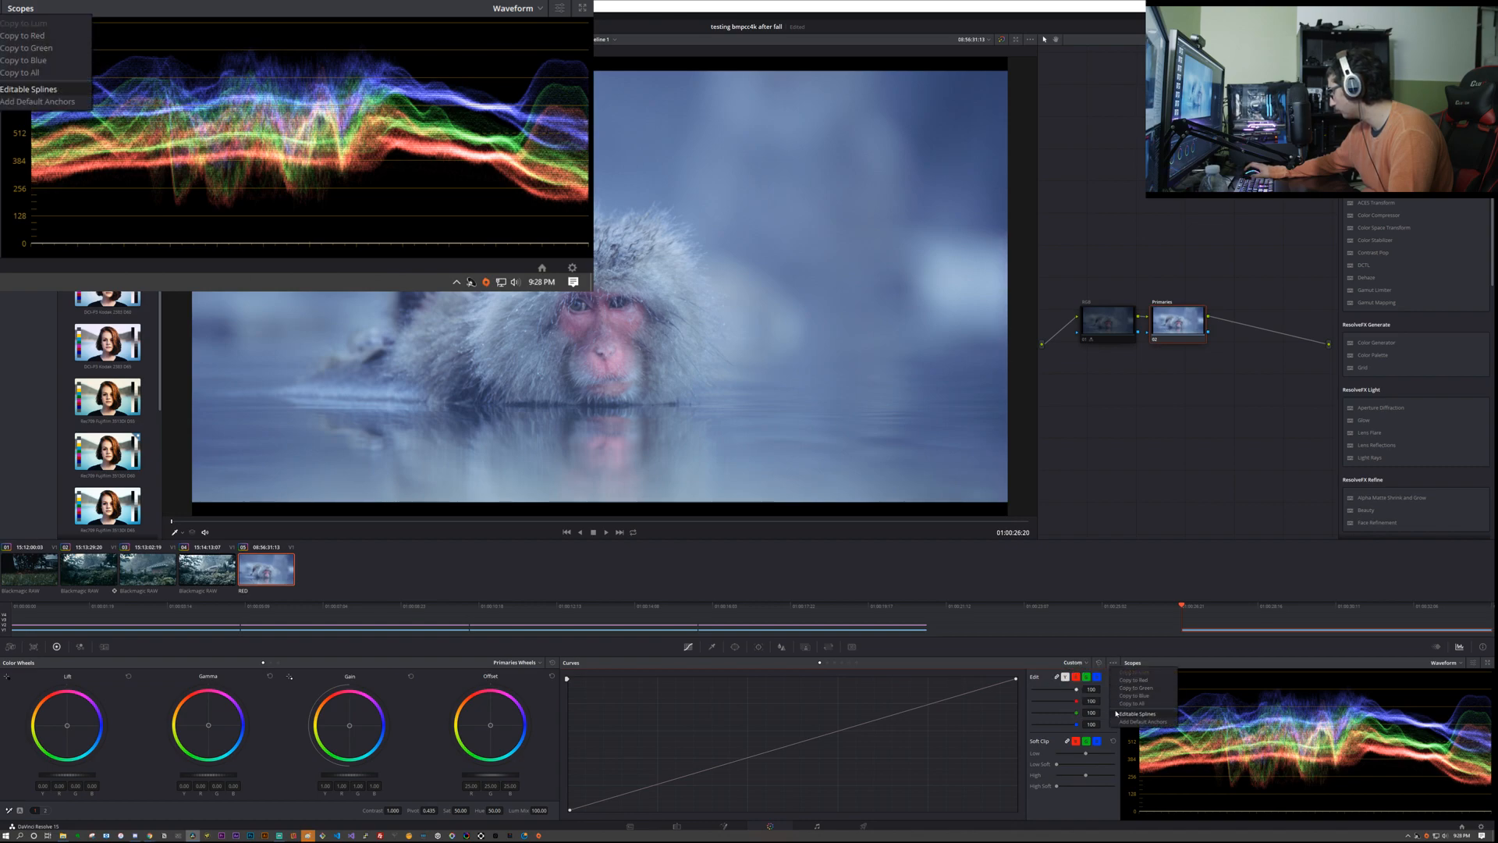
left_click(690, 659)
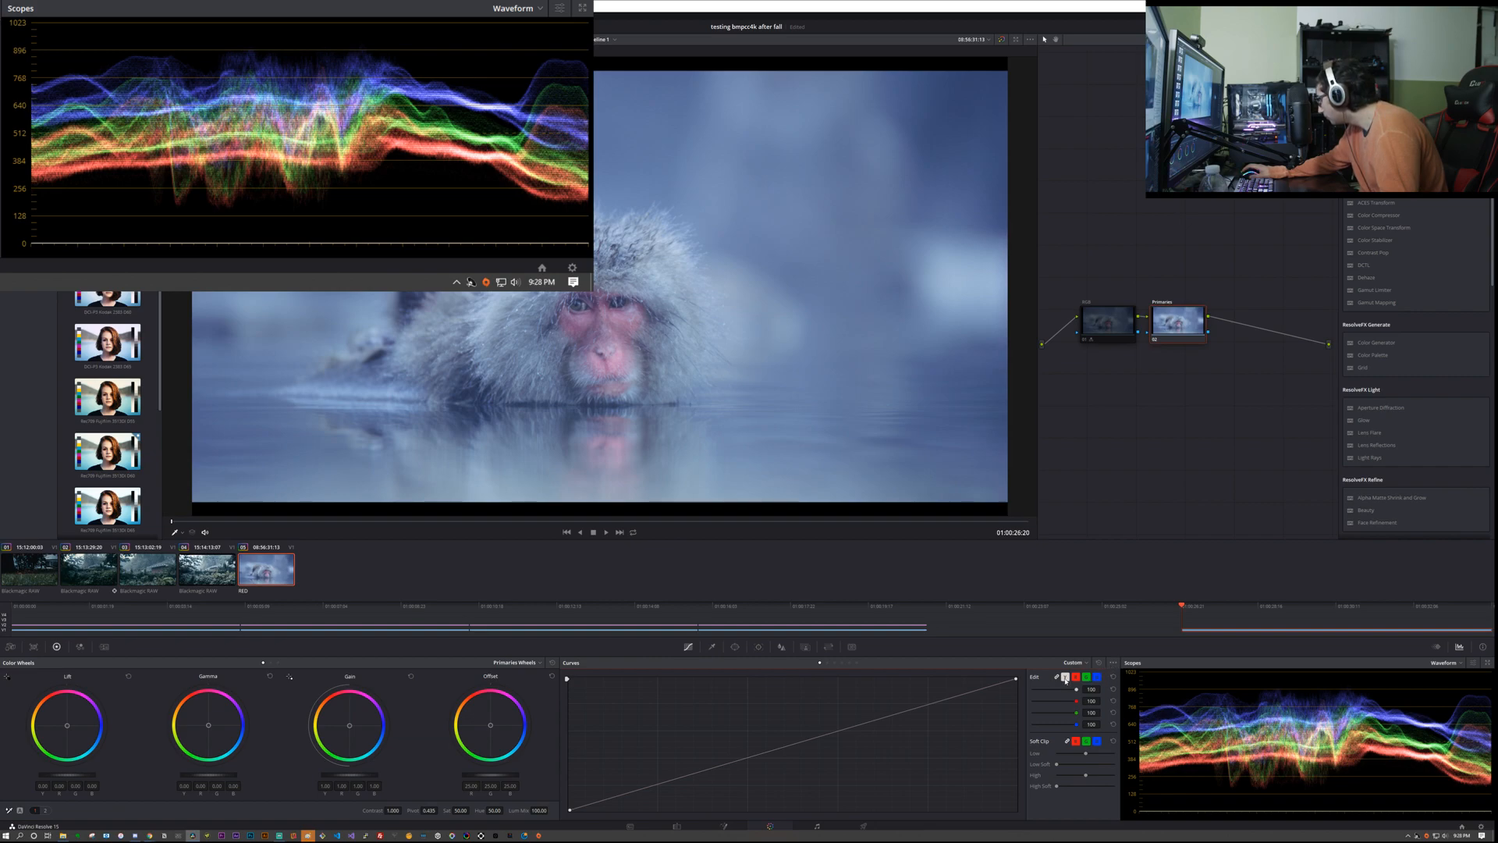
left_click(1112, 662)
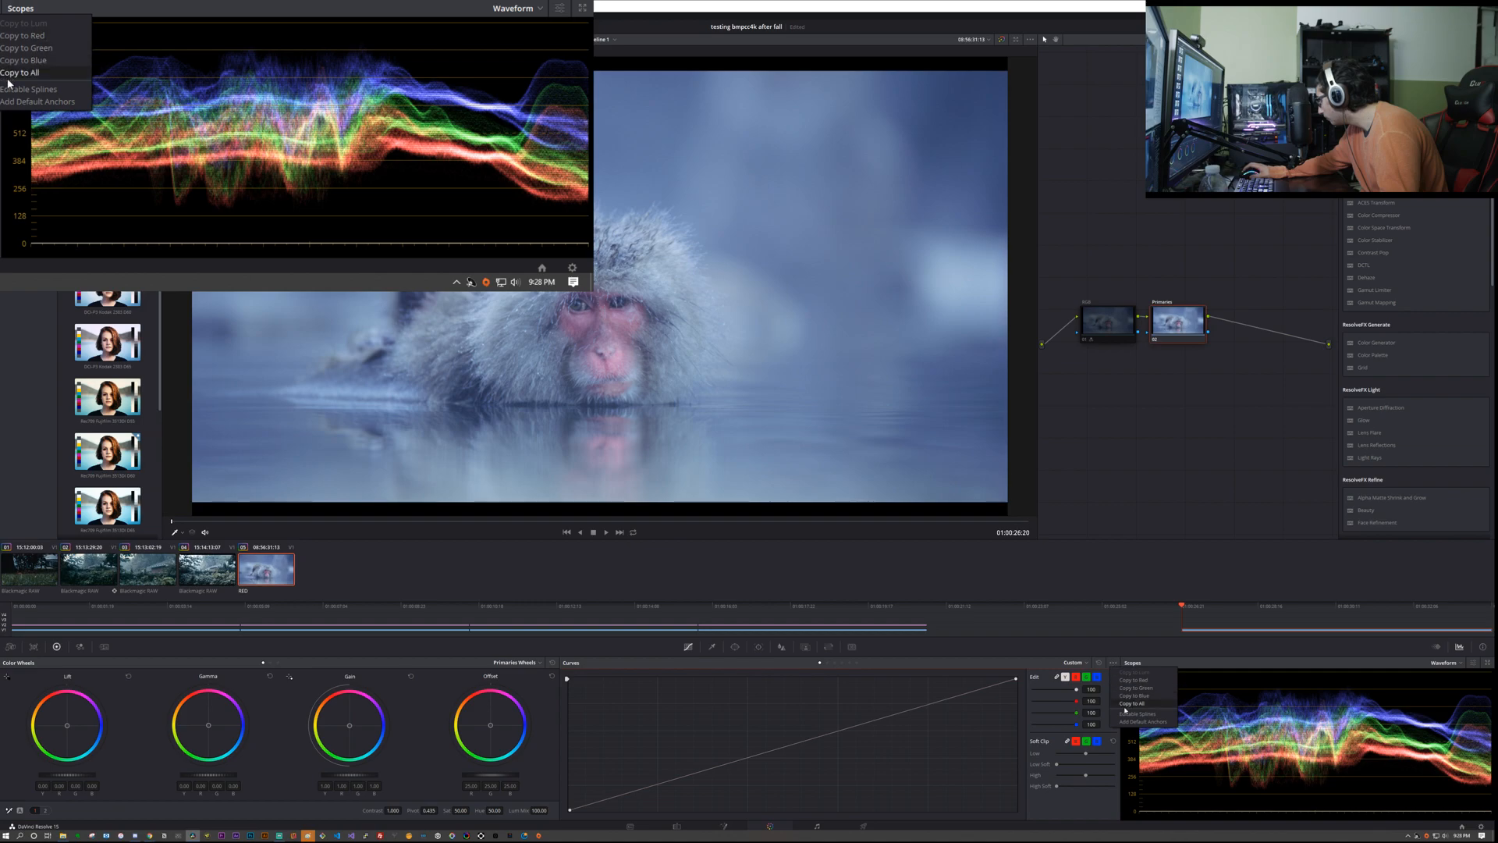
left_click(1122, 713)
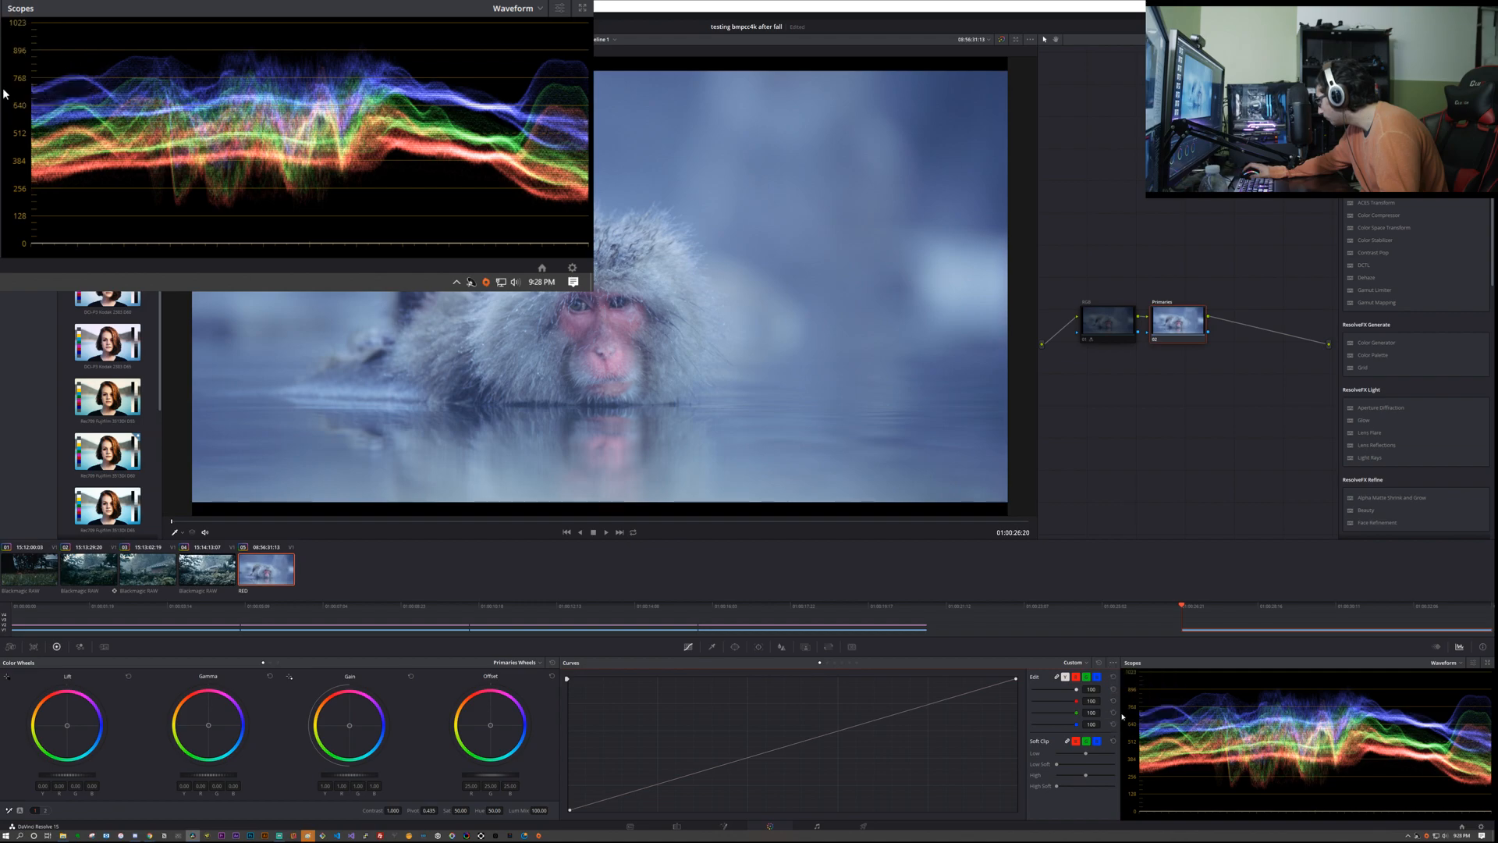
left_click(1113, 664)
left_click(1123, 714)
left_click(1113, 663)
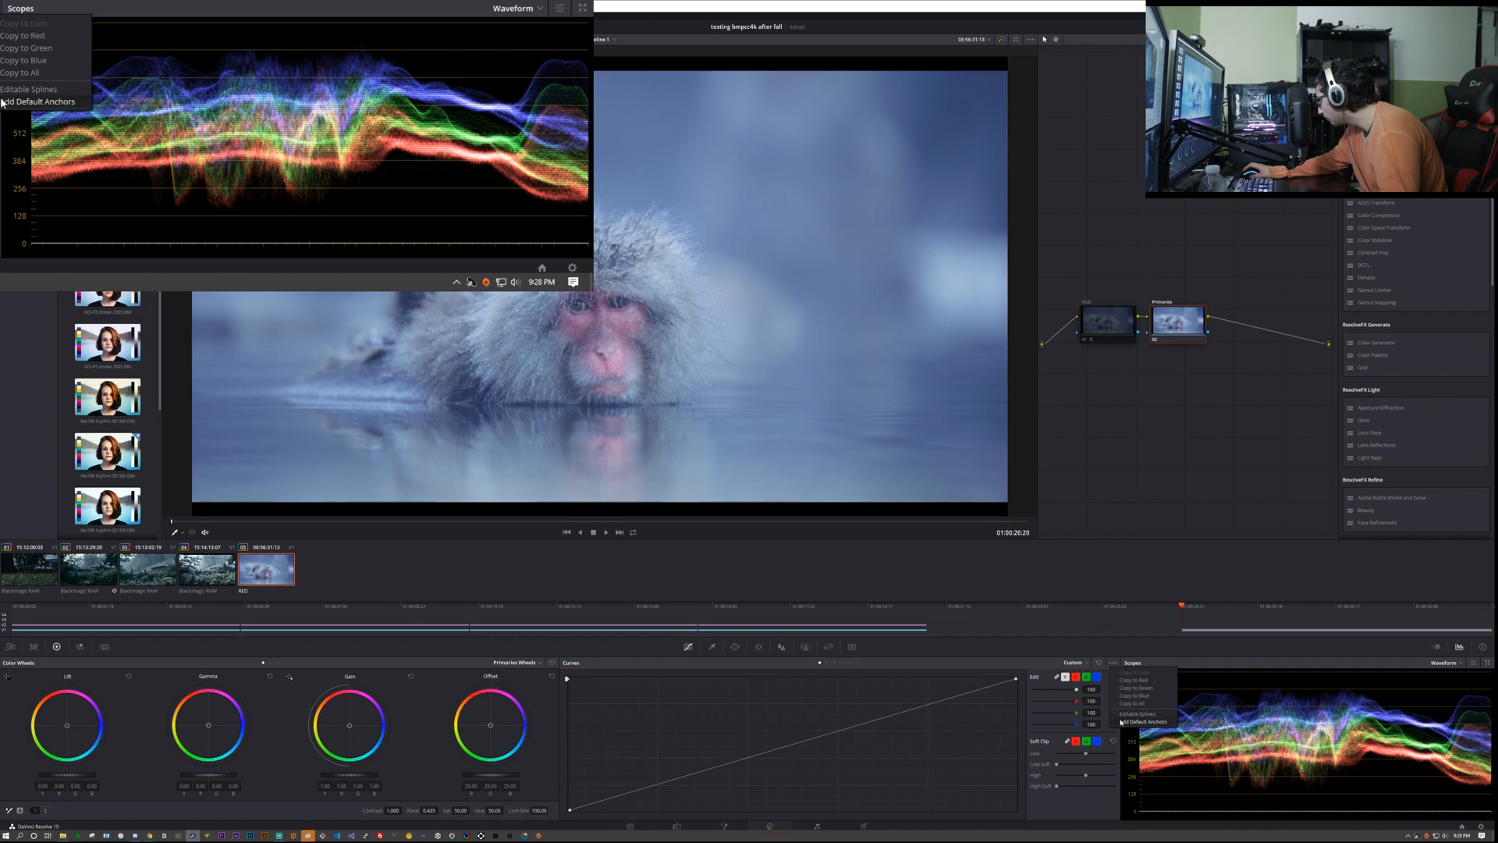
left_click(1114, 662)
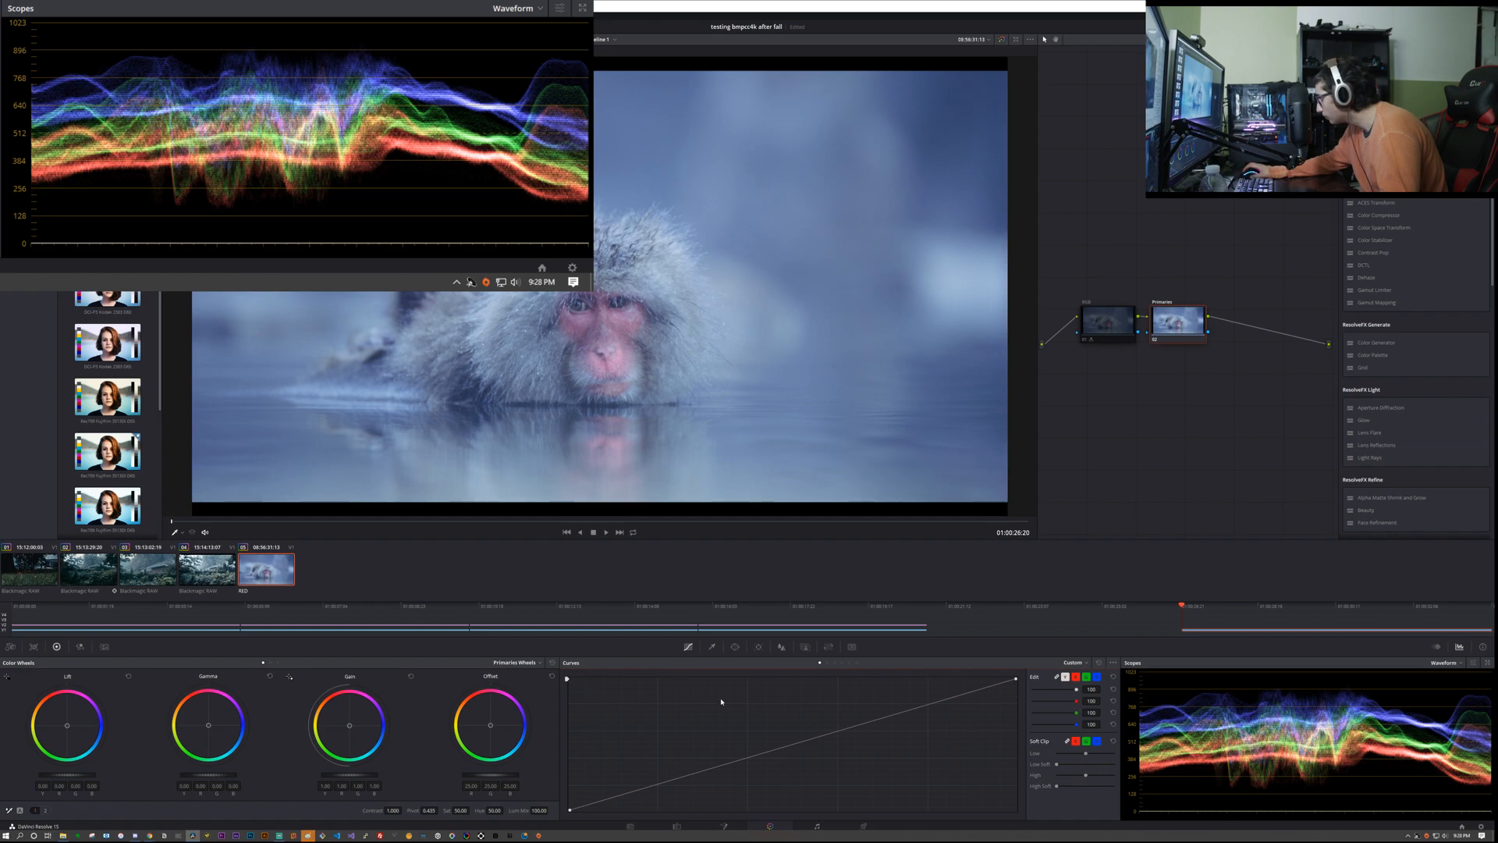
left_click(1081, 662)
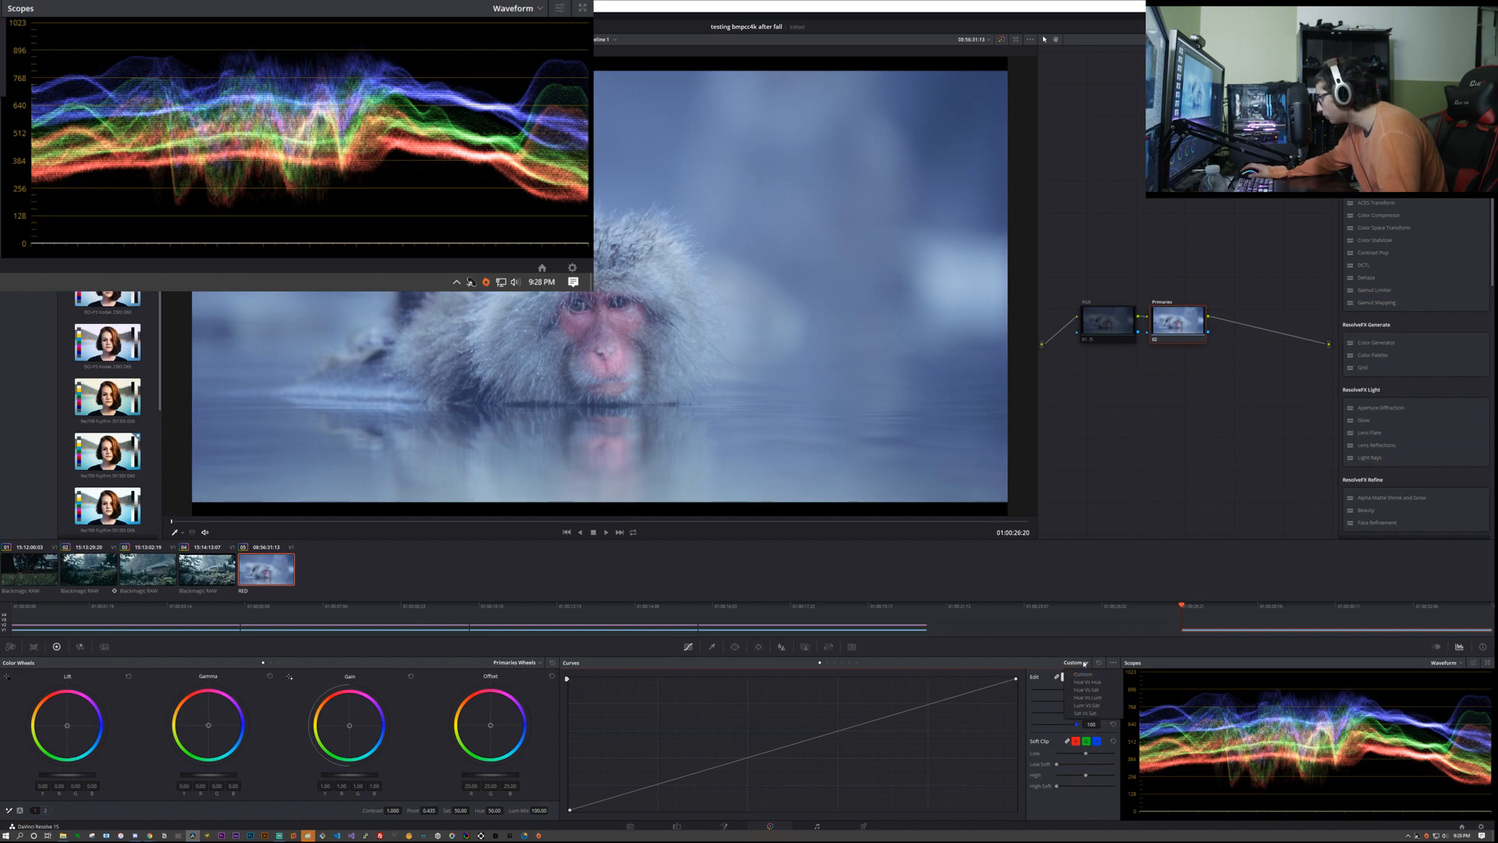
left_click(1096, 666)
left_click(1113, 664)
left_click(1113, 665)
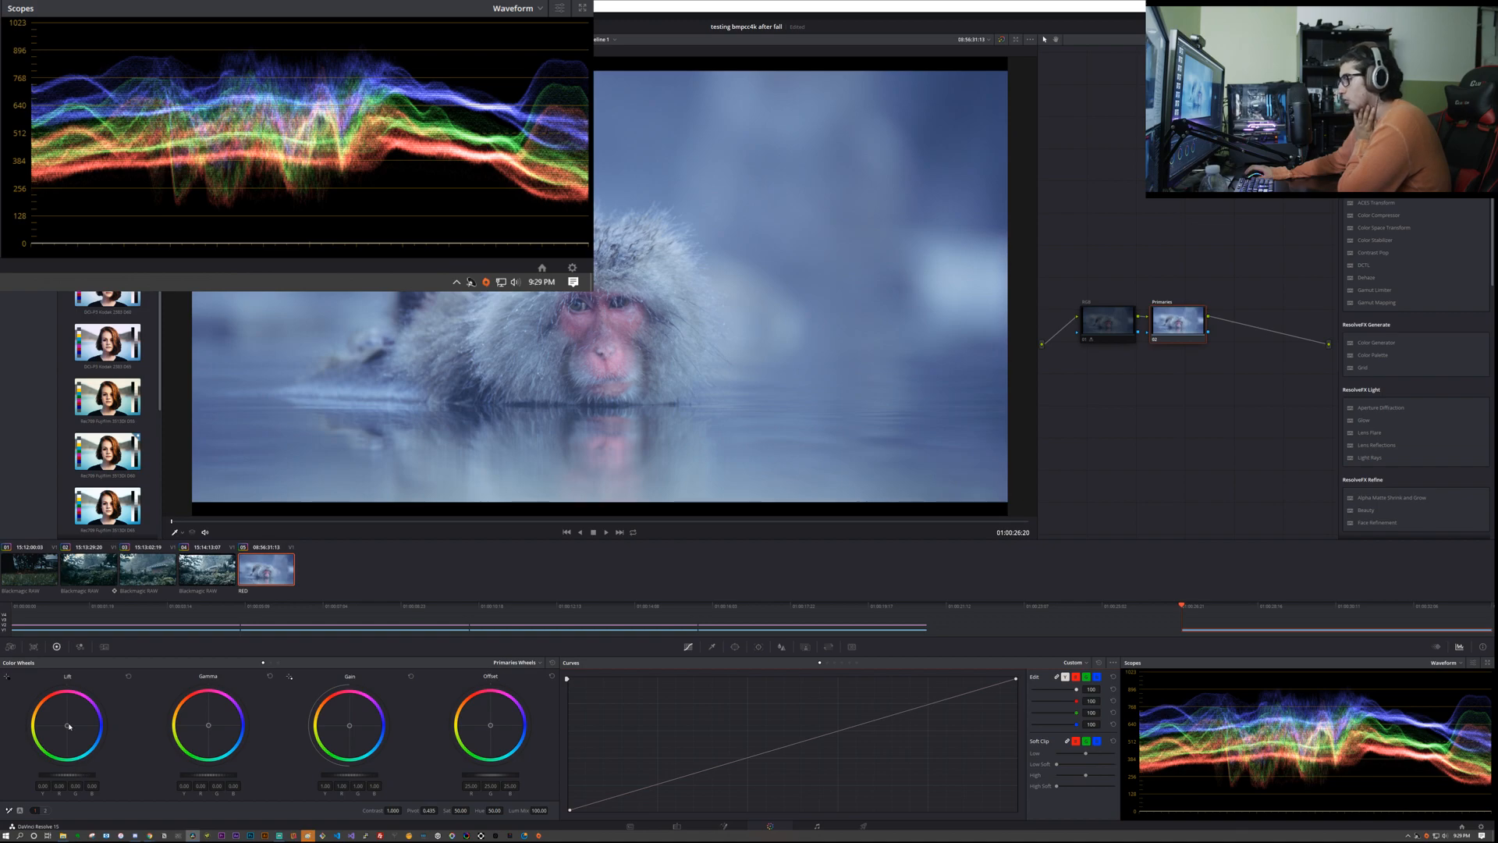
Step: Try tinting the shadows by pushing the Lift color balance toward blue and magenta, then reset the wheel
left_click_drag(67, 726, 100, 727)
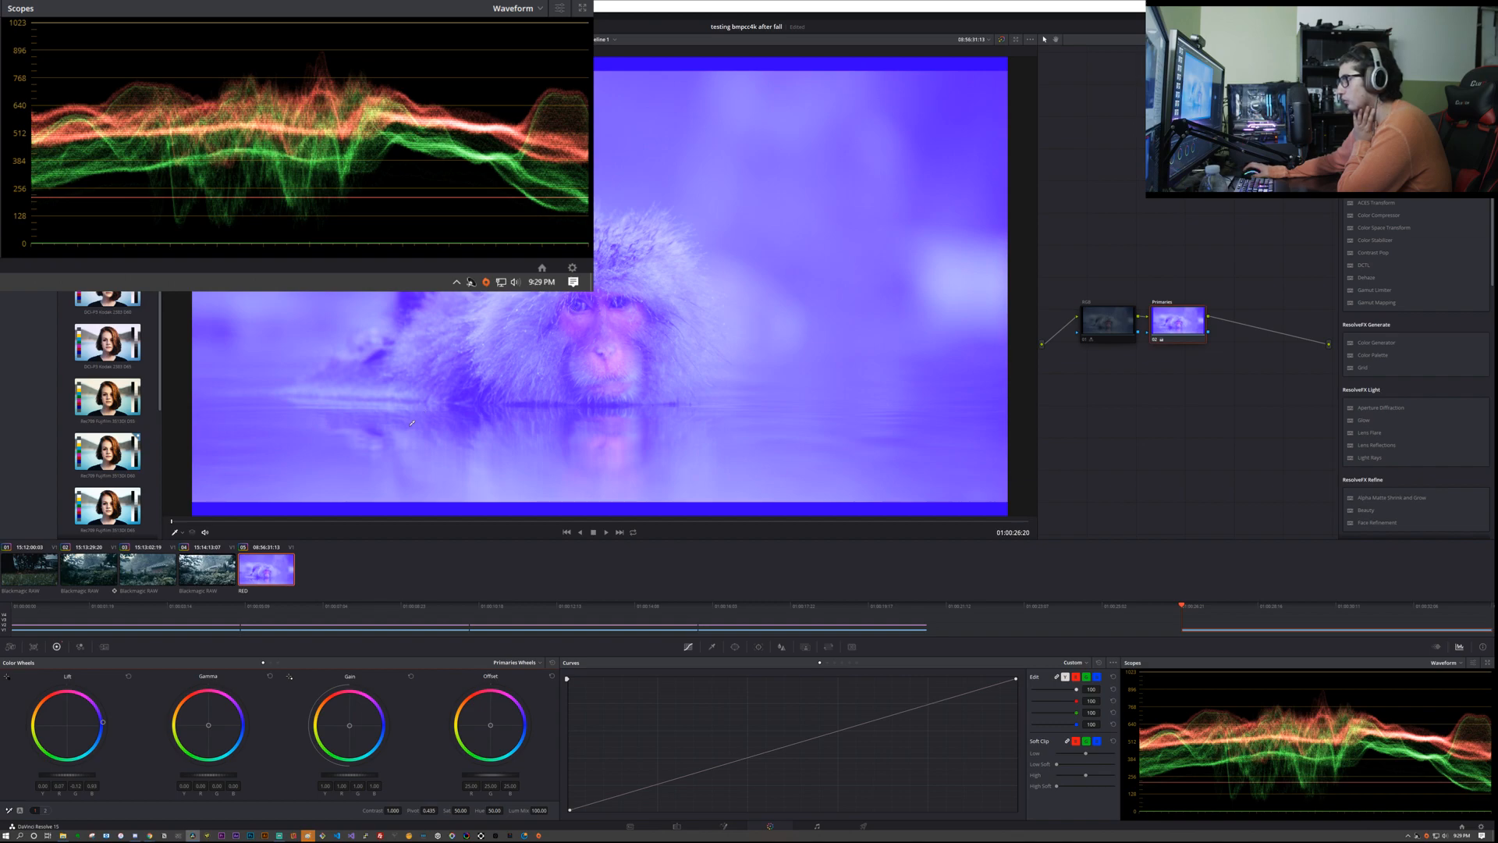
left_click_drag(84, 727, 84, 730)
double_click(84, 727)
left_click_drag(332, 729, 337, 728)
double_click(332, 729)
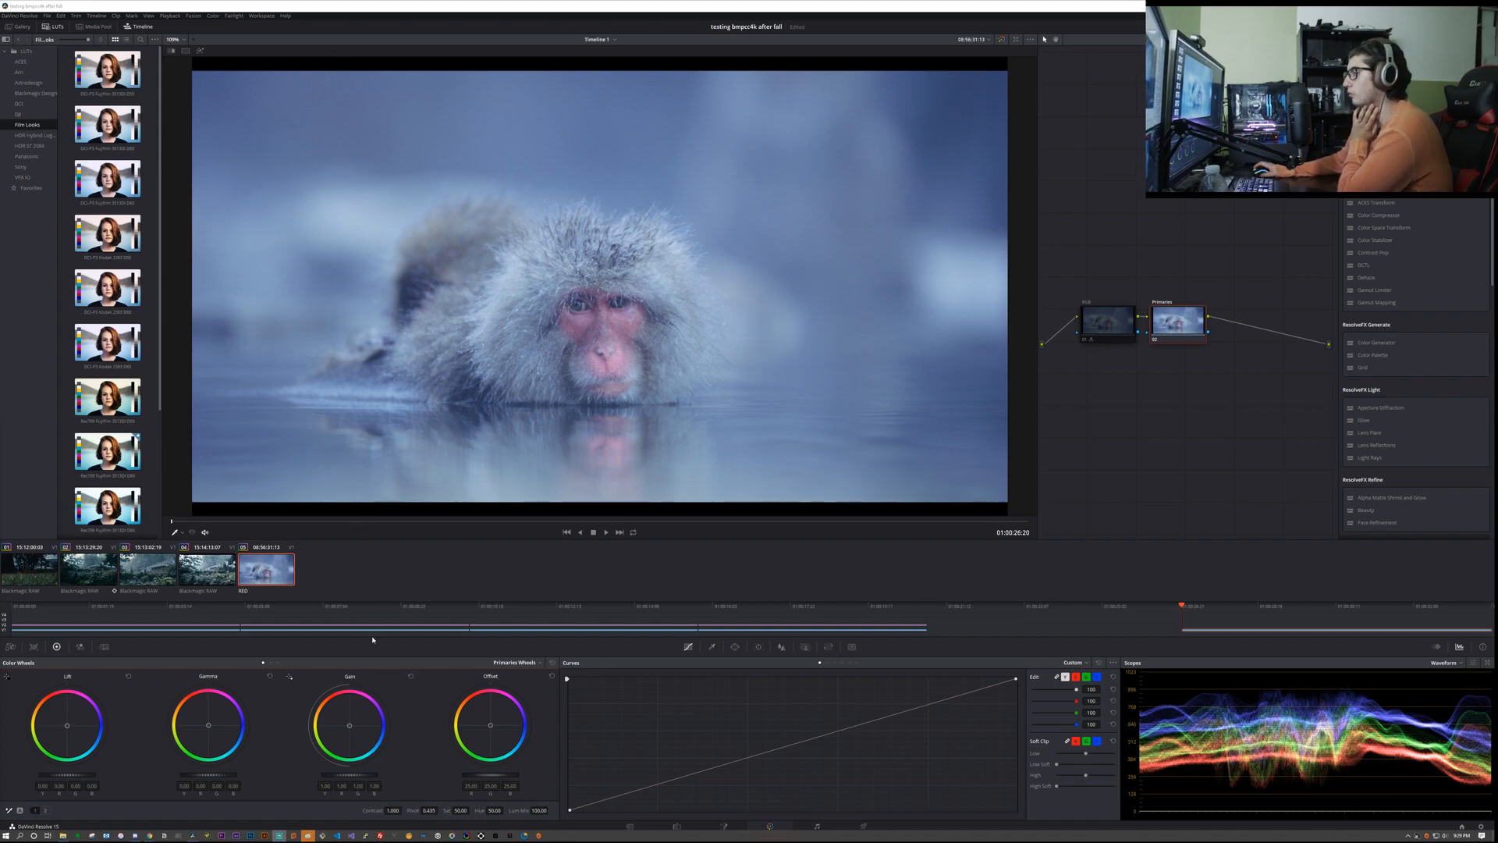
left_click_drag(67, 725, 272, 643)
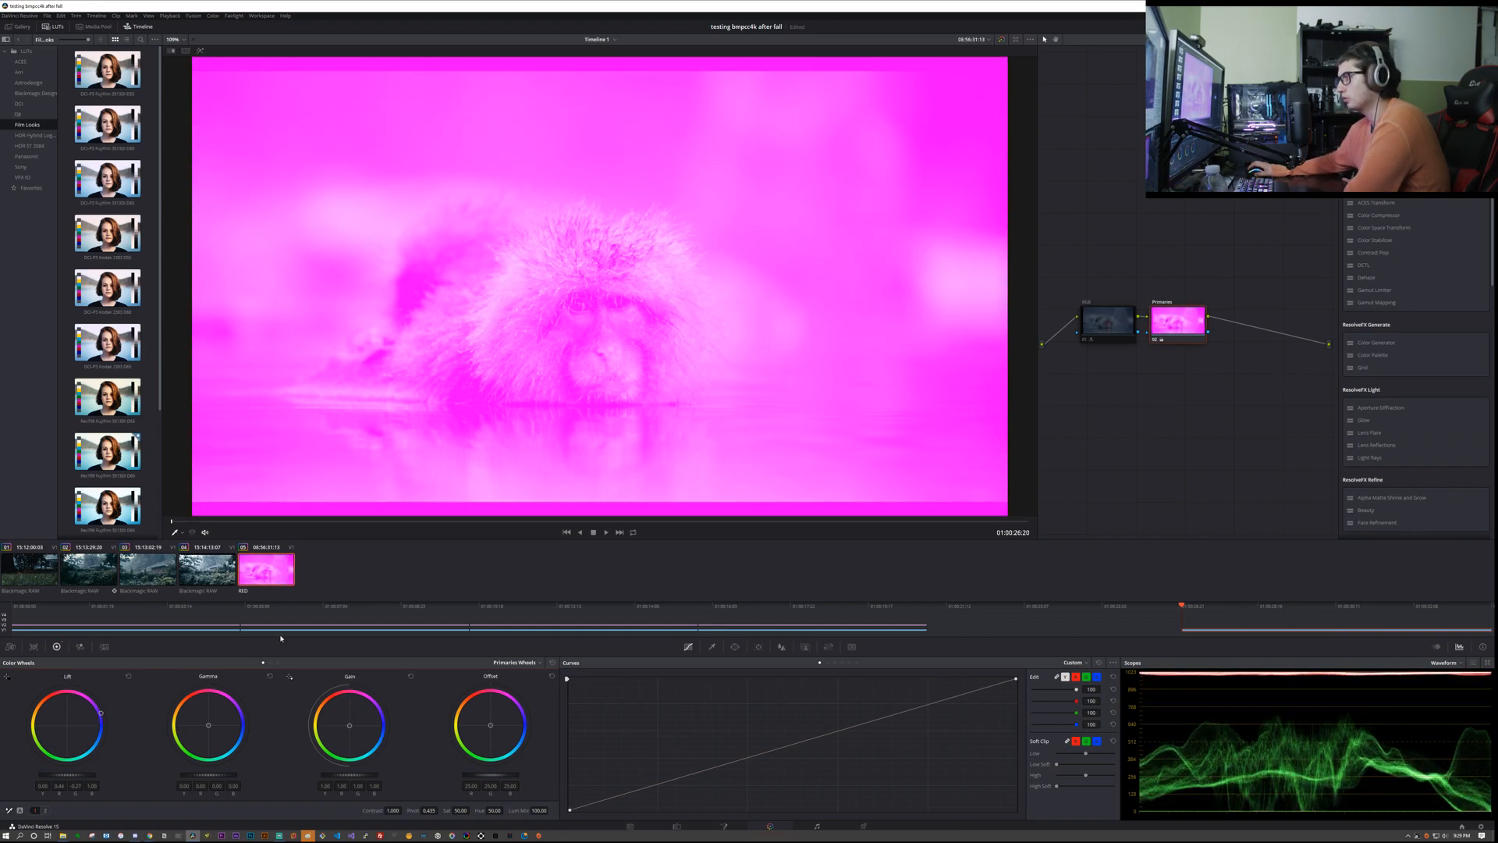
double_click(63, 721)
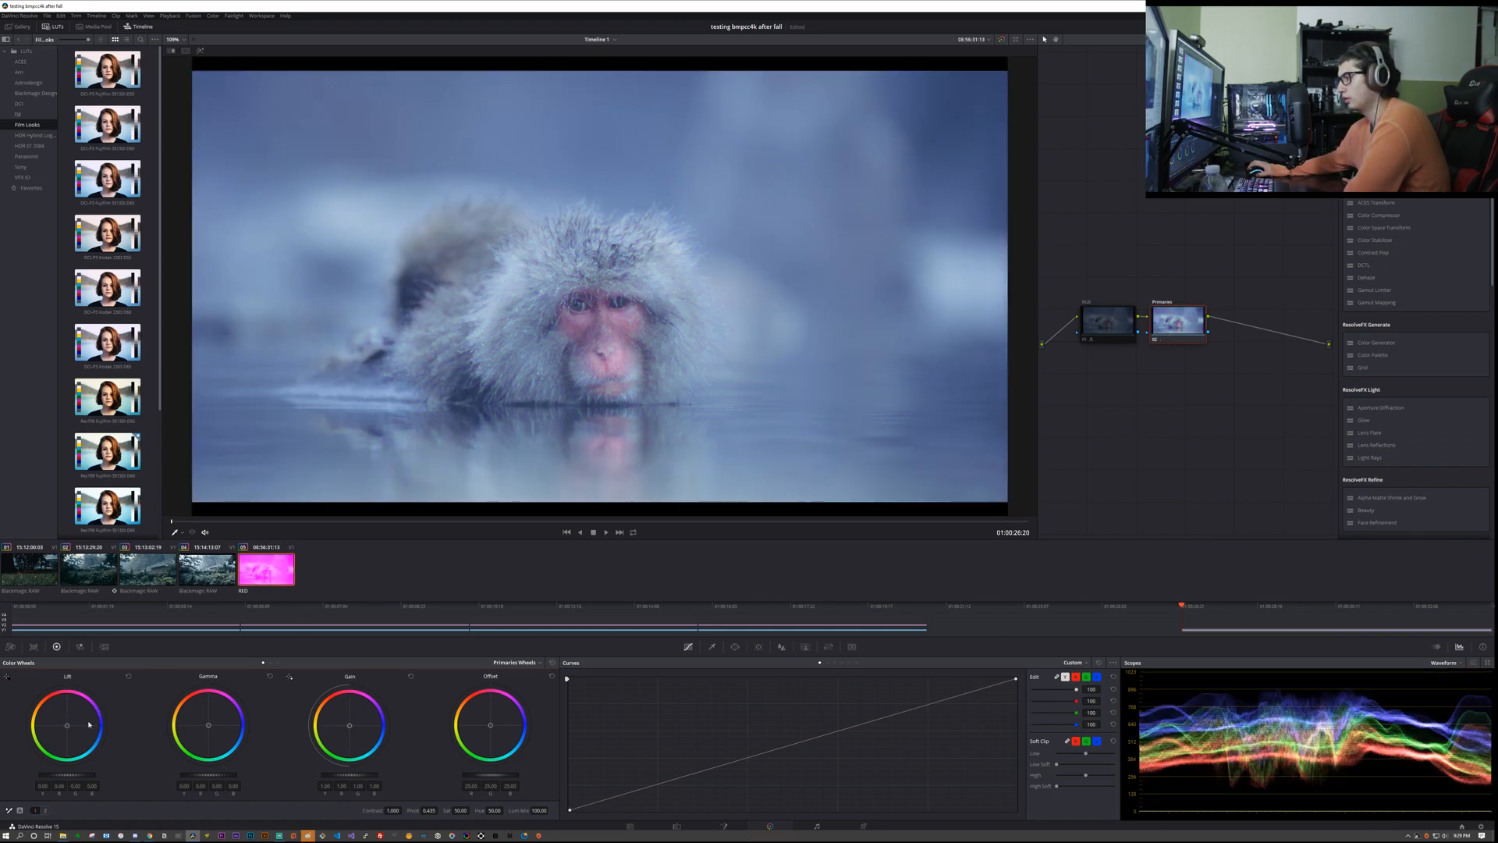
Step: Try pushing the Gain and Gamma color balances toward blue and magenta, resetting each wheel
left_click_drag(350, 725, 389, 716)
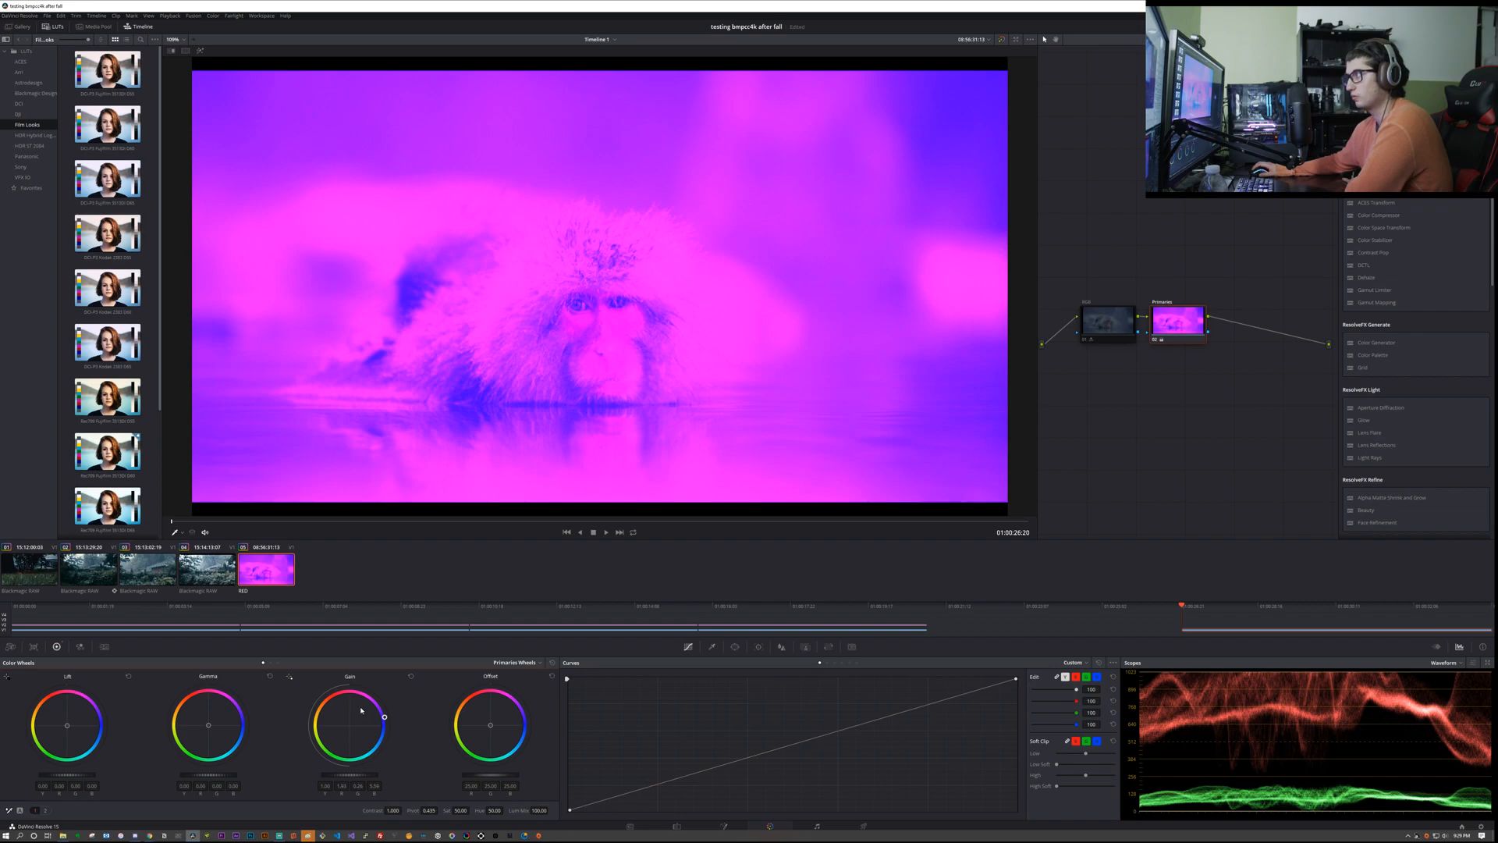
double_click(338, 721)
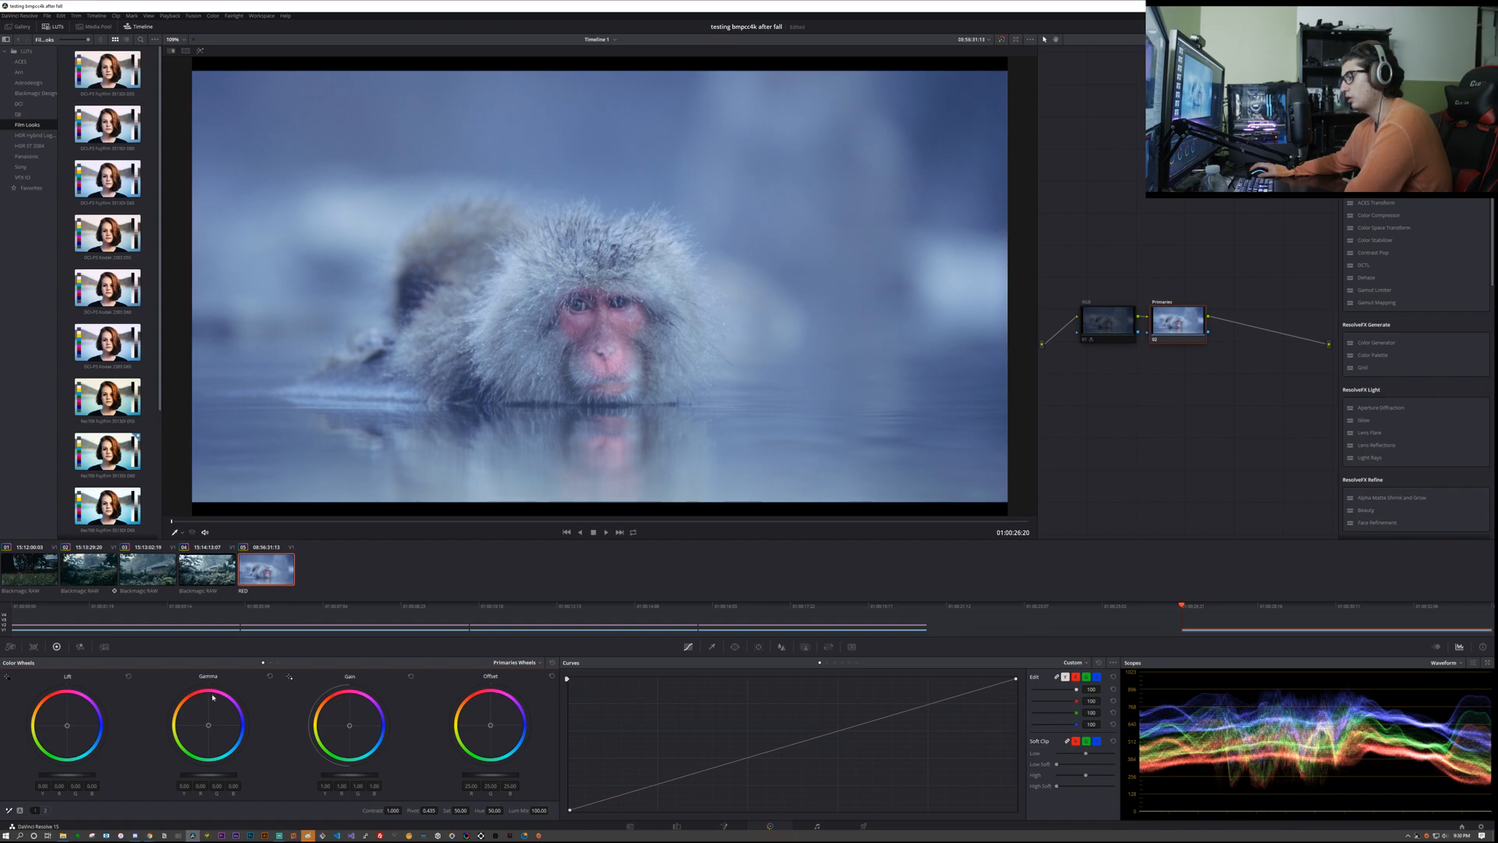
left_click_drag(208, 724, 233, 699)
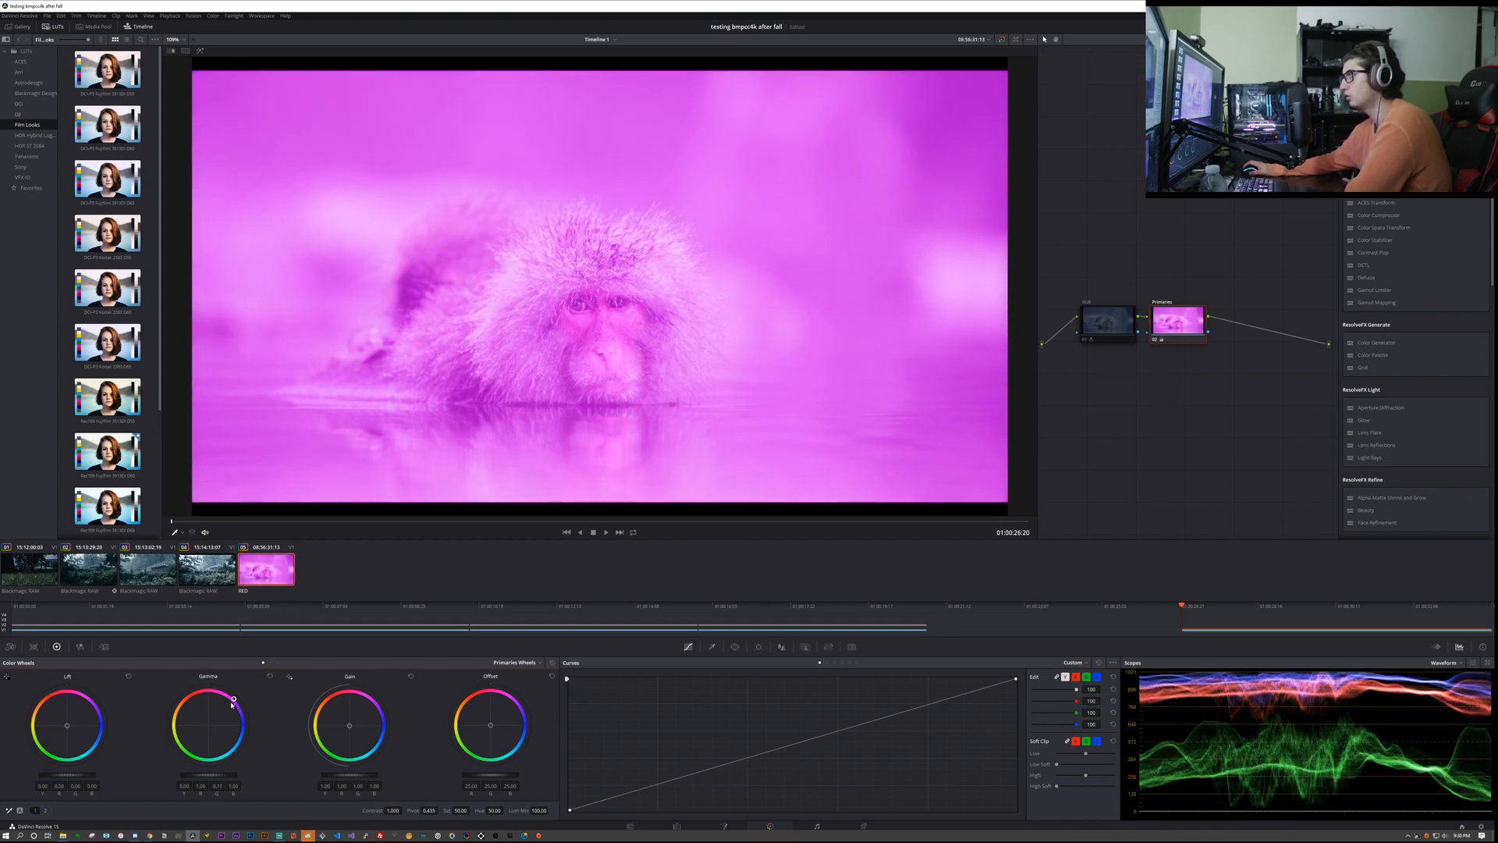
double_click(190, 738)
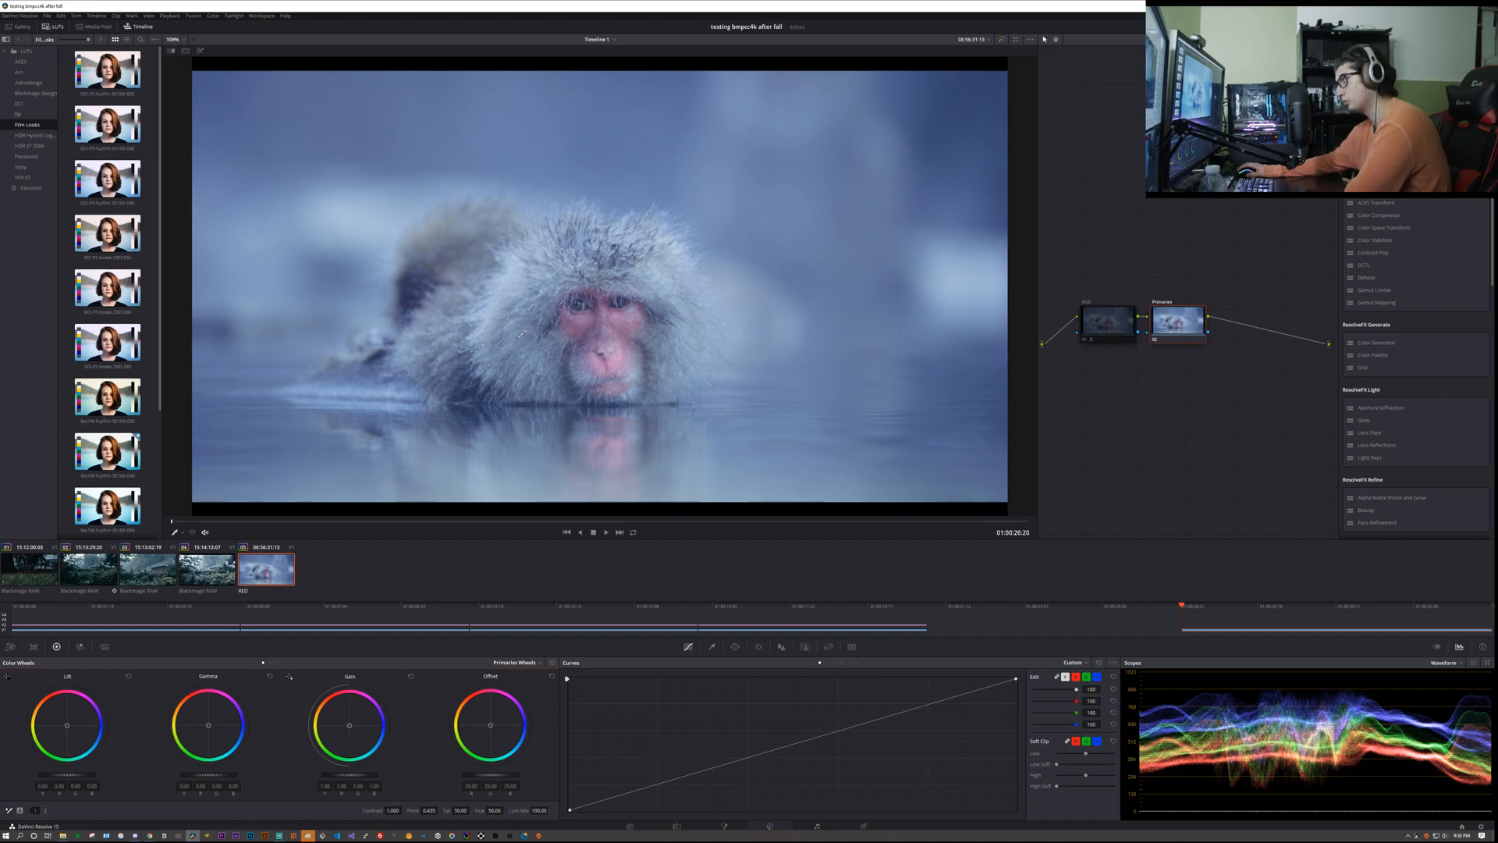
Step: Try shifting the Offset color balance and lowering the master Offset, then reset Offset
left_click_drag(490, 725, 504, 719)
double_click(498, 728)
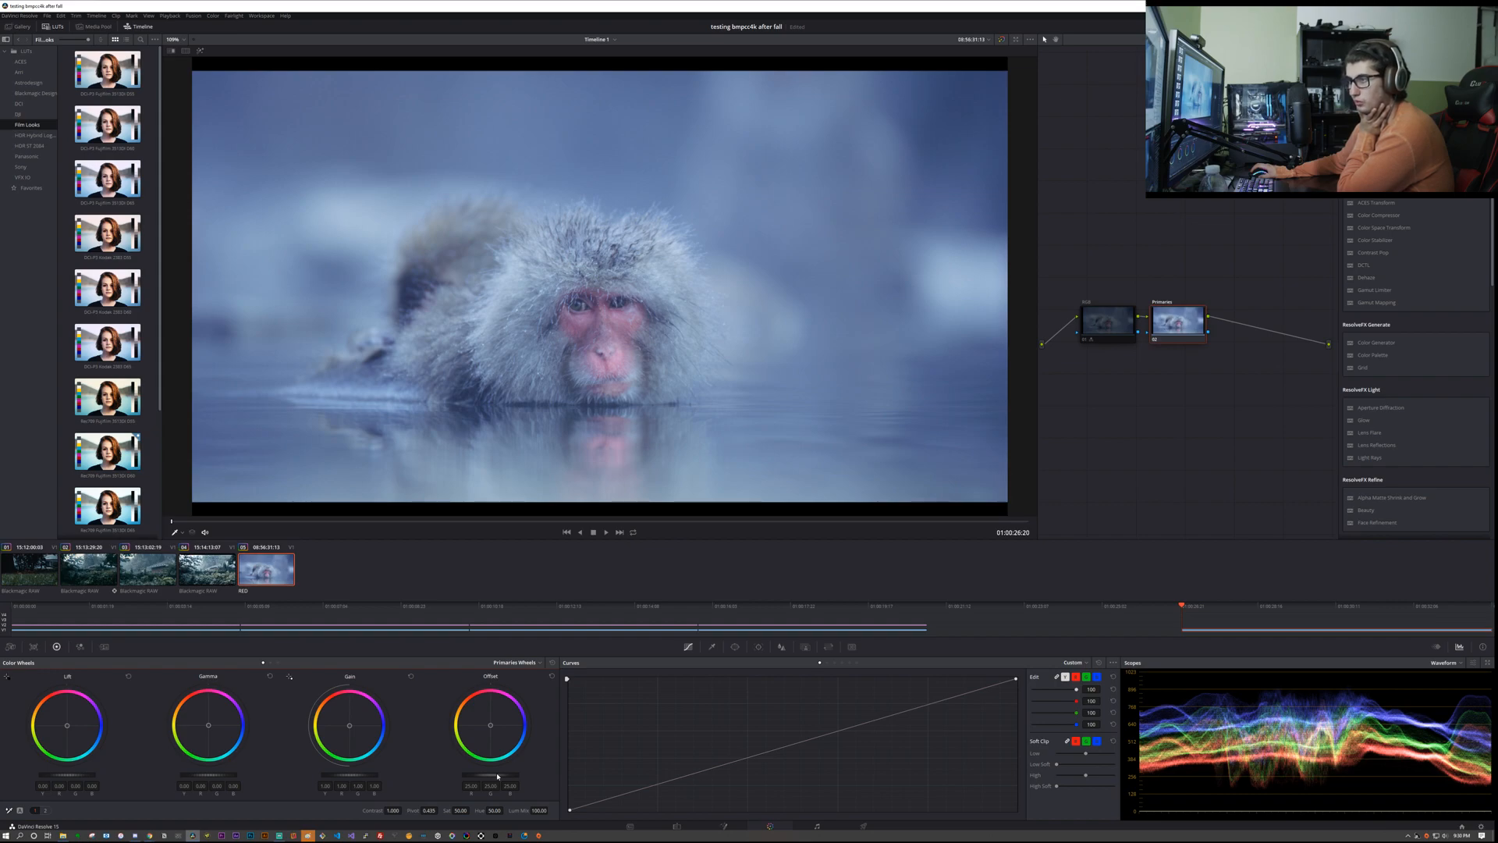
mouse_move(490, 774)
left_mouse_down()
mouse_move(474, 775)
mouse_move(511, 775)
mouse_move(437, 775)
mouse_move(527, 775)
mouse_move(469, 778)
left_mouse_up()
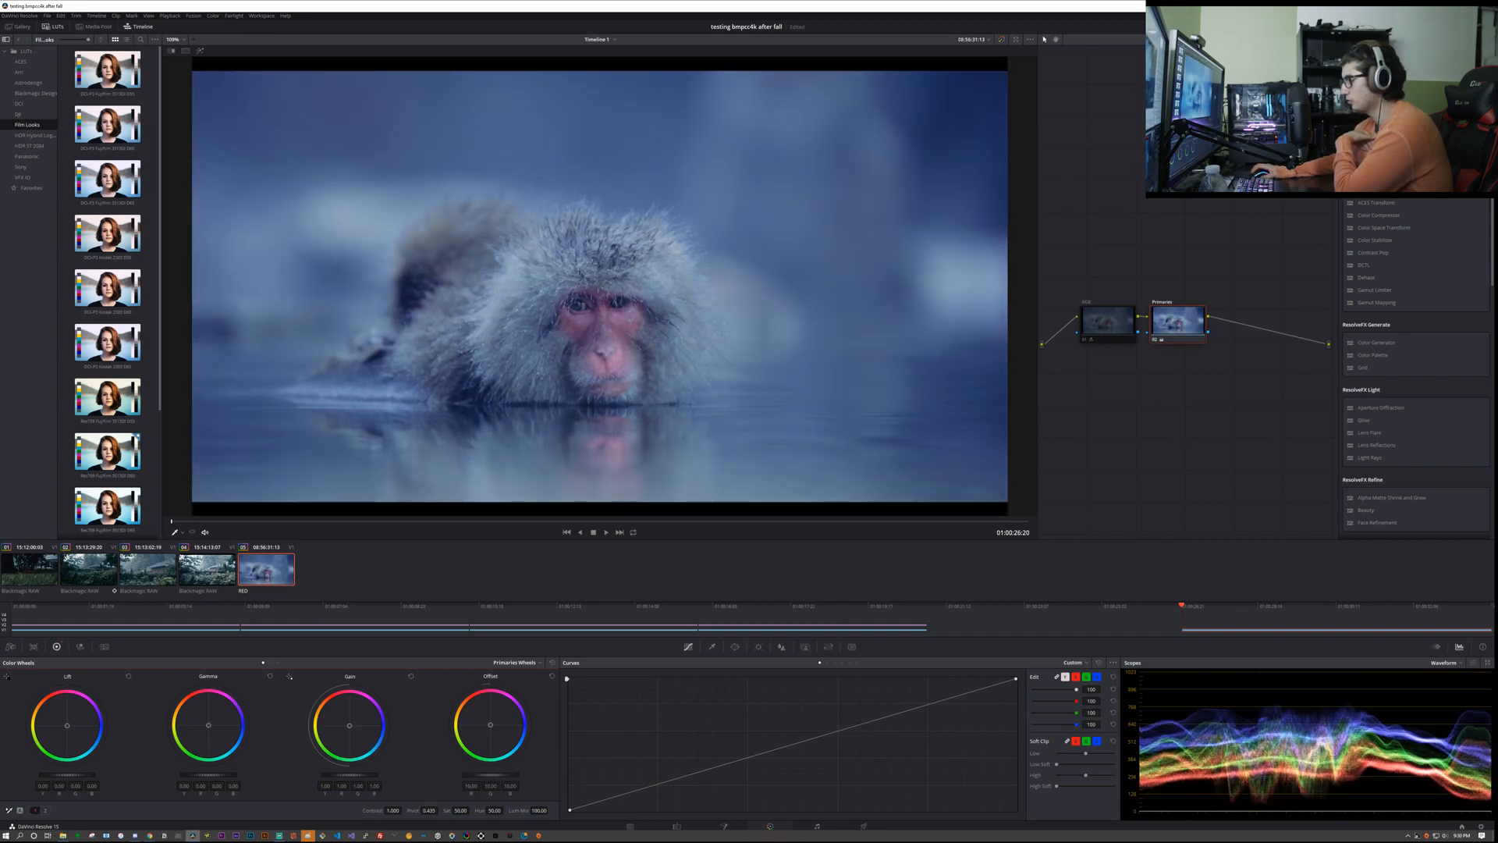
left_click(551, 677)
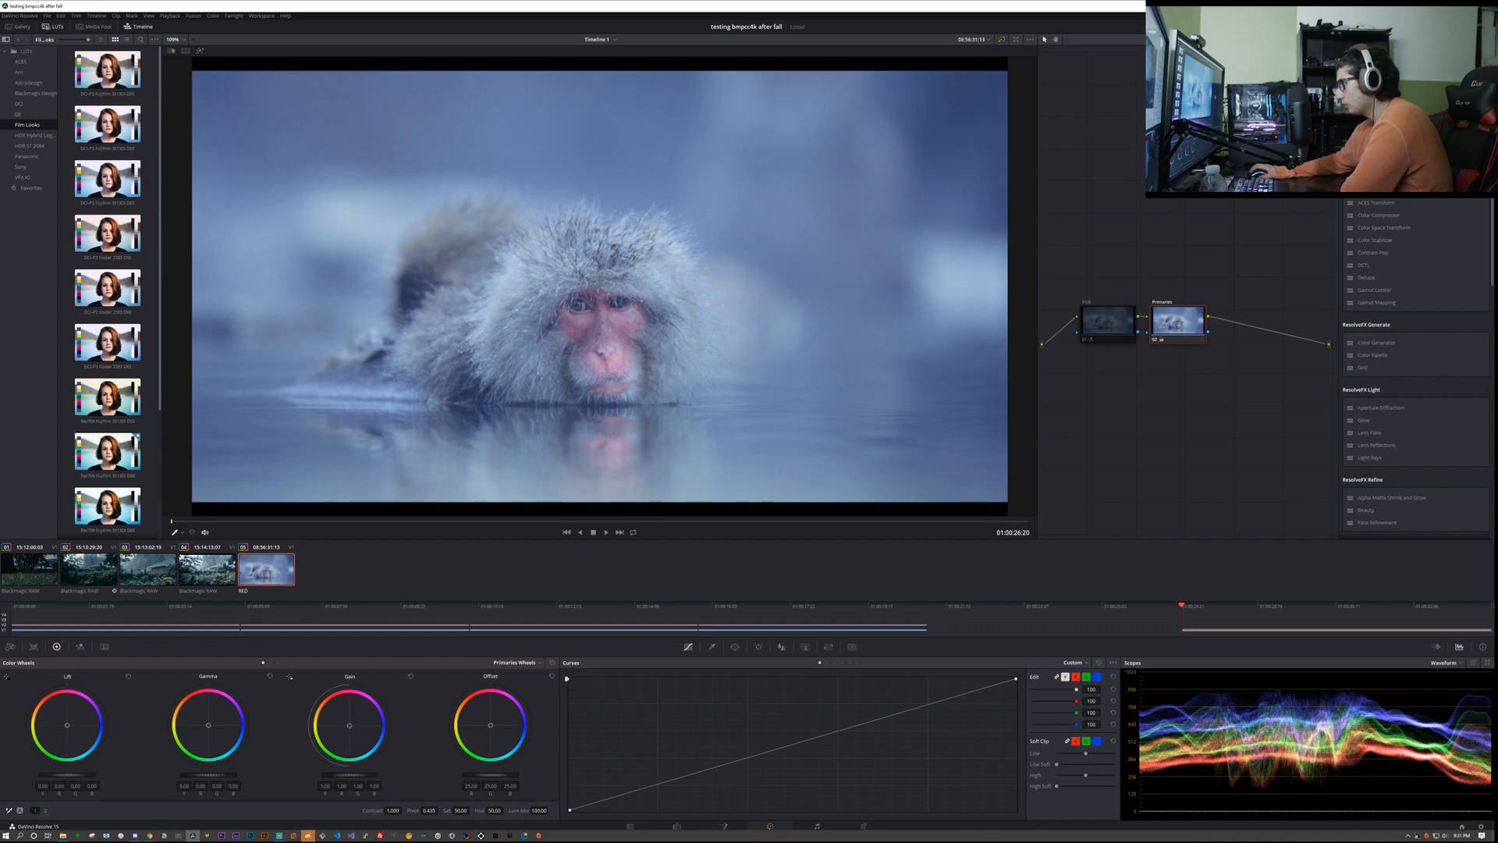
Step: Try flattening the image by raising master Lift, lowering master Gain and slightly lowering Offset
left_click_drag(67, 775, 82, 775)
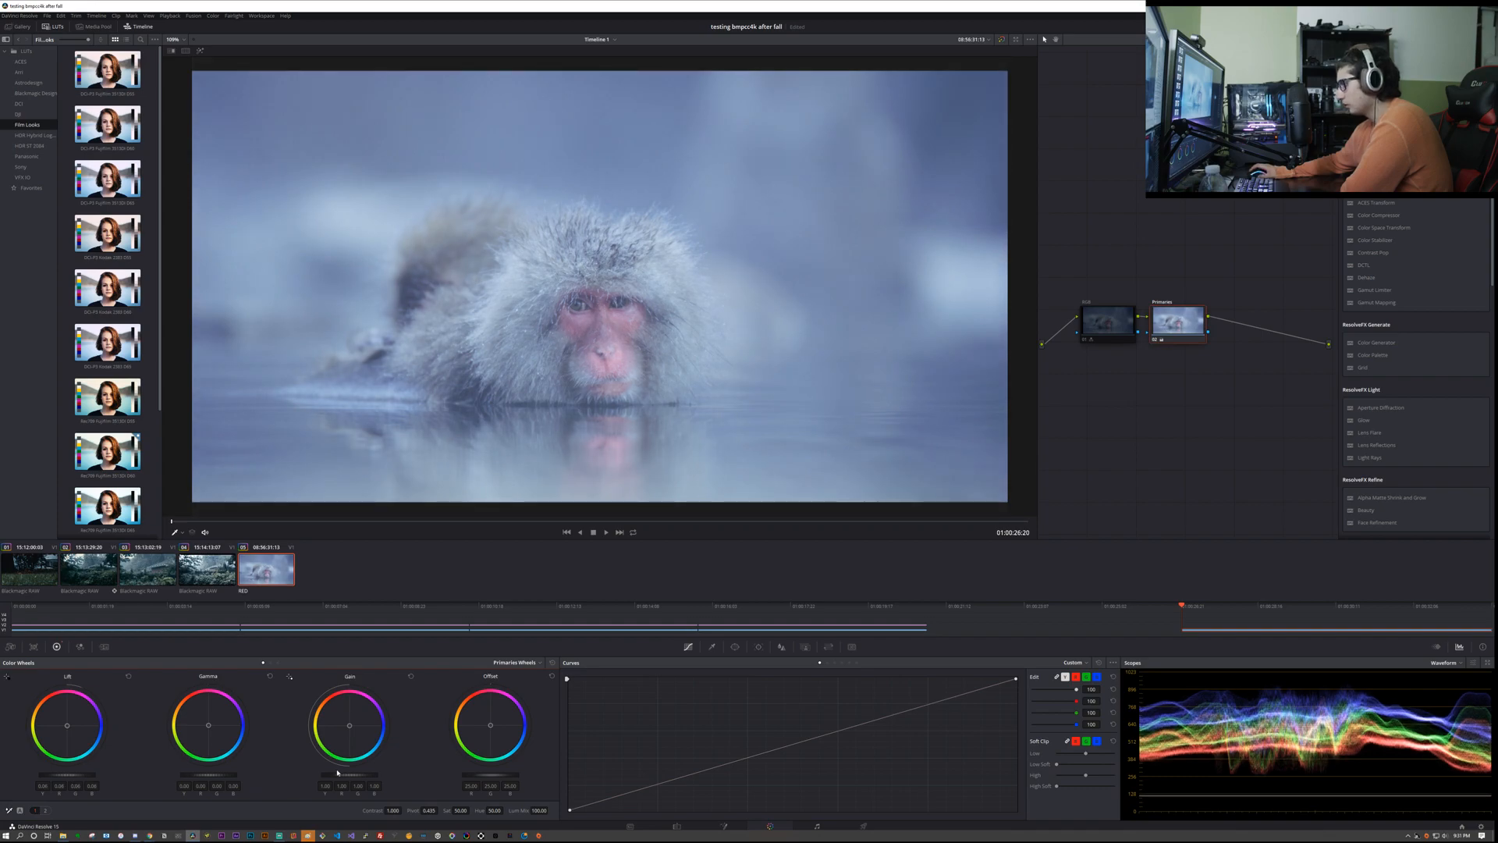
left_click_drag(350, 775, 331, 775)
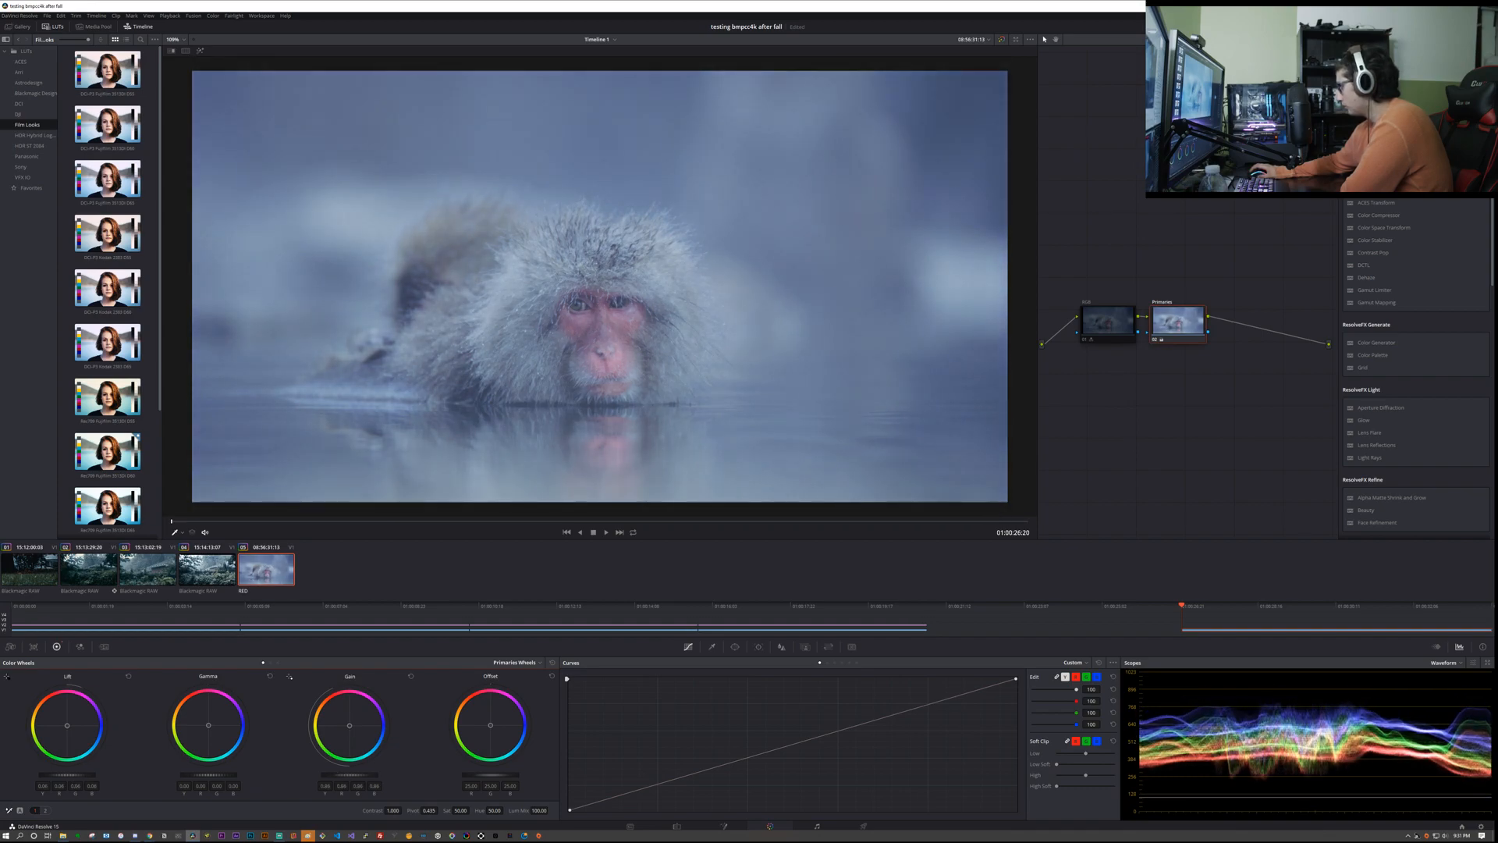
left_click_drag(490, 775, 487, 775)
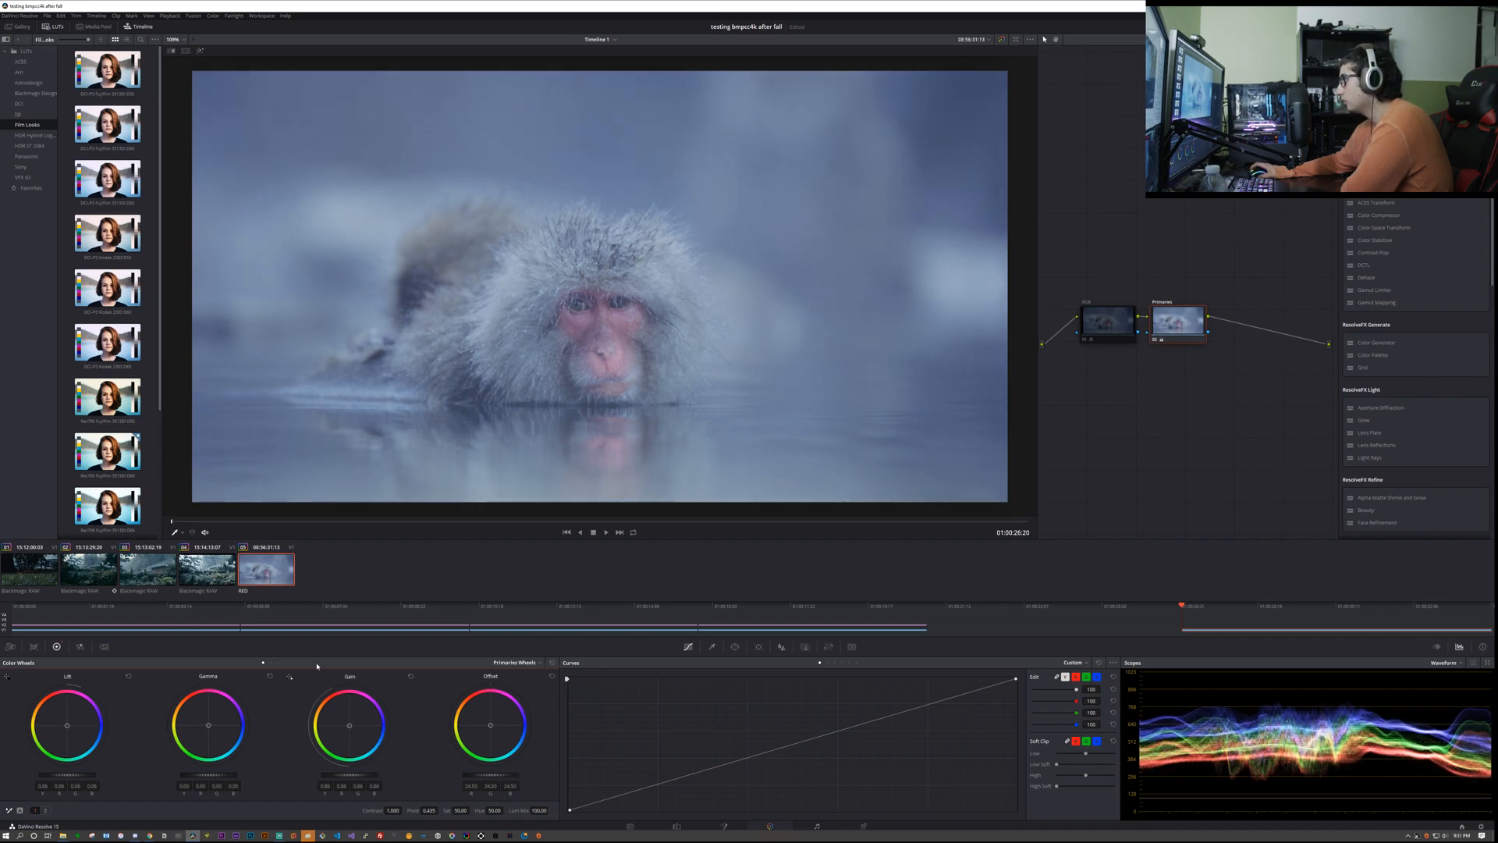
Step: Increase the Primaries node's contrast with master Lift at -0.17, Gamma at -0.01, and raised Gain and Offset
left_click_drag(72, 775, 60, 776)
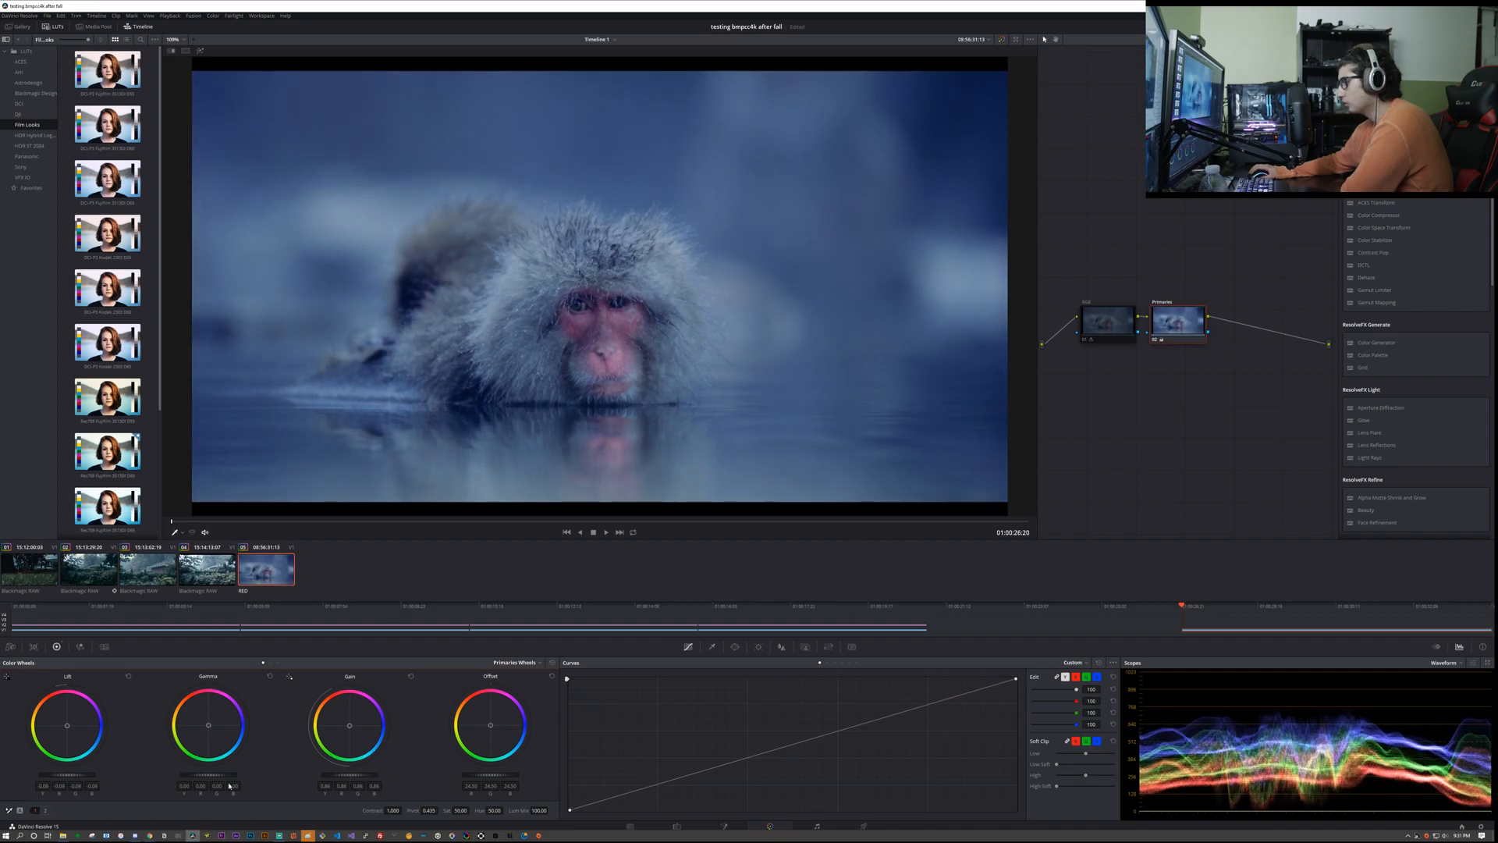
left_click_drag(351, 774, 373, 778)
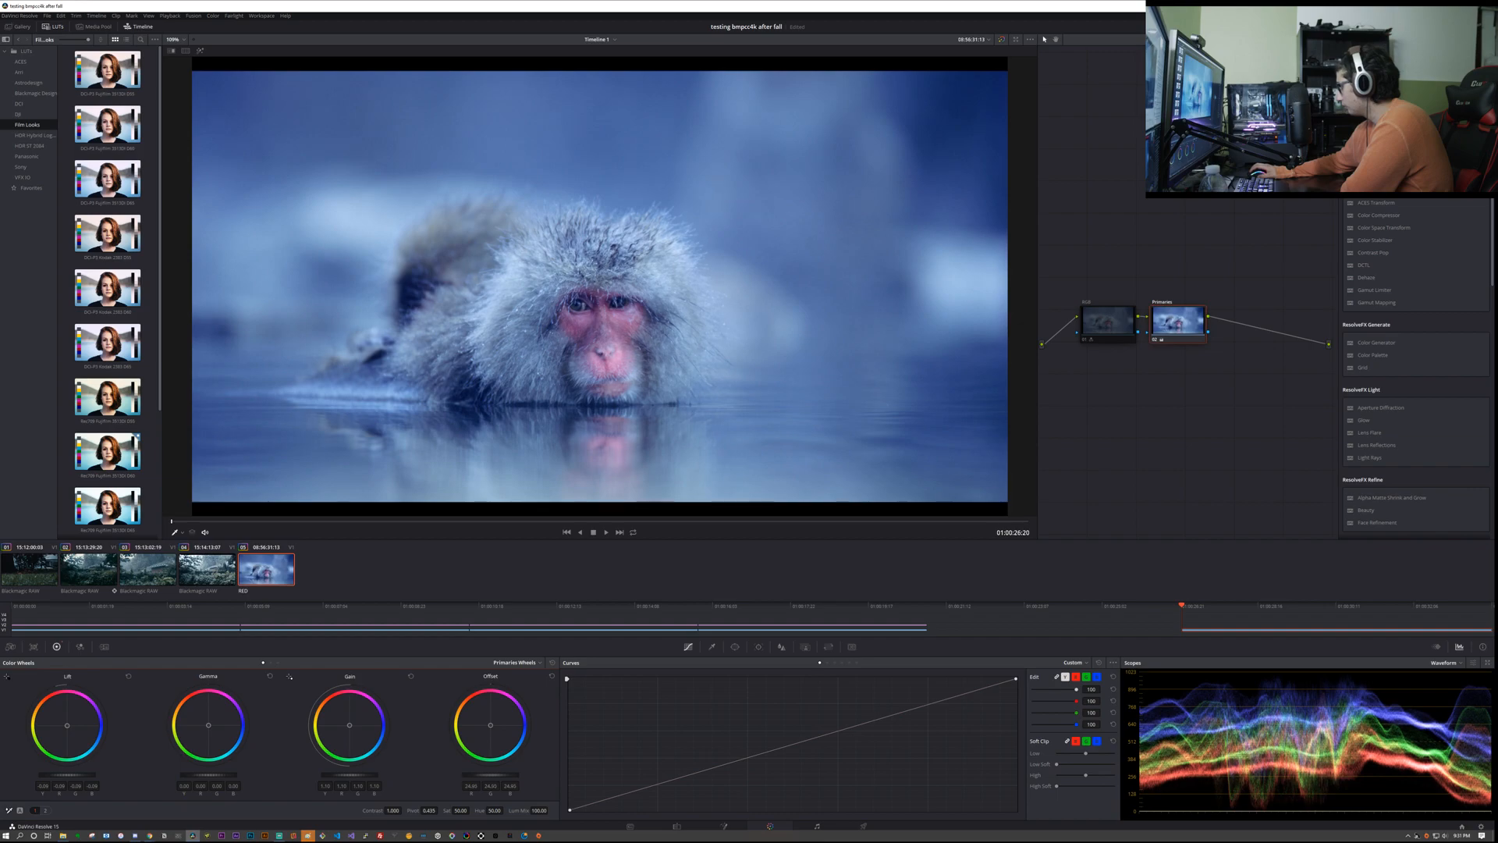
left_click_drag(489, 778, 496, 778)
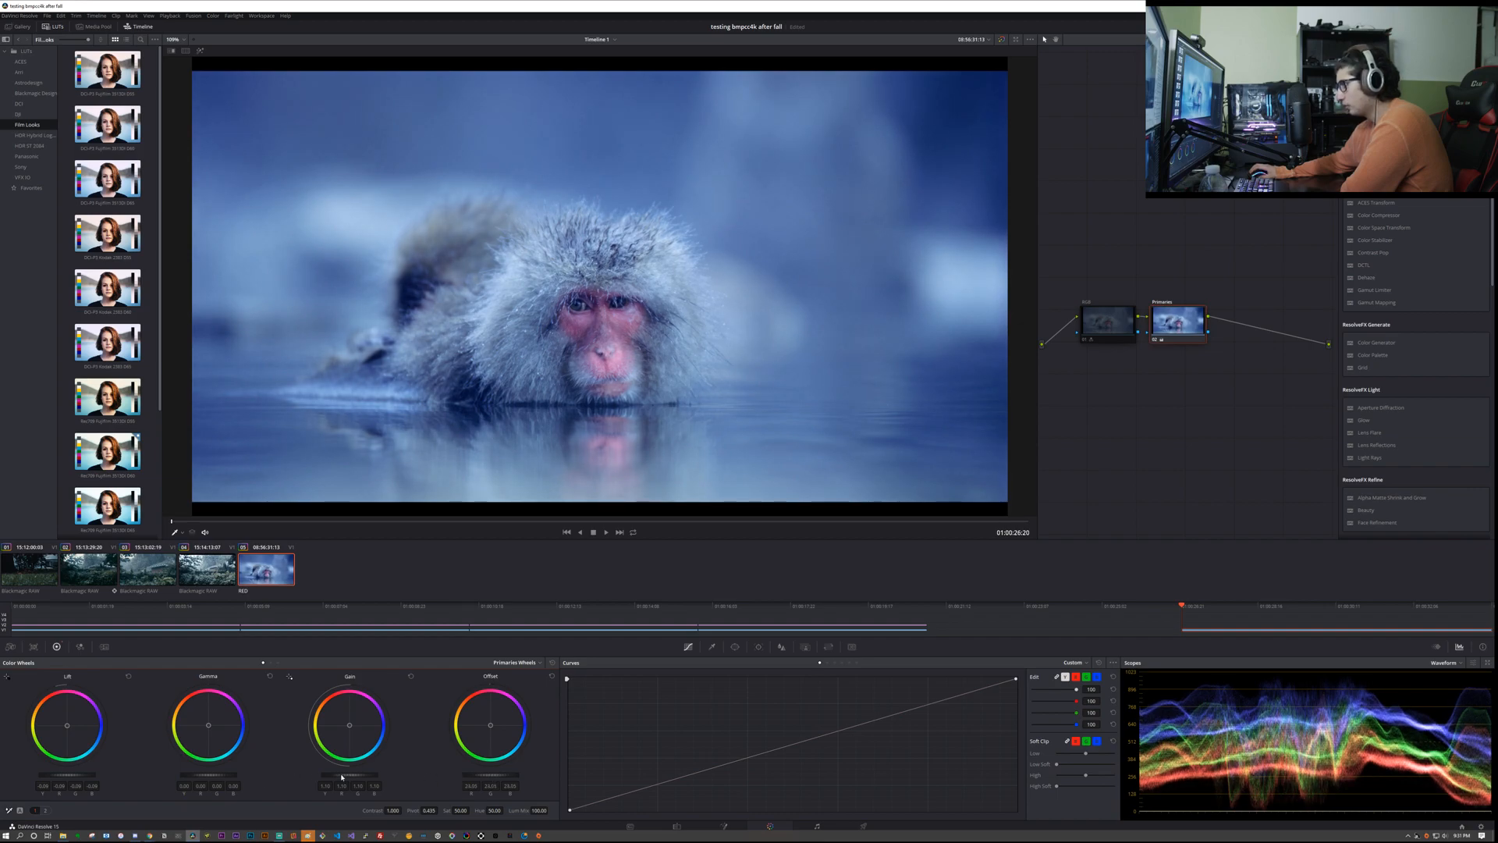
left_click_drag(208, 775, 207, 774)
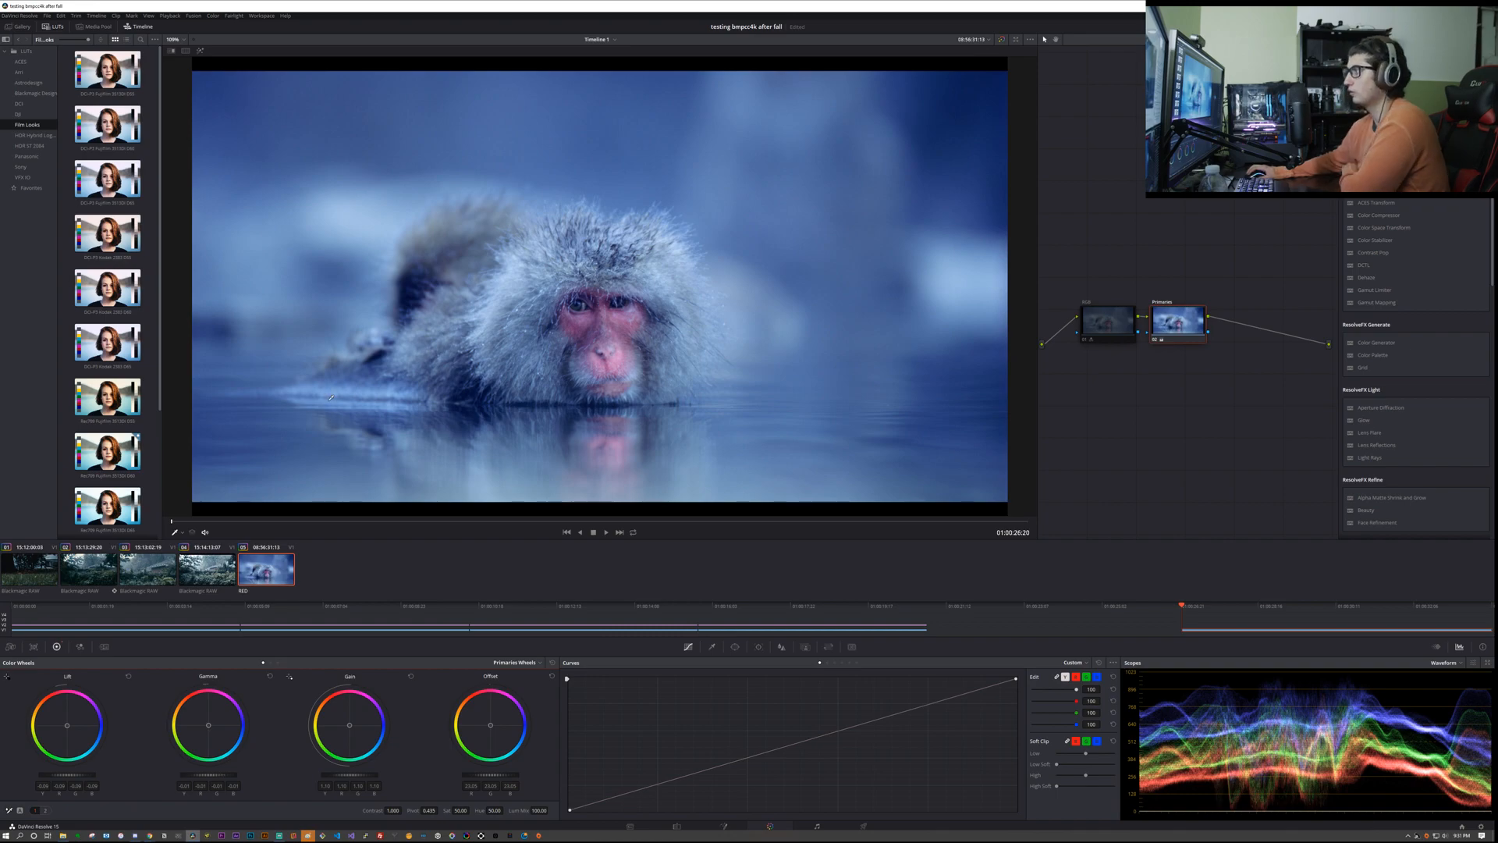
left_click_drag(67, 775, 53, 775)
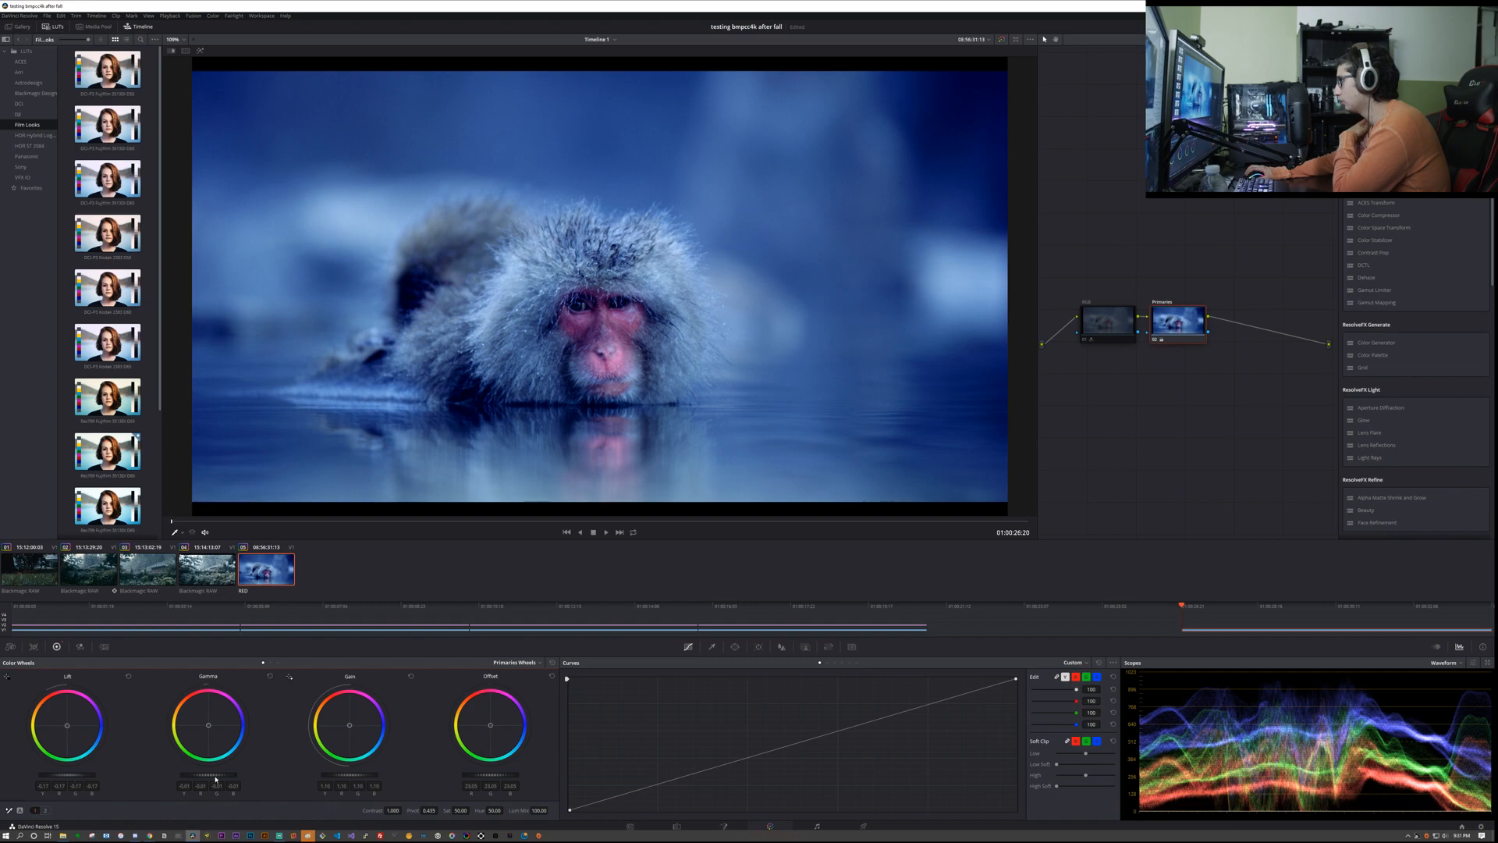
left_click_drag(344, 775, 336, 775)
left_click_drag(491, 775, 543, 775)
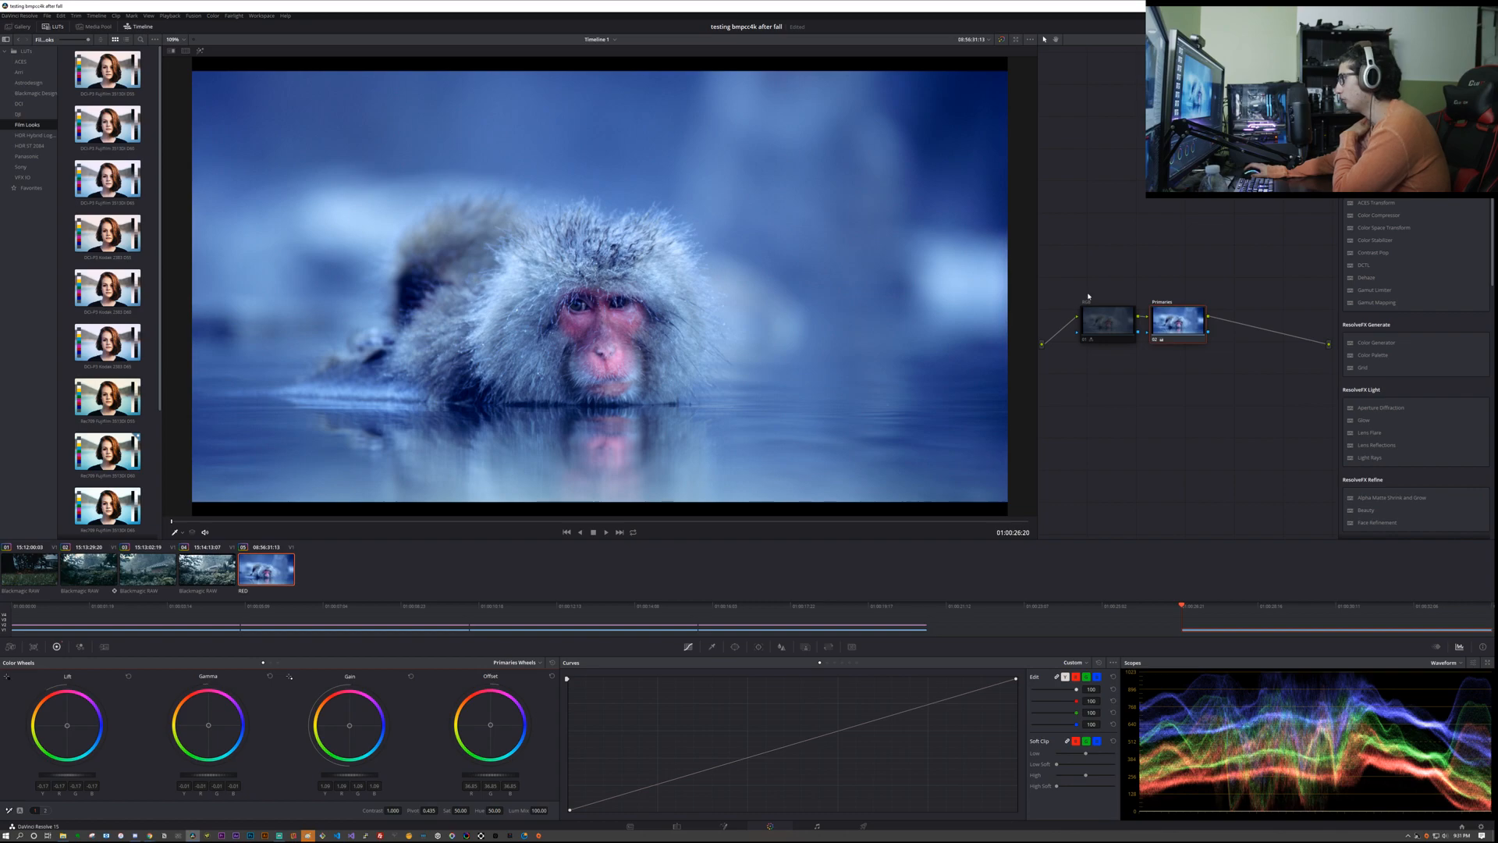
Step: Toggle the Primaries node off and on to compare the image with and without its correction, leaving it enabled
key("ctrl+d")
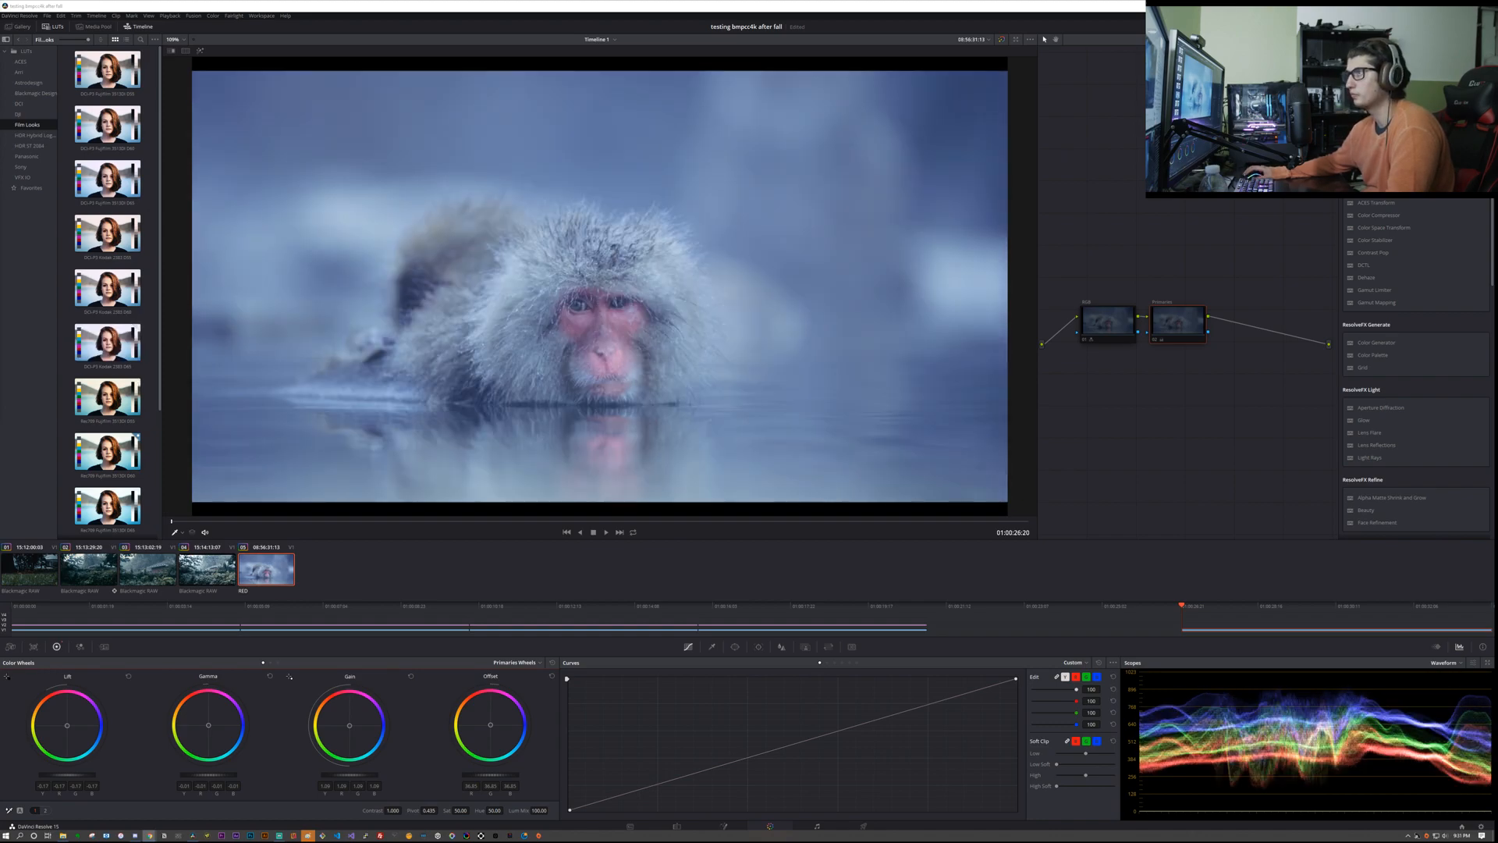
left_click(1180, 338)
key("ctrl+d")
key("ctrl+d")
key("ctrl+d")
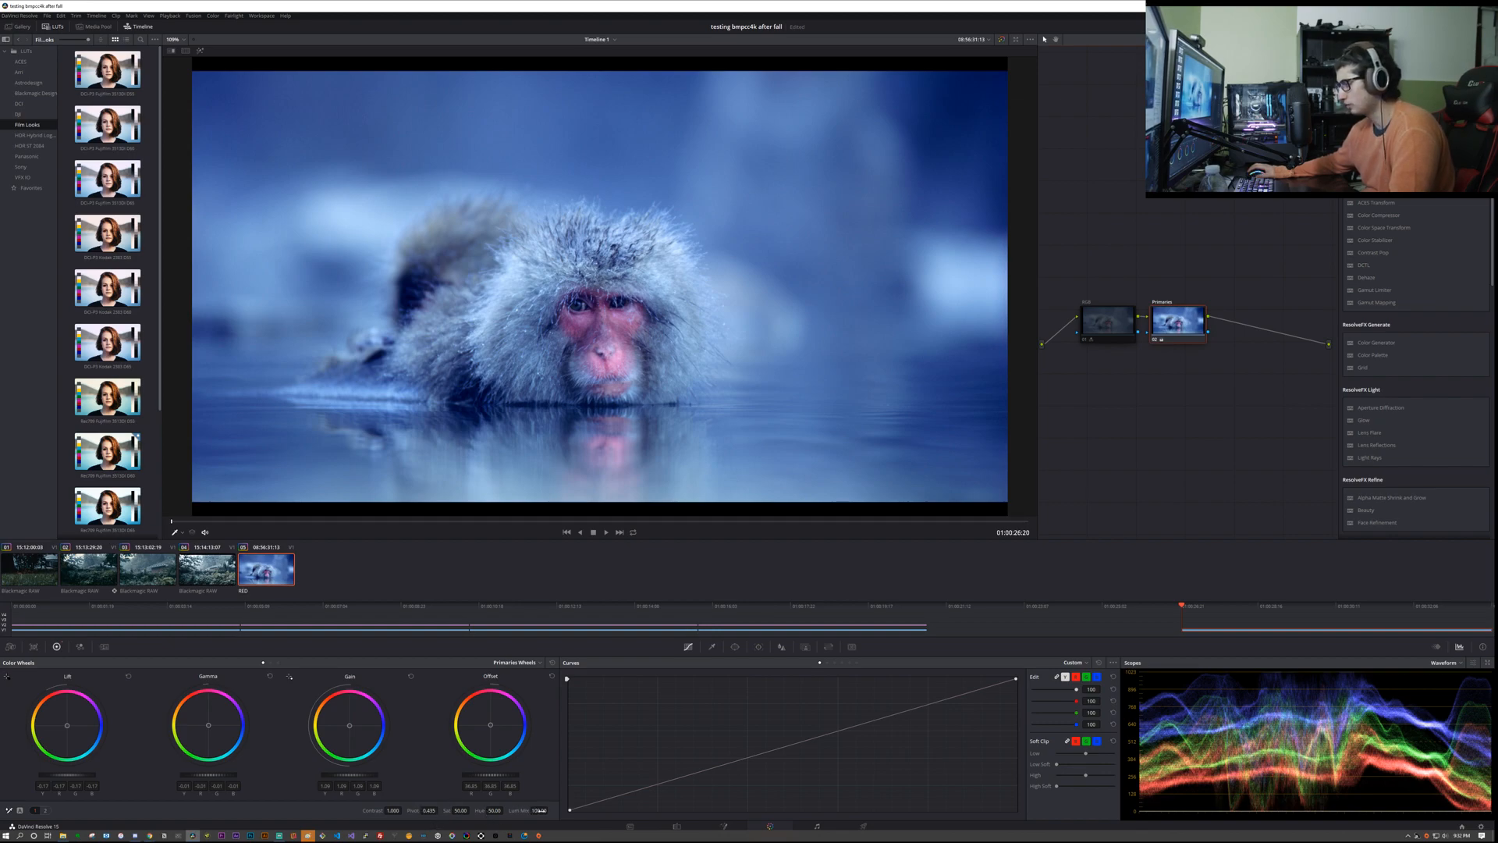
Step: Try lowering the Primaries node's Luma Mix, then restore it to 100
left_click_drag(539, 810, 524, 810)
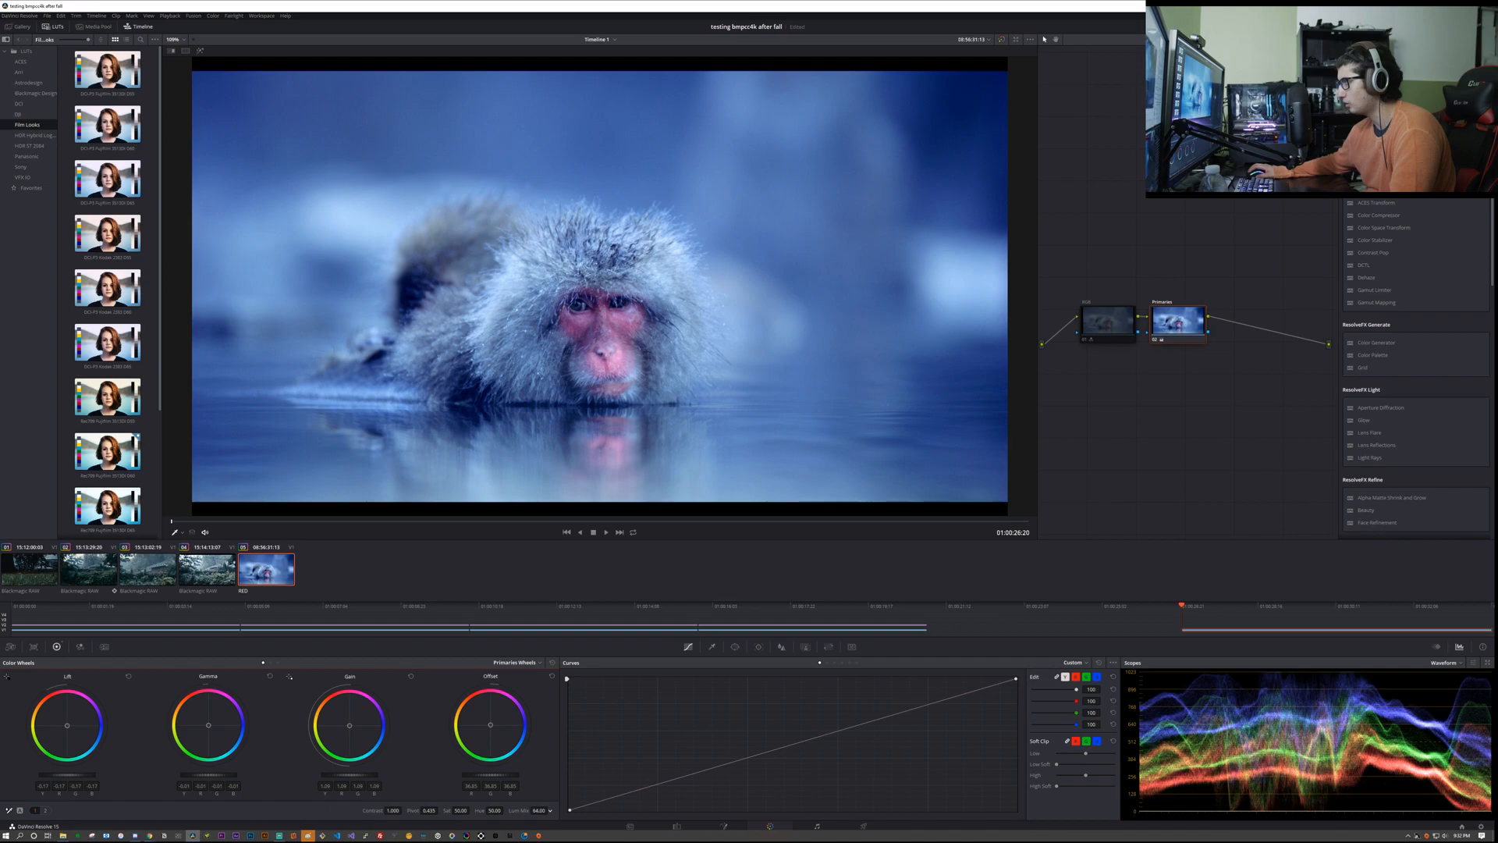
left_click_drag(539, 810, 616, 810)
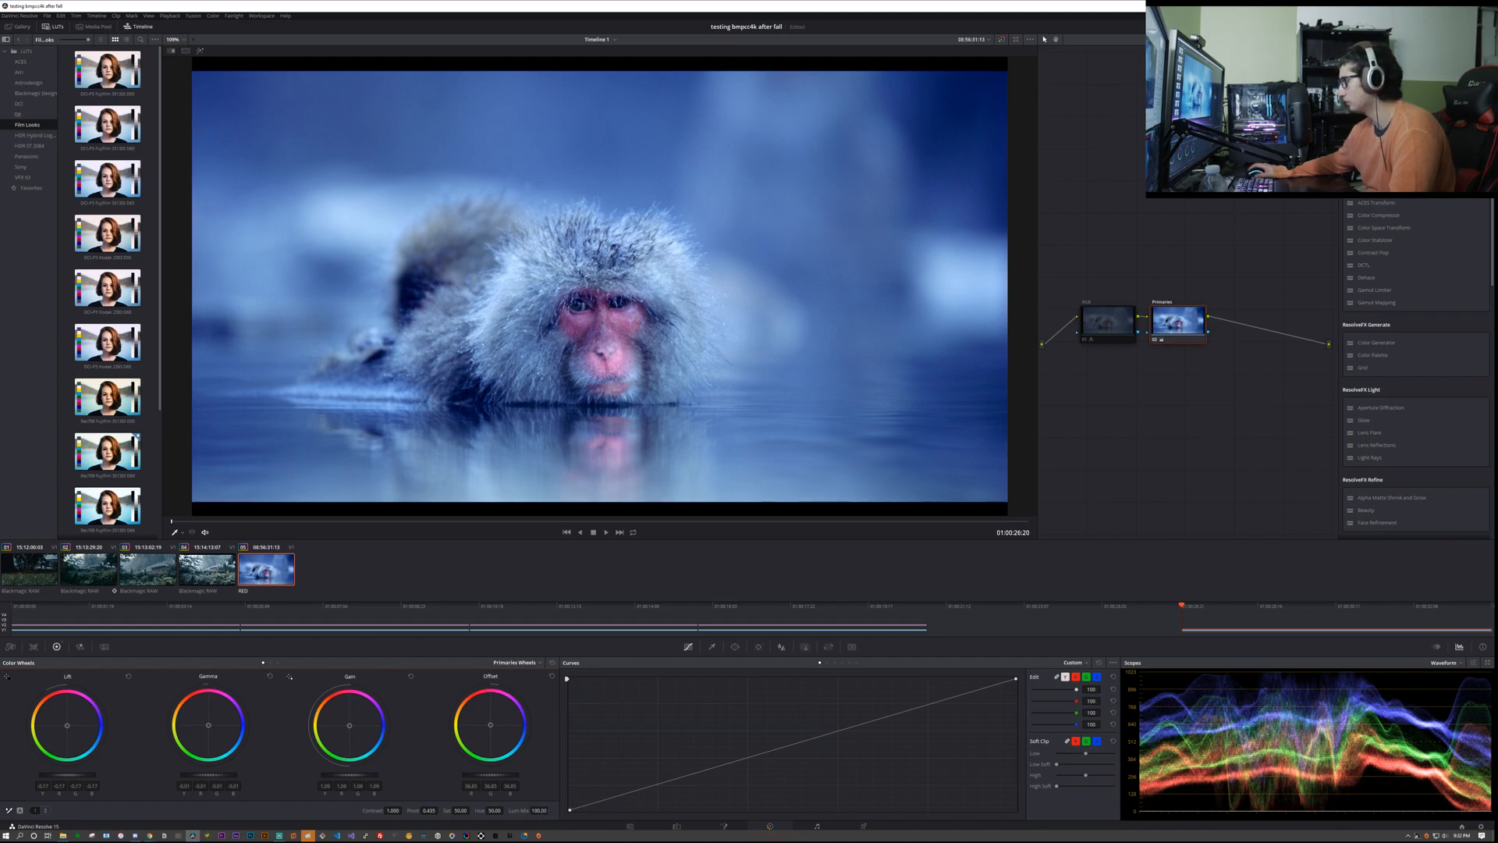
Step: Add a serial node after the Primaries node and label it C/S/H
key("alt+s")
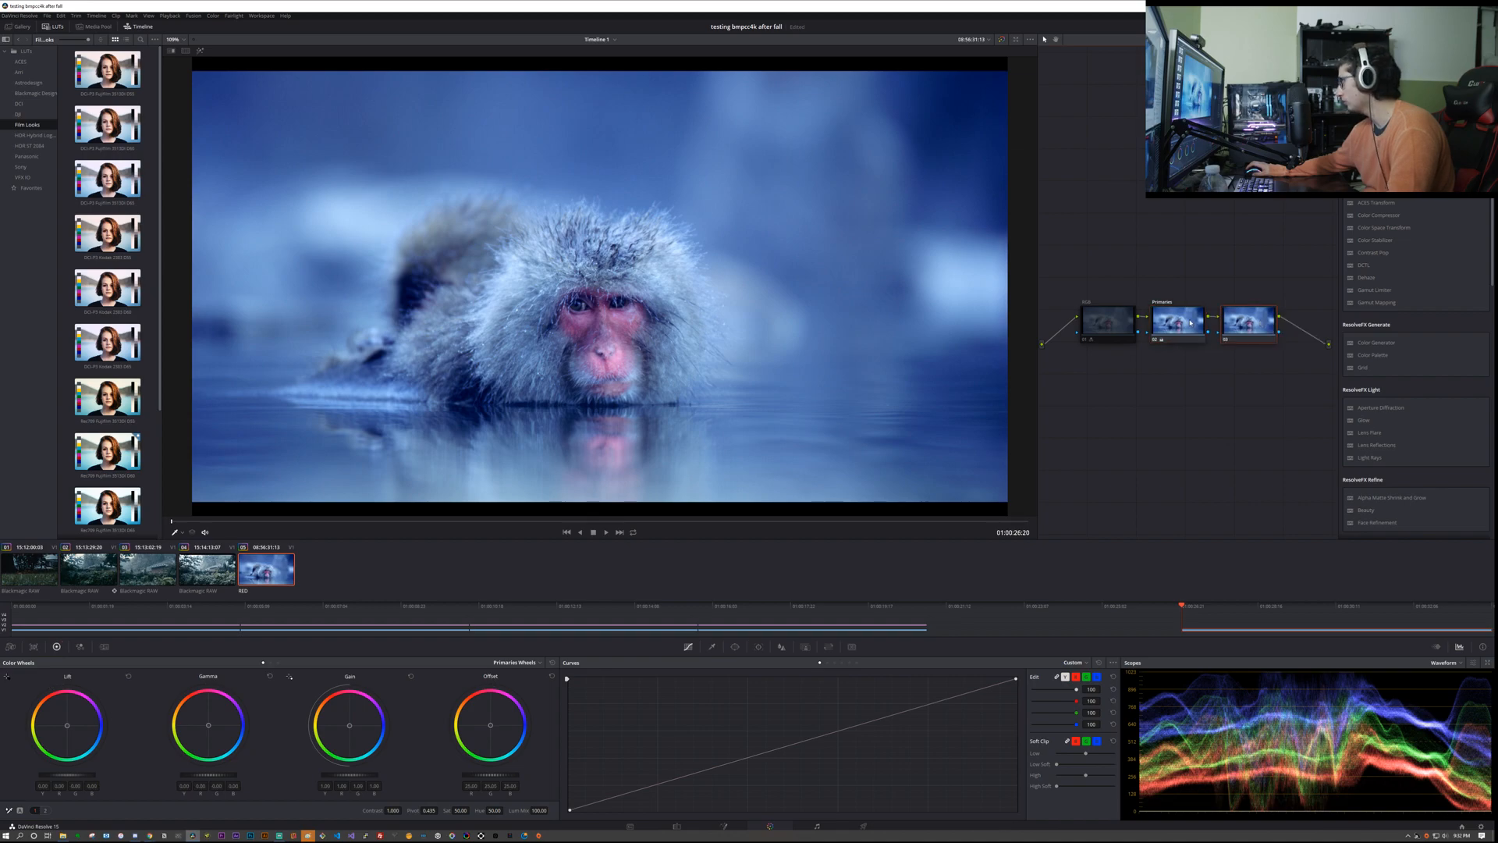
right_click(1246, 320)
left_click(1259, 334)
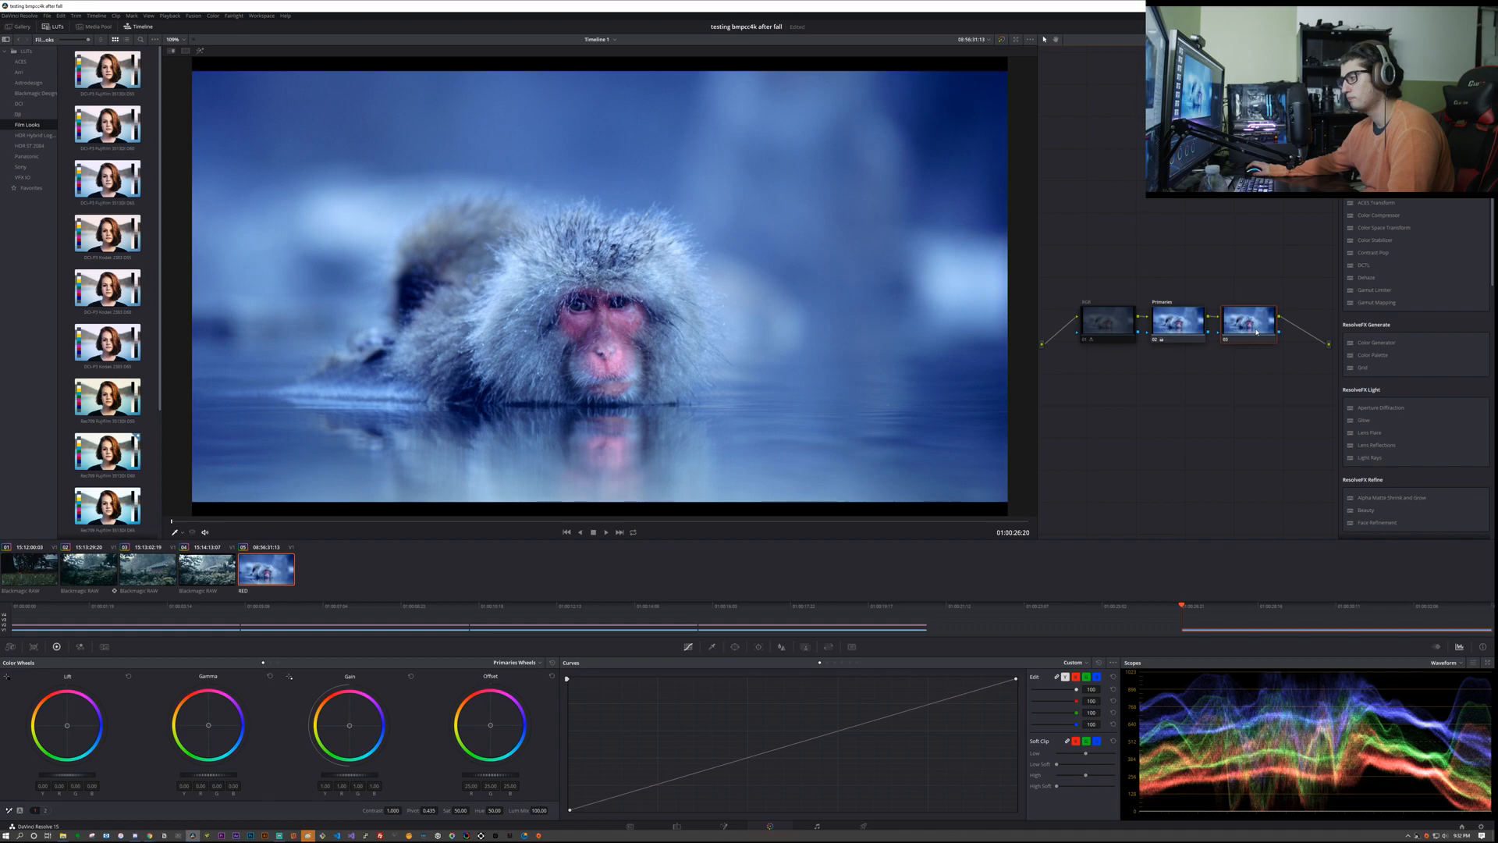
type("G")
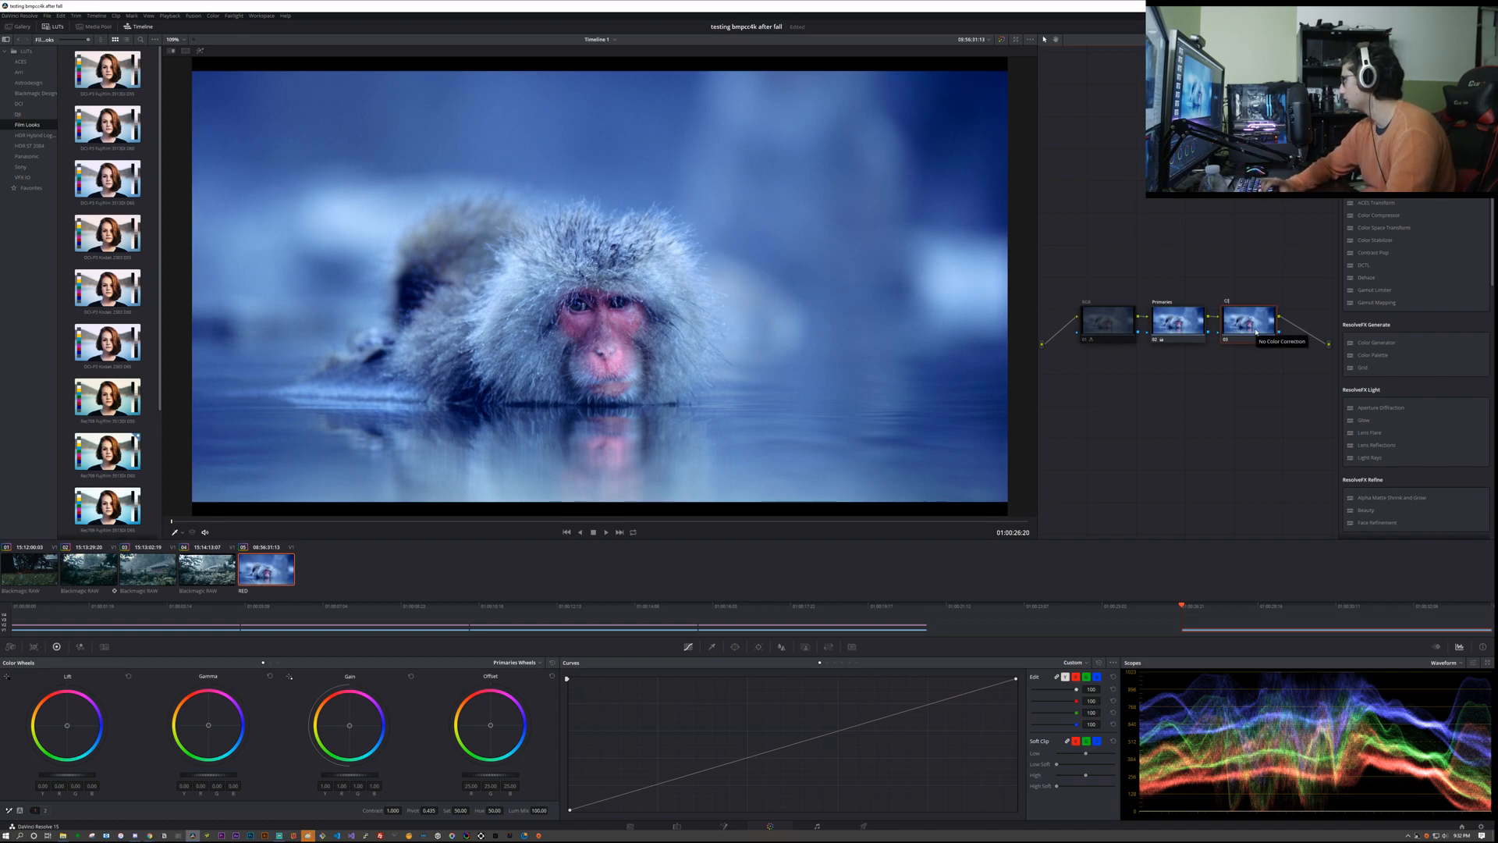
type("S/H")
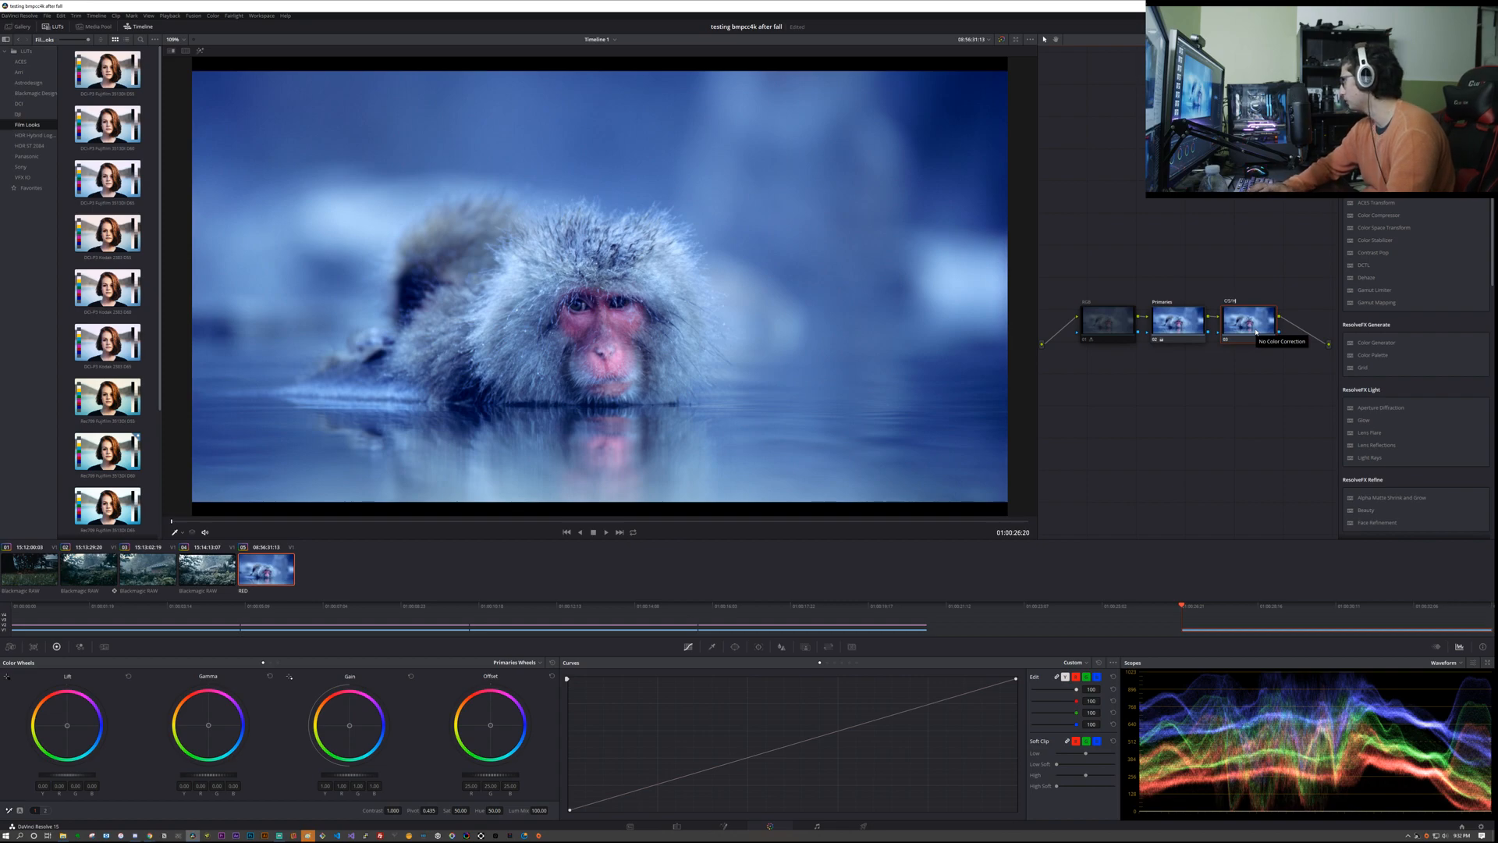
key("Return")
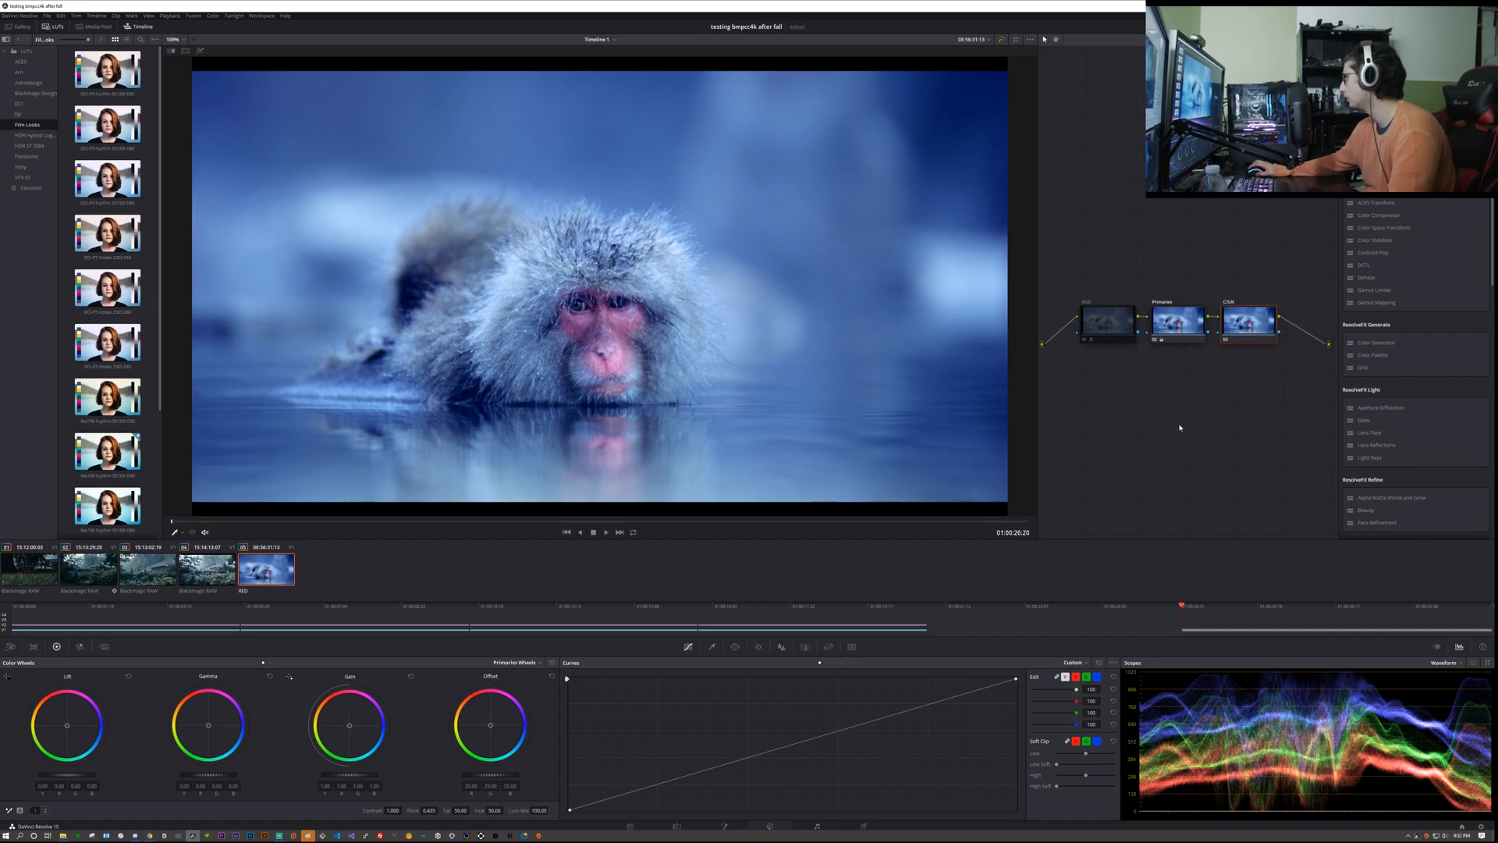
Step: Try lower and higher Contrast values on the C/S/H node
left_click_drag(403, 810, 399, 810)
left_click(400, 810)
left_click(391, 810)
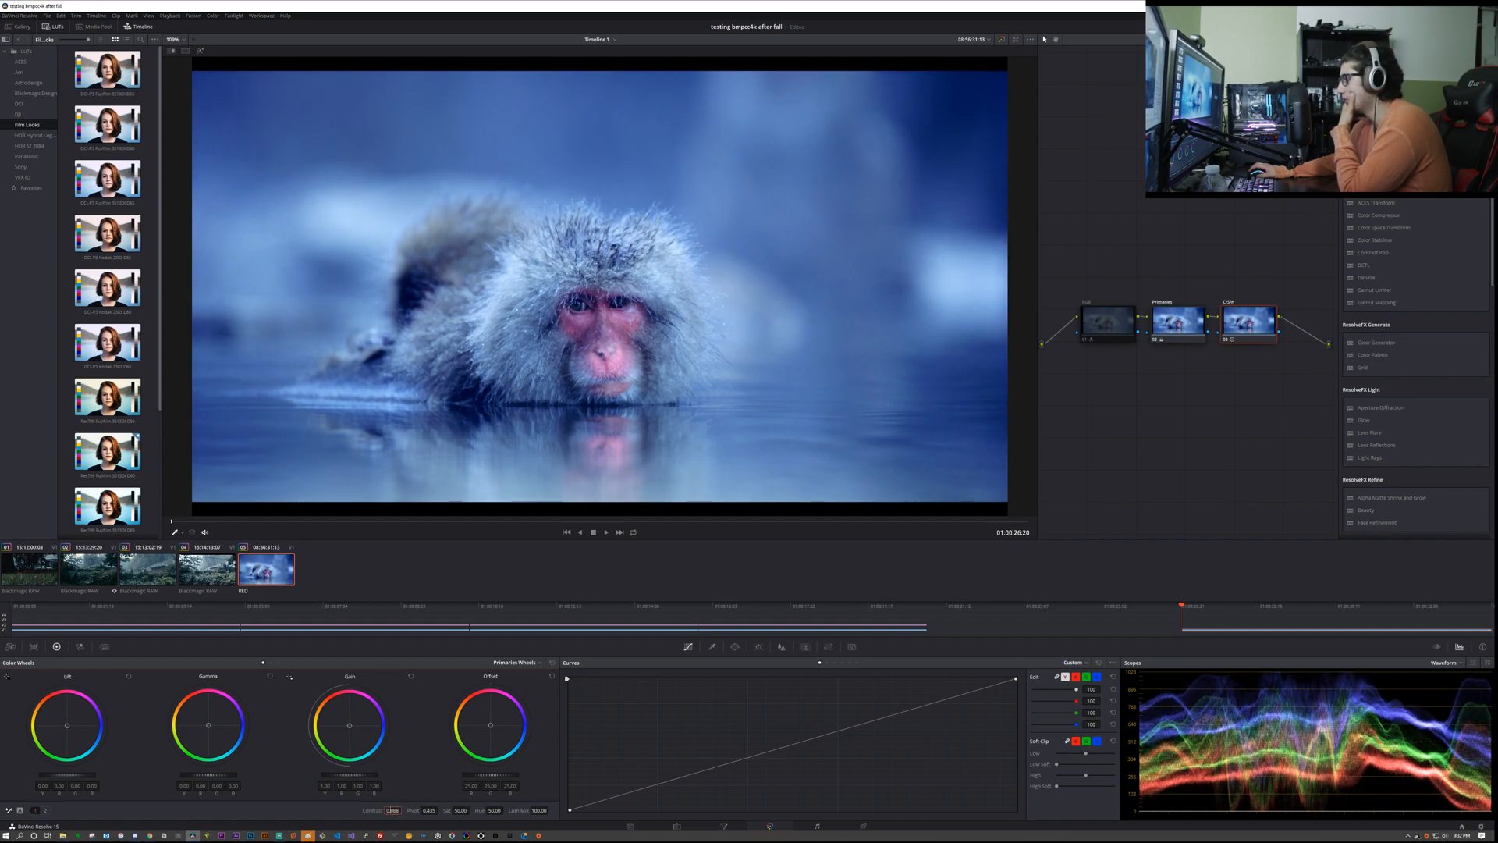
left_click_drag(385, 811, 404, 810)
left_click_drag(394, 810, 210, 810)
left_click_drag(404, 810, 530, 810)
mouse_move(404, 810)
left_mouse_down()
mouse_move(386, 810)
mouse_move(402, 810)
left_mouse_up()
Step: Set the C/S/H node's Contrast to 1.200, examining the monkey's eye up close and in the full frame
scroll(490, 391, "up", 10)
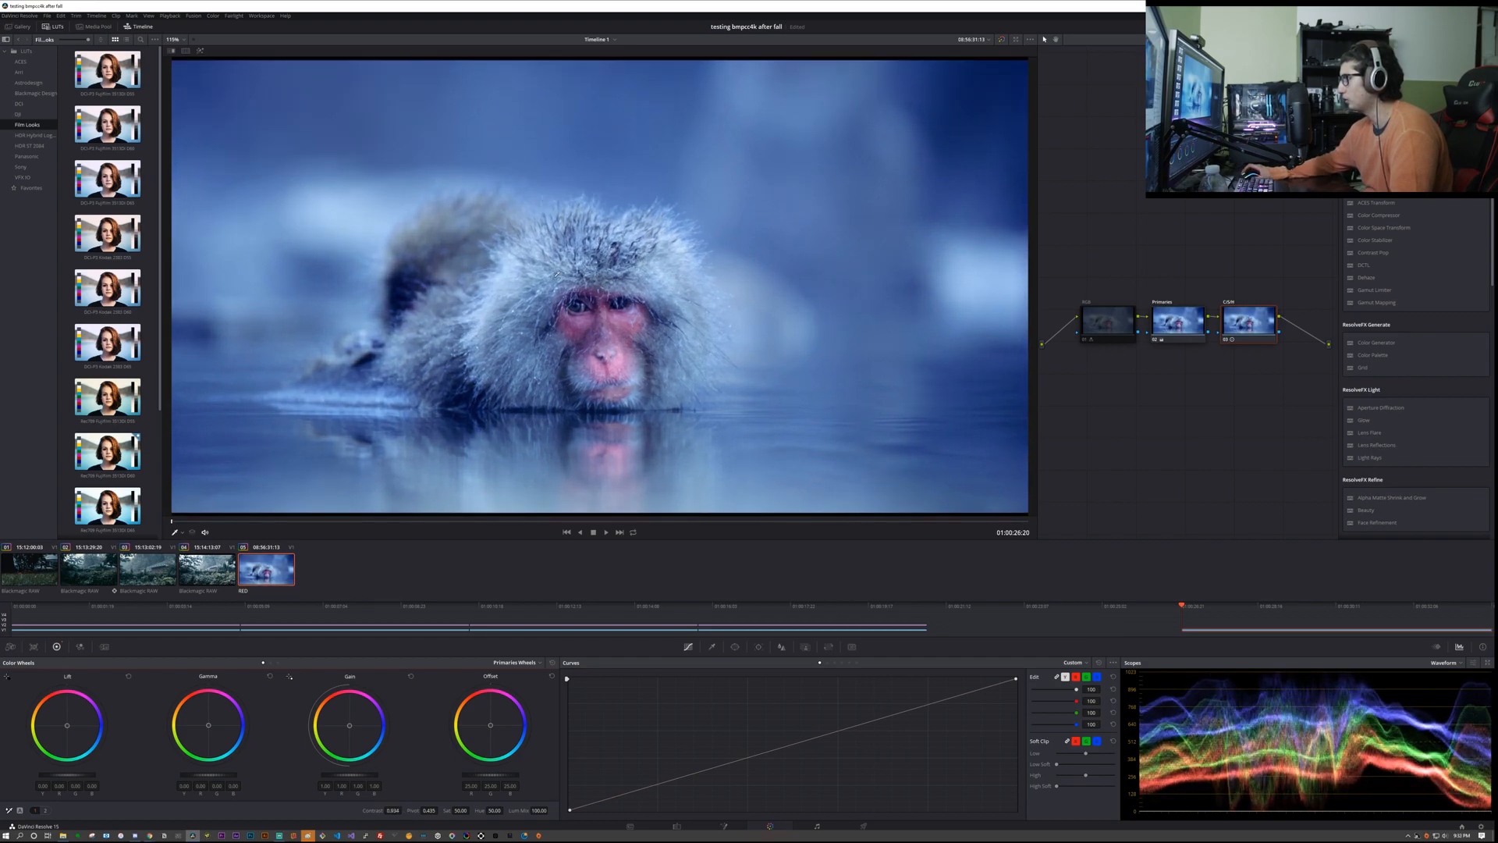
scroll(490, 391, "up", 4)
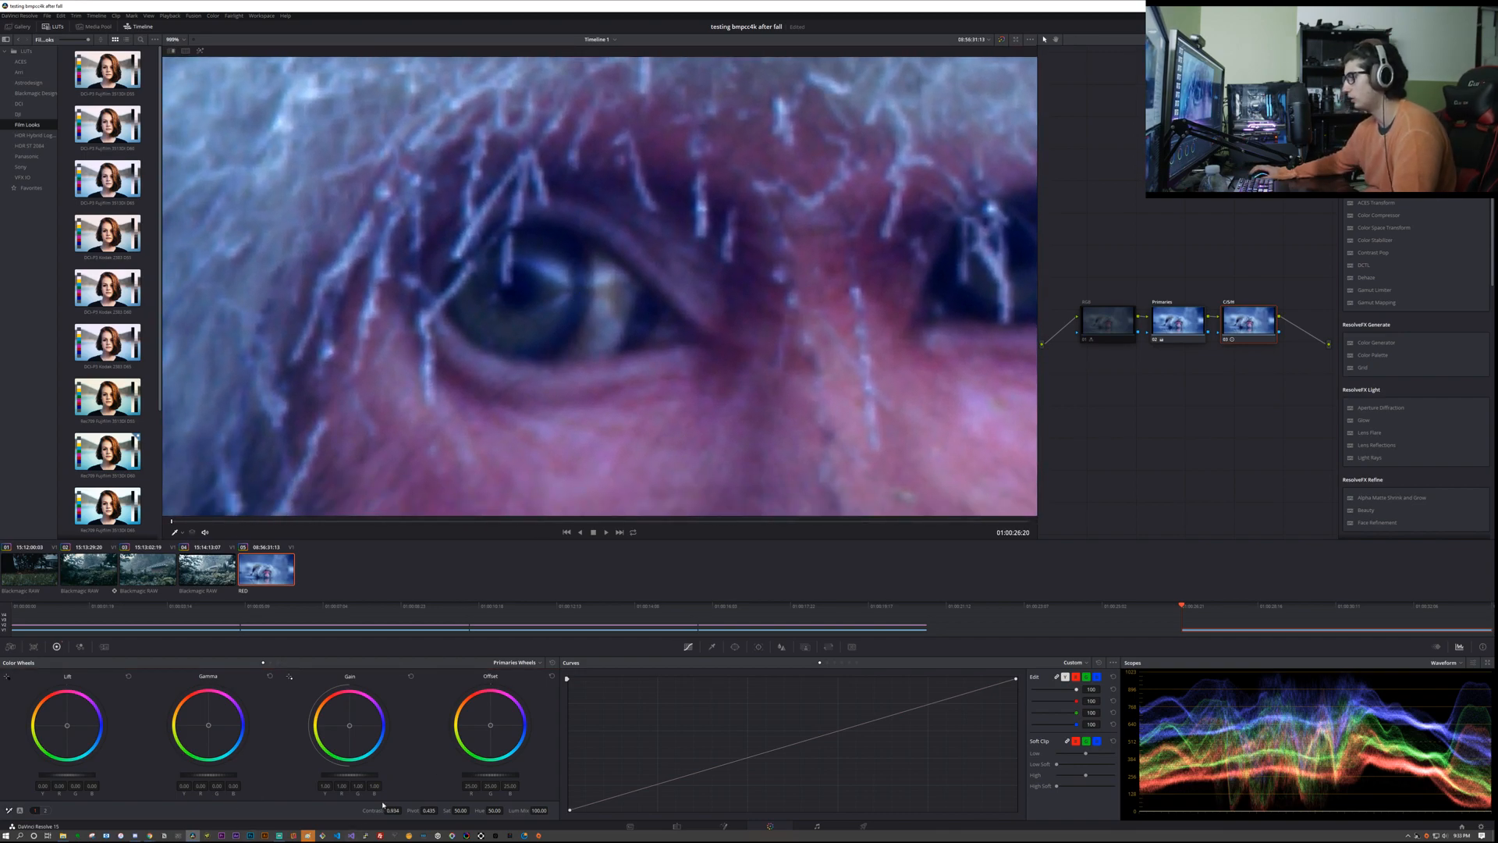
left_click_drag(429, 810, 440, 810)
double_click(413, 810)
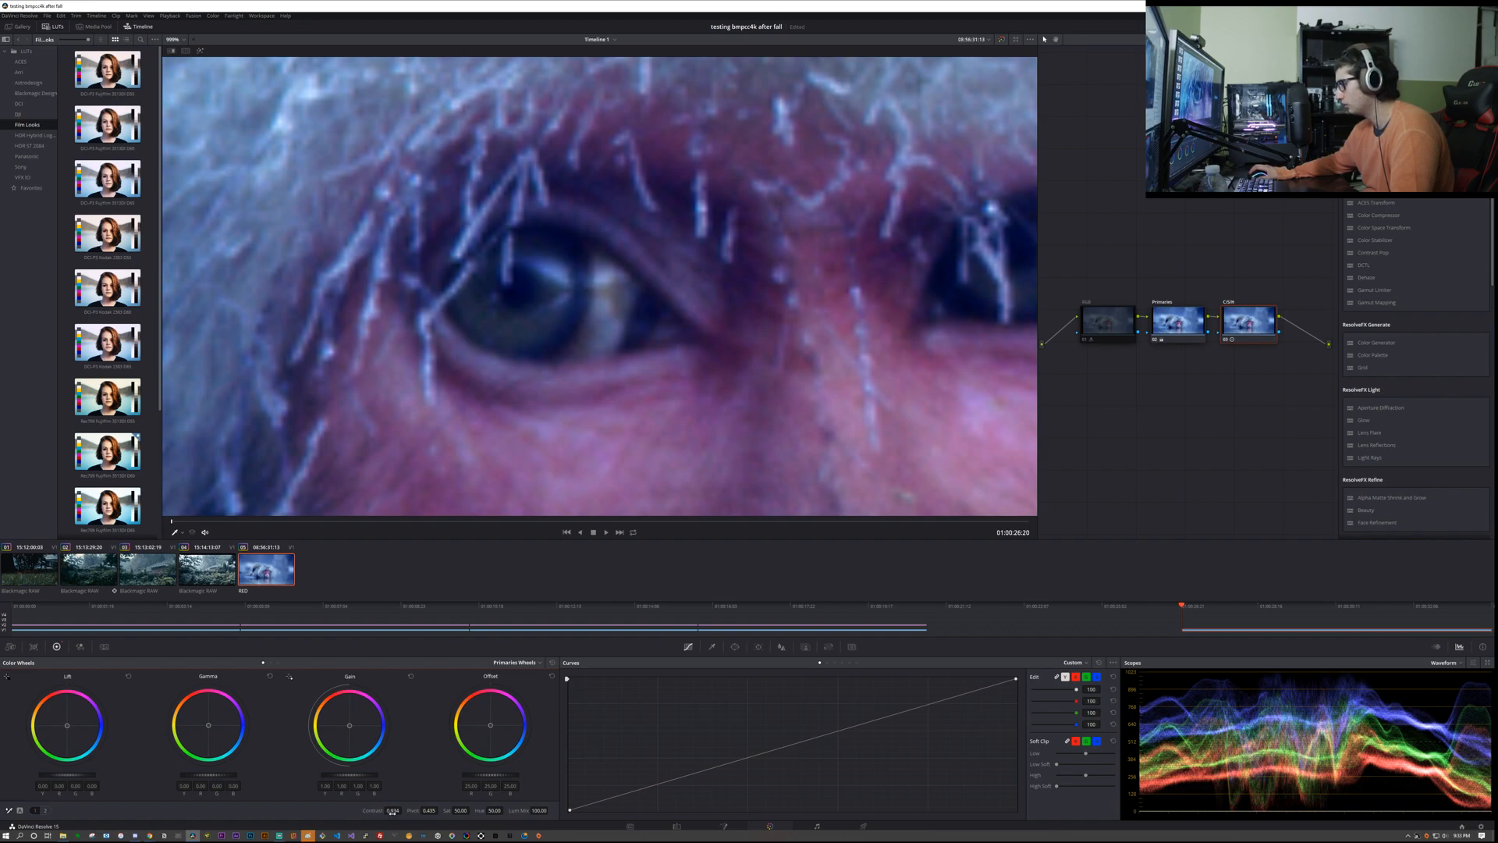
left_click_drag(404, 810, 404, 810)
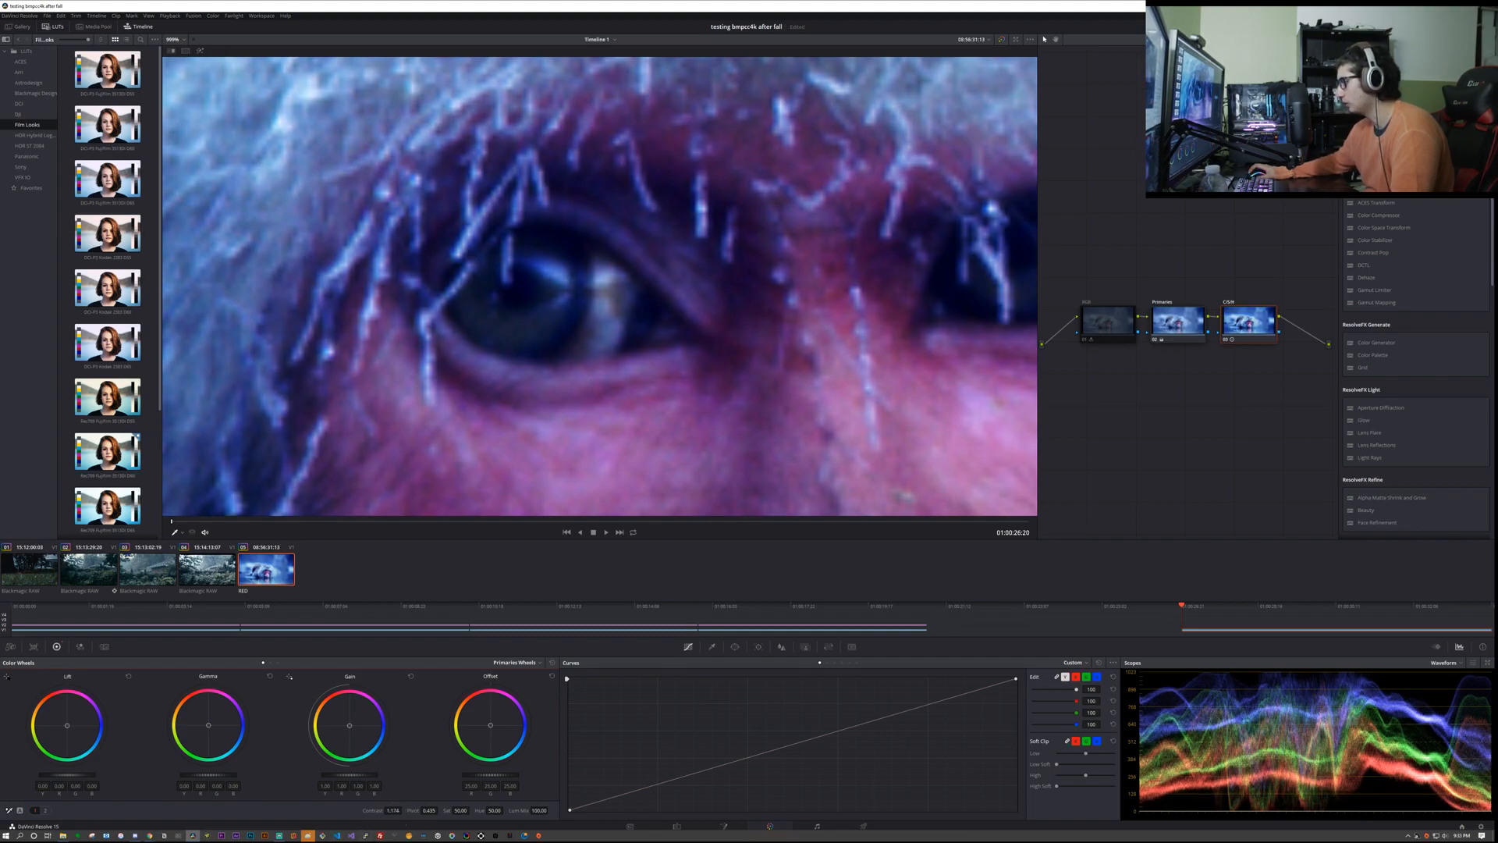
left_click_drag(403, 810, 405, 810)
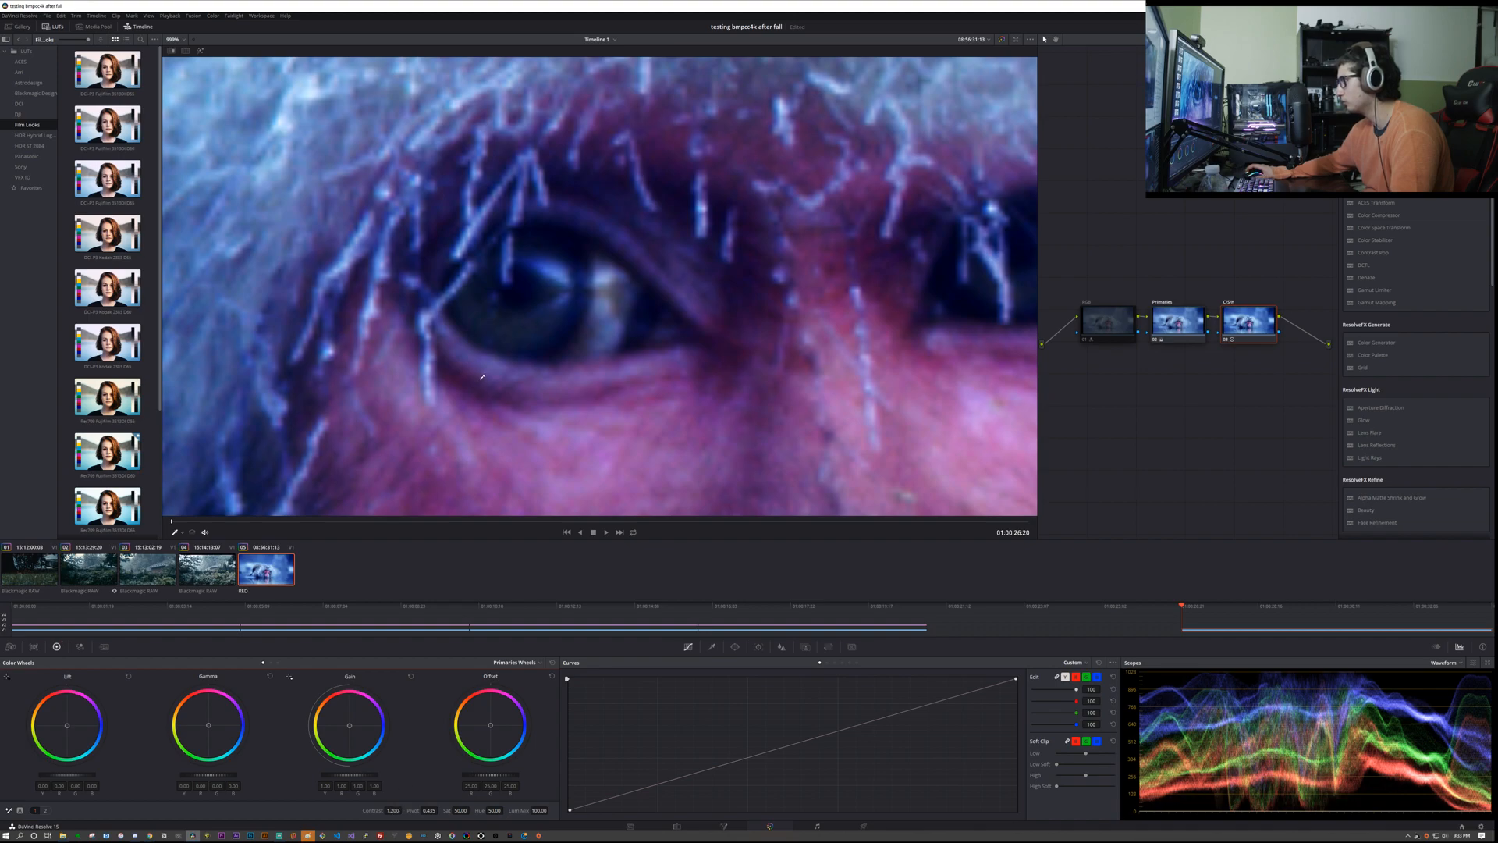
scroll(481, 378, "down", 10)
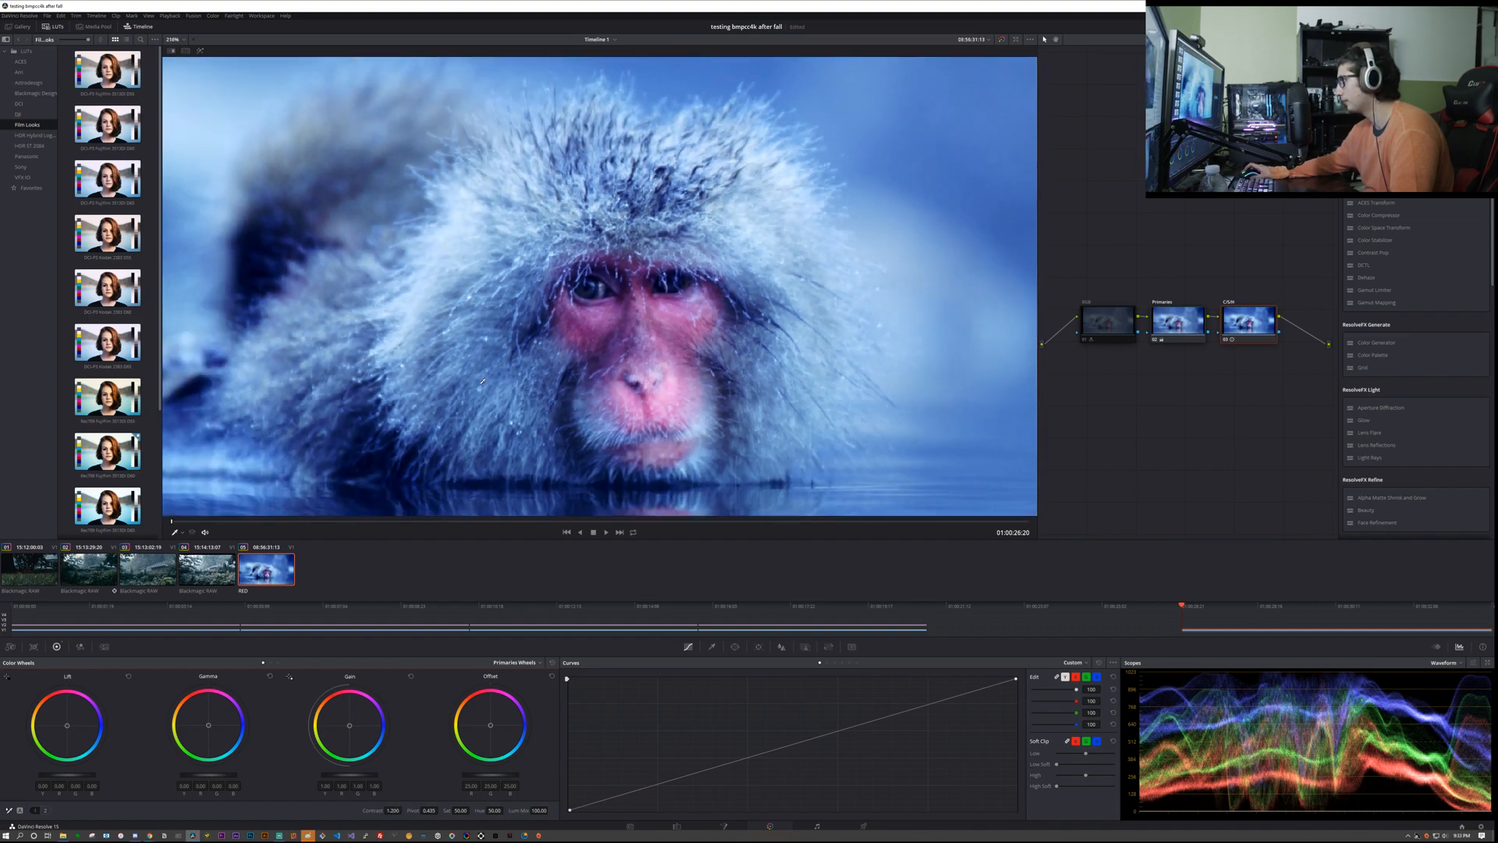
scroll(481, 378, "down", 3)
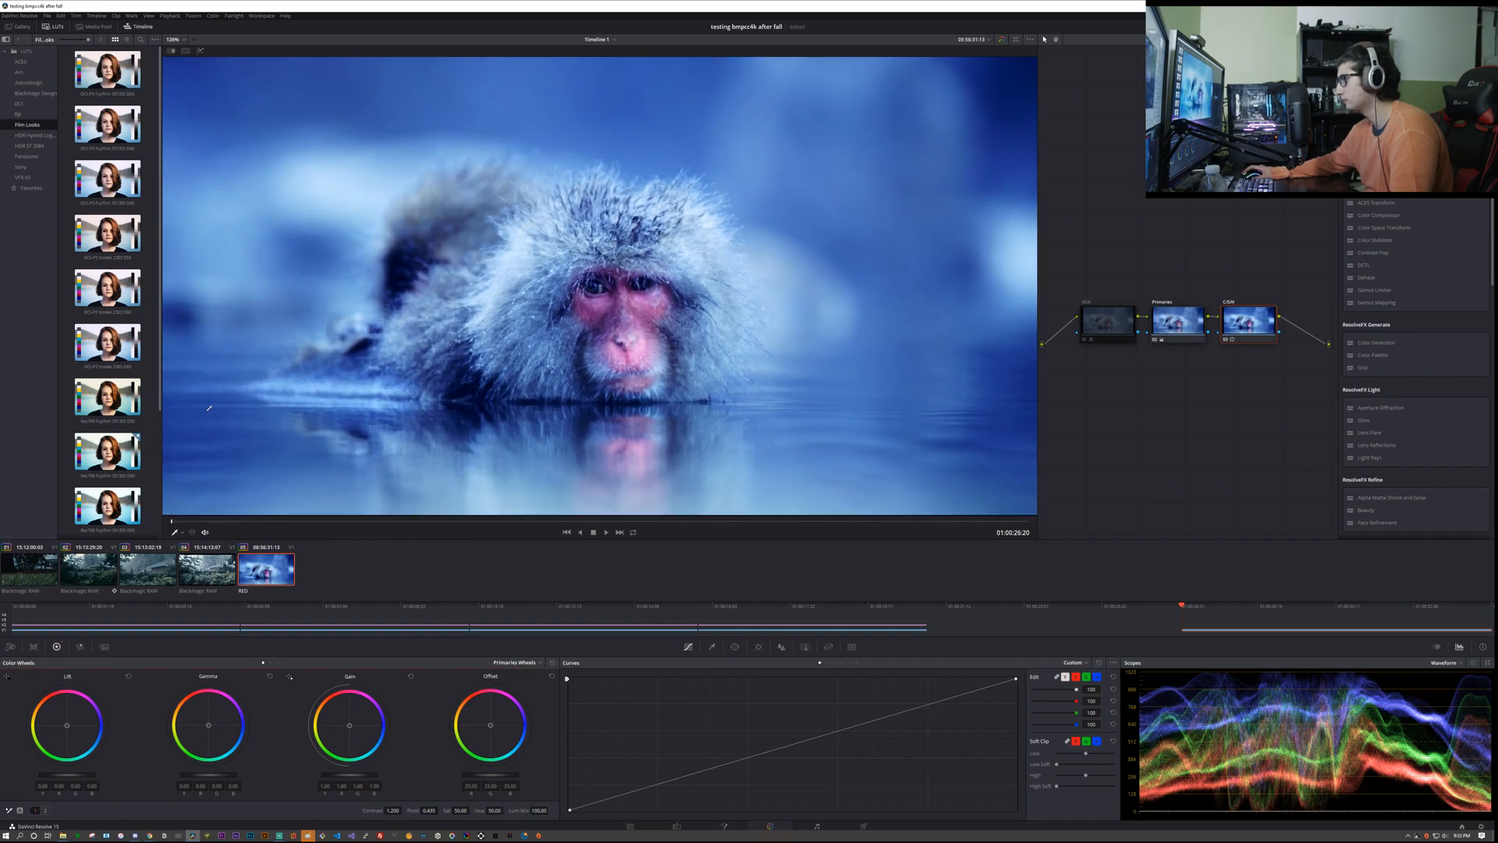
Step: Hide the LUTs browser and the OpenFX library, and widen the node editor beside the viewer
left_click(48, 26)
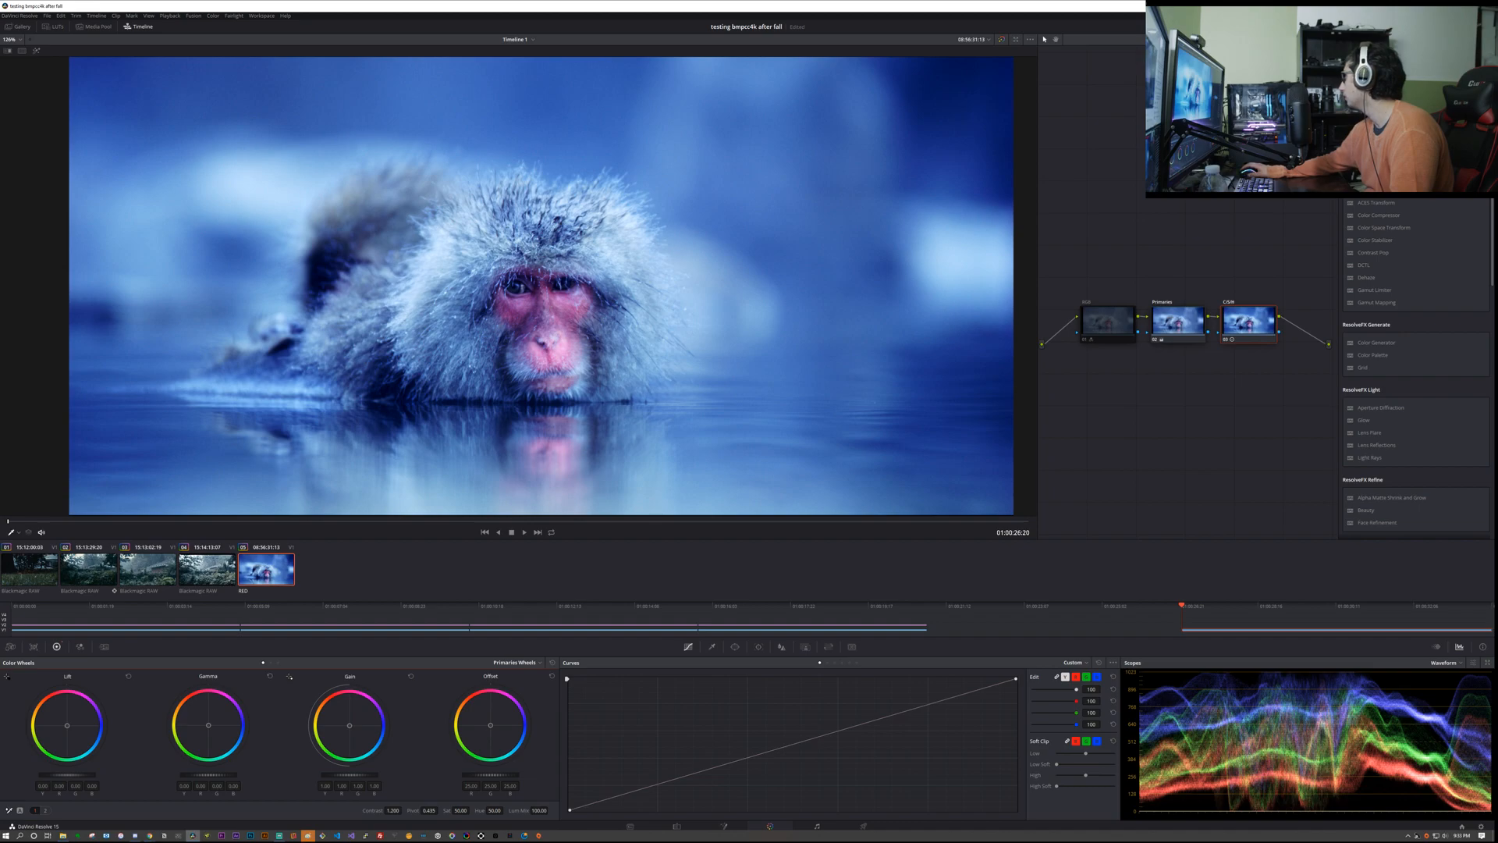
left_click(1434, 27)
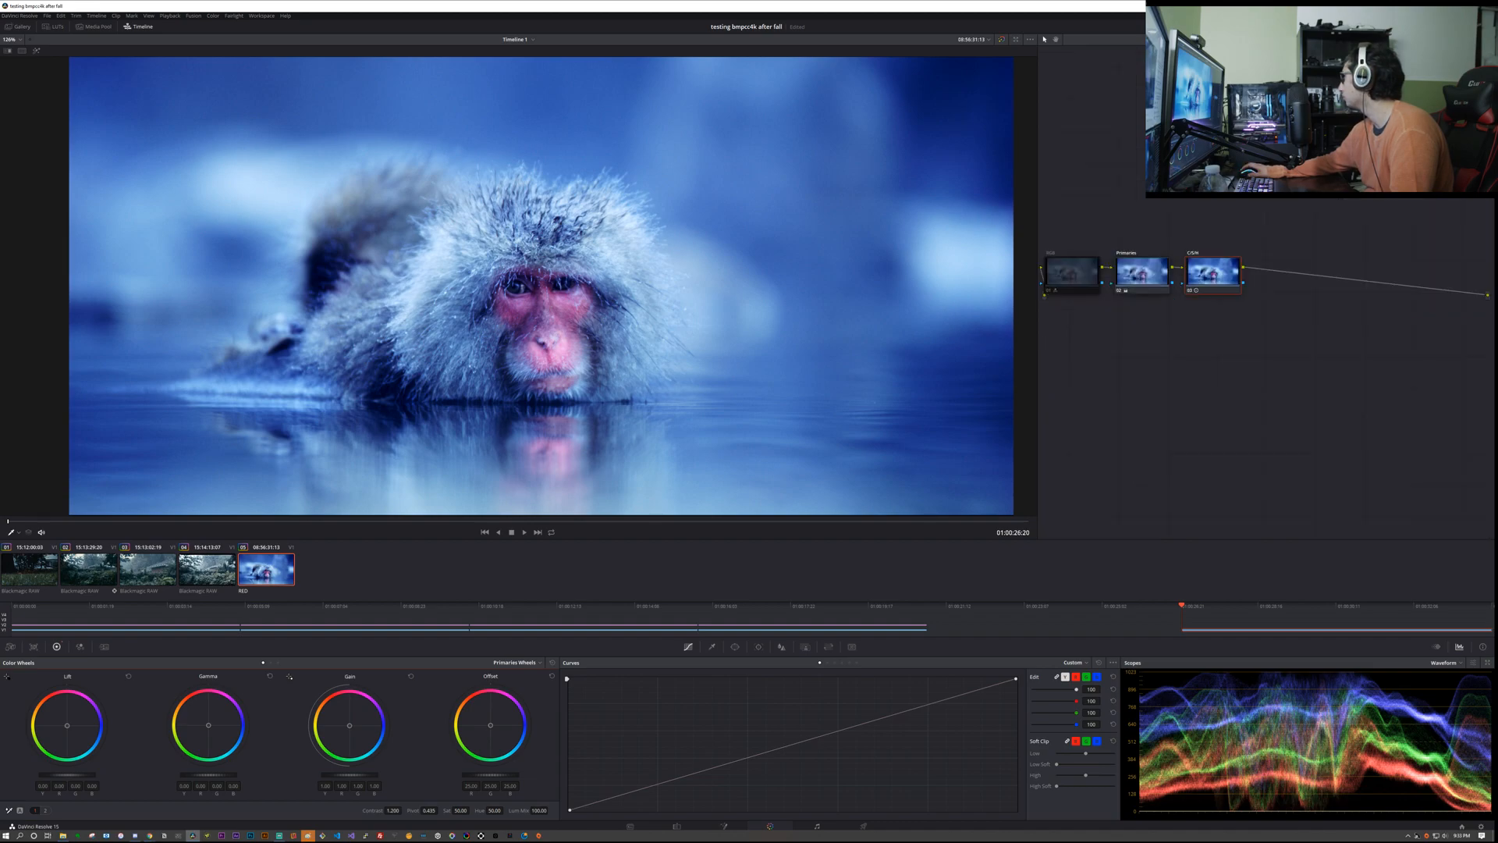
mouse_move(1086, 179)
left_mouse_down()
mouse_move(1155, 165)
mouse_move(1100, 169)
left_mouse_up()
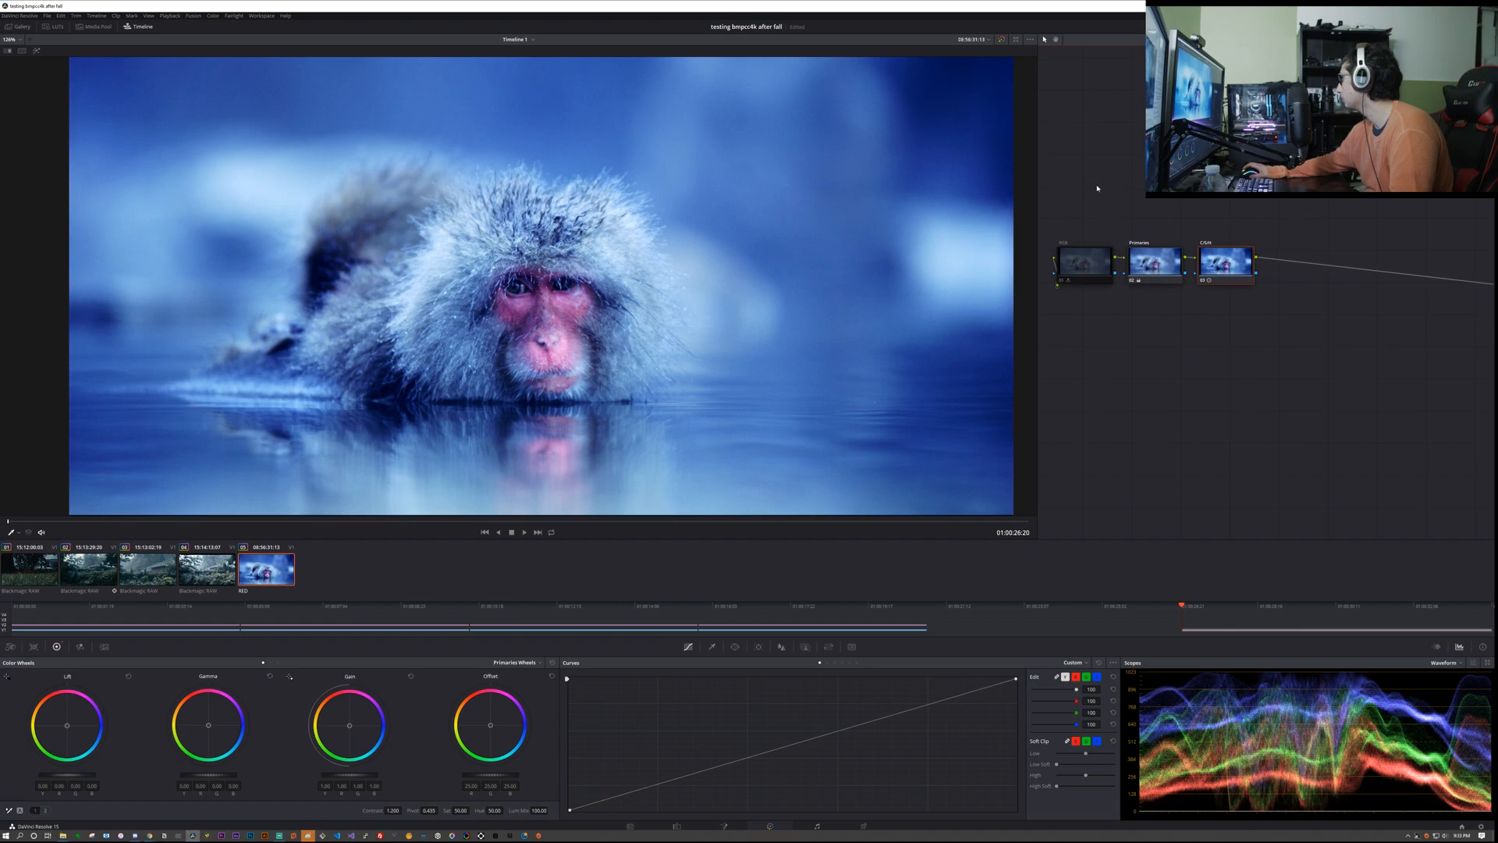
scroll(1104, 192, "down", 3)
scroll(1158, 236, "up", 2)
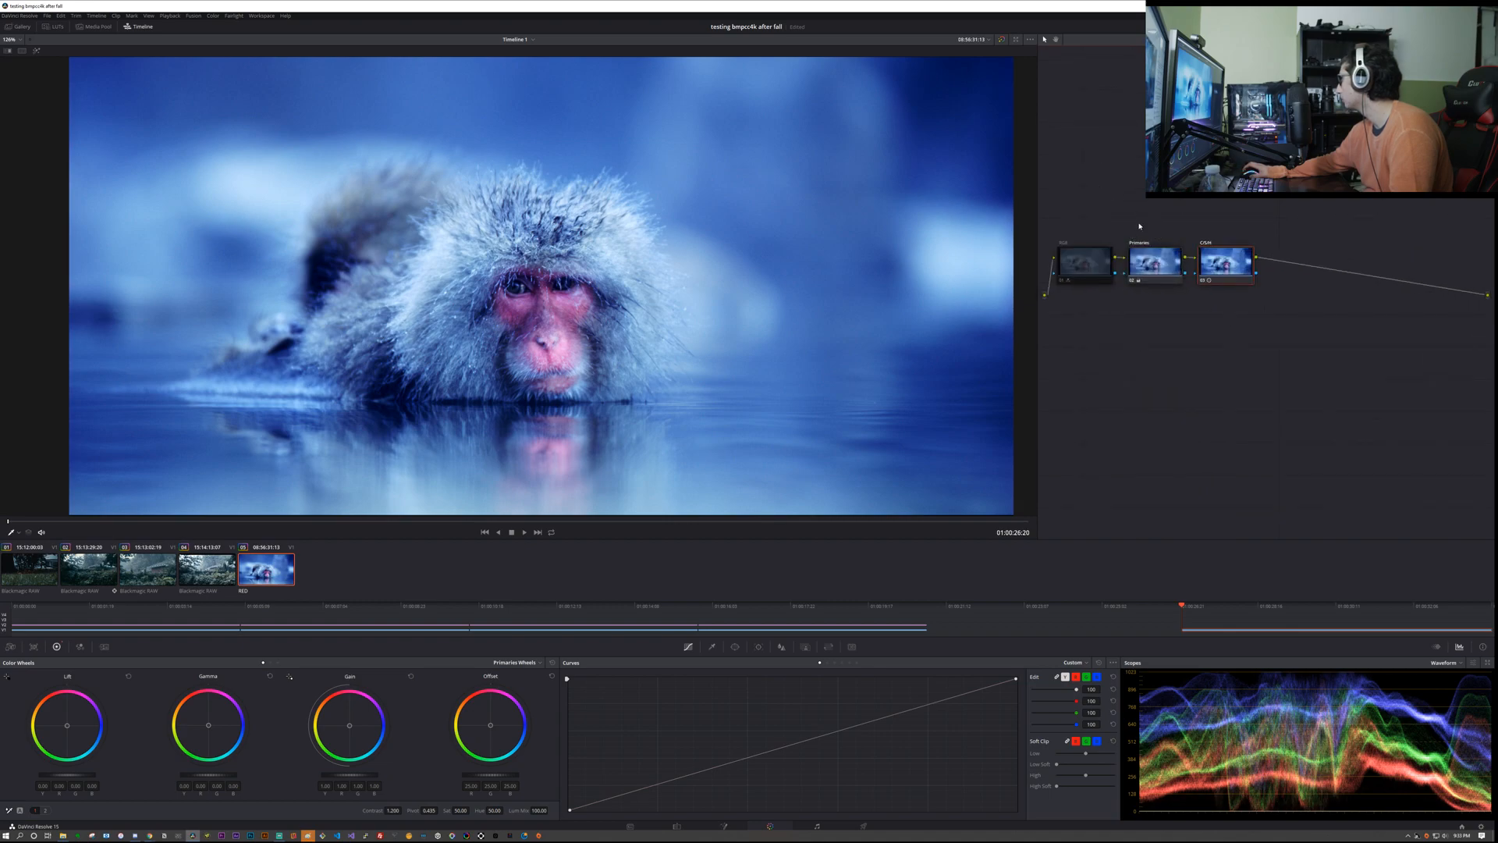
left_click_drag(1037, 114, 1156, 114)
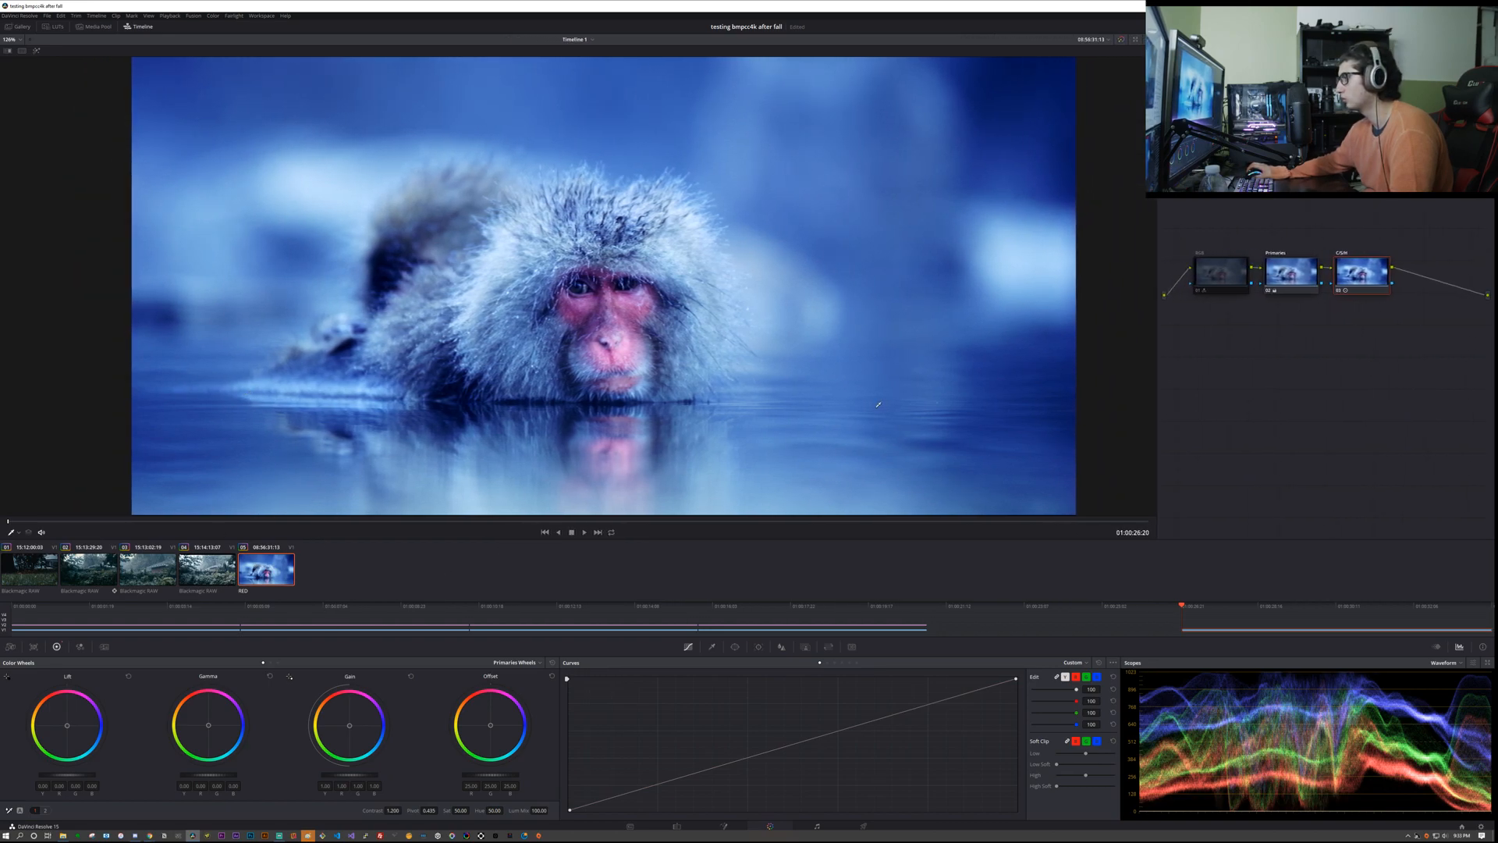
left_click_drag(1156, 270, 1008, 253)
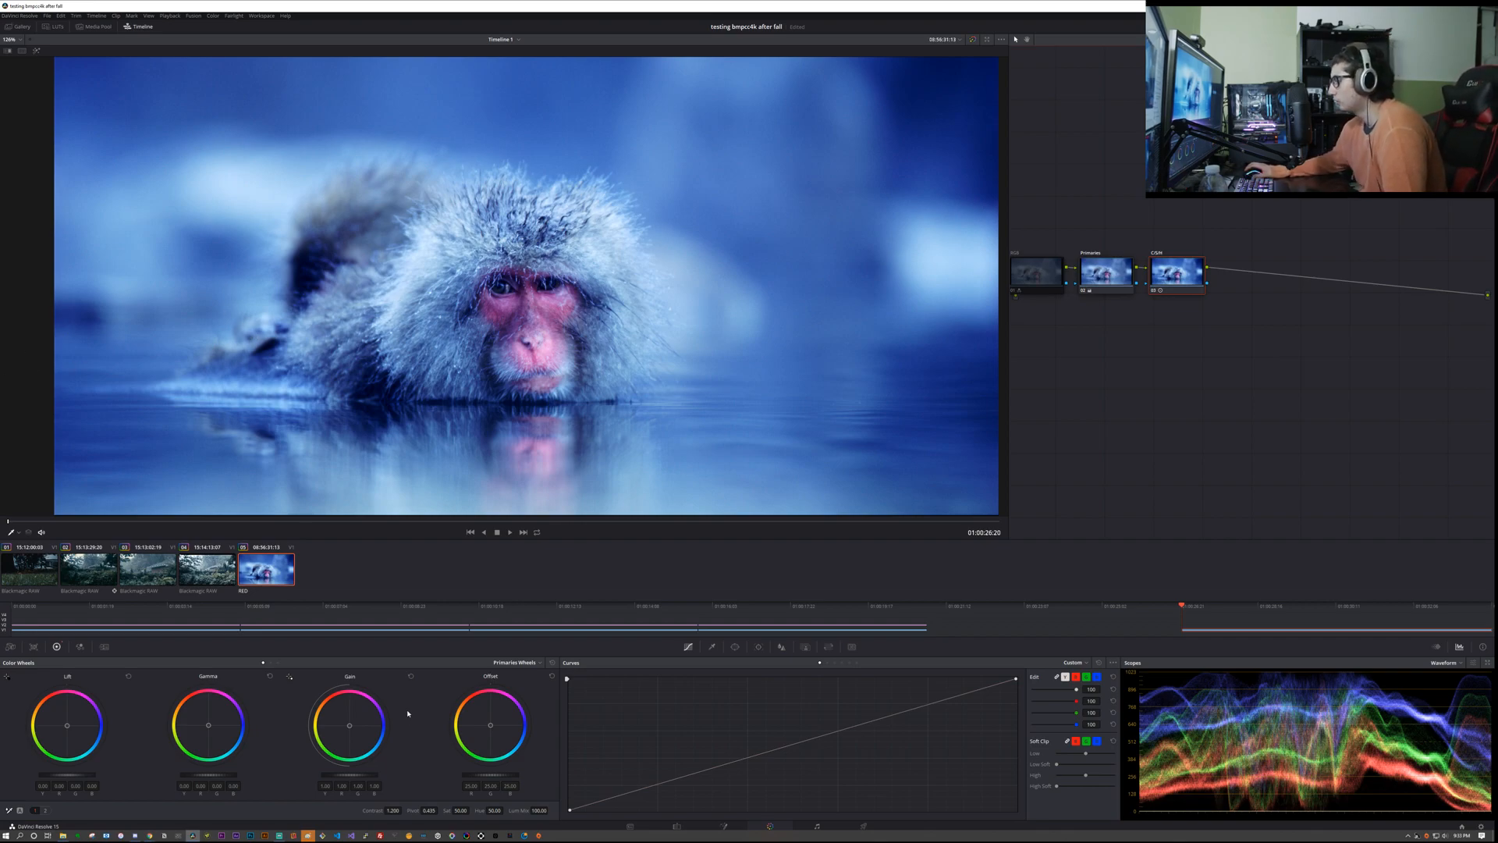
Step: Lower the C/S/H node's Saturation to 48.40, play the clip to check it, and return to its start
mouse_move(463, 810)
left_mouse_down()
mouse_move(480, 810)
mouse_move(467, 810)
left_mouse_up()
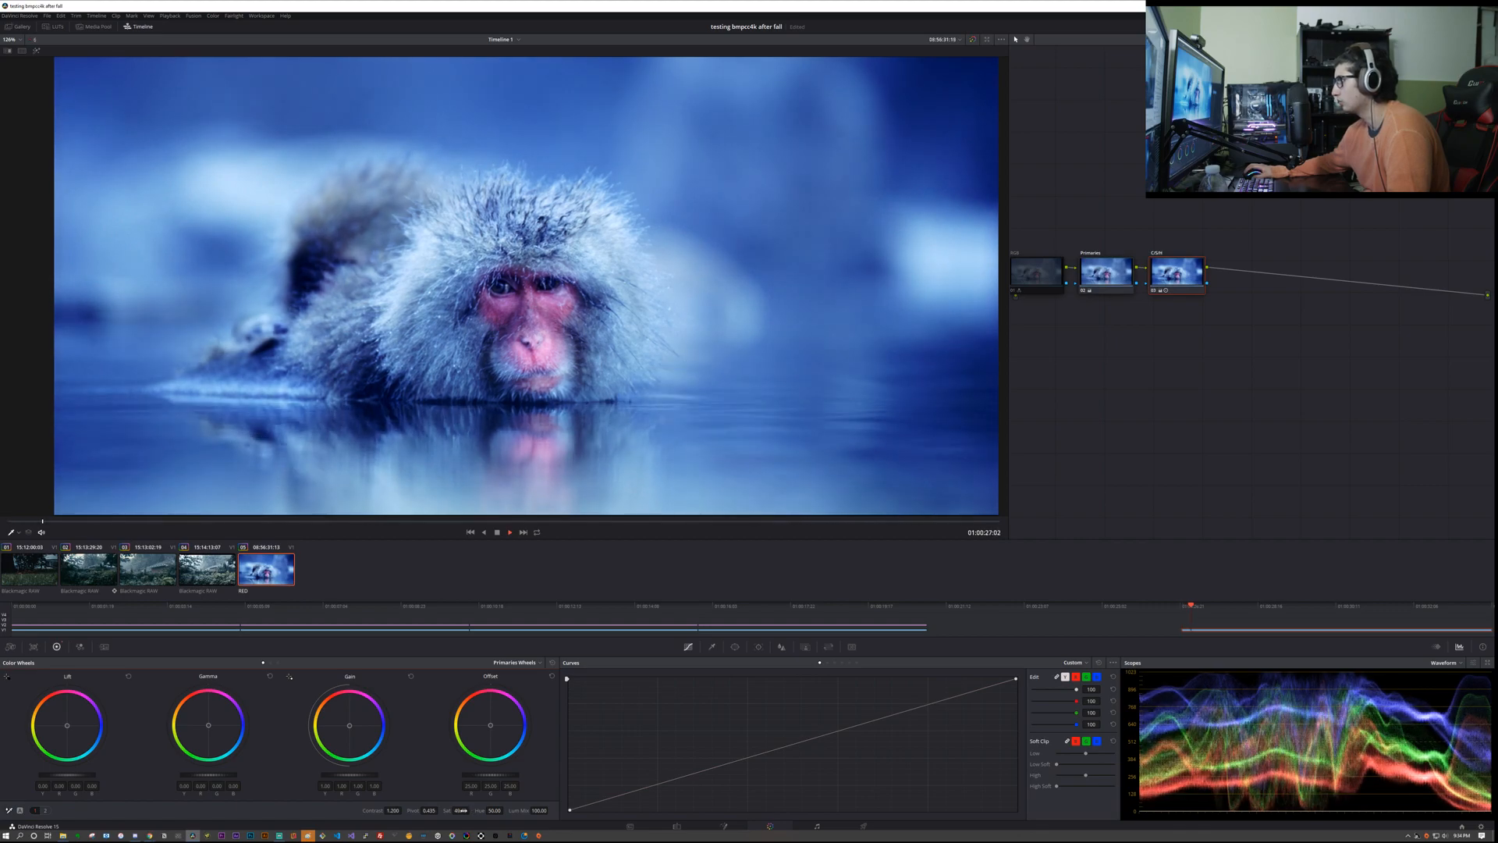
key("space")
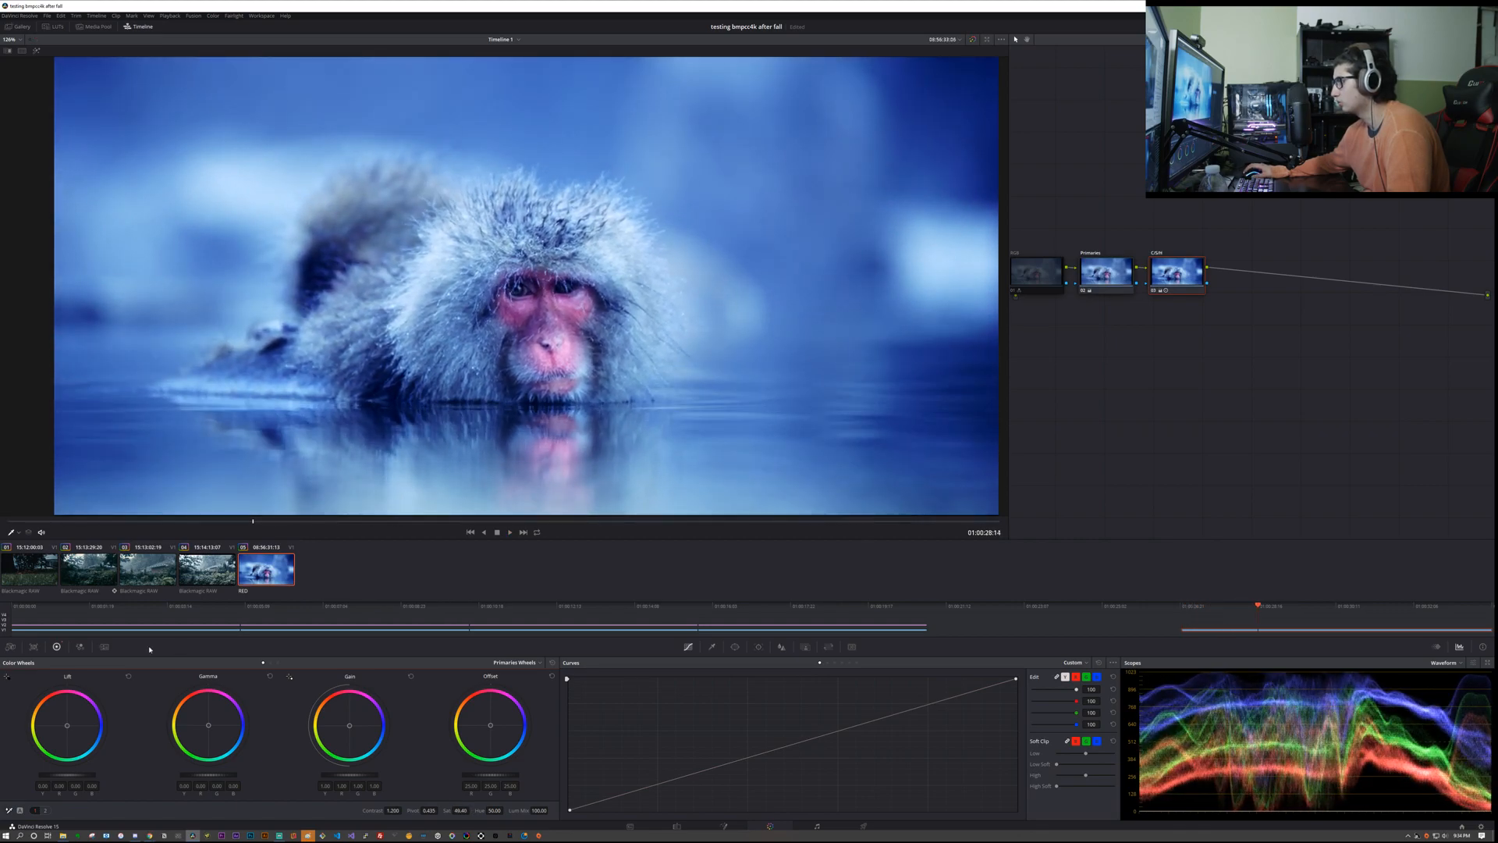
left_click_drag(239, 521, 47, 523)
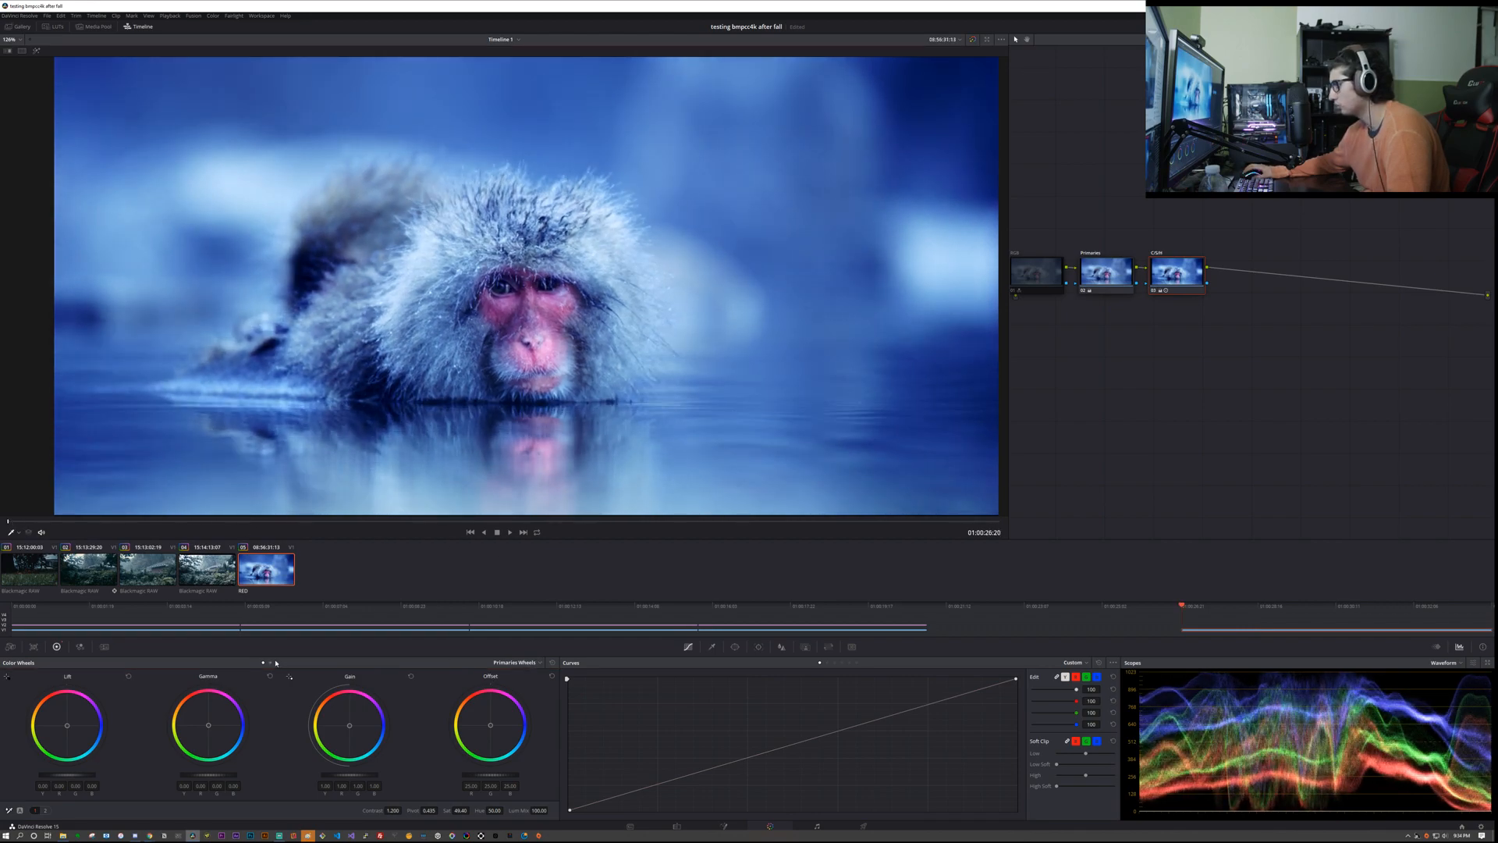
Step: Try changing the blue channel of the Primaries node's Blue Output in the RGB Mixer, then reset it
left_click(80, 646)
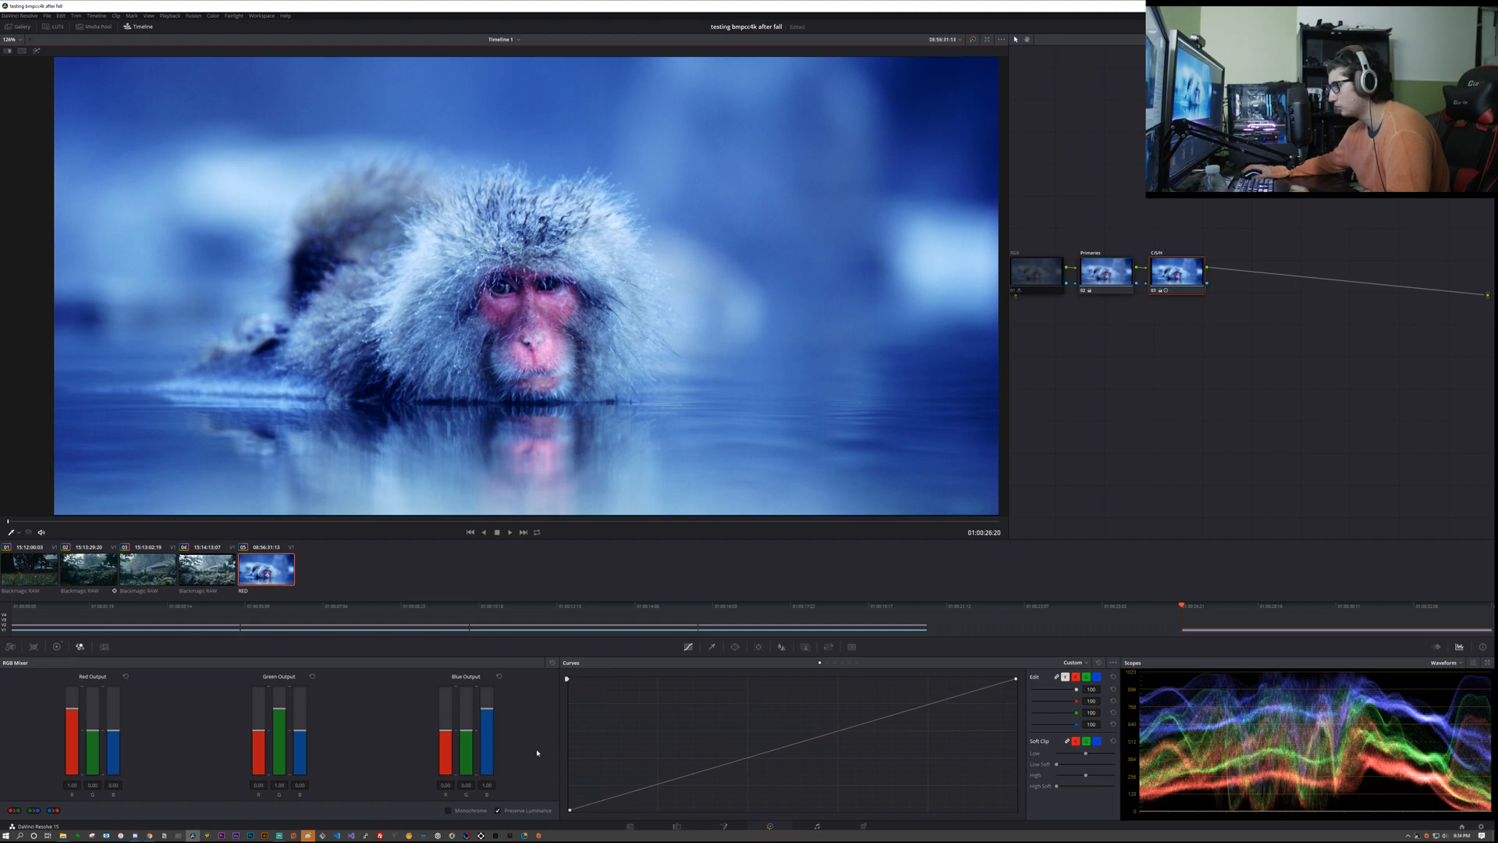
left_click(1106, 274)
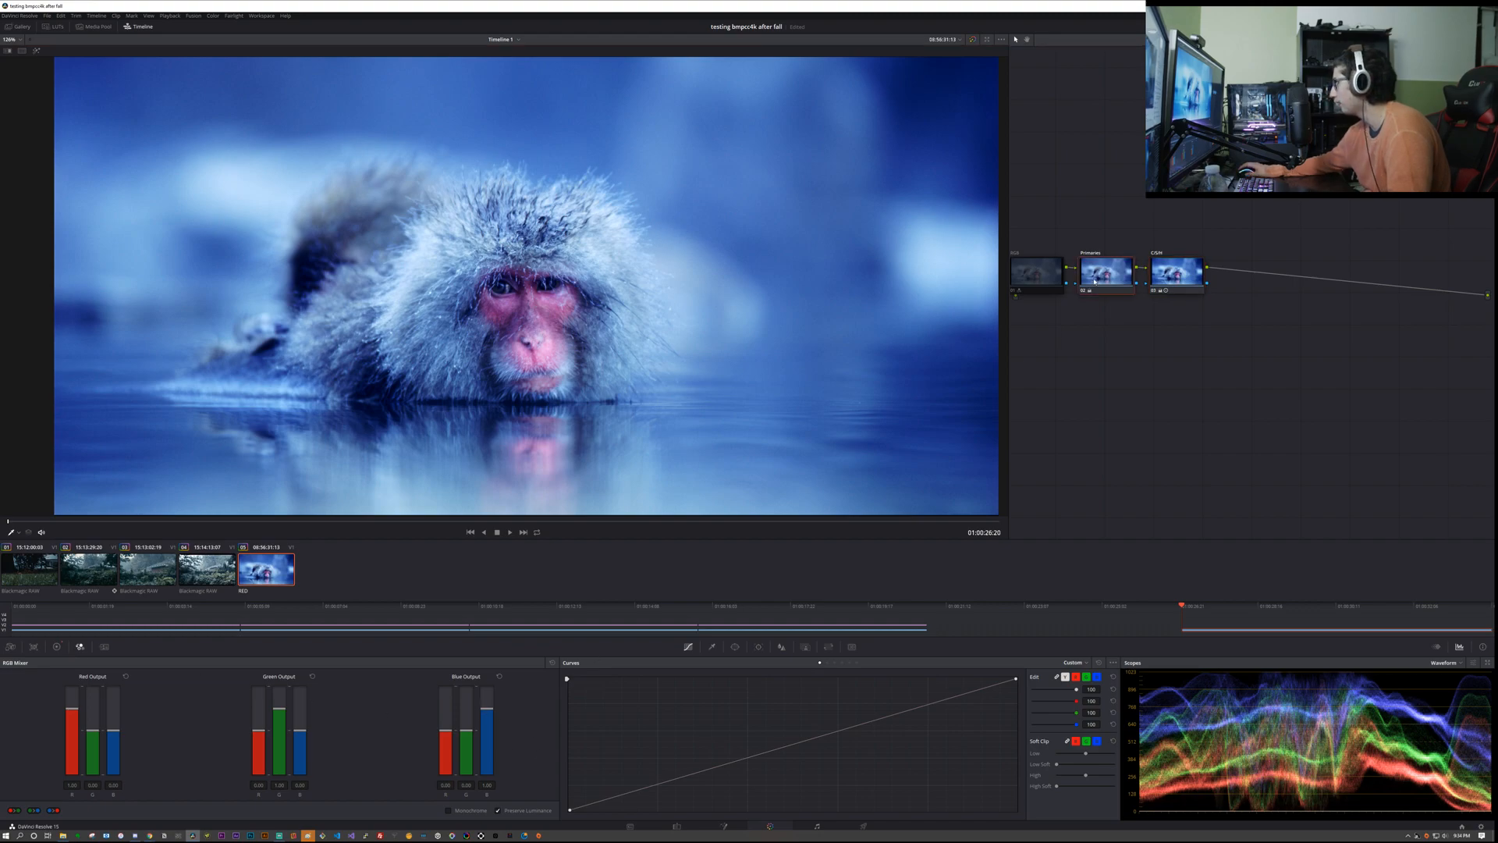
left_click_drag(488, 710, 503, 683)
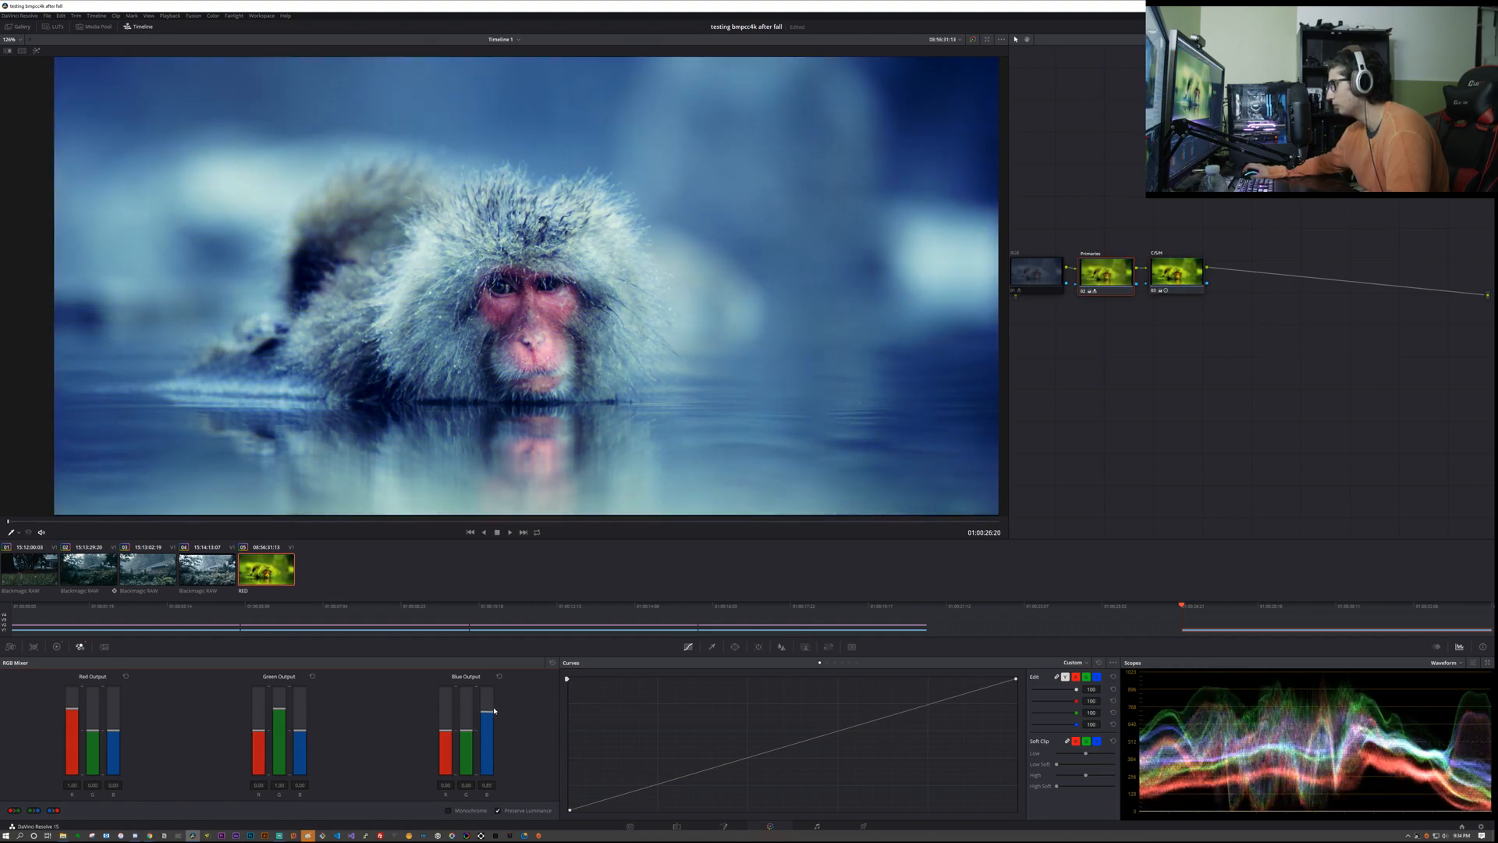
left_click(500, 677)
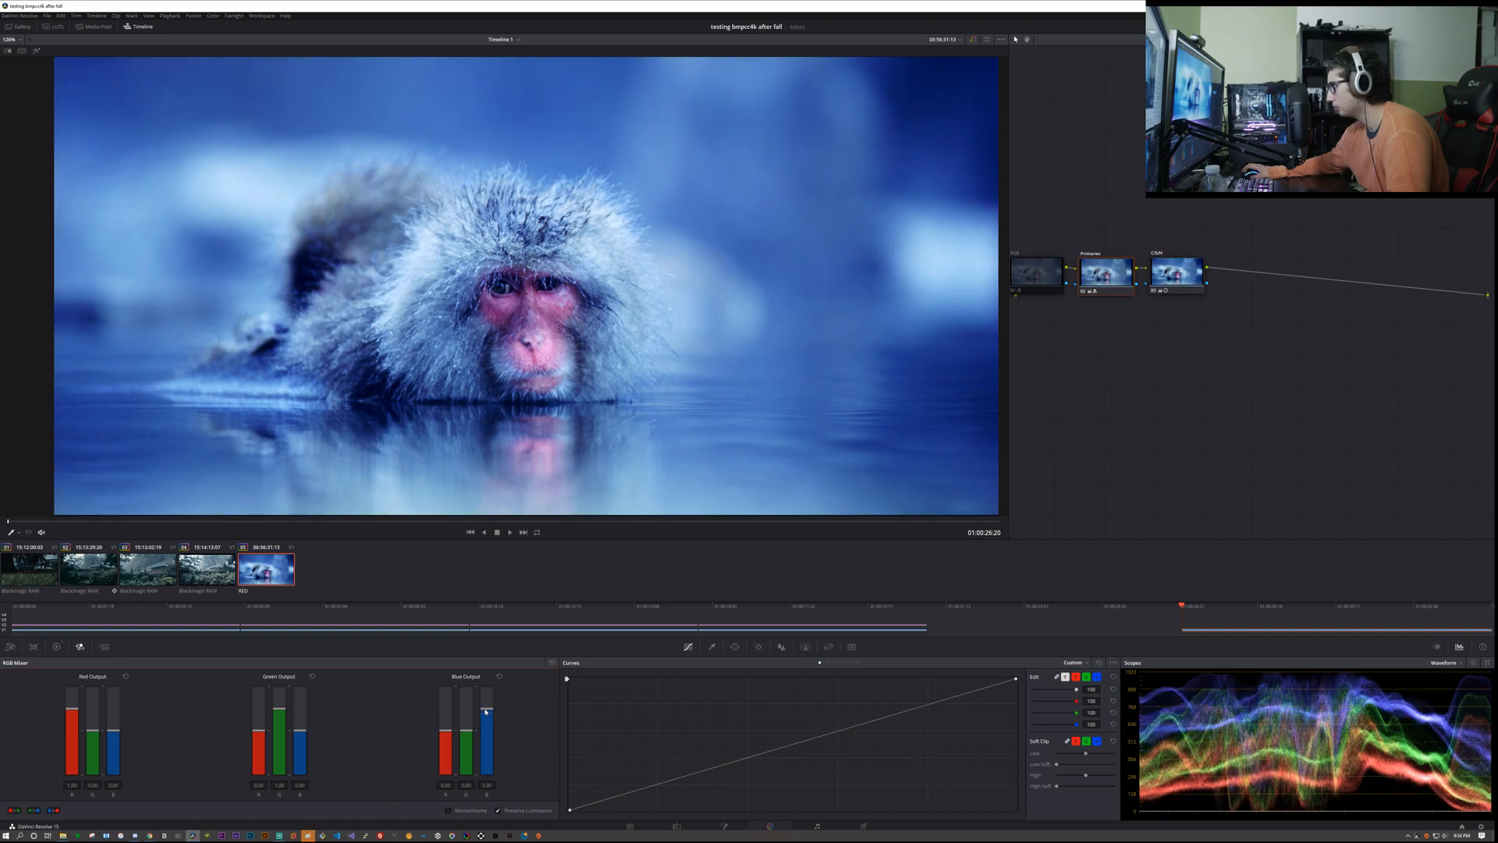
left_click_drag(485, 710, 485, 710)
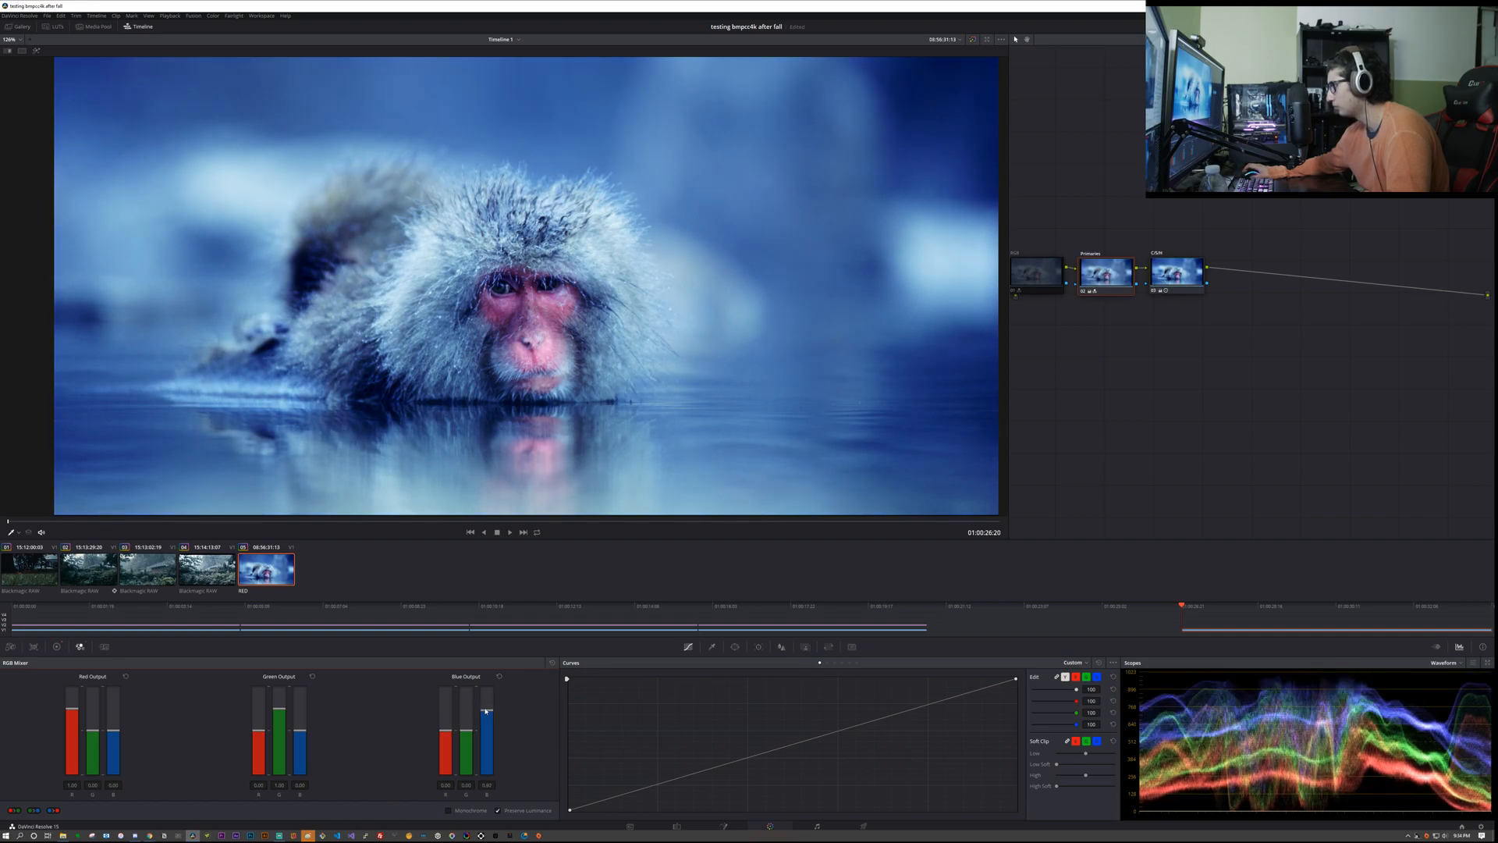
left_click(499, 678)
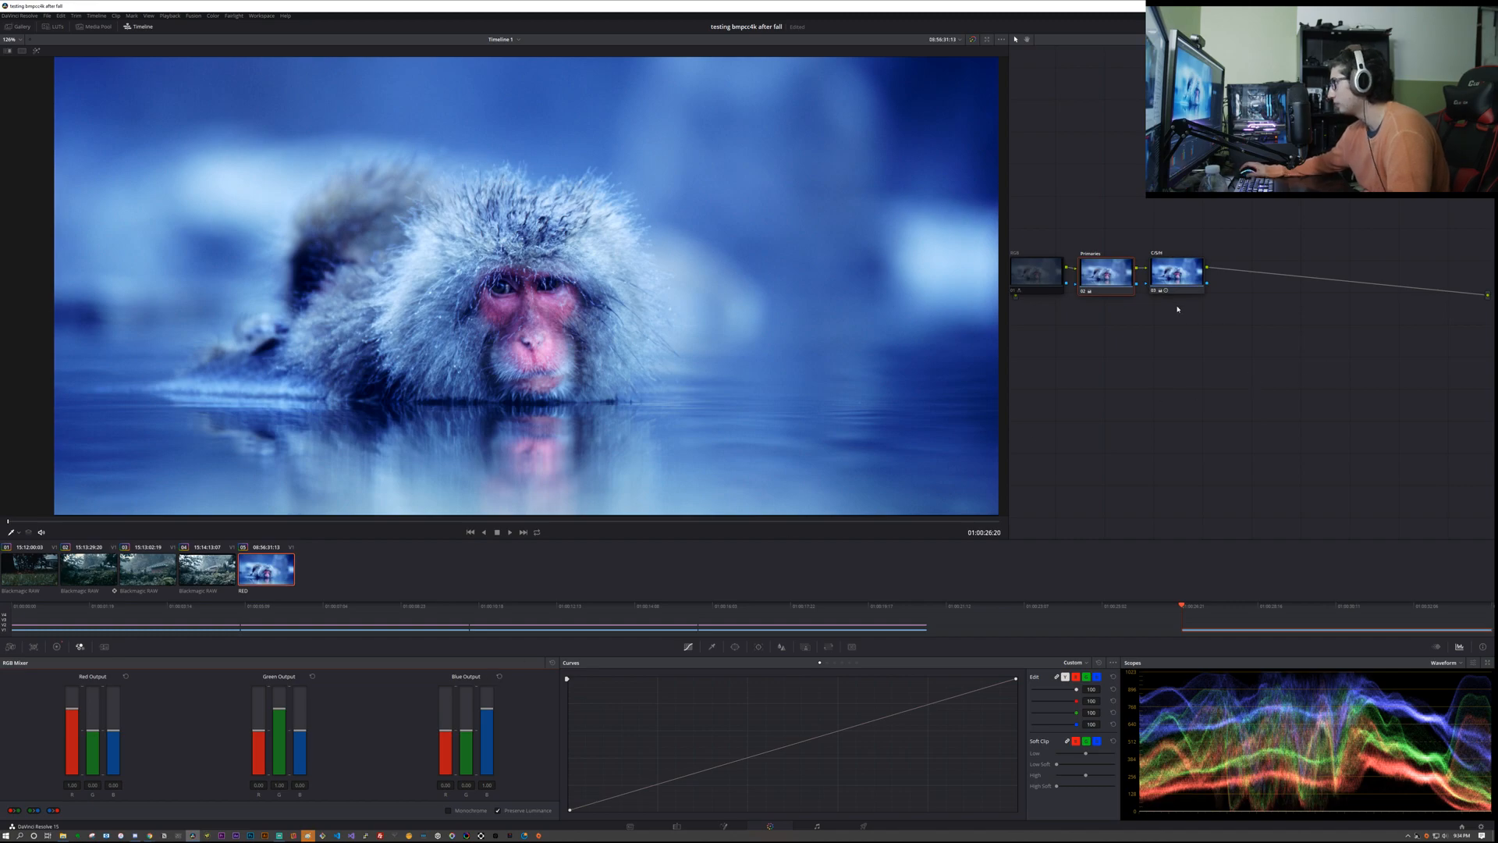
Step: Warm the image slightly with the C/S/H node's Temperature adjustment in the primary color wheels
left_click(56, 646)
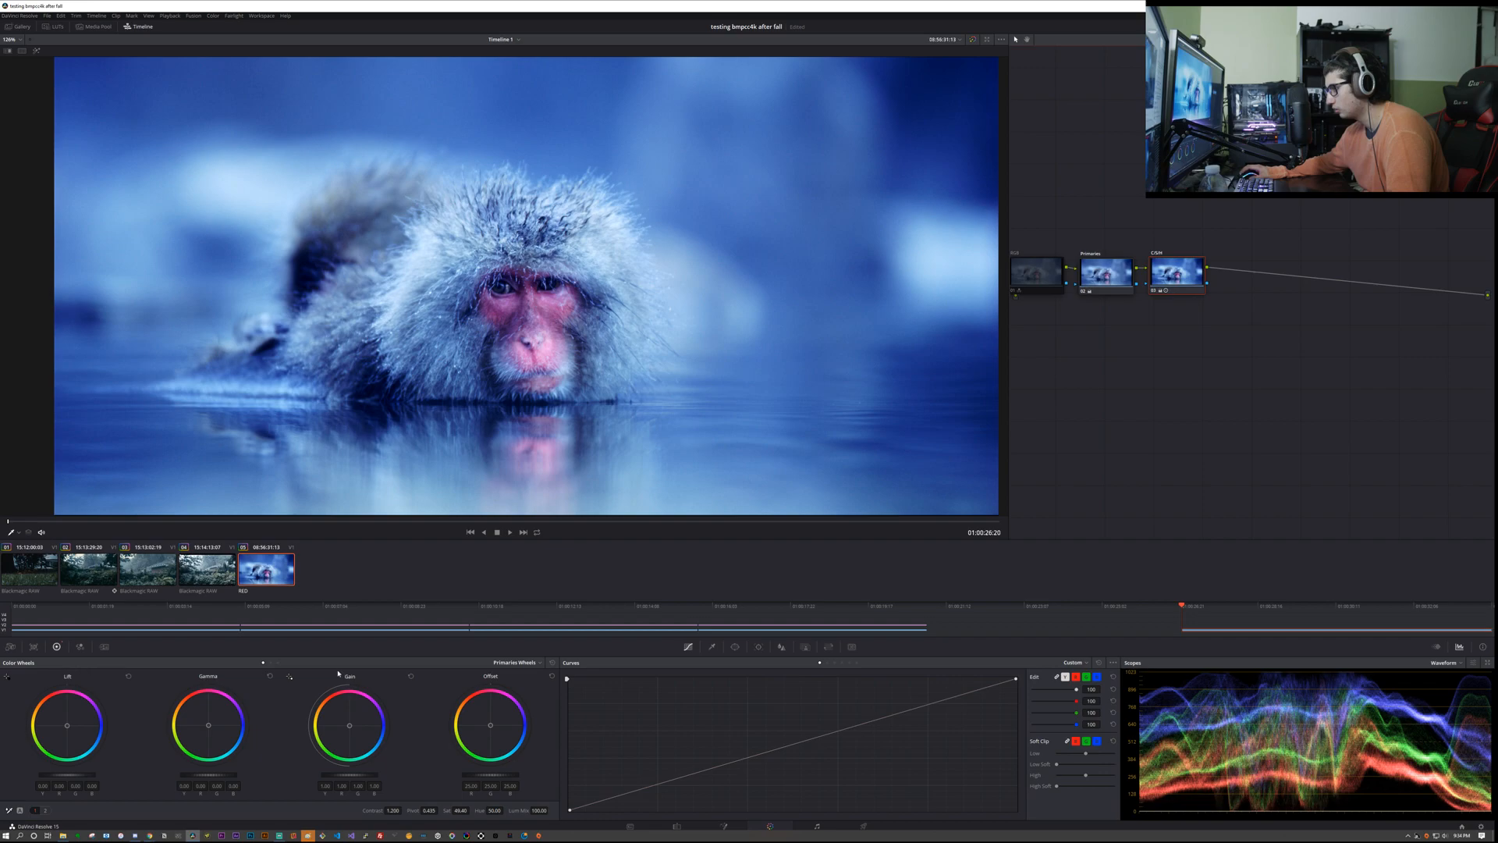
left_click(271, 663)
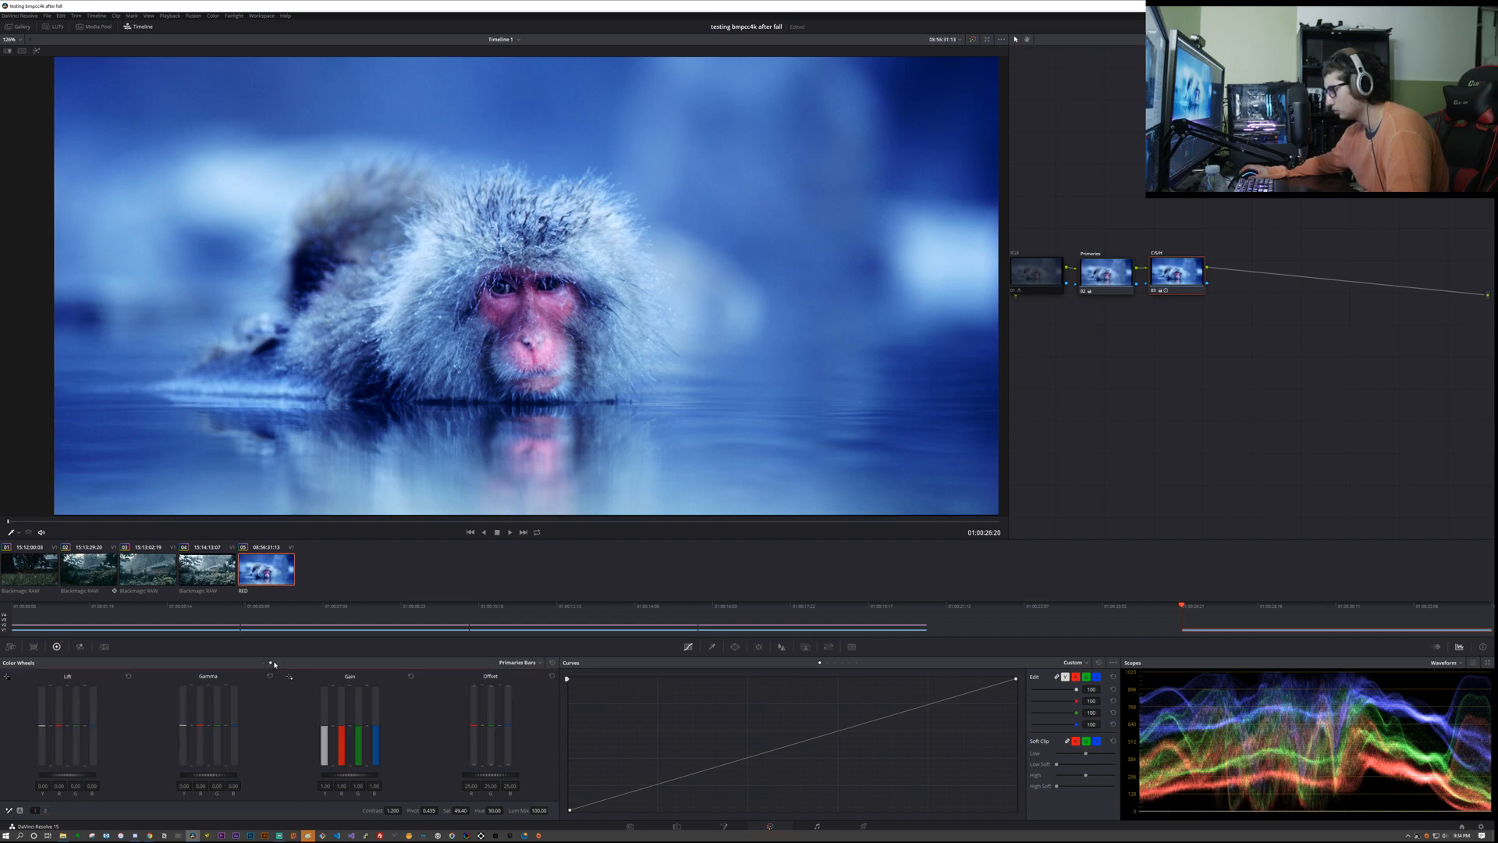
left_click(264, 664)
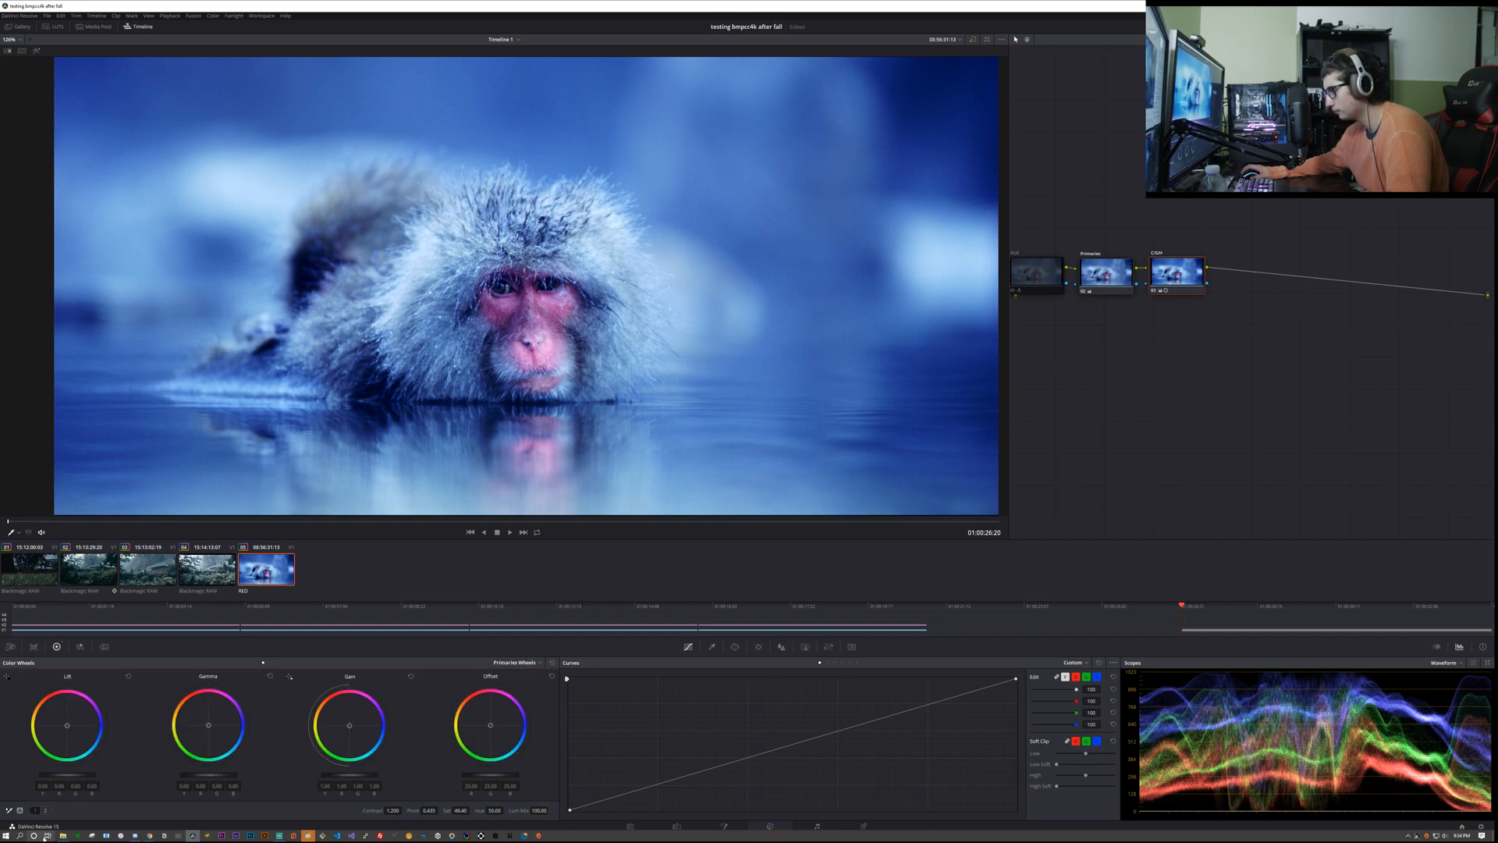
left_click(45, 810)
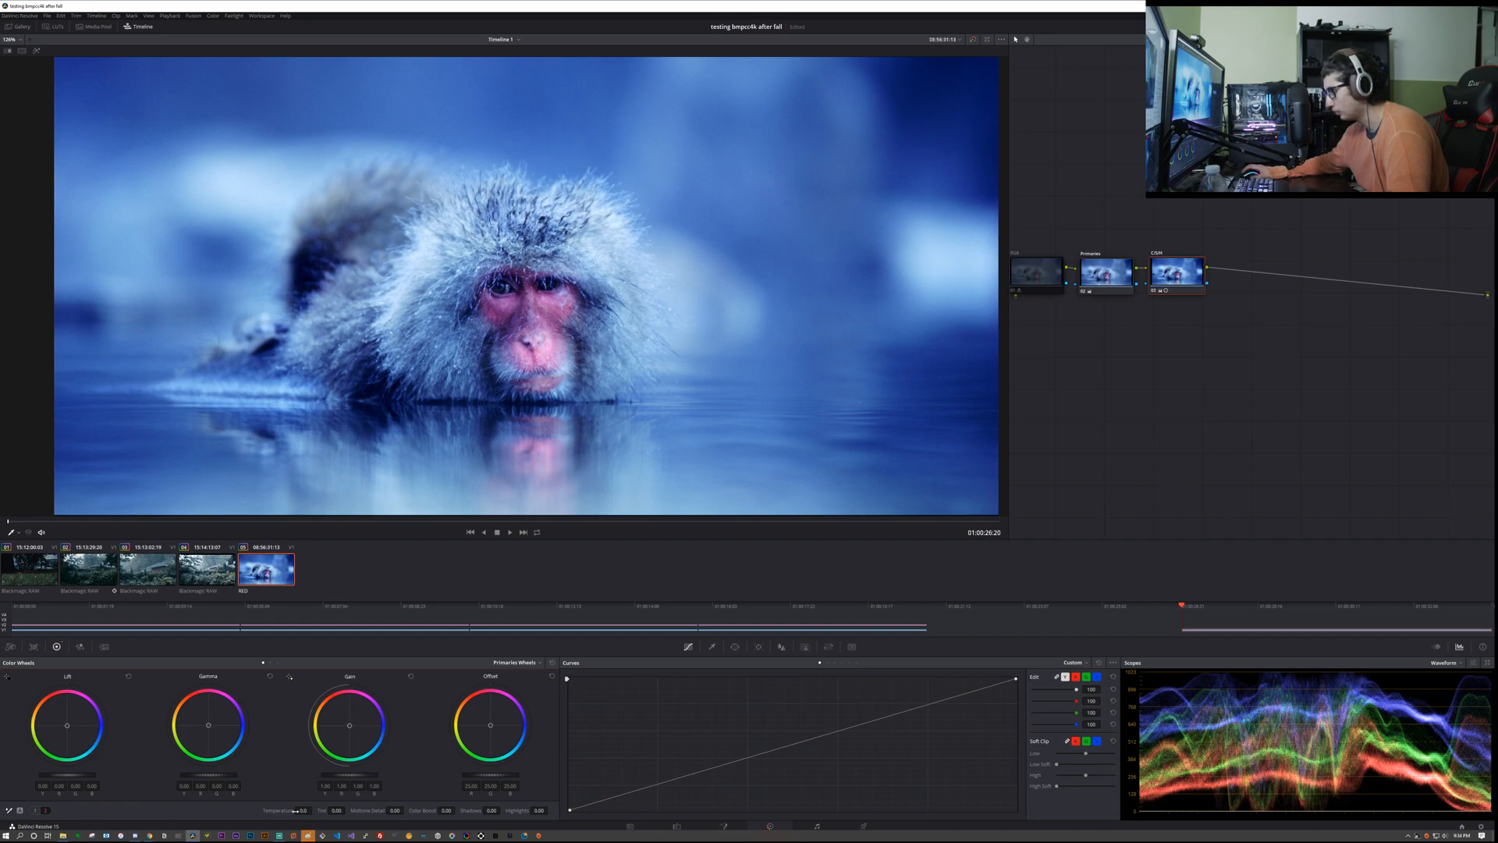
mouse_move(313, 810)
left_mouse_down()
mouse_move(288, 810)
mouse_move(367, 810)
mouse_move(303, 810)
left_mouse_up()
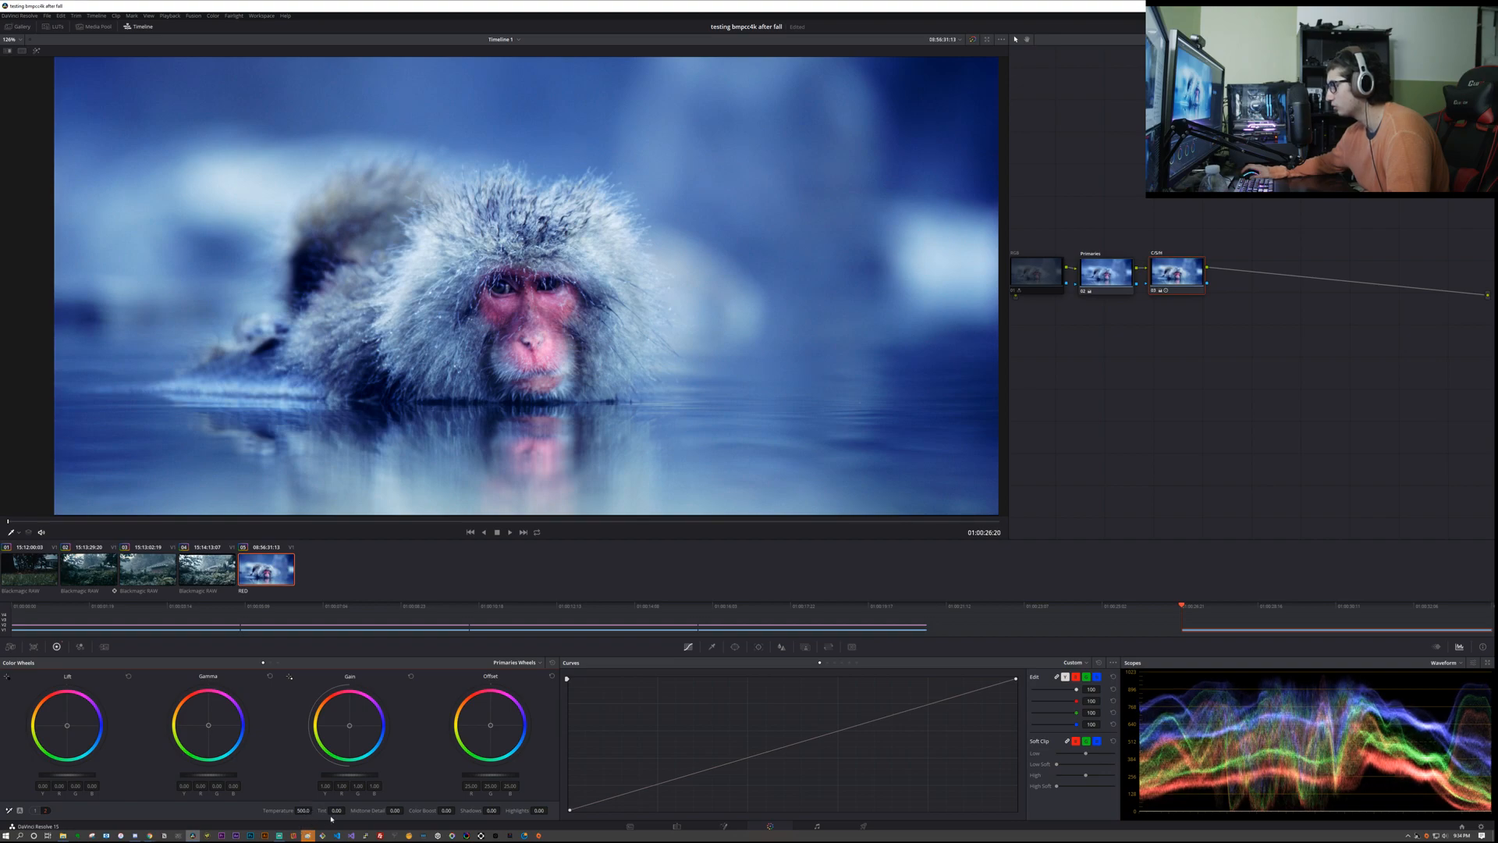
Step: Try the C/S/H node's Tint and a stronger Color Boost, resetting each adjustment
left_click_drag(338, 810, 347, 810)
left_click(337, 810)
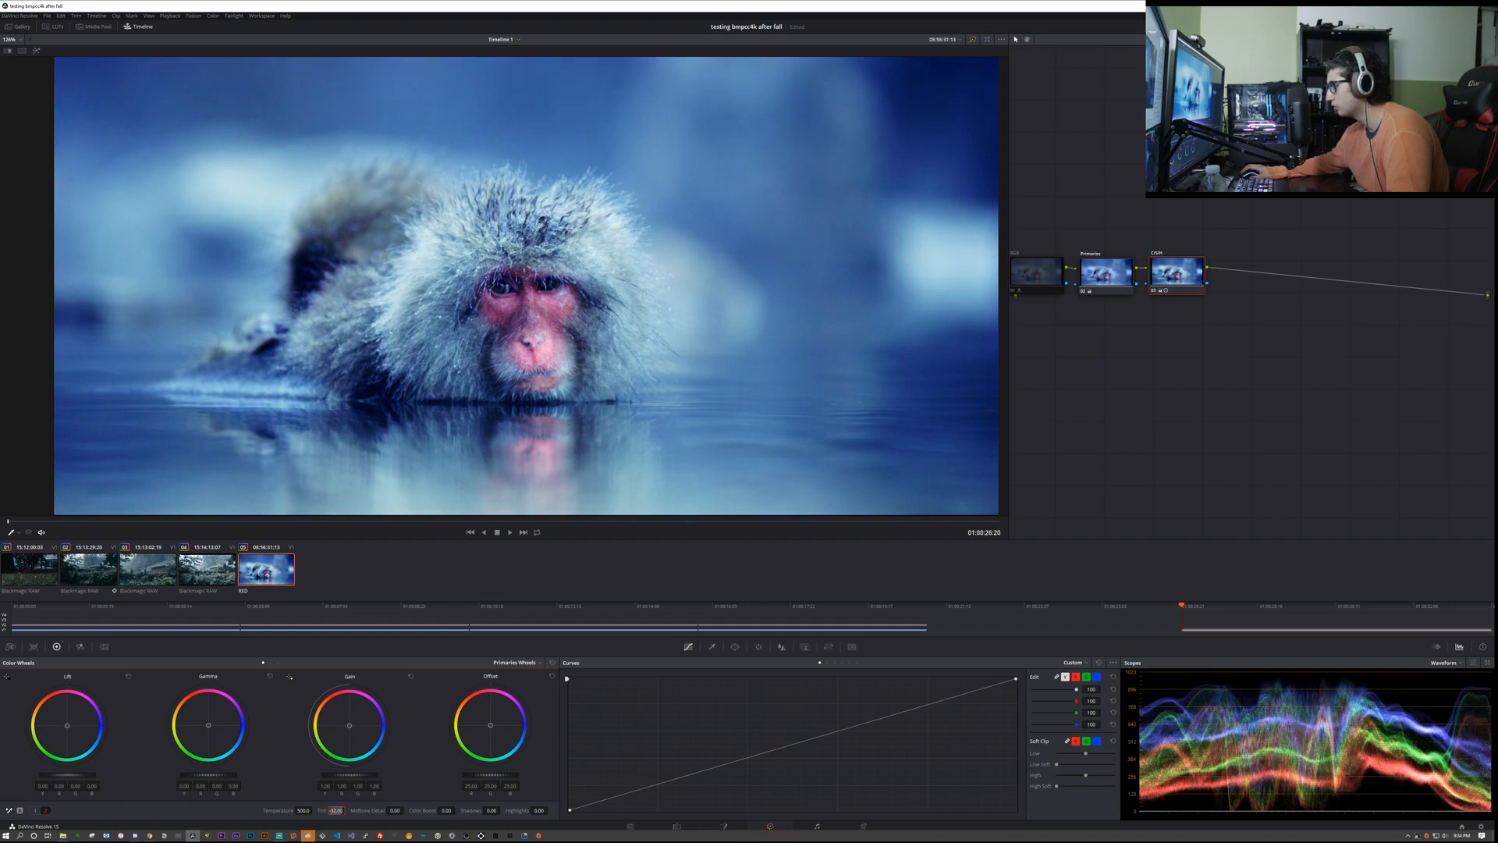
double_click(322, 810)
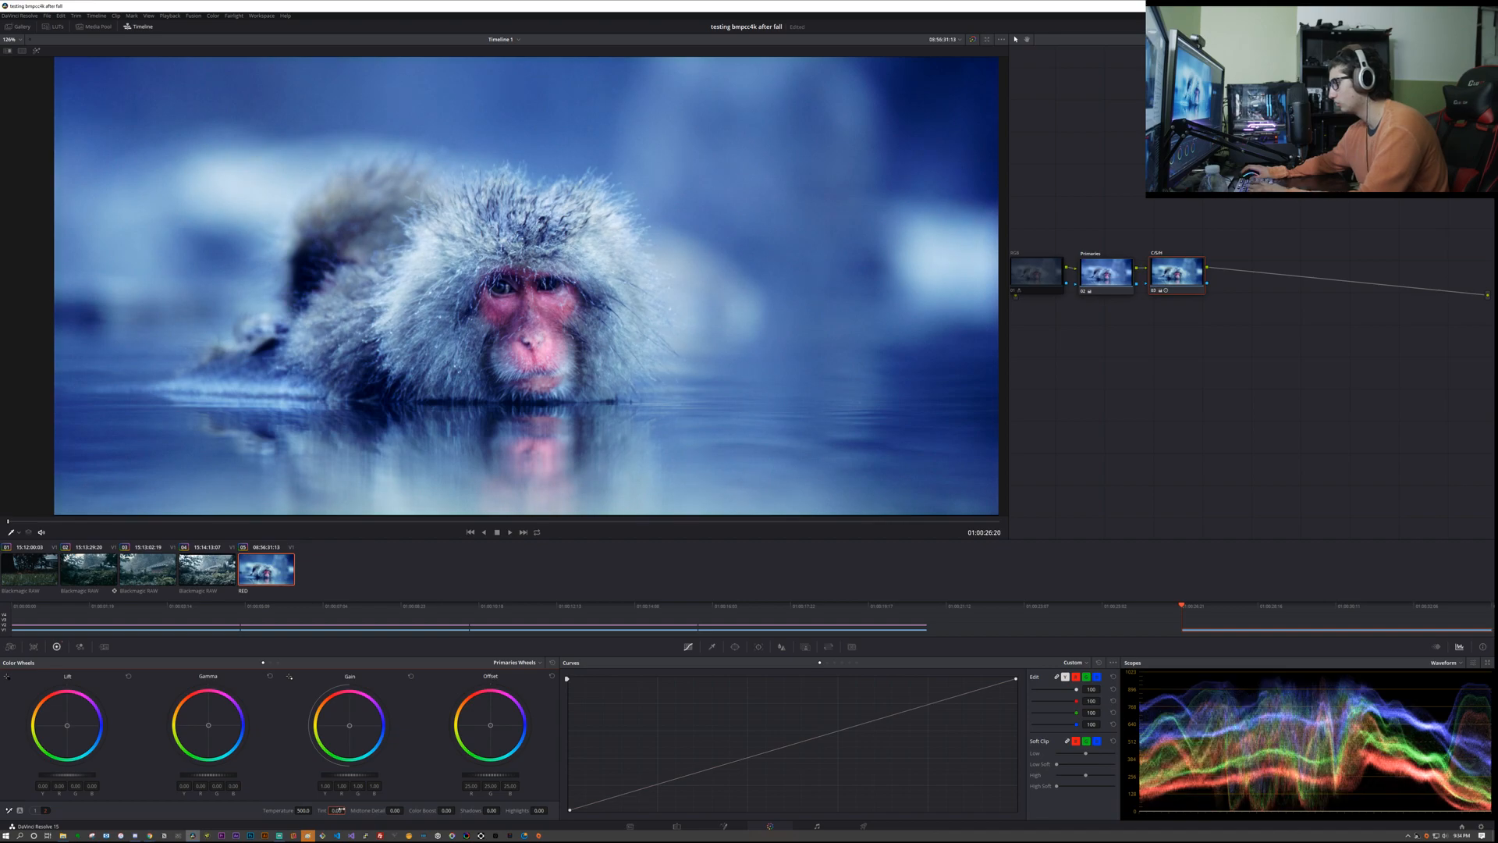
left_click_drag(362, 810, 458, 810)
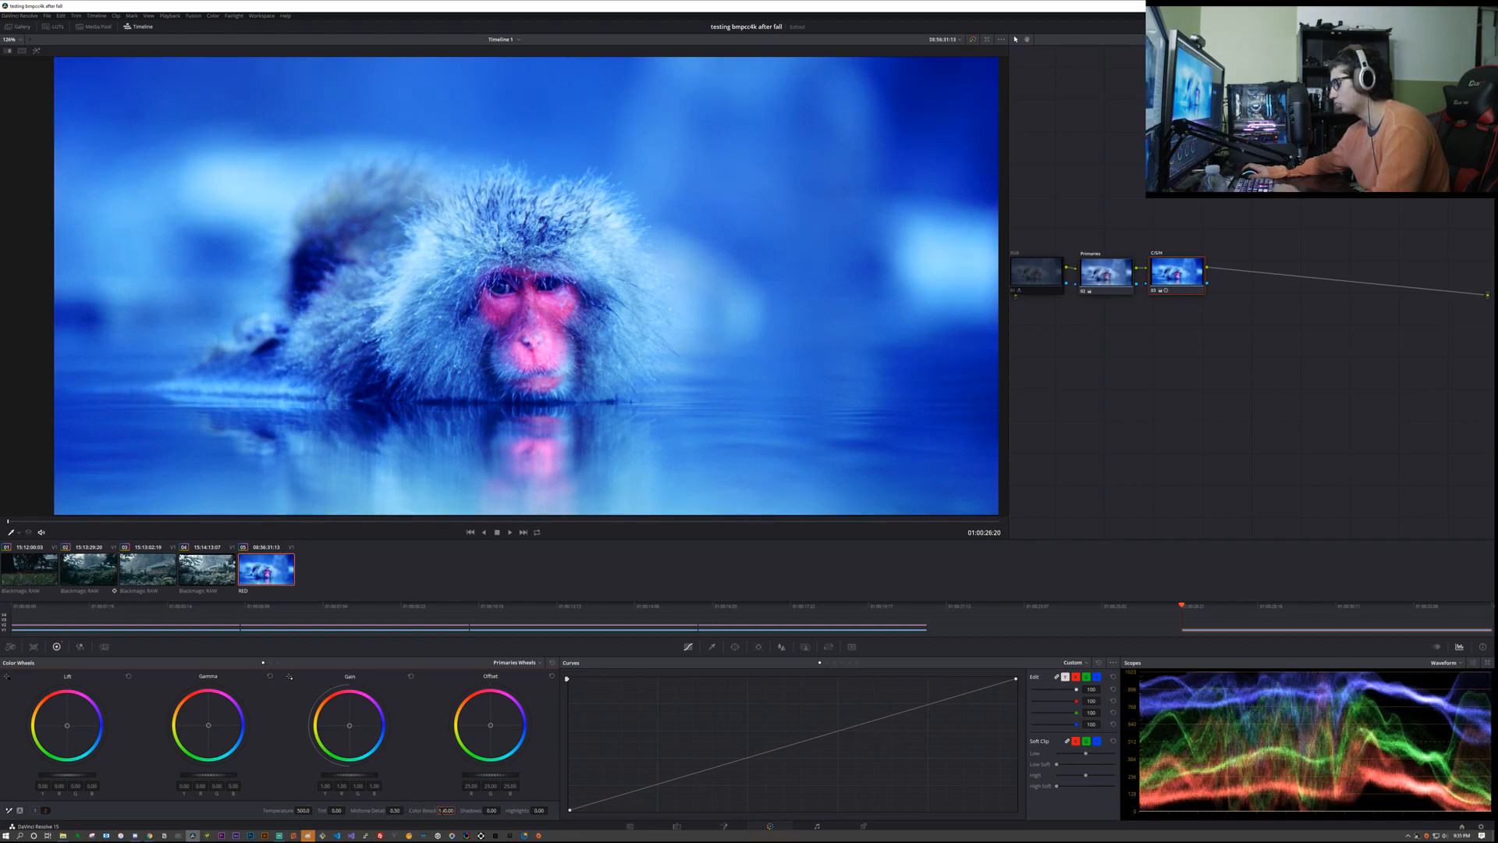
double_click(442, 809)
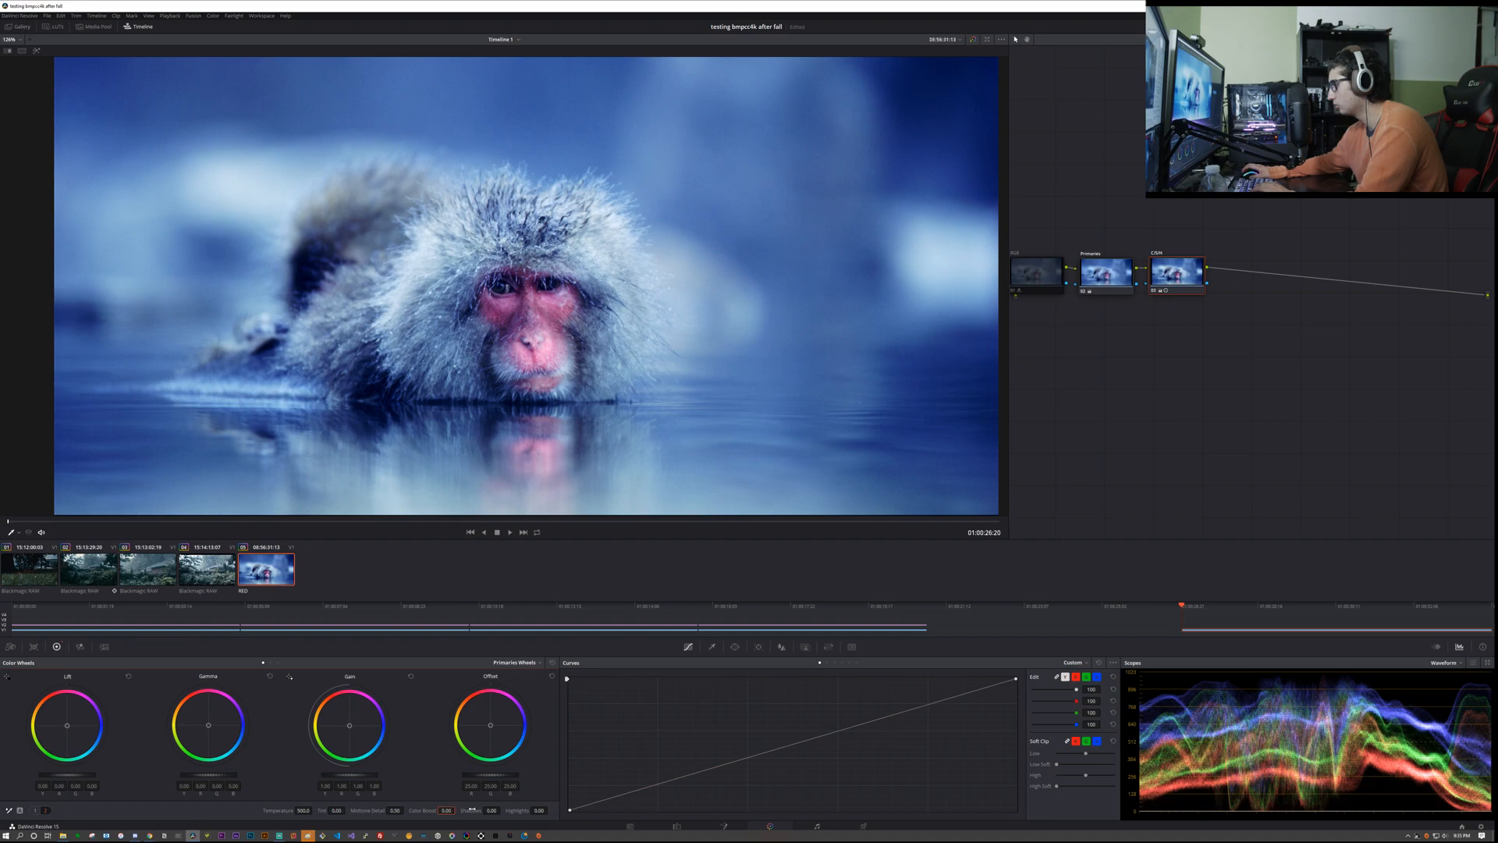
Step: Reset all of the C/S/H node's Primaries Wheels adjustments
left_click_drag(491, 810, 491, 810)
left_click(37, 811)
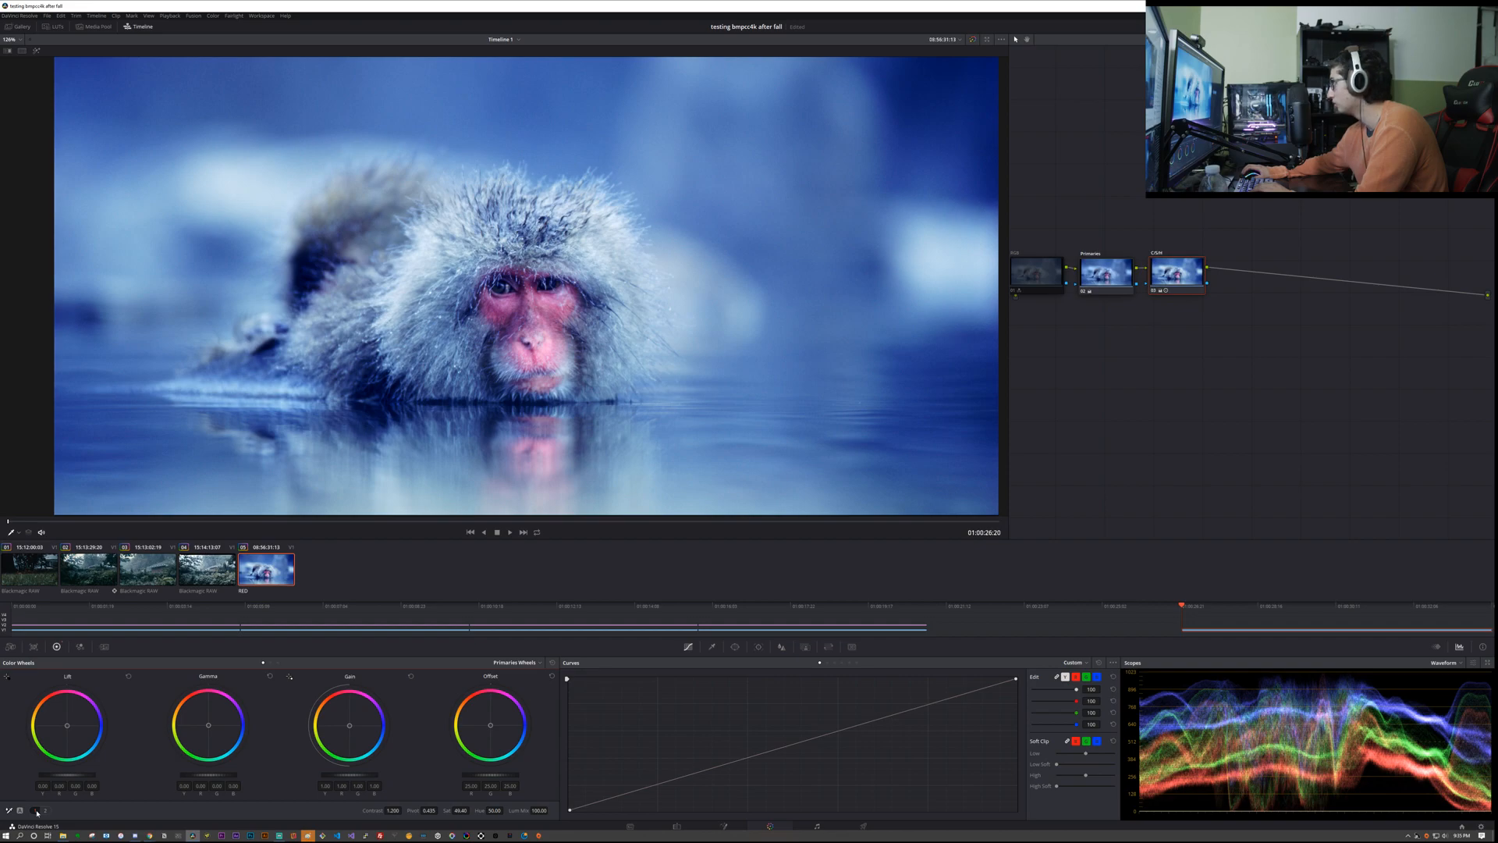
left_click(553, 664)
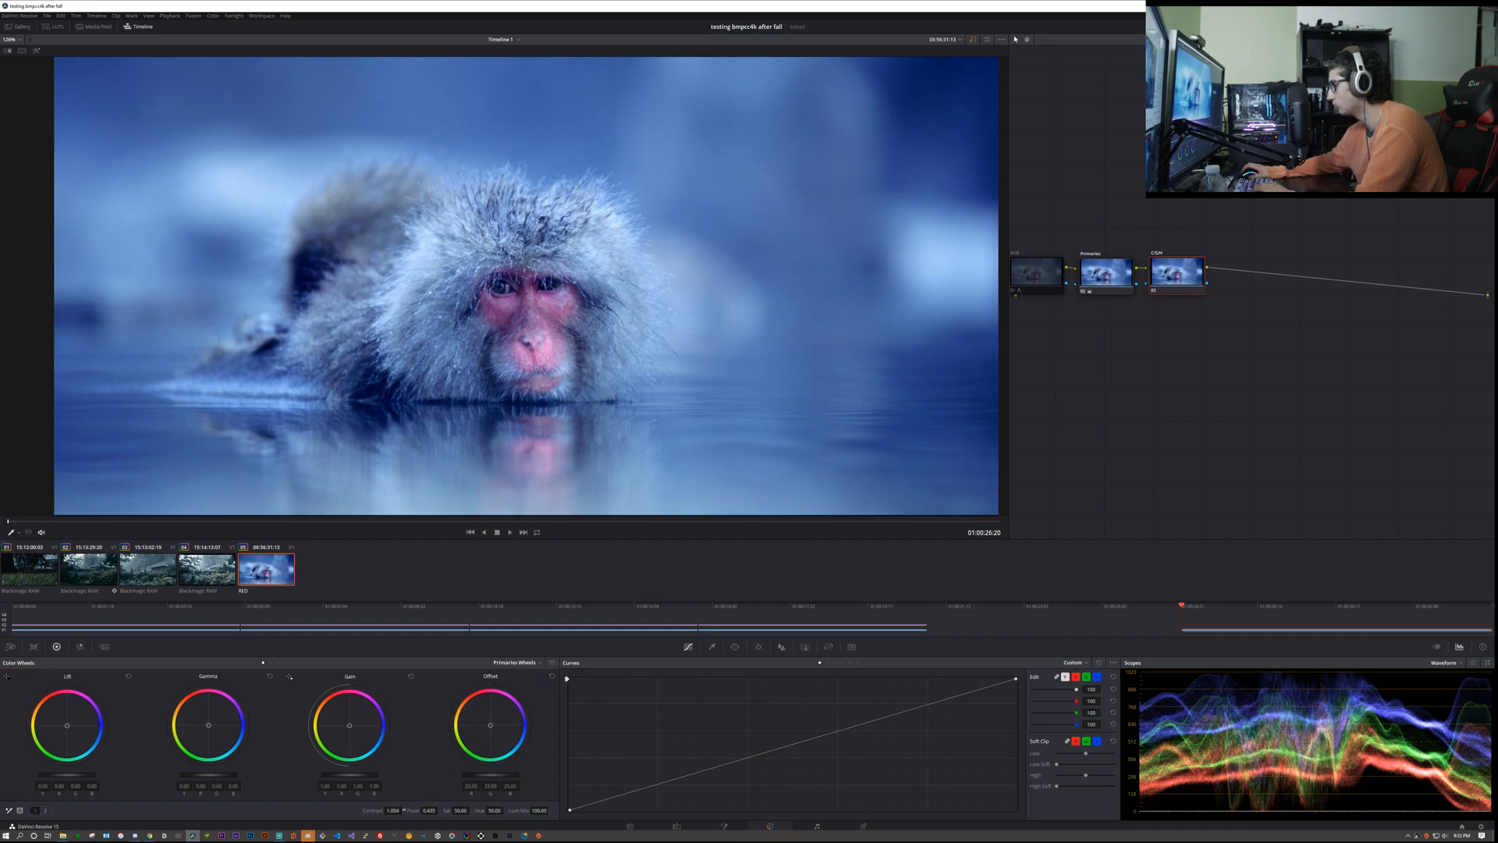
Step: Try a Contrast change and Auto Balance on the C/S/H node, resetting the wheels after each
left_click_drag(388, 810, 533, 687)
left_click(551, 664)
left_click(19, 810)
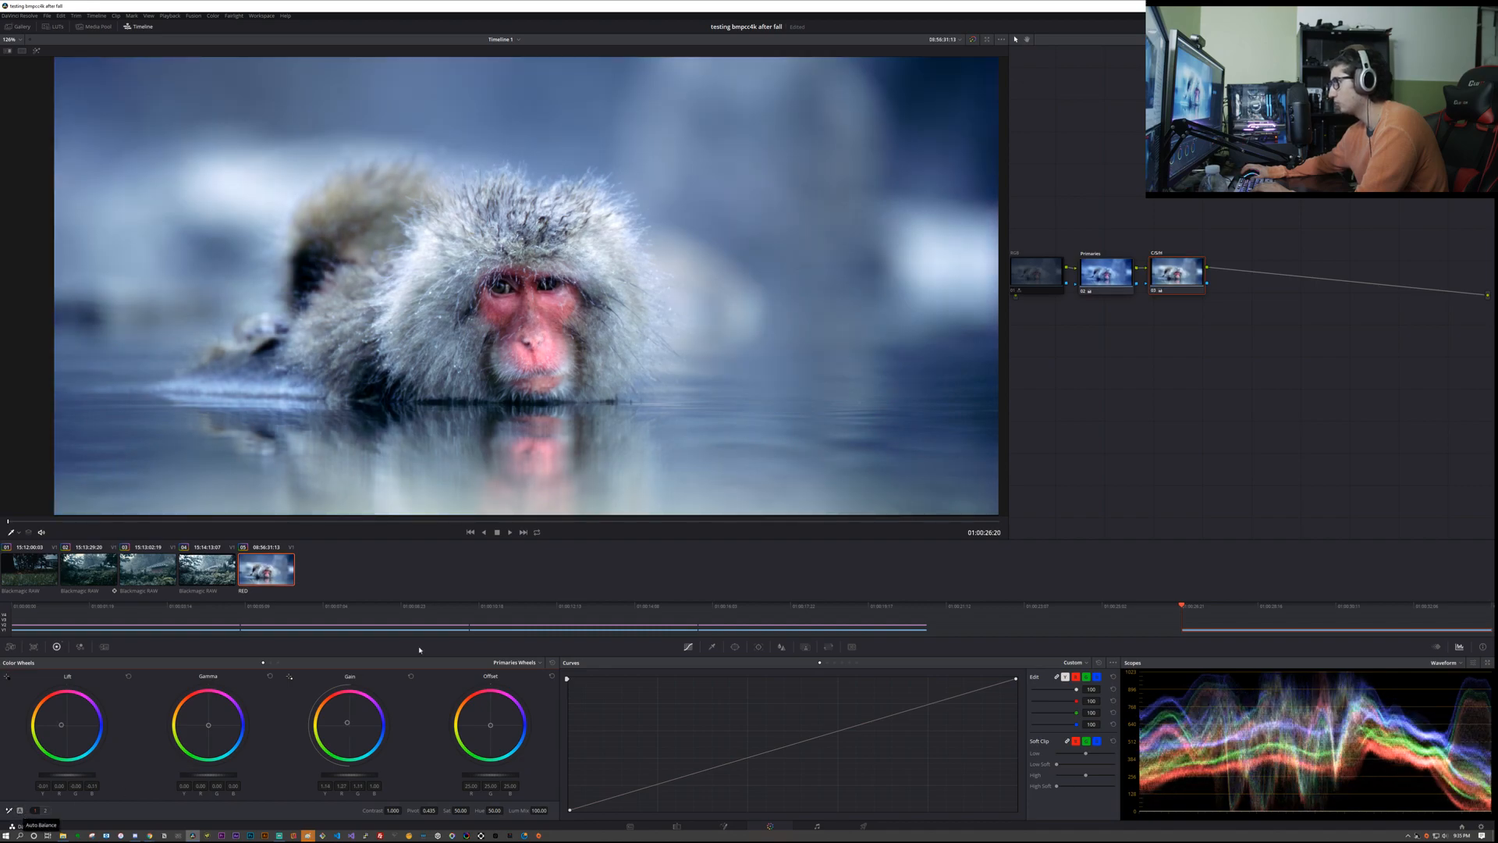
left_click(553, 663)
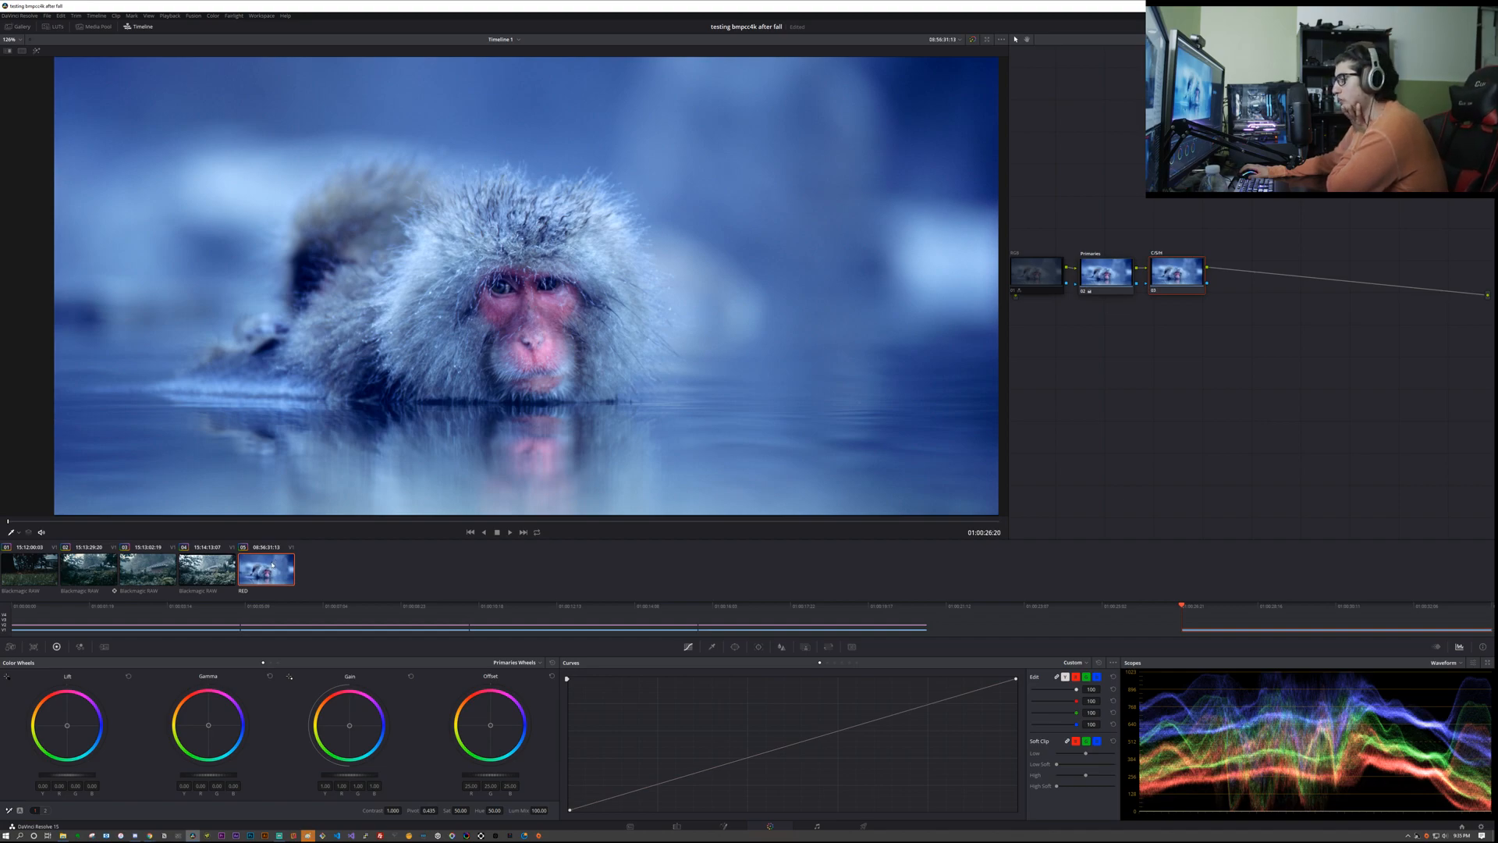
Step: Close the untitled Paint drawing without saving it
right_click(309, 836)
left_click(312, 822)
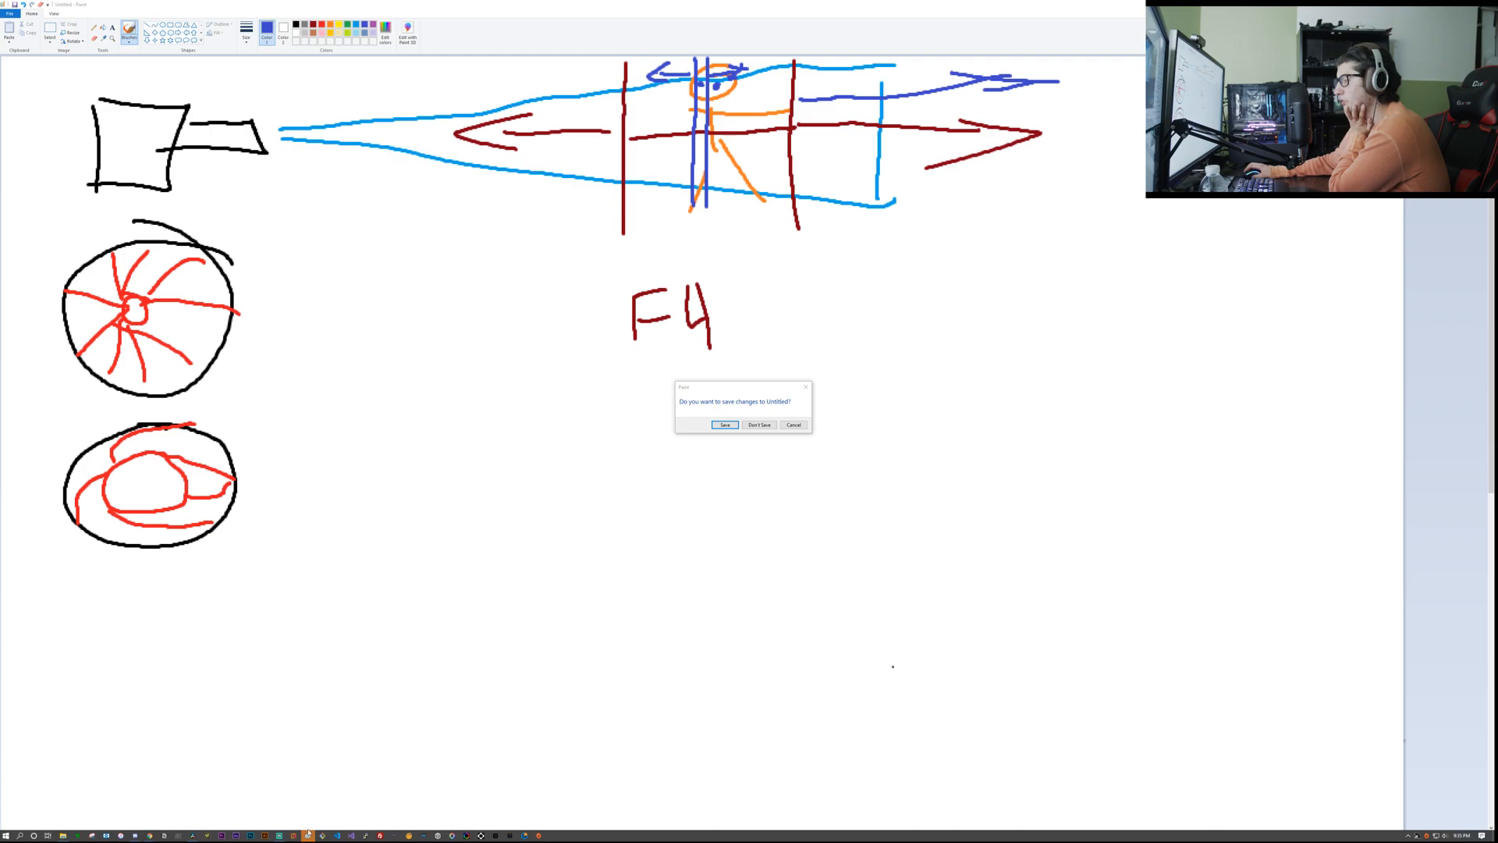
left_click(759, 425)
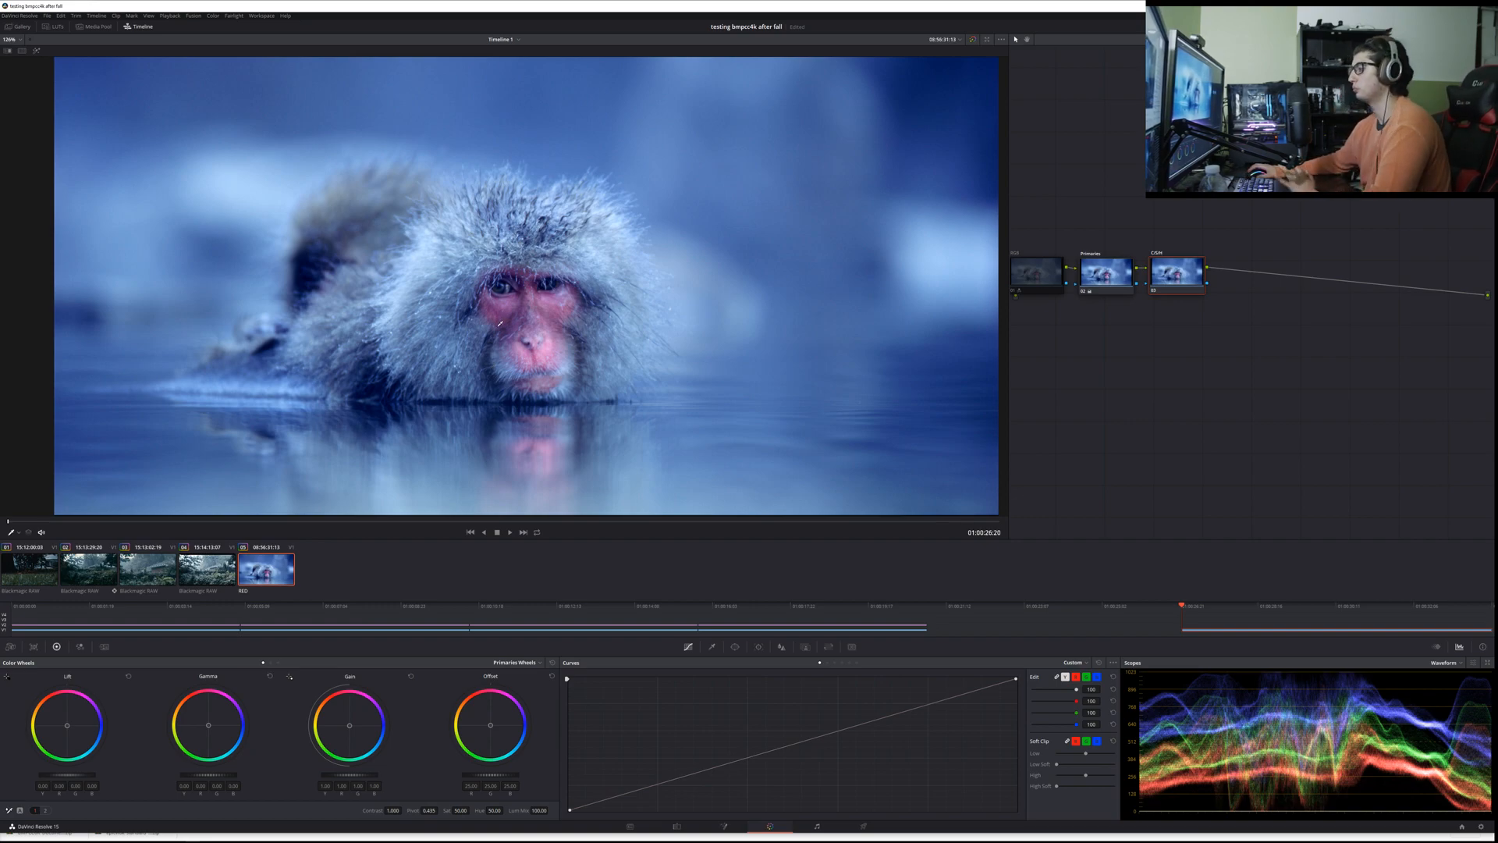
Step: Add a serial node after C/S/H, sample the monkey's pink face with the HSL Qualifier, and highlight the selection
key("alt+s")
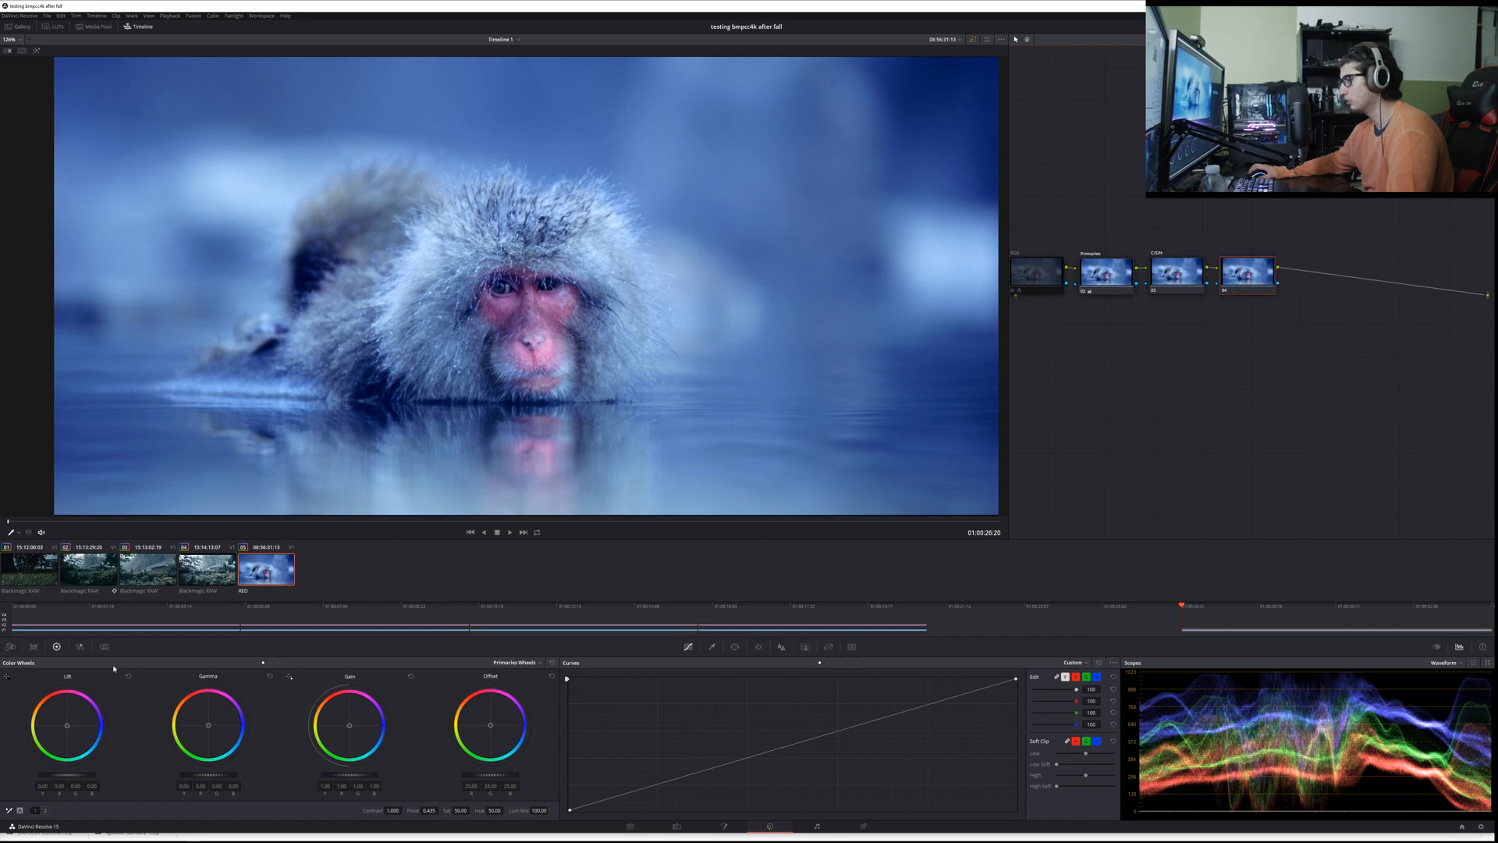
left_click(711, 647)
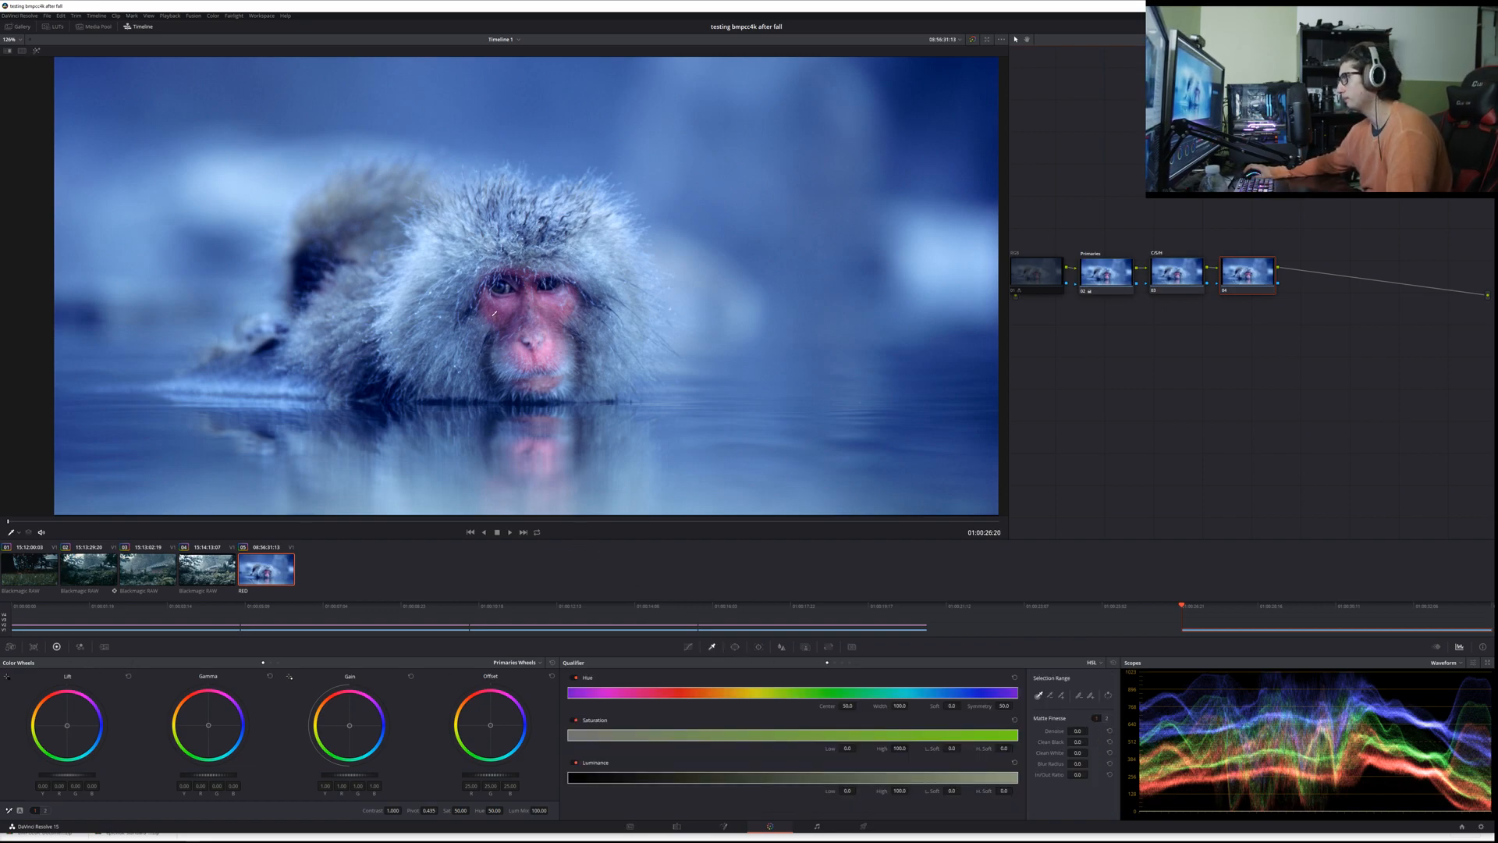
left_click_drag(497, 303, 503, 302)
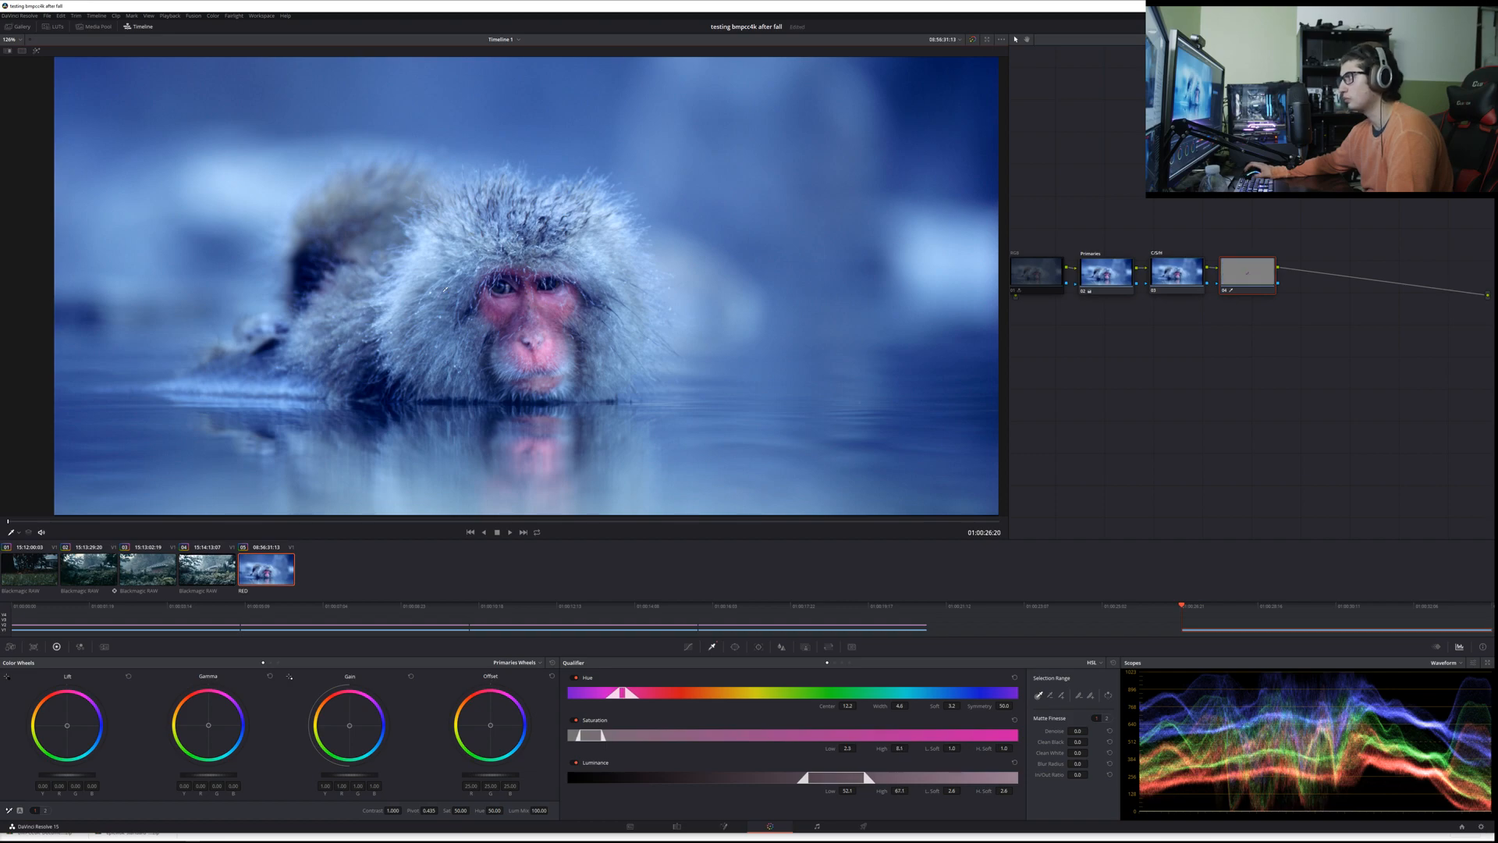
left_click(36, 52)
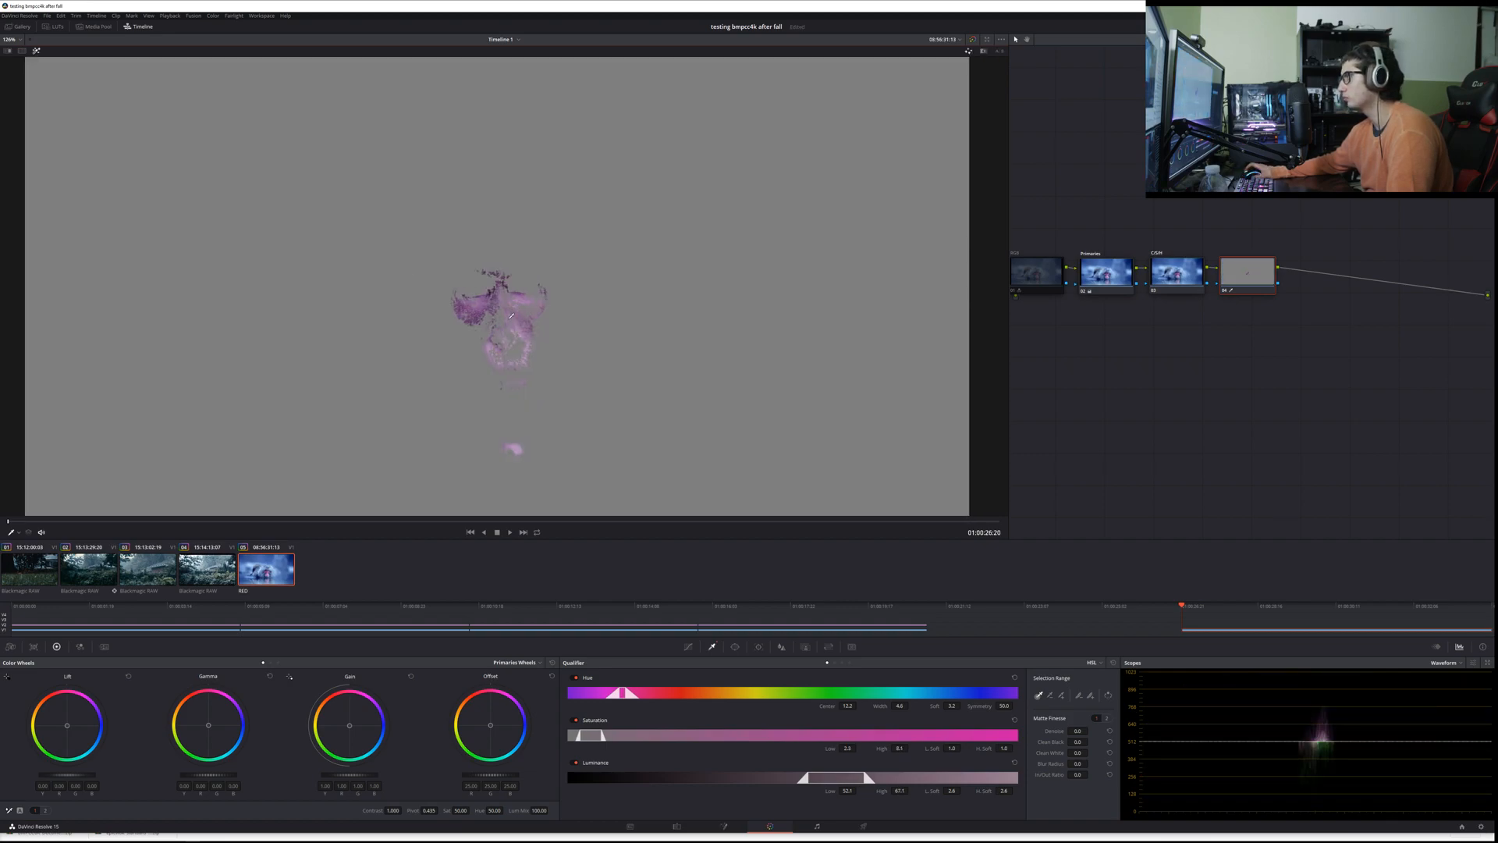
Step: Resample the monkey's pink face with the highlight off, and turn the selection highlight back on
scroll(442, 329, "down", 3)
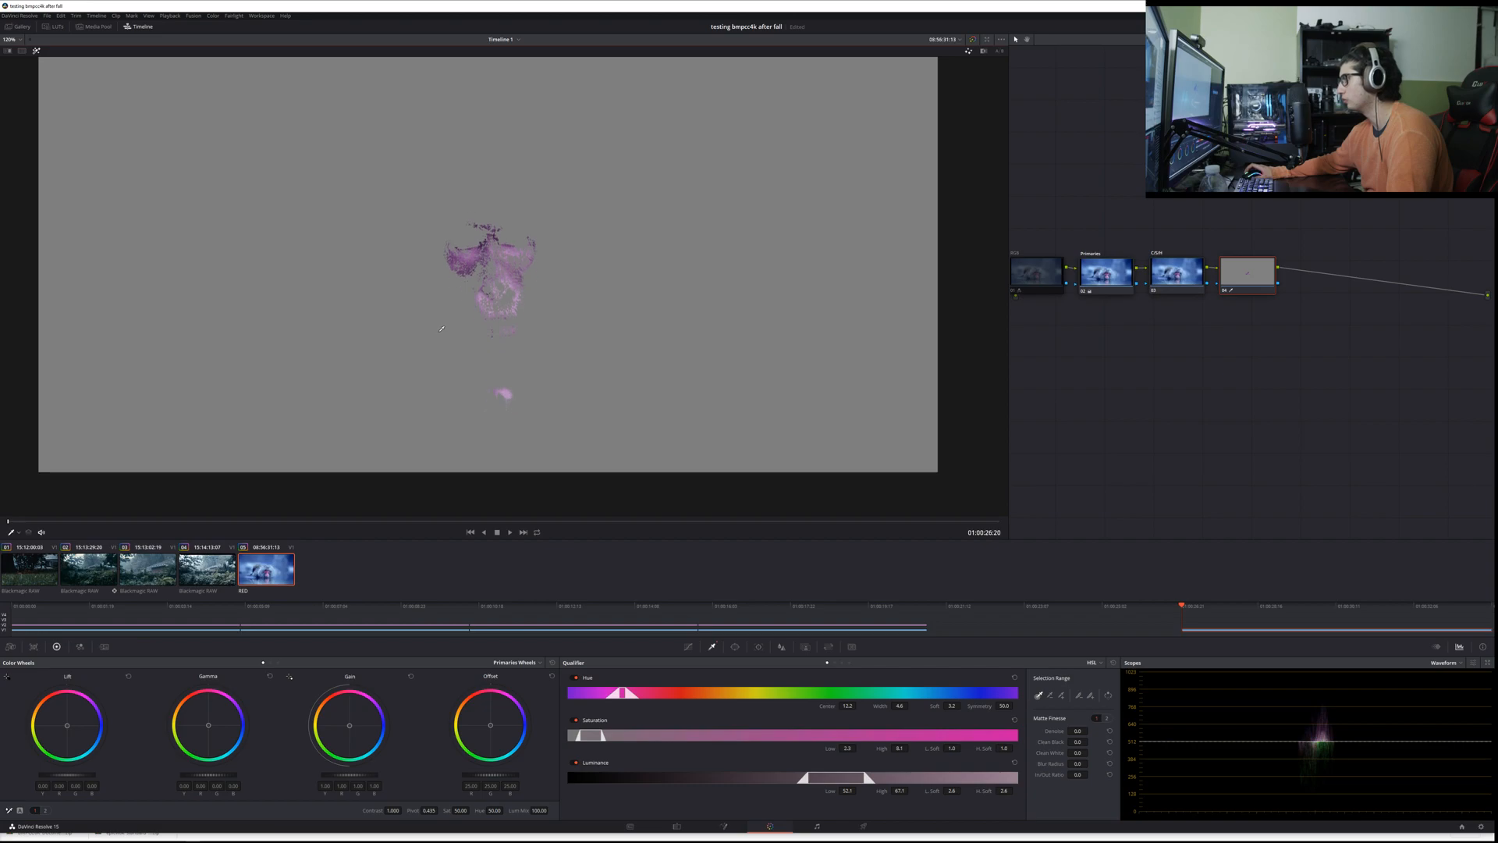
scroll(441, 329, "up", 3)
left_click_drag(442, 155, 444, 209)
scroll(443, 209, "down", 3)
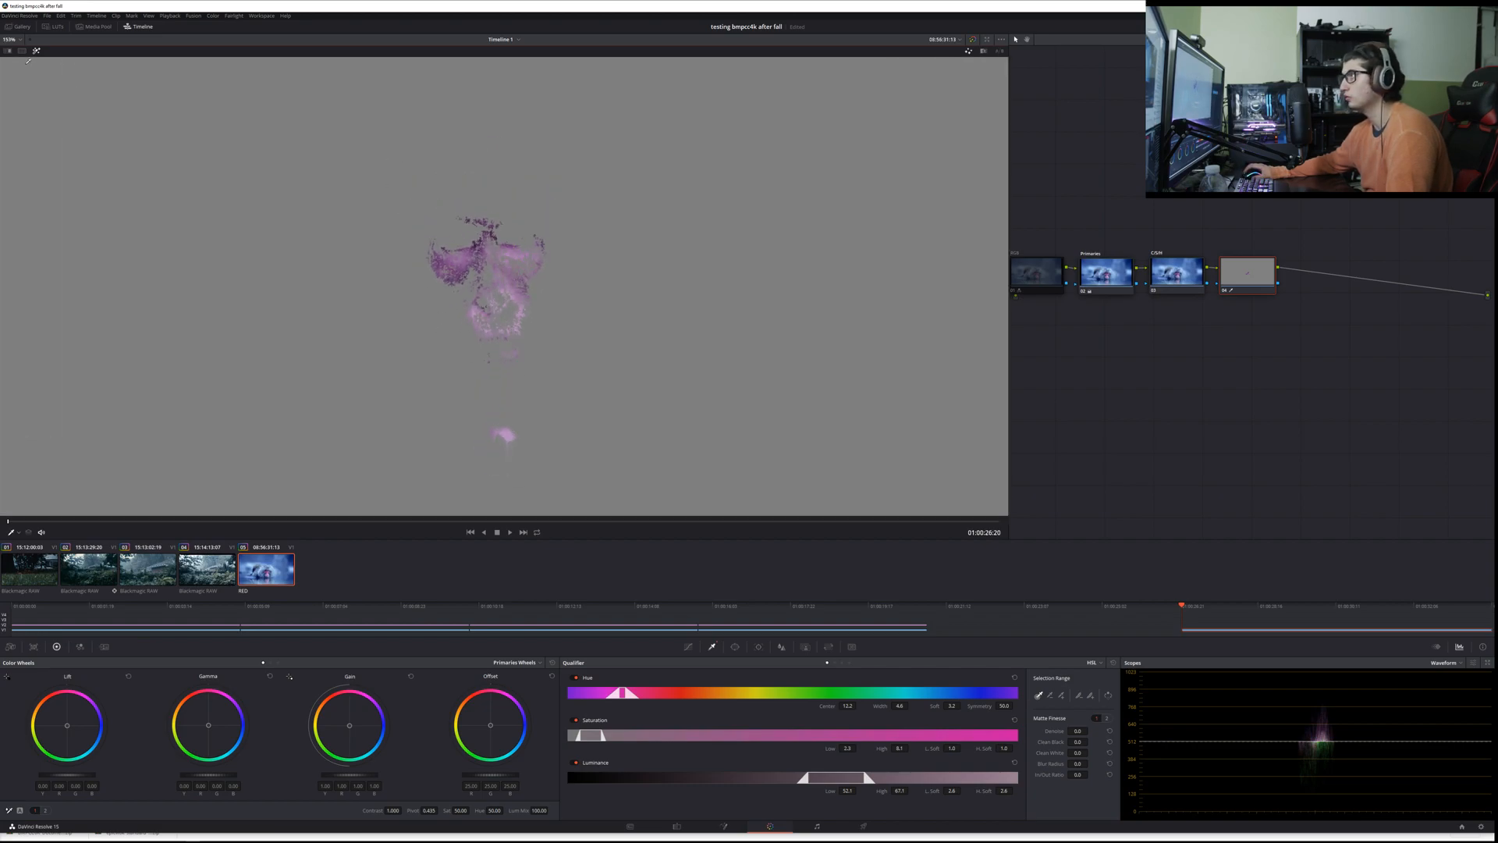
left_click(11, 39)
left_click(17, 53)
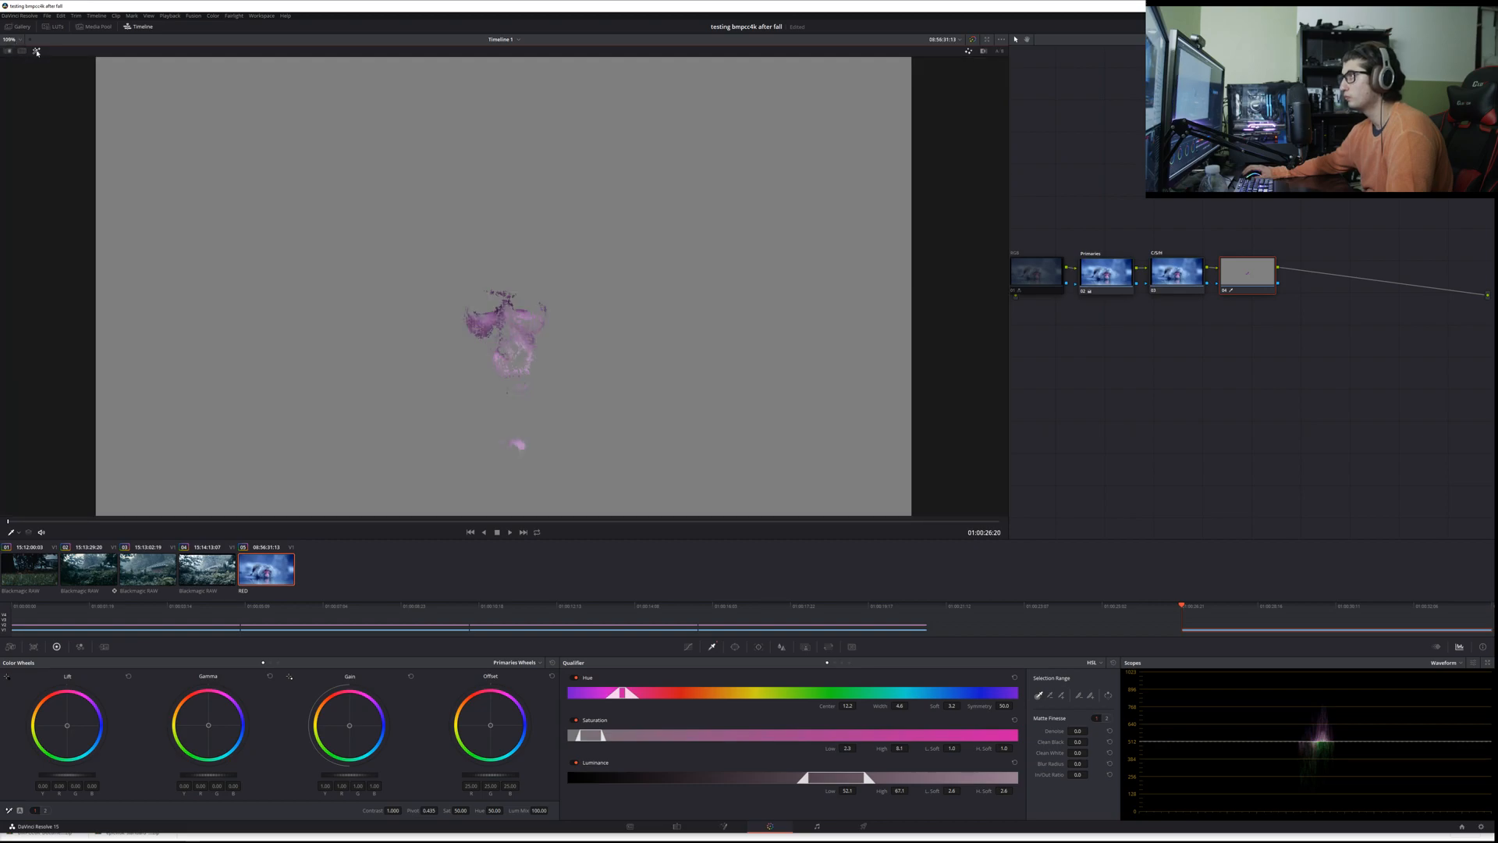
key("shift+h")
left_click(490, 320)
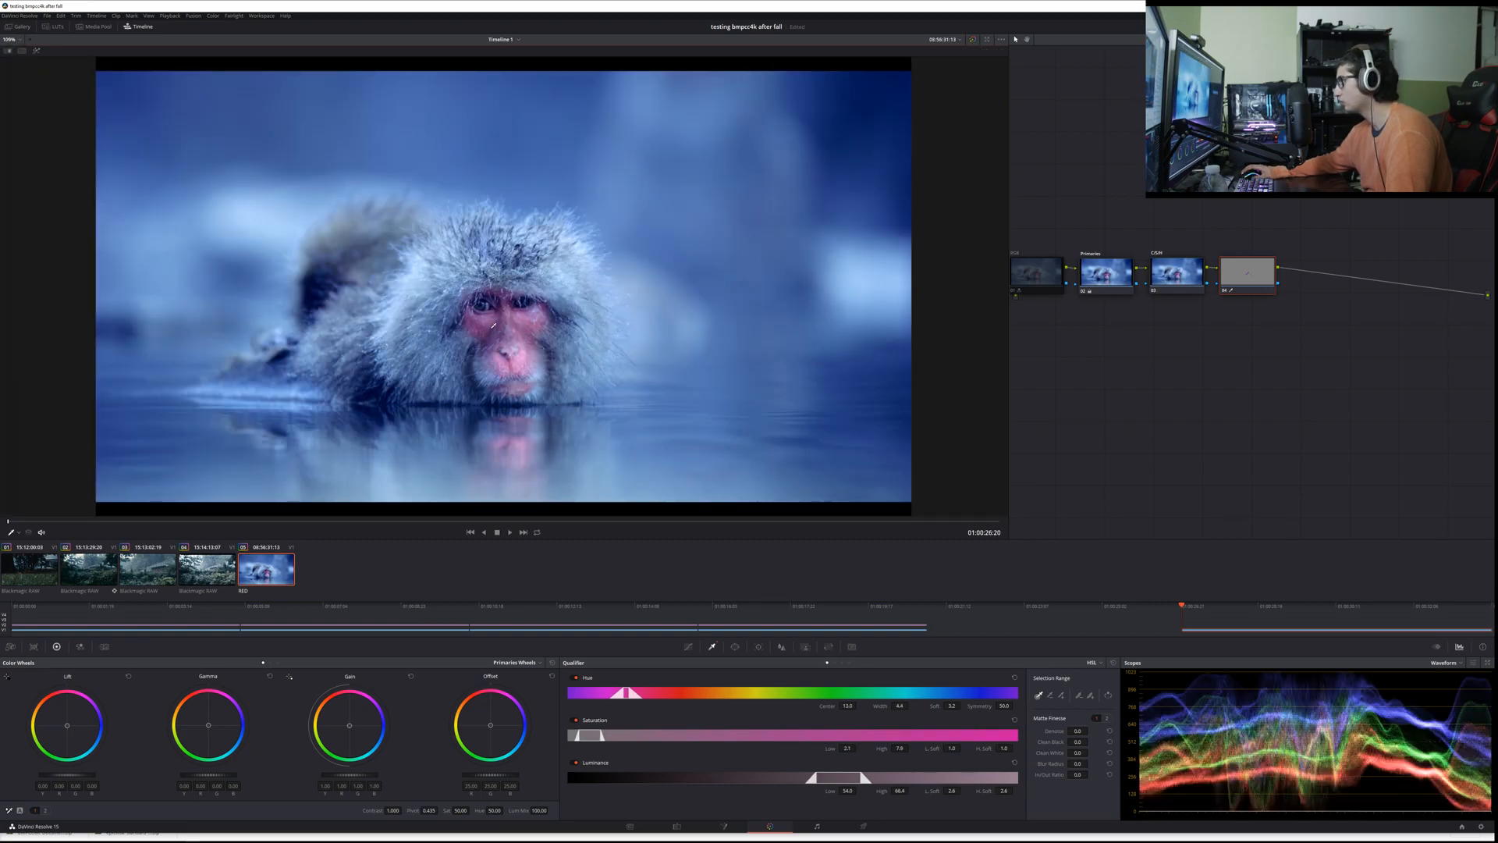
key("shift+h")
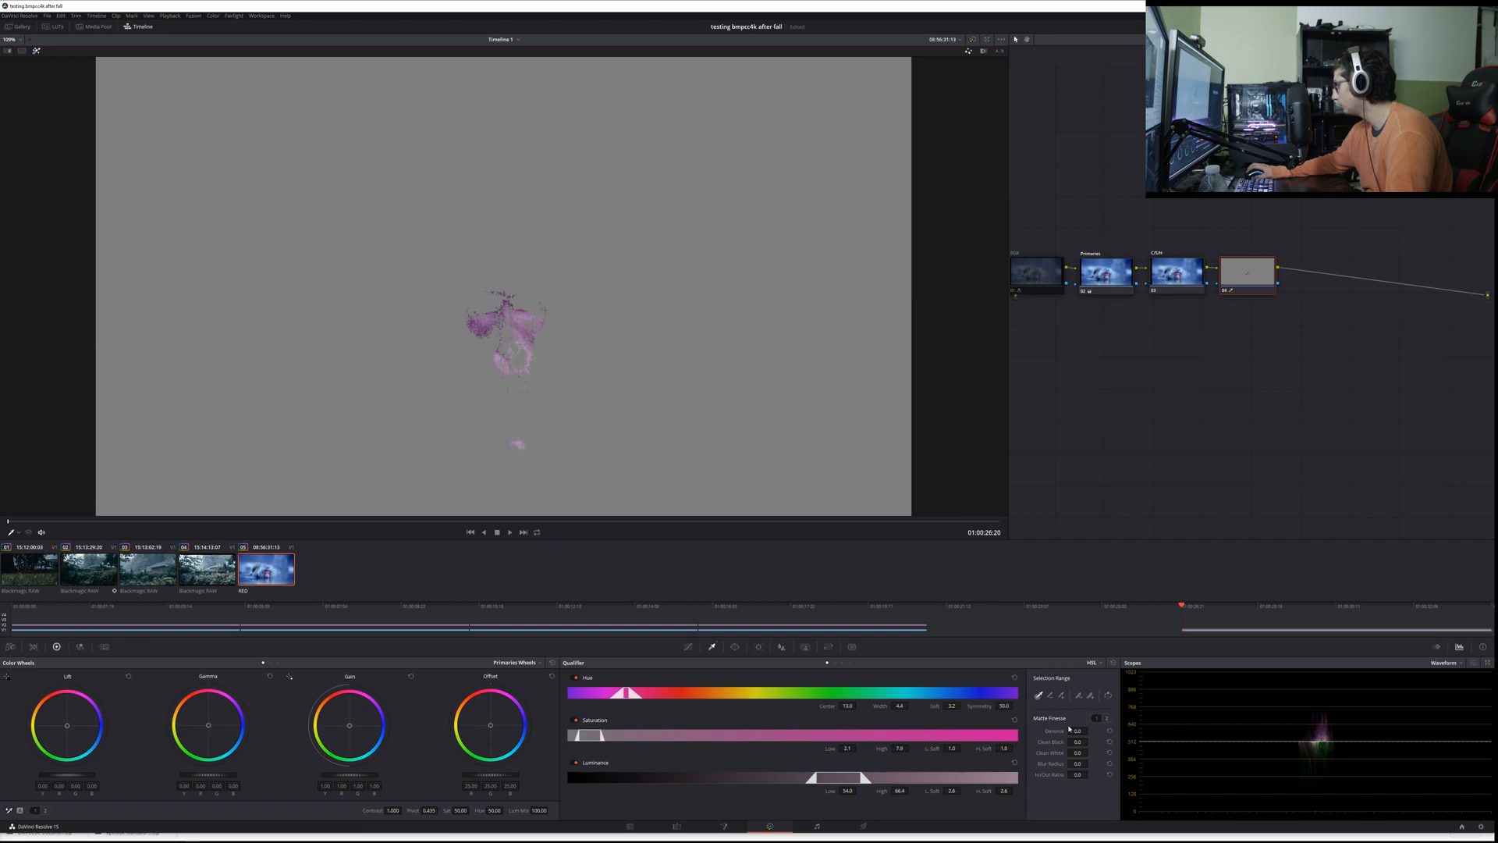
Step: Extend the face selection by adding softness with the Qualifier's feather picker across the eyes, nose and edges of the face
left_click(1090, 694)
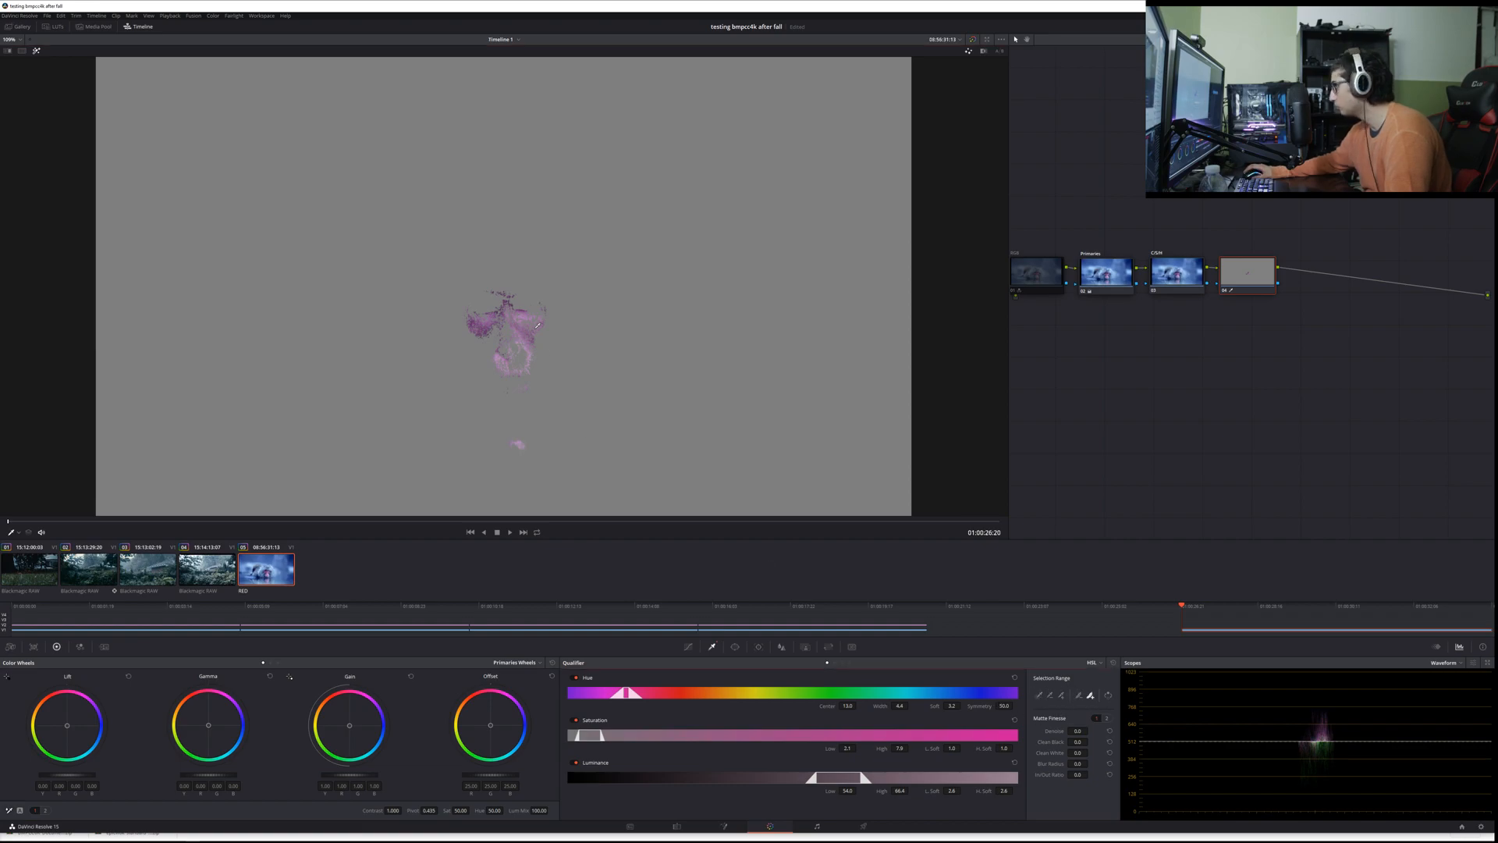
left_click(496, 314)
mouse_move(501, 319)
left_mouse_down()
mouse_move(518, 383)
mouse_move(531, 369)
mouse_move(507, 298)
left_mouse_up()
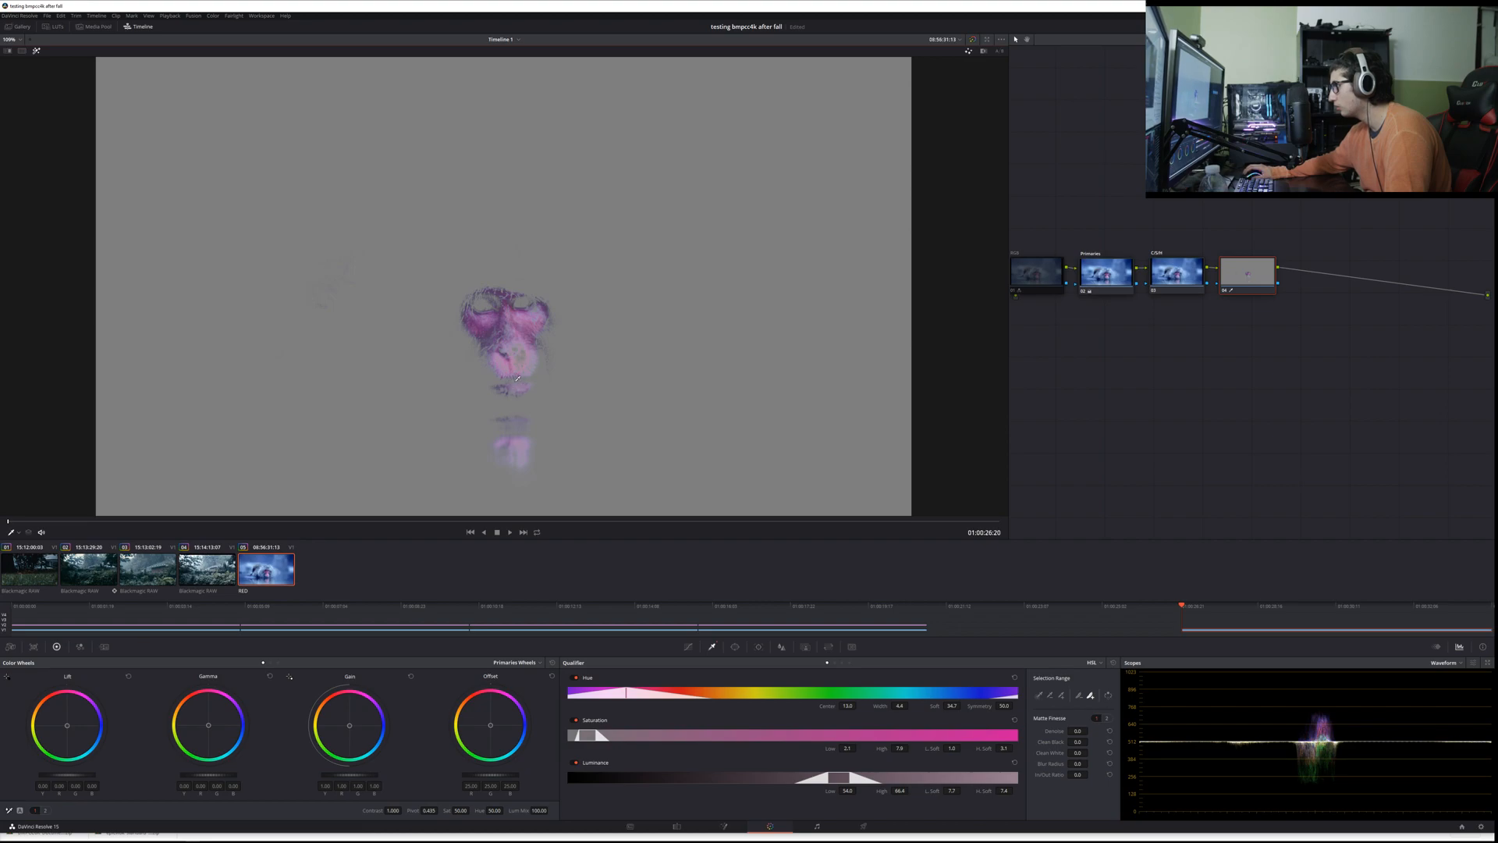
left_click_drag(554, 298, 551, 295)
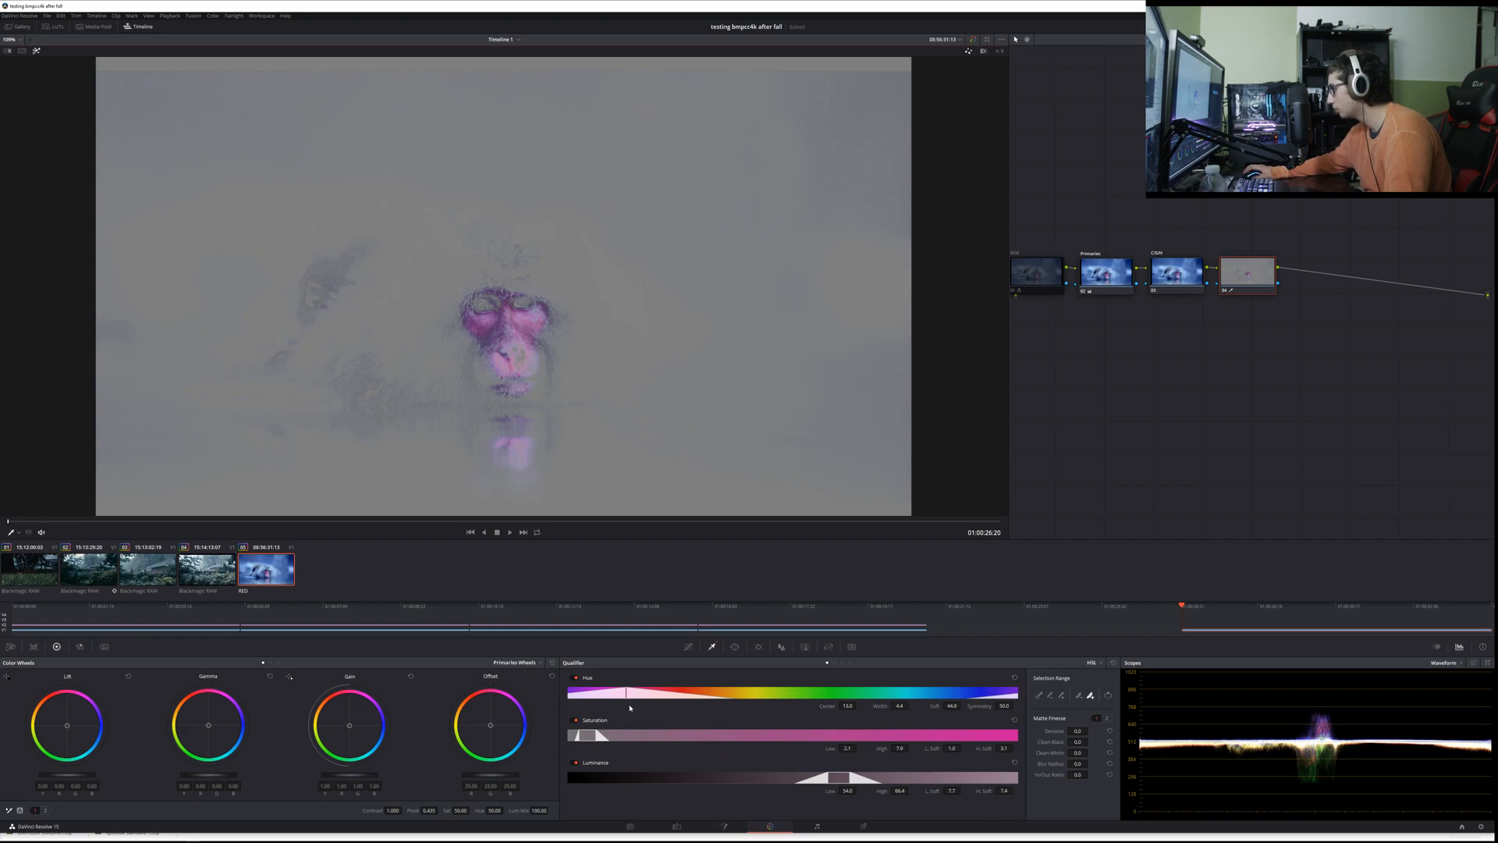
Step: Widen the Qualifier's saturation range, set Luminance to 0–100, reduce the Hue softness to 27.4, and turn off the highlight
left_click_drag(599, 736, 755, 736)
left_click_drag(825, 778, 554, 765)
left_click_drag(915, 778, 998, 774)
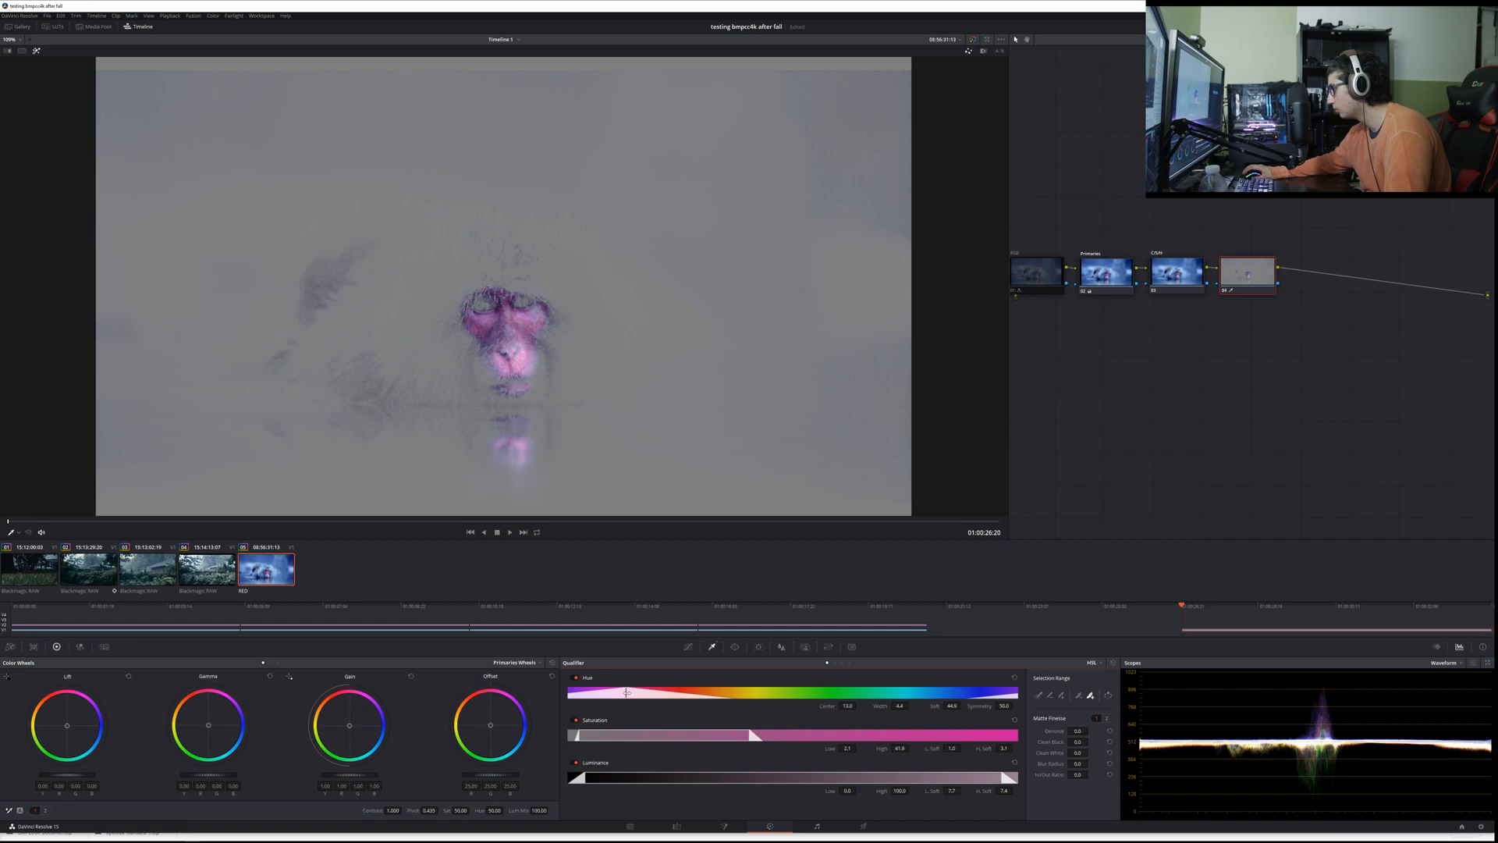
mouse_move(626, 693)
left_mouse_down()
mouse_move(590, 695)
mouse_move(606, 695)
left_mouse_up()
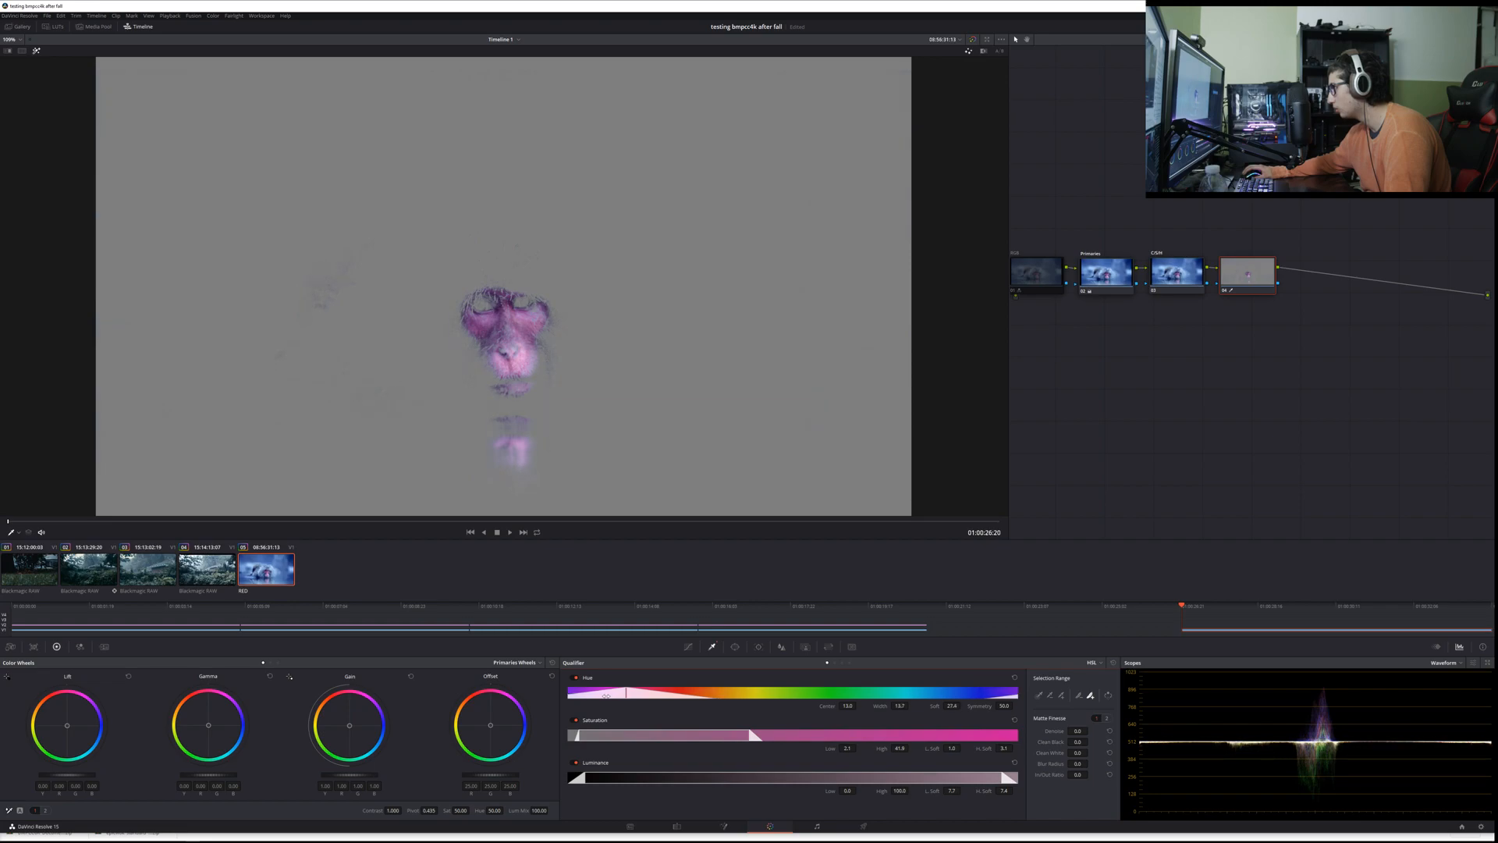
left_click(36, 50)
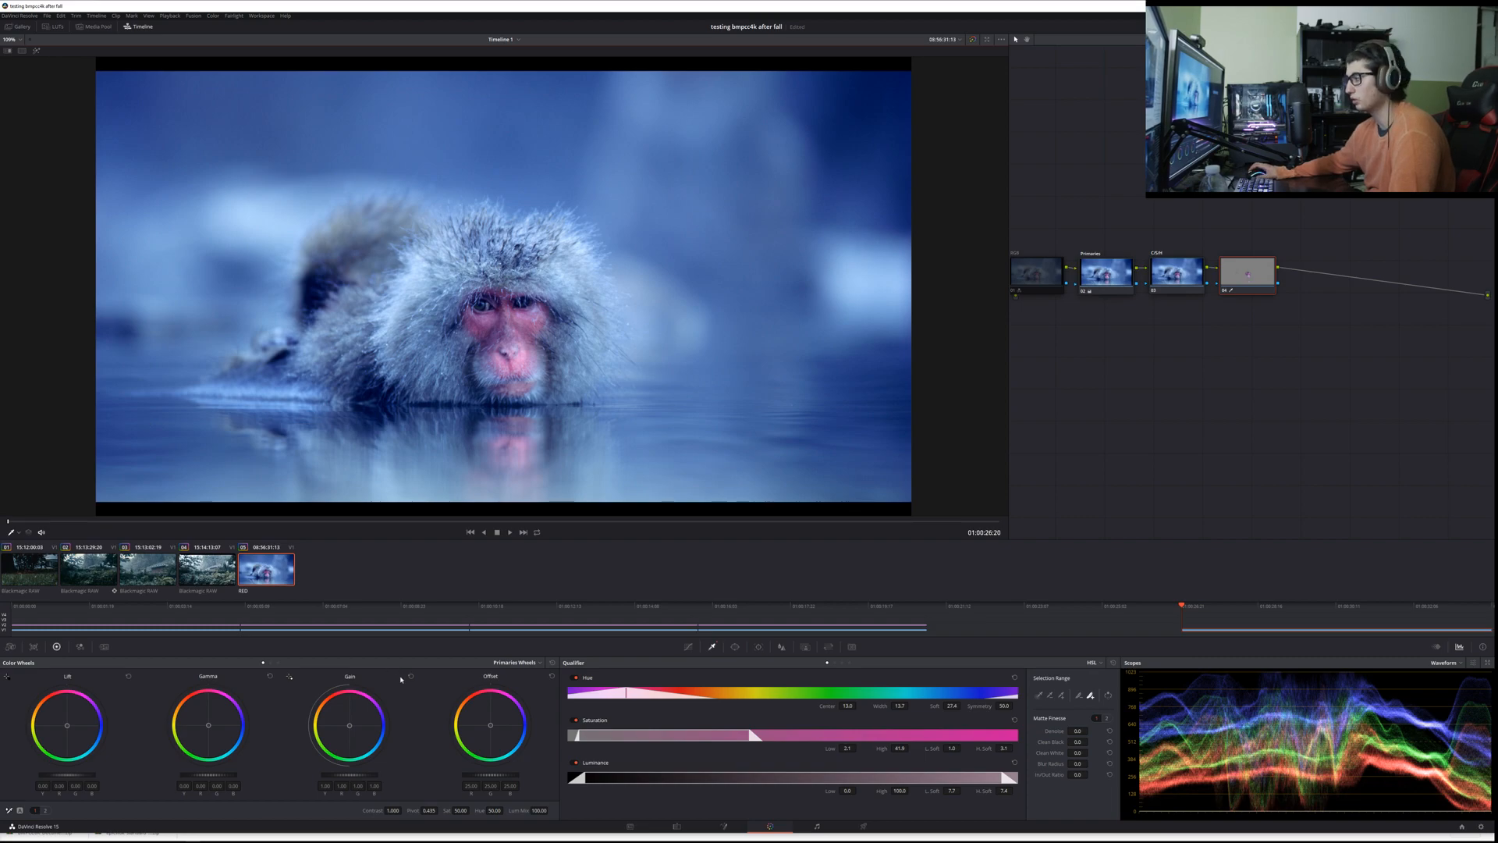
Step: Try shifting the qualified face towards blue with the Lift wheel, then reset the wheel
left_click_drag(67, 726, 102, 730)
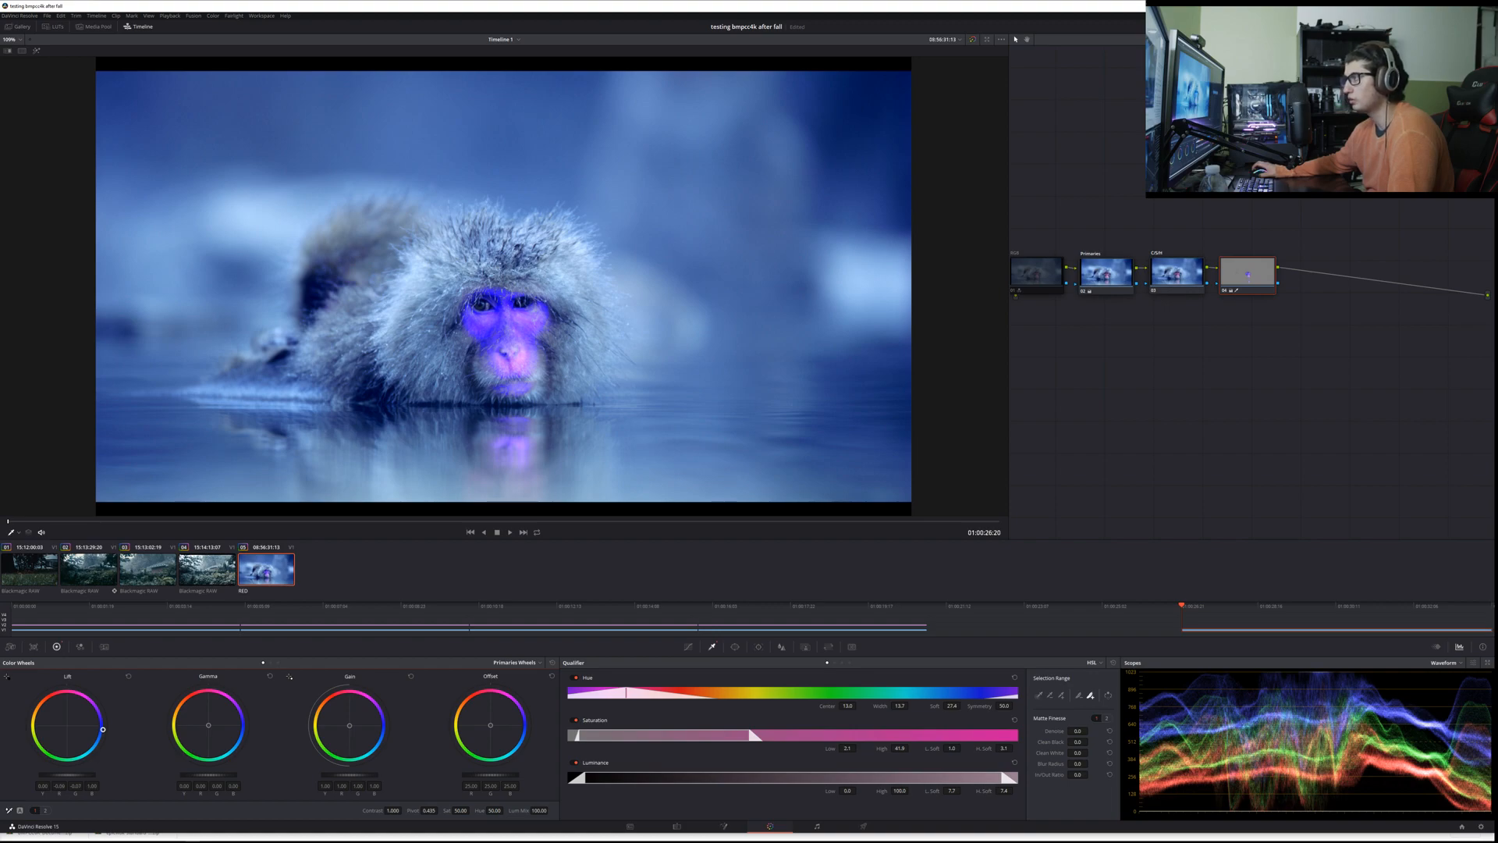
mouse_move(102, 729)
left_mouse_down()
mouse_move(38, 733)
mouse_move(48, 694)
mouse_move(55, 713)
mouse_move(84, 706)
mouse_move(89, 722)
mouse_move(93, 700)
mouse_move(96, 747)
mouse_move(90, 734)
left_mouse_up()
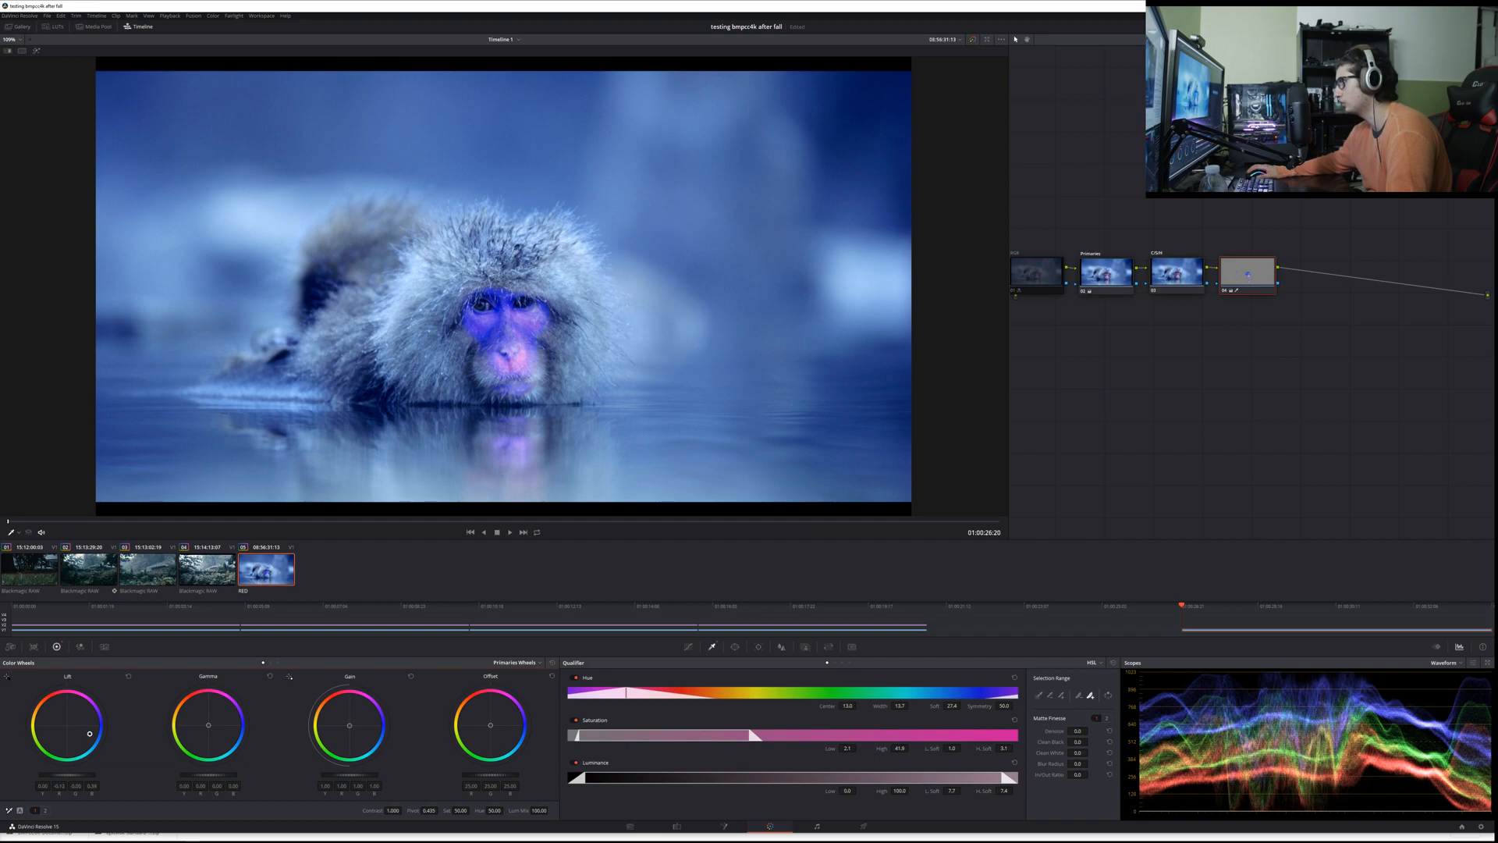
double_click(75, 727)
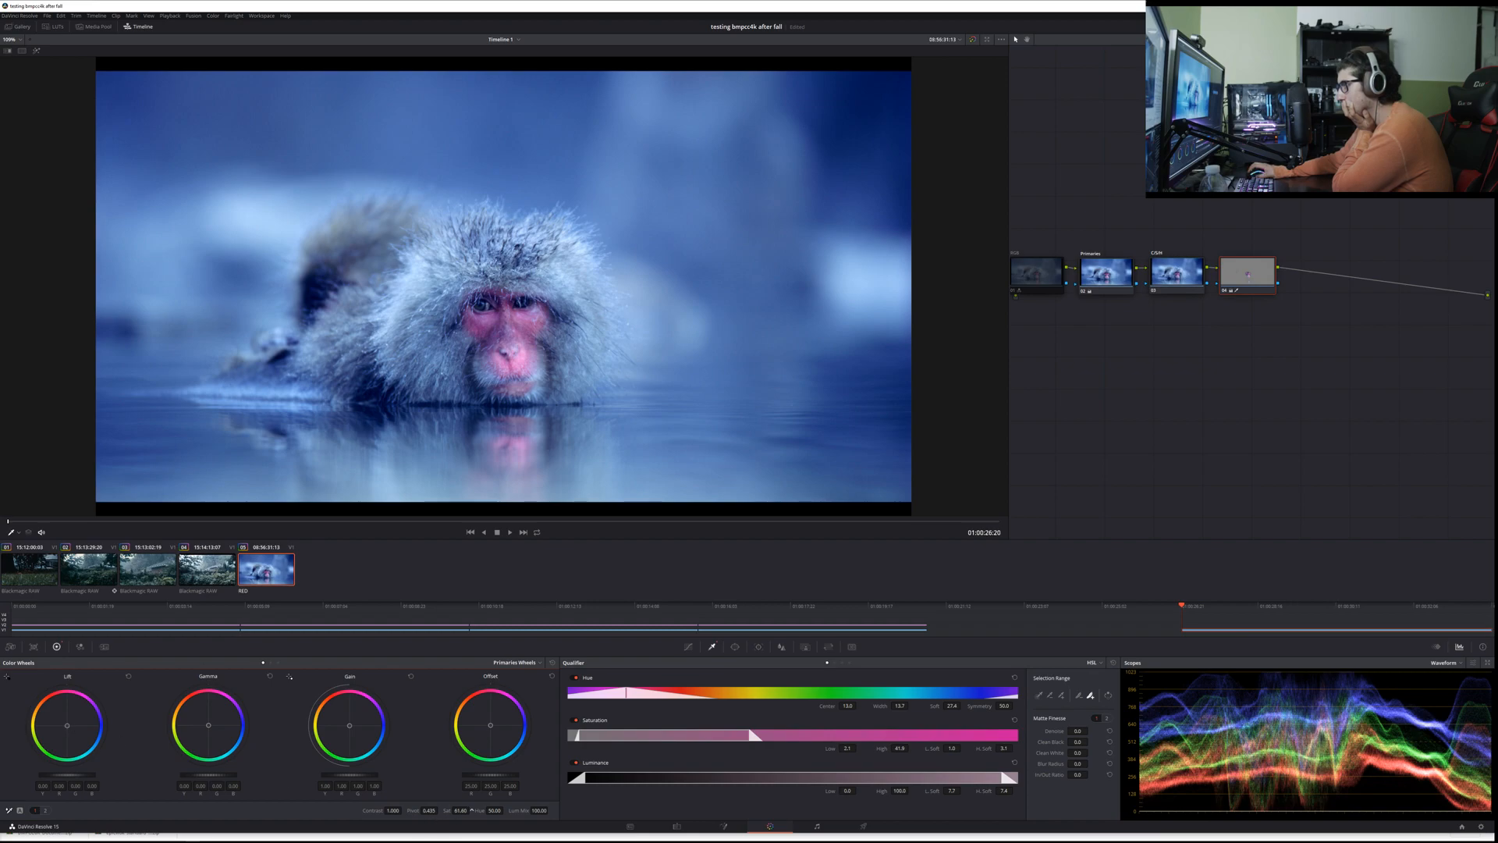
Step: Try desaturating the qualified face with Saturation at 0, then restore it to 50
left_click_drag(461, 810, 398, 810)
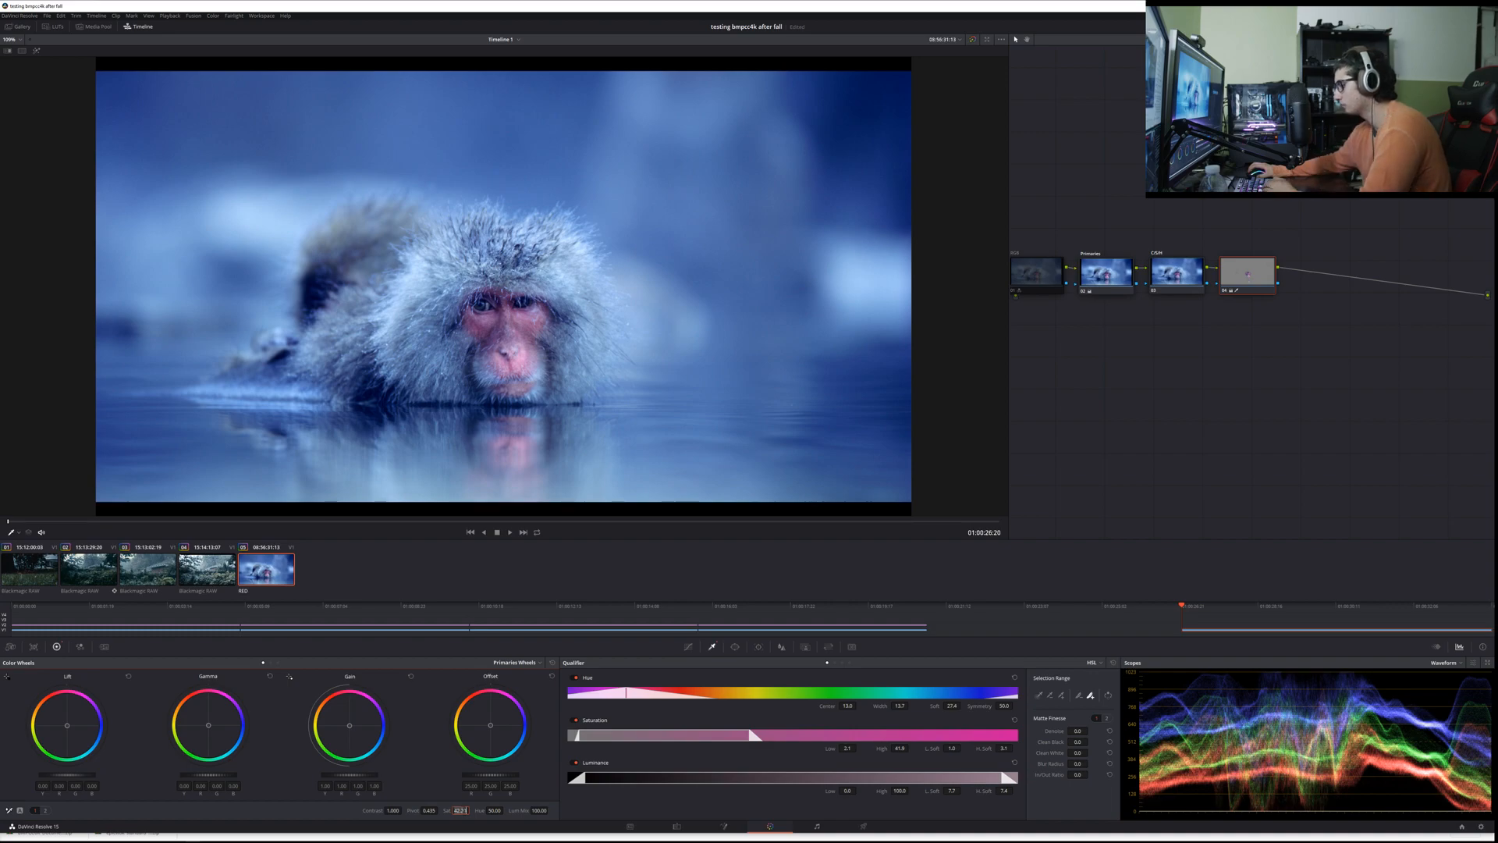
type("0")
key("Return")
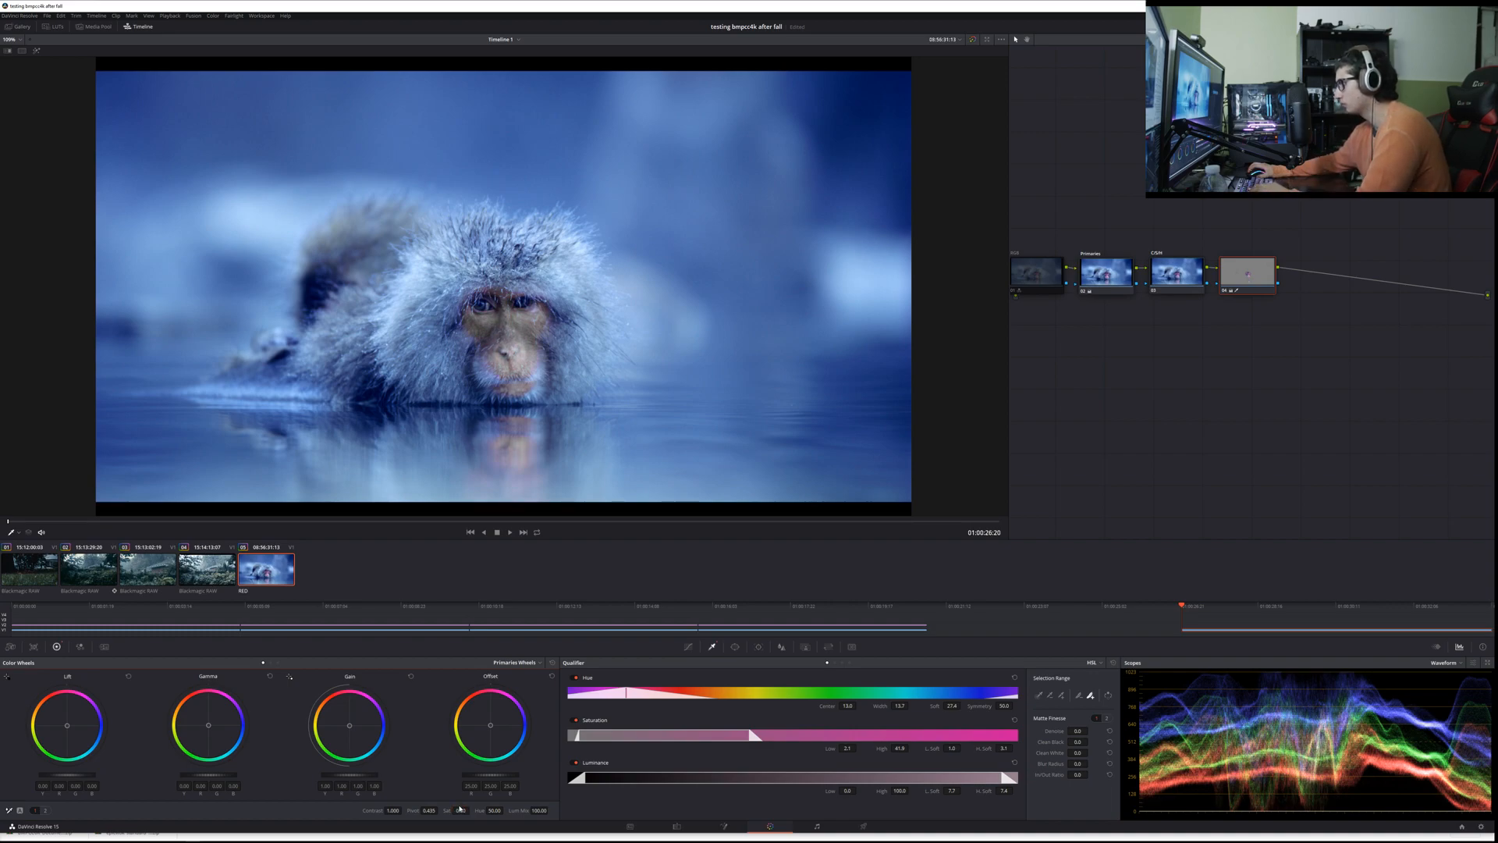
type("50")
key("Return")
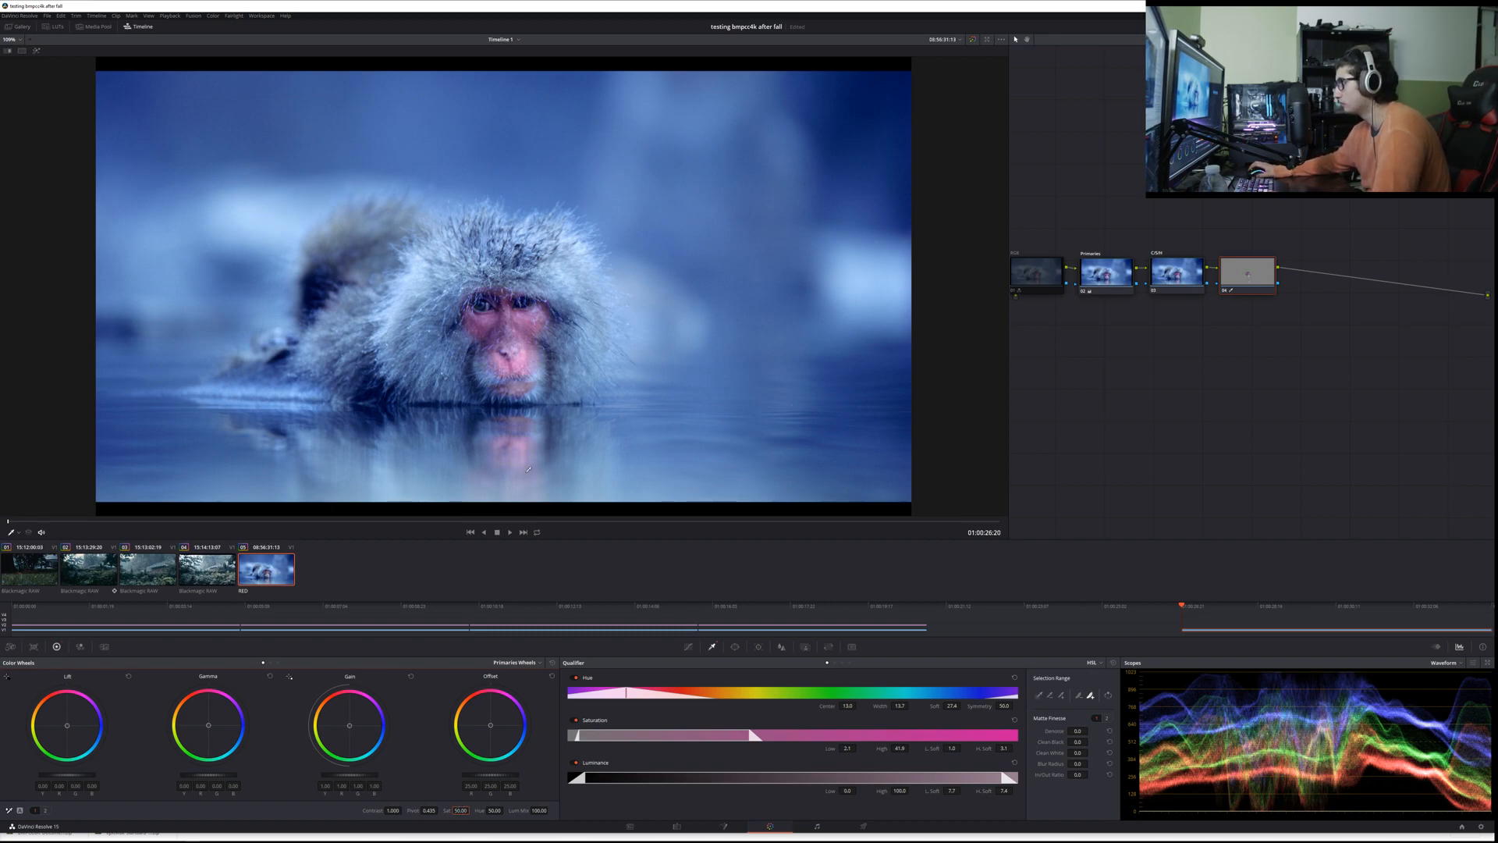
Step: Add a serial node with the same face qualification after the face node, and invert its selection
right_click(1236, 283)
left_click(1234, 277)
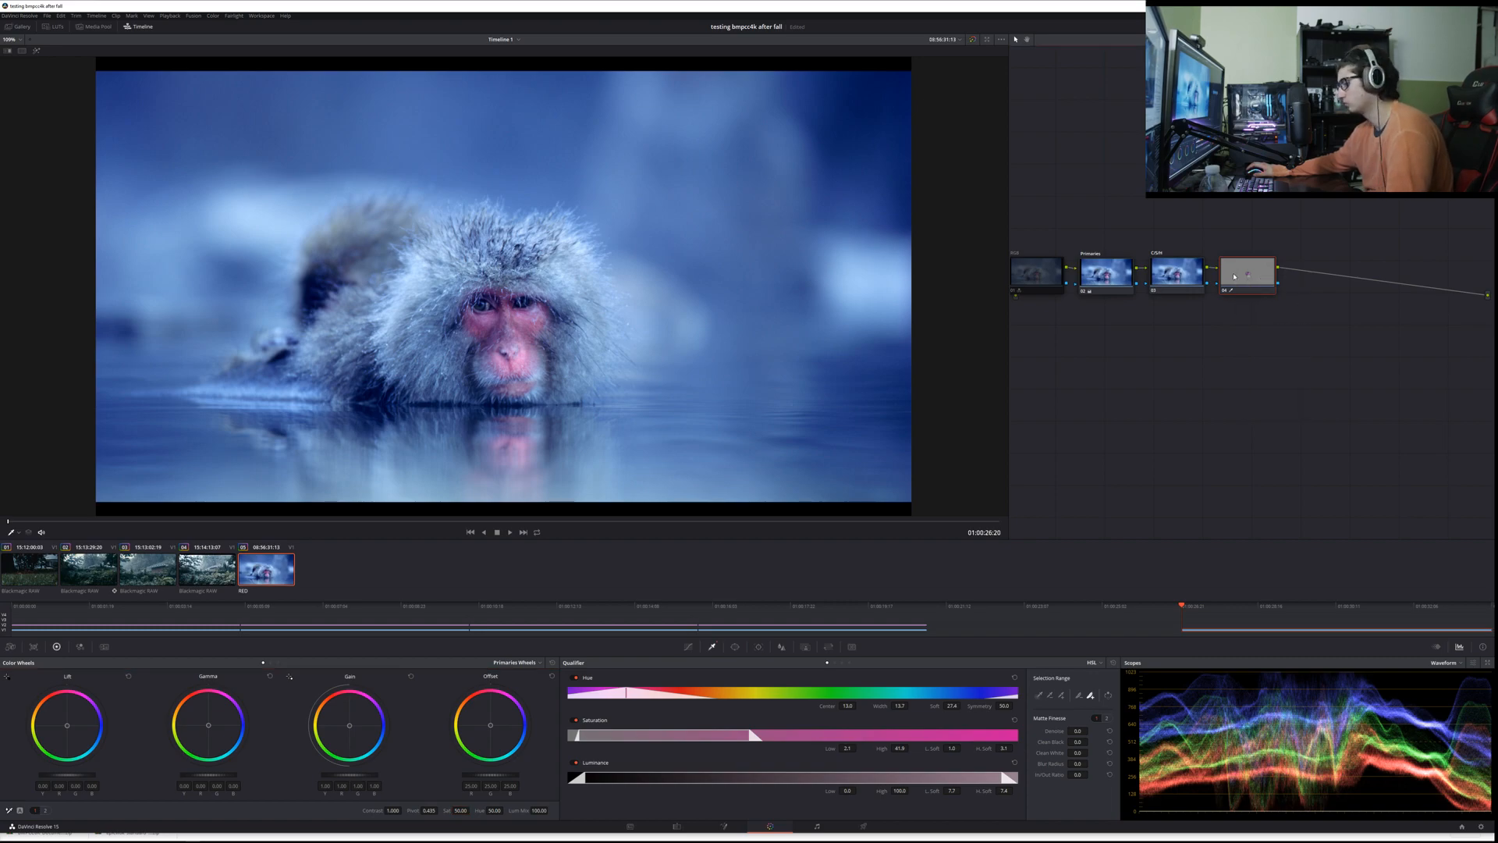
key("alt+s")
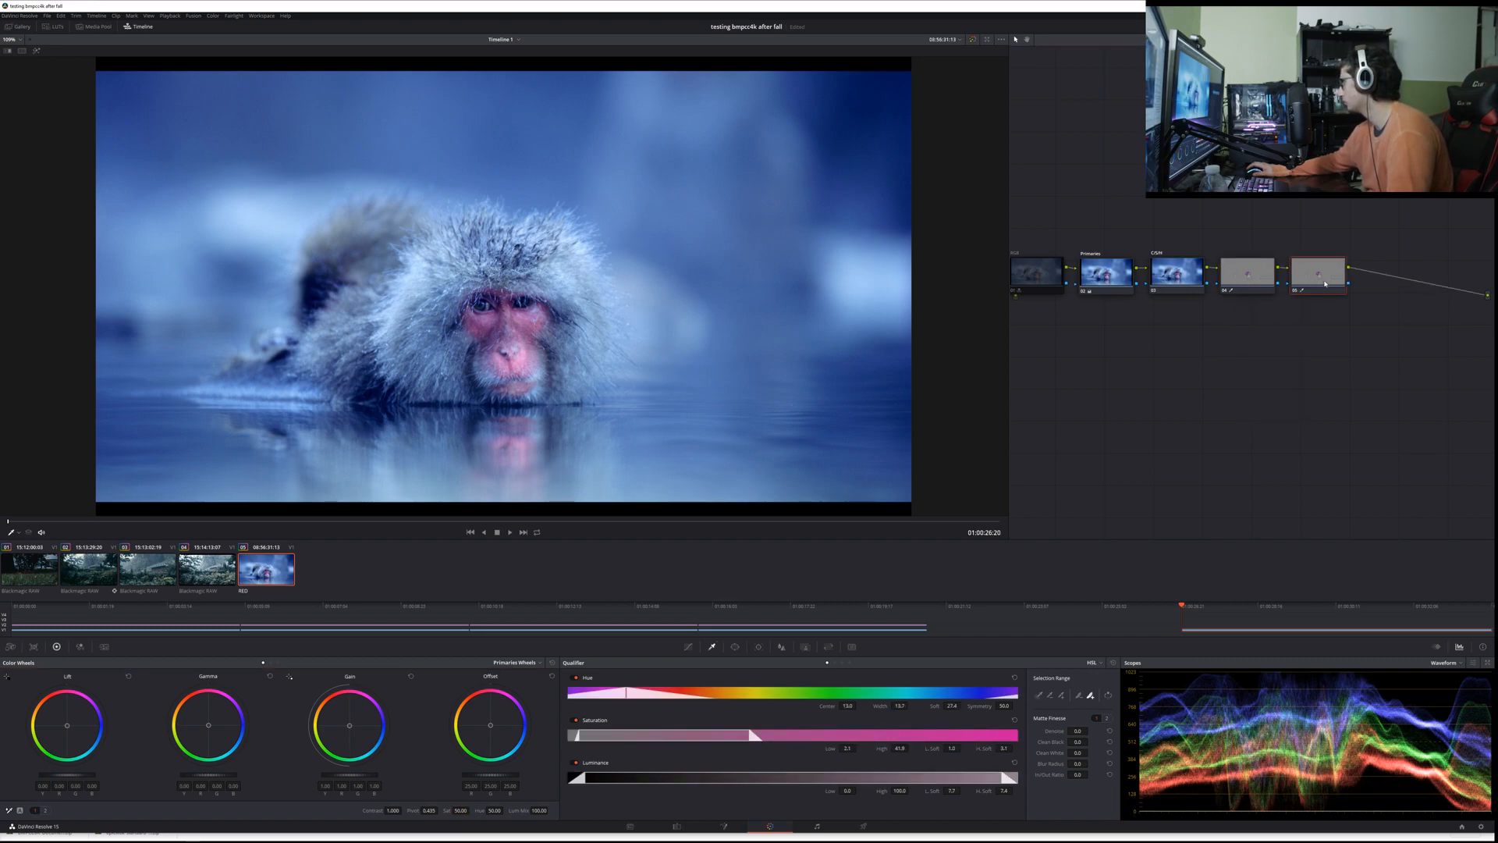
right_click(1325, 283)
left_click(1178, 444)
left_click(1109, 697)
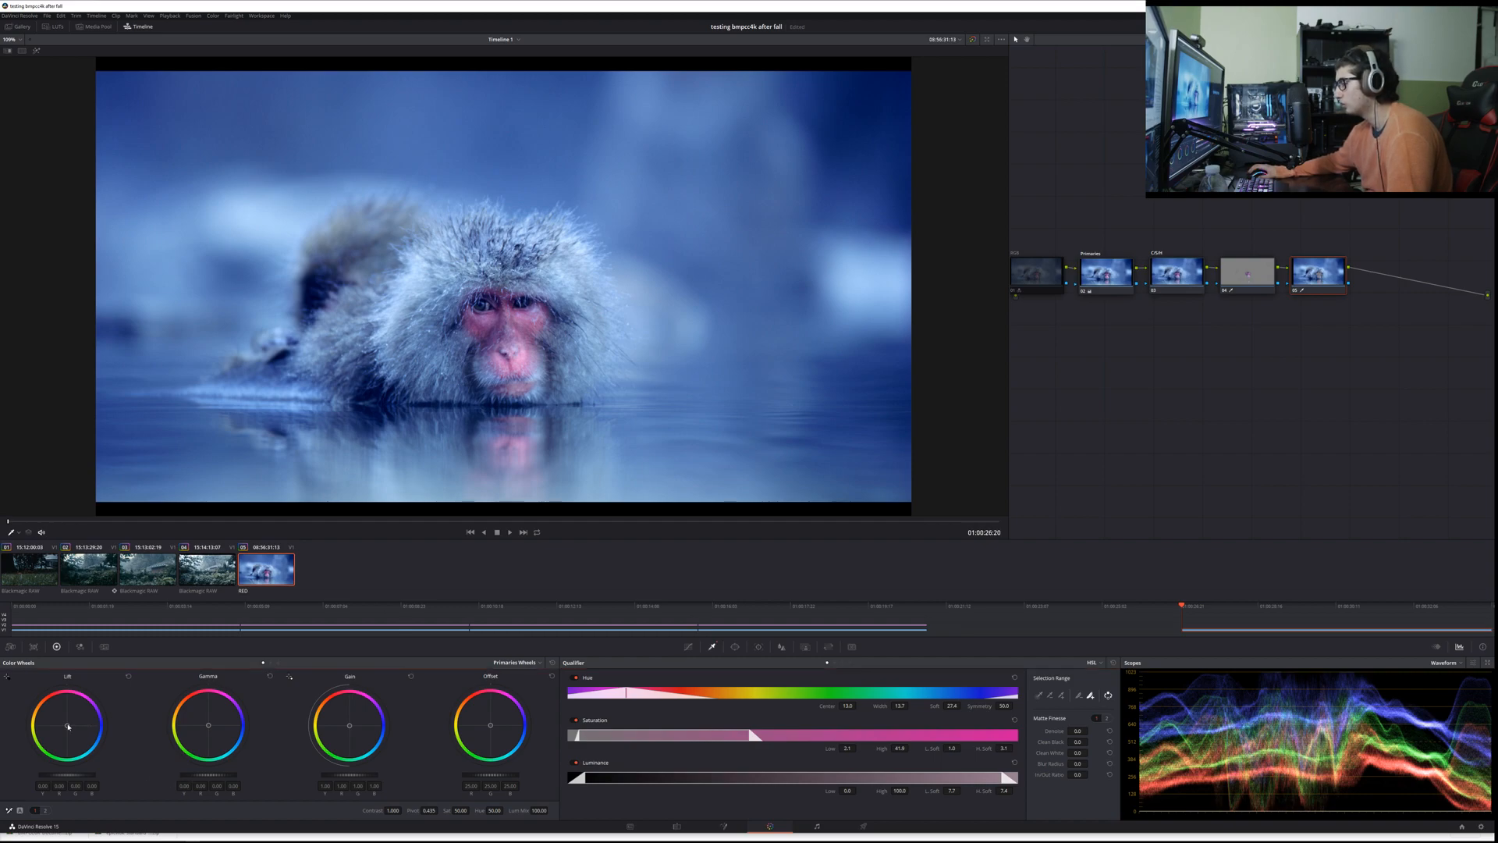
Step: Try an Offset shift on the surroundings node and reset it, and nudge the face node's Offset wheel slightly towards red
left_click_drag(489, 721, 488, 722)
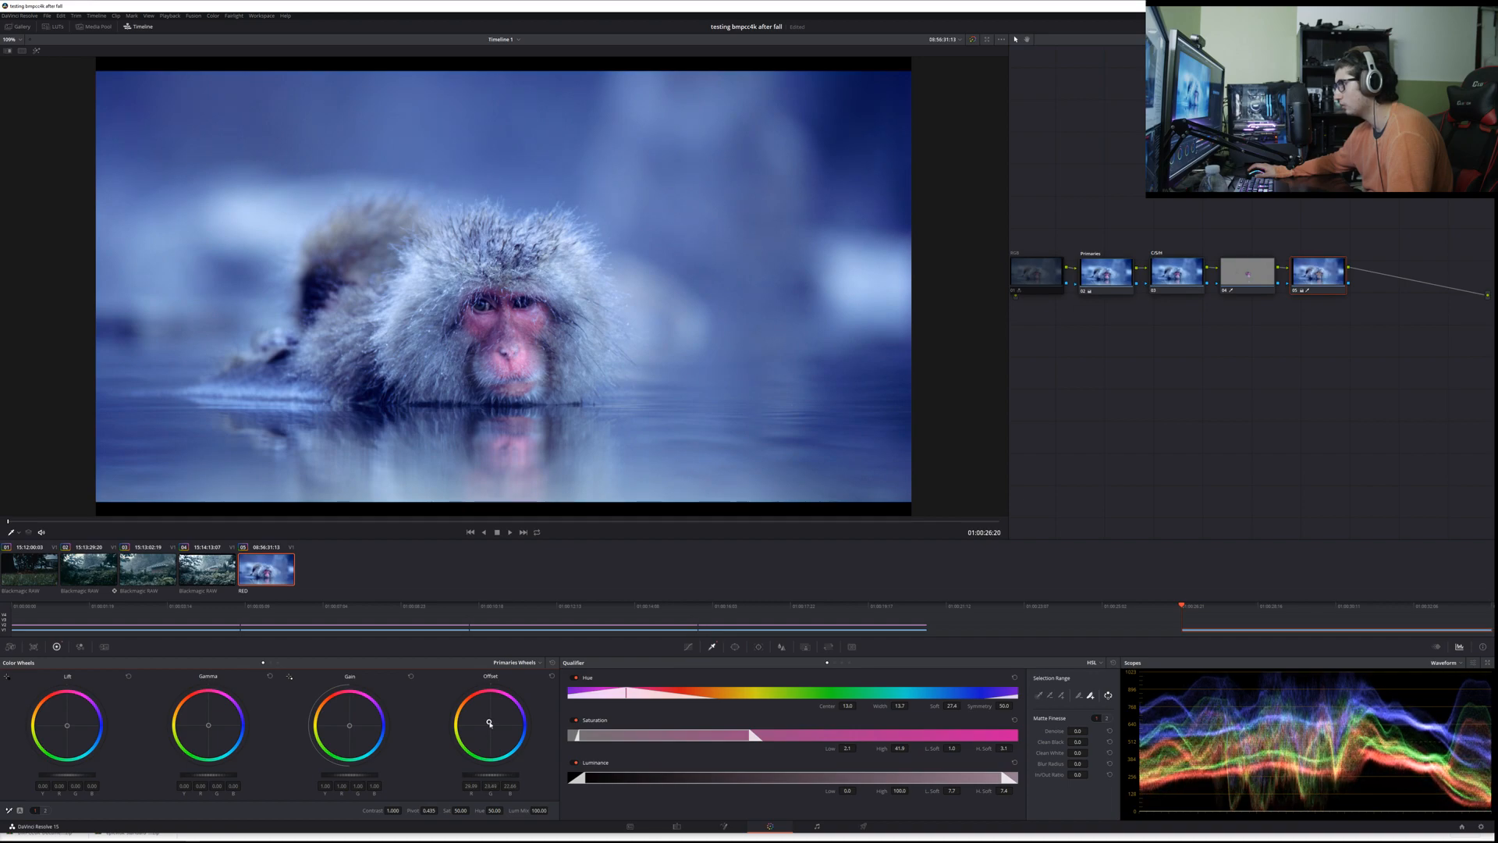
left_click(552, 676)
left_click(1258, 284)
left_click_drag(485, 728, 490, 724)
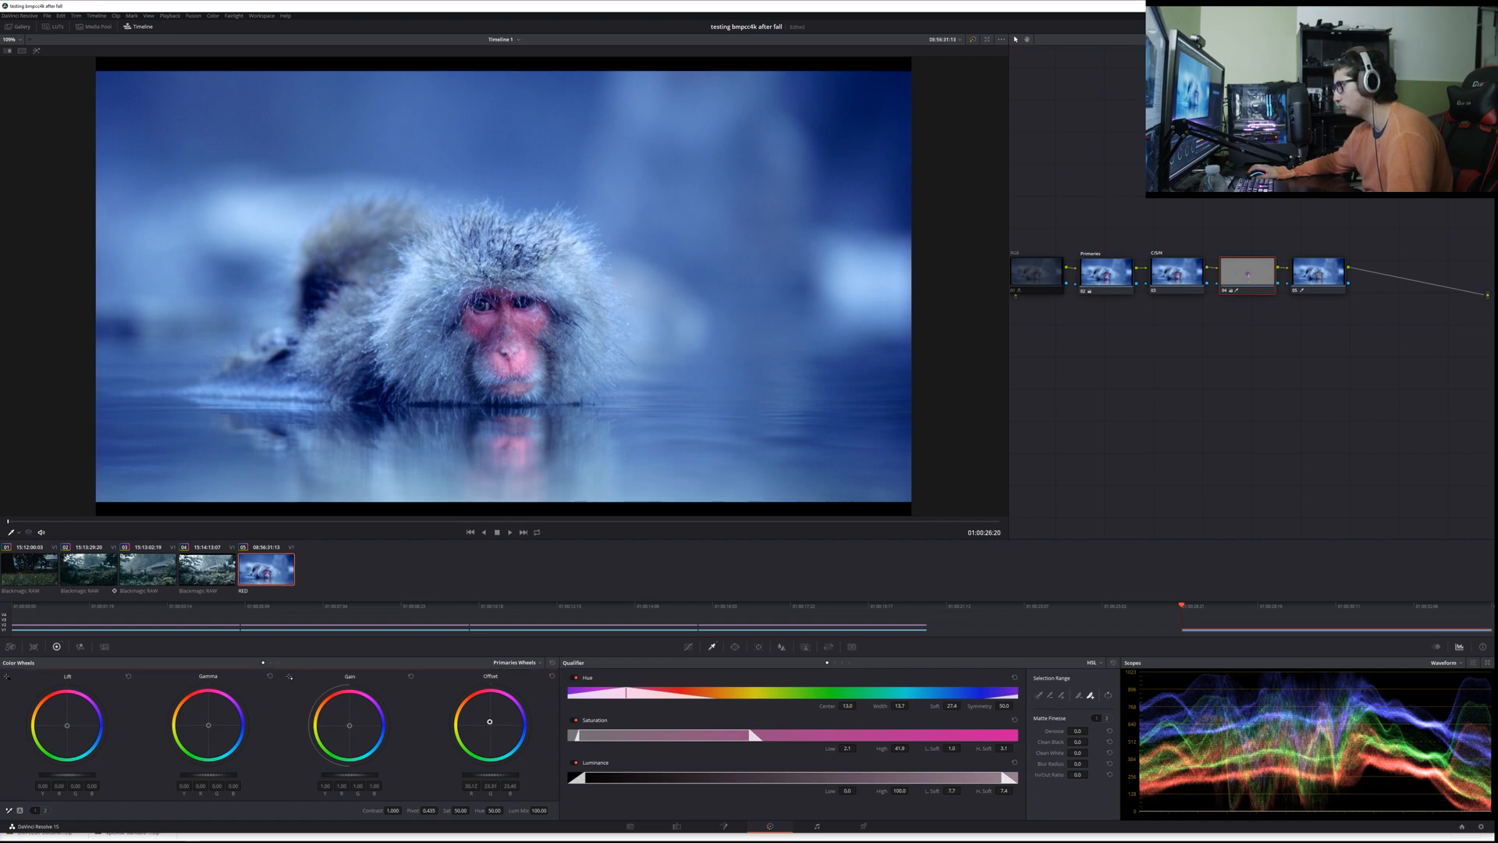
Step: Try shifting the surroundings node's Offset towards blue, checking it in playback and against the grade with its nodes disabled
left_click(1324, 271)
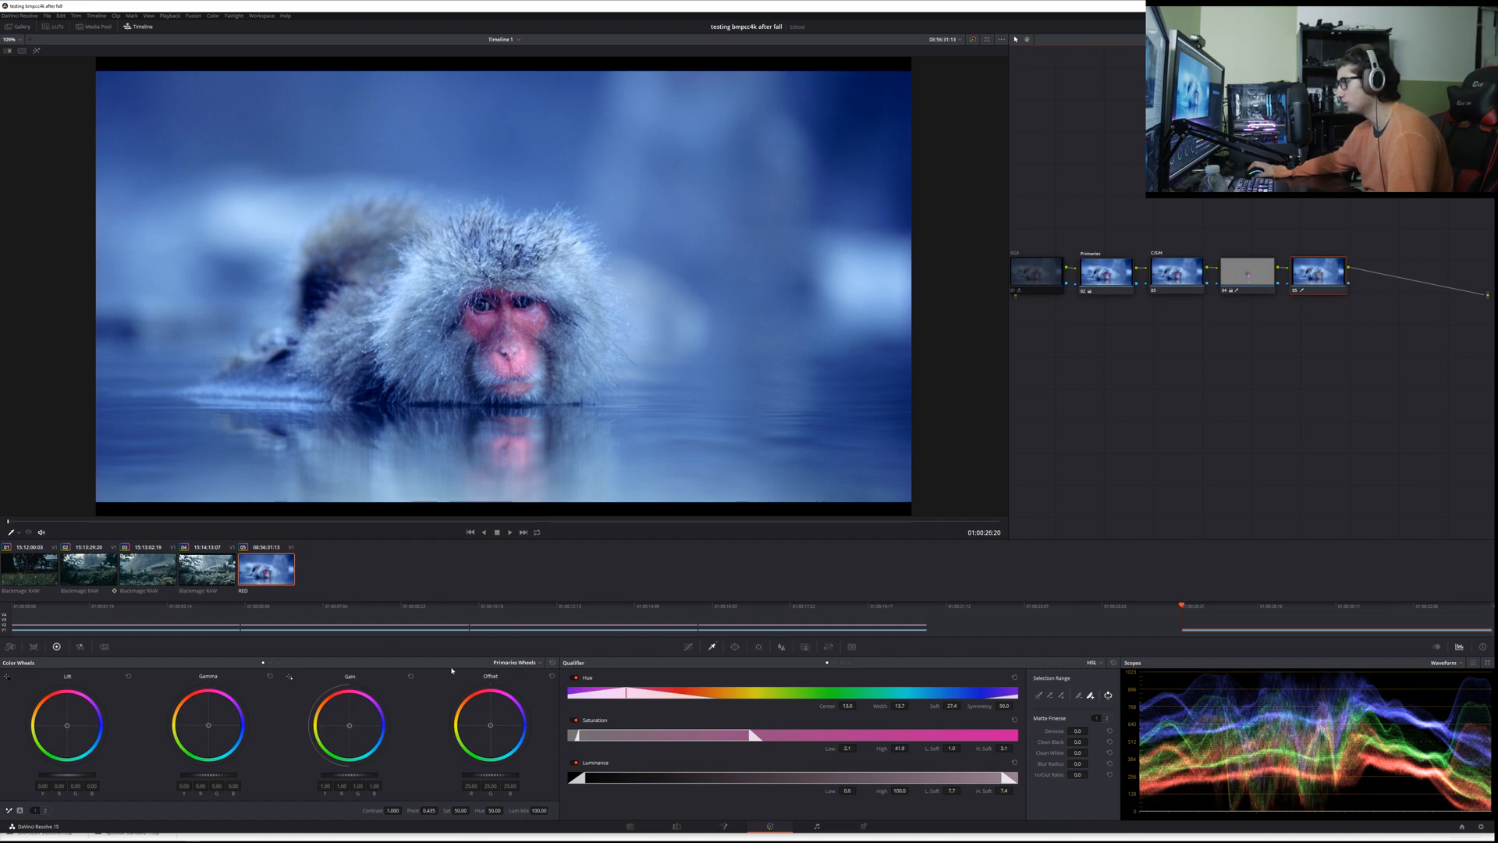
left_click_drag(492, 728, 478, 720)
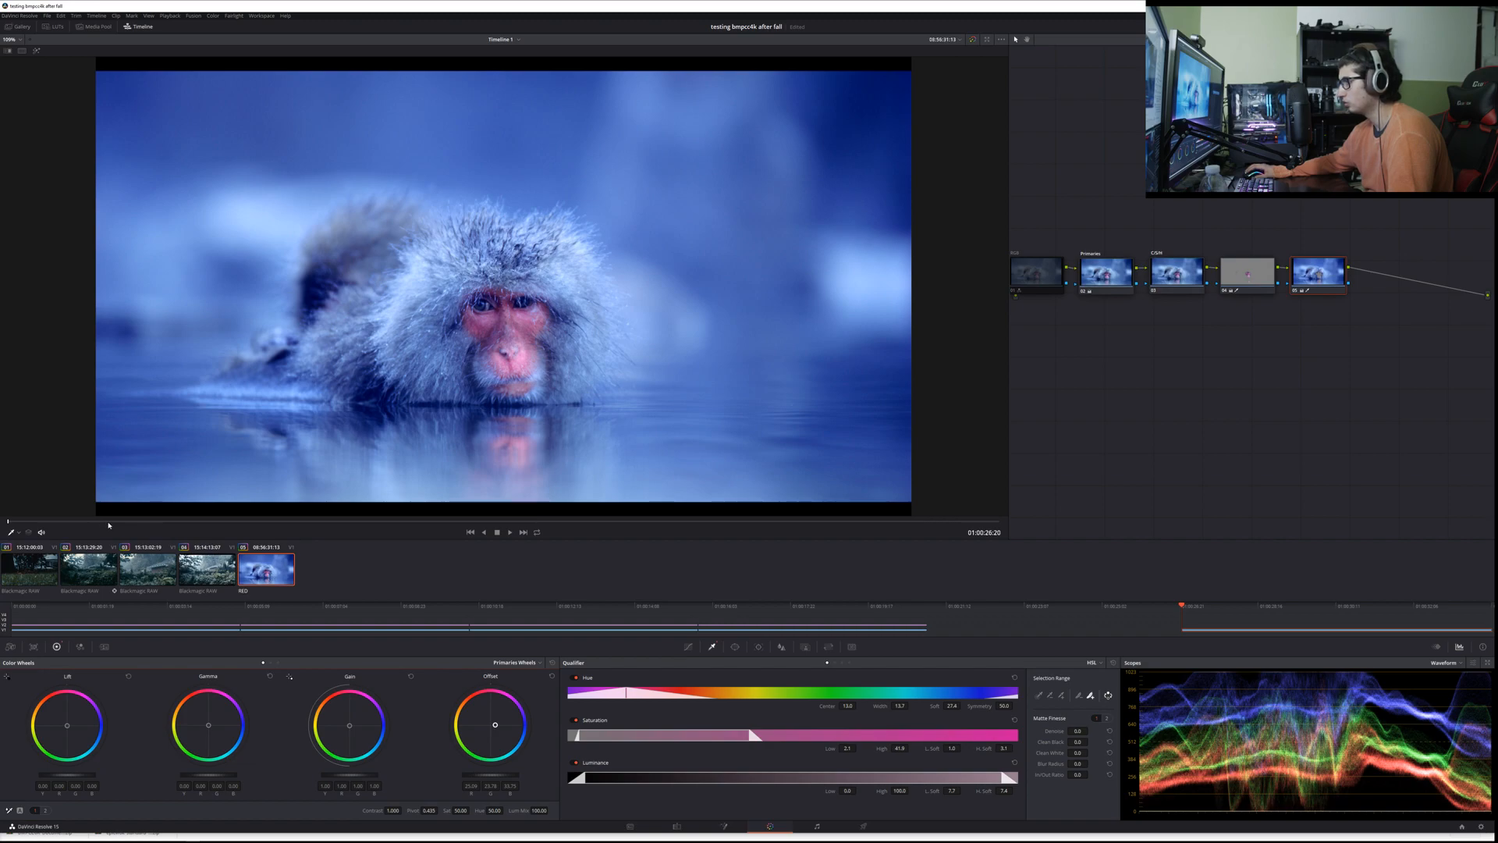
key("space")
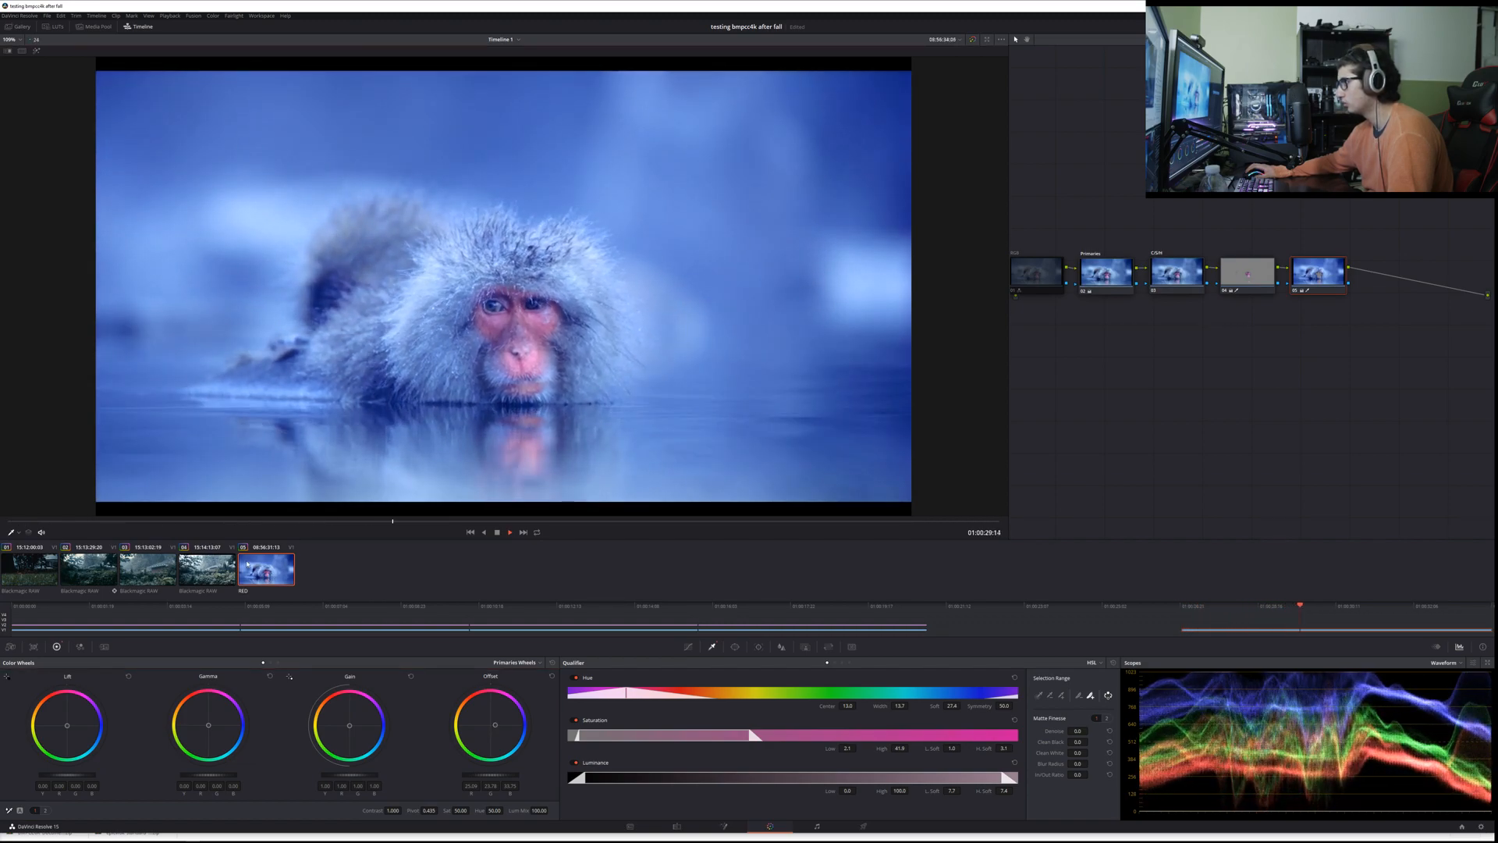
key("space")
left_click_drag(1349, 321, 1111, 285)
key("ctrl+d")
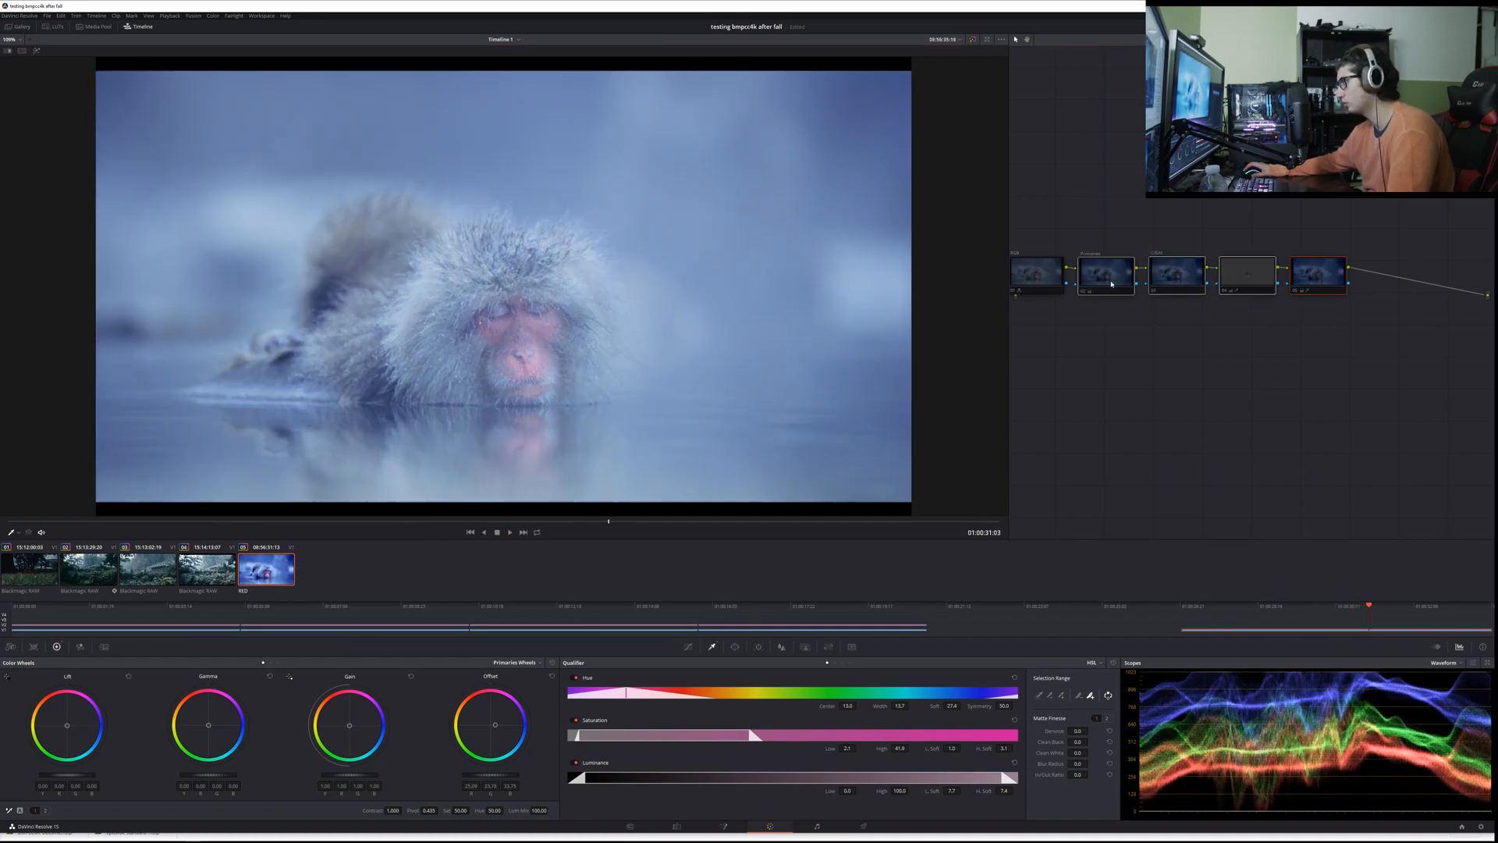
key("ctrl+d")
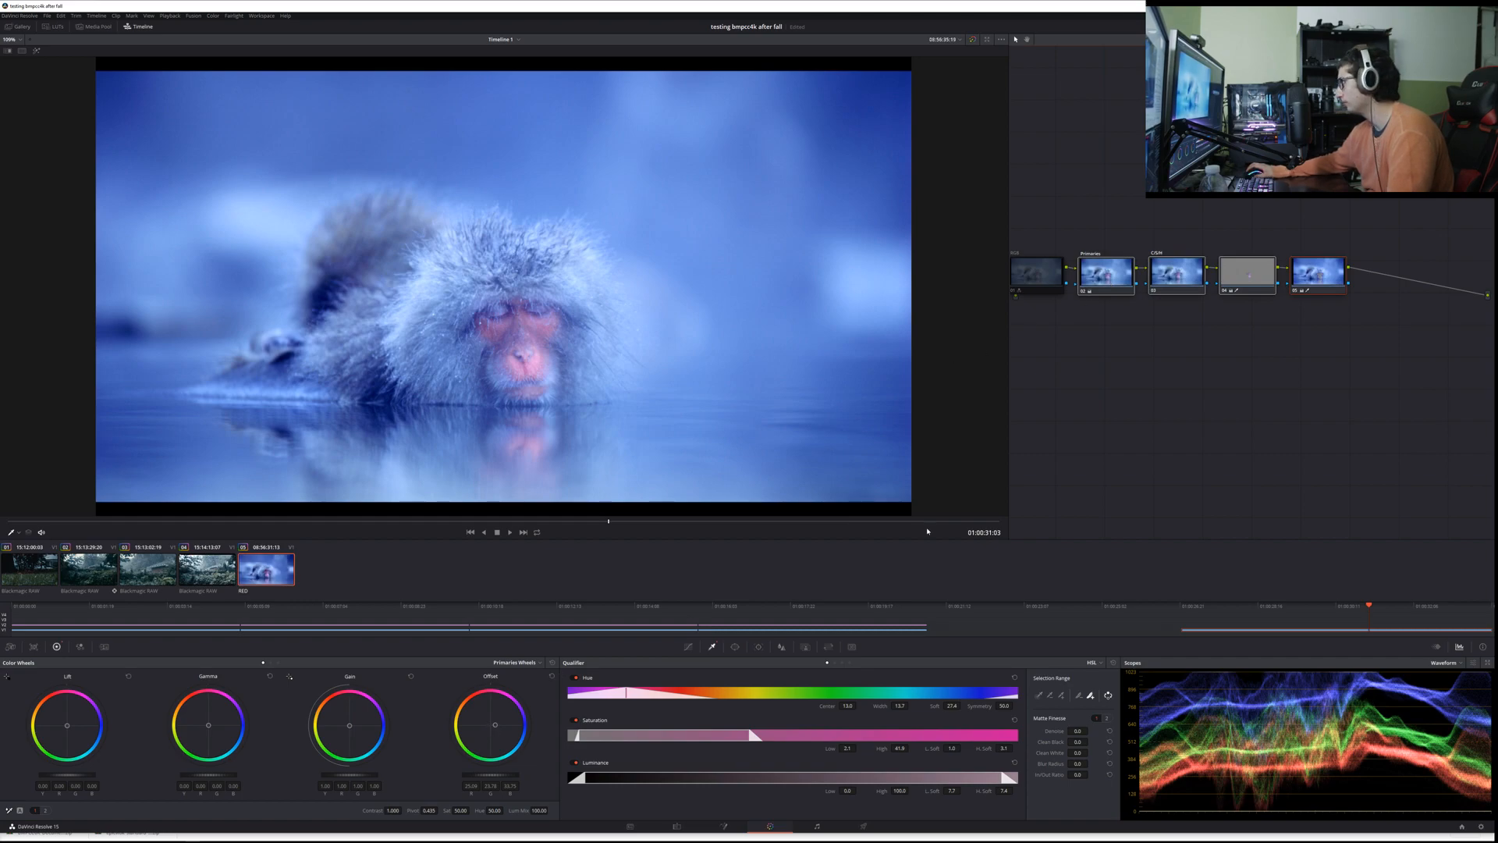
Step: Reset the surroundings node's Offset wheel, nudge it slightly towards cyan, and return the playhead to the clip's start
double_click(487, 731)
left_click_drag(490, 725, 490, 726)
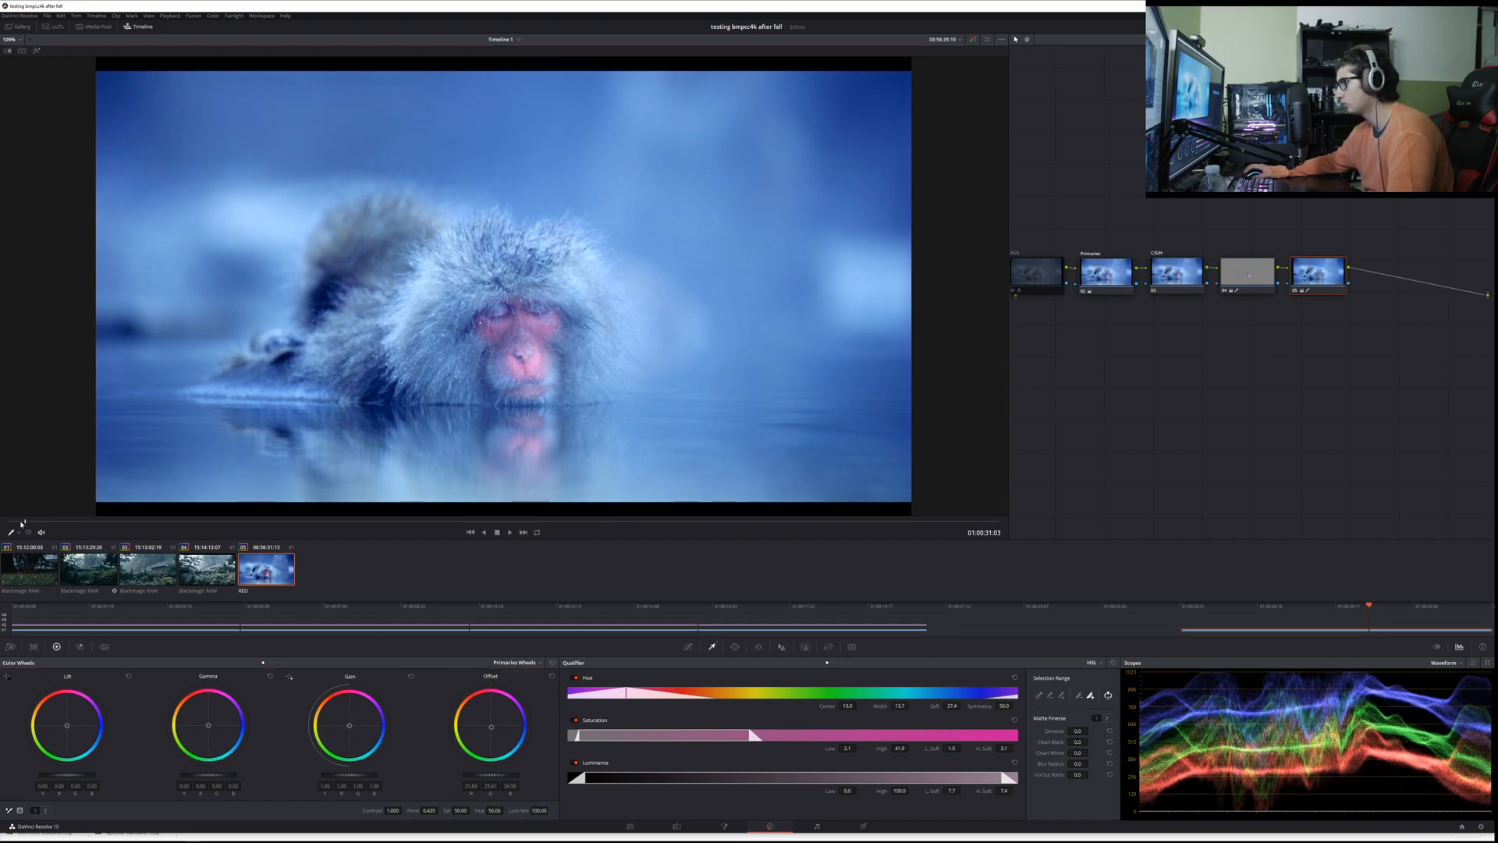
left_click(10, 521)
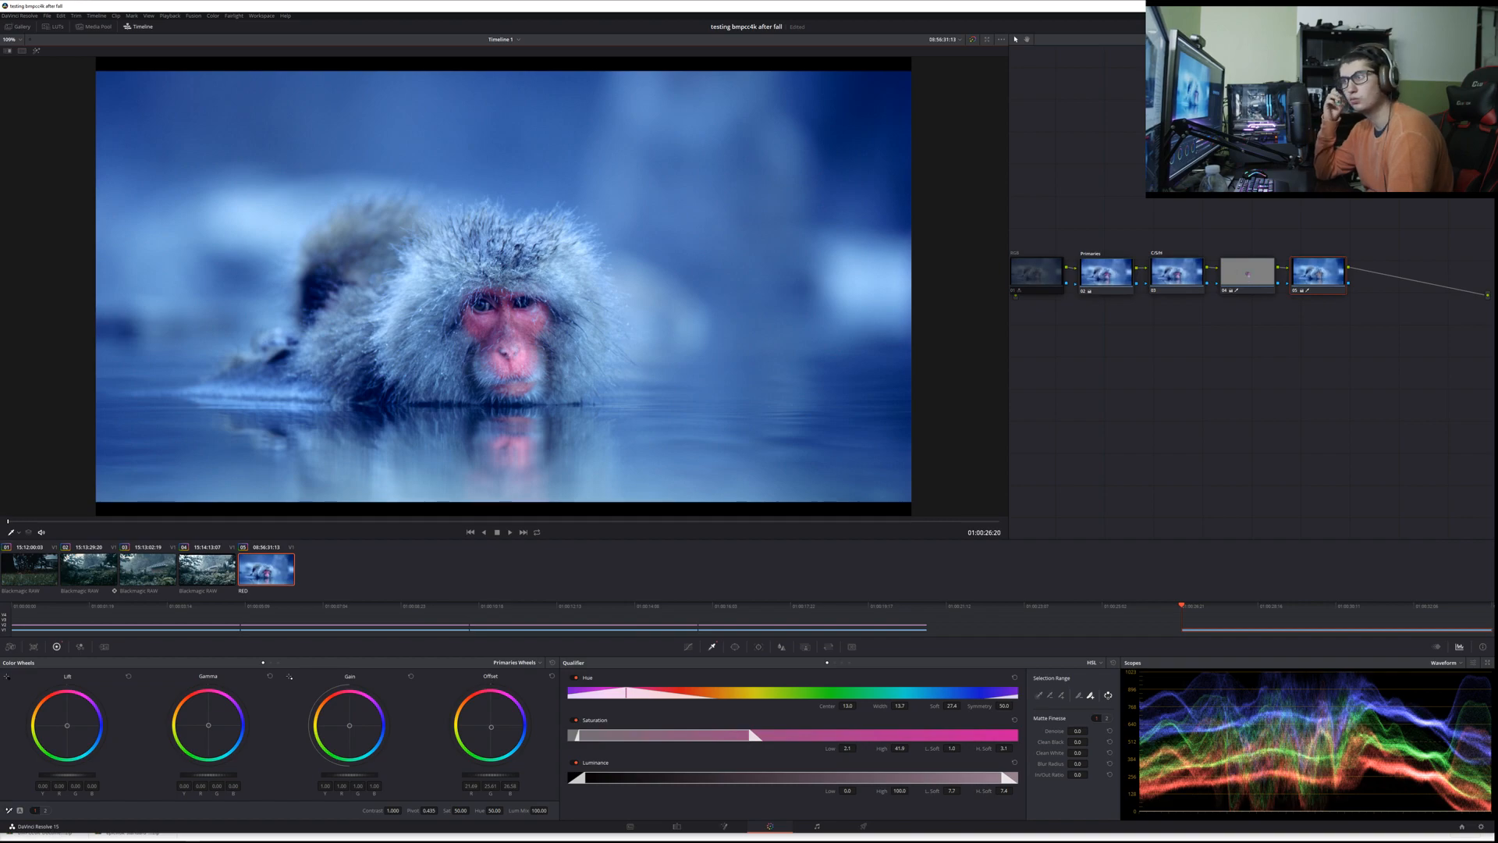
Step: Compare the monkey shot with the grading nodes disabled and enabled, both at full view and close up on the face
left_click_drag(1352, 332, 1115, 272)
key("ctrl+d")
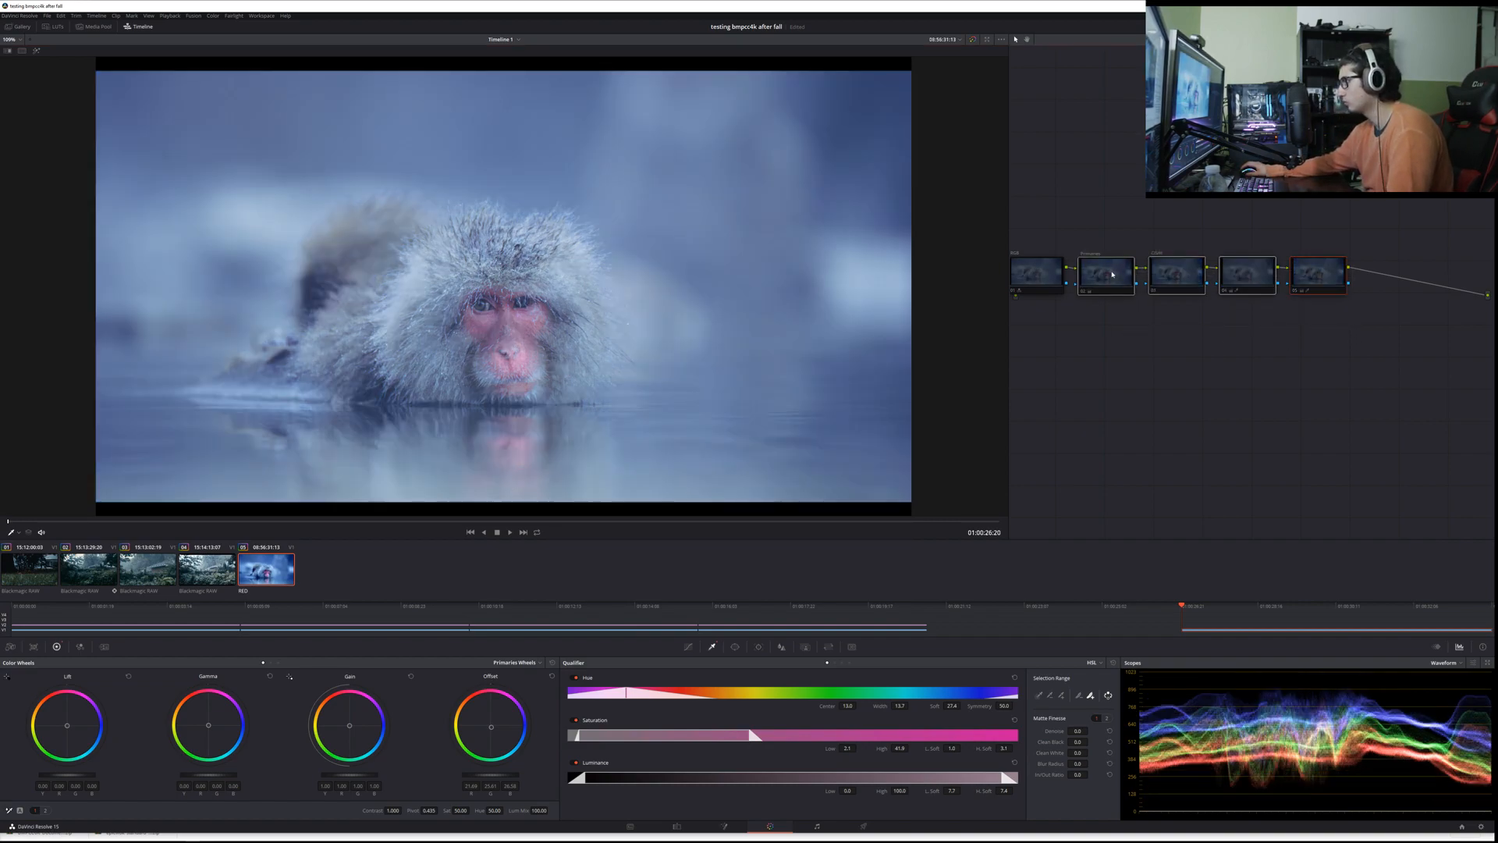
key("ctrl+d")
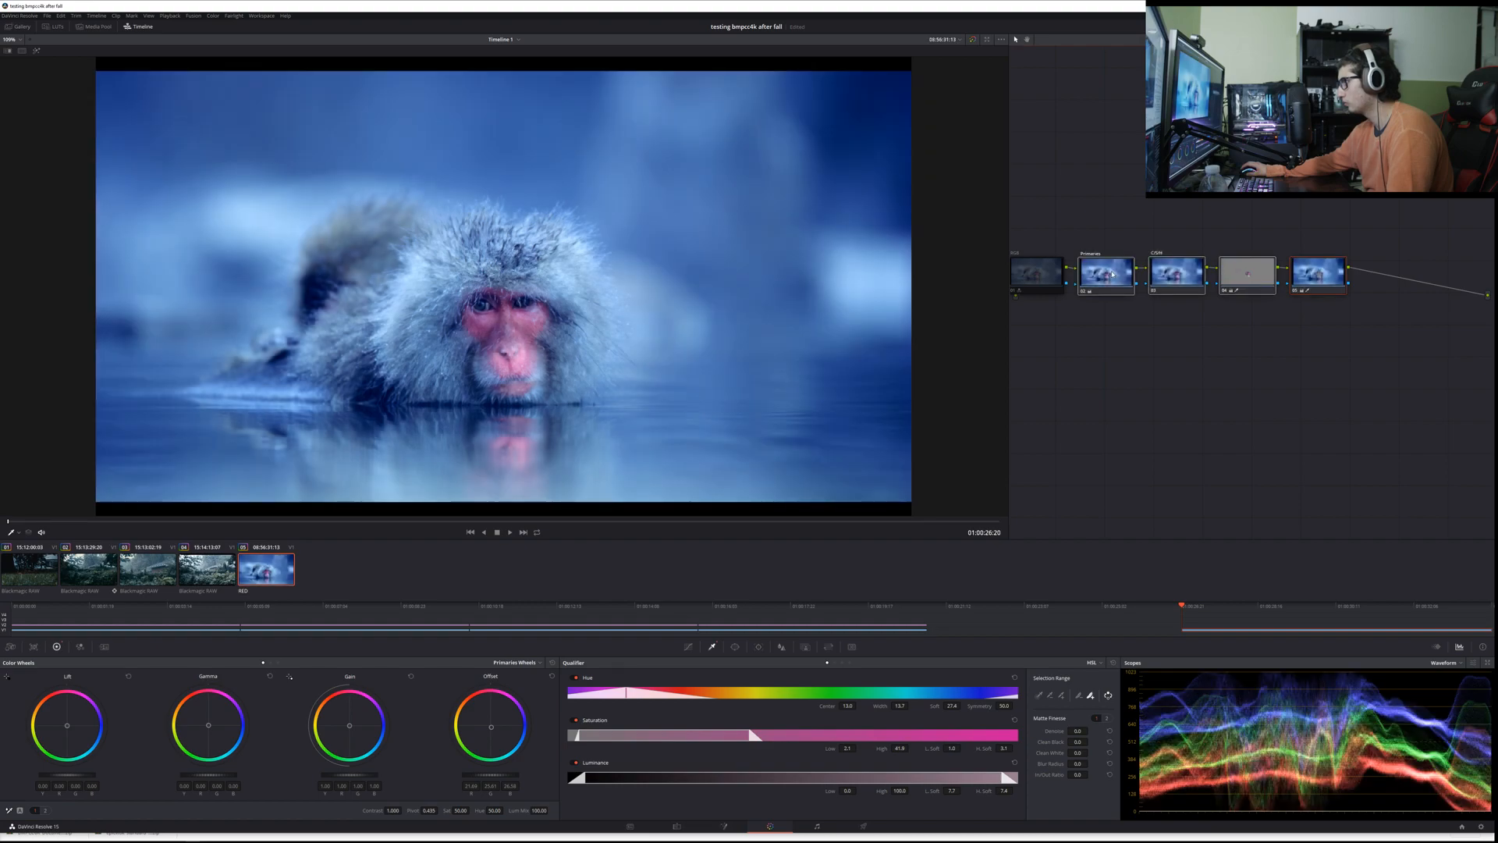
key("ctrl+d")
key("ctrl+d")
scroll(522, 380, "up", 3)
scroll(525, 380, "up", 4)
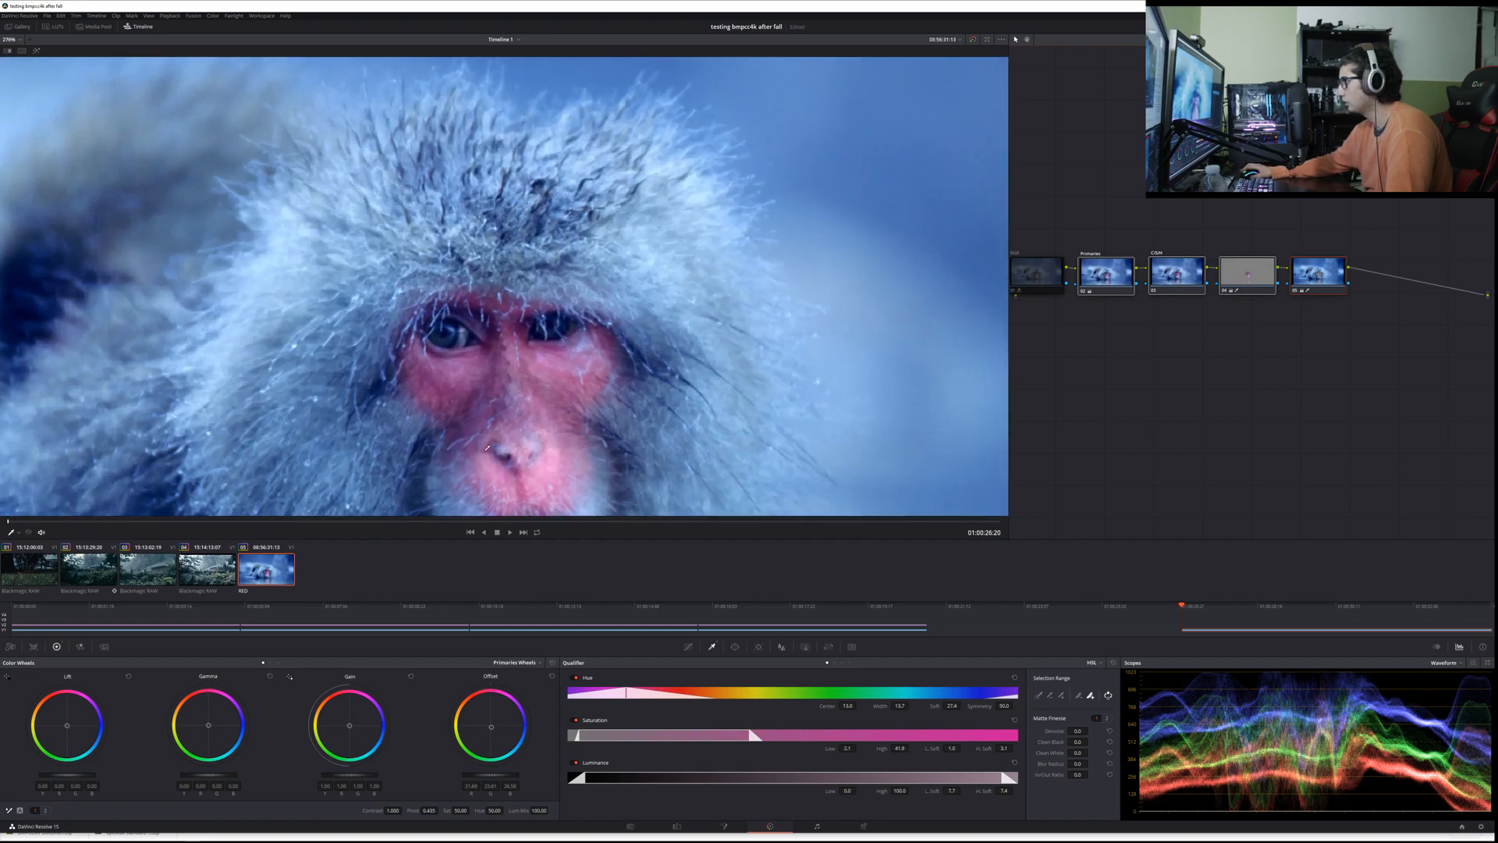
key("ctrl+d")
key("ctrl+d")
scroll(529, 403, "down", 3)
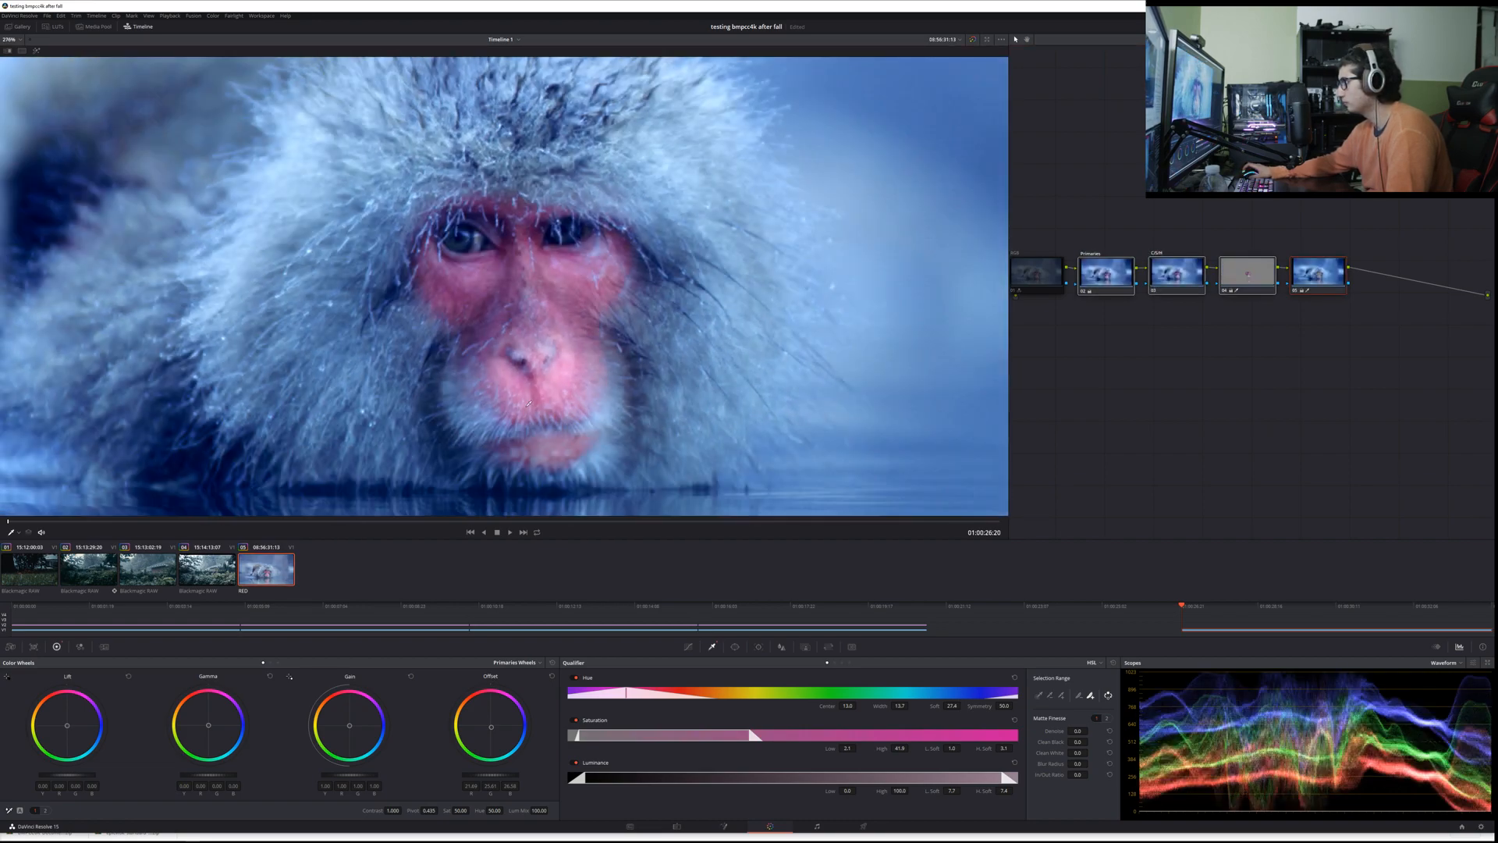
scroll(529, 403, "down", 3)
scroll(529, 404, "down", 2)
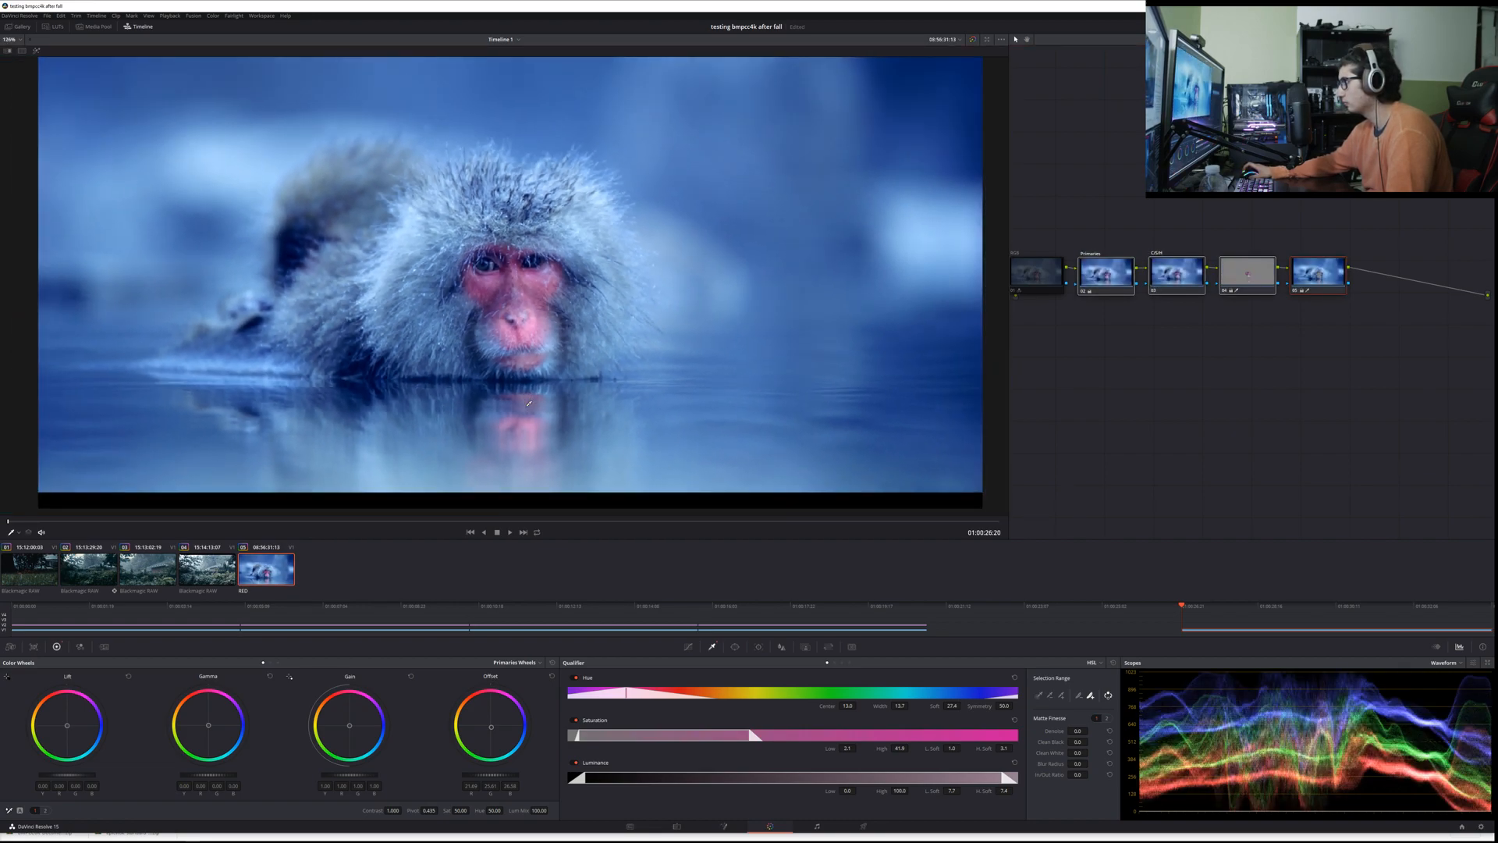
Step: Play the RED clip to check the grade in motion
key("space")
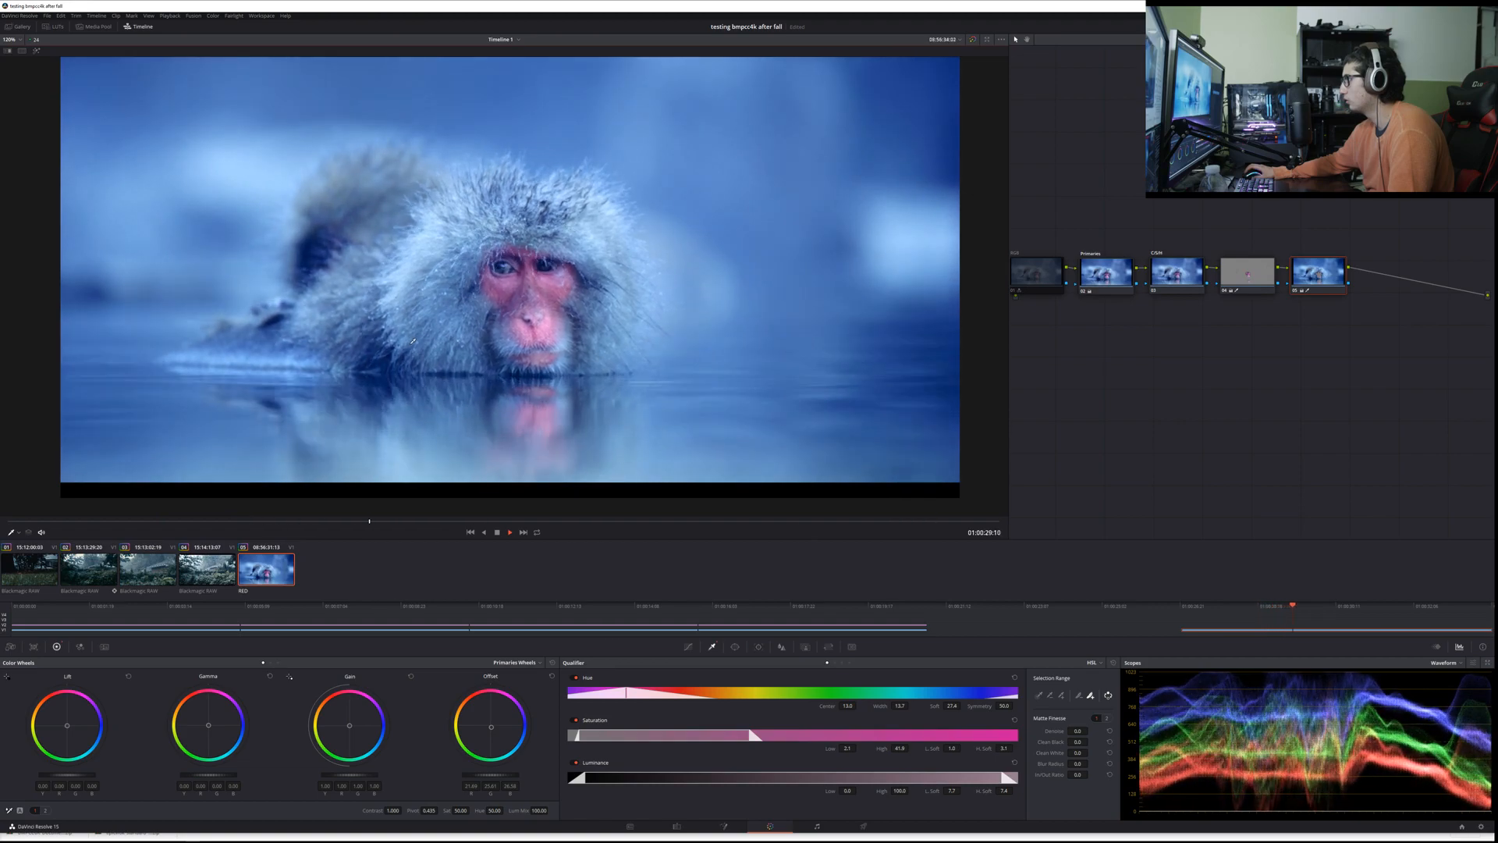
key("space")
key("space")
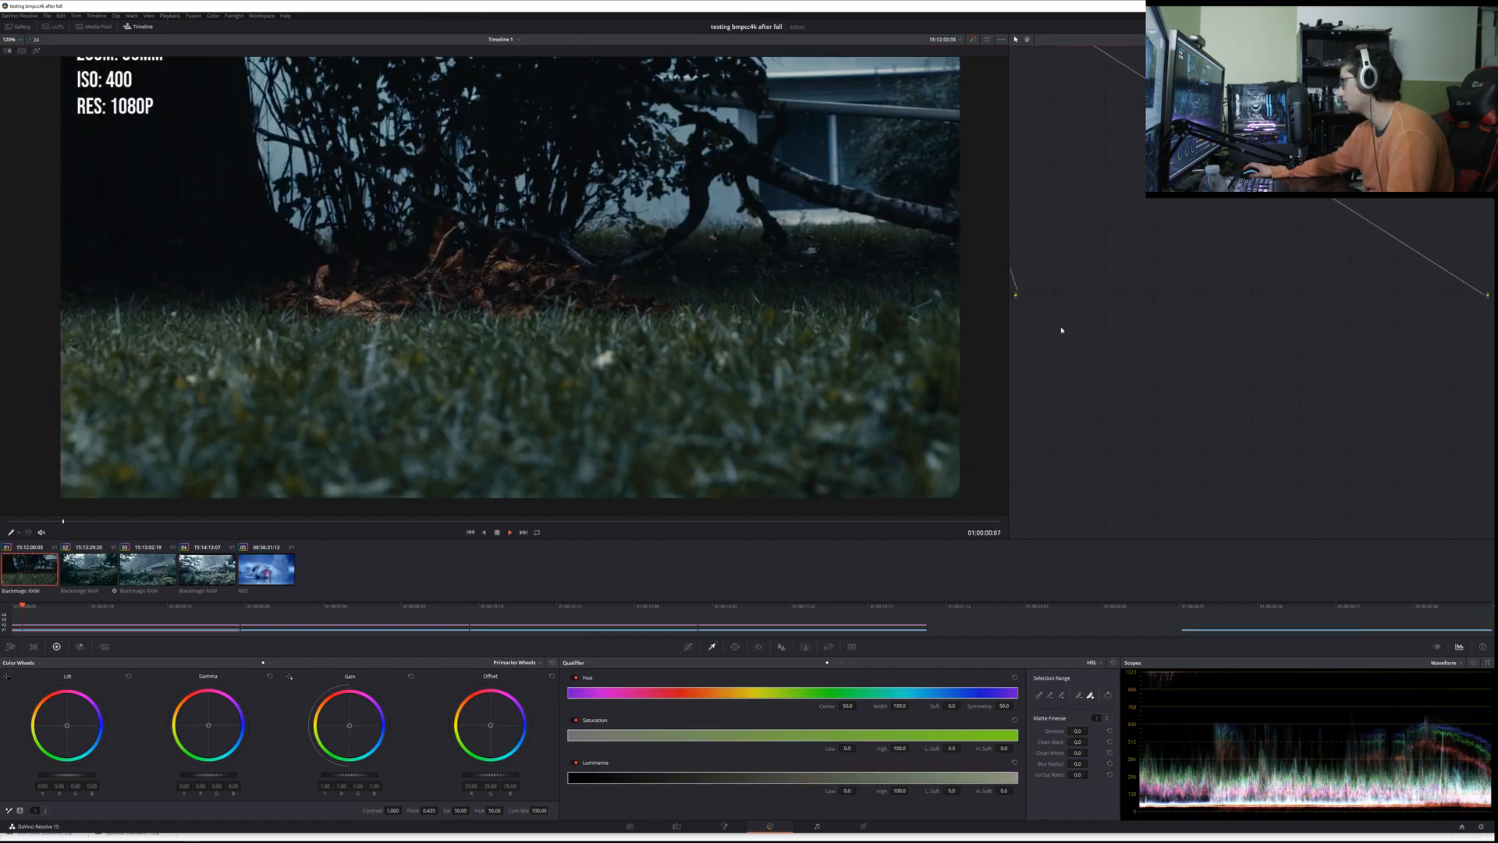
Step: Add a serial node at the end of the RED clip's node chain and sample the monkey's iris with the Qualifier
left_click(265, 581)
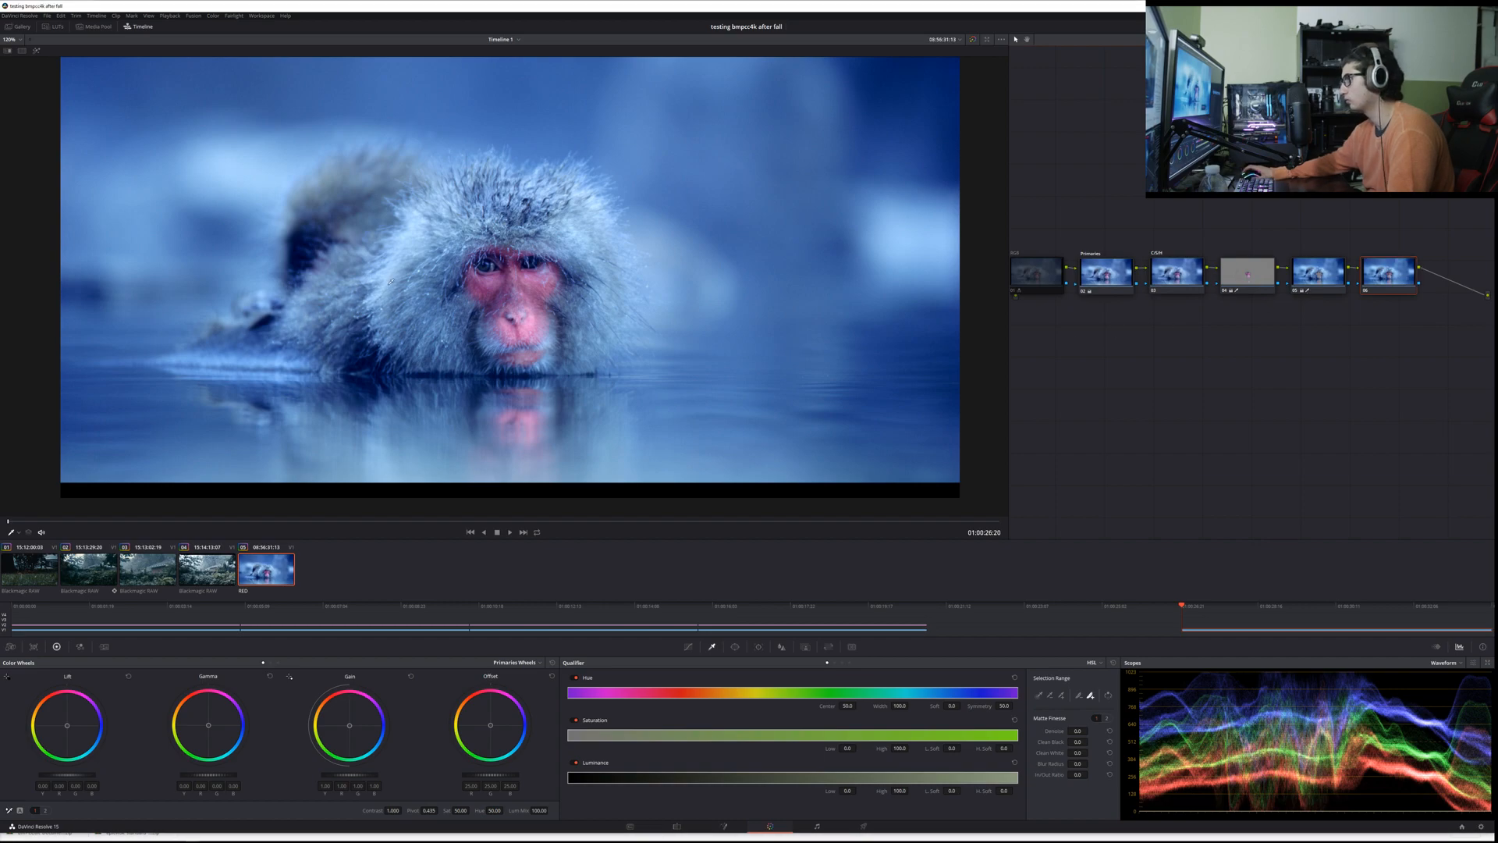
scroll(509, 269, "up", 10)
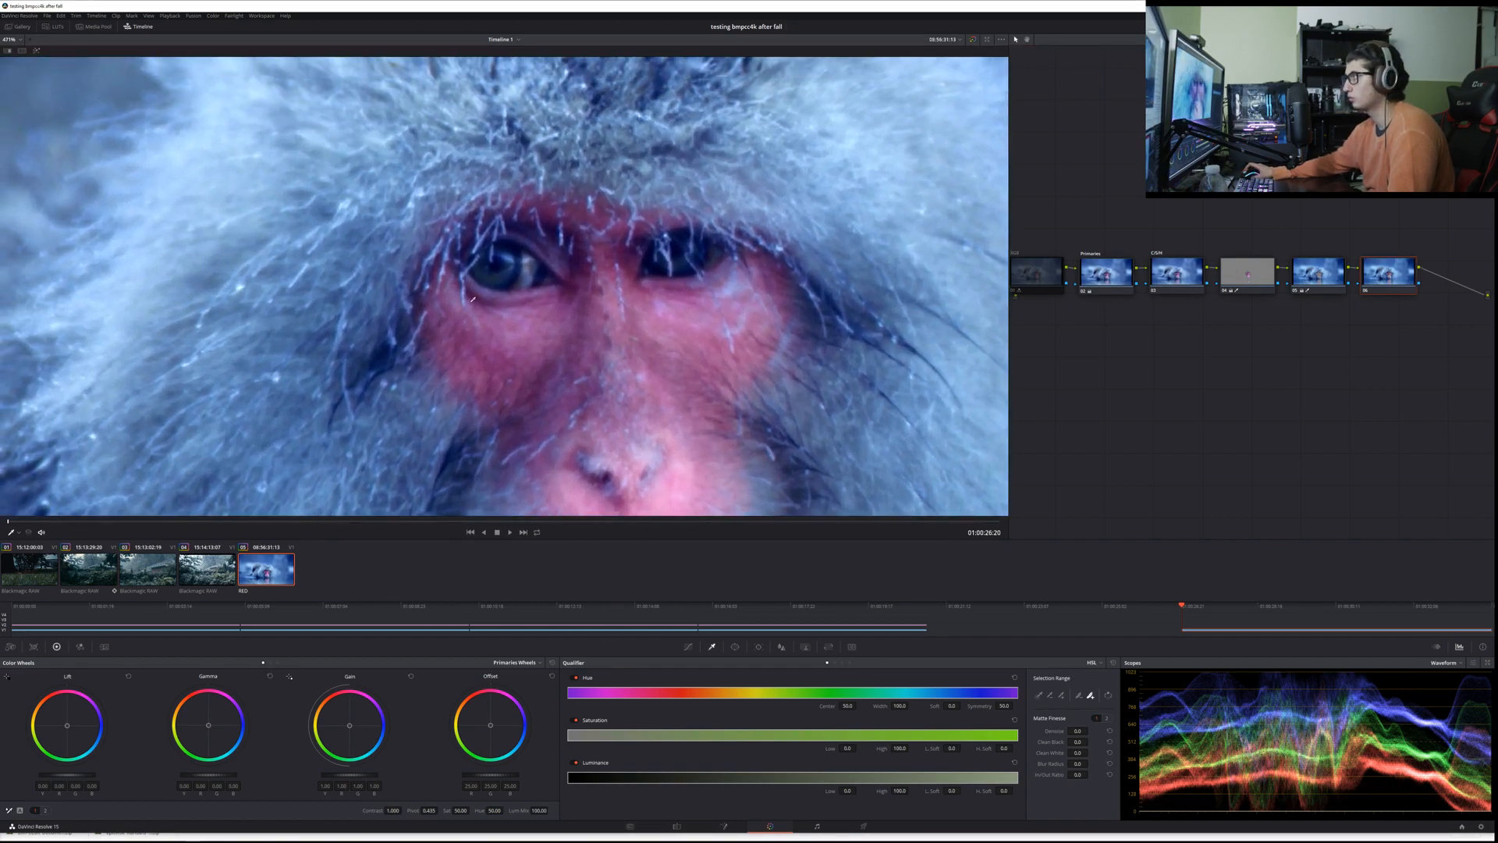
scroll(475, 271, "up", 4)
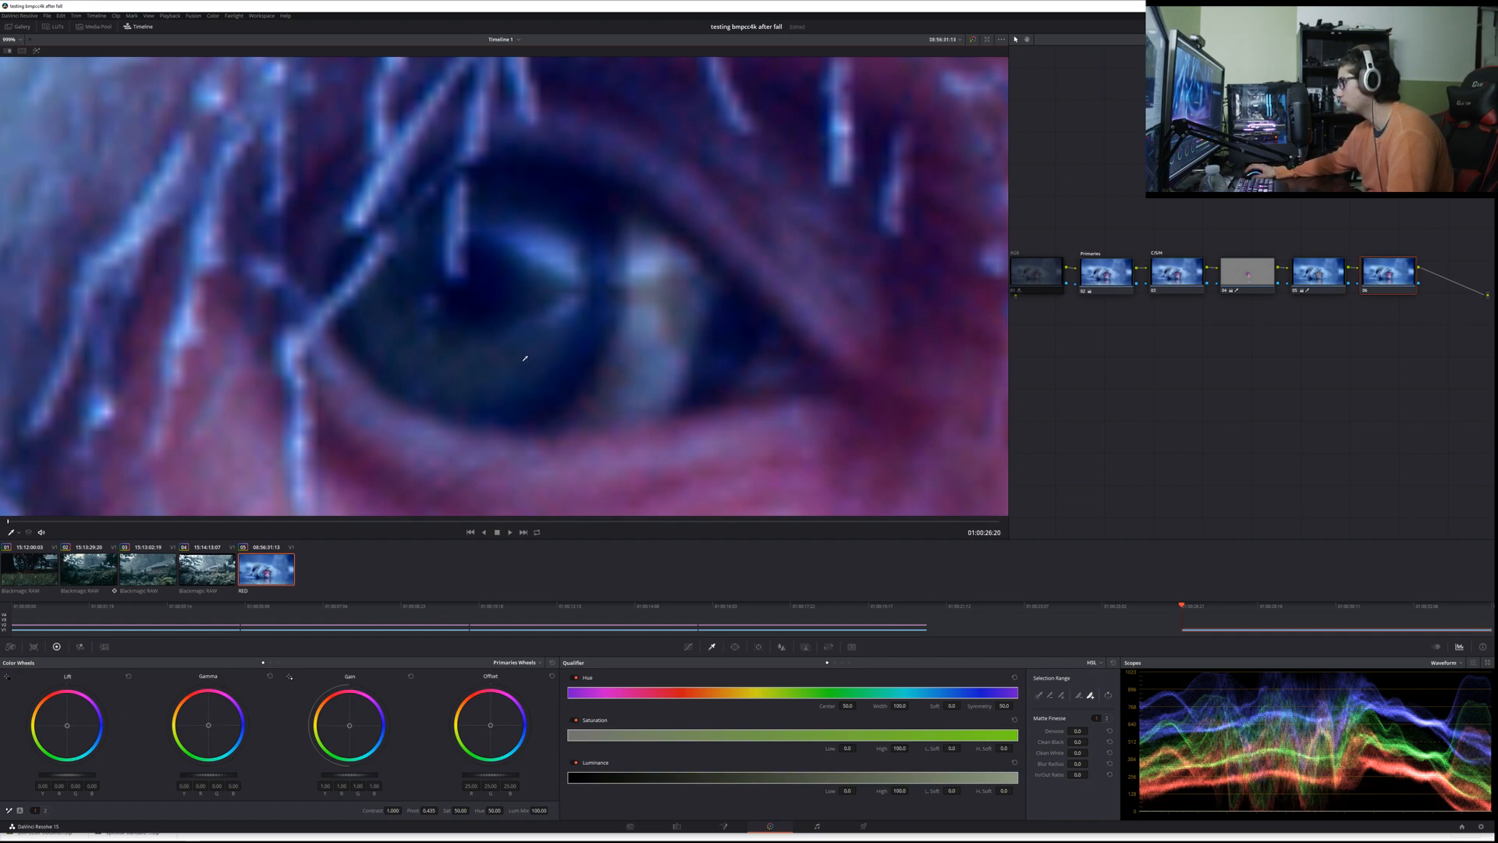
left_click_drag(504, 336, 483, 356)
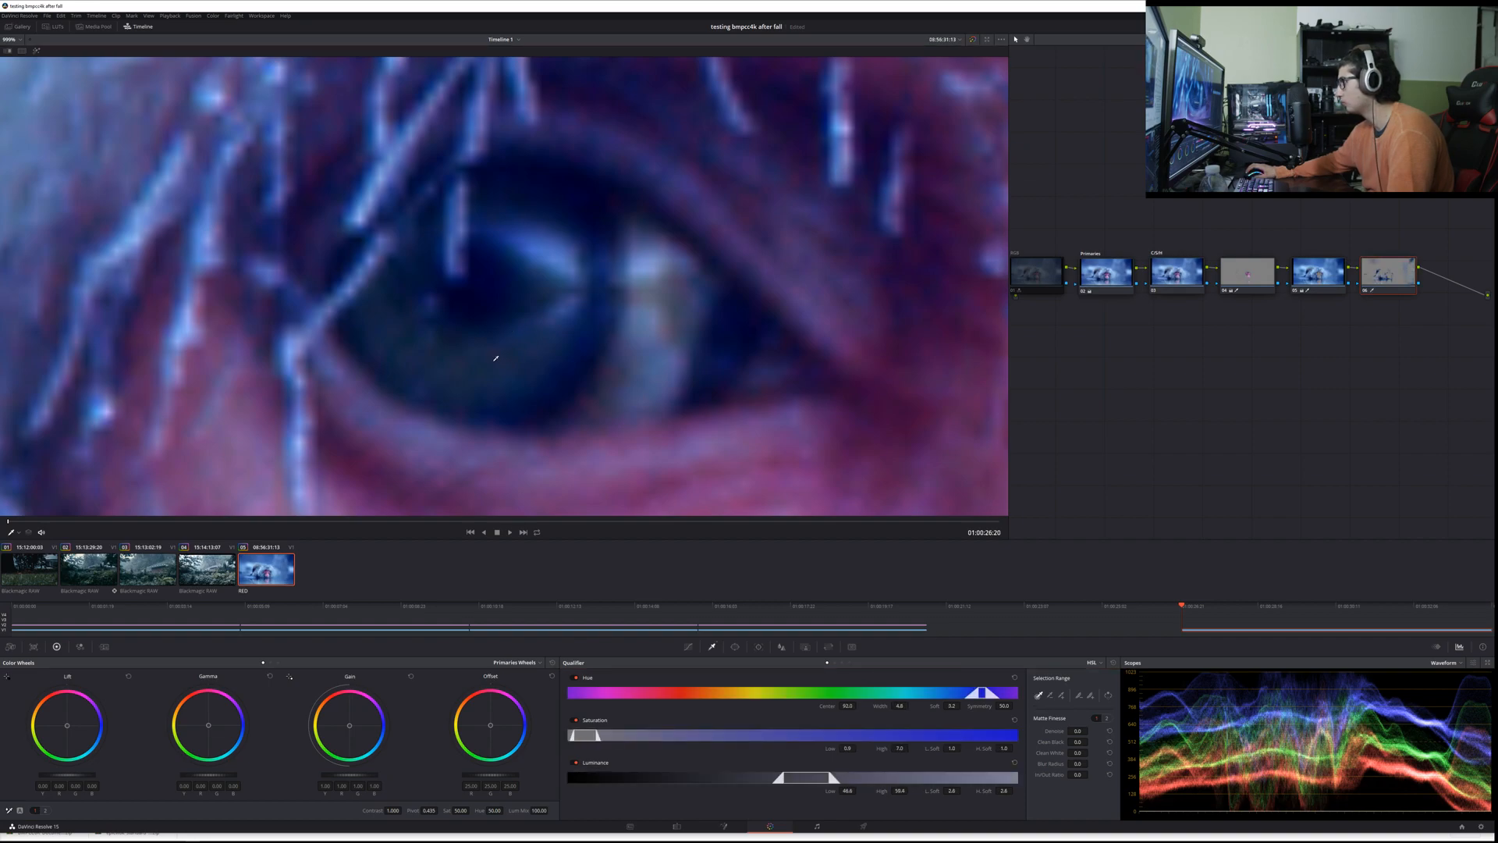
Step: Turn on the viewer highlight and examine the eye node's qualified area around the face
scroll(166, 136, "down", 6)
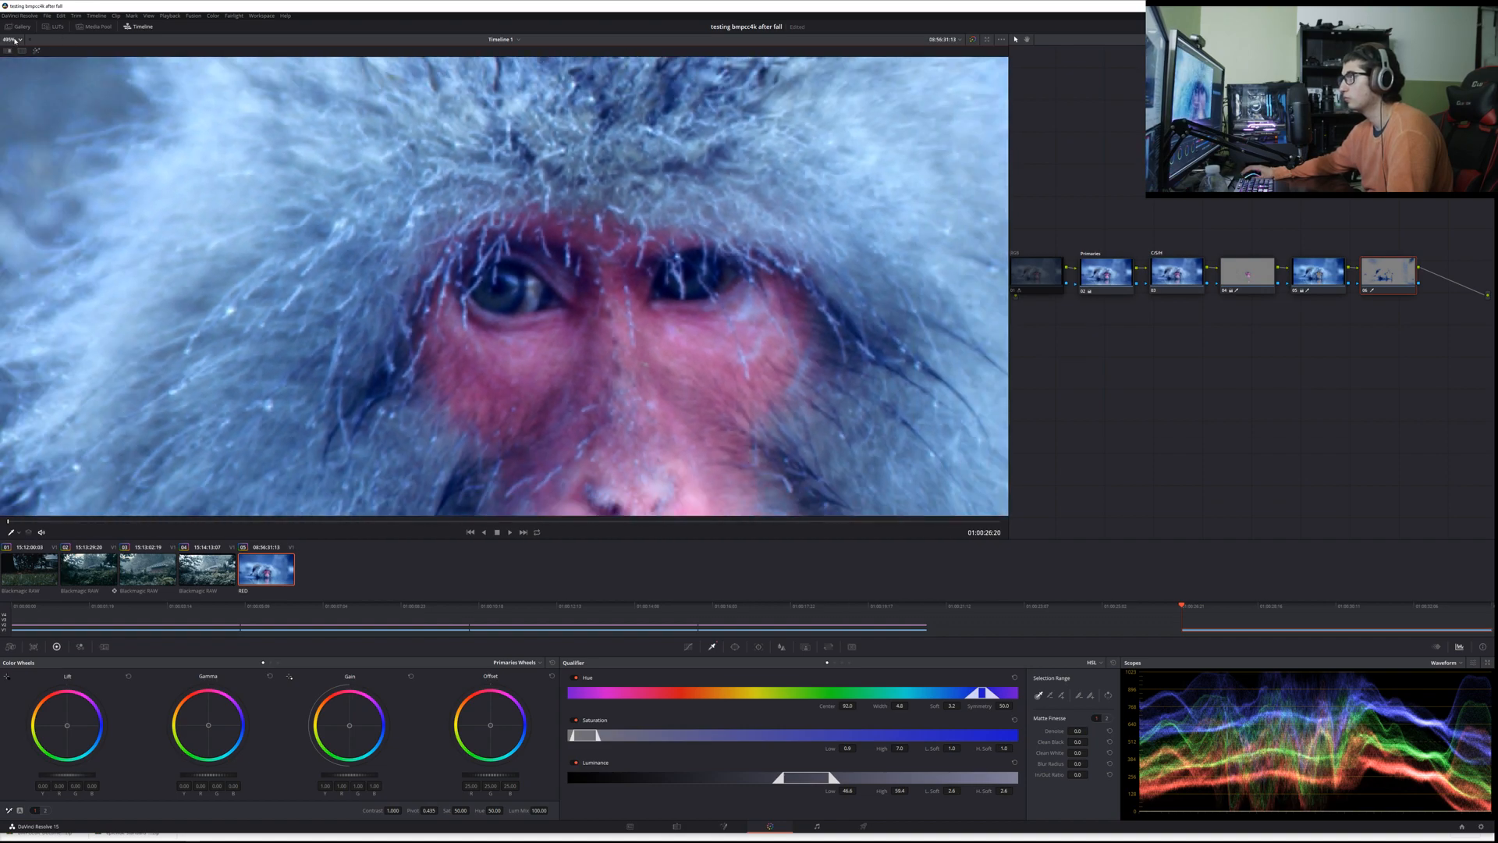
key("shift+z")
left_click(37, 51)
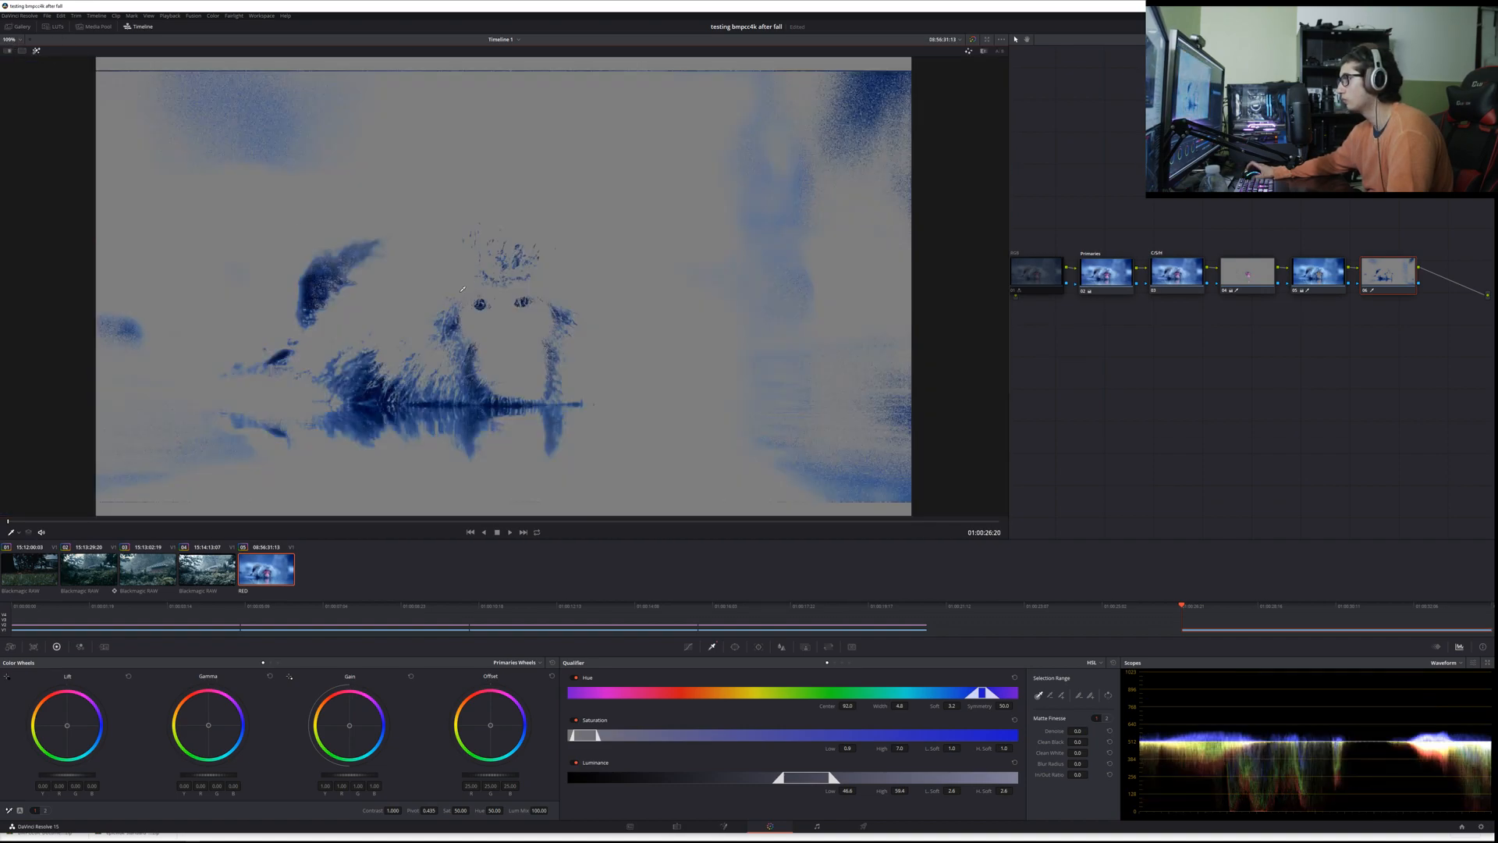
scroll(463, 284, "up", 8)
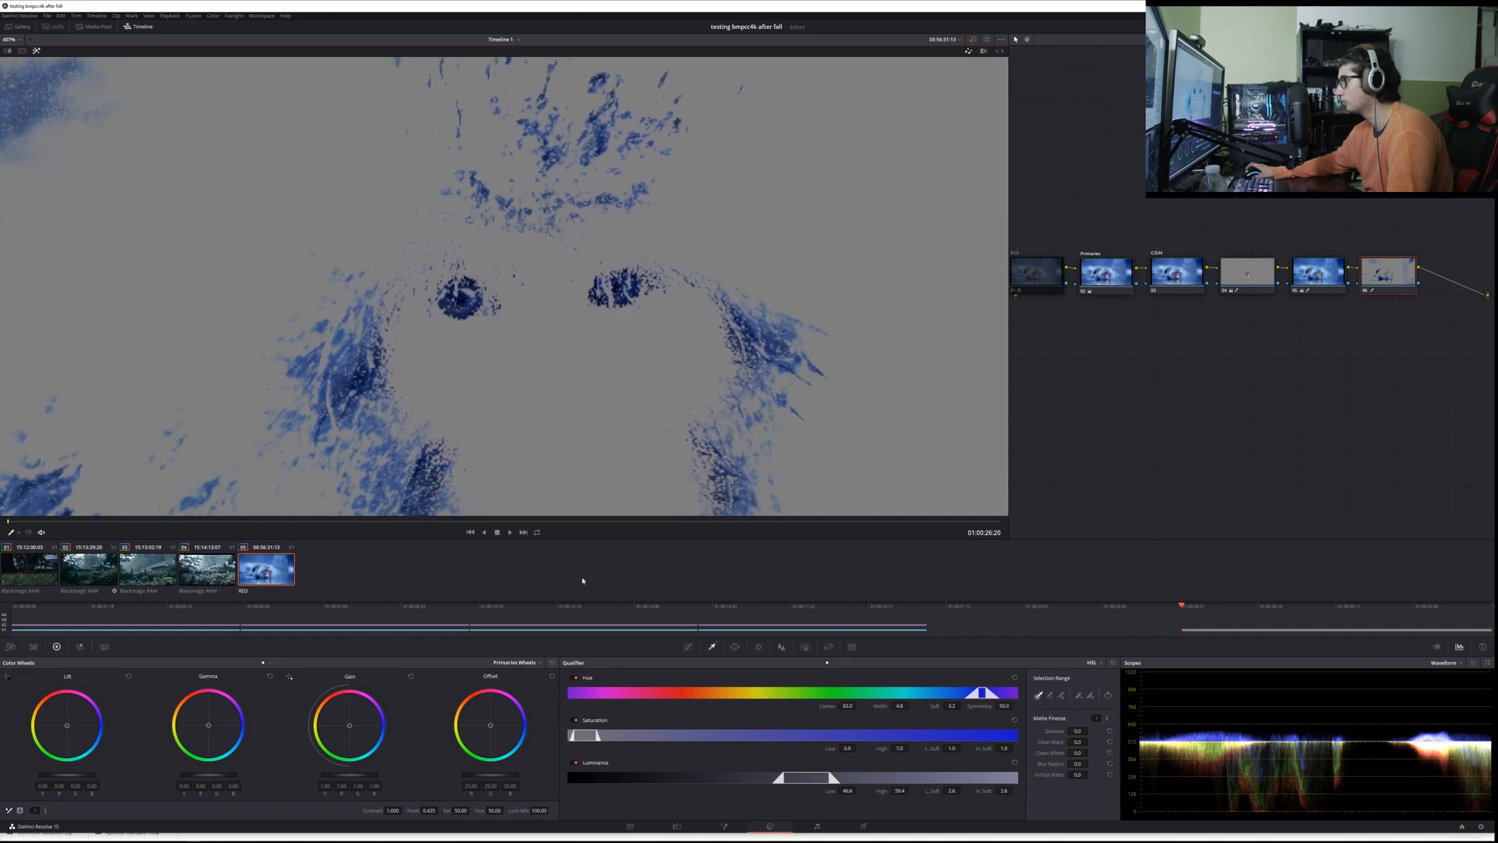
scroll(500, 285, "down", 6)
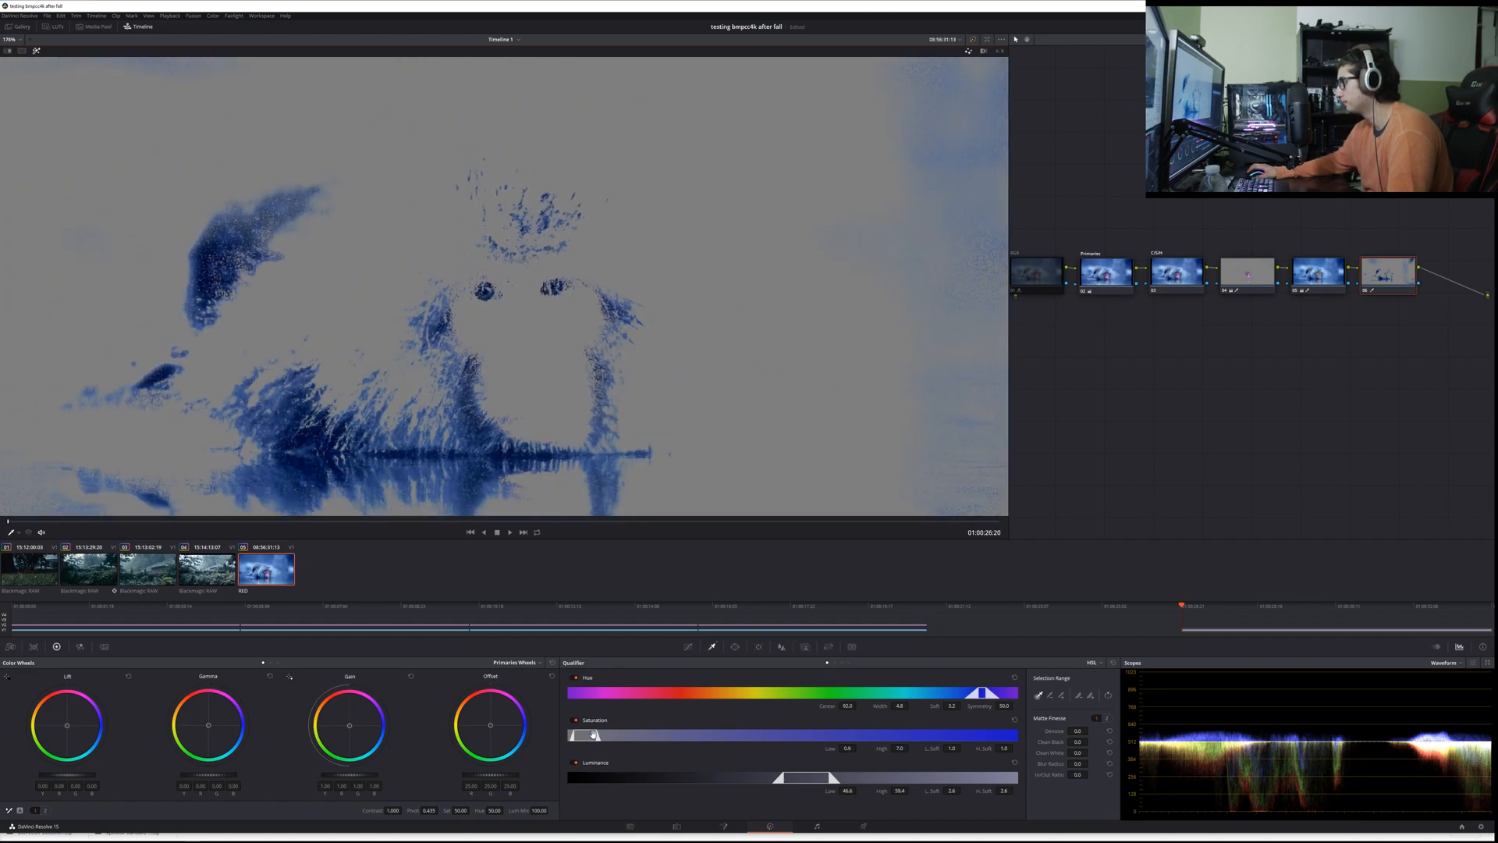
Step: Try widening the eye qualification's saturation range and moving its hue centre to 100, then reset the Qualifier
left_click_drag(597, 734, 629, 735)
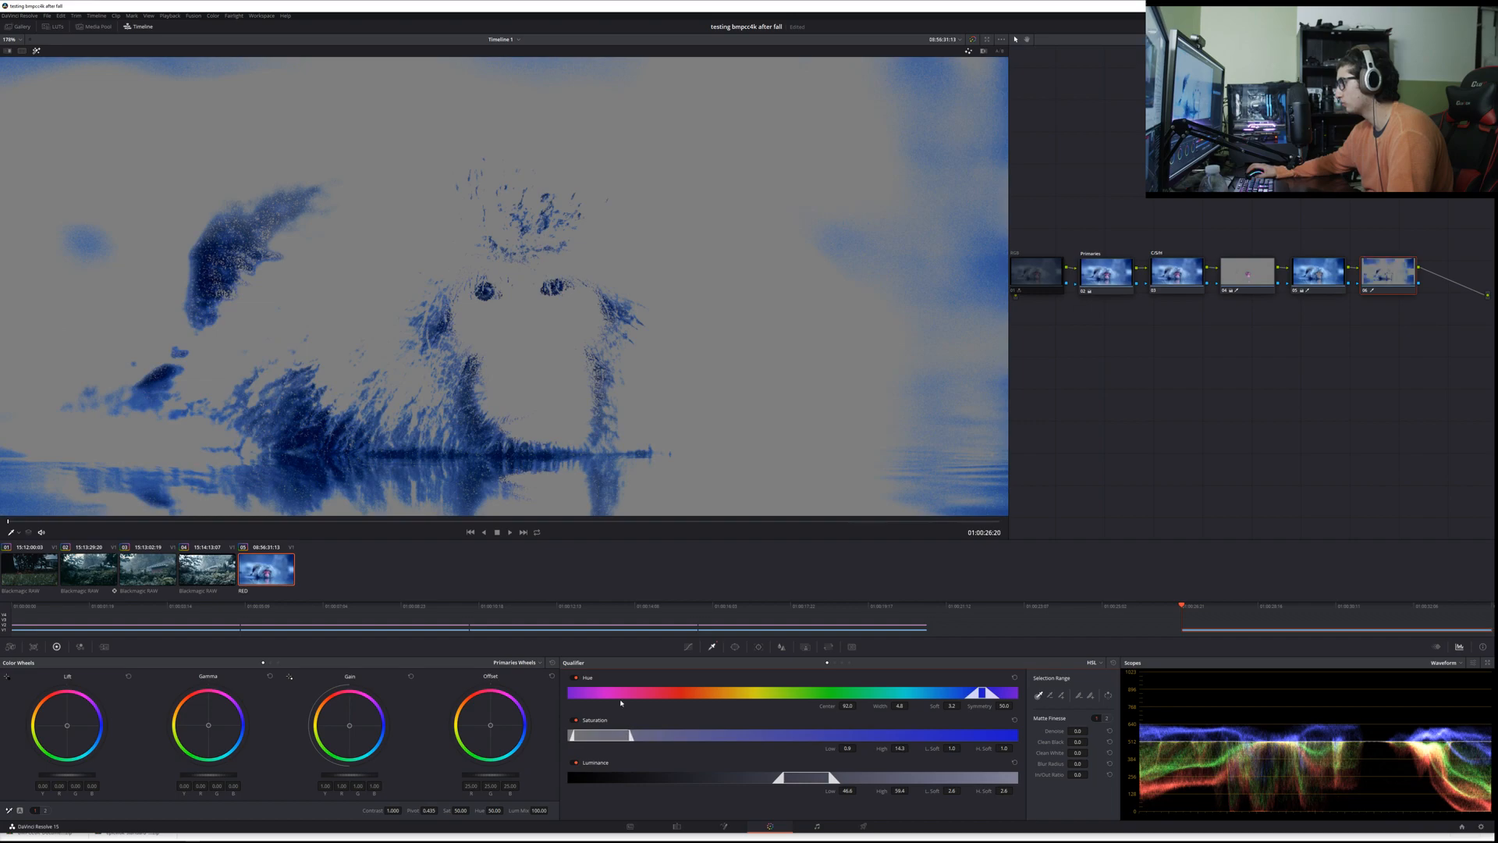
left_click_drag(978, 692, 1020, 682)
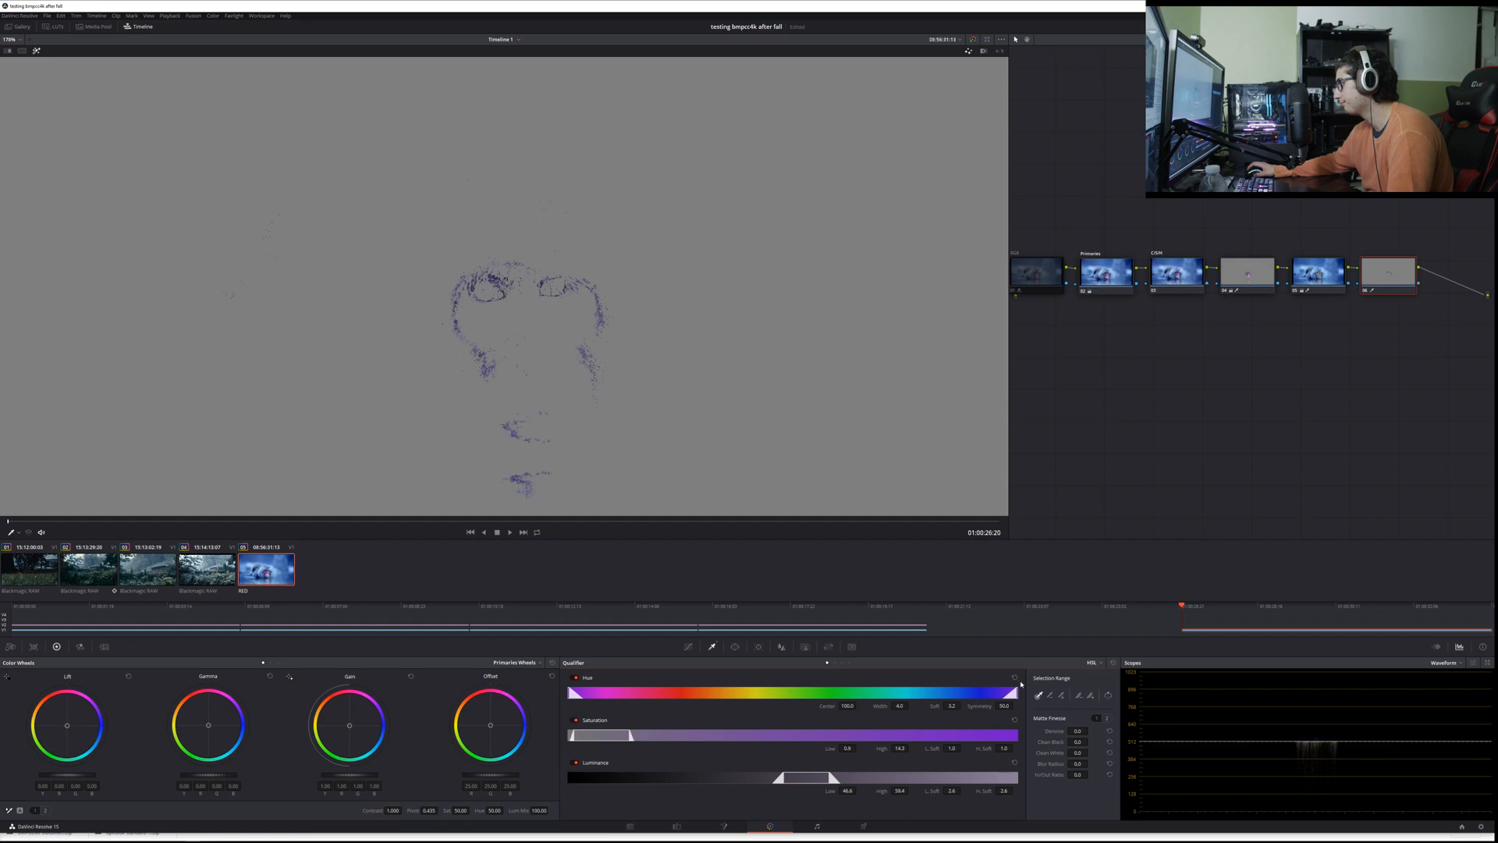
left_click(1016, 677)
left_click(1113, 662)
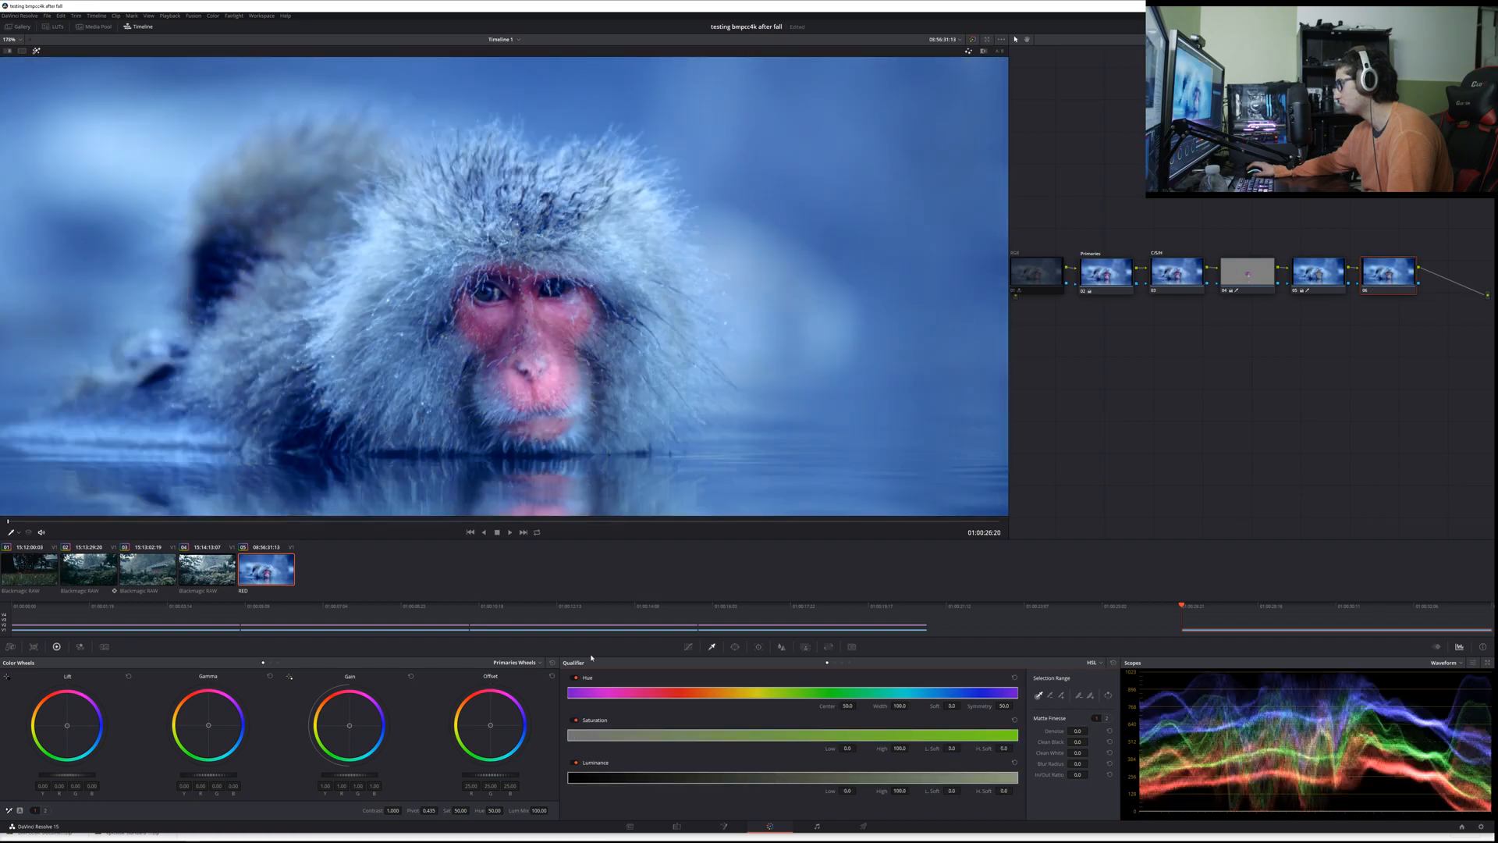
Step: Resample the monkey's eye colour with the Qualifier while the highlight is on
left_click(485, 292)
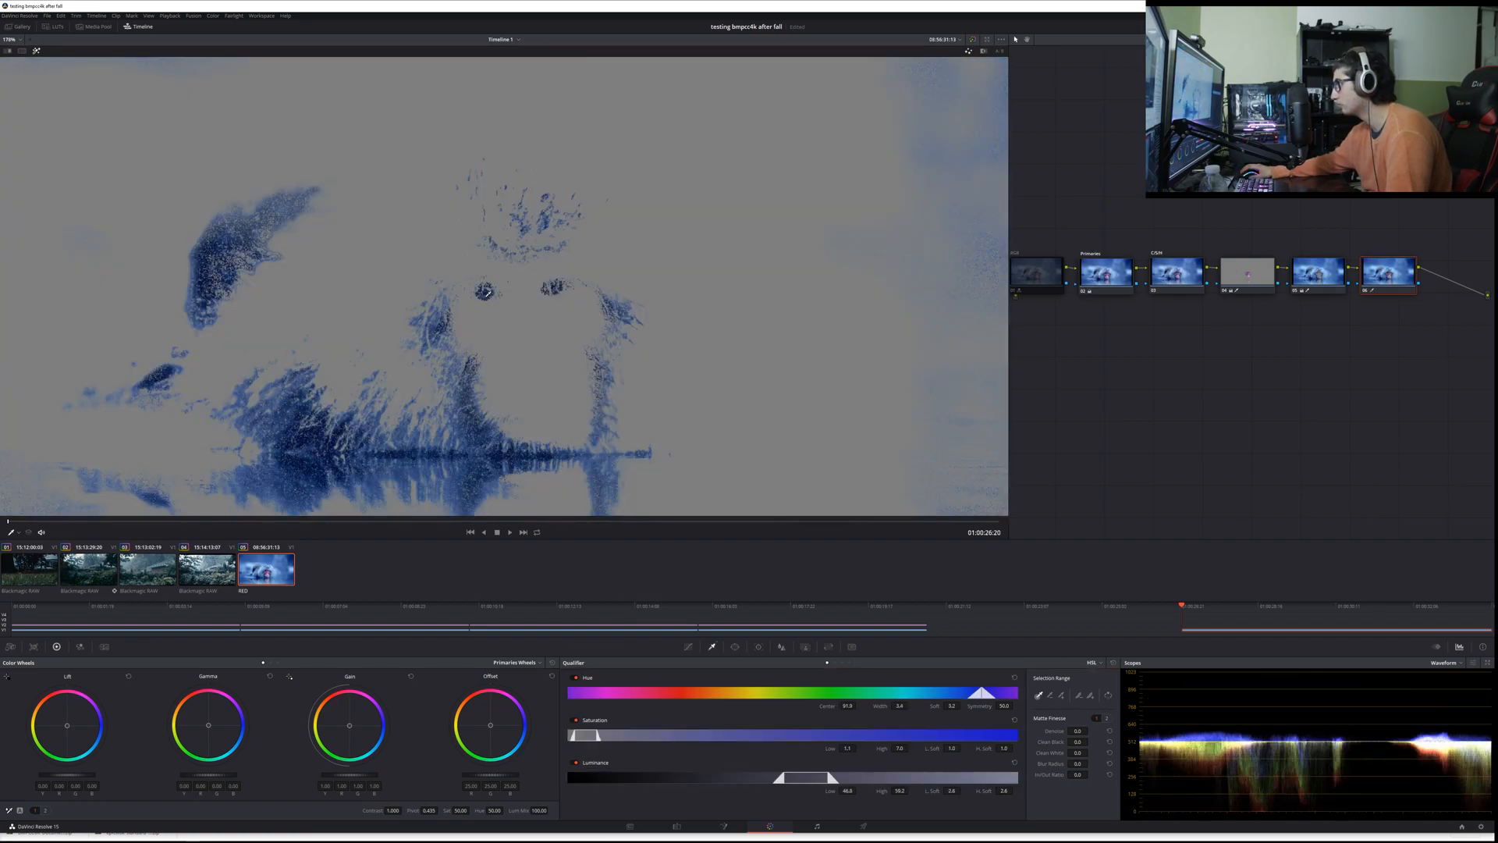
left_click_drag(488, 294, 554, 284)
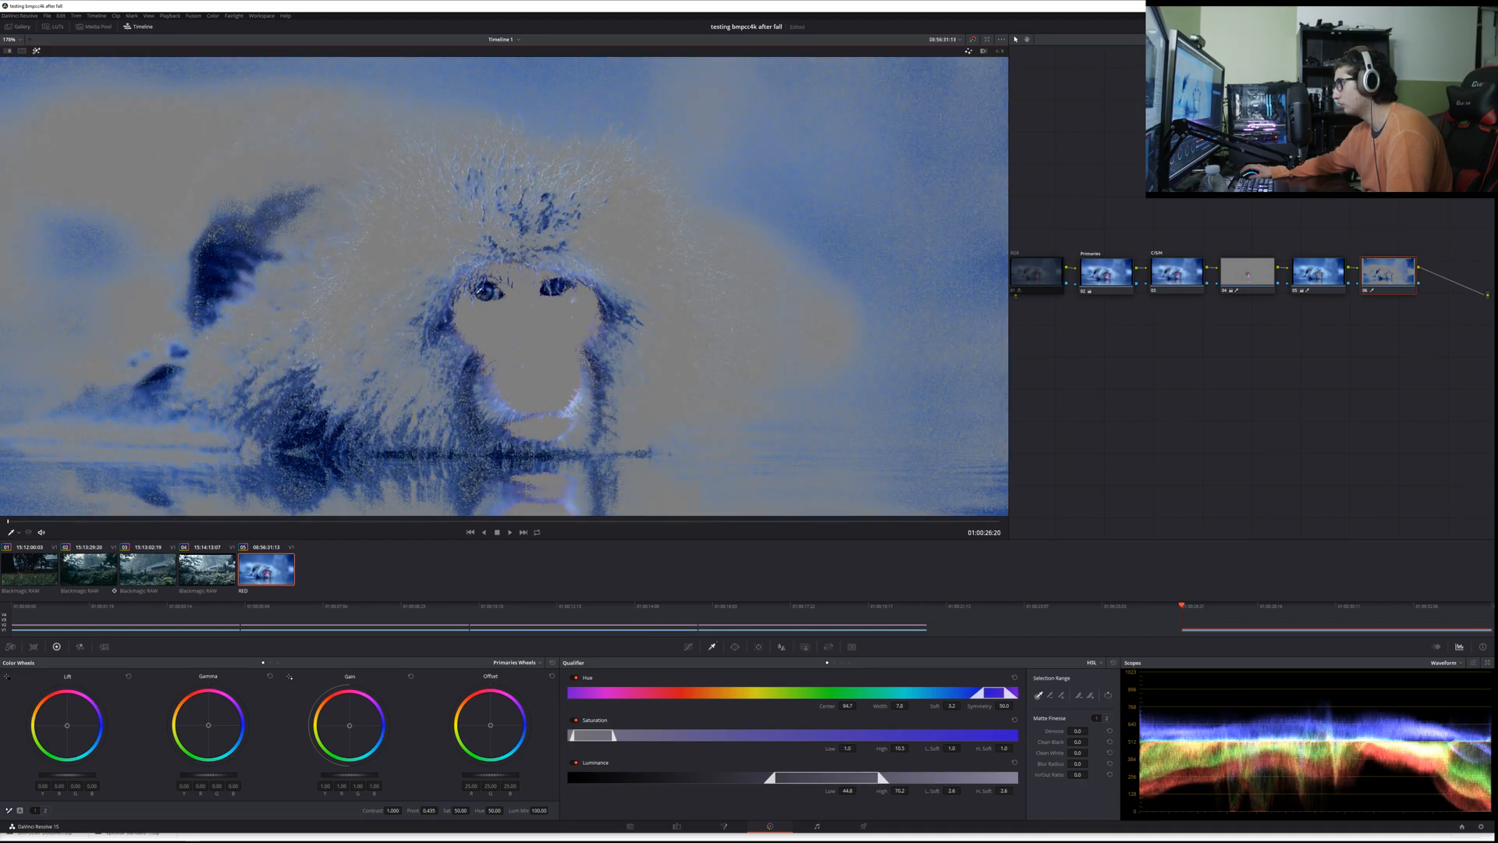
left_click(476, 291)
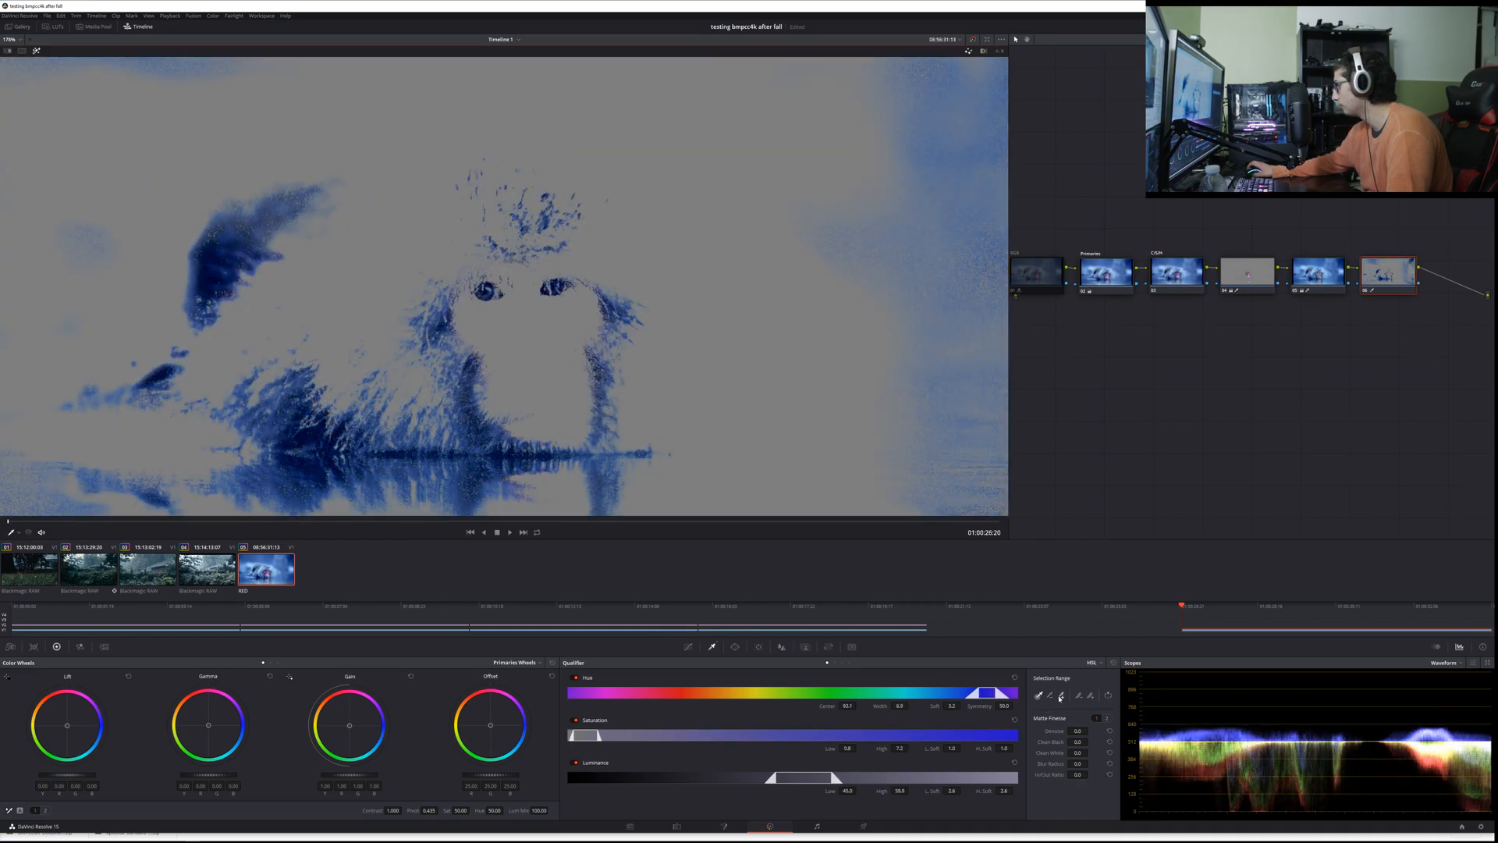
Step: Add softness to the eye qualification by sampling both eyes with the feather-adding picker
left_click(1090, 695)
left_click(487, 289)
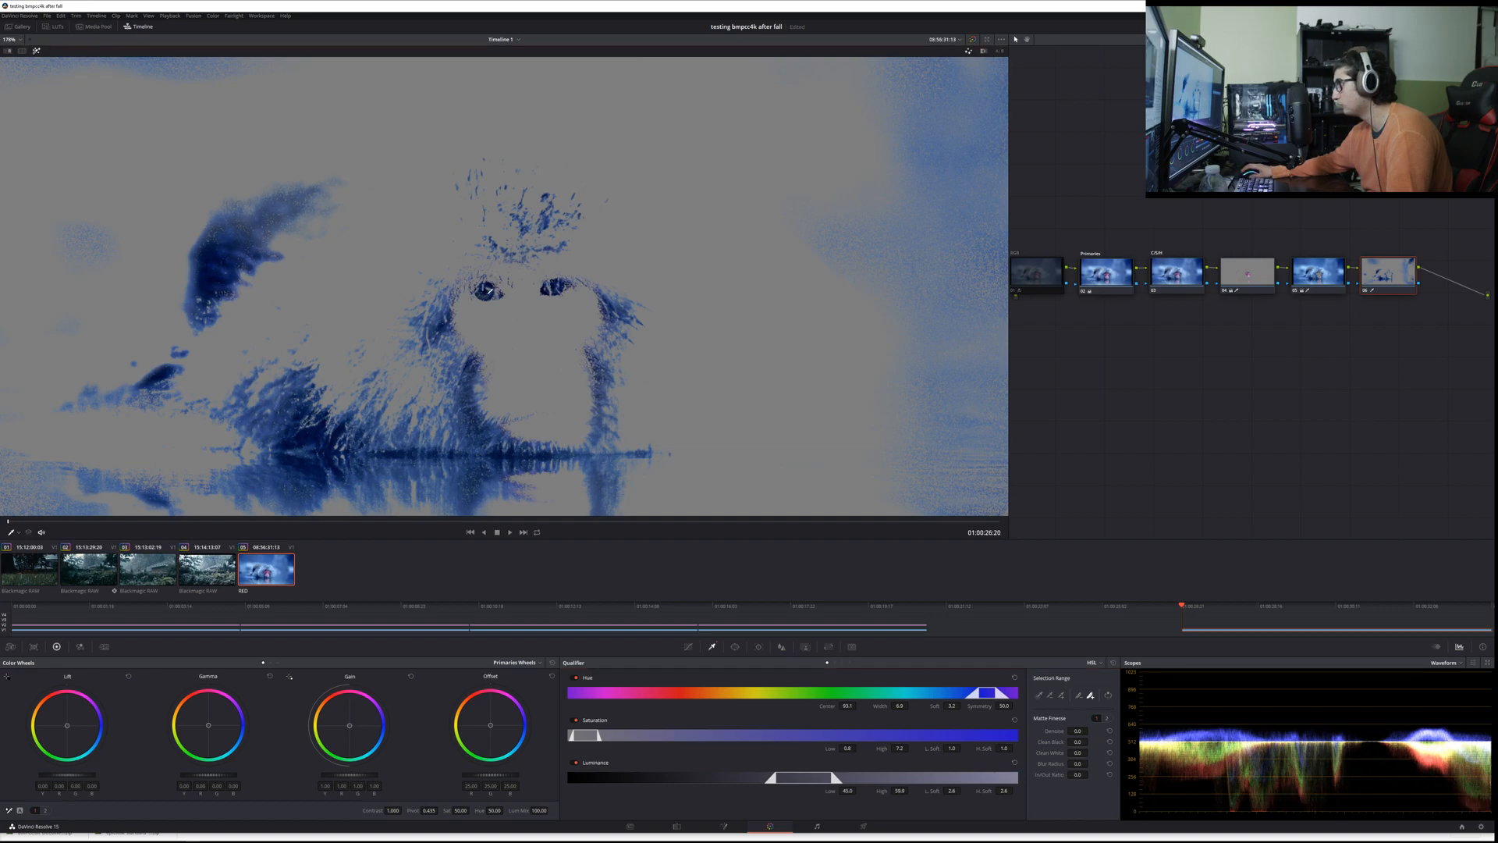
left_click(487, 289)
left_click(558, 285)
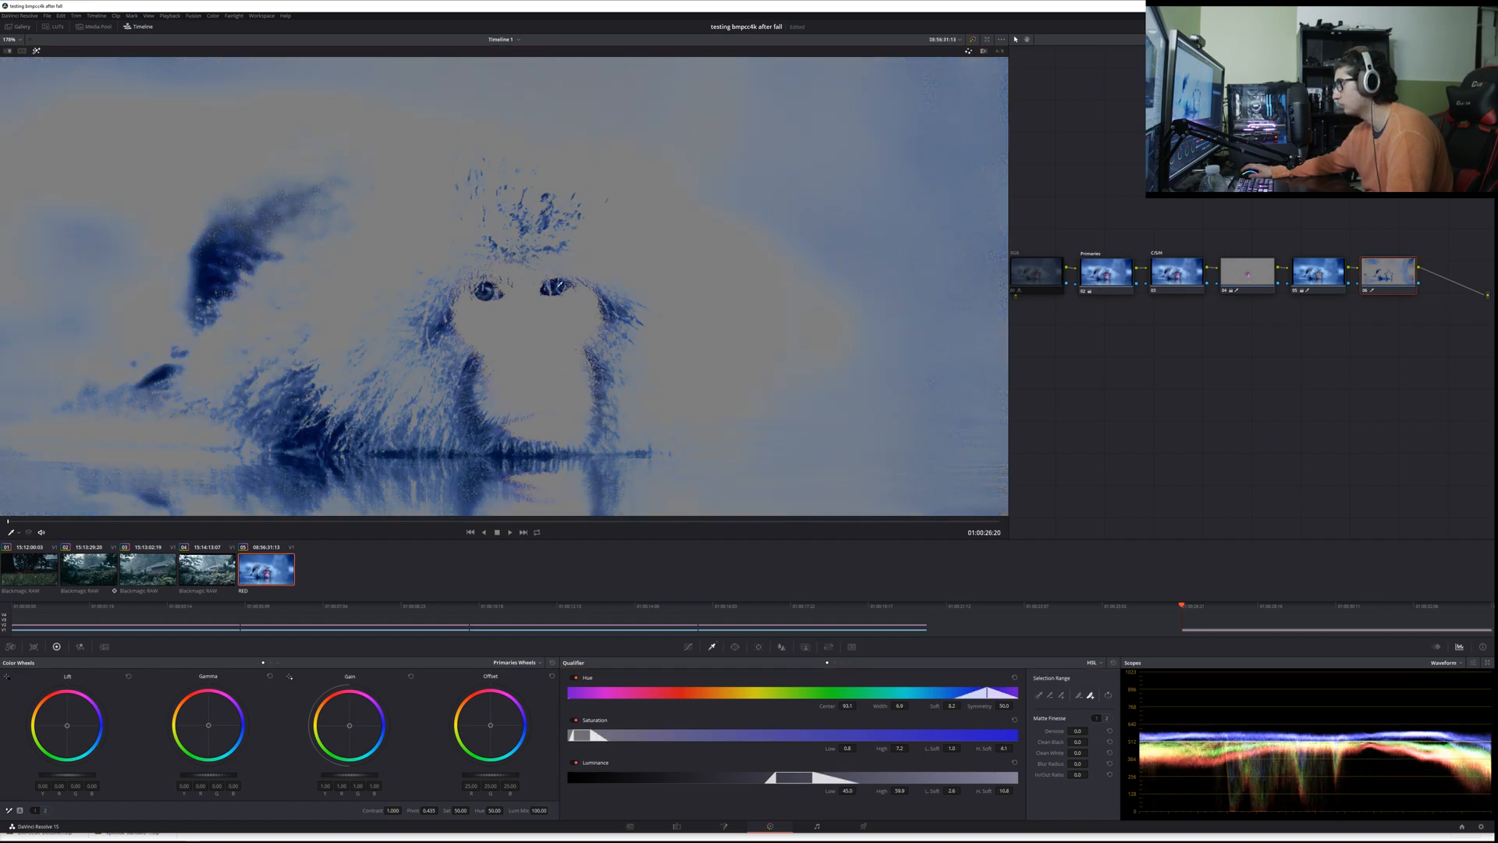
left_click(481, 291)
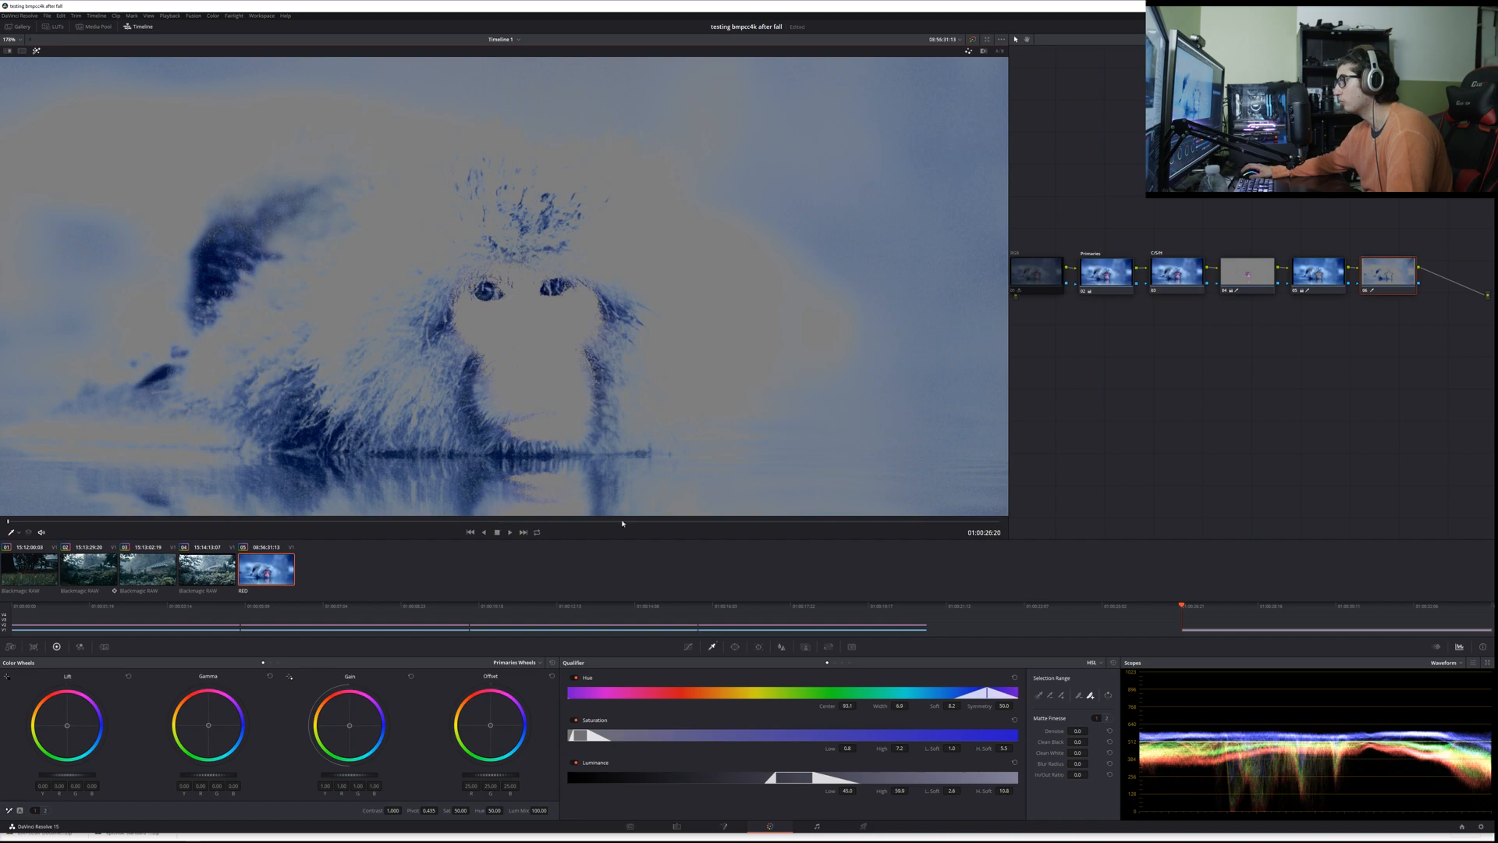
Step: Add a circular window with zero softness to the eye node and fit it around the monkey's image-left eye
left_click(736, 647)
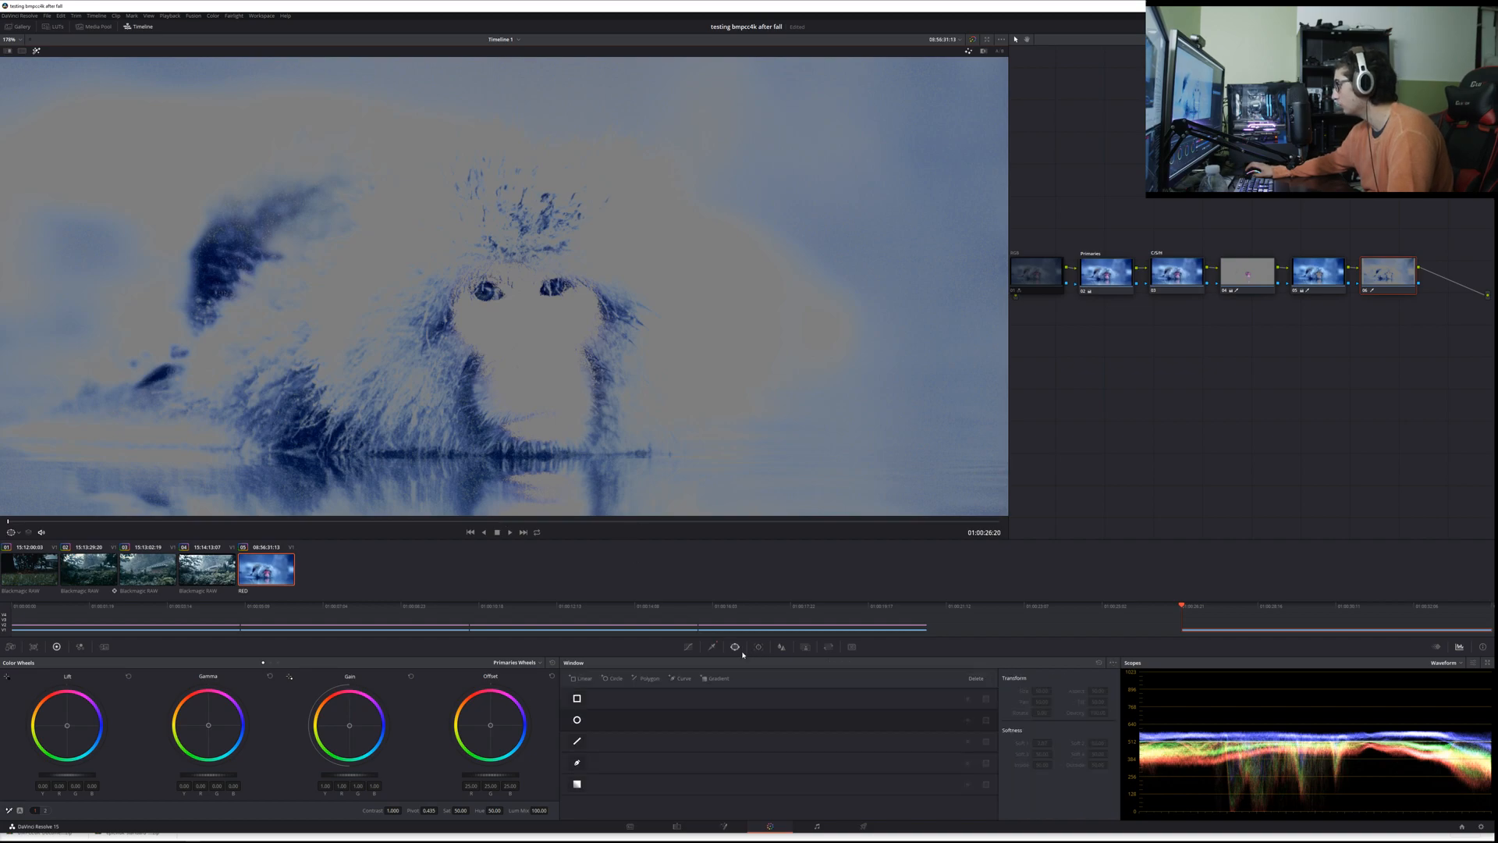
left_click(576, 720)
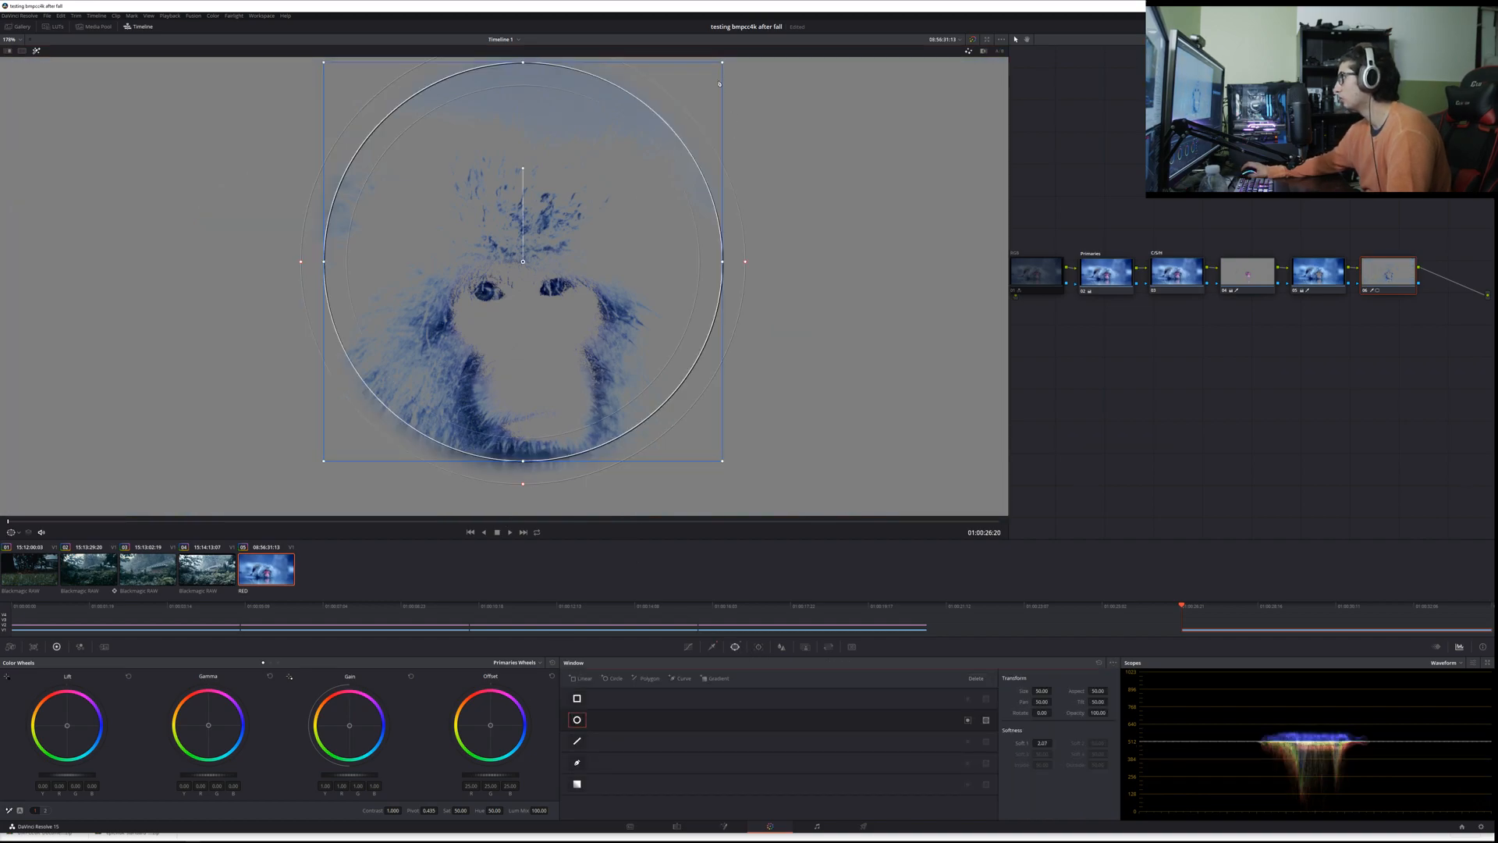
left_click_drag(723, 64, 484, 291)
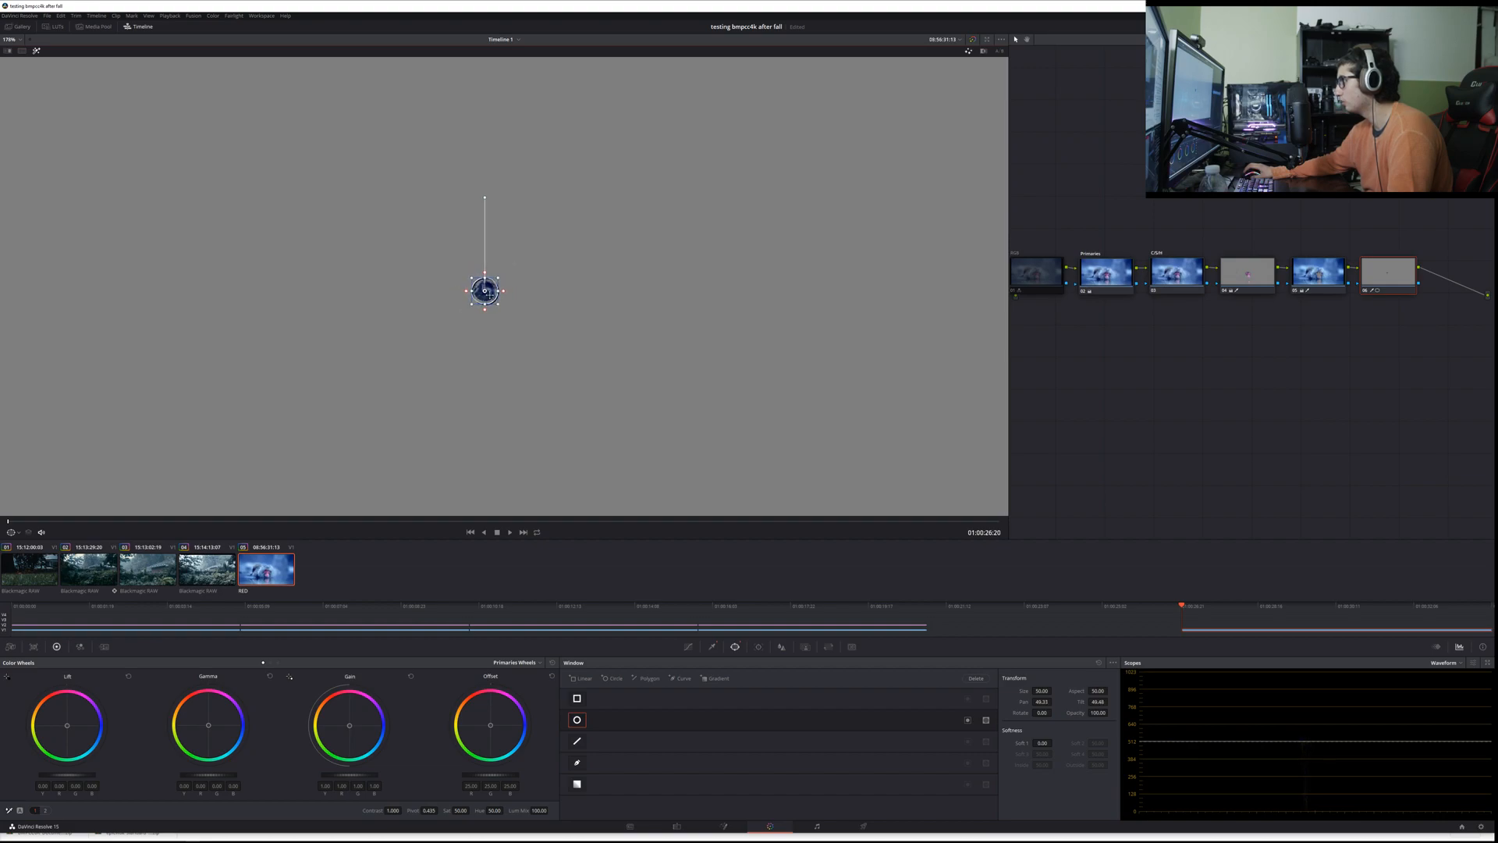
Step: Add a second circular window with zero softness and fit it around the monkey's image-right eye
left_click(613, 678)
left_click_drag(746, 261, 724, 262)
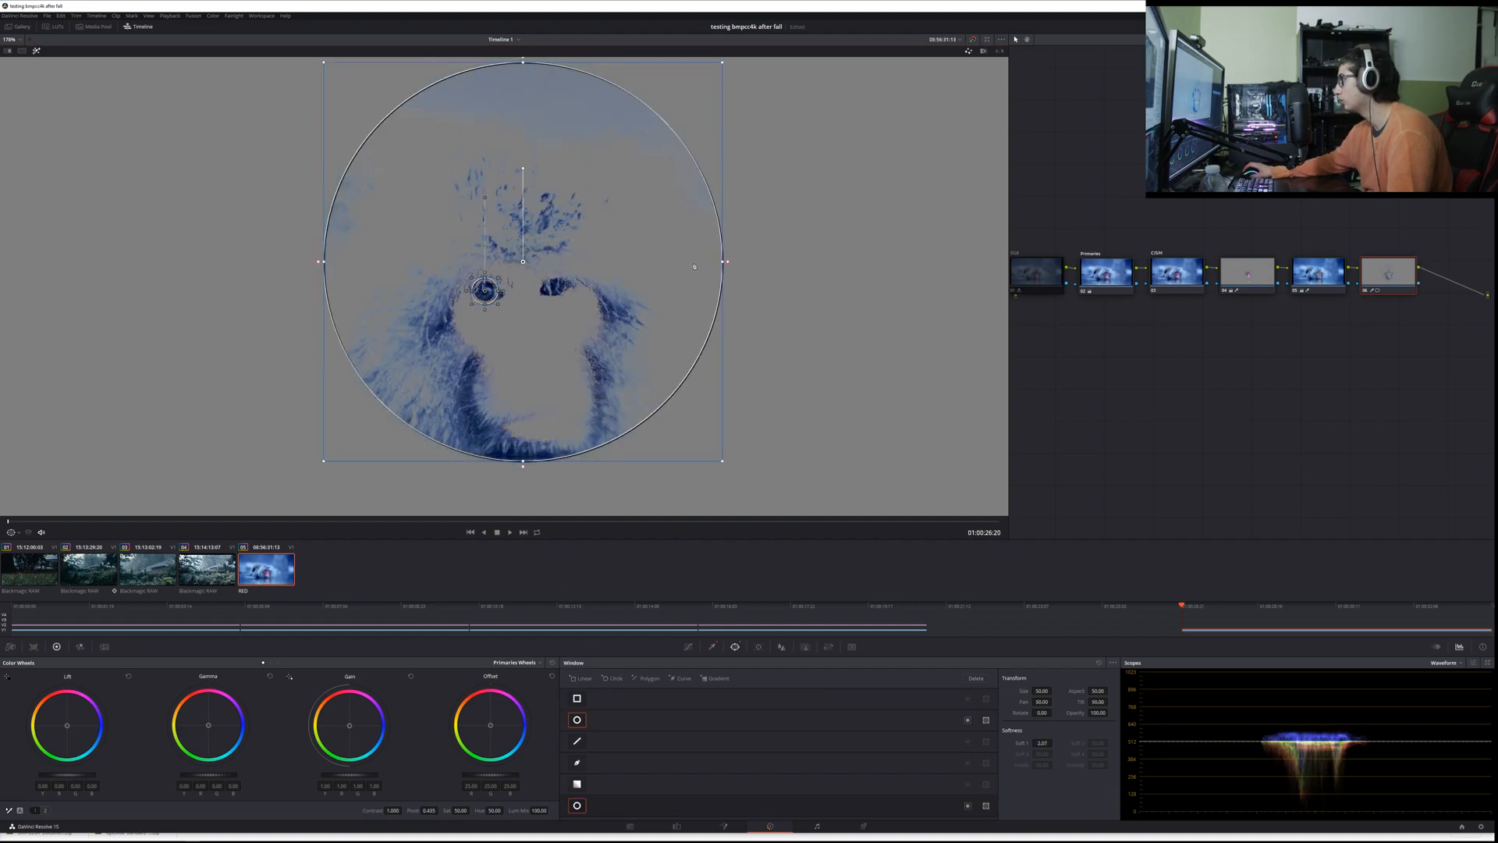
left_click_drag(724, 66, 581, 205)
mouse_move(554, 258)
left_mouse_down()
mouse_move(586, 282)
mouse_move(583, 258)
mouse_move(558, 273)
left_mouse_up()
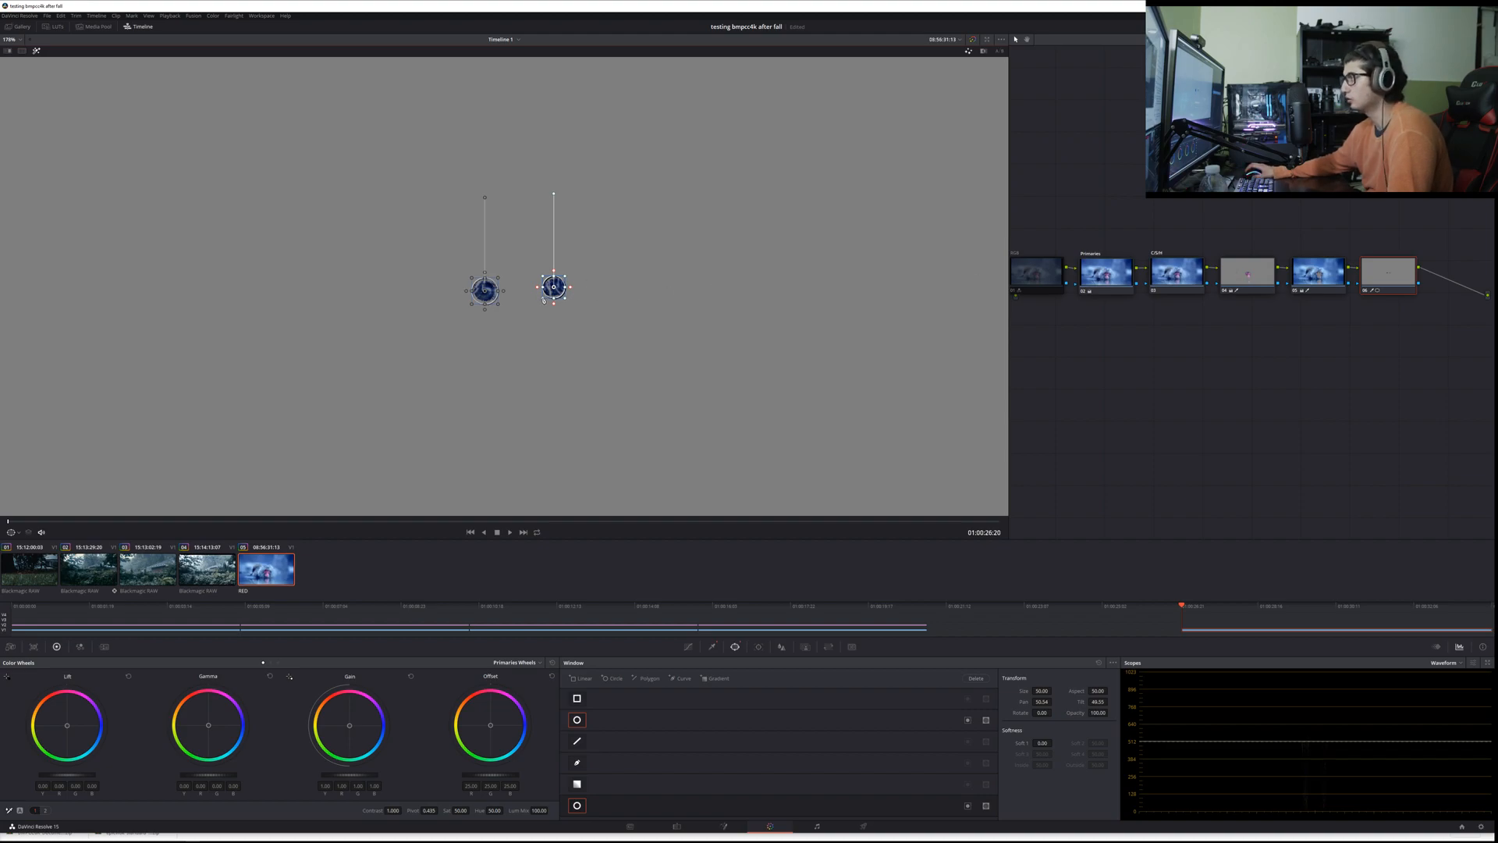
left_click_drag(544, 300, 545, 300)
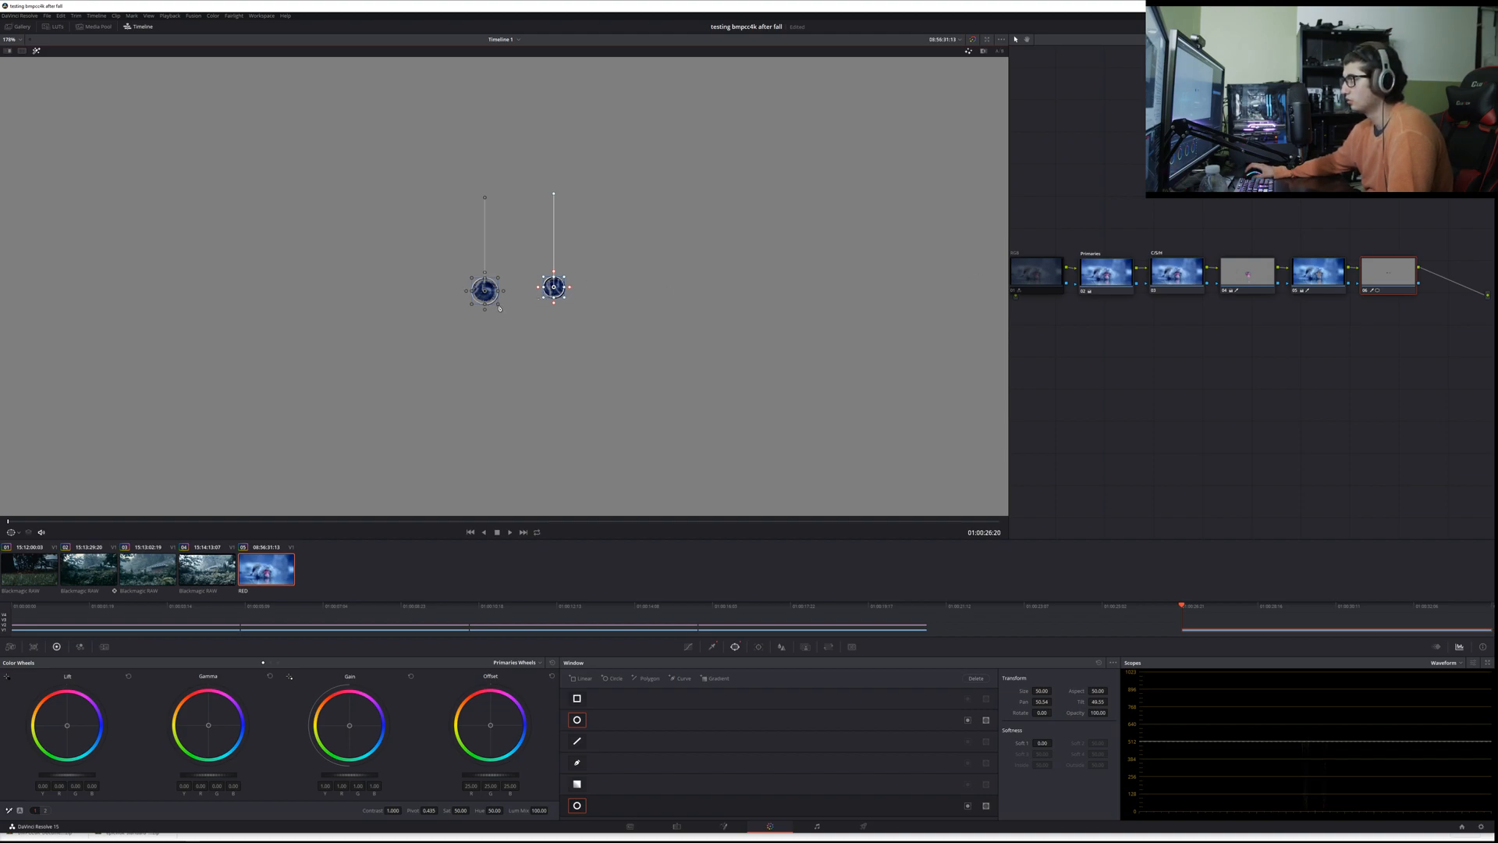
Step: Track the image-left eye's window forward to the clip's end and turn off the viewer highlight
left_click(603, 728)
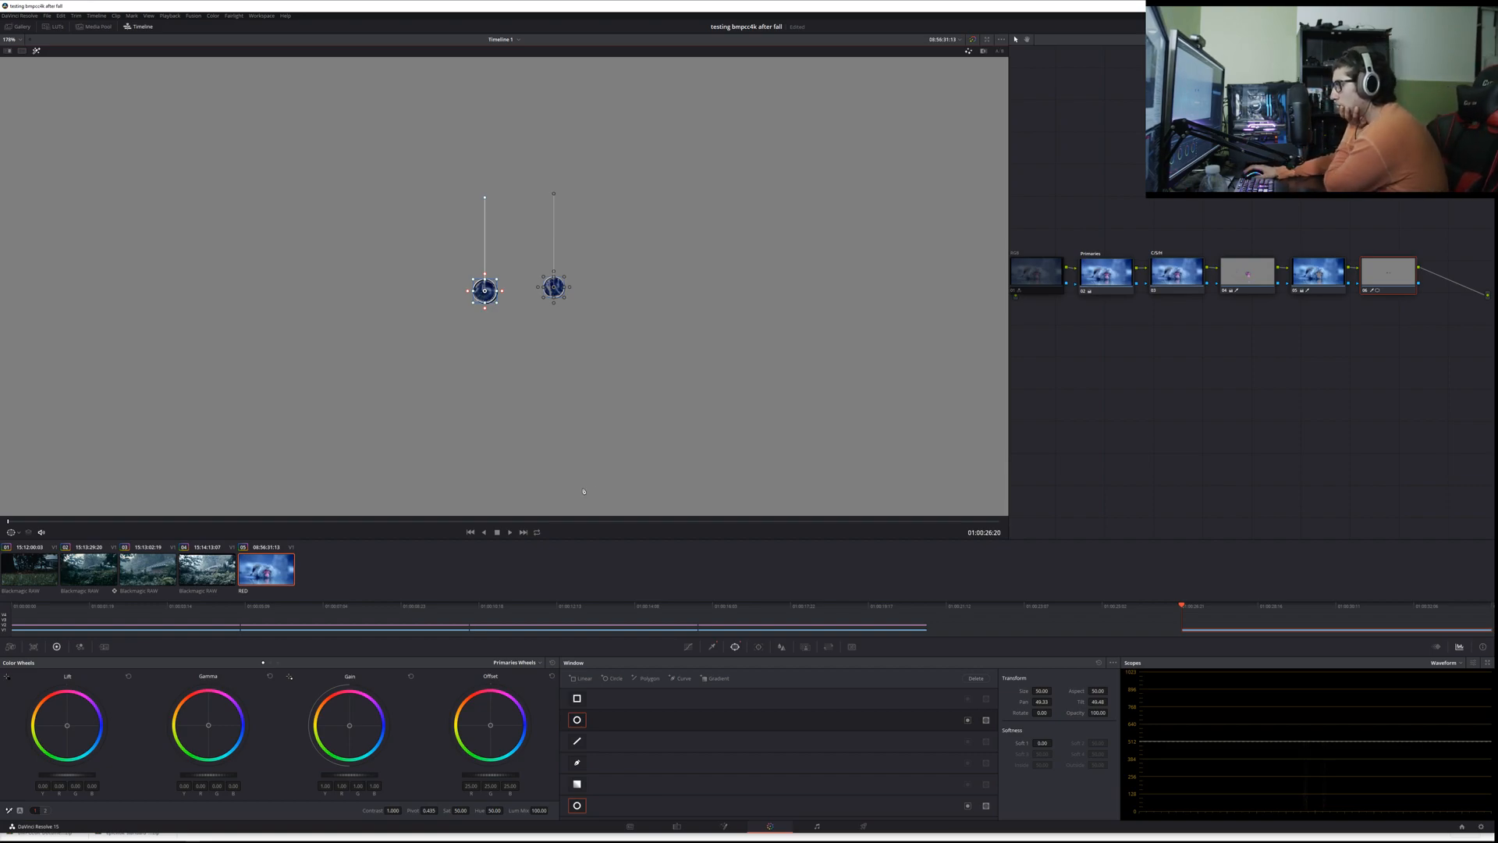
left_click(758, 647)
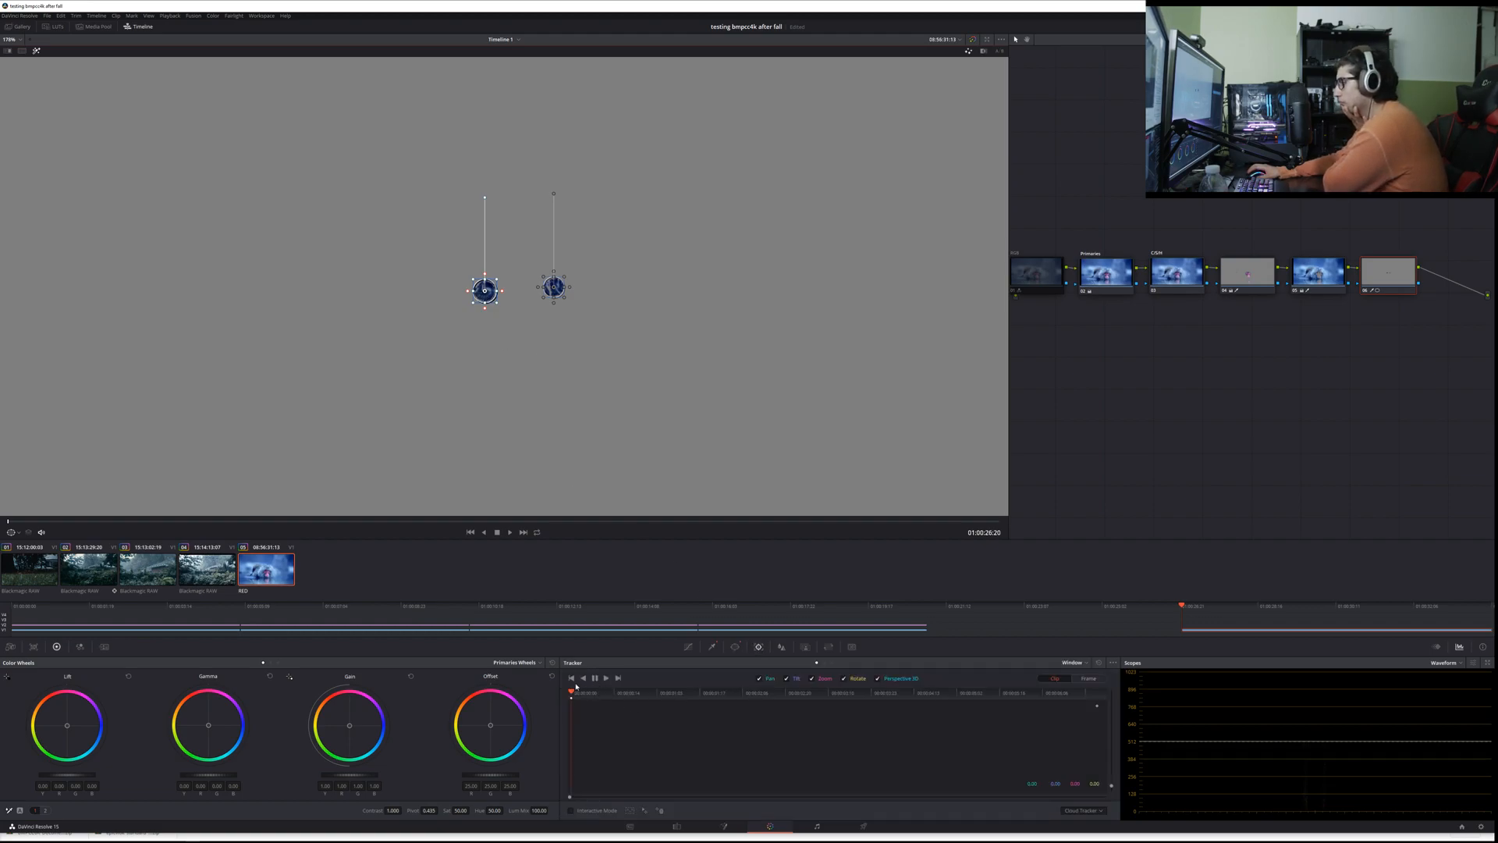
left_click(606, 679)
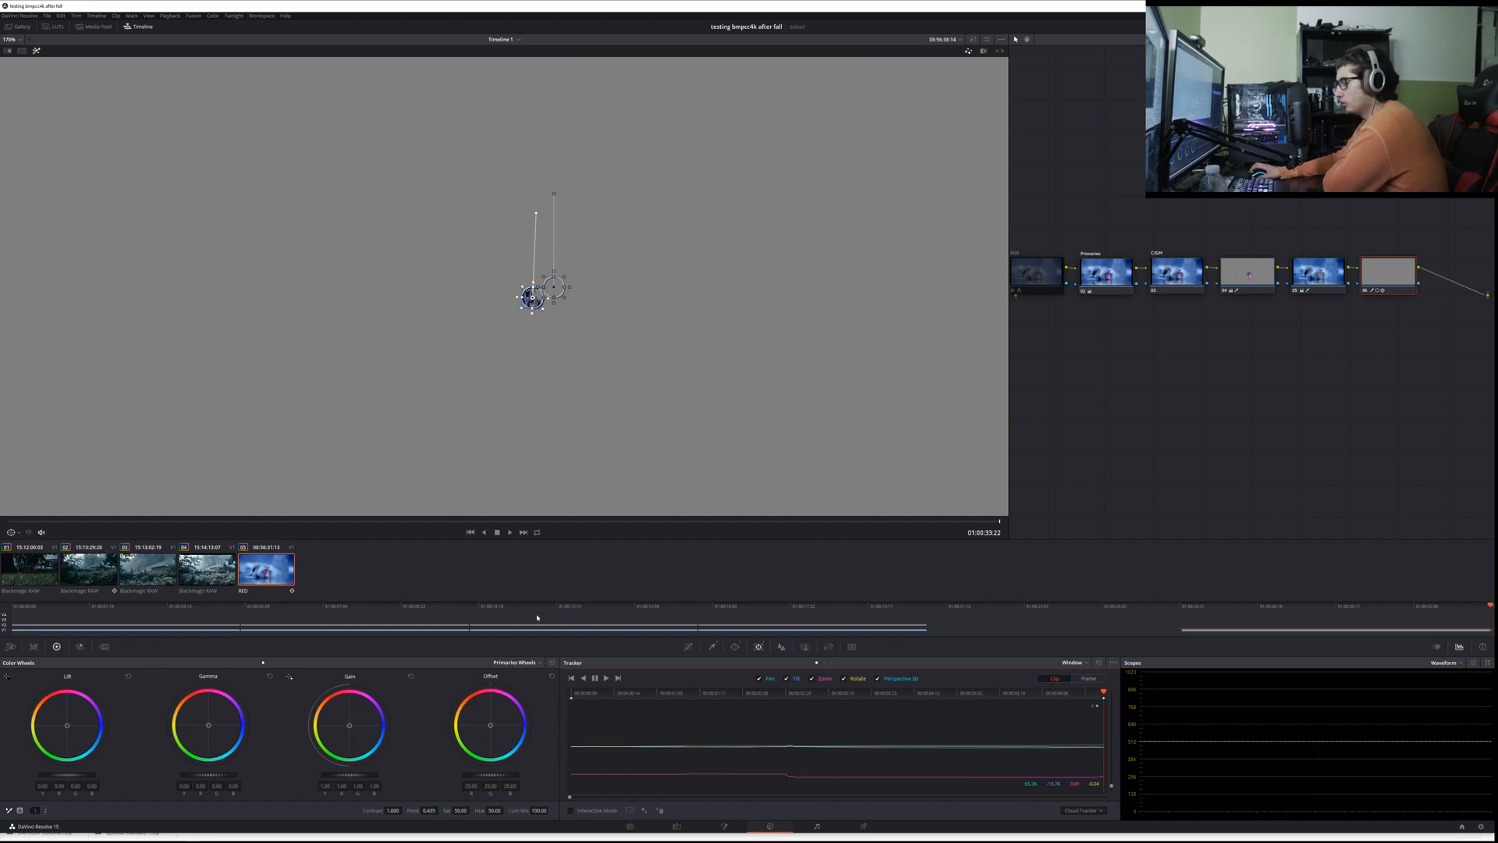
left_click(37, 51)
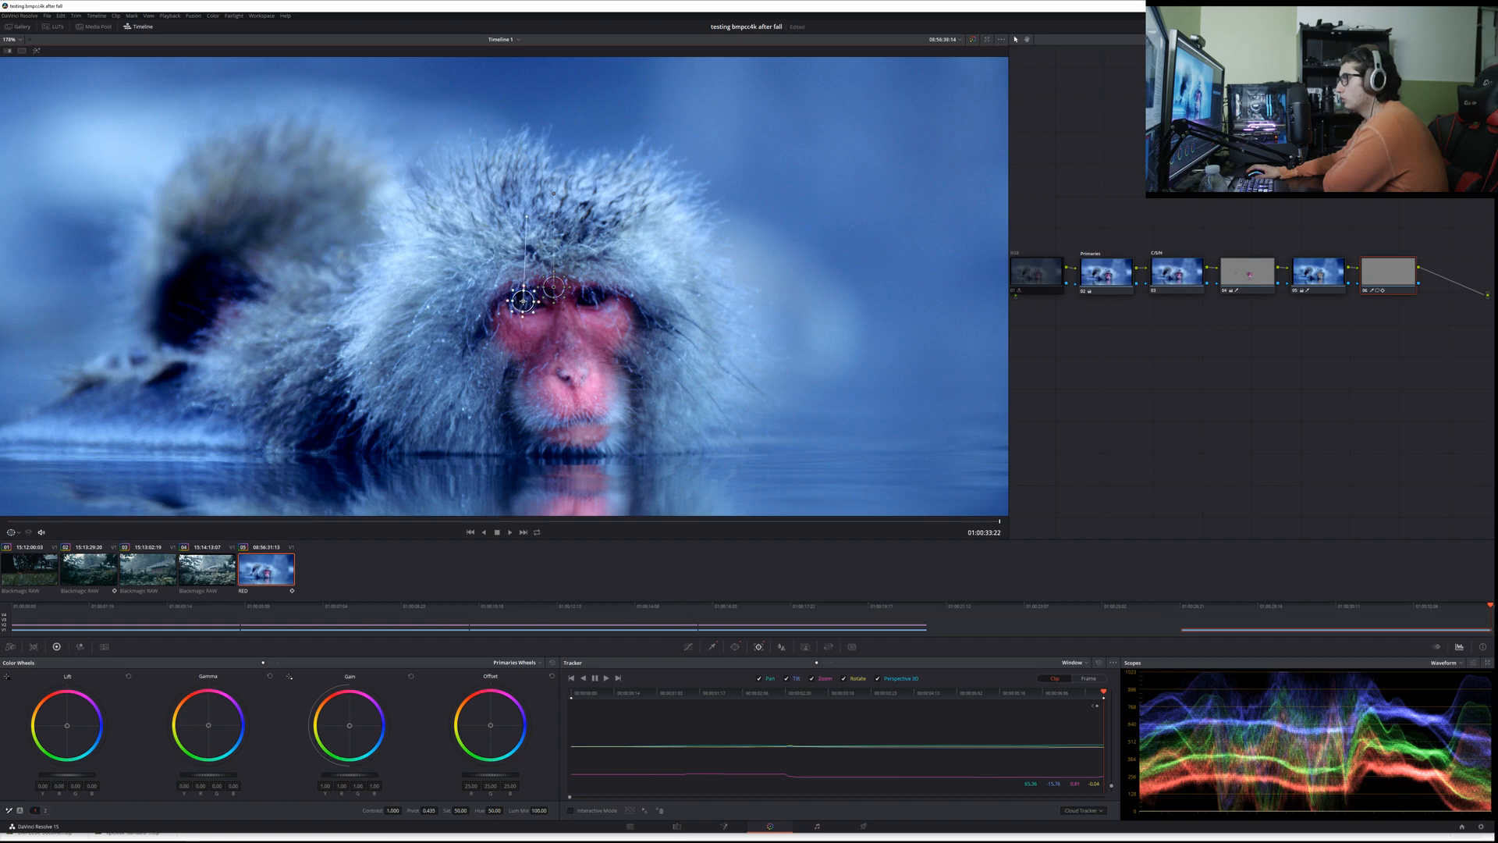
Step: Recentre the image-left eye's window partway through the clip, realign it on the first frame, and track it forward again
key("alt+t")
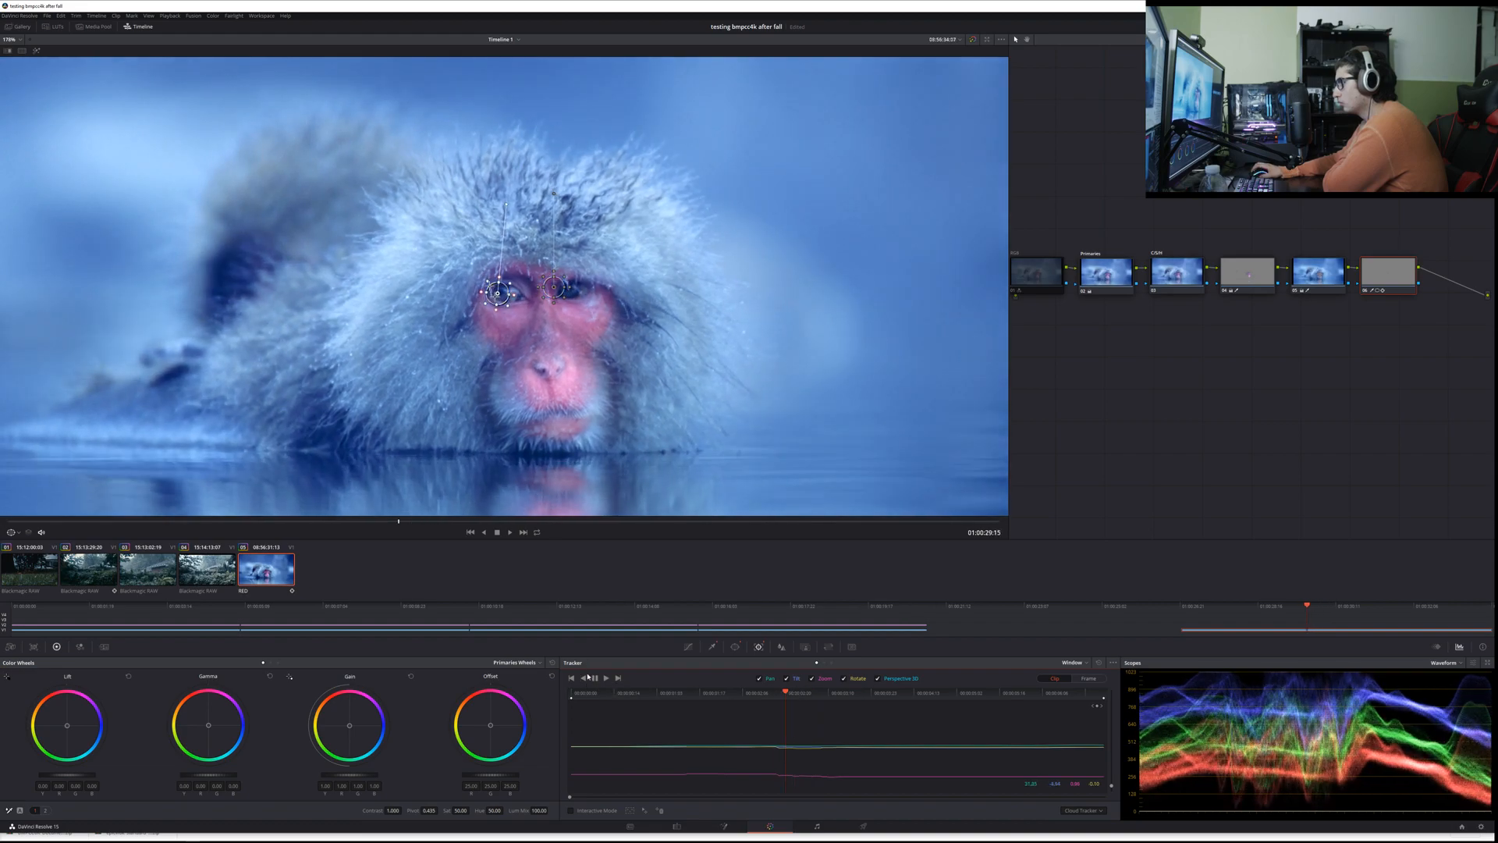
left_click(591, 675)
left_click_drag(511, 309, 509, 300)
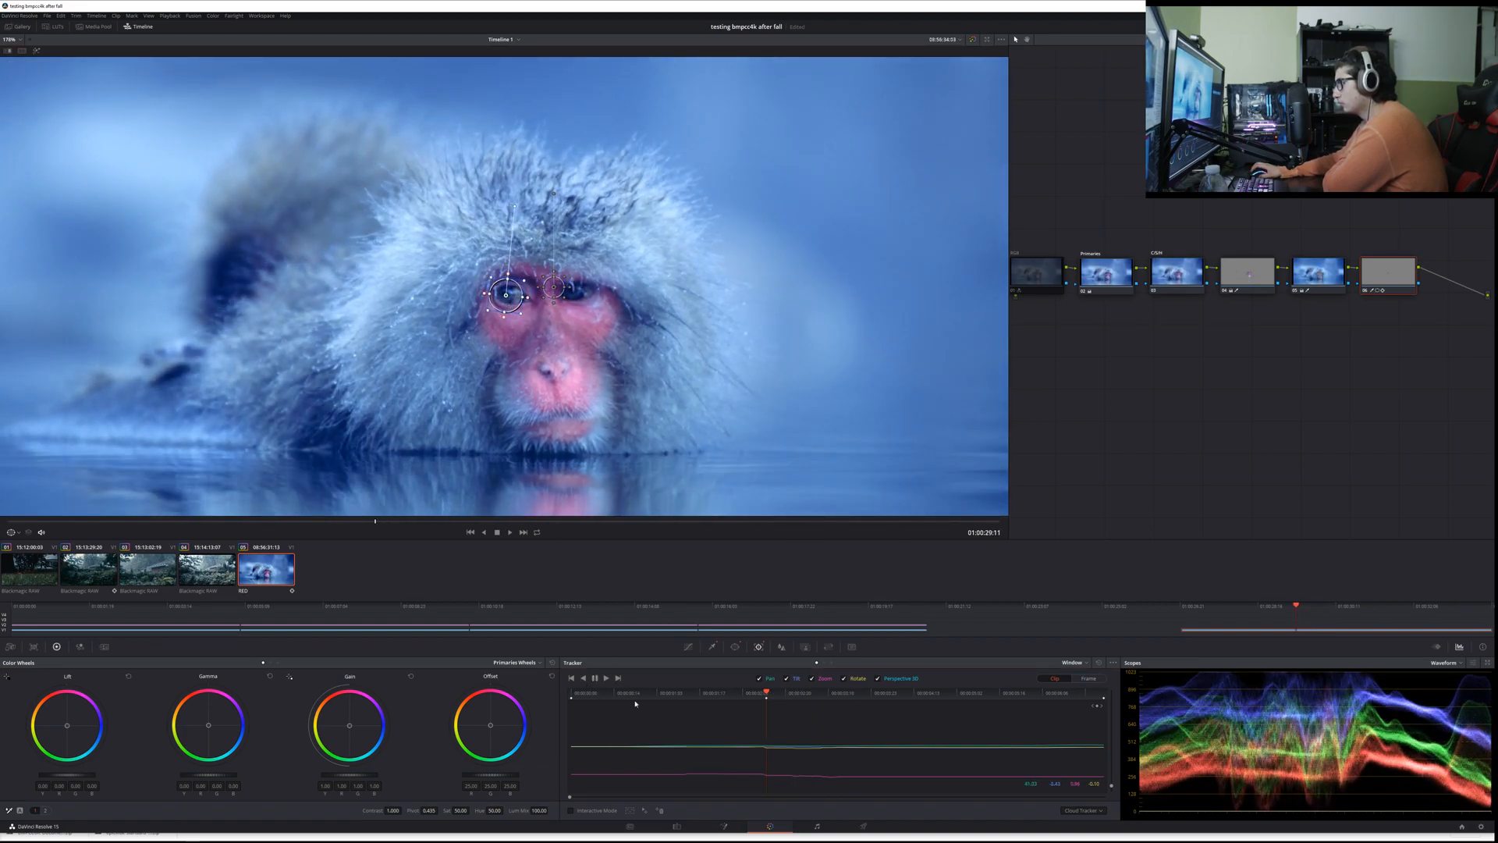
left_click_drag(768, 695, 570, 704)
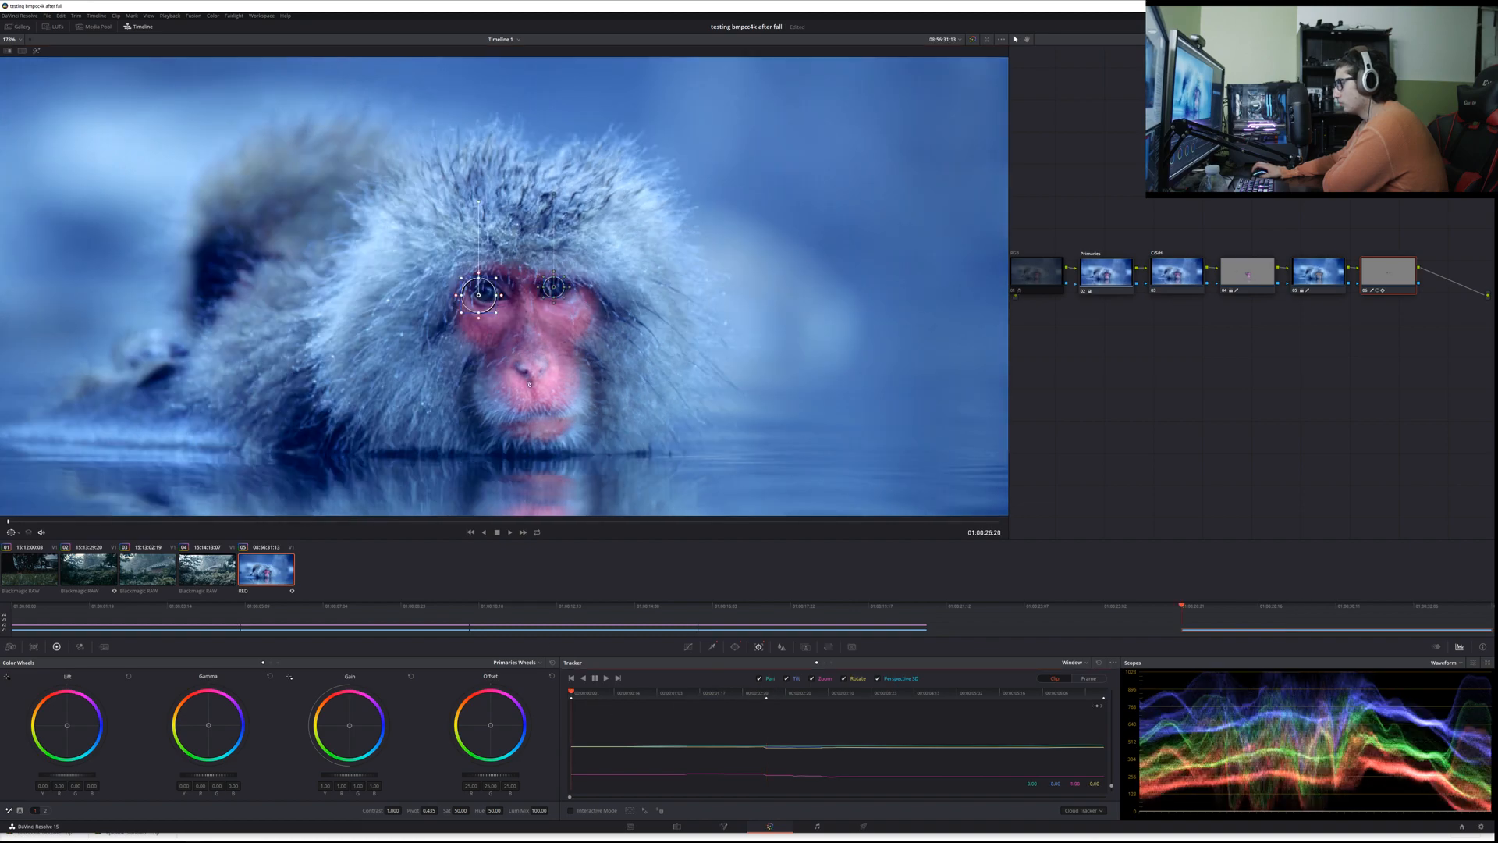
left_click(568, 301)
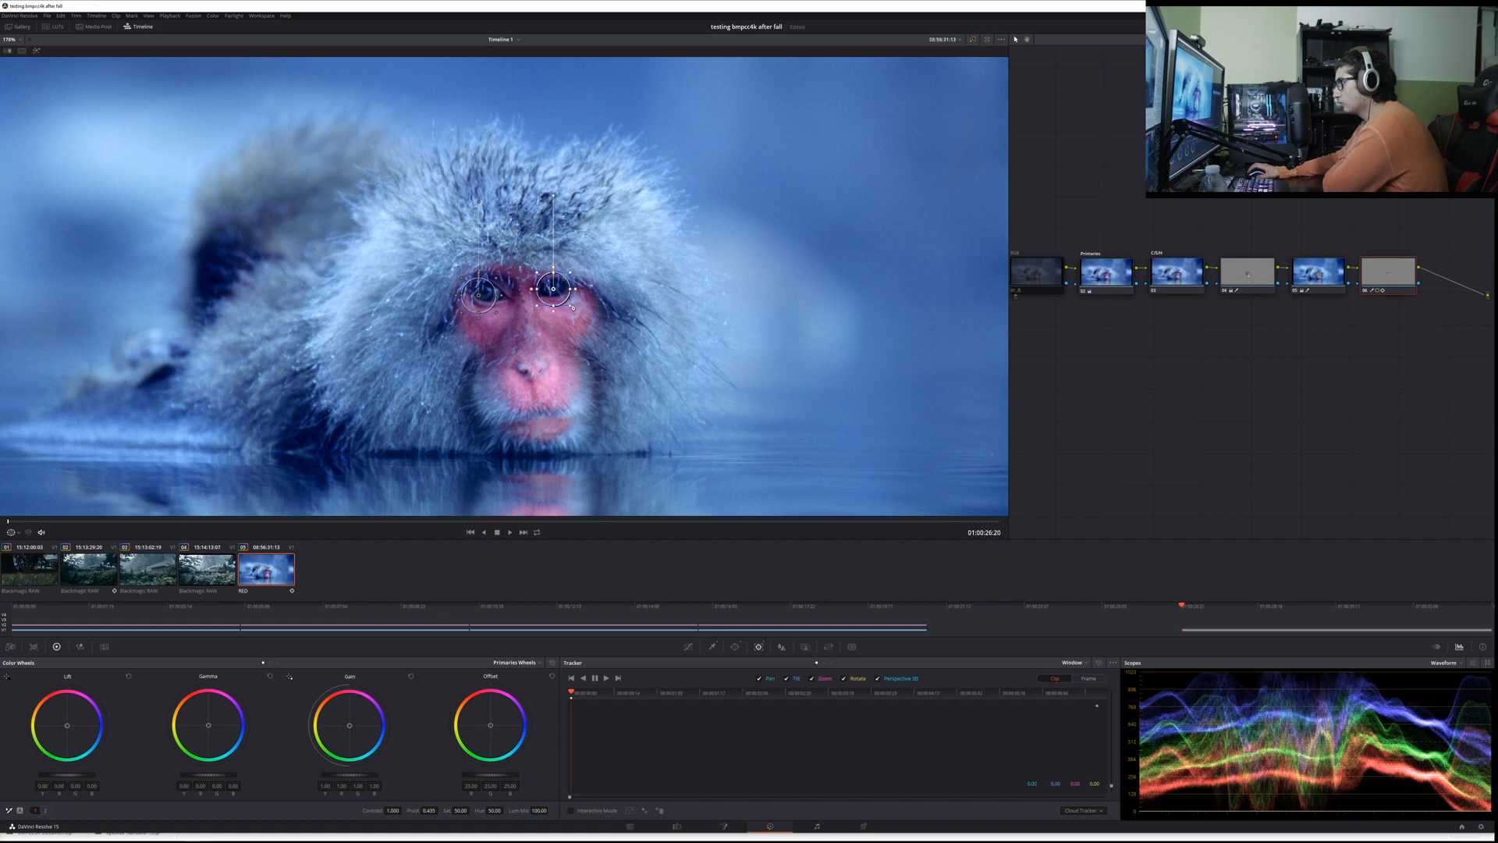
left_click(484, 298)
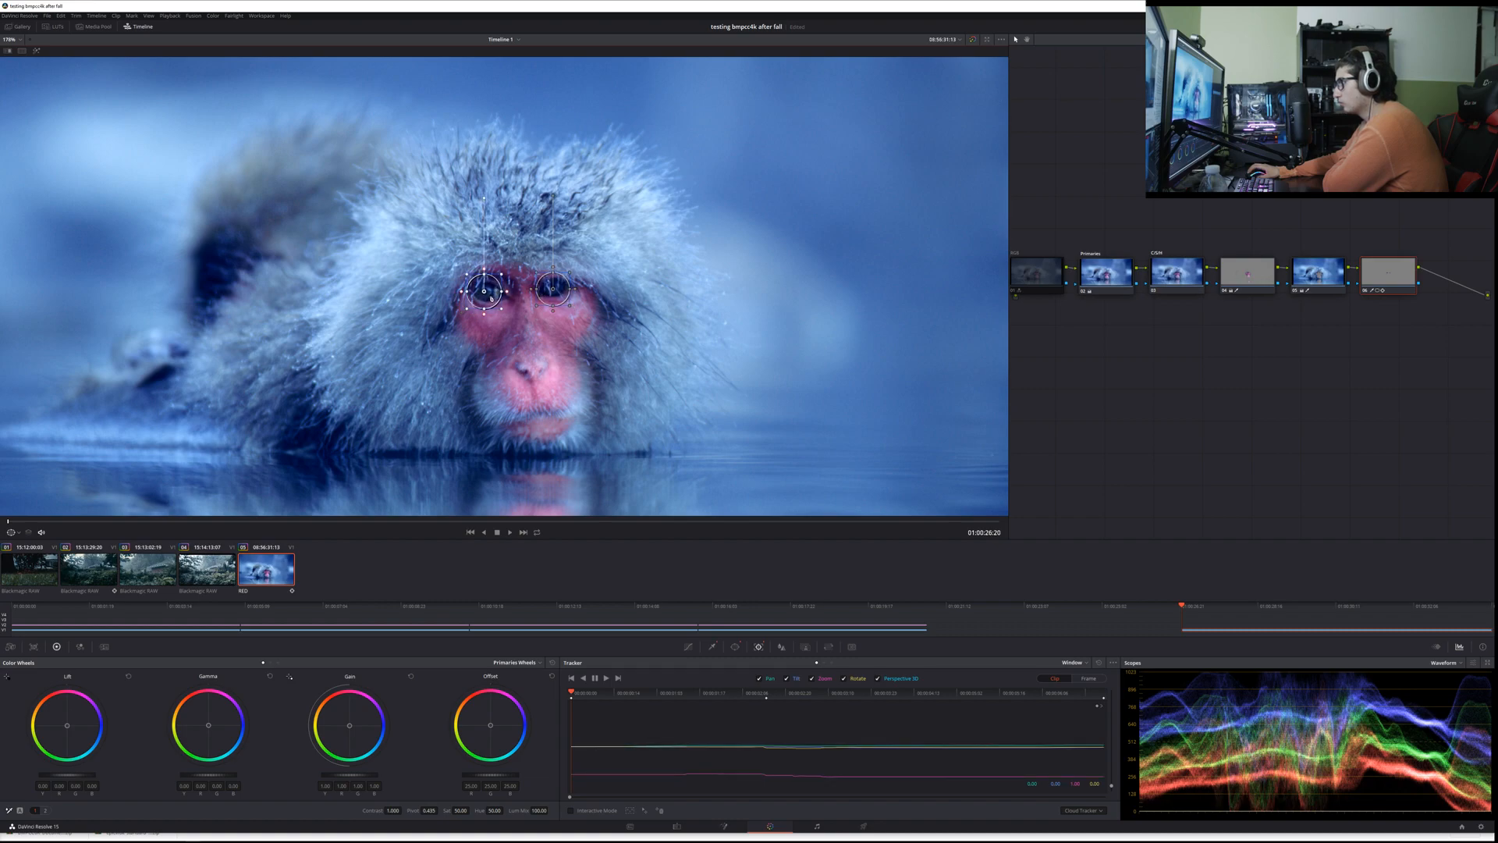
left_click(605, 678)
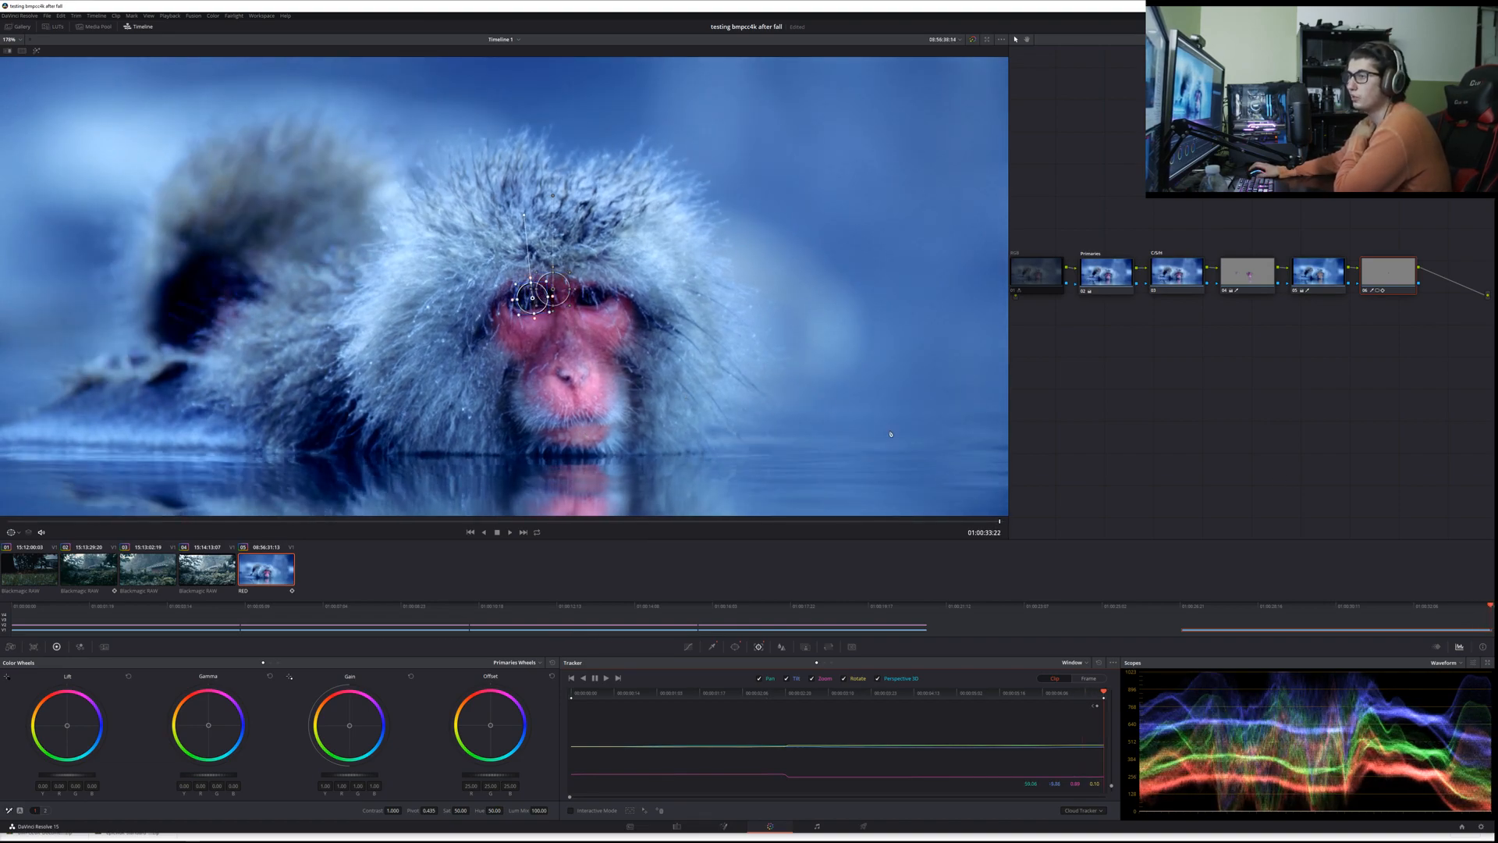
Step: Align the image-right eye's window on the clip's first frame, track it forward to the end, and save the project
left_click_drag(561, 297, 600, 302)
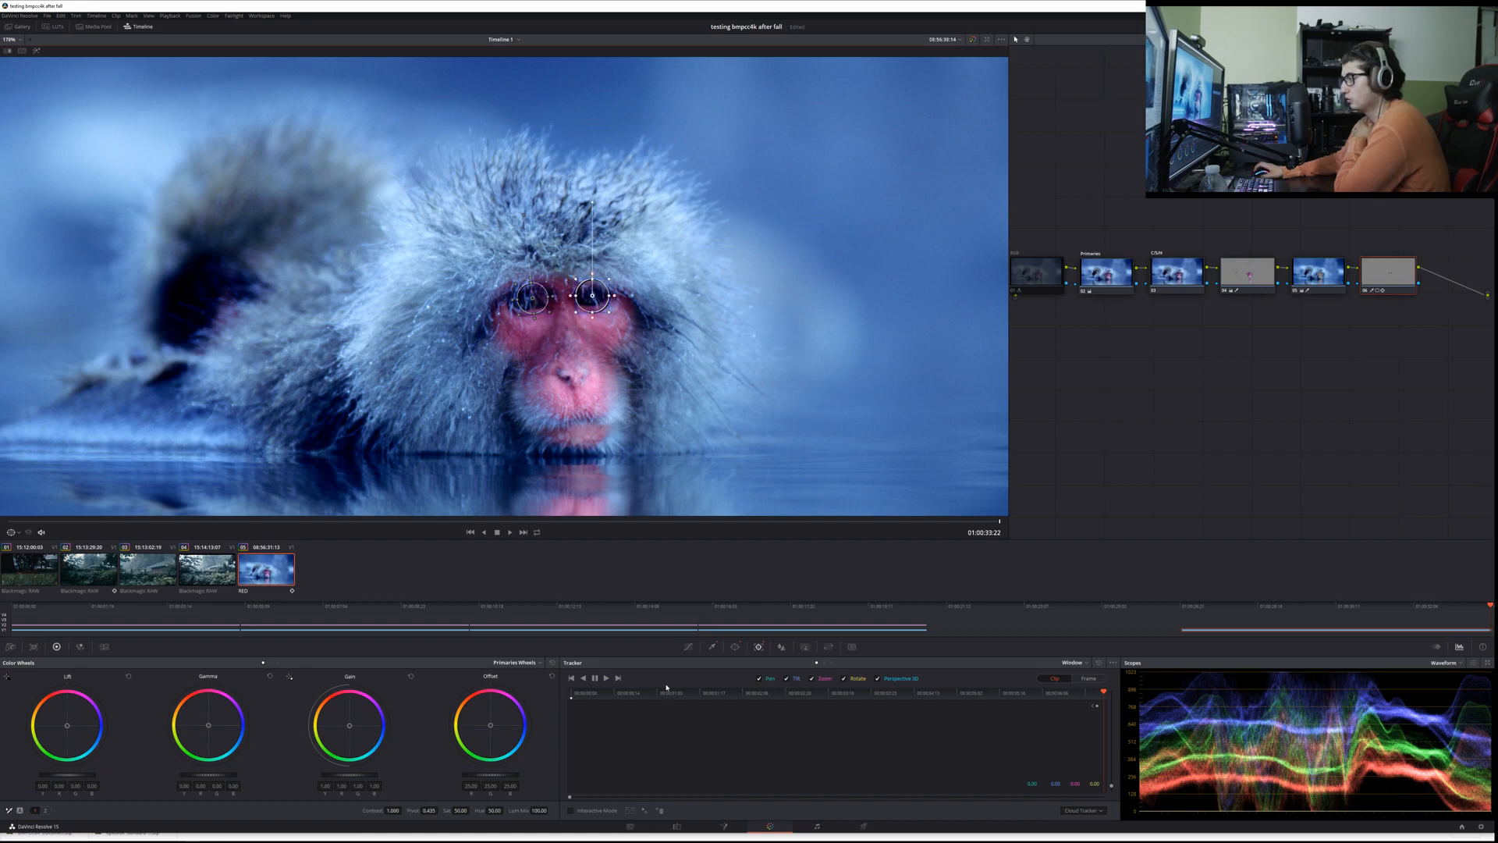
left_click(572, 692)
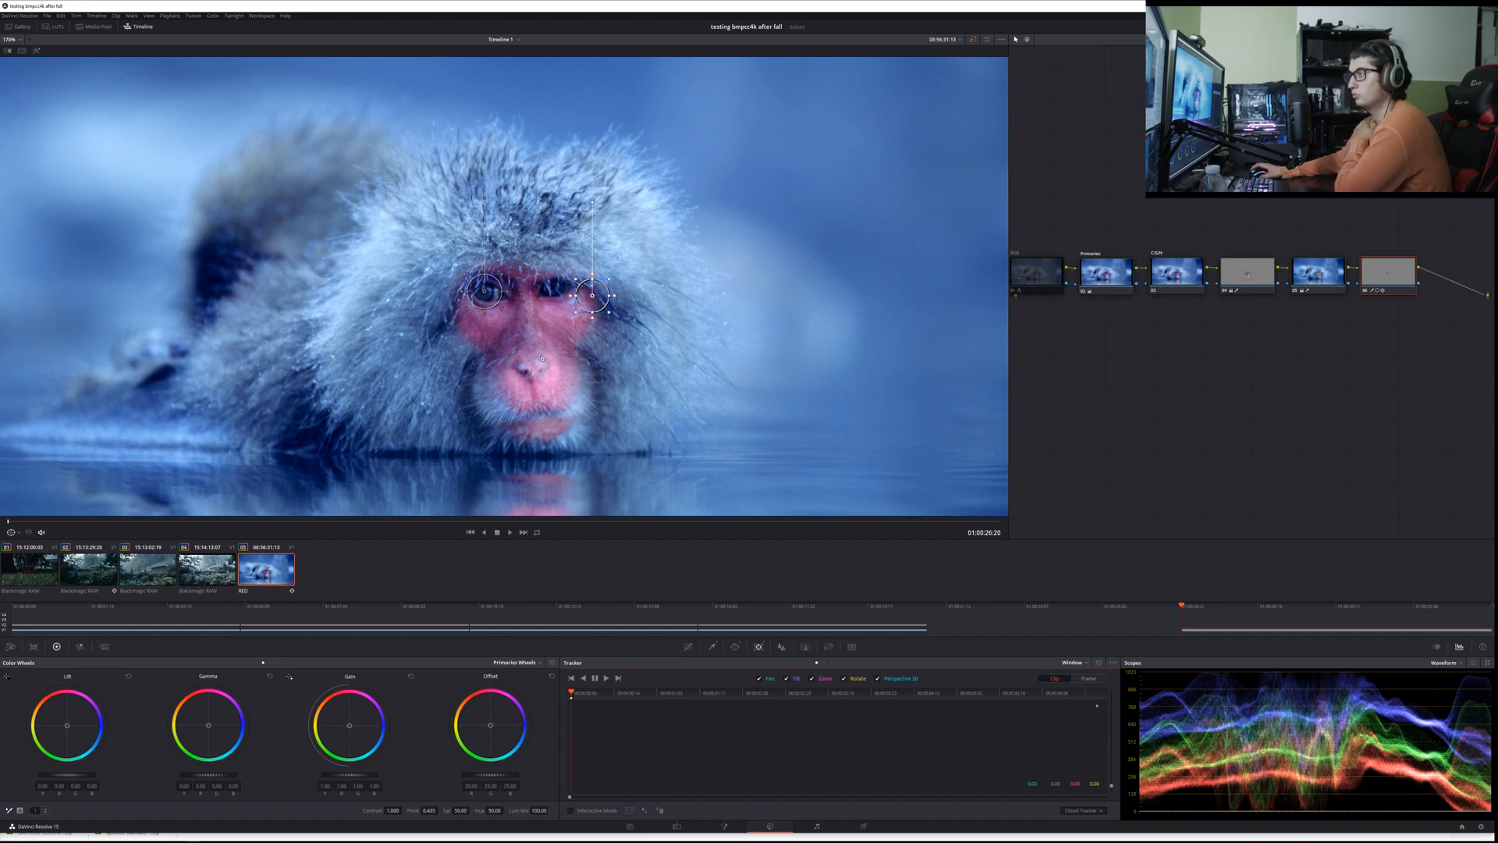
left_click_drag(585, 314, 545, 292)
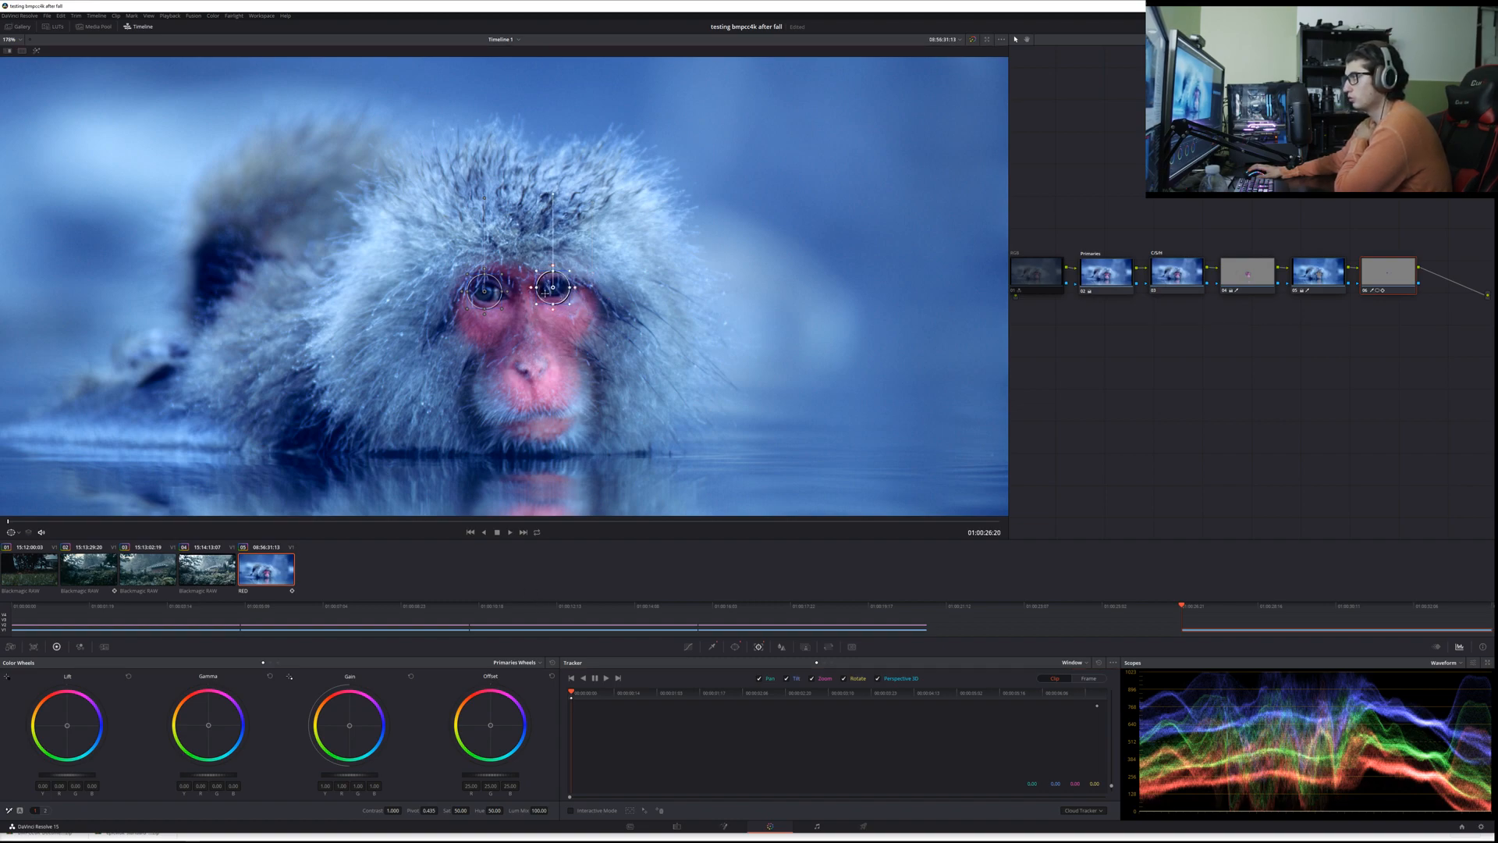
left_click(607, 679)
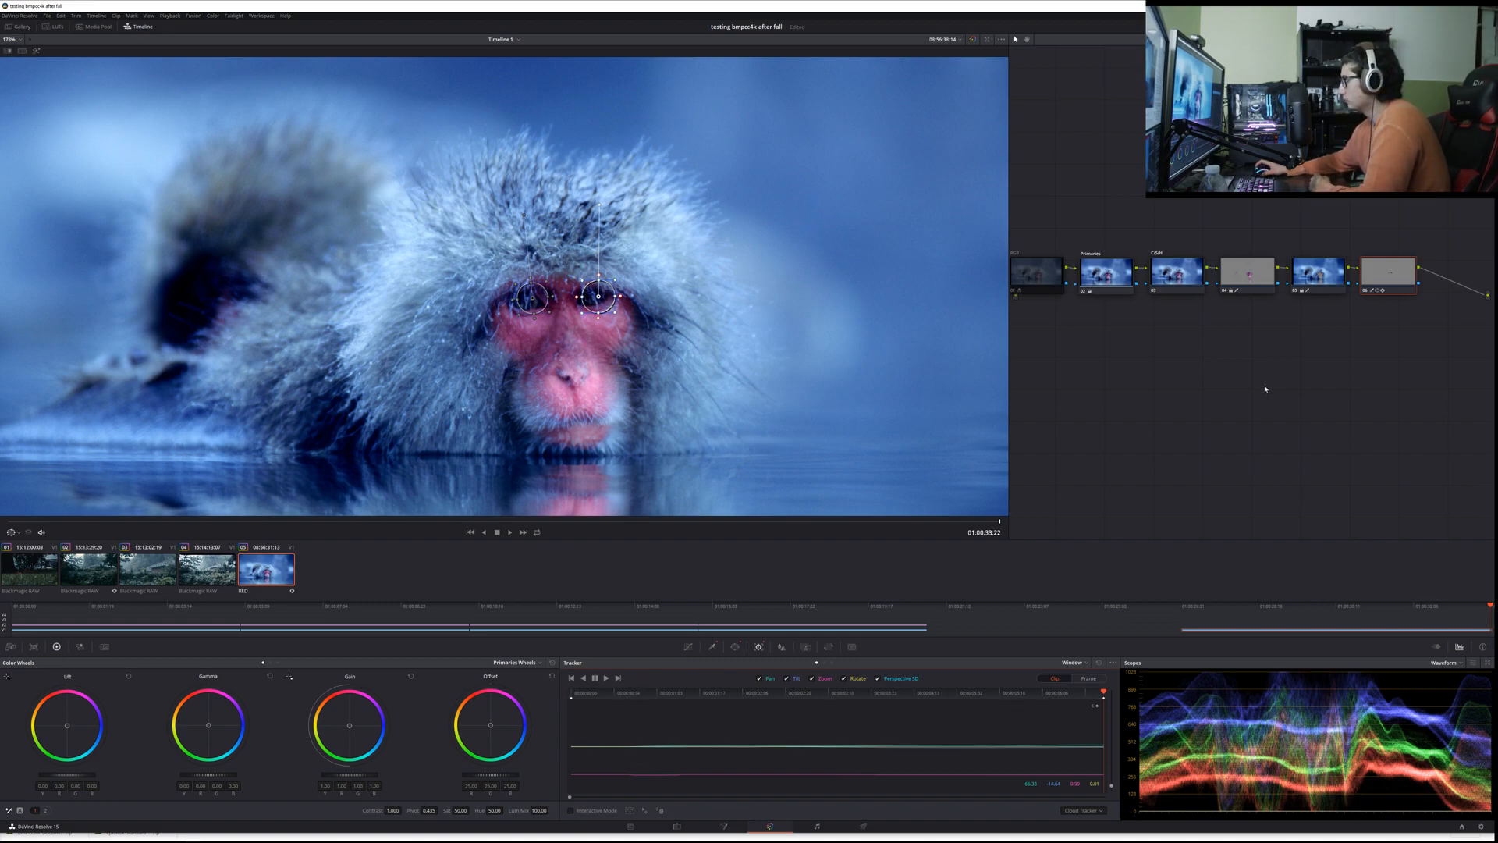
key("ctrl+s")
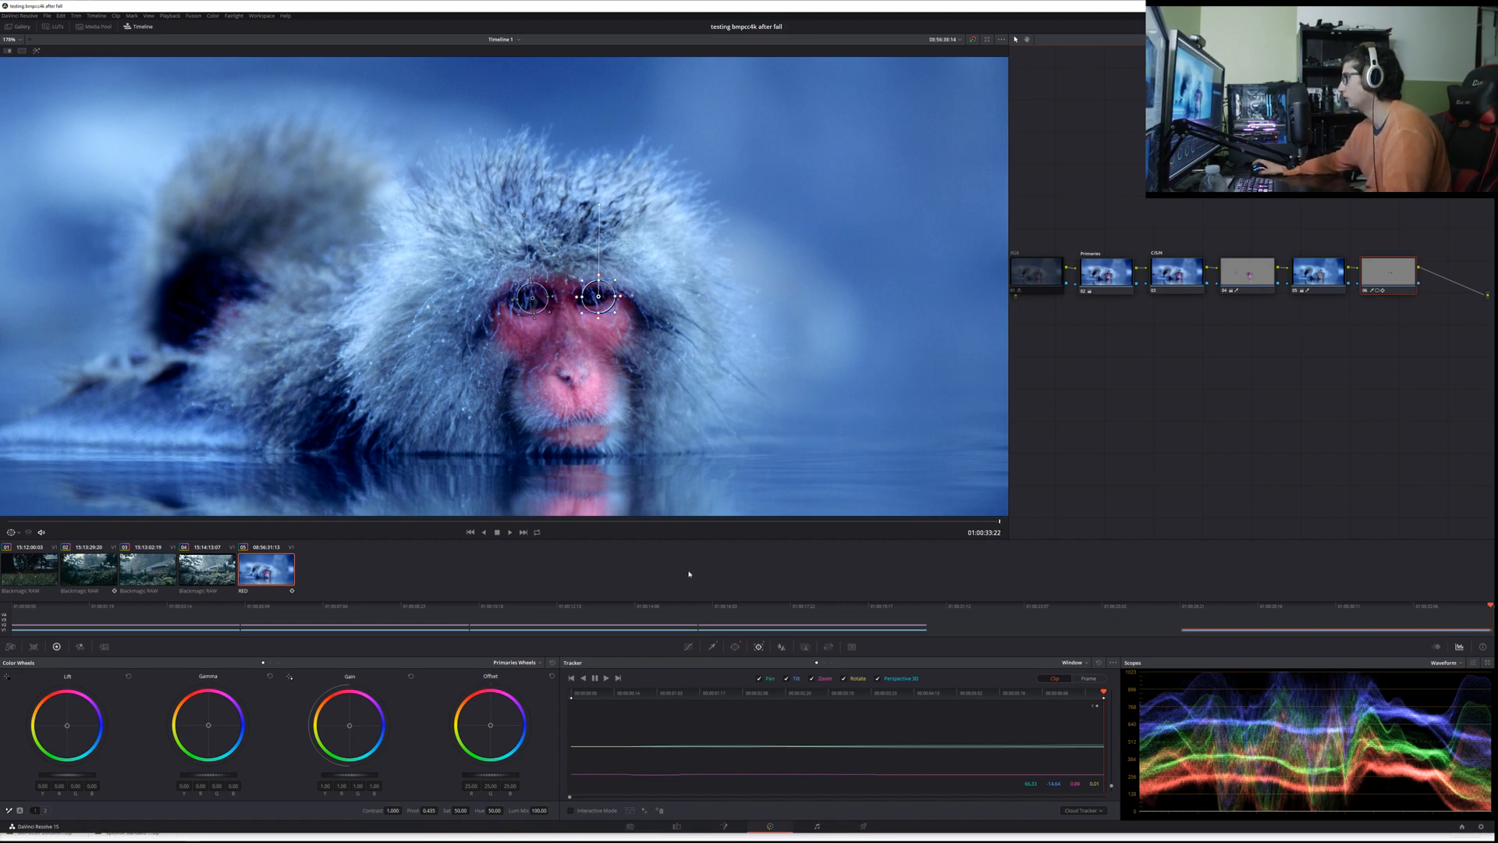
Step: Shift the eye node's Lift colour balance slightly toward green on a mid-clip frame
left_click_drag(666, 695, 734, 695)
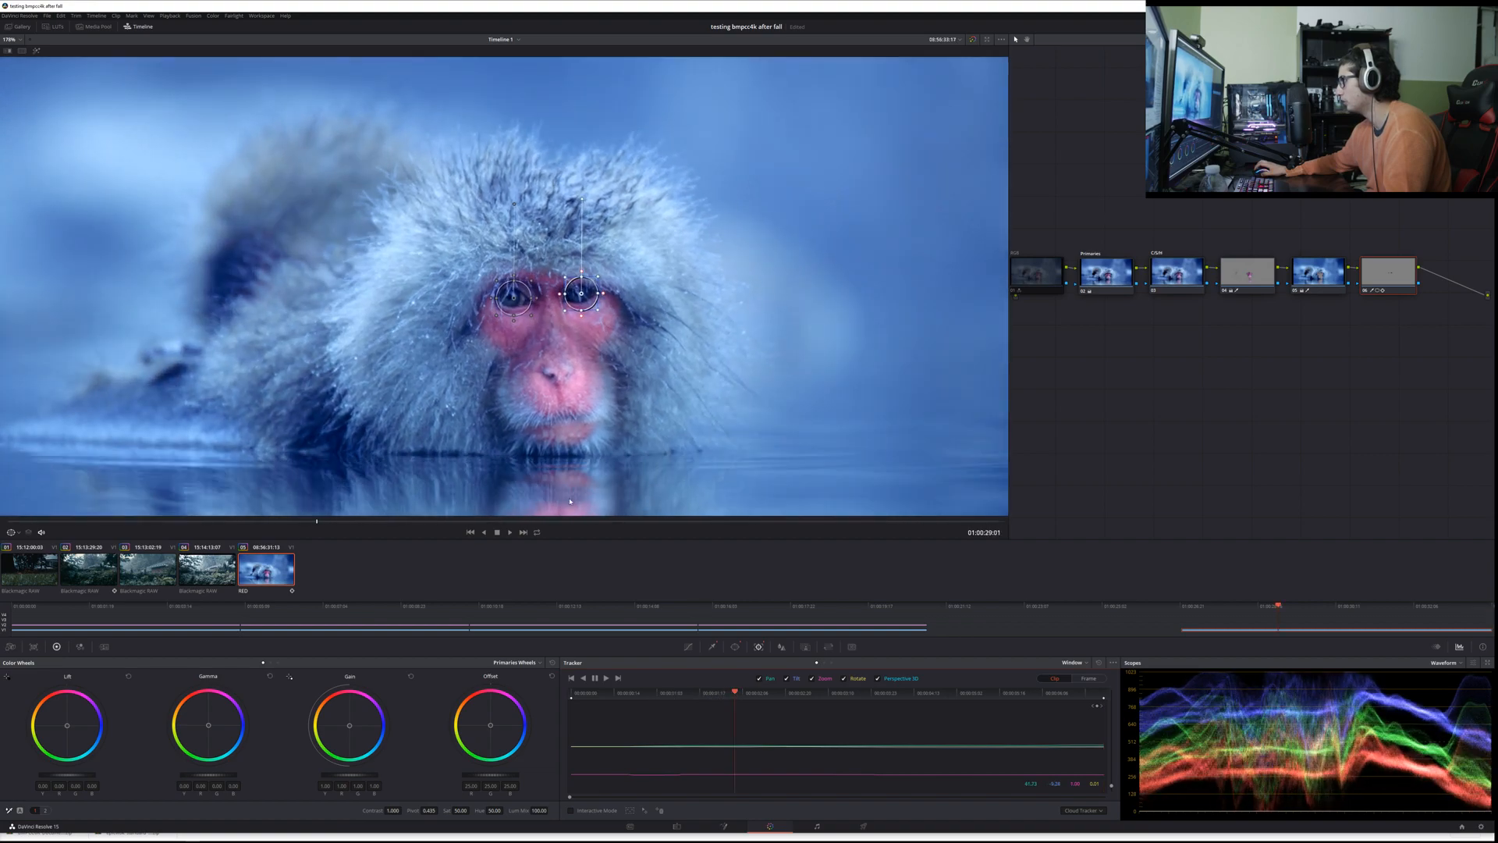
scroll(671, 408, "up", 5)
scroll(671, 407, "up", 4)
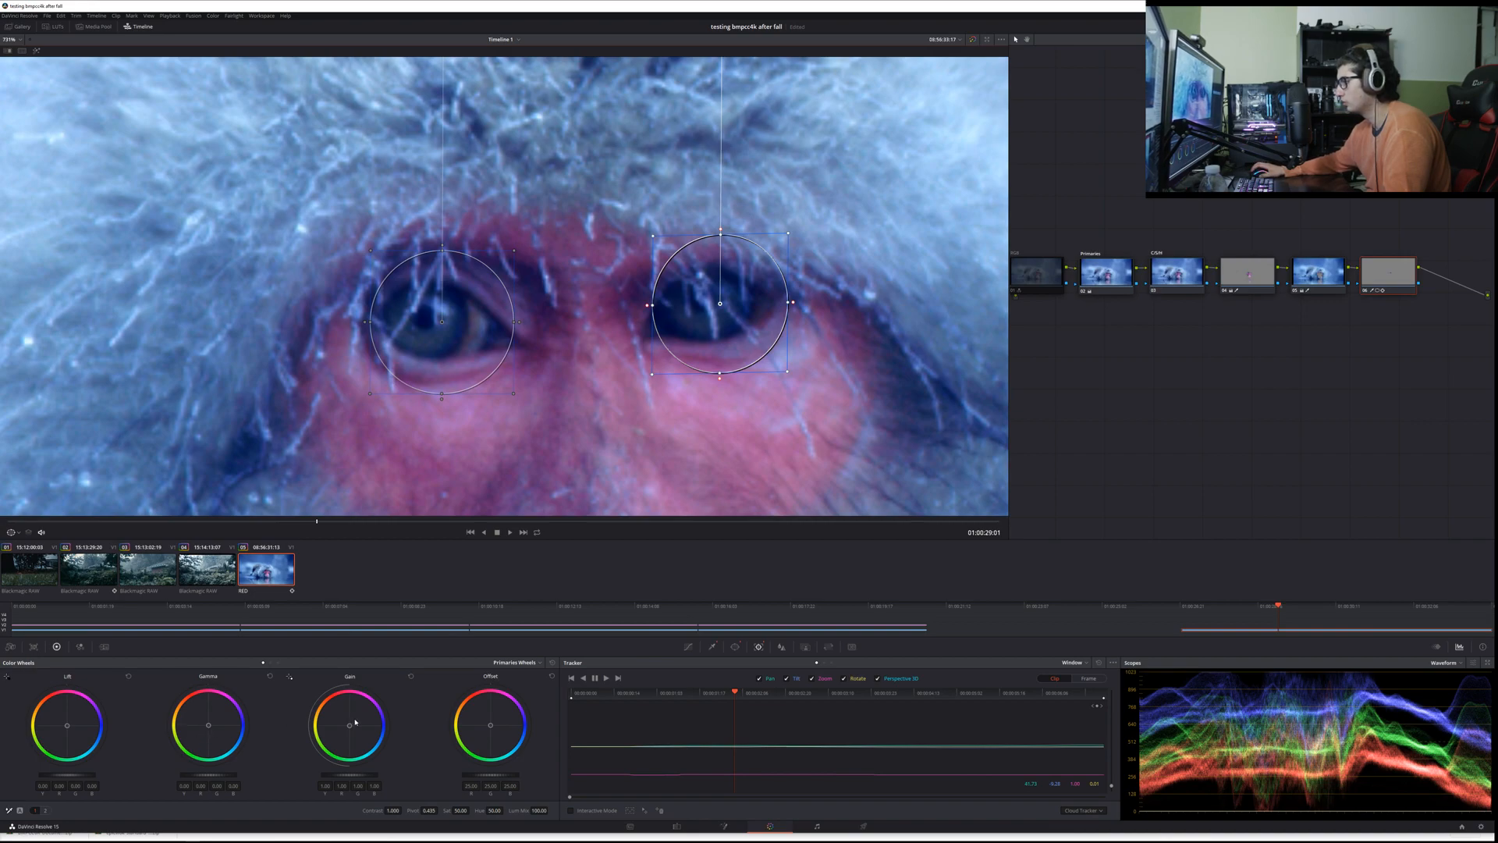
left_click_drag(67, 731, 67, 727)
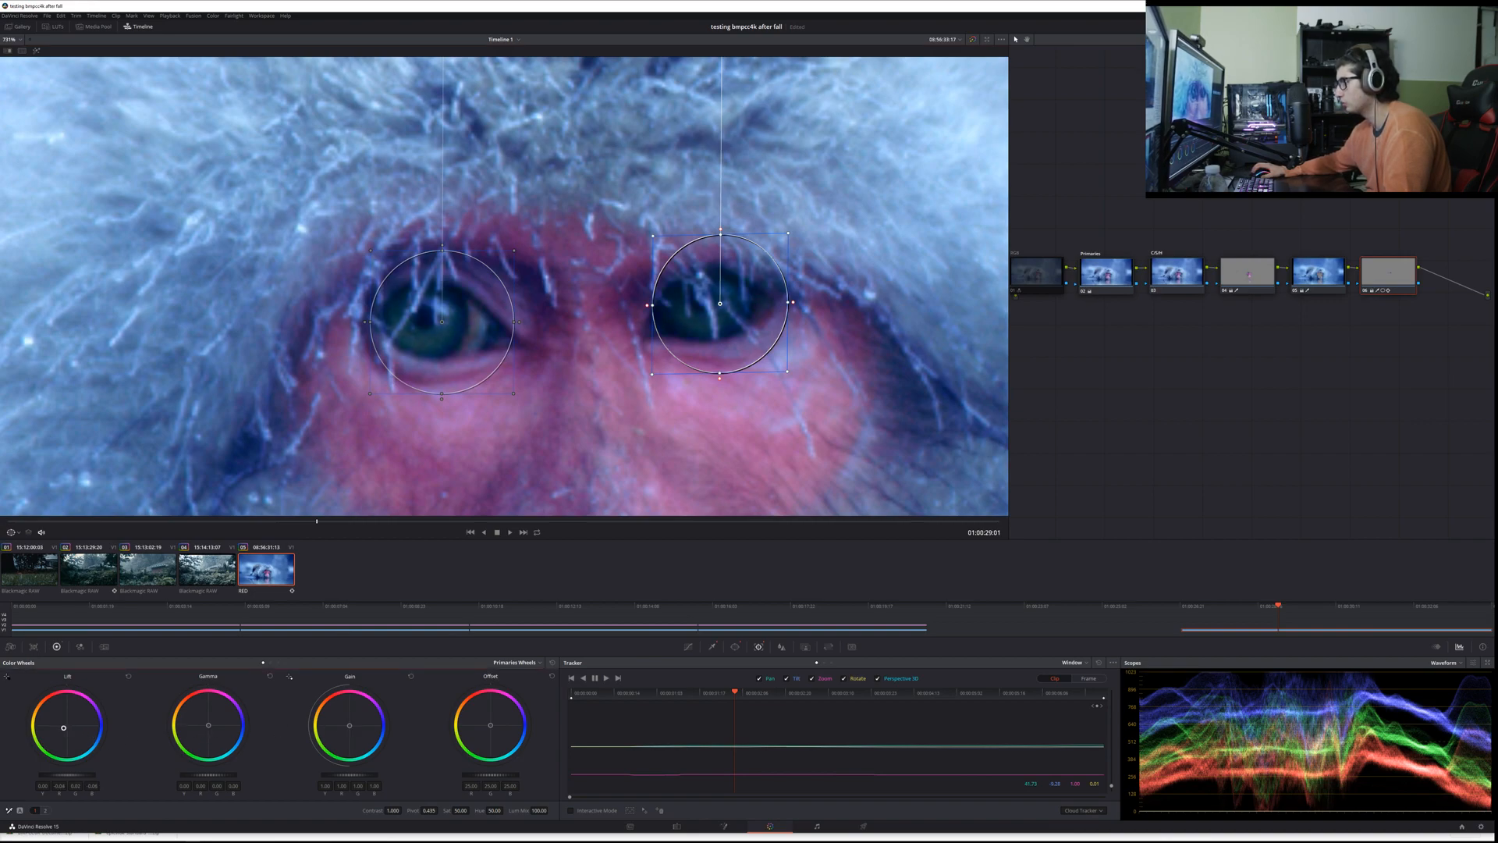
double_click(71, 728)
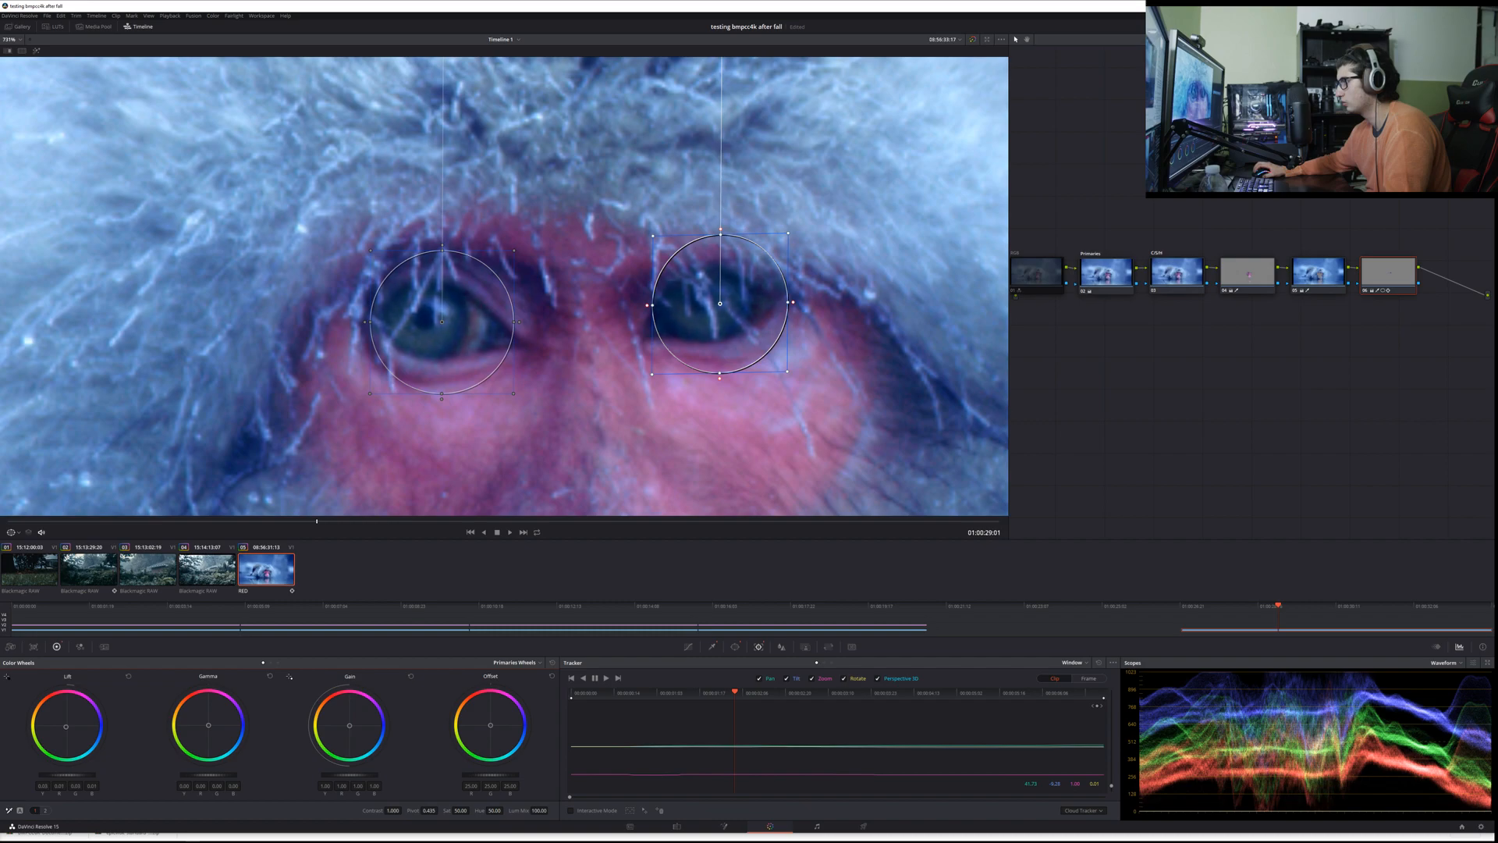
scroll(376, 442, "down", 10)
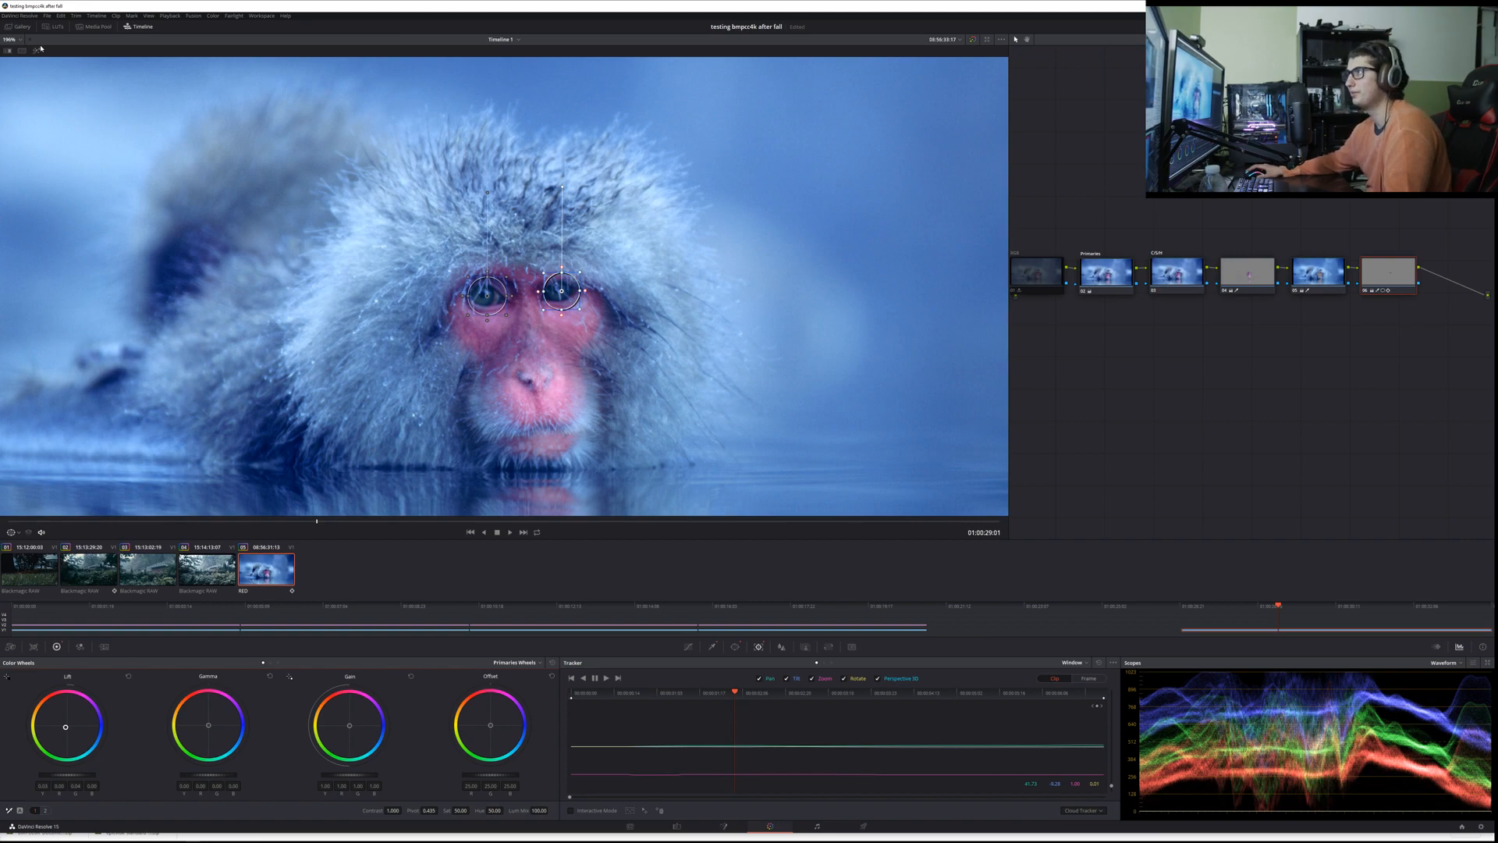
scroll(179, 219, "up", 3)
scroll(179, 219, "down", 2)
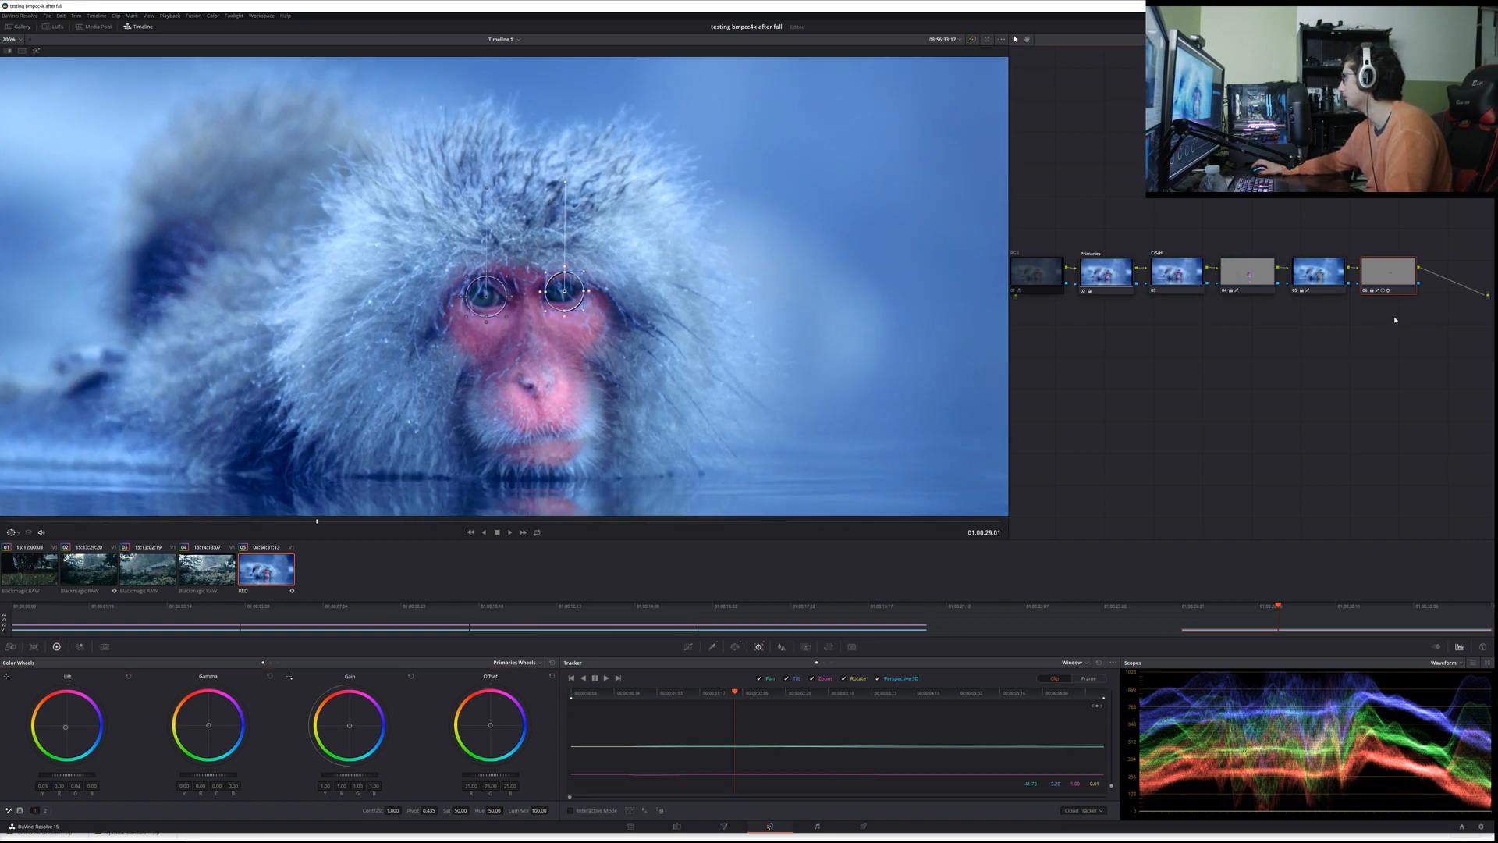
Step: Add an outside node to the eye node and place it below the main node chain
key("alt+o")
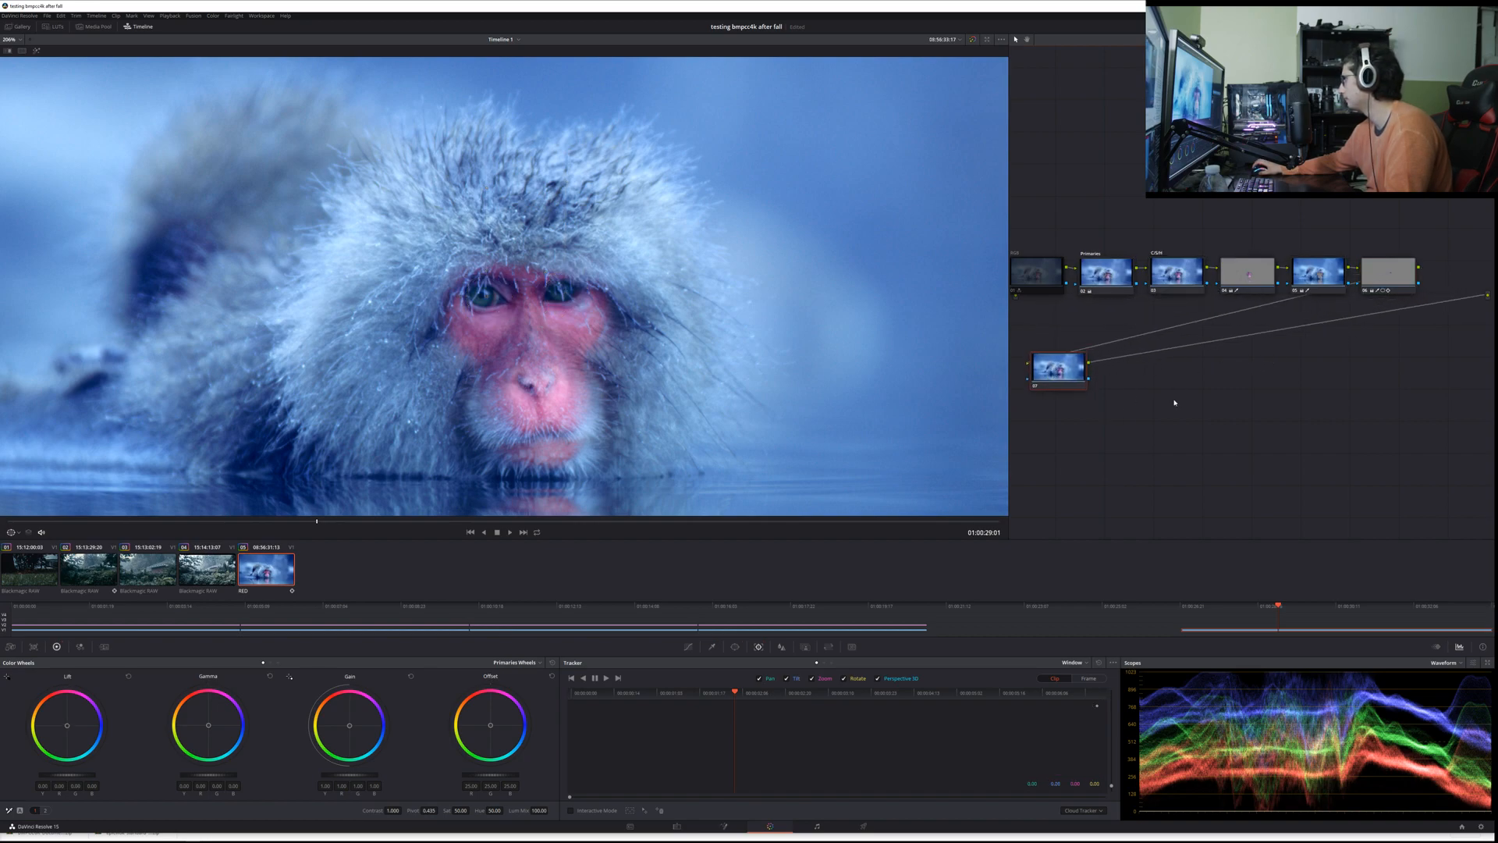
left_click_drag(1089, 375, 1152, 365)
Step: Select all the nodes and toggle them off and on to compare the eyes before and after grading
left_click_drag(1433, 428, 1061, 285)
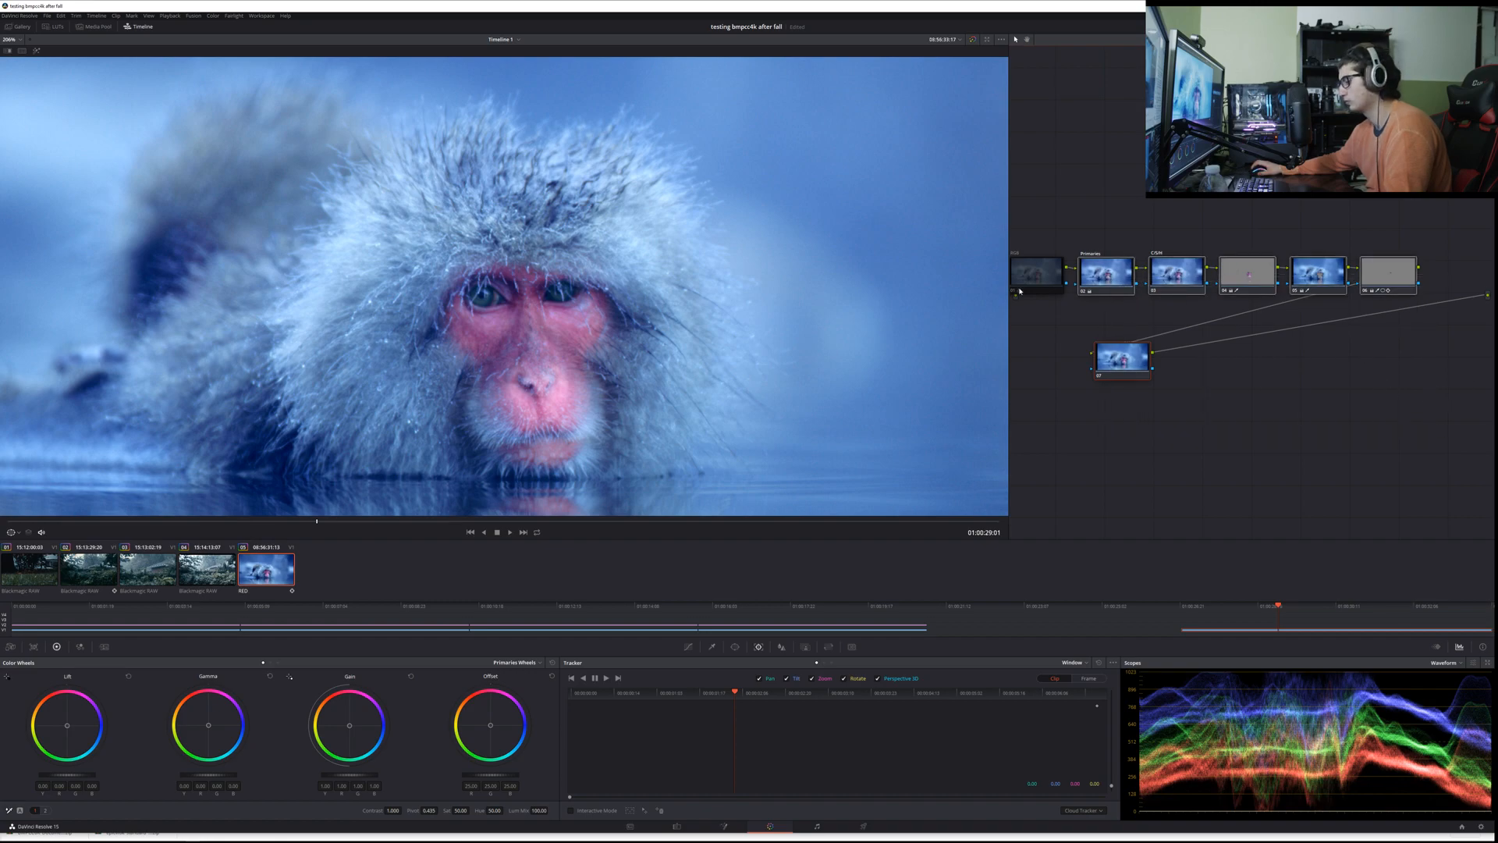
scroll(505, 309, "up", 6)
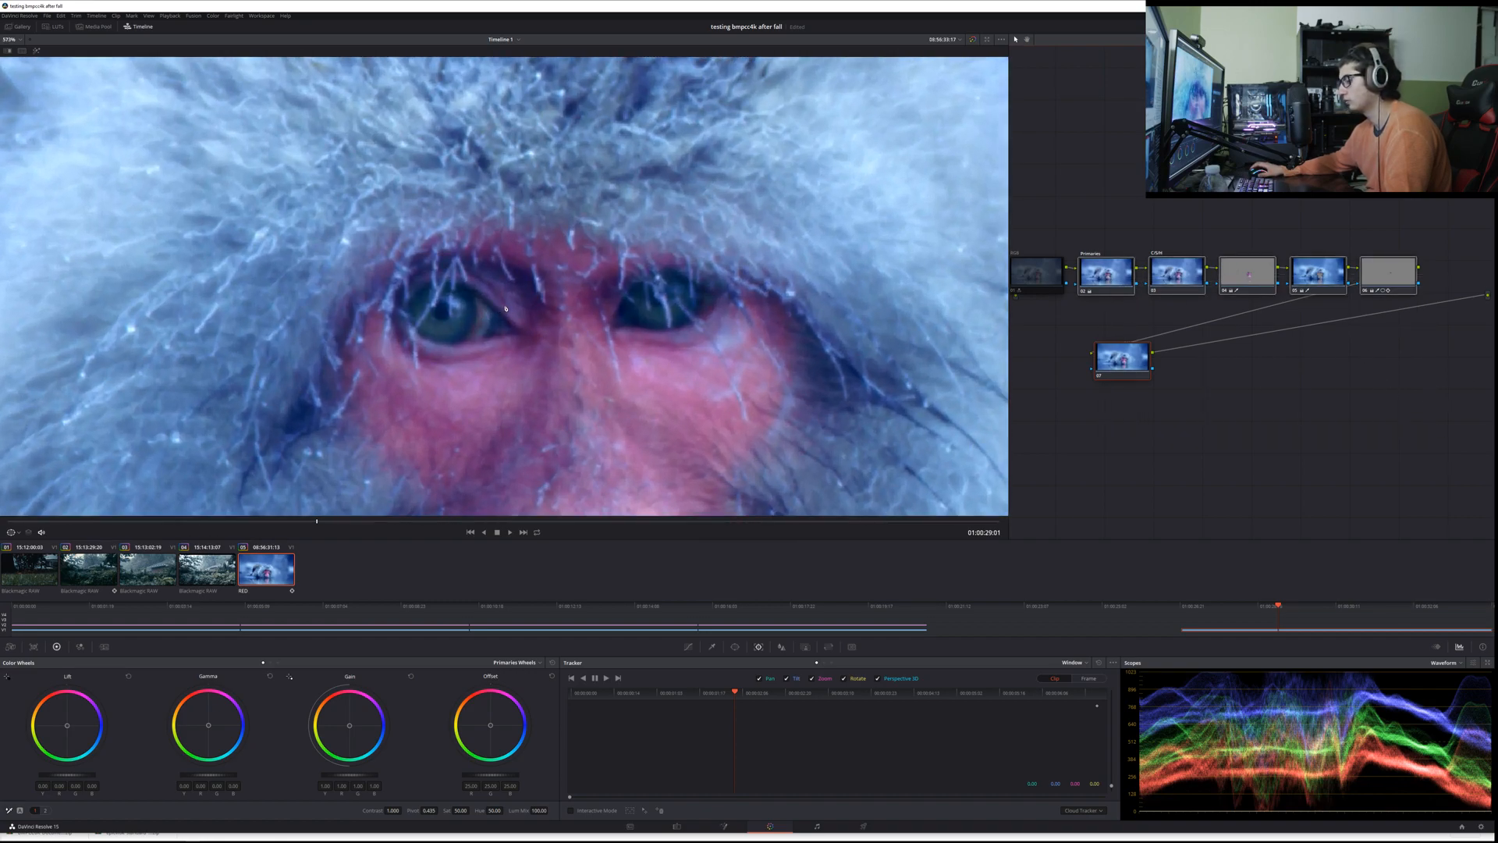
key("ctrl+d")
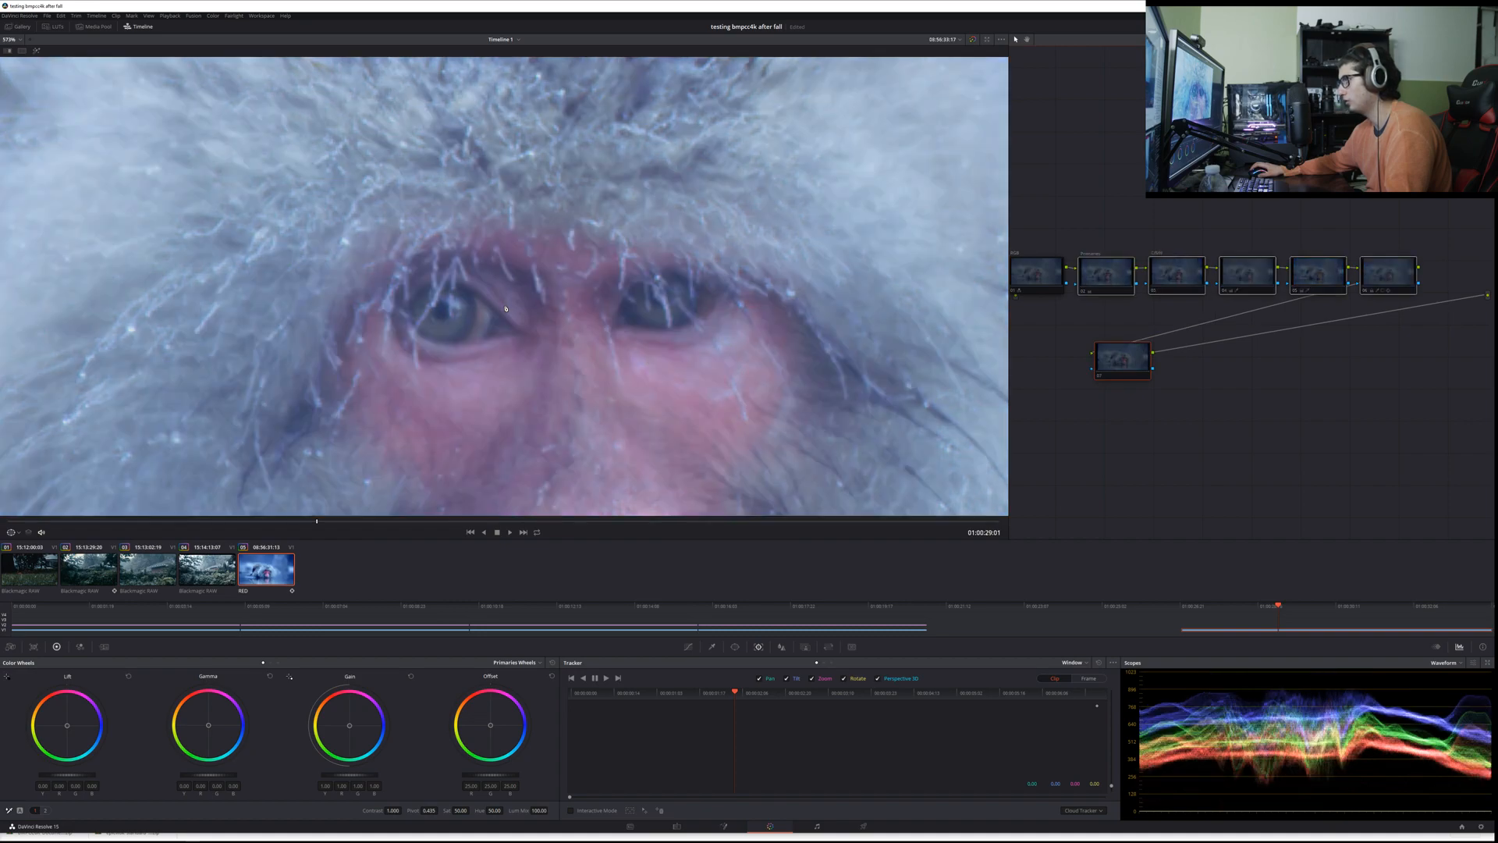
key("ctrl+d")
key("ctrl+d")
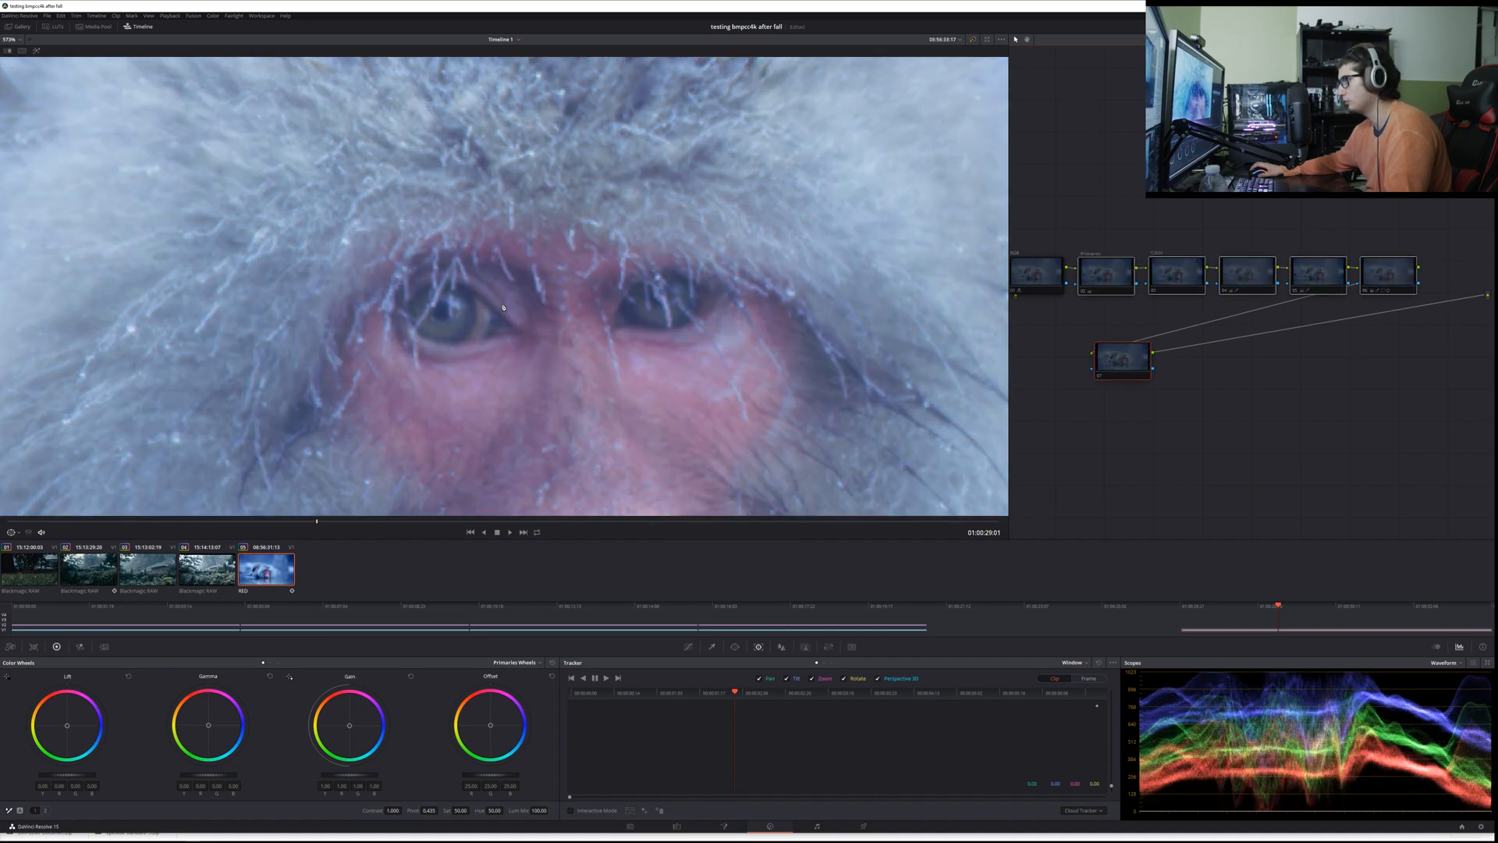
key("ctrl+d")
Step: Refine the green Lift tint on the eye node, then select the outside node
left_click(1388, 271)
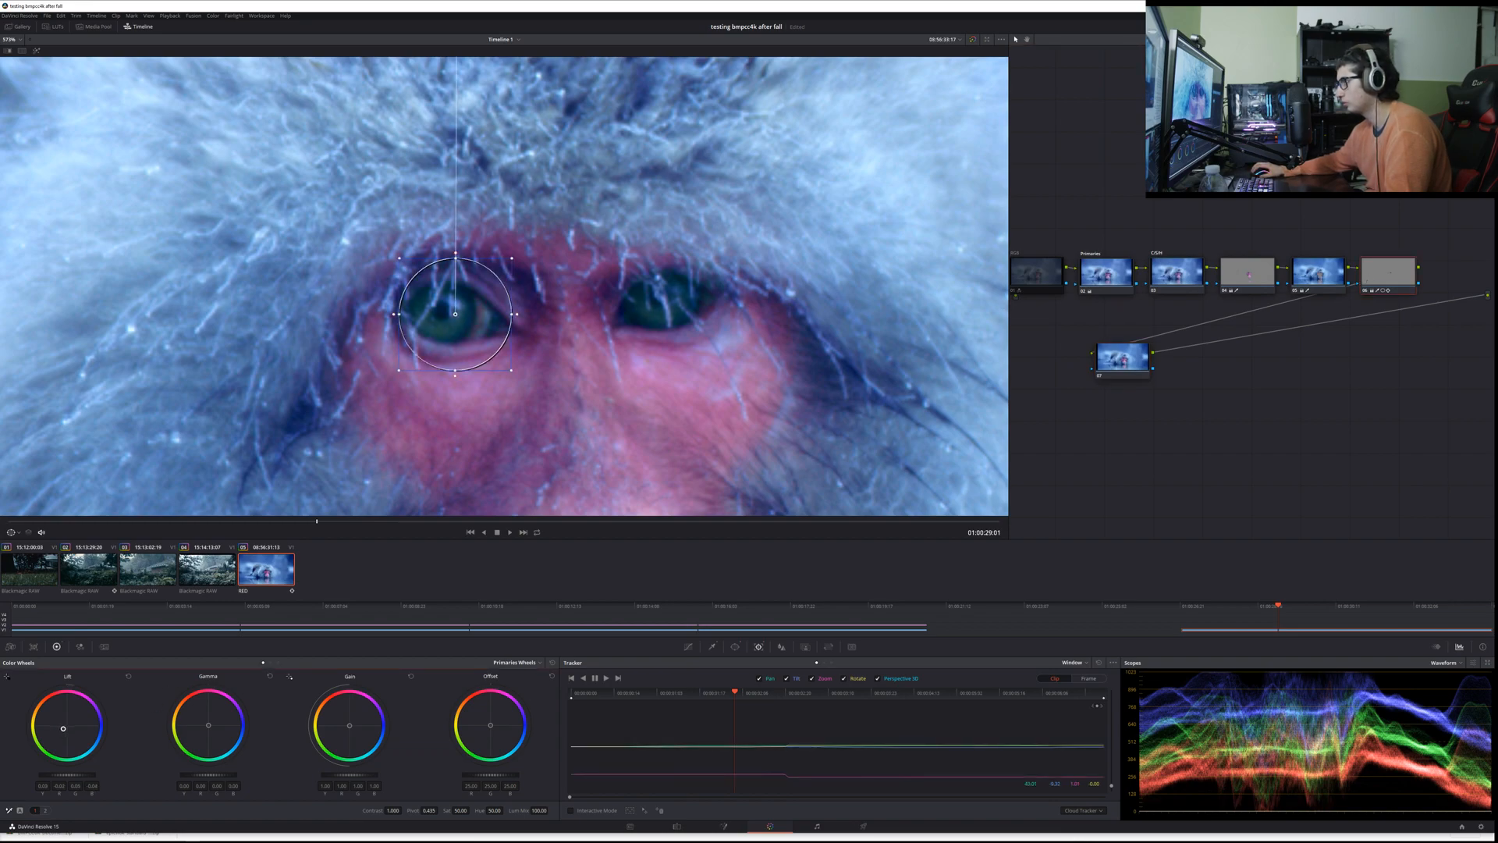
key("shift+z")
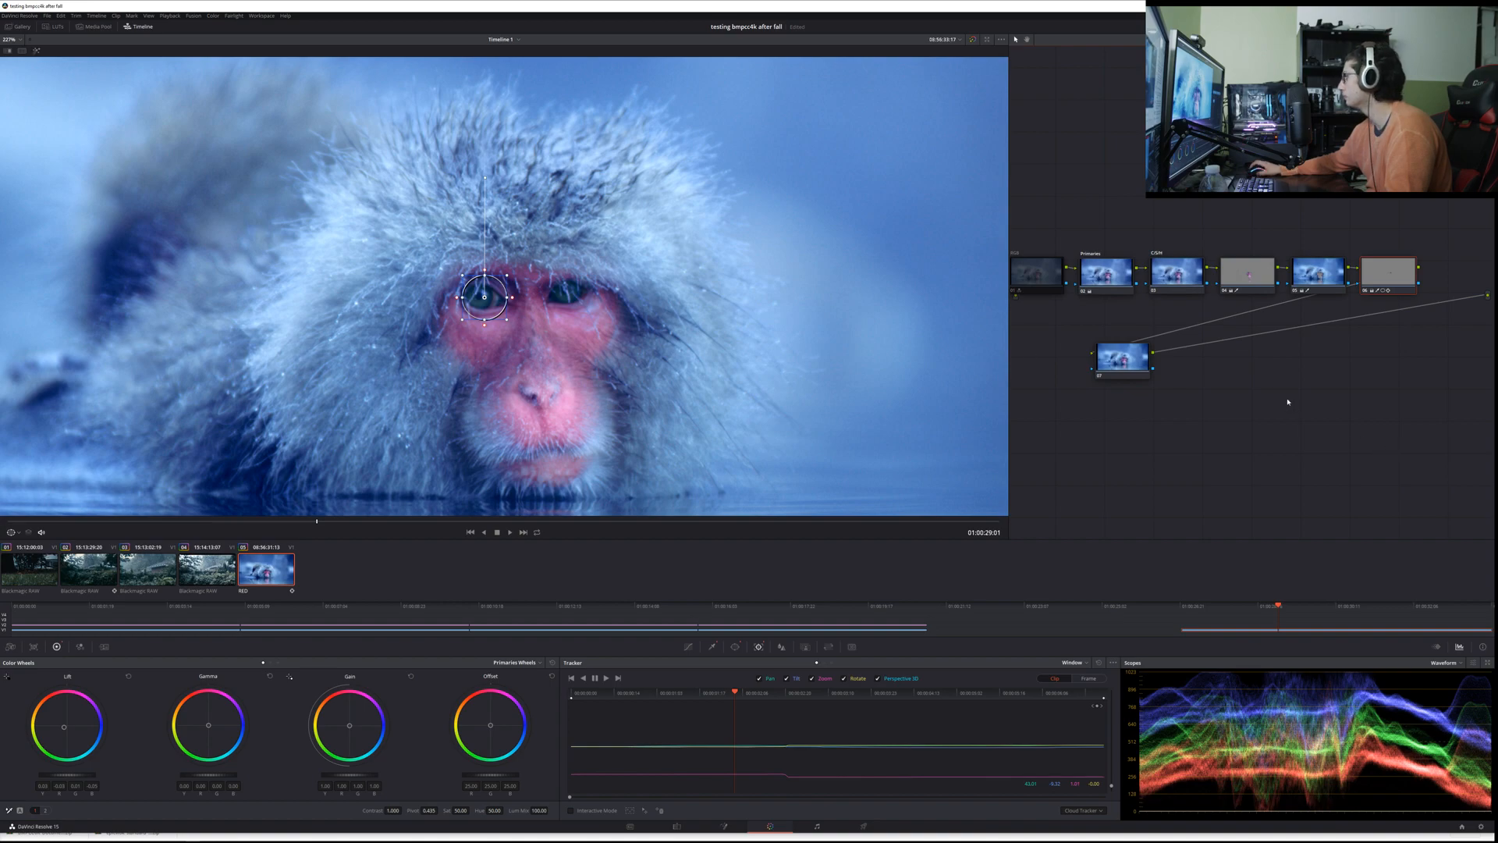
left_click(1133, 364)
scroll(683, 405, "down", 5)
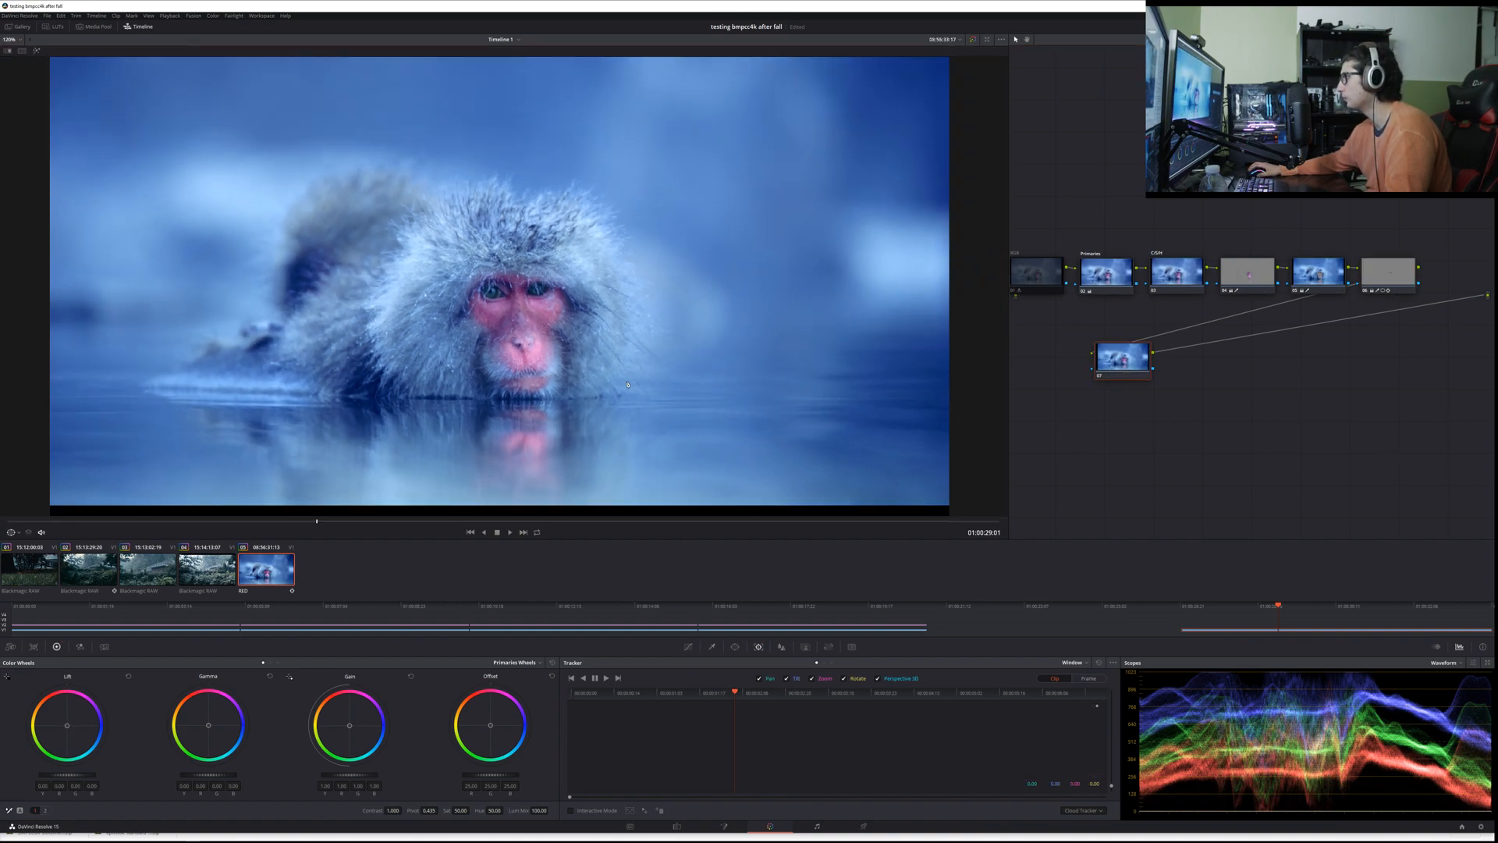
Step: Nudge the outside node slightly in the node graph and save the project
scroll(628, 385, "up", 1)
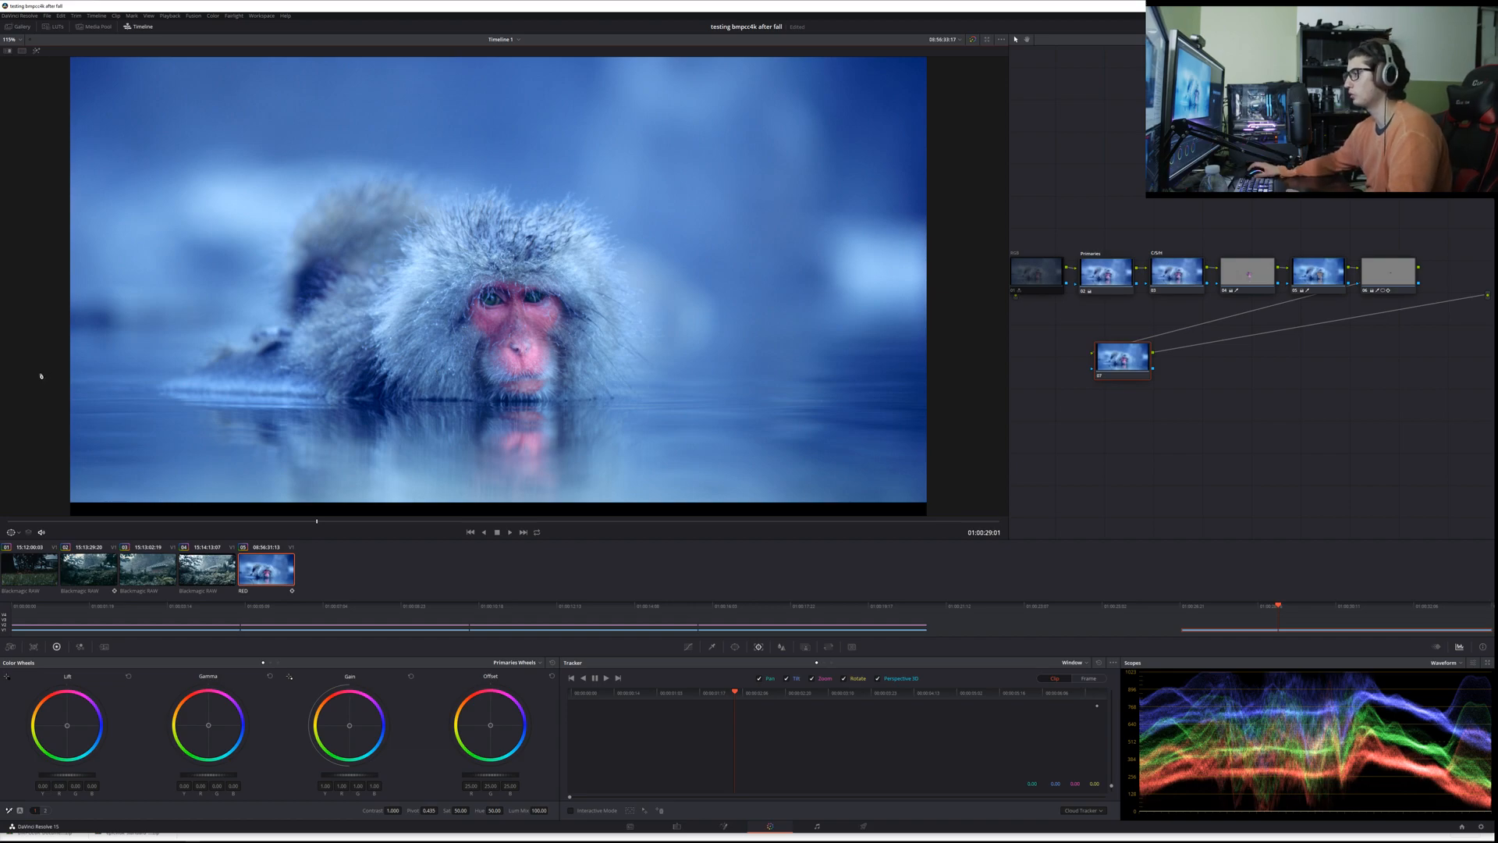
key("ctrl+s")
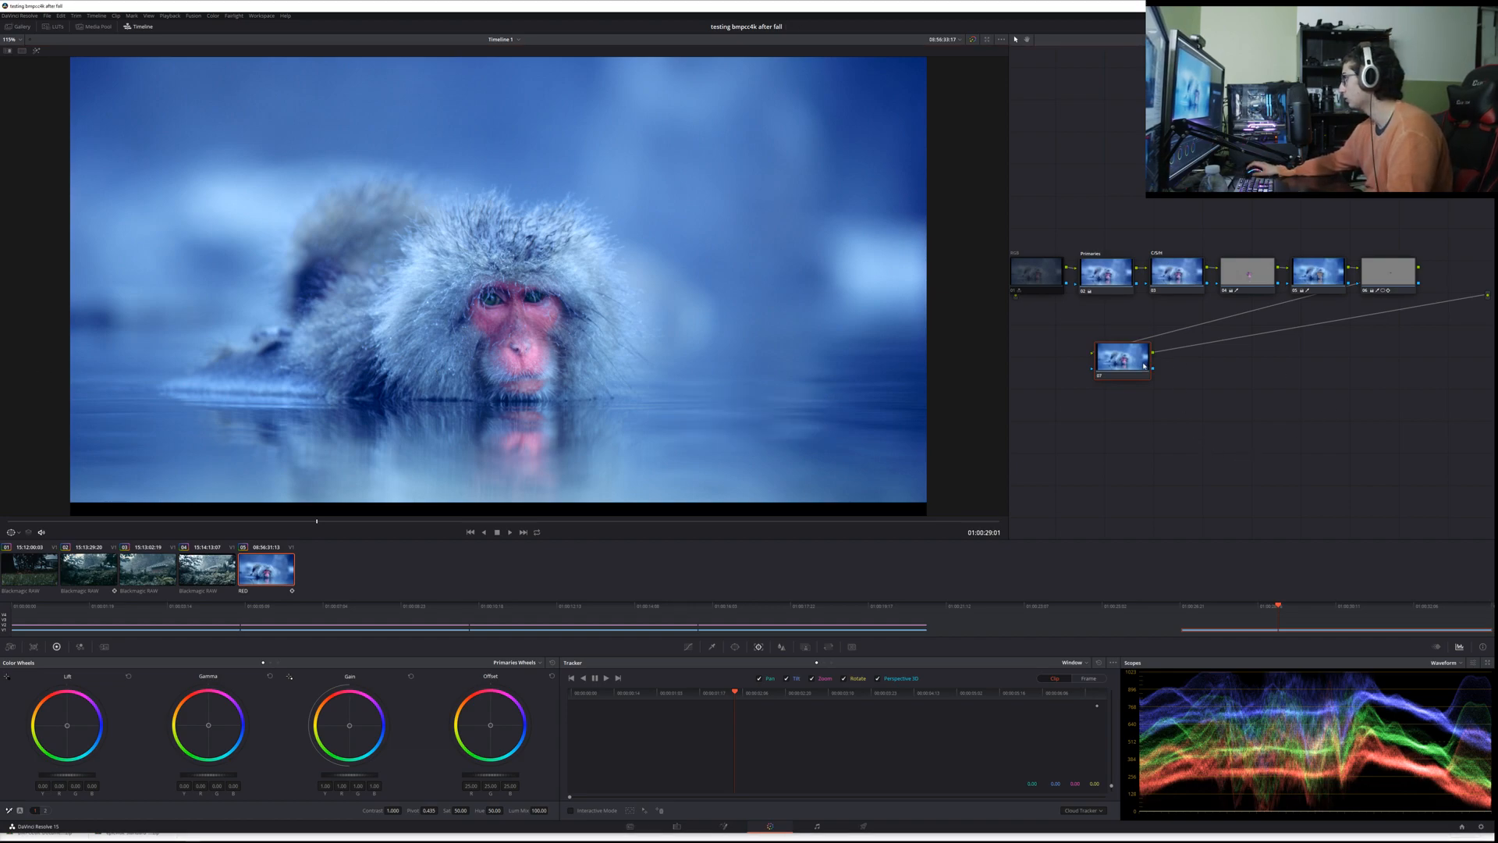
left_click_drag(1125, 359, 1132, 361)
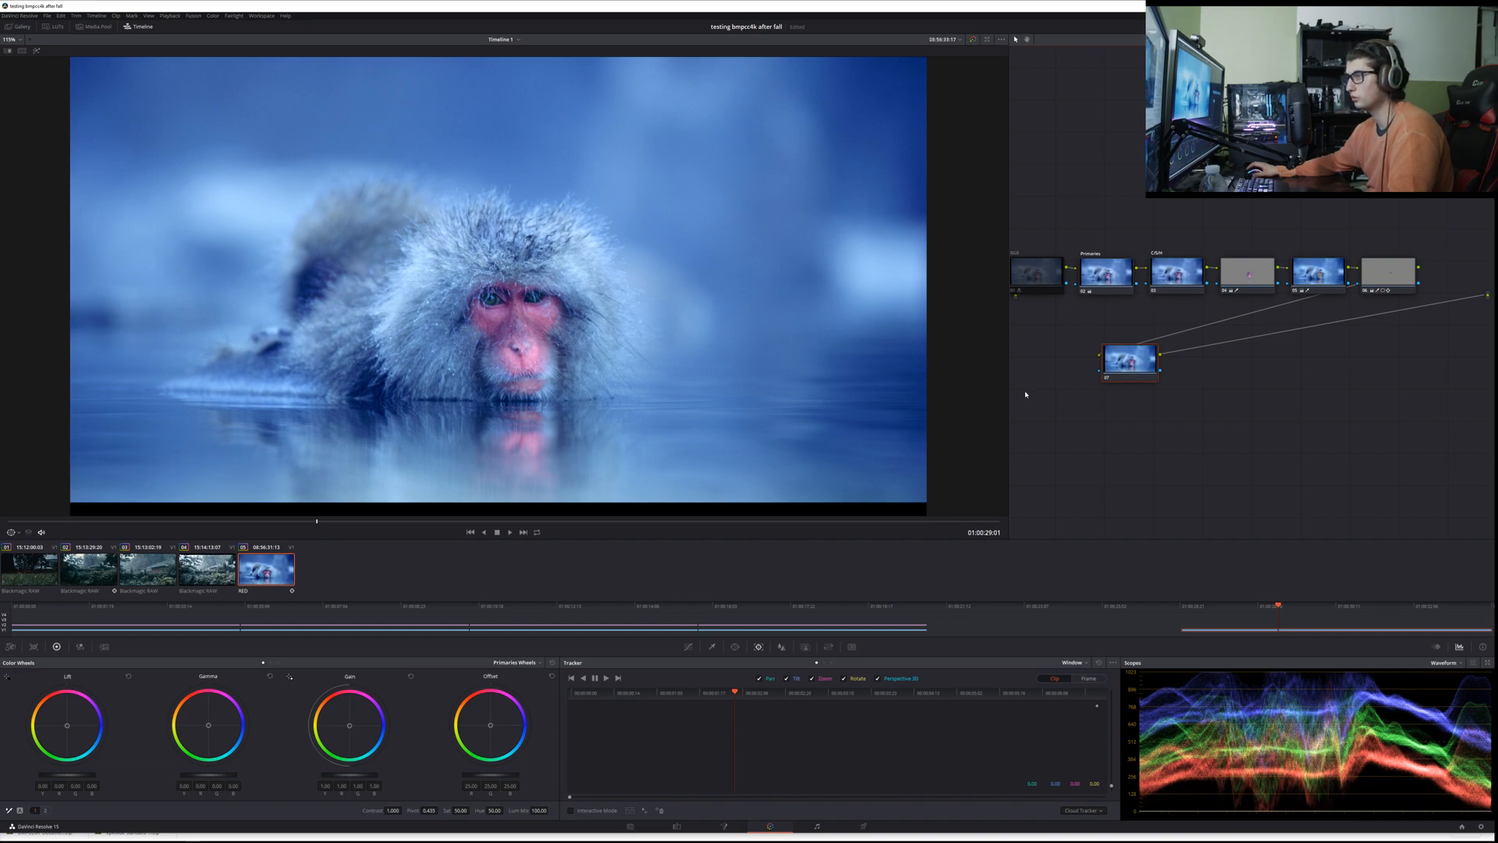
key("ctrl+s")
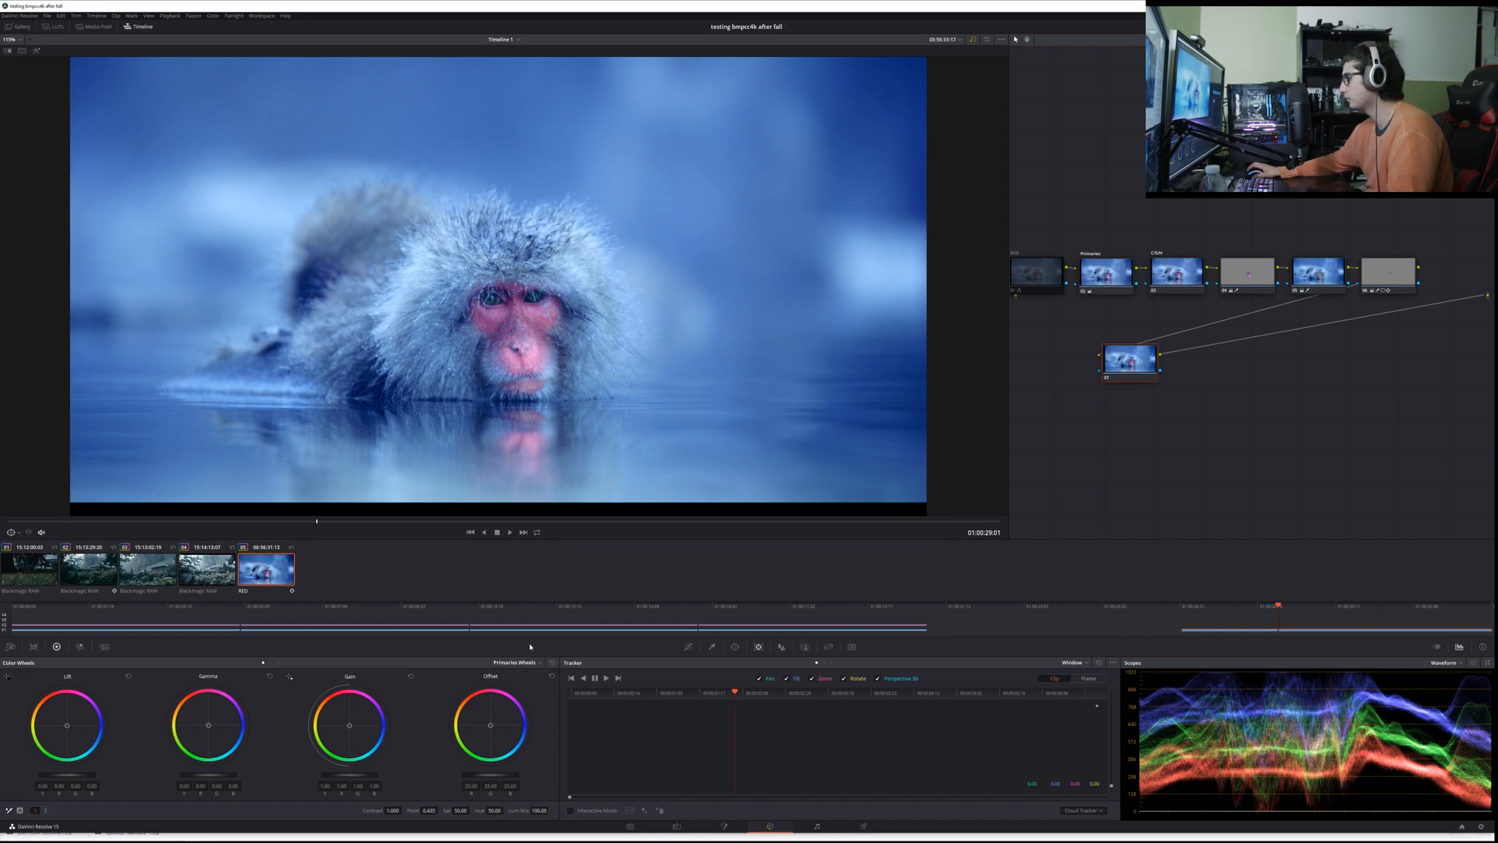
Step: Play the RED clip from its start and examine how the eye grade follows the face across the shot
left_click(569, 698)
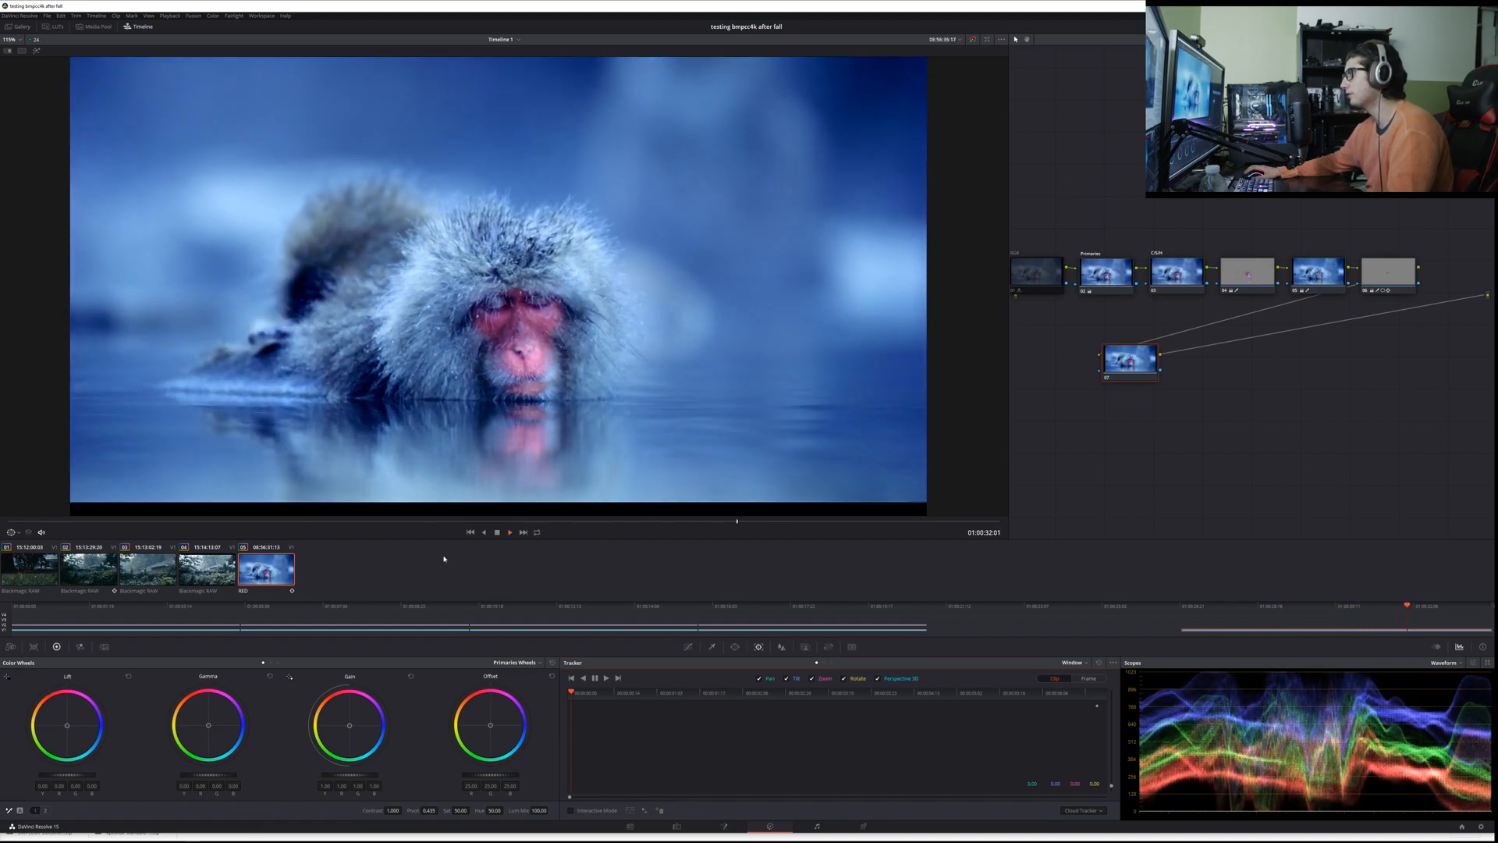
key("space")
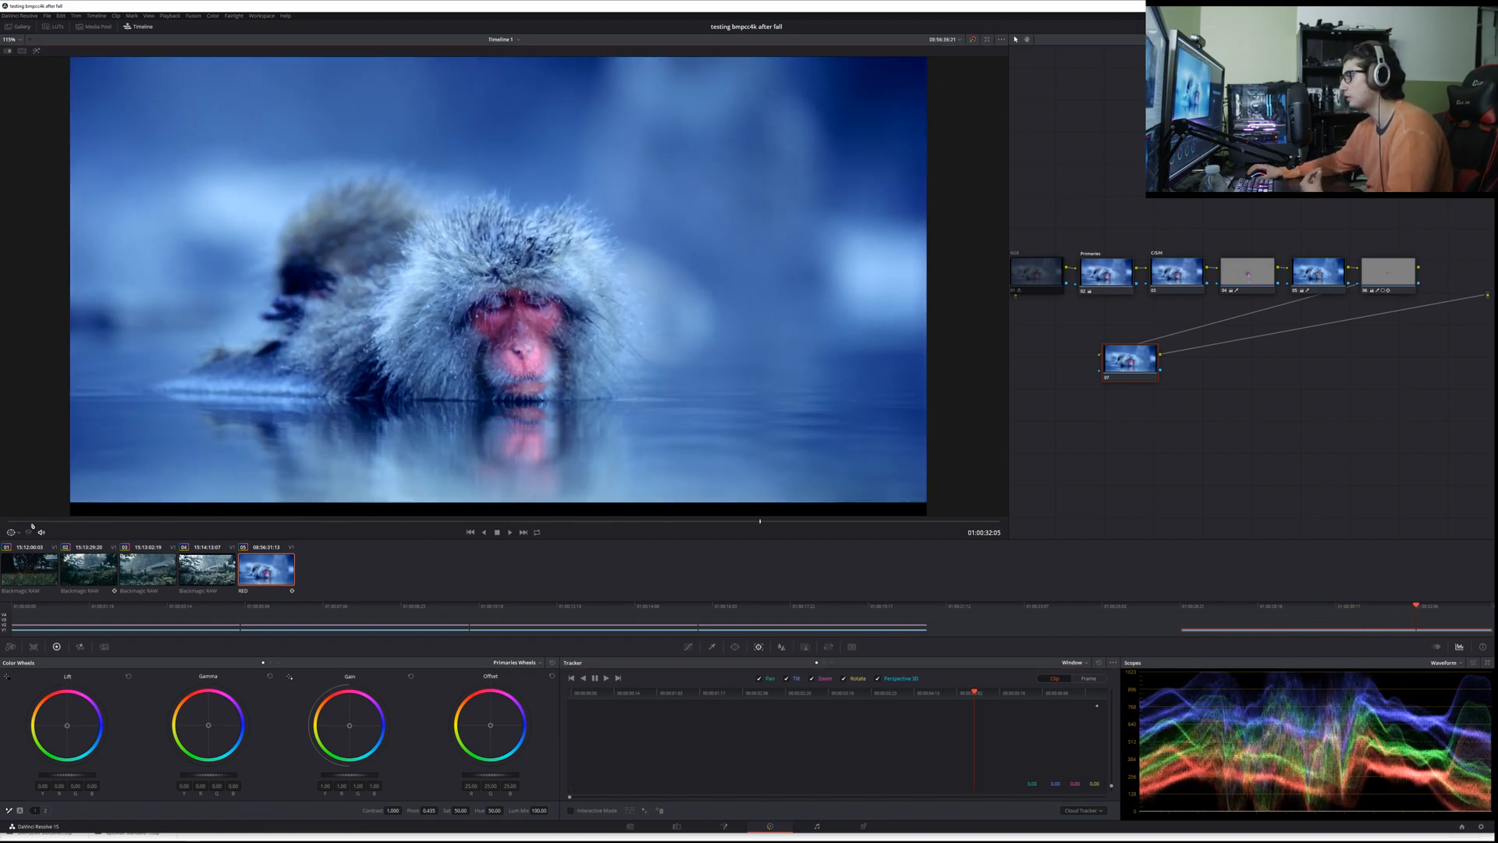
left_click_drag(31, 524, 8, 520)
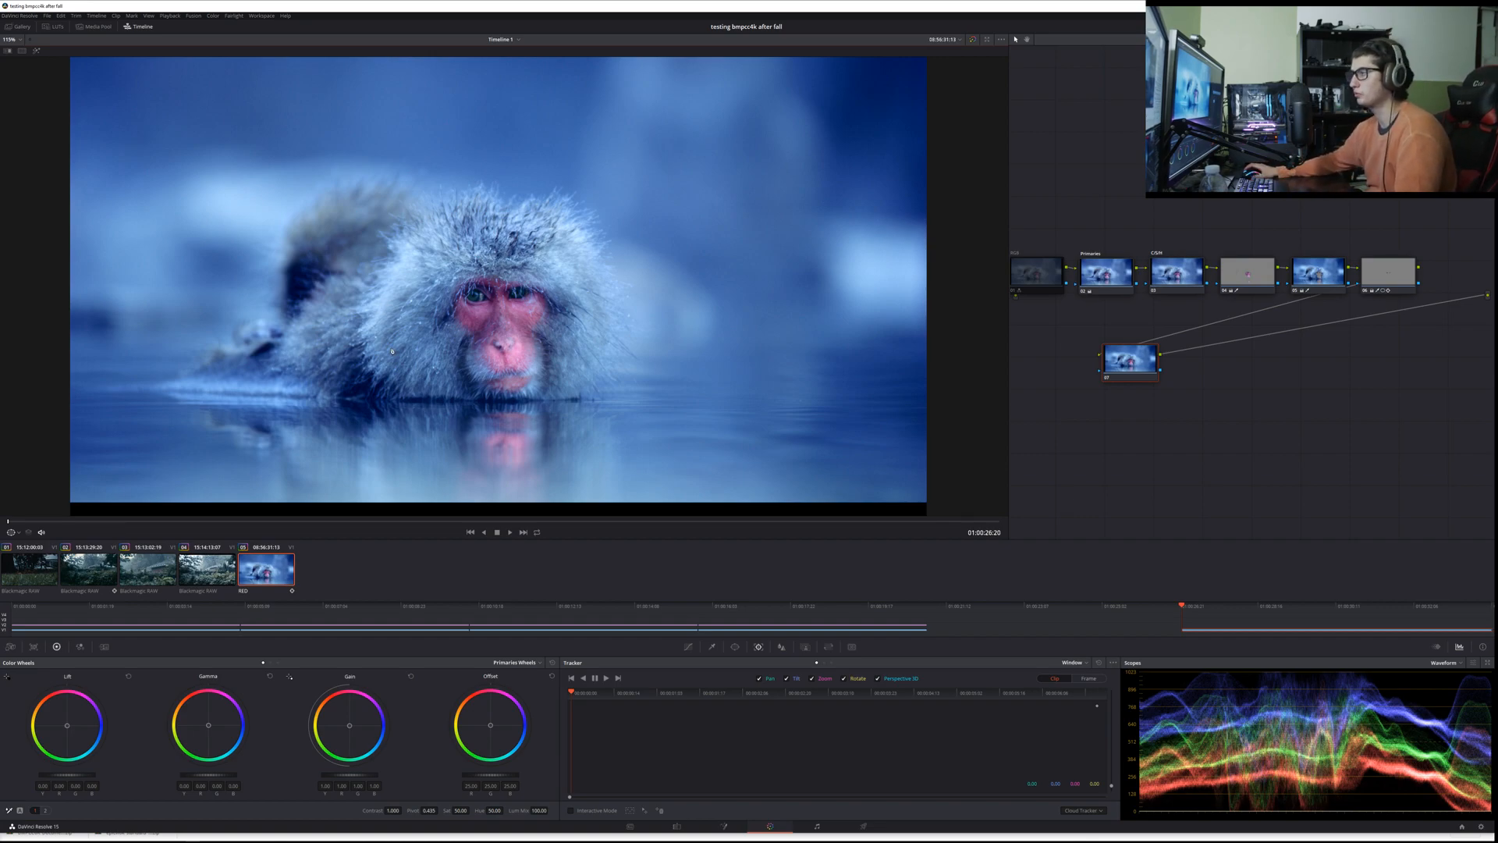
scroll(435, 402, "up", 2)
scroll(435, 421, "down", 4)
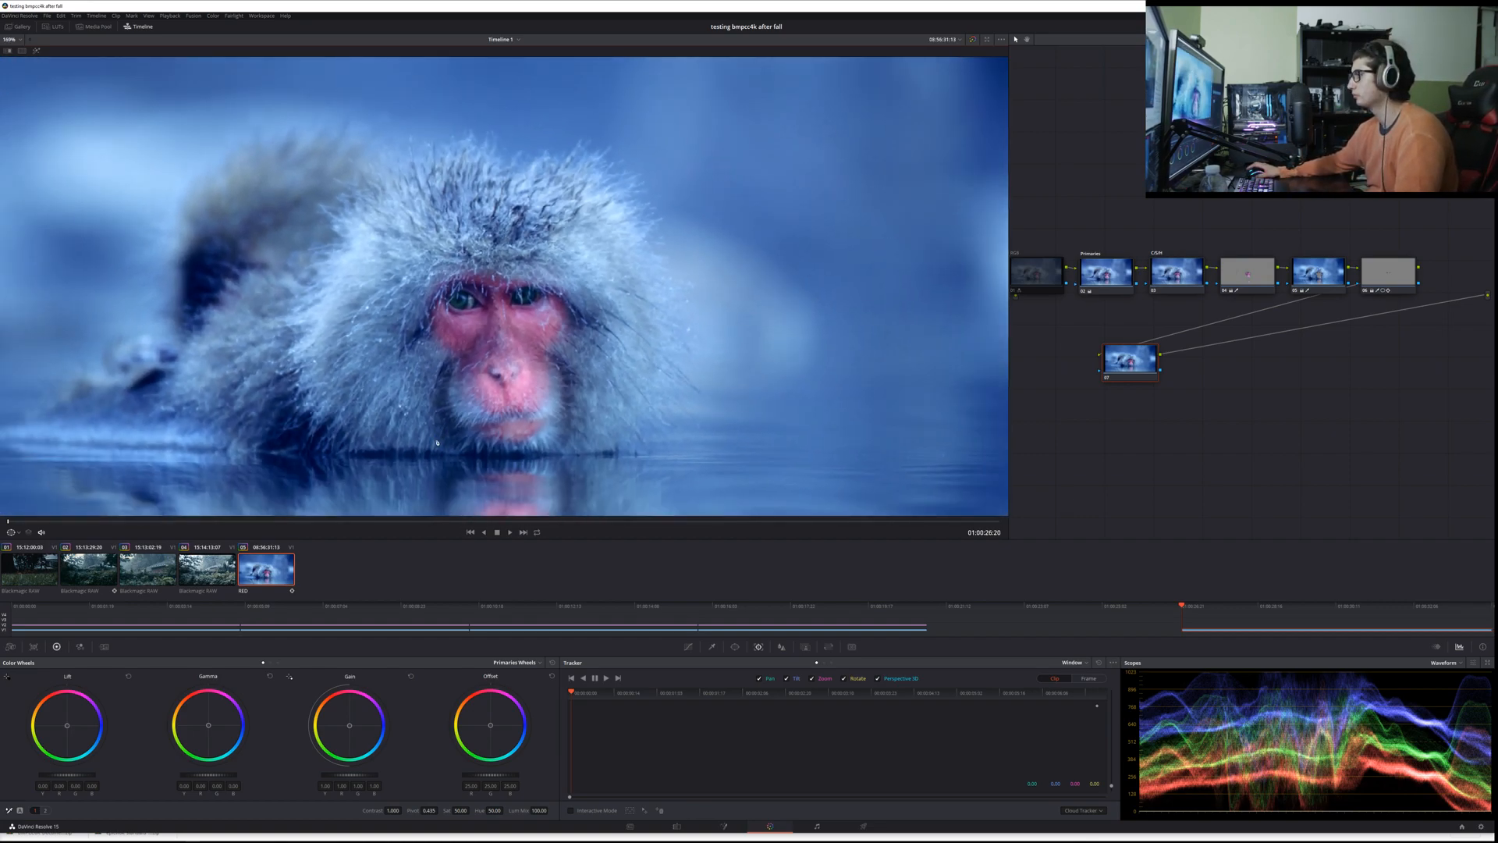
key("space")
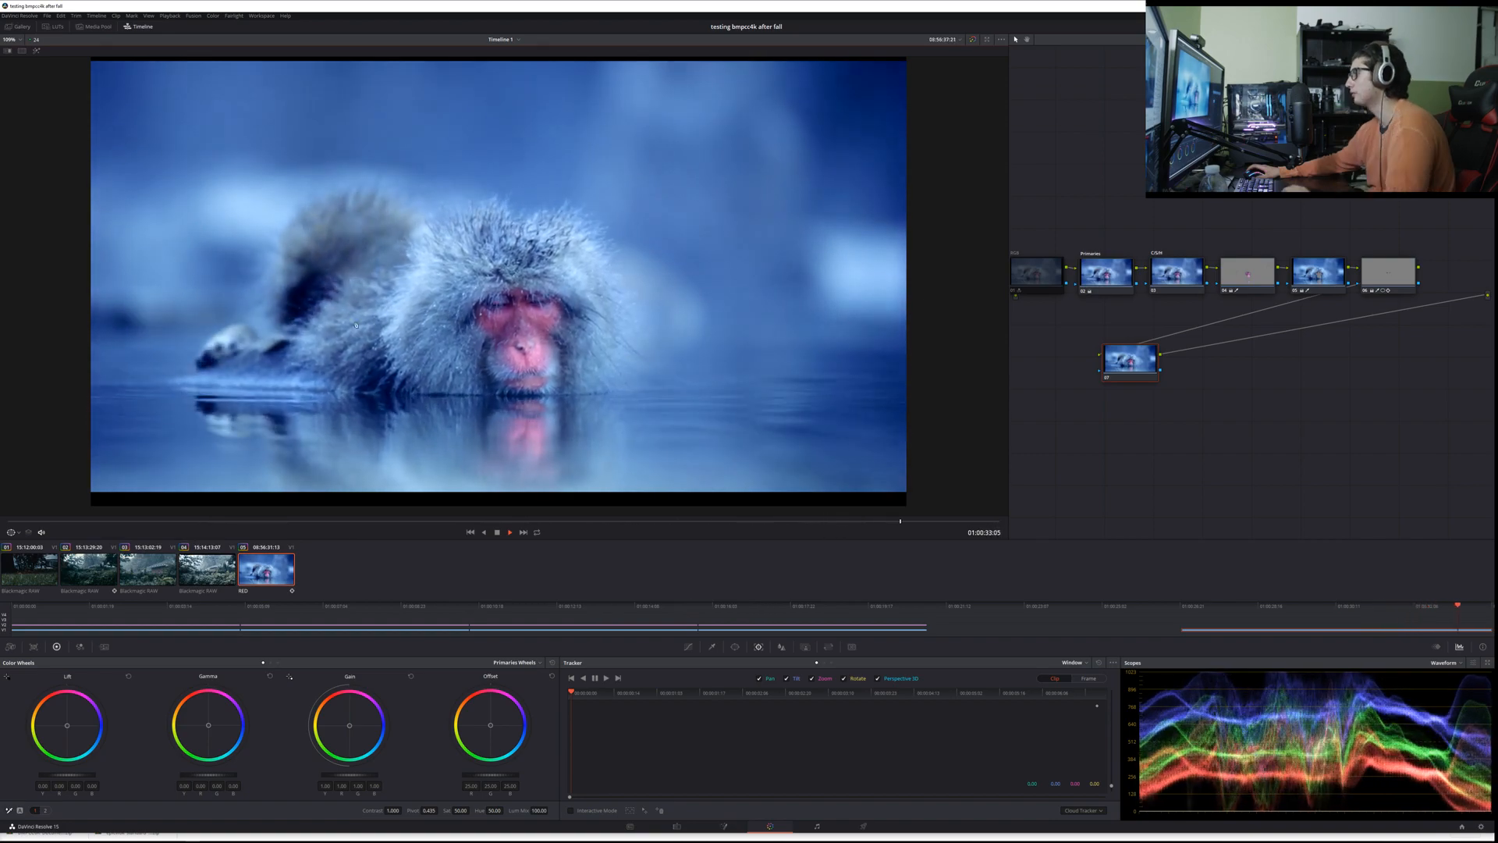
key("space")
Step: Examine the monkey's eyes up close near the end of the RED clip and on its last frame
scroll(514, 386, "up", 5)
scroll(515, 385, "up", 2)
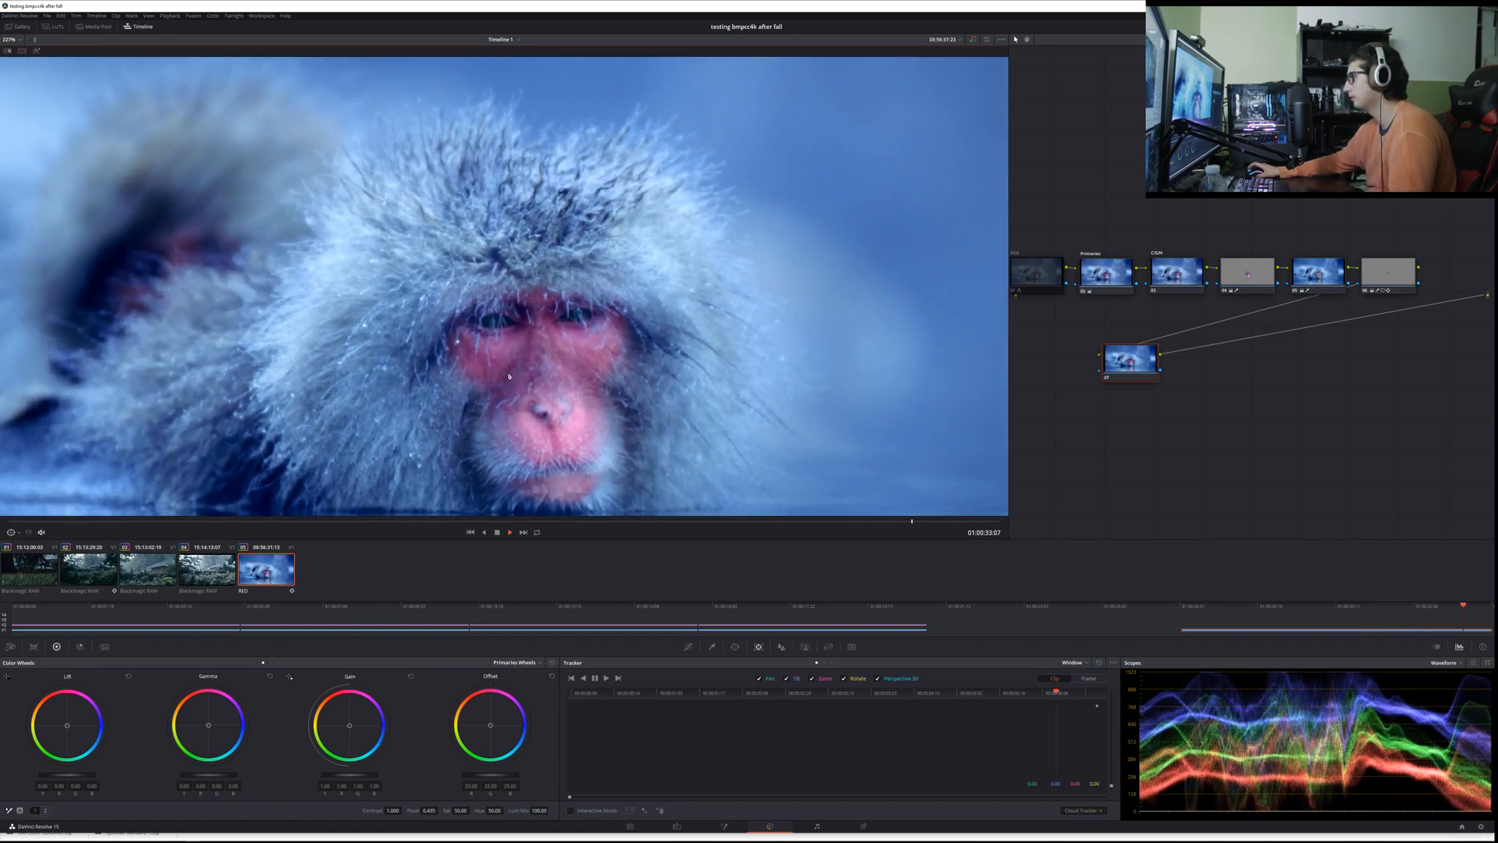
key("Home")
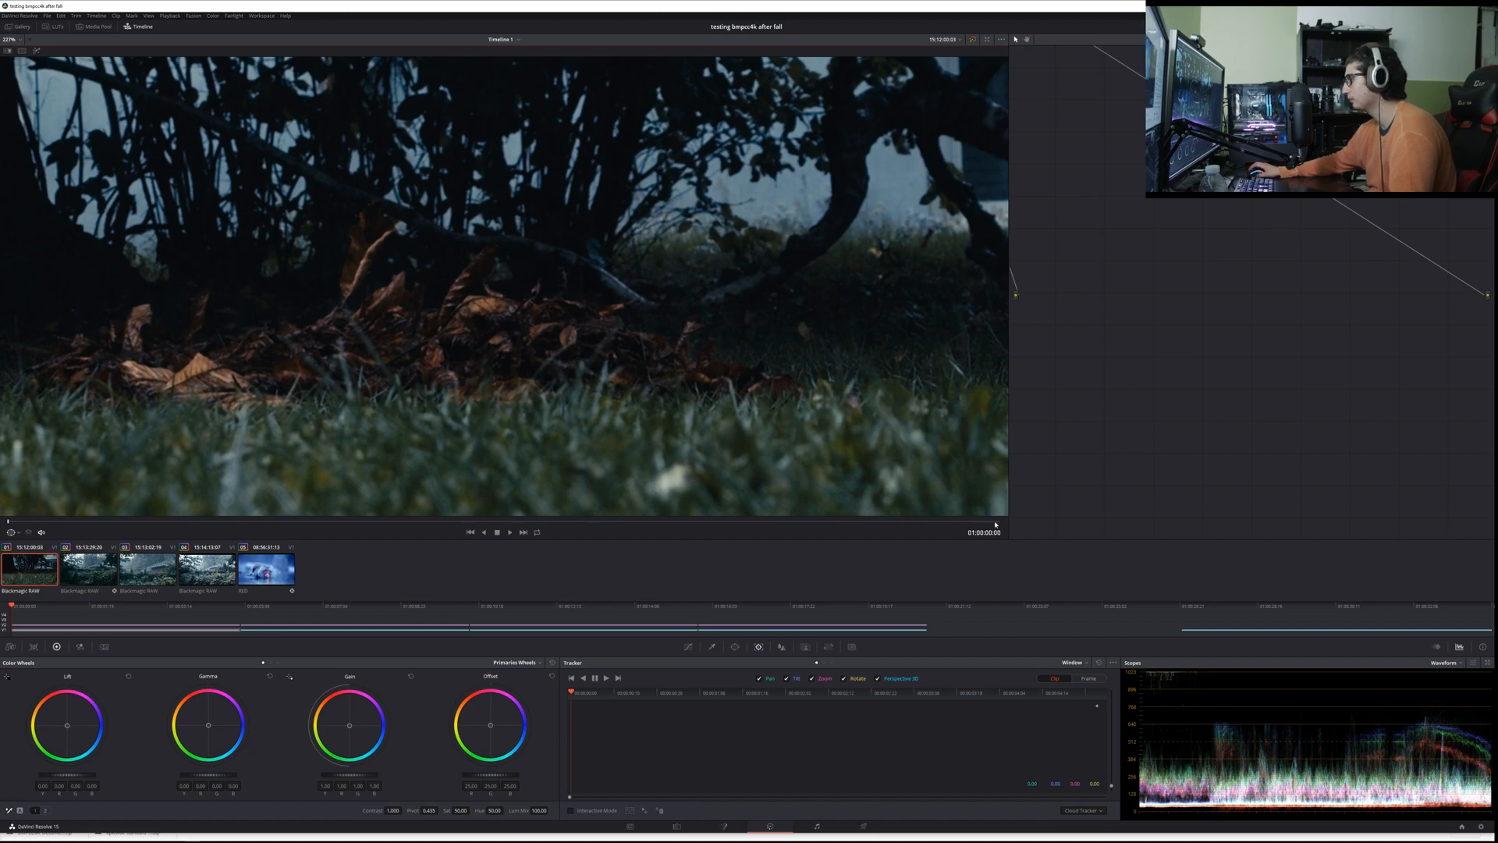
left_click(245, 571)
left_click(996, 523)
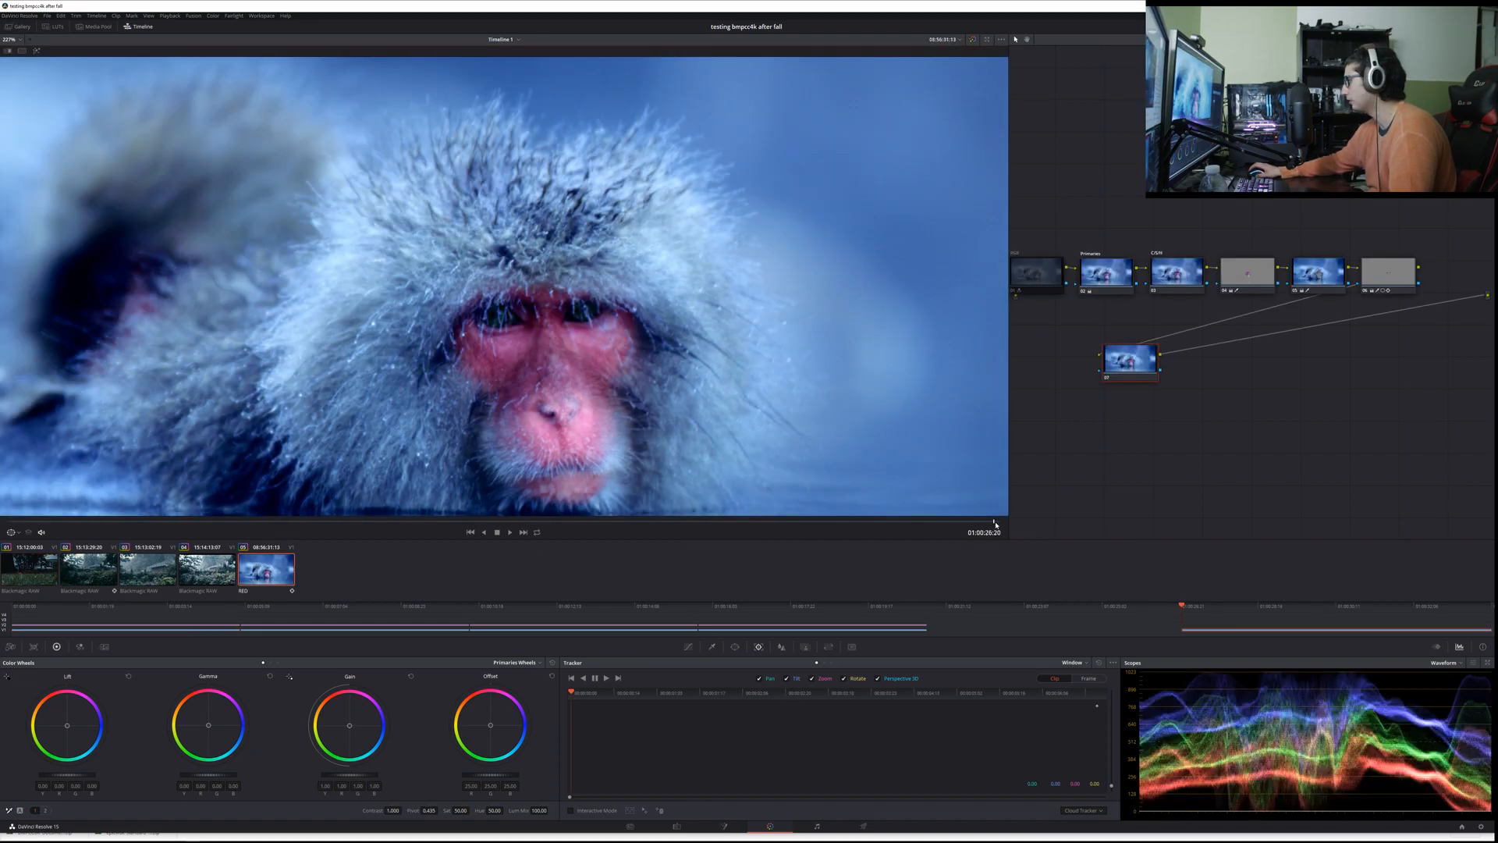
scroll(469, 447, "down", 5)
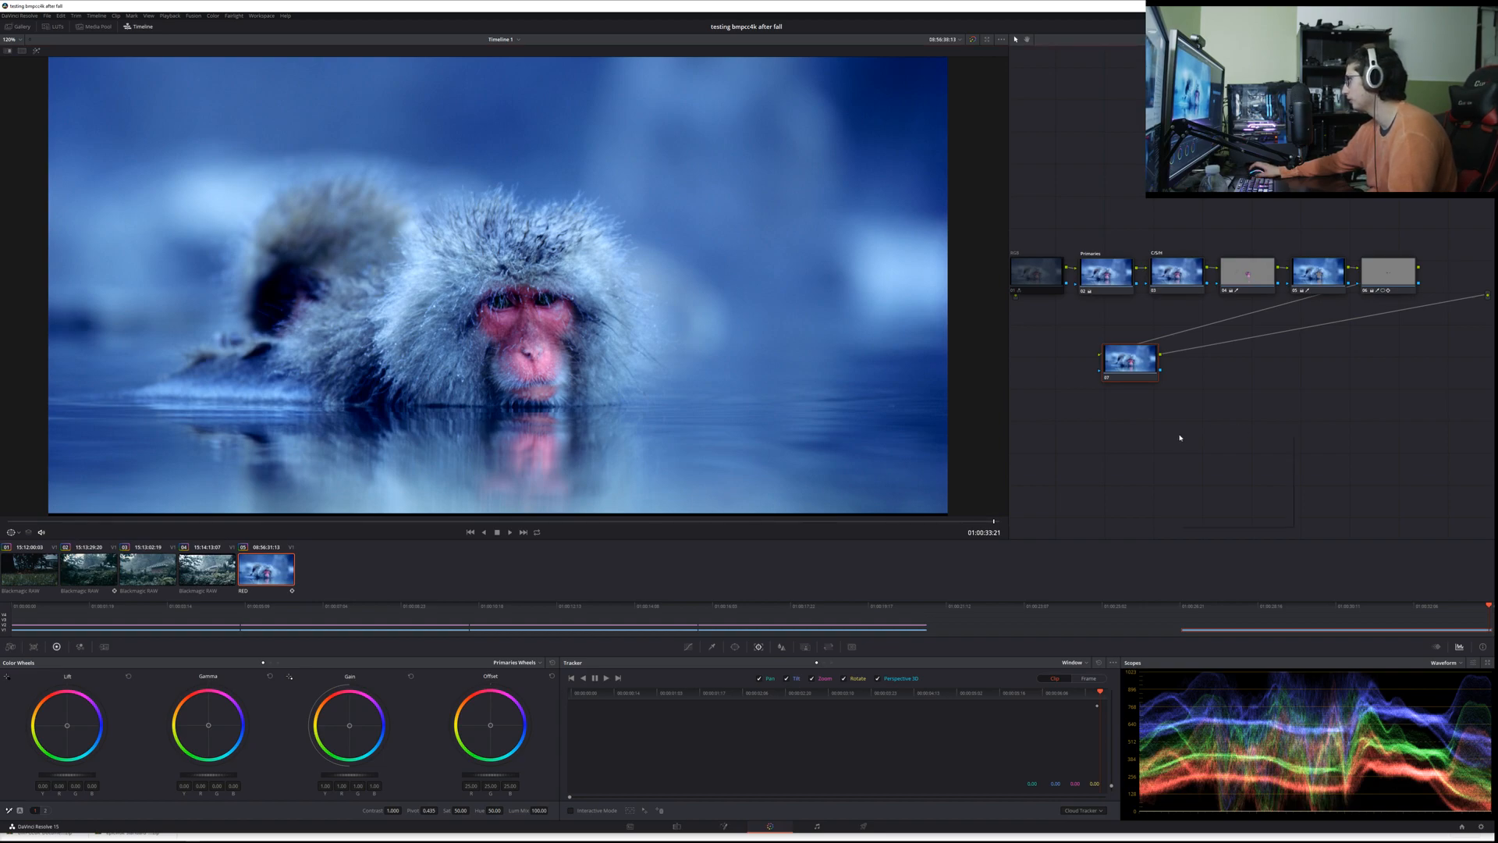
Step: Toggle all the nodes off and on to compare the grade, then undo the toggles that enabled the RGB node
left_click_drag(1380, 402, 1043, 265)
key("ctrl+d")
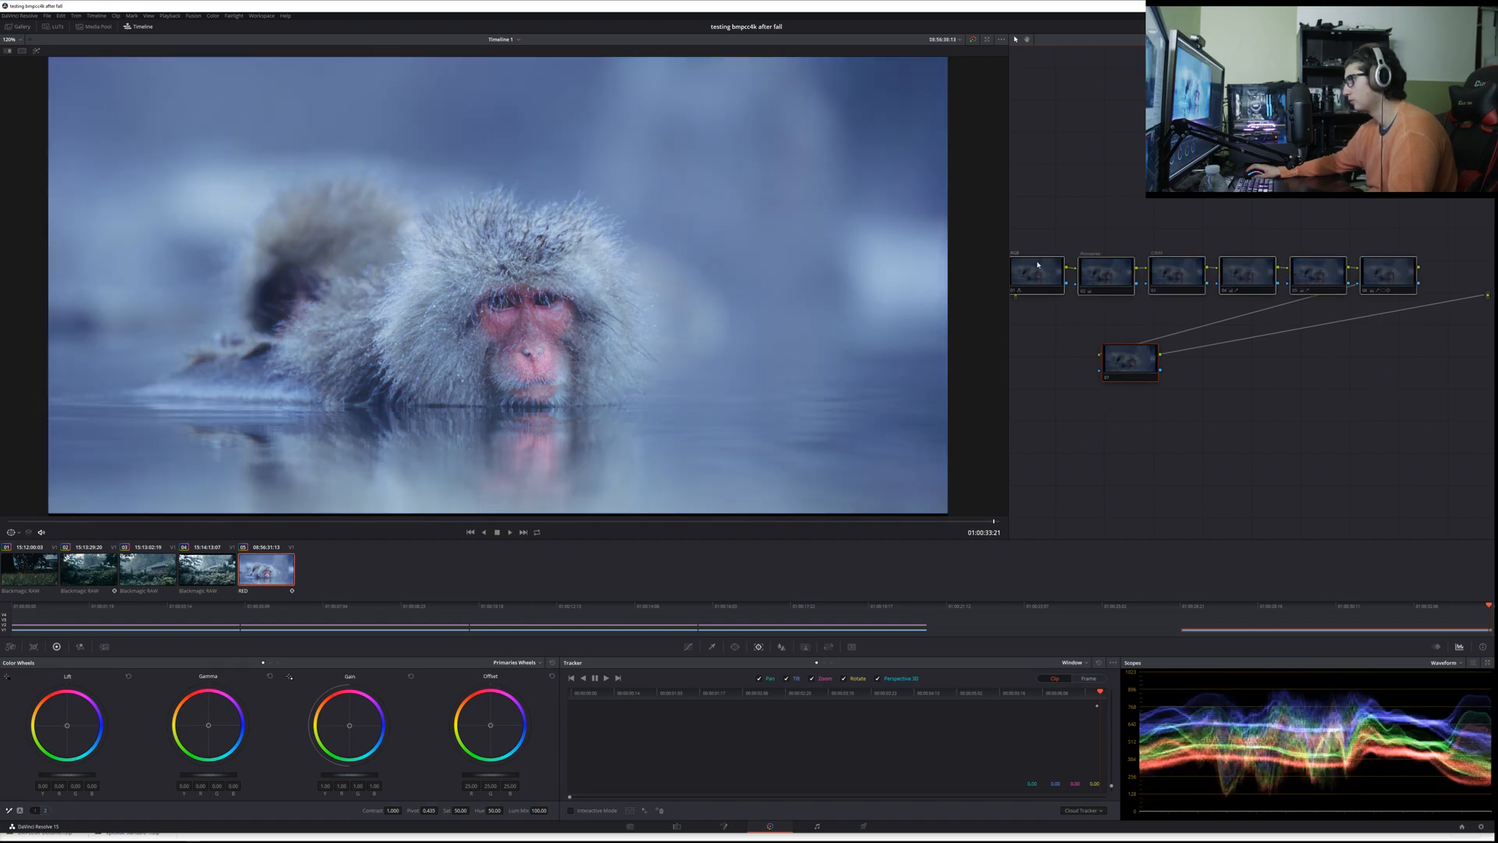
key("ctrl+d")
key("ctrl+d")
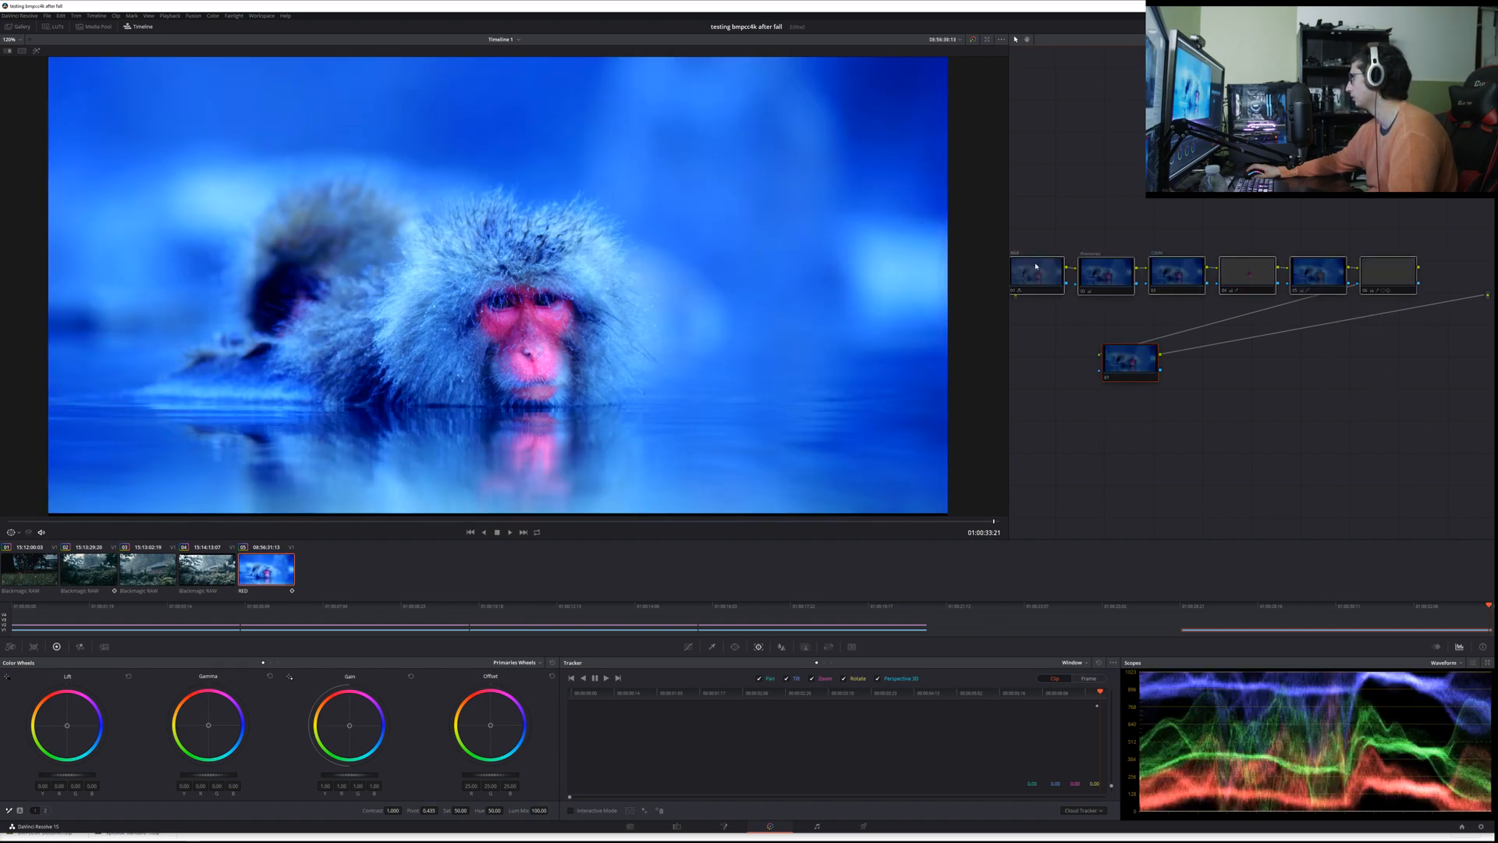
key("ctrl+d")
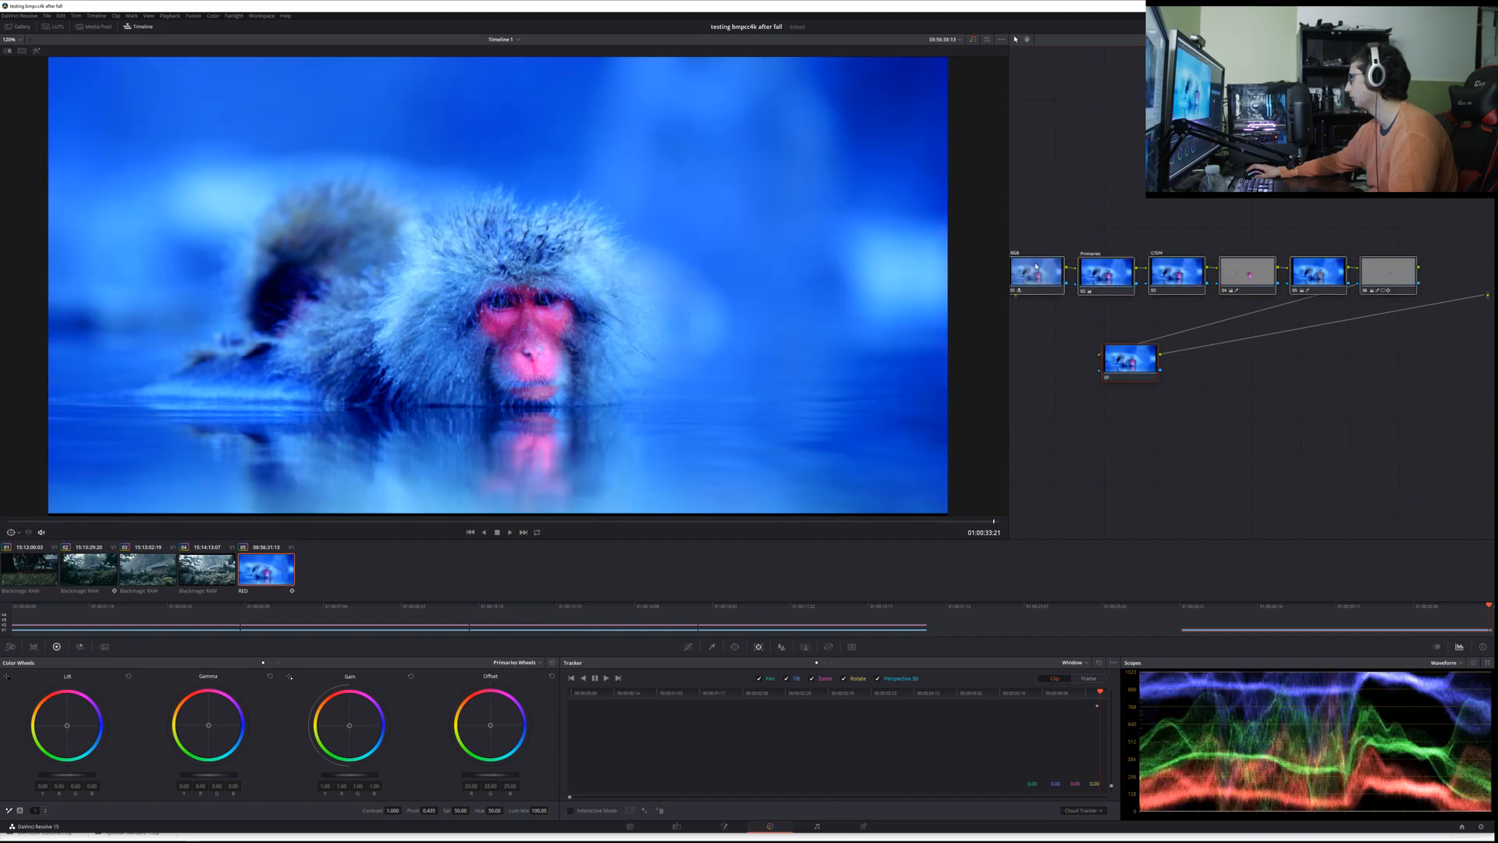
key("ctrl+z")
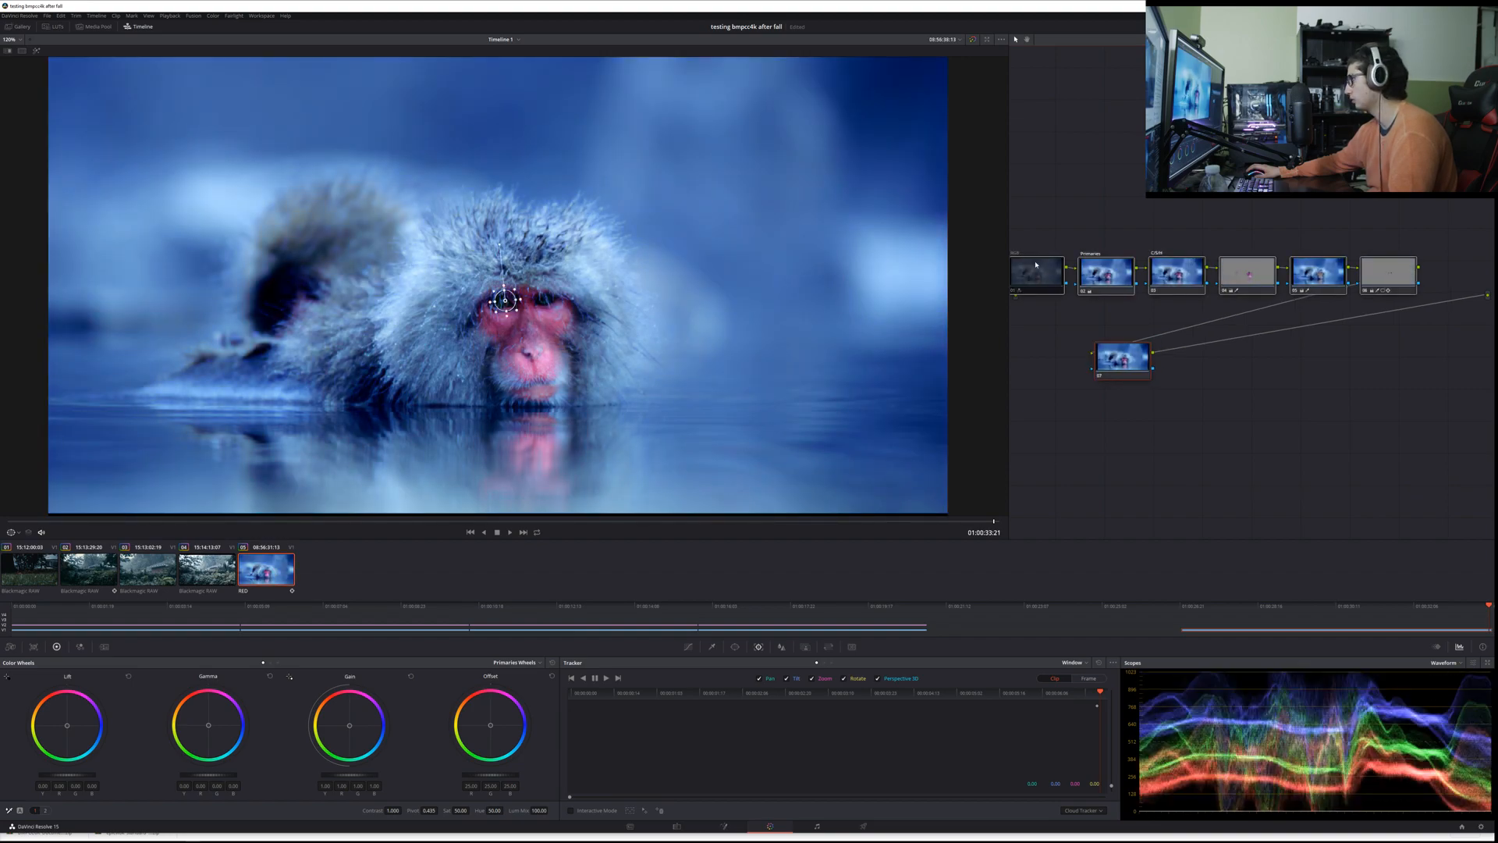
left_click(1118, 358)
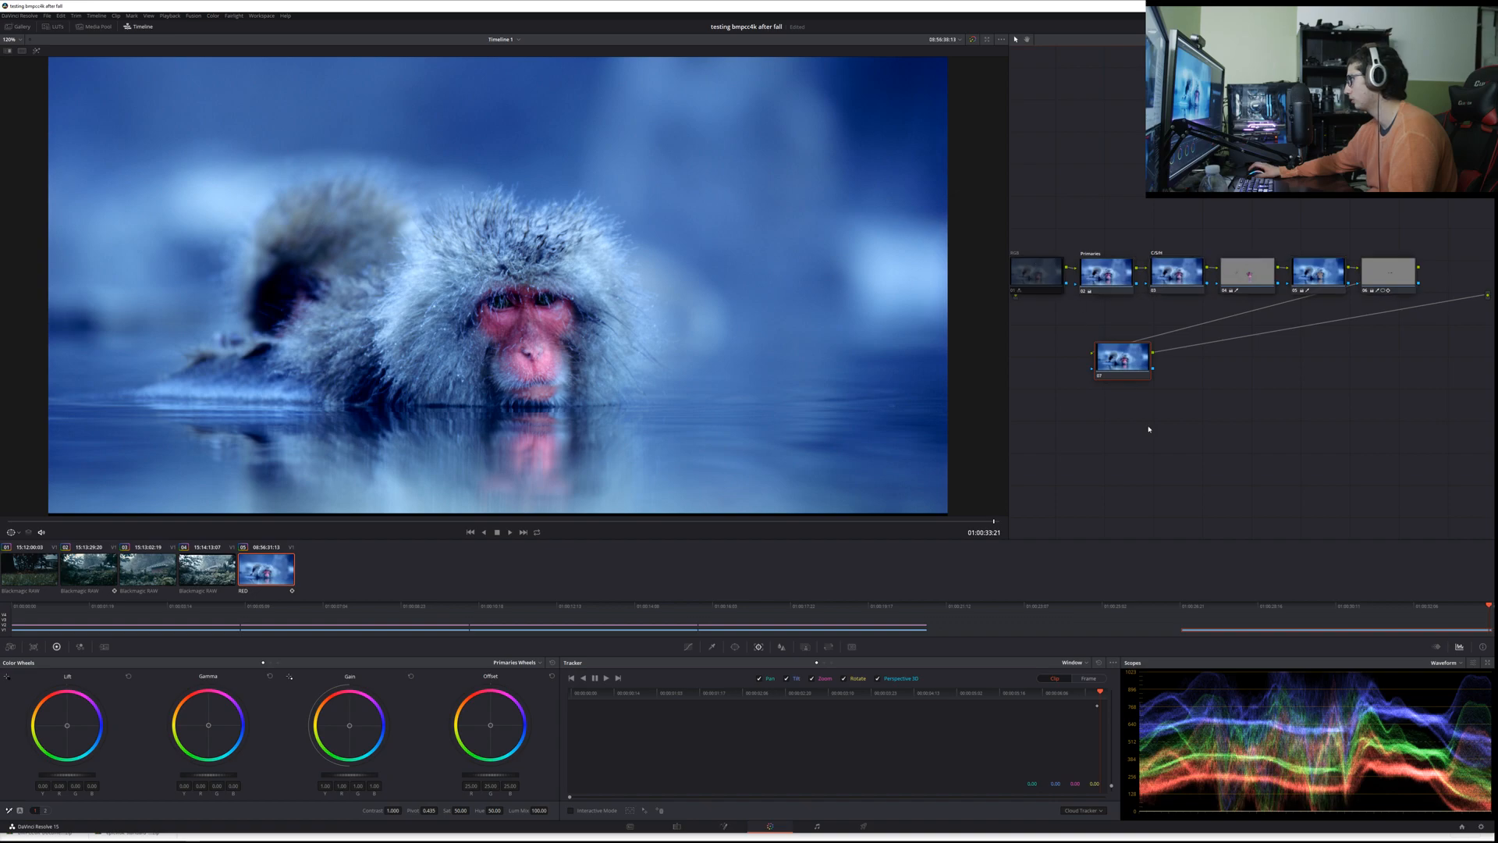
left_click_drag(1351, 345, 1047, 261)
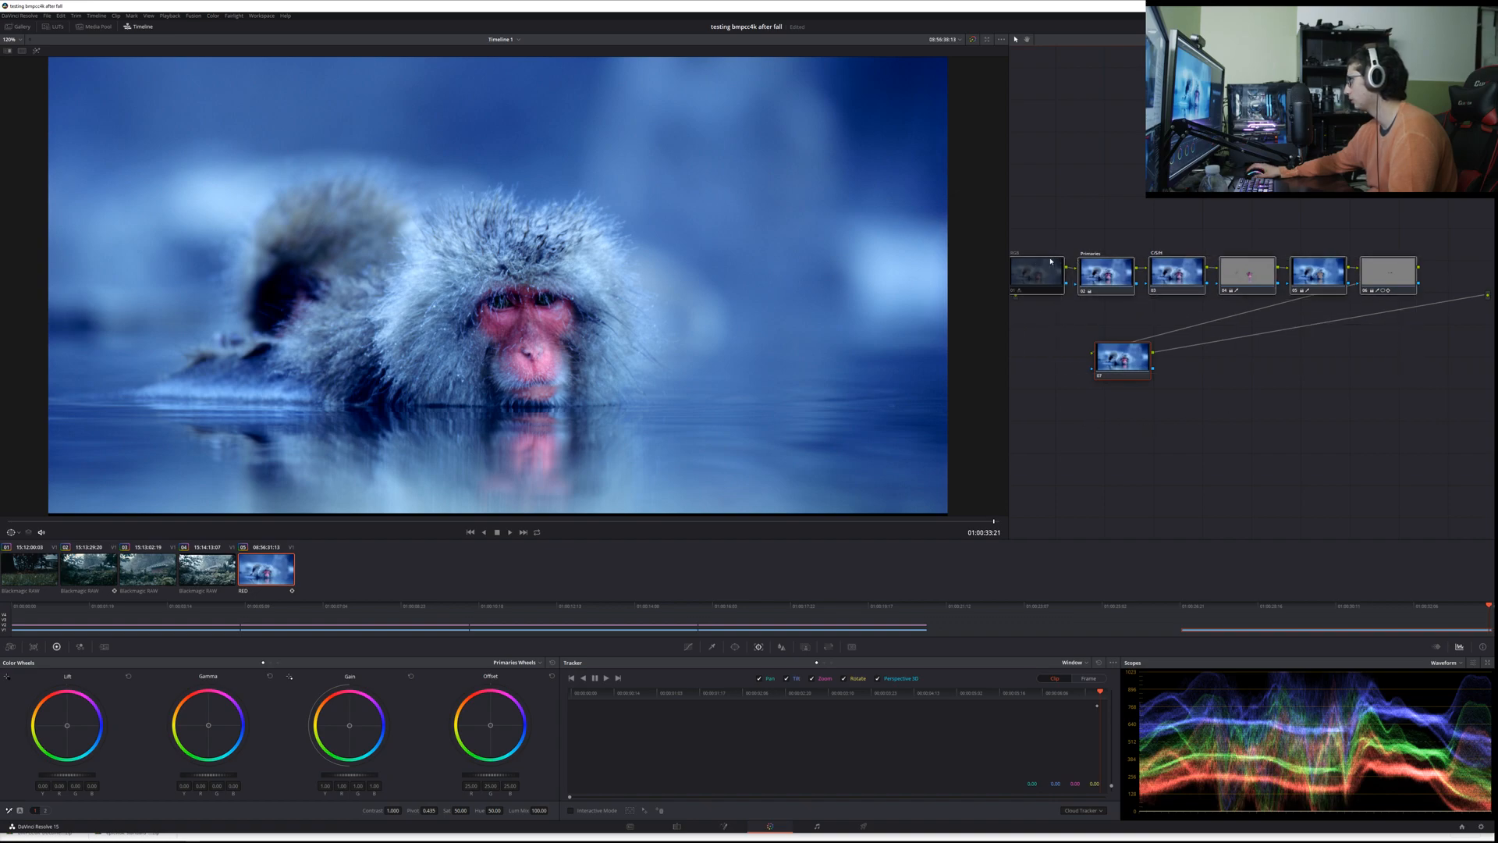
key("ctrl+d")
key("ctrl+d")
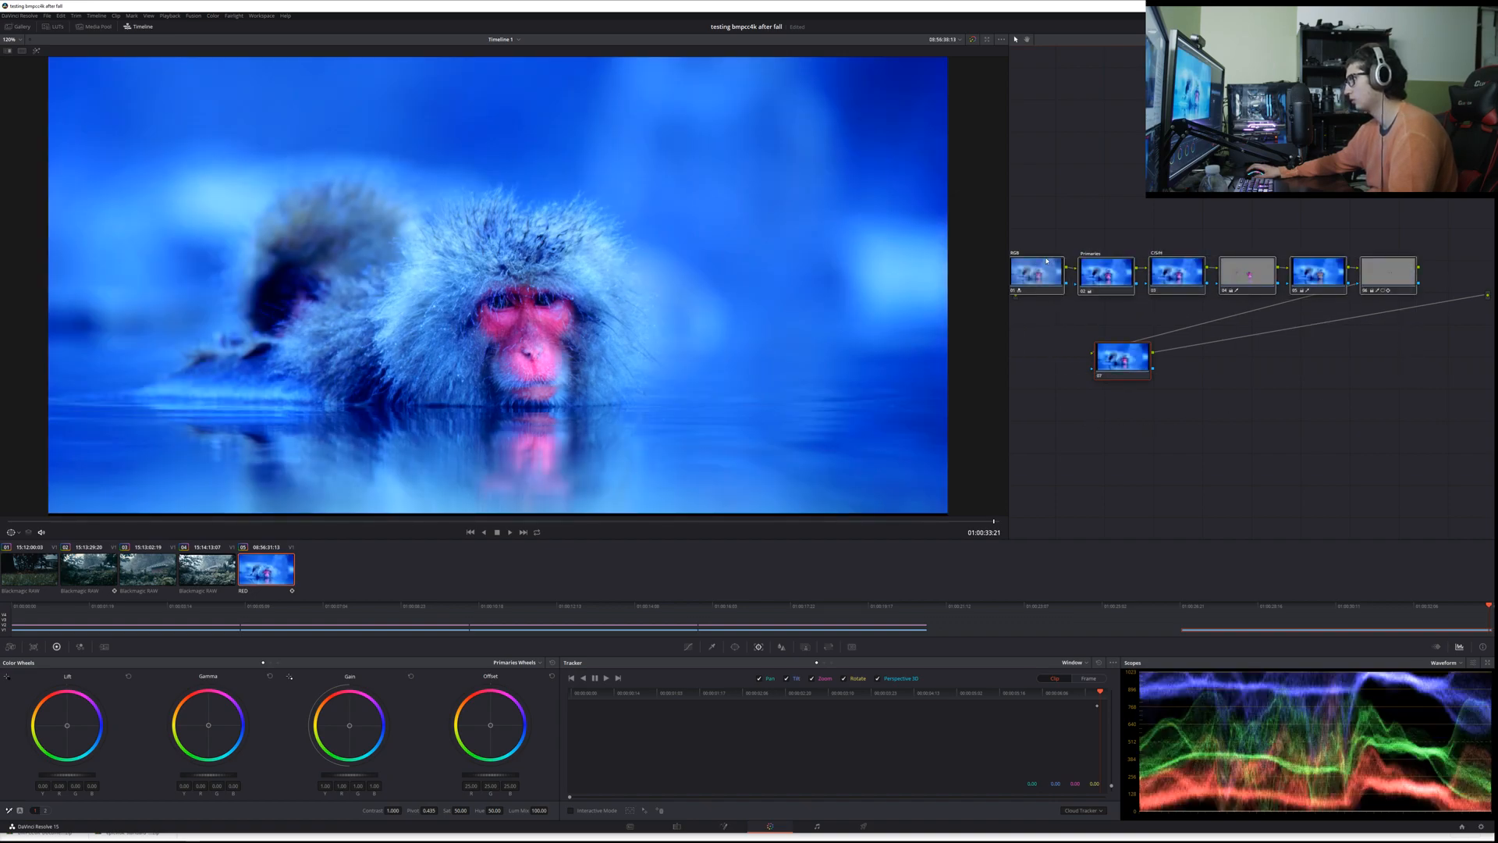
key("ctrl+z")
key("ctrl+z")
Step: Delete the disabled RGB node, then toggle all remaining nodes off and on to compare the grade with the original
left_click(1047, 260)
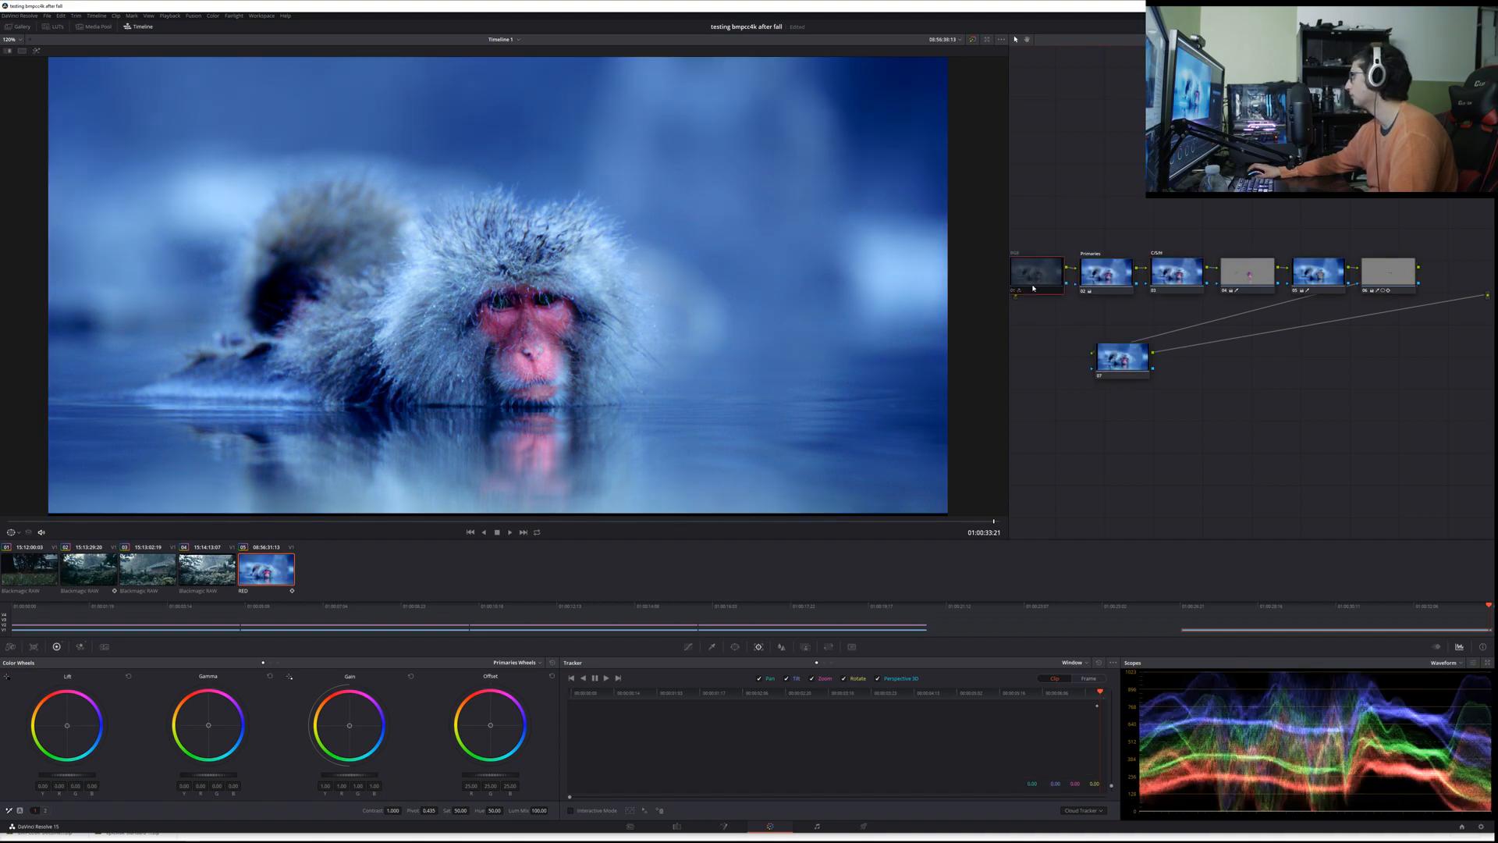
key("Delete")
left_click_drag(1047, 204, 1395, 453)
key("ctrl+d")
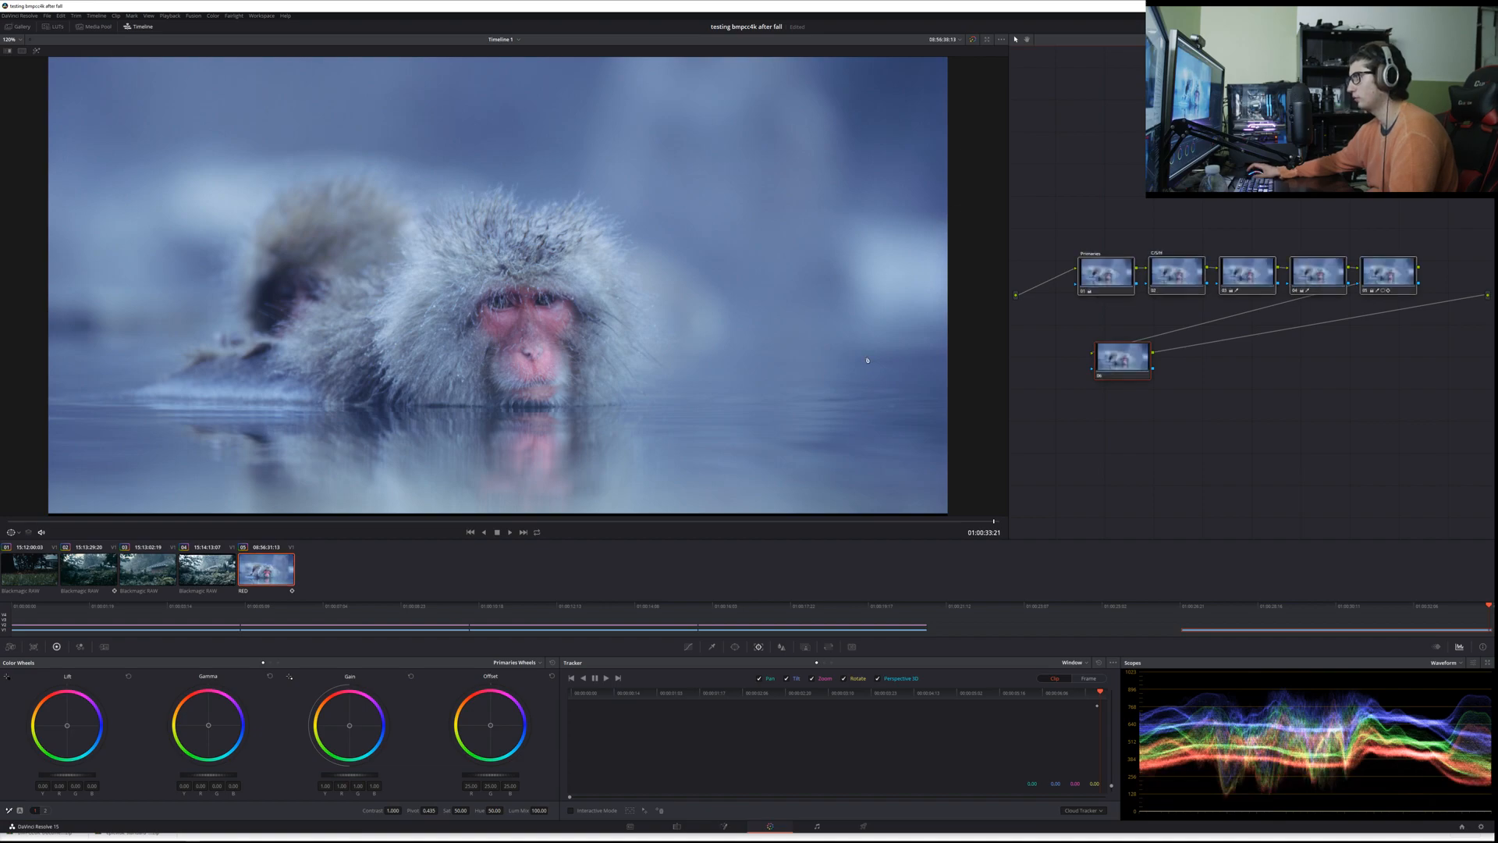
key("ctrl+d")
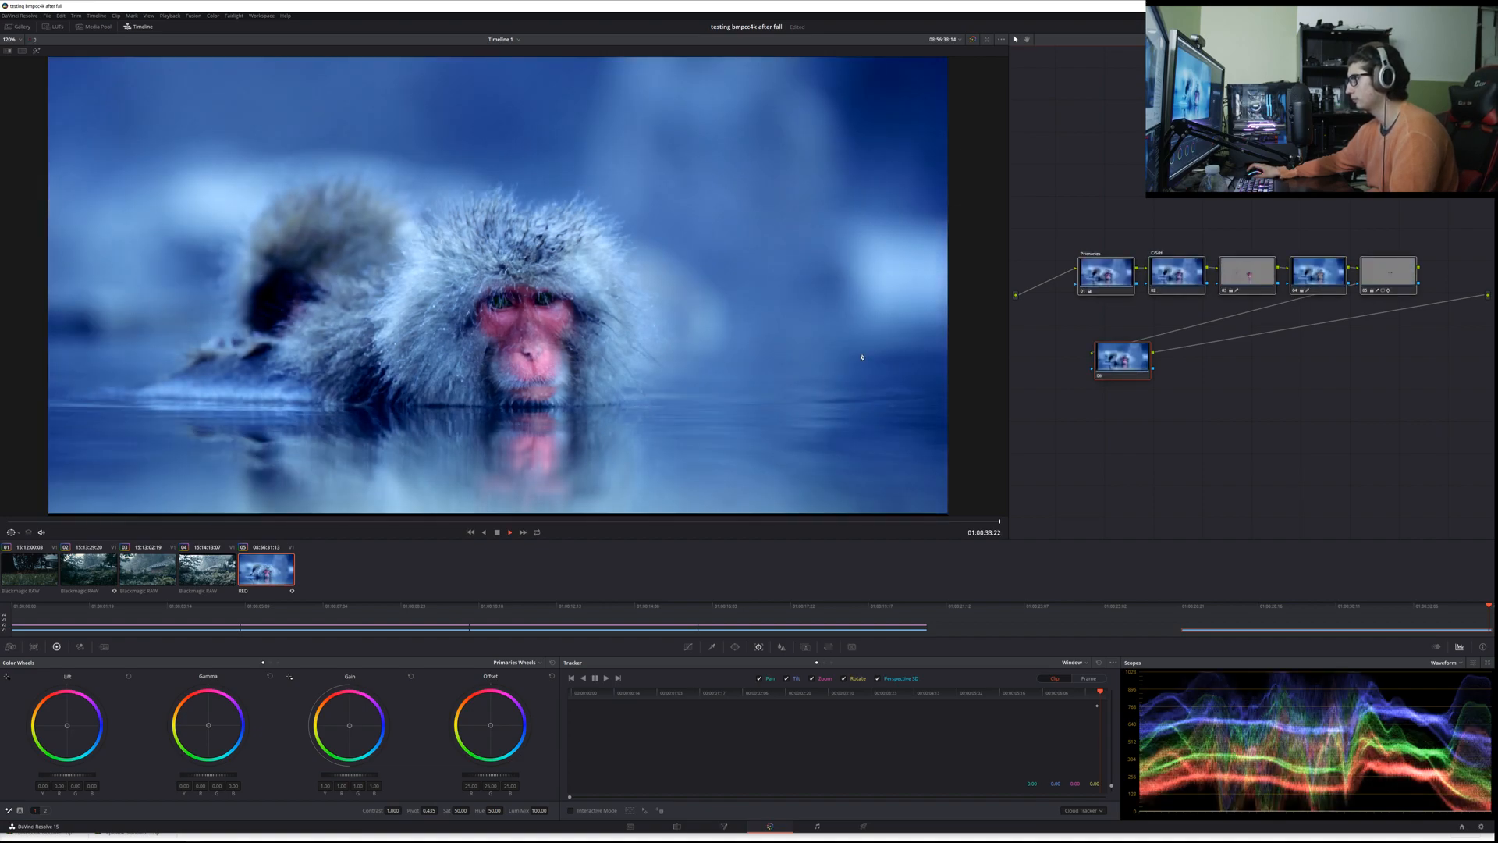
Step: Return to the first frame of the RED clip and place the outside node directly below the Primaries node
left_click(32, 571)
left_click(246, 581)
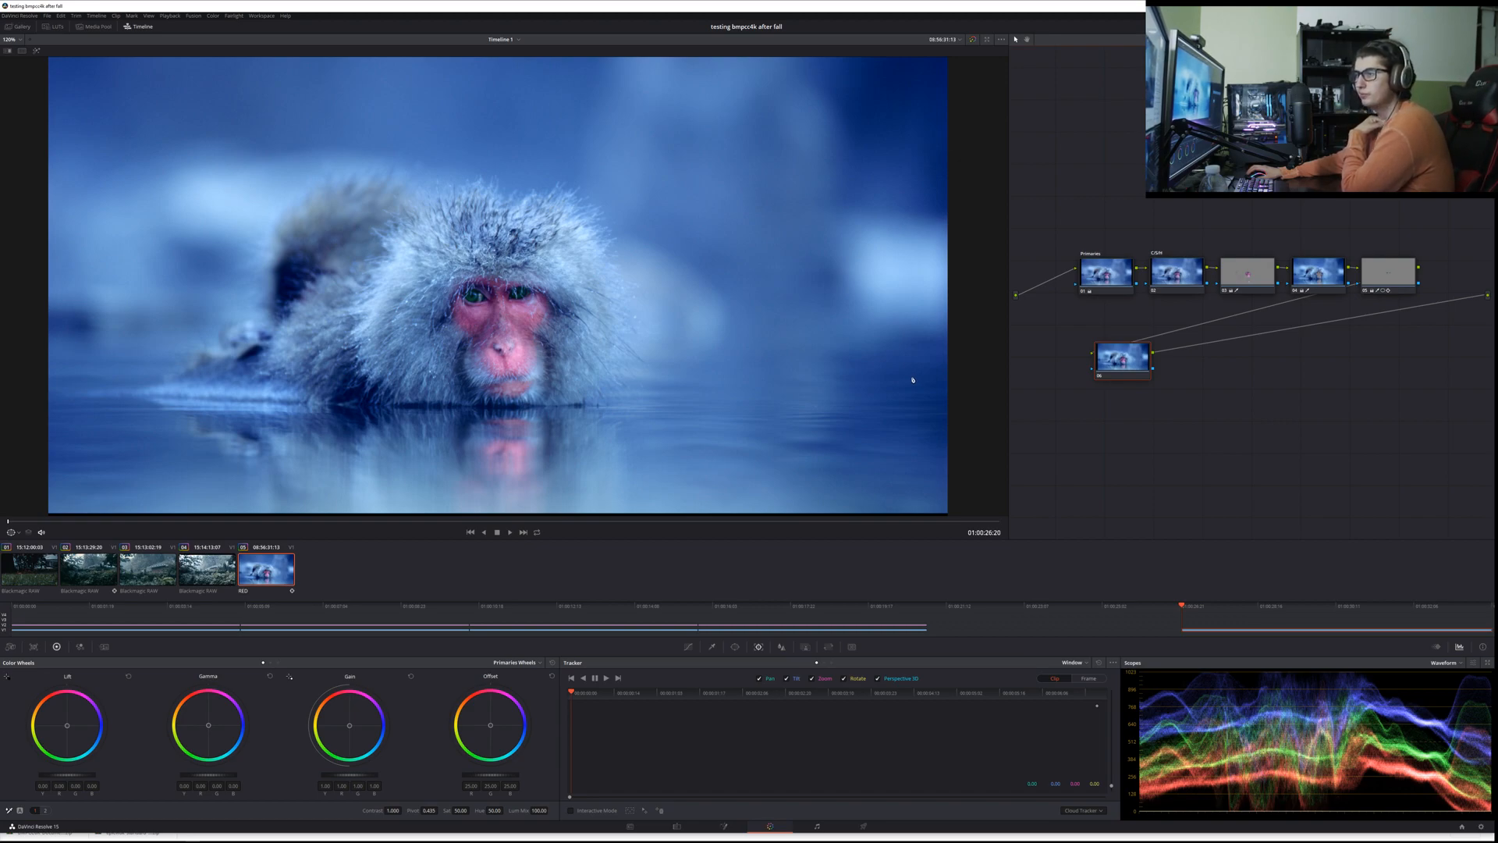
left_click_drag(1098, 381, 1083, 348)
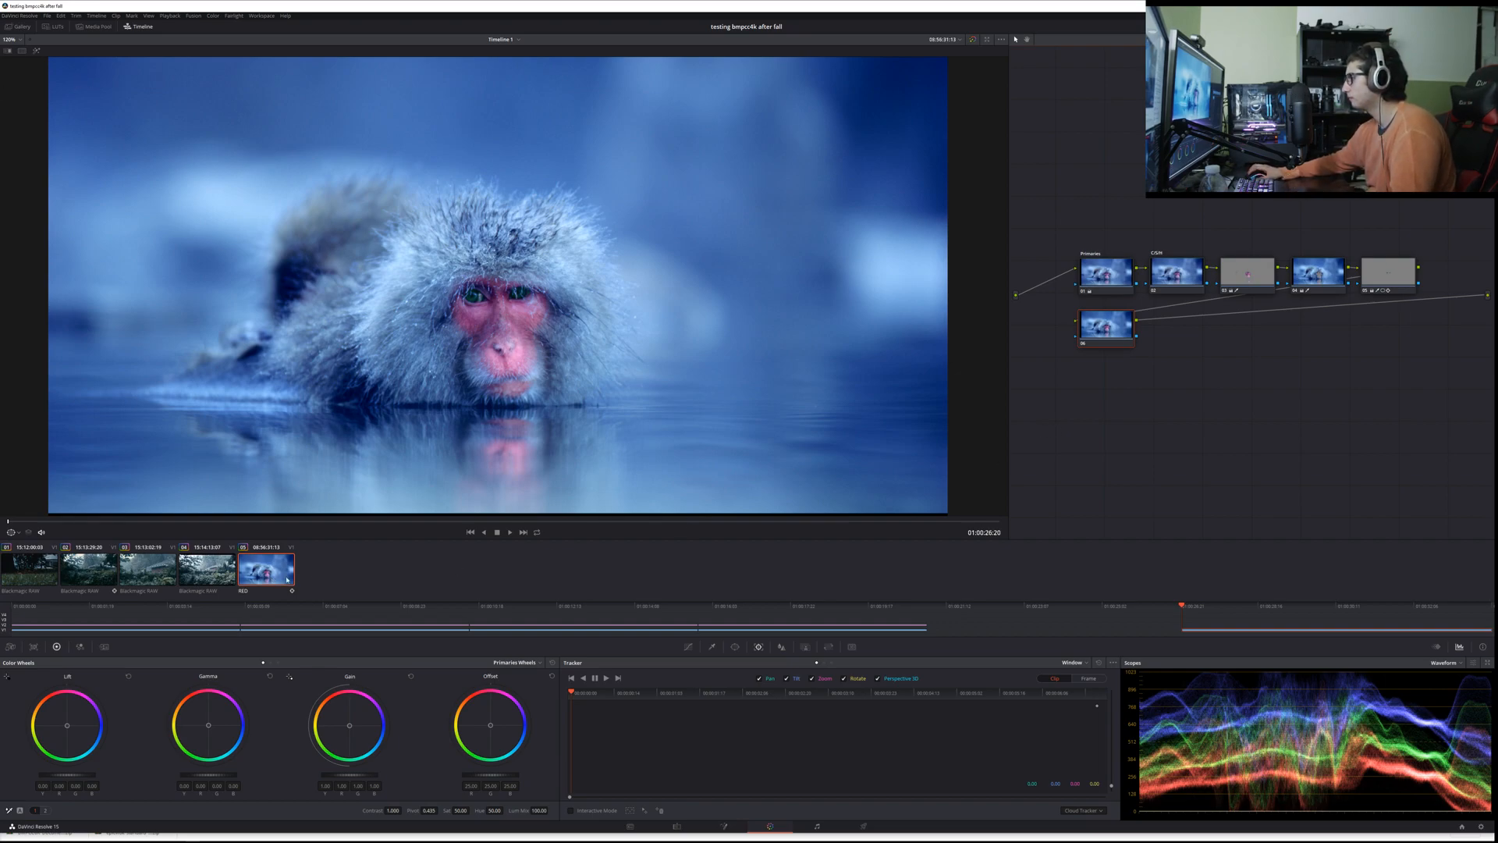
key("alt+Tab")
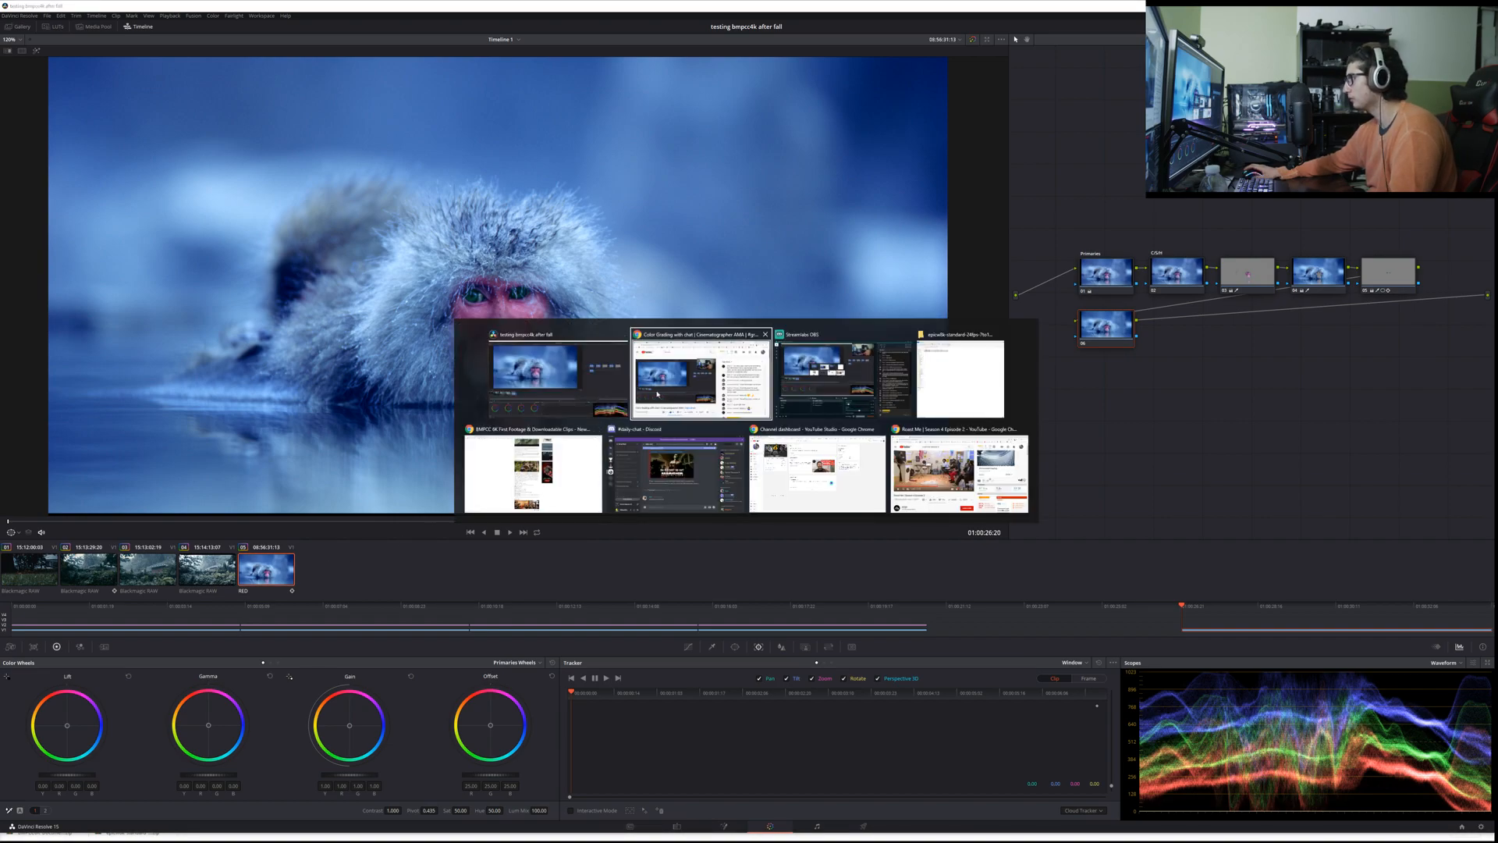
key("alt+Tab")
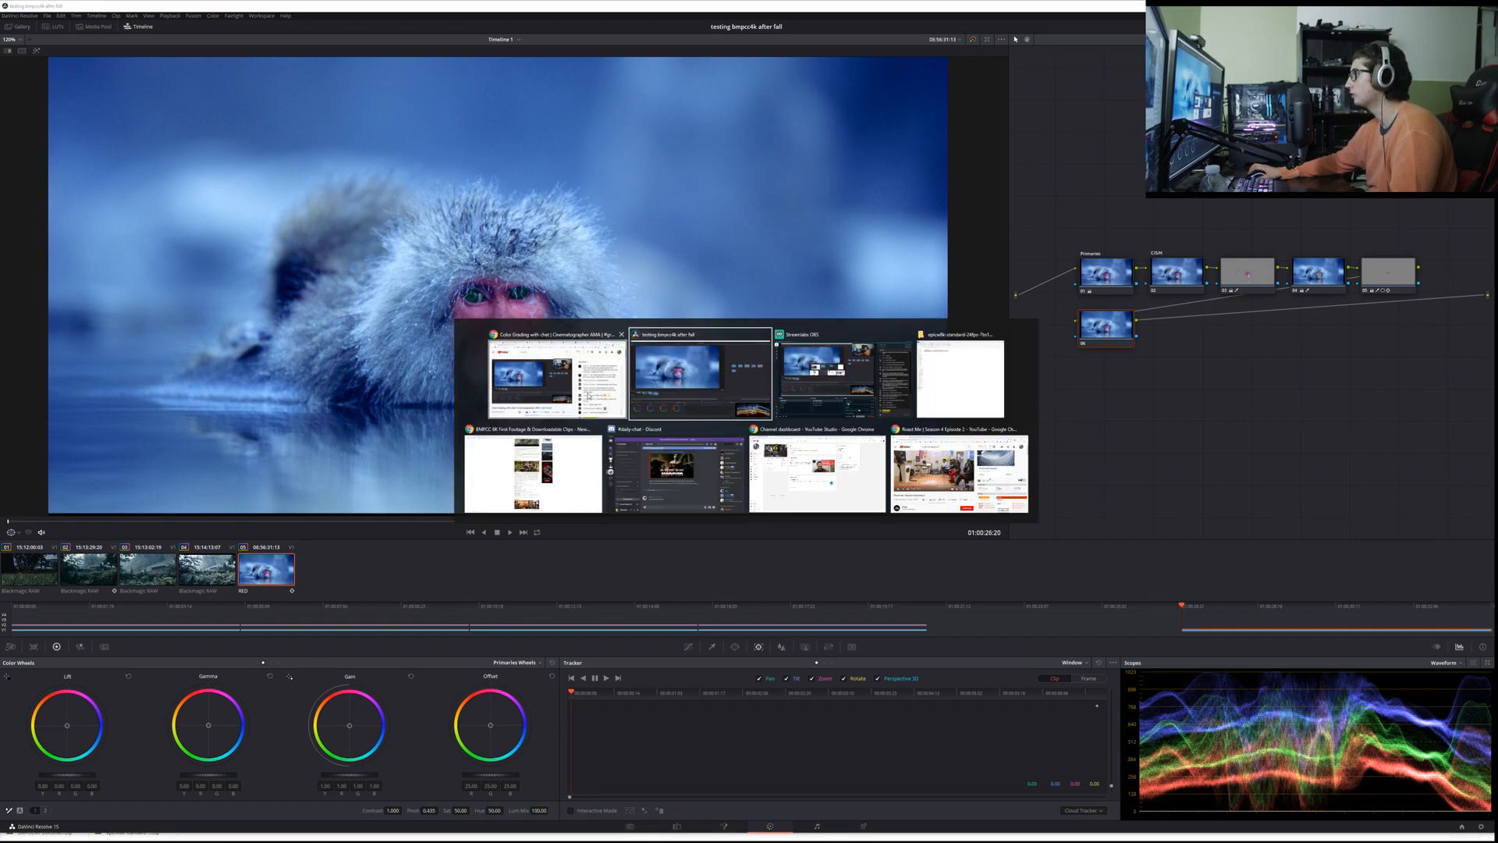
Step: On the Edit page, shift the graded RED clip later and paste a copy before and after it, making three back-to-back clips
left_click(675, 825)
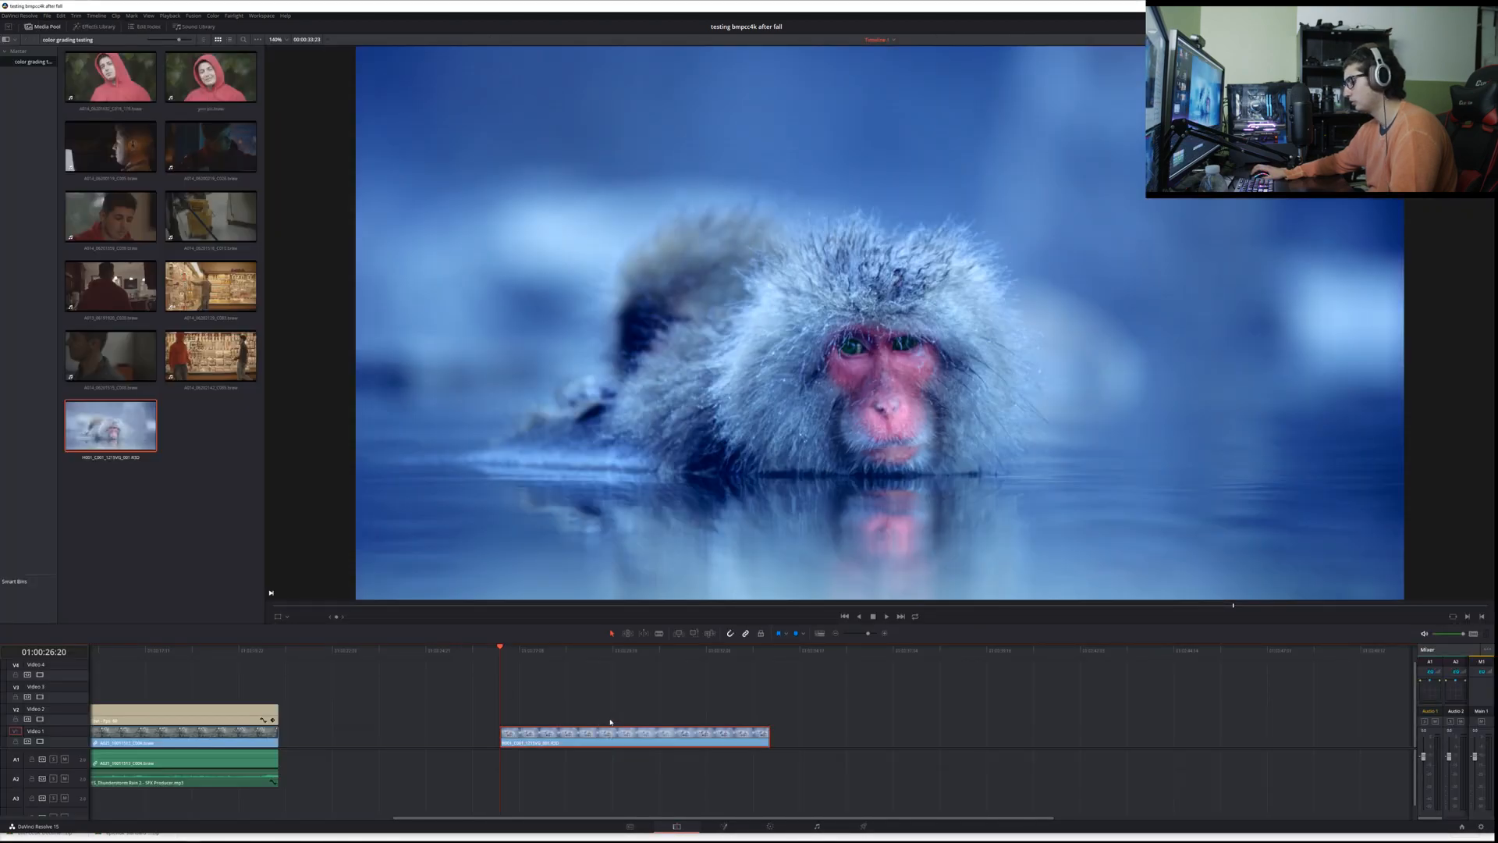
left_click(755, 651)
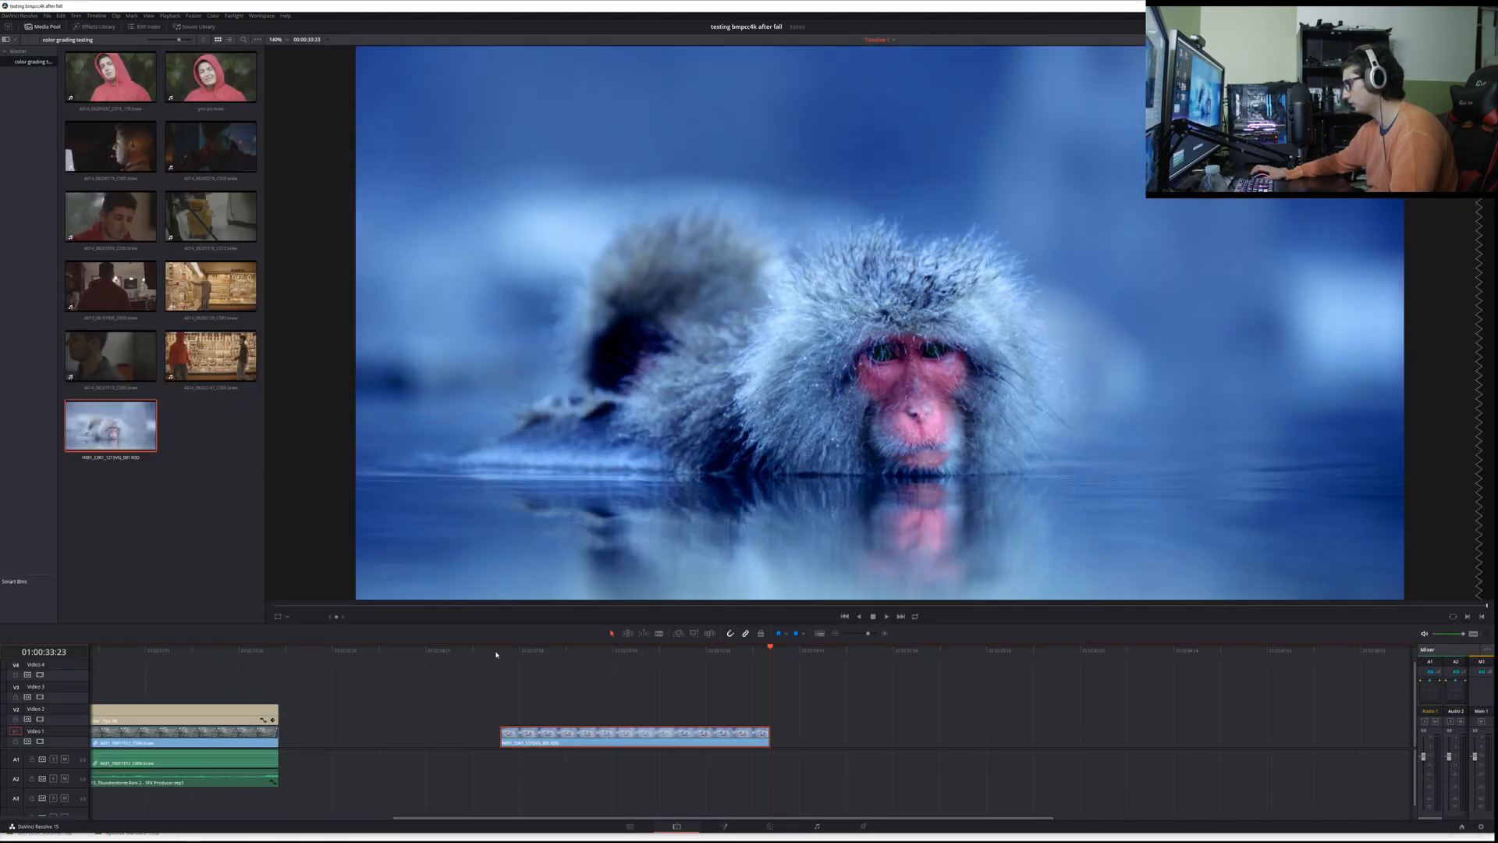
left_click_drag(547, 732, 701, 735)
left_click(391, 650)
key("ctrl+v")
left_click(932, 651)
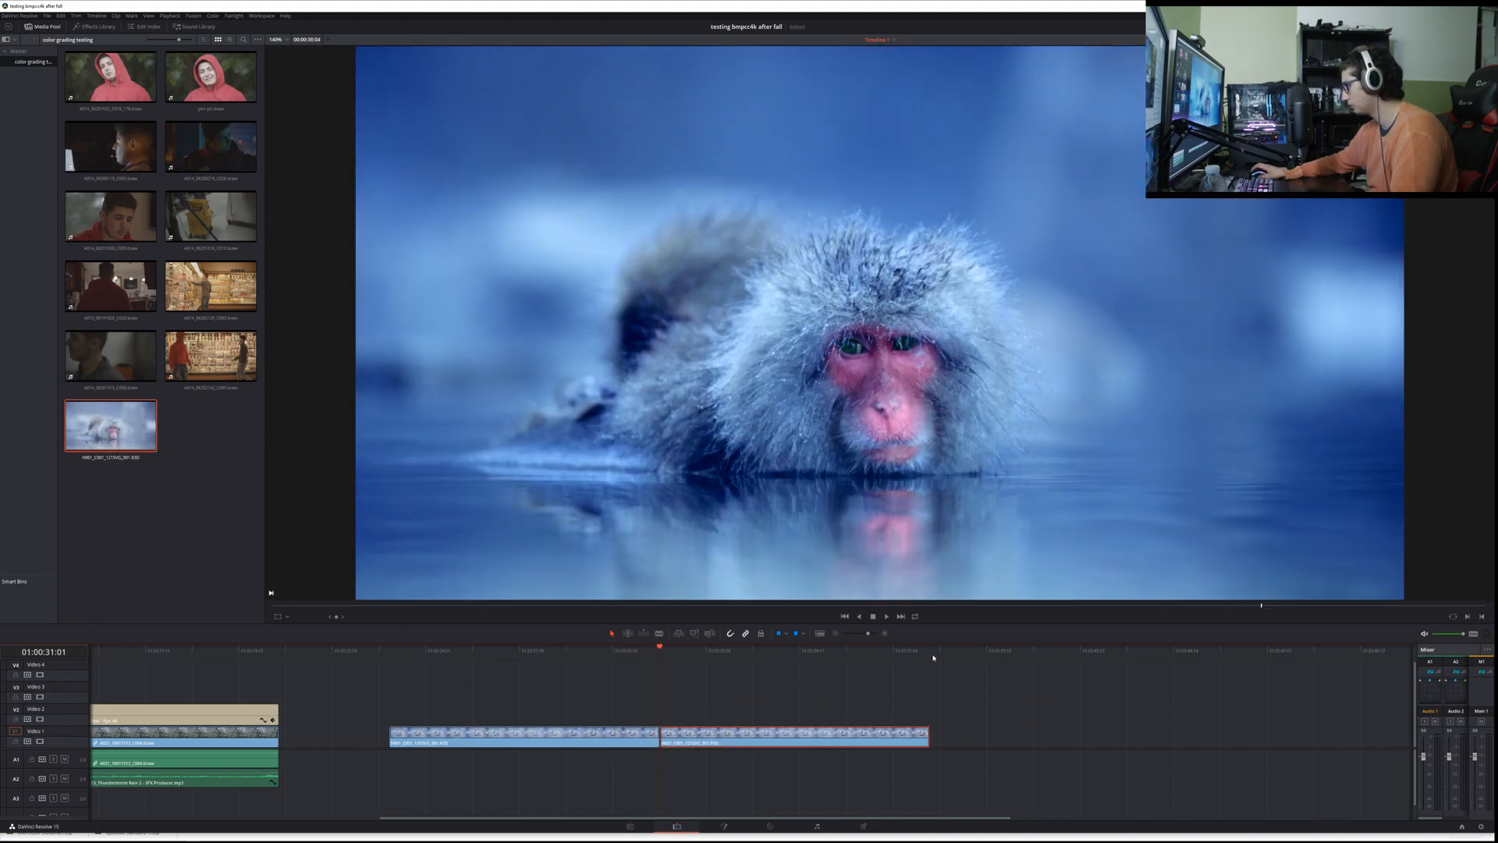
key("ctrl+v")
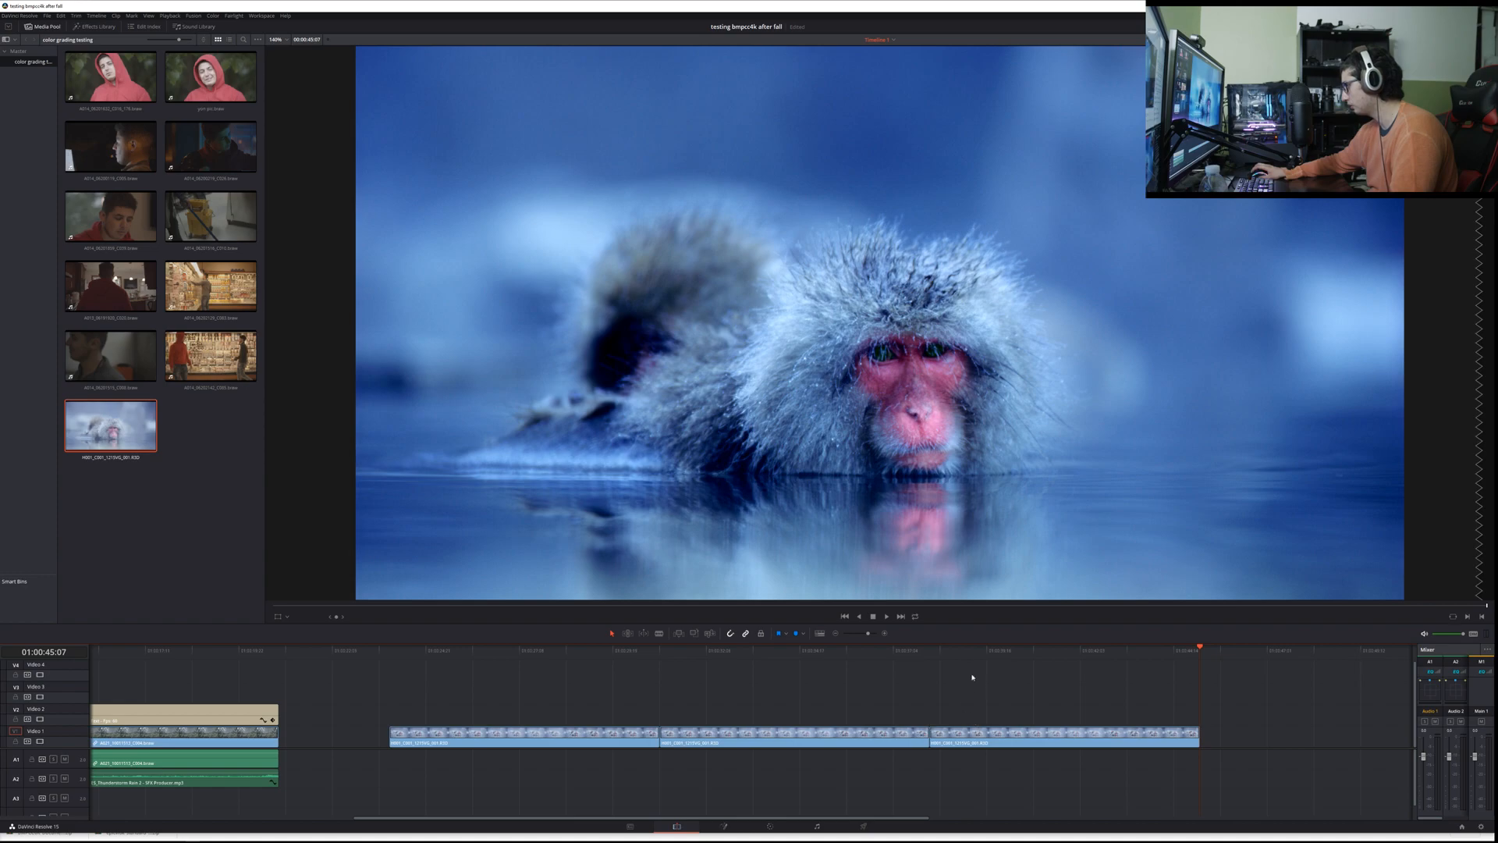
Step: Try to split the first RED clip copy at 01:00:29:01
left_click(584, 651)
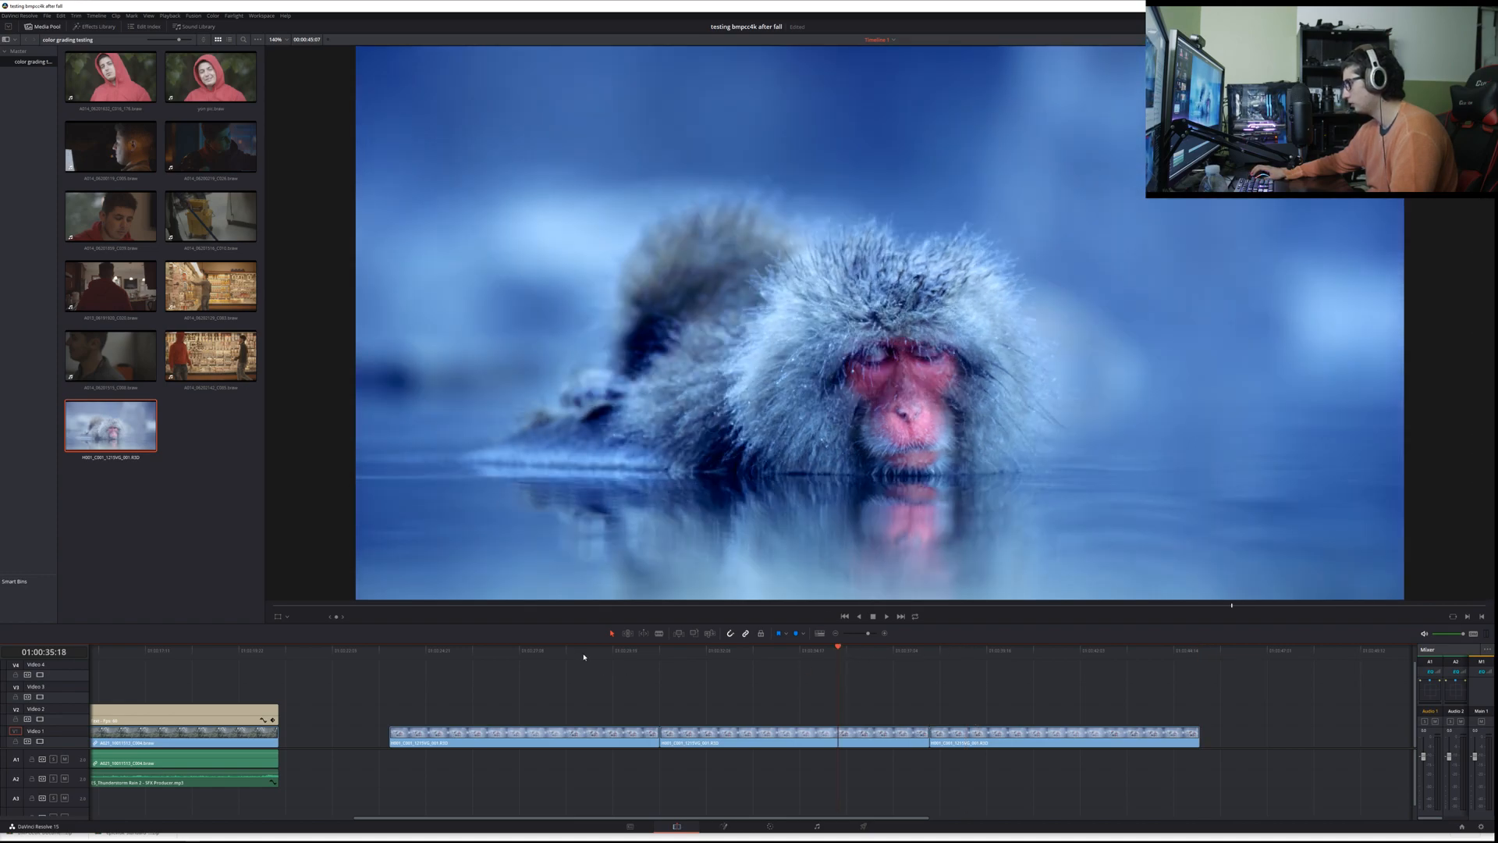
key("ctrl+b")
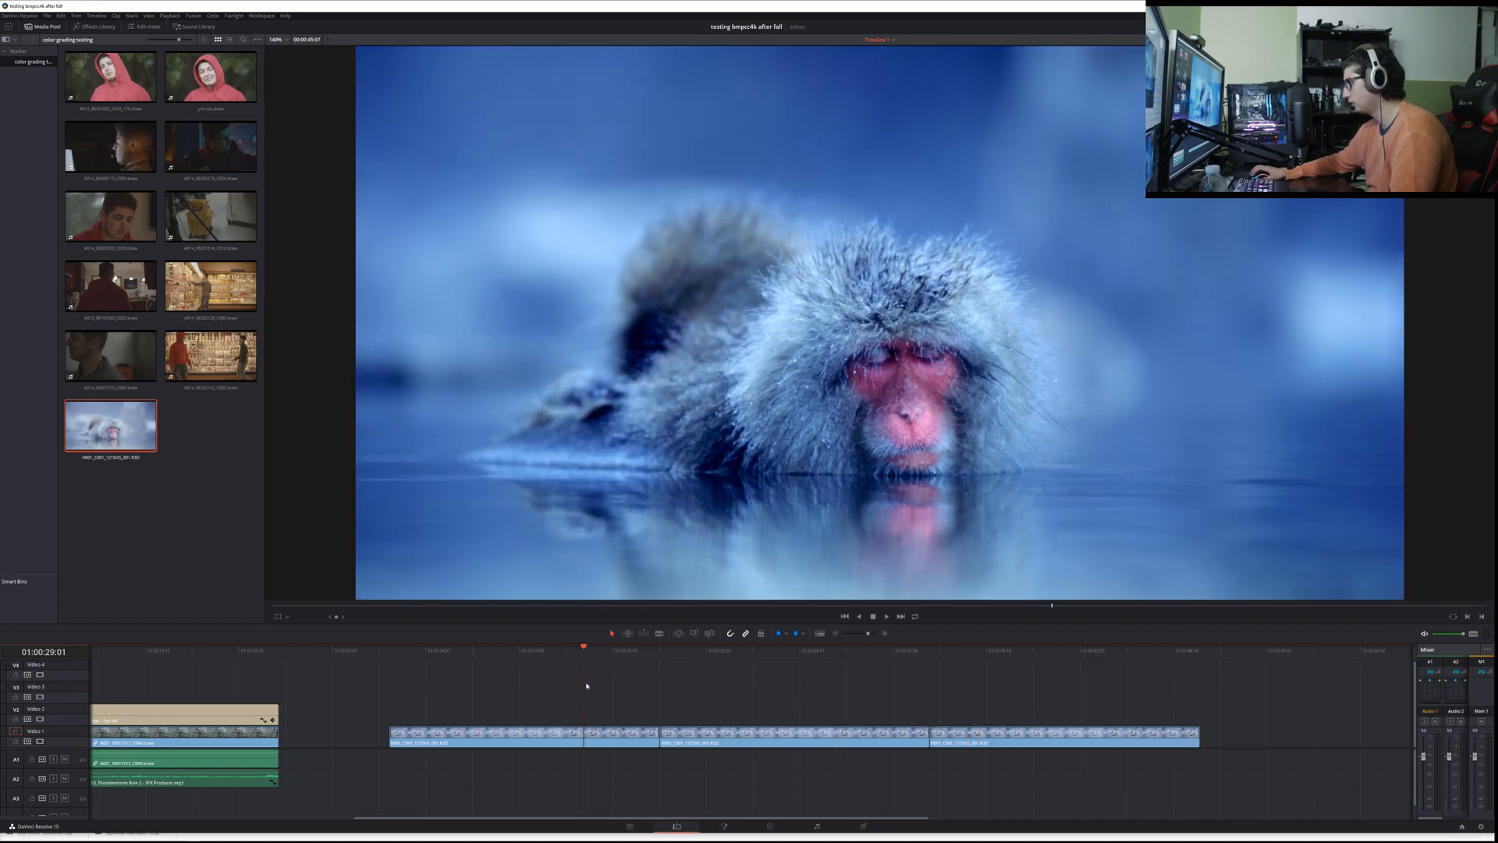
left_click(618, 738)
Step: On the Color page, delete all grade nodes from the first RED clip to leave it ungraded
left_click(771, 826)
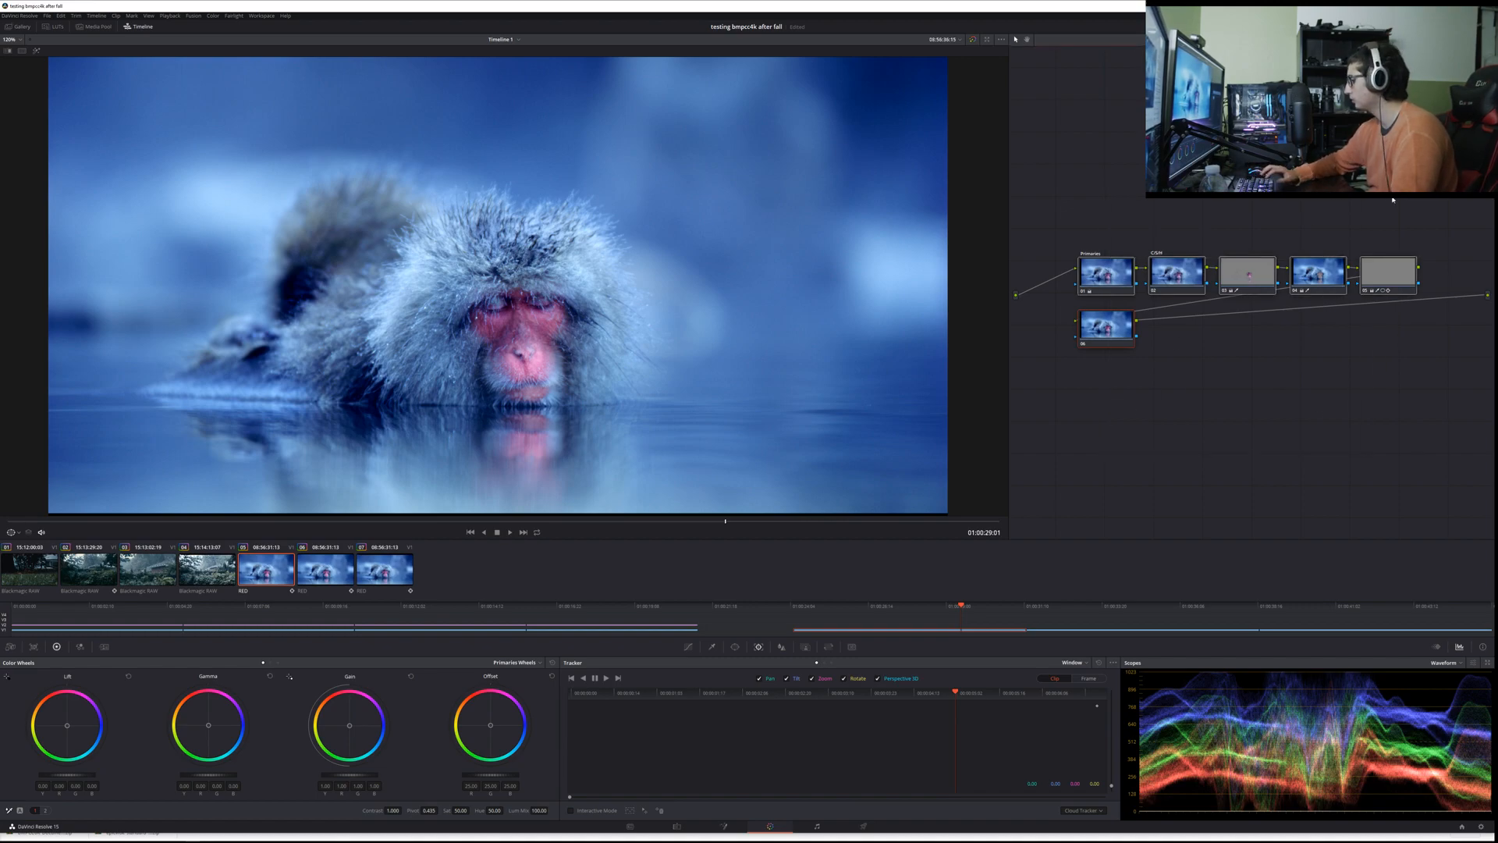
key("Delete")
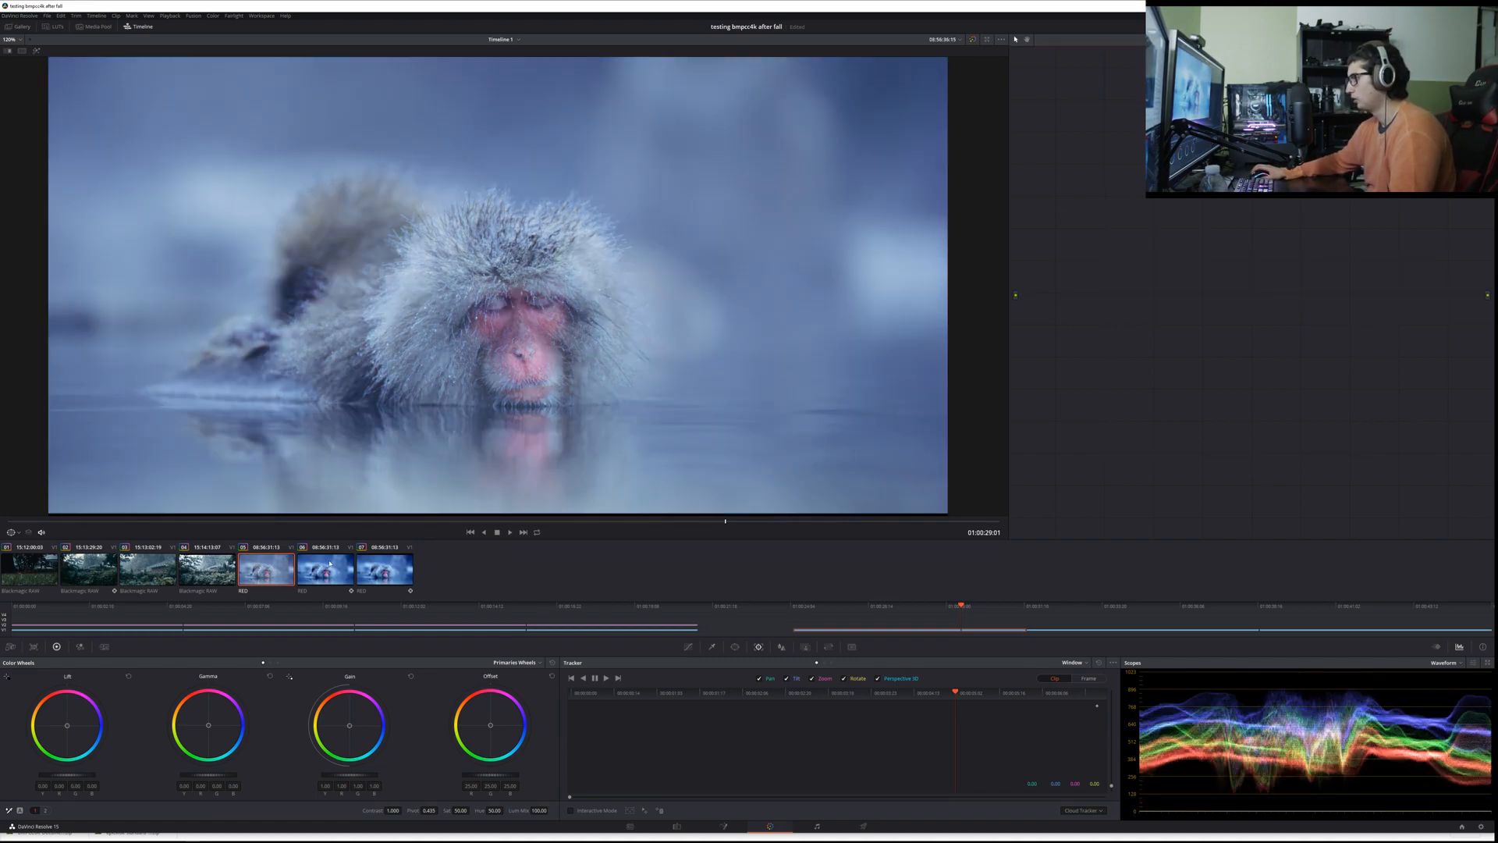
Step: Strip the third RED clip's grade by removing its existing nodes, including Primaries, and leave one blank corrector node
left_click(329, 564)
left_click(364, 561)
left_click_drag(1055, 393, 1412, 266)
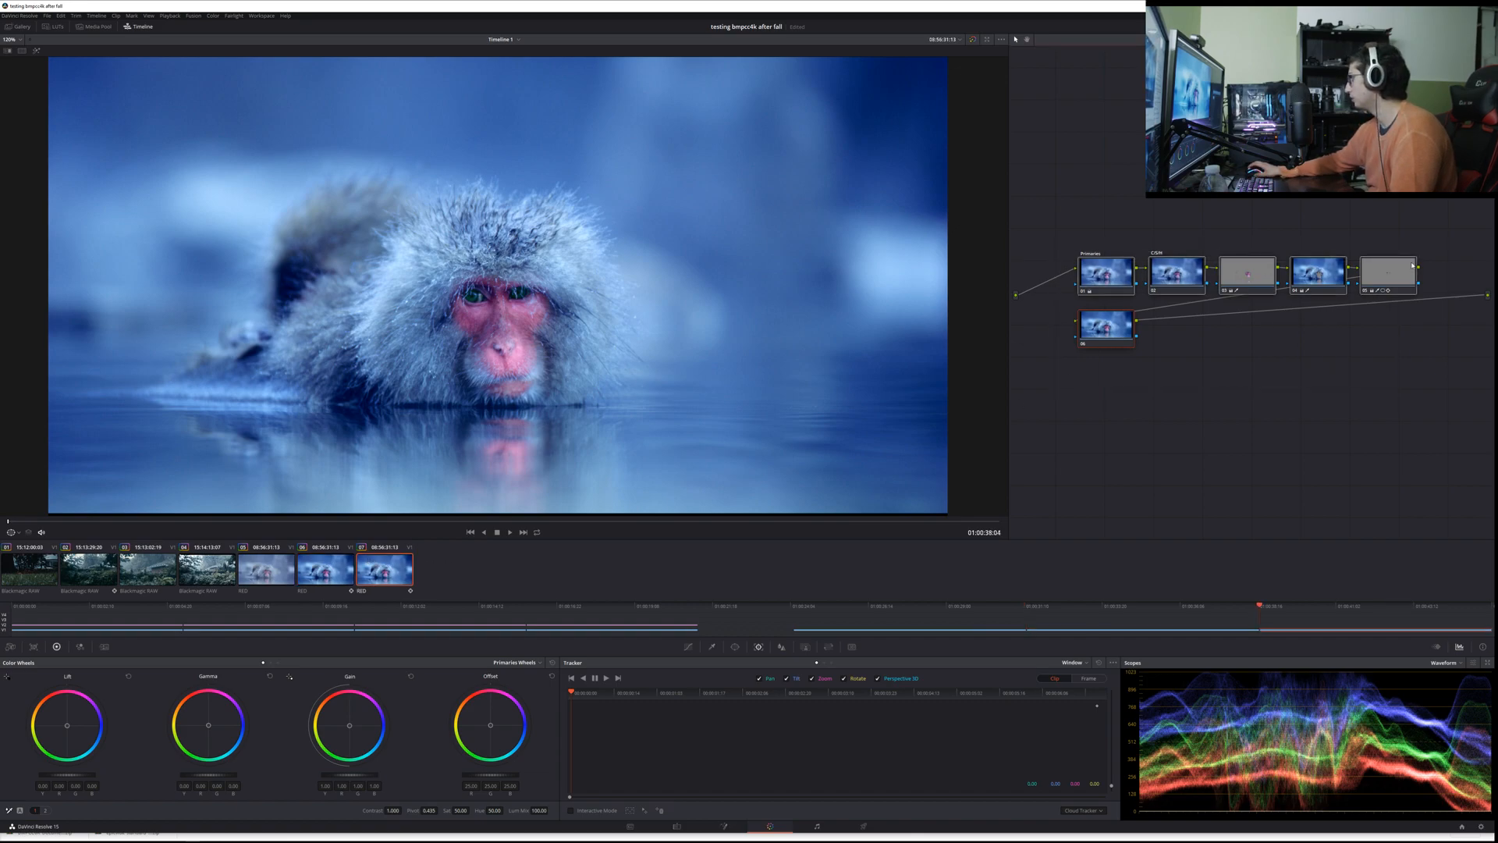
left_click_drag(1164, 210, 1422, 331)
key("Delete")
left_click(1124, 326)
key("Delete")
left_click(1113, 271)
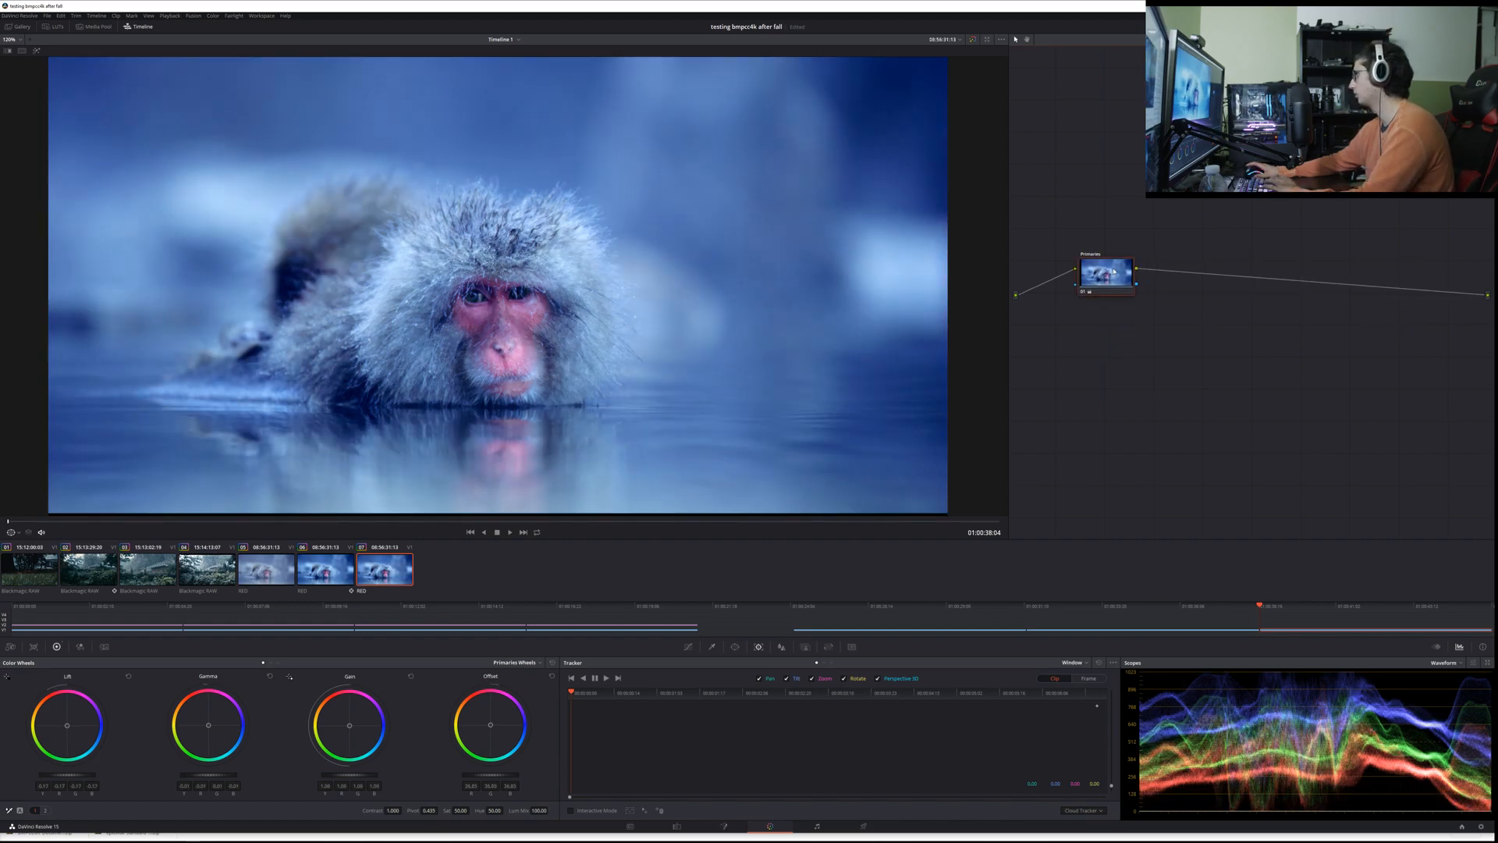
right_click(1155, 299)
left_click(1165, 303)
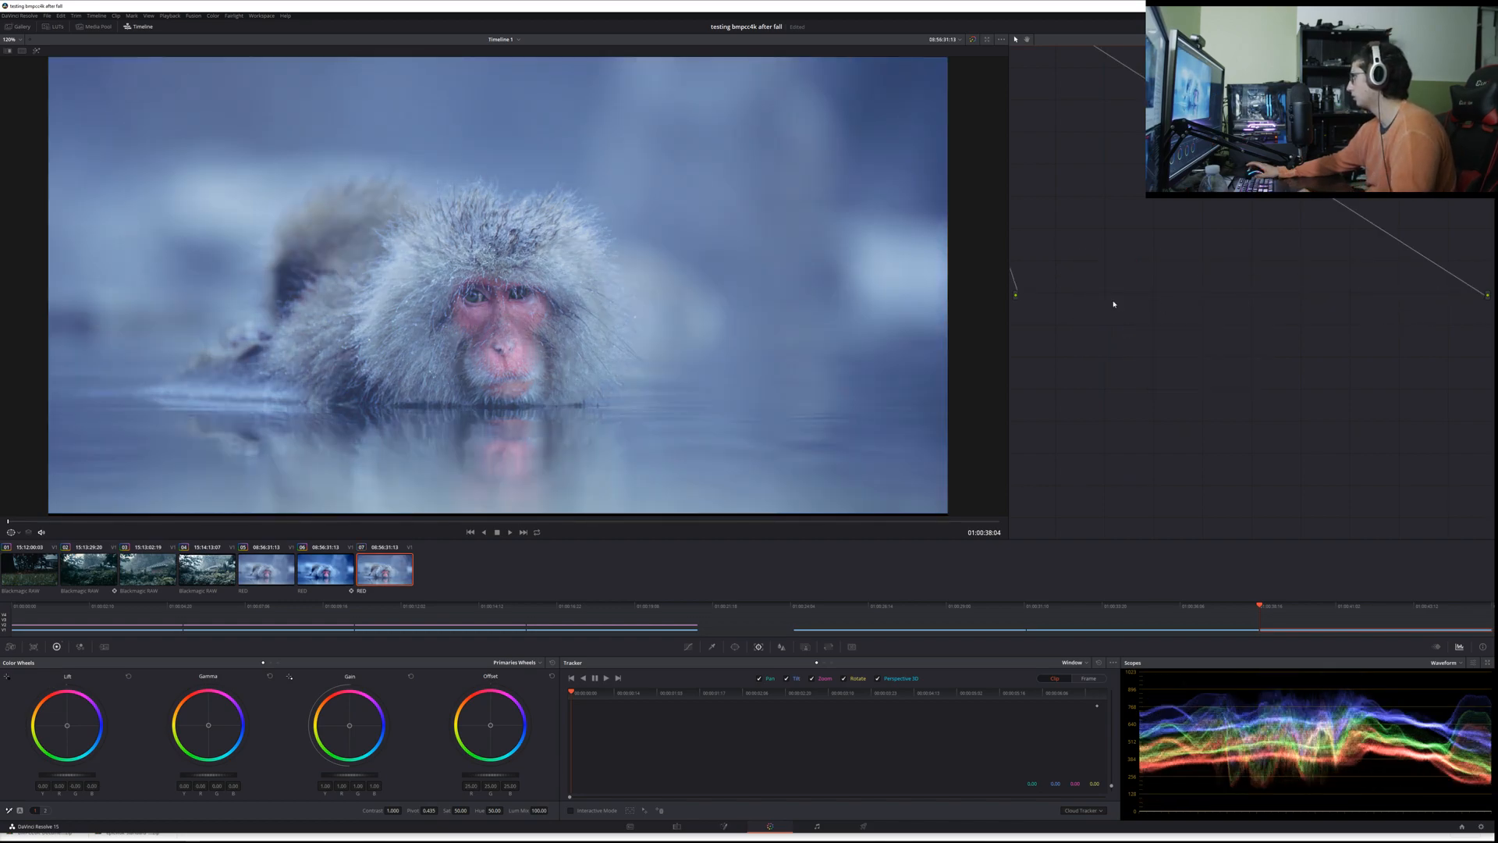
Step: Reposition the third RED clip's blank node level with the source input, nearer to it than to the output
left_click_drag(1241, 227, 1380, 386)
left_click_drag(1104, 143, 1299, 421)
scroll(1264, 352, "down", 1)
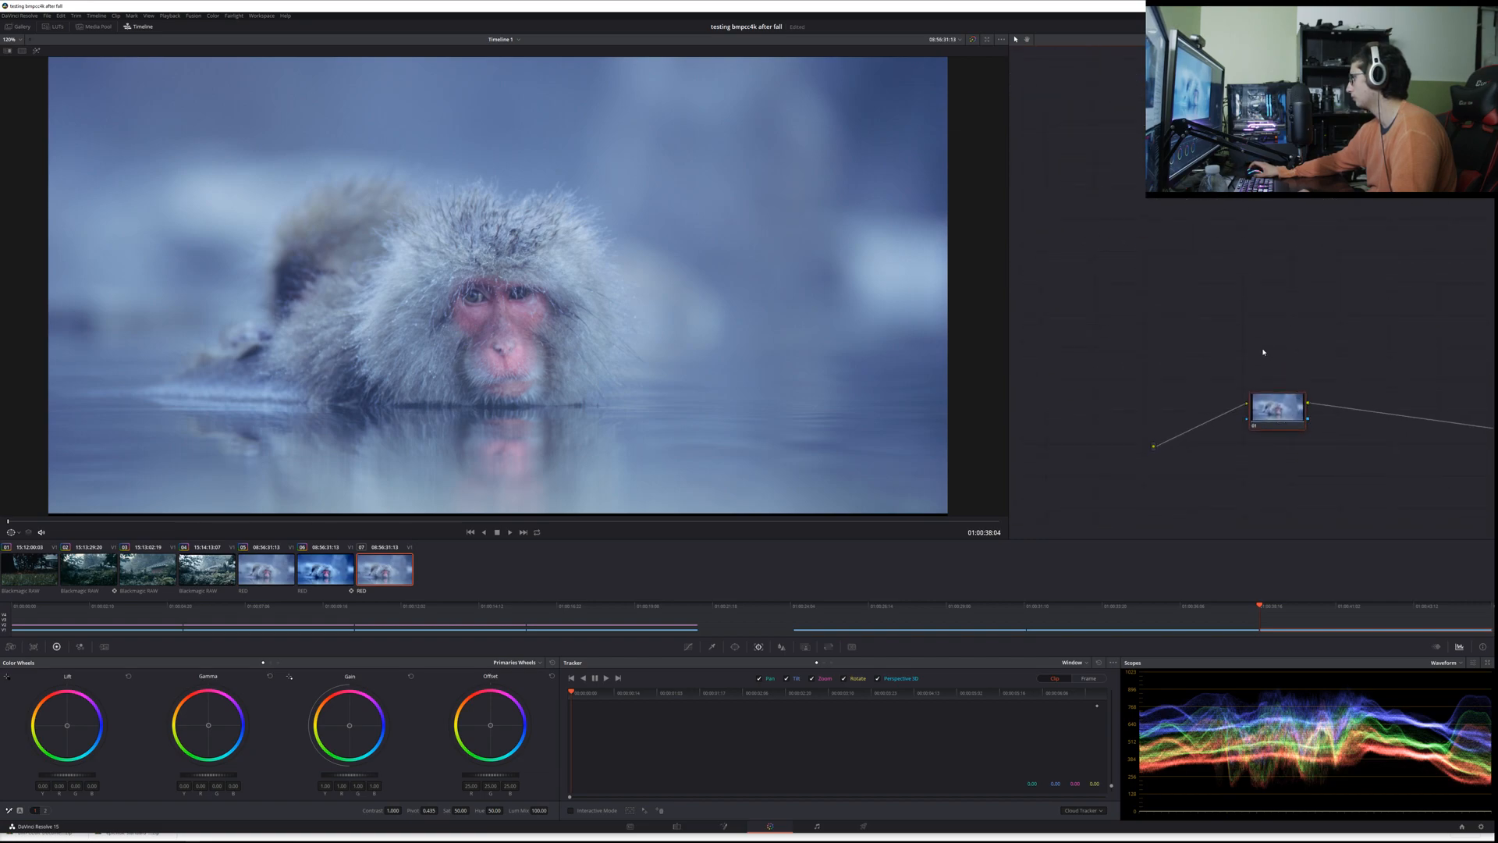
scroll(1264, 352, "down", 3)
scroll(1265, 352, "up", 3)
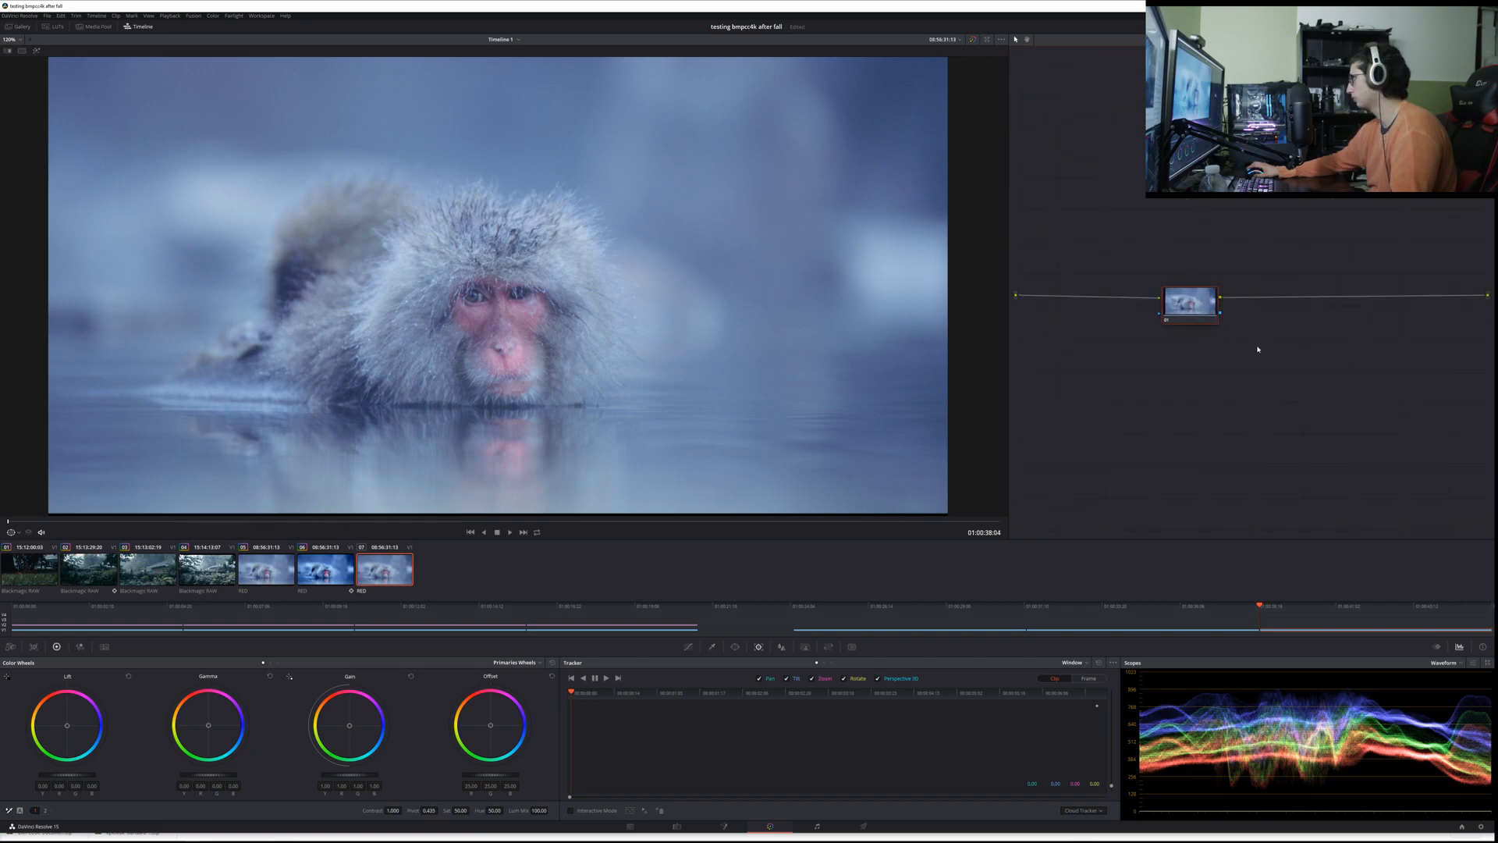
left_click_drag(1185, 306, 1153, 310)
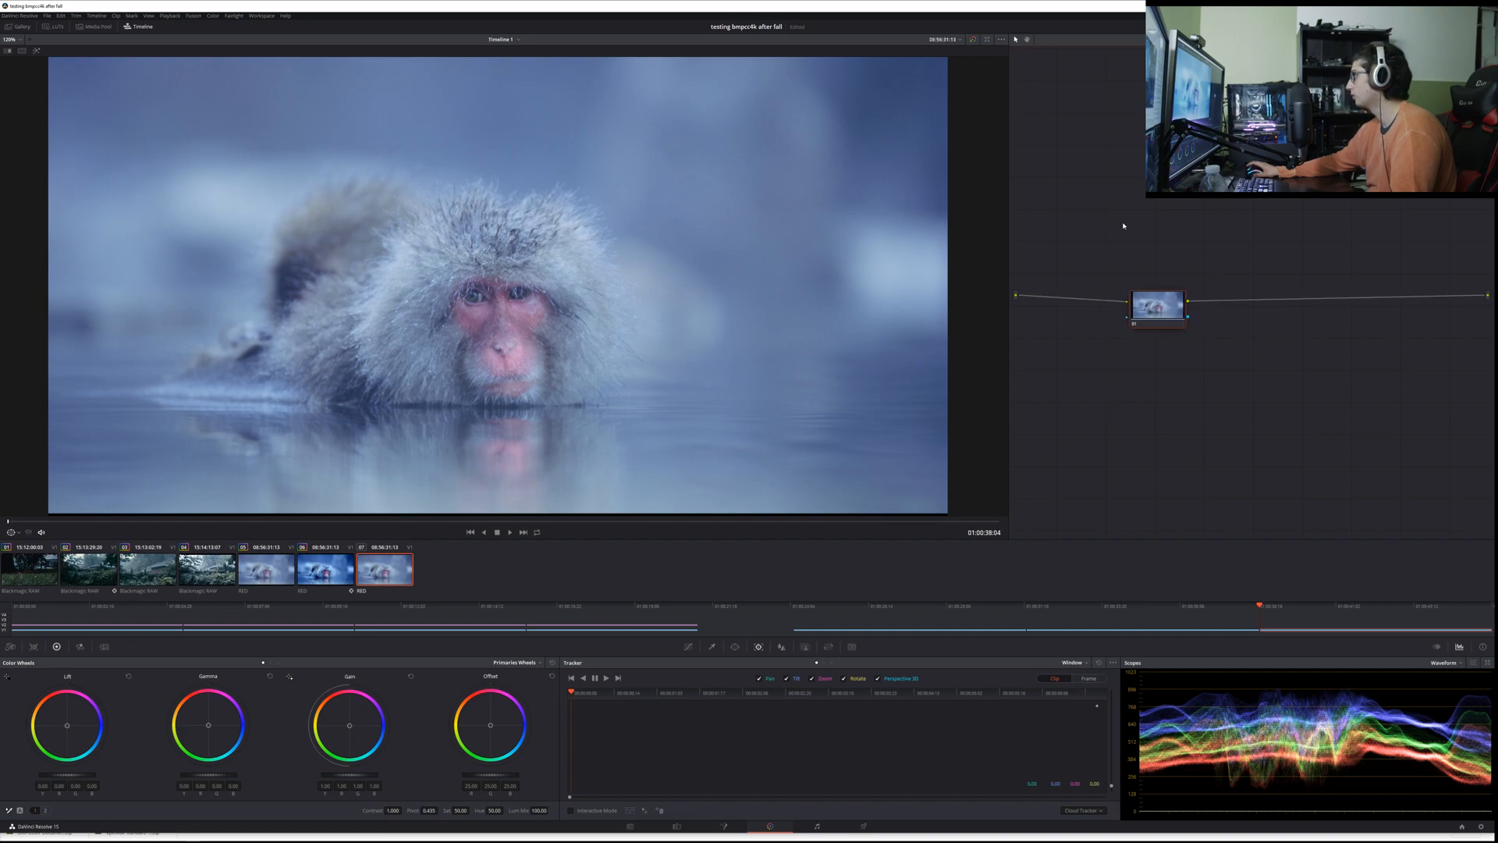
Step: Preview the Film Looks LUTs on the third RED clip and apply the first Rec709 Fujifilm one to its node
left_click(55, 25)
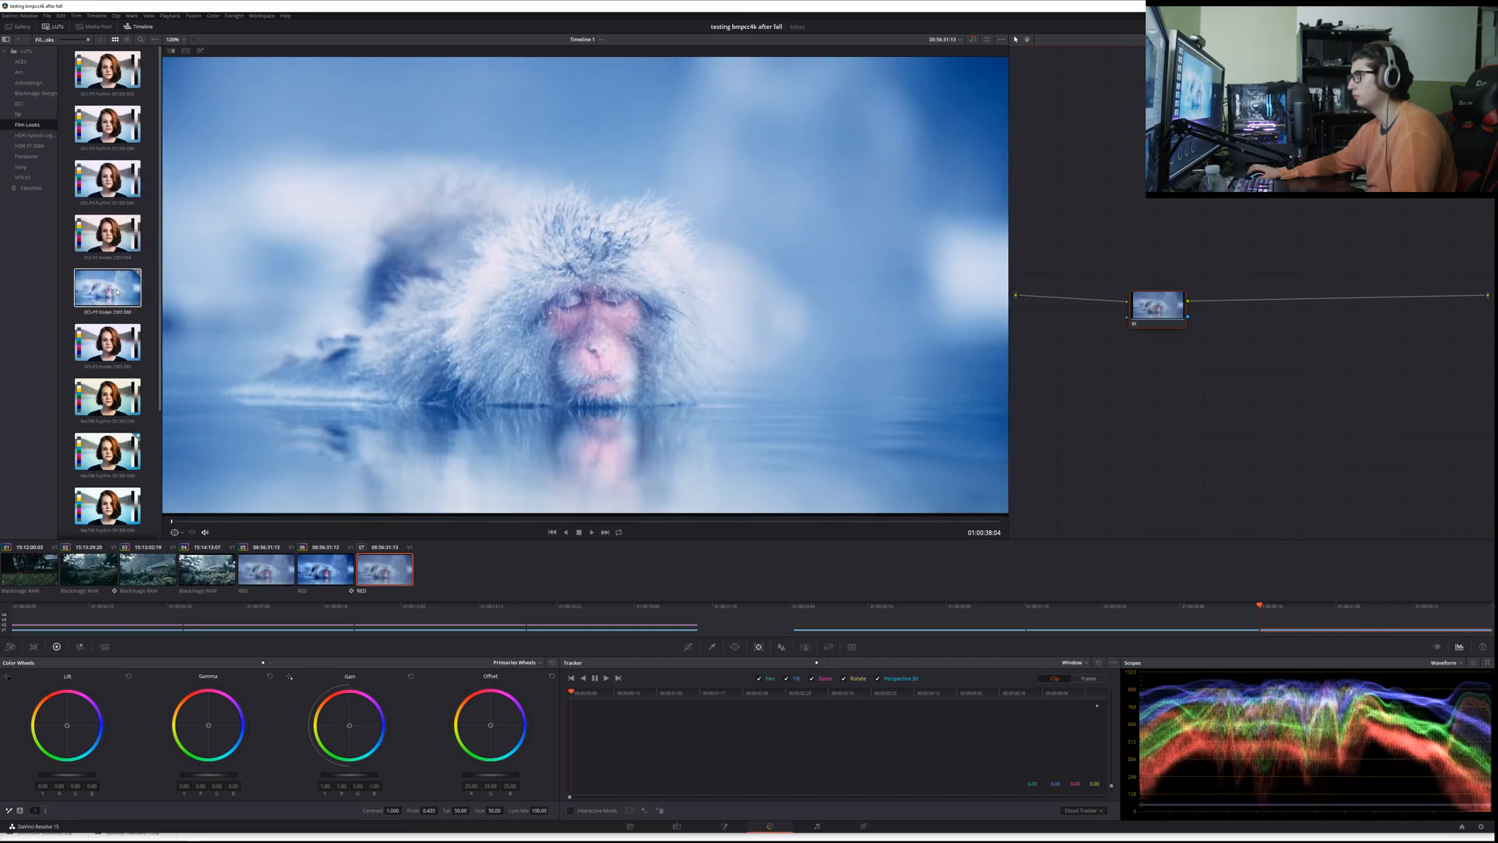
scroll(93, 288, "down", 3)
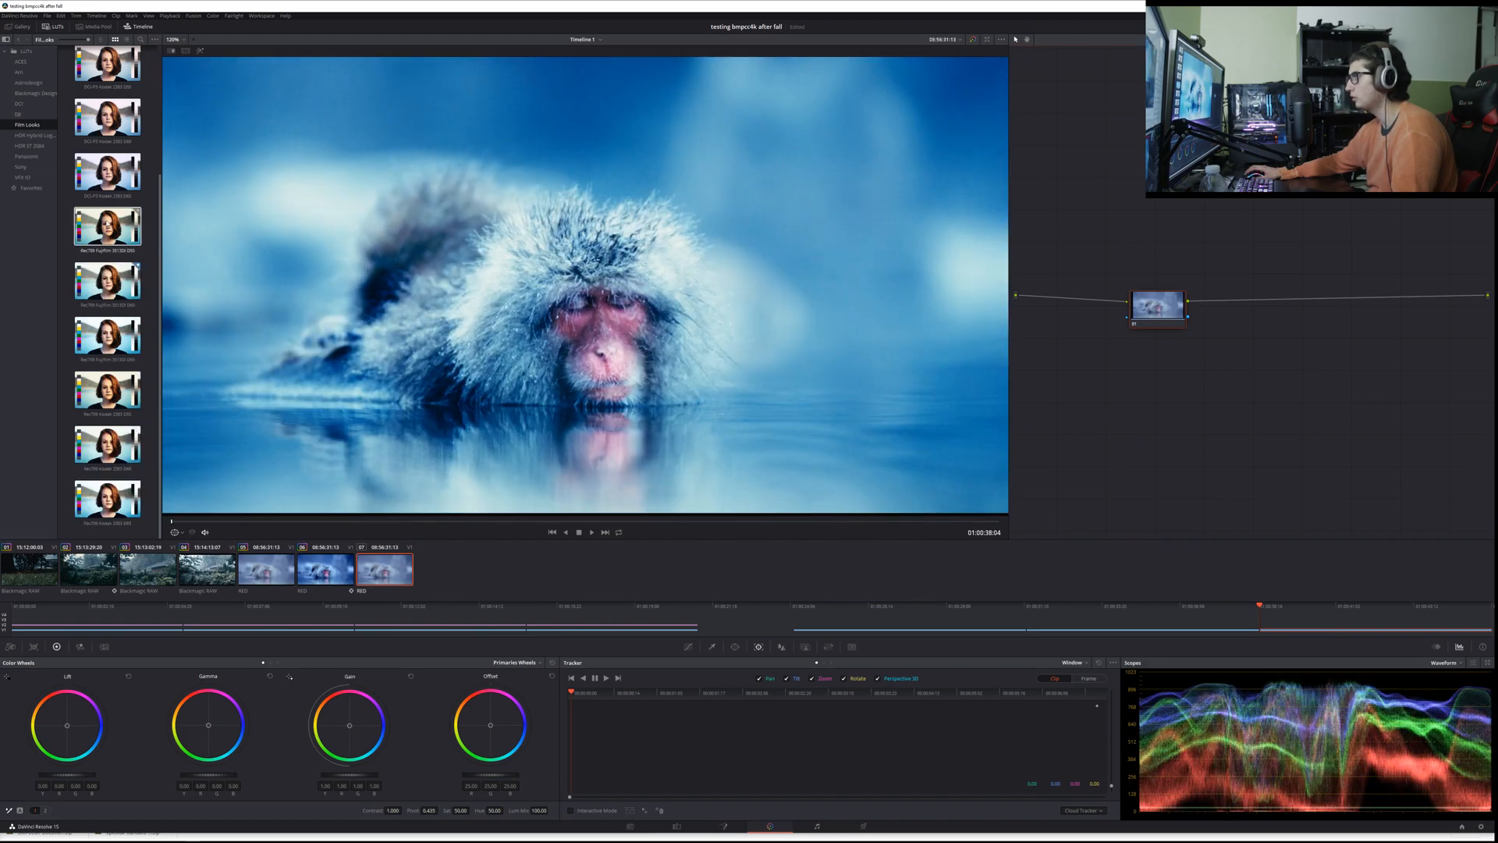
double_click(118, 226)
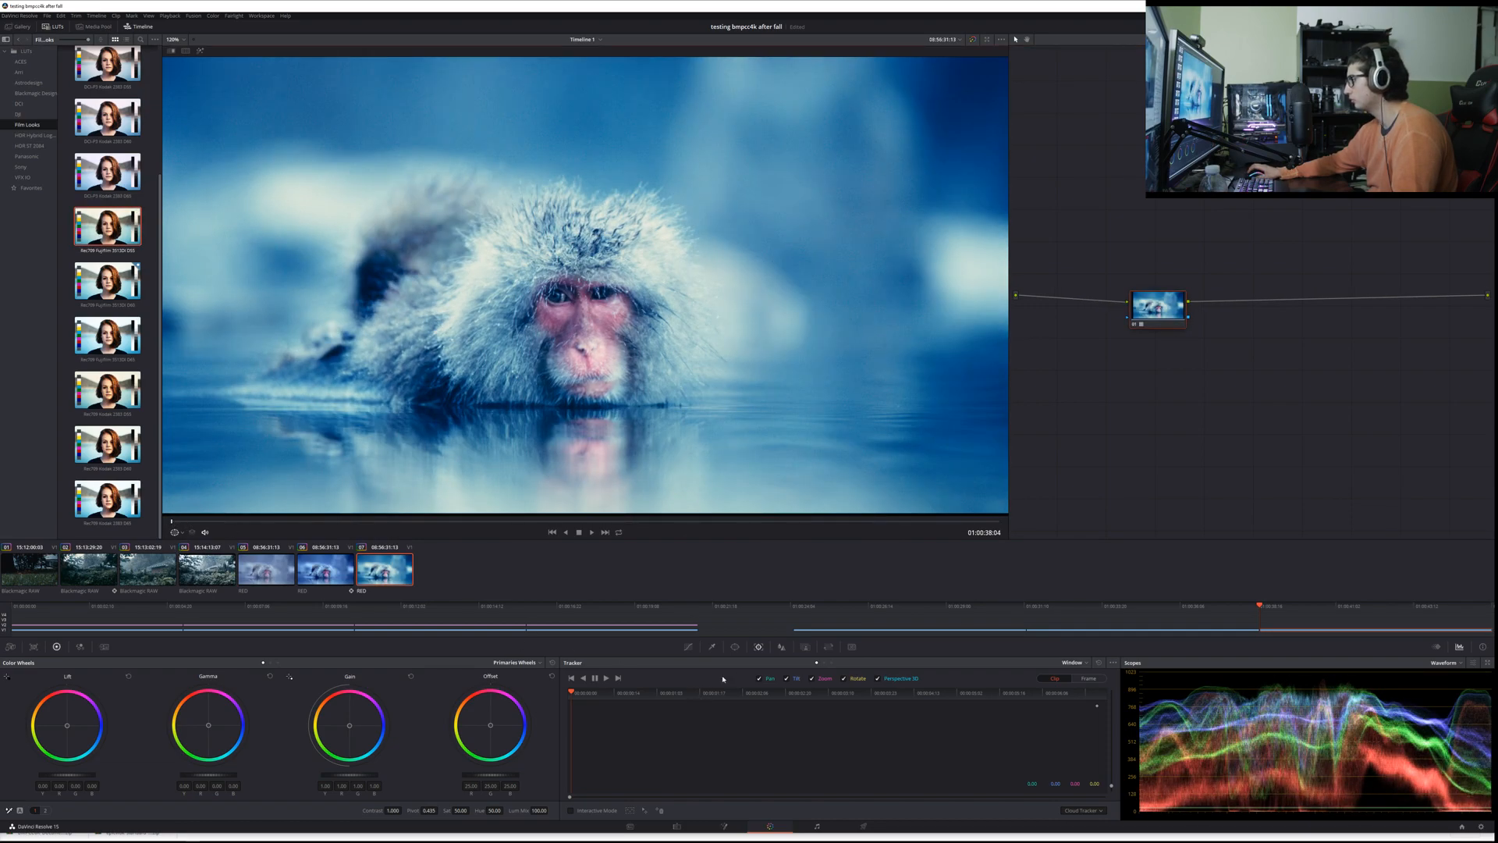
Step: Add a serial node after the LUT node, lower its contrast and gain, and raise its offset
key("alt+s")
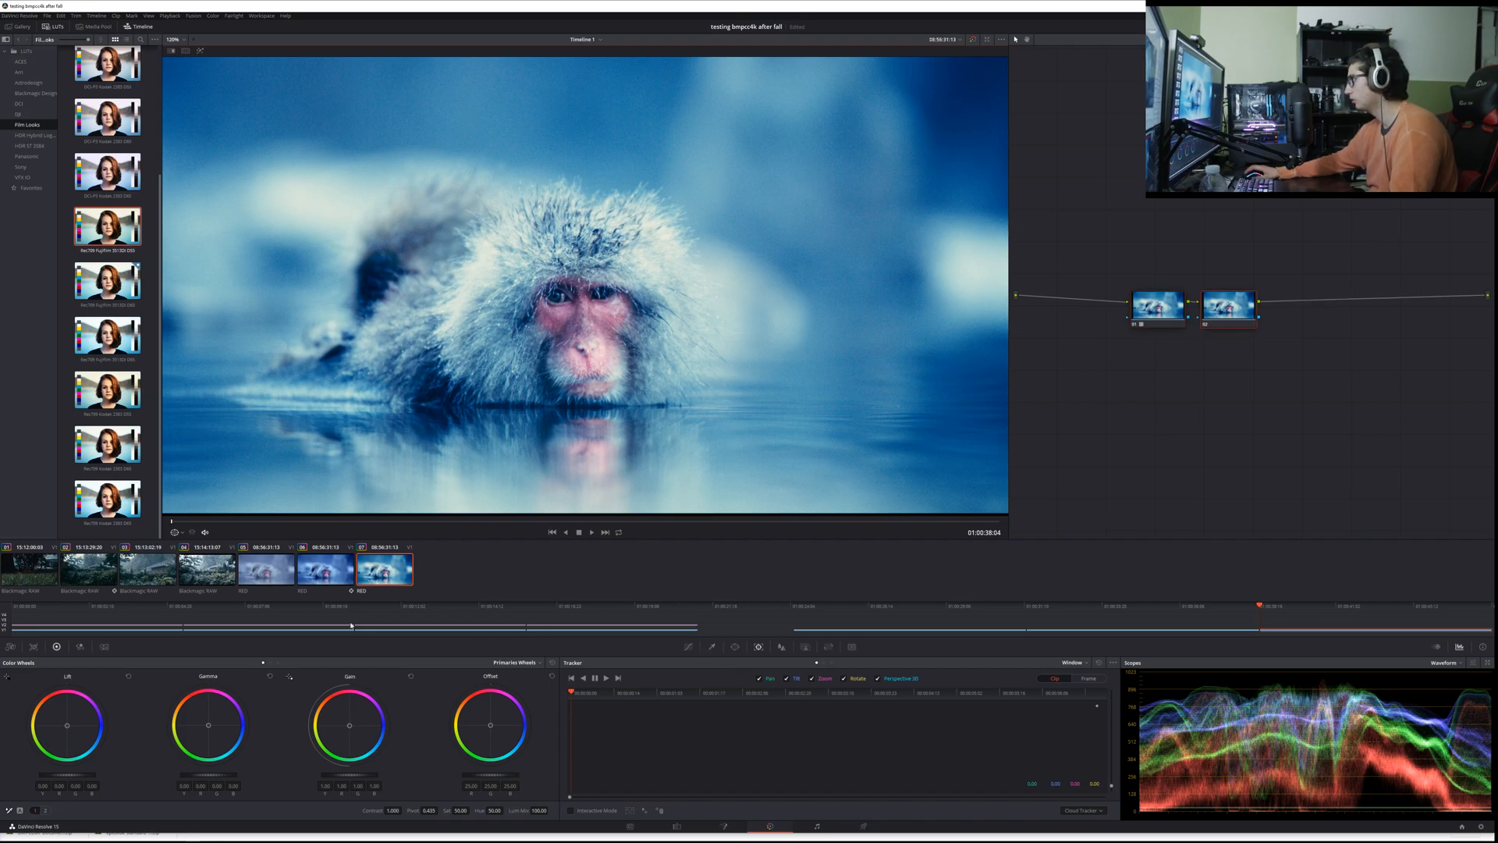
left_click_drag(348, 776, 348, 776)
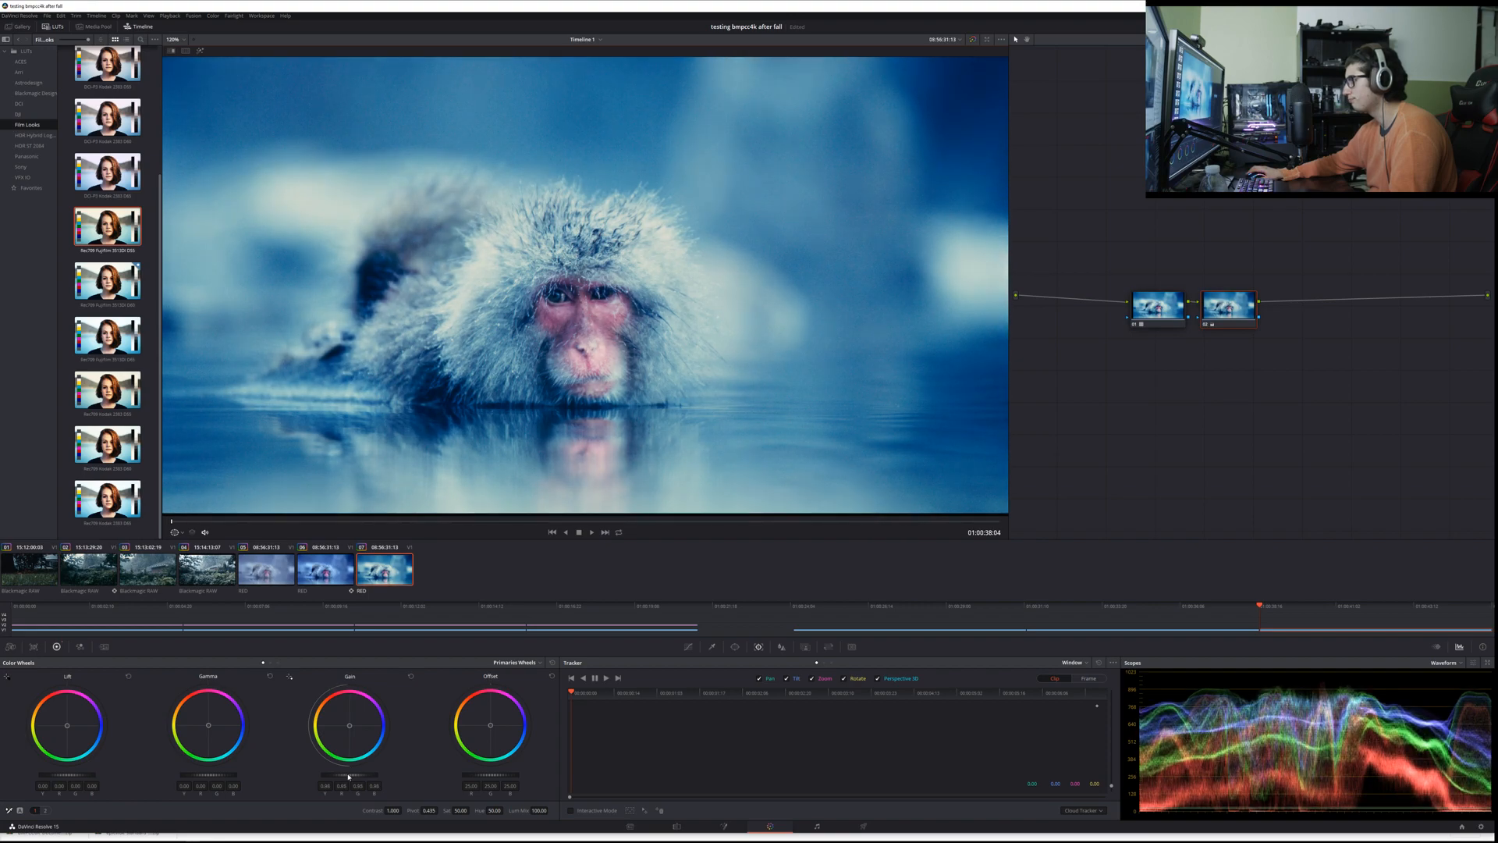
left_click_drag(502, 780, 466, 777)
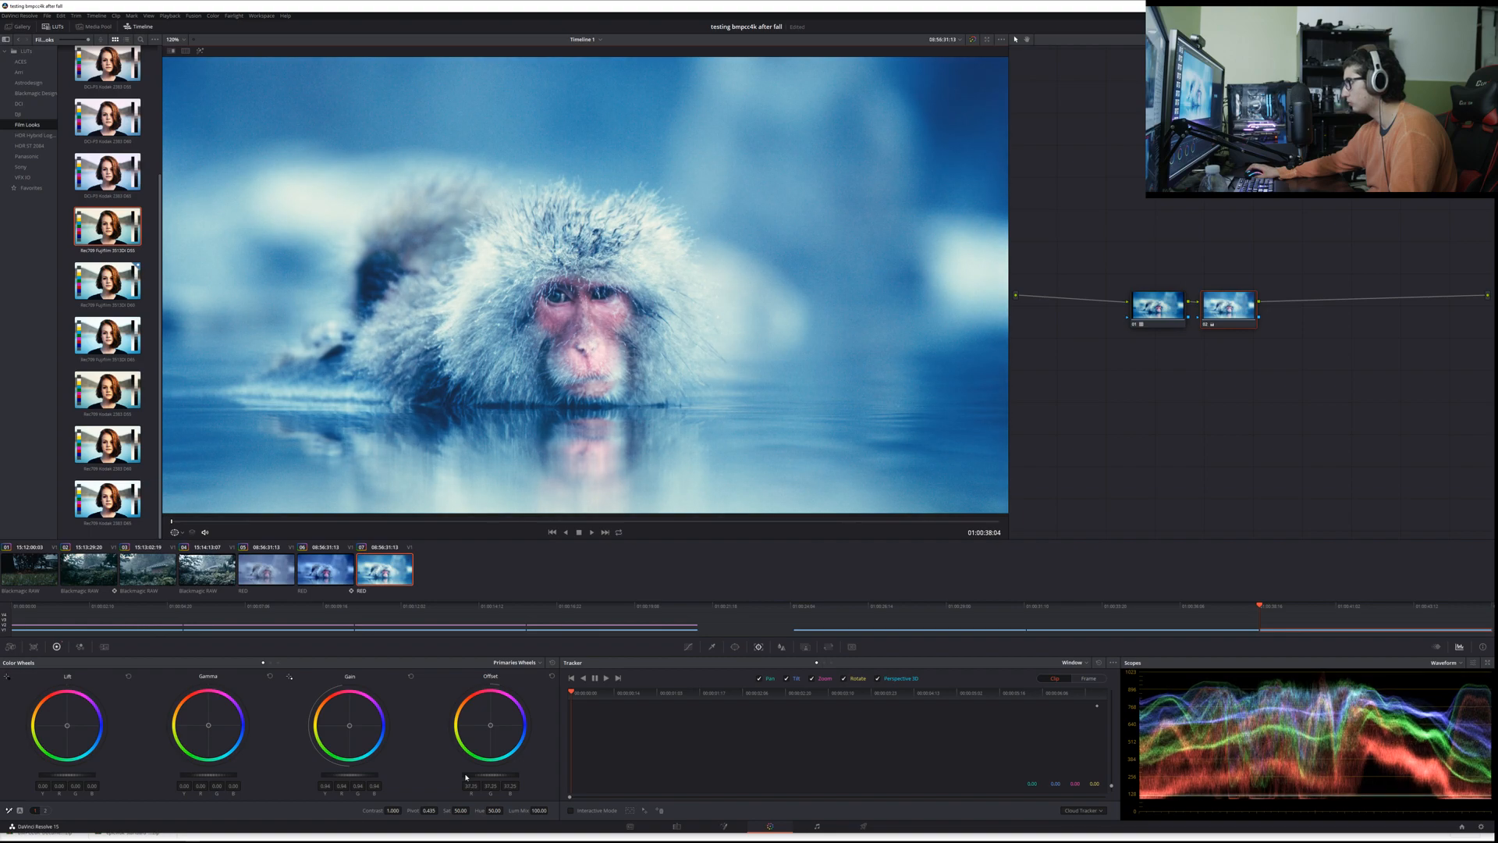
left_click_drag(392, 810, 356, 777)
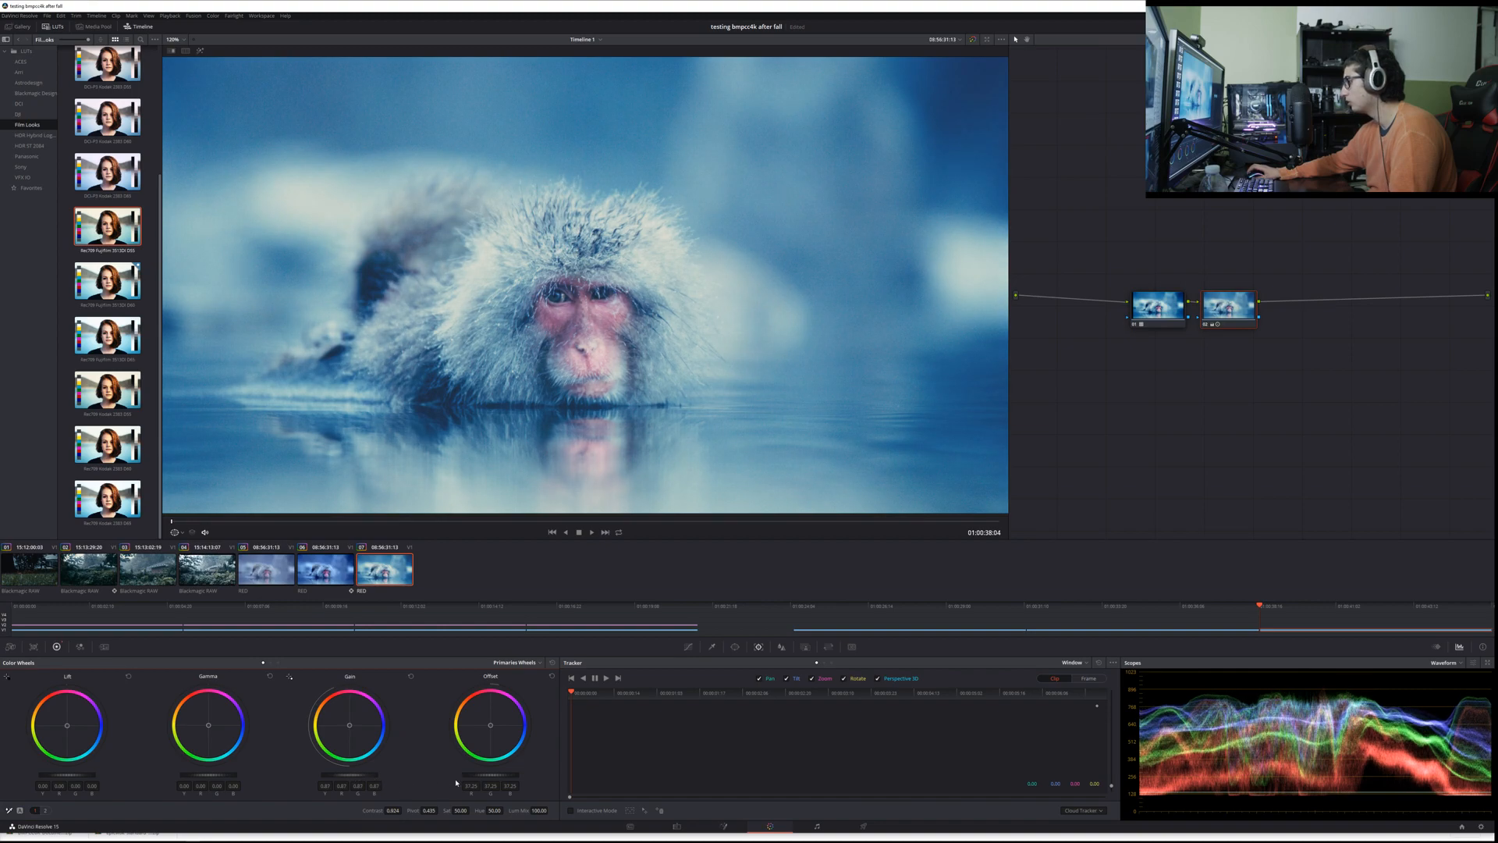
left_click_drag(490, 776, 521, 776)
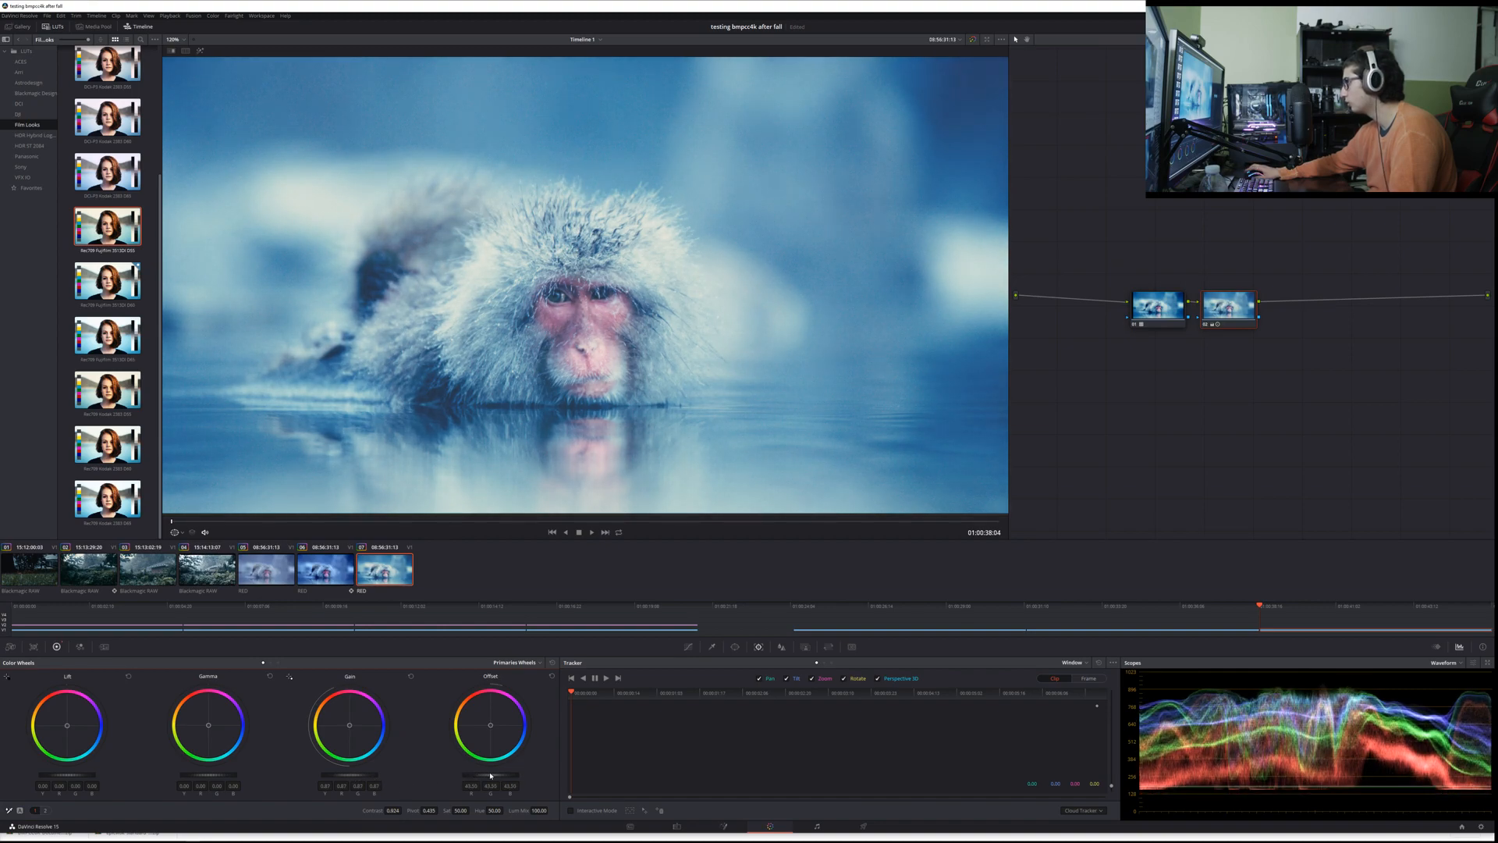
Step: Lower the second node's lift to deepen the shadows, and fine-tune its offset and gain to rebalance the brightness
left_click_drag(99, 778, 83, 776)
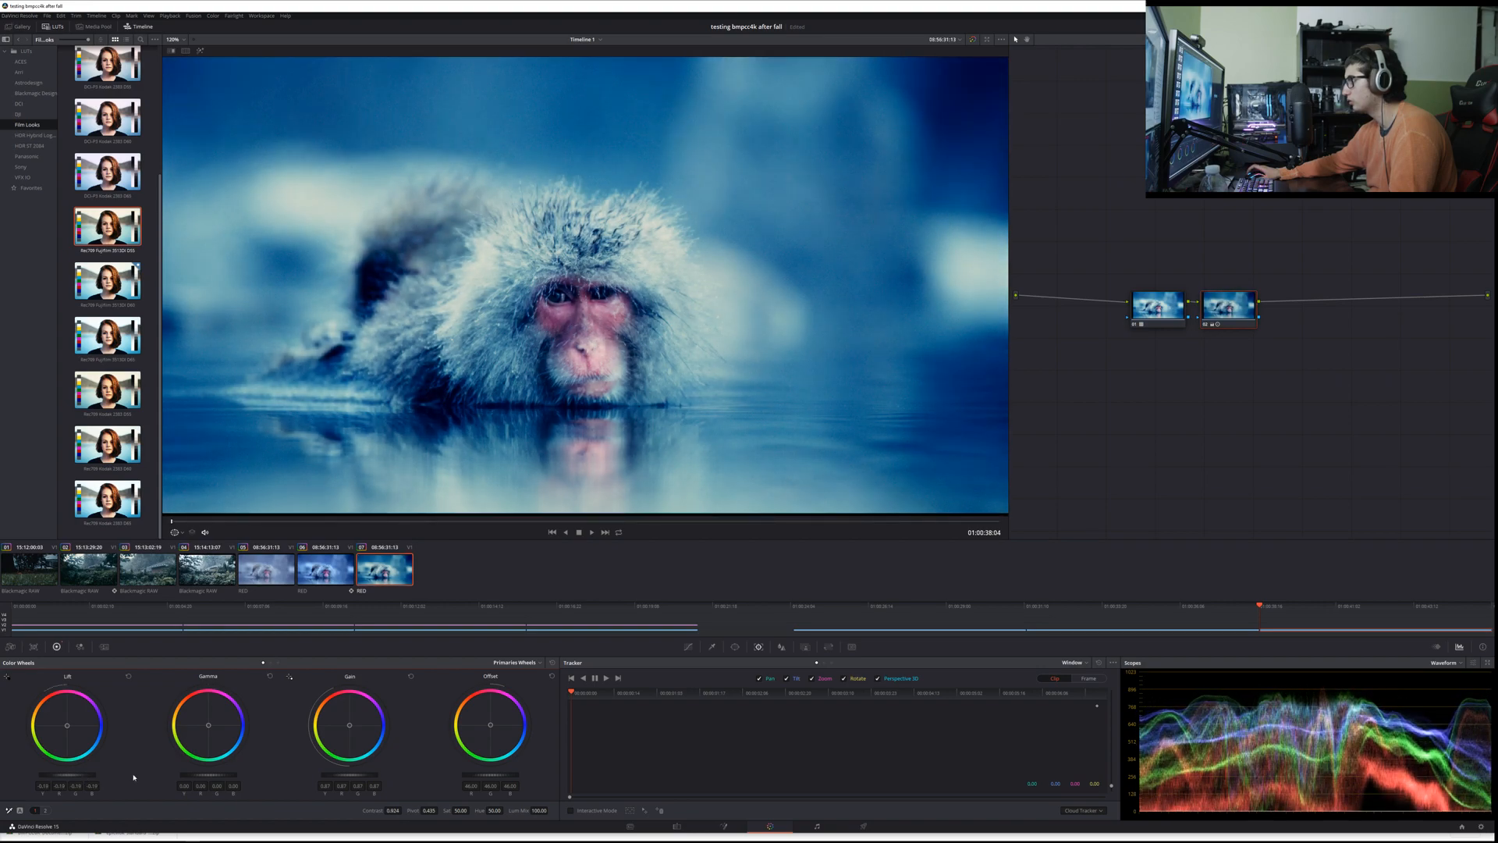
scroll(503, 778, "up", 13)
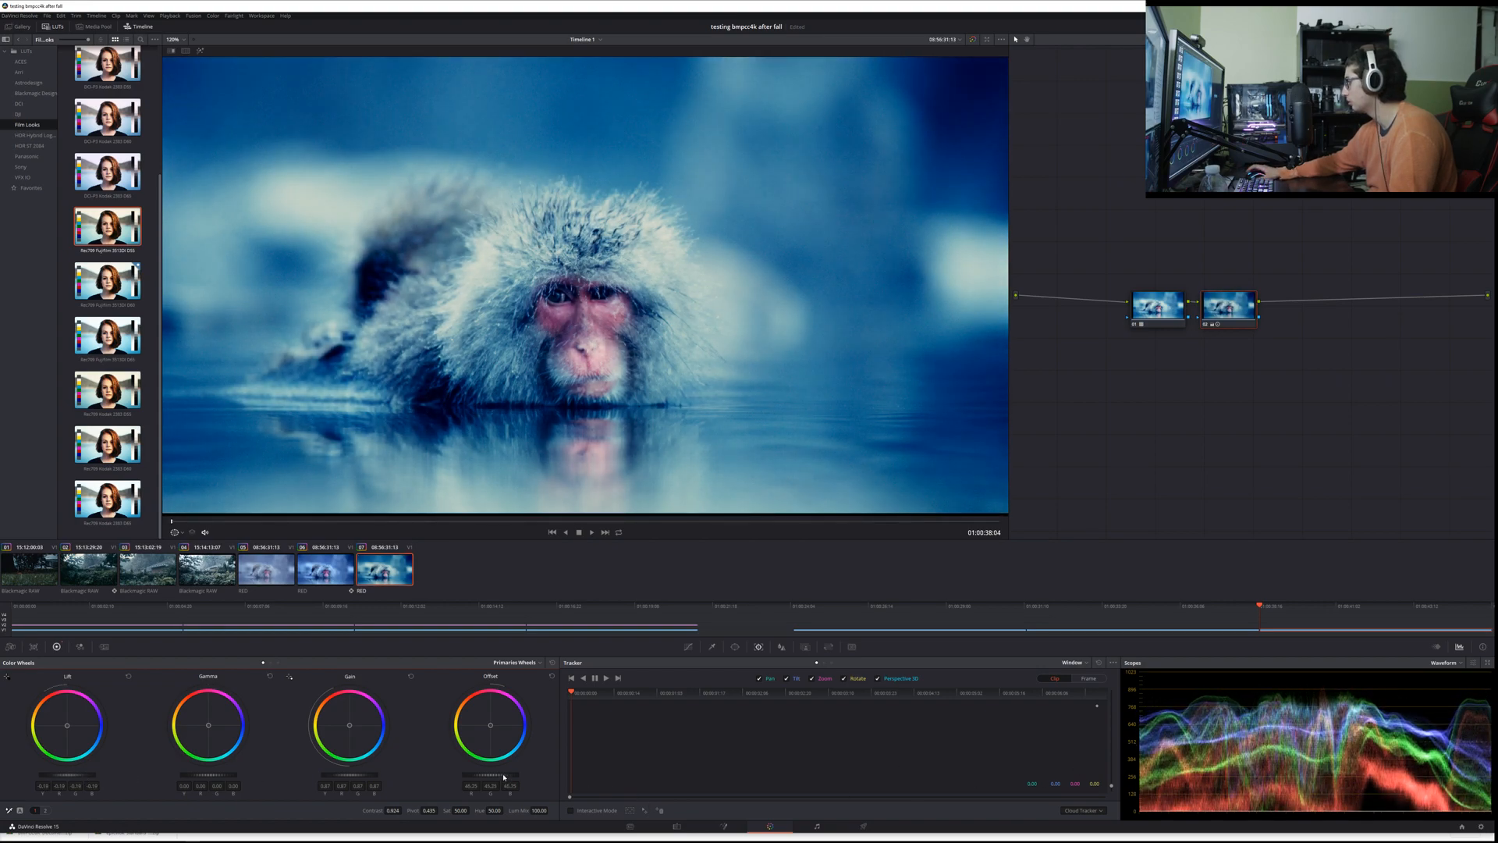
scroll(504, 775, "up", 16)
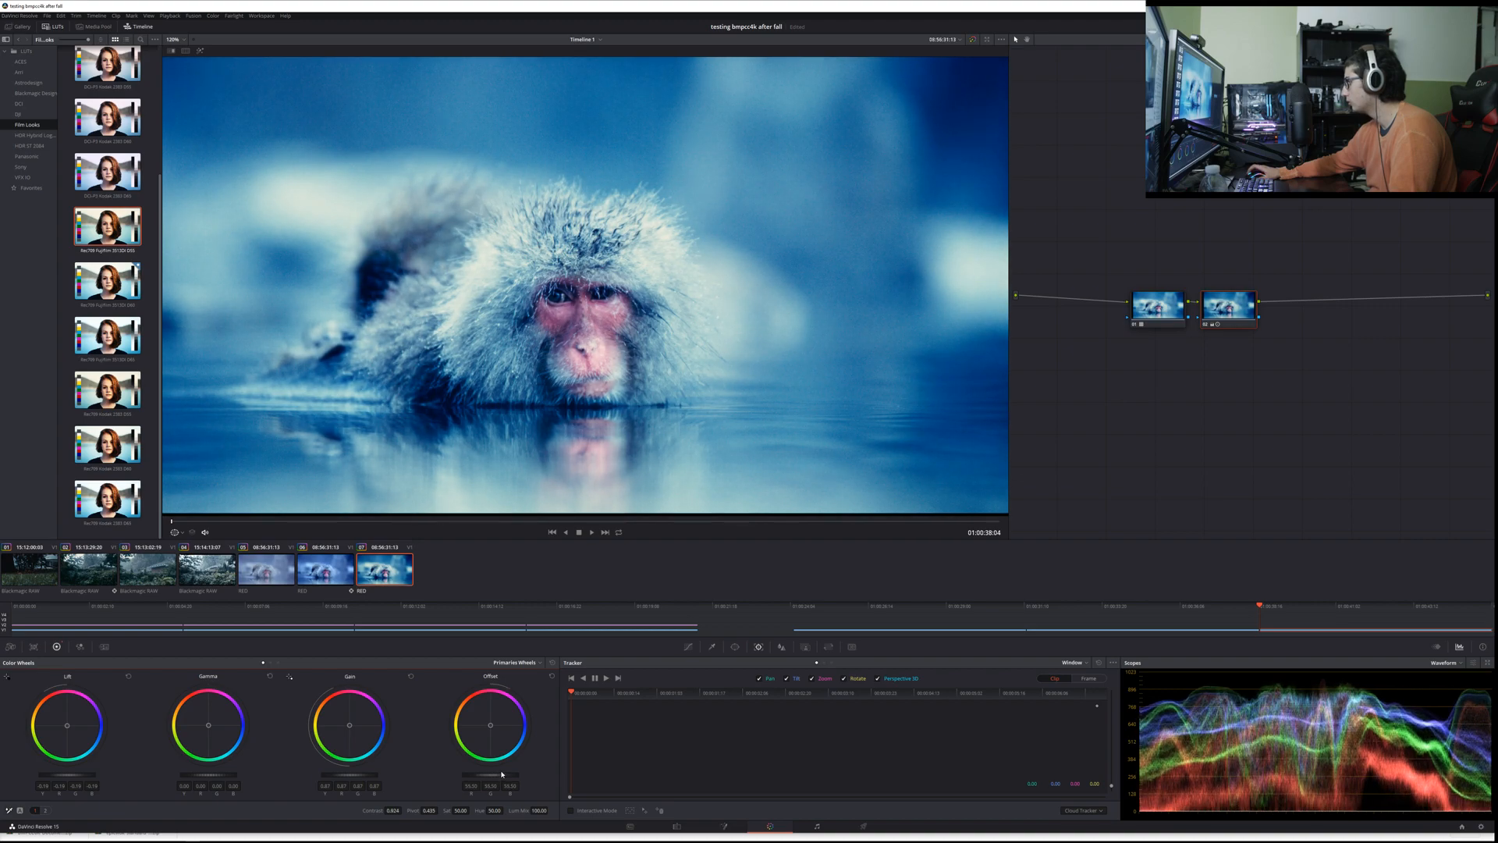
scroll(502, 774, "up", 5)
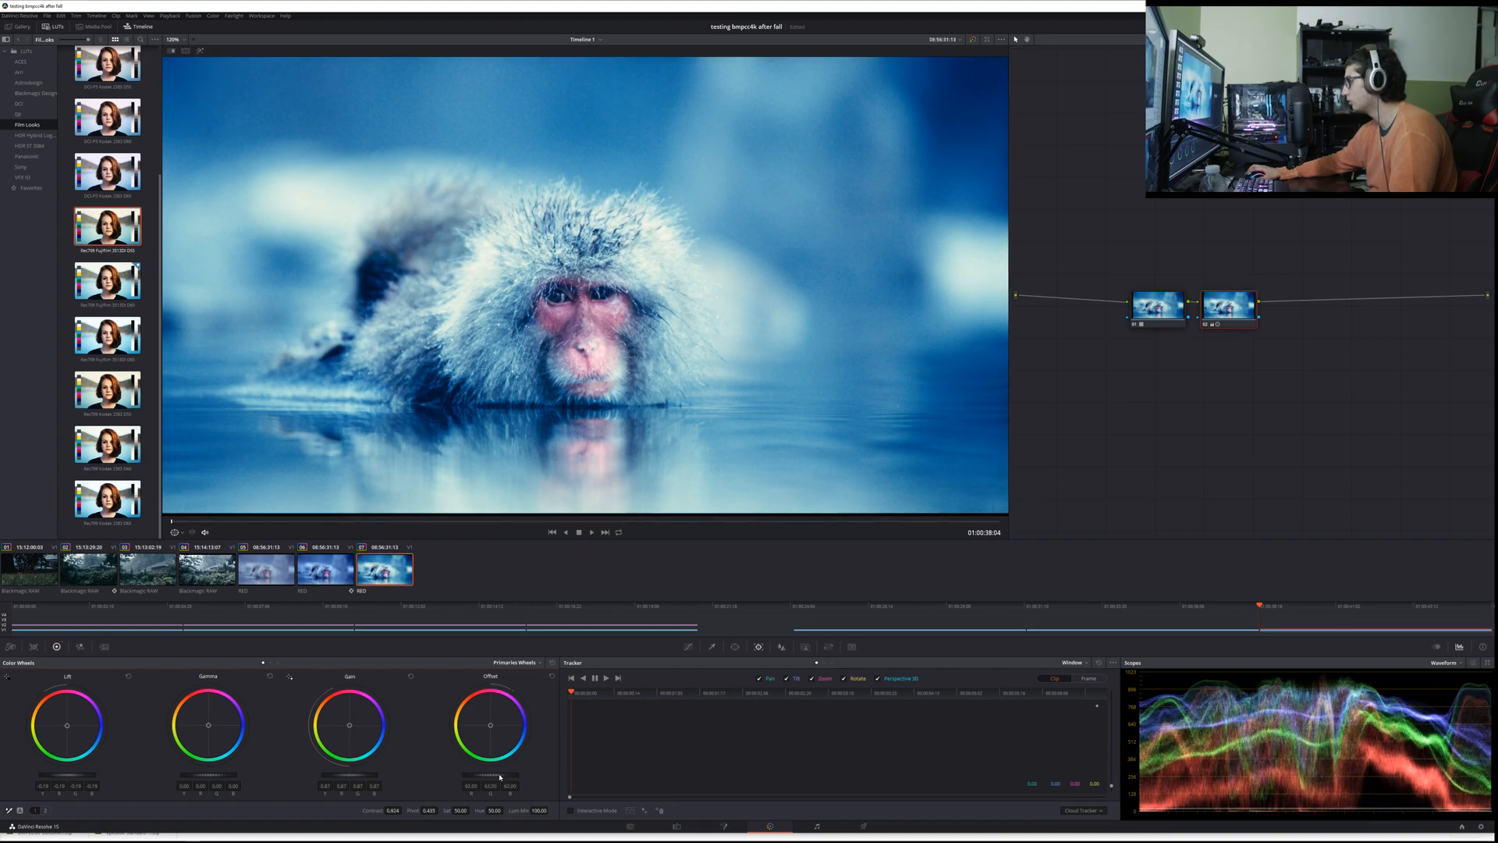
scroll(369, 774, "down", 11)
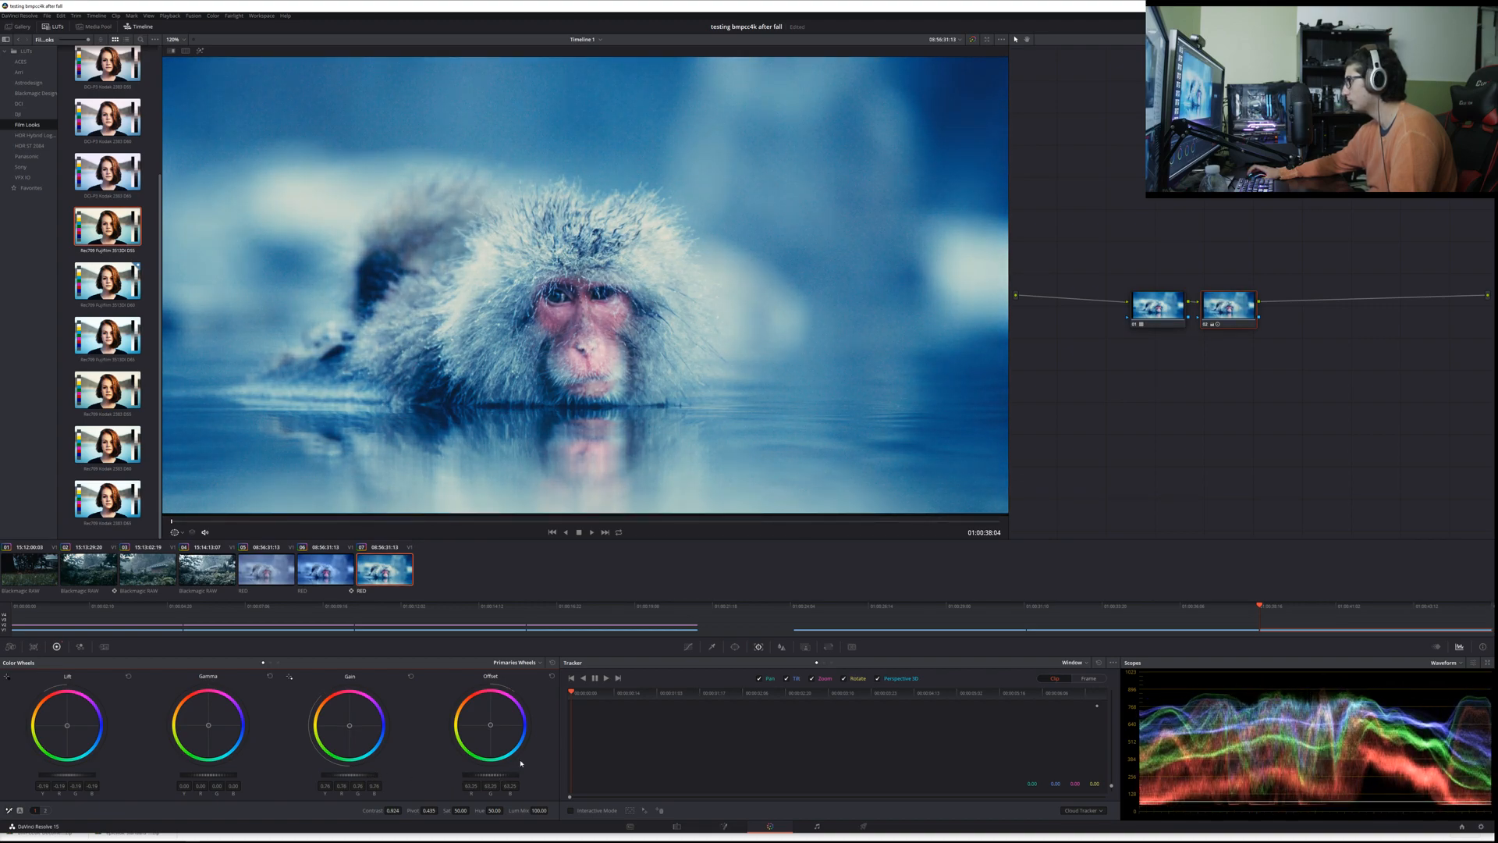
scroll(509, 777, "up", 10)
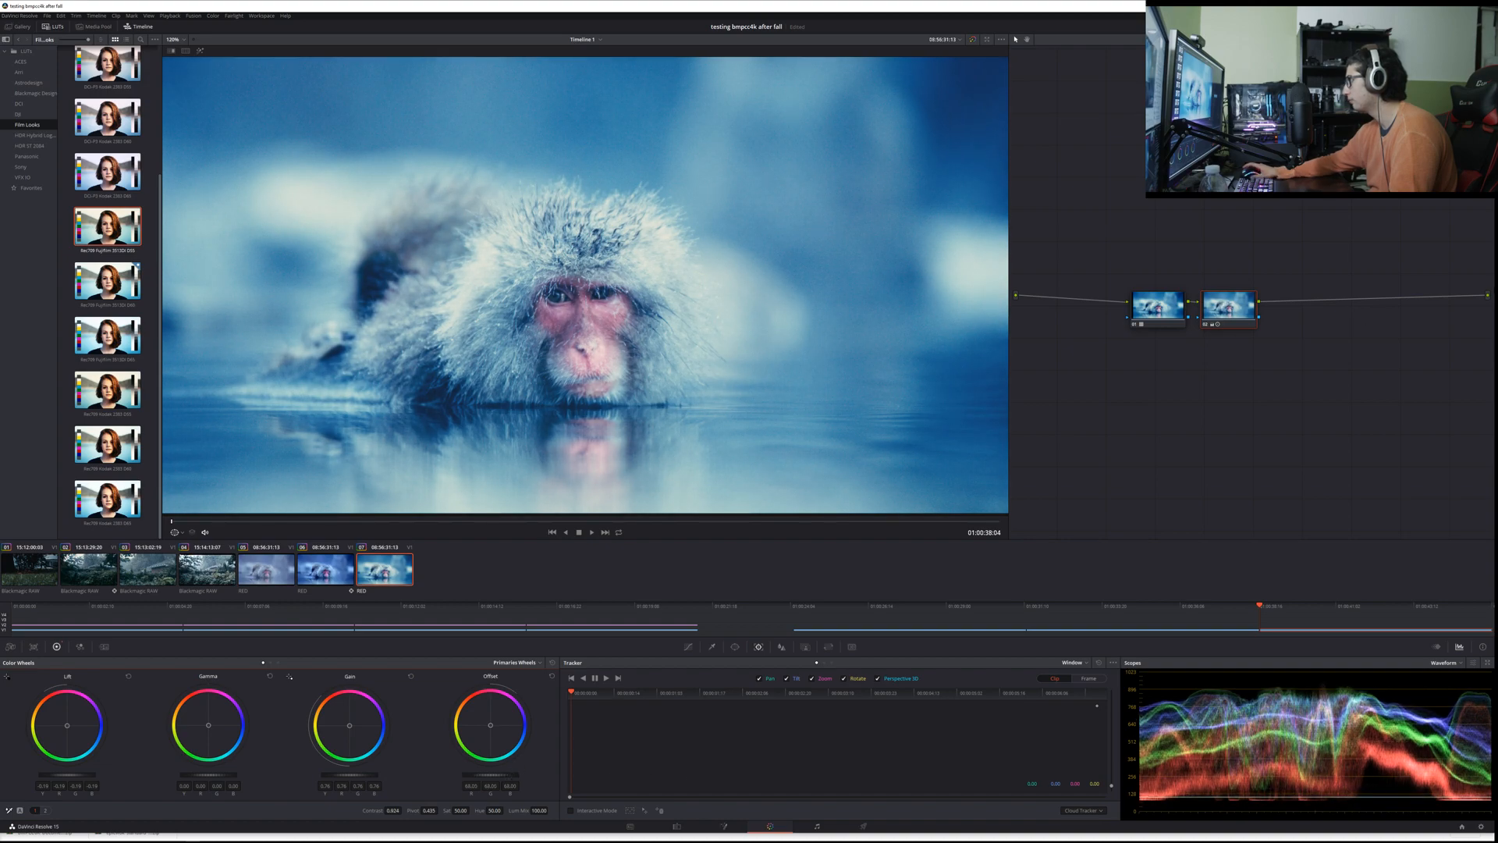
Step: Switch back and forth between the second and third RED clips to compare the node-based grade with the LUT grade
left_click(317, 565)
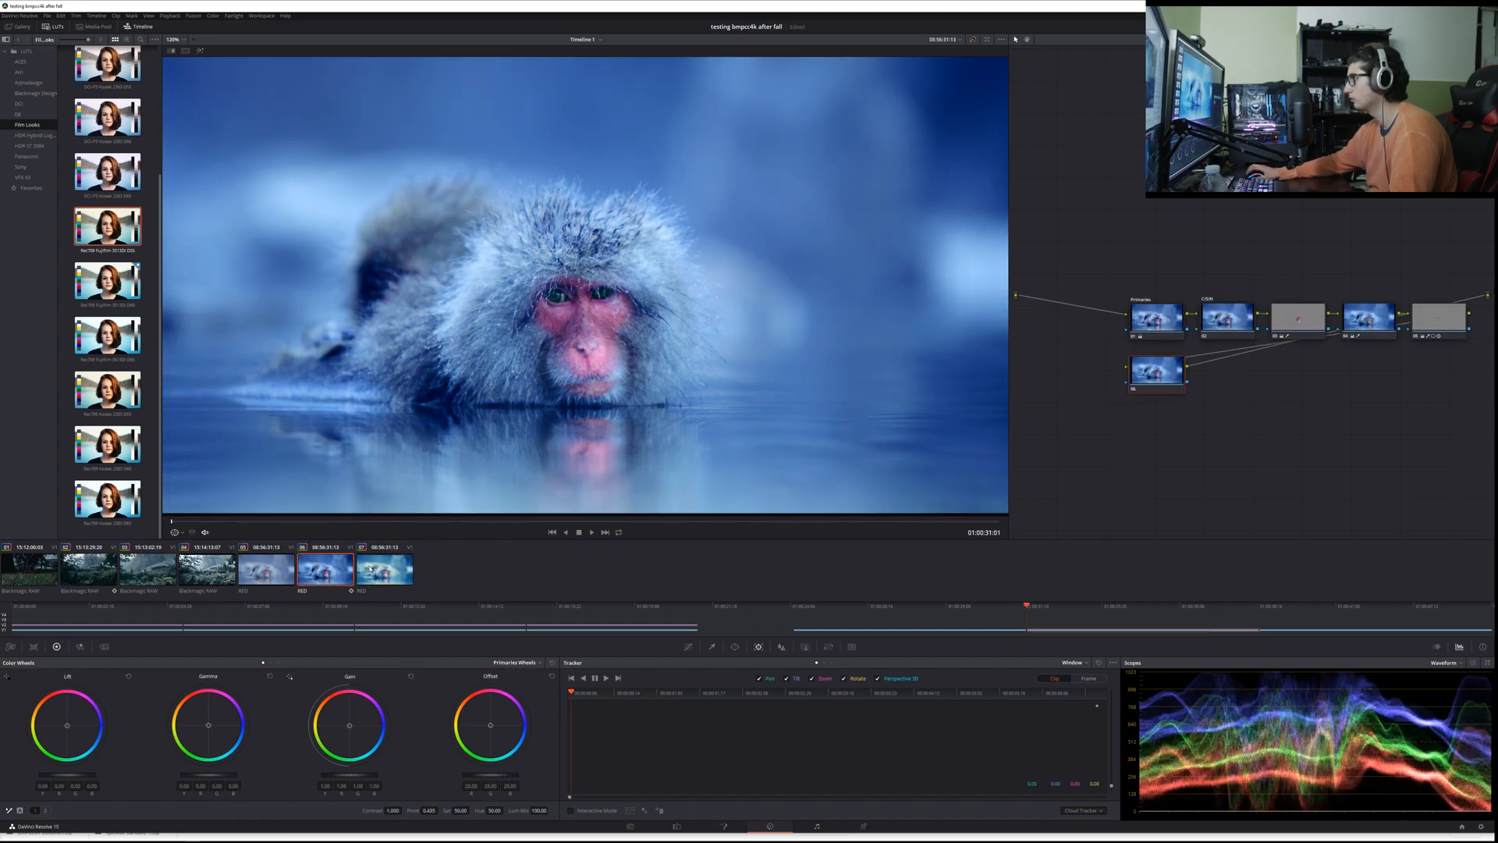
left_click(371, 570)
left_click(328, 574)
left_click(373, 573)
left_click(320, 574)
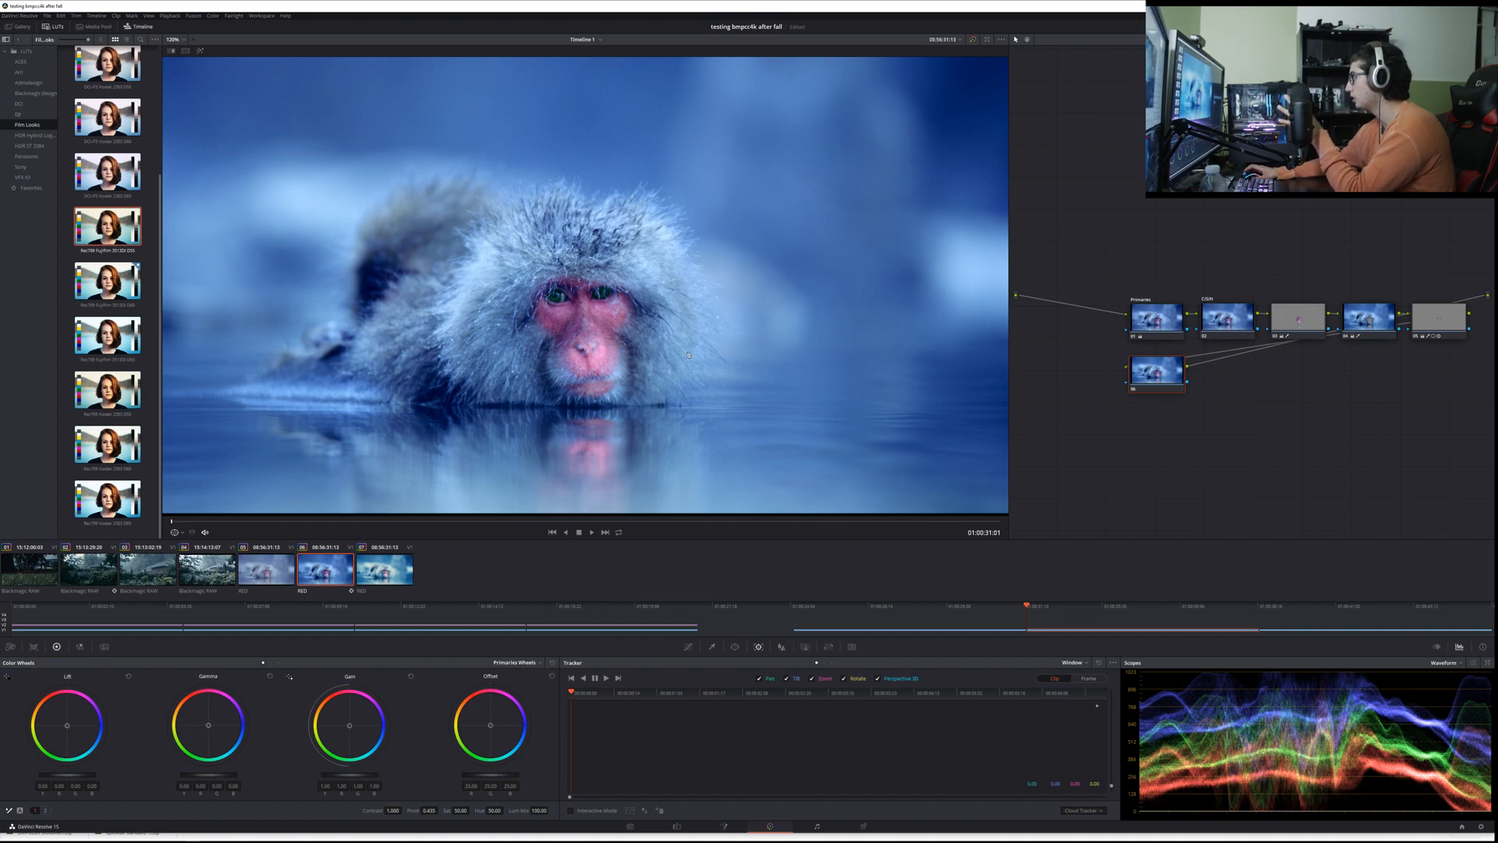
Step: On the second RED clip, move the outside node well below the fourth and fifth nodes, and select the fourth node
left_click_drag(1169, 379, 1342, 472)
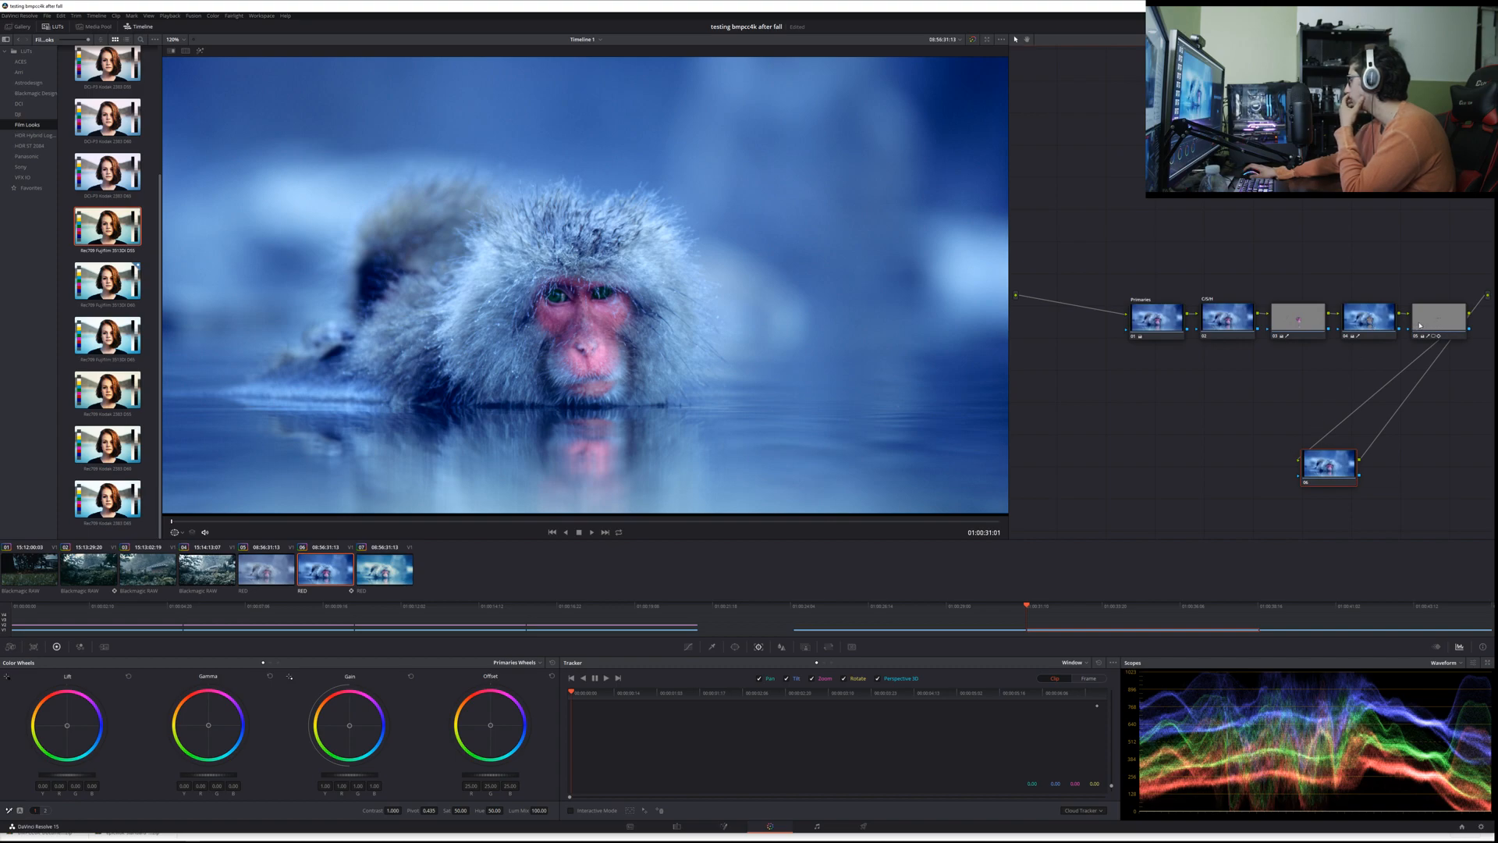
mouse_move(1389, 323)
left_mouse_down()
mouse_move(1346, 386)
mouse_move(1380, 323)
left_mouse_up()
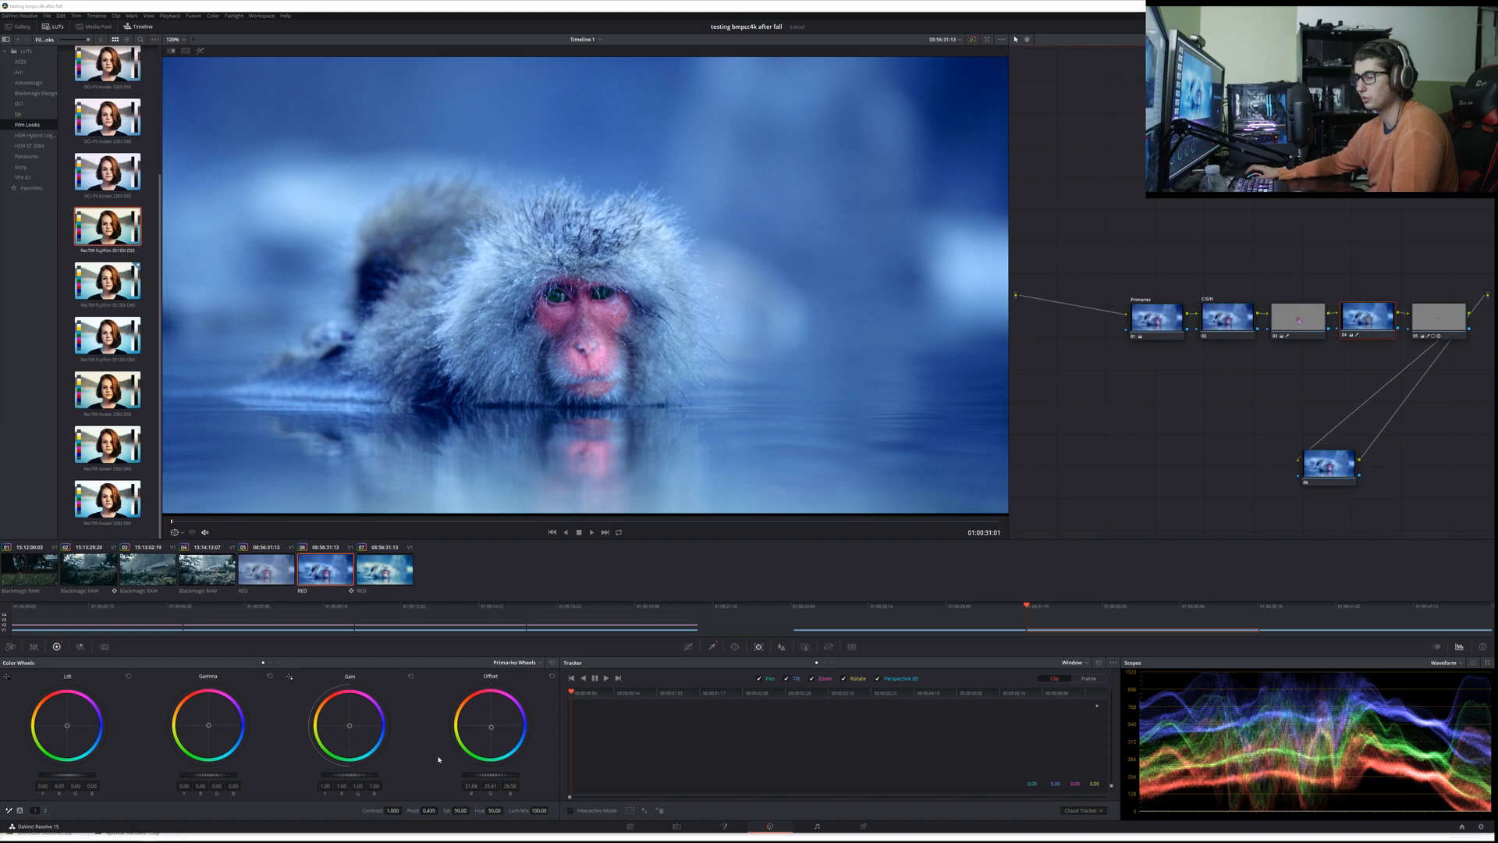
Step: On the Edit page, return the playhead to the start of the timeline and save the project
key("shift+4")
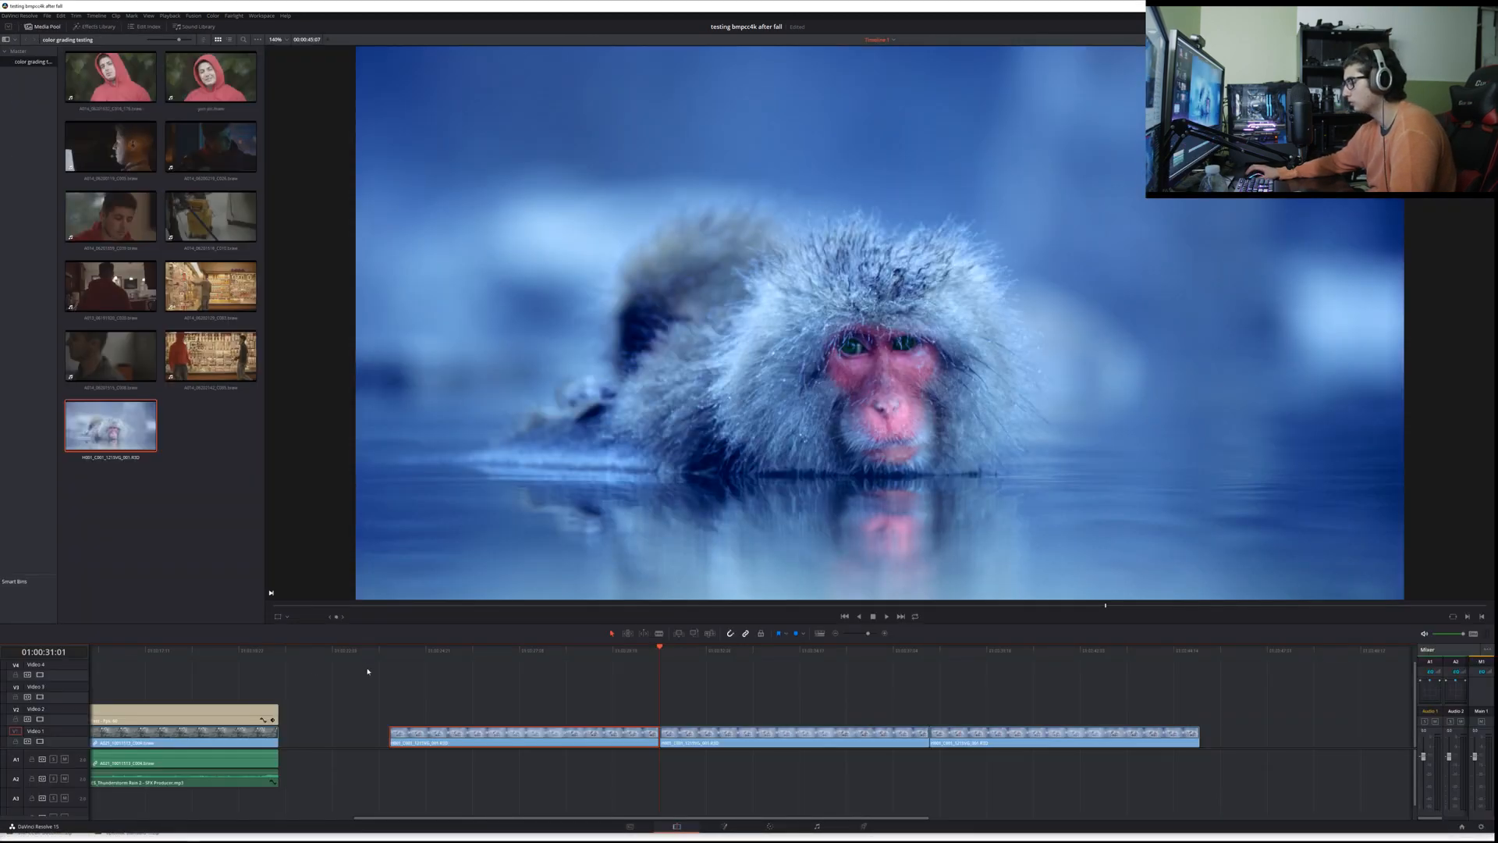
scroll(185, 679, "left", 5)
left_click(124, 668)
key("Home")
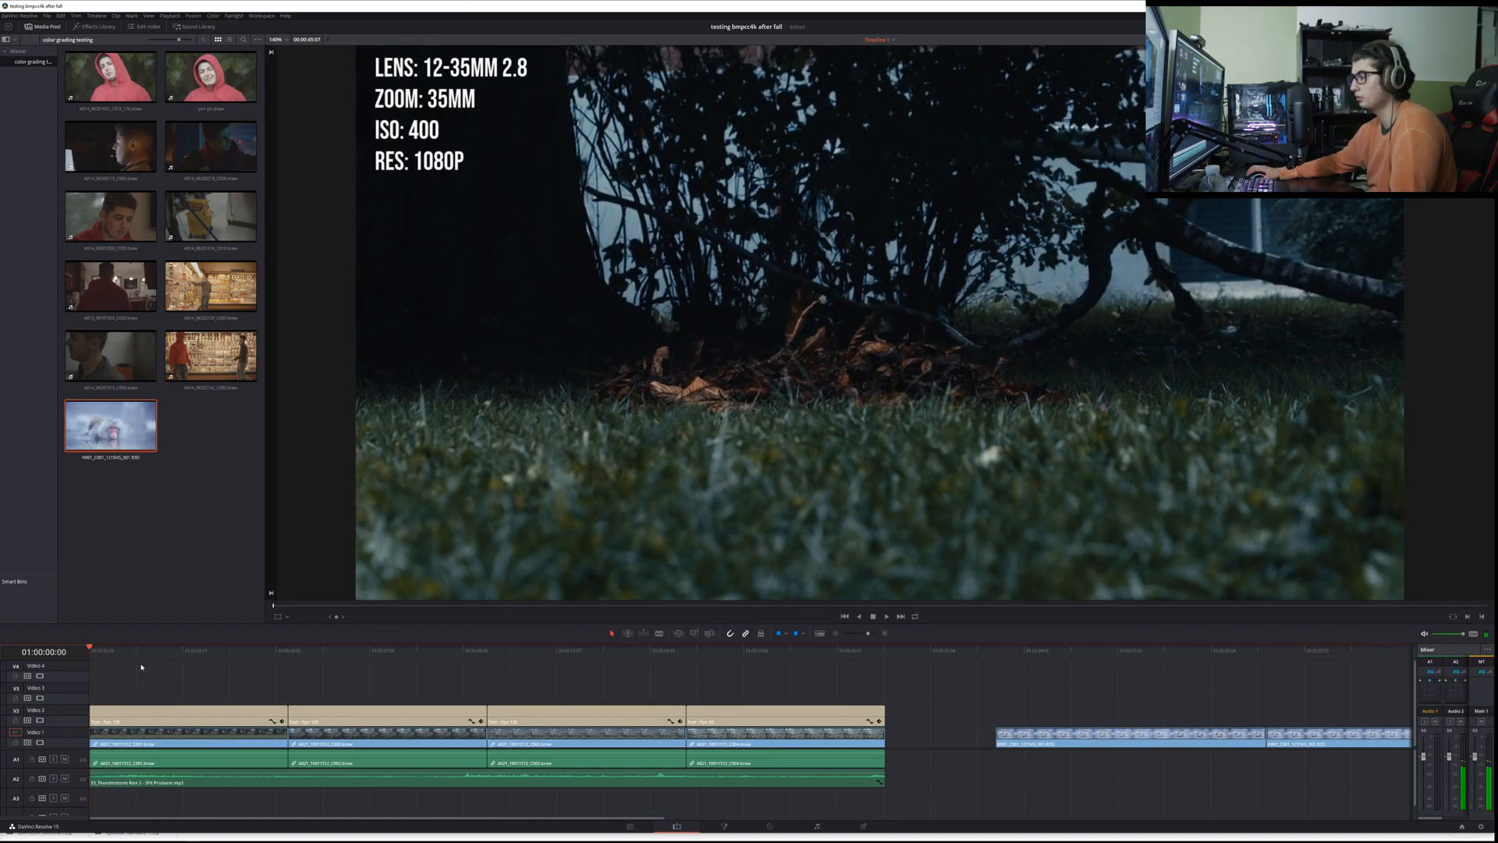
key("ctrl+s")
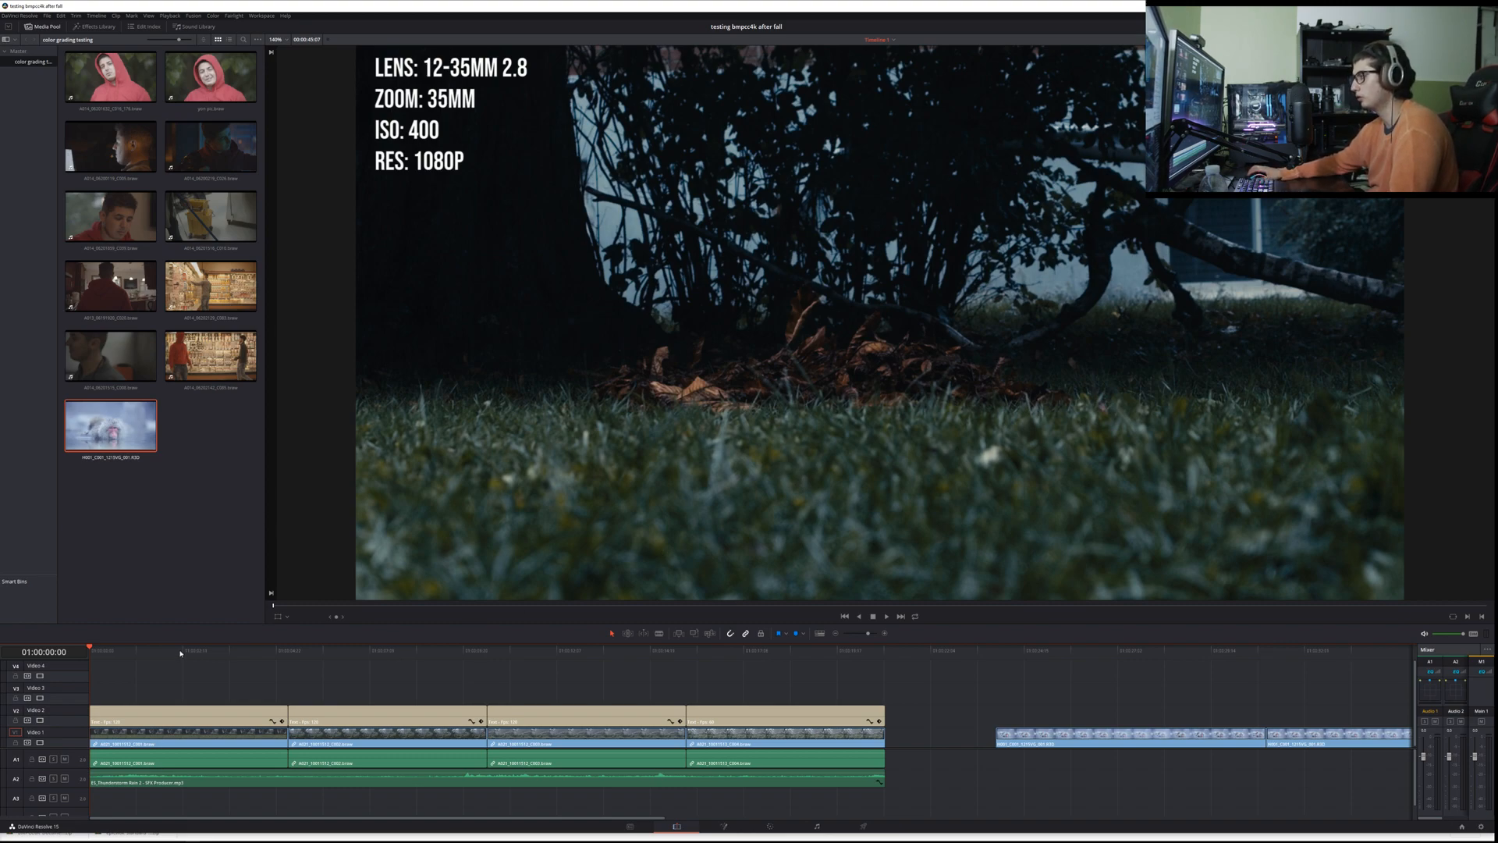
Step: Zoom the viewer out slightly and play the timeline from its first frame to review the titled clips
scroll(880, 322, "down", 1)
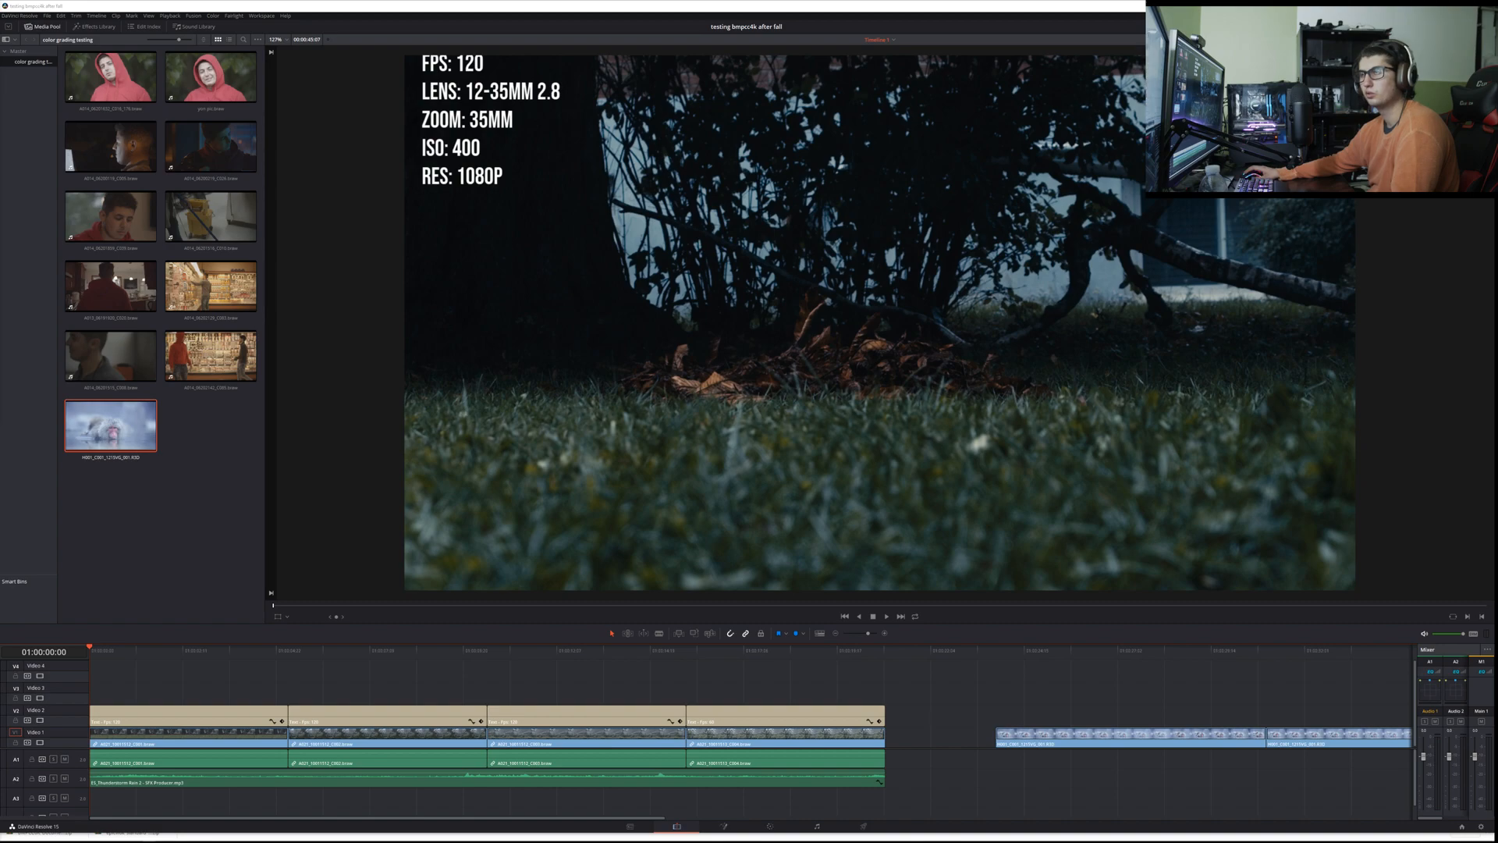
left_click_drag(115, 654, 90, 658)
key("space")
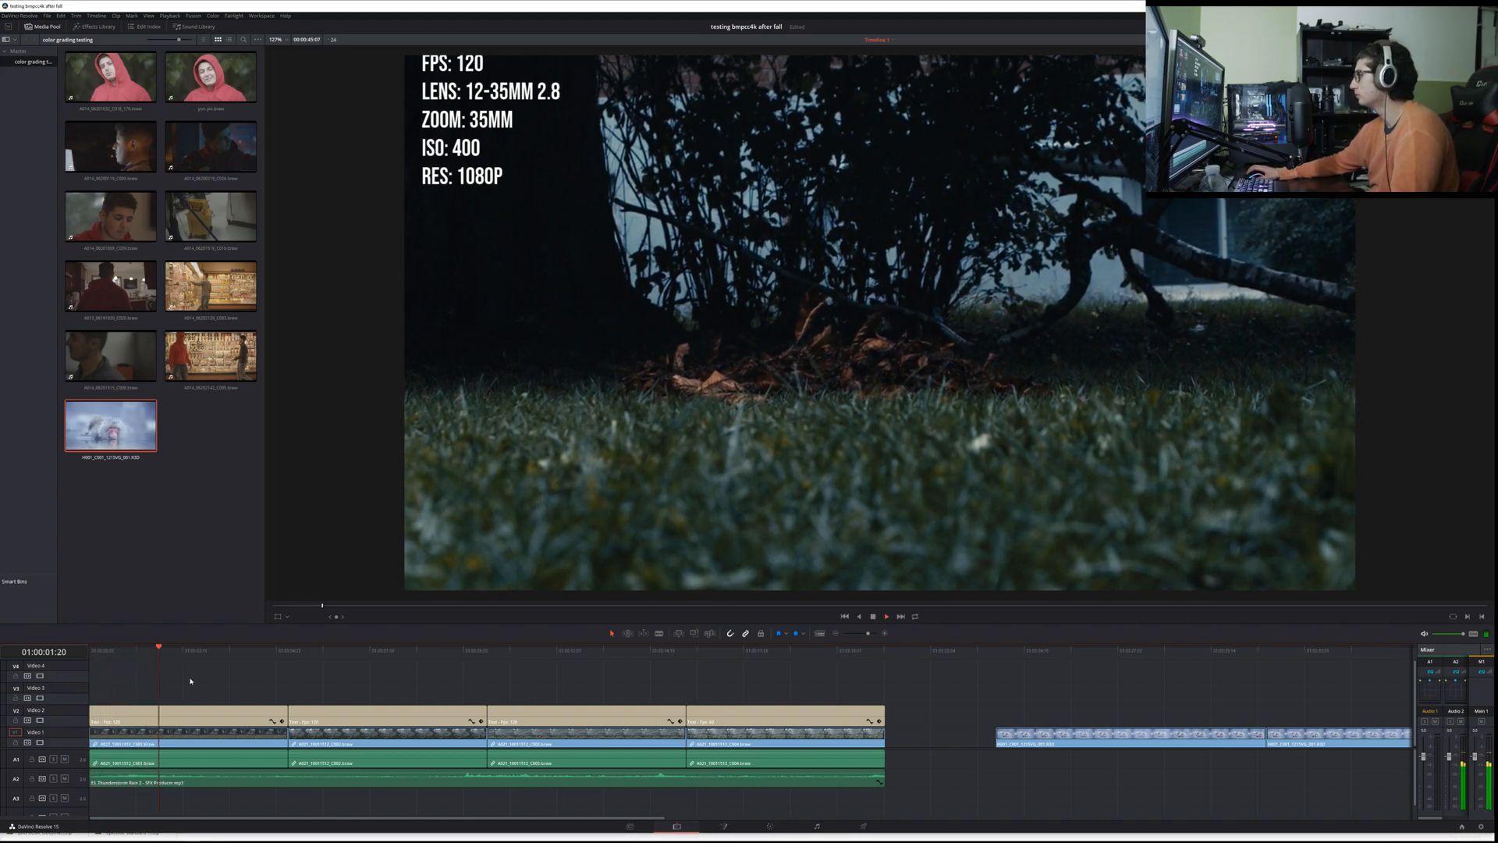
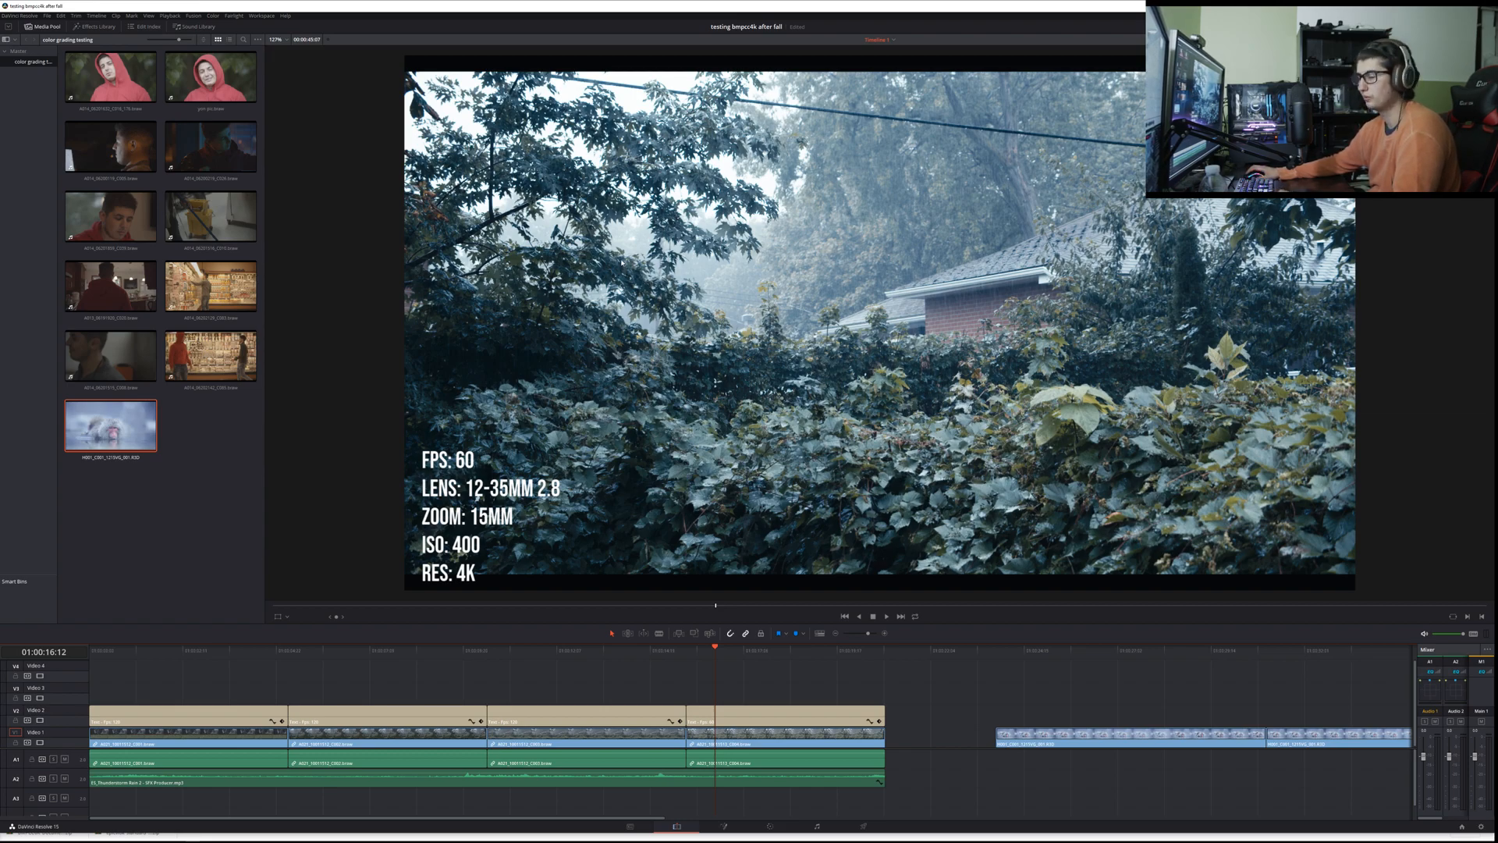
Step: Stop playback and scrub through the snow monkey clips at the end of the timeline
key("space")
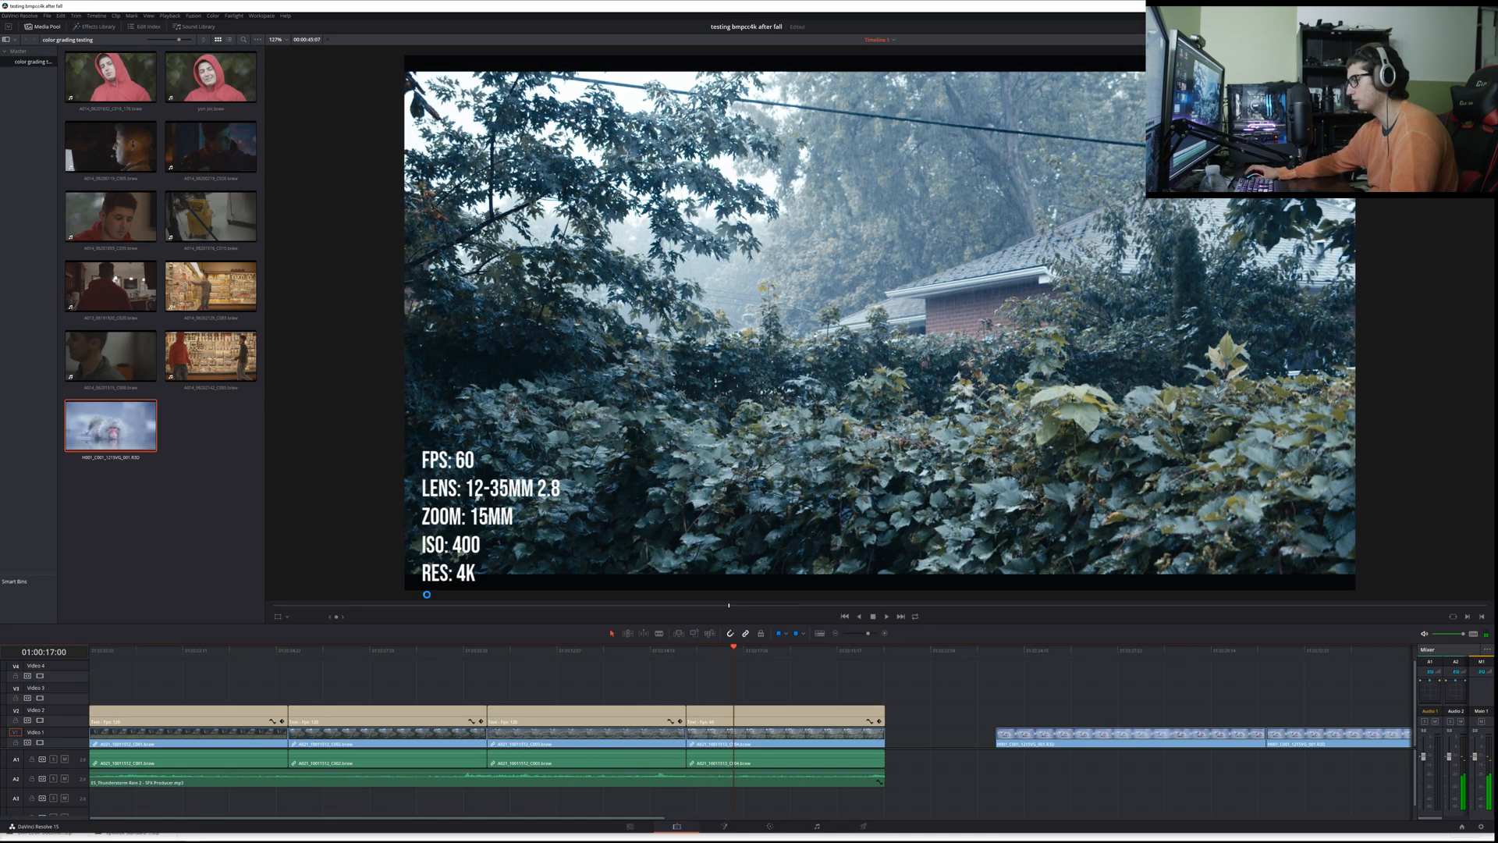
scroll(386, 637, "right", 10)
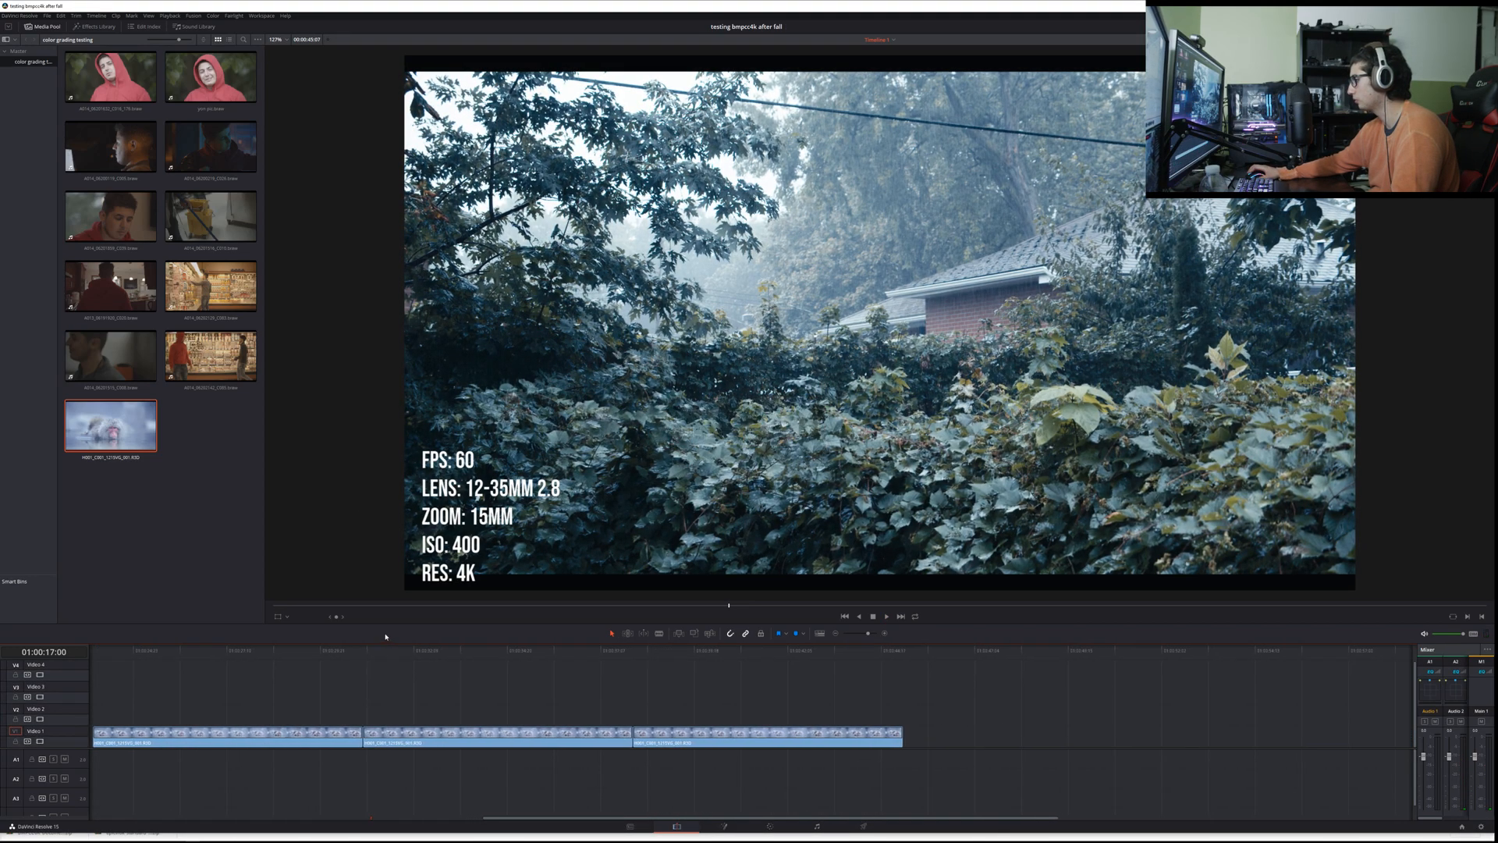
left_click_drag(468, 648, 571, 662)
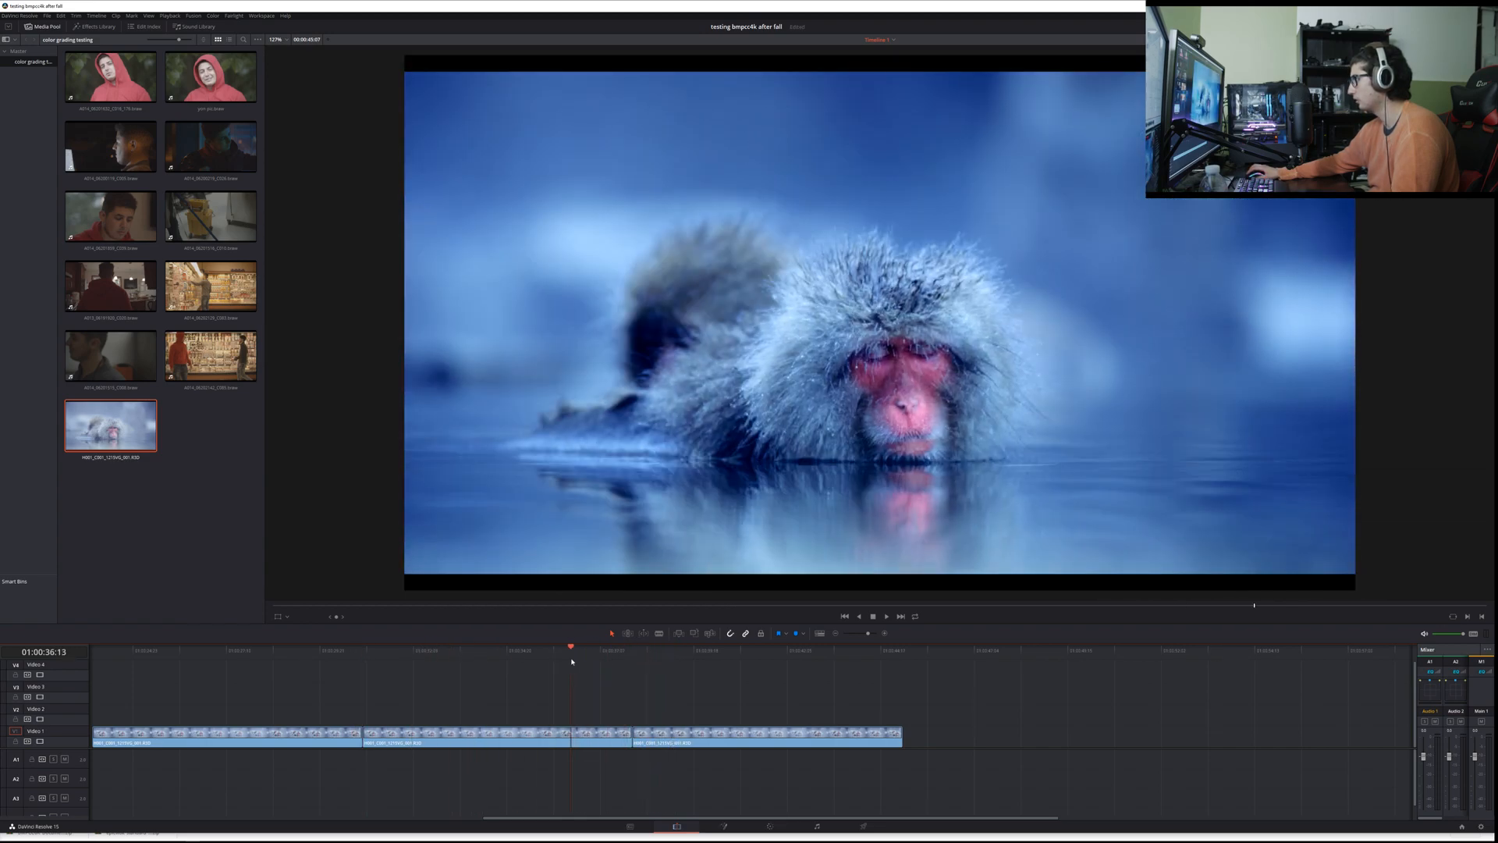
left_click_drag(367, 652, 411, 653)
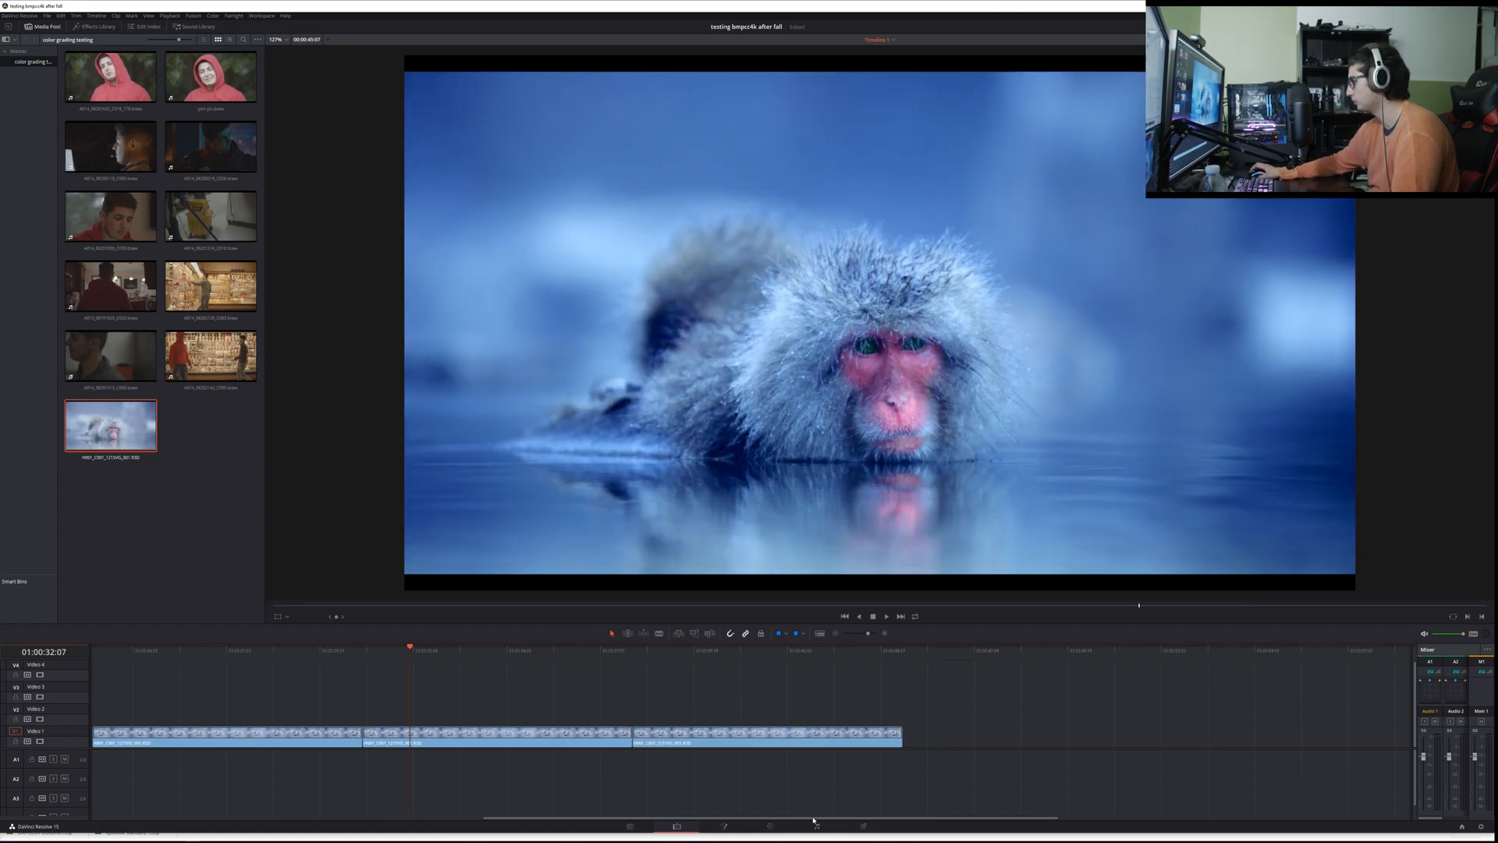
Step: On the Color page, alternate between the second and third RED clips to compare the node-based grade with the LUT grade
left_click(770, 825)
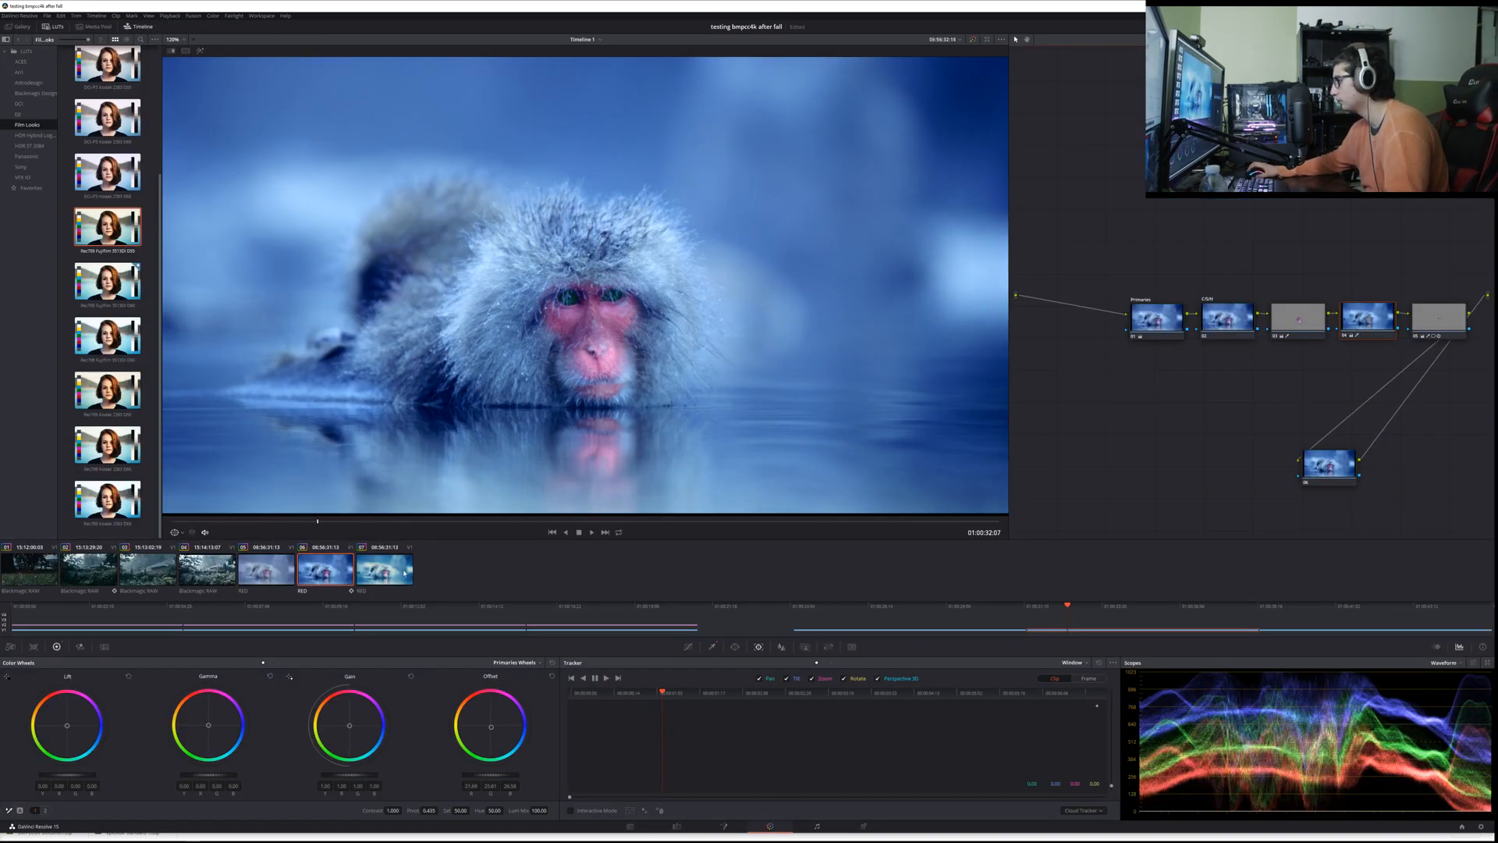
left_click(404, 573)
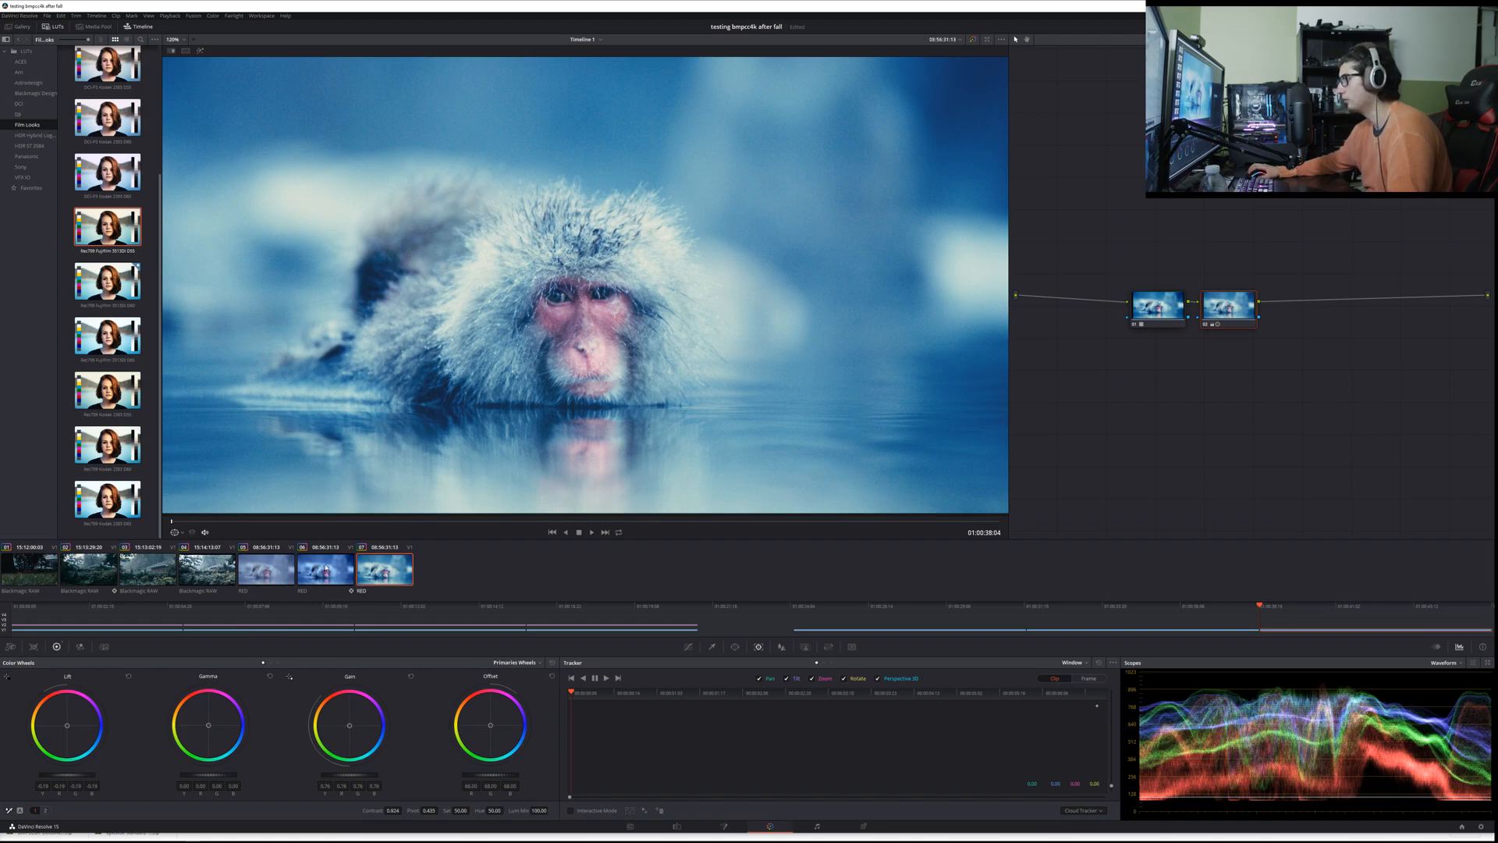
left_click(326, 569)
left_click(375, 574)
left_click(332, 572)
left_click(376, 575)
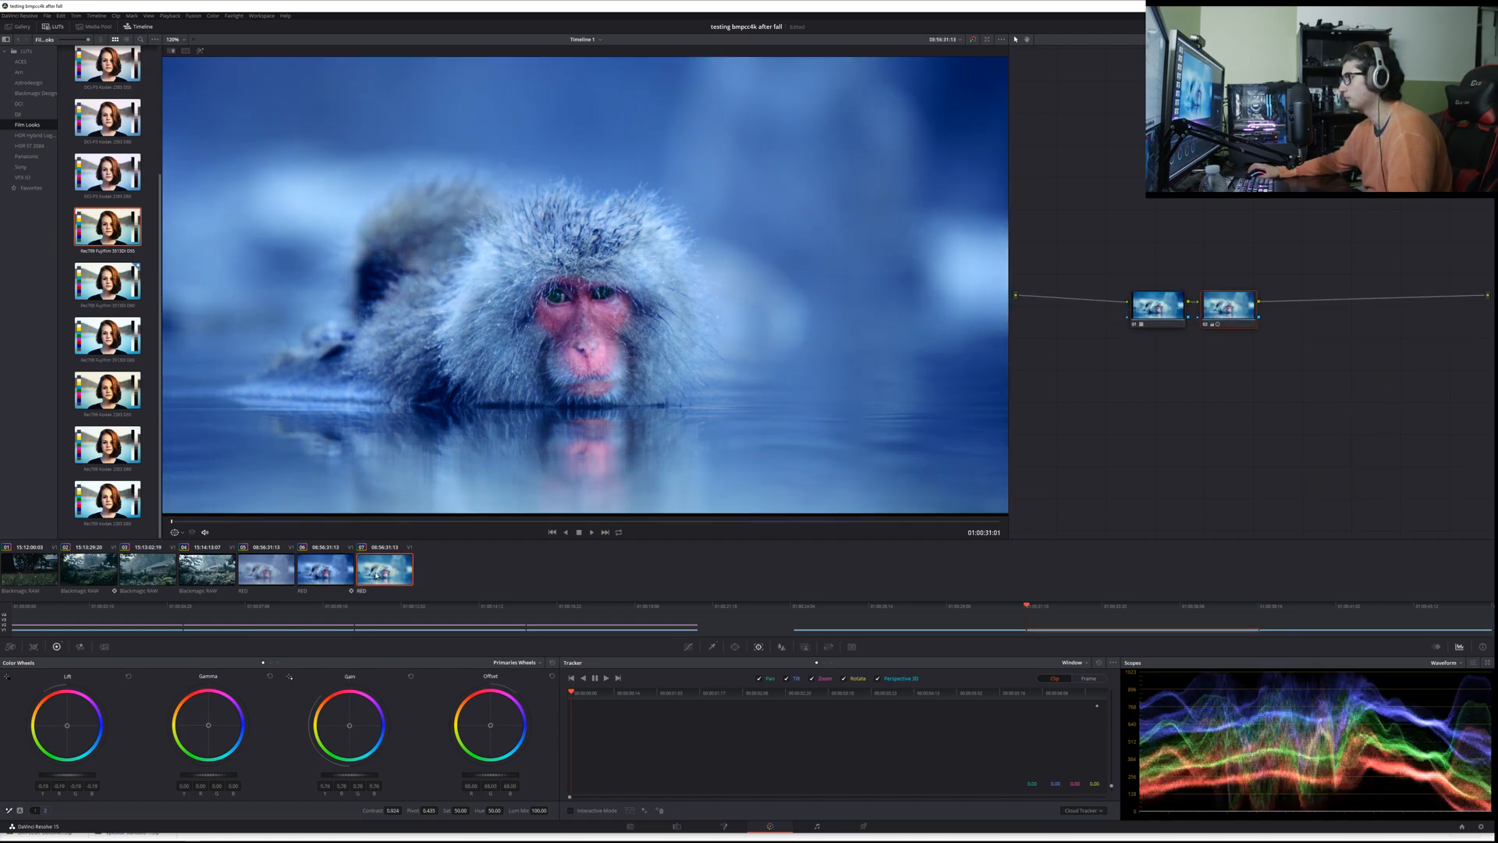
left_click(314, 571)
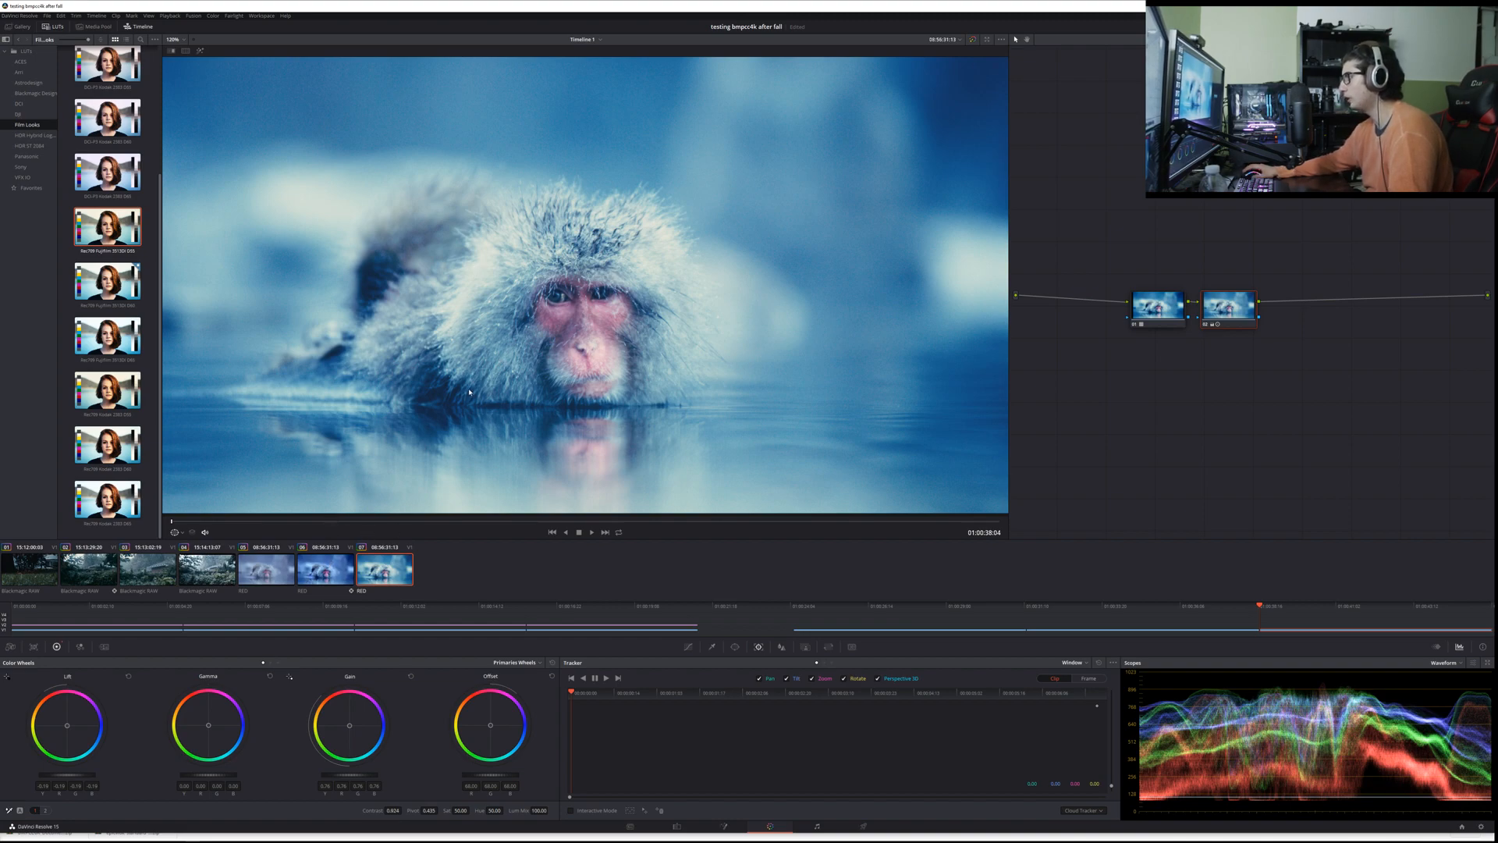
left_click(334, 559)
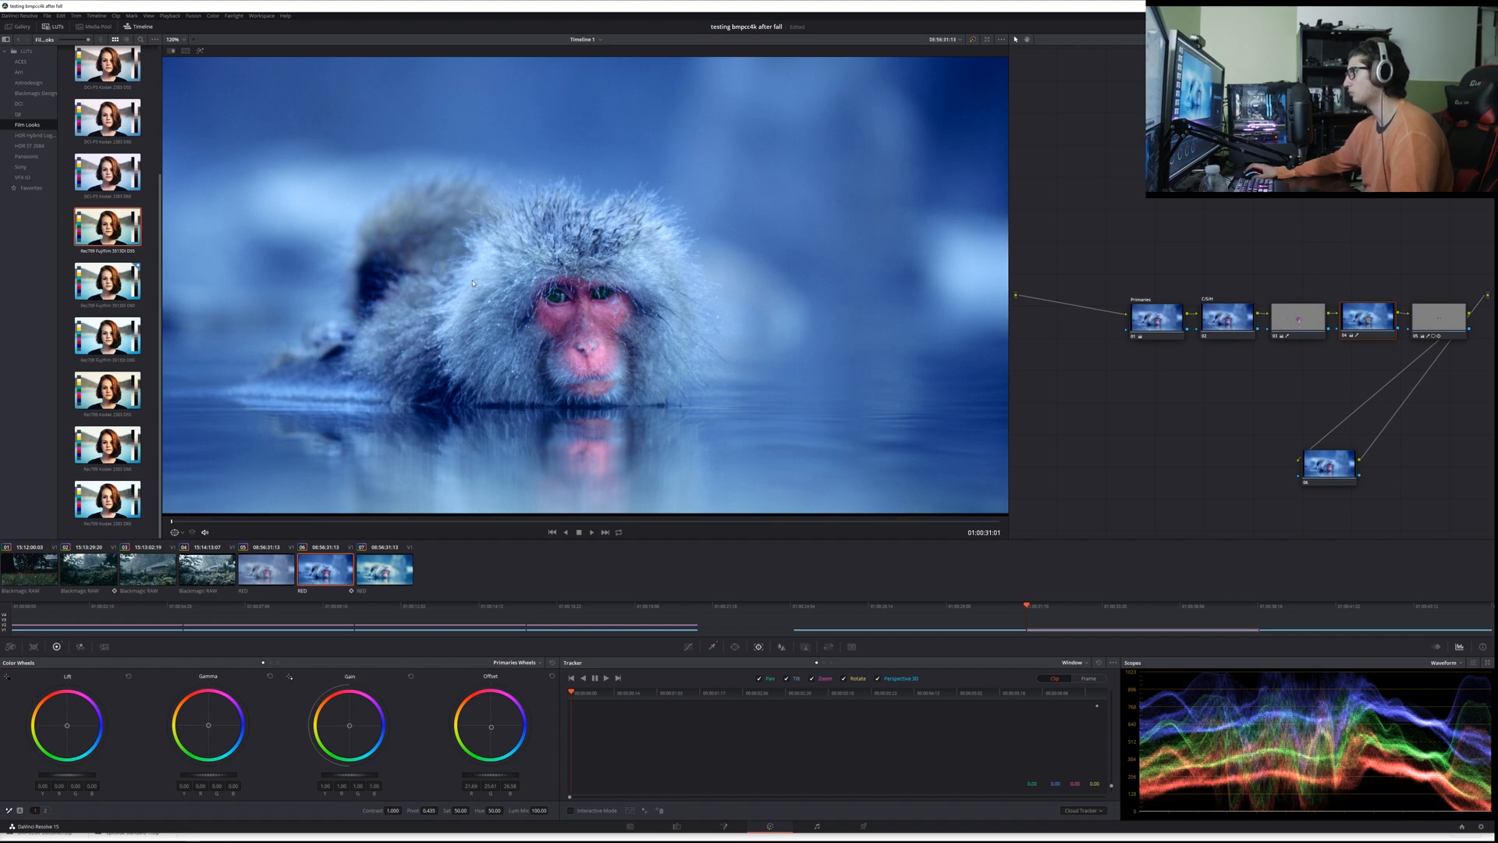
left_click(401, 567)
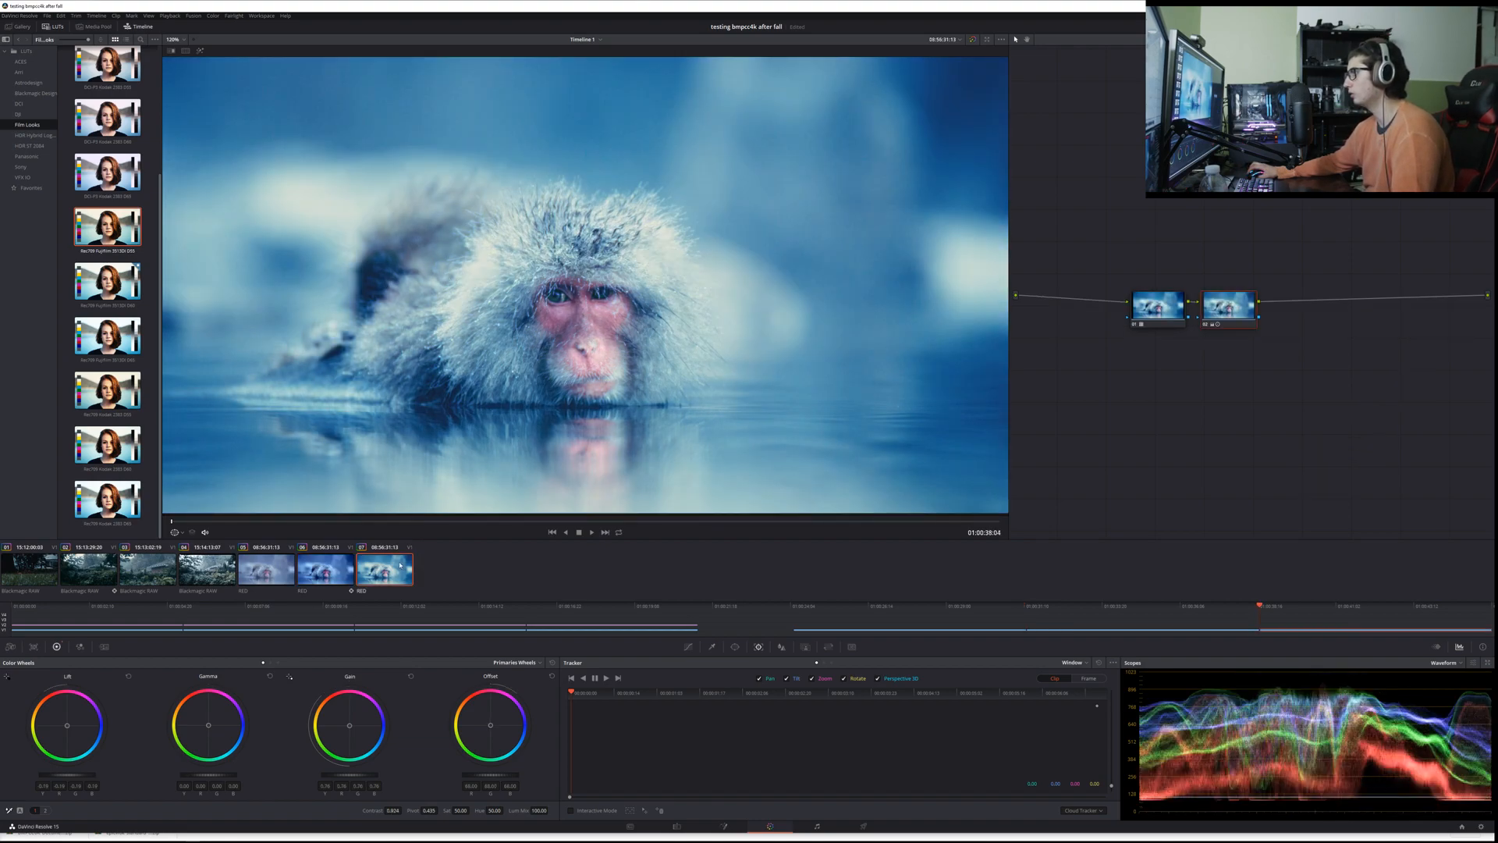
left_click(326, 572)
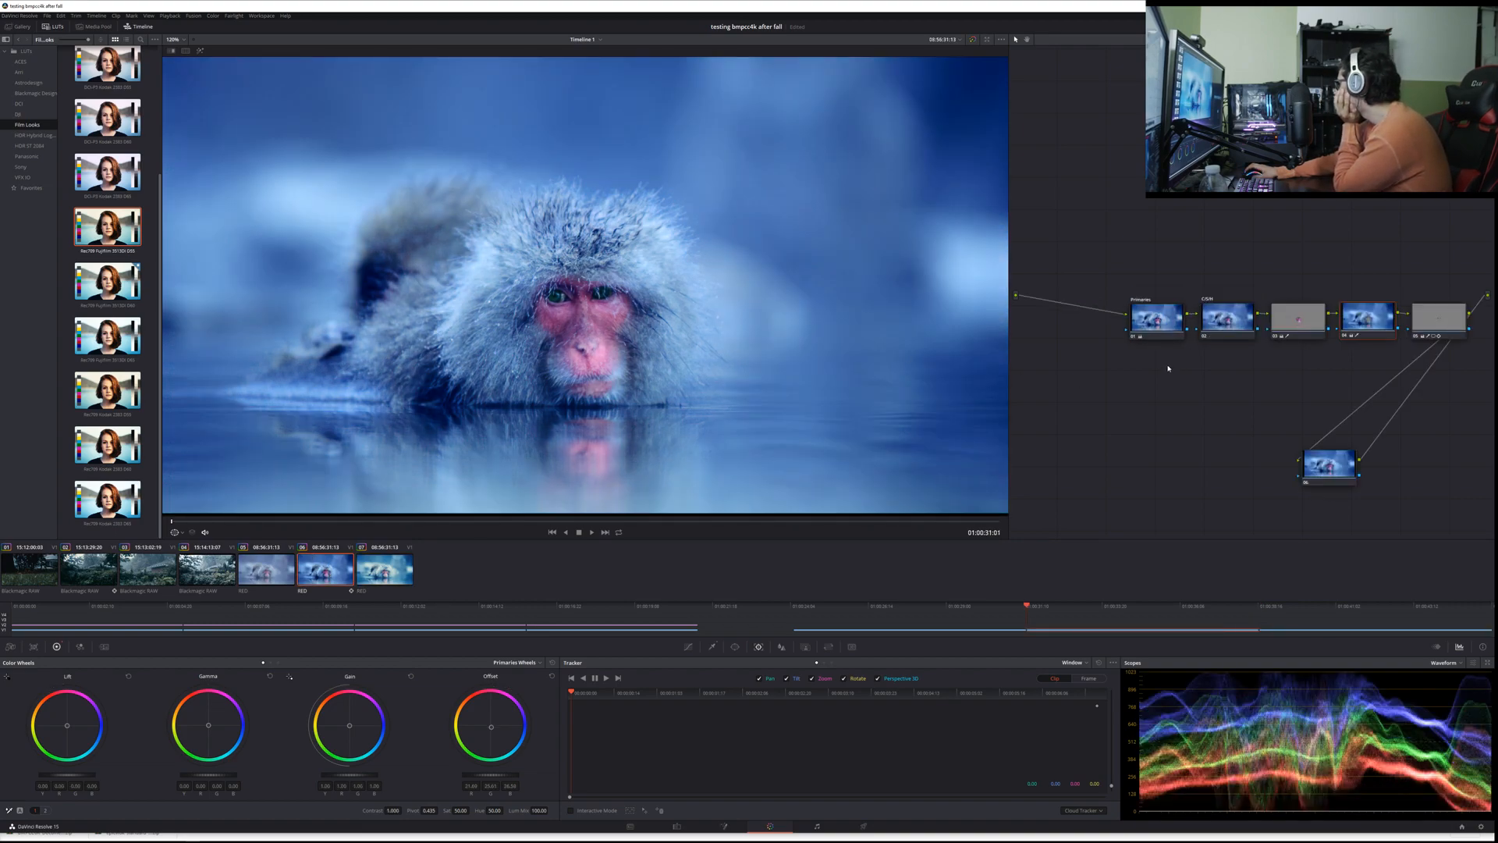
Step: On the second RED clip, move the main node chain upward and place the outside node just beneath the Primaries node
left_click_drag(1216, 372, 1163, 369)
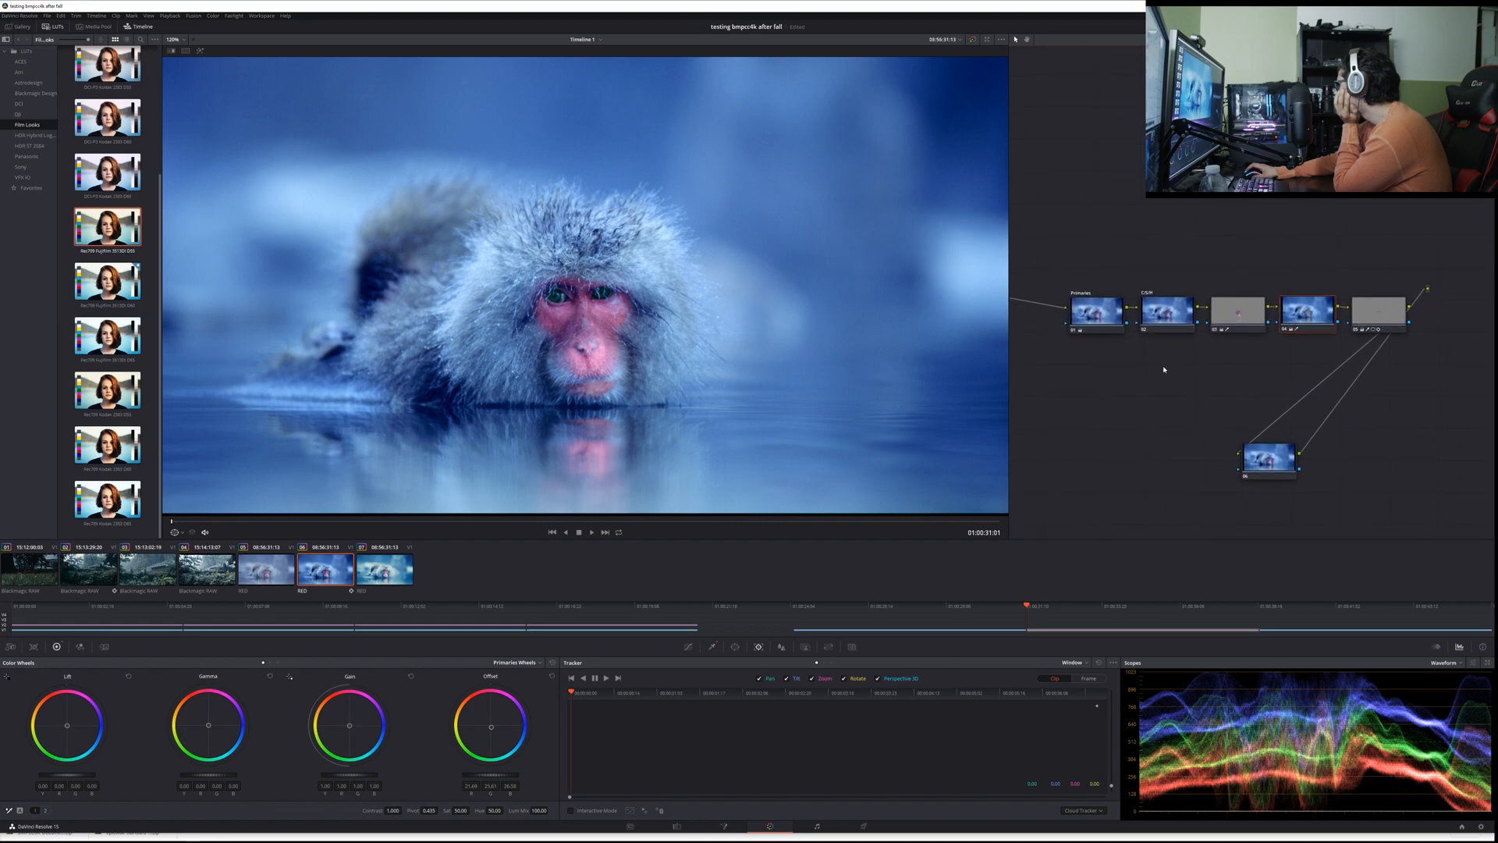
left_click_drag(1282, 478, 1079, 366)
left_click_drag(1097, 269, 1383, 161)
left_click(1304, 288)
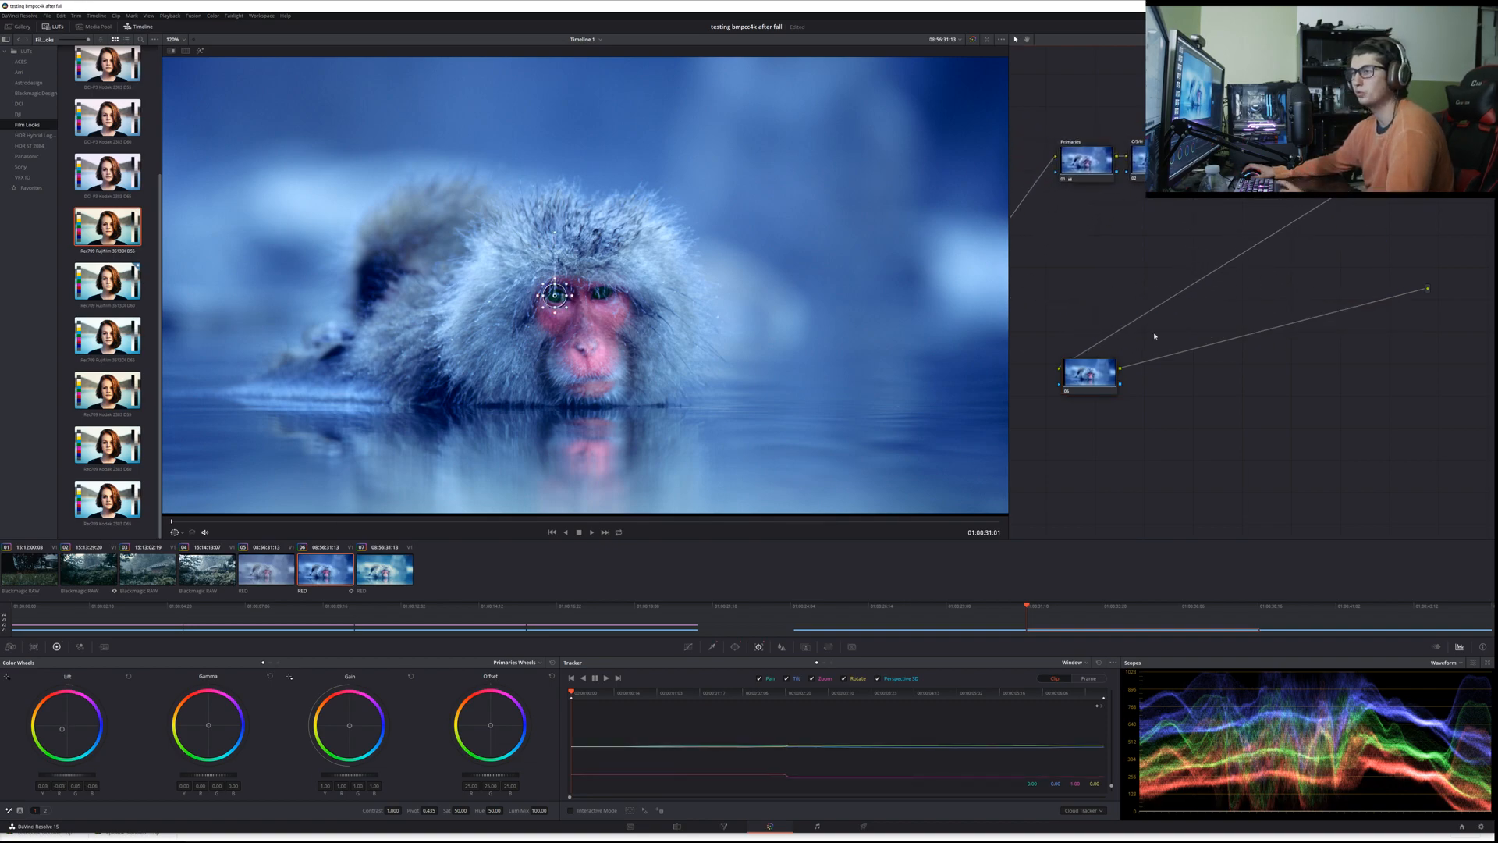
left_click_drag(1090, 392, 1088, 247)
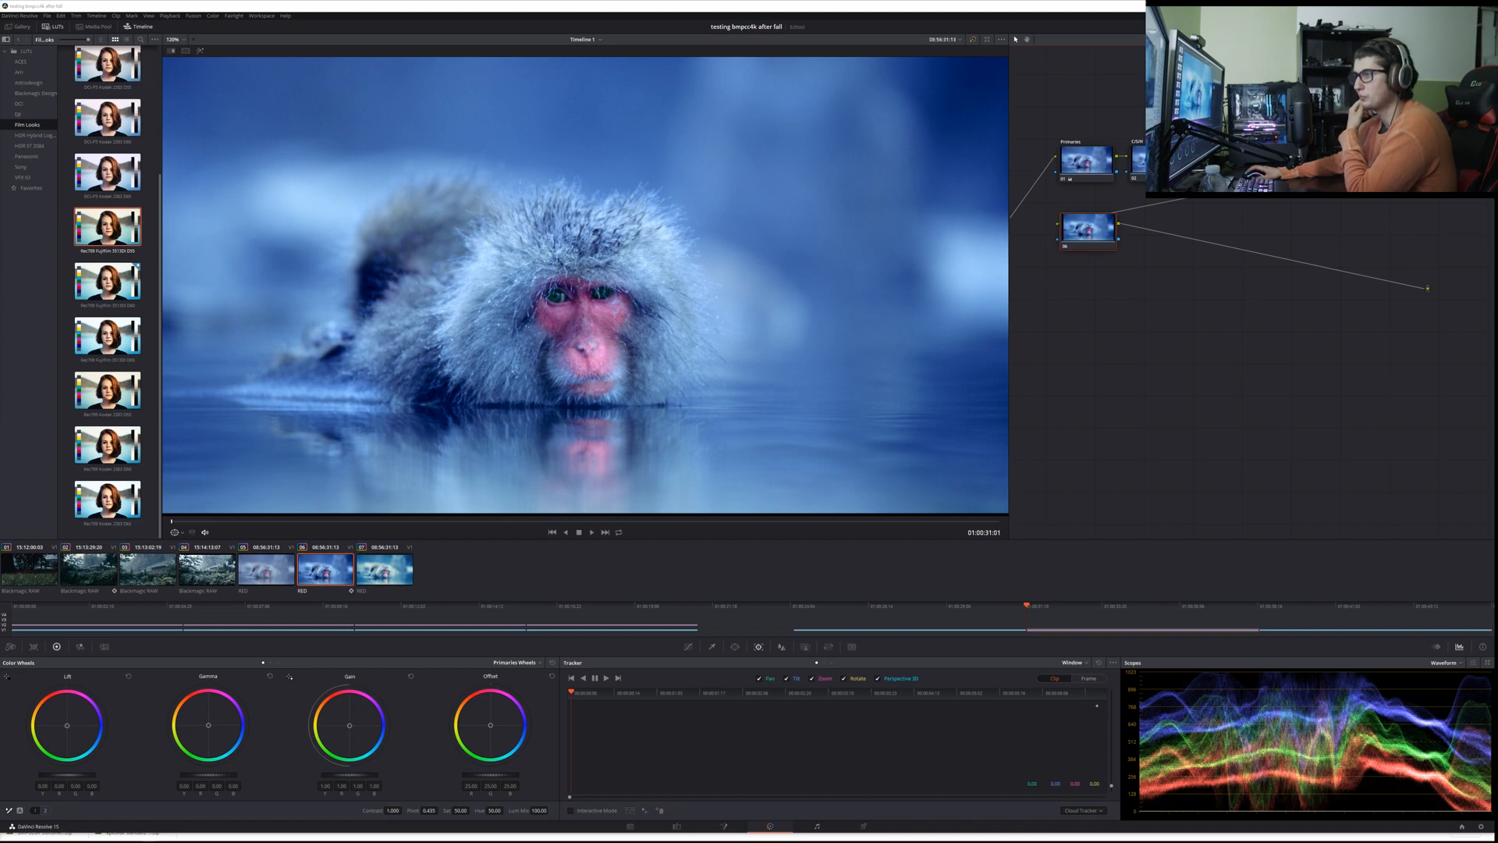
Step: View the fourth clip, the first frame of the timeline and the second RED clip in turn
left_click(203, 582)
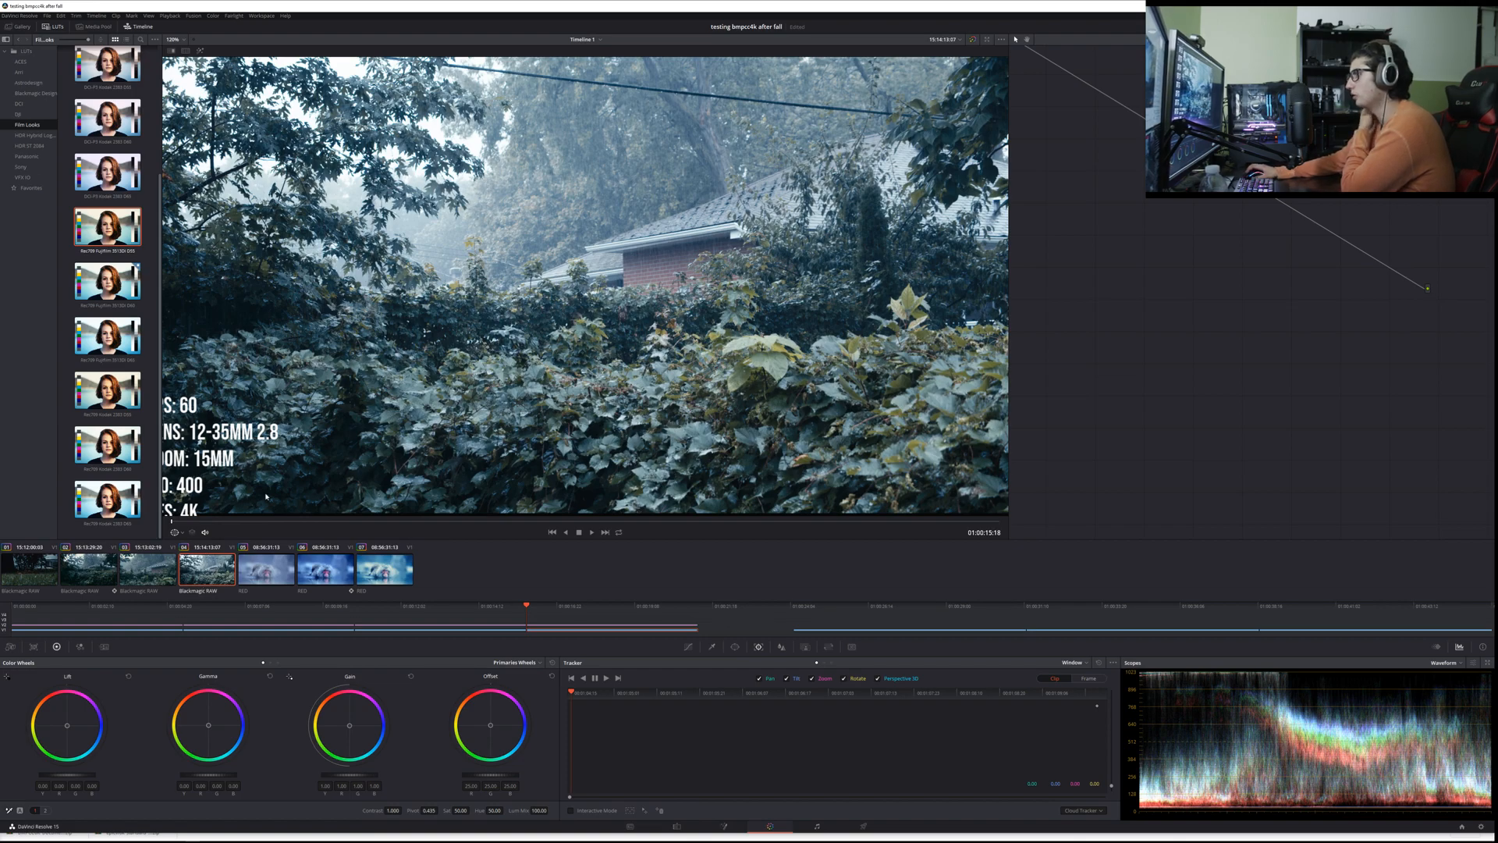
key("Home")
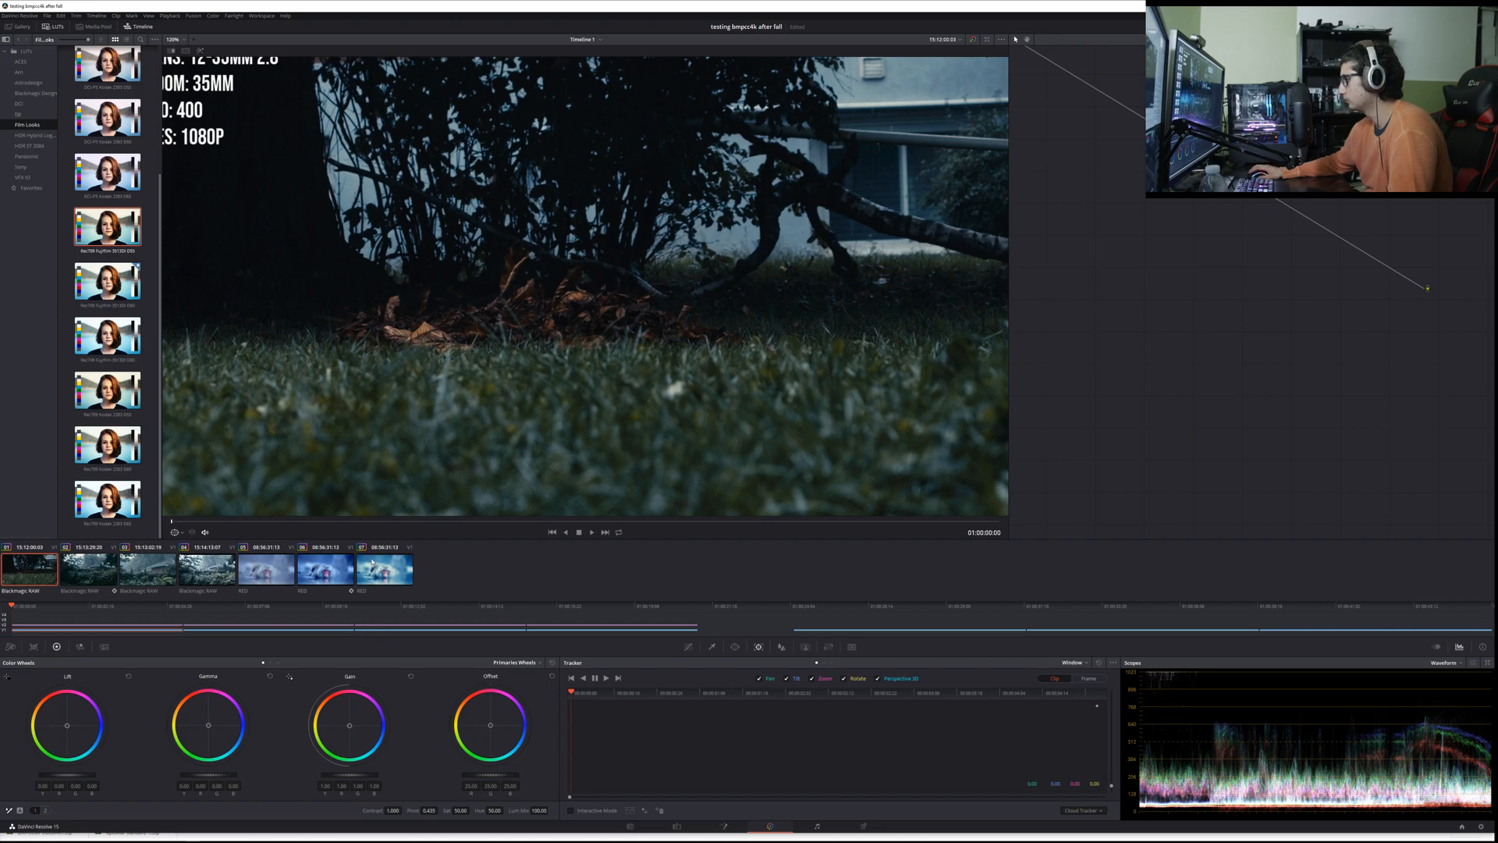
left_click(326, 570)
Step: Raise the Camera Raw exposure slightly on the third RED clip
left_click(383, 575)
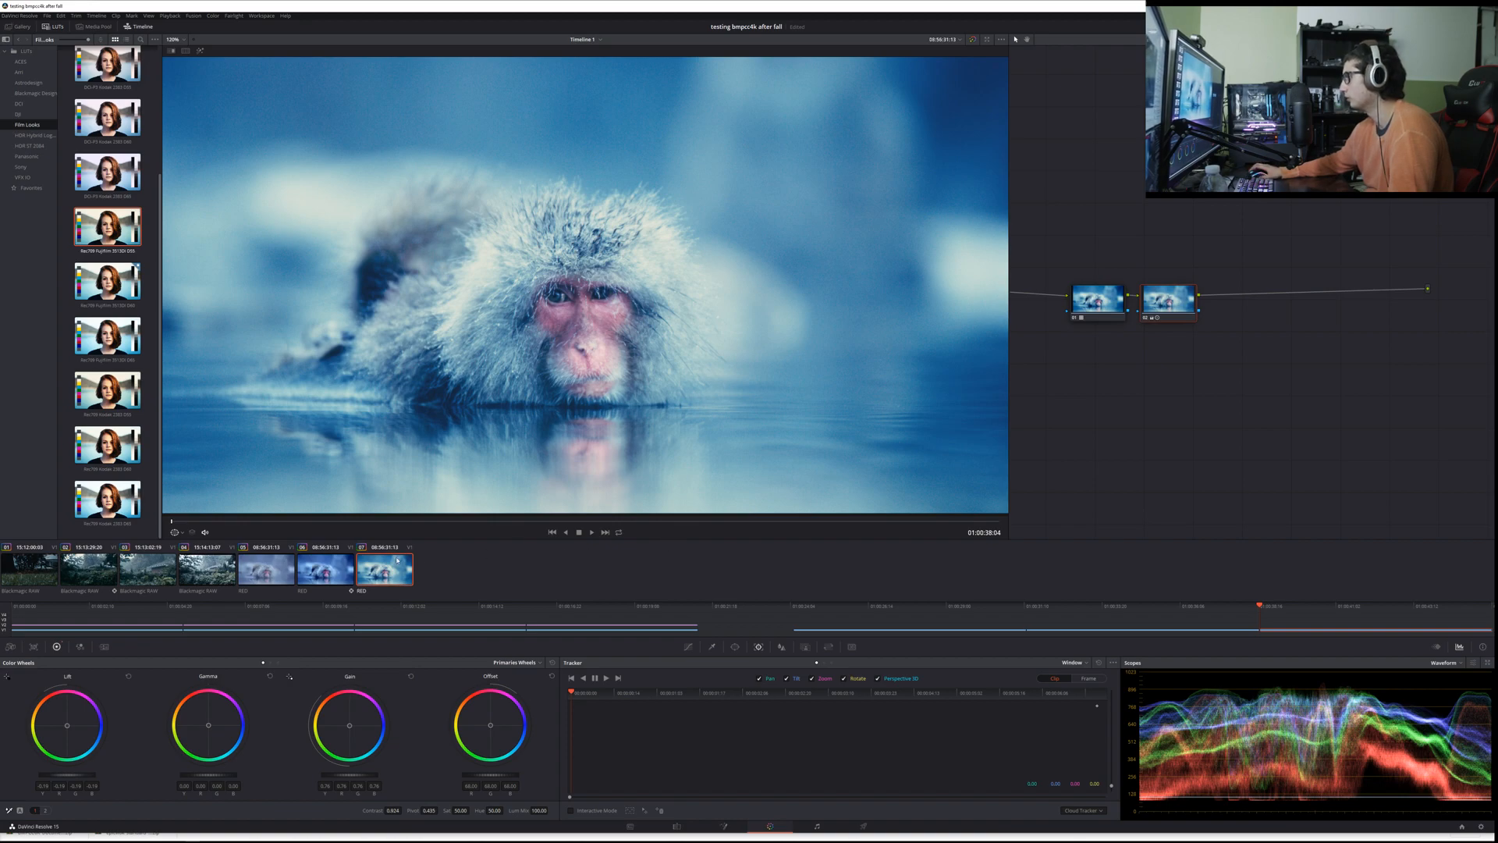
left_click(33, 646)
left_click(11, 646)
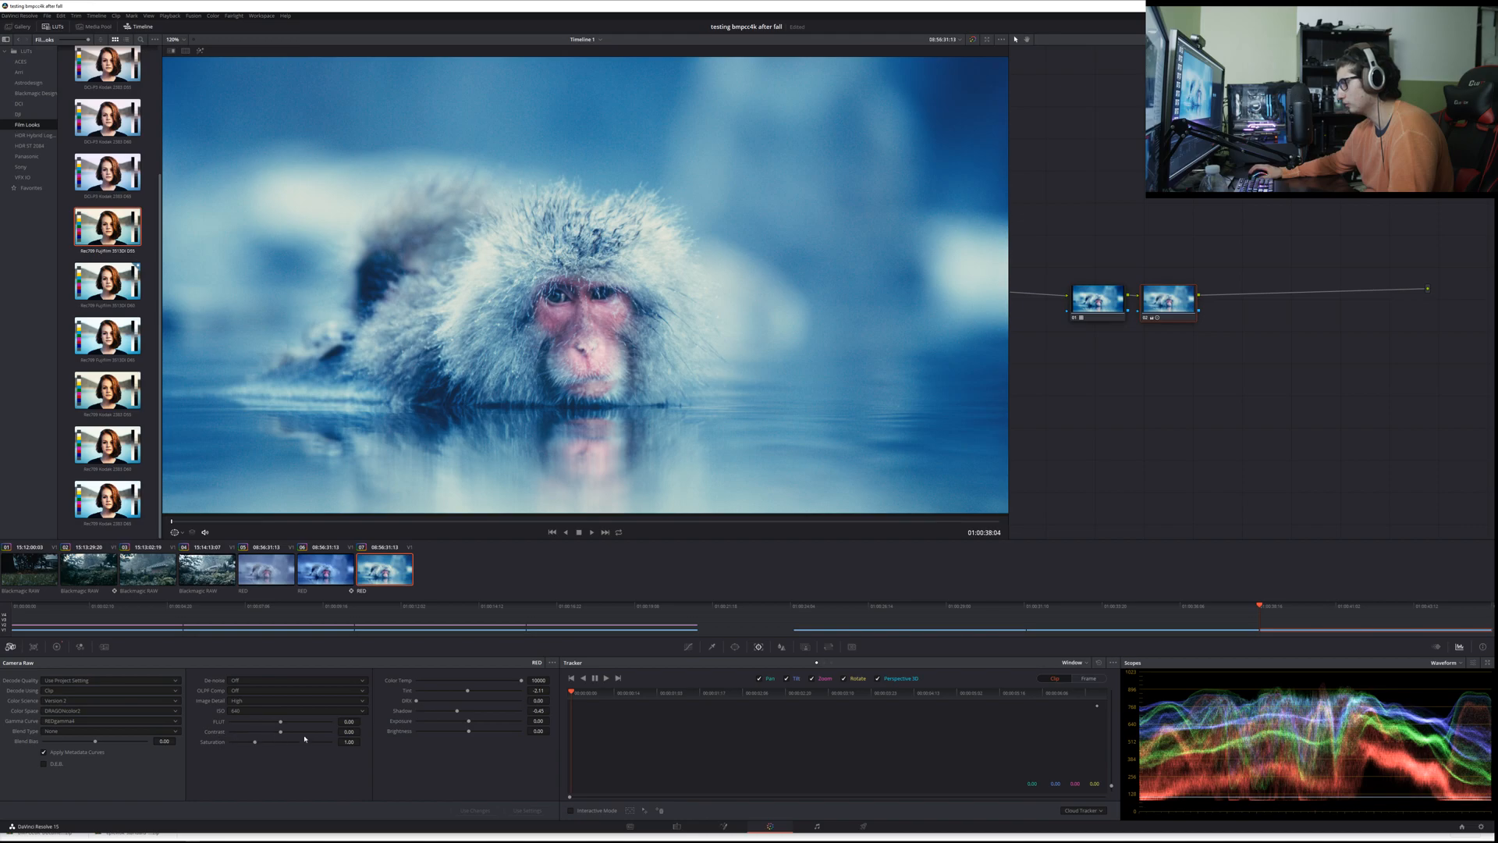
left_click_drag(468, 720, 469, 721)
Step: On the second RED clip, reset the Offset wheel of the Primaries node and raise its master offset
left_click(308, 573)
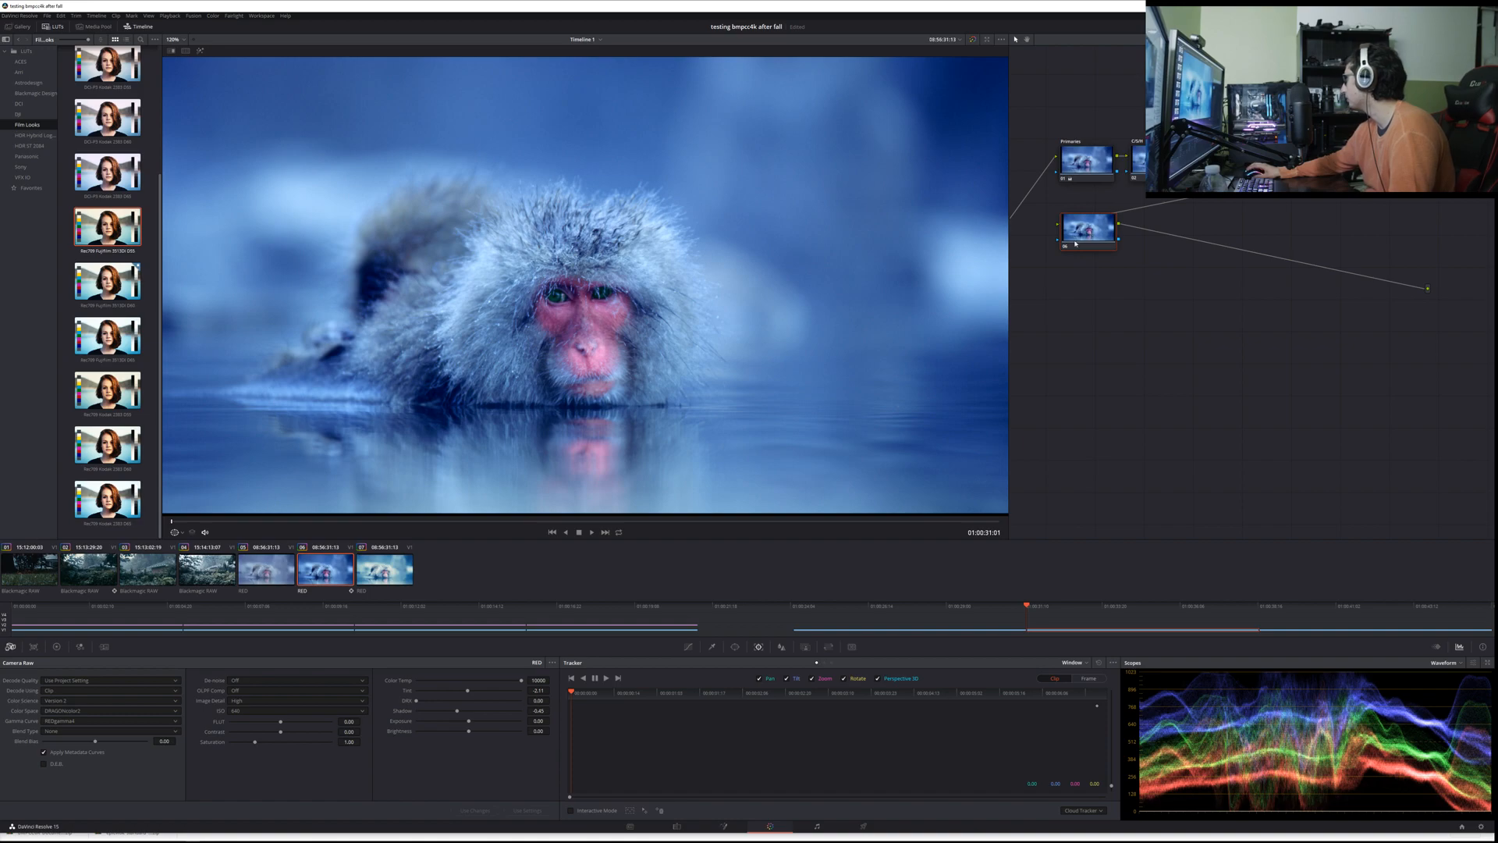
left_click(1087, 153)
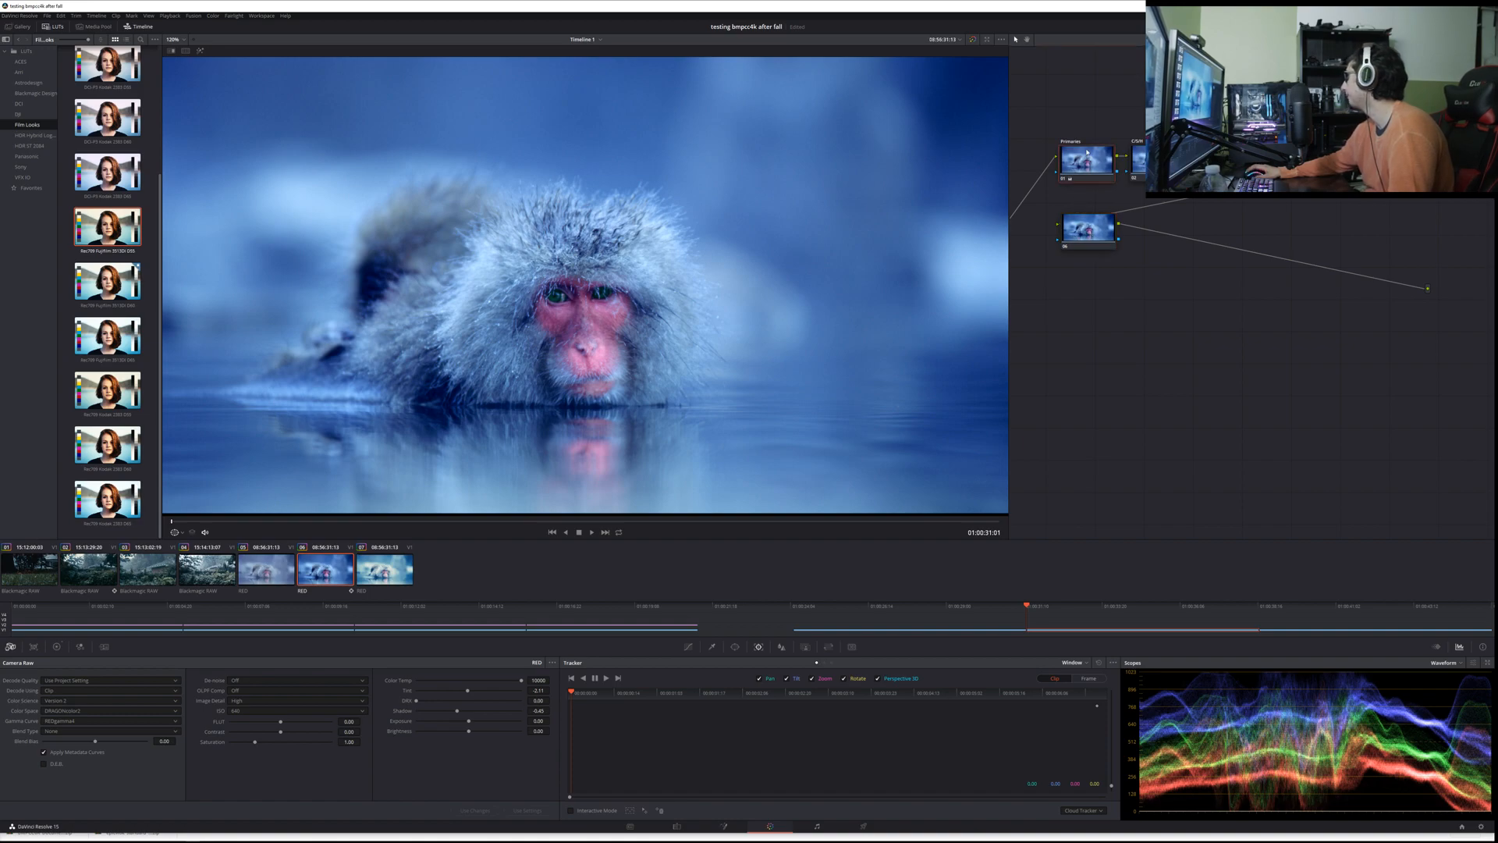
left_click(57, 646)
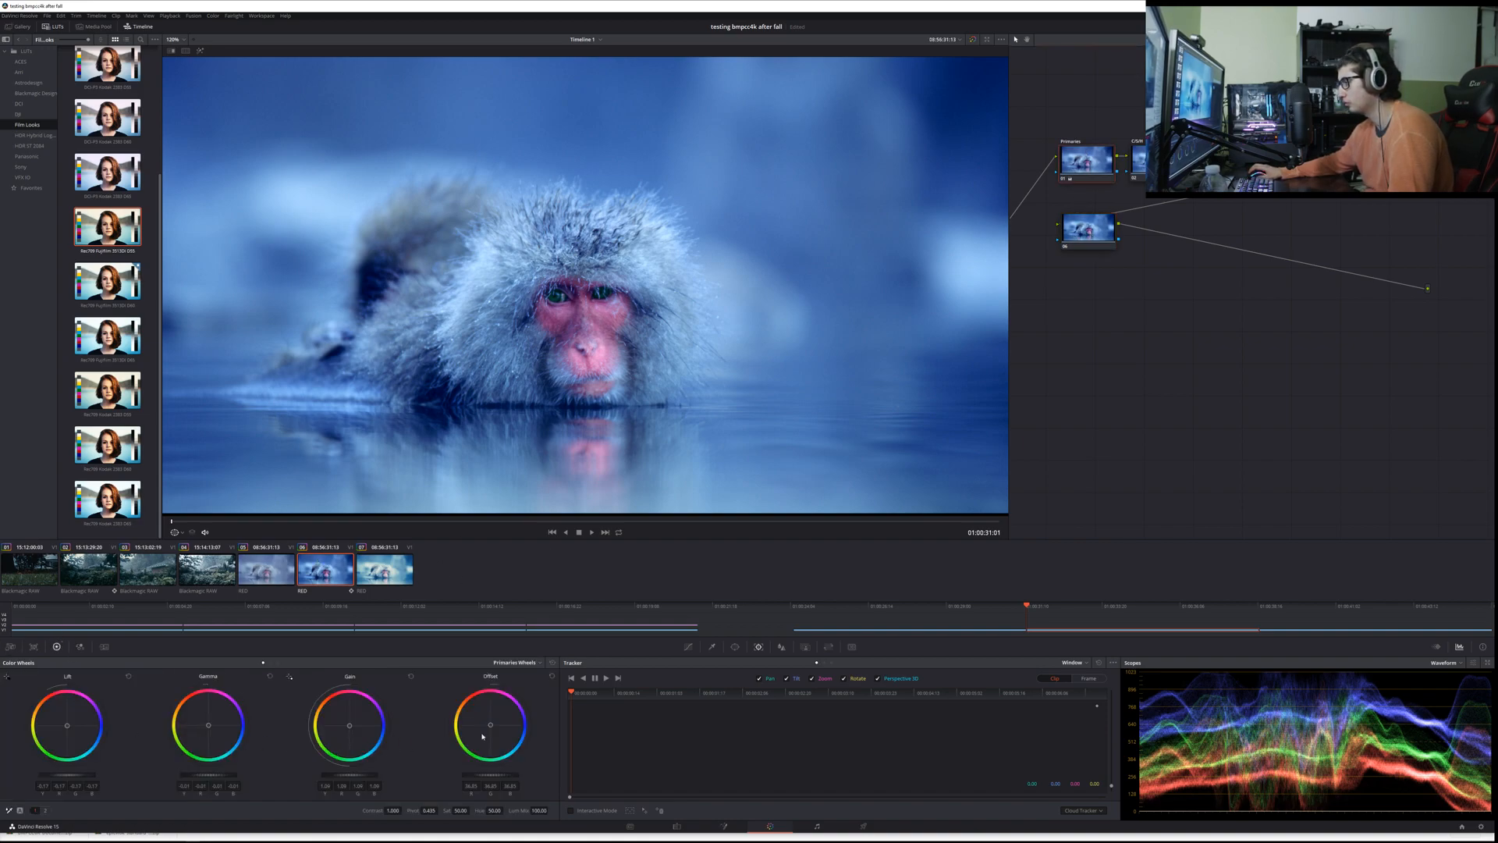
double_click(481, 737)
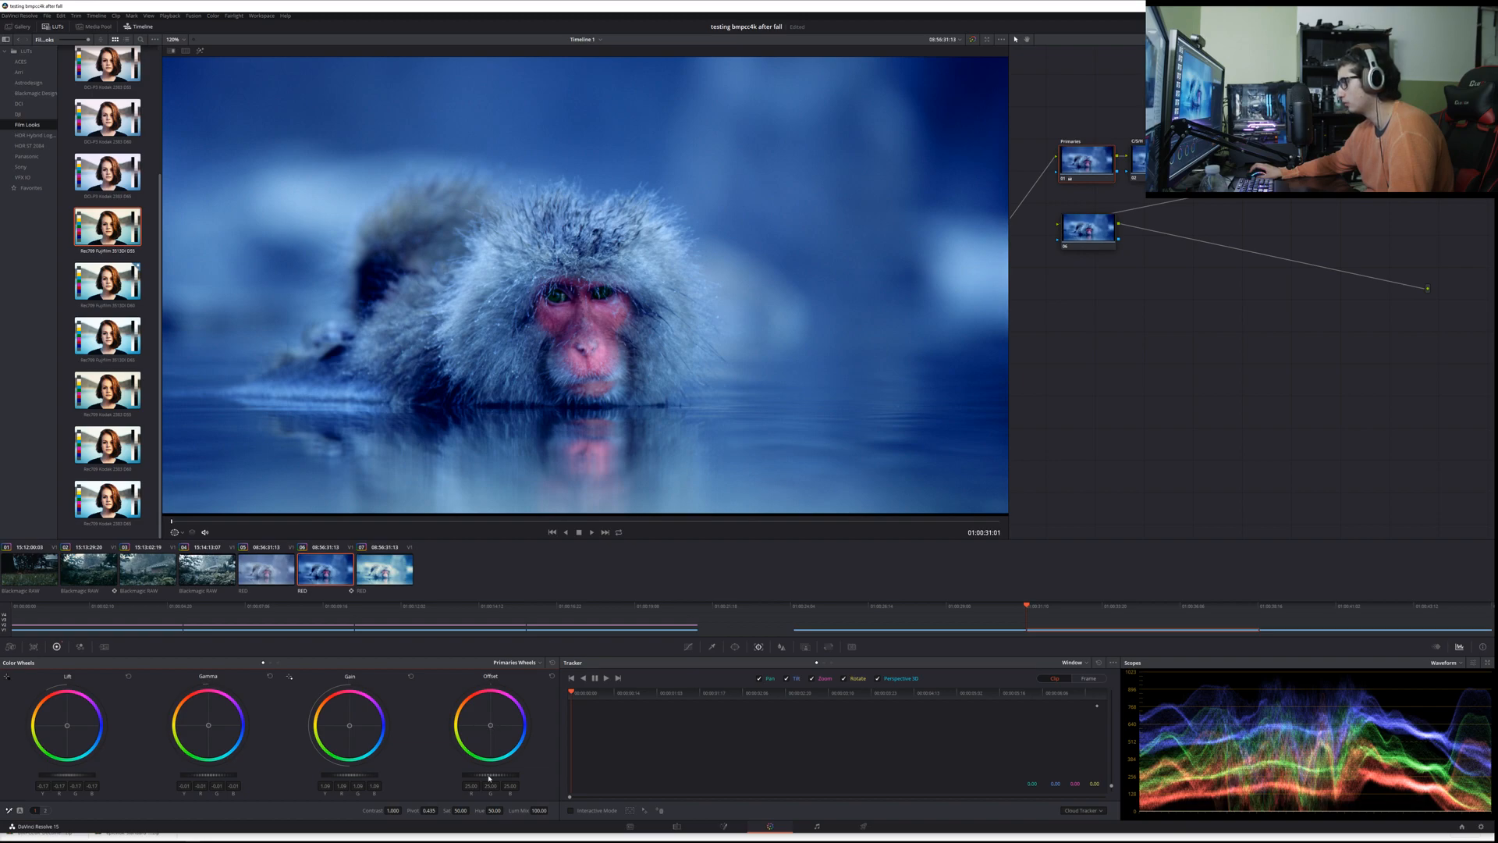
mouse_move(489, 778)
left_mouse_down()
mouse_move(542, 778)
mouse_move(485, 779)
mouse_move(497, 782)
left_mouse_up()
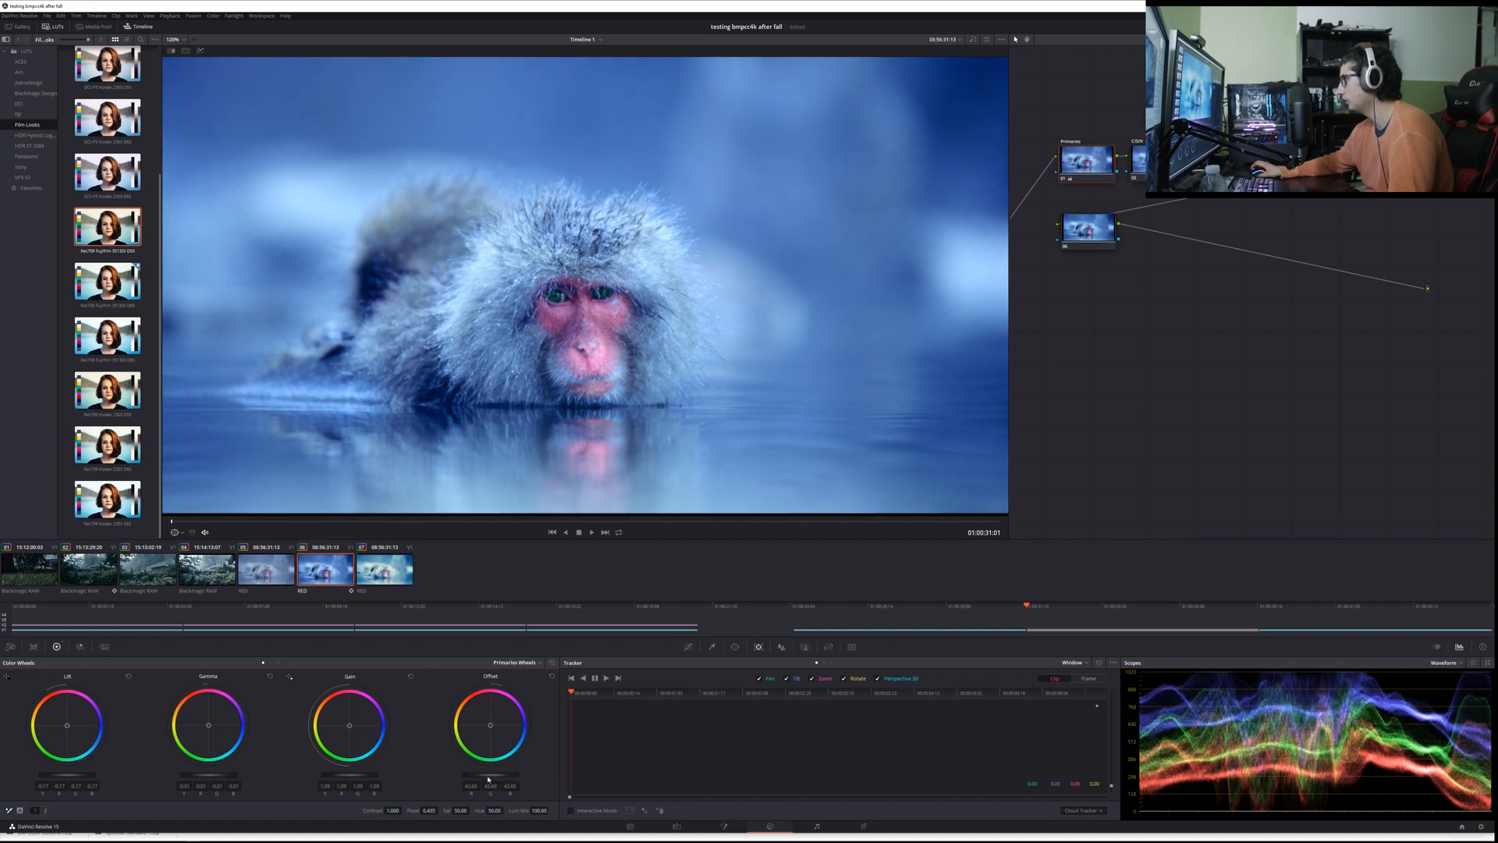
Step: After checking the LUT-graded clip, raise the Primaries node's offset further, trim its gain slightly and lower its lift to -0.24
left_click(361, 566)
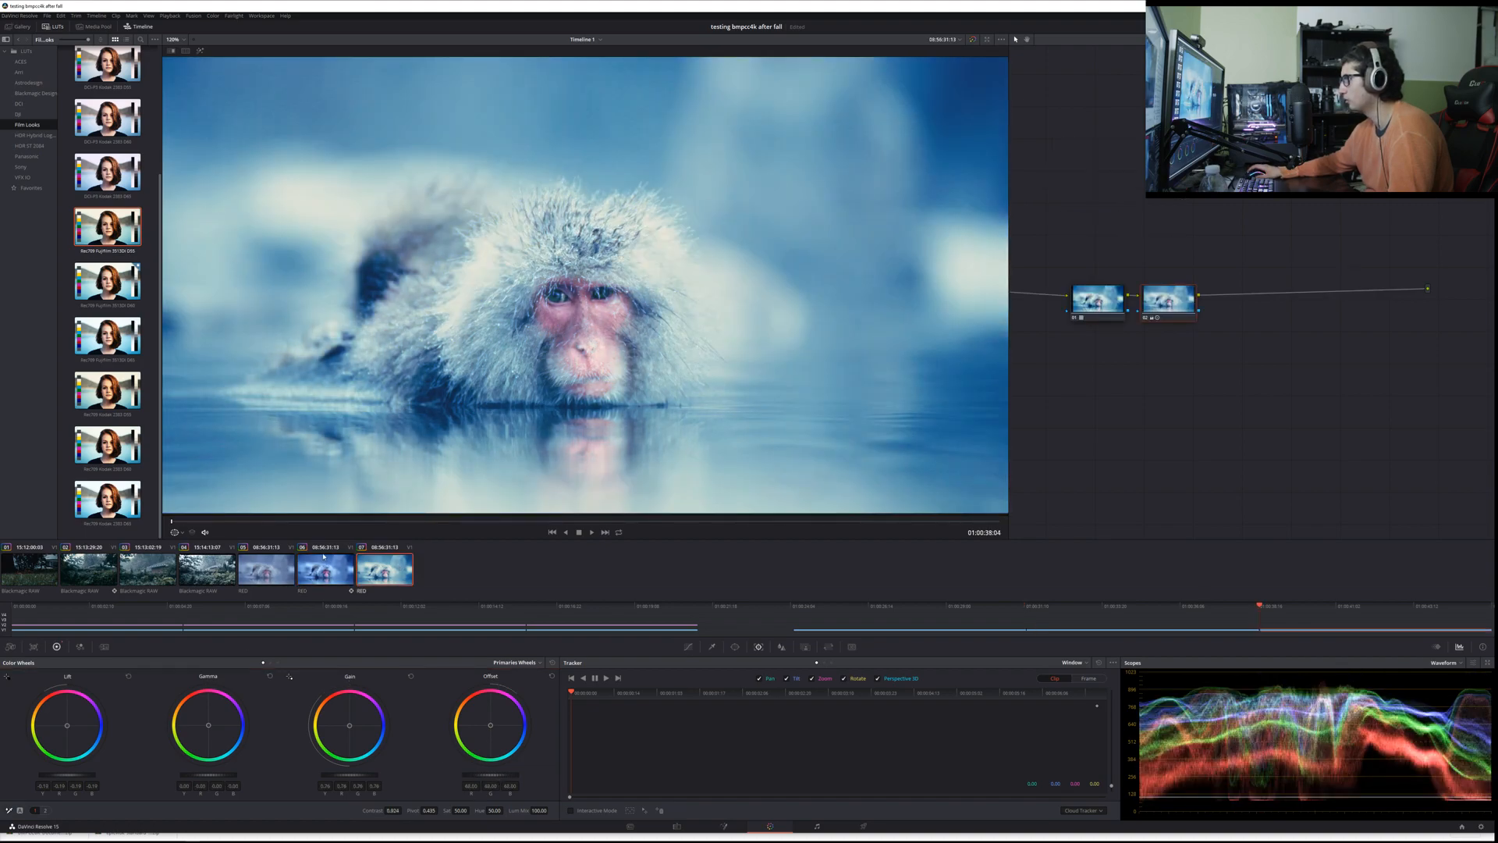
left_click(324, 556)
left_click_drag(489, 775, 519, 776)
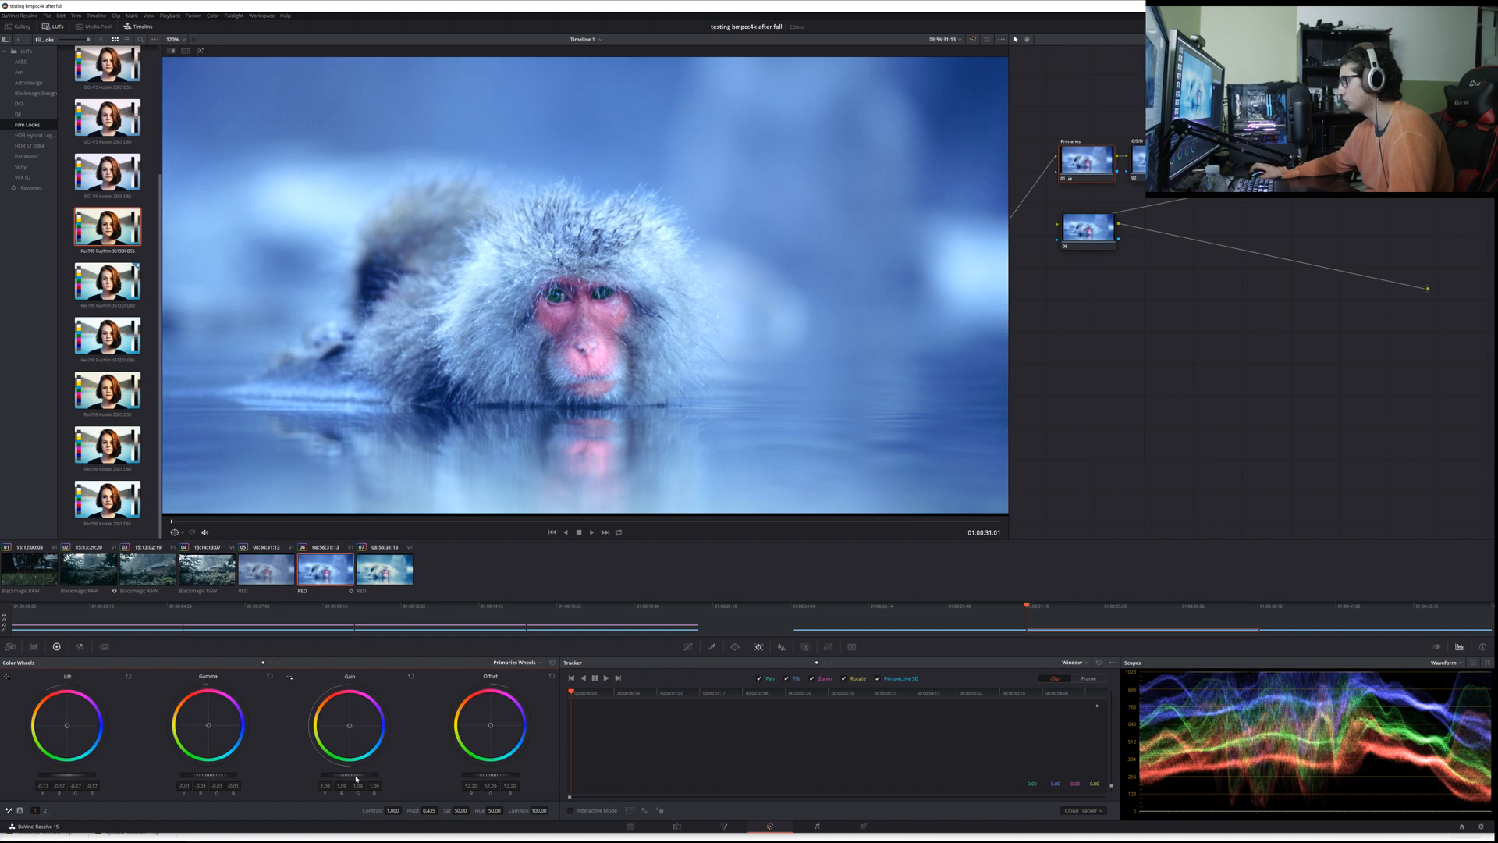
left_click_drag(352, 775, 351, 774)
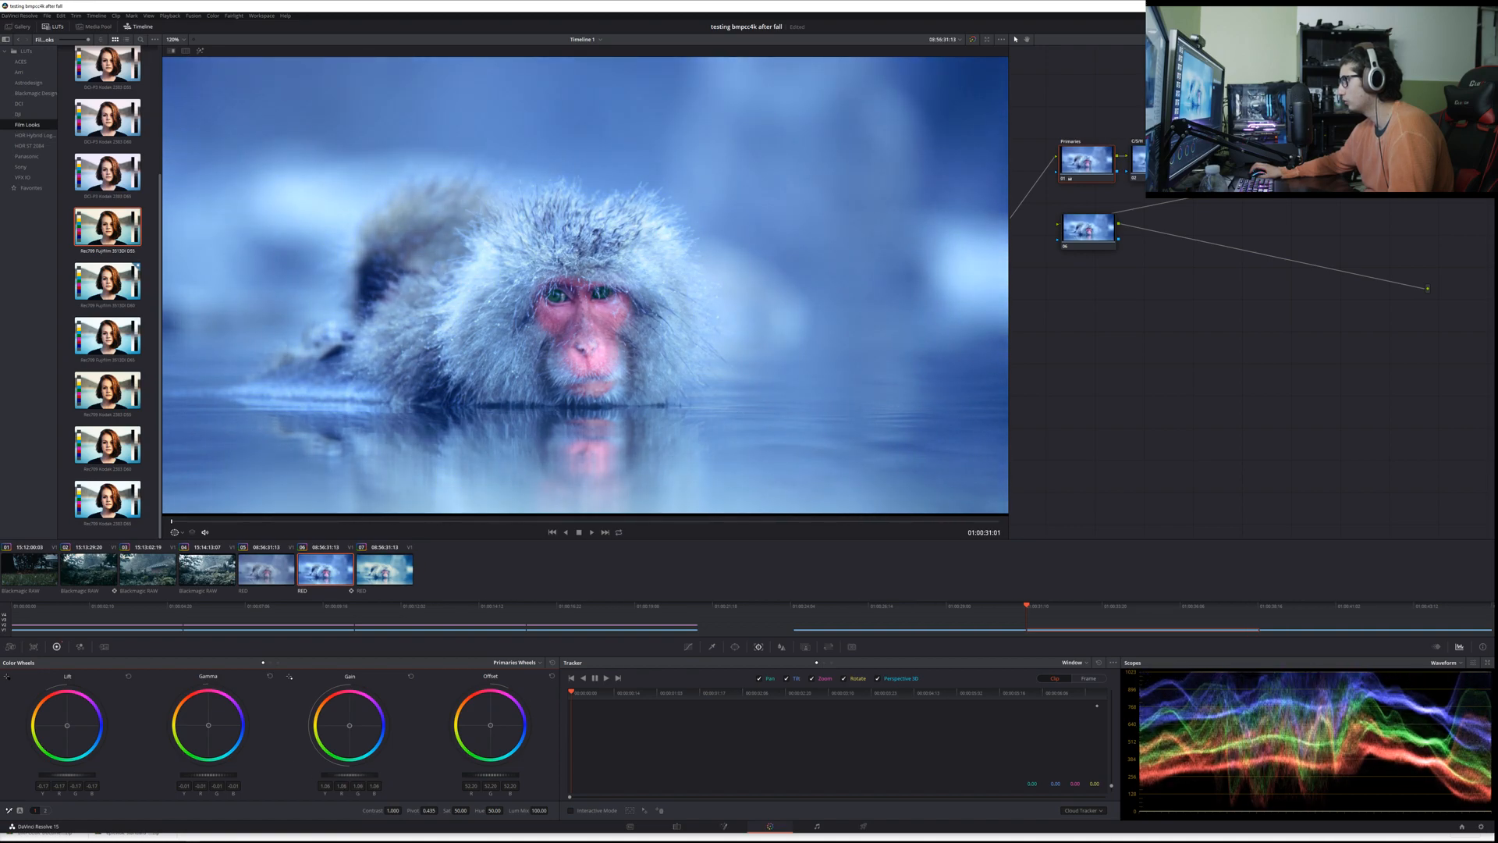
left_click_drag(64, 774, 58, 775)
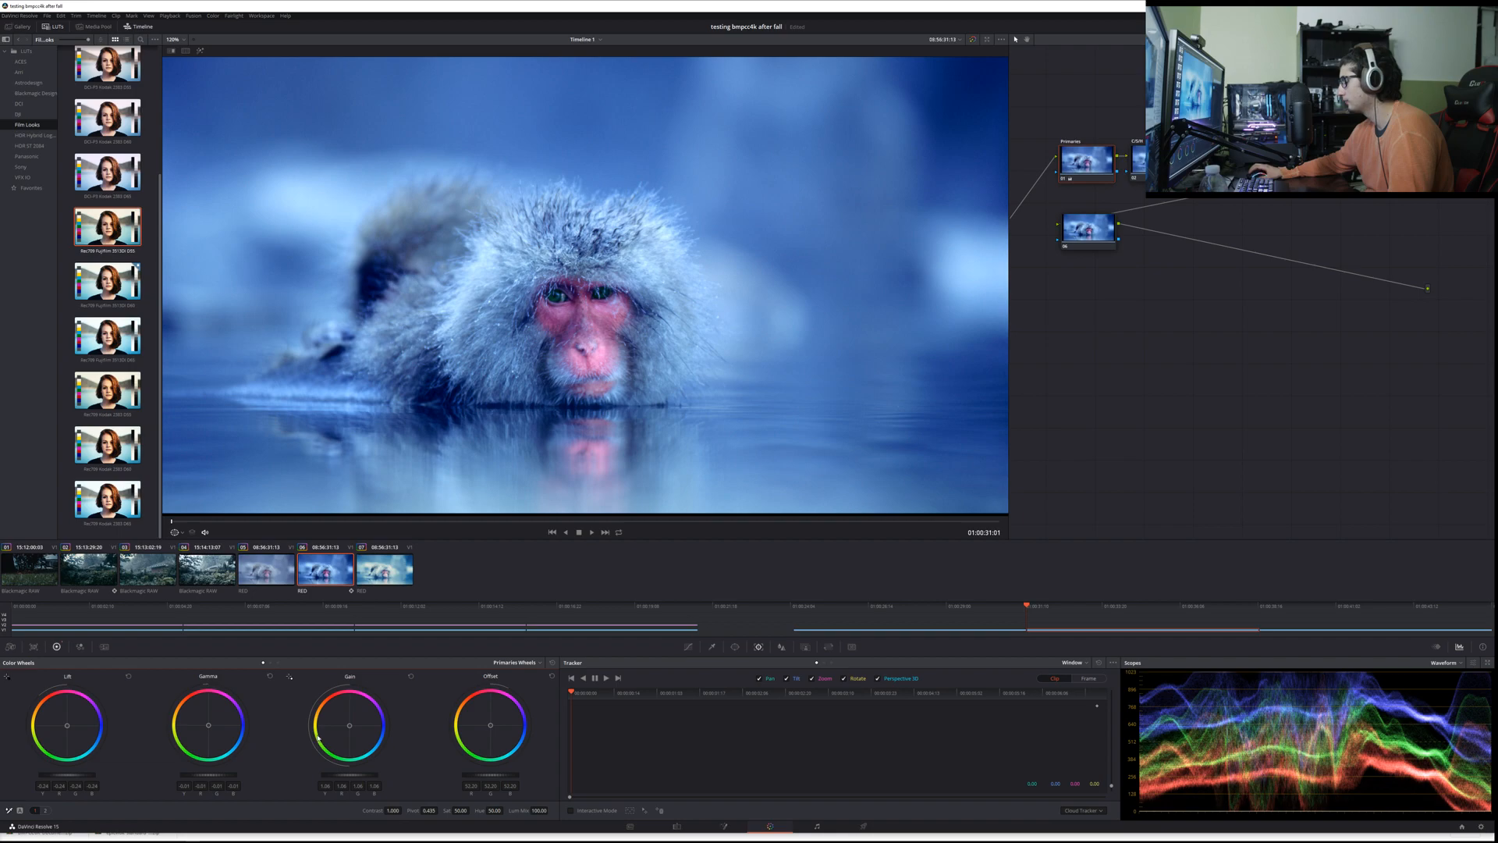
Step: Compare the adjusted primaries on the second RED clip with the LUT grade on the third
left_click(402, 557)
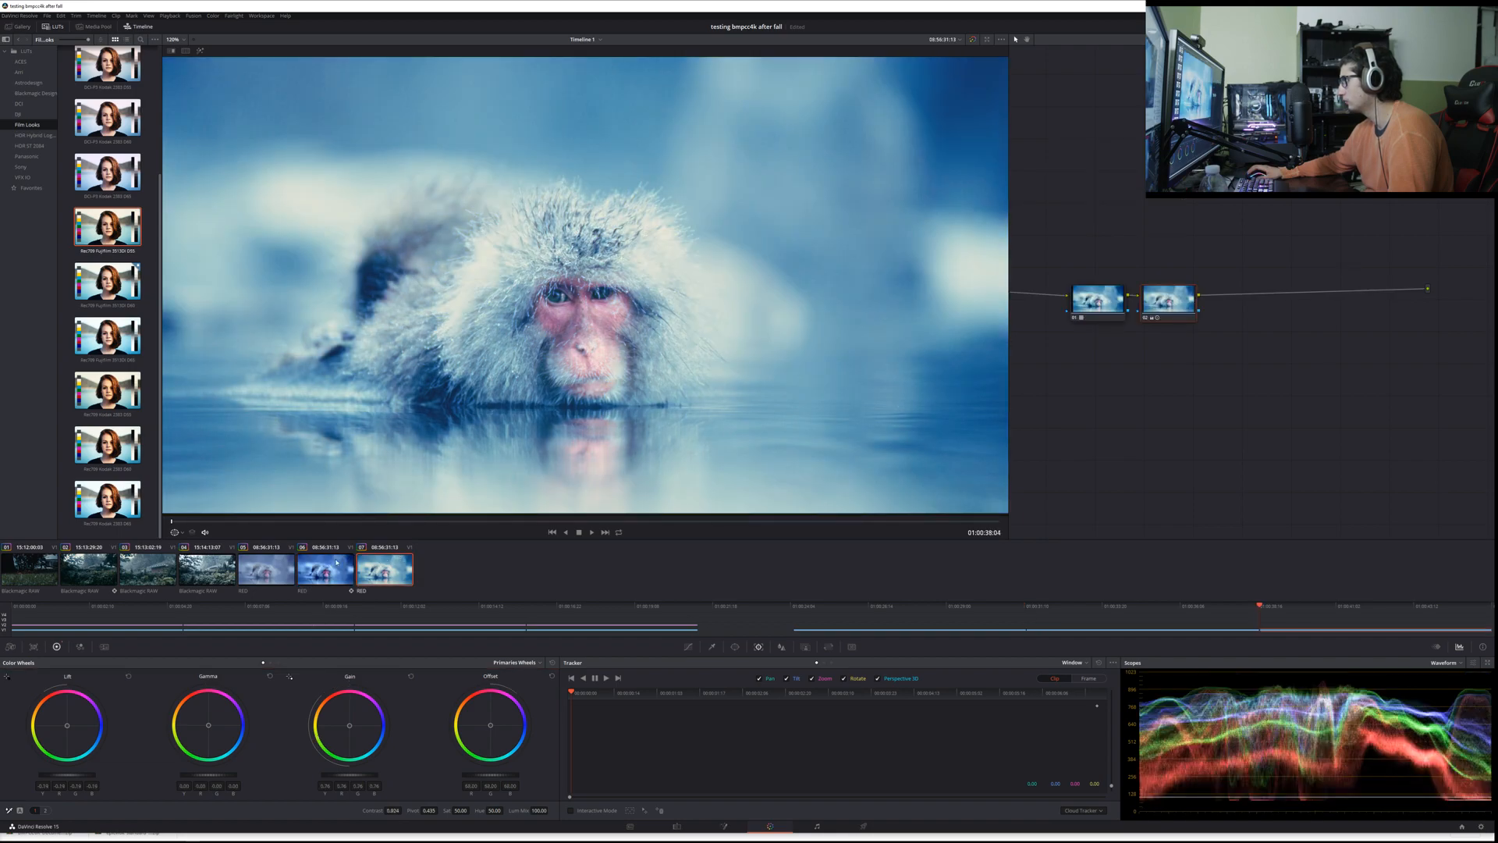
left_click(335, 563)
left_click(376, 570)
left_click(336, 568)
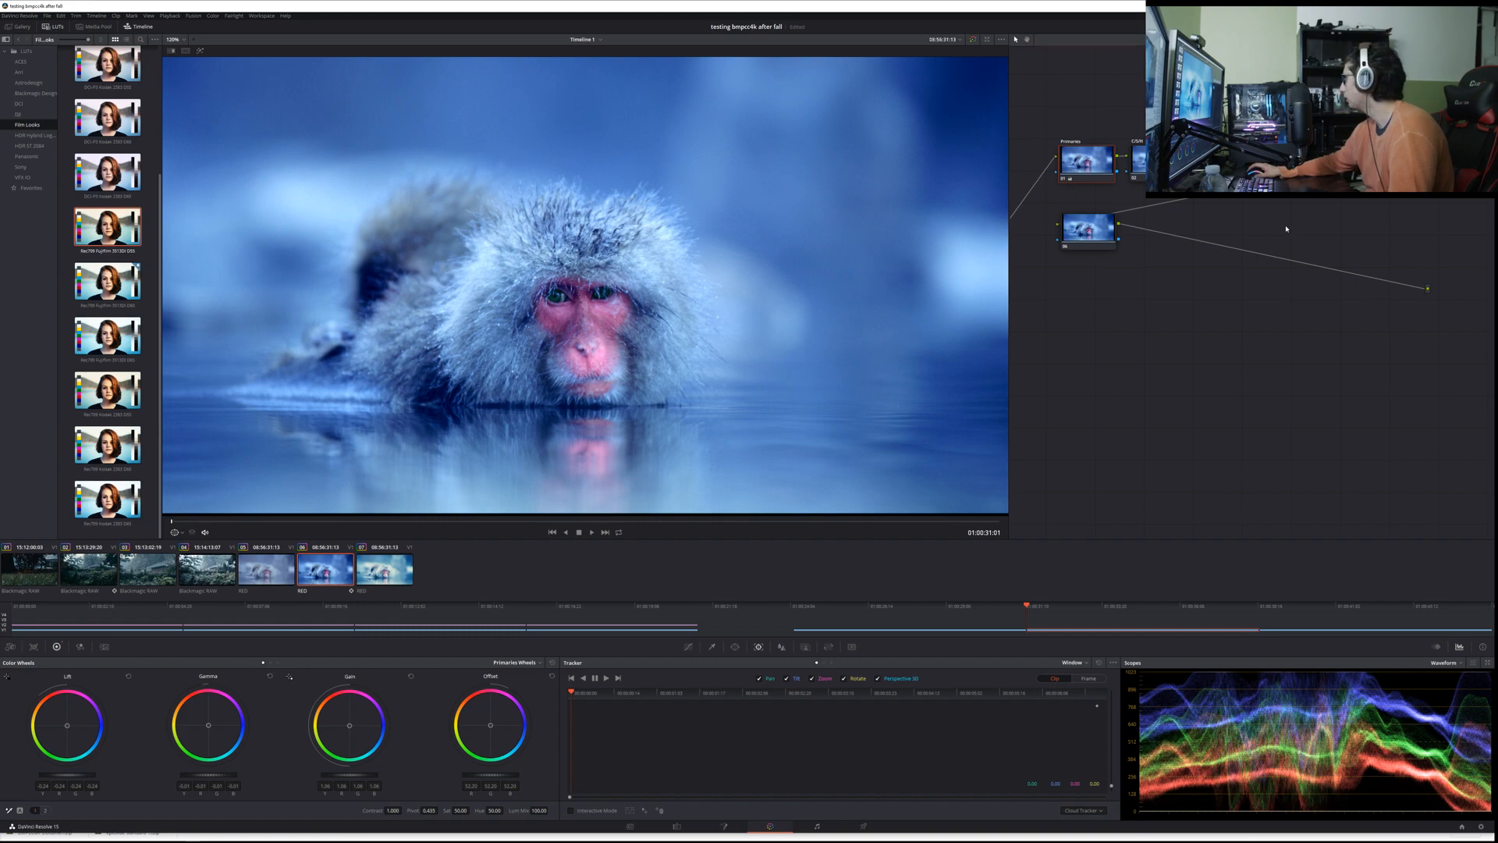
left_click(1069, 229)
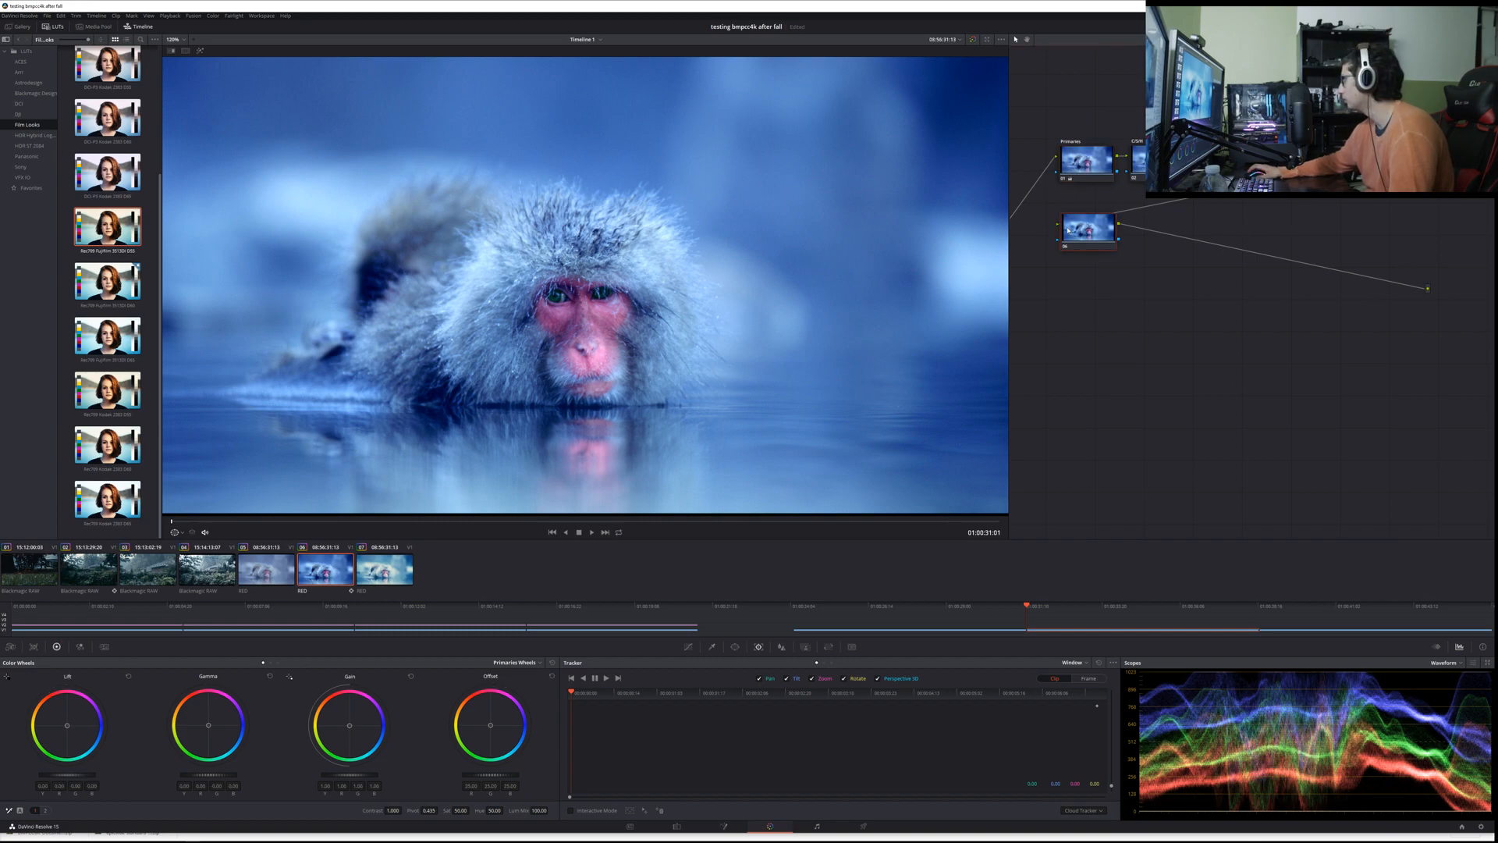
key("alt+s")
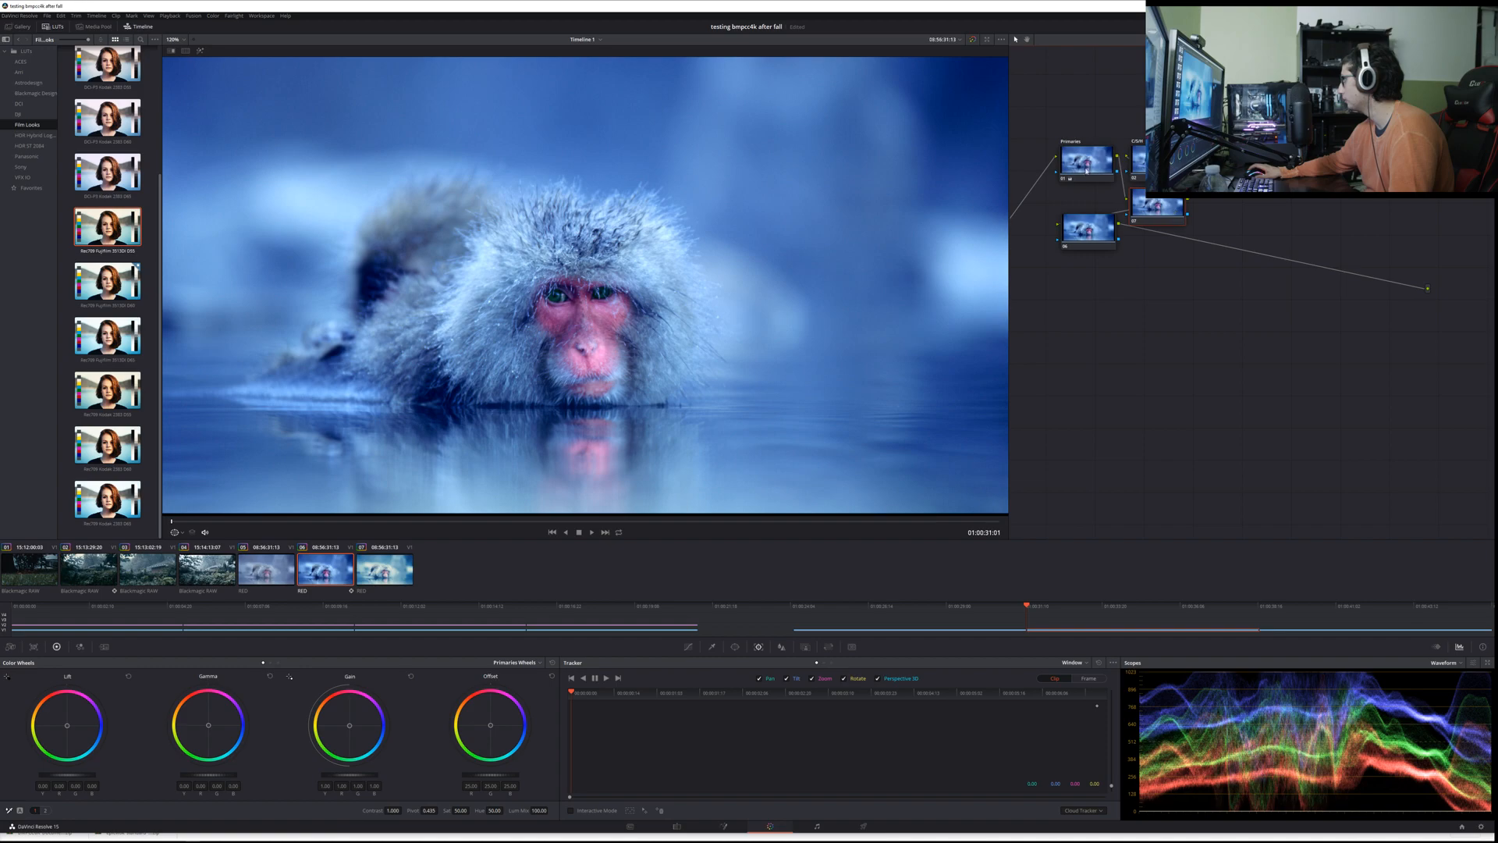
left_click_drag(1086, 172, 1061, 107)
left_click_drag(1163, 218, 1082, 182)
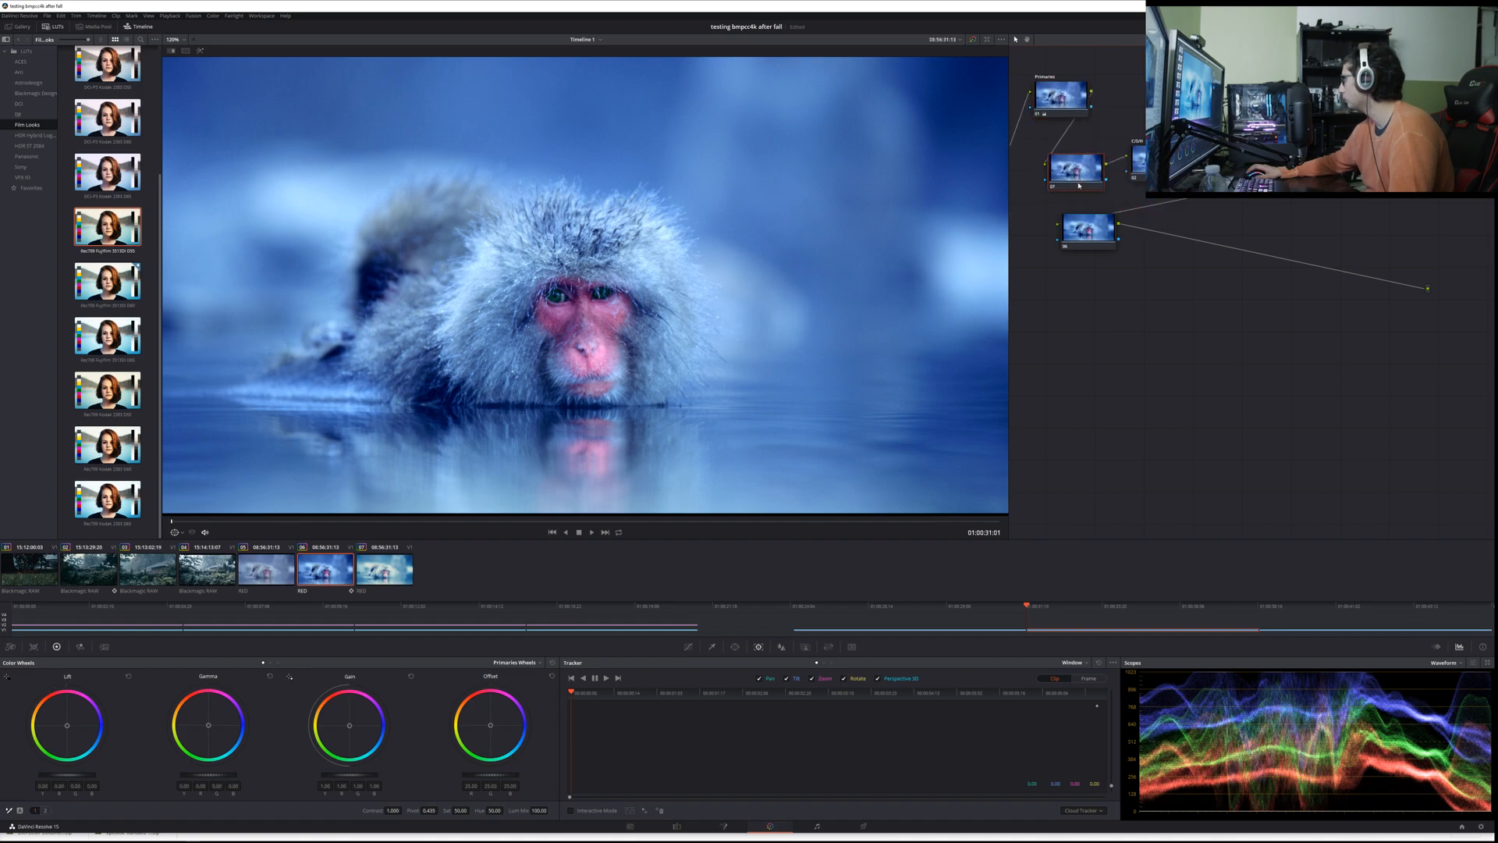
left_click(711, 647)
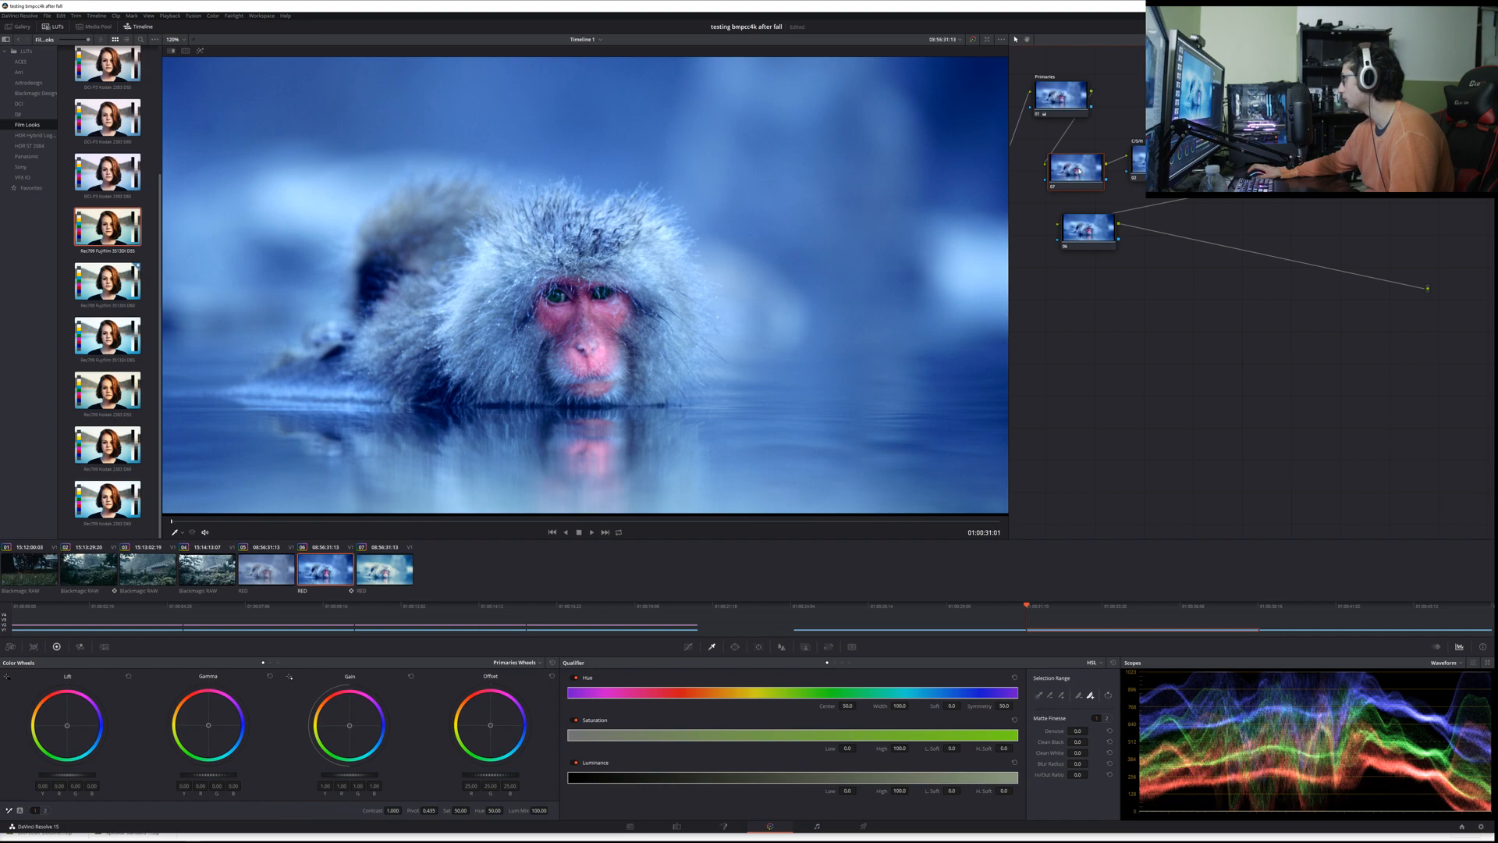
key("Delete")
Step: Add a parallel node to the second RED clip's Primaries node and arrange it directly beneath Primaries
left_click_drag(1060, 107, 1068, 125)
right_click(1067, 125)
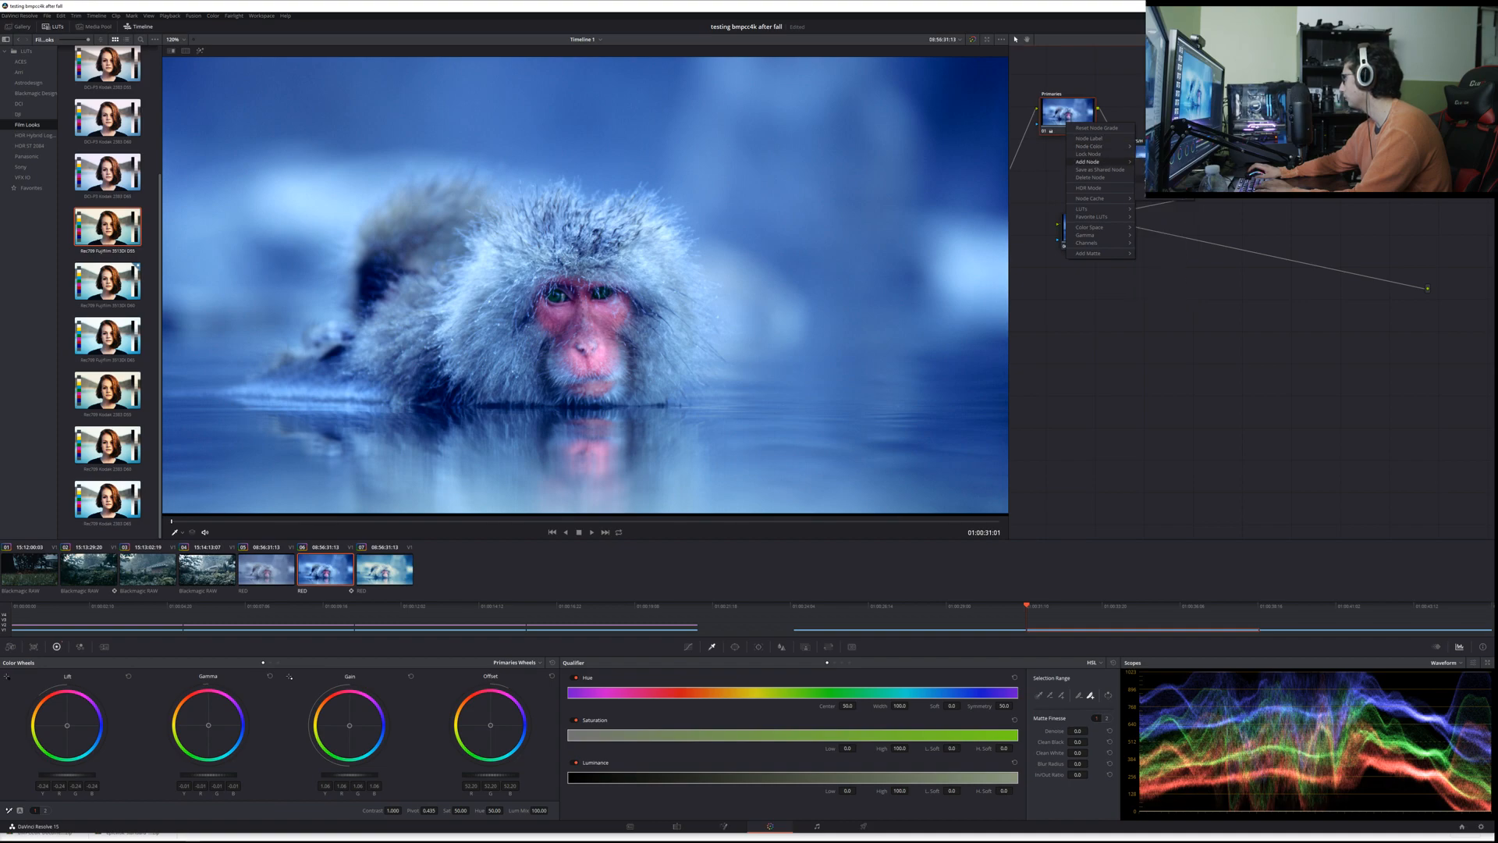
left_click(1161, 177)
left_click_drag(1069, 114, 1063, 83)
mouse_move(1065, 154)
left_mouse_down()
mouse_move(1083, 163)
mouse_move(1069, 158)
left_mouse_up()
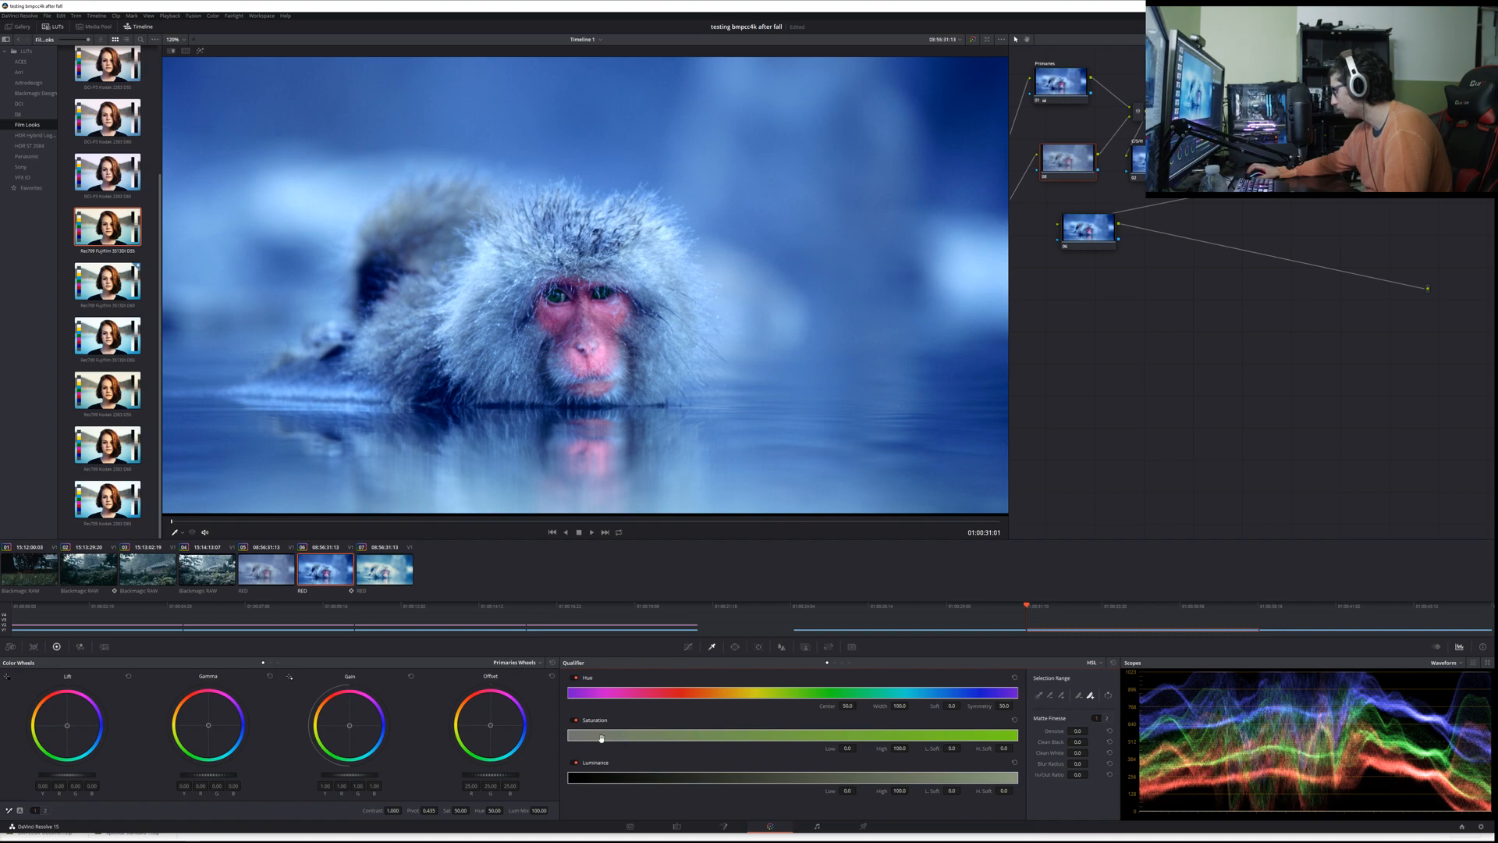
Step: Try to qualify the blue tones on the parallel node by sampling the monkey's fur, shifting the hue range toward cyan and widening the saturation range
left_click_drag(898, 692, 947, 699)
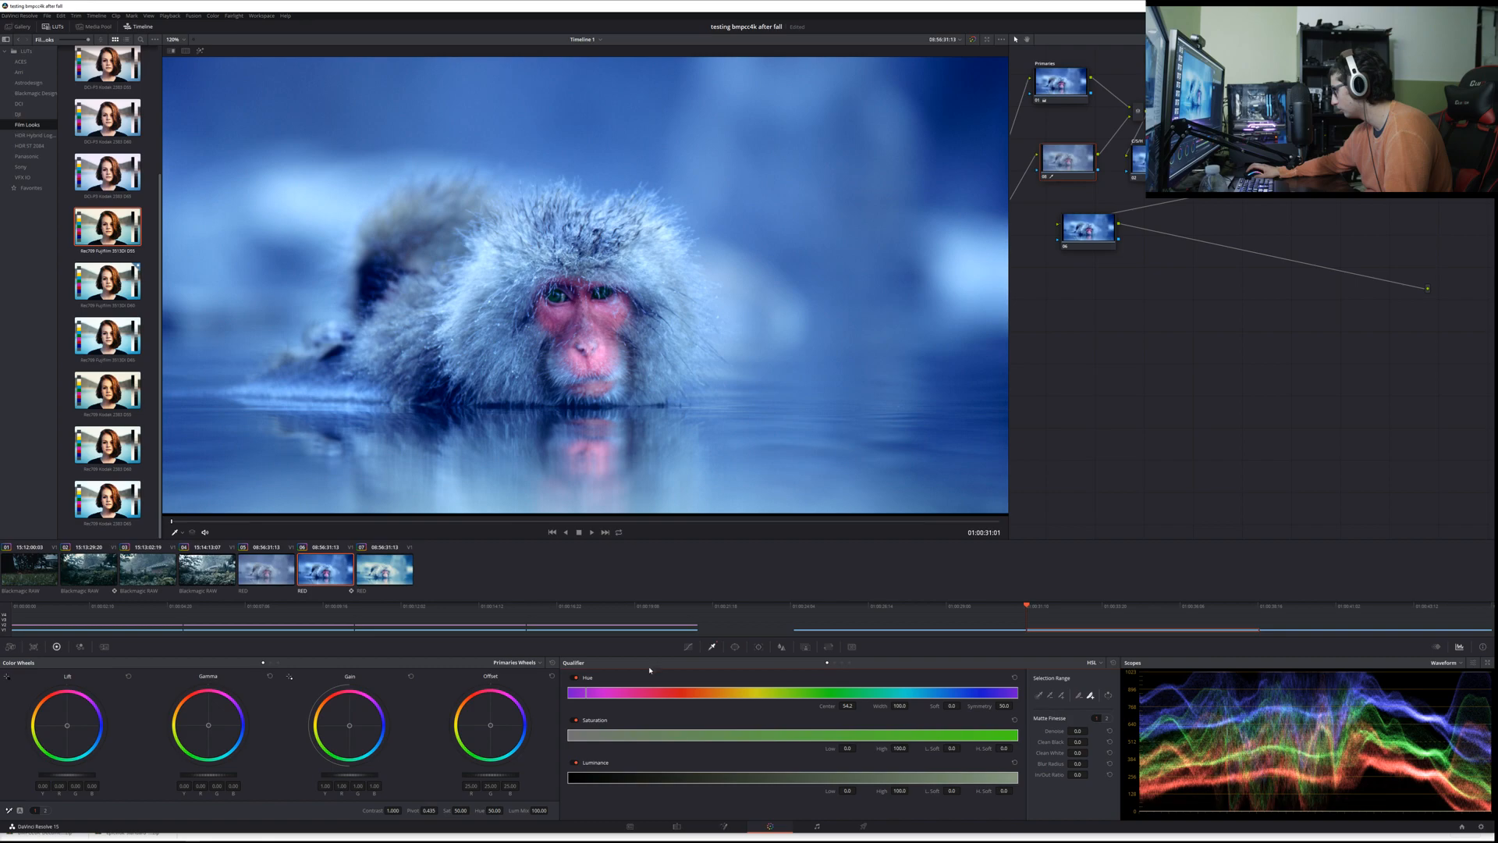
left_click(1039, 696)
left_click(673, 328)
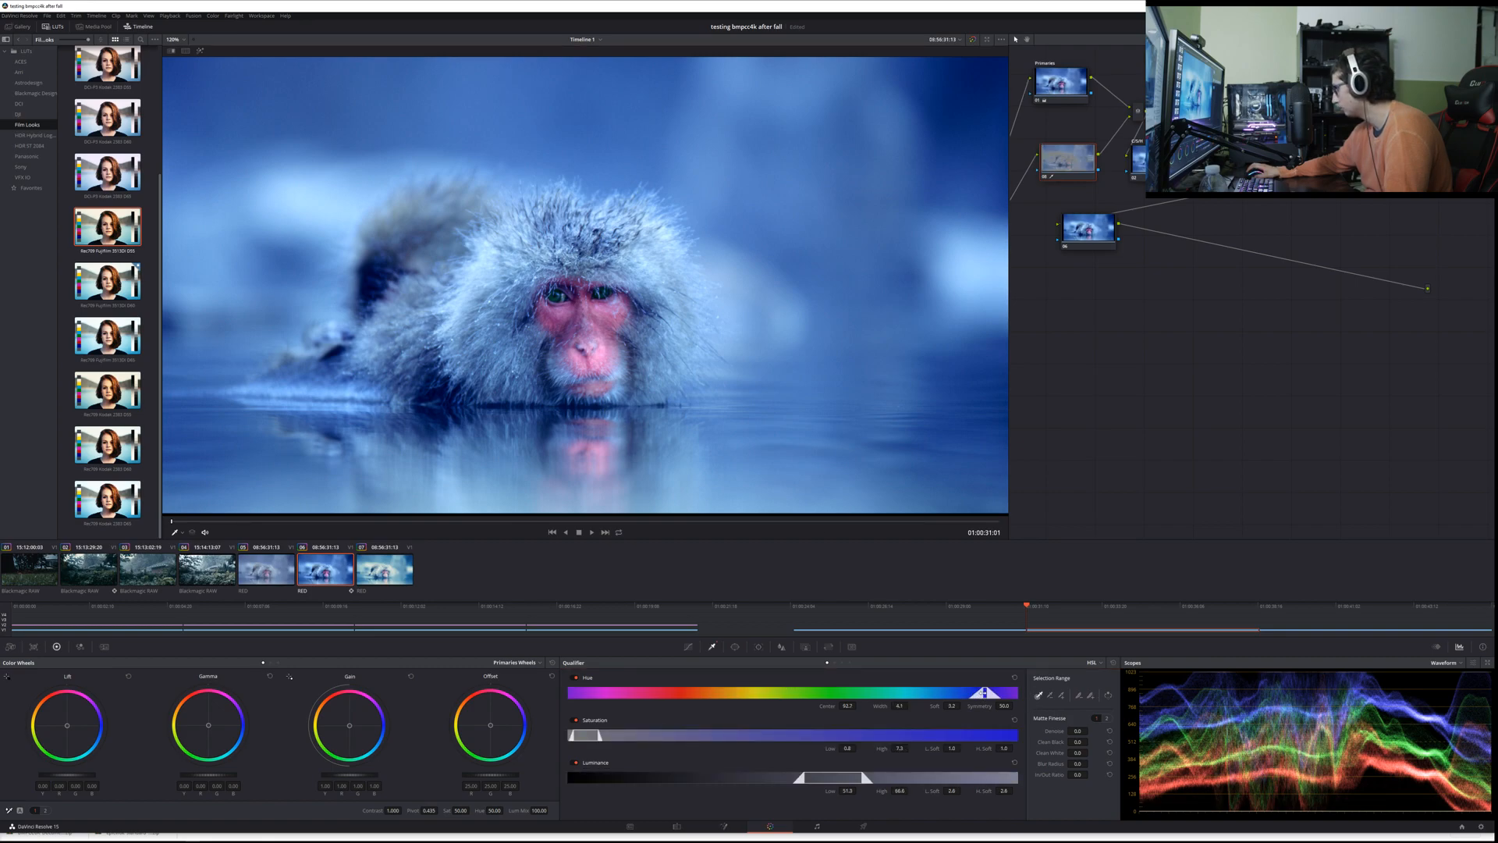
left_click_drag(984, 693, 934, 692)
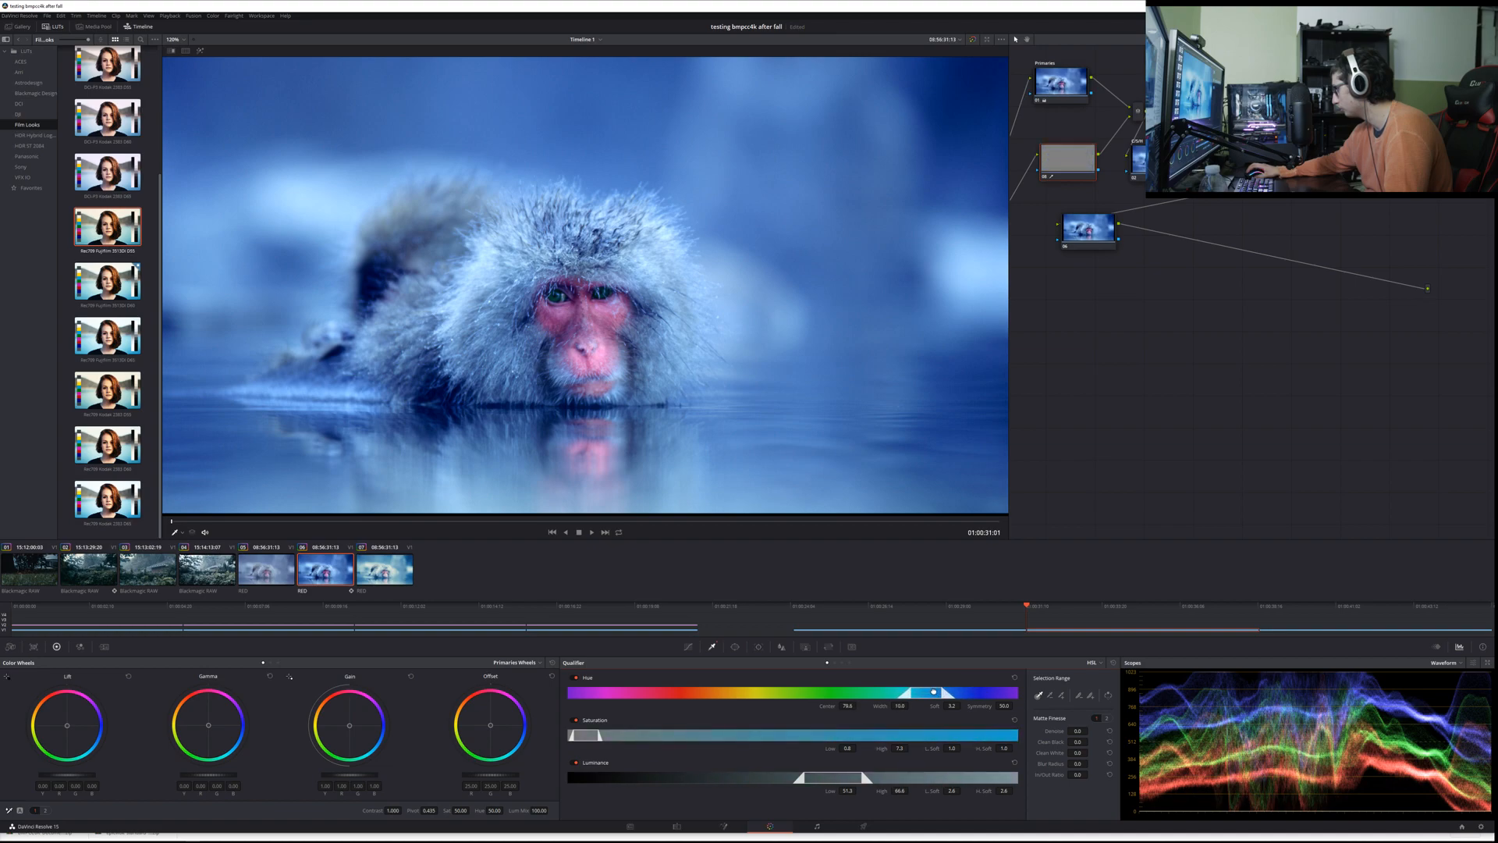
left_click_drag(597, 736, 732, 717)
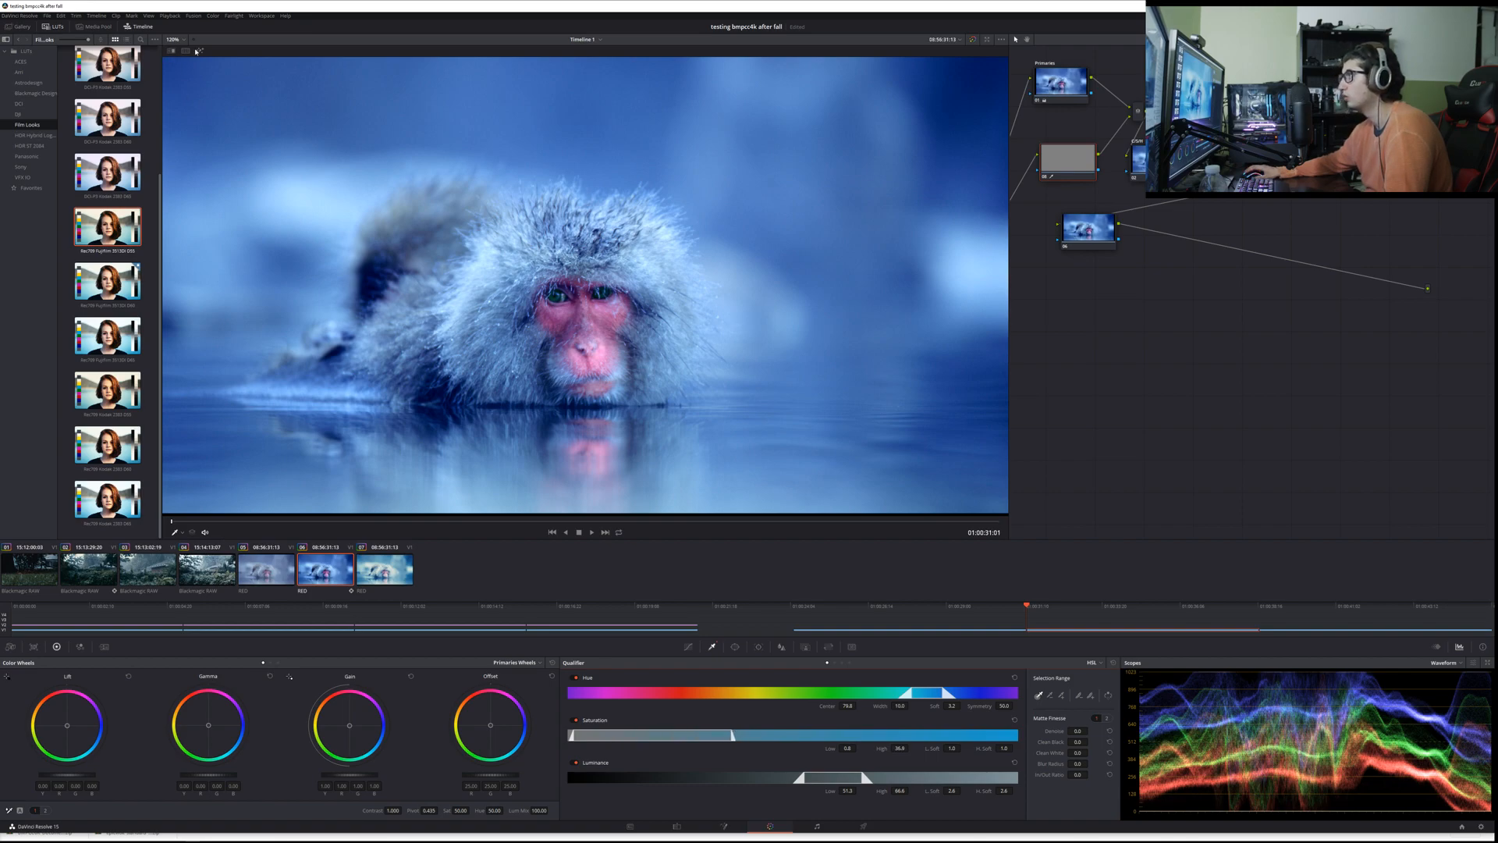
Step: With the selection highlighted, try opening the saturation and luminance ranges fully, shifting the hue range toward blue, and raising the parallel node's offset
key("shift+h")
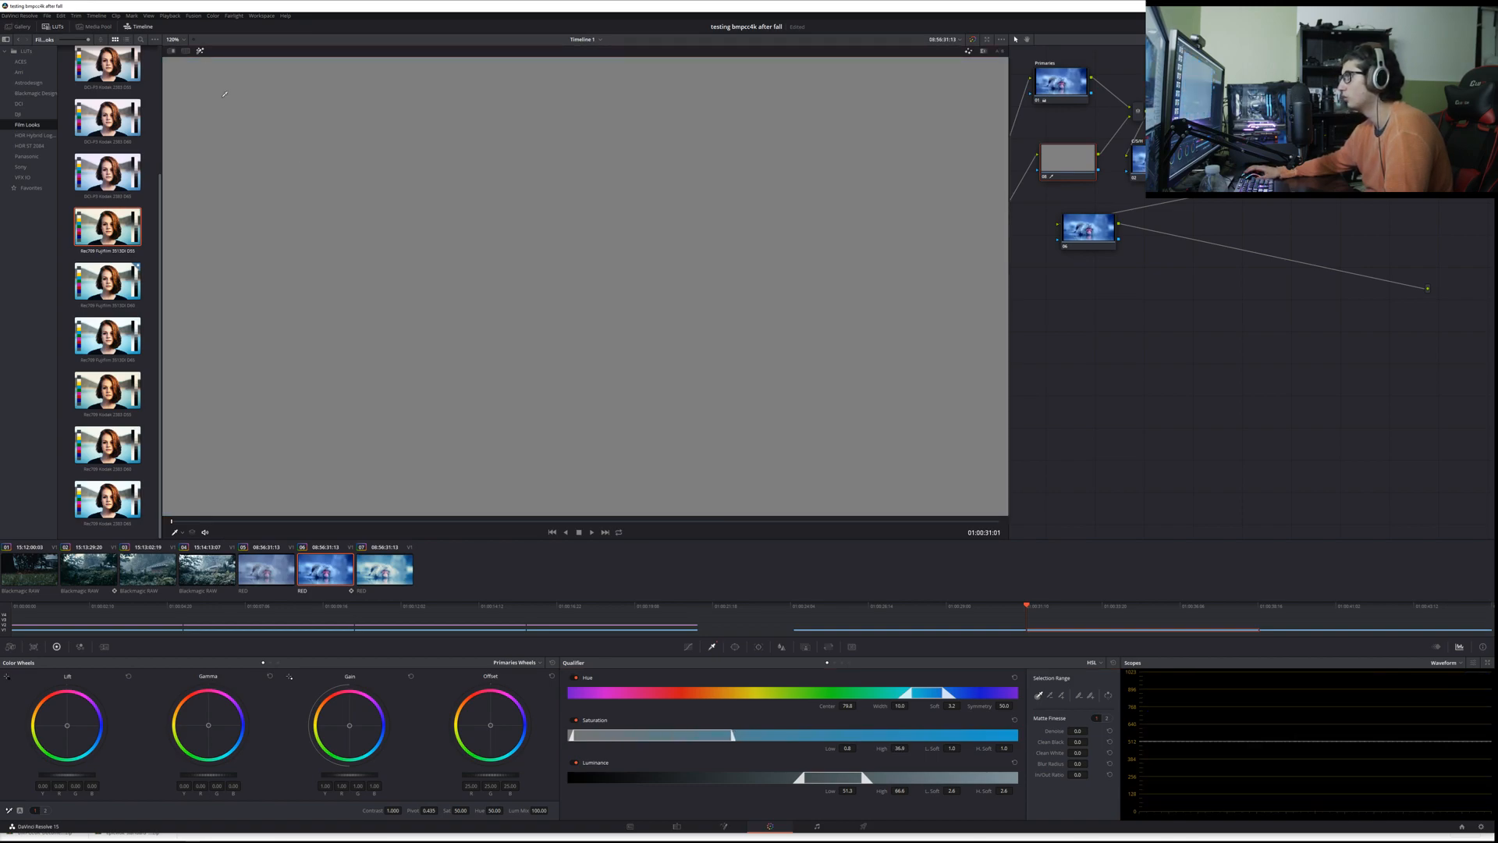
left_click_drag(731, 735, 1016, 735)
mouse_move(921, 693)
left_mouse_down()
mouse_move(897, 693)
mouse_move(961, 686)
mouse_move(942, 688)
left_mouse_up()
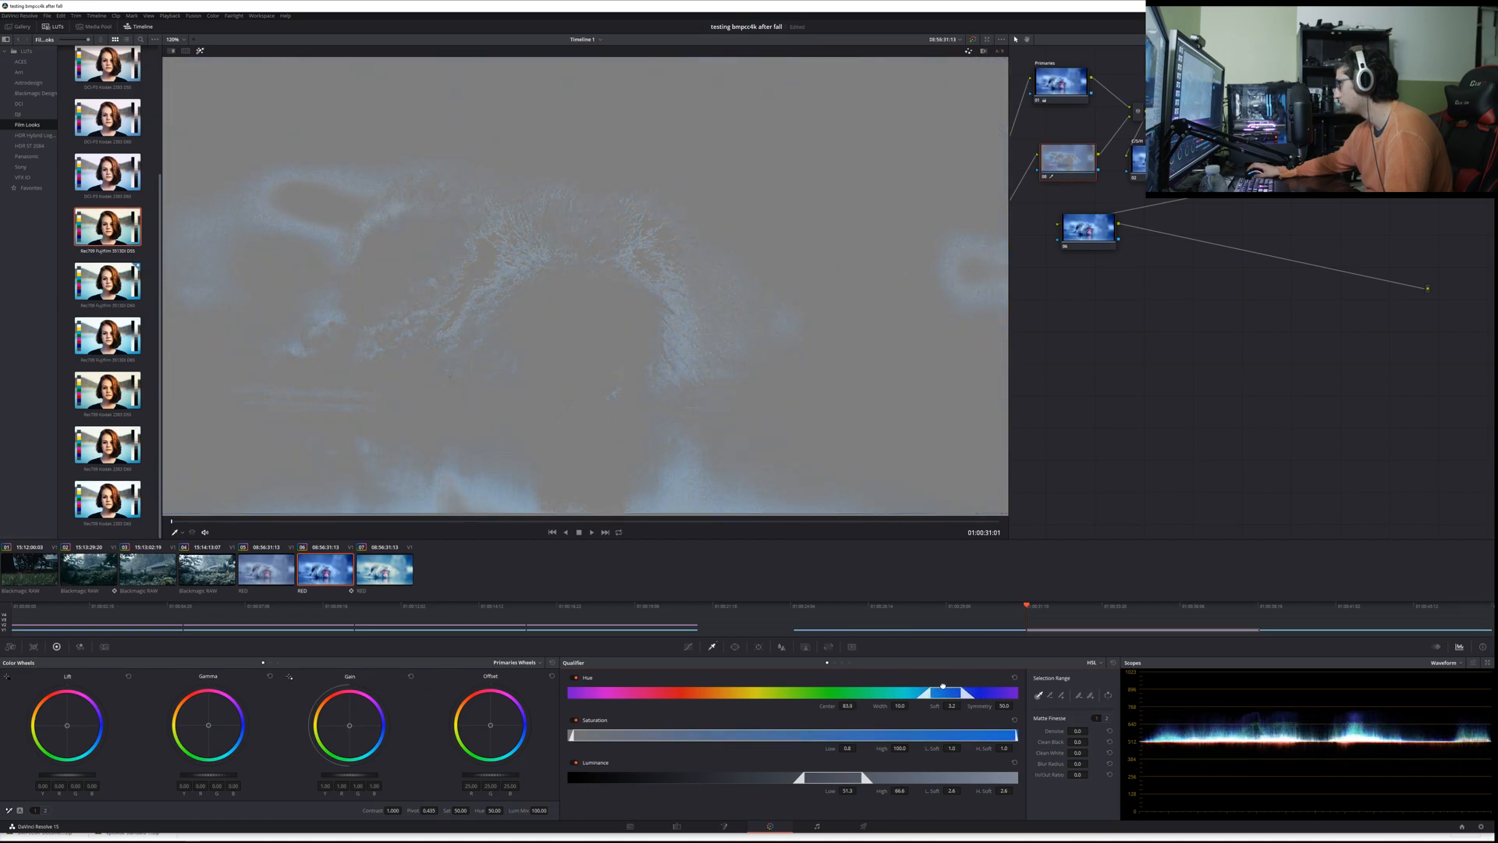
left_click_drag(862, 778, 1054, 773)
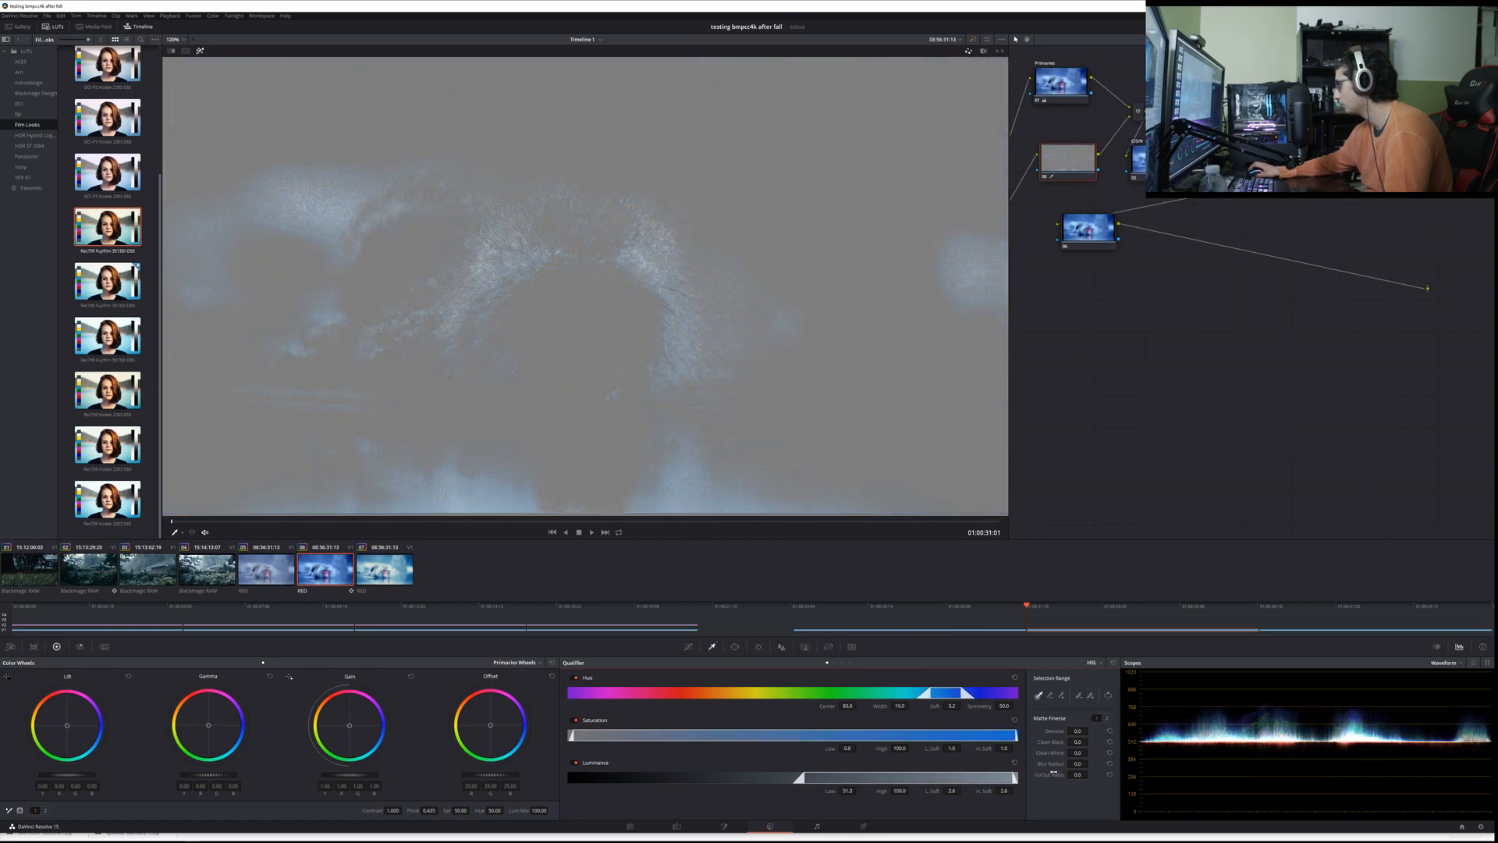
left_click_drag(804, 777, 535, 771)
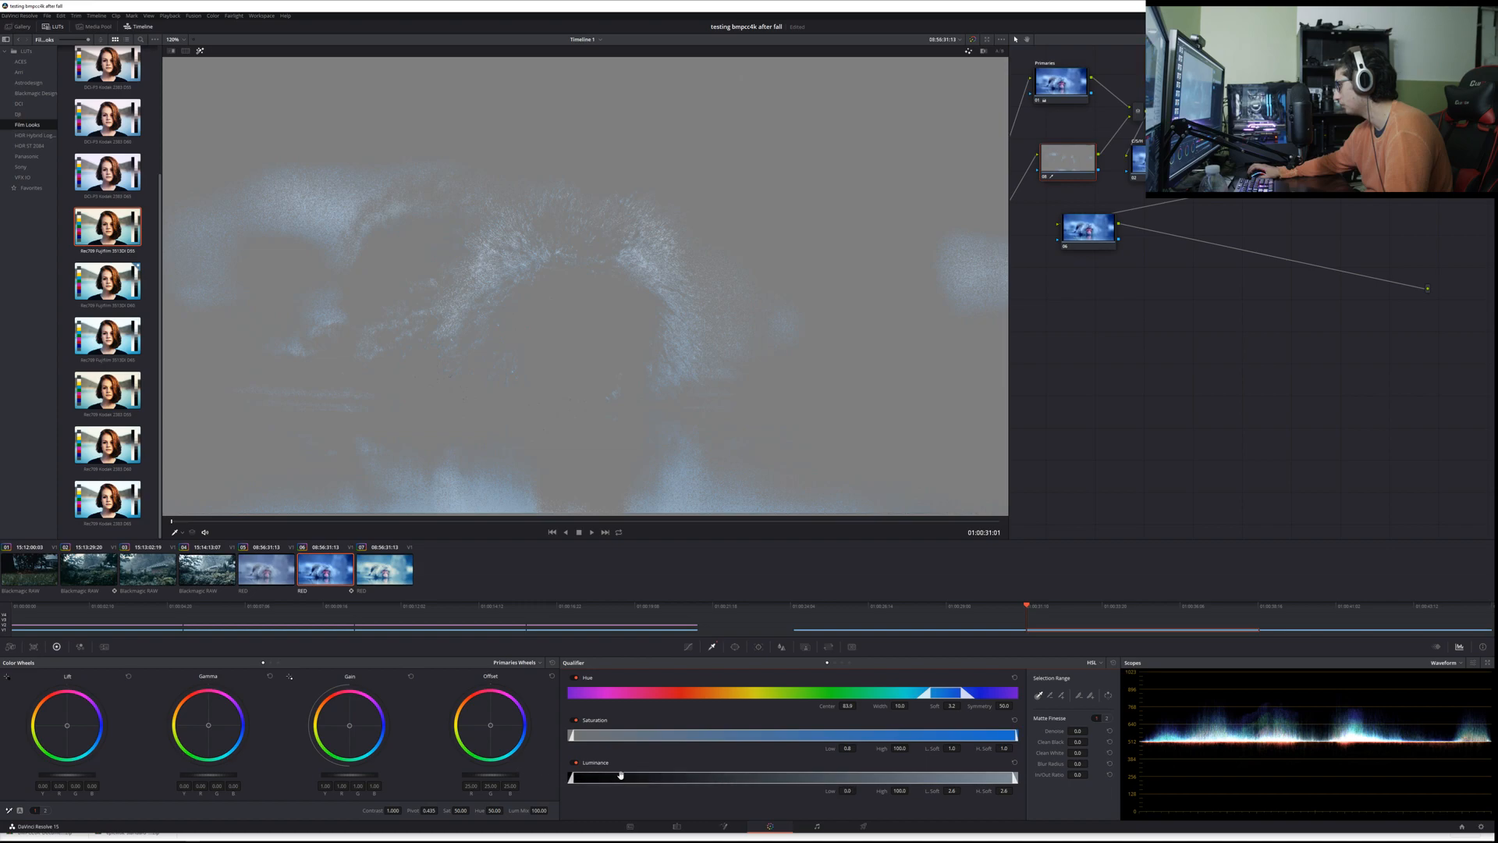
left_click_drag(934, 692, 945, 692)
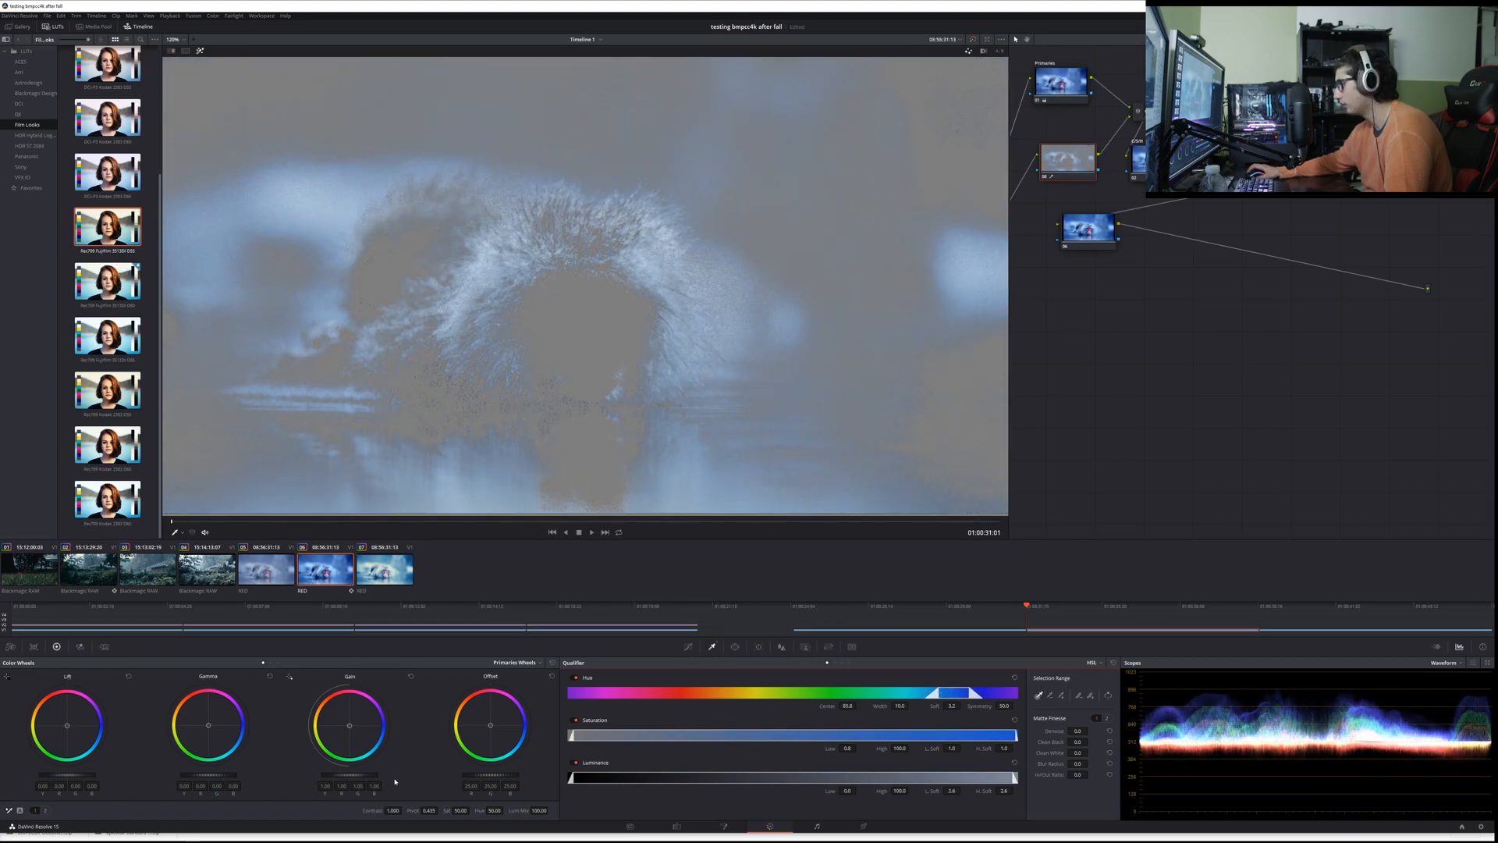
left_click_drag(487, 777, 487, 777)
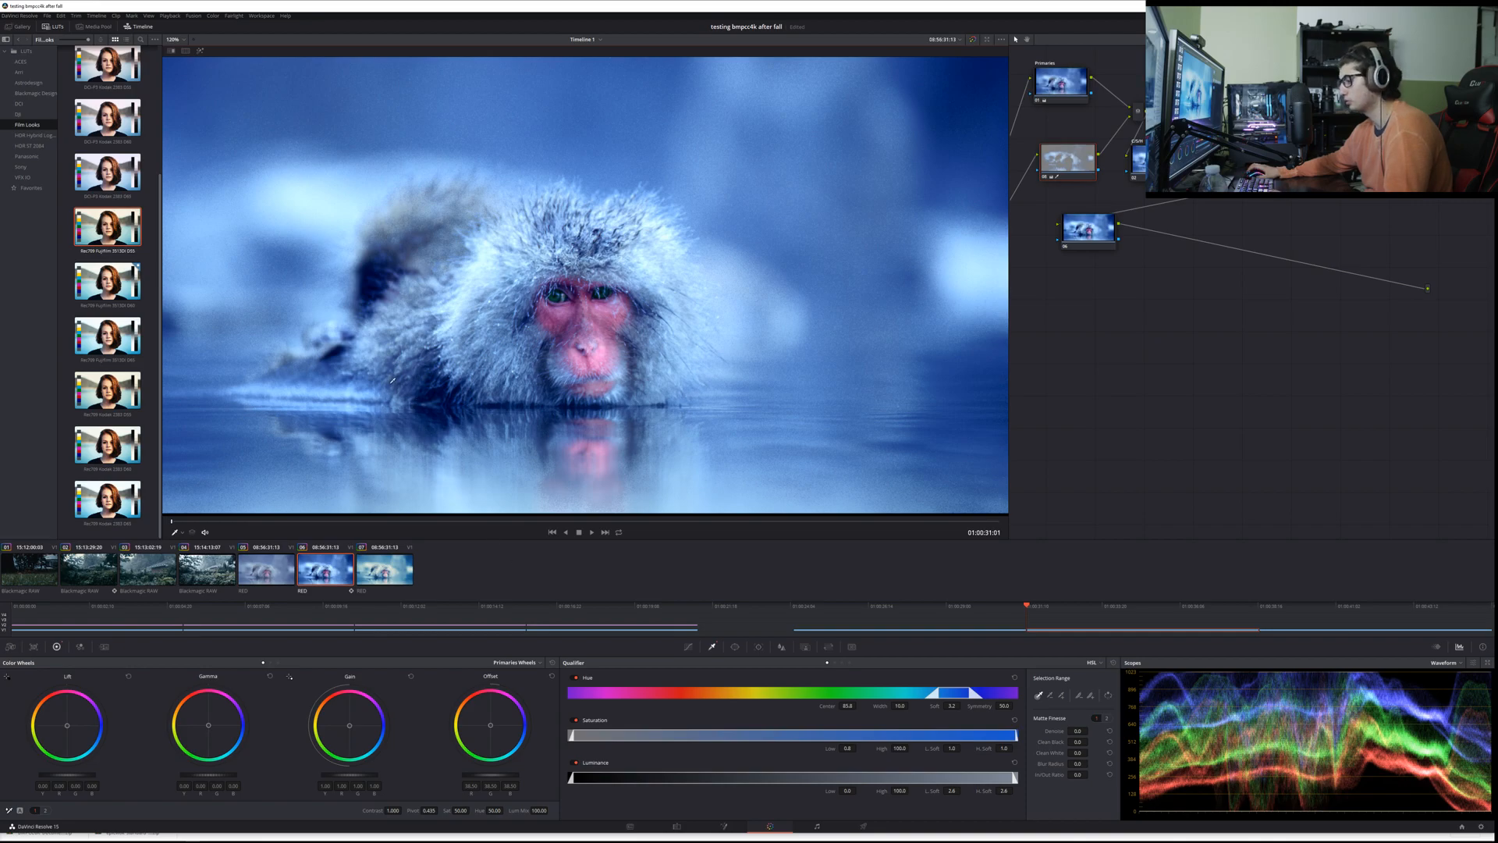
Step: Undo the offset and qualifier changes and the parallel node, back to the single Primaries node at its earlier position
key("ctrl+z")
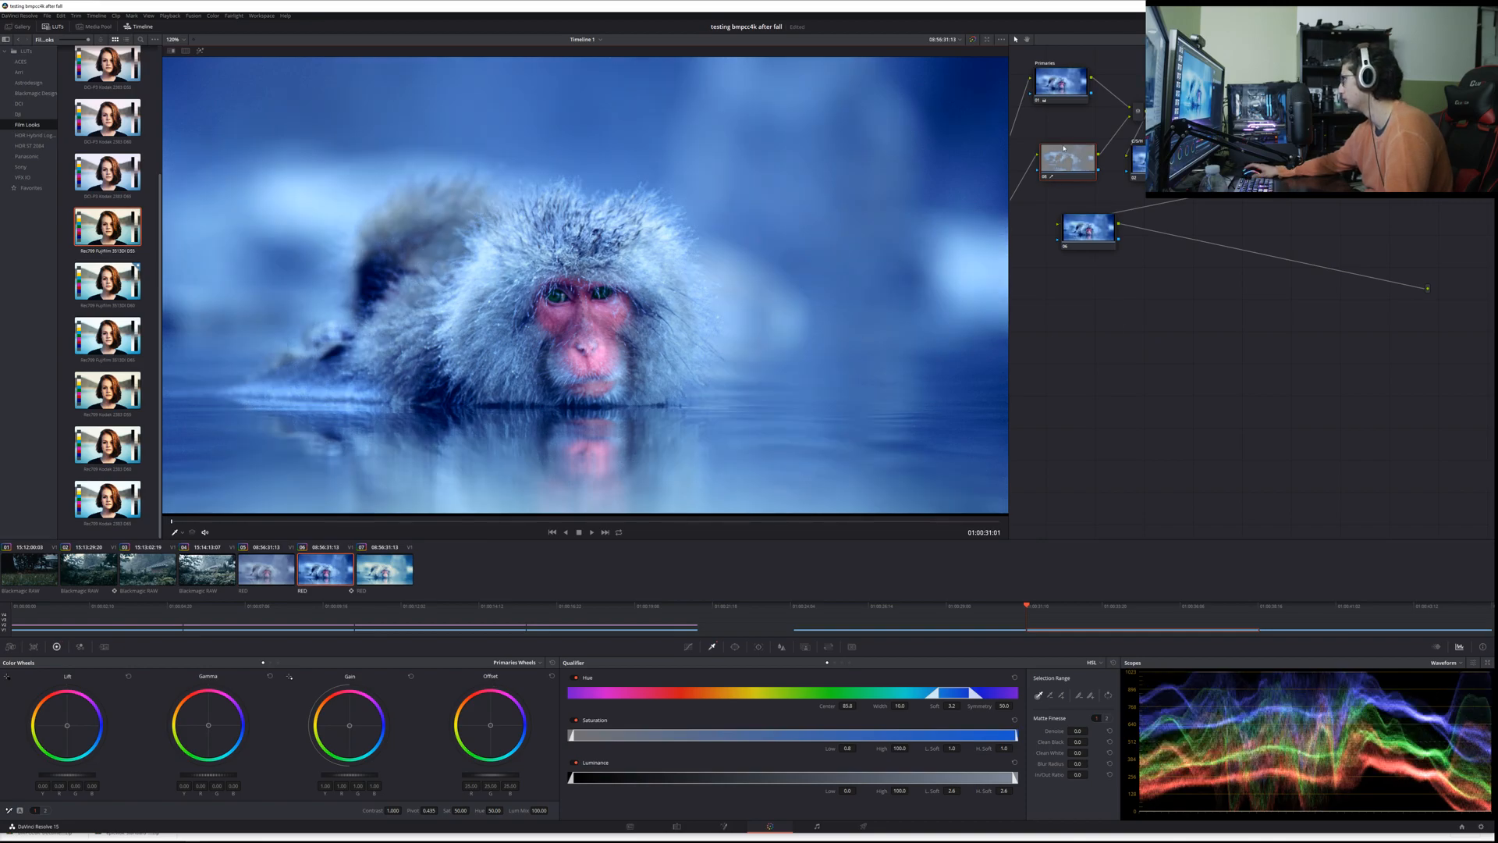
key("ctrl+z")
key("ctrl+z")
key("ctrl+z")
key("ctrl+z")
key("ctrl+z")
key("ctrl+z")
key("ctrl+z")
key("ctrl+z")
key("ctrl+z")
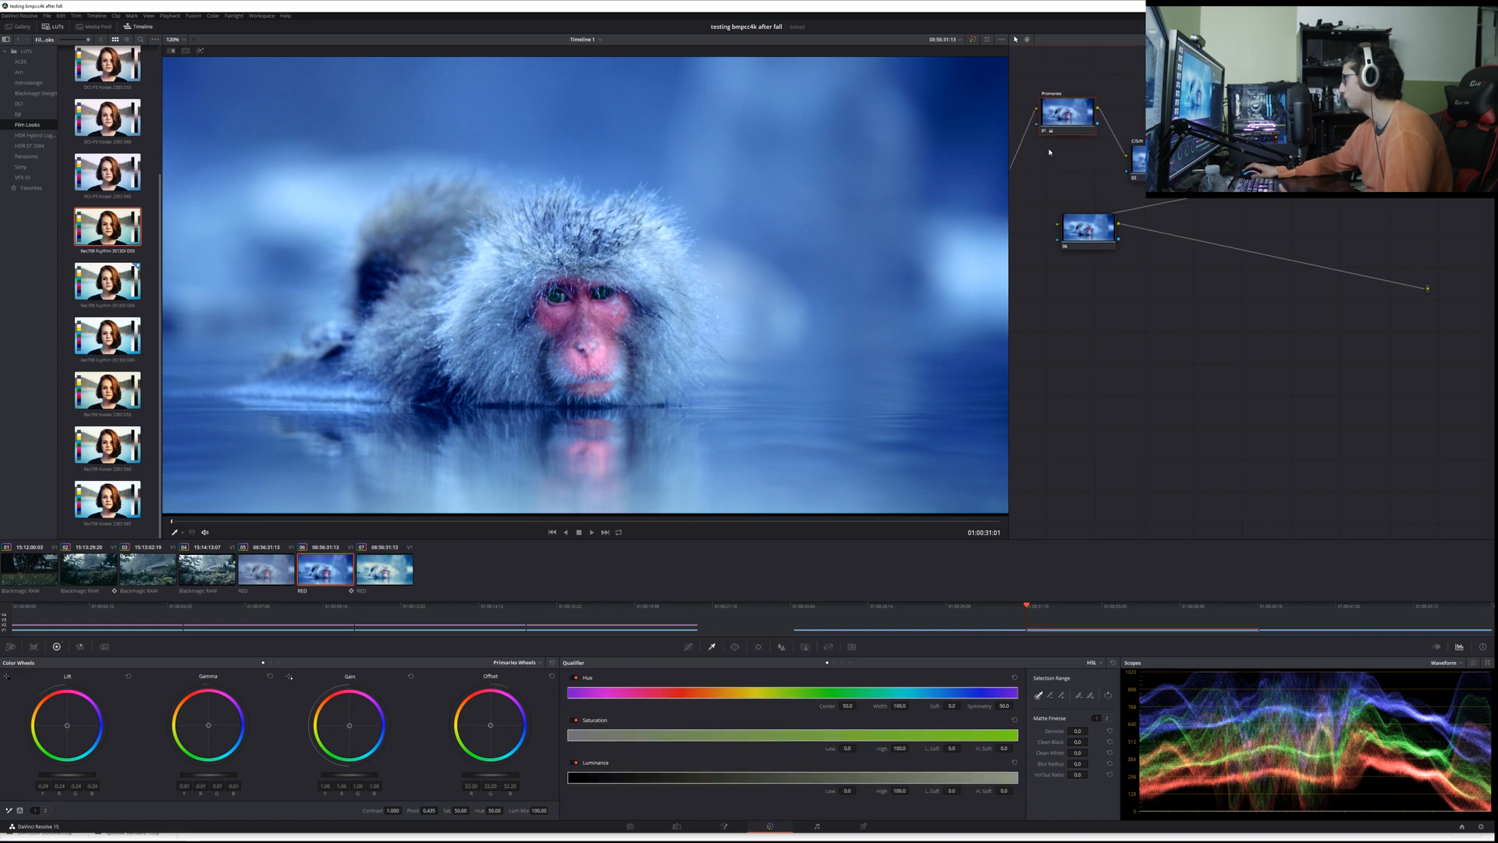
key("ctrl+z")
key("ctrl+z")
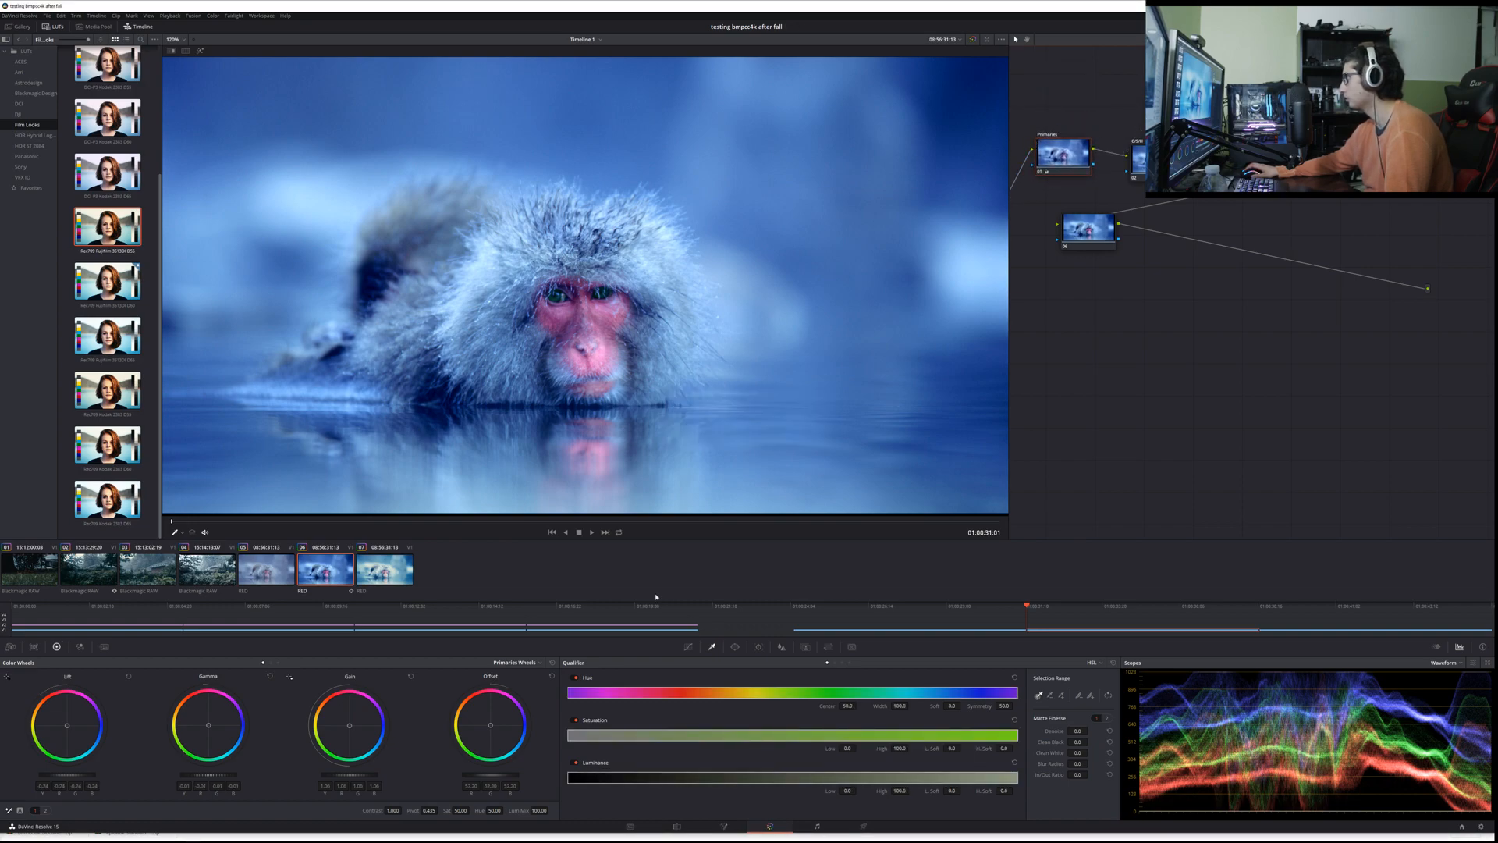
Step: Try pulling the black and white points of the Primaries node's custom curve inward, and return both to their corners
left_click(688, 646)
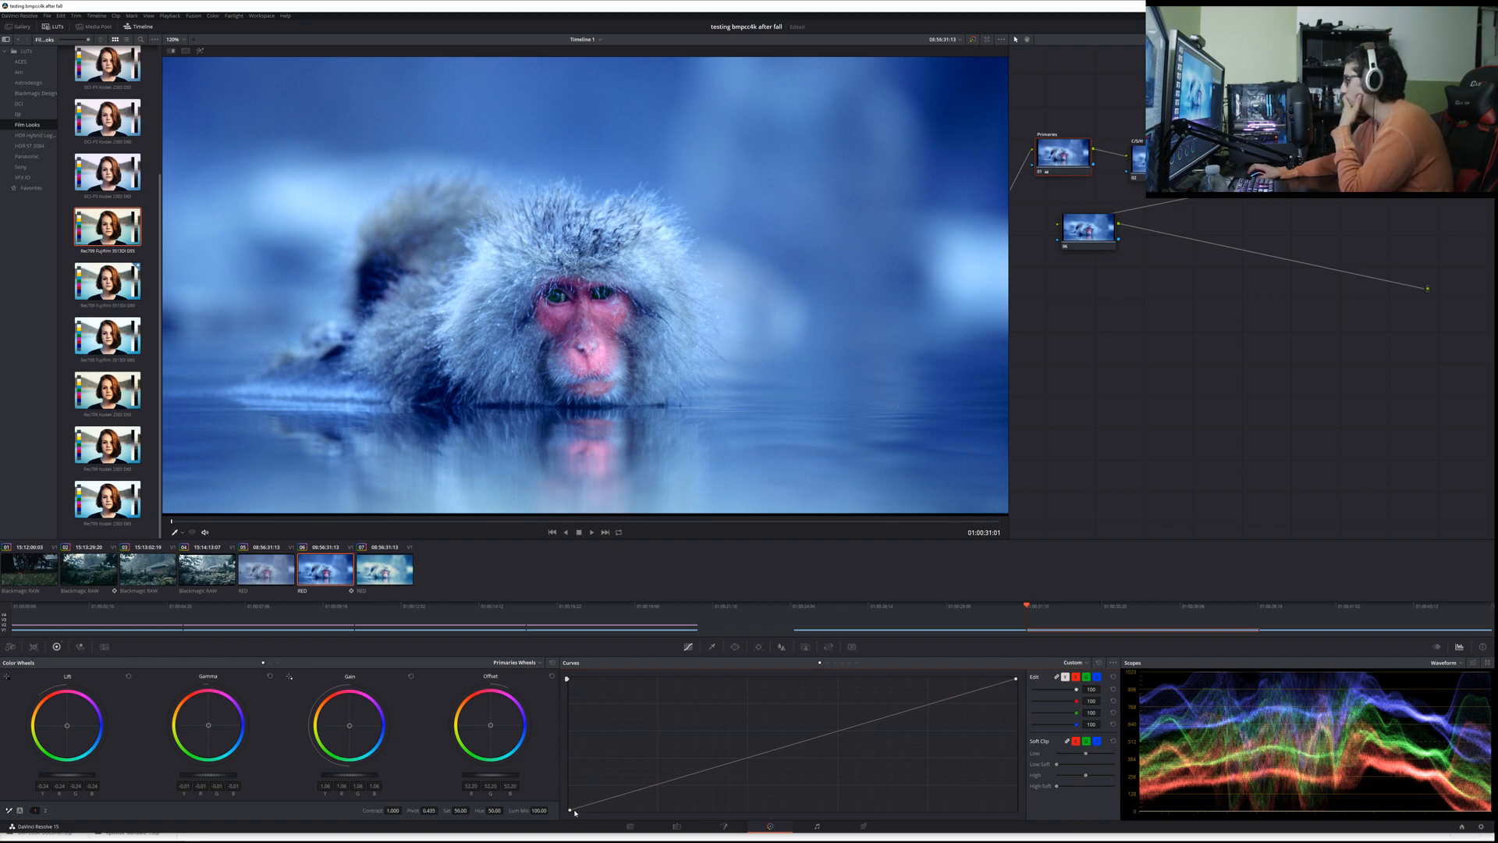
left_click_drag(570, 811, 595, 823)
mouse_move(1016, 679)
left_mouse_down()
mouse_move(970, 670)
mouse_move(992, 680)
left_mouse_up()
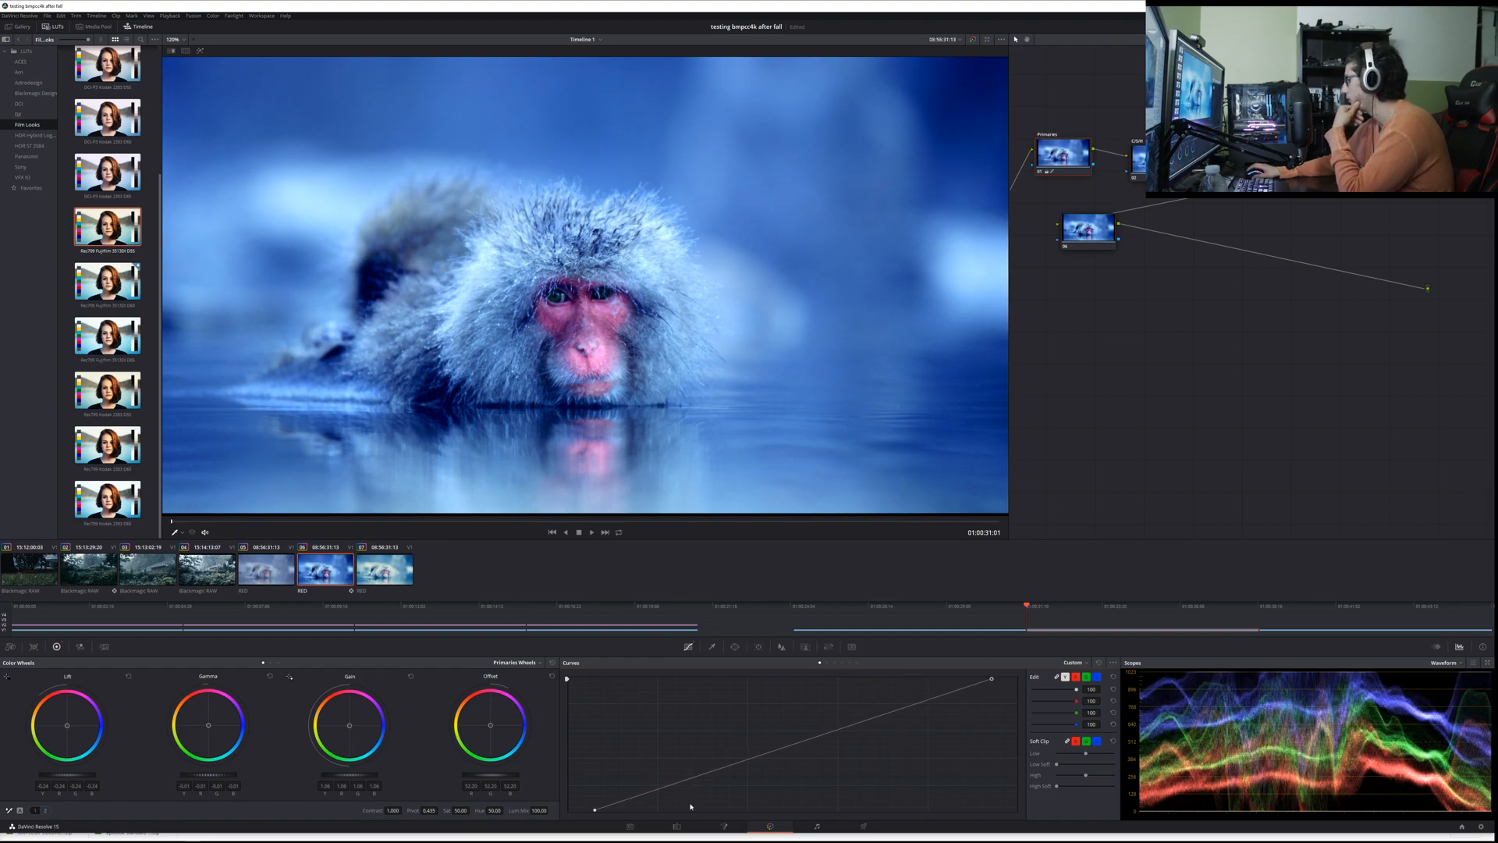
mouse_move(595, 810)
left_mouse_down()
mouse_move(569, 796)
mouse_move(570, 810)
left_mouse_up()
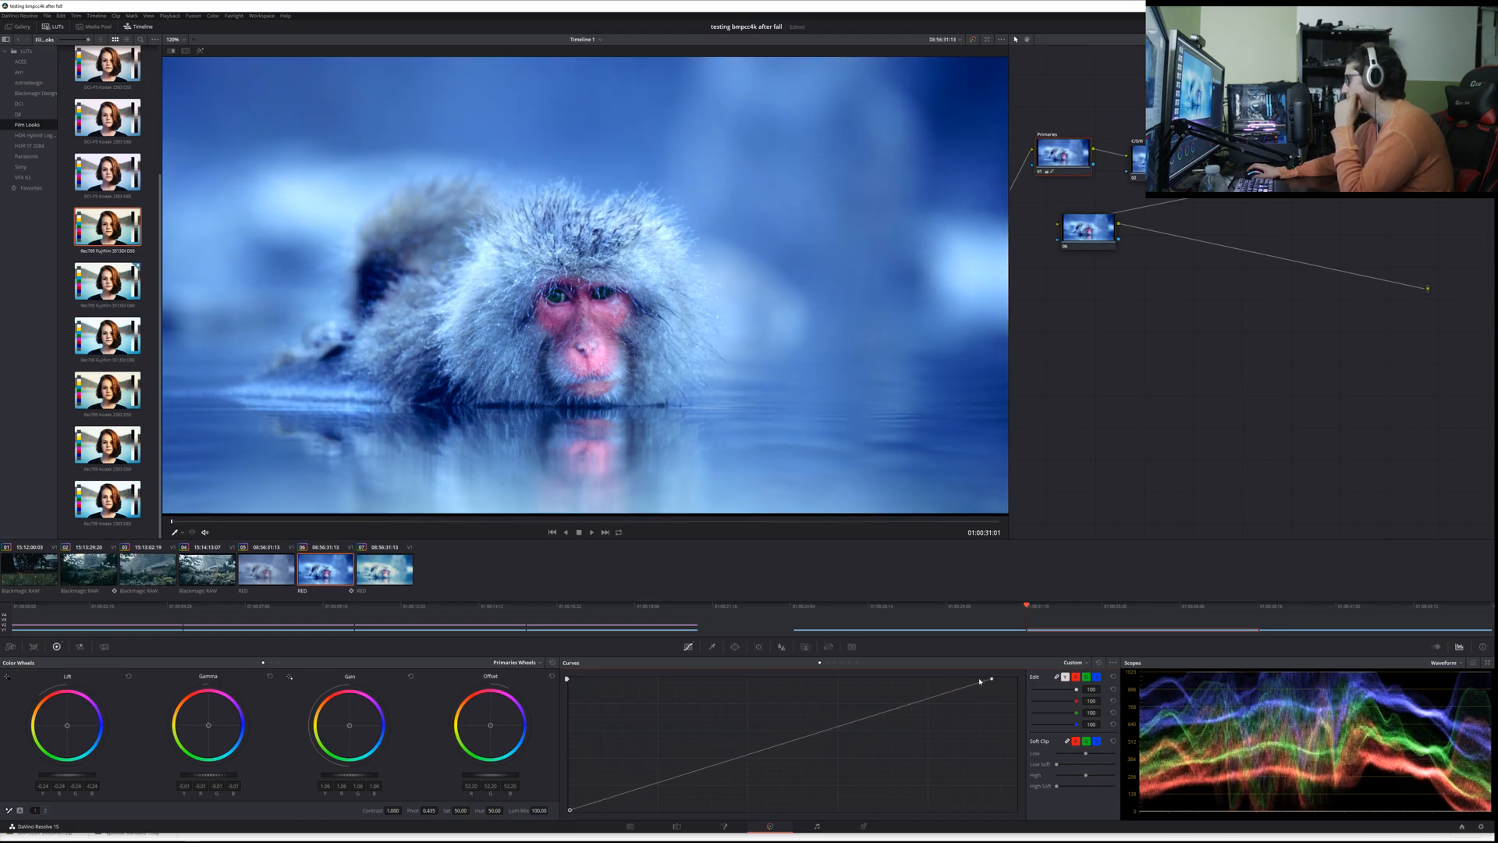
left_click_drag(993, 680, 1034, 677)
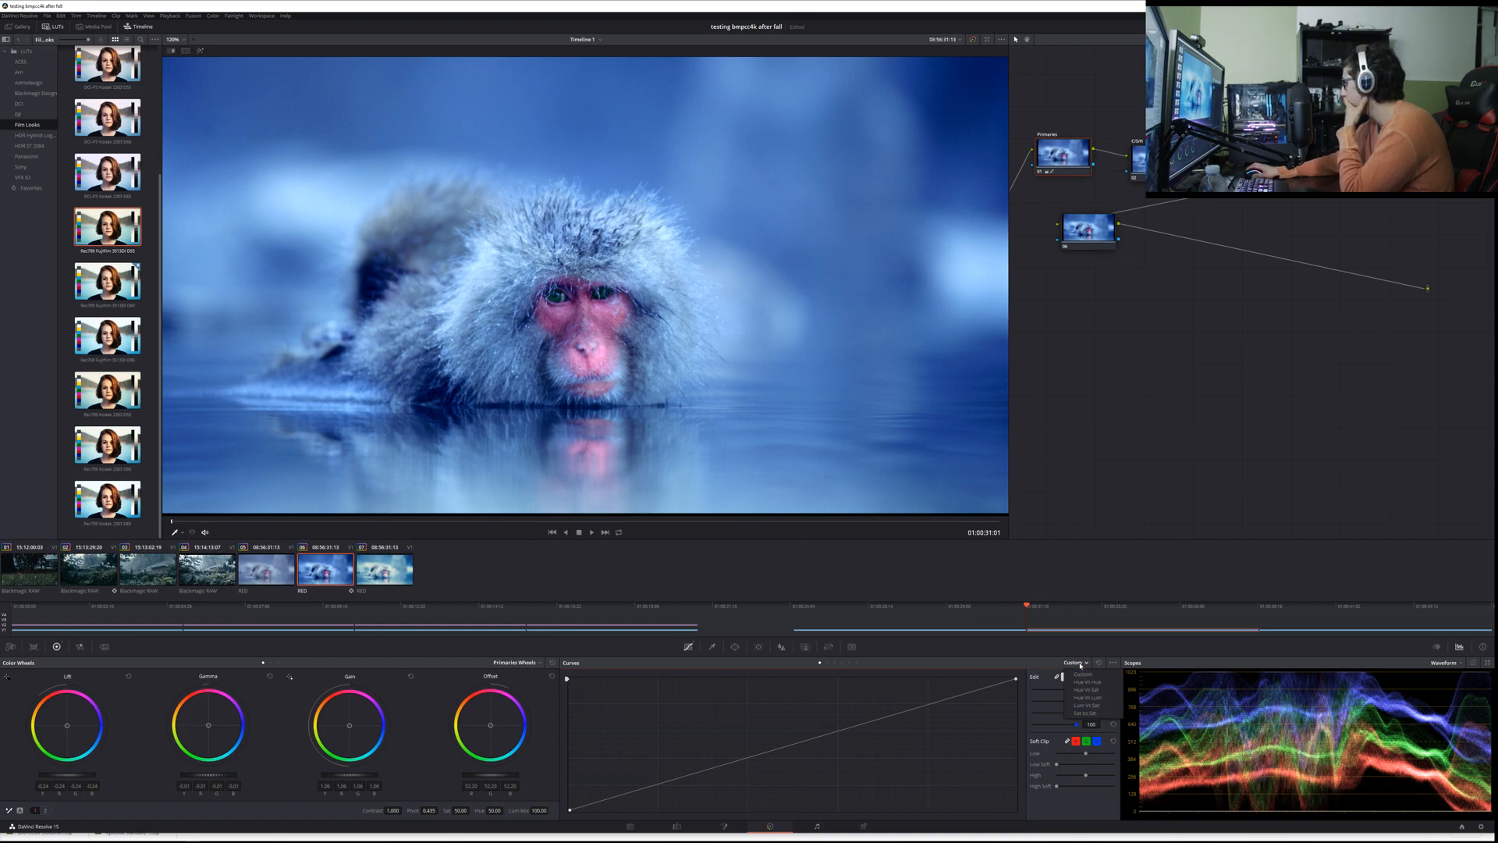
Step: Look through the curve options and types and the other palettes, including key and sizing, and return to the custom curve
left_click(1112, 662)
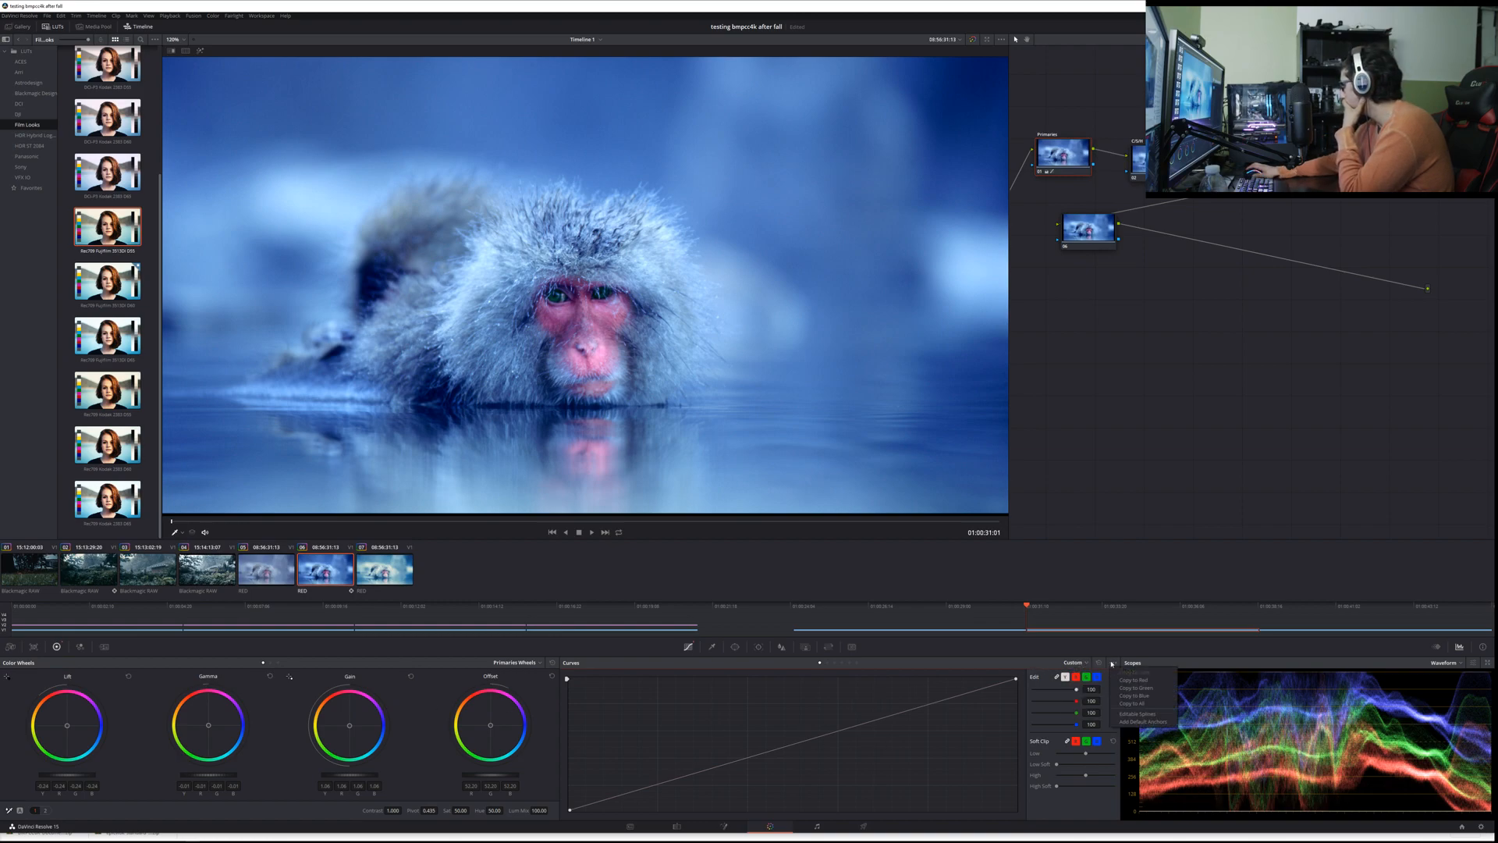
left_click(1111, 663)
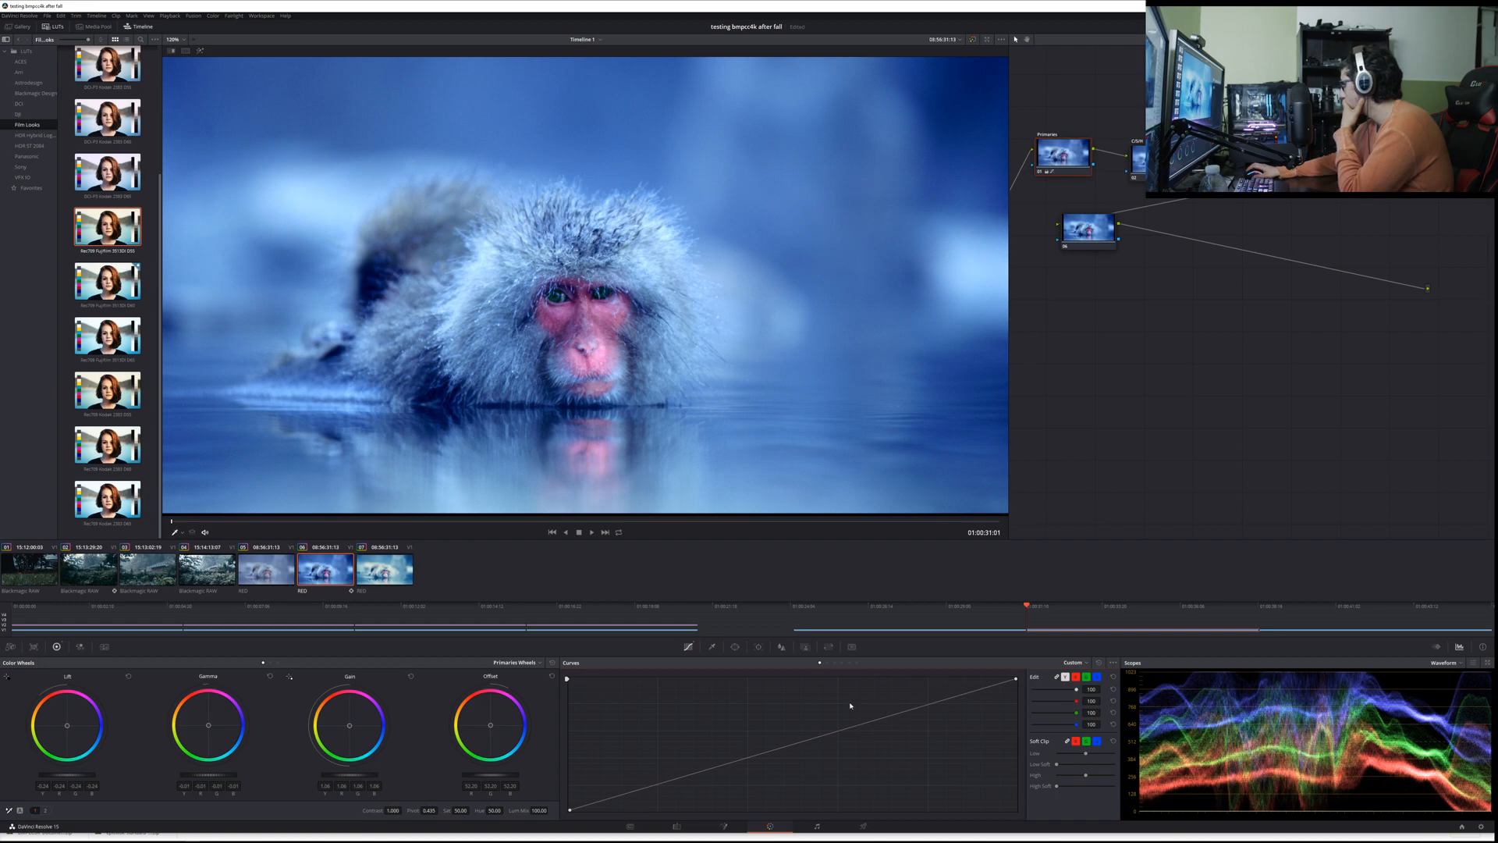
left_click(841, 664)
left_click(858, 663)
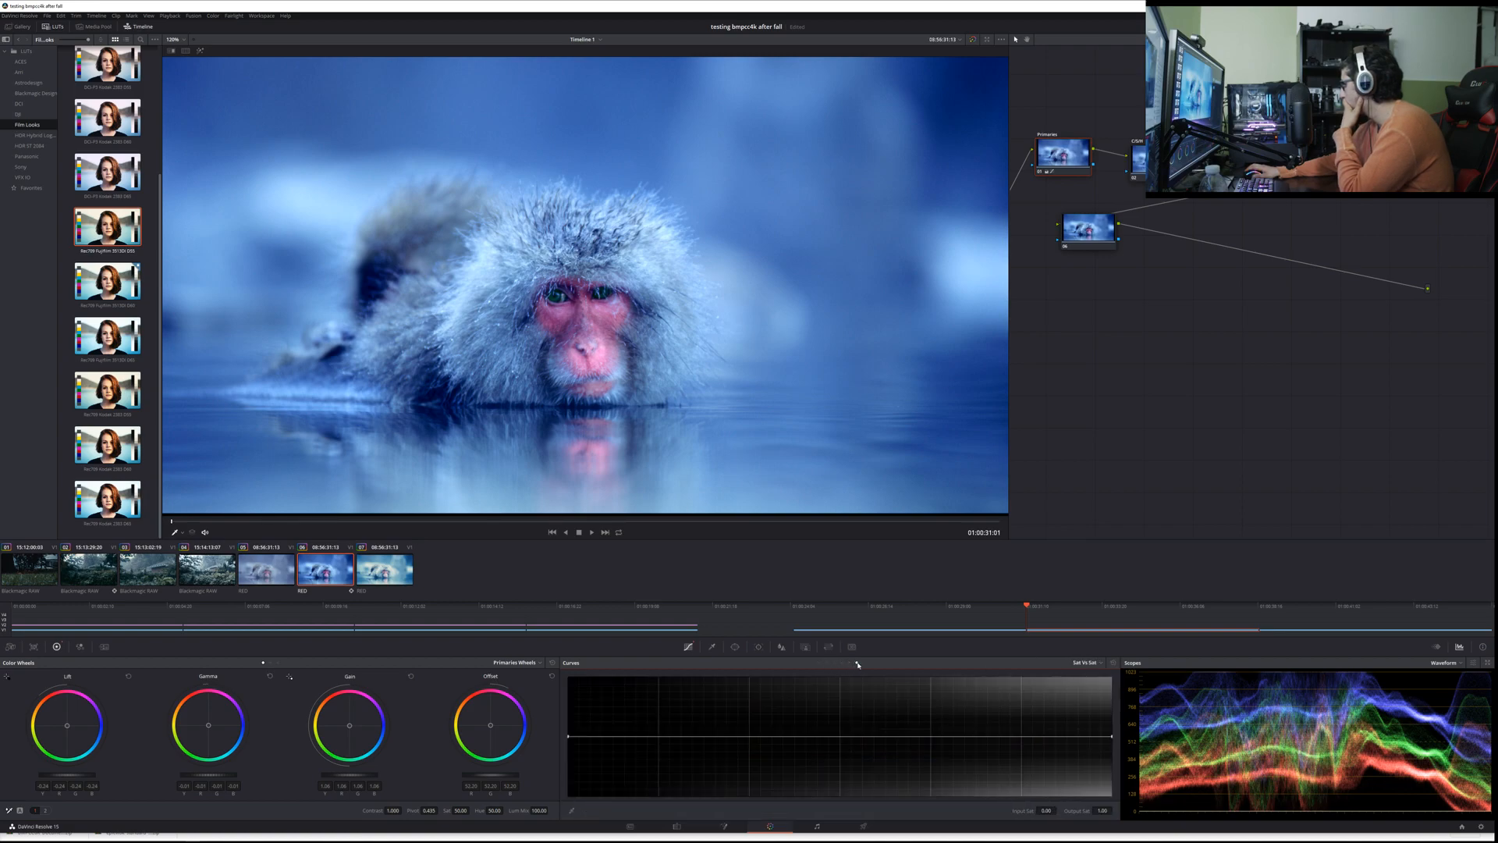
left_click(820, 664)
left_click(713, 646)
left_click(736, 647)
left_click(781, 648)
left_click(761, 648)
left_click(804, 647)
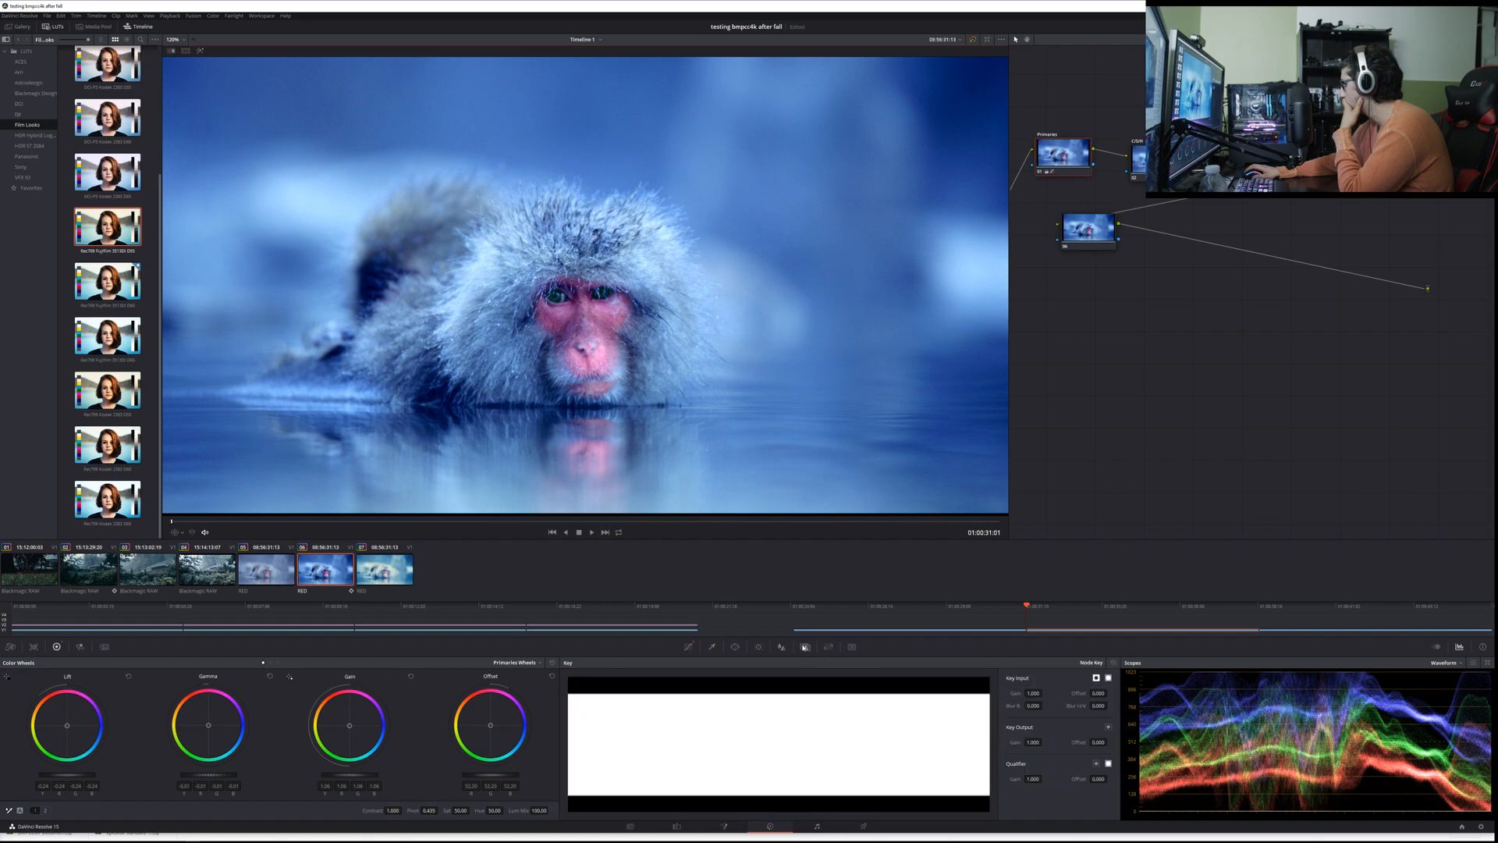
left_click(829, 647)
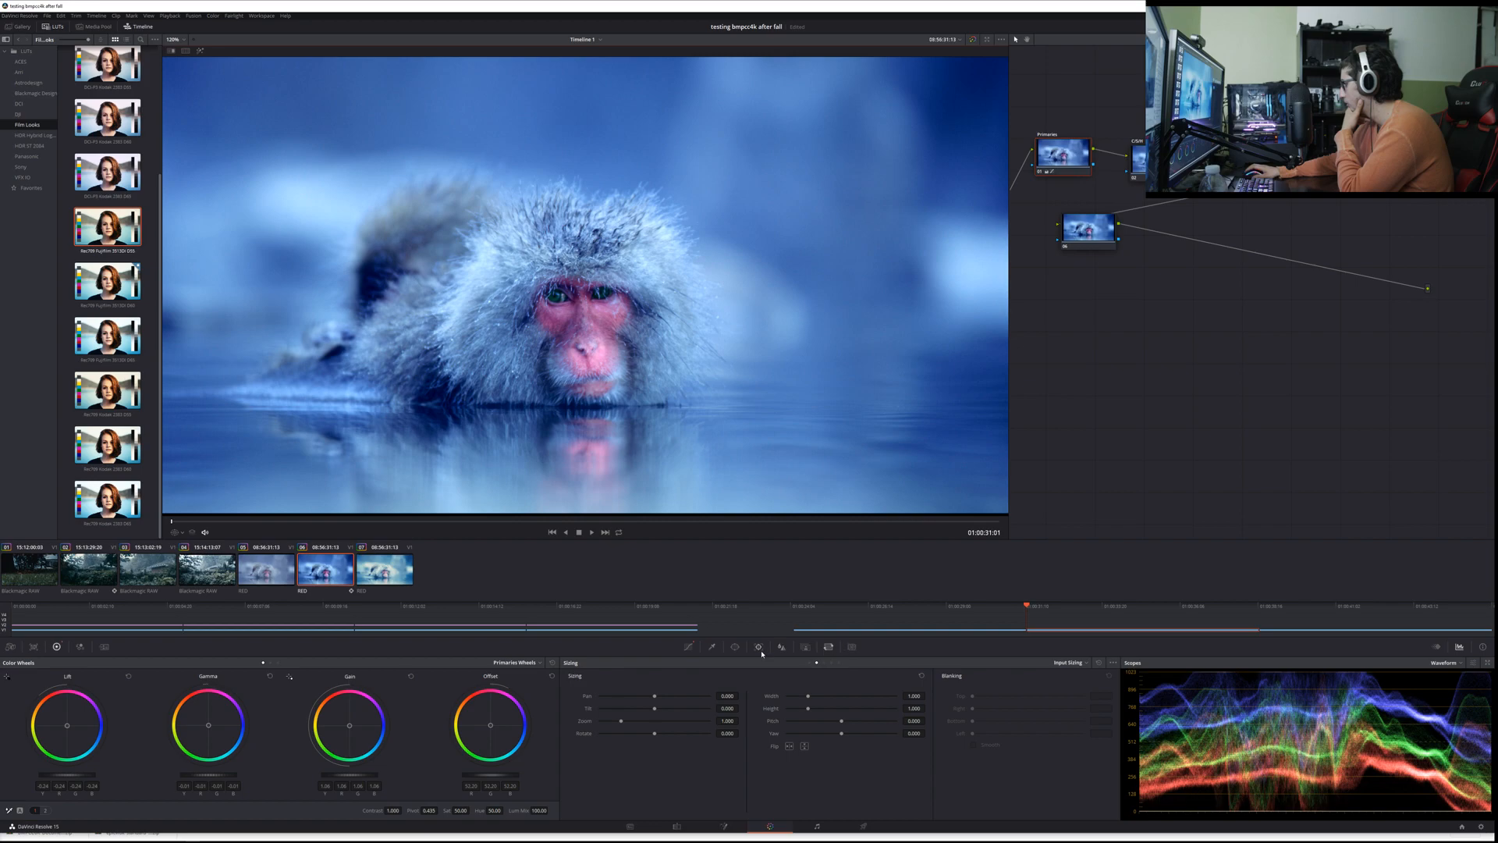
left_click(709, 647)
left_click(688, 646)
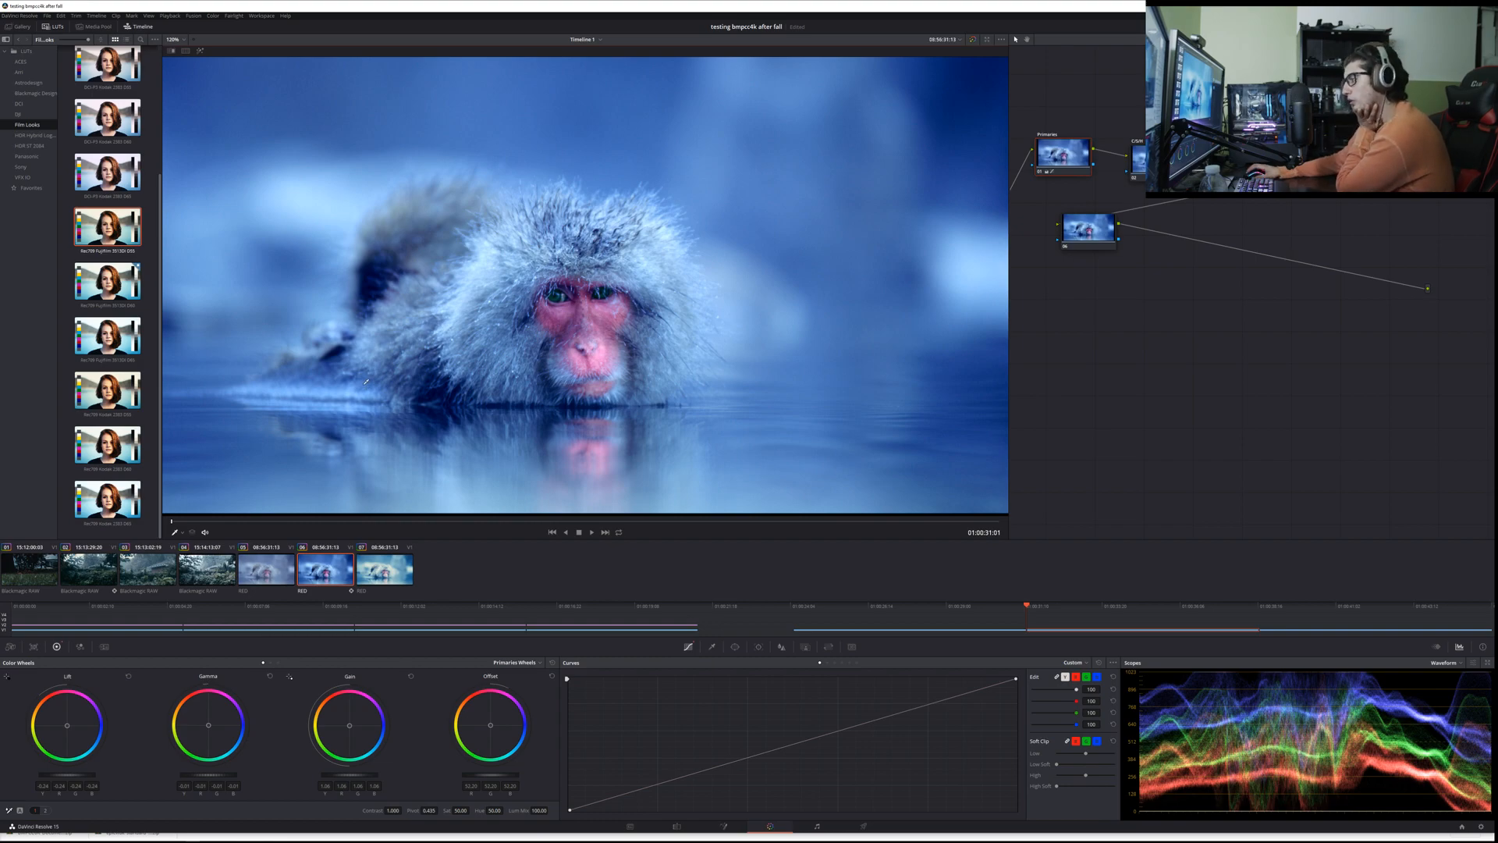
Step: Compare the LUT grade on the third RED clip with the node-based grade on the second
left_click(366, 572)
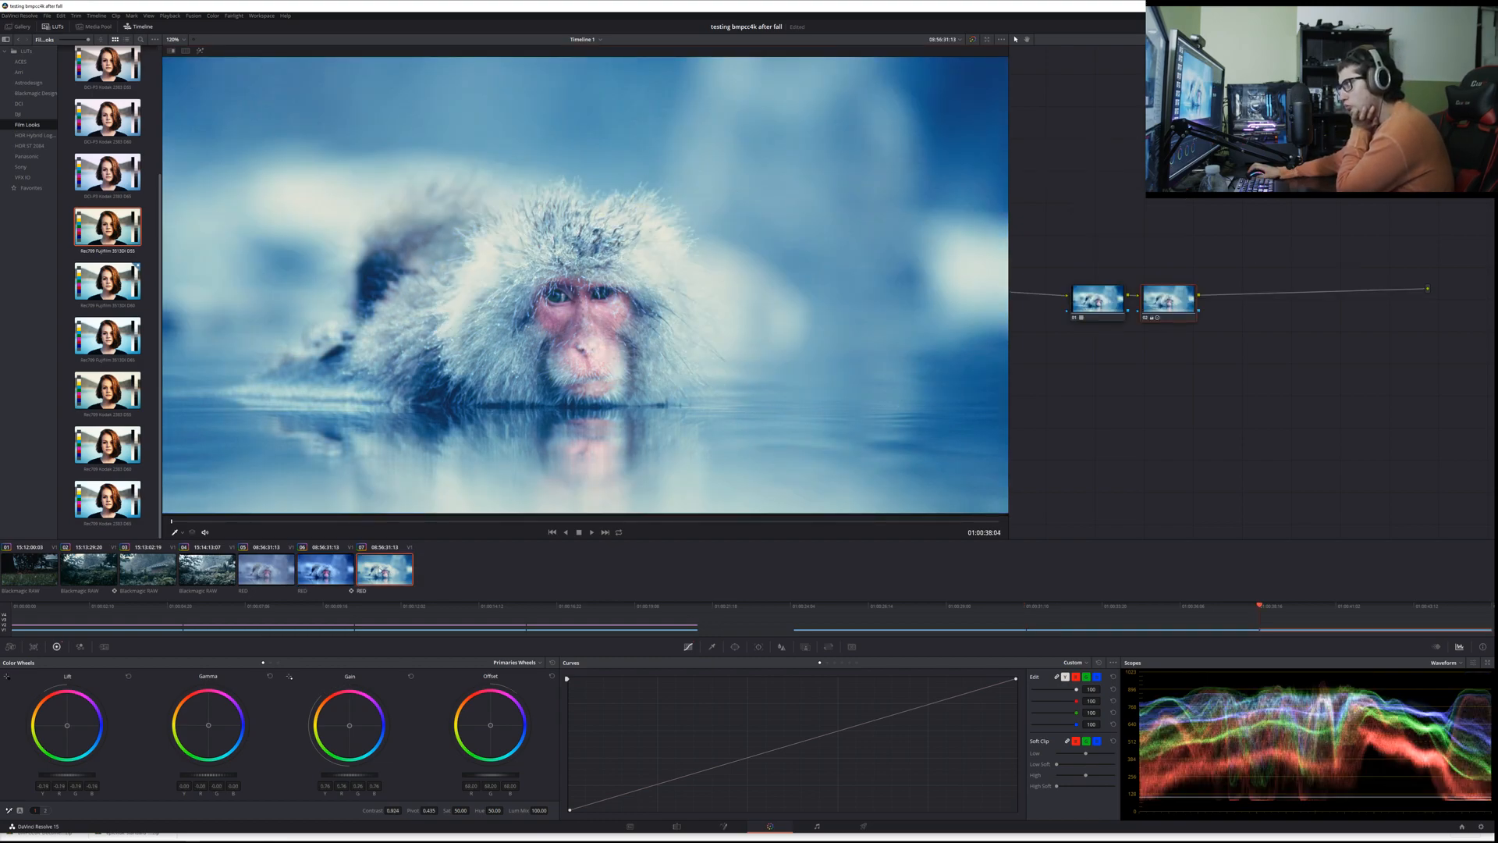
left_click(338, 570)
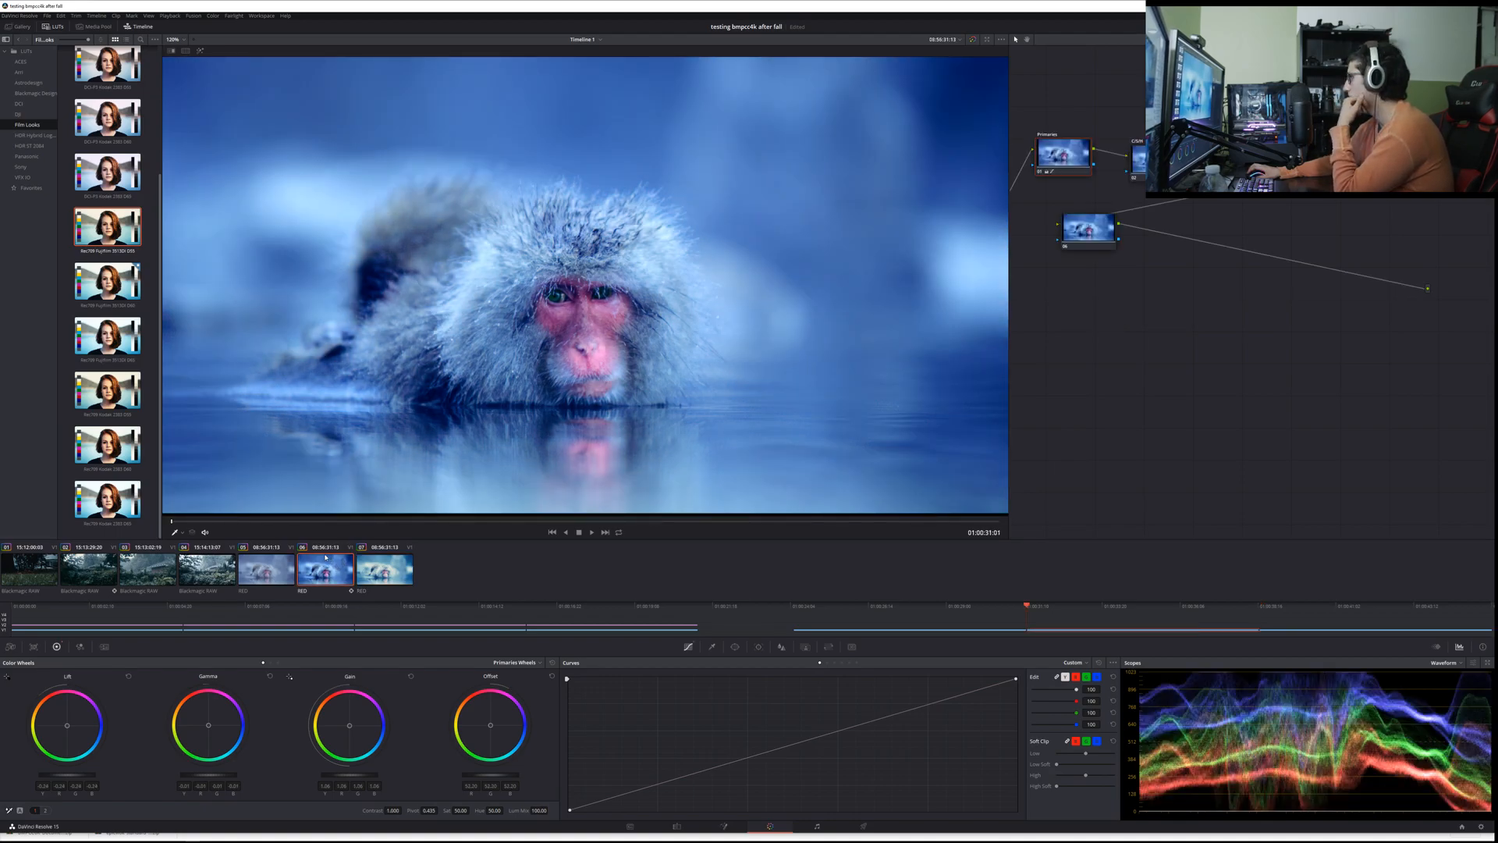
left_click(373, 568)
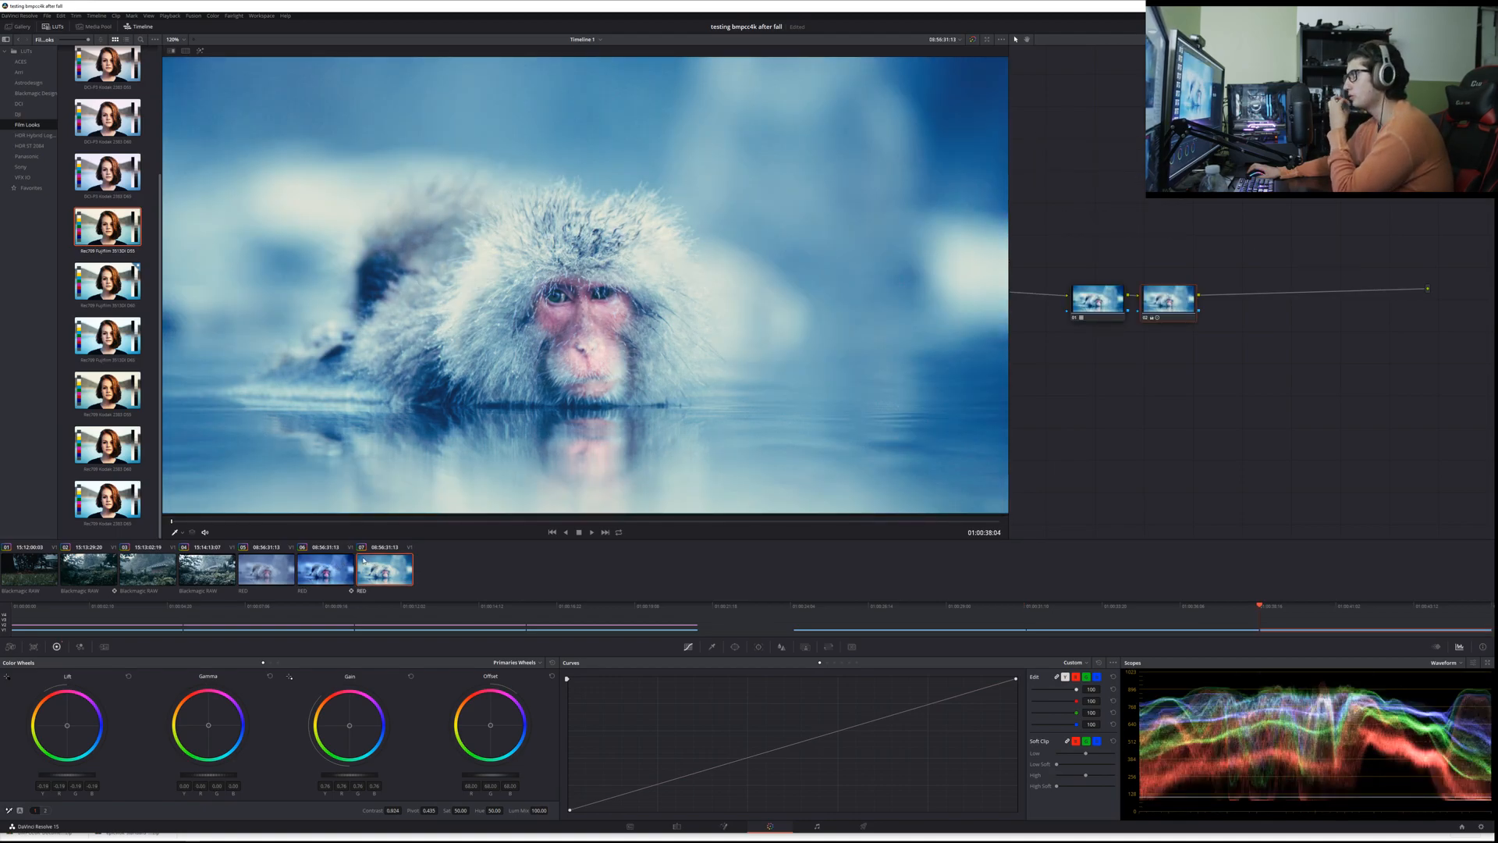
left_click(325, 558)
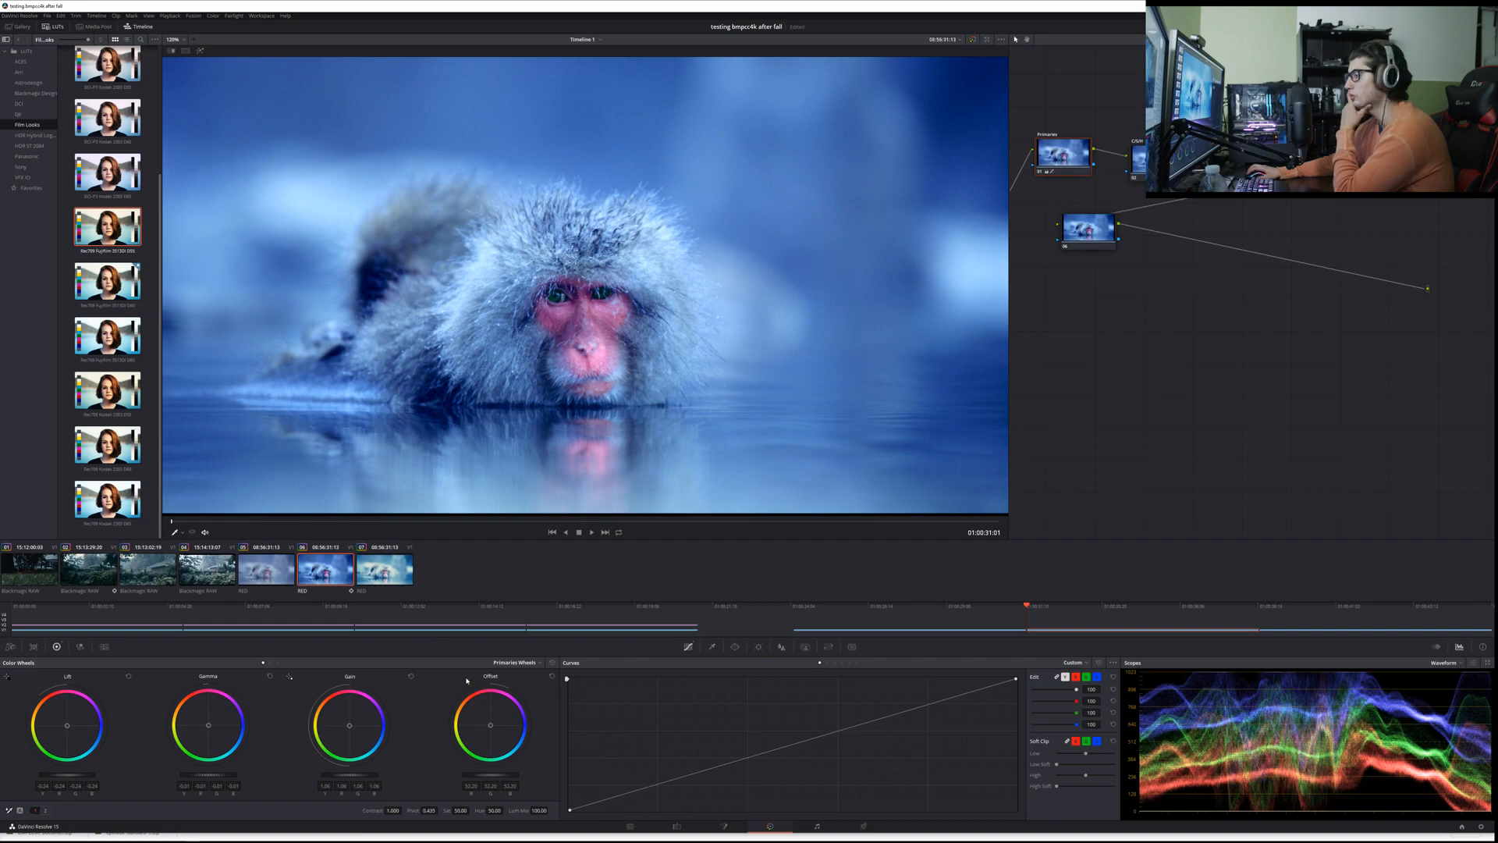
Step: Try a small change to the Primaries node's master offset and nudge the node to a slightly lower position
left_click_drag(492, 774, 478, 774)
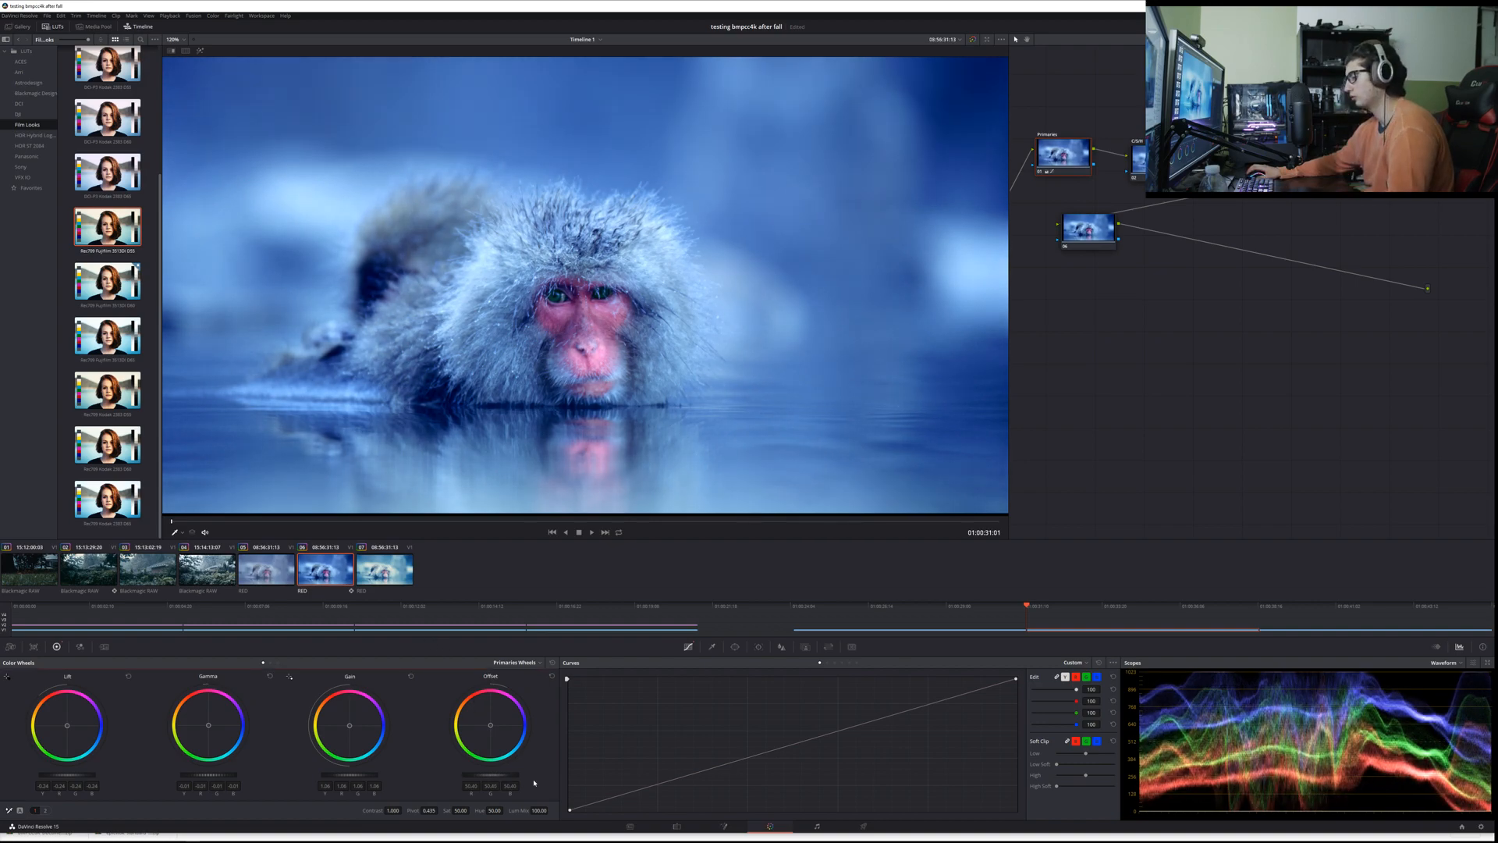
left_click_drag(1068, 158, 1078, 165)
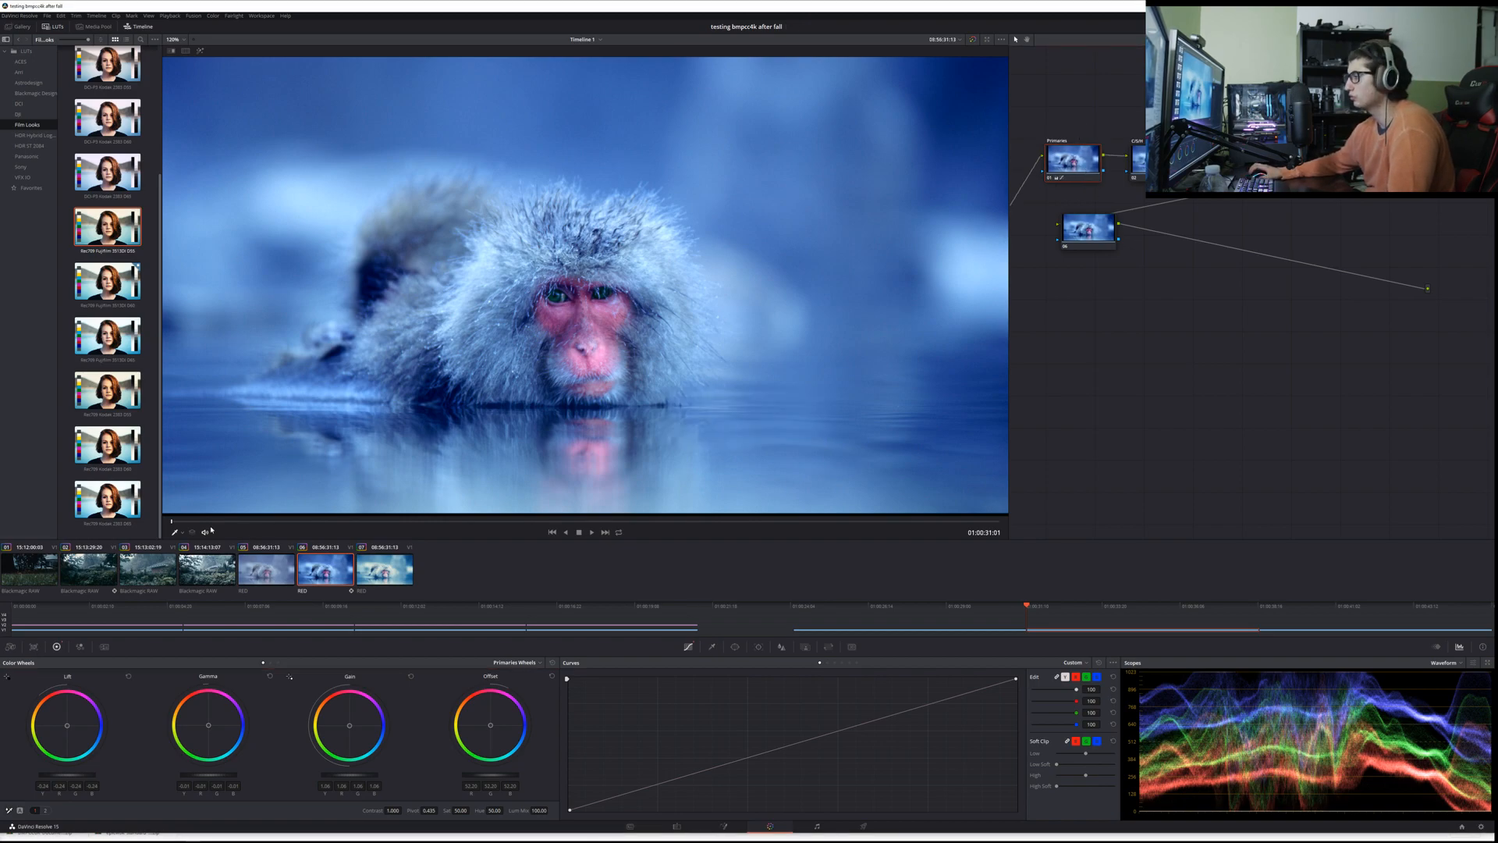
Step: Play back the second RED clip and compare its grade with the first RED clip
key("space")
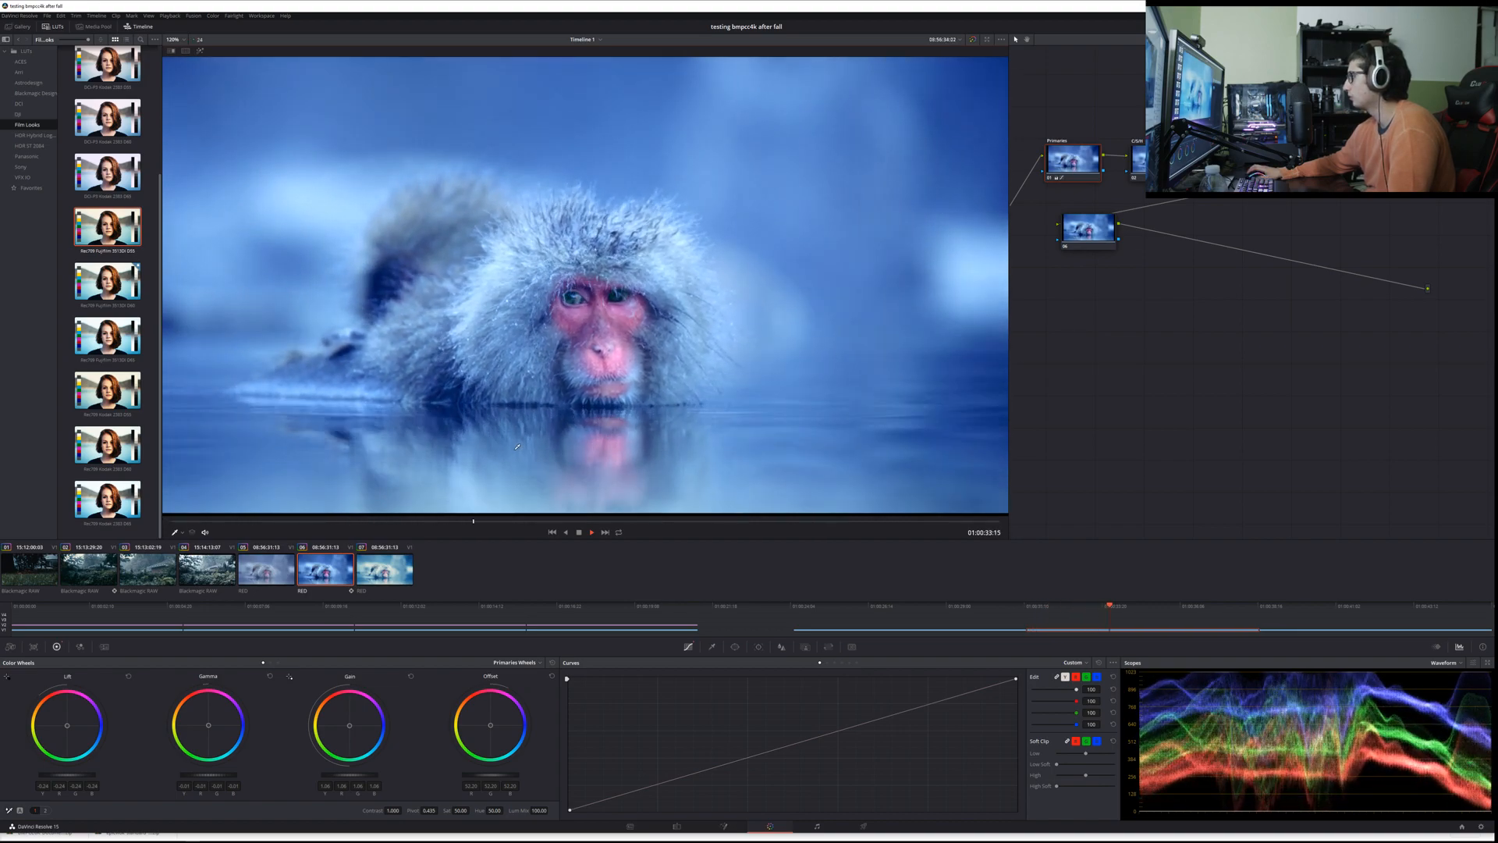
key("space")
left_click(288, 575)
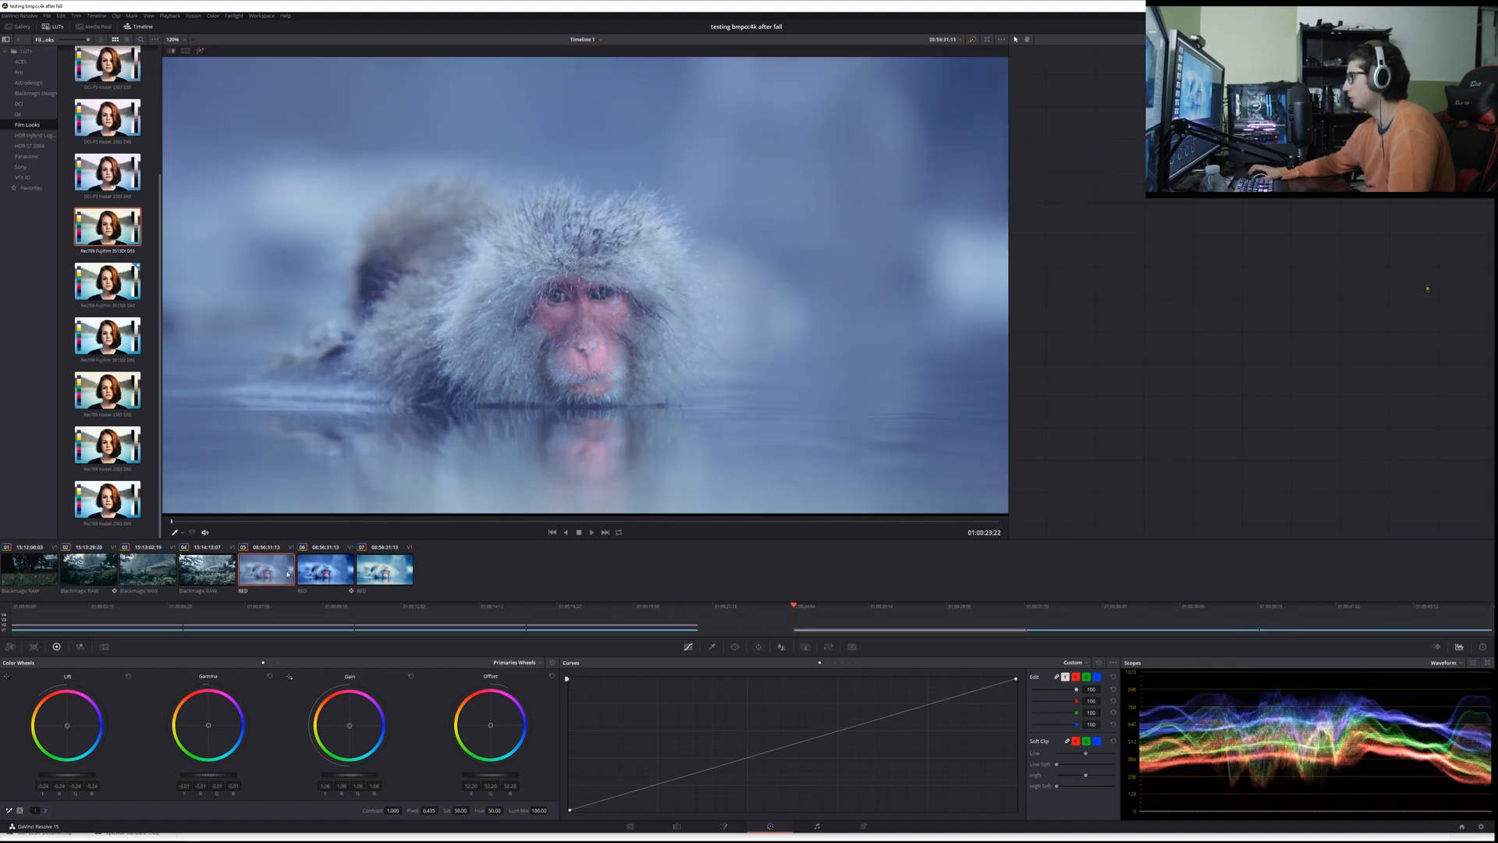
left_click(327, 574)
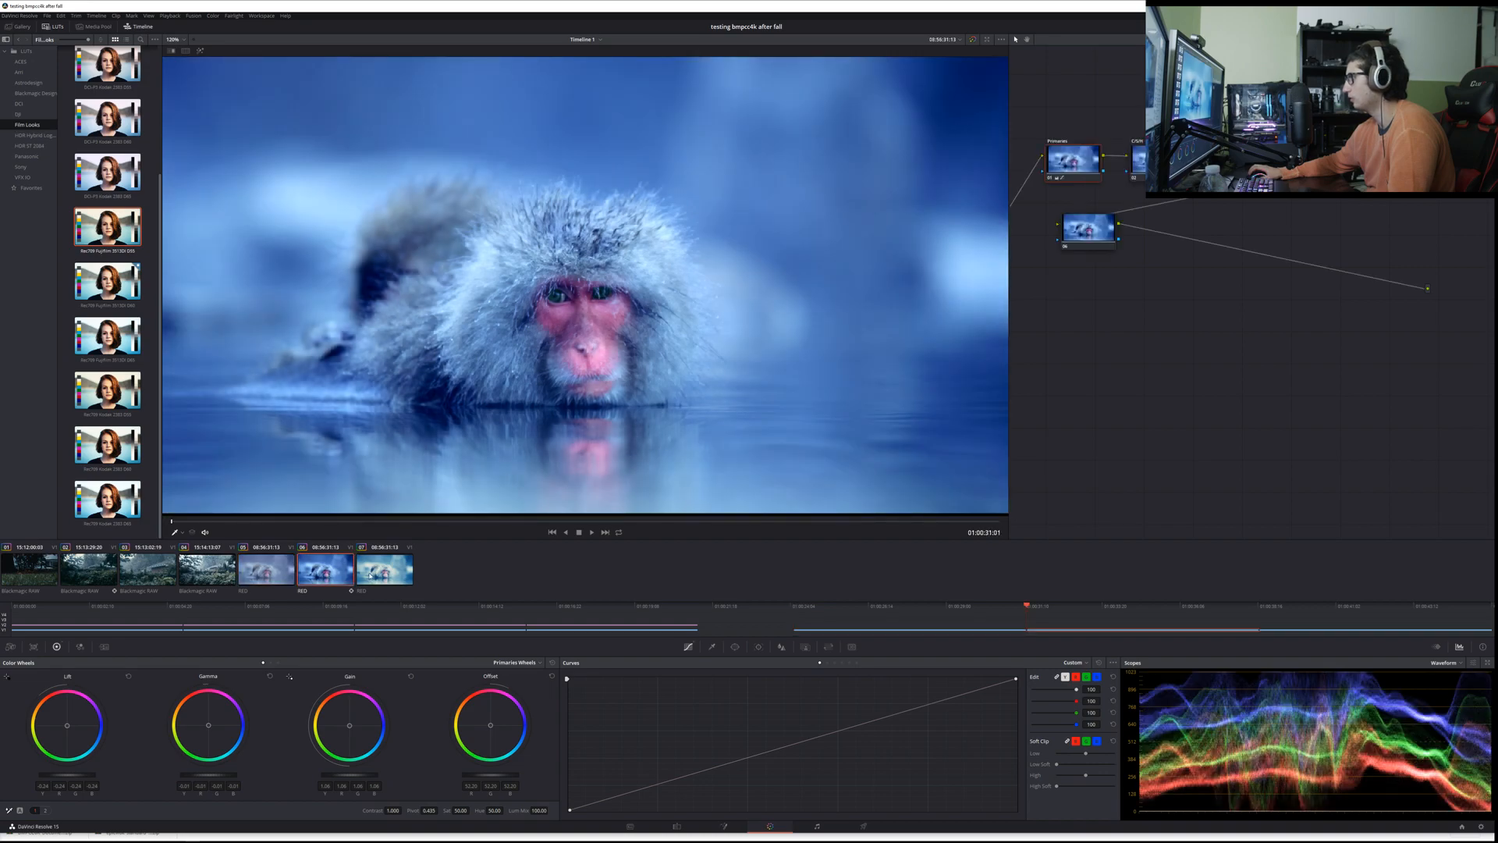
Step: On the third RED clip's second node, reset the primary wheels and lift the custom curve's black point slightly
left_click(368, 575)
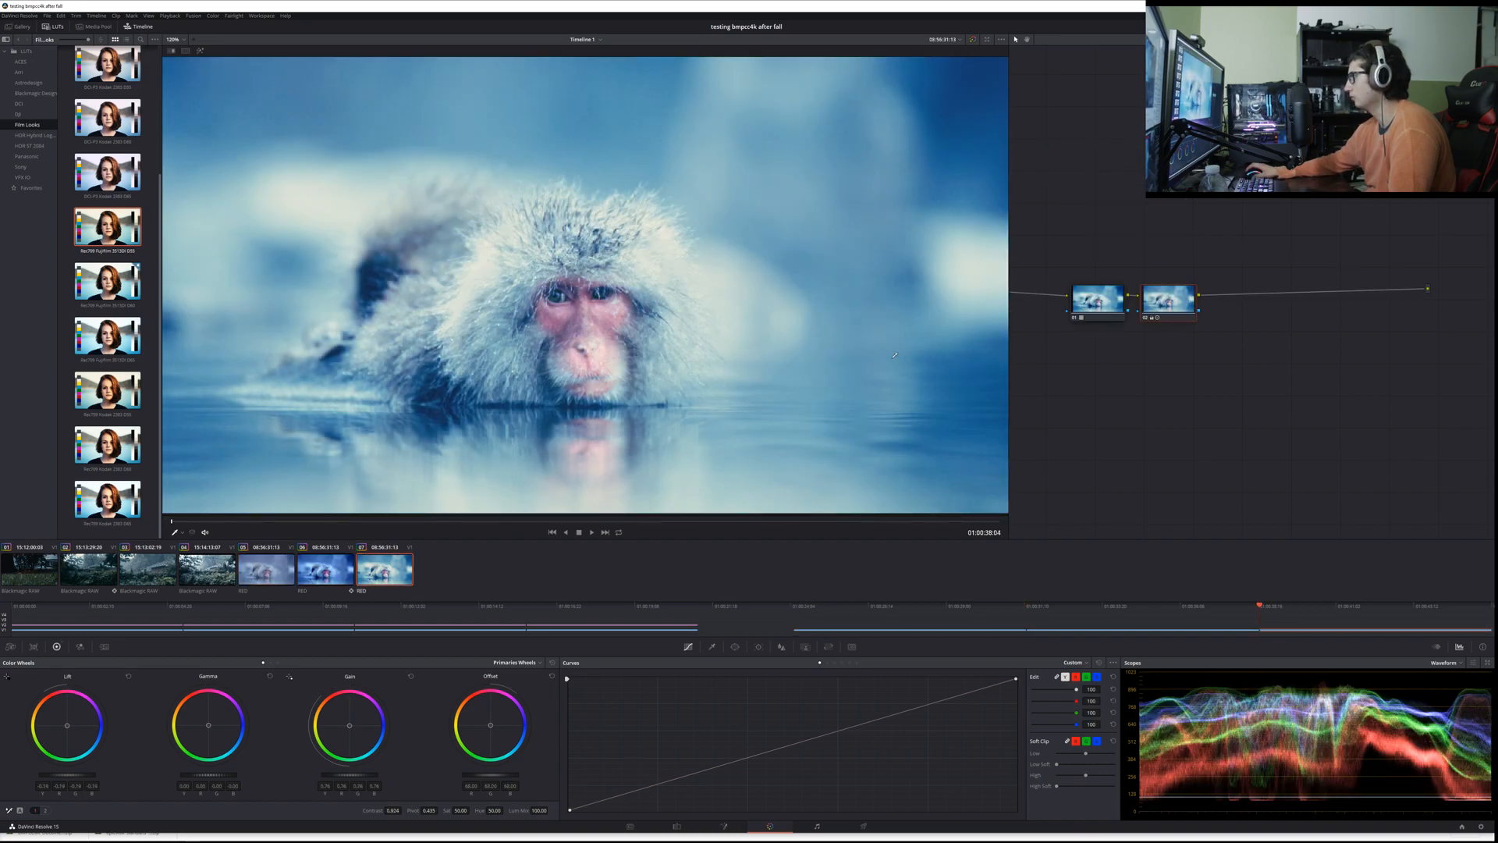
left_click(553, 663)
left_click_drag(573, 811, 729, 810)
key("ctrl+z")
left_click_drag(1016, 678, 1089, 637)
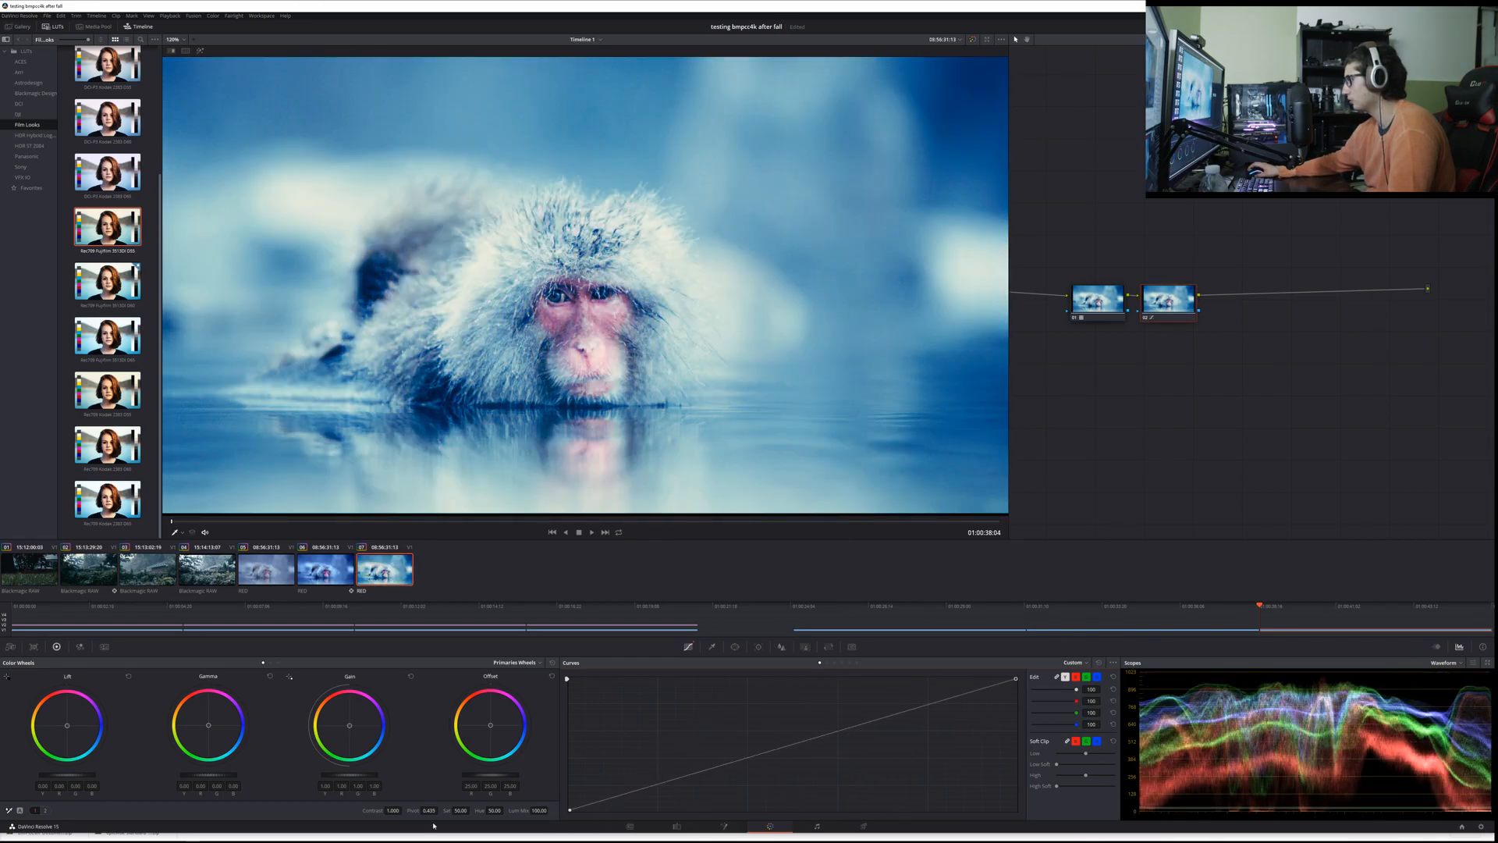
mouse_move(570, 810)
left_mouse_down()
mouse_move(679, 811)
mouse_move(560, 804)
left_mouse_up()
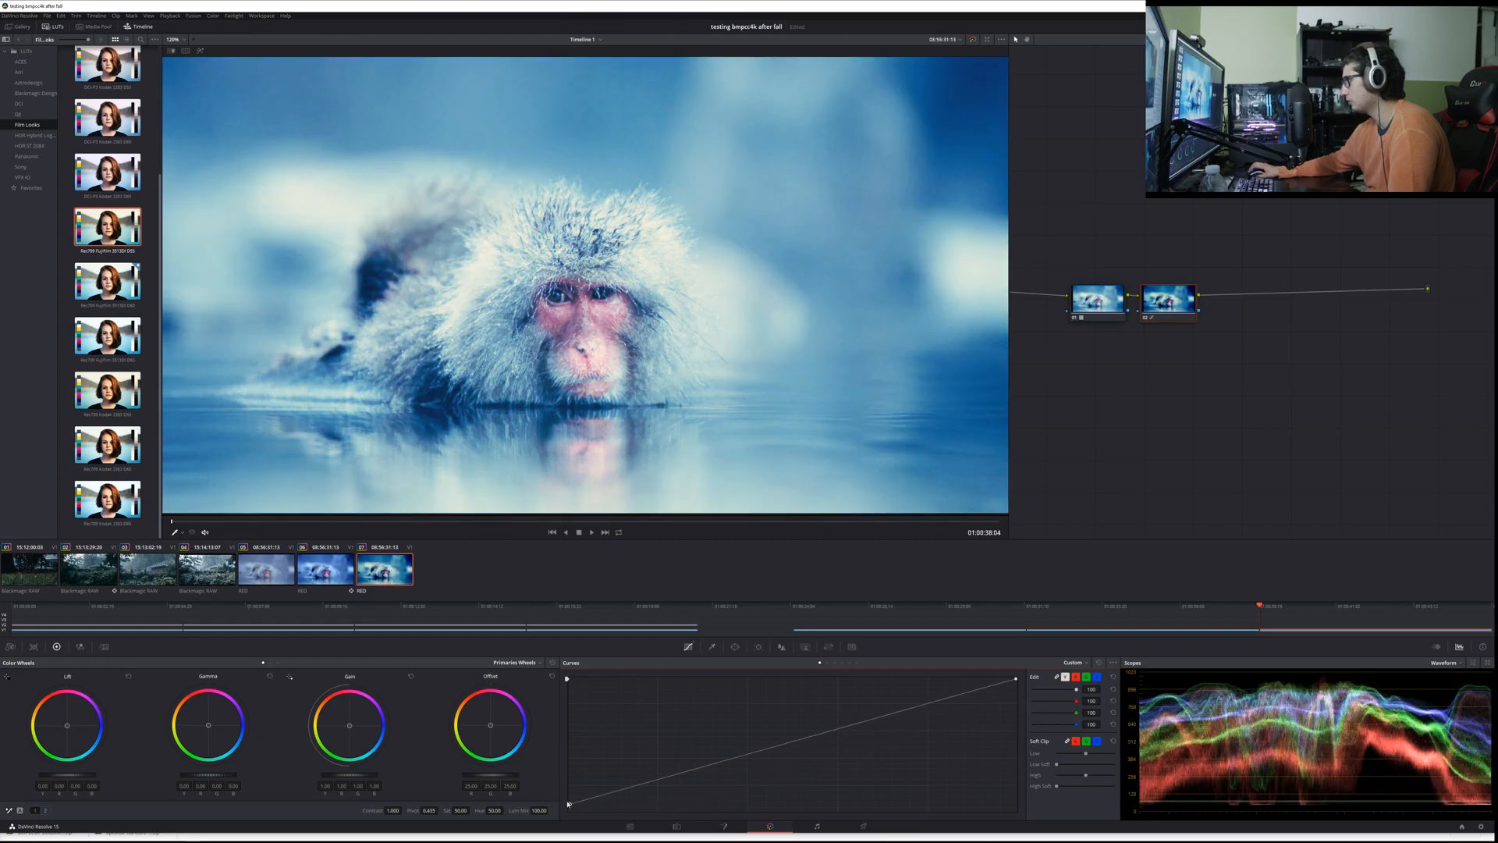
Step: Try small changes to the custom curve's white and black points, including the blue channel alone, and undo the last white point change
left_click_drag(1016, 679, 1081, 665)
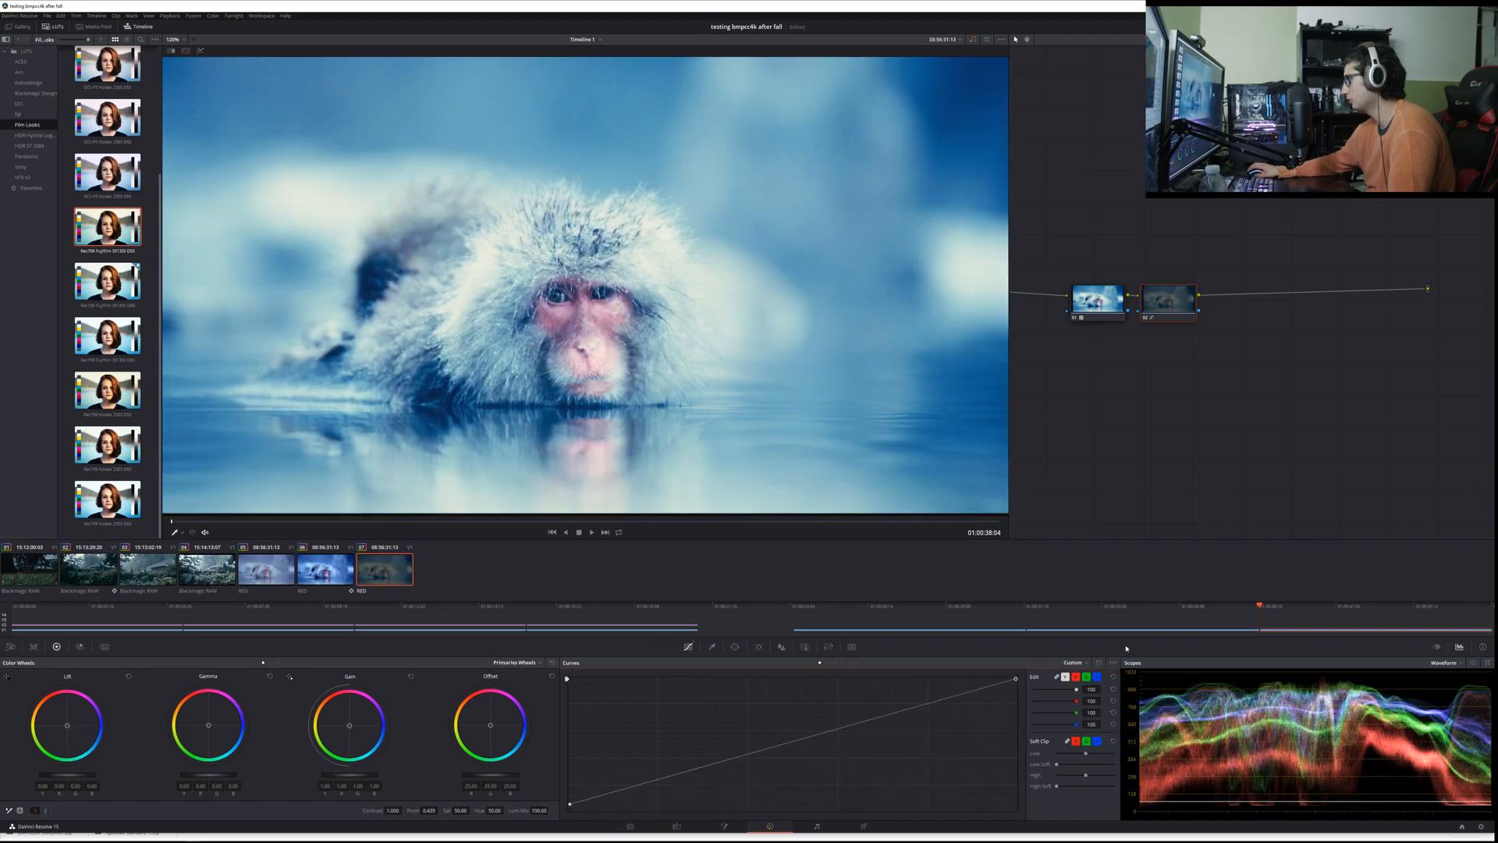
mouse_move(574, 809)
left_mouse_down()
mouse_move(565, 675)
mouse_move(569, 734)
mouse_move(550, 675)
mouse_move(550, 811)
left_mouse_up()
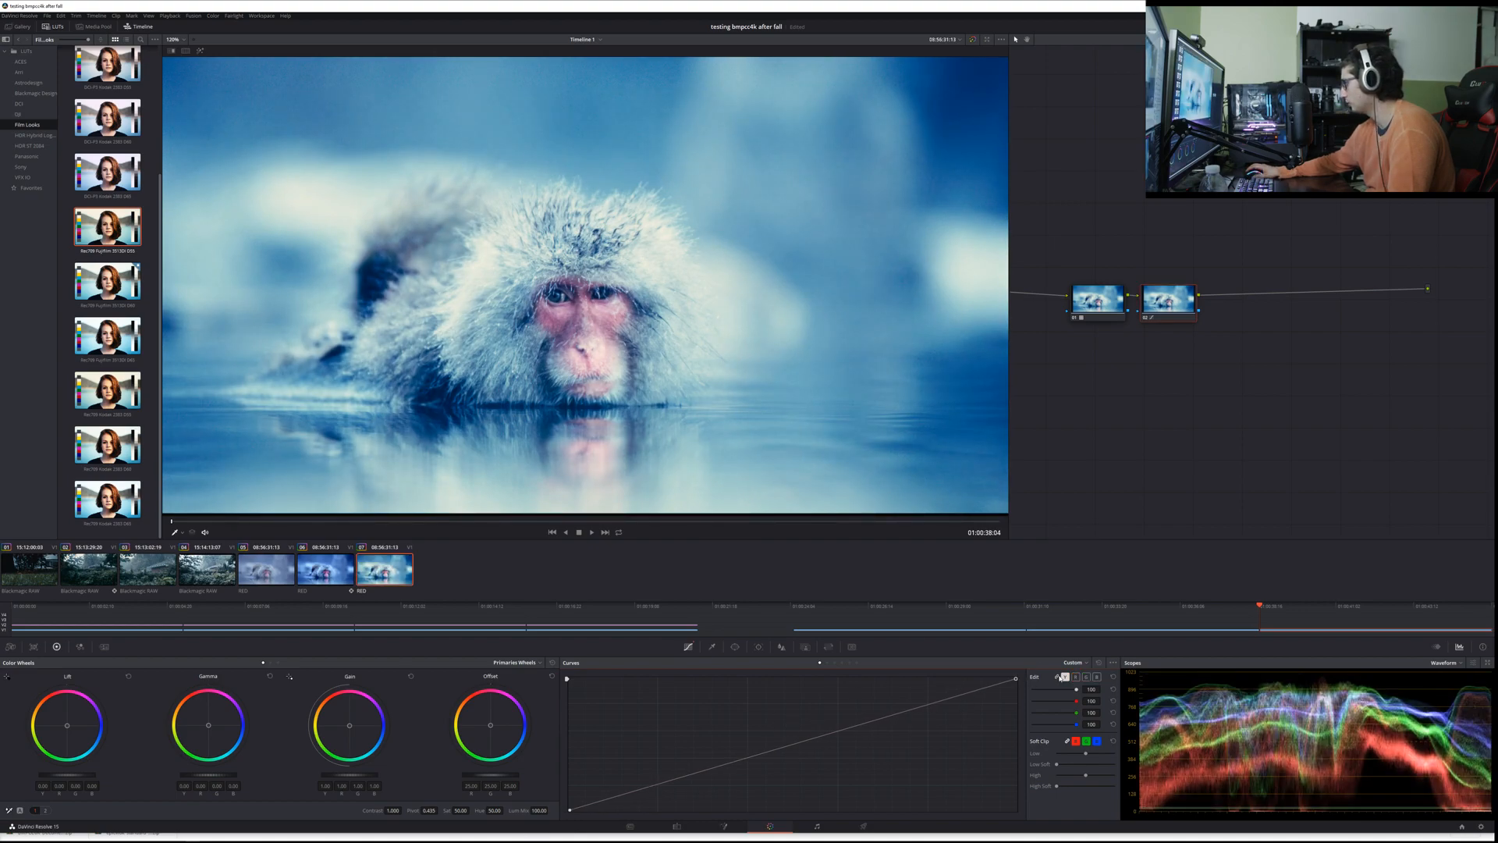
left_click(1086, 677)
left_click_drag(1016, 678, 1016, 623)
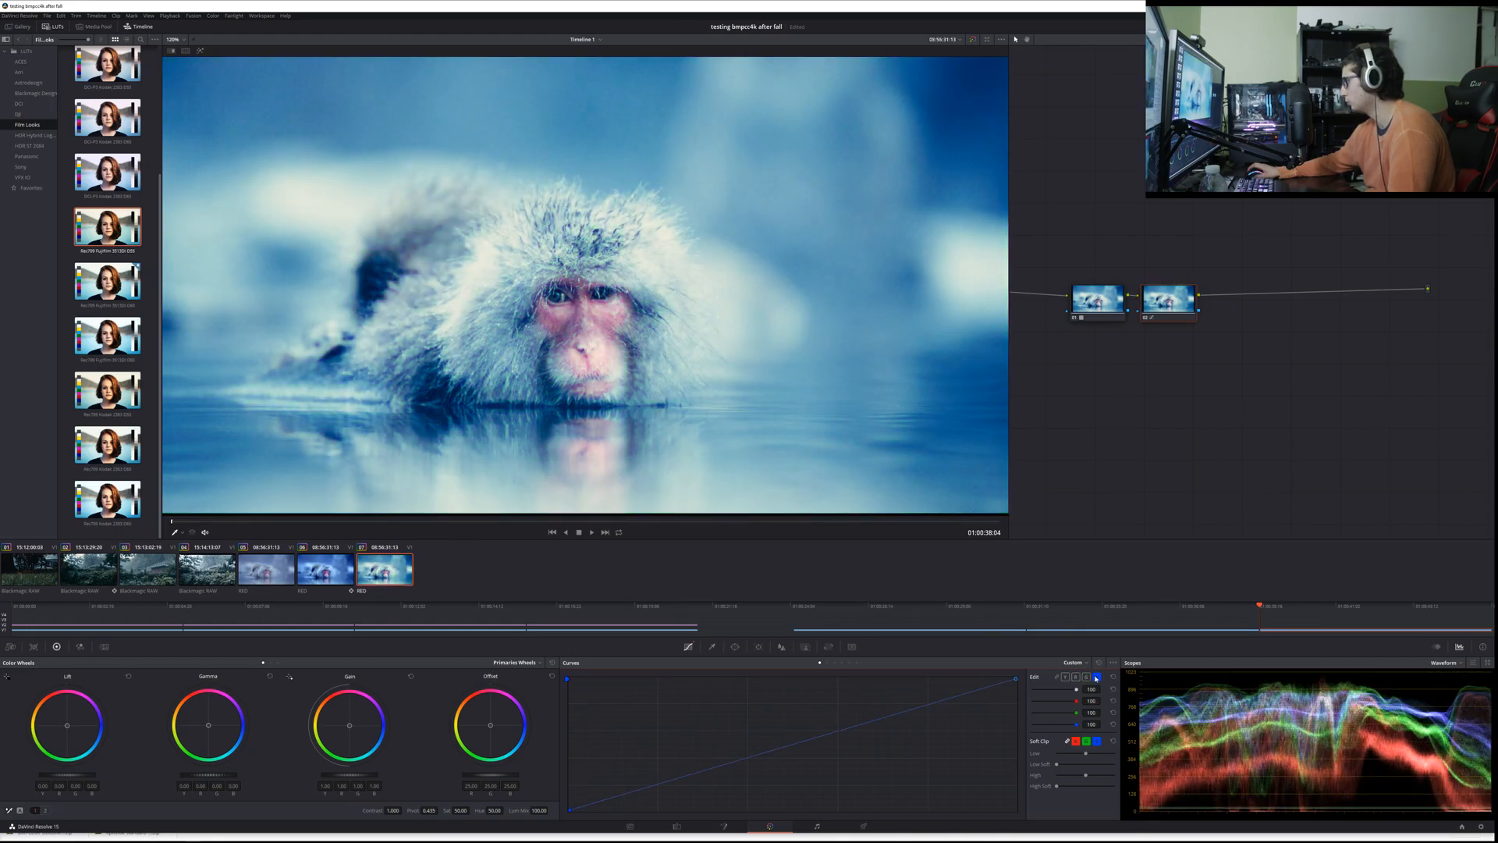
left_click_drag(1019, 684, 874, 670)
left_click(1099, 662)
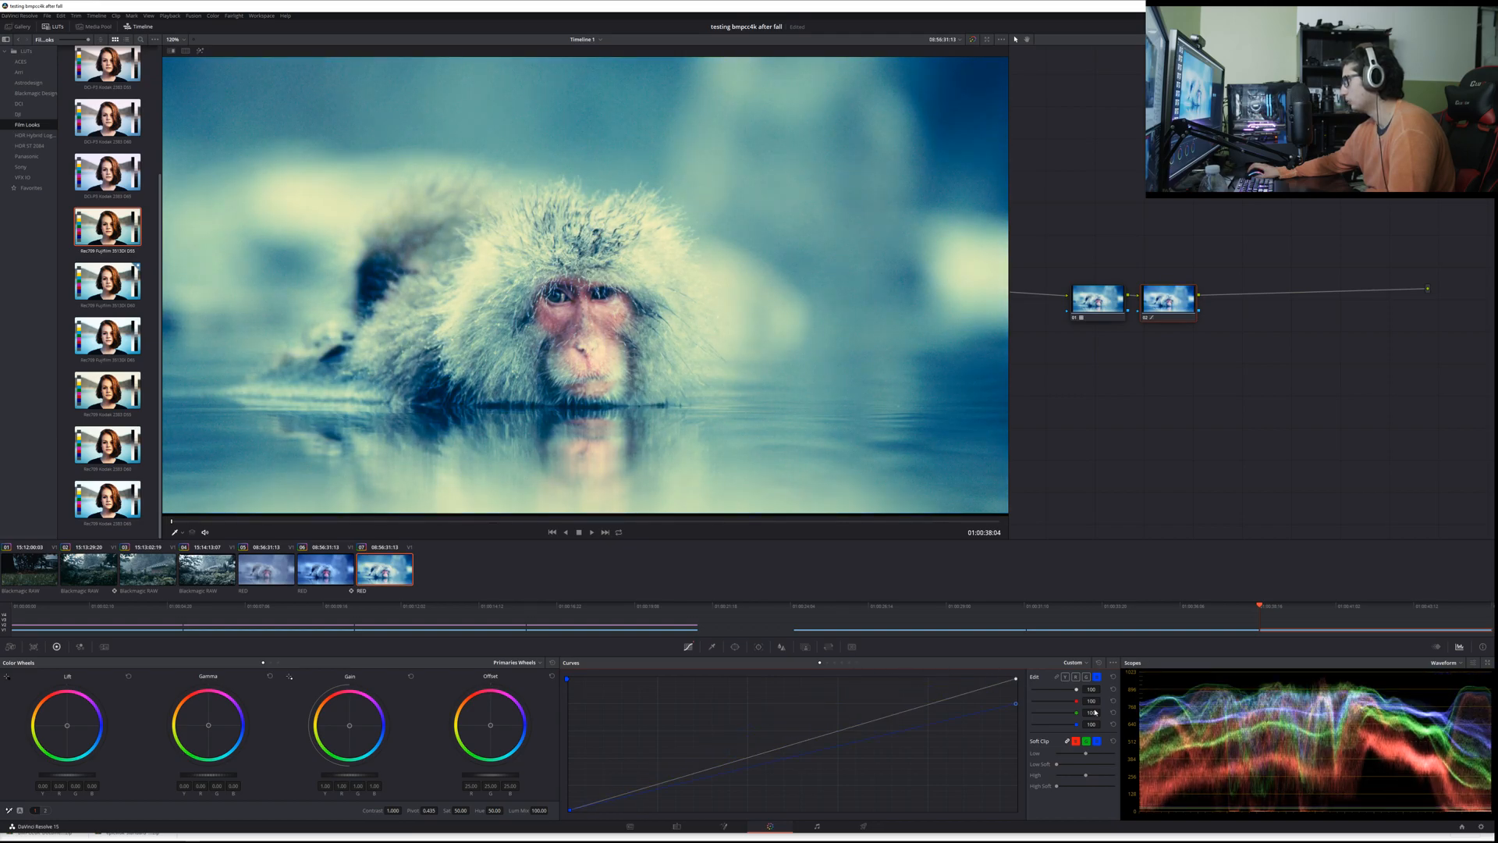
left_click(1057, 677)
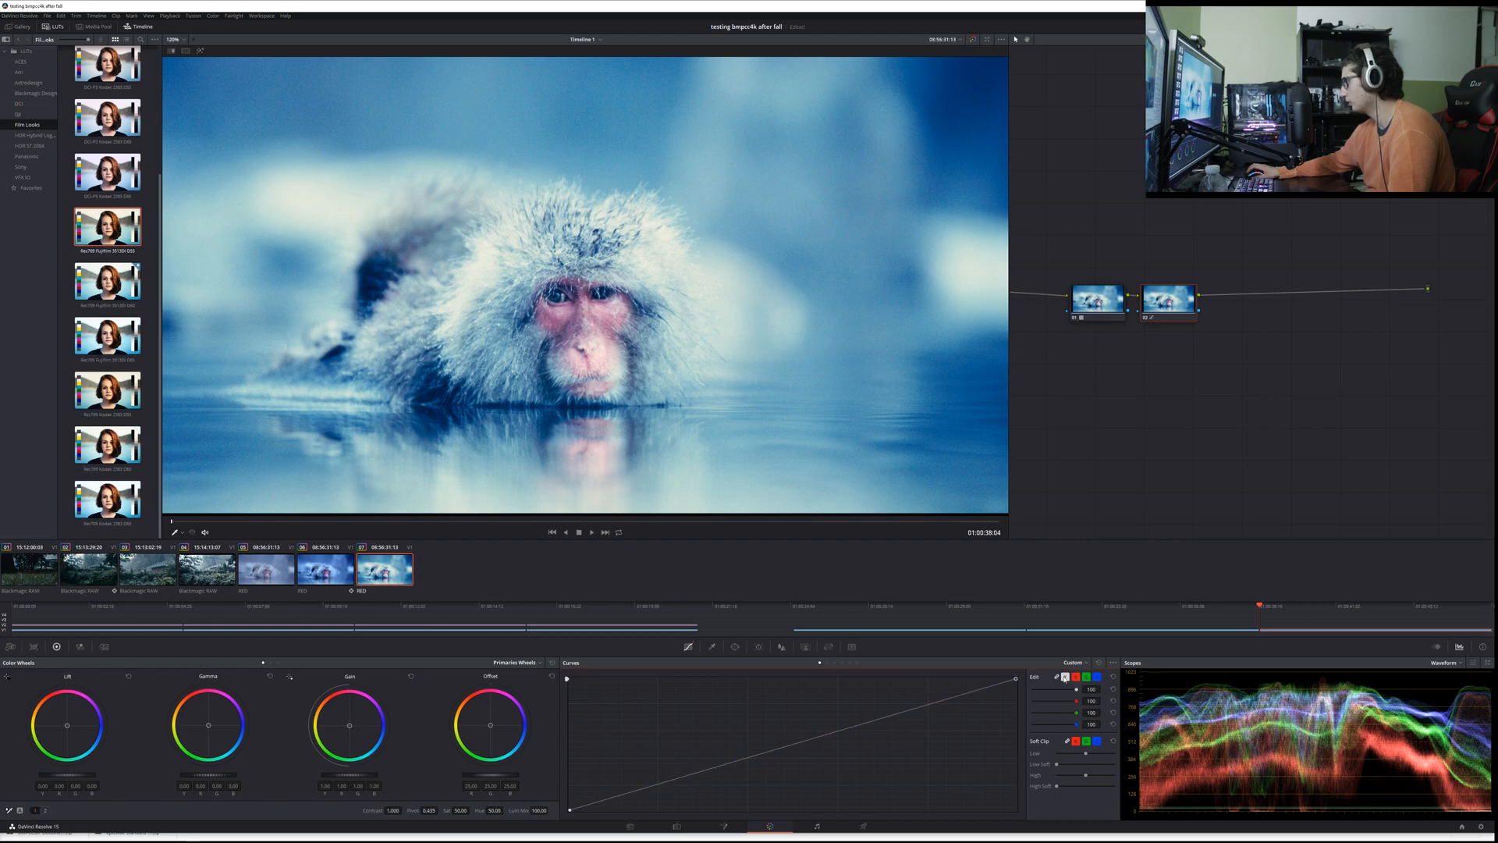
left_click_drag(1016, 680, 1019, 692)
key("ctrl+z")
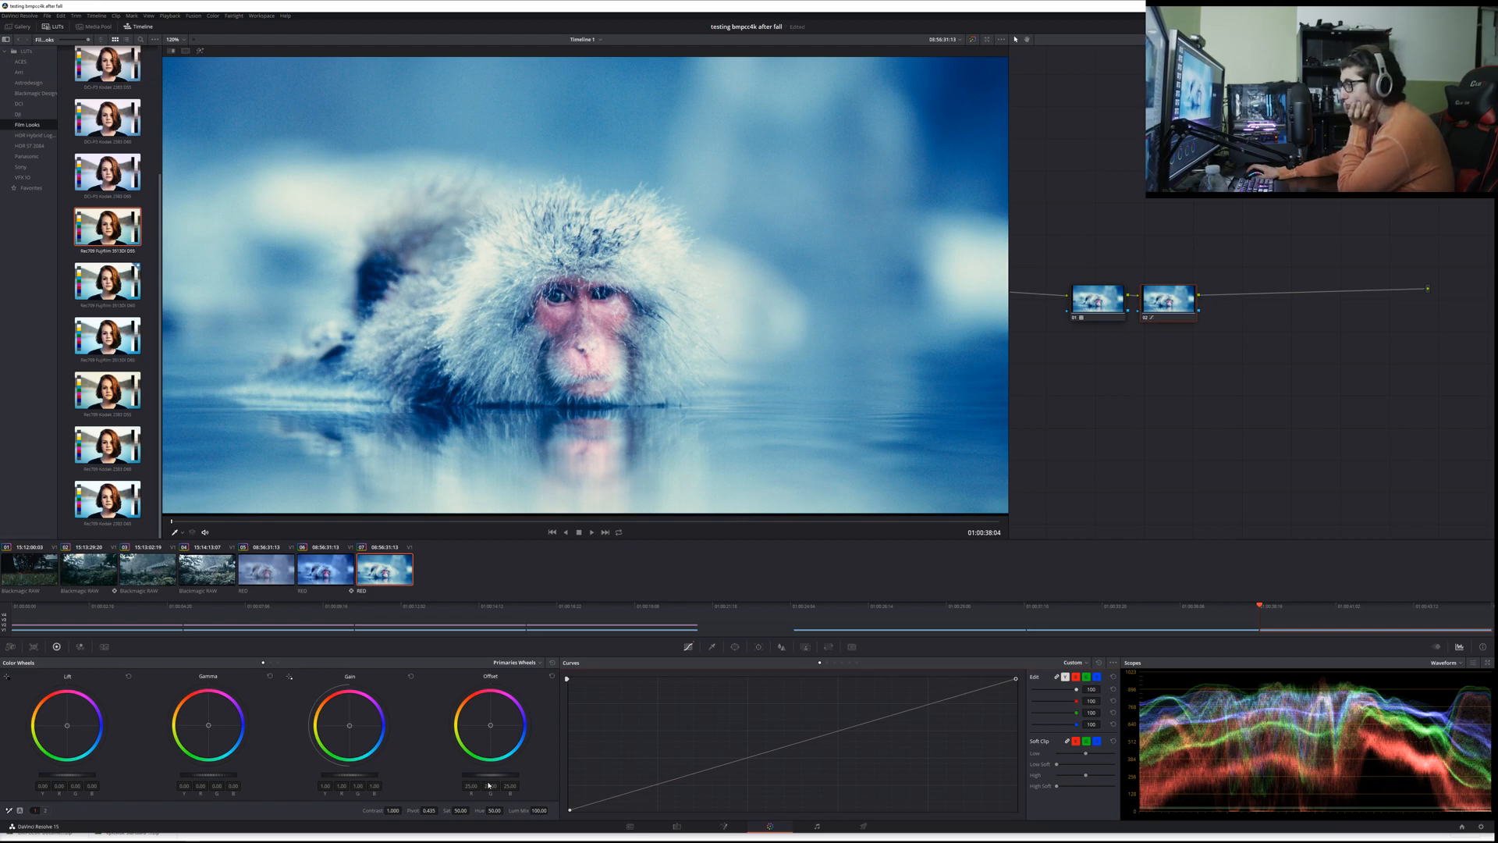
Step: Try a higher offset with lower gain and gamma on the second node, and reset all the primary wheels
mouse_move(490, 775)
left_mouse_down()
mouse_move(538, 775)
mouse_move(518, 774)
left_mouse_up()
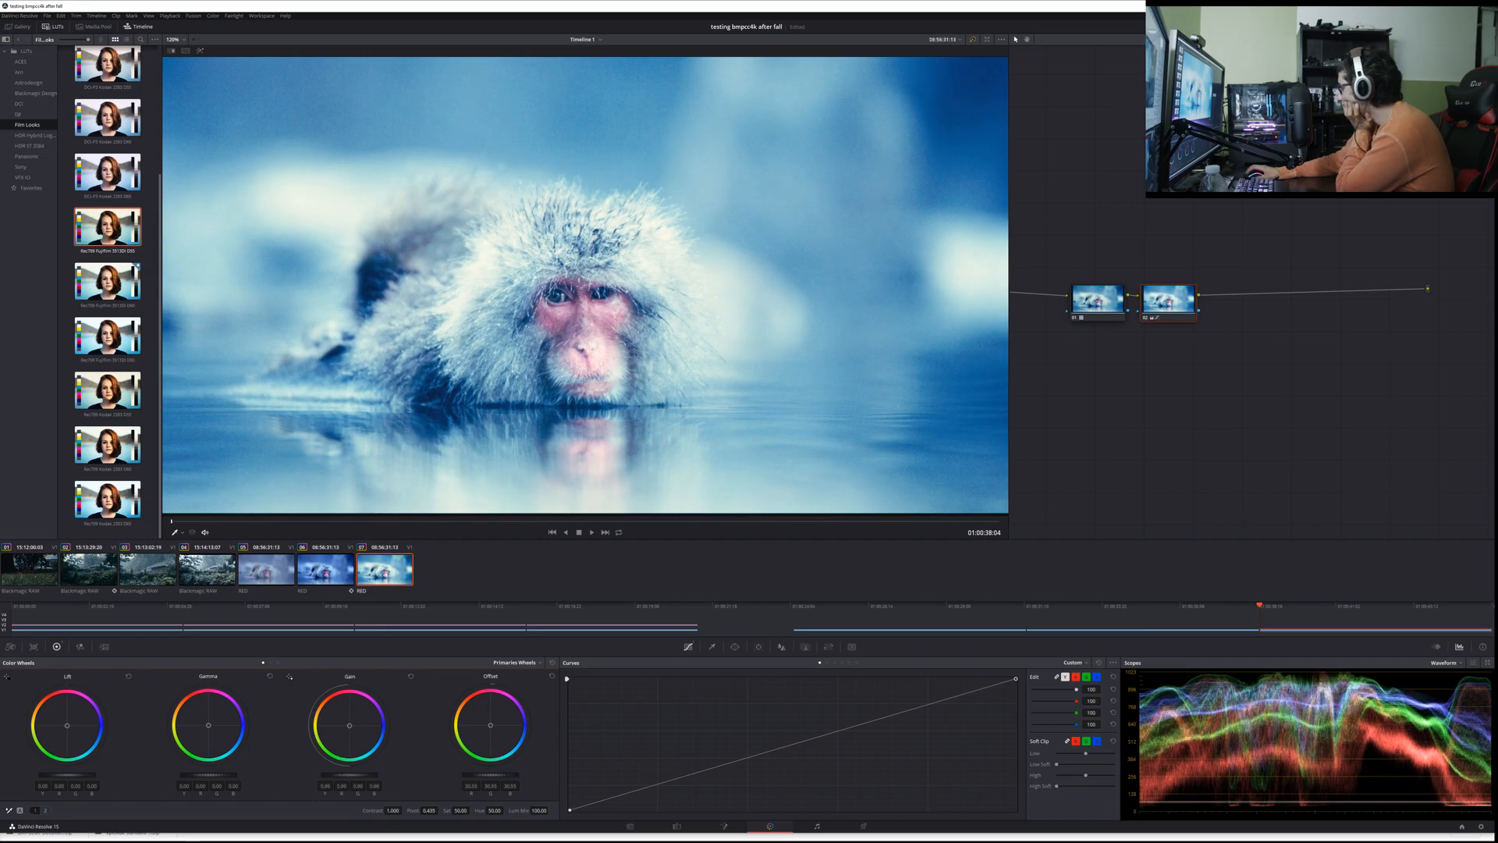
mouse_move(349, 775)
left_mouse_down()
mouse_move(367, 775)
mouse_move(330, 775)
left_mouse_up()
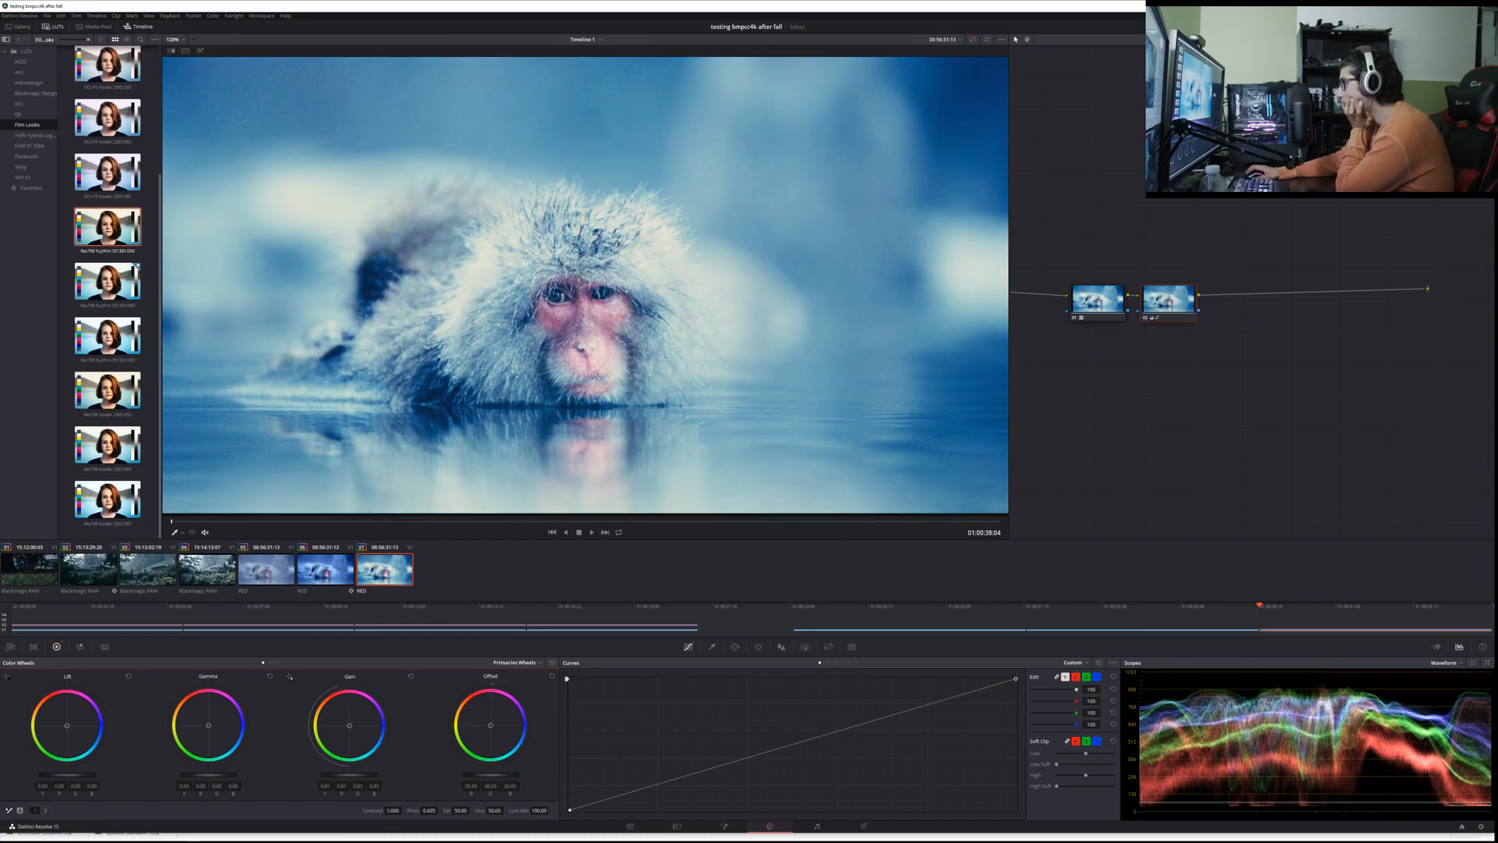
left_click_drag(490, 775, 525, 775)
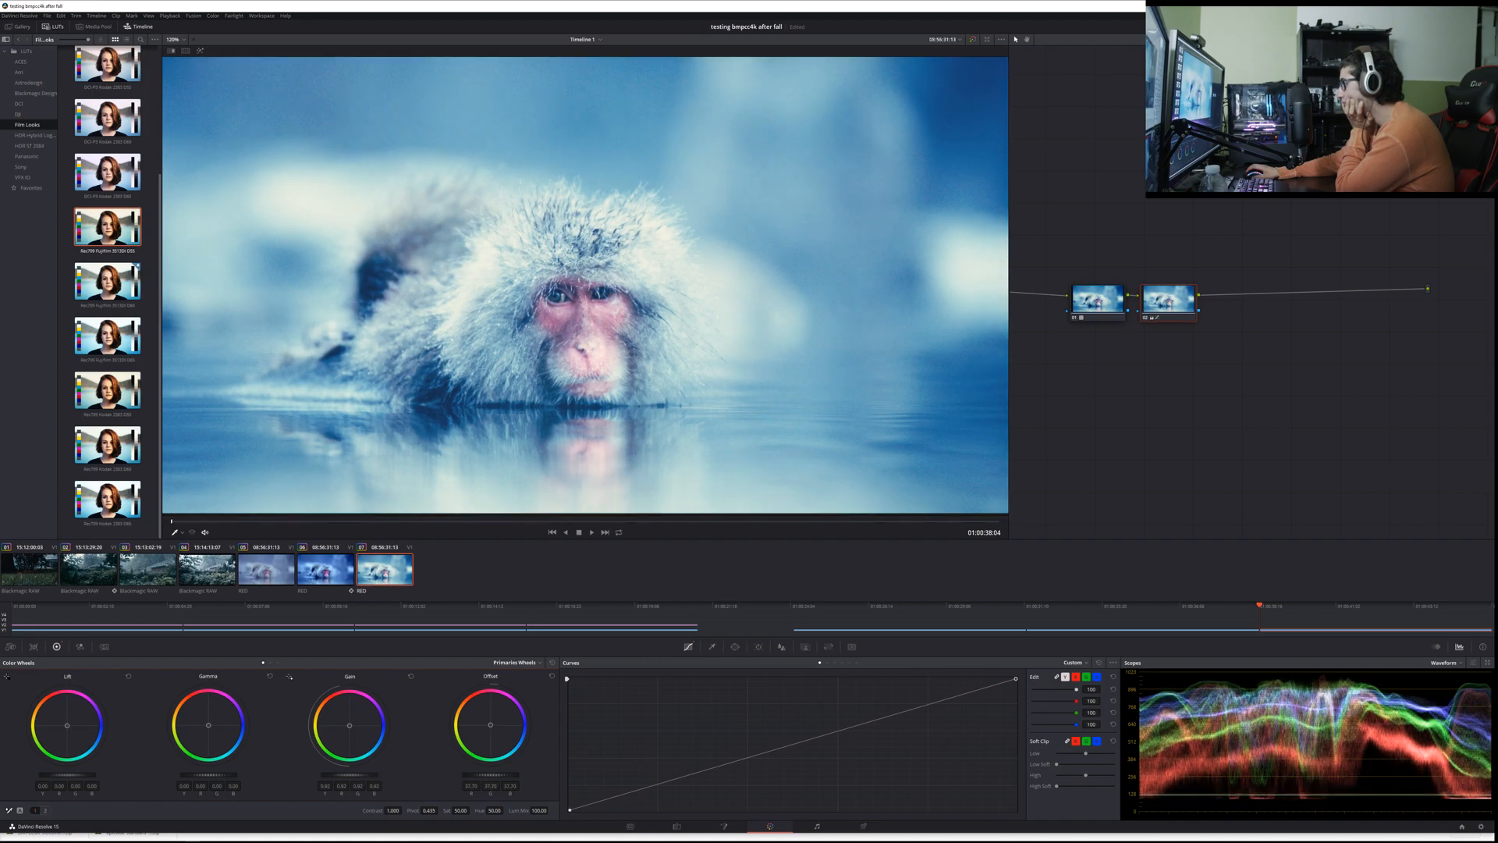
left_click_drag(208, 774, 179, 775)
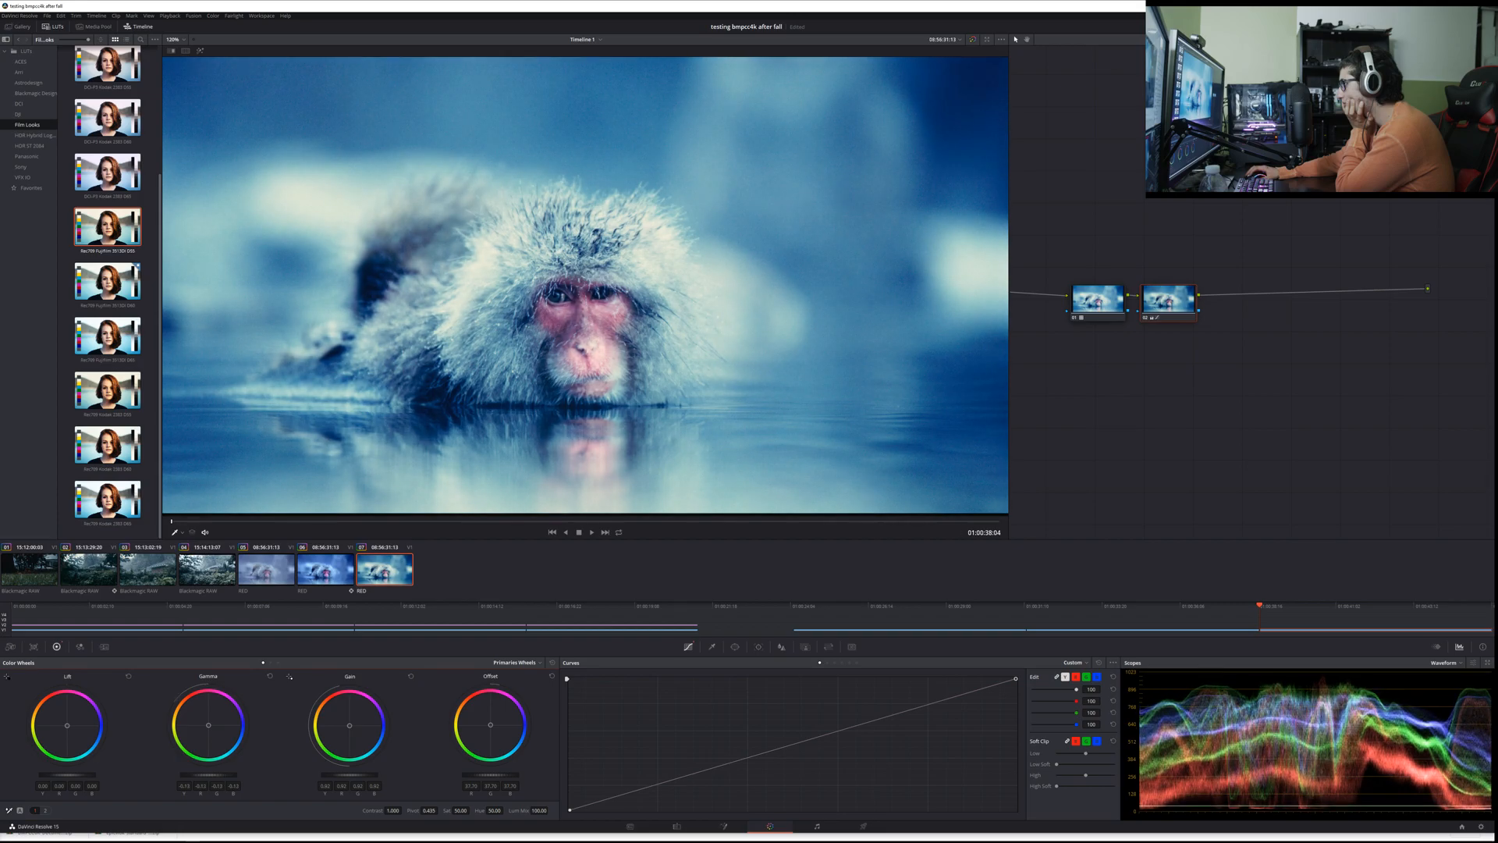
left_click_drag(73, 774, 69, 774)
mouse_move(490, 775)
left_mouse_down()
mouse_move(511, 775)
mouse_move(445, 778)
mouse_move(488, 775)
left_mouse_up()
left_click(552, 677)
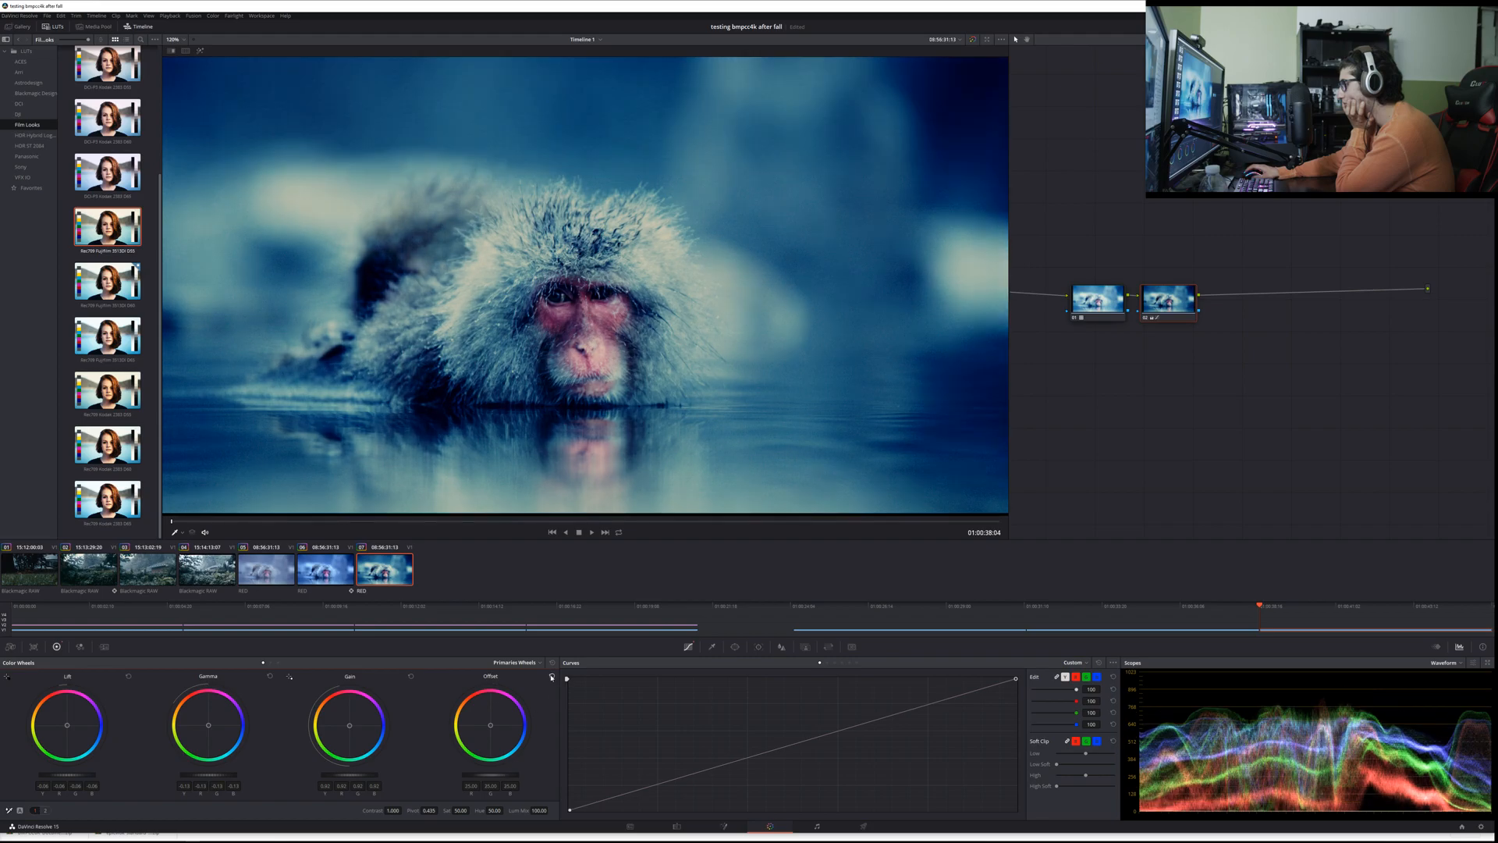
left_click(552, 663)
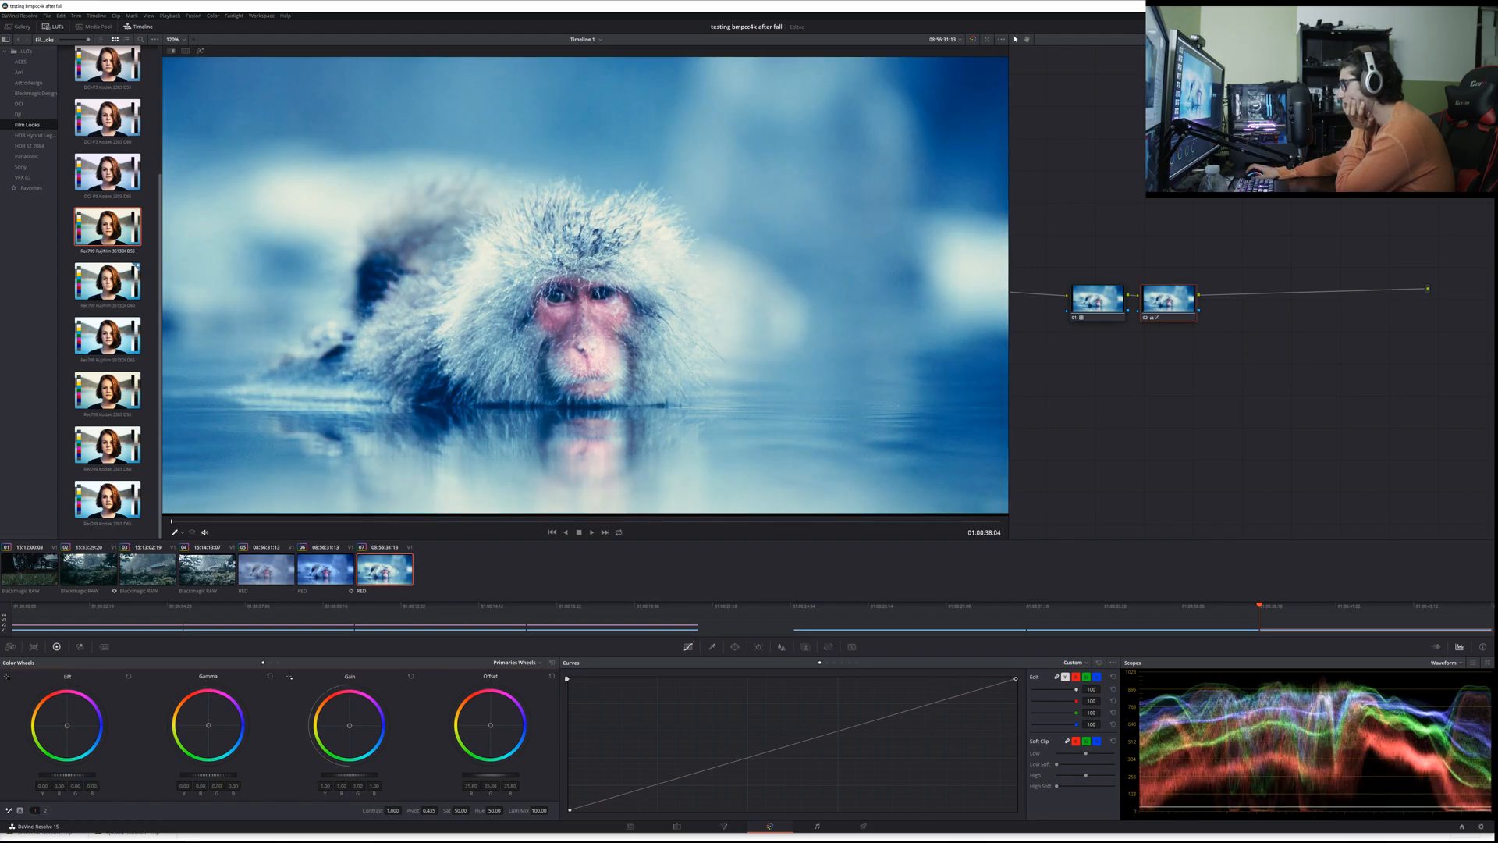
Step: Raise the second node's offset, lower its gain, gamma, lift and contrast slightly to balance the LUT look
left_click_drag(490, 775, 522, 775)
left_click_drag(350, 775, 330, 775)
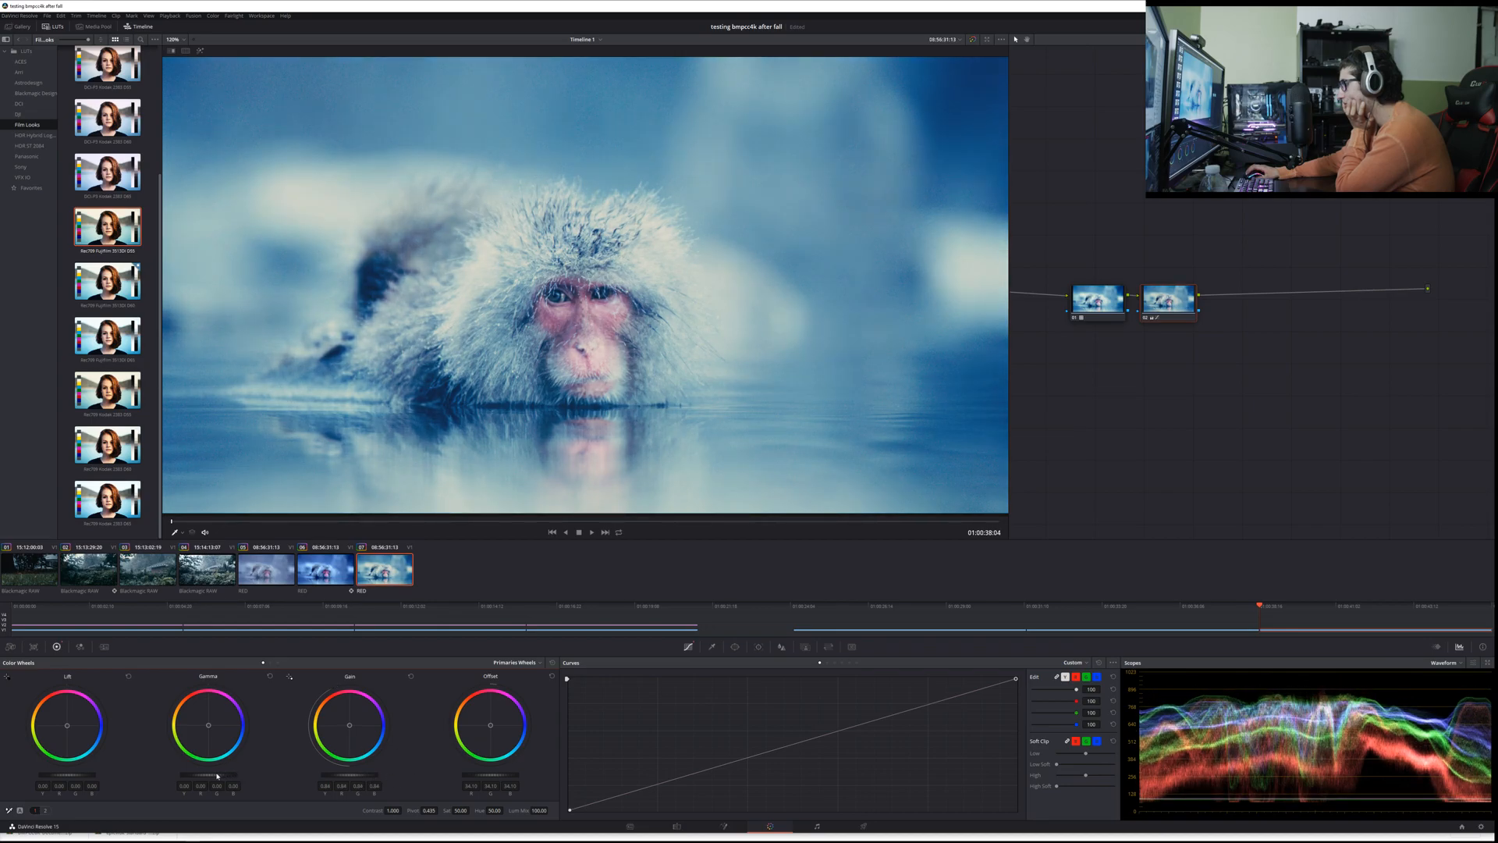
left_click_drag(217, 776, 207, 776)
left_click_drag(87, 772, 68, 772)
left_click_drag(335, 774, 350, 774)
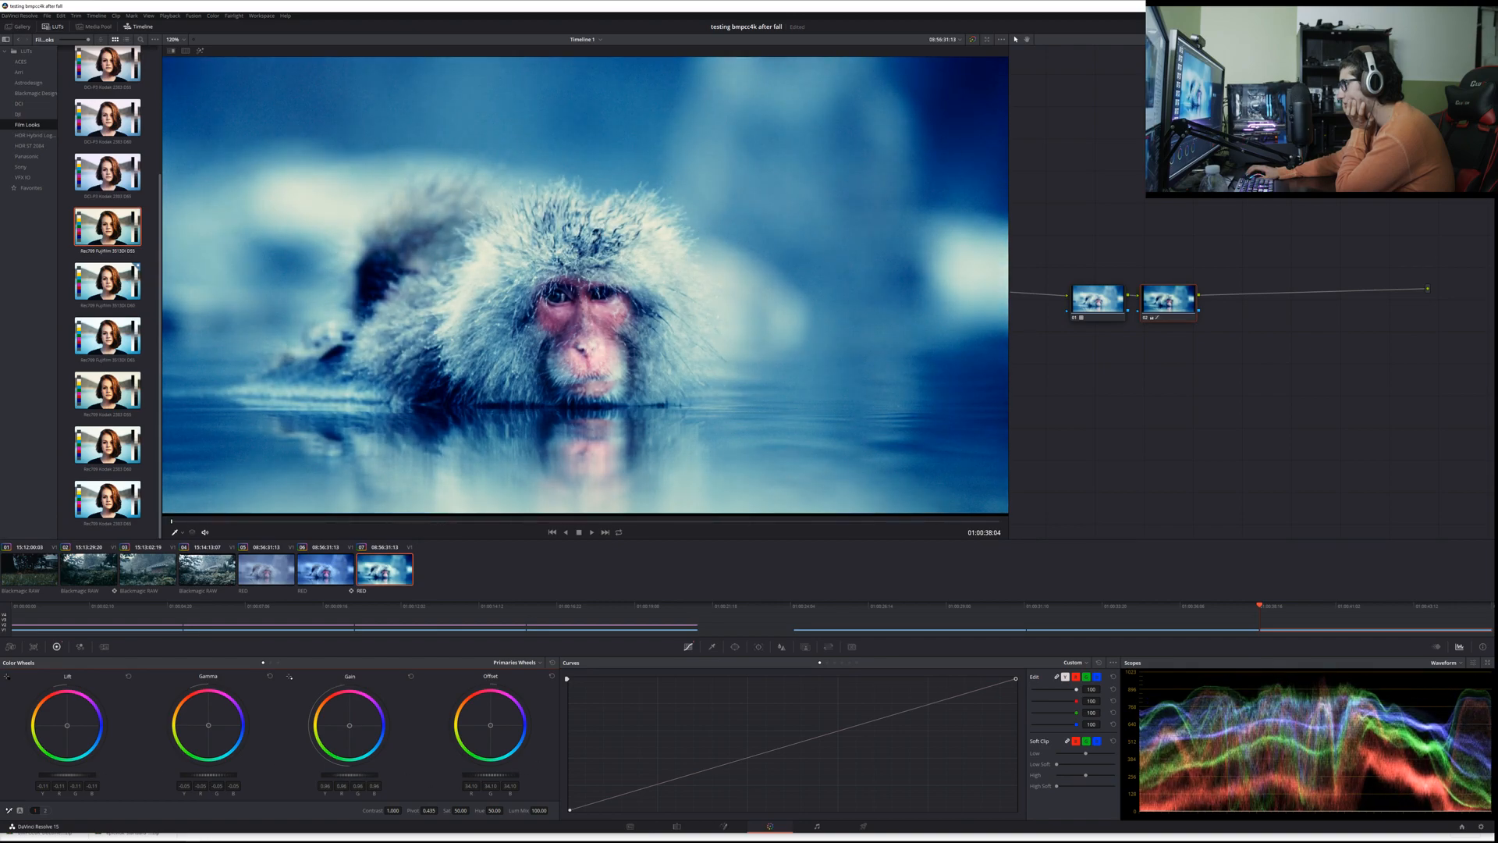
left_click_drag(492, 776, 502, 776)
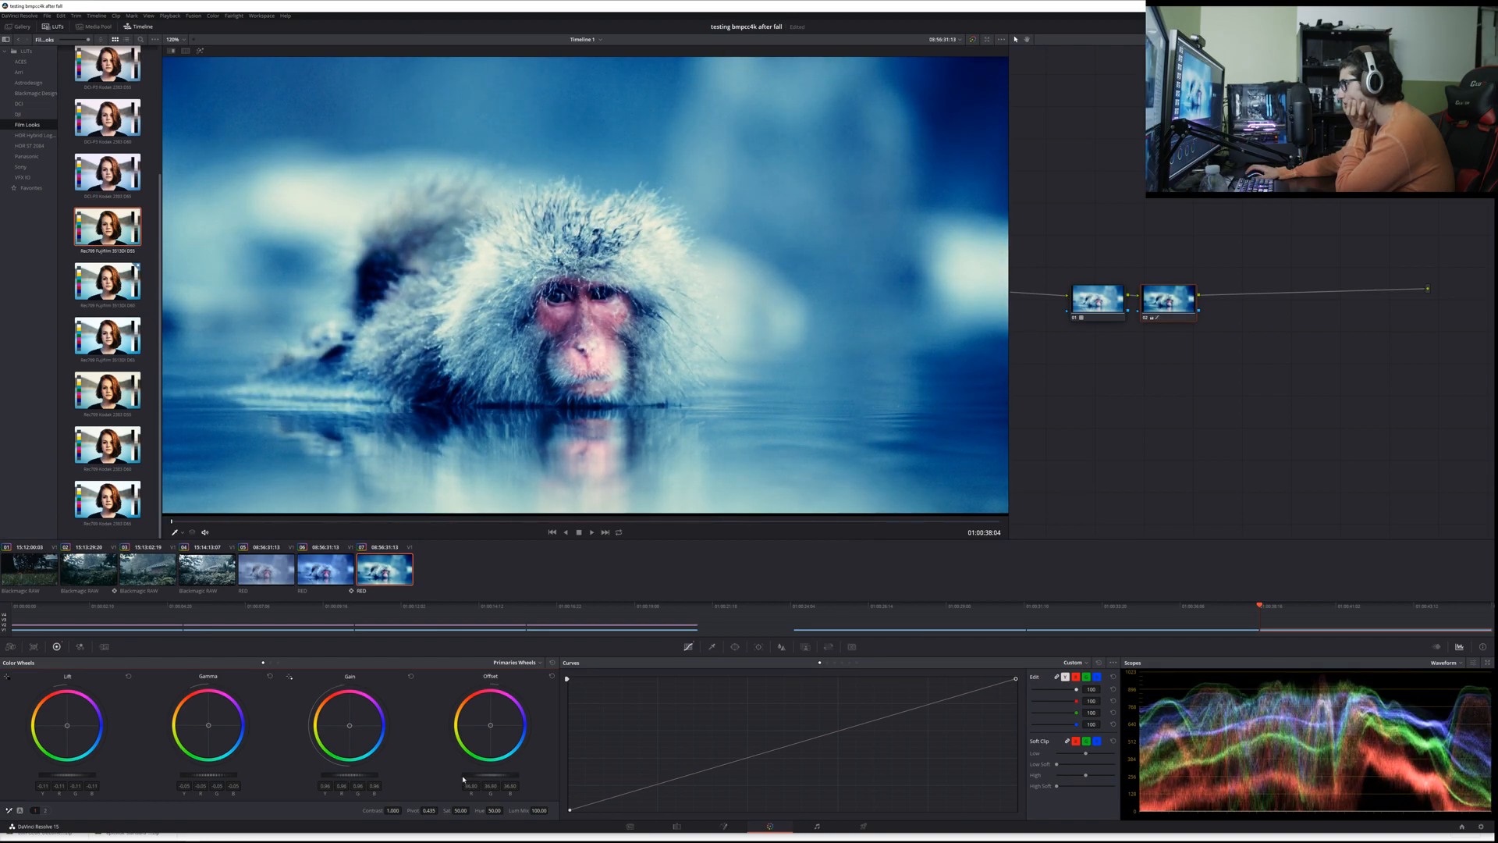
left_click_drag(402, 810, 384, 810)
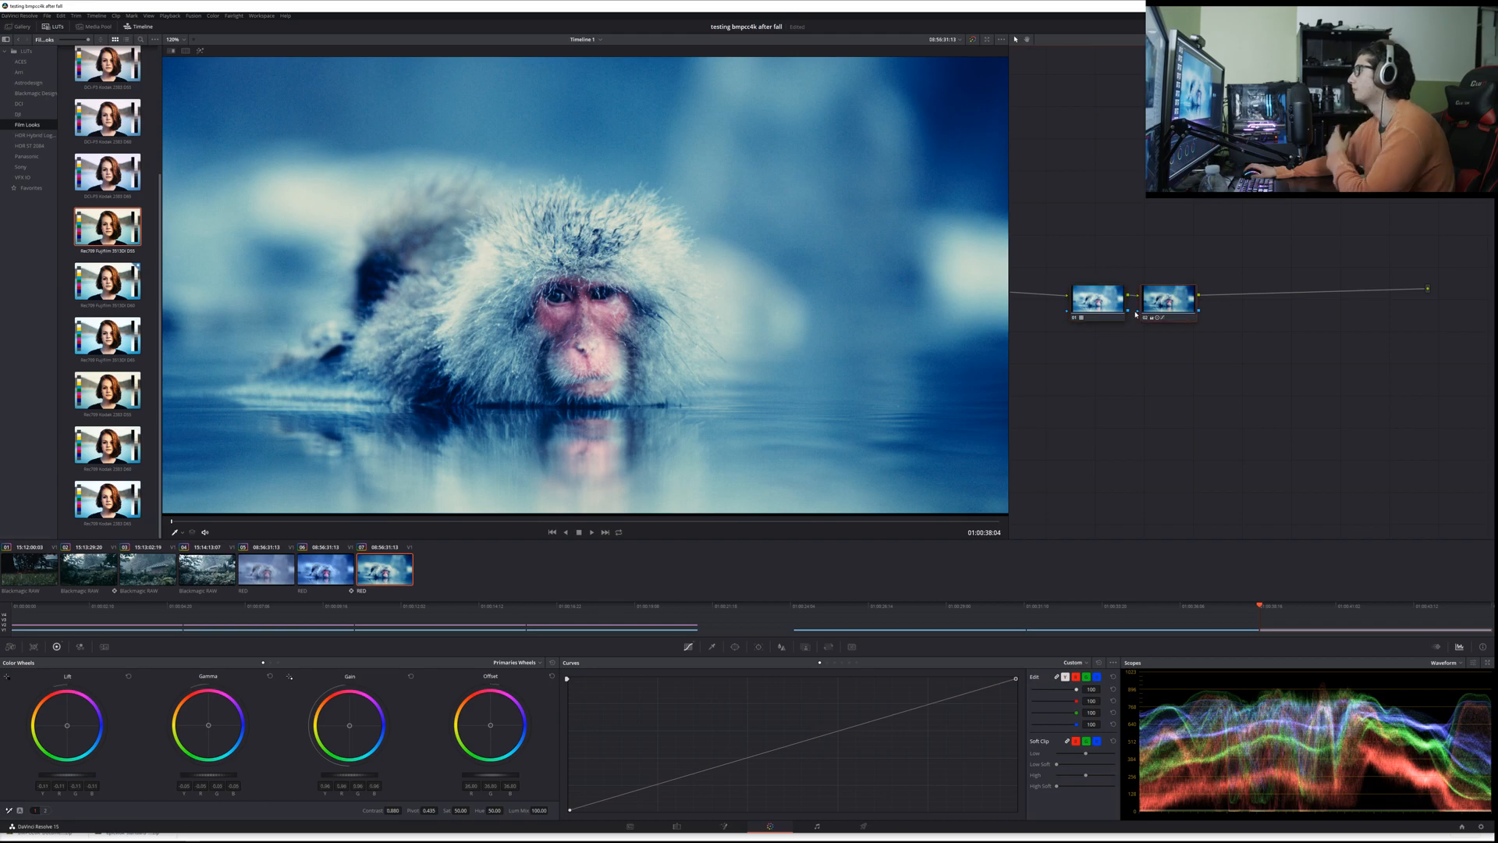
Step: Check the second node's grade on and off, delete that node, and clear the LUT from the first node
key("ctrl+d")
key("ctrl+d")
key("ctrl+d")
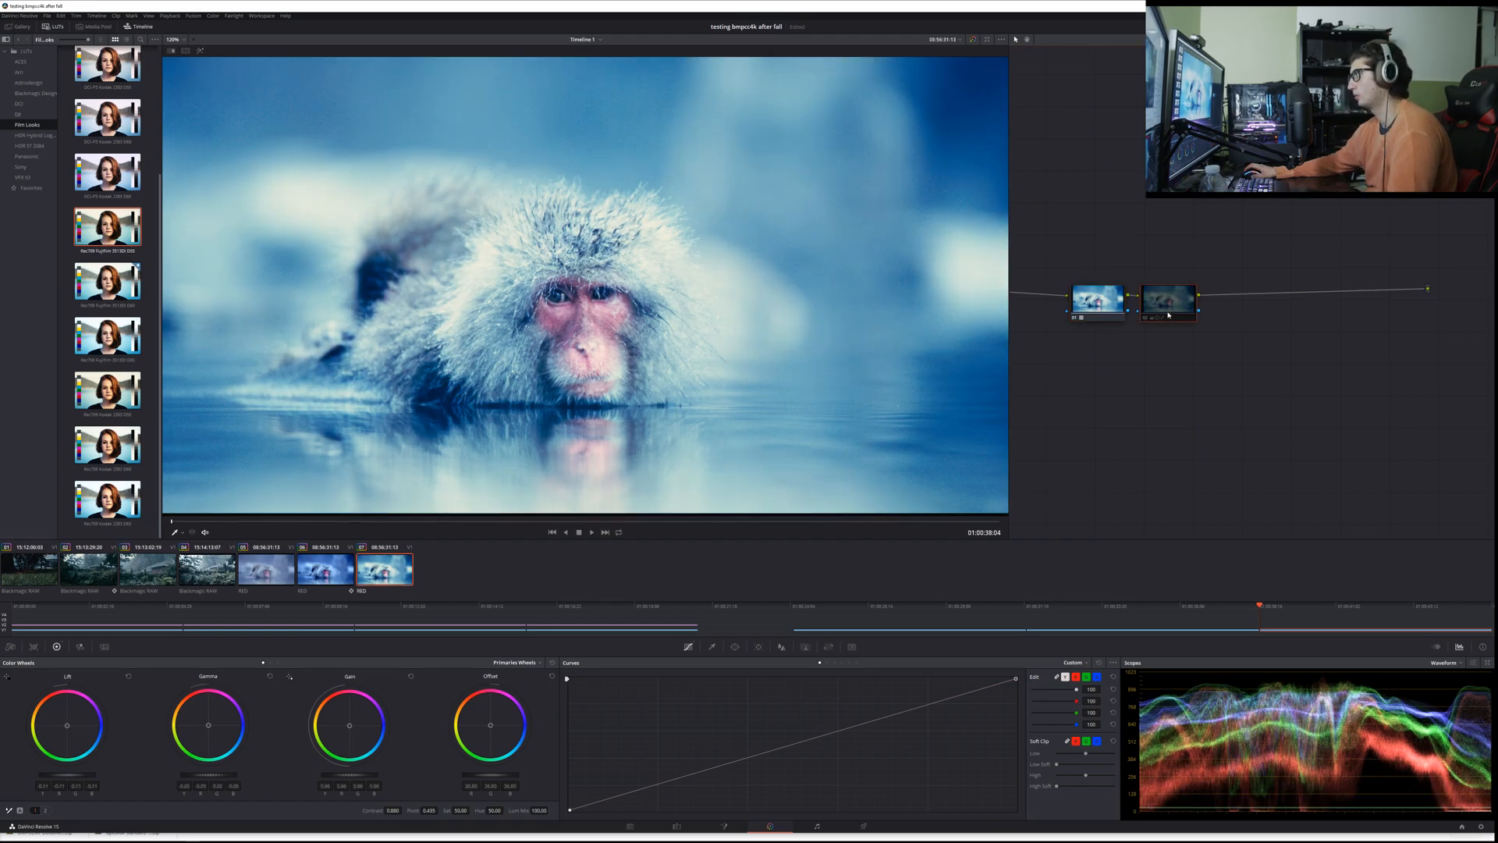
key("Delete")
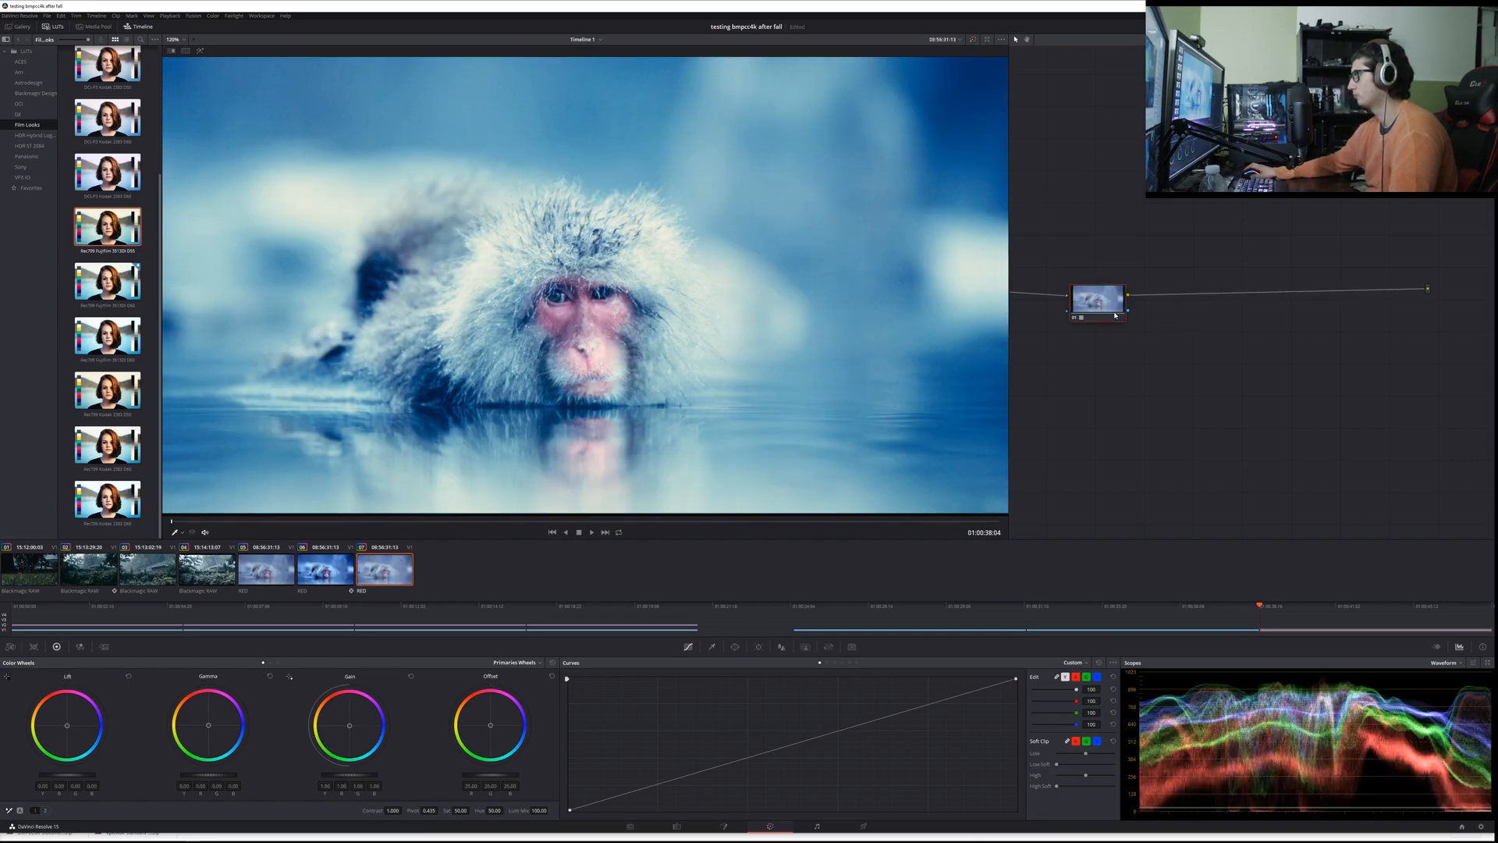
right_click(1114, 309)
left_click(1134, 314)
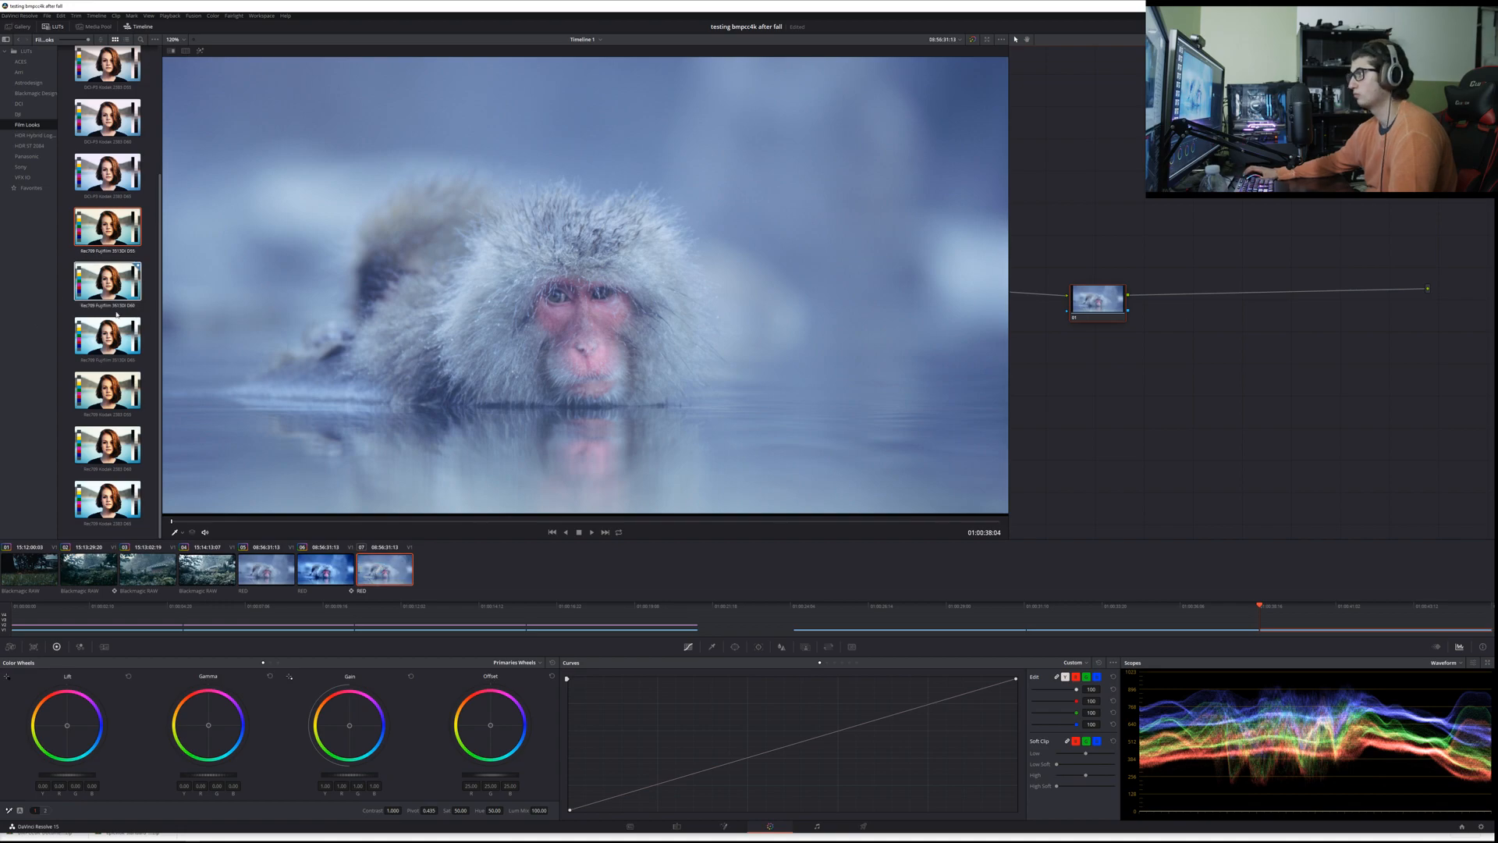
Step: Browse the HDR, Arri, Astrodesign, Blackmagic Design, camera-brand and Favorites LUT folders and preview their looks on the ungraded third RED clip
left_click(36, 145)
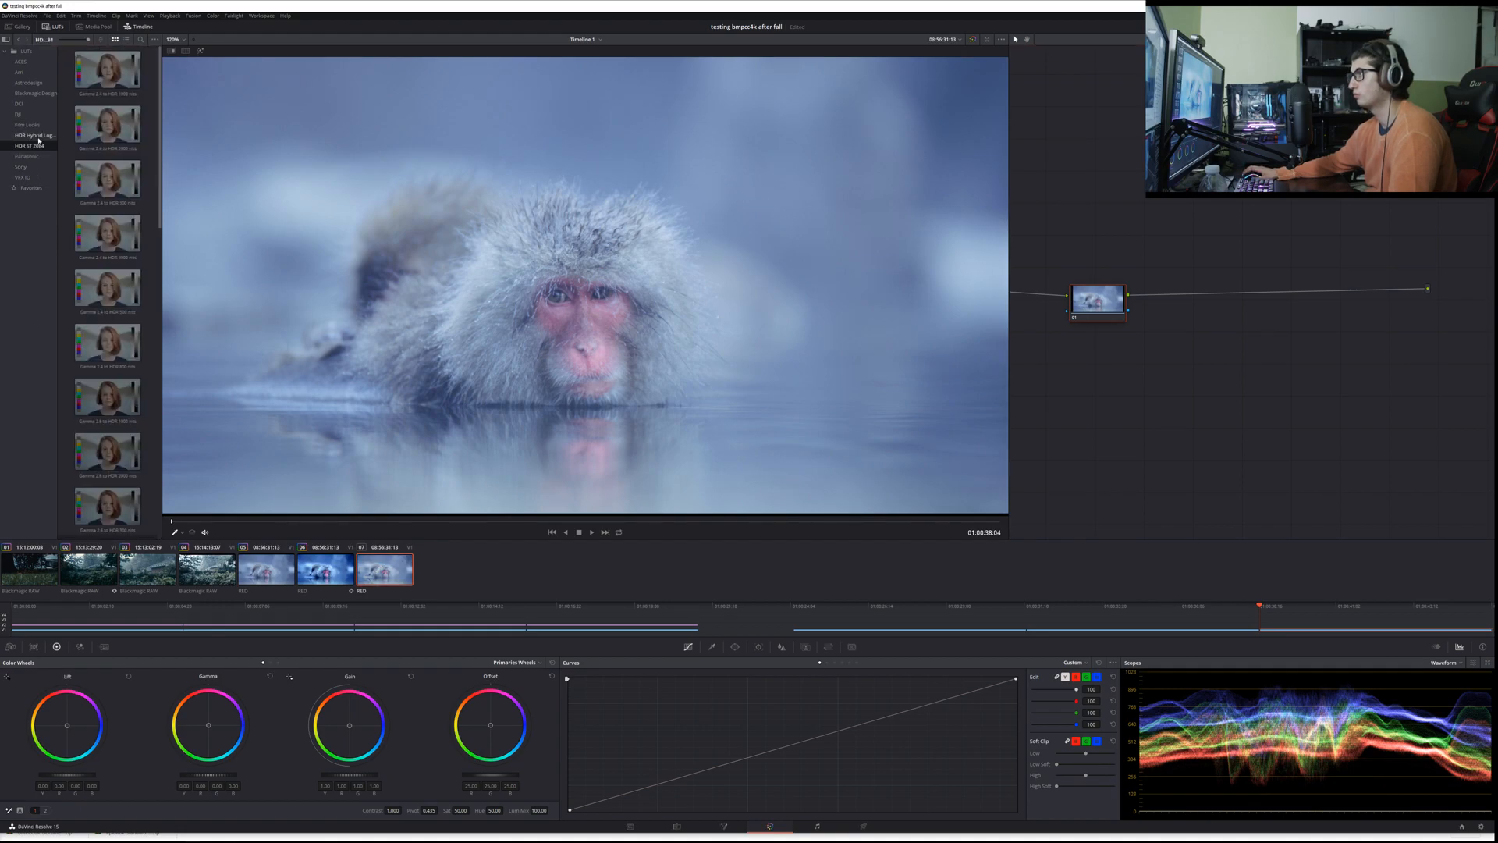
left_click(20, 72)
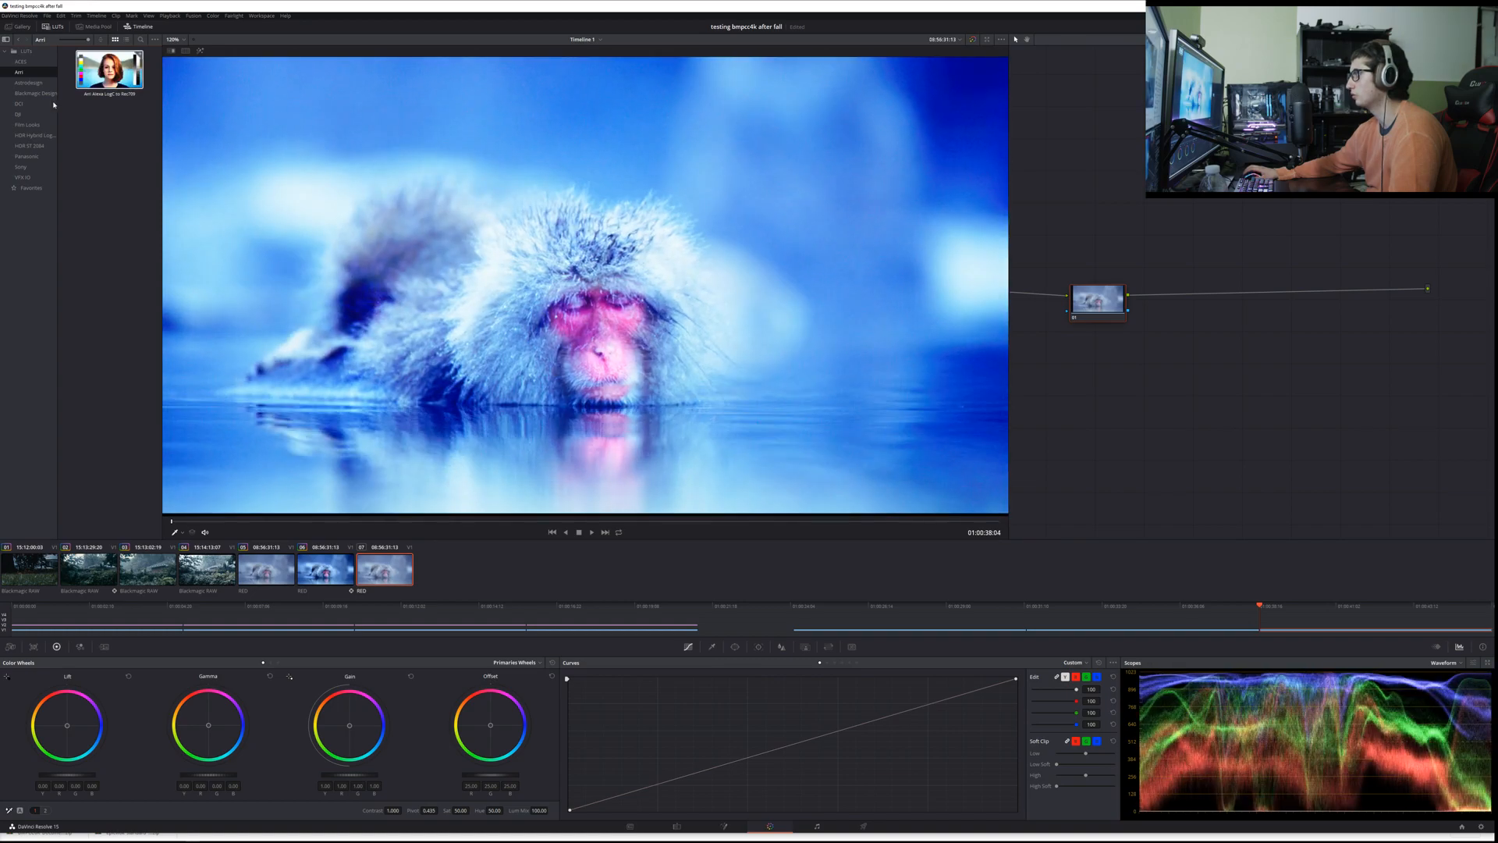
left_click(40, 82)
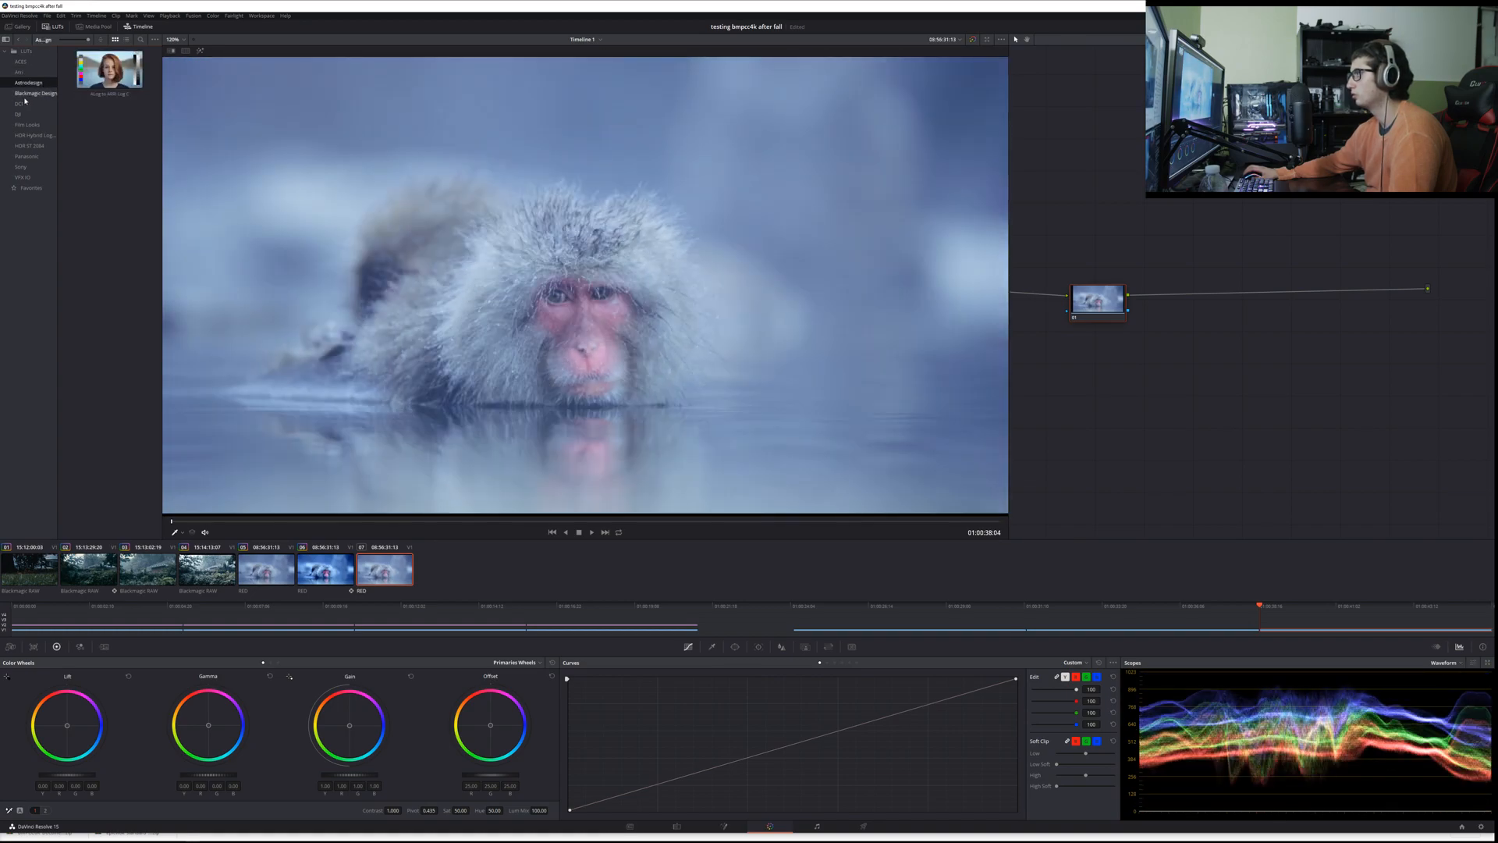
left_click(34, 93)
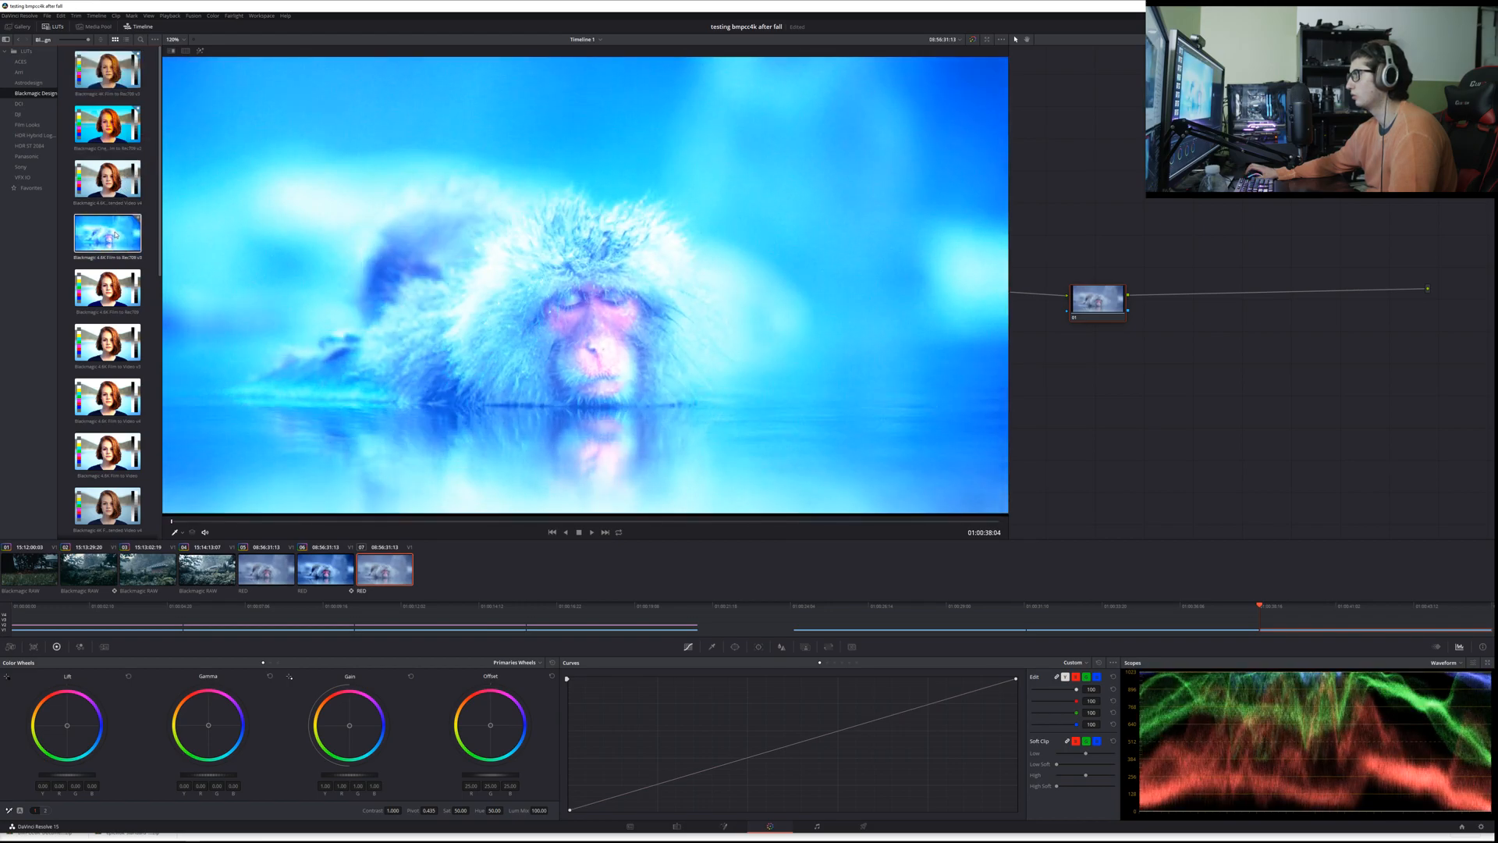
scroll(121, 236, "down", 5)
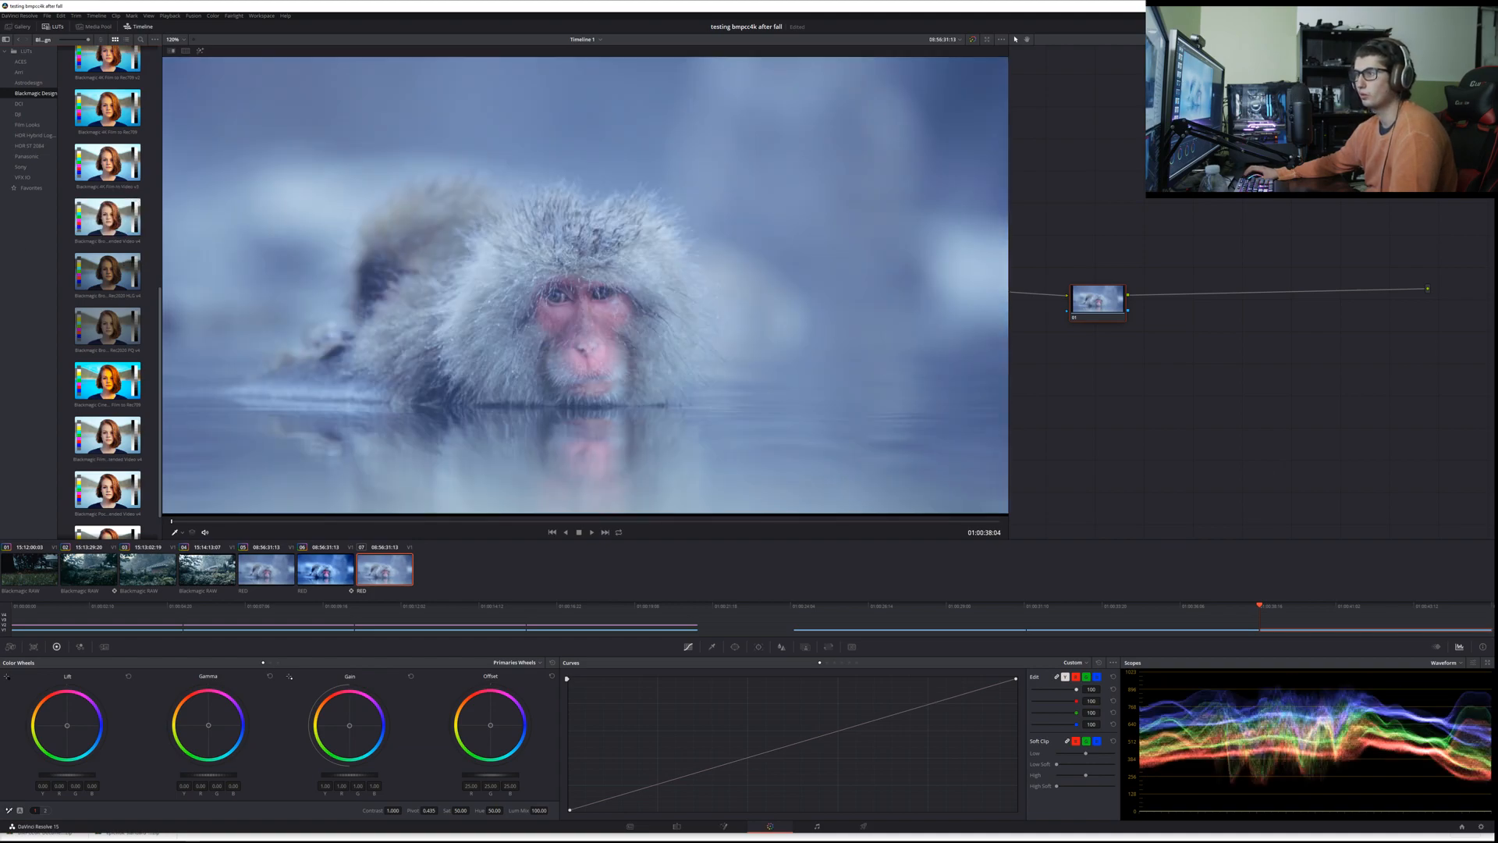
scroll(124, 312, "down", 1)
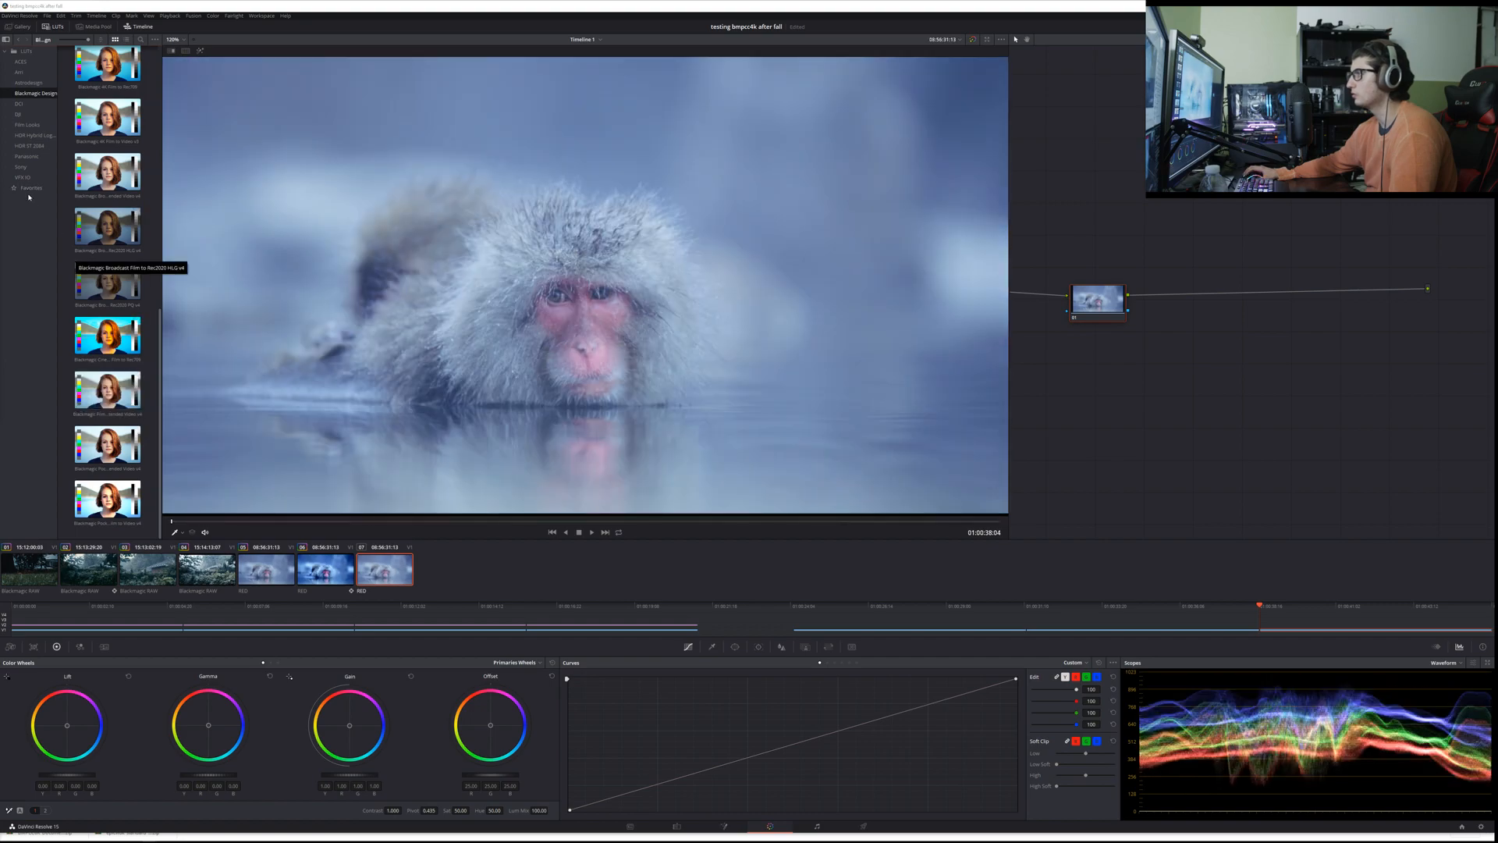
left_click(39, 115)
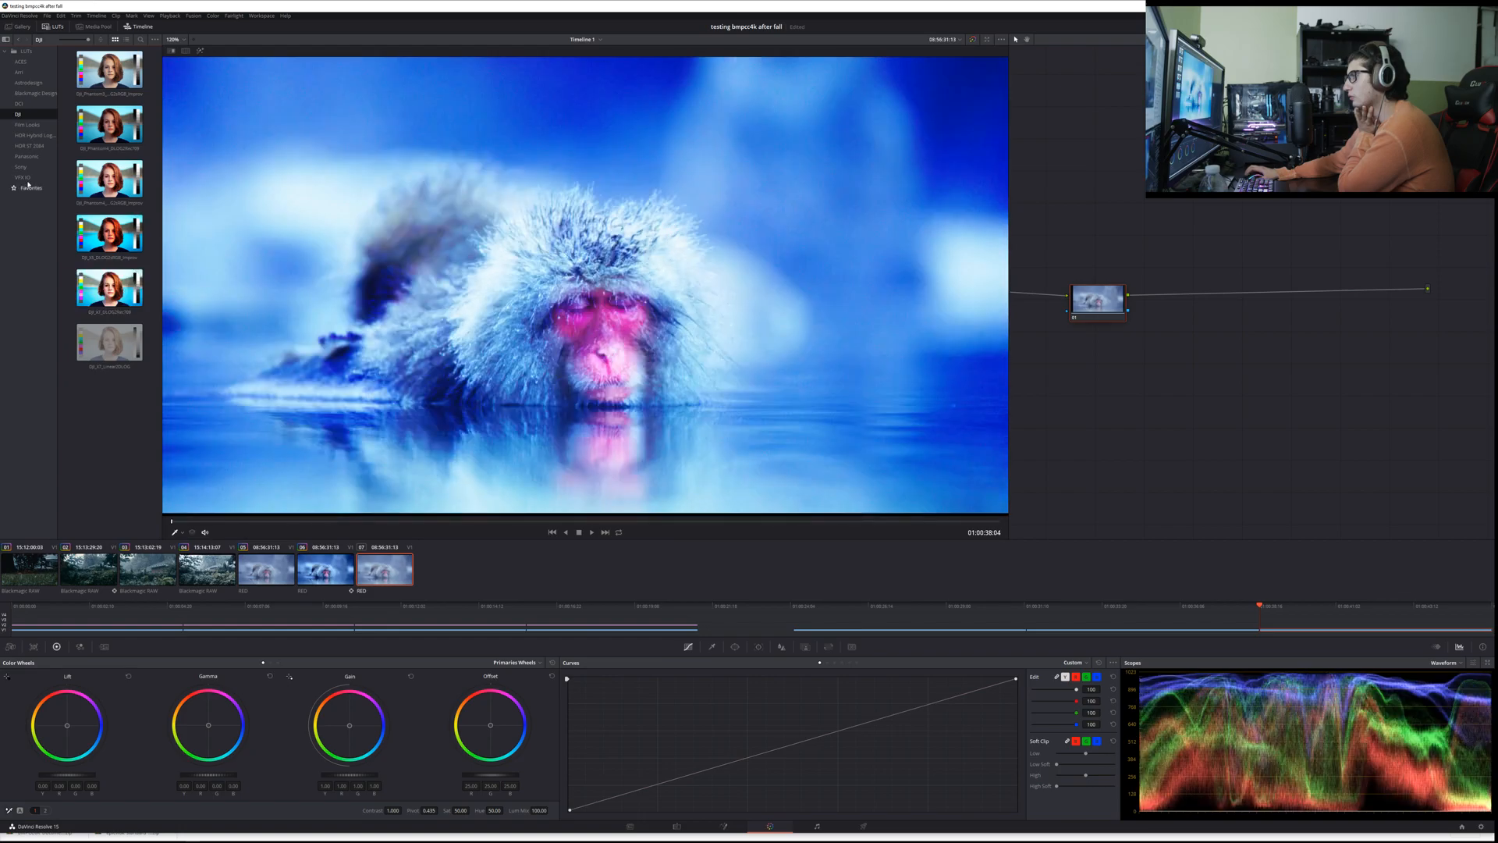
left_click(31, 165)
left_click(35, 156)
left_click(29, 188)
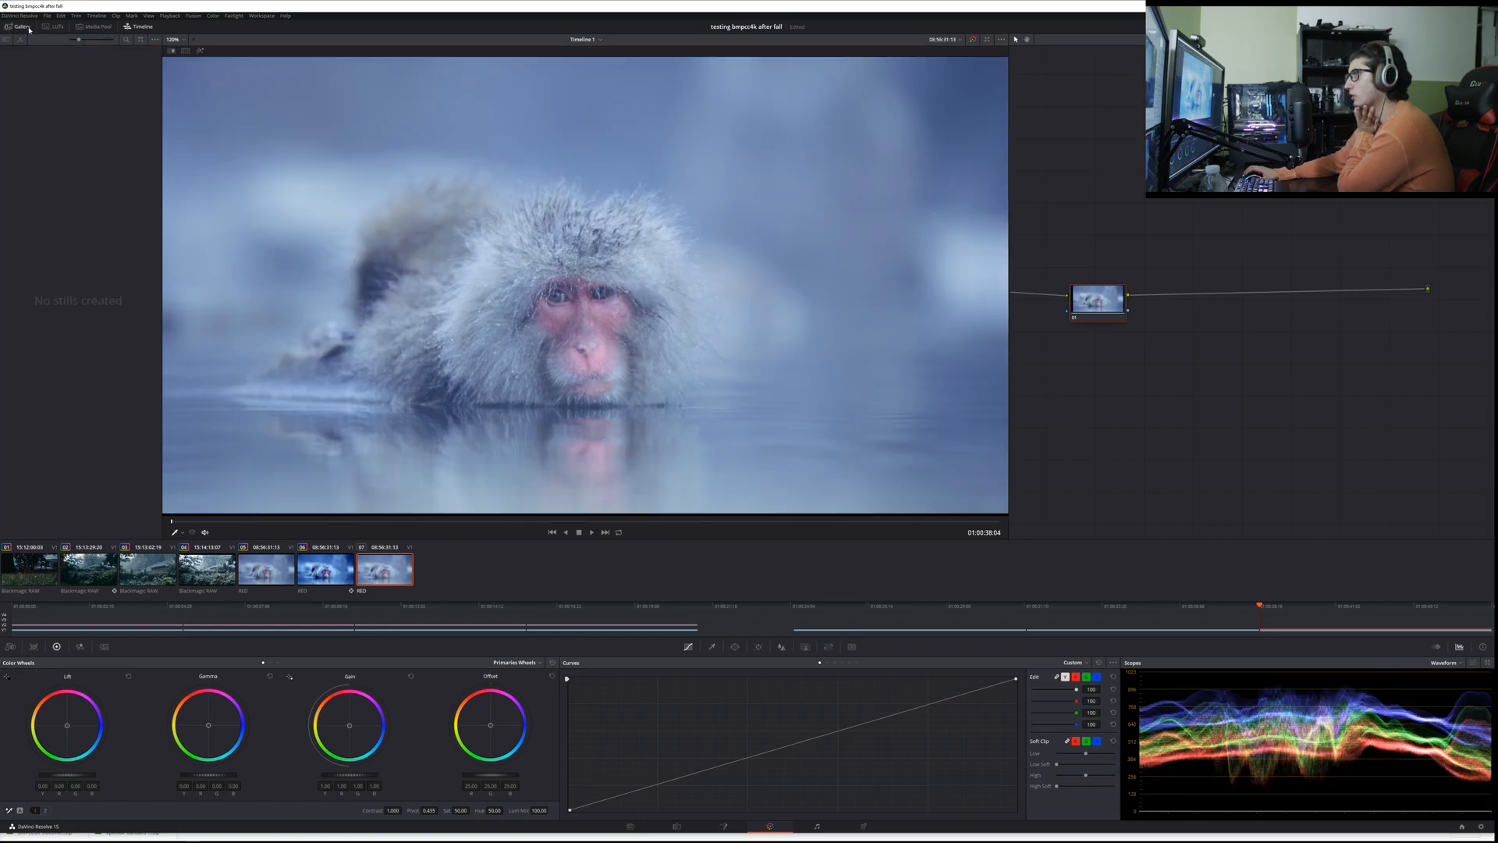
Step: Delete the third RED clip's remaining node, remove that clip from the timeline, and return to grading the second RED clip
left_click(1098, 303)
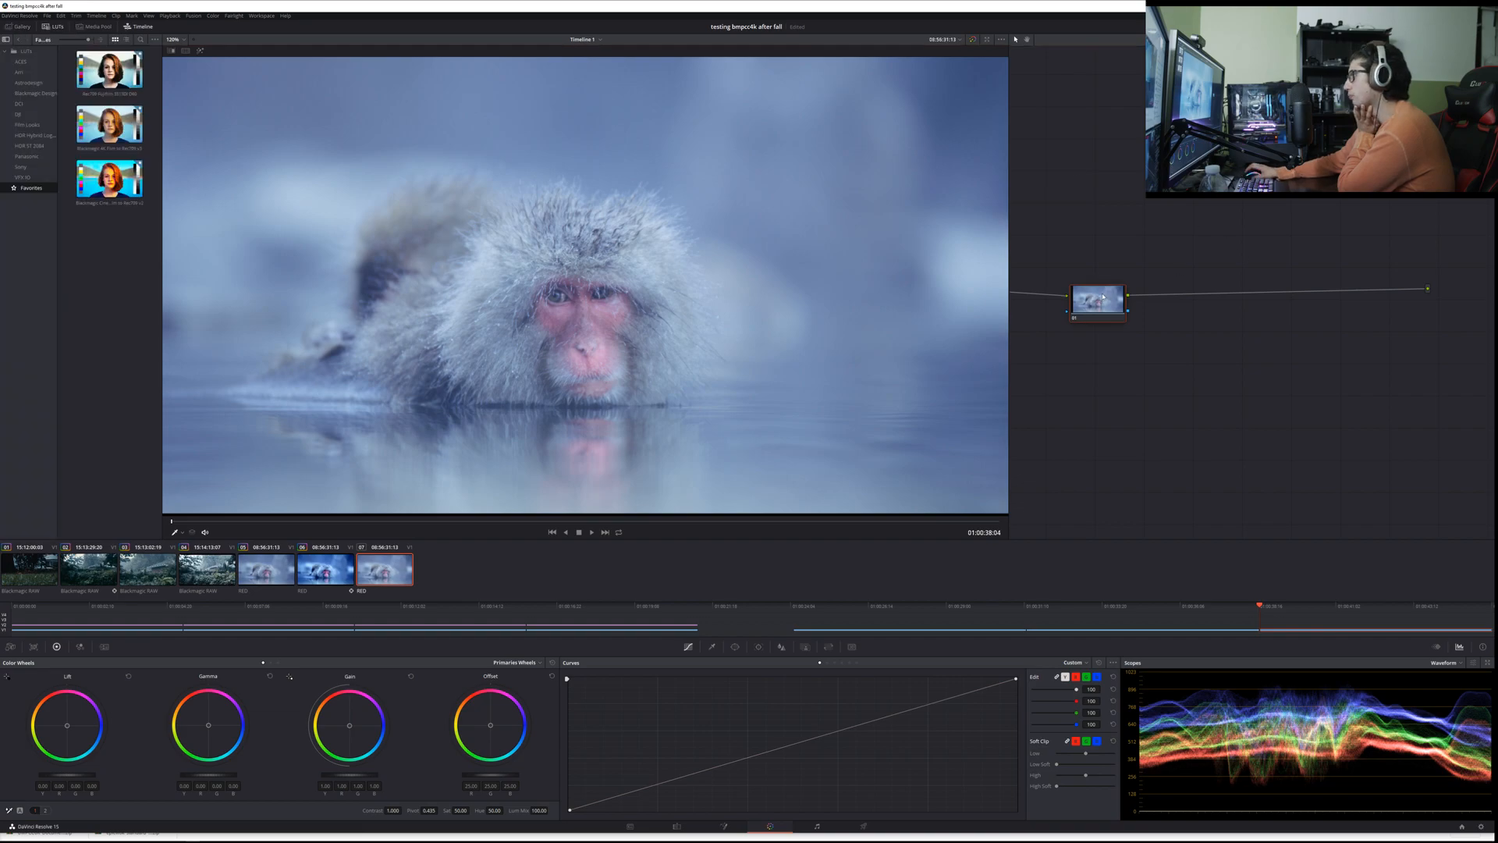
key("Delete")
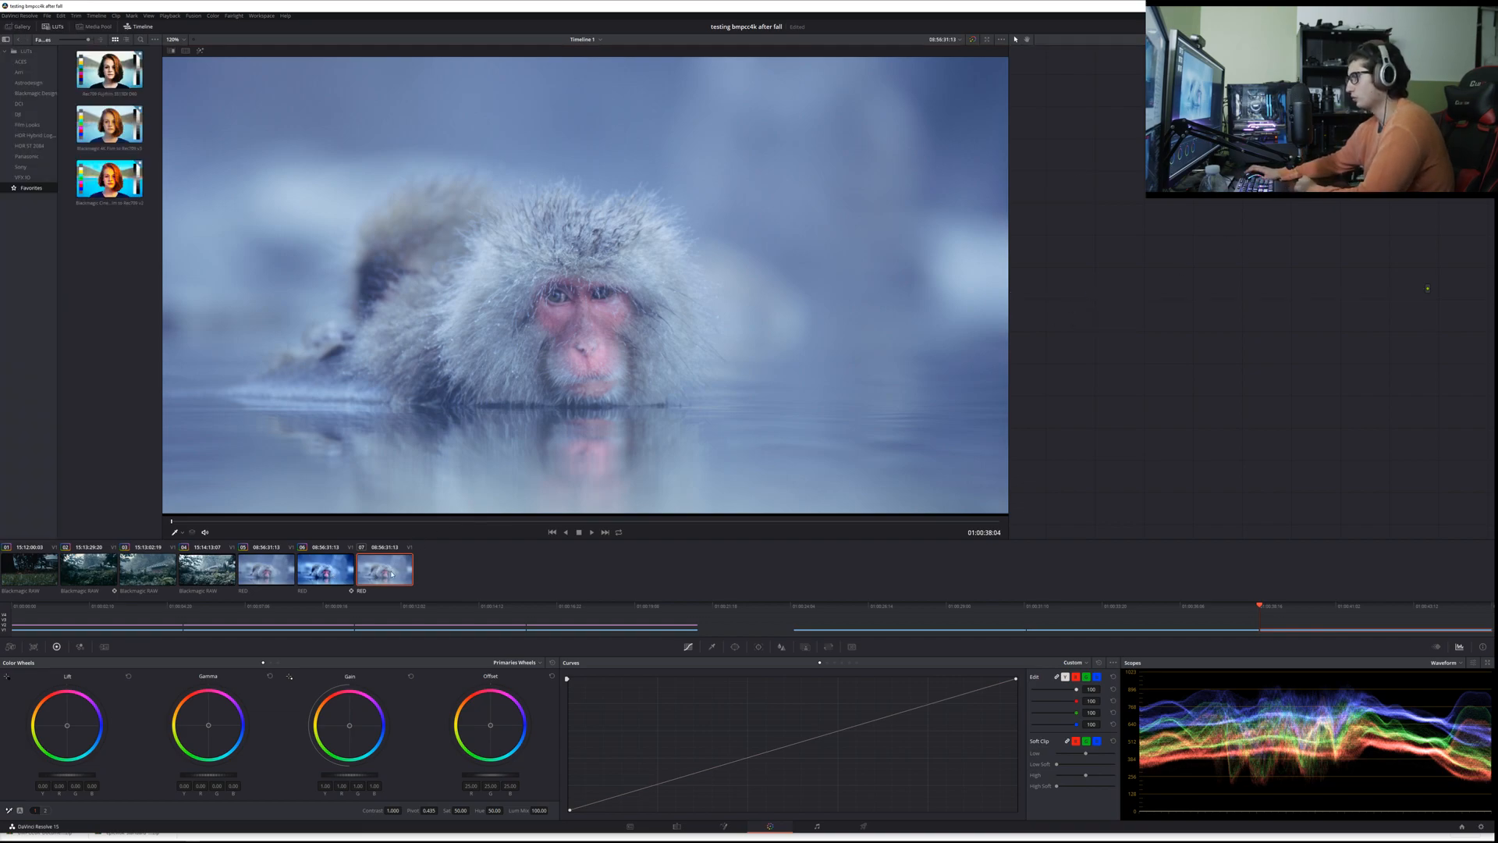
left_click(316, 572)
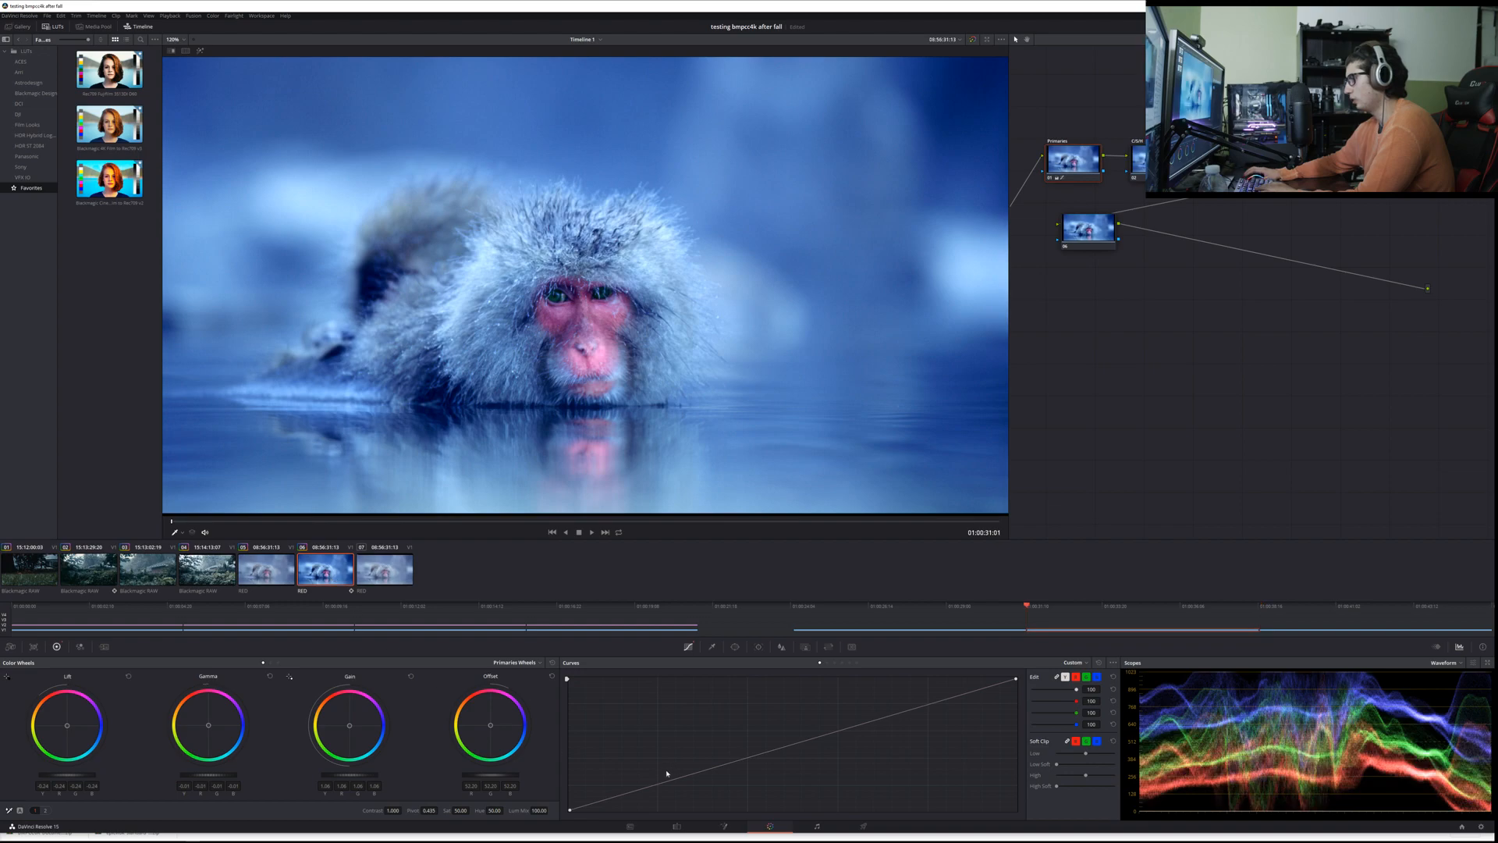
left_click(676, 826)
left_click(786, 742)
key("Delete")
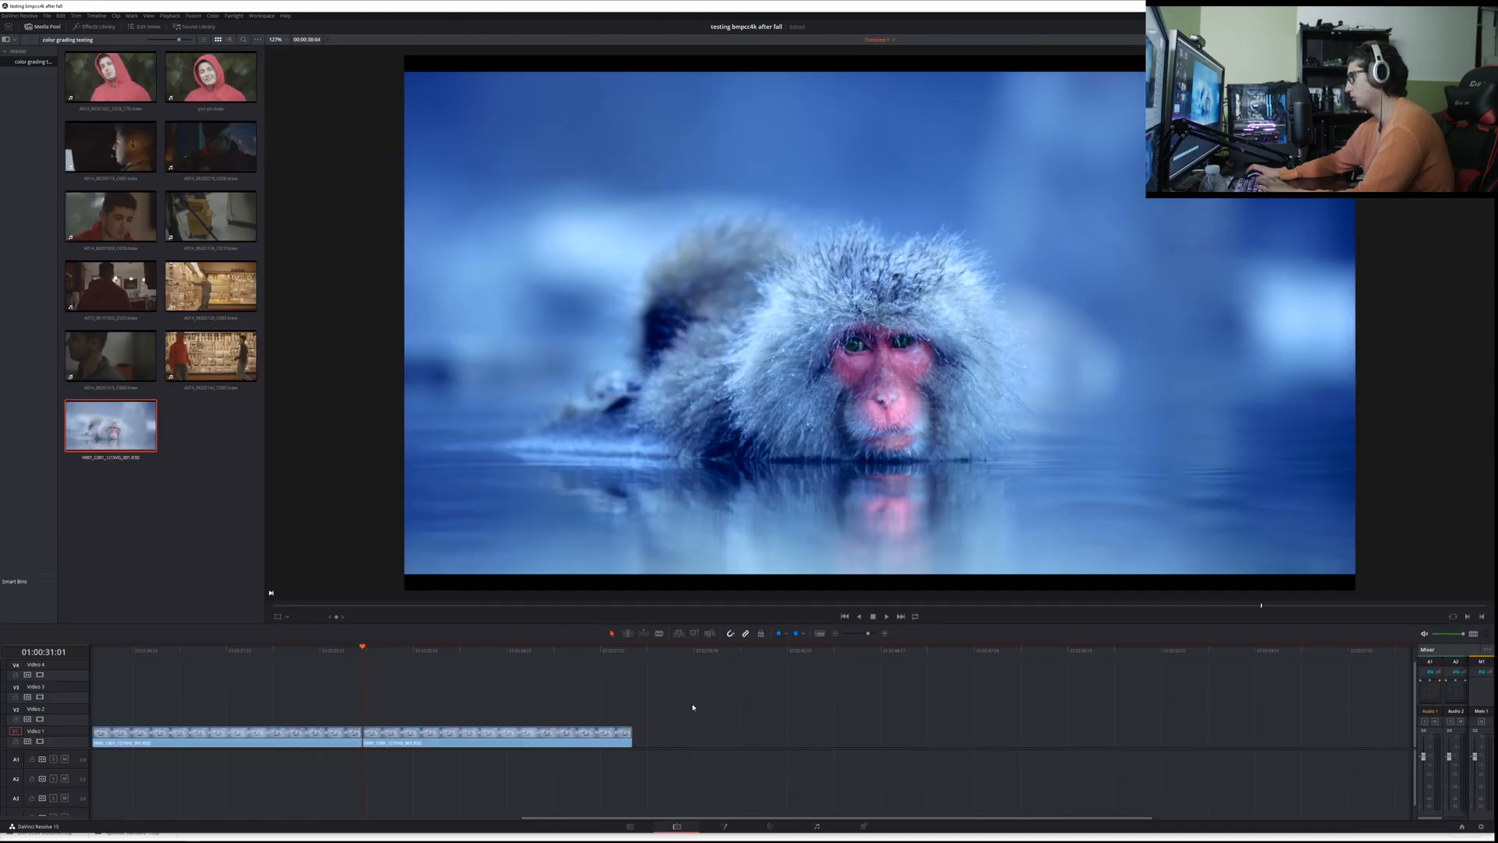
left_click(778, 824)
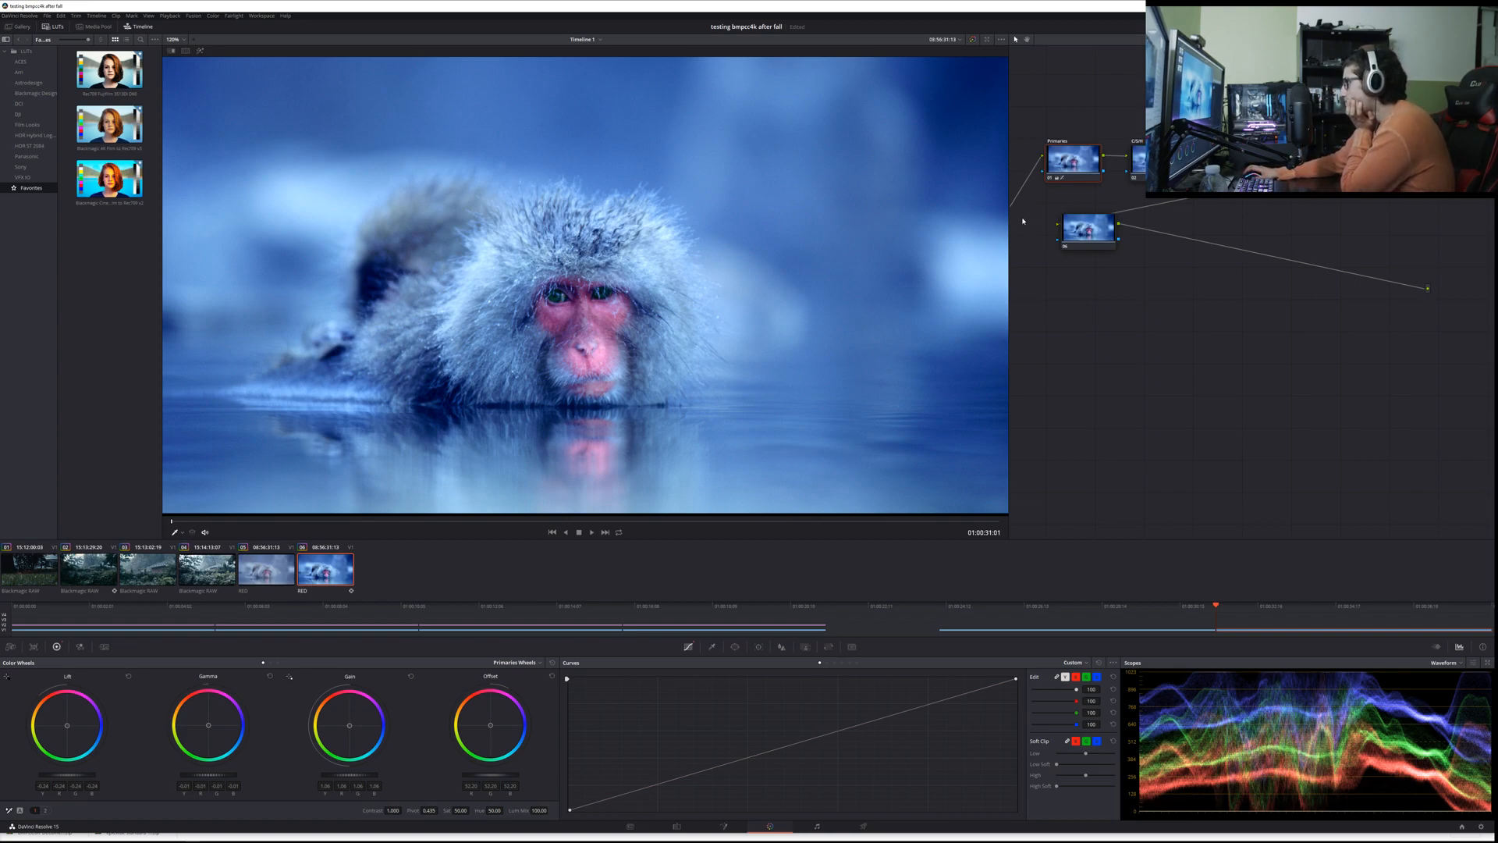
Step: Examine the monkey's fur and eyes up close in the second RED clip's node-based grade
scroll(442, 296, "up", 10)
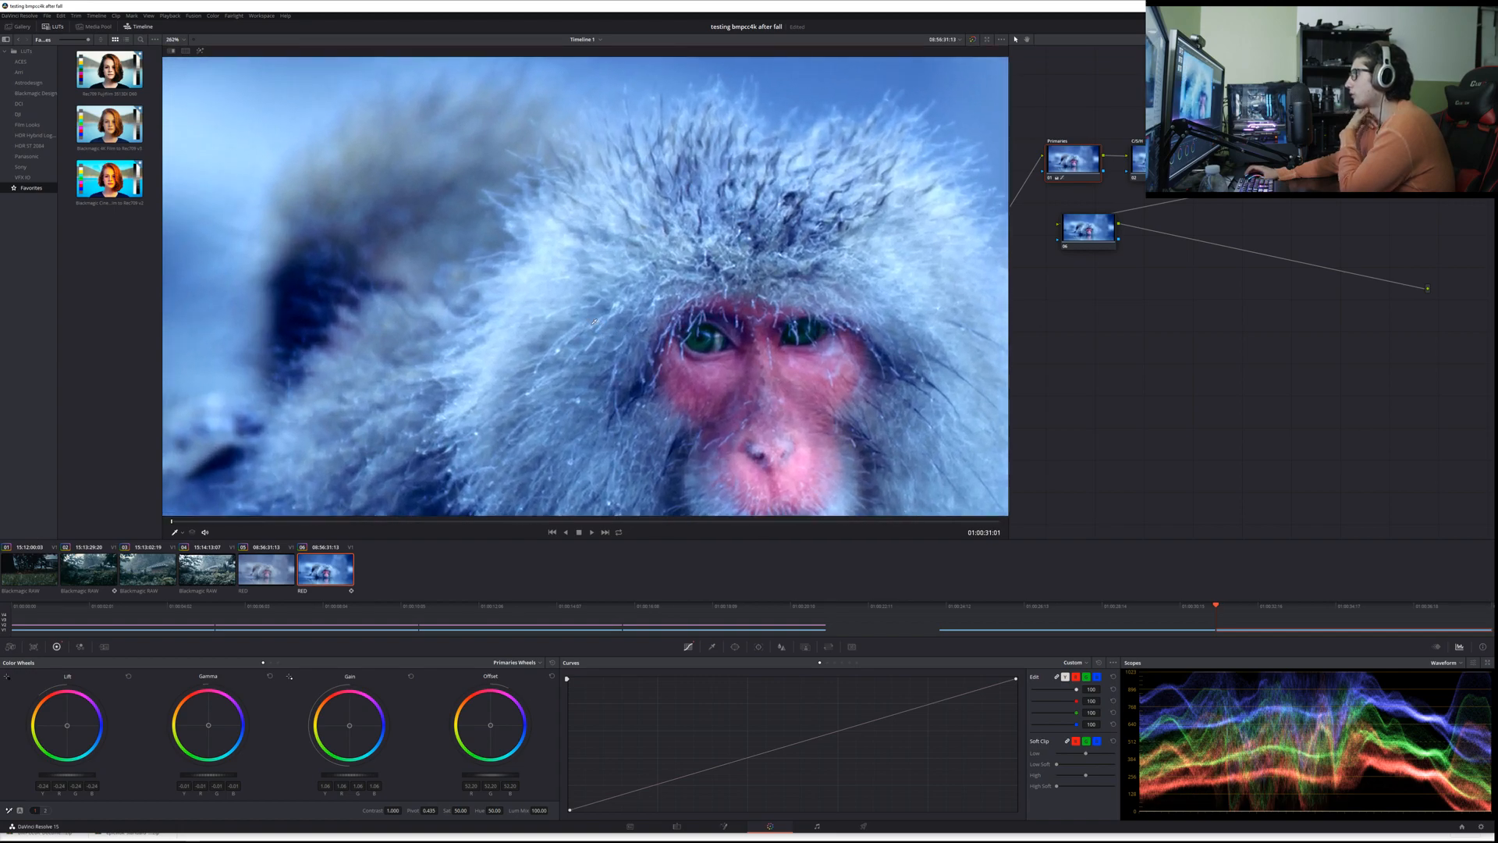
scroll(488, 294, "down", 10)
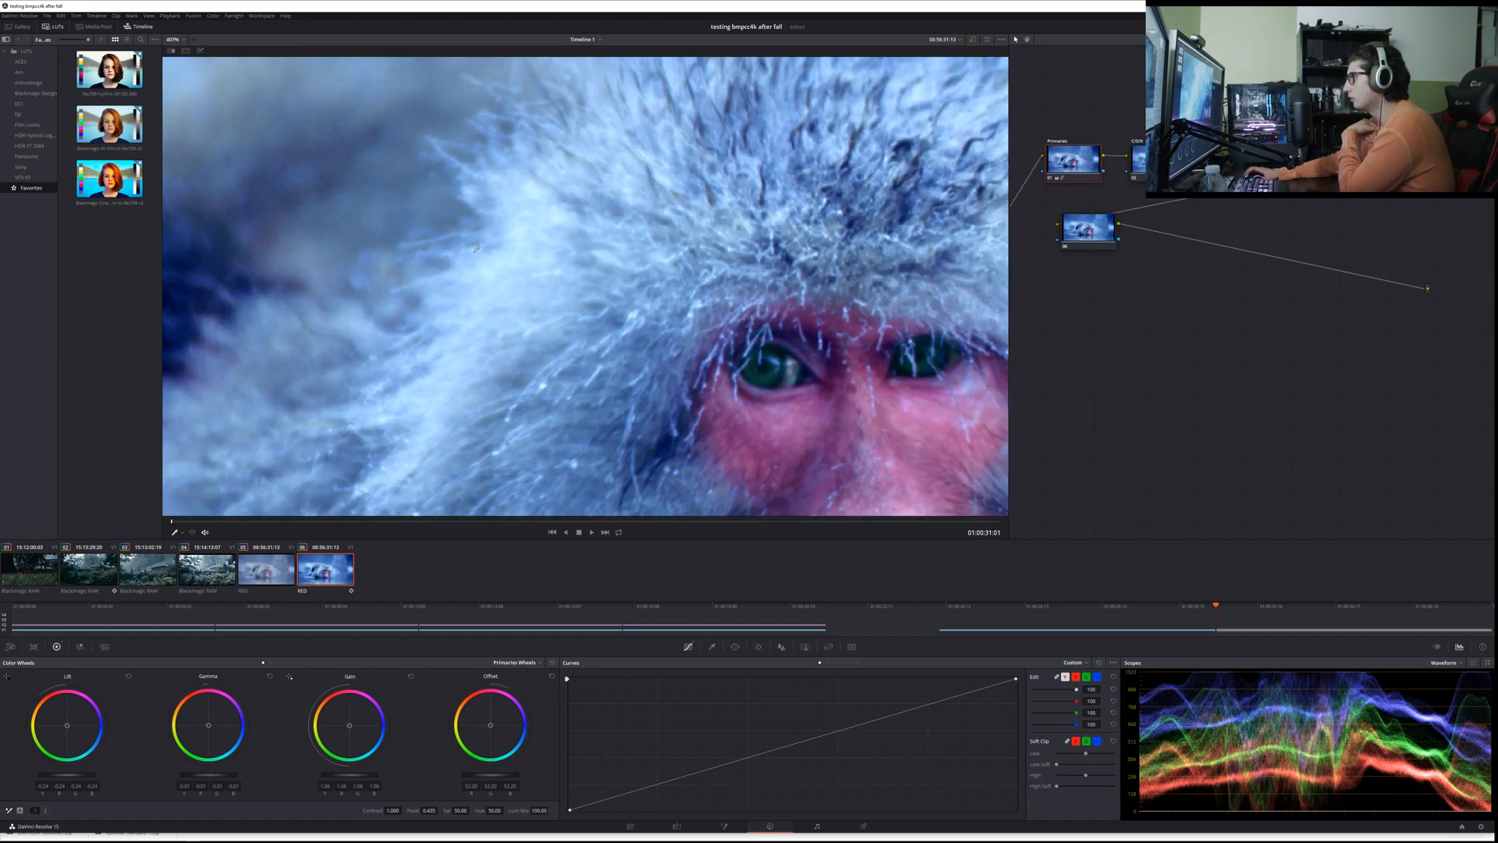
scroll(546, 258, "down", 2)
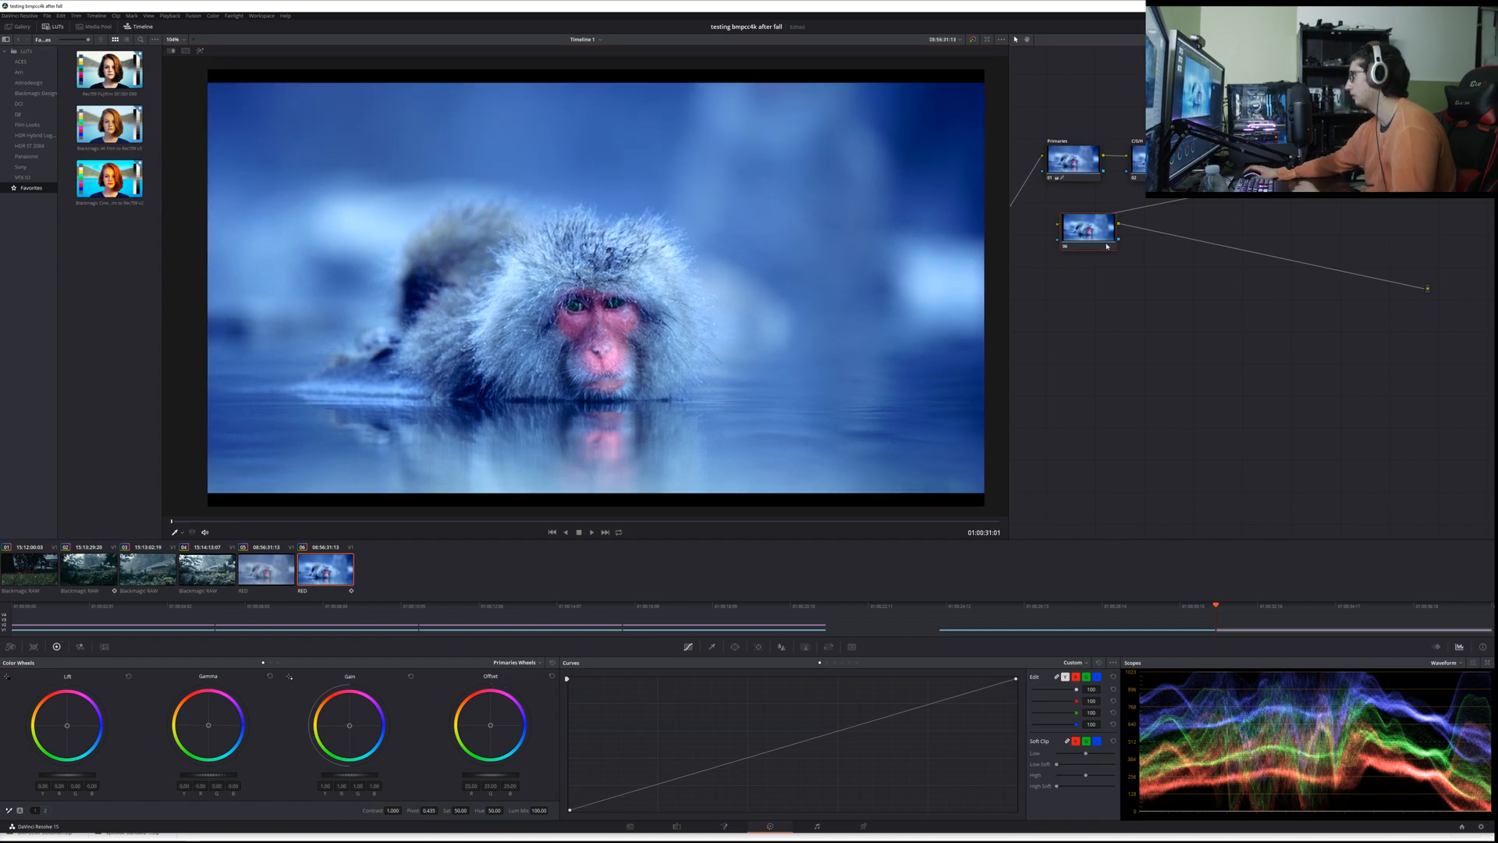
Step: Try a strongly shifted tint on a new serial node after the last one, and delete that node
key("alt+s")
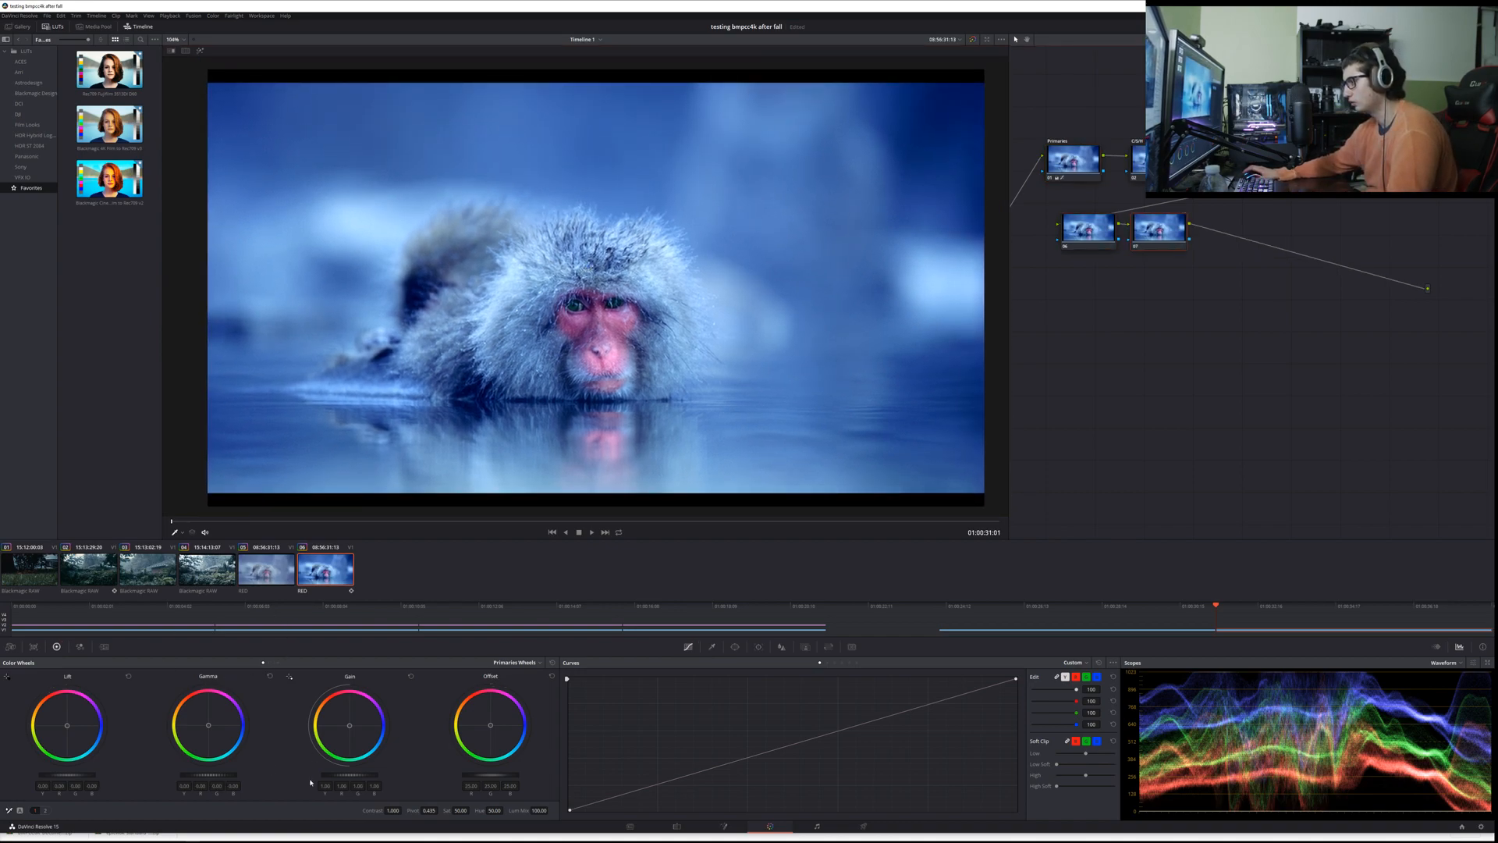
left_click(46, 811)
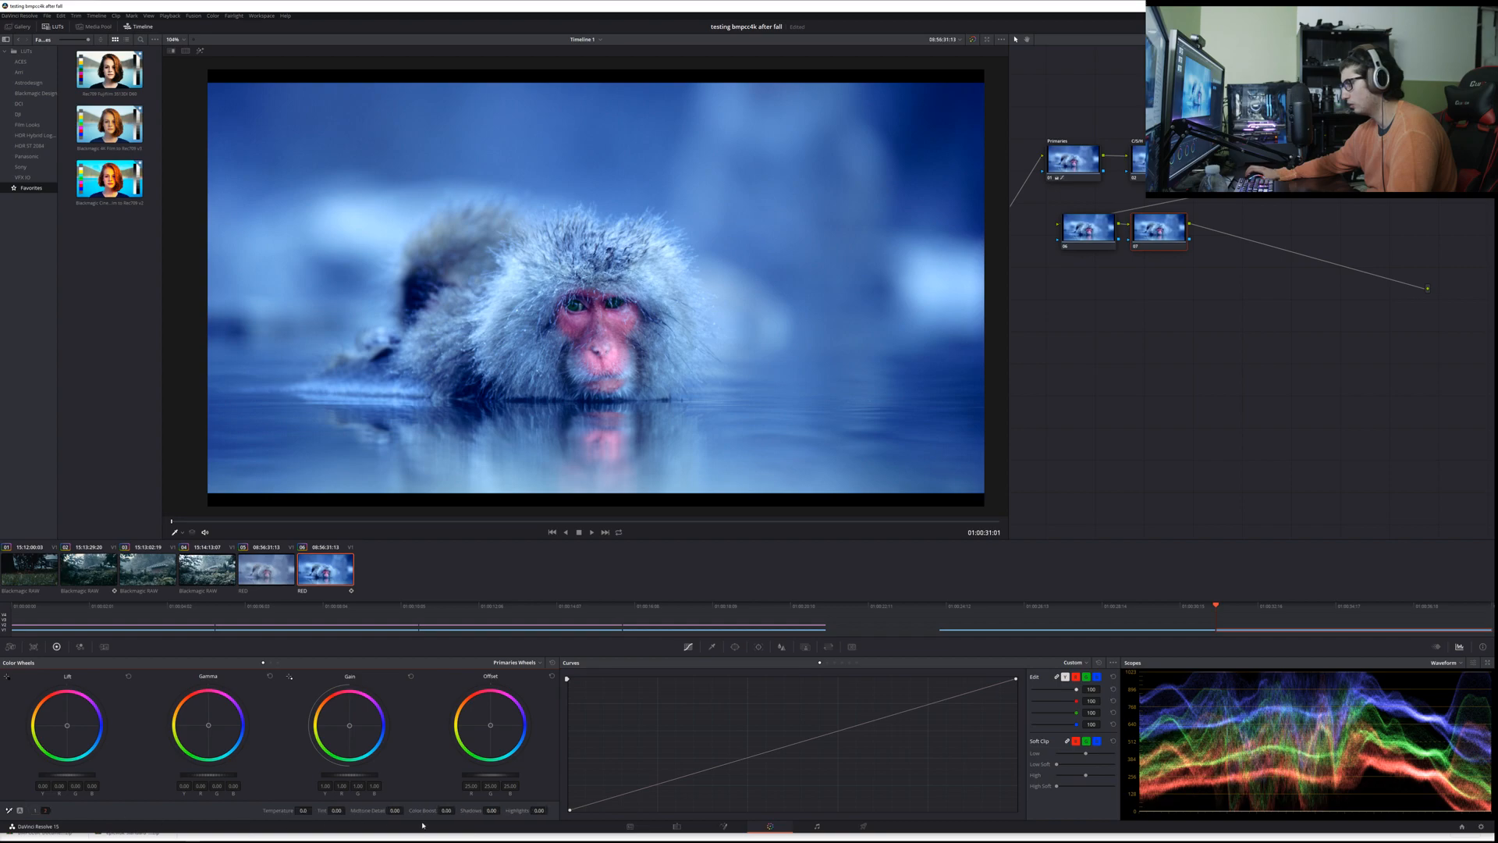
left_click_drag(336, 810, 278, 810)
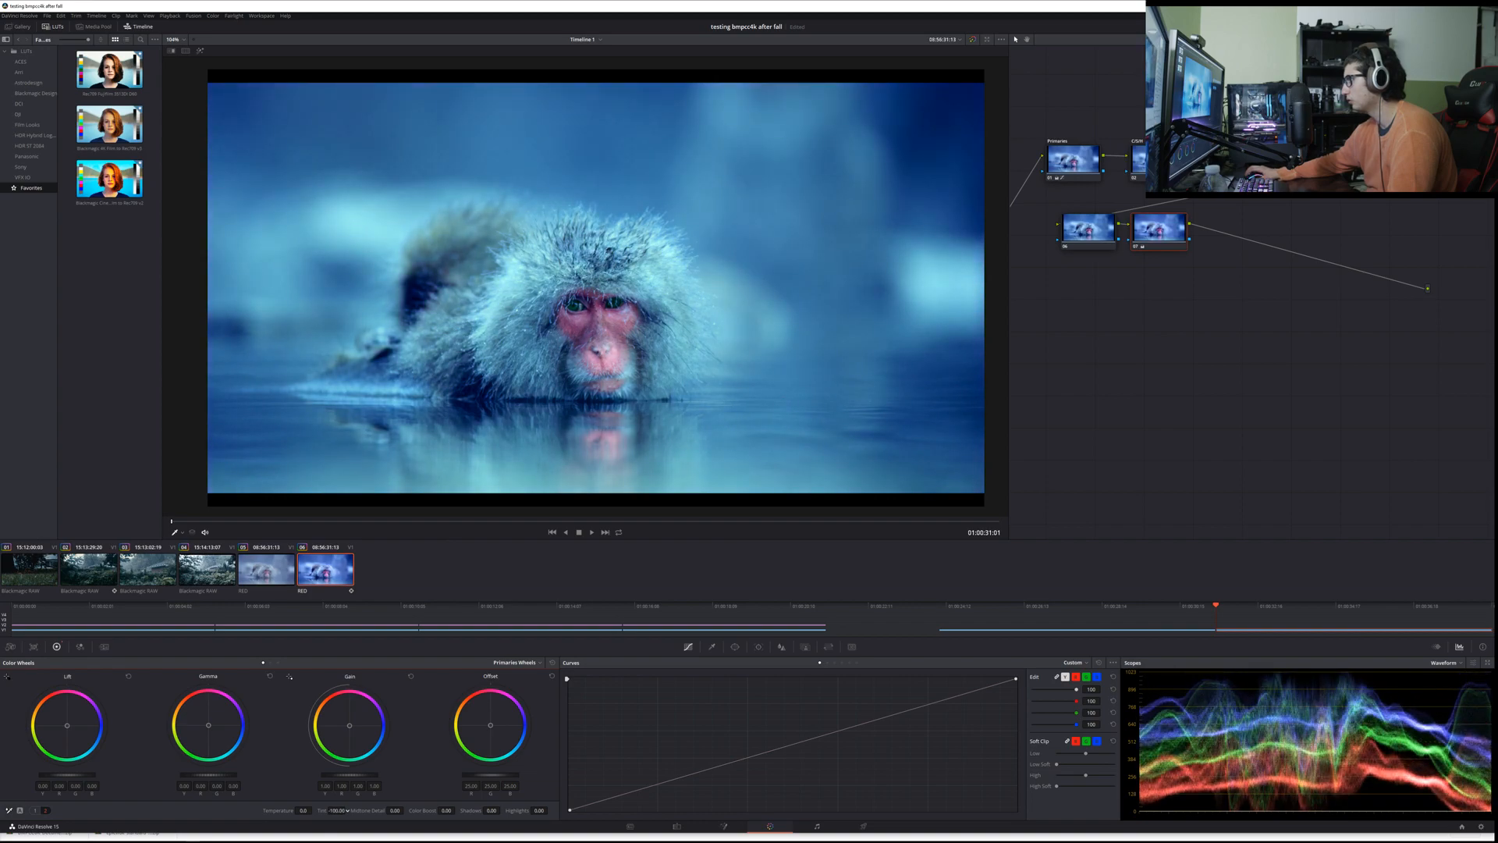
key("Delete")
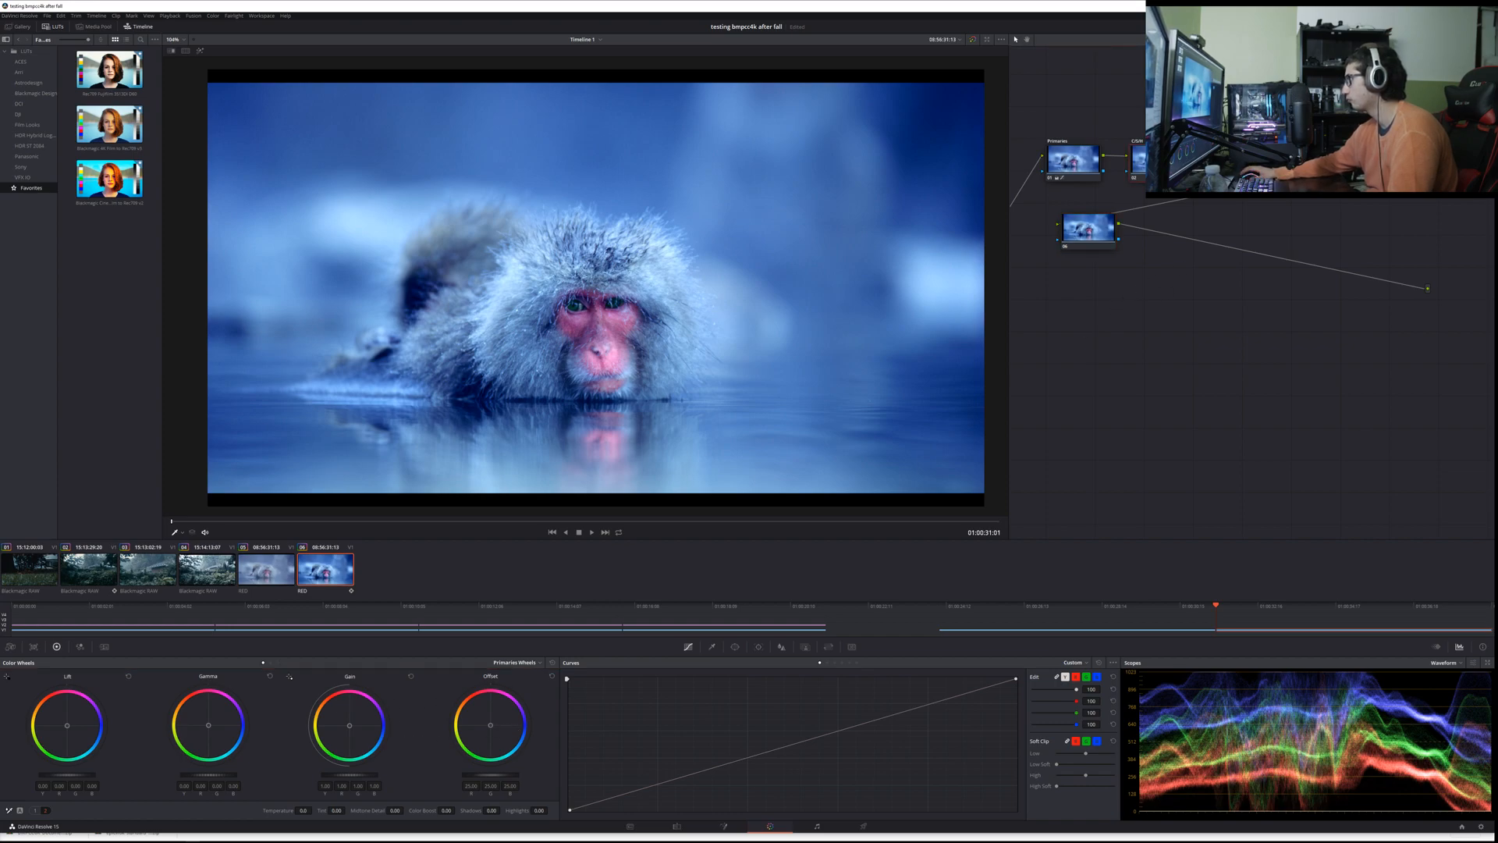
left_click(199, 50)
left_click(200, 50)
left_click(200, 51)
left_click(200, 51)
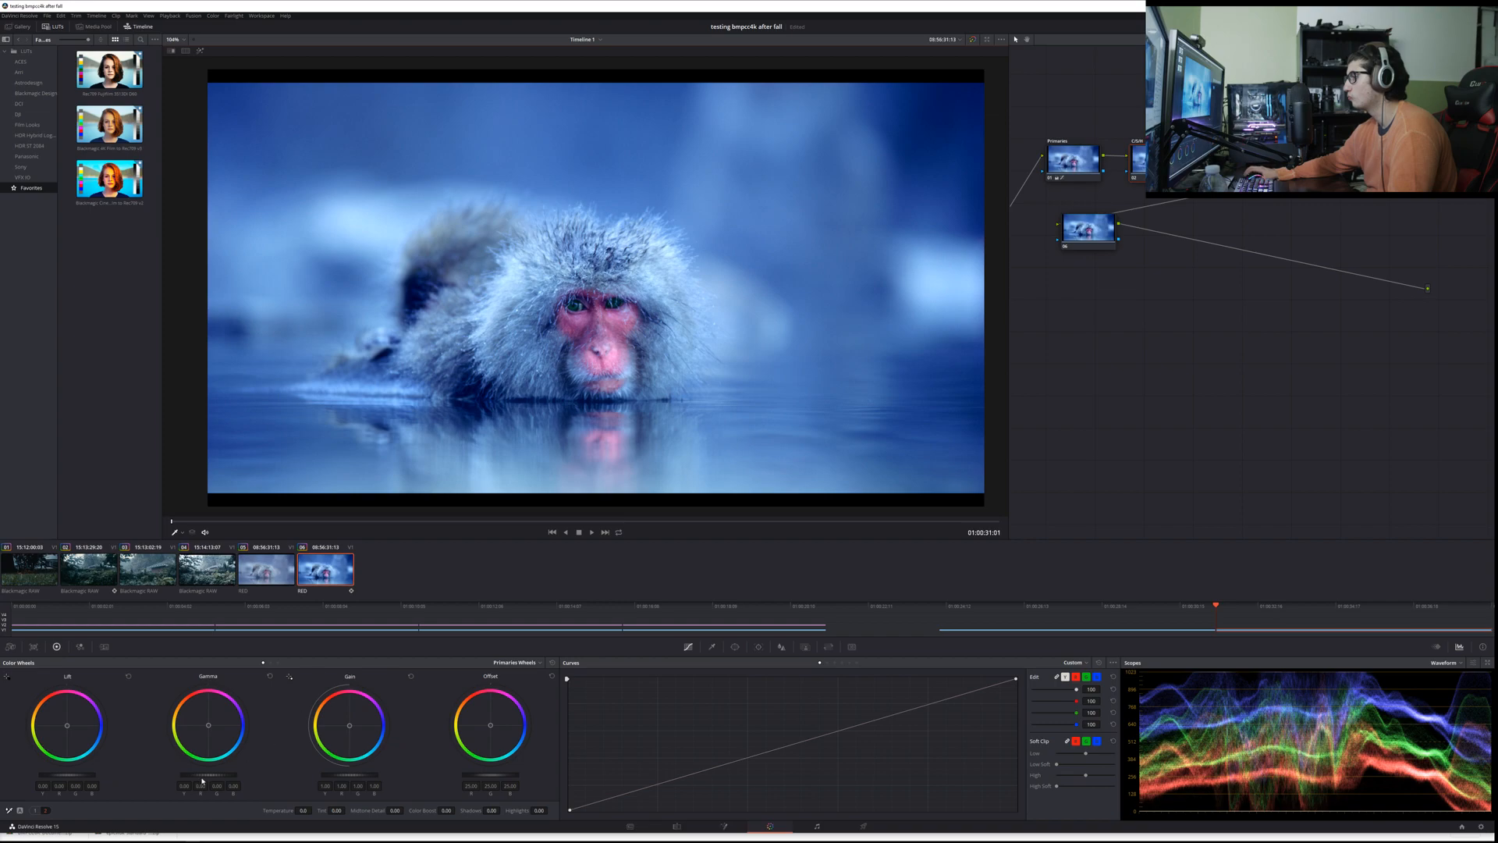
left_click_drag(206, 776, 201, 775)
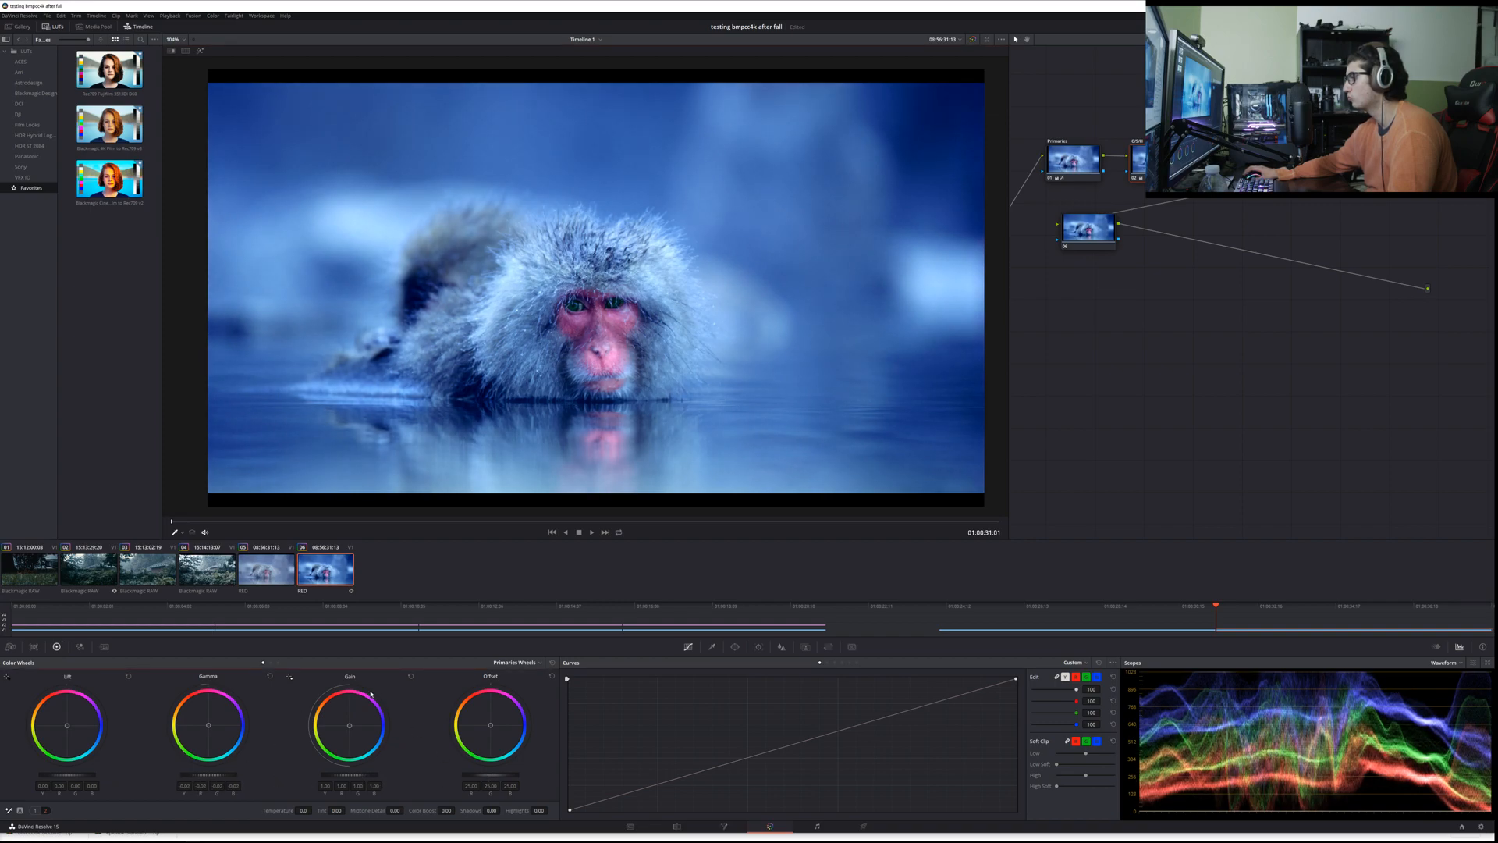
Step: Slightly lower the blue channel of the RGB Mixer's Blue Output on the second RED clip, and save the project
left_click(71, 647)
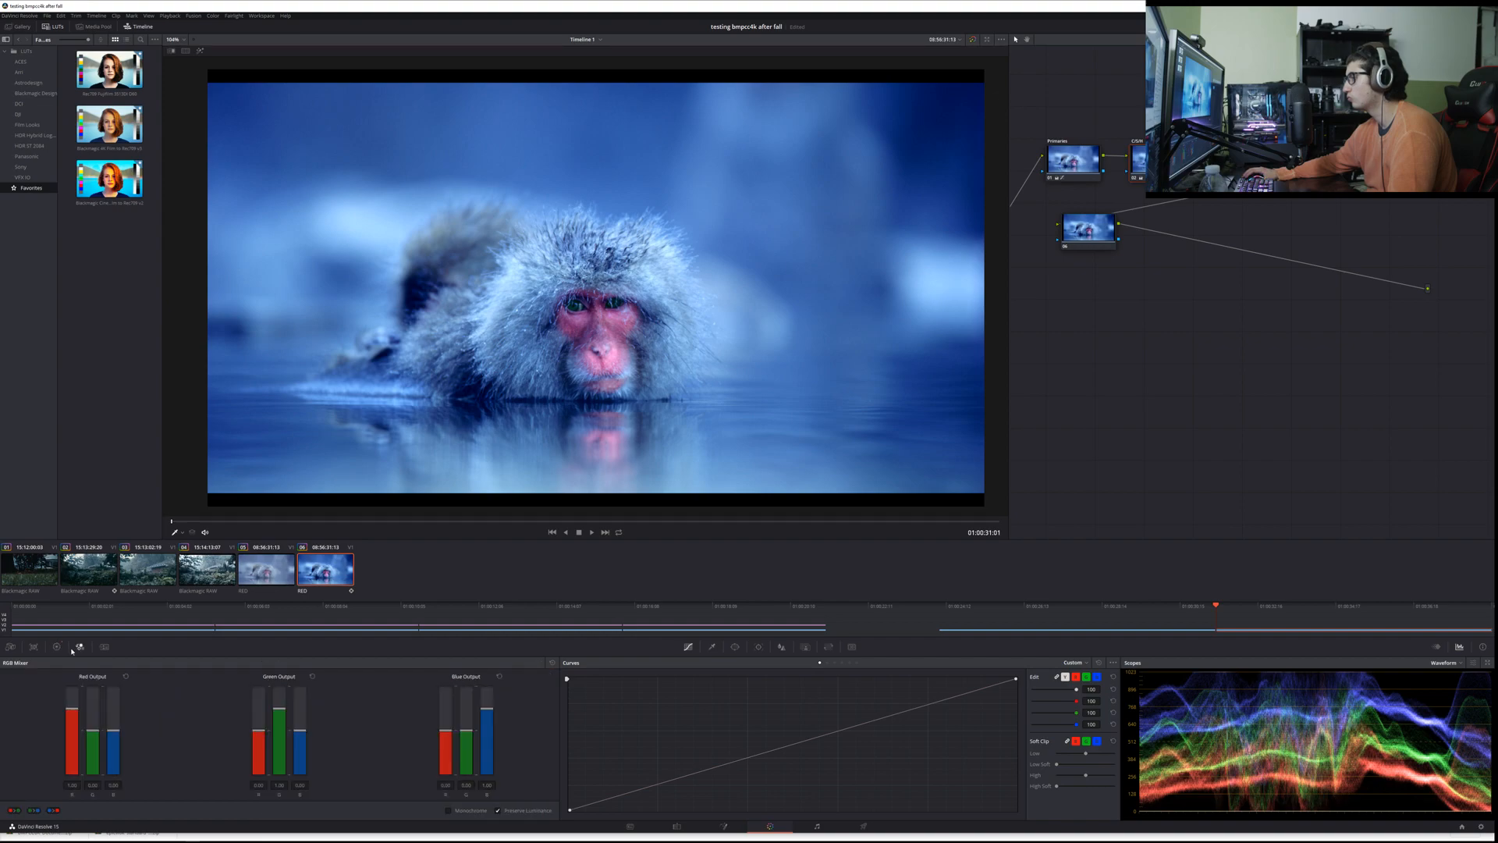
left_click_drag(490, 710, 489, 708)
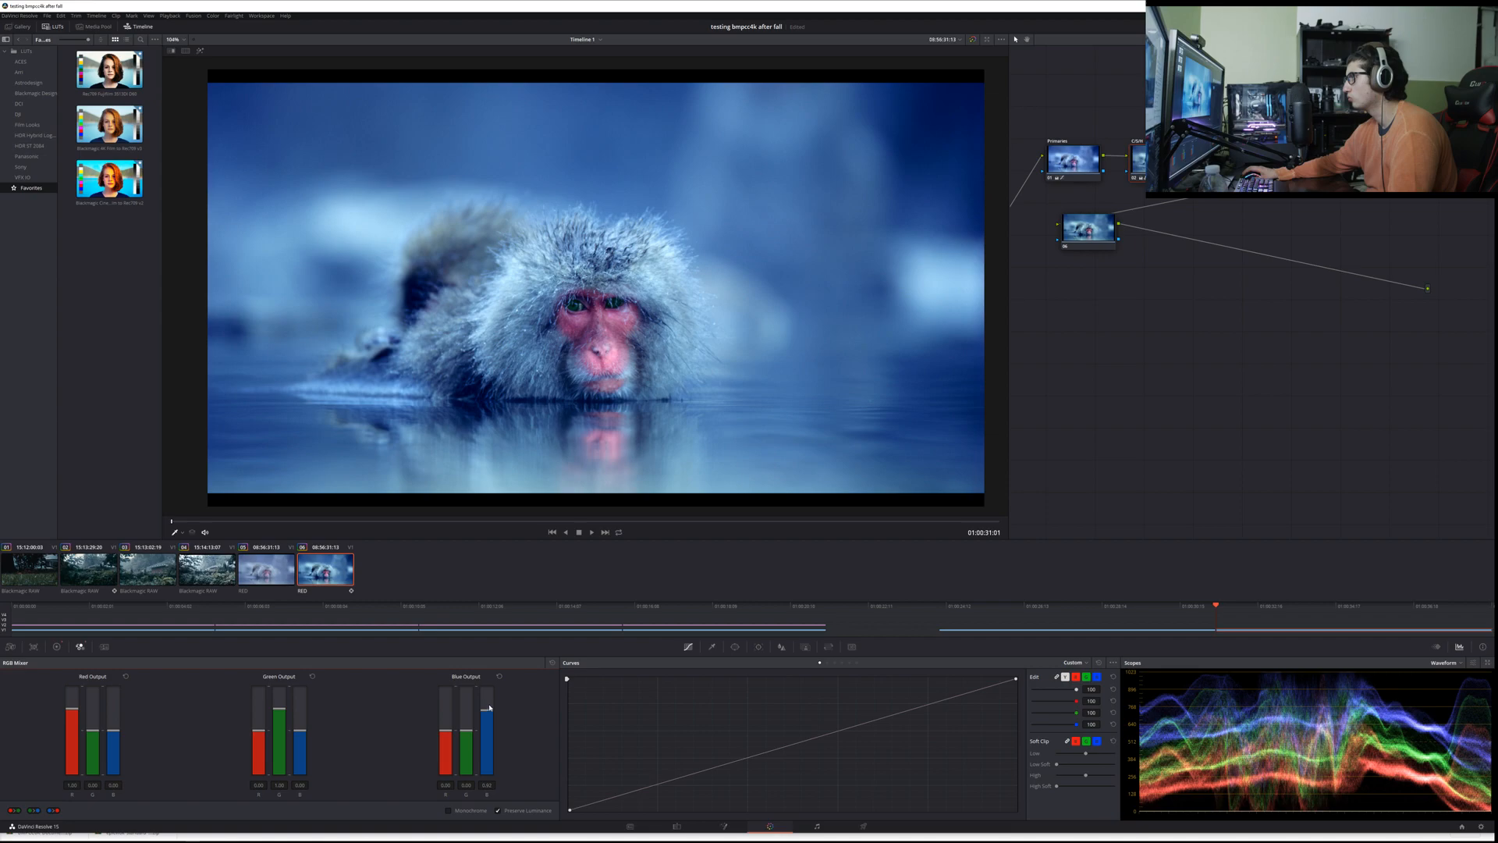
left_click(272, 572)
left_click(330, 571)
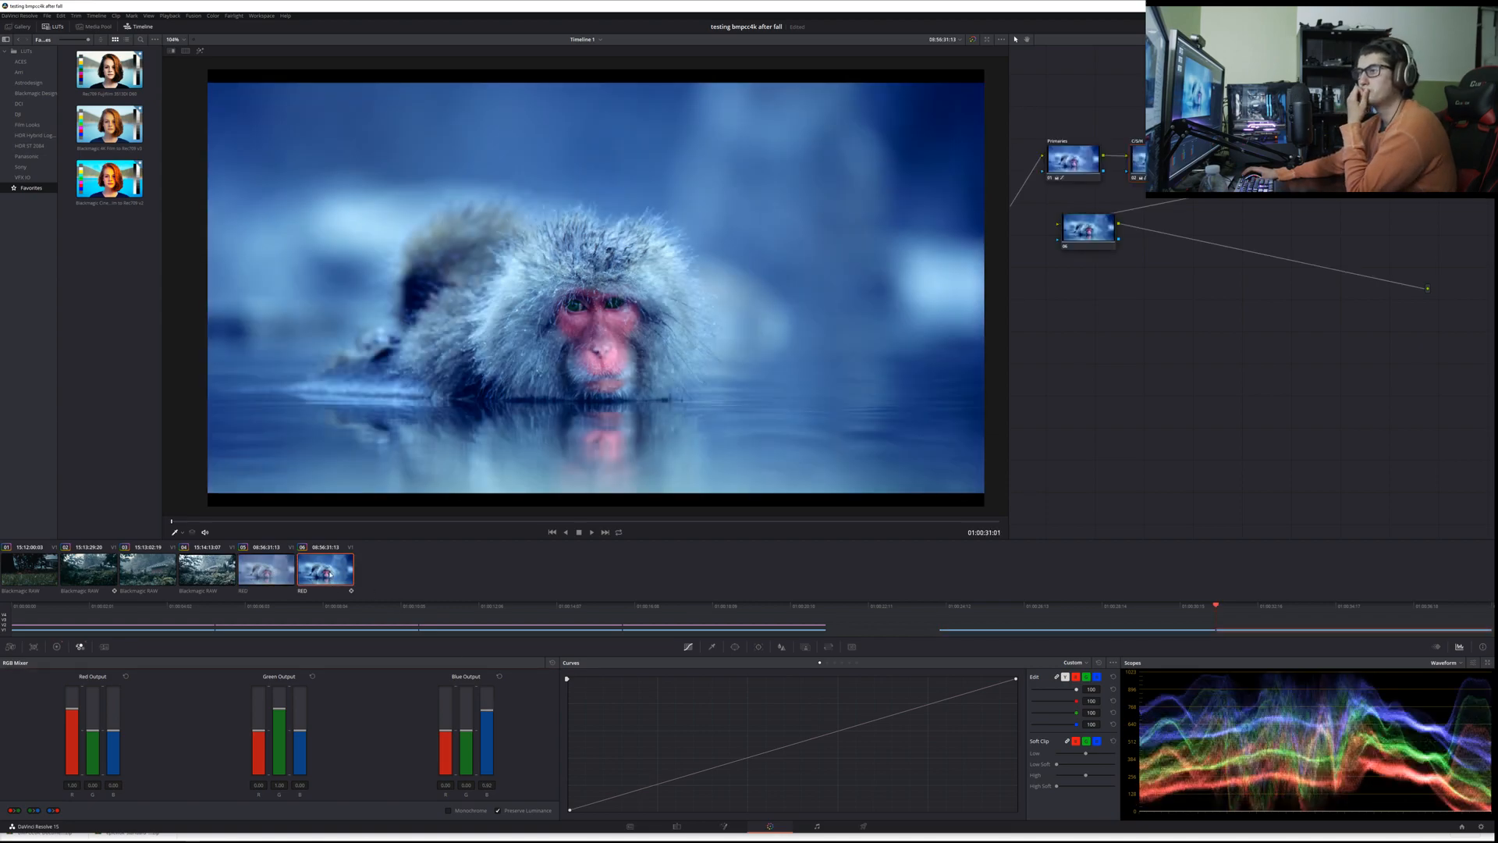
key("ctrl+s")
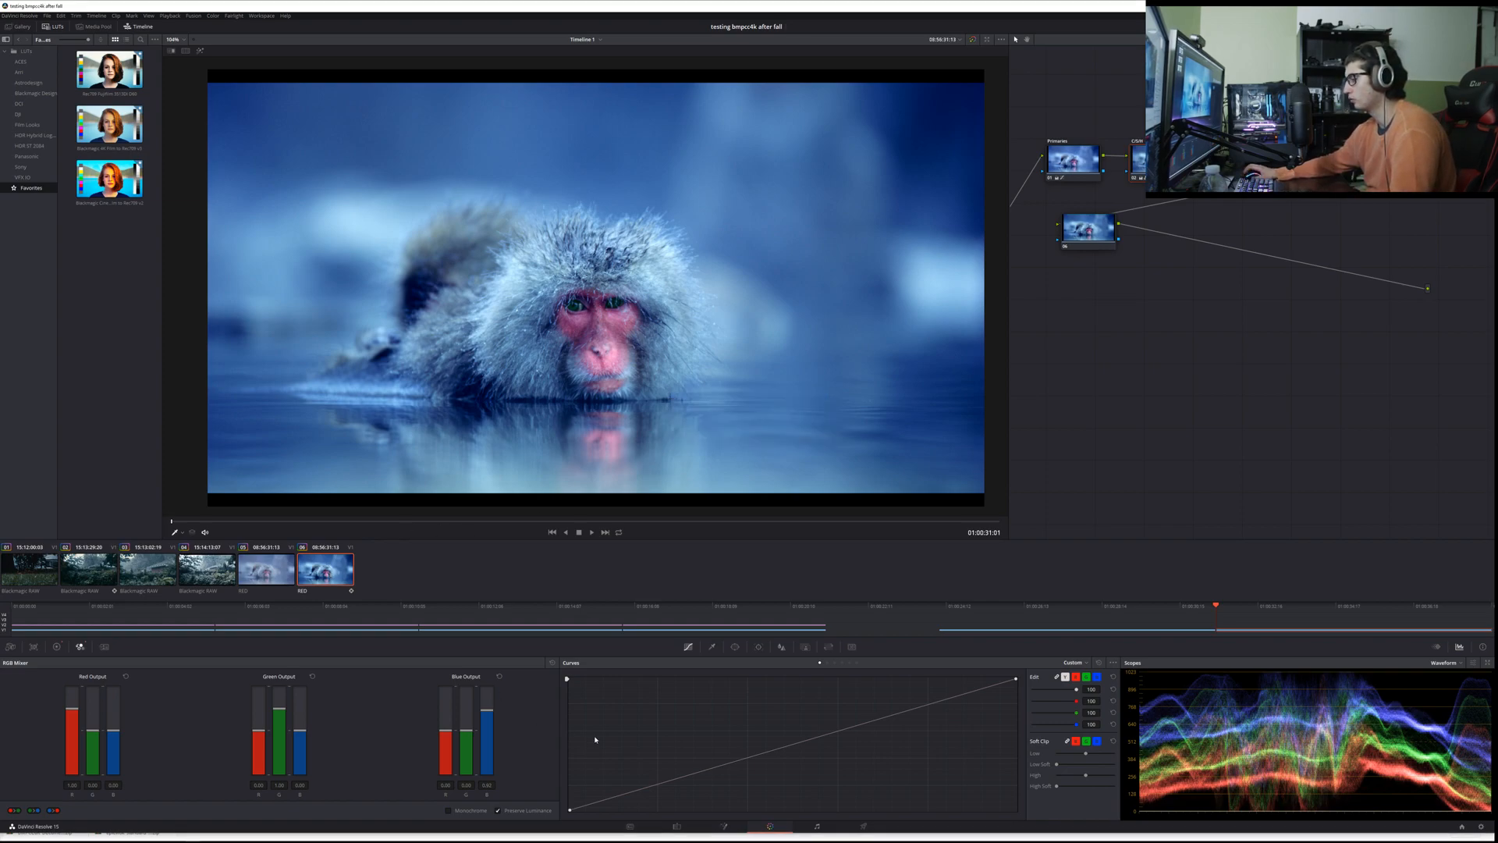
Step: Switch to the browser and show the downloaded BMPCC6K-Documentary-BRAW archive in its folder, and return to DaVinci Resolve
left_click(217, 834)
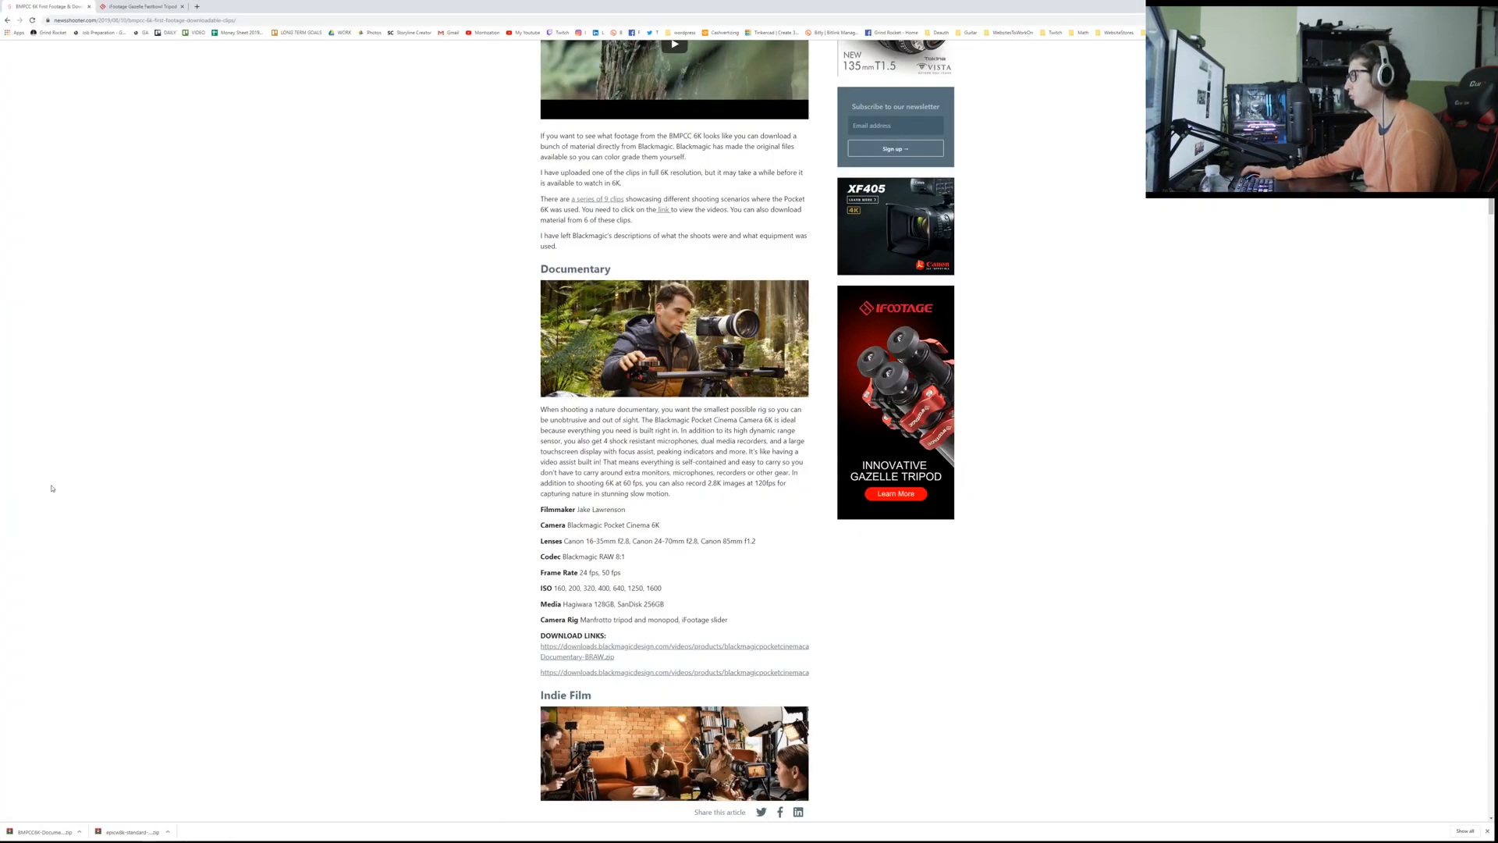
left_click(79, 831)
left_click(99, 805)
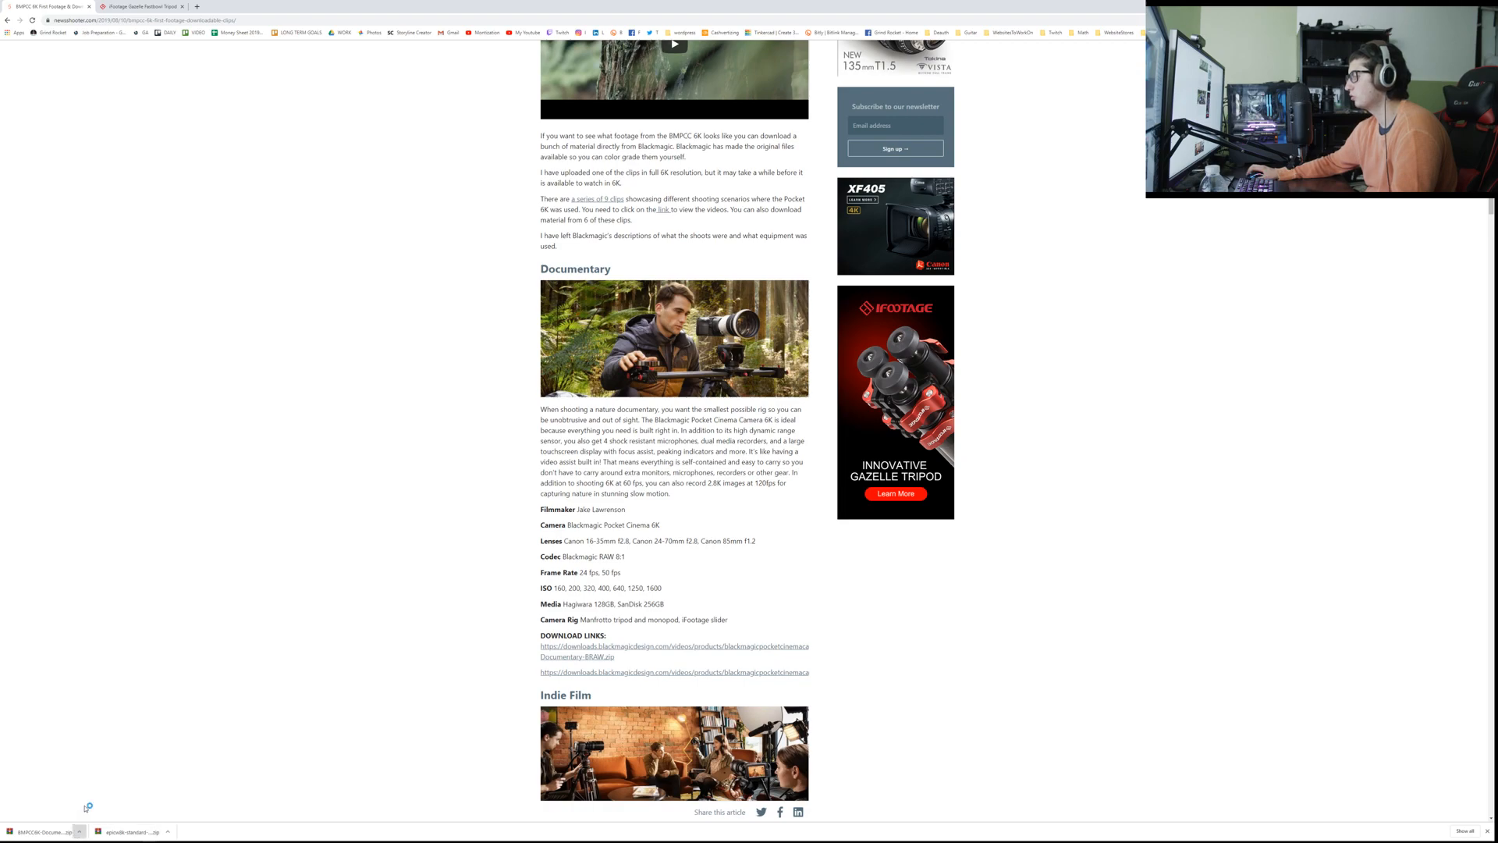
key("alt+Tab")
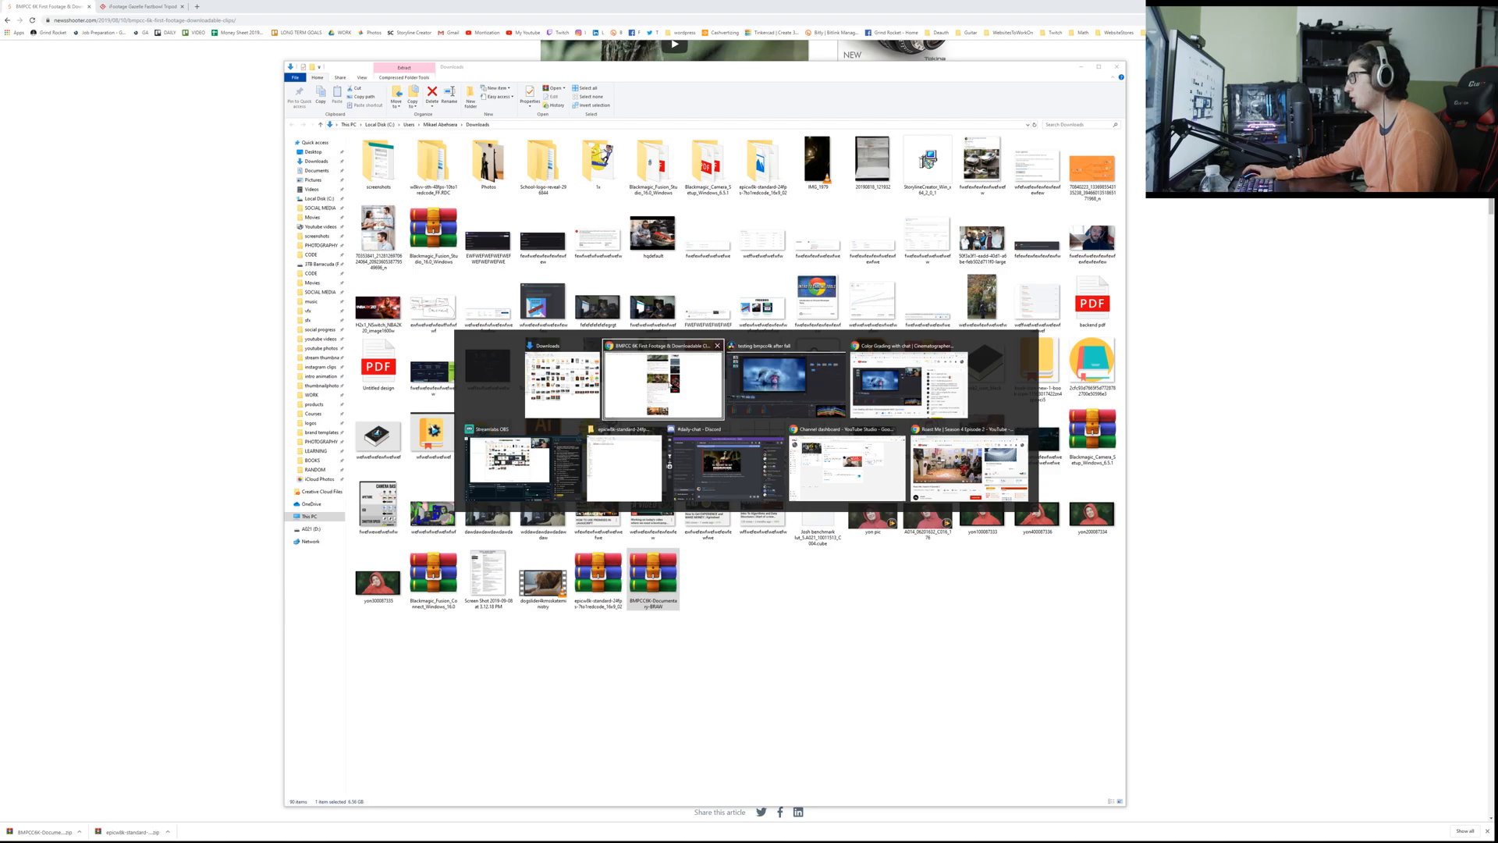
key("alt+Tab")
left_click(779, 381)
key("alt+Tab")
key("alt+Tab")
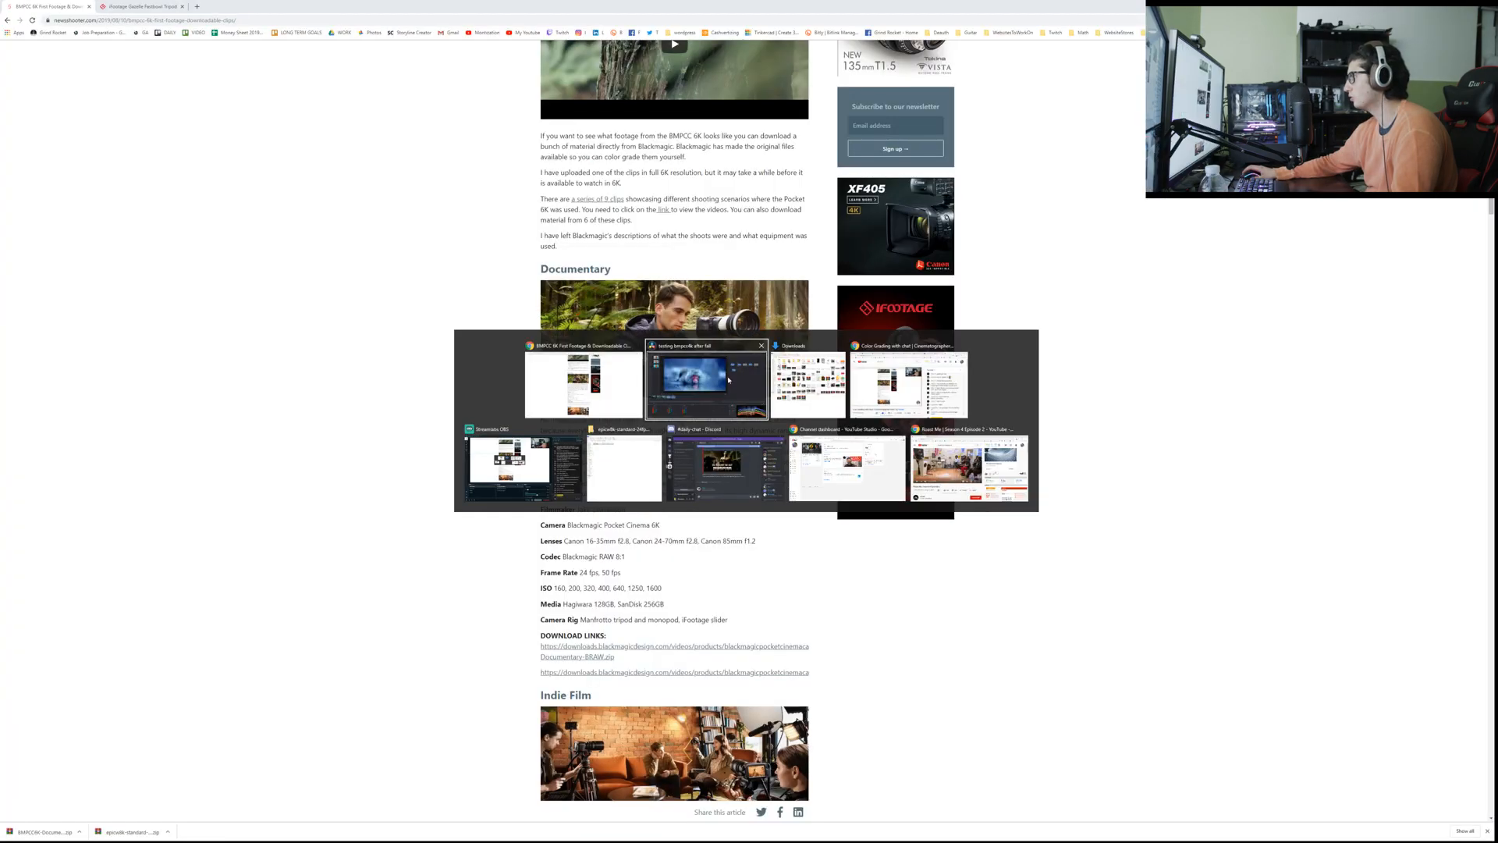
left_click(791, 383)
key("alt+Tab")
left_click(790, 383)
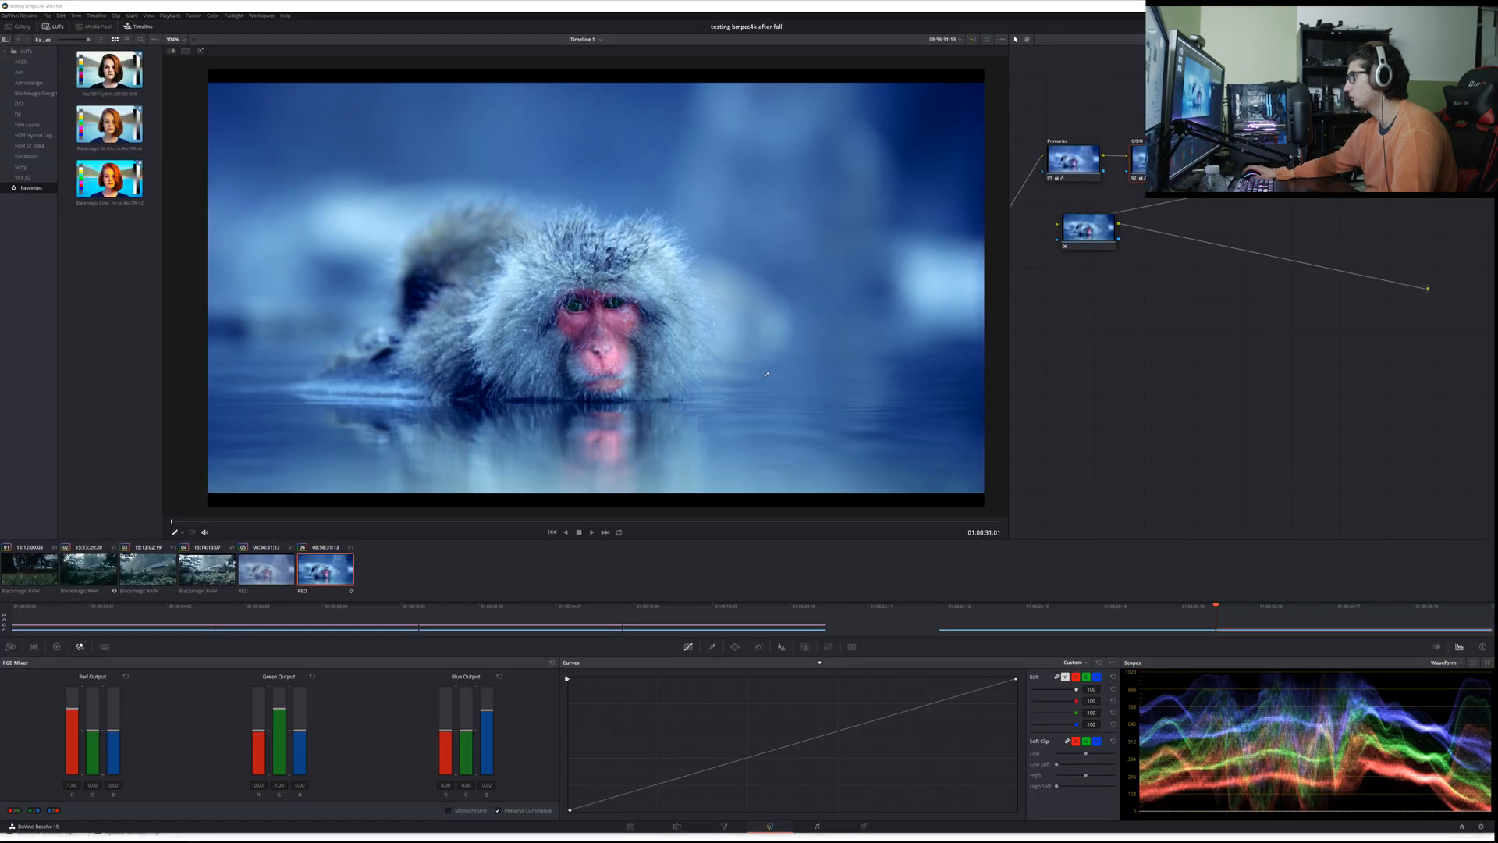
Step: Switch to File Explorer and extract the BMPCC6K-Documentary-BRAW archive into its own folder in Downloads
key("alt+Tab")
left_click(746, 699)
left_click(647, 594)
right_click(646, 594)
left_click(690, 634)
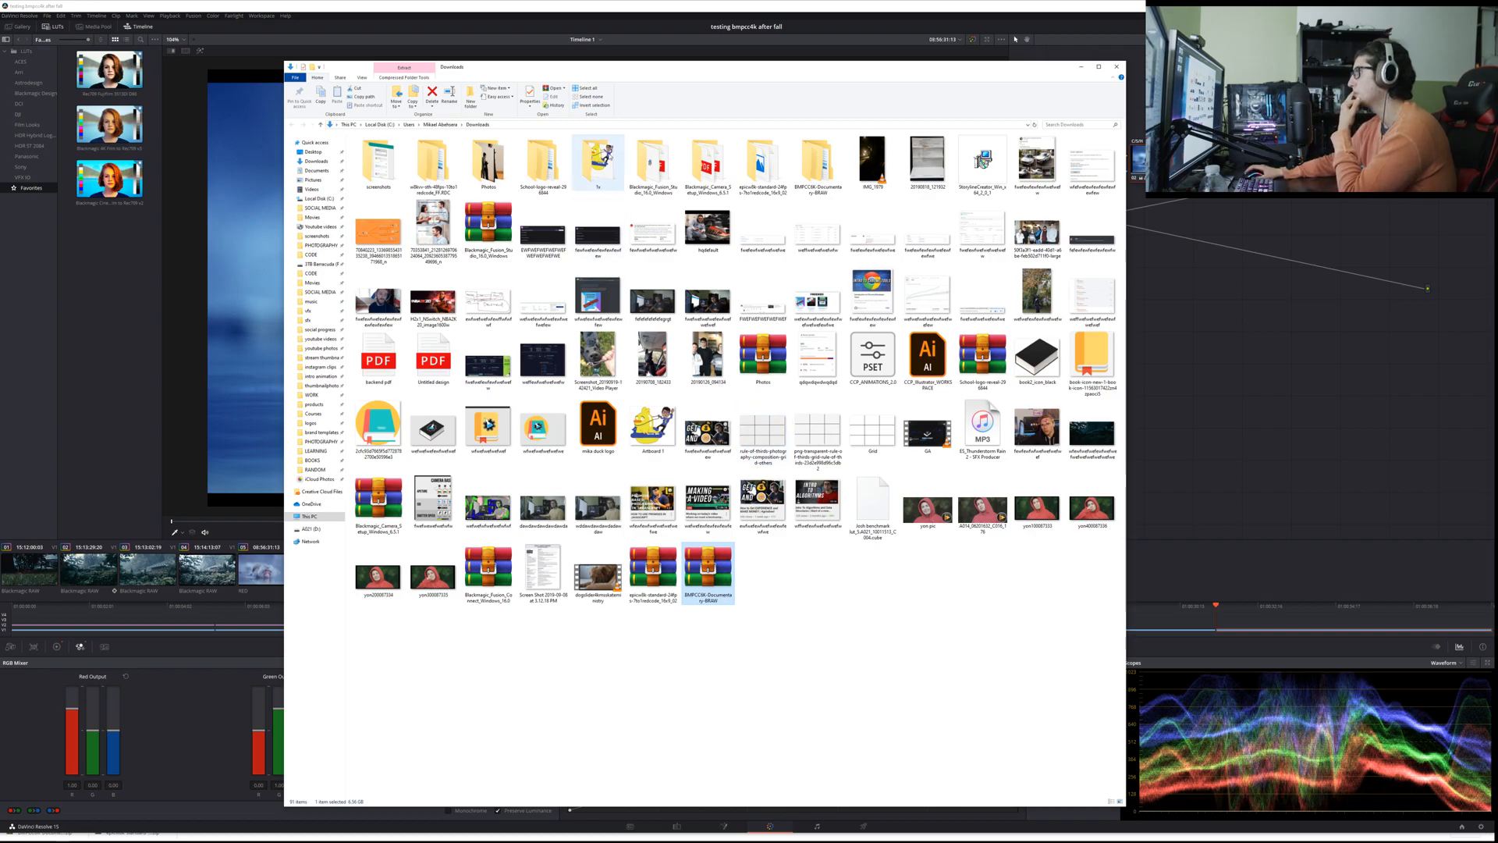
Step: Open the extracted BMPCC6K-Documentary-BRAW folder down to its inner folder and select all the Blackmagic RAW clips
double_click(817, 164)
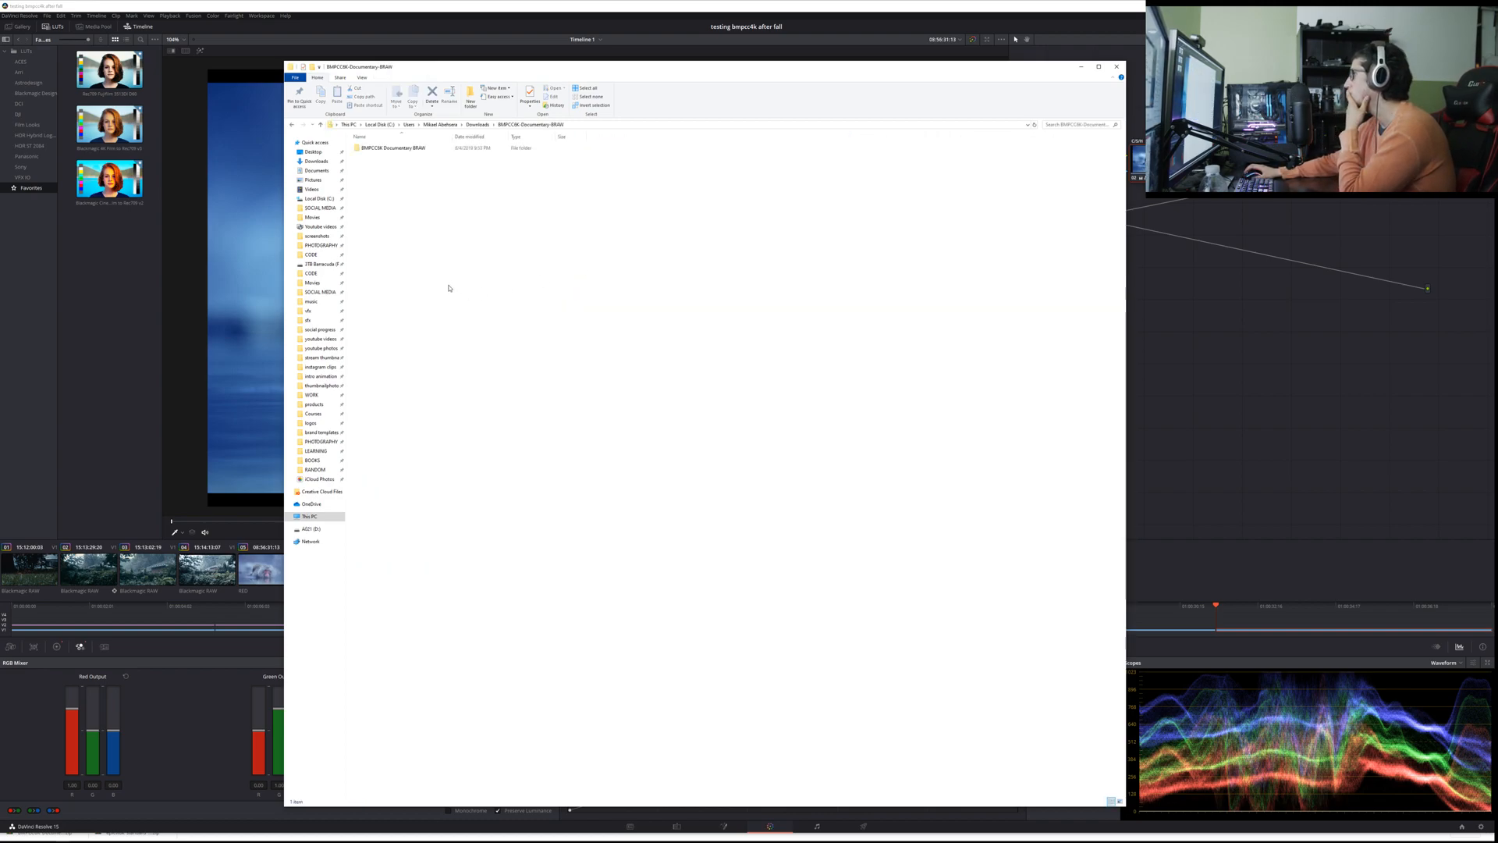
double_click(387, 148)
left_click_drag(412, 274, 381, 145)
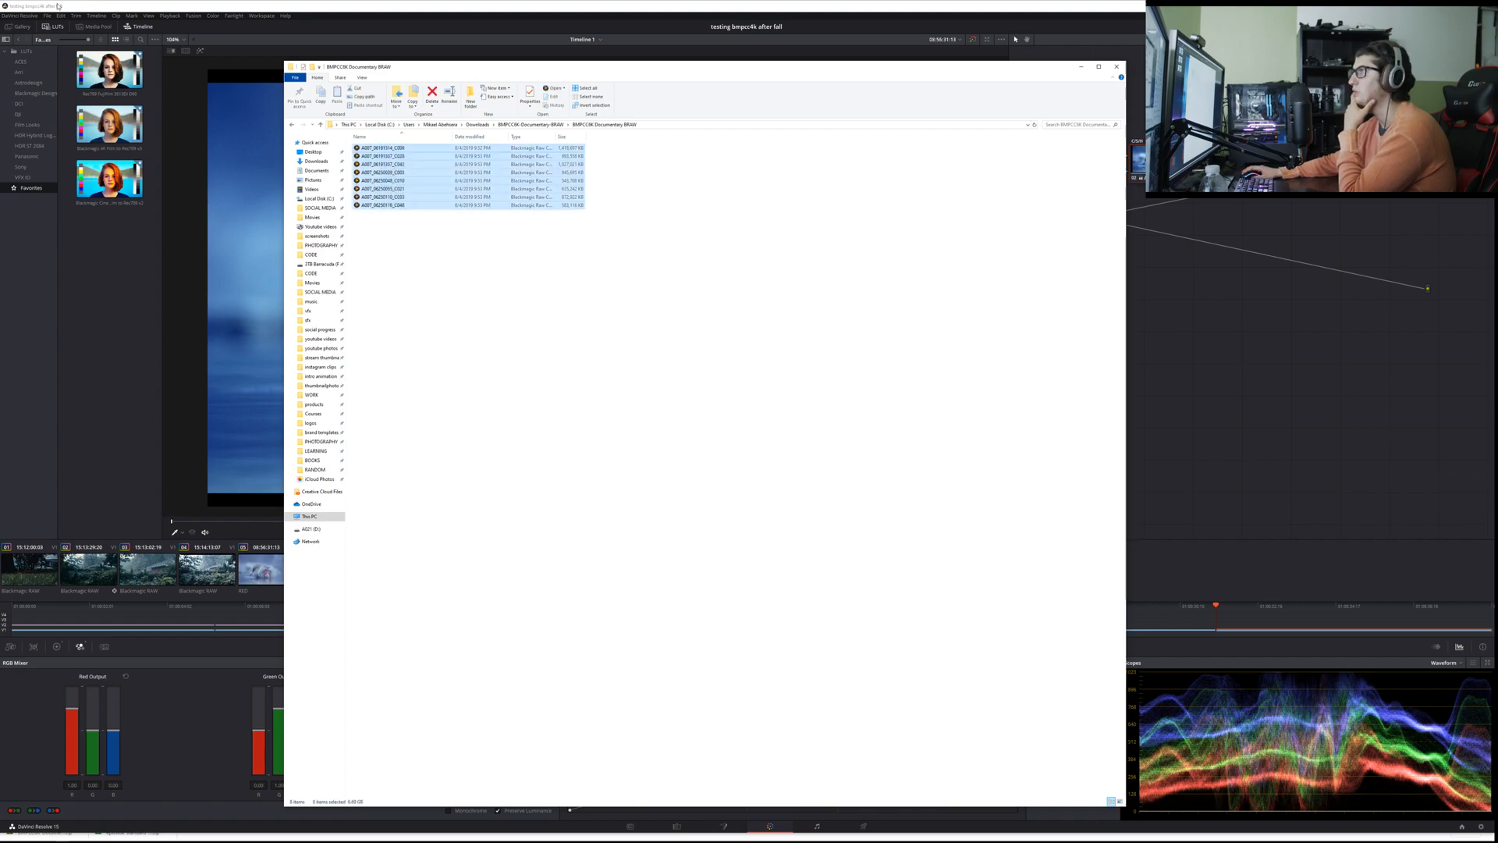
Step: Return to DaVinci Resolve, go to the Media page and create a bin named bmpcc6k
left_click(20, 27)
left_click(57, 213)
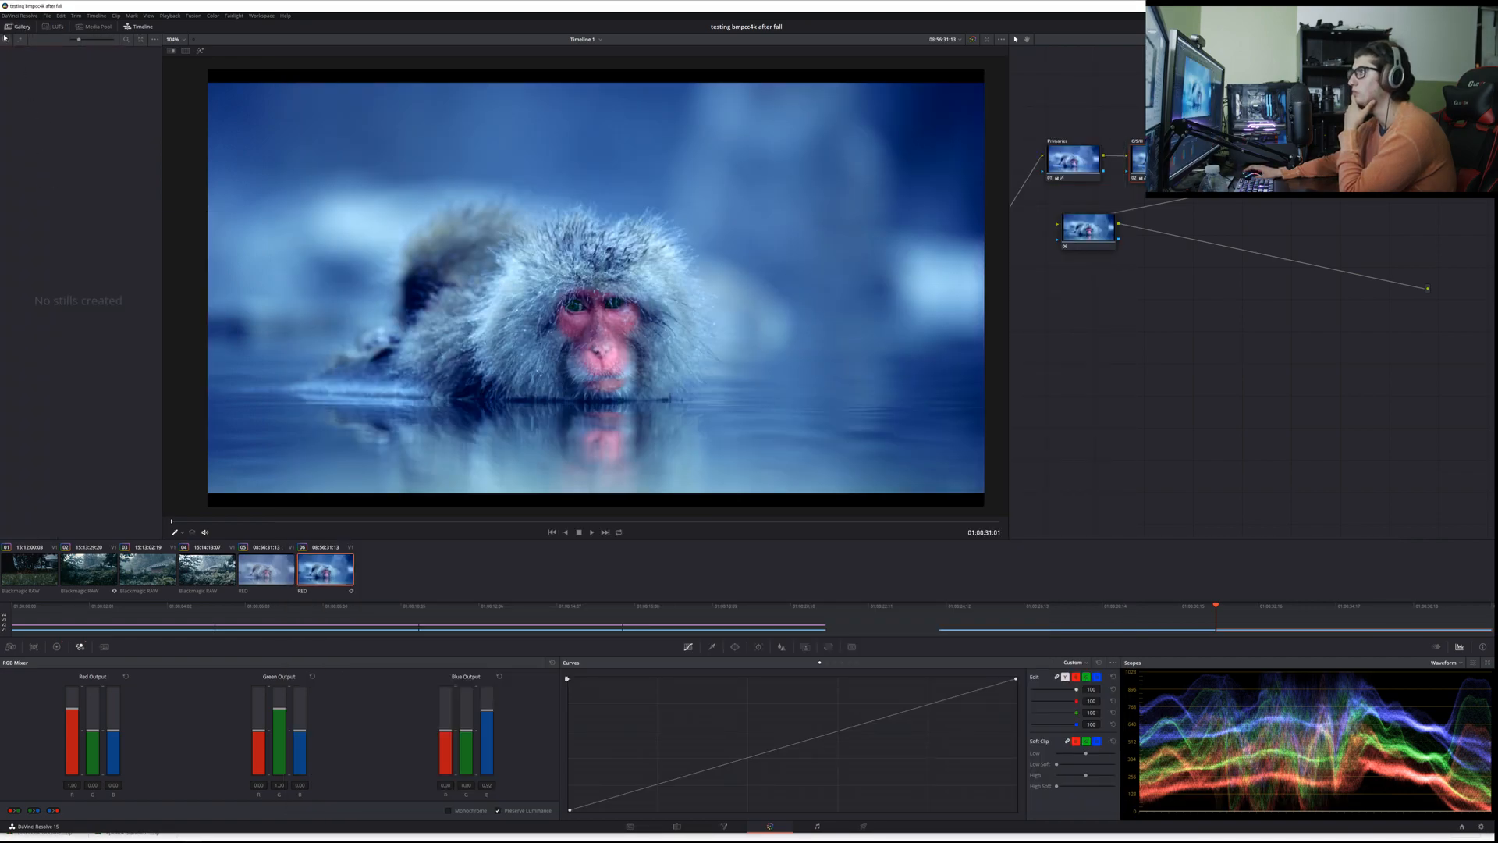
left_click(17, 28)
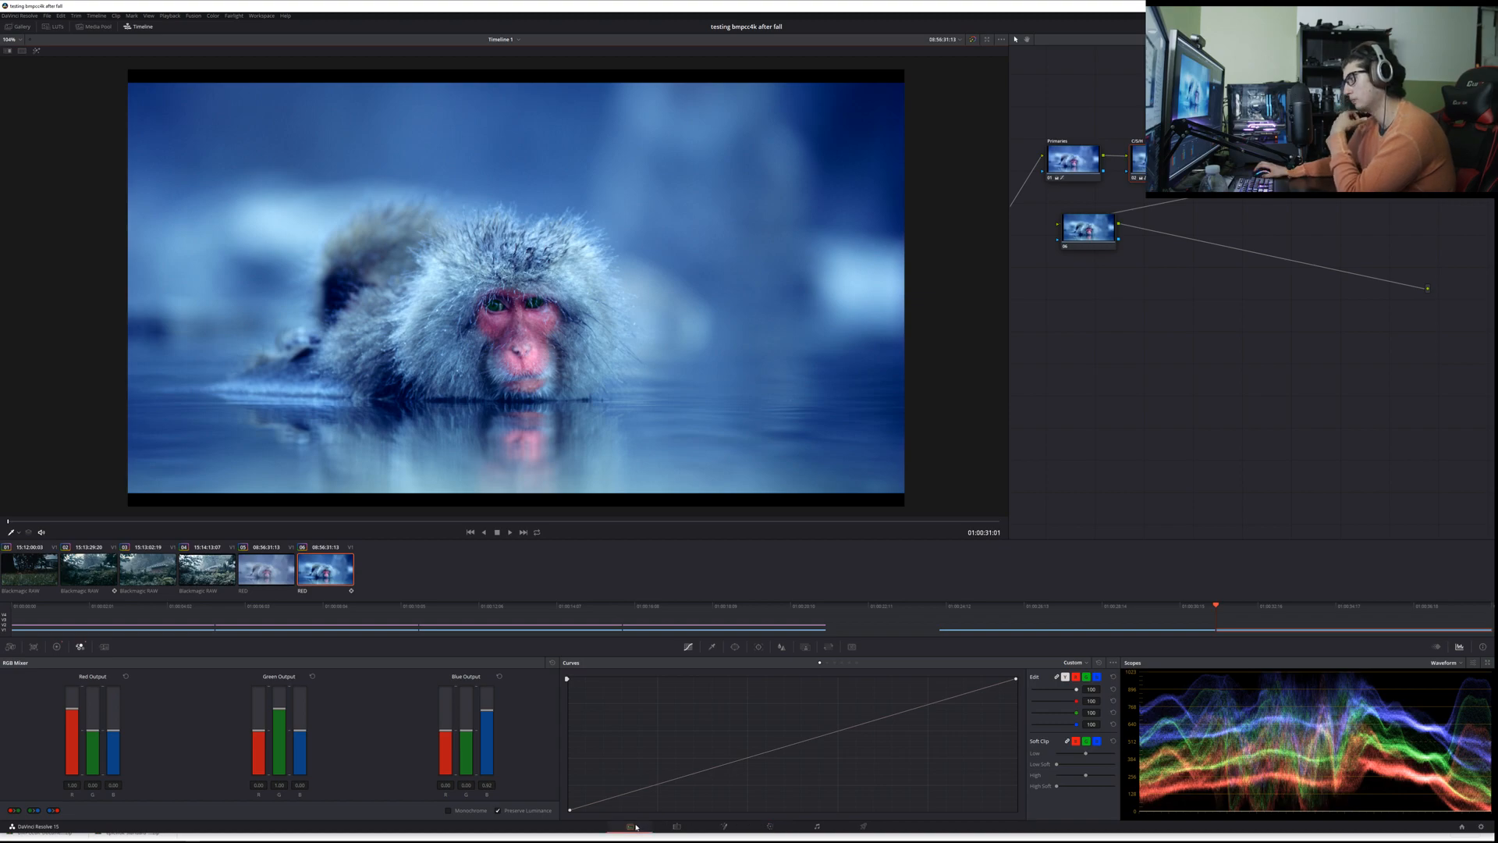
left_click(630, 825)
right_click(132, 591)
left_click(155, 599)
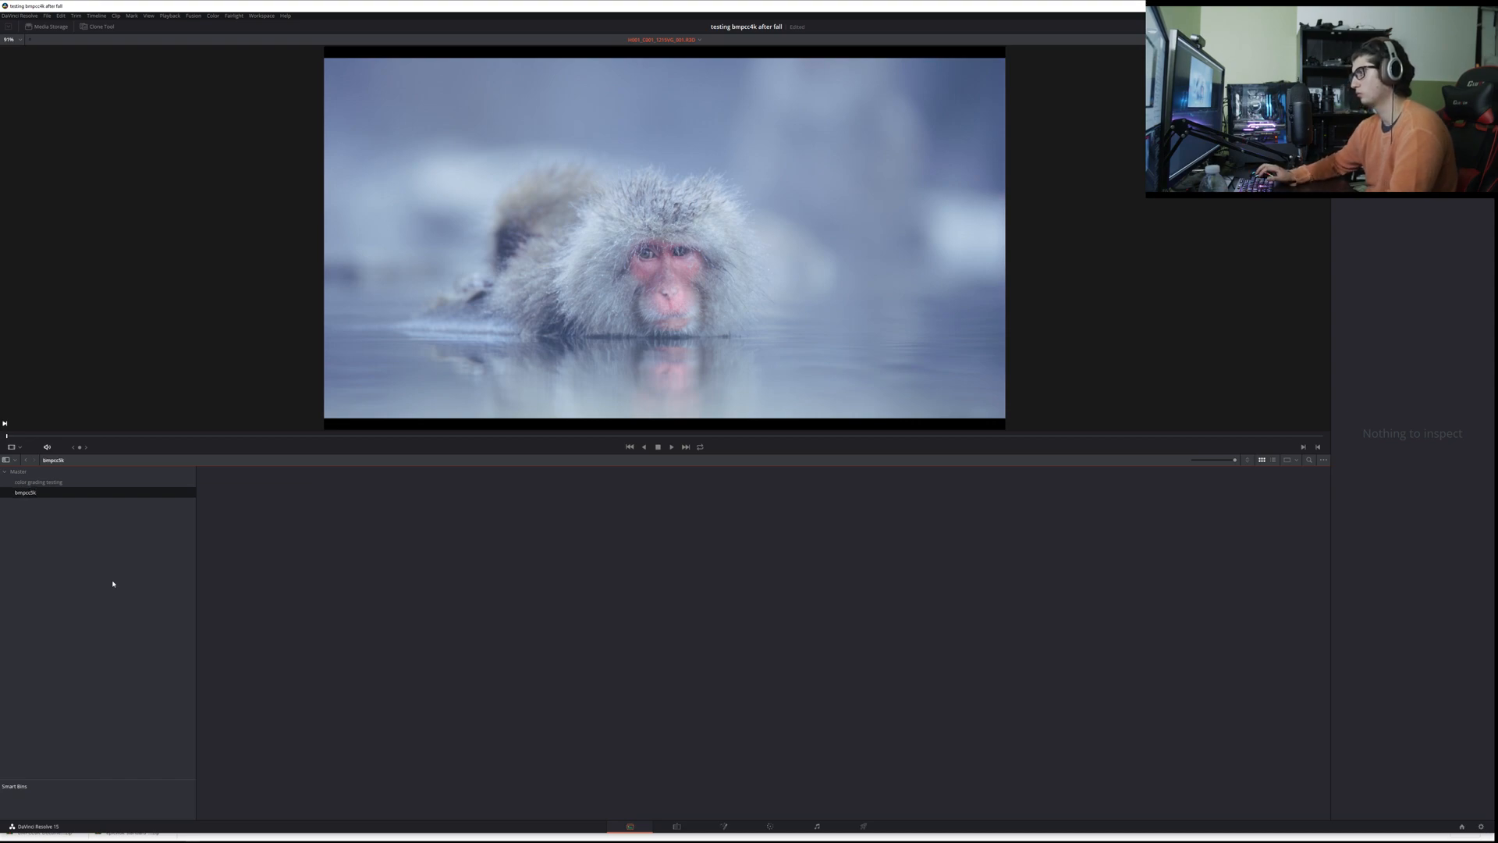
Step: Try to bring the selected Blackmagic RAW clips from File Explorer directly into the empty bmpcc6k bin
key("alt+Tab")
left_click_drag(391, 201, 188, 611)
left_click(184, 569)
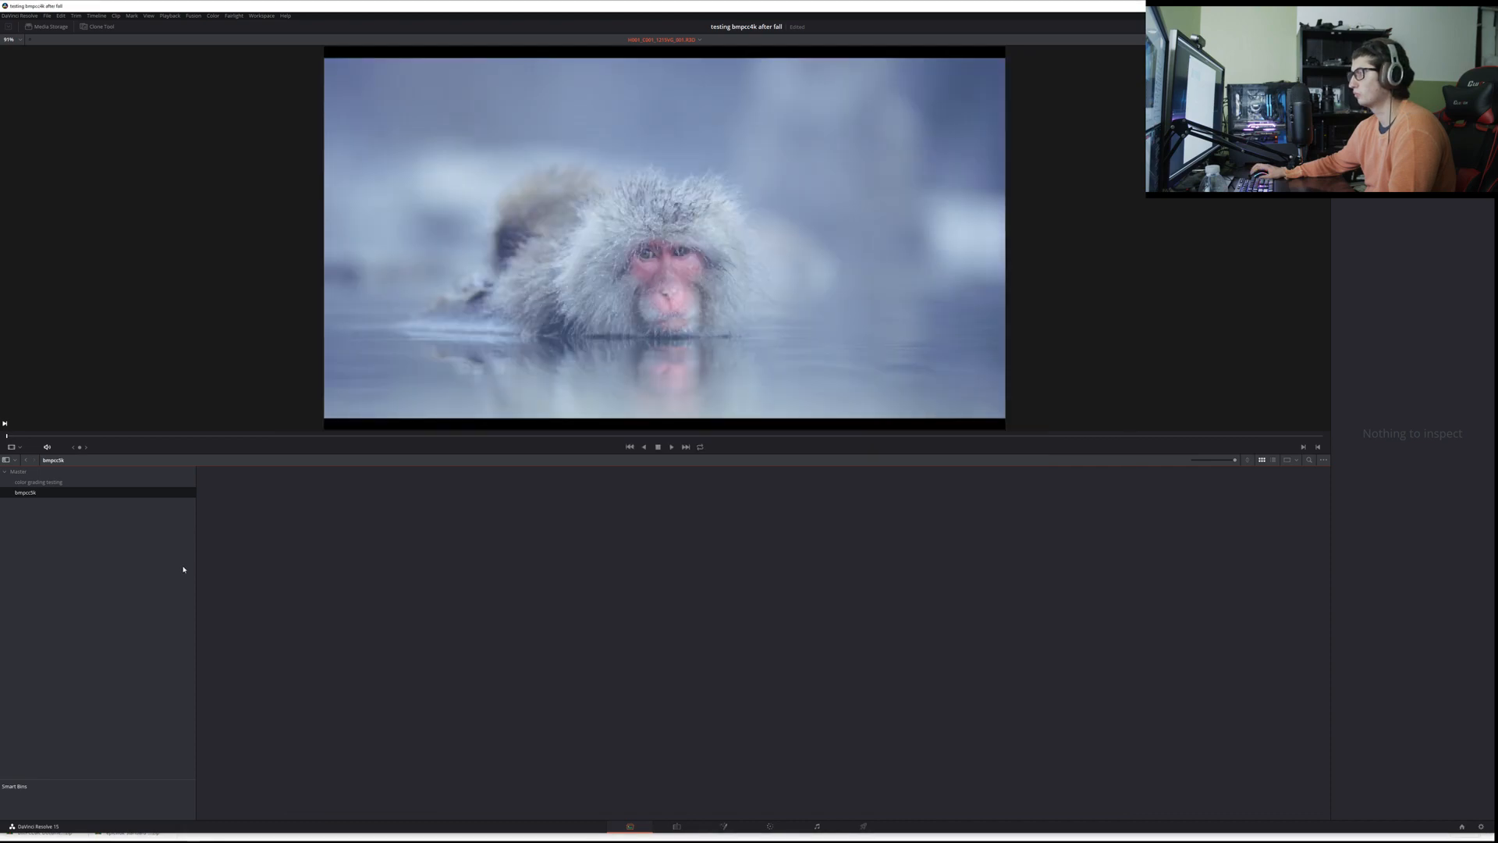
key("alt+Tab")
left_click_drag(416, 176, 240, 545)
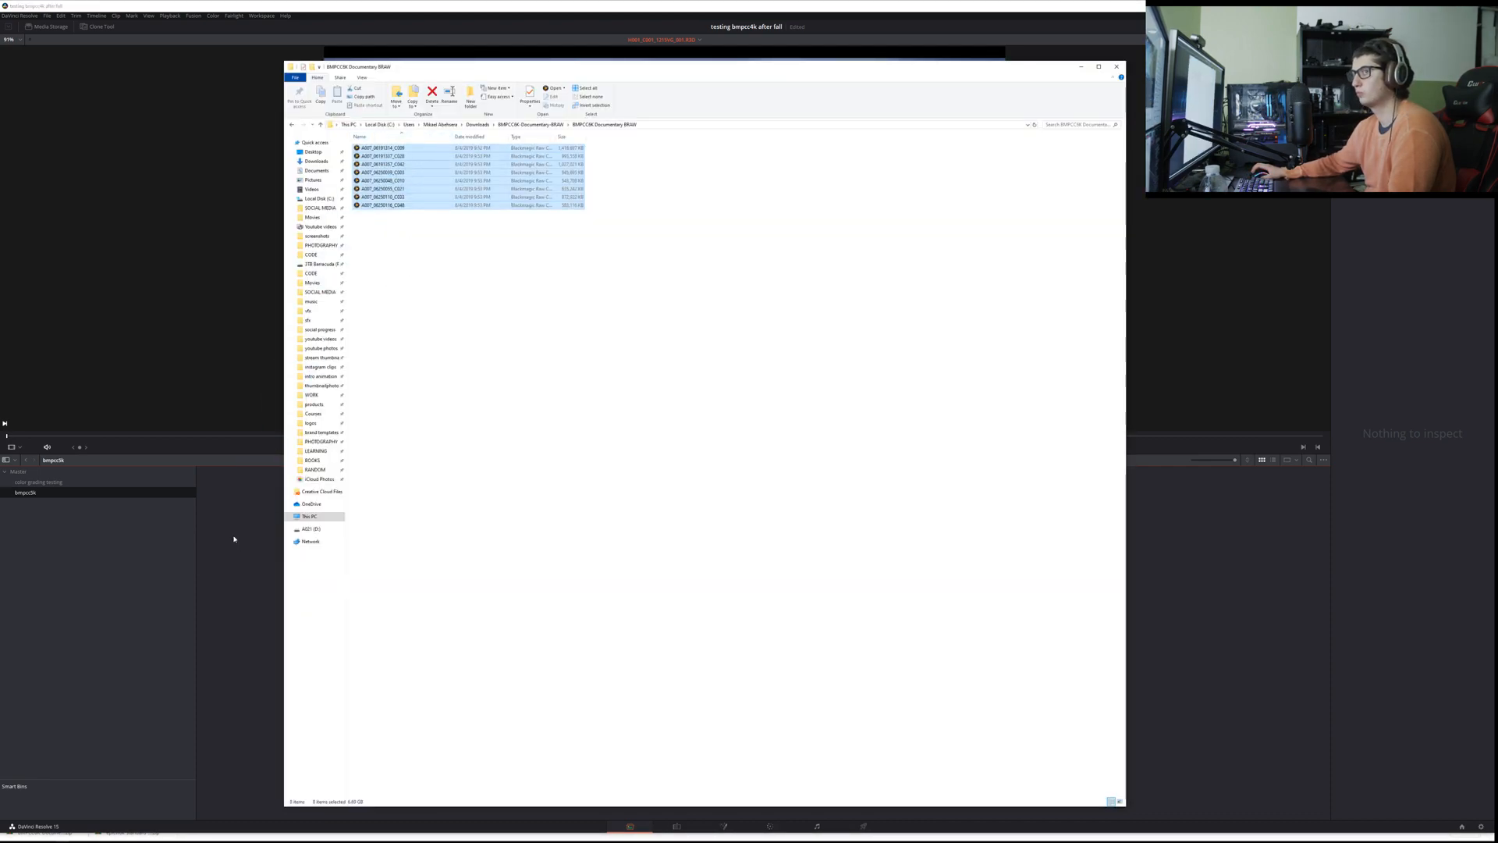
left_click(233, 538)
key("alt+Tab")
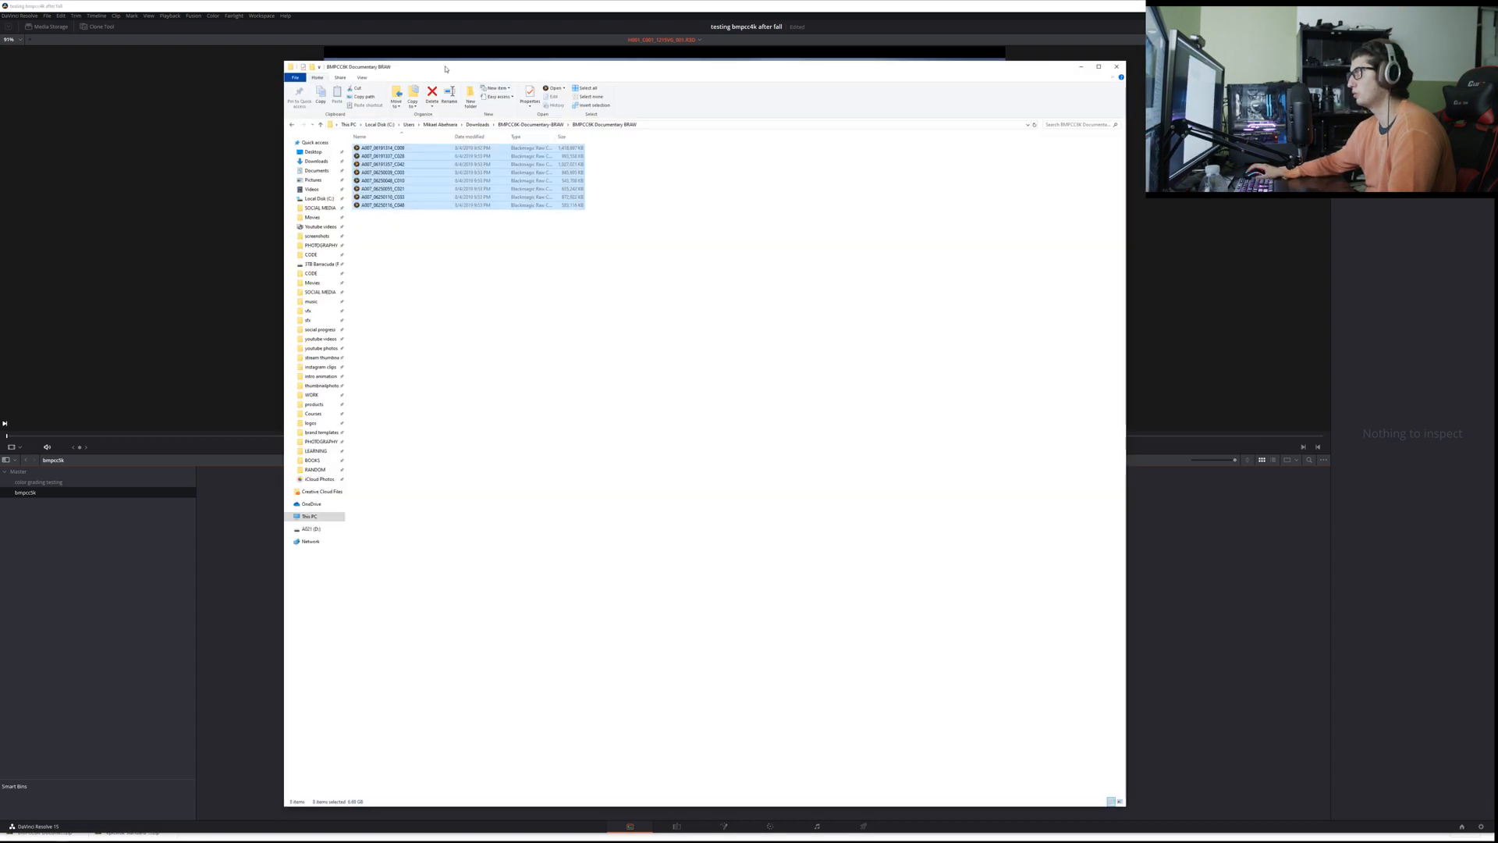
left_click_drag(445, 70, 630, 50)
left_click_drag(596, 174, 371, 507)
left_click(264, 603)
key("alt+Tab")
Step: Try to import all the clips from the BMPCC6K-Documentary-BRAW folder in Downloads into the bmpcc6k bin with Import Media
left_click(266, 550)
right_click(265, 549)
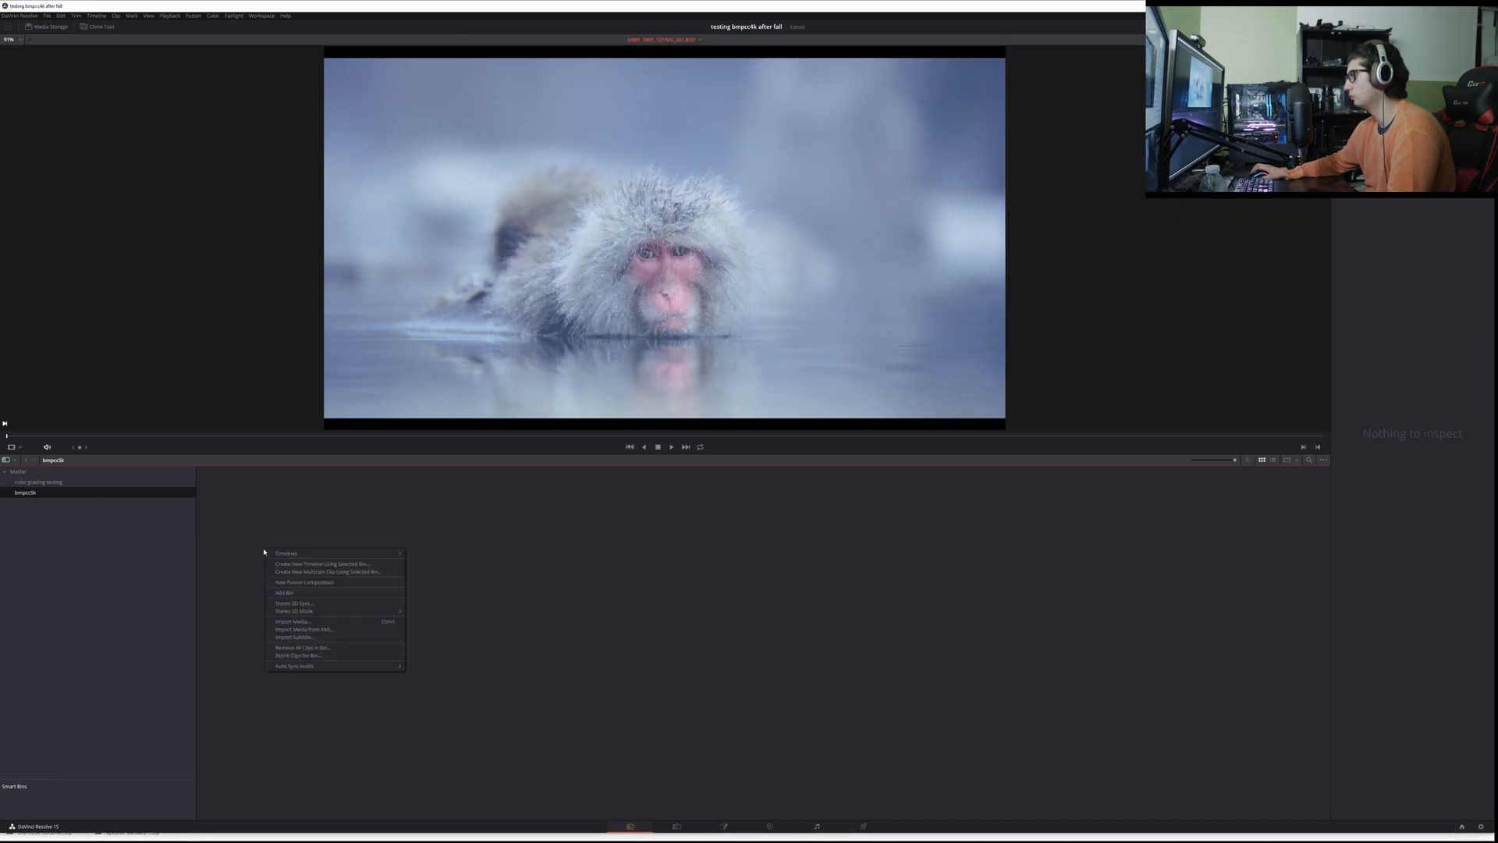
left_click(323, 620)
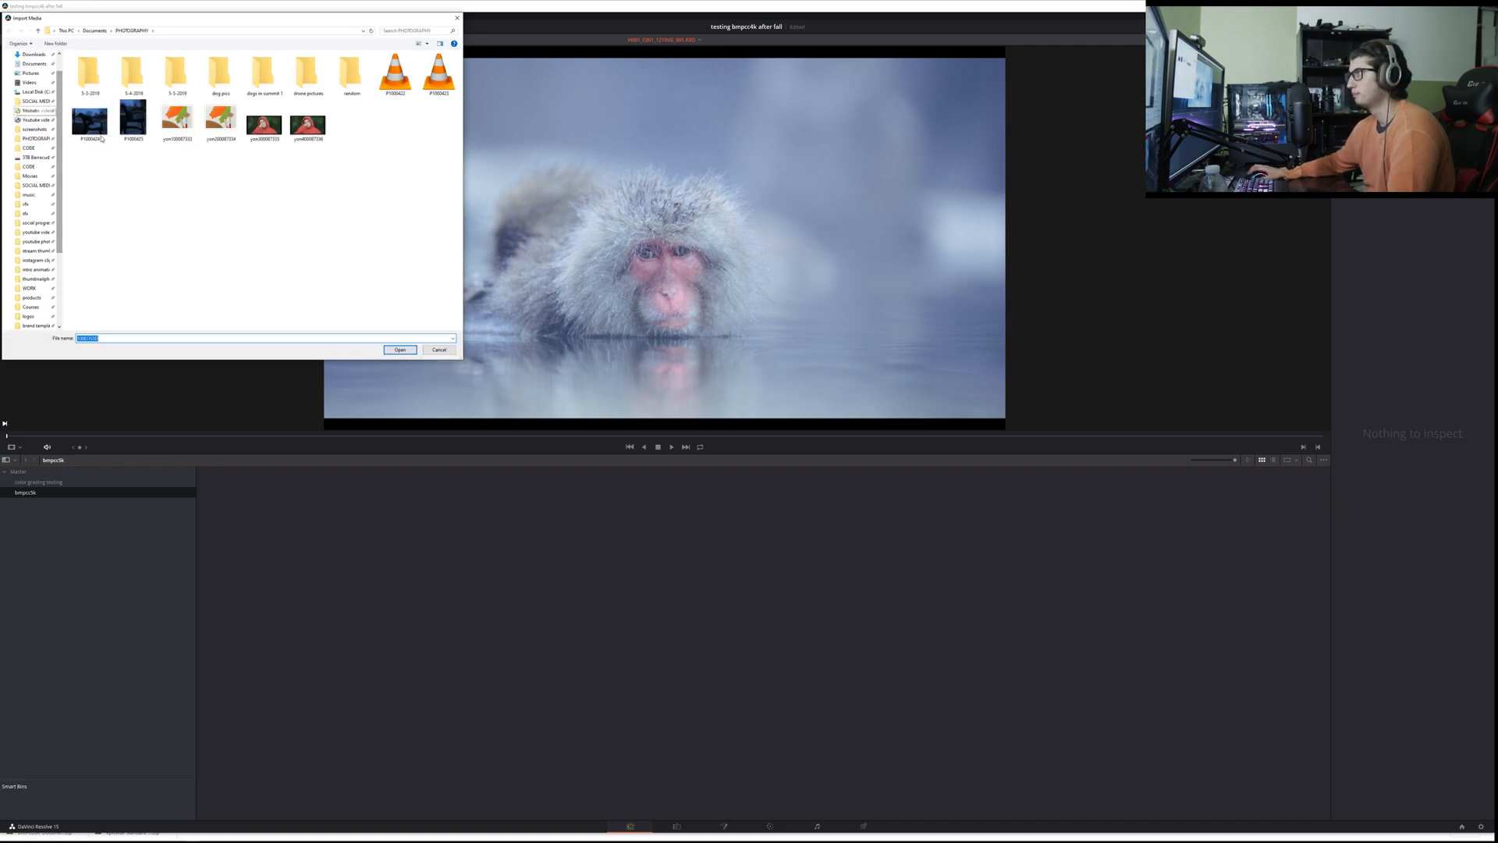
scroll(35, 101, "up", 1)
left_click(35, 80)
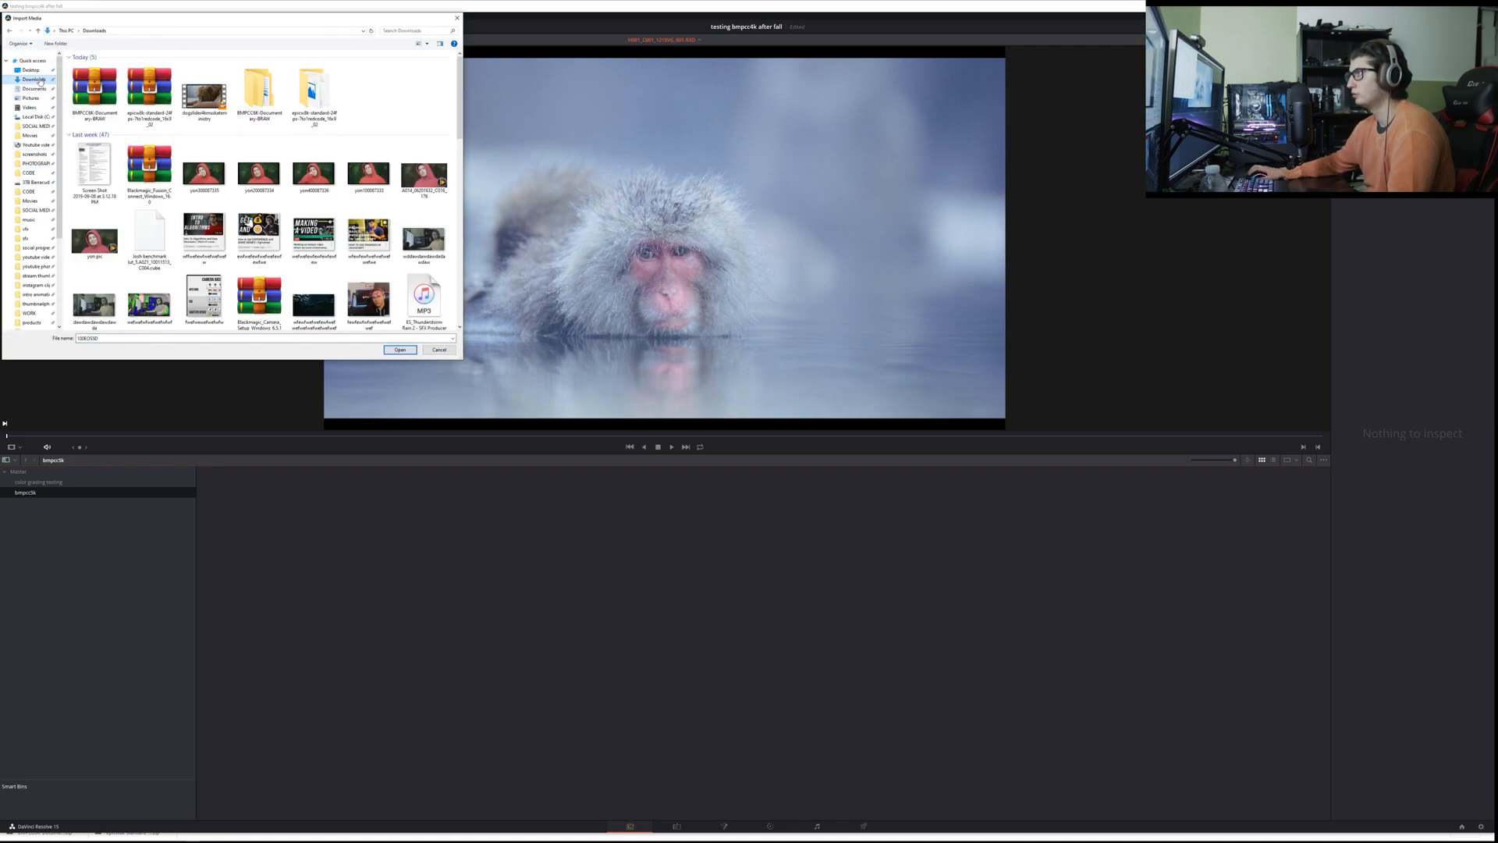
double_click(259, 89)
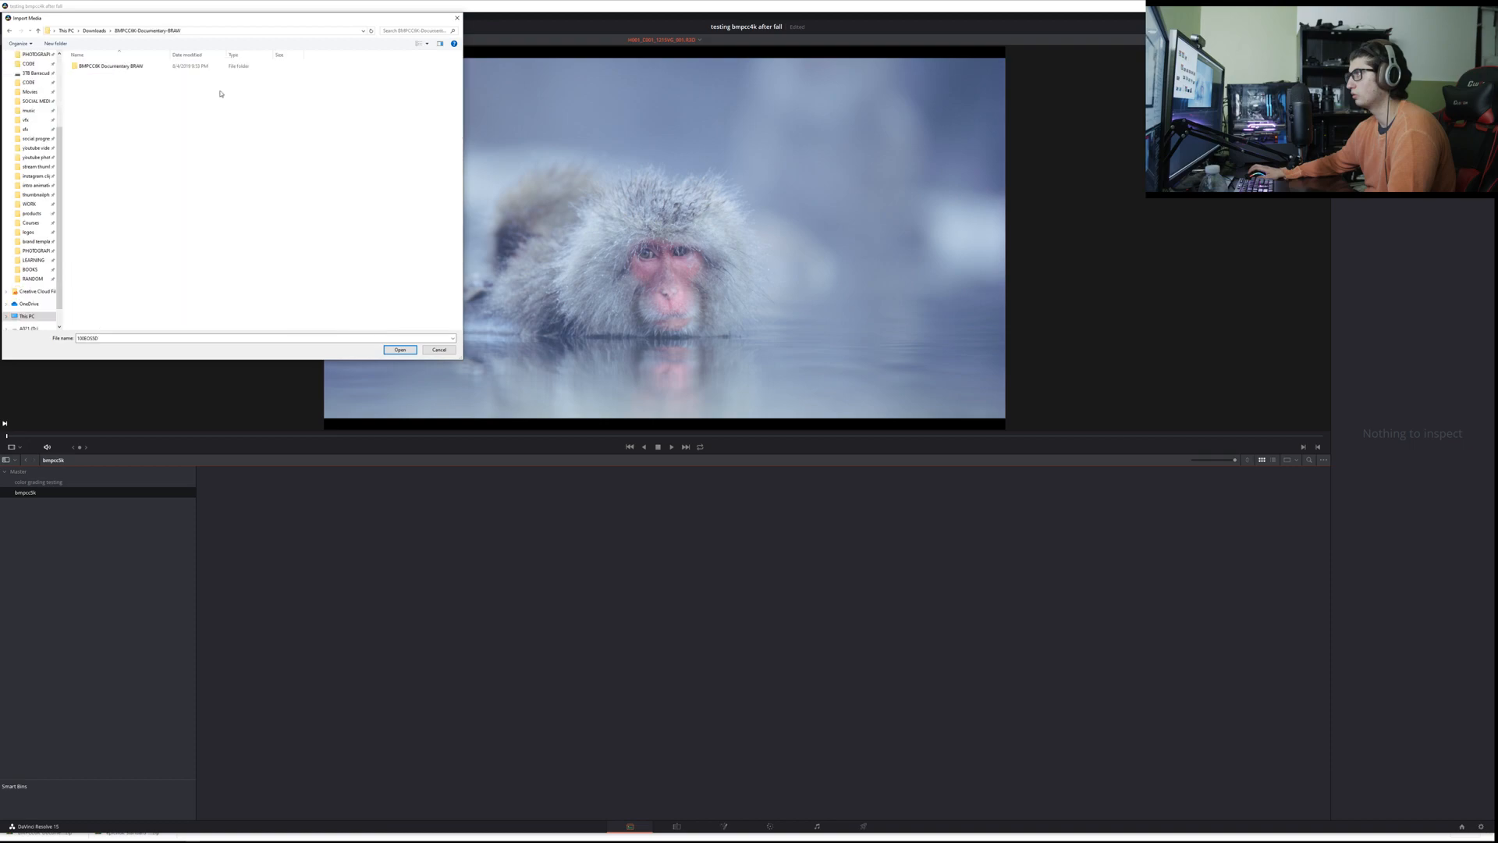
double_click(114, 67)
left_click_drag(164, 195, 189, 53)
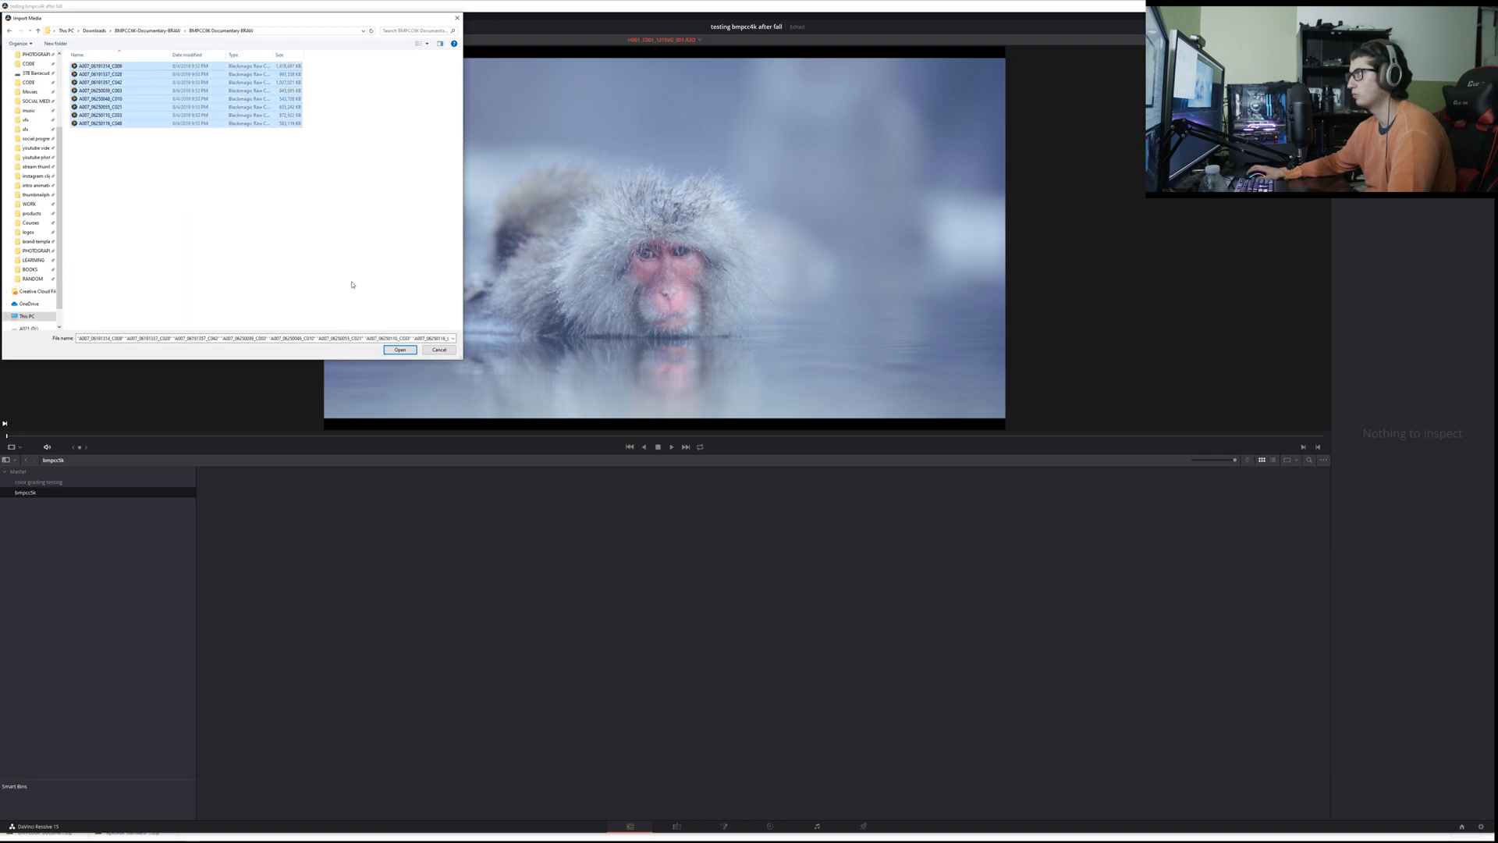
left_click(400, 350)
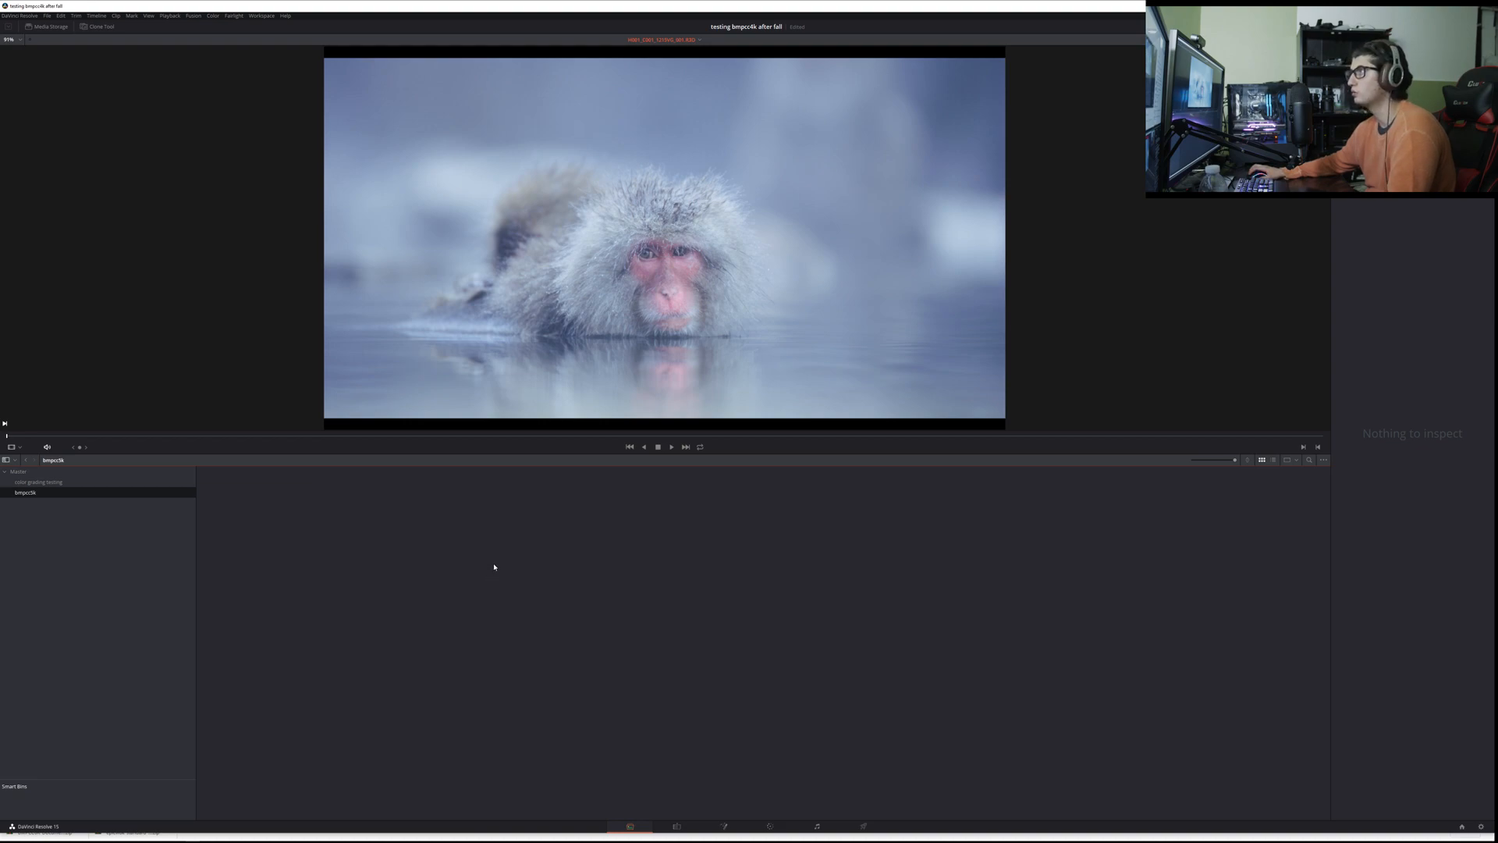
Step: Show the extracted clips as large thumbnails in File Explorer and preview the first redwood clip in the Blackmagic RAW player
key("alt+Tab")
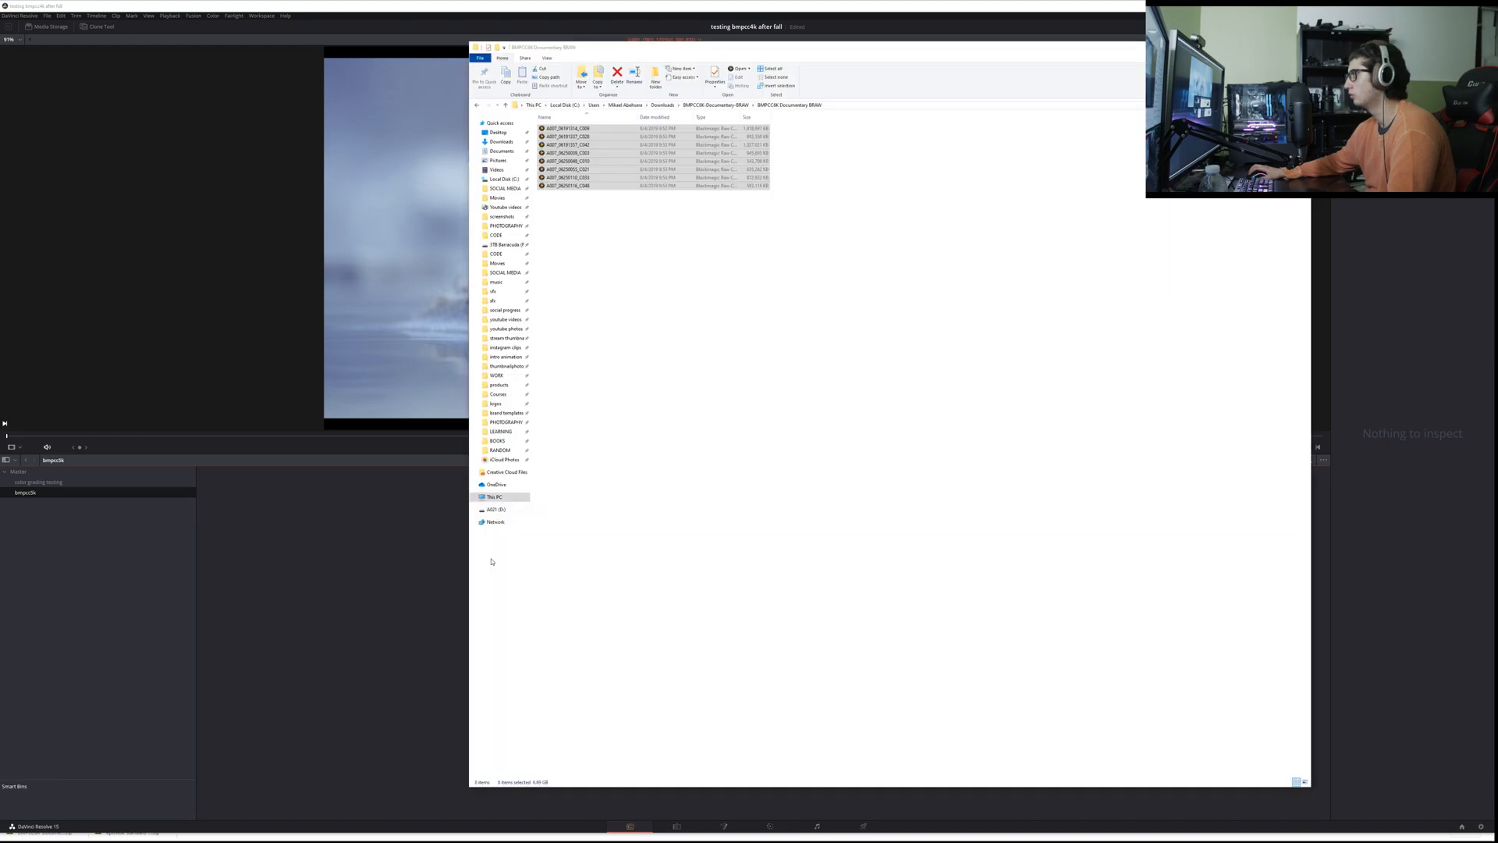
left_click(623, 382)
scroll(624, 383, "up", 6, "ctrl")
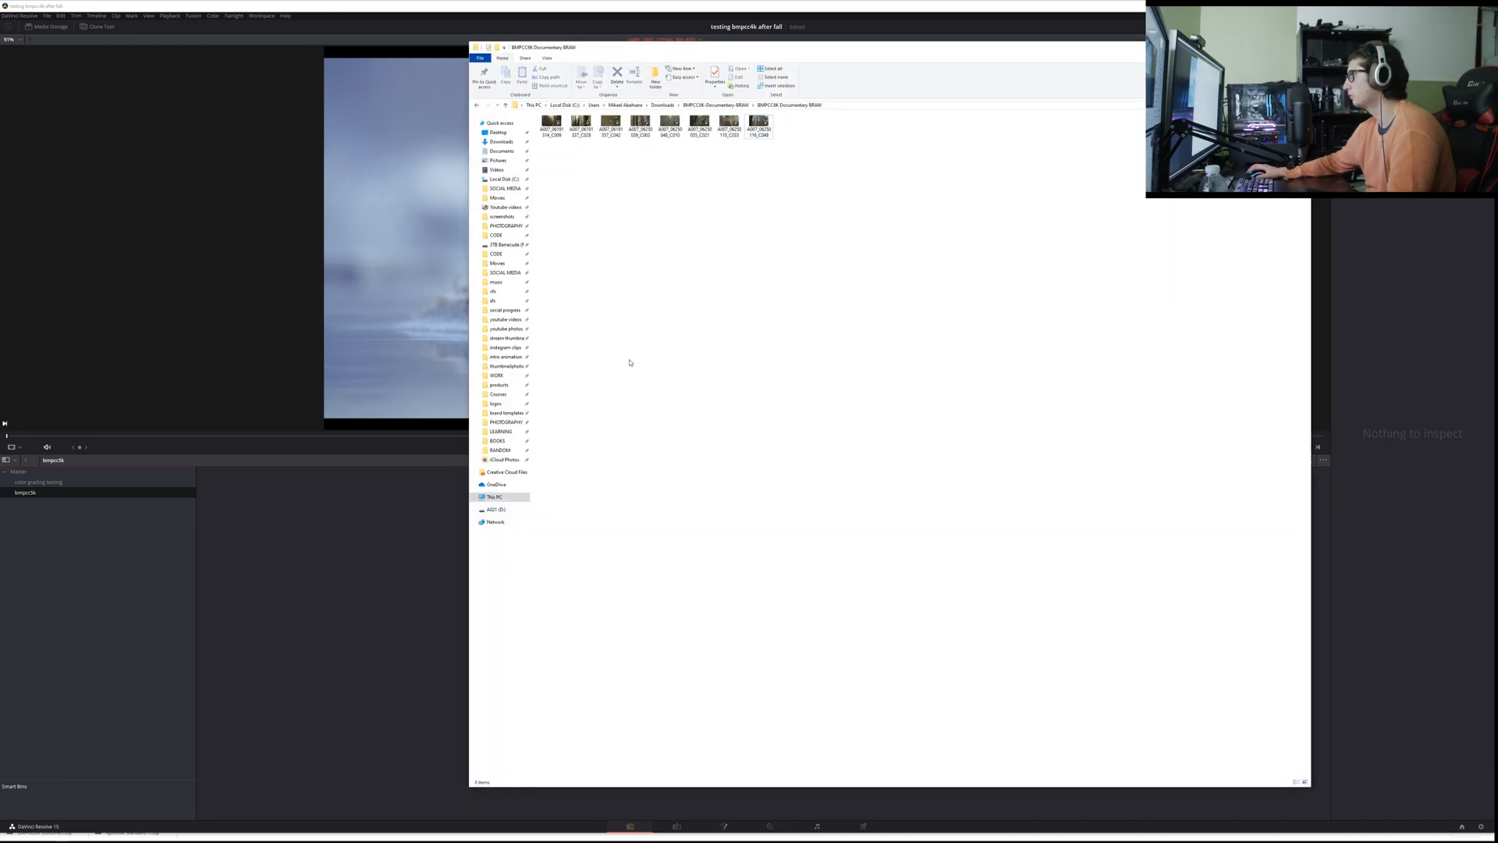
scroll(626, 383, "up", 2, "ctrl")
left_click(601, 146)
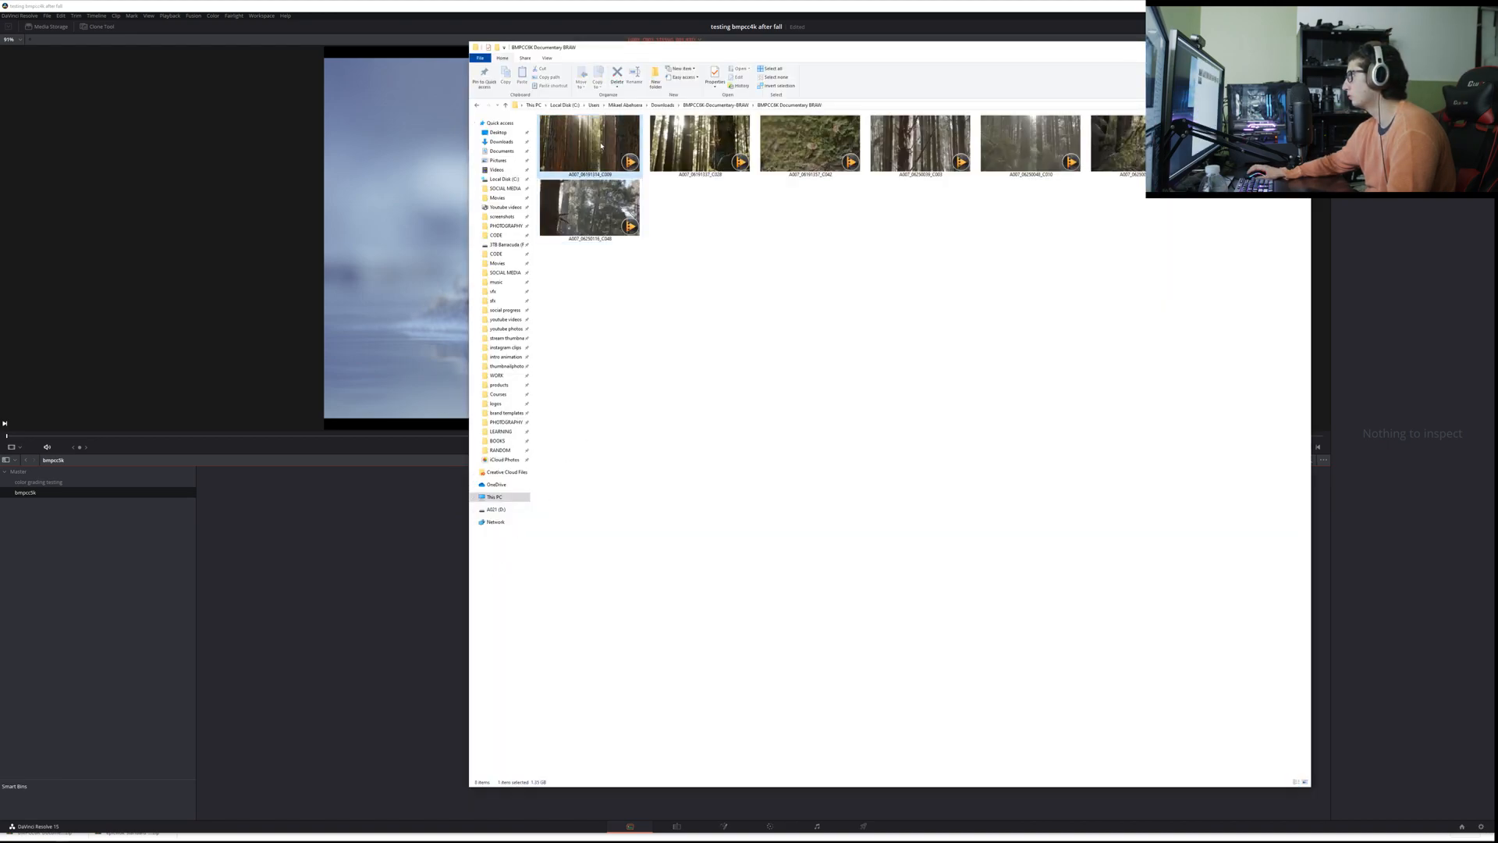
double_click(601, 145)
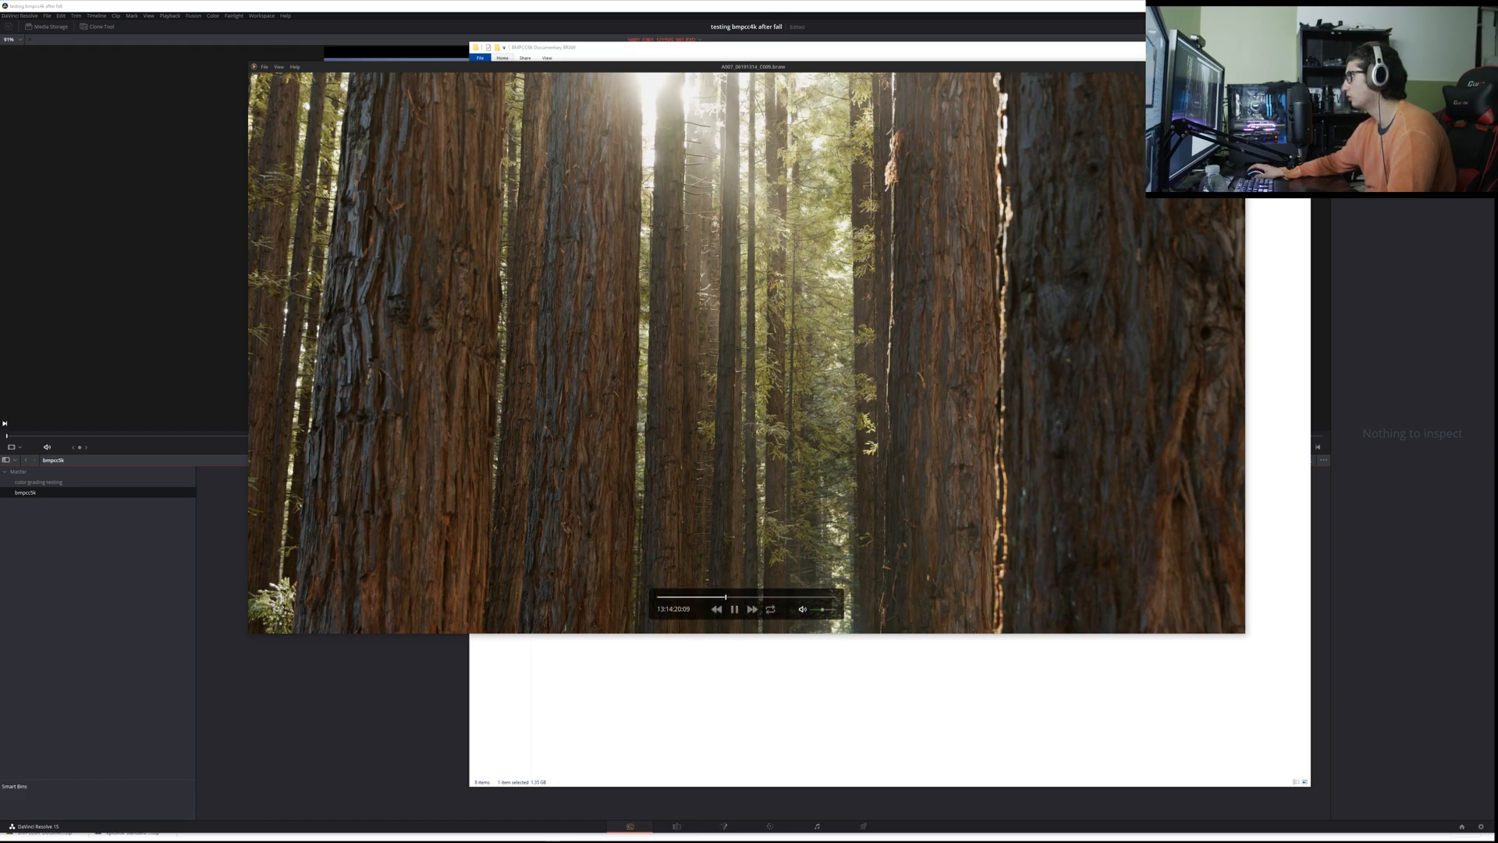
left_click(1237, 67)
left_click(907, 167)
left_click(839, 158)
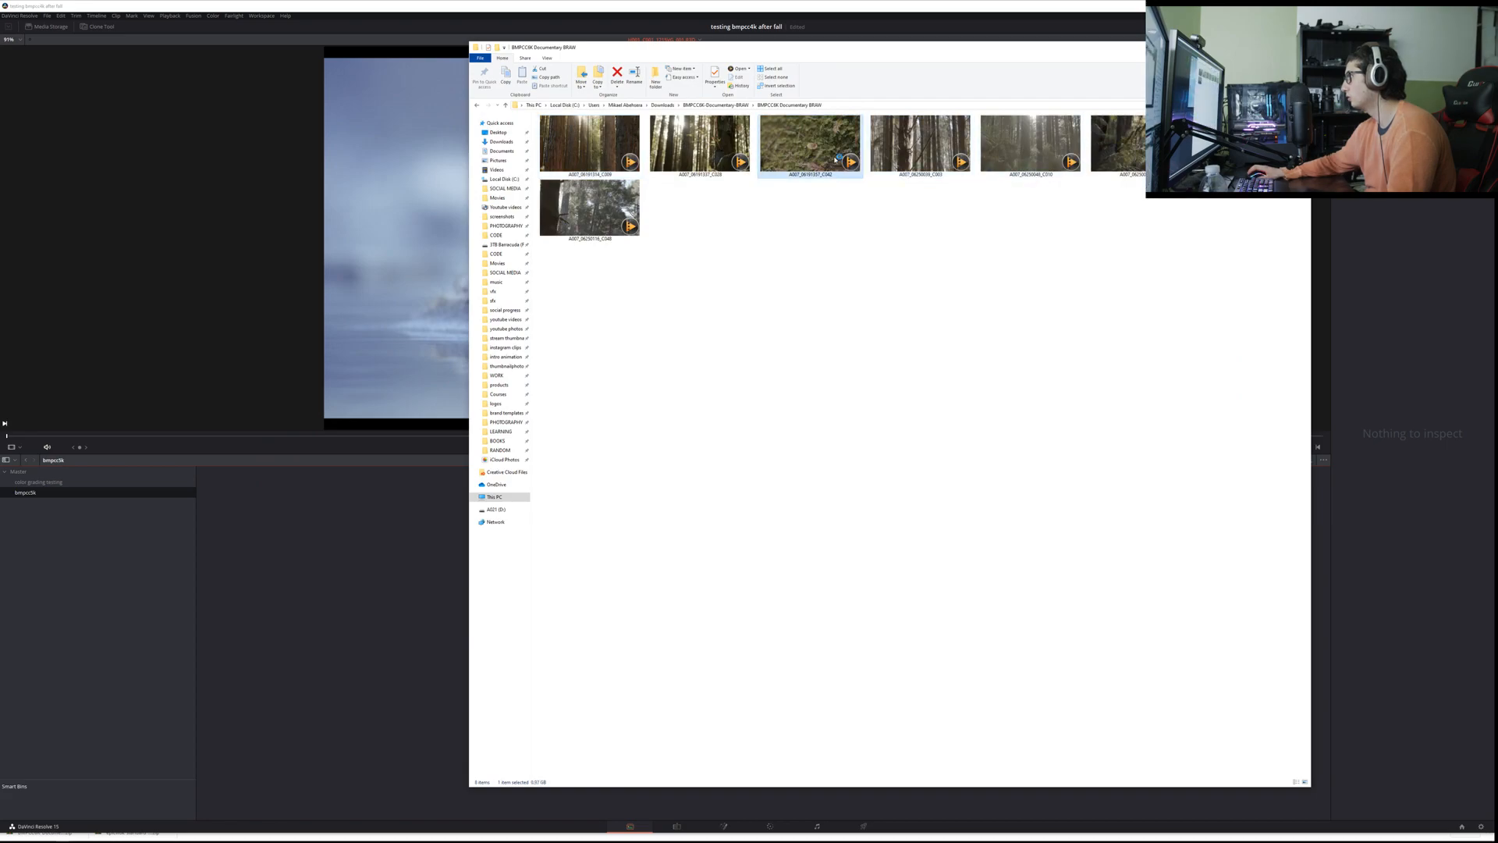
Step: Preview the mushroom clip and the sunlit branches clip in the Blackmagic RAW player, closing each one after viewing
double_click(835, 159)
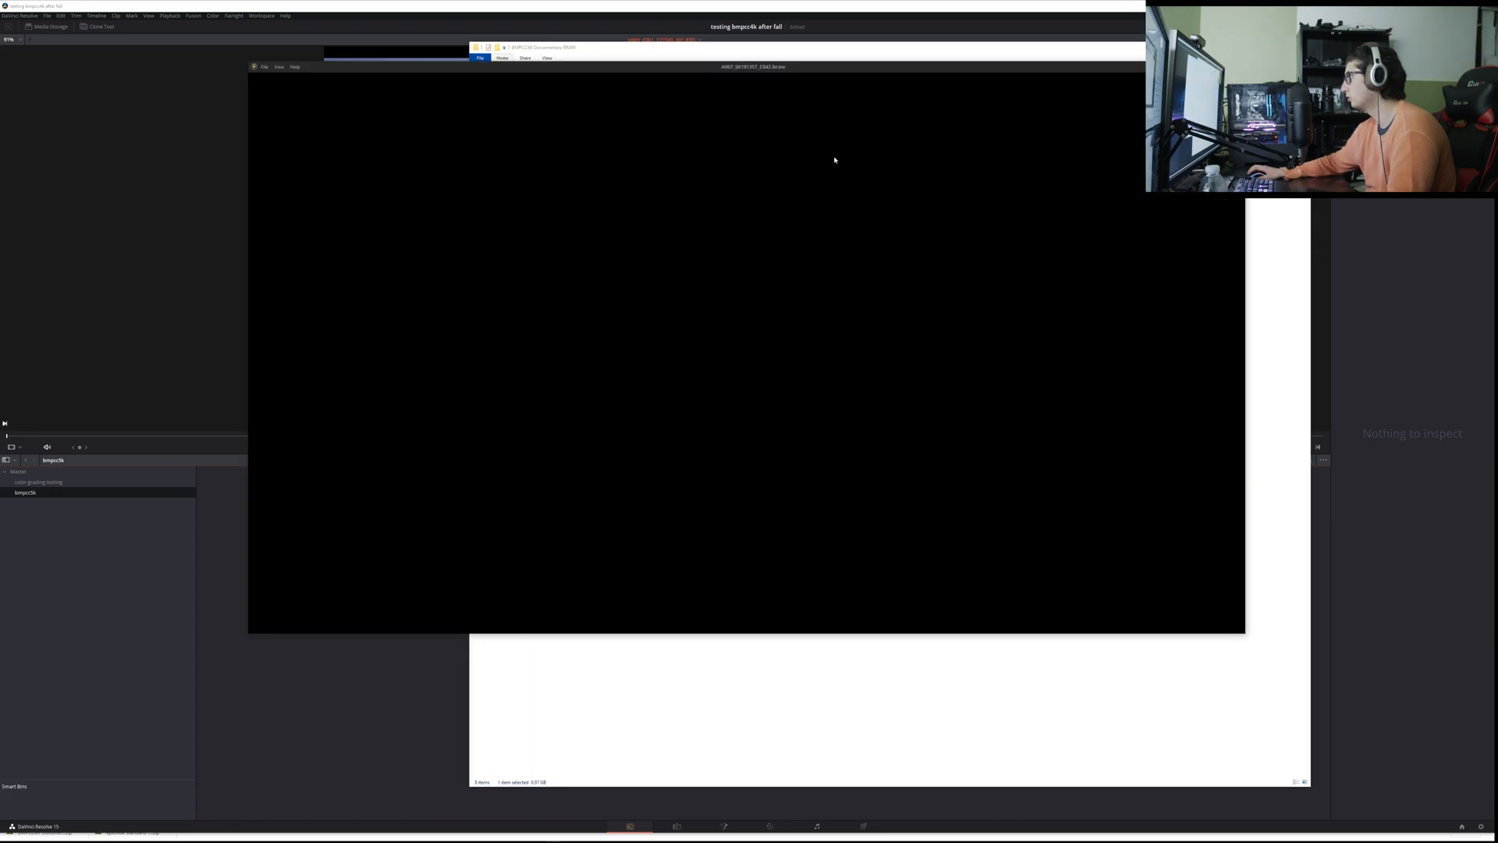
key("space")
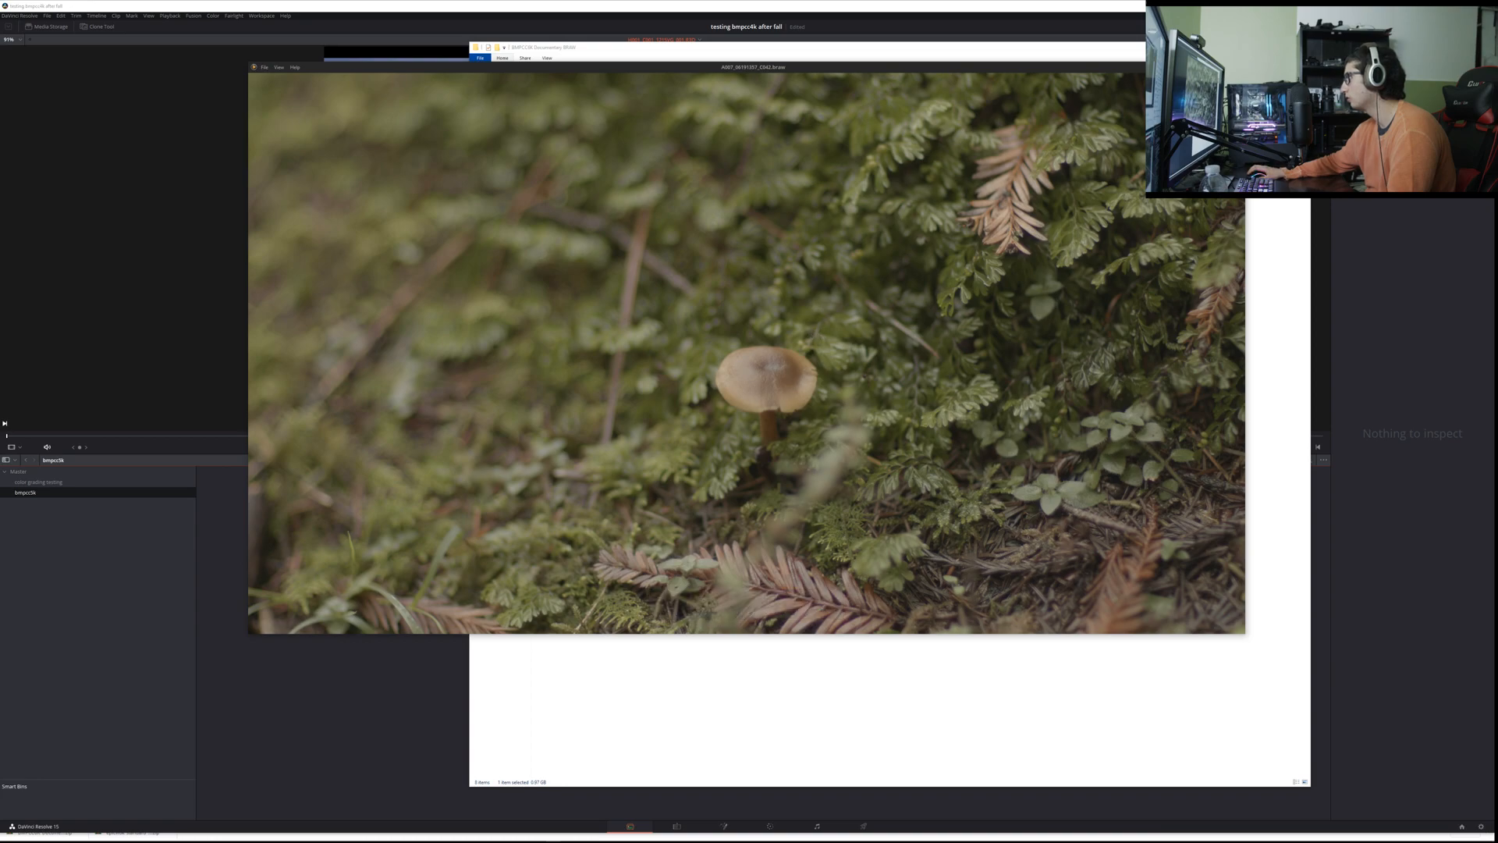
mouse_move(826, 436)
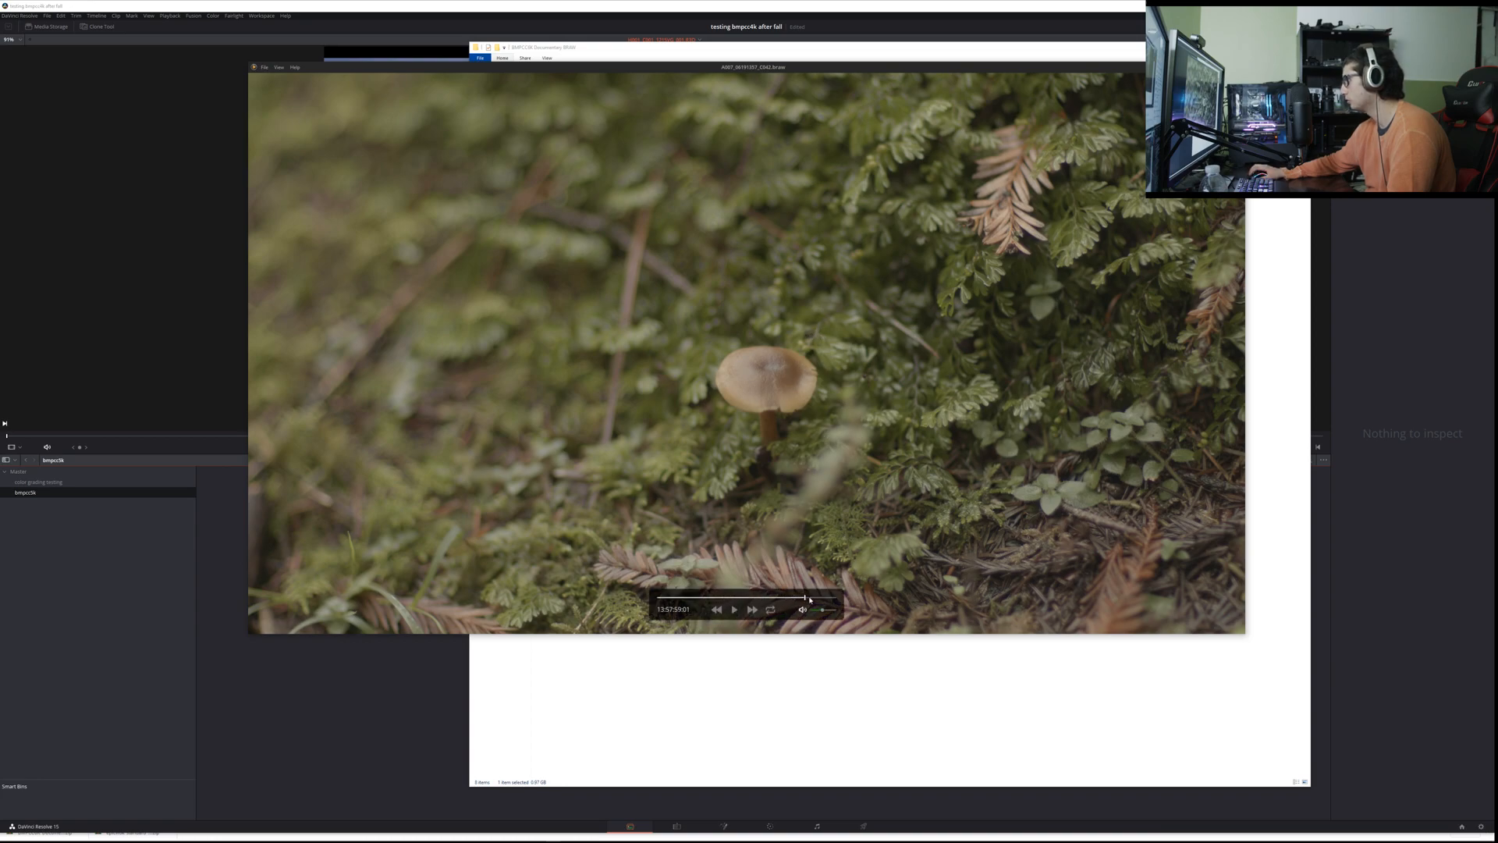
left_click(1238, 68)
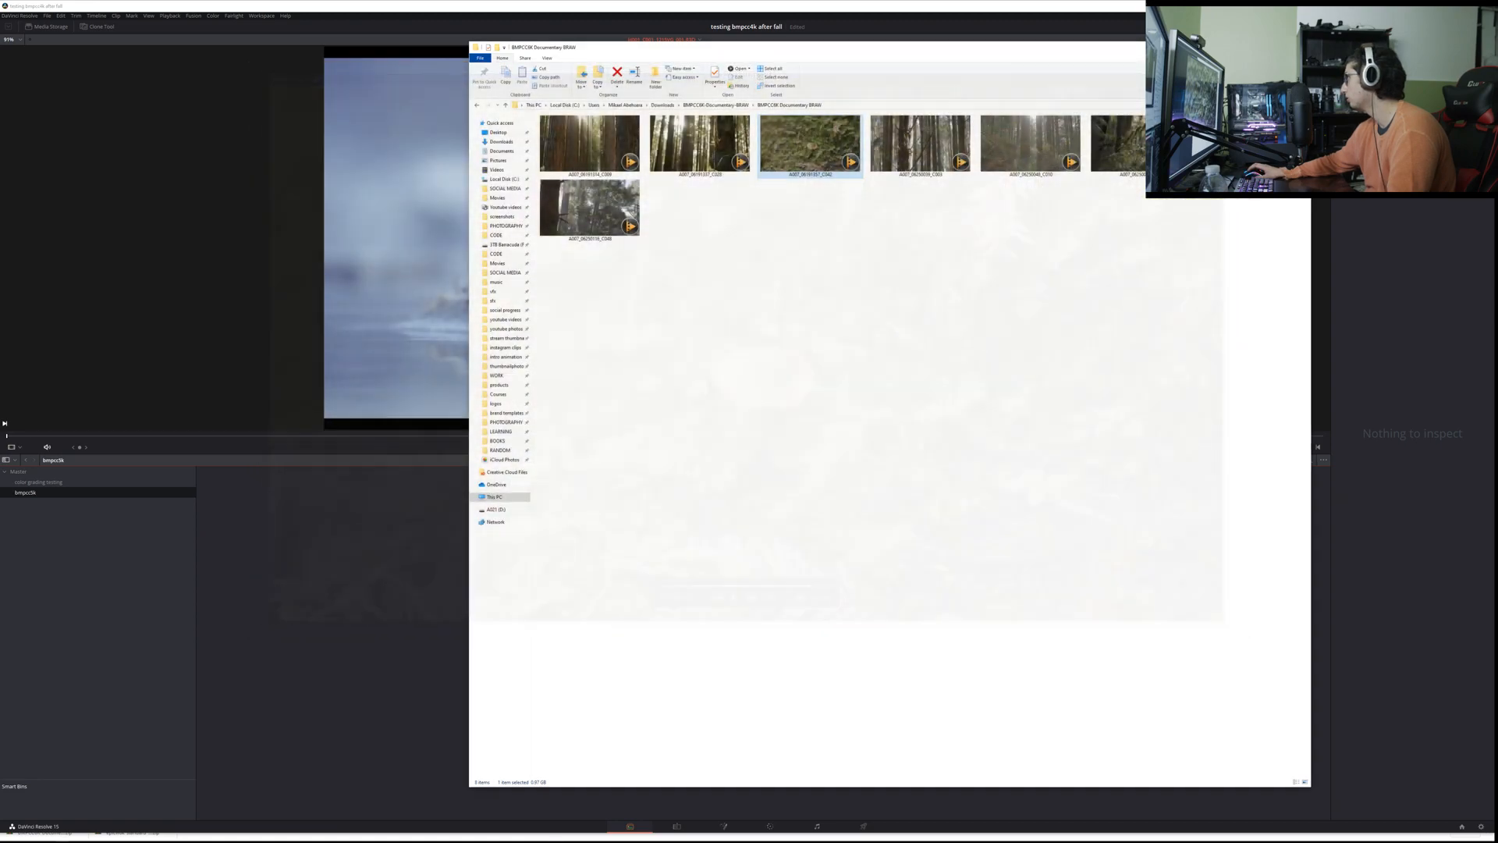
double_click(1250, 143)
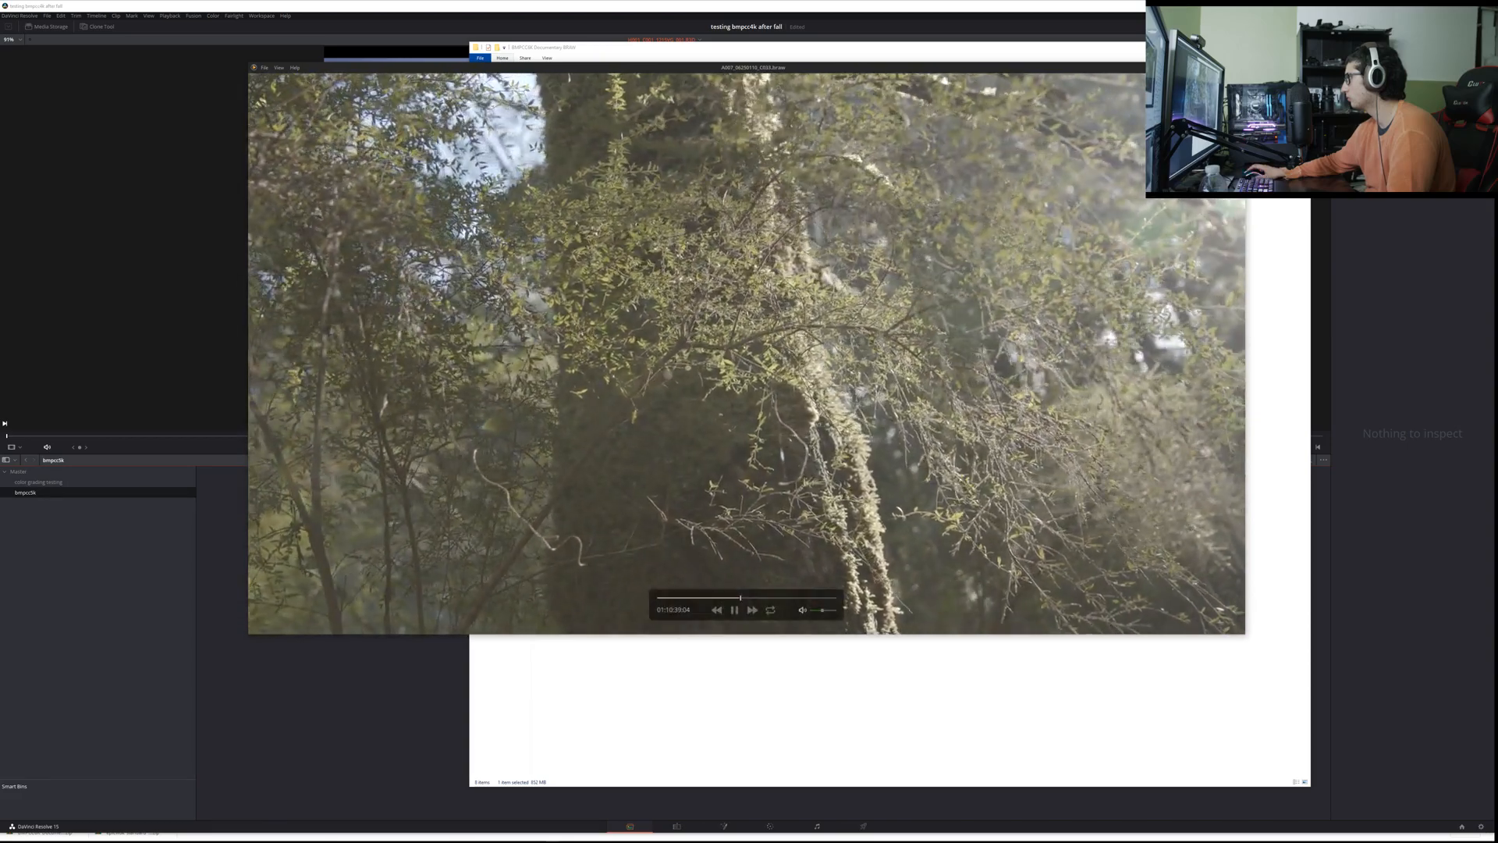
left_click(1237, 68)
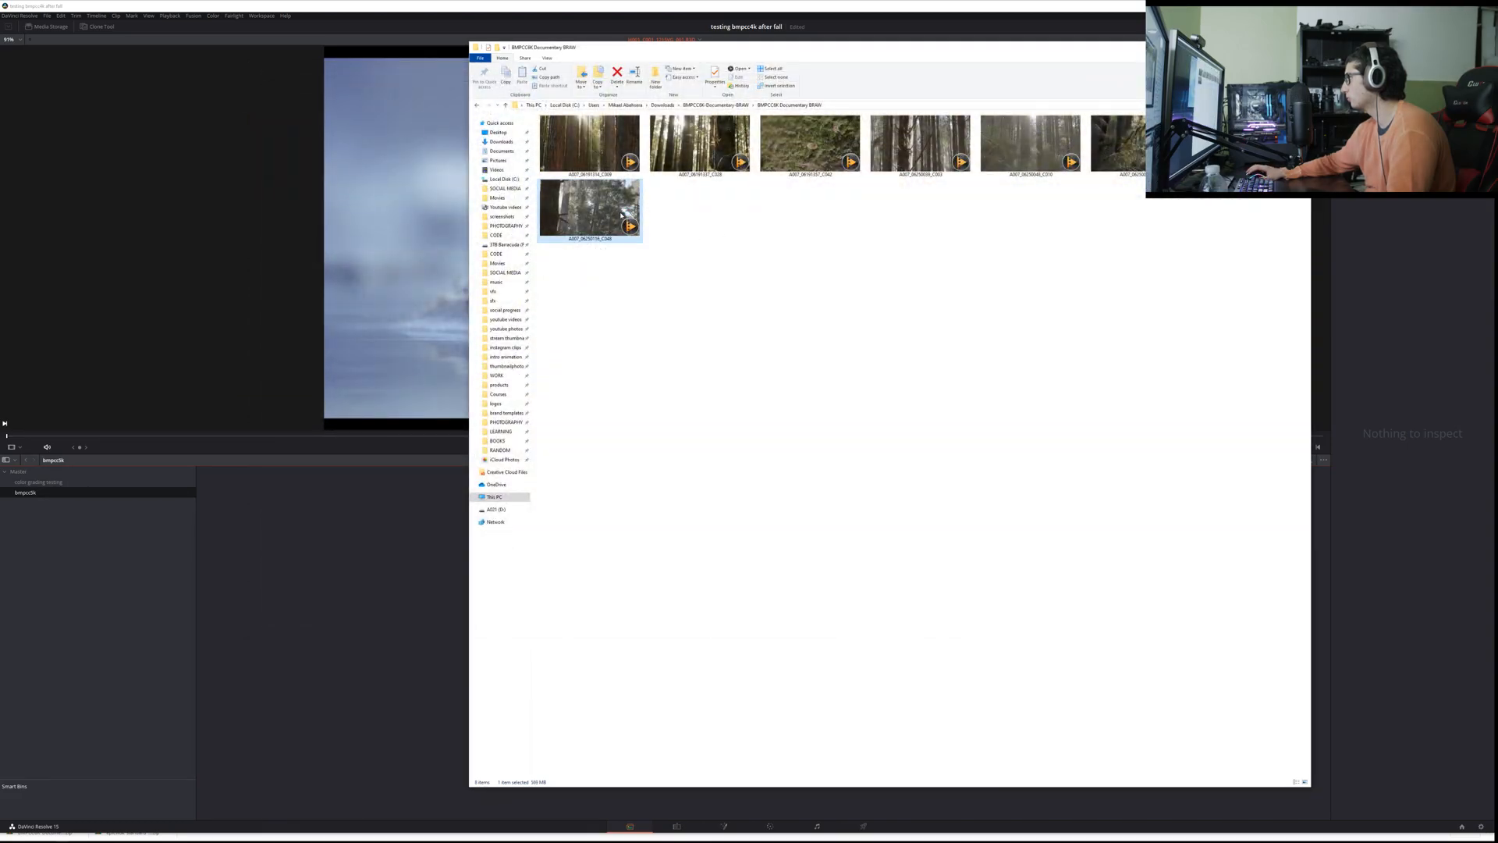
Step: Preview the last forest clip in the Blackmagic RAW player, play it from near the start, and close it
double_click(579, 233)
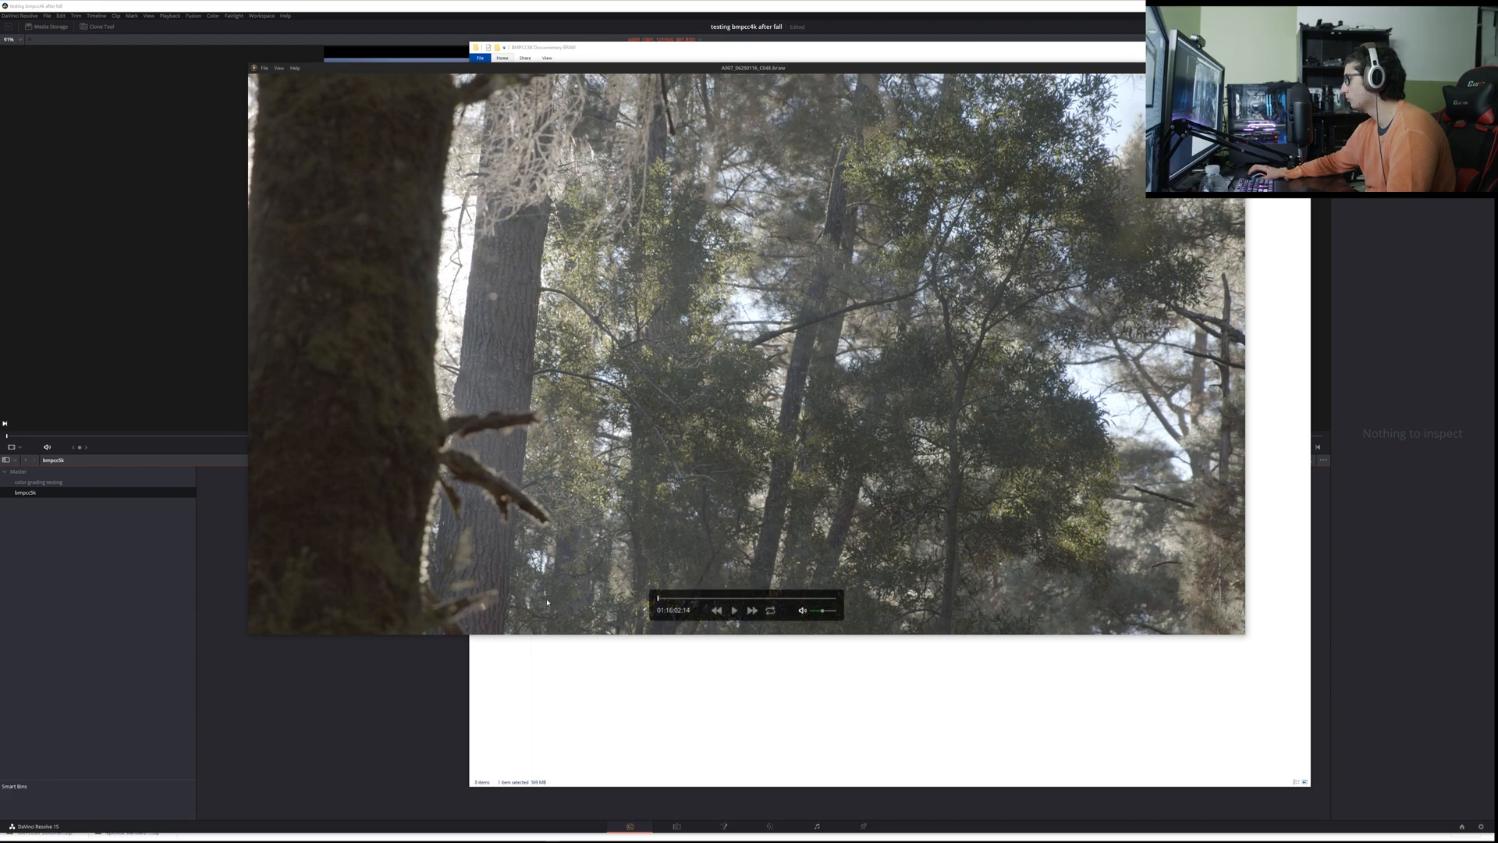
left_click(690, 599)
key("space")
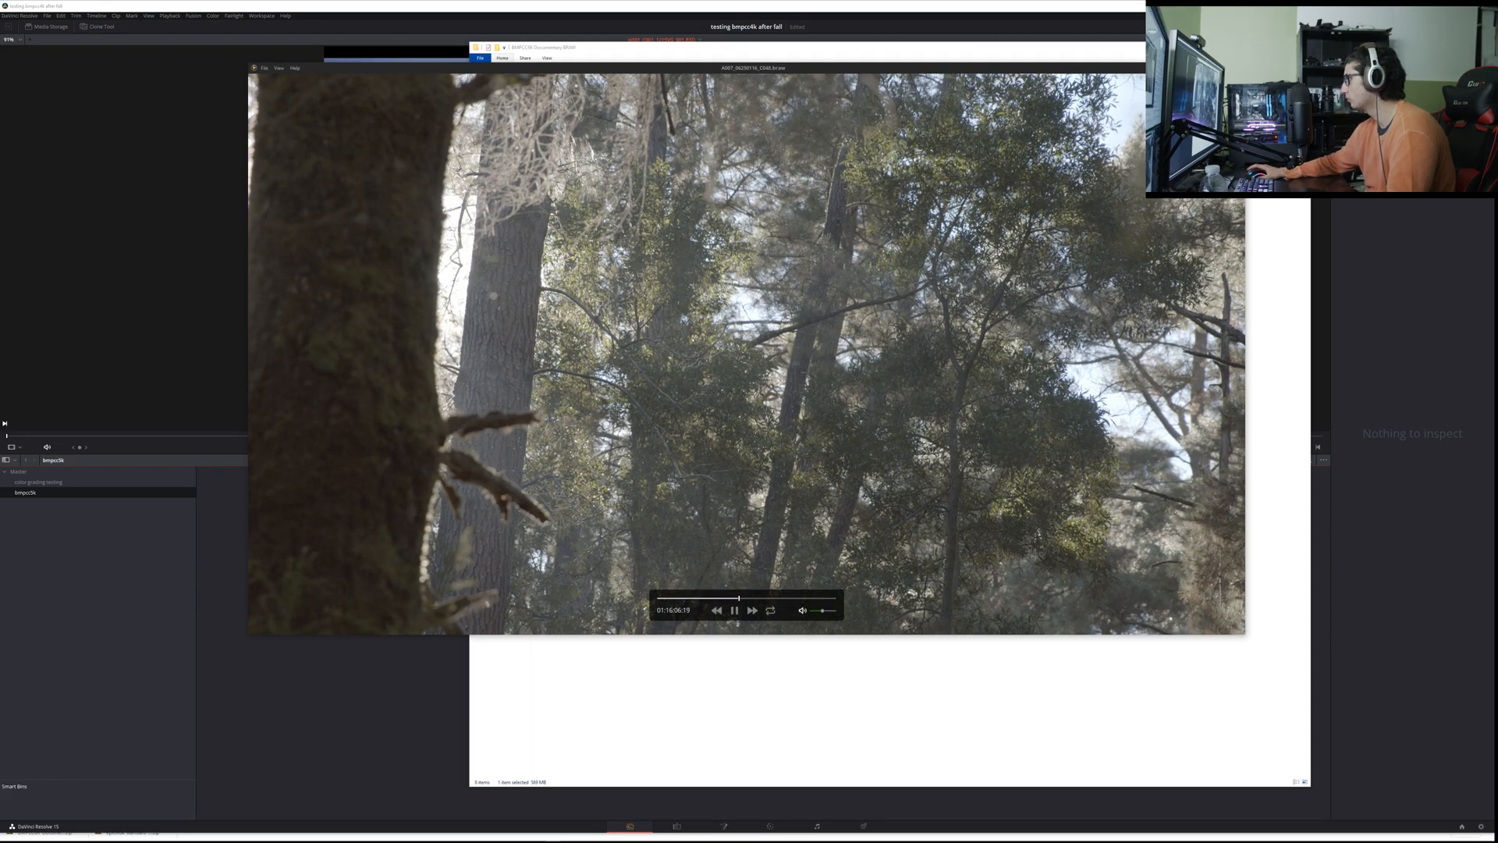
left_click(1238, 68)
Step: Select all the BRAW clips in File Explorer and try to bring them into the bmpcc6k bin together
left_click(600, 290)
left_click_drag(600, 290, 1201, 140)
left_click_drag(905, 155, 363, 518)
left_click(370, 515)
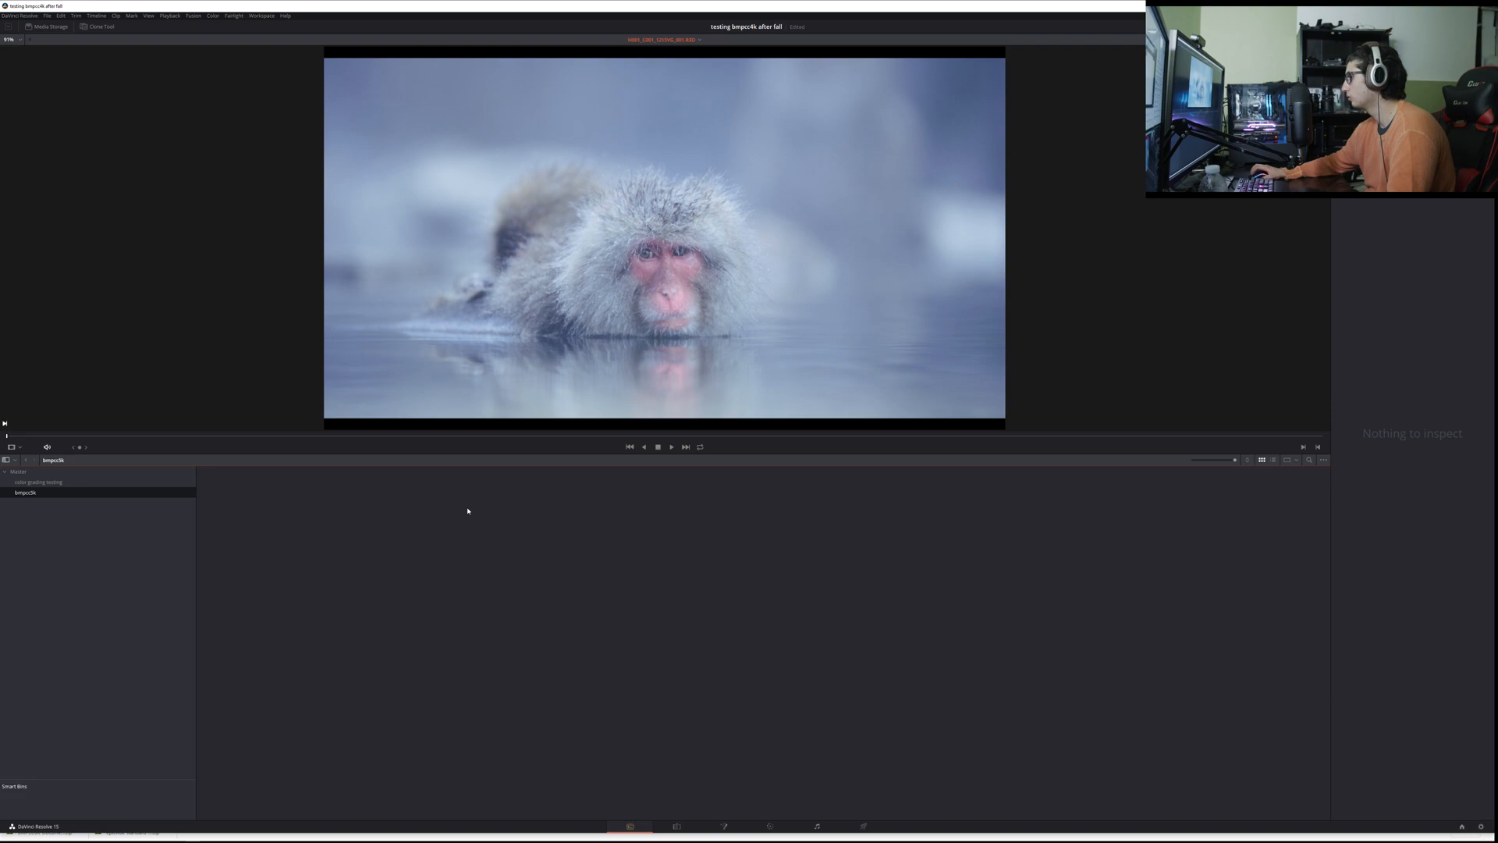
Step: Try to bring single BRAW clips from File Explorer, the last one and the first one, into the bmpcc6k bin
key("alt+Tab")
left_click(584, 328)
left_click_drag(597, 215, 361, 531)
left_click(624, 441)
left_click_drag(583, 156, 379, 507)
left_click(487, 553)
Step: Reopen the bmpcc6k bin from the color grading testing bin and retry adding the last and second BRAW clips
key("alt+Tab")
left_click(38, 482)
left_click(85, 493)
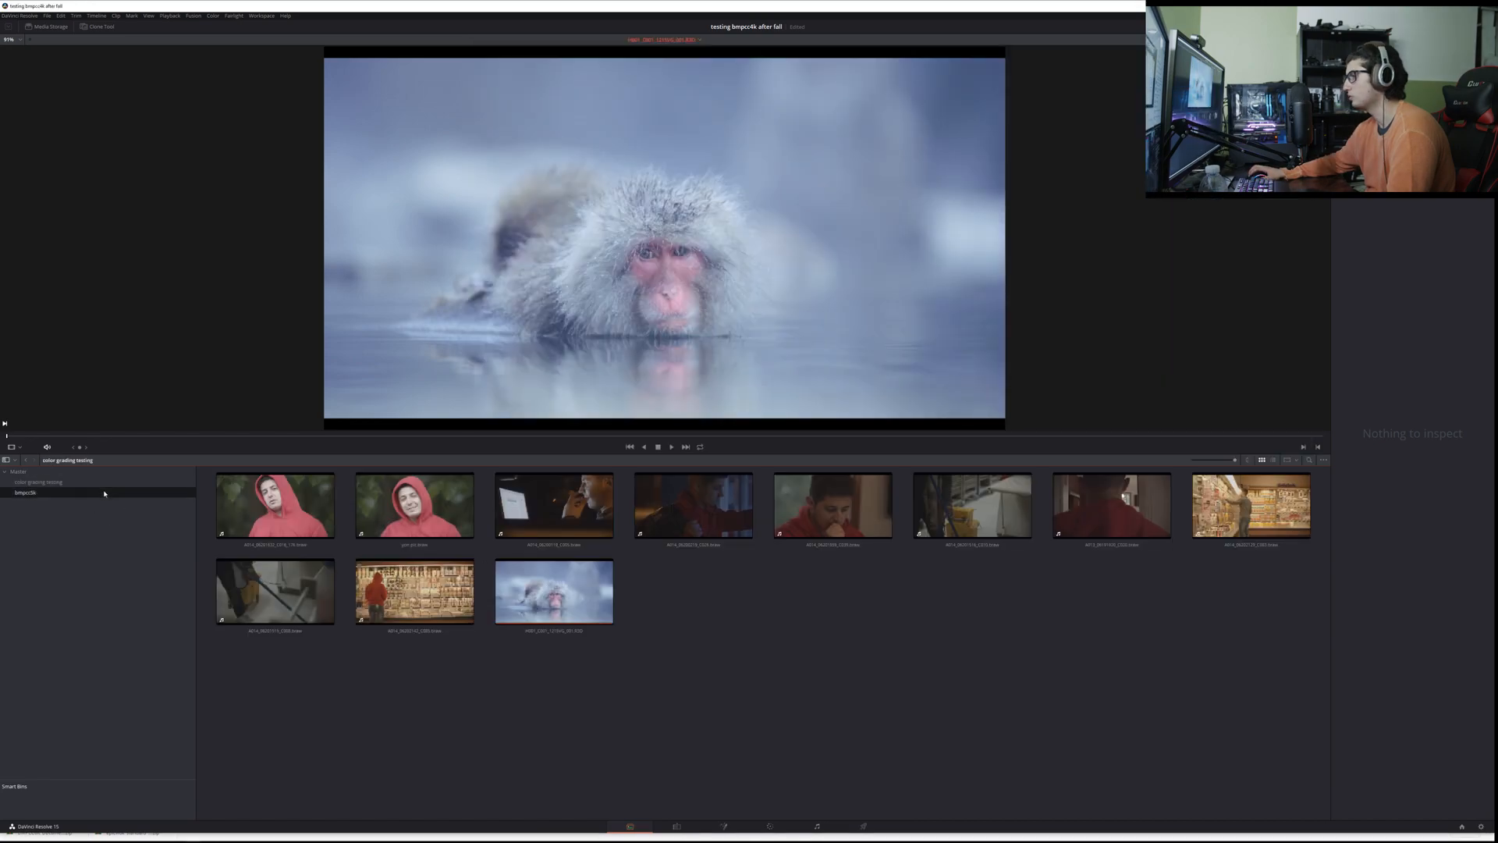
key("alt+Tab")
left_click_drag(598, 213, 382, 474)
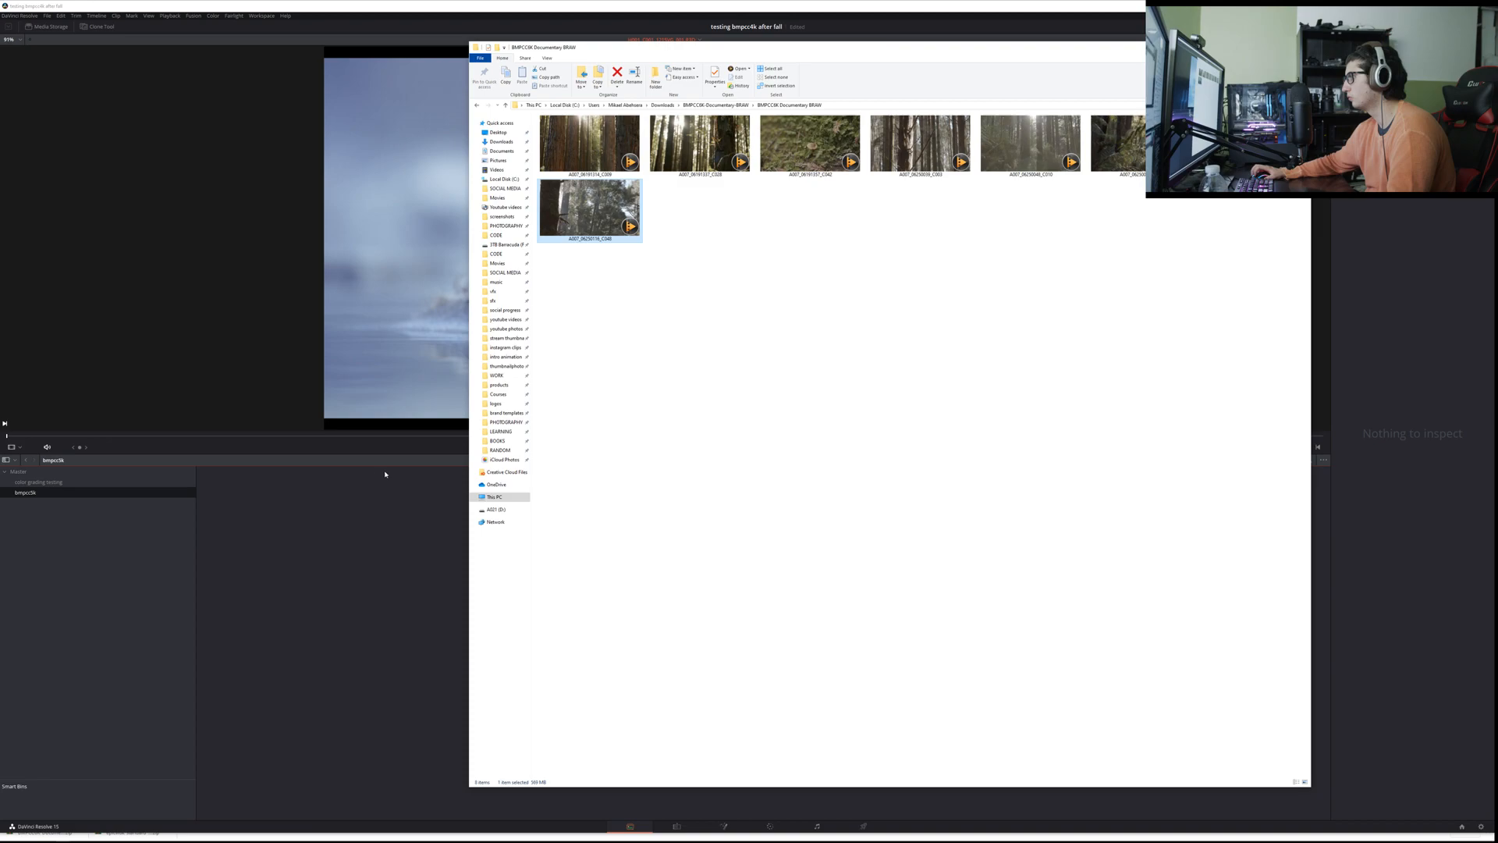
left_click_drag(699, 145, 335, 531)
left_click(746, 355)
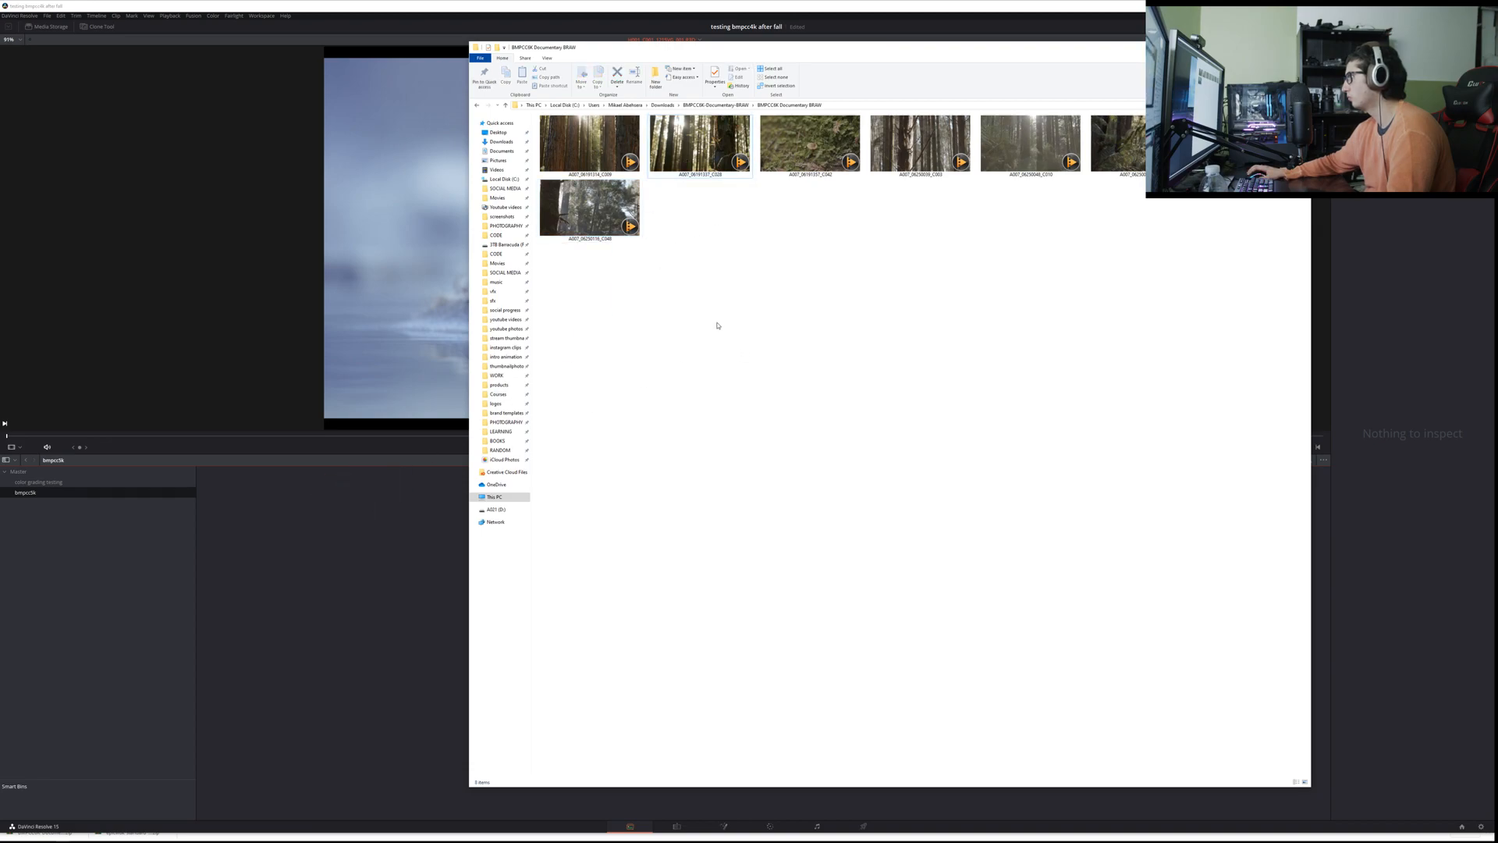
Step: Reselect the BRAW clips in File Explorer and try once more to add them to the bmpcc6k bin
right_click(614, 155)
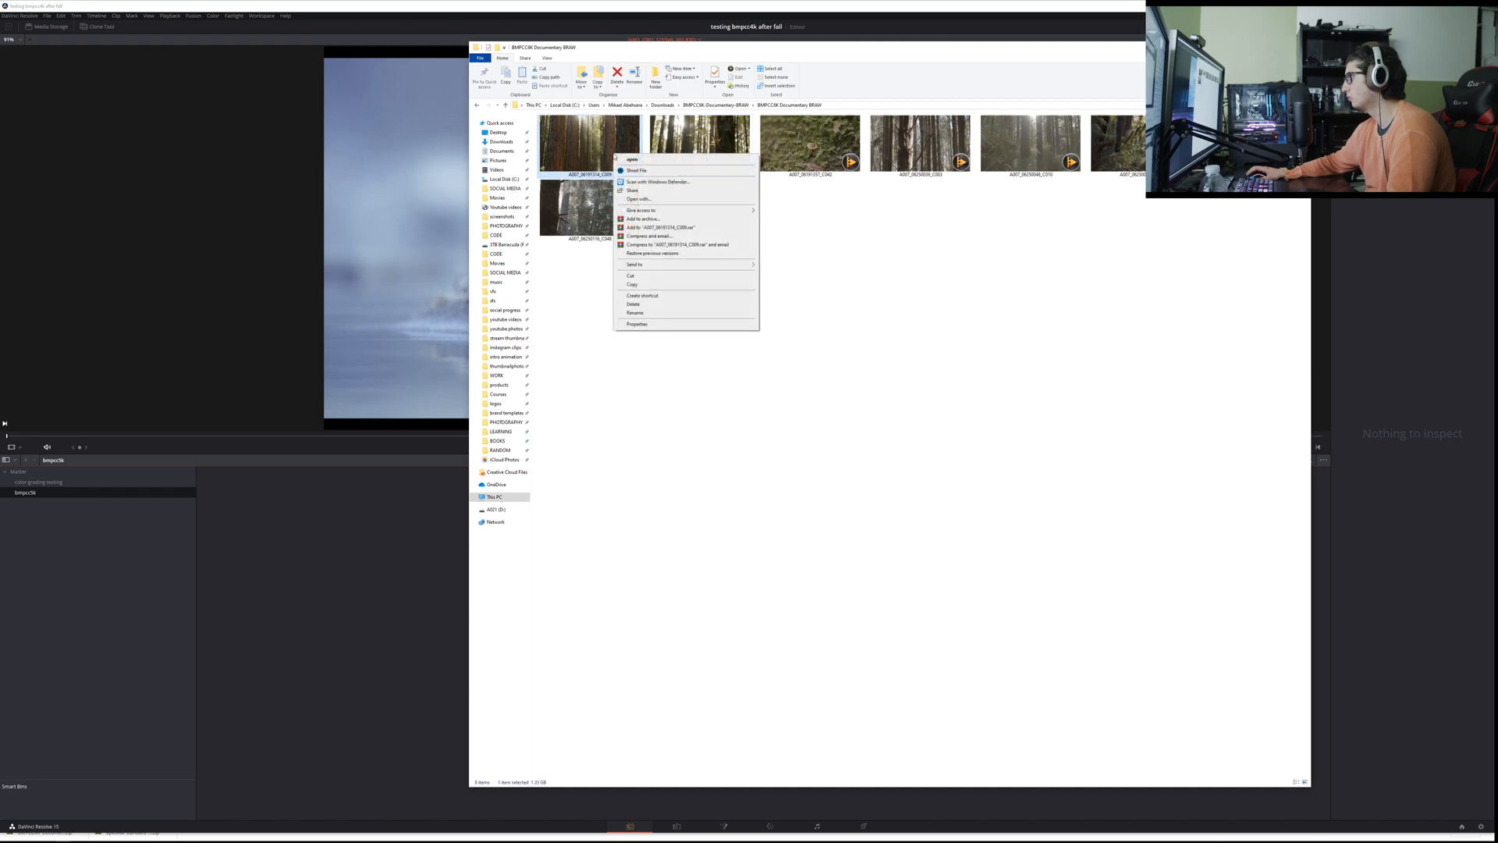
left_click(592, 298)
left_click_drag(572, 294, 1280, 143)
left_click_drag(597, 213, 293, 521)
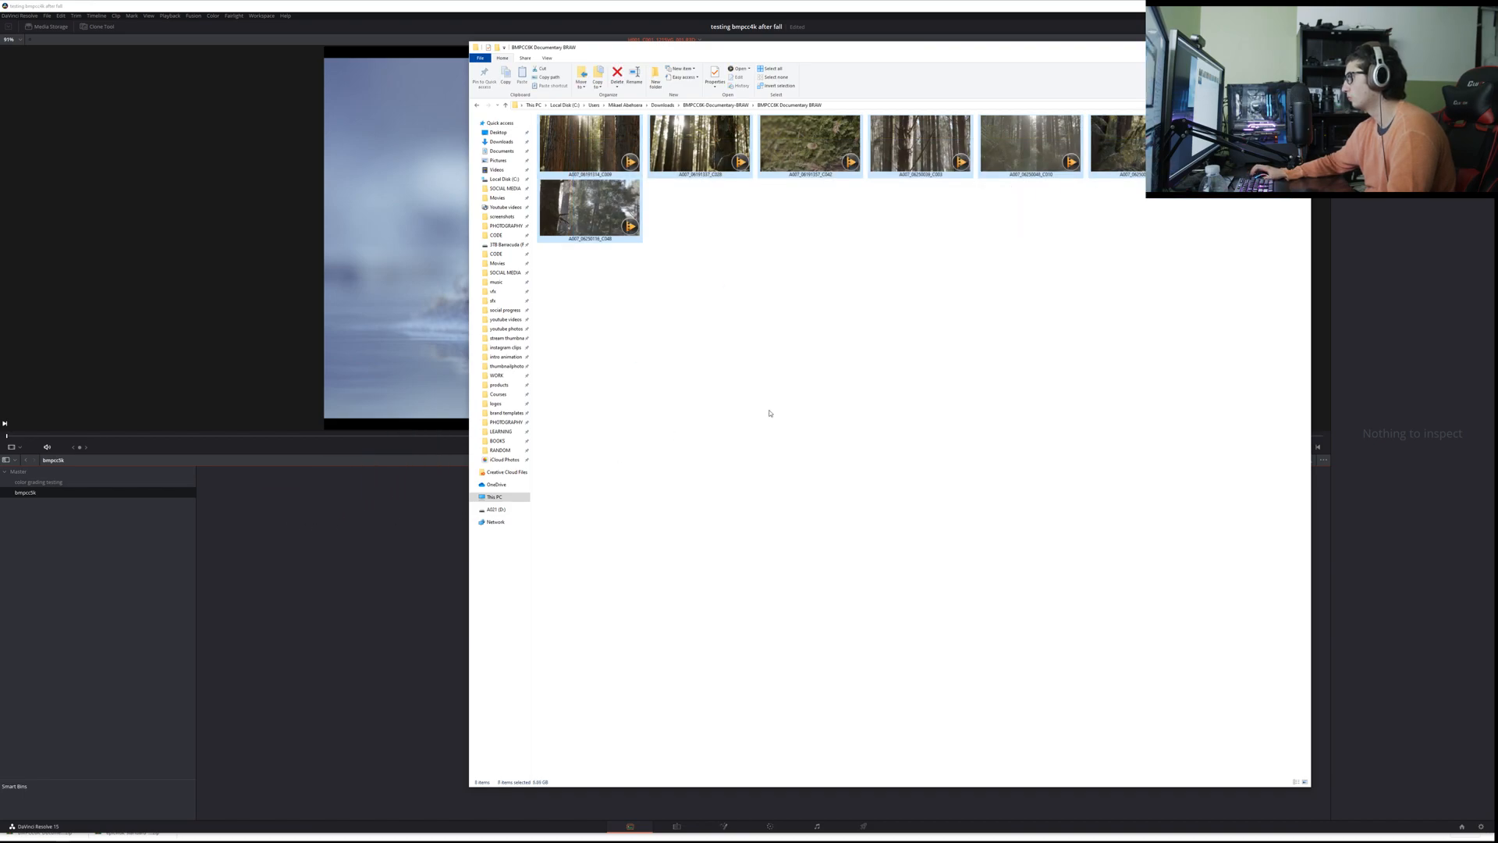
Step: Check the file properties of the first redwood BRAW clip and close them without changes
right_click(555, 147)
left_click(578, 314)
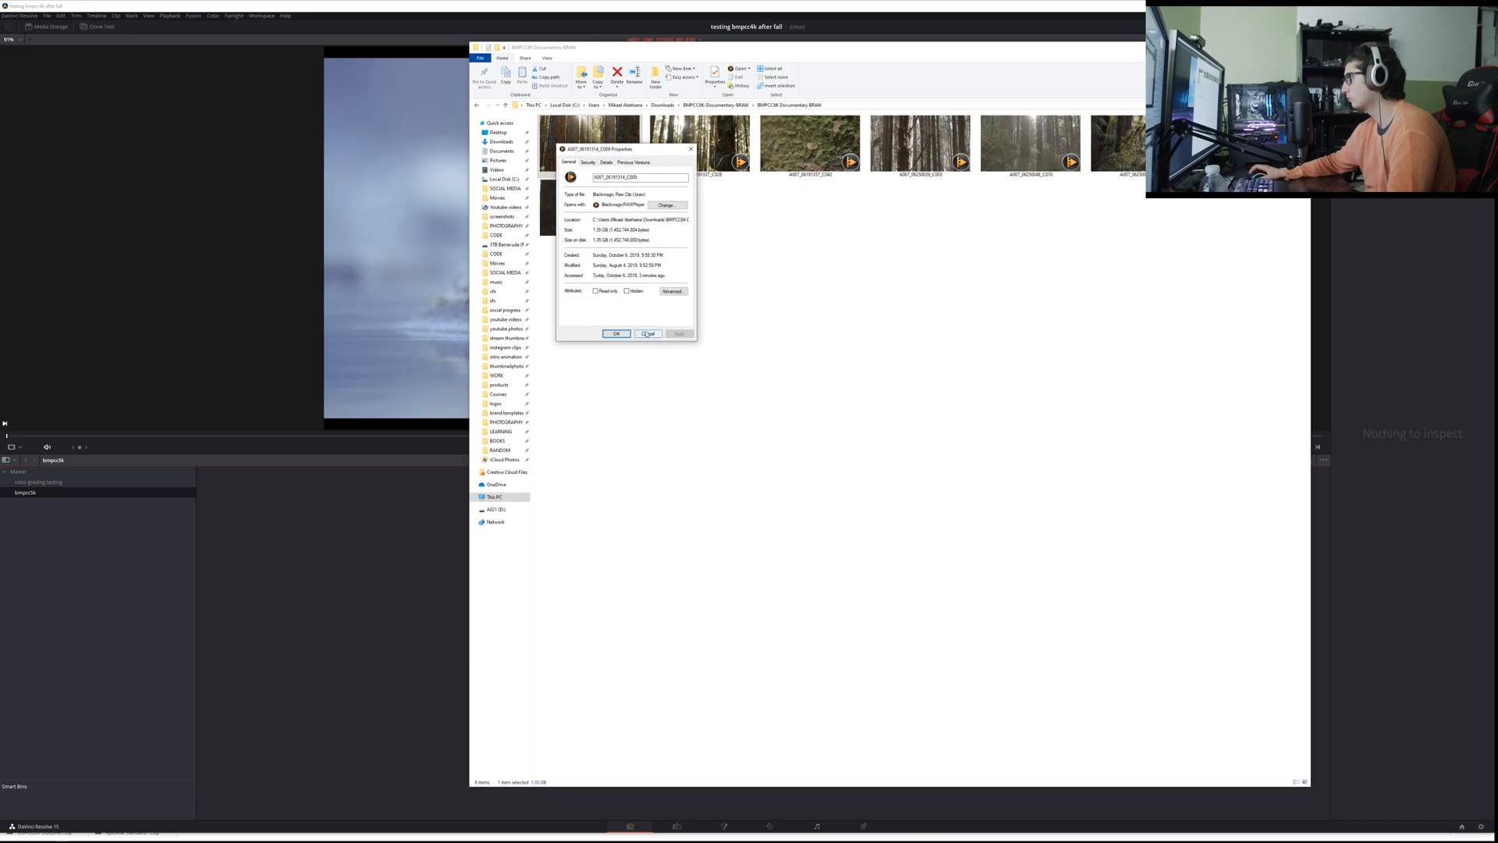
left_click(647, 334)
Step: Try to load the clips into the bmpcc6k bin with Import Media, starting from the parent BMPCC6K-Documentary-BRAW folder
key("alt+Tab")
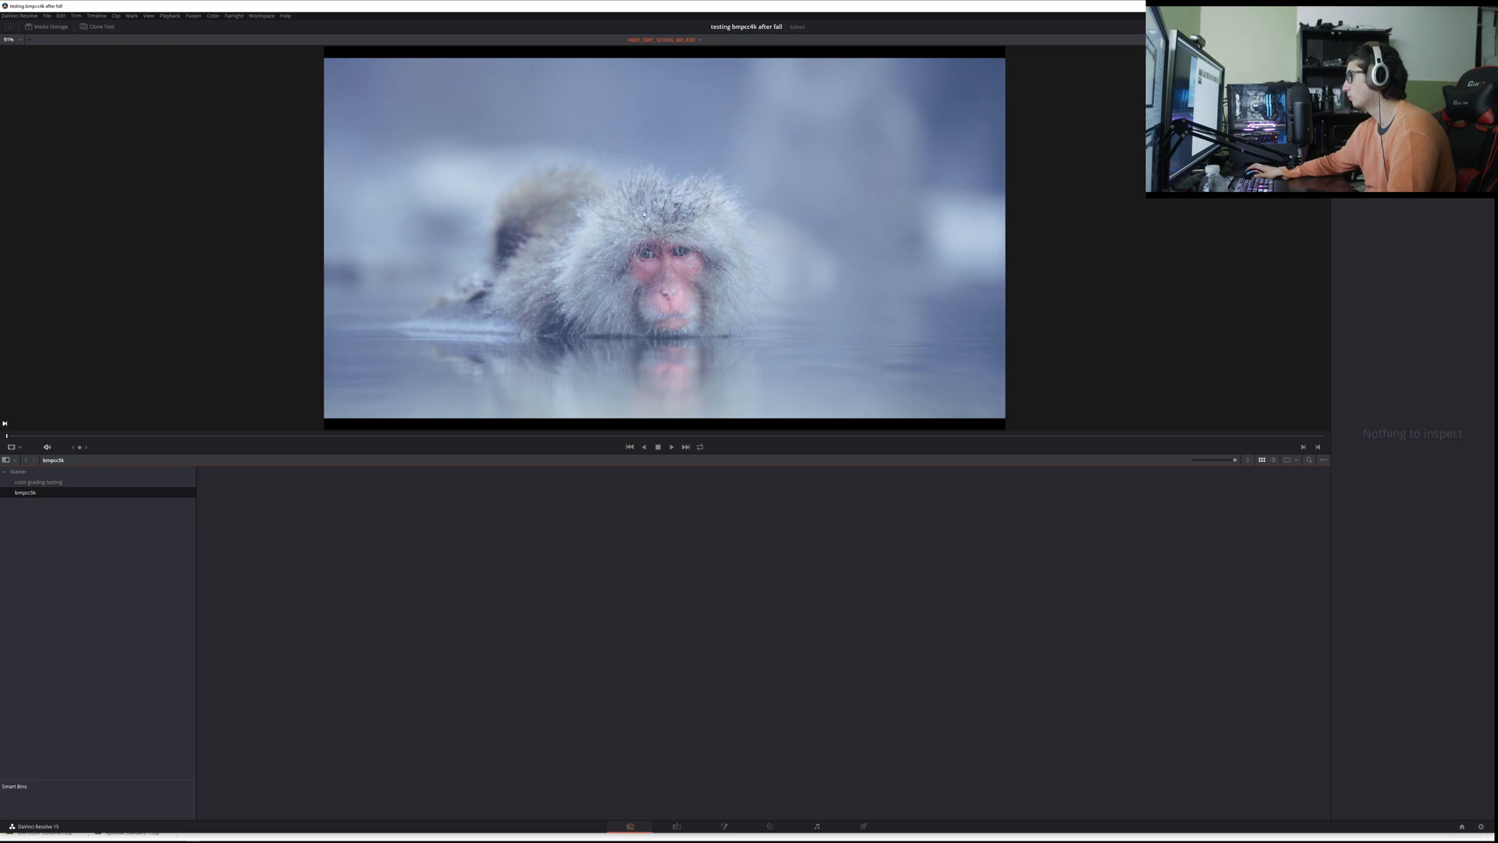
right_click(334, 522)
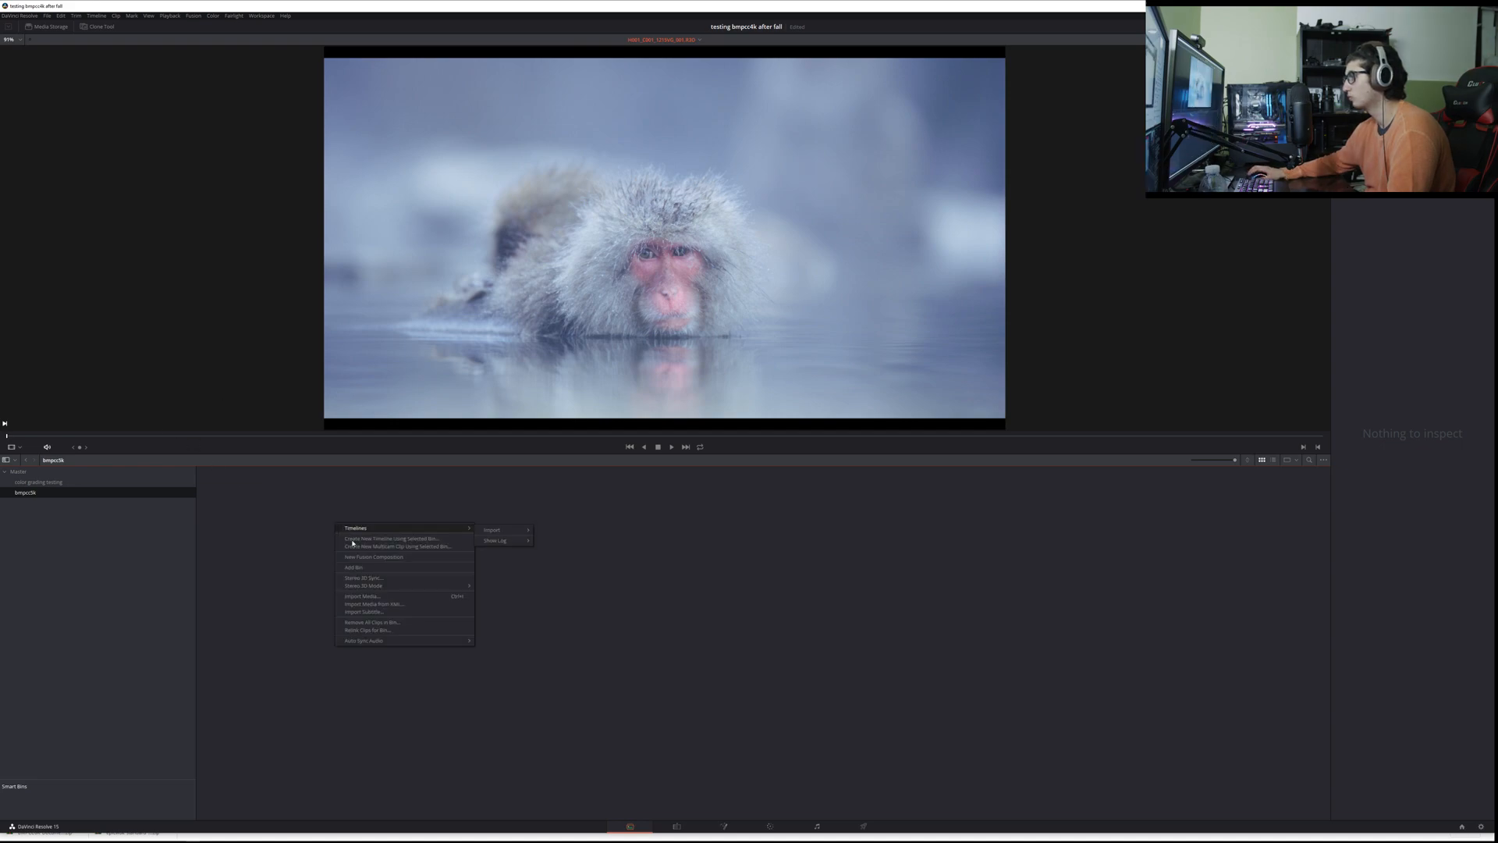
left_click(391, 596)
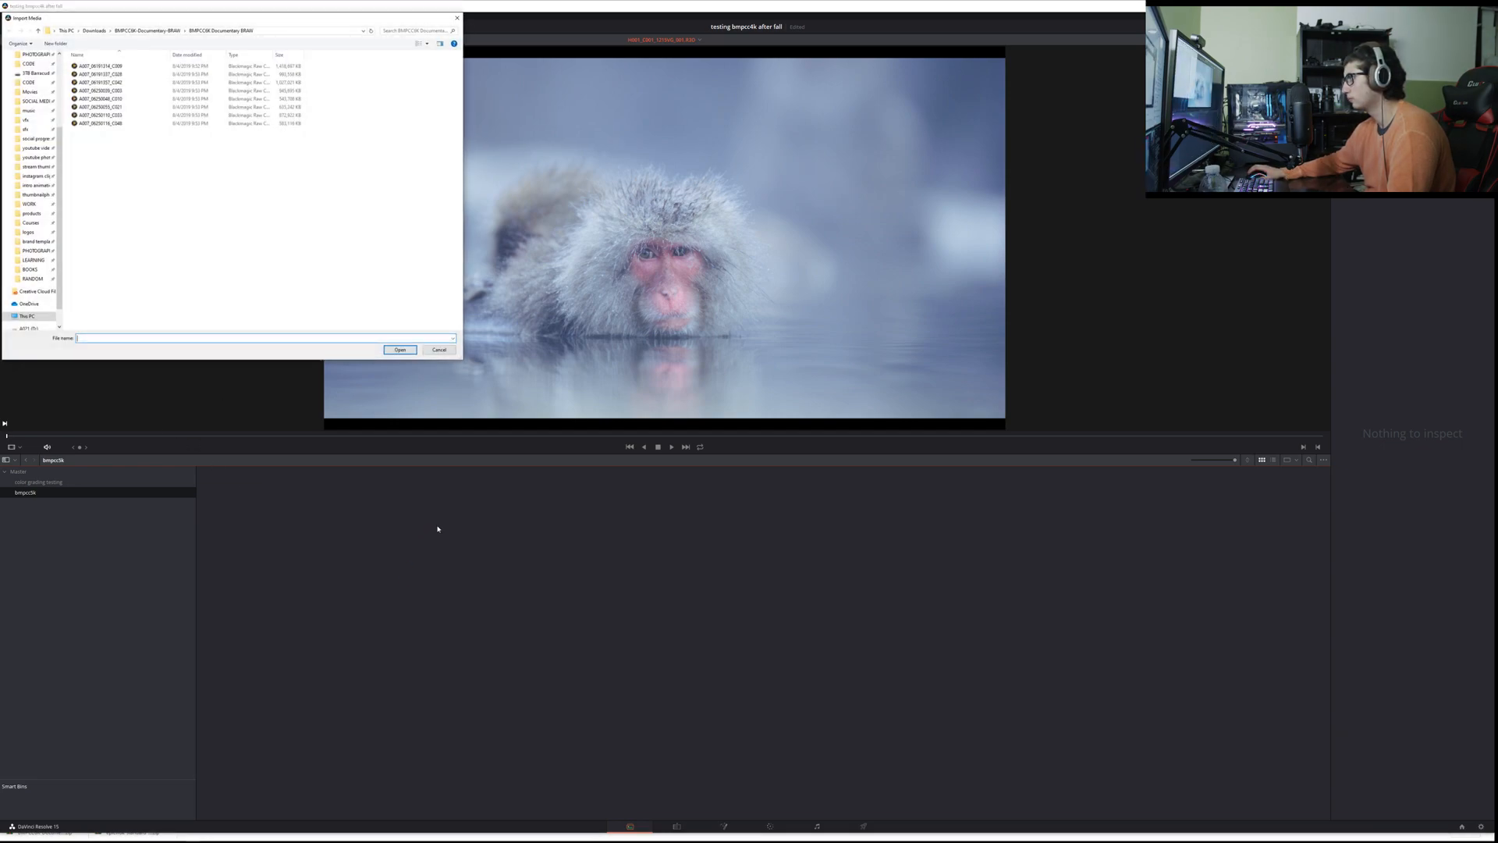
left_click(173, 31)
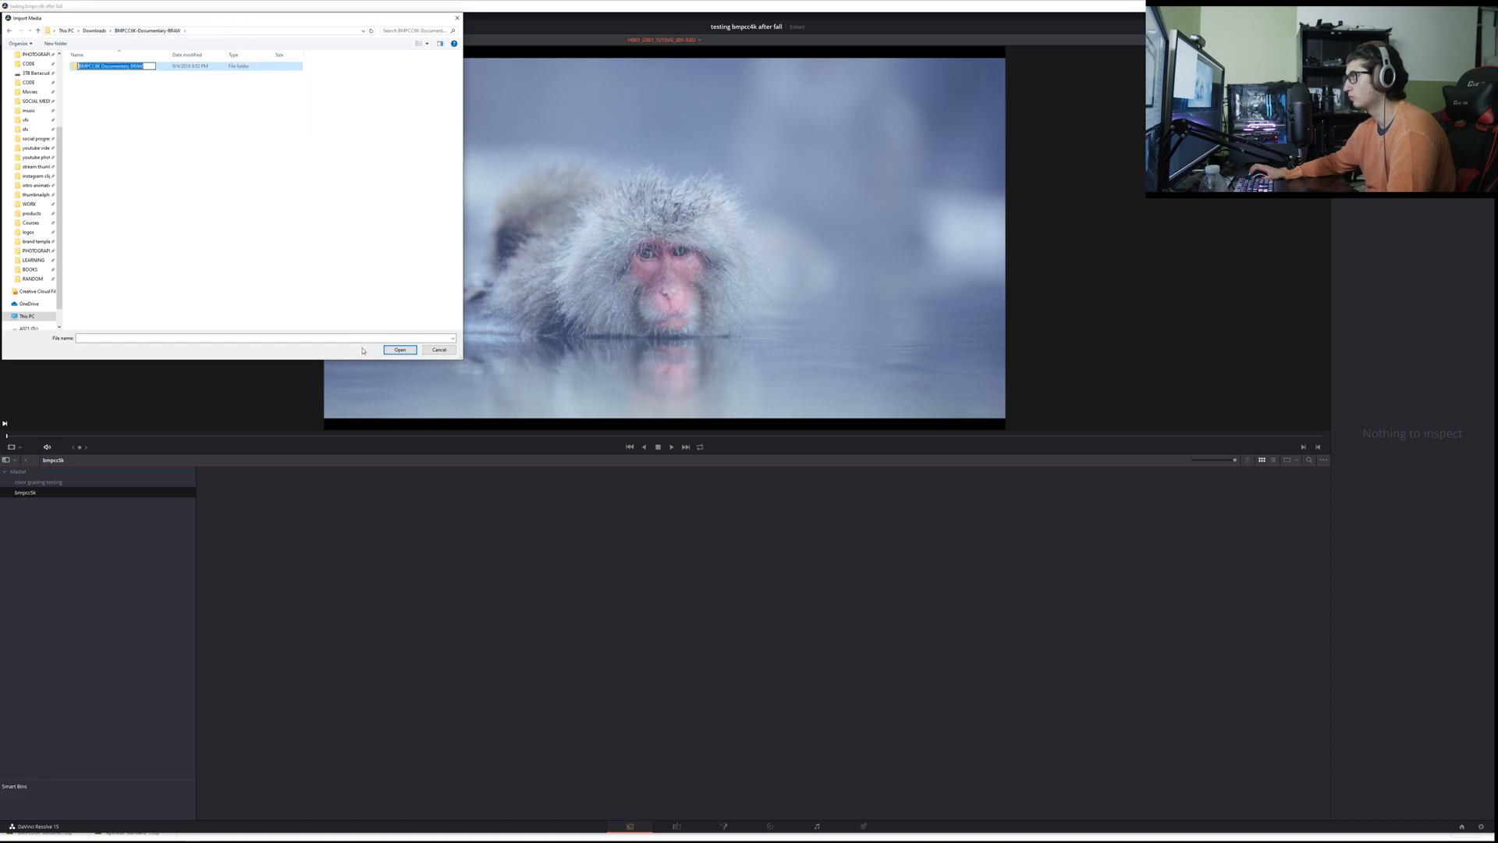
left_click(395, 352)
key("ctrl+a")
left_click(388, 351)
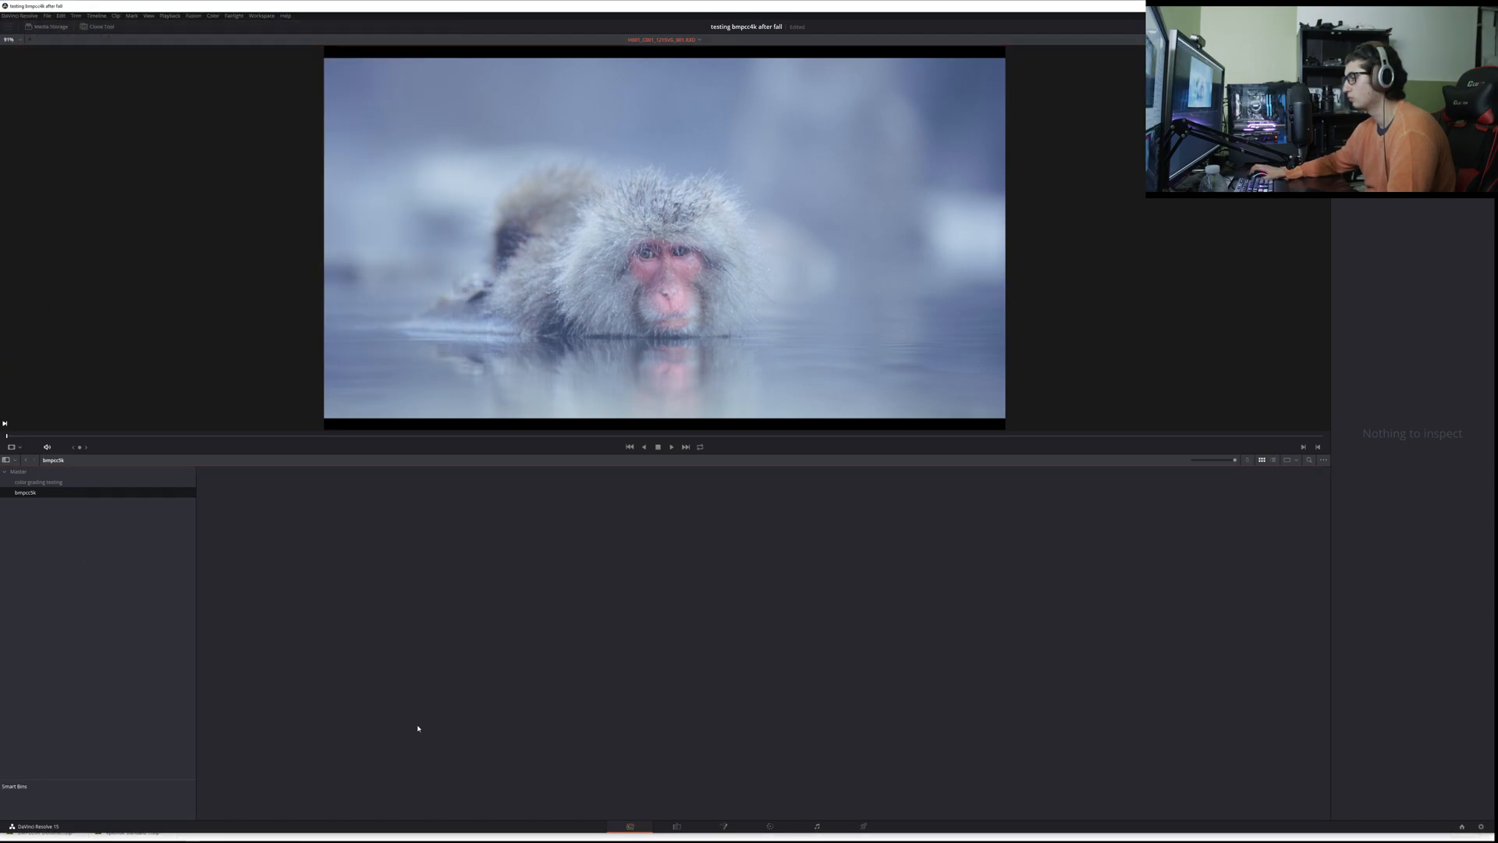
Step: Go to the Edit page and bring up the File Explorer window that holds the RED clip files
left_click(687, 826)
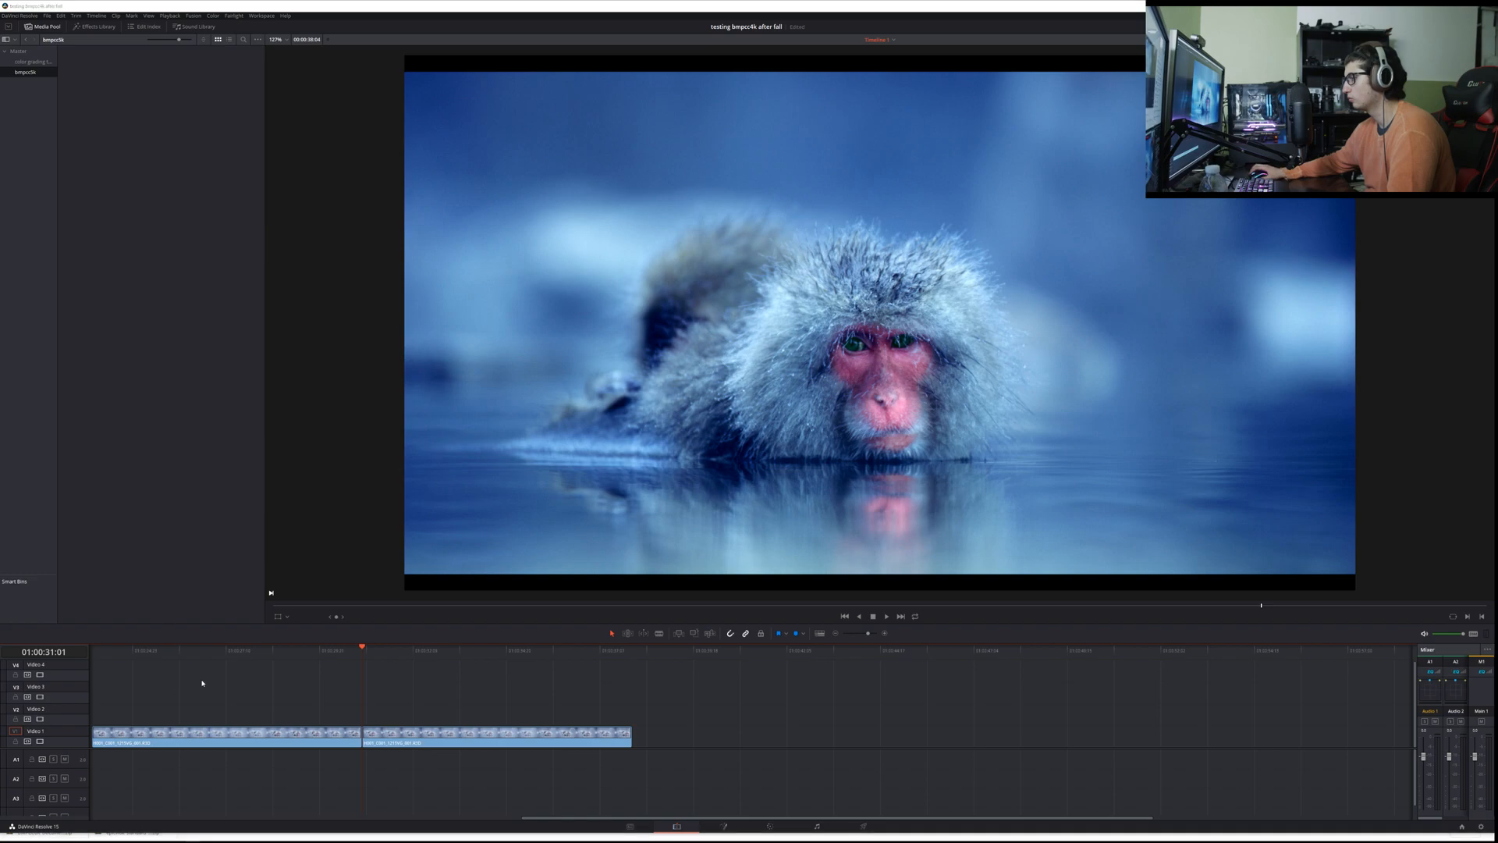
key("alt+Tab")
key("alt+Tab")
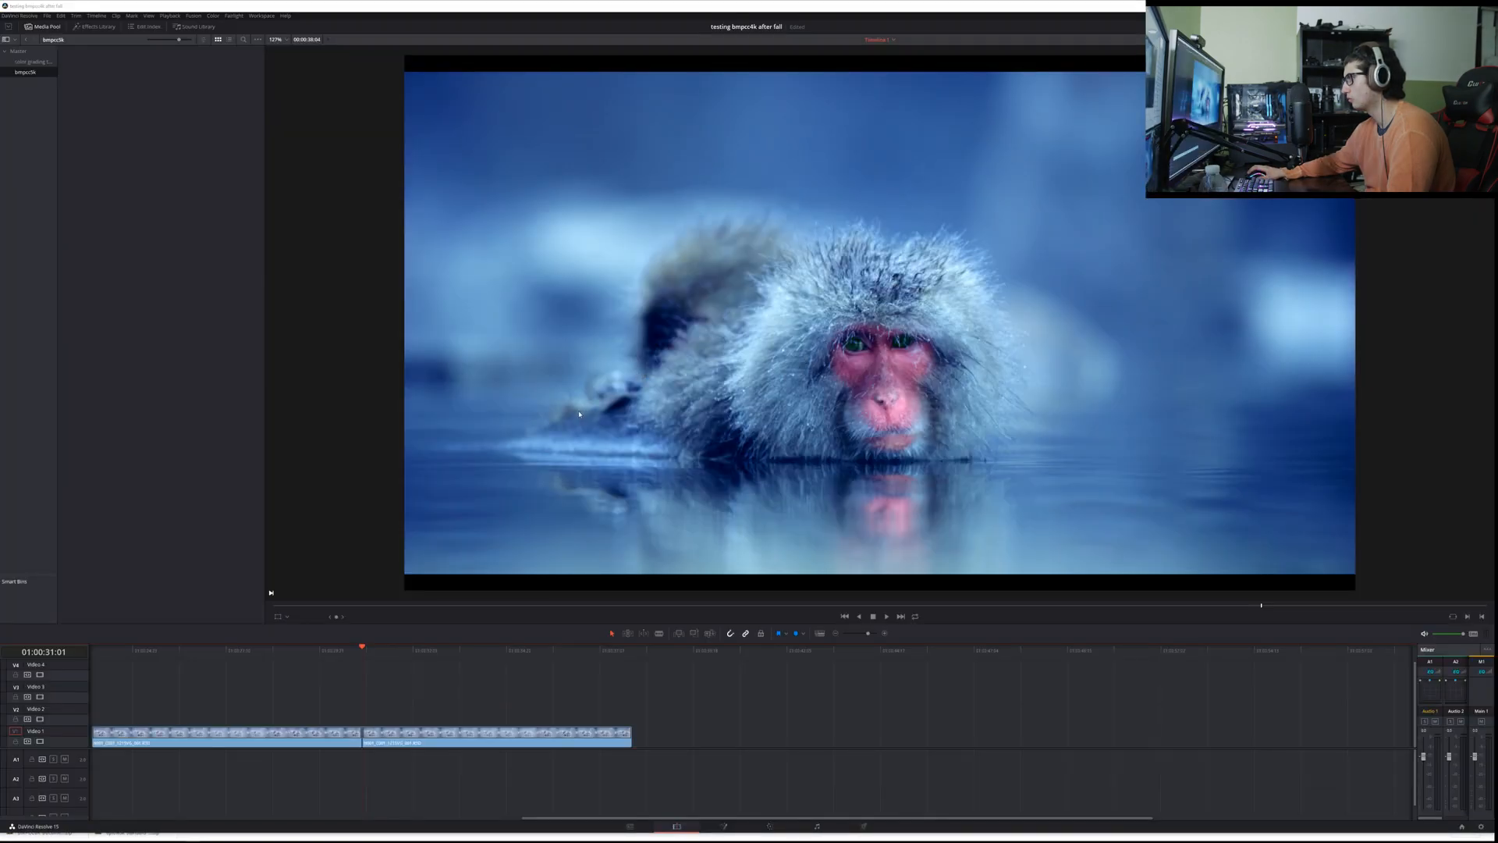
key("alt+Tab")
left_click(537, 479)
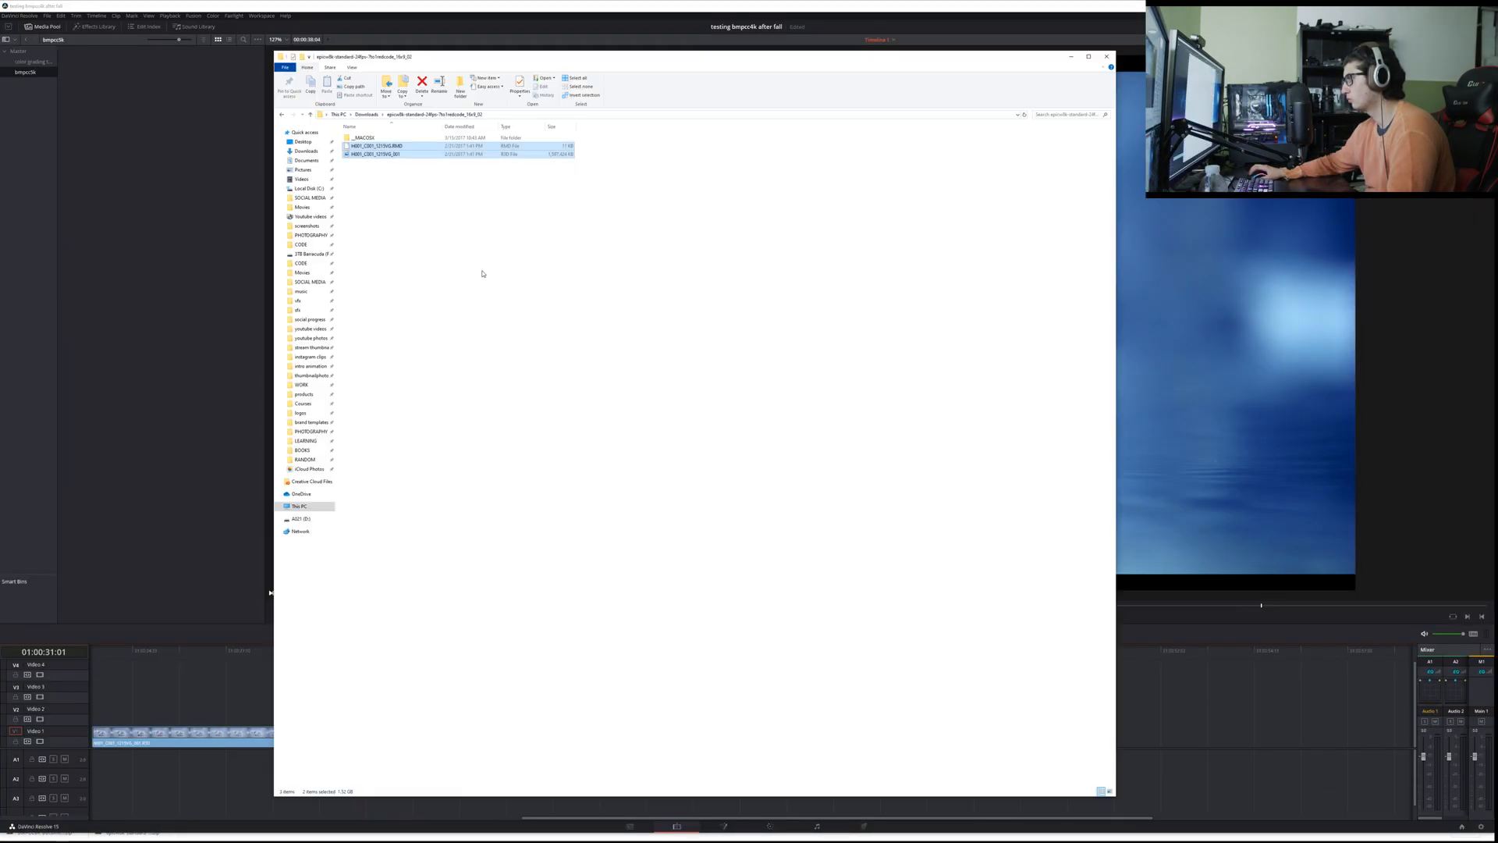
Step: Open the nested BMPCC6K Documentary BRAW folder from Downloads and try to place its last clip on the timeline
left_click(366, 115)
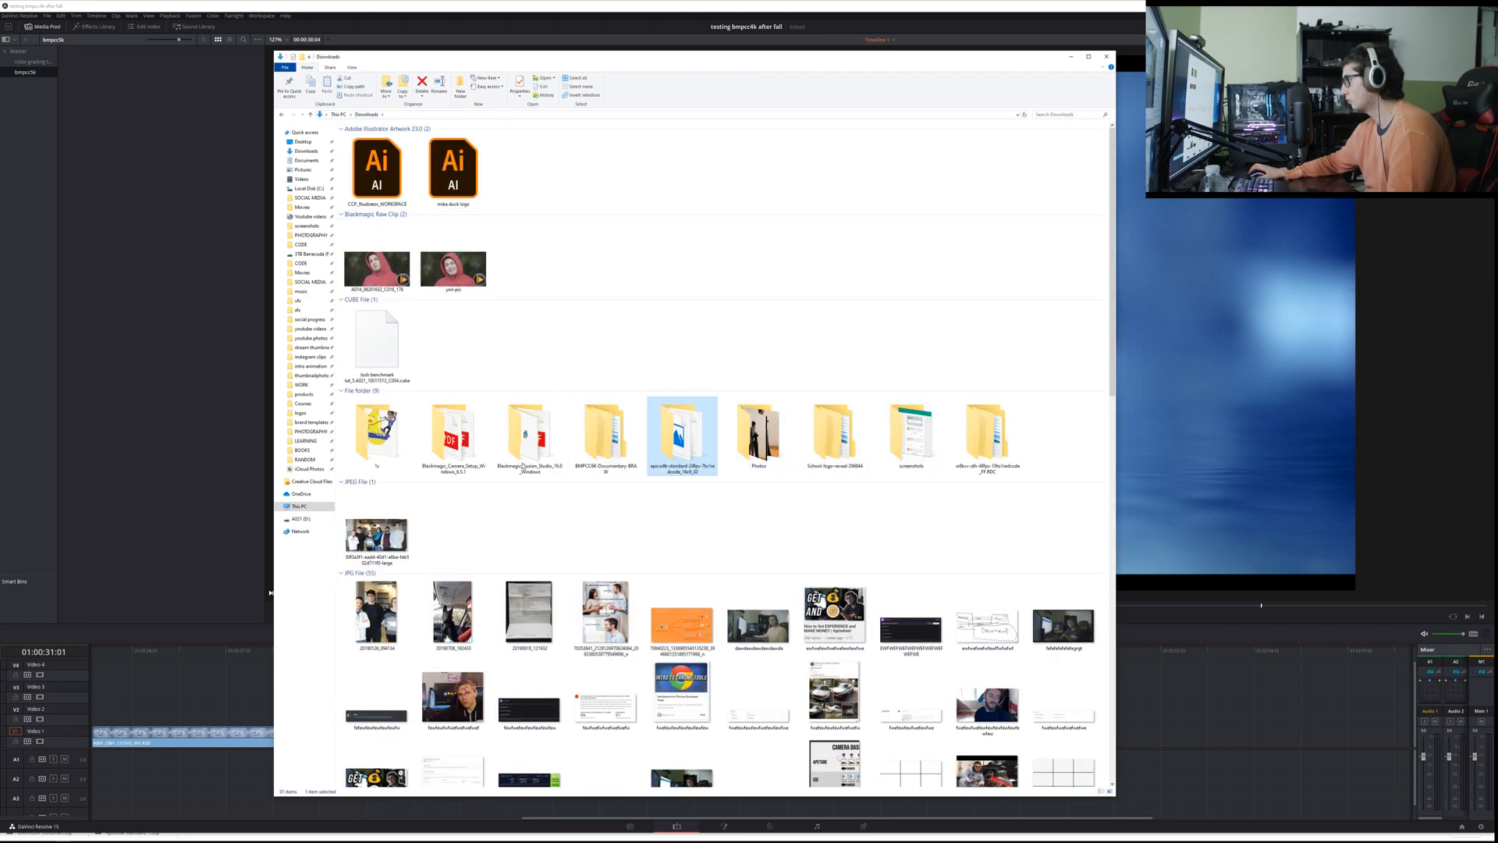
double_click(606, 437)
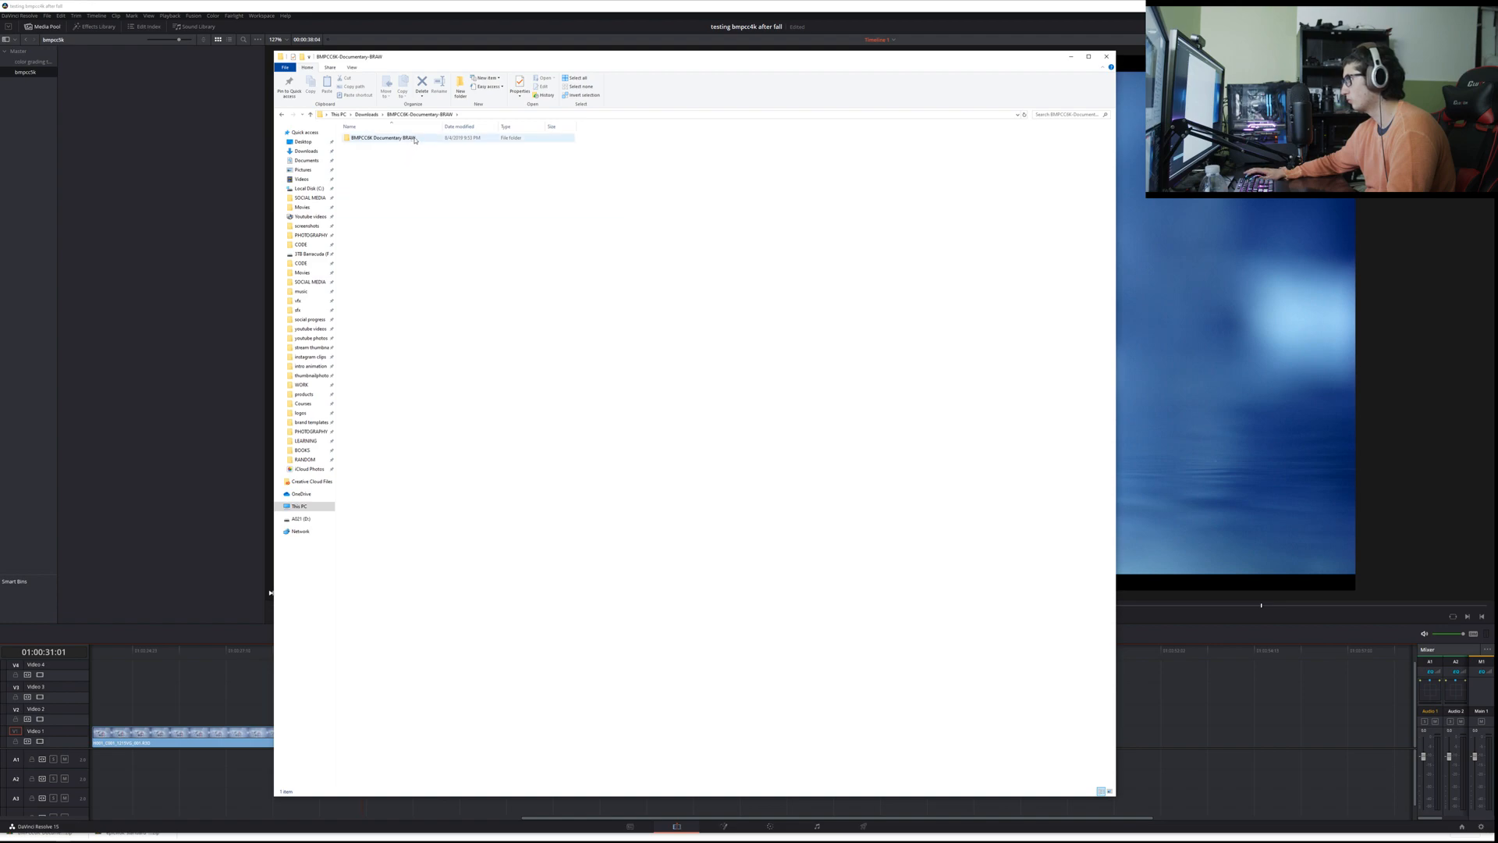
double_click(414, 139)
left_click_drag(396, 197, 1249, 720)
left_click_drag(499, 195, 1194, 753)
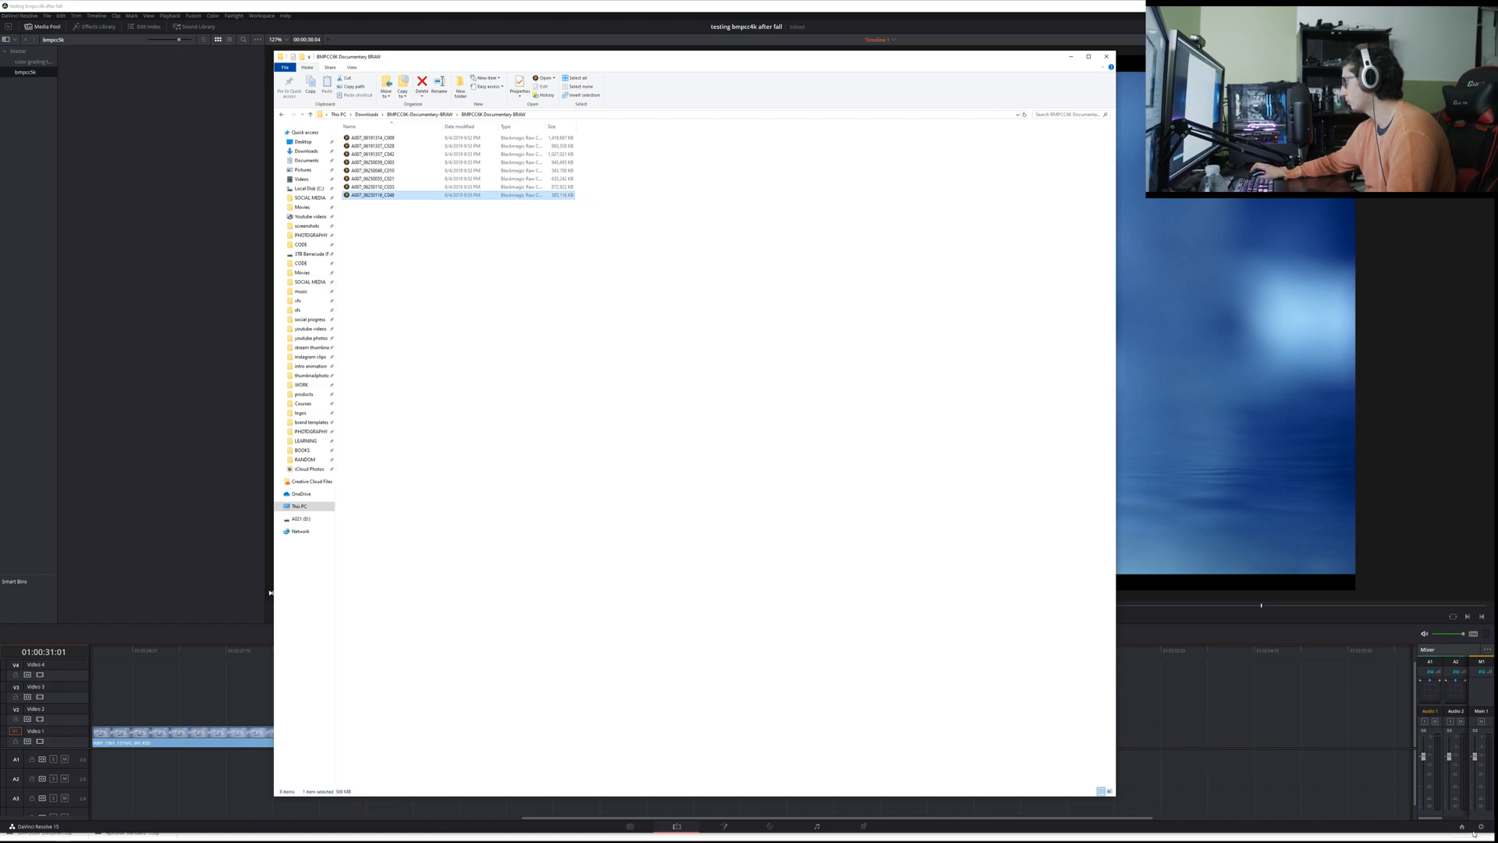
Step: In the project settings, set the timeline resolution to 4096 x 2160 DCI and the video format to 4K 2160p 29.97, and save
left_click(1481, 826)
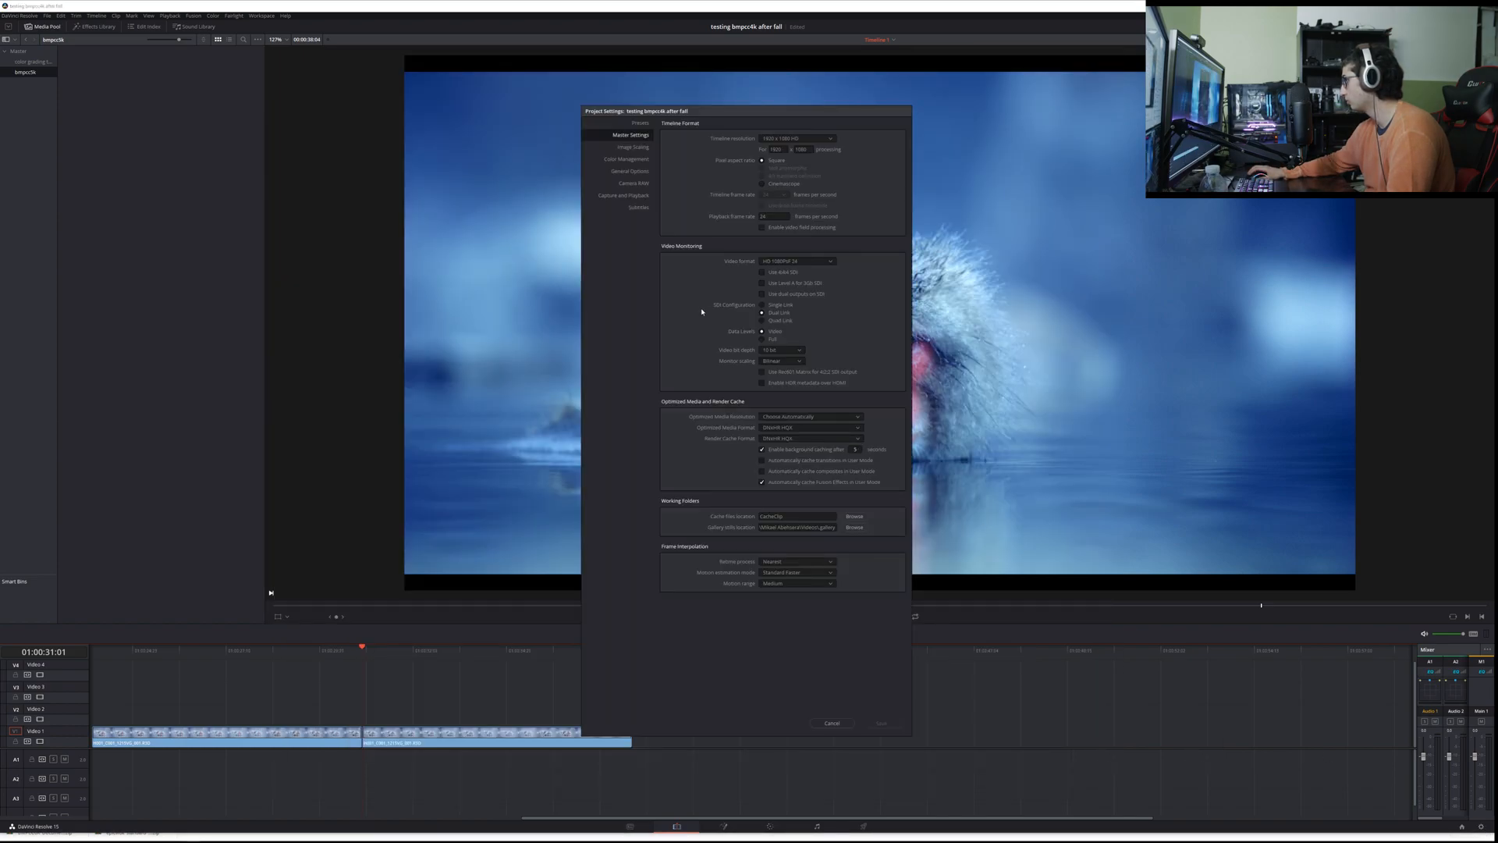
left_click(775, 140)
scroll(777, 180, "down", 10)
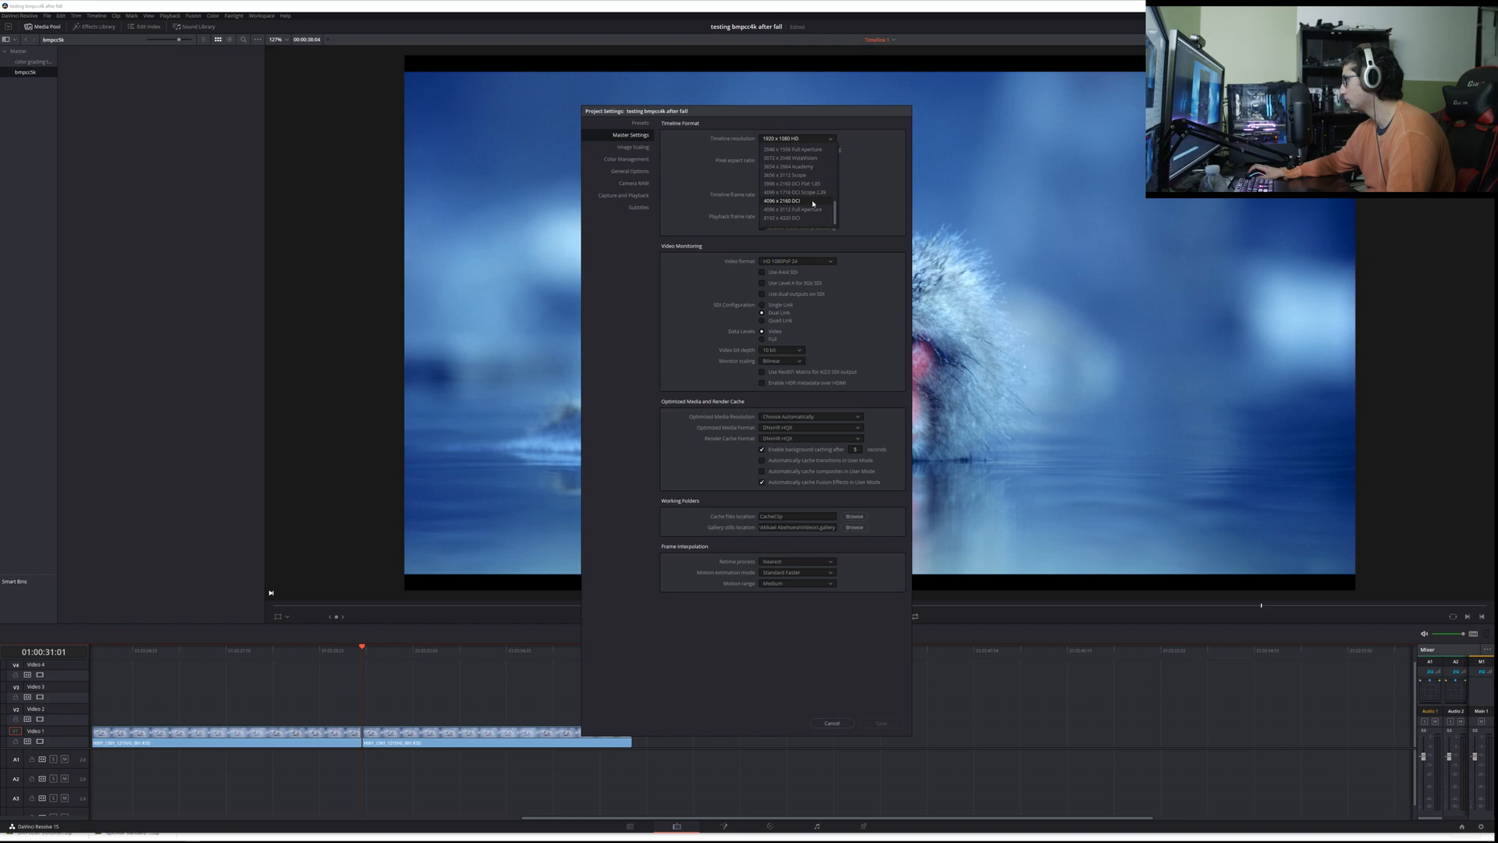
left_click(813, 202)
left_click(796, 263)
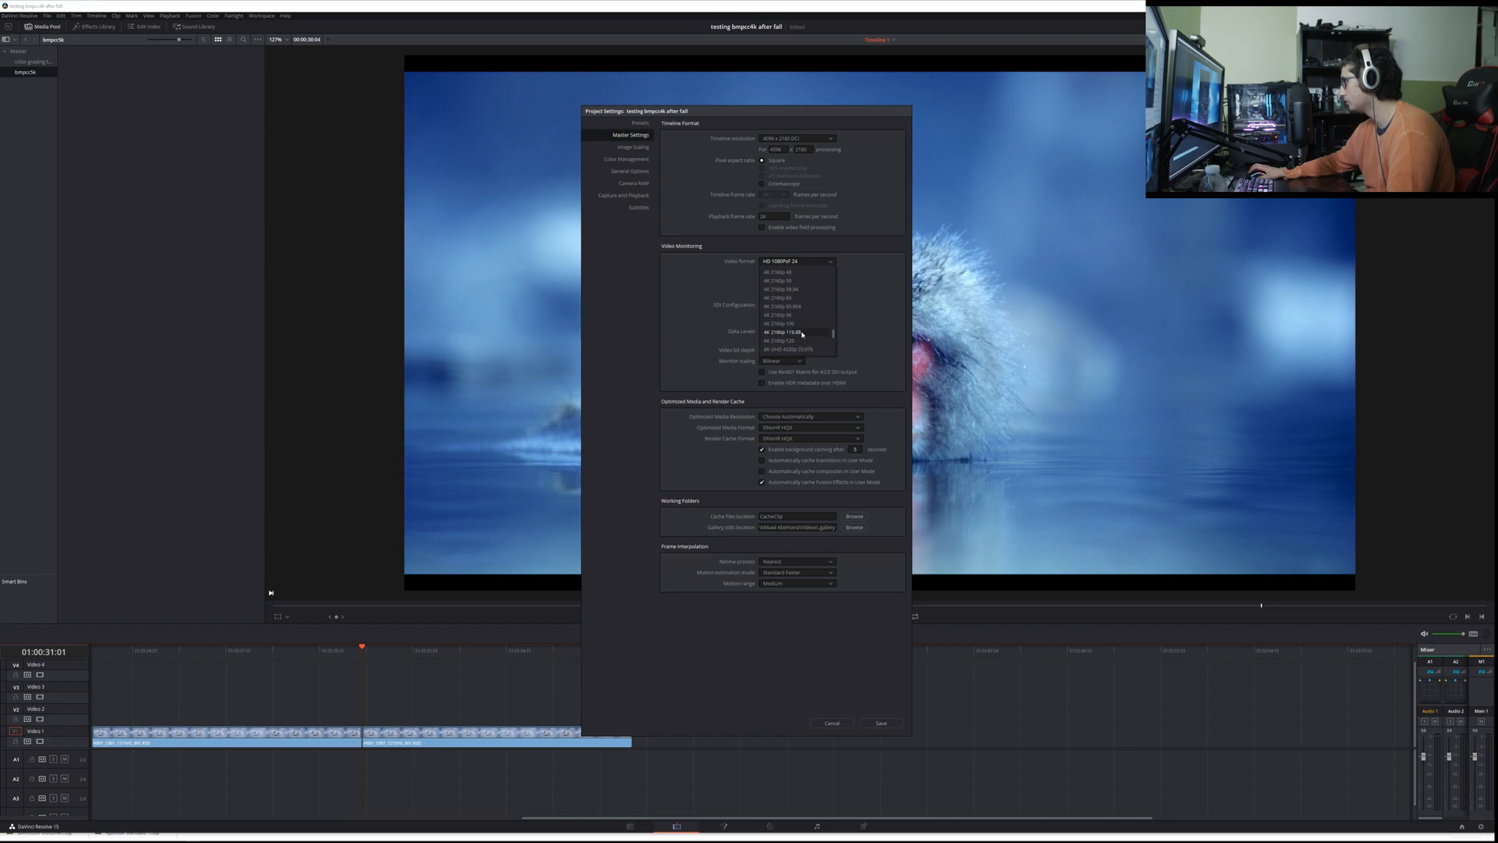
scroll(805, 304, "up", 1)
scroll(802, 301, "up", 1)
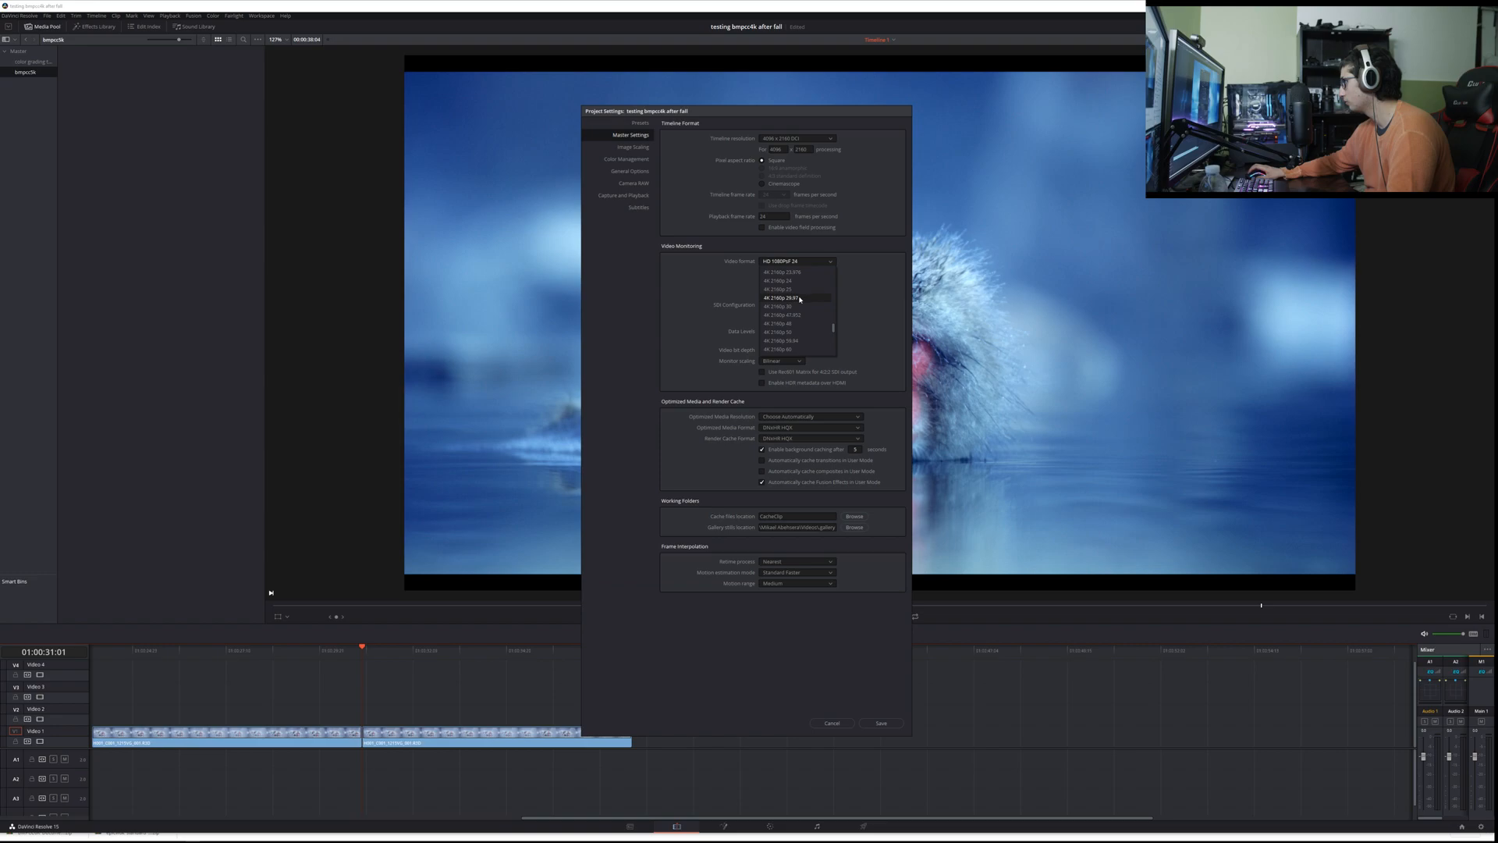
left_click(800, 299)
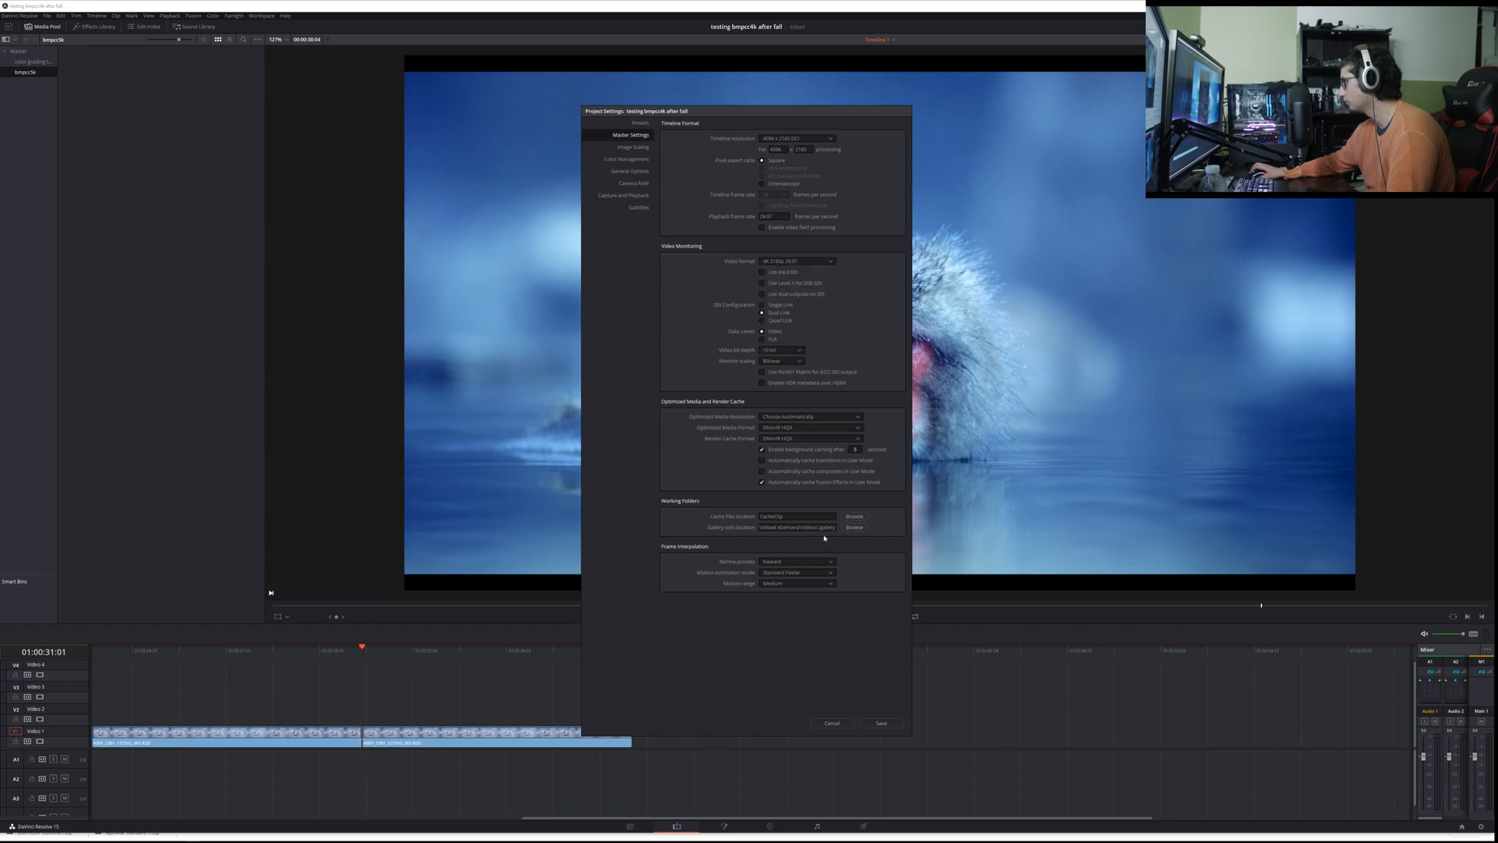
left_click(881, 724)
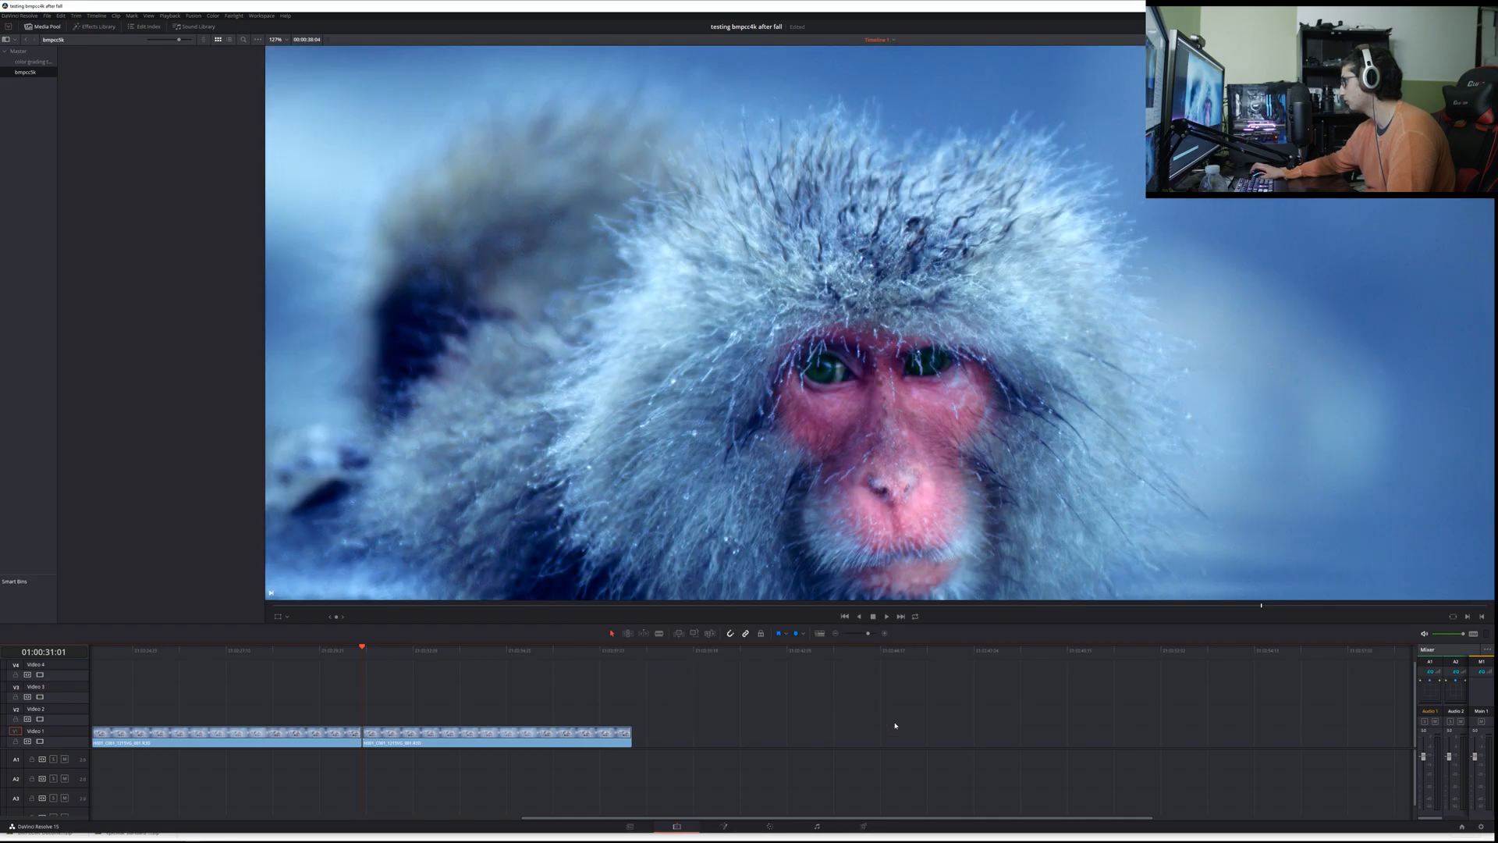
Step: Adjust the timeline viewer's zoom until the whole monkey frame fits in view
scroll(792, 542, "down", 3)
scroll(784, 554, "up", 6)
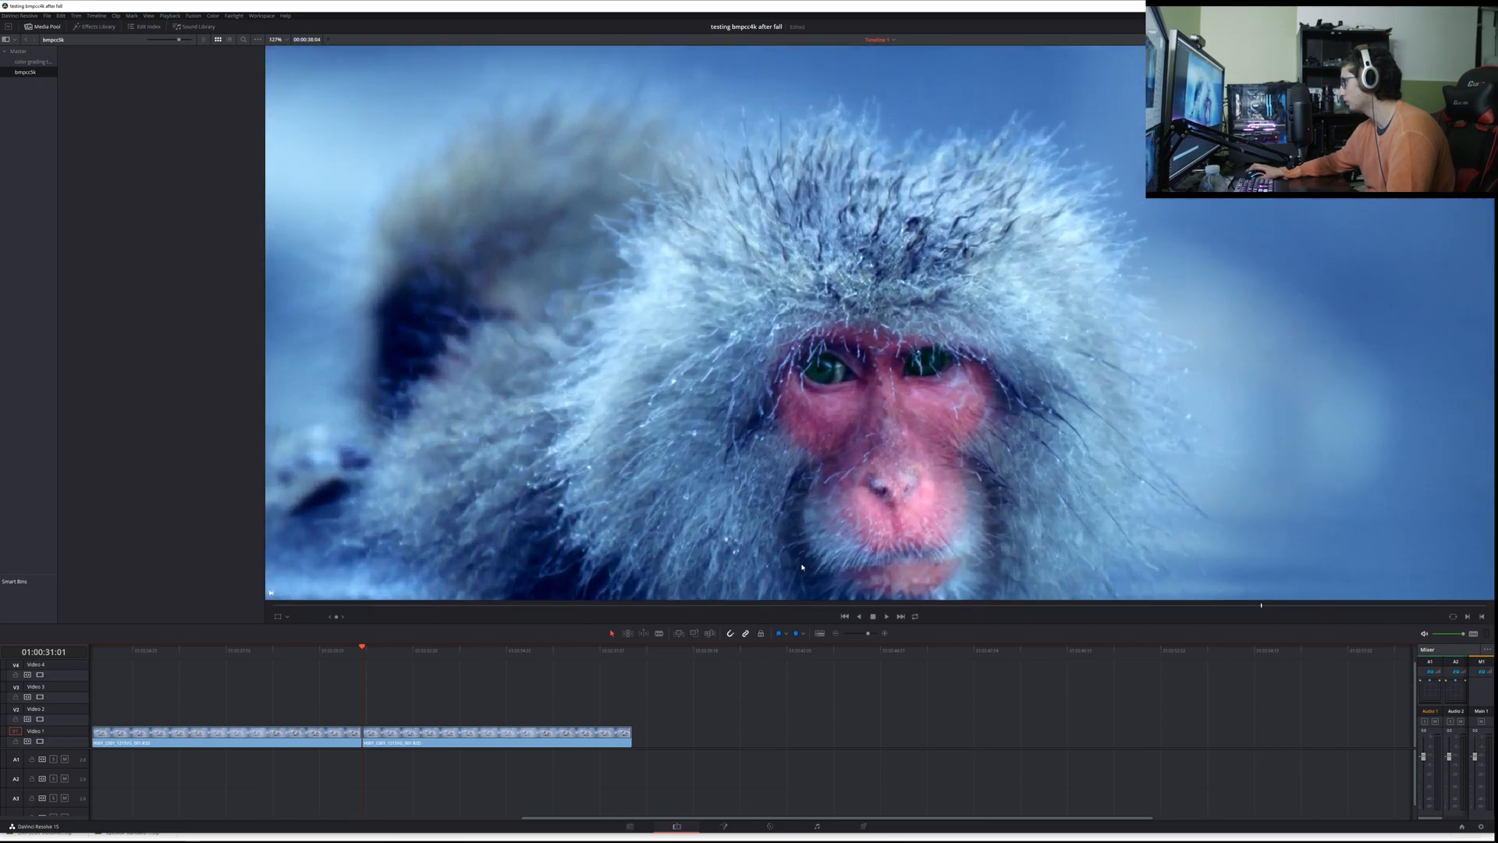
scroll(773, 562, "down", 5)
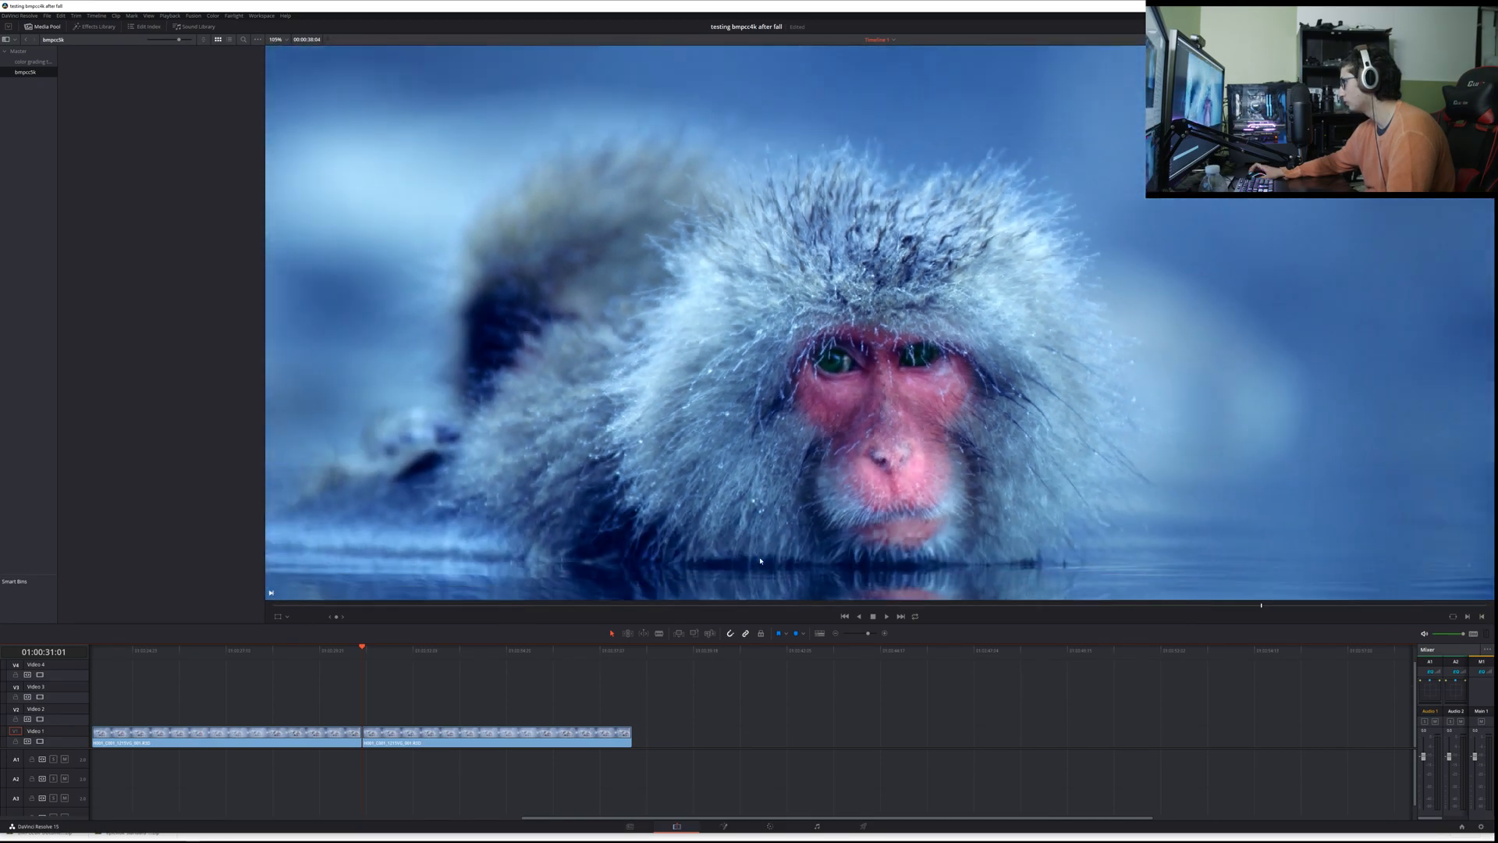
scroll(759, 556, "up", 1)
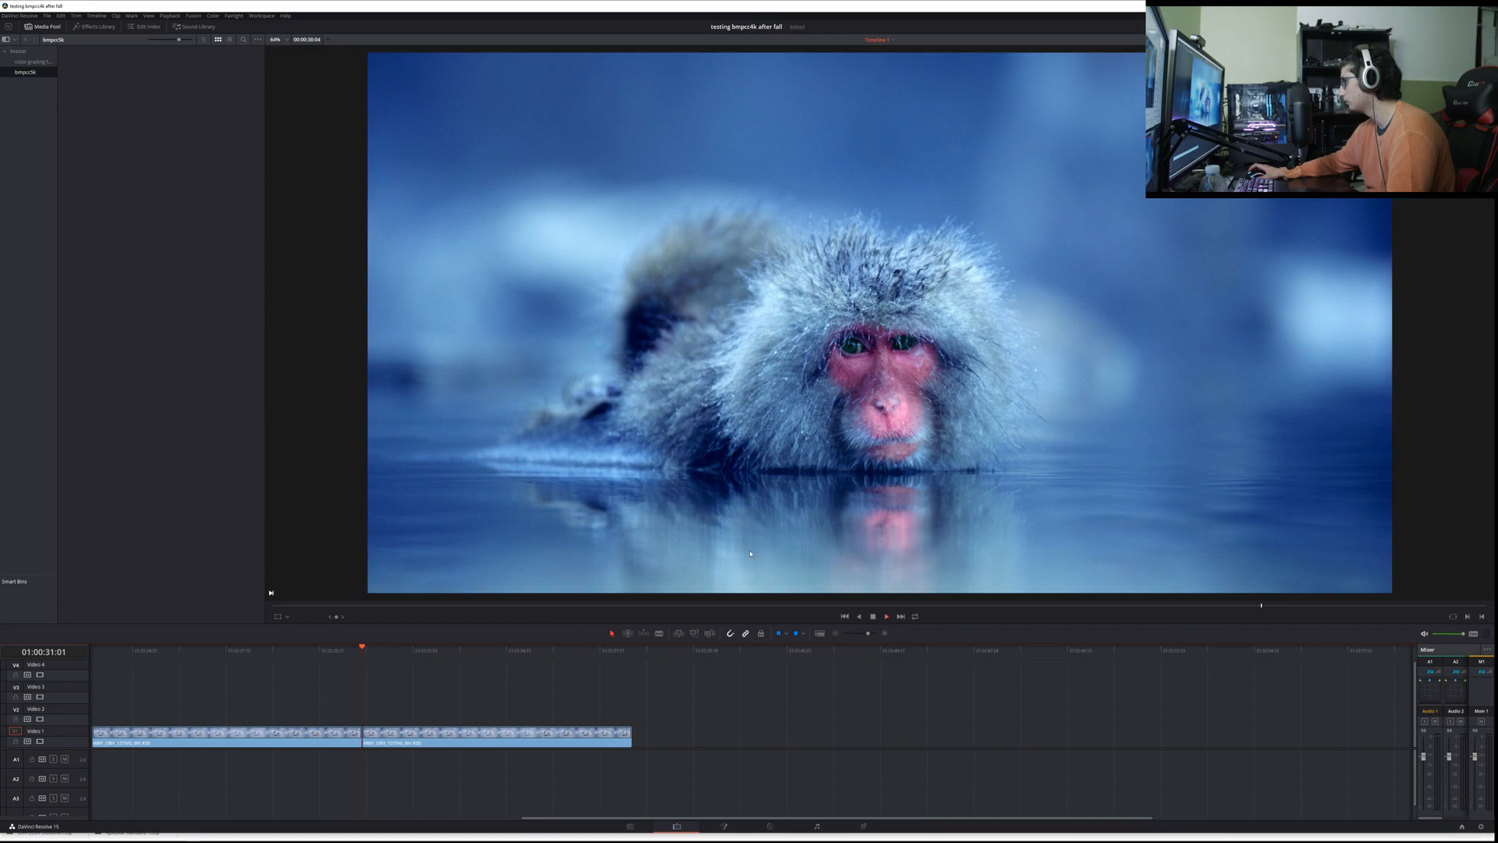
Step: In the project settings, set the video monitoring format to HD 1080p 23.976 and save
key("space")
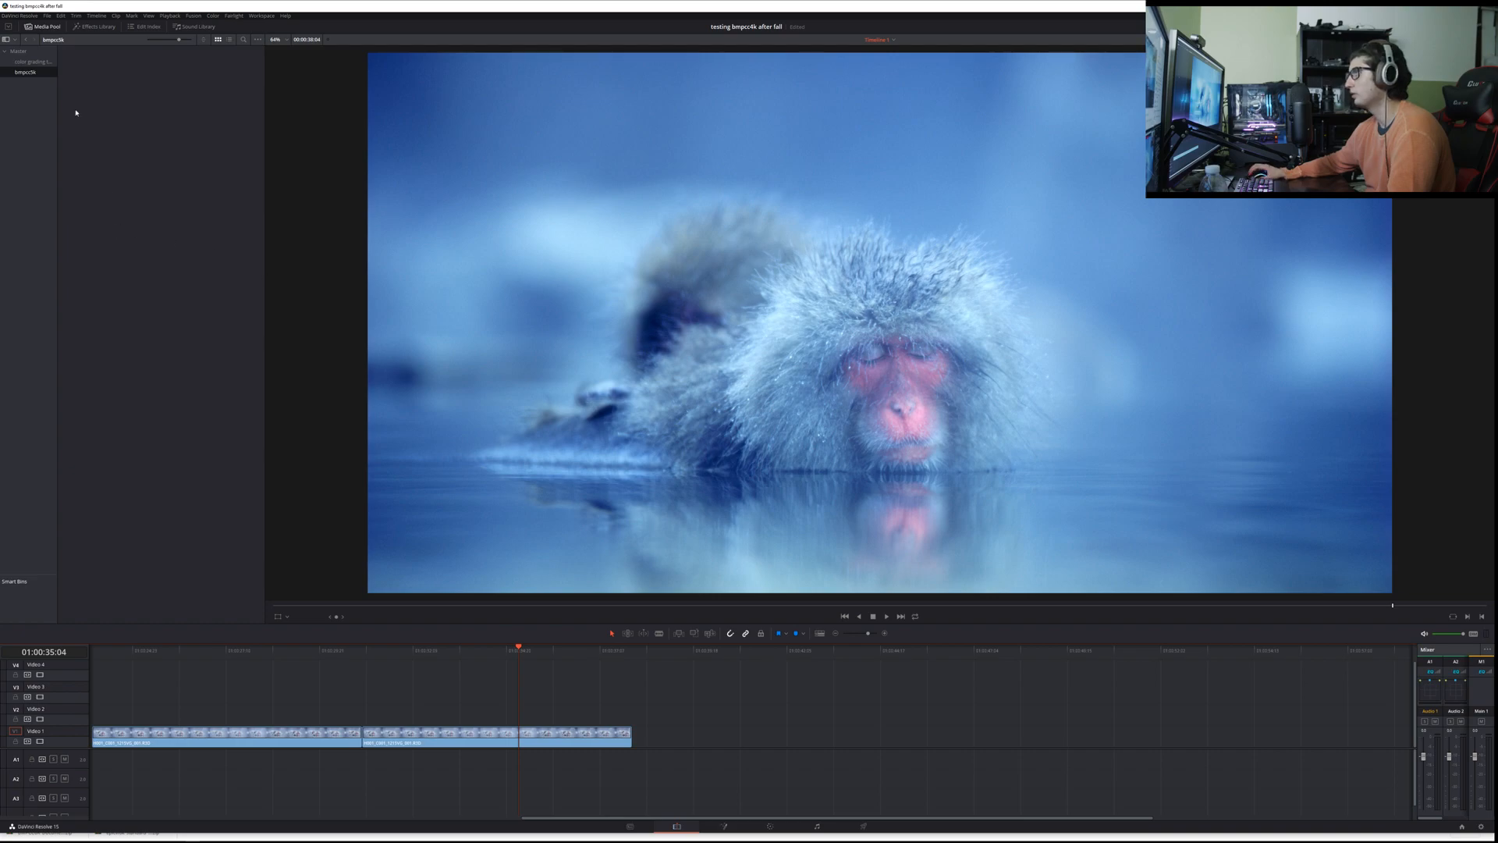
left_click(47, 15)
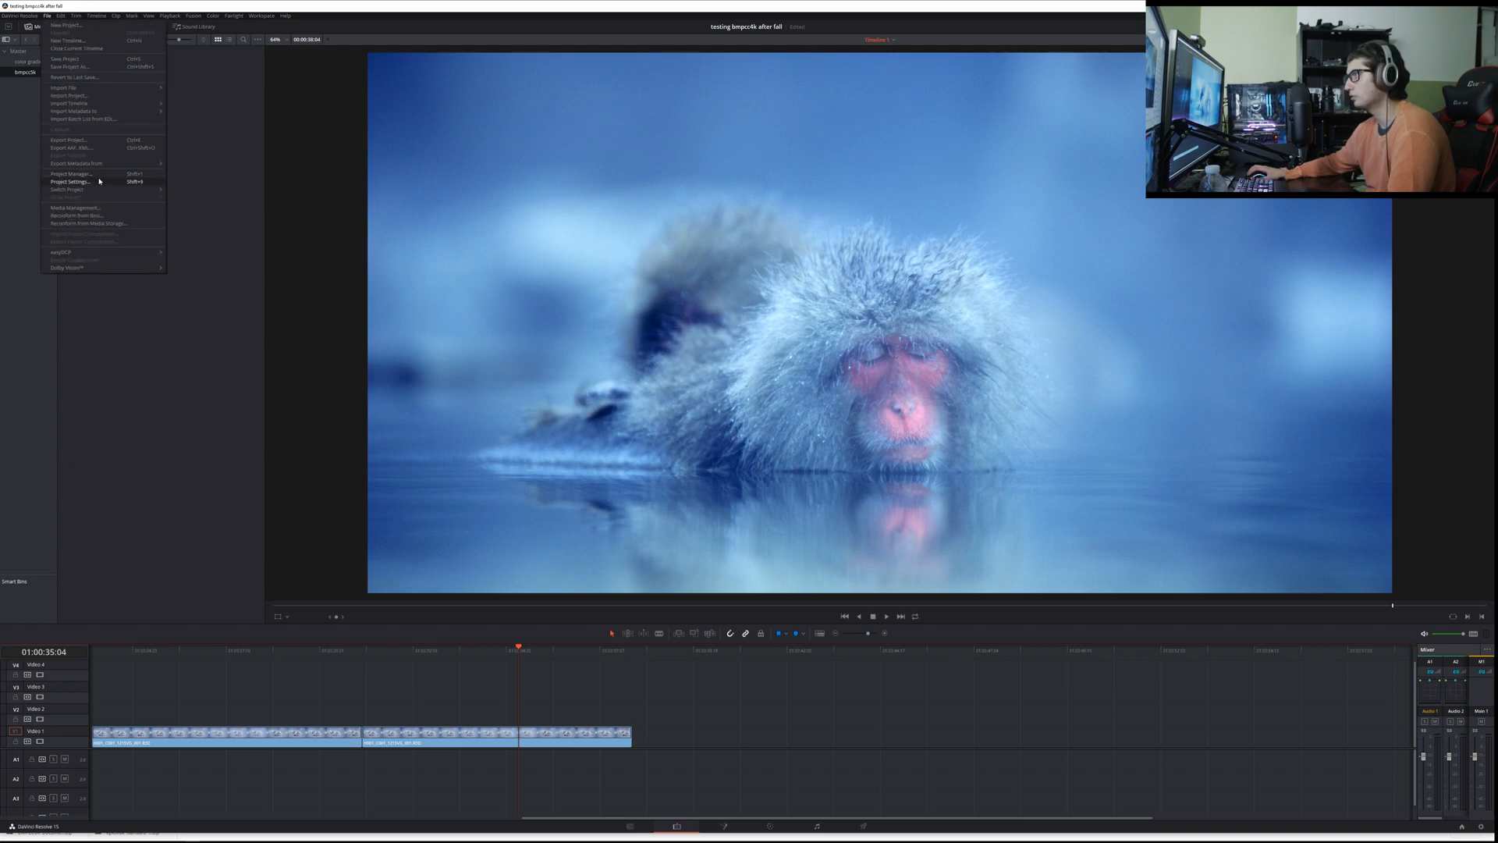
left_click(95, 181)
left_click(794, 262)
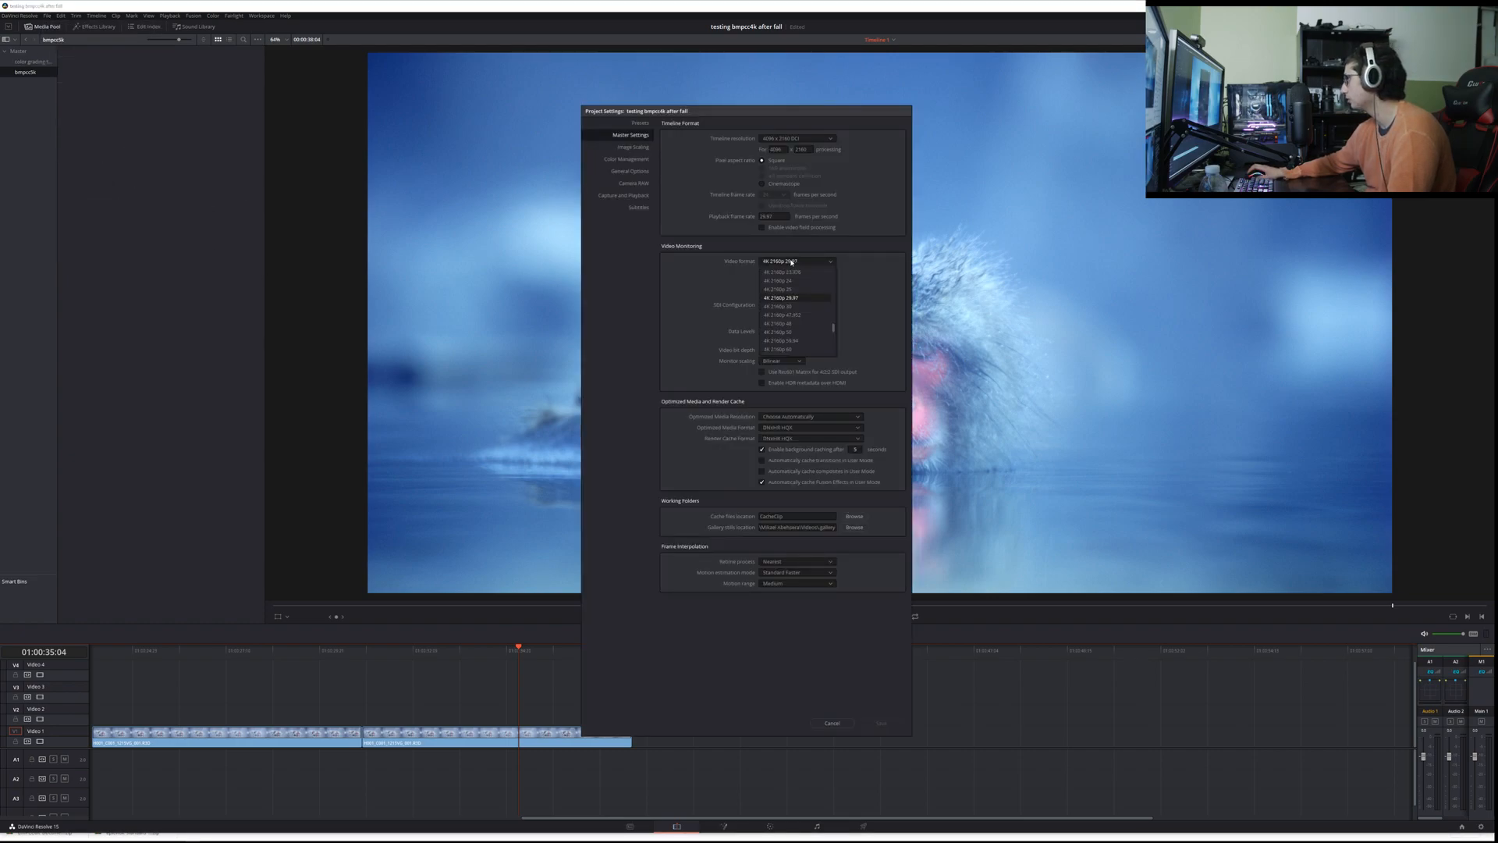
scroll(795, 335, "down", 2)
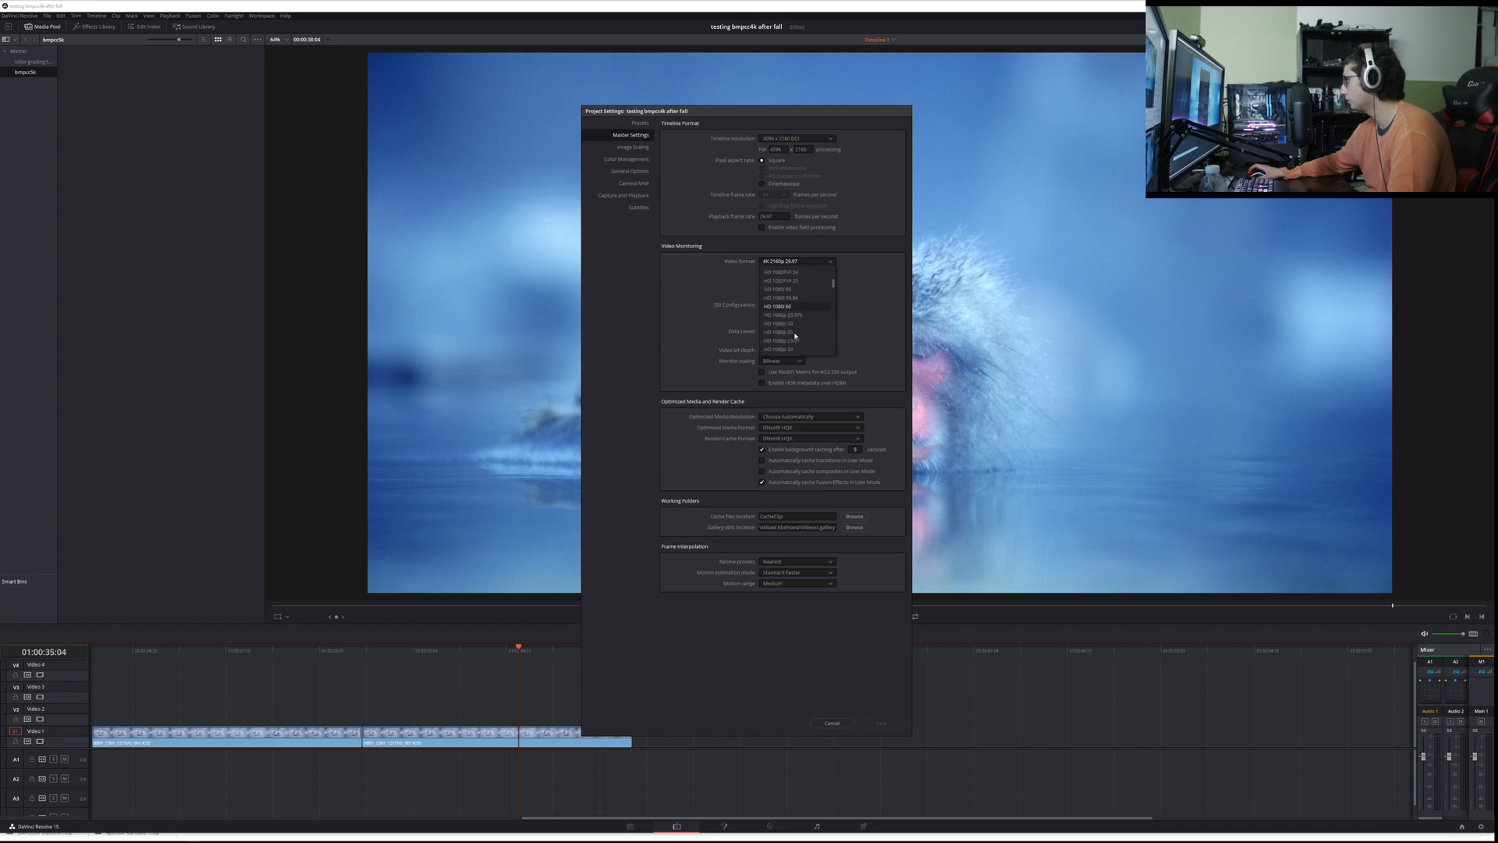
left_click(684, 311)
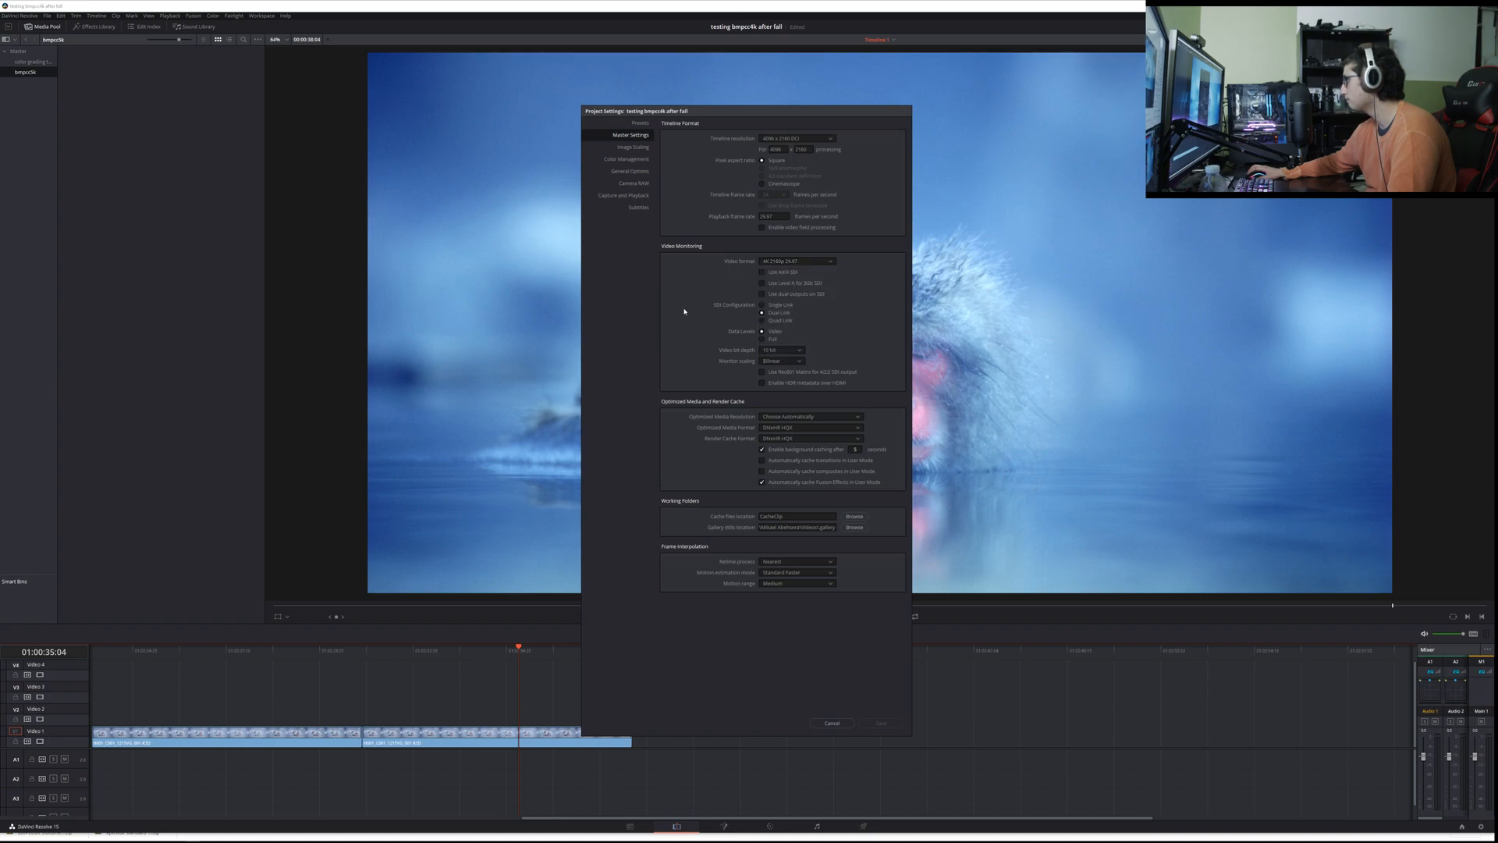
left_click(804, 264)
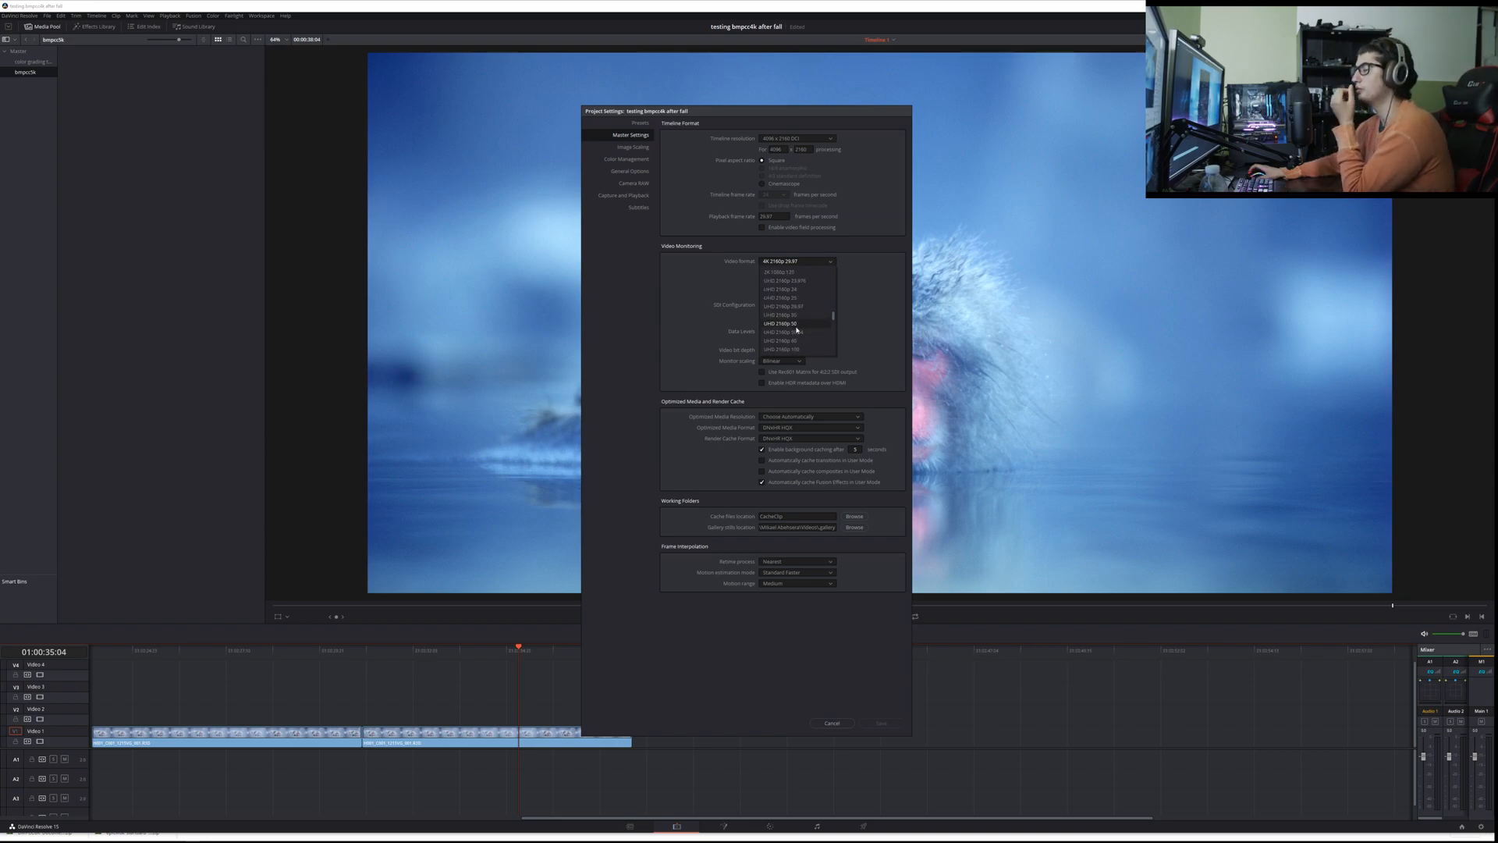
scroll(794, 322, "up", 5)
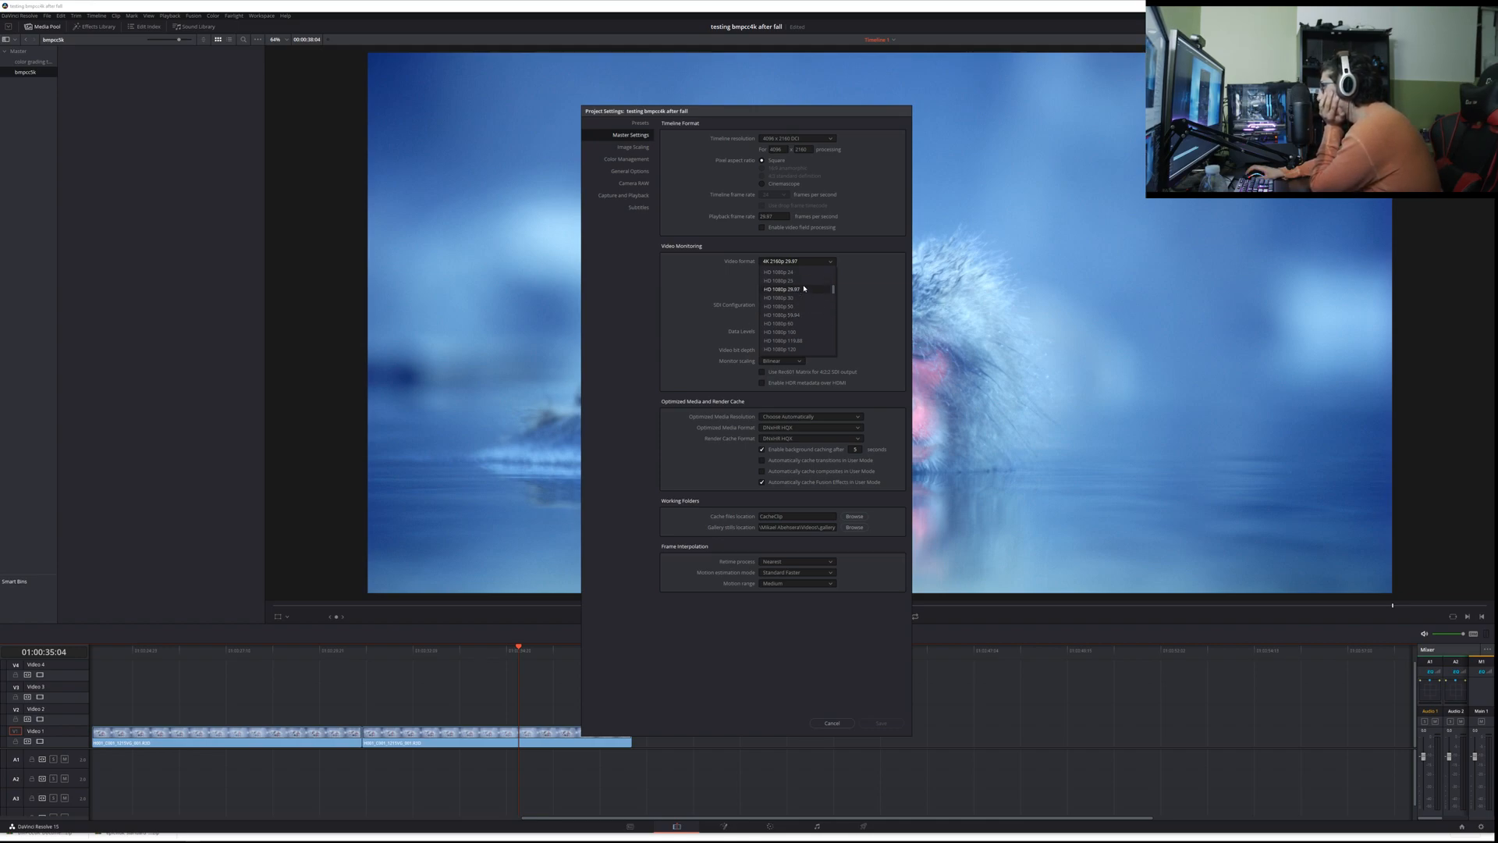
scroll(802, 290, "up", 1)
left_click(802, 289)
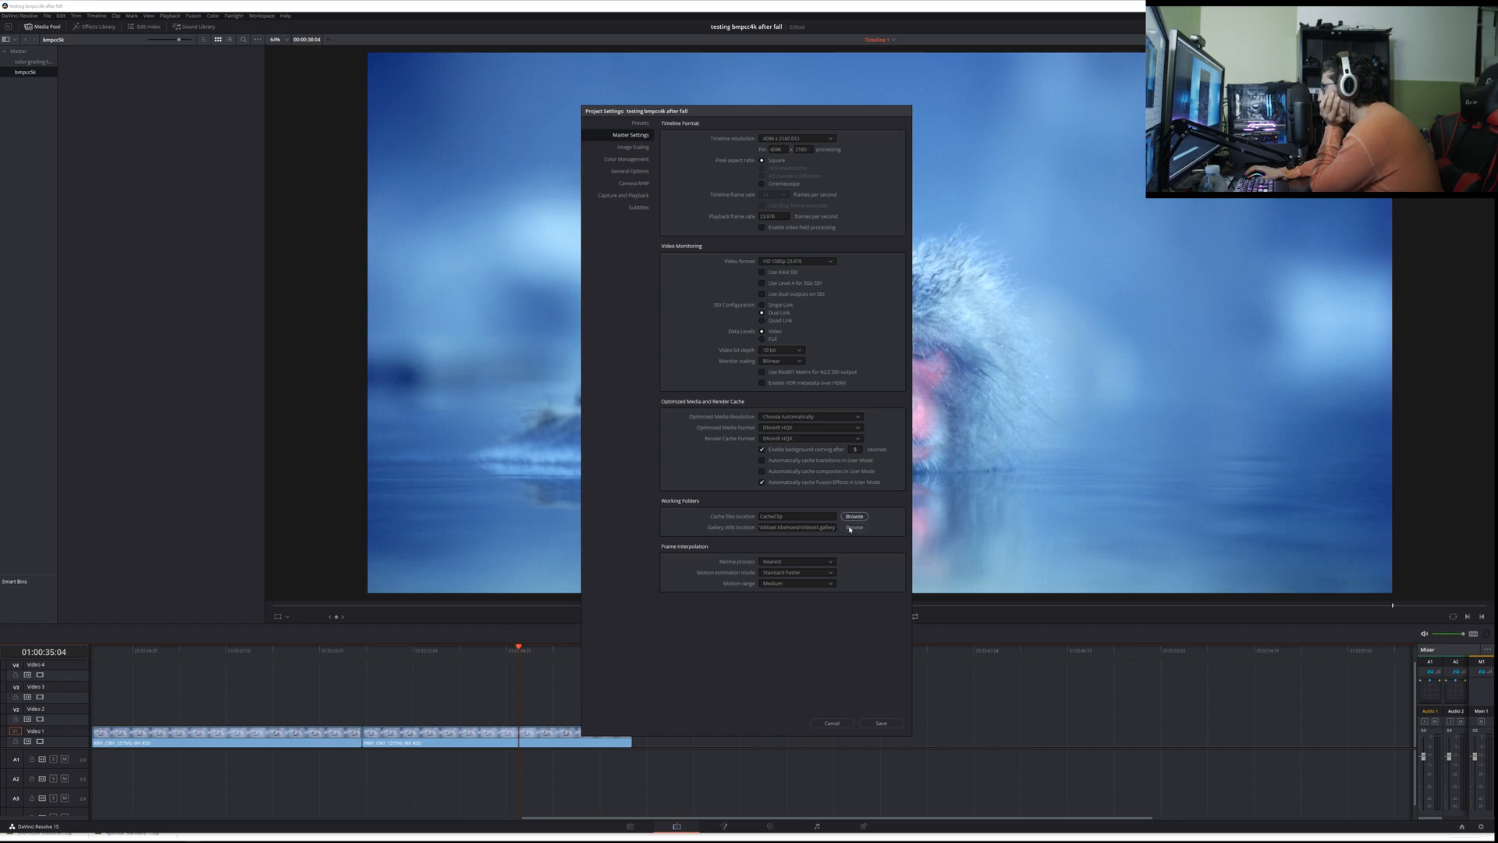
left_click(879, 724)
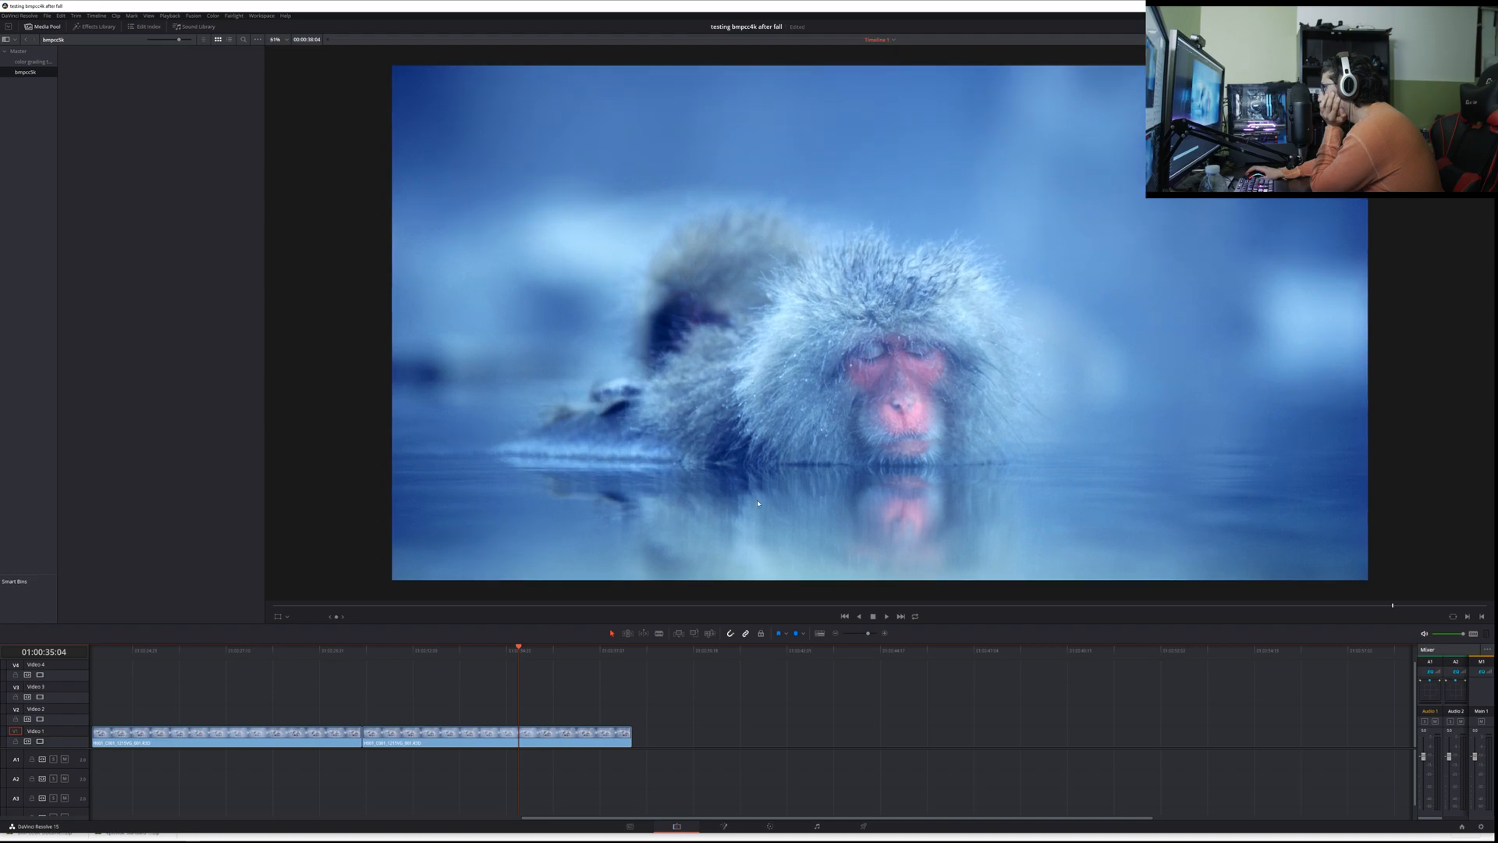
Step: Save the project and play the second monkey clip repeatedly from its start on the timeline
left_click(363, 650)
key("ctrl+s")
key("space")
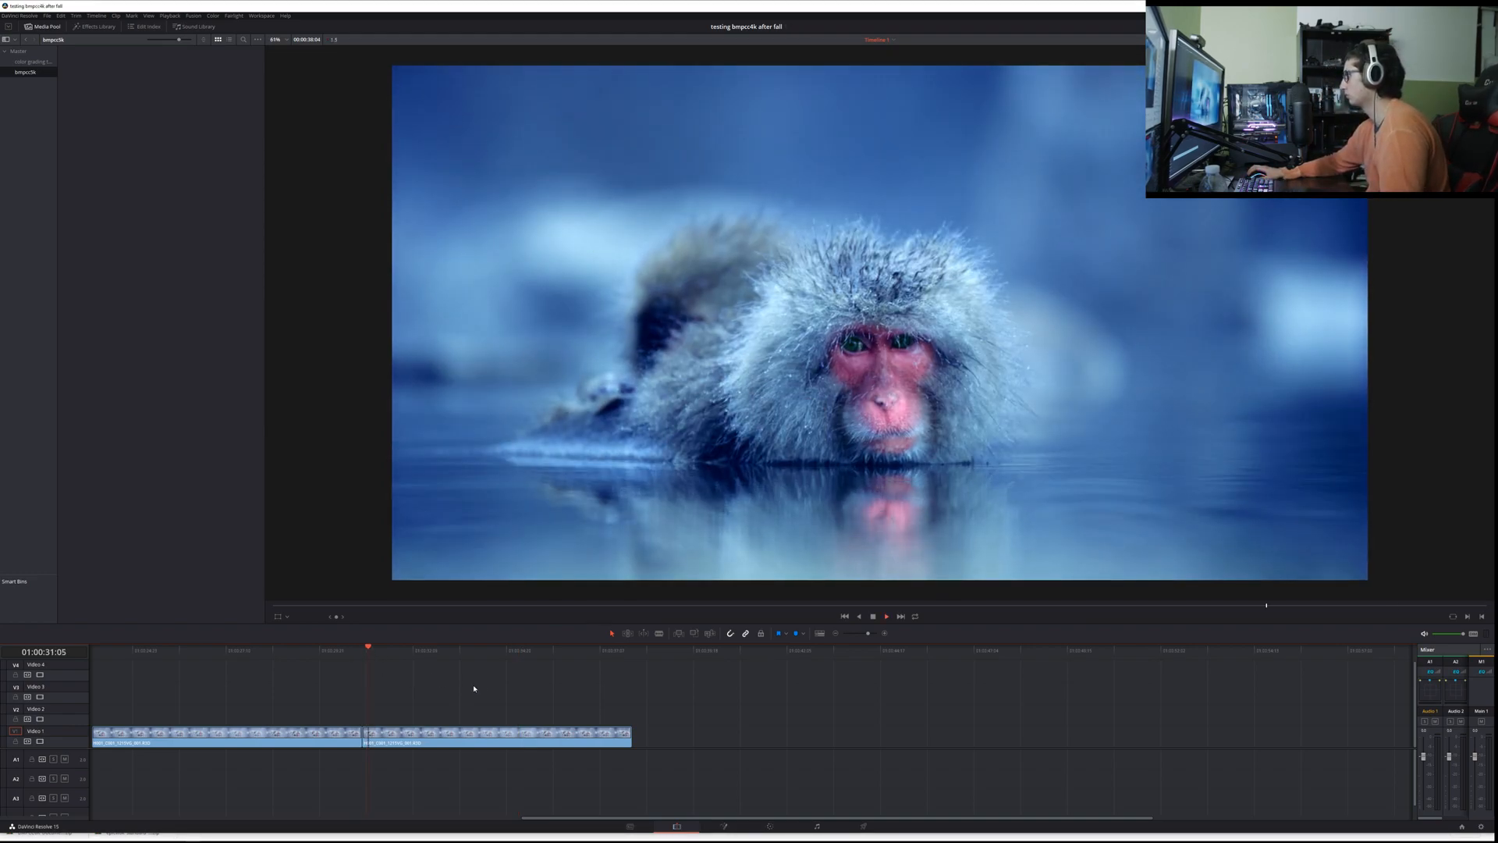
left_click(364, 653)
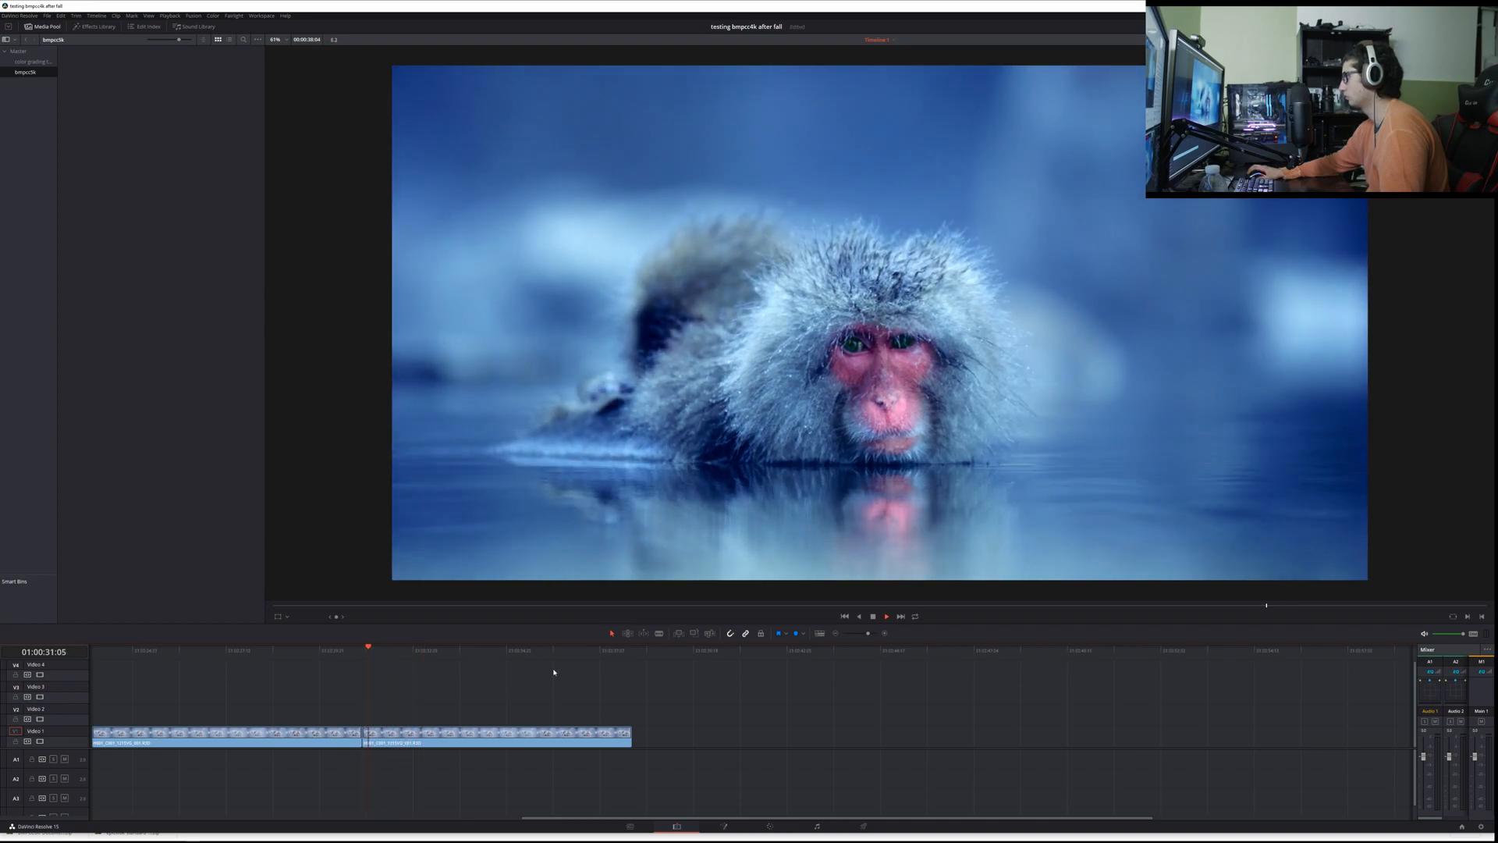
key("space")
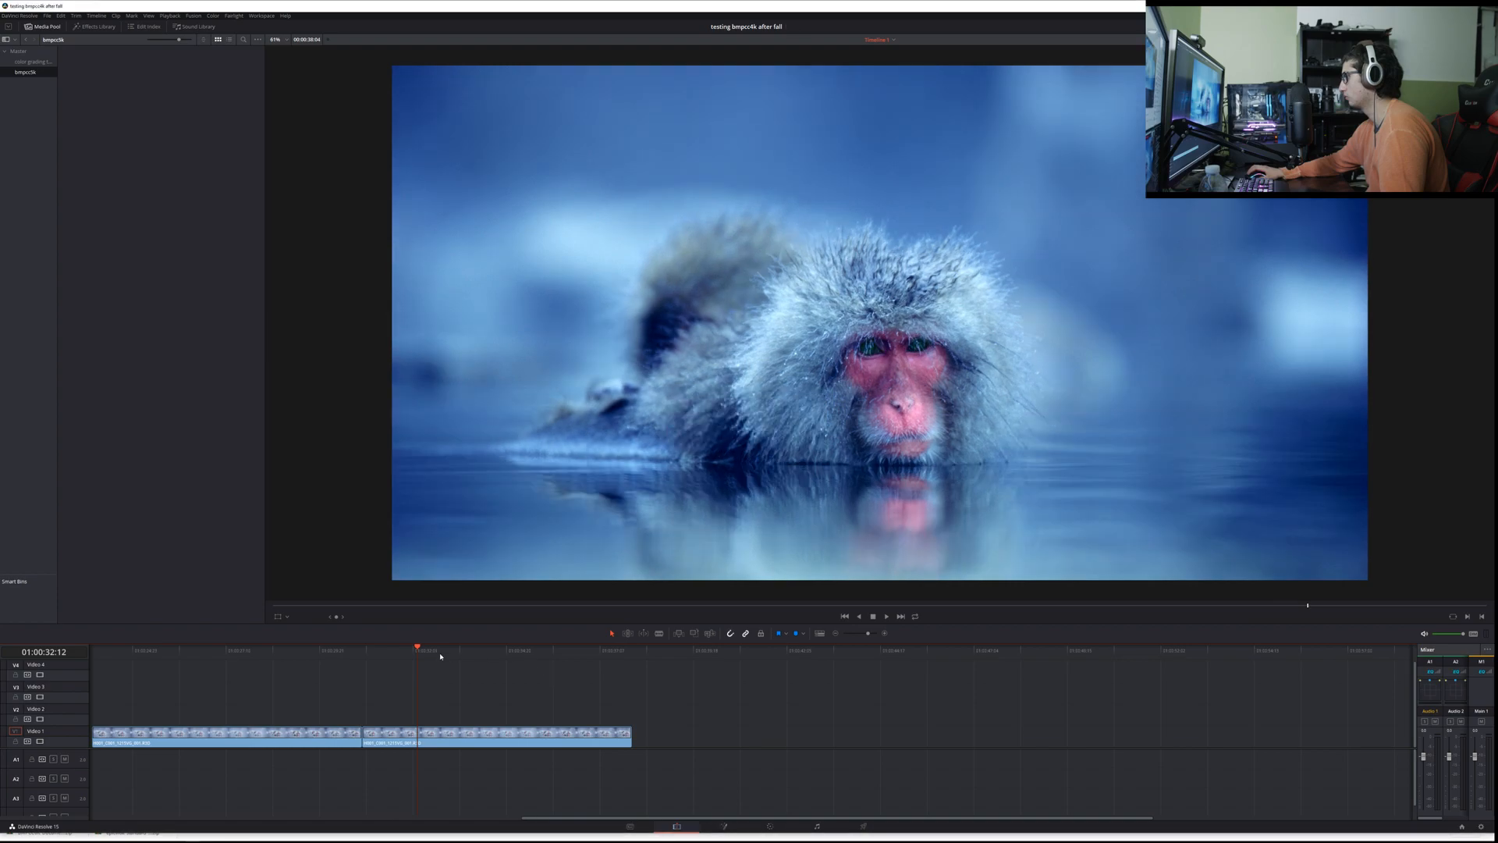
left_click(364, 650)
left_click_drag(455, 692, 447, 679)
Step: Switch to File Explorer and try to place all the BMPCC6K Documentary BRAW clips on the timeline together
key("alt+Tab")
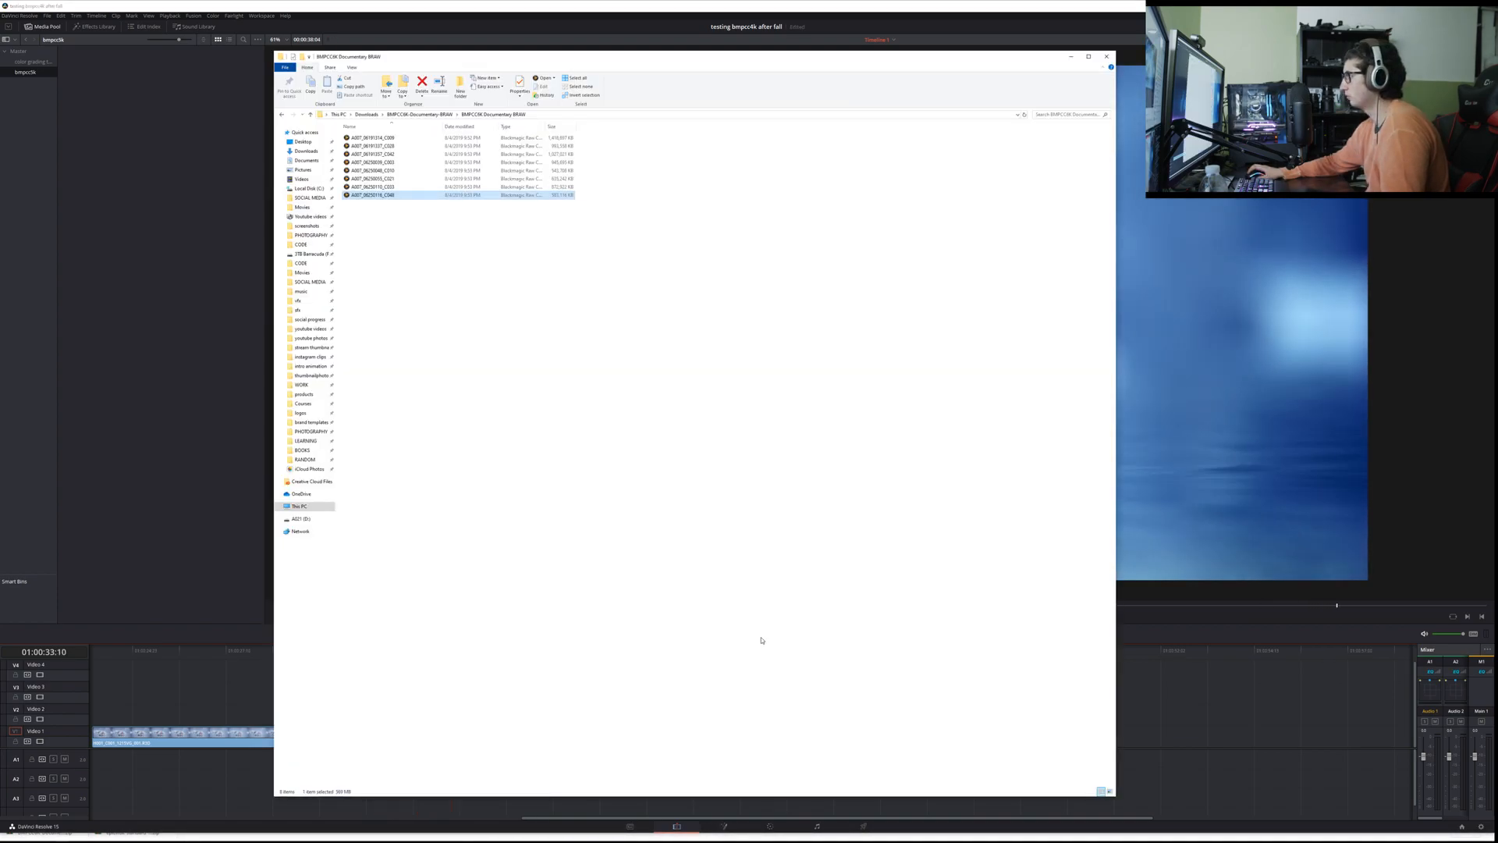
left_click_drag(440, 320, 1170, 716)
key("alt+Tab")
left_click_drag(396, 139, 1180, 714)
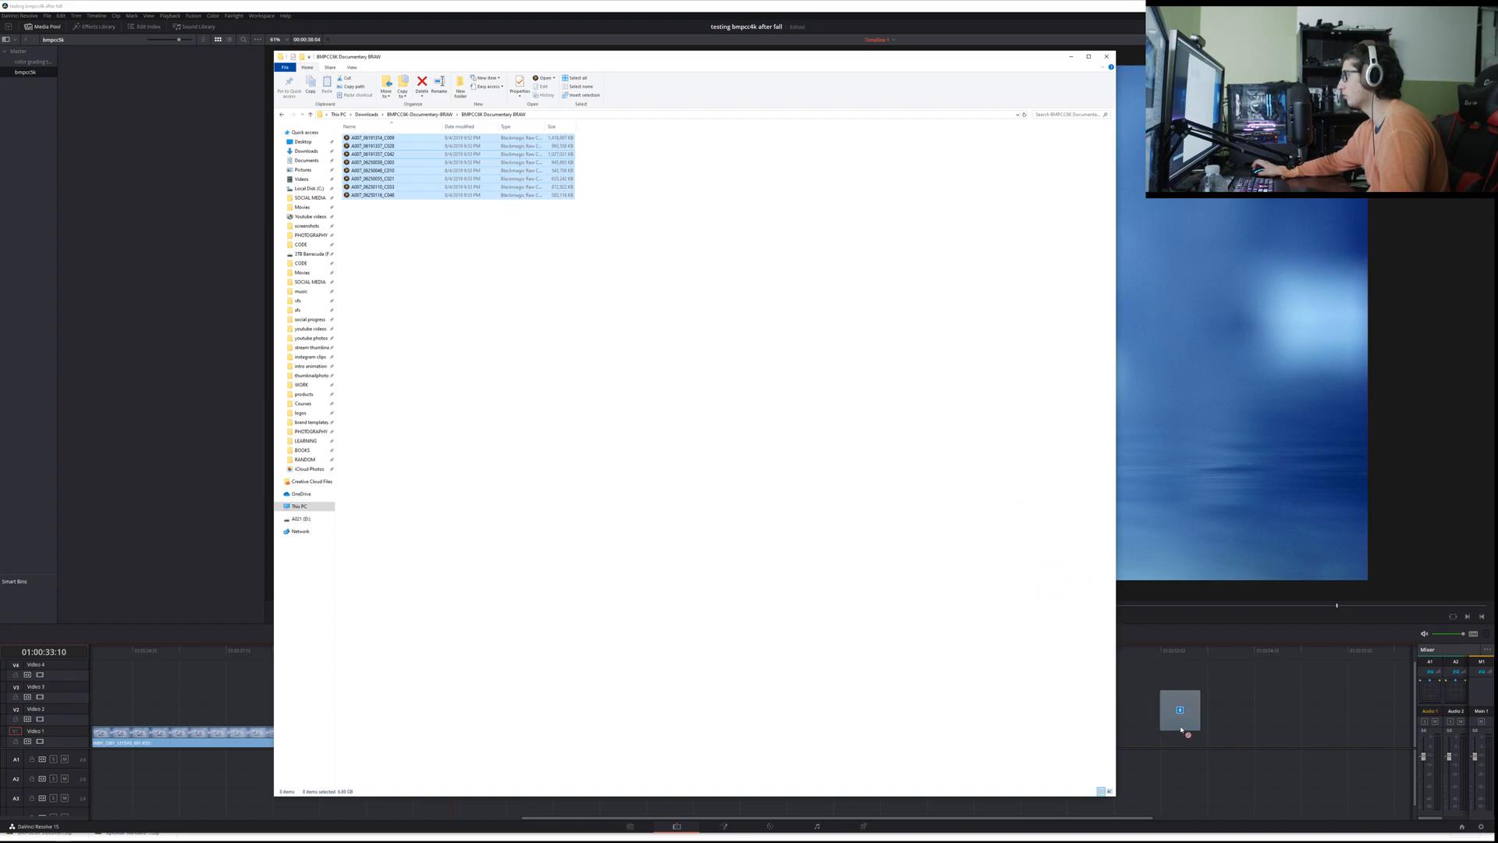
left_click(884, 595)
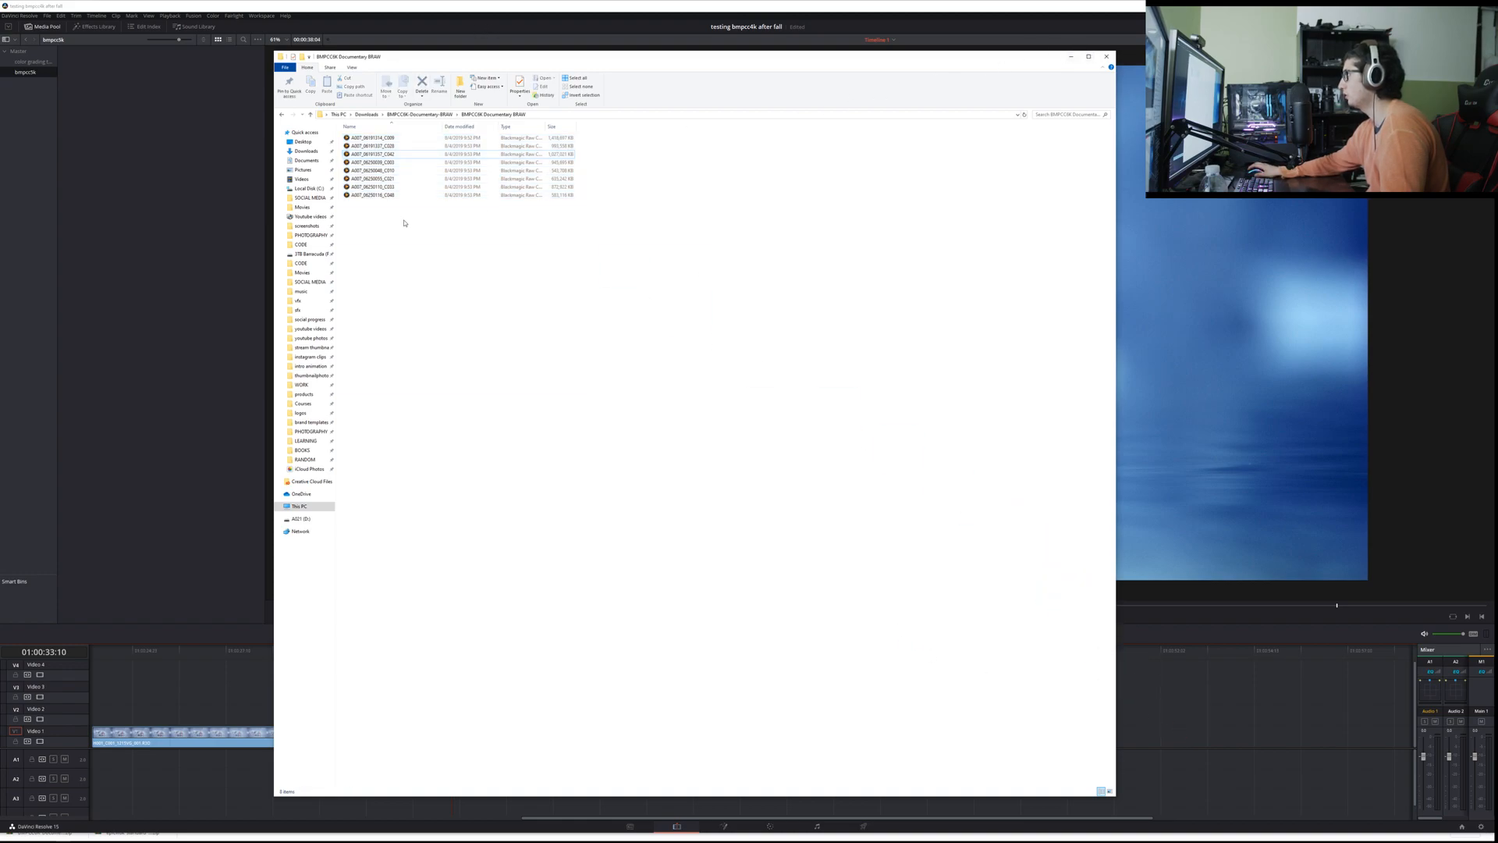
Step: Try to place individual BMPCC6K Documentary BRAW clips from the folder on the timeline, one at a time
left_click_drag(407, 224, 388, 106)
left_click(551, 227)
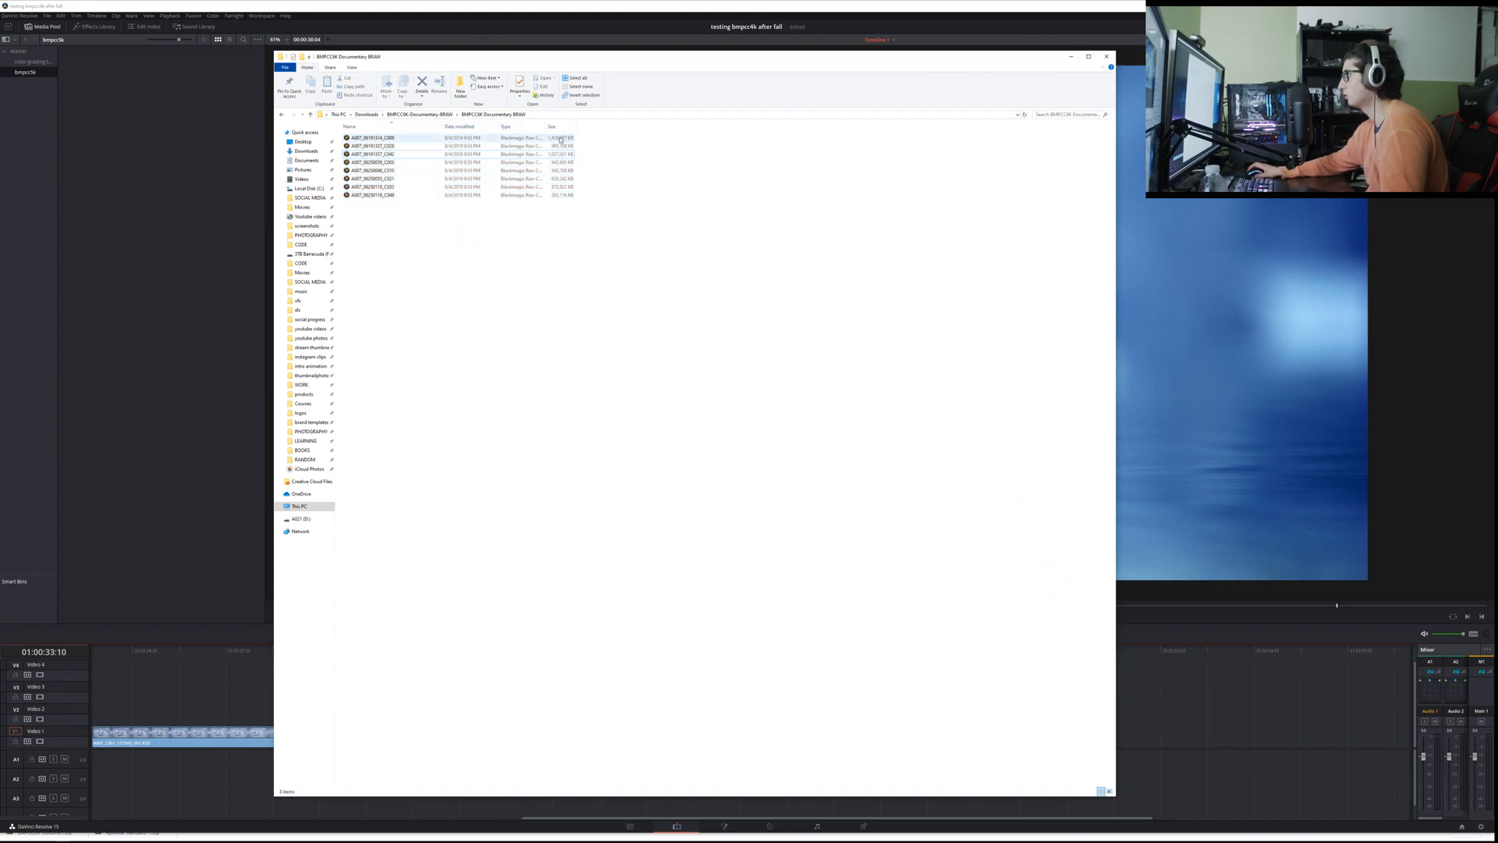
left_click_drag(468, 137, 1229, 698)
left_click_drag(398, 177, 1205, 735)
left_click(757, 380)
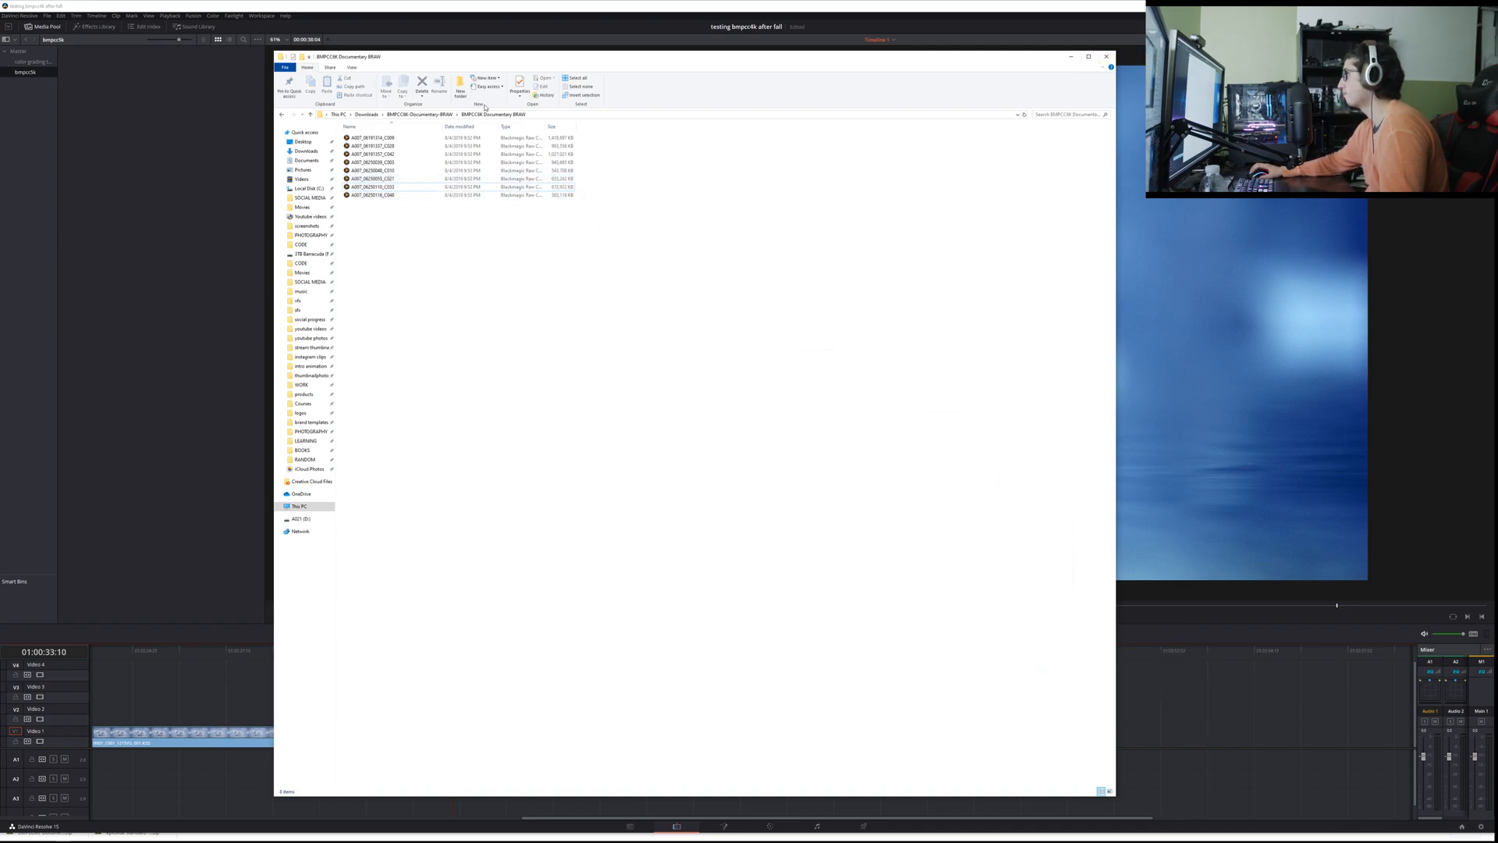
Step: Go back up to Downloads and delete the extracted BMPCC6K-Documentary-BRAW folder
left_click(437, 115)
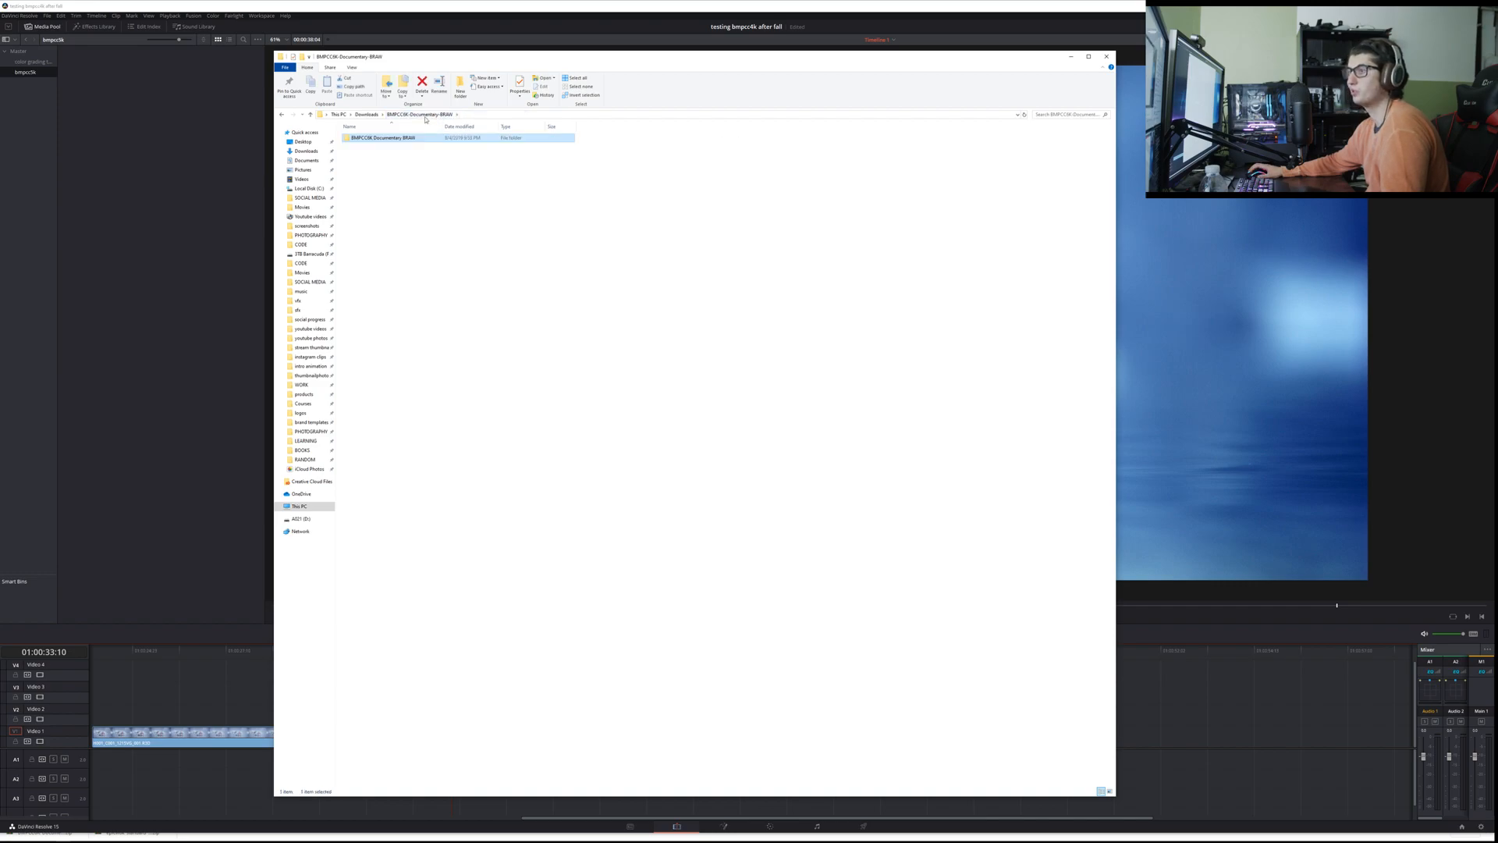
left_click(490, 297)
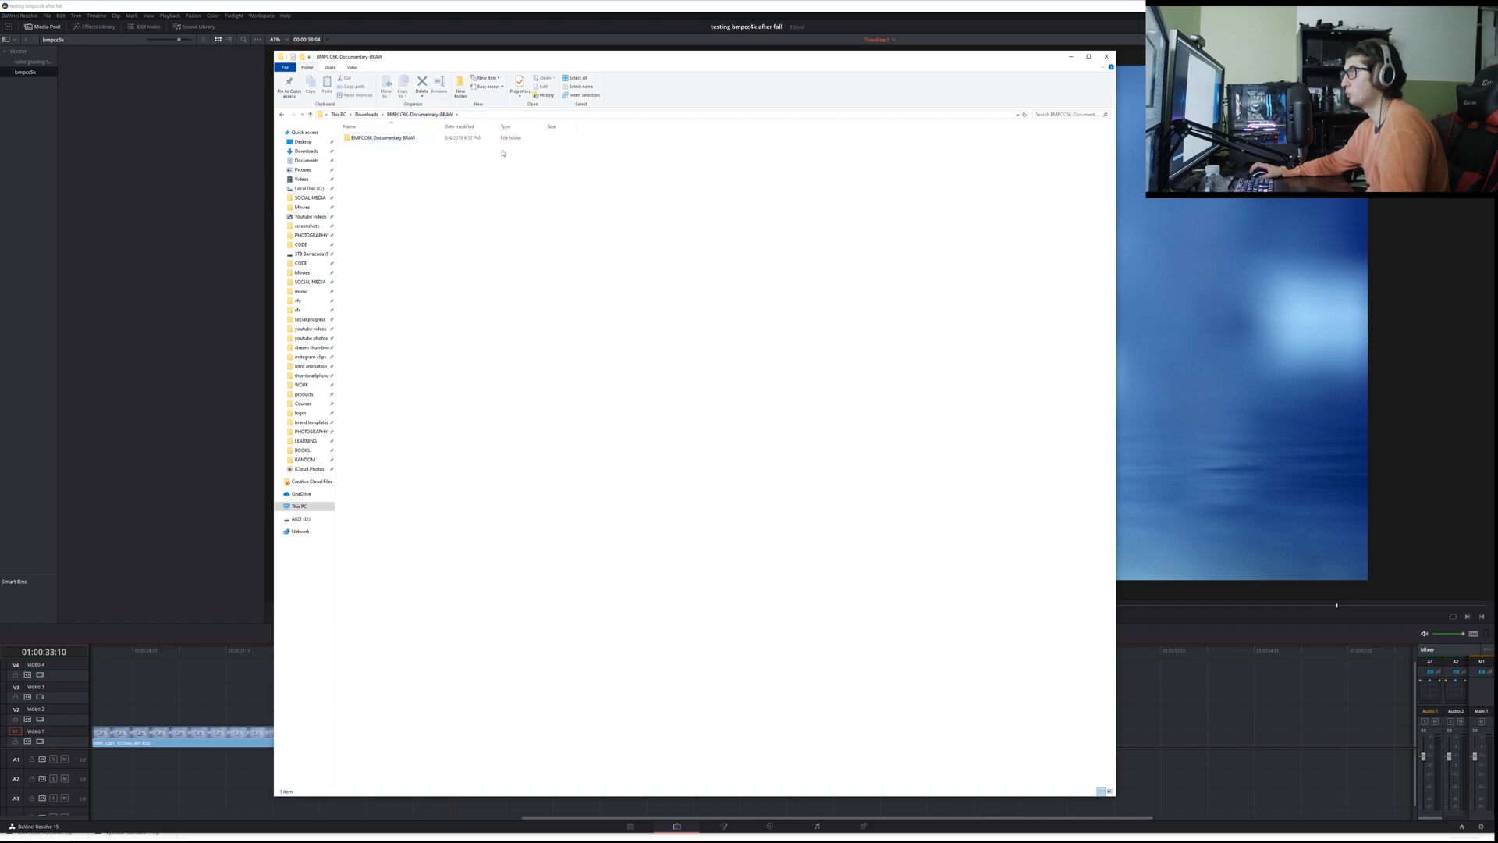
left_click(368, 115)
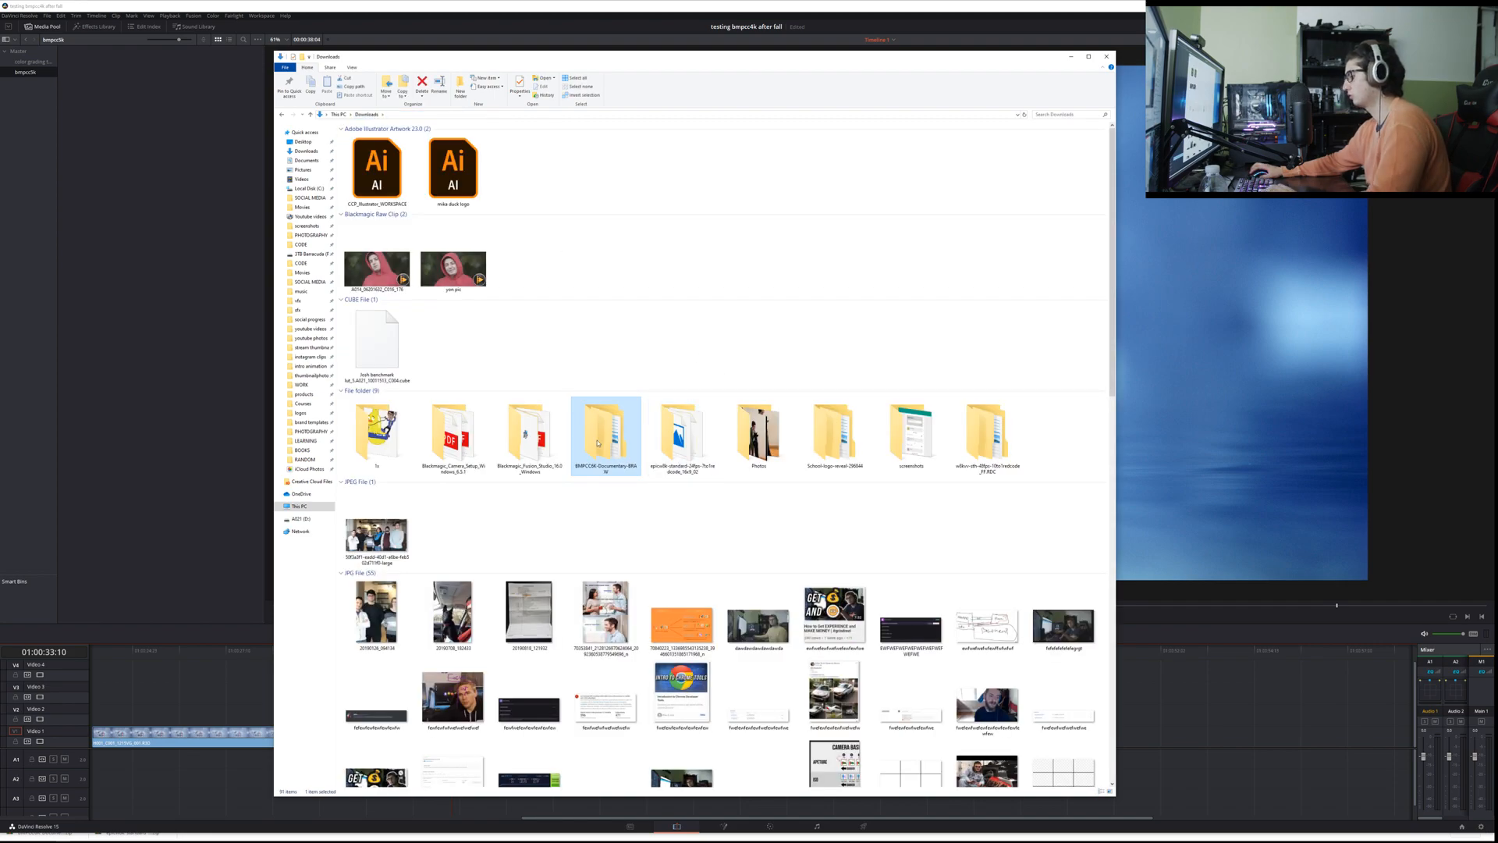
key("Delete")
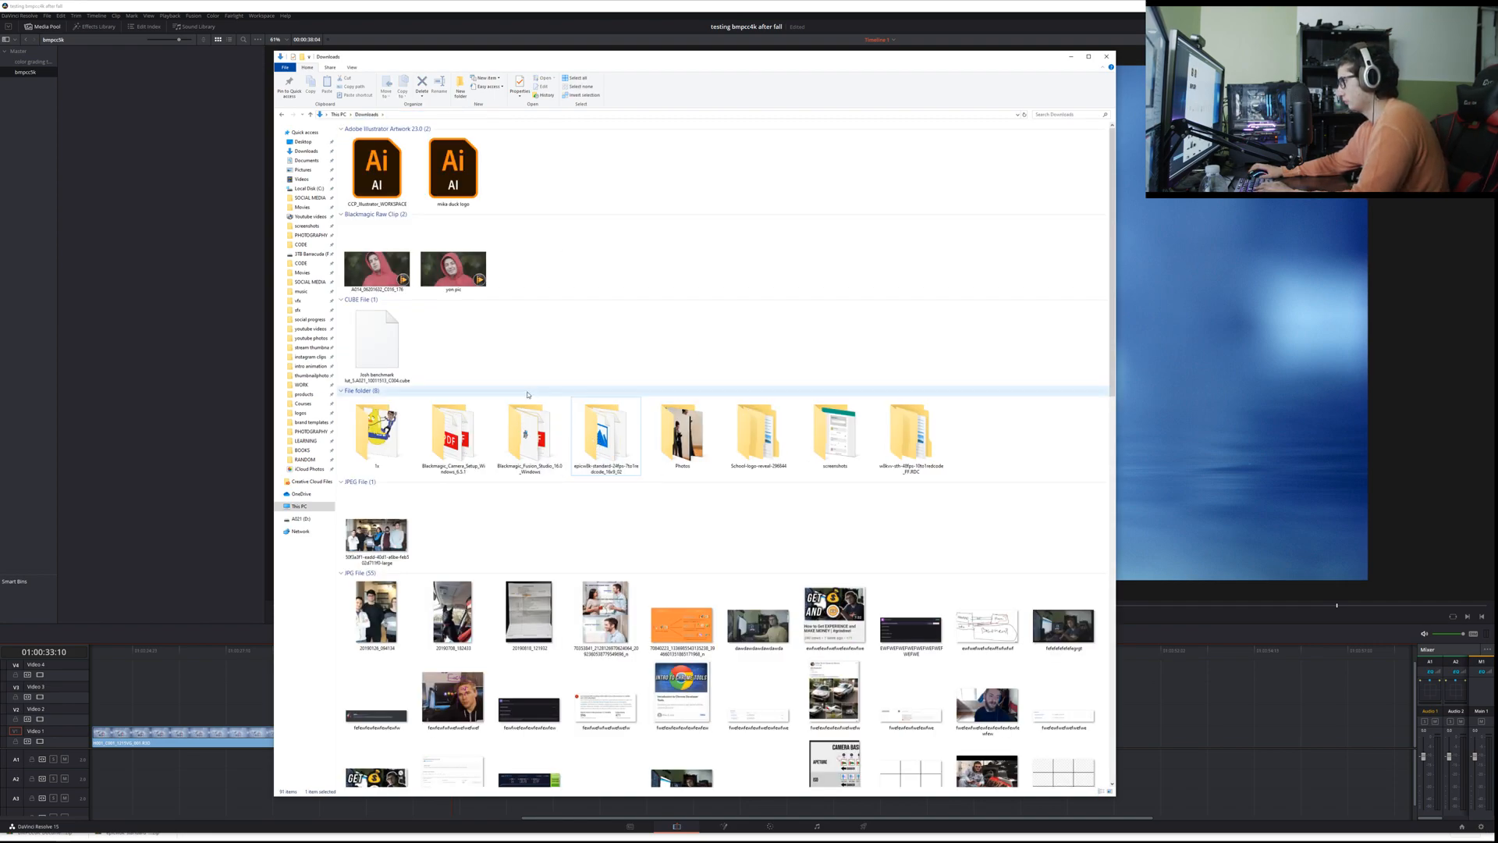
left_click(530, 391)
left_click(1051, 469)
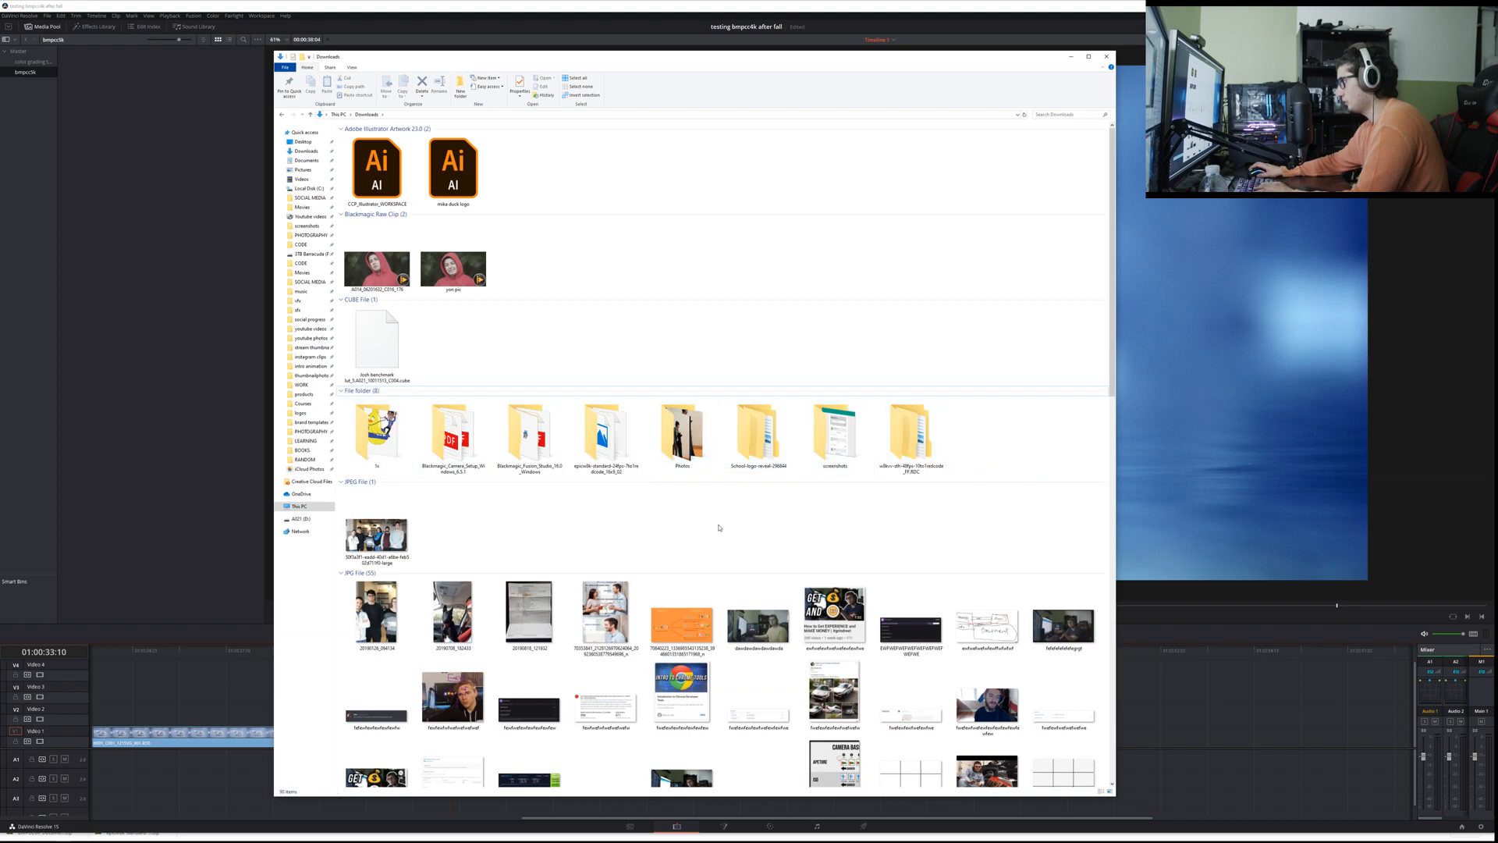
Step: Extract the BMPCC6K-Documentary-BRAW zip archive again inside Downloads
scroll(749, 507, "down", 15)
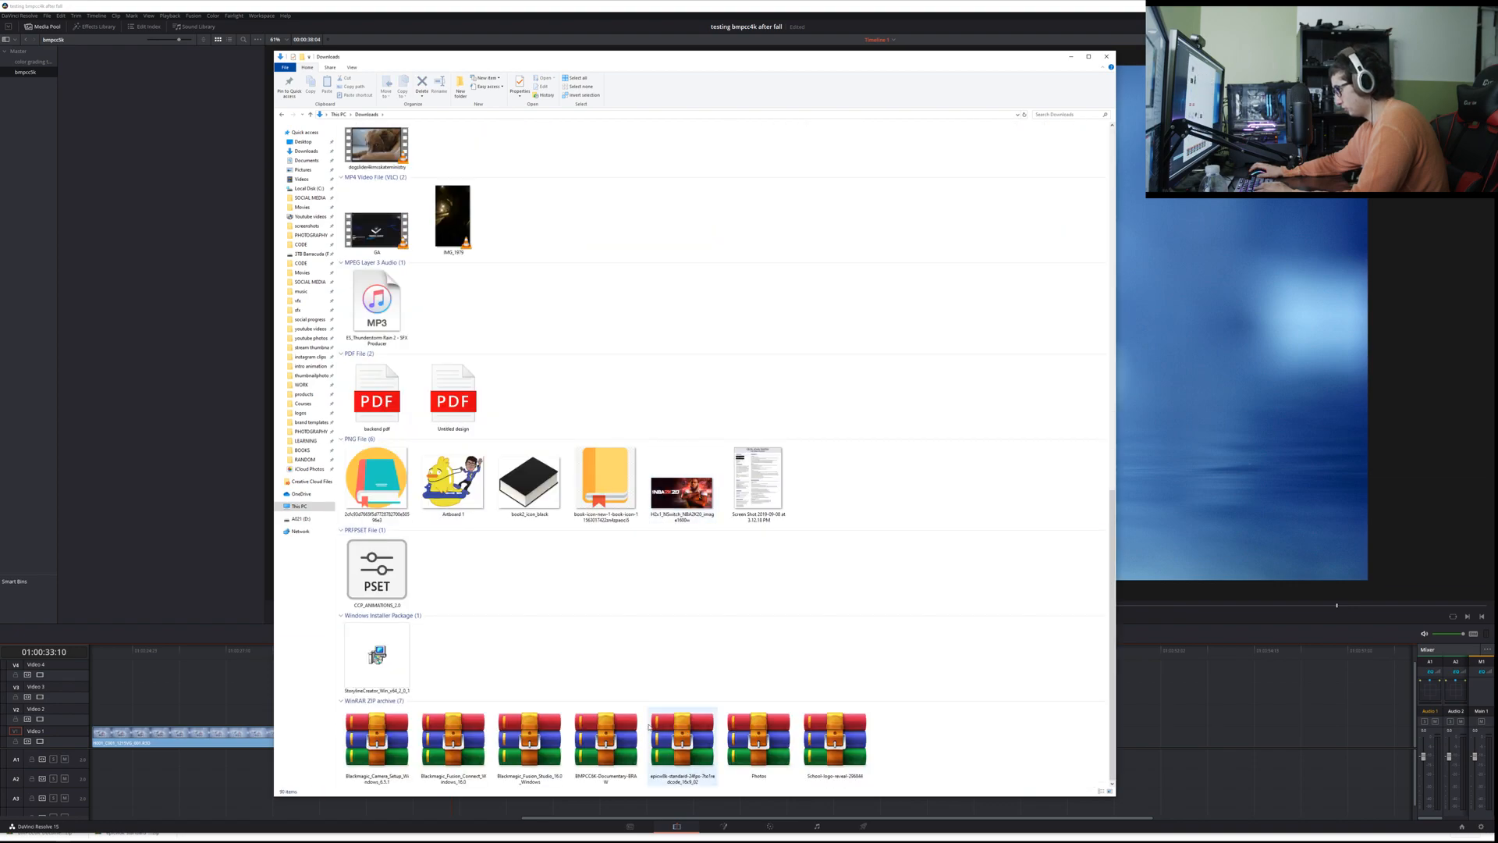
right_click(600, 737)
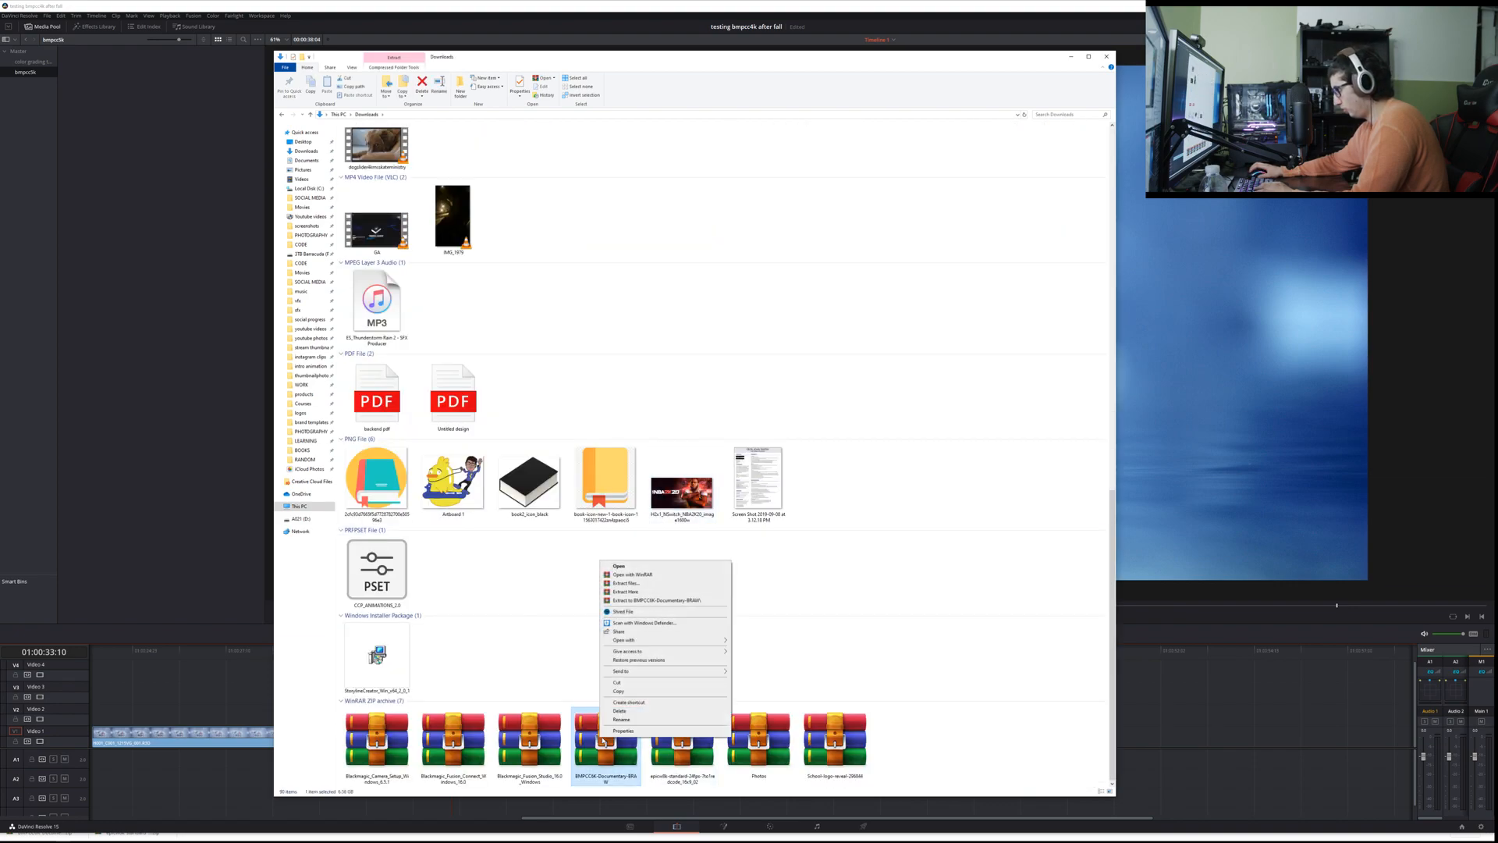
left_click(644, 600)
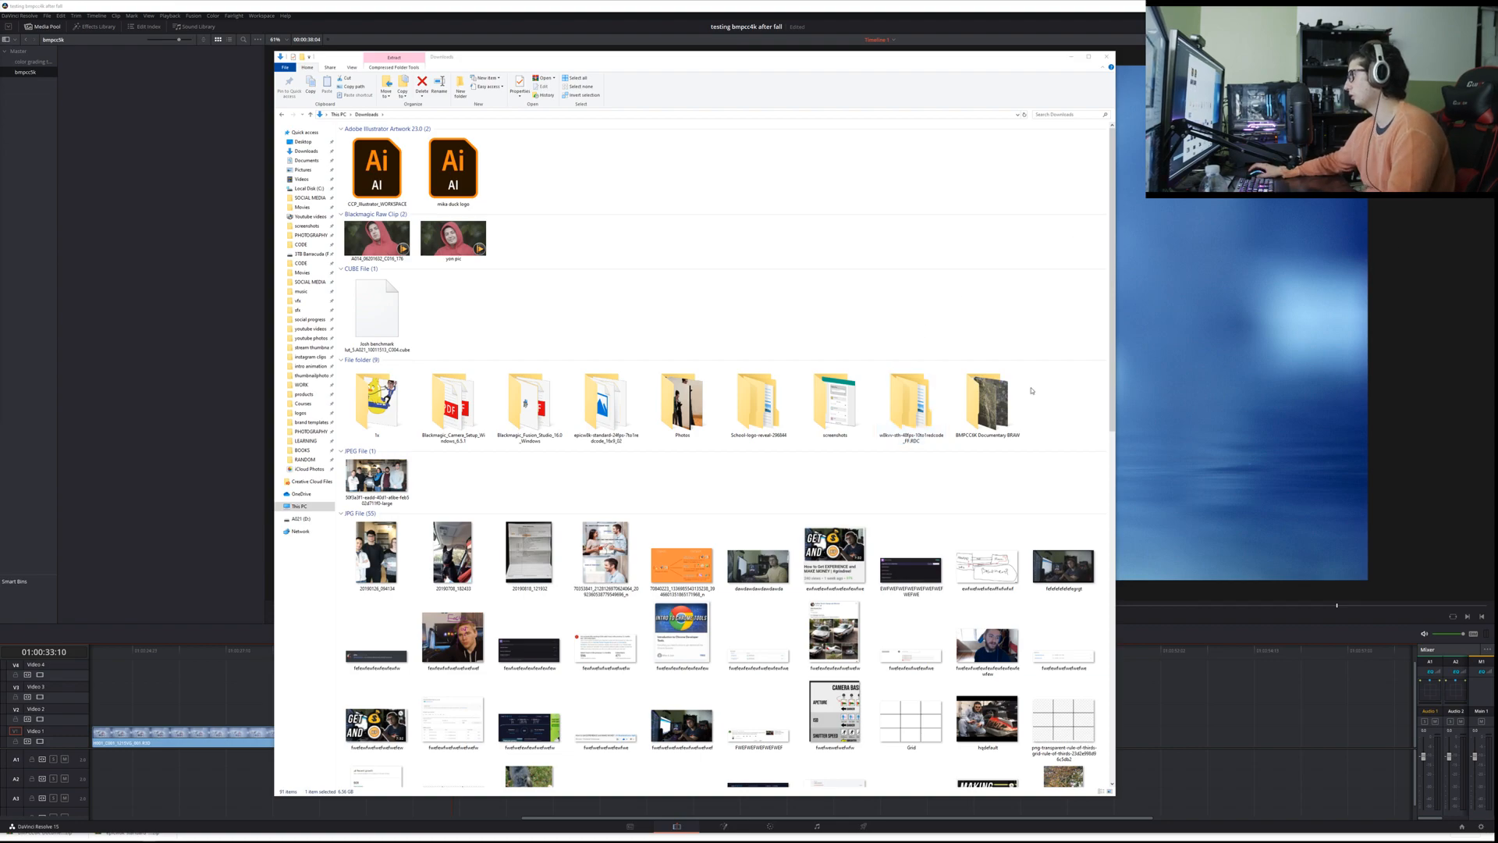
Step: Open the freshly extracted BMPCC6K Documentary BRAW folder and try to place all of its clips on the timeline
double_click(987, 402)
left_click_drag(459, 181, 457, 135)
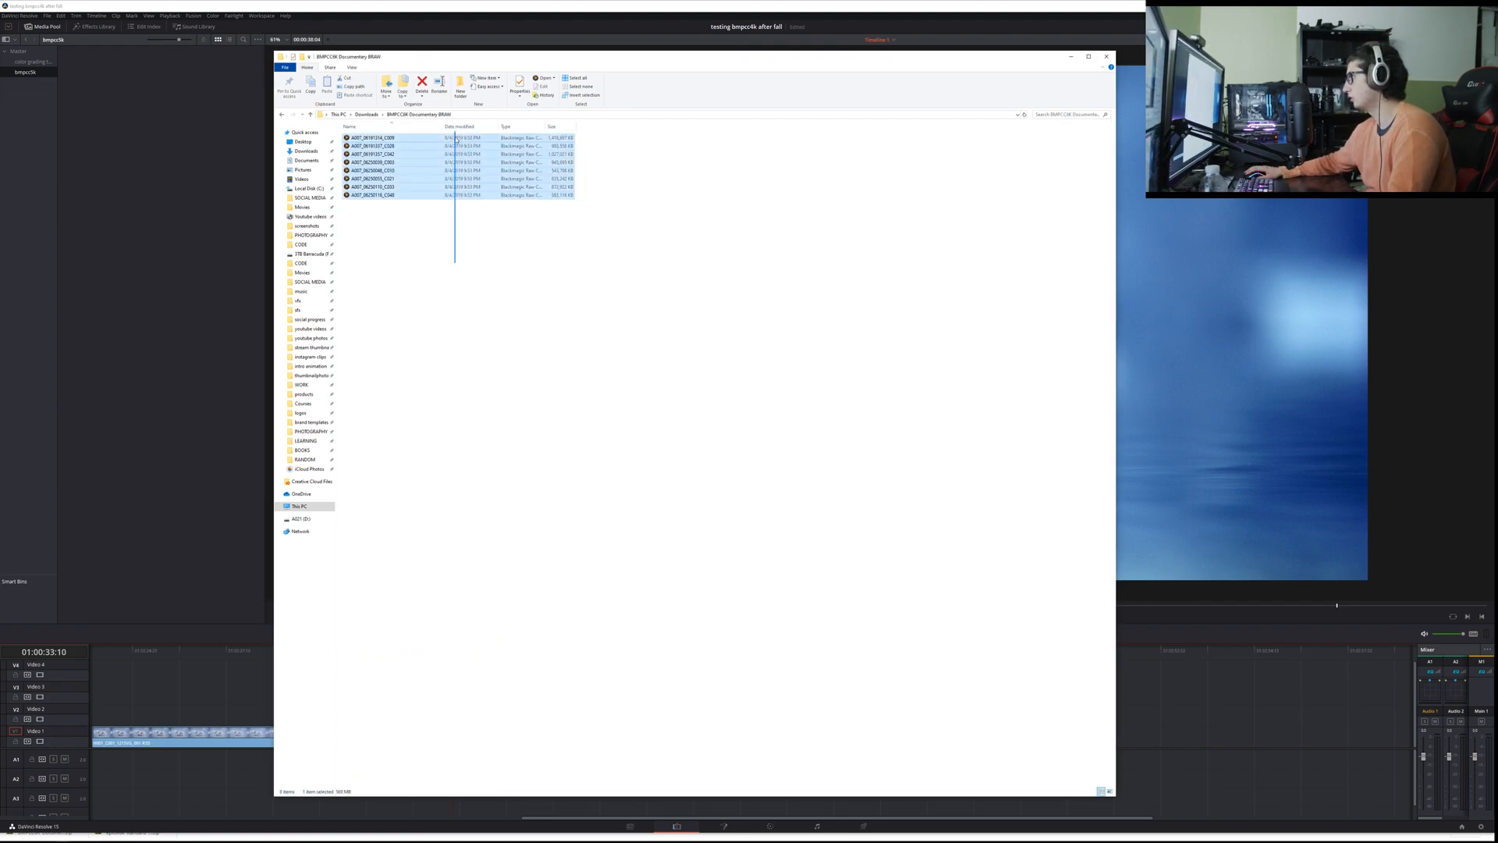
left_click_drag(538, 185, 1200, 726)
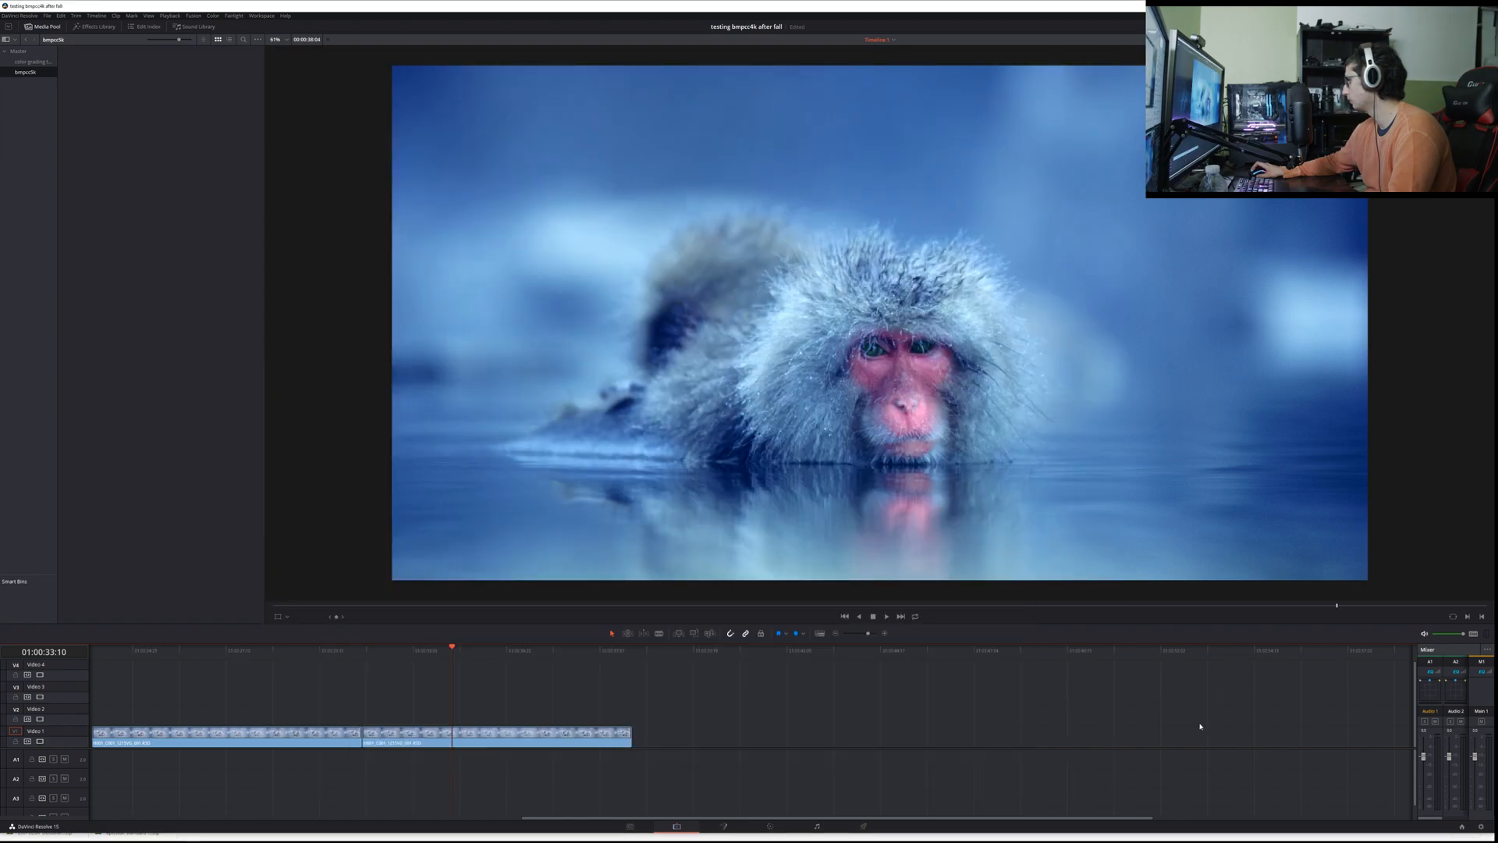
Step: Return to the extracted folder, try to place only its last clip on the timeline, and close the File Explorer window
key("alt+Tab")
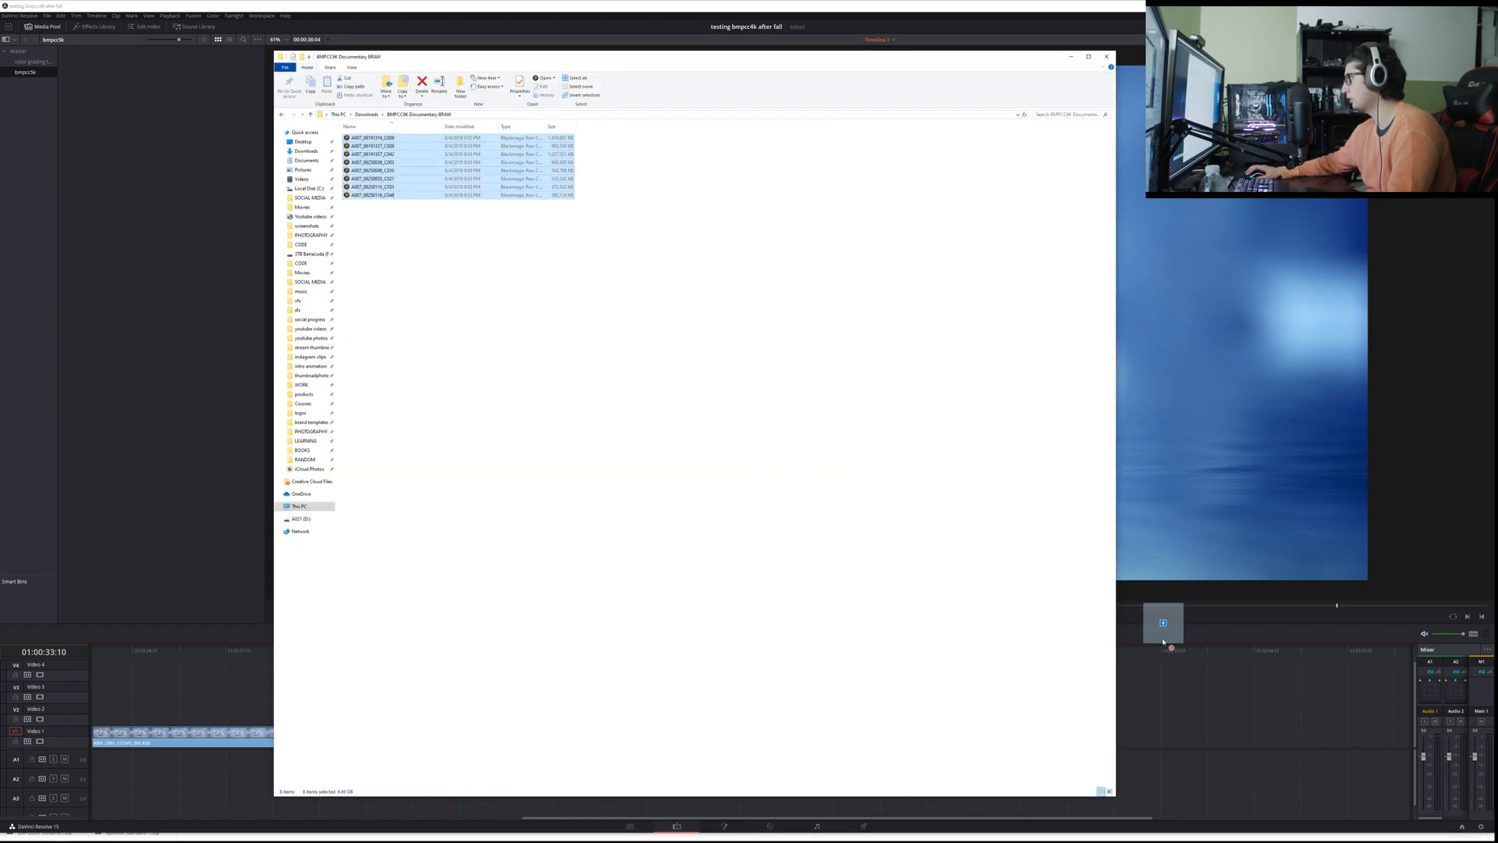
left_click(408, 270)
left_click_drag(398, 195, 1214, 740)
left_click(449, 307)
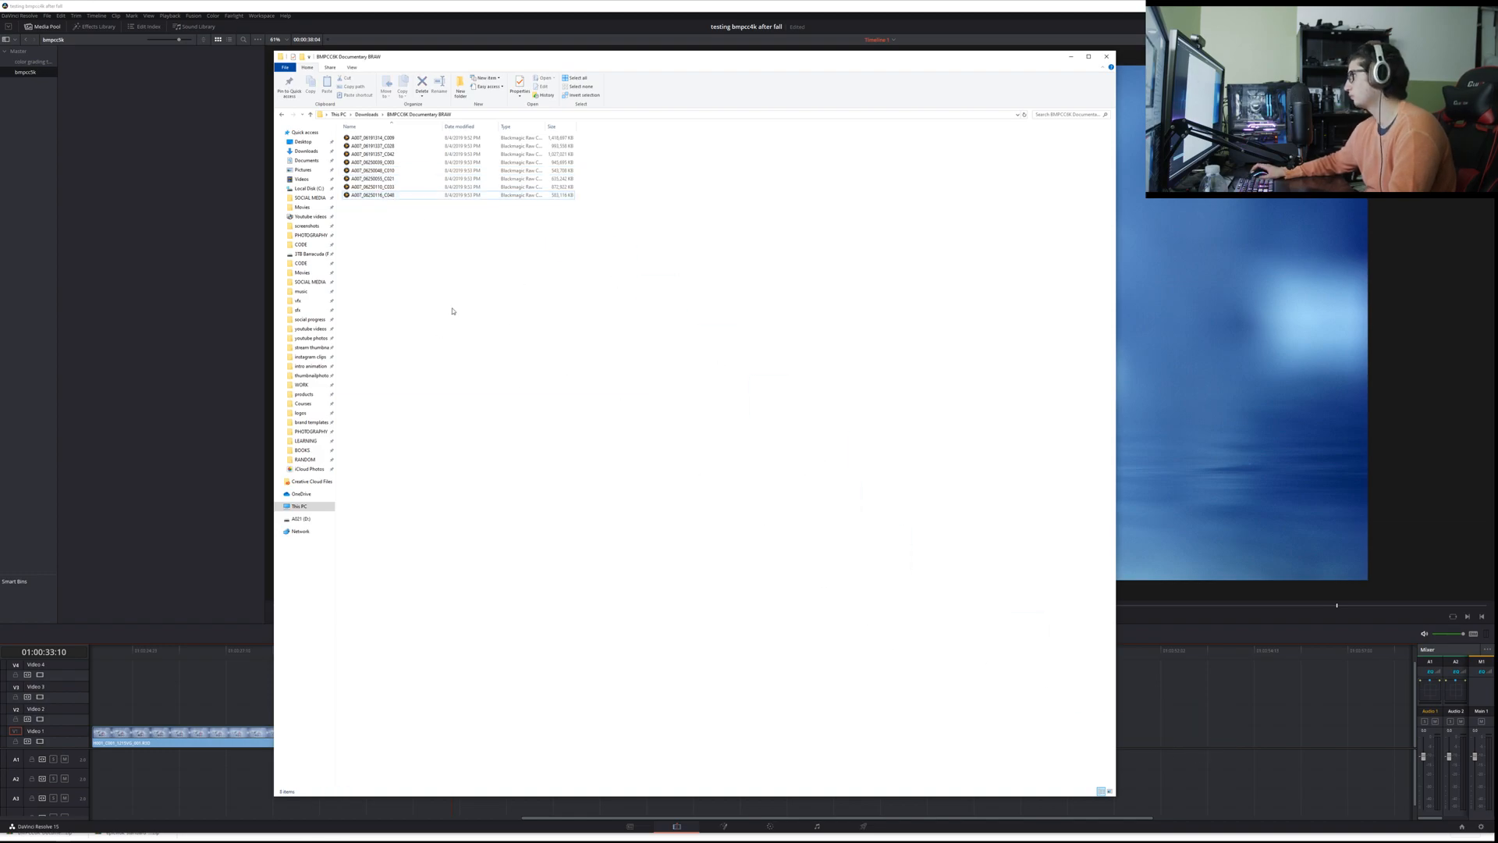
left_click(1107, 57)
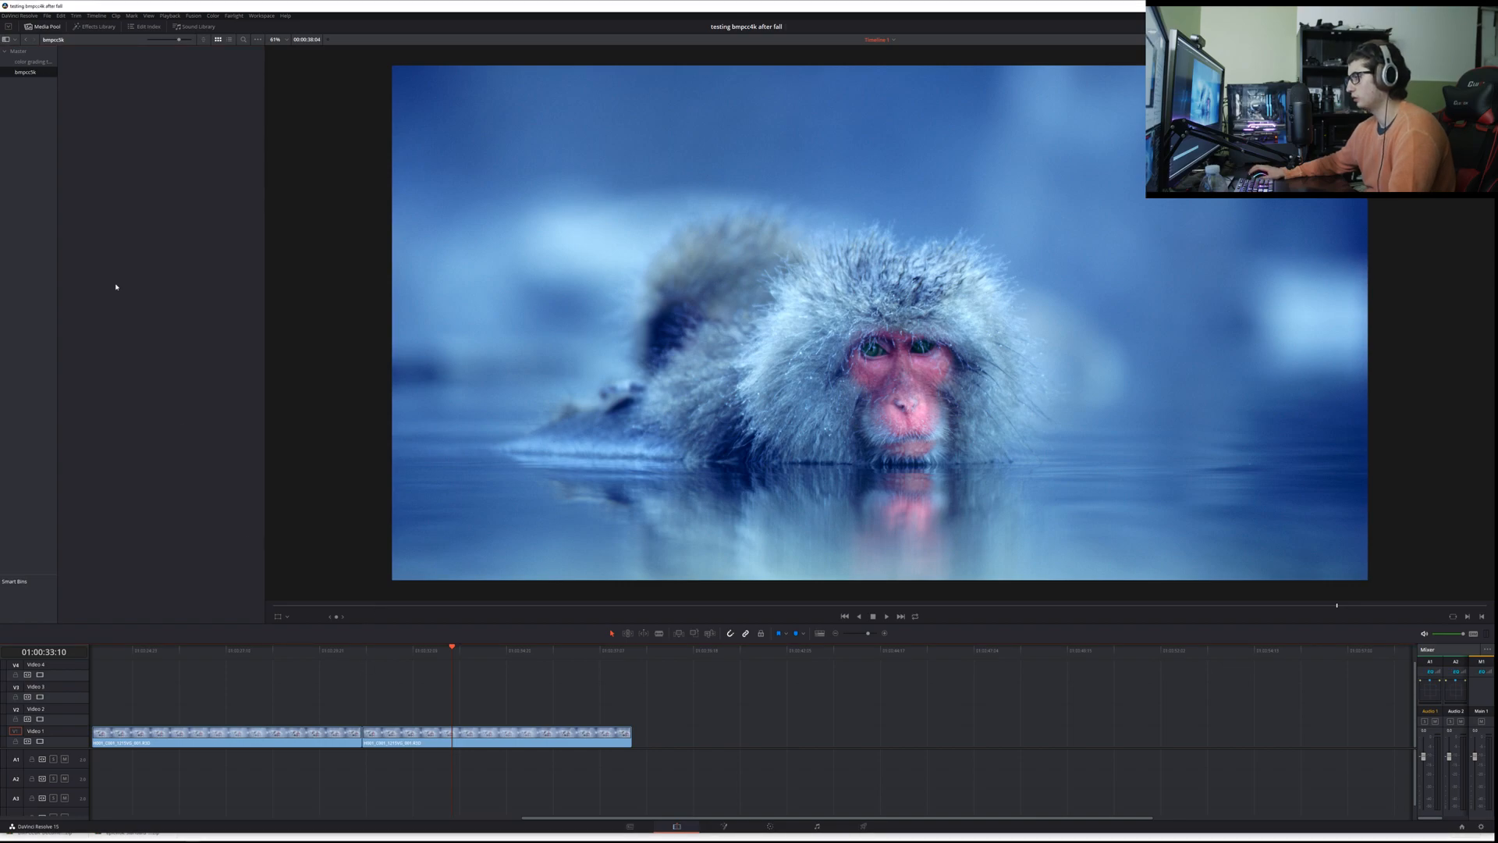
Step: From the color grading testing bin, place the wide dairy-aisle clip after the monkey clips and scrub through it
left_click(28, 63)
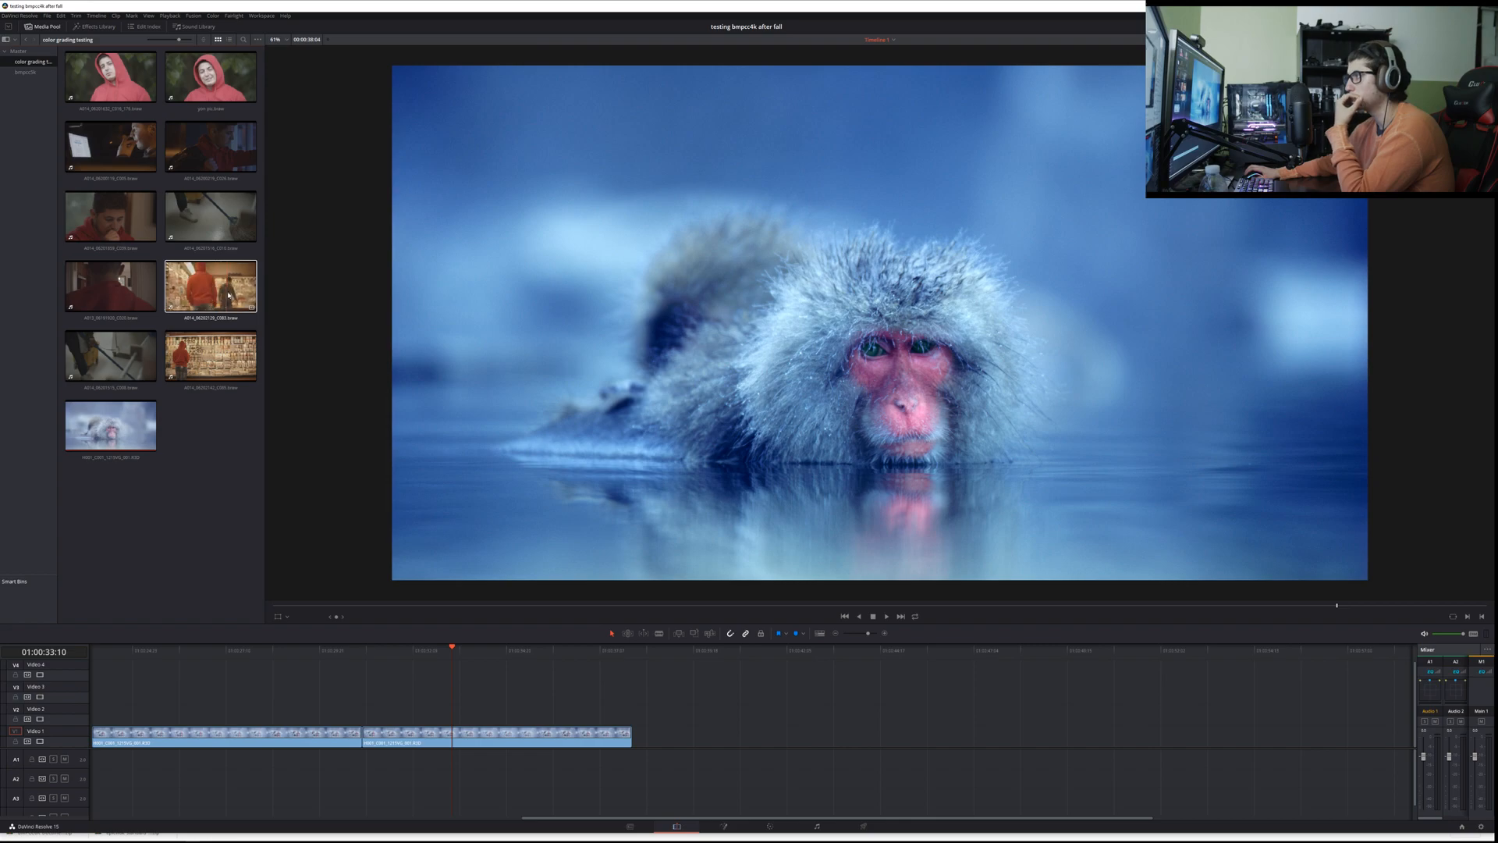
left_click_drag(214, 357, 685, 734)
left_click(723, 650)
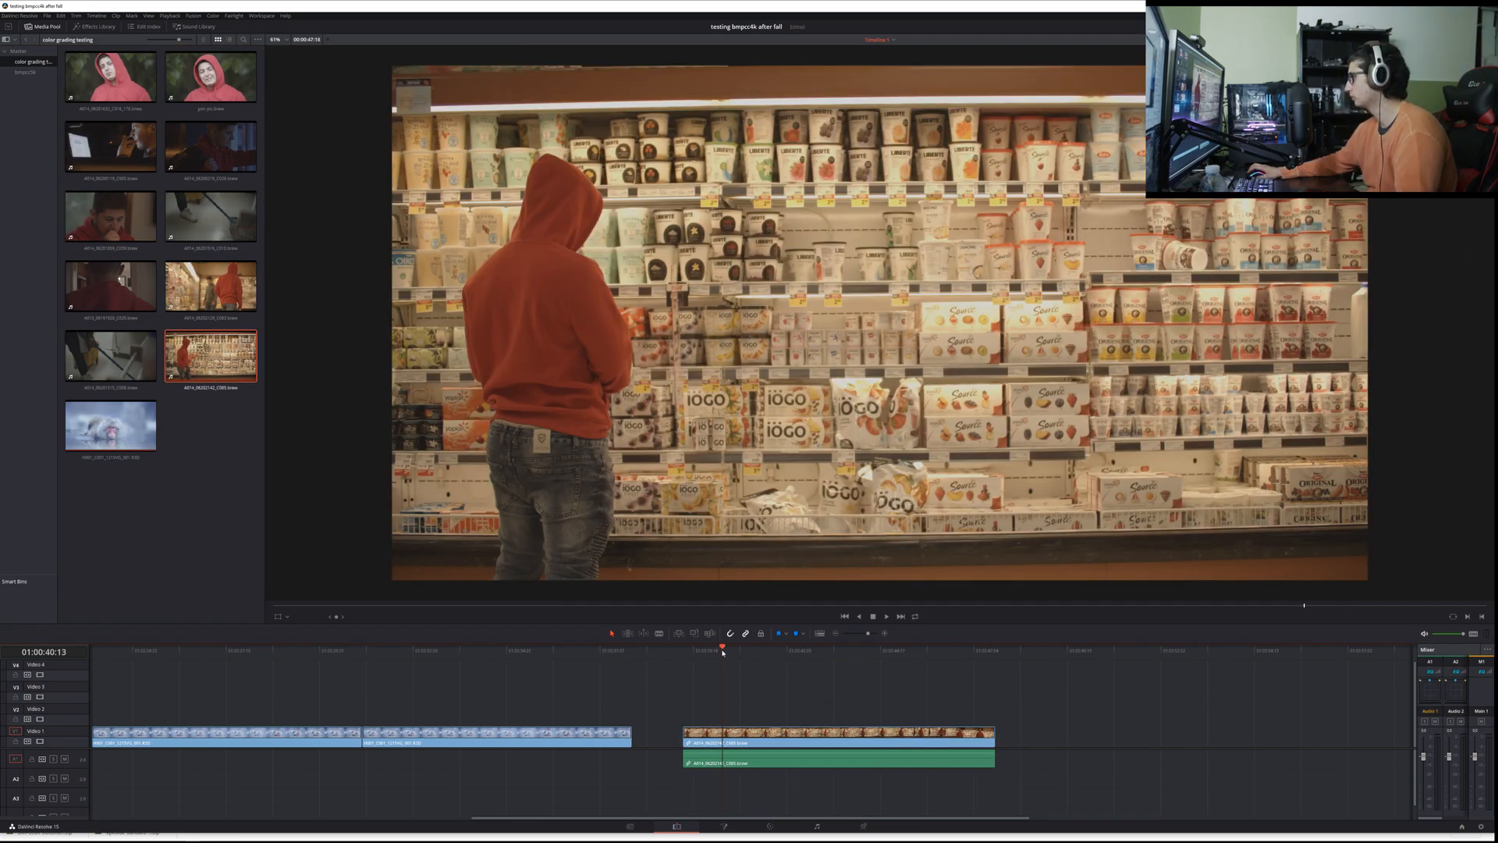
left_click_drag(748, 650, 902, 664)
Step: Replace the wide dairy-aisle clip with the other red-hoodie supermarket clip, play it, and move it down to Video 1
left_click(863, 744)
key("Delete")
left_click_drag(211, 286, 716, 709)
left_click(749, 651)
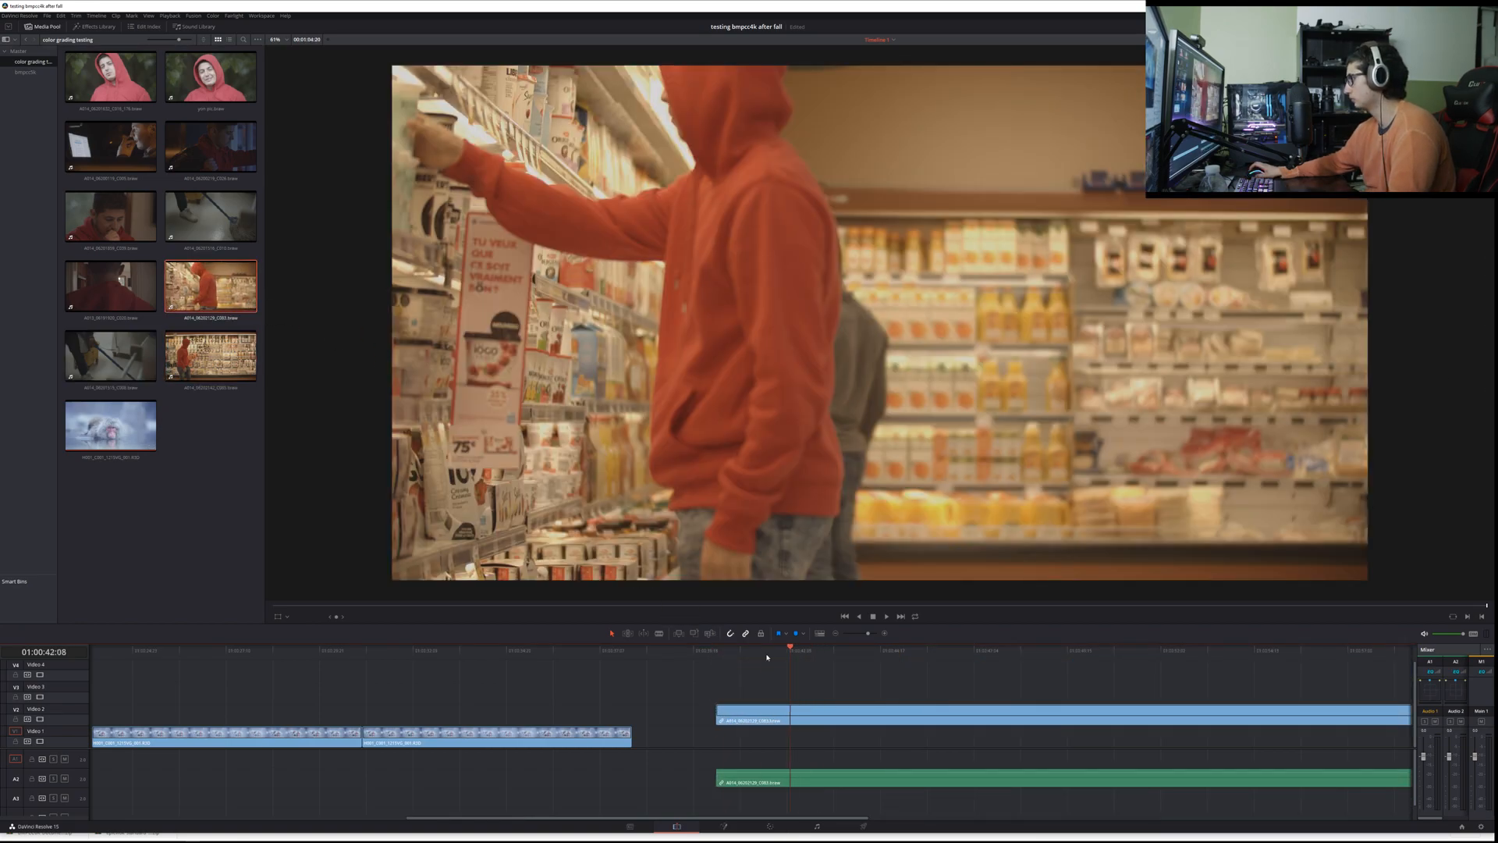
key("space")
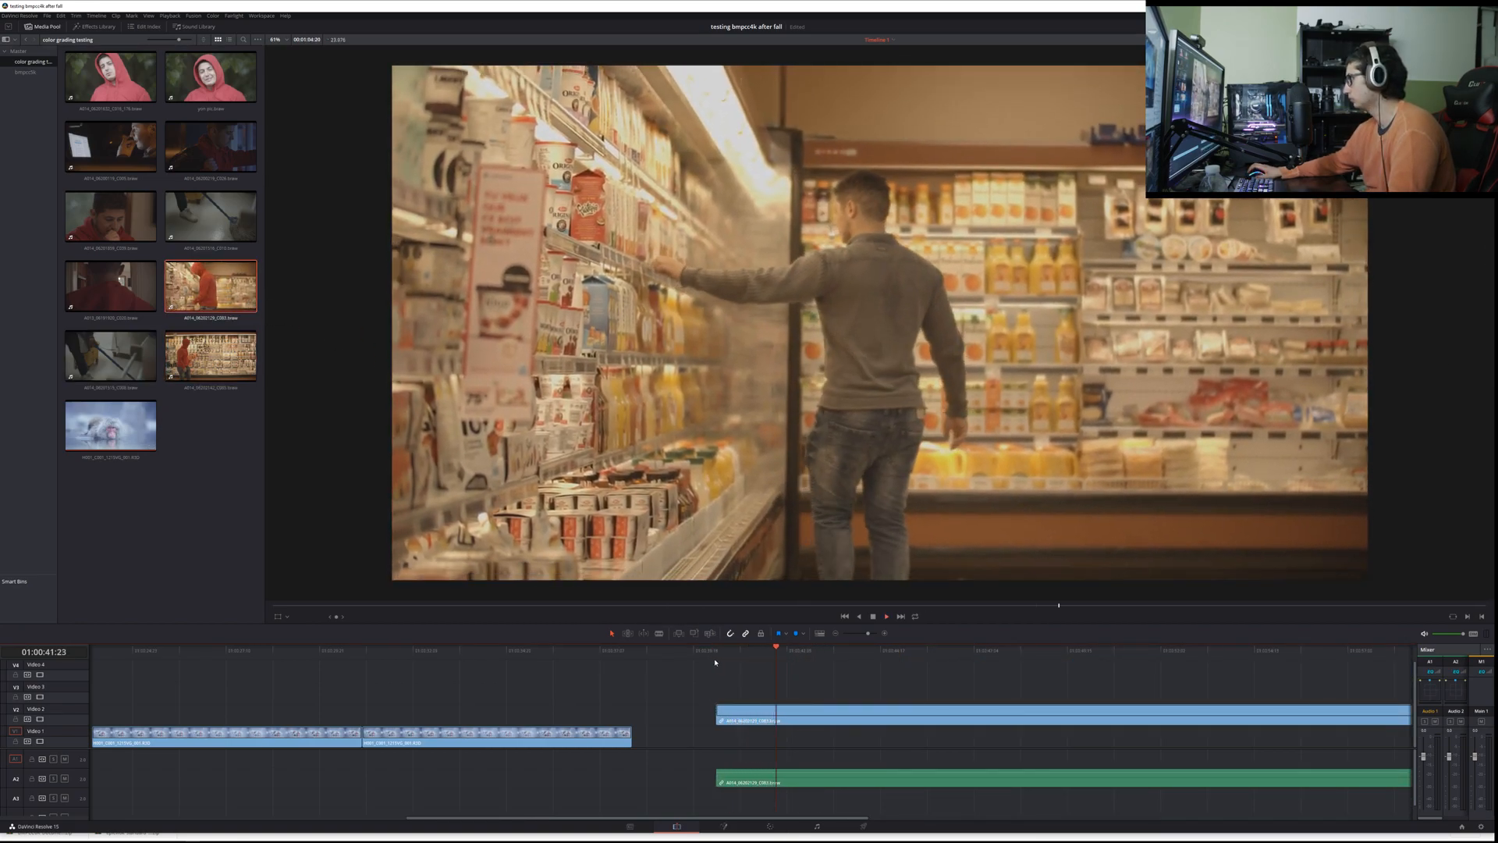
left_click_drag(749, 714, 697, 737)
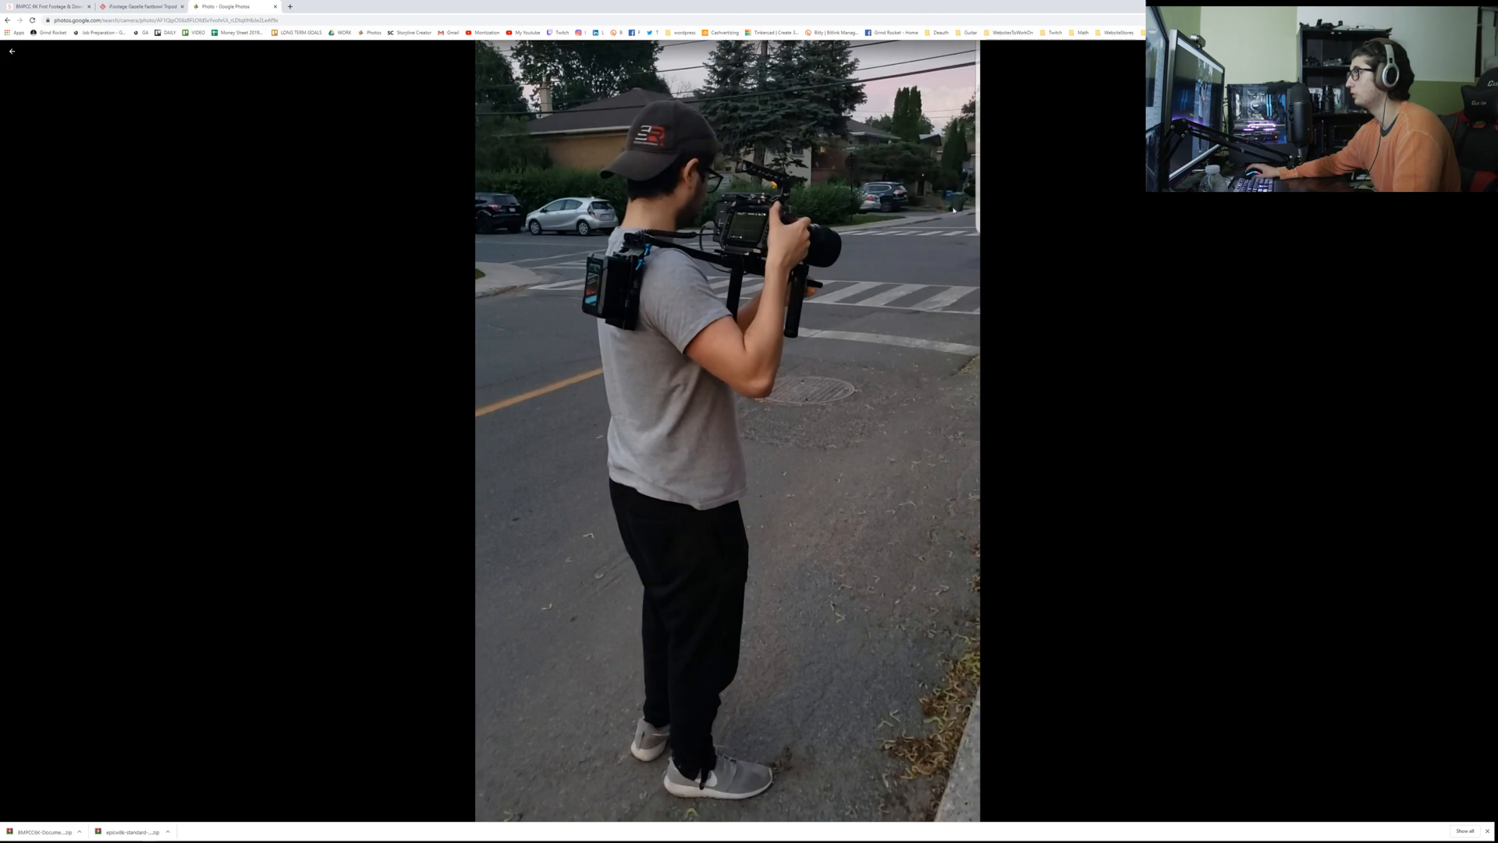
Step: Close the Google Photos tab, glance over the Gazelle FastBowl tripod page, and switch back to DaVinci Resolve
middle_click(233, 11)
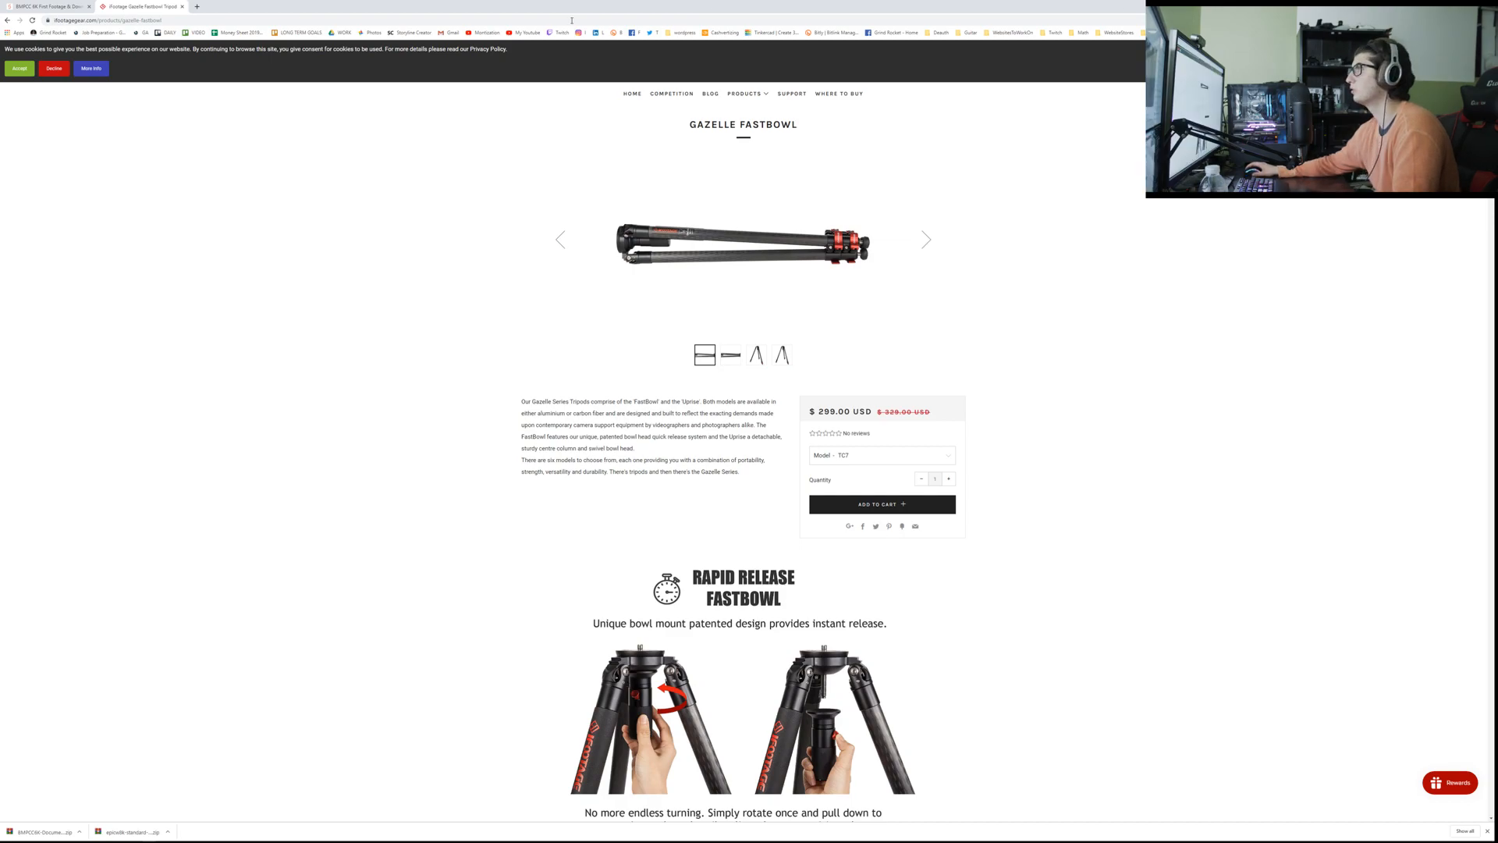
scroll(242, 250, "down", 8)
key("alt+Tab")
key("alt+Tab")
key("alt+Tab")
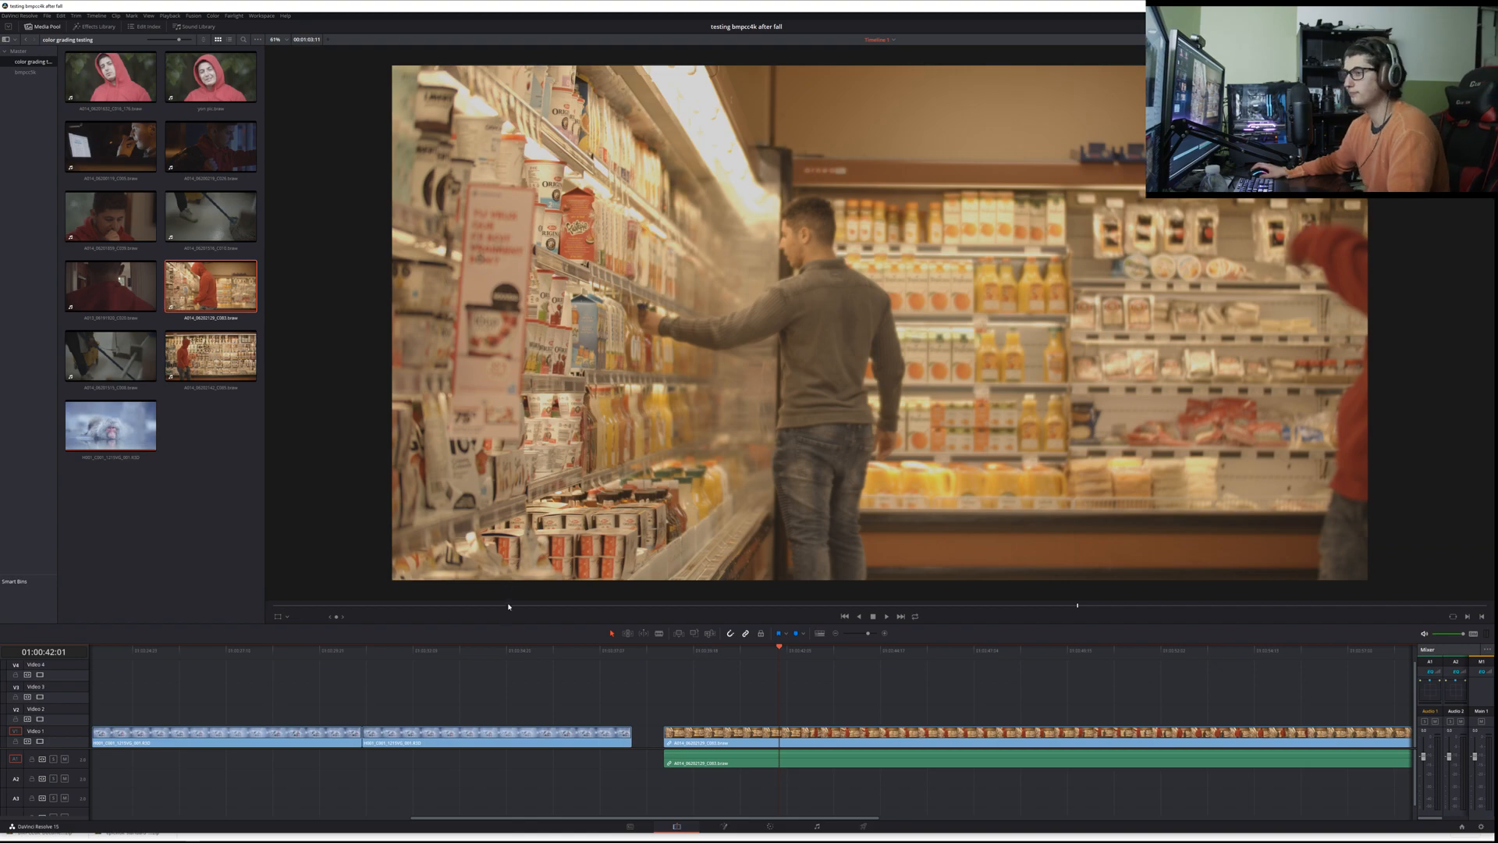
Step: Play the opening moments of the red-hoodie supermarket clip on the timeline
left_click(665, 649)
key("space")
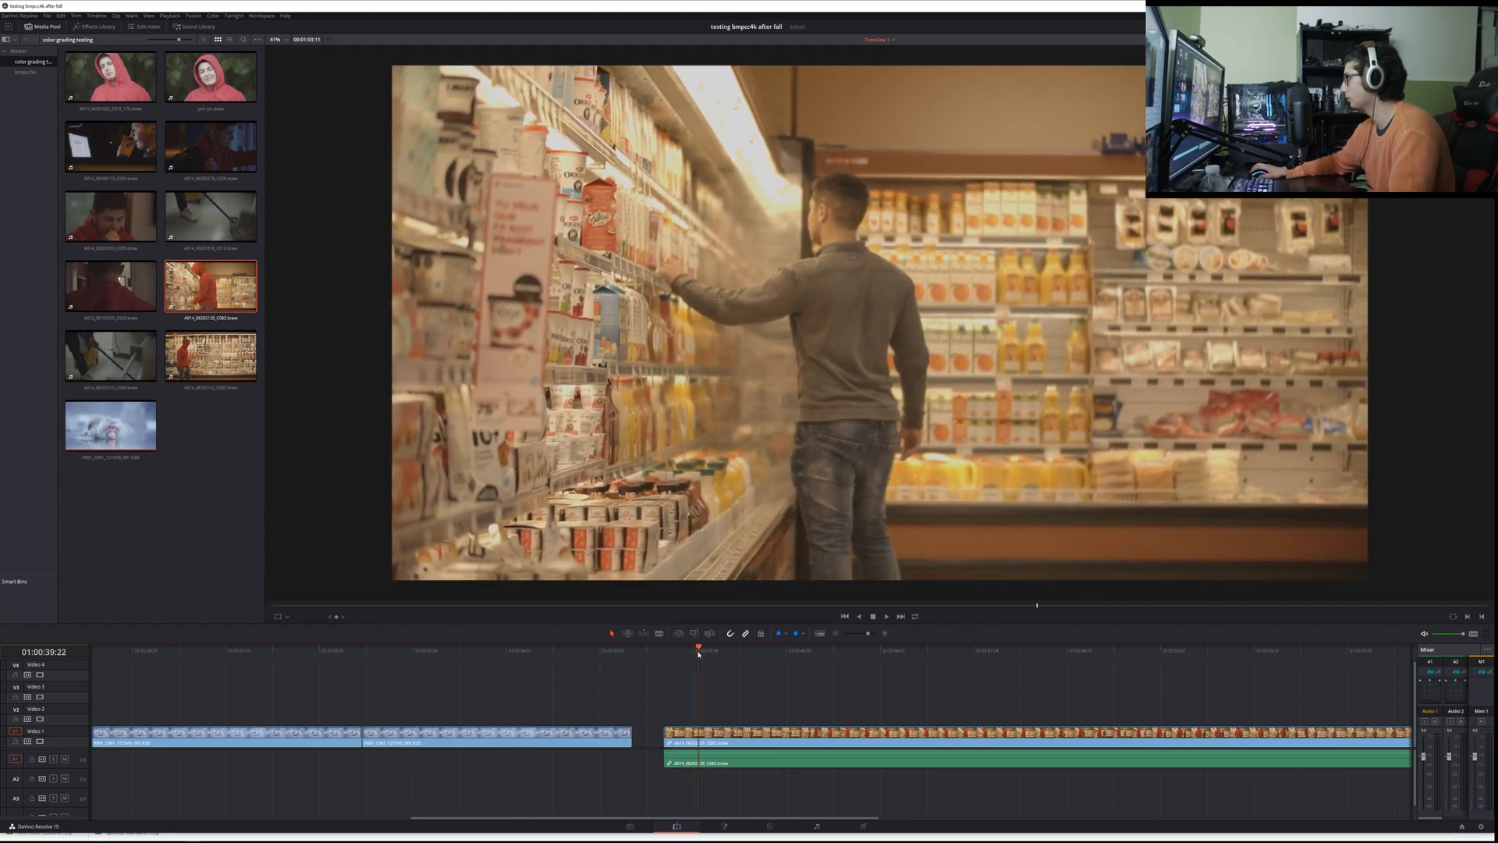
key("space")
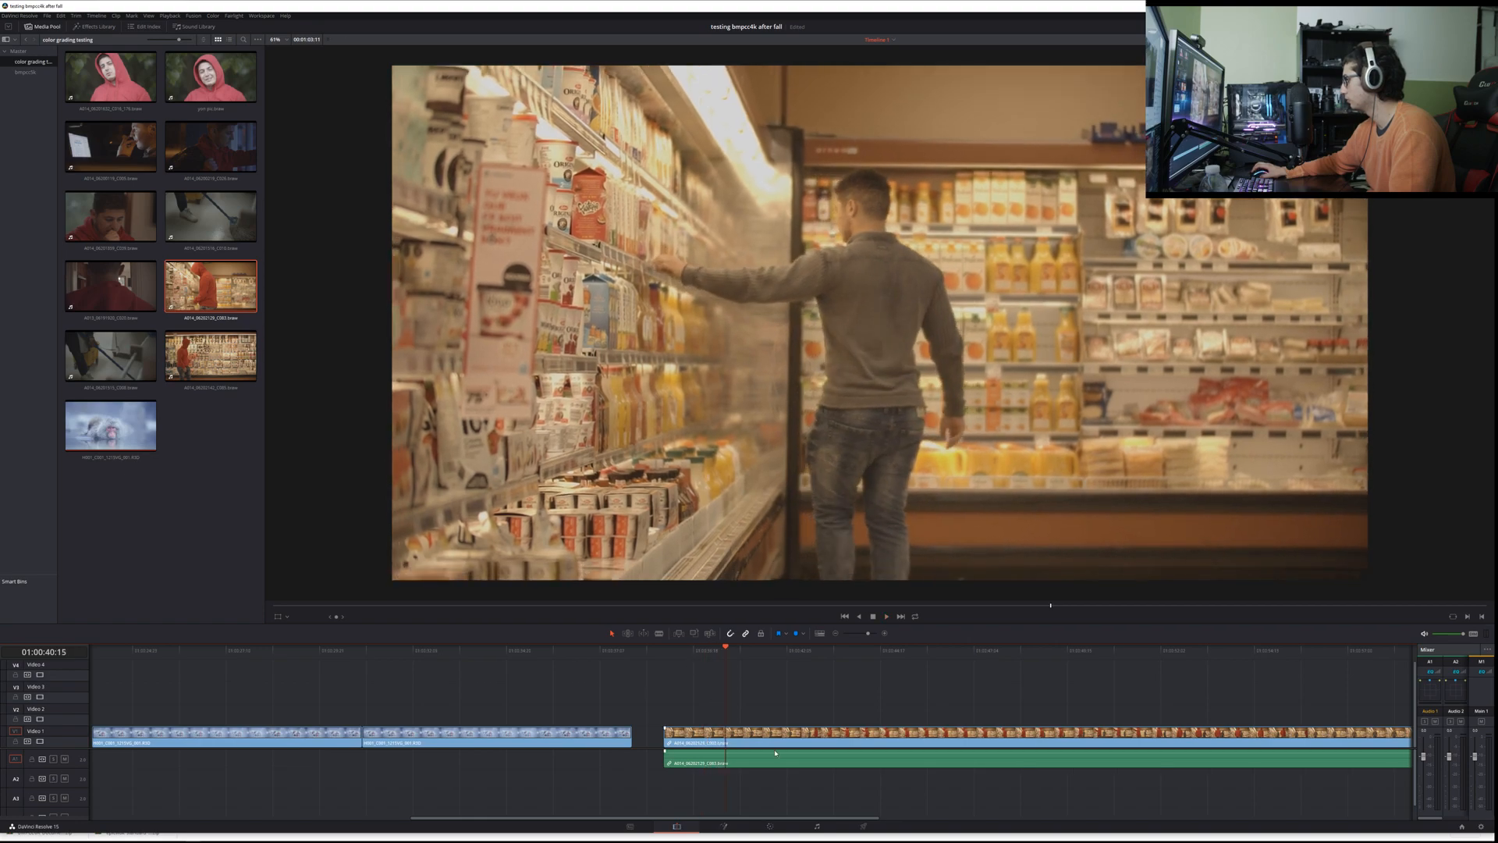
Step: On the Color page, stabilize the supermarket clip from its first frame with the tracker's Stabilizer in Perspective mode, and save the project
left_click(770, 826)
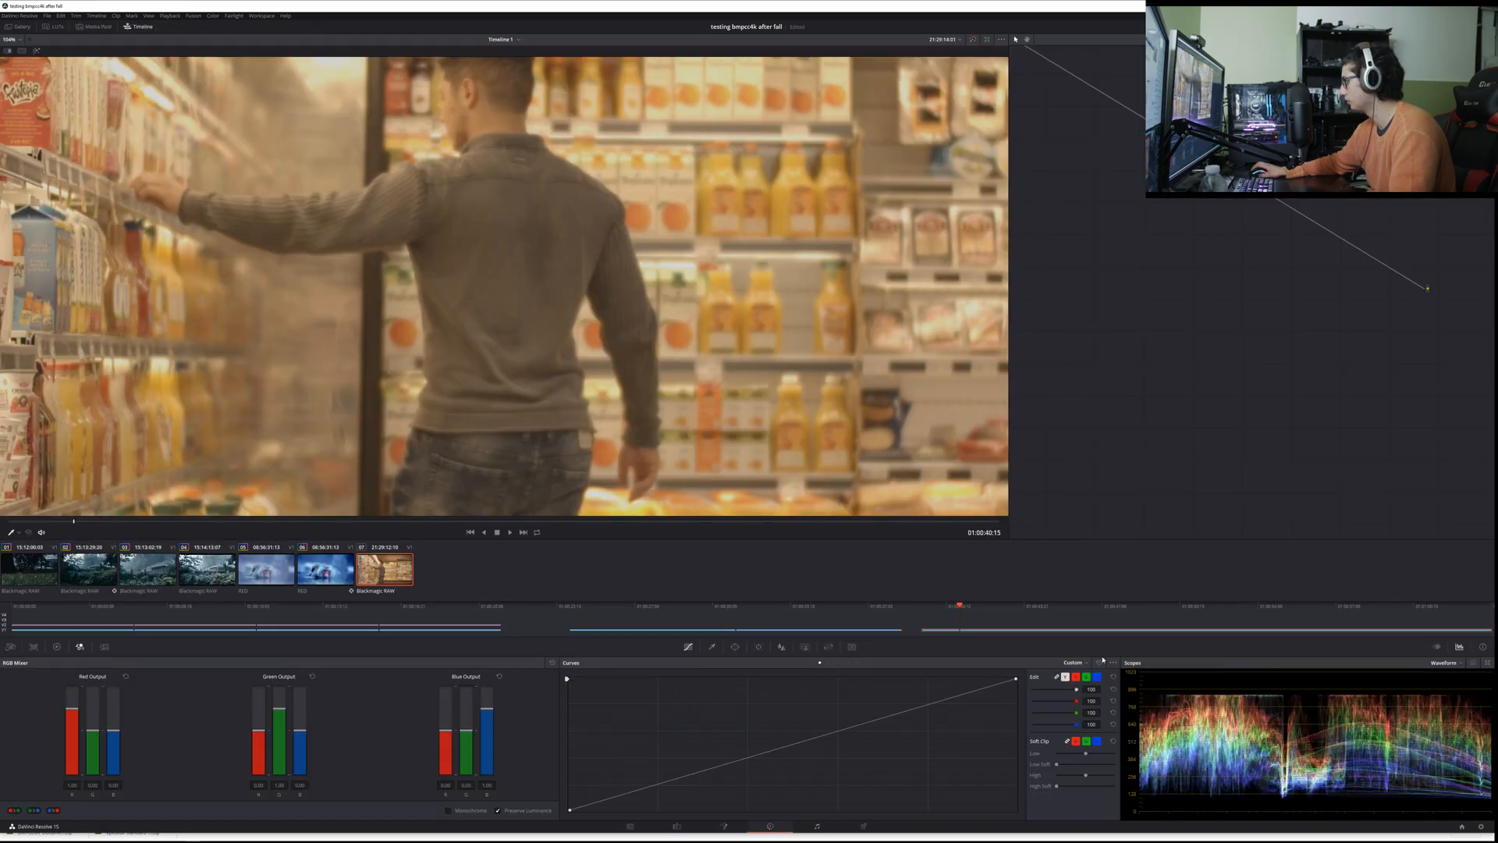
left_click(759, 647)
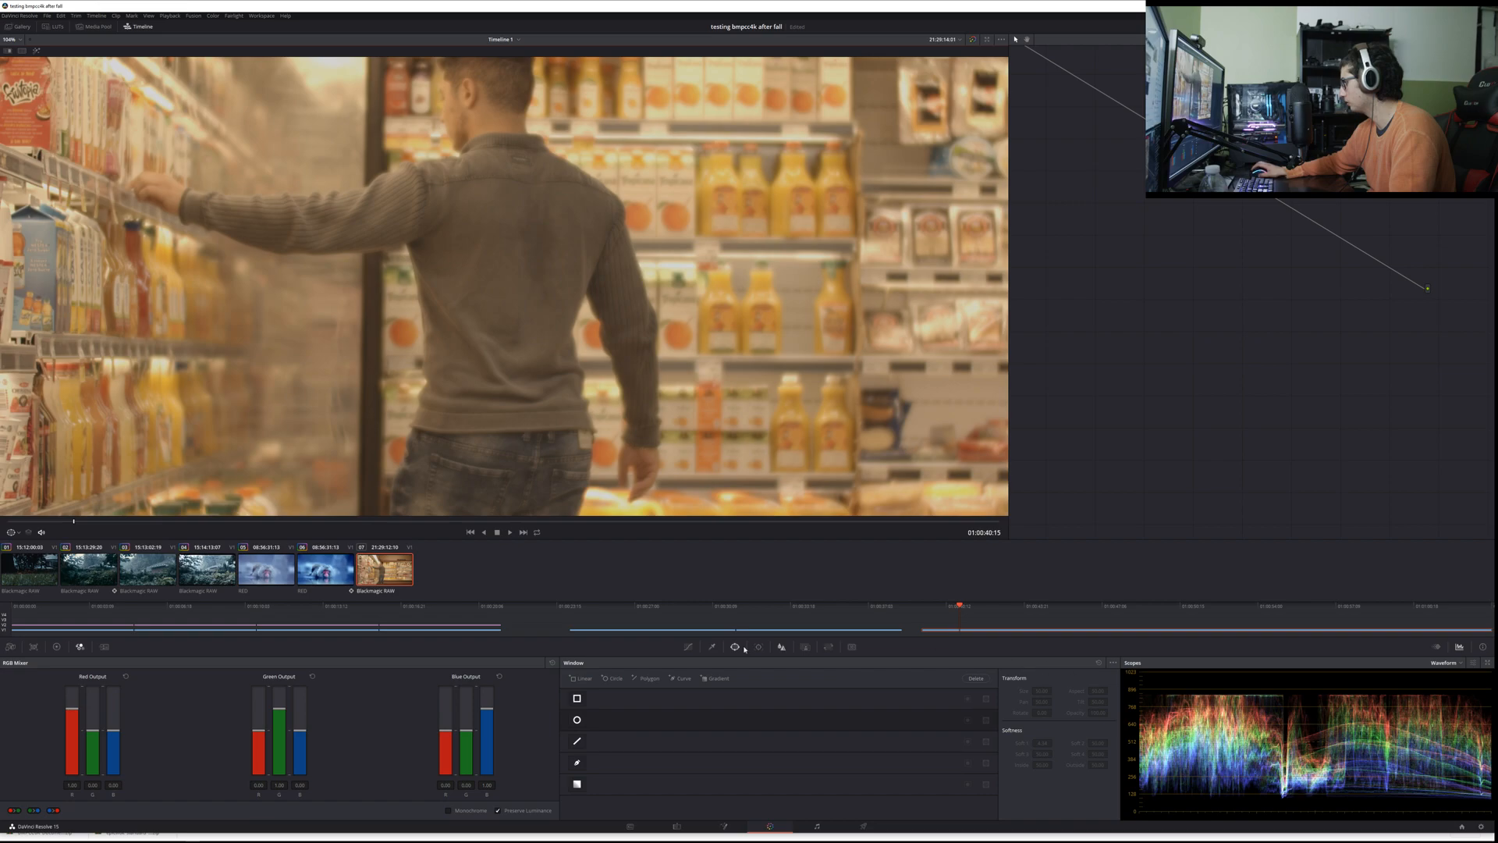
left_click(1075, 662)
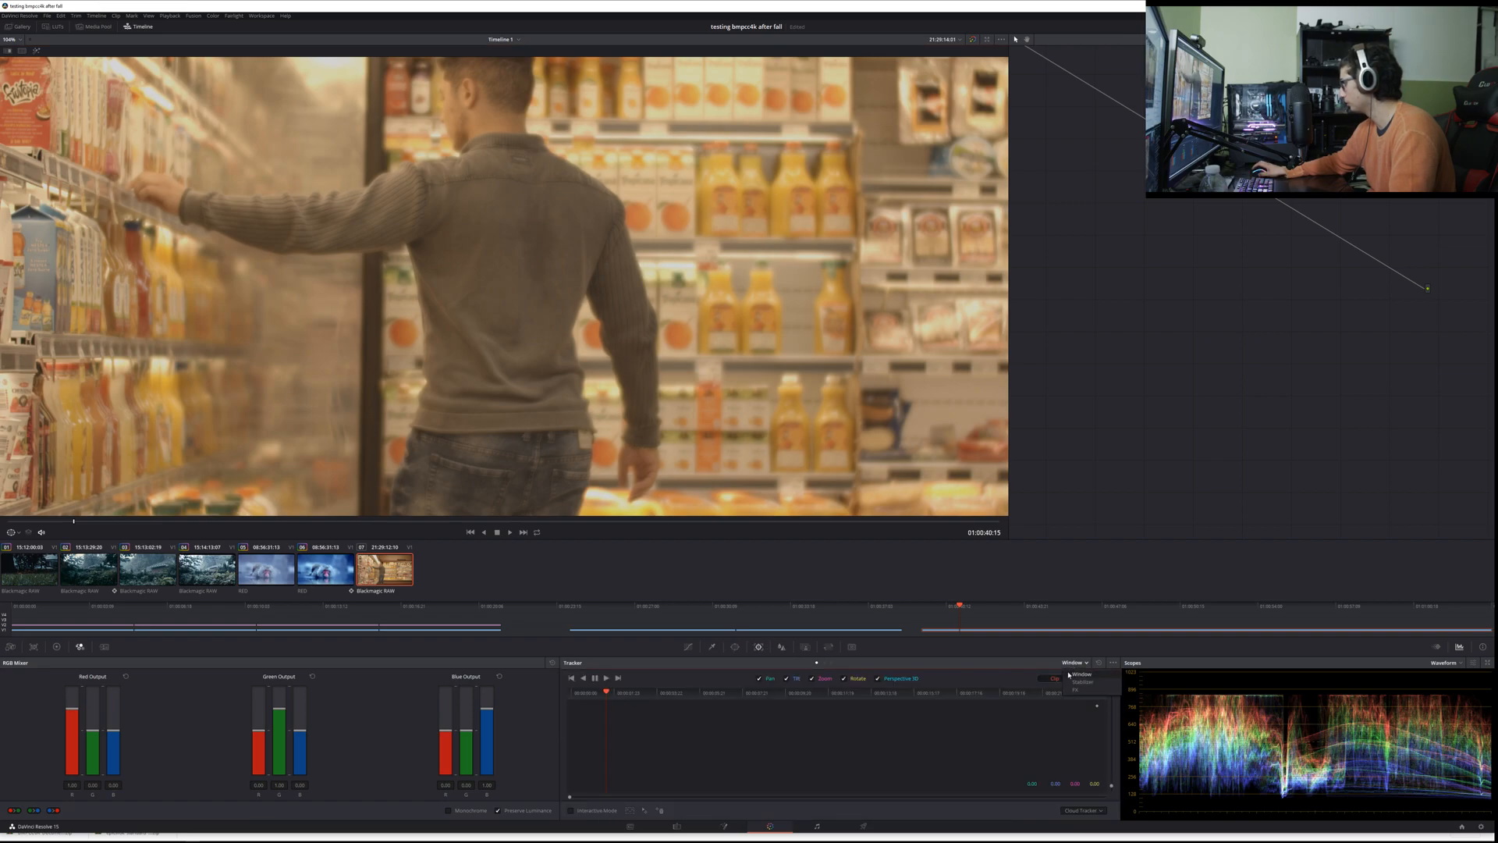
left_click(1082, 682)
left_click(1084, 678)
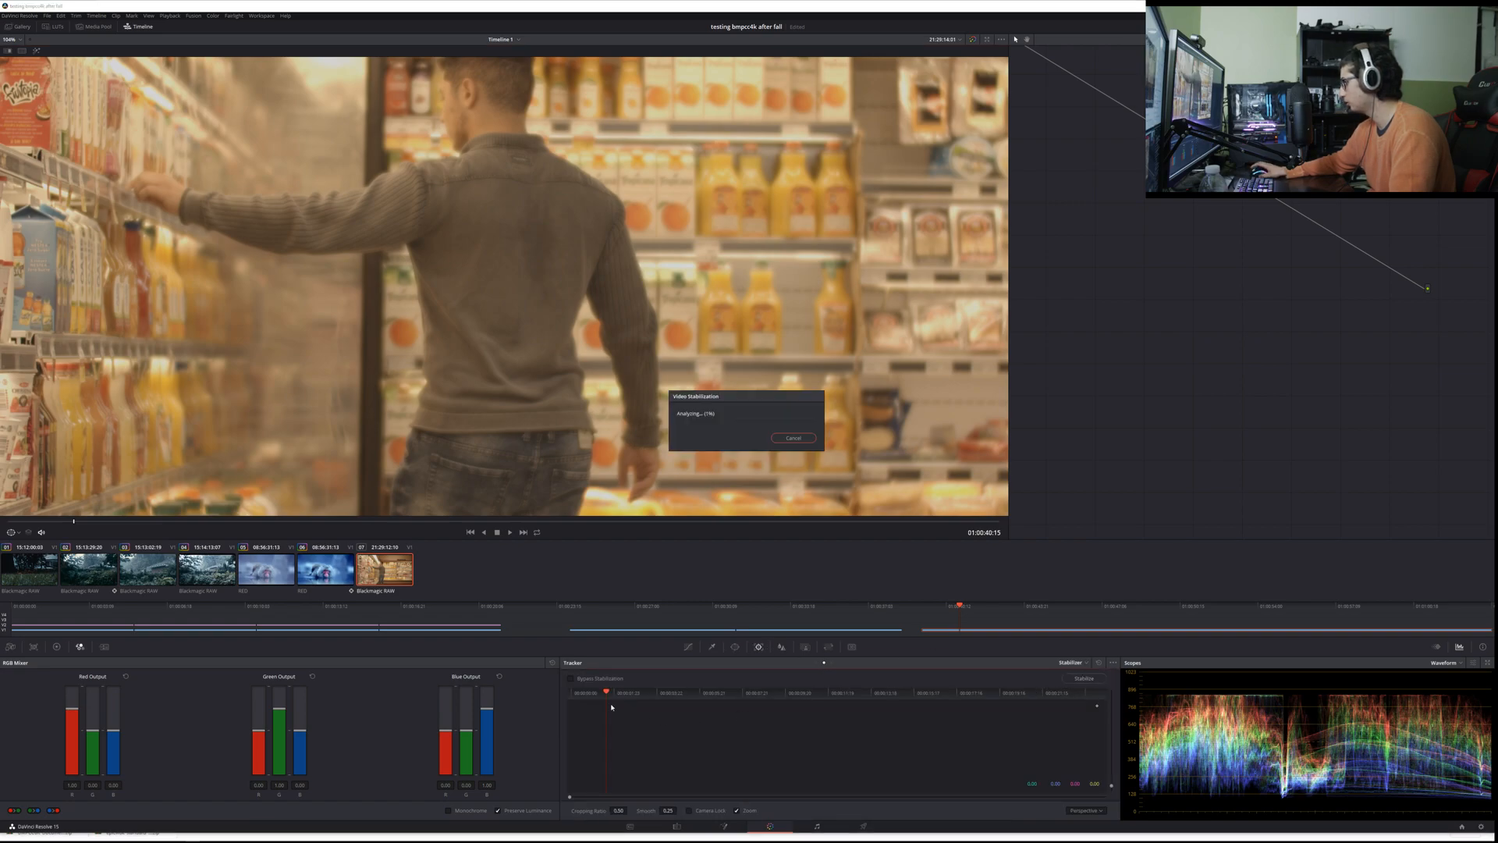
left_click(793, 438)
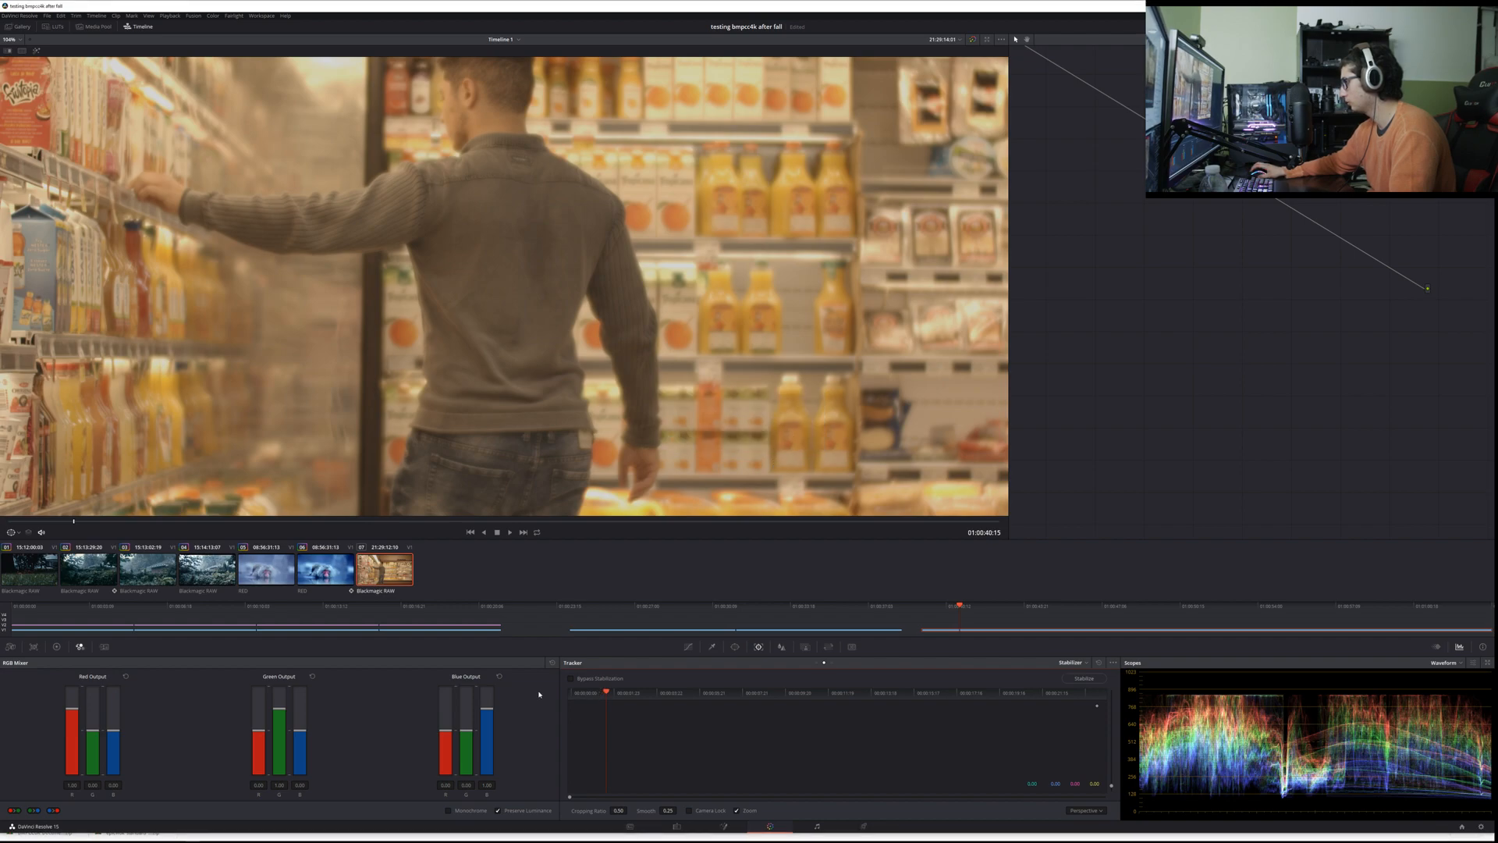
left_click_drag(606, 693, 526, 703)
left_click(1077, 679)
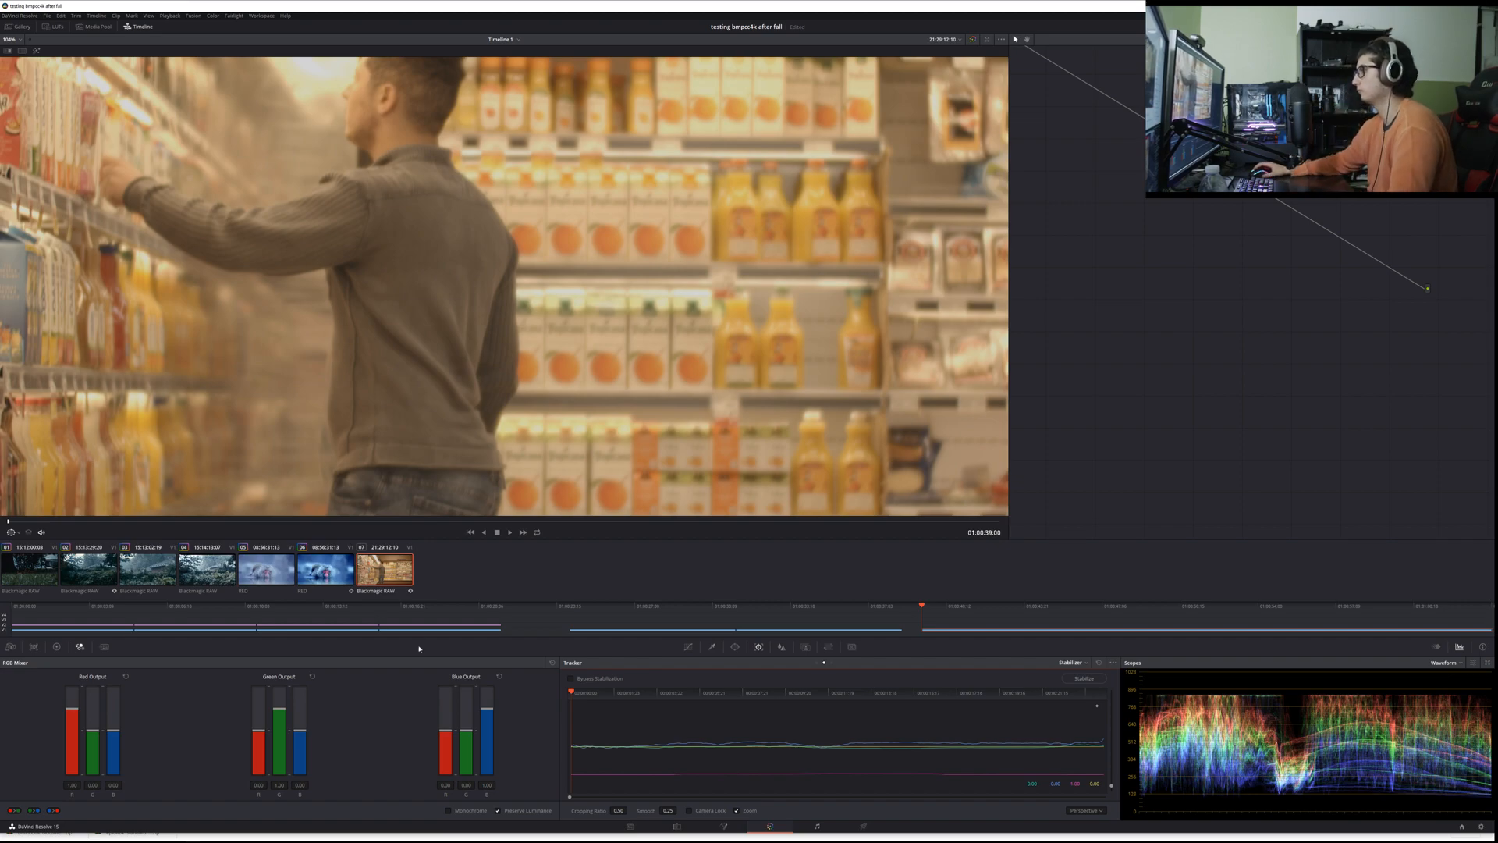
key("shift+z")
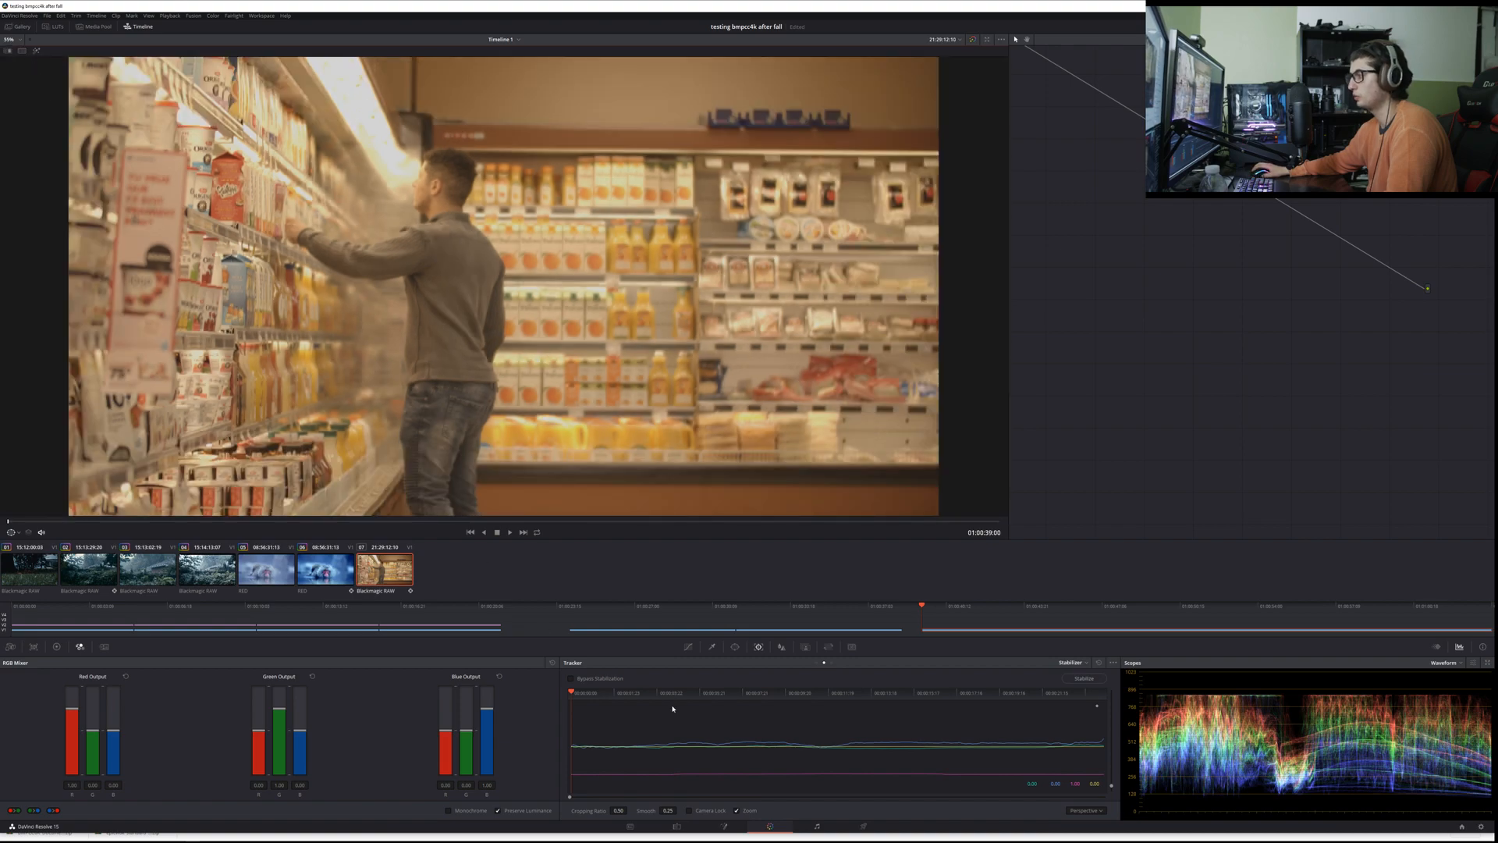
key("ctrl+s")
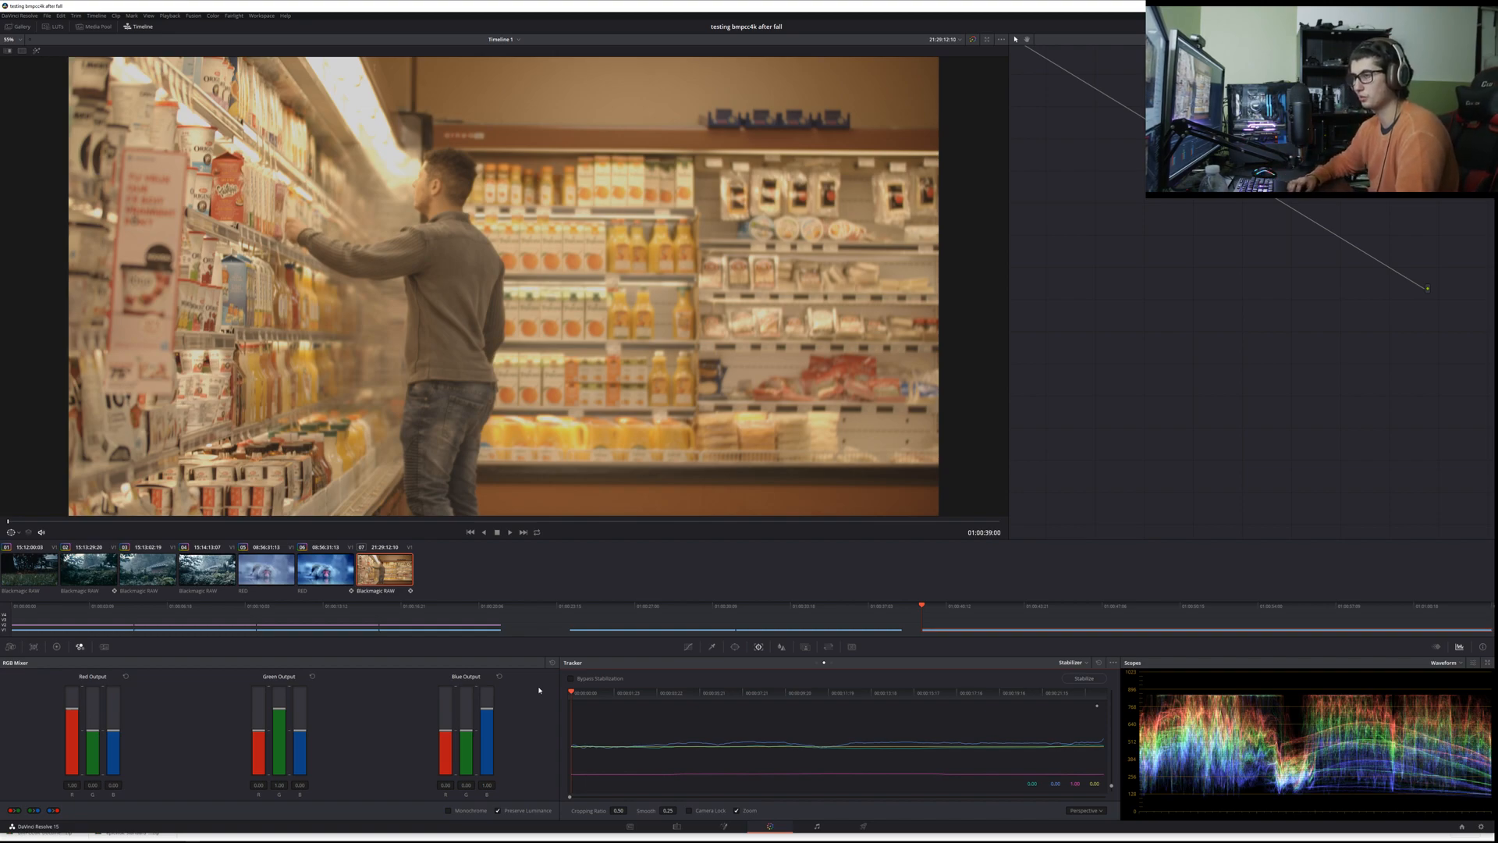
Step: Play the stabilized supermarket clip and return to its first frame
key("space")
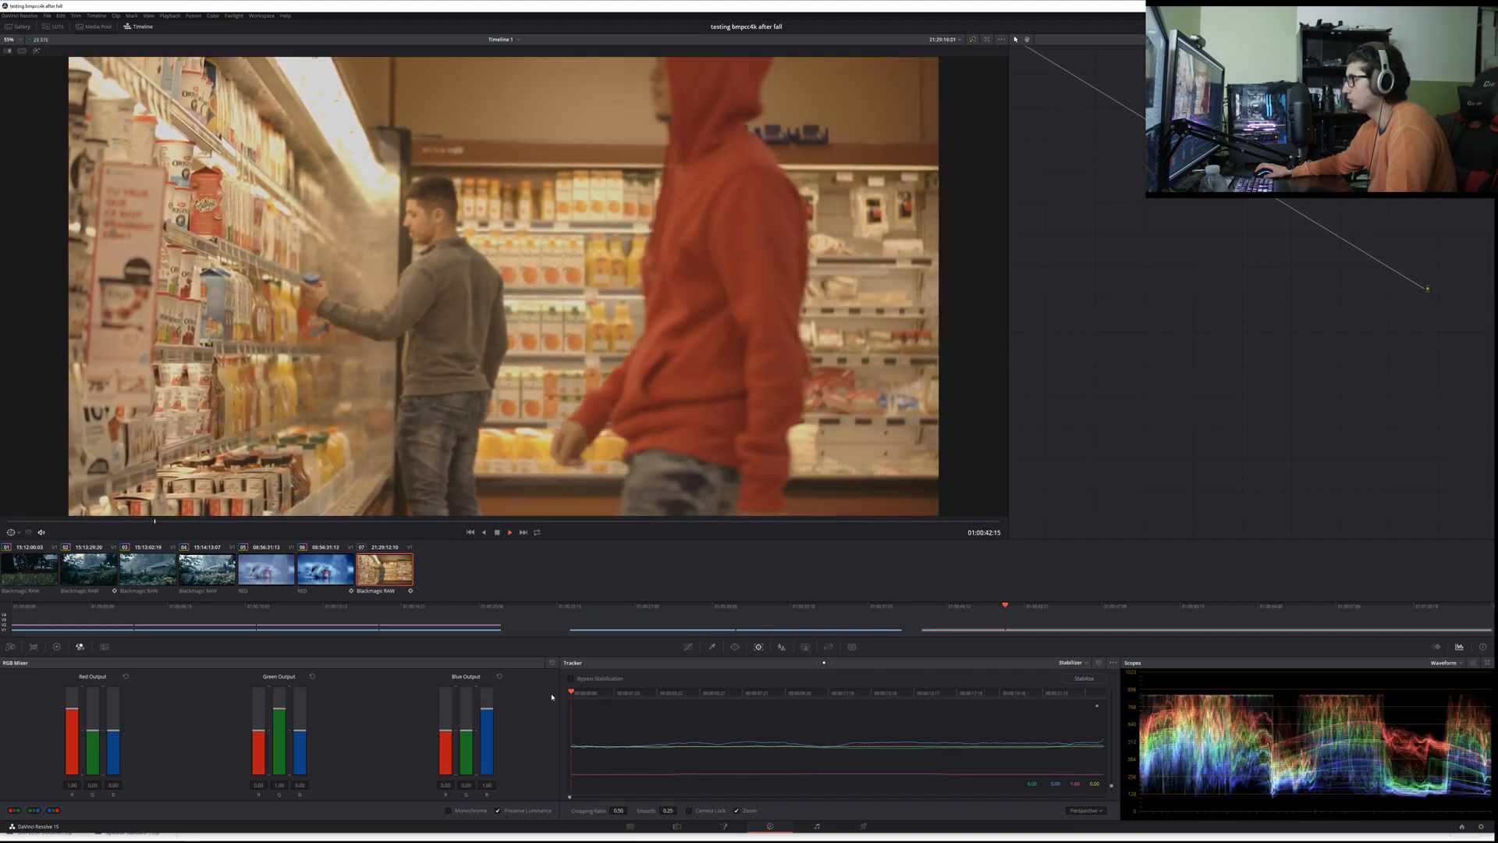
key("space")
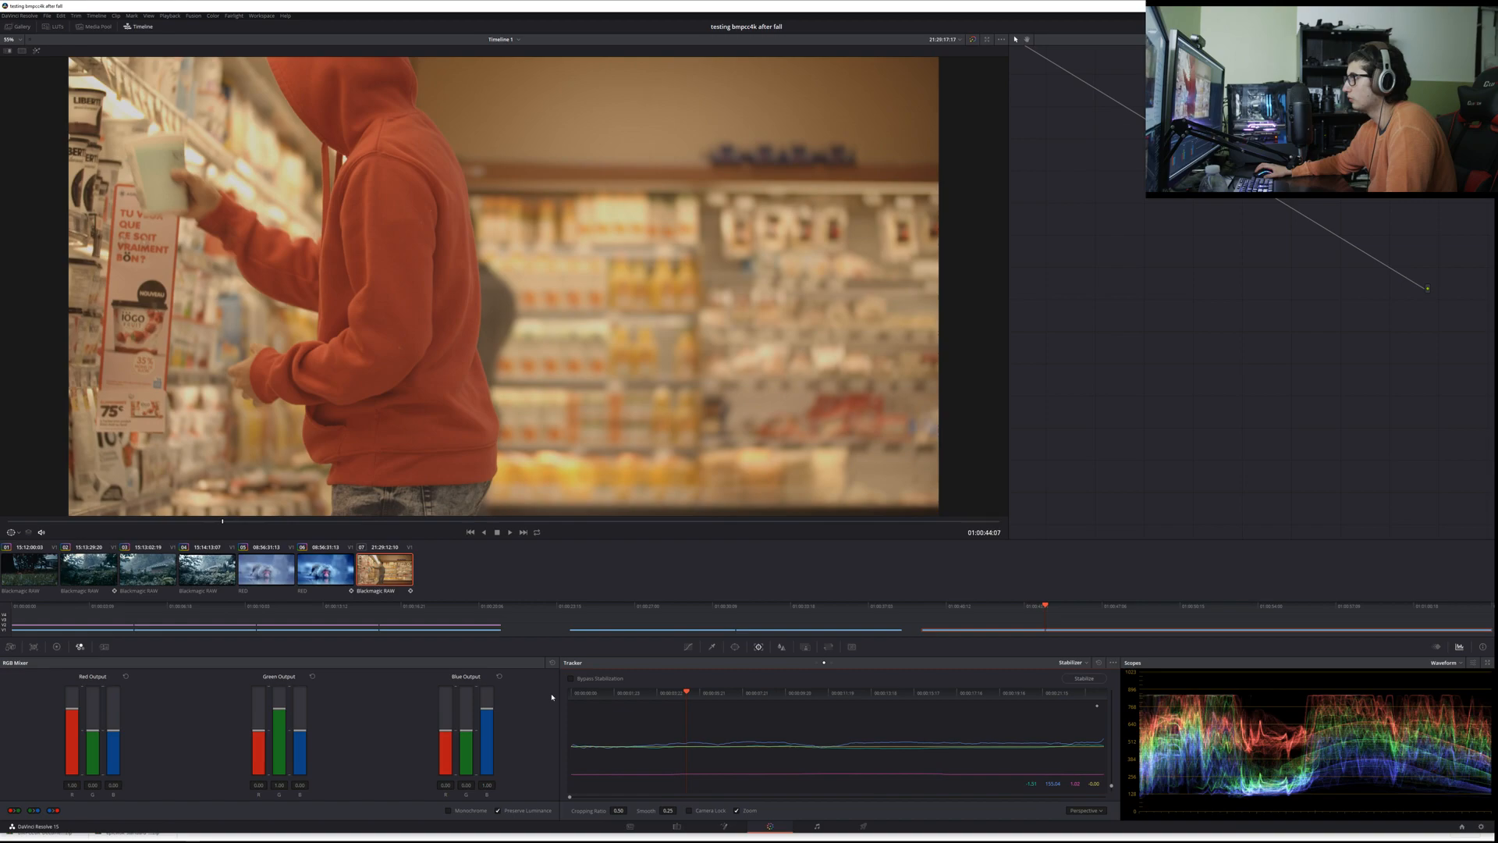
key("Up")
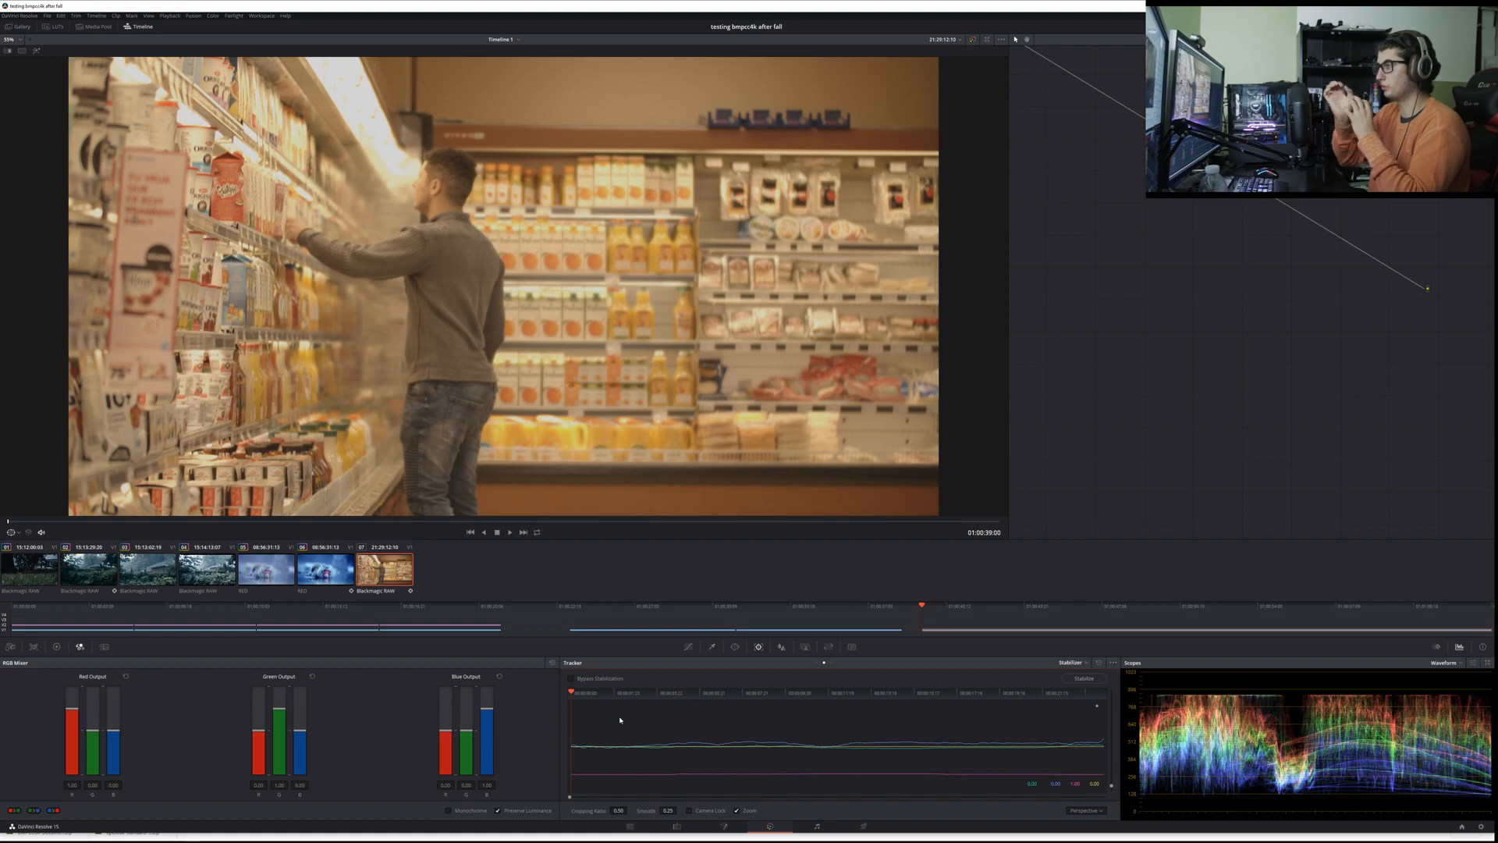
Step: Examine the dairy shelves and the man in the grey sweater up close in the stabilized clip's opening frames
scroll(546, 323, "up", 5)
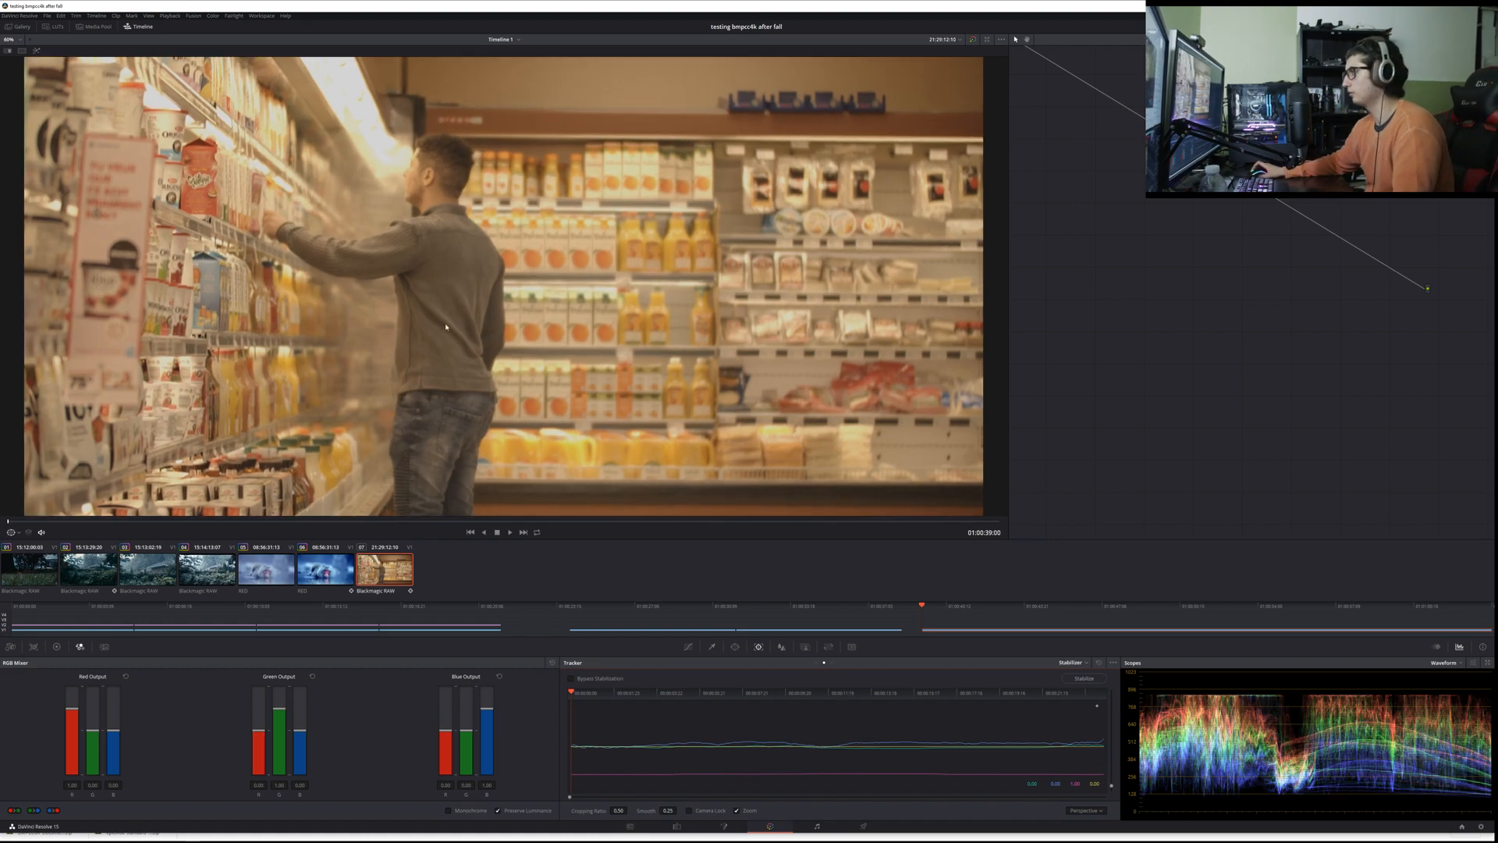
scroll(546, 322, "up", 1)
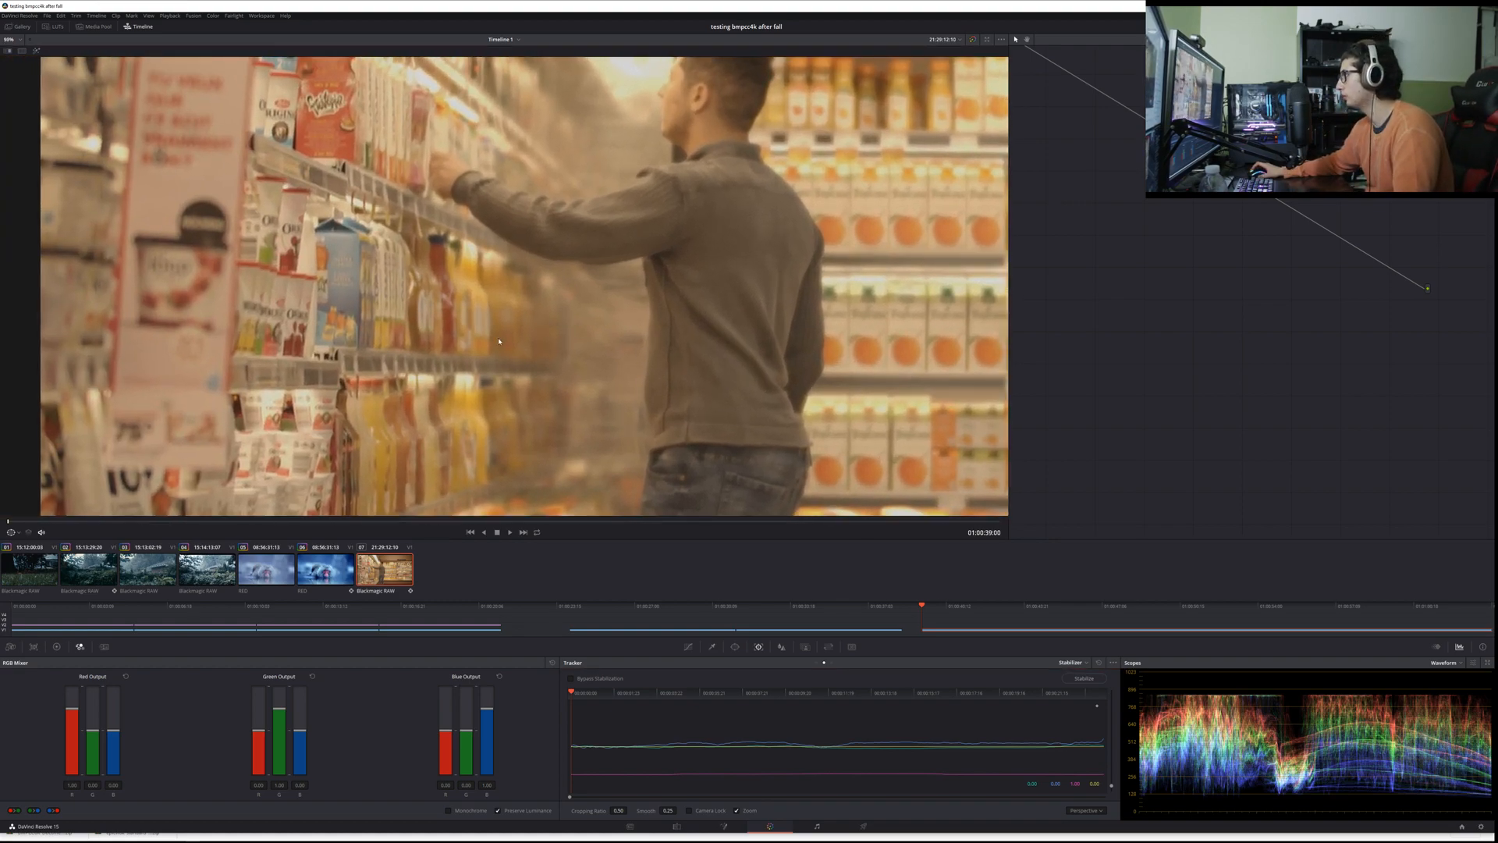
left_click_drag(546, 322, 422, 365)
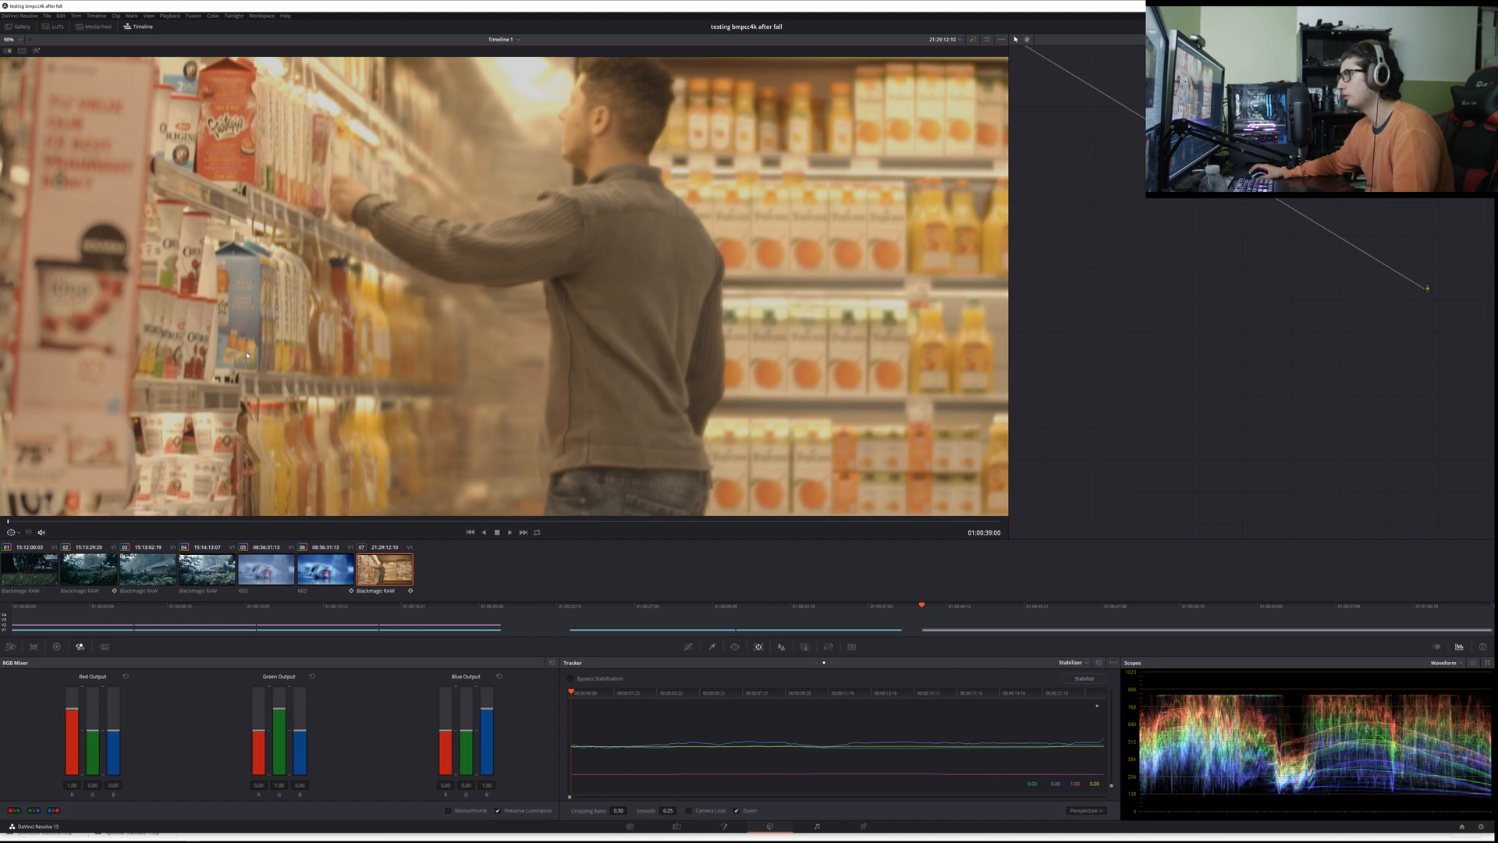
scroll(265, 242, "down", 3)
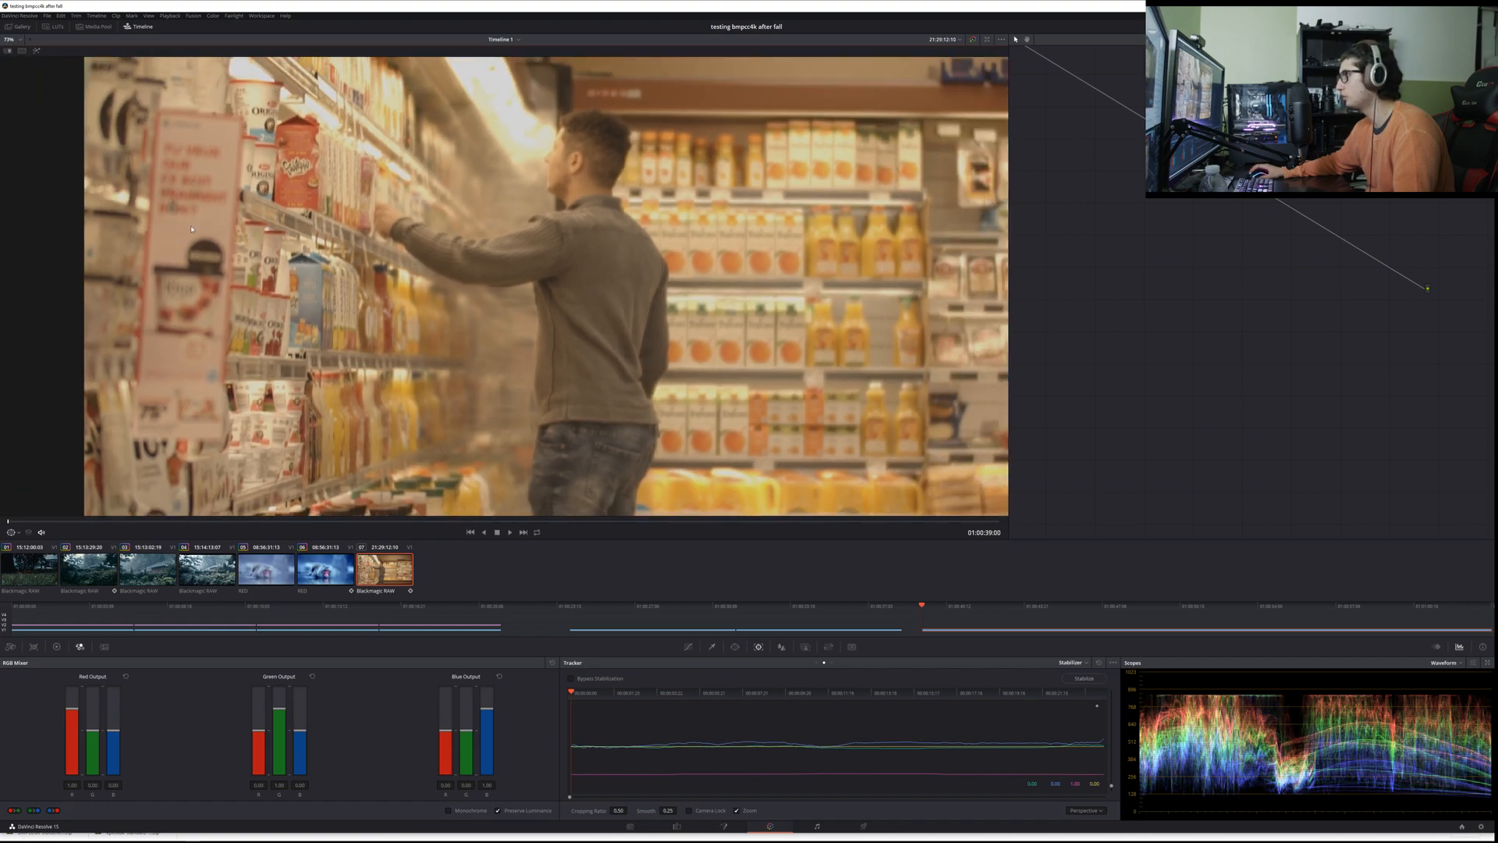
scroll(205, 217, "up", 5)
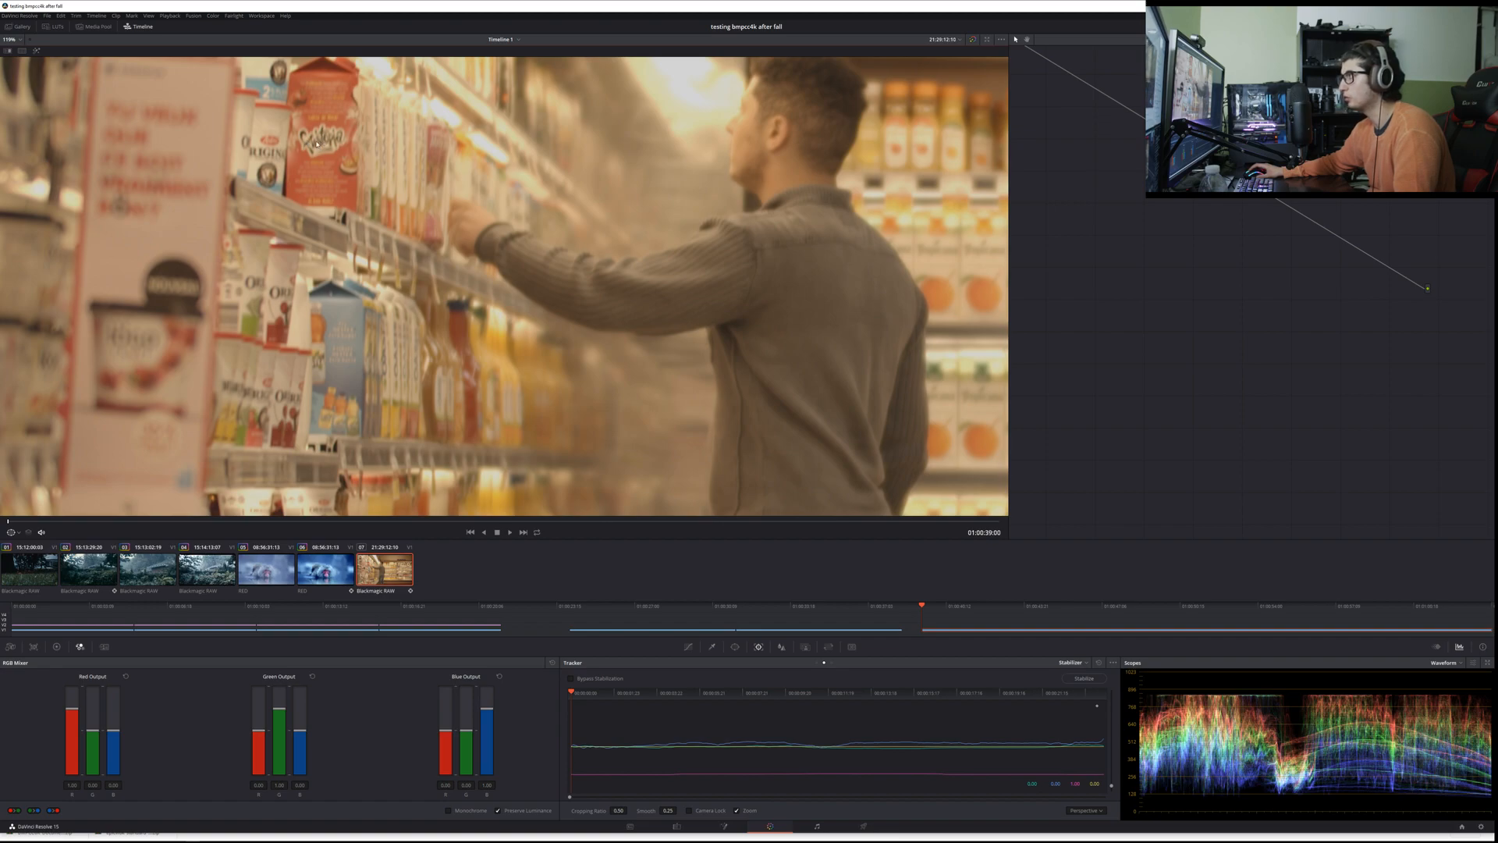
key("space")
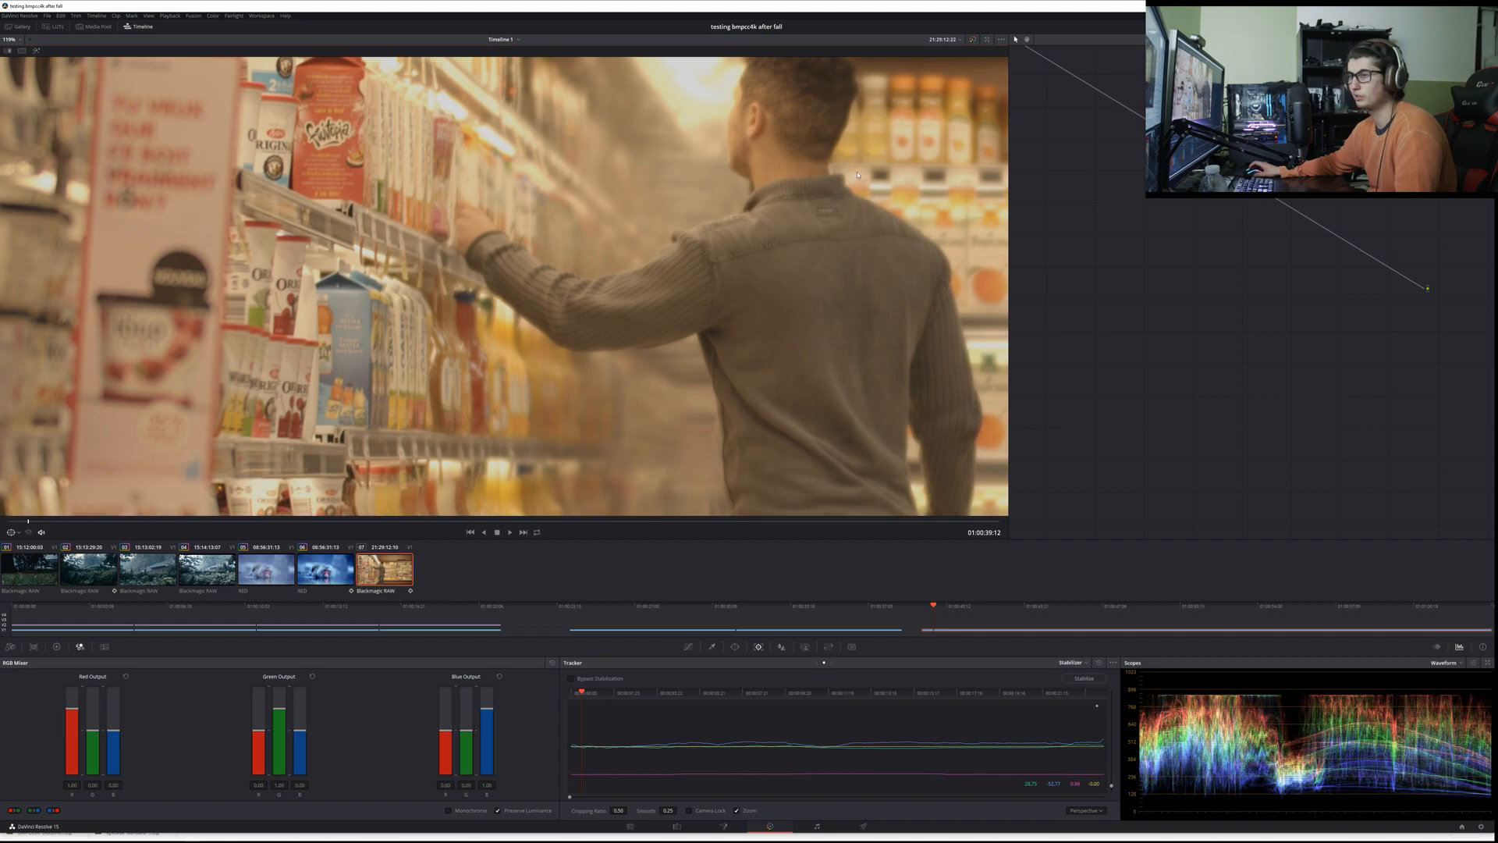
scroll(811, 192, "up", 1)
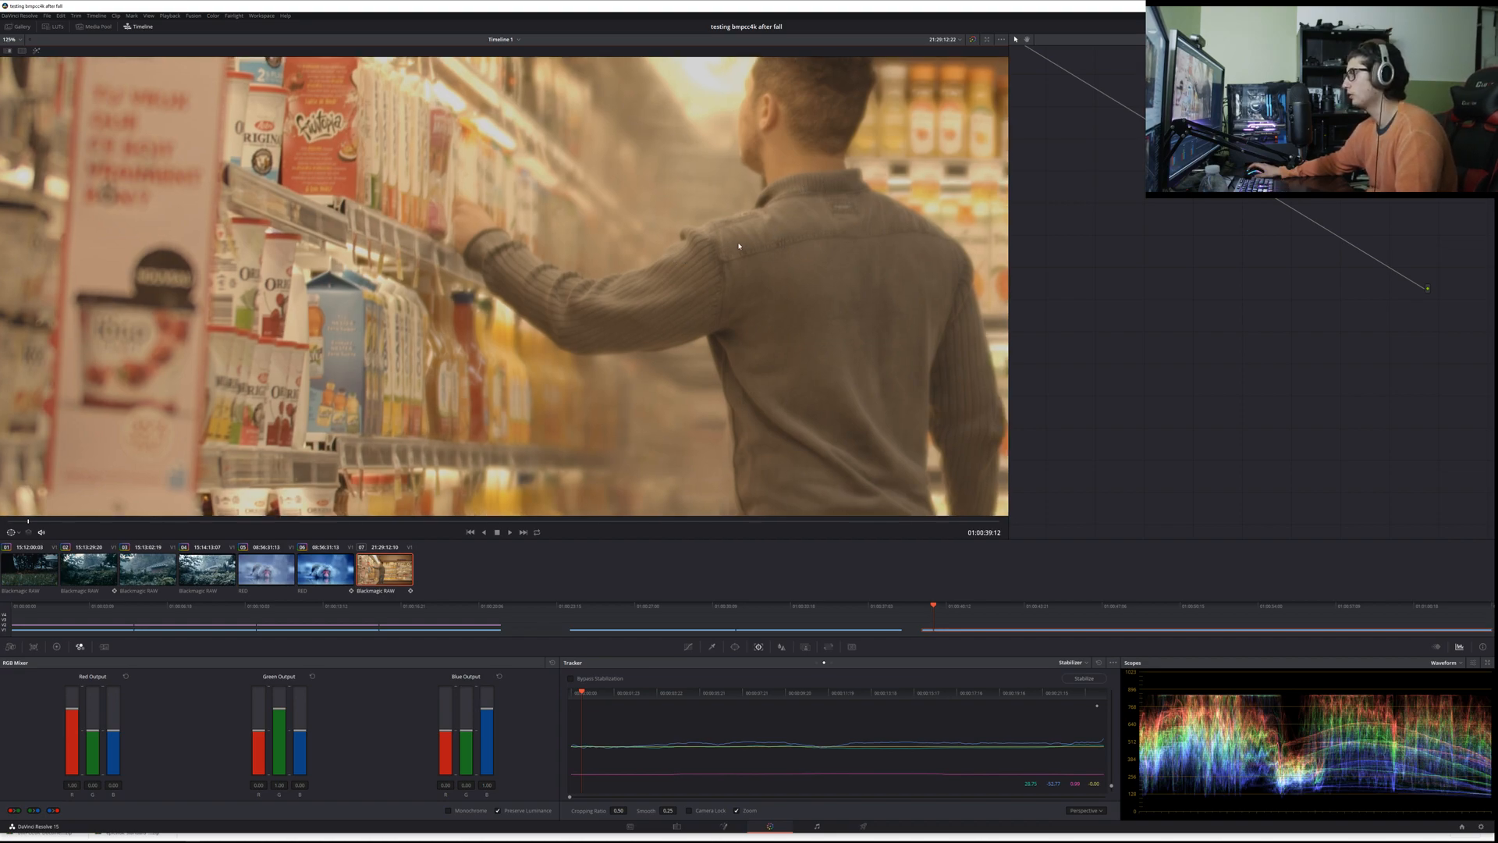
scroll(739, 246, "down", 2)
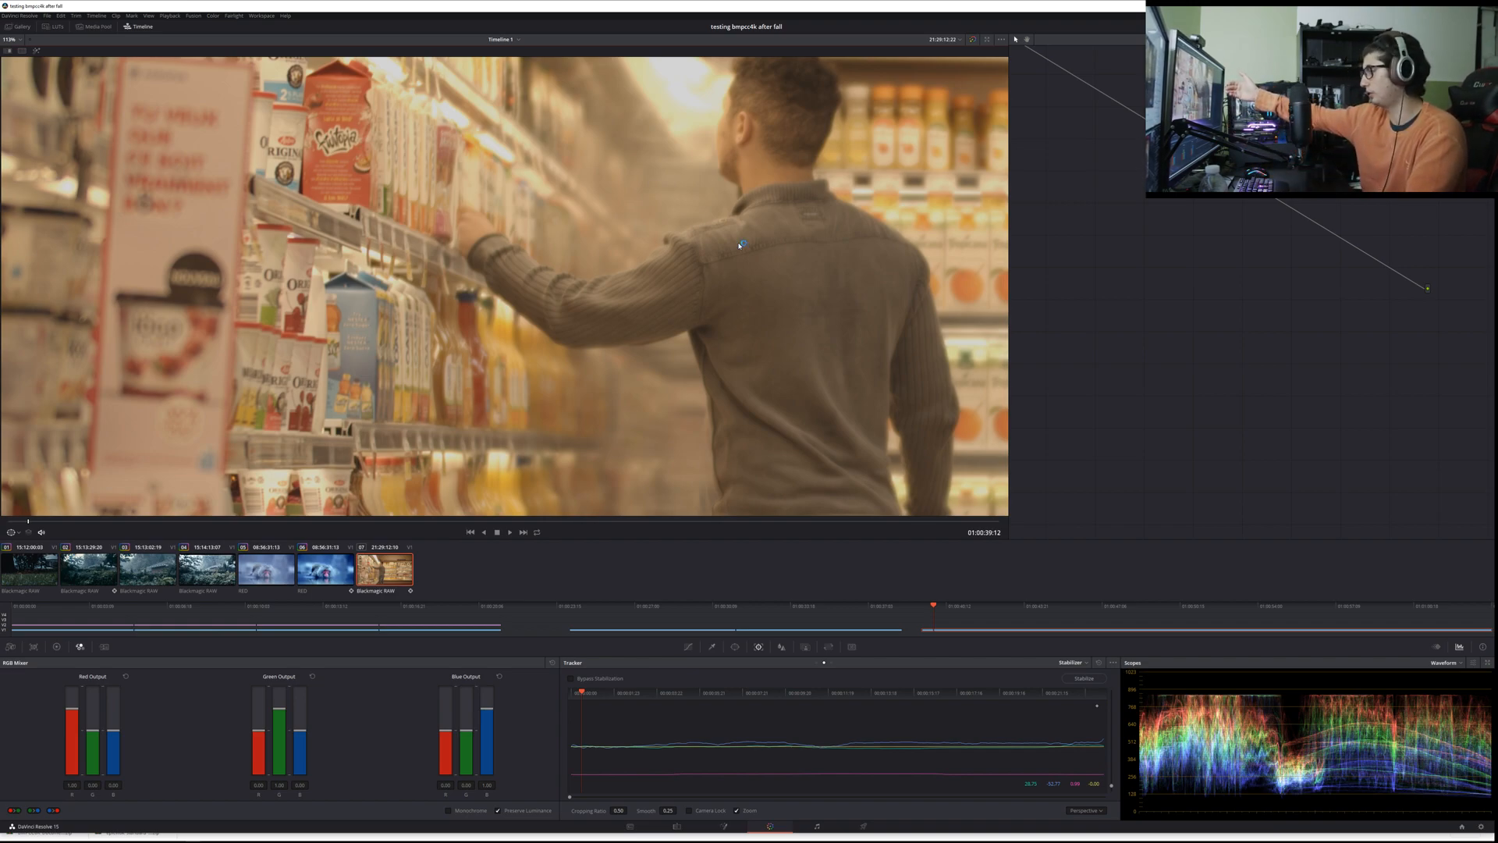
Step: Play and replay the close-up passage where the red-hoodie shopper enters, and fit the whole frame in the viewer again
key("space")
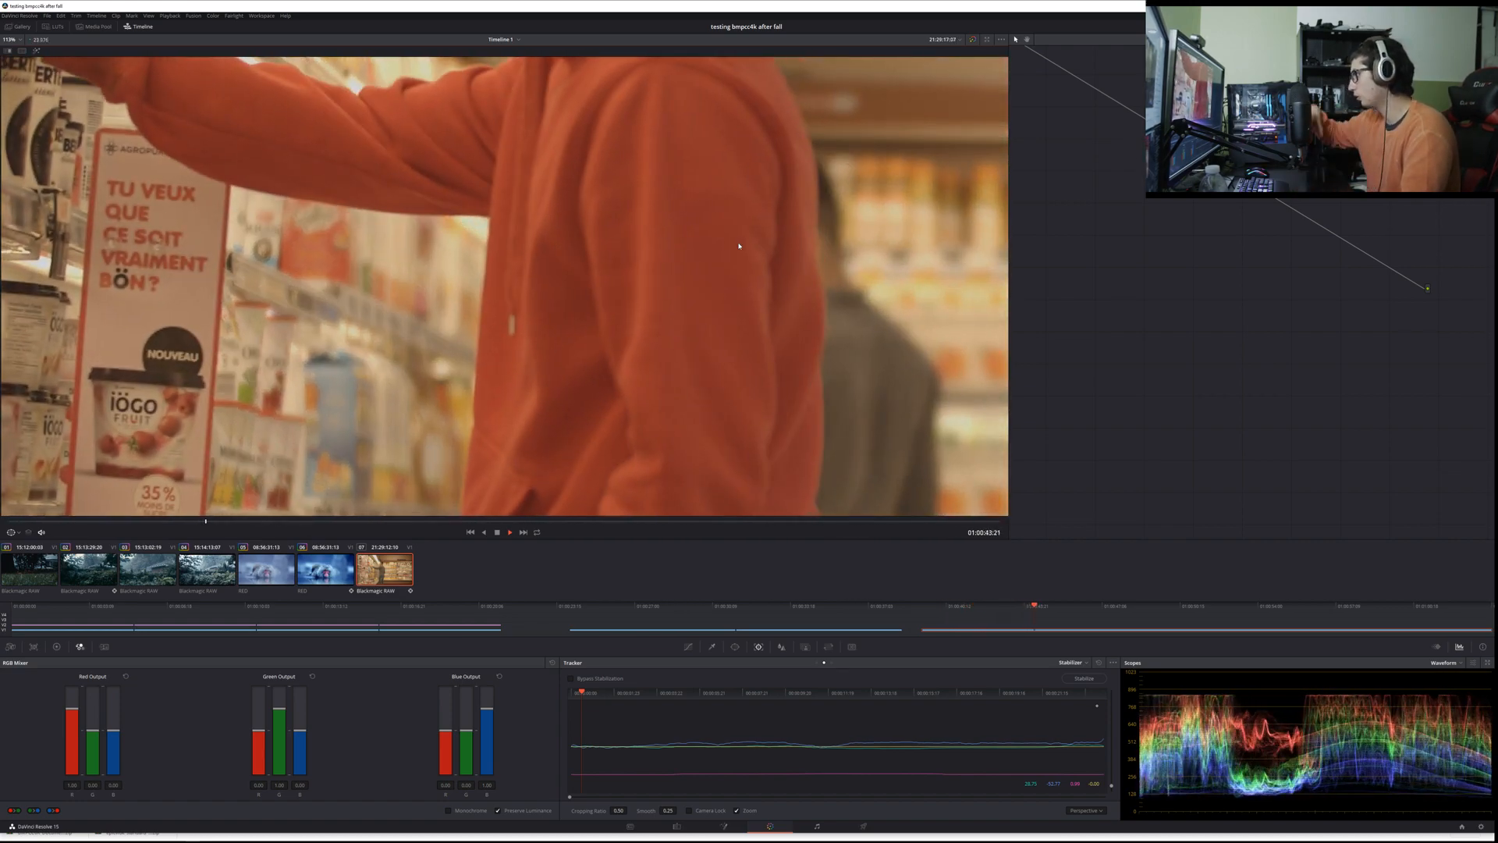
key("space")
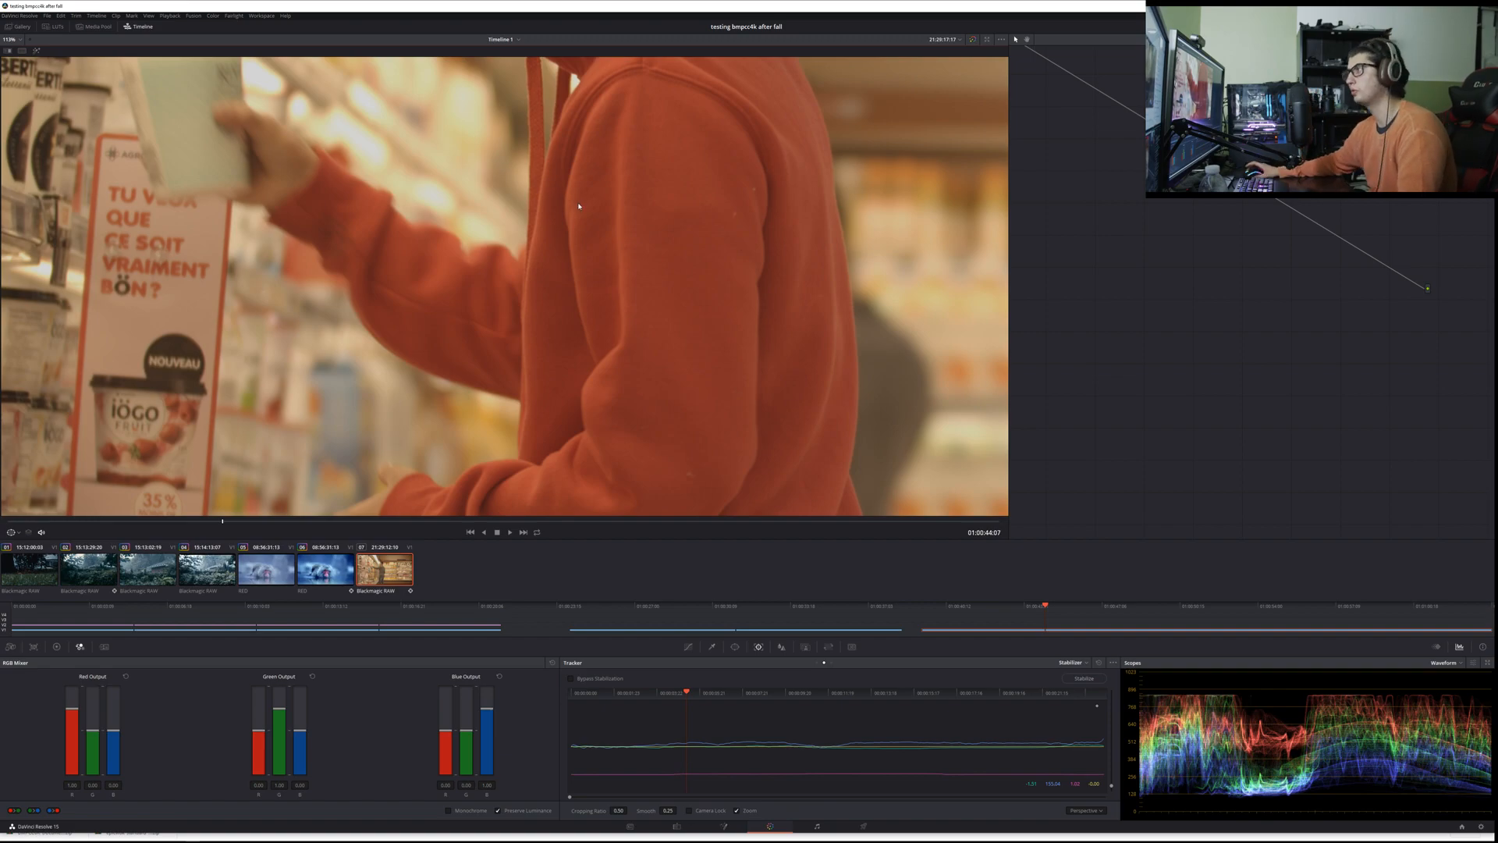
key("space")
left_click_drag(200, 528, 160, 522)
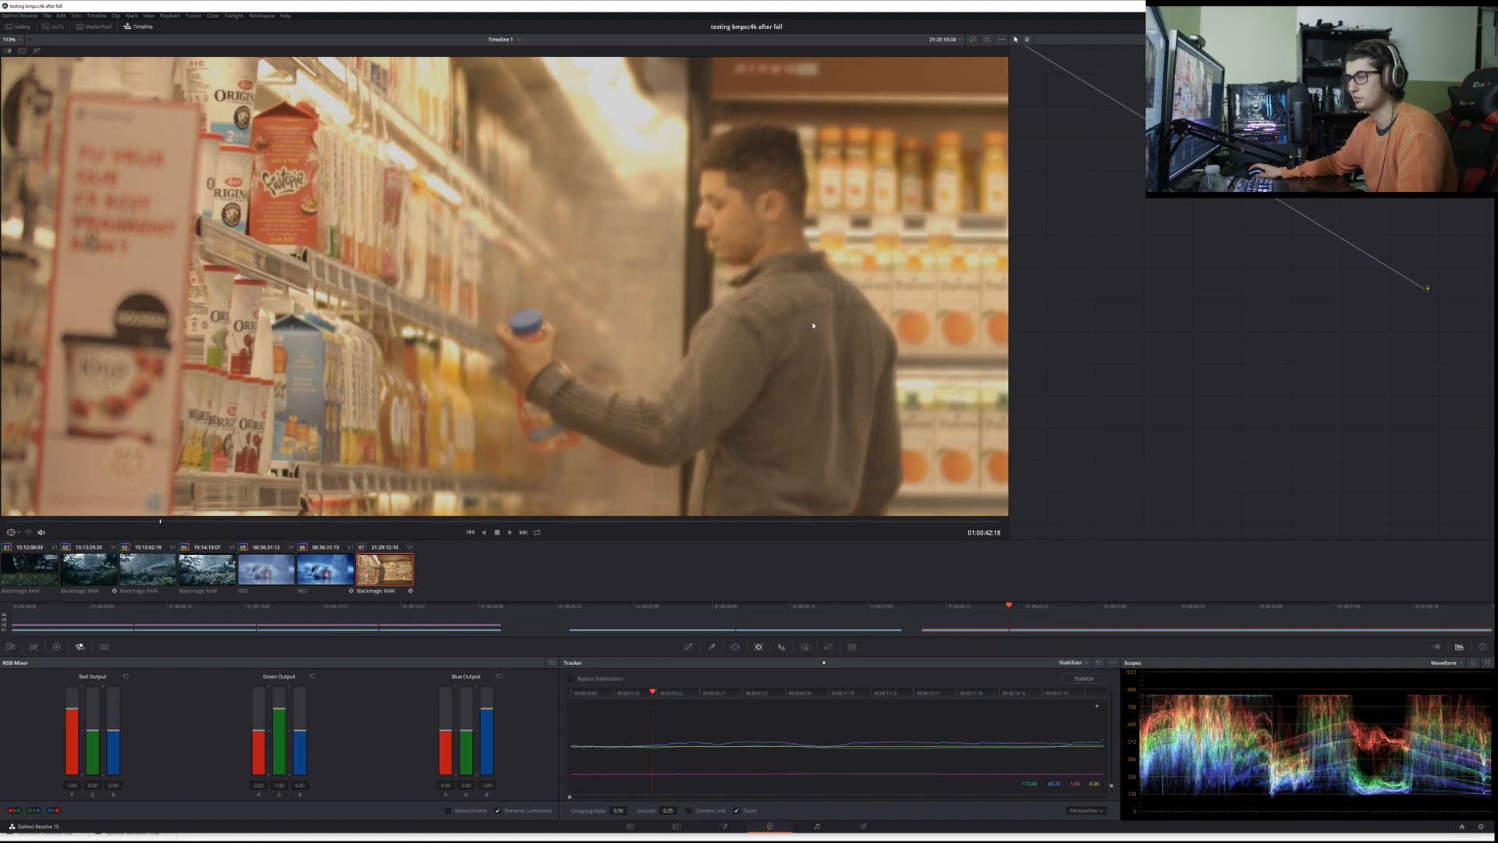
key("space")
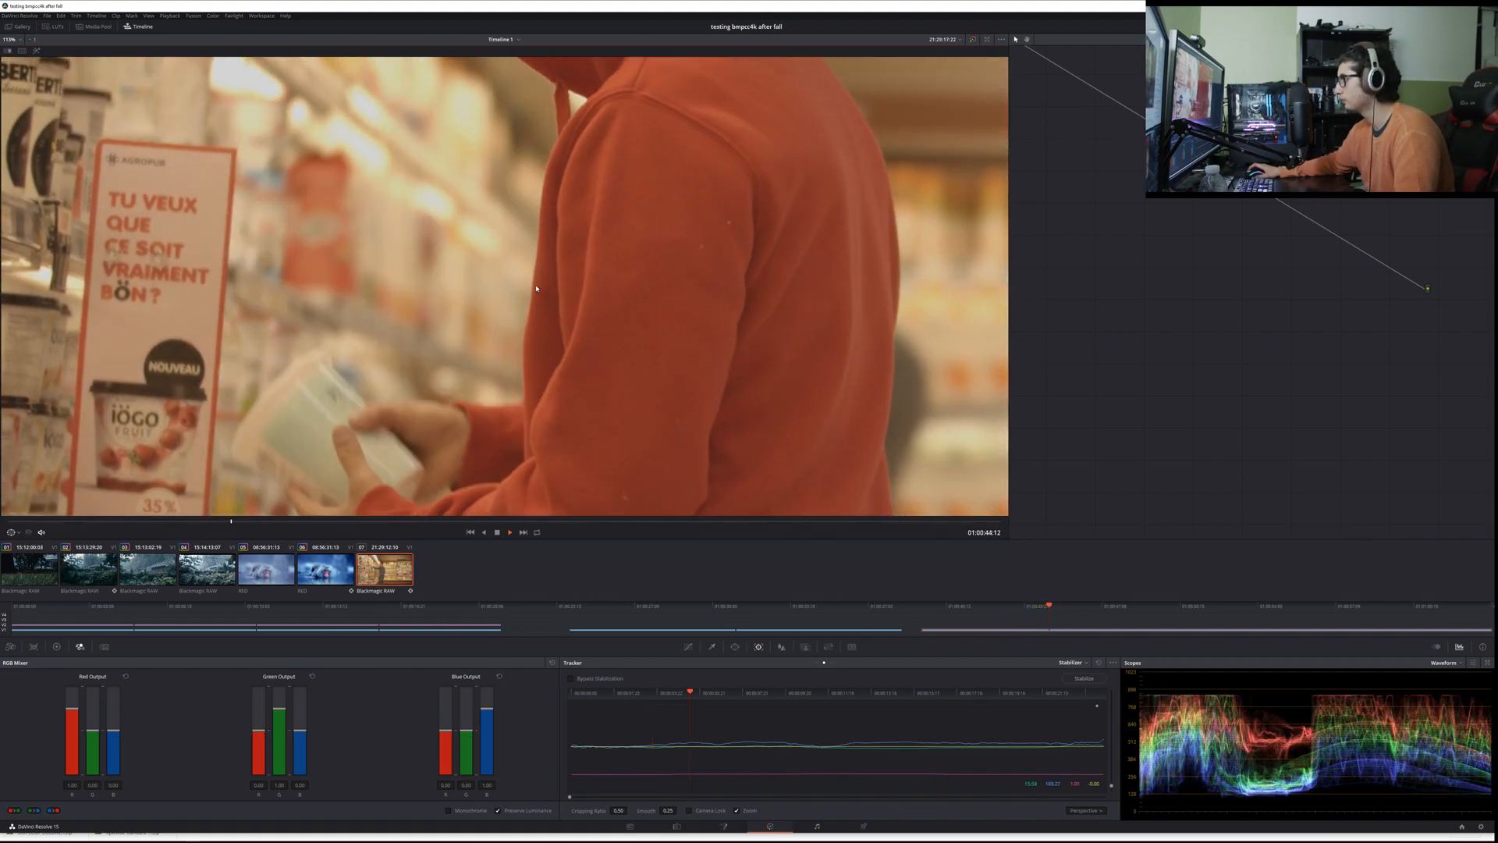
key("space")
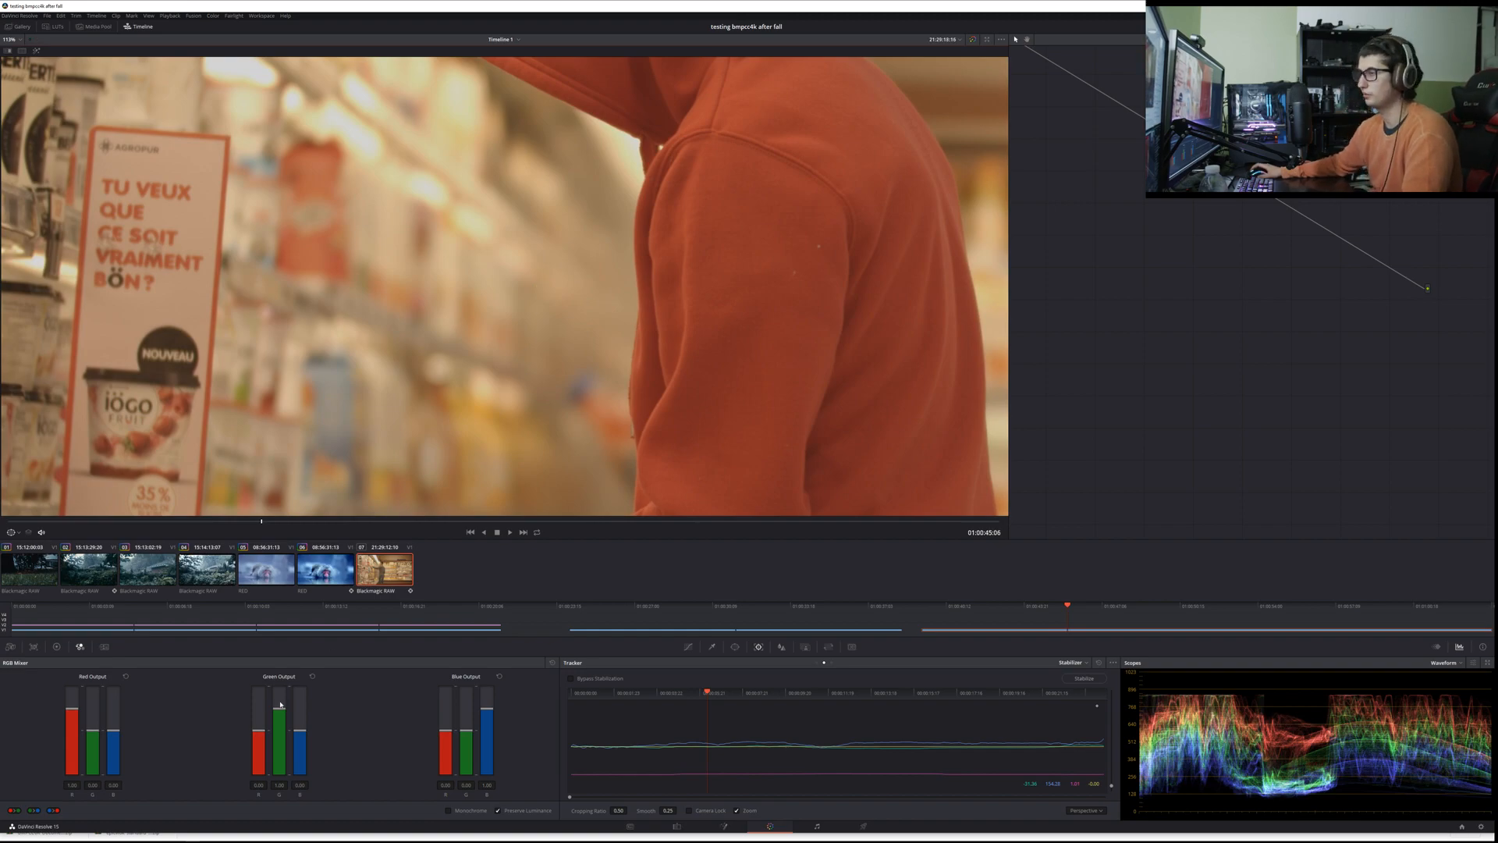
scroll(525, 378, "down", 2)
left_click(20, 40)
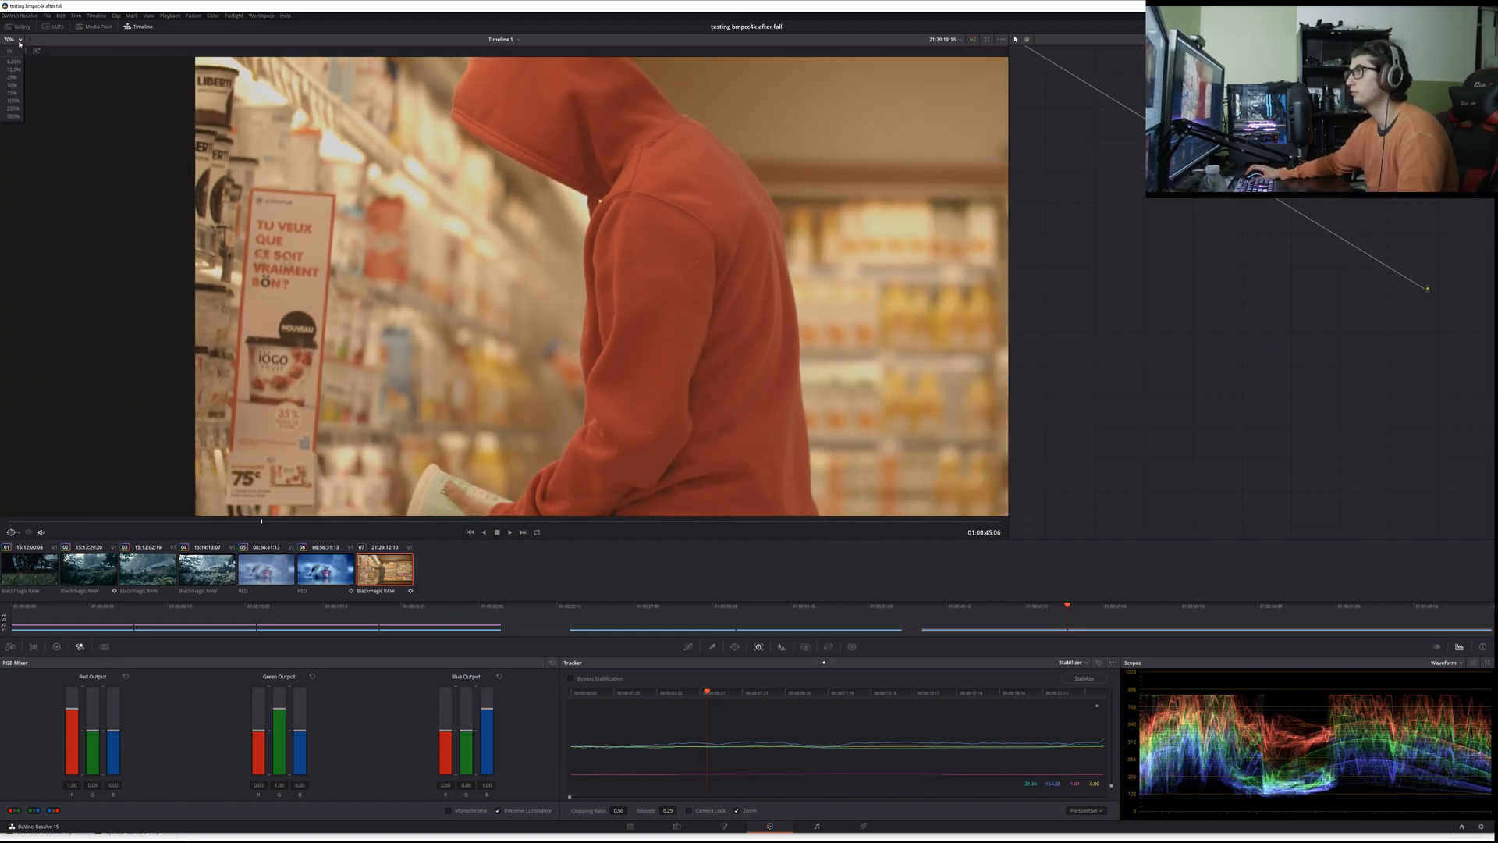
left_click(12, 51)
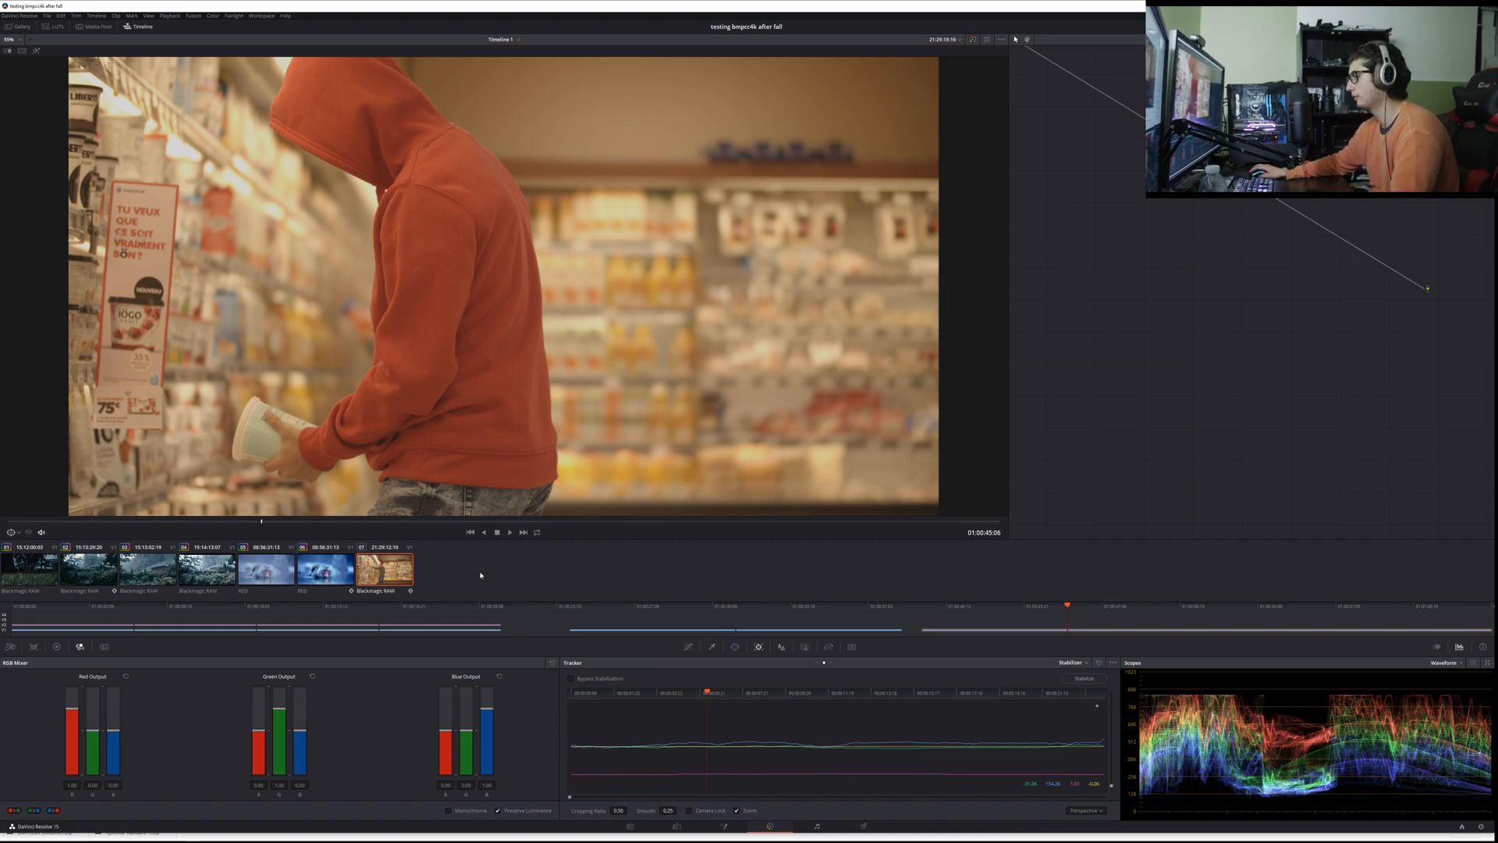
Step: In the Camera Raw settings, decode the supermarket clip using Clip and enable Use Video Black Level
key("Up")
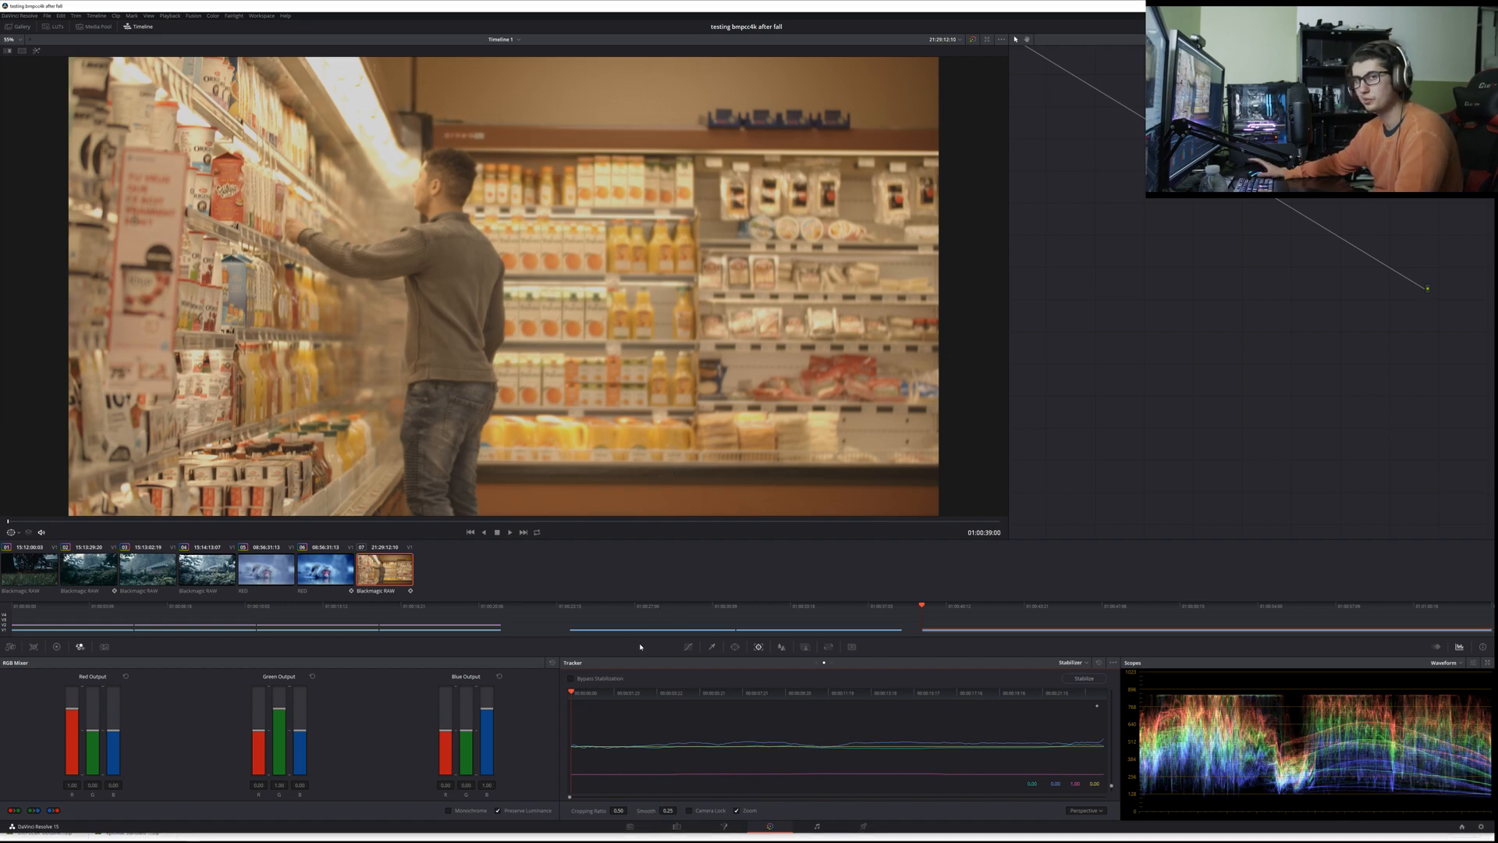
left_click(688, 647)
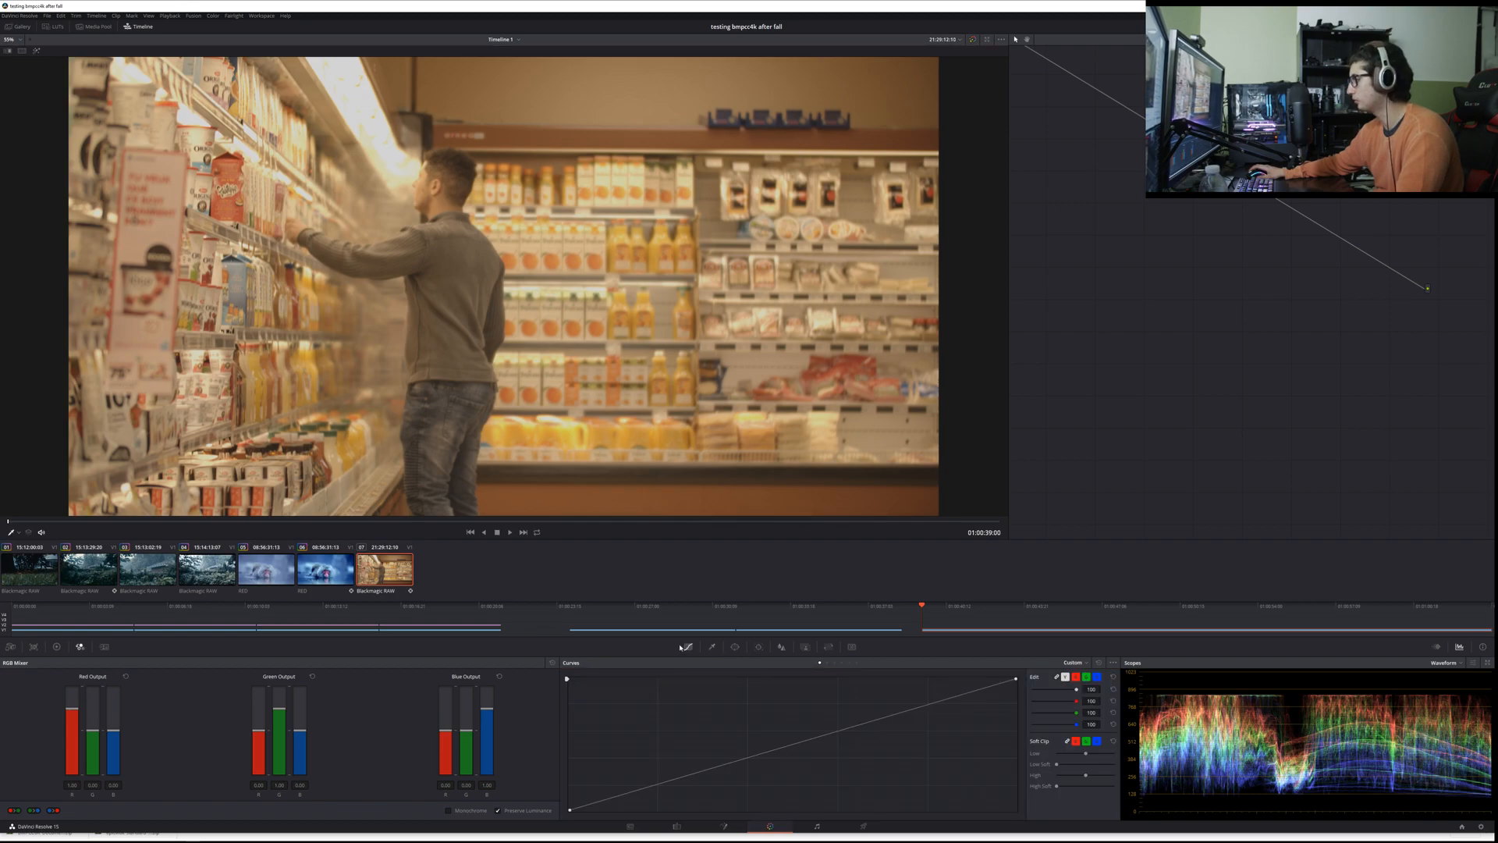
left_click(14, 647)
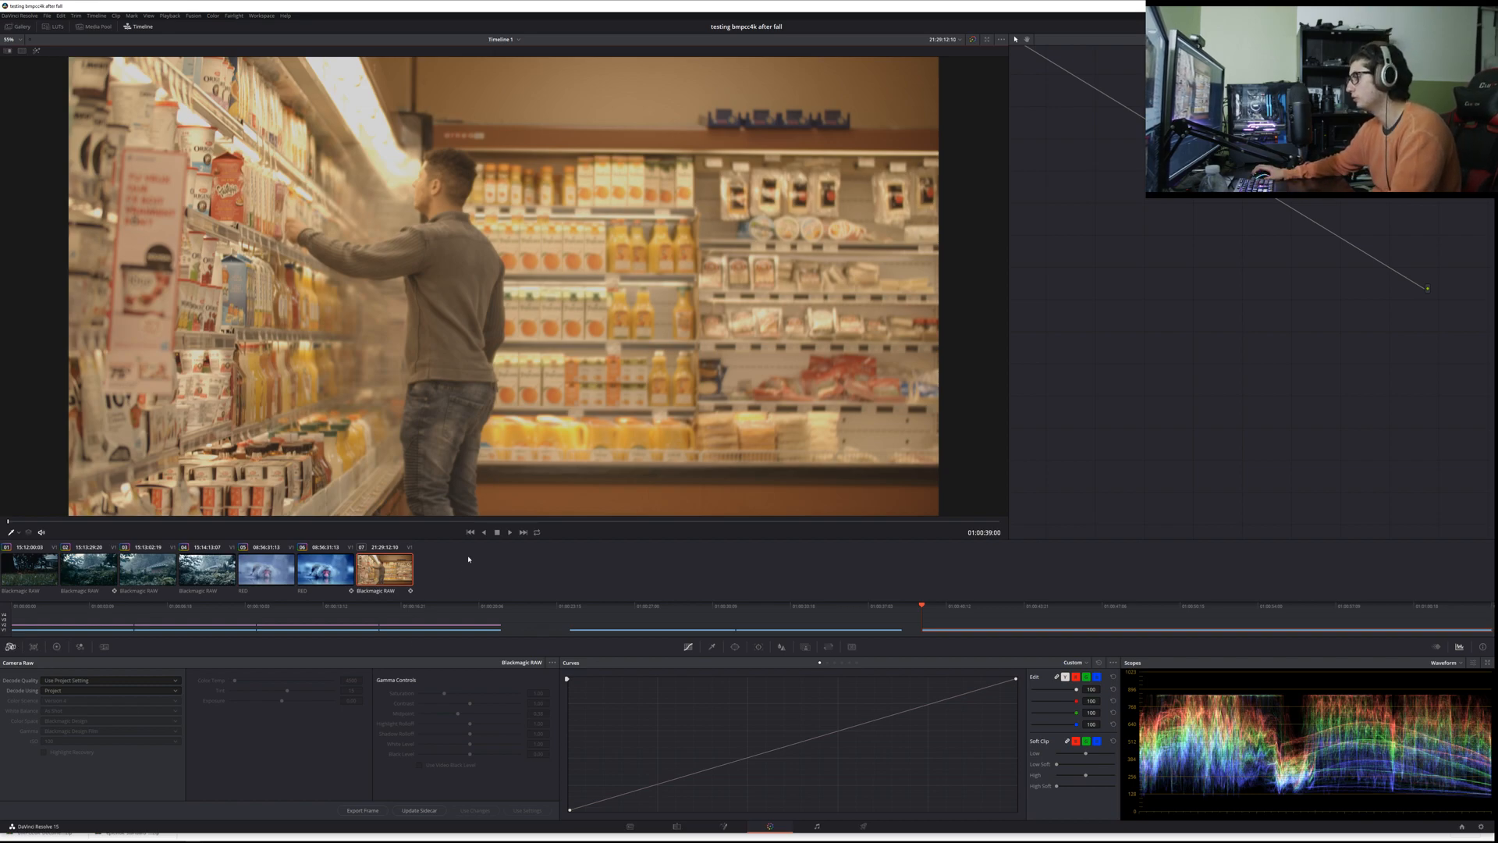
left_click(124, 690)
left_click(78, 710)
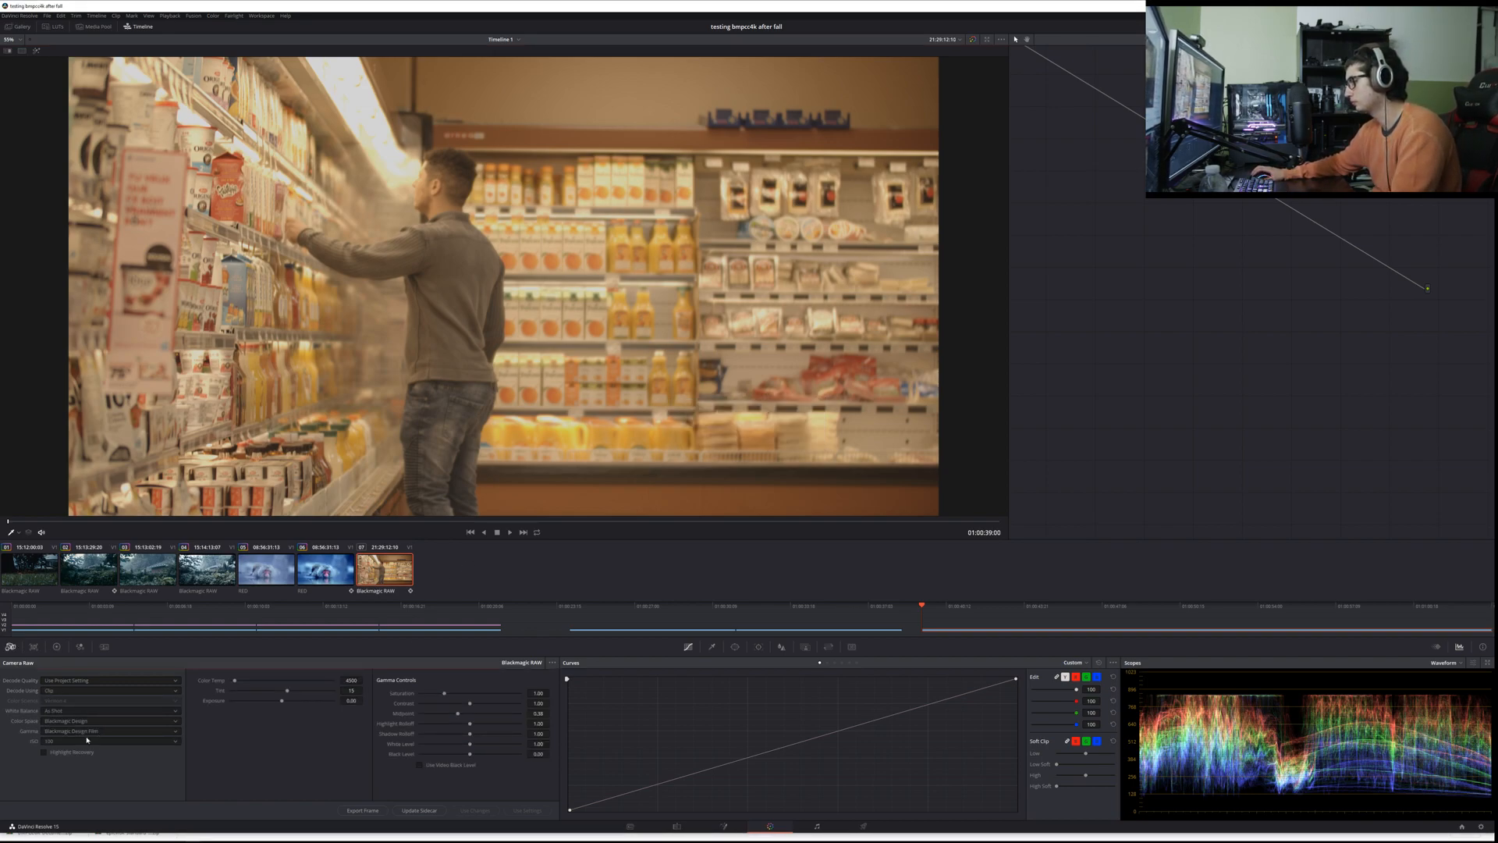
left_click(420, 764)
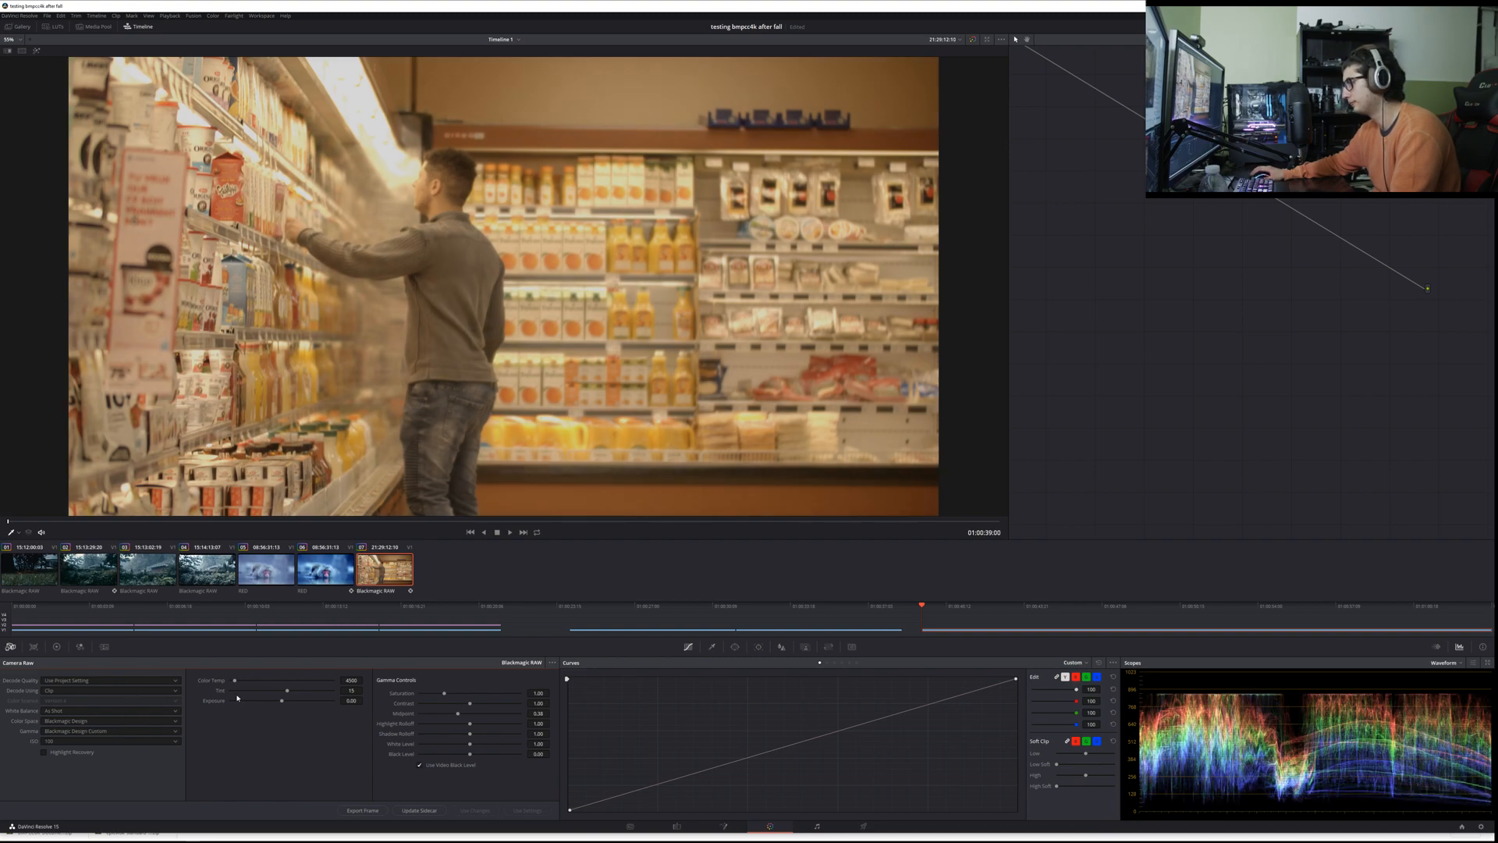
Step: Bring up the primary color wheels and reposition the supermarket clip's node in an unobstructed part of the node graph
left_click(57, 647)
right_click(1150, 250)
left_click(1124, 264)
scroll(1124, 266, "down", 5)
scroll(1120, 331, "up", 5)
scroll(1104, 293, "down", 3)
scroll(1103, 293, "down", 4)
left_click_drag(1177, 216, 1037, 202)
scroll(1249, 352, "up", 4)
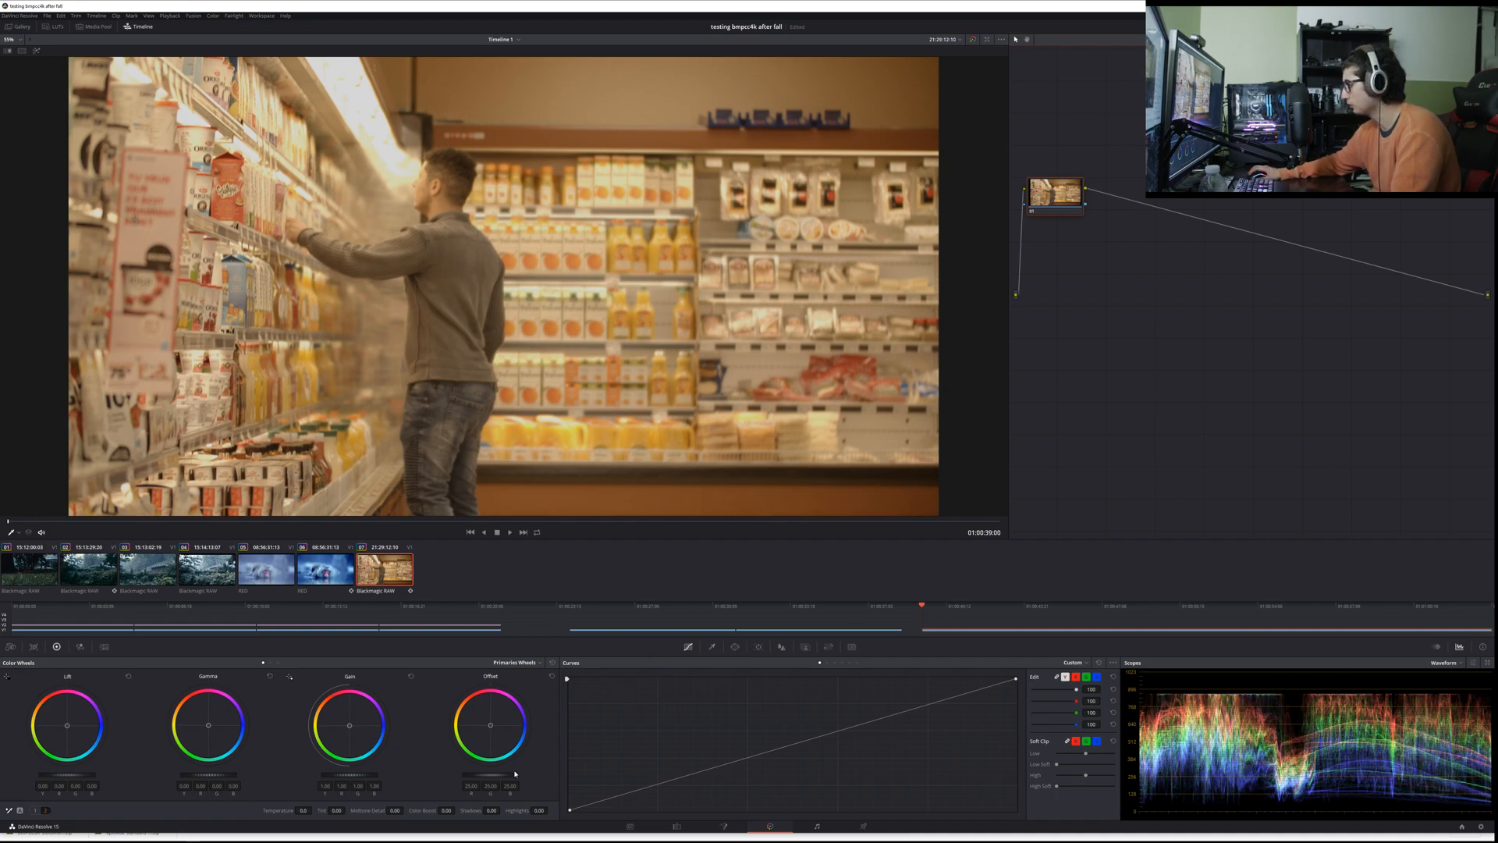
Step: Lower the master Offset and raise the master Gain on the supermarket clip to increase contrast, adjusting Lift to balance the shadows
mouse_move(481, 778)
left_mouse_down()
mouse_move(445, 778)
mouse_move(593, 777)
mouse_move(453, 775)
left_mouse_up()
left_click_drag(350, 774, 367, 775)
left_click_drag(482, 780, 466, 780)
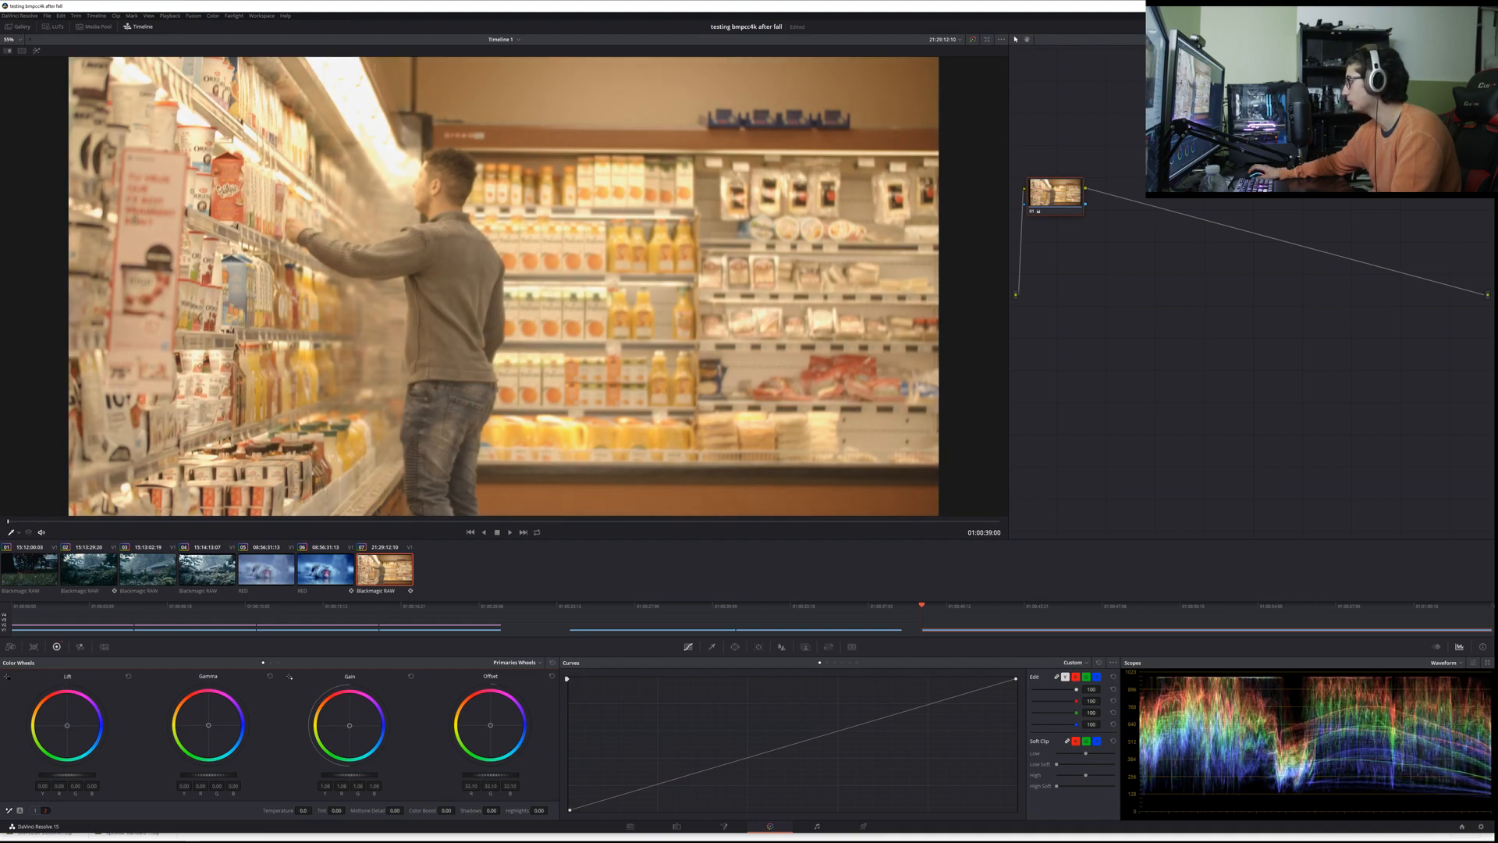
left_click_drag(67, 774, 47, 775)
left_click_drag(343, 779, 364, 779)
left_click_drag(84, 772, 80, 778)
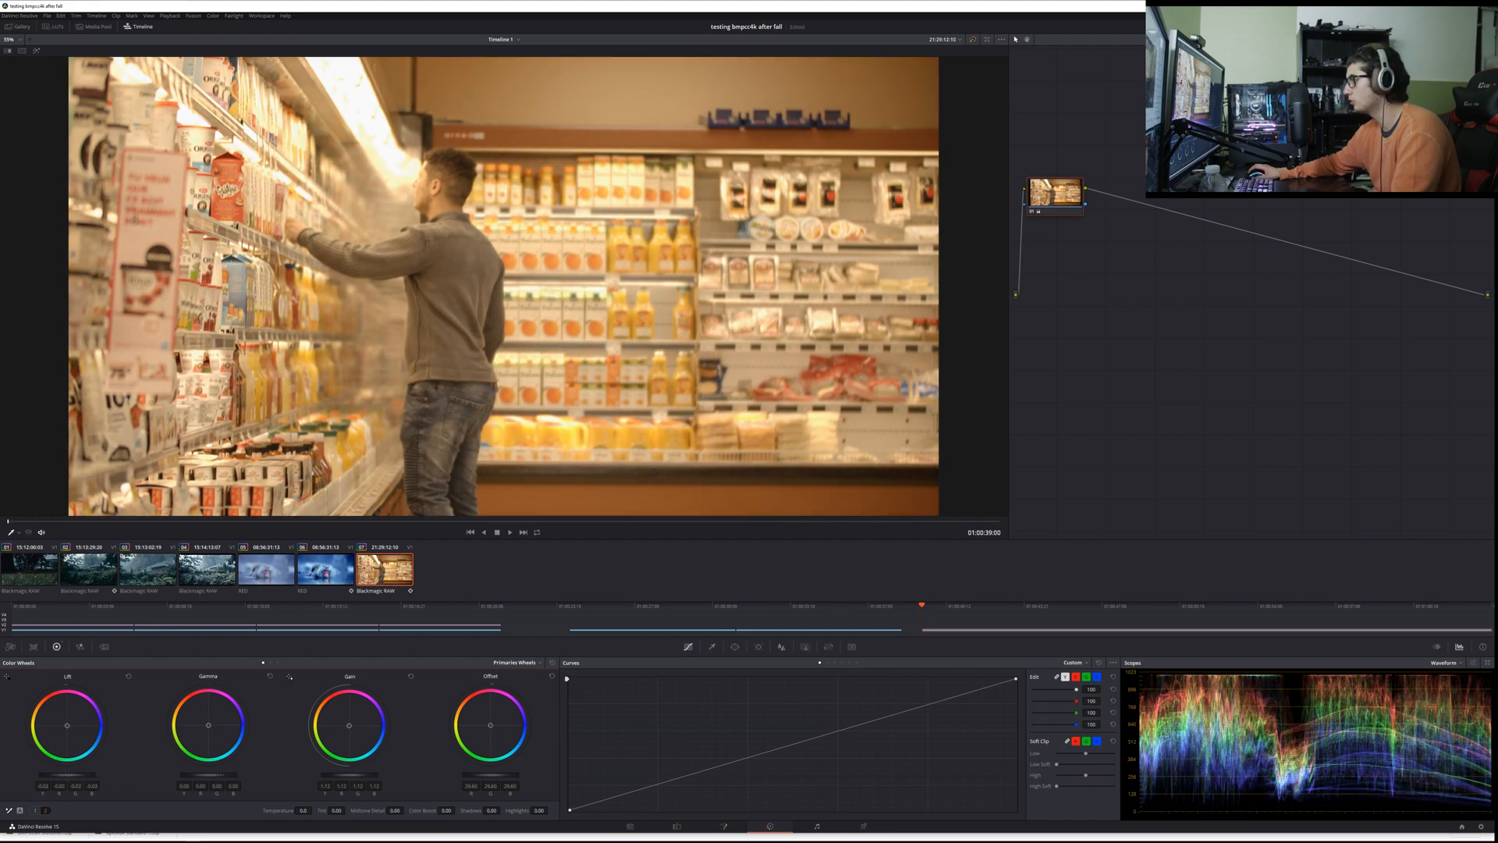
Step: Fine-tune the clip's exposure by trimming Gain slightly, raising Lift and Gamma a little, and reducing Offset further
left_click_drag(80, 778, 82, 778)
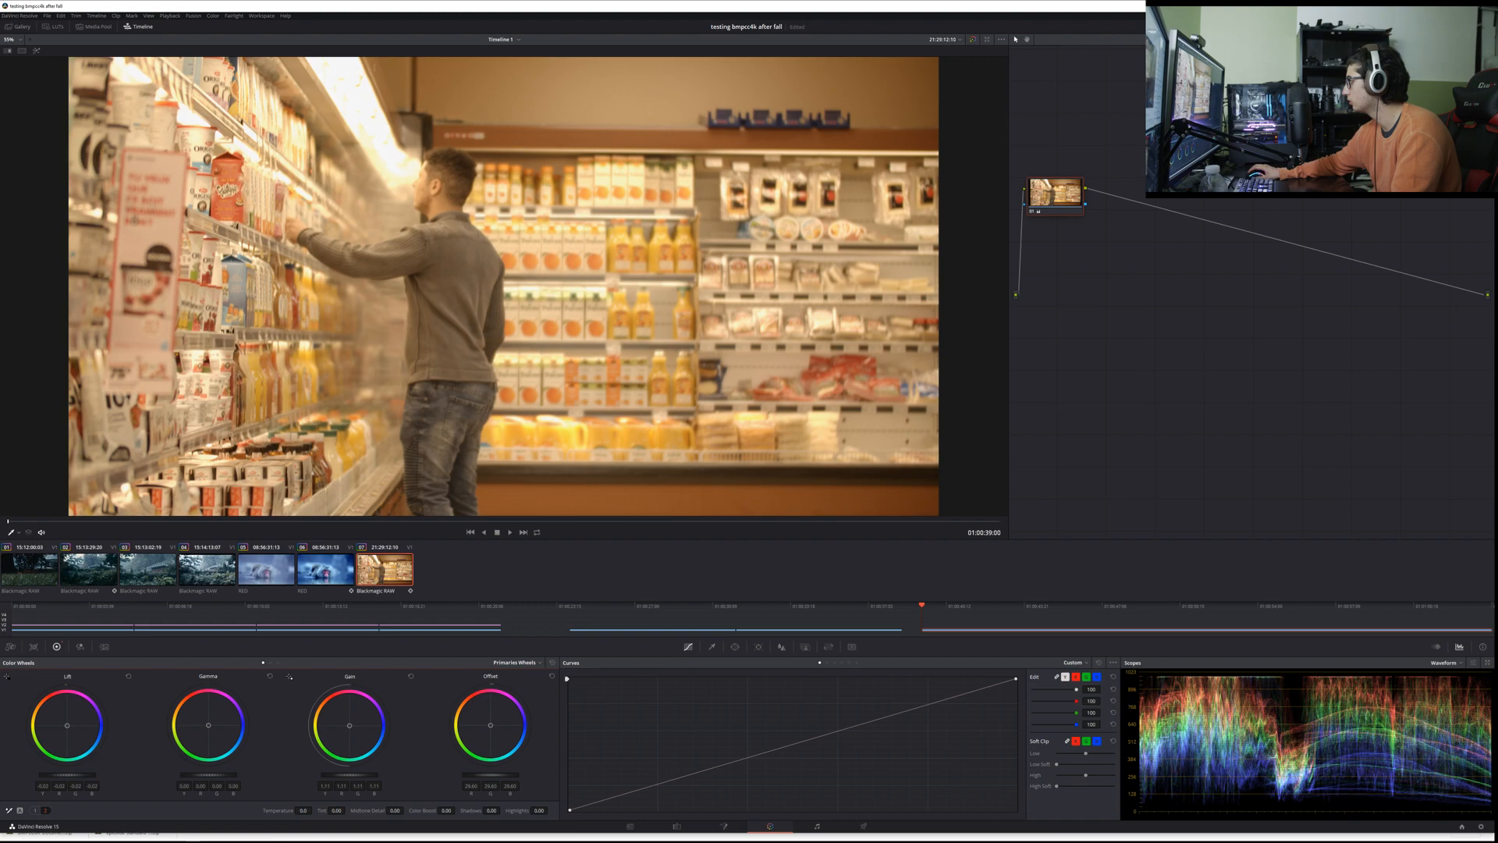
left_click_drag(384, 779, 380, 779)
left_click_drag(495, 777, 492, 777)
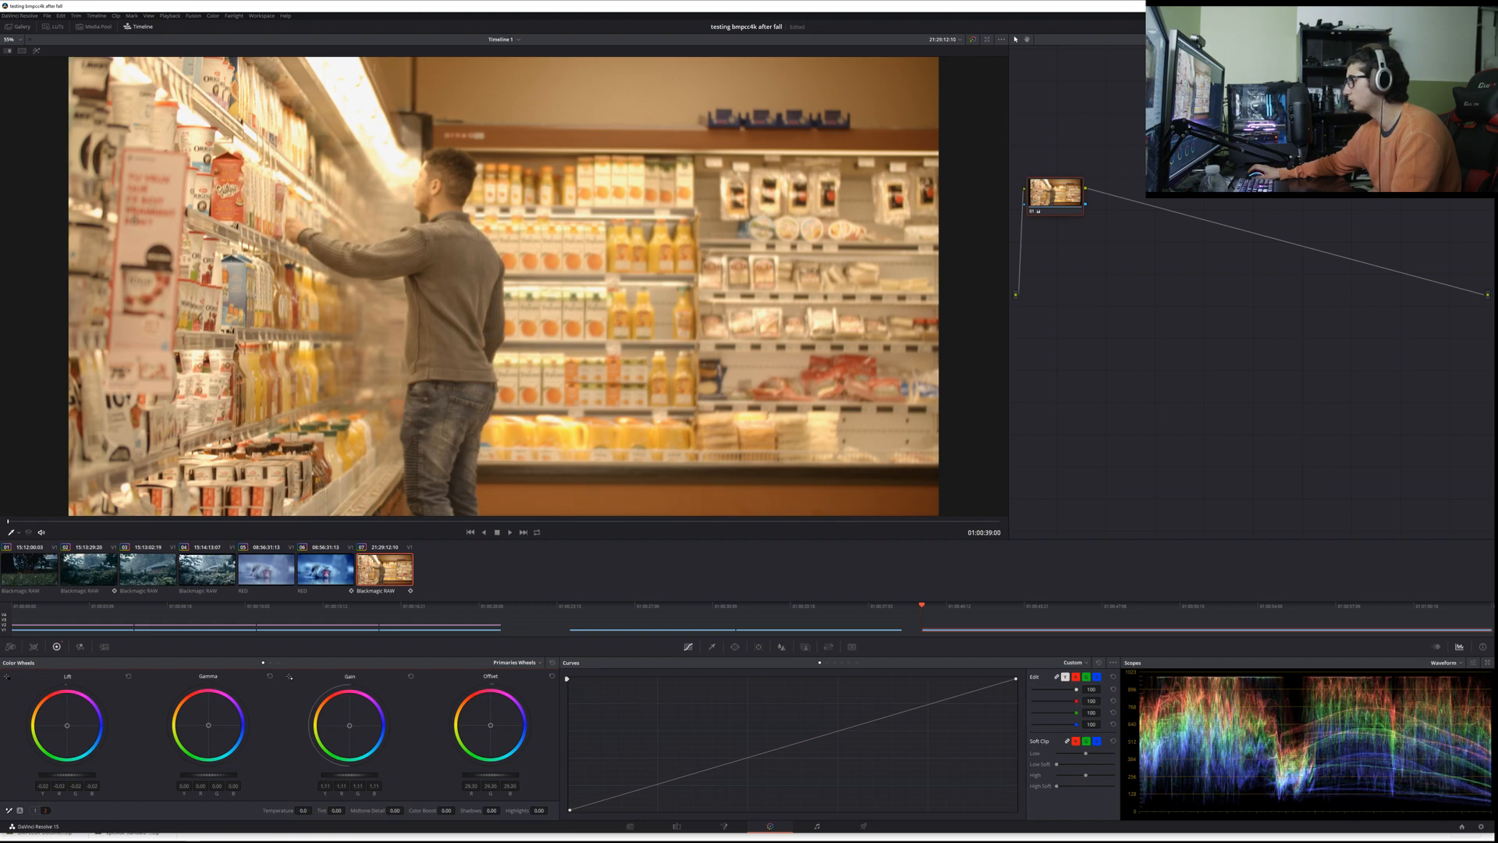
left_click_drag(207, 777, 210, 777)
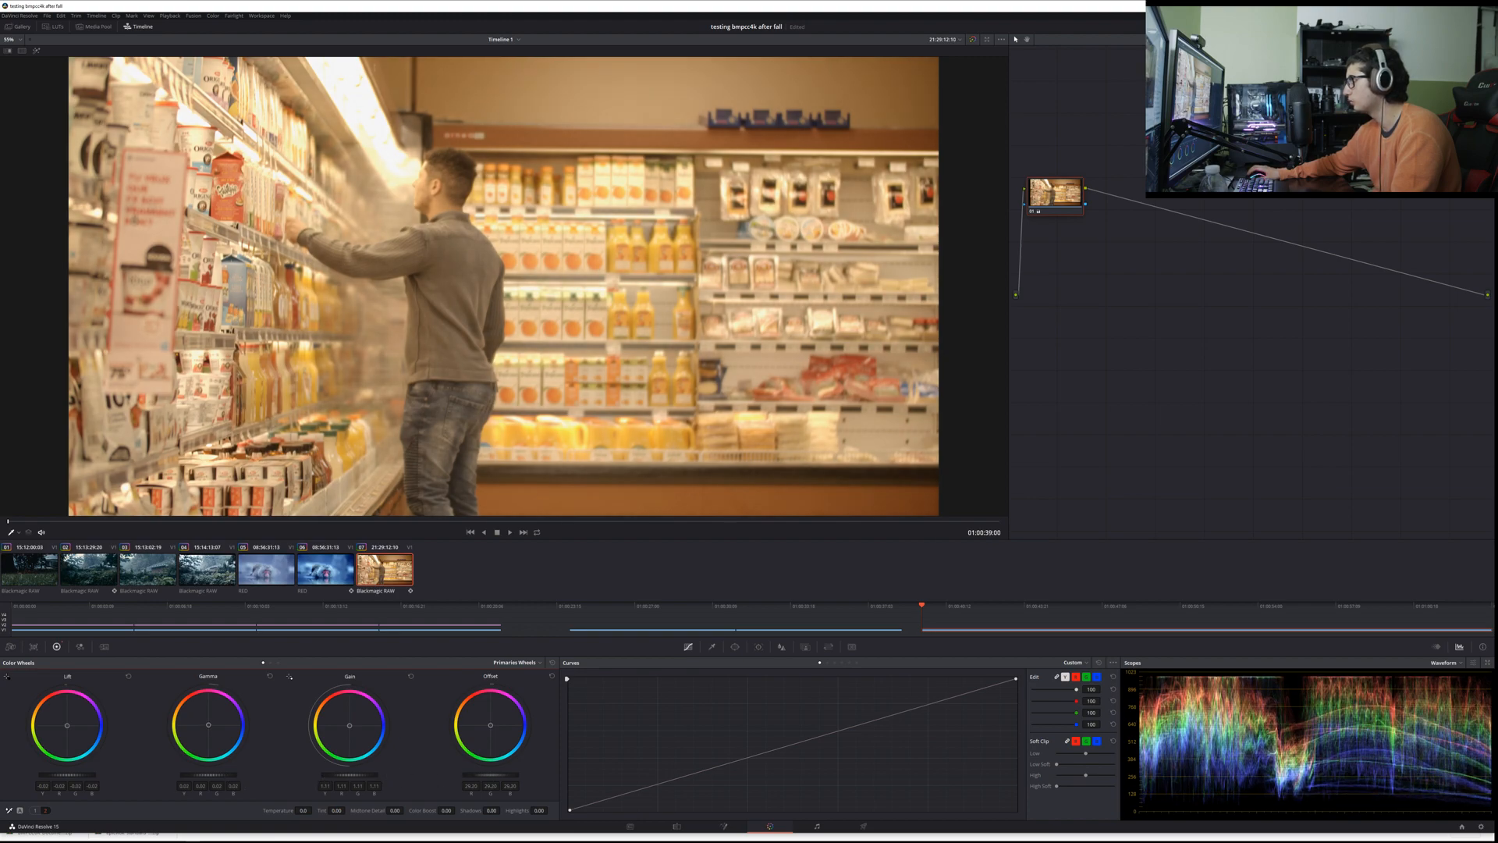
left_click_drag(66, 776, 70, 775)
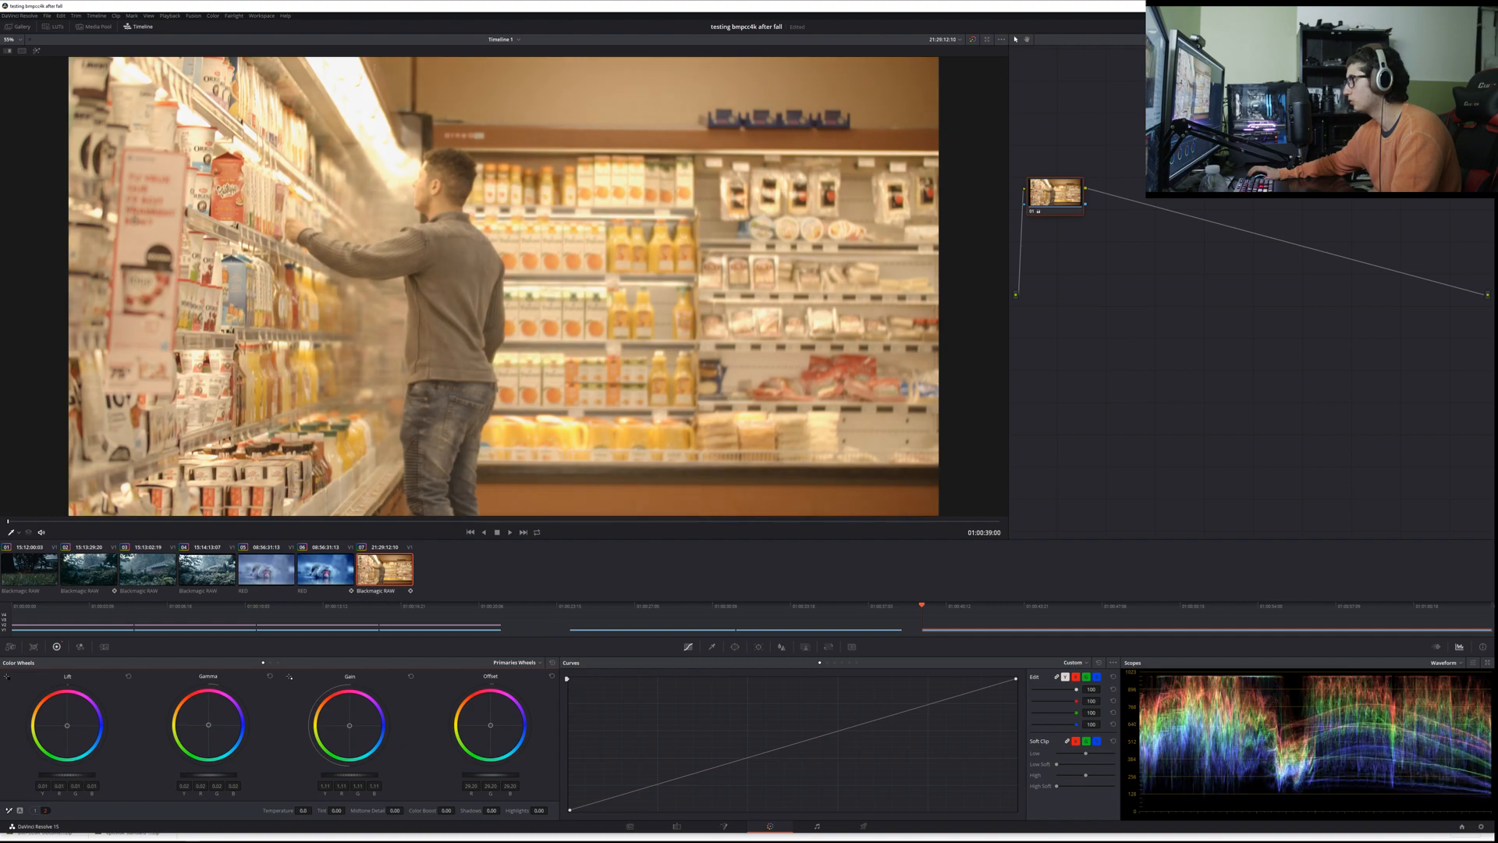
left_click_drag(485, 777, 503, 779)
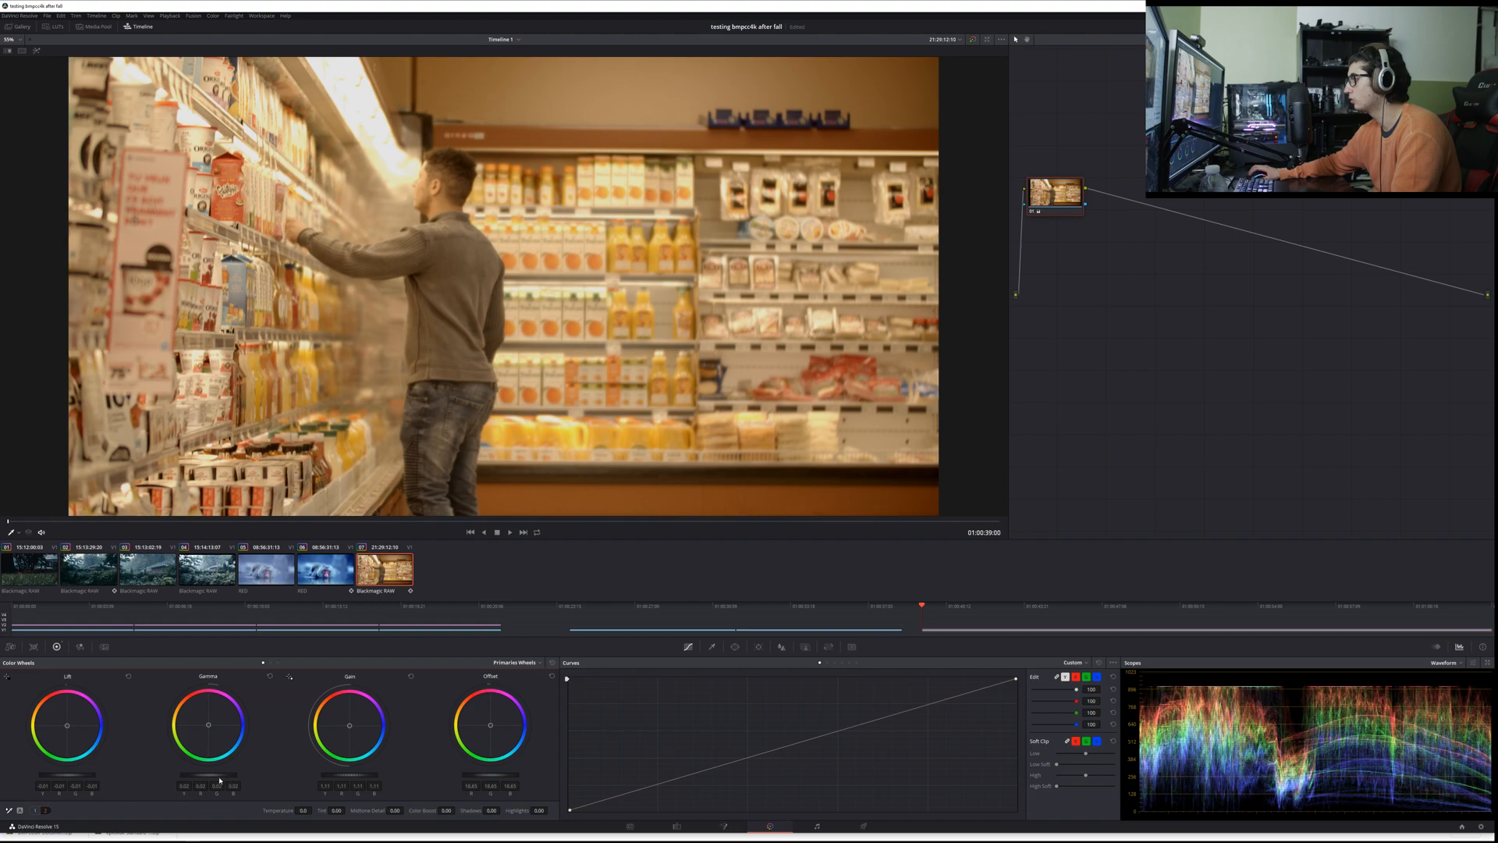
left_click_drag(203, 779, 206, 778)
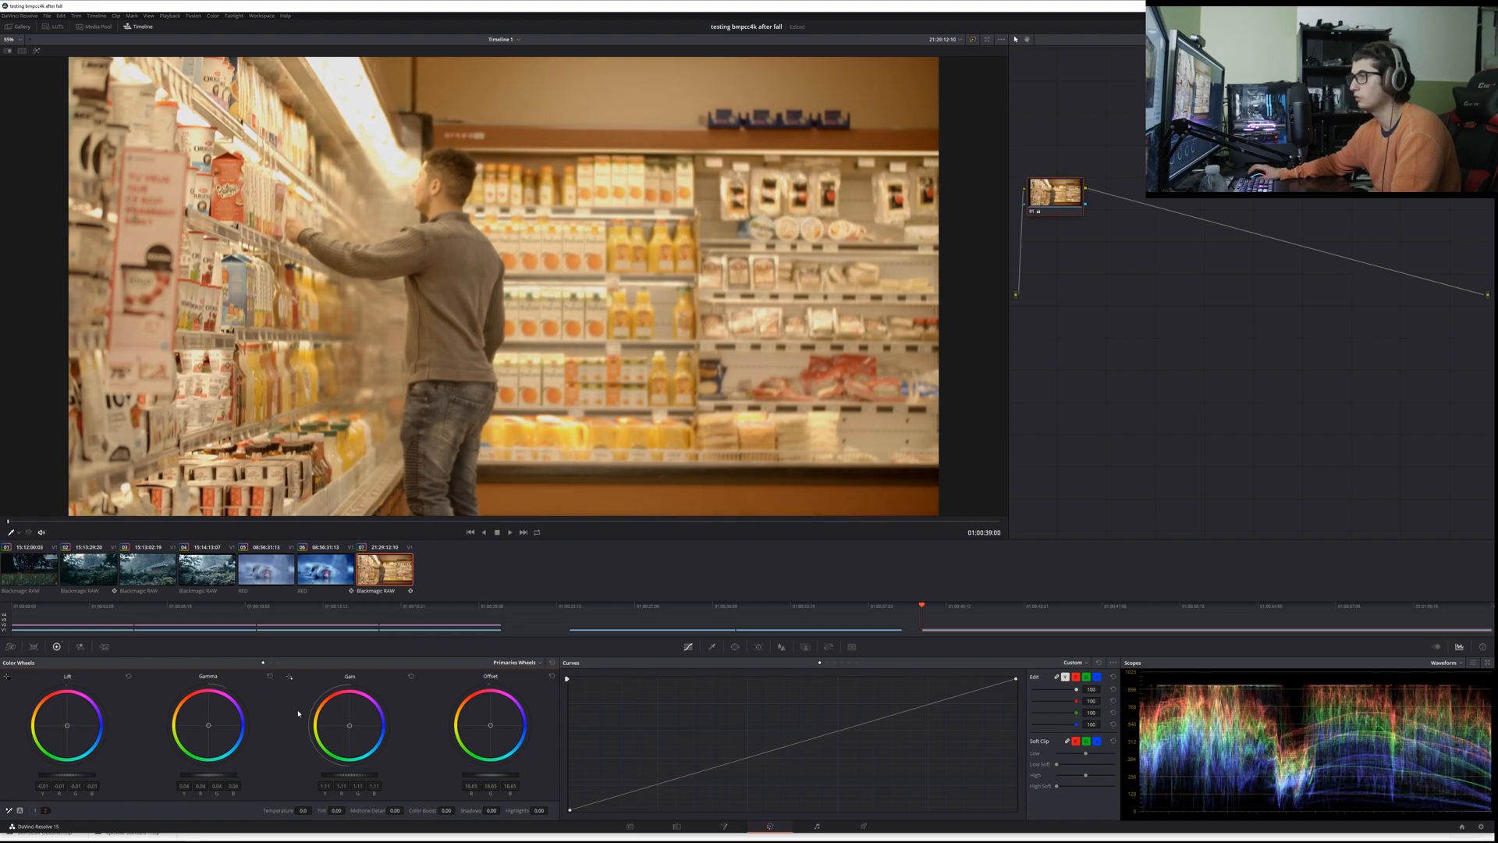
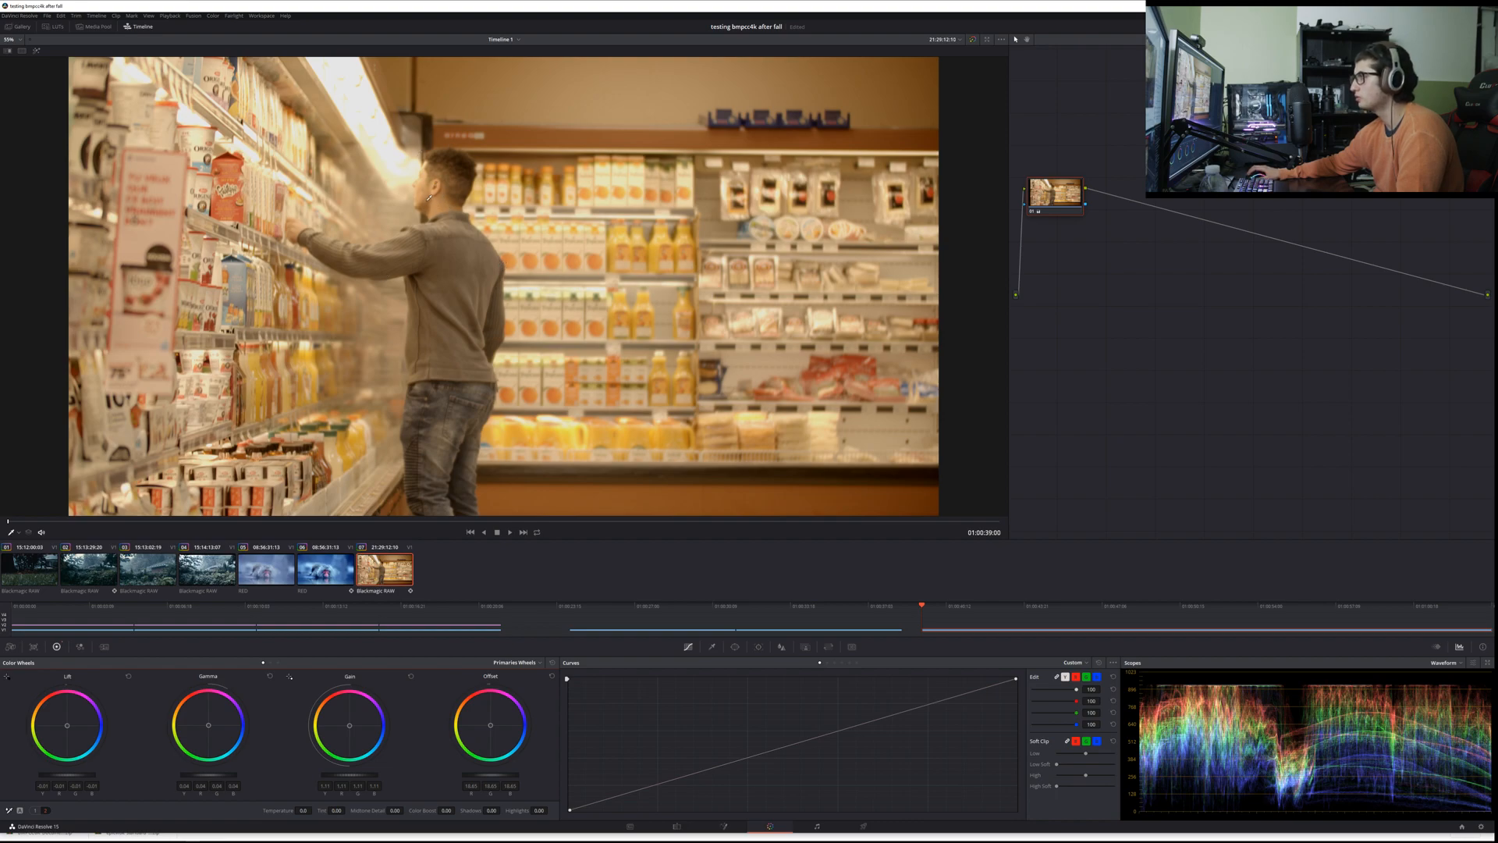
Step: Save the project and scrub through the supermarket clip to the frame where the man in the sweater faces the camera
key("ctrl+s")
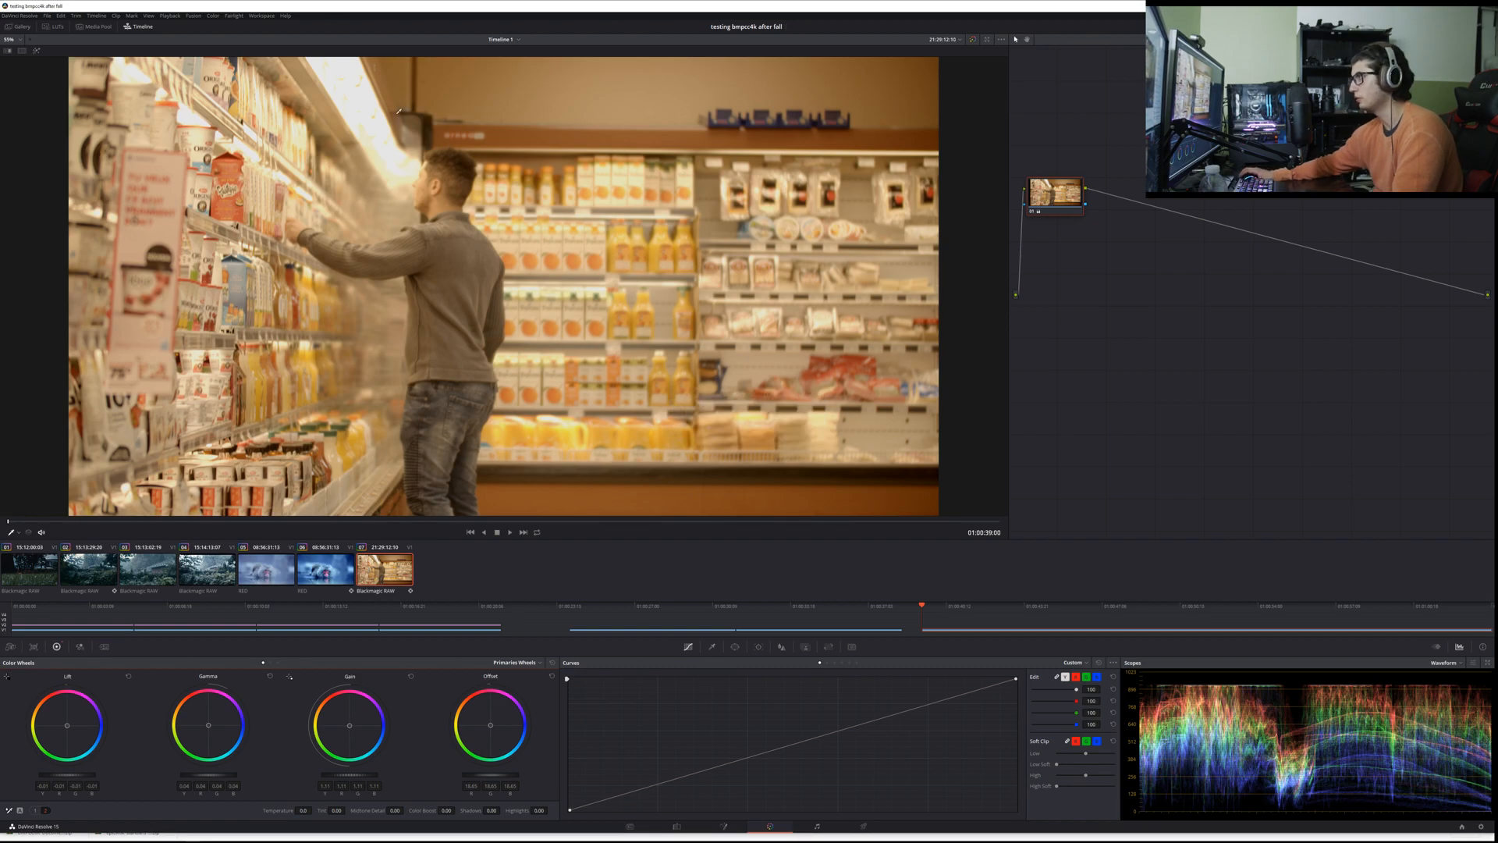
left_click_drag(53, 521, 208, 525)
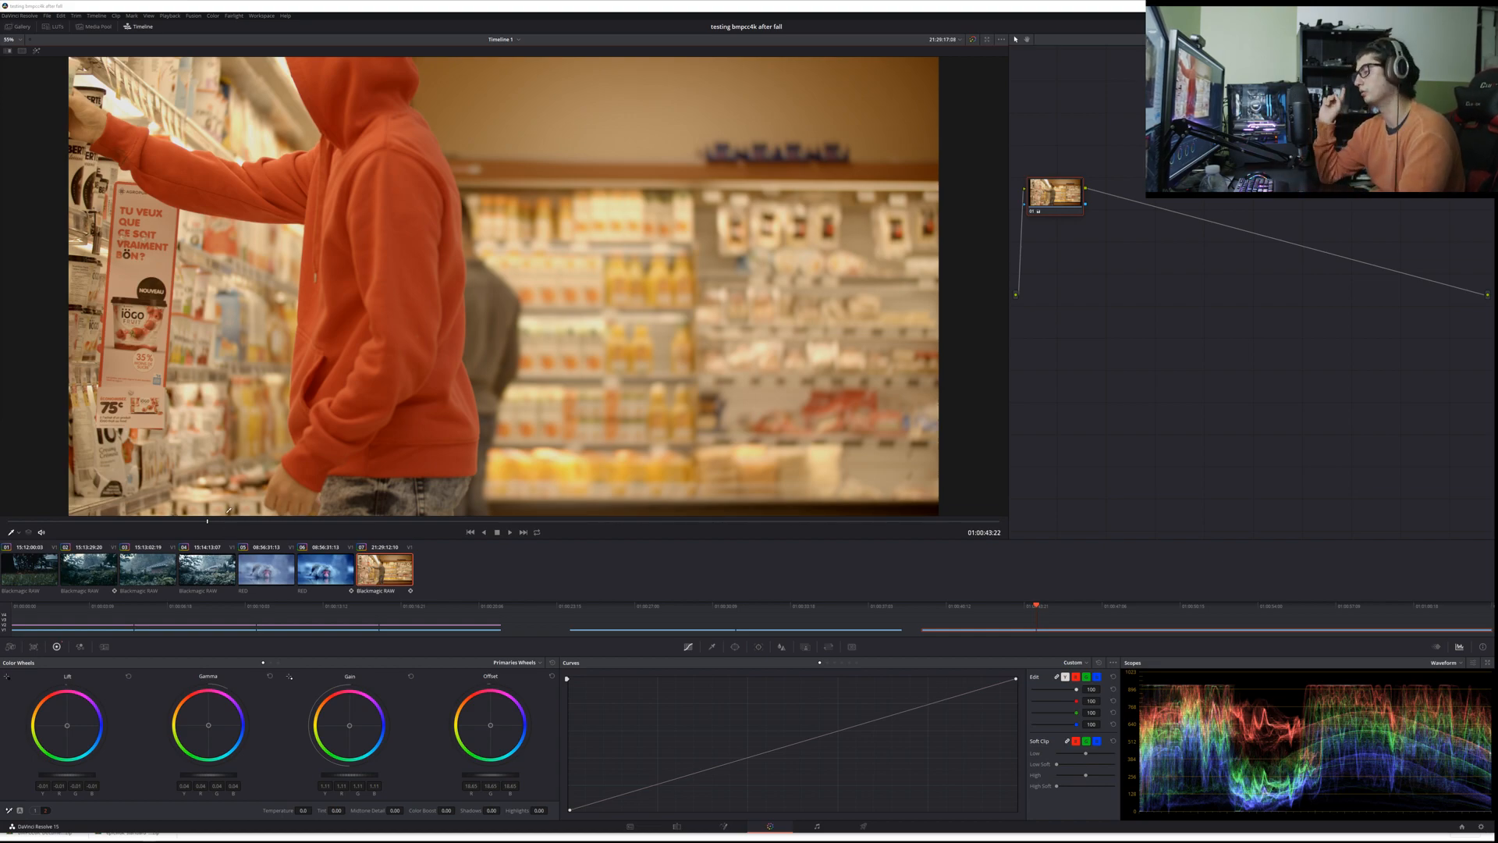
left_click(194, 523)
left_click_drag(195, 529, 787, 487)
left_click_drag(503, 496, 164, 502)
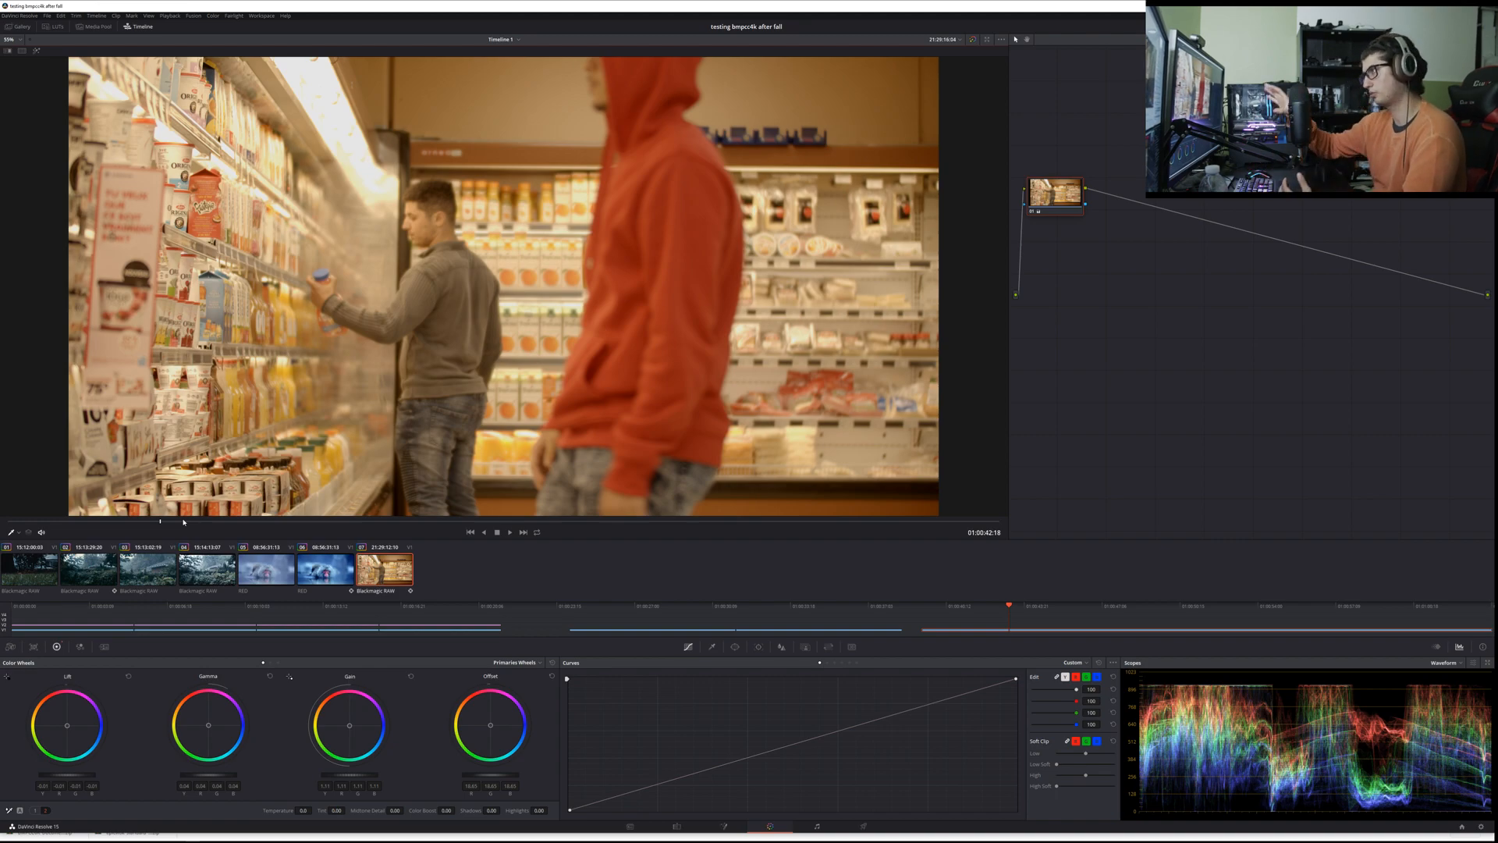
left_click(184, 521)
left_click_drag(185, 522, 595, 532)
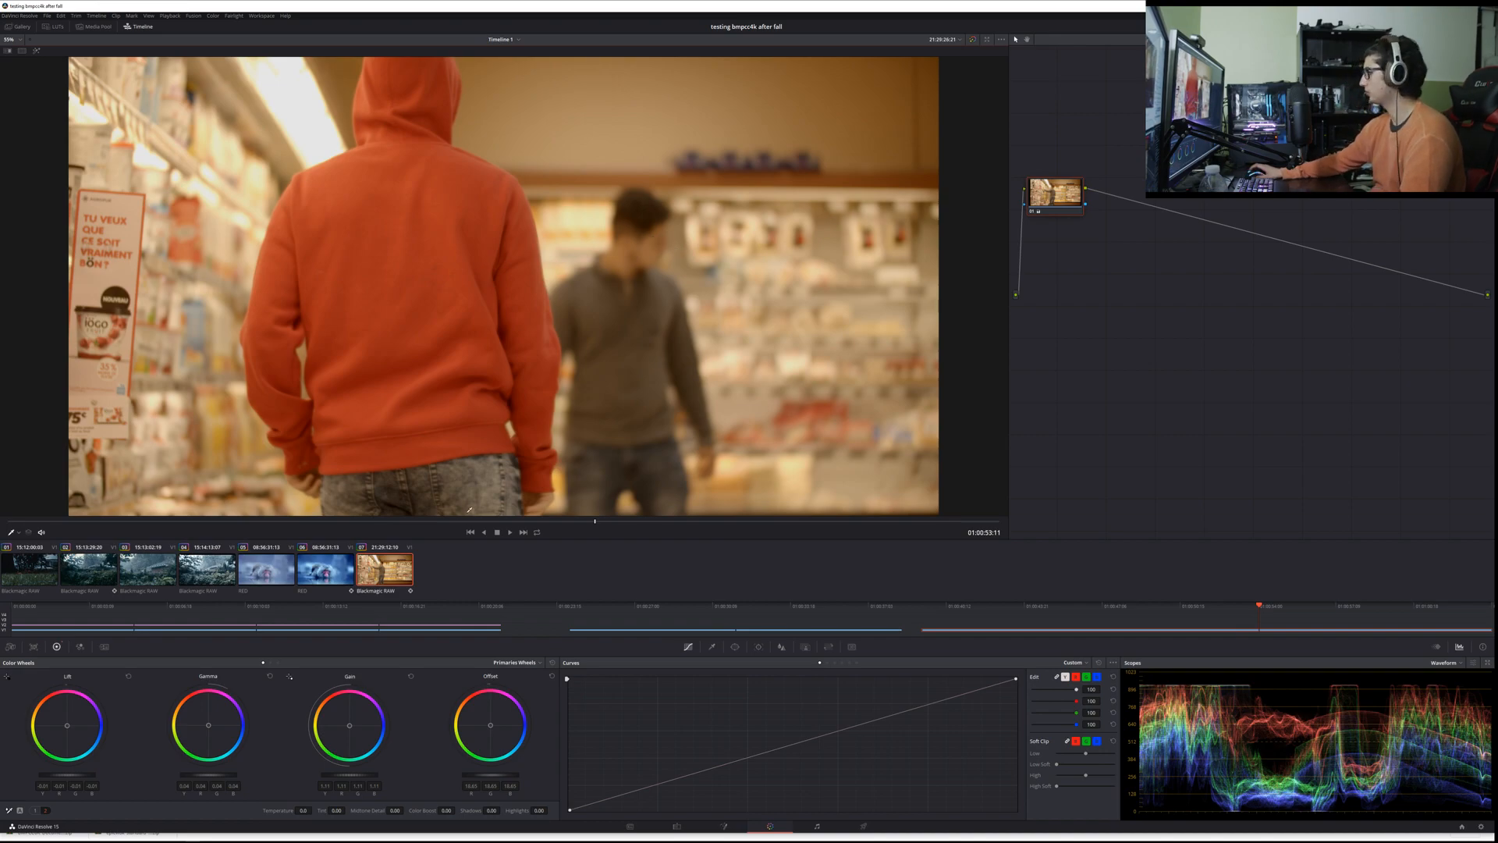
left_click_drag(602, 524, 785, 520)
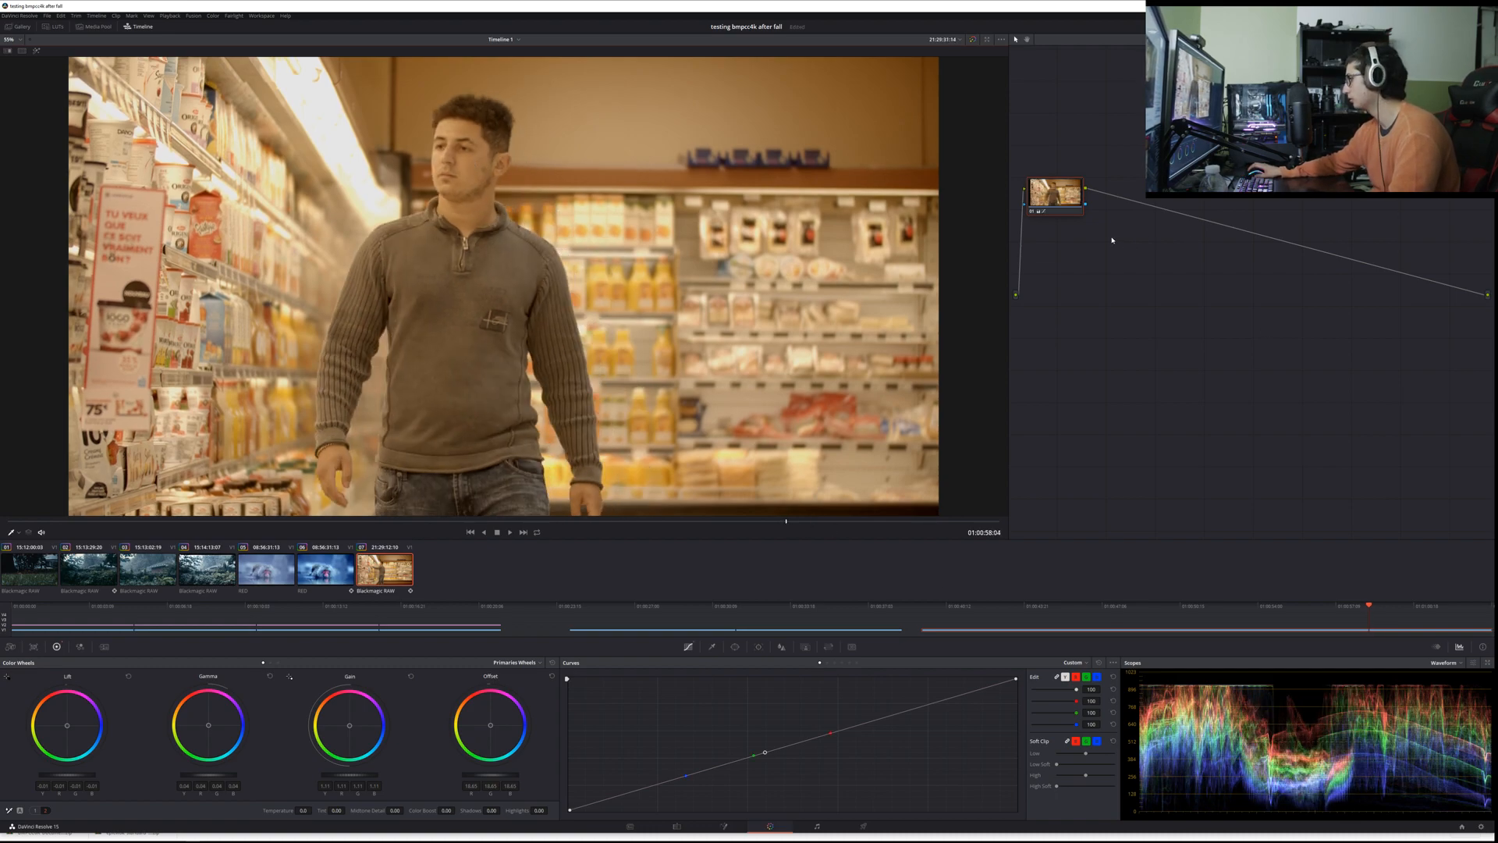
key("alt+s")
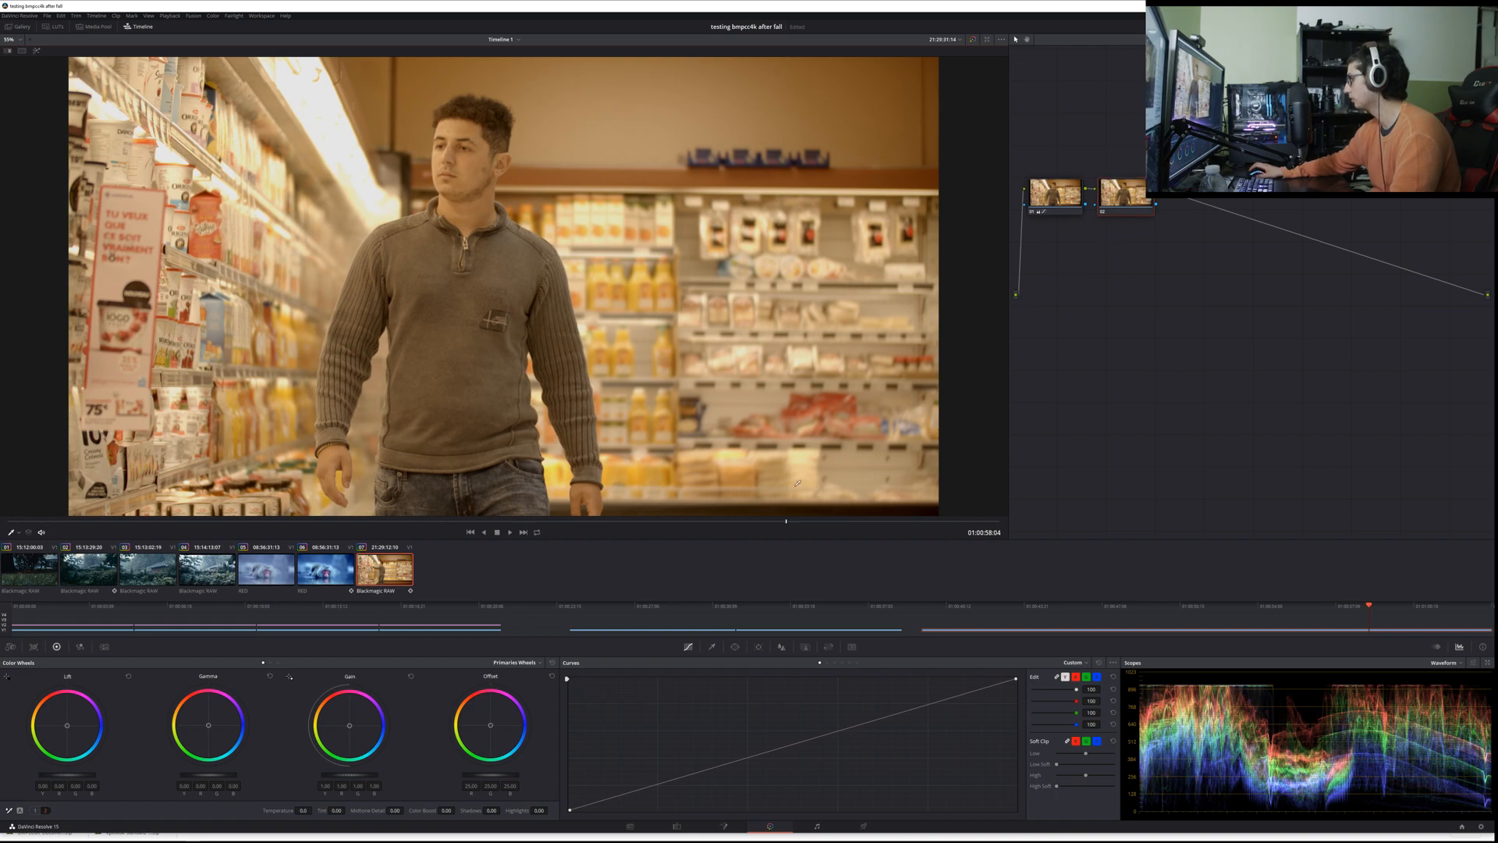
key("ctrl+z")
key("ctrl+z")
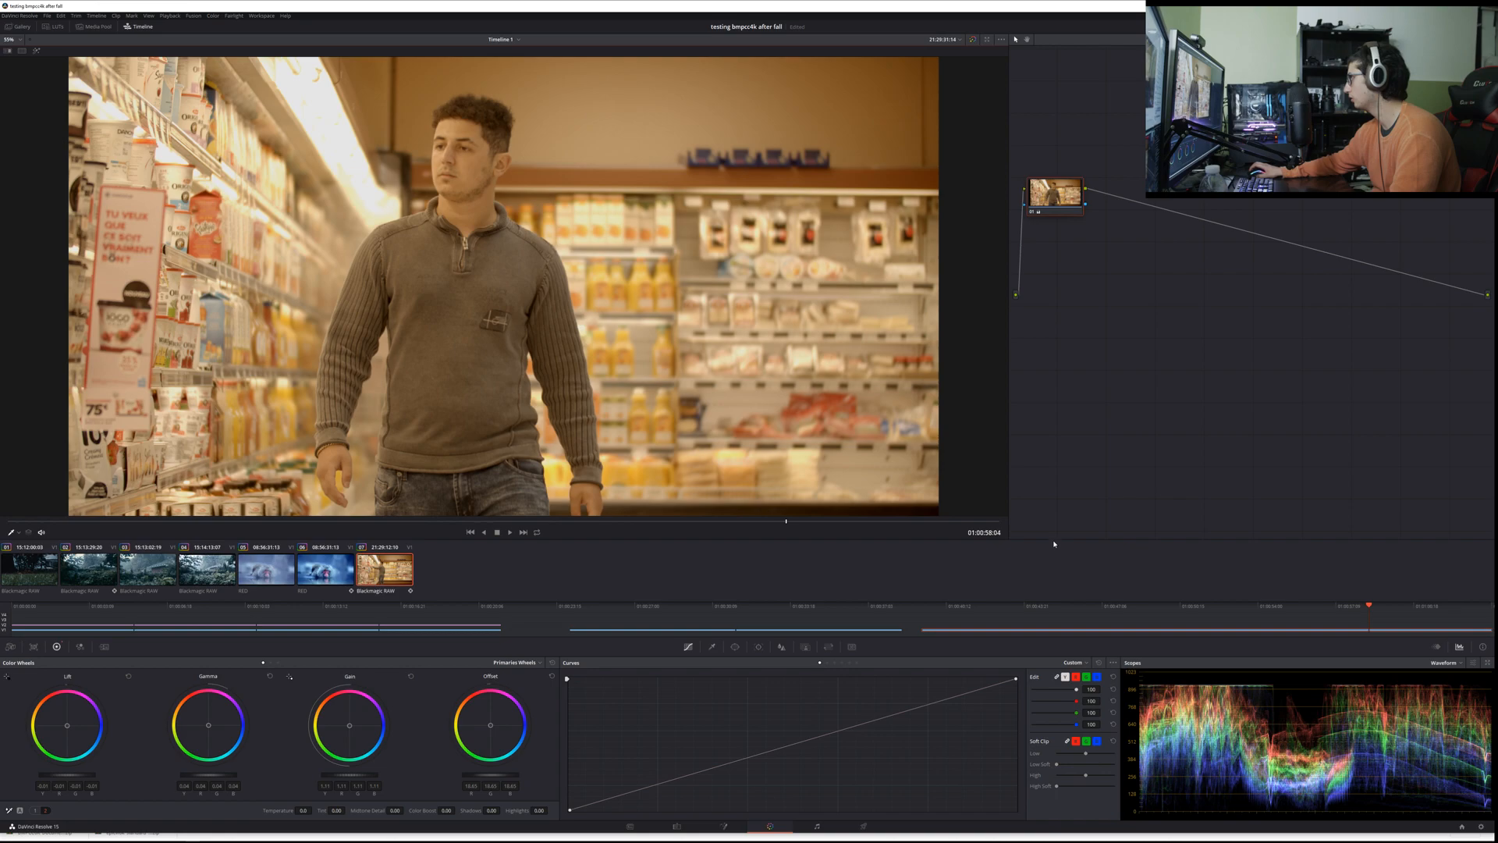
Step: Add a serial node and isolate the man's skin with the HSL qualifier, highlighting the selection and softening it across face and neck
key("alt+s")
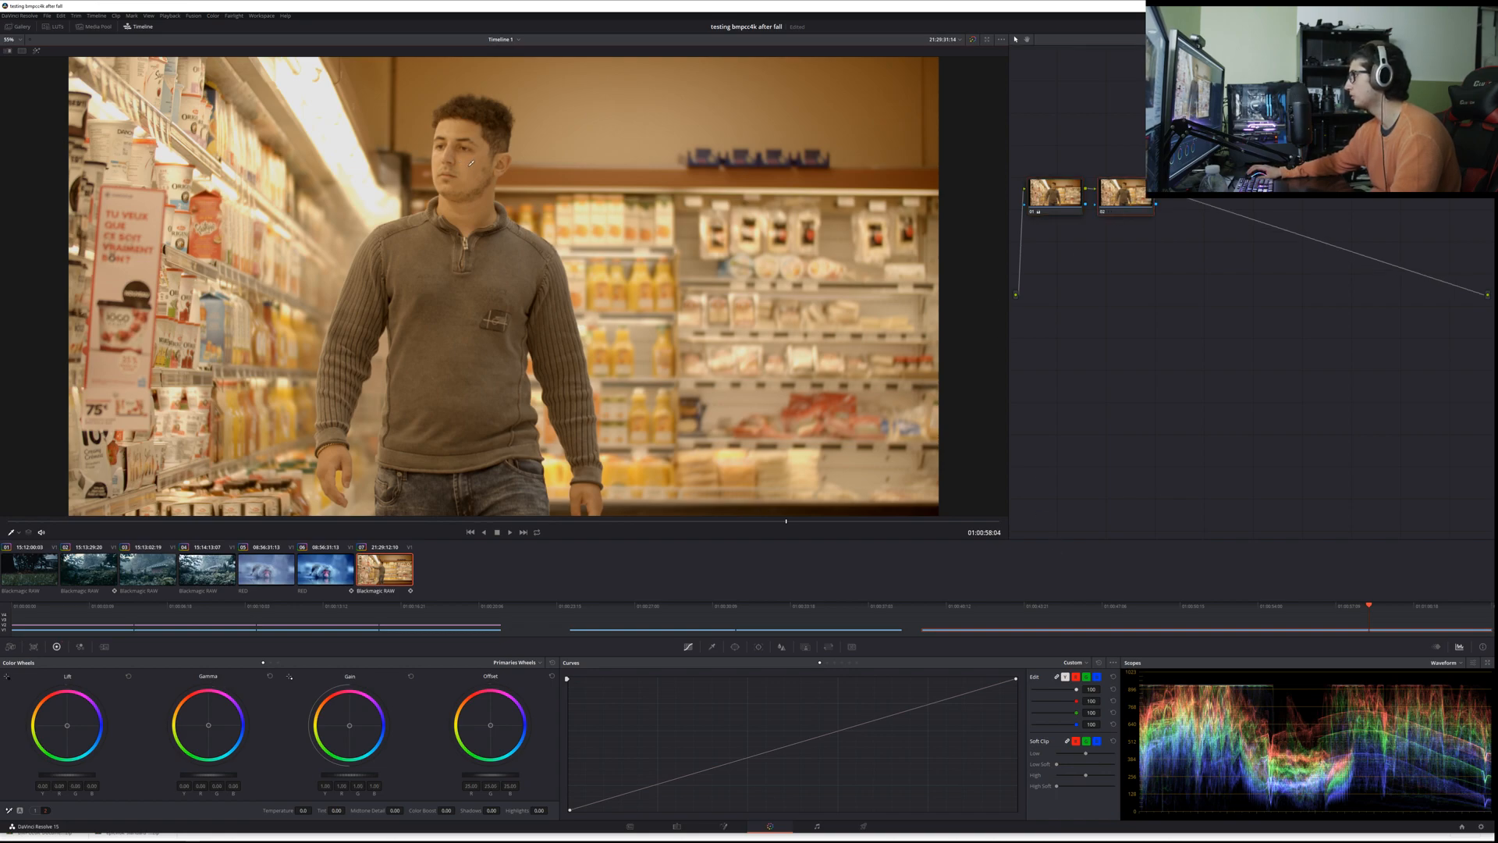
left_click(712, 647)
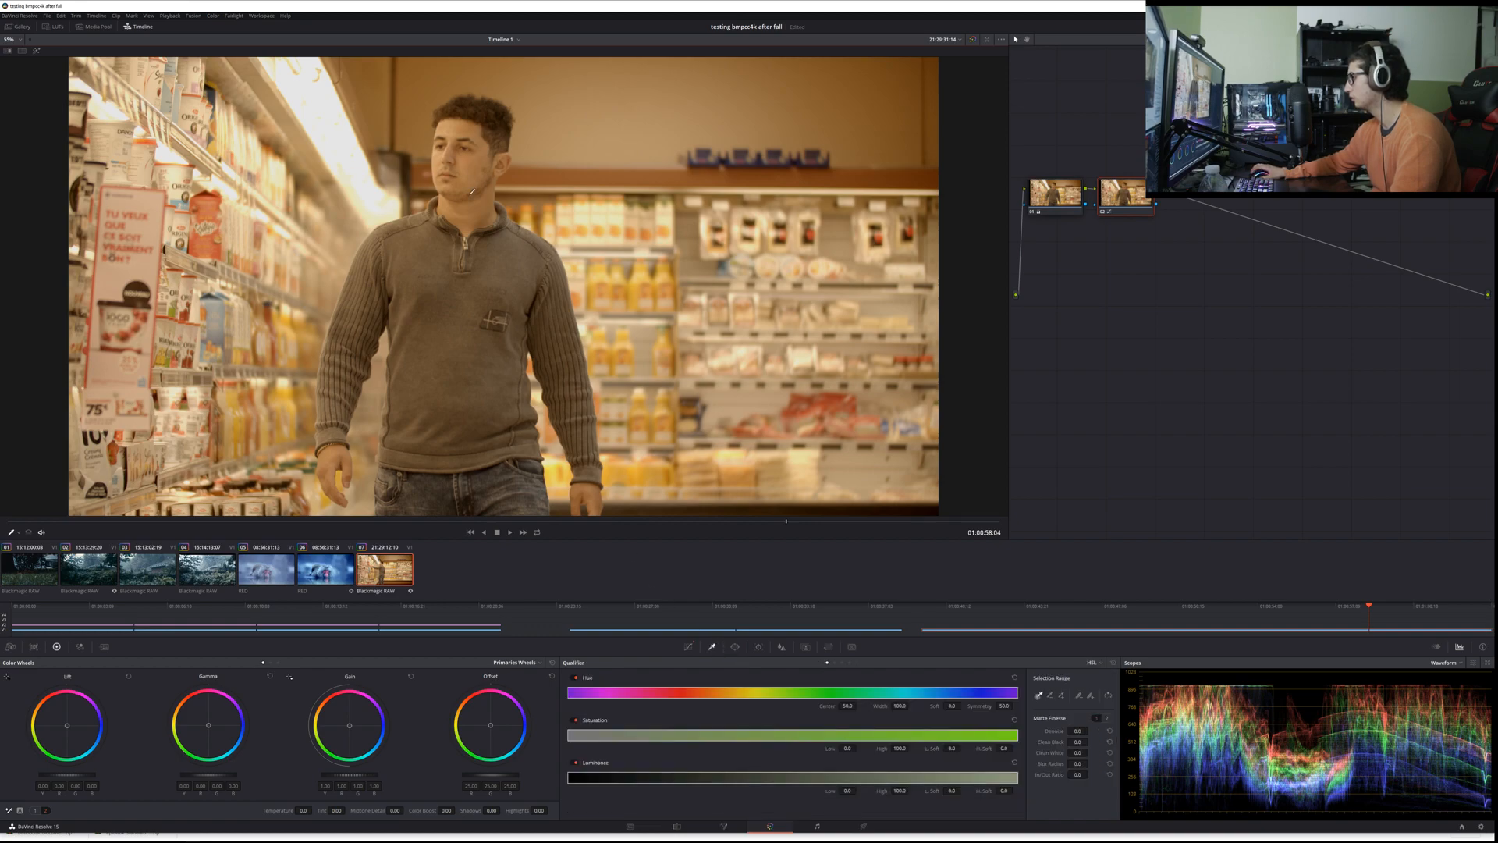
left_click(469, 173)
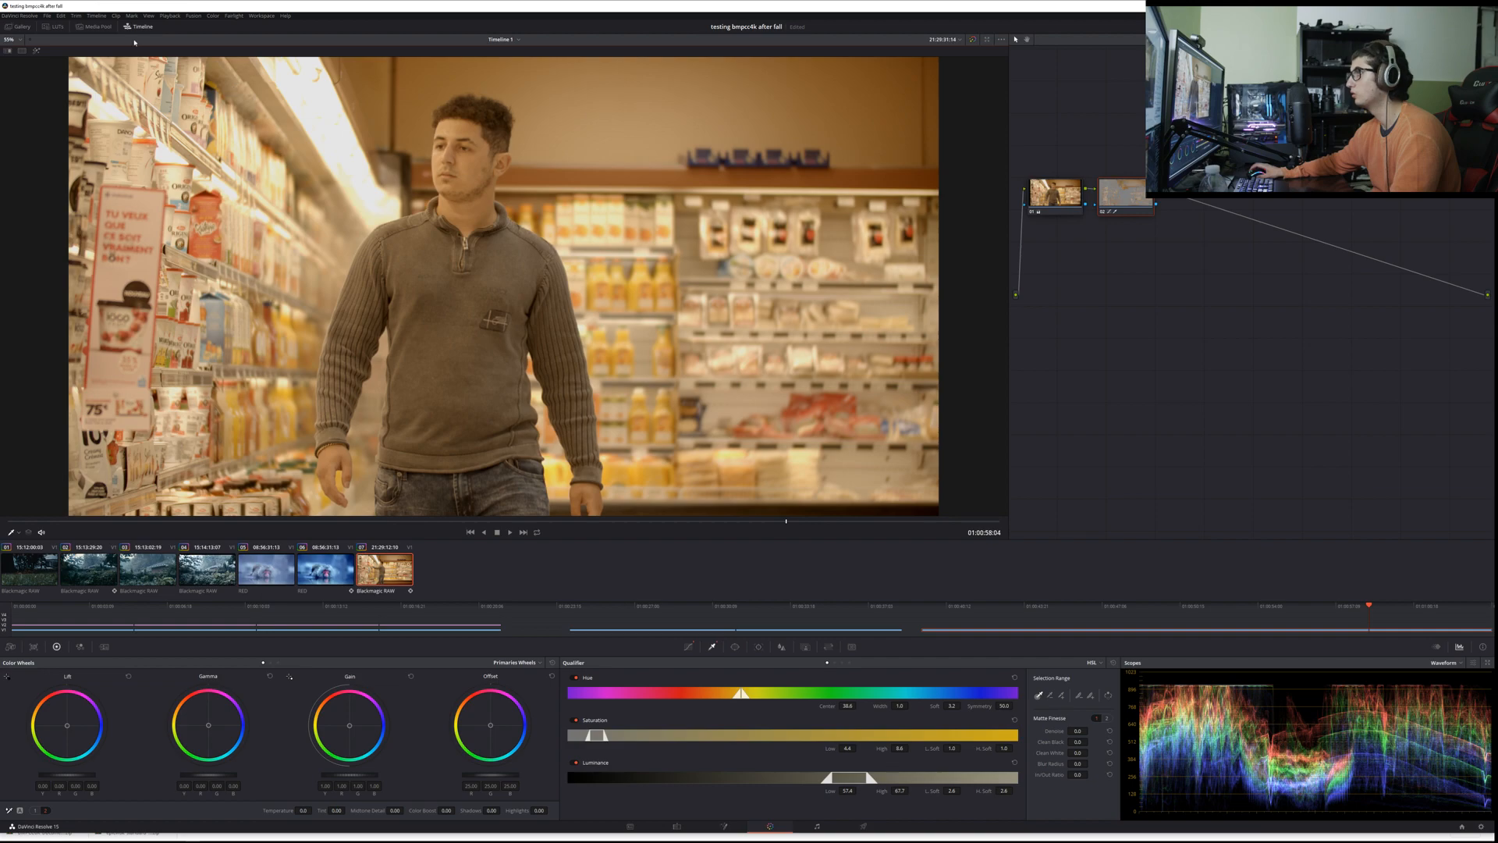
left_click(37, 50)
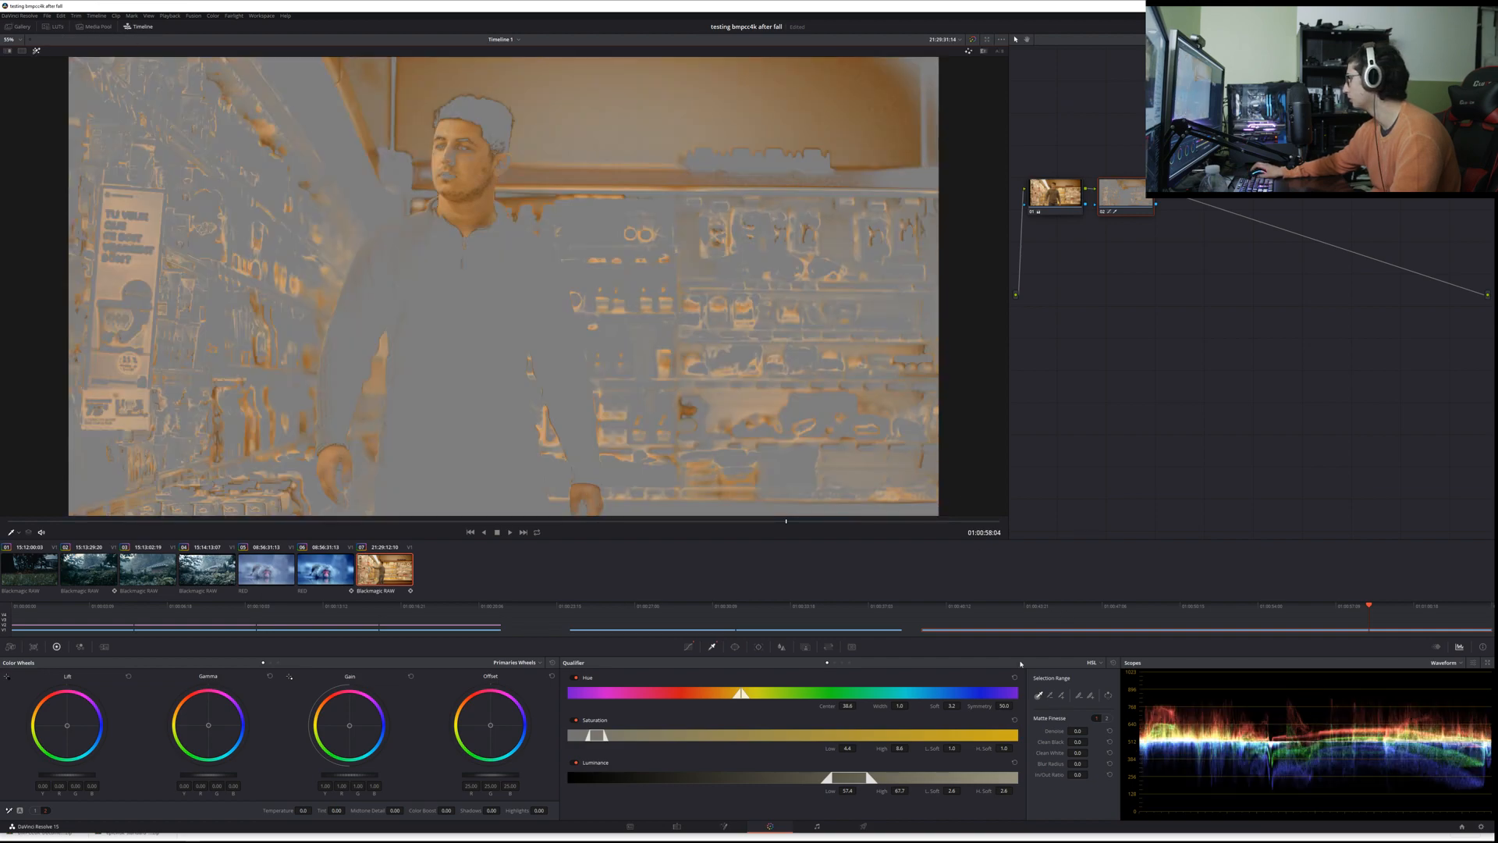
left_click(1090, 694)
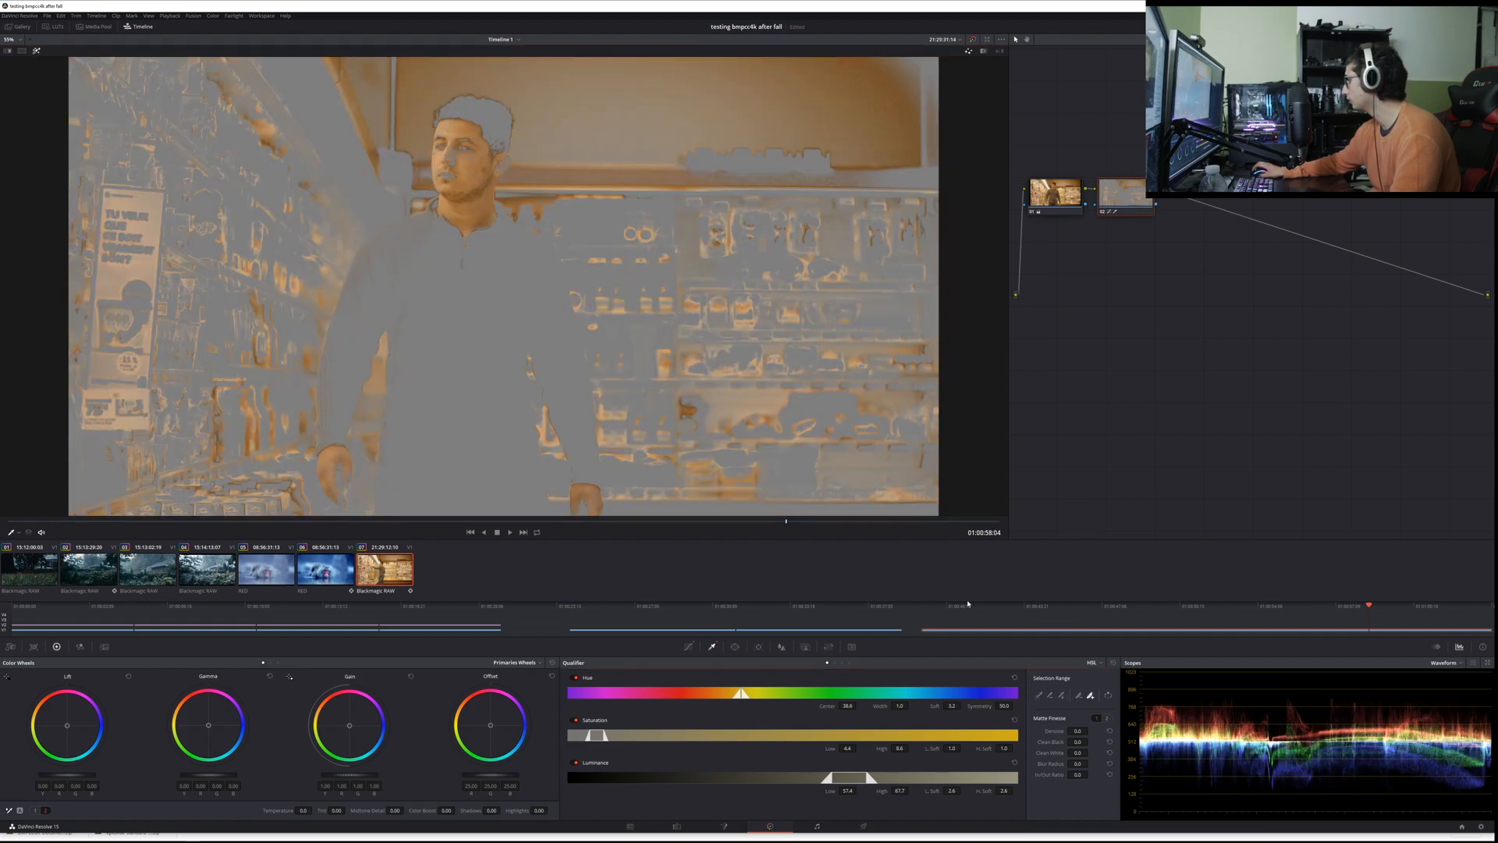
left_click_drag(466, 142, 445, 173)
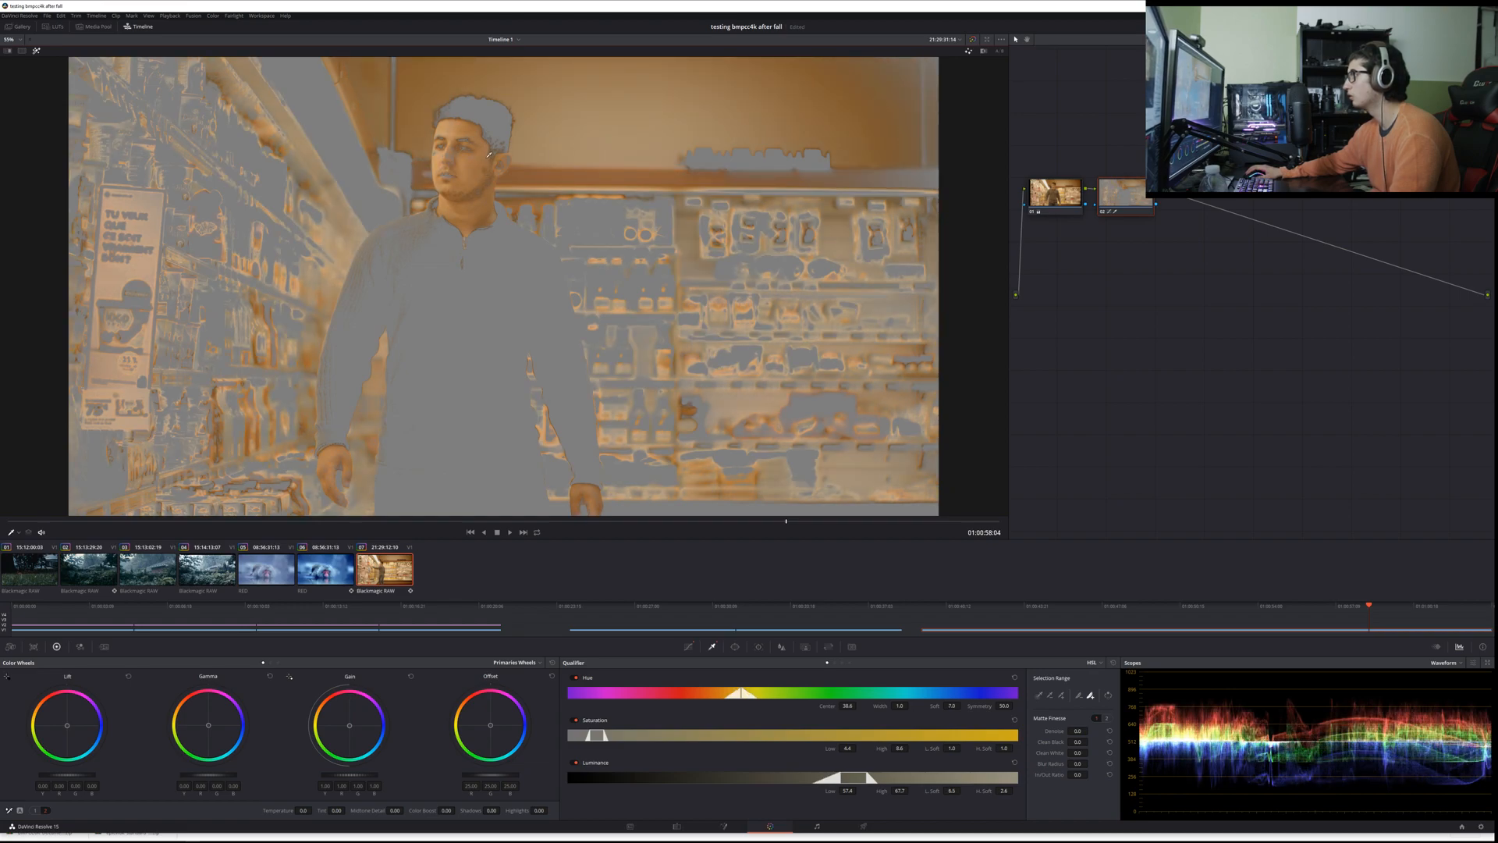
left_click(461, 226)
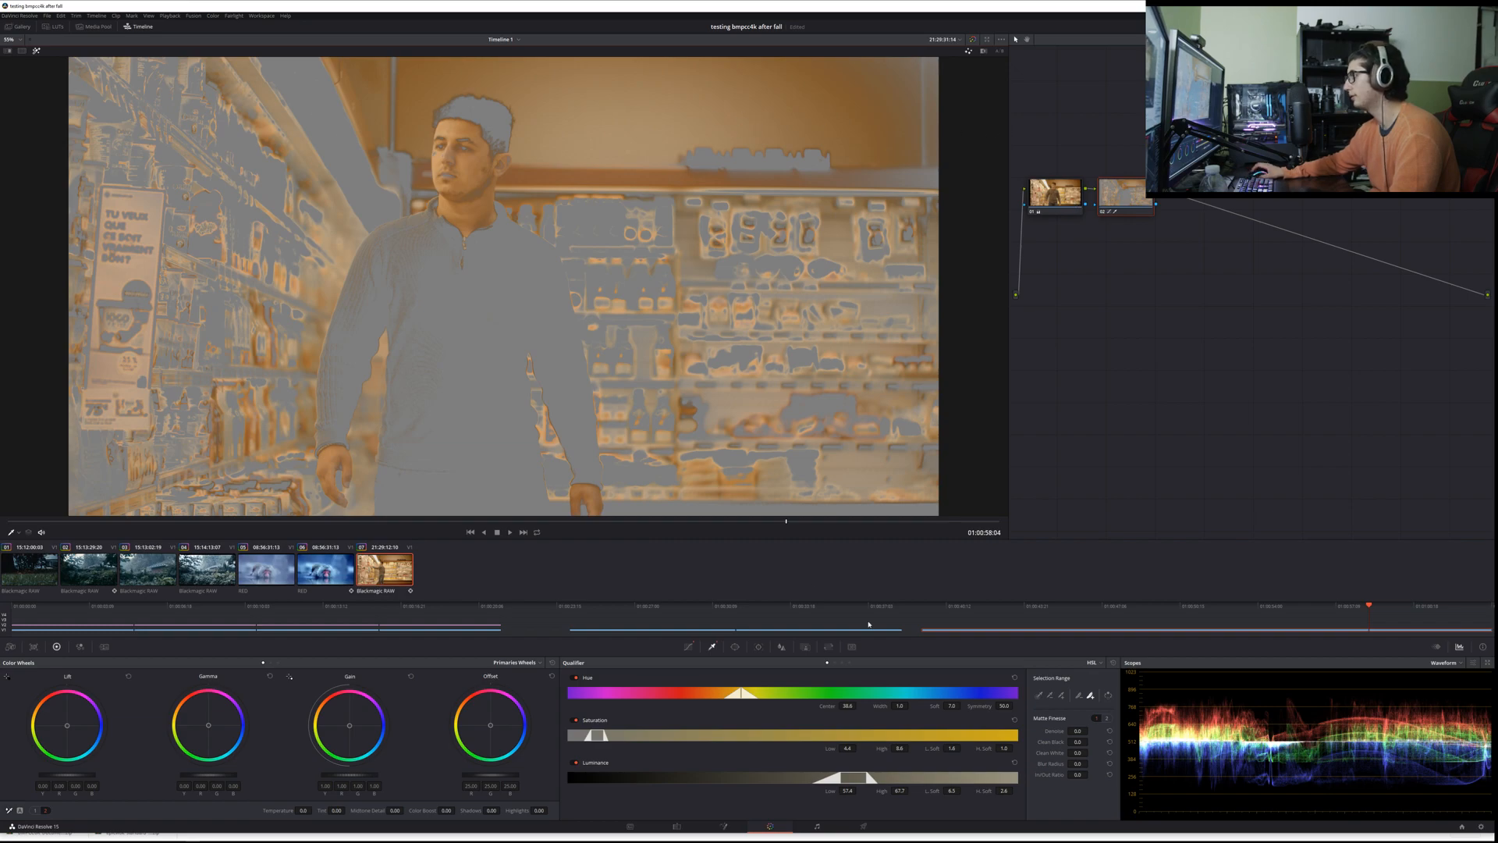
Step: Add a rectangular power window and reshape its corners to enclose the man from head to hands
left_click(737, 648)
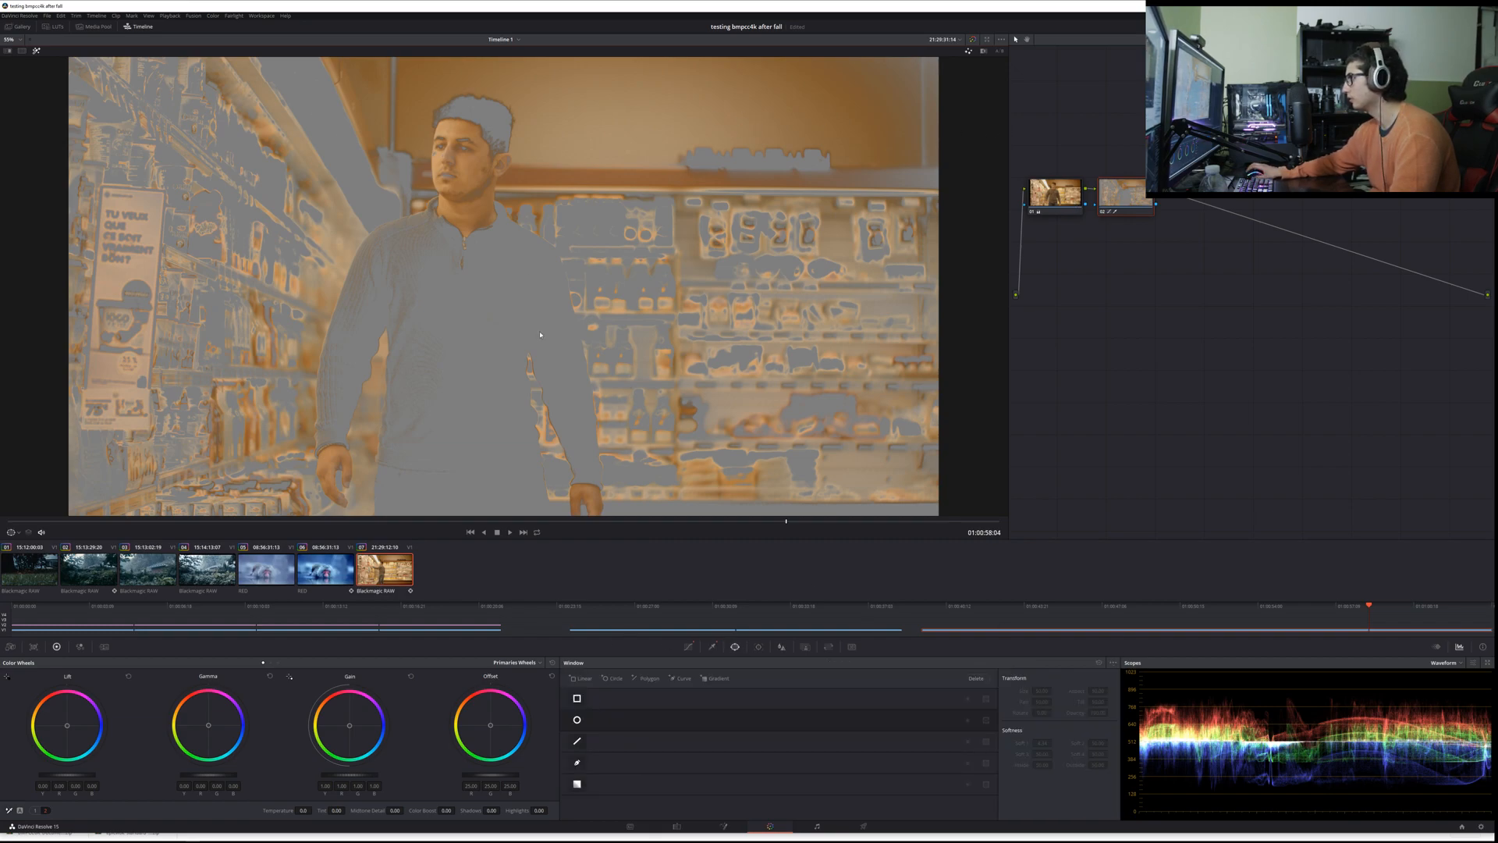
left_click(577, 698)
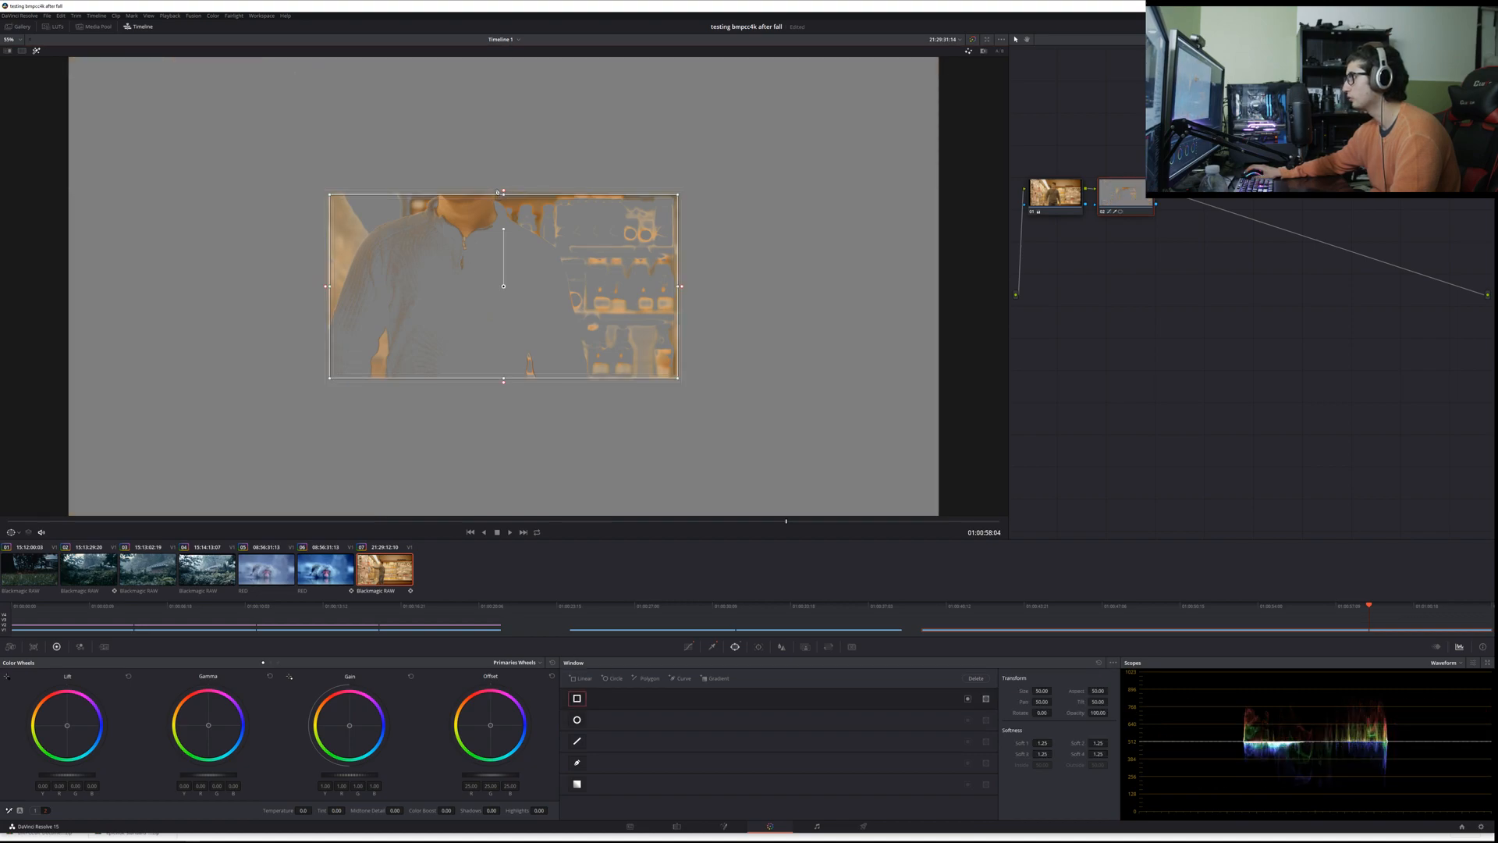
left_click_drag(330, 196, 359, 104)
left_click_drag(680, 197, 507, 106)
left_click_drag(680, 381, 617, 513)
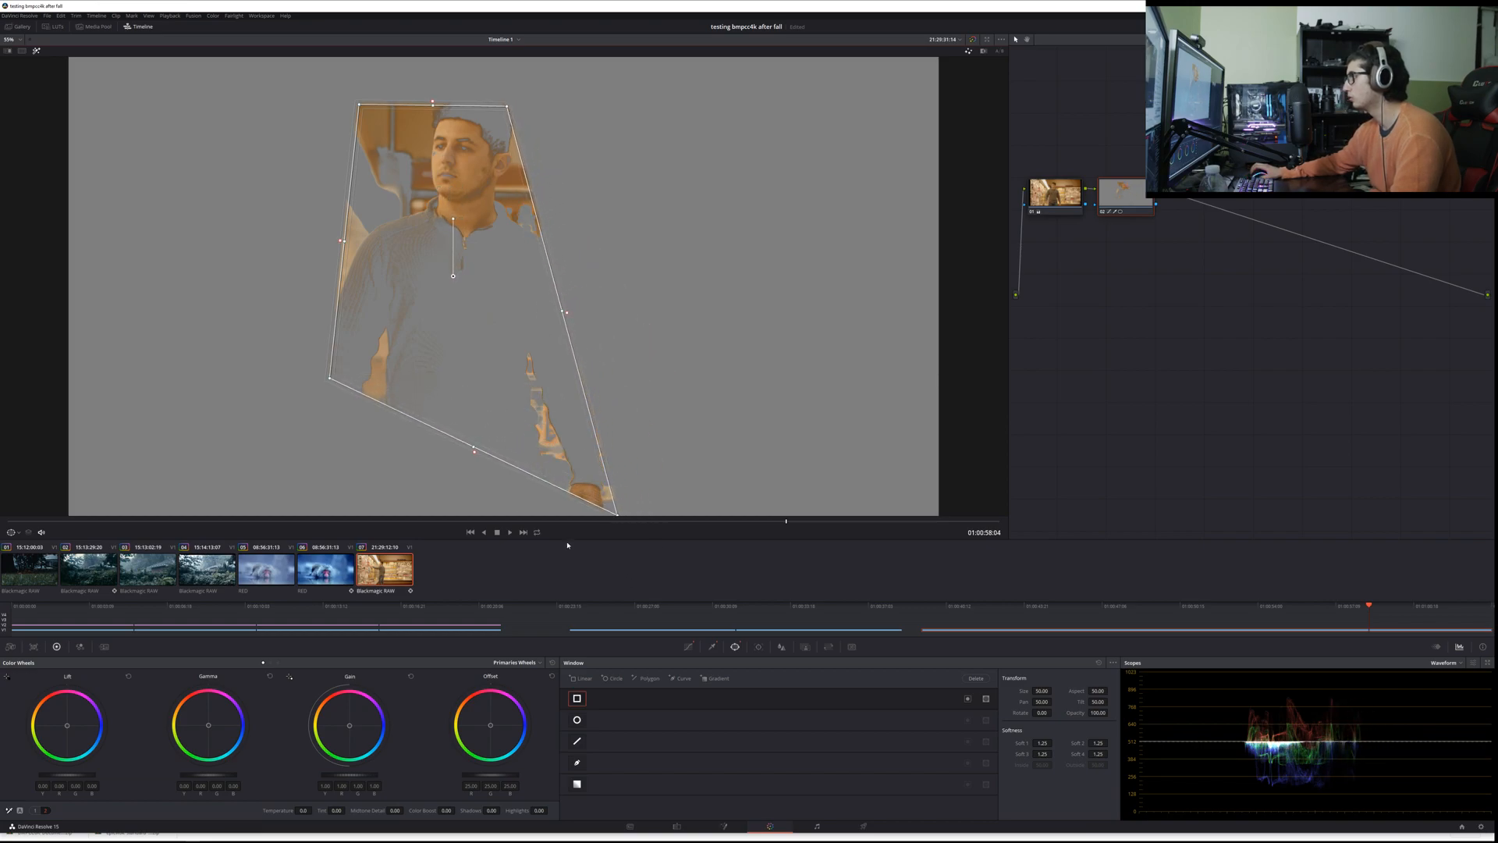
left_click_drag(330, 381, 293, 599)
left_click_drag(358, 104, 434, 105)
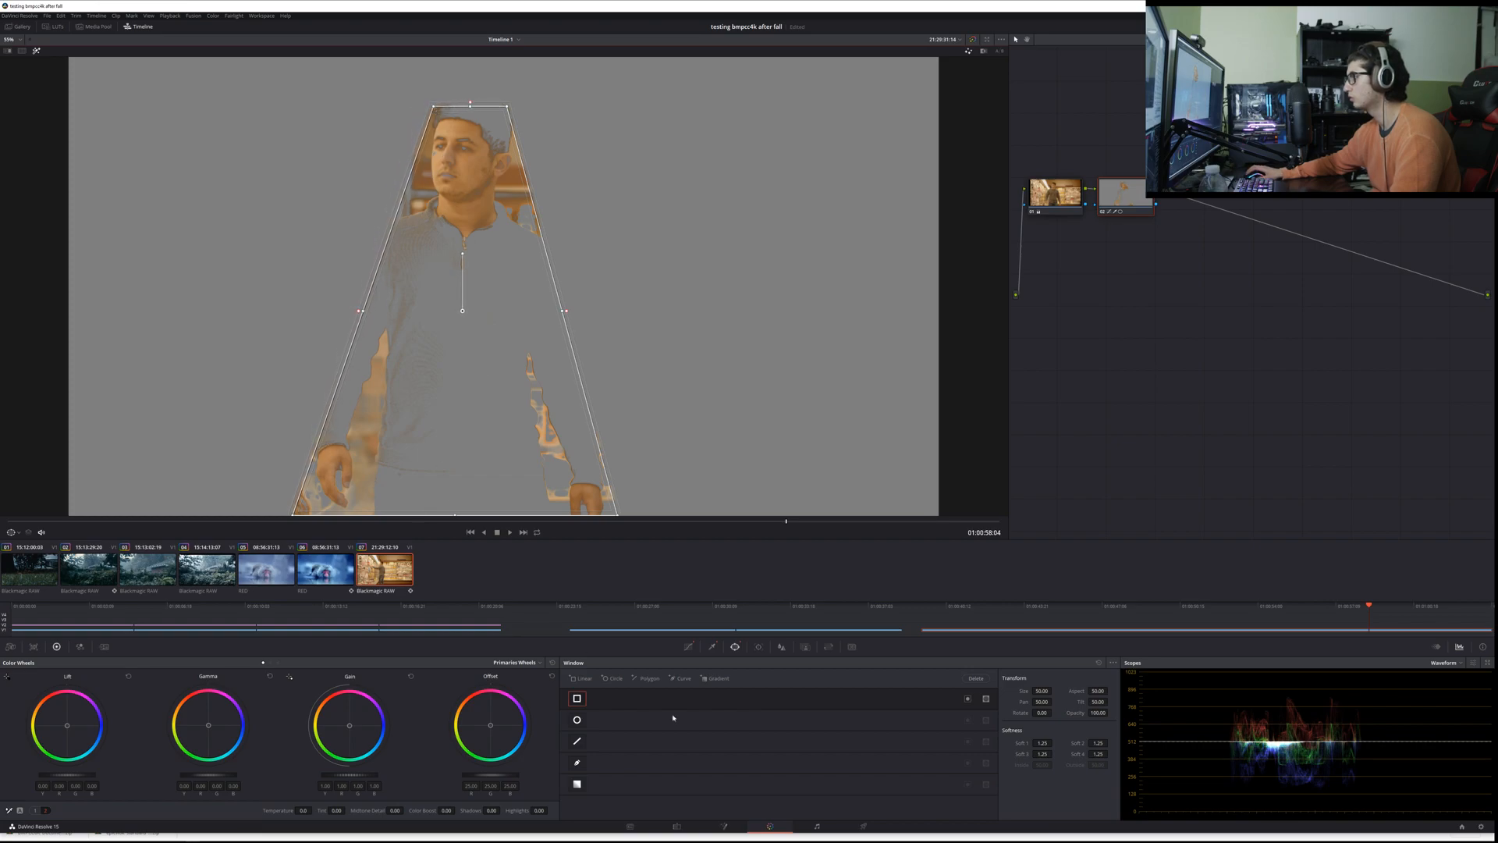
Step: Switch the tracker from stabilizer to Window mode, with the playhead at 01:00:57:23 where the man faces the camera
left_click(759, 646)
left_click(573, 695)
left_click(574, 694)
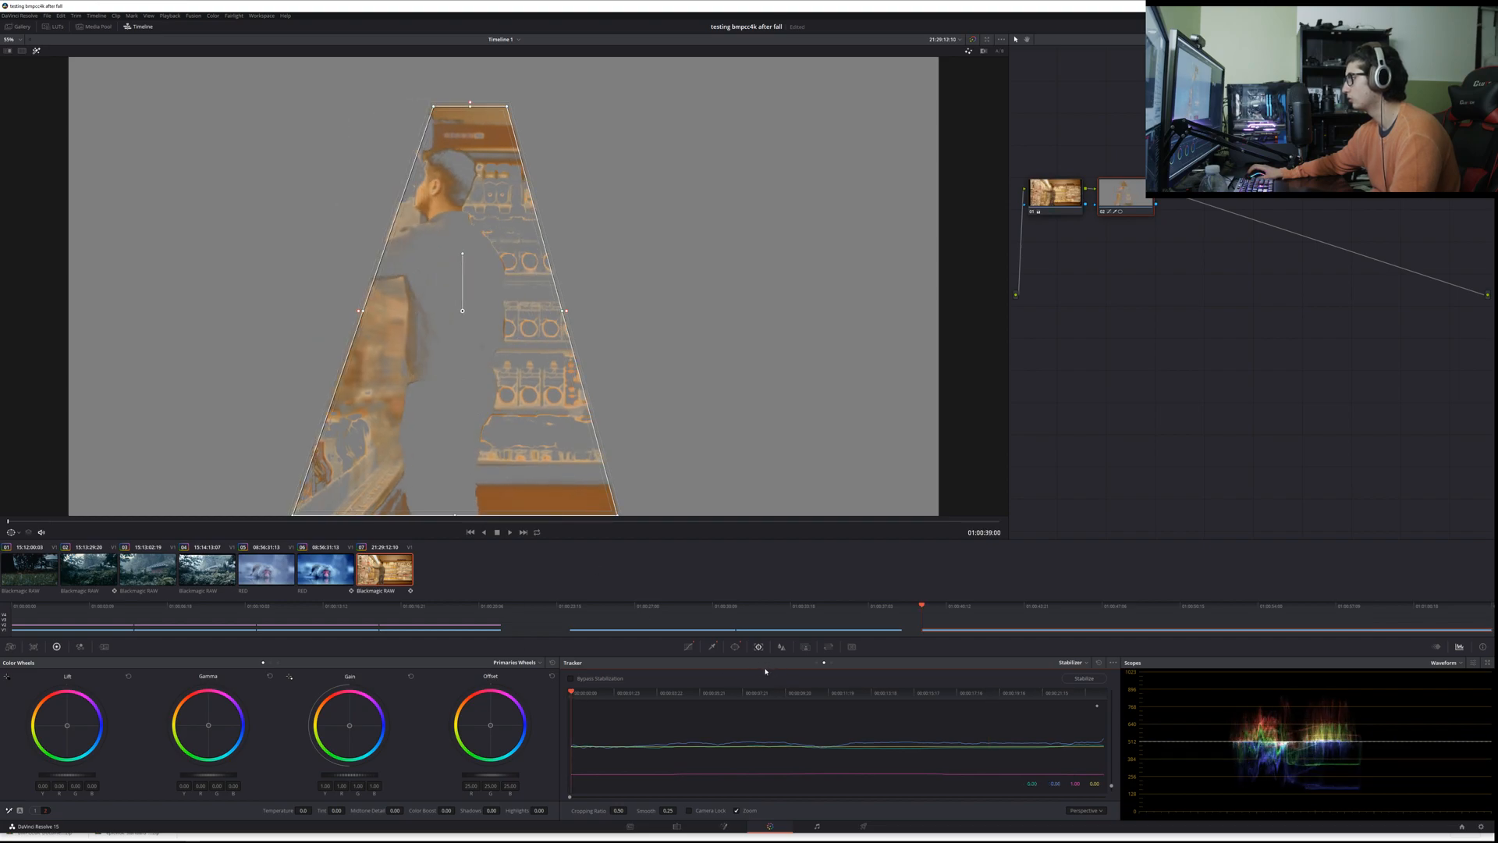
left_click(867, 694)
left_click_drag(867, 697, 984, 694)
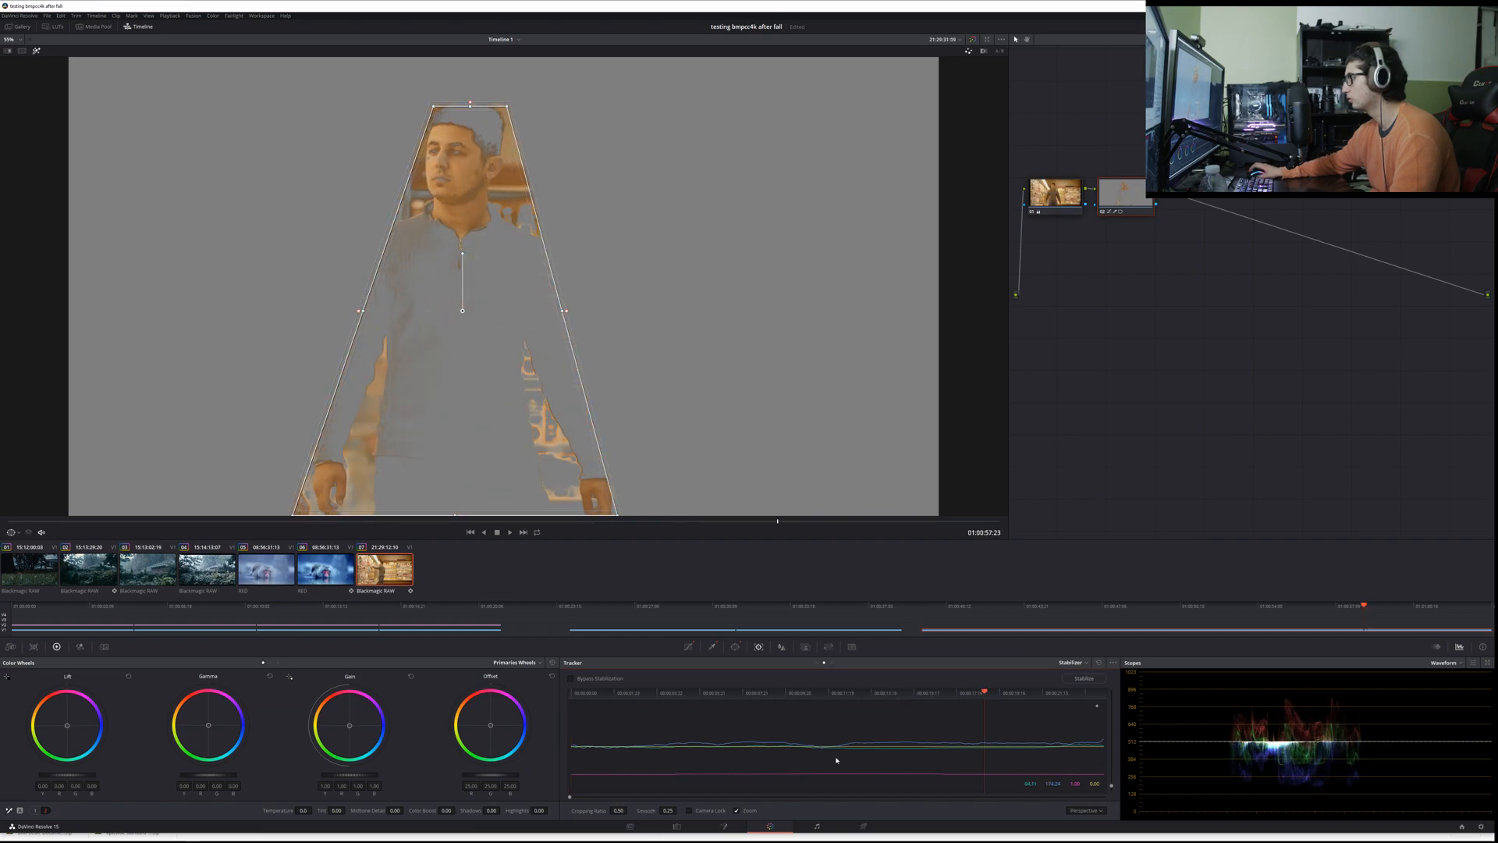
left_click(735, 646)
left_click(759, 646)
left_click(1076, 662)
left_click(1077, 675)
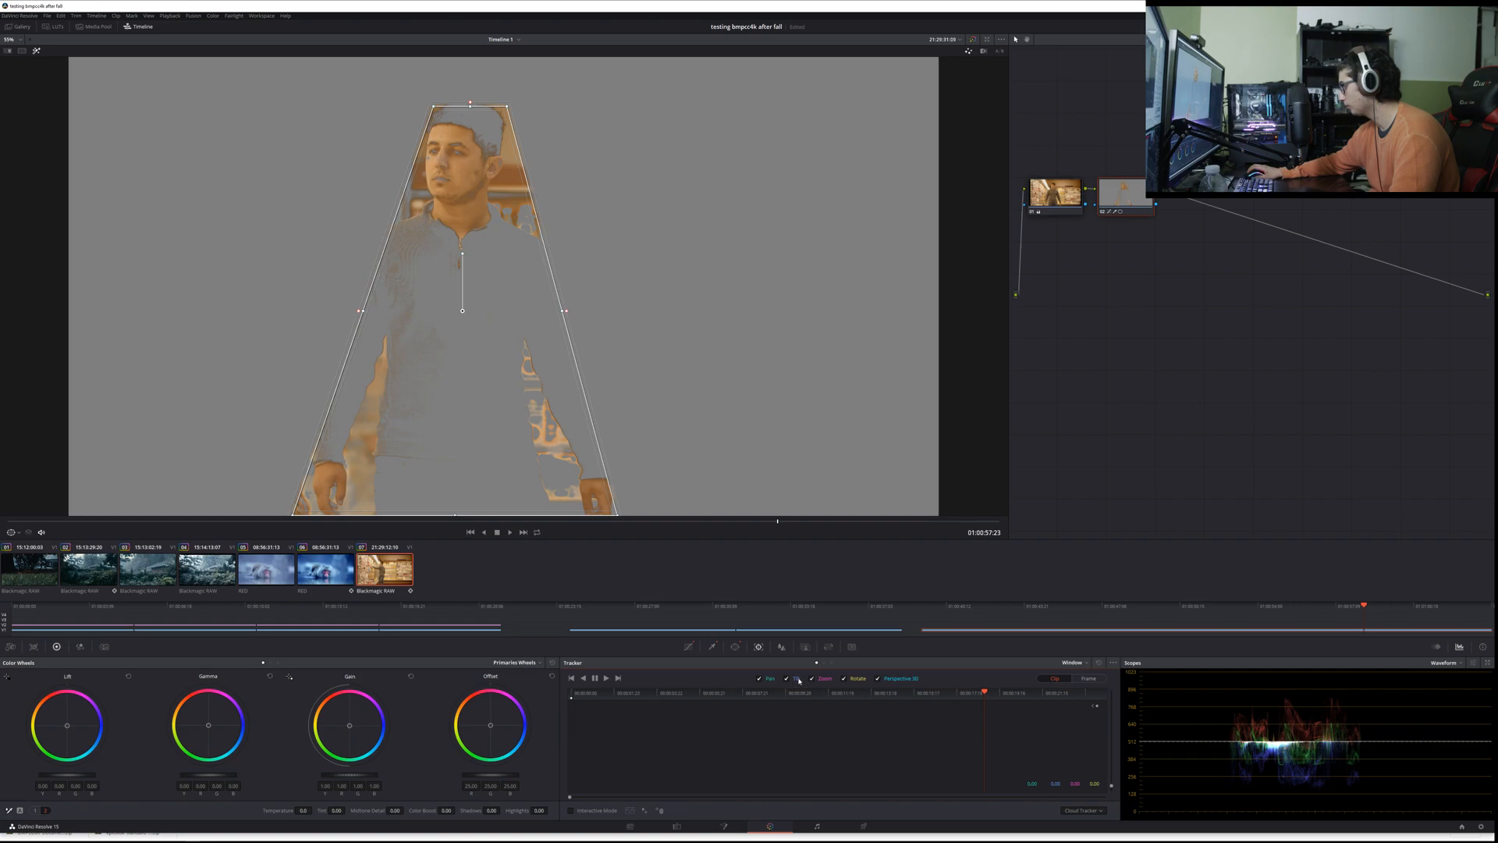
Step: Turn off Tilt and Rotate analysis and track the man's window both forward and backward through the clip
left_click(798, 679)
left_click(844, 678)
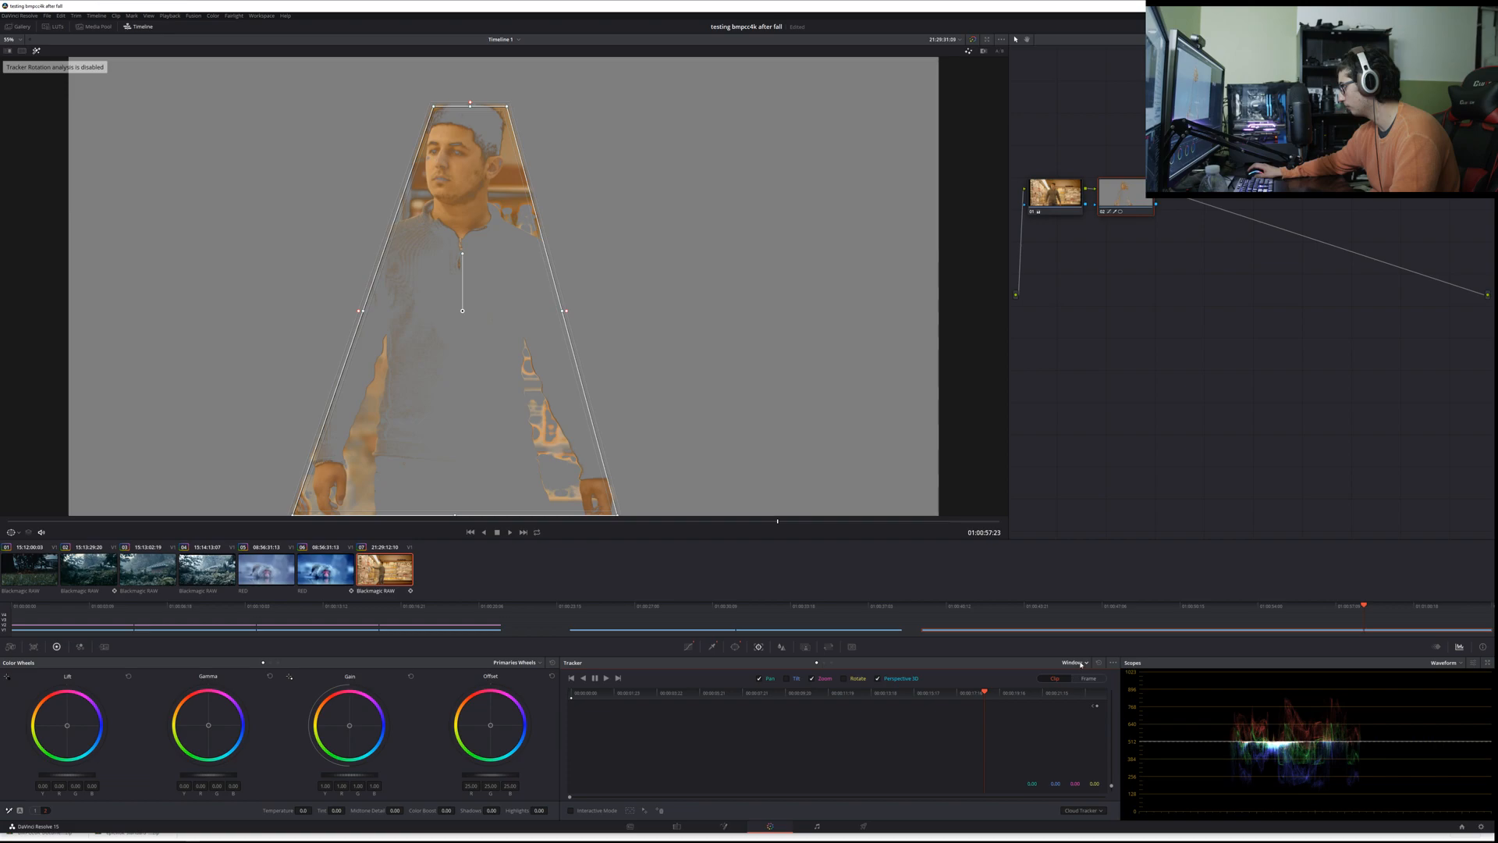
left_click(605, 678)
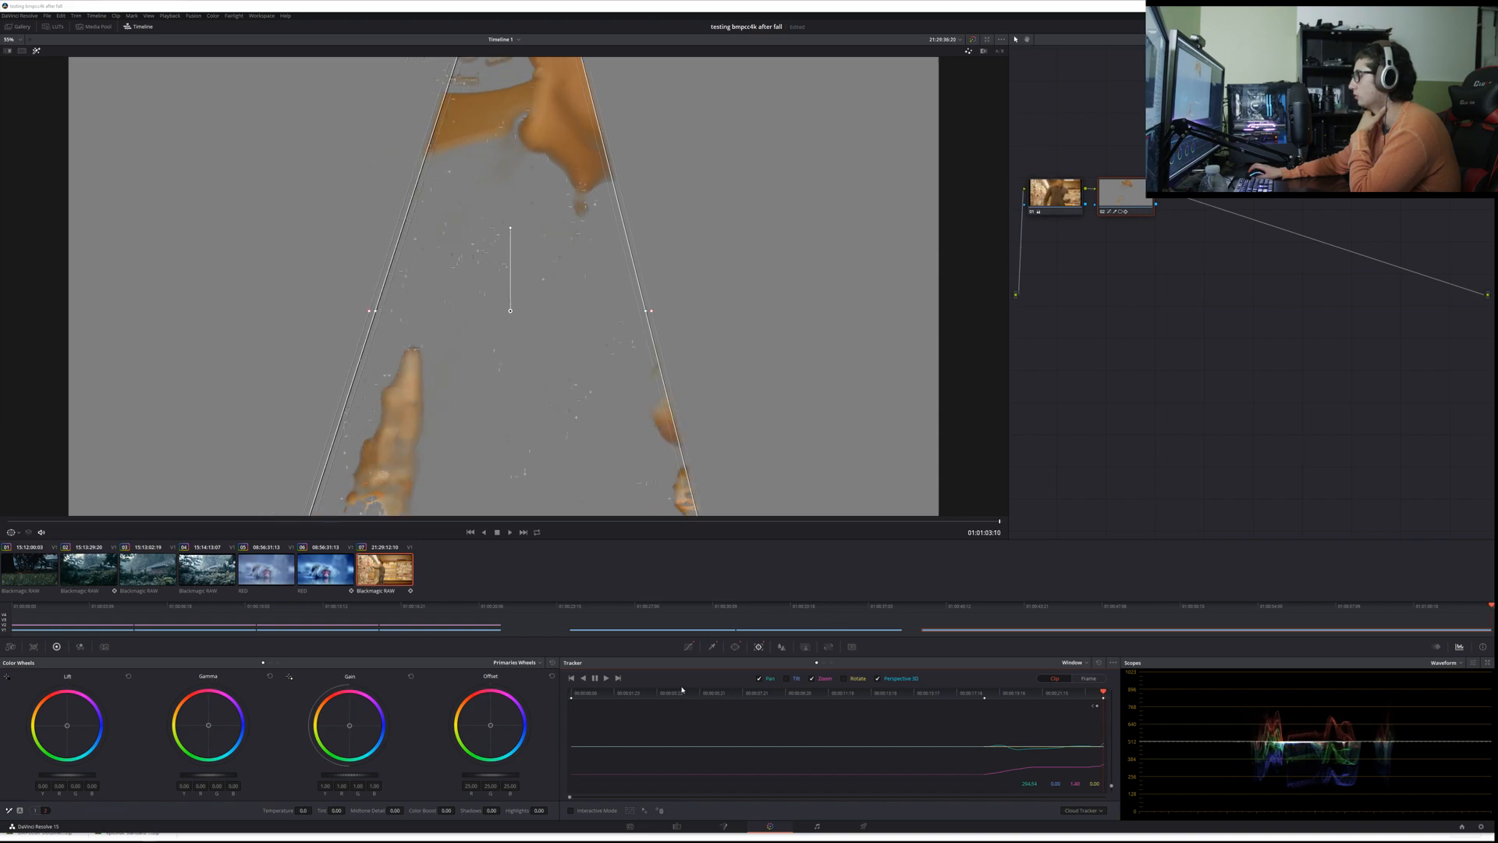
left_click(583, 679)
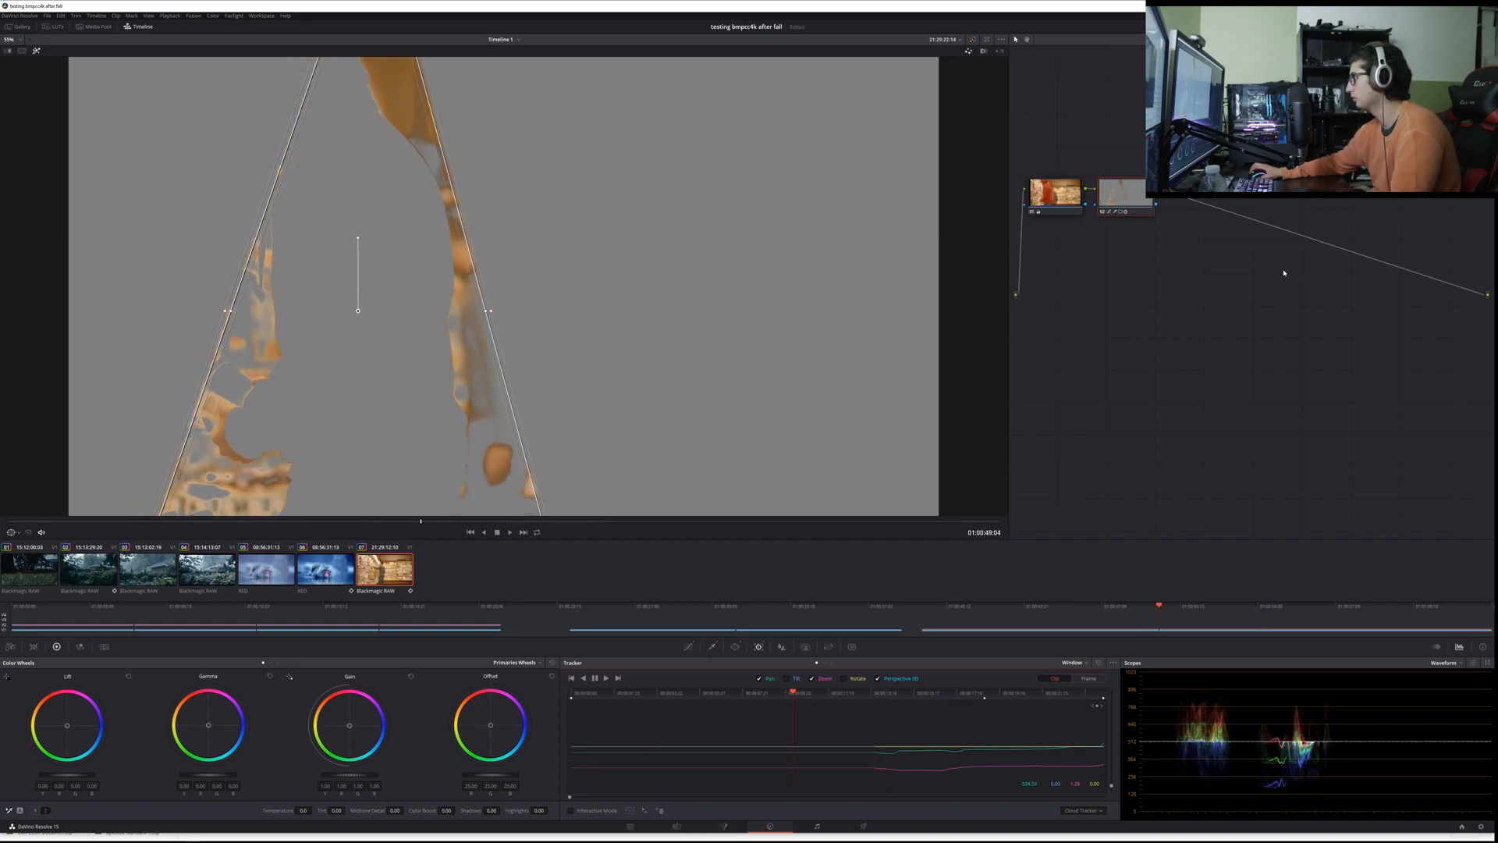
Step: Delete the second node holding the skin qualifier and tracked window
left_click_drag(1115, 196, 1122, 215)
key("Delete")
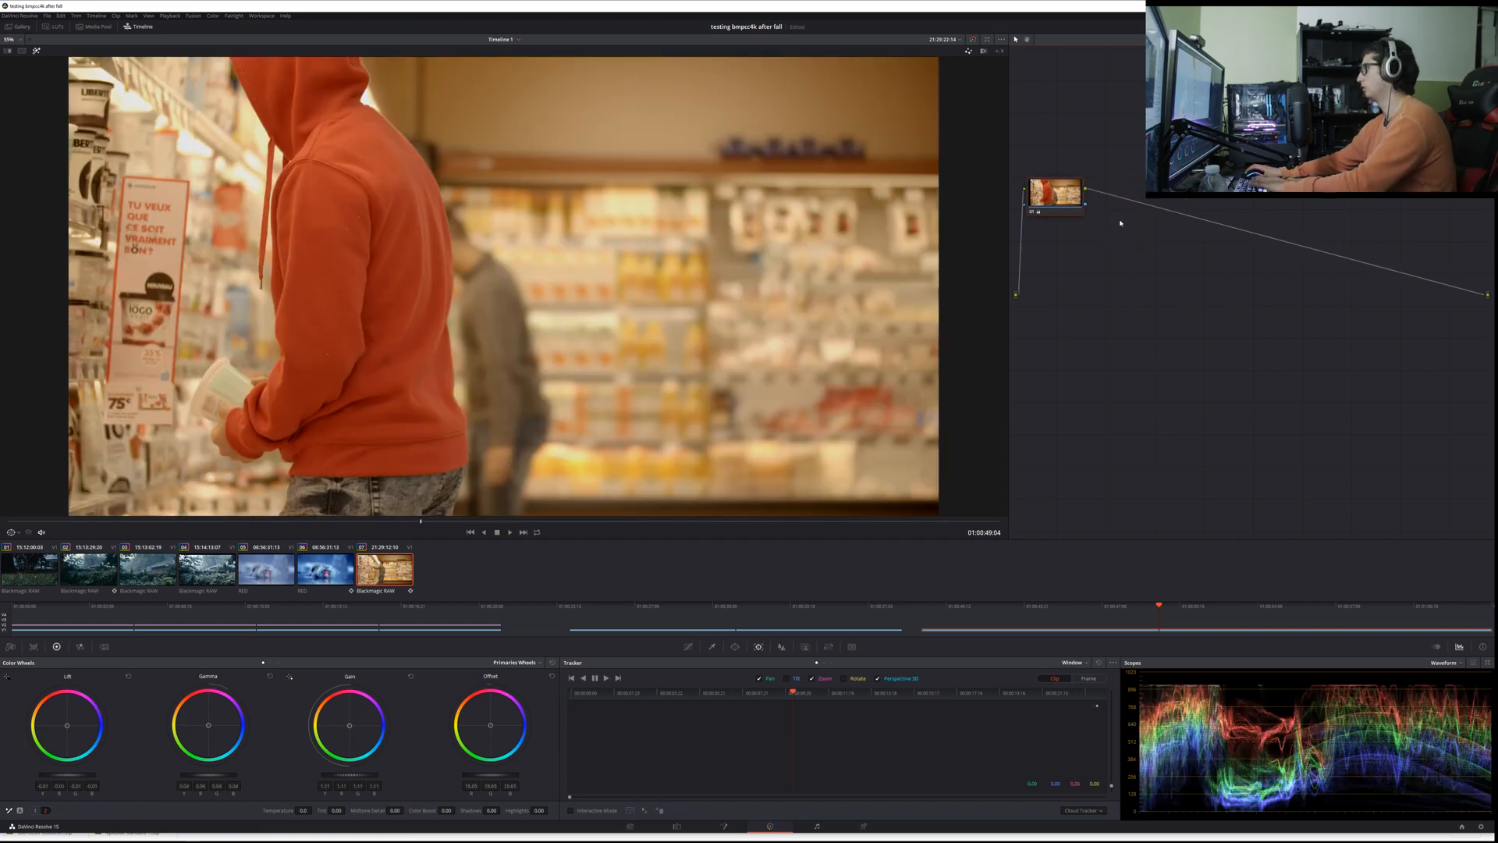
Step: Add a serial node at frame 01:00:57:07 and sample the man's face with the HSL qualifier
scroll(276, 438, "down", 2)
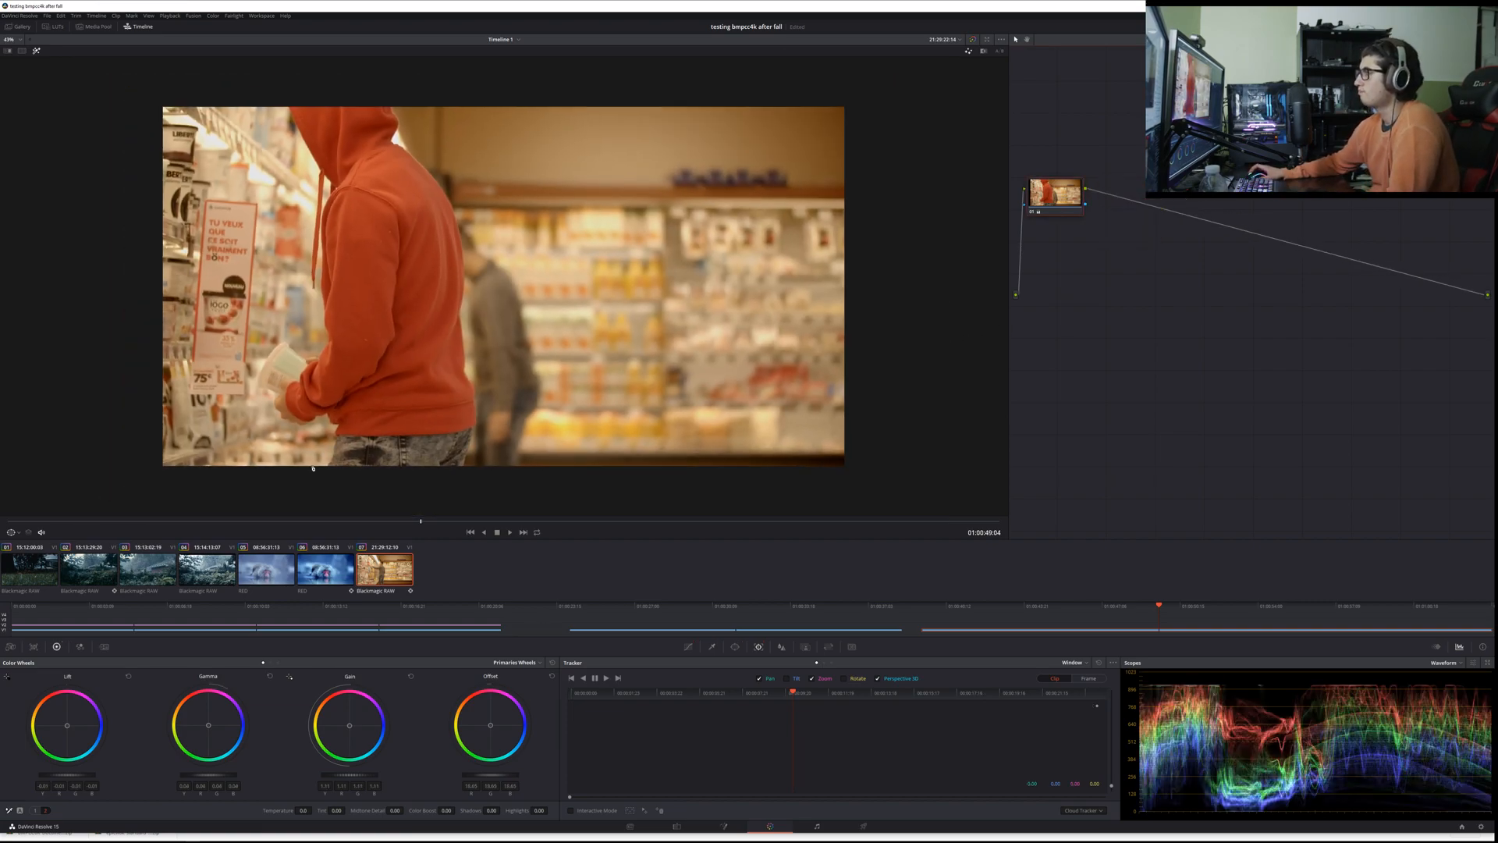
scroll(337, 496, "up", 1)
left_click_drag(420, 526, 752, 509)
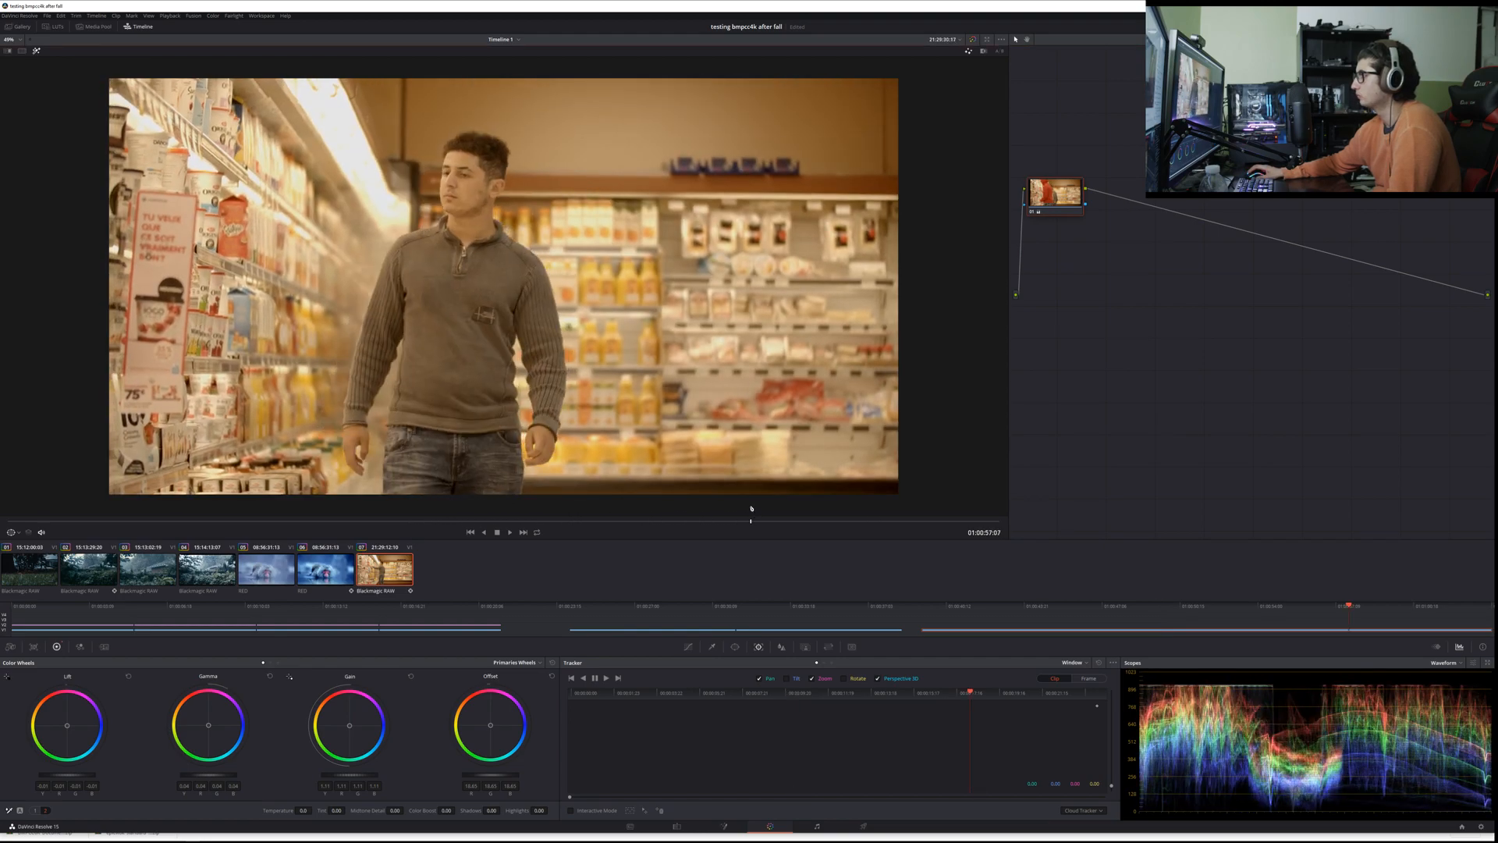
scroll(448, 304, "up", 1)
scroll(508, 288, "down", 1)
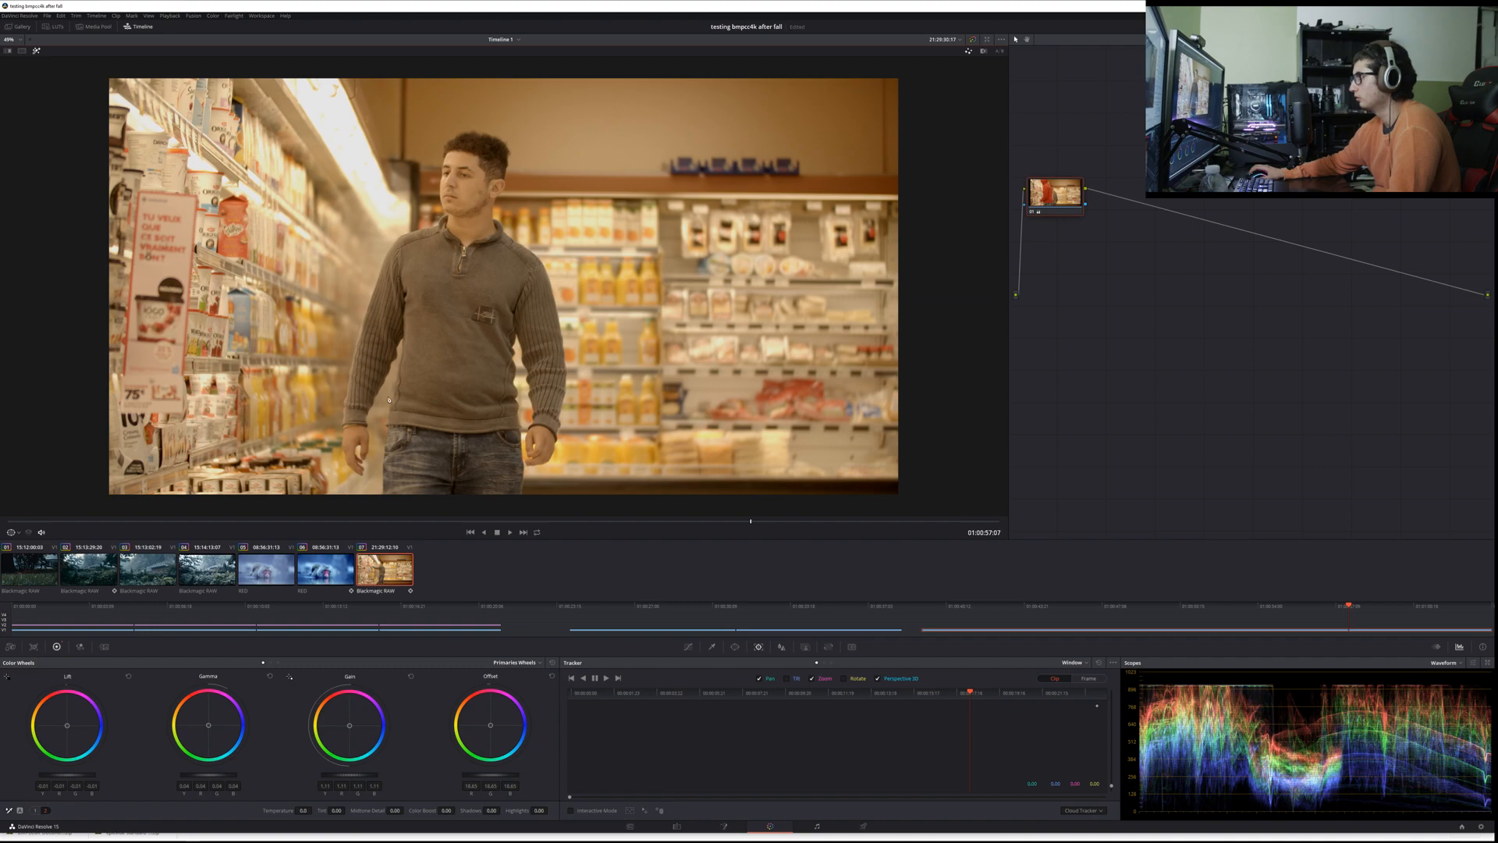
key("alt+s")
left_click(712, 647)
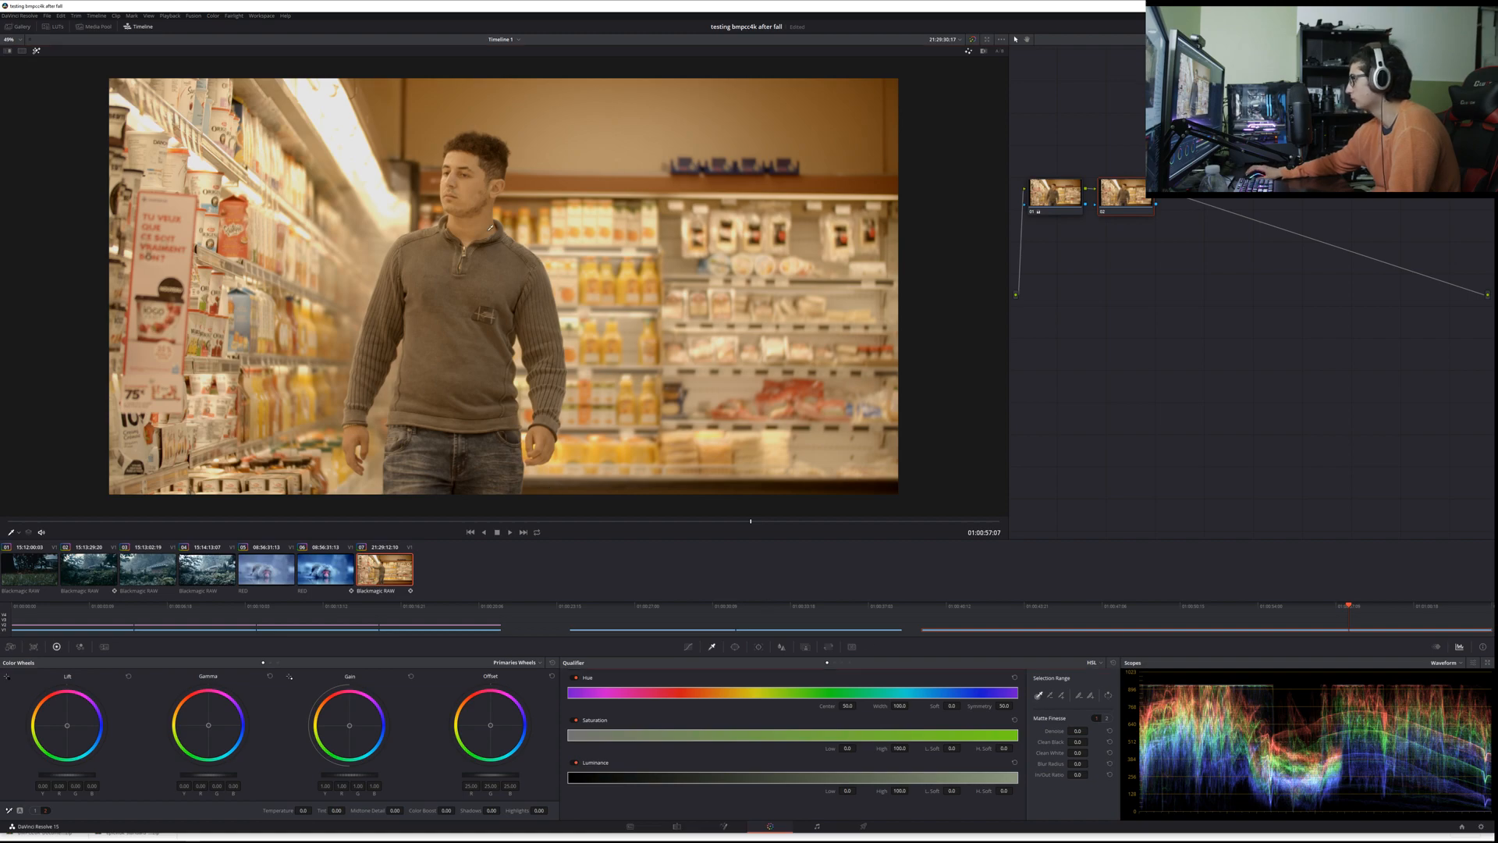
left_click(470, 184)
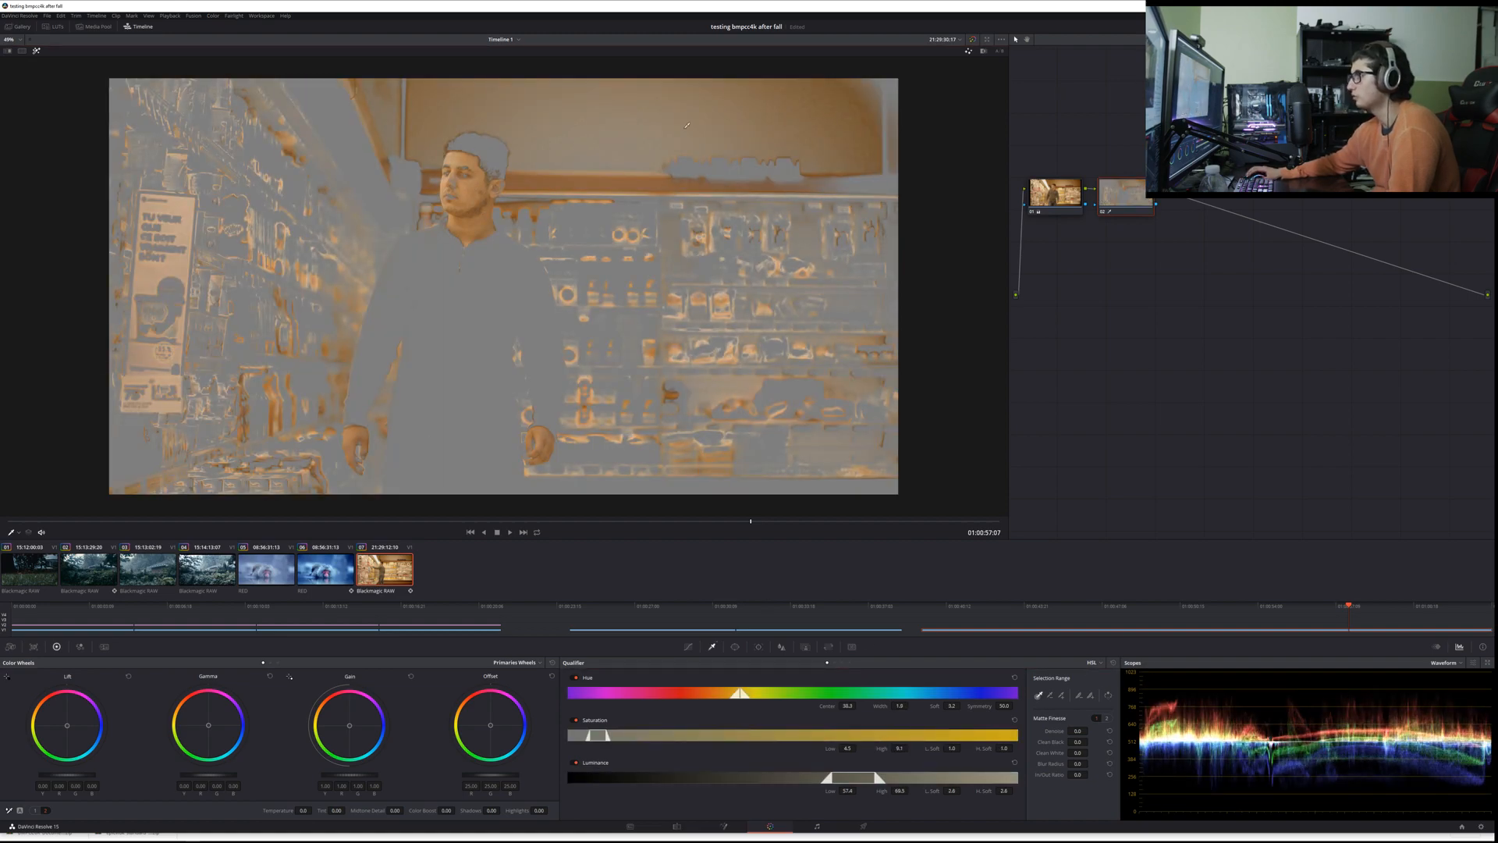
Step: Refine the skin selection by resampling the face and adding softness to the qualifier range
left_click_drag(458, 176, 460, 196)
left_click(460, 195)
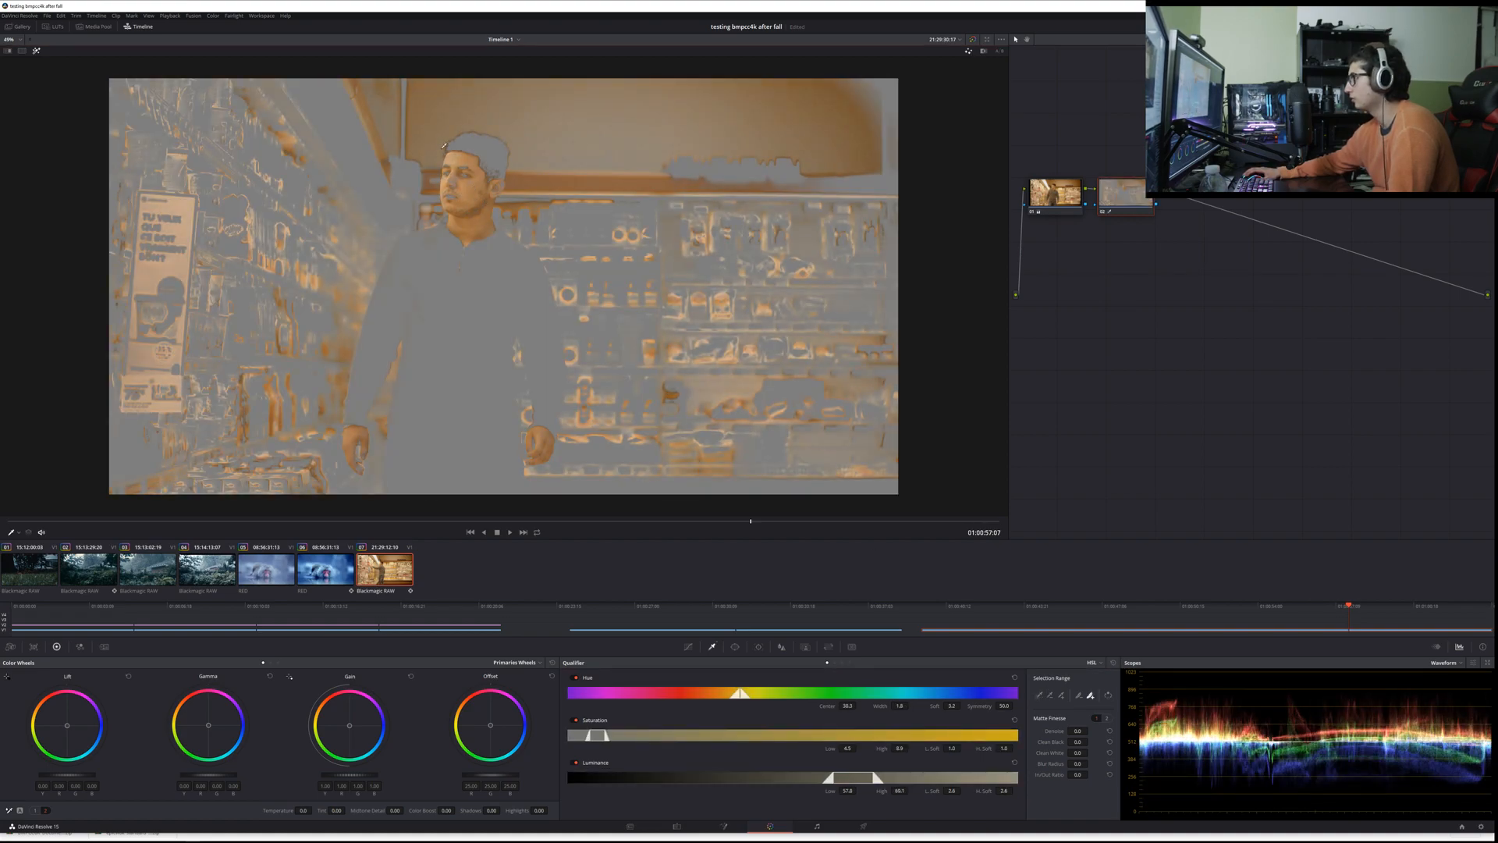
left_click_drag(469, 167, 460, 185)
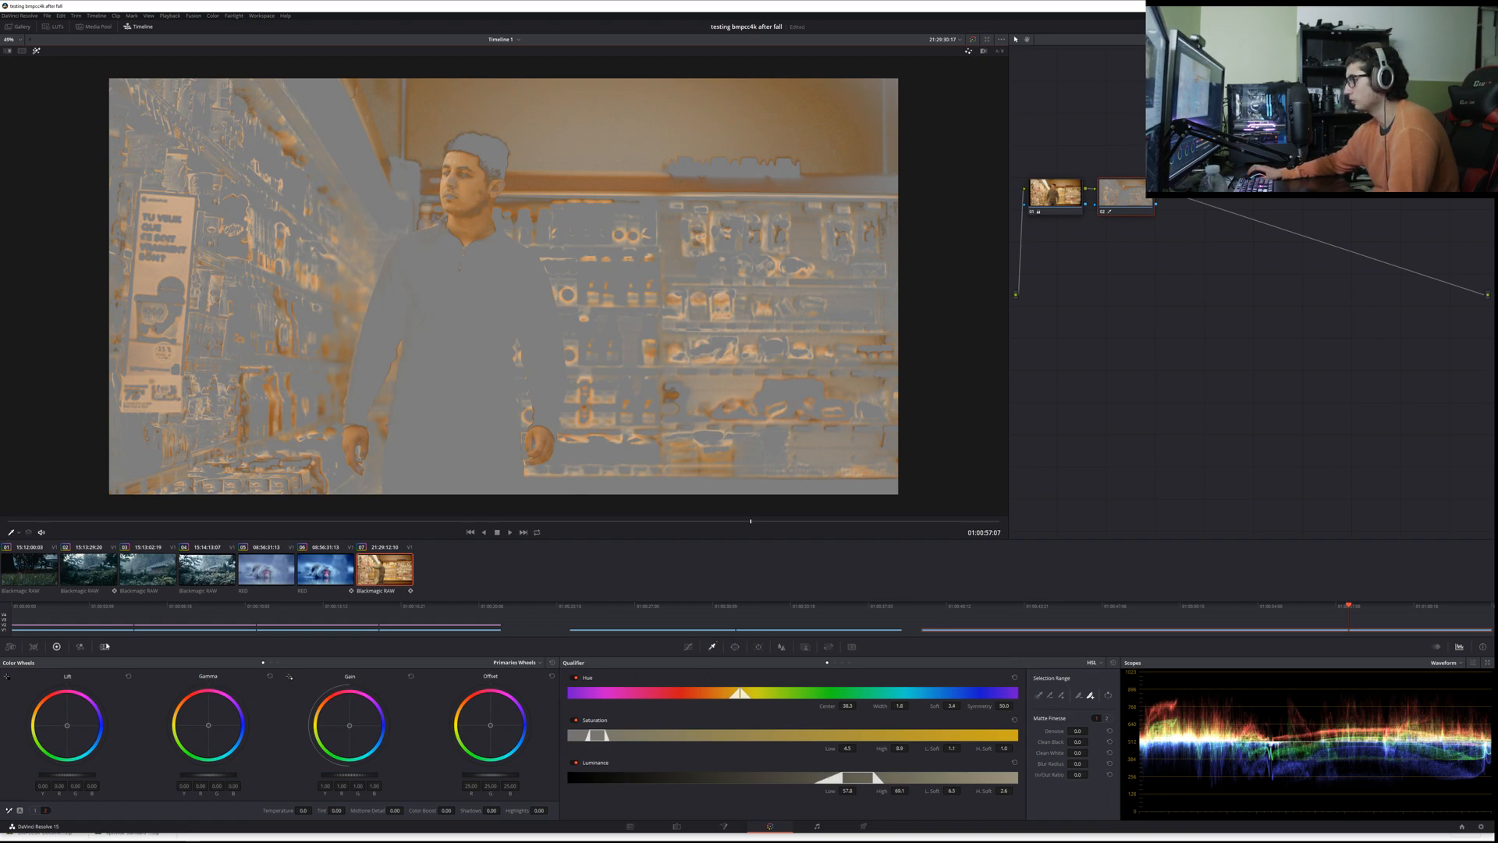
Step: Slightly shift the Offset color balance on the skin node and append another serial node after it
left_click_drag(485, 726, 488, 725)
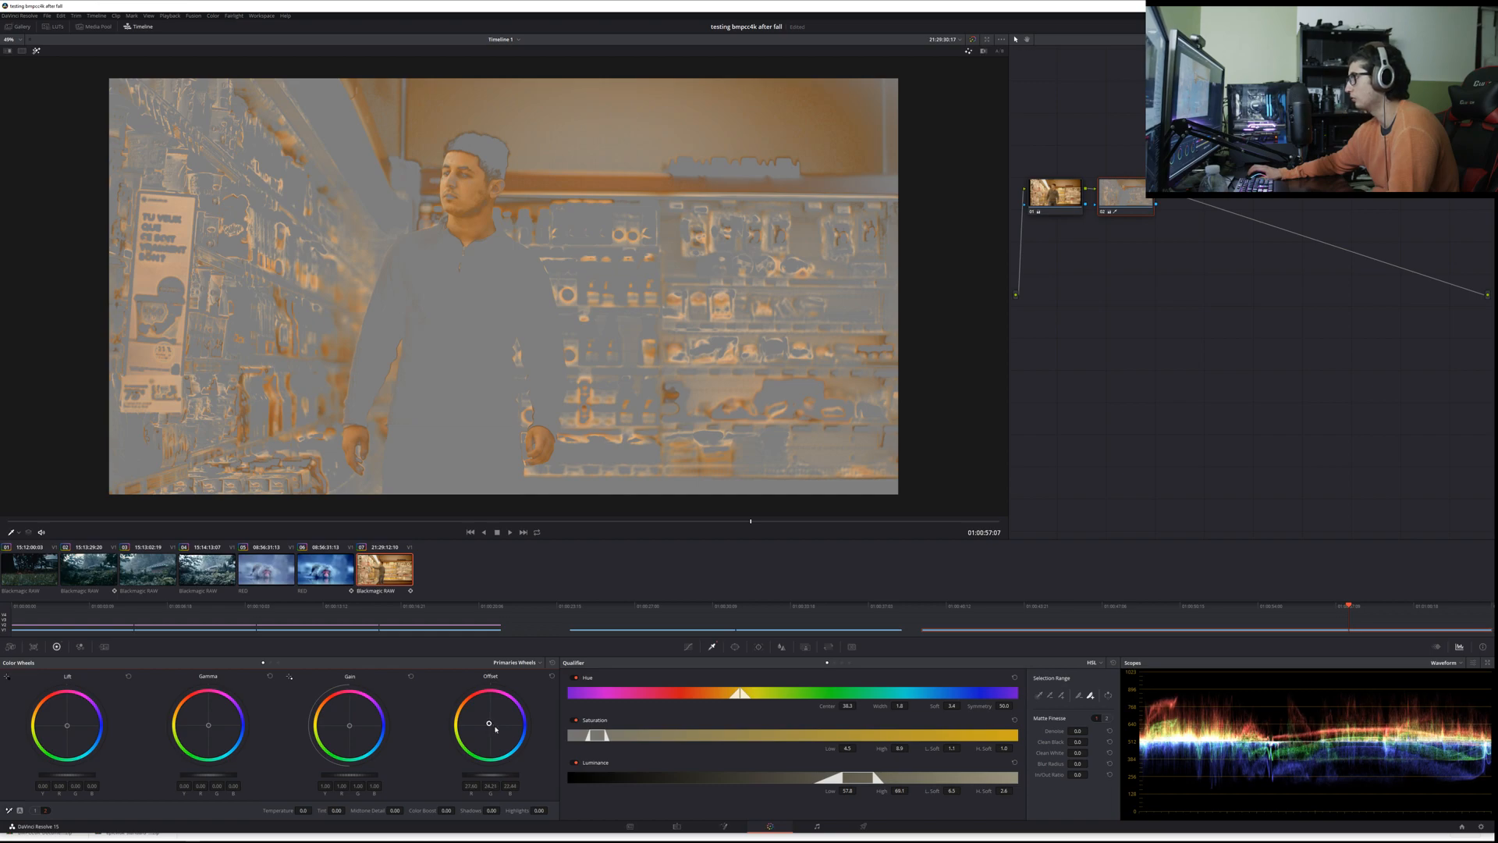
key("alt+s")
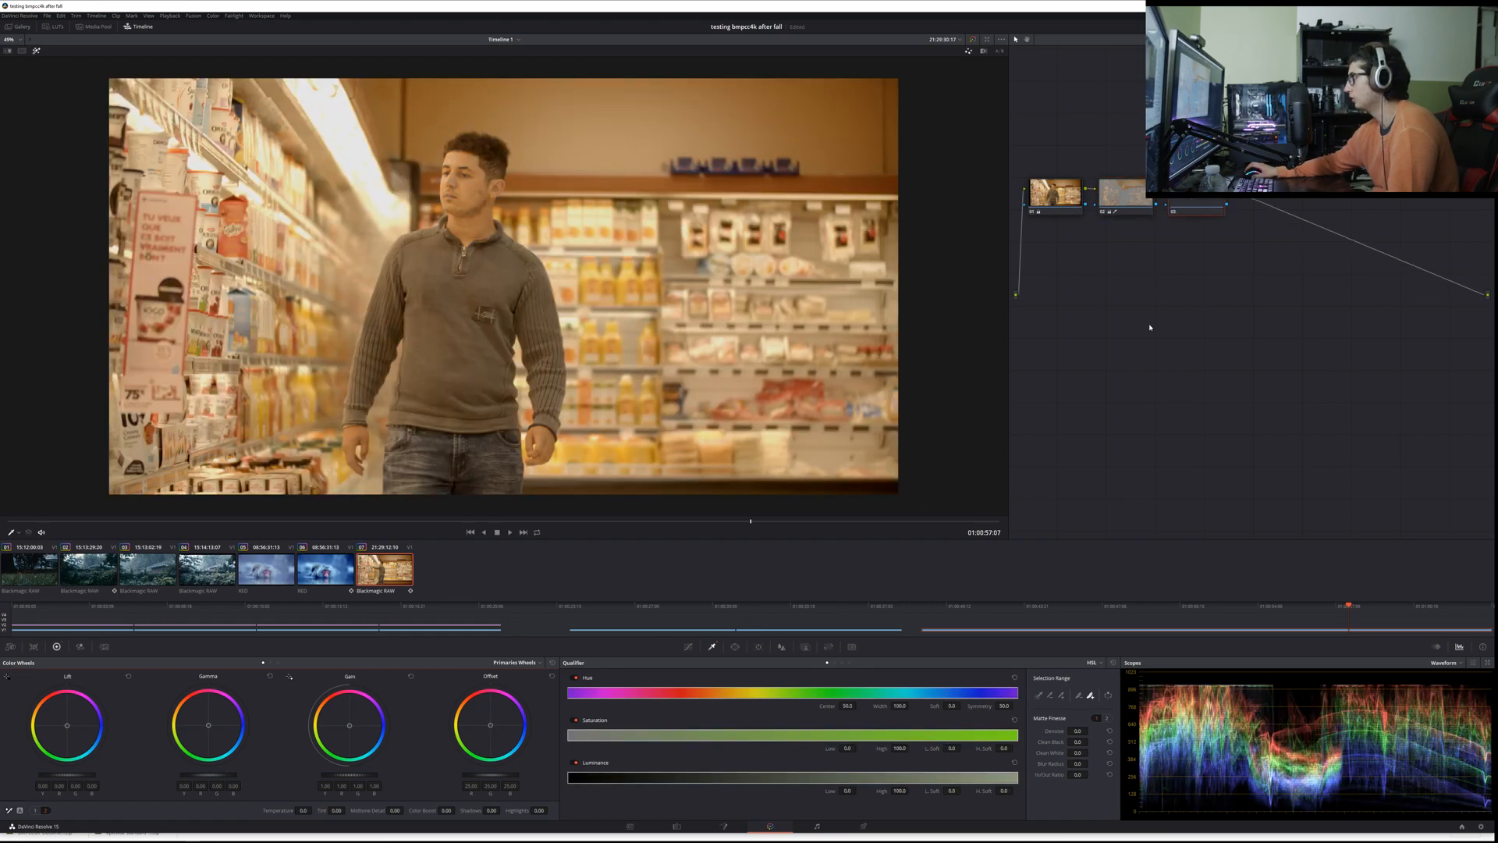
left_click(1127, 198)
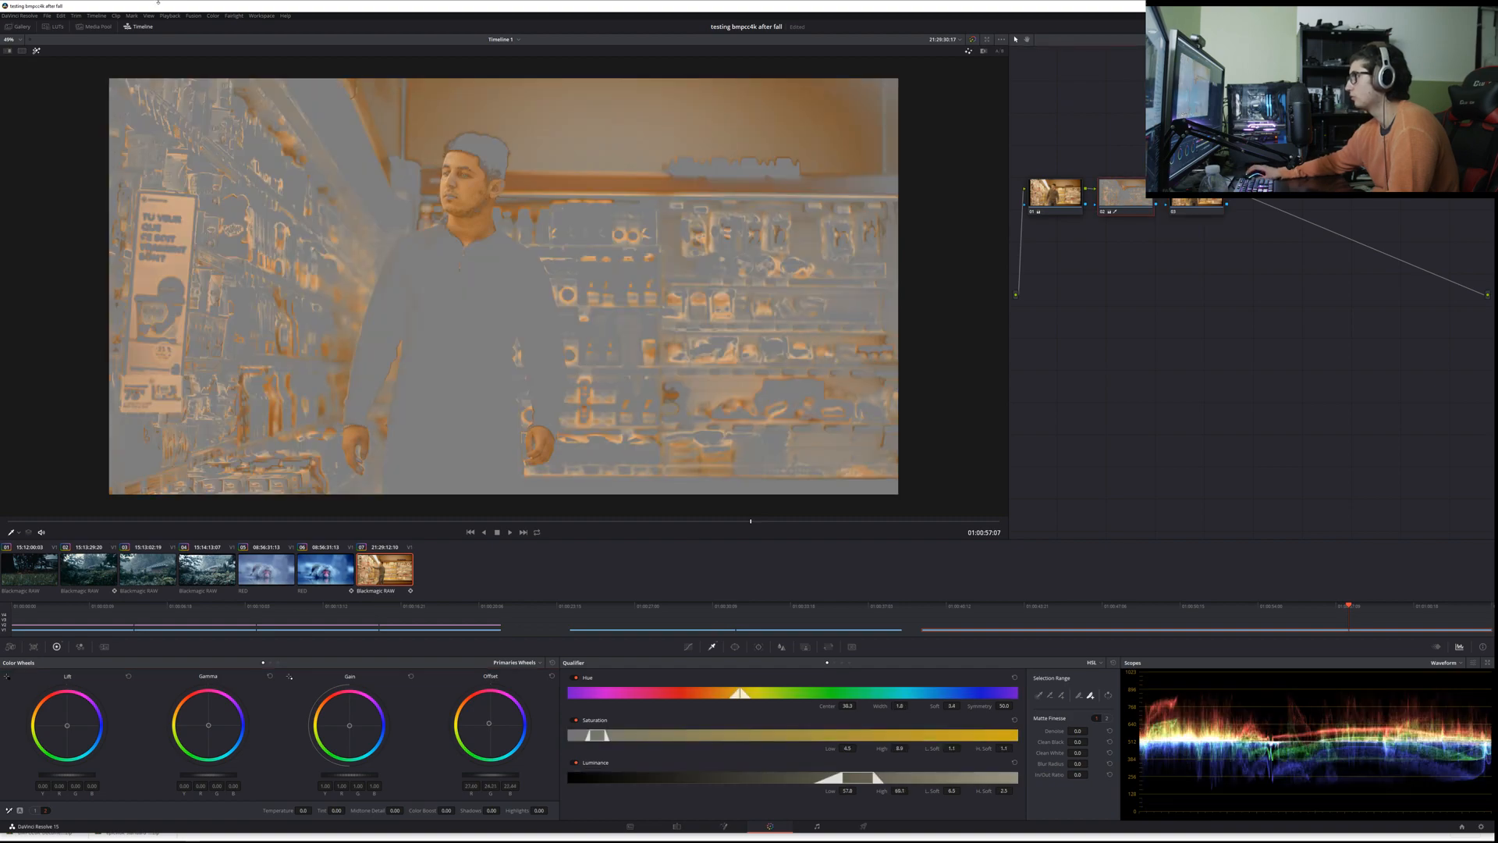
Step: Turn off the highlight view of the skin selection and switch the scope to the vectorscope
left_click(36, 51)
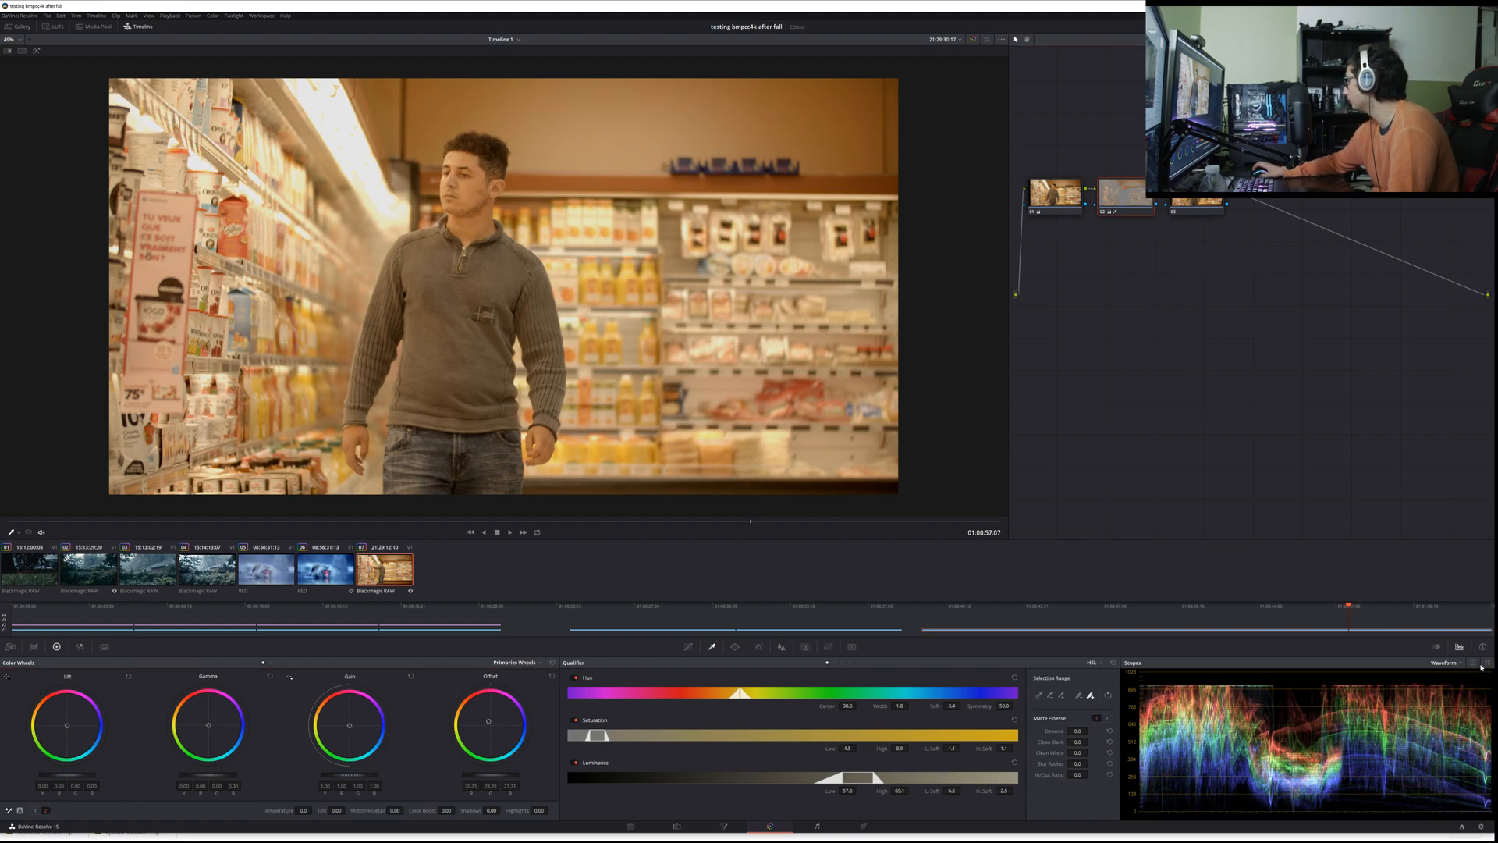
left_click(1445, 663)
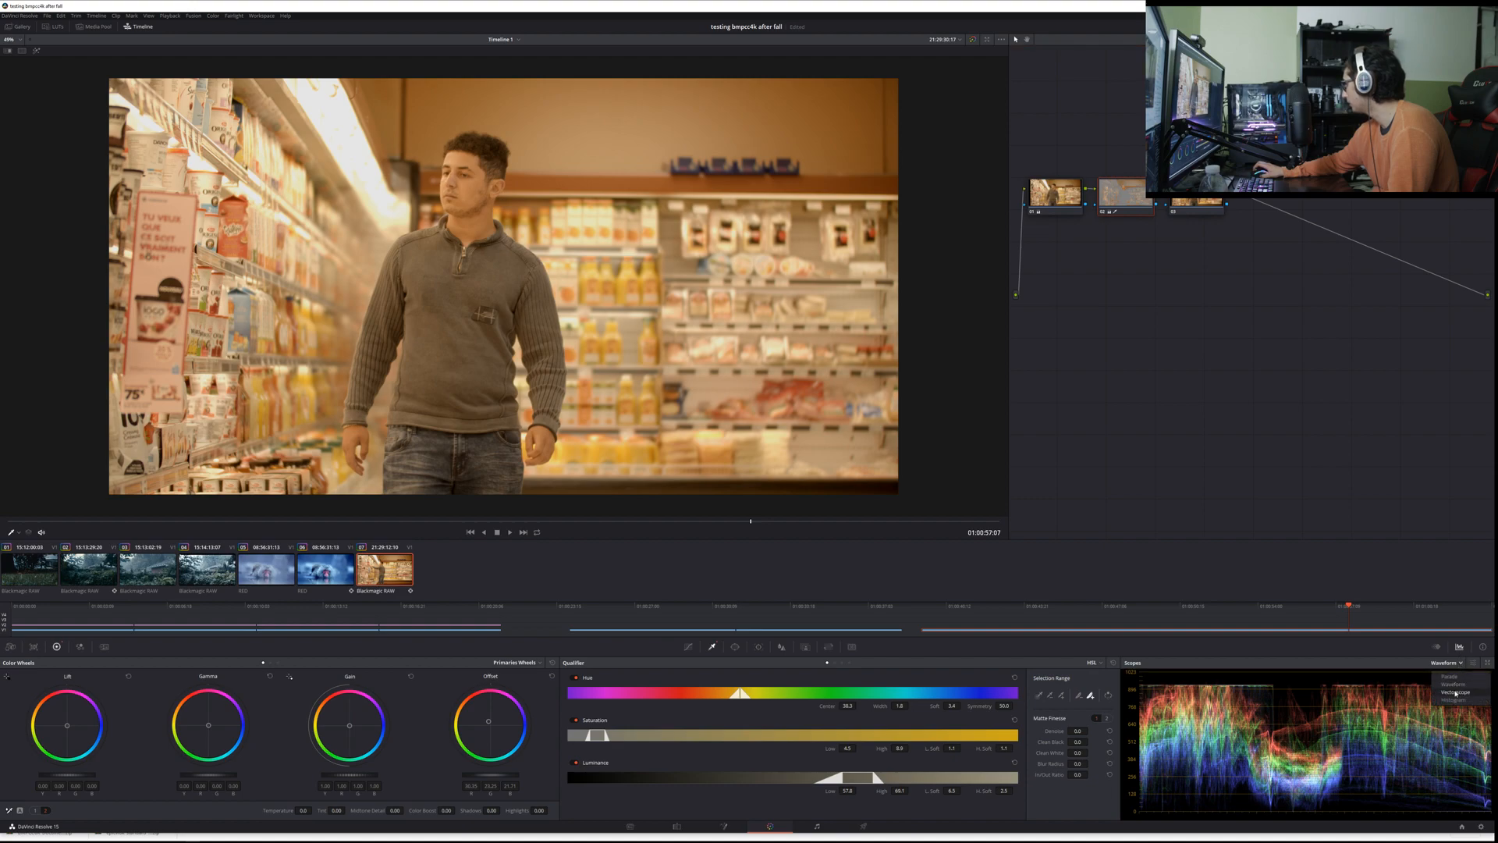
left_click(1462, 692)
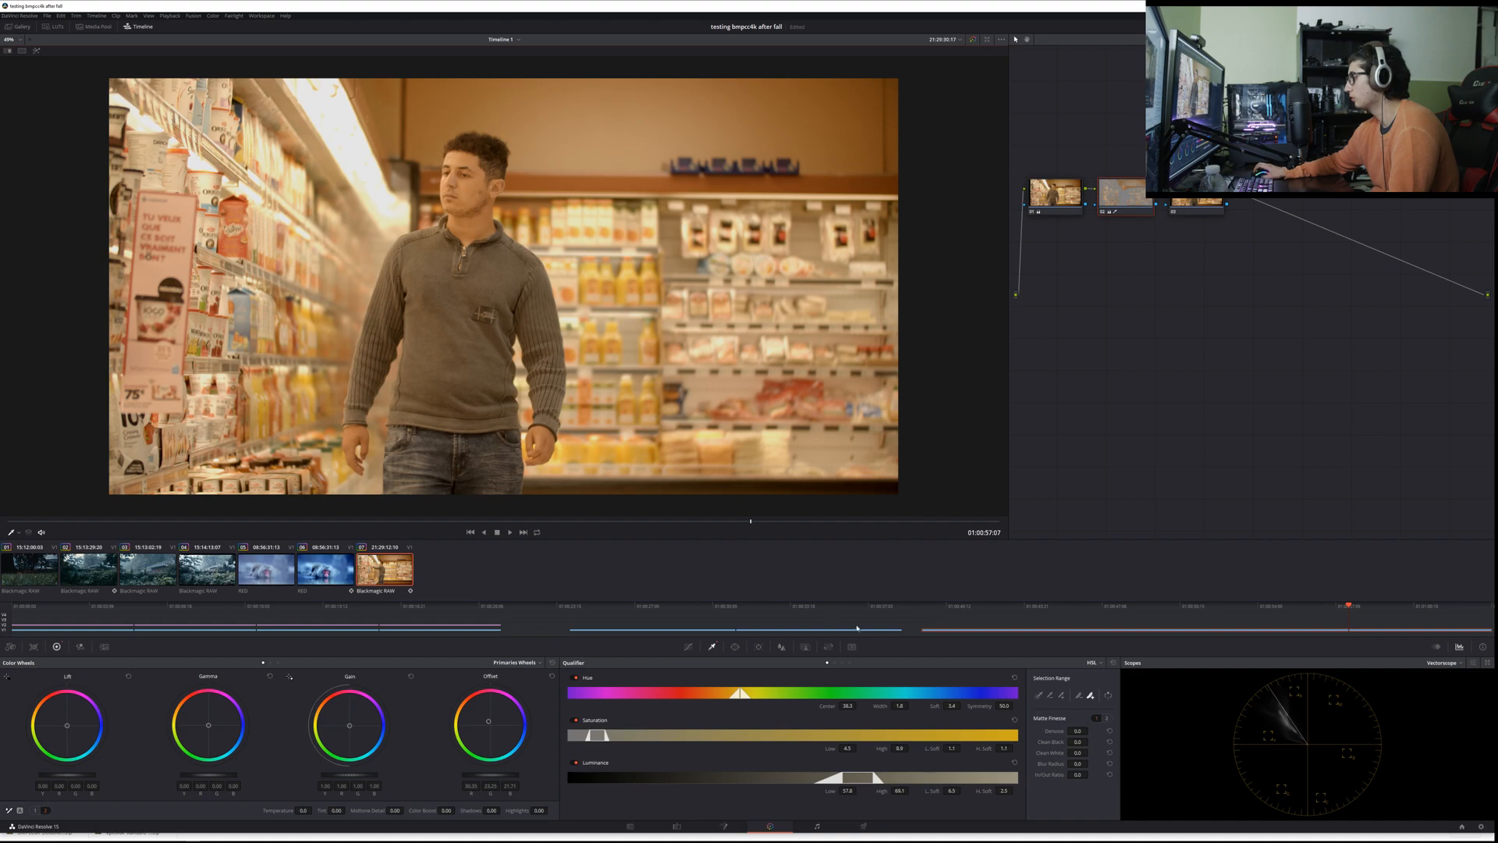
Step: Add a circular window to the skin node and shrink it to a small patch on the man's face
left_click(735, 646)
left_click(577, 719)
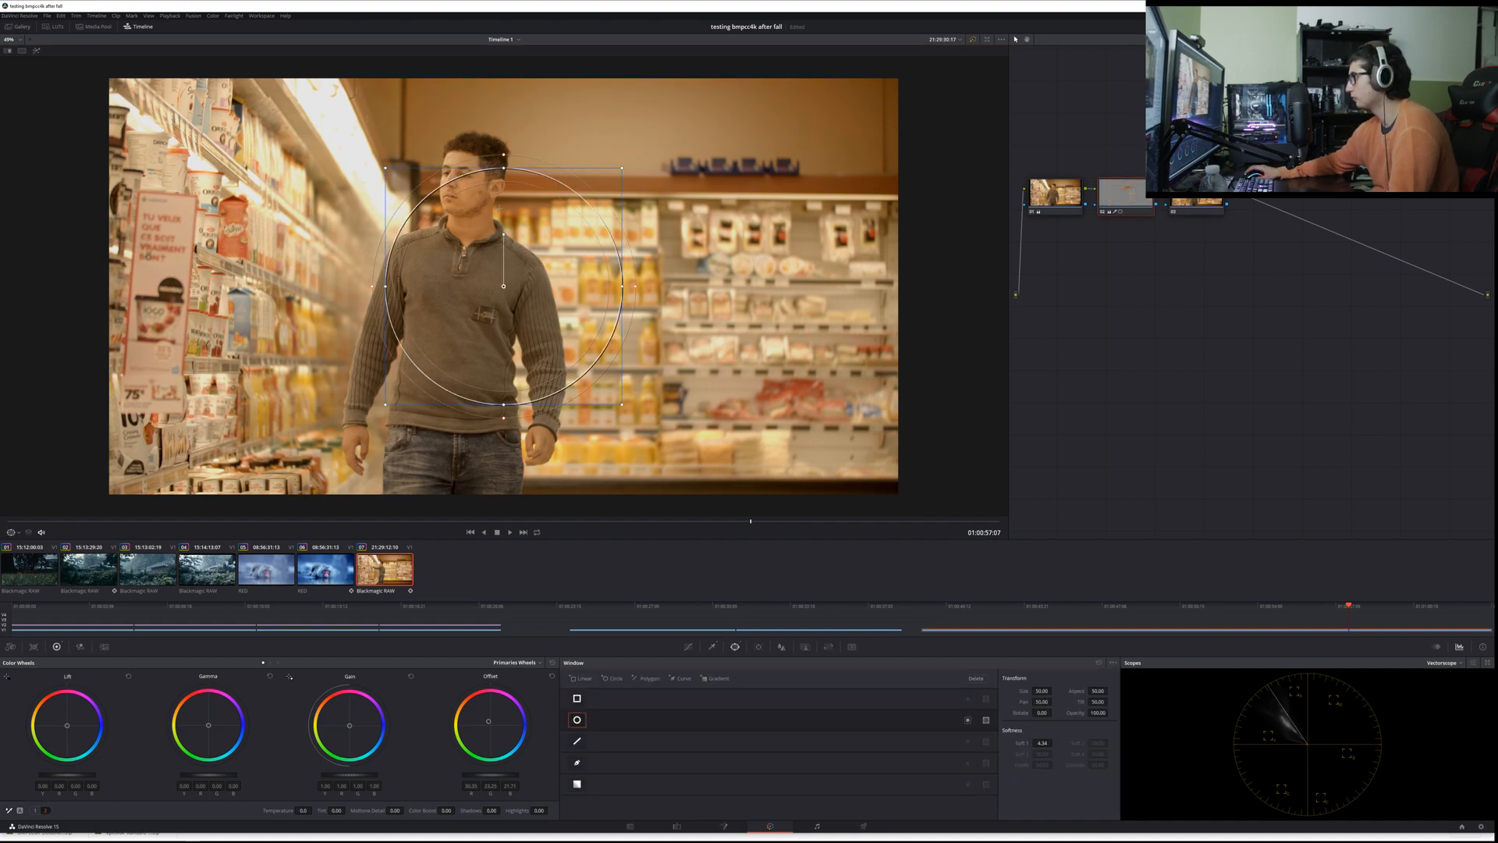
left_click_drag(620, 285, 549, 258)
key("ctrl+z")
left_click_drag(625, 170, 469, 196)
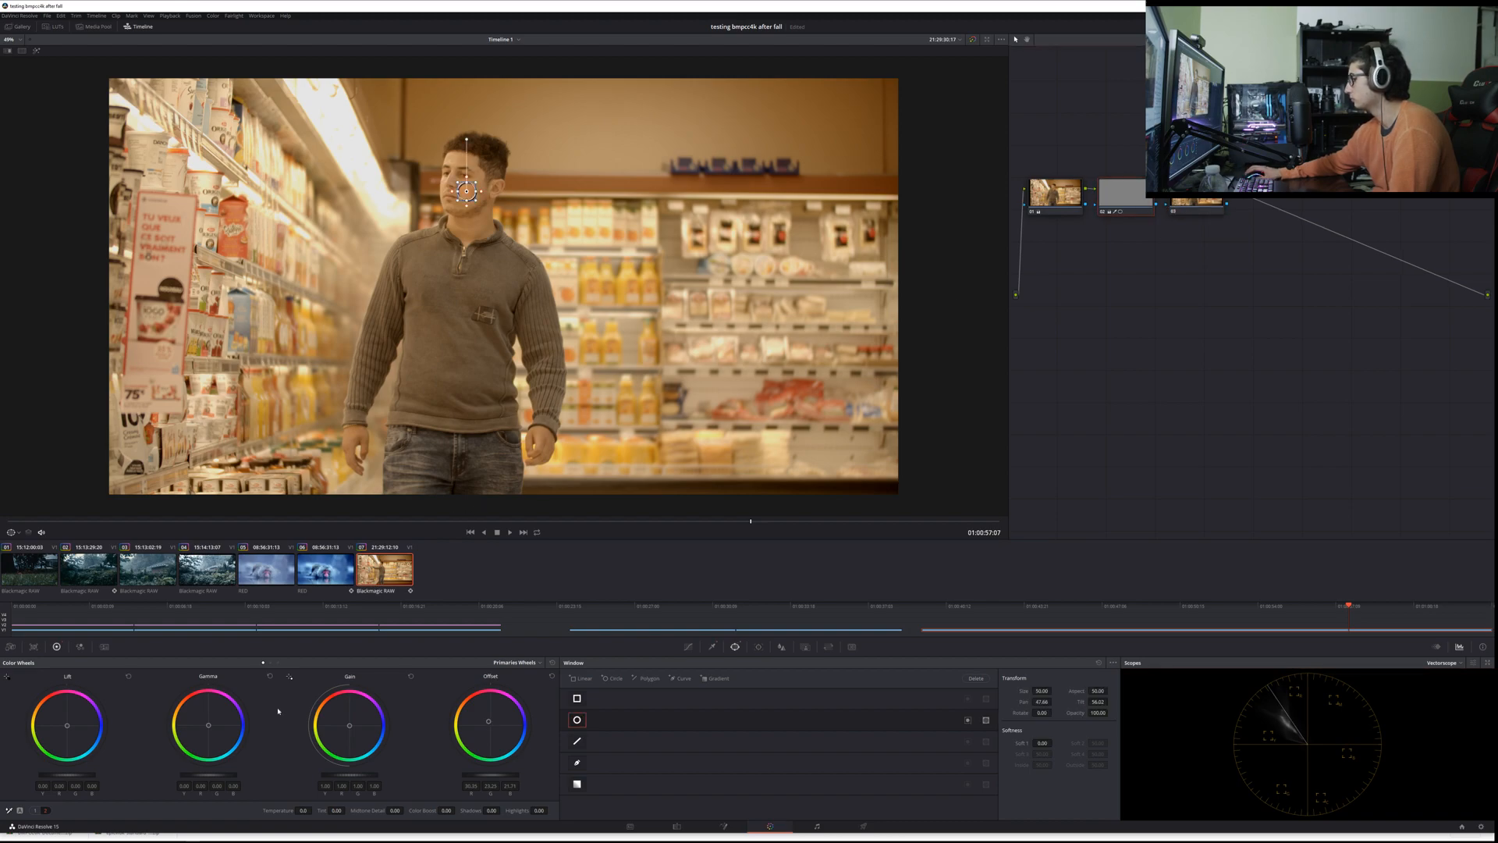
Step: Reset the Offset balance on the skin node, shift it slightly towards red-orange, and nudge the Lift balance
double_click(489, 723)
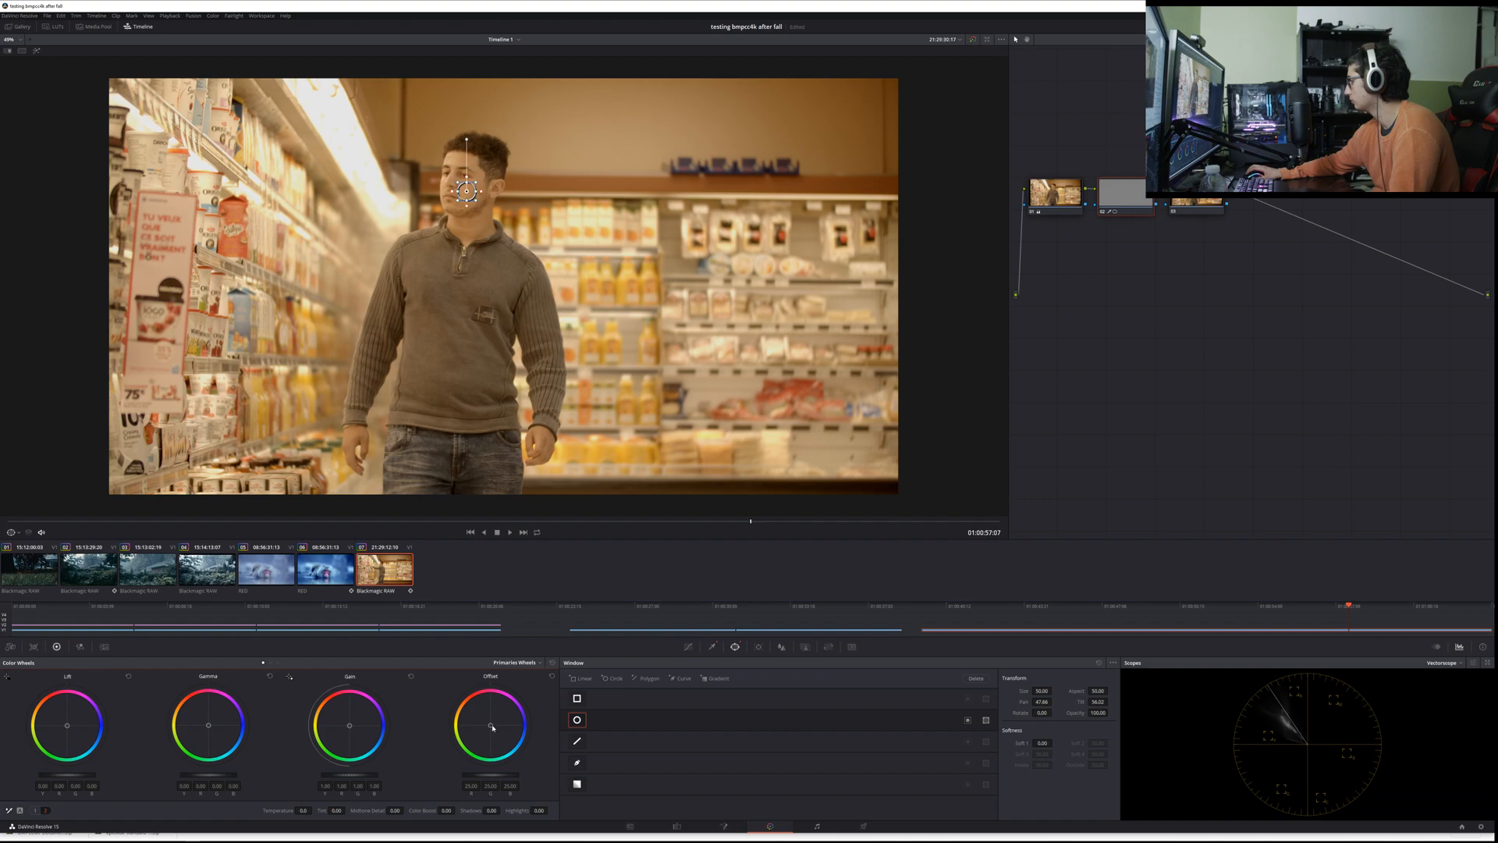
double_click(489, 724)
mouse_move(479, 715)
left_mouse_down()
mouse_move(501, 728)
mouse_move(477, 711)
left_mouse_up()
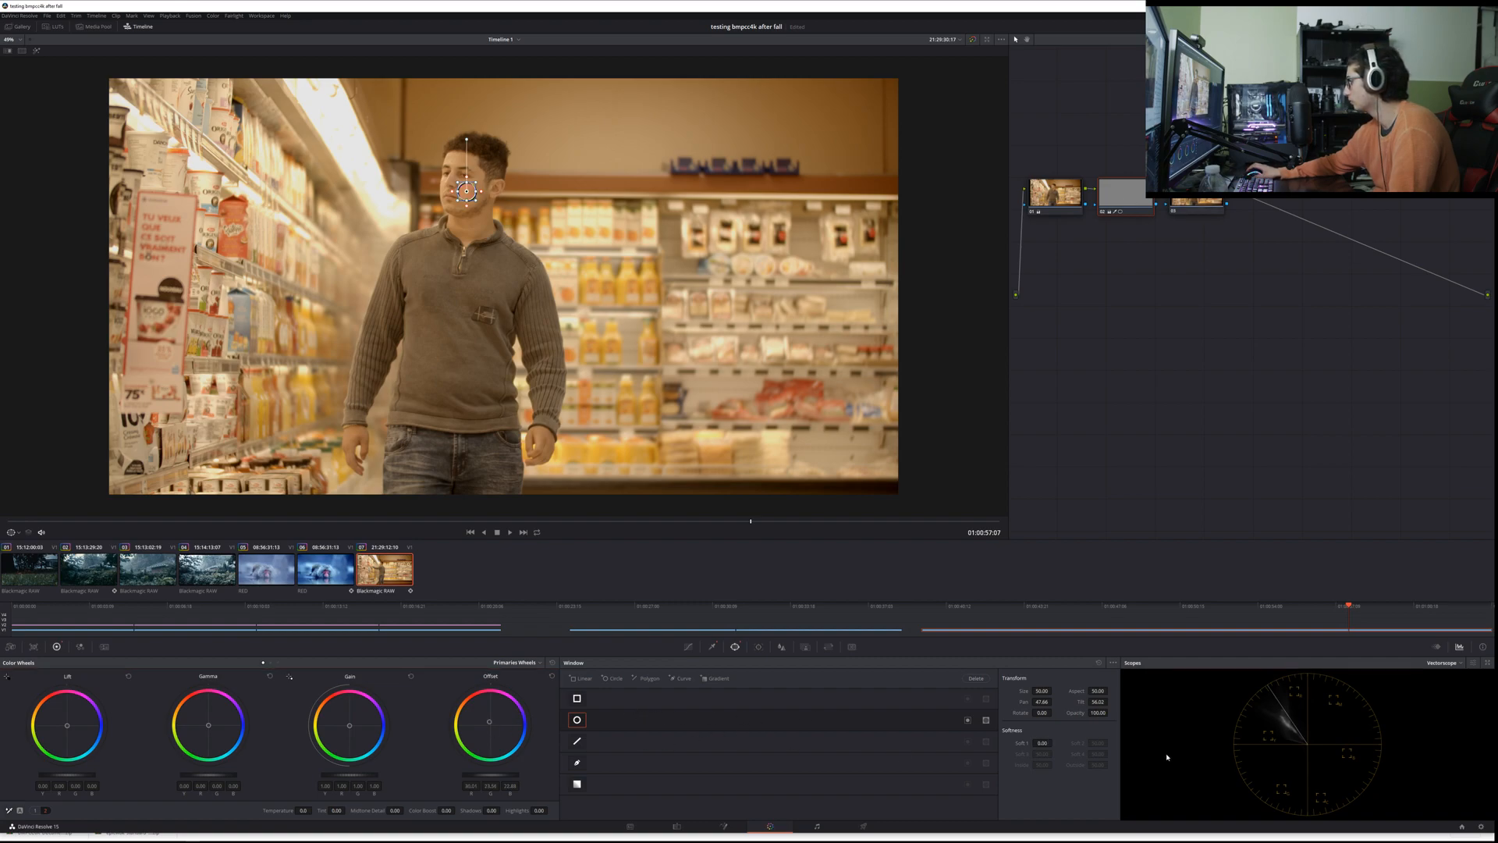
left_click_drag(489, 776, 487, 777)
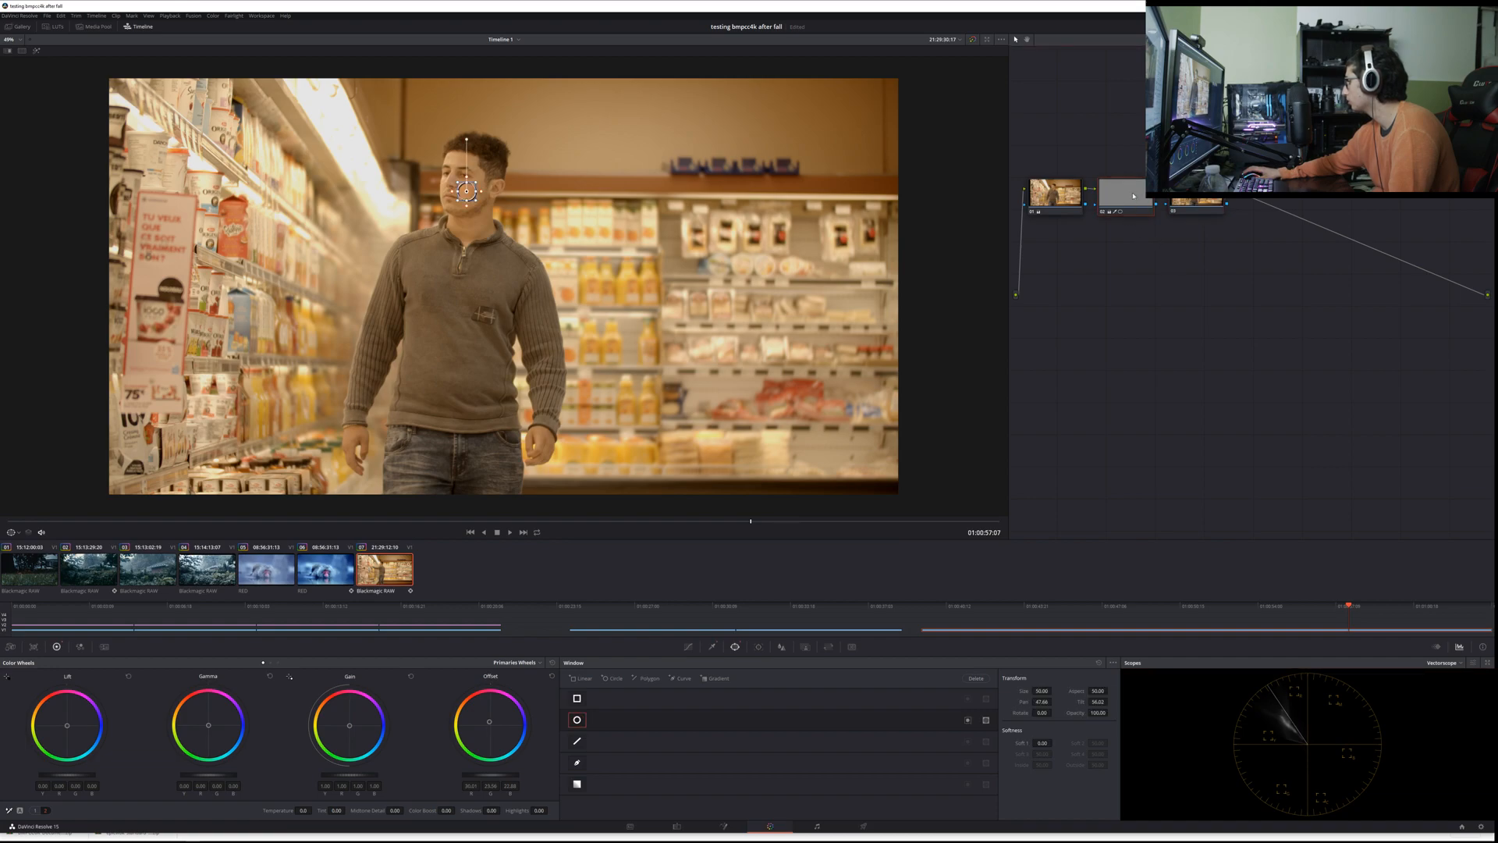
left_click_drag(69, 774, 90, 774)
left_click_drag(67, 725, 62, 716)
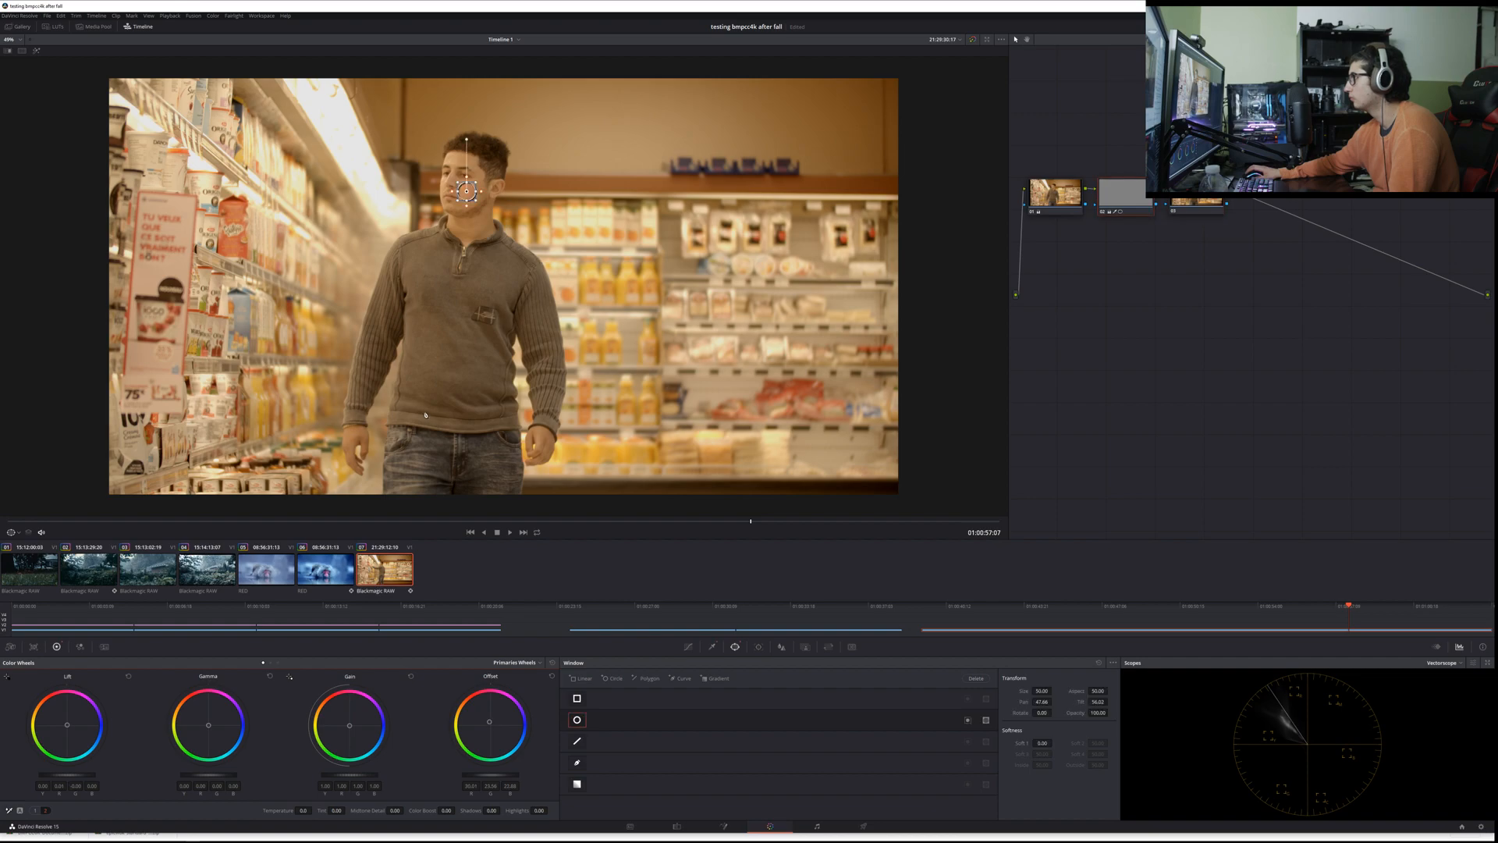
Step: Try an Offset balance shift while monitoring the waveform scope, undo it, and return to the vectorscope
left_click(688, 647)
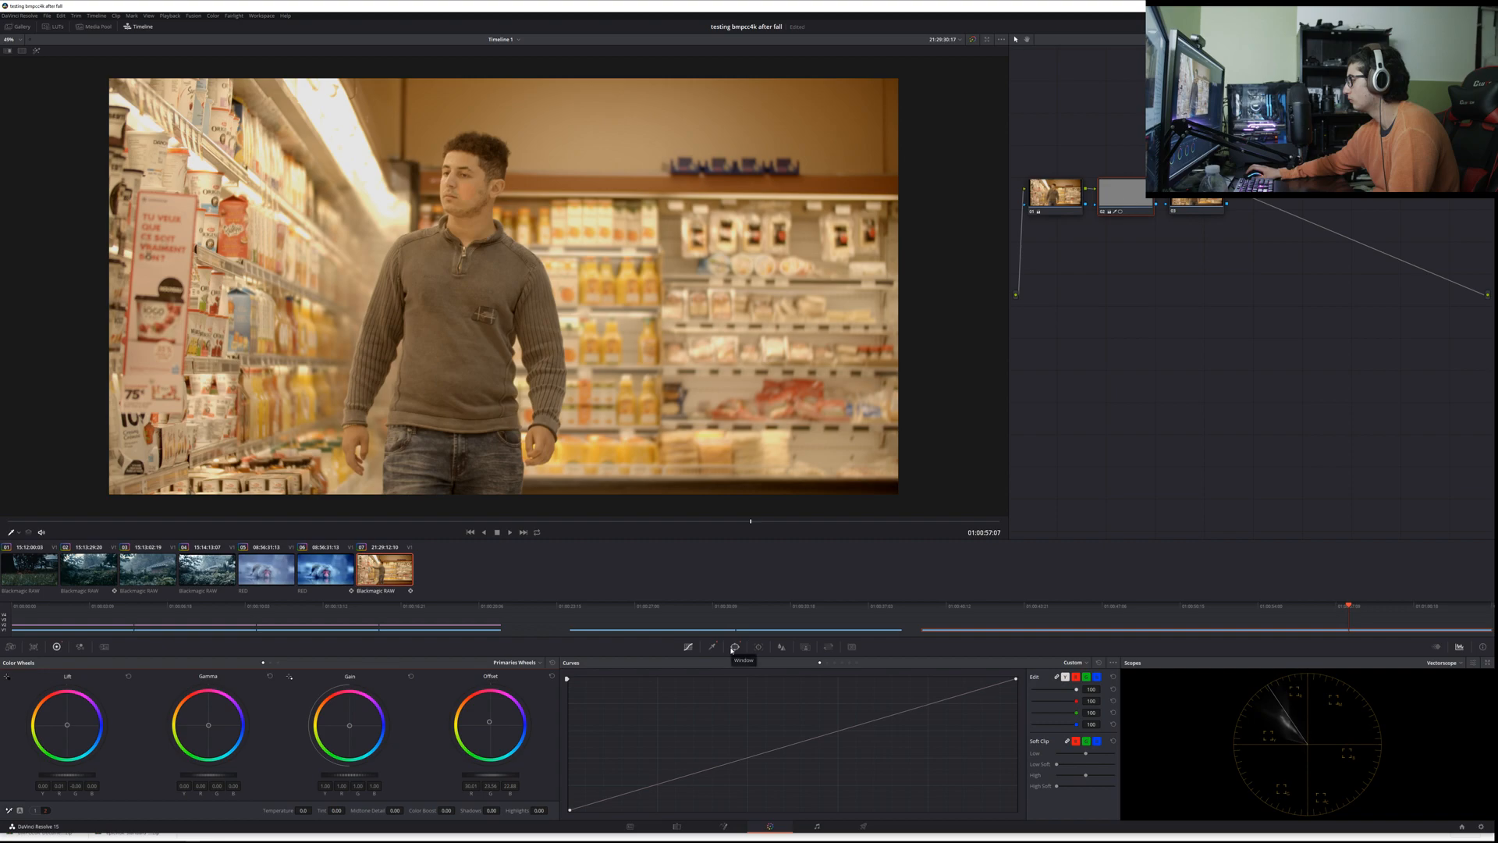
left_click(1445, 664)
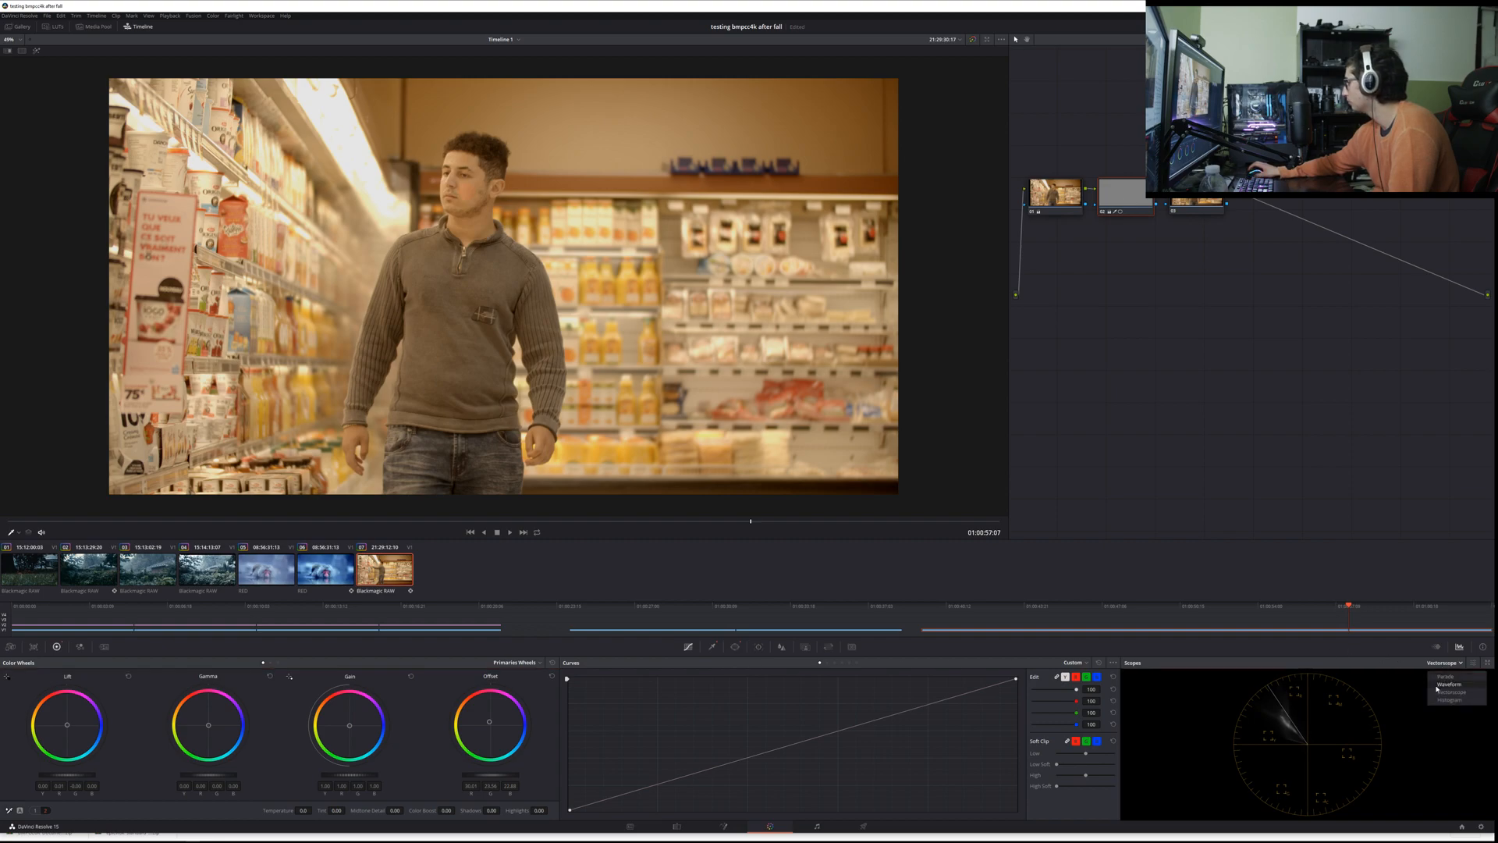
left_click(1438, 685)
left_click_drag(489, 722, 514, 716)
key("ctrl+z")
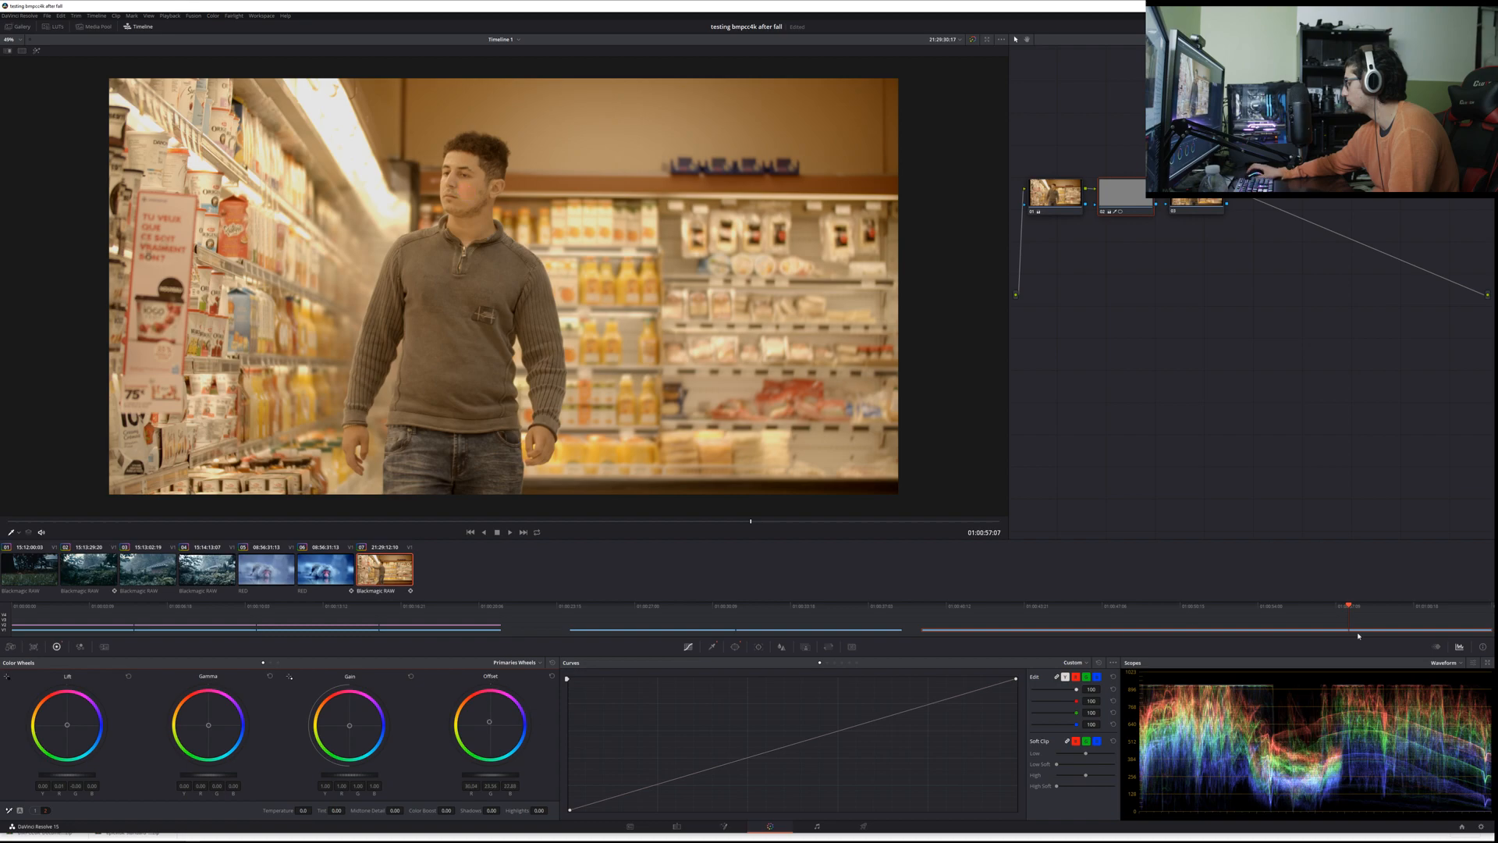
left_click(1449, 665)
left_click(1445, 694)
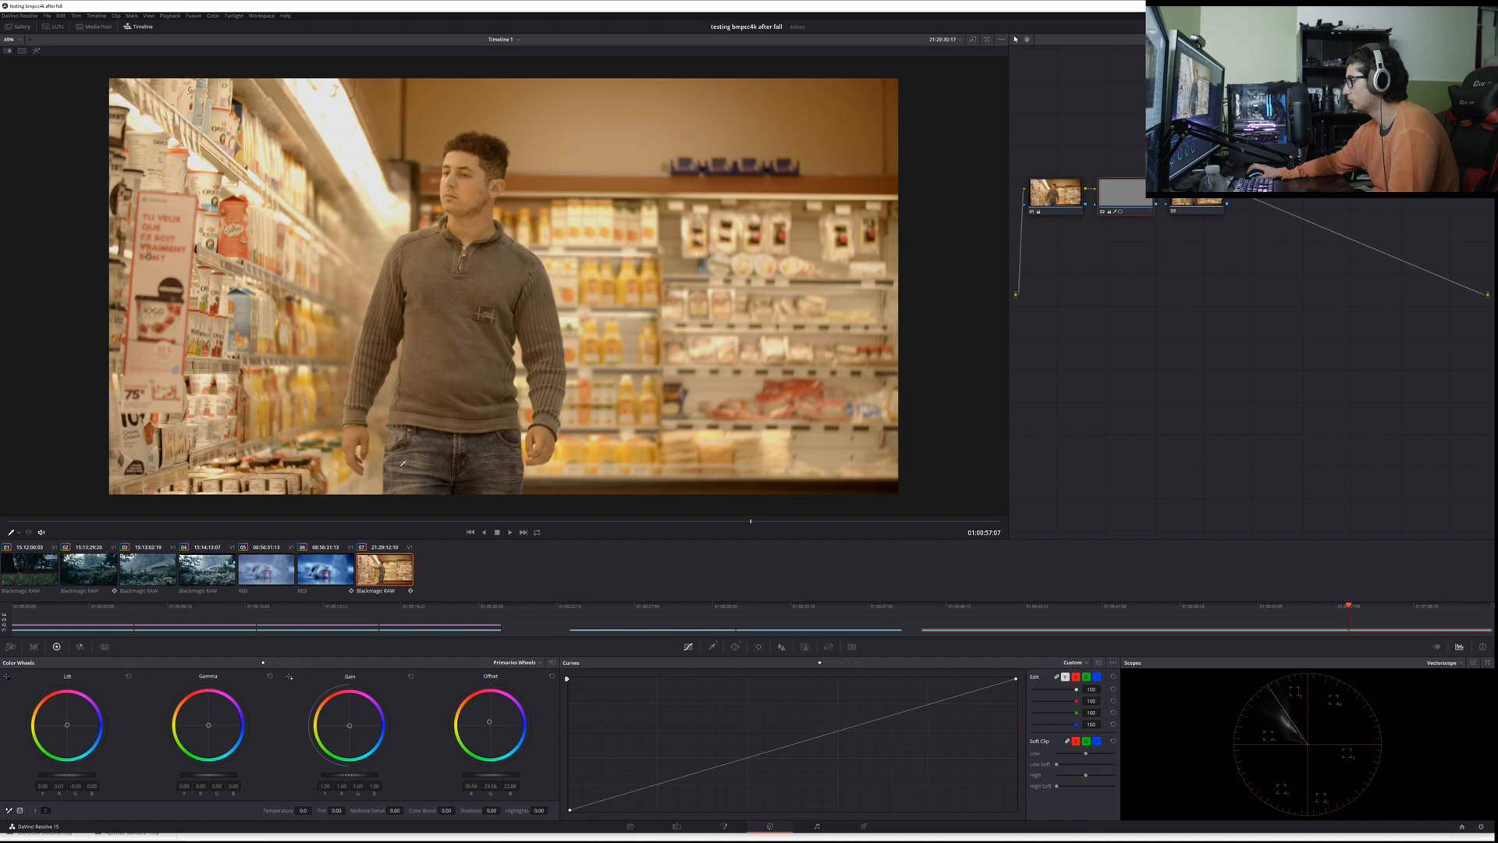
Step: Highlight the windowed skin patch, try pushing its Gain balance towards orange, and undo the shift
left_click(36, 51)
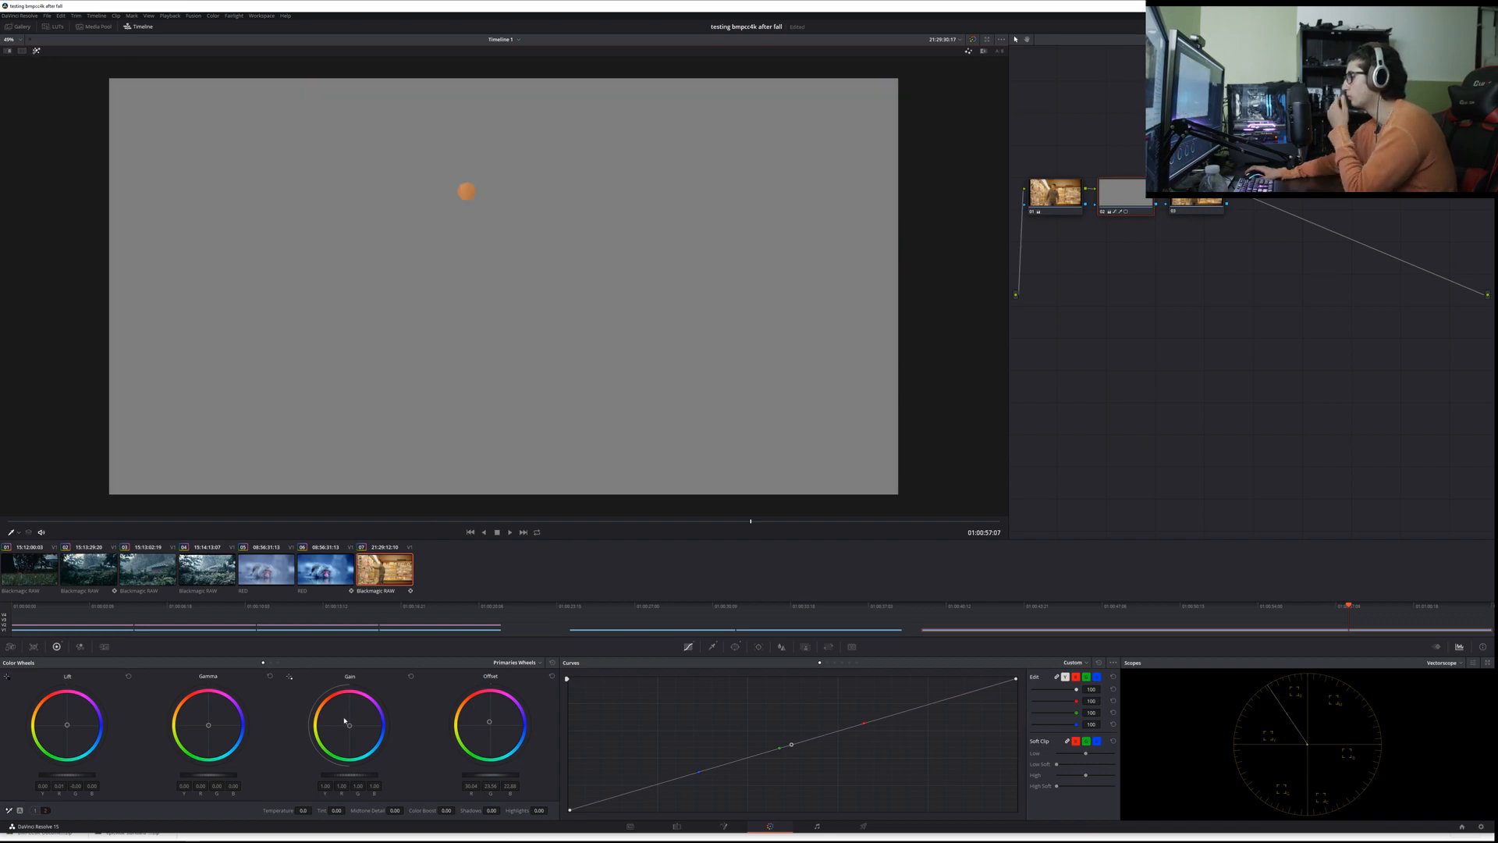
left_click_drag(345, 721, 346, 719)
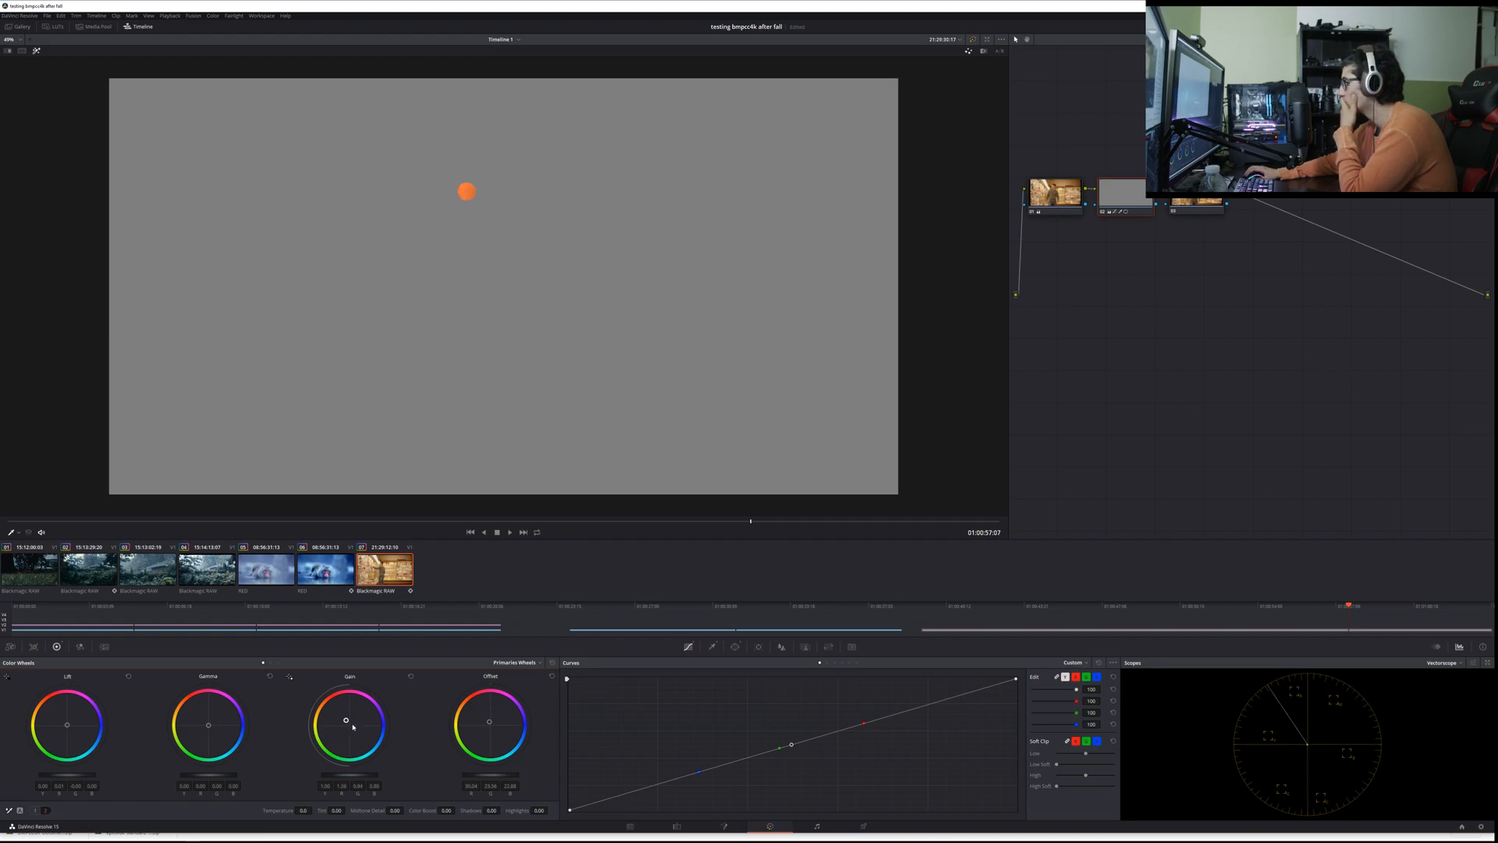
key("ctrl+z")
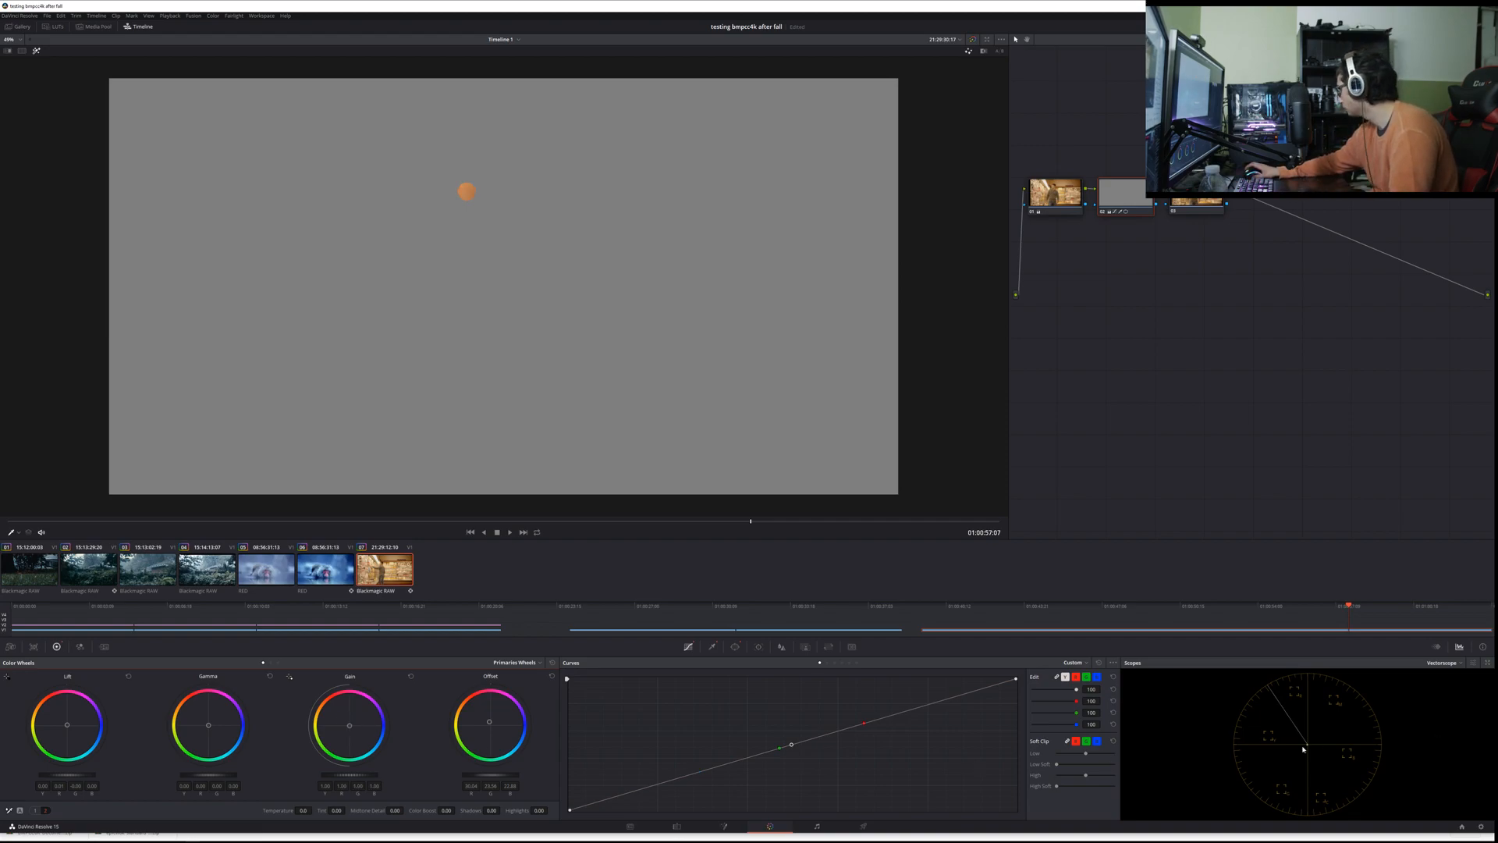
Step: Check the vectorscope's display options, try pushing the Offset balance towards orange and purple, and undo both shifts
left_click(1472, 663)
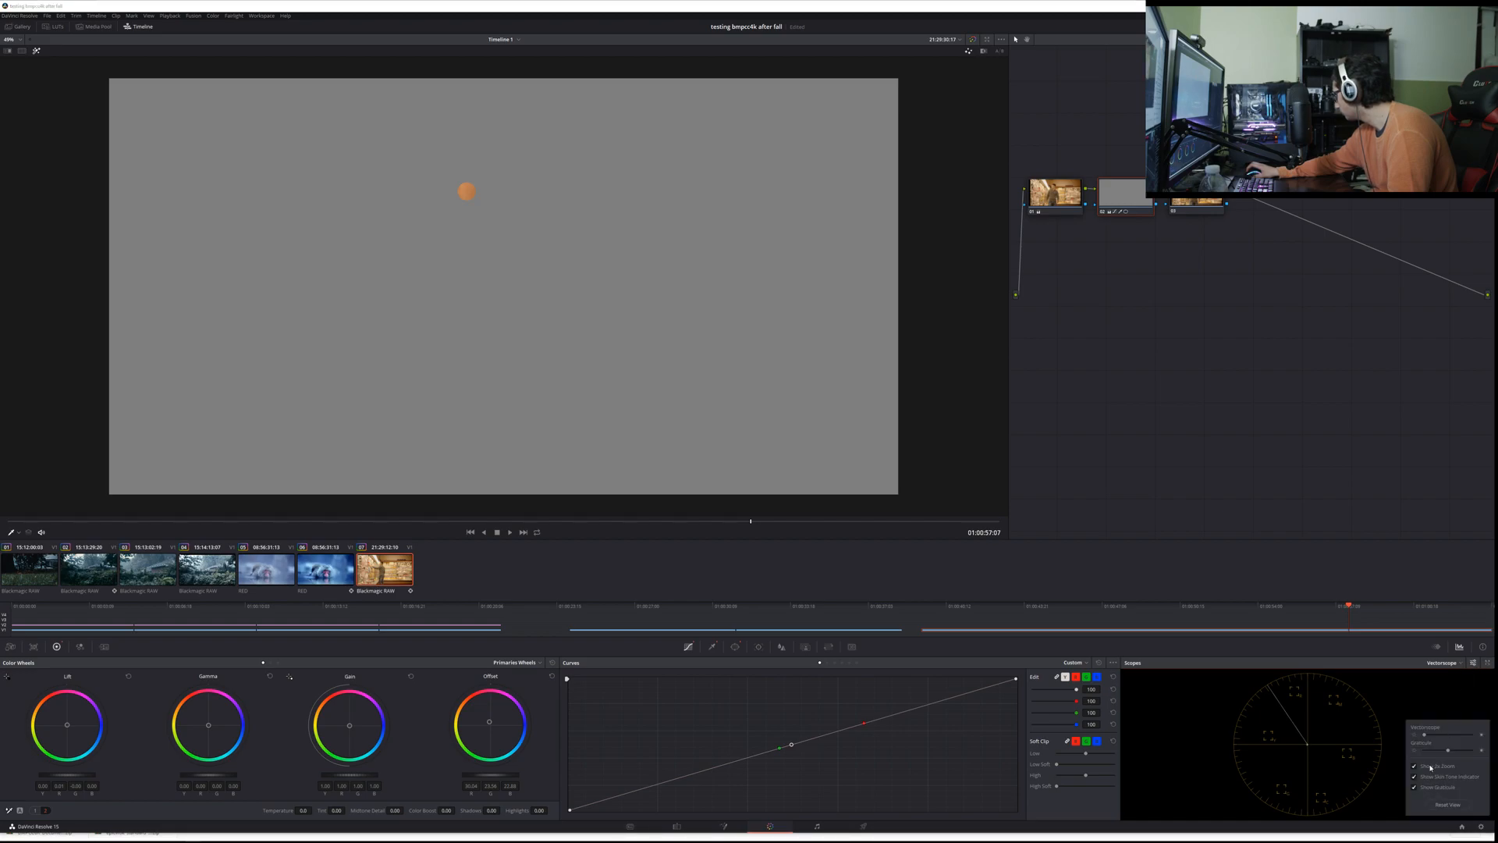
left_click_drag(490, 721, 486, 712)
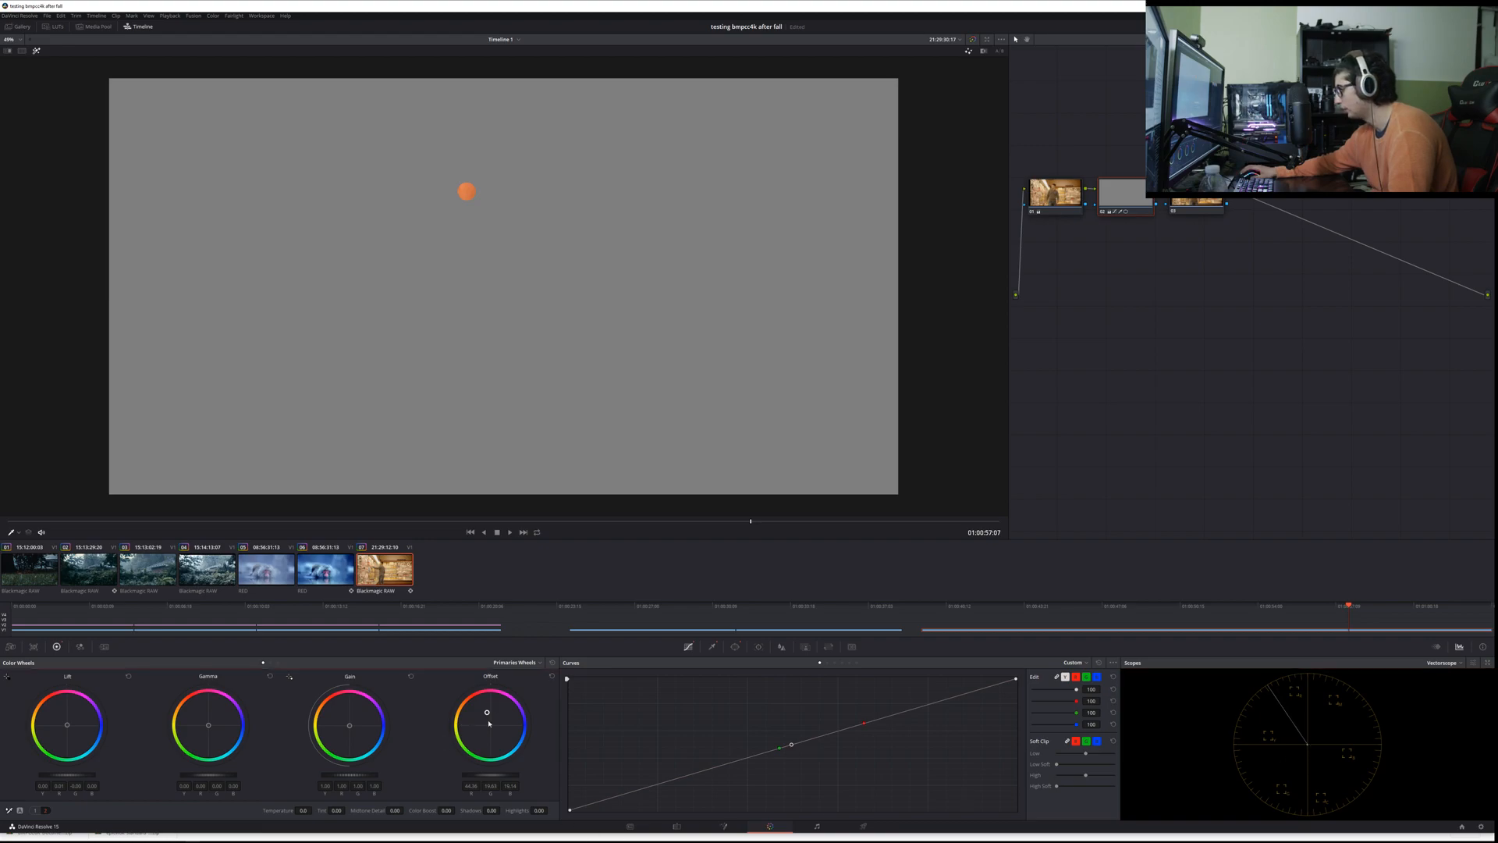
left_click_drag(487, 715, 526, 720)
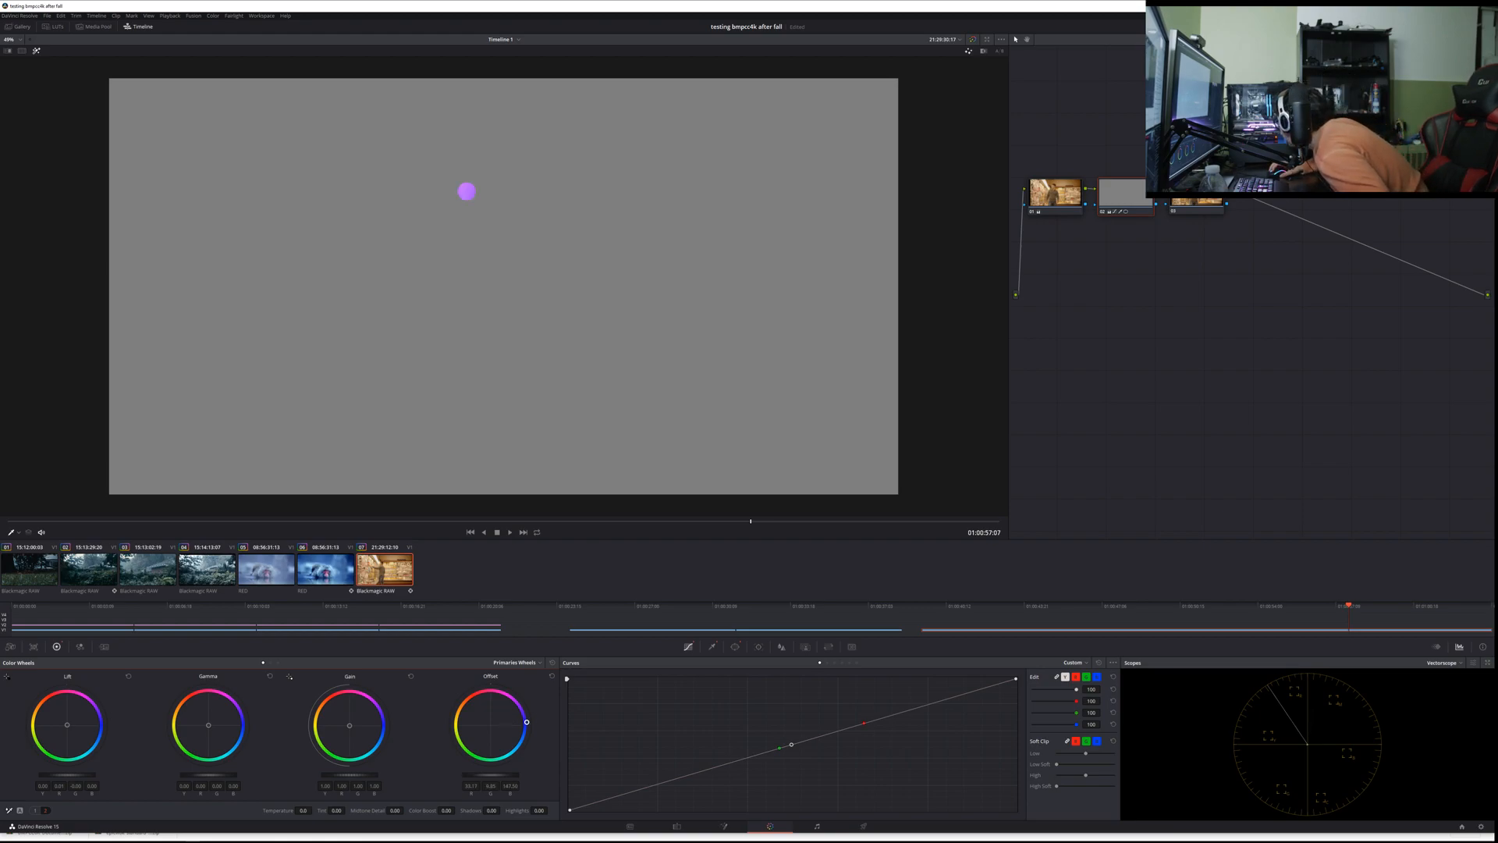
key("ctrl+z")
key("ctrl+z")
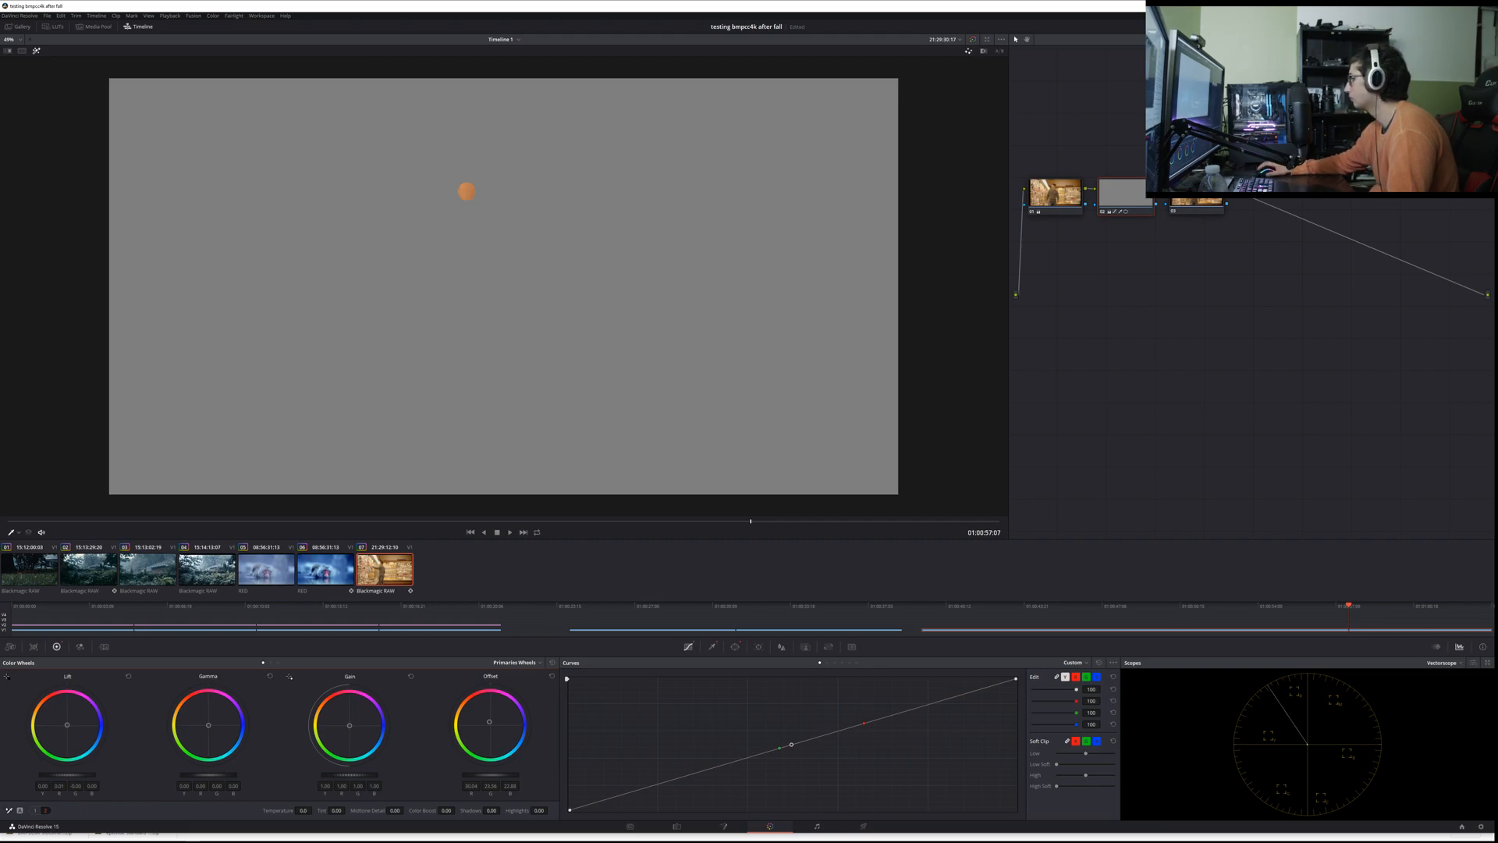
Step: Disable the circular window on the skin node and nudge the Gain balance over the whole highlighted skin selection
left_click(735, 646)
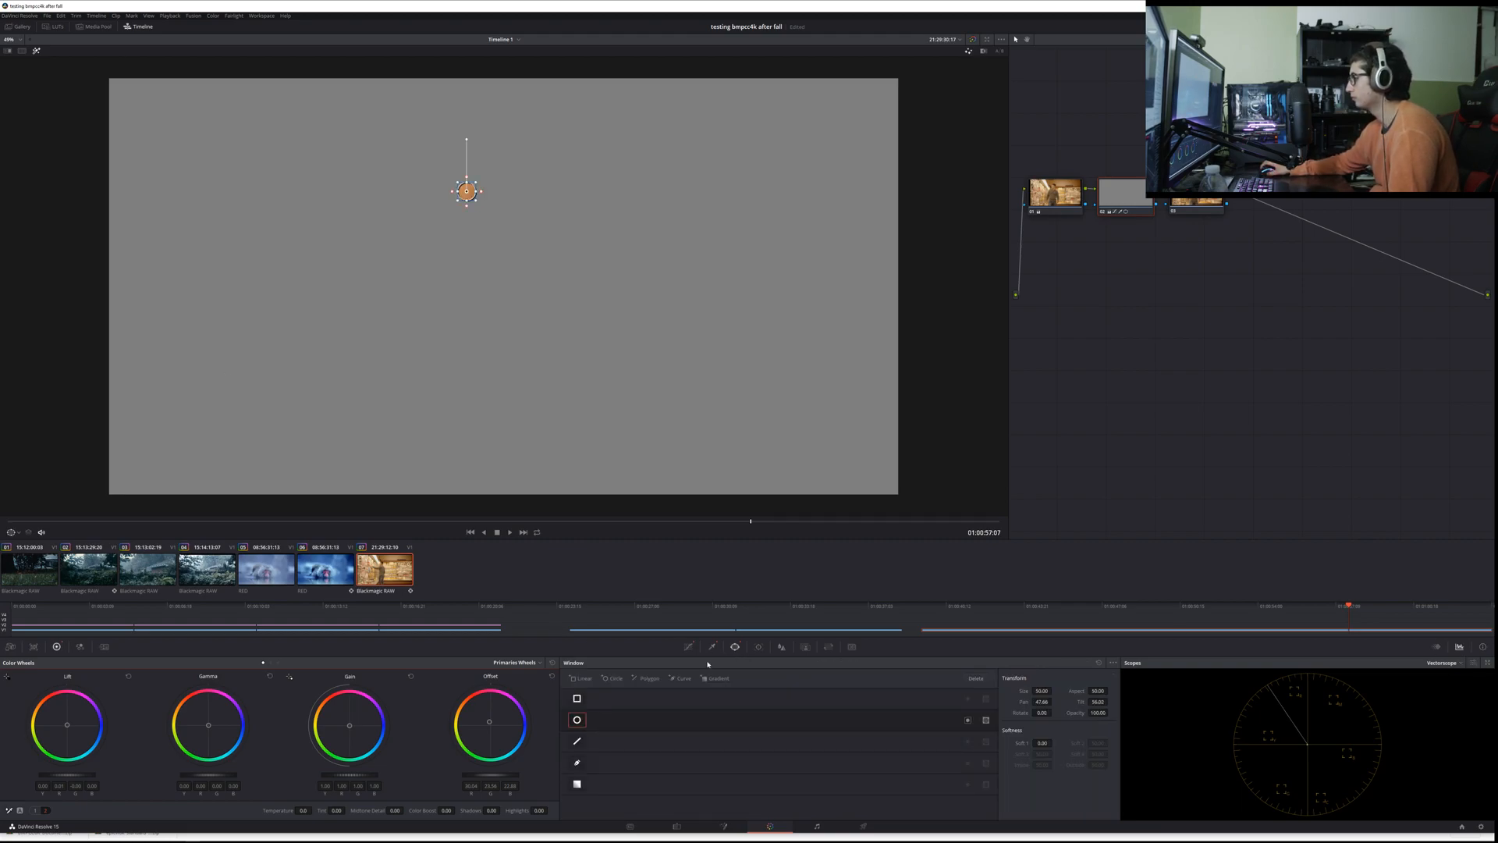
left_click(576, 721)
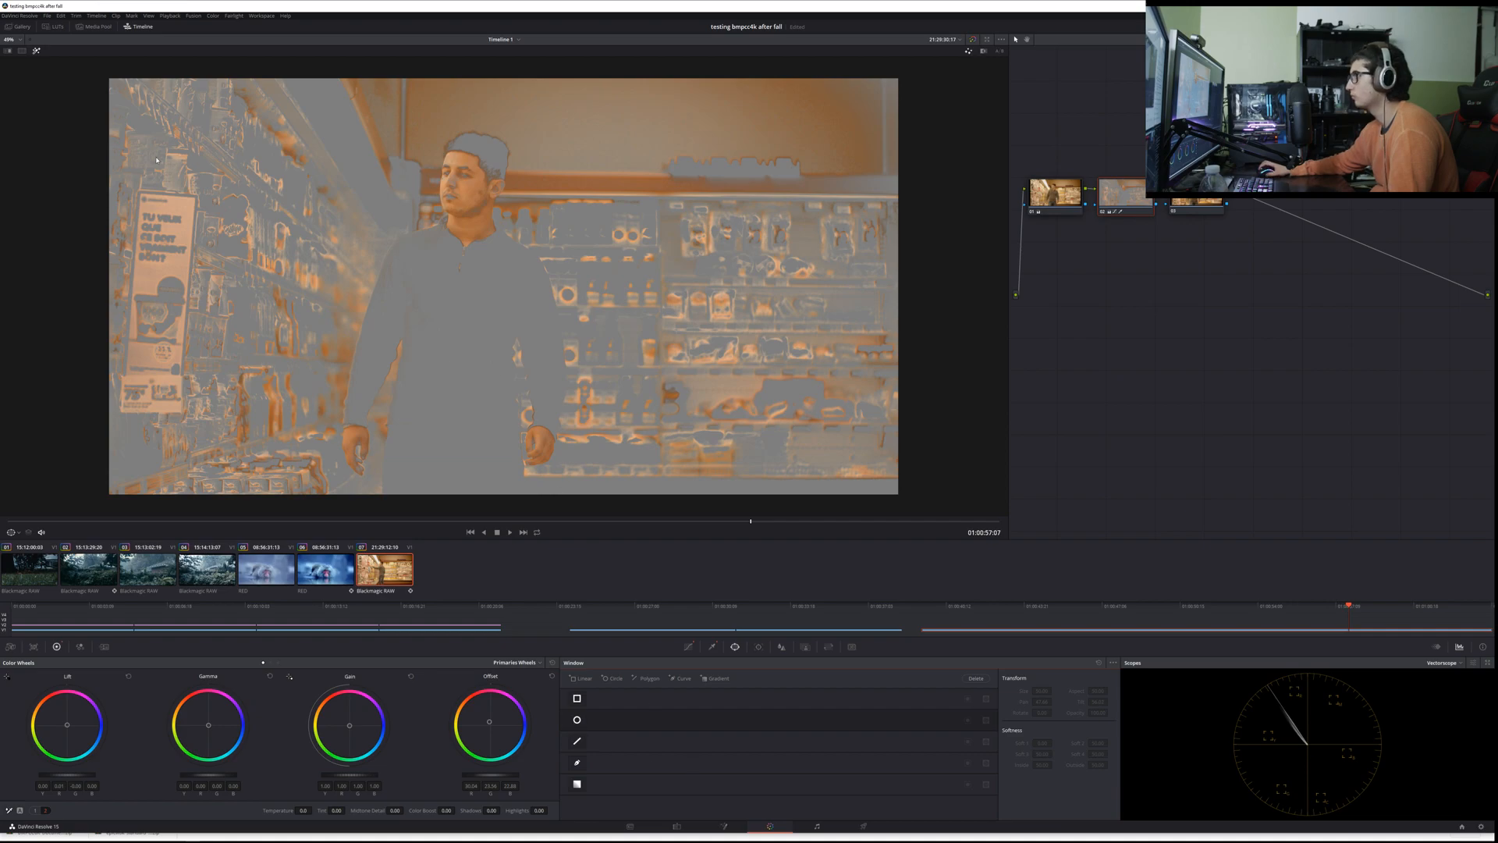
left_click_drag(350, 725, 349, 724)
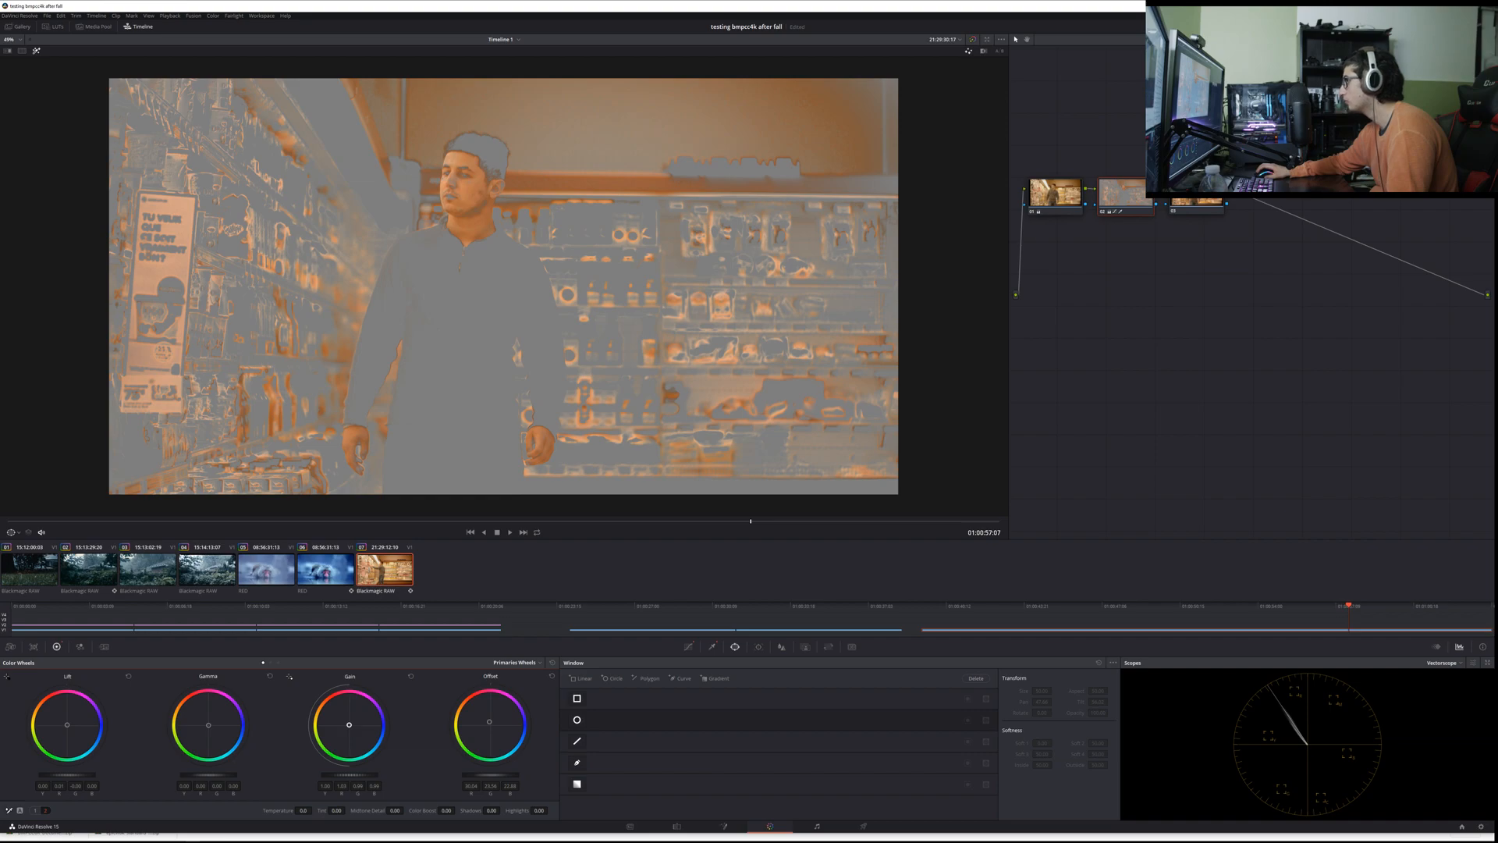
left_click_drag(349, 727, 351, 726)
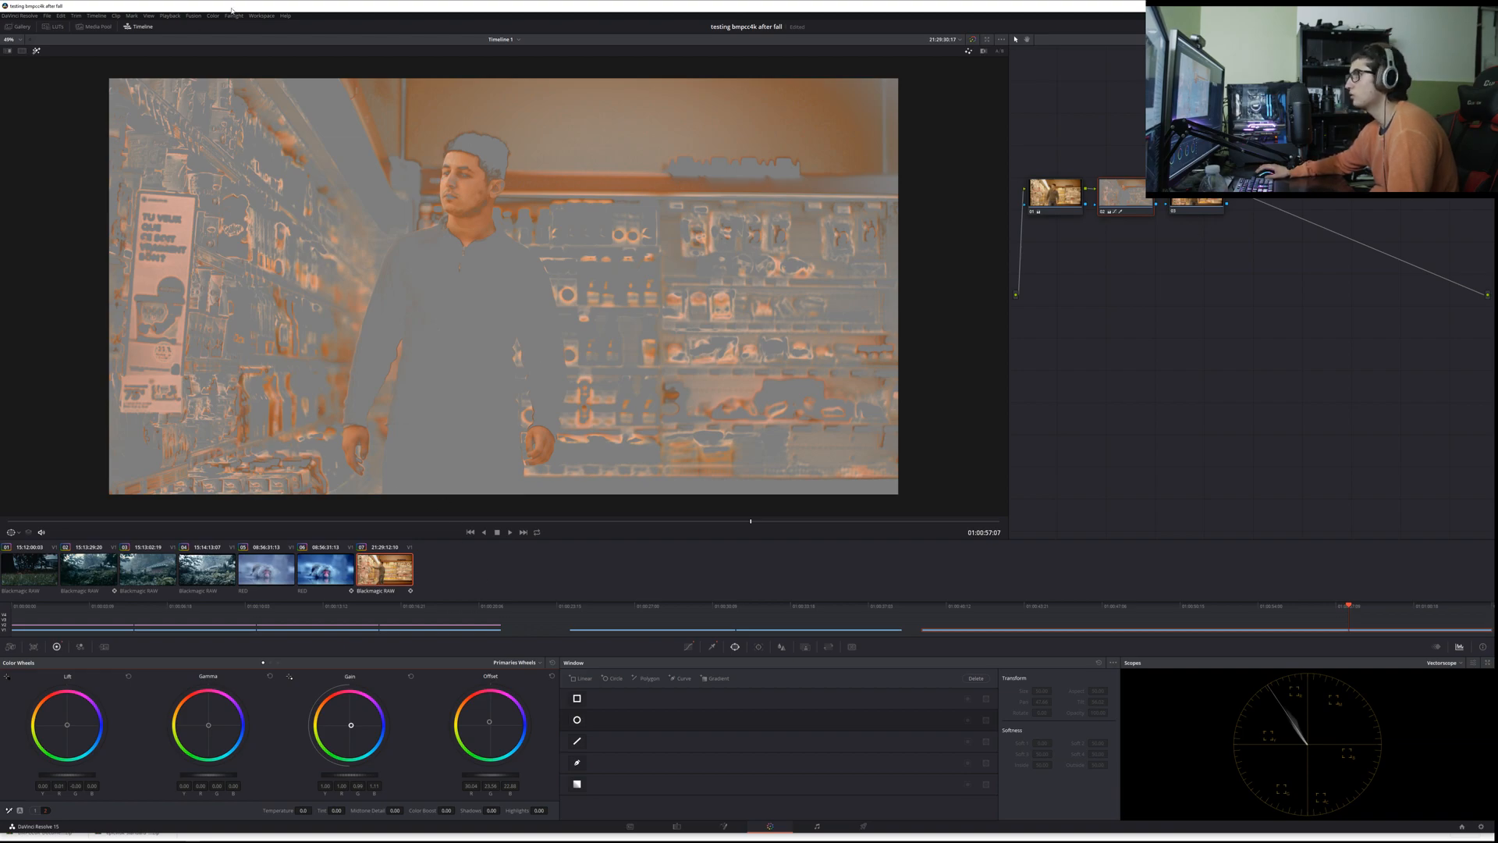
Step: Turn off the highlight view and reset the Gain color balance on the skin node
left_click(36, 52)
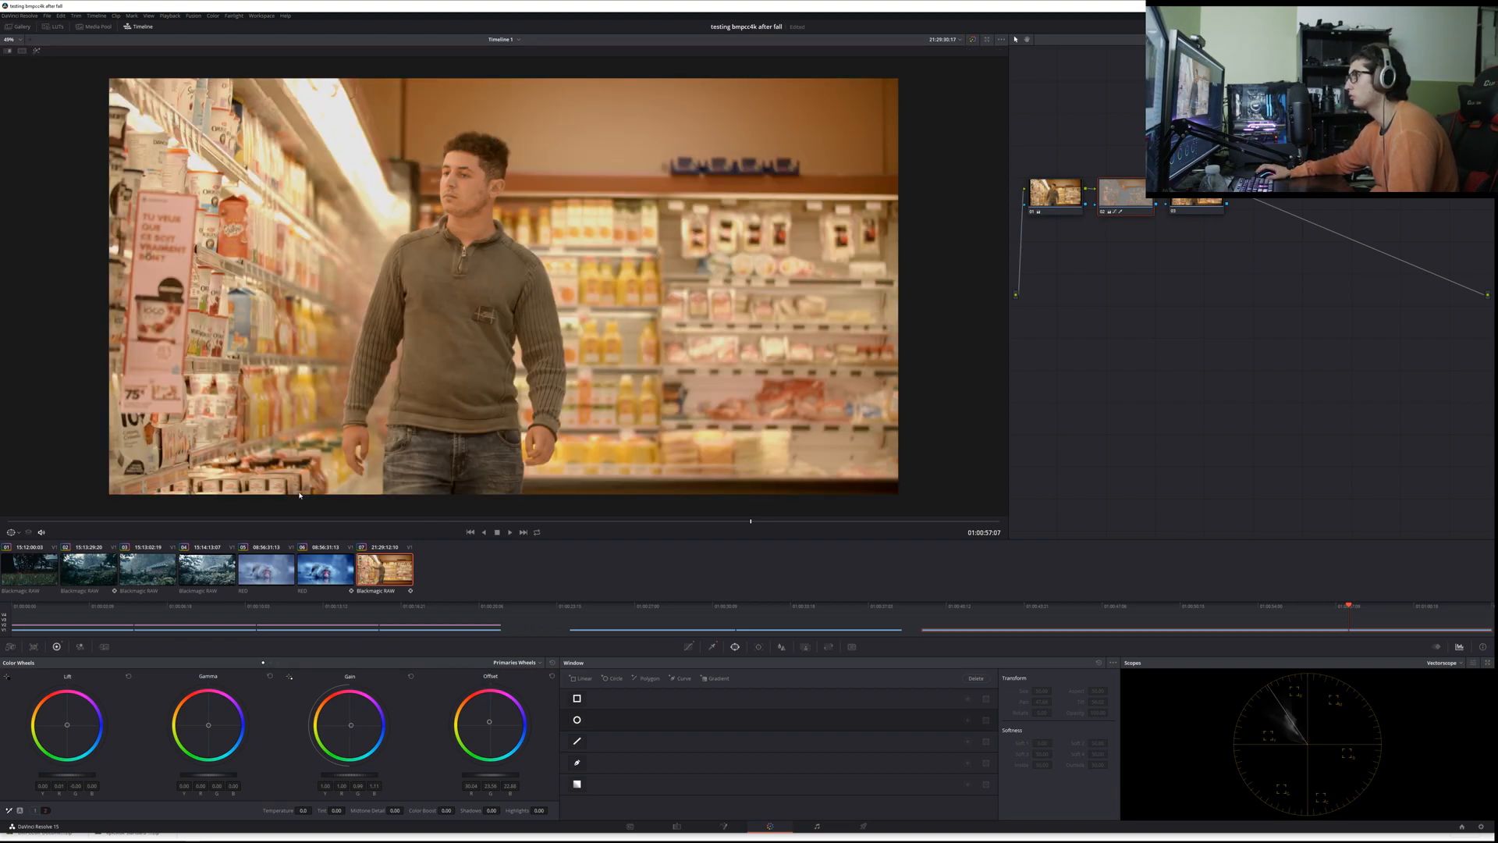
double_click(350, 731)
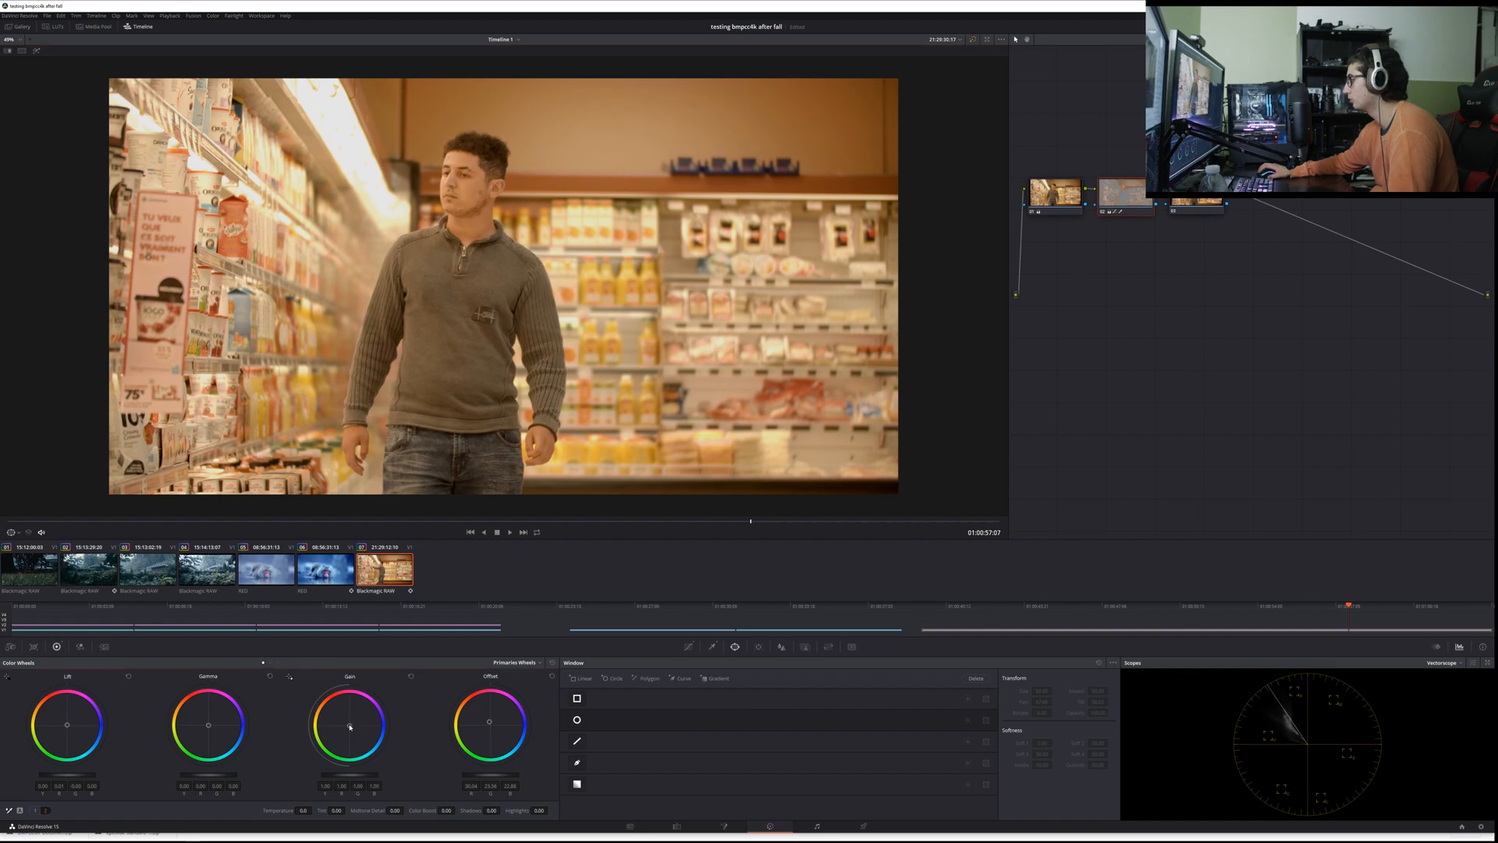
left_click_drag(349, 724, 349, 725)
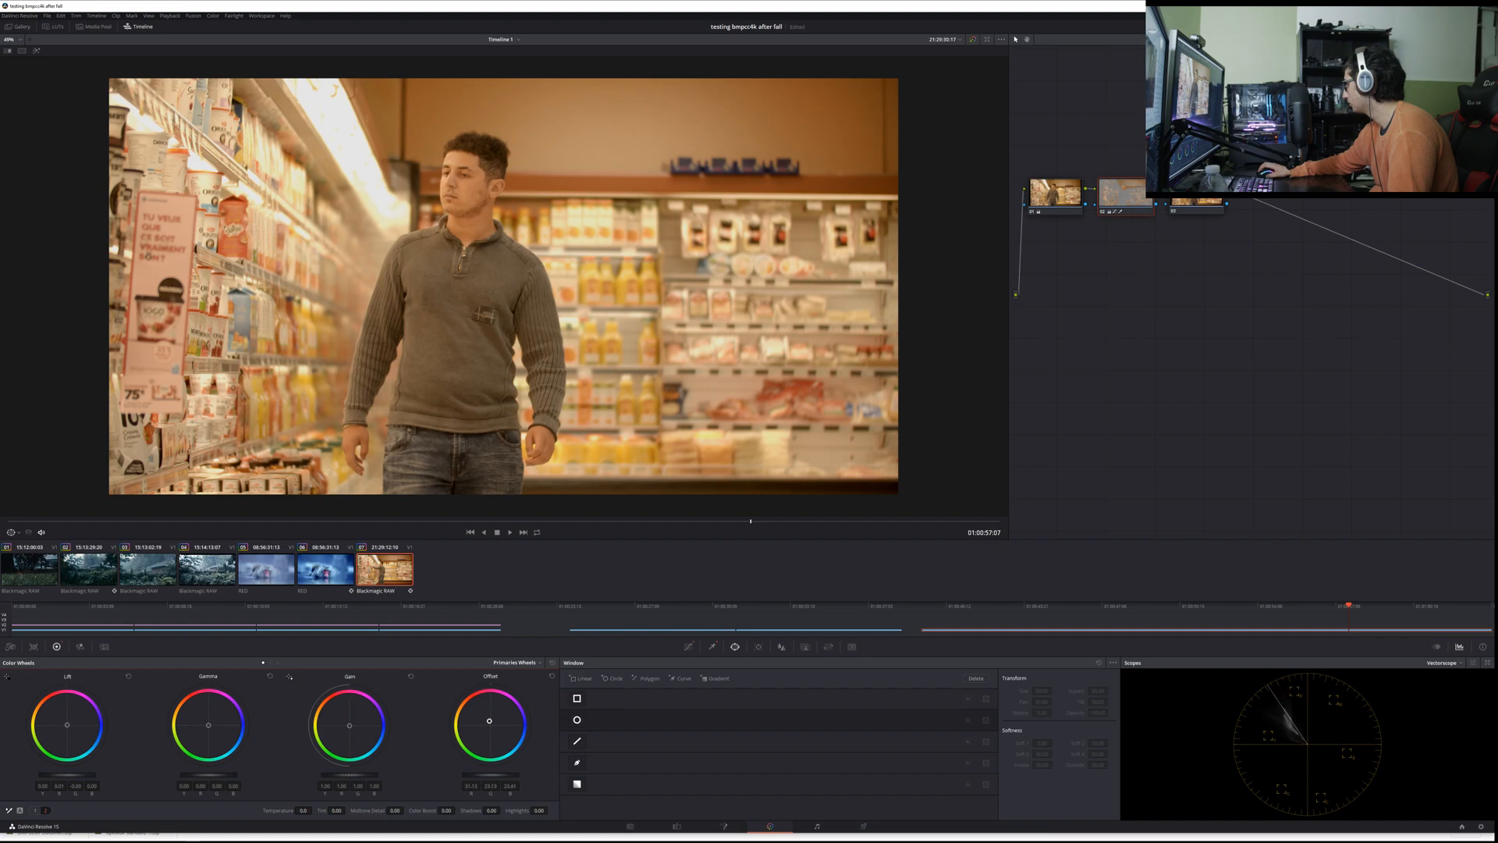
Step: Try color balance shifts on Offset, Gamma and Lift, undo each one, and nudge the Lift balance slightly
left_click_drag(489, 721, 500, 716)
key("ctrl+z")
left_click_drag(209, 725, 219, 723)
key("ctrl+z")
left_click_drag(67, 725, 75, 727)
key("ctrl+z")
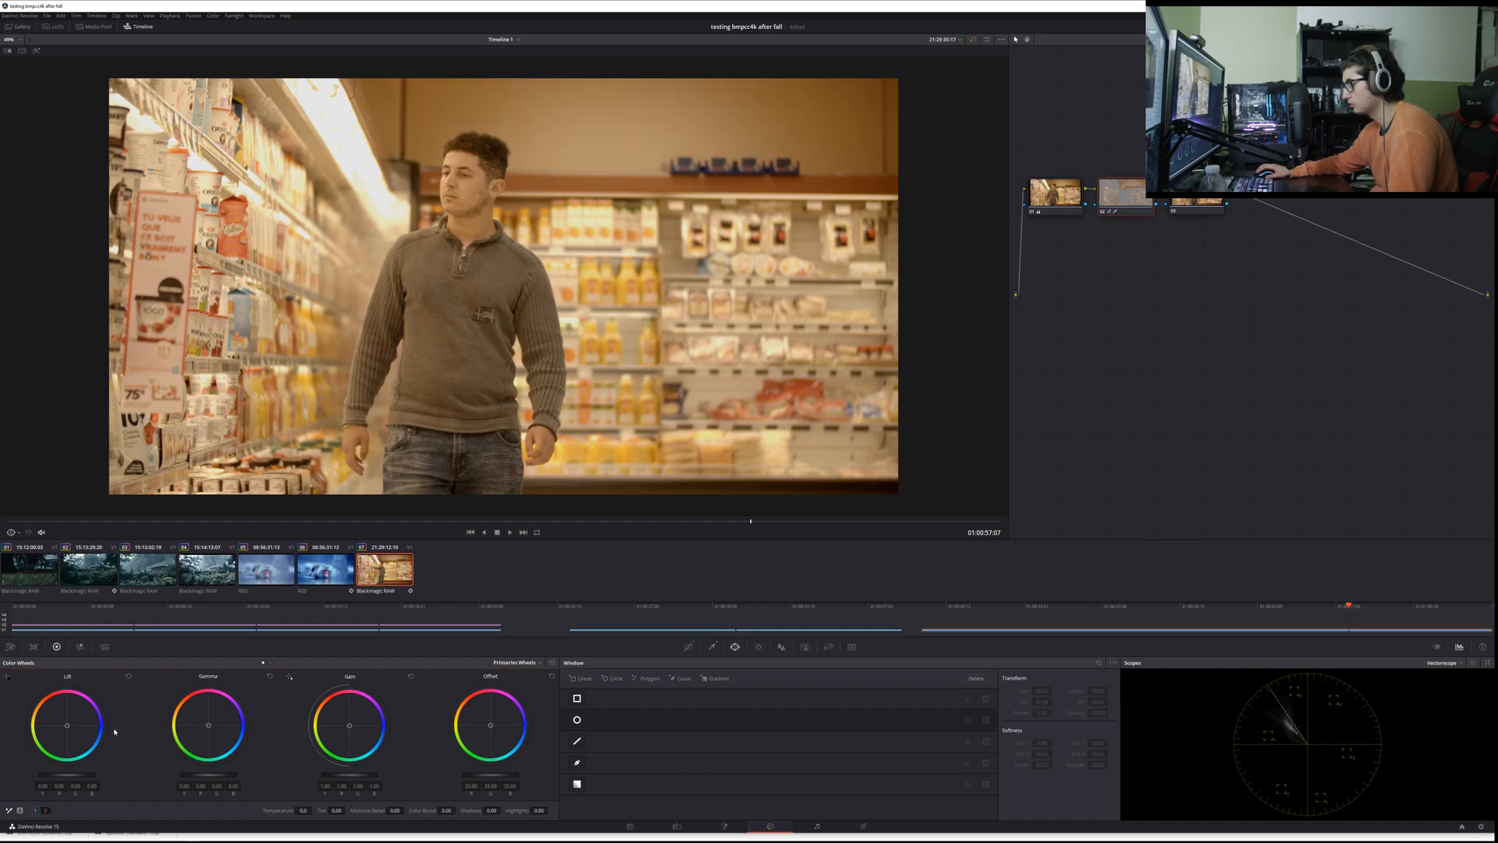
left_click_drag(68, 726, 66, 725)
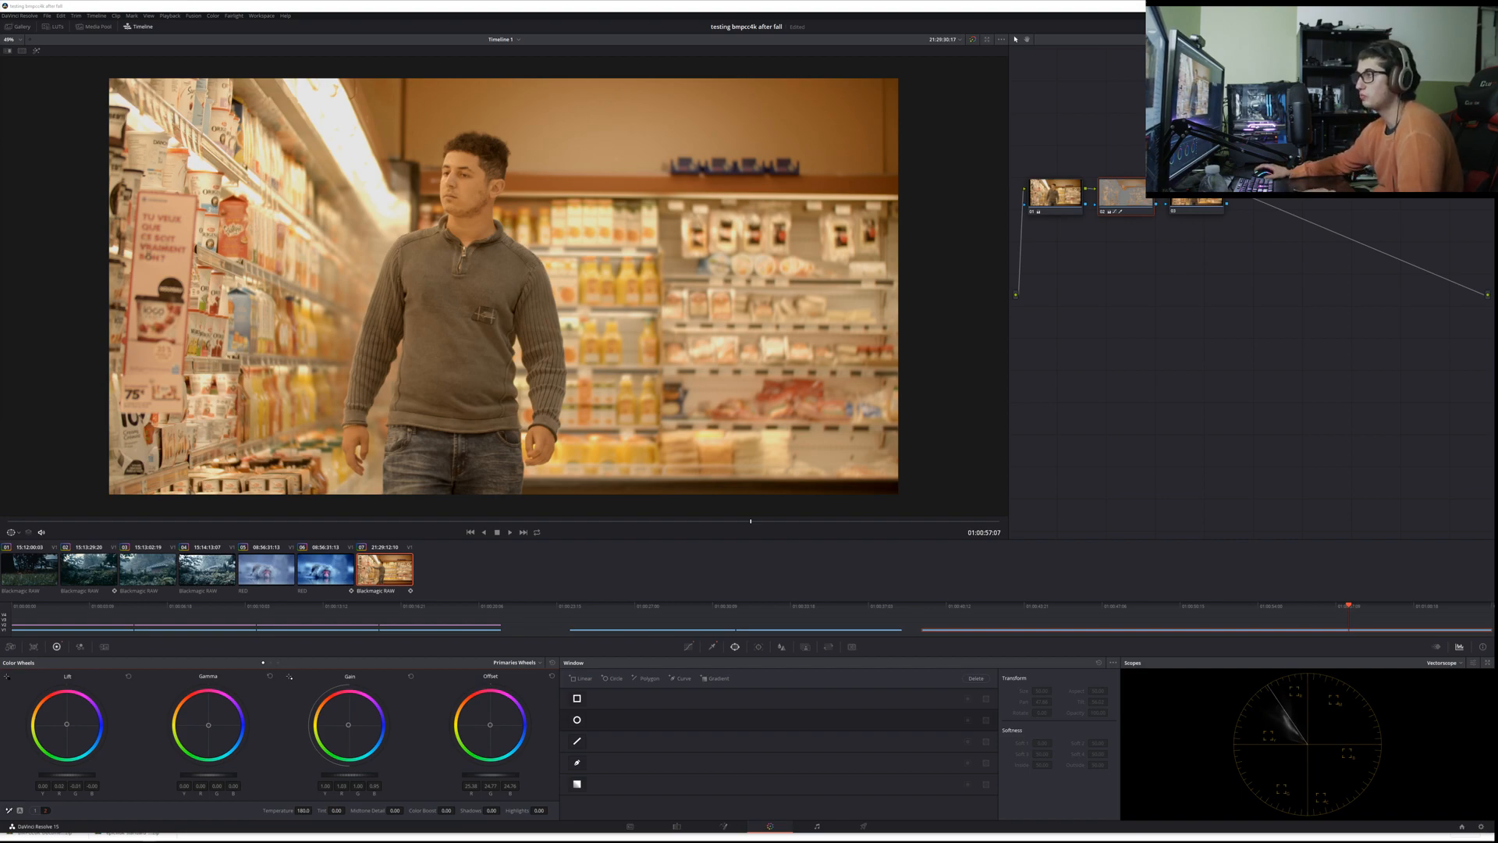
Step: Switch to Chrome, search Google for "bmpcc4k shortfilm", and accept the suggested query "bmpcc 4k short film"
left_click_drag(2, 212, 547, 7)
left_click(322, 22)
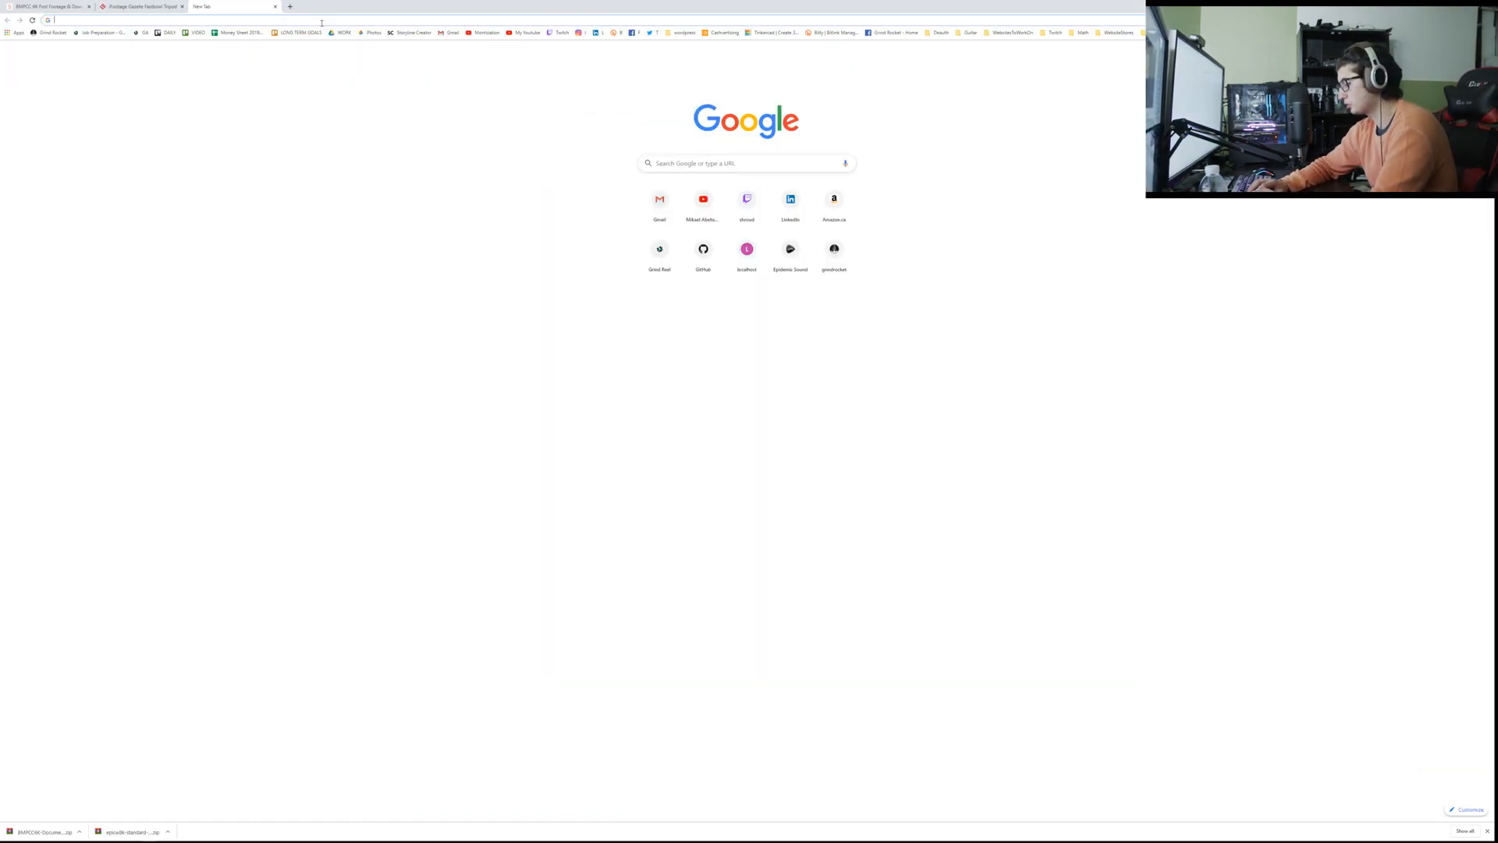
type("bmpcc4k")
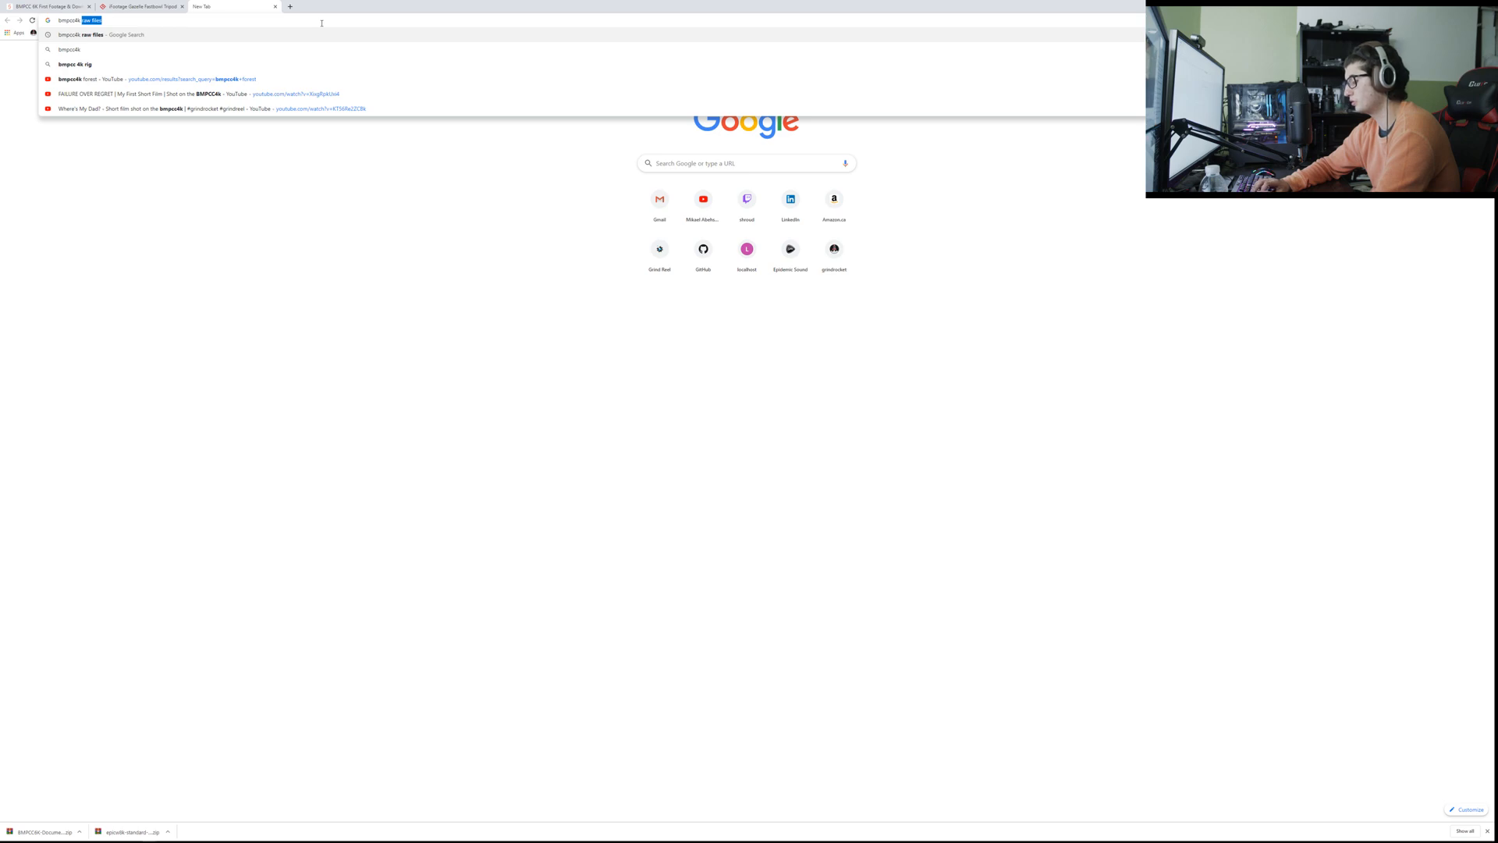
type(" short")
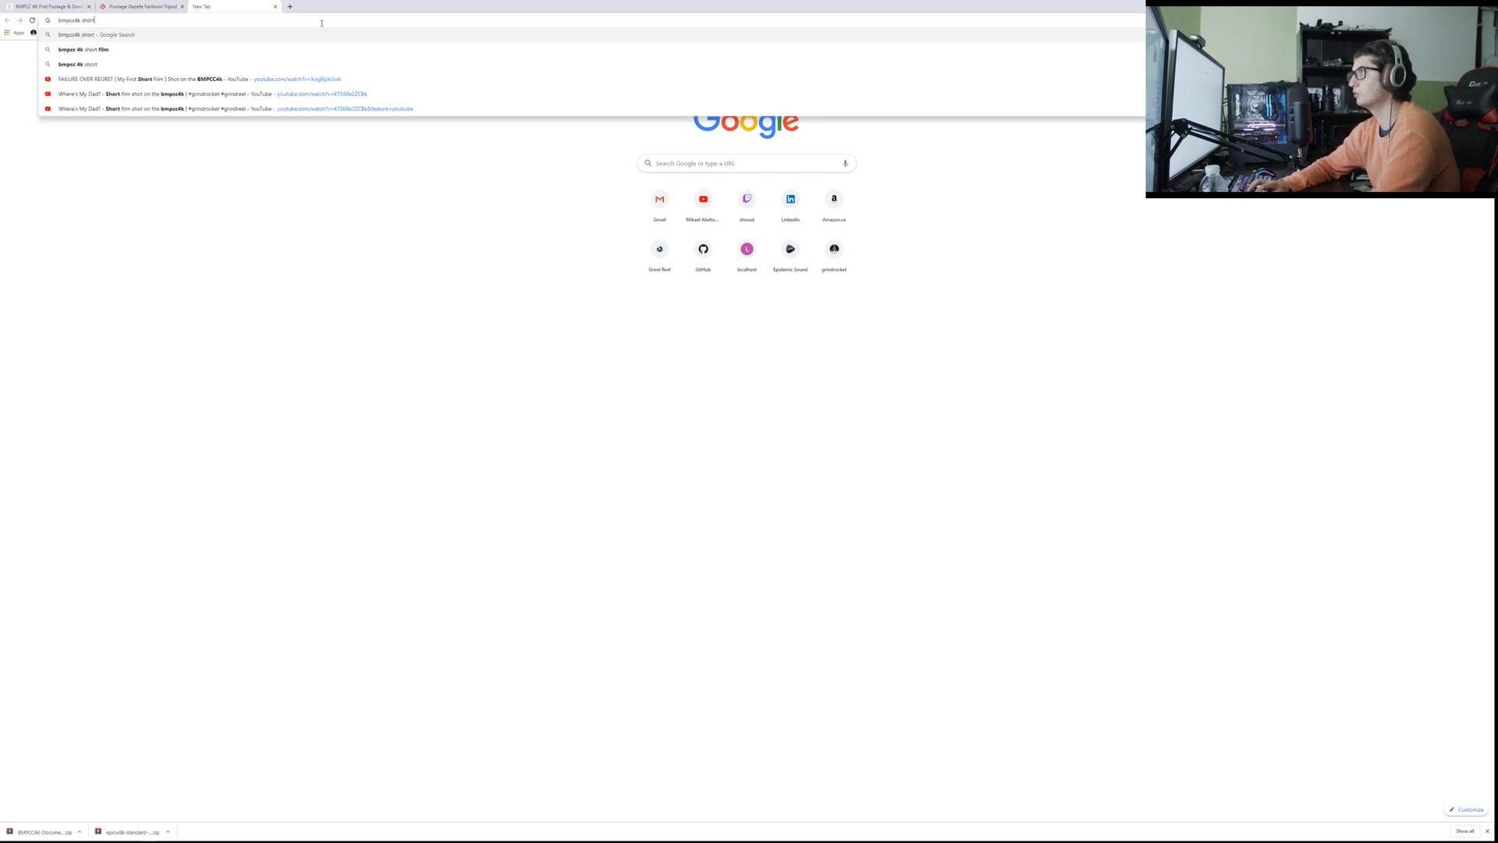
type("film")
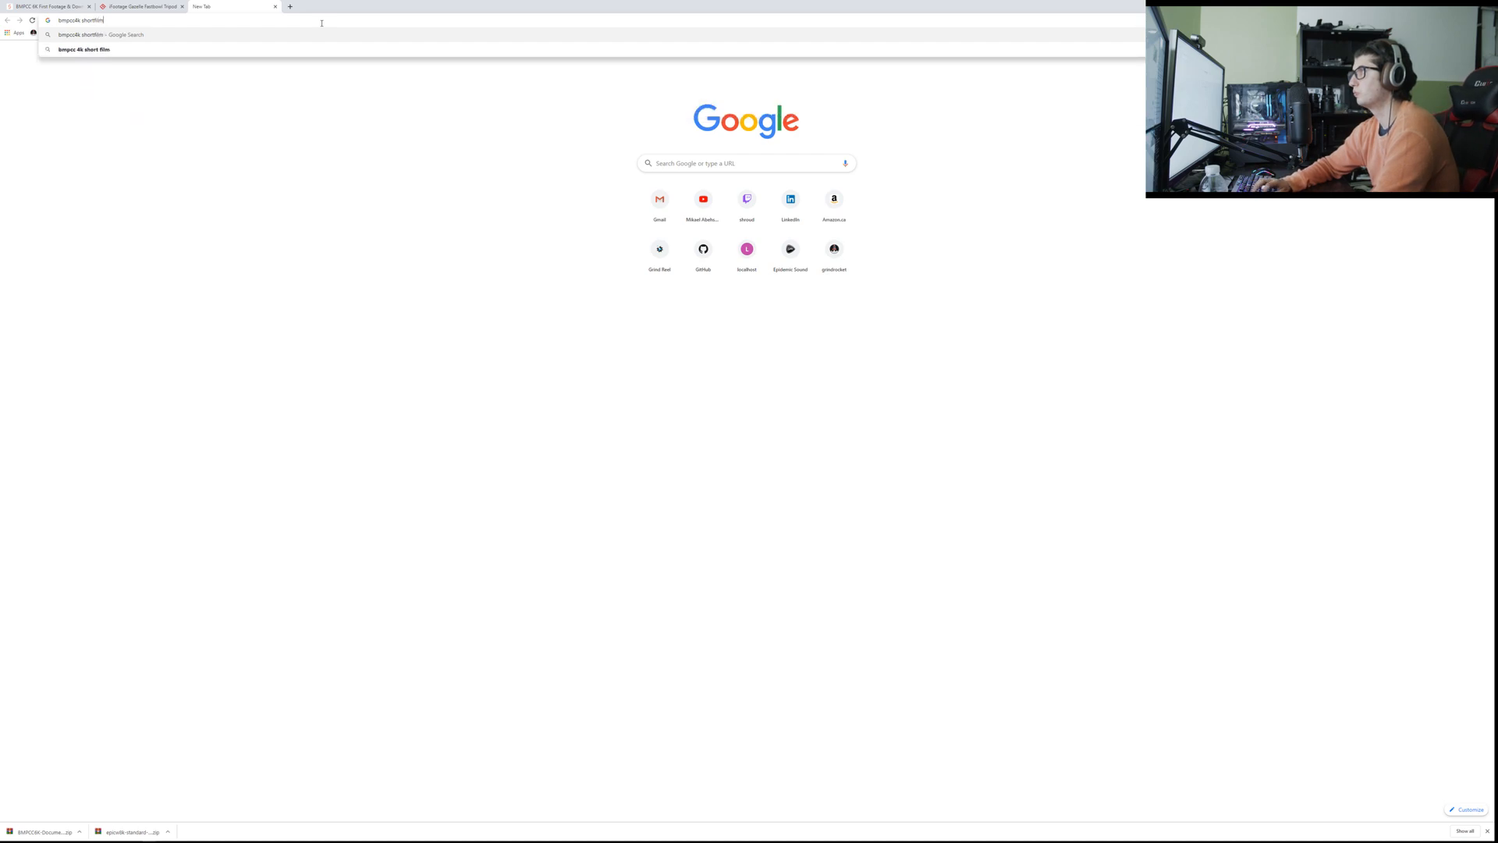
key("Return")
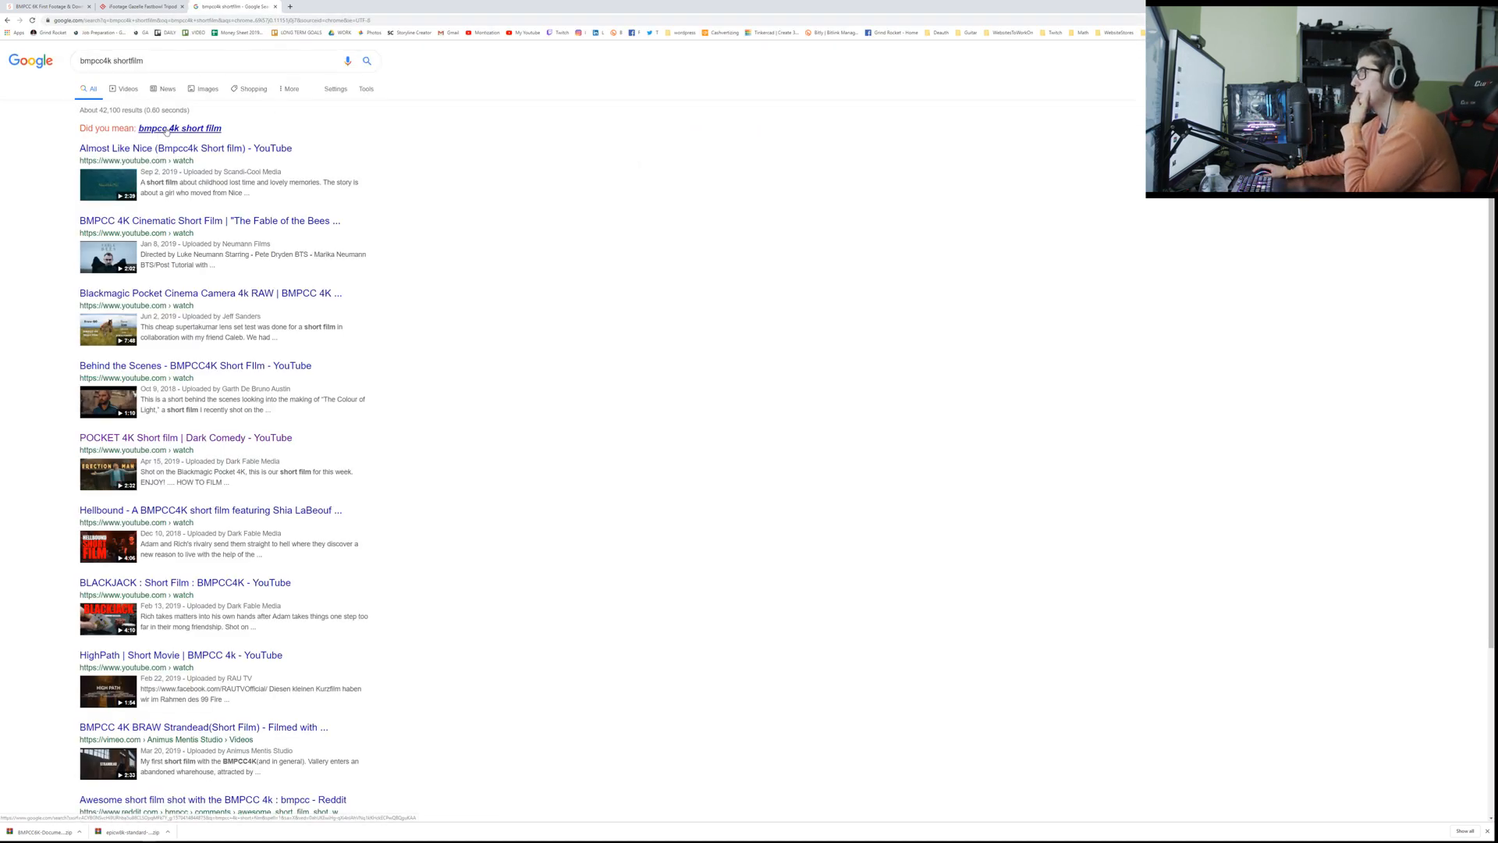
left_click(166, 130)
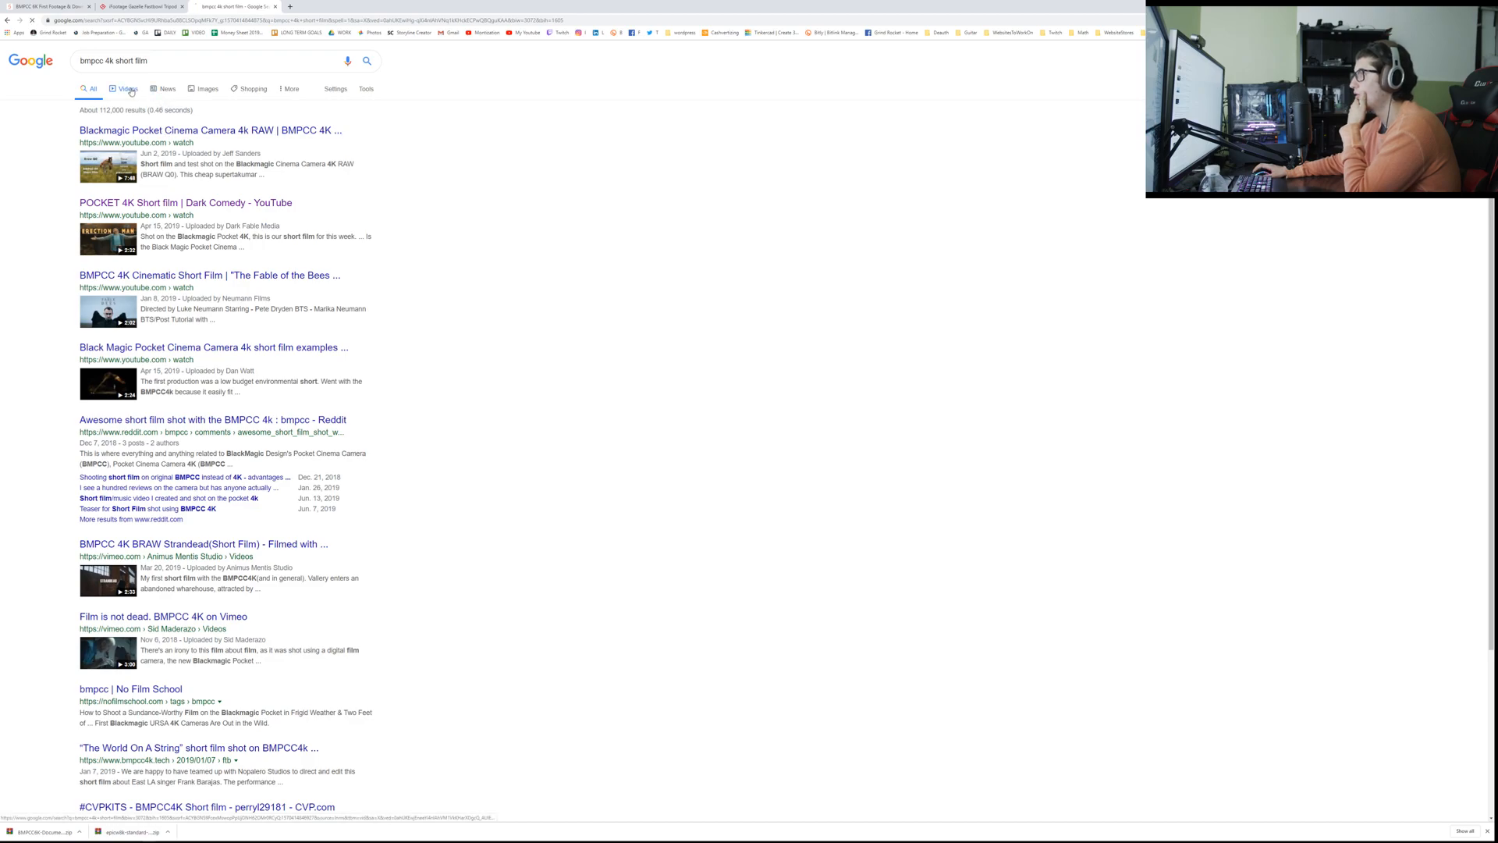
Step: Filter the Google results to videos and open the "Recommended for You" Blackmagic short film in a new tab
left_click(128, 90)
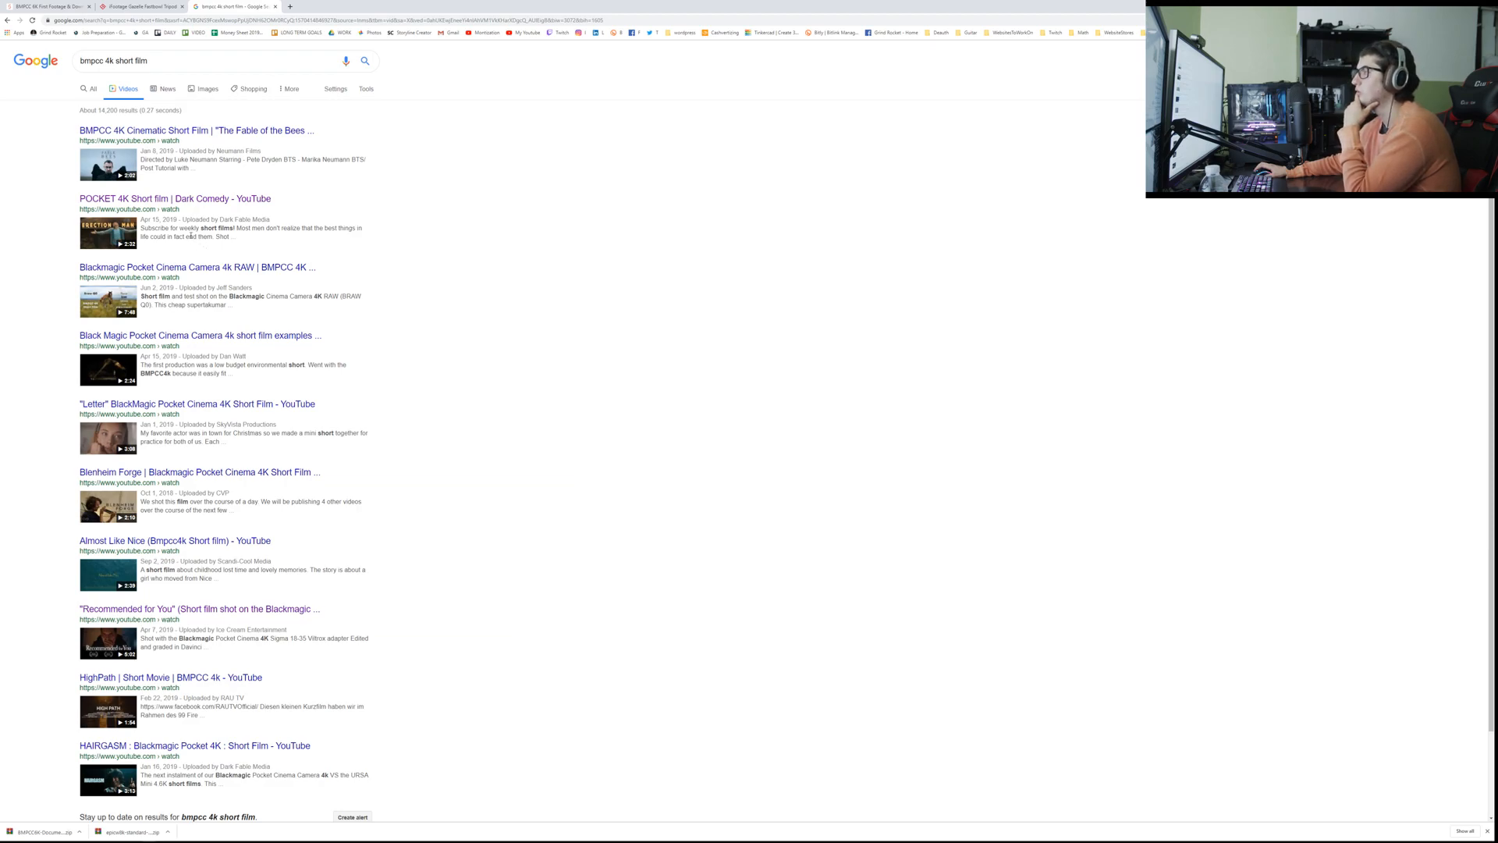
left_click(197, 63)
scroll(141, 228, "down", 3)
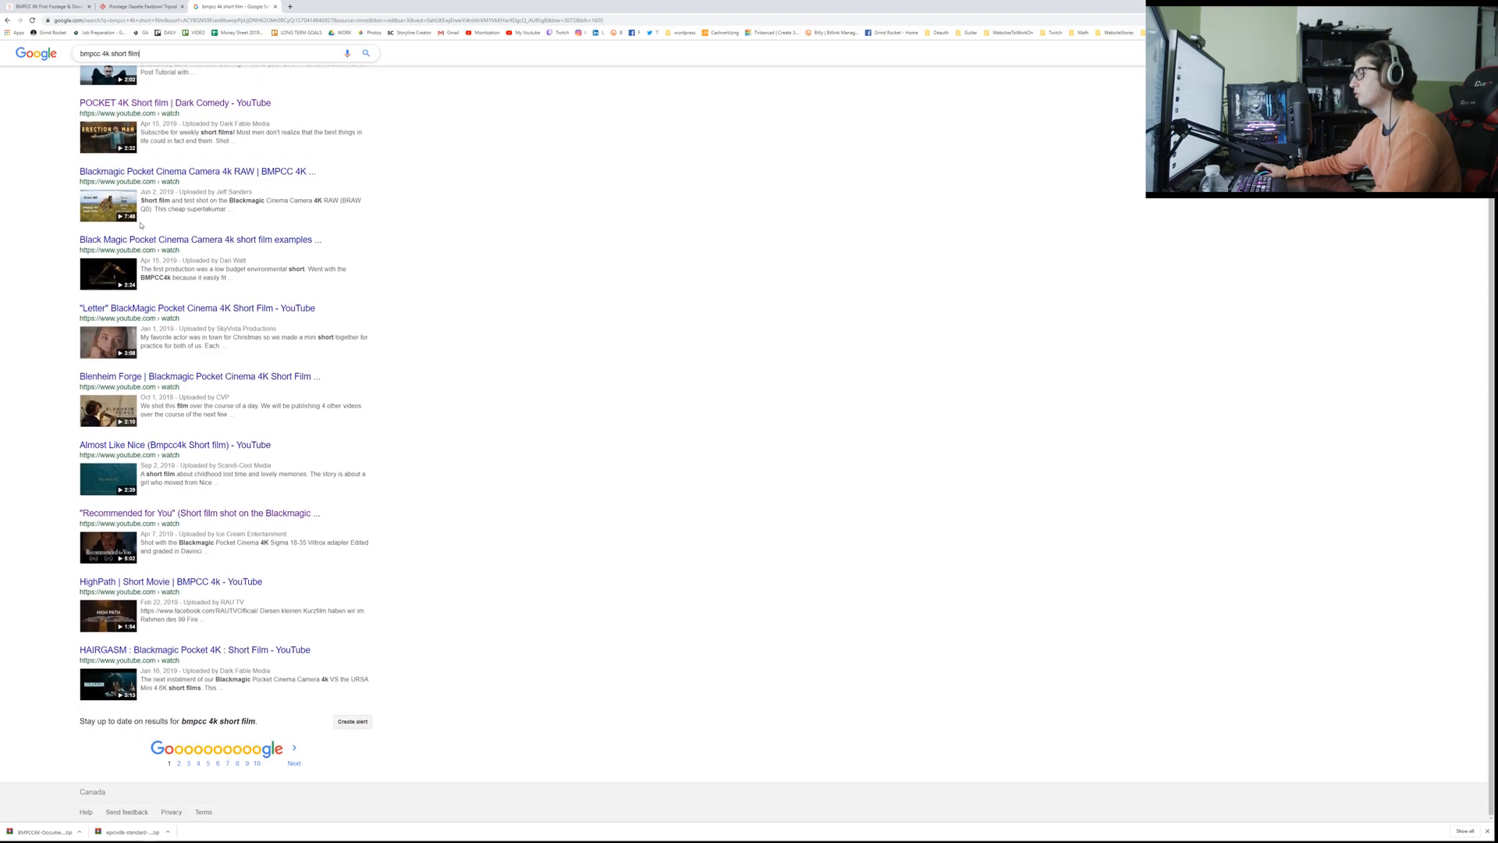
middle_click(244, 515)
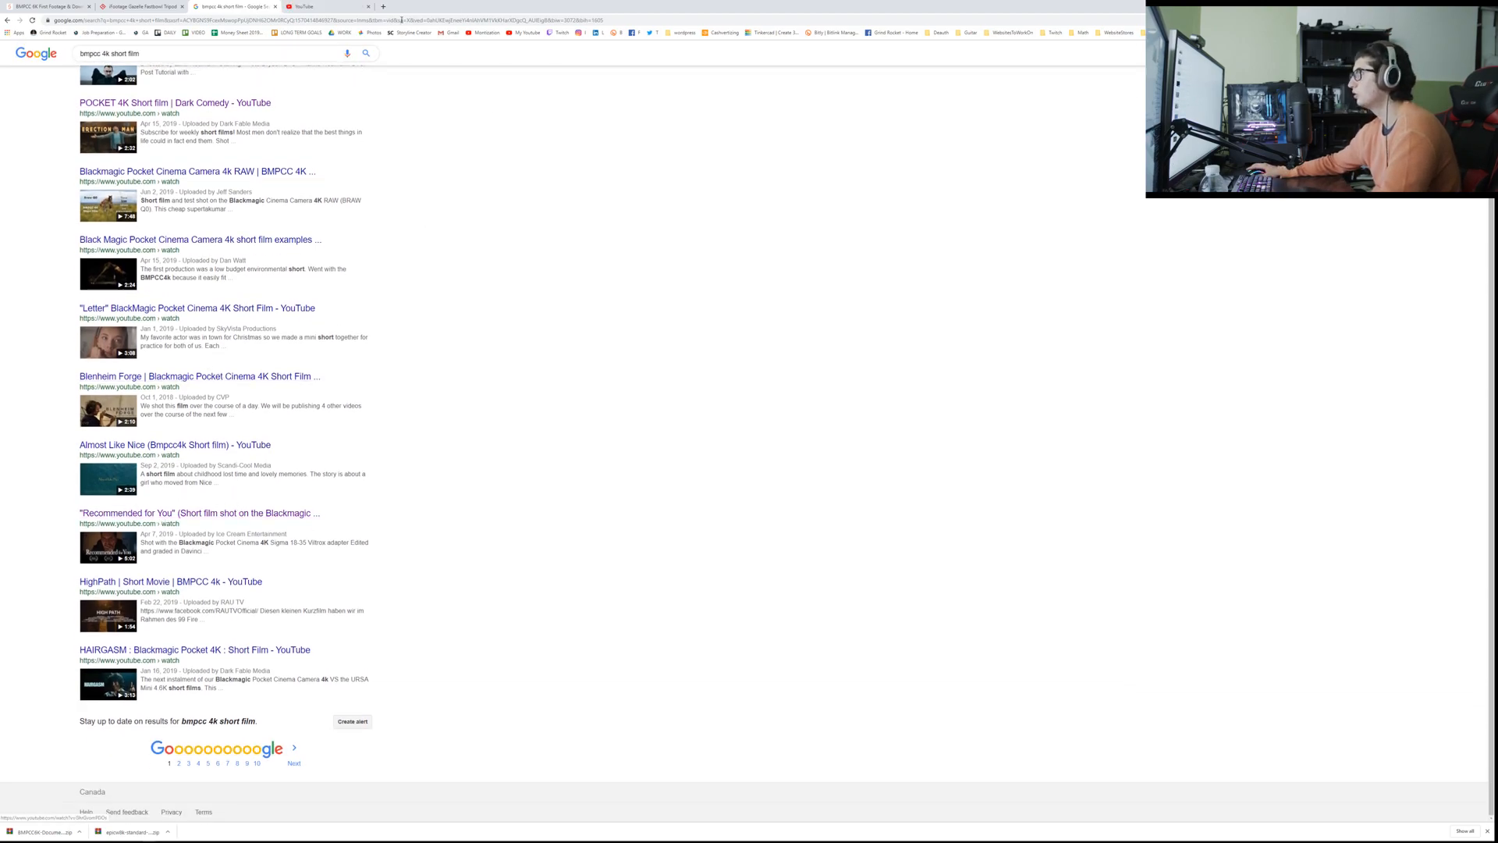
left_click(318, 13)
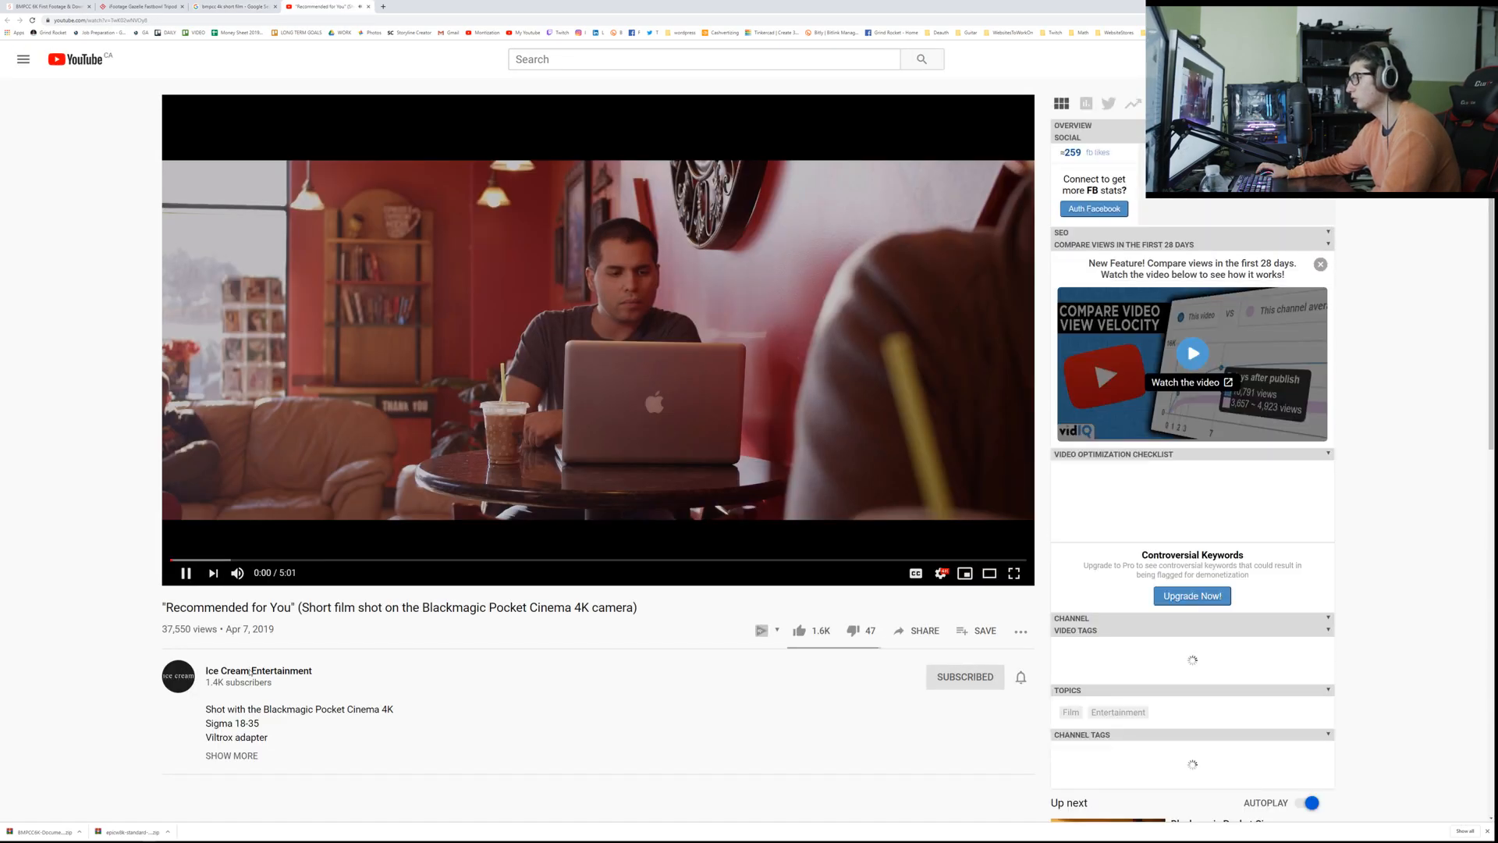
Step: From the Ice Cream Entertainment channel, open the HERO and "Recommended for You" short films, and pause "Recommended for You"
left_click(250, 671)
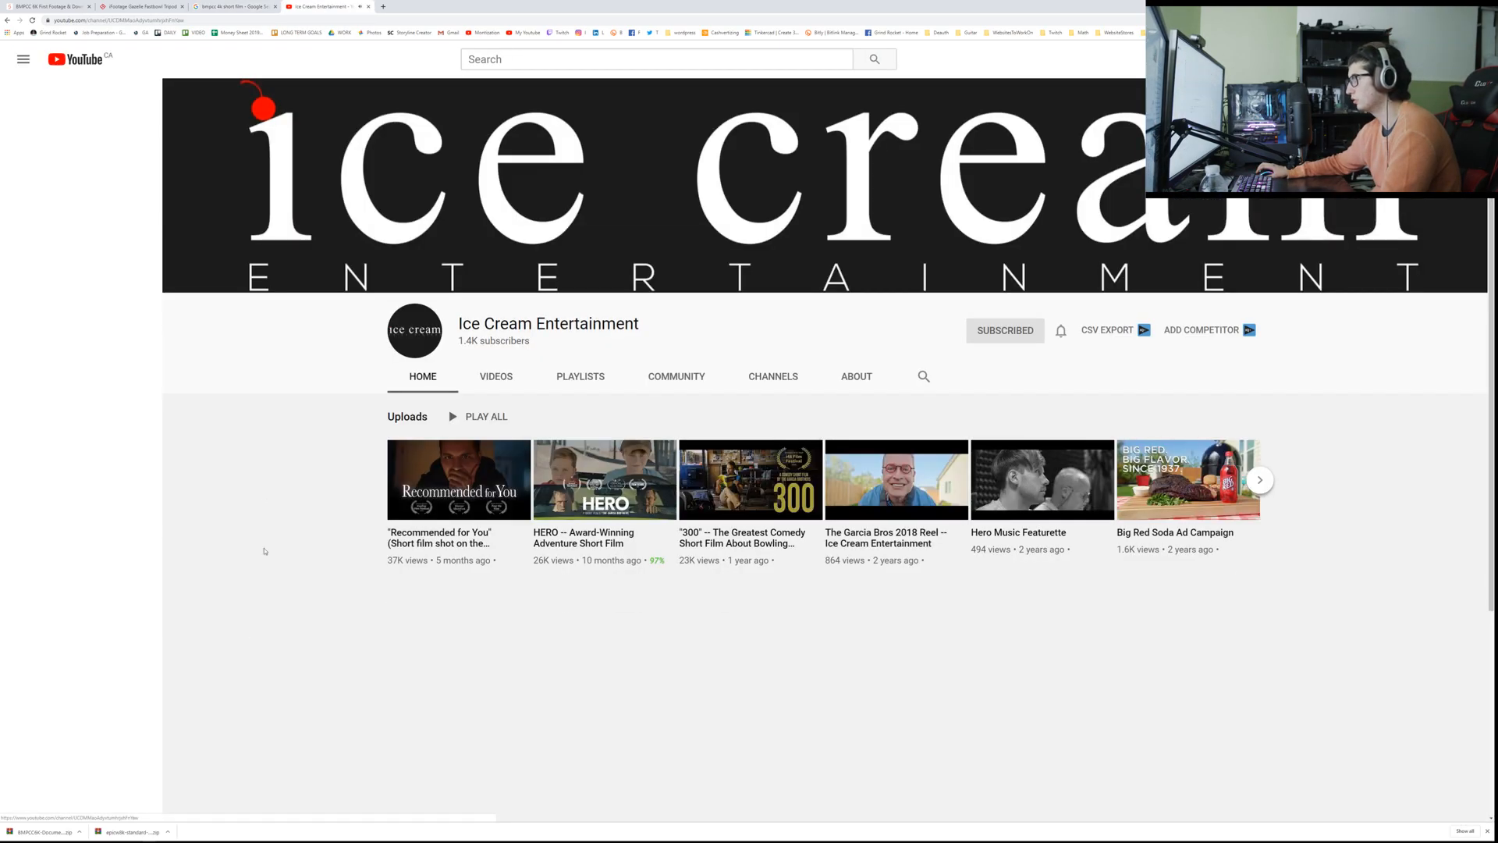
middle_click(611, 469)
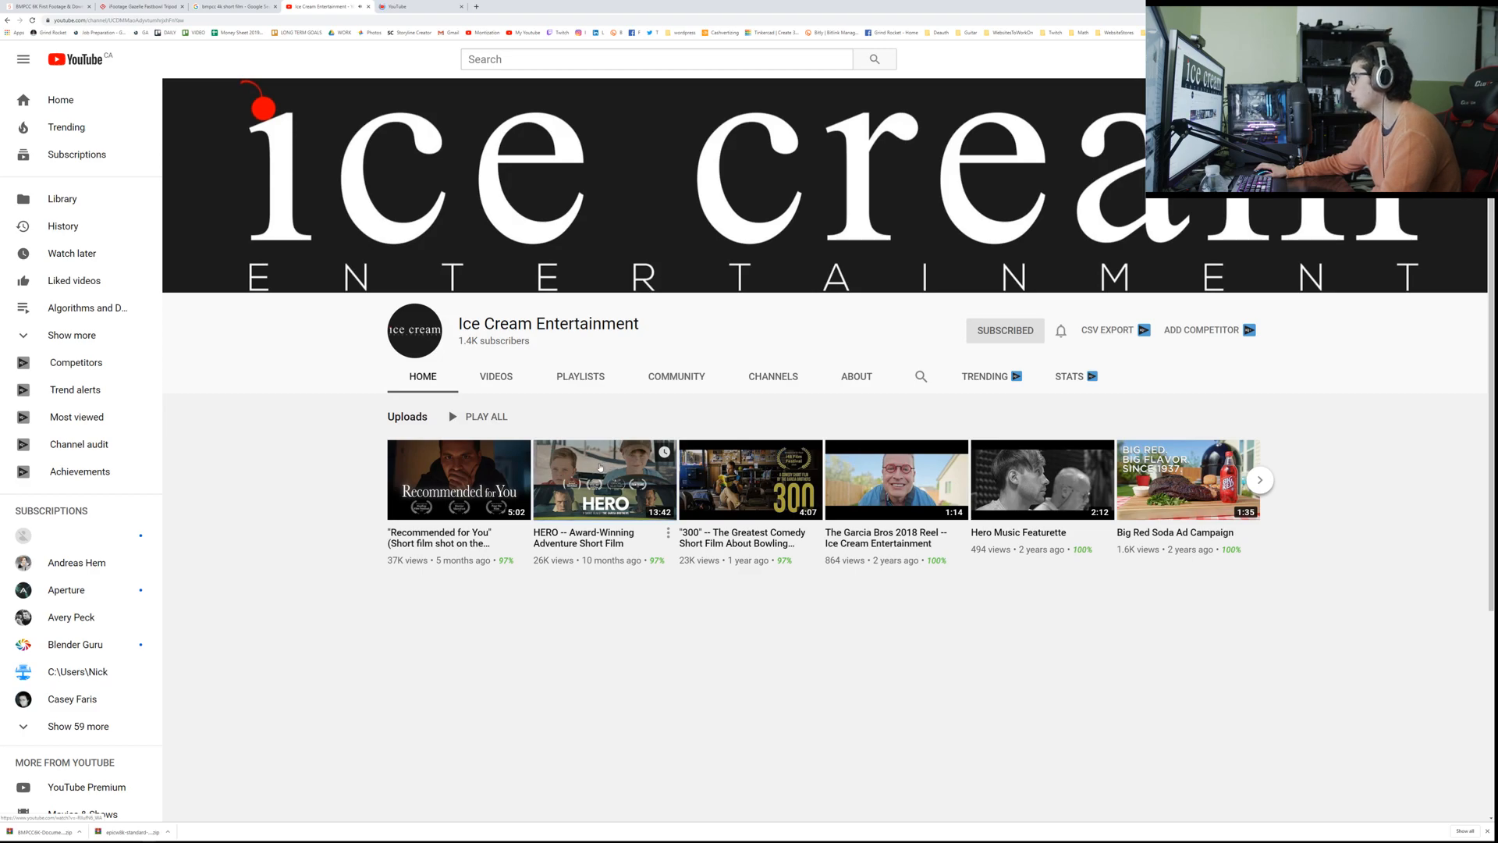
left_click(458, 447)
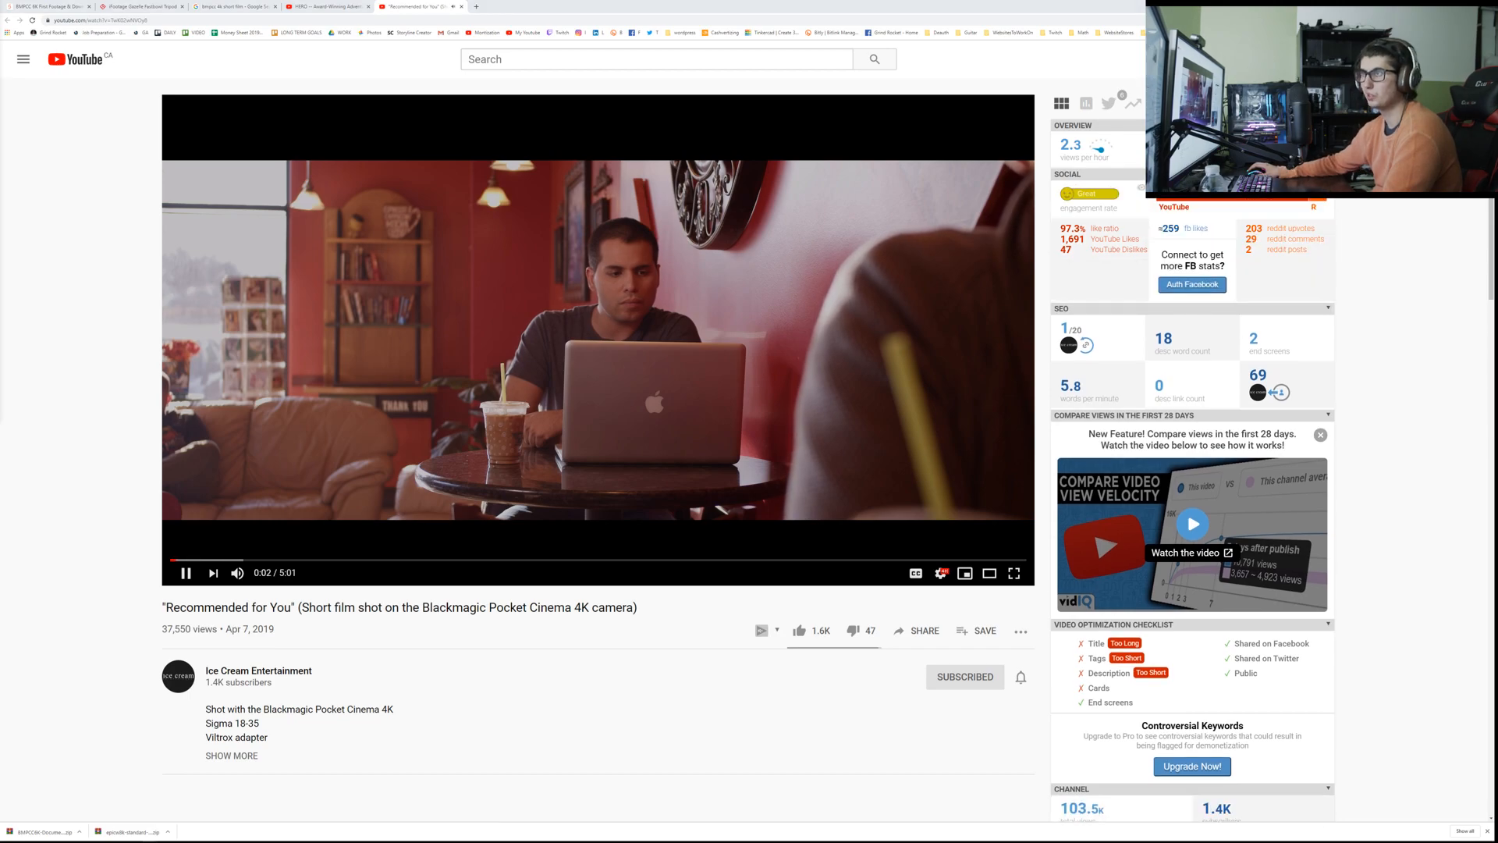
left_click(436, 225)
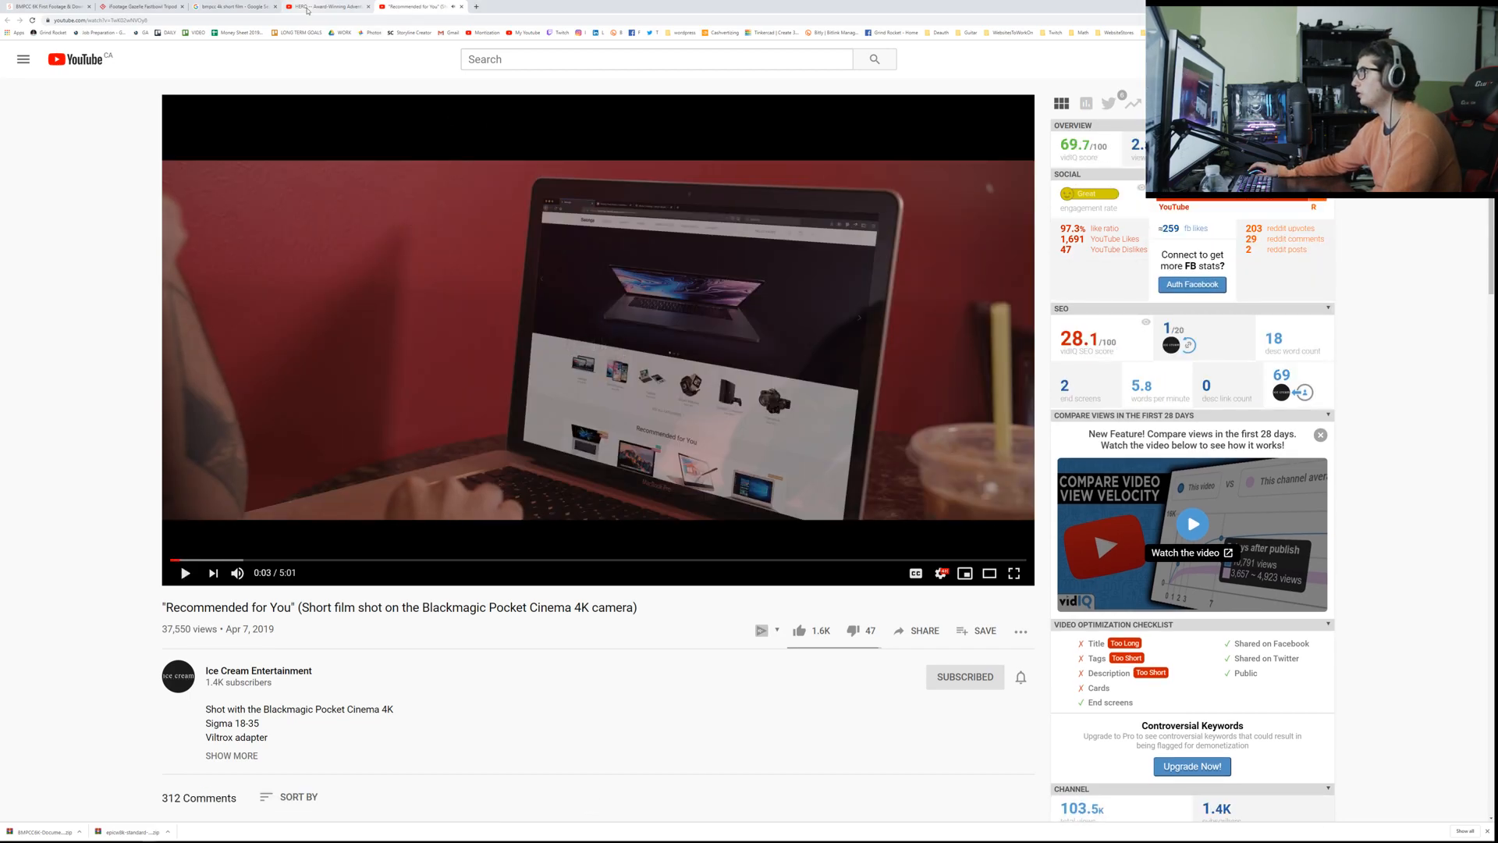
Step: Play the opening of the HERO short film in full screen, pause at the title credit, and exit full screen
left_click(308, 9)
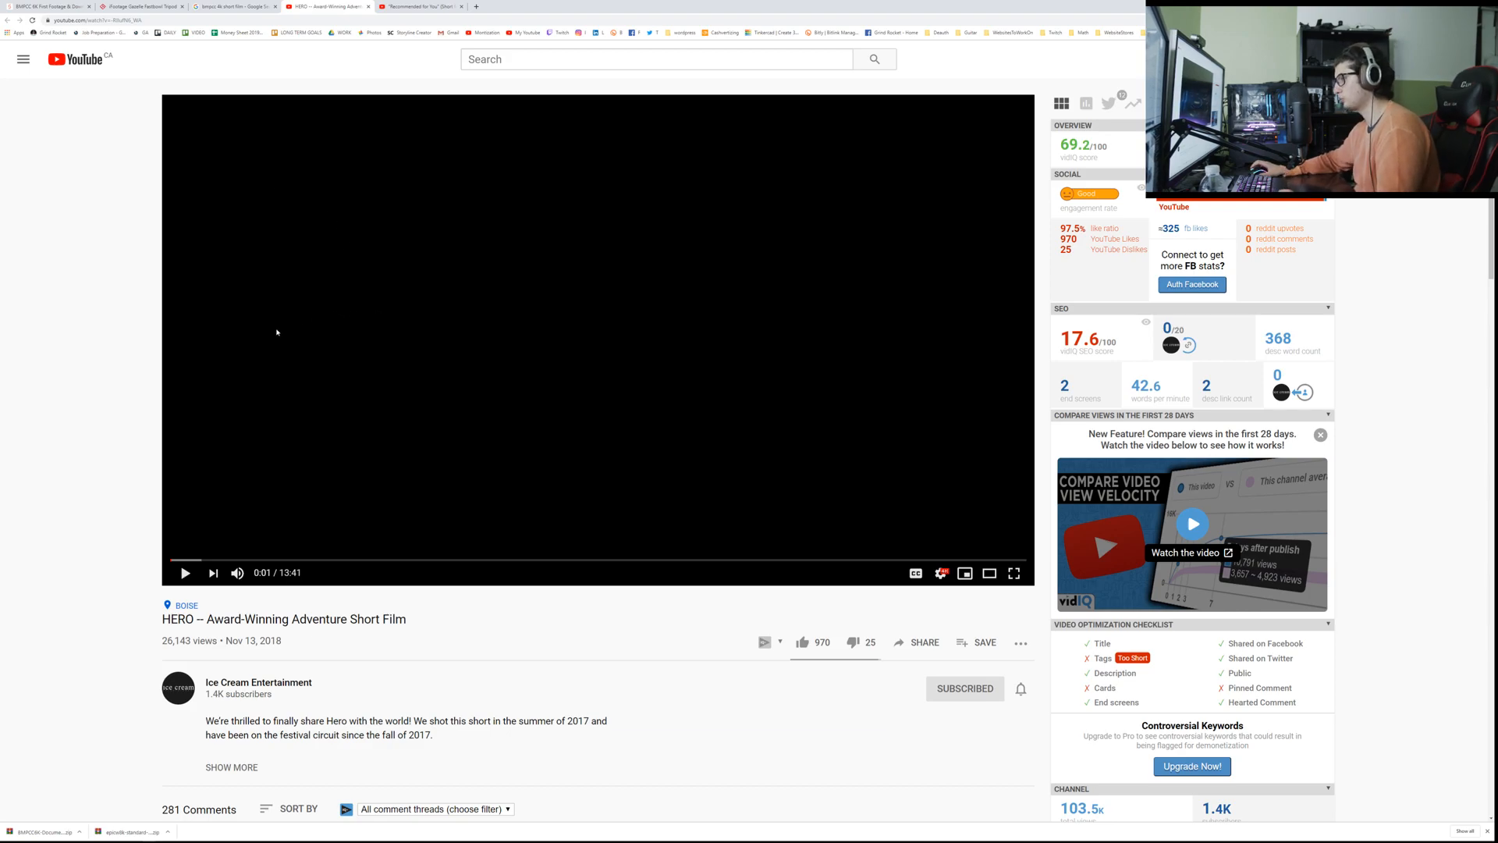
mouse_move(1480, 821)
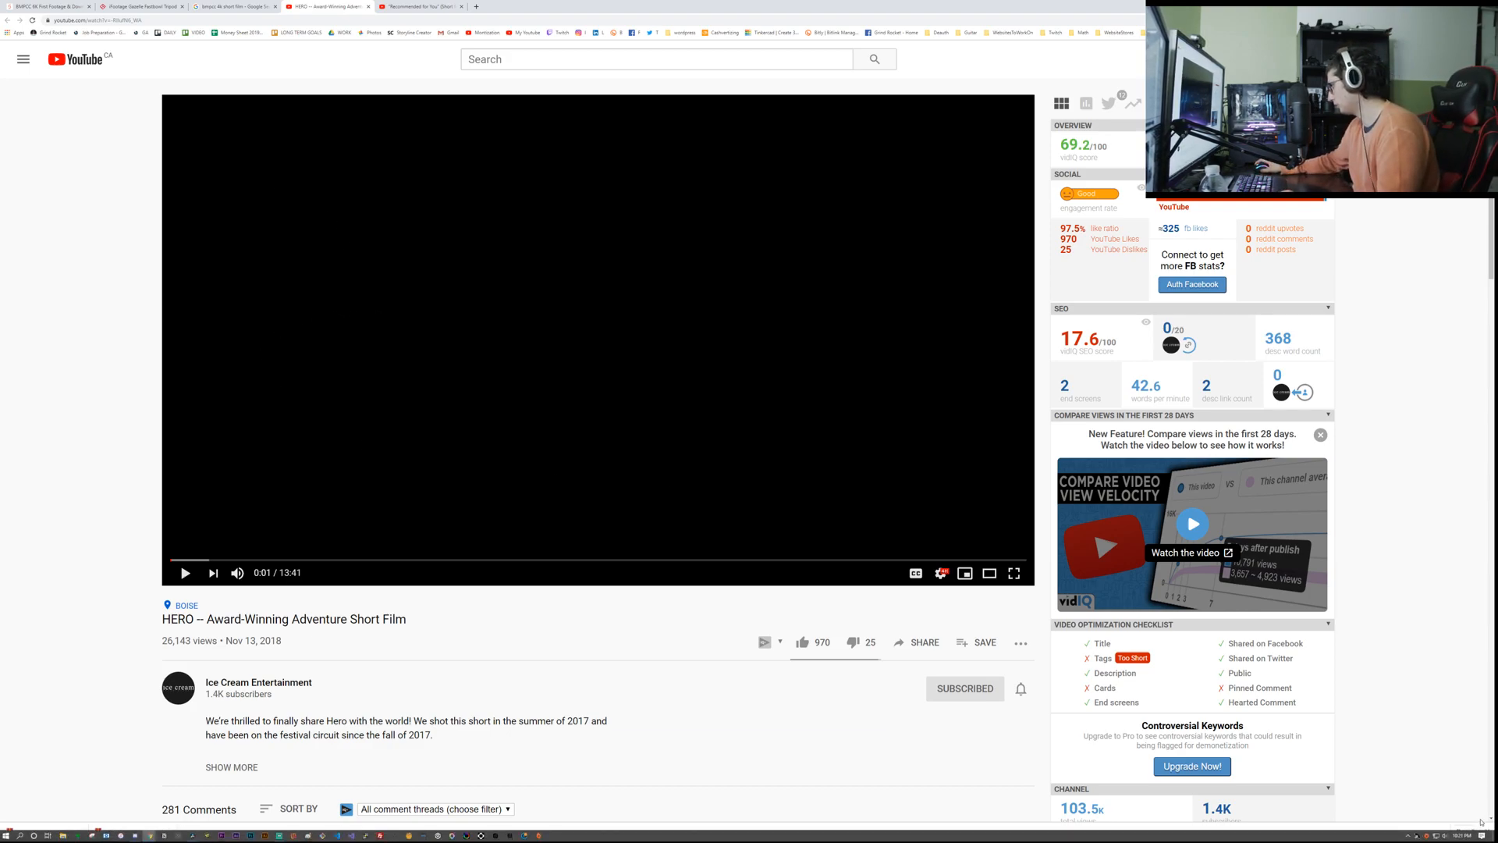
left_click(325, 307)
double_click(324, 307)
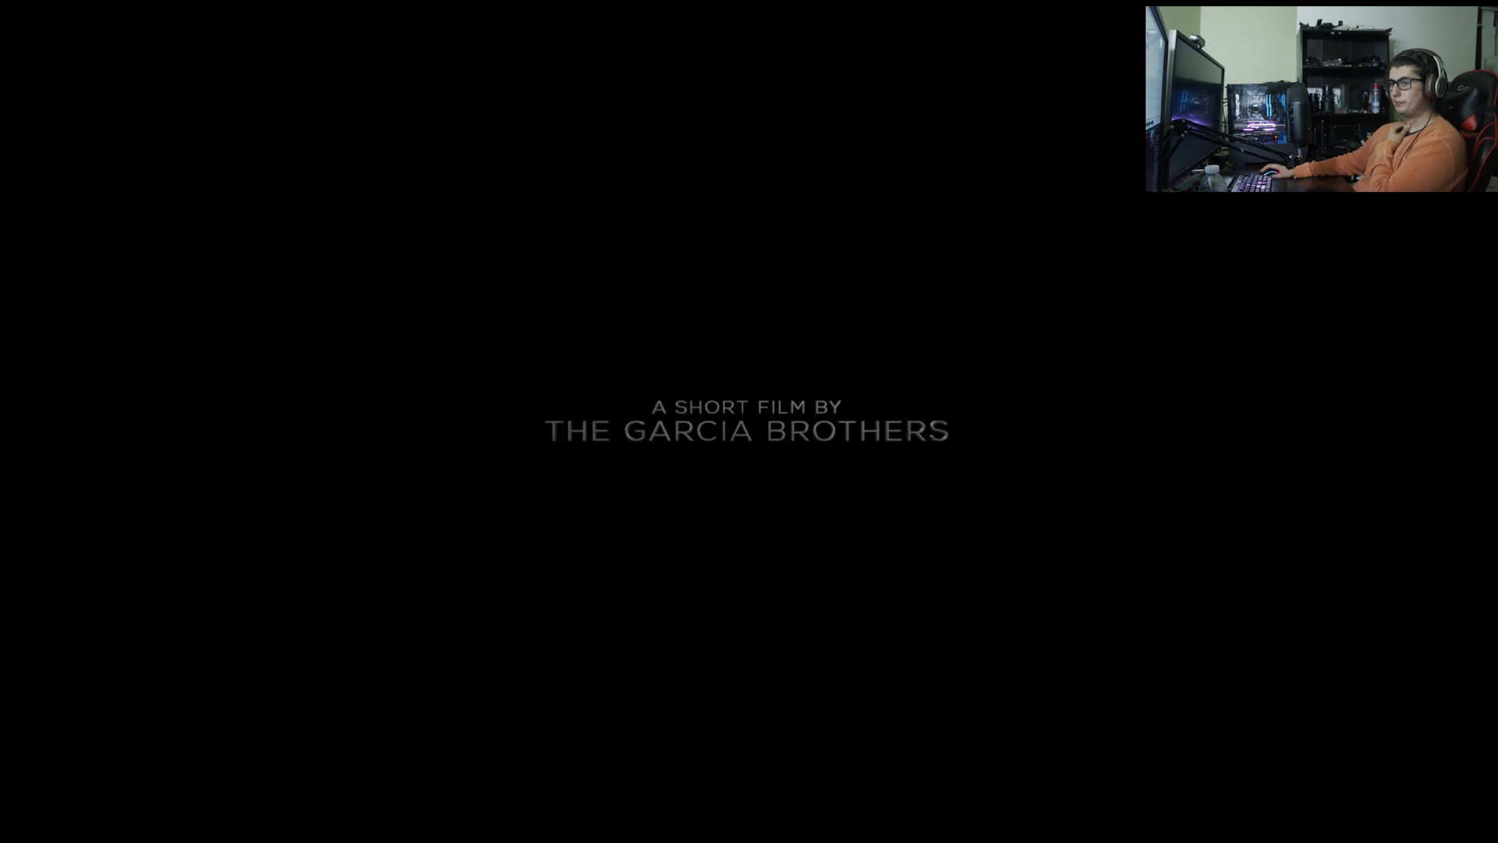
left_click(811, 500)
key("Escape")
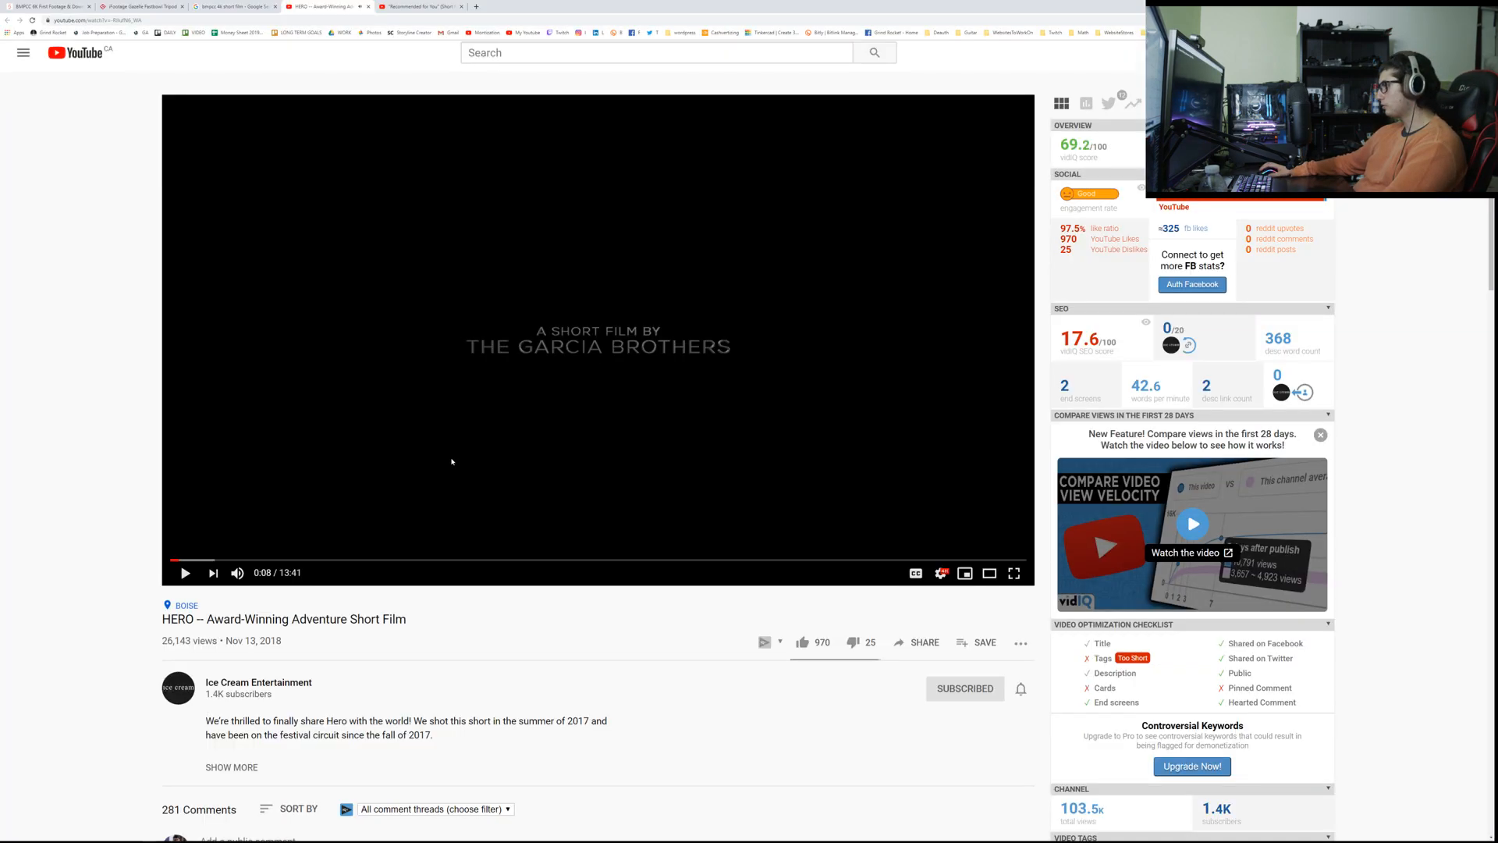
Step: Expand the HERO video description and read the paragraph on the cameras and color workflow used
scroll(275, 674, "down", 1)
left_click(231, 689)
scroll(231, 689, "down", 1)
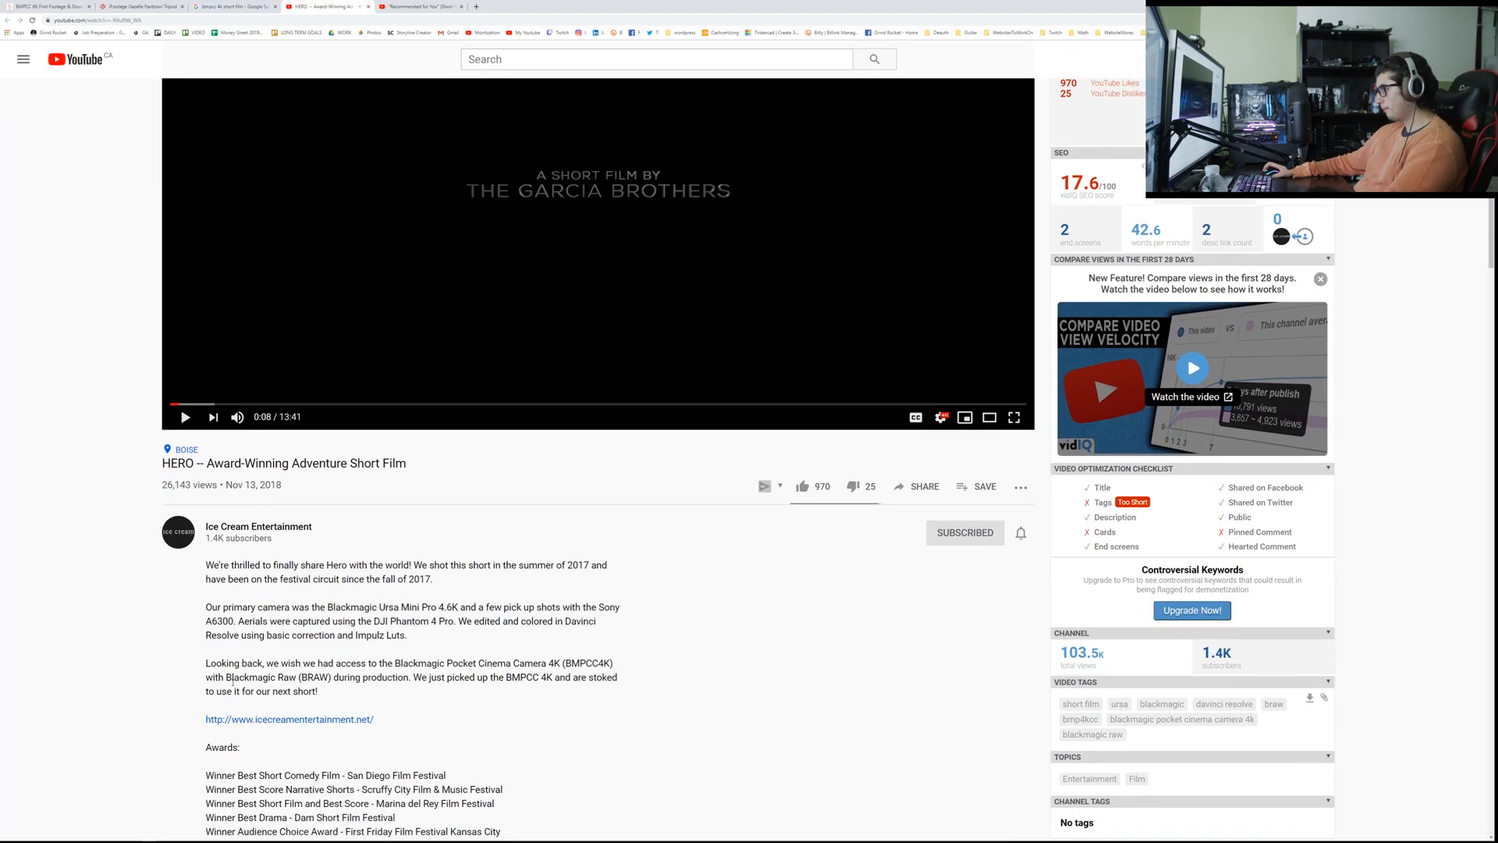
triple_click(422, 610)
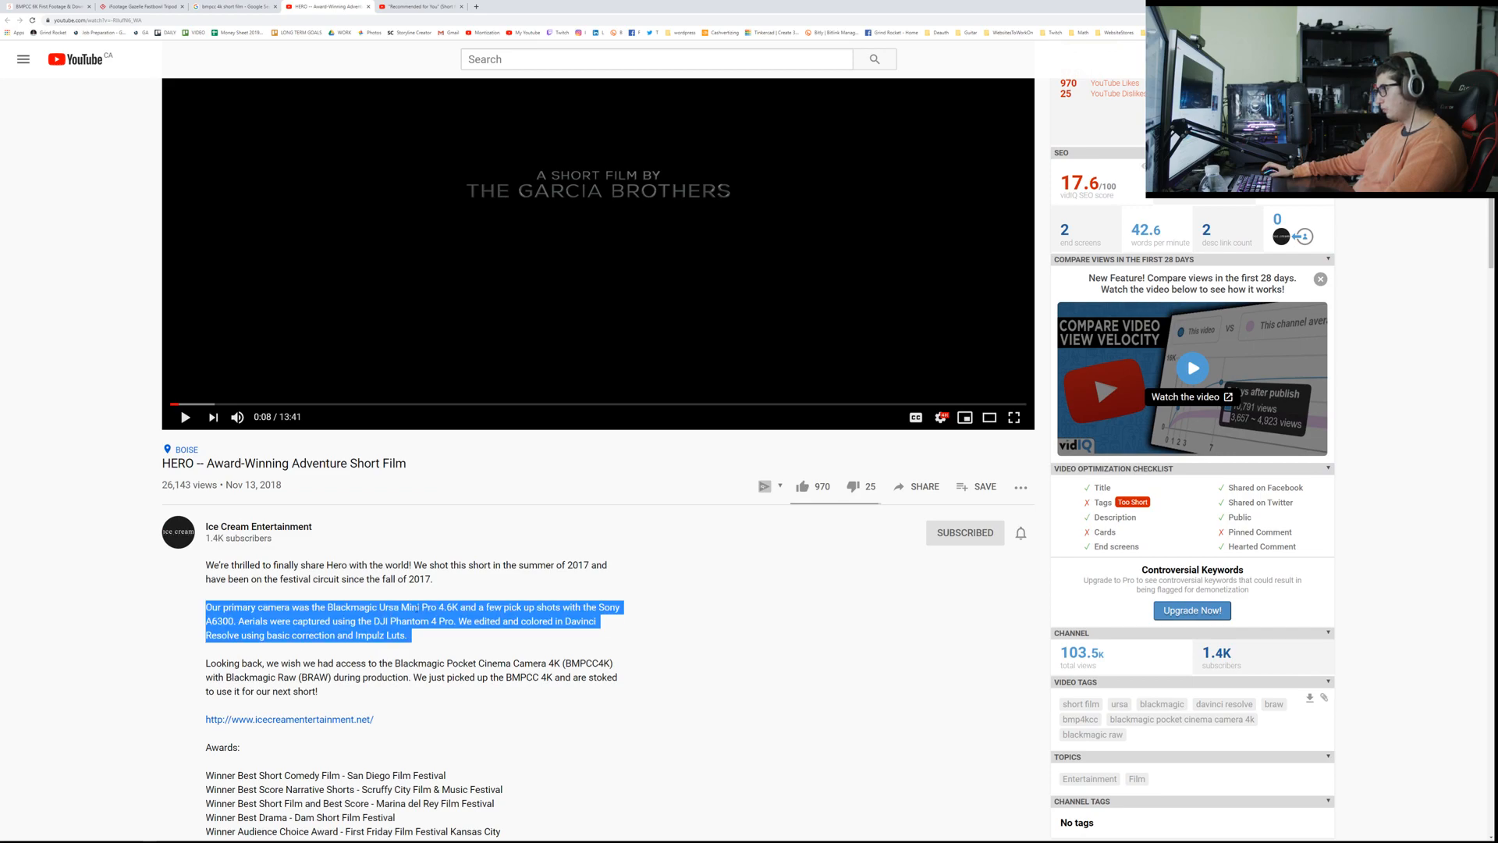
left_click_drag(401, 608, 458, 609)
left_click(218, 622)
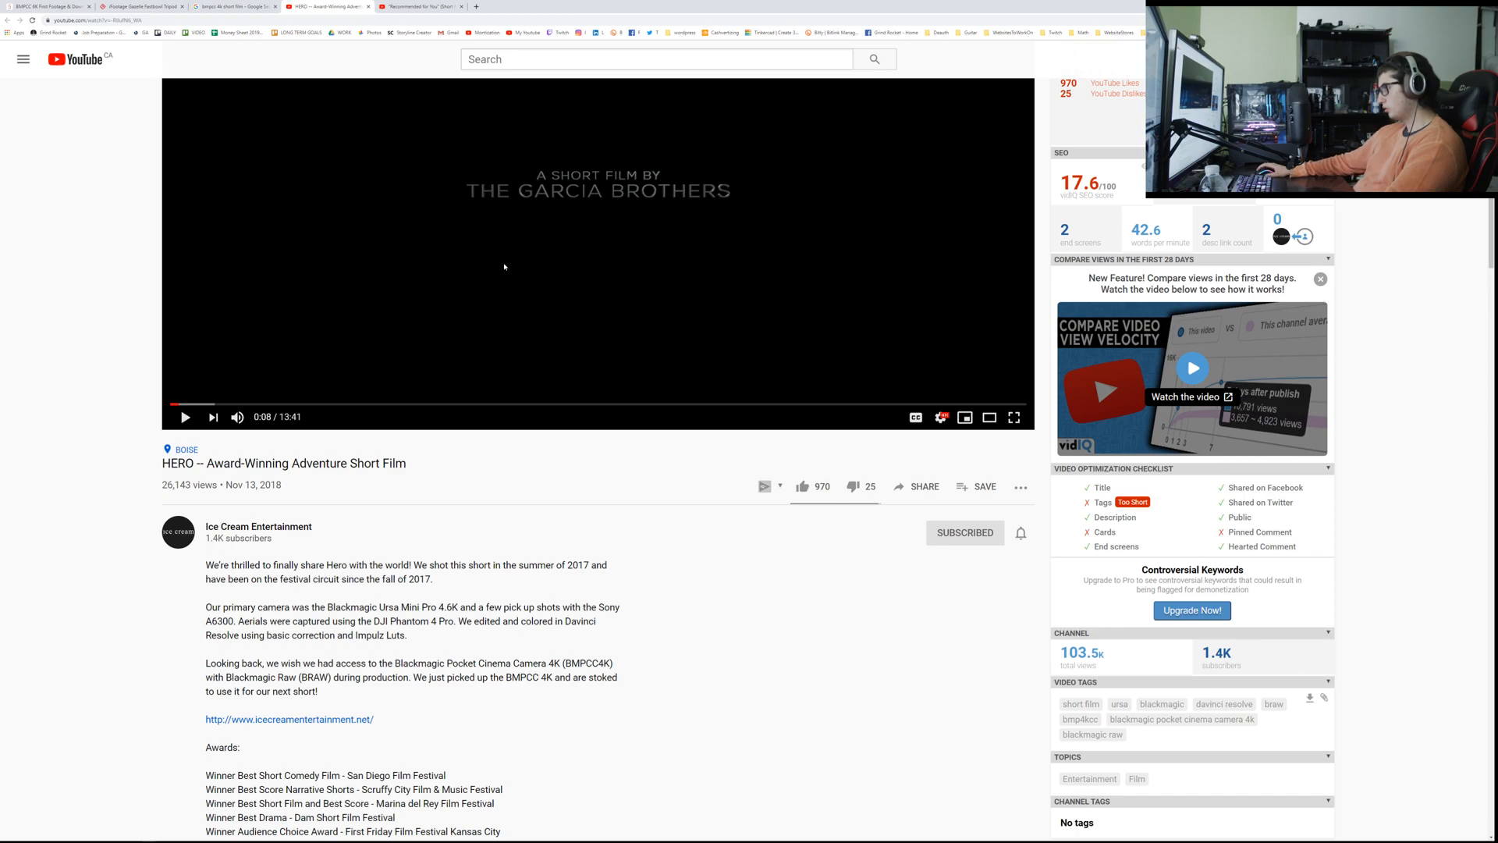
triple_click(595, 622)
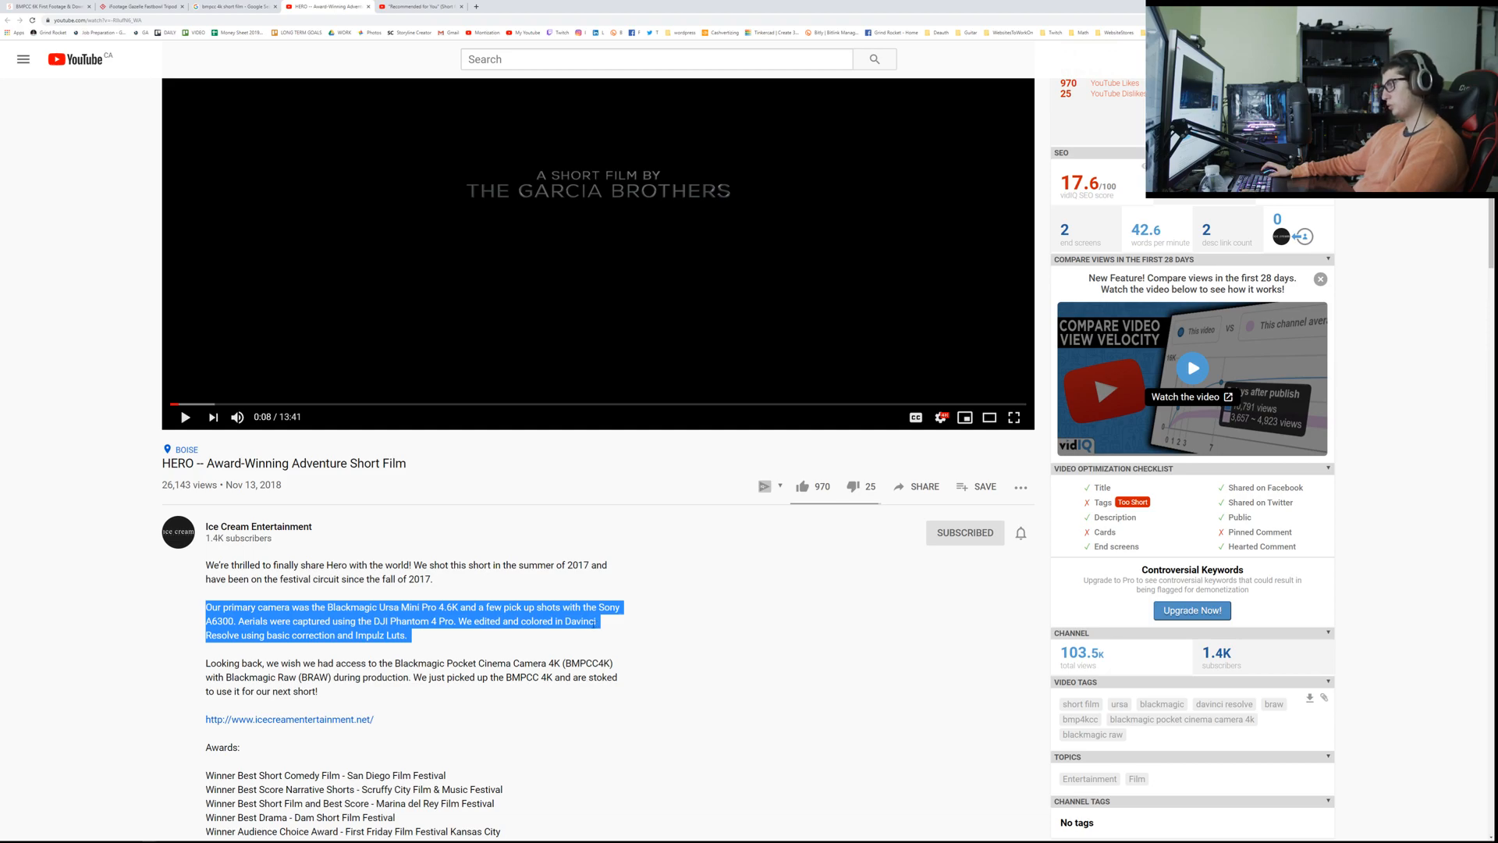
Step: Read the description's paragraph about the Blackmagic Pocket Cinema Camera 4K and Blackmagic Raw
triple_click(344, 674)
left_click(344, 672)
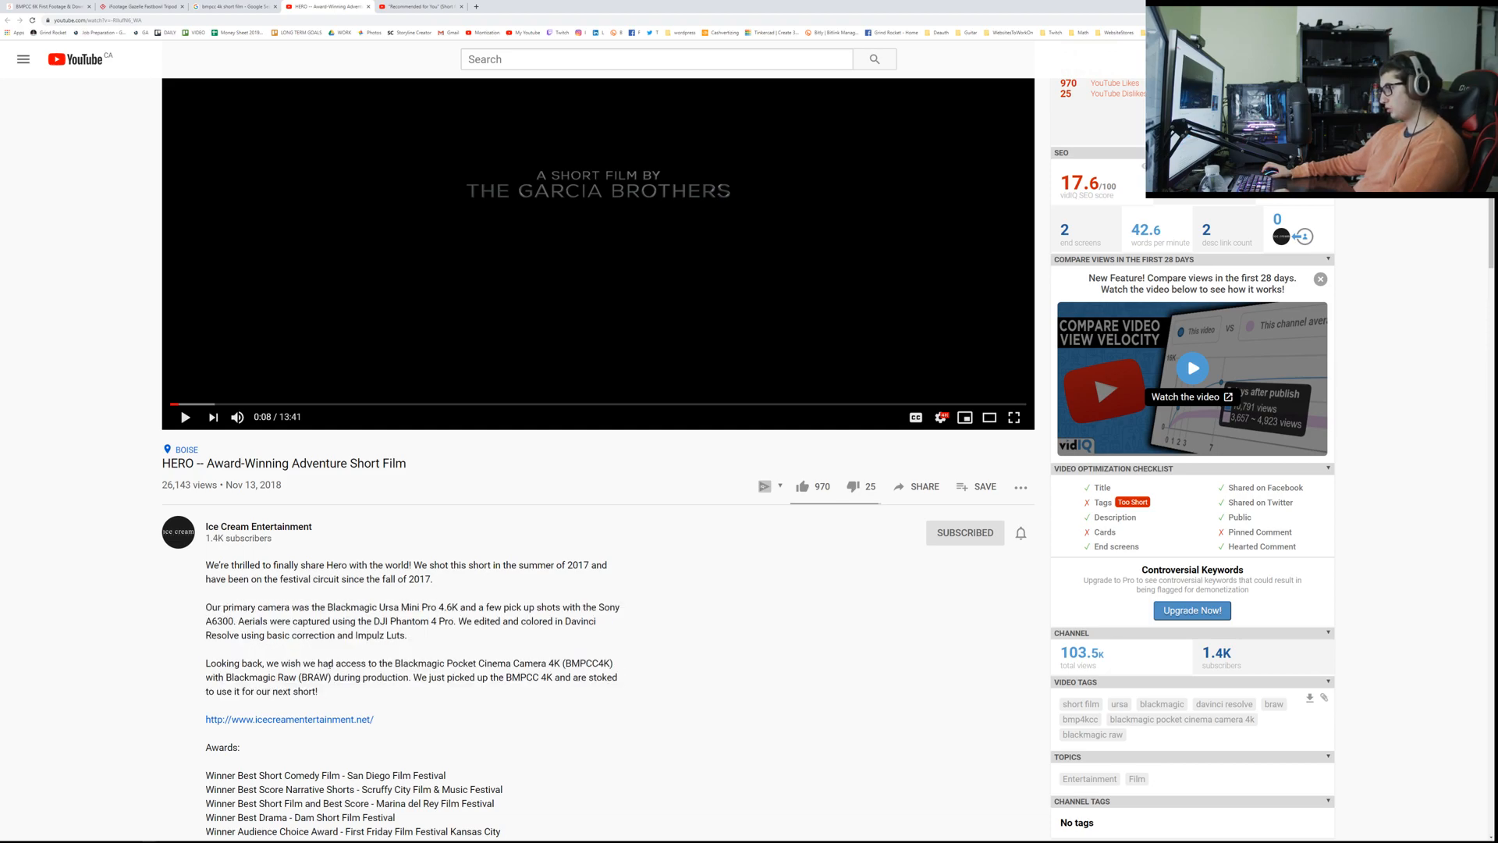
left_click_drag(458, 696, 313, 677)
left_click(341, 688)
Step: Resume the HERO short film in full screen and adjust the playback volume
key("F11")
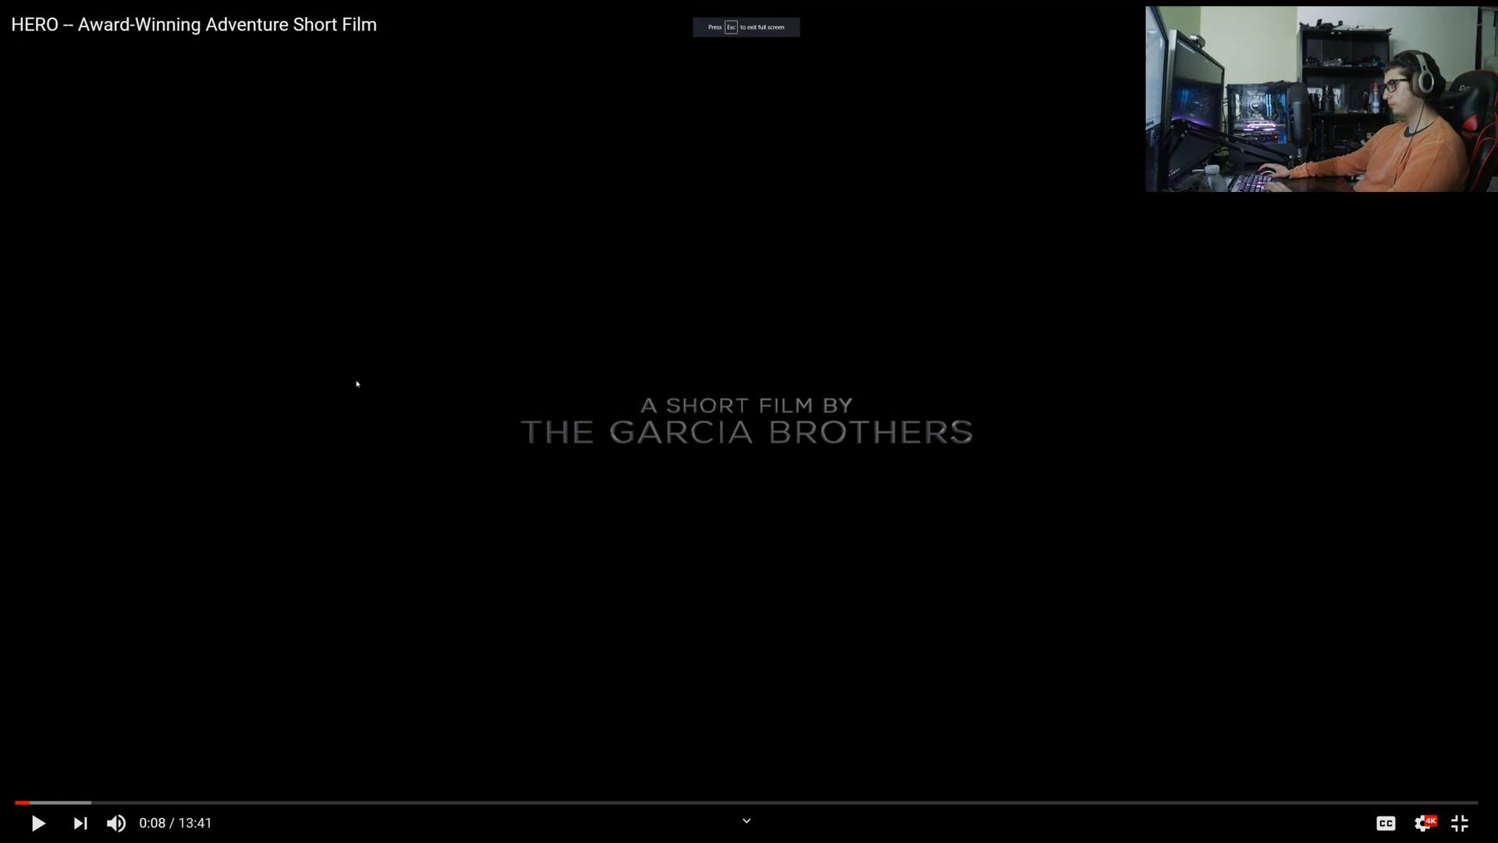
left_click(357, 384)
key("XF86AudioLowerVolume")
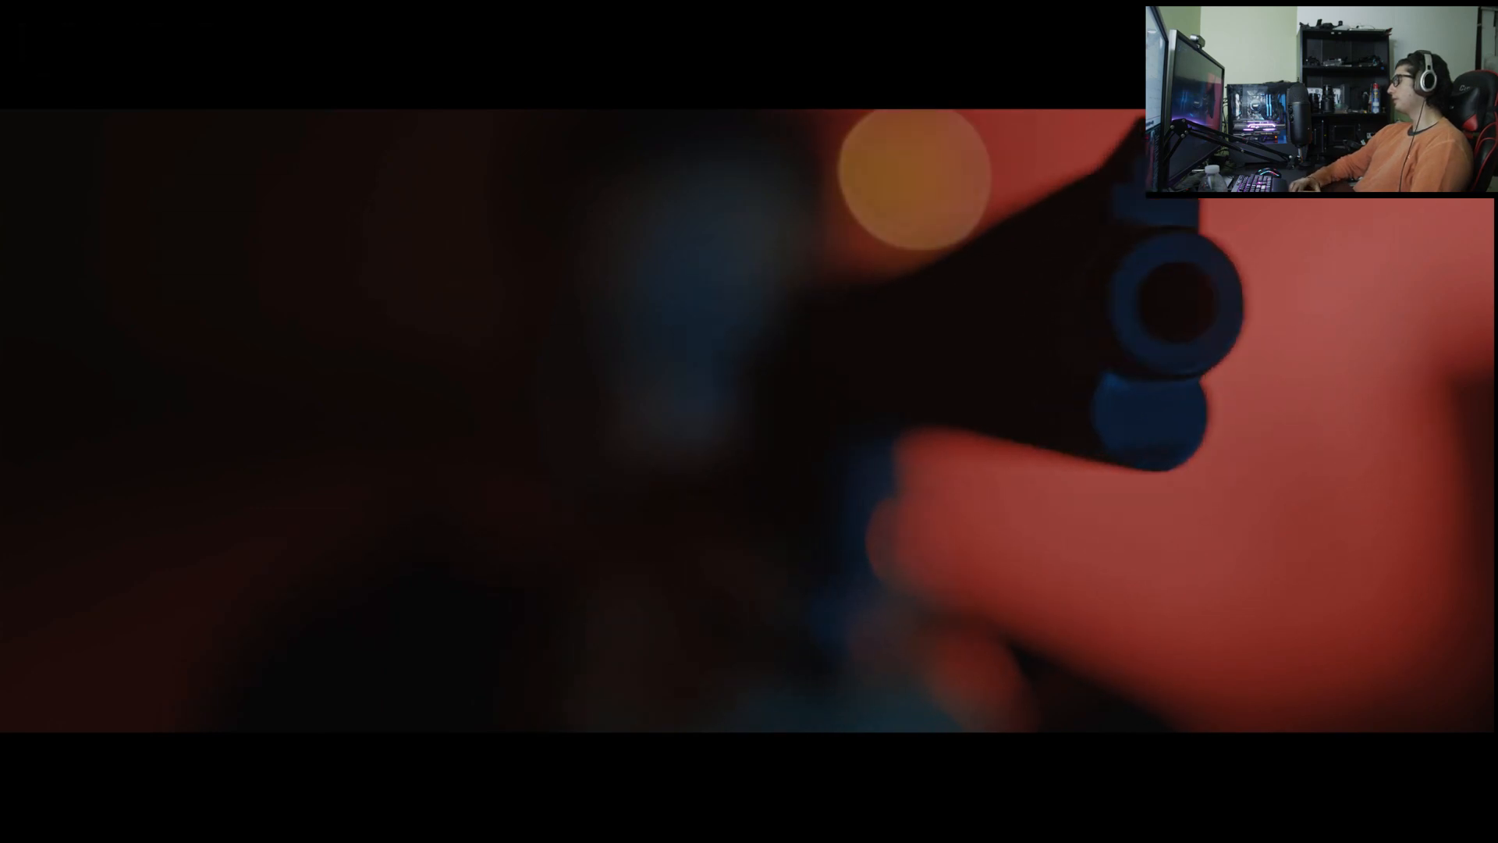
key("XF86AudioRaiseVolume")
key("XF86AudioRaiseVolume")
key("XF86AudioRaiseVolume")
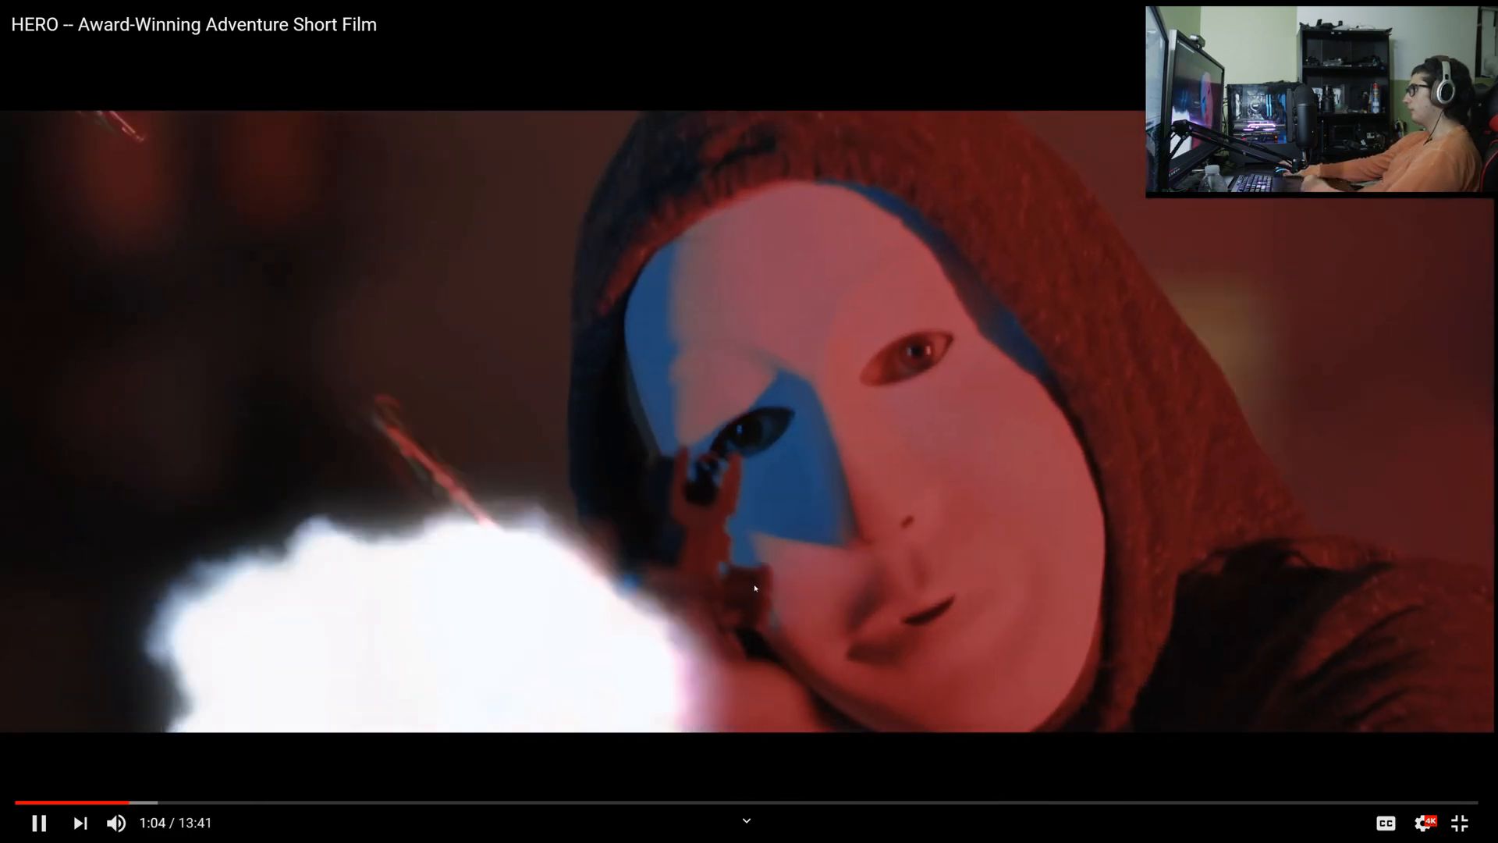
Step: Rewind HERO and replay the red-and-blue lit scene, pausing at 1:00 and 1:09 to examine its lighting and color
left_click(754, 587)
key("Left")
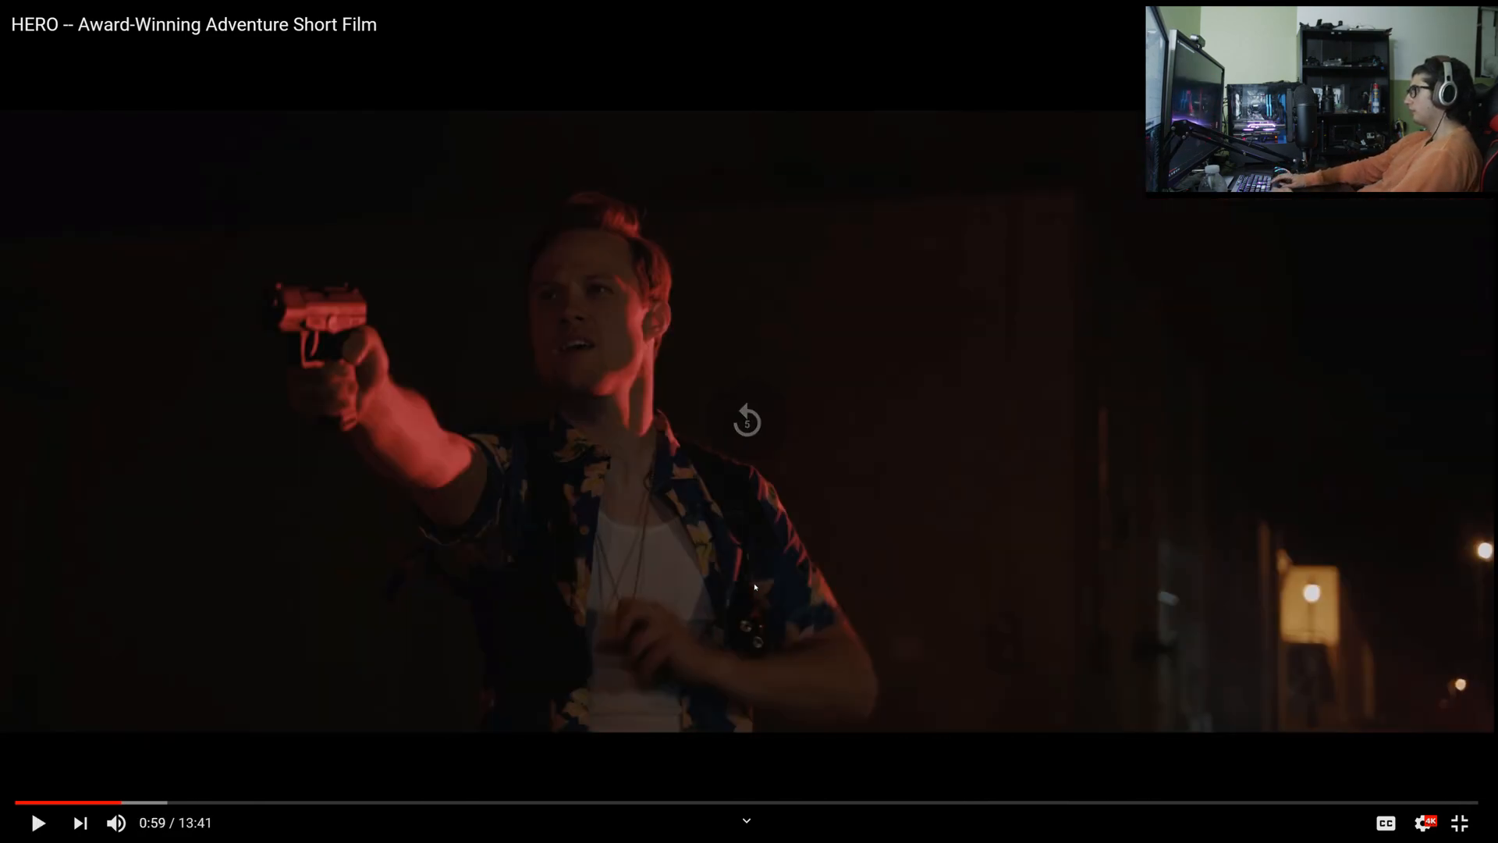
key("Left")
key("Left")
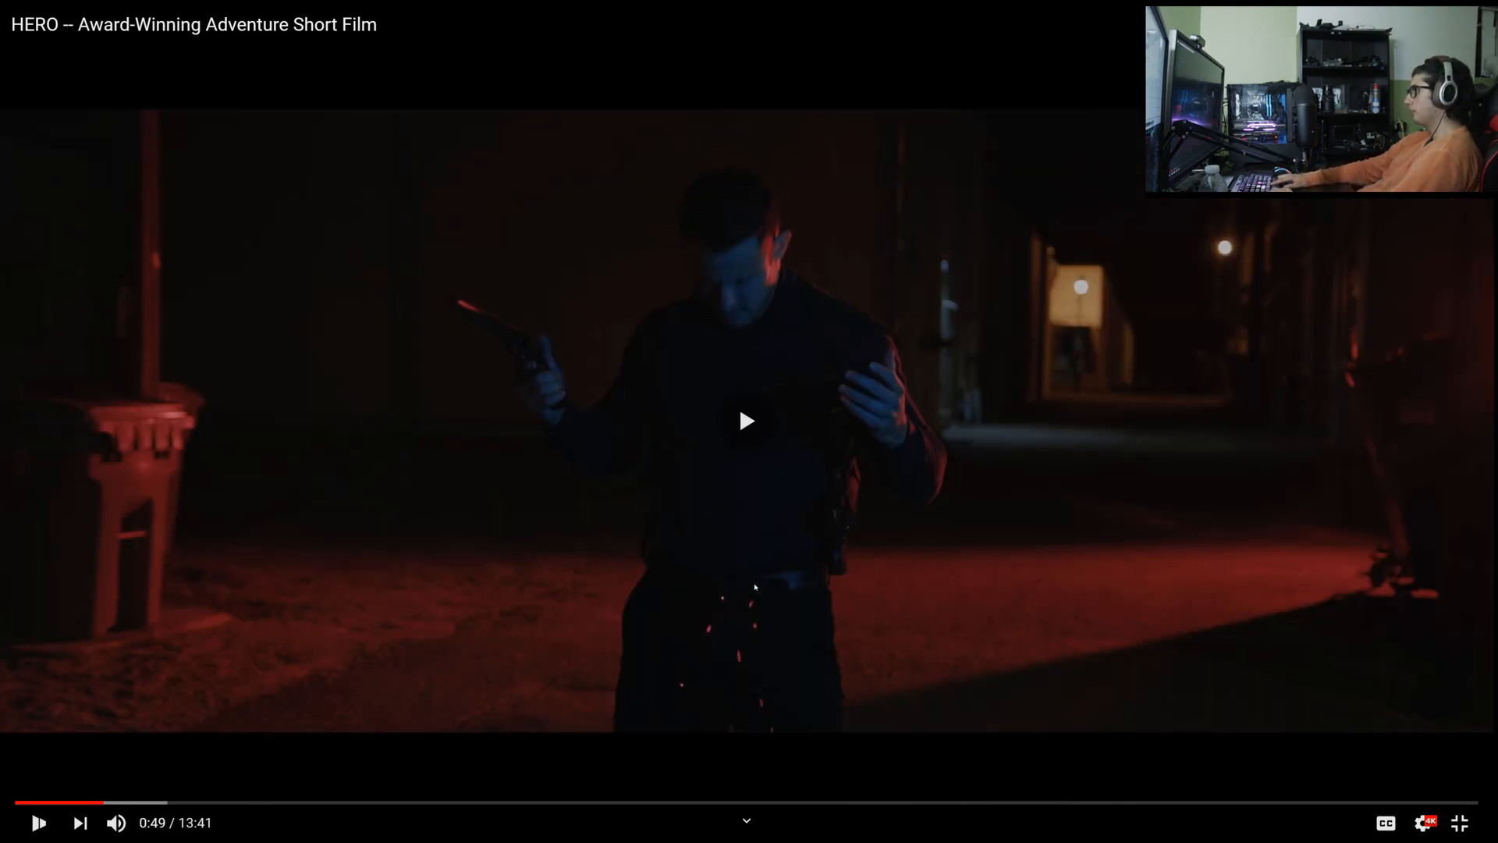
key("Right")
left_click(754, 586)
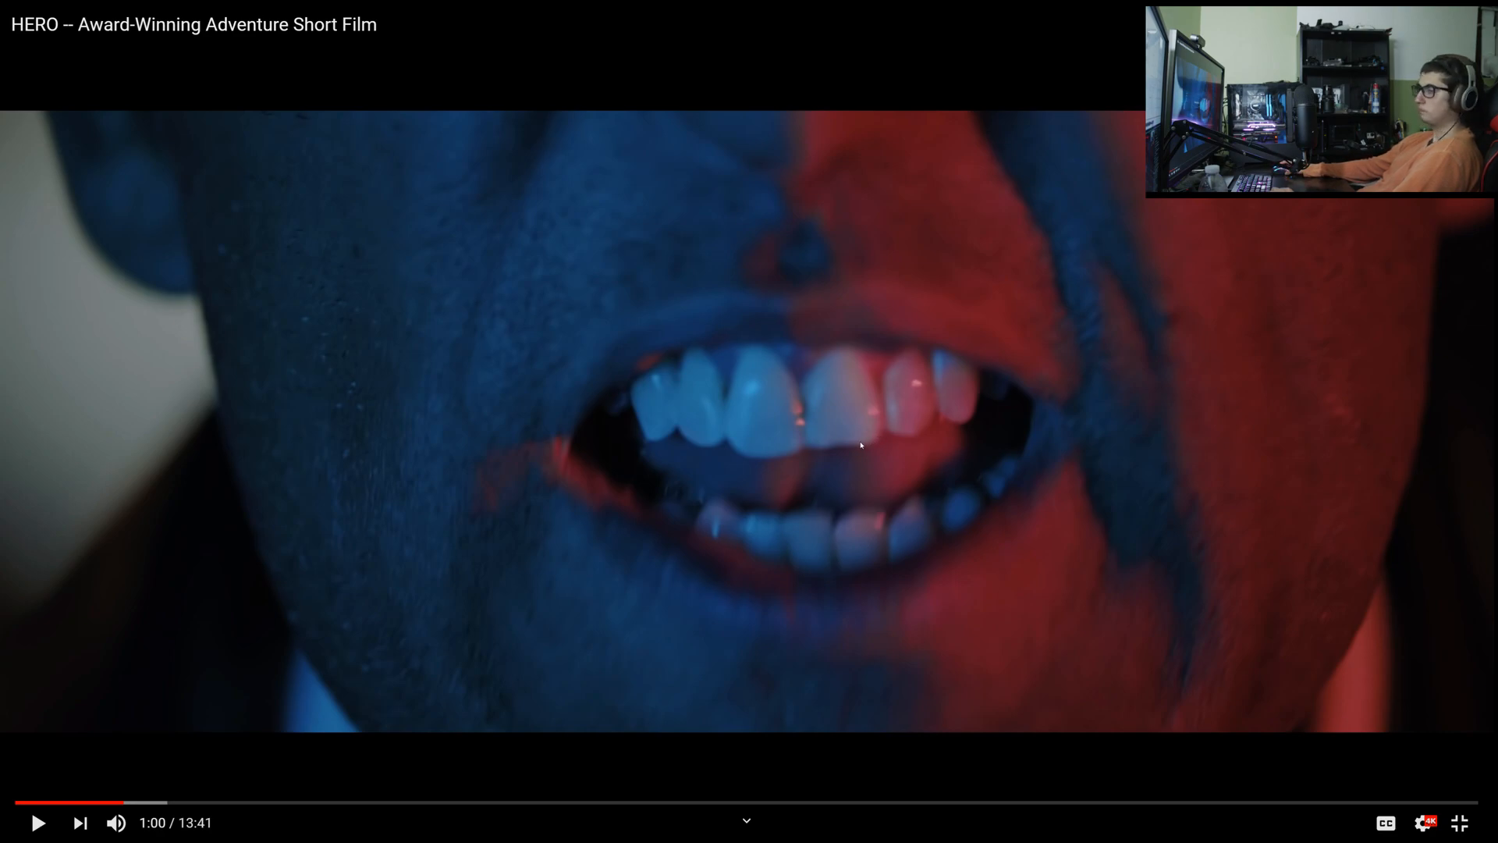
left_click(993, 334)
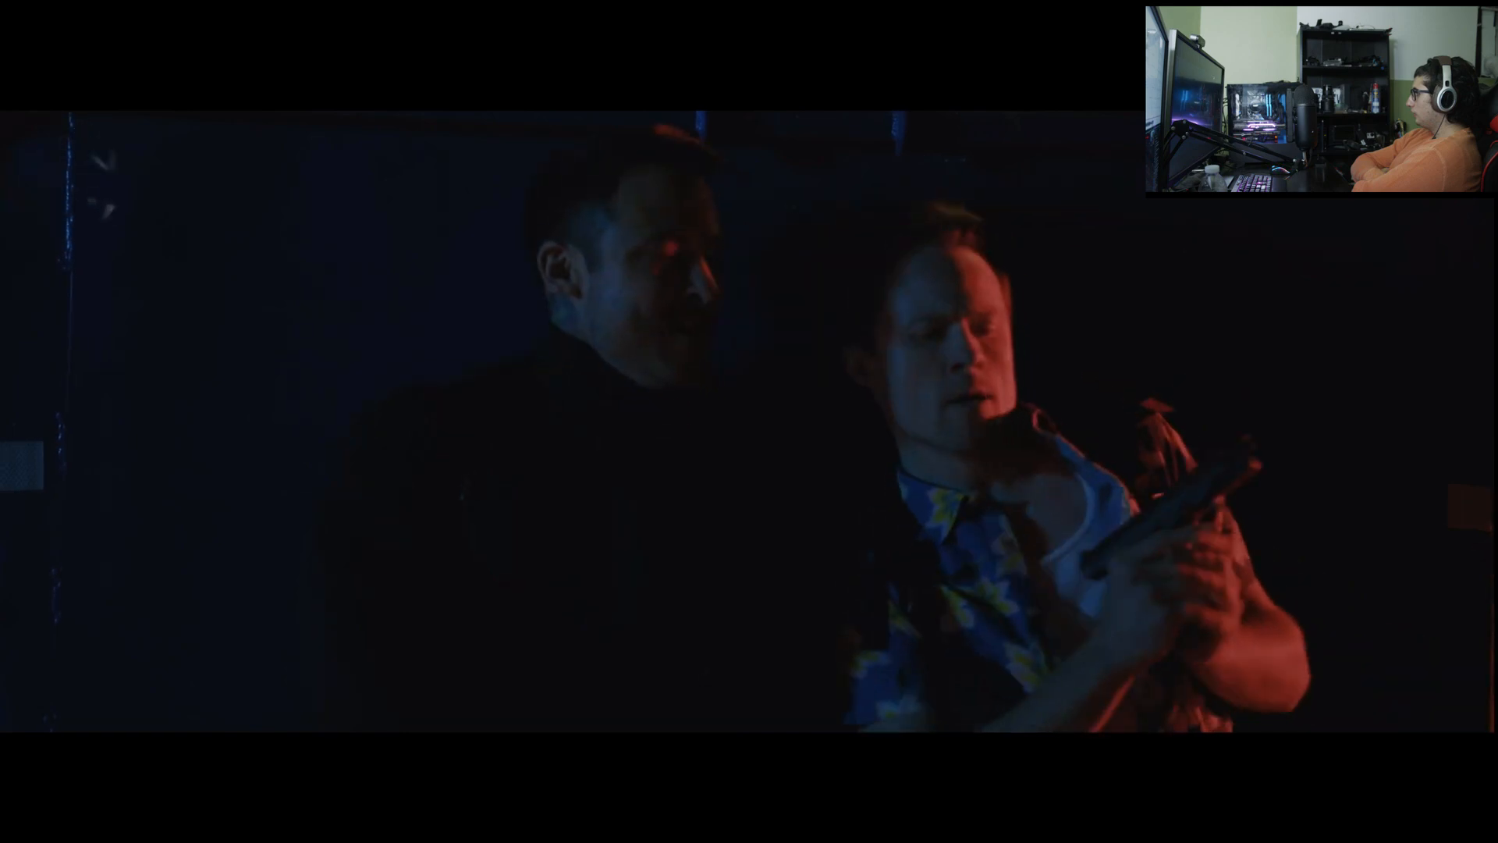
left_click(981, 332)
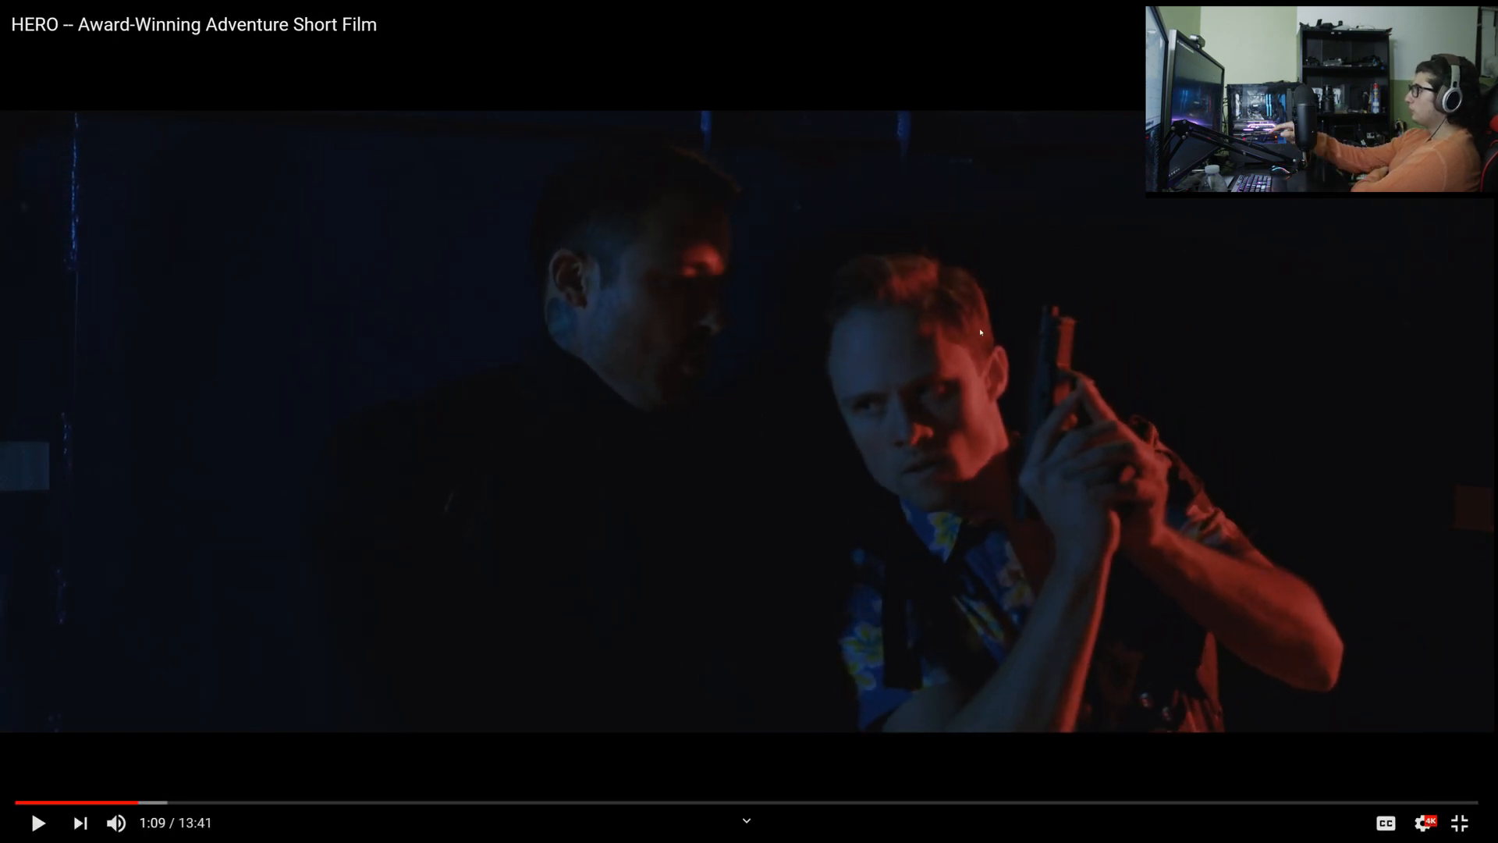